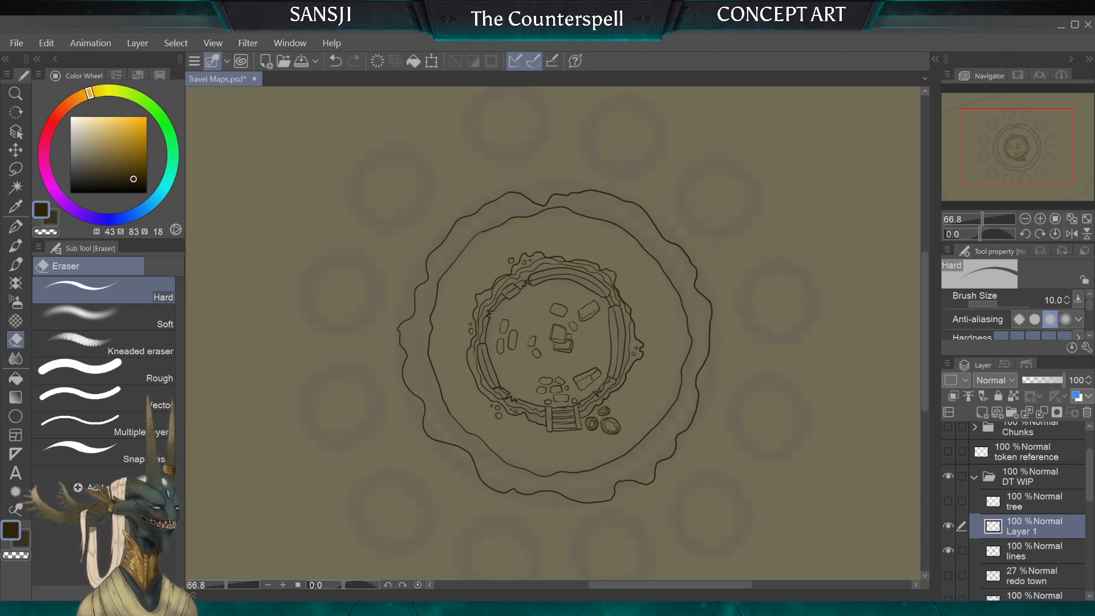
Step: With the G-pen at size 6, draw a wavy contour line between the two outer rings, along the side nearest the ladder and round stones
key("p")
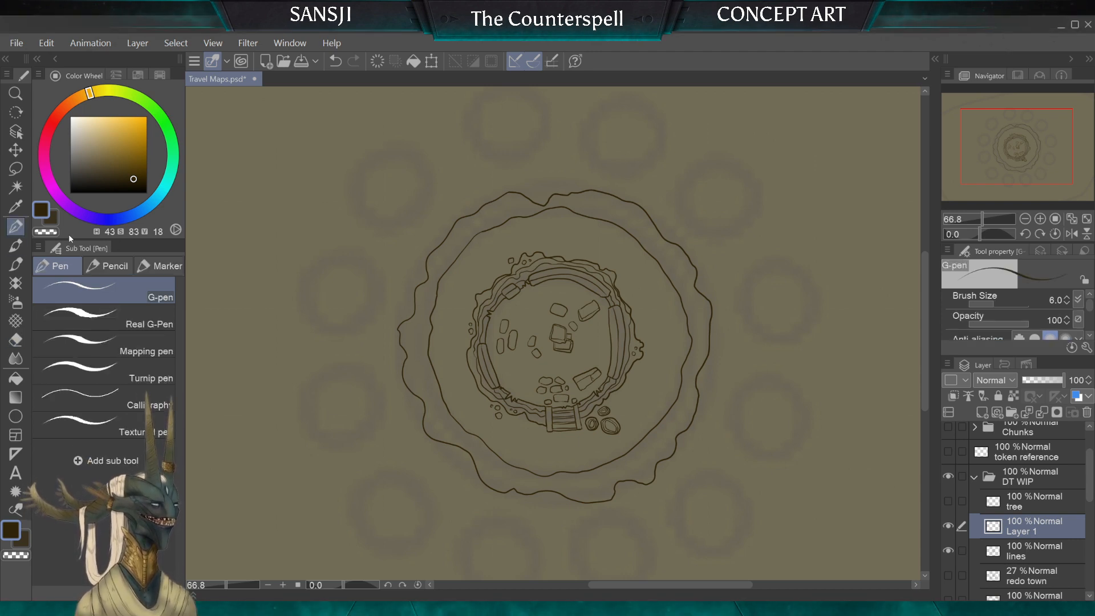
scroll(553, 334, "down", 1)
scroll(559, 334, "up", 3)
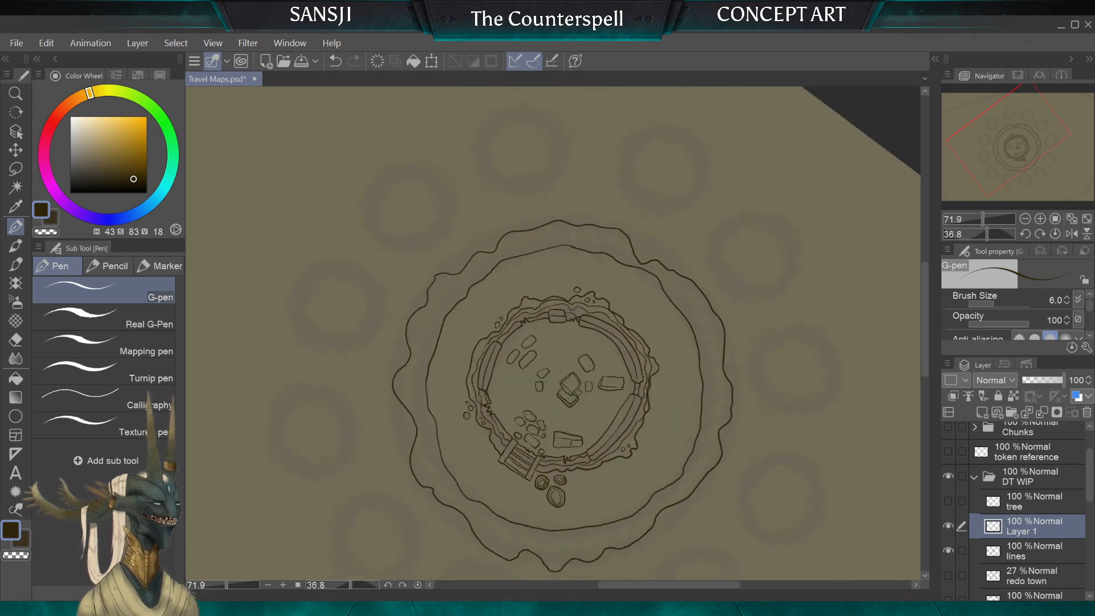
scroll(587, 334, "down", 1)
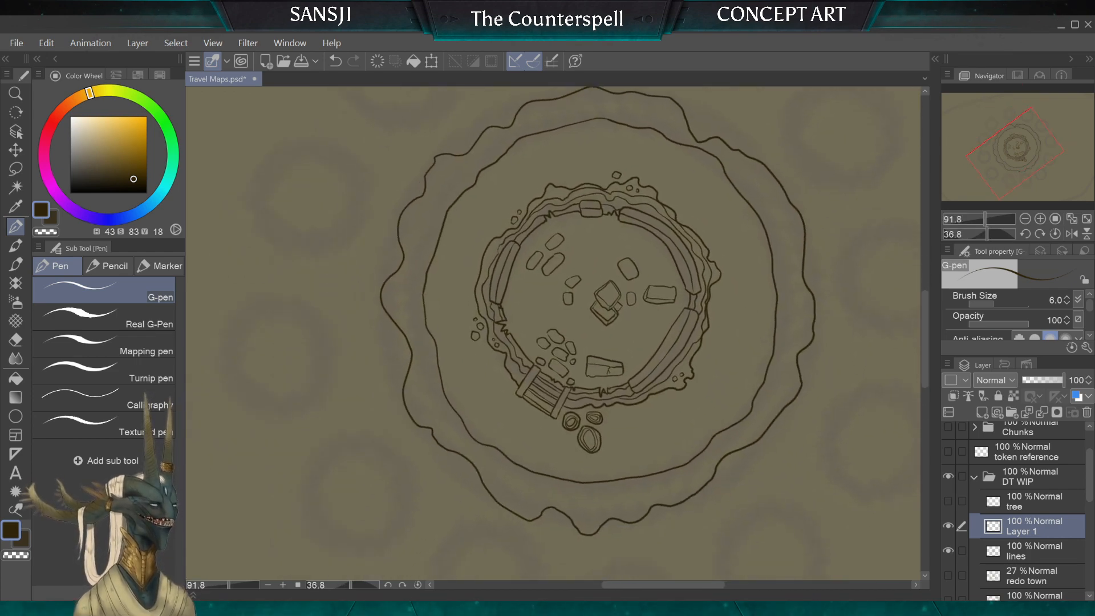
scroll(553, 333, "up", 5)
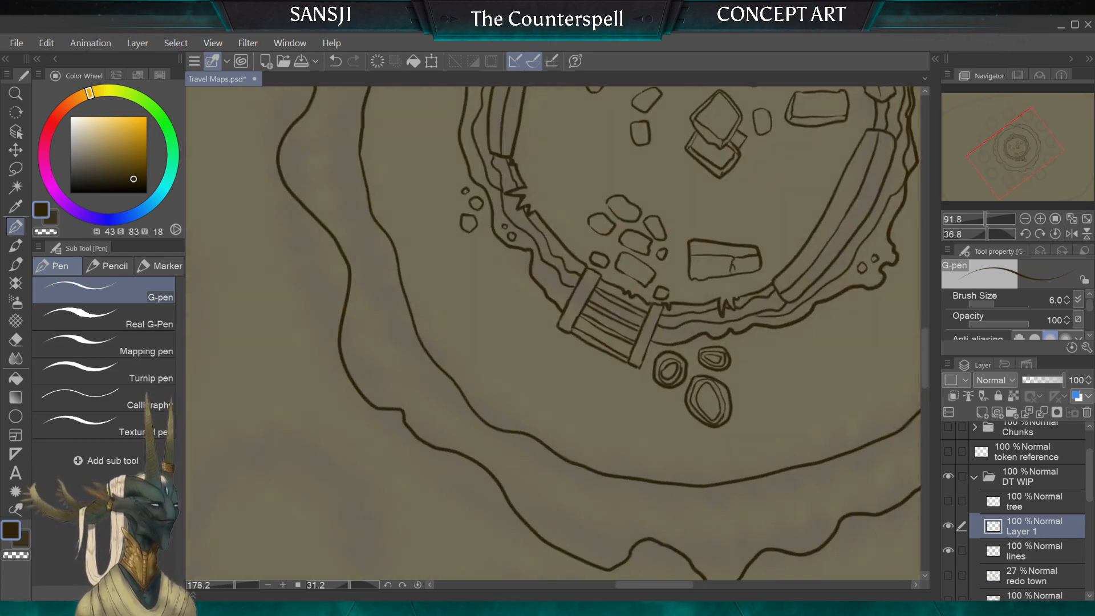
scroll(553, 333, "down", 4)
scroll(553, 334, "up", 3)
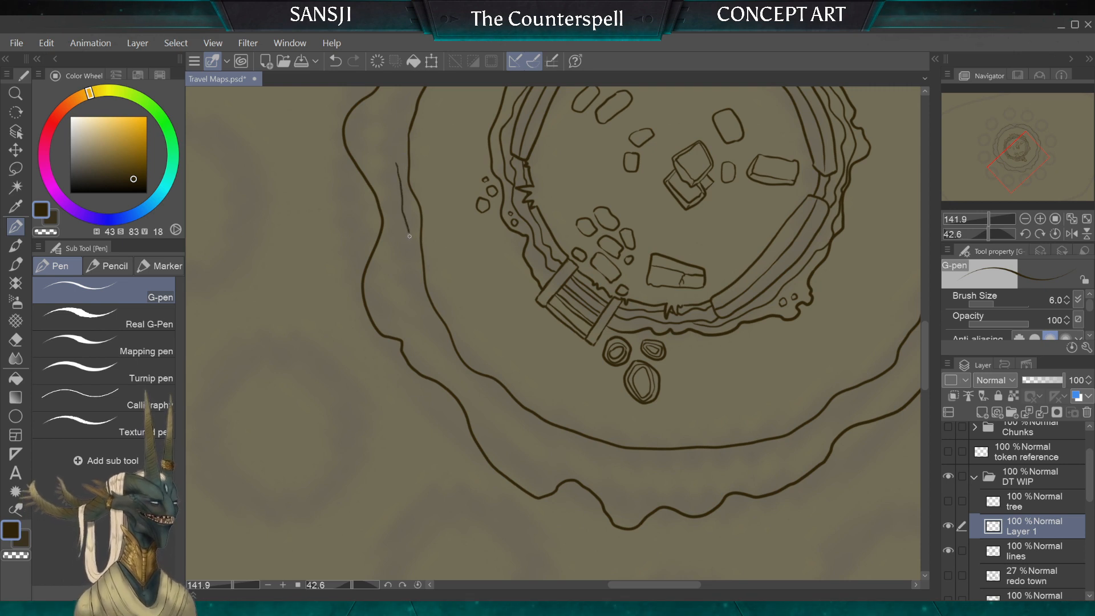
mouse_move(409, 236)
left_mouse_down()
mouse_move(405, 287)
mouse_move(451, 372)
left_mouse_up()
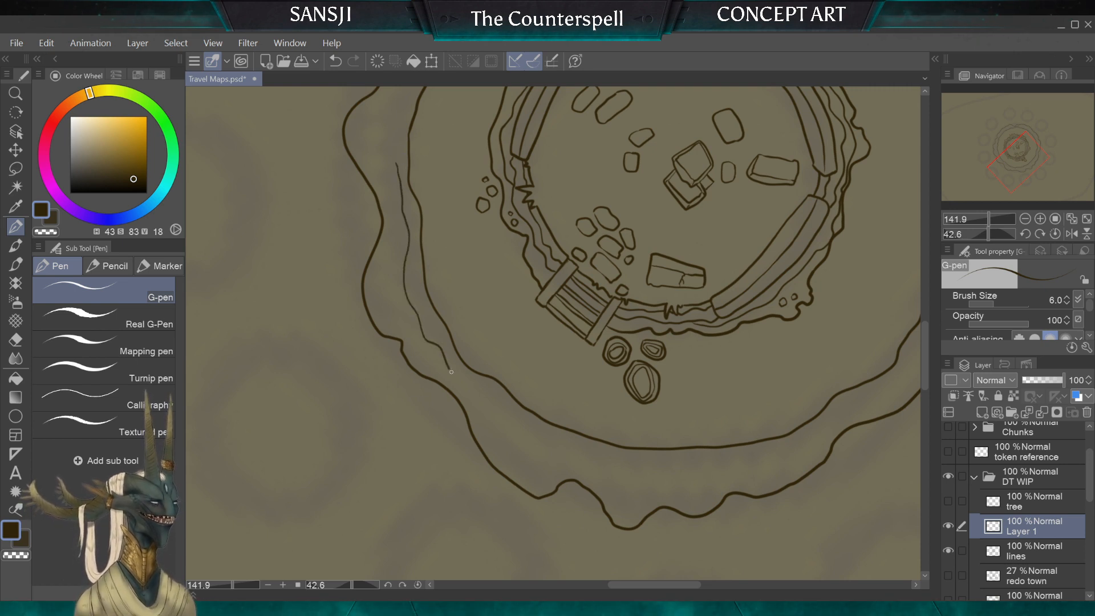
left_click_drag(507, 427, 546, 442)
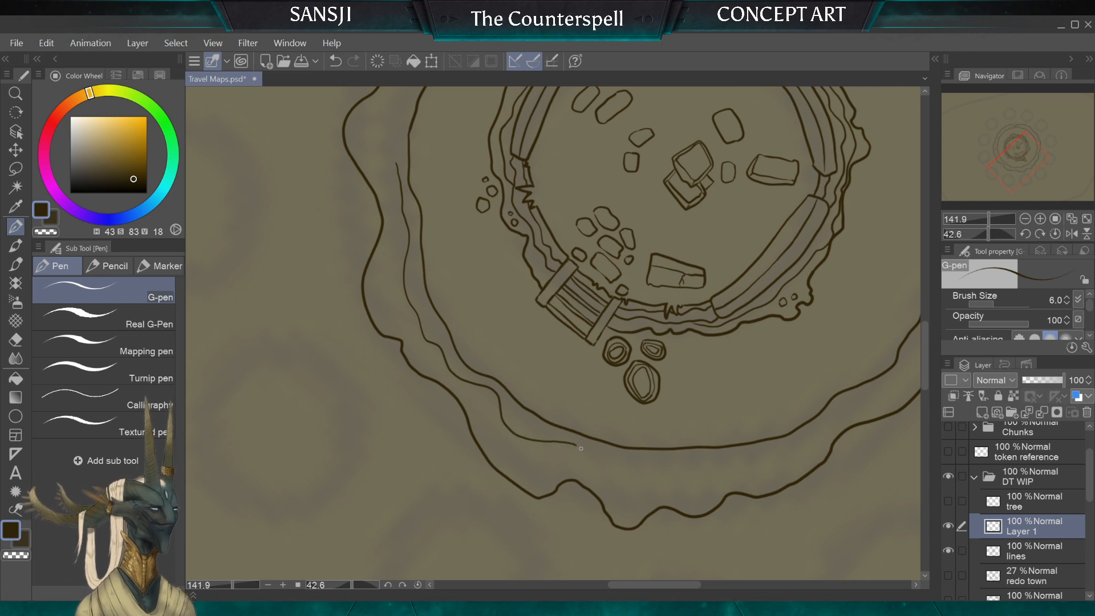
mouse_move(656, 470)
left_mouse_down()
mouse_move(704, 458)
mouse_move(744, 471)
mouse_move(777, 448)
left_mouse_up()
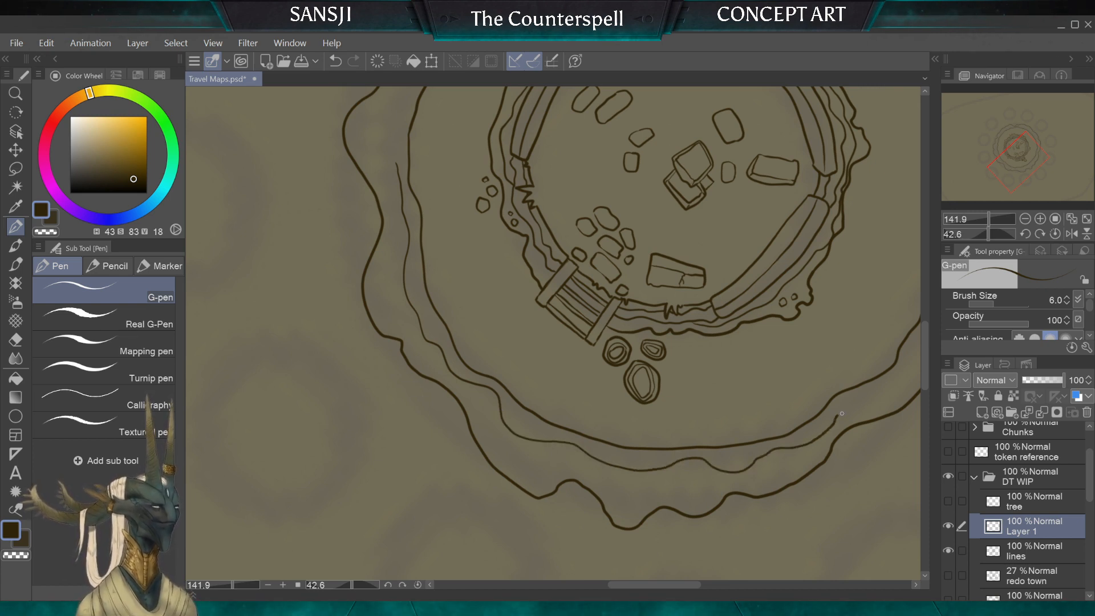
left_click_drag(842, 413, 891, 386)
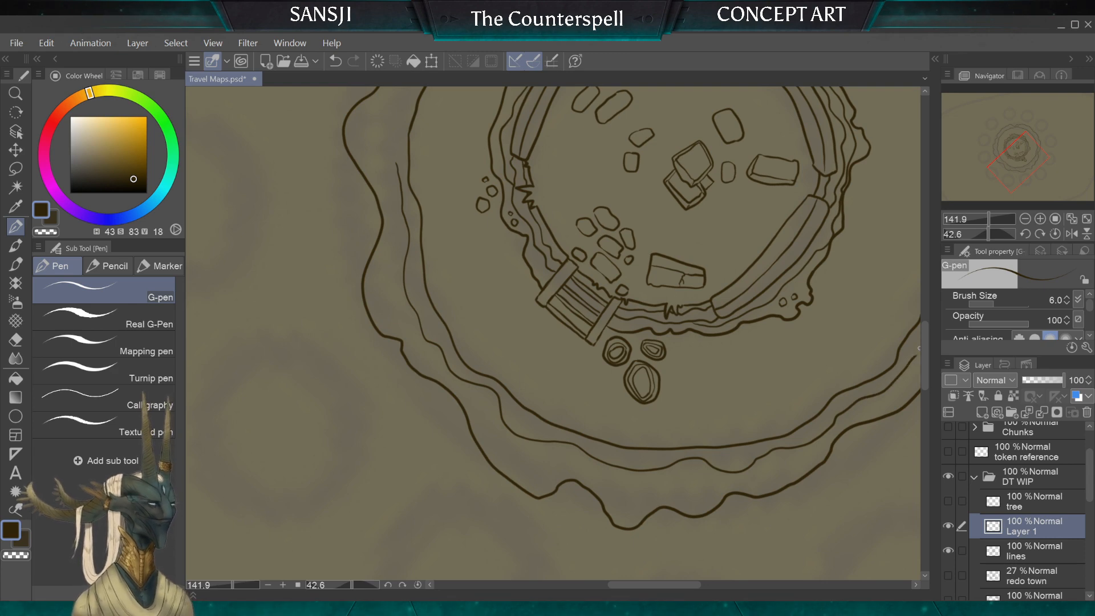
Step: Continue the wavy contour line between the outer rings, along the side facing the two long curved wall segments
mouse_move(690, 171)
left_mouse_down()
mouse_move(533, 234)
mouse_move(411, 318)
mouse_move(445, 379)
mouse_move(368, 356)
left_mouse_up()
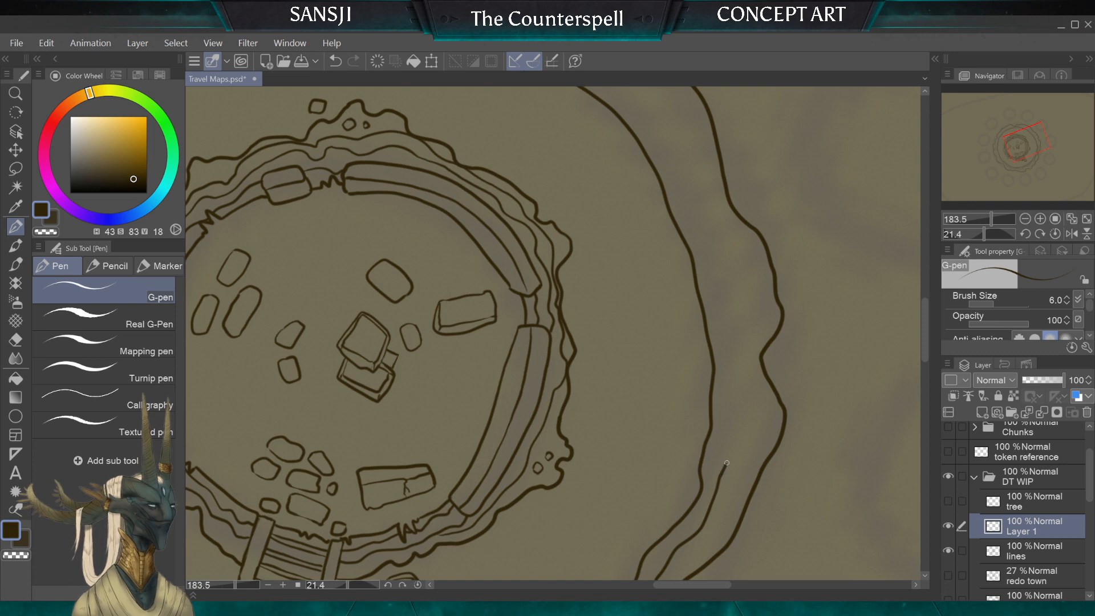
left_click_drag(733, 412, 726, 336)
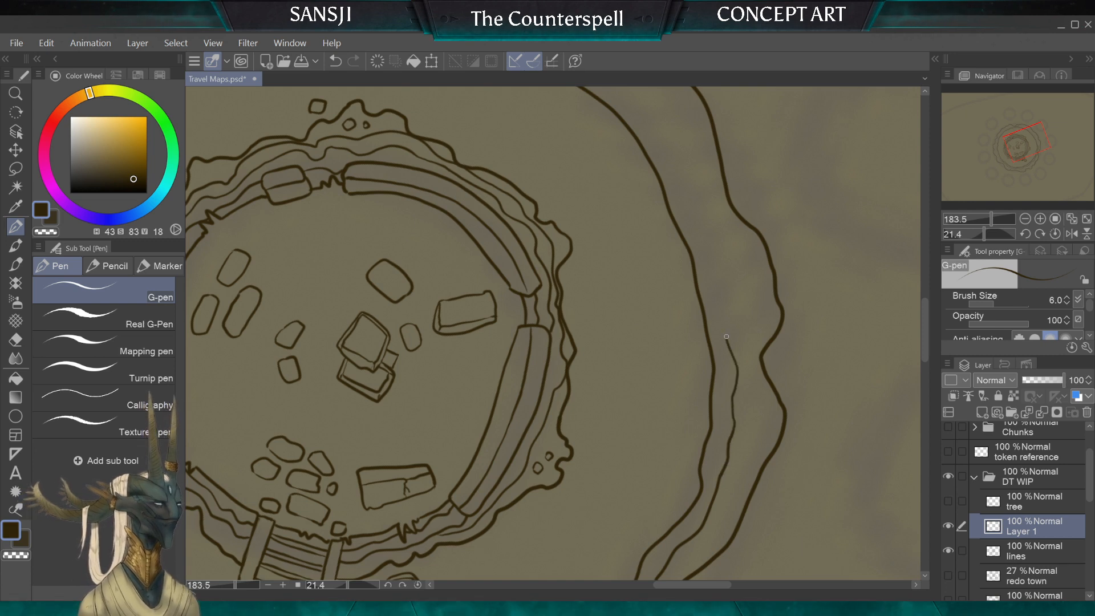
left_click_drag(733, 291, 711, 251)
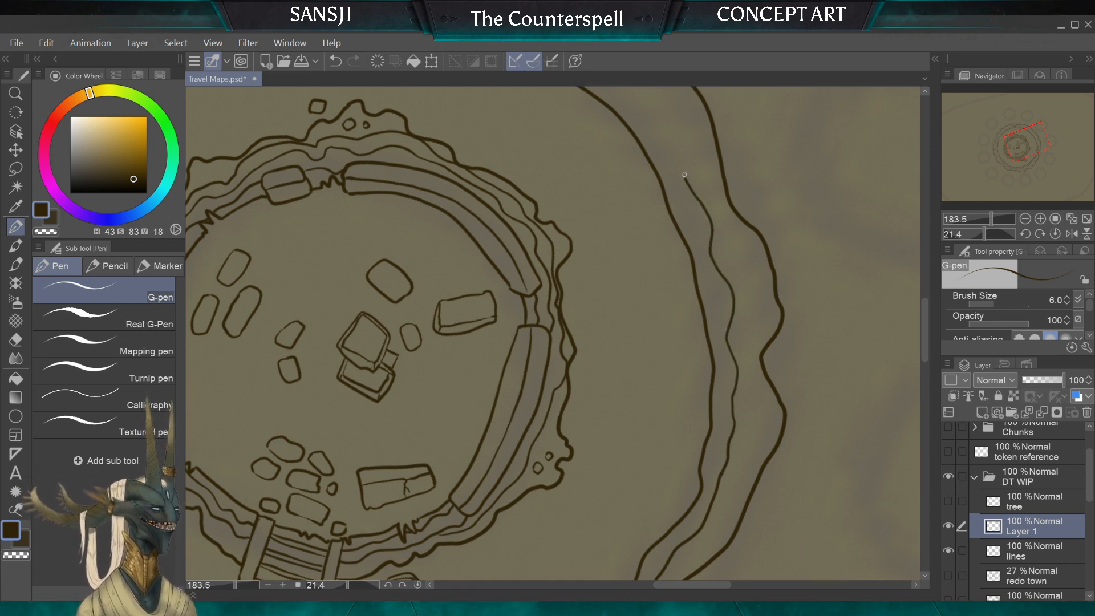
left_click_drag(683, 174, 671, 132)
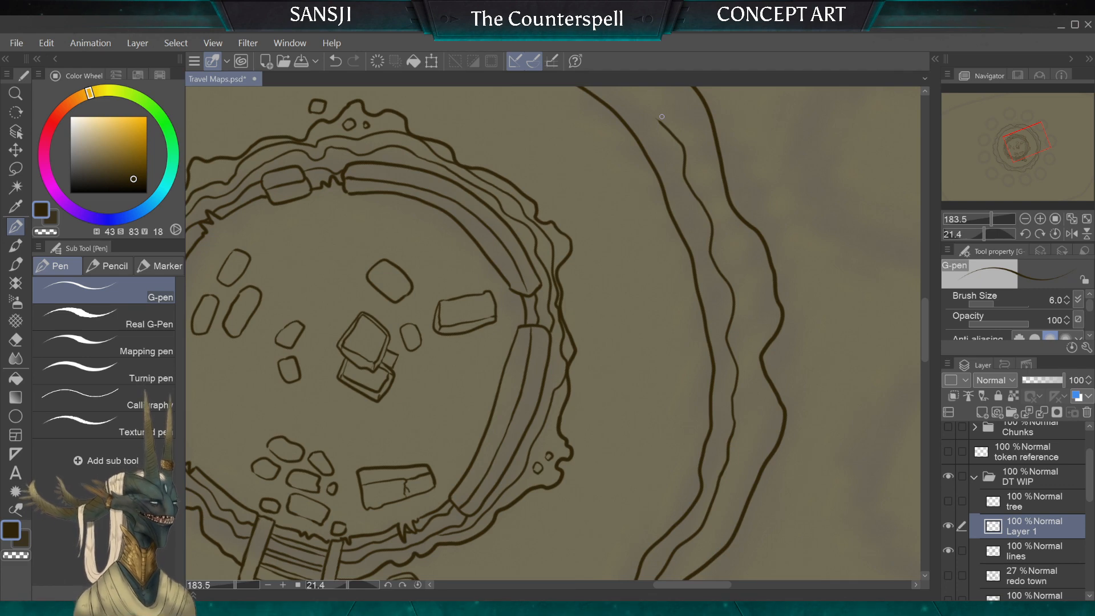
Step: Extend the contour line up to and through the narrow notch where the outer edge pinches close to the inner ring
scroll(554, 333, "down", 3)
scroll(553, 334, "up", 2)
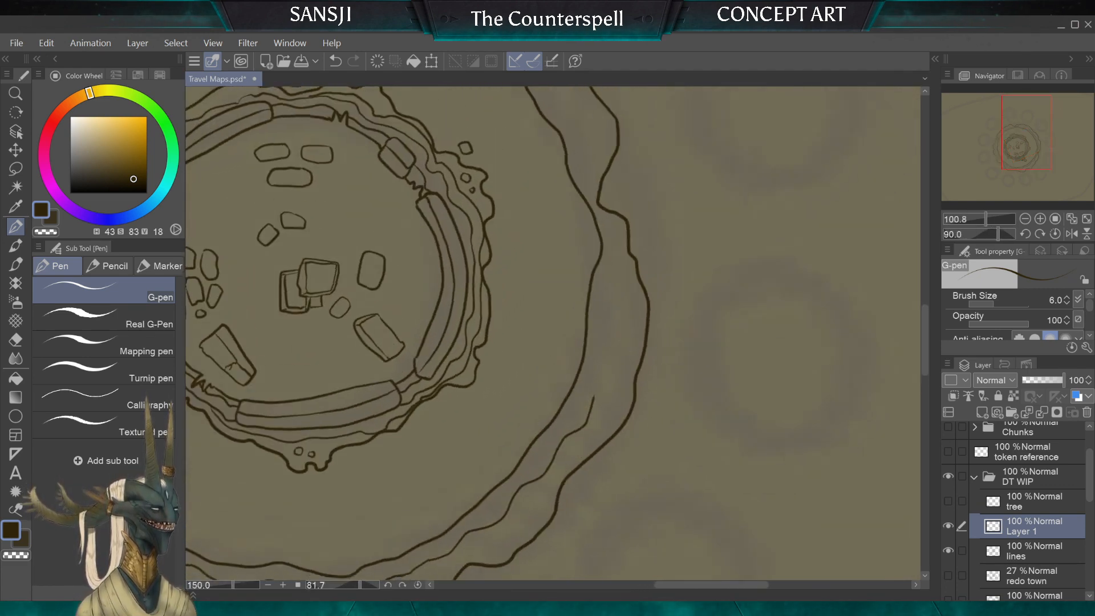
scroll(553, 334, "up", 1)
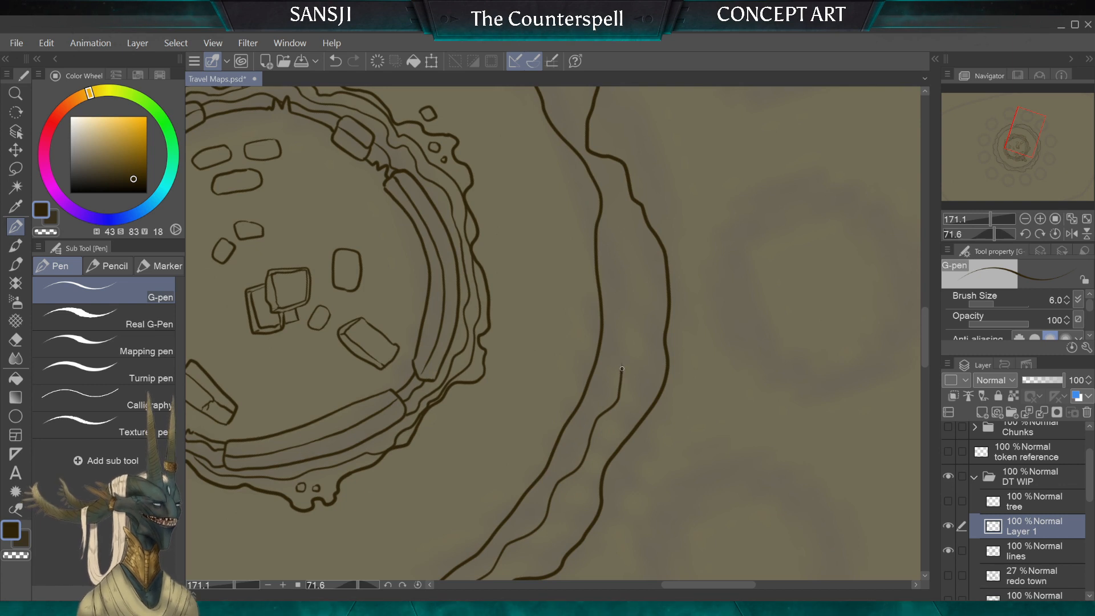
left_click_drag(623, 369, 627, 301)
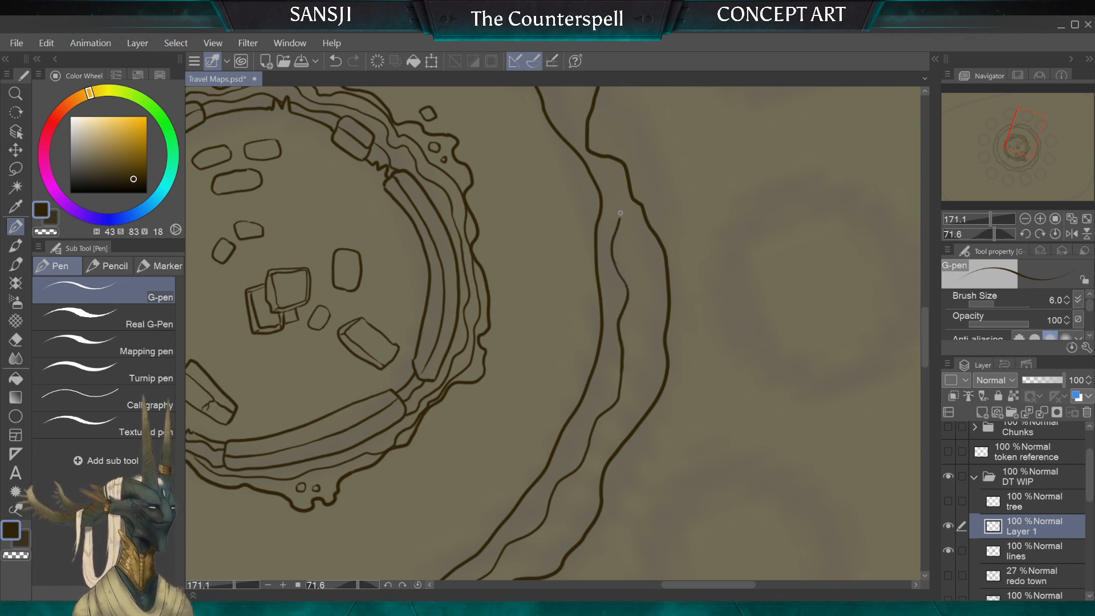
left_click_drag(619, 216, 605, 179)
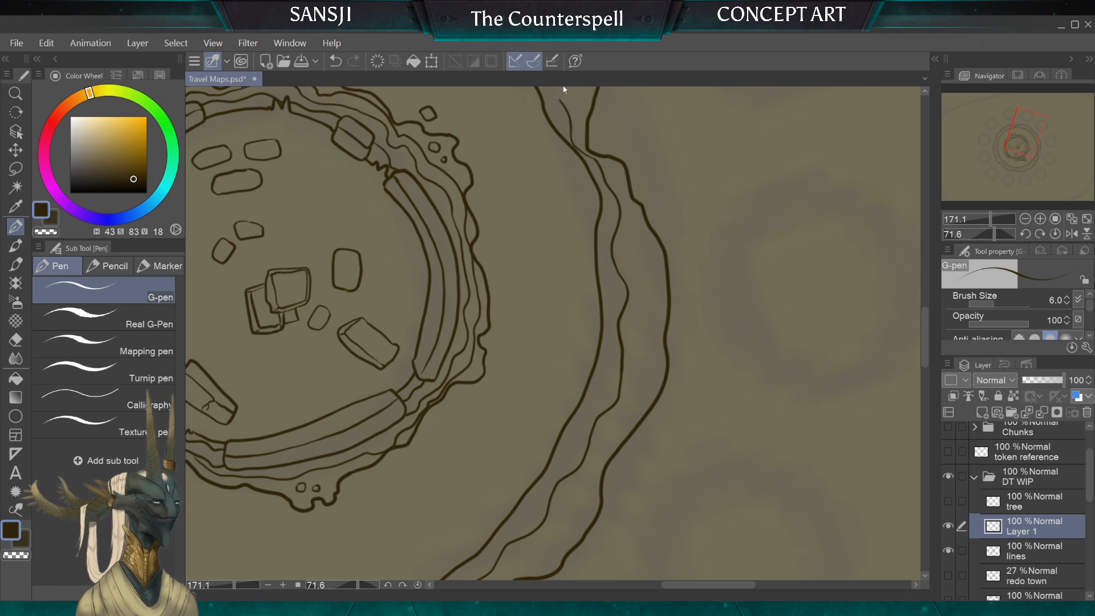
Step: Carry the wavy contour line on from the narrow notch around the far side of the ring, opposite the long curved wall segments
scroll(553, 333, "down", 3)
scroll(553, 334, "up", 4)
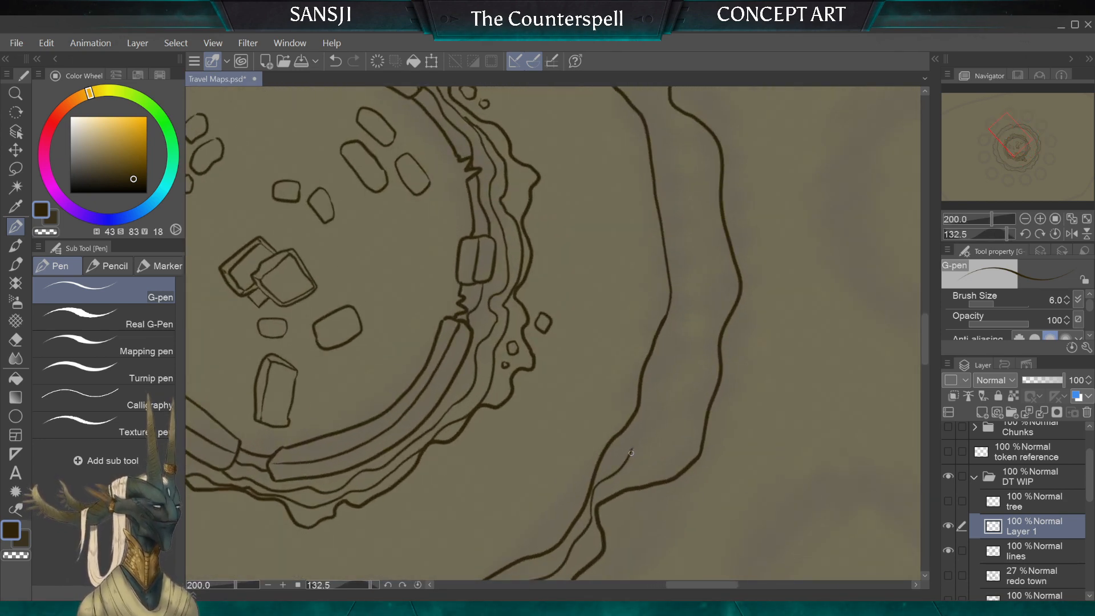
mouse_move(664, 391)
left_mouse_down()
mouse_move(689, 310)
mouse_move(676, 252)
mouse_move(698, 169)
left_mouse_up()
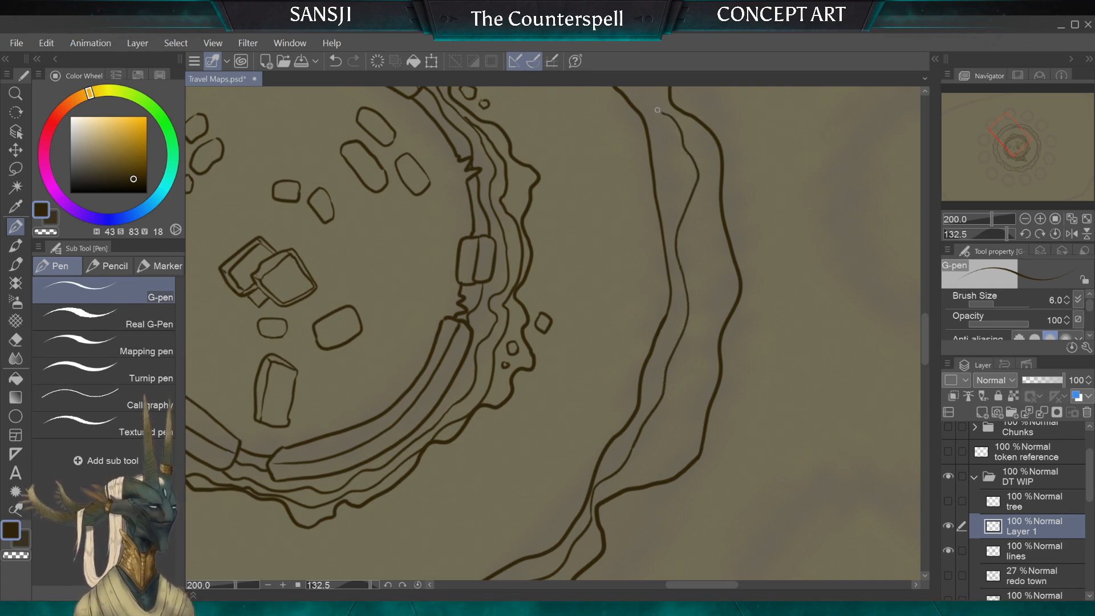
scroll(659, 104, "down", 2)
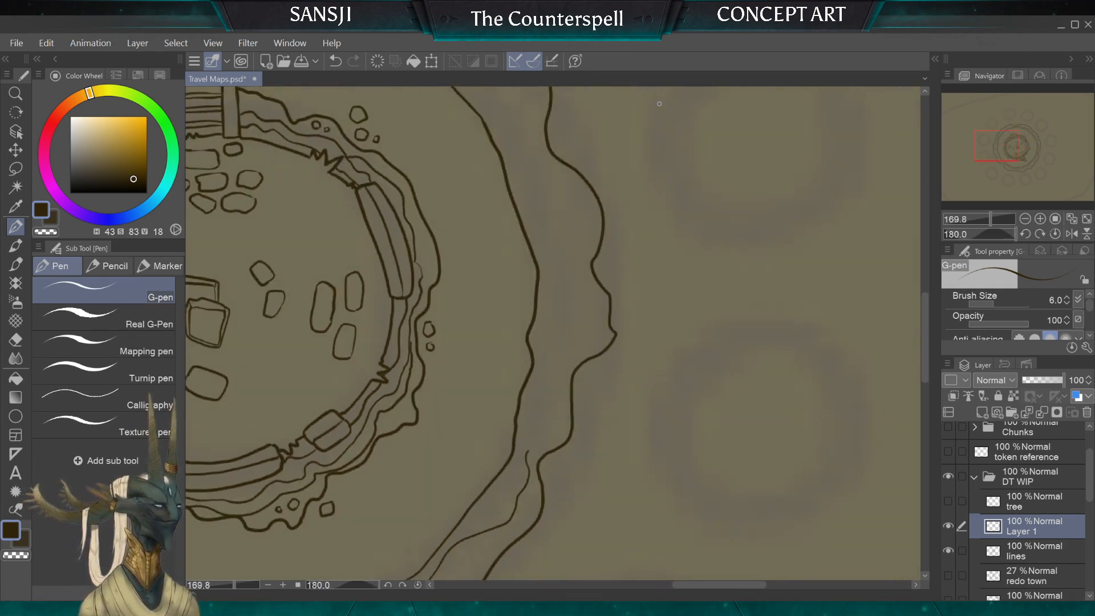
scroll(659, 104, "down", 3)
scroll(659, 104, "up", 2)
scroll(538, 283, "up", 2)
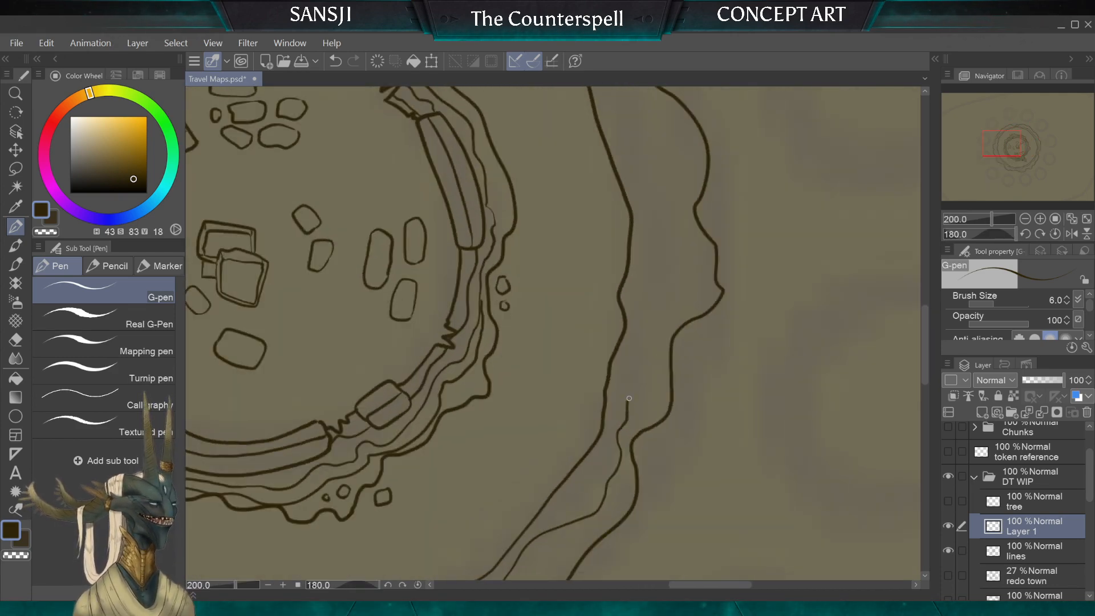
mouse_move(640, 344)
left_mouse_down()
mouse_move(658, 322)
mouse_move(661, 289)
mouse_move(654, 168)
left_mouse_up()
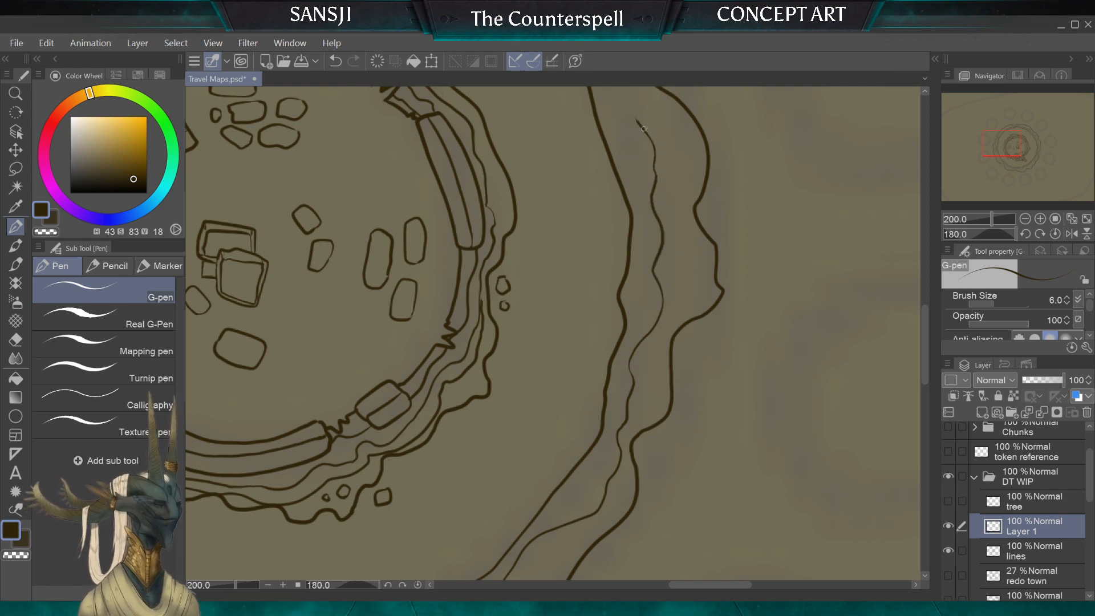
Step: Draw the remaining stretch of the contour line to bridge its two open ends
left_click_drag(643, 129, 683, 414)
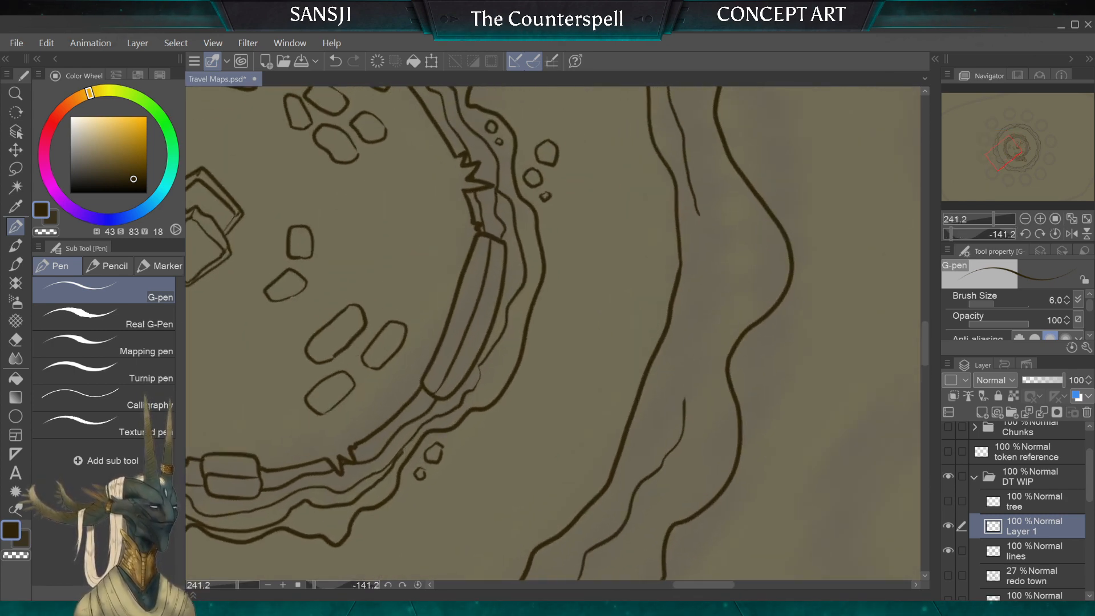
left_click_drag(699, 213, 716, 253)
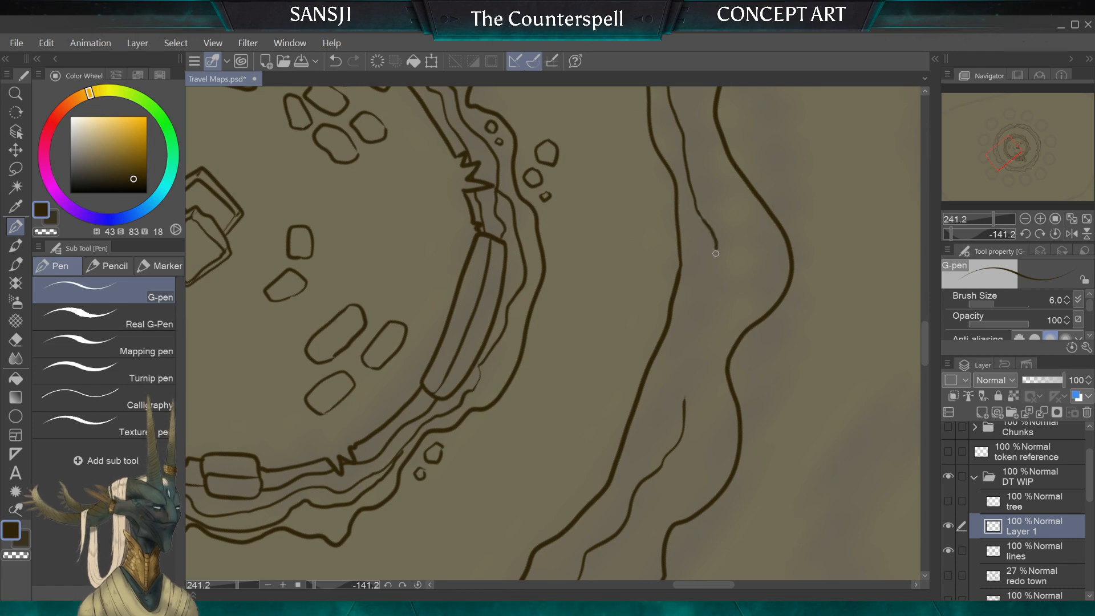
left_click_drag(708, 302, 705, 341)
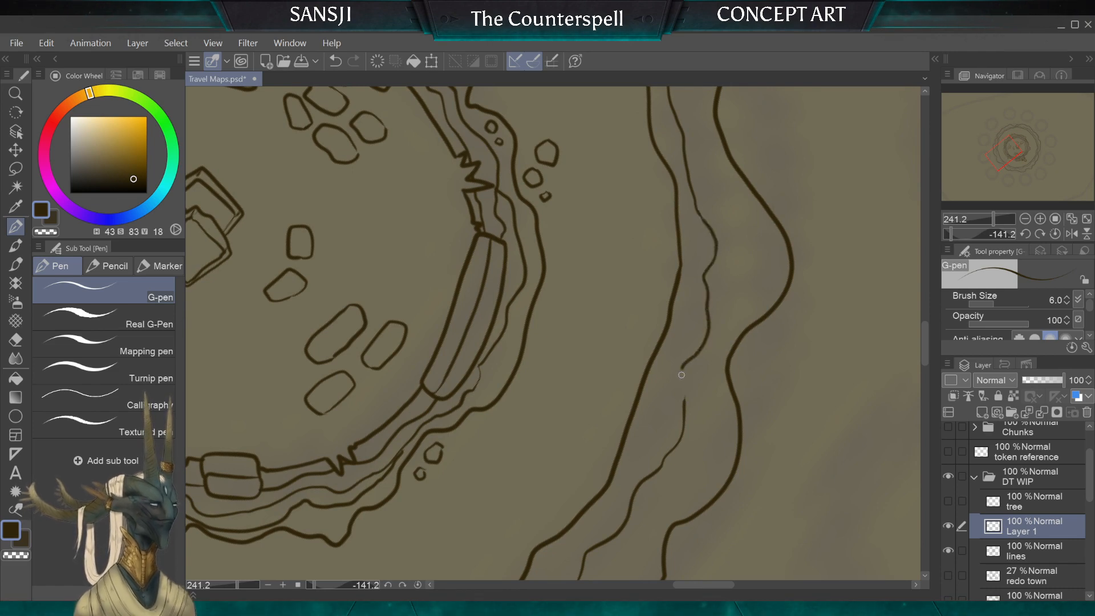
Step: Draw a second wavy line branching outward from the contour line near the ladder and rejoining it farther along the ring
scroll(686, 432, "down", 8)
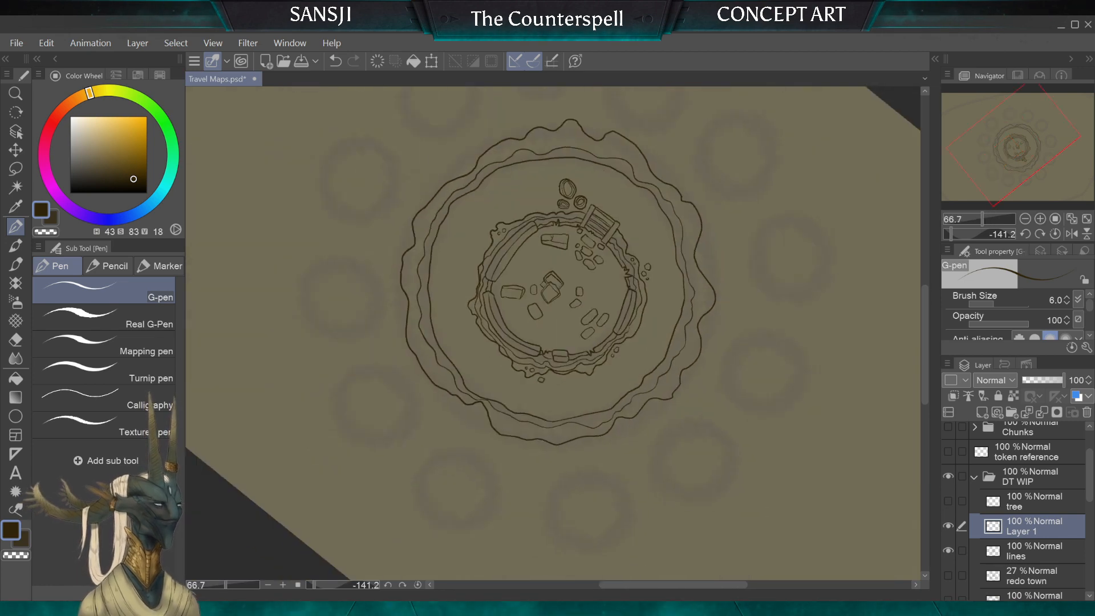
scroll(553, 319, "up", 4)
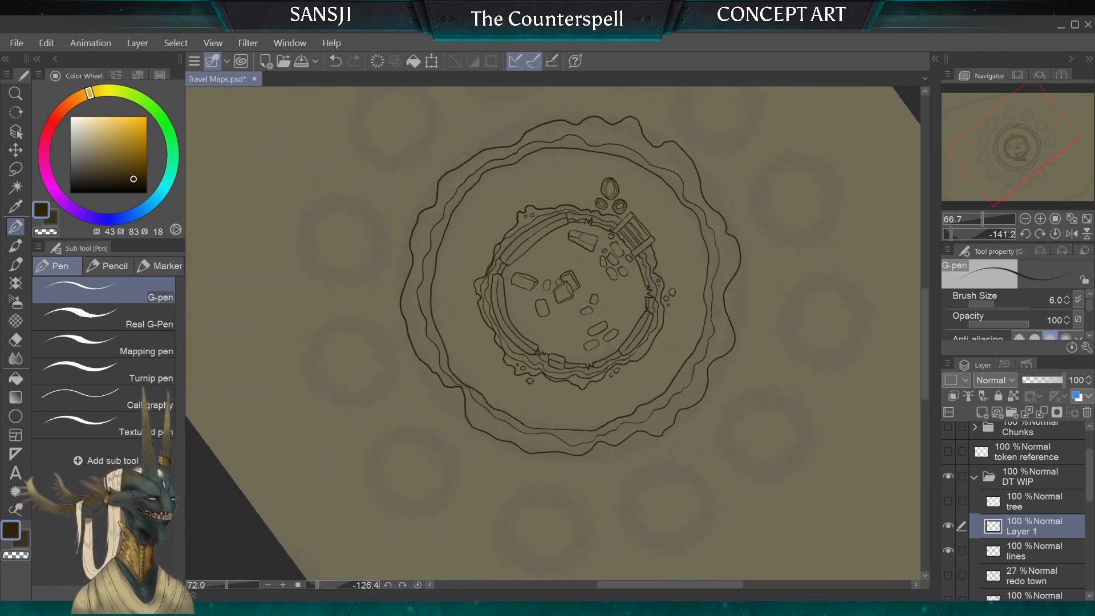
scroll(553, 333, "down", 2)
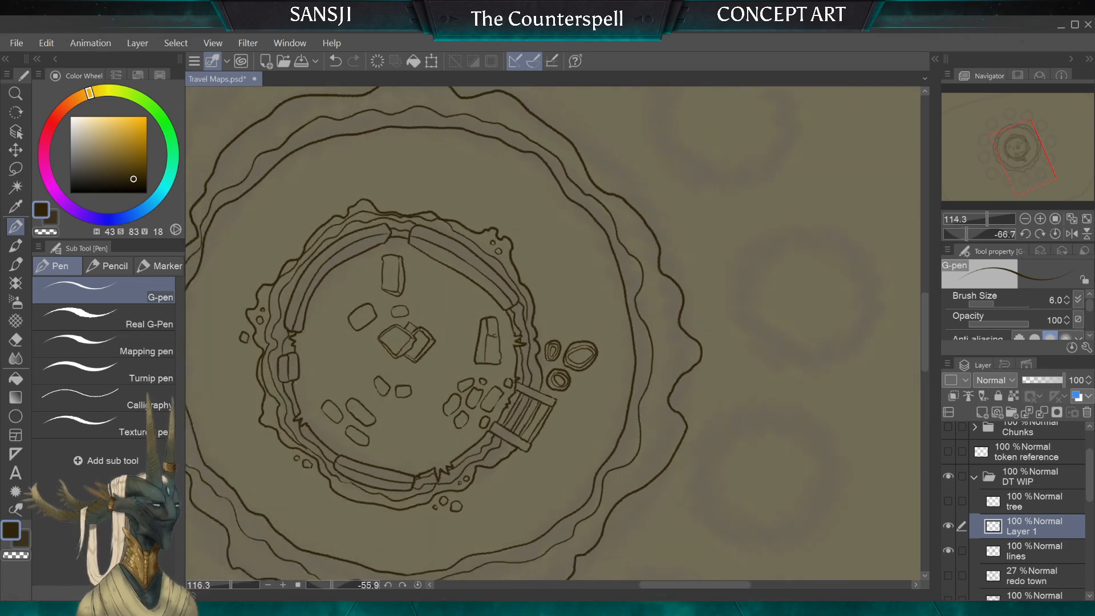
scroll(554, 333, "up", 3)
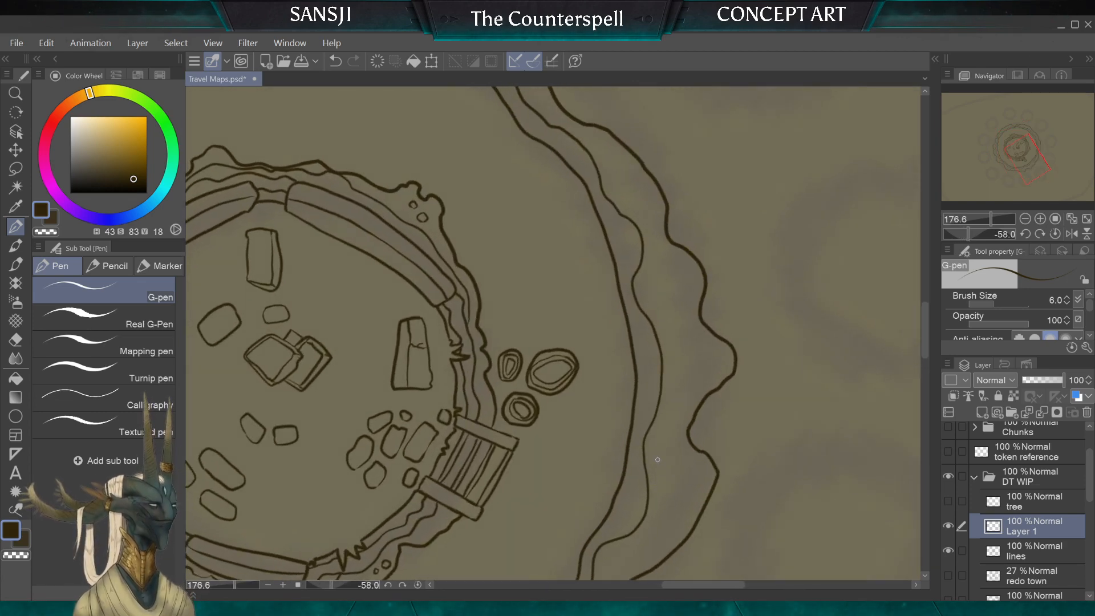
mouse_move(650, 484)
left_mouse_down()
mouse_move(682, 363)
mouse_move(661, 310)
left_mouse_up()
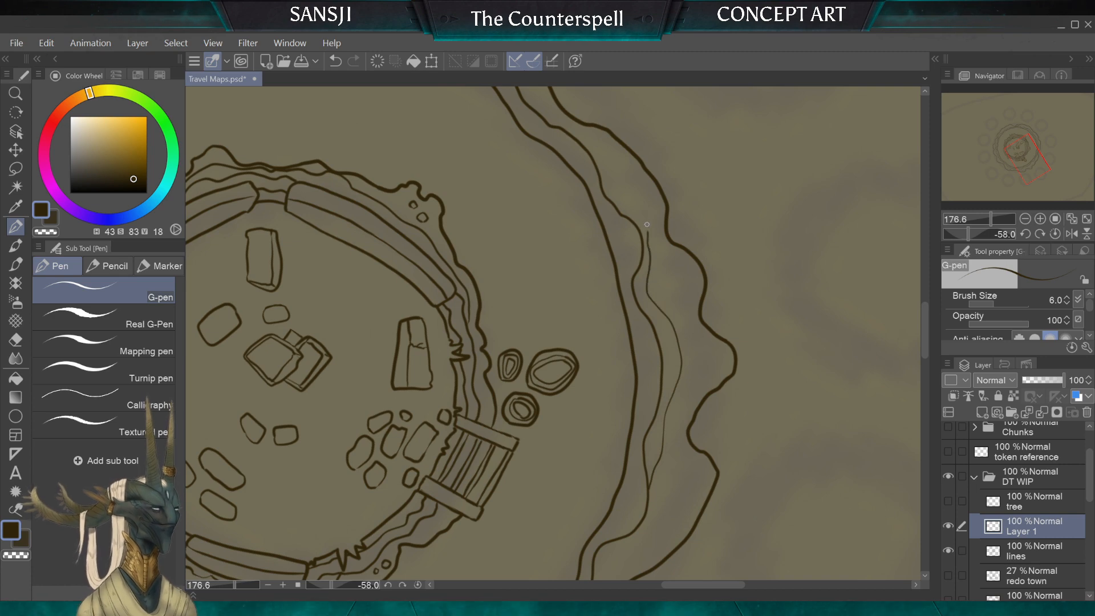
left_click_drag(647, 225, 615, 190)
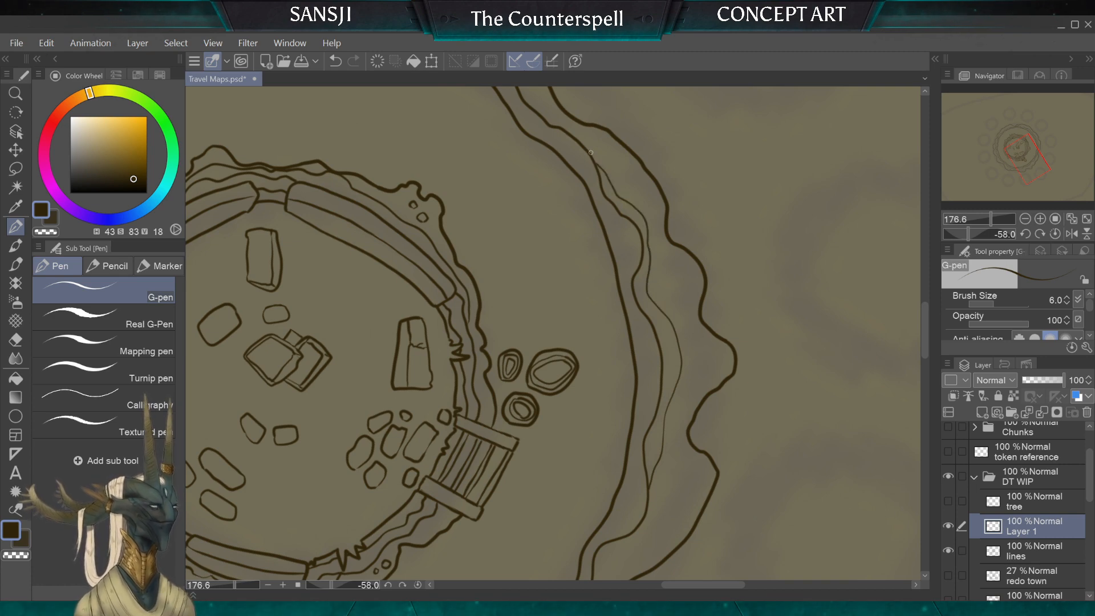
Step: Continue the second wavy line in stretches that branch off and rejoin the contour line along the ring opposite the long curved wall segments
scroll(590, 152, "down", 2)
scroll(591, 153, "up", 3)
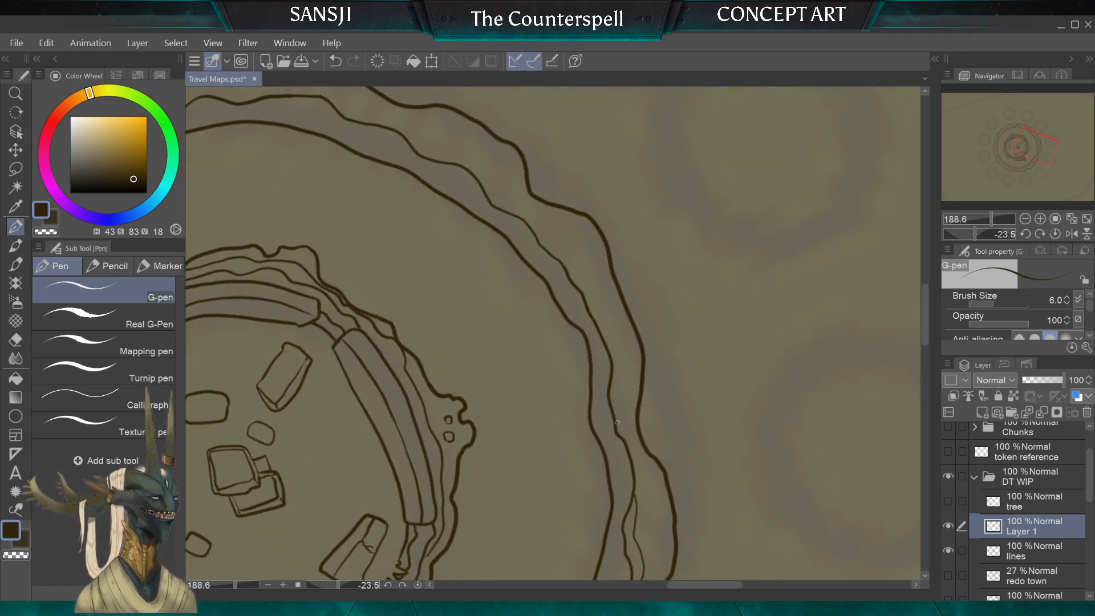
left_click_drag(623, 387, 610, 325)
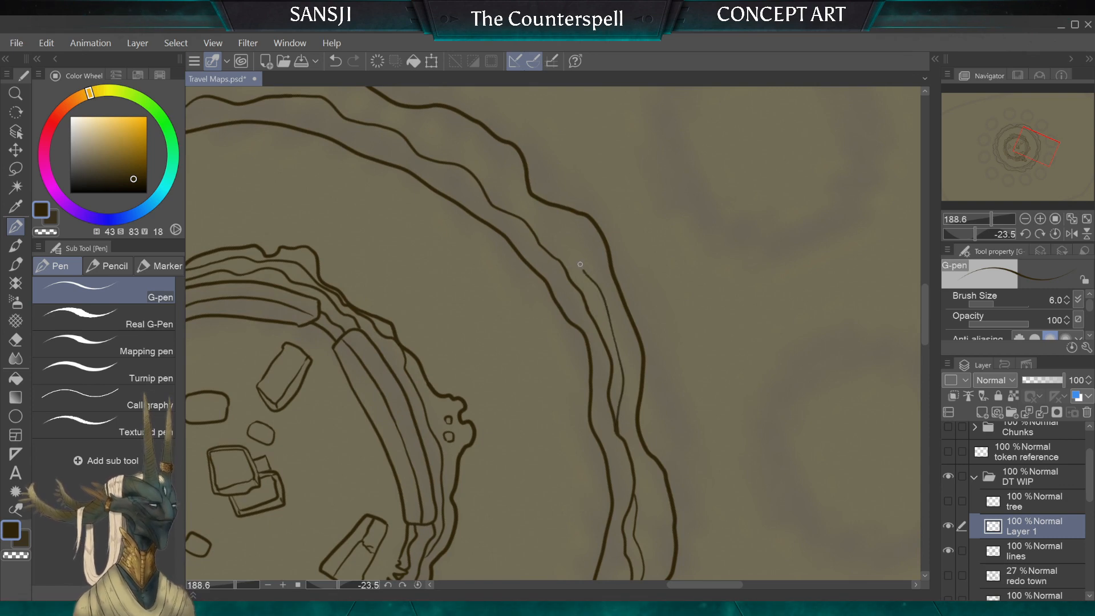
mouse_move(492, 187)
left_mouse_down()
mouse_move(479, 178)
mouse_move(489, 185)
left_mouse_up()
scroll(553, 333, "down", 1)
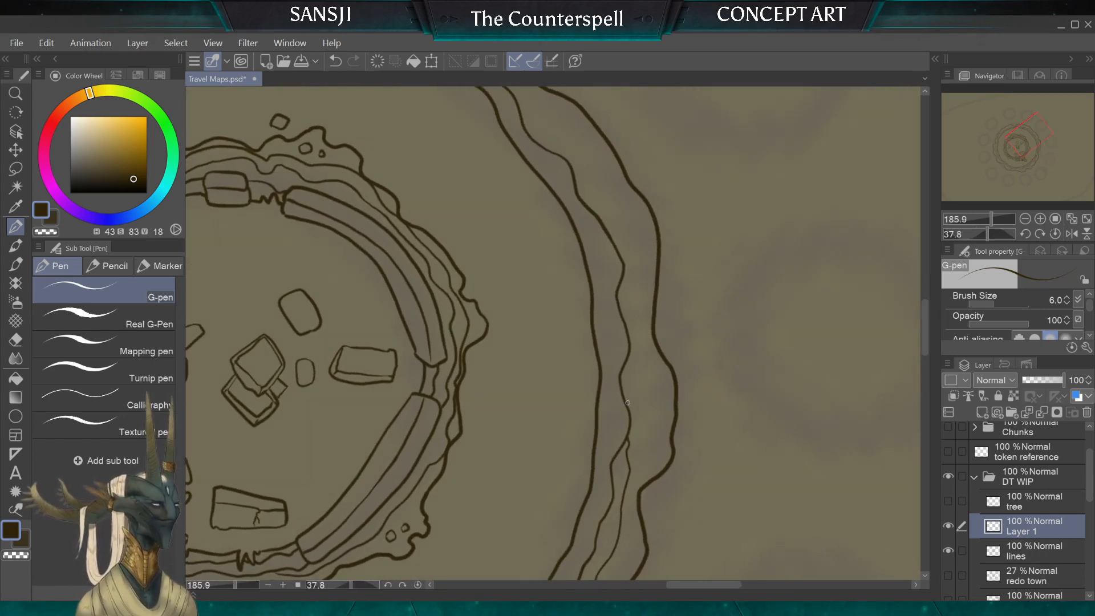
mouse_move(627, 403)
left_mouse_down()
mouse_move(644, 280)
mouse_move(607, 197)
left_mouse_up()
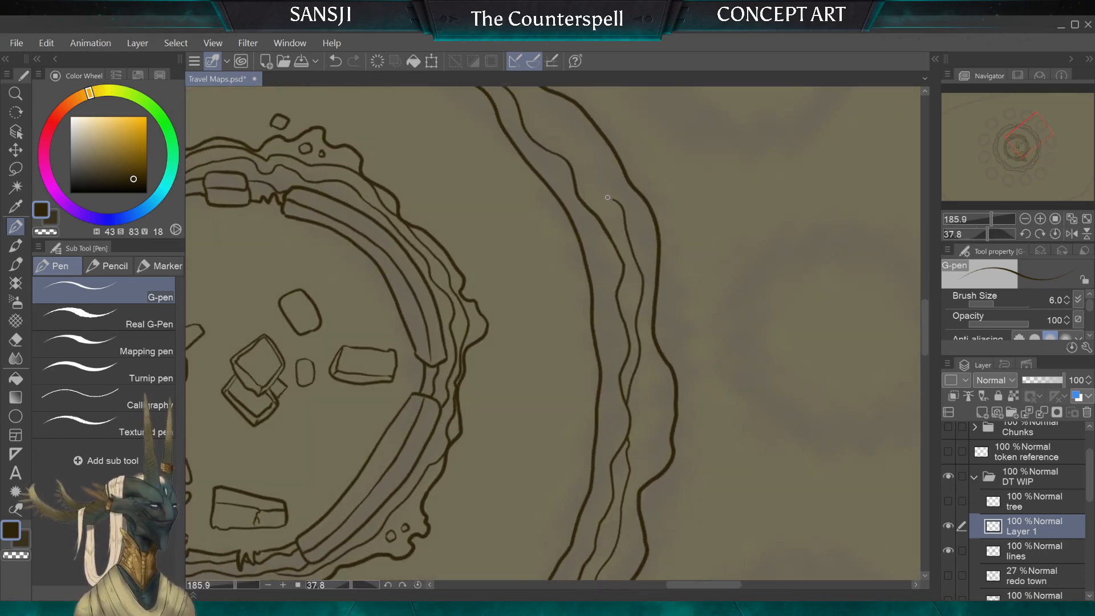
left_click_drag(528, 112, 520, 106)
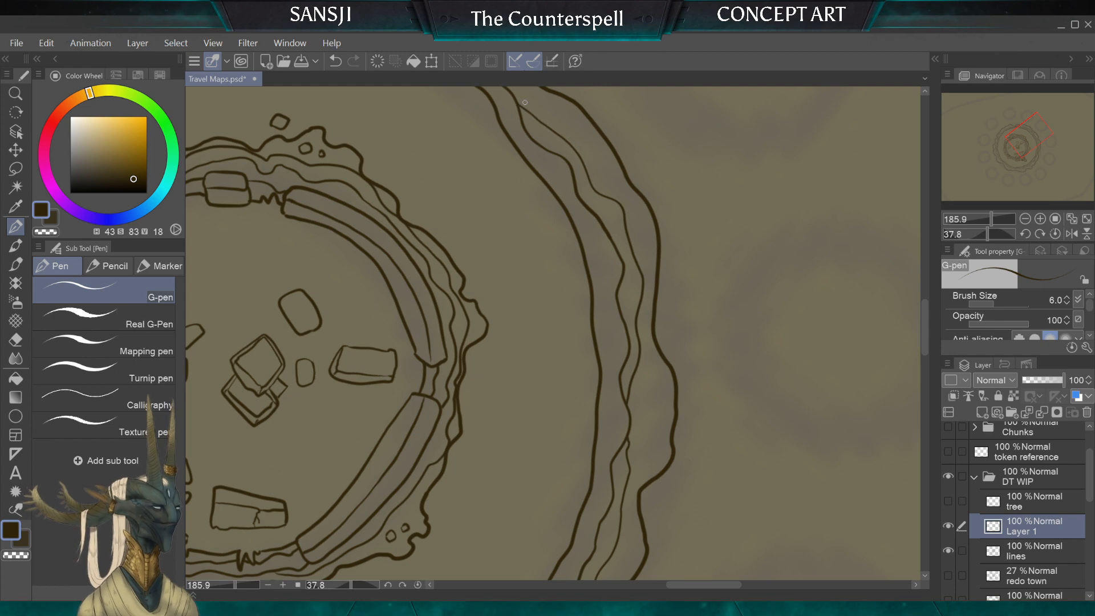
Step: Draw a second wavy line outside the contour line just past the narrow notch, branching off and rejoining it across the wide bulge
scroll(552, 333, "down", 1)
scroll(553, 333, "down", 1)
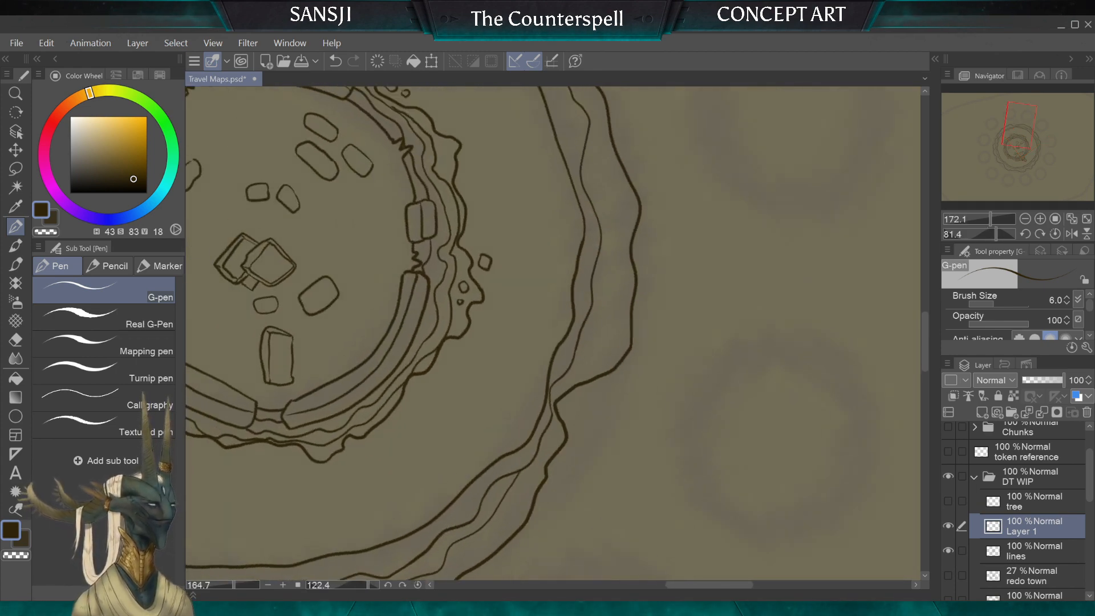
scroll(553, 333, "up", 1)
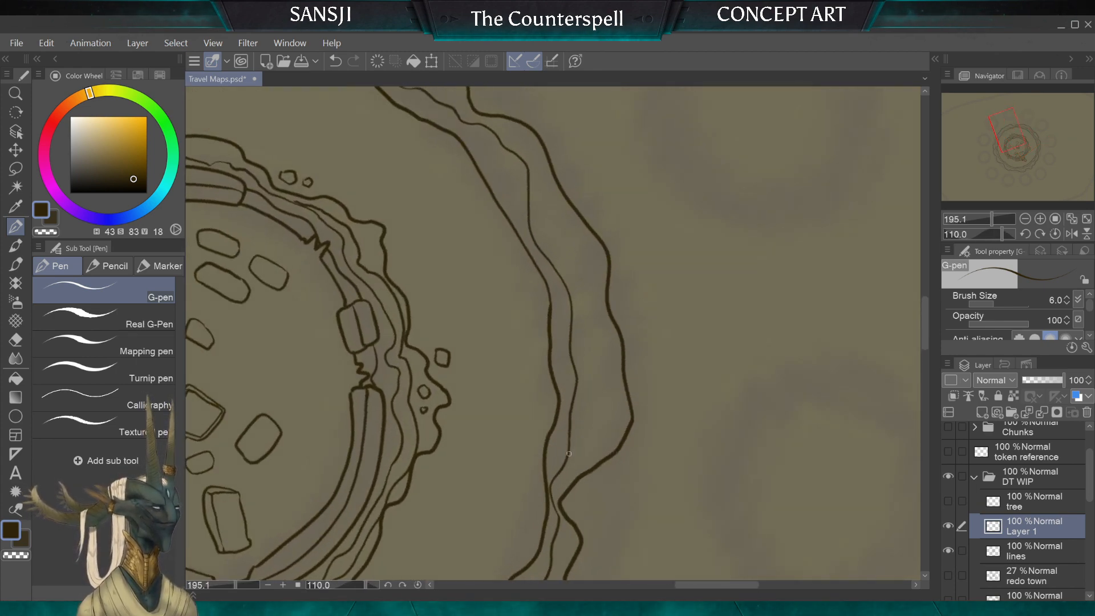
left_click_drag(569, 453, 583, 411)
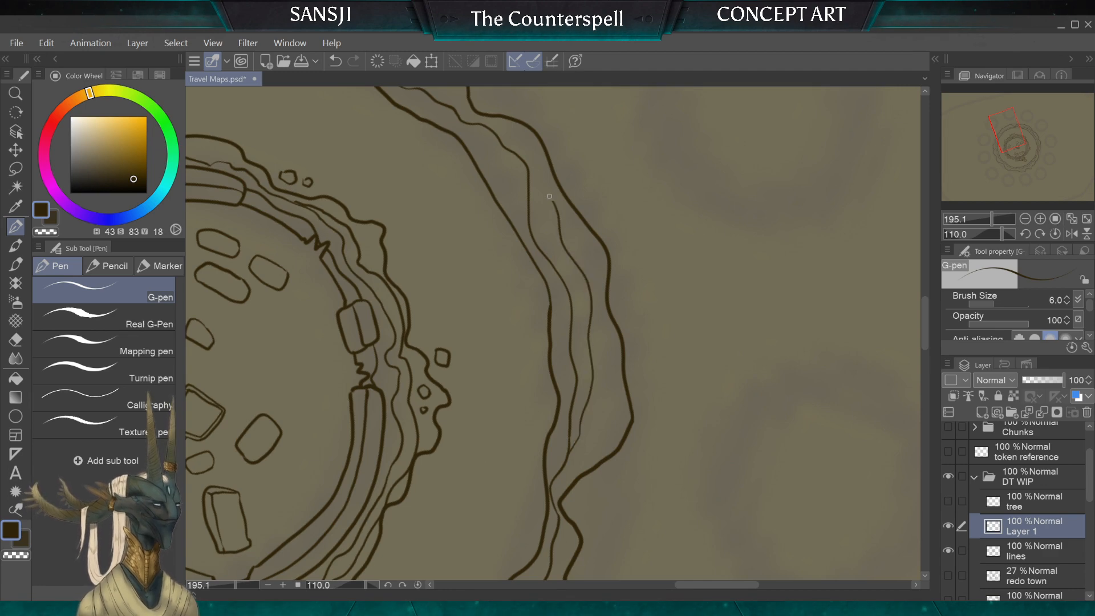
left_click_drag(550, 196, 487, 126)
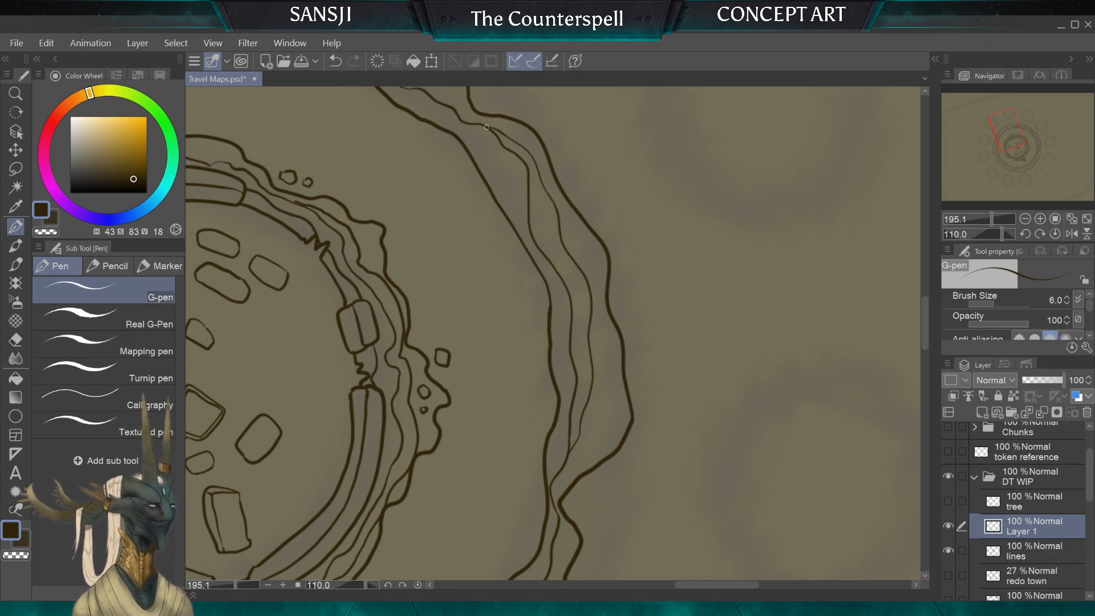
Step: Extend the second wavy line around the far side of the ring until it meets the contour line near the ladder
scroll(553, 334, "down", 1)
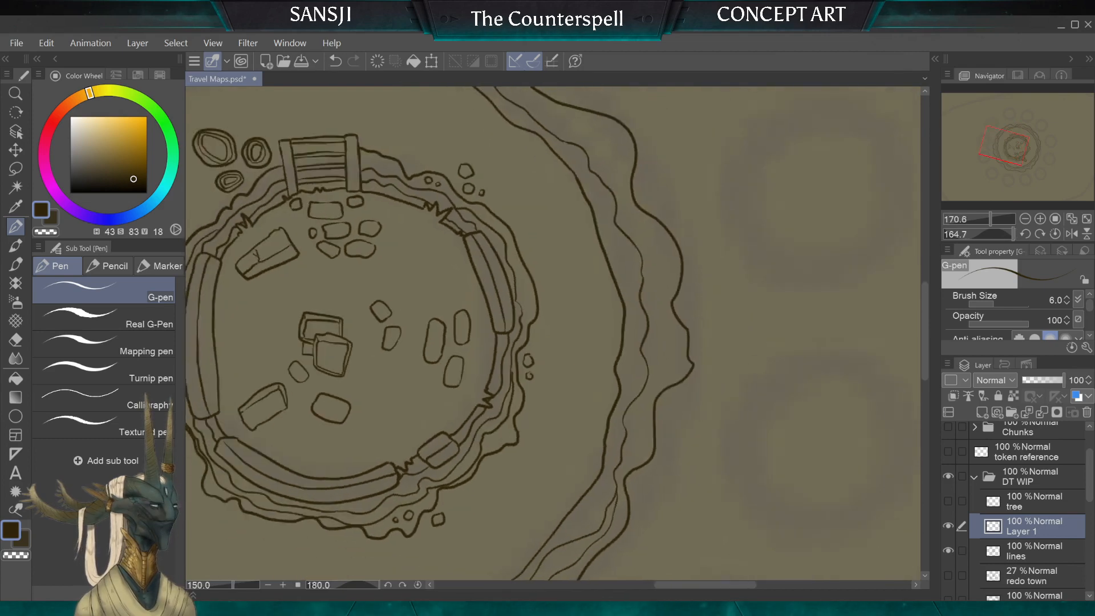
mouse_move(607, 274)
left_mouse_down()
mouse_move(591, 470)
mouse_move(619, 419)
mouse_move(626, 359)
left_mouse_up()
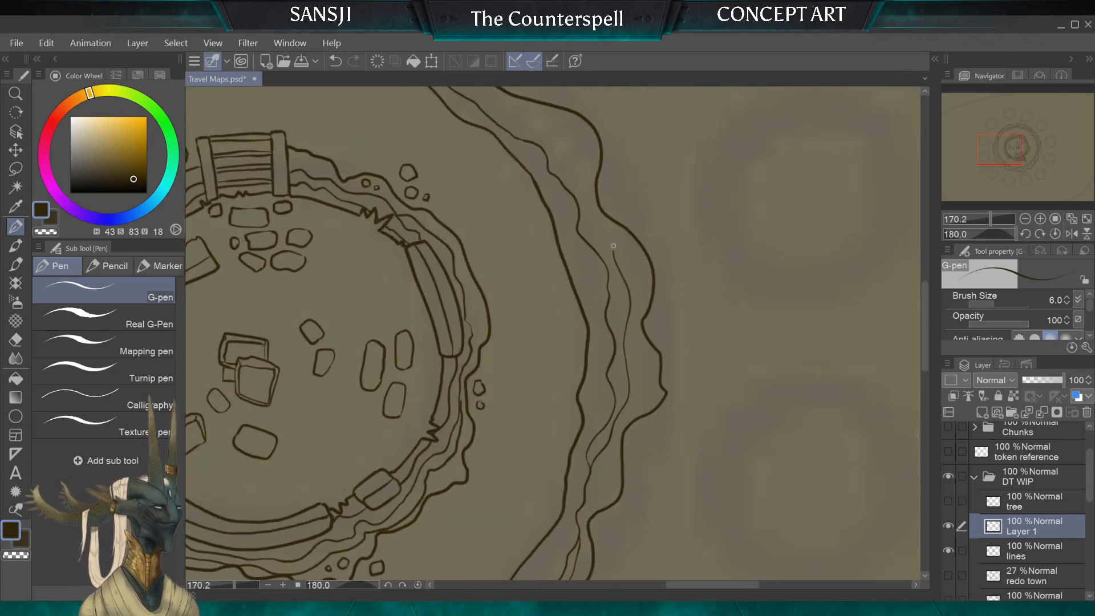
left_click_drag(613, 246, 590, 211)
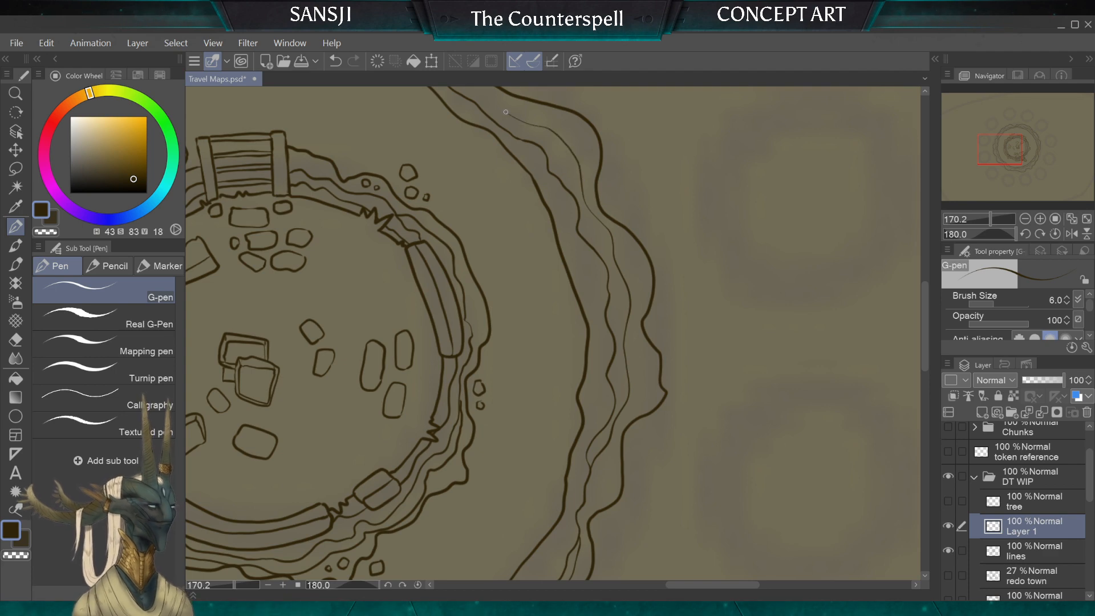
mouse_move(506, 112)
left_mouse_down()
mouse_move(600, 455)
mouse_move(662, 297)
mouse_move(660, 243)
left_mouse_up()
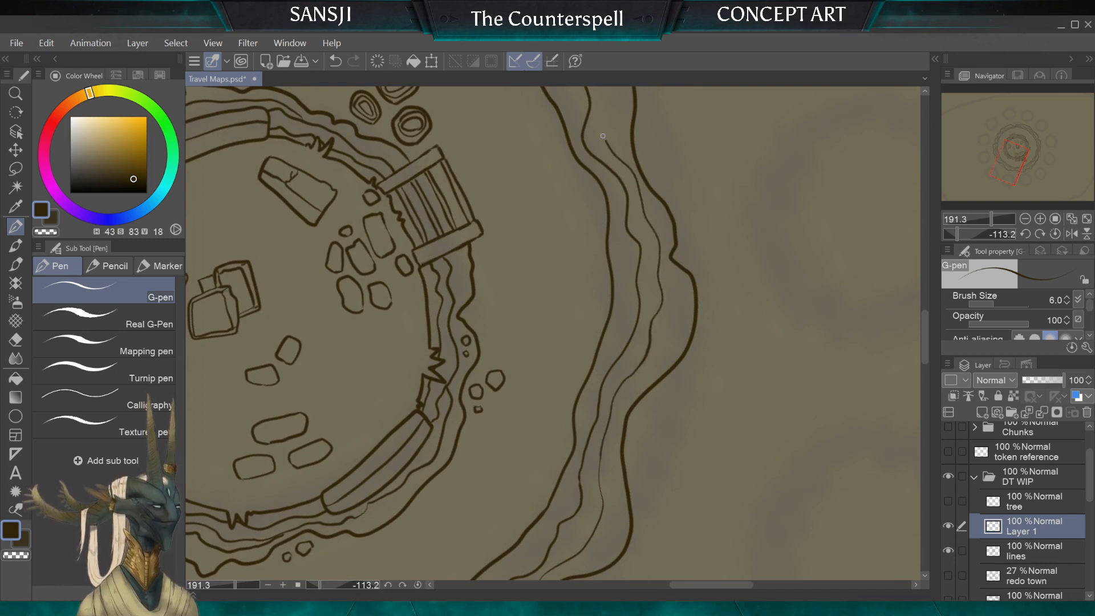
left_click_drag(603, 135, 591, 101)
Step: Add a third wavy line outside the second one, in stretches past the ladder and the three round boulders, joining its ends to existing lines
mouse_move(570, 146)
left_mouse_down()
mouse_move(599, 264)
mouse_move(637, 315)
mouse_move(554, 394)
mouse_move(565, 416)
mouse_move(529, 406)
left_mouse_up()
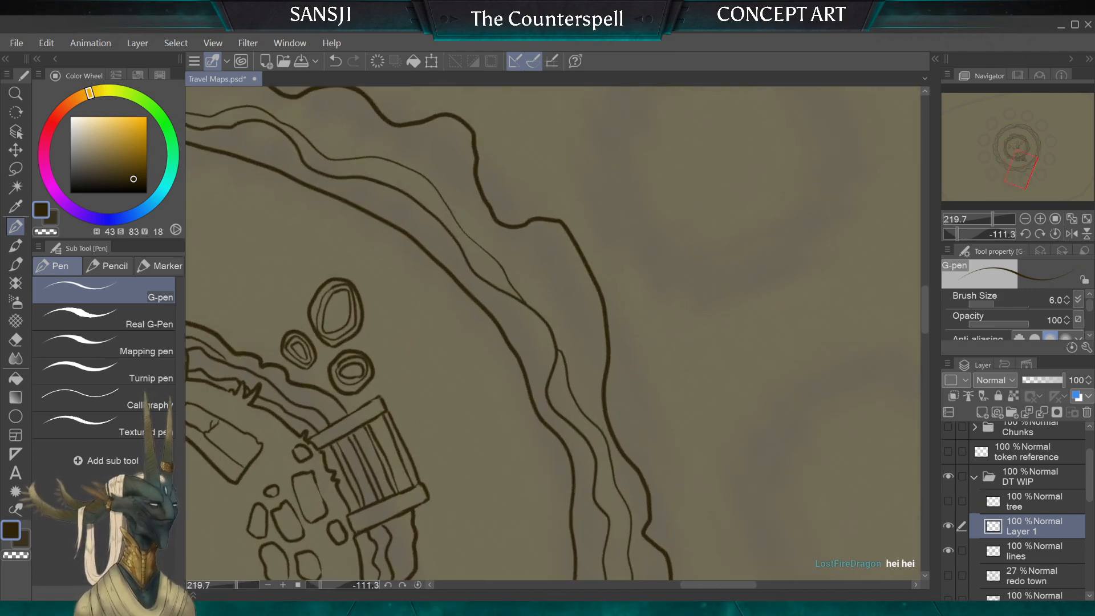
mouse_move(588, 374)
left_mouse_down()
mouse_move(587, 337)
mouse_move(550, 277)
mouse_move(485, 232)
mouse_move(449, 162)
mouse_move(419, 146)
left_mouse_up()
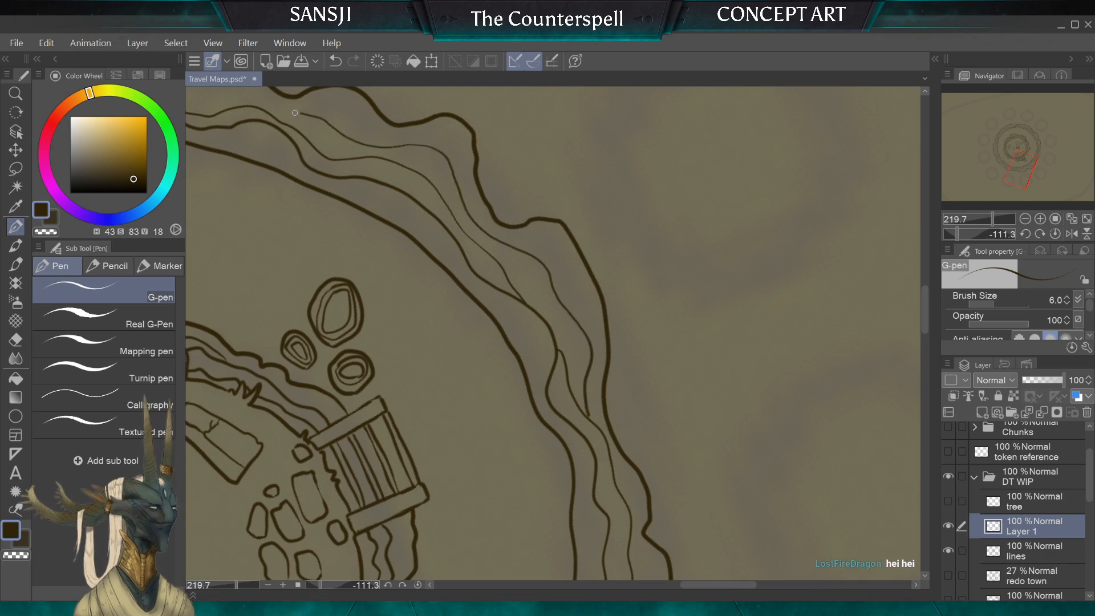
left_click_drag(295, 112, 277, 108)
scroll(553, 333, "down", 3)
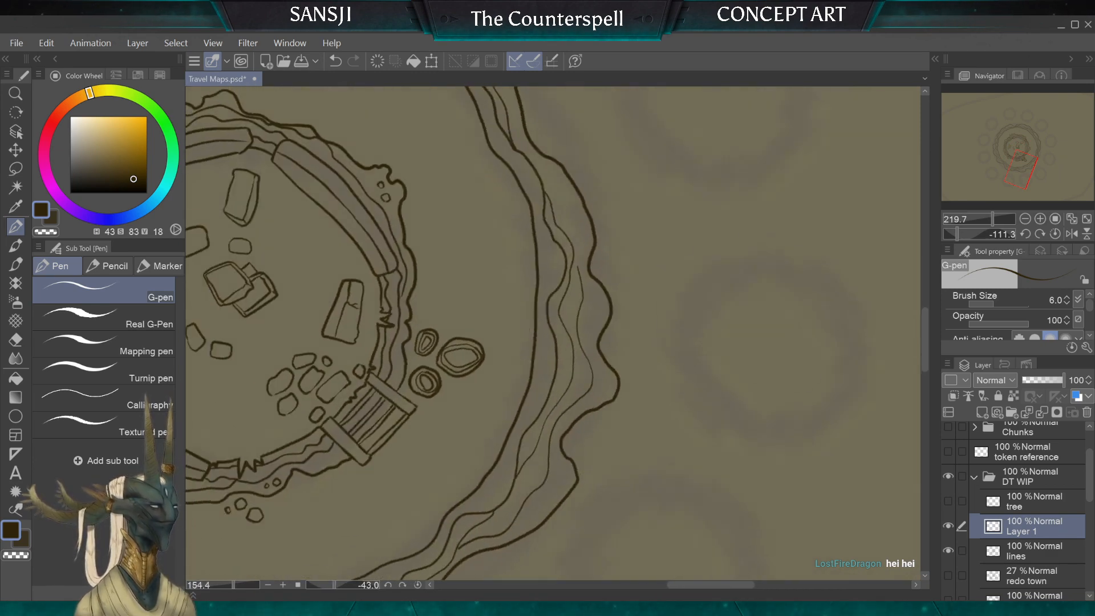
scroll(554, 333, "up", 4)
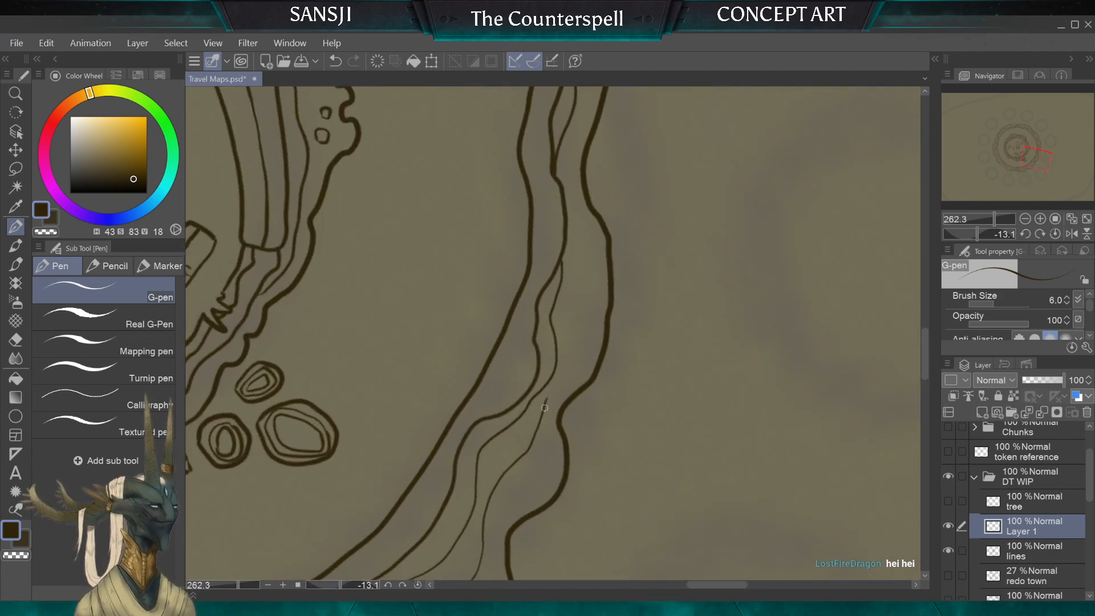
left_click_drag(574, 356, 582, 295)
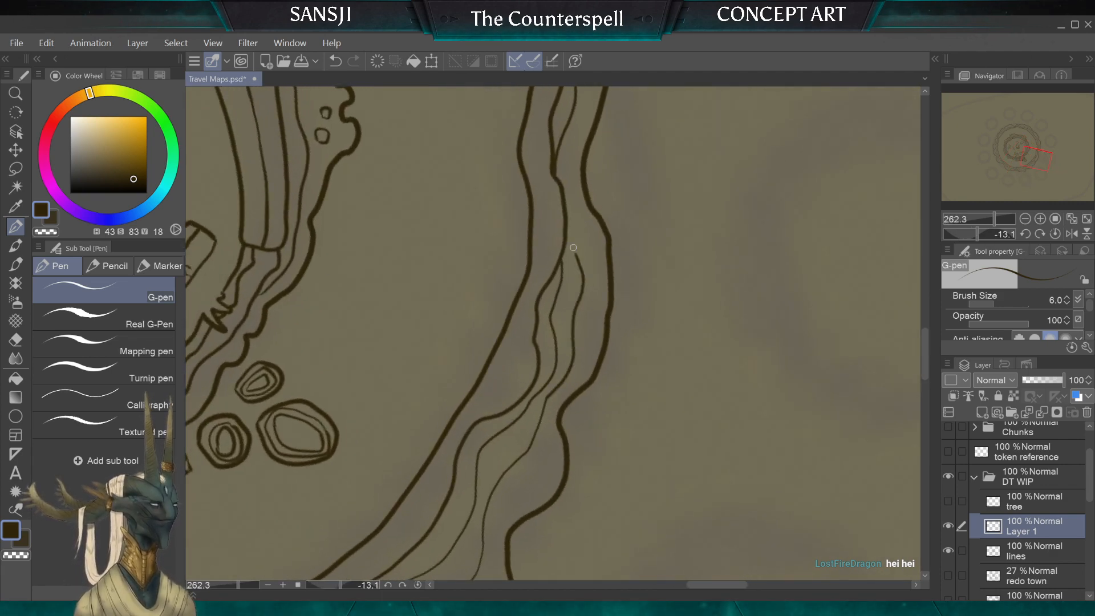
left_click_drag(573, 249, 567, 222)
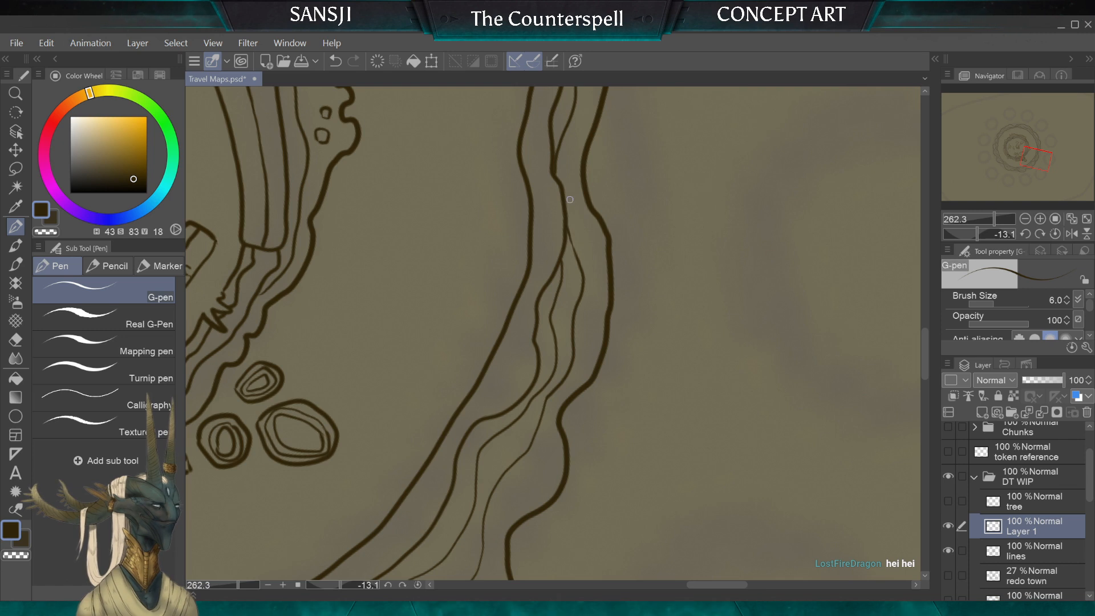
Step: Branch a short wavy line outward into the ring's bulge near the inner wall's crumbled corner with two pebbles, rejoining the second line
scroll(570, 199, "up", 5)
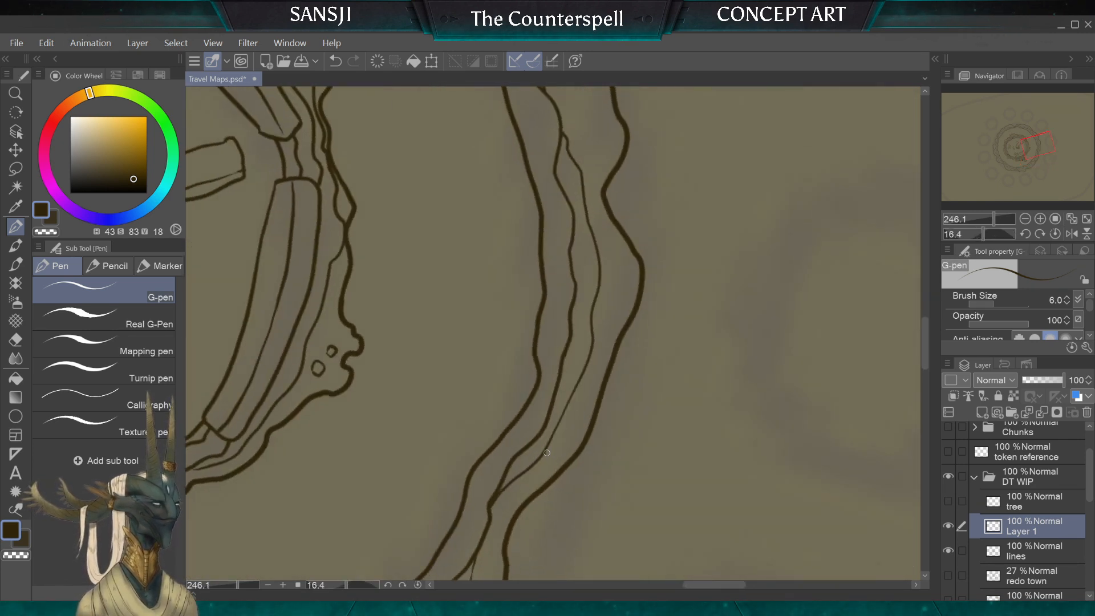
left_click_drag(546, 452, 575, 410)
left_click_drag(626, 297, 622, 261)
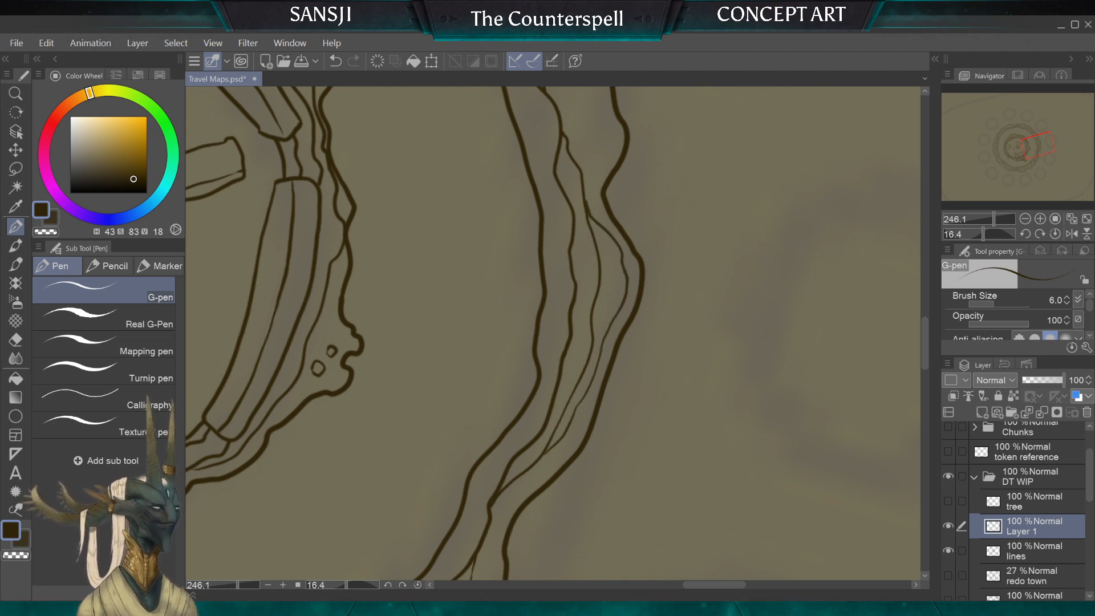
Step: Carry the third wavy line on beside the outer edge, opposite the long curved wall segments, toward the narrow notch
mouse_move(570, 228)
left_mouse_down()
mouse_move(478, 474)
mouse_move(507, 474)
left_mouse_up()
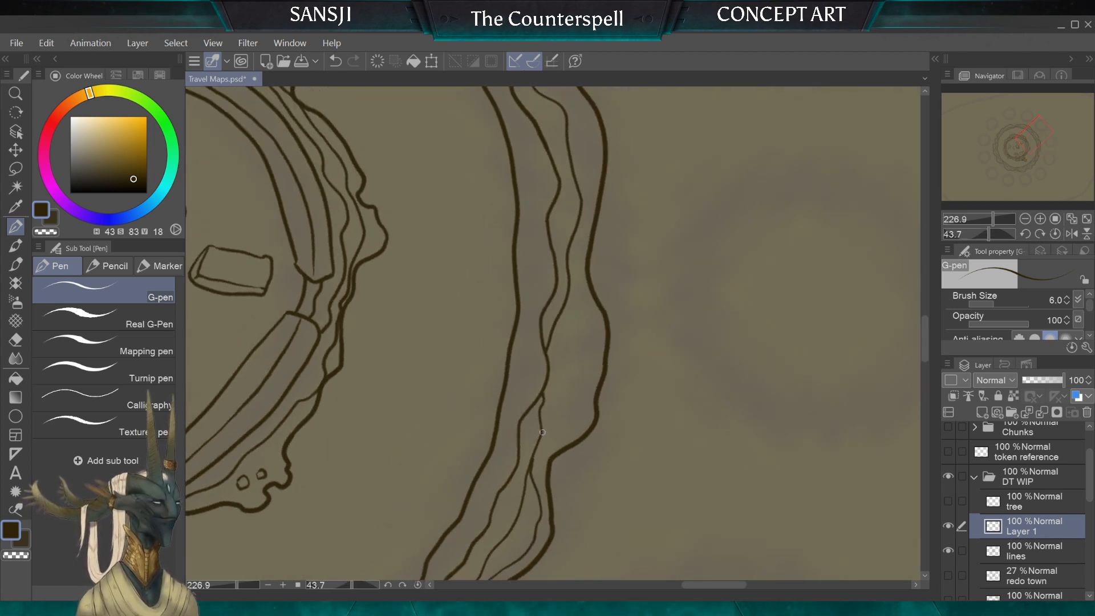
mouse_move(542, 432)
left_mouse_down()
mouse_move(578, 363)
mouse_move(578, 332)
left_mouse_up()
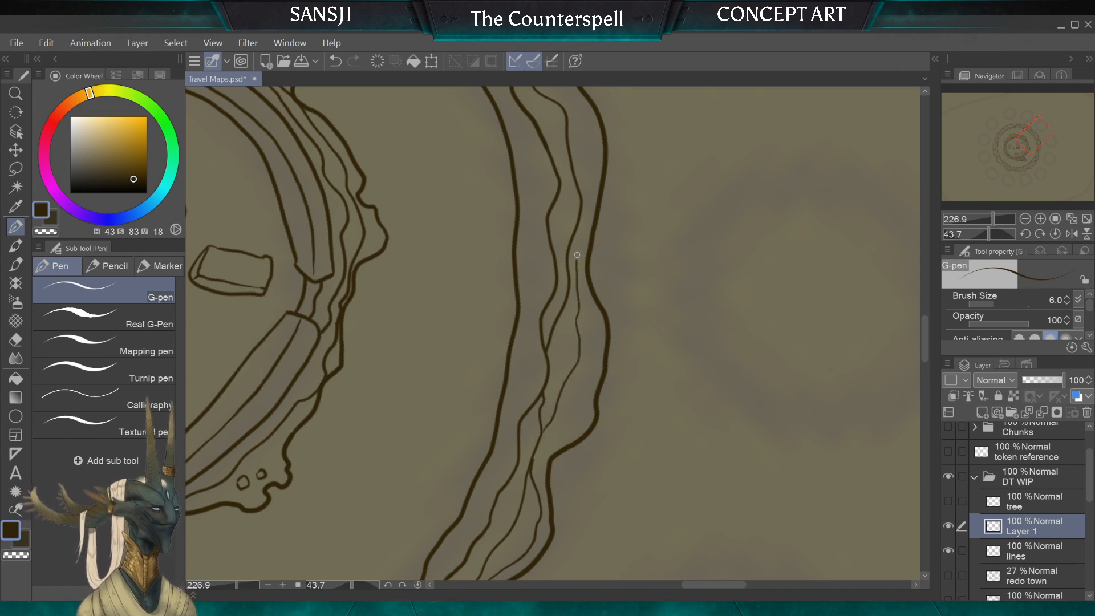
left_click_drag(577, 255, 590, 200)
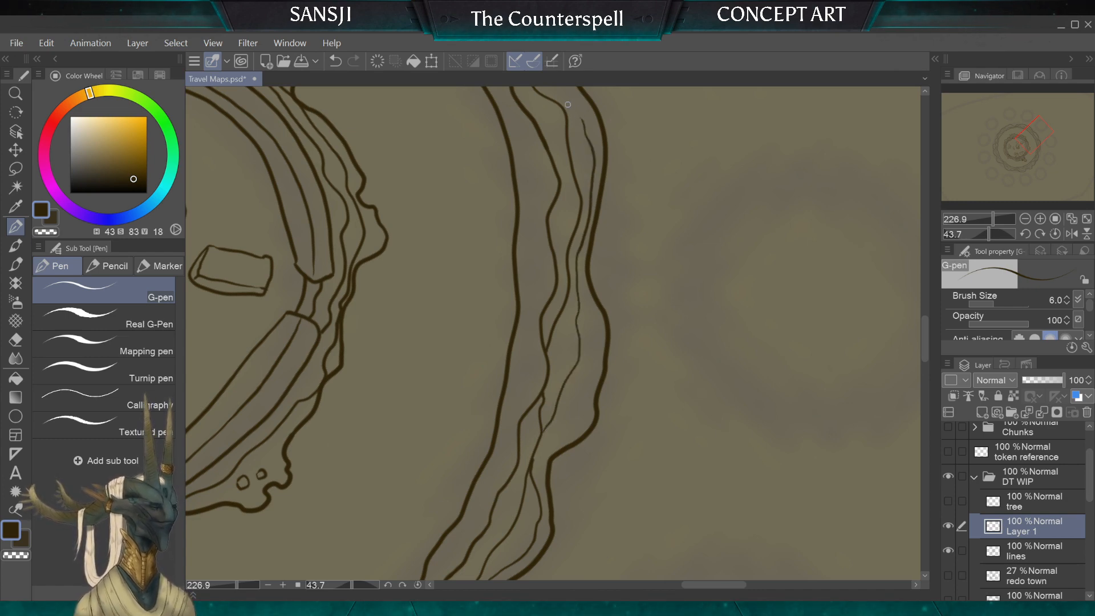
mouse_move(568, 104)
left_mouse_down()
mouse_move(638, 199)
mouse_move(619, 388)
mouse_move(596, 413)
mouse_move(592, 224)
left_mouse_up()
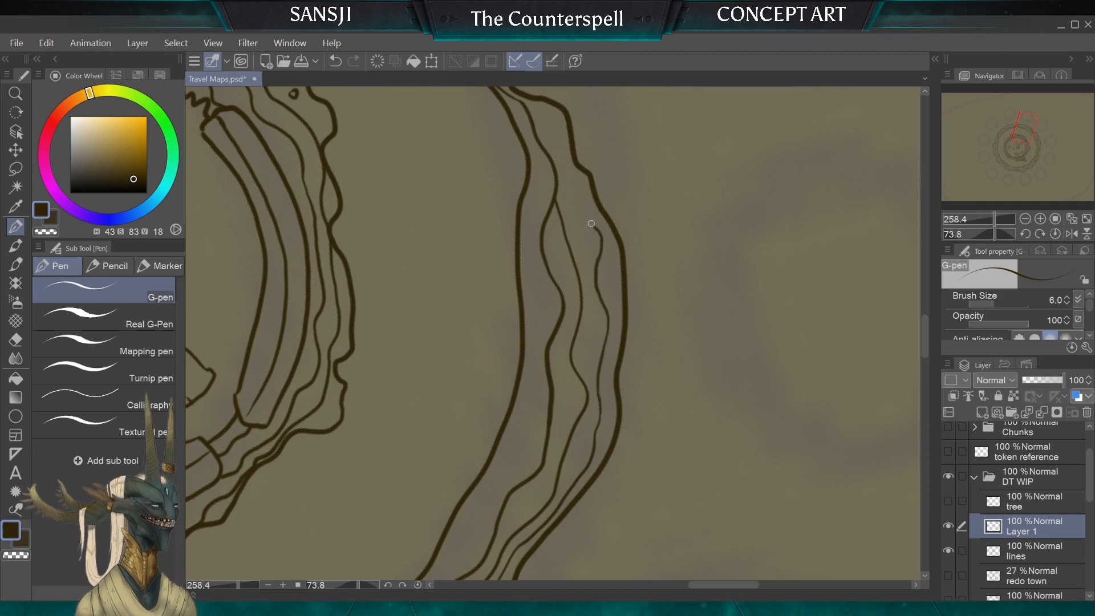
left_click_drag(564, 154, 547, 119)
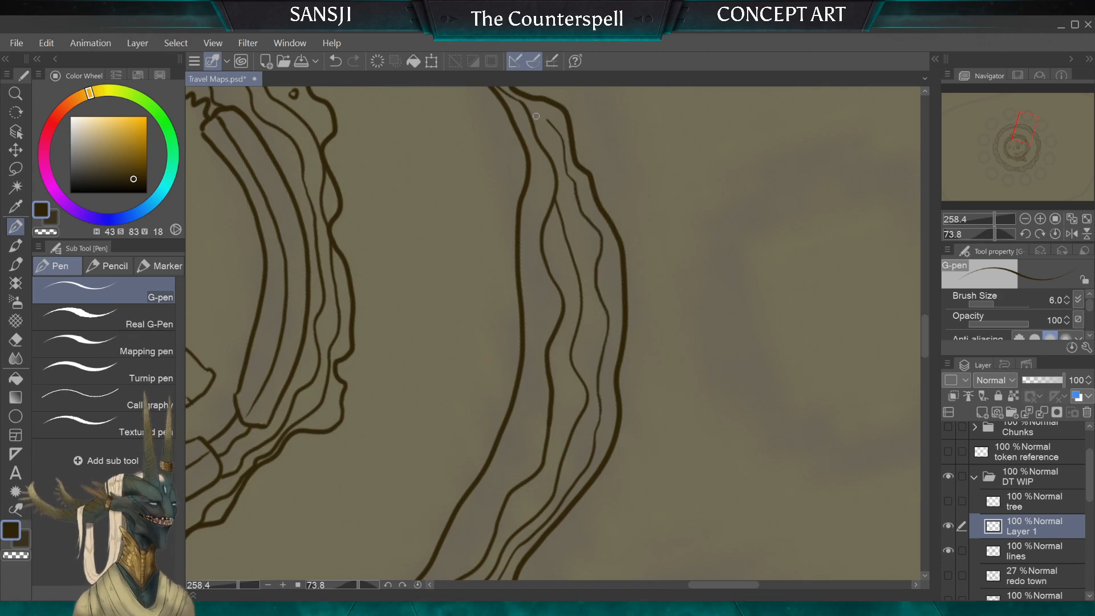
Step: Draw a third wavy line through the wide bulge just beyond the narrow notch, branching from and rejoining the second line
scroll(553, 334, "down", 5)
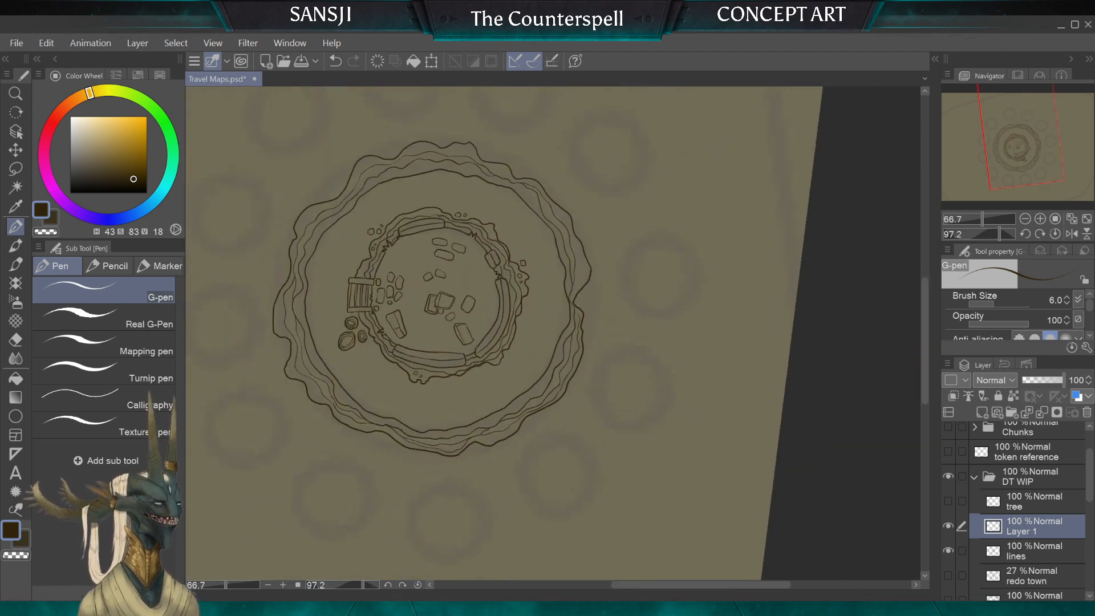
scroll(525, 381, "up", 1)
scroll(548, 331, "up", 6)
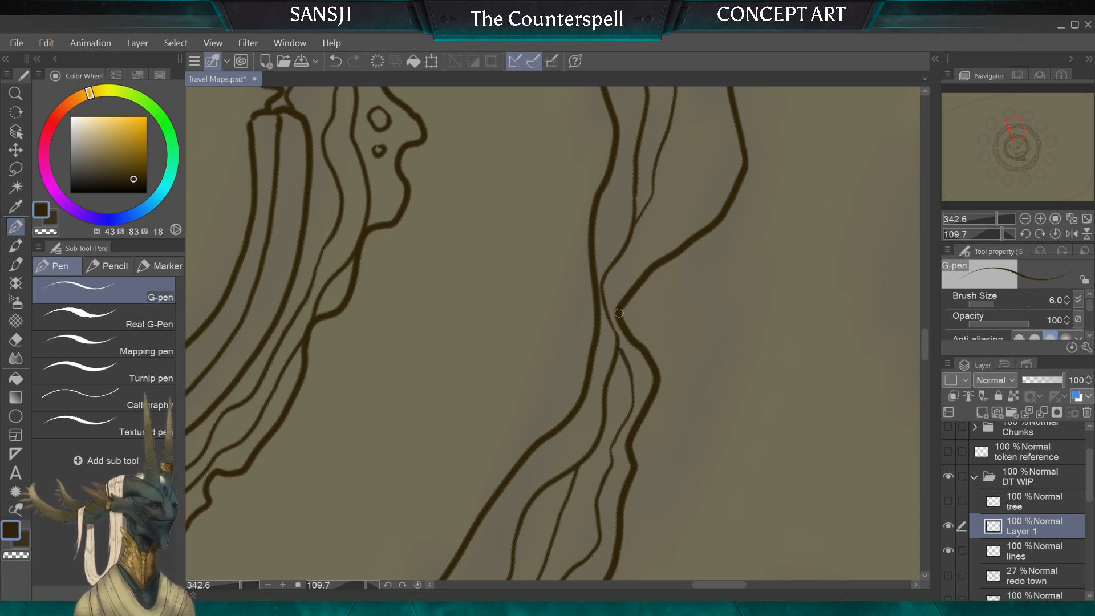
scroll(576, 441, "down", 2)
scroll(553, 334, "down", 1)
scroll(514, 333, "up", 2)
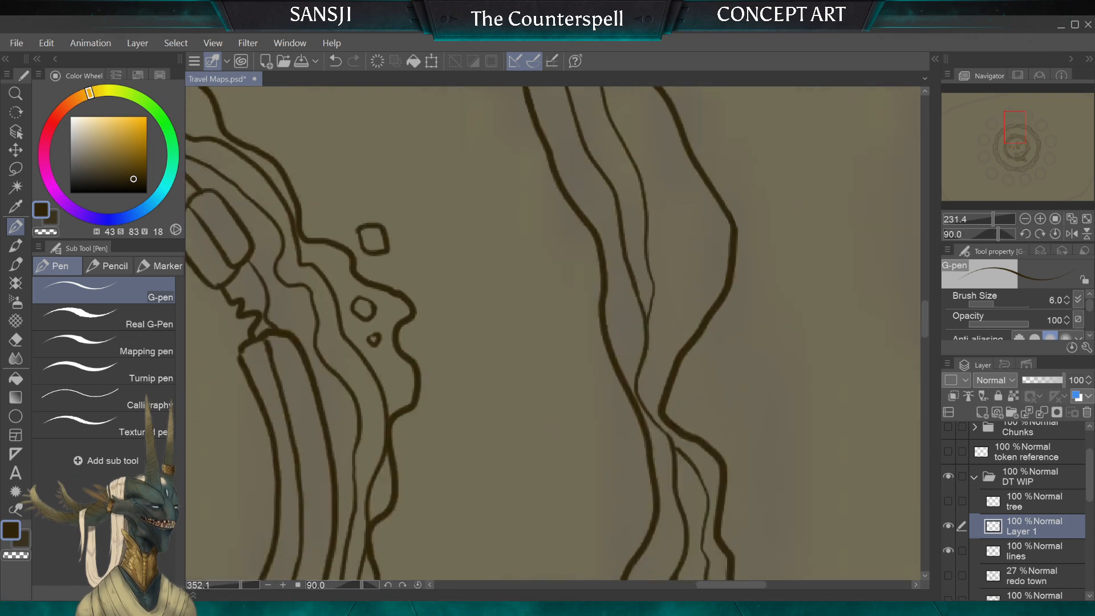
scroll(570, 457, "down", 2)
scroll(554, 334, "down", 1)
scroll(553, 334, "up", 2)
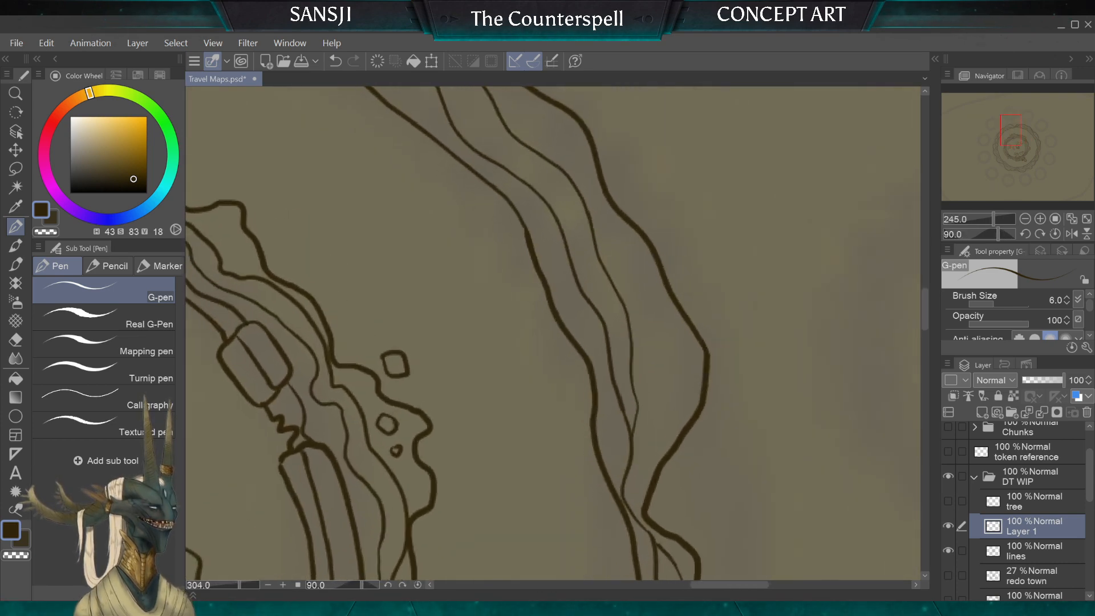
scroll(554, 333, "down", 2)
scroll(541, 436, "up", 1)
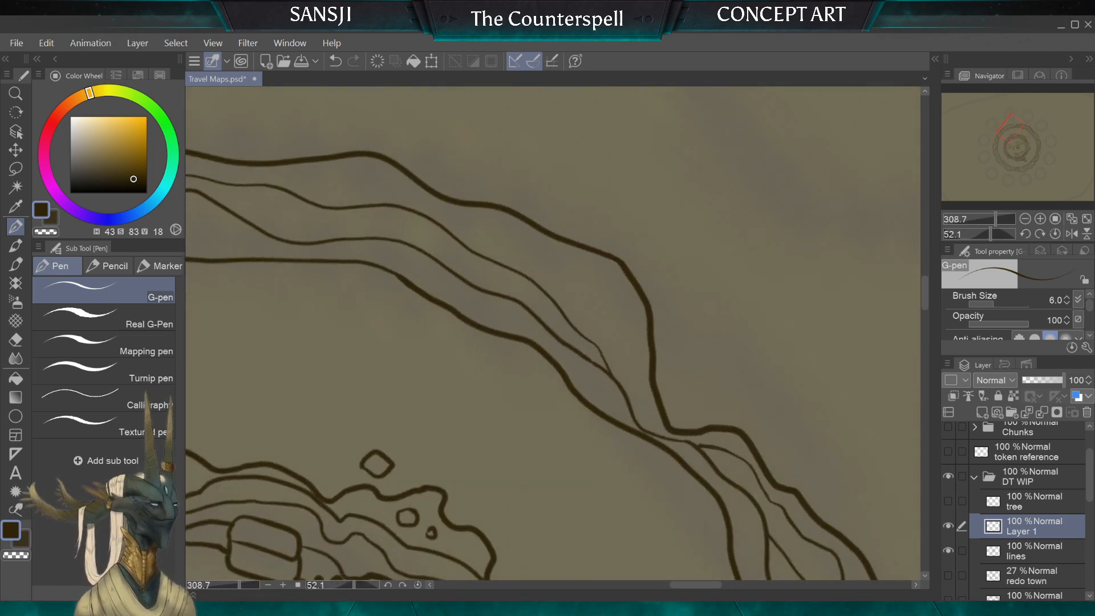
scroll(541, 436, "up", 2)
left_click_drag(541, 435, 534, 445)
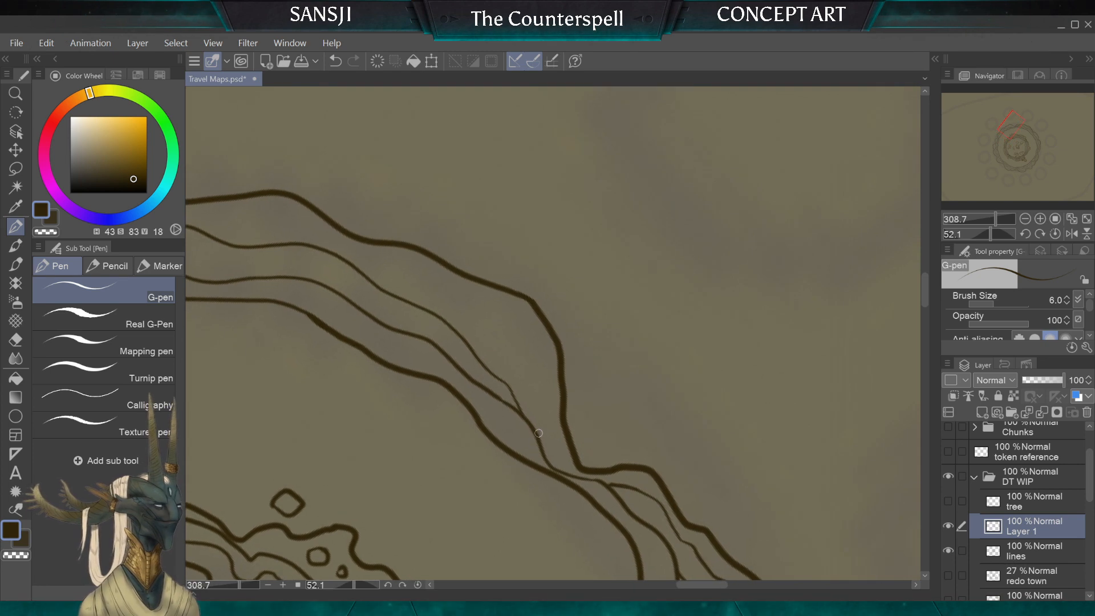
mouse_move(441, 297)
left_mouse_down()
mouse_move(282, 220)
mouse_move(223, 231)
left_mouse_up()
Step: Branch extra wavy lines between the second line and the ring's outer edge, before the narrow notch and along the stepped outer bulges, rejoining existing lines
scroll(223, 231, "down", 3)
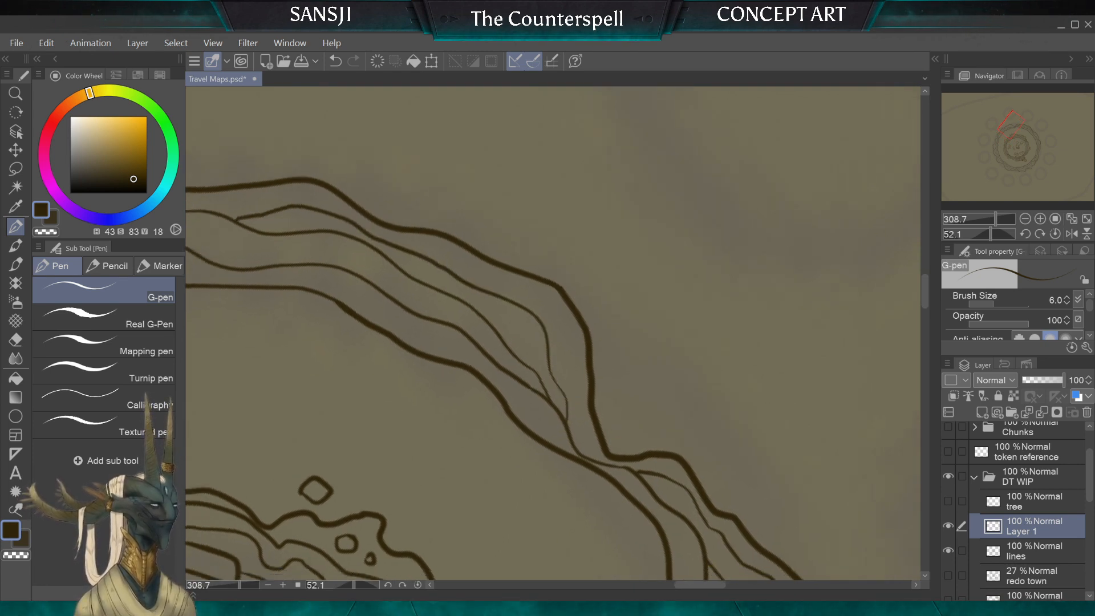
scroll(545, 429, "up", 3)
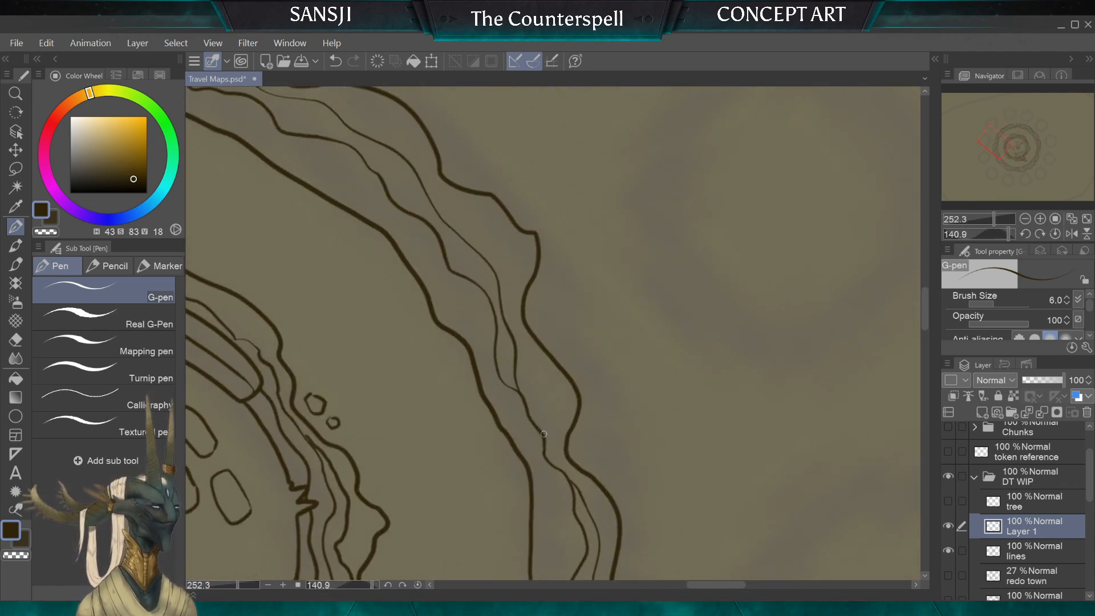
left_click_drag(529, 353, 514, 327)
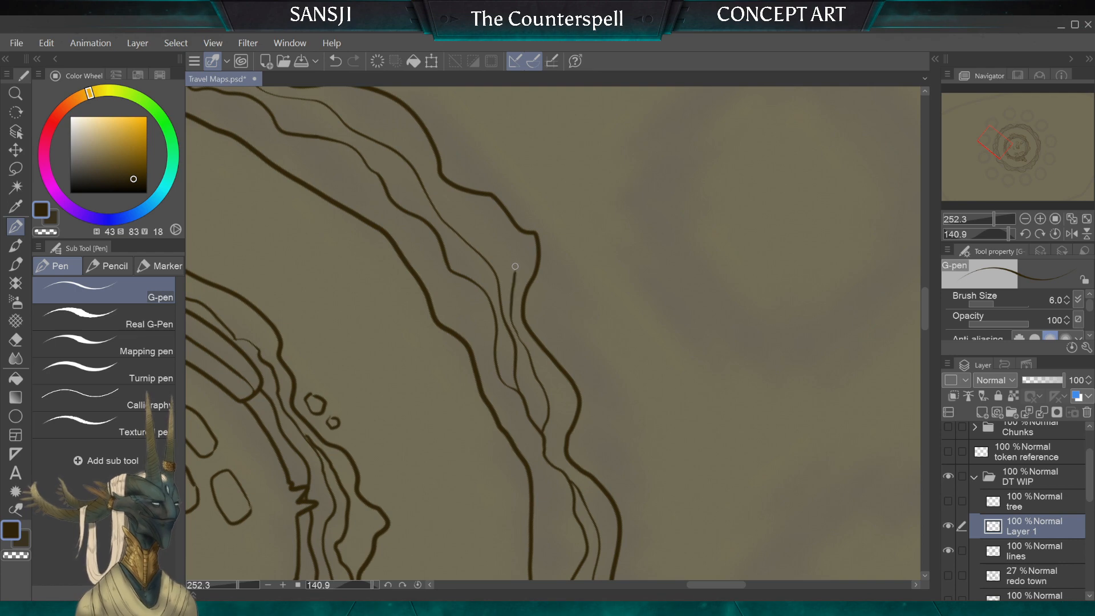
left_click_drag(426, 165, 342, 115)
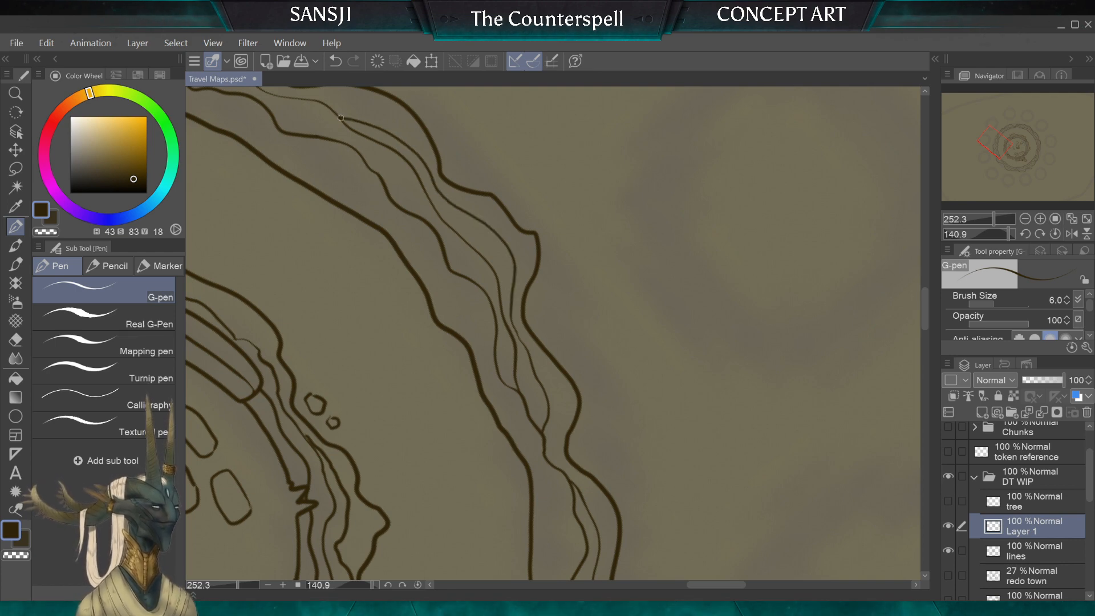
scroll(417, 419, "down", 2)
scroll(417, 419, "down", 5)
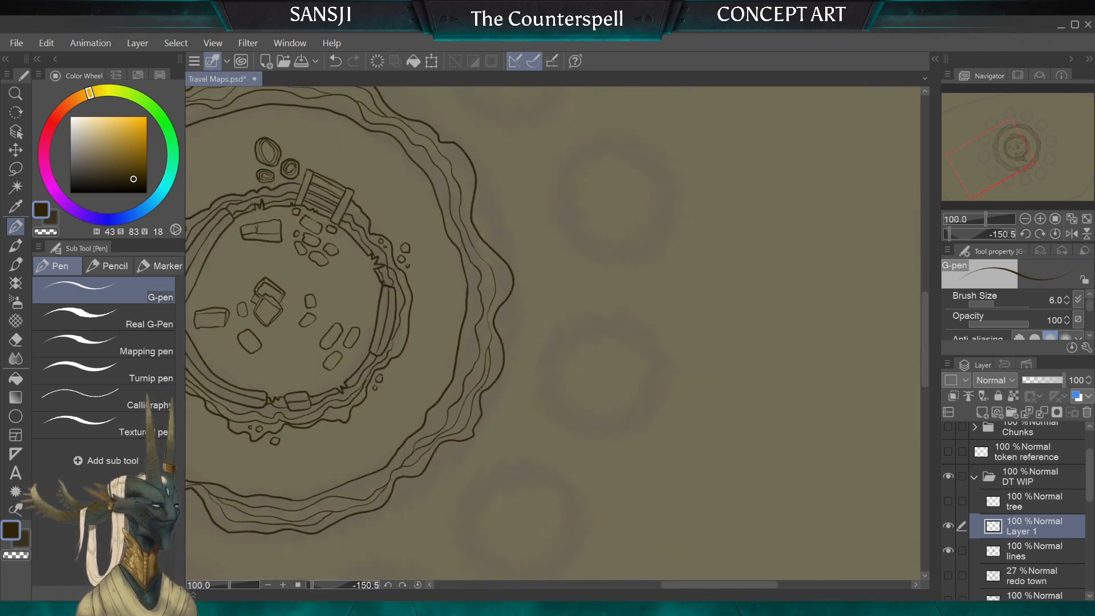
Step: Branch a wavy line close to the outer edge through the wide bulge opposite the jagged wall break and loose pebbles, joining both ends to the existing line
scroll(417, 319, "up", 4)
scroll(417, 319, "up", 2)
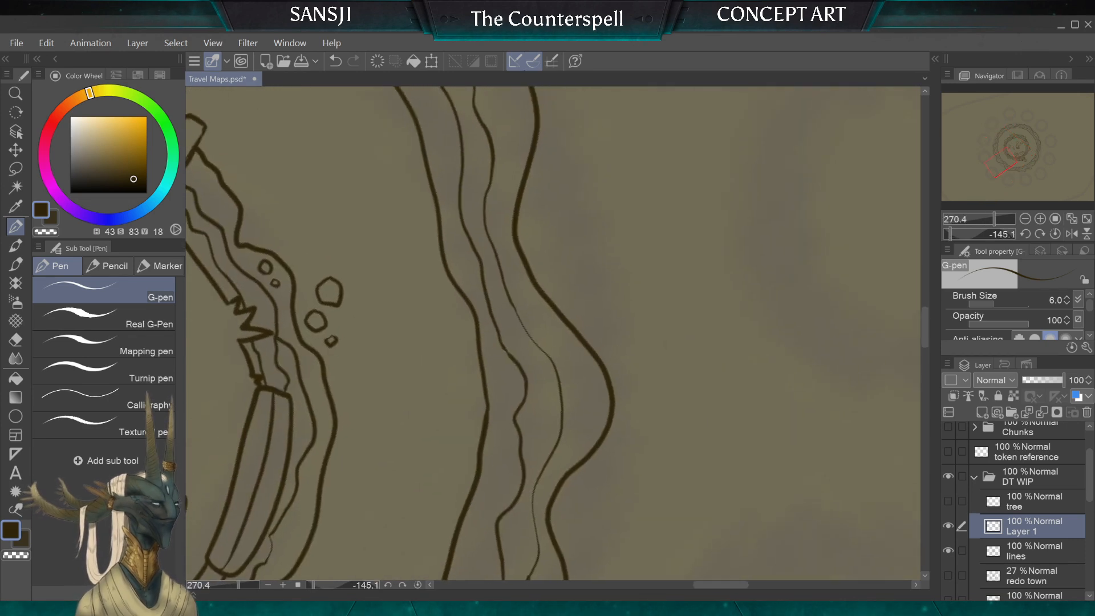
left_click_drag(561, 437, 569, 421)
mouse_move(566, 348)
left_mouse_down()
mouse_move(522, 290)
mouse_move(499, 222)
left_mouse_up()
left_click_drag(507, 125, 476, 94)
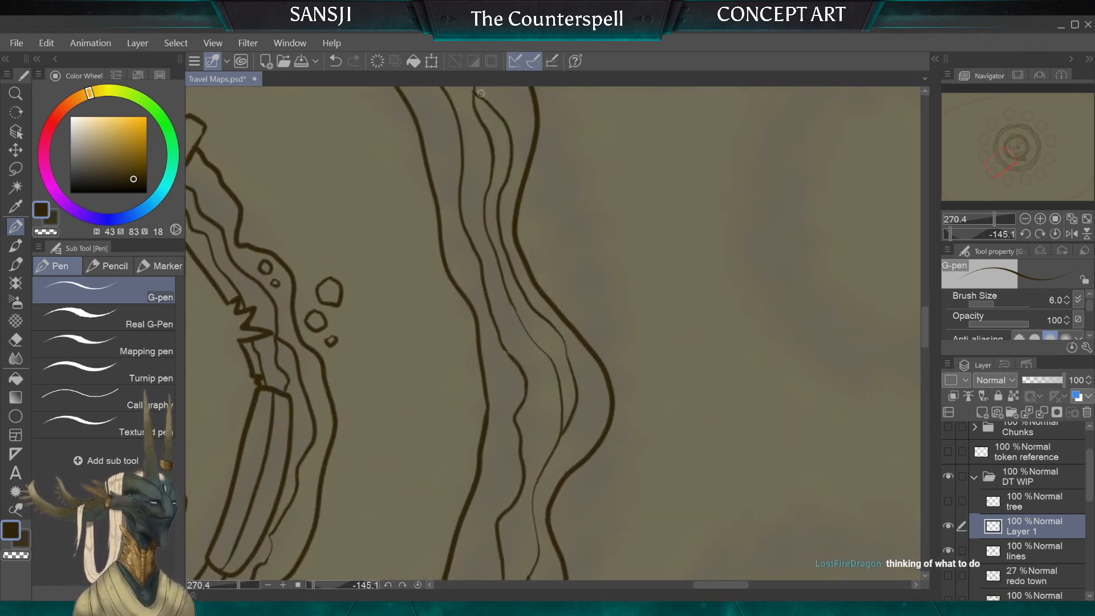
Step: Draw a branching wavy line along the outer edge past the sharp inward step beyond the ladder, joining it to the neighbouring contour line
scroll(540, 342, "down", 4)
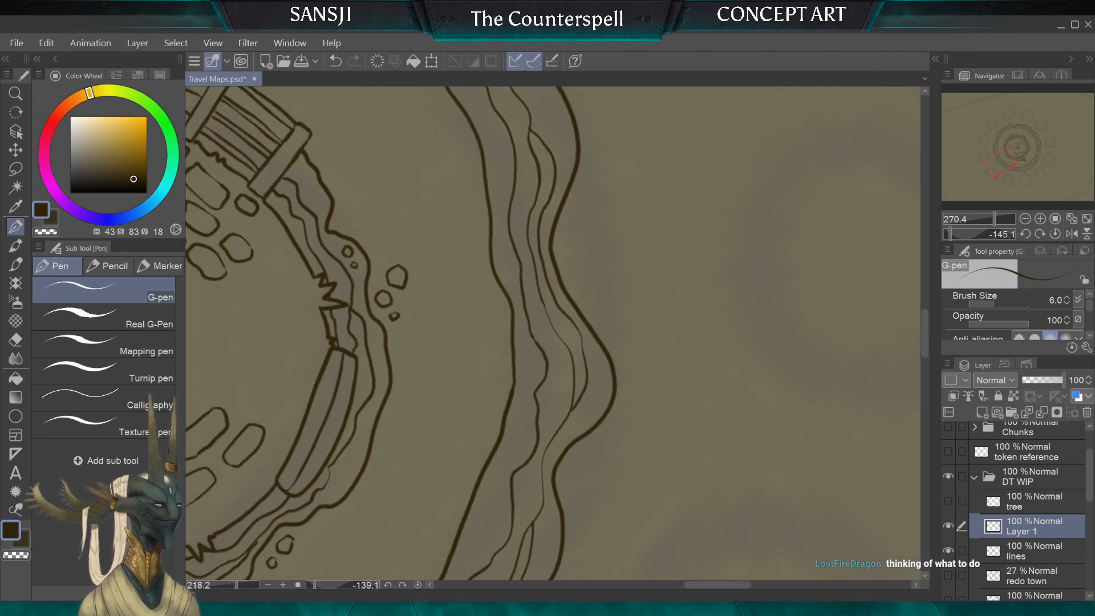
scroll(553, 333, "down", 4)
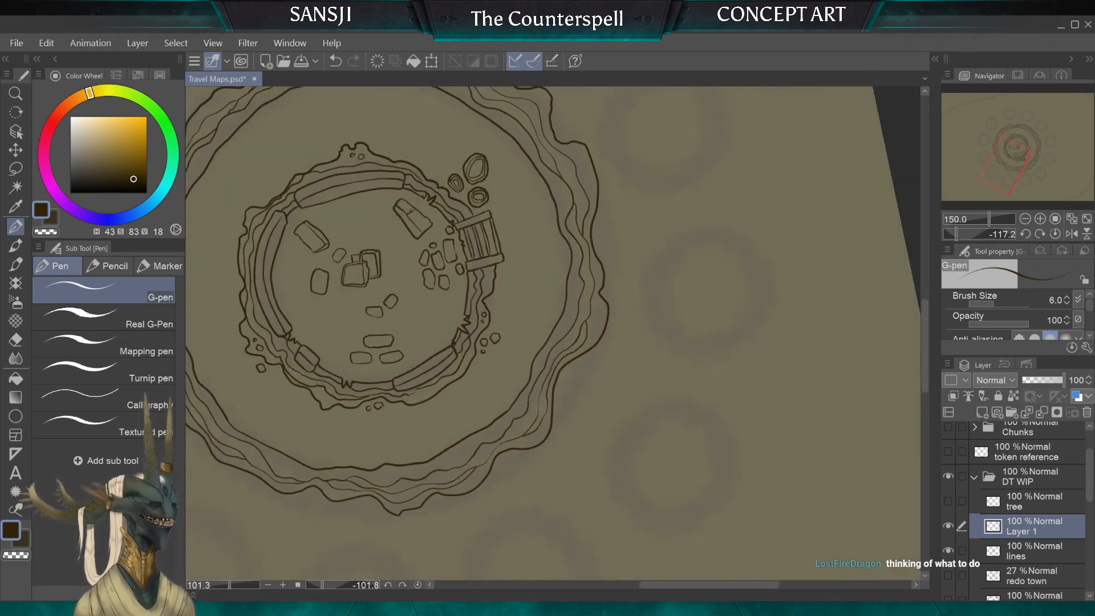
scroll(553, 333, "up", 1)
scroll(553, 333, "down", 2)
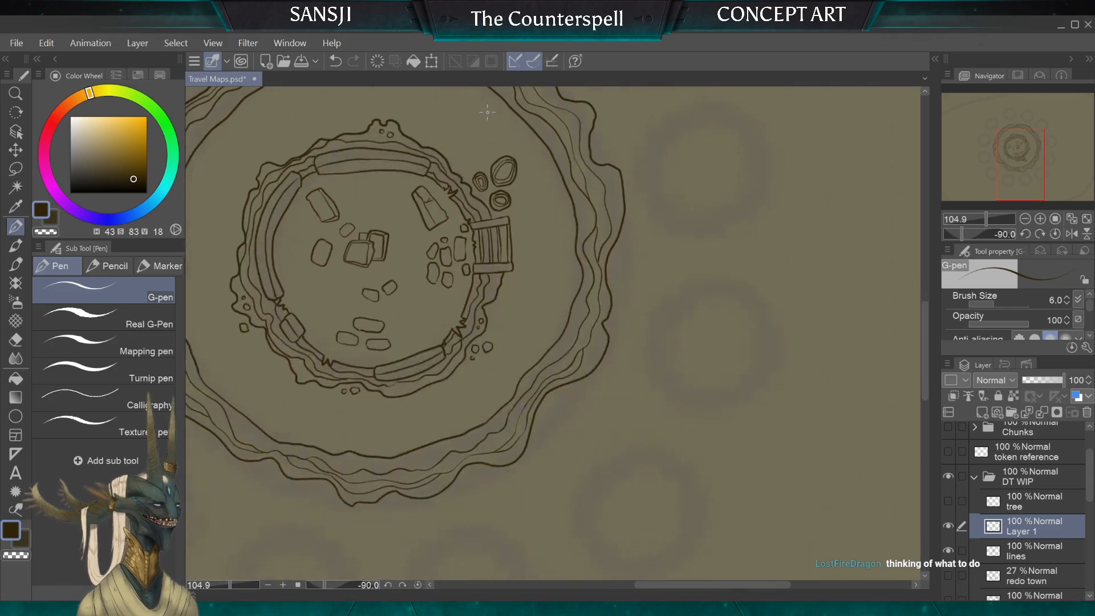
scroll(554, 333, "up", 6)
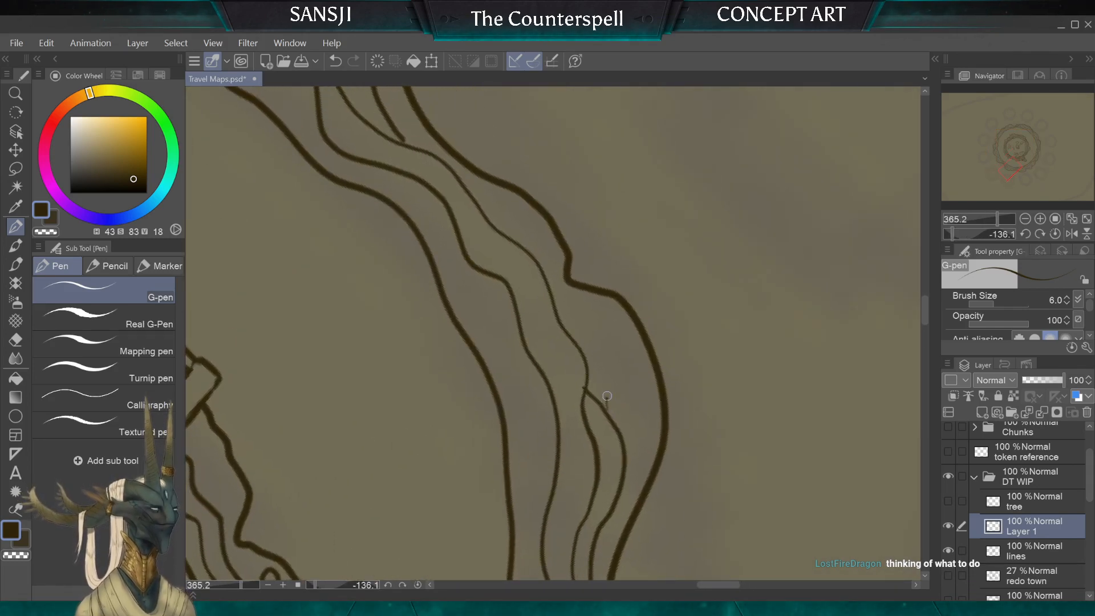
mouse_move(565, 285)
left_mouse_down()
mouse_move(535, 219)
mouse_move(396, 143)
left_mouse_up()
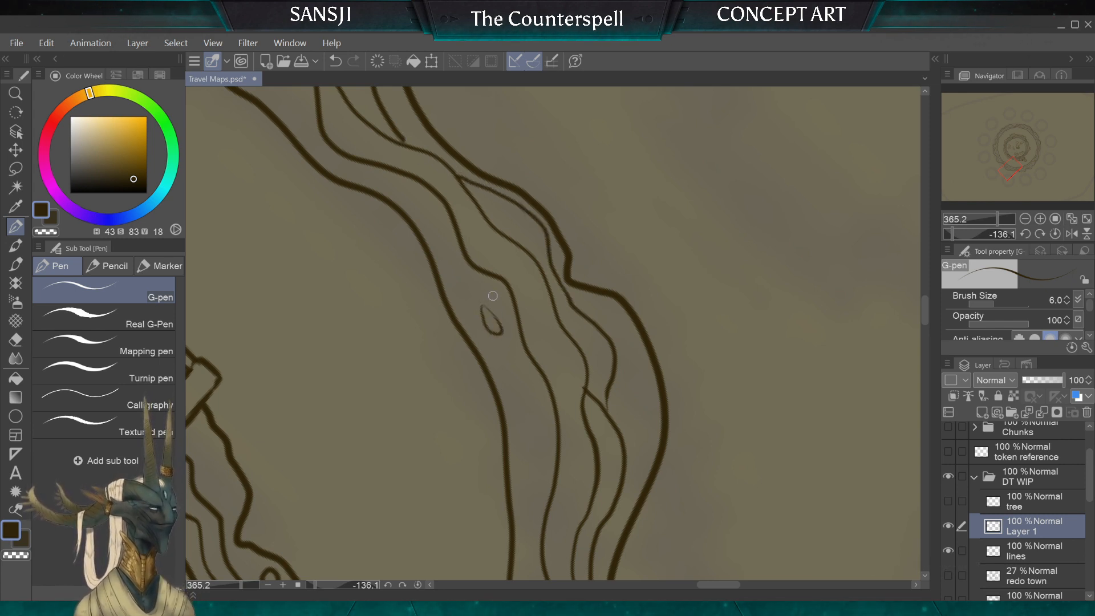
Step: Add a cluster of small pebbles beside the ring's inner edge and one rounded stone in the adjacent outer bulge
left_click_drag(492, 292, 466, 301)
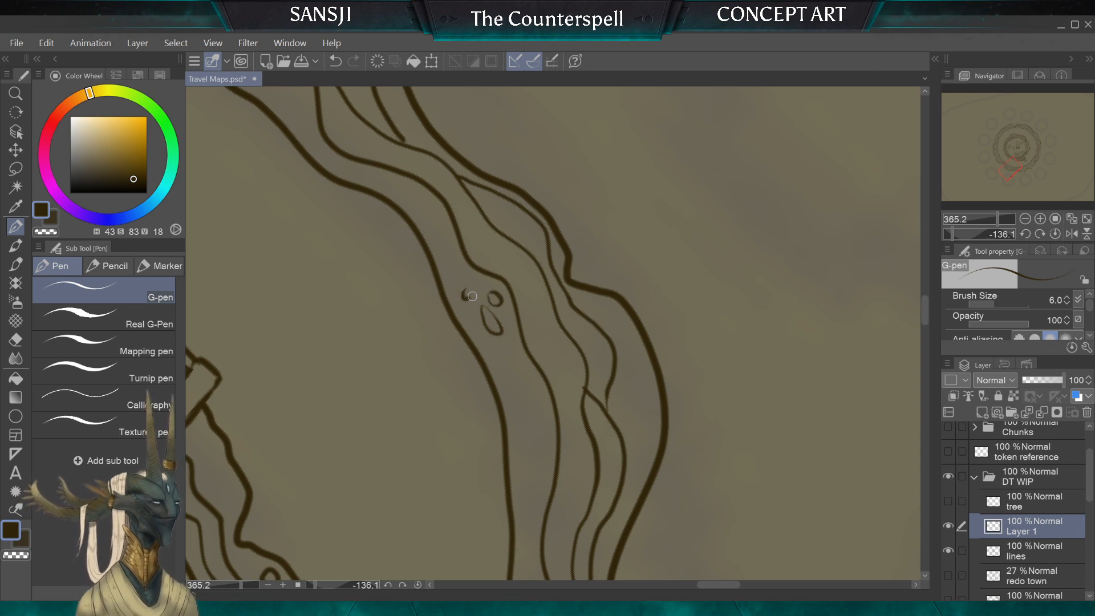
left_click_drag(648, 417, 640, 388)
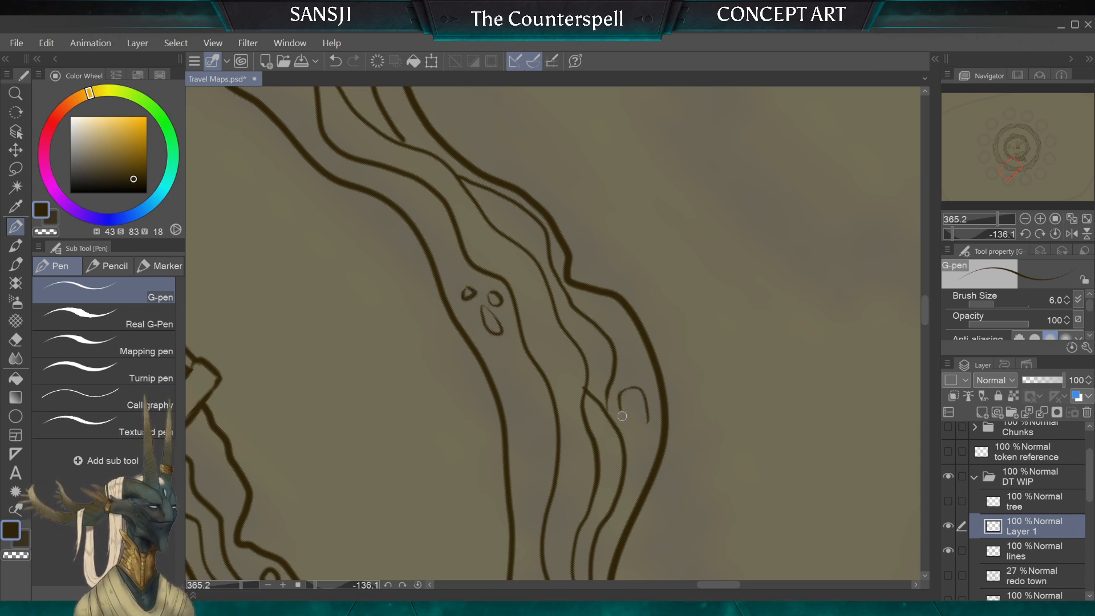
scroll(553, 334, "down", 6)
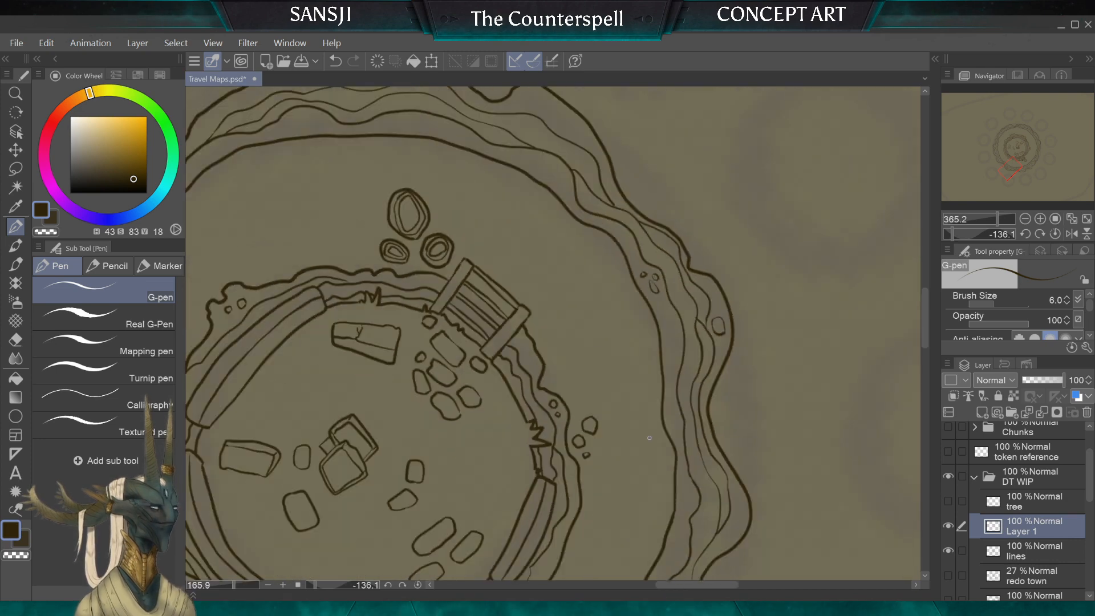
Step: Draw a single pebble near the ring's inner edge opposite the long curved wall, and a pair of pebbles in an outer-edge bulge farther along
scroll(553, 333, "up", 5)
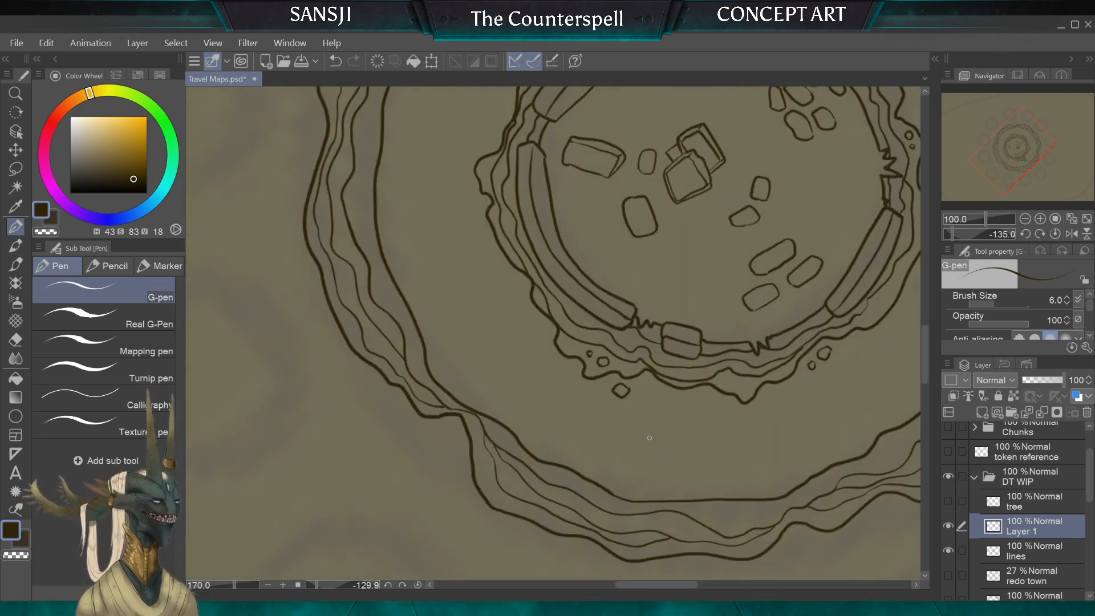
scroll(553, 333, "up", 2)
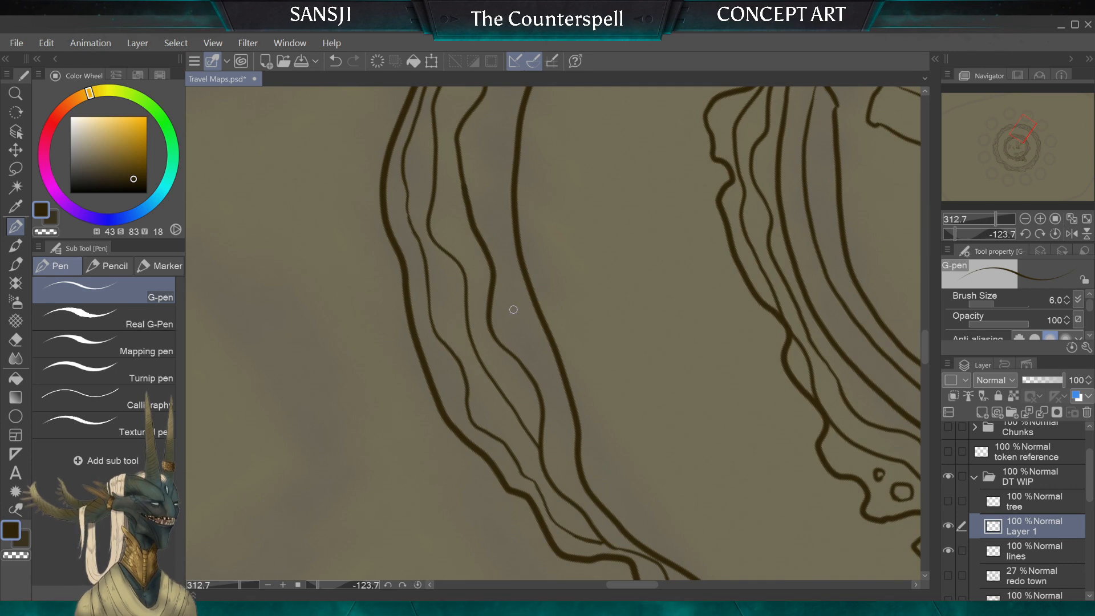
left_click_drag(508, 314, 520, 315)
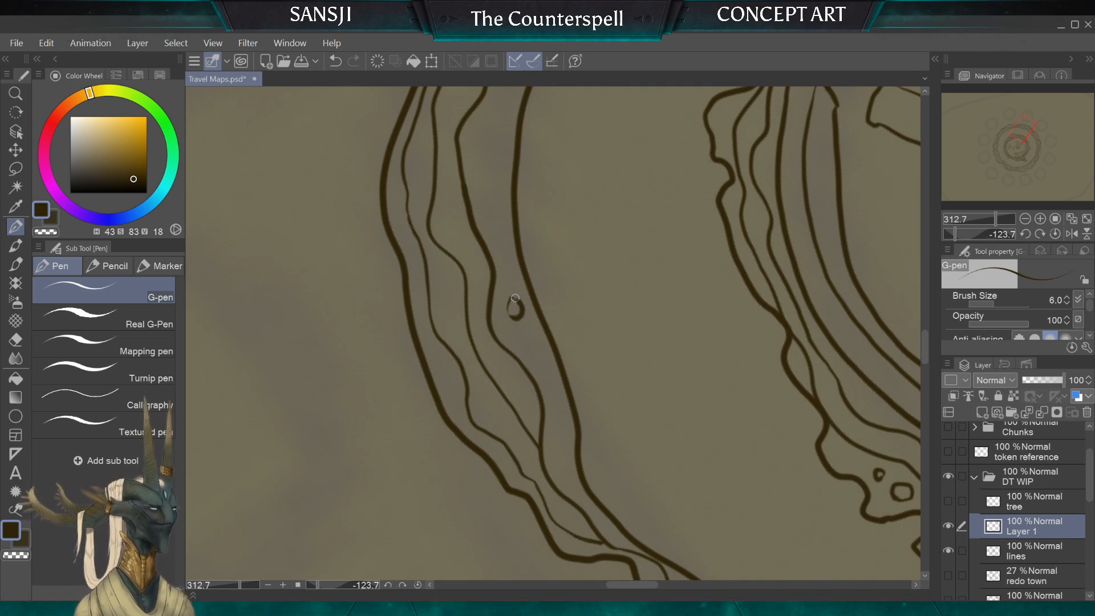
scroll(554, 333, "down", 2)
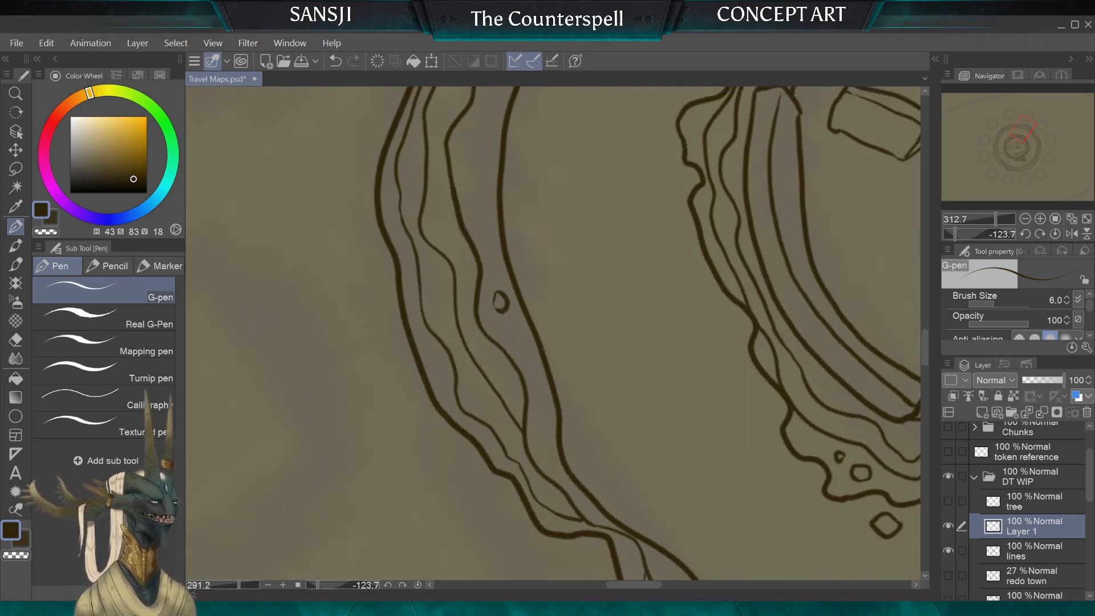
scroll(553, 334, "down", 5)
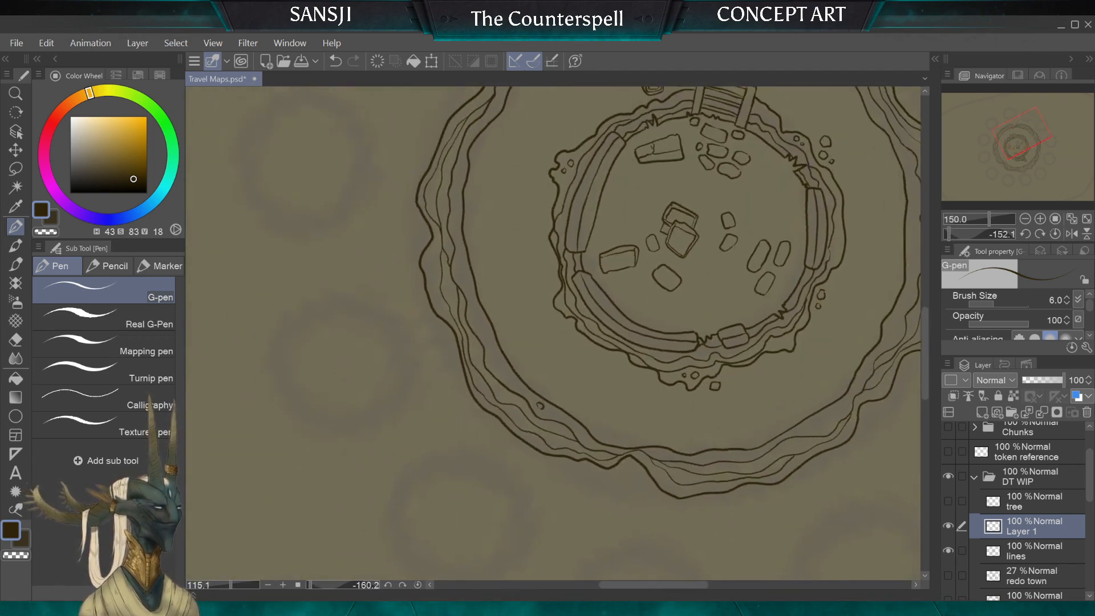
scroll(553, 333, "up", 7)
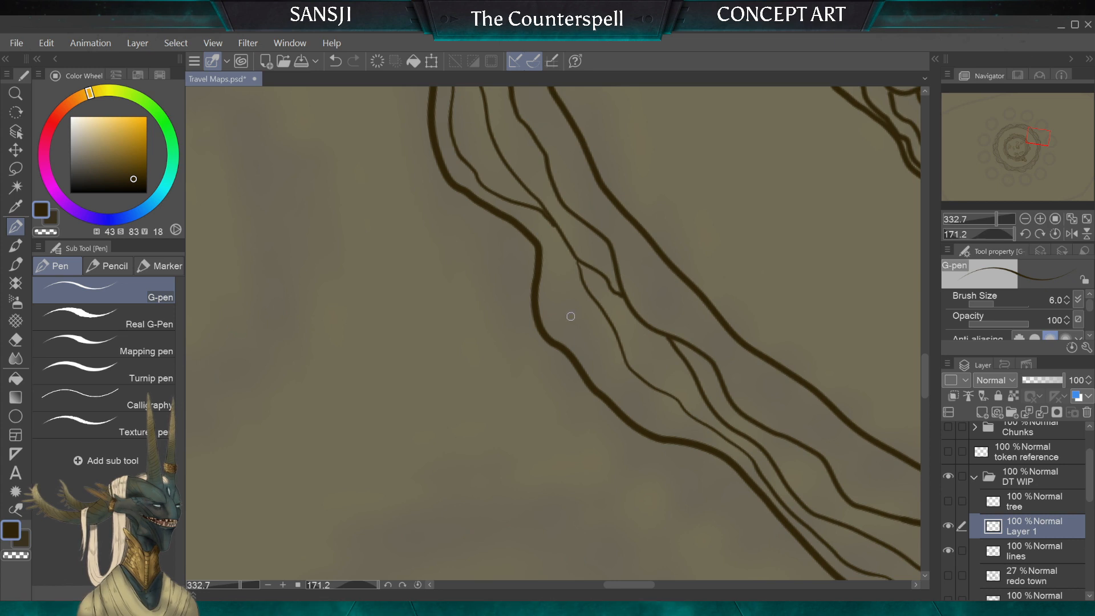
mouse_move(554, 293)
left_mouse_down()
mouse_move(594, 318)
mouse_move(574, 326)
mouse_move(592, 314)
left_mouse_up()
scroll(592, 312, "down", 8)
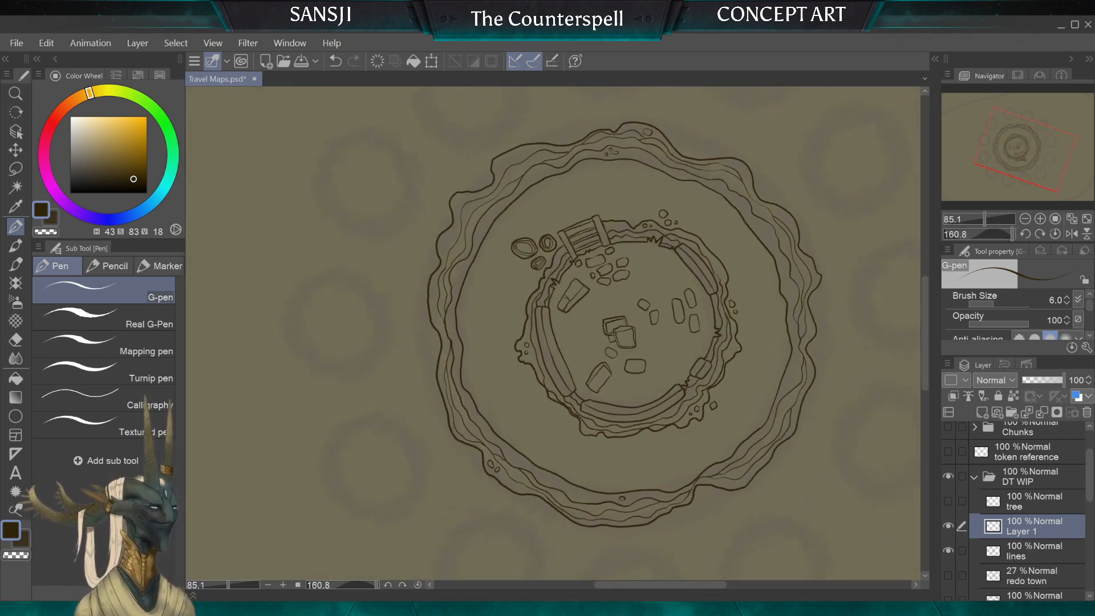
Step: Draw an elongated boulder just outside the ring's outer edge with the G-pen and fill it with two nested contour lines
scroll(349, 339, "up", 4)
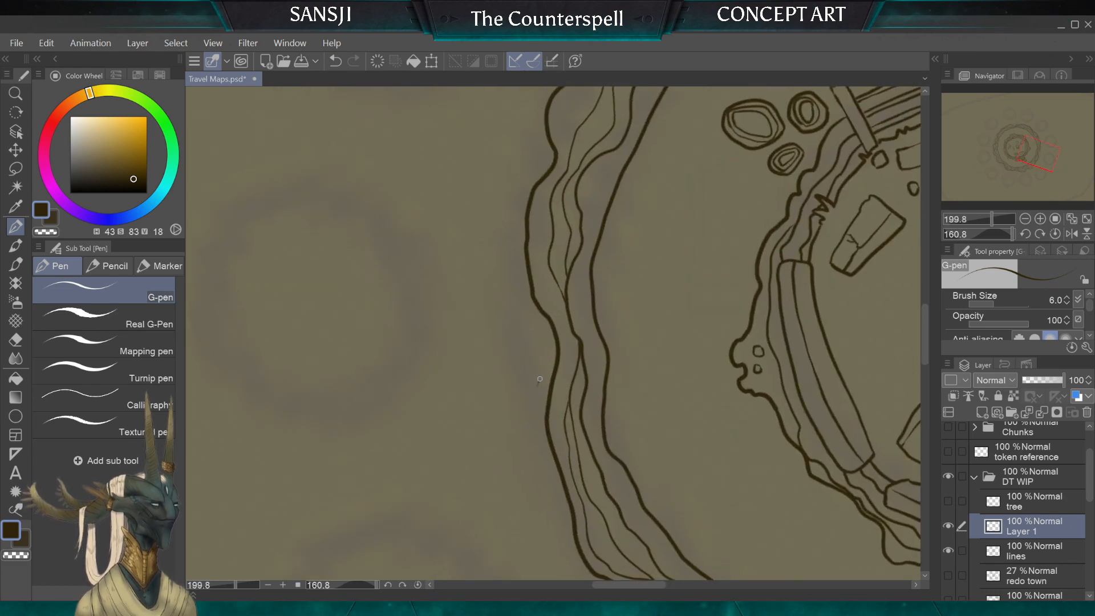
mouse_move(500, 333)
left_mouse_down()
mouse_move(498, 358)
mouse_move(538, 382)
left_mouse_up()
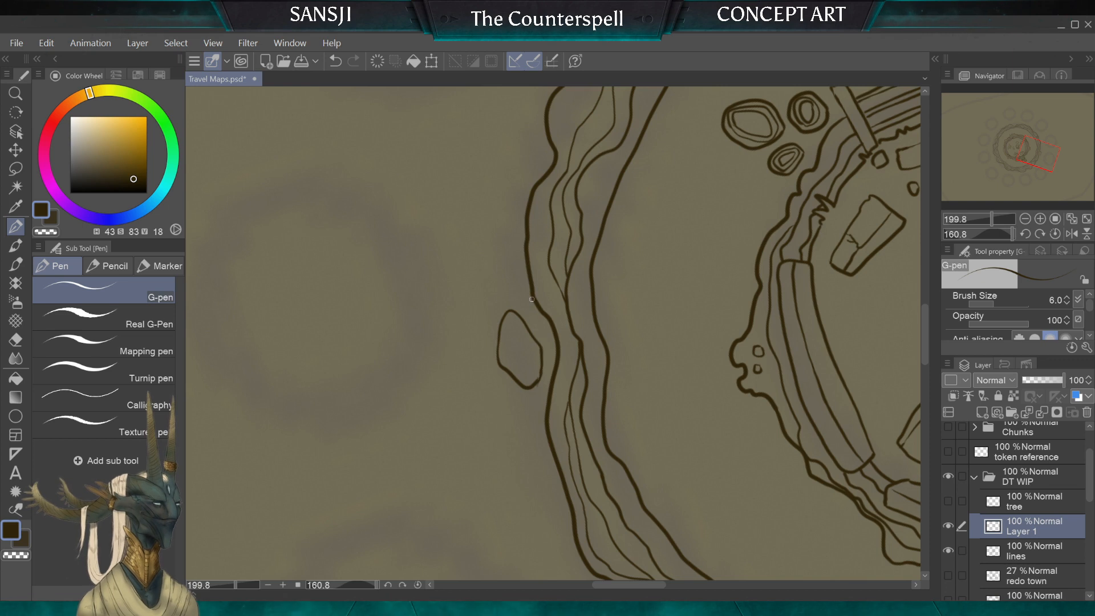
key("e")
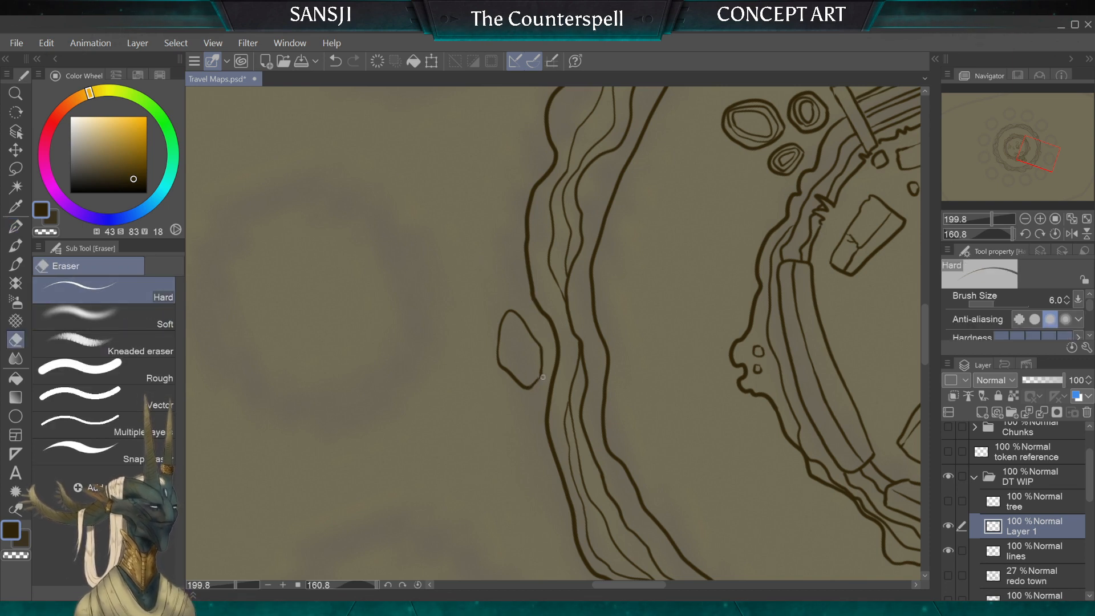
key("bracketright")
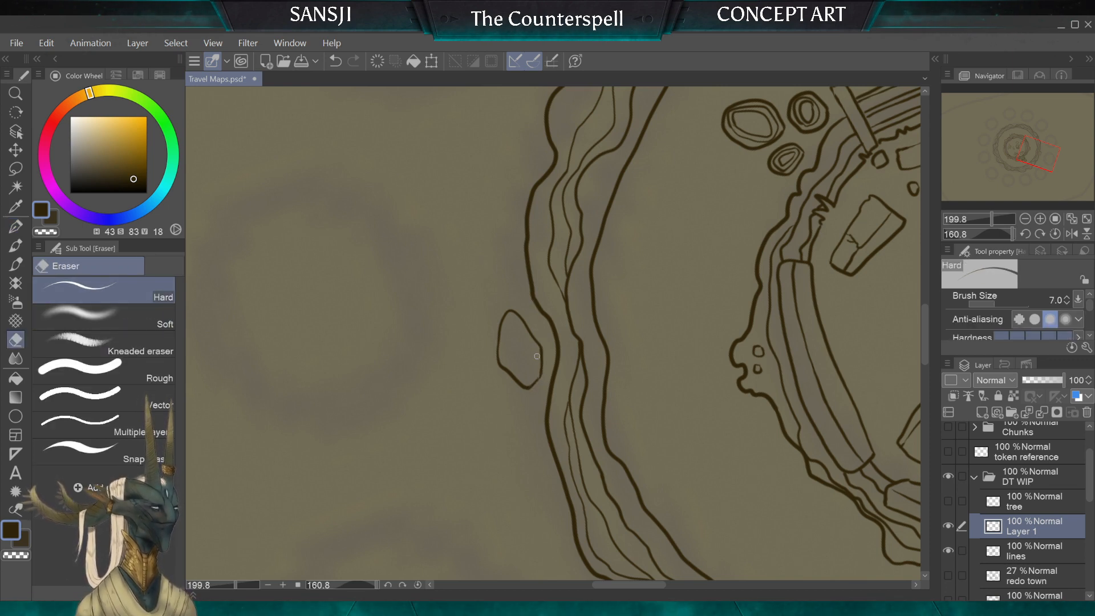
left_click(17, 222)
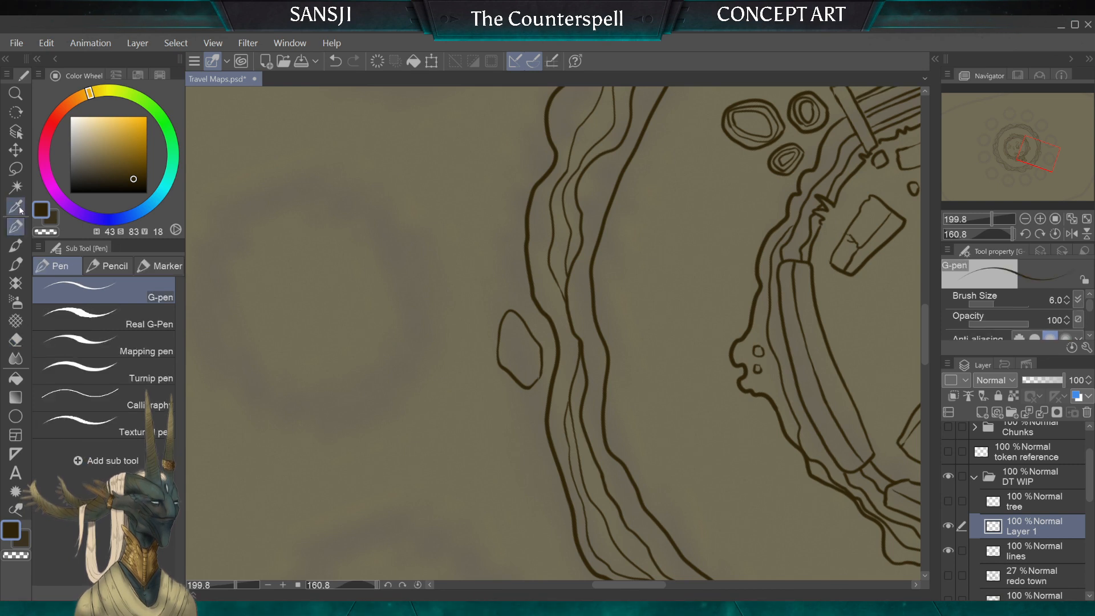
scroll(553, 334, "up", 3)
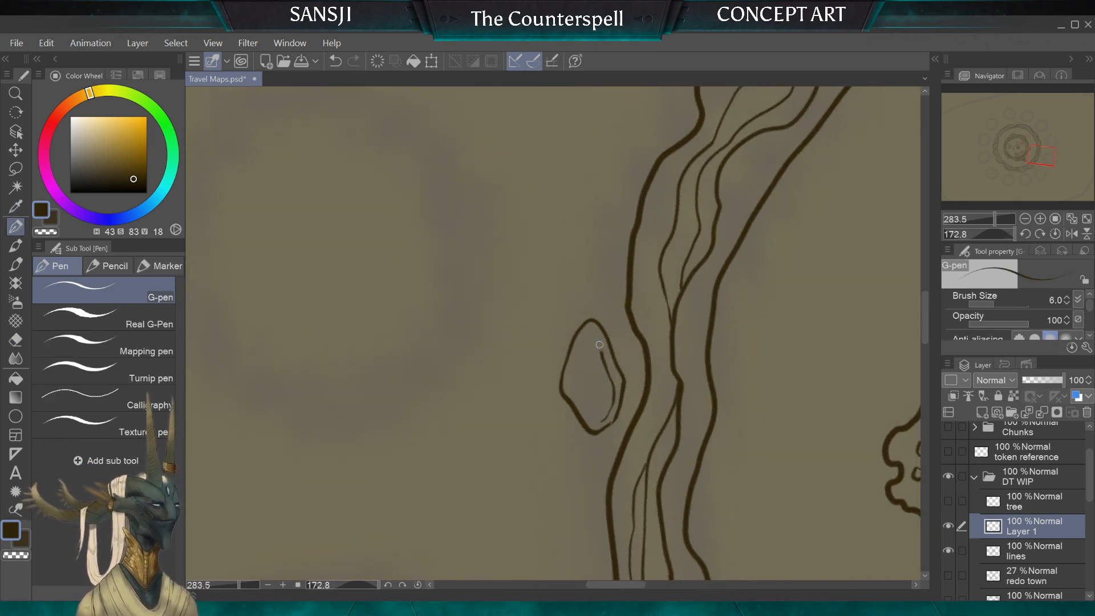
left_click_drag(599, 344, 586, 338)
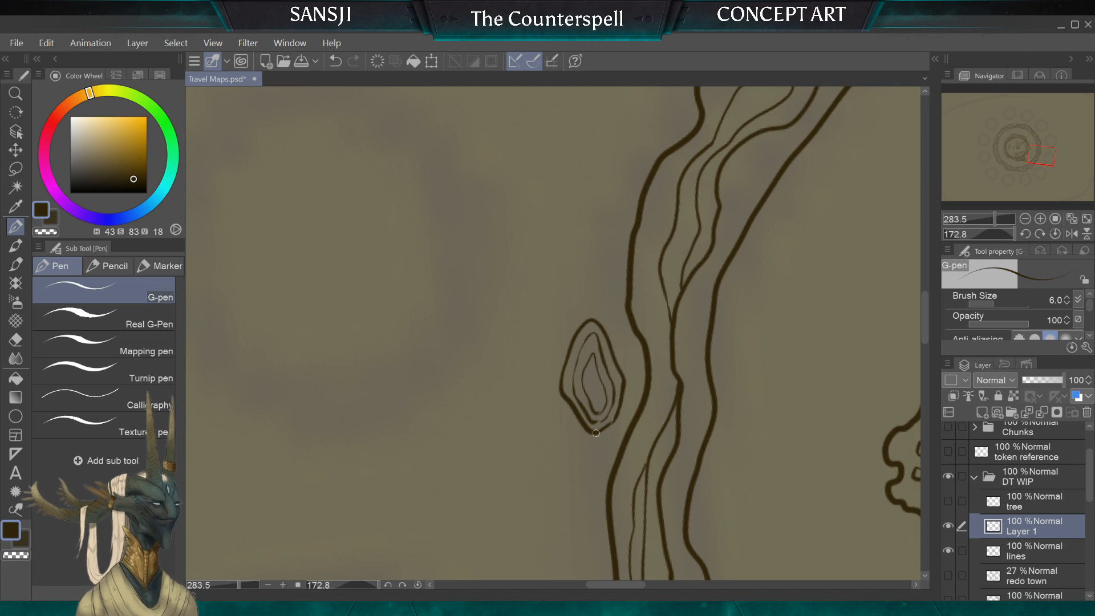
Step: Draw a rounded triangular boulder outside the ring beside the narrow notch, with two nested triangular contours inside it
scroll(568, 370, "down", 8)
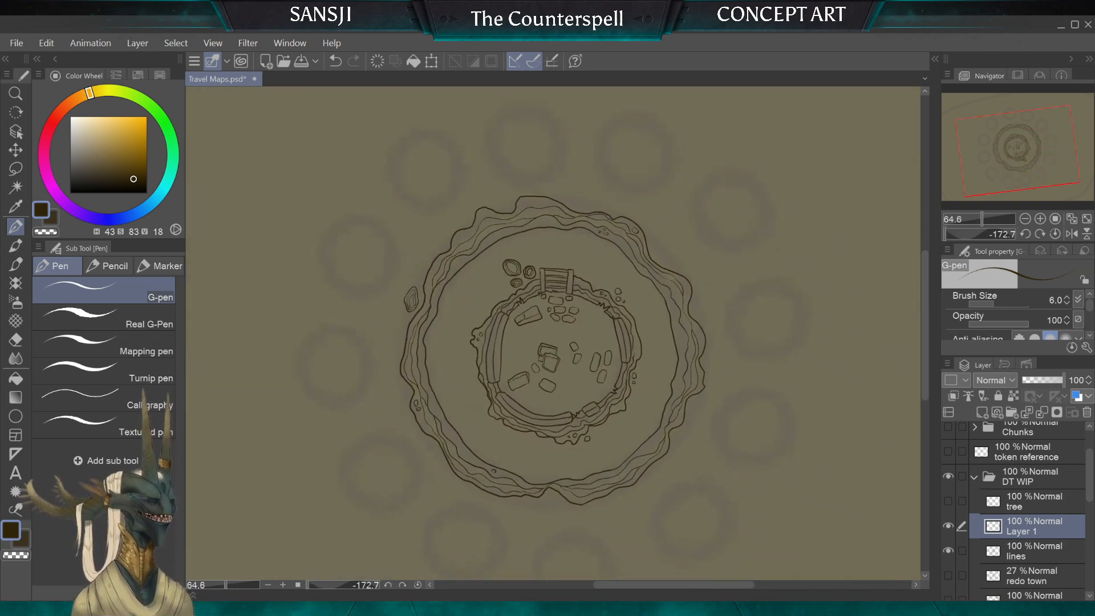
scroll(549, 337, "up", 4)
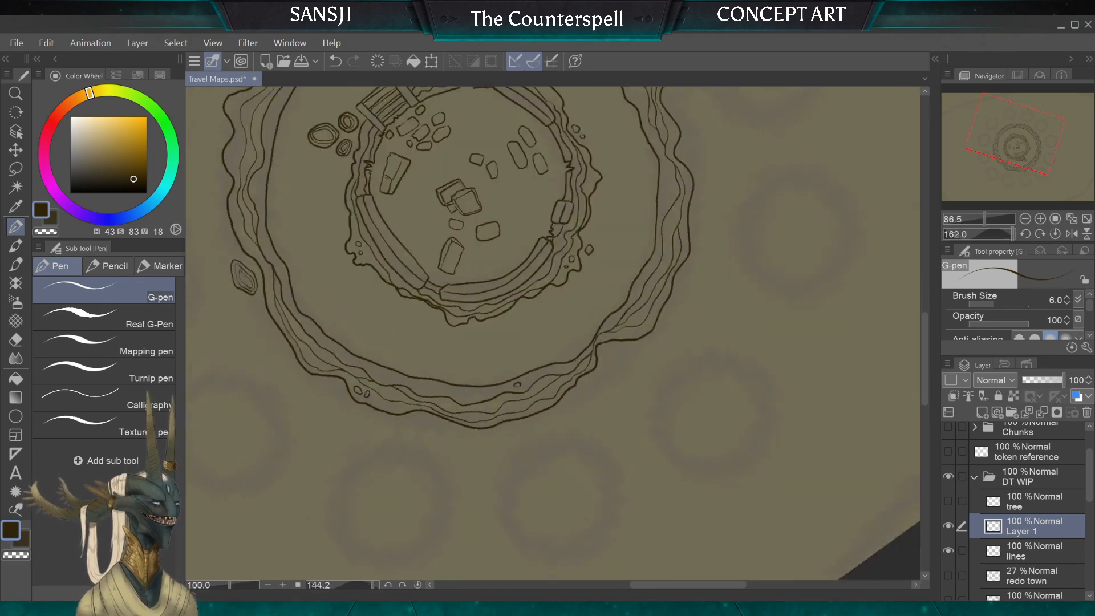
scroll(554, 334, "up", 6)
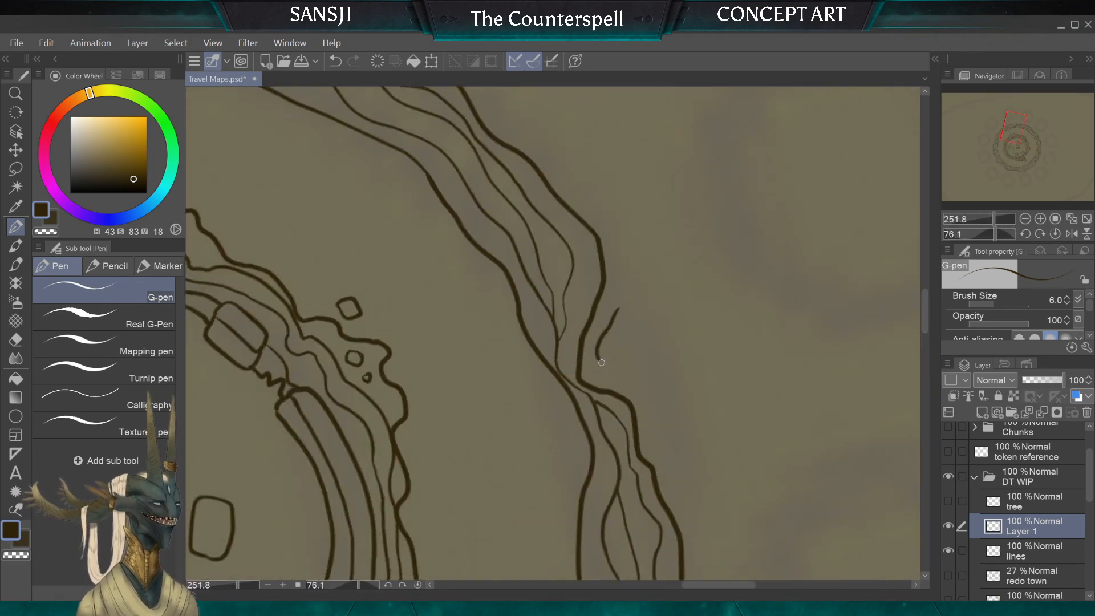
mouse_move(651, 319)
left_mouse_down()
mouse_move(632, 288)
mouse_move(614, 318)
mouse_move(644, 335)
mouse_move(638, 297)
mouse_move(620, 325)
left_mouse_up()
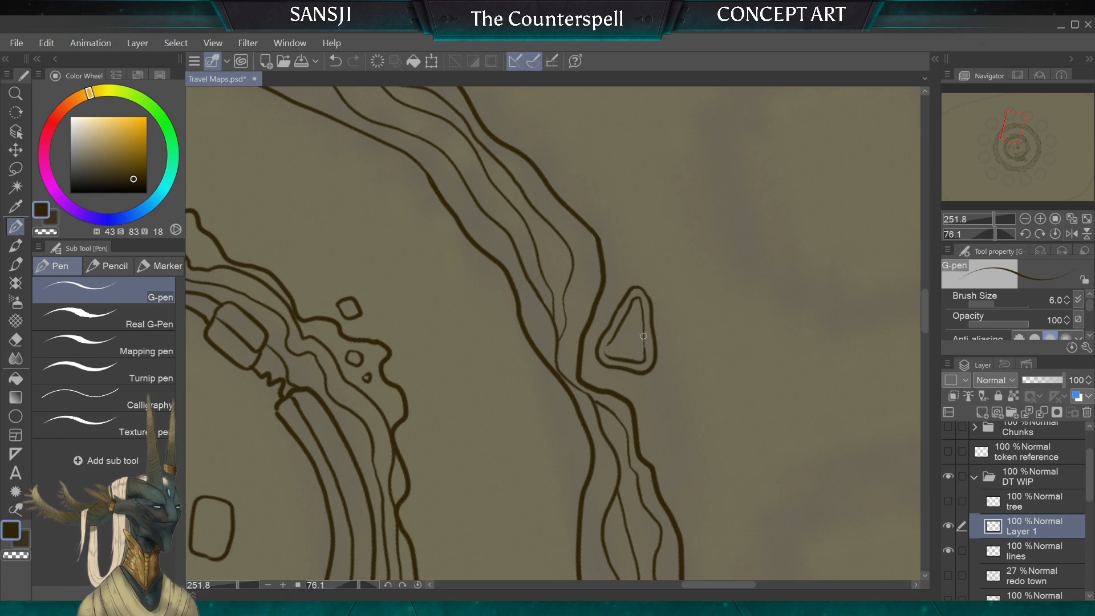
left_click_drag(639, 354, 635, 315)
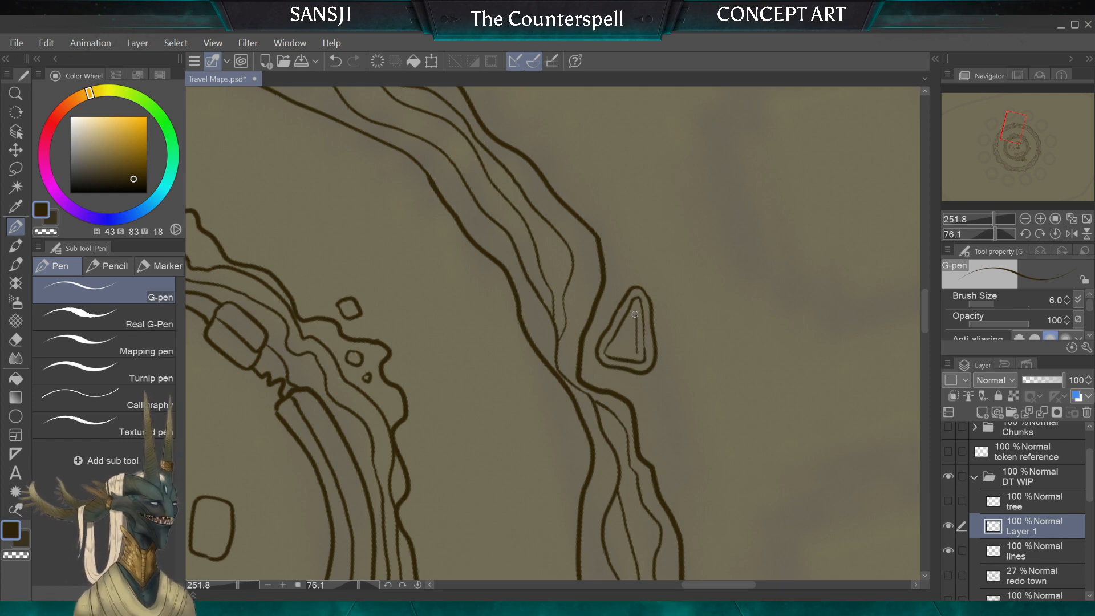
left_click_drag(636, 355, 636, 337)
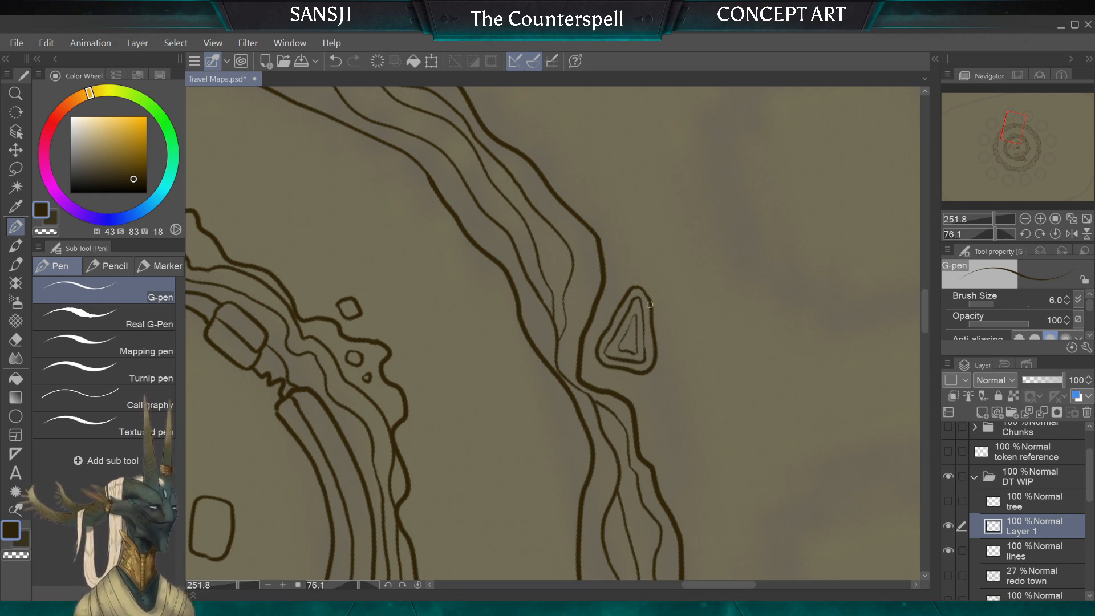
Step: Draw a cluster of three small pebbles just outside a hollow in the ring's outer edge
scroll(650, 306, "down", 5)
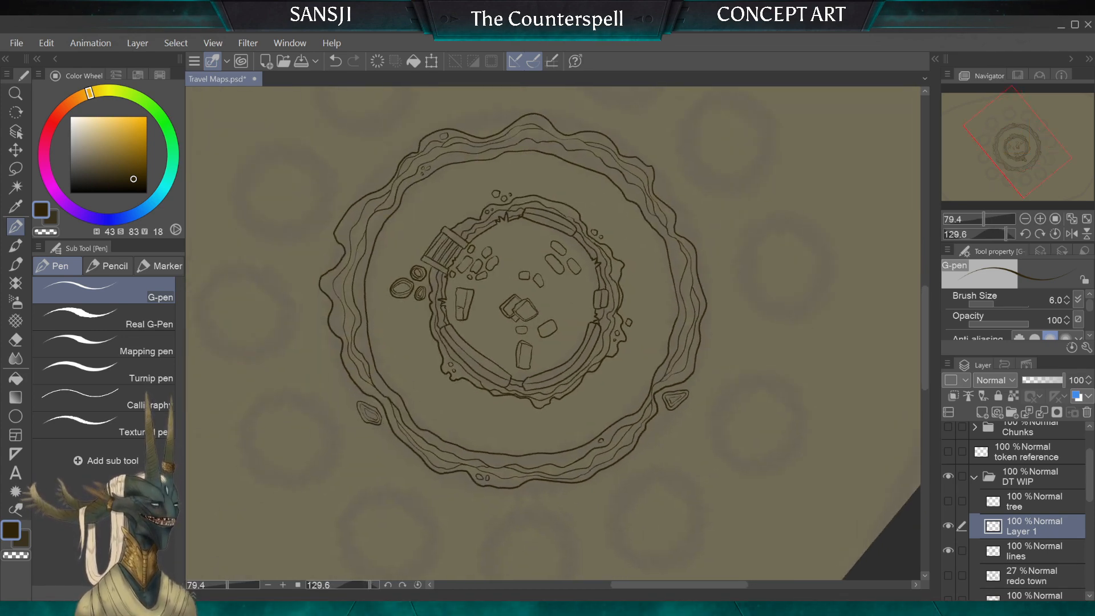
scroll(547, 319, "down", 3)
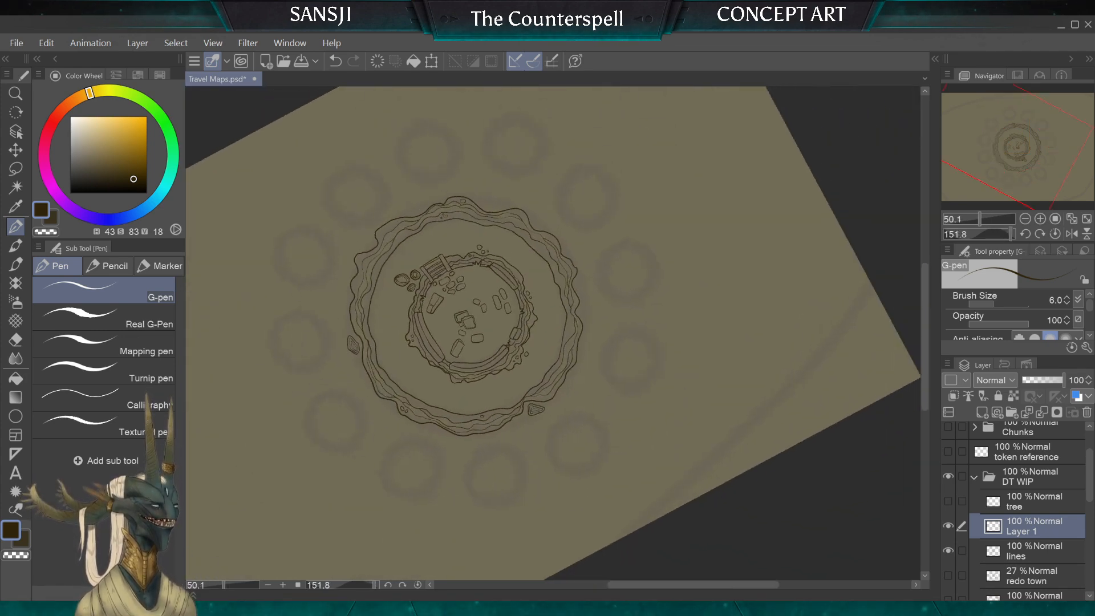
scroll(547, 319, "up", 1)
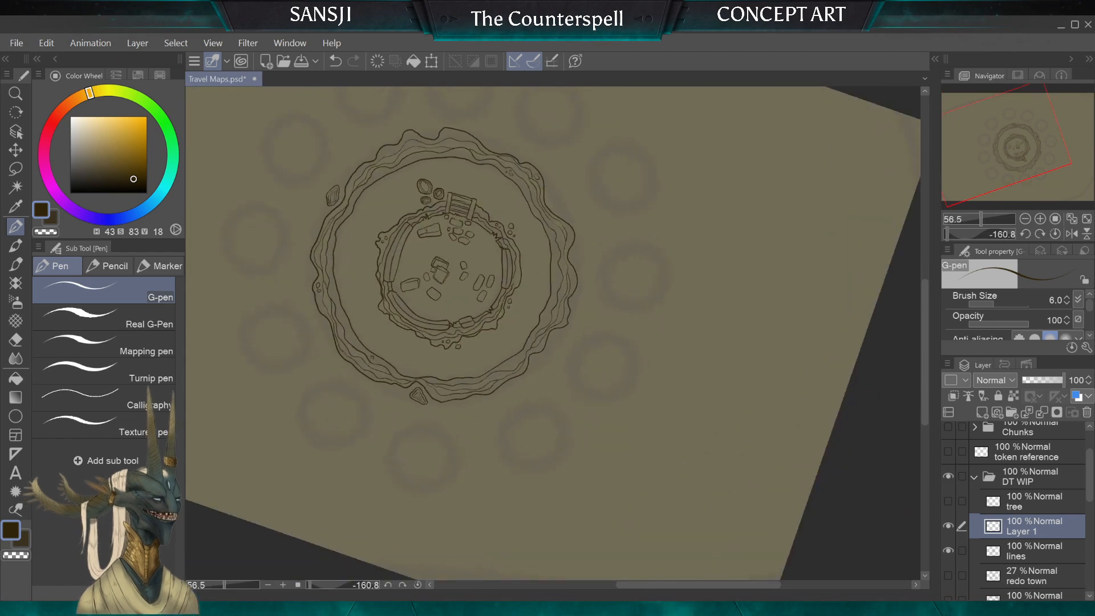
scroll(548, 319, "up", 5)
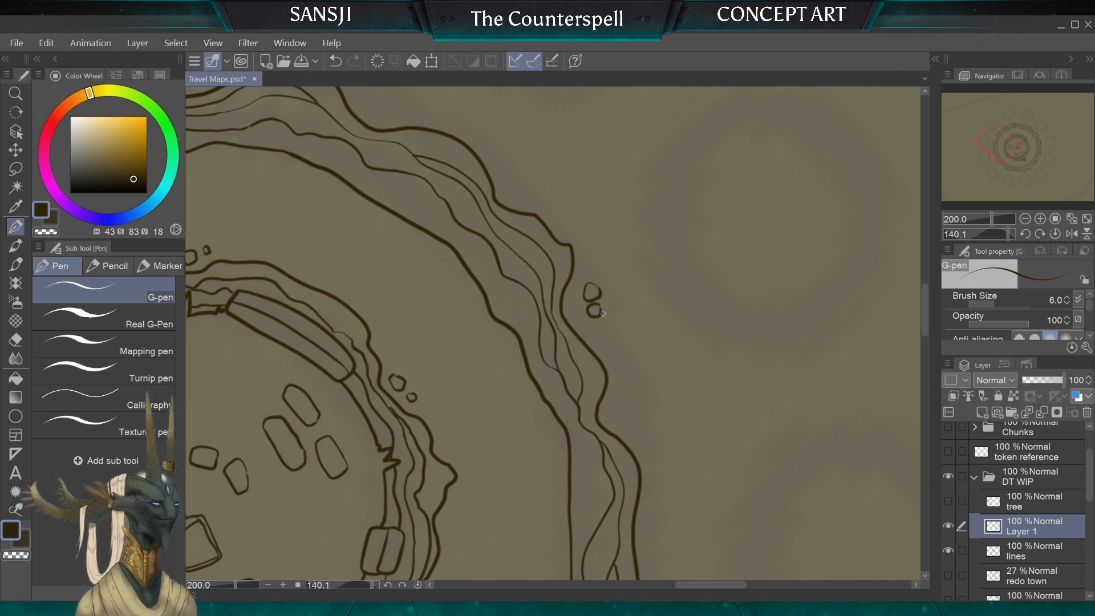
key("ctrl+z")
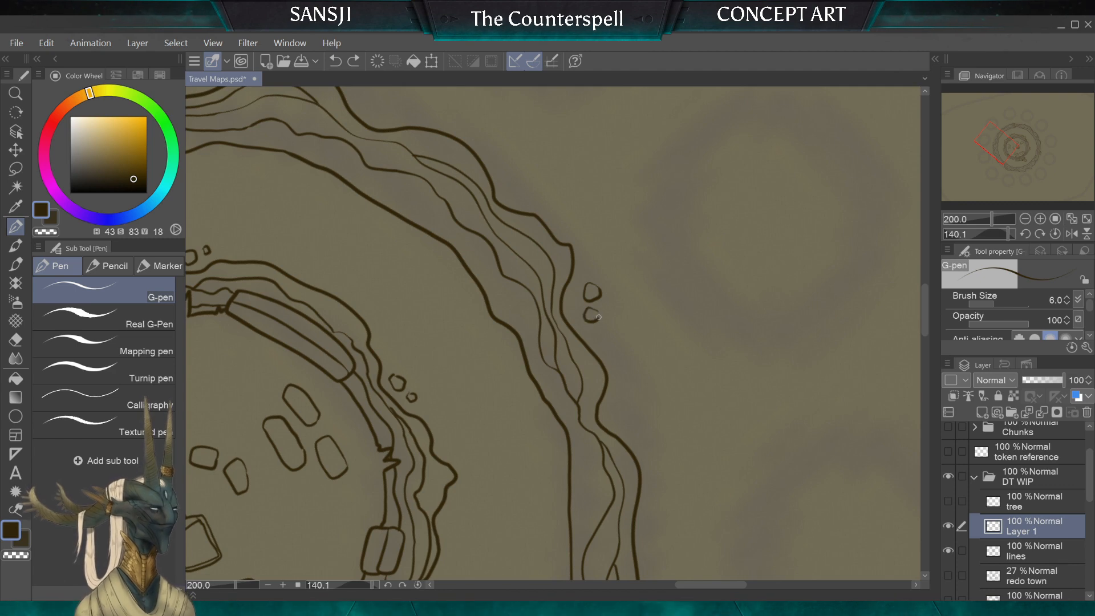
left_click_drag(602, 306, 609, 299)
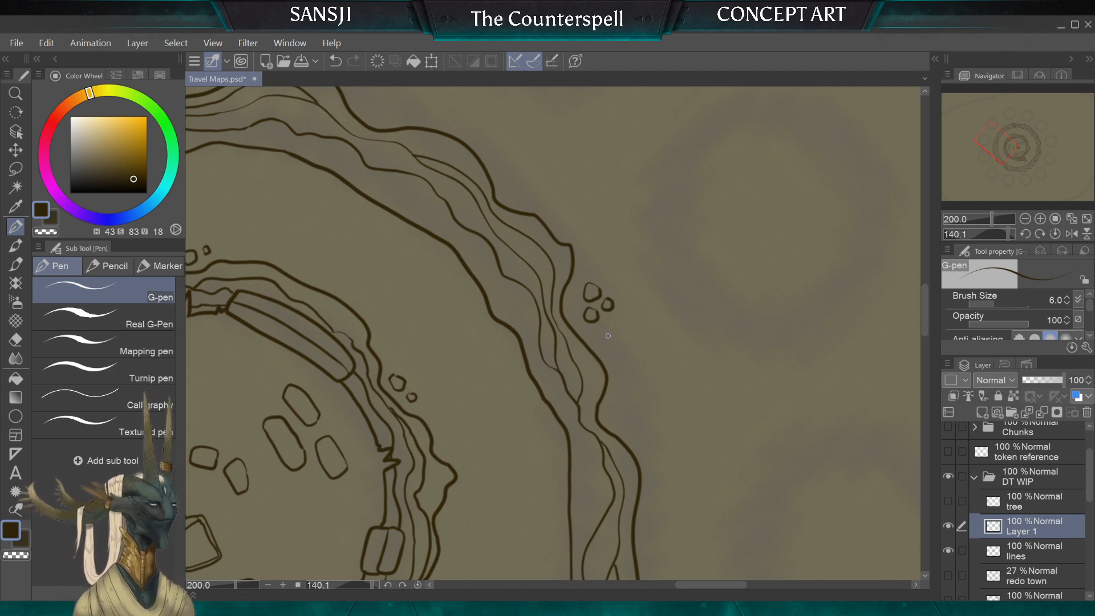
Step: Draw a single small pebble against the ring's outer edge, a short way along from the elongated boulder
scroll(613, 379, "down", 5)
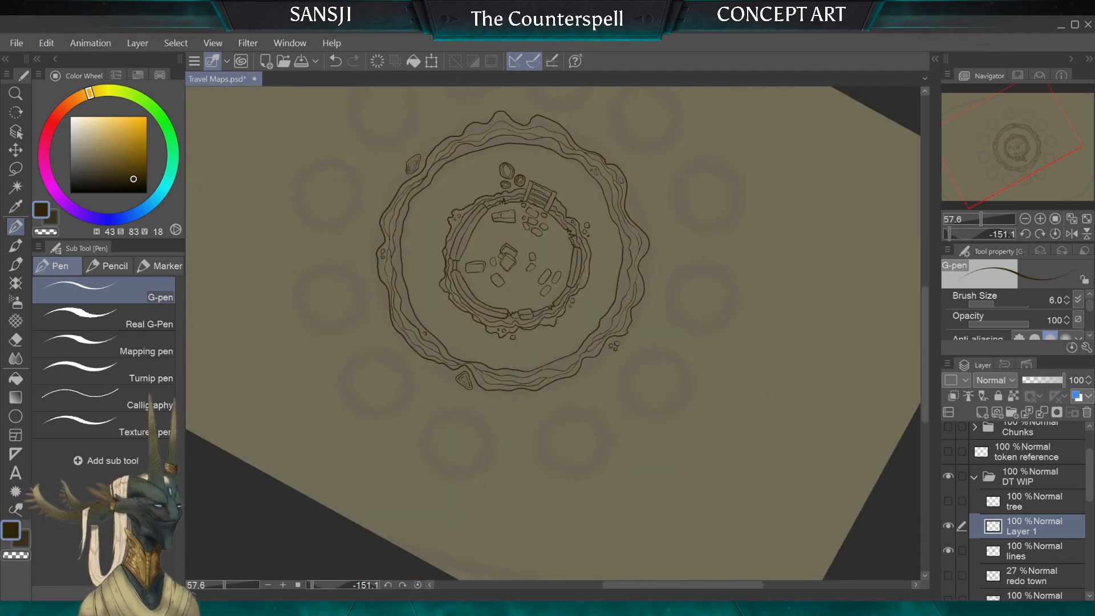
scroll(553, 333, "up", 5)
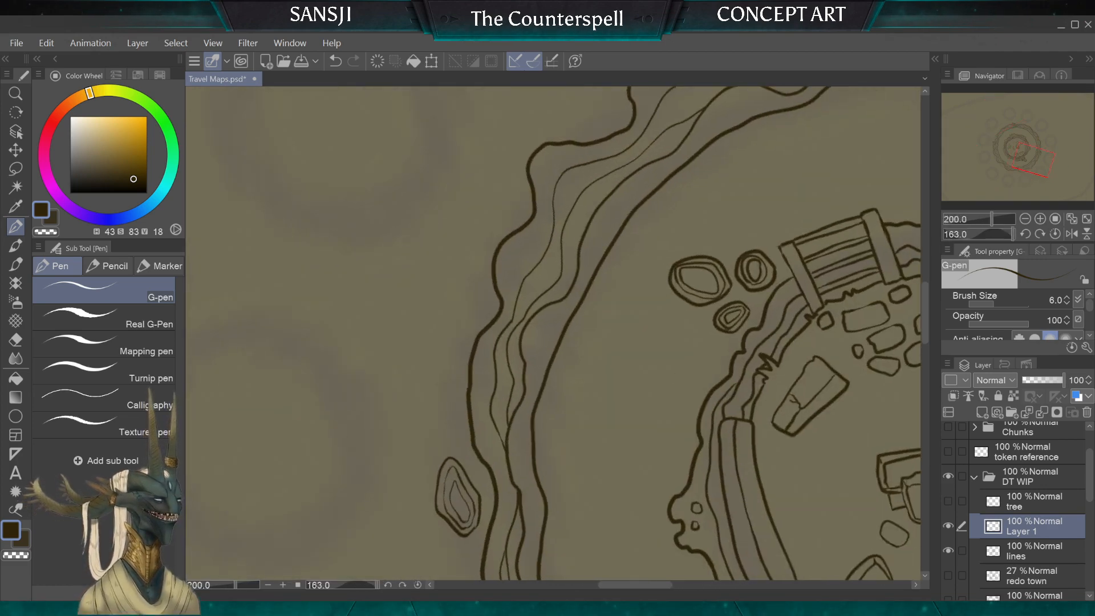
left_click_drag(487, 303, 471, 311)
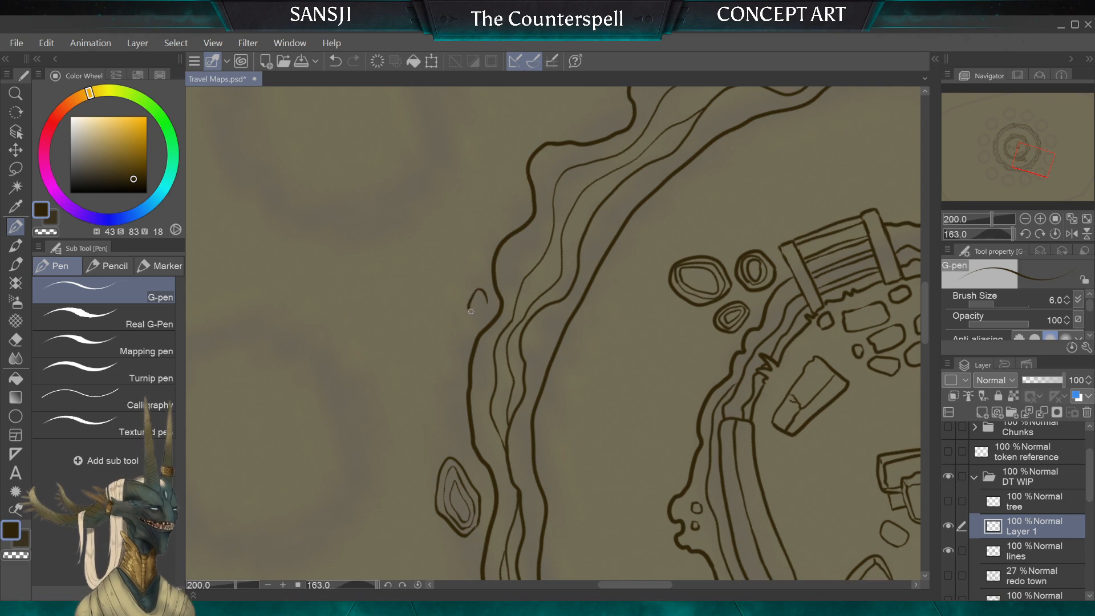
Step: Check the finished ring as a whole, and merge Layer 1 with the lines layer
scroll(475, 244, "down", 5)
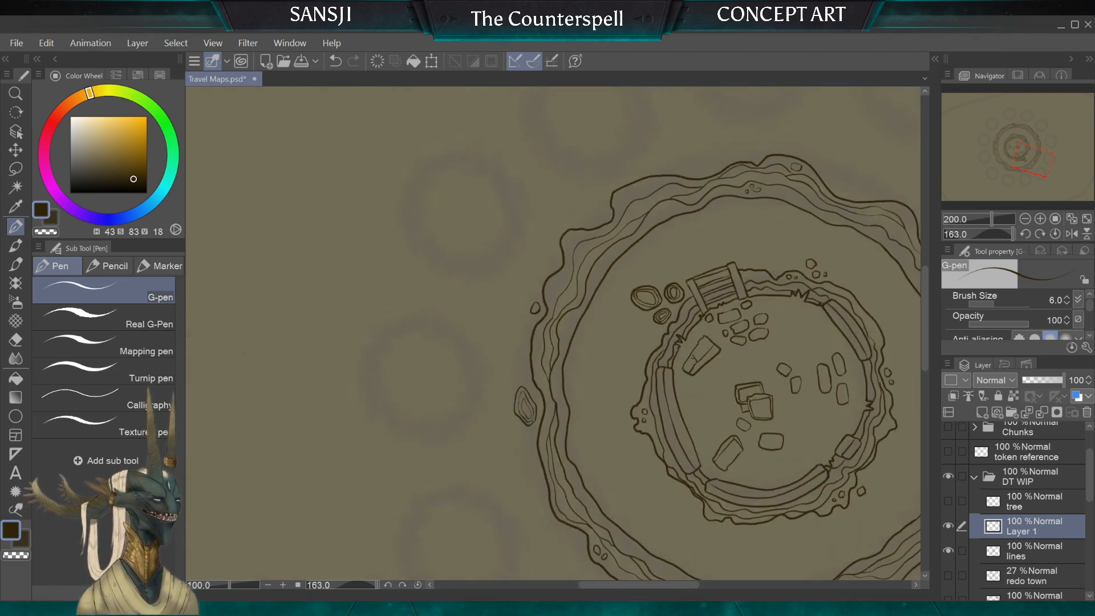
left_click_drag(687, 311, 586, 328)
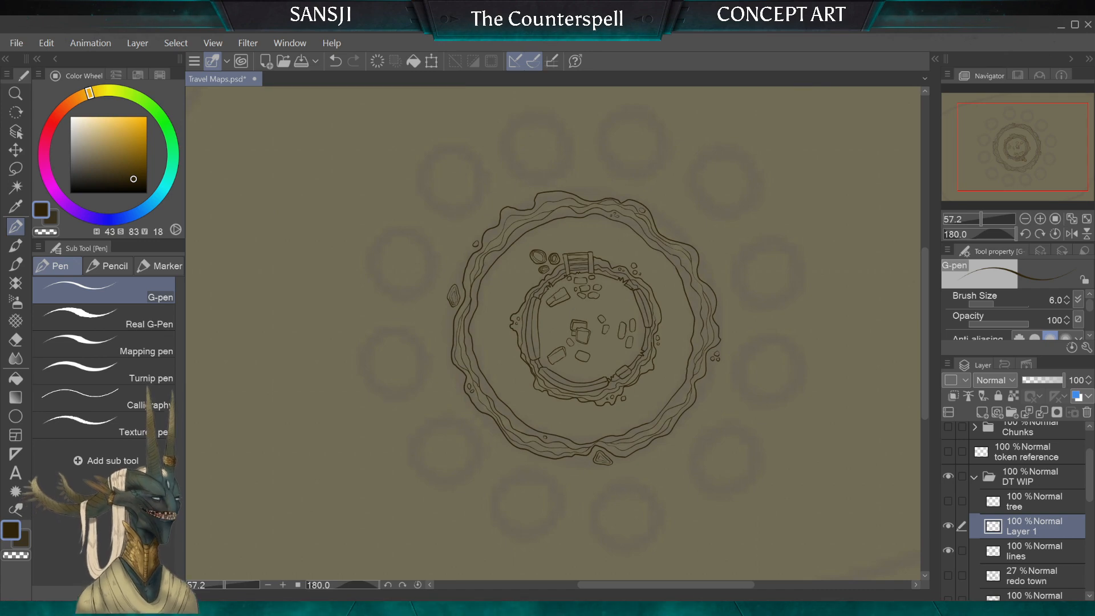
left_click_drag(579, 264, 532, 356)
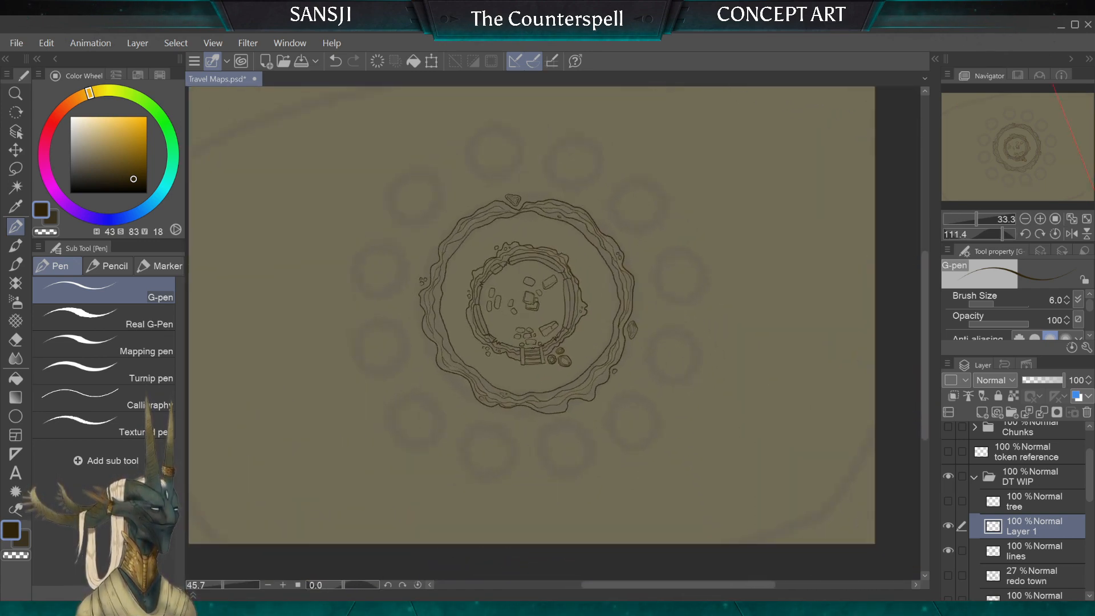
scroll(389, 348, "up", 3)
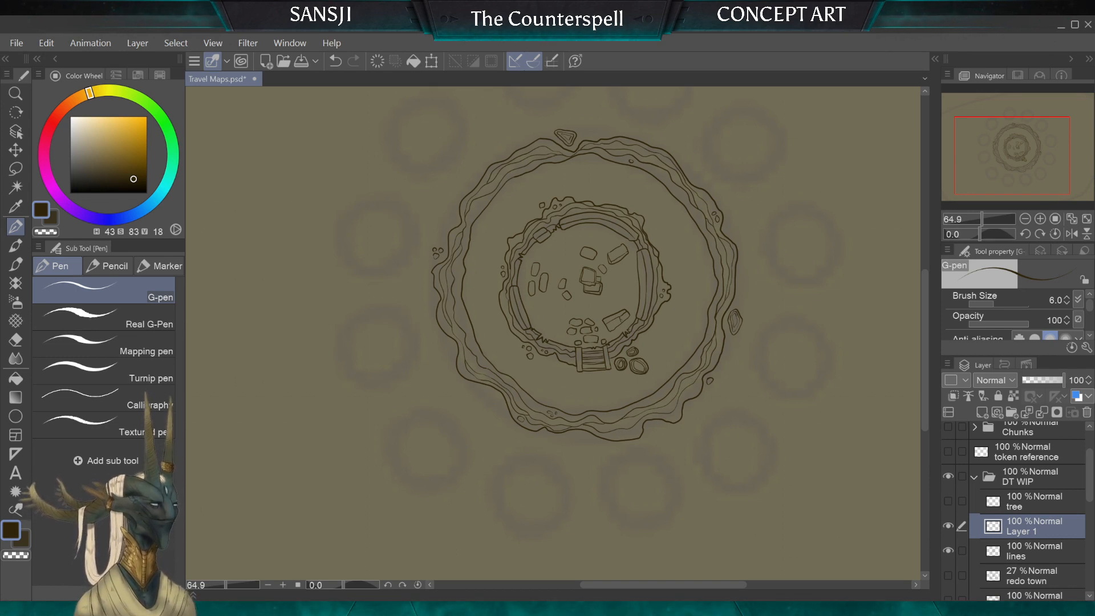
left_click(1028, 550, "ctrl")
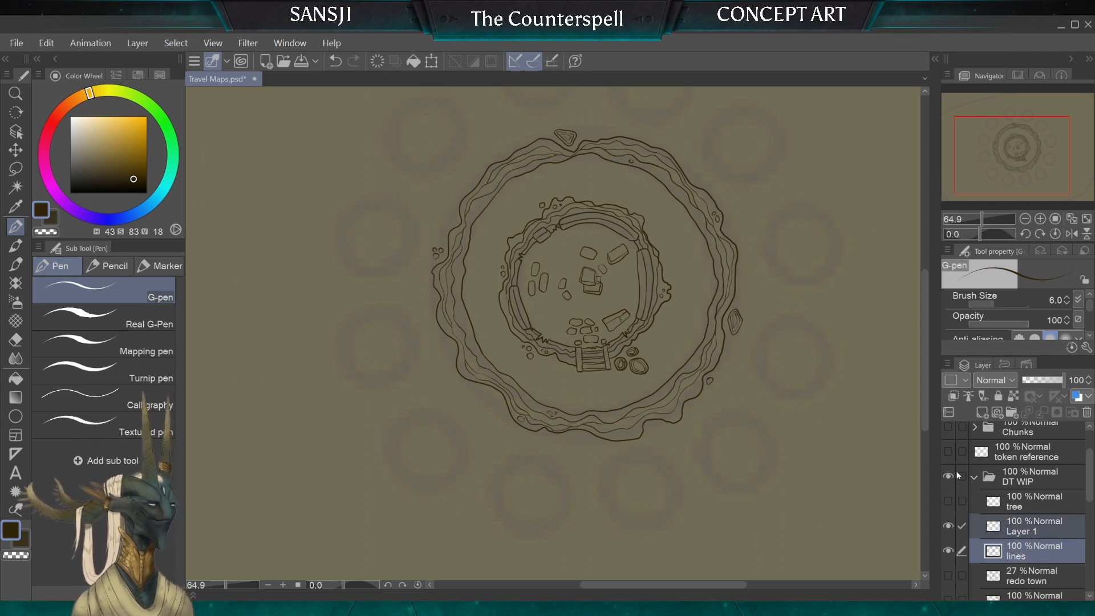
key("shift+alt+e")
Step: Show the "redo town" sketch layer at 20% opacity and make the lines layer active for inking
left_click(950, 551)
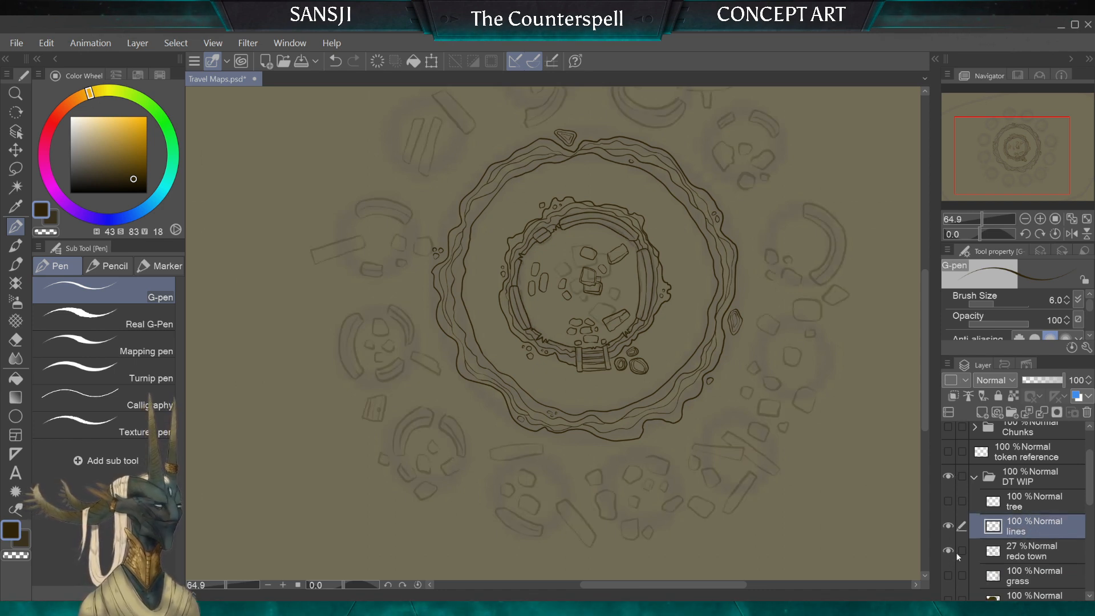
left_click(1020, 560)
left_click(1031, 380)
left_click(1014, 531)
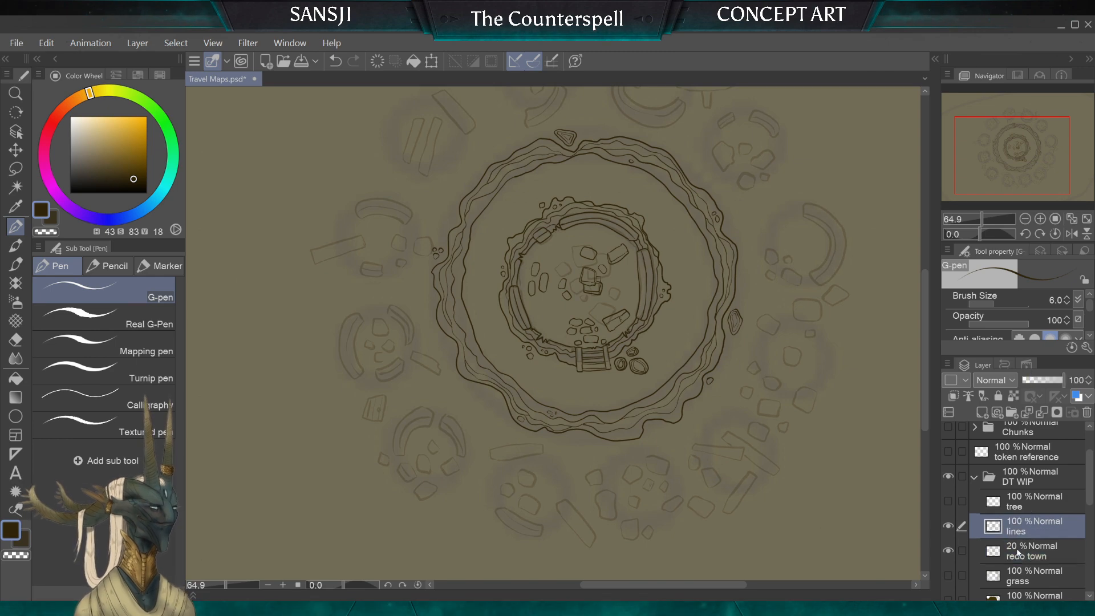
scroll(377, 471, "up", 12)
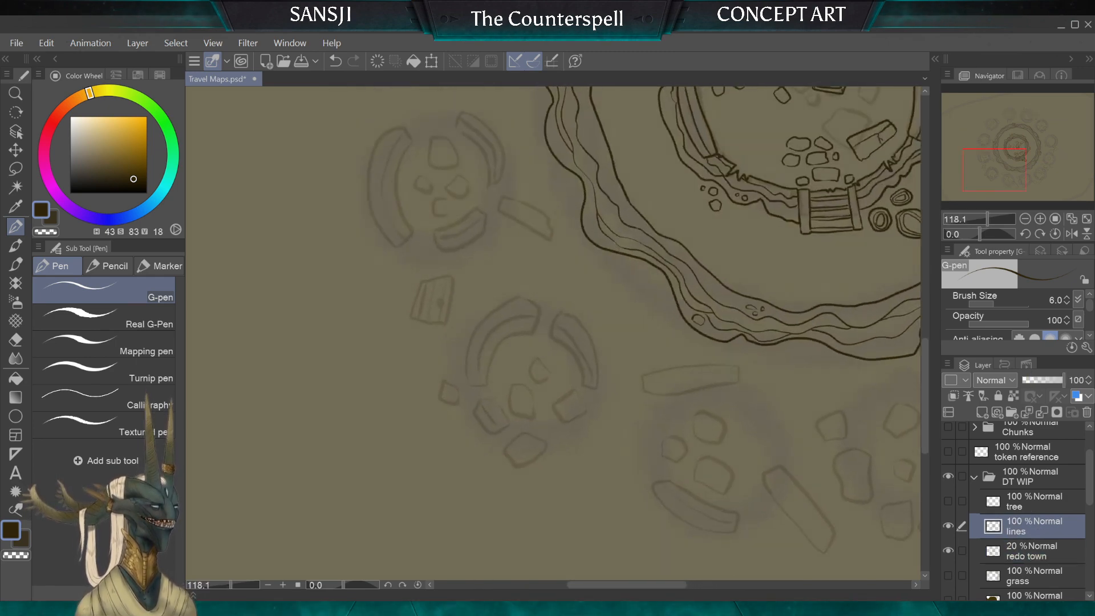
left_click_drag(551, 229, 553, 263)
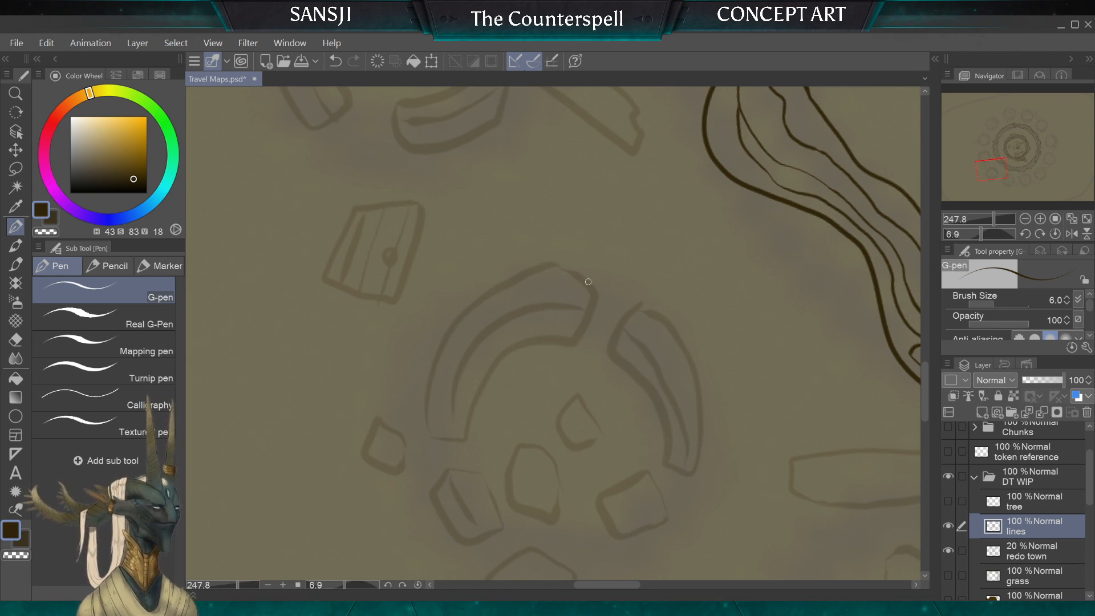
left_click_drag(592, 287, 582, 328)
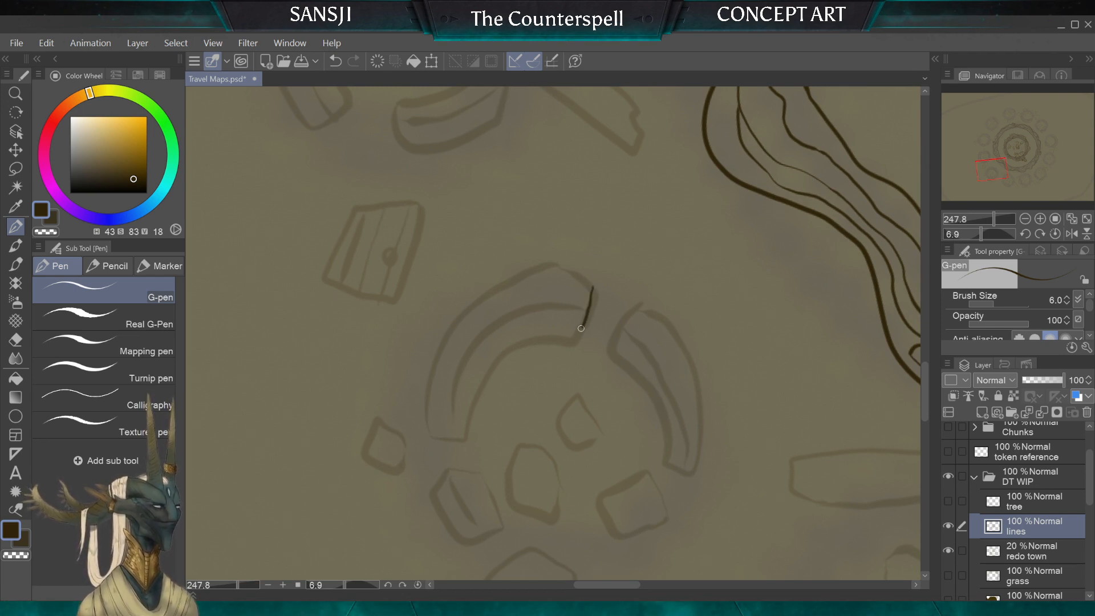
mouse_move(517, 345)
left_mouse_down()
mouse_move(474, 359)
mouse_move(434, 399)
mouse_move(426, 423)
left_mouse_up()
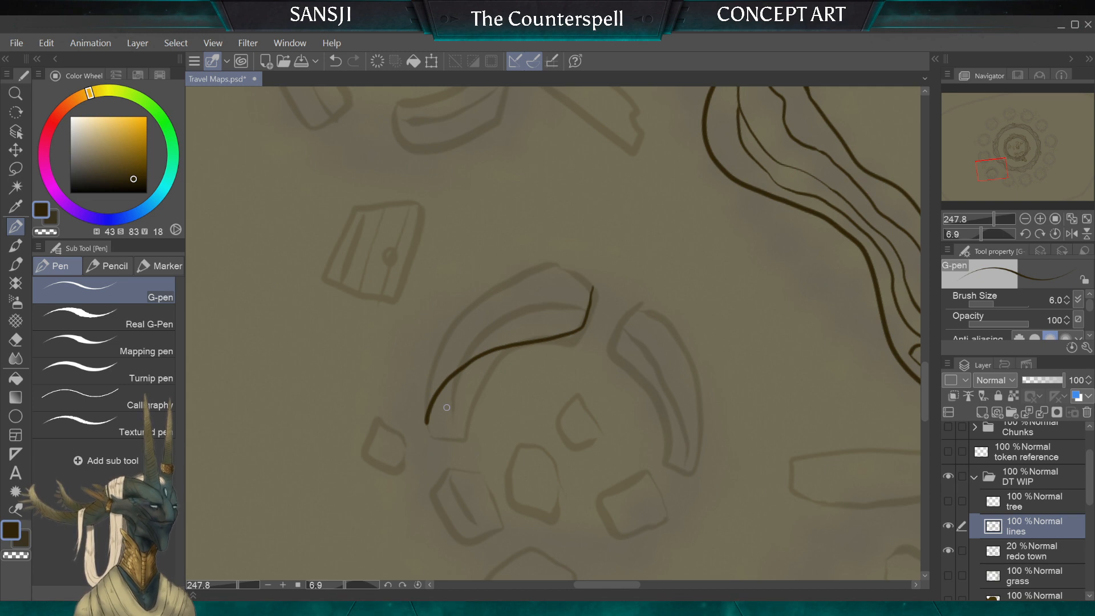
left_click_drag(593, 286, 504, 210)
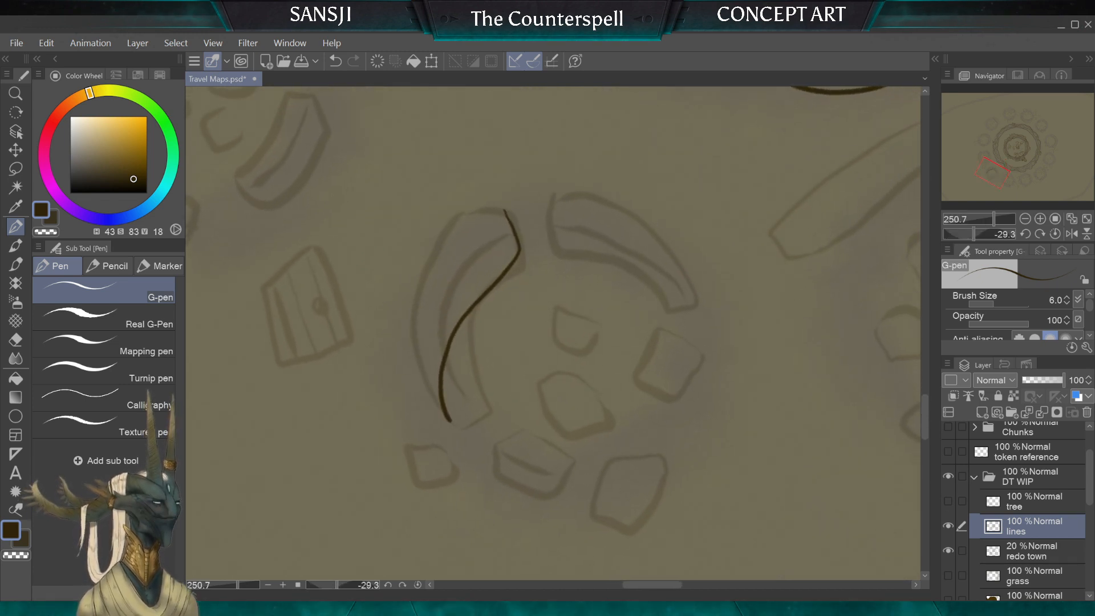
key("ctrl+z")
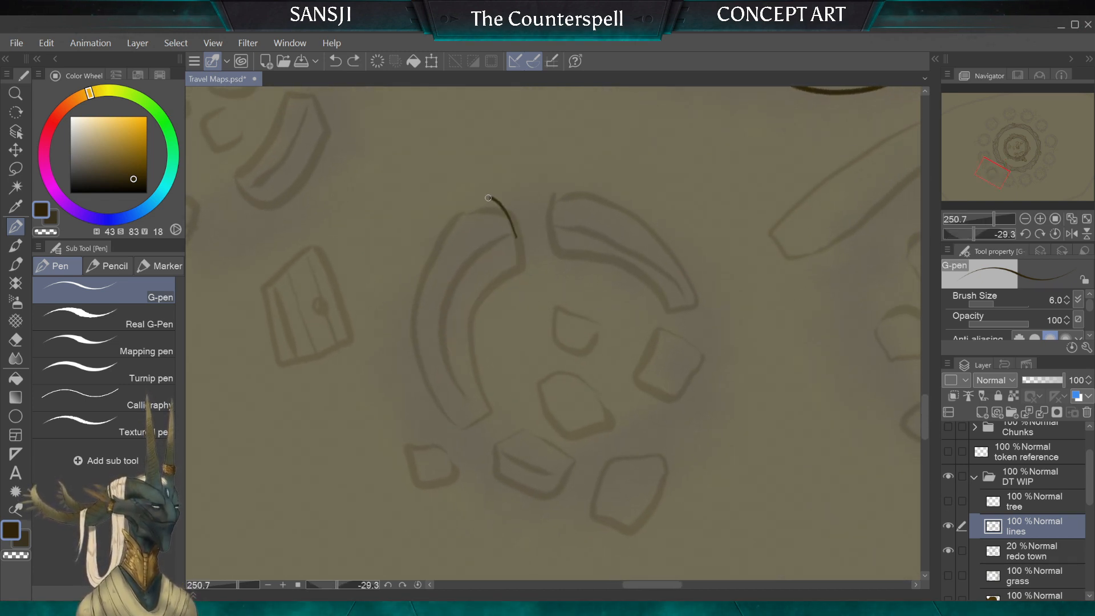
Step: Ink the closed outlines of the two curved wall segments of the sketched round ruin next to the door slab
mouse_move(488, 198)
left_mouse_down()
mouse_move(464, 214)
mouse_move(422, 273)
left_mouse_up()
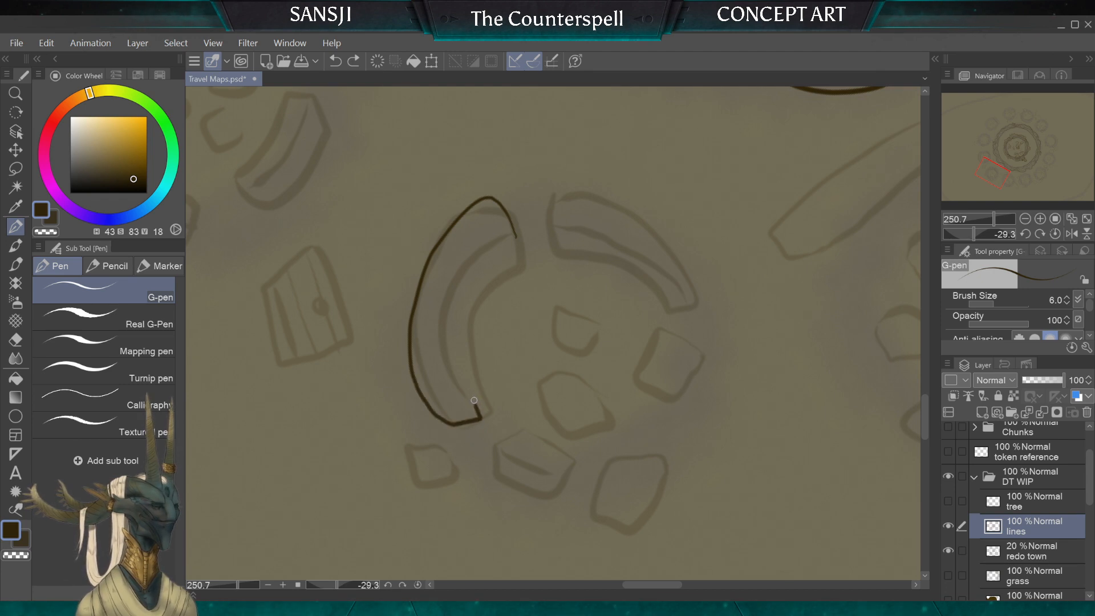
mouse_move(474, 400)
left_mouse_down()
mouse_move(461, 335)
mouse_move(470, 301)
mouse_move(515, 251)
left_mouse_up()
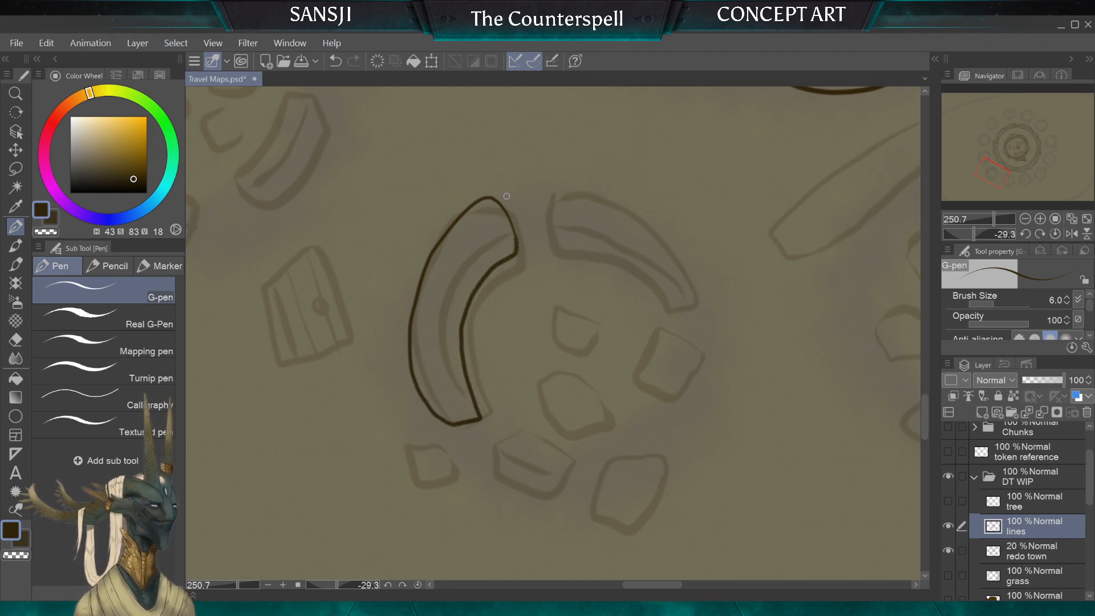
left_click_drag(549, 196, 552, 242)
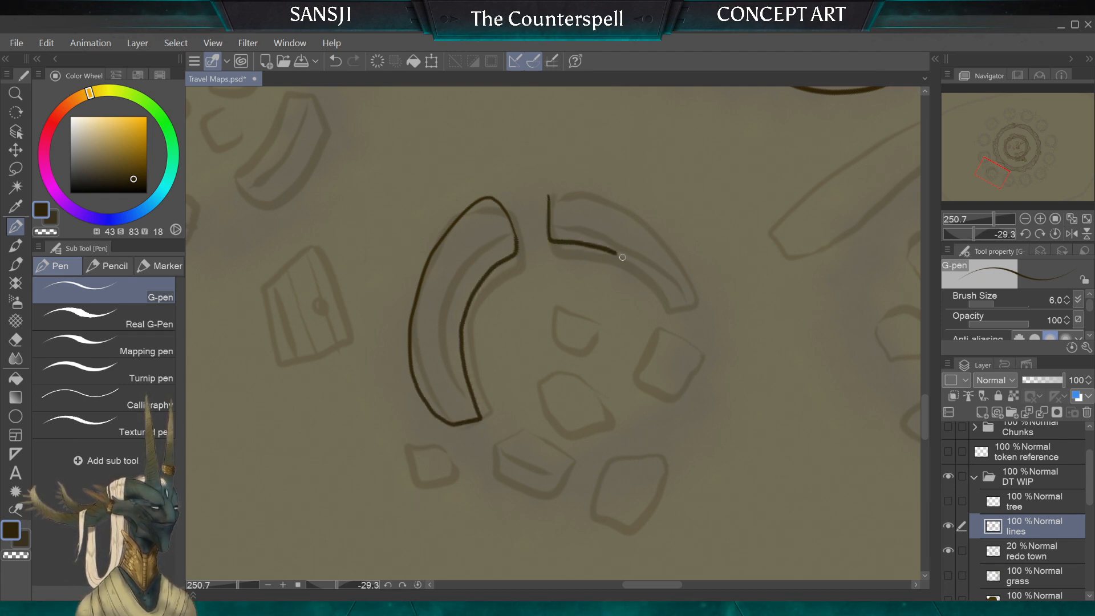
mouse_move(697, 305)
left_mouse_down()
mouse_move(675, 242)
mouse_move(632, 206)
mouse_move(550, 195)
left_mouse_up()
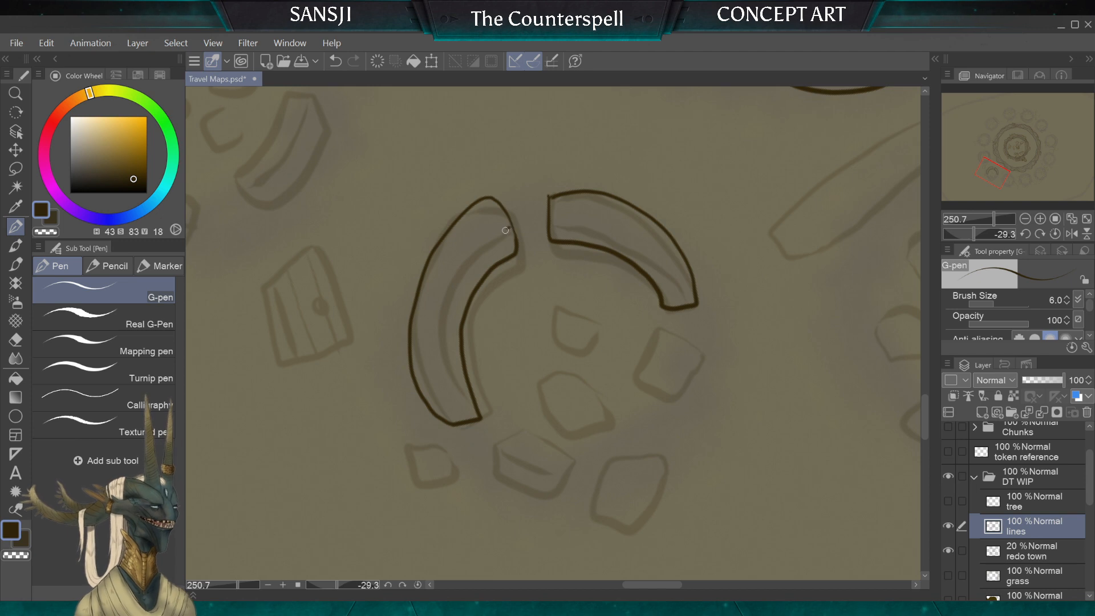
mouse_move(507, 229)
left_mouse_down()
mouse_move(443, 301)
mouse_move(444, 401)
left_mouse_up()
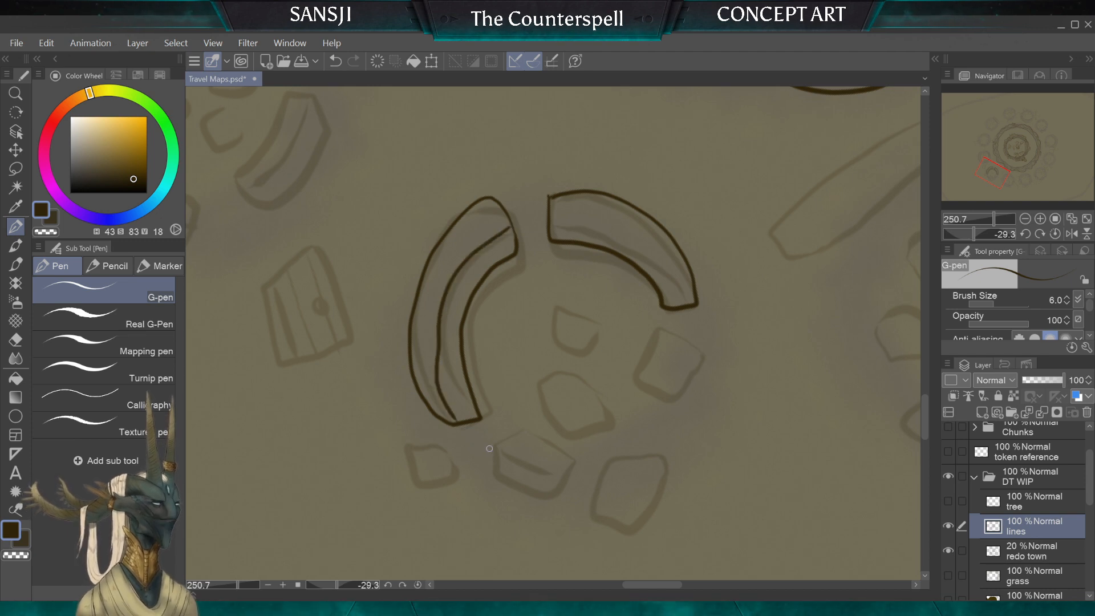
key("ctrl+z")
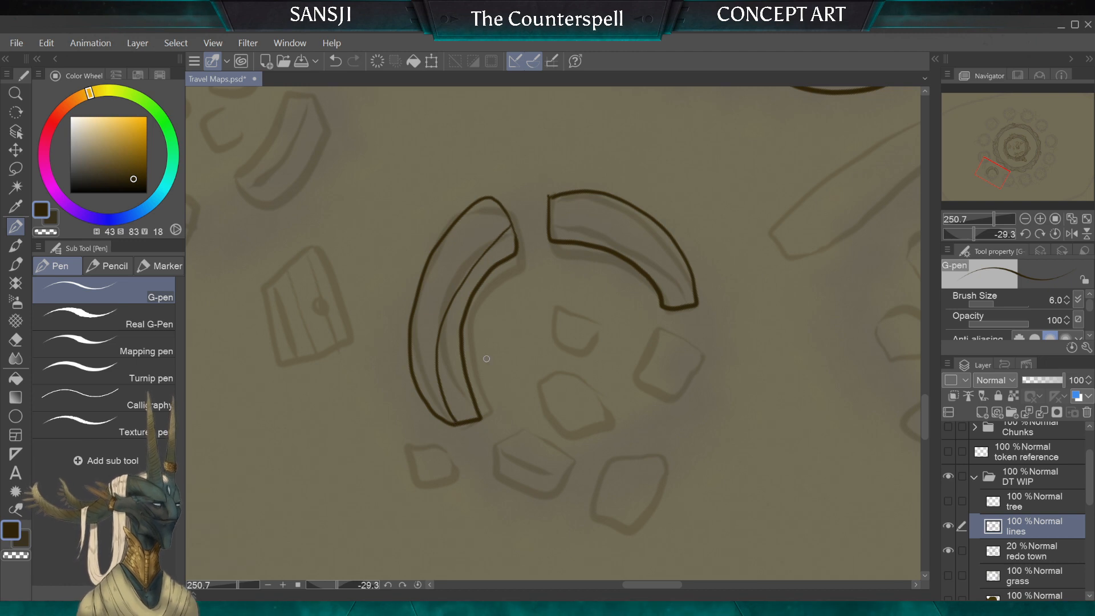
scroll(487, 359, "down", 3)
scroll(547, 342, "up", 3)
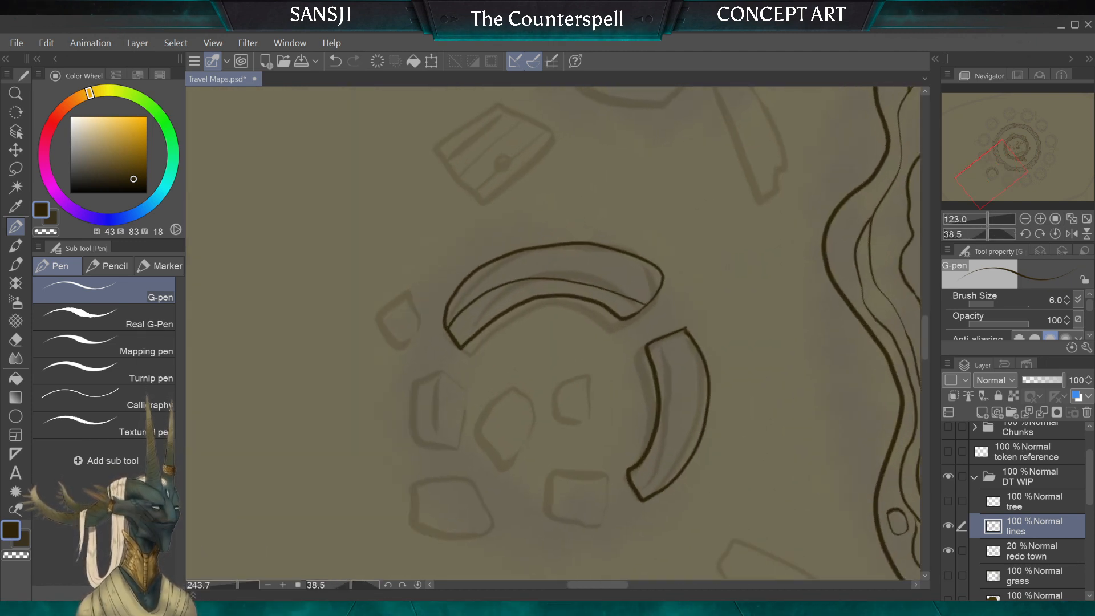
key("ctrl+z")
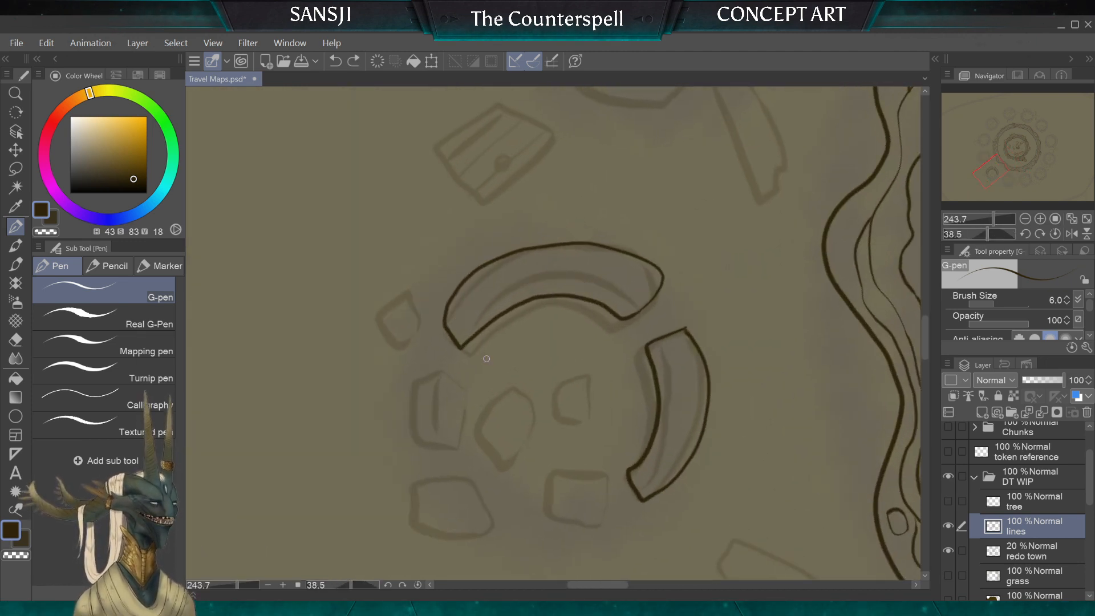
Step: Add a thin contour line inside the longer curved wall segment, close along its inner edge
scroll(553, 334, "up", 1)
scroll(548, 342, "down", 3)
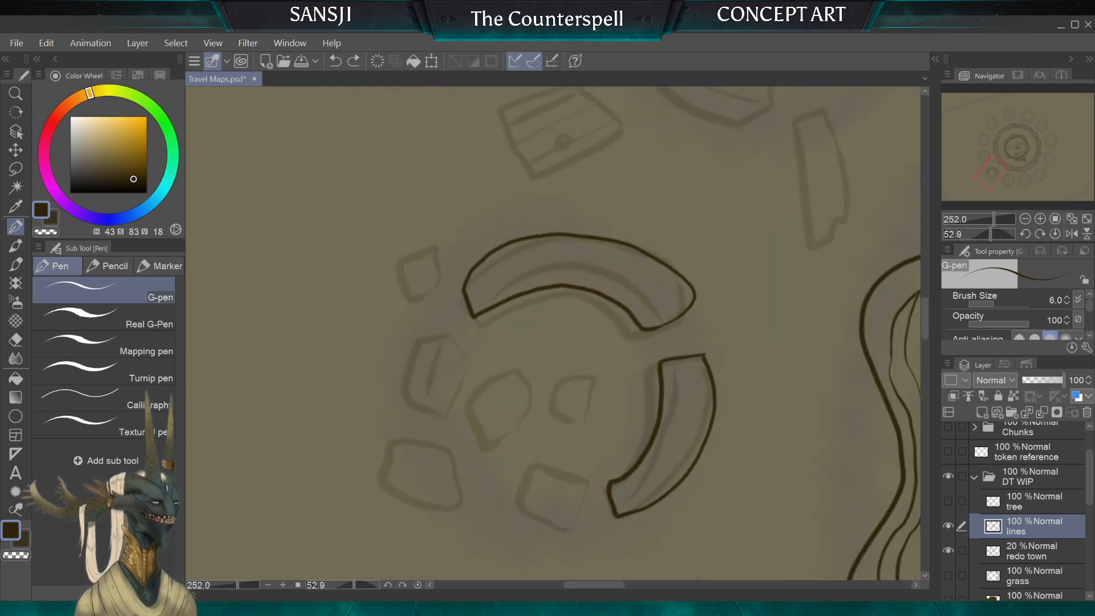
scroll(547, 342, "up", 3)
scroll(554, 333, "up", 1)
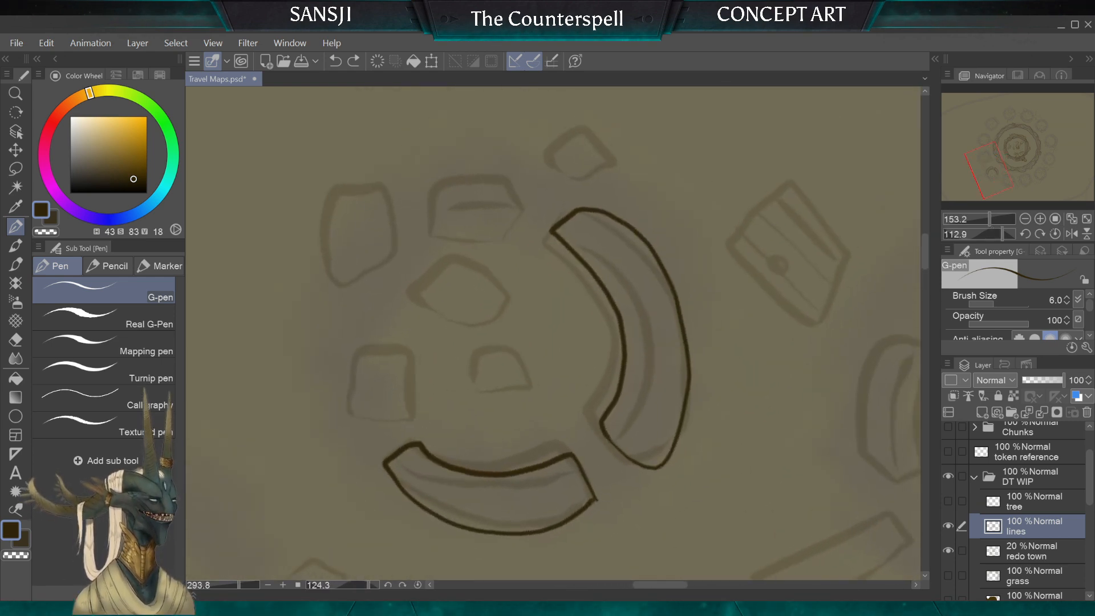
mouse_move(561, 228)
left_mouse_down()
mouse_move(616, 270)
mouse_move(636, 310)
mouse_move(639, 355)
mouse_move(605, 438)
left_mouse_up()
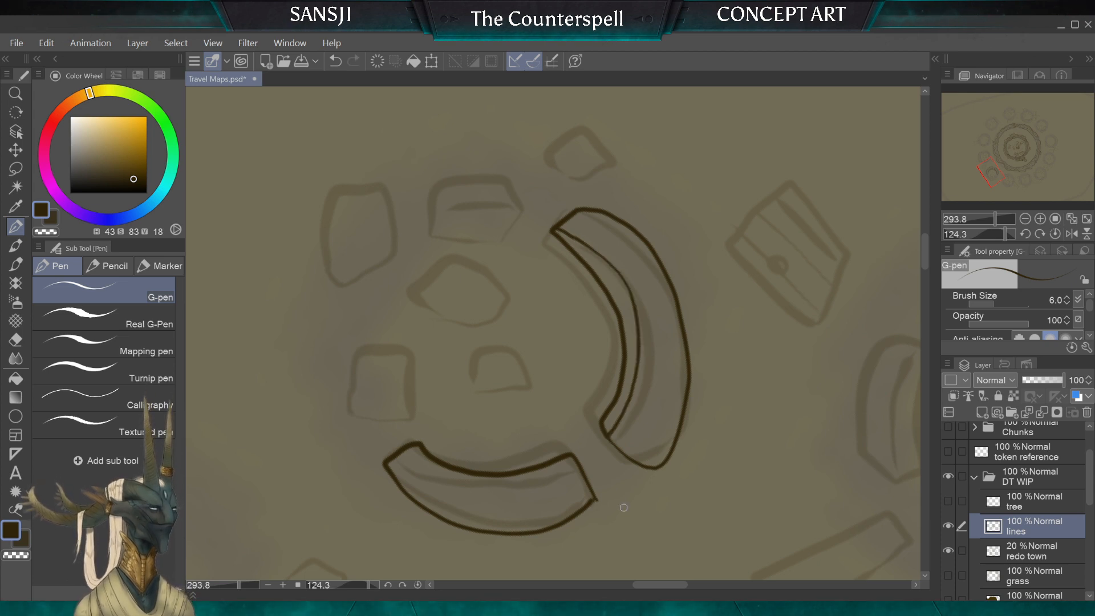
Step: Add a thin contour line inside the shorter curved wall segment, following its inner edge and closing at its end
scroll(554, 334, "down", 3)
scroll(553, 333, "up", 3)
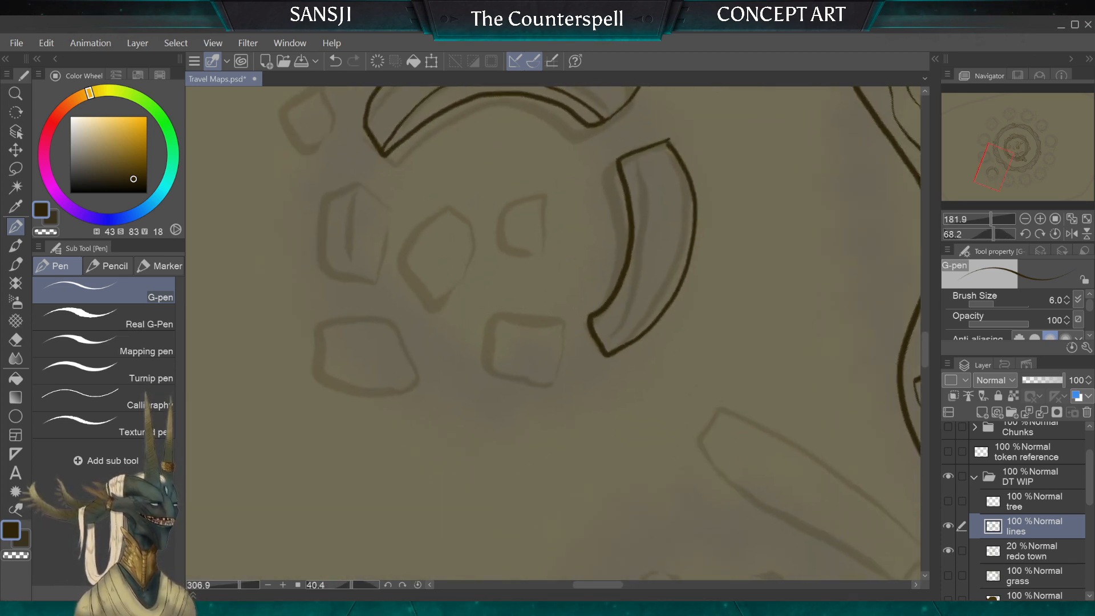
scroll(553, 334, "up", 1)
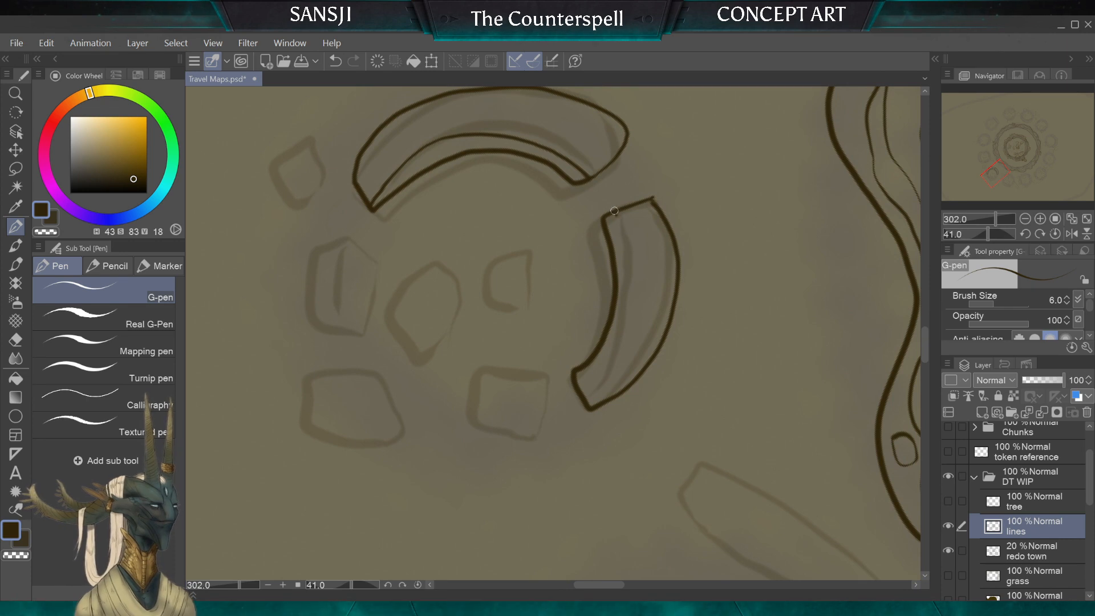
mouse_move(625, 238)
left_mouse_down()
mouse_move(628, 313)
mouse_move(616, 358)
mouse_move(584, 387)
left_mouse_up()
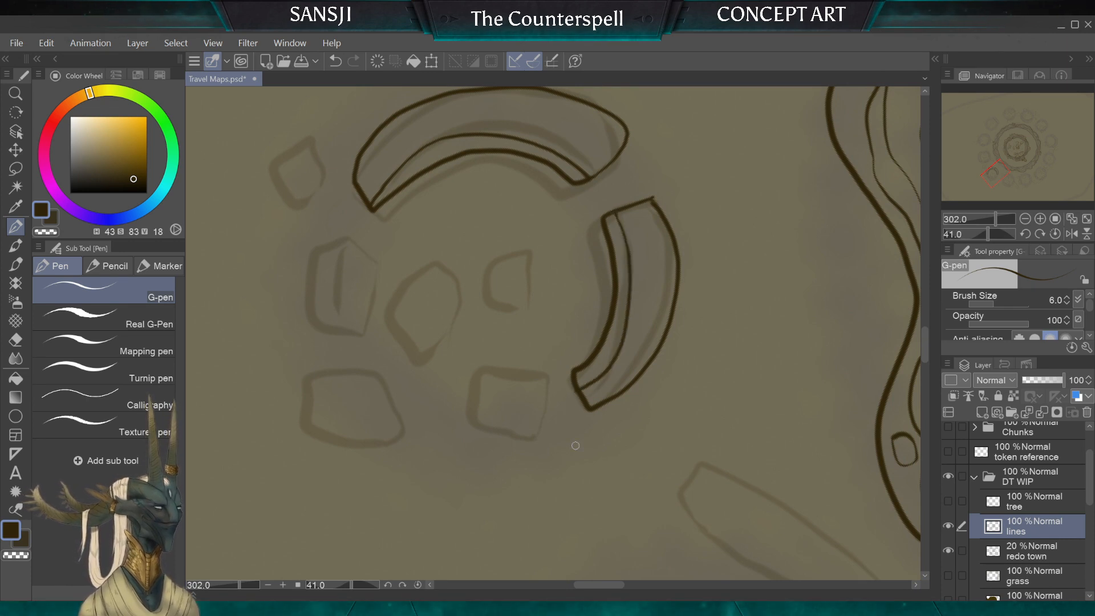
Step: Ink four small rounded stones clustered inside the round ruin, over the loosely sketched rubble
scroll(575, 446, "down", 3)
scroll(576, 446, "up", 3)
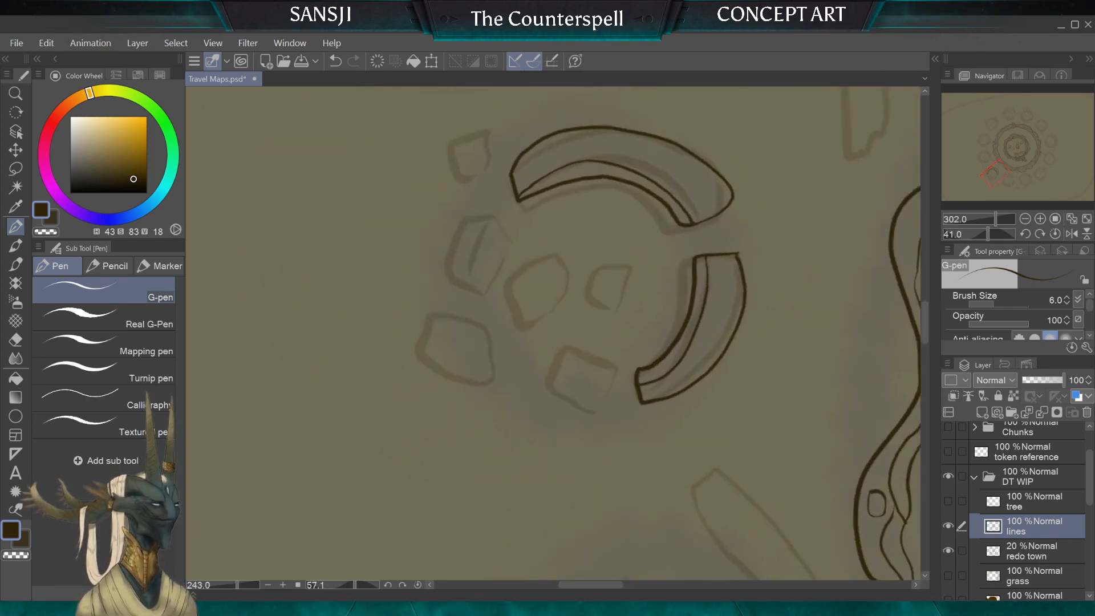
scroll(619, 355, "up", 1)
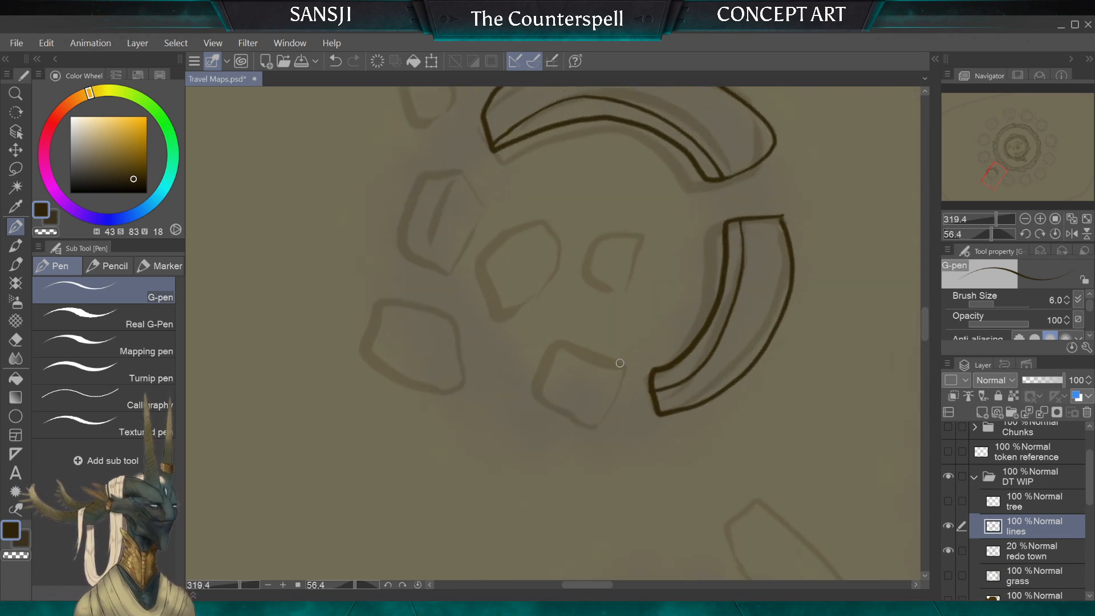
left_click_drag(620, 362, 617, 392)
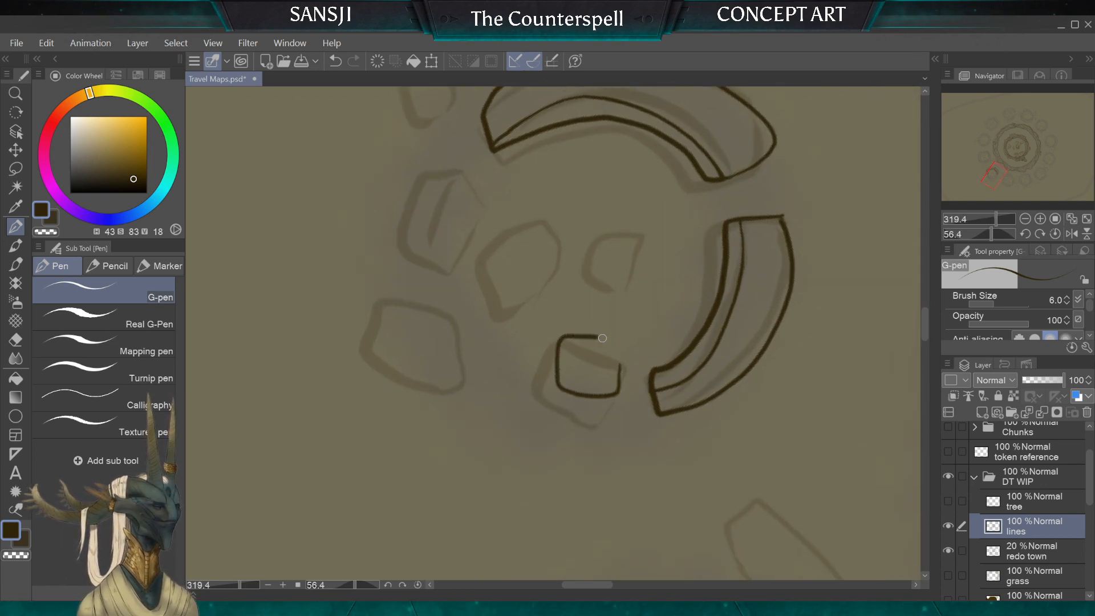
mouse_move(599, 337)
left_mouse_down()
mouse_move(621, 350)
mouse_move(620, 369)
left_mouse_up()
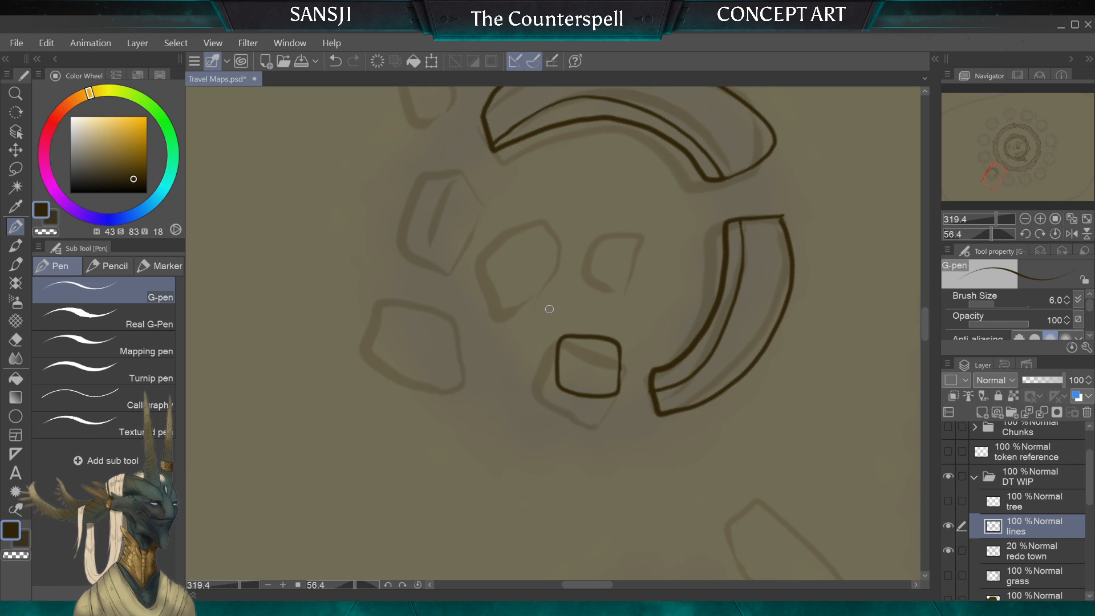
mouse_move(508, 327)
left_mouse_down()
mouse_move(524, 353)
mouse_move(549, 339)
left_mouse_up()
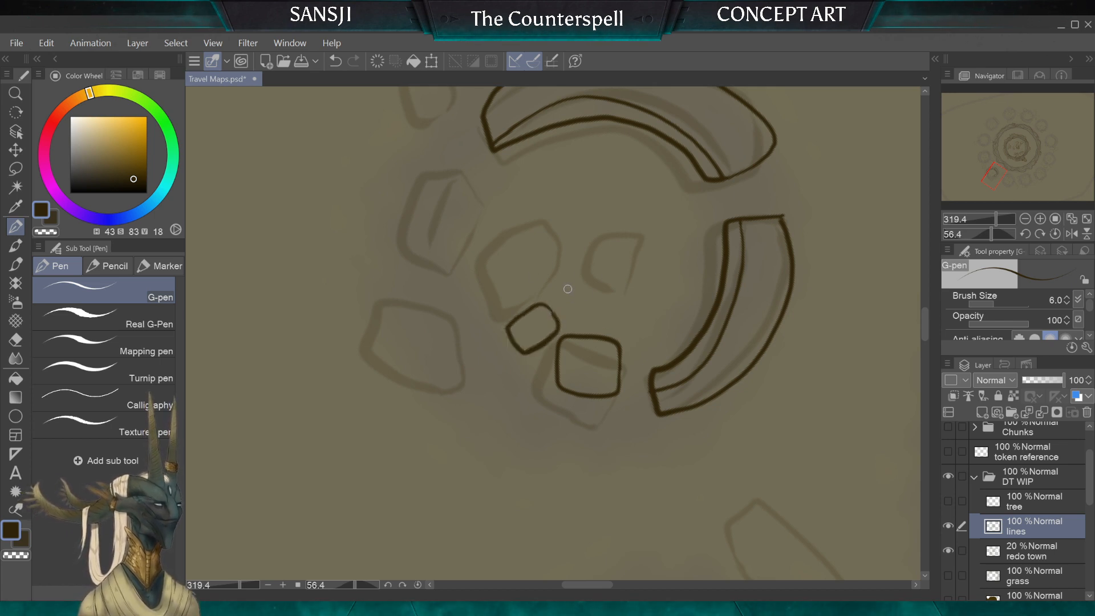
scroll(579, 255, "down", 3)
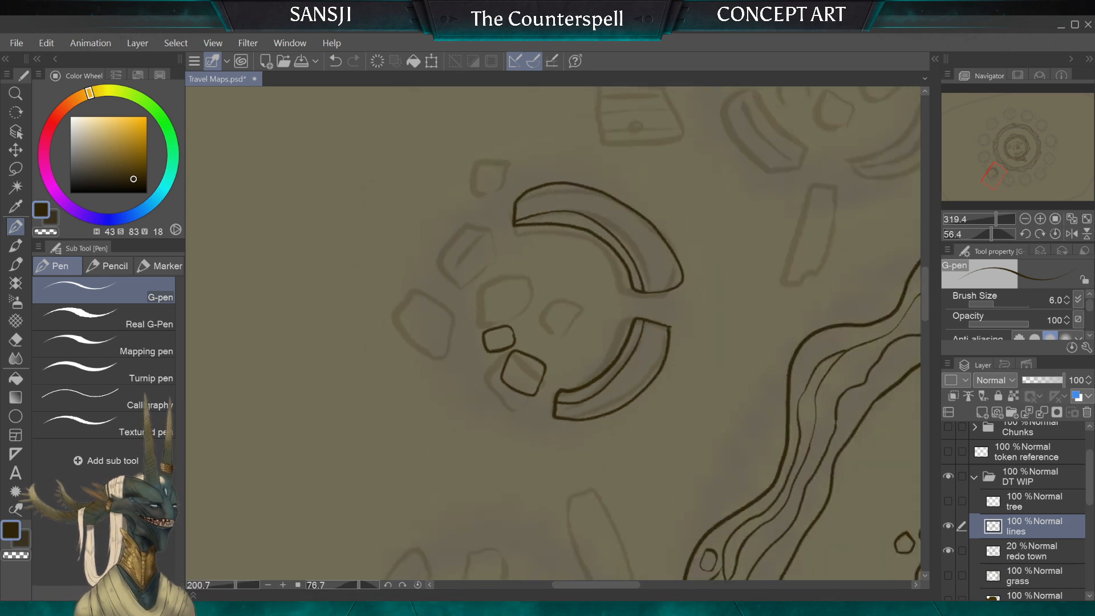
scroll(579, 254, "up", 4)
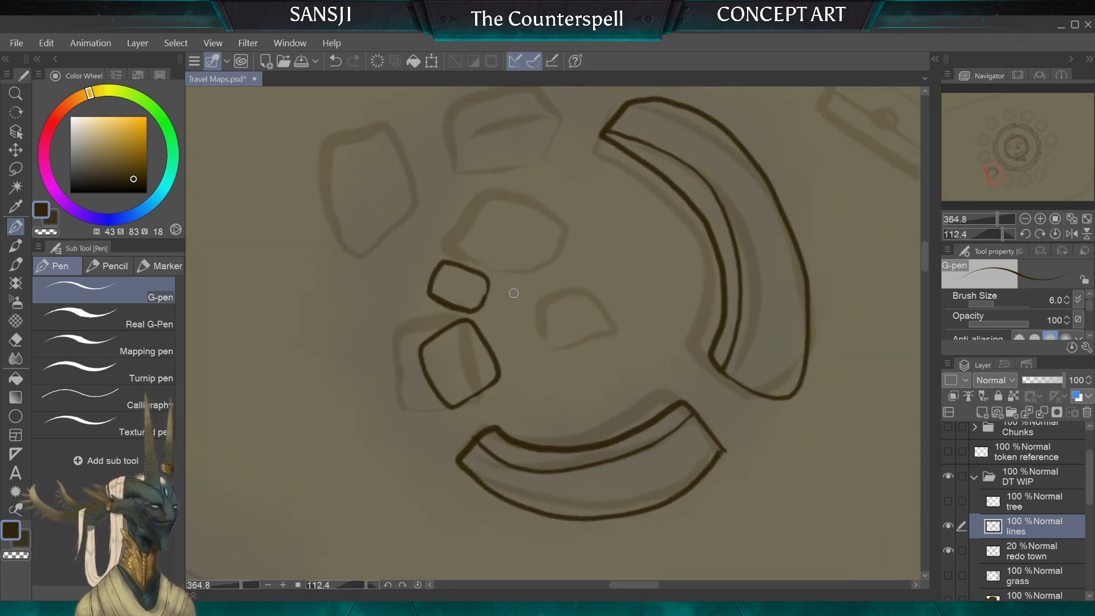
mouse_move(510, 281)
left_mouse_down()
mouse_move(511, 332)
mouse_move(539, 331)
mouse_move(547, 278)
mouse_move(506, 284)
left_mouse_up()
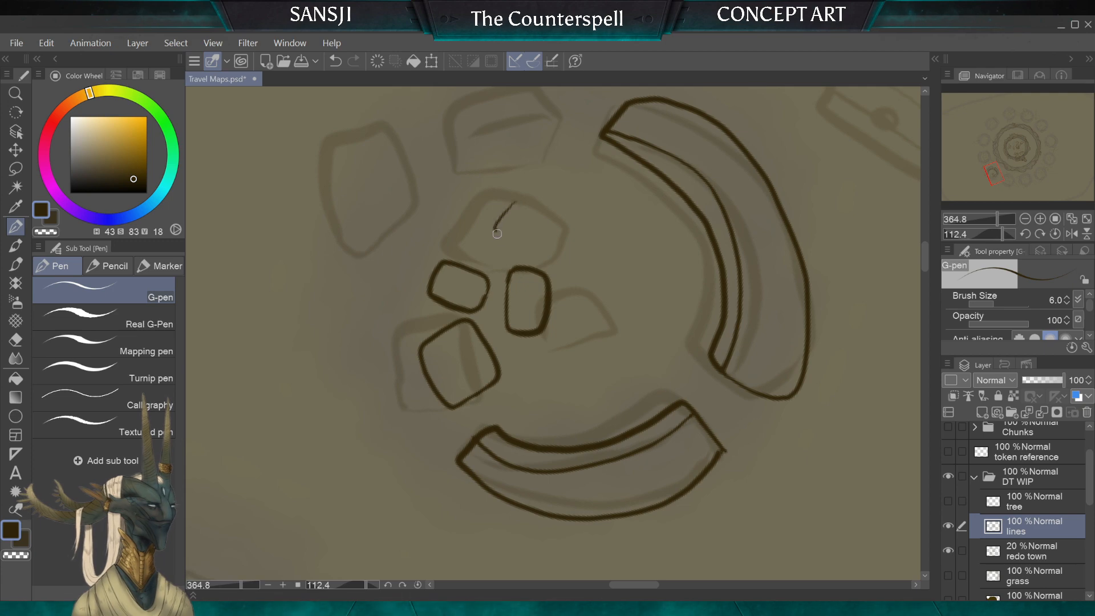
mouse_move(497, 234)
left_mouse_down()
mouse_move(533, 239)
mouse_move(530, 211)
left_mouse_up()
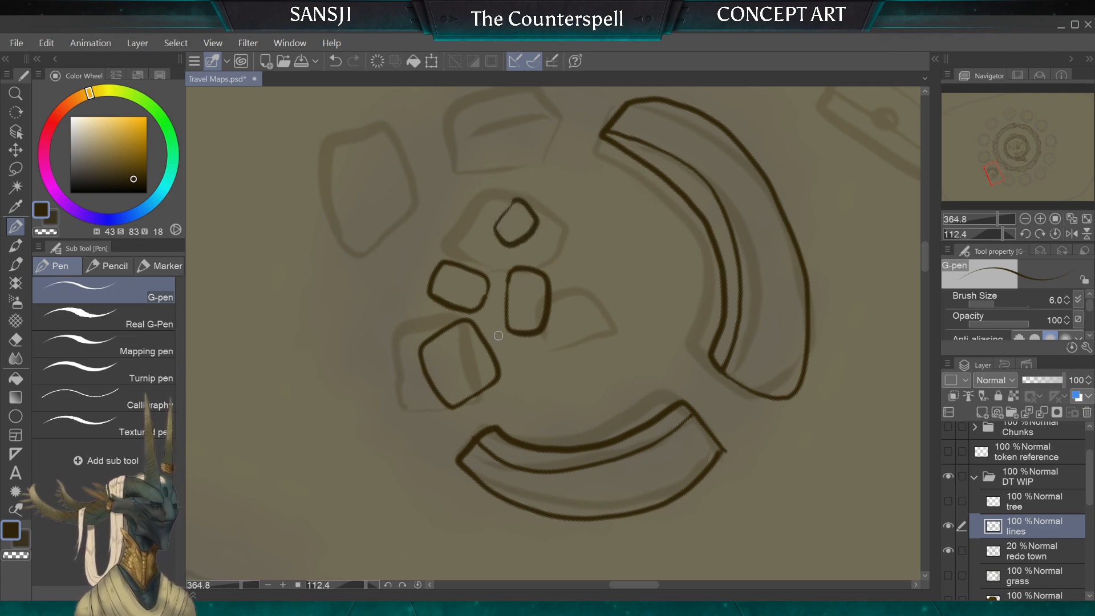
Step: Ink the small wall block with its inner contour line and an oval stone on the ruin's open side
scroll(499, 335, "down", 5)
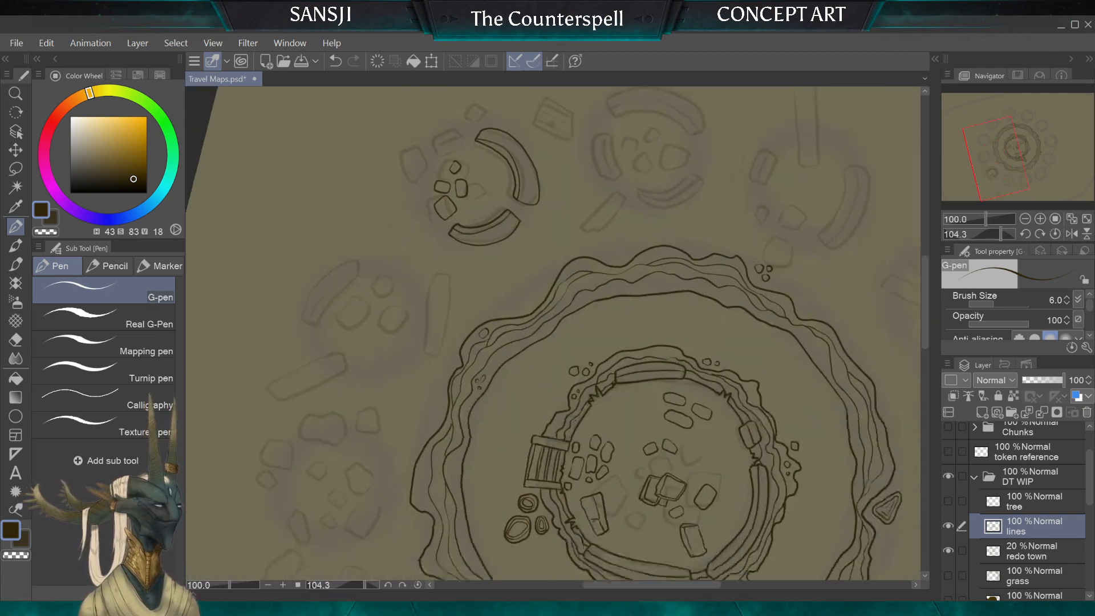
scroll(554, 334, "up", 3)
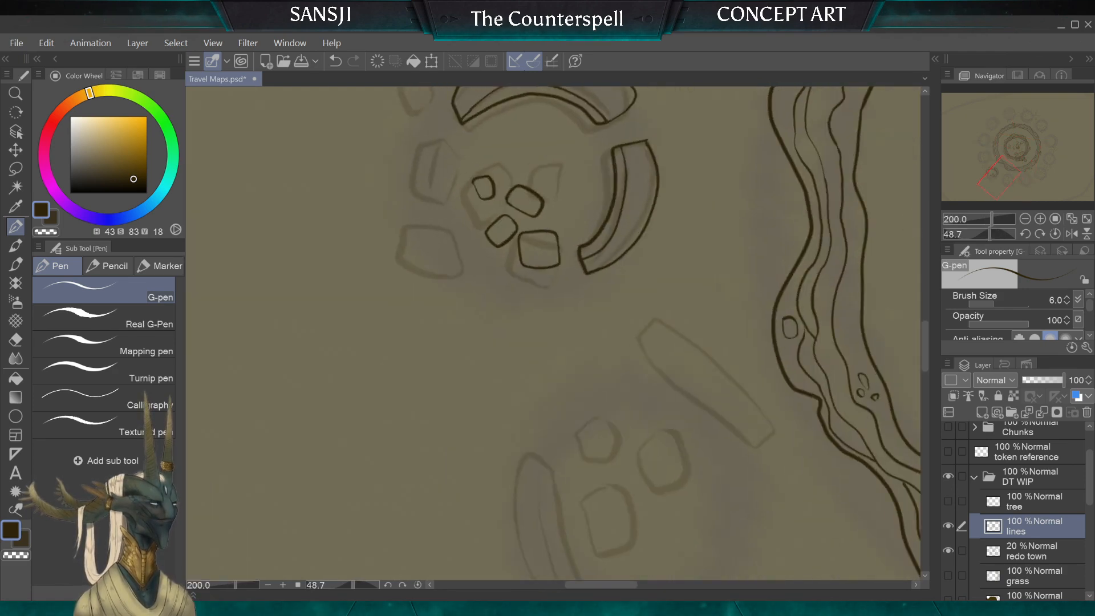
scroll(553, 333, "up", 3)
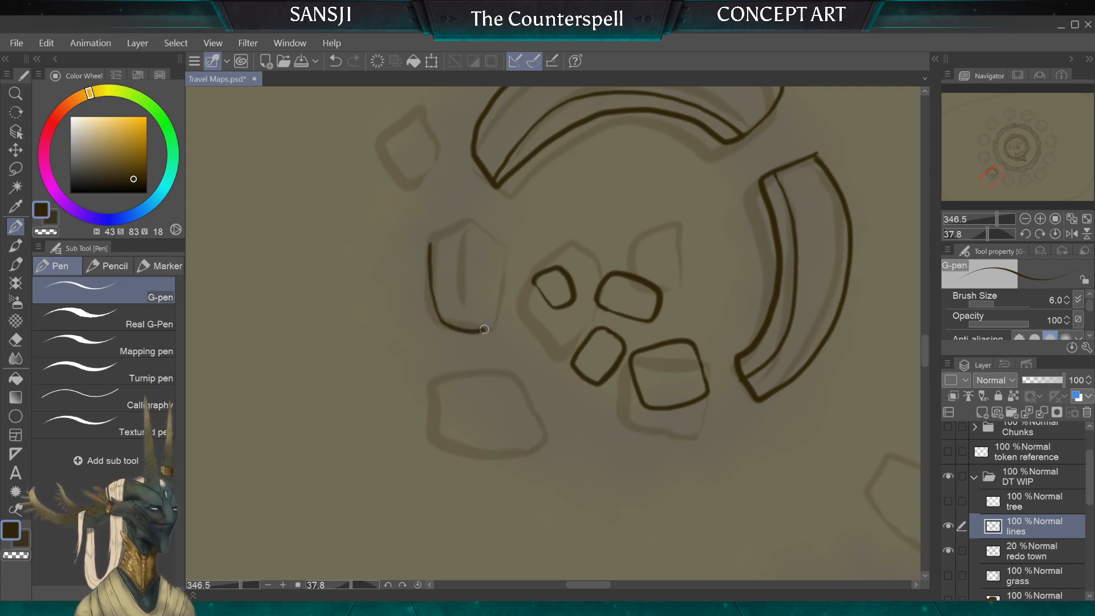
mouse_move(484, 329)
left_mouse_down()
mouse_move(485, 227)
mouse_move(453, 221)
mouse_move(431, 240)
mouse_move(466, 239)
mouse_move(474, 327)
left_mouse_up()
mouse_move(529, 413)
left_mouse_down()
mouse_move(498, 386)
mouse_move(479, 393)
mouse_move(475, 425)
mouse_move(492, 442)
mouse_move(531, 448)
mouse_move(520, 390)
left_mouse_up()
scroll(553, 333, "down", 5)
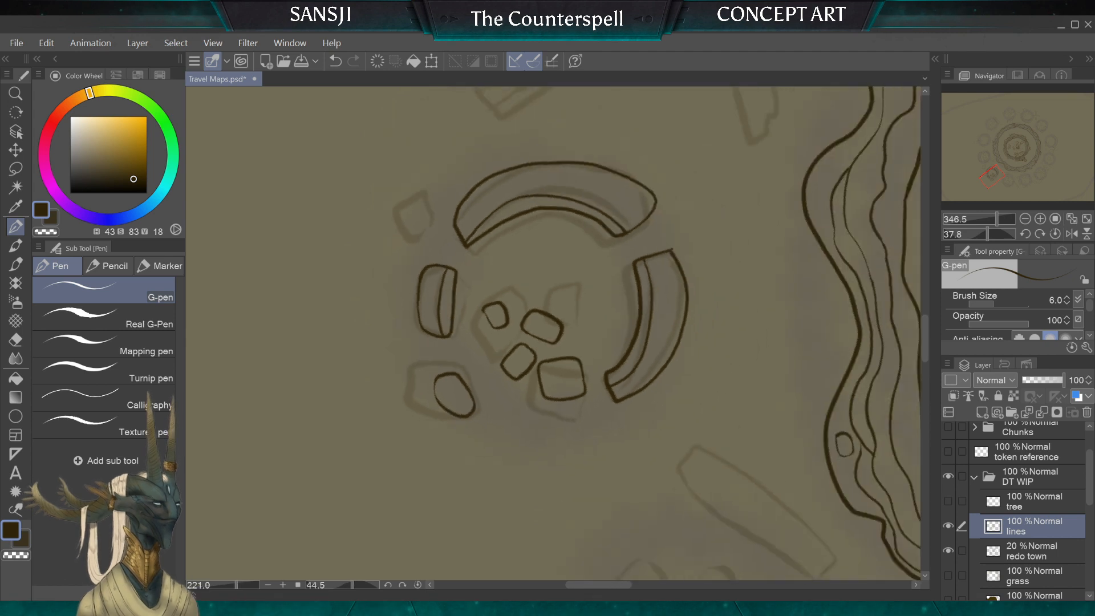
Step: Compare the ruin with and without the oval stone, keep it, and ink another rounded stone near the shorter wall segment
scroll(553, 334, "up", 3)
scroll(553, 334, "up", 3)
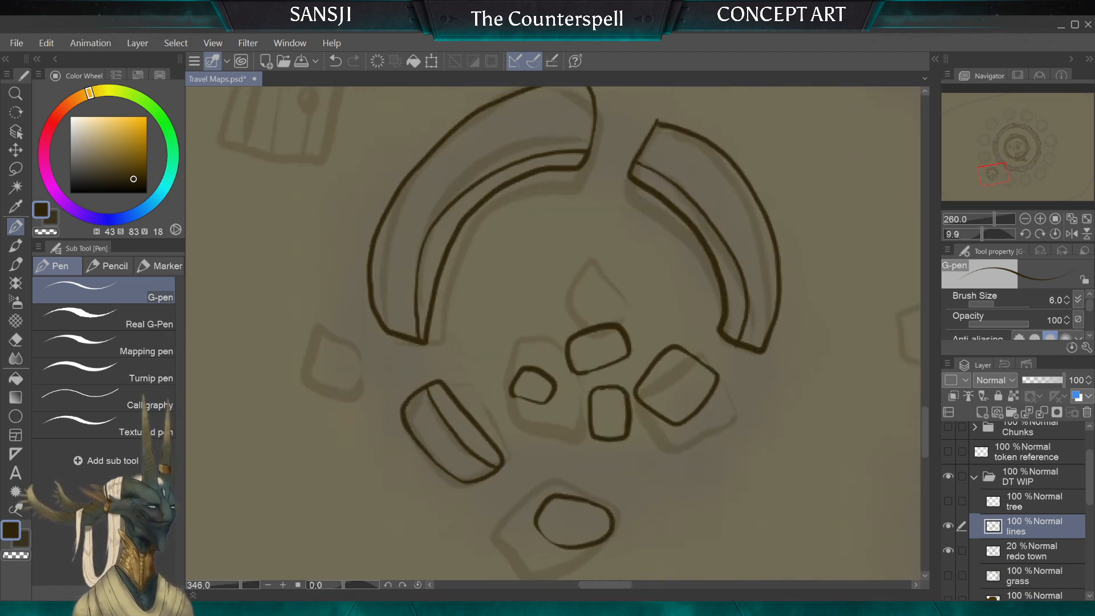
key("ctrl+z")
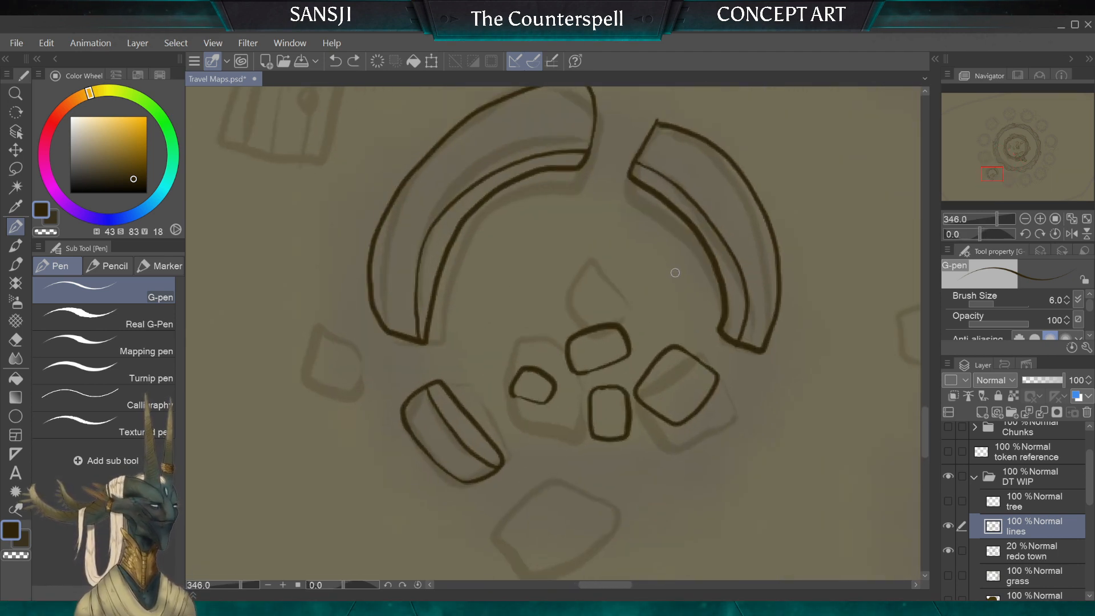
key("ctrl+y")
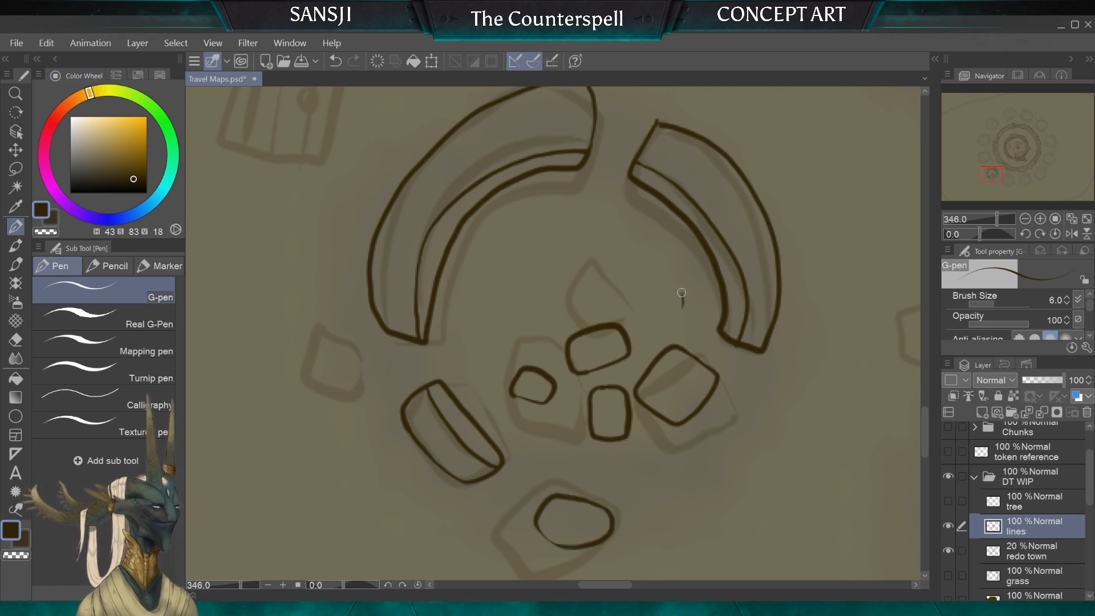
mouse_move(682, 293)
left_mouse_down()
mouse_move(648, 278)
mouse_move(637, 289)
mouse_move(638, 300)
mouse_move(683, 314)
left_mouse_up()
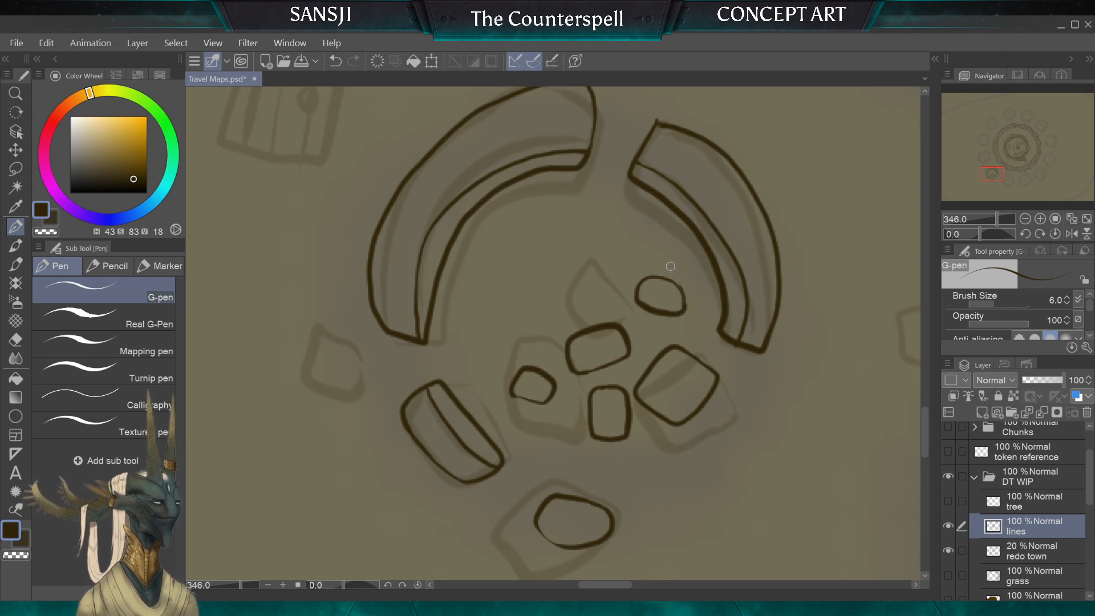
left_click_drag(671, 281, 685, 304)
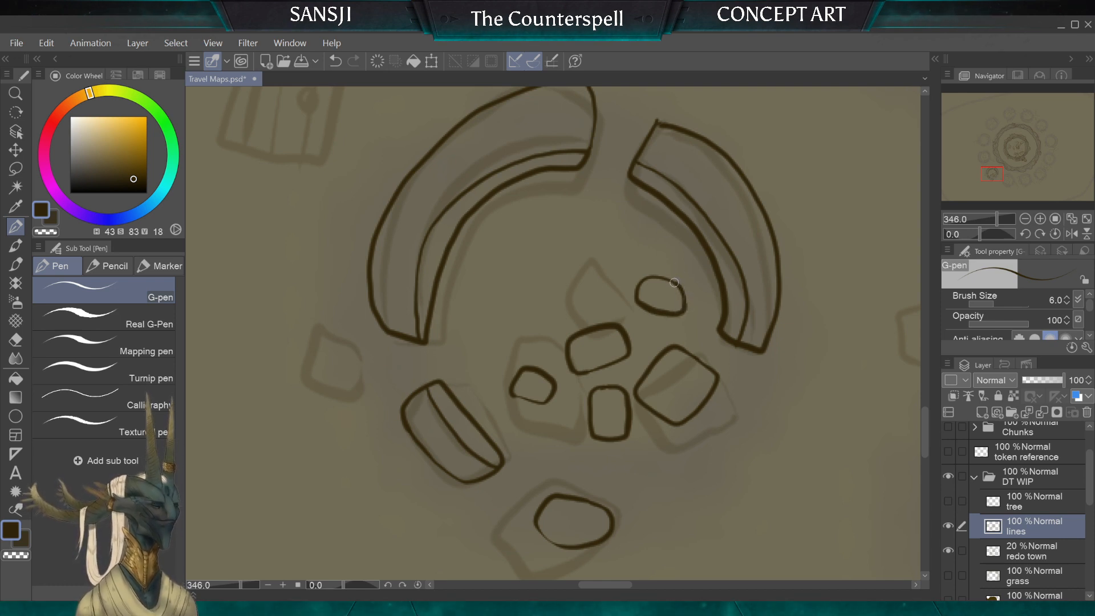
Step: Ink the sketched door slab as a larger rounded rectangle with notches in two opposite edges, and add a narrow handle slot
scroll(665, 280, "down", 5)
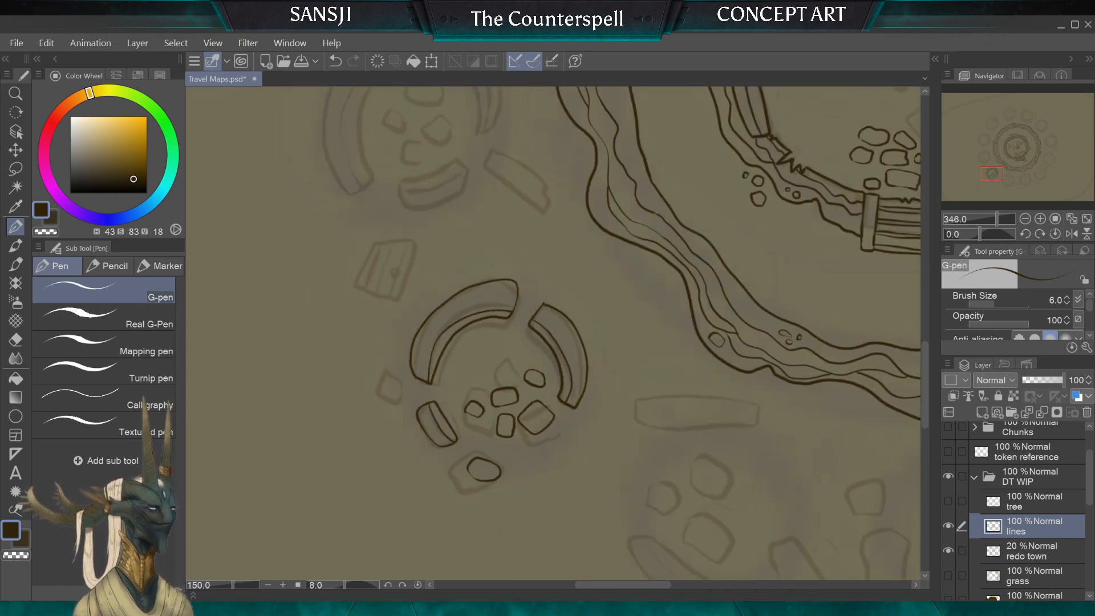
scroll(665, 280, "up", 4)
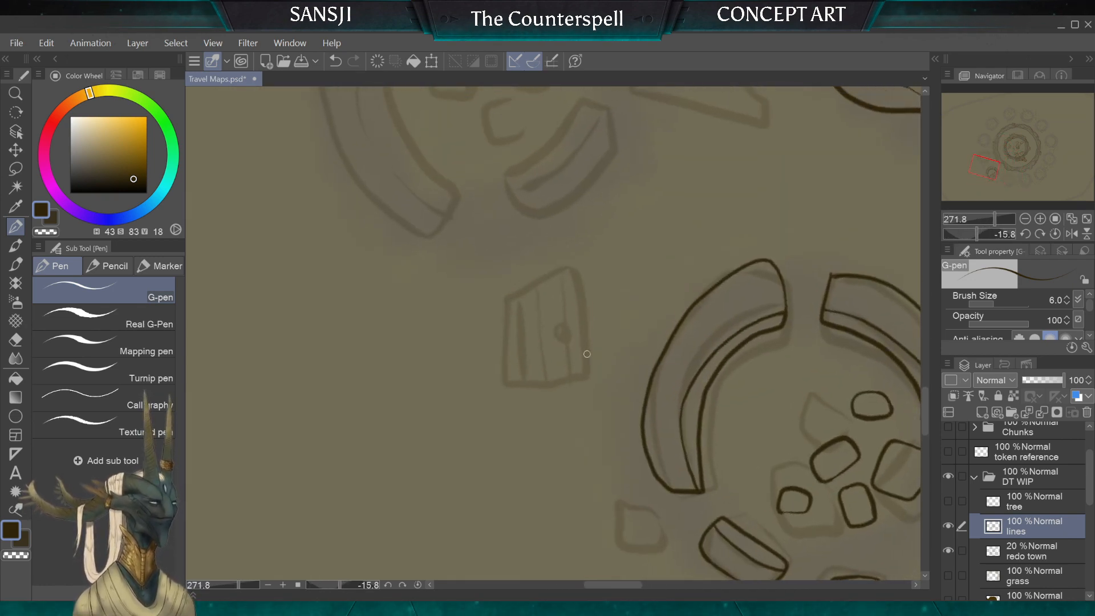
mouse_move(588, 370)
left_mouse_down()
mouse_move(583, 257)
mouse_move(573, 251)
mouse_move(516, 251)
mouse_move(506, 268)
mouse_move(484, 254)
mouse_move(474, 316)
left_mouse_up()
left_click_drag(476, 384, 587, 374)
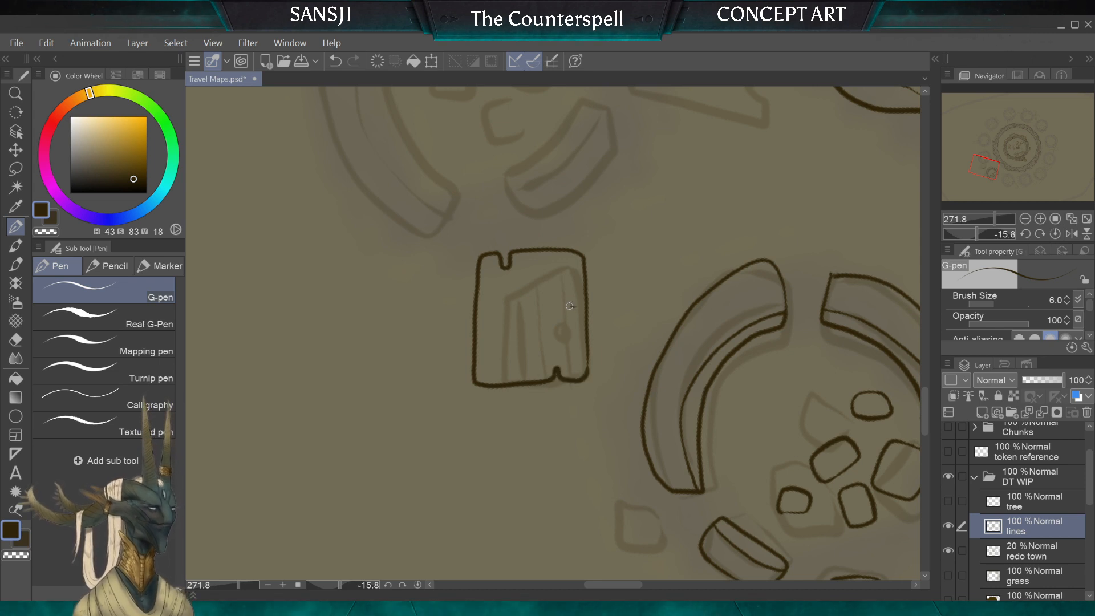
left_click_drag(574, 306, 552, 308)
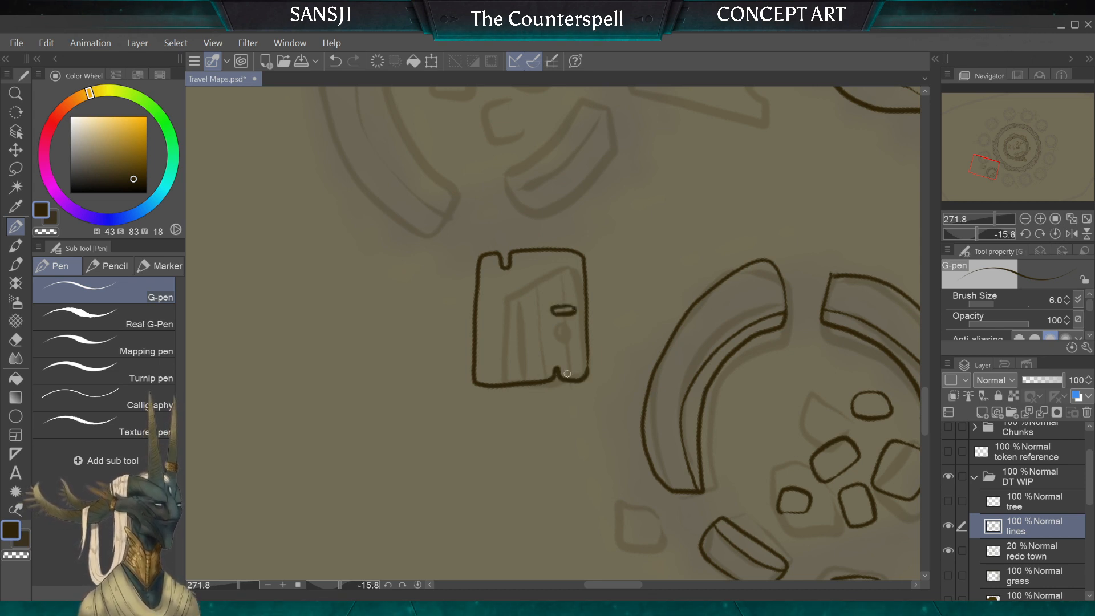
Step: Add a thickness line along the door's lower edge, and draw the first plank seams beside a small wood knot
mouse_move(562, 374)
left_mouse_down()
mouse_move(584, 373)
mouse_move(482, 378)
mouse_move(497, 350)
left_mouse_up()
left_click_drag(494, 296, 494, 268)
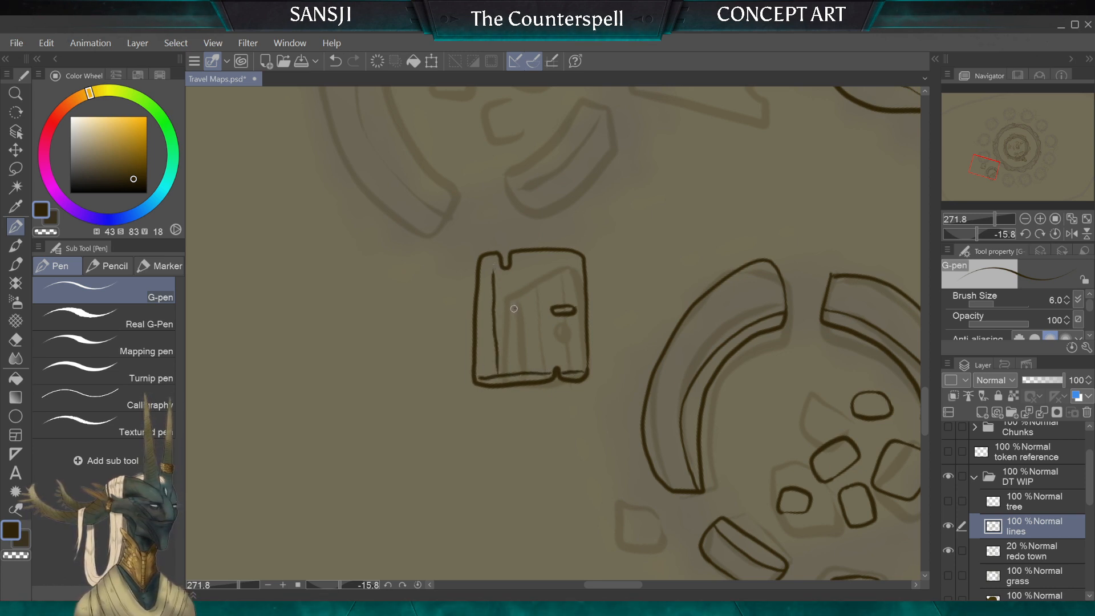
left_click_drag(515, 309, 515, 318)
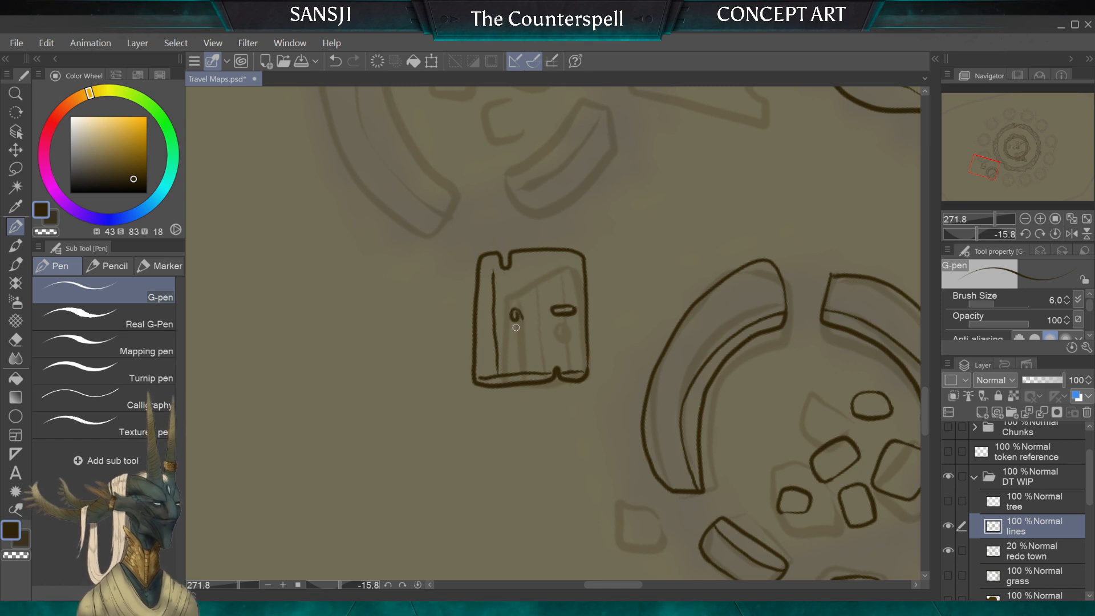
left_click_drag(528, 294, 529, 324)
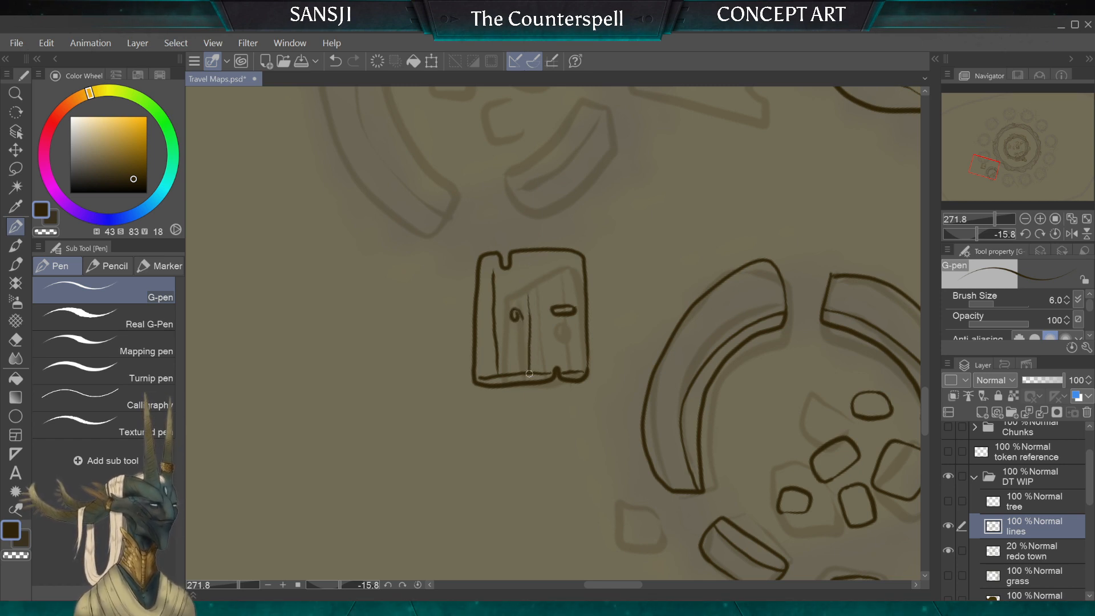
left_click_drag(526, 250, 528, 308)
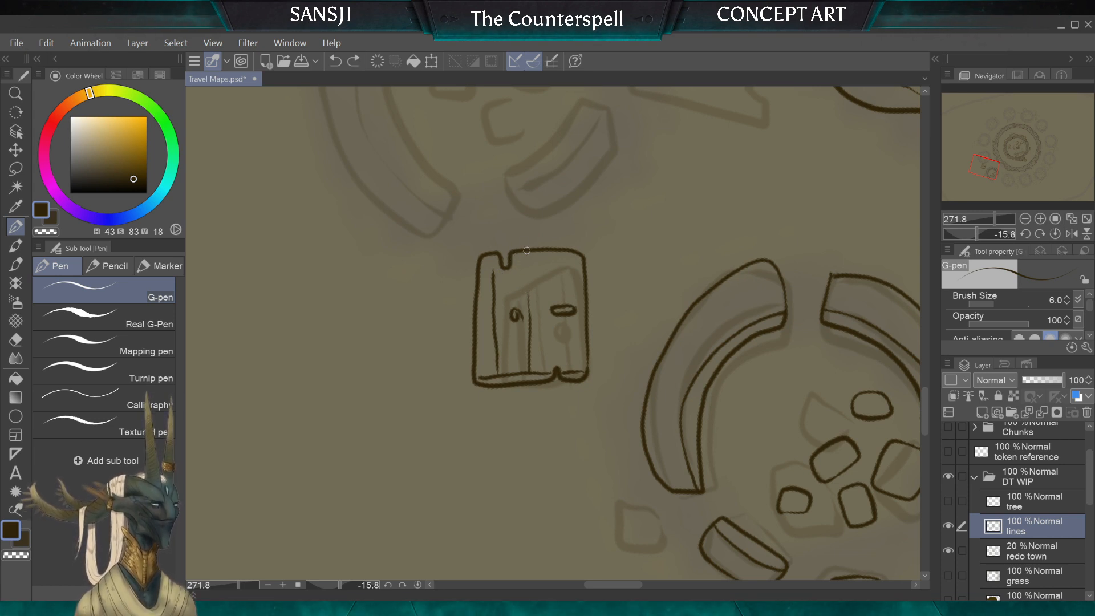
key("ctrl+z")
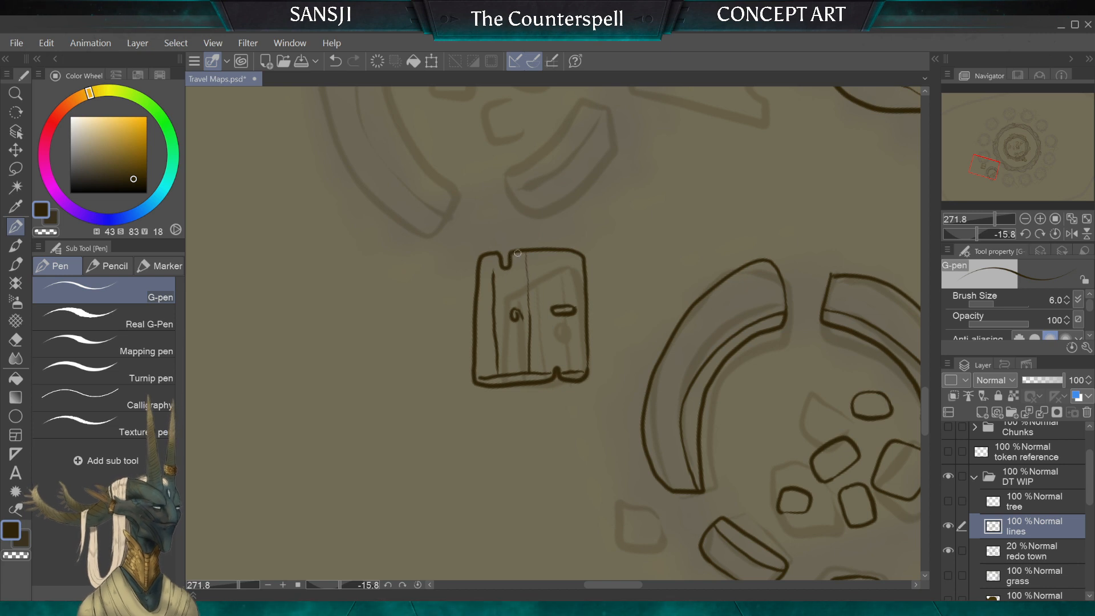
Step: Complete the door's planks with another long seam and thin wavy vertical wood-grain lines around the knot and handle slot
left_click_drag(521, 313, 520, 338)
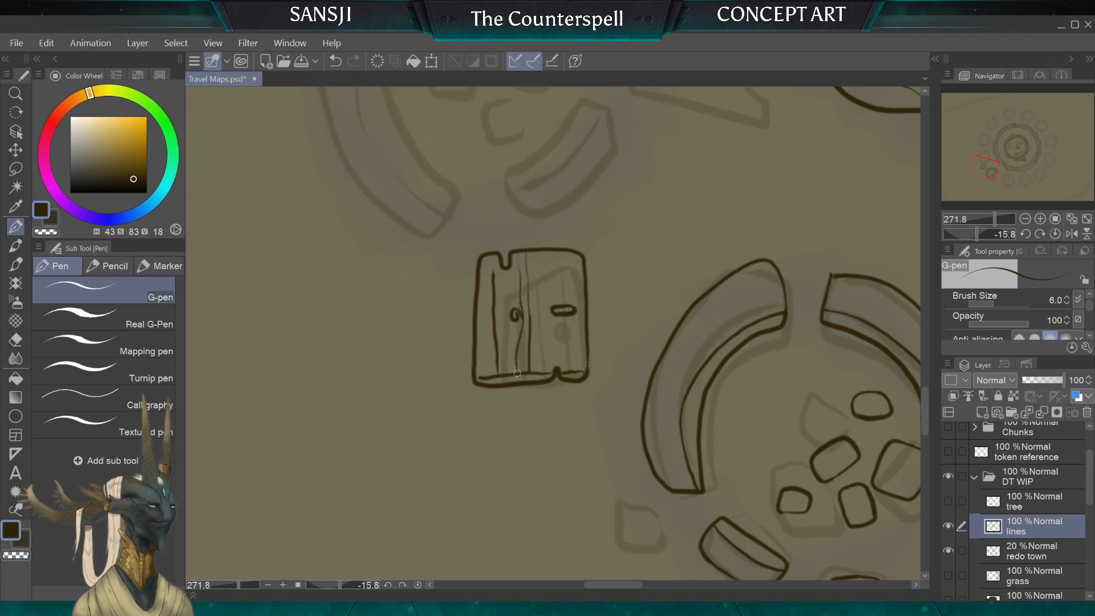
mouse_move(508, 267)
left_mouse_down()
mouse_move(506, 378)
mouse_move(544, 350)
mouse_move(543, 249)
left_mouse_up()
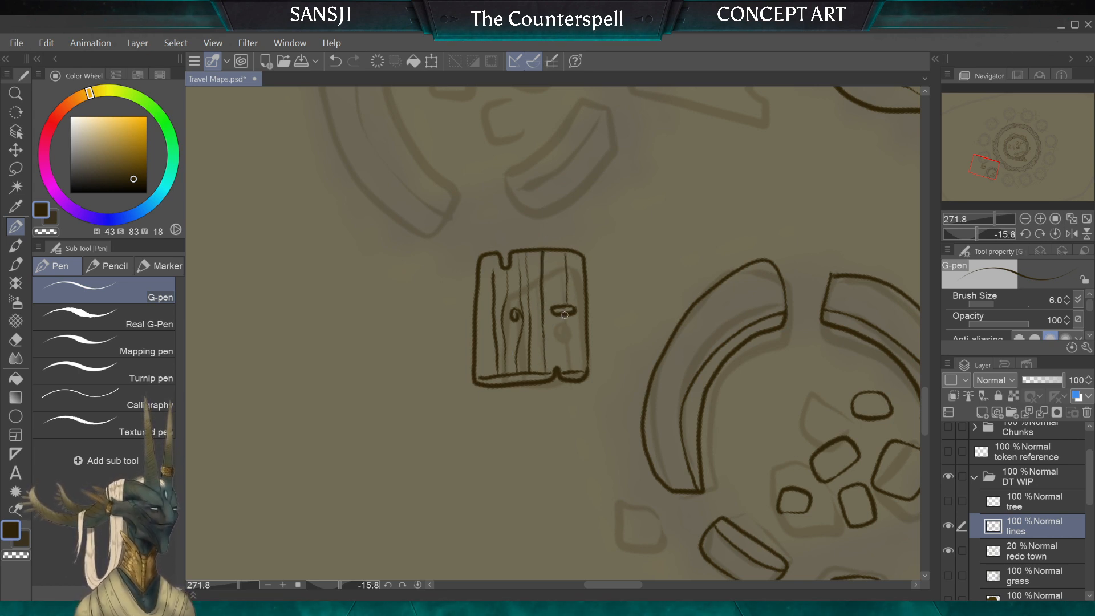
left_click_drag(568, 337, 568, 373)
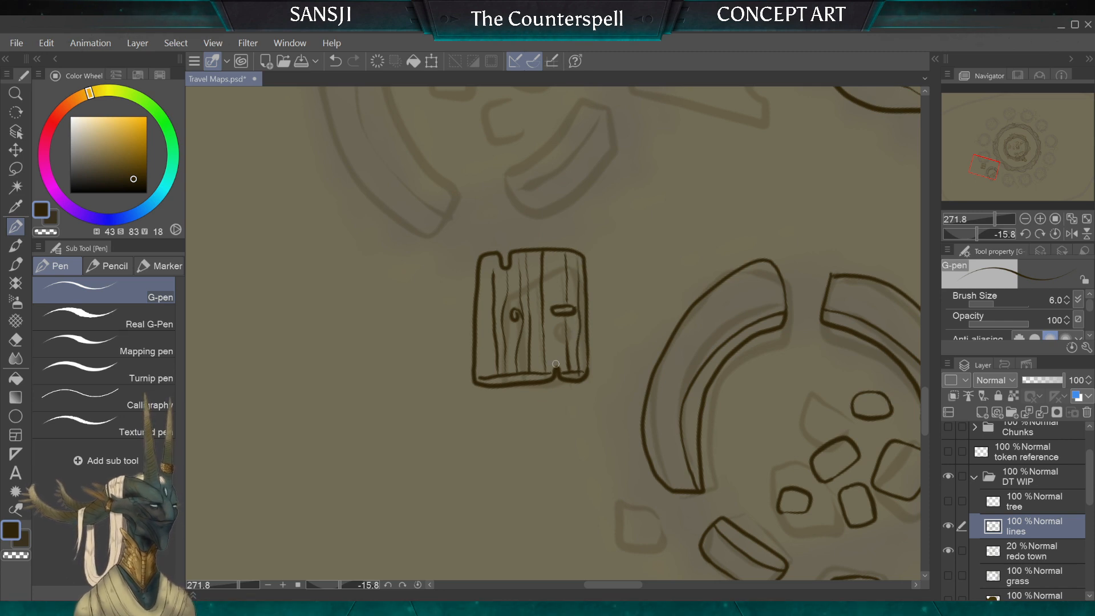
mouse_move(496, 279)
left_mouse_down()
mouse_move(496, 232)
mouse_move(485, 318)
left_mouse_up()
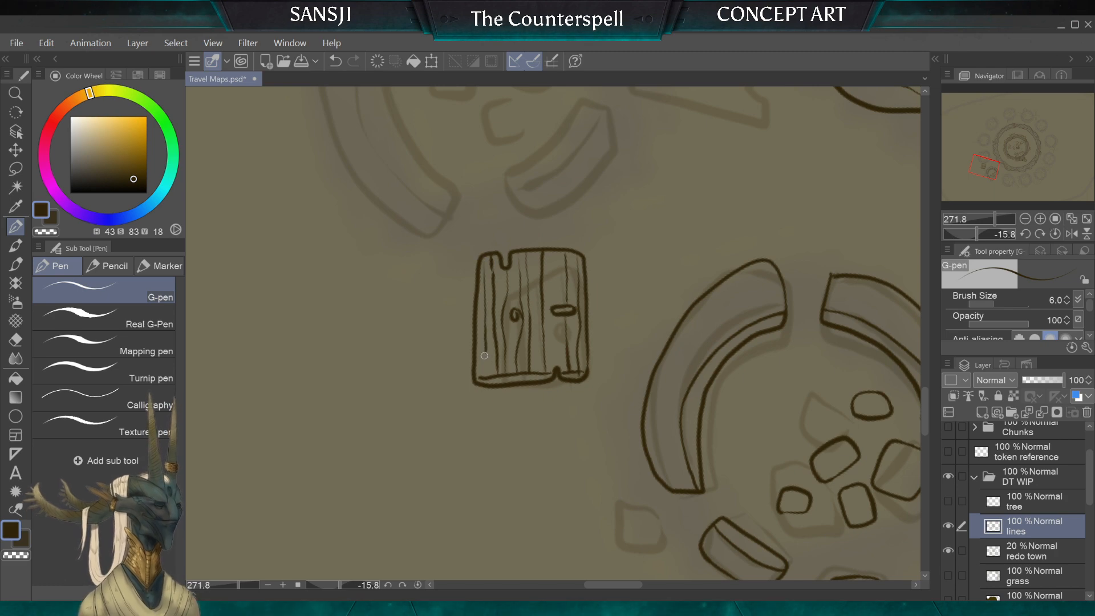
scroll(505, 399, "down", 5)
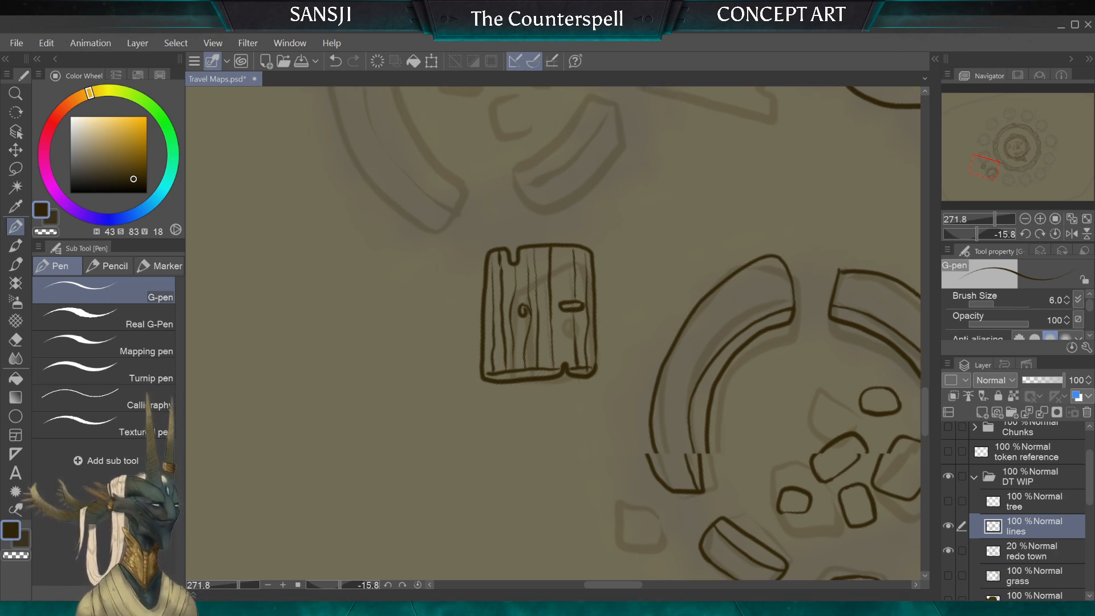
scroll(509, 404, "down", 4)
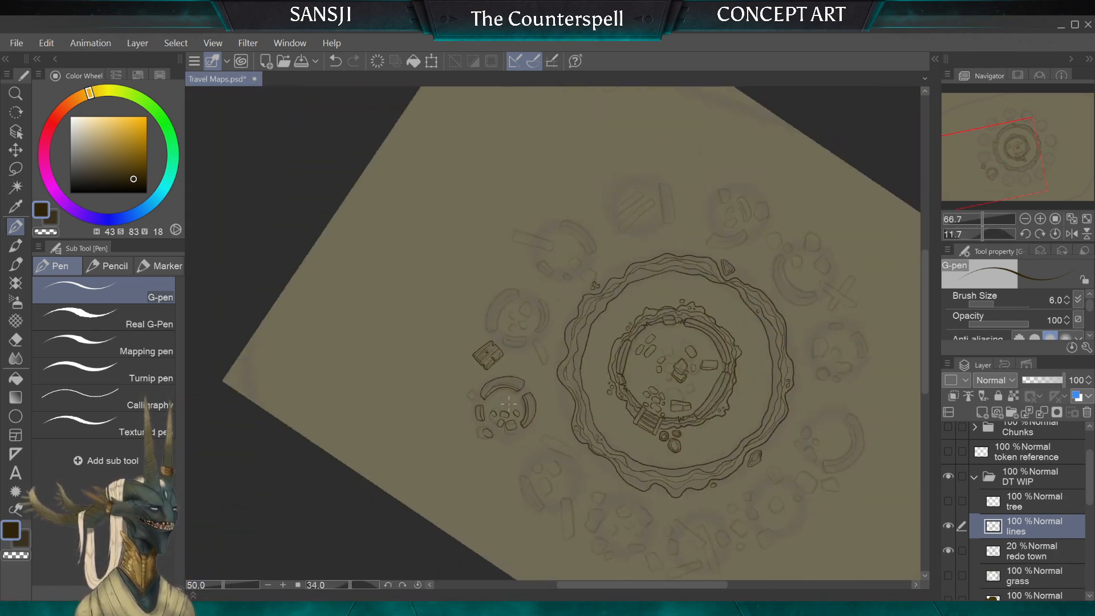
scroll(509, 404, "up", 4)
scroll(508, 404, "up", 5)
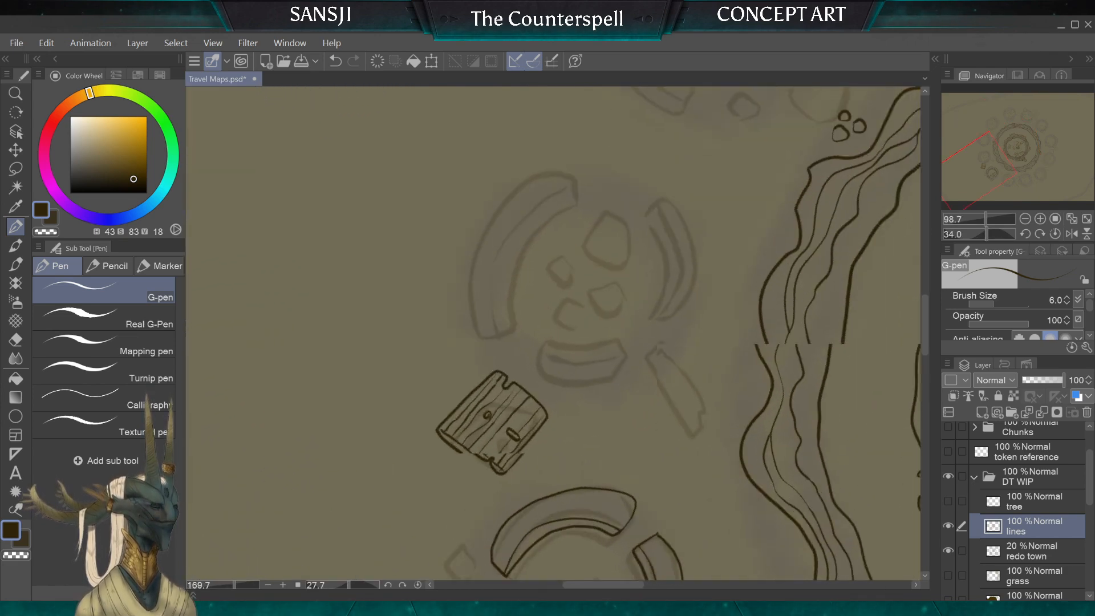
scroll(553, 333, "down", 1)
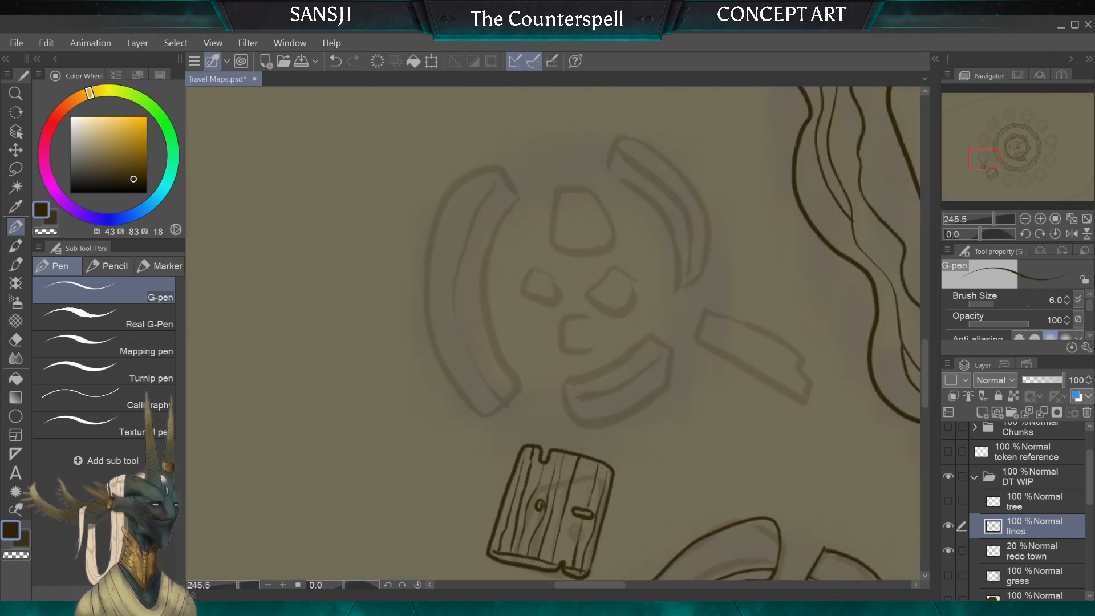
mouse_move(500, 170)
left_mouse_down()
mouse_move(459, 298)
mouse_move(486, 377)
left_mouse_up()
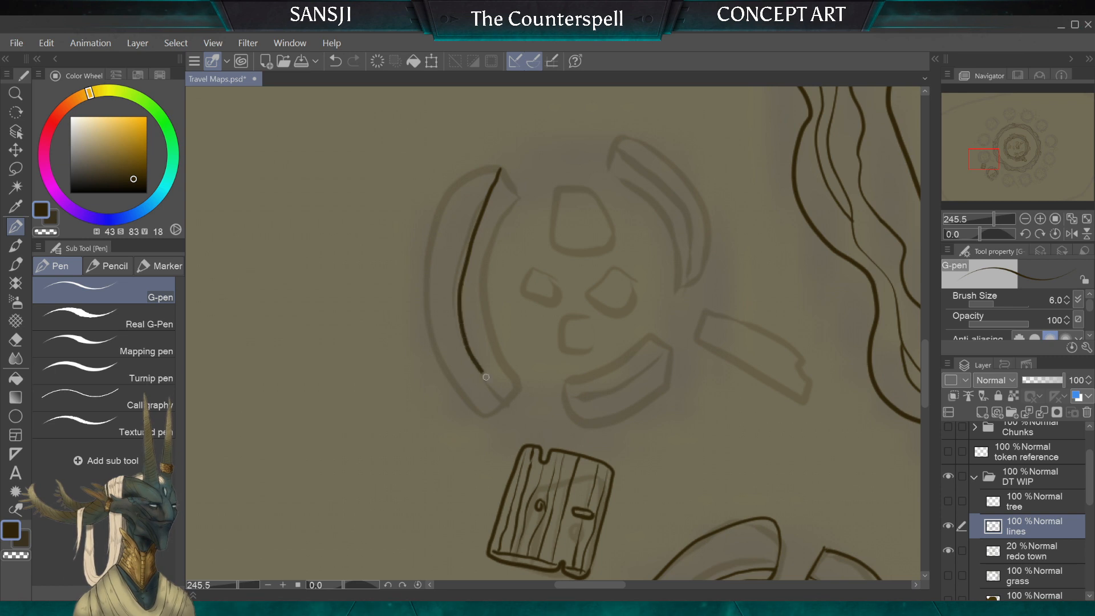
mouse_move(501, 169)
left_mouse_down()
mouse_move(448, 202)
mouse_move(426, 319)
mouse_move(437, 382)
mouse_move(481, 416)
left_mouse_up()
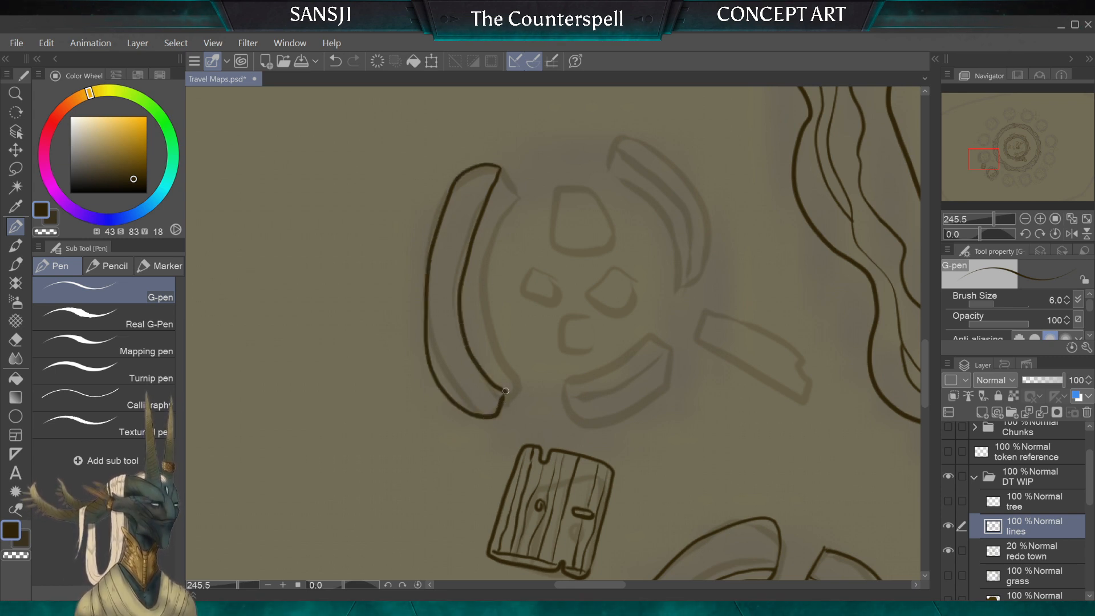
left_click_drag(509, 383, 504, 372)
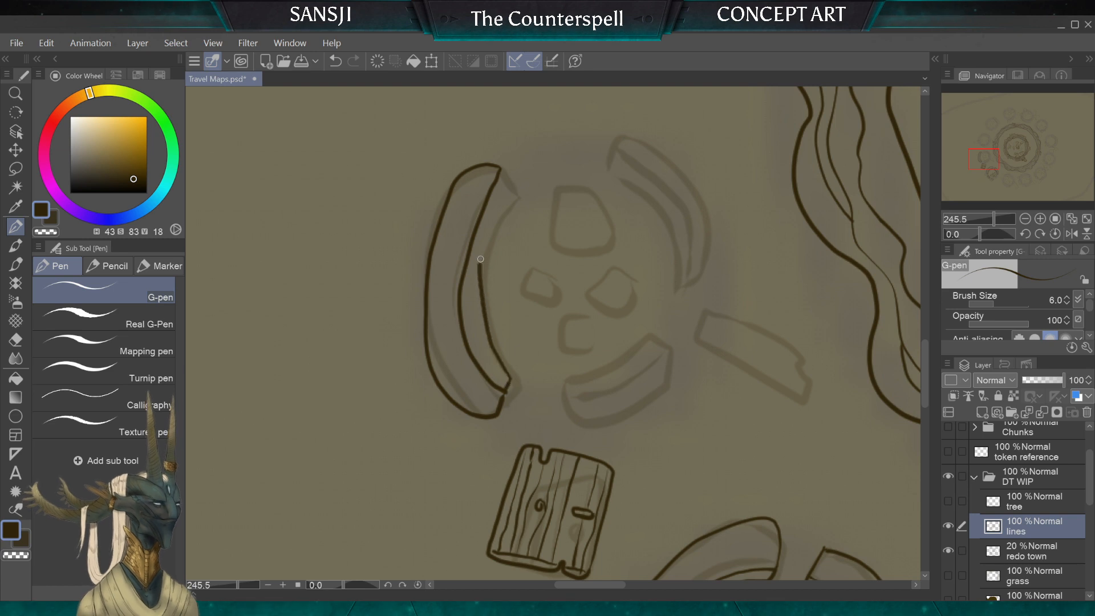
key("ctrl+z")
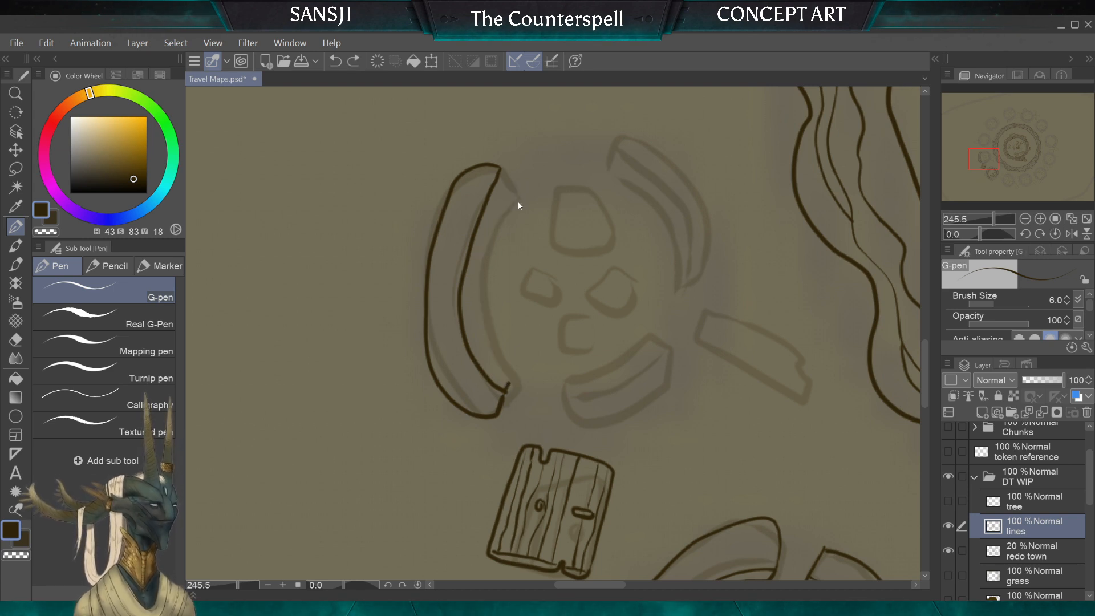
key("ctrl+z")
key("ctrl+z")
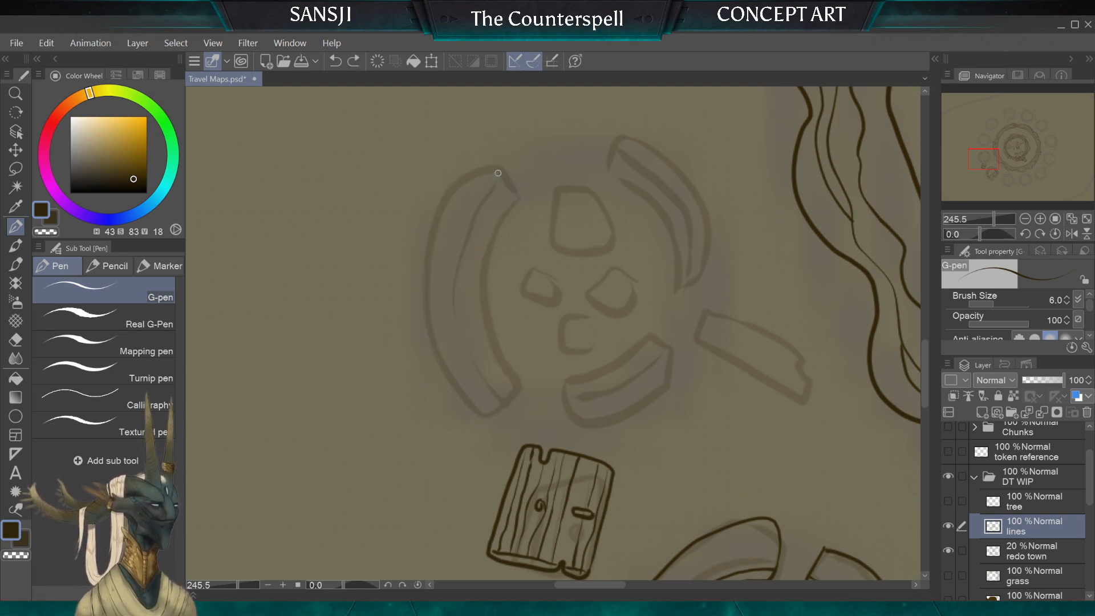
Step: Ink the longest curved wall segment of the next round ruin above the door, with a parallel thickness line and squared ends
mouse_move(493, 166)
left_mouse_down()
mouse_move(435, 219)
mouse_move(421, 308)
mouse_move(445, 370)
mouse_move(501, 402)
mouse_move(516, 382)
mouse_move(474, 305)
mouse_move(481, 246)
mouse_move(512, 193)
mouse_move(496, 178)
mouse_move(470, 225)
mouse_move(449, 315)
left_mouse_up()
key("ctrl+z")
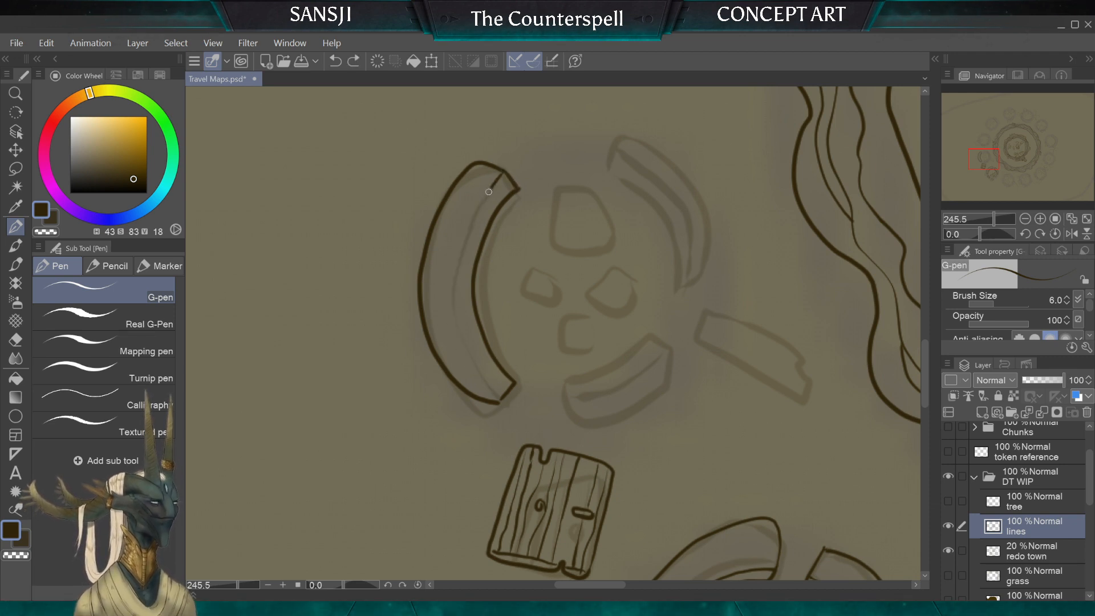
left_click_drag(489, 384, 502, 398)
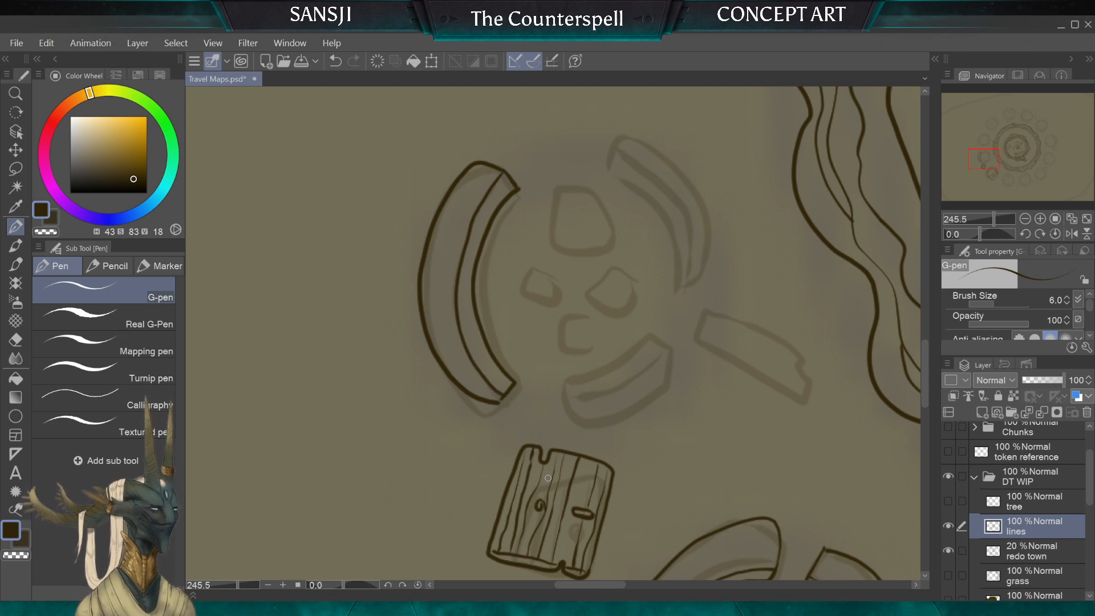
Step: Ink the short curved wall segment nearest the plank door, closing its outline and adding an inner thickness line along its length
mouse_move(432, 304)
left_mouse_down()
mouse_move(436, 336)
mouse_move(548, 478)
mouse_move(614, 275)
mouse_move(599, 215)
mouse_move(577, 192)
left_mouse_up()
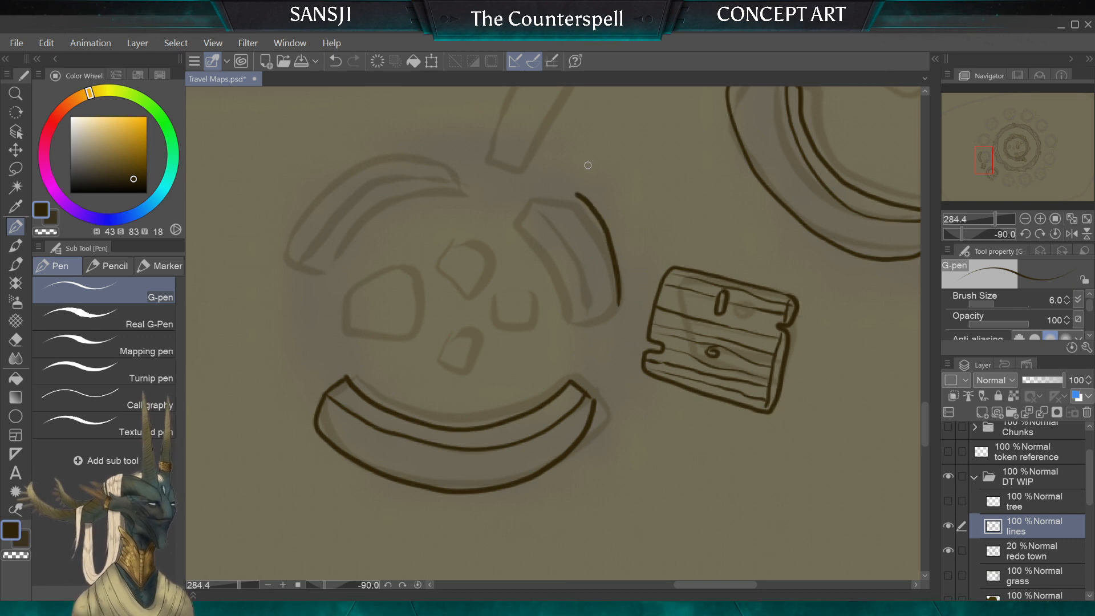
key("ctrl+z")
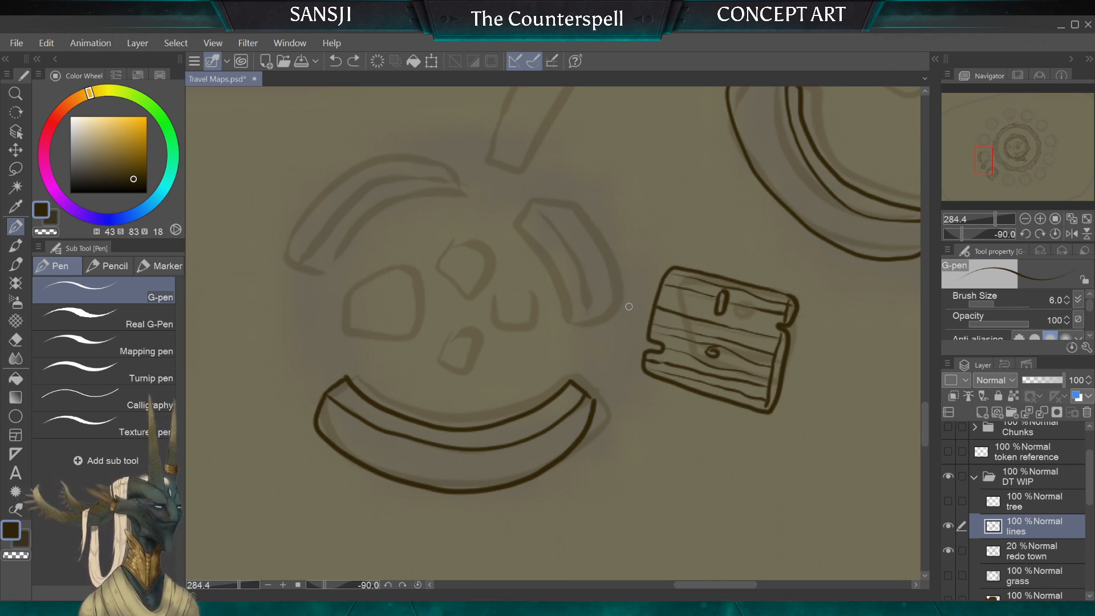
left_click_drag(555, 198, 552, 198)
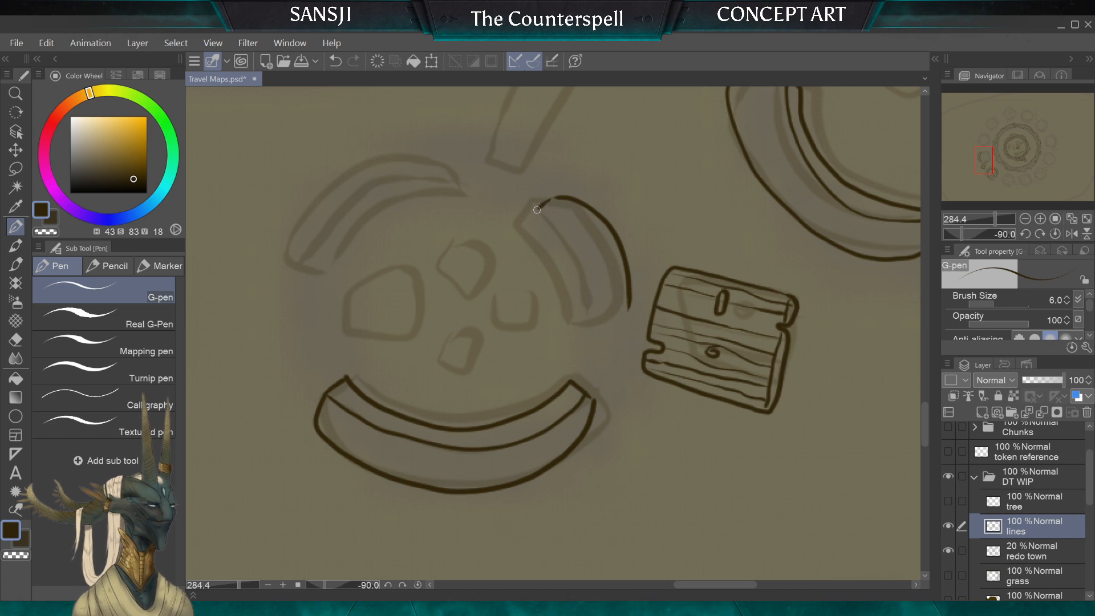
left_click_drag(542, 245, 575, 316)
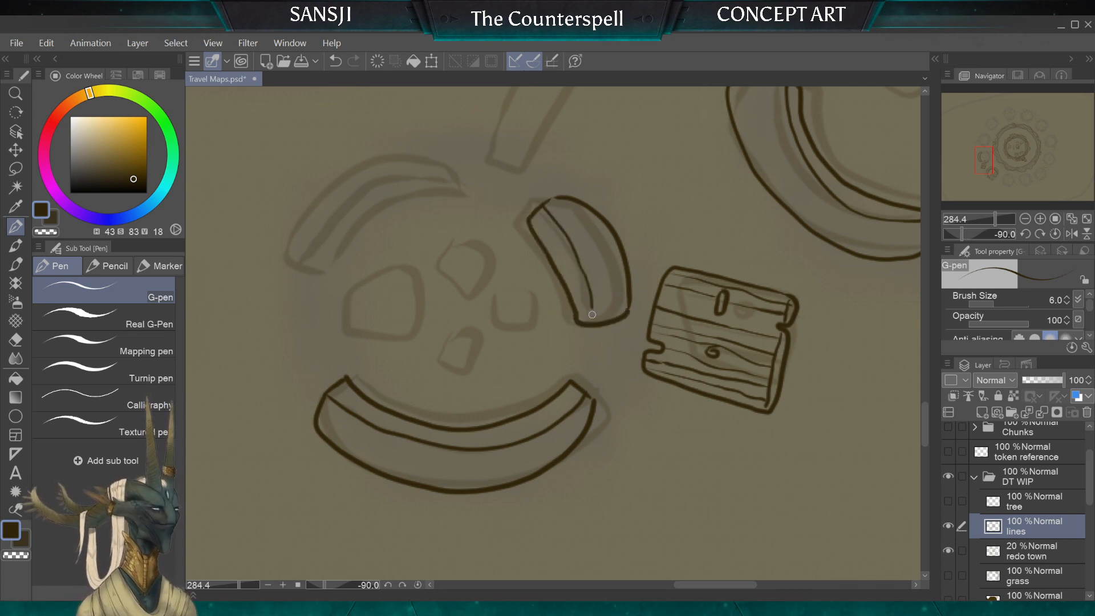
key("ctrl+z")
left_click_drag(542, 206, 590, 318)
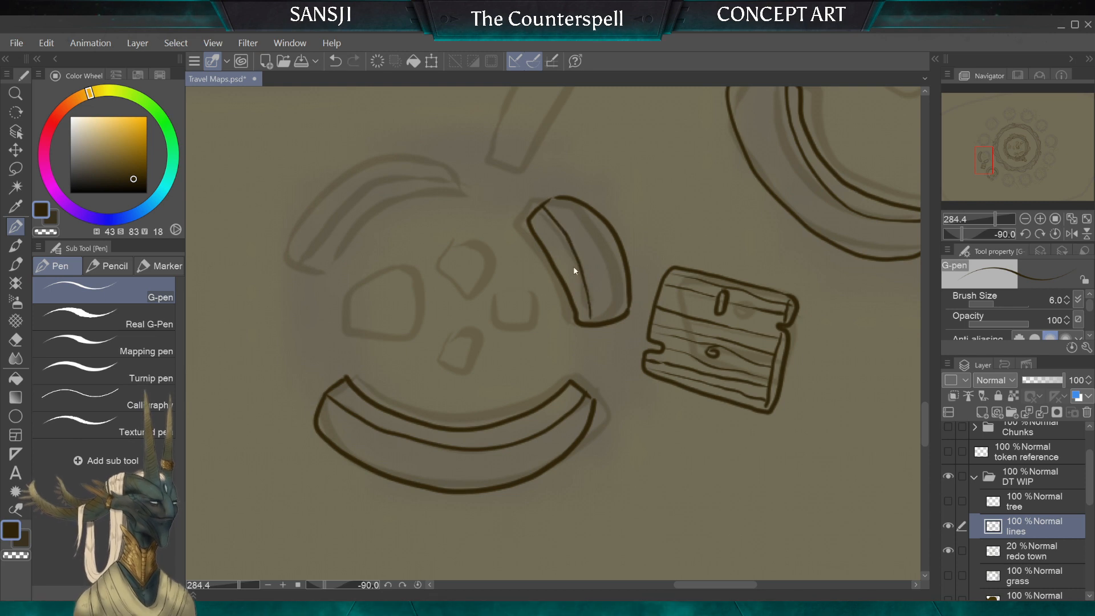
left_click_drag(577, 258, 595, 318)
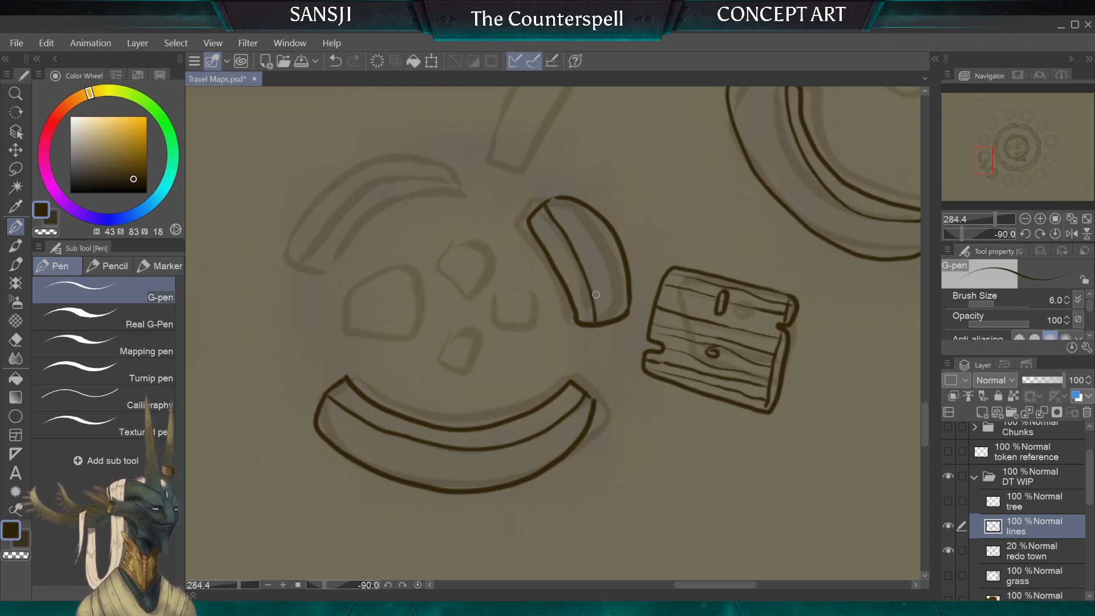
Step: Ink the ruin's third curved wall segment with its thickness line, and outline two small rounded stones inside the ring
scroll(596, 294, "down", 5)
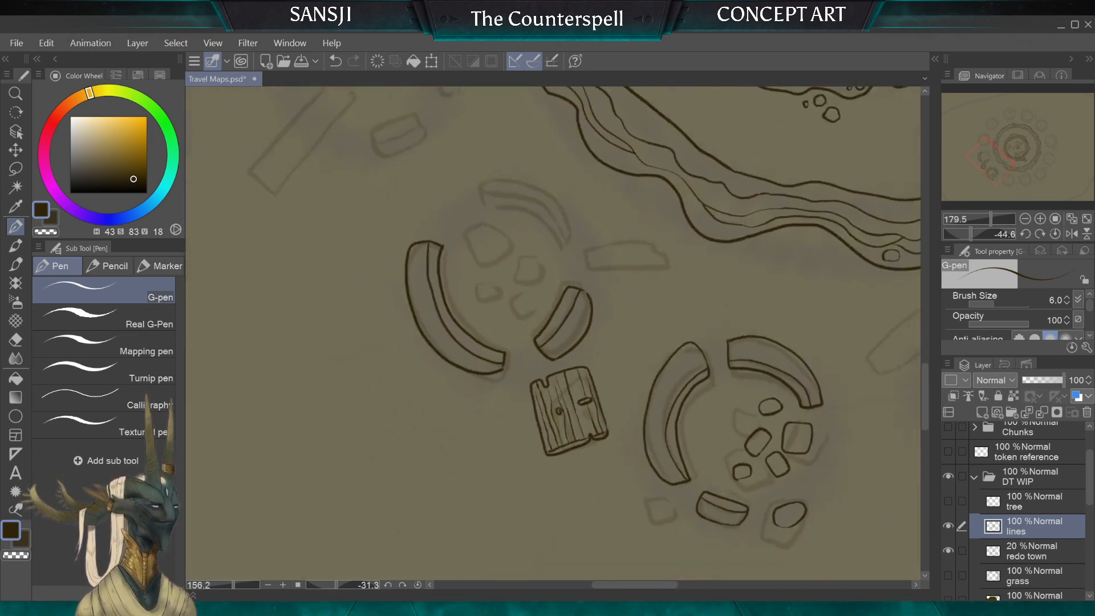
scroll(596, 295, "down", 4)
scroll(596, 295, "up", 4)
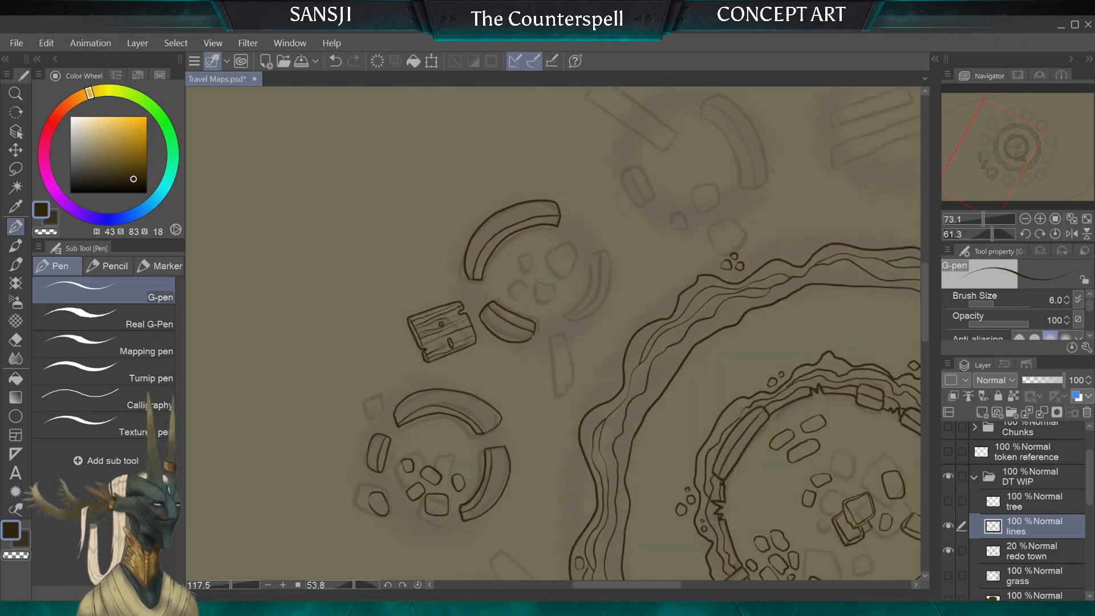
scroll(553, 333, "up", 4)
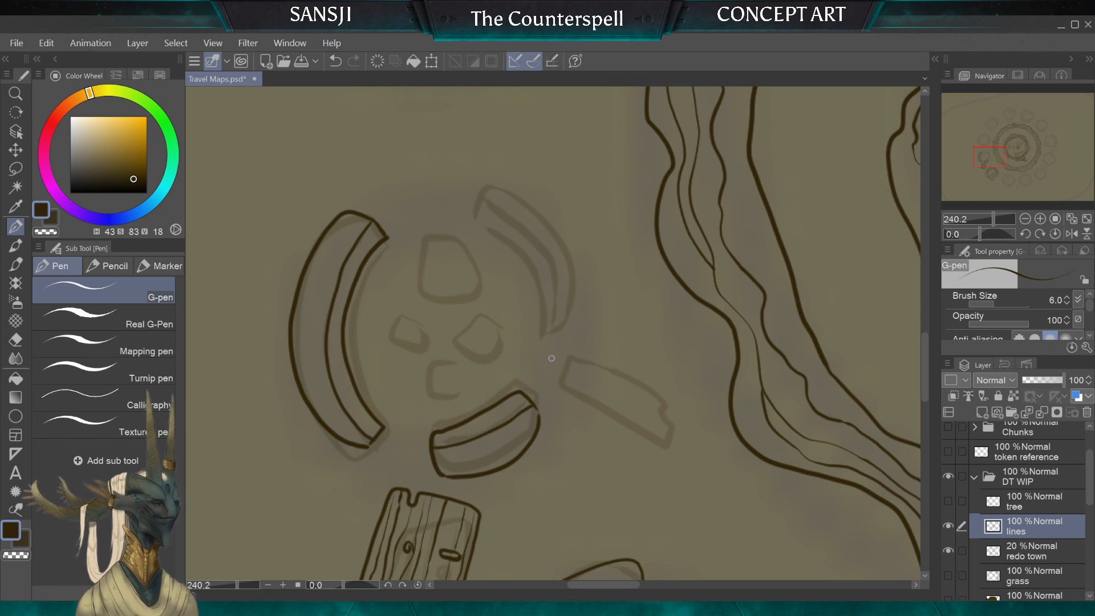
left_click_drag(543, 349, 563, 352)
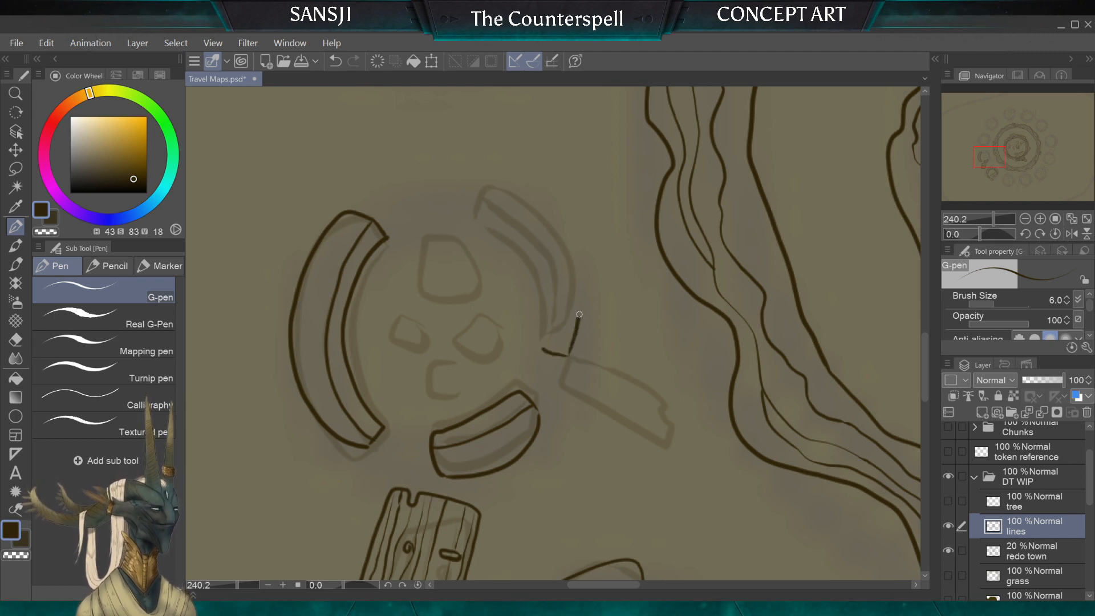
mouse_move(579, 315)
left_mouse_down()
mouse_move(576, 266)
mouse_move(530, 200)
mouse_move(482, 189)
mouse_move(473, 217)
mouse_move(535, 284)
left_mouse_up()
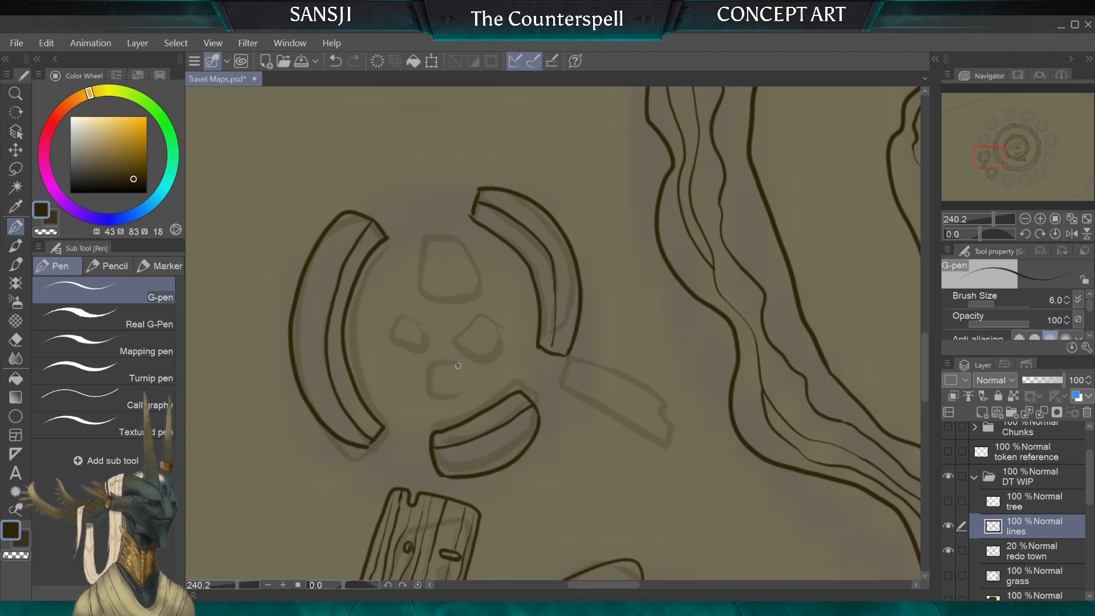
mouse_move(455, 364)
left_mouse_down()
mouse_move(460, 390)
mouse_move(434, 392)
mouse_move(431, 365)
mouse_move(457, 367)
mouse_move(466, 324)
mouse_move(461, 341)
mouse_move(475, 350)
mouse_move(479, 308)
left_mouse_up()
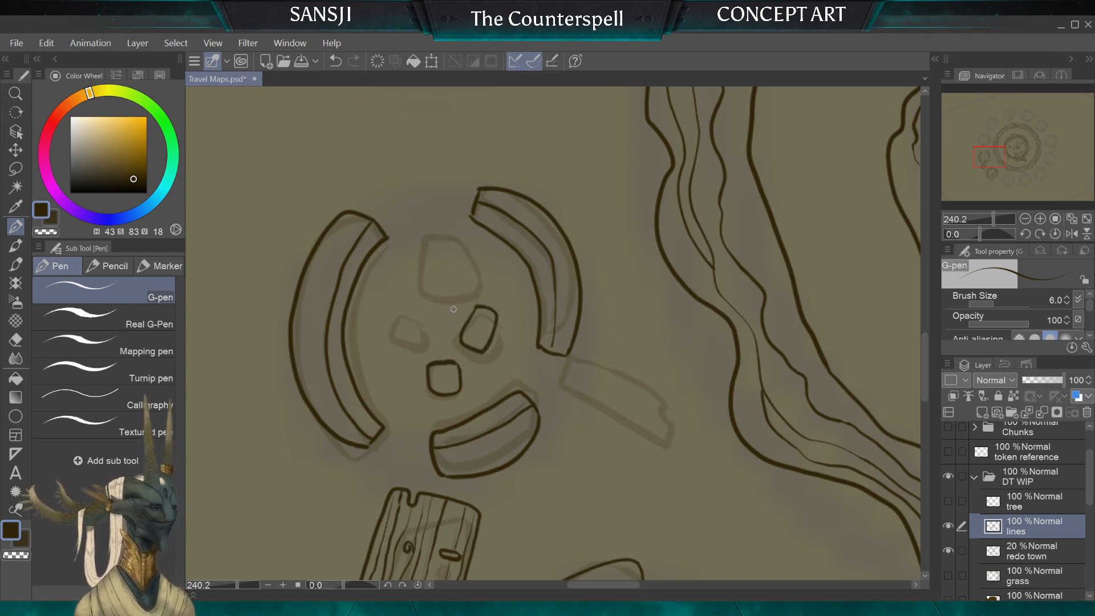
left_click_drag(450, 325, 460, 294)
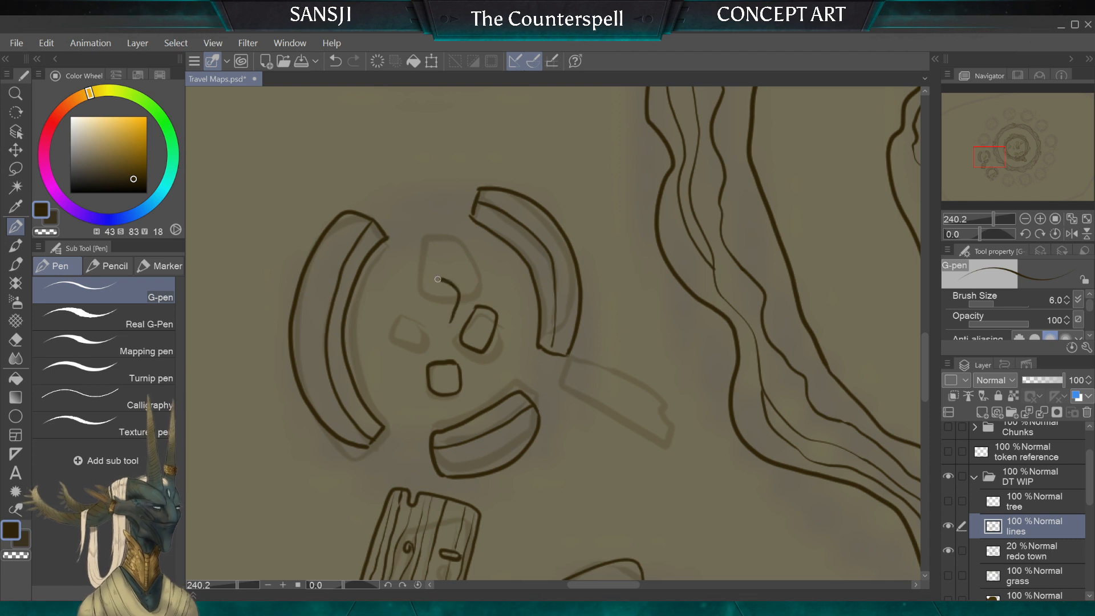
left_click_drag(419, 325, 450, 322)
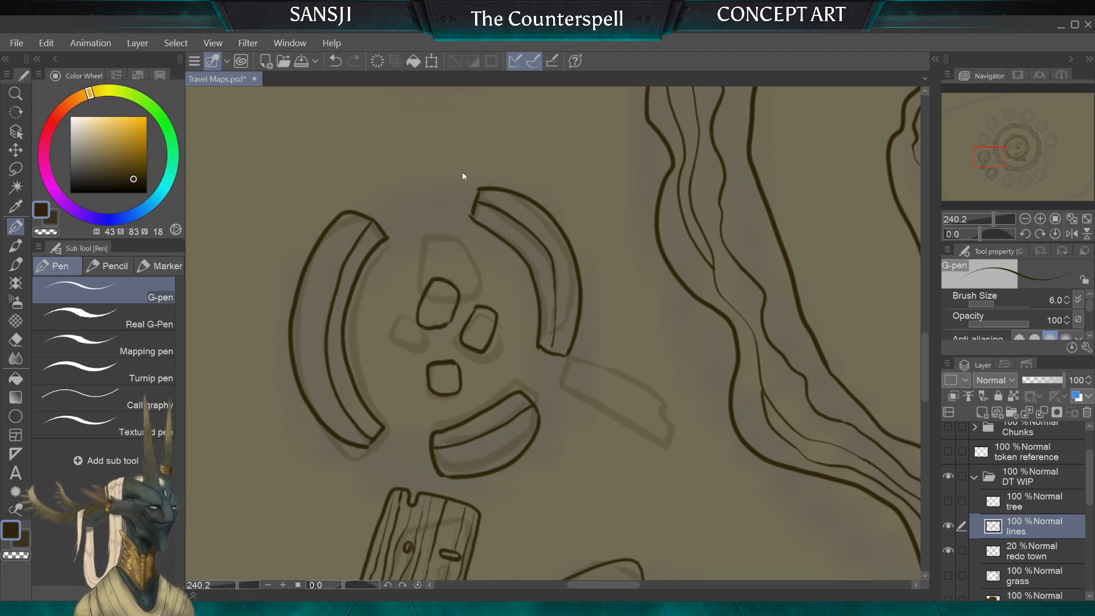
key("ctrl+z")
key("ctrl+z")
Step: Redraw the end edge of the third wall segment, and ink two upright rounded stones by the gap beside it
scroll(463, 173, "up", 3)
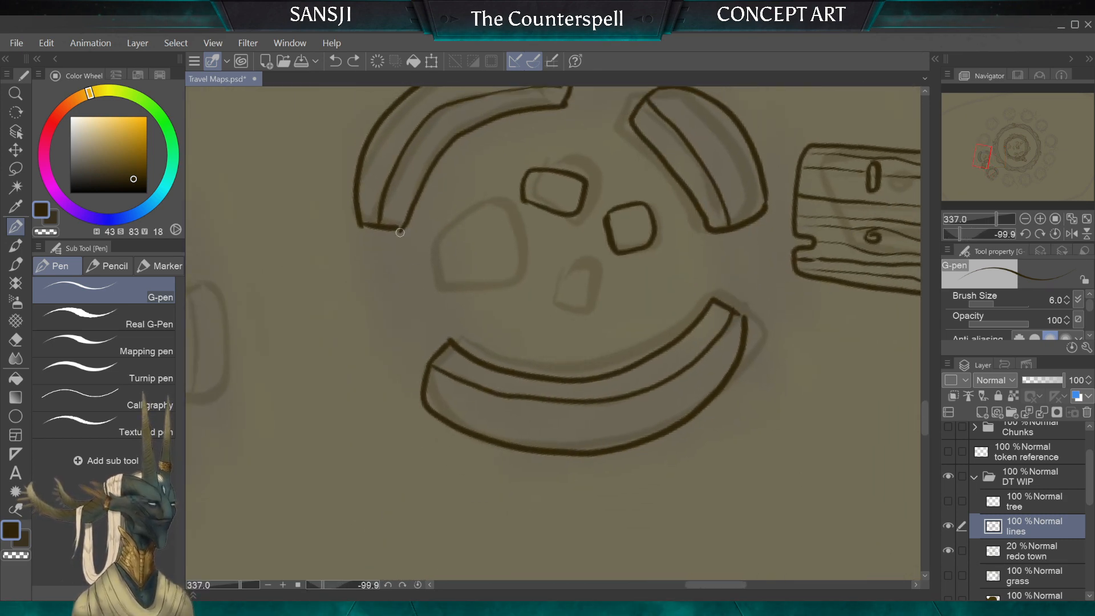
left_click_drag(363, 225, 398, 231)
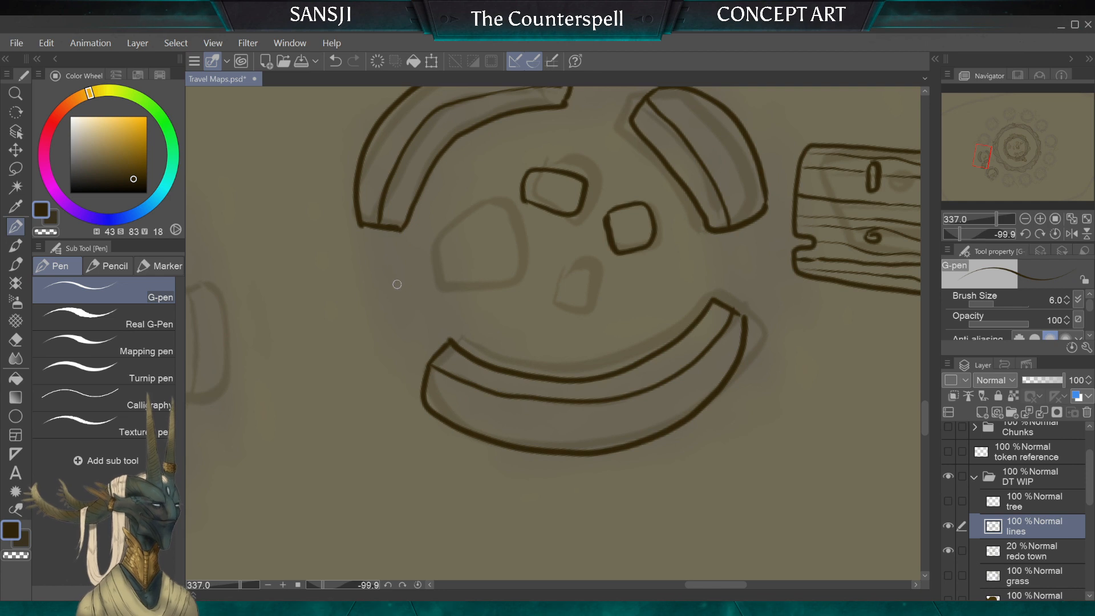
mouse_move(412, 273)
left_mouse_down()
mouse_move(364, 260)
mouse_move(364, 292)
mouse_move(376, 333)
mouse_move(425, 308)
left_mouse_up()
mouse_move(430, 258)
left_mouse_down()
mouse_move(467, 307)
mouse_move(477, 285)
mouse_move(468, 252)
mouse_move(428, 256)
left_mouse_up()
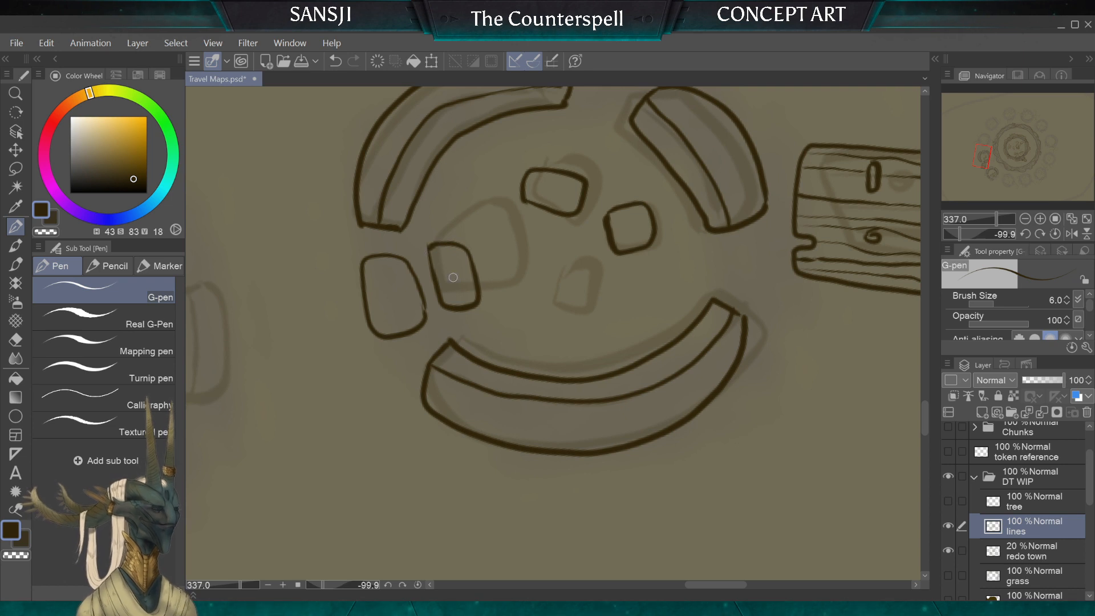
mouse_move(463, 174)
left_mouse_down()
mouse_move(457, 210)
mouse_move(502, 239)
mouse_move(513, 210)
mouse_move(474, 172)
left_mouse_up()
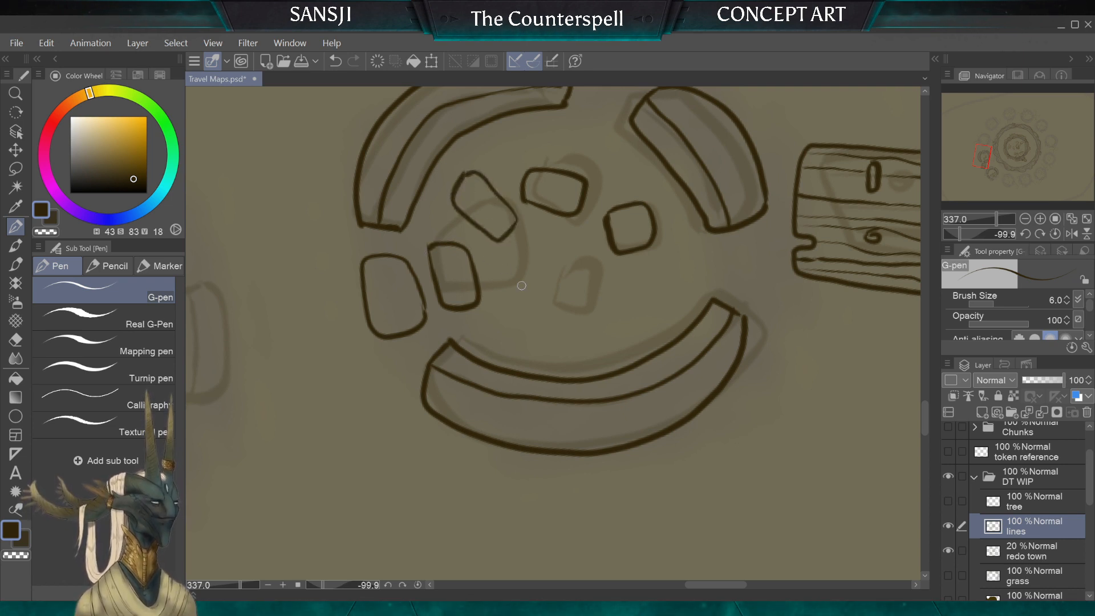
mouse_move(542, 292)
left_mouse_down()
mouse_move(510, 321)
mouse_move(527, 330)
mouse_move(548, 320)
mouse_move(547, 290)
left_mouse_up()
key("ctrl+z")
key("ctrl+z")
key("ctrl+z")
key("ctrl+z")
key("ctrl+z")
key("ctrl+z")
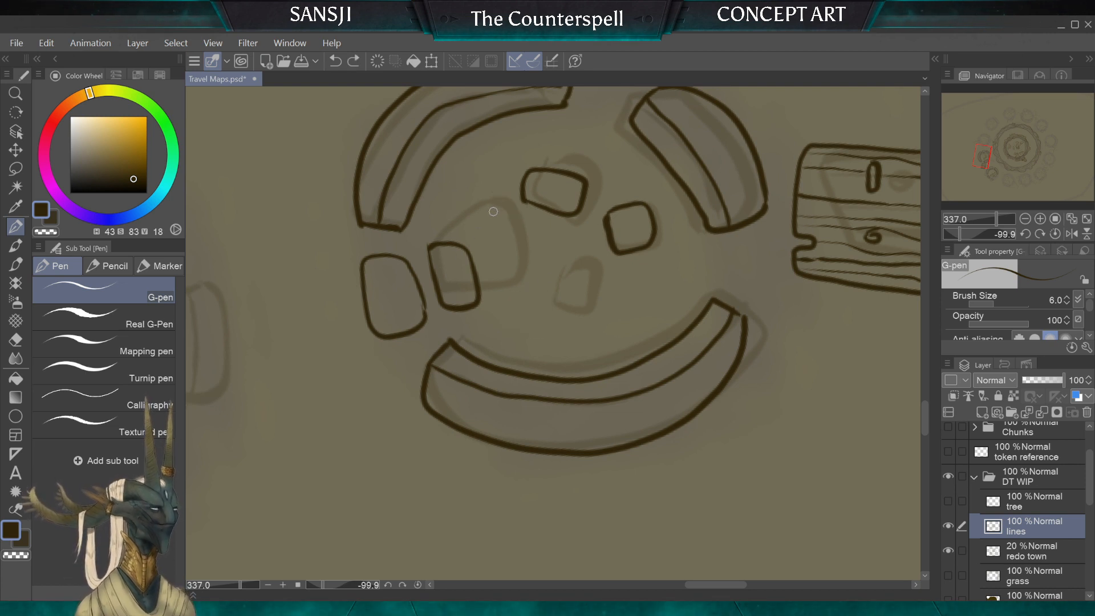
Step: Ink a larger slanted oblong stone in the middle of the ruin and a smaller stone between it and the longest wall
mouse_move(507, 217)
left_mouse_down()
mouse_move(465, 187)
mouse_move(451, 215)
mouse_move(504, 240)
mouse_move(508, 214)
mouse_move(585, 276)
left_mouse_up()
key("ctrl+z")
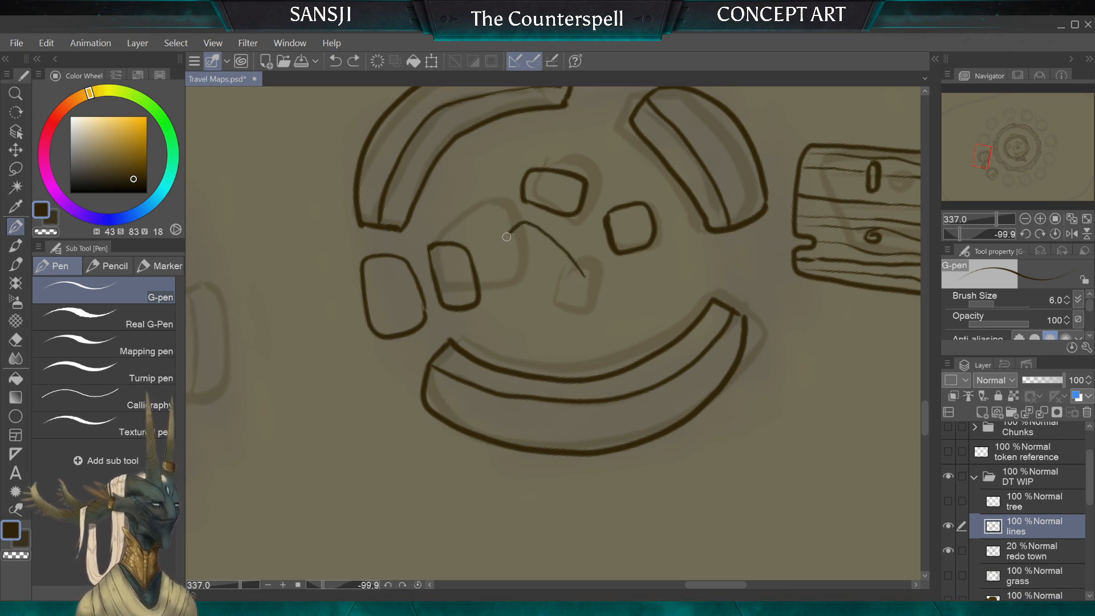
mouse_move(502, 254)
left_mouse_down()
mouse_move(555, 303)
mouse_move(583, 278)
left_mouse_up()
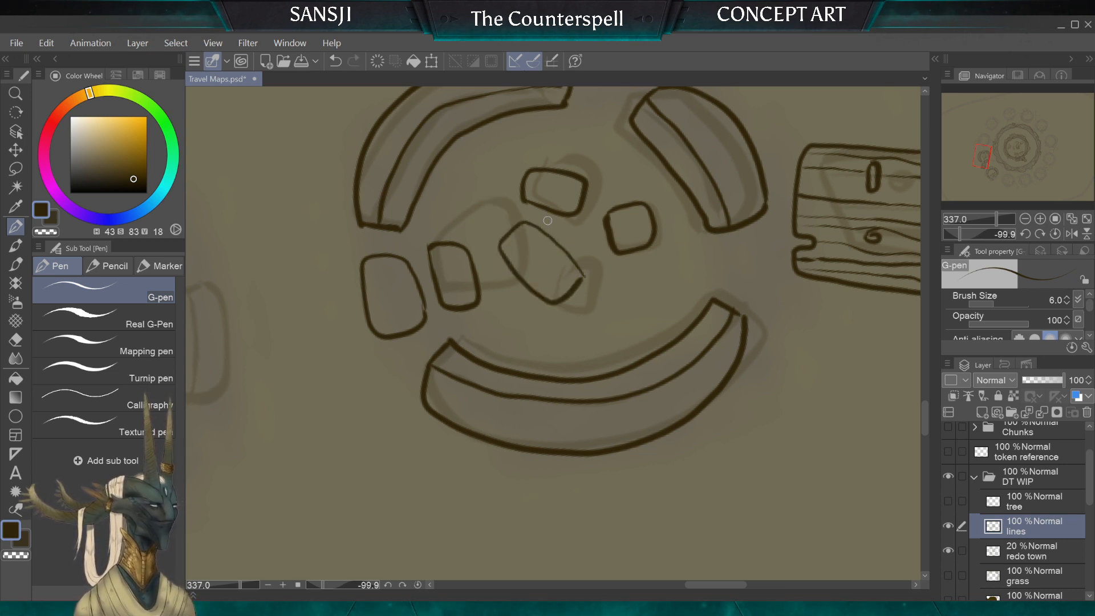
mouse_move(498, 313)
left_mouse_down()
mouse_move(490, 345)
mouse_move(533, 345)
mouse_move(540, 322)
left_mouse_up()
scroll(524, 228, "down", 4)
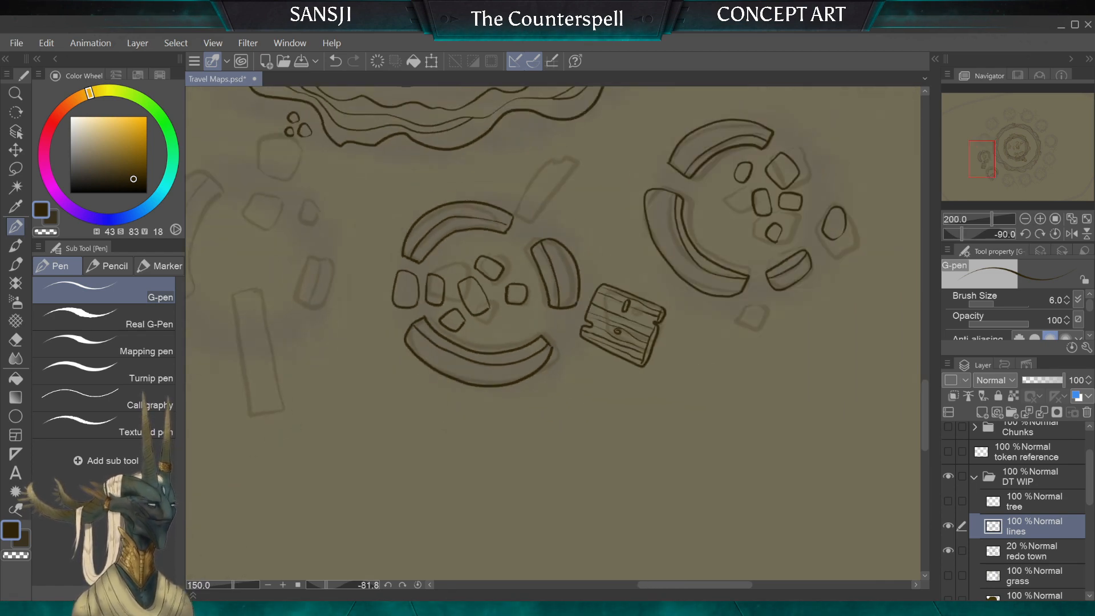
Step: Ink the outline of the narrow broken plank at the end of the round ruin's curved wall, with a notched far end
scroll(530, 320, "up", 1)
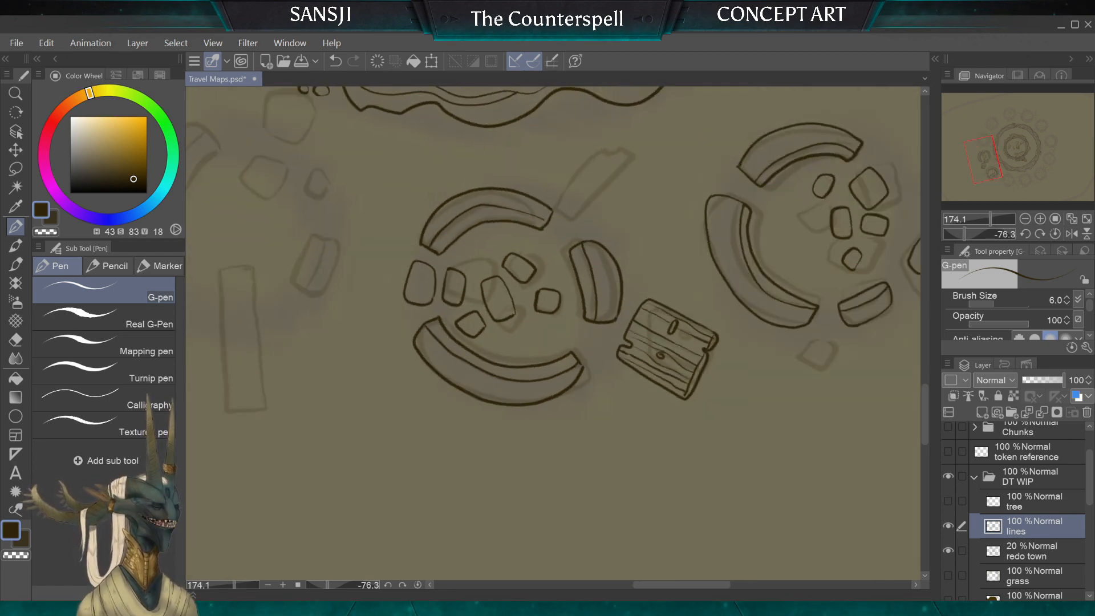
scroll(553, 334, "up", 4)
scroll(553, 333, "down", 1)
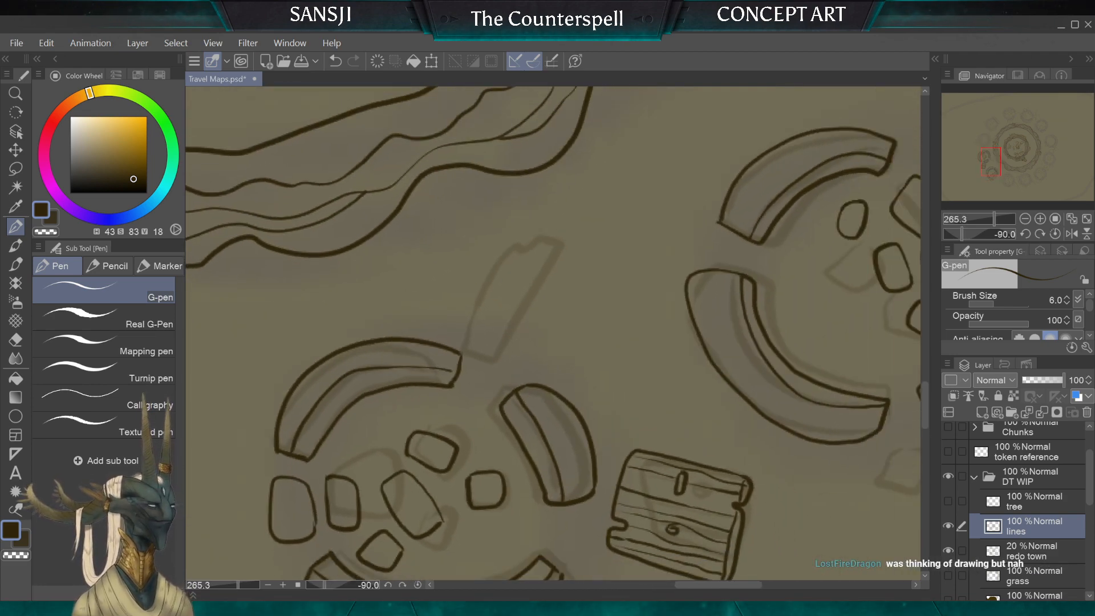
scroll(422, 268, "up", 2)
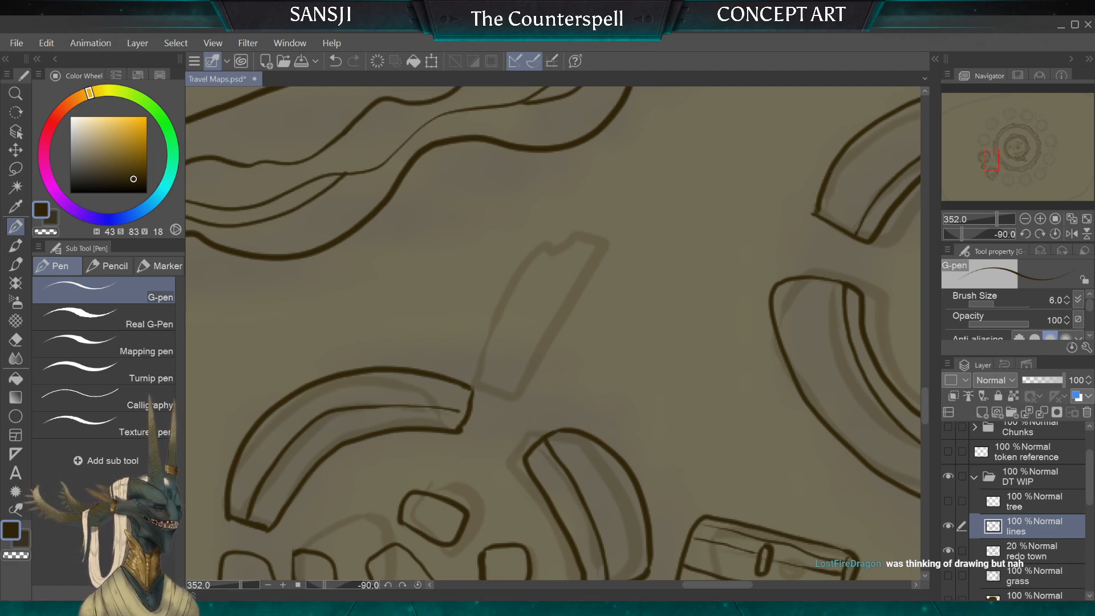
scroll(553, 334, "down", 2)
scroll(553, 334, "up", 2)
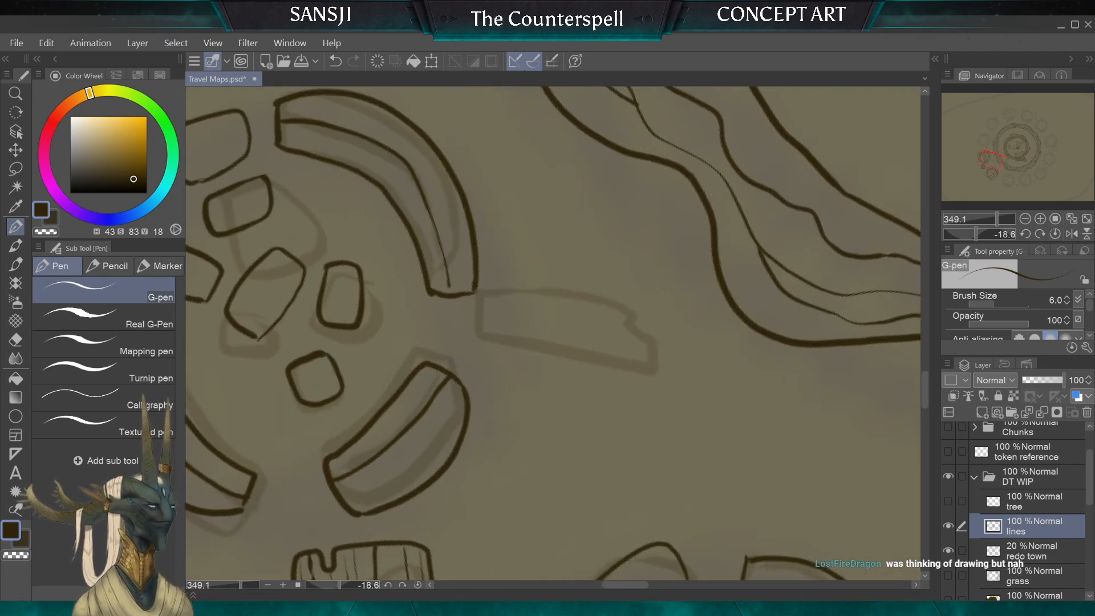
scroll(553, 334, "up", 1)
key("ctrl+z")
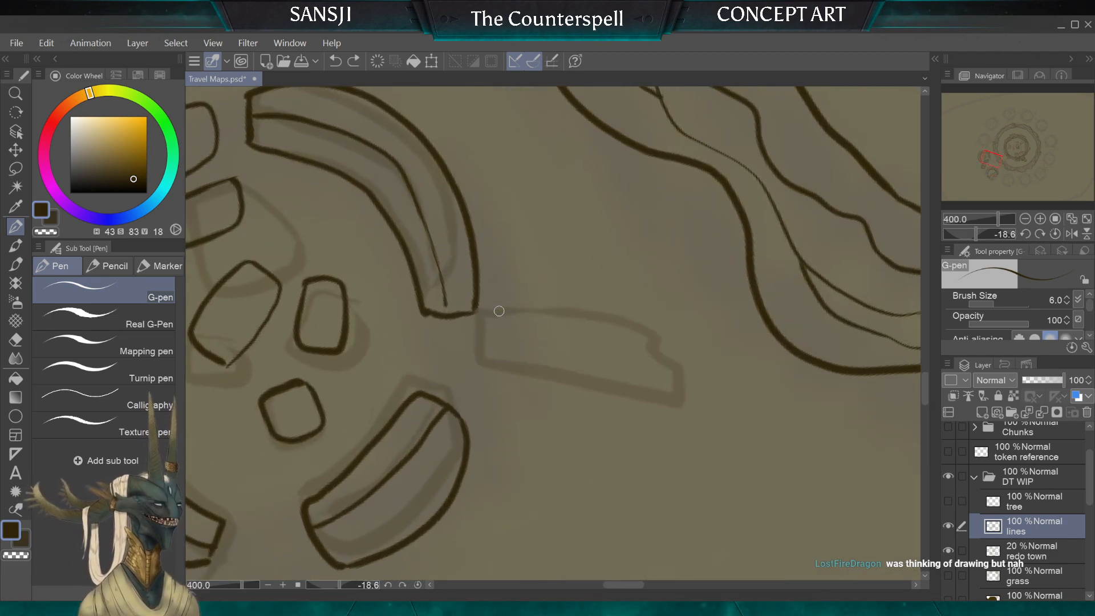
left_click_drag(497, 355, 497, 361)
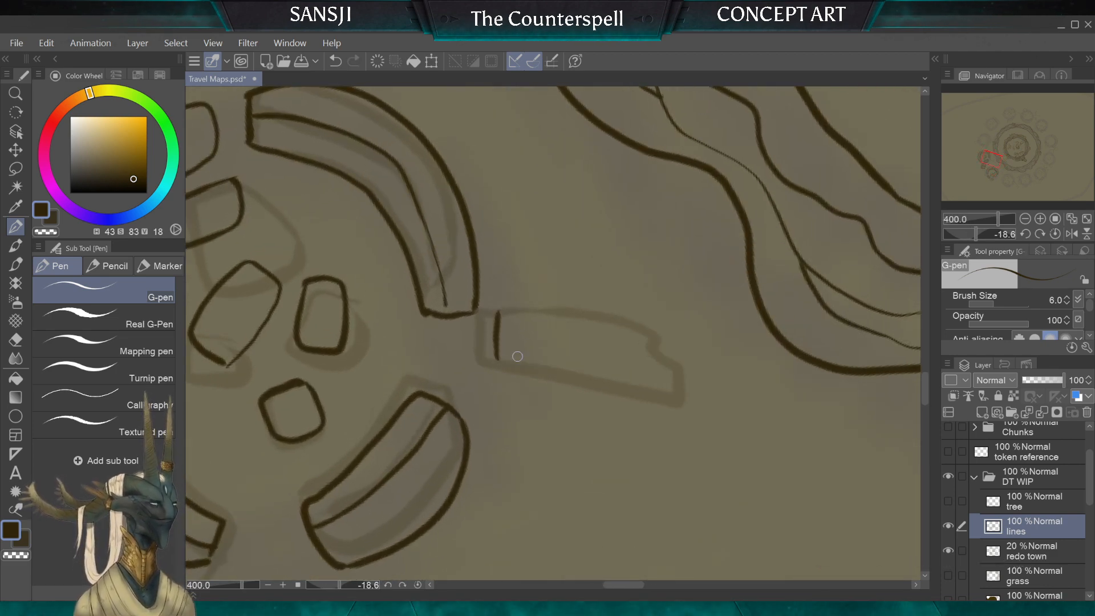
scroll(515, 357, "down", 3)
scroll(548, 308, "up", 3)
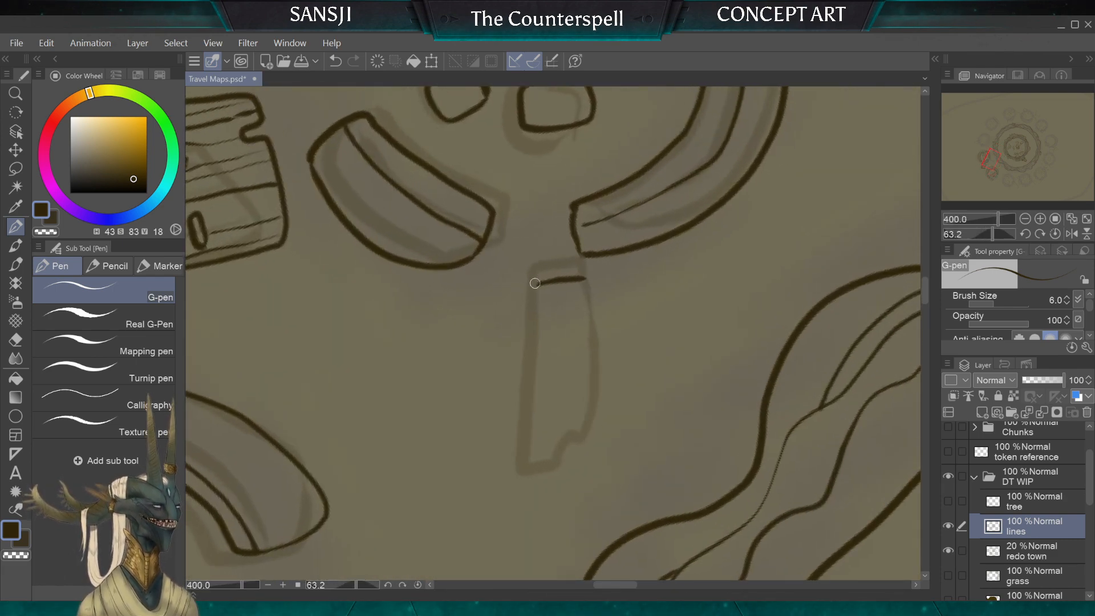
mouse_move(536, 283)
left_mouse_down()
mouse_move(525, 454)
mouse_move(550, 470)
mouse_move(569, 465)
mouse_move(585, 445)
left_mouse_up()
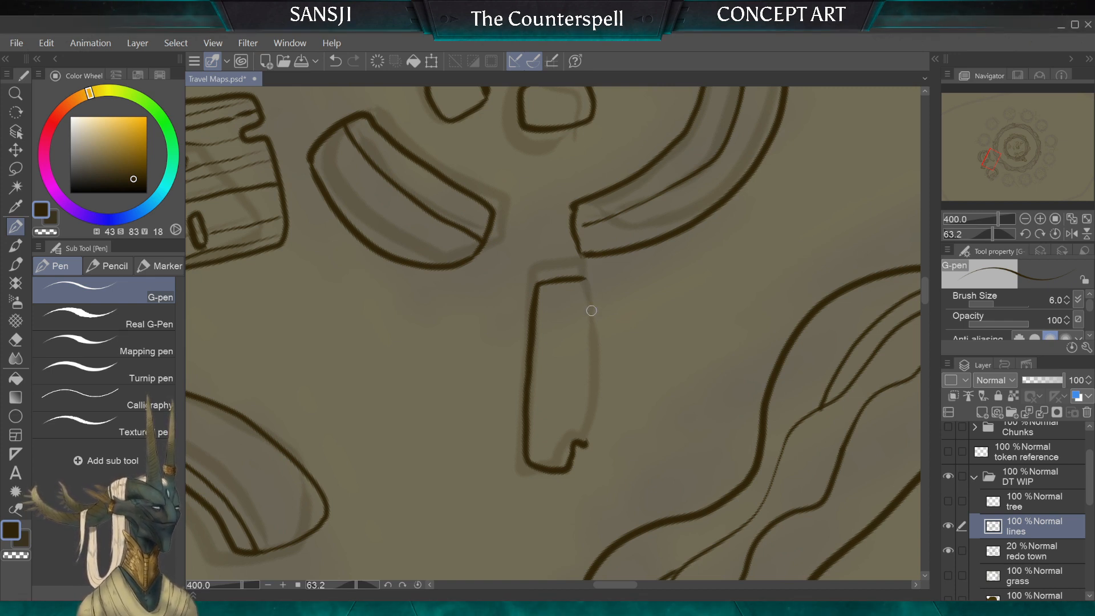
left_click_drag(586, 279, 589, 304)
left_click_drag(596, 384, 587, 444)
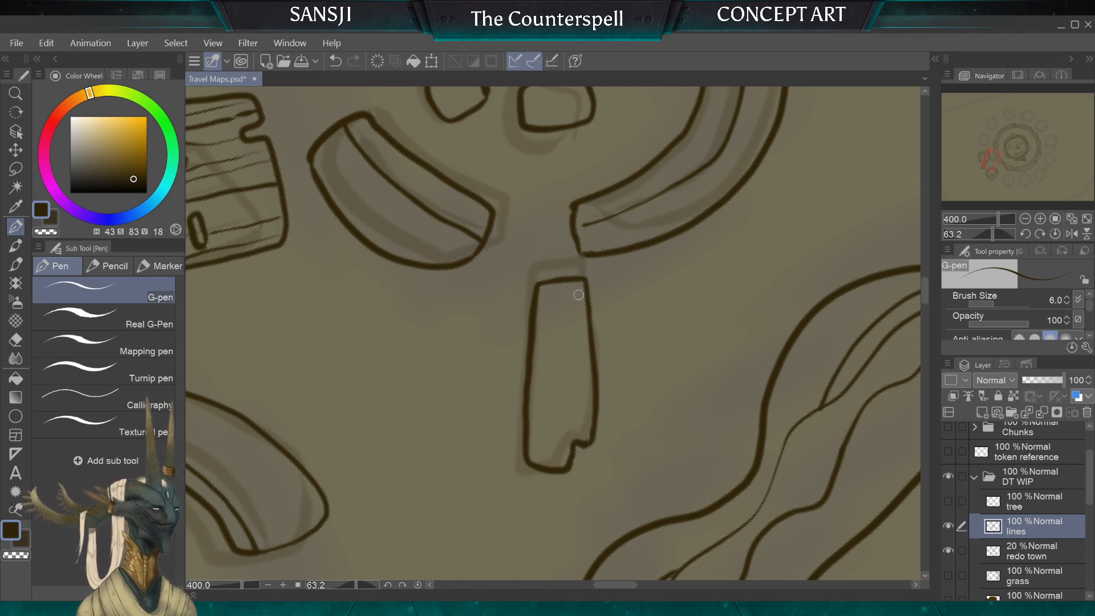
Step: Add thin wavy wood-grain lines along the length of the broken plank
left_click_drag(579, 295, 582, 436)
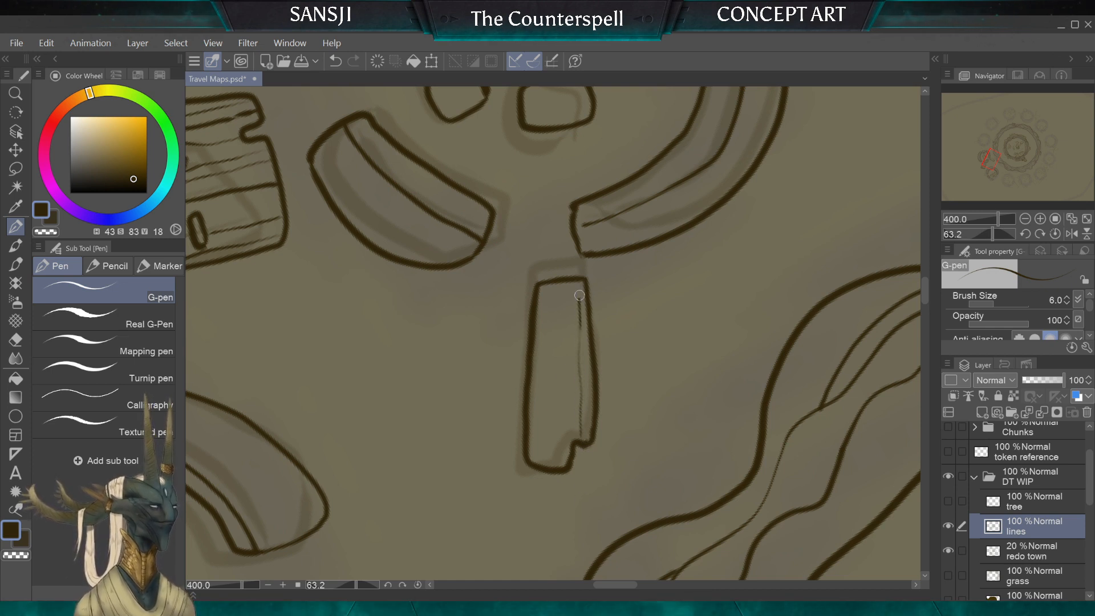
left_click_drag(566, 280, 568, 413)
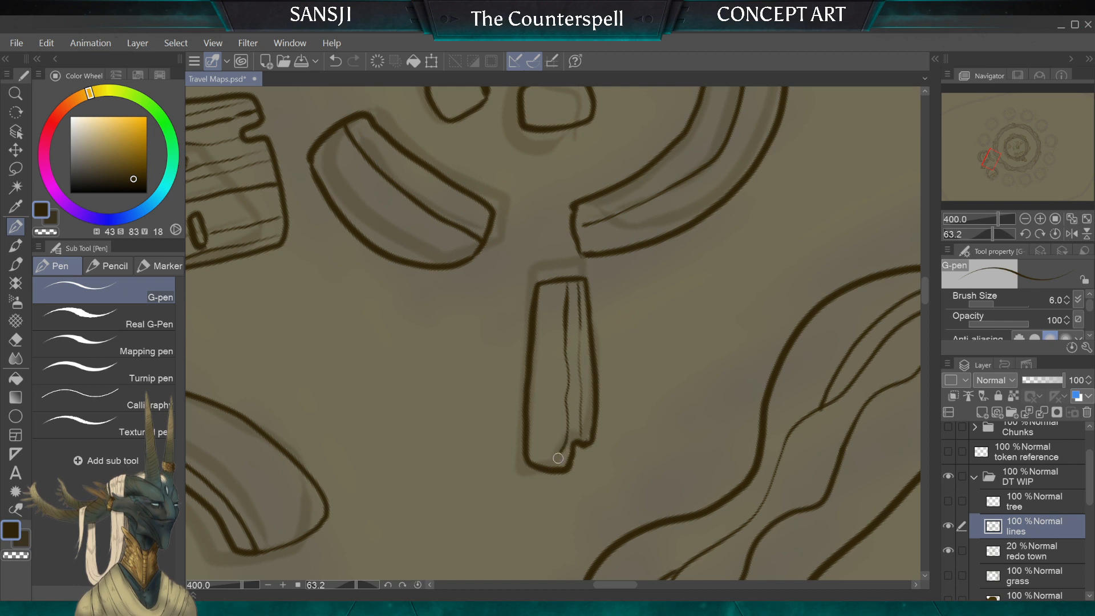
left_click_drag(552, 341, 548, 468)
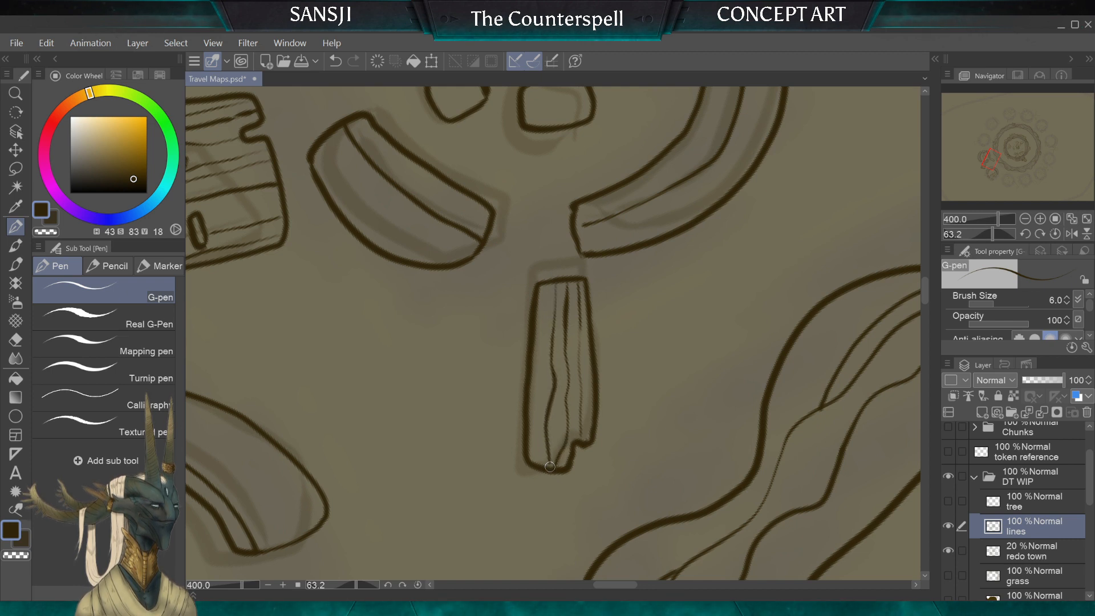
left_click_drag(553, 418, 556, 427)
left_click_drag(545, 282, 535, 458)
scroll(453, 366, "down", 7)
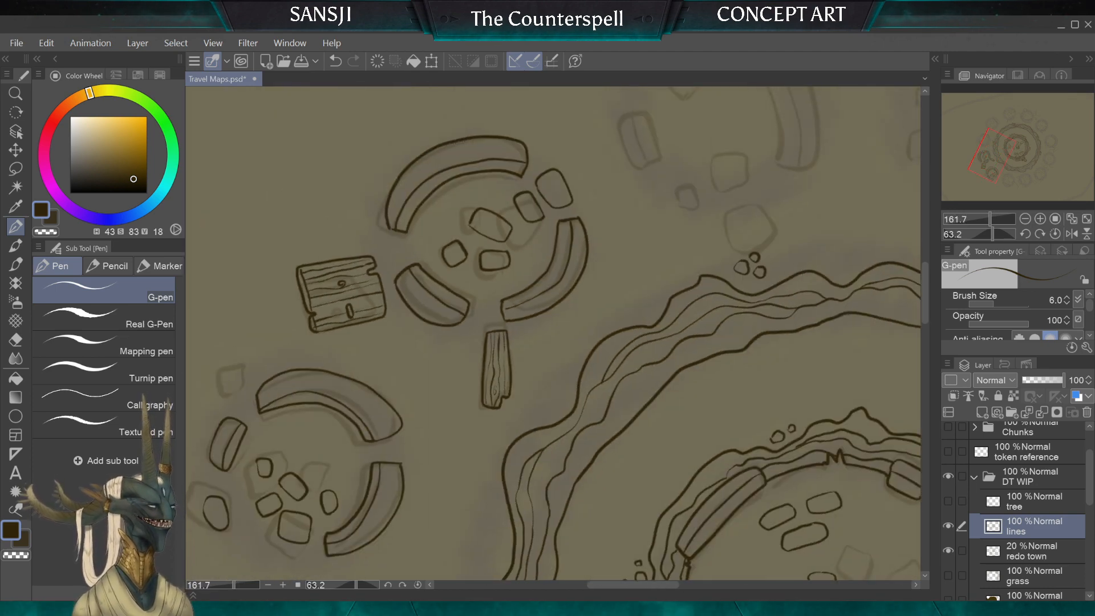
scroll(553, 333, "down", 5)
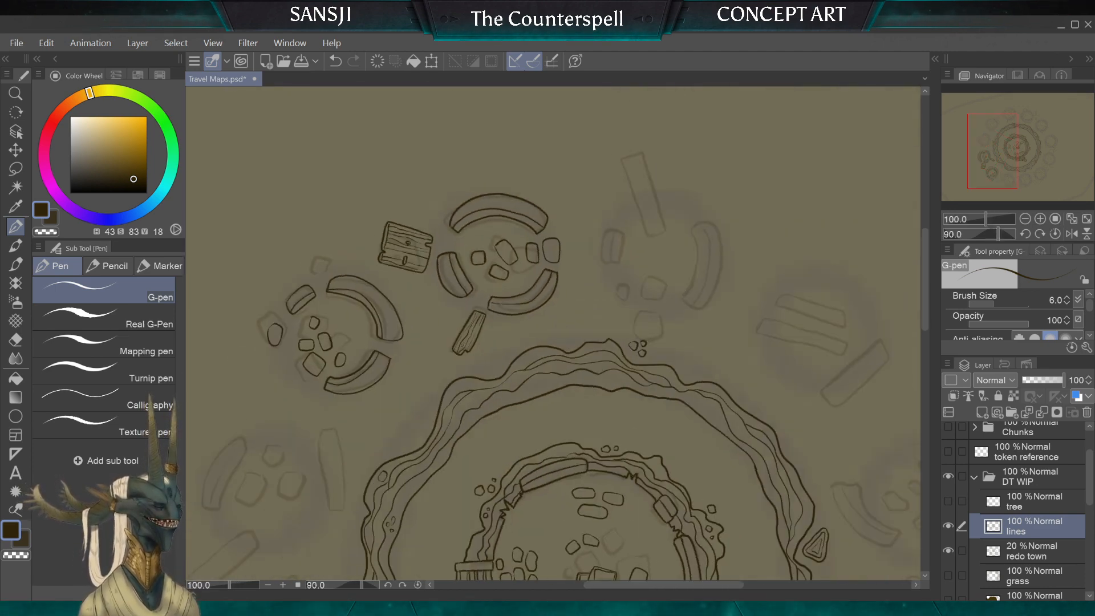
scroll(553, 334, "down", 1)
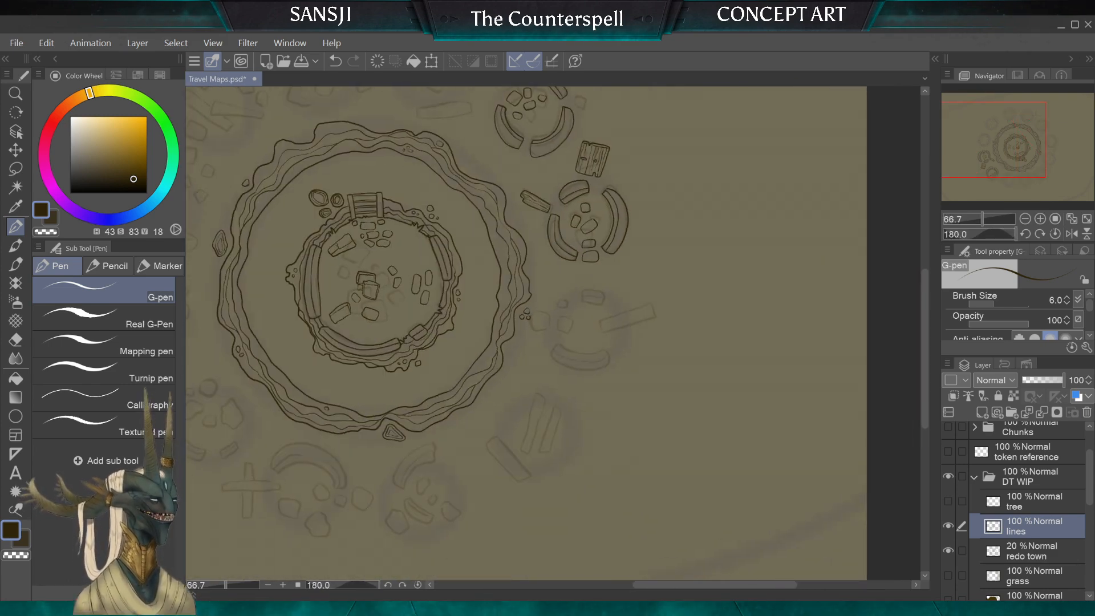
scroll(553, 334, "down", 1)
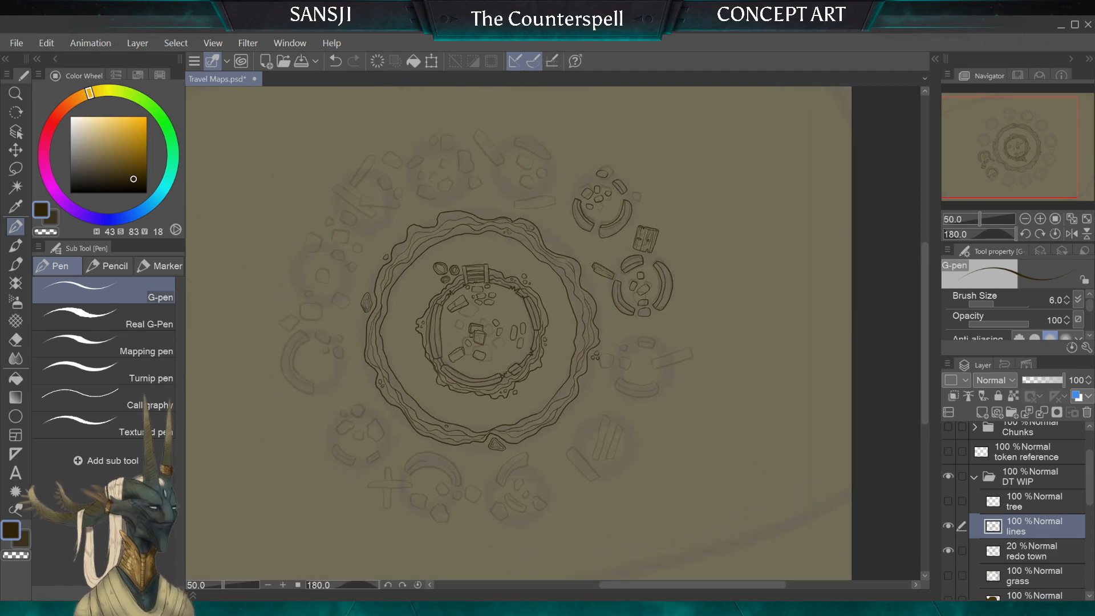
scroll(644, 365, "up", 4)
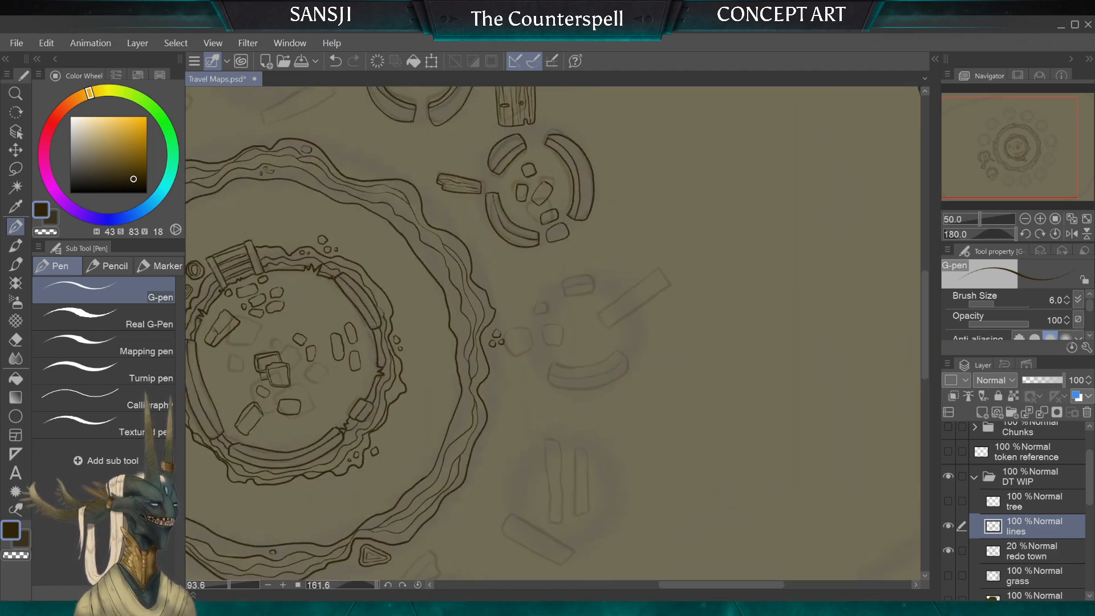
scroll(700, 393, "up", 1)
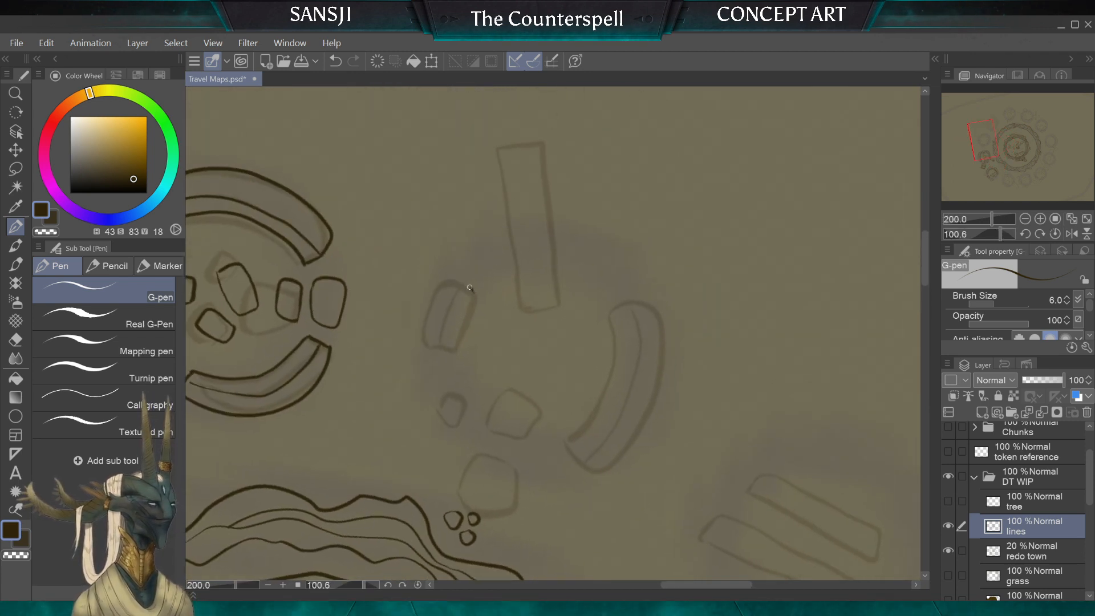
mouse_move(473, 292)
left_mouse_down()
mouse_move(433, 284)
mouse_move(425, 337)
mouse_move(452, 349)
mouse_move(473, 294)
left_mouse_up()
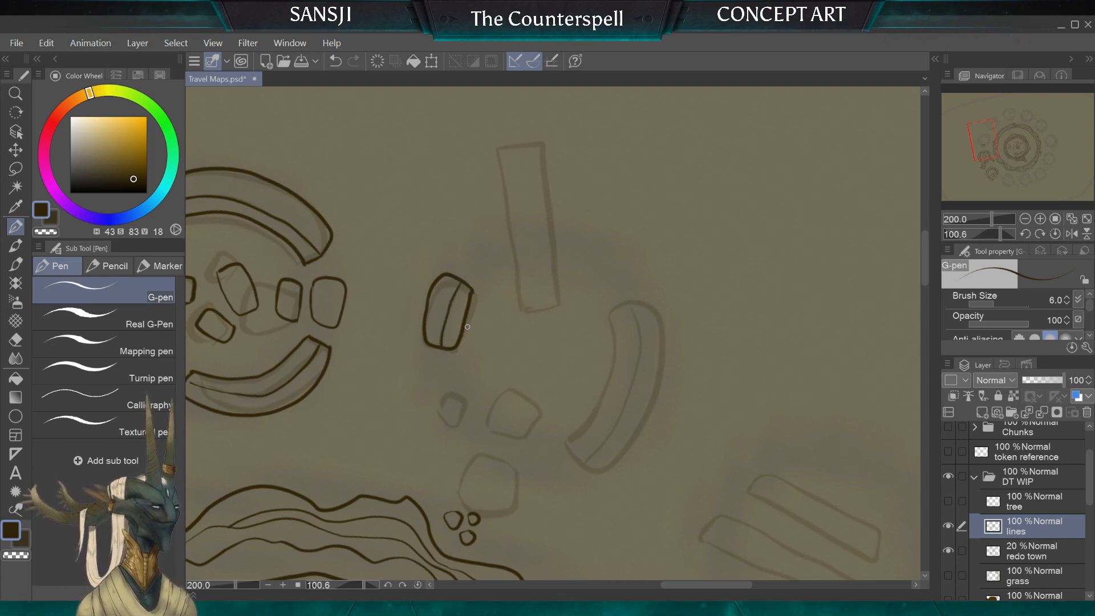
key("ctrl+z")
key("ctrl+z")
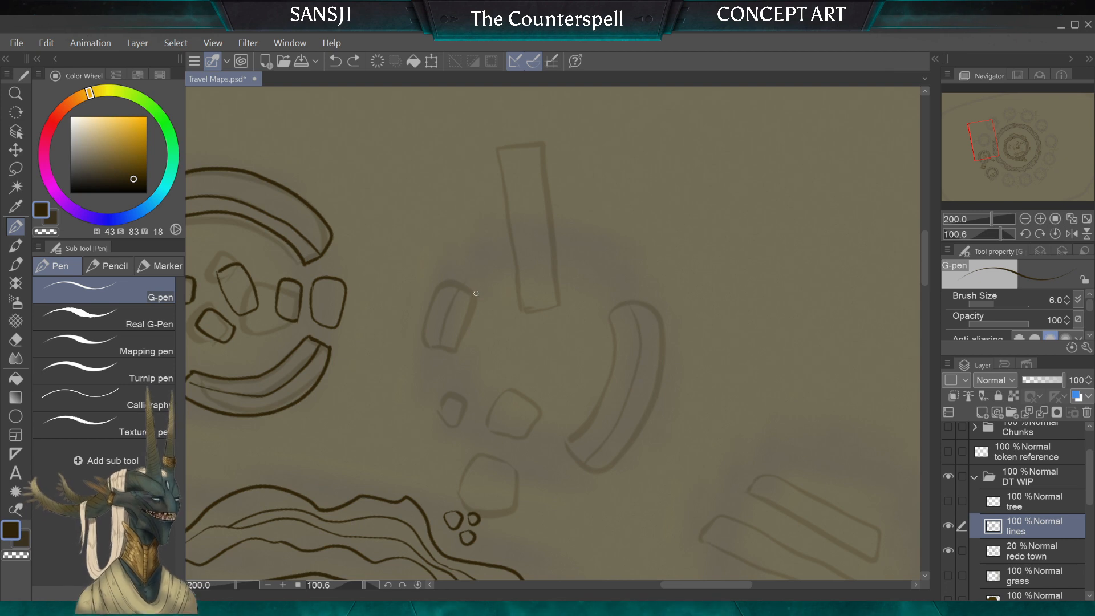
mouse_move(476, 296)
left_mouse_down()
mouse_move(461, 346)
mouse_move(441, 353)
left_mouse_up()
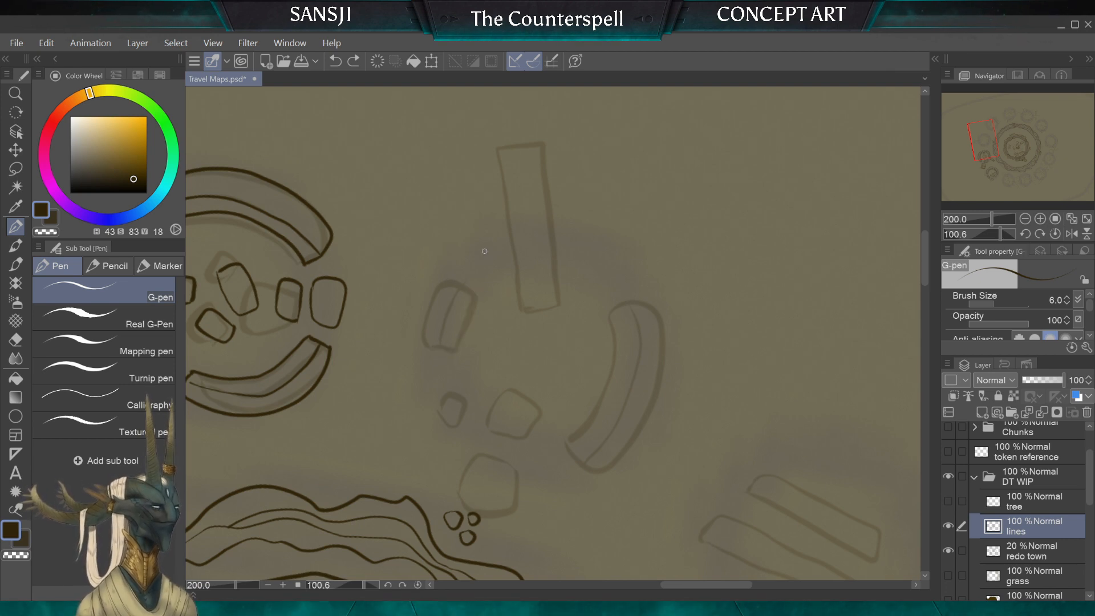
Step: Ink the short wall segment of the next sketched round ruin, including a thickness line along its length
mouse_move(449, 316)
left_mouse_down()
mouse_move(518, 310)
mouse_move(552, 326)
left_mouse_up()
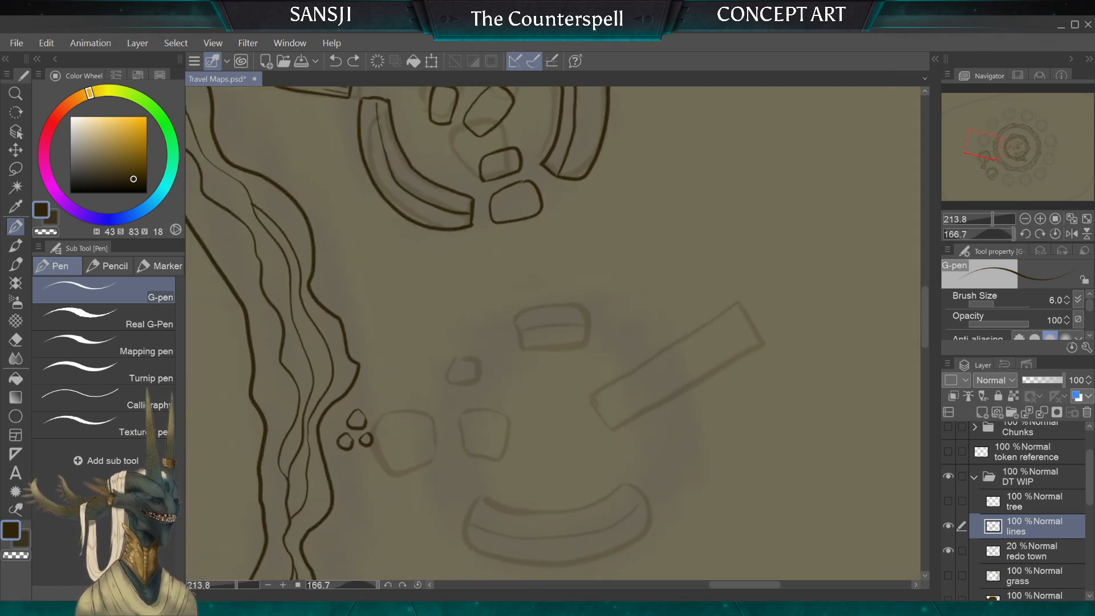
left_click_drag(463, 371, 486, 306)
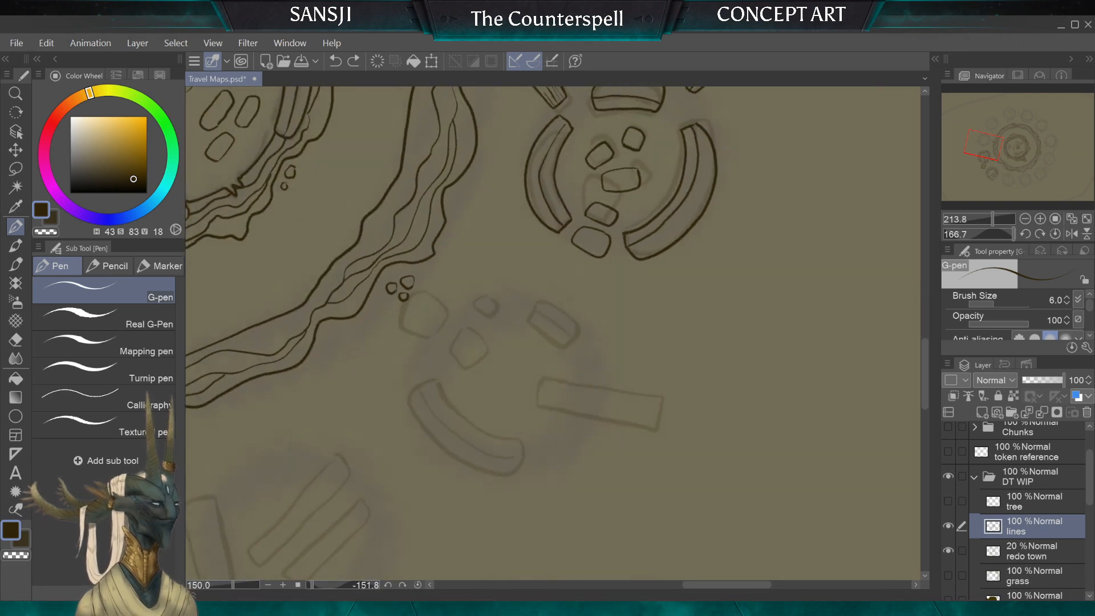
mouse_move(508, 388)
left_mouse_down()
mouse_move(502, 331)
mouse_move(485, 389)
left_mouse_up()
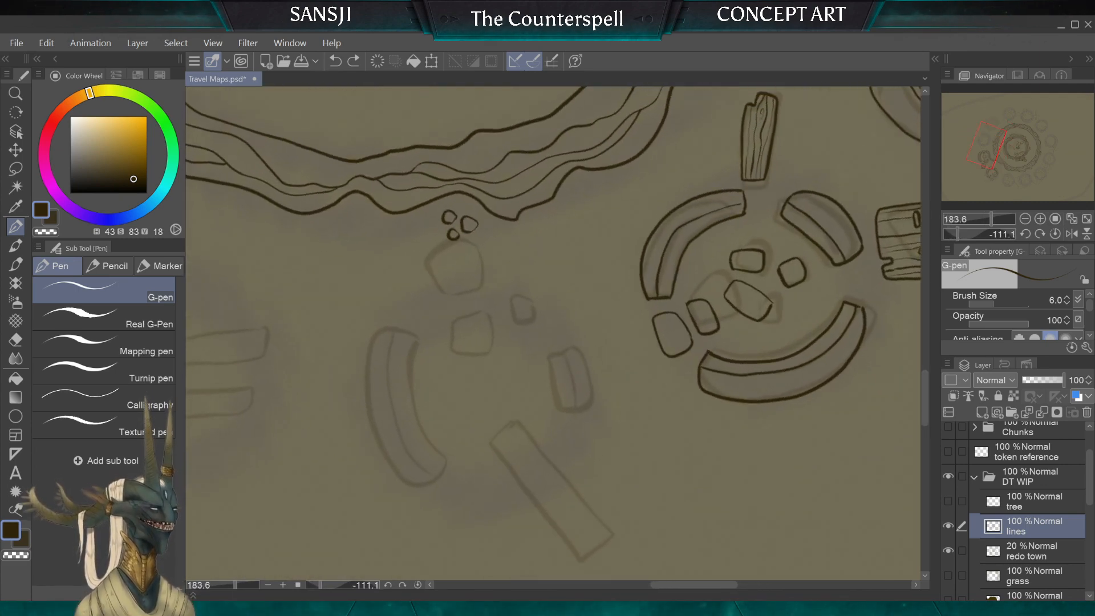
mouse_move(562, 409)
left_mouse_down()
mouse_move(569, 347)
mouse_move(583, 401)
mouse_move(560, 410)
mouse_move(555, 355)
mouse_move(569, 407)
left_mouse_up()
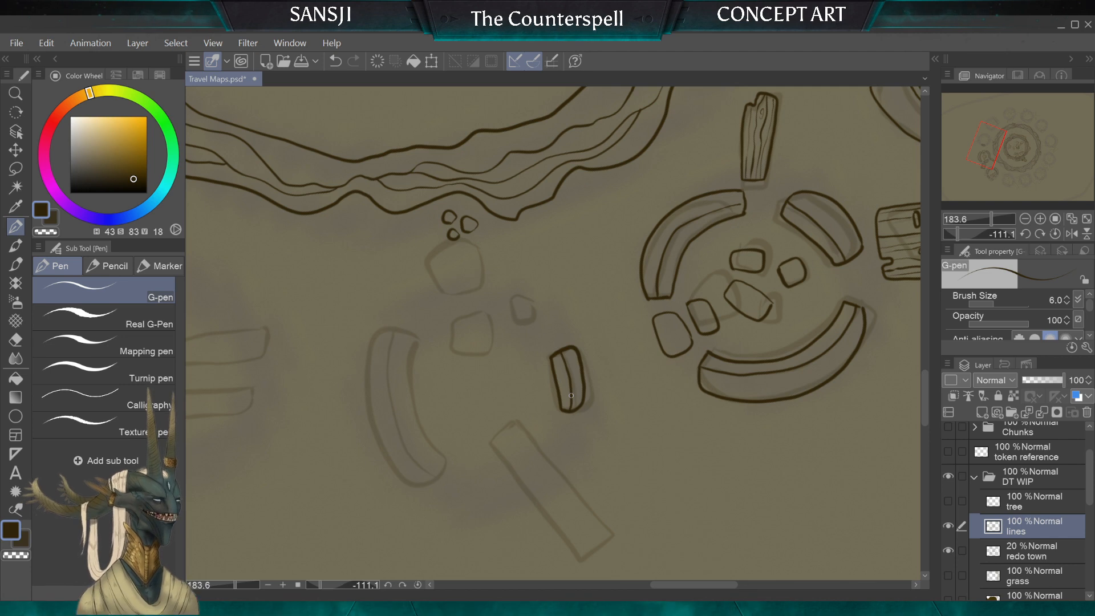
Step: Ink the long curved wall segment on the opposite side of this ruin and add its inner thickness line
scroll(571, 395, "down", 2)
scroll(571, 395, "up", 3)
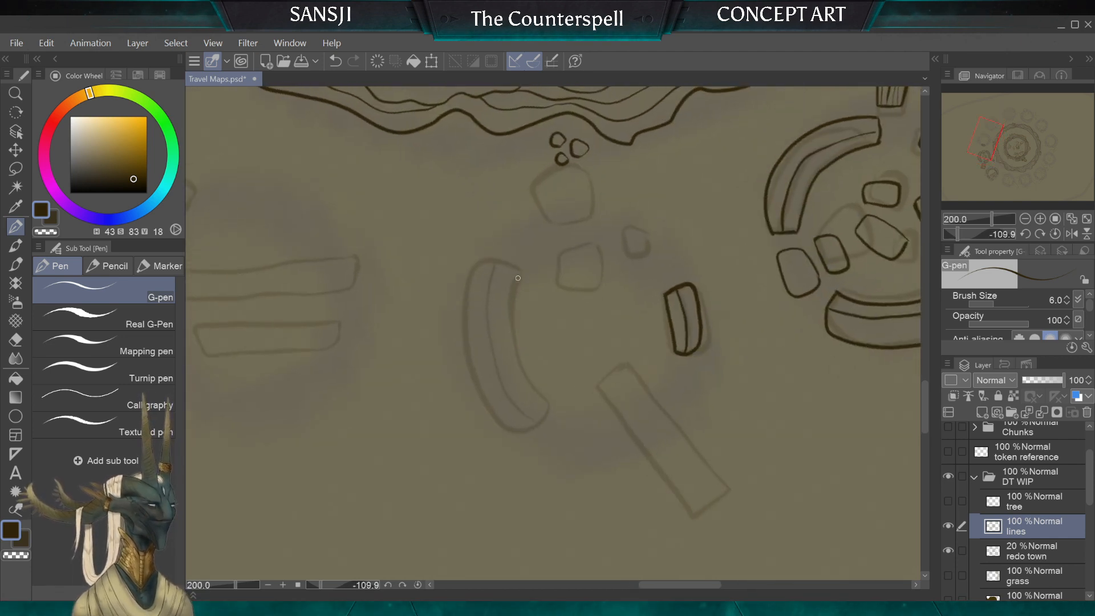
mouse_move(501, 262)
left_mouse_down()
mouse_move(475, 264)
mouse_move(466, 289)
mouse_move(467, 355)
mouse_move(490, 411)
mouse_move(518, 425)
mouse_move(544, 406)
left_mouse_up()
left_click_drag(523, 369, 513, 266)
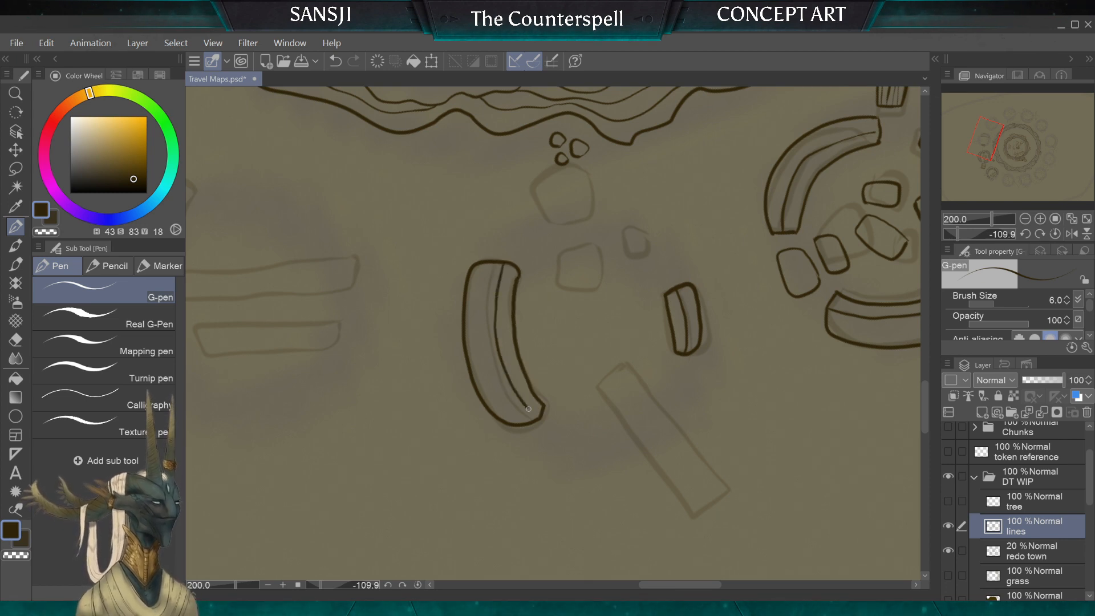
left_click_drag(528, 409, 538, 419)
Step: Ink two rounded rubble stones in the gap between the ruin's long and short wall segments
mouse_move(562, 250)
left_mouse_down()
mouse_move(557, 283)
mouse_move(591, 284)
mouse_move(595, 260)
mouse_move(561, 246)
left_mouse_up()
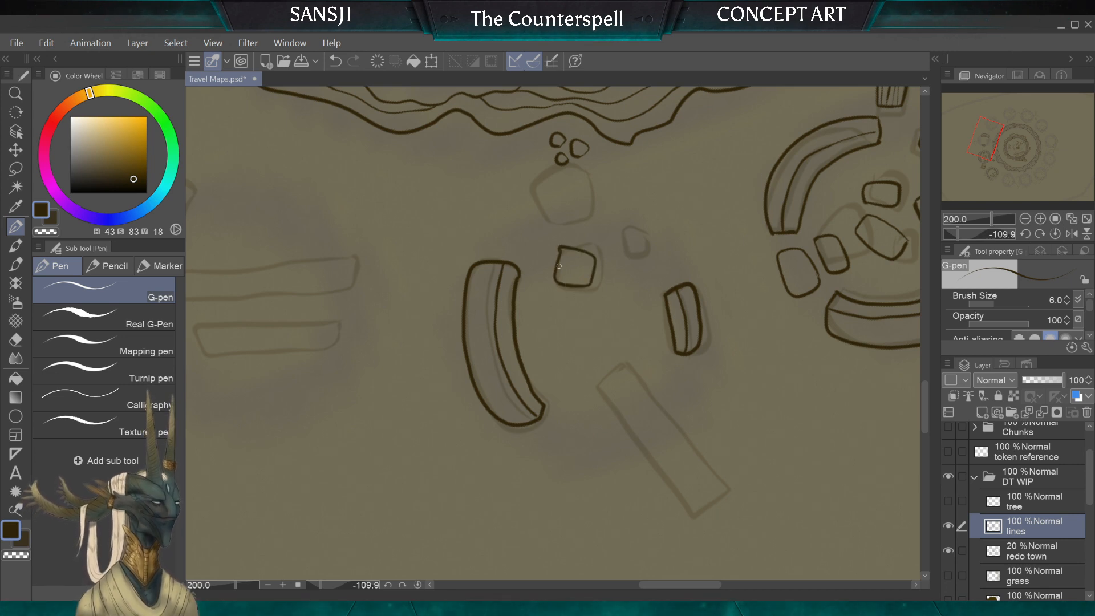
key("ctrl+z")
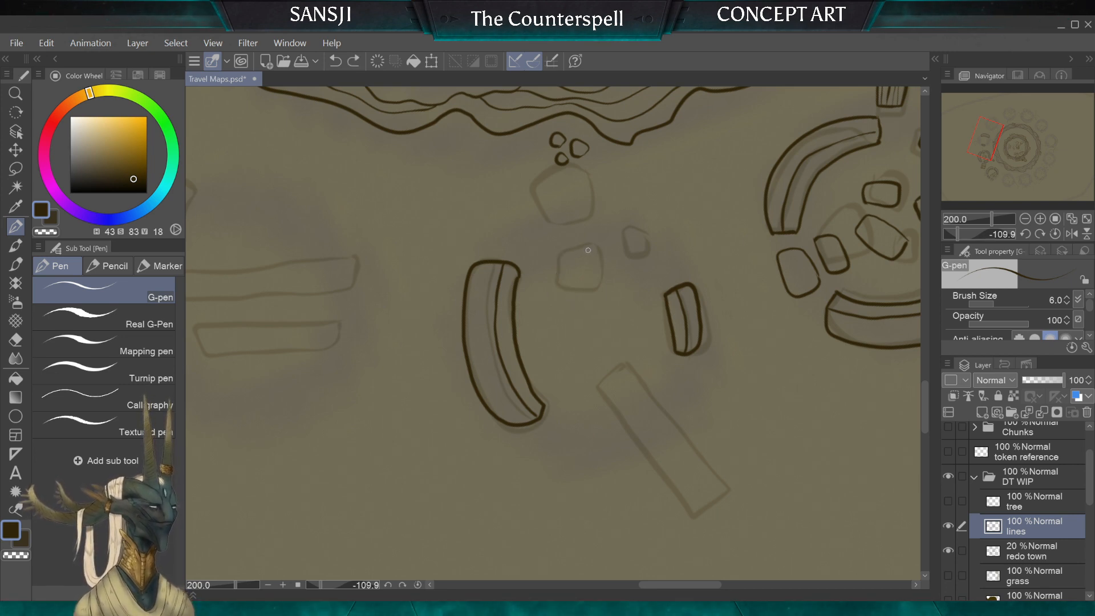
mouse_move(560, 276)
left_mouse_down()
mouse_move(587, 291)
mouse_move(597, 251)
mouse_move(565, 249)
mouse_move(563, 278)
mouse_move(561, 253)
mouse_move(569, 290)
mouse_move(588, 292)
mouse_move(598, 254)
mouse_move(568, 246)
mouse_move(622, 235)
left_mouse_up()
key("ctrl+z")
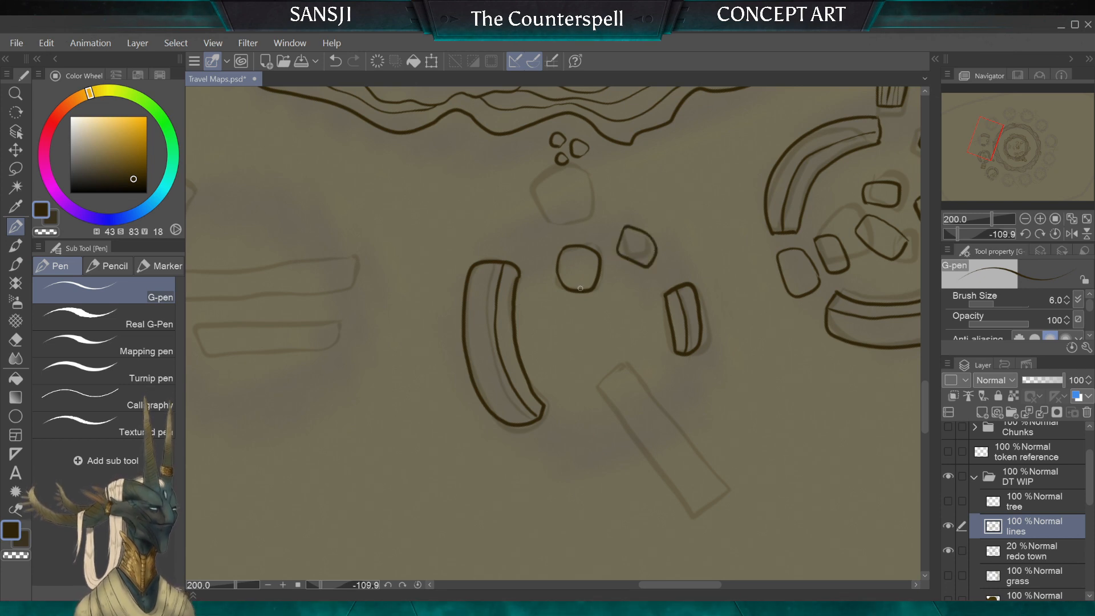
mouse_move(525, 227)
left_mouse_down()
mouse_move(562, 228)
mouse_move(551, 209)
mouse_move(526, 220)
left_mouse_up()
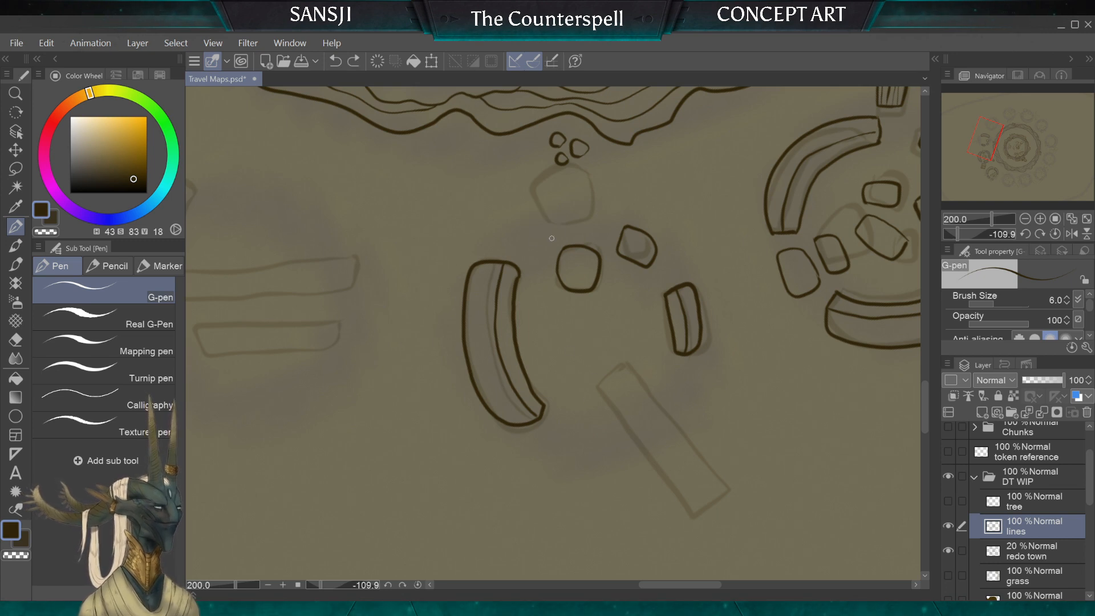
mouse_move(587, 231)
left_mouse_down()
mouse_move(577, 207)
mouse_move(532, 220)
left_mouse_up()
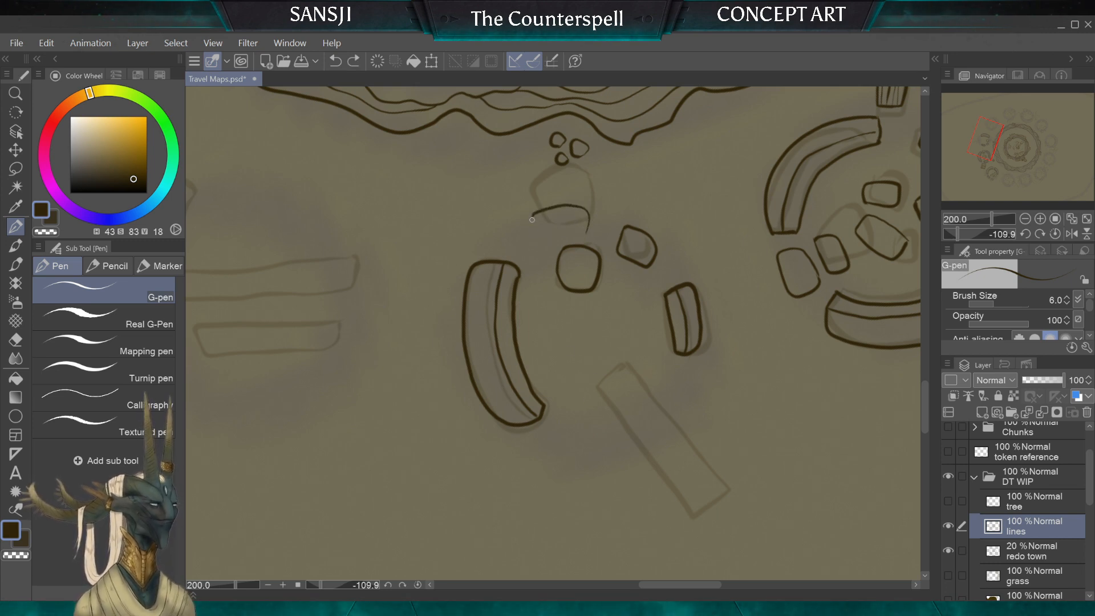
key("ctrl+z")
key("ctrl+z")
key("ctrl+z")
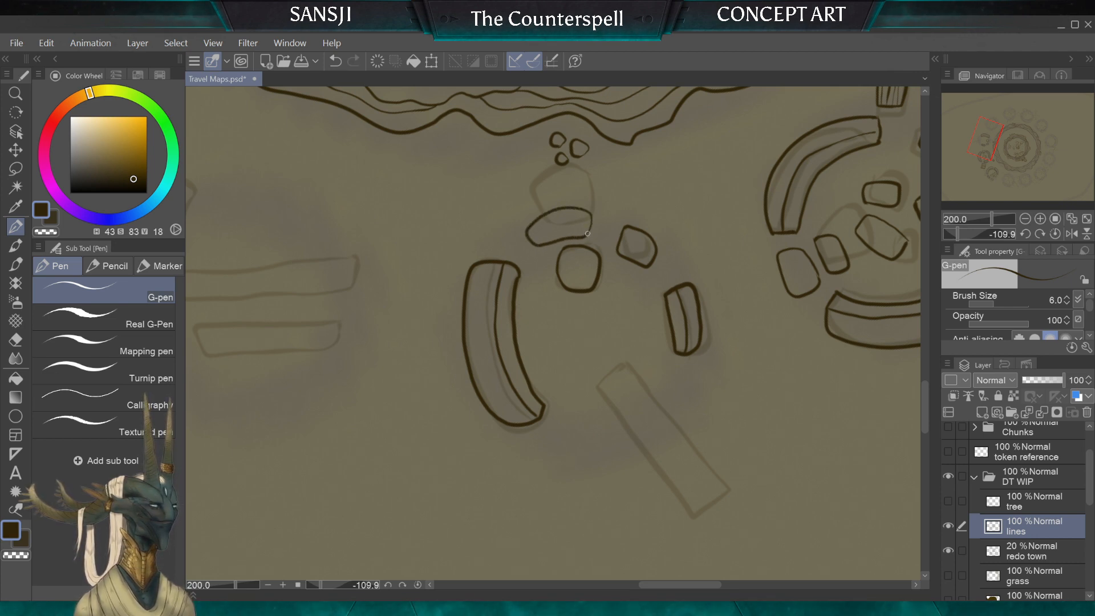
key("ctrl+z")
Step: Ink a flat oblong stone over the sketched outer stone, and a small stone inside the ruin below the other two
mouse_move(547, 210)
left_mouse_down()
mouse_move(539, 233)
mouse_move(583, 236)
left_mouse_up()
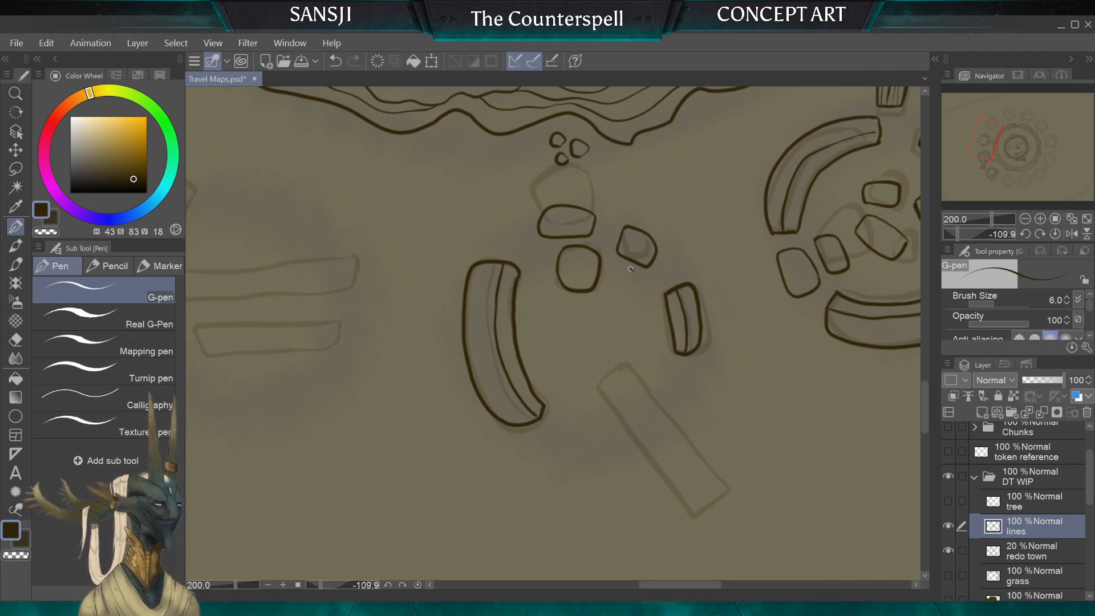
key("ctrl+z")
mouse_move(614, 275)
left_mouse_down()
mouse_move(626, 307)
mouse_move(637, 280)
left_mouse_up()
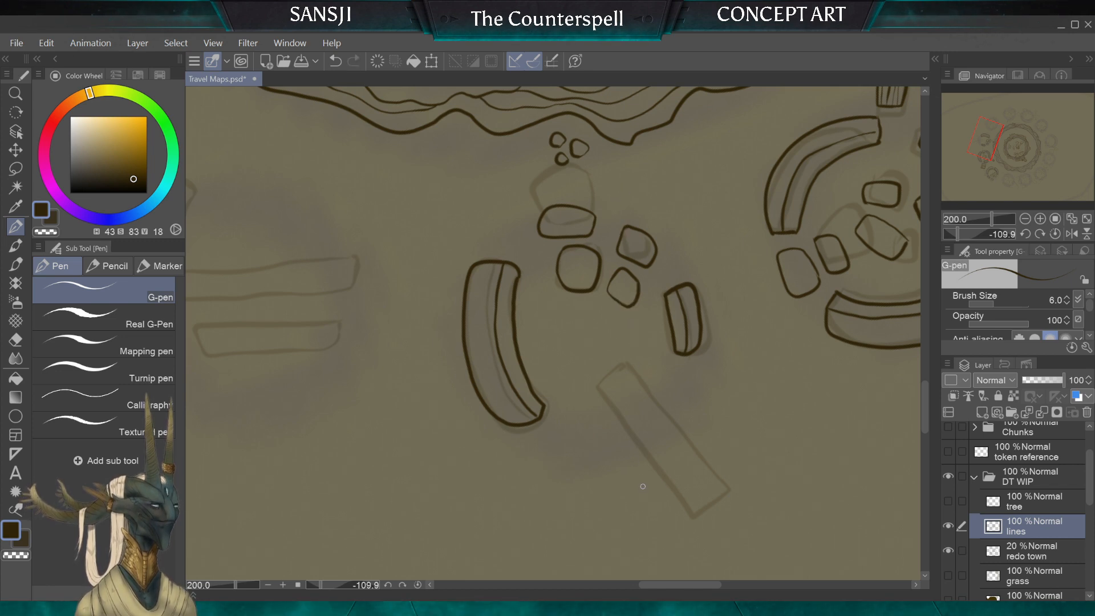
Step: Ink the two long sides and the jagged broken end of the sketched plank beside the ruin
scroll(552, 334, "down", 6)
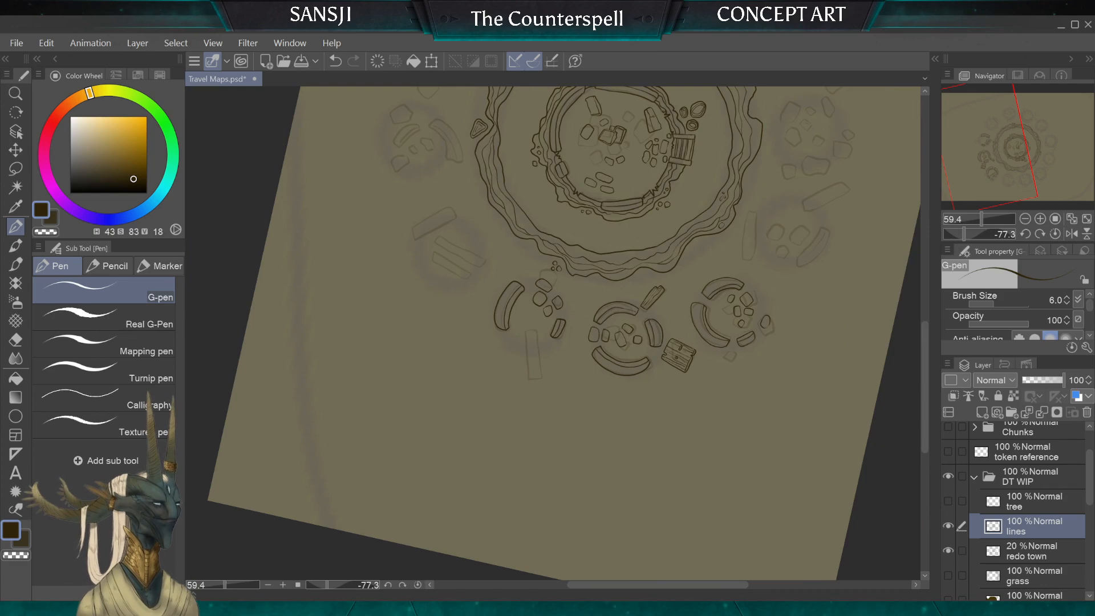
scroll(553, 334, "down", 2)
scroll(552, 334, "up", 1)
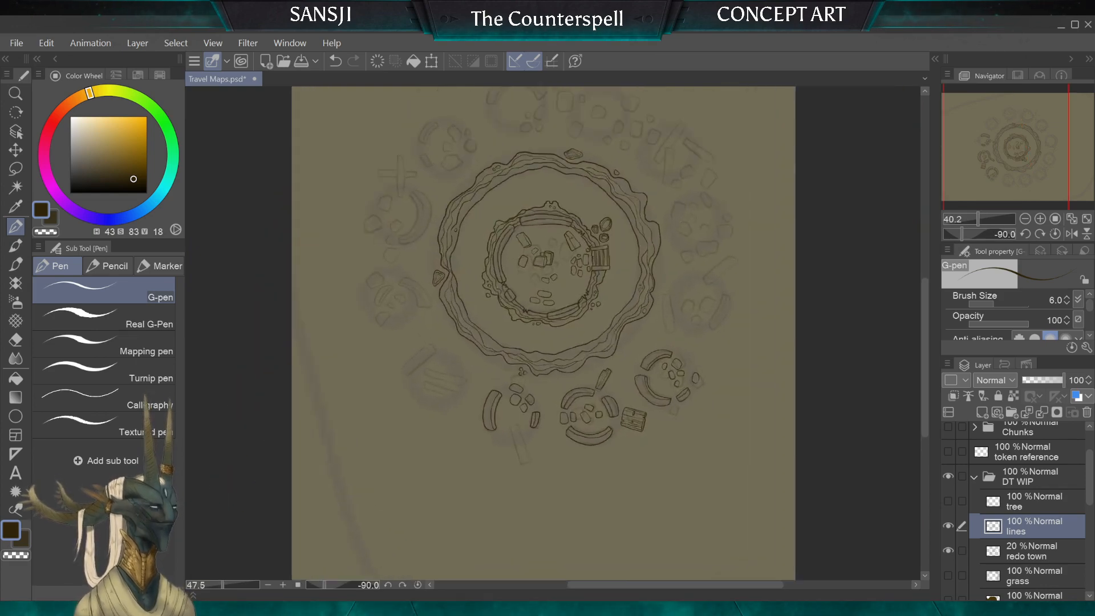
scroll(552, 334, "up", 5)
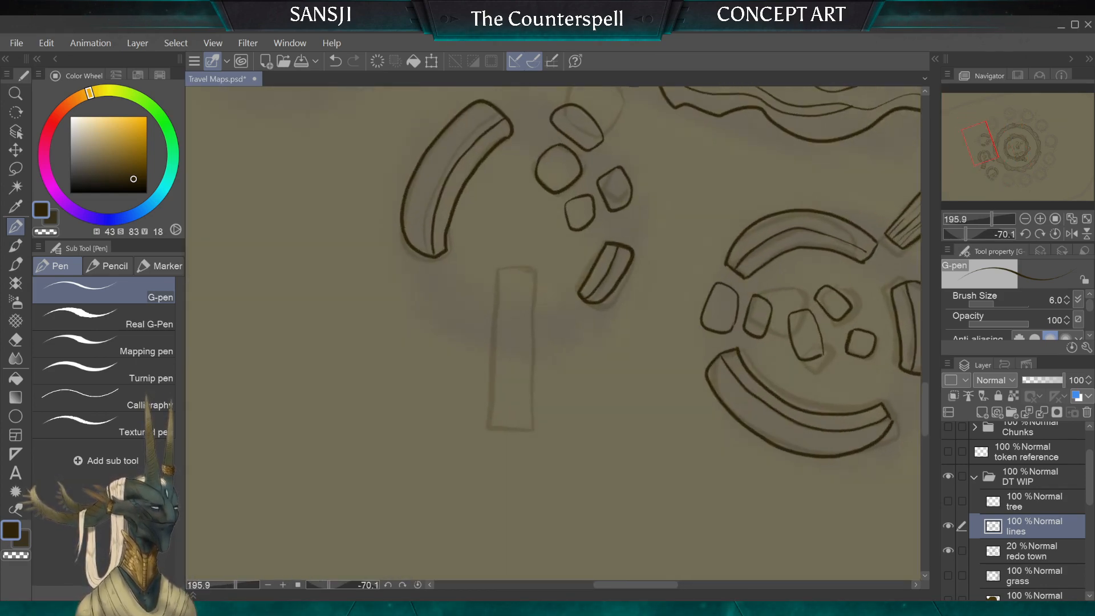
mouse_move(534, 269)
left_mouse_down()
mouse_move(529, 405)
mouse_move(517, 423)
mouse_move(490, 420)
left_mouse_up()
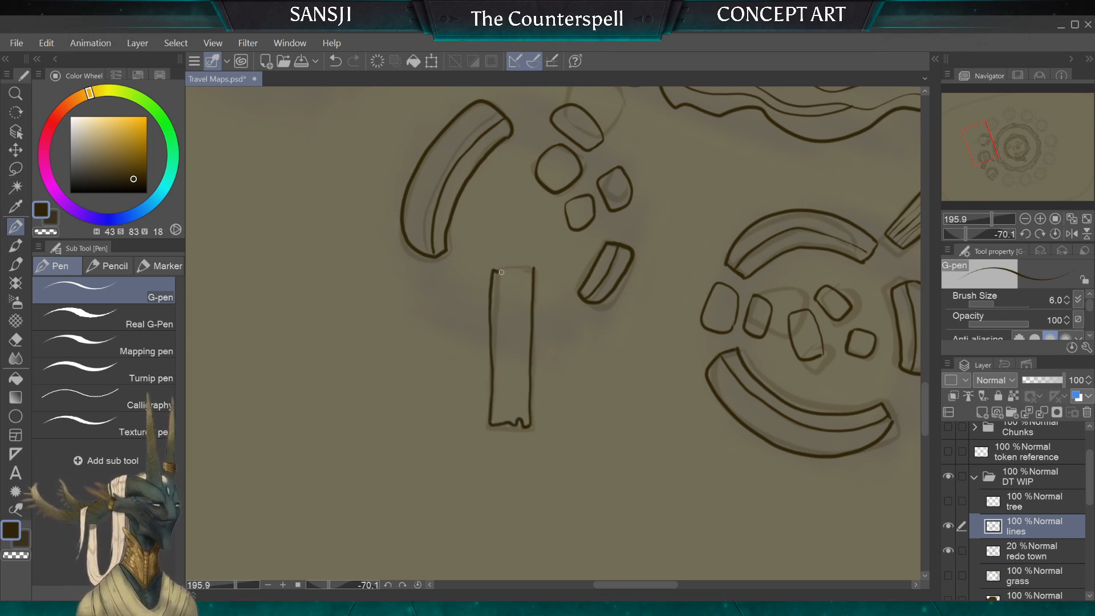
Step: Close the plank's other end with a small notch, then add wavy wood-grain lines along its length and a knot near that end
mouse_move(502, 273)
left_mouse_down()
mouse_move(532, 269)
mouse_move(520, 414)
left_mouse_up()
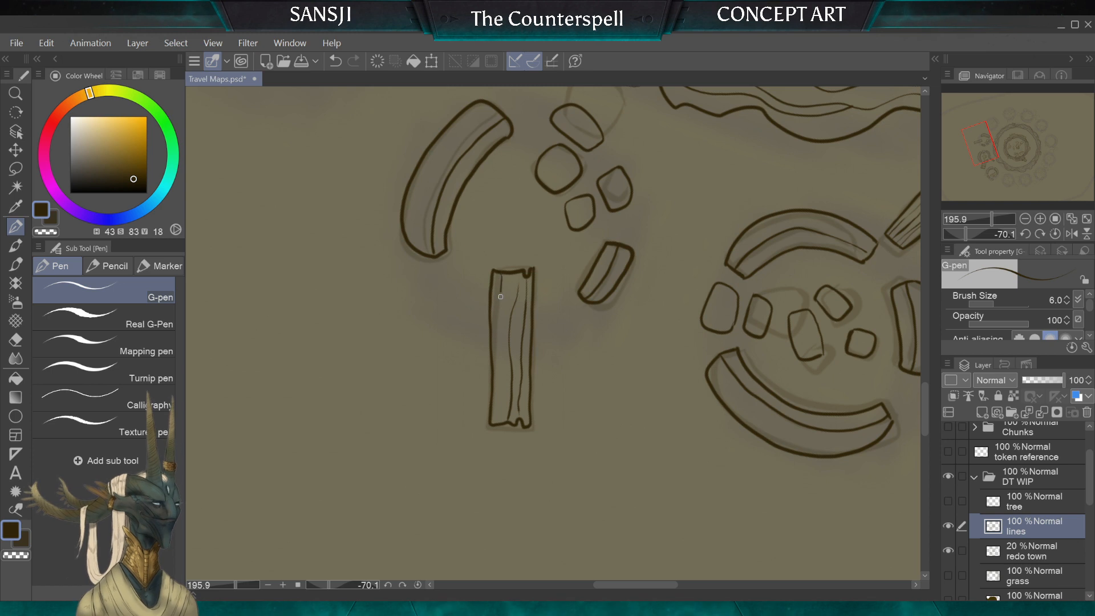
left_click_drag(504, 283, 497, 405)
left_click_drag(511, 285, 511, 328)
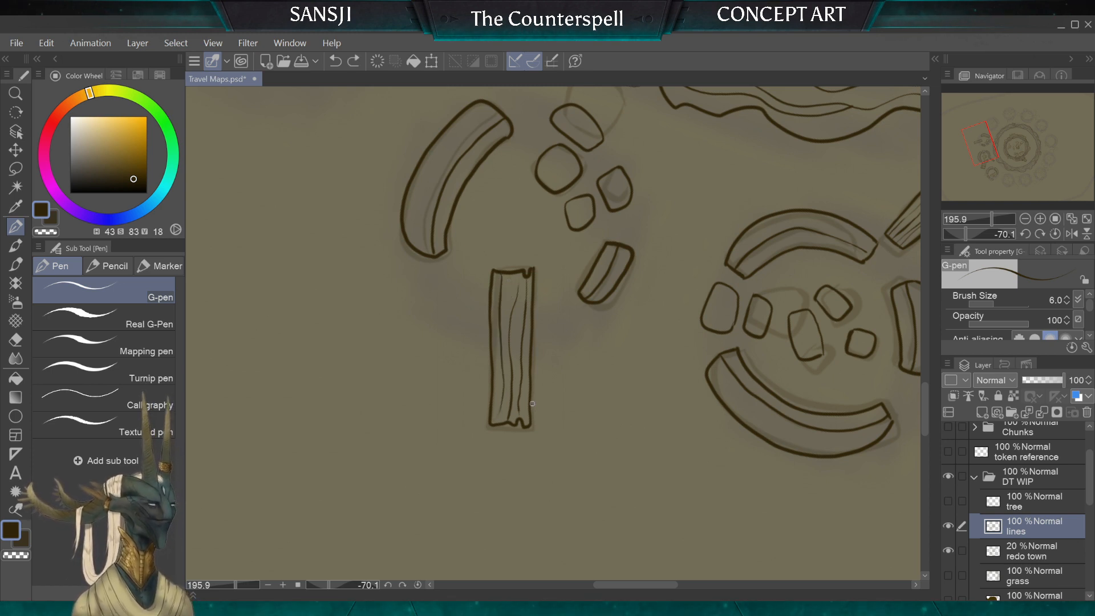
left_click_drag(511, 287, 507, 303)
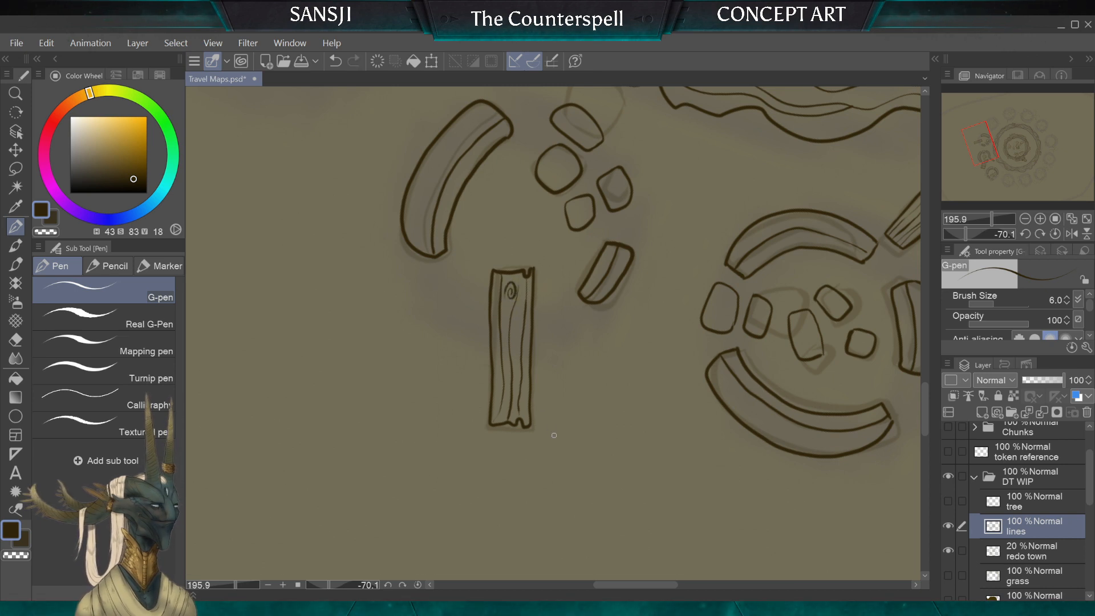
Step: Ink the two parallel planks in the next sketched ruin with notched ends and wood grain, adding a knot to the longer one
scroll(442, 339, "down", 2)
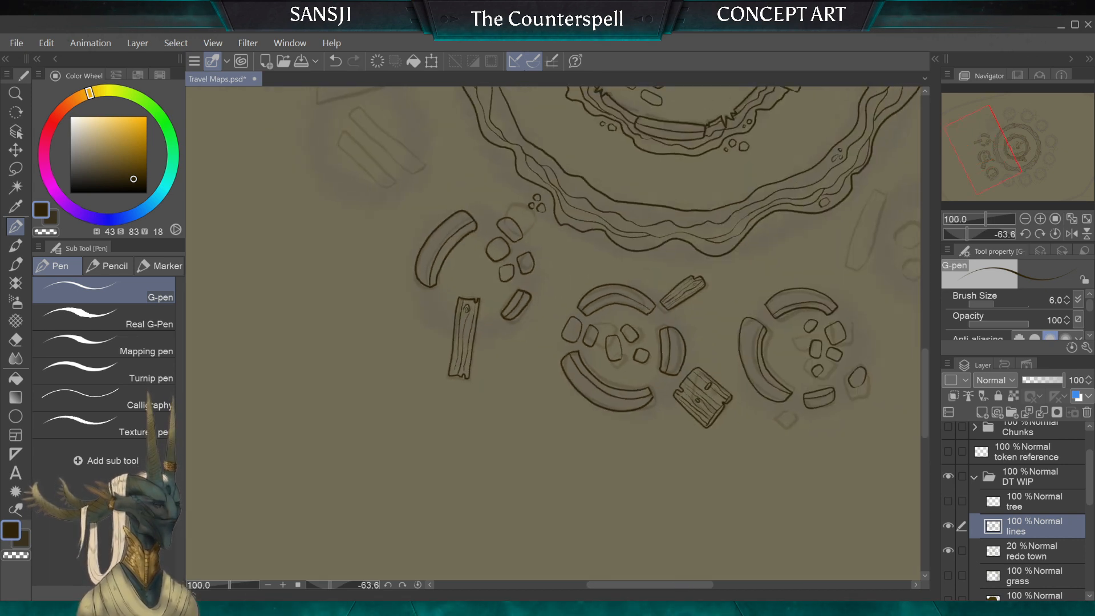
scroll(440, 345, "down", 1)
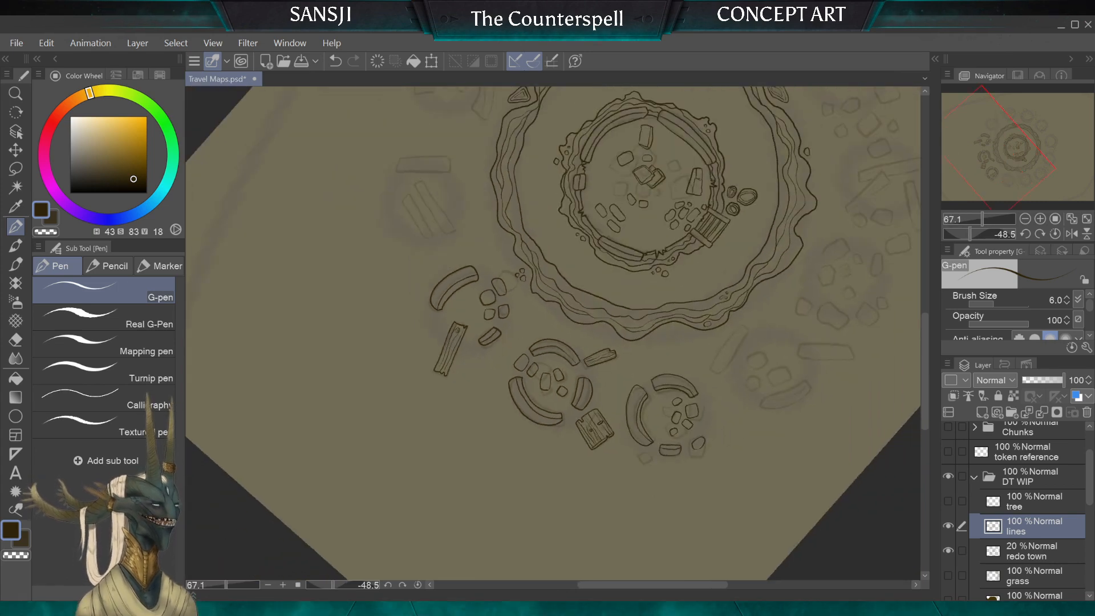
scroll(434, 285, "up", 1)
scroll(491, 285, "up", 3)
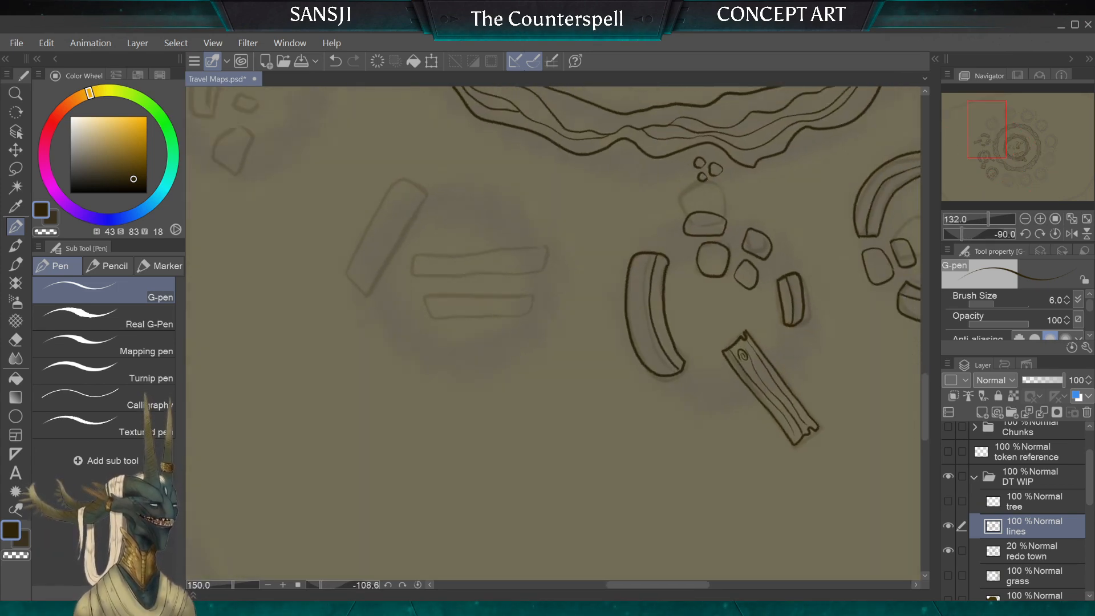
scroll(552, 333, "down", 5)
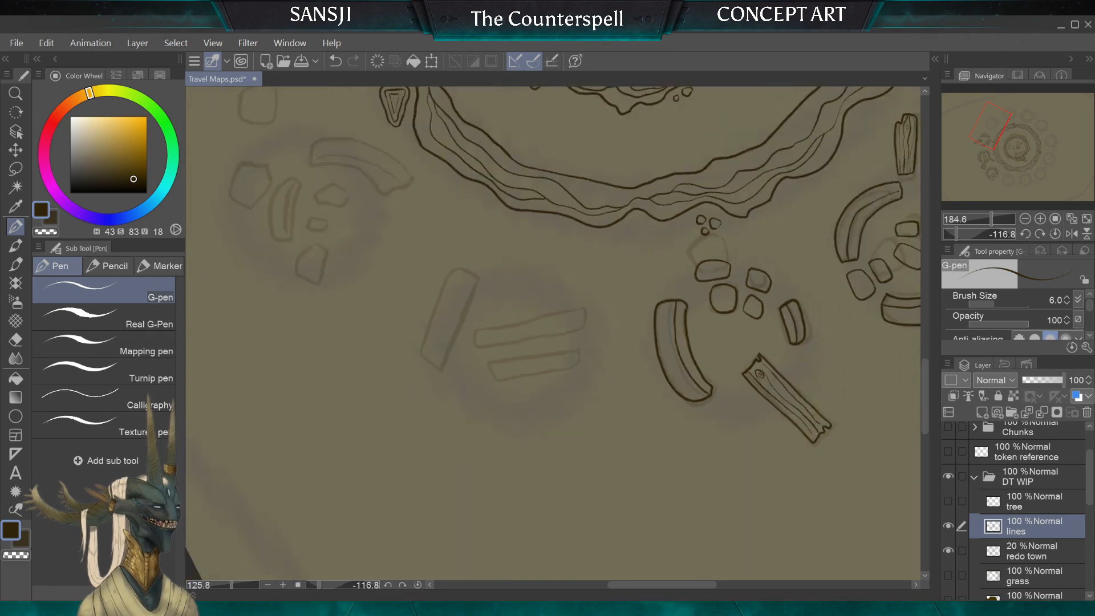
scroll(553, 334, "up", 3)
scroll(481, 392, "up", 2)
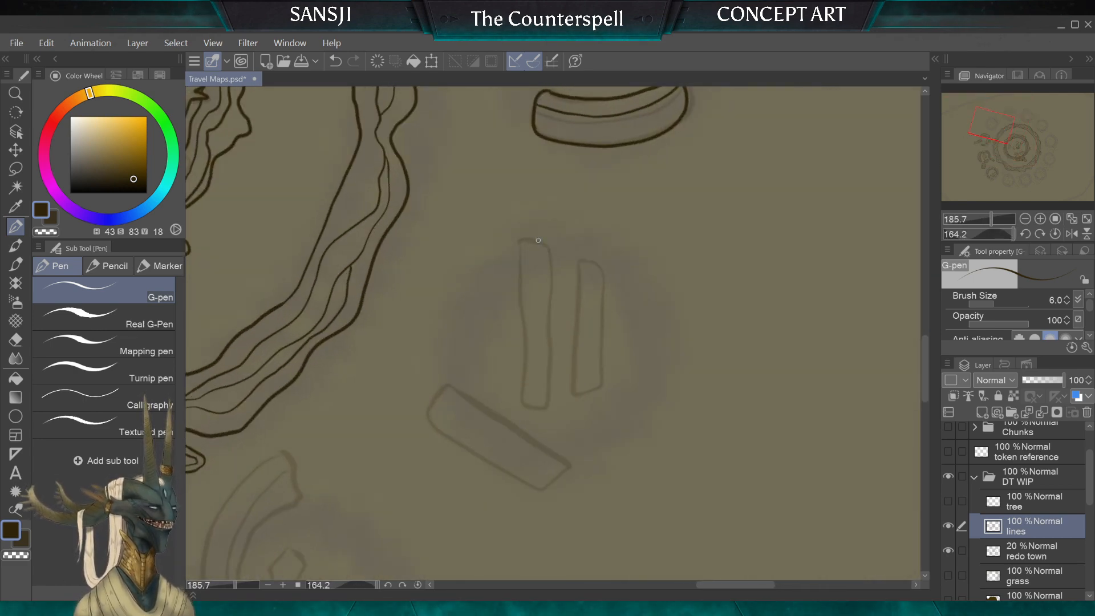
mouse_move(549, 247)
left_mouse_down()
mouse_move(518, 242)
mouse_move(519, 285)
left_mouse_up()
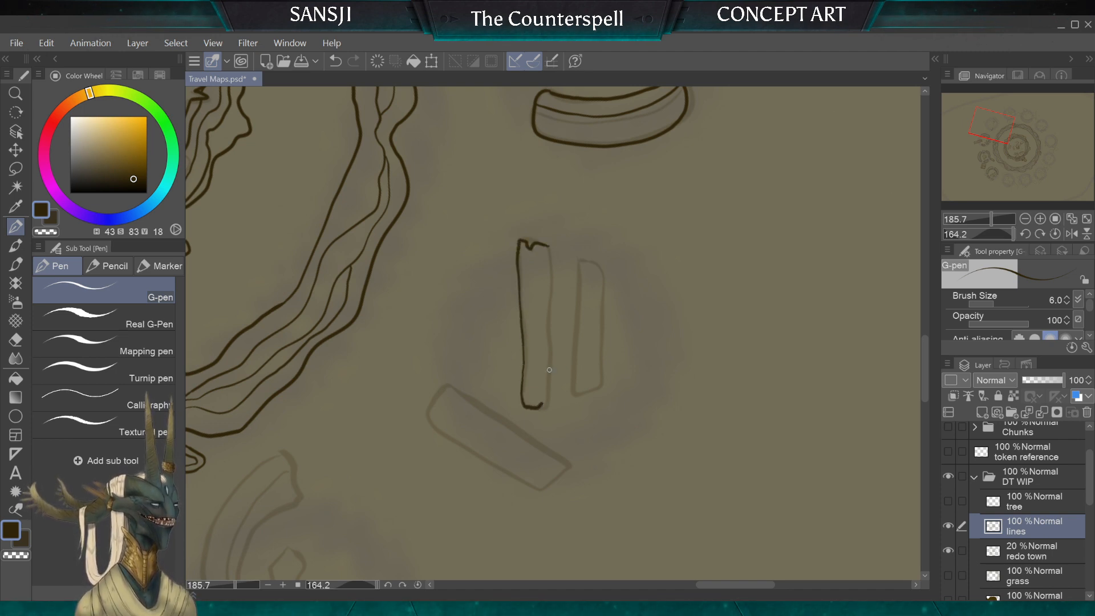
mouse_move(542, 406)
left_mouse_down()
mouse_move(549, 247)
mouse_move(577, 296)
mouse_move(574, 388)
mouse_move(584, 257)
left_mouse_up()
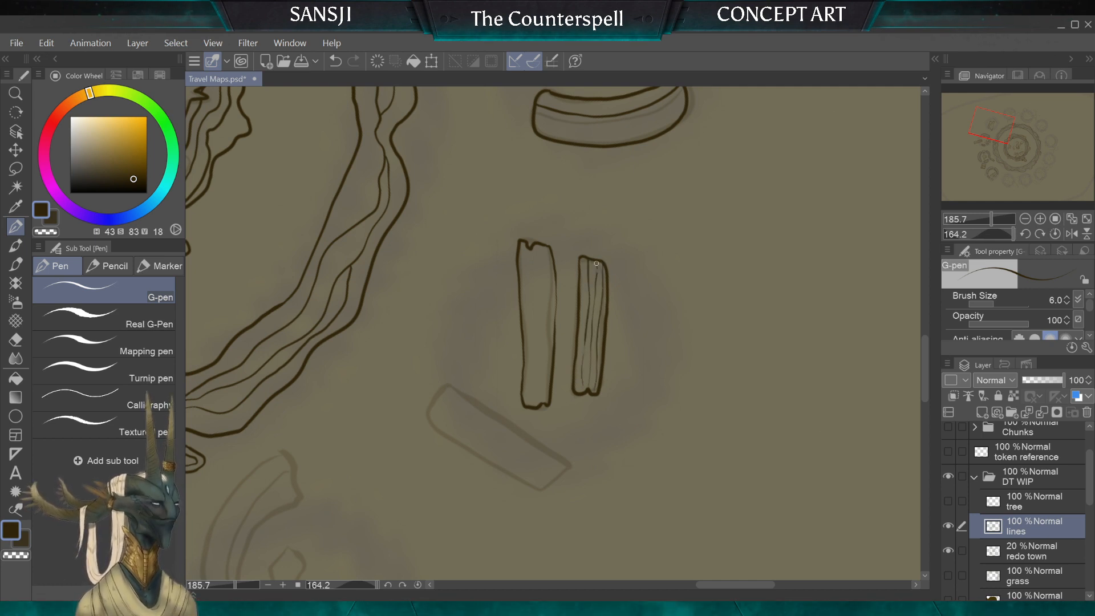
mouse_move(548, 247)
left_mouse_down()
mouse_move(546, 388)
mouse_move(522, 244)
mouse_move(531, 407)
mouse_move(539, 247)
left_mouse_up()
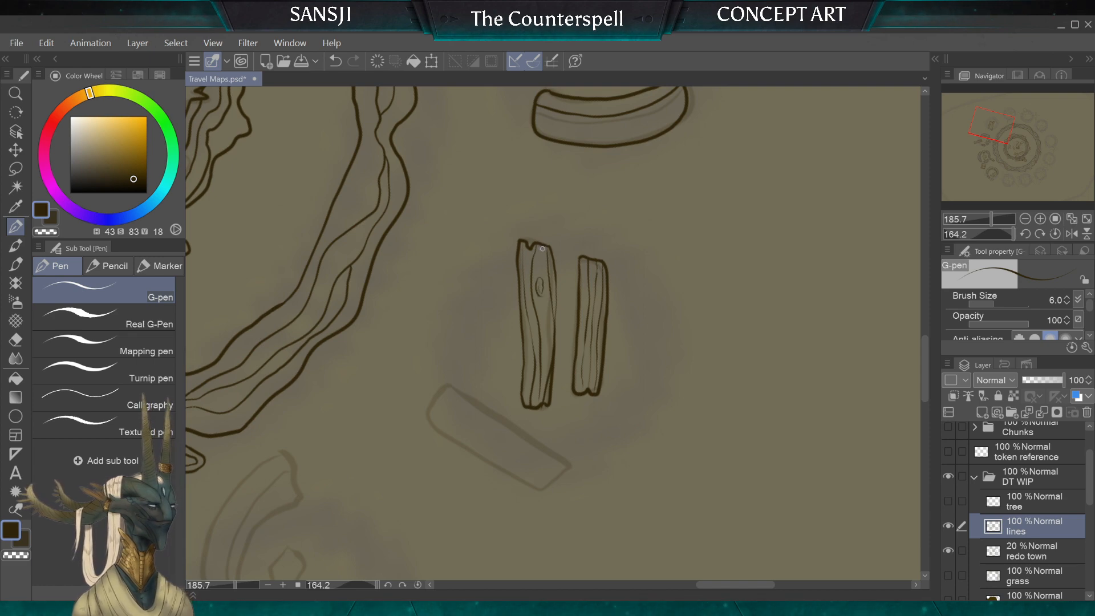
left_click_drag(542, 249, 546, 356)
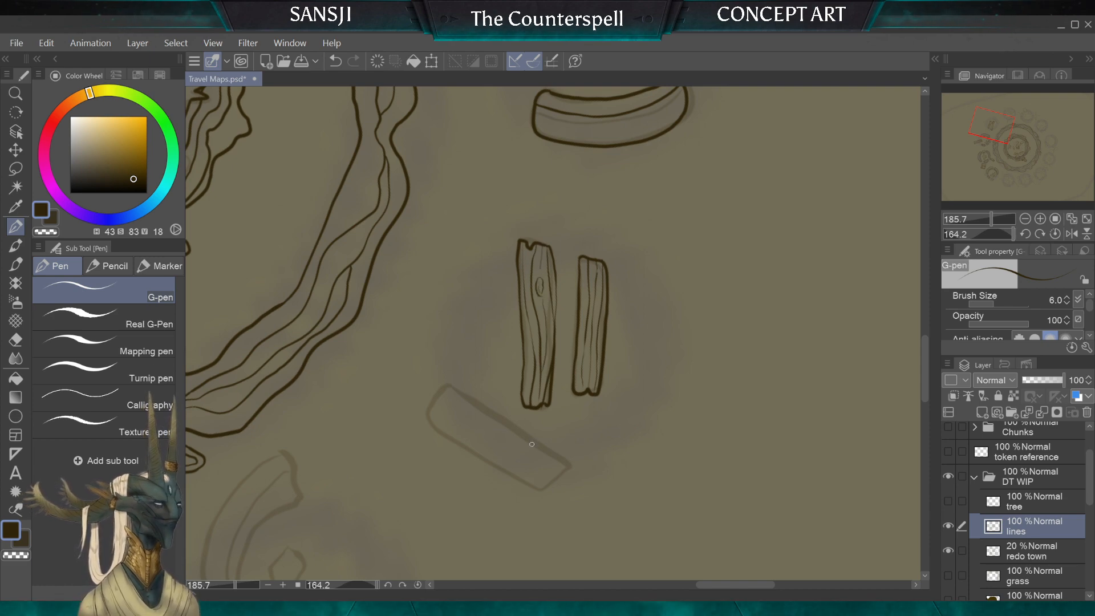
Step: Ink the wider sketched plank beside the two parallel ones, with slightly uneven ends and wavy wood-grain lines along its length
scroll(562, 325, "down", 5)
scroll(570, 319, "up", 5)
scroll(504, 305, "up", 2)
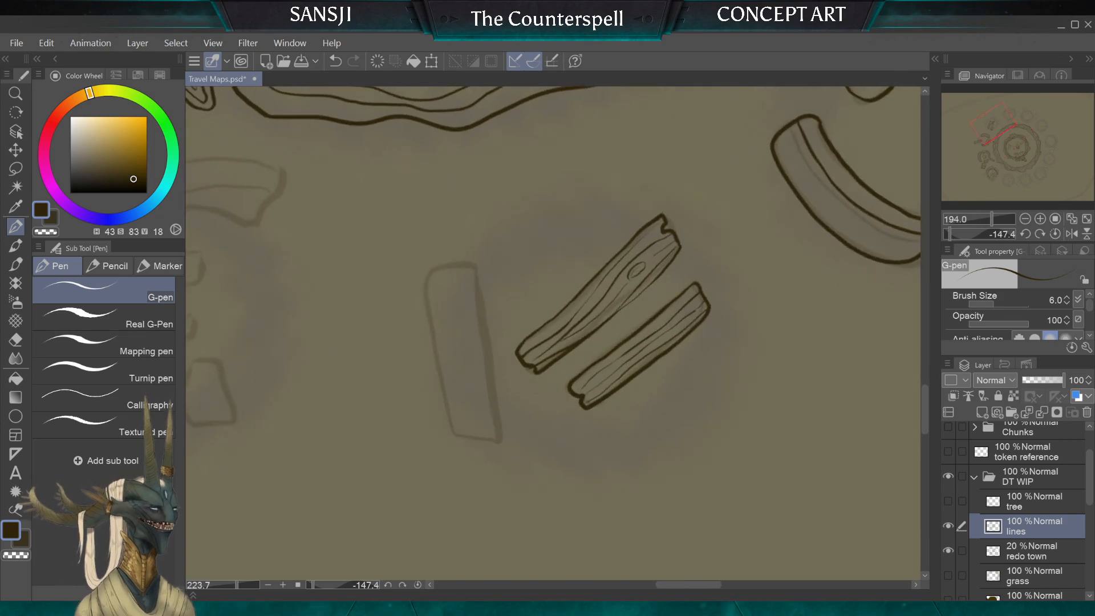
mouse_move(500, 438)
left_mouse_down()
mouse_move(473, 274)
mouse_move(436, 269)
left_mouse_up()
mouse_move(429, 307)
left_mouse_down()
mouse_move(459, 437)
mouse_move(477, 443)
left_mouse_up()
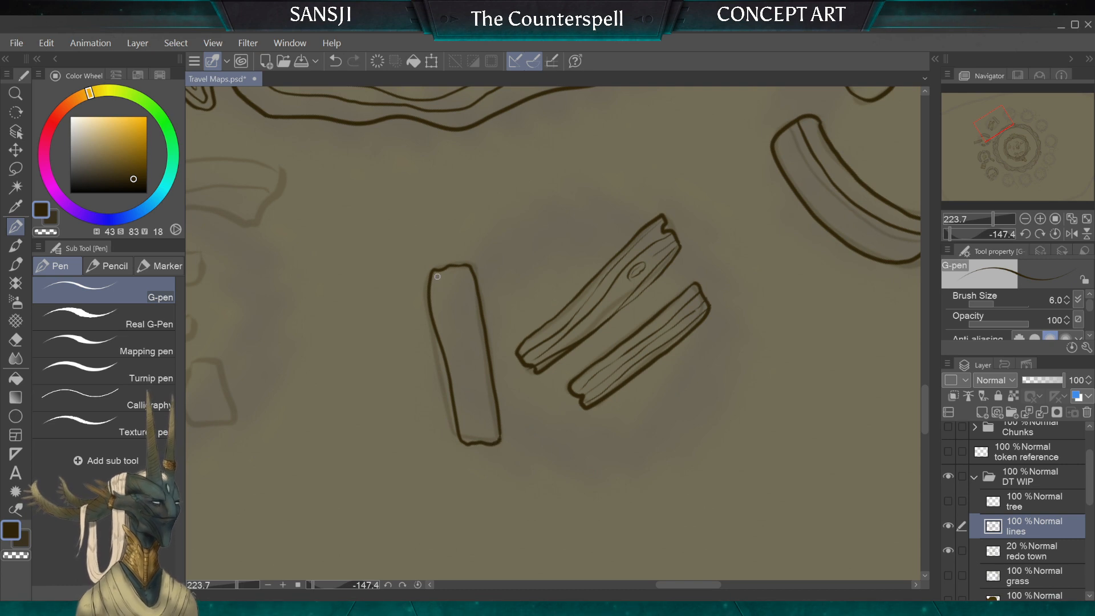
left_click_drag(437, 277, 467, 439)
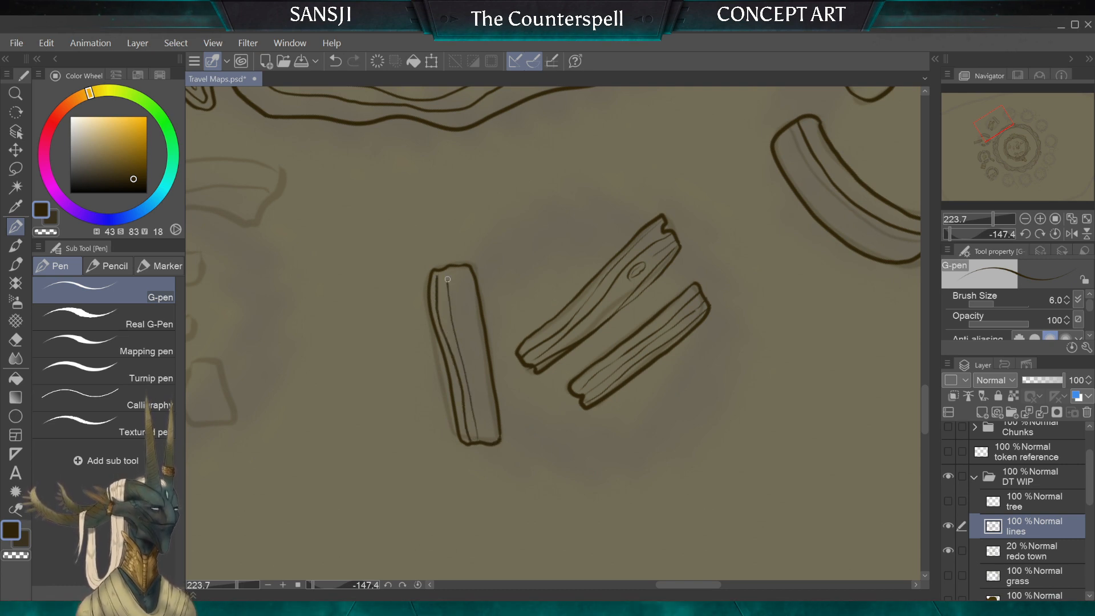
left_click_drag(456, 265, 480, 440)
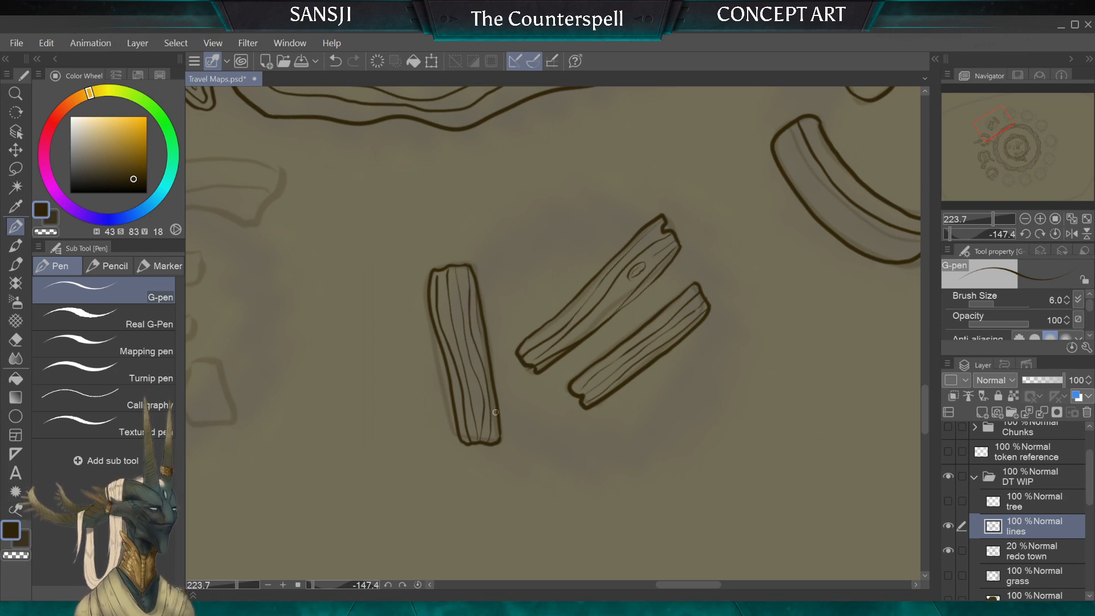
scroll(601, 306, "down", 4)
scroll(601, 306, "down", 3)
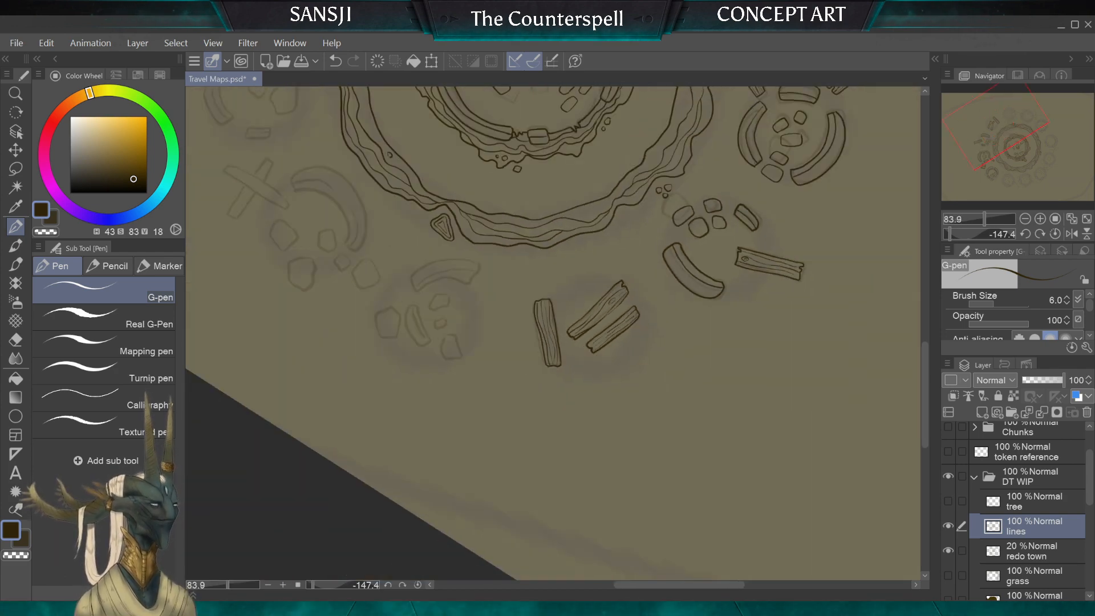
scroll(593, 330, "down", 4)
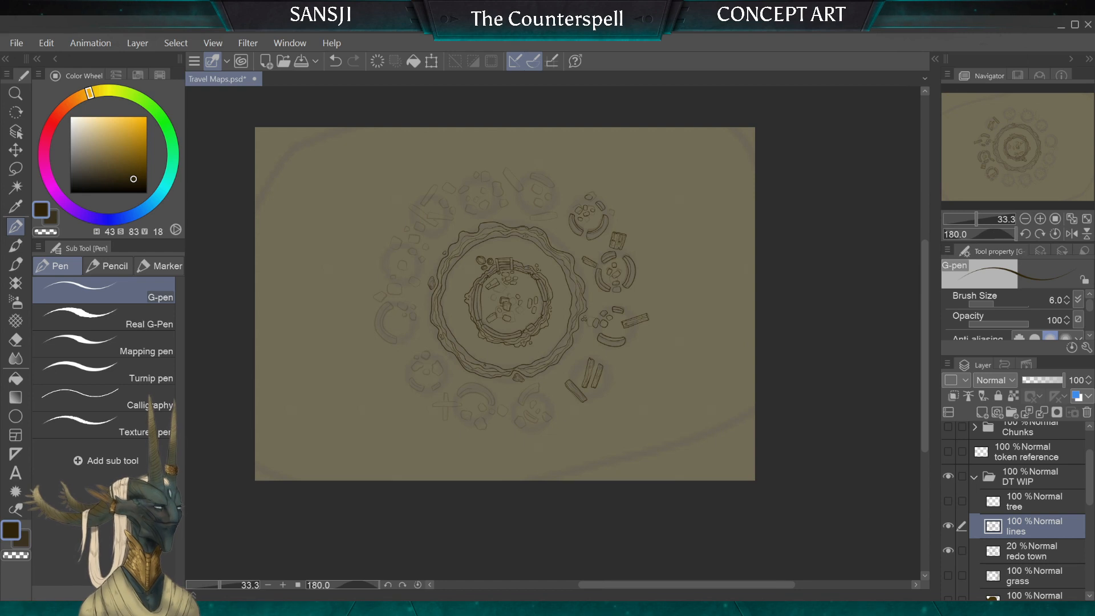
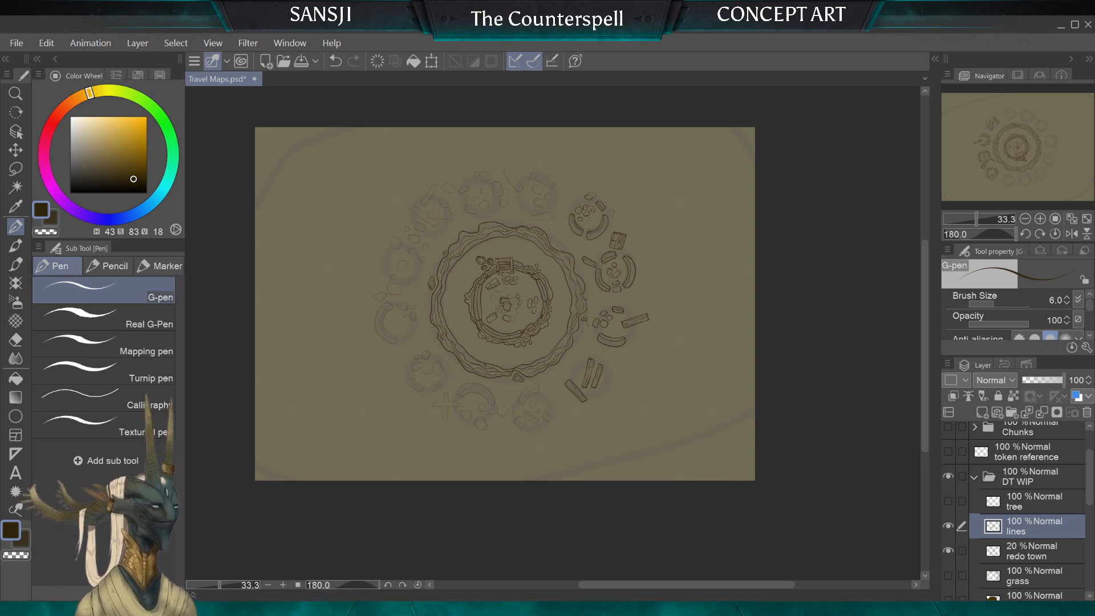
Step: Ink the outline of the long curved wall piece in the next sketched ruin beyond the planks
scroll(507, 414, "up", 5)
scroll(527, 273, "up", 4)
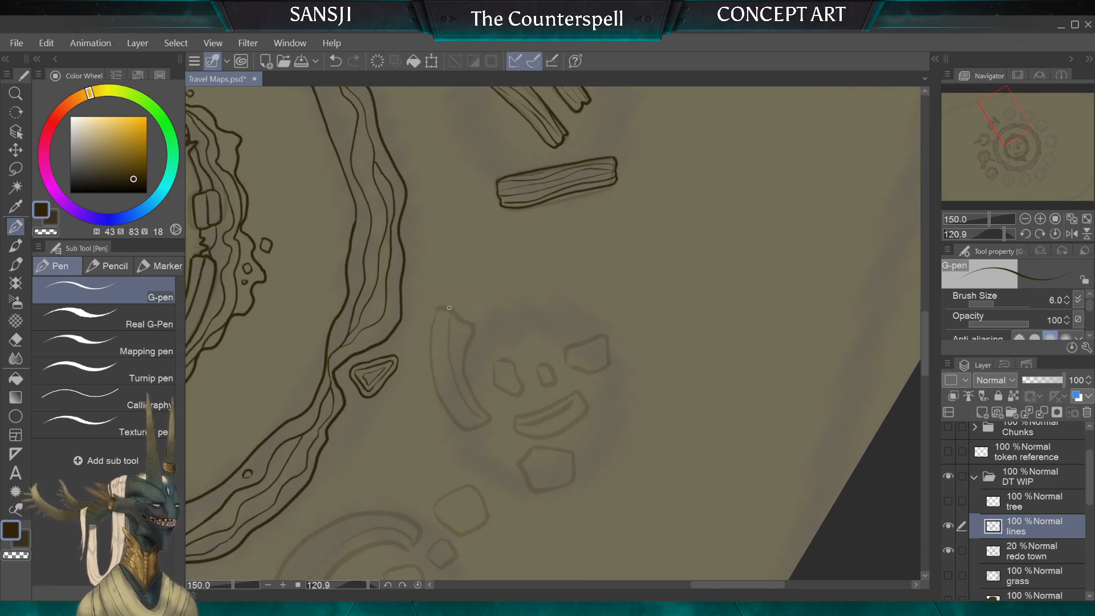
left_click_drag(469, 324, 449, 308)
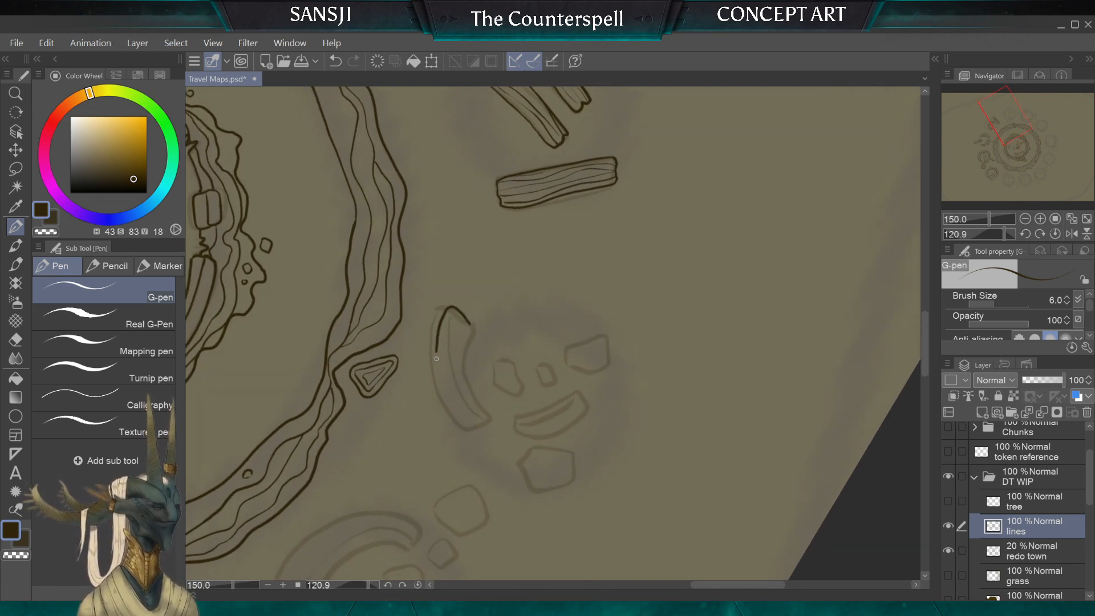
left_click_drag(477, 425, 481, 413)
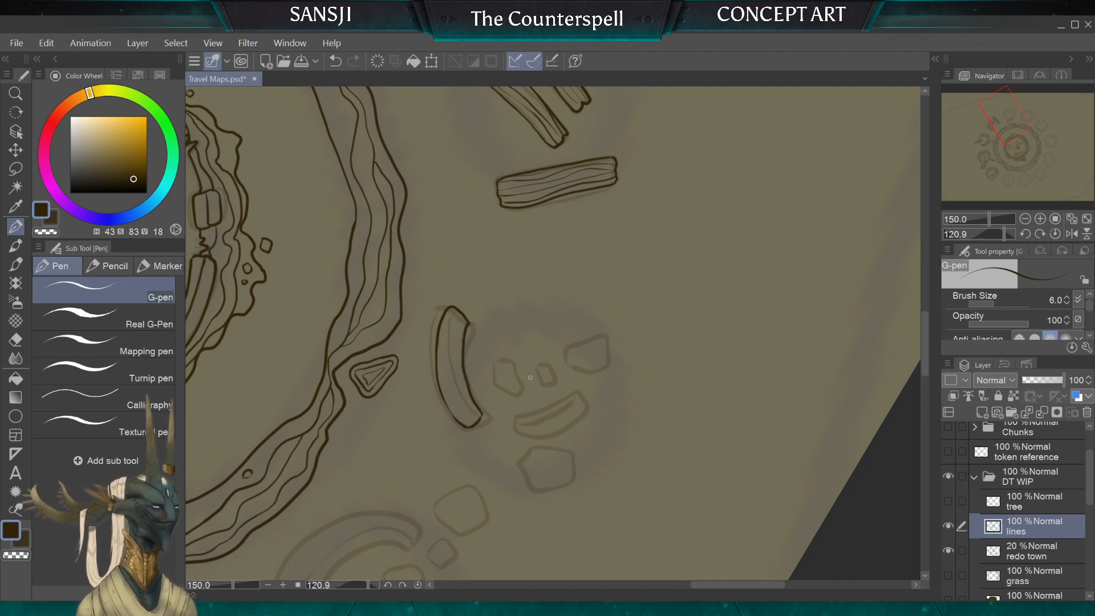
Step: Ink the shorter curved wall fragment in the same ruin and add a line along its inner edge
scroll(529, 378, "down", 3)
scroll(530, 377, "up", 4)
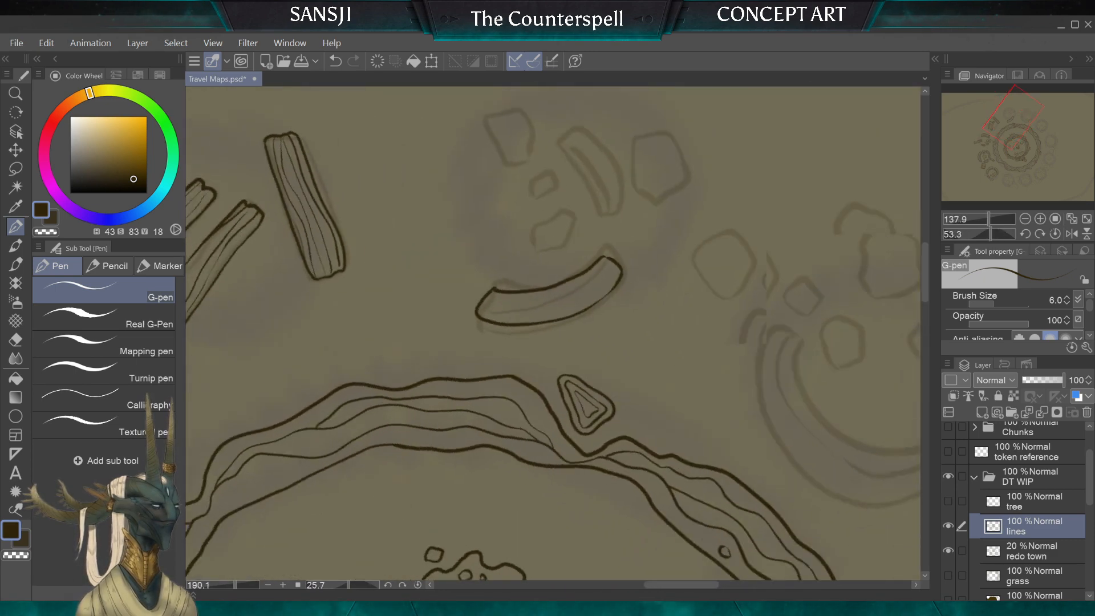
mouse_move(549, 291)
left_mouse_down()
mouse_move(478, 362)
mouse_move(460, 403)
left_mouse_up()
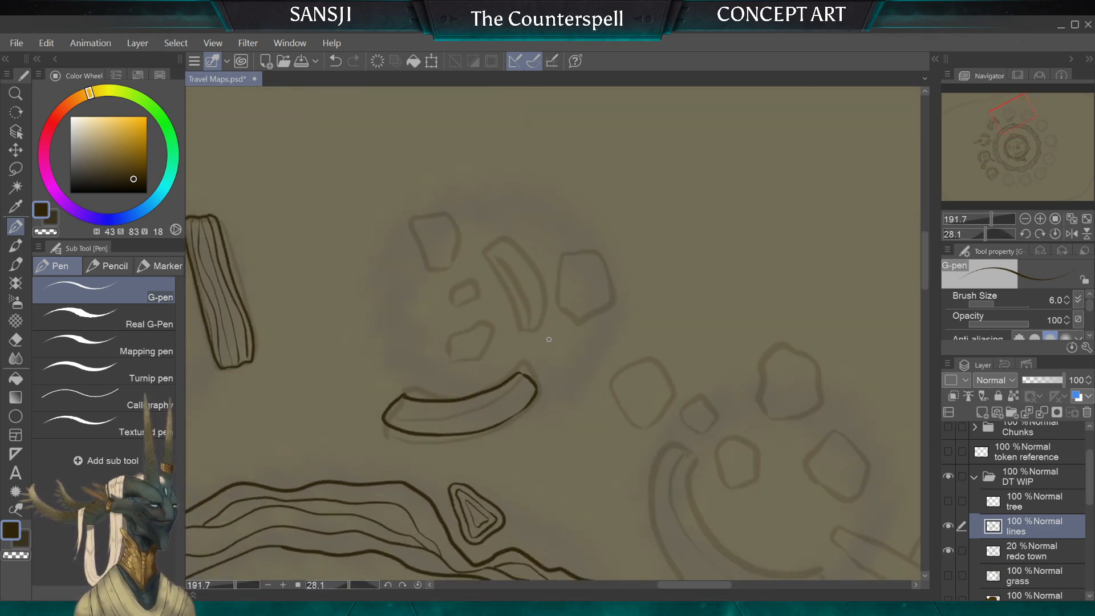
mouse_move(542, 265)
left_mouse_down()
mouse_move(510, 243)
mouse_move(500, 253)
mouse_move(524, 344)
mouse_move(547, 346)
mouse_move(555, 324)
left_mouse_up()
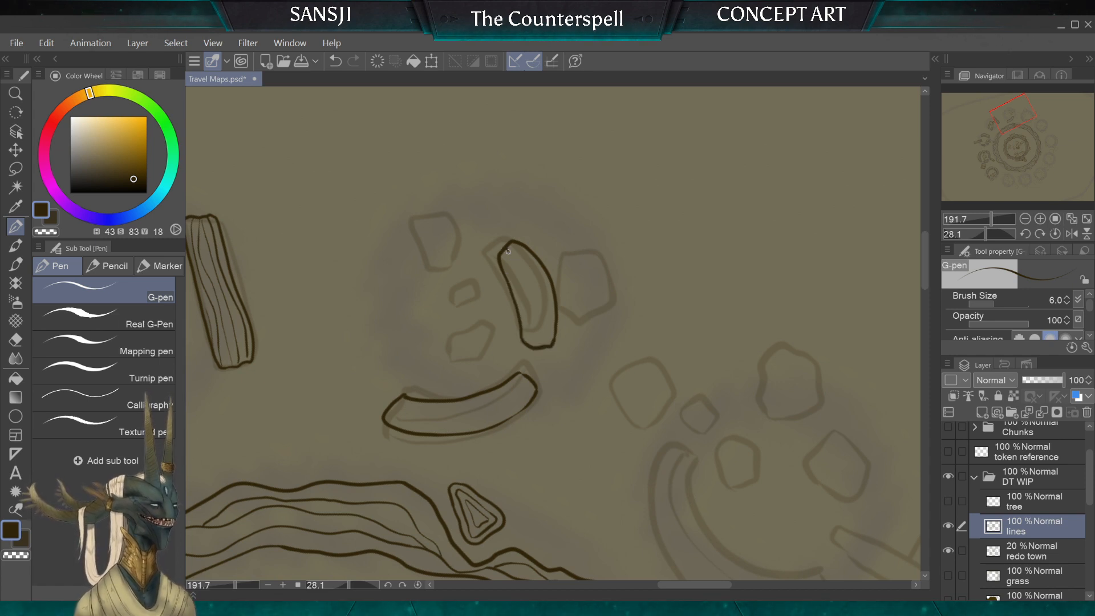
left_click_drag(508, 251, 536, 333)
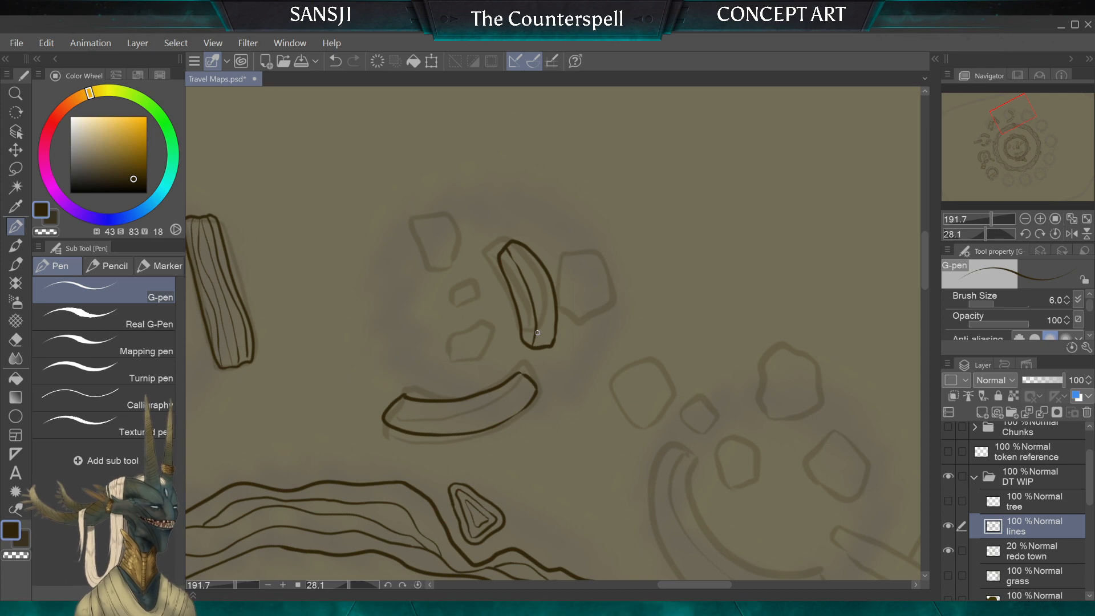
Step: Add an inner edge line along the longer curved wall piece and tidy its end with the Hard eraser
scroll(538, 332, "down", 2)
scroll(538, 333, "up", 3)
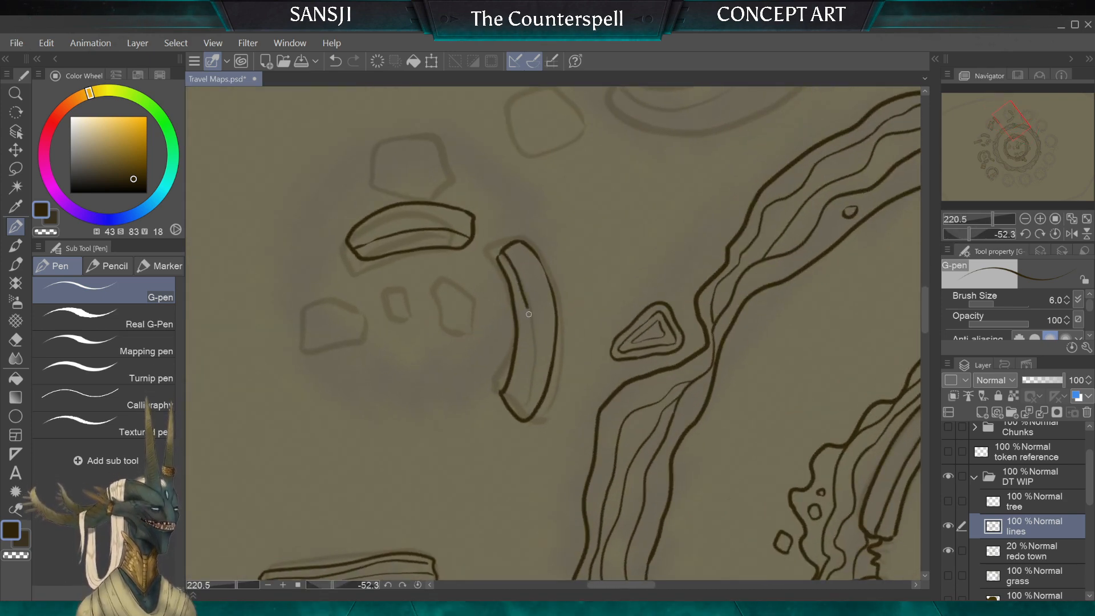
mouse_move(502, 251)
left_mouse_down()
mouse_move(528, 343)
mouse_move(512, 409)
left_mouse_up()
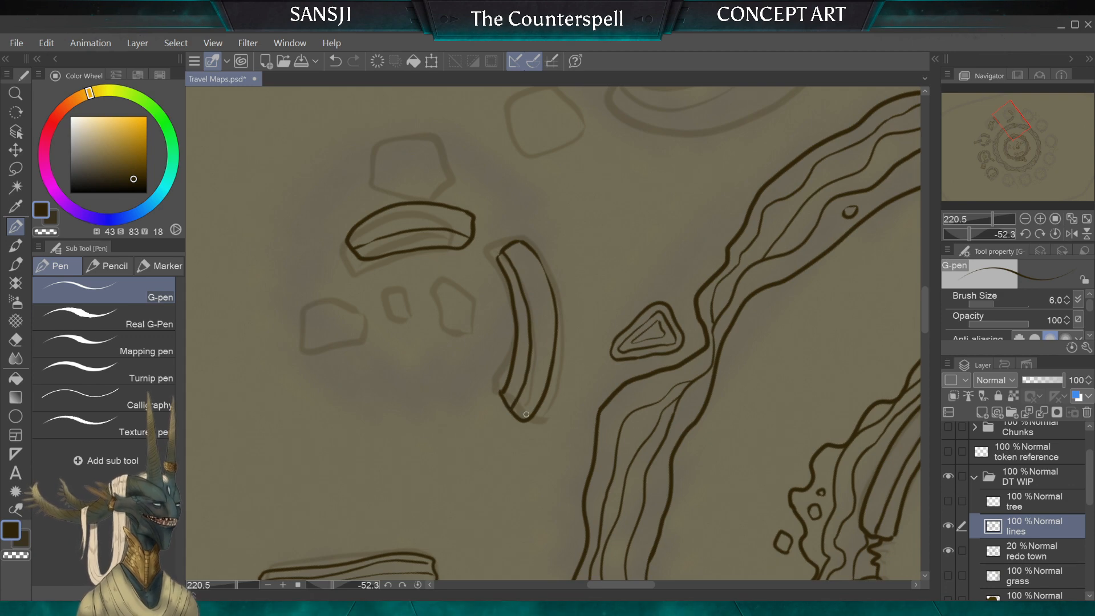
scroll(526, 415, "down", 3)
scroll(570, 371, "up", 5)
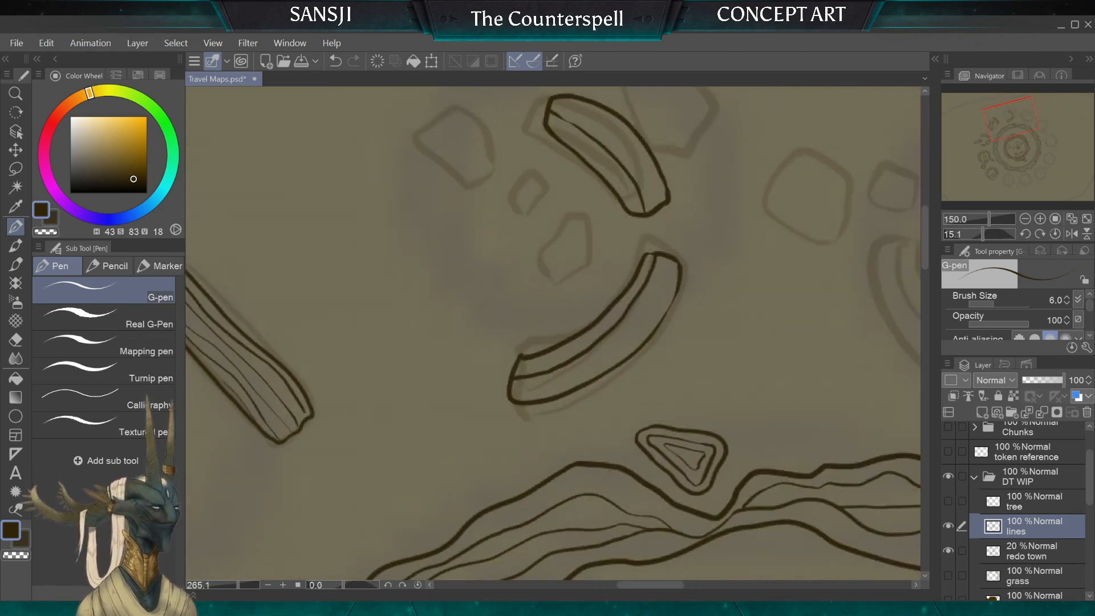
key("e")
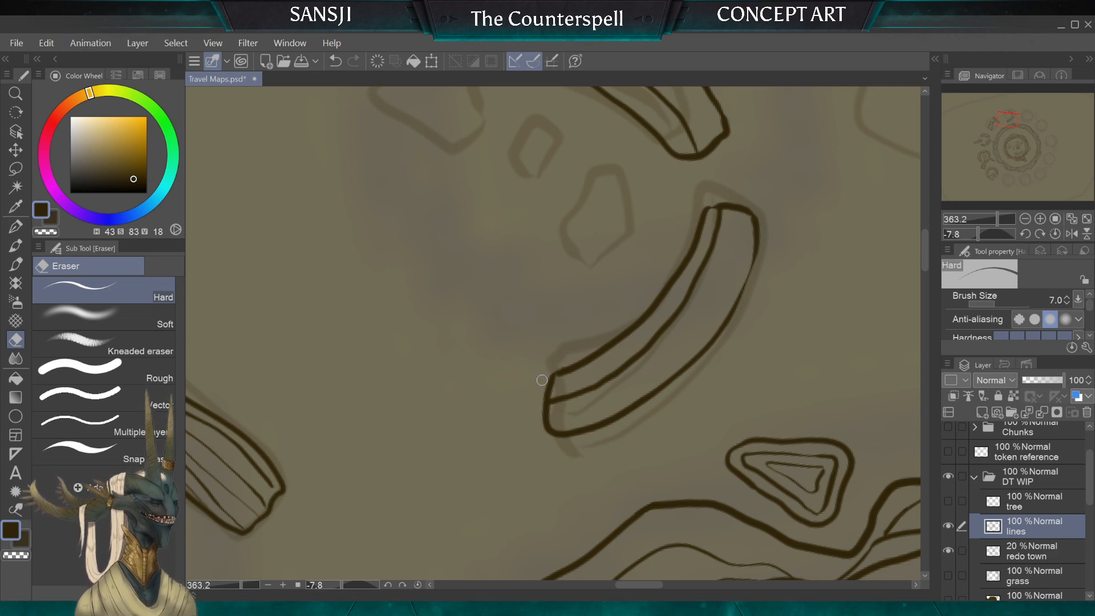
scroll(550, 377, "down", 3)
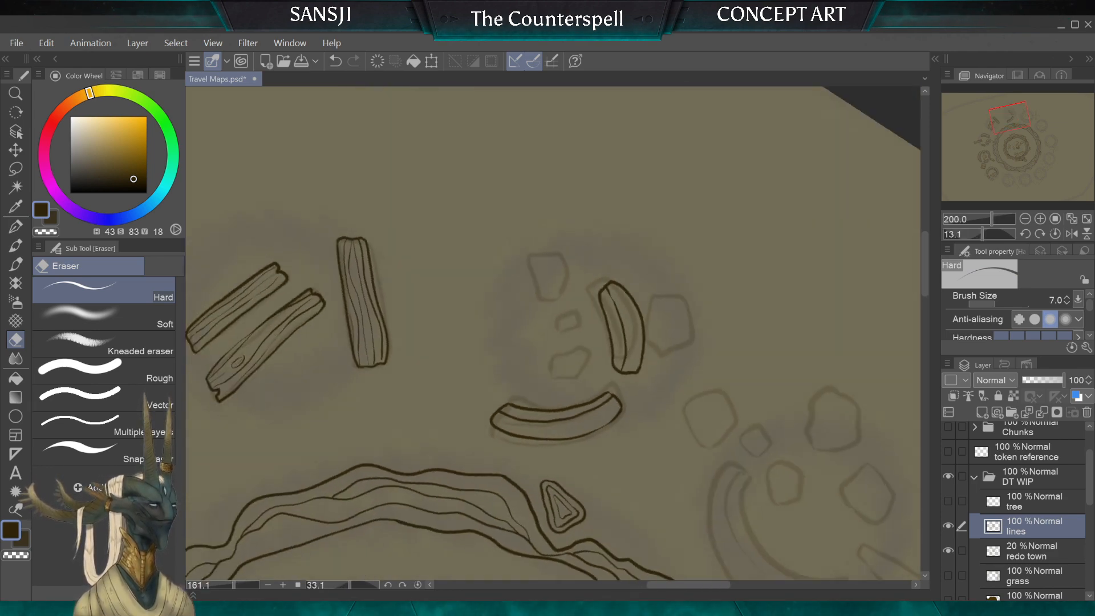
Step: Ink the three rubble stones inside this ruin with the G-pen, following the sketch loosely
left_click(17, 228)
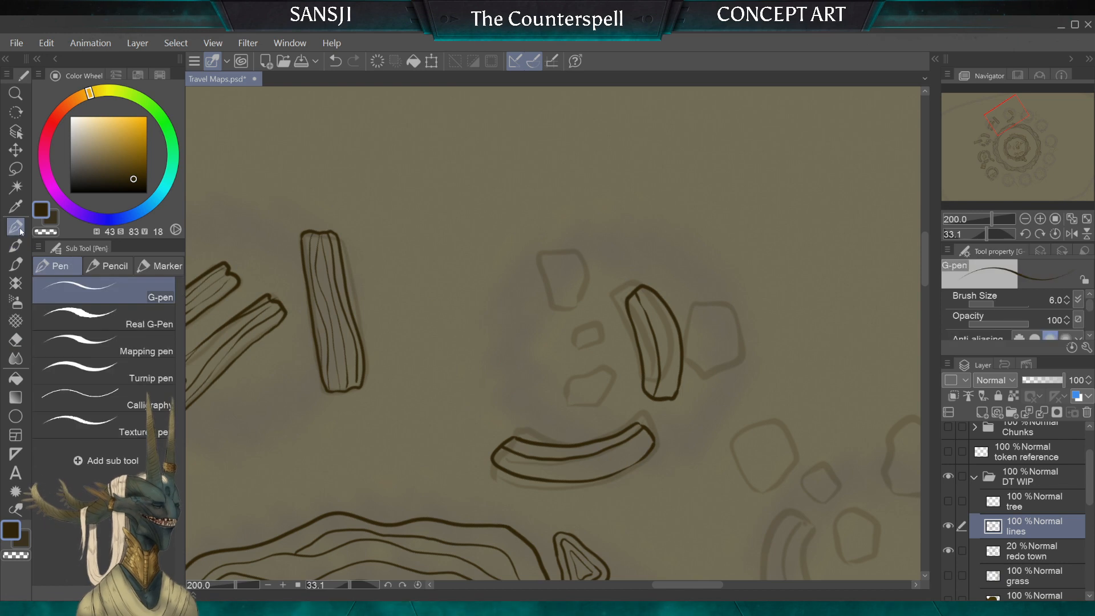
scroll(580, 274, "up", 3)
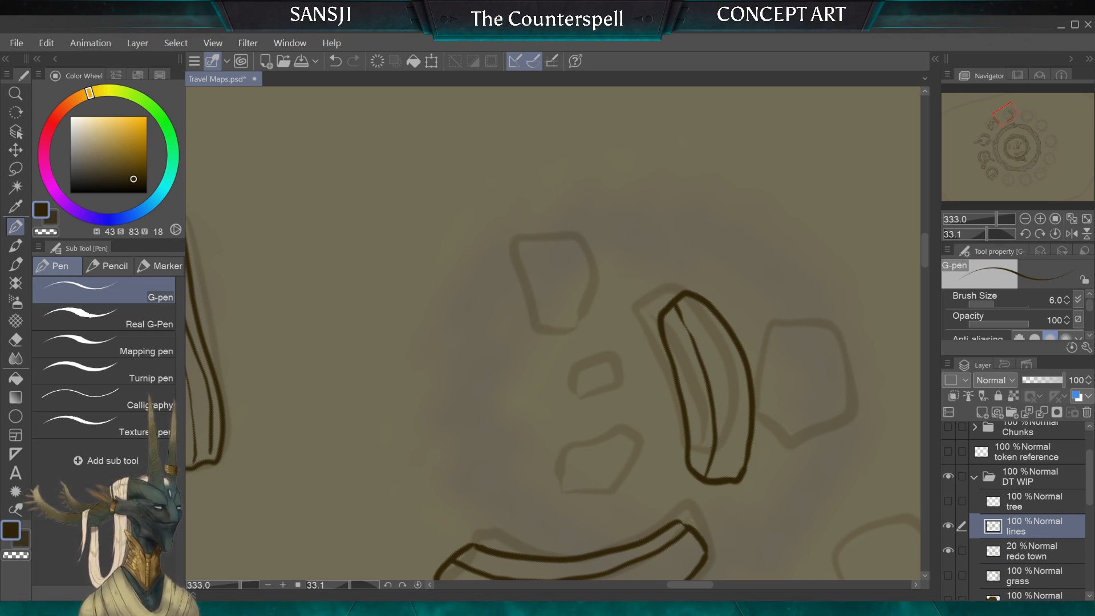
left_click_drag(535, 216, 485, 357)
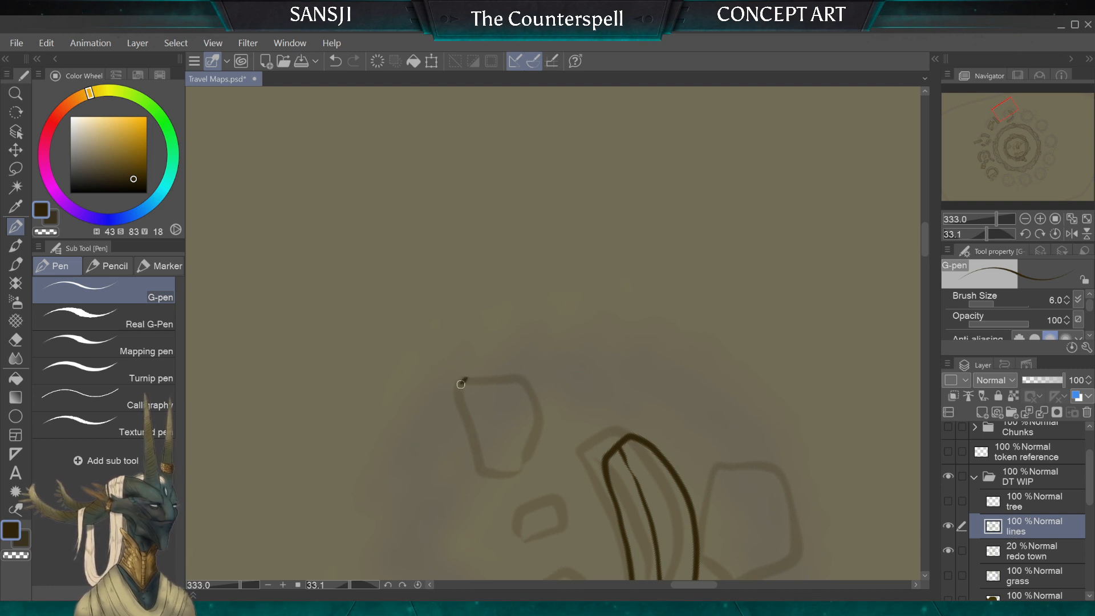
mouse_move(461, 384)
left_mouse_down()
mouse_move(466, 459)
mouse_move(514, 419)
mouse_move(516, 393)
mouse_move(466, 378)
mouse_move(496, 215)
left_mouse_up()
scroll(464, 370, "down", 3)
scroll(464, 370, "up", 3)
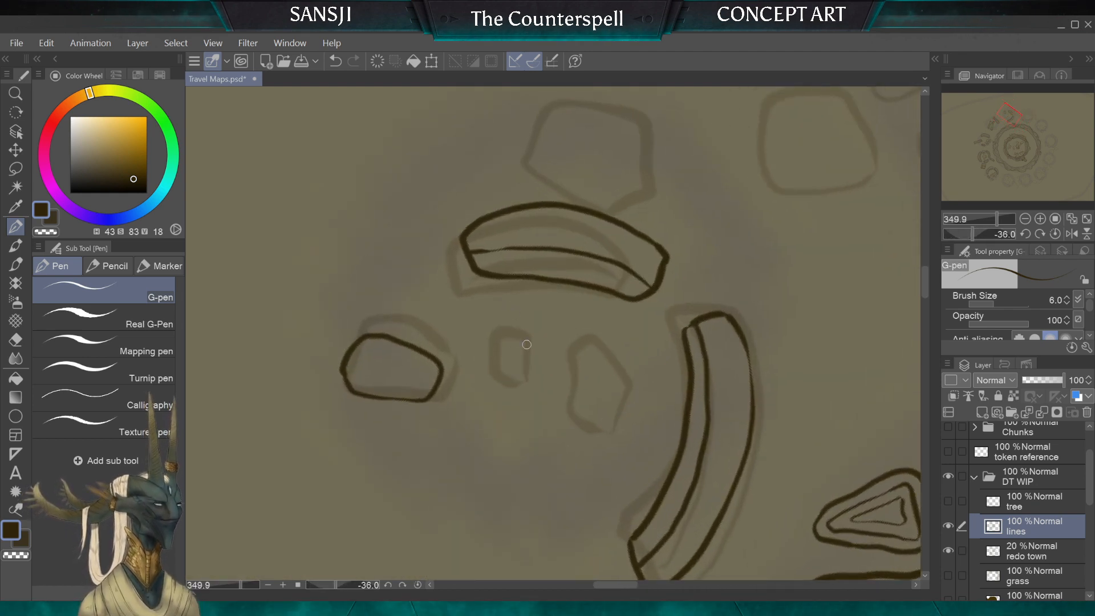
mouse_move(518, 329)
left_mouse_down()
mouse_move(498, 379)
mouse_move(528, 381)
mouse_move(527, 341)
left_mouse_up()
mouse_move(593, 336)
left_mouse_down()
mouse_move(569, 411)
mouse_move(583, 425)
mouse_move(619, 385)
mouse_move(597, 340)
left_mouse_up()
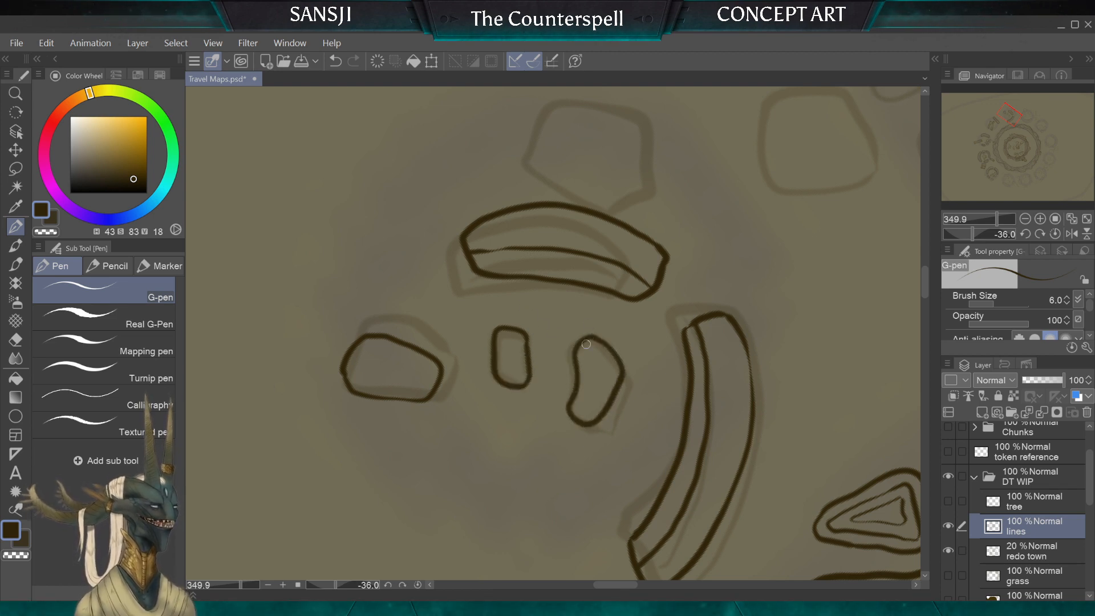
Step: Ink a narrow rounded stone over the sketched block just outside the shorter curved wall fragment
scroll(587, 345, "down", 3)
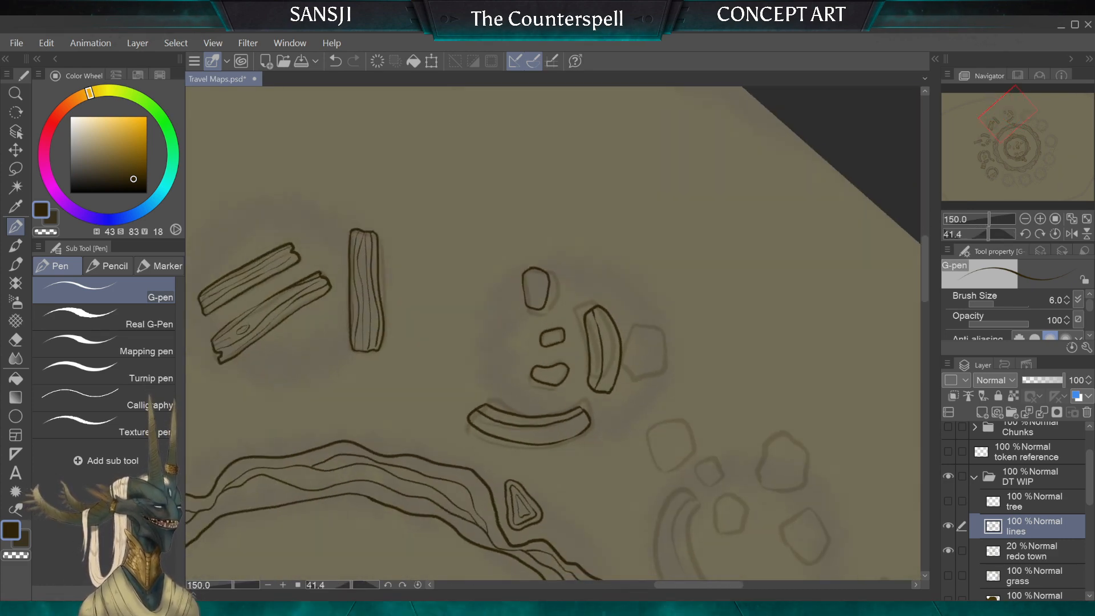
scroll(587, 345, "up", 2)
scroll(586, 344, "down", 2)
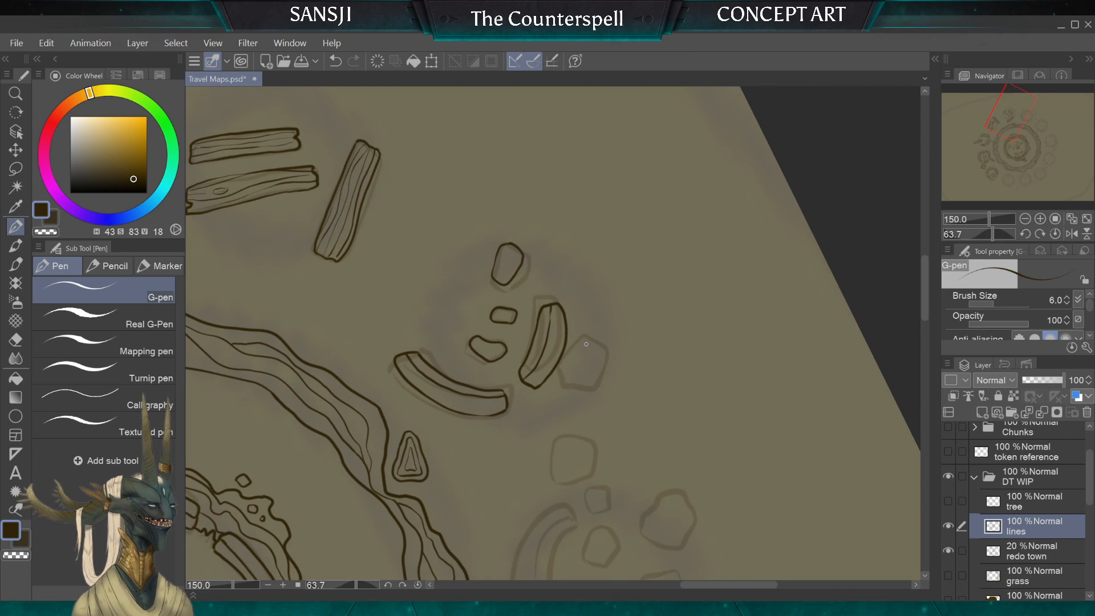
scroll(587, 344, "up", 2)
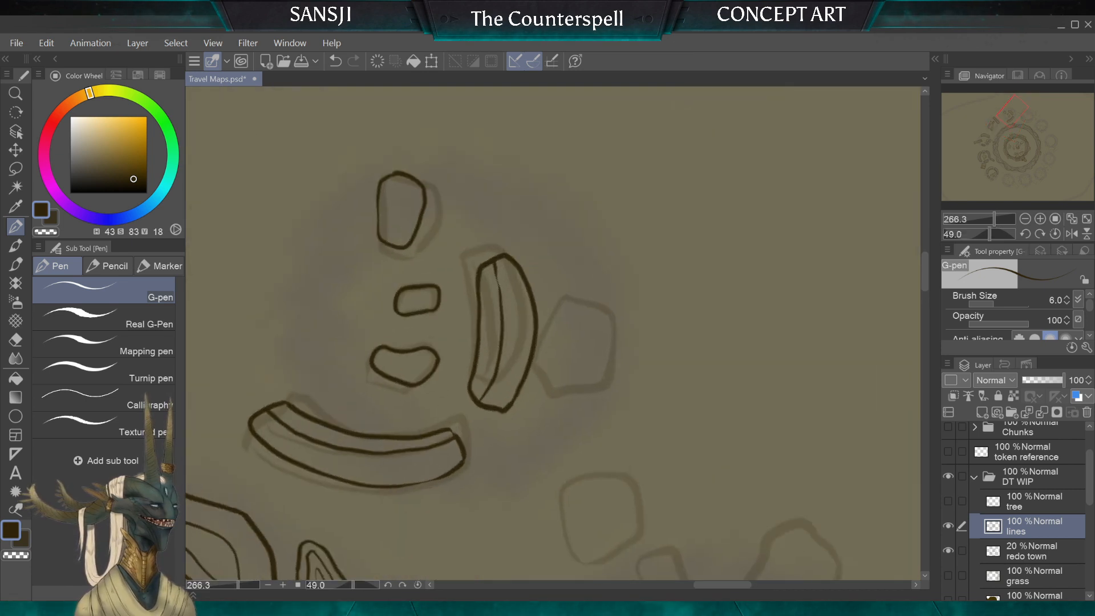
scroll(586, 345, "down", 2)
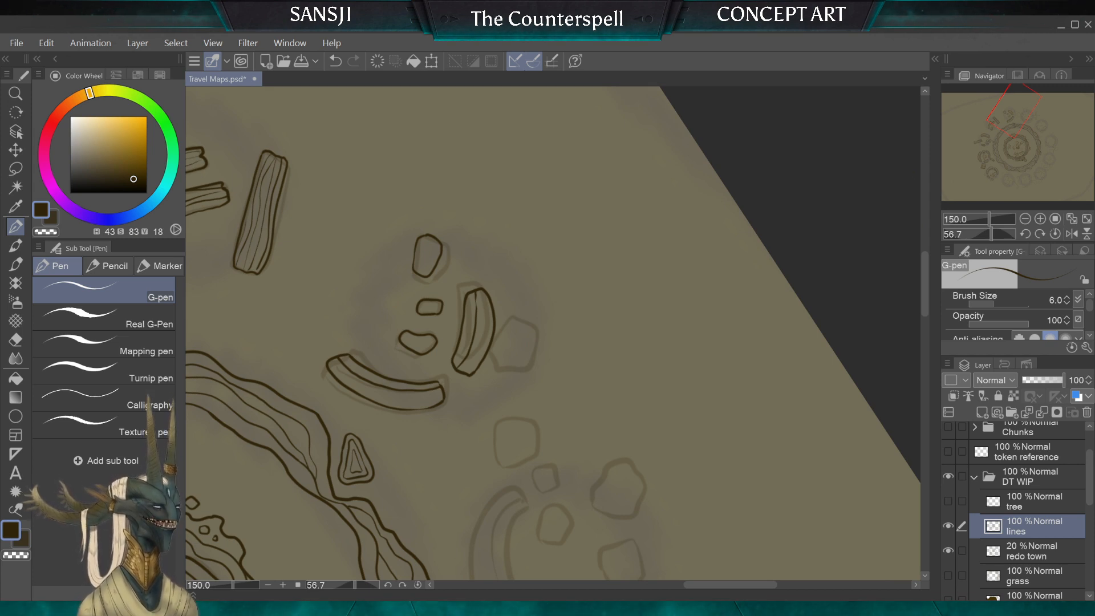
scroll(496, 369, "up", 2)
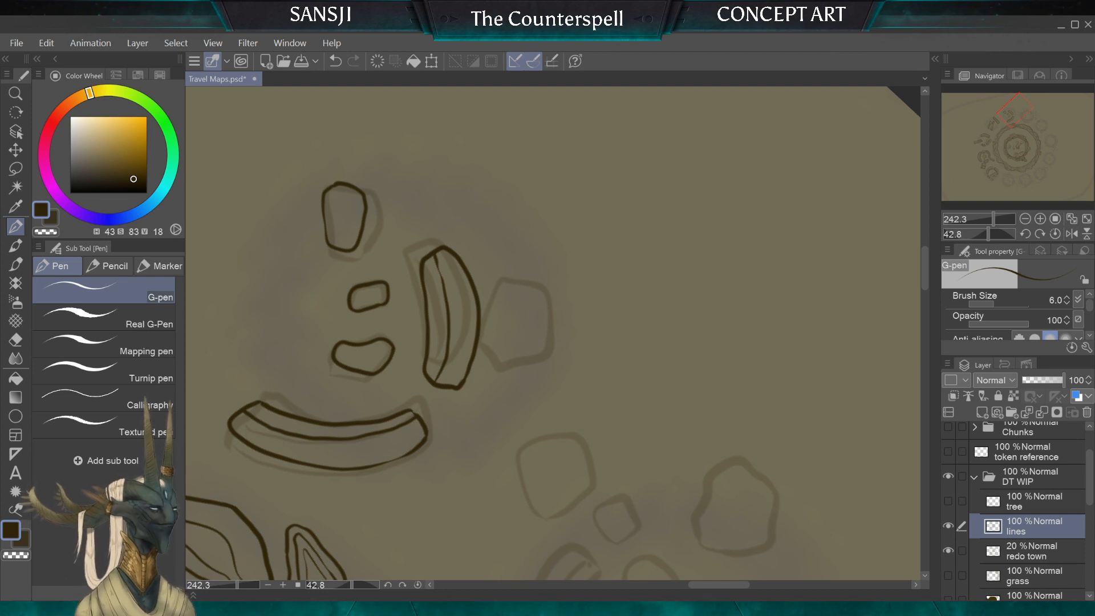
left_click_drag(497, 277, 517, 337)
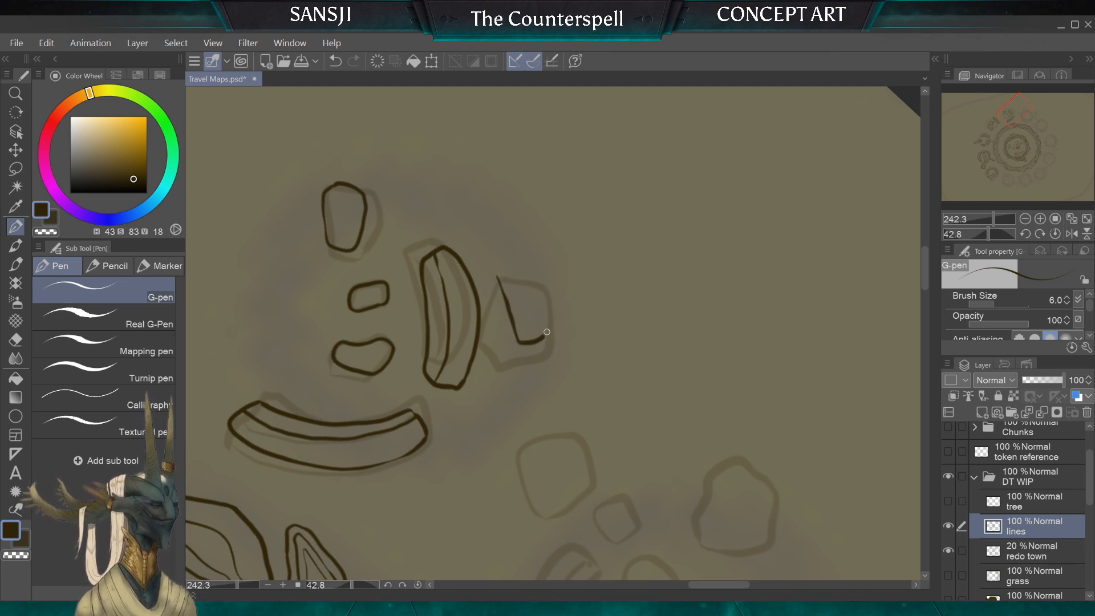
left_click_drag(501, 263, 498, 277)
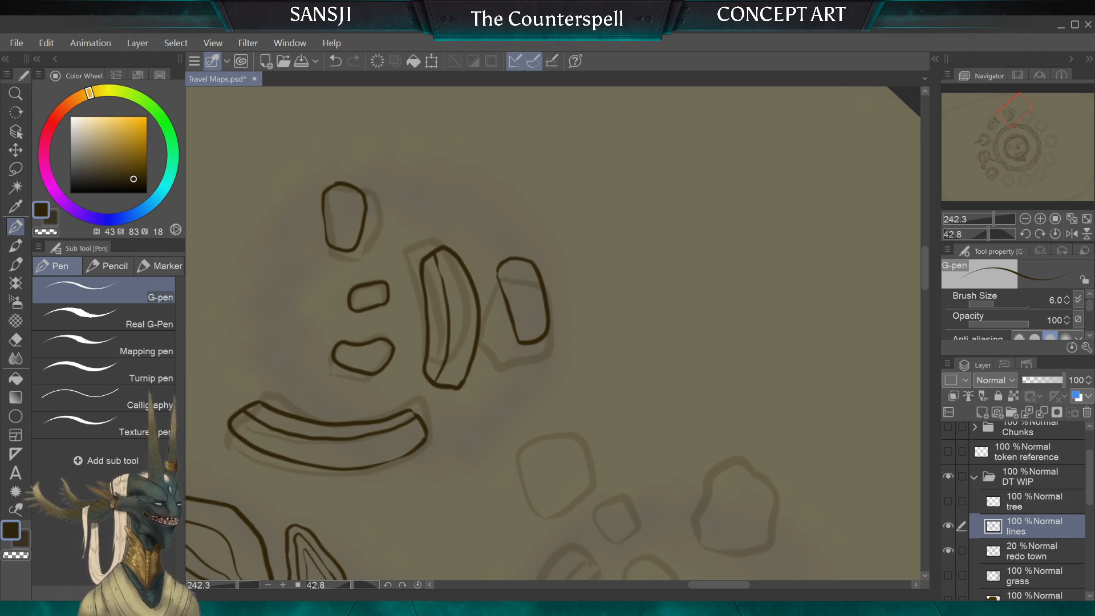
Step: Ink the oblong stone lying between the finished ruin and the neighbouring one with the large arched wall
scroll(518, 385, "down", 2)
scroll(553, 334, "down", 2)
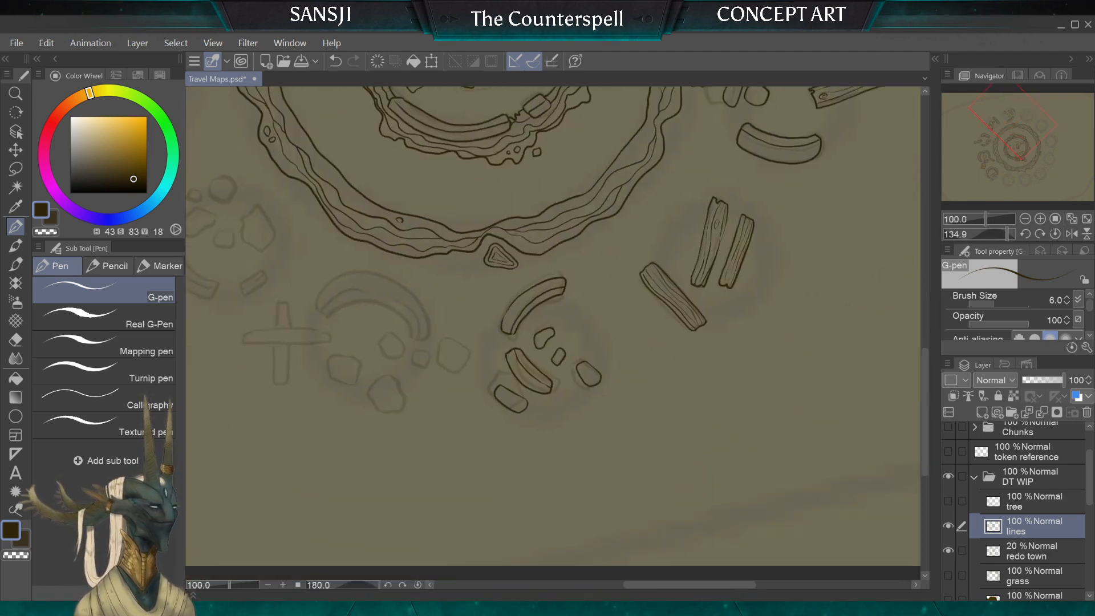
scroll(554, 334, "up", 2)
scroll(553, 334, "up", 3)
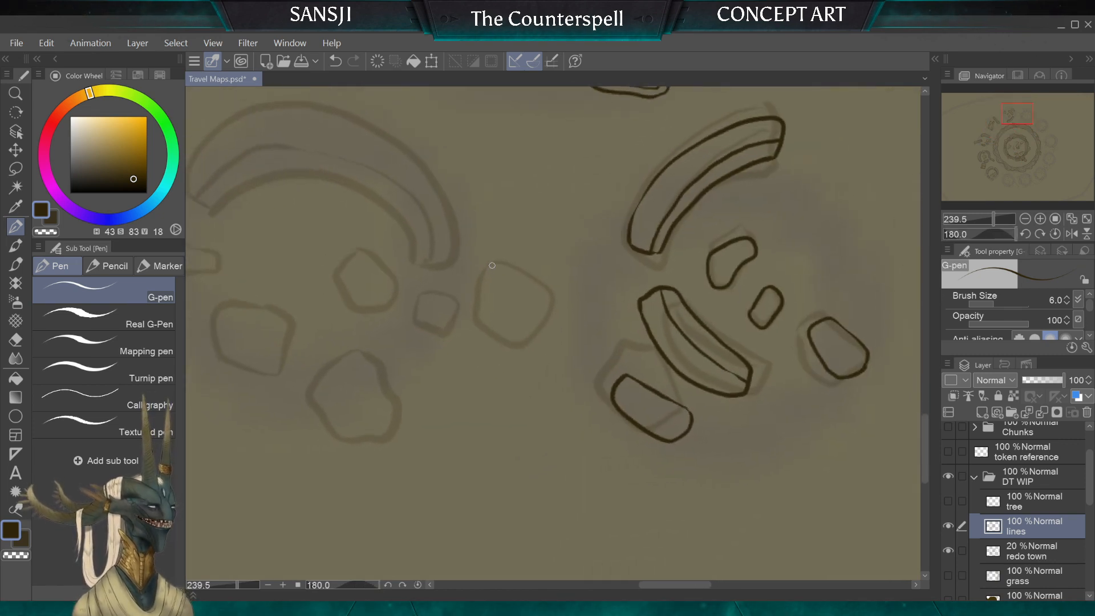
mouse_move(489, 334)
left_mouse_down()
mouse_move(535, 298)
mouse_move(539, 265)
mouse_move(499, 253)
left_mouse_up()
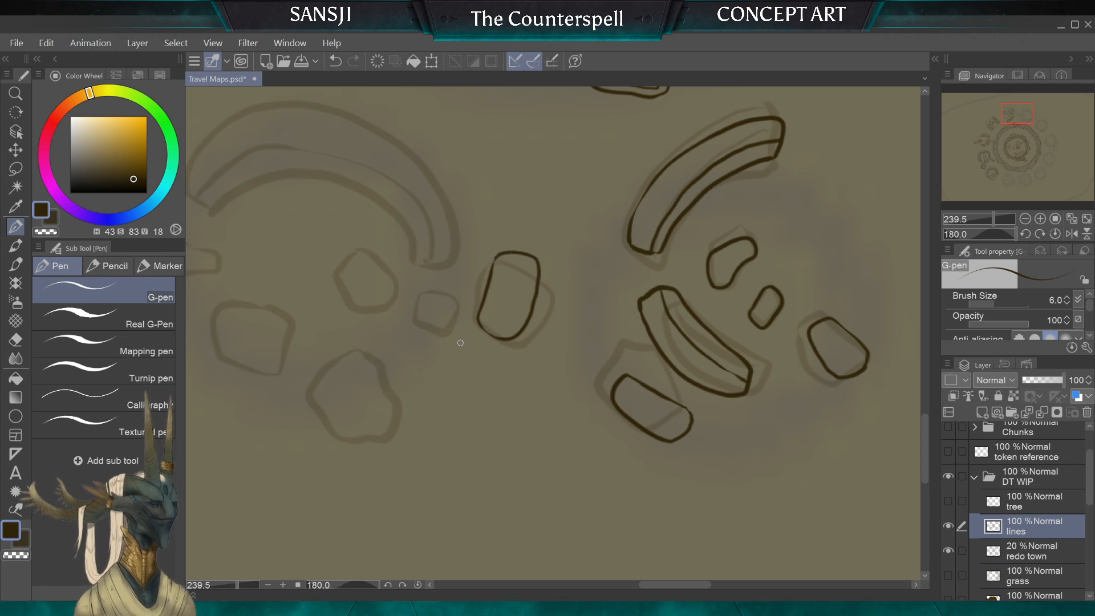
Step: Ink three small rubble stones in a row leading from the oblong stone into the arched-wall ruin
scroll(460, 343, "down", 3)
scroll(554, 333, "up", 2)
scroll(612, 351, "up", 2)
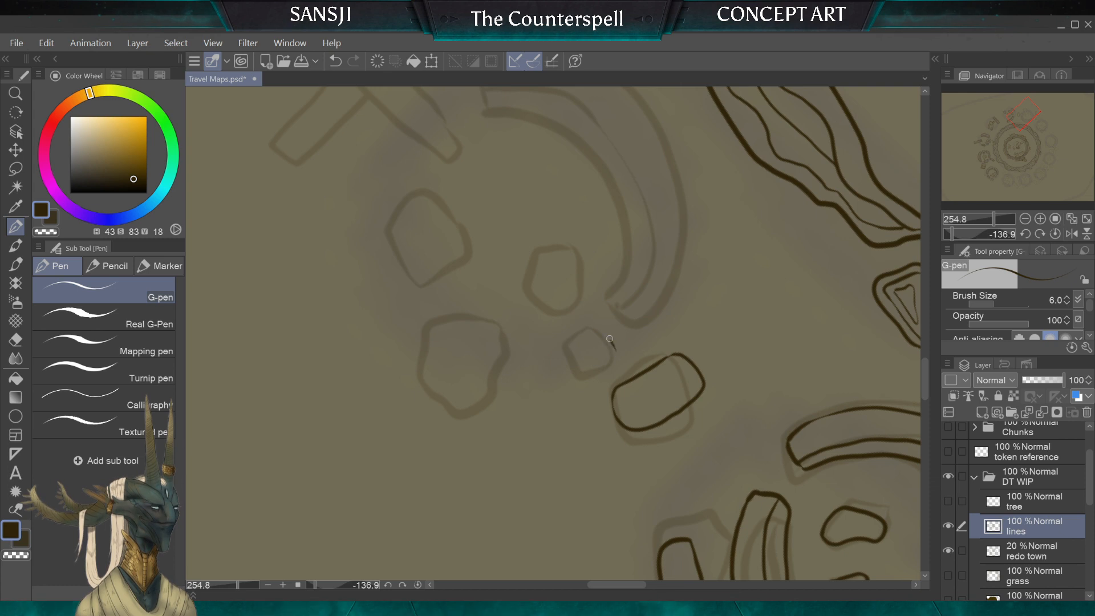
left_click_drag(581, 340, 601, 369)
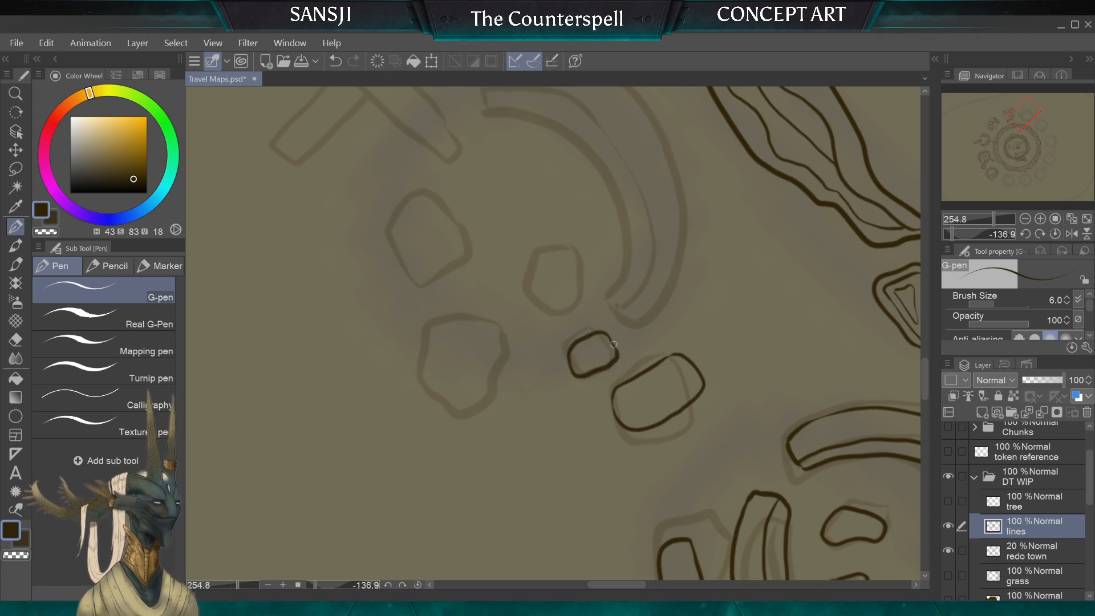
mouse_move(542, 323)
left_mouse_down()
mouse_move(567, 330)
mouse_move(550, 319)
left_mouse_up()
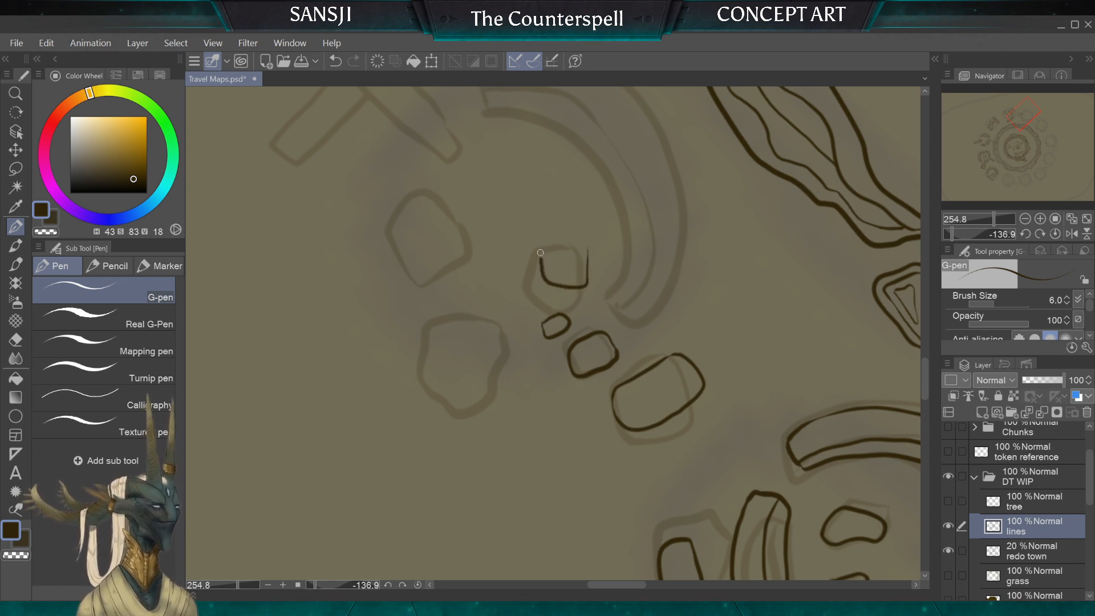
left_click_drag(540, 253, 587, 250)
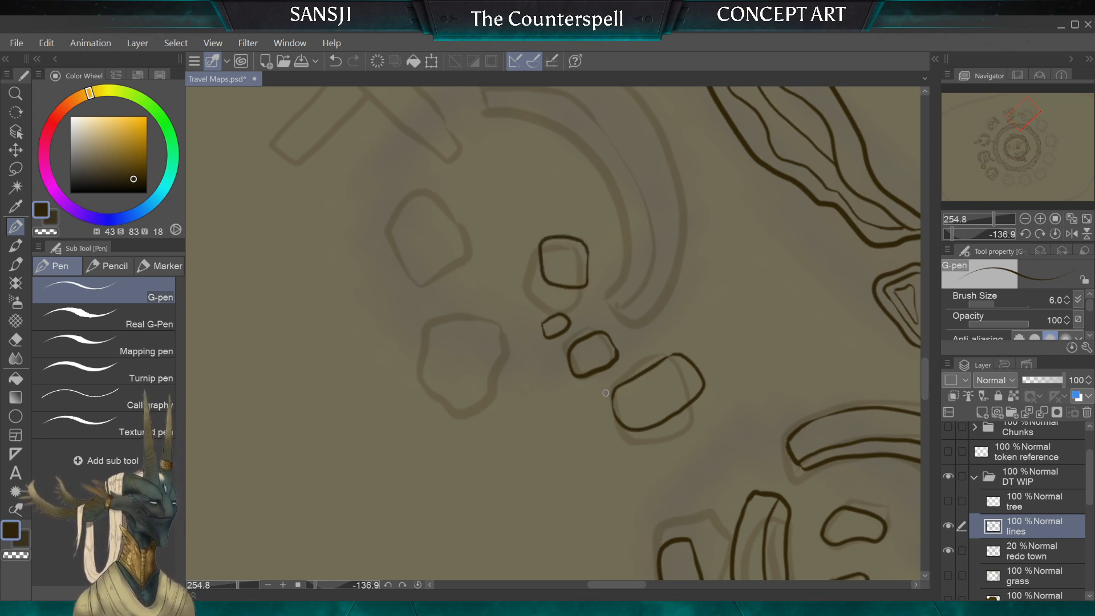
Step: Ink a larger angular stone over the sketched outer boulder opposite the arched wall
scroll(553, 334, "down", 4)
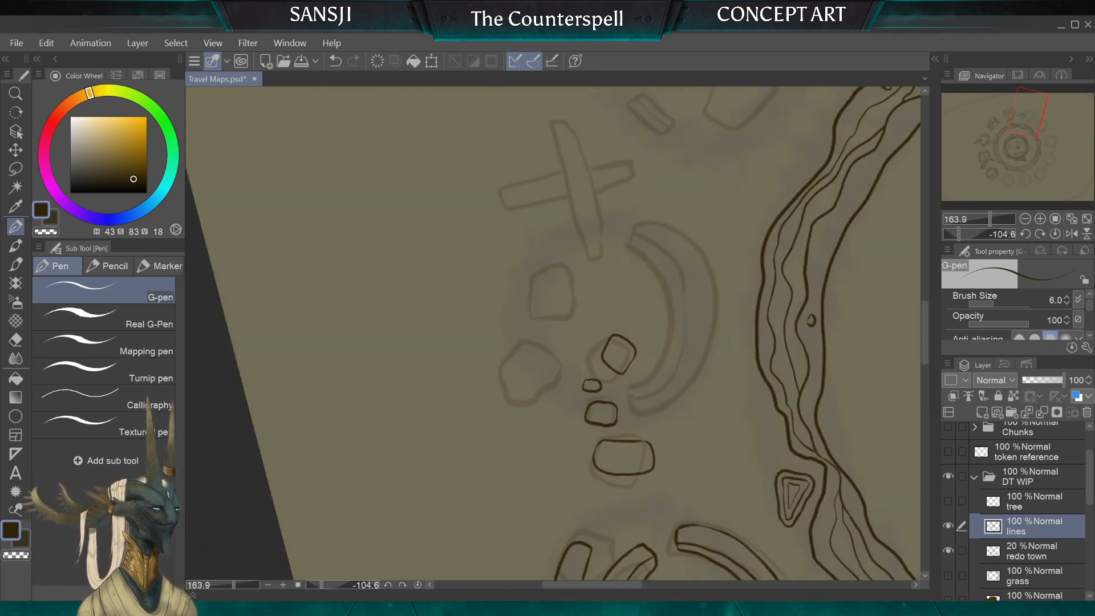
scroll(554, 333, "up", 1)
scroll(530, 340, "up", 3)
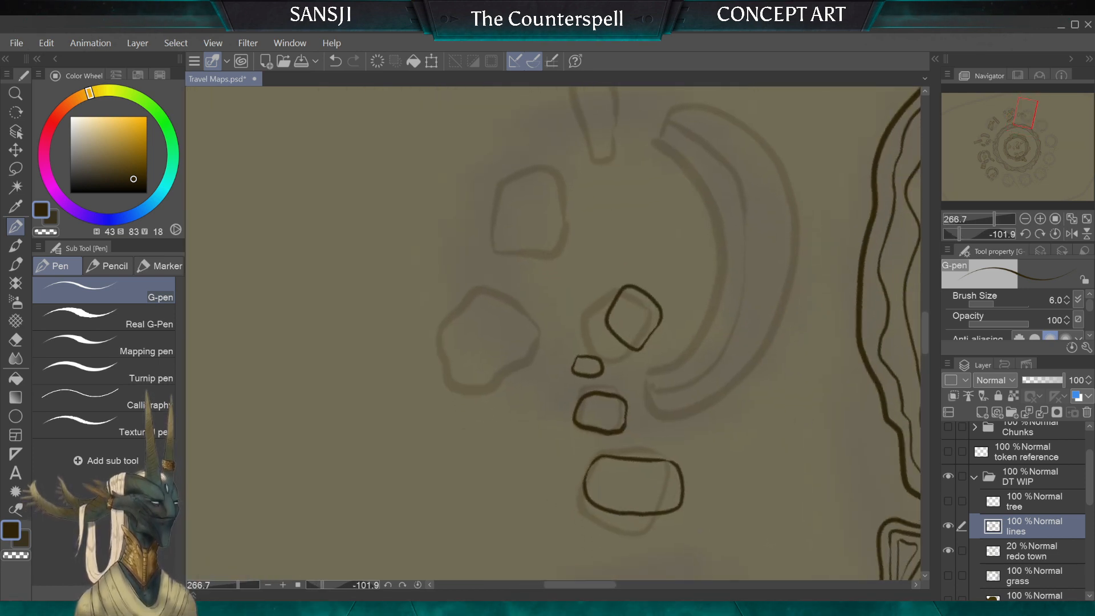
mouse_move(483, 317)
left_mouse_down()
mouse_move(480, 365)
mouse_move(510, 378)
left_mouse_up()
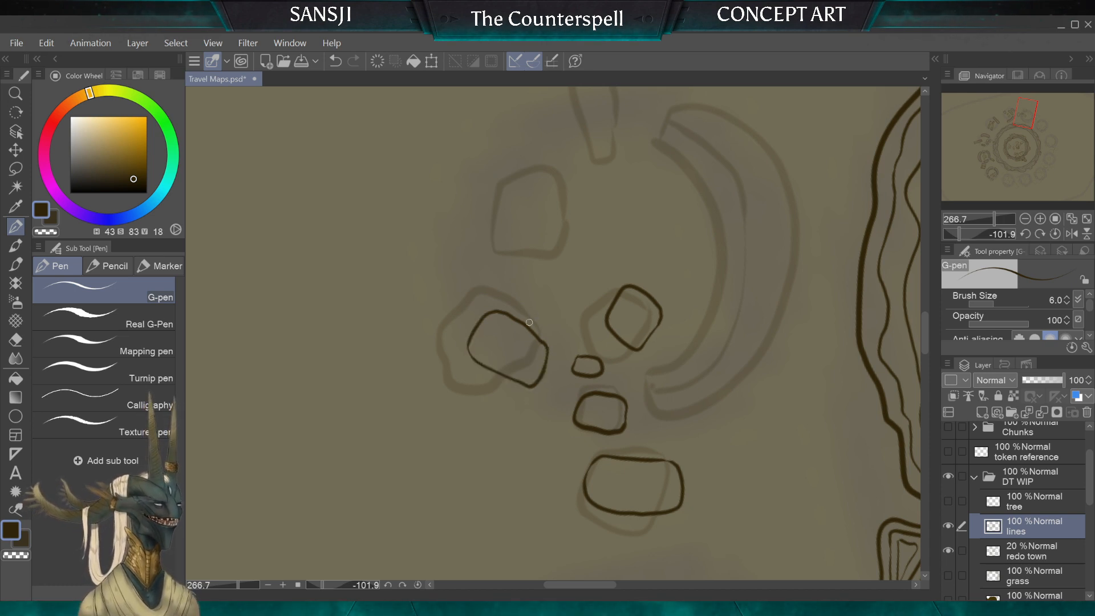
scroll(530, 323, "down", 3)
scroll(529, 322, "up", 3)
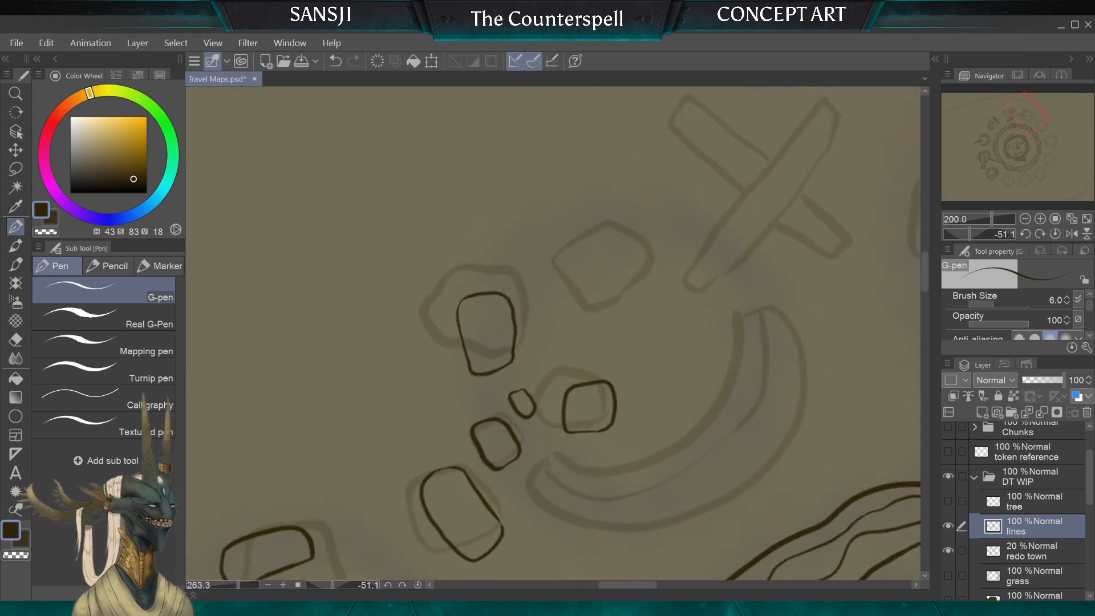
Step: Thicken the ink line along one long side of the outer angular boulder facing the arched wall
scroll(512, 324, "up", 3)
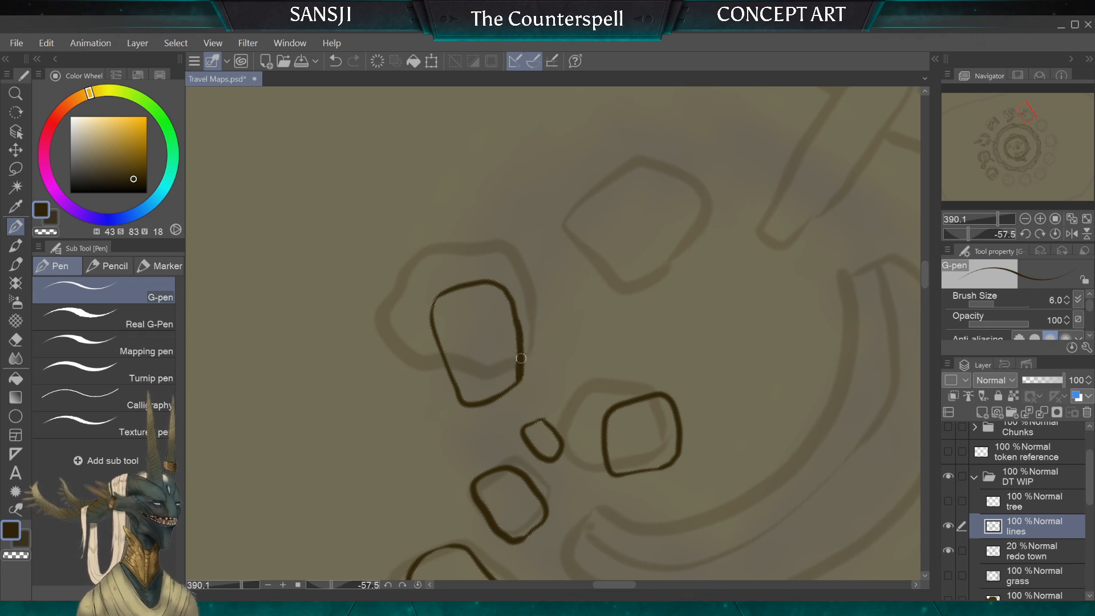
left_click_drag(521, 359, 504, 292)
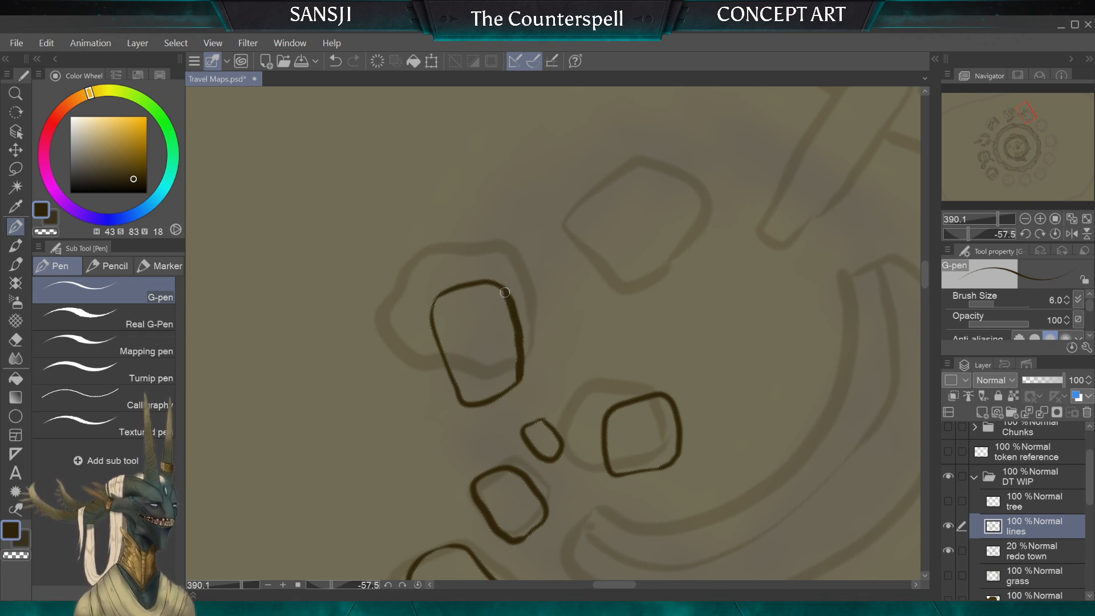
scroll(487, 275, "down", 4)
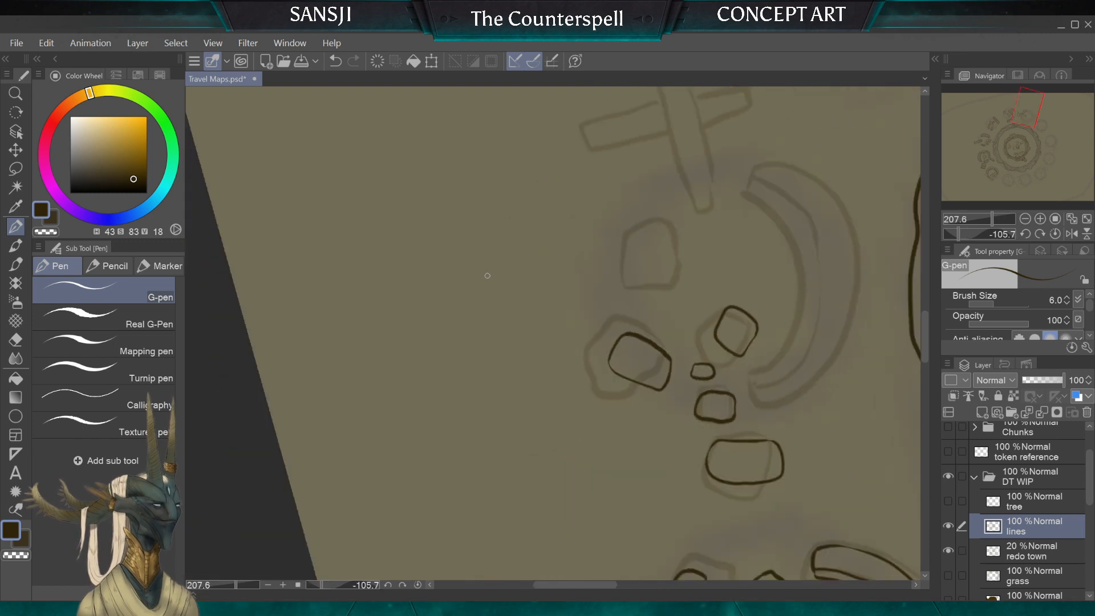
Step: Ink the closed outline of the large arched wall fragment over its sketch, including both squared-off ends
scroll(487, 276, "up", 3)
scroll(553, 334, "down", 4)
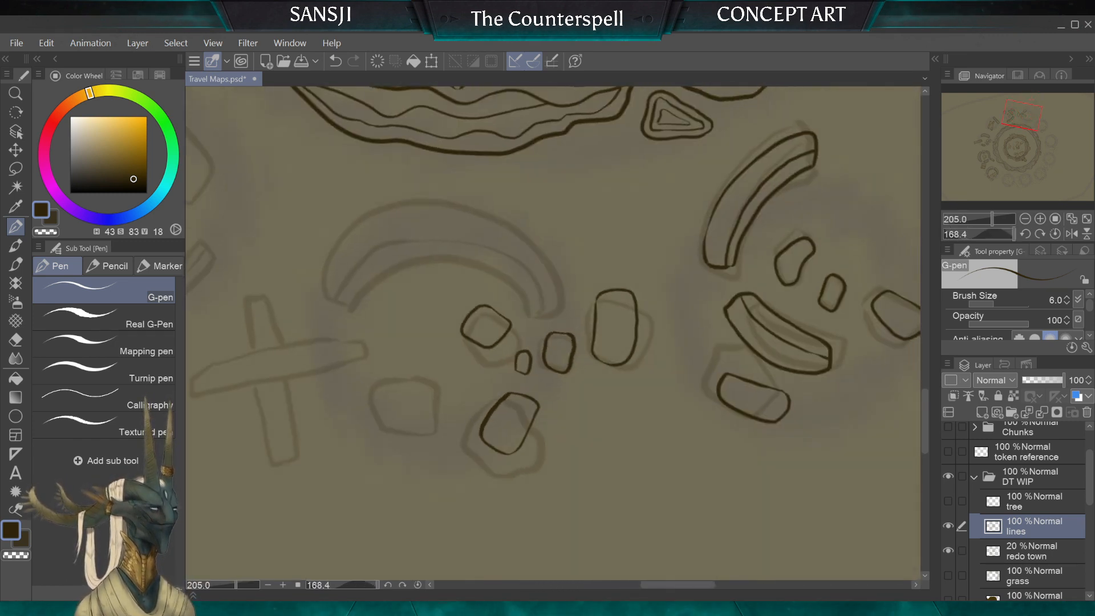
scroll(487, 275, "up", 3)
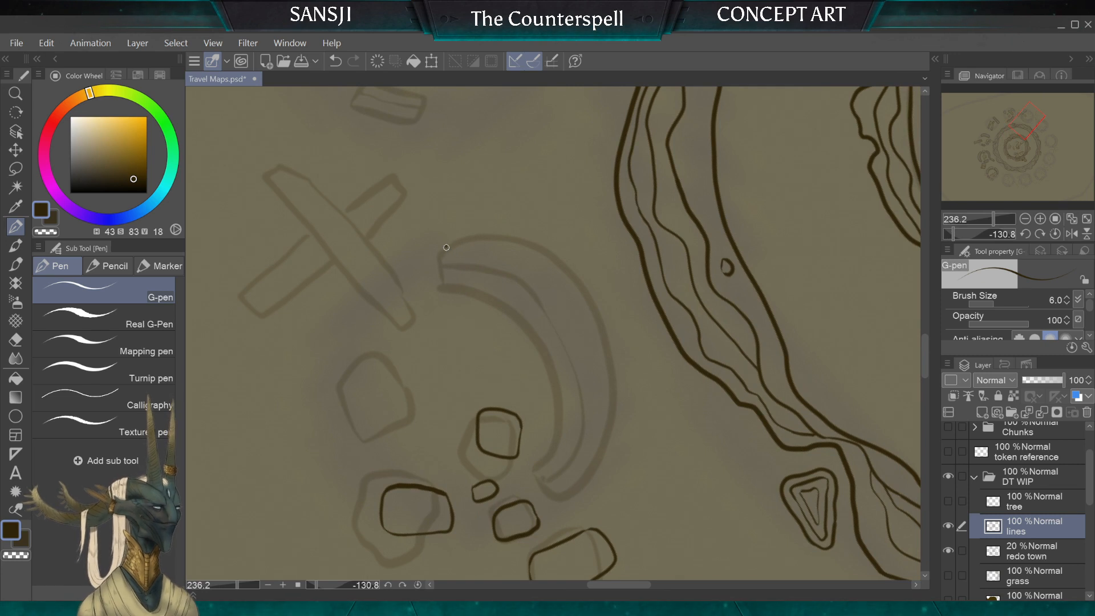
mouse_move(446, 247)
left_mouse_down()
mouse_move(450, 288)
mouse_move(538, 340)
left_mouse_up()
mouse_move(552, 438)
left_mouse_down()
mouse_move(530, 480)
mouse_move(560, 500)
mouse_move(587, 469)
mouse_move(607, 398)
mouse_move(589, 304)
left_mouse_up()
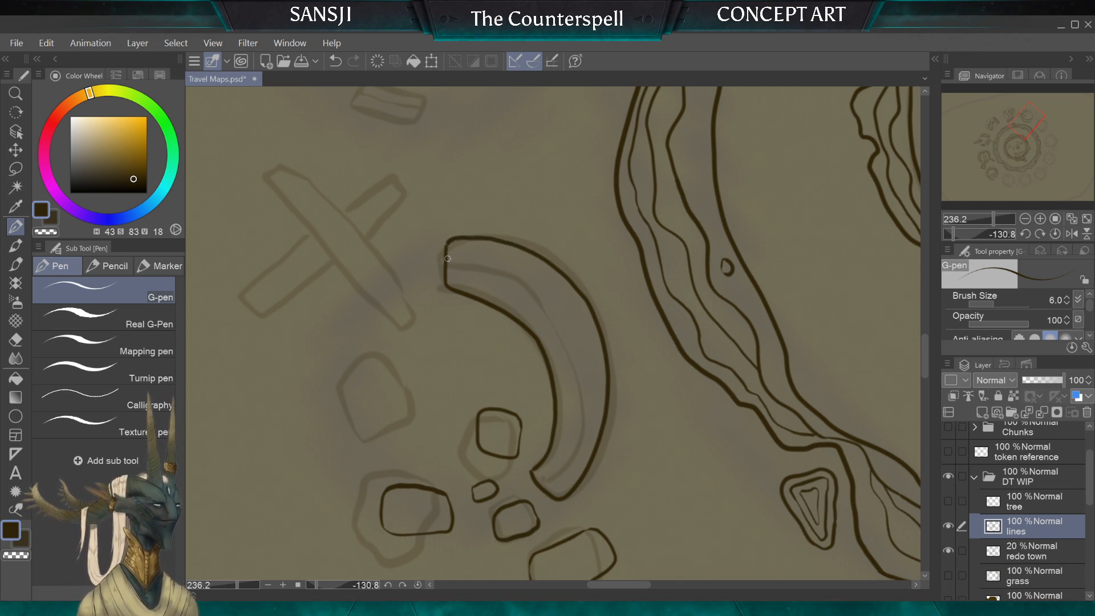
Step: Ink a contour line inside the arched wall, running along its length from one end to the other
left_click_drag(447, 259, 562, 316)
left_click_drag(583, 390, 545, 483)
key("ctrl+z")
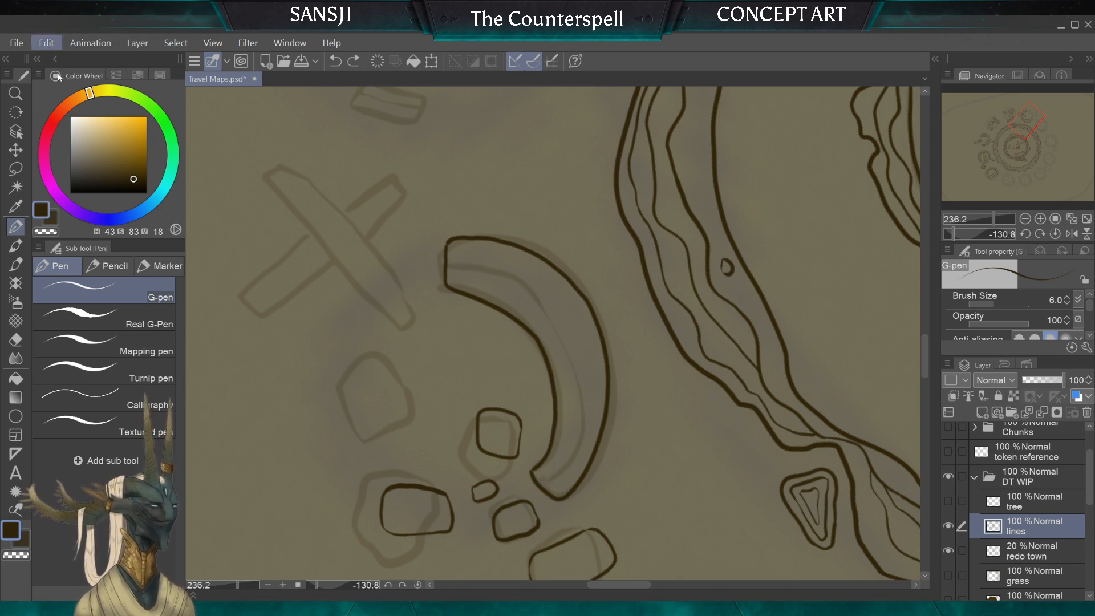
key("ctrl+y")
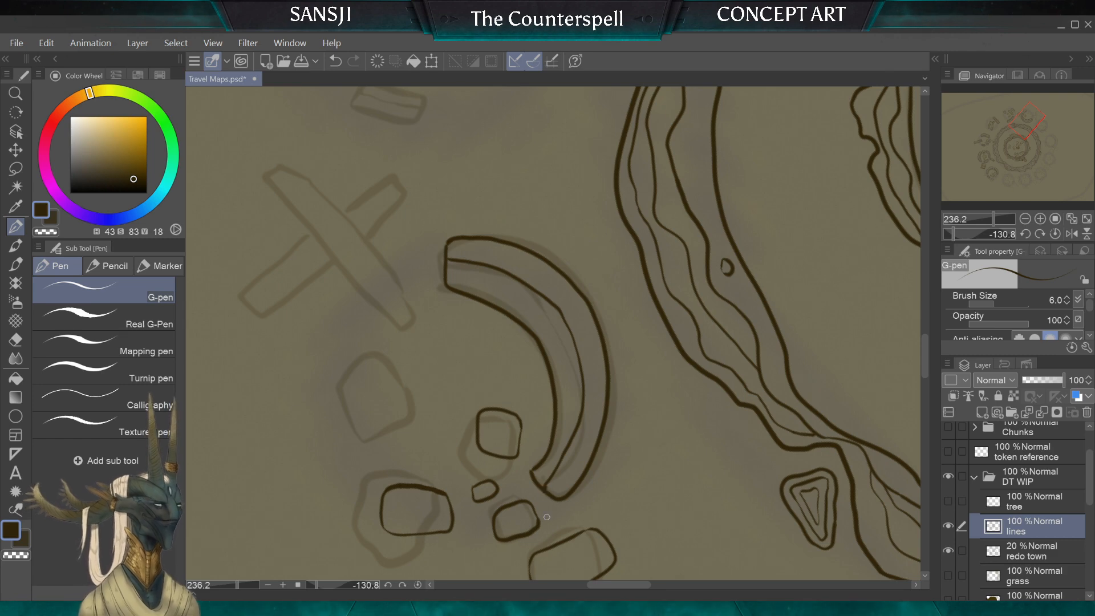
Step: Ink a small four-sided stone inside the arched-wall ruin, between the outer angular boulder and the sketched stone by the crossed planks
scroll(553, 334, "down", 5)
scroll(554, 333, "down", 3)
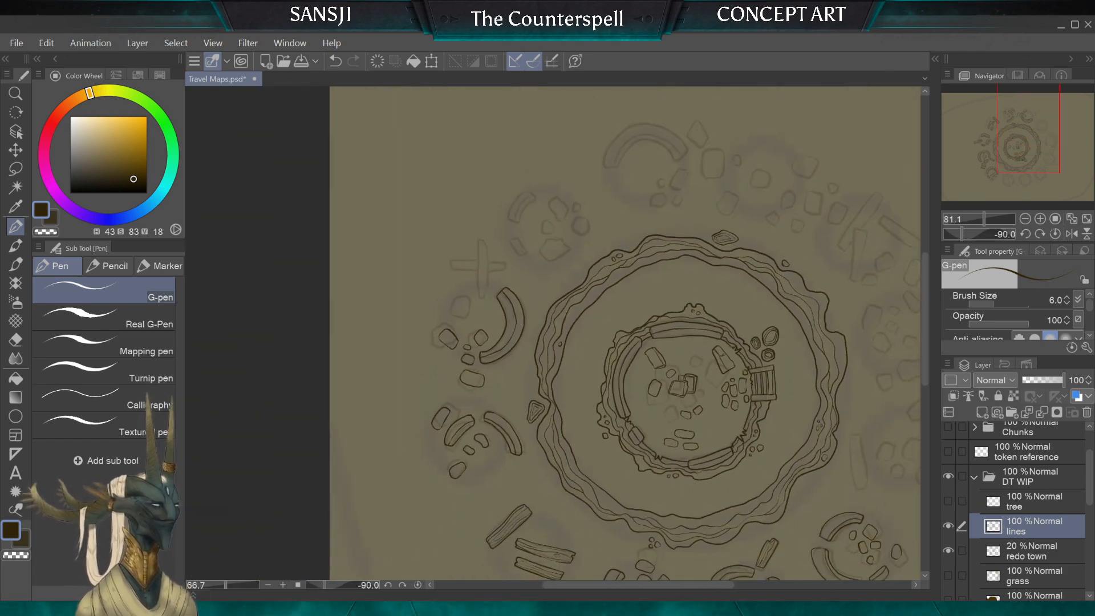
left_click_drag(553, 334, 471, 263)
left_click_drag(419, 388, 587, 447)
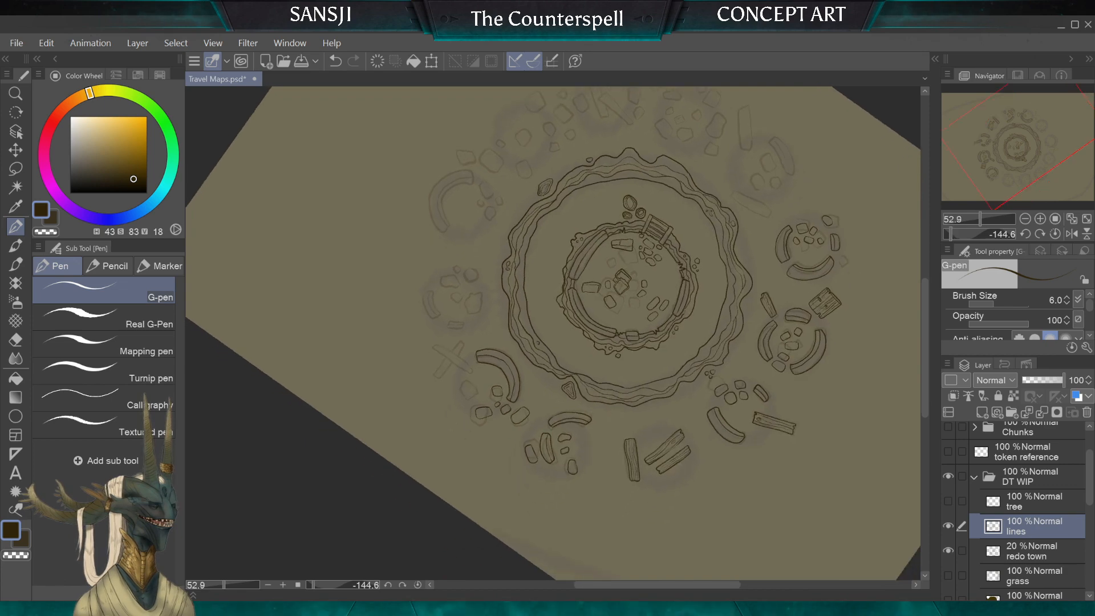
scroll(546, 399, "up", 8)
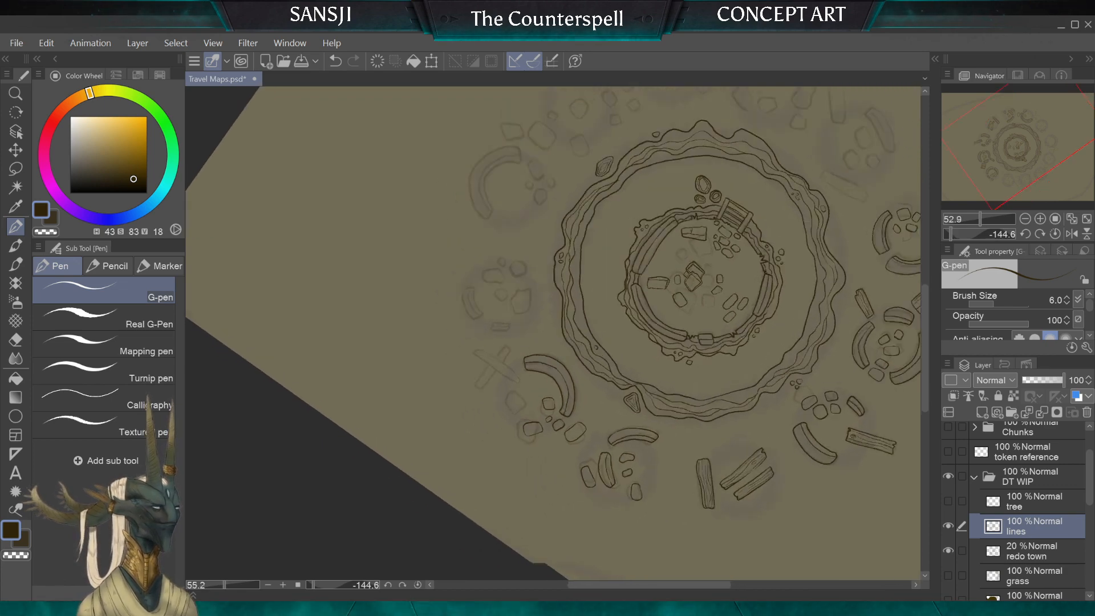
scroll(548, 399, "up", 3)
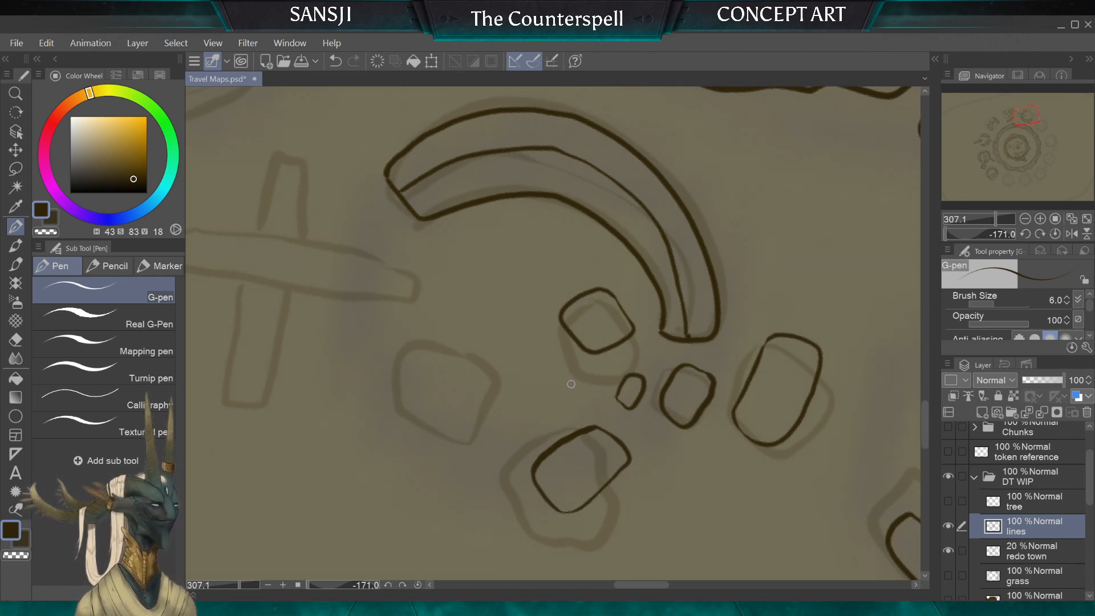
mouse_move(530, 357)
left_mouse_down()
mouse_move(518, 415)
mouse_move(559, 412)
left_mouse_up()
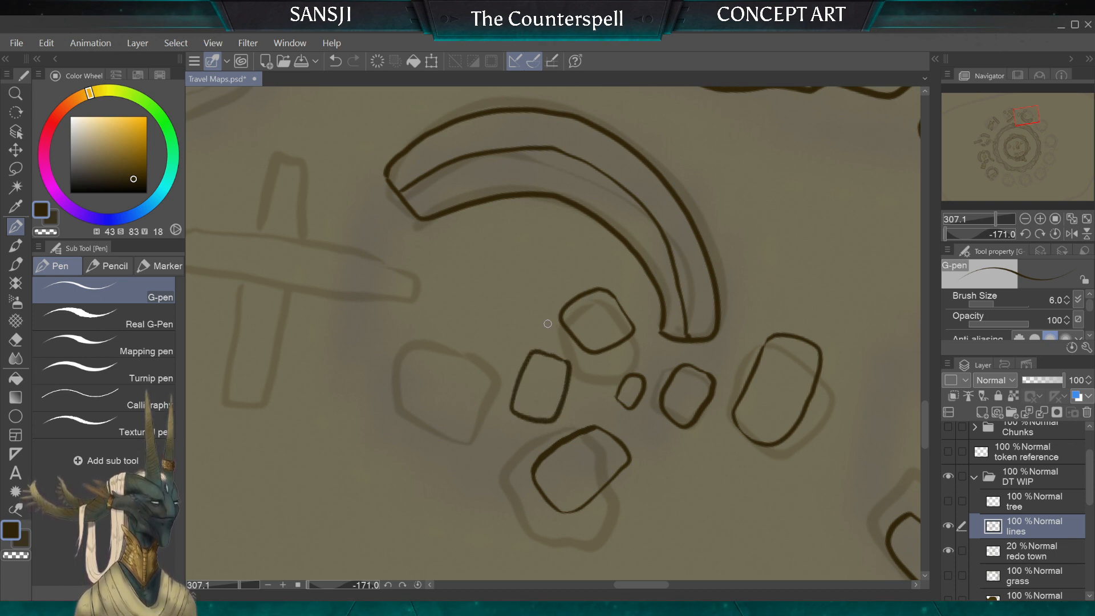
left_click_drag(547, 323, 758, 345)
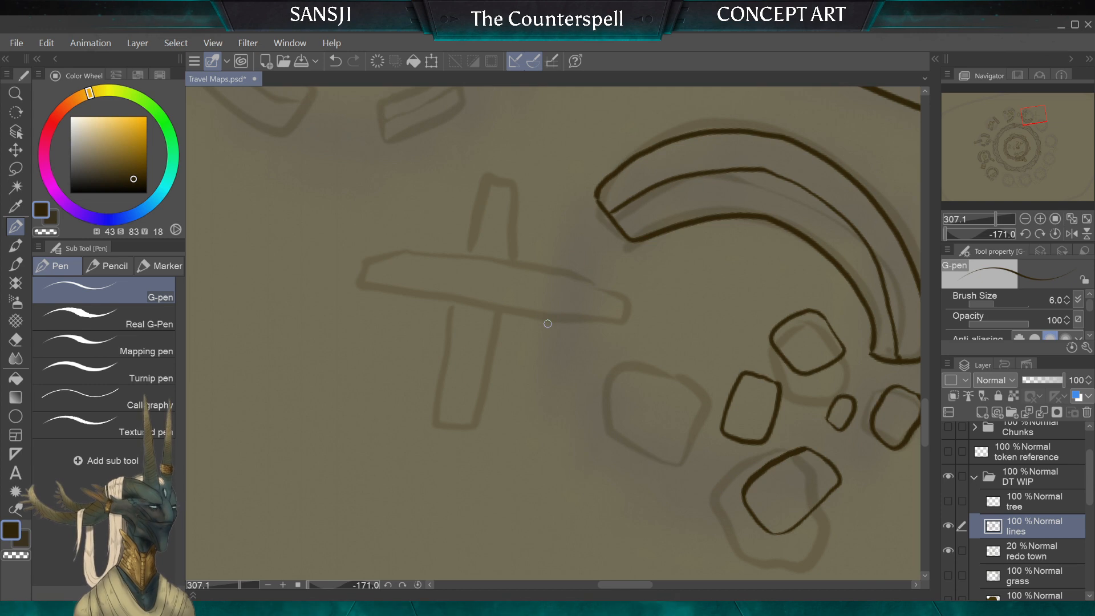
scroll(548, 324, "down", 4)
scroll(547, 324, "up", 3)
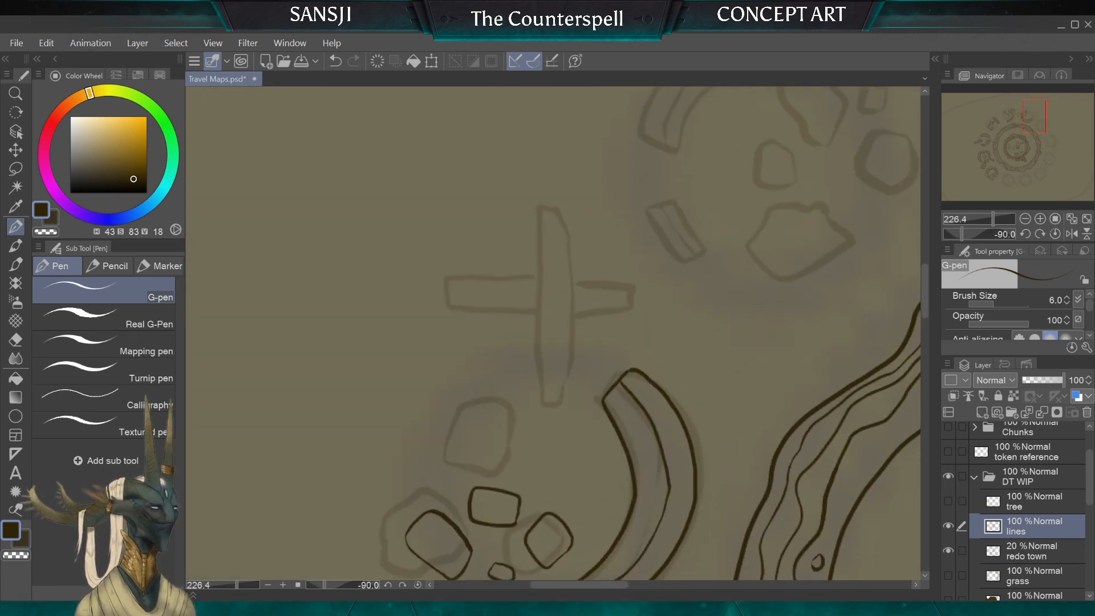
key("ctrl+z")
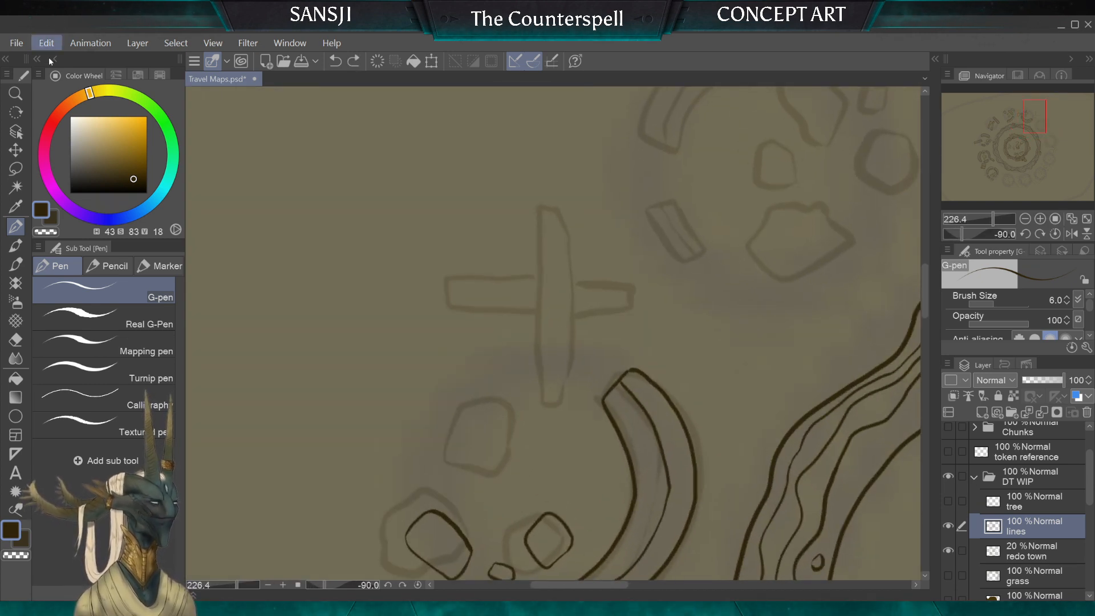
key("ctrl+y")
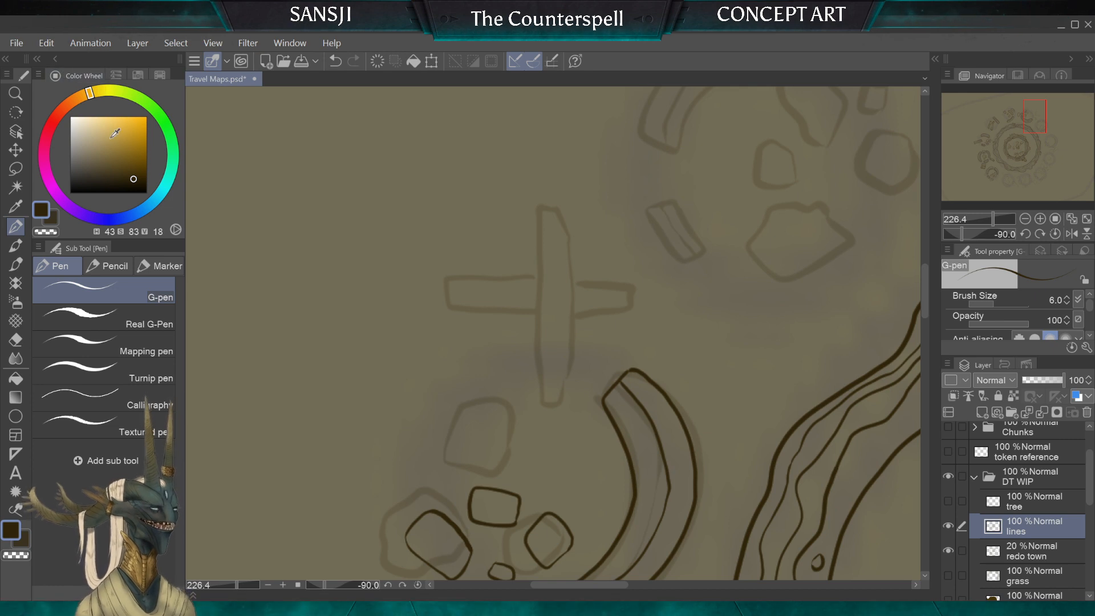
Step: Ink the outline of the upper, longer plank of the sketched crossed pair, with a splintered notch at each end
scroll(406, 303, "down", 4)
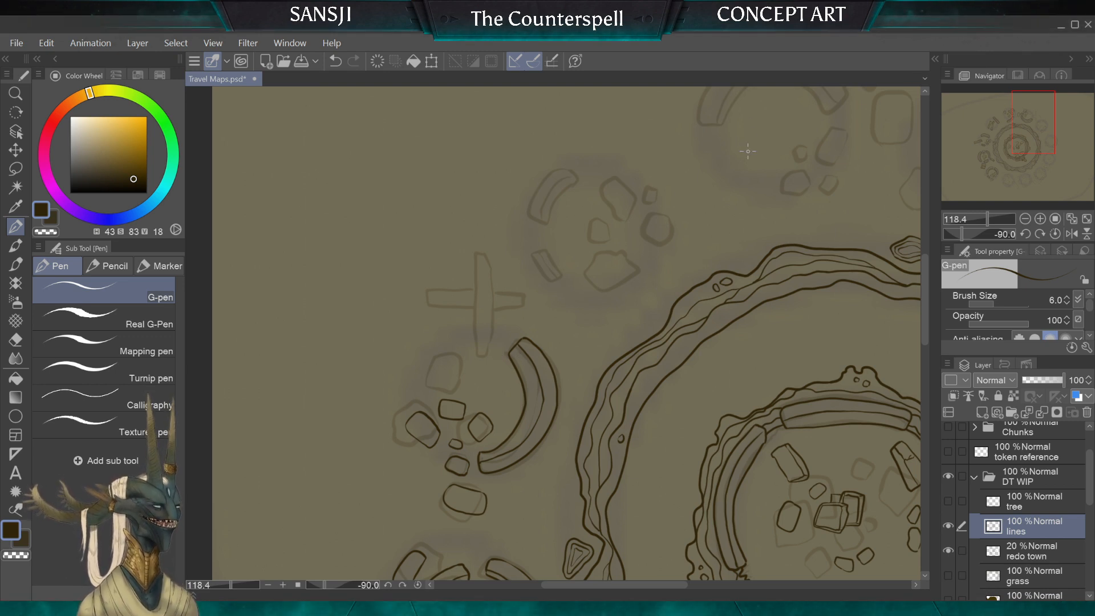
scroll(477, 292, "up", 5)
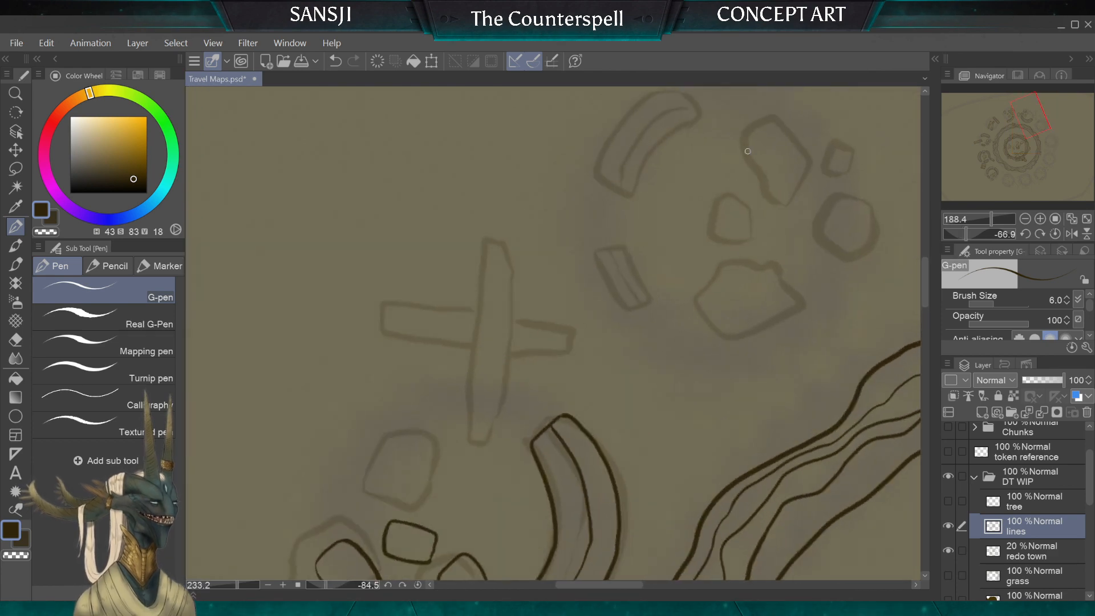
scroll(552, 308, "up", 1)
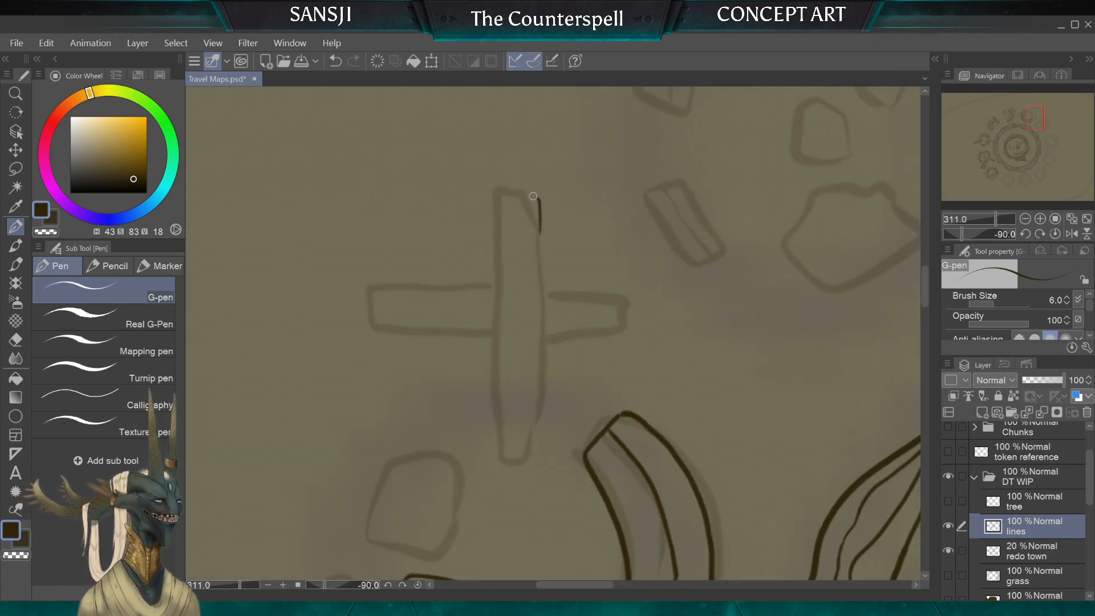
mouse_move(516, 188)
left_mouse_down()
mouse_move(497, 206)
mouse_move(492, 413)
mouse_move(493, 463)
mouse_move(511, 474)
mouse_move(533, 476)
mouse_move(537, 457)
mouse_move(546, 255)
left_mouse_up()
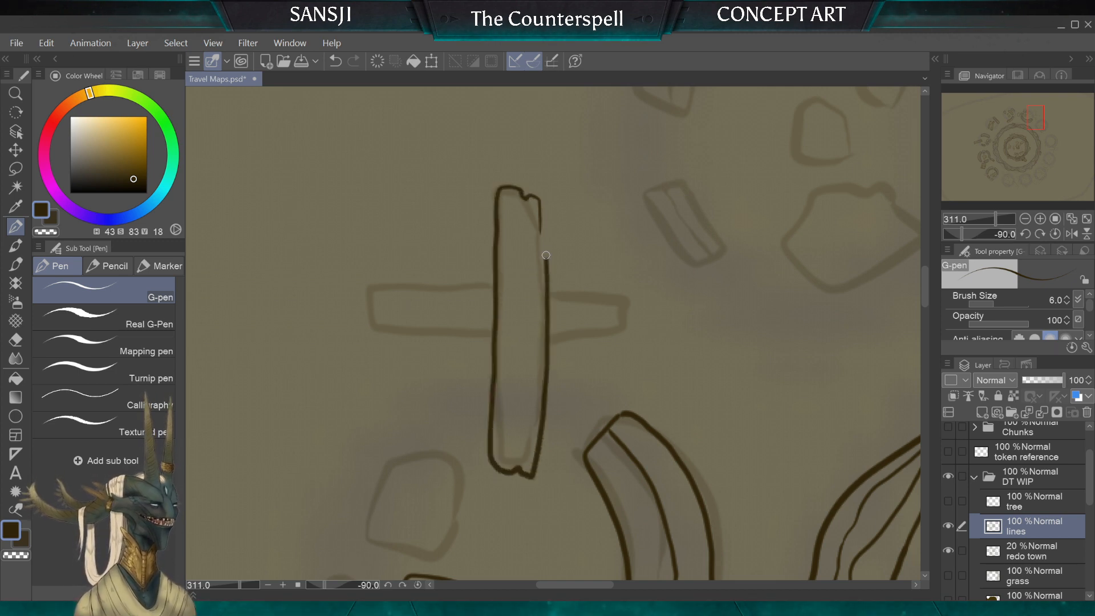
Step: Refine the splintered notch at the longer plank's outer end by redrawing its corner and erasing stray line bits
left_click(16, 340)
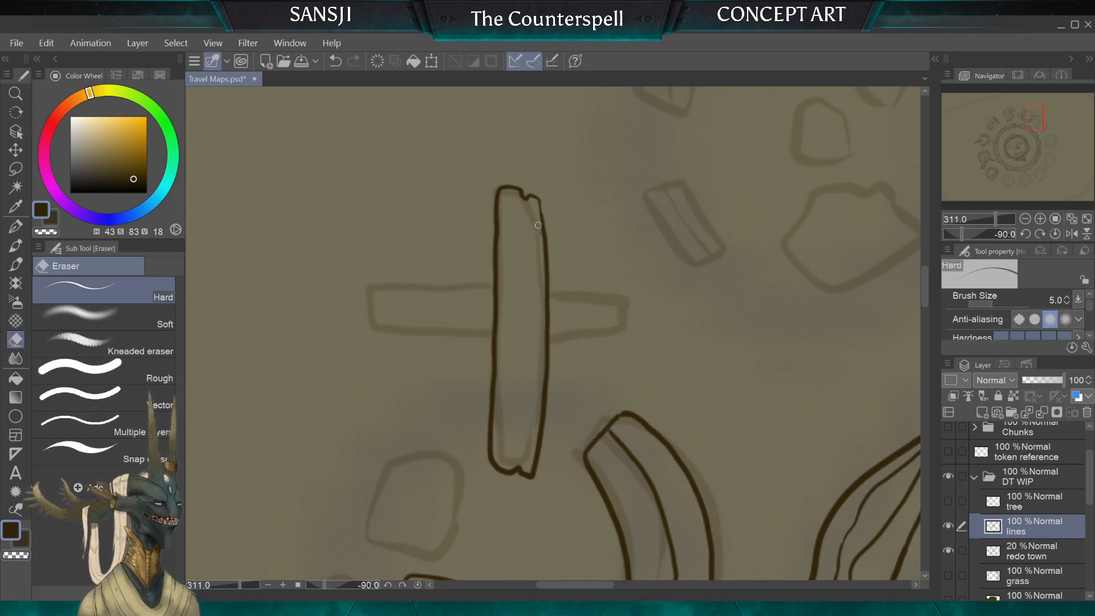
left_click(23, 224)
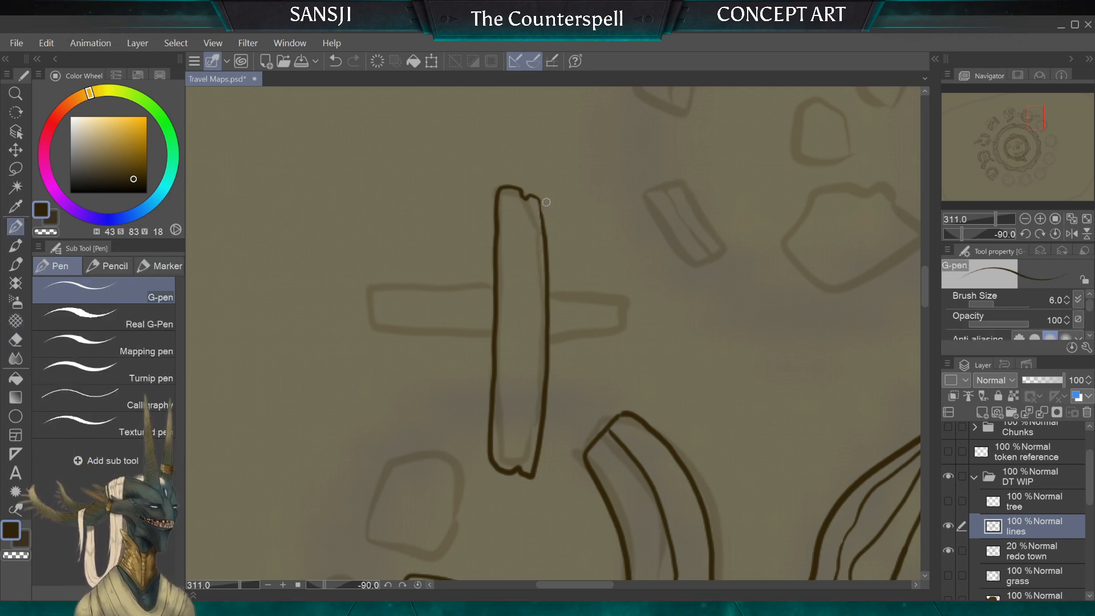
left_click_drag(522, 192, 541, 196)
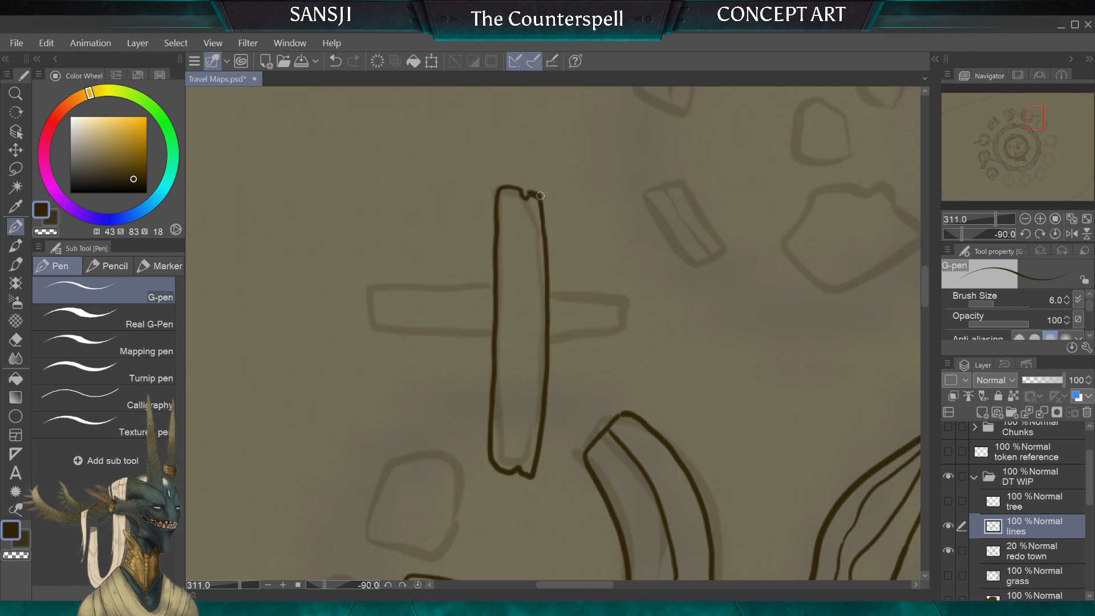
key("e")
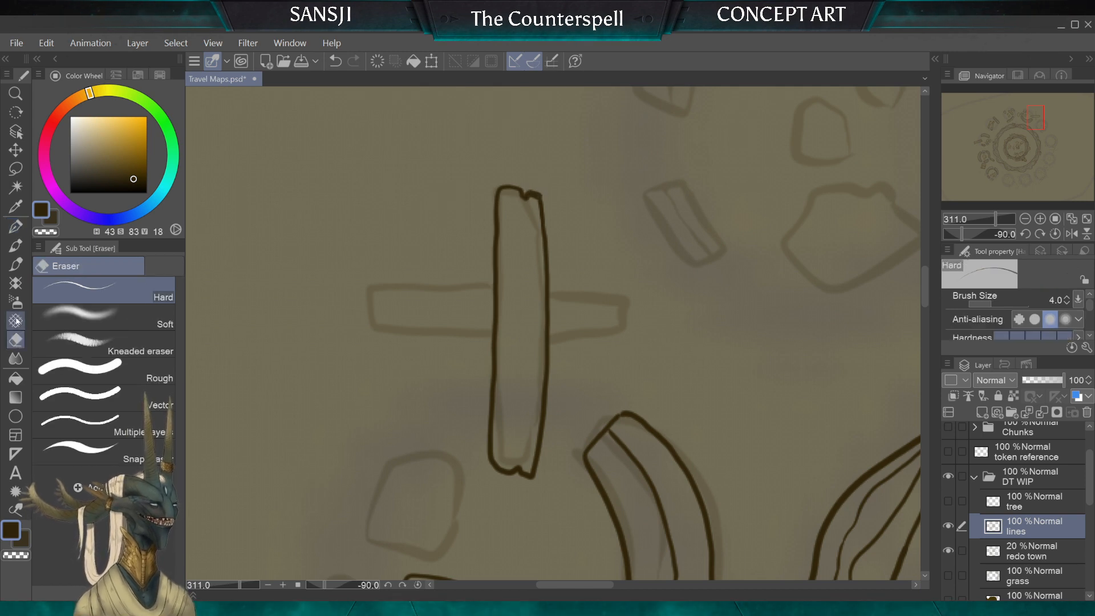
mouse_move(519, 191)
left_mouse_down()
mouse_move(591, 314)
mouse_move(591, 346)
left_mouse_up()
key("]")
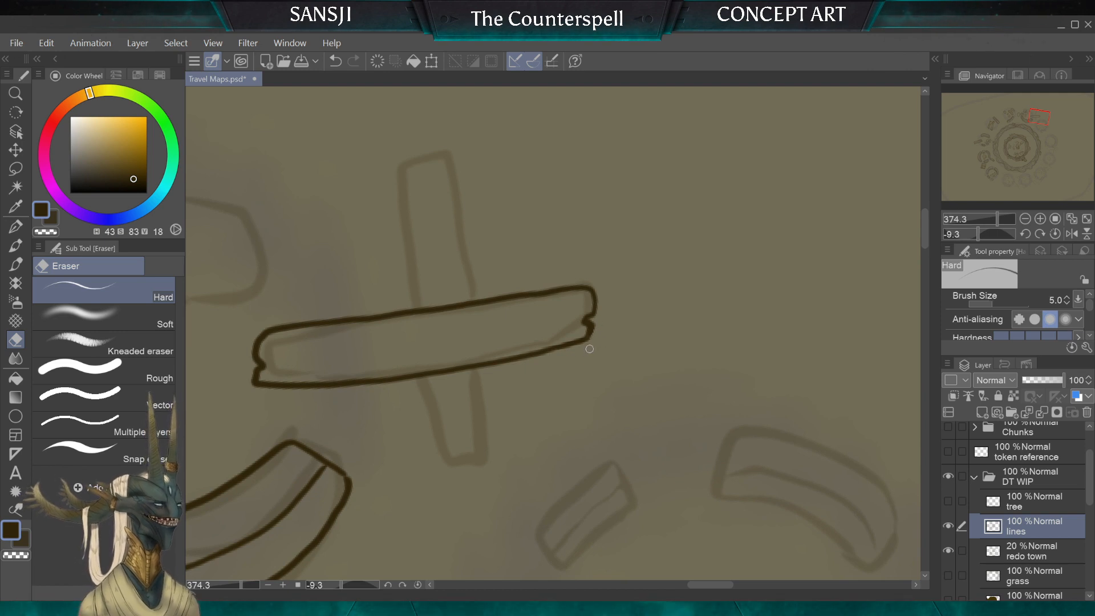
Step: Ink both exposed ends of the shorter plank passing beneath the long one, each with a notched tip
left_click(14, 228)
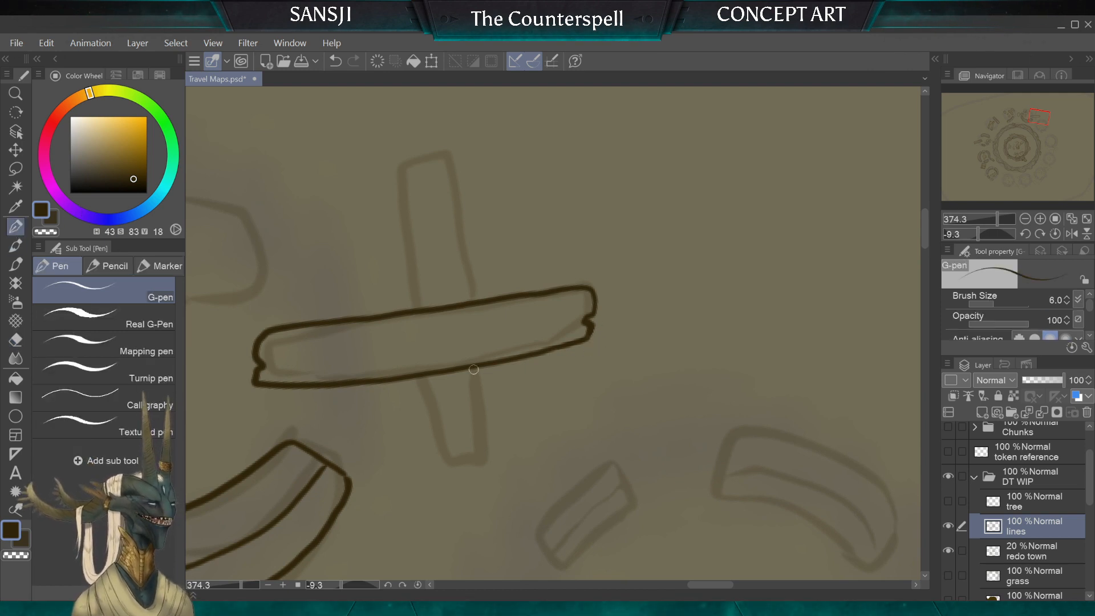
mouse_move(485, 394)
left_mouse_down()
mouse_move(491, 447)
mouse_move(460, 471)
mouse_move(430, 401)
left_mouse_up()
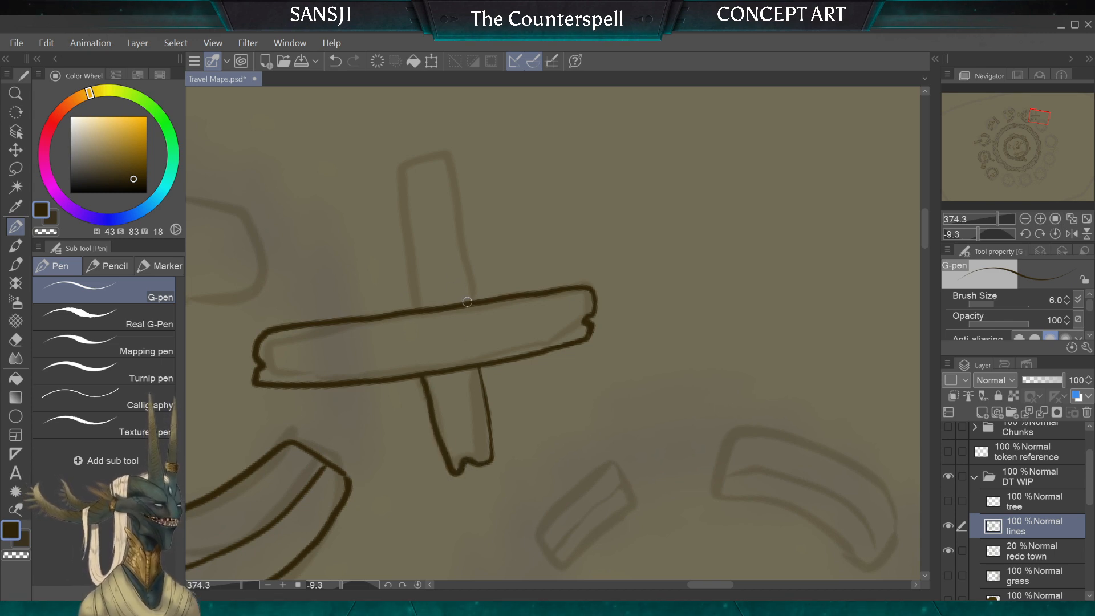
mouse_move(467, 301)
left_mouse_down()
mouse_move(441, 166)
mouse_move(391, 162)
mouse_move(388, 209)
mouse_move(414, 313)
left_mouse_up()
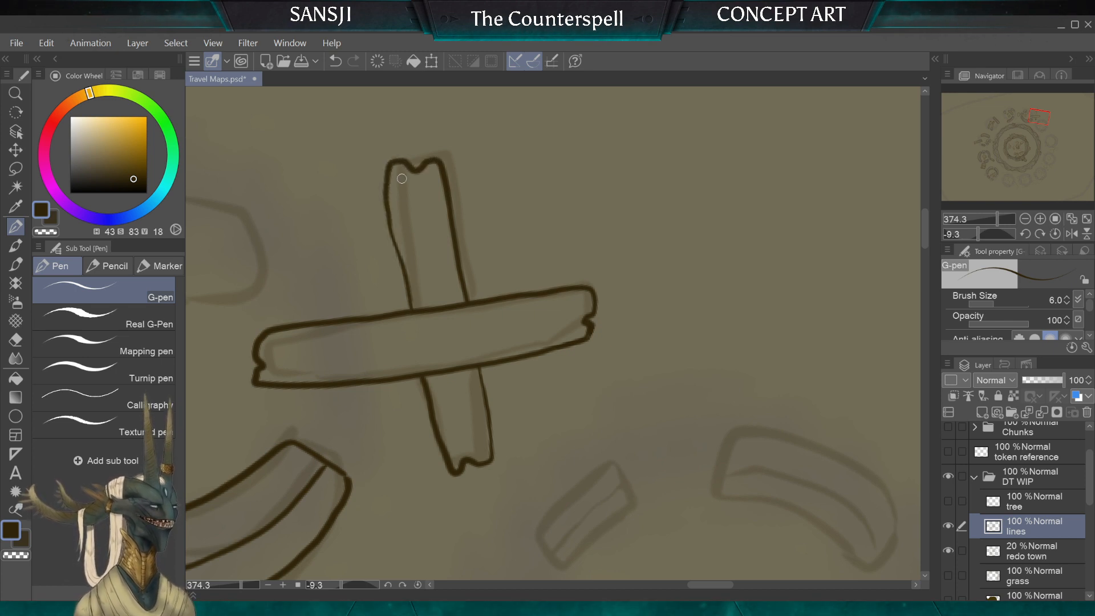
Step: Add wavy wood-grain lines to both exposed parts of the shorter plank and a spiral knot to its longer part
left_click_drag(428, 162, 452, 305)
left_click_drag(419, 217, 423, 233)
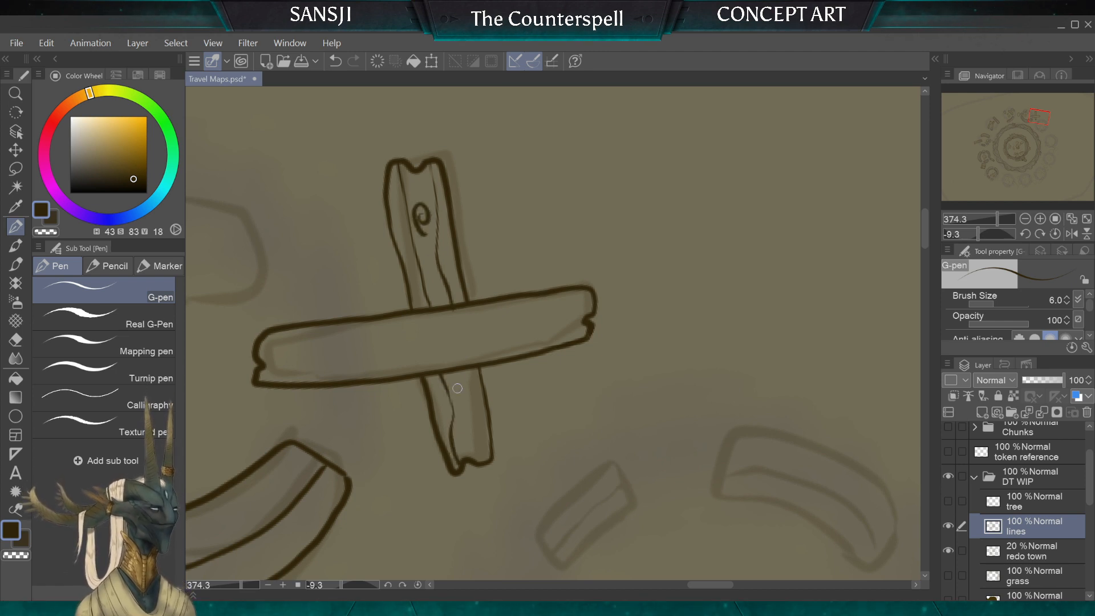
left_click_drag(464, 370, 470, 437)
left_click_drag(484, 385, 479, 435)
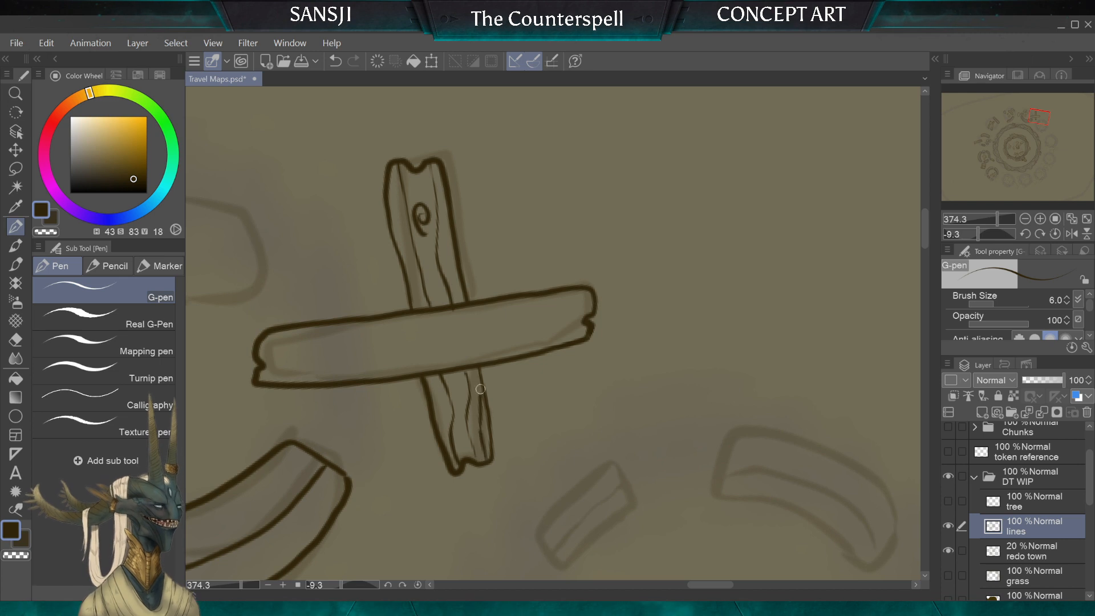
left_click_drag(432, 371, 440, 425)
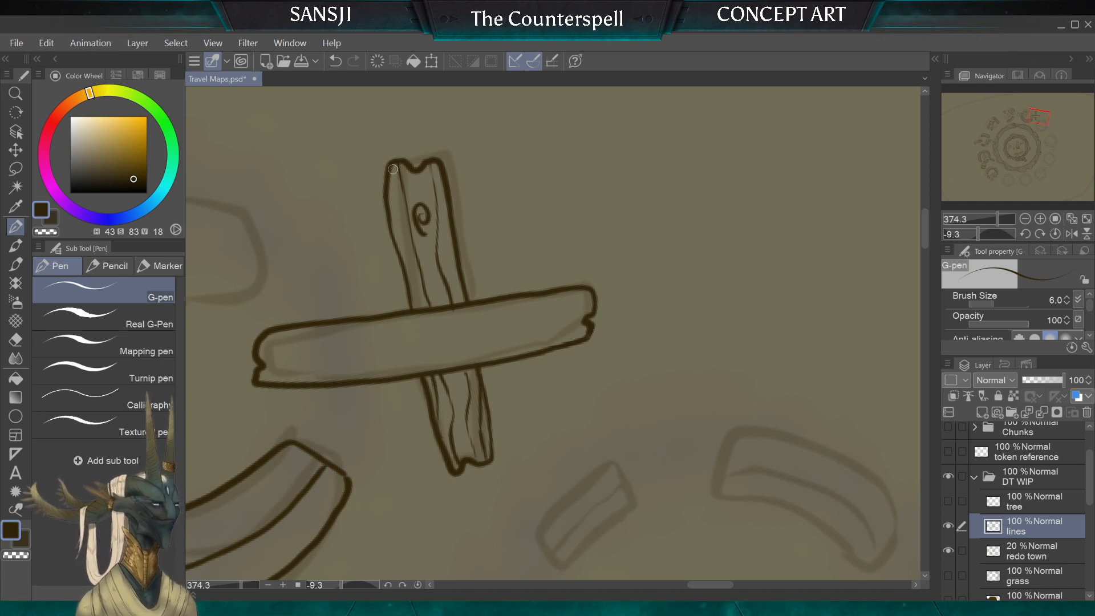
left_click_drag(448, 244, 464, 306)
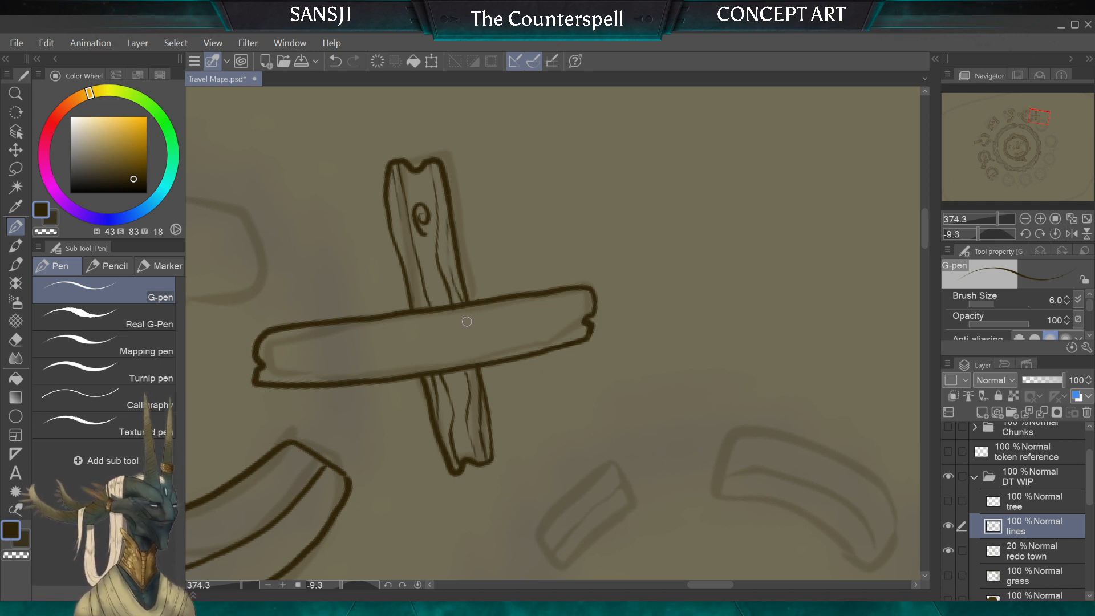
Step: Add long wavy wood-grain lines along the whole length of the upper, longer plank
scroll(489, 264, "down", 1)
scroll(489, 342, "down", 3)
scroll(538, 308, "up", 4)
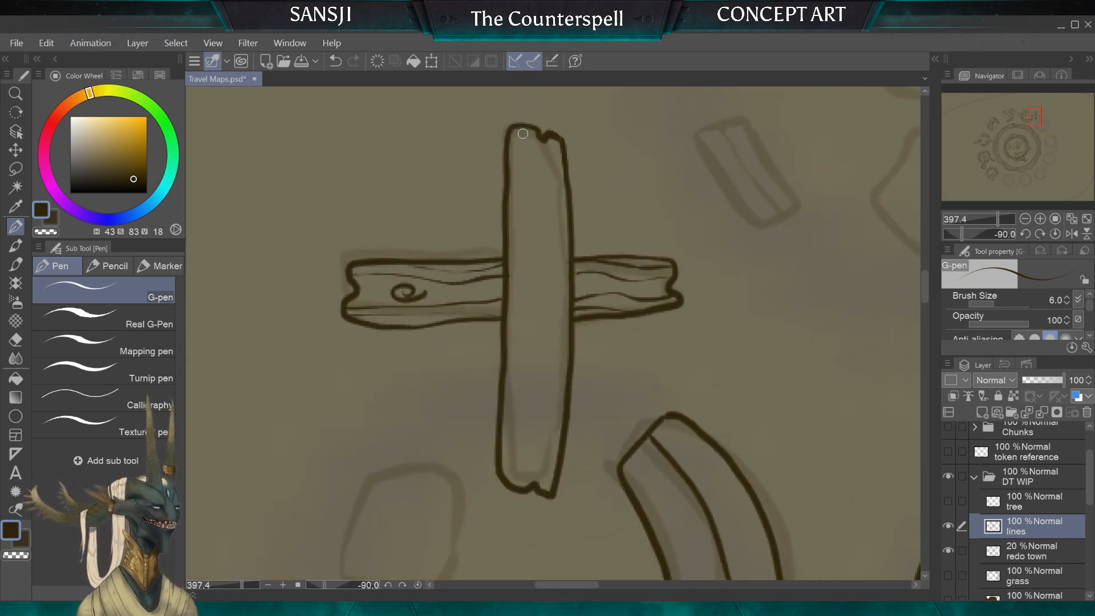
mouse_move(519, 124)
left_mouse_down()
mouse_move(521, 397)
mouse_move(511, 470)
left_mouse_up()
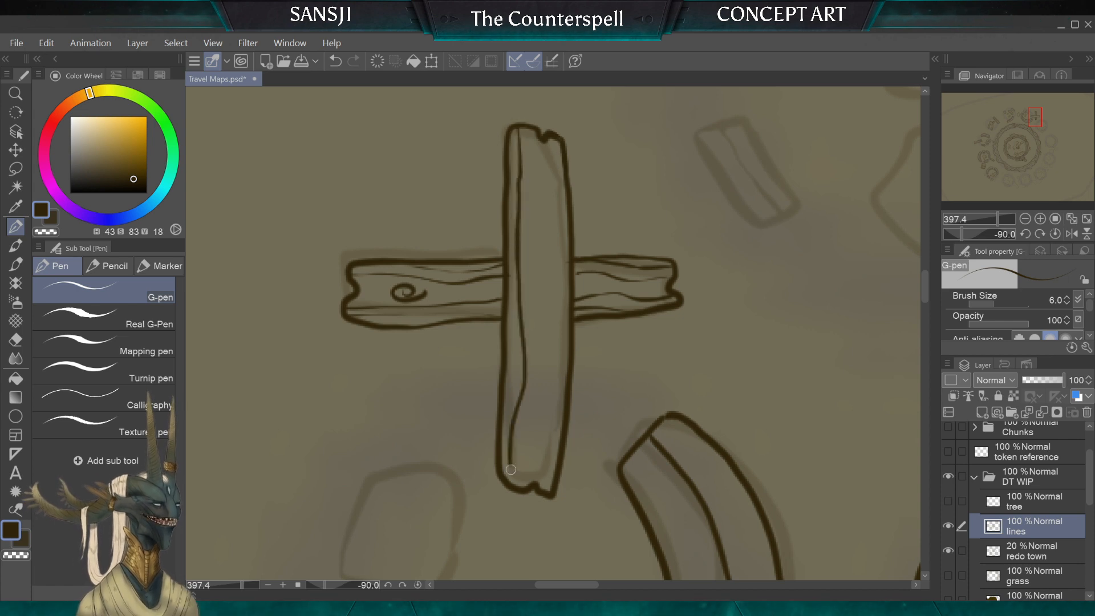
left_click_drag(557, 153, 549, 491)
mouse_move(539, 292)
left_mouse_down()
mouse_move(545, 361)
mouse_move(530, 474)
left_mouse_up()
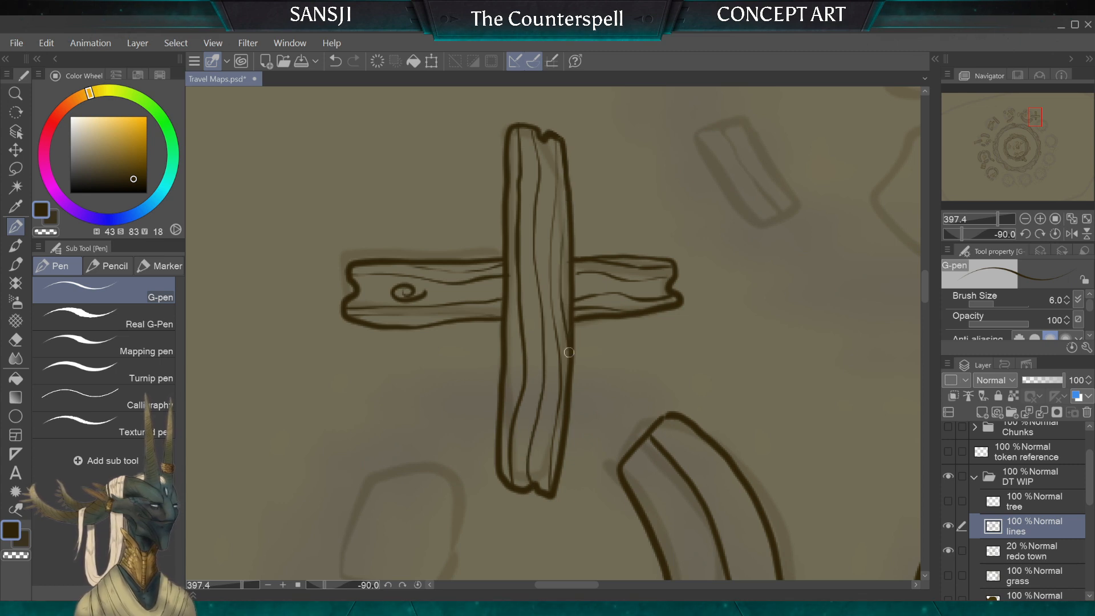
left_click_drag(567, 201, 554, 251)
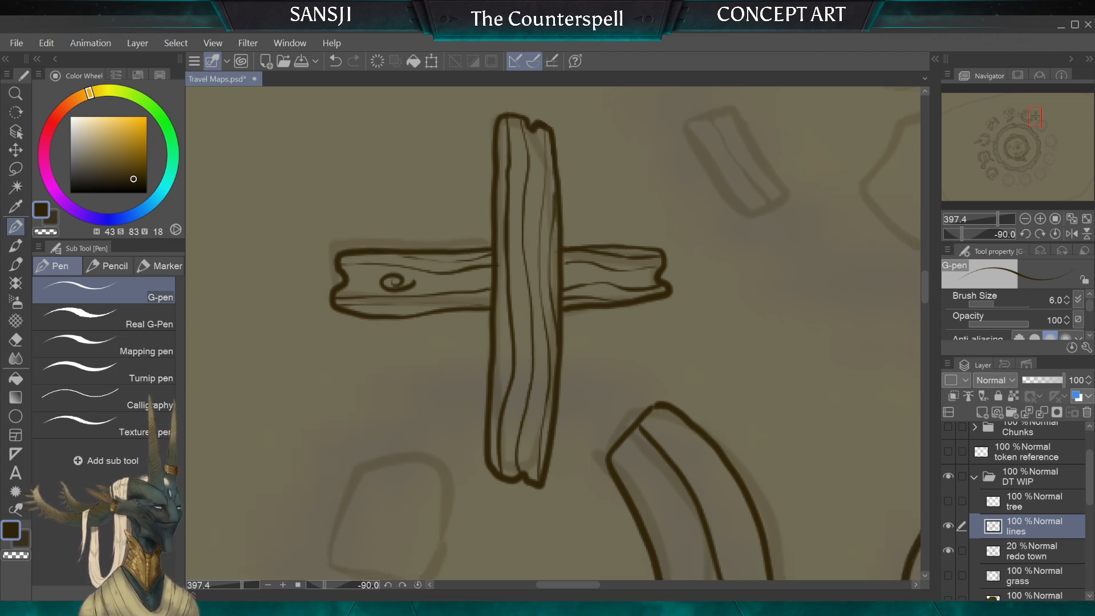
Step: Ink the longer curved wall fragment of the sketched ruin beside the crossed planks, with a lengthwise line along its inner side
scroll(390, 347, "down", 4)
scroll(554, 333, "down", 2)
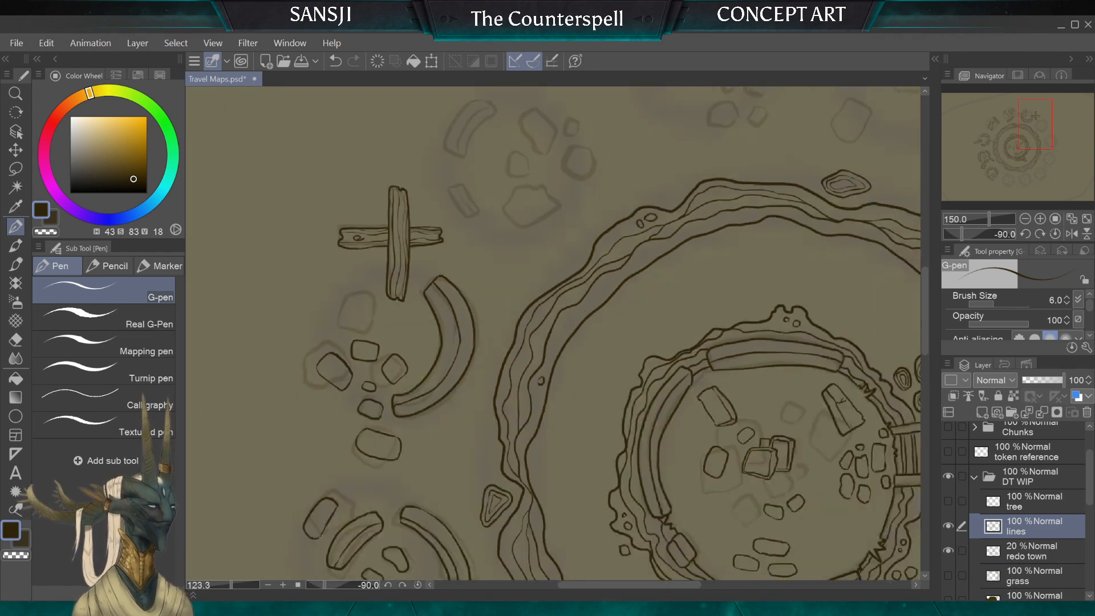
scroll(497, 188, "down", 3)
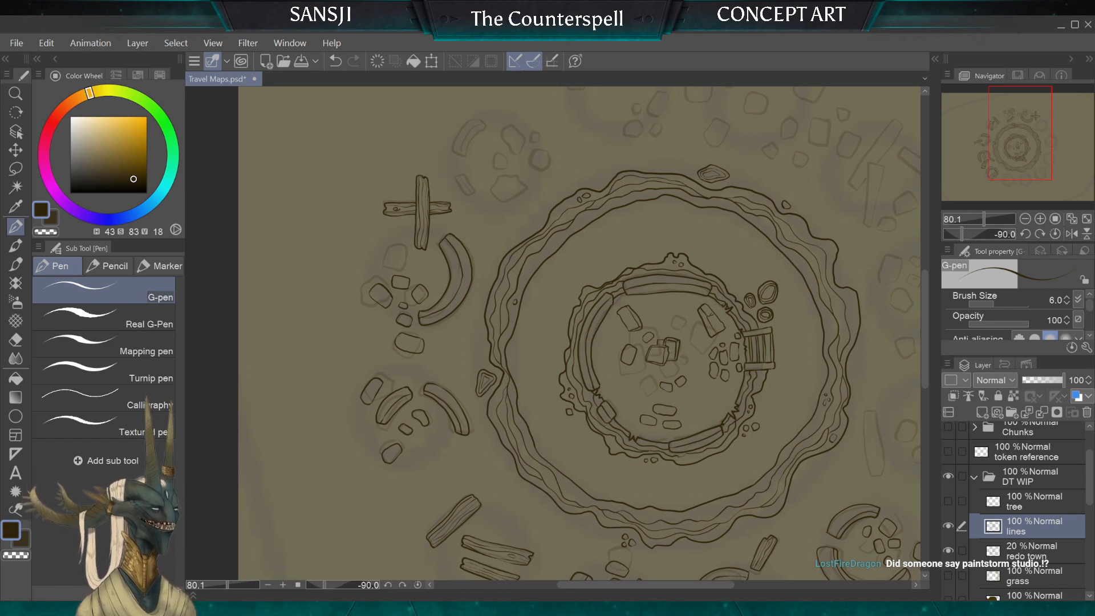
scroll(559, 165, "up", 2)
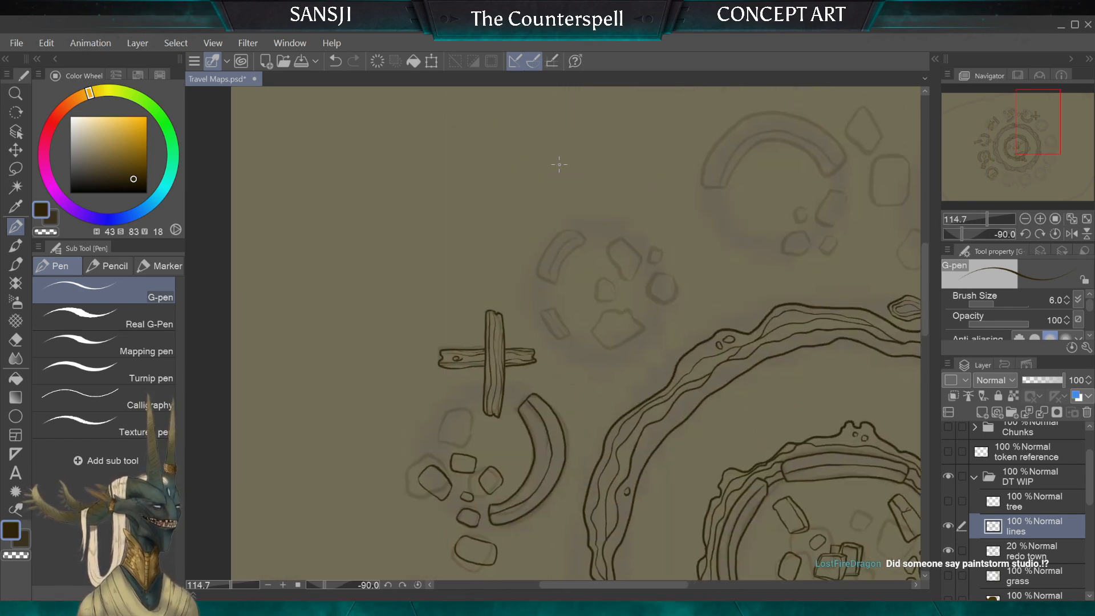
scroll(559, 164, "up", 5)
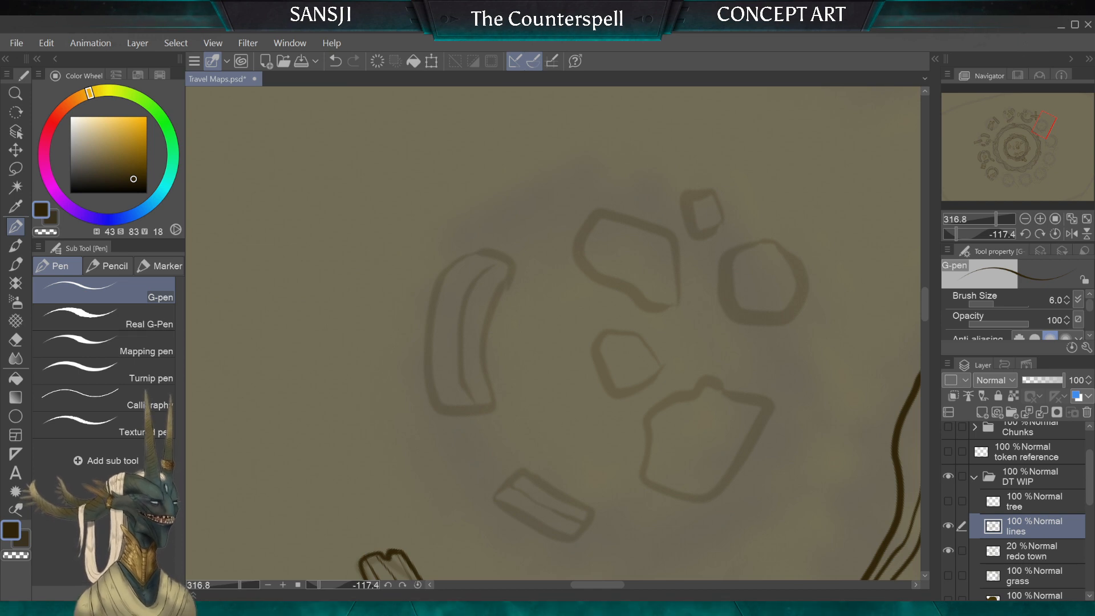
scroll(553, 333, "up", 1)
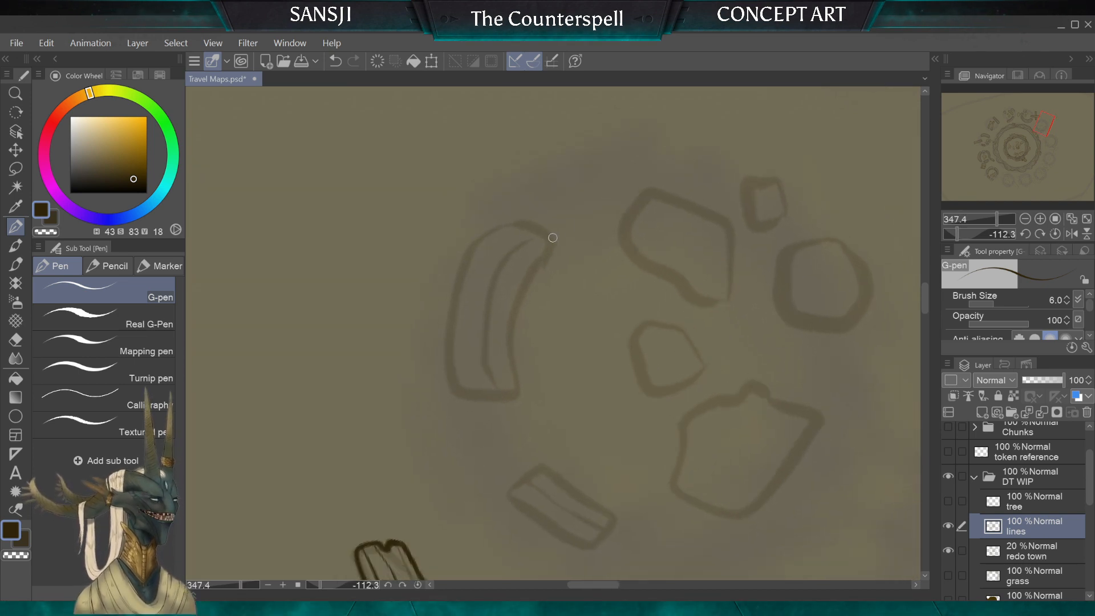
mouse_move(527, 207)
left_mouse_down()
mouse_move(494, 223)
mouse_move(463, 297)
left_mouse_up()
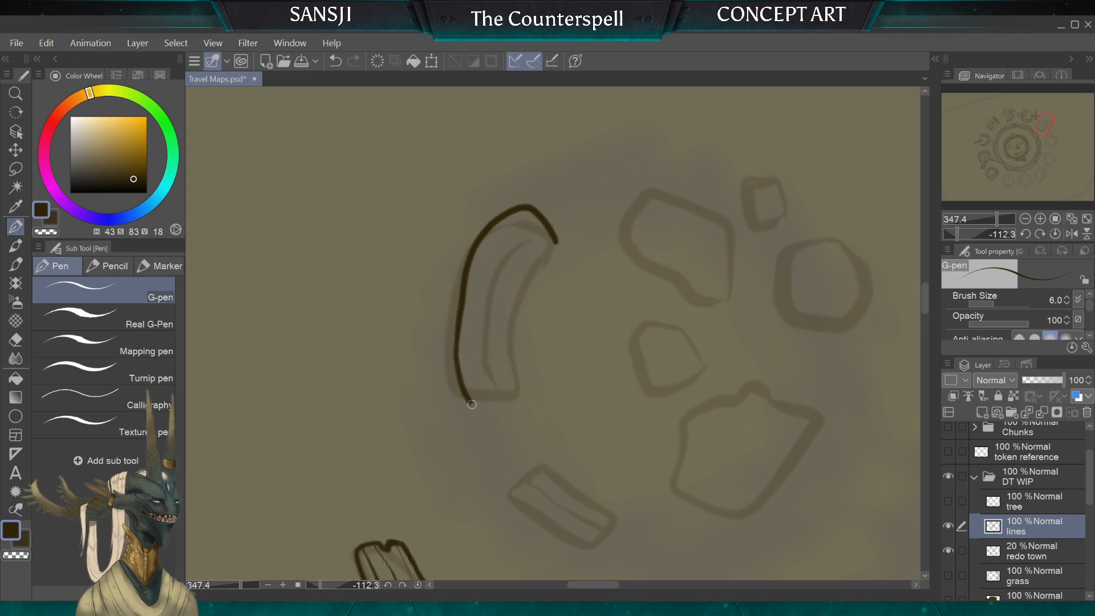
mouse_move(472, 404)
left_mouse_down()
mouse_move(492, 416)
mouse_move(522, 409)
mouse_move(514, 337)
mouse_move(536, 266)
mouse_move(562, 235)
mouse_move(532, 235)
mouse_move(508, 270)
mouse_move(495, 359)
mouse_move(515, 415)
left_mouse_up()
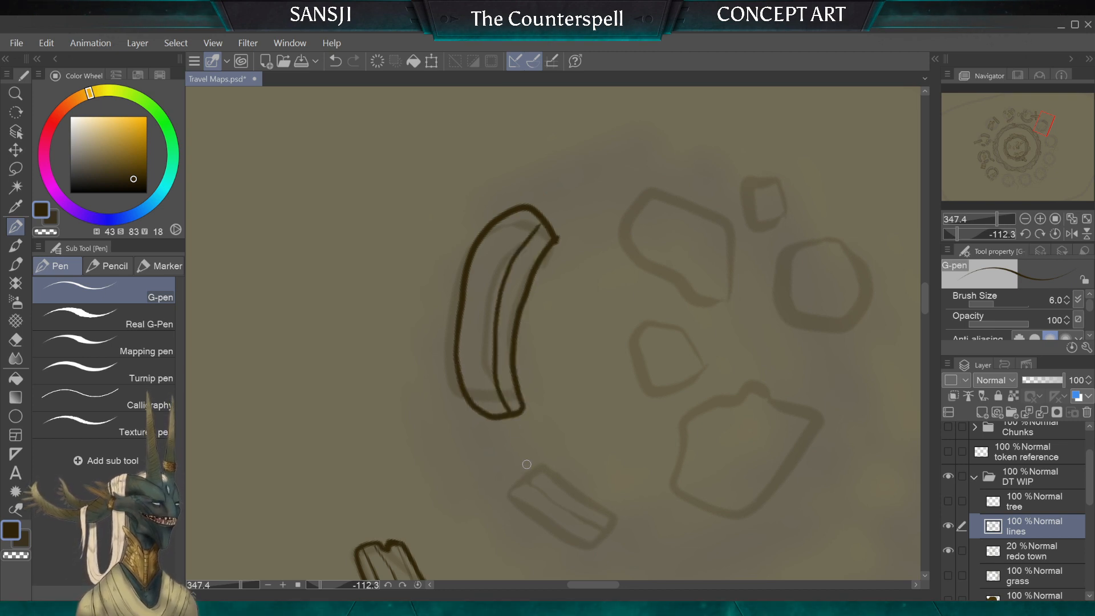
Step: Ink the ruin's shorter curved wall fragment with its inner edge line, and erase the stray line bit at the longer fragment's corner
scroll(536, 265, "down", 4)
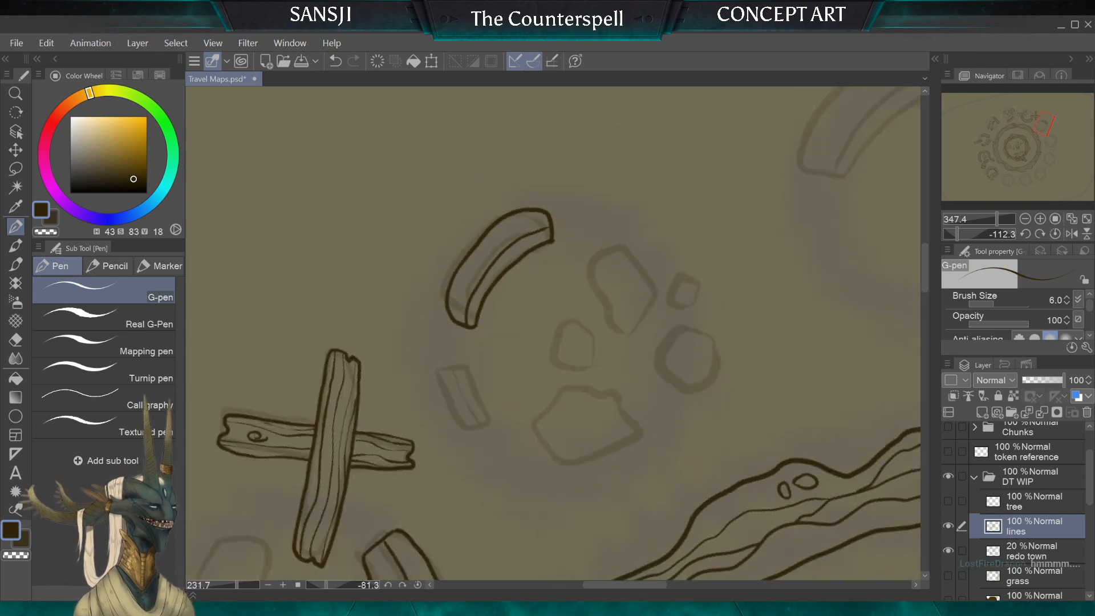
scroll(537, 265, "up", 2)
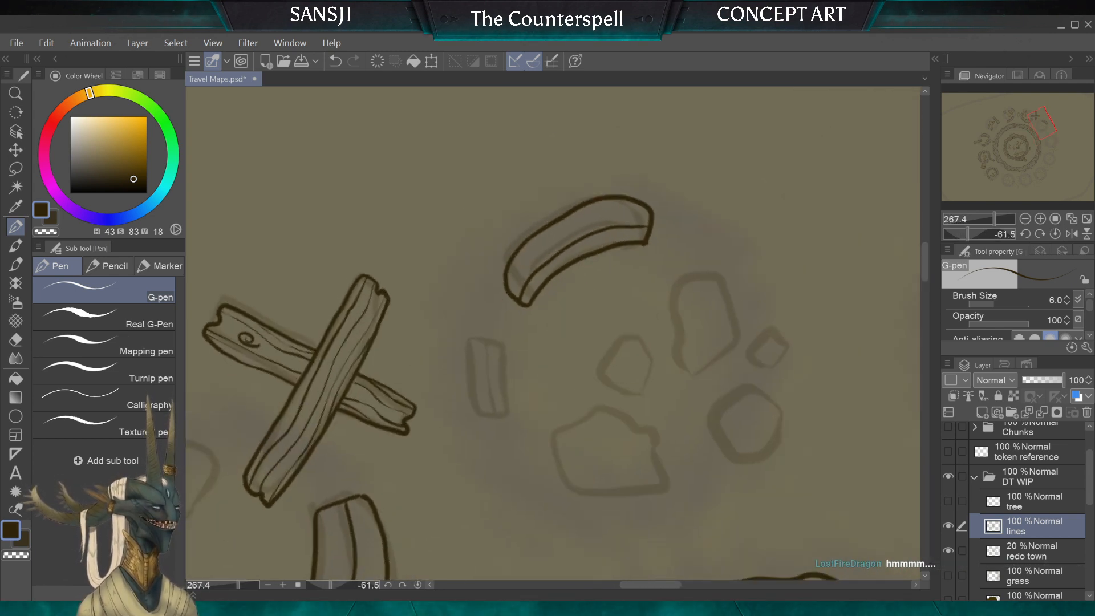
scroll(537, 266, "down", 6)
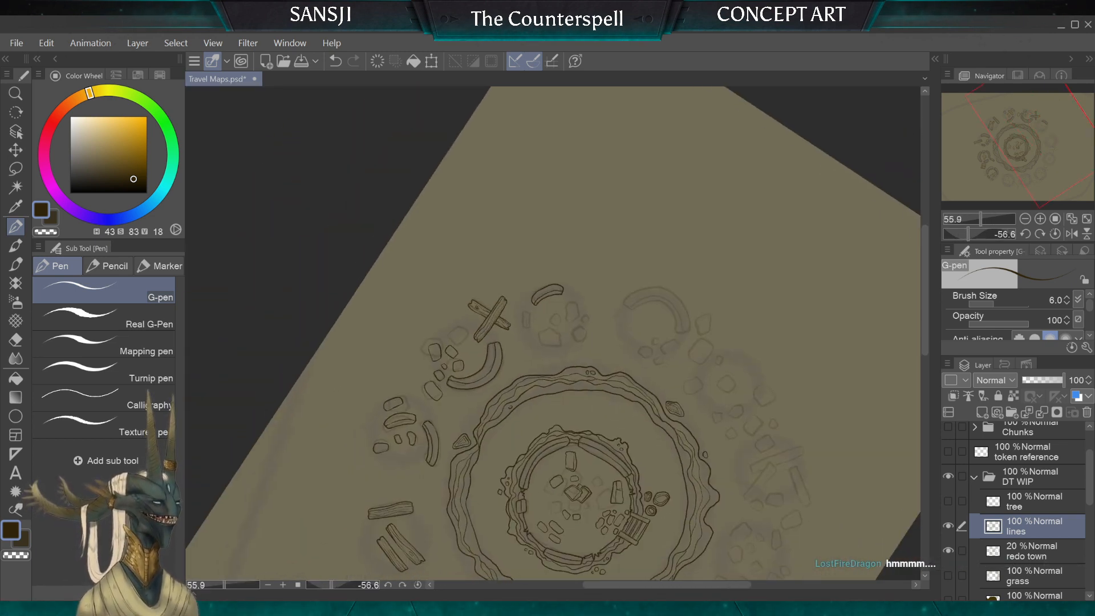
scroll(537, 265, "up", 6)
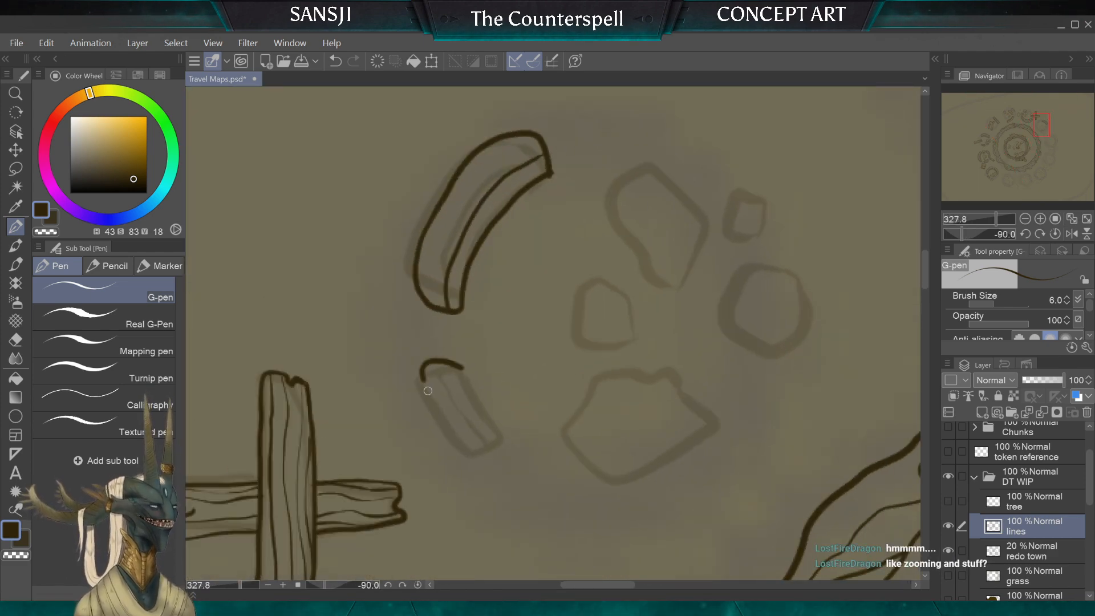
mouse_move(510, 444)
left_mouse_down()
mouse_move(465, 373)
mouse_move(491, 437)
left_mouse_up()
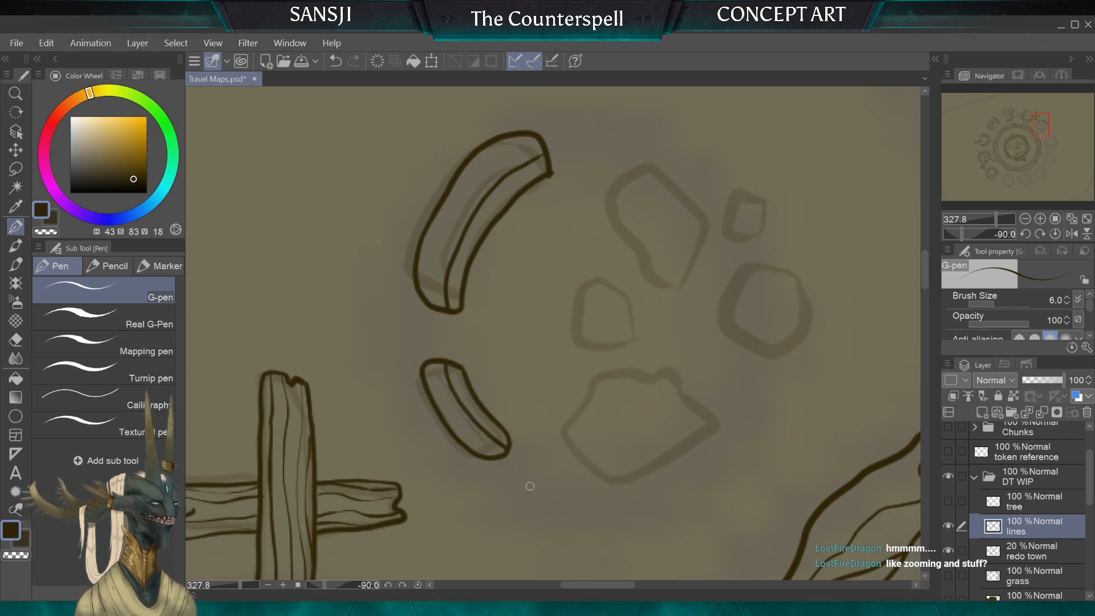
key("e")
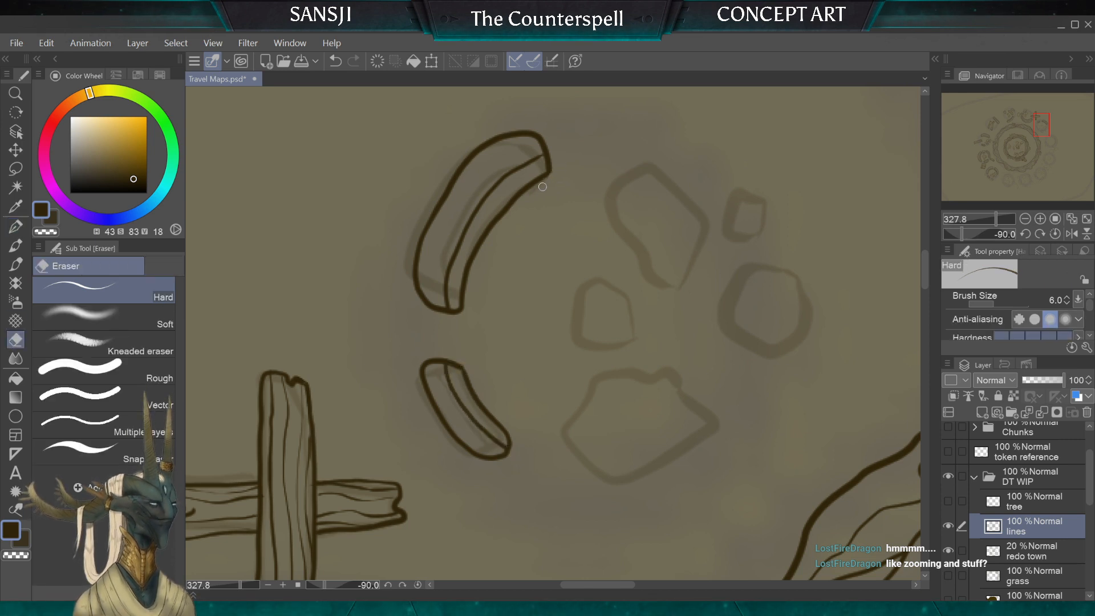
left_click_drag(555, 173, 552, 176)
Step: Ink three small rounded rubble stones inside the ruin near the two wall fragments, redrawing the middle stone in a rounder shape
scroll(553, 333, "down", 3)
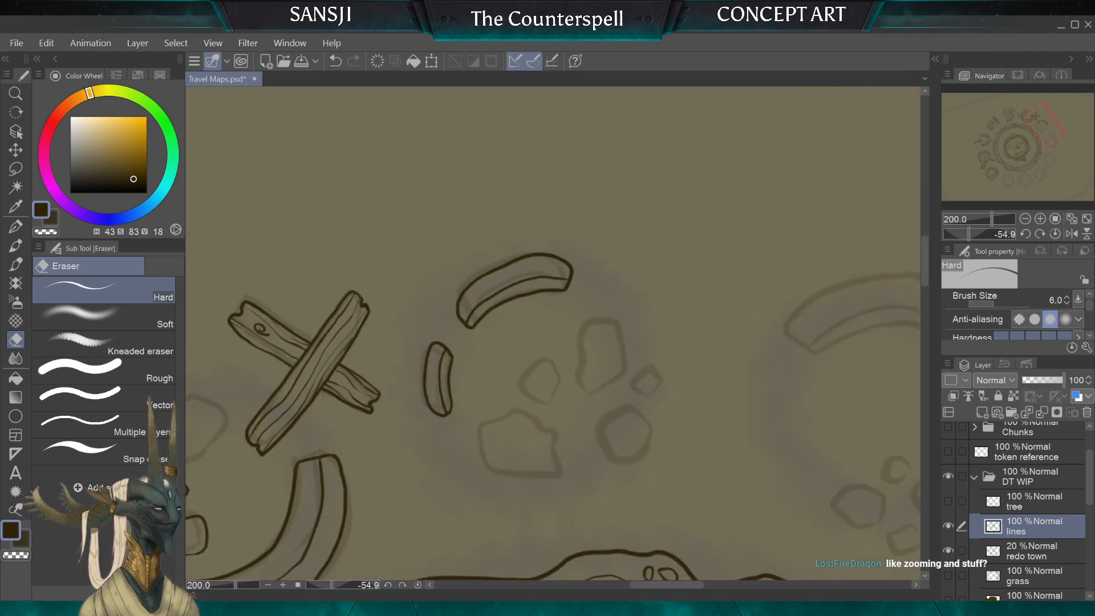
scroll(553, 334, "down", 2)
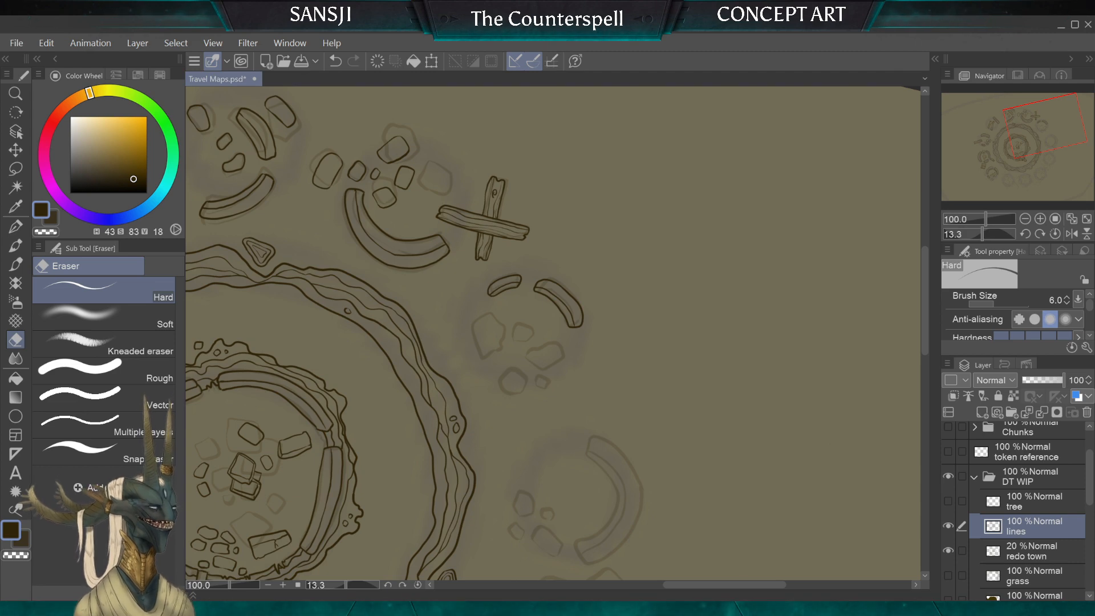
scroll(622, 371, "up", 5)
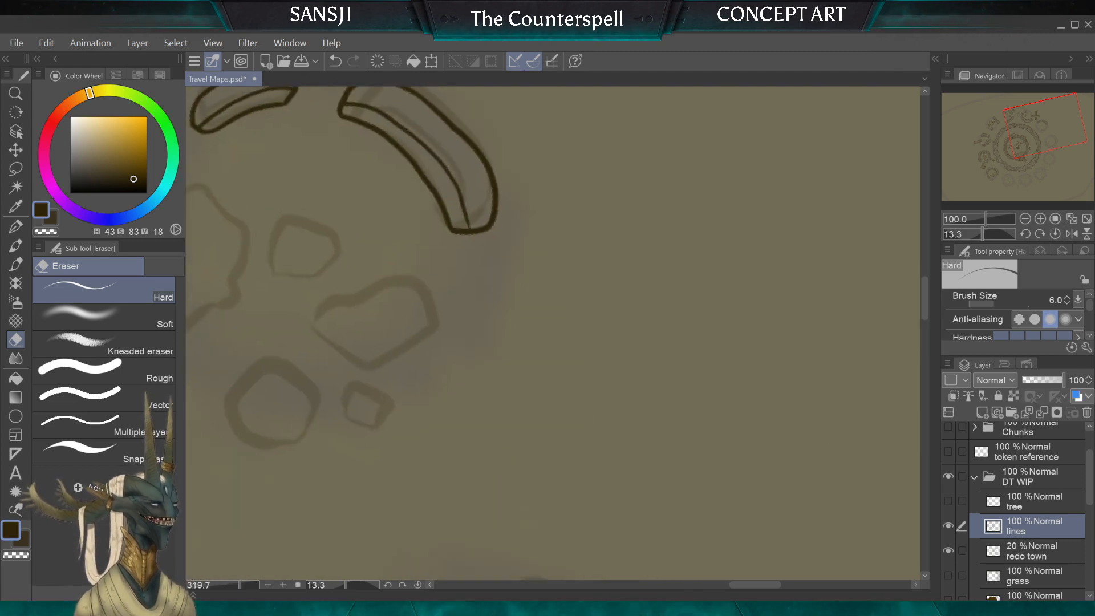
scroll(622, 371, "down", 3)
scroll(622, 371, "up", 3)
scroll(653, 385, "down", 5)
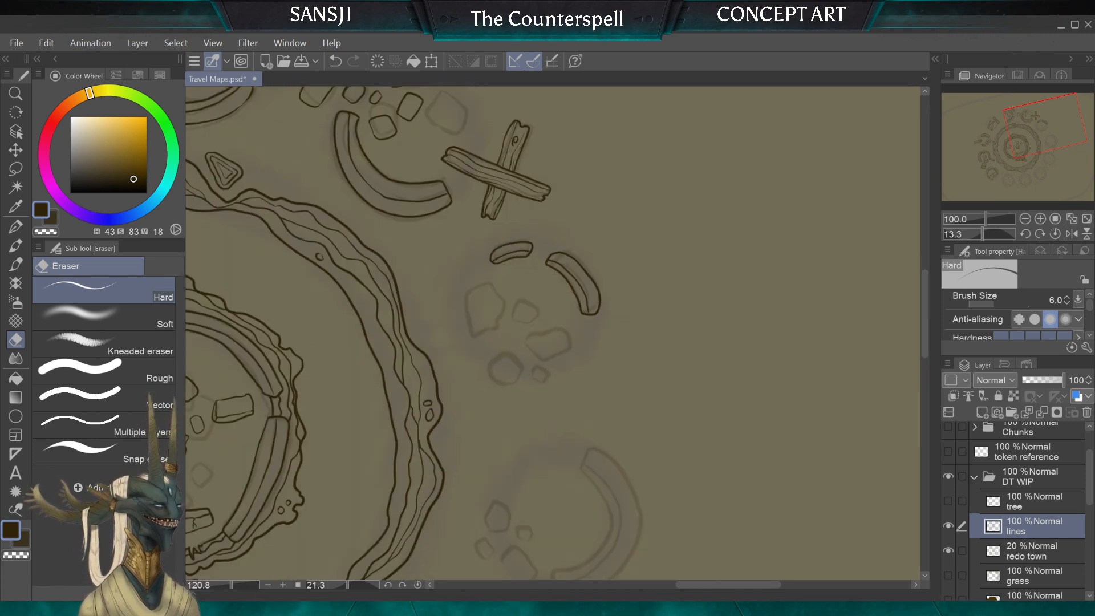
scroll(608, 461, "up", 2)
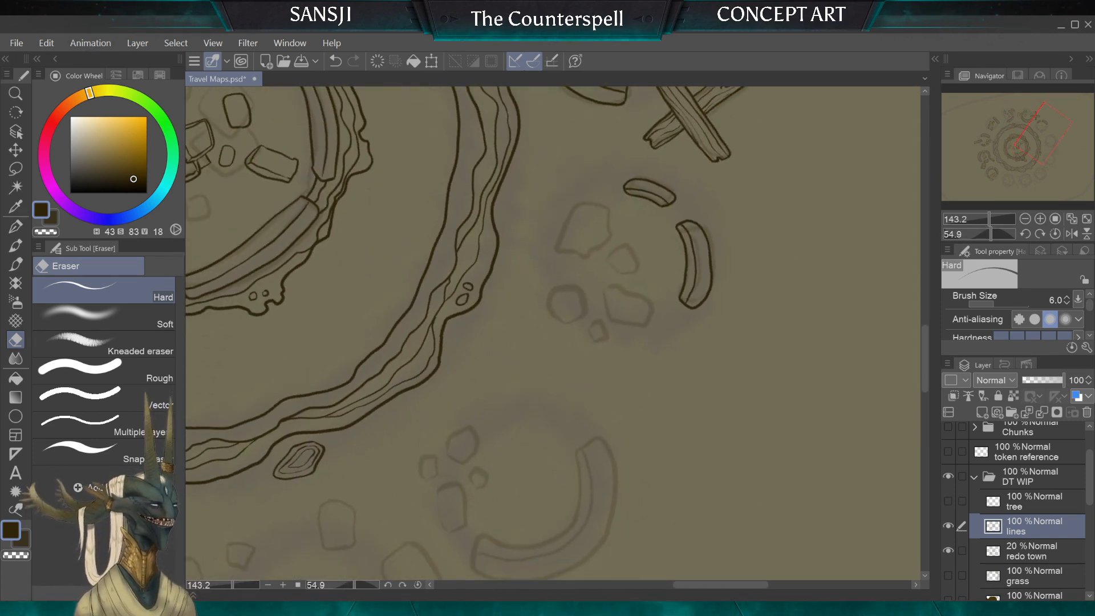
scroll(551, 177, "up", 4)
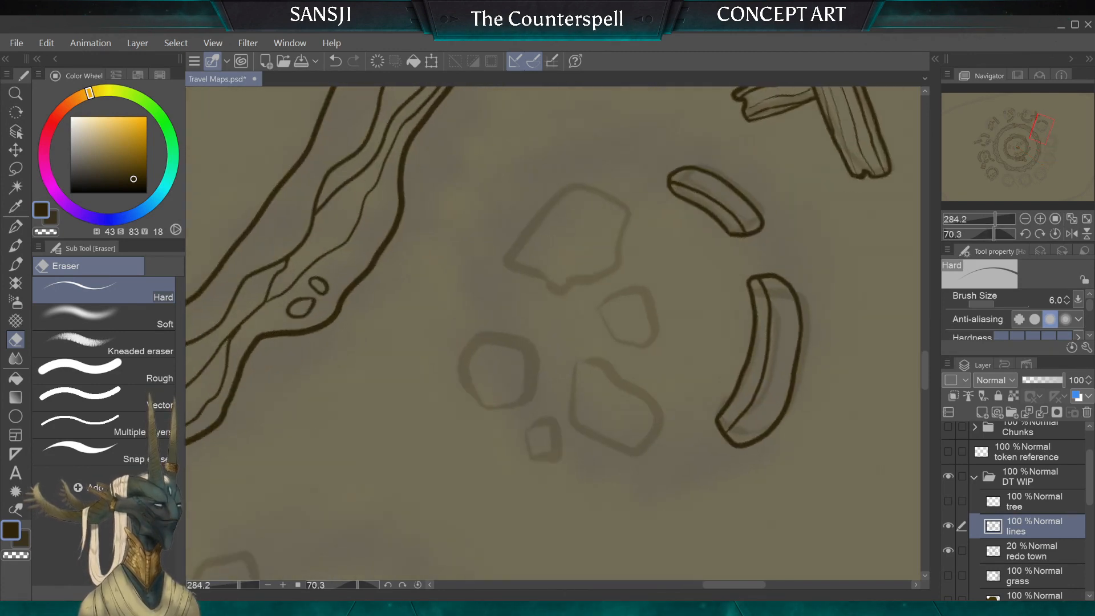
key("p")
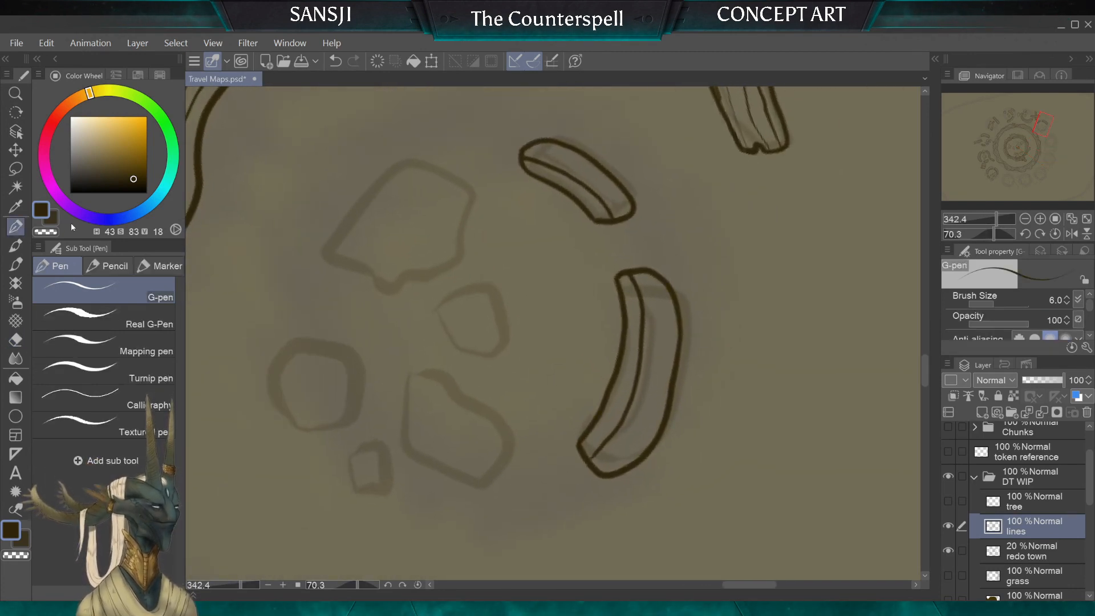
mouse_move(593, 263)
left_mouse_down()
mouse_move(547, 227)
mouse_move(528, 241)
mouse_move(538, 283)
mouse_move(558, 300)
mouse_move(599, 300)
mouse_move(589, 248)
mouse_move(448, 296)
mouse_move(468, 337)
mouse_move(526, 345)
left_mouse_up()
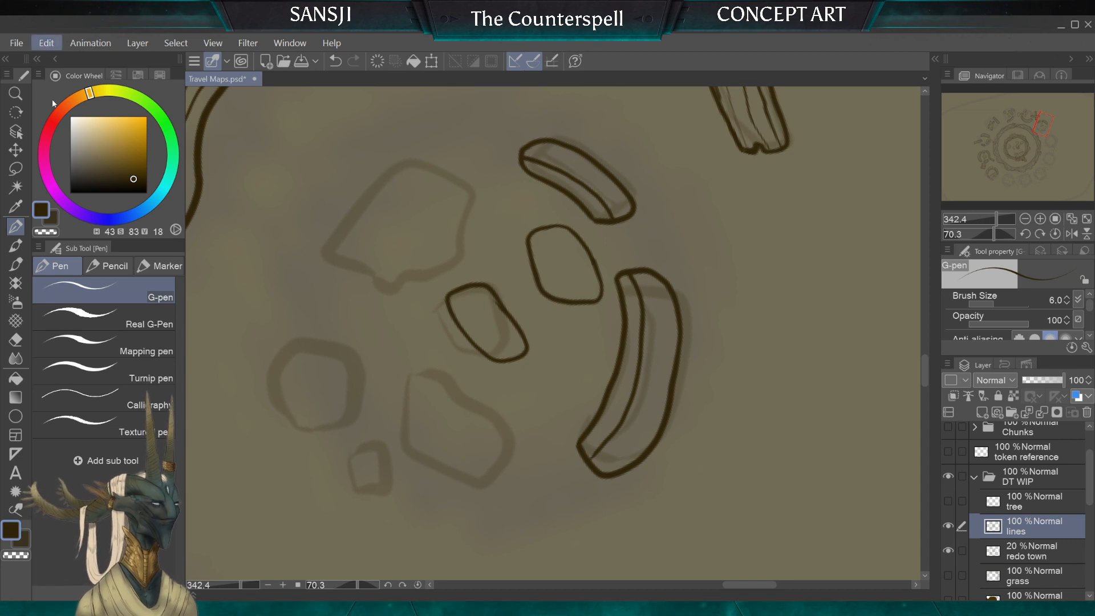
key("ctrl+z")
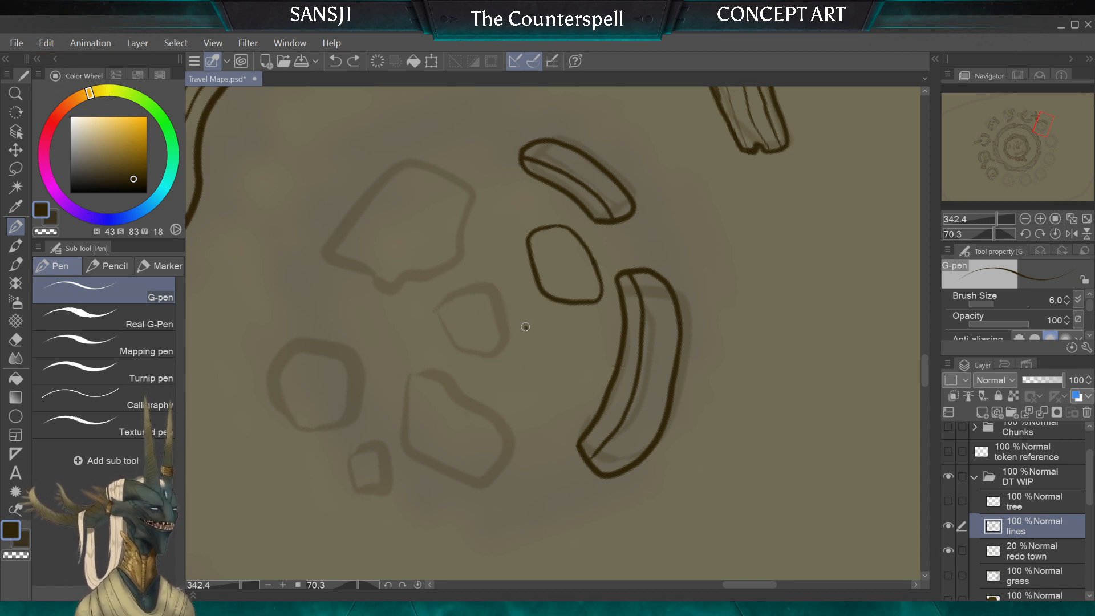
mouse_move(525, 328)
left_mouse_down()
mouse_move(487, 293)
mouse_move(457, 308)
mouse_move(486, 351)
left_mouse_up()
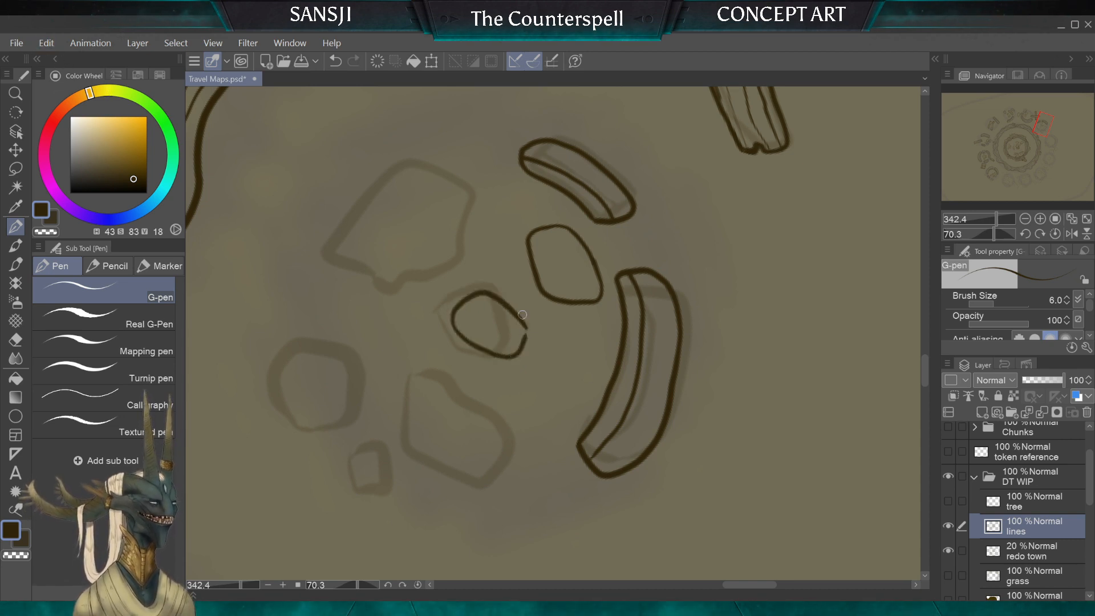
mouse_move(522, 315)
left_mouse_down()
mouse_move(524, 337)
mouse_move(527, 326)
mouse_move(581, 320)
mouse_move(557, 315)
mouse_move(547, 338)
mouse_move(556, 354)
mouse_move(579, 348)
mouse_move(586, 327)
left_mouse_up()
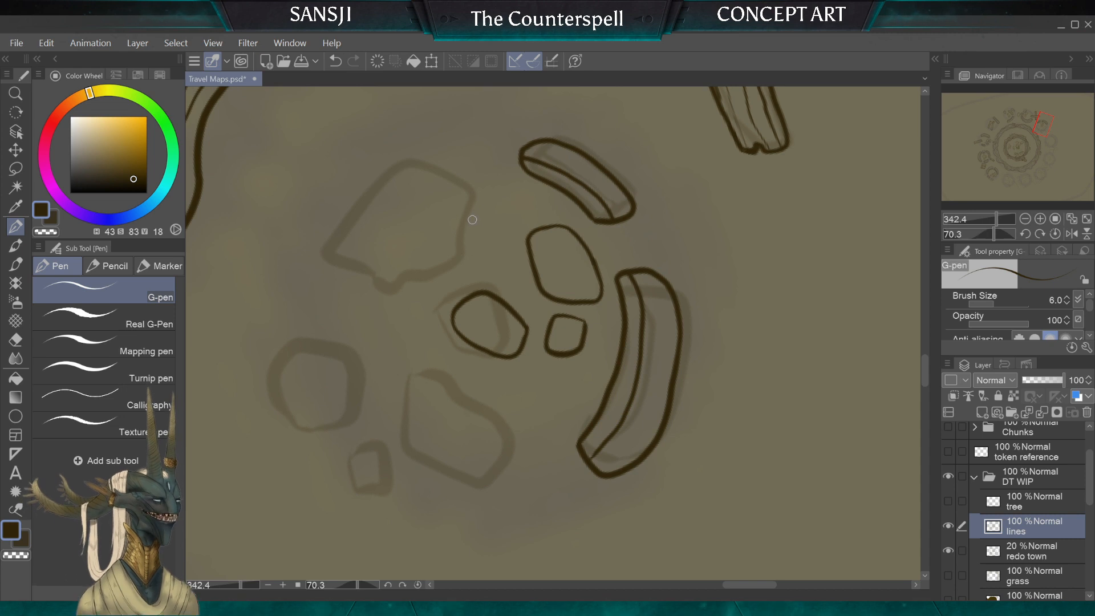
Step: Ink a larger rounded rubble stone beside the first three, erasing and redrawing its uneven end as a smooth side with a clean corner
mouse_move(451, 270)
left_mouse_down()
mouse_move(405, 280)
mouse_move(389, 242)
mouse_move(435, 206)
mouse_move(465, 215)
left_mouse_up()
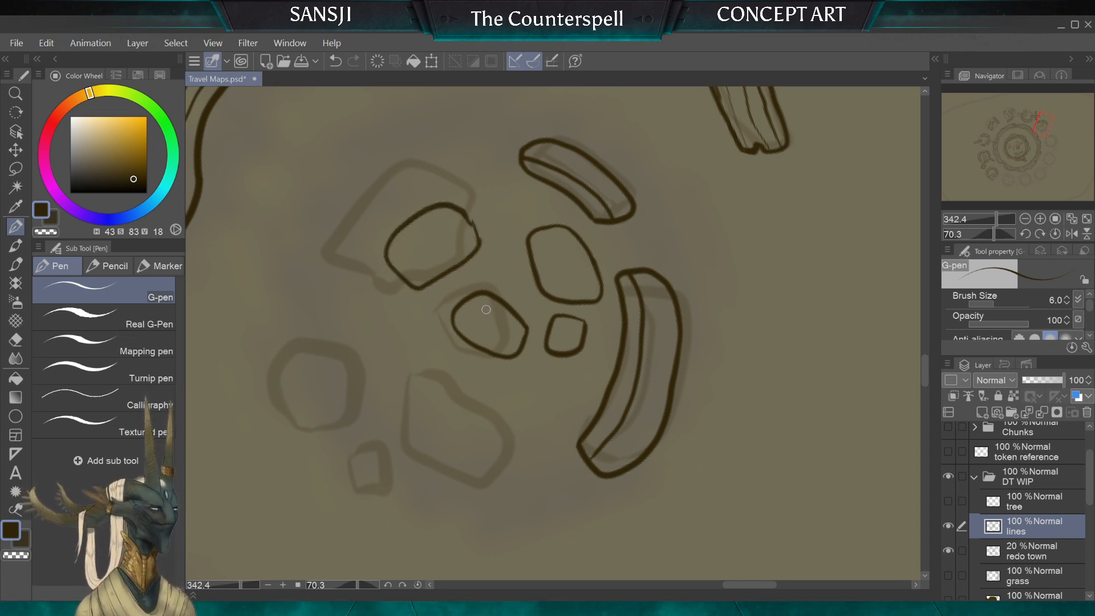
scroll(552, 333, "down", 5)
scroll(491, 334, "up", 5)
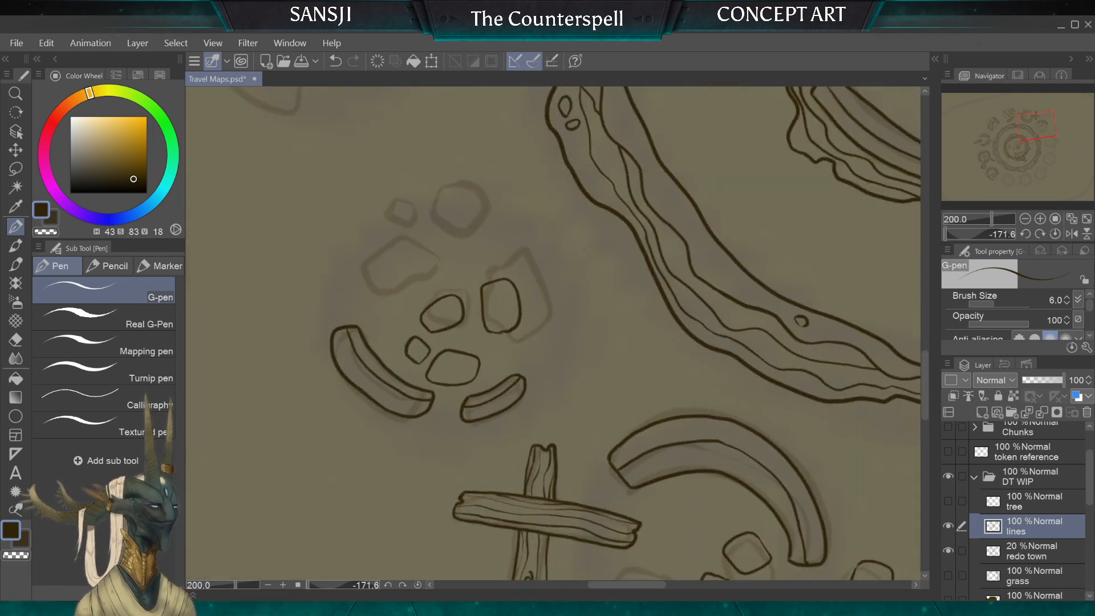
left_click(16, 340)
scroll(553, 333, "up", 1)
scroll(553, 333, "up", 2)
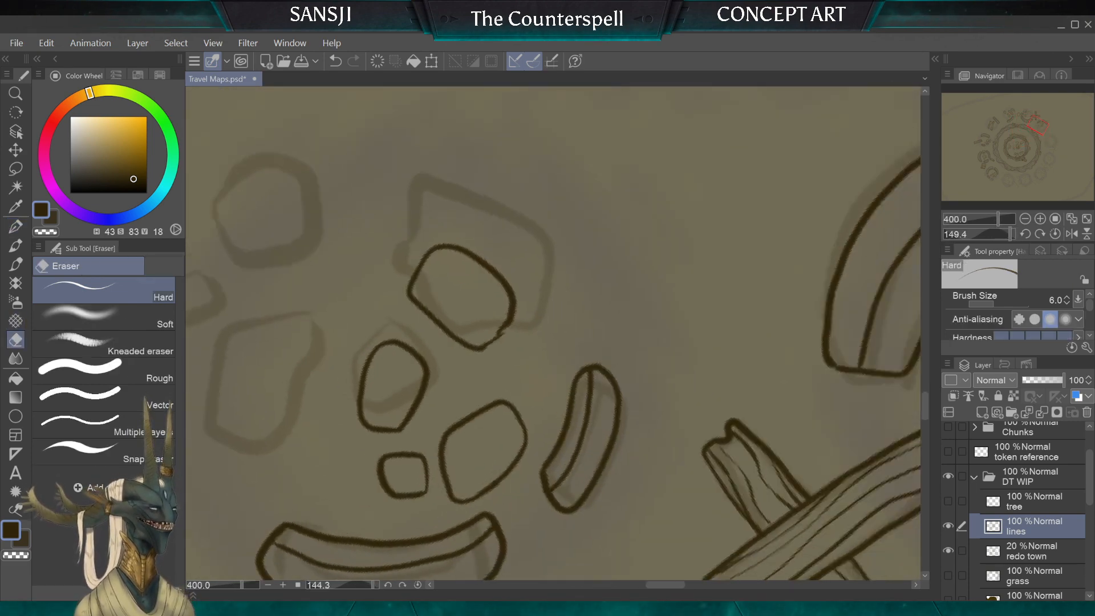
mouse_move(552, 295)
left_mouse_down()
mouse_move(531, 337)
mouse_move(543, 301)
left_mouse_up()
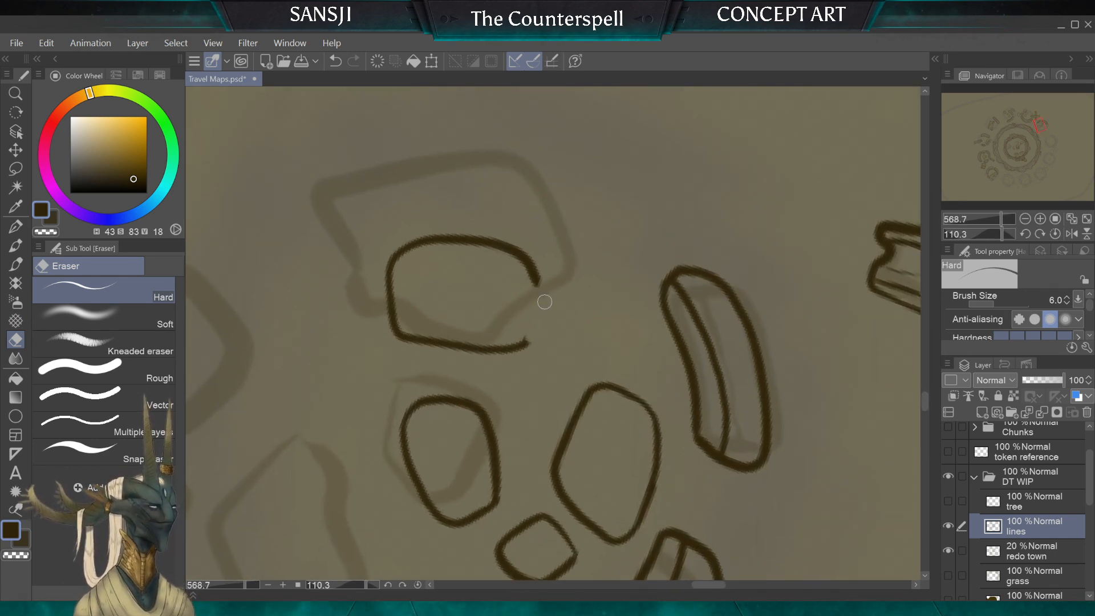
left_click(15, 226)
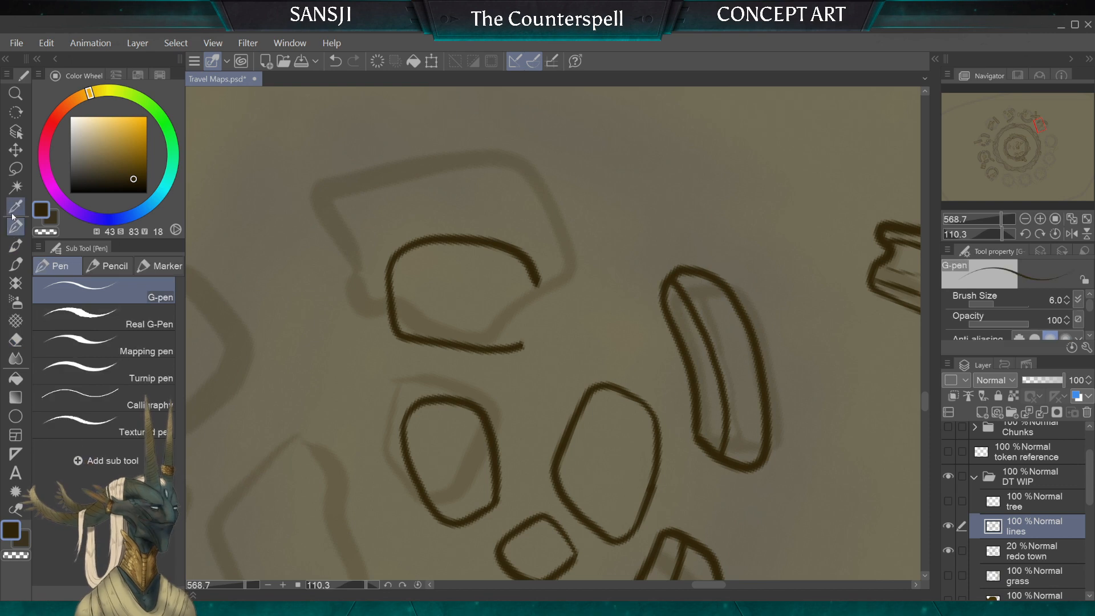
mouse_move(539, 288)
left_mouse_down()
mouse_move(533, 336)
mouse_move(517, 349)
left_mouse_up()
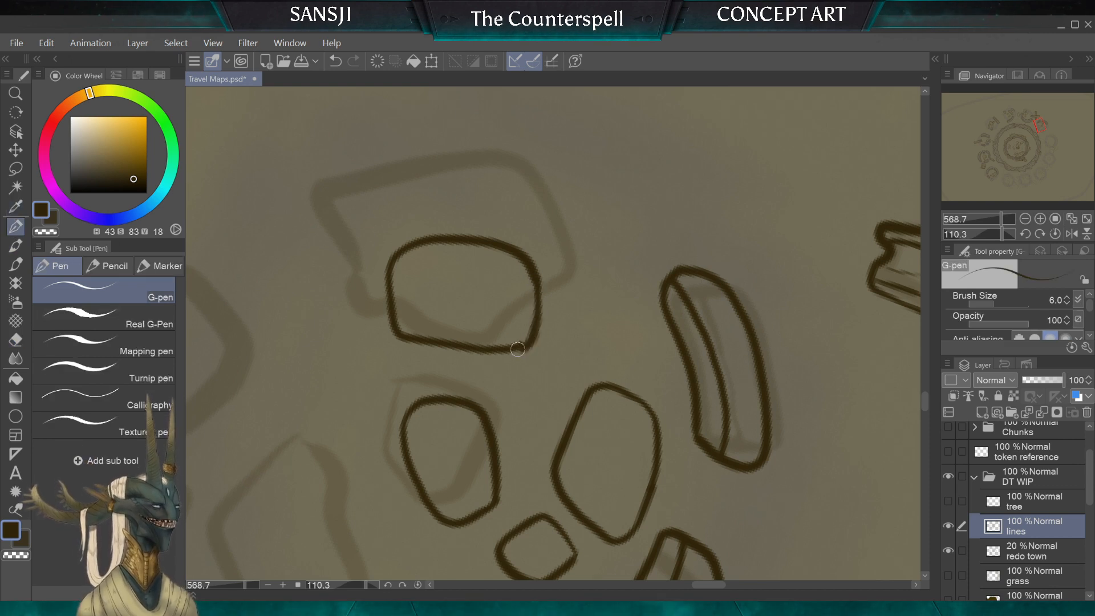
key("e")
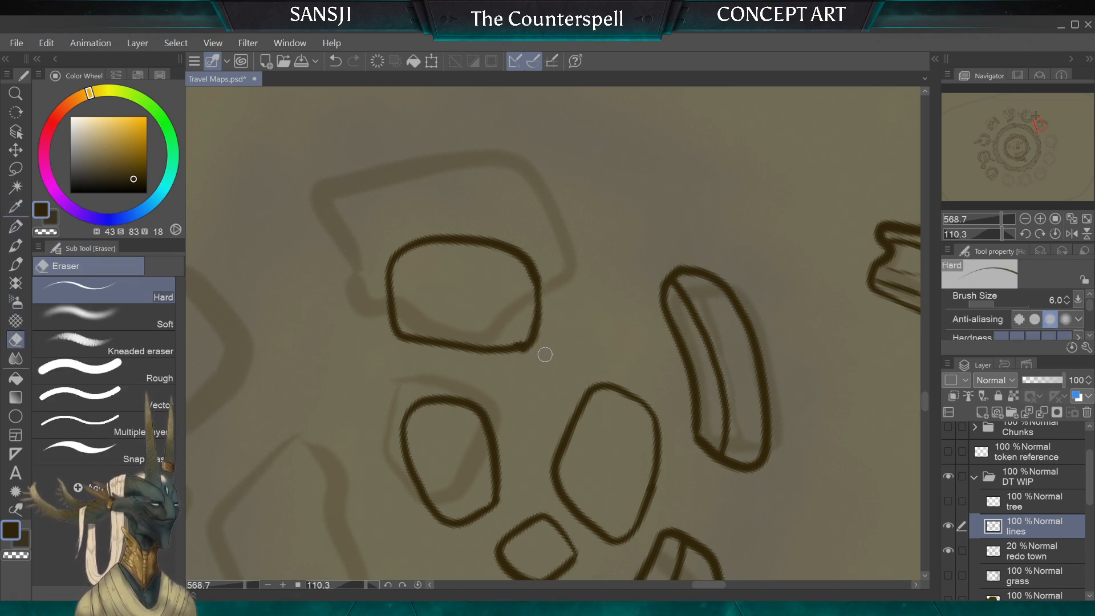
mouse_move(512, 360)
left_mouse_down()
mouse_move(549, 335)
mouse_move(525, 328)
left_mouse_up()
scroll(539, 289, "down", 5)
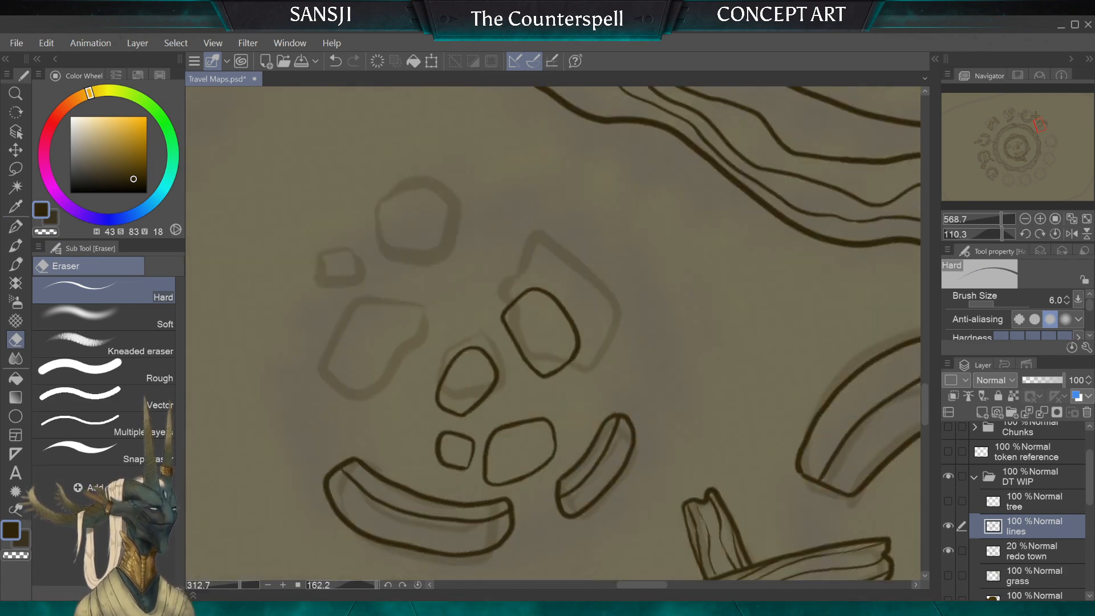
Step: Ink three more rounded rubble stones in the same ruin: a small one in the middle, a larger one beside it and a small outlying one
left_click(16, 227)
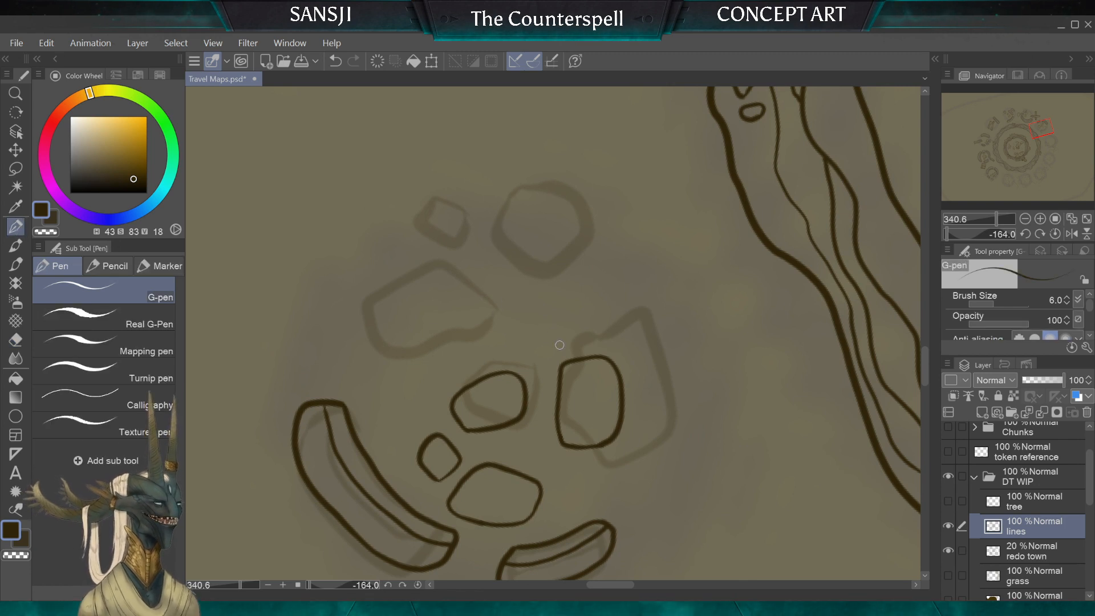
mouse_move(532, 327)
left_mouse_down()
mouse_move(527, 358)
mouse_move(559, 340)
left_mouse_up()
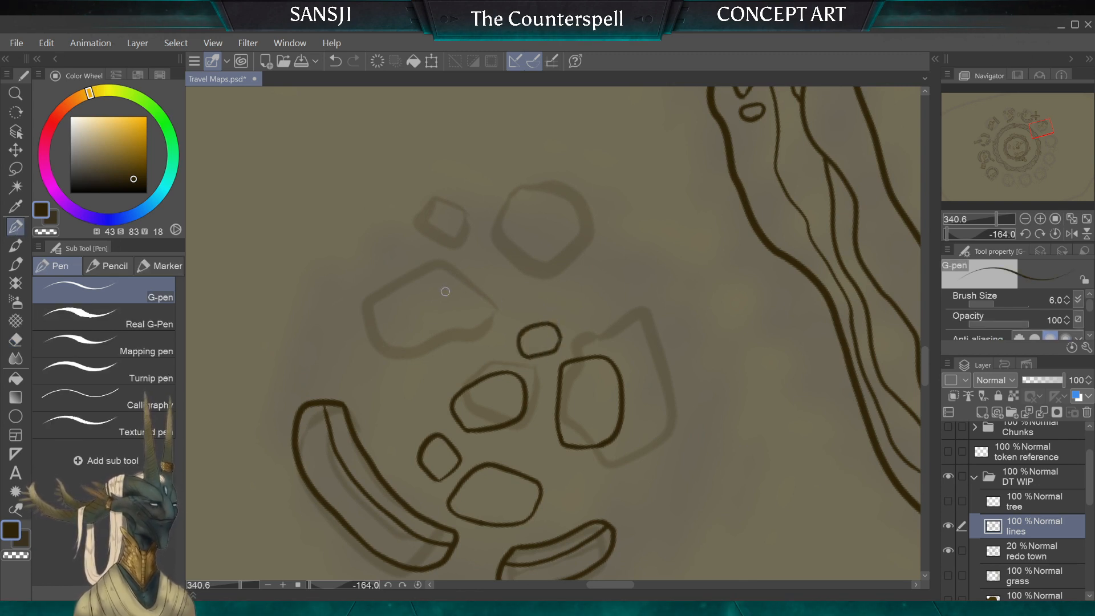
mouse_move(476, 328)
left_mouse_down()
mouse_move(429, 300)
mouse_move(400, 319)
mouse_move(400, 369)
mouse_move(479, 363)
mouse_move(472, 311)
left_mouse_up()
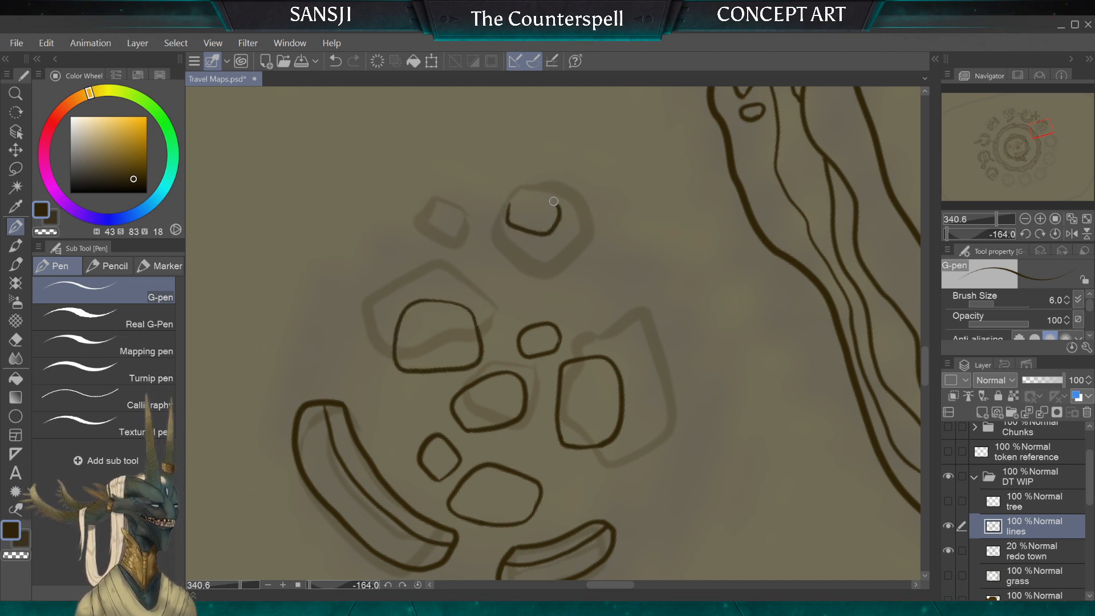
left_click_drag(553, 201, 509, 201)
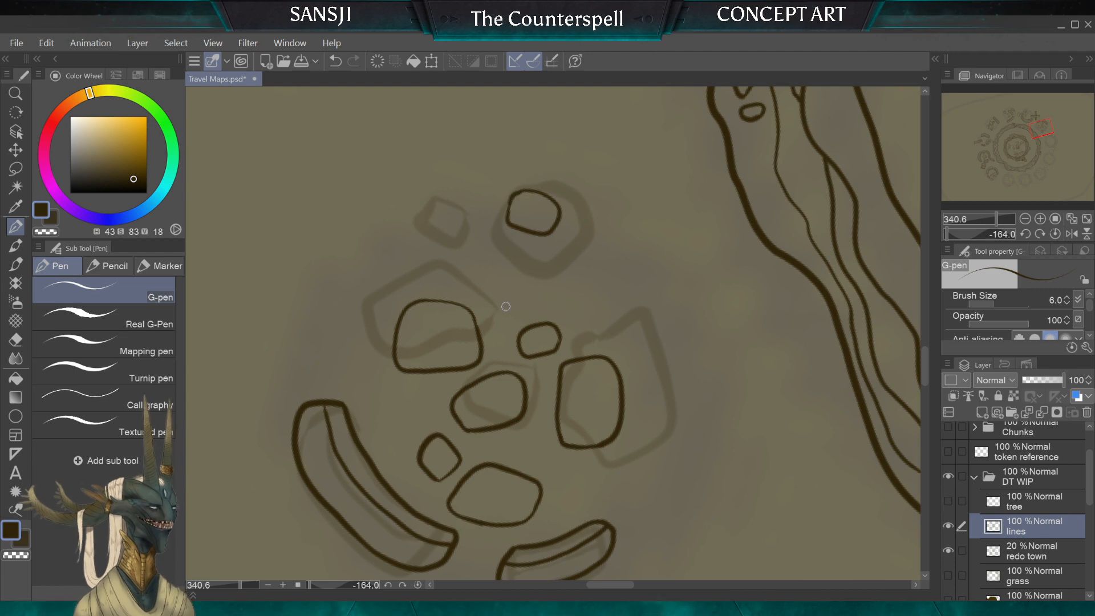
Step: Ink the closed outline of the long crescent-shaped wall fragment in the neighbouring sketched ruin
scroll(506, 307, "down", 4)
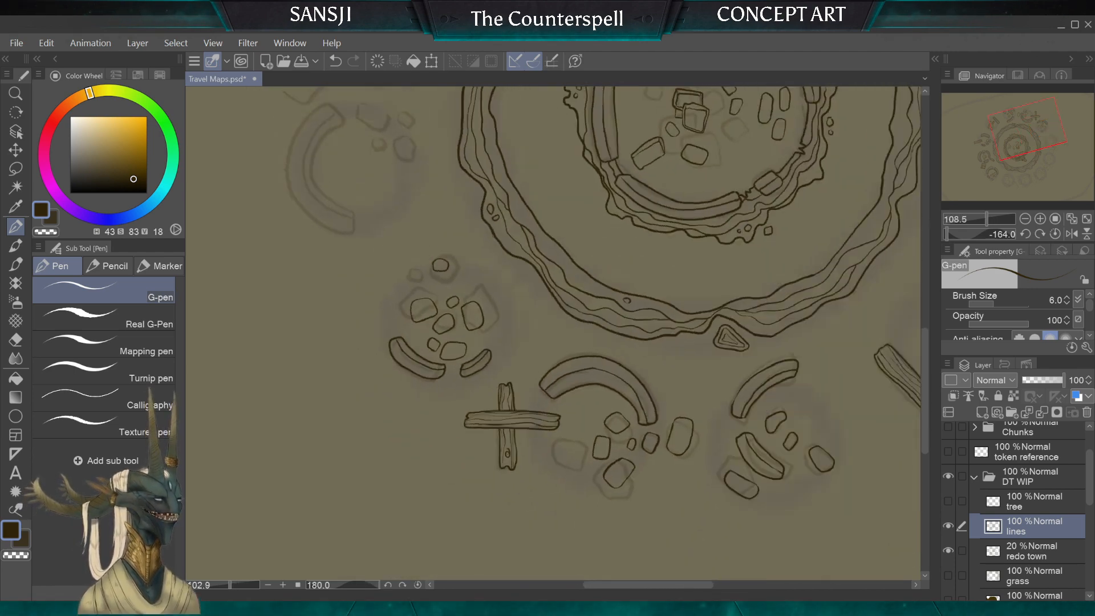
scroll(553, 334, "down", 1)
left_click_drag(494, 399, 648, 416)
left_click_drag(525, 268, 679, 340)
scroll(732, 366, "up", 1)
scroll(736, 364, "up", 1)
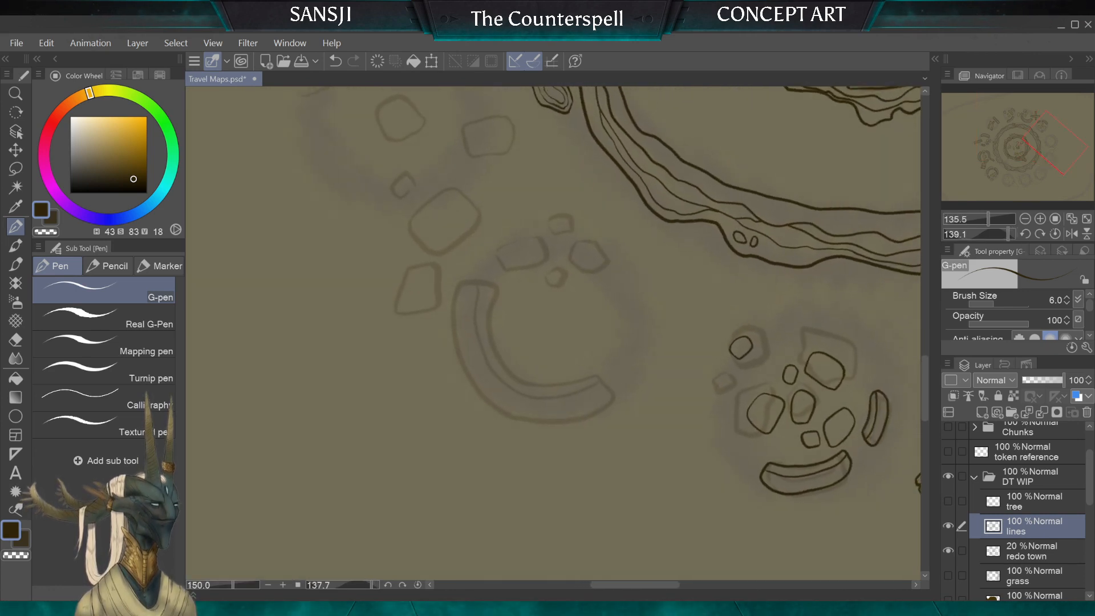
scroll(611, 259, "up", 2)
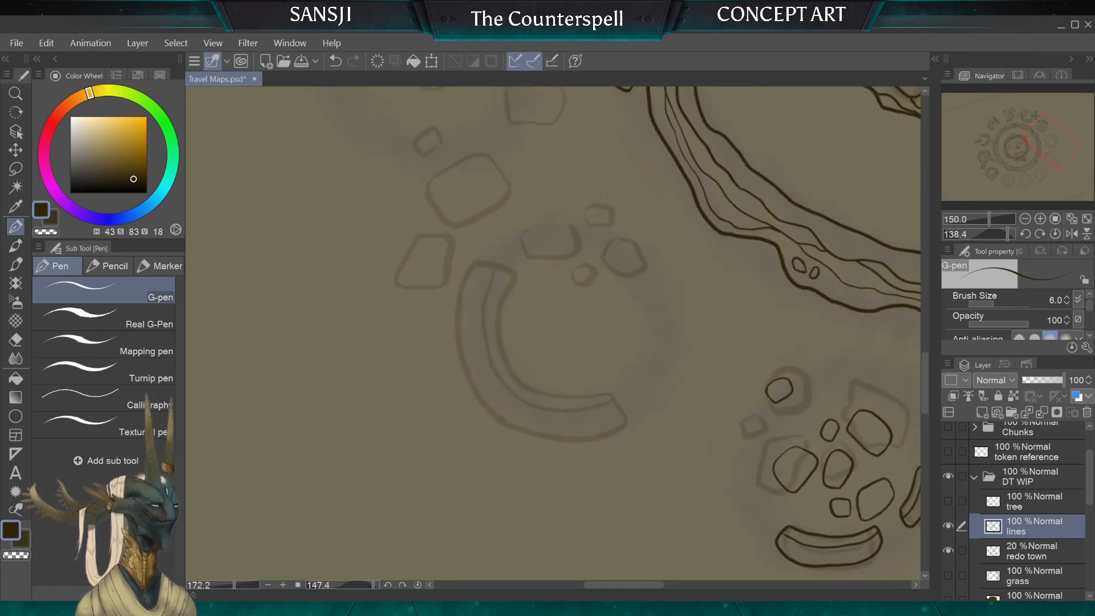
scroll(553, 333, "up", 1)
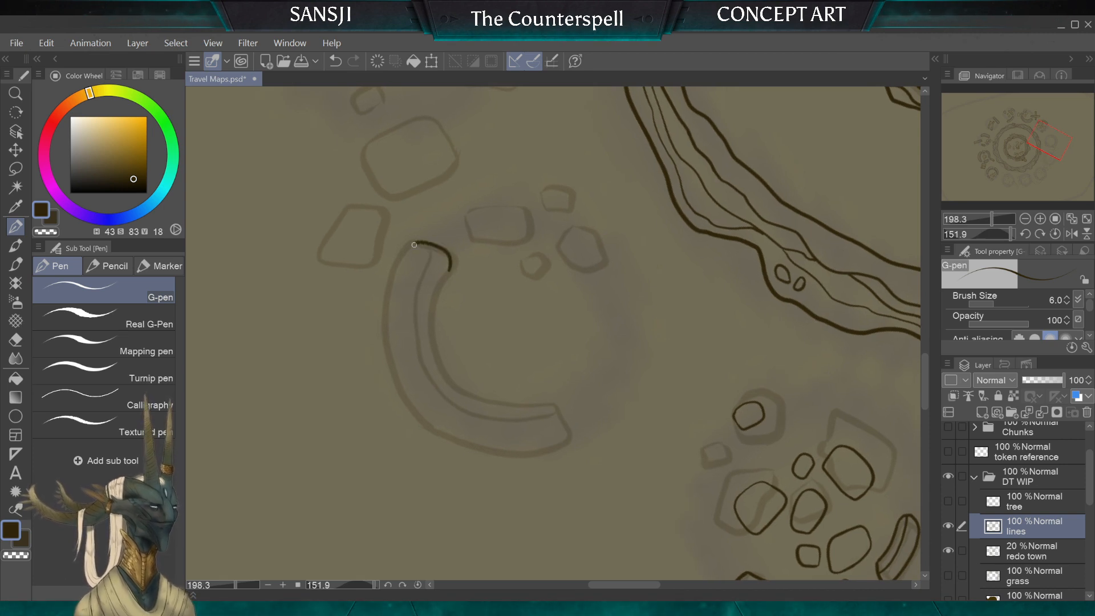
mouse_move(395, 388)
left_mouse_down()
mouse_move(453, 439)
mouse_move(497, 450)
mouse_move(552, 443)
mouse_move(552, 408)
mouse_move(470, 388)
mouse_move(442, 345)
left_mouse_up()
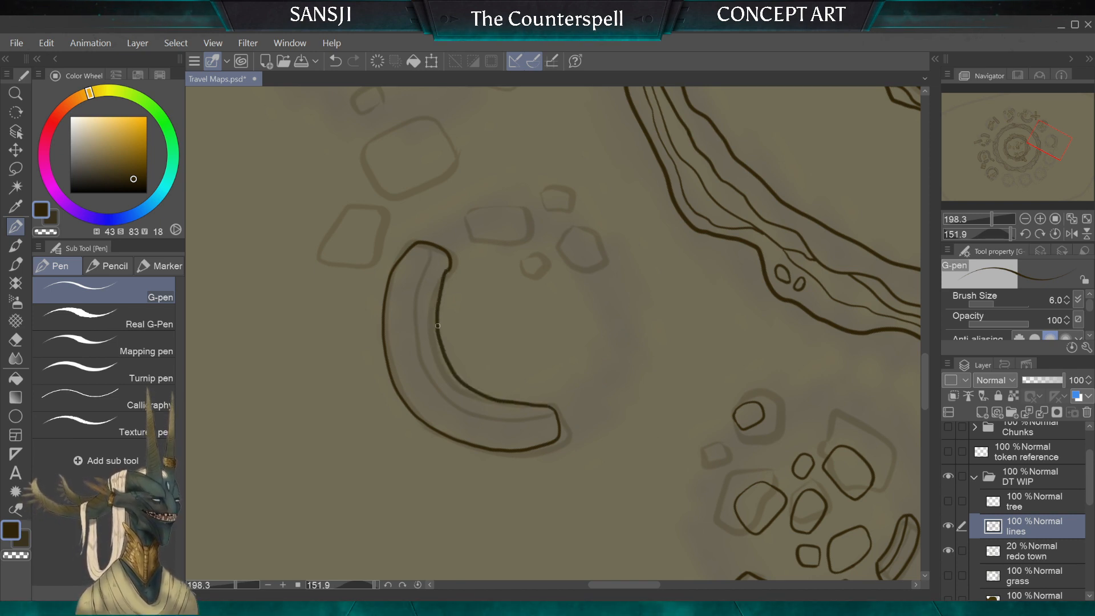
Step: Erase the notched inner corner at the crescent wall's end with a size 10 eraser and redraw it as a smooth curve
scroll(448, 296, "up", 5)
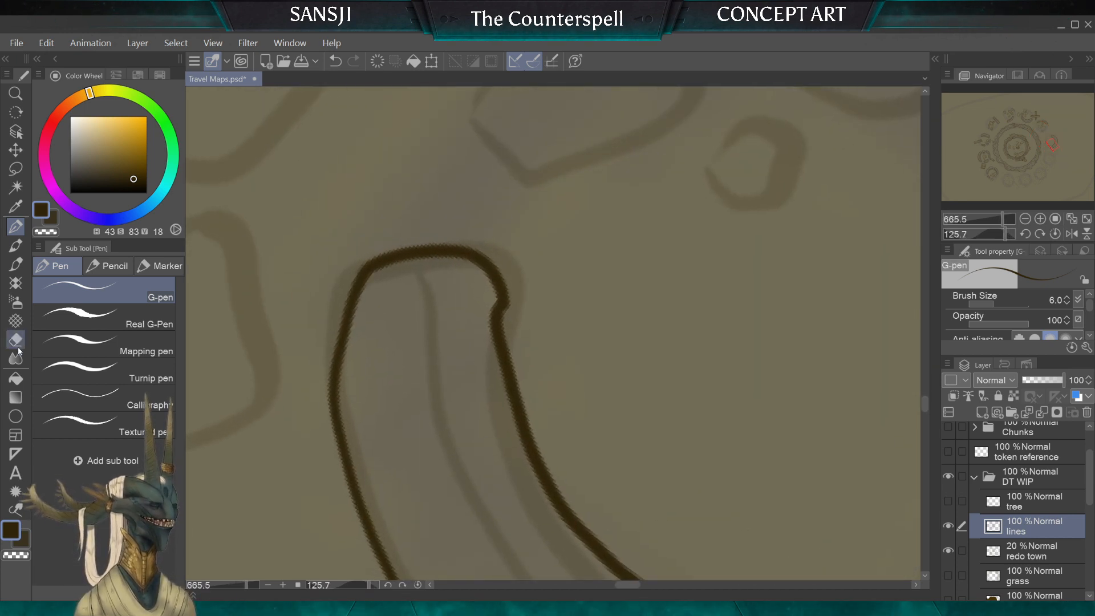
key("e")
mouse_move(504, 295)
left_mouse_down()
mouse_move(506, 310)
mouse_move(487, 268)
left_mouse_up()
key("bracketright")
key("bracketright")
key("bracketright")
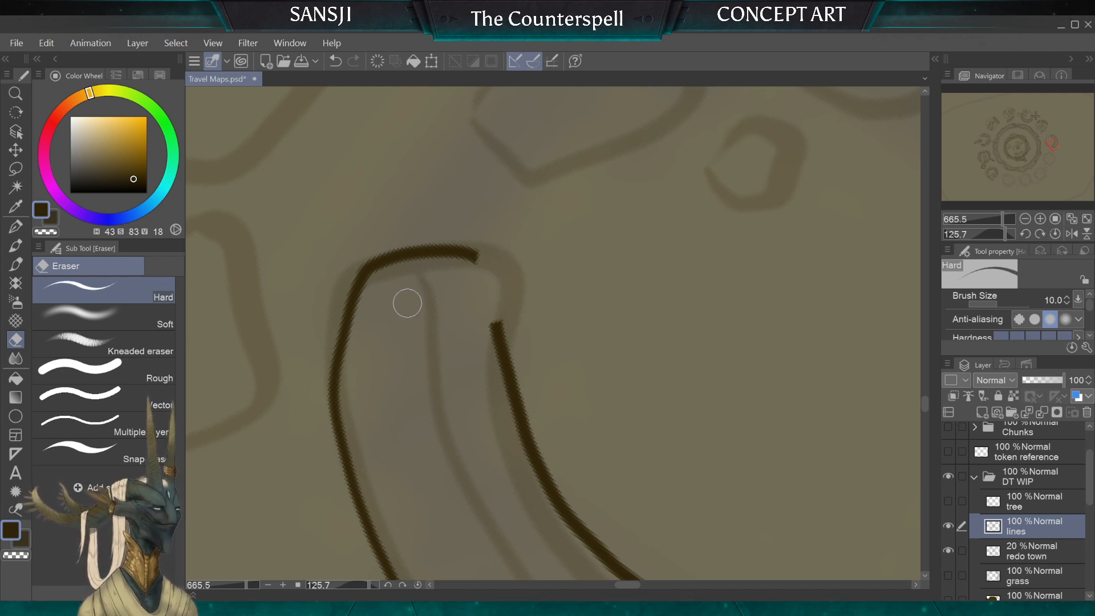
key("p")
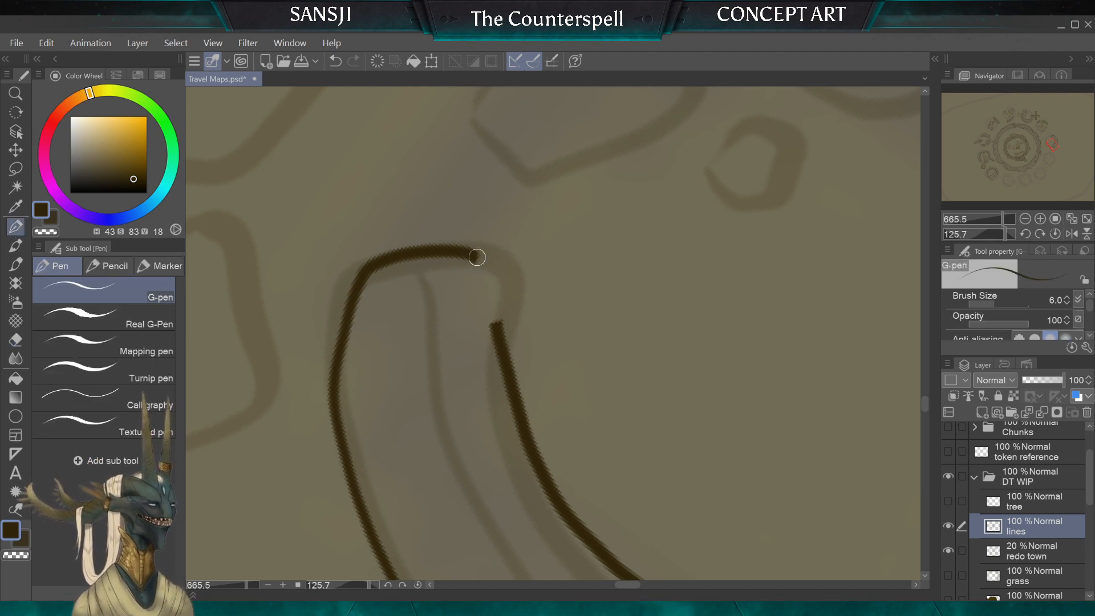
left_click_drag(494, 280, 505, 346)
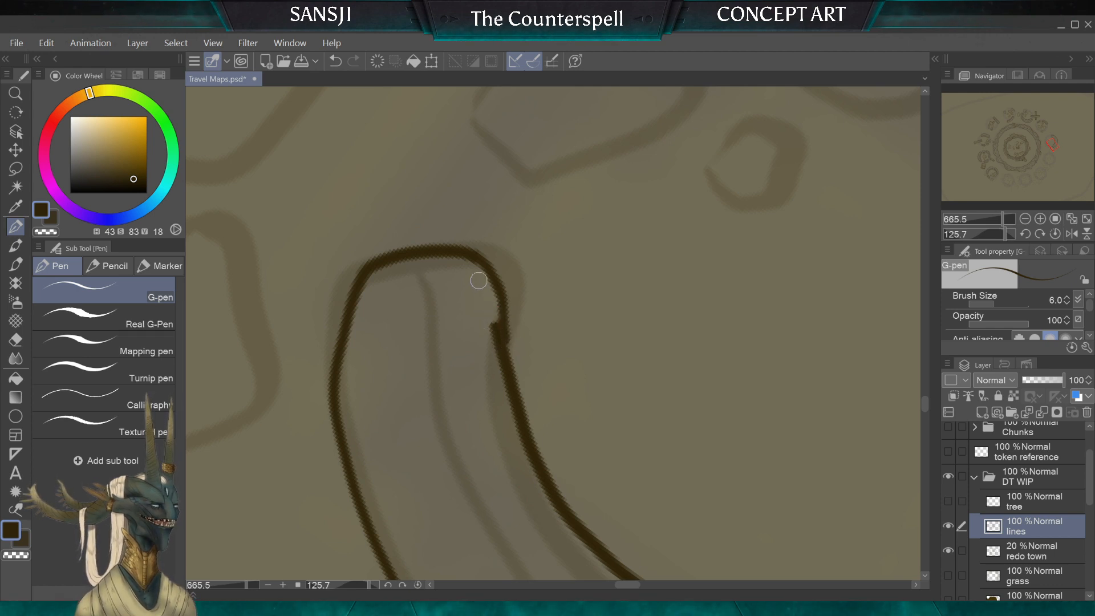
left_click_drag(498, 331, 487, 276)
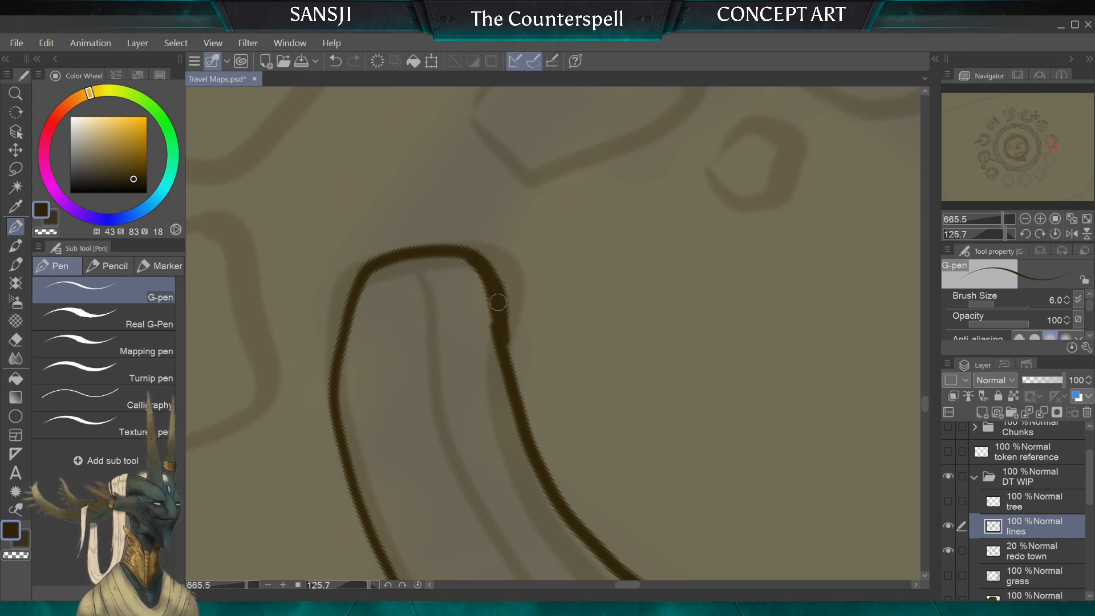
Step: Thin the redrawn corner's thick outline with the hard eraser, and ink a lengthwise line along the crescent wall's inner side
left_click(16, 338)
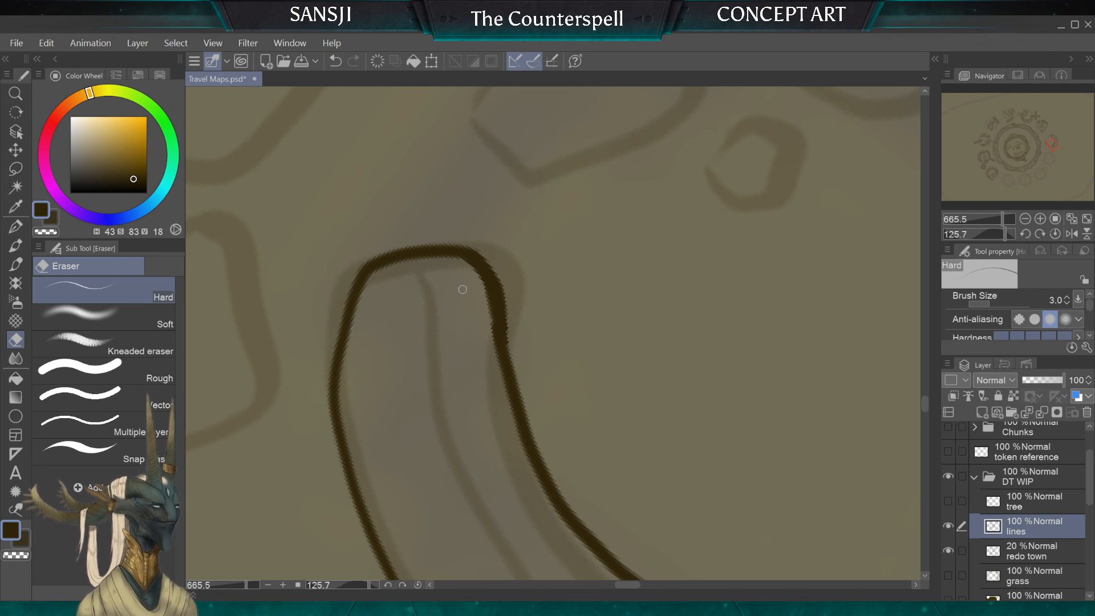
scroll(462, 290, "down", 5)
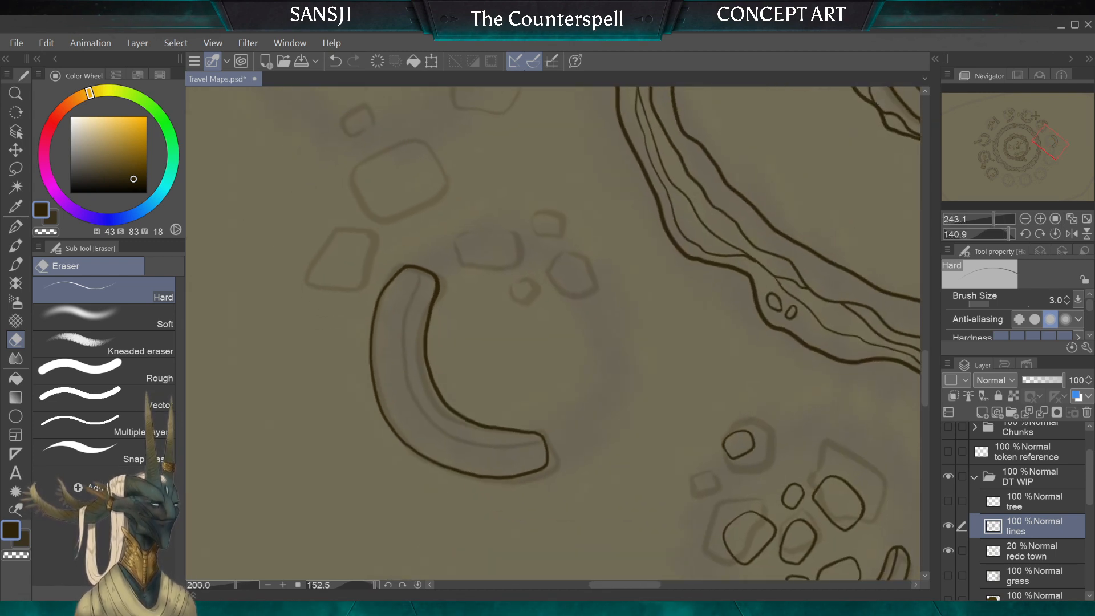
scroll(463, 290, "up", 6)
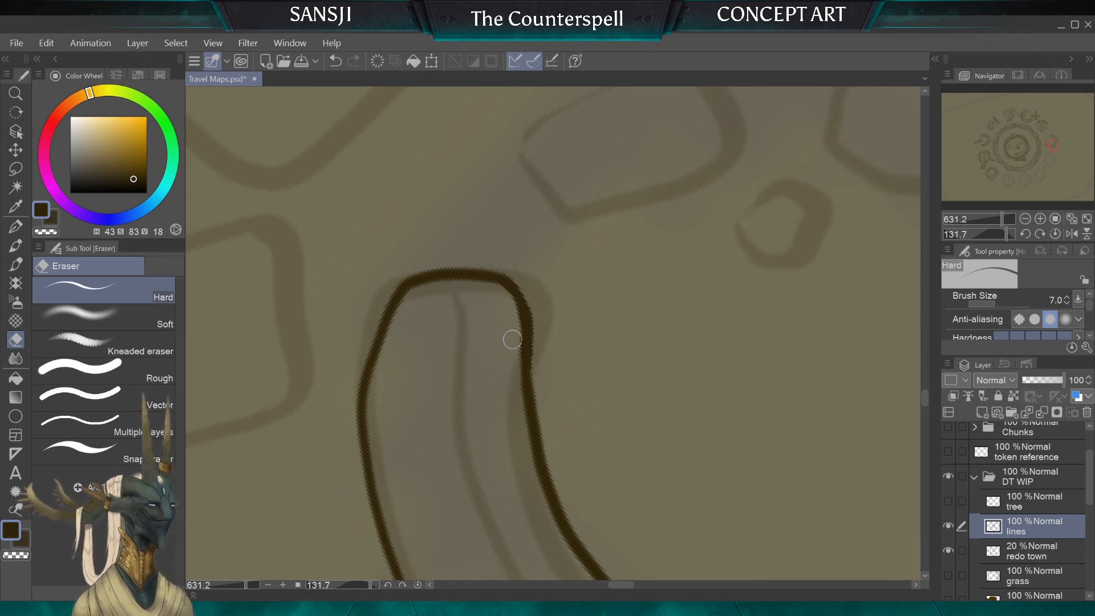
scroll(486, 295, "down", 6)
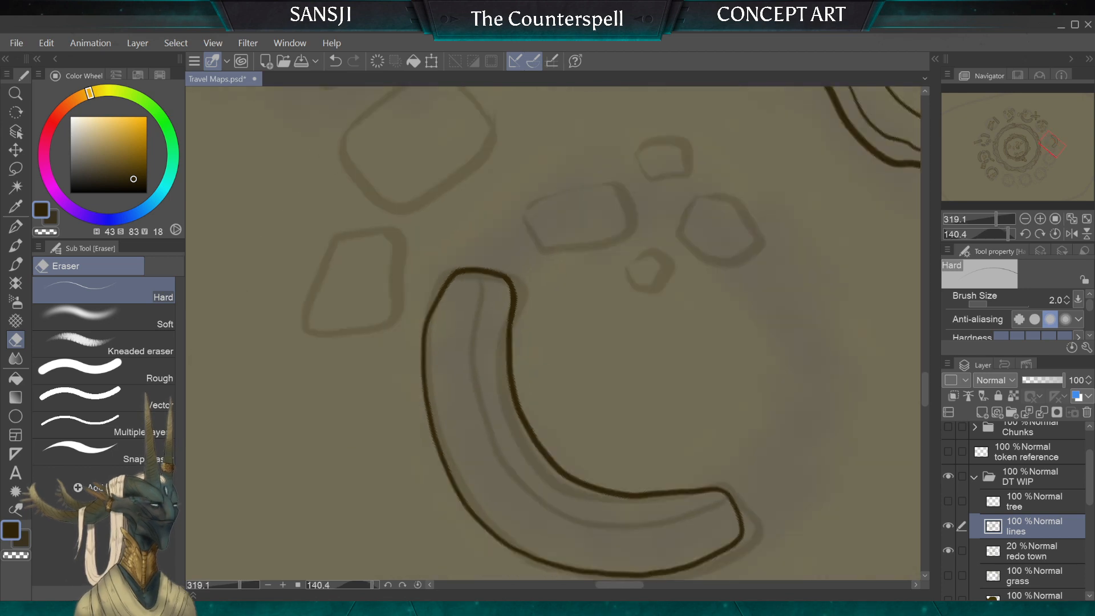
left_click(15, 227)
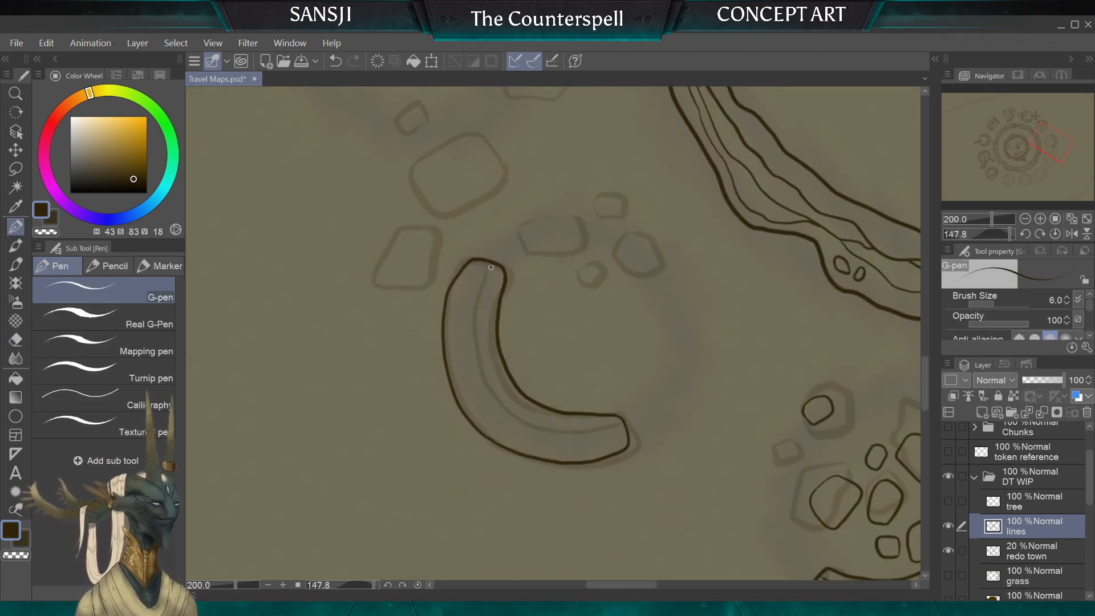
left_click_drag(489, 367, 624, 423)
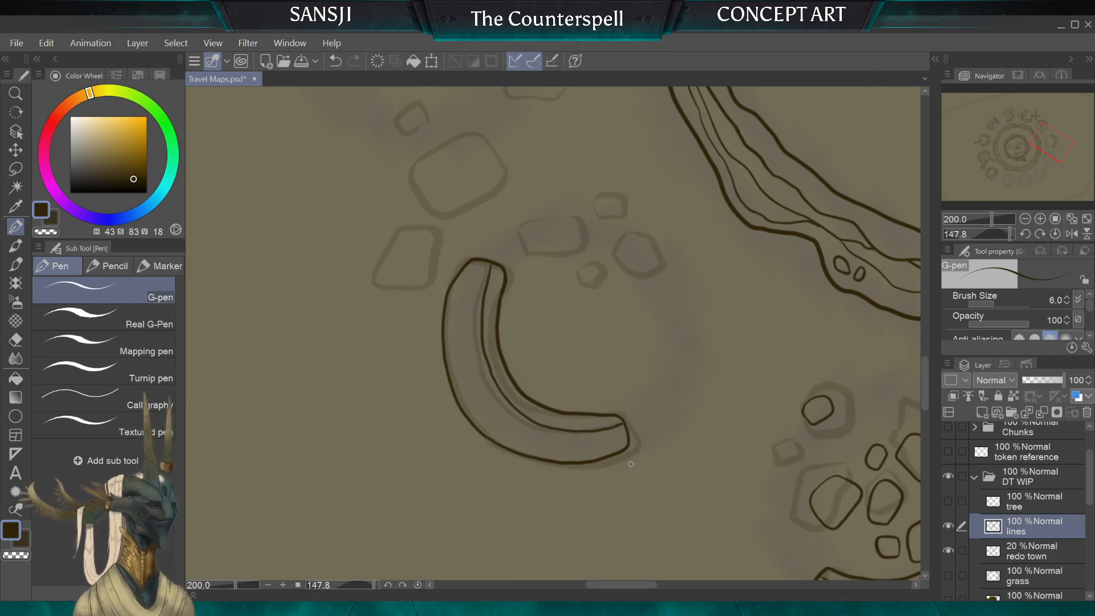
Step: Ink three small rubble stones near the crescent wall's end, and erase the stray line tip at the corner of the one farthest from the wall
scroll(631, 464, "down", 4)
scroll(628, 462, "up", 5)
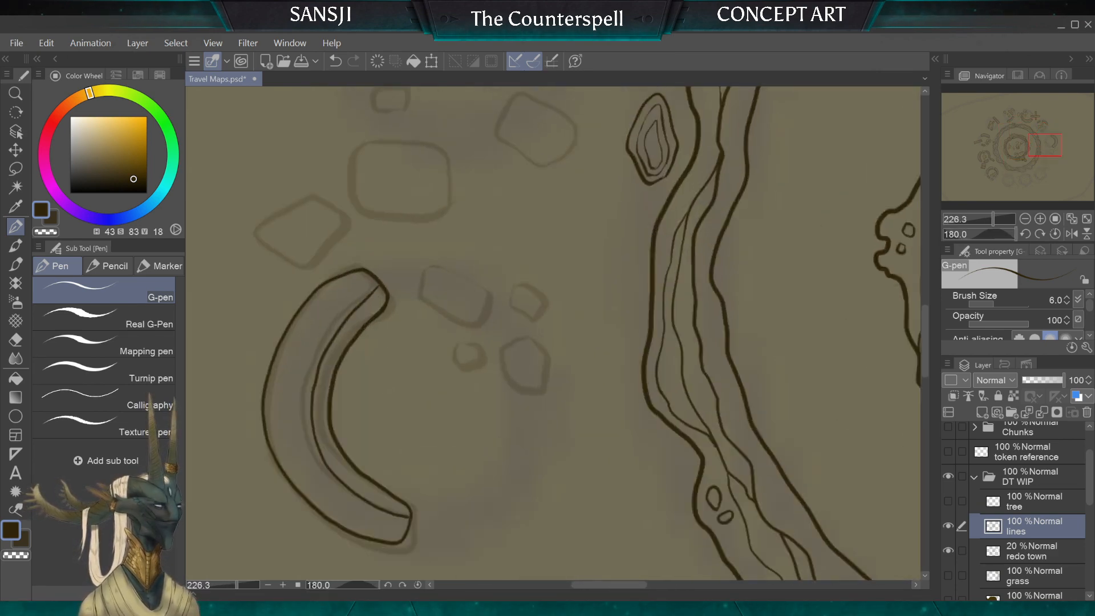
scroll(477, 289, "up", 5)
mouse_move(508, 296)
left_mouse_down()
mouse_move(498, 339)
mouse_move(423, 337)
mouse_move(396, 317)
mouse_move(400, 276)
left_mouse_up()
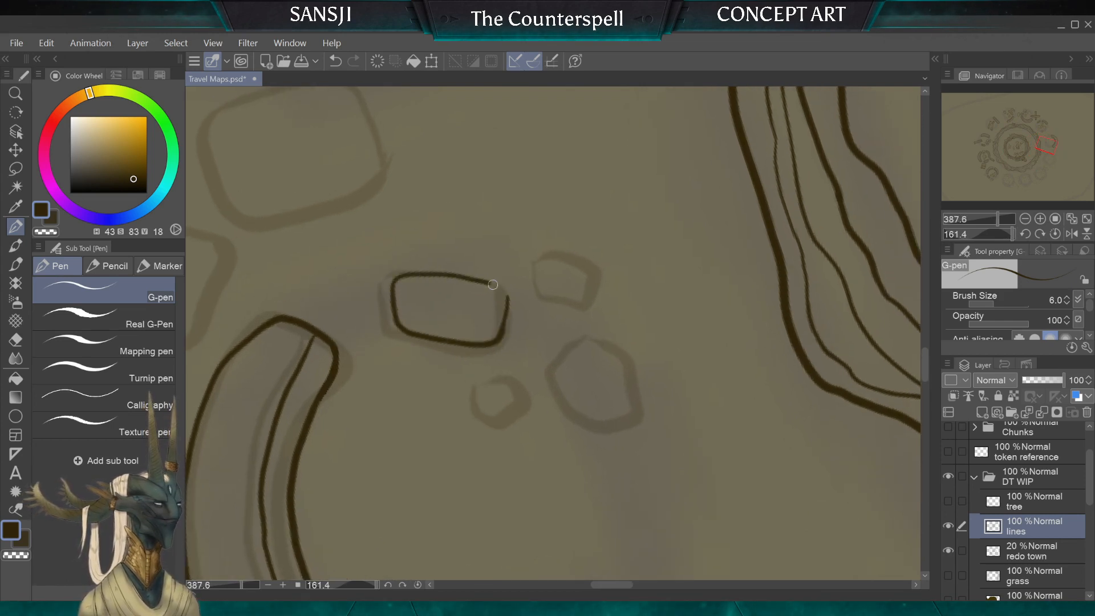
mouse_move(524, 403)
left_mouse_down()
mouse_move(504, 374)
mouse_move(477, 387)
mouse_move(472, 416)
mouse_move(504, 430)
mouse_move(526, 399)
left_mouse_up()
mouse_move(536, 275)
left_mouse_down()
mouse_move(591, 321)
mouse_move(609, 297)
mouse_move(589, 268)
mouse_move(546, 251)
left_mouse_up()
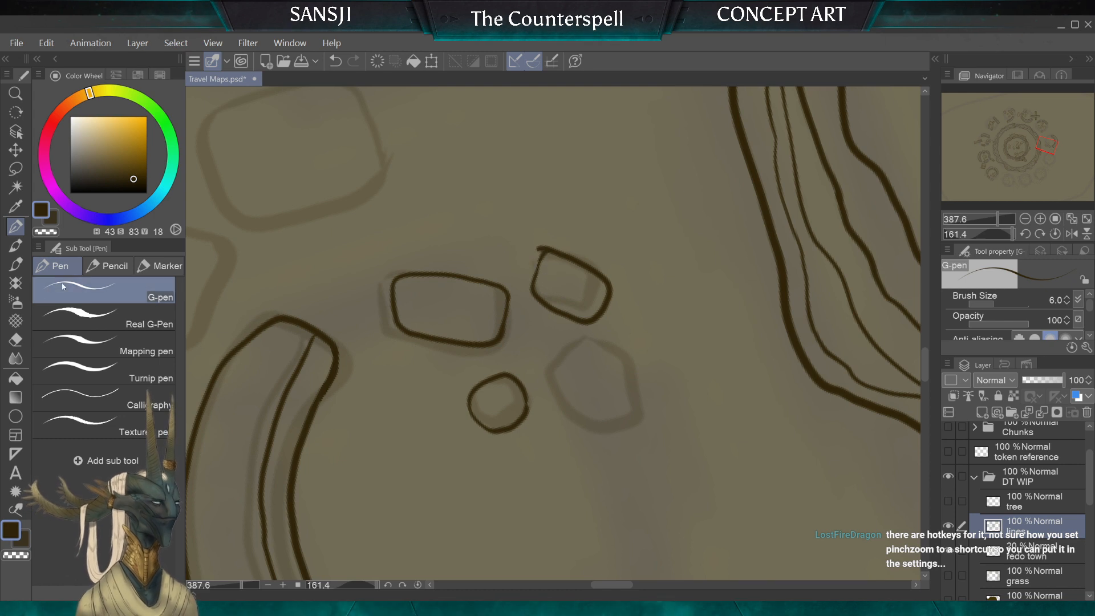
key("e")
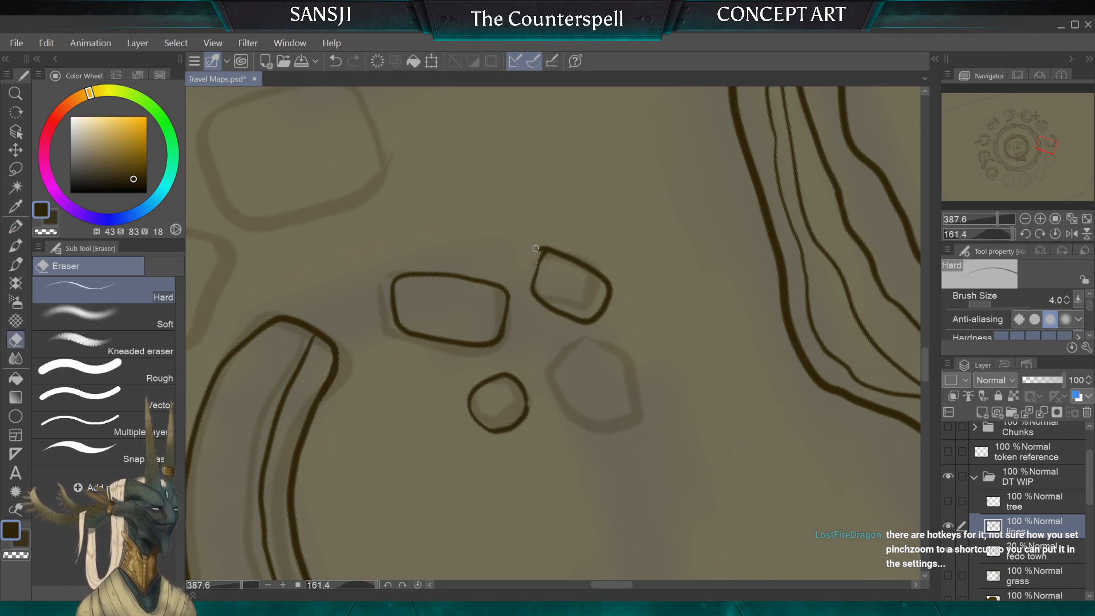
key("bracketleft")
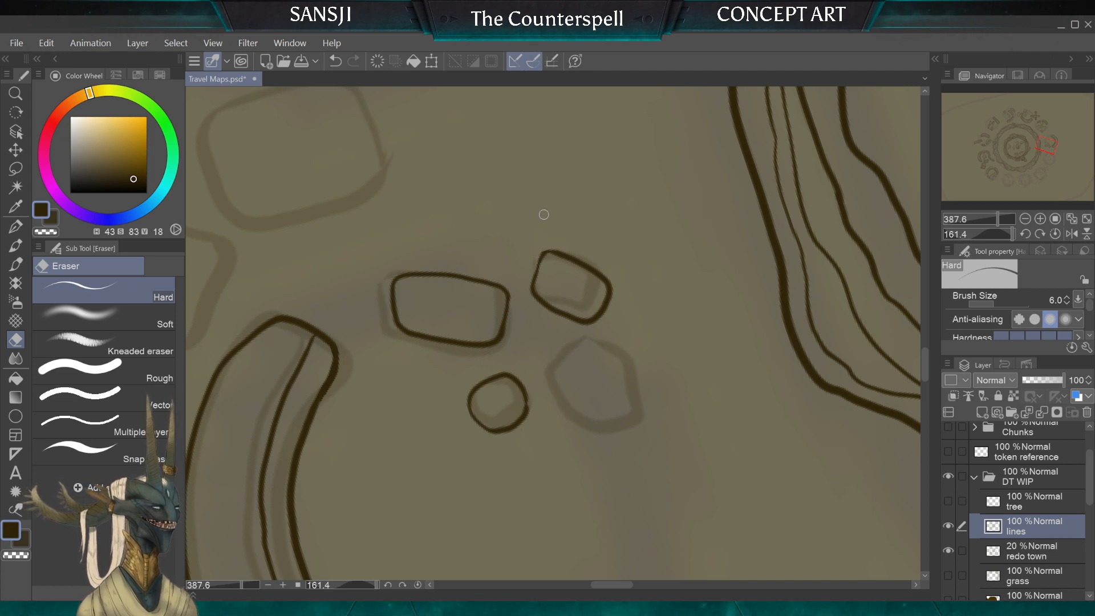
Step: Ink the fourth, larger rubble stone beside the three small ones near the crescent wall's end, using the size 6 G-pen
key("p")
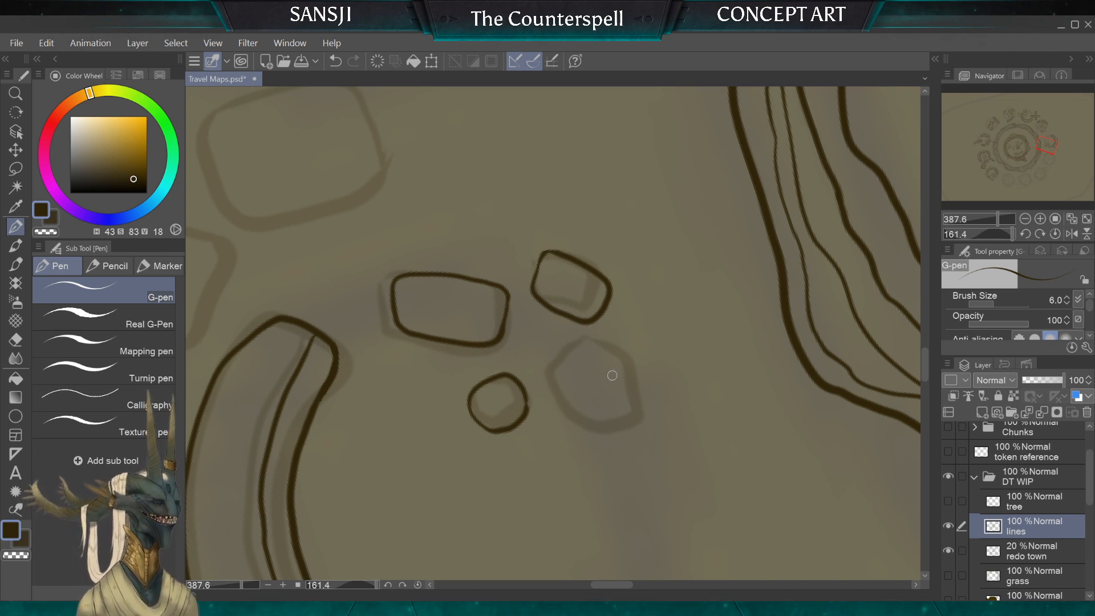
mouse_move(633, 391)
left_mouse_down()
mouse_move(577, 345)
mouse_move(552, 356)
mouse_move(555, 398)
left_mouse_up()
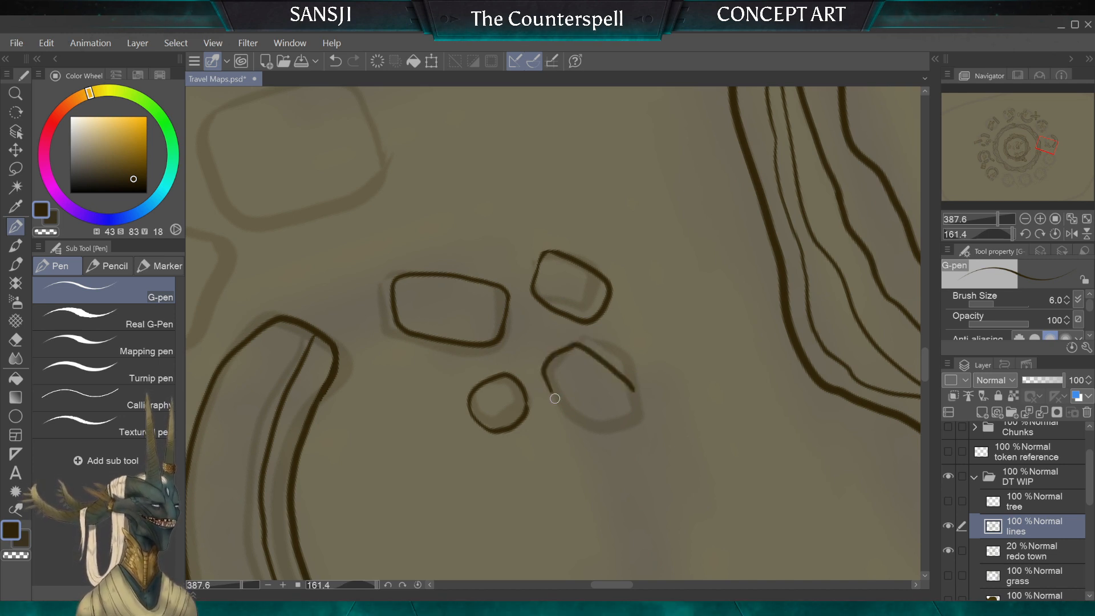
mouse_move(586, 432)
left_mouse_down()
mouse_move(630, 420)
mouse_move(636, 396)
left_mouse_up()
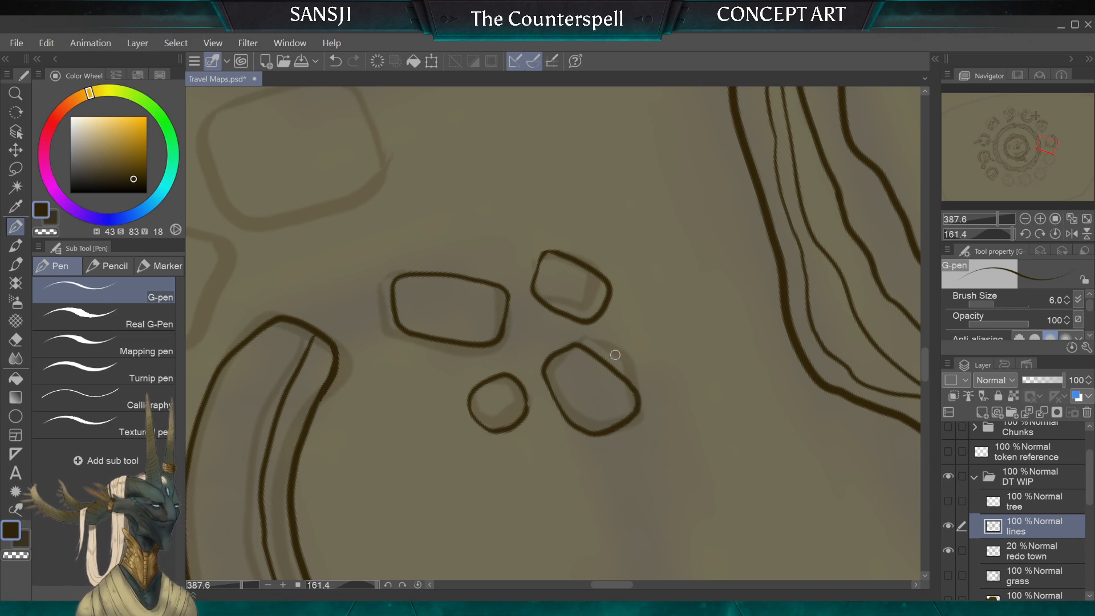
Step: Ink a closed rounded stone just outside the crescent wall's end, smaller than its diamond-shaped sketch outline
scroll(615, 355, "down", 4)
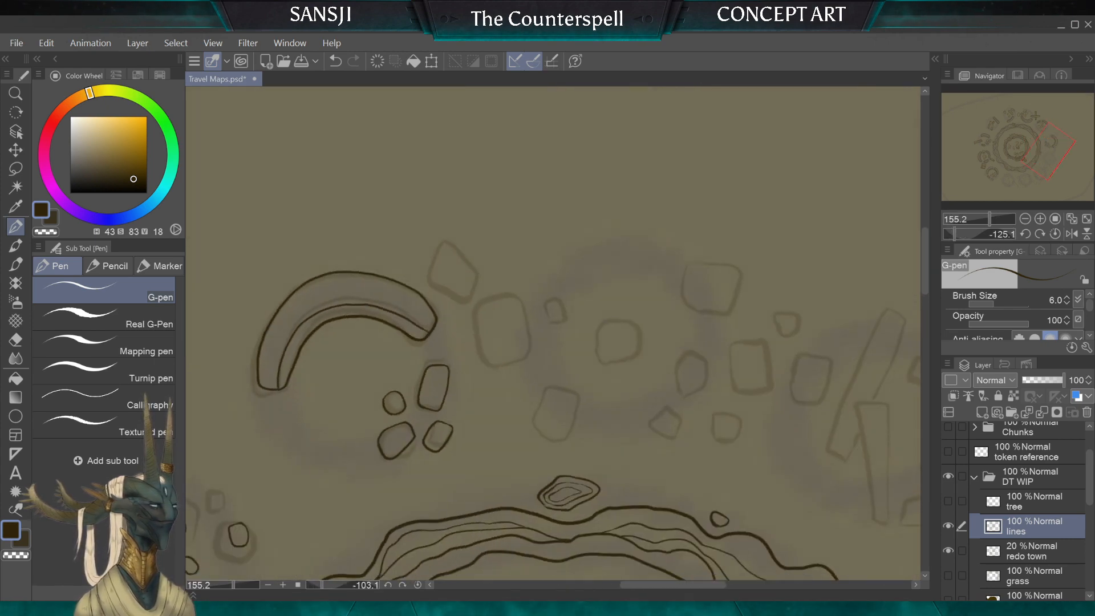
scroll(434, 388, "up", 2)
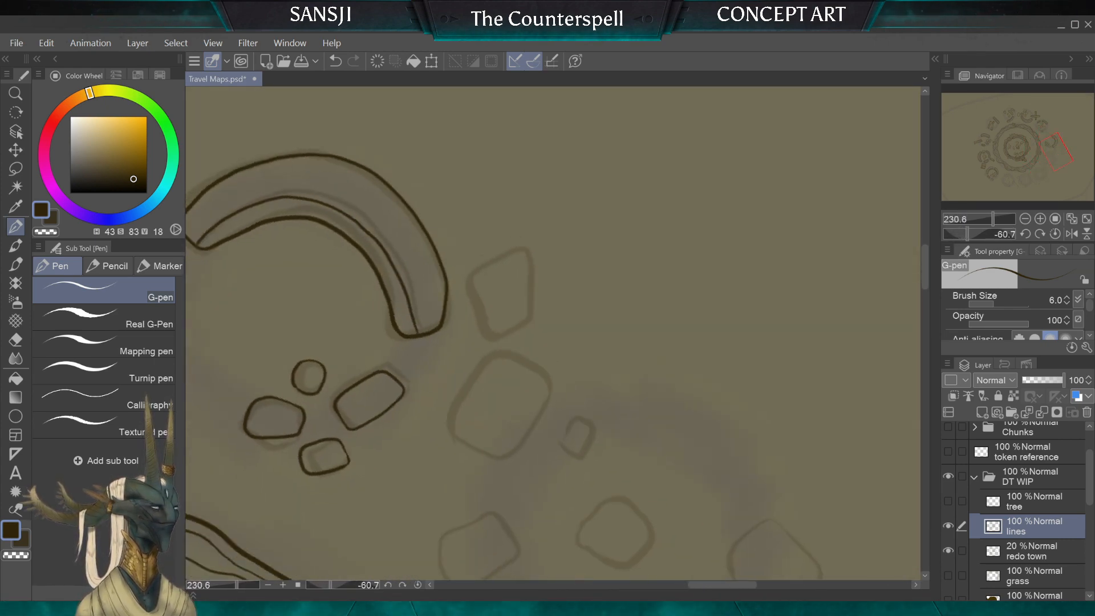
scroll(437, 237, "up", 2)
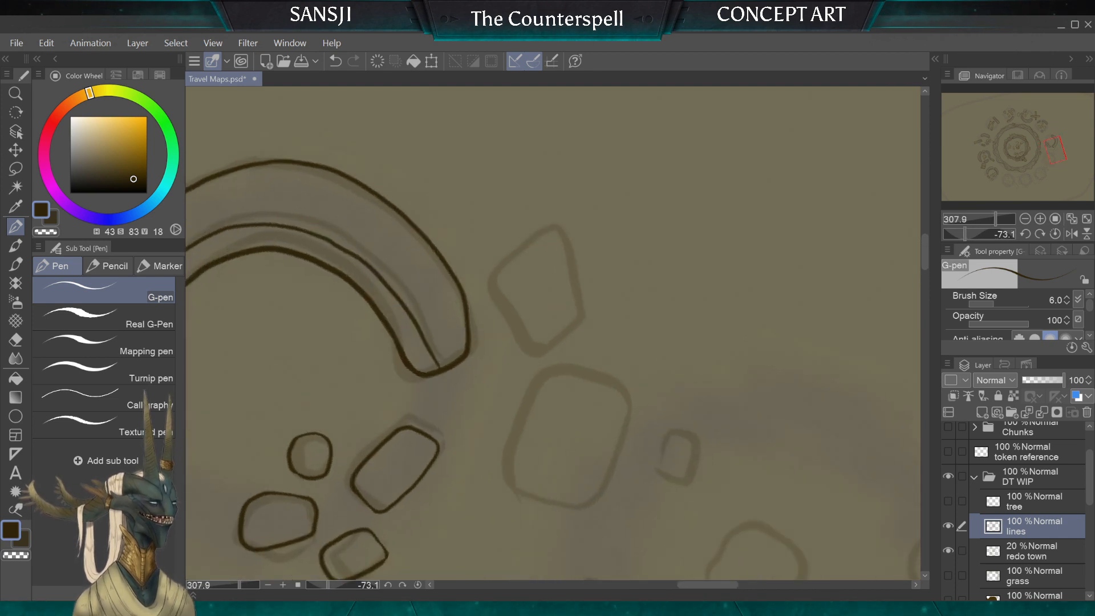
mouse_move(579, 317)
left_mouse_down()
mouse_move(561, 272)
mouse_move(536, 259)
mouse_move(516, 275)
left_mouse_up()
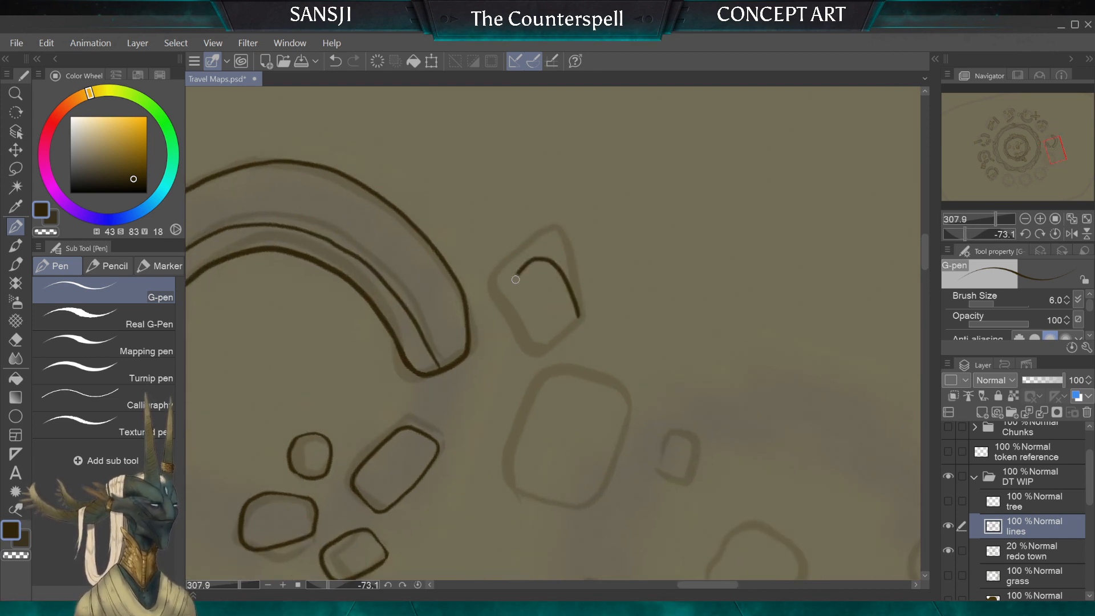
left_click_drag(542, 335, 575, 321)
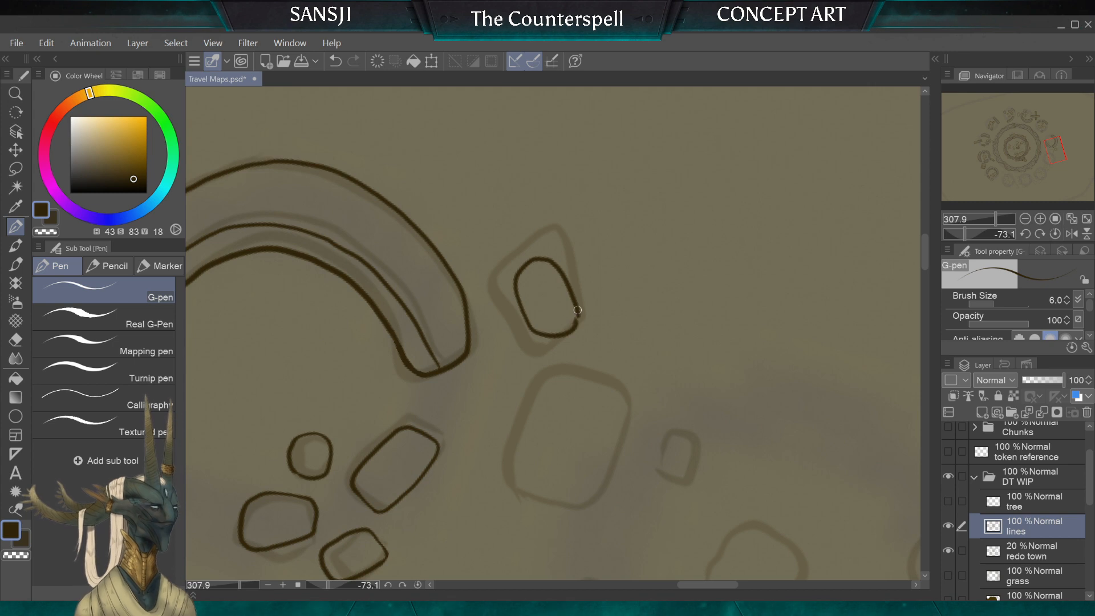
key("e")
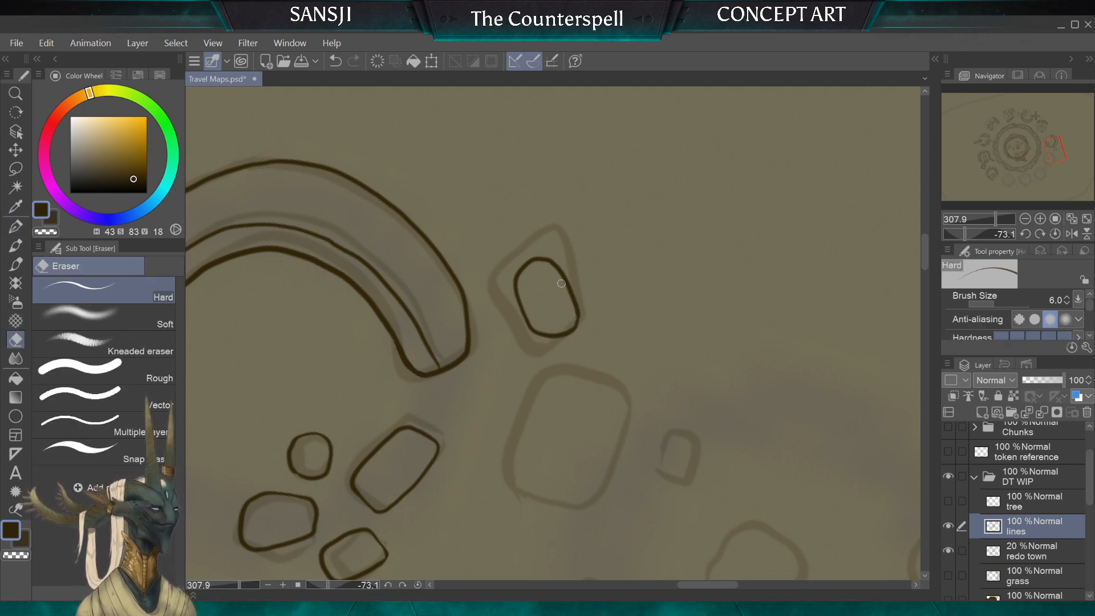
Step: Ink a larger oblong stone next to the rounded one, set inside the big sketched block between the two ruins
scroll(572, 319, "down", 3)
scroll(553, 334, "down", 2)
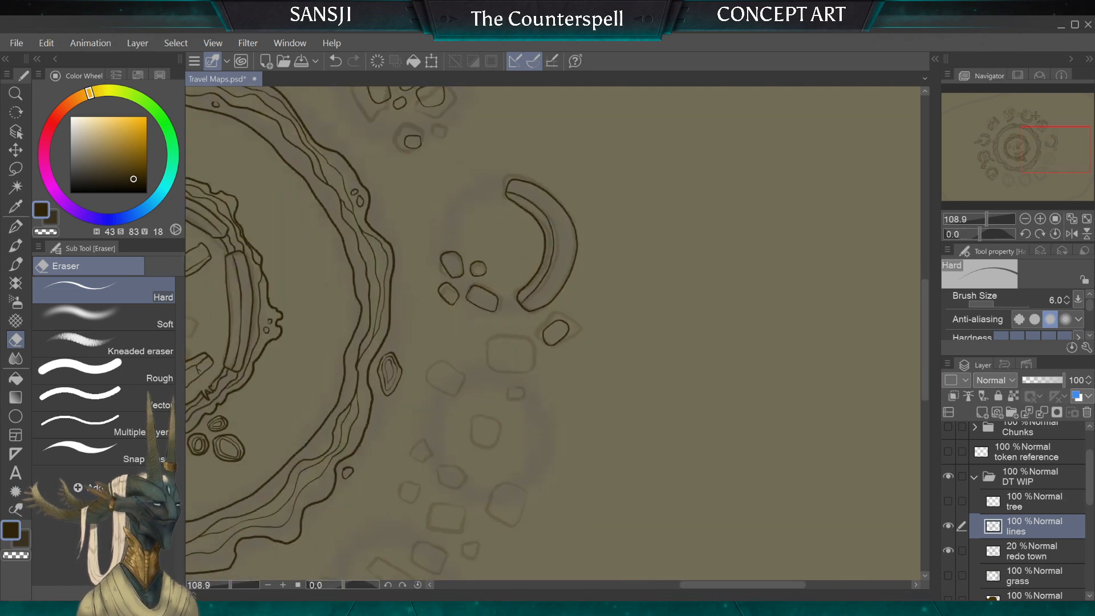
scroll(553, 334, "up", 3)
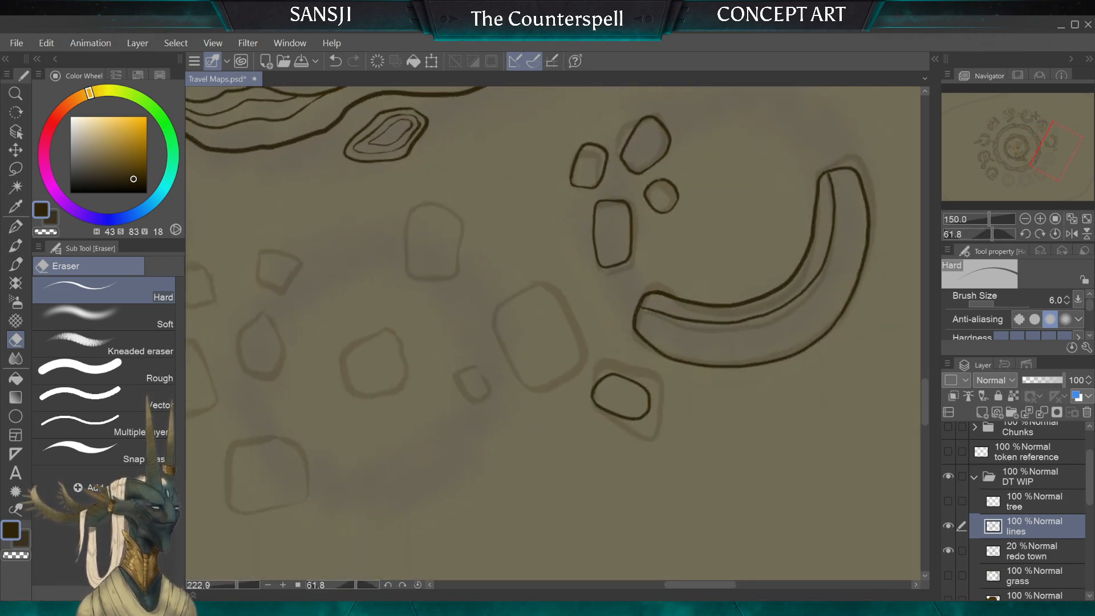
left_click(19, 223)
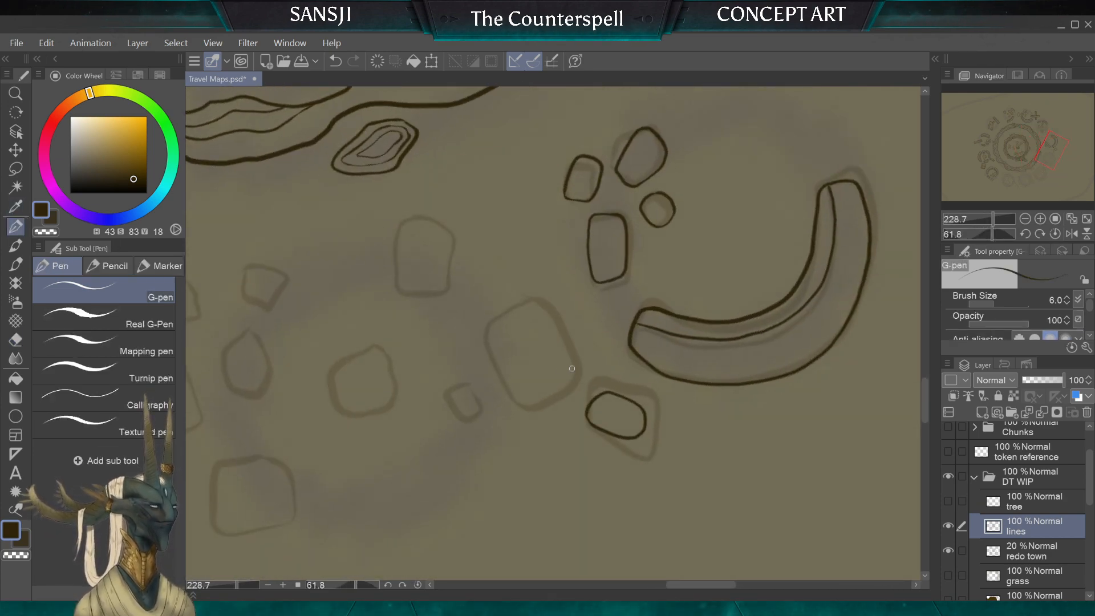
mouse_move(573, 351)
left_mouse_down()
mouse_move(534, 312)
mouse_move(518, 323)
mouse_move(527, 384)
mouse_move(552, 399)
mouse_move(580, 379)
left_mouse_up()
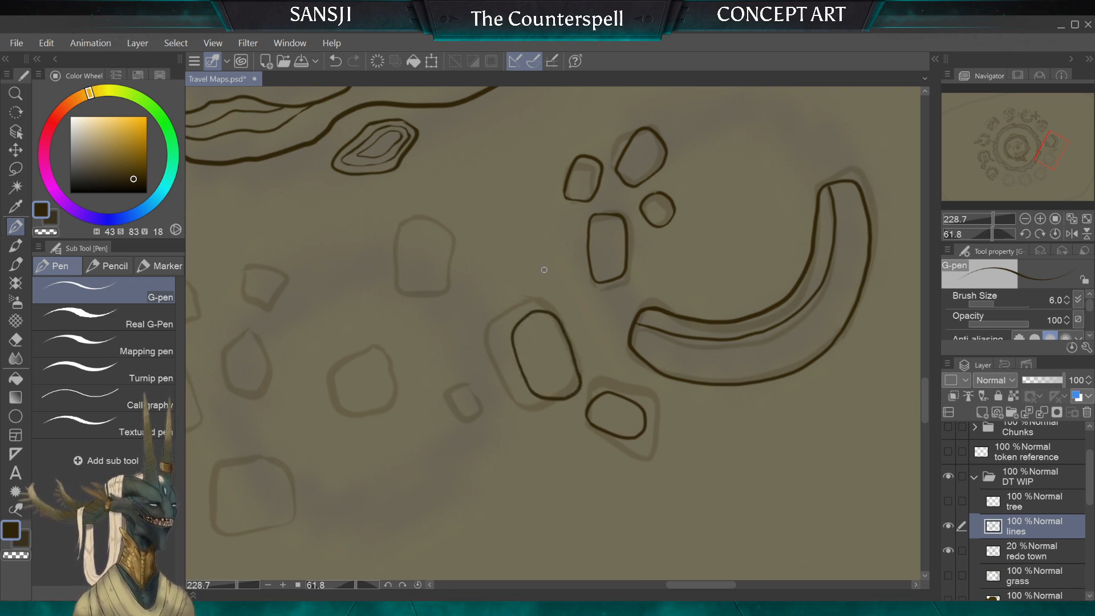
Step: Ink the small rounded rectangular stone beside the large oblong stone, along the neighbouring ruin's shaded ring
scroll(554, 333, "down", 1)
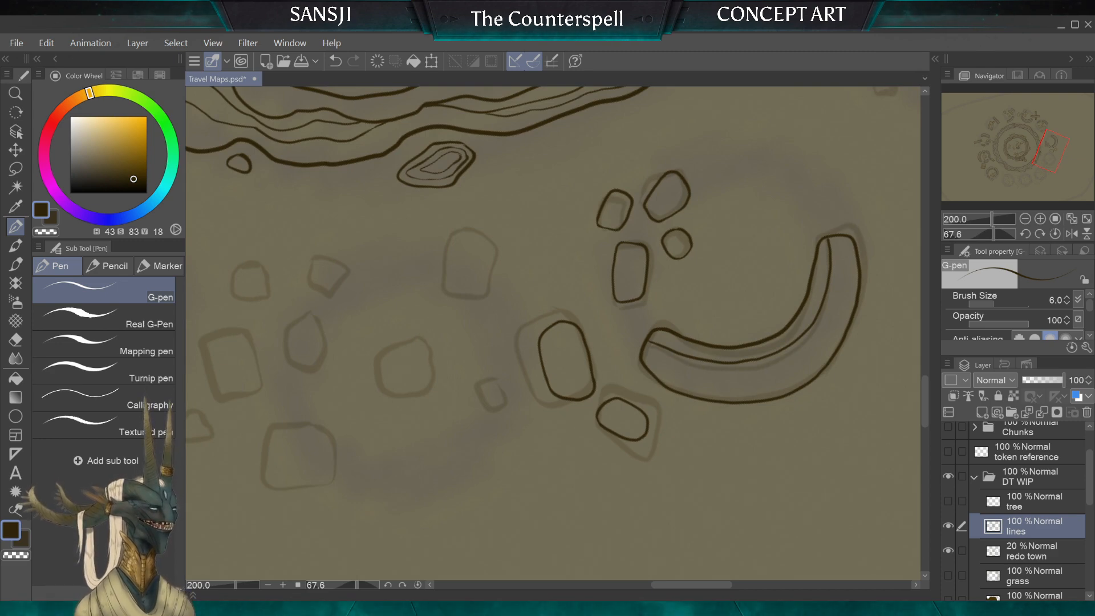
scroll(616, 342, "down", 4)
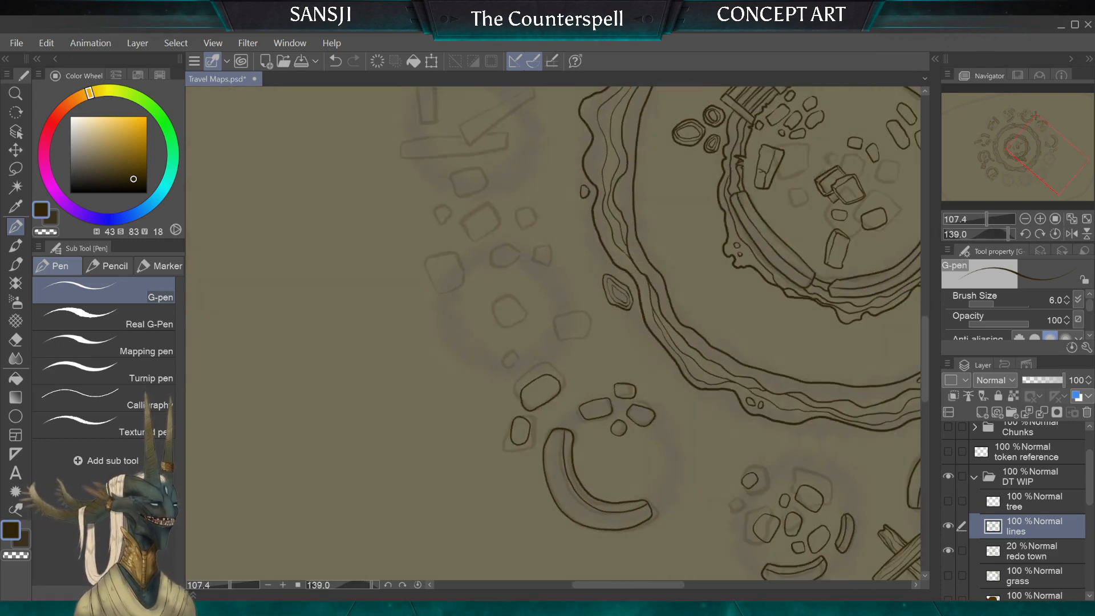
scroll(537, 394, "up", 4)
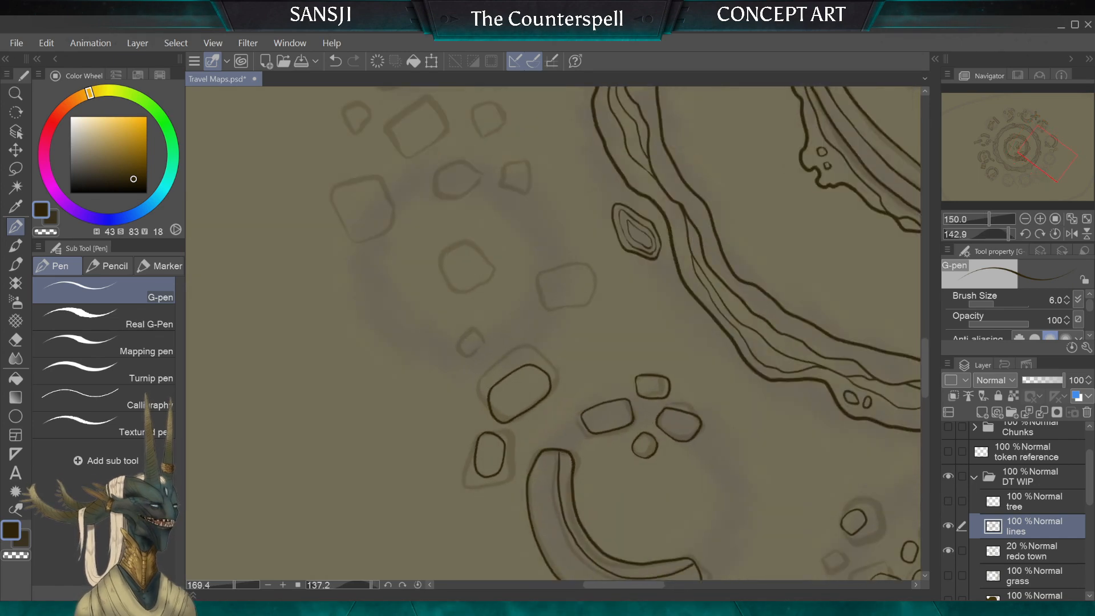
scroll(496, 302, "up", 4)
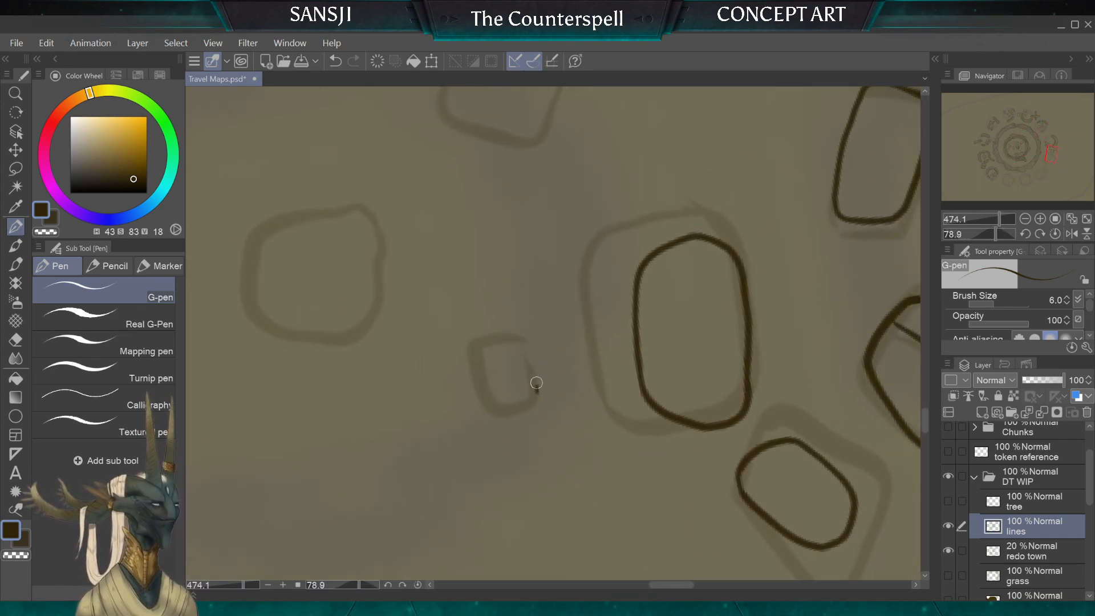
mouse_move(535, 358)
left_mouse_down()
mouse_move(518, 338)
mouse_move(480, 361)
mouse_move(531, 404)
mouse_move(533, 335)
left_mouse_up()
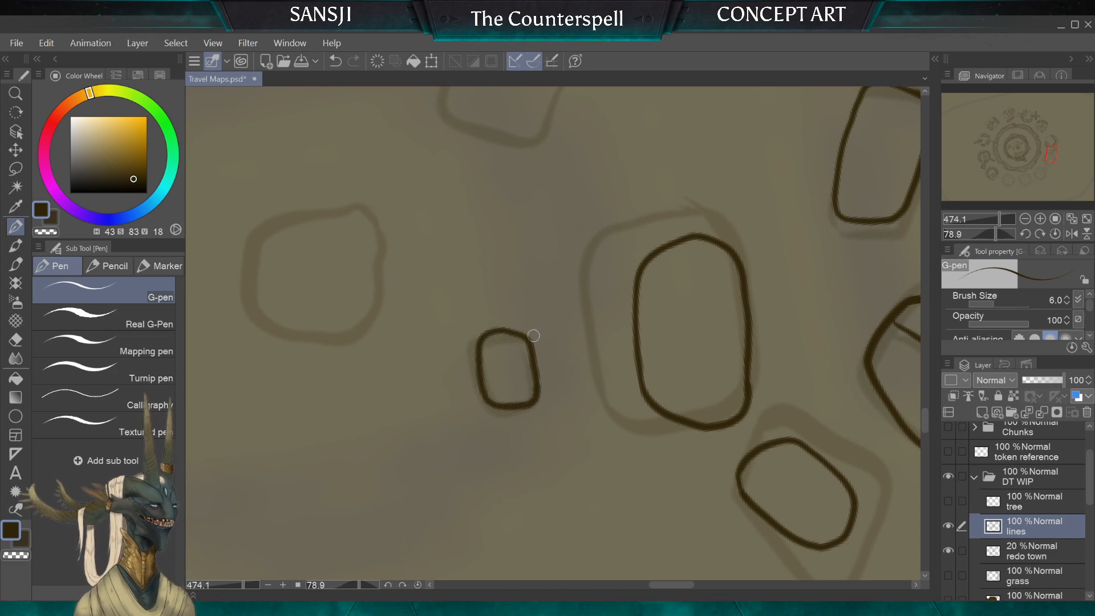
Step: Ink a squarish stone with rounded corners on the side of the neighbouring ruin's ring facing the layered rock by the big circular wall
scroll(530, 324, "down", 8)
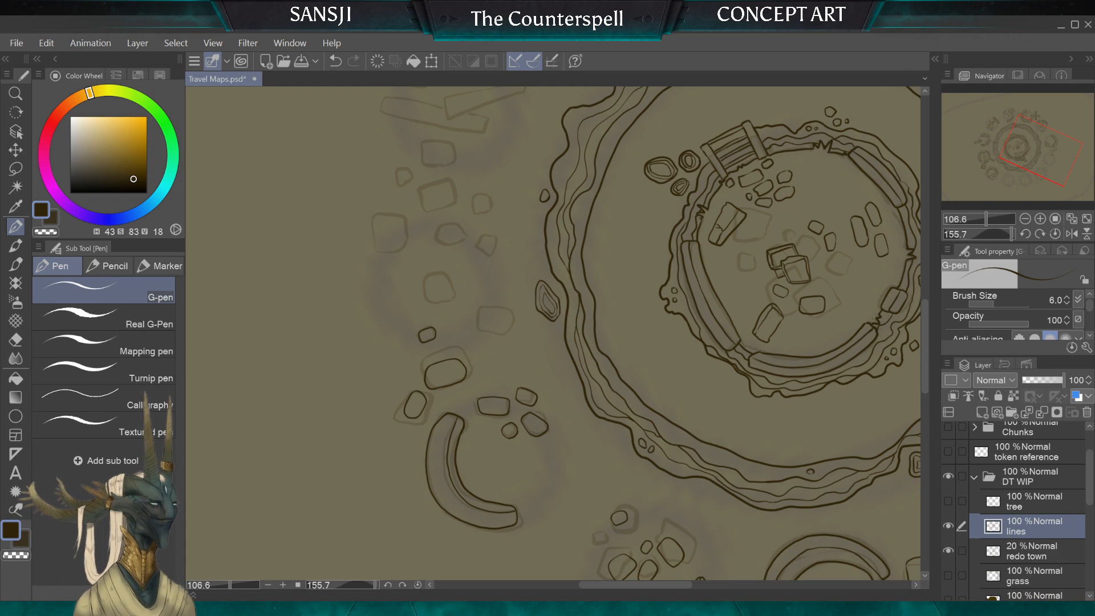
scroll(553, 334, "up", 8)
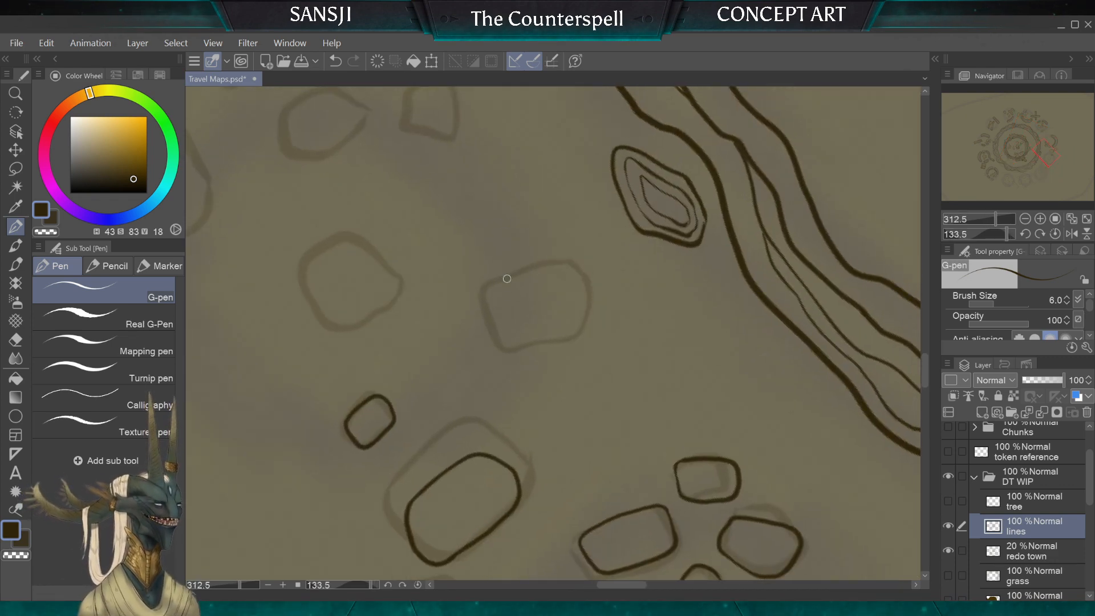
mouse_move(485, 290)
left_mouse_down()
mouse_move(501, 328)
mouse_move(545, 334)
mouse_move(568, 314)
left_mouse_up()
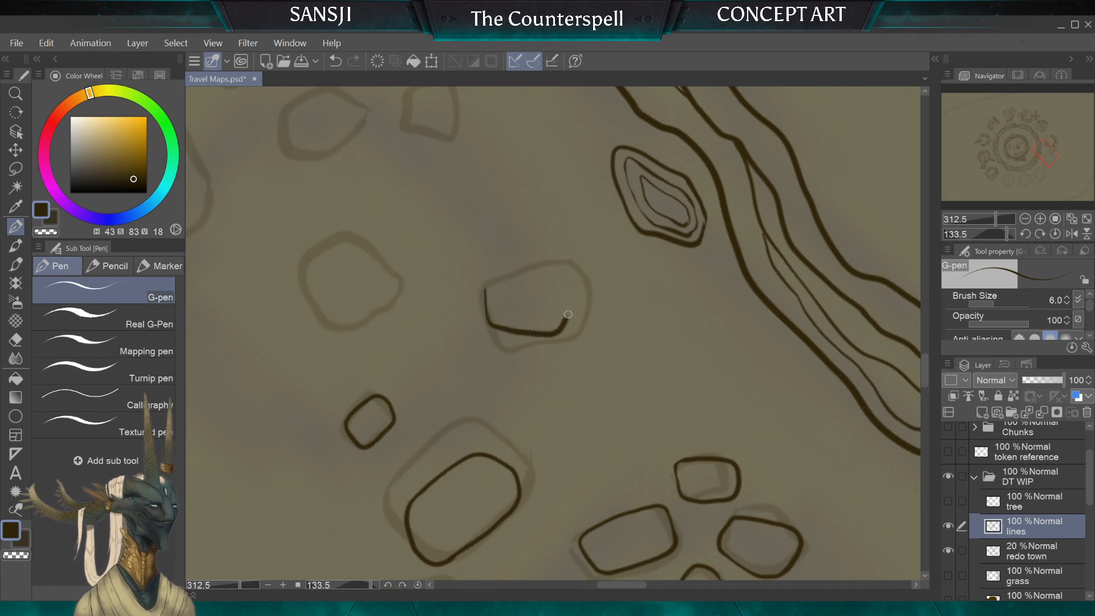
mouse_move(535, 269)
left_mouse_down()
mouse_move(503, 266)
mouse_move(486, 292)
left_mouse_up()
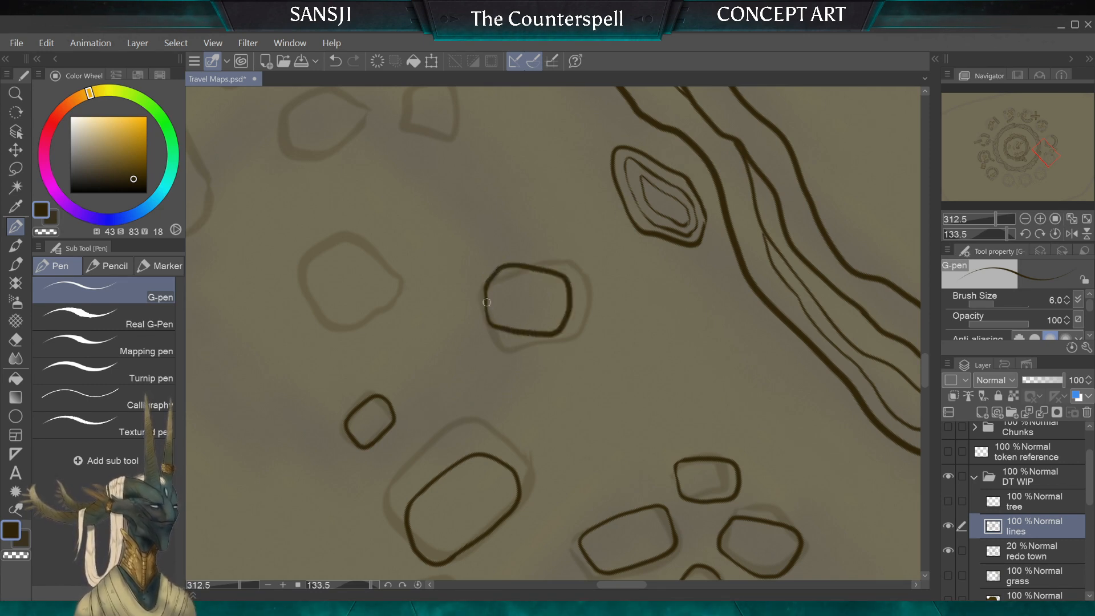
Step: Erase the thick, uneven short side of the squarish stone with the hard eraser and redraw it as a thin line
scroll(500, 312, "down", 5)
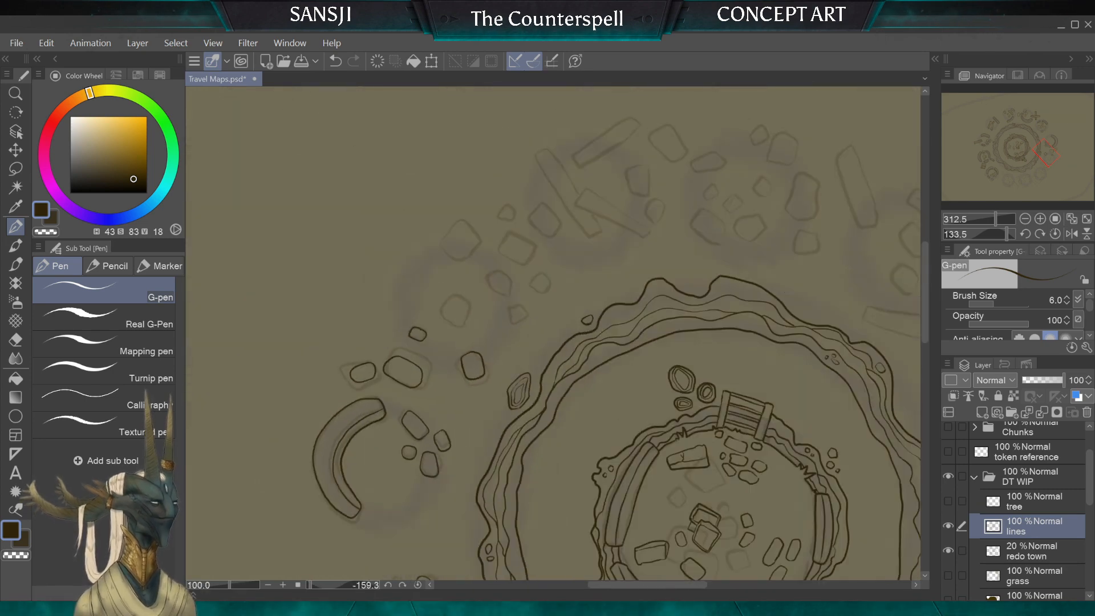
scroll(501, 312, "up", 3)
scroll(522, 276, "up", 3)
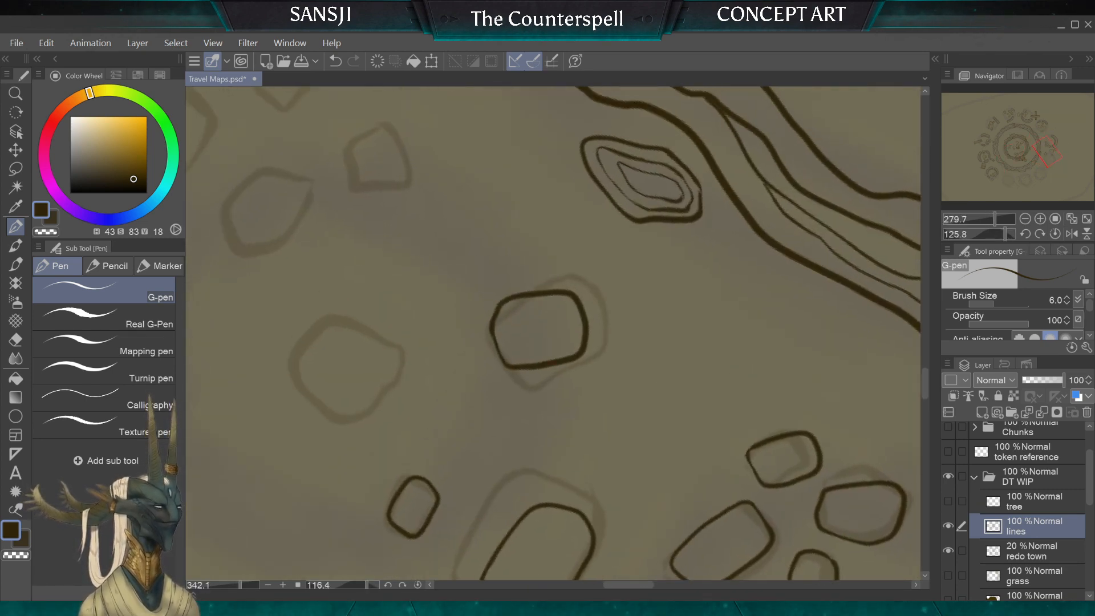
key("e")
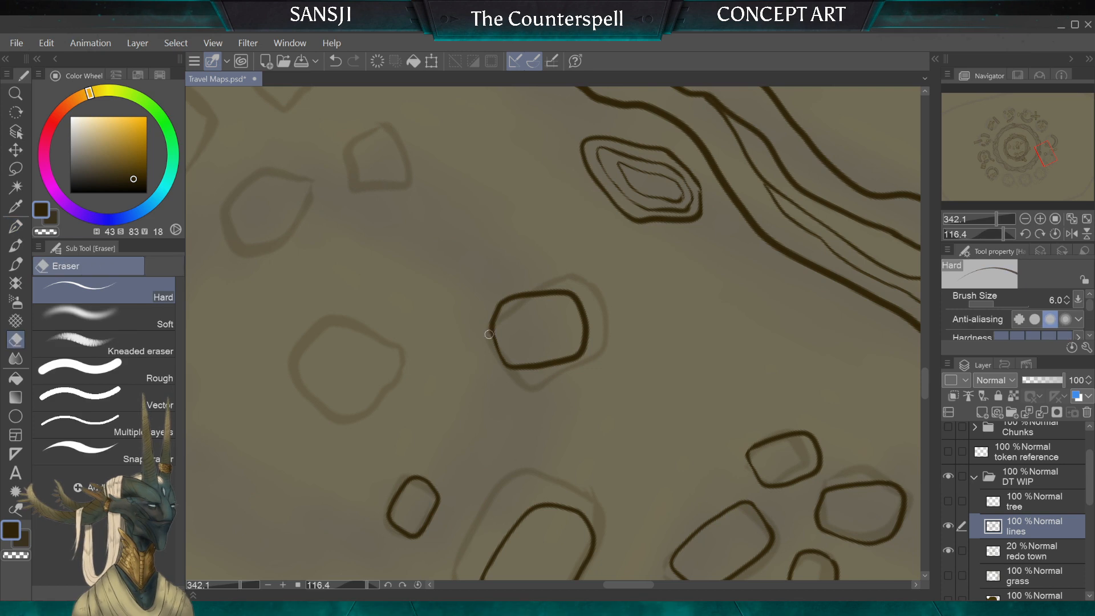
left_click_drag(490, 316, 503, 318)
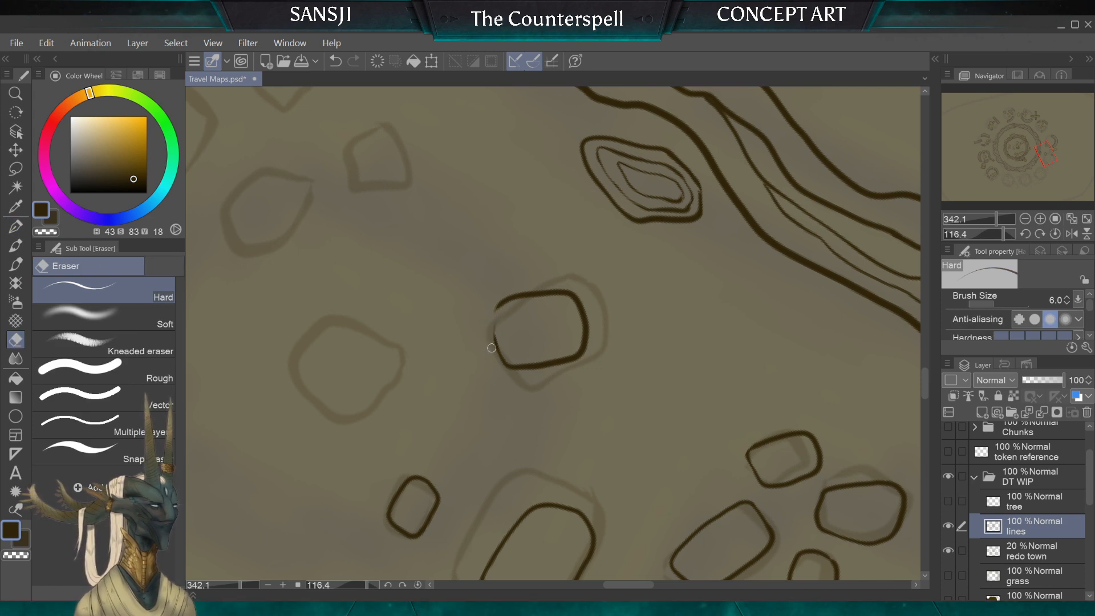
key("p")
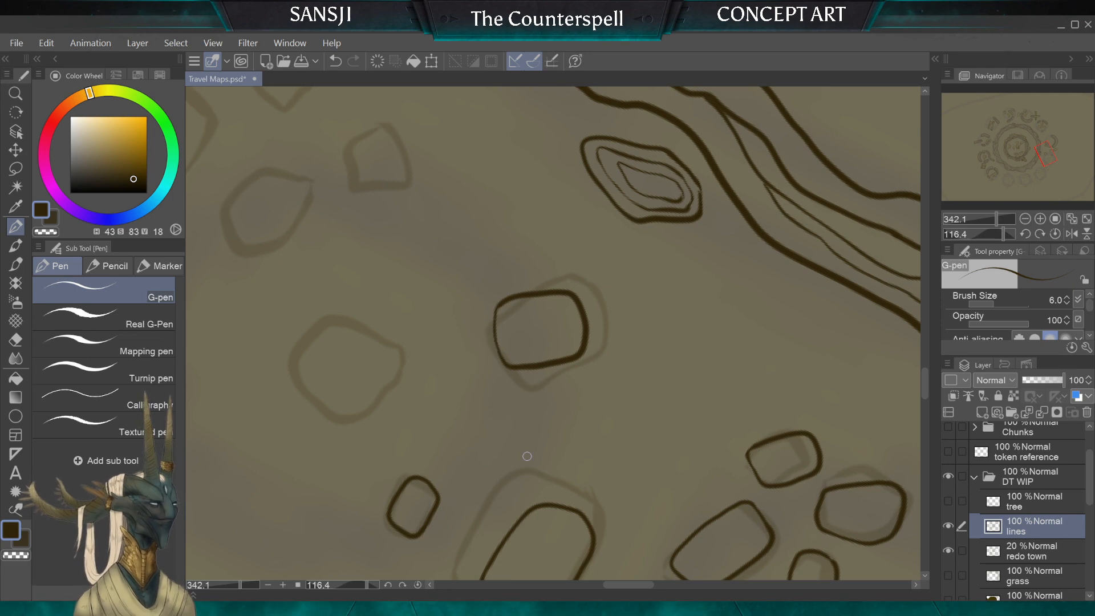
Step: Ink a narrow upright stone over one half of the sketched block in the middle of the neighbouring ruin
scroll(527, 456, "down", 3)
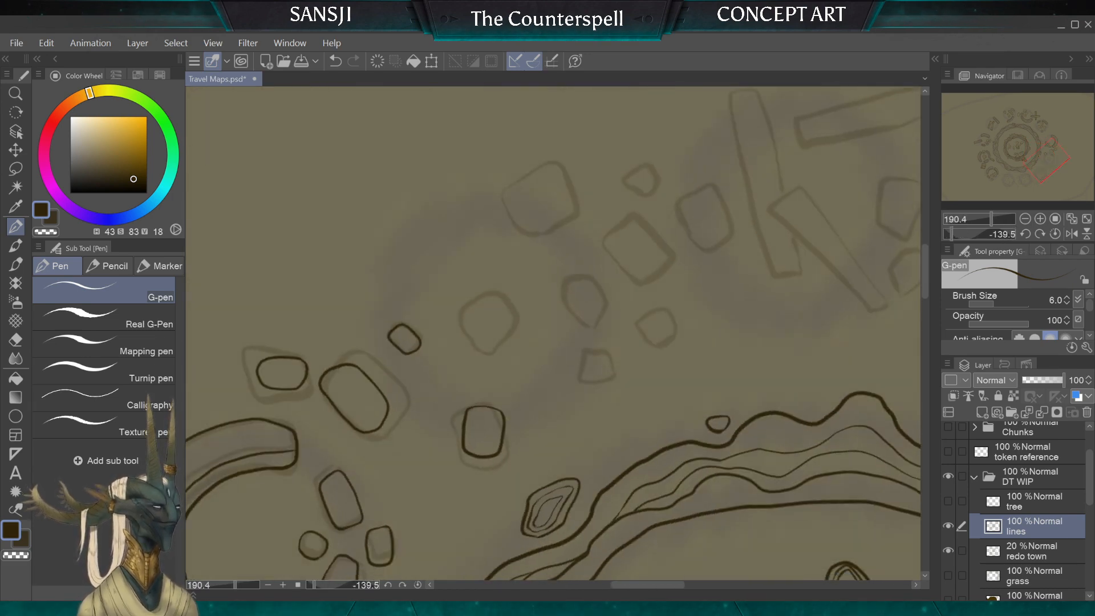
scroll(552, 334, "up", 3)
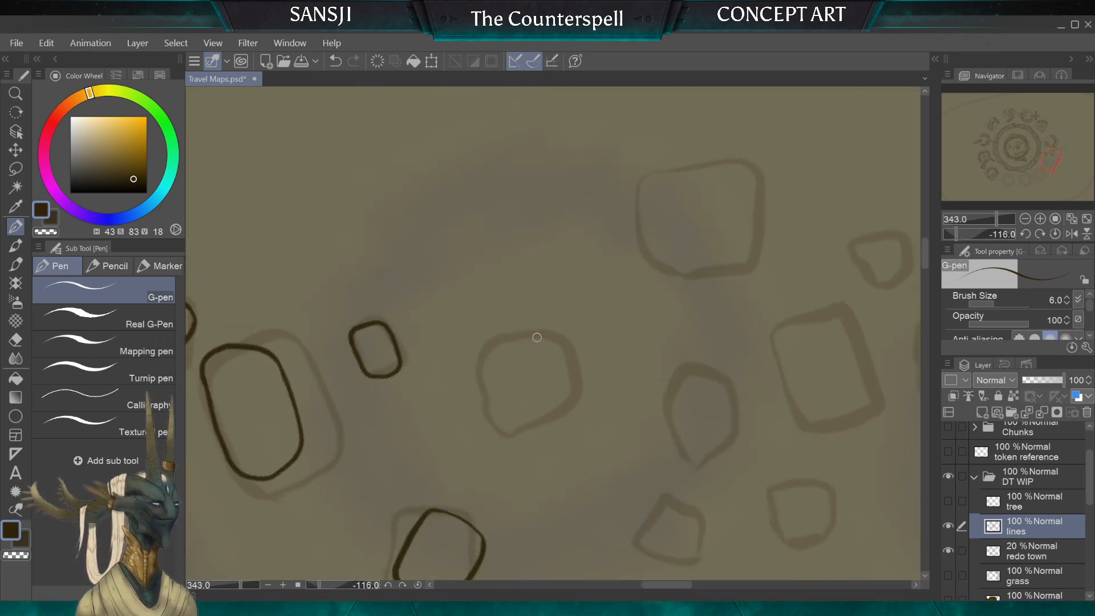
mouse_move(542, 334)
left_mouse_down()
mouse_move(521, 339)
mouse_move(521, 401)
left_mouse_up()
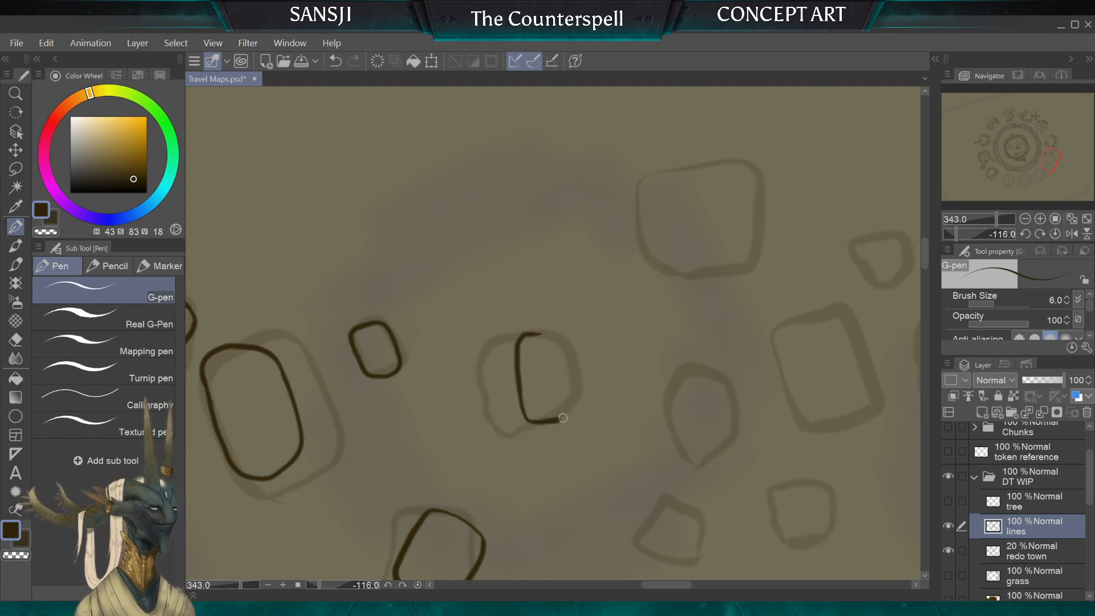
left_click_drag(556, 337, 539, 333)
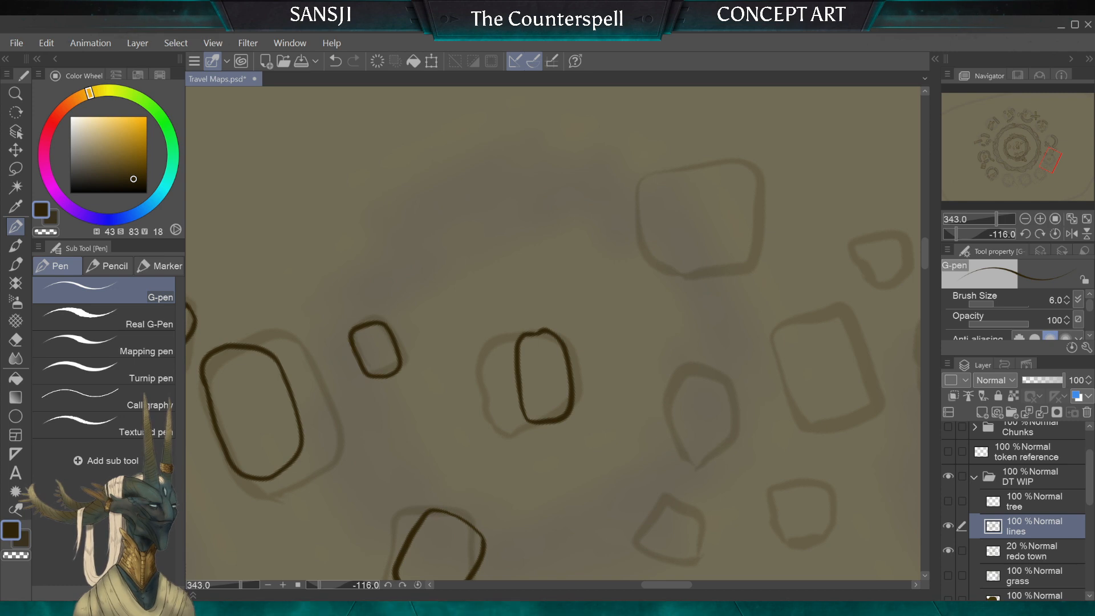
Step: Erase the bumpy short end of the central stone's outline with the hard eraser and redraw it as a smooth closing curve
scroll(541, 354, "up", 4)
key("e")
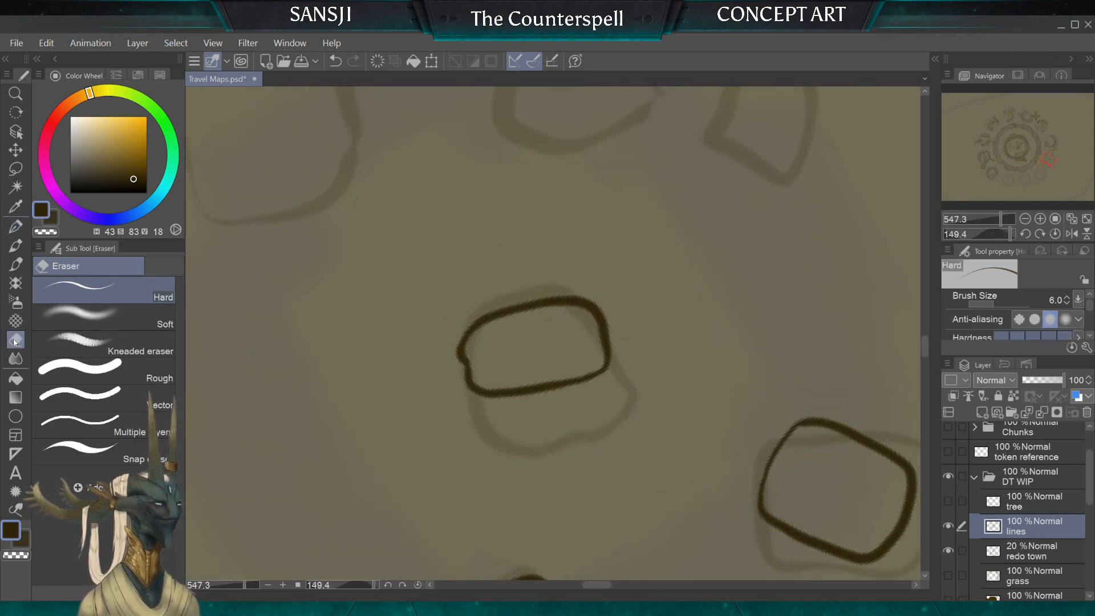
mouse_move(455, 354)
left_mouse_down()
mouse_move(459, 389)
mouse_move(462, 351)
mouse_move(466, 401)
mouse_move(470, 374)
left_mouse_up()
key("p")
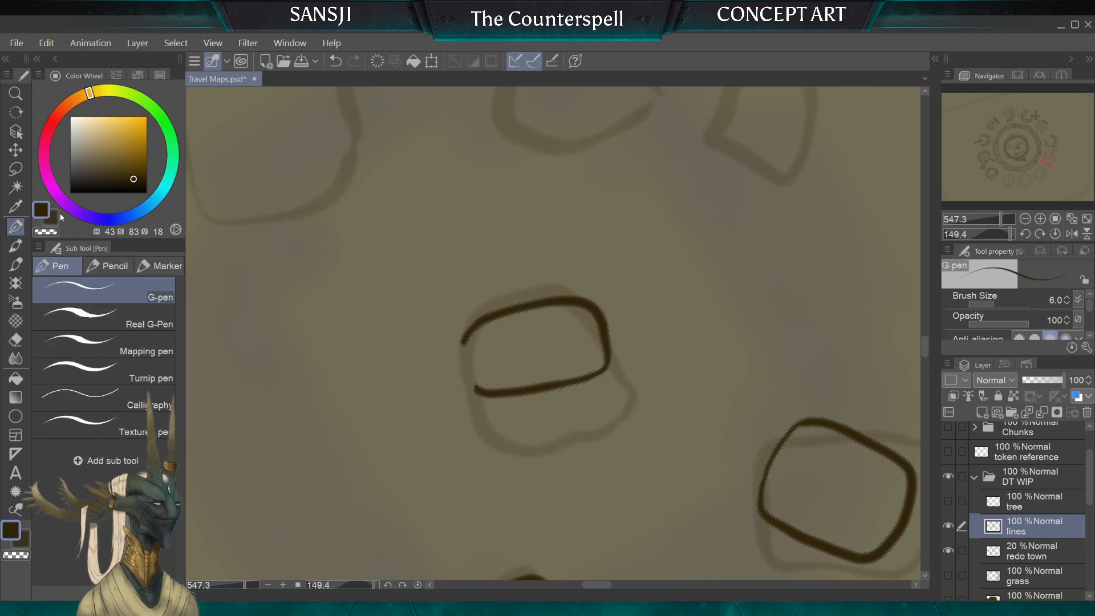
left_click_drag(473, 391, 463, 339)
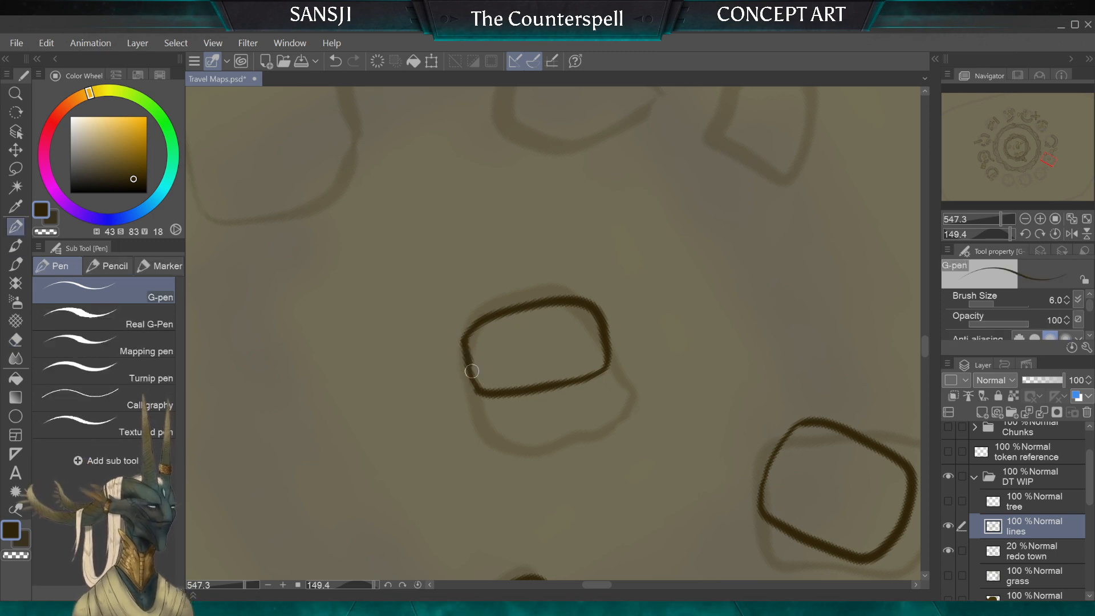
left_click_drag(476, 393, 467, 334)
scroll(469, 323, "down", 6)
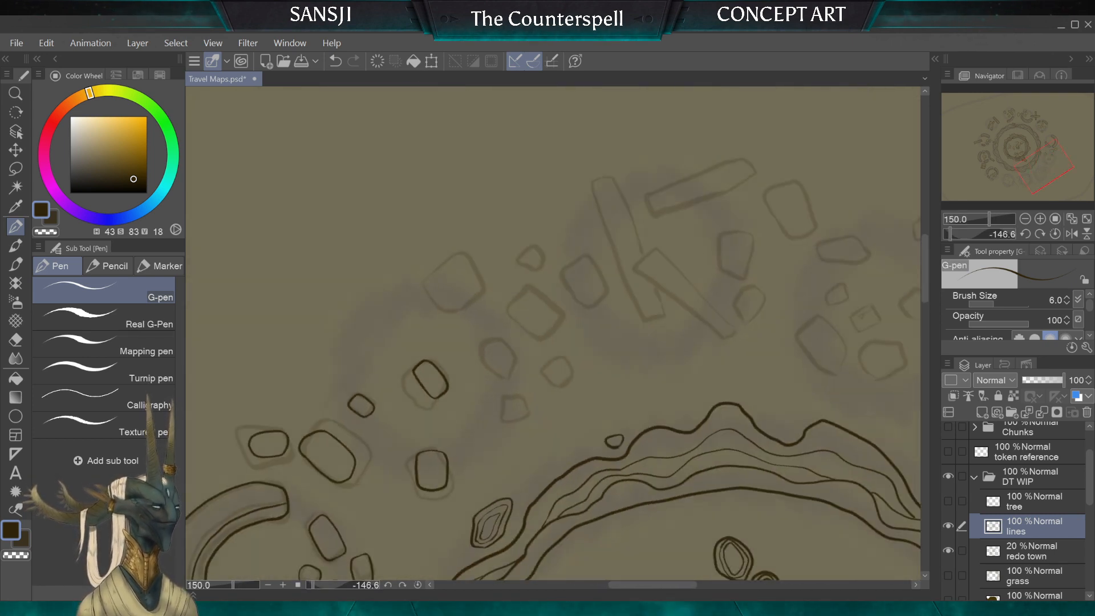
Step: Ink a small rounded stone inside the small sketched block nearest the layered rock, on the plank-pile side of the neighbouring ruin
scroll(553, 333, "down", 2)
scroll(553, 334, "down", 4)
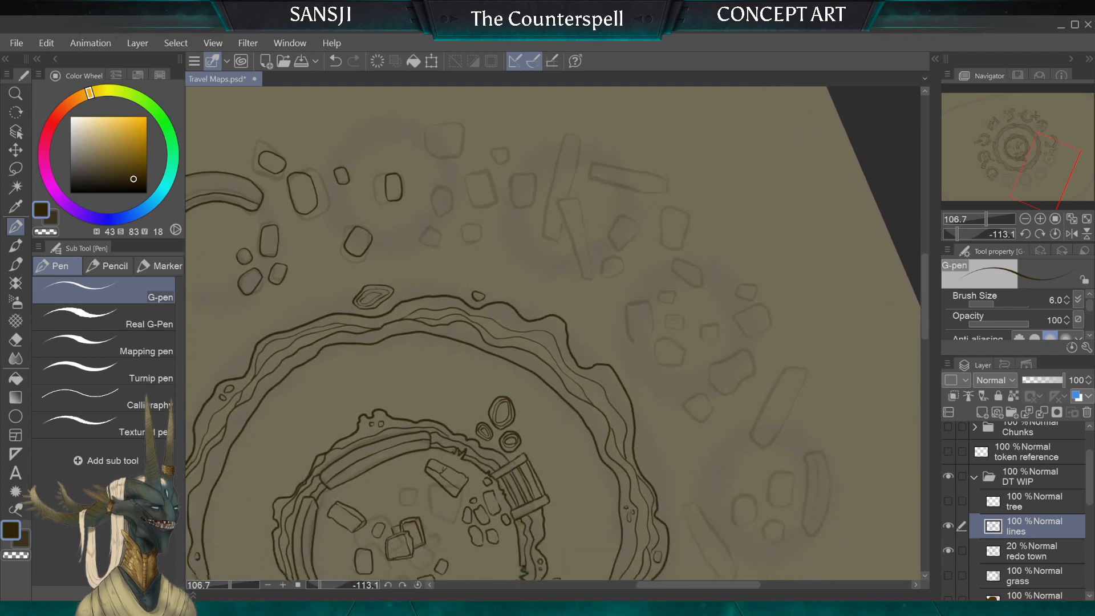
scroll(553, 334, "down", 4)
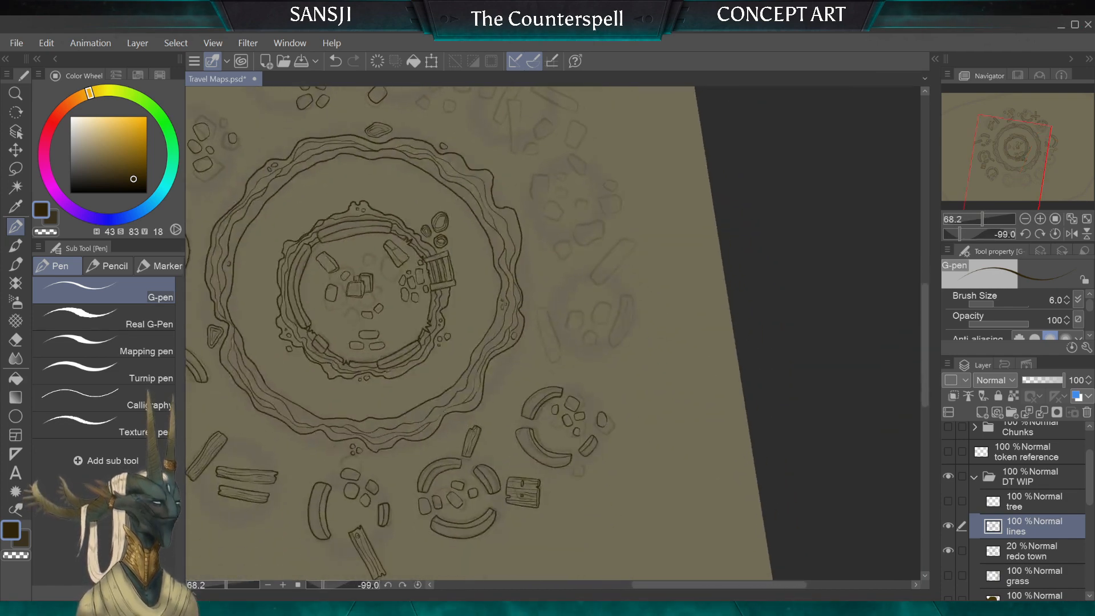
scroll(553, 334, "down", 1)
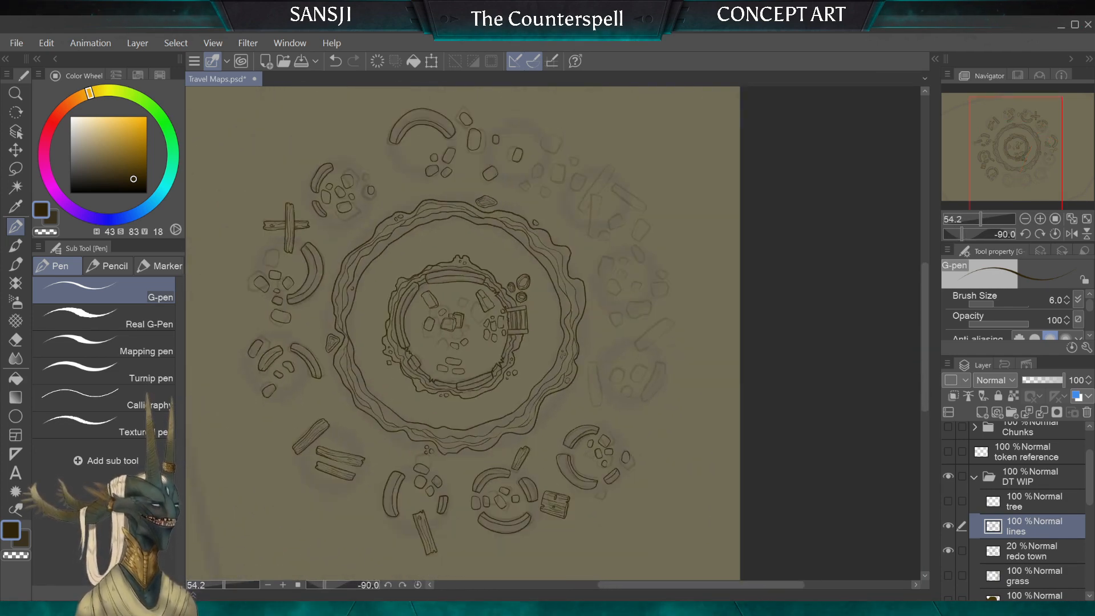
scroll(553, 334, "up", 5)
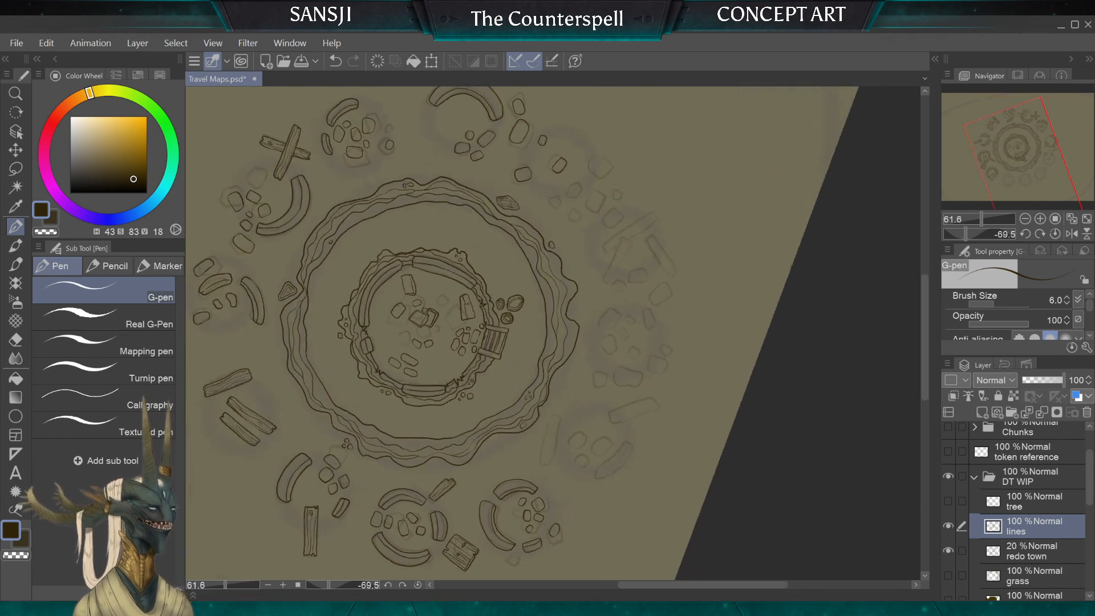
scroll(554, 333, "up", 2)
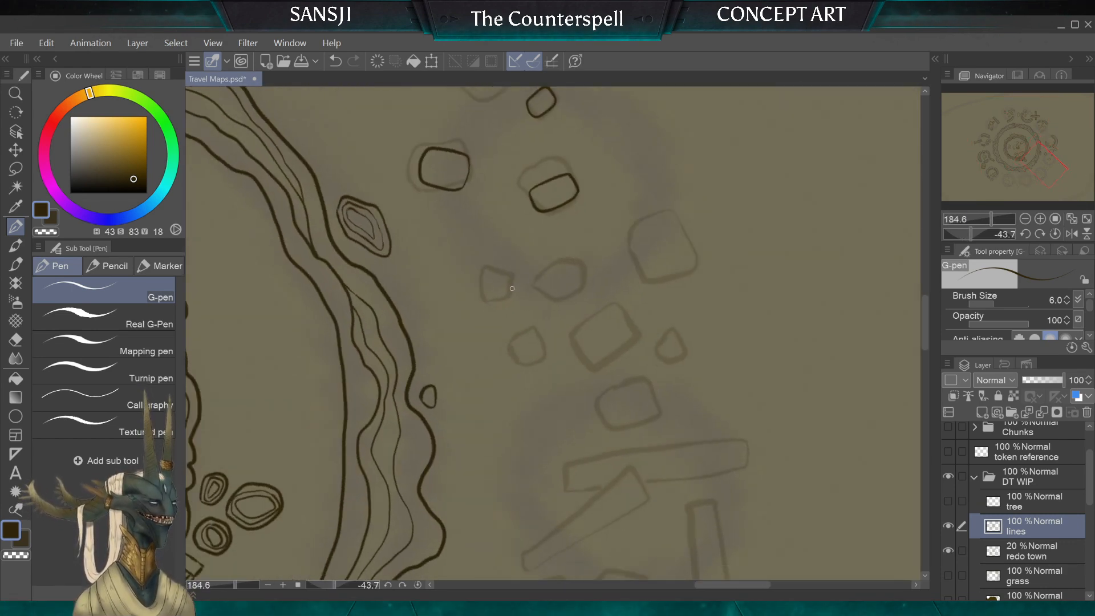
left_click_drag(486, 278, 512, 287)
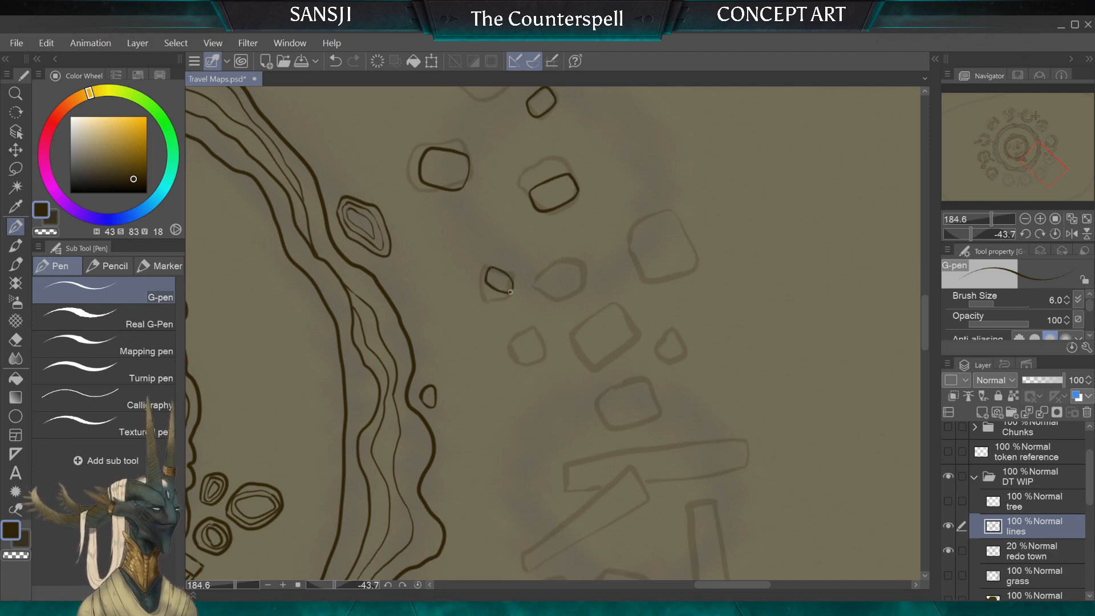
Step: Ink a rounded four-sided stone beside the small one, plus a rounded stone inside the neighbouring thick-lined sketched block
scroll(508, 243, "down", 5)
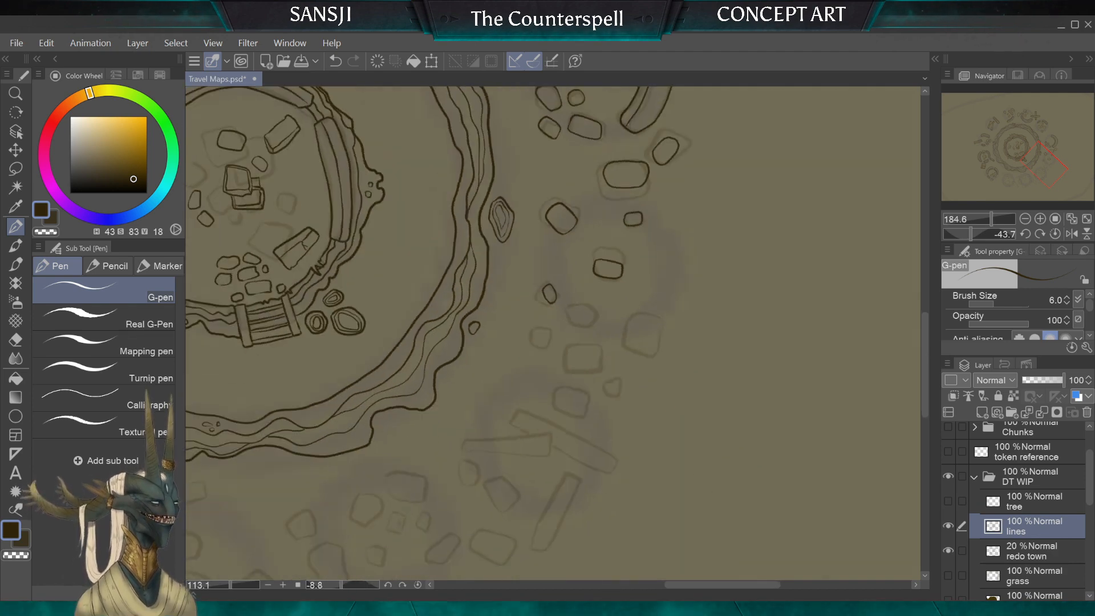
scroll(554, 334, "up", 6)
scroll(611, 260, "up", 1)
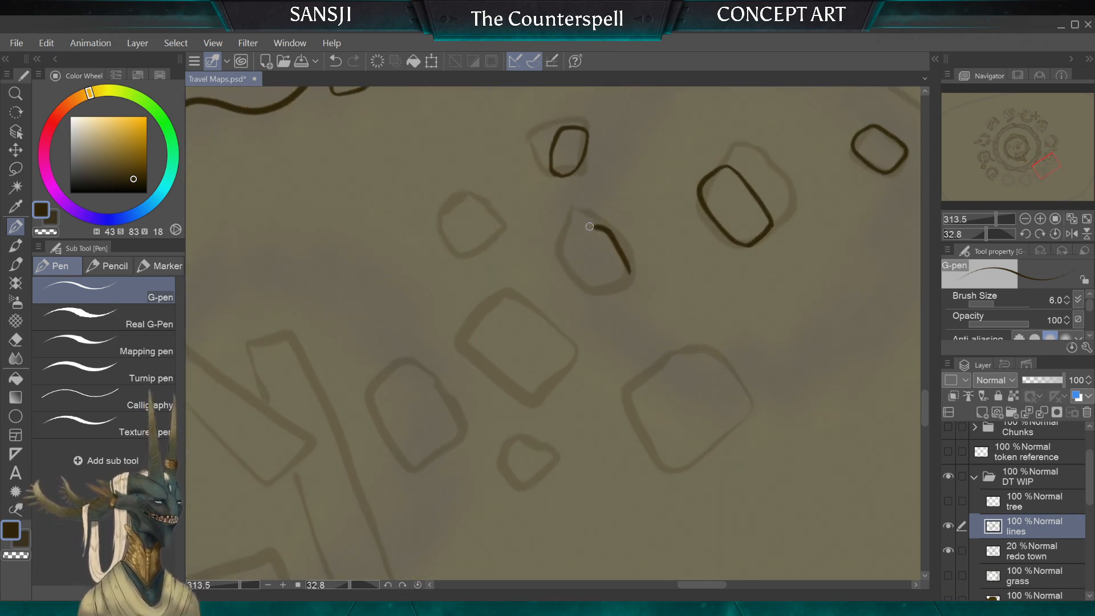
left_click_drag(600, 296, 630, 273)
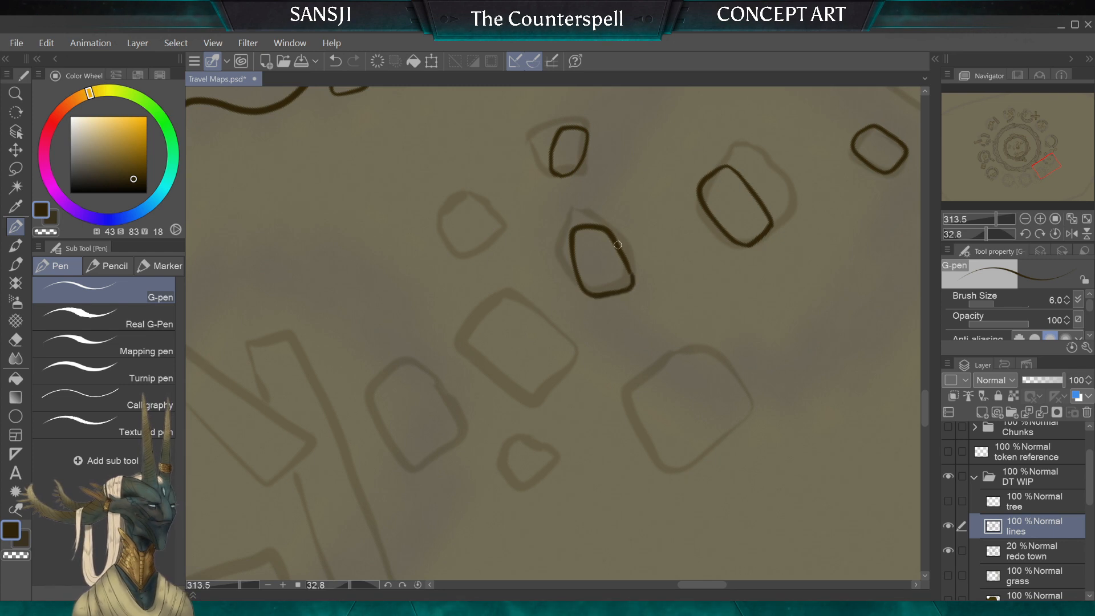
mouse_move(536, 314)
left_mouse_down()
mouse_move(500, 337)
mouse_move(535, 381)
left_mouse_up()
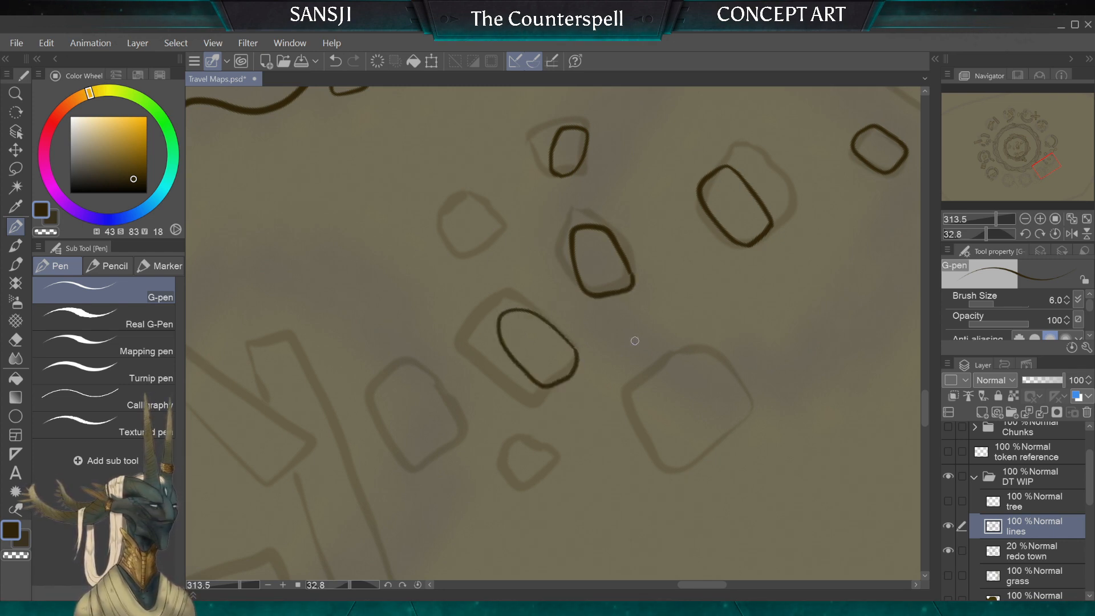
mouse_move(653, 318)
left_mouse_down()
mouse_move(633, 369)
mouse_move(666, 365)
mouse_move(665, 312)
left_mouse_up()
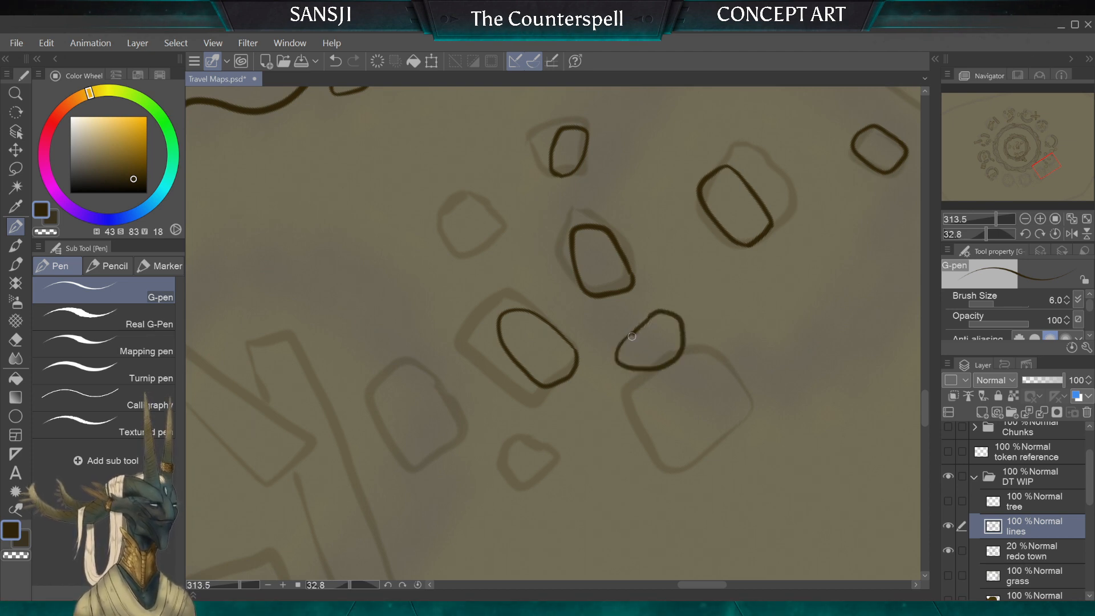
key("ctrl+z")
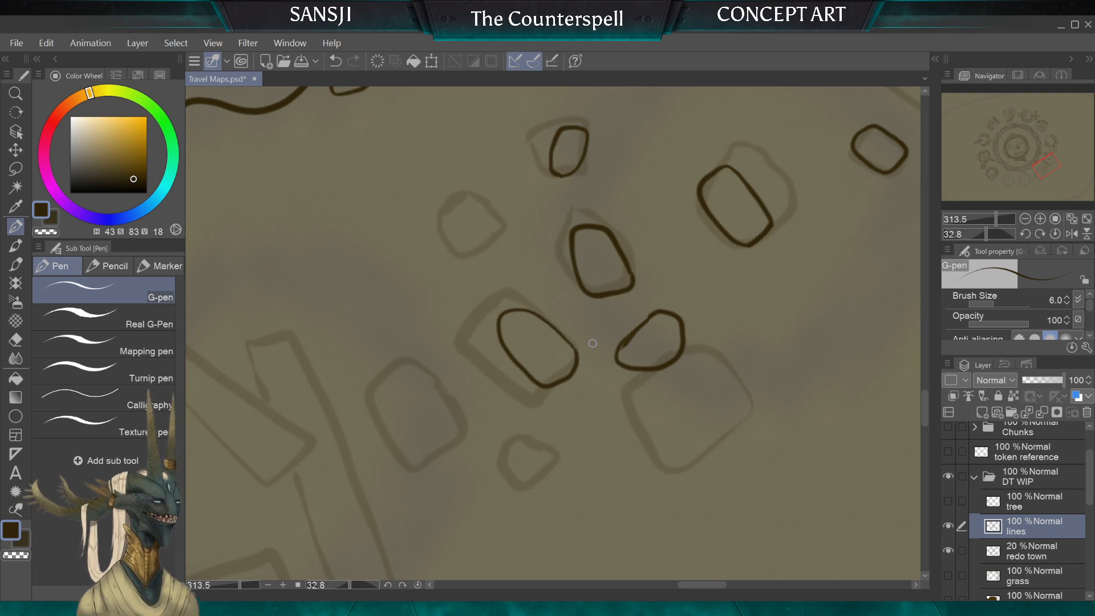
key("ctrl+z")
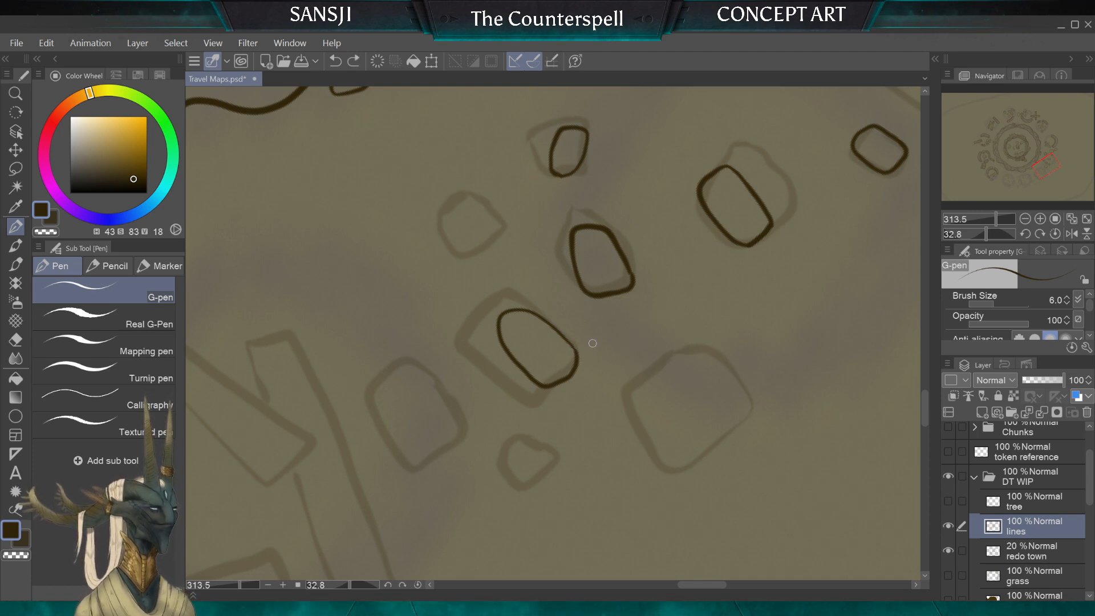
Step: Ink a narrow rounded stone along the inner side of the large sketched block and clean up its uneven end with the hard eraser
scroll(592, 346, "up", 2)
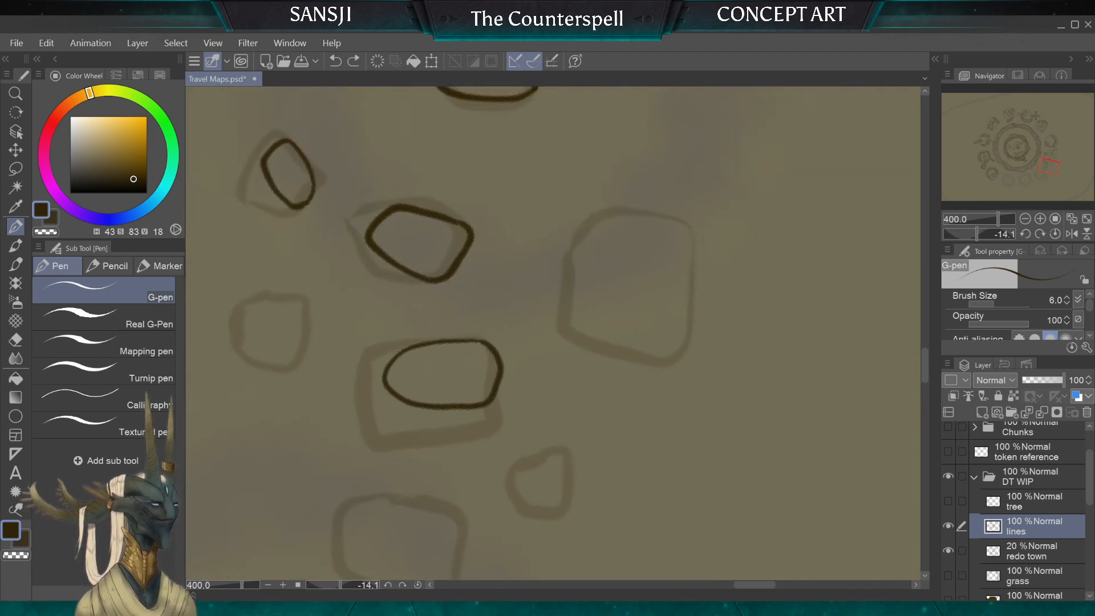
mouse_move(580, 228)
left_mouse_down()
mouse_move(557, 321)
mouse_move(582, 325)
left_mouse_up()
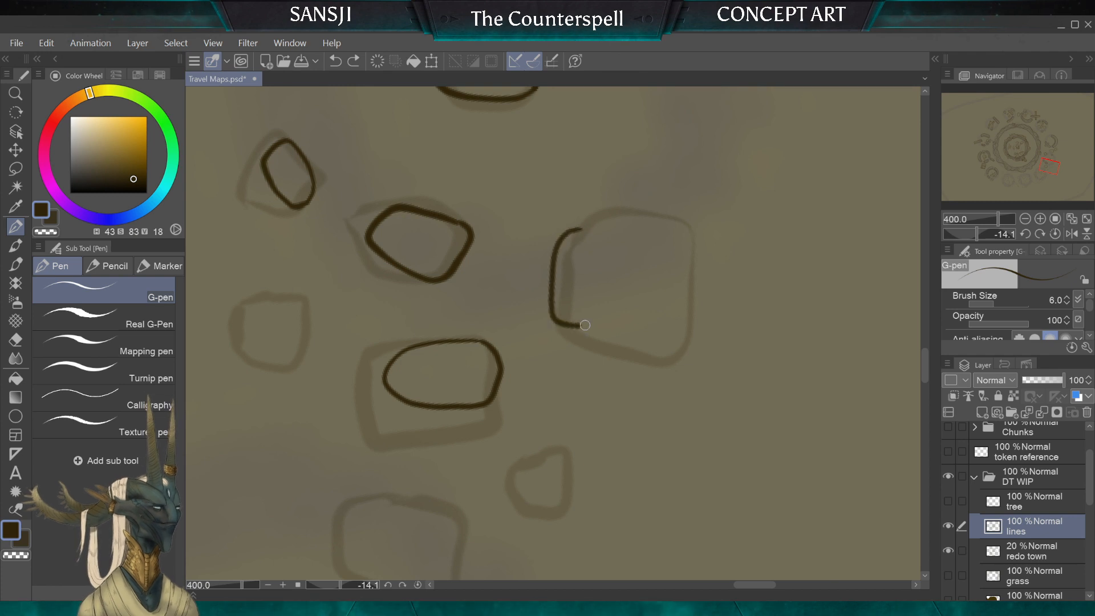
left_click_drag(609, 265, 580, 228)
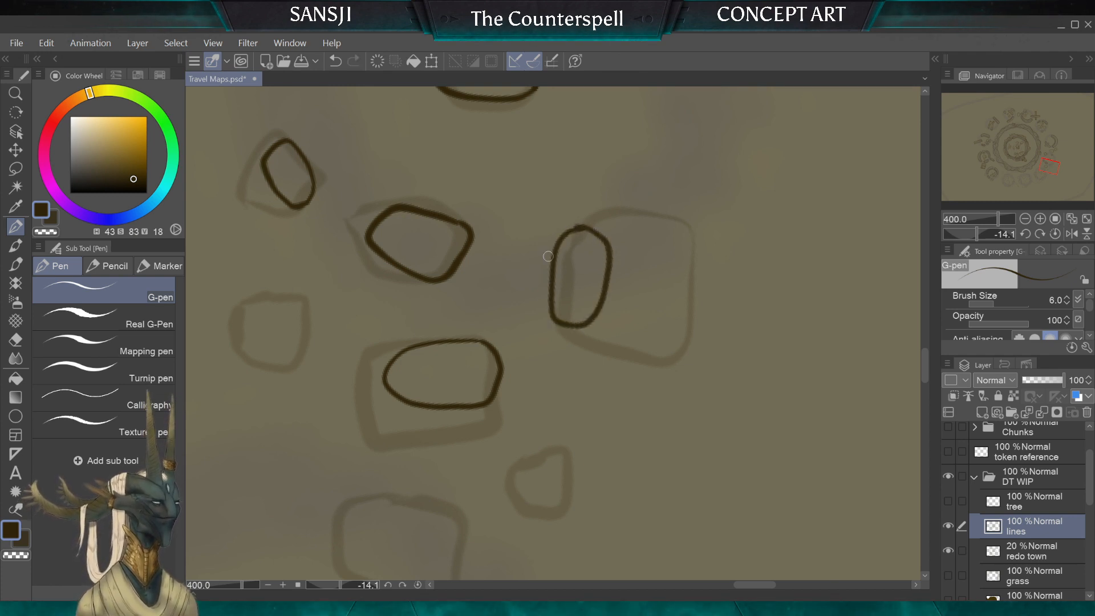
key("e")
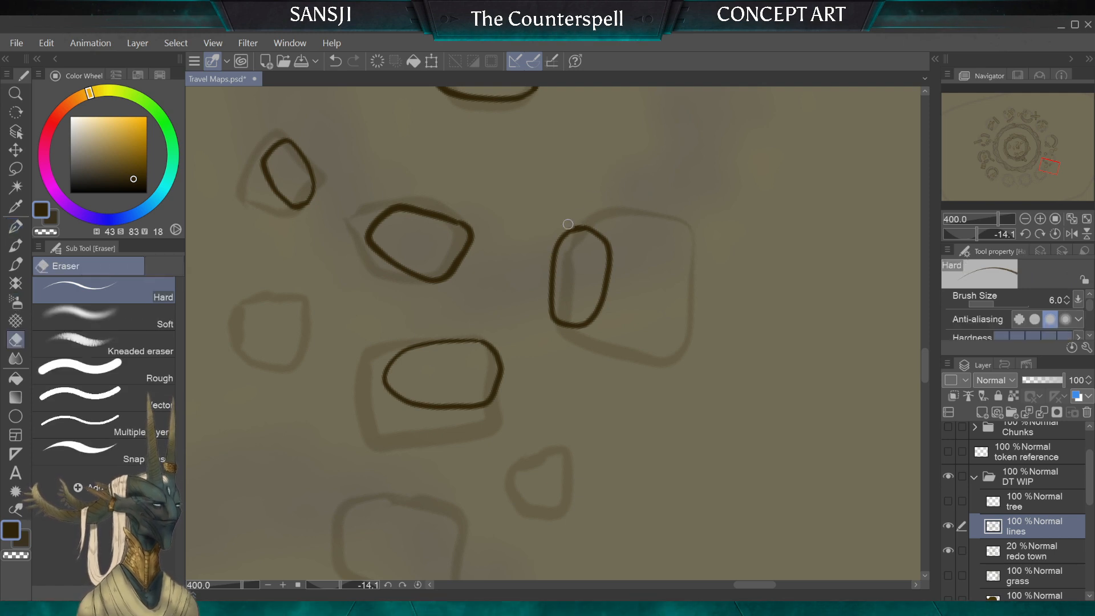
key("p")
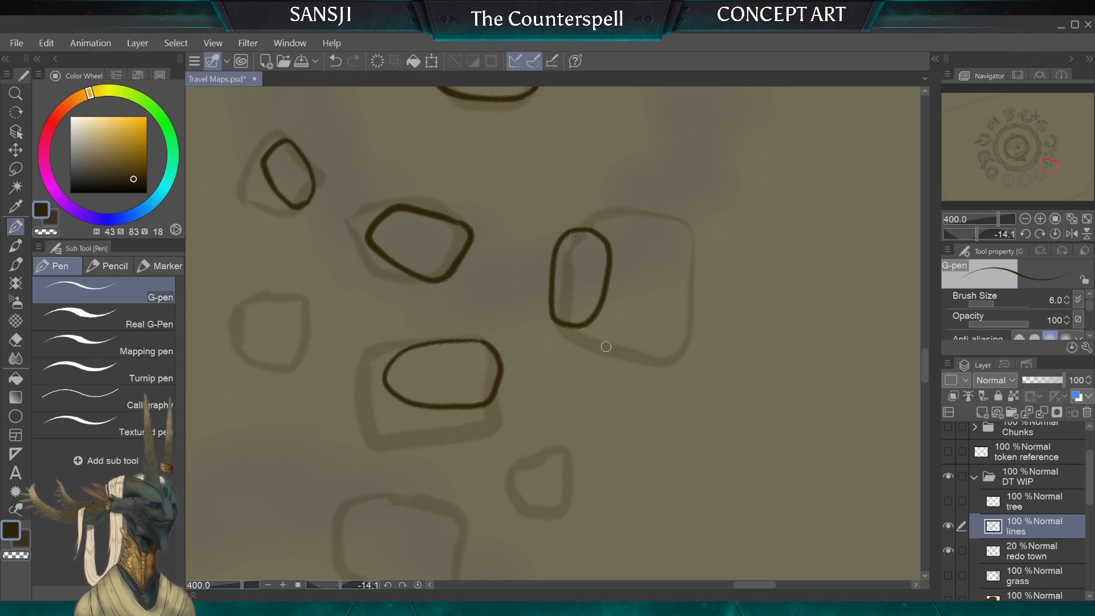
Step: Ink a bean-shaped stone at the corner of the large sketched block and three small oval stones filling the gap towards the central stone
mouse_move(592, 161)
left_mouse_down()
mouse_move(624, 231)
mouse_move(645, 234)
mouse_move(658, 212)
mouse_move(598, 156)
left_mouse_up()
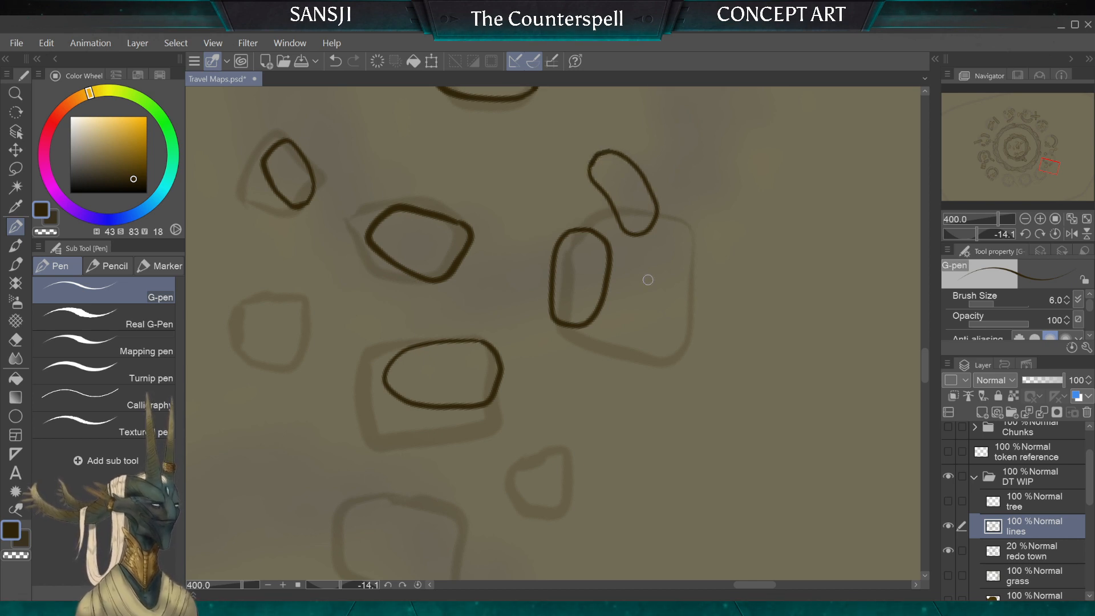
scroll(648, 279, "down", 4)
scroll(648, 279, "up", 2)
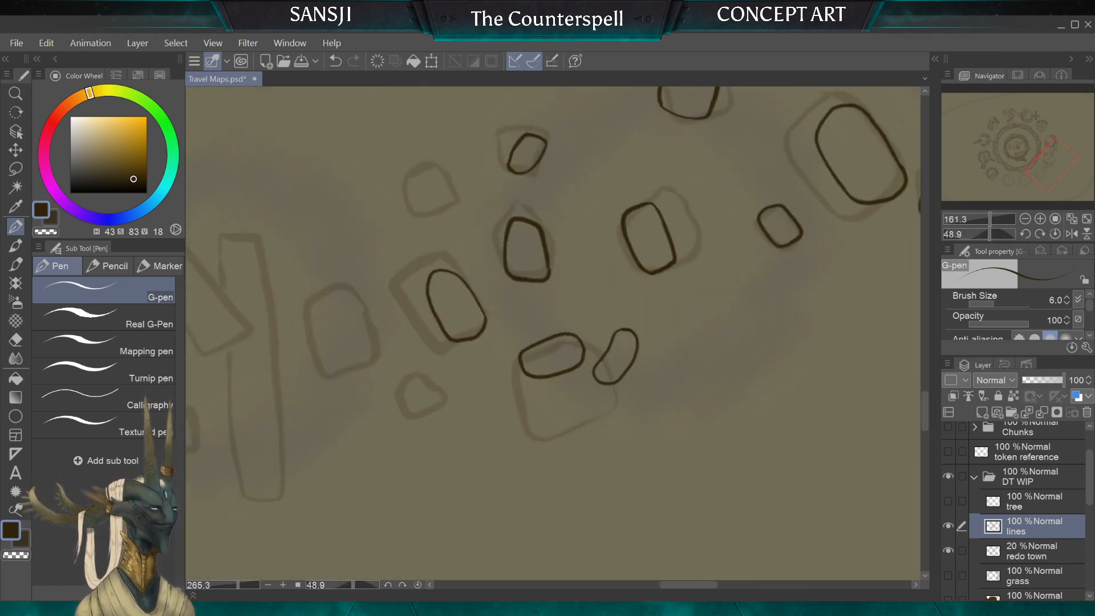
scroll(529, 302, "up", 1)
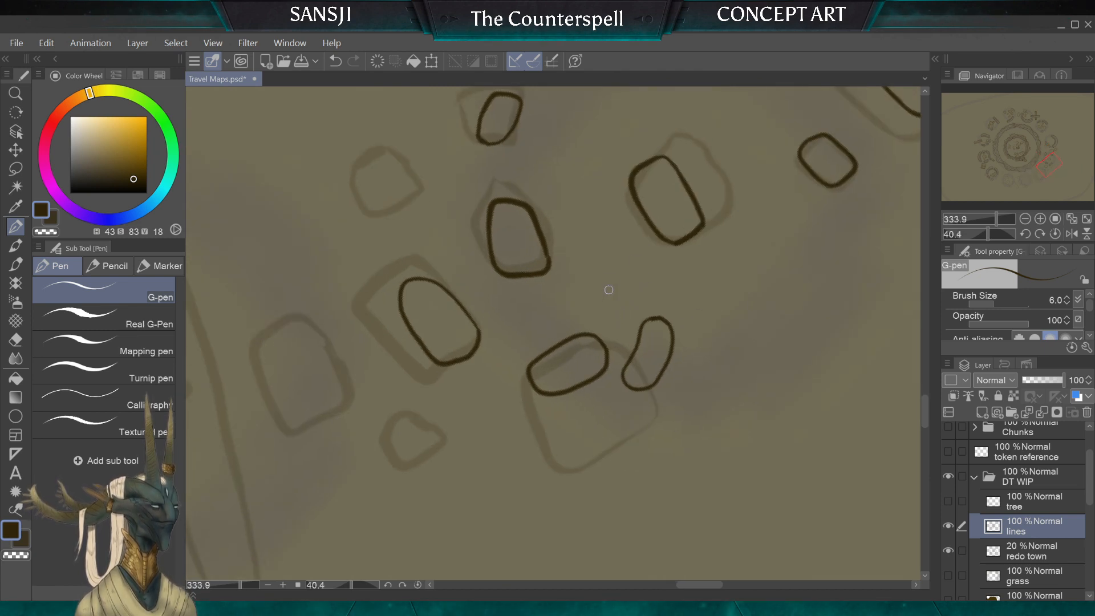
mouse_move(608, 312)
left_mouse_down()
mouse_move(645, 277)
mouse_move(611, 264)
left_mouse_up()
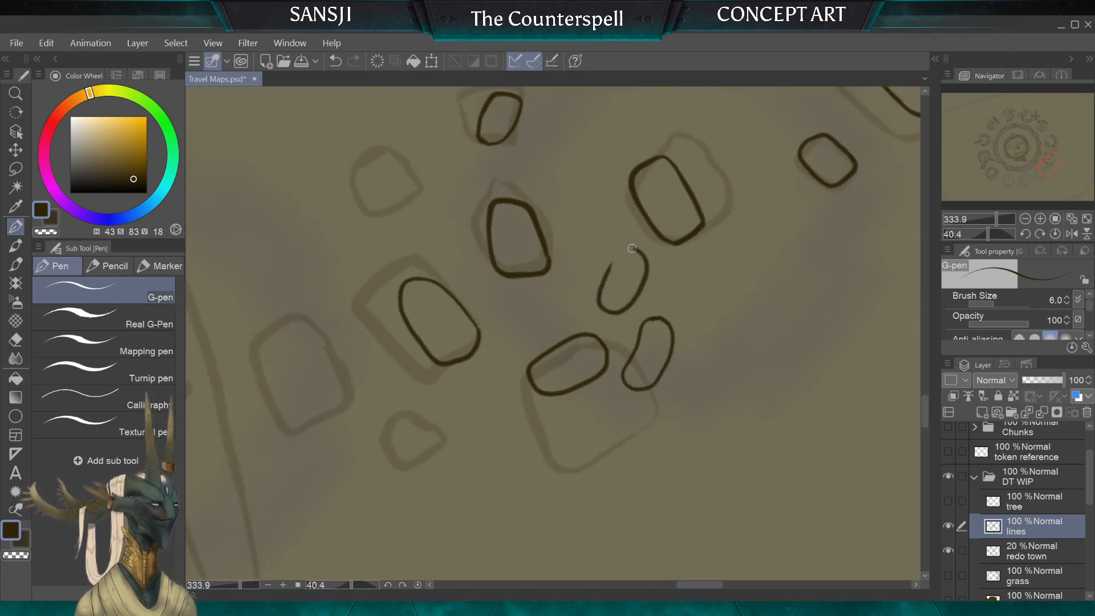
mouse_move(569, 181)
left_mouse_down()
mouse_move(578, 215)
mouse_move(609, 218)
left_mouse_up()
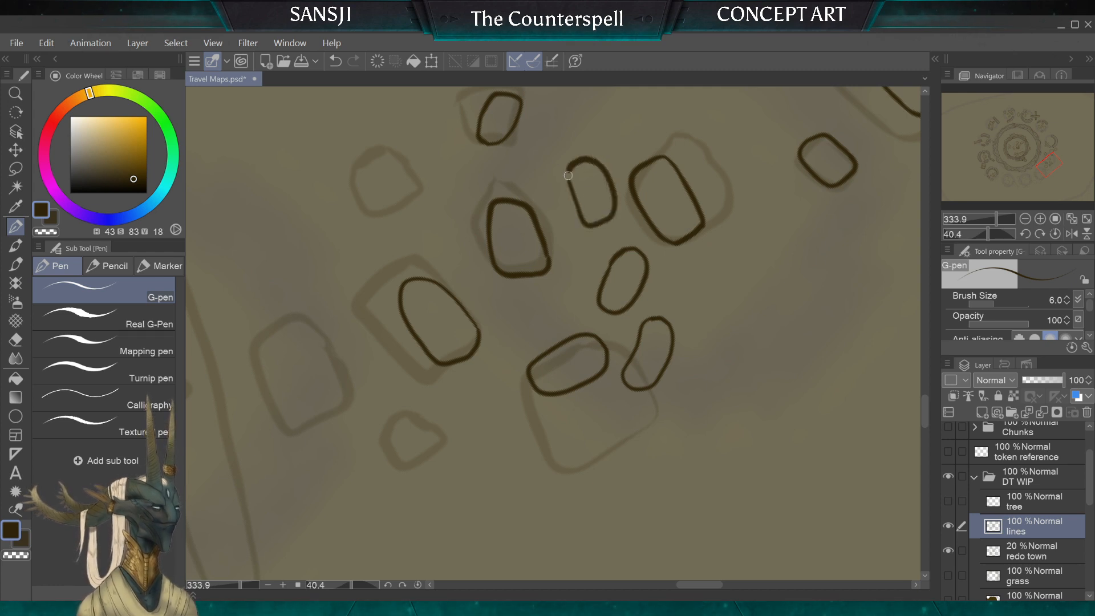
mouse_move(563, 283)
left_mouse_down()
mouse_move(530, 311)
mouse_move(540, 323)
mouse_move(578, 305)
mouse_move(566, 285)
left_mouse_up()
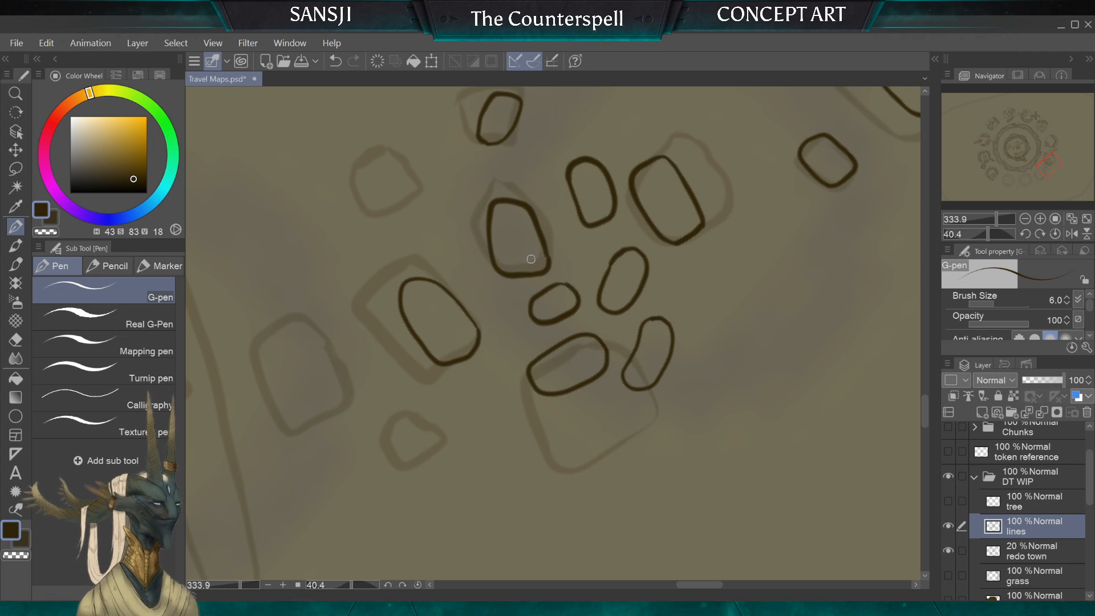
Step: Ink an angular rounded stone over the lower half of the small sketched stone on the big circular wall's side of the rubble
scroll(531, 259, "down", 4)
scroll(531, 320, "up", 3)
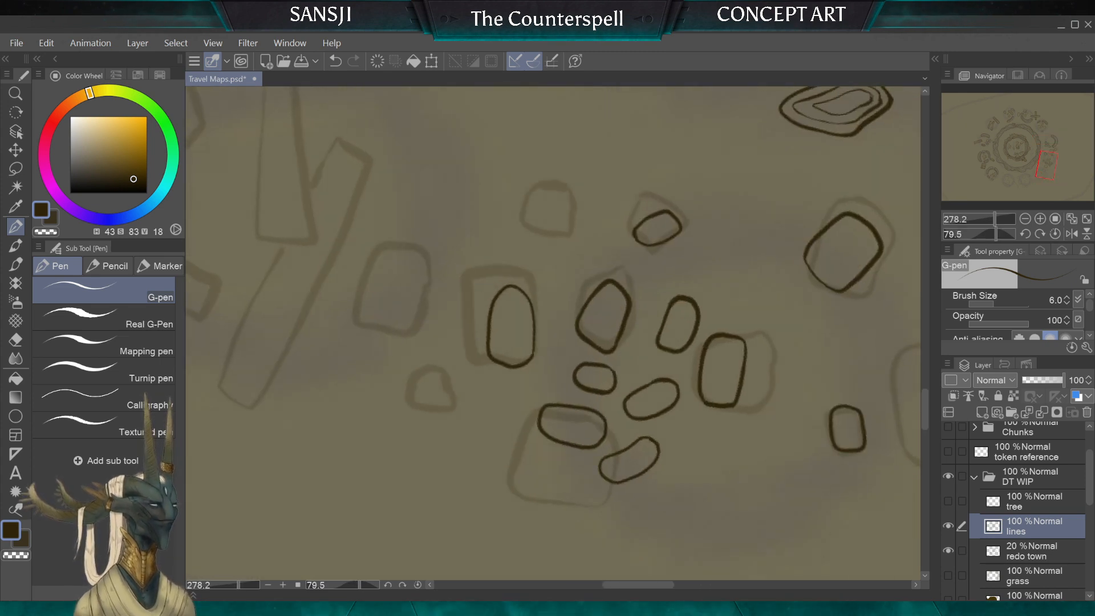
mouse_move(564, 253)
left_mouse_down()
mouse_move(530, 240)
mouse_move(543, 222)
left_mouse_up()
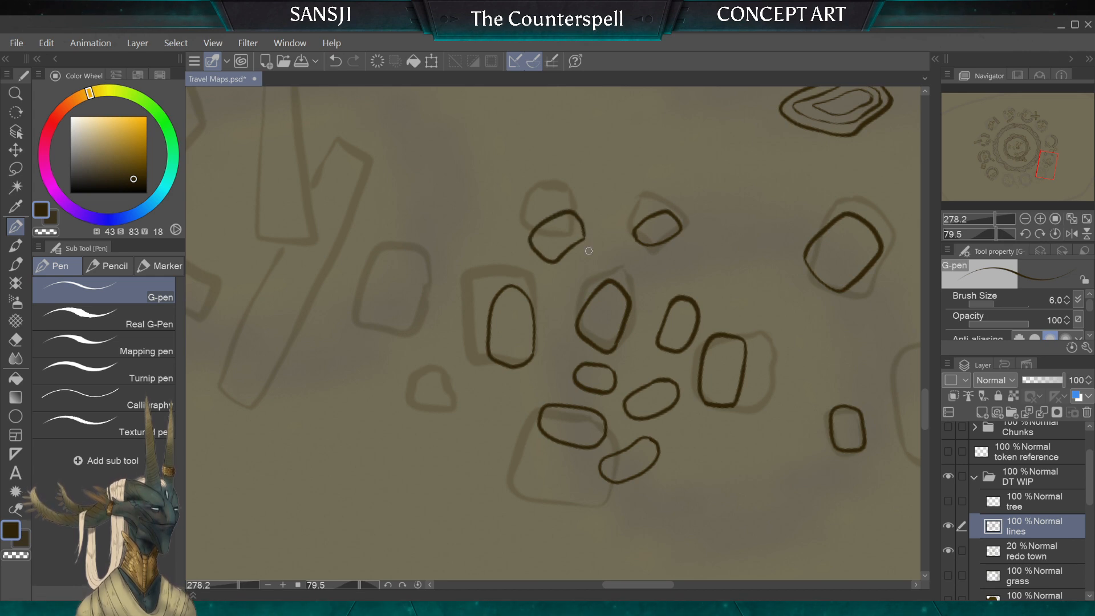
Step: Ink a small upright stone at the rubble's outer edge and a wide rounded rectangular stone over the sketched block beside the planks
scroll(578, 349, "down", 3)
scroll(400, 244, "up", 4)
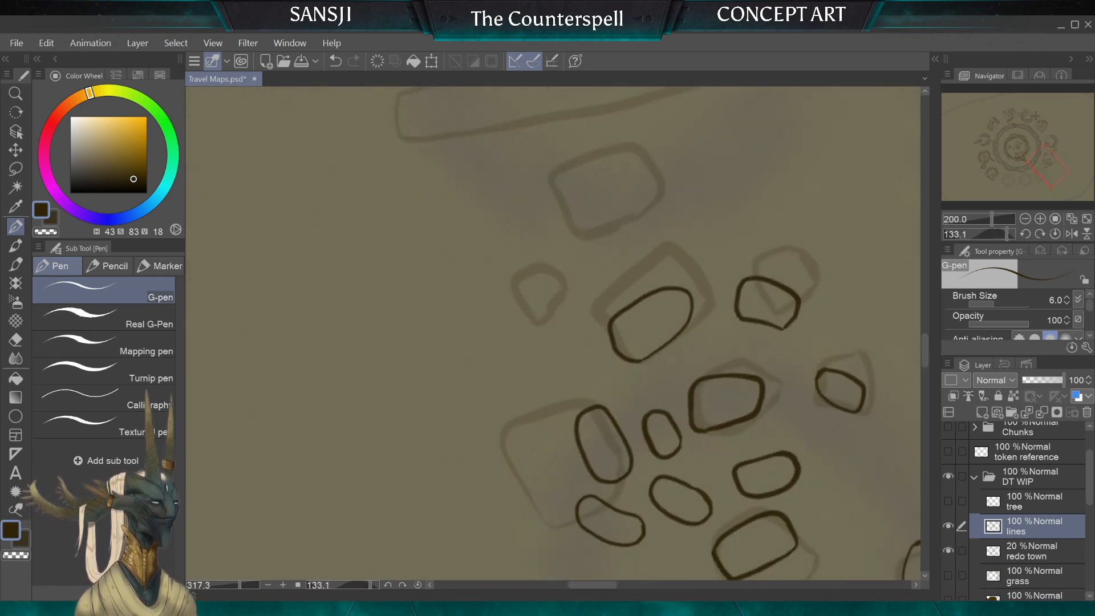
left_click_drag(564, 298, 548, 325)
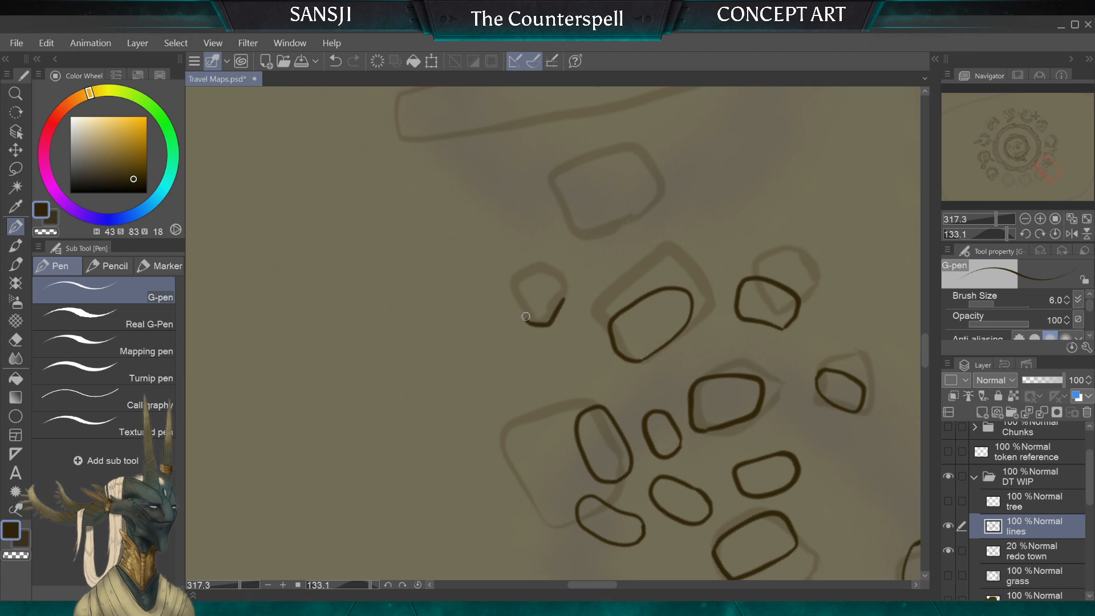
left_click_drag(560, 287, 564, 300)
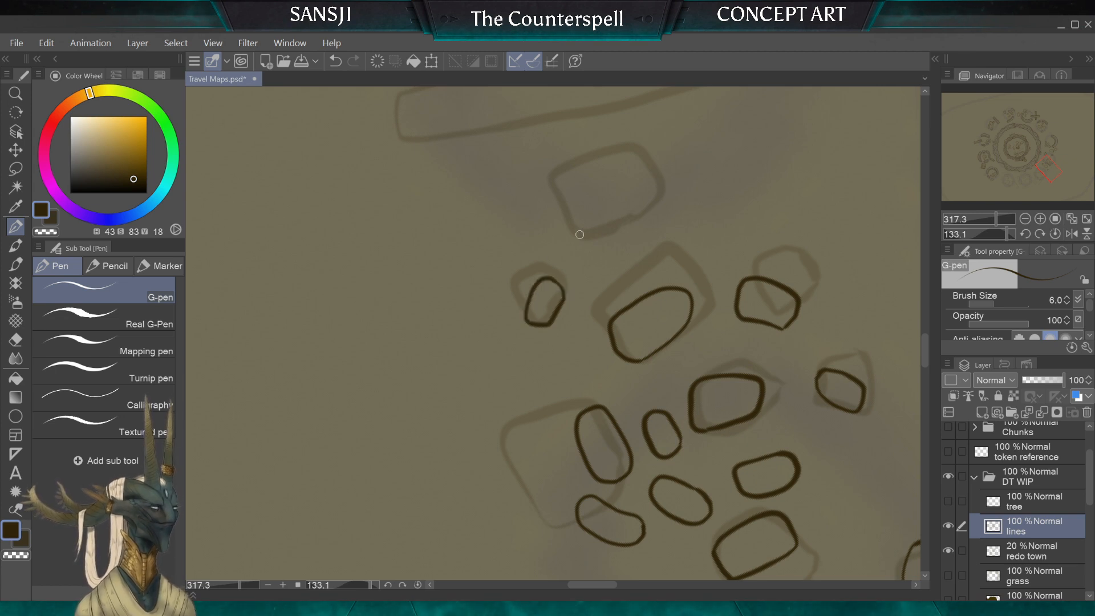
left_click_drag(582, 234, 569, 192)
mouse_move(628, 174)
left_mouse_down()
mouse_move(652, 171)
mouse_move(668, 185)
mouse_move(668, 207)
mouse_move(638, 219)
left_mouse_up()
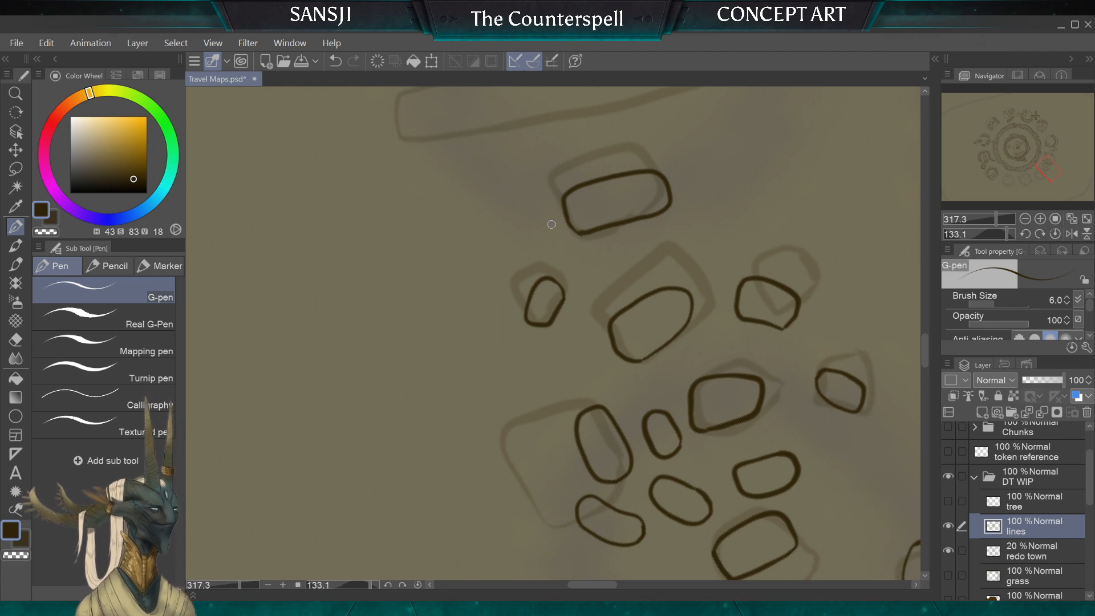
Step: Ink the sketched plank that overlaps the other one, with a jagged end, wood grain lines and a small spiral knot
scroll(403, 242, "down", 3)
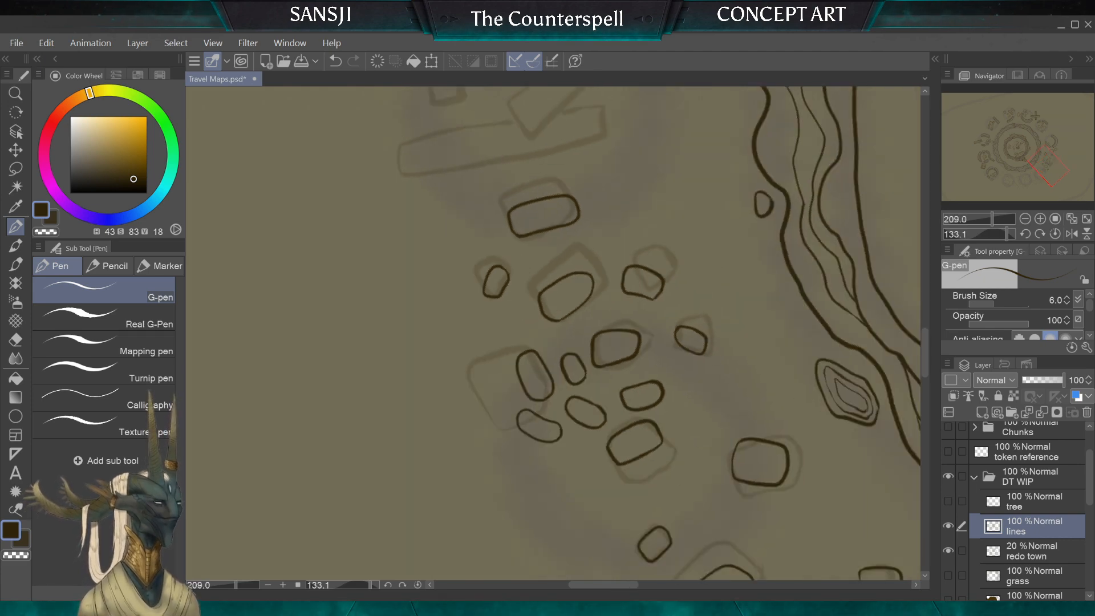
scroll(365, 233, "down", 2)
scroll(553, 334, "up", 1)
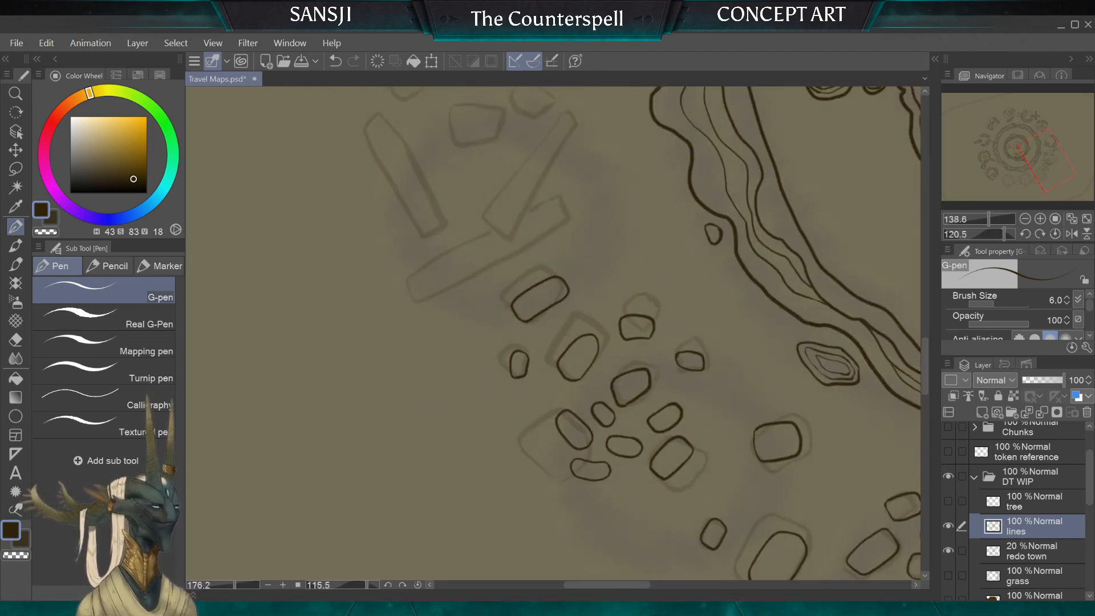
scroll(553, 333, "up", 1)
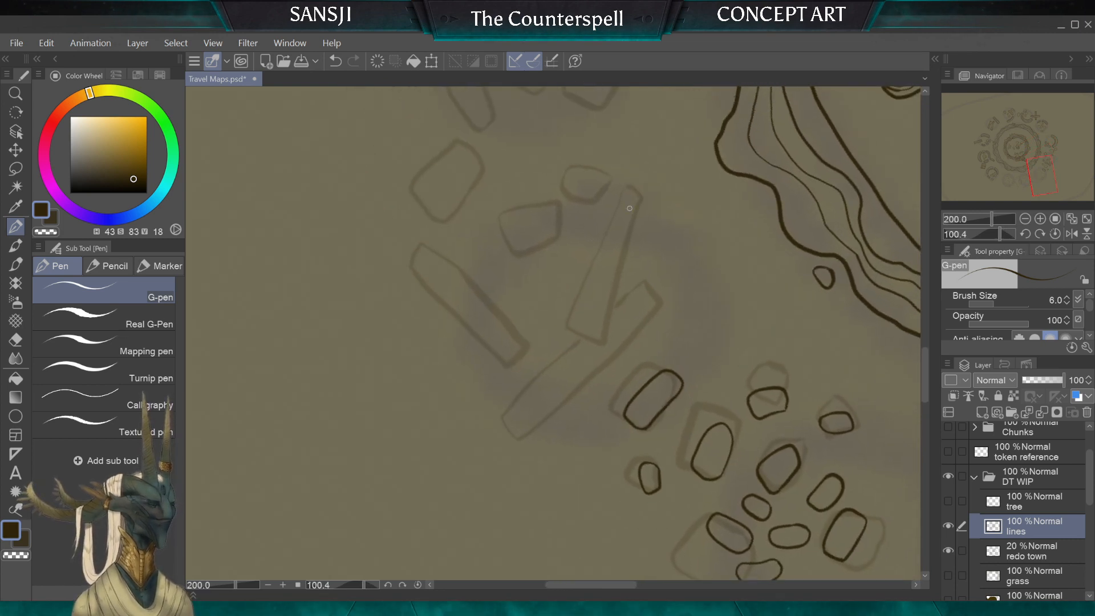
mouse_move(643, 200)
left_mouse_down()
mouse_move(622, 190)
mouse_move(600, 241)
left_mouse_up()
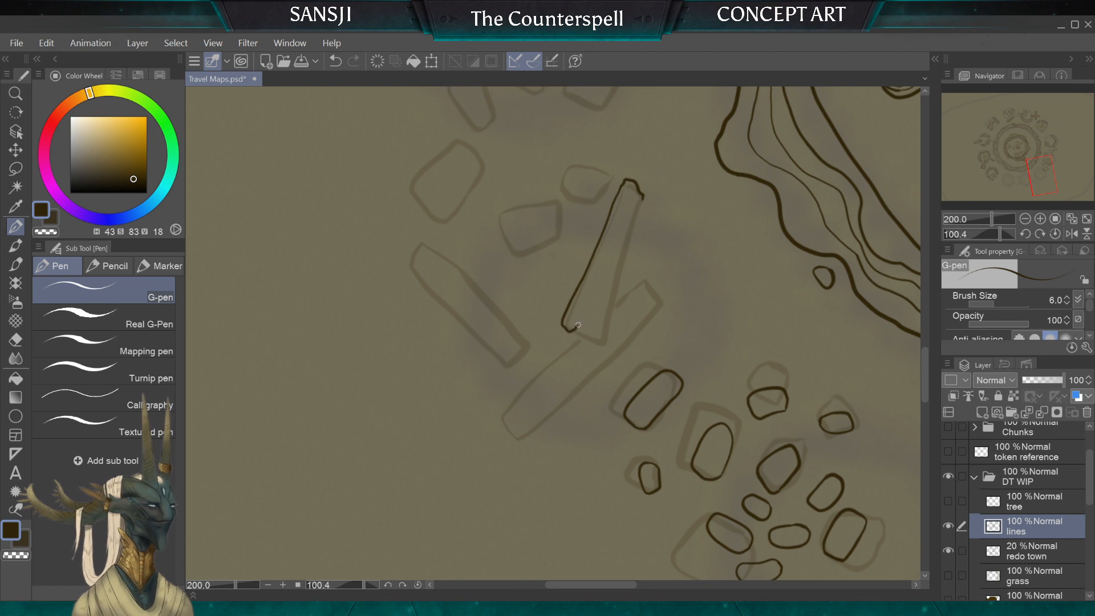
mouse_move(578, 324)
left_mouse_down()
mouse_move(600, 343)
mouse_move(621, 265)
left_mouse_up()
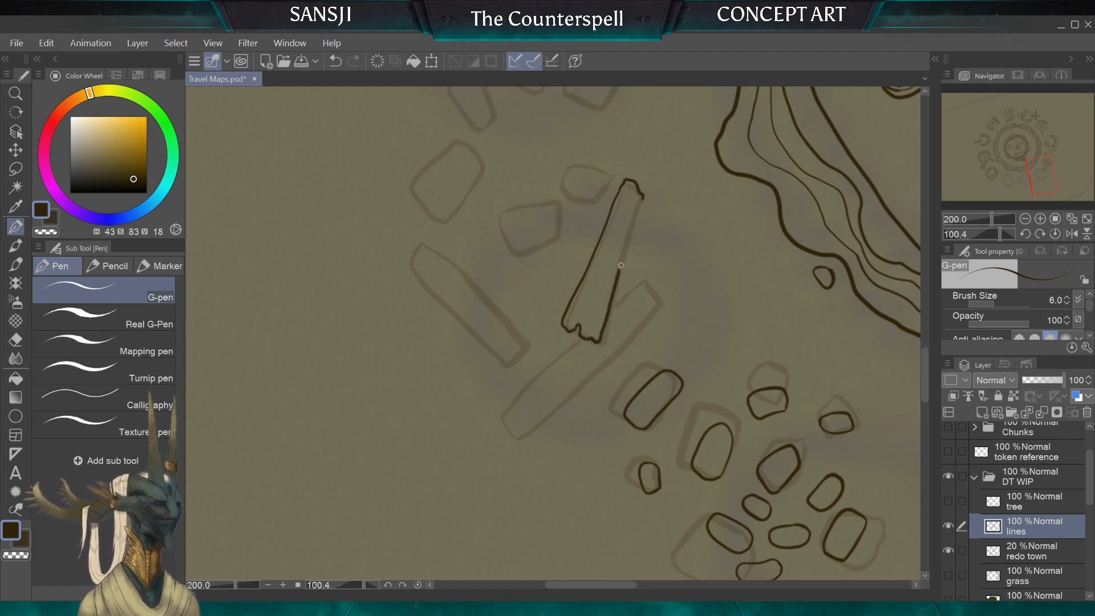
mouse_move(638, 210)
left_mouse_down()
mouse_move(643, 196)
mouse_move(600, 311)
left_mouse_up()
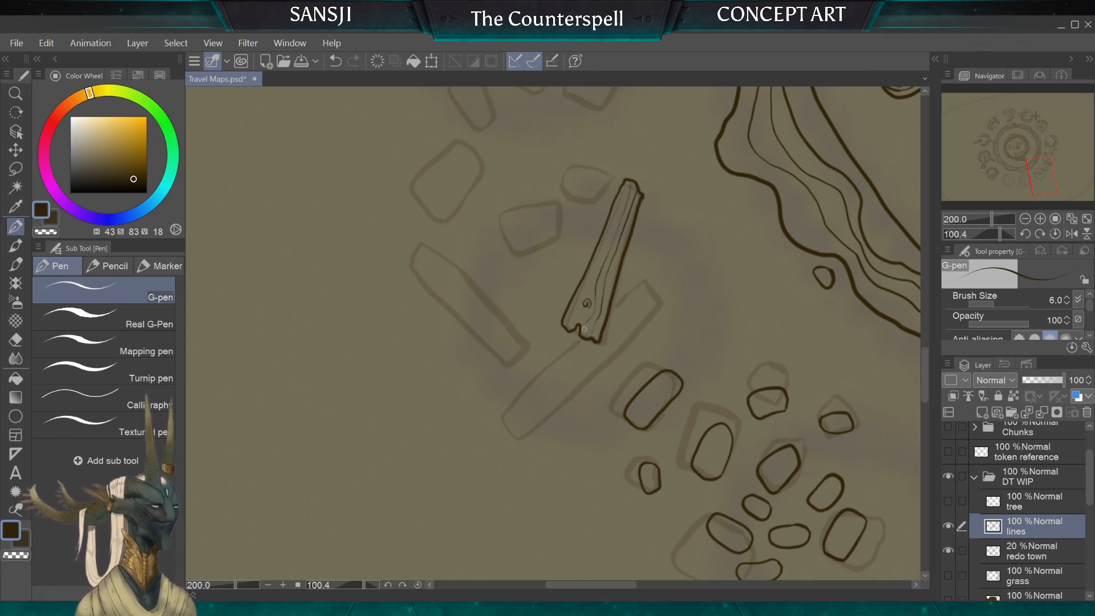
left_click_drag(621, 207, 602, 250)
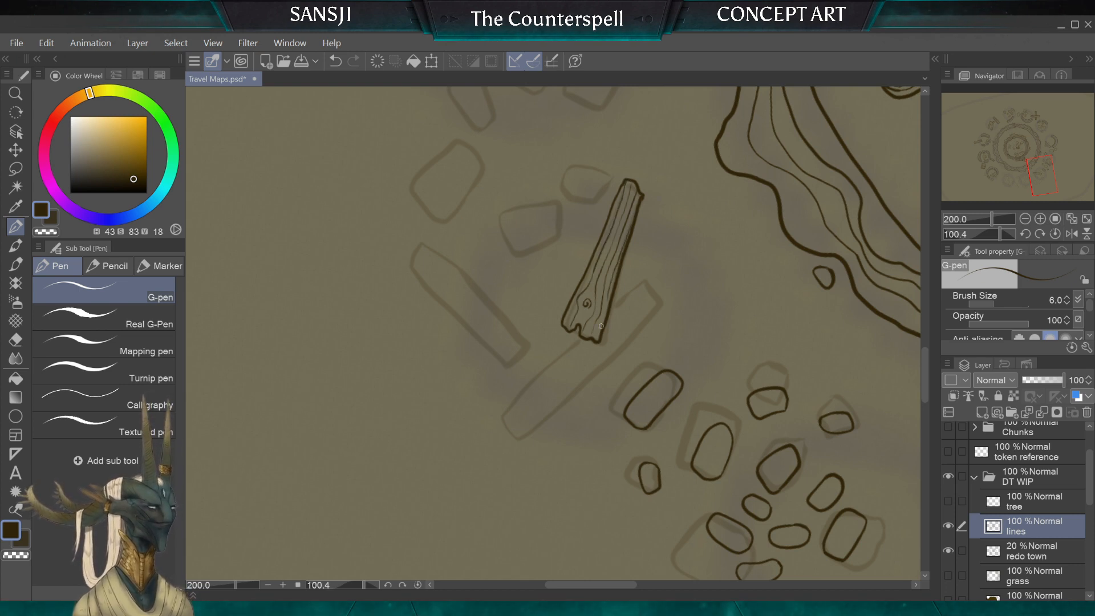
Step: Ink the long plank lying beneath the knotted plank, stopping its outline at the overlap, and fill it with wavy wood grain
scroll(605, 339, "down", 3)
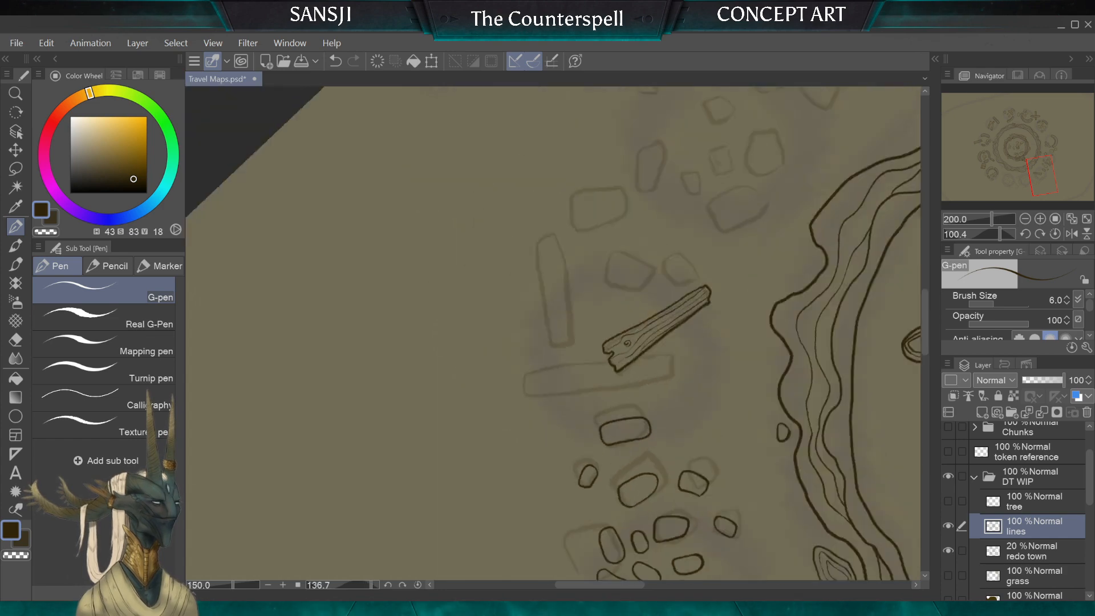
scroll(667, 371, "up", 5)
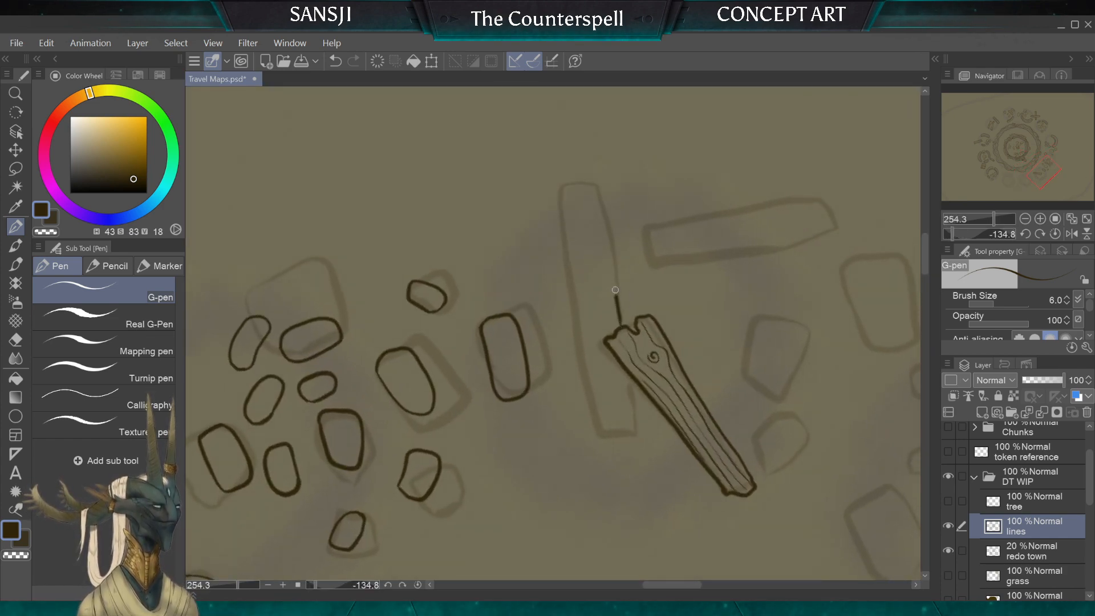
mouse_move(615, 290)
left_mouse_down()
mouse_move(599, 187)
mouse_move(564, 188)
mouse_move(558, 215)
mouse_move(589, 385)
left_mouse_up()
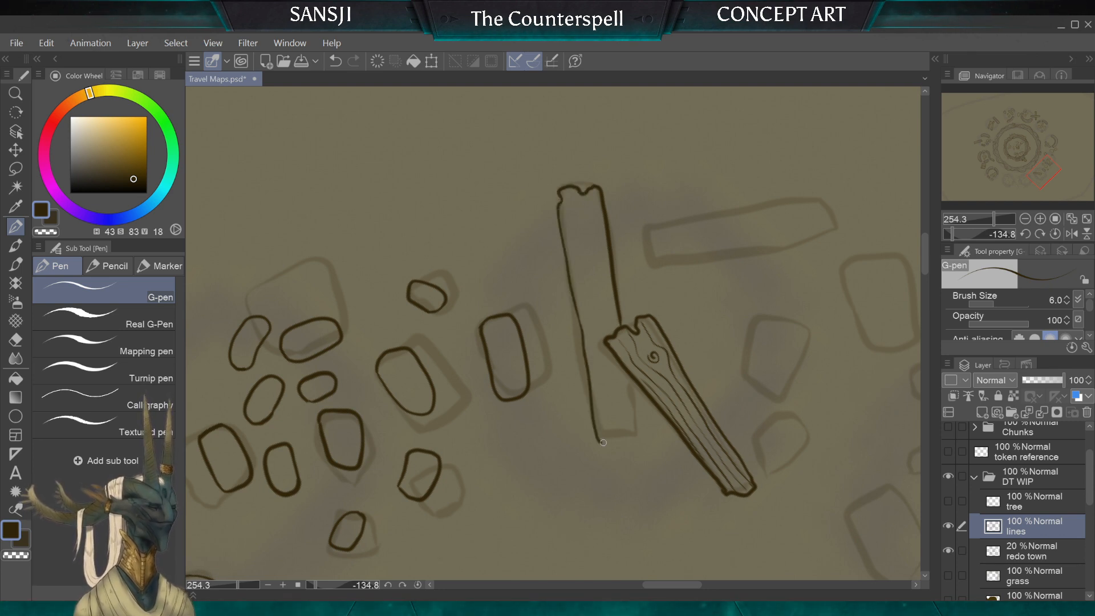
left_click_drag(633, 436, 630, 394)
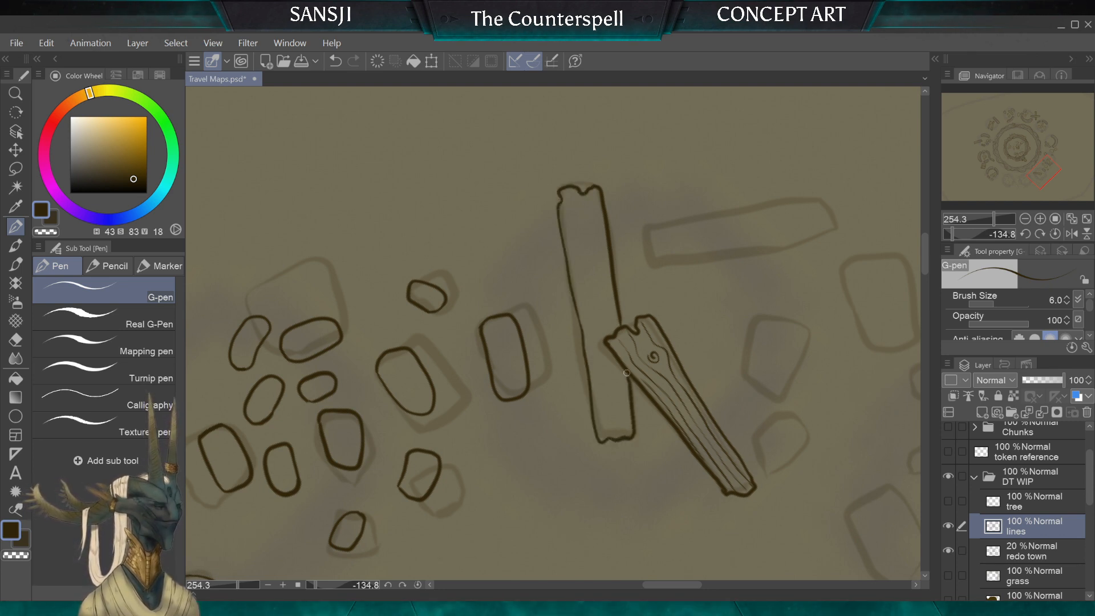
left_click_drag(586, 315, 609, 437)
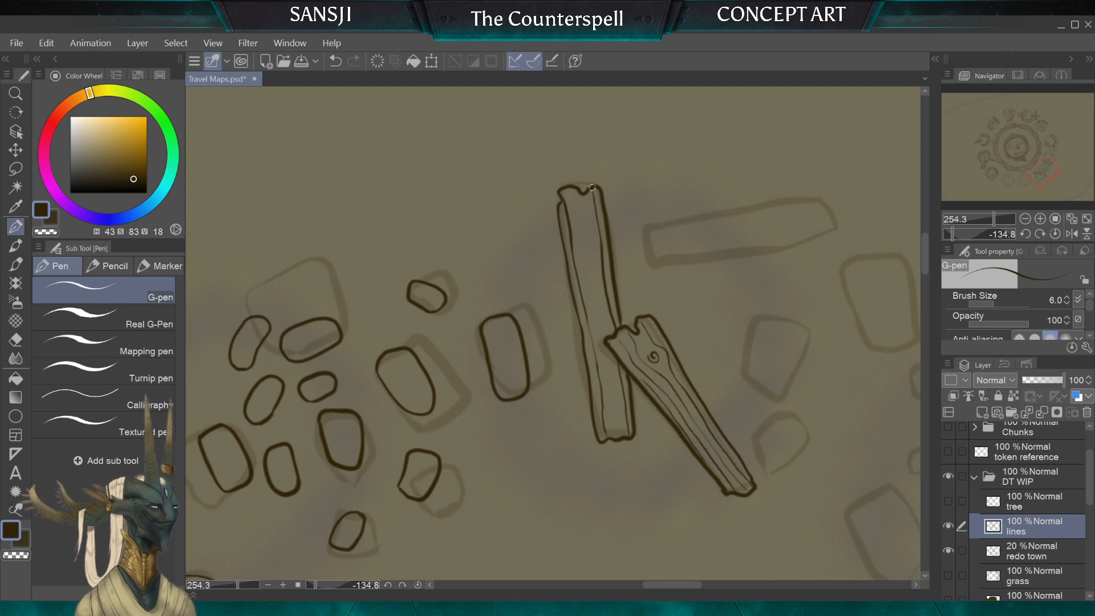
left_click_drag(588, 195, 600, 307)
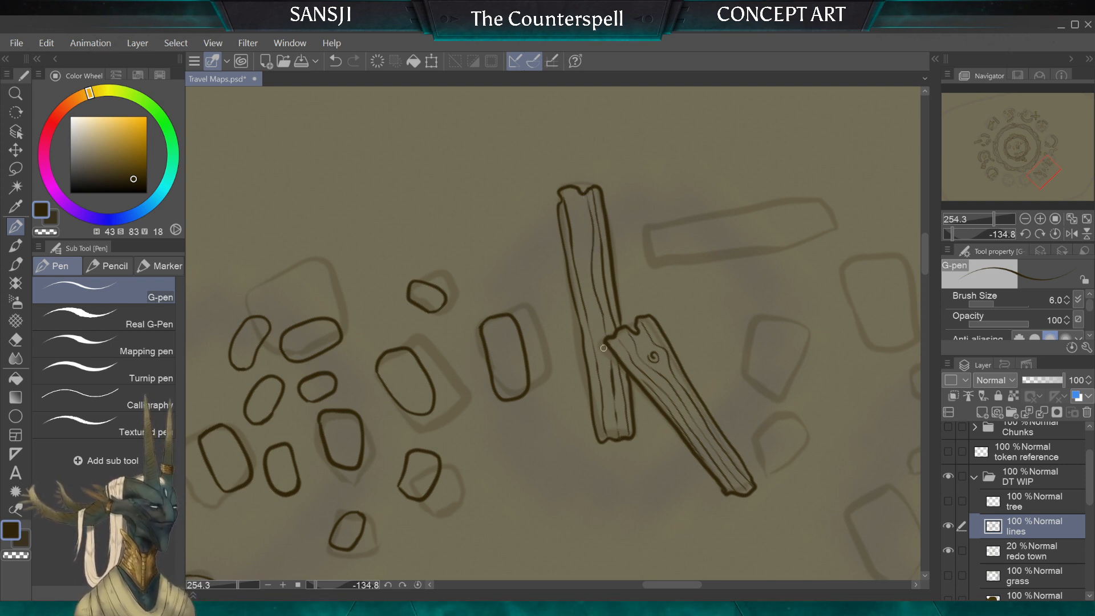
left_click_drag(588, 298, 597, 331)
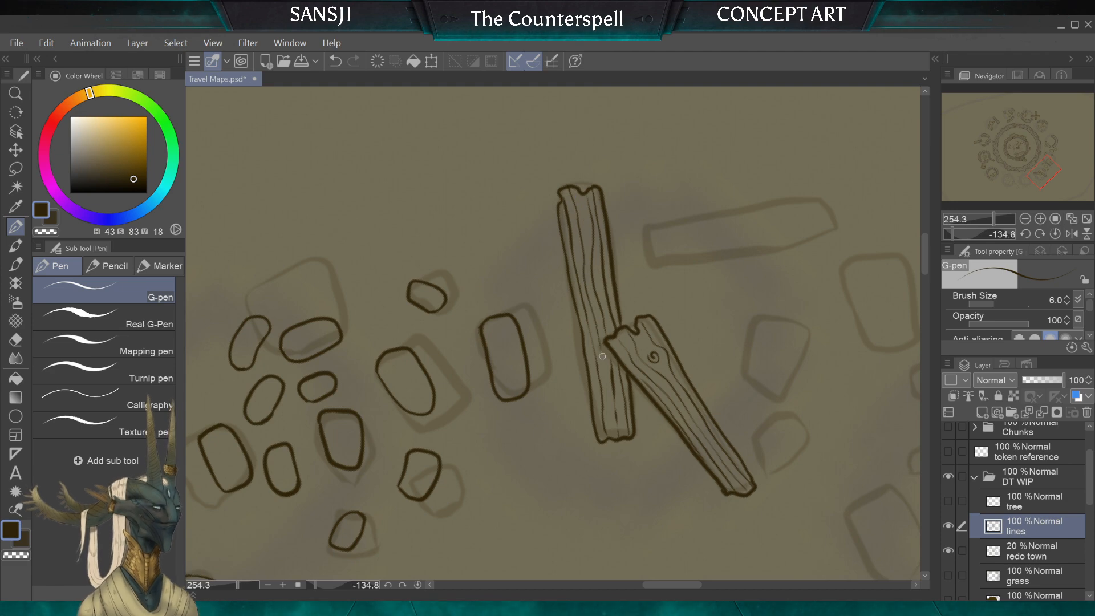
Step: Ink the separate third plank with splintered ends, lengthwise wood grain and a small knot near its middle
scroll(601, 373, "down", 2)
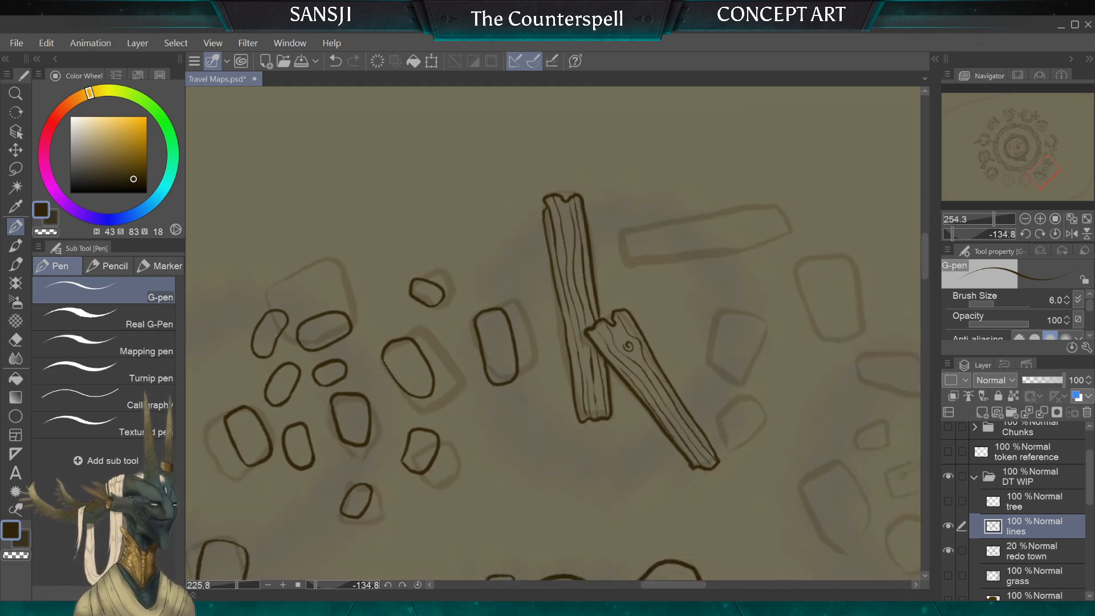
scroll(553, 333, "up", 1)
scroll(626, 223, "up", 2)
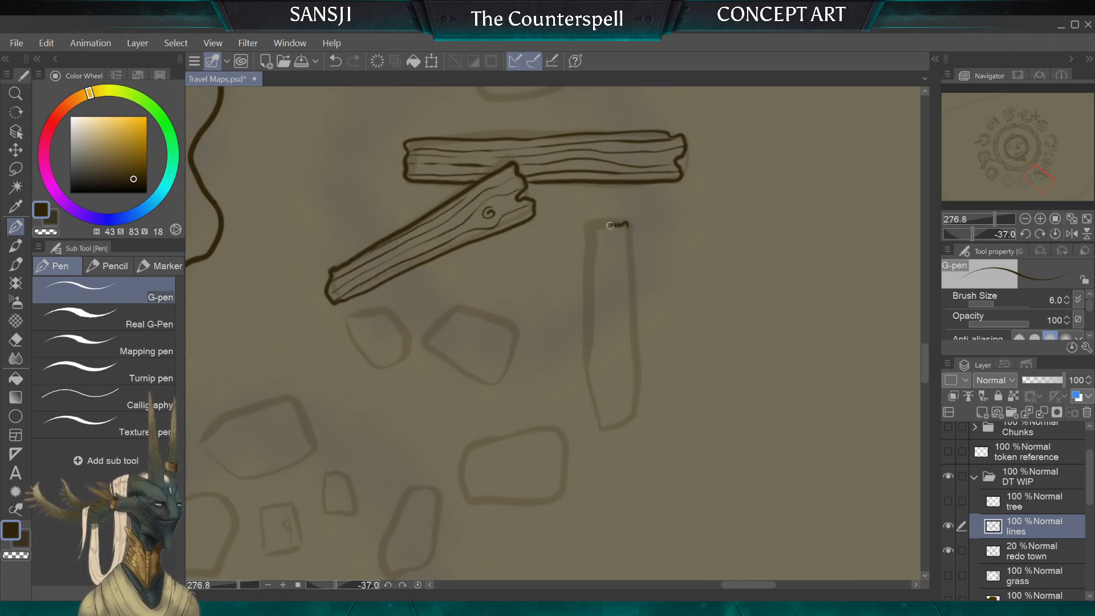
mouse_move(592, 226)
left_mouse_down()
mouse_move(591, 418)
mouse_move(617, 434)
mouse_move(623, 425)
left_mouse_up()
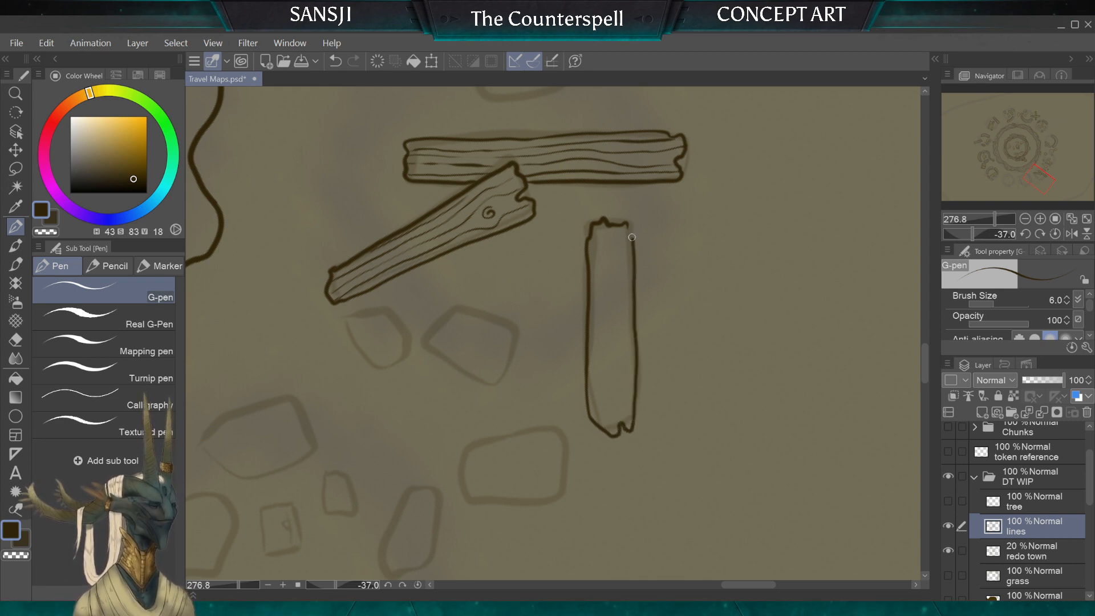
left_click_drag(629, 226, 627, 373)
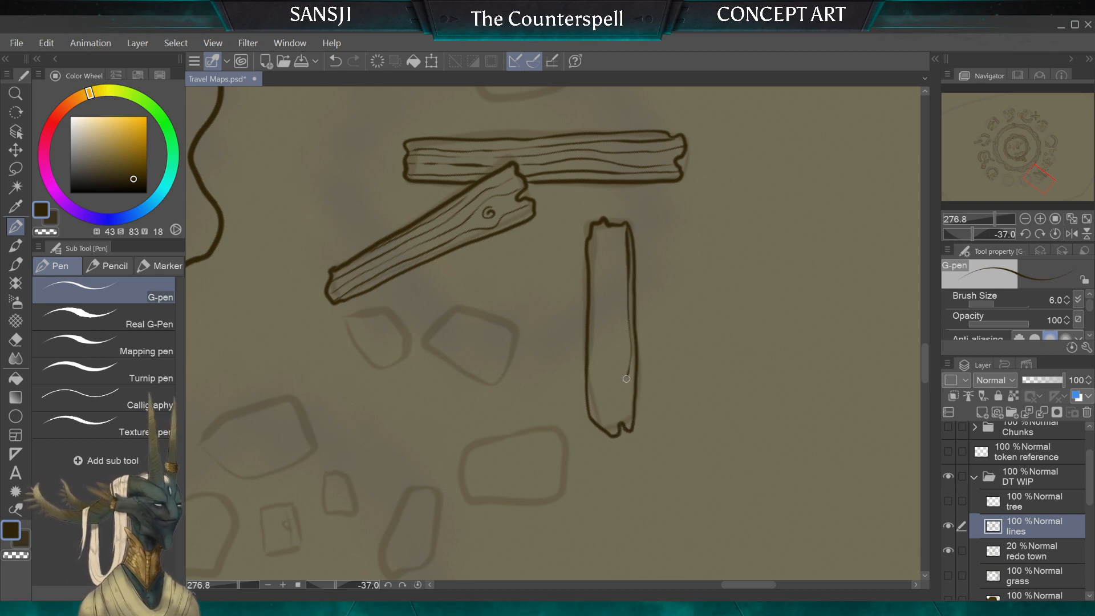
left_click_drag(617, 227, 626, 310)
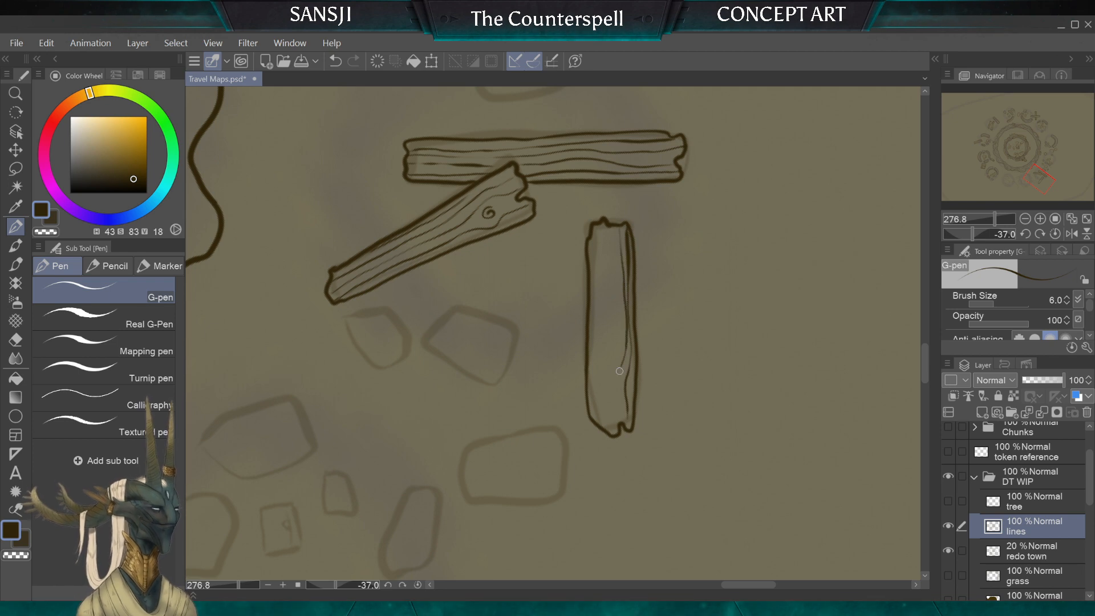
mouse_move(610, 224)
left_mouse_down()
mouse_move(619, 344)
mouse_move(615, 394)
left_mouse_up()
left_click_drag(601, 238, 601, 398)
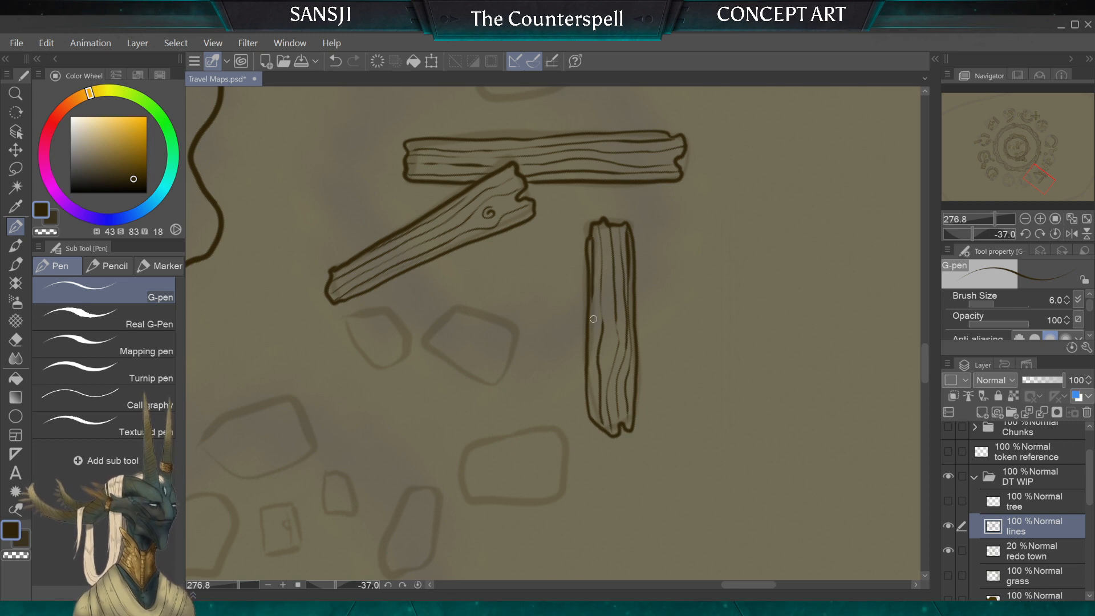
left_click_drag(611, 341, 613, 352)
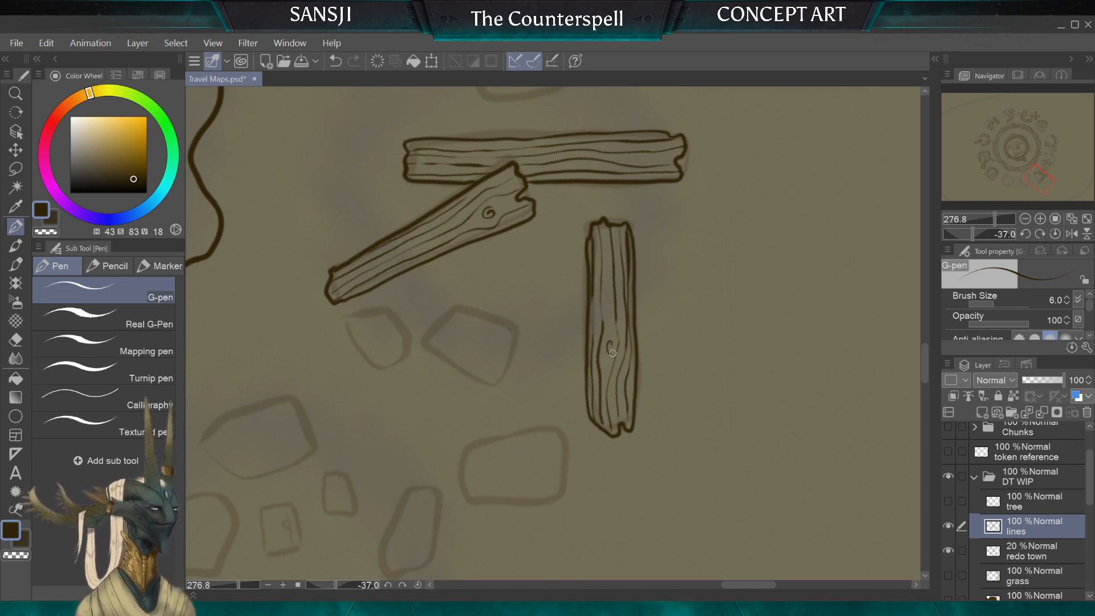
Step: Ink two rounded stones over the small sketched blocks beside the planks, add a tiny round stone between them, and touch up with the hard eraser
scroll(553, 333, "down", 2)
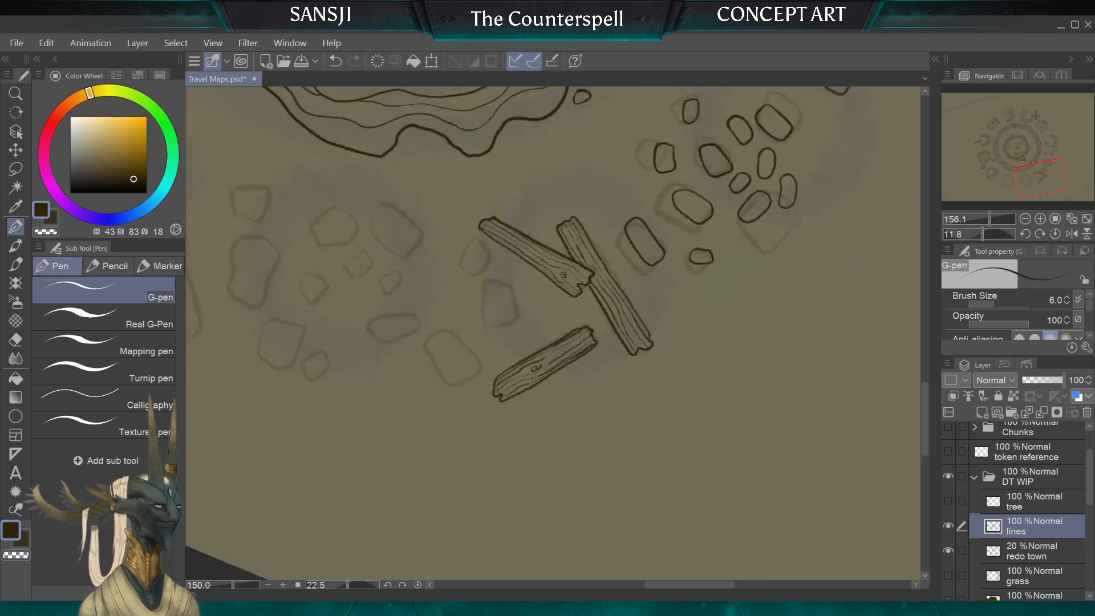
scroll(554, 334, "up", 1)
scroll(554, 333, "down", 2)
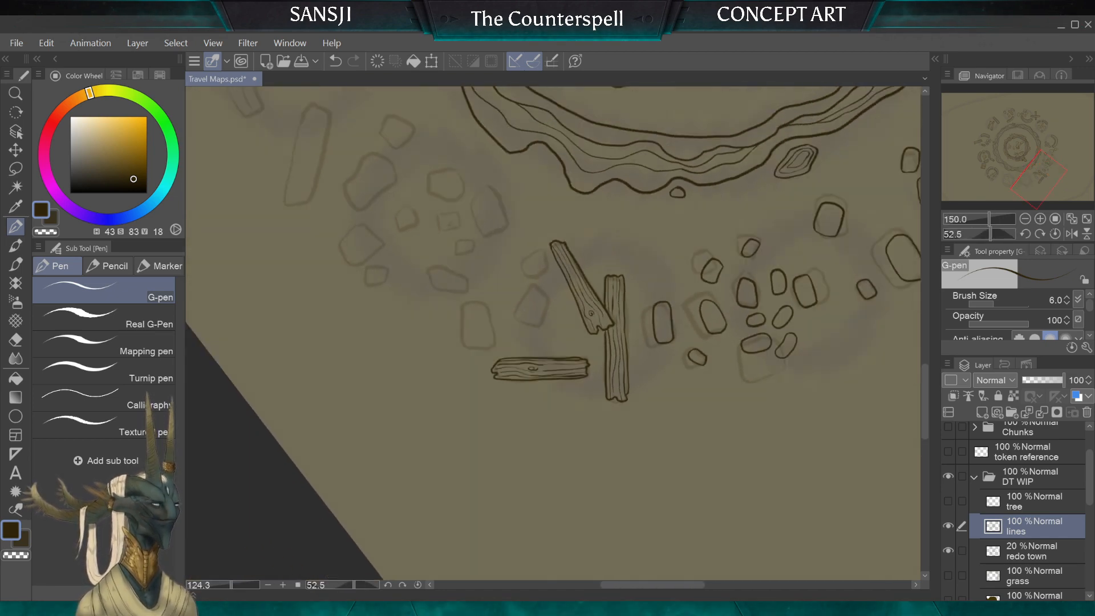
scroll(554, 333, "up", 1)
scroll(554, 333, "up", 4)
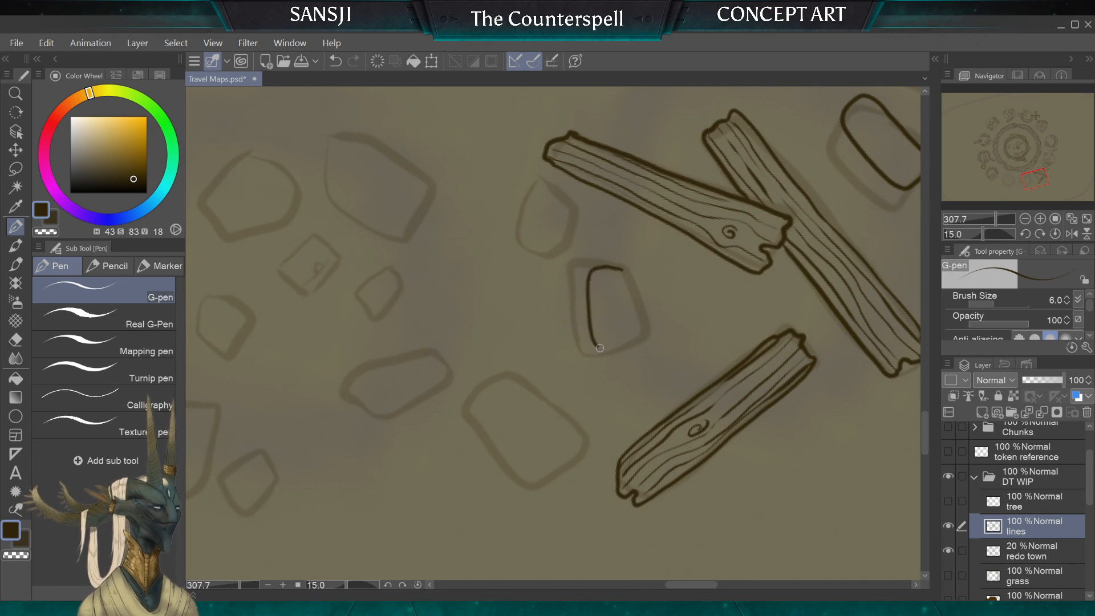
mouse_move(599, 348)
left_mouse_down()
mouse_move(627, 345)
mouse_move(623, 268)
left_mouse_up()
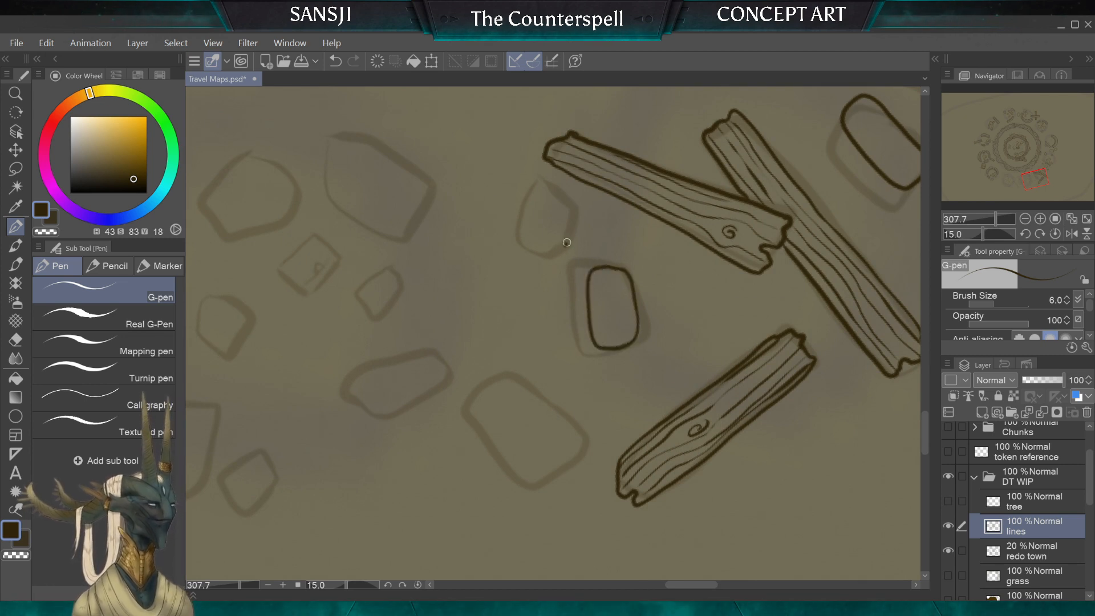
mouse_move(557, 201)
left_mouse_down()
mouse_move(528, 244)
mouse_move(537, 257)
mouse_move(558, 259)
mouse_move(569, 236)
mouse_move(615, 246)
mouse_move(608, 221)
left_mouse_up()
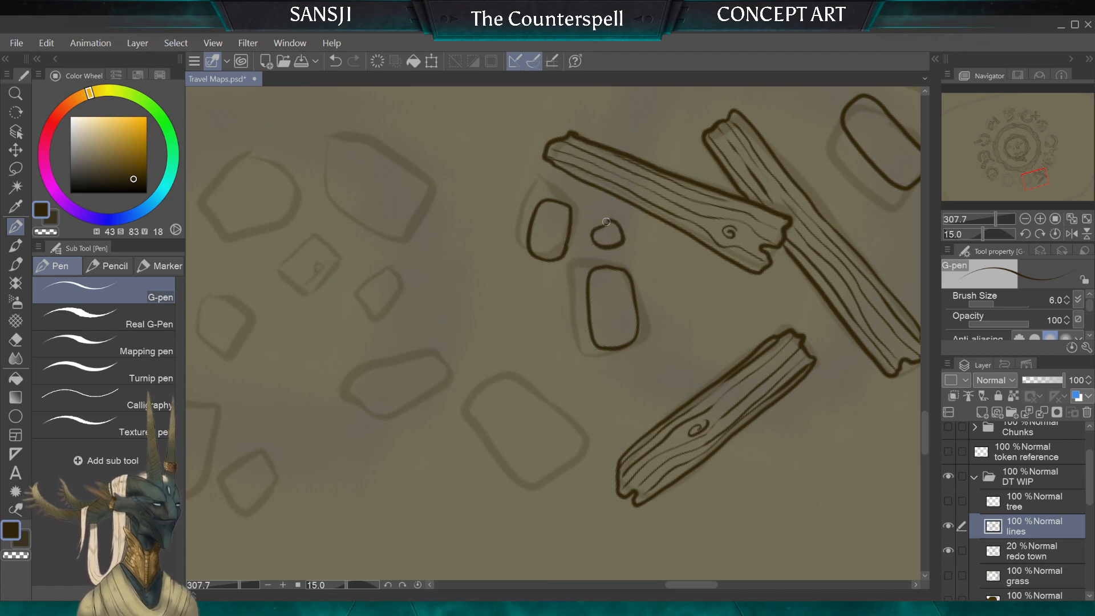
left_click(15, 340)
scroll(553, 333, "down", 2)
scroll(638, 301, "up", 4)
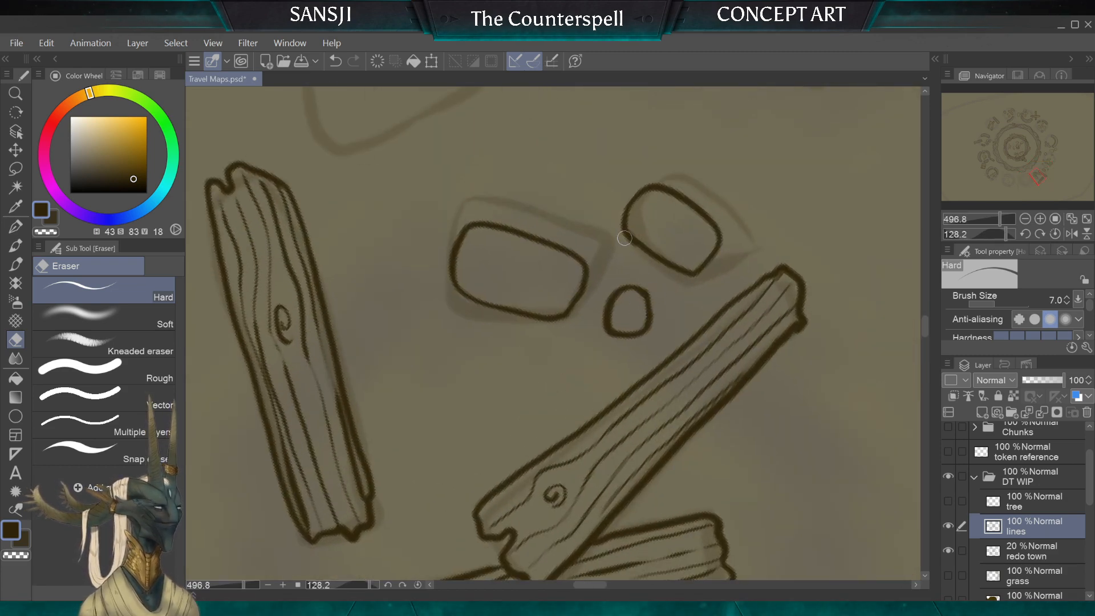
scroll(625, 238, "down", 4)
scroll(624, 238, "up", 2)
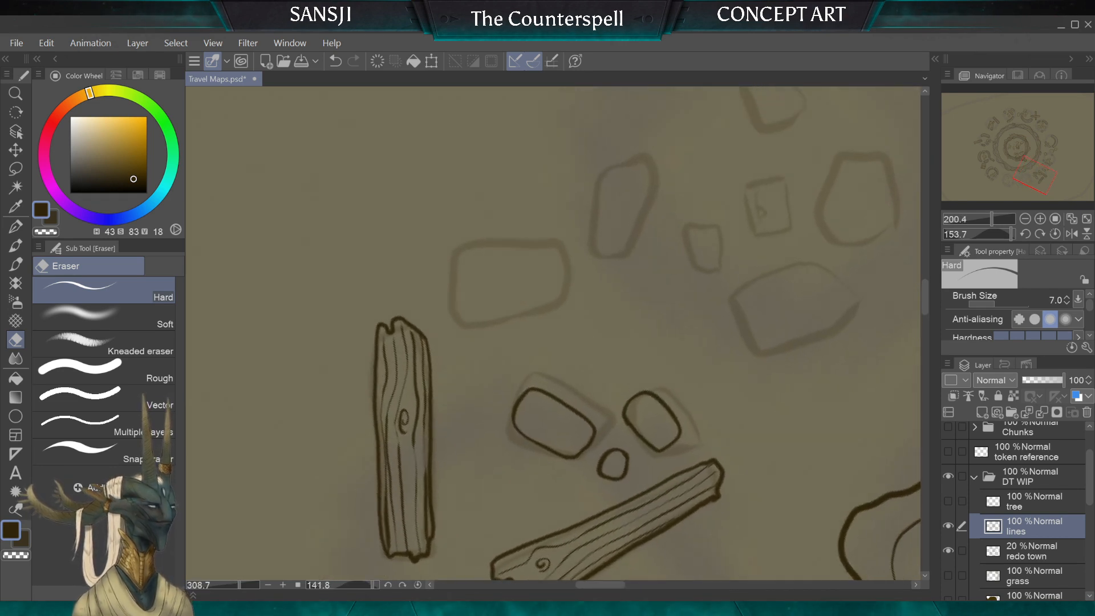
Step: Ink a rounded rectangular stone, a narrow upright stone, a small oval stone and a wide block over the next sketched rubble blocks with the G-pen
left_click(15, 226)
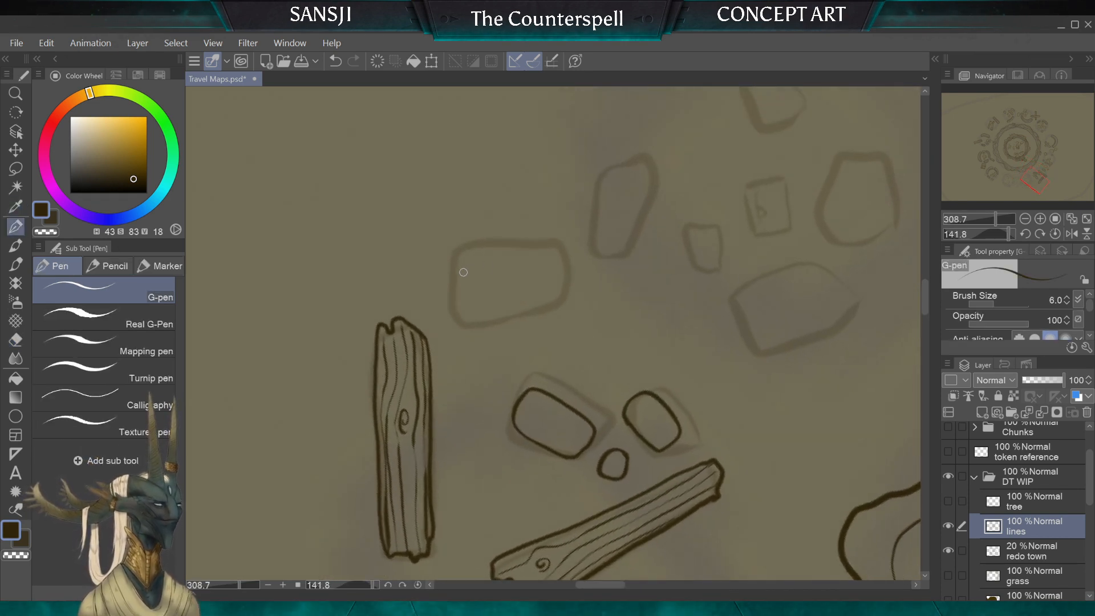
left_click_drag(462, 271, 467, 304)
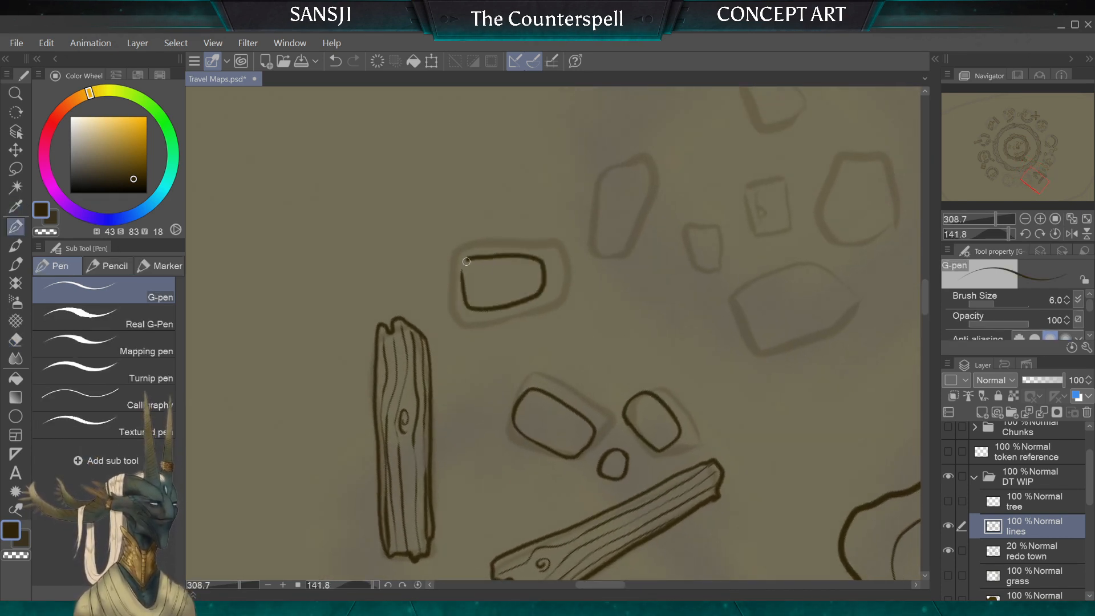
mouse_move(586, 224)
left_mouse_down()
mouse_move(596, 256)
mouse_move(612, 242)
mouse_move(612, 205)
mouse_move(606, 176)
mouse_move(580, 187)
left_mouse_up()
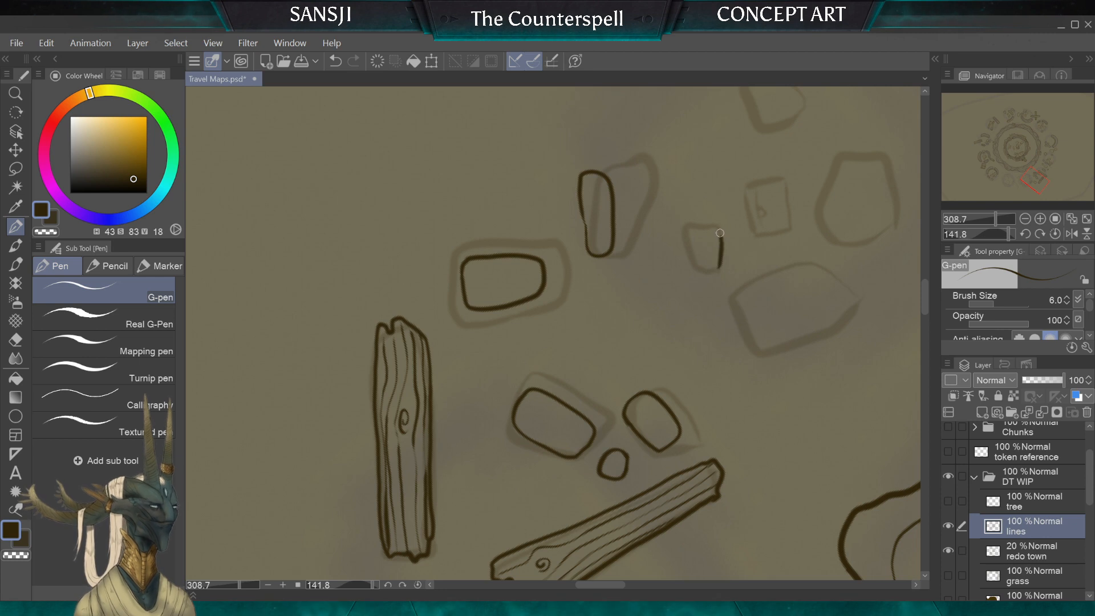
mouse_move(720, 267)
left_mouse_down()
mouse_move(705, 221)
mouse_move(685, 231)
mouse_move(691, 276)
mouse_move(722, 264)
left_mouse_up()
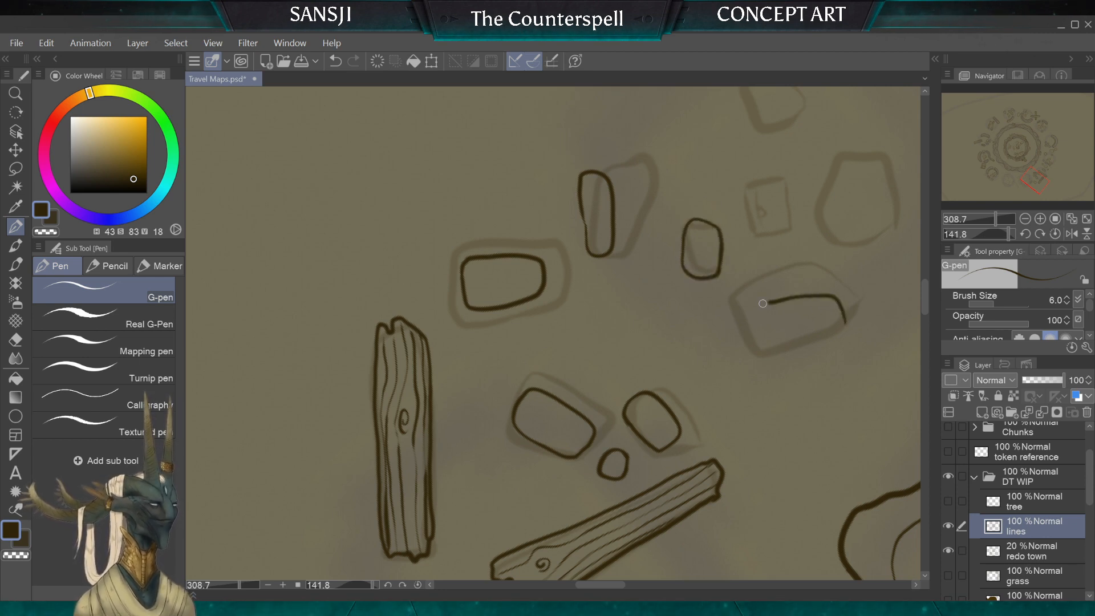
mouse_move(763, 304)
left_mouse_down()
mouse_move(742, 344)
mouse_move(765, 357)
mouse_move(848, 331)
left_mouse_up()
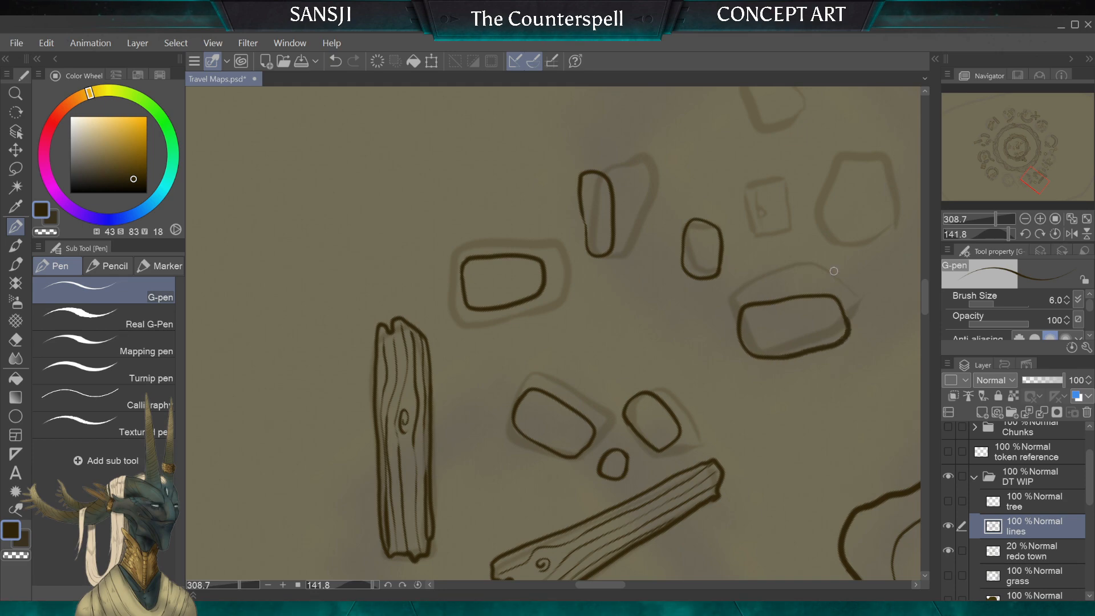
Step: Ink a small slanted oval stone in the empty gap between the planks' stones and the next rubble cluster
scroll(554, 333, "down", 4)
scroll(554, 334, "up", 3)
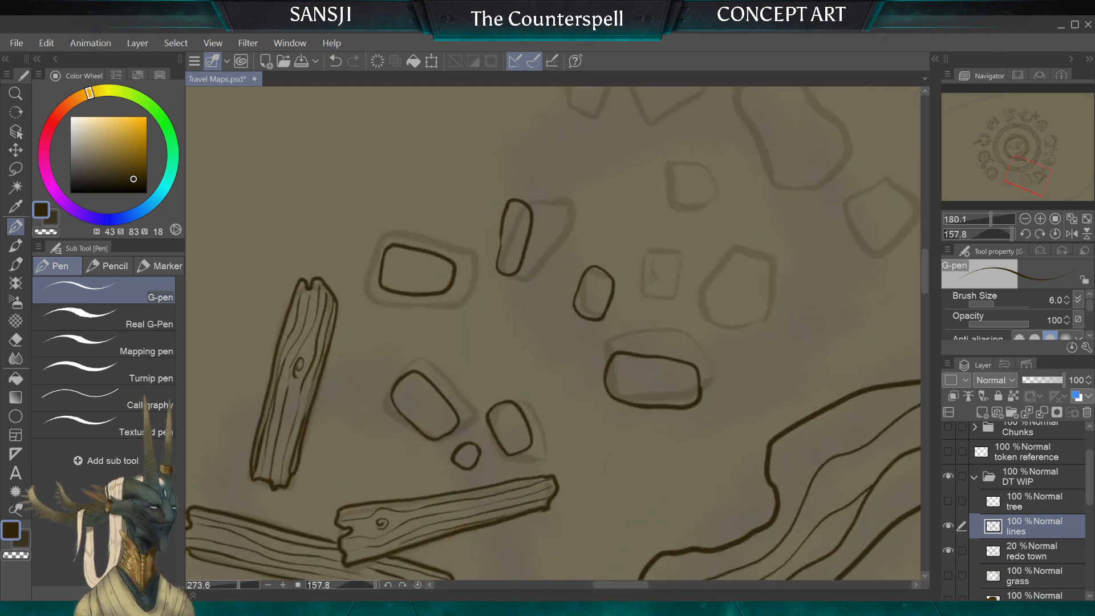
mouse_move(546, 343)
left_mouse_down()
mouse_move(510, 324)
mouse_move(507, 343)
mouse_move(547, 343)
left_mouse_up()
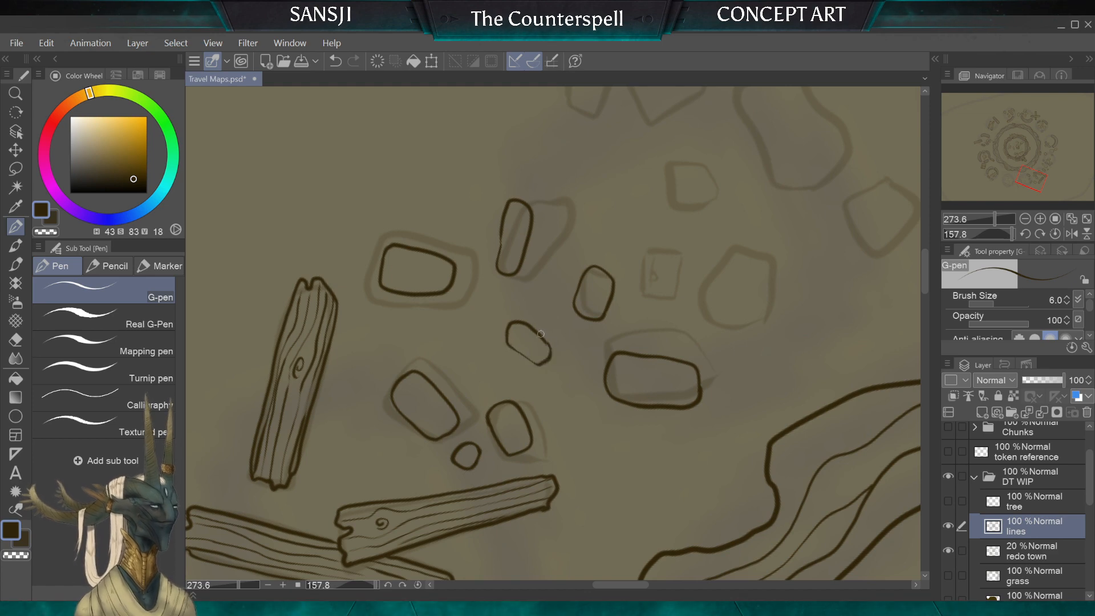
Step: Ink five small rounded filler stones in the gaps around the already inked rubble stones beside the planks
scroll(526, 252, "down", 3)
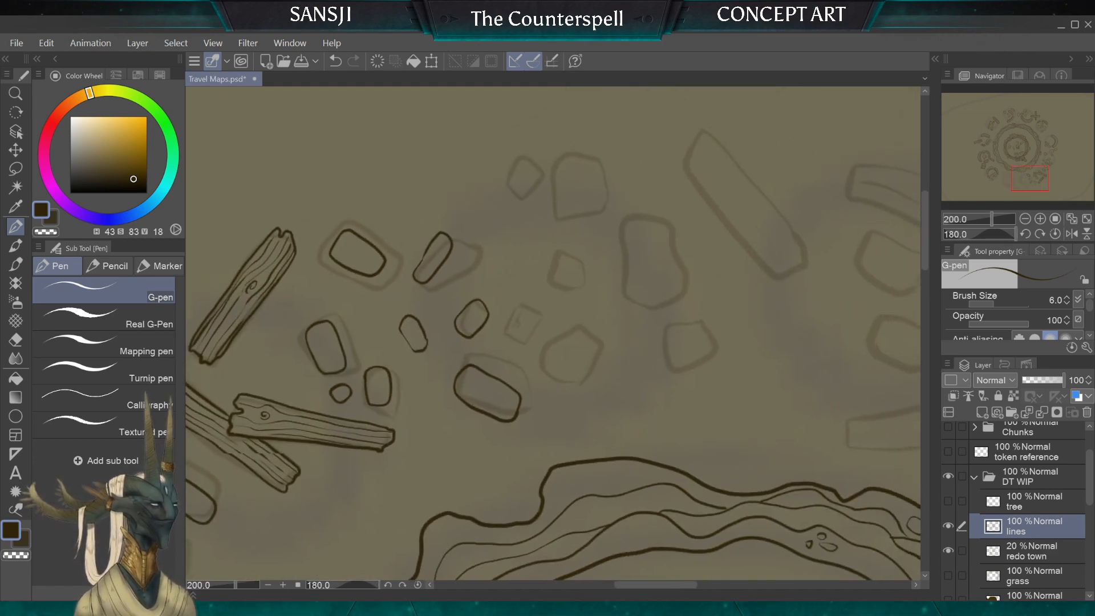
scroll(488, 287, "up", 3)
mouse_move(475, 321)
left_mouse_down()
mouse_move(468, 352)
mouse_move(484, 350)
mouse_move(491, 325)
mouse_move(468, 327)
left_mouse_up()
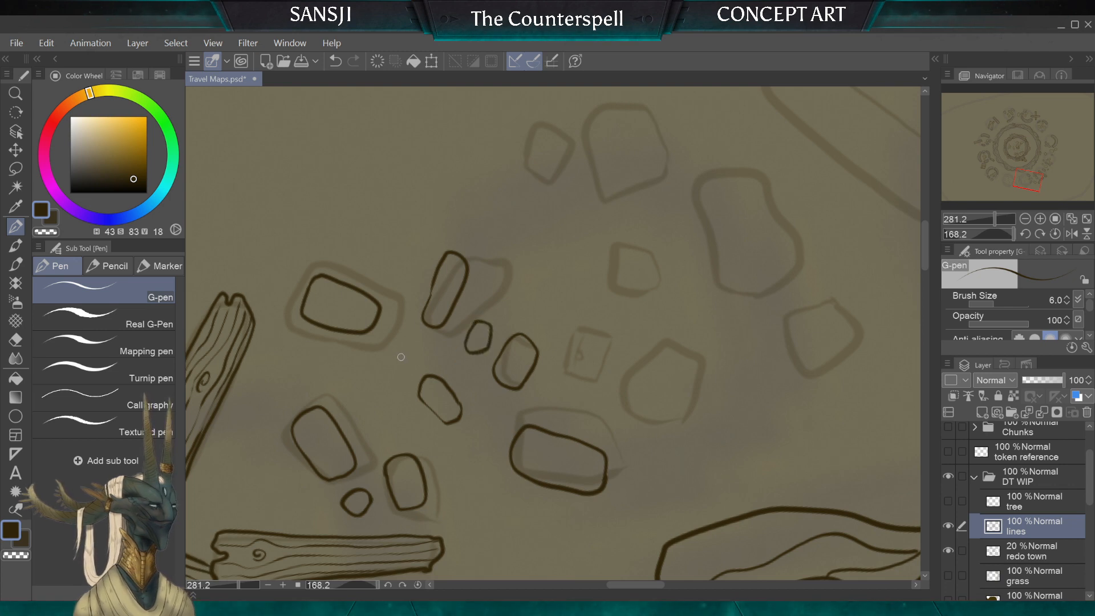
left_click_drag(382, 379, 403, 355)
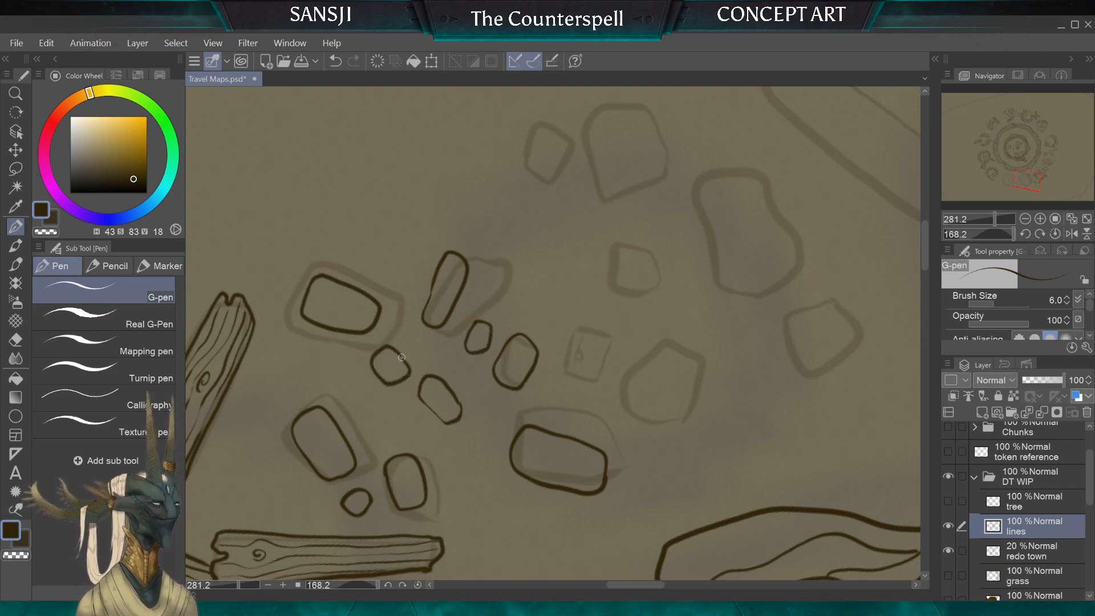
left_click_drag(404, 266, 406, 307)
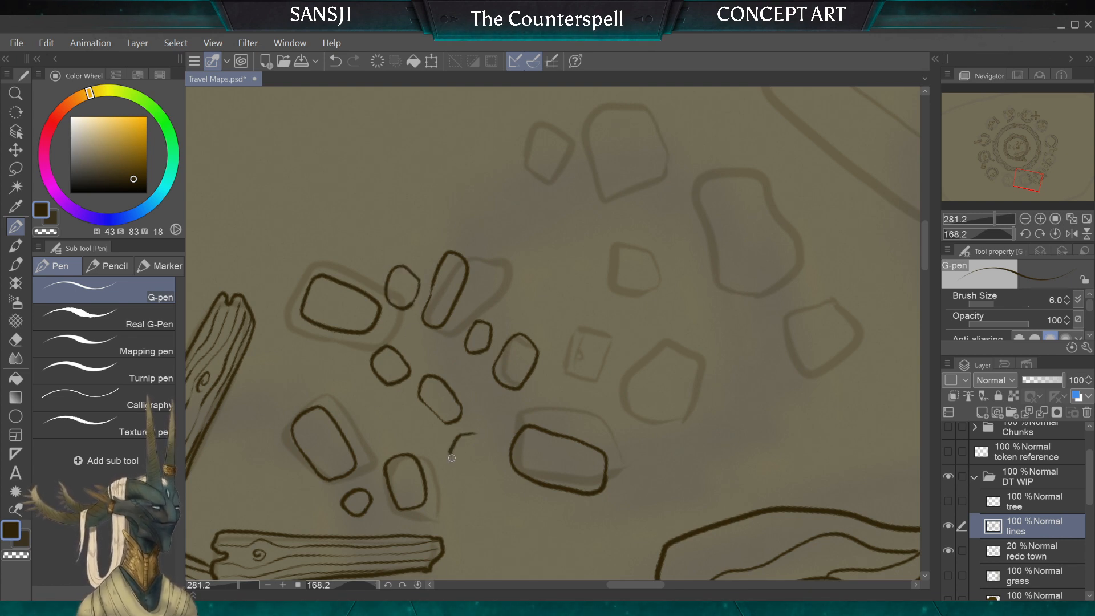
left_click_drag(451, 458, 473, 434)
left_click_drag(509, 268, 504, 288)
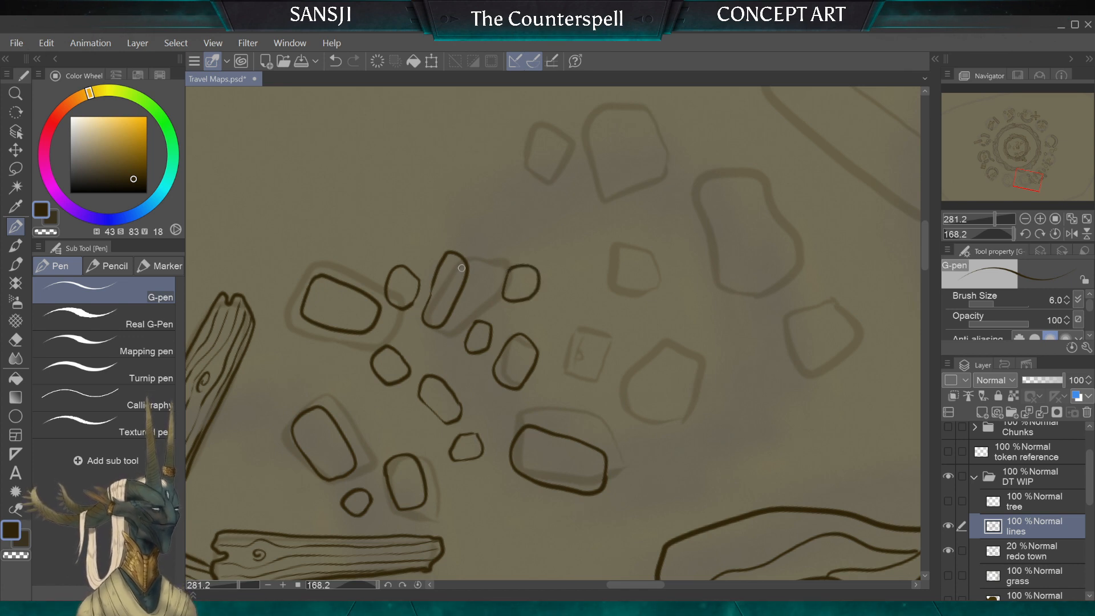
Step: Ink the small sketched square block with straight edges and add a small chip on one of its sides
mouse_move(577, 327)
left_mouse_down()
mouse_move(568, 348)
mouse_move(598, 377)
left_mouse_up()
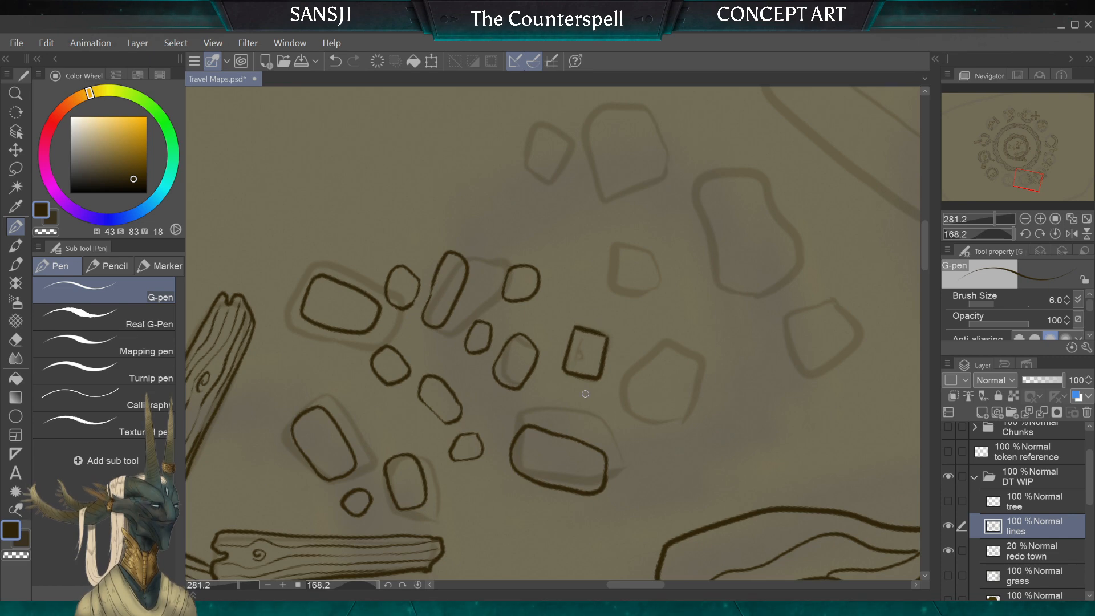
scroll(585, 393, "down", 2)
scroll(586, 365, "up", 3)
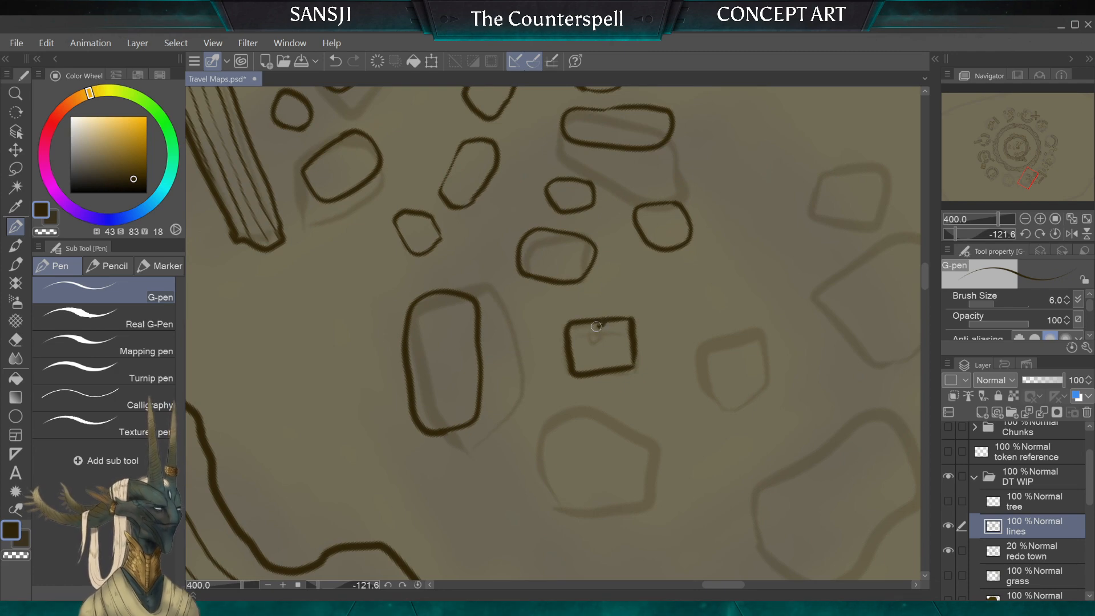
scroll(588, 278, "down", 3)
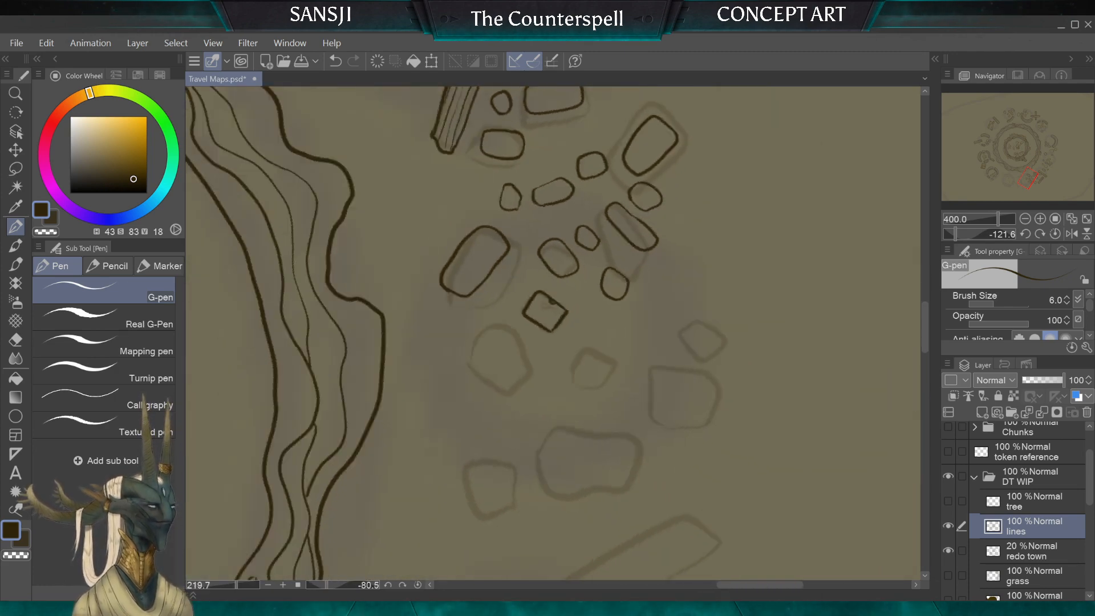
Step: Ink an oblong stone inside the next sketched block and four small rounded stones around the chipped square block
scroll(587, 320, "up", 1)
scroll(608, 334, "up", 2)
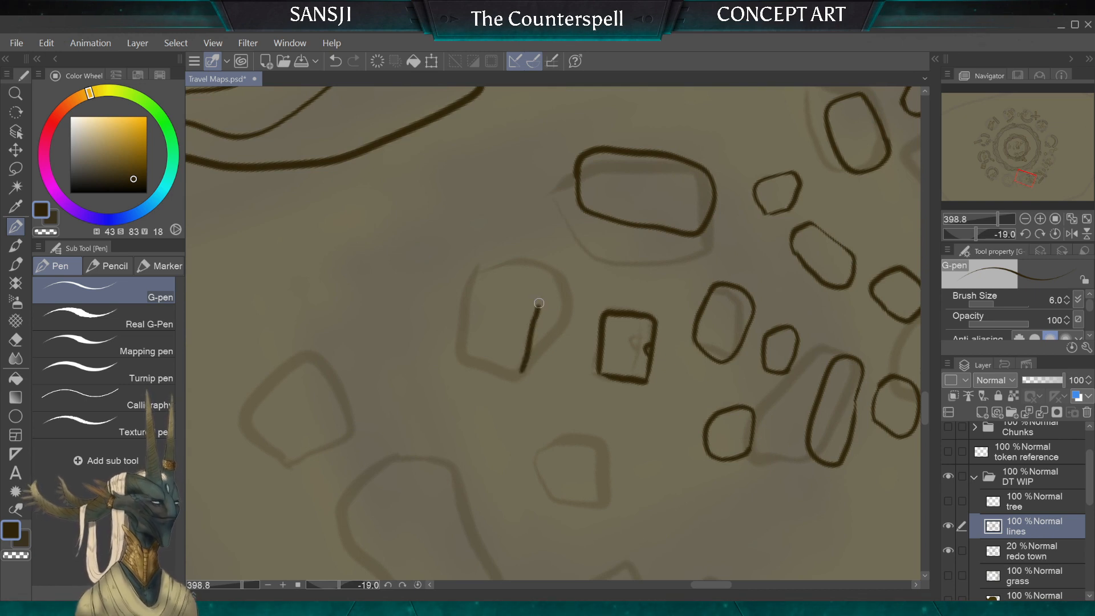
mouse_move(540, 303)
left_mouse_down()
mouse_move(496, 297)
mouse_move(476, 369)
mouse_move(516, 378)
left_mouse_up()
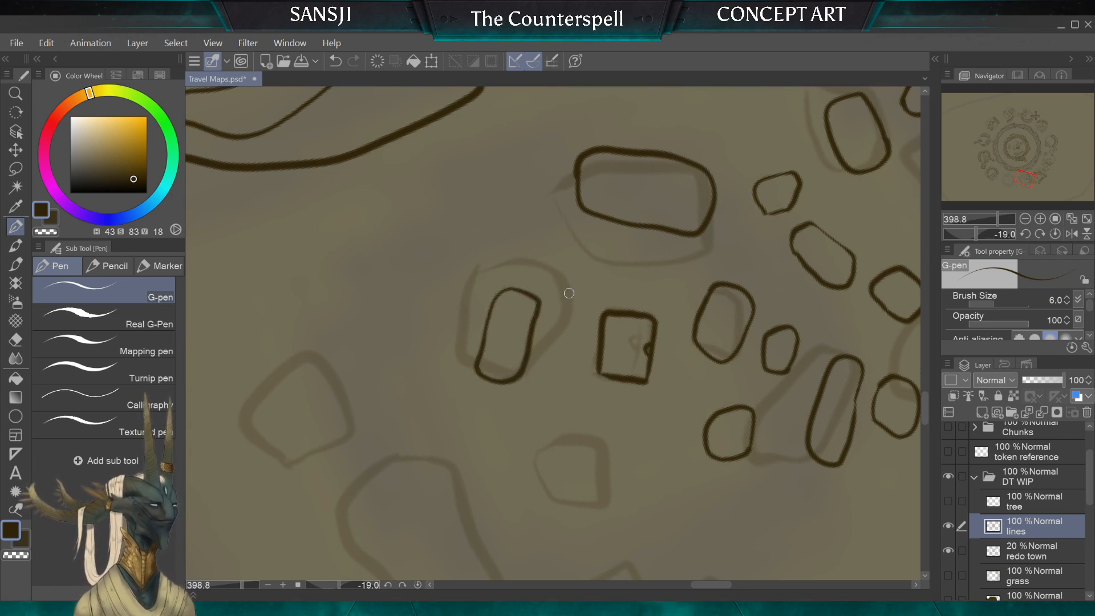
mouse_move(600, 257)
left_mouse_down()
mouse_move(590, 289)
mouse_move(625, 265)
left_mouse_up()
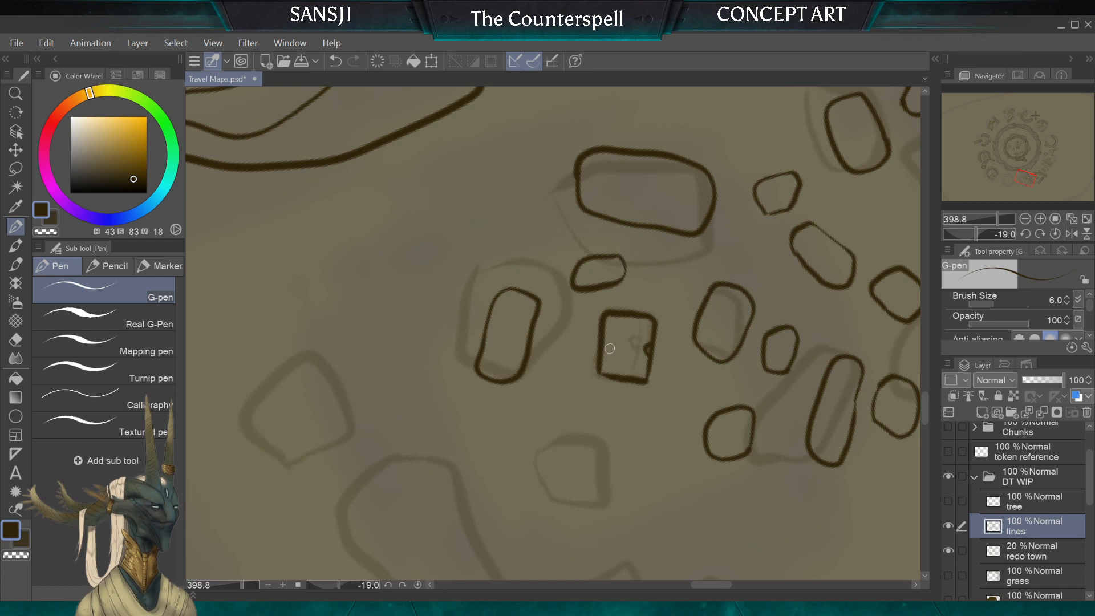
mouse_move(568, 412)
left_mouse_down()
mouse_move(614, 453)
mouse_move(636, 419)
left_mouse_up()
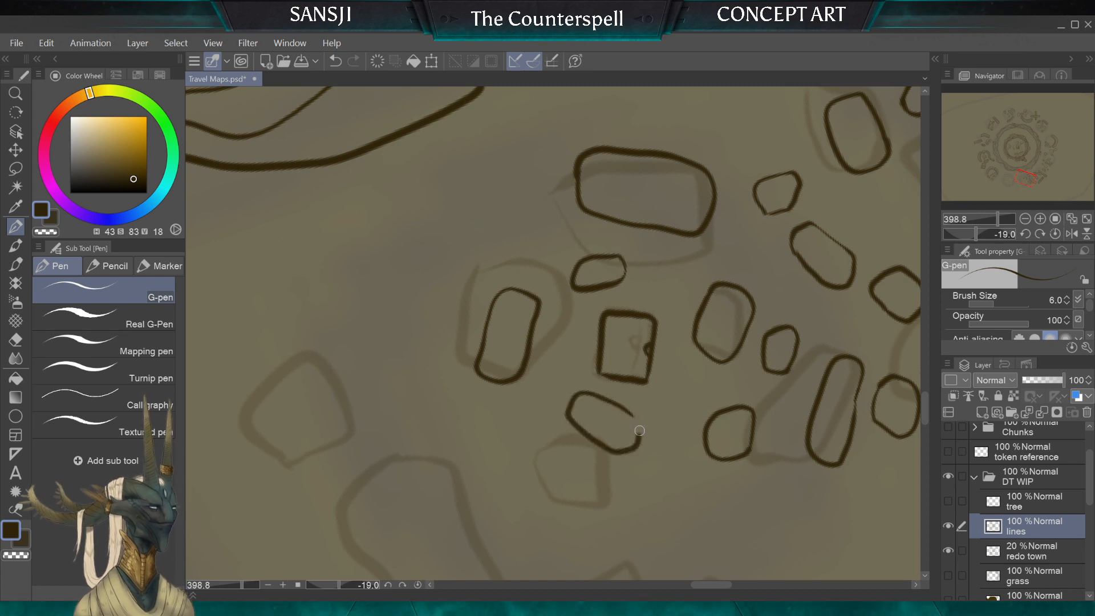
left_click_drag(681, 380, 672, 389)
mouse_move(656, 426)
left_mouse_down()
mouse_move(703, 403)
mouse_move(694, 382)
left_mouse_up()
scroll(617, 361, "down", 3)
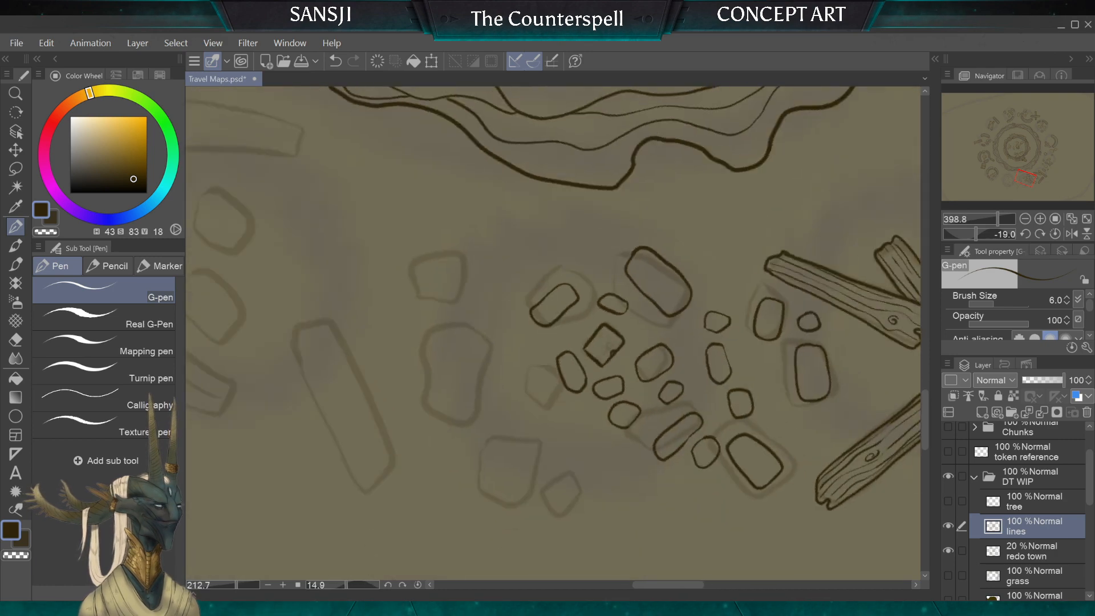
Step: Extend the rubble cluster with a kidney-shaped stone, a small oval, a round stone and two long rounded stones near the outer sketched blocks
scroll(618, 360, "up", 2)
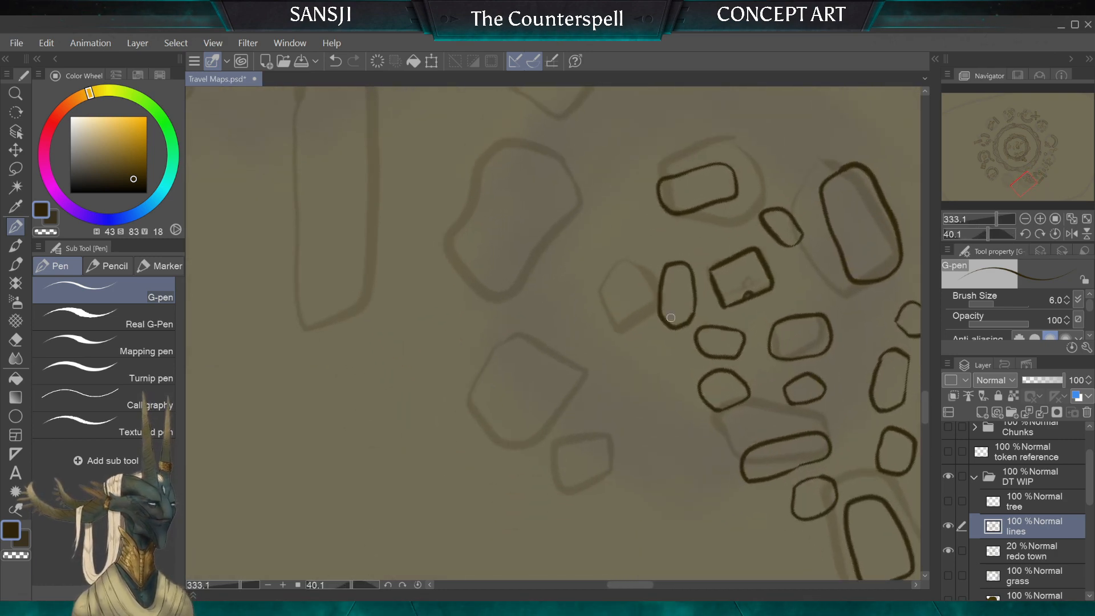
mouse_move(683, 360)
left_mouse_down()
mouse_move(646, 325)
mouse_move(614, 327)
left_mouse_up()
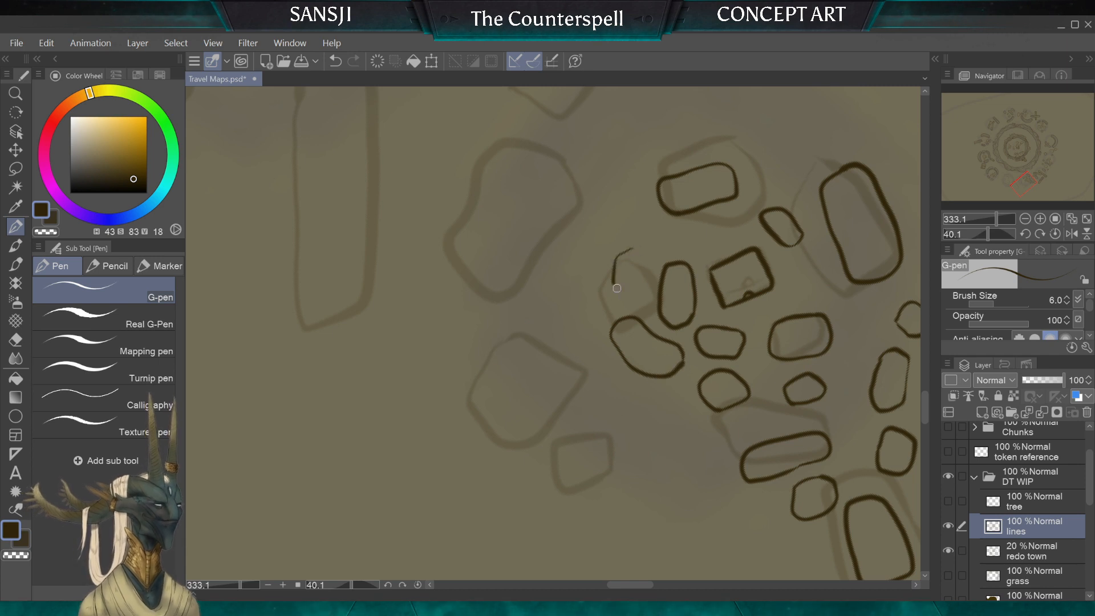
mouse_move(633, 250)
left_mouse_down()
mouse_move(641, 273)
mouse_move(634, 247)
left_mouse_up()
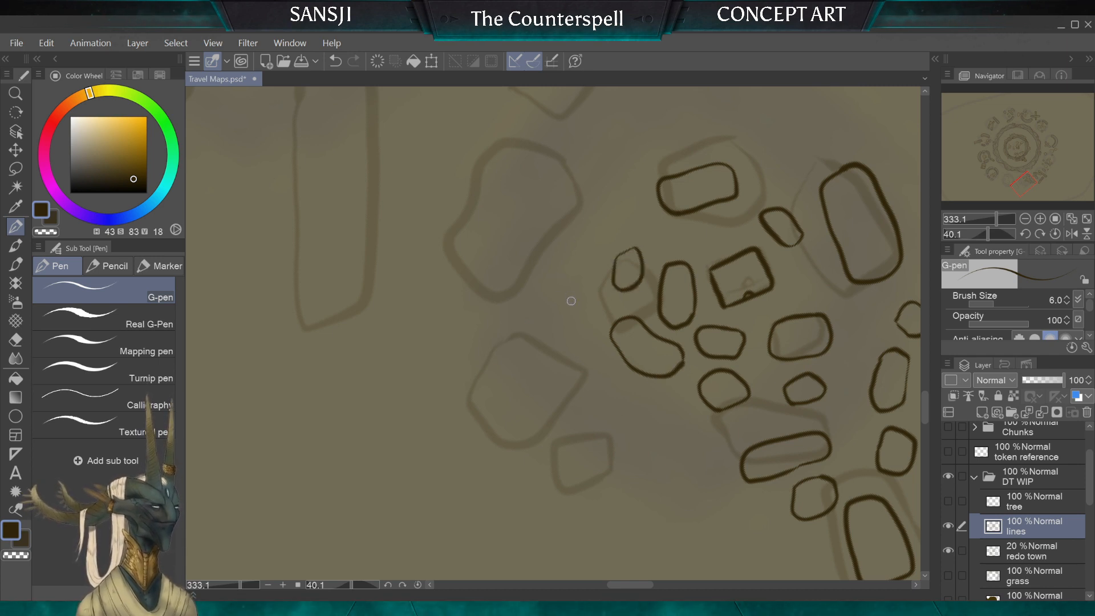
left_click_drag(569, 299, 529, 304)
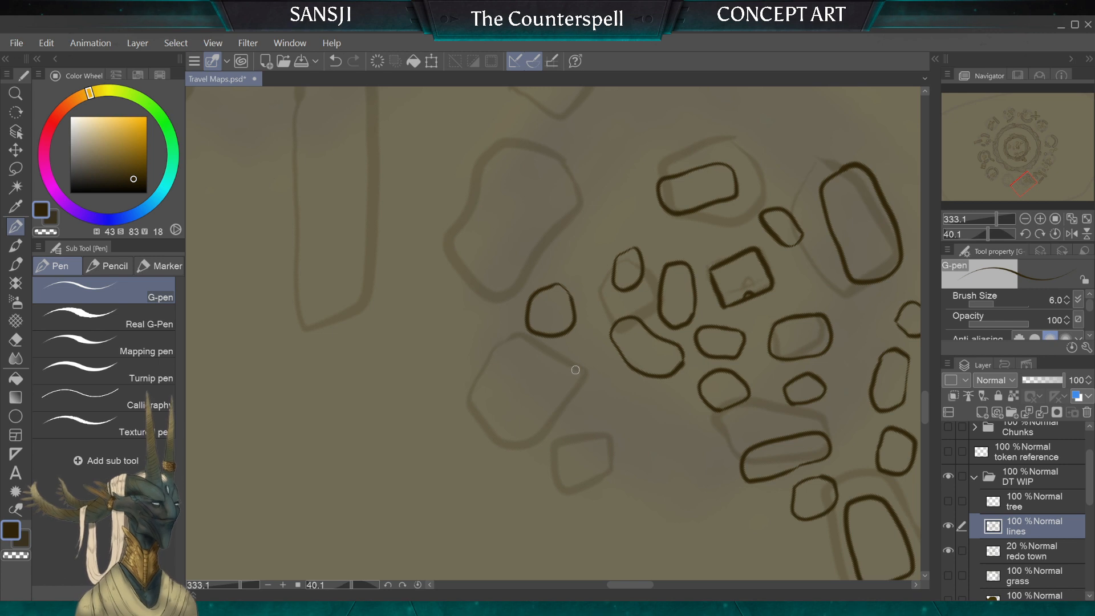
mouse_move(588, 371)
left_mouse_down()
mouse_move(545, 355)
mouse_move(488, 356)
mouse_move(514, 385)
mouse_move(574, 396)
mouse_move(594, 383)
left_mouse_up()
left_click_drag(662, 404, 618, 398)
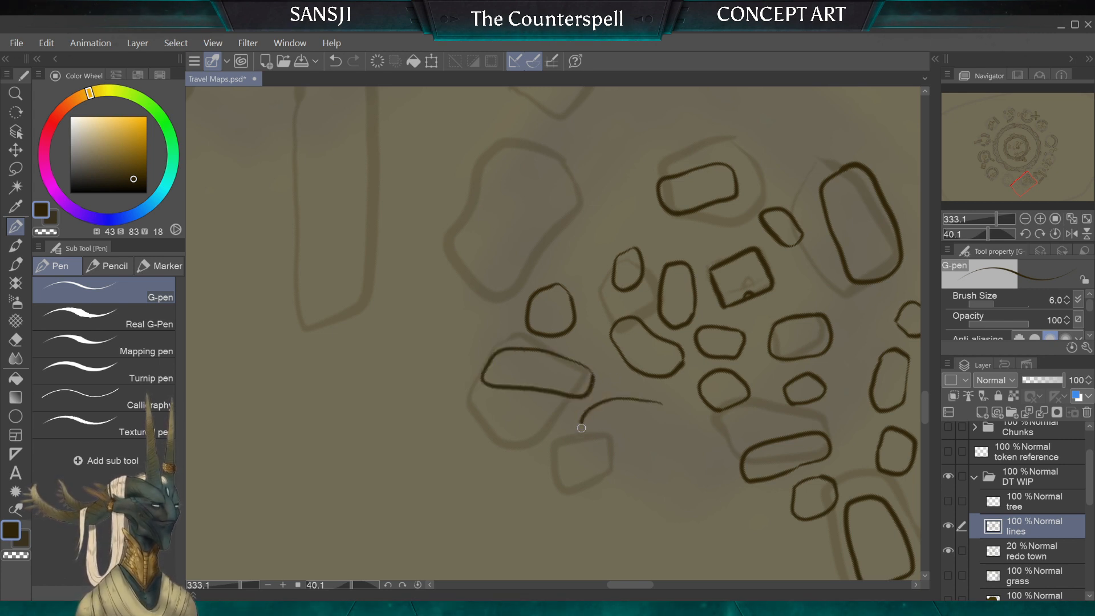
left_click_drag(674, 435, 663, 403)
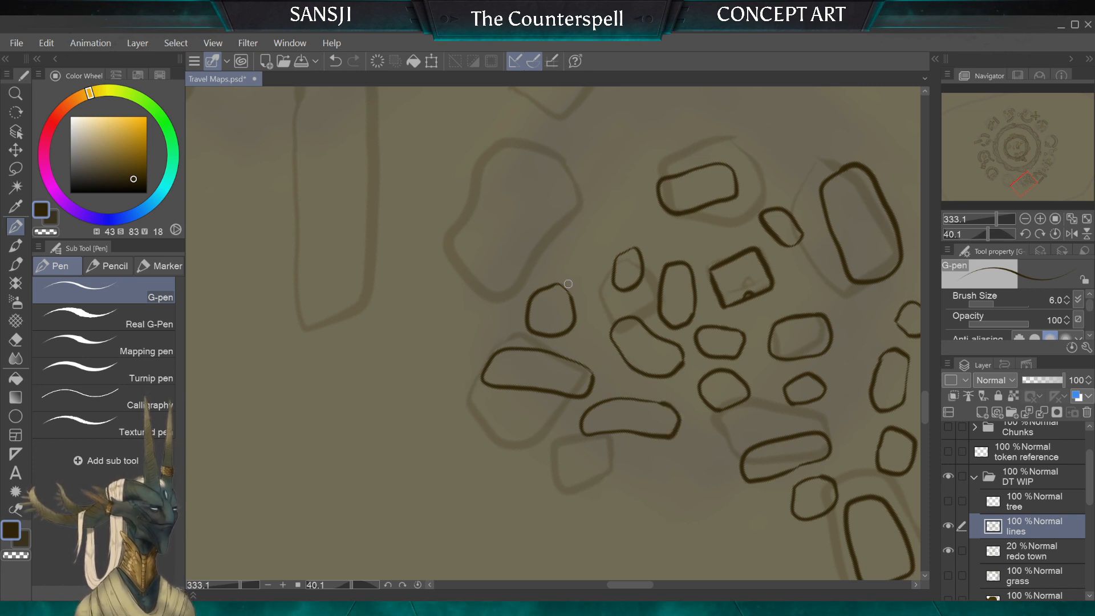
scroll(568, 284, "down", 2)
scroll(568, 284, "up", 3)
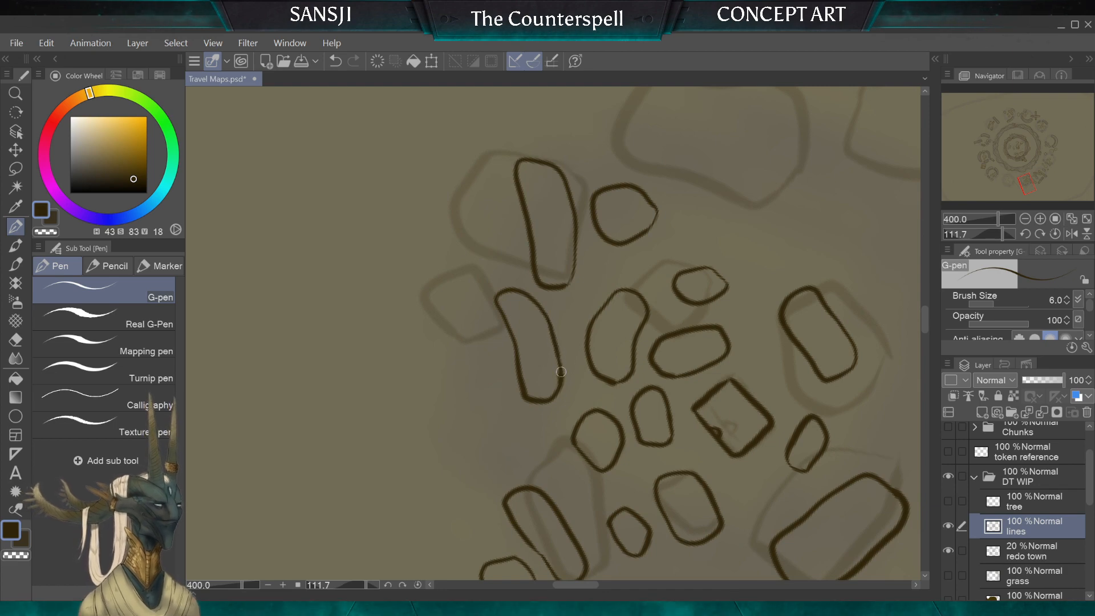
scroll(588, 258, "down", 2)
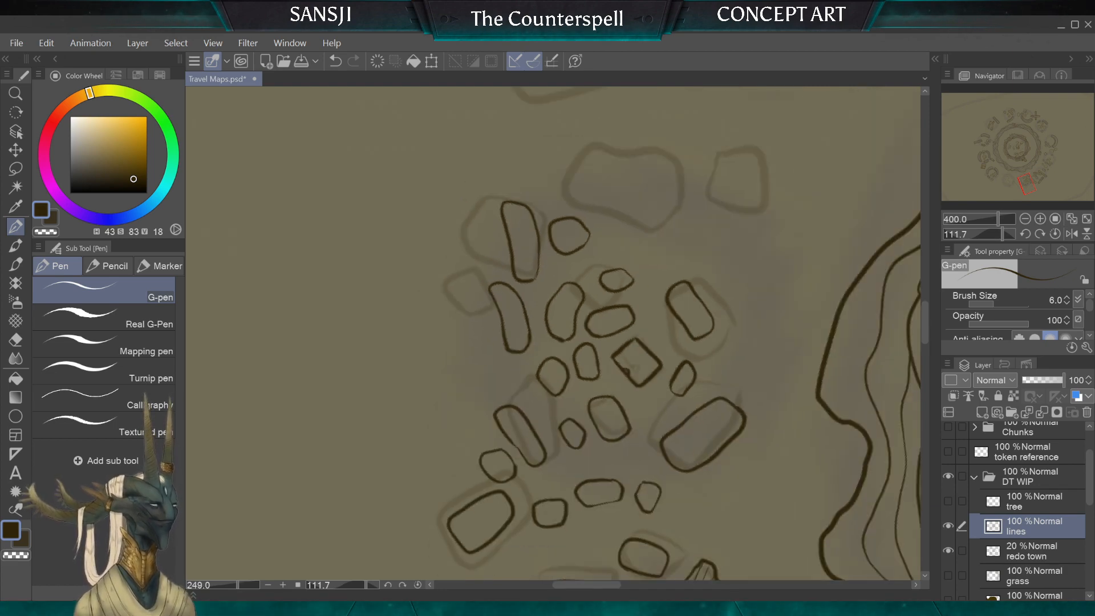
Step: Ink an elongated slanted stone and a rounded rectangular stone over the last two sketched blocks of the cluster, and touch up the stone outlines
scroll(589, 258, "down", 2)
scroll(553, 354, "down", 1)
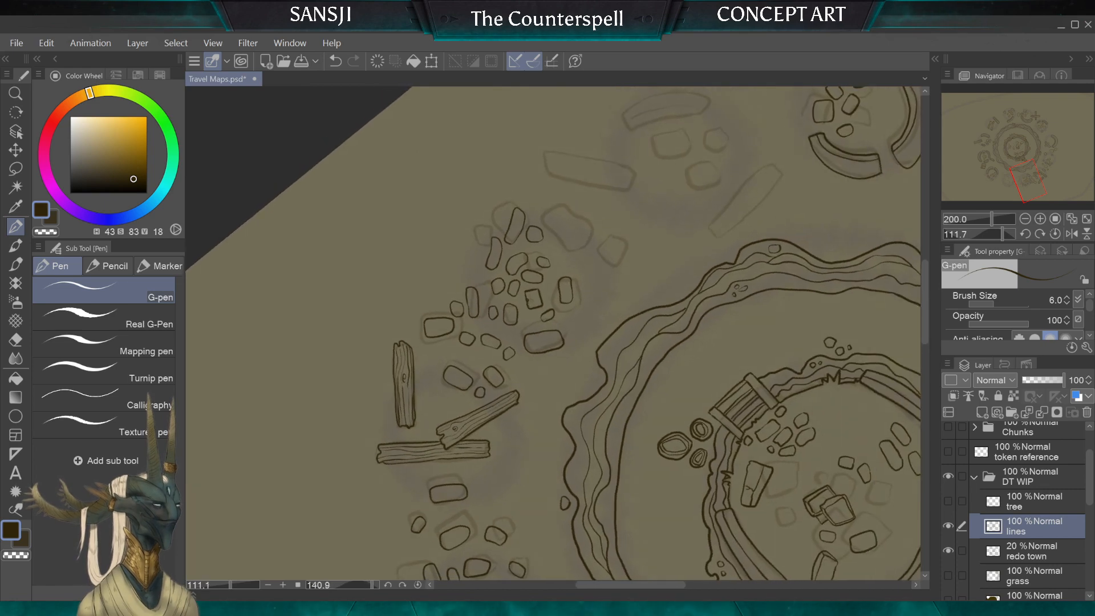
scroll(554, 354, "up", 2)
scroll(553, 354, "up", 4)
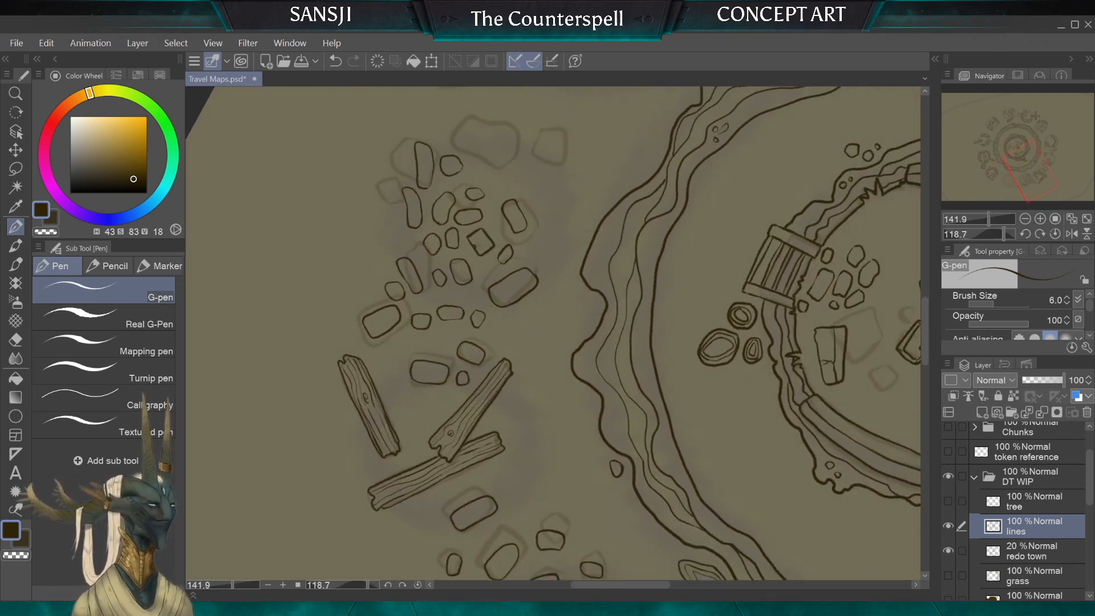
scroll(554, 334, "up", 1)
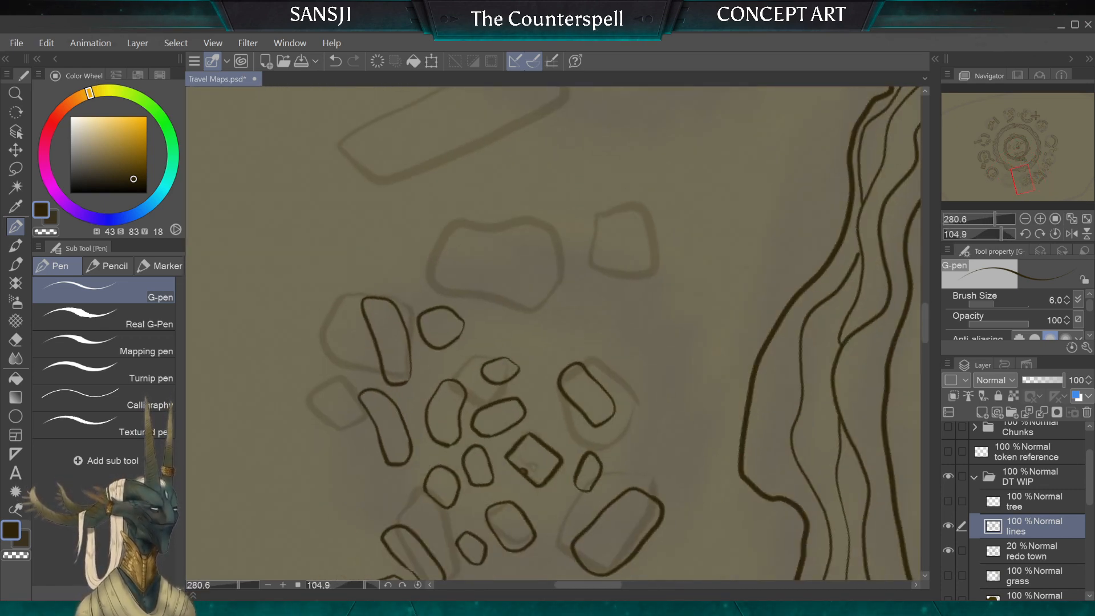
mouse_move(547, 326)
left_mouse_down()
mouse_move(470, 288)
mouse_move(470, 273)
mouse_move(485, 261)
mouse_move(506, 268)
mouse_move(564, 309)
left_mouse_up()
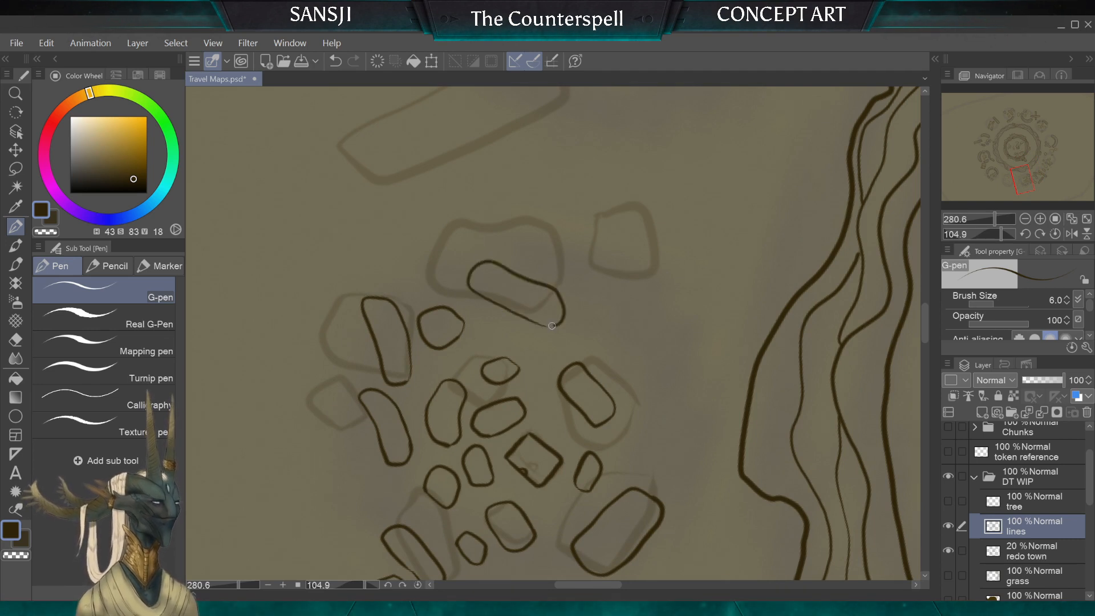
mouse_move(587, 268)
left_mouse_down()
mouse_move(597, 221)
mouse_move(624, 228)
mouse_move(624, 267)
mouse_move(611, 288)
mouse_move(587, 269)
left_mouse_up()
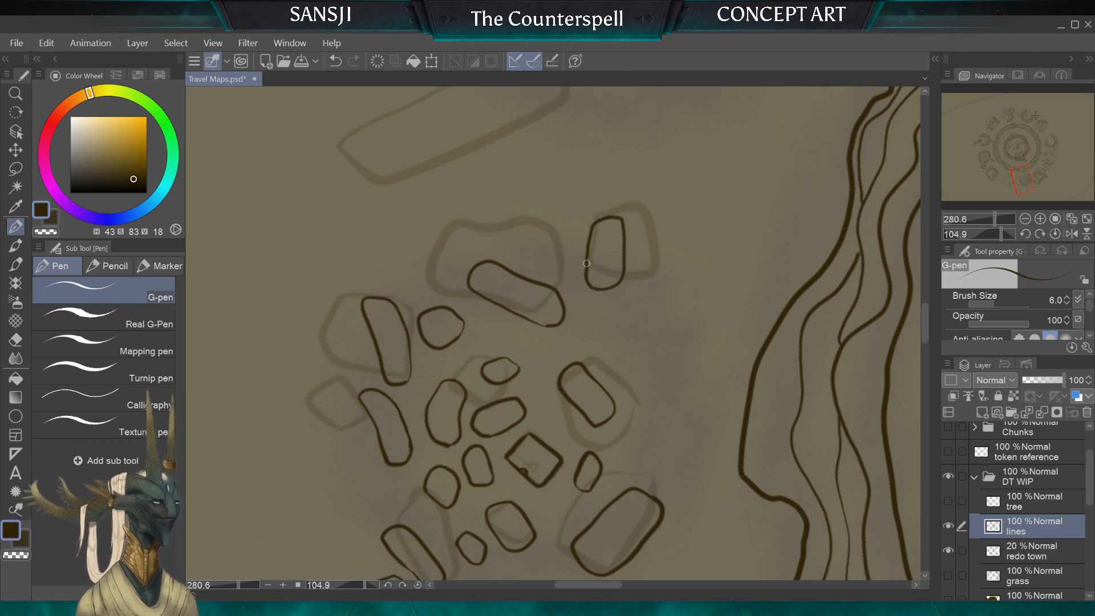
scroll(585, 206, "down", 4)
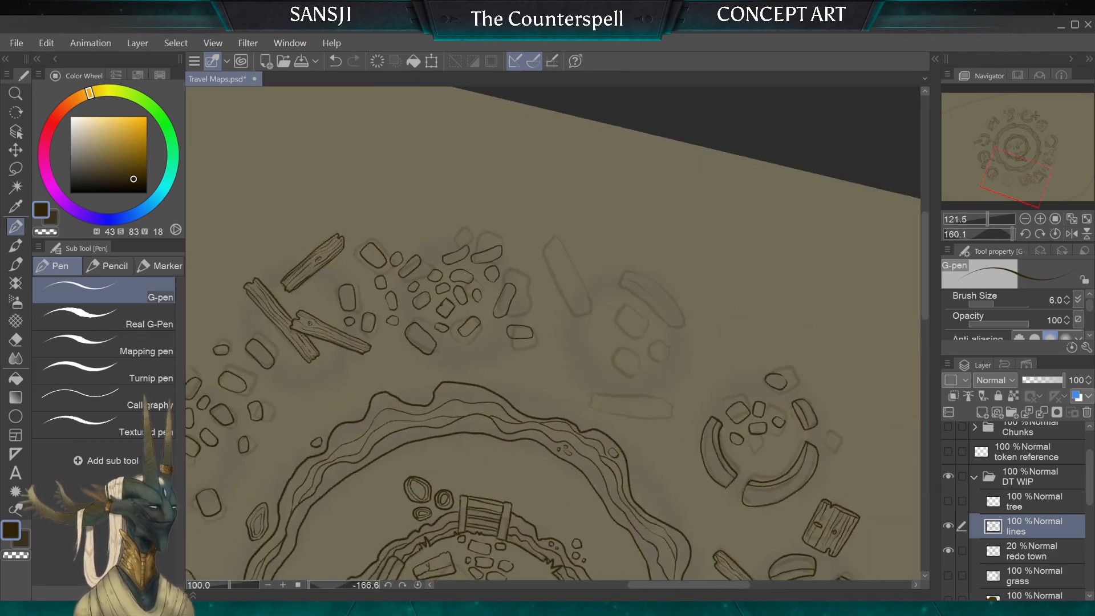
scroll(554, 334, "up", 4)
scroll(533, 259, "up", 2)
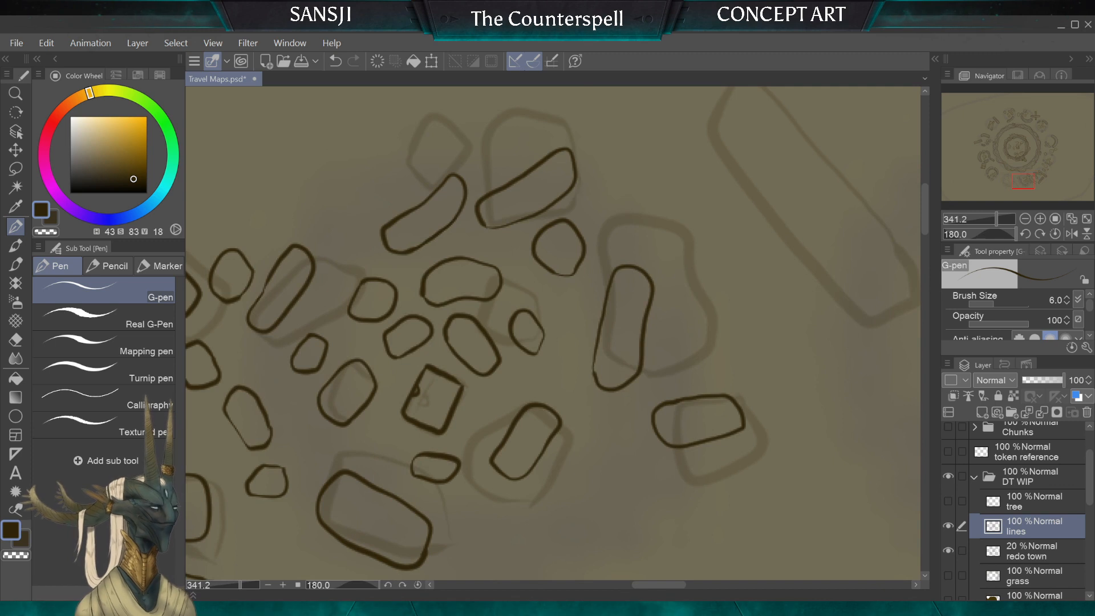
left_click_drag(595, 371, 596, 342)
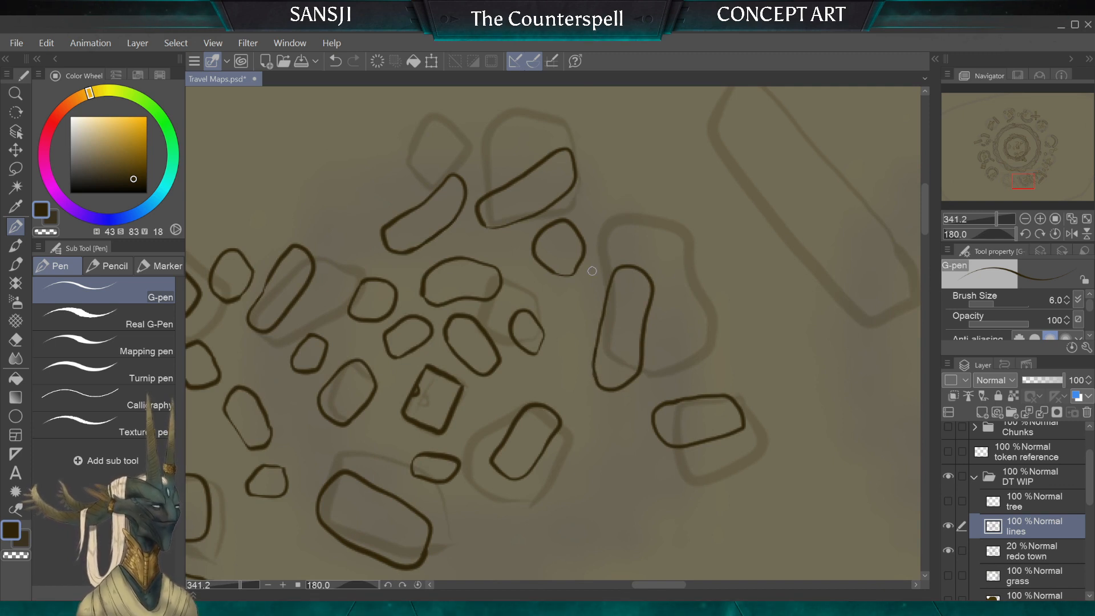
left_click_drag(424, 289, 430, 298)
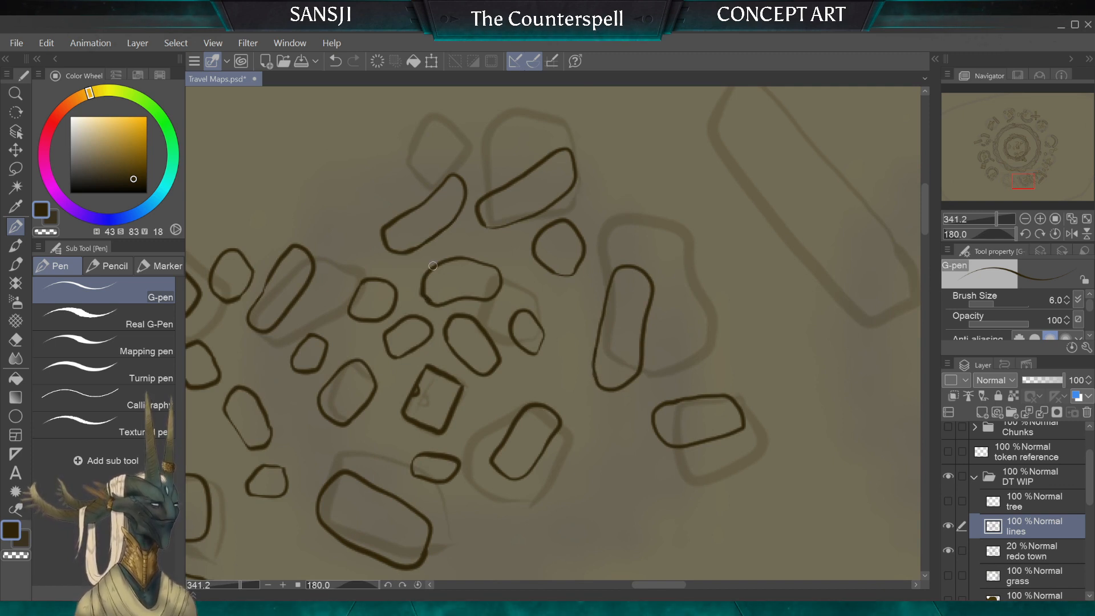
Step: Ink the long narrow wall fragment beyond the rubble cluster with rounded corners and a lengthwise line down its middle
scroll(433, 228, "down", 3)
scroll(787, 371, "up", 1)
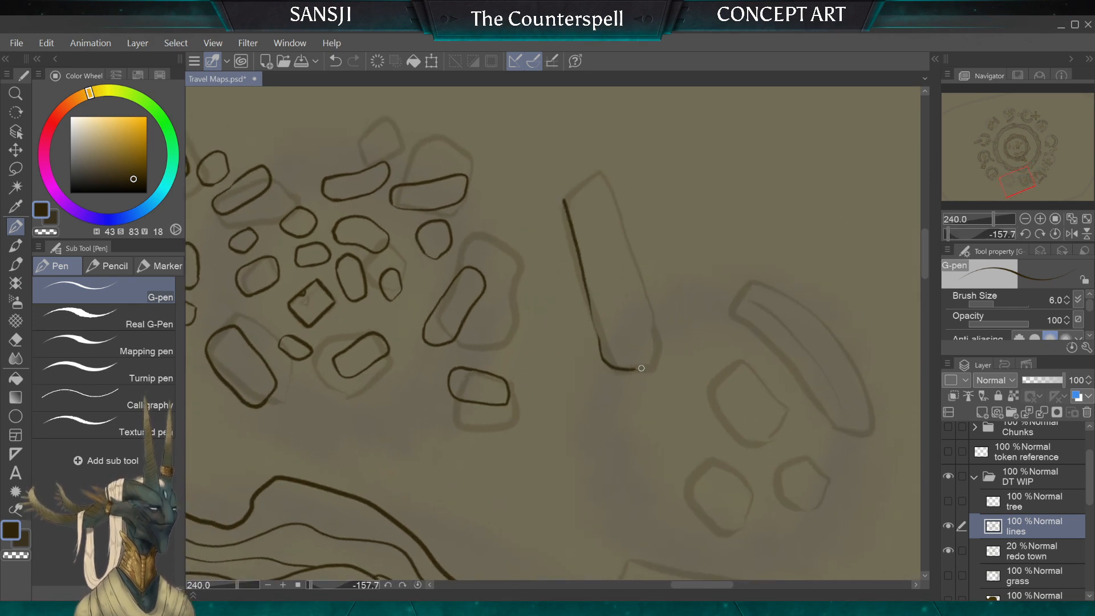
mouse_move(641, 368)
left_mouse_down()
mouse_move(655, 343)
mouse_move(644, 297)
mouse_move(626, 240)
mouse_move(583, 180)
left_mouse_up()
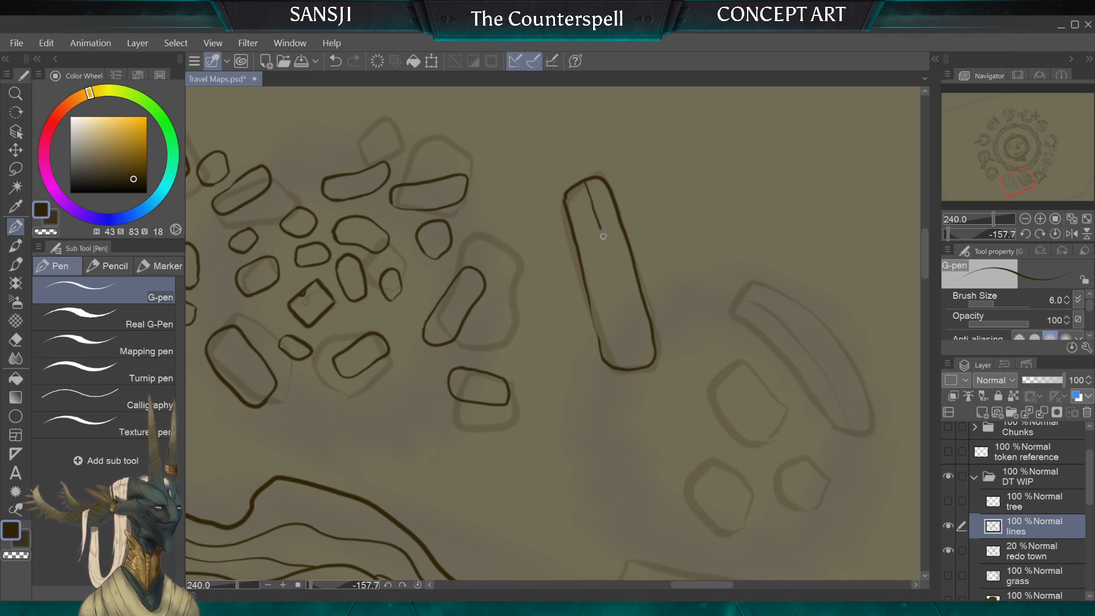
left_click_drag(633, 343, 638, 365)
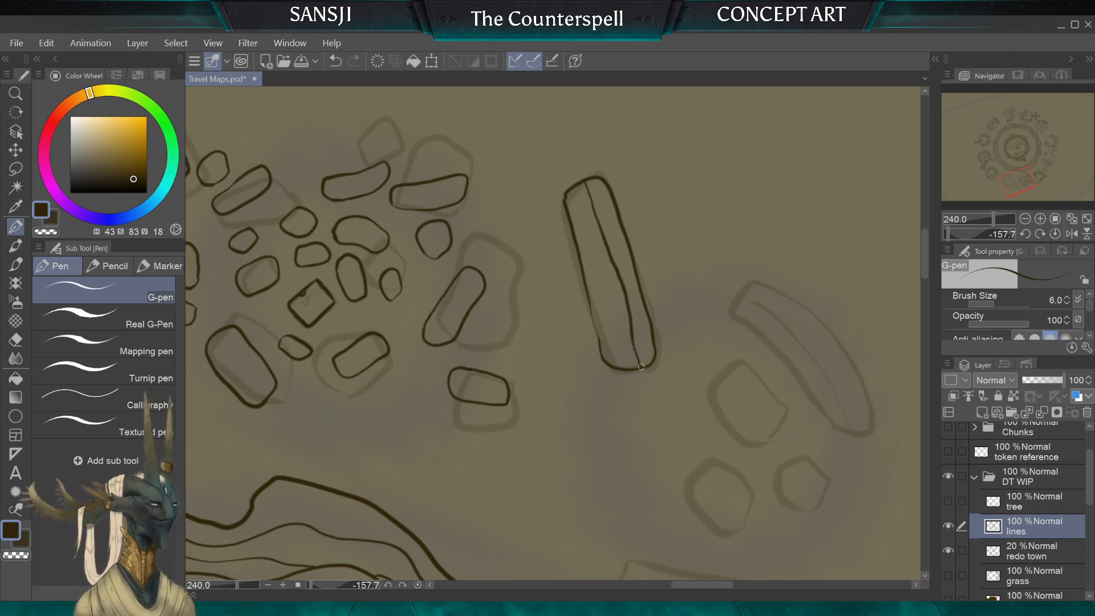
scroll(553, 333, "down", 5)
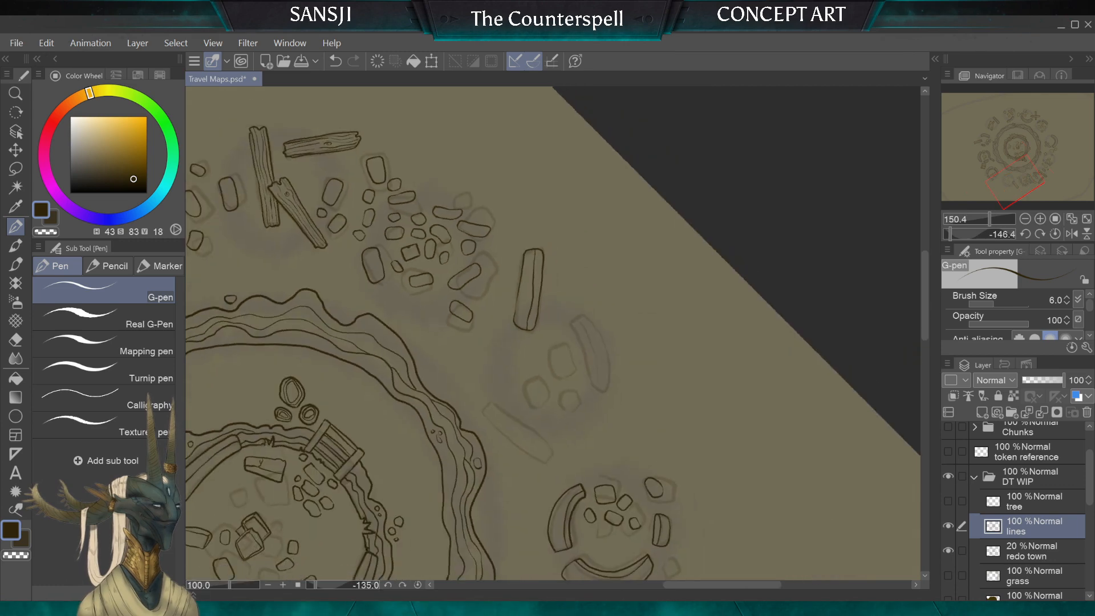
scroll(553, 365, "down", 2)
scroll(553, 365, "up", 5)
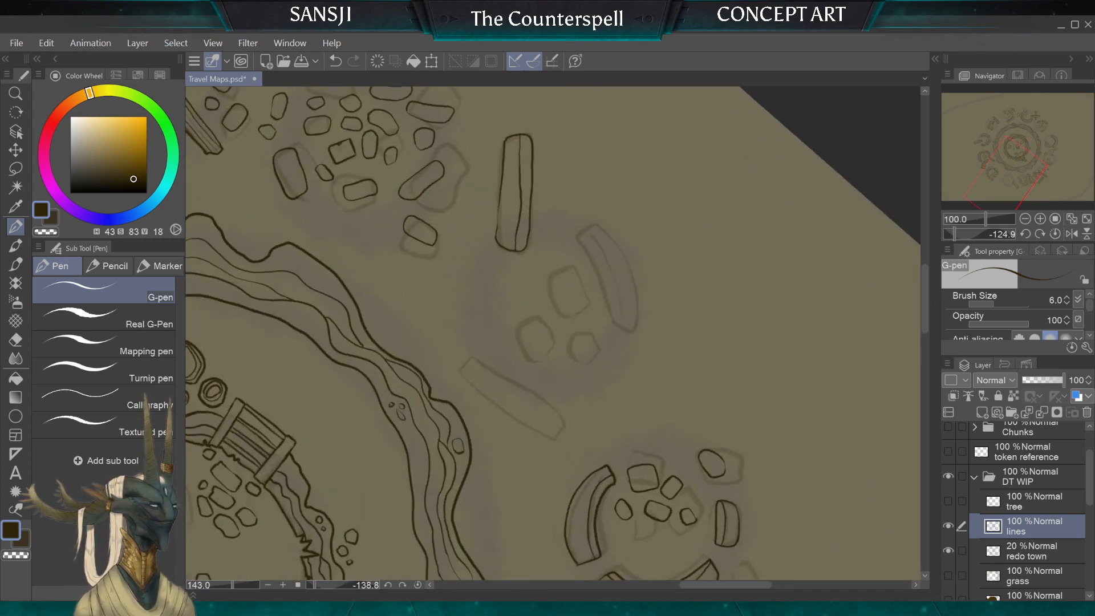
Step: Ink the curved wall fragment beside the three sketched stones, with a lengthwise line along its middle
scroll(554, 365, "up", 1)
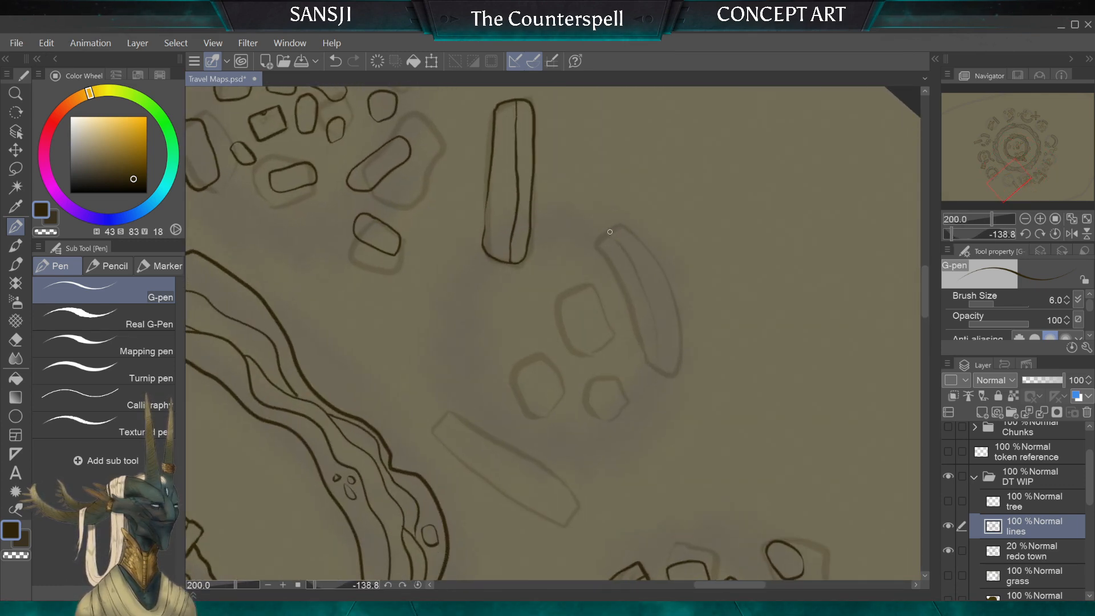
left_click_drag(600, 240, 626, 289)
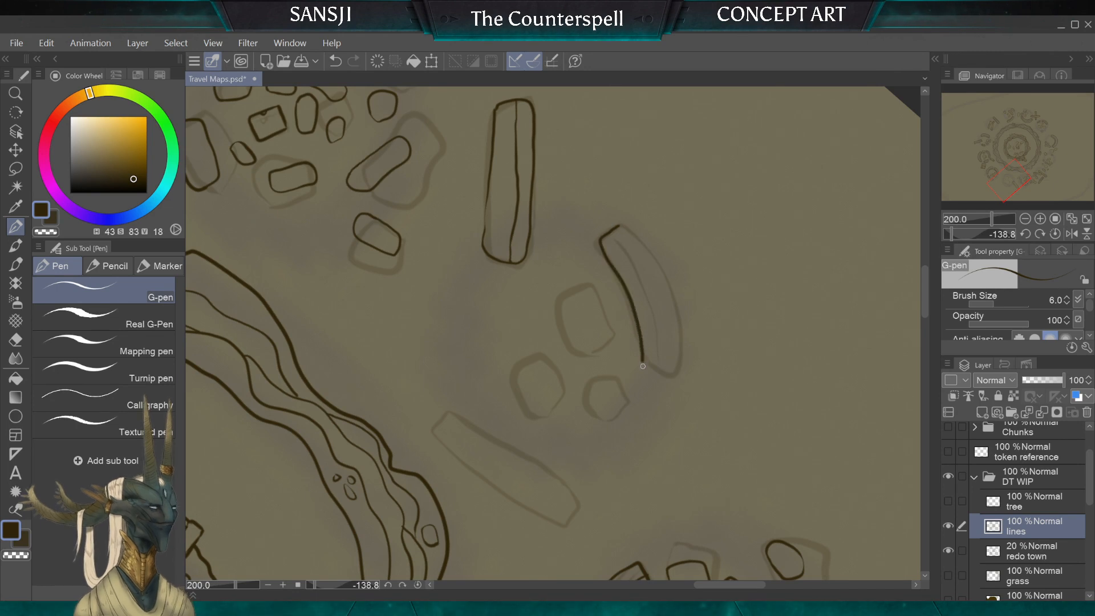
mouse_move(682, 360)
left_mouse_down()
mouse_move(666, 264)
mouse_move(623, 224)
left_mouse_up()
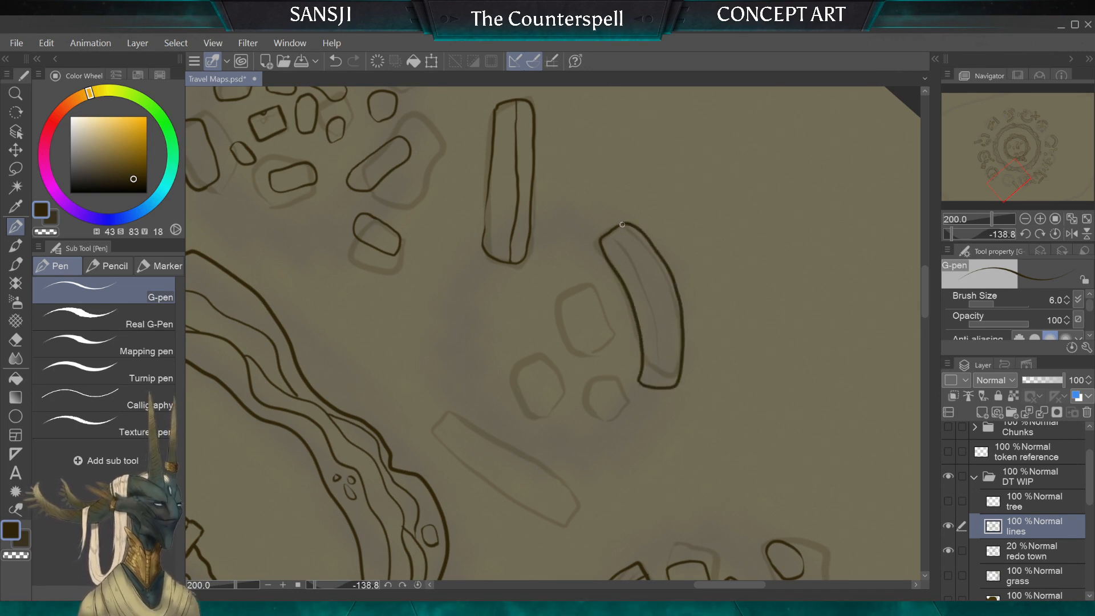
left_click_drag(650, 286, 660, 385)
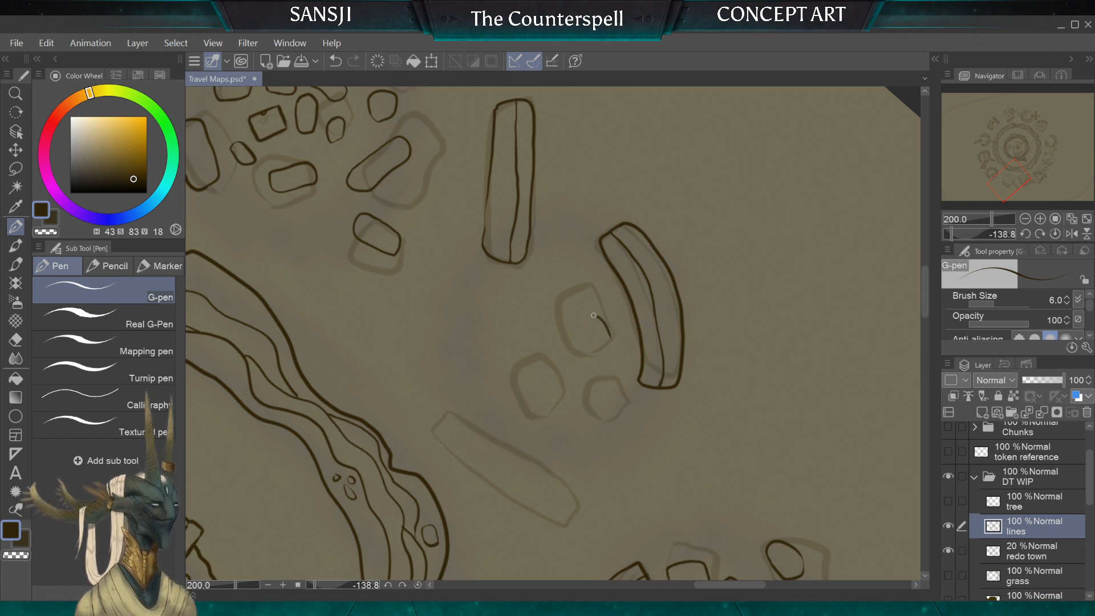
Step: Ink rounded stones over the three sketched blocks beside the curved wall fragment, and add a small oval stone next to them
mouse_move(594, 315)
left_mouse_down()
mouse_move(580, 335)
mouse_move(609, 352)
left_mouse_up()
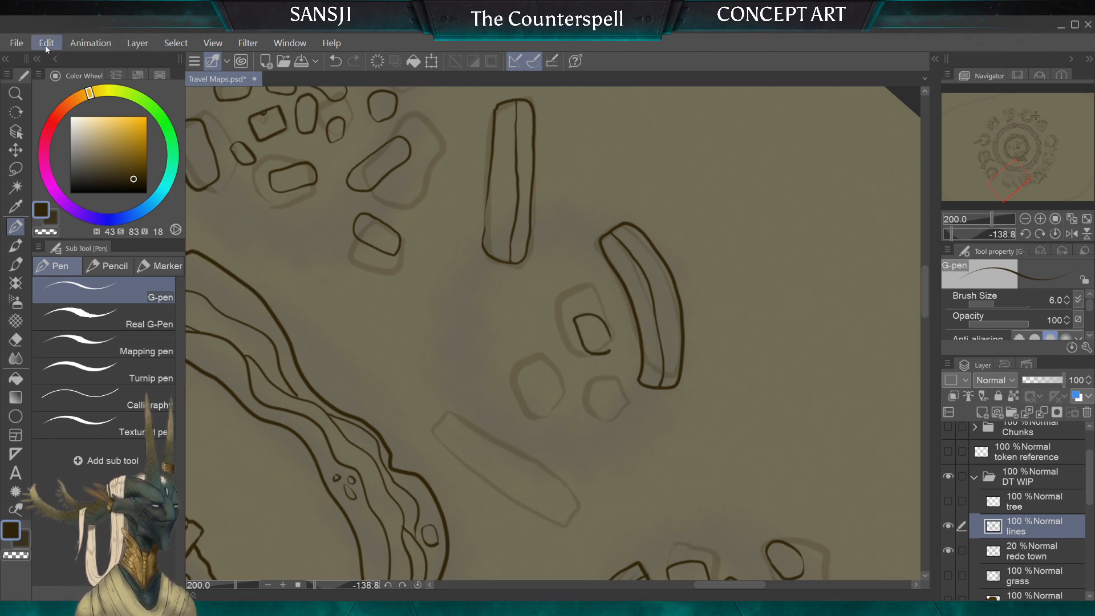
key("ctrl+z")
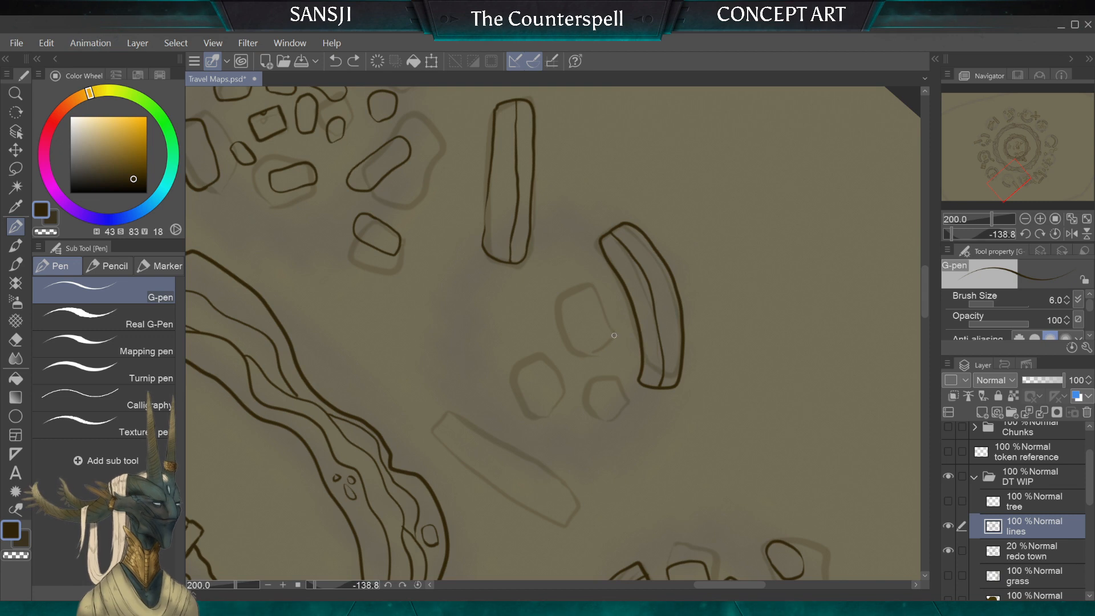
mouse_move(614, 335)
left_mouse_down()
mouse_move(598, 304)
mouse_move(575, 304)
mouse_move(580, 348)
mouse_move(613, 337)
left_mouse_up()
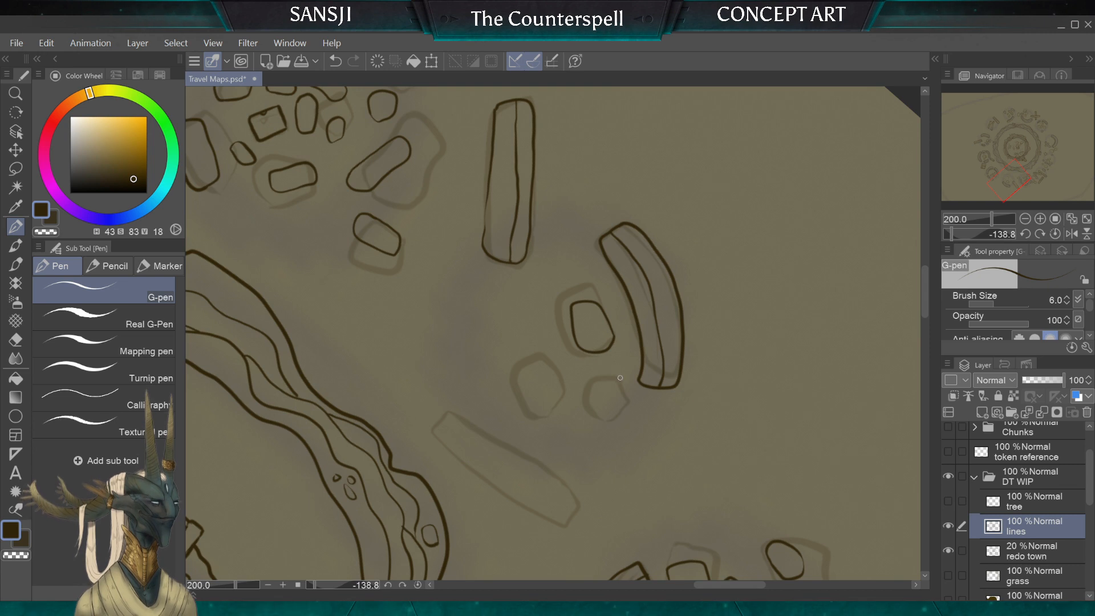
left_click_drag(620, 378, 586, 391)
mouse_move(620, 399)
left_mouse_down()
mouse_move(621, 373)
mouse_move(562, 366)
left_mouse_up()
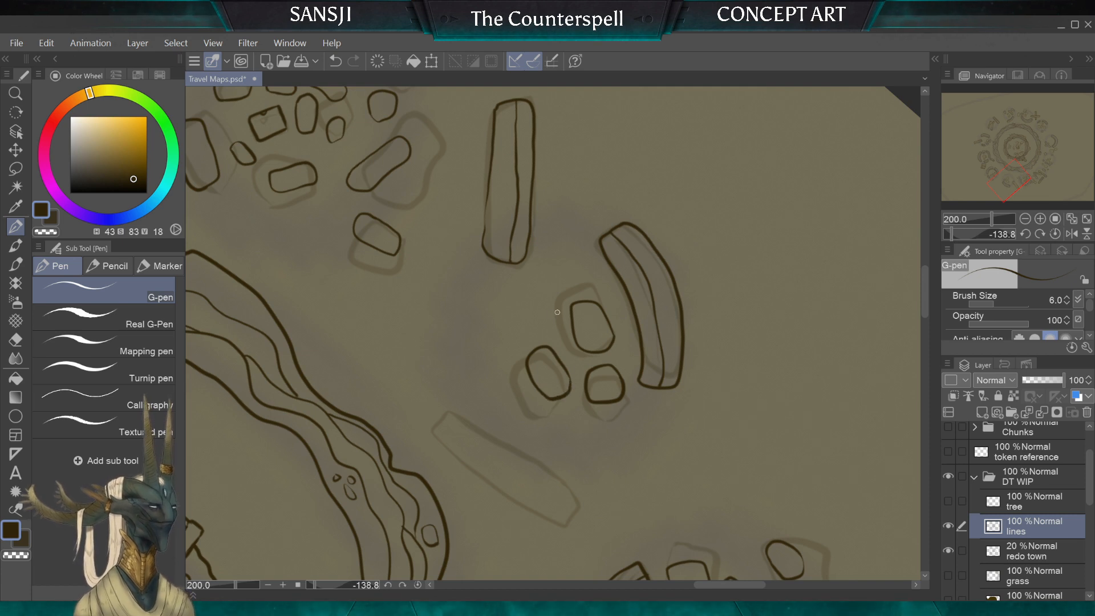
left_click_drag(549, 296, 543, 334)
left_click_drag(549, 296, 556, 326)
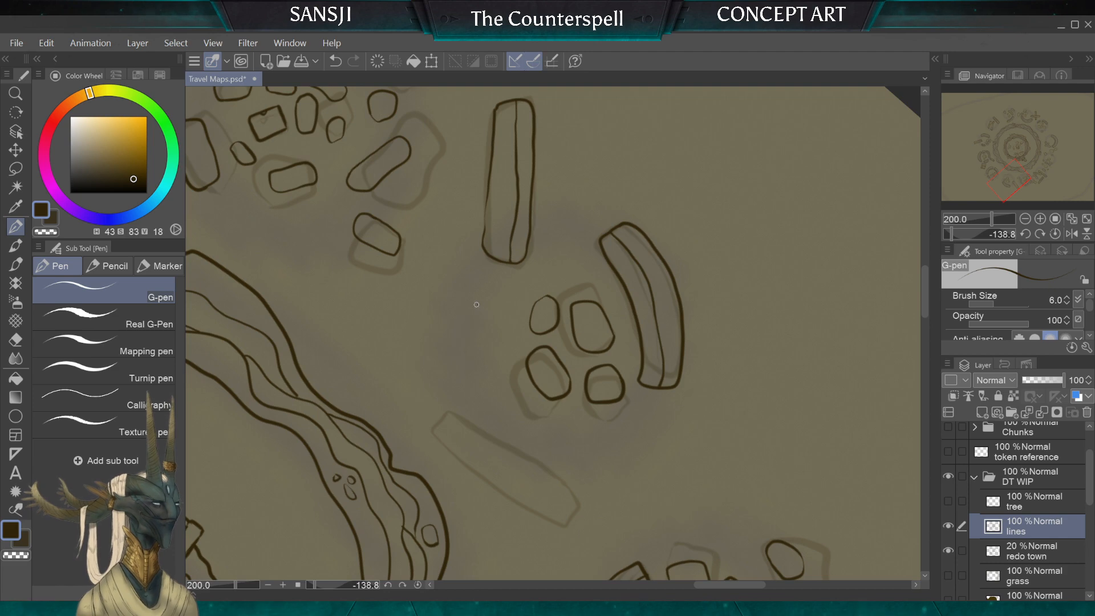
Step: Ink a small rounded rectangular stone in the open space between the four-stone group and the straight wall fragment
mouse_move(476, 305)
left_mouse_down()
mouse_move(461, 325)
mouse_move(489, 331)
mouse_move(500, 313)
mouse_move(479, 302)
left_mouse_up()
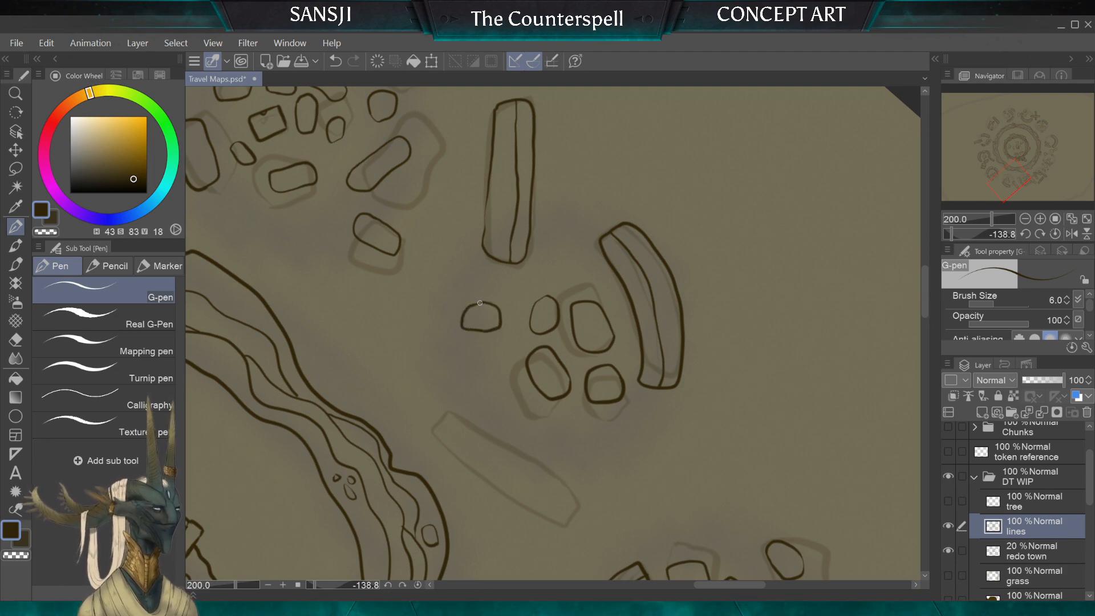
scroll(552, 334, "down", 5)
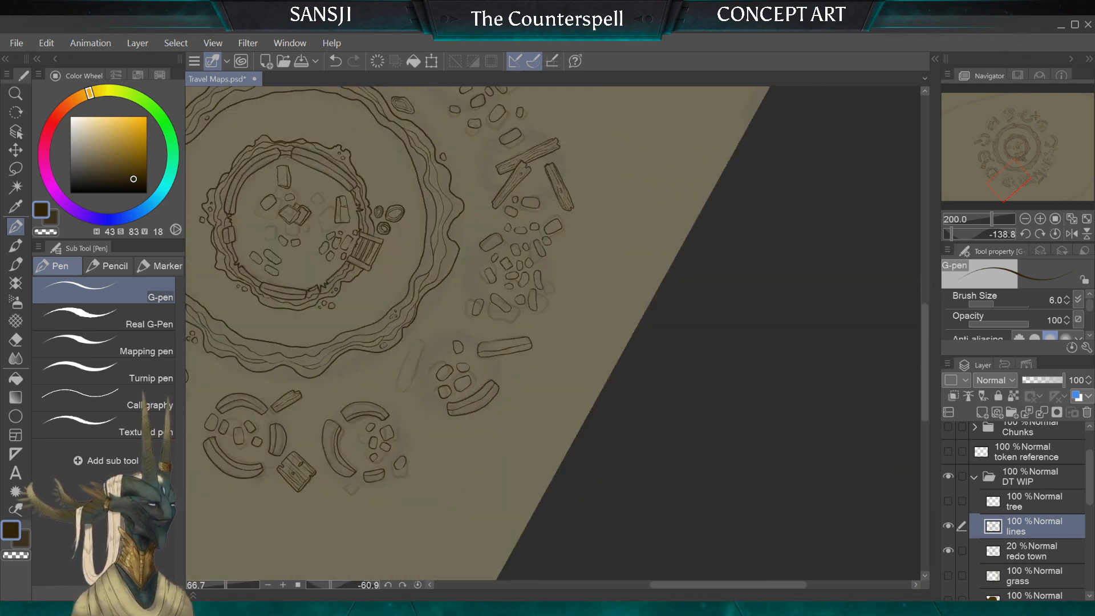
scroll(552, 334, "up", 2)
scroll(337, 320, "up", 2)
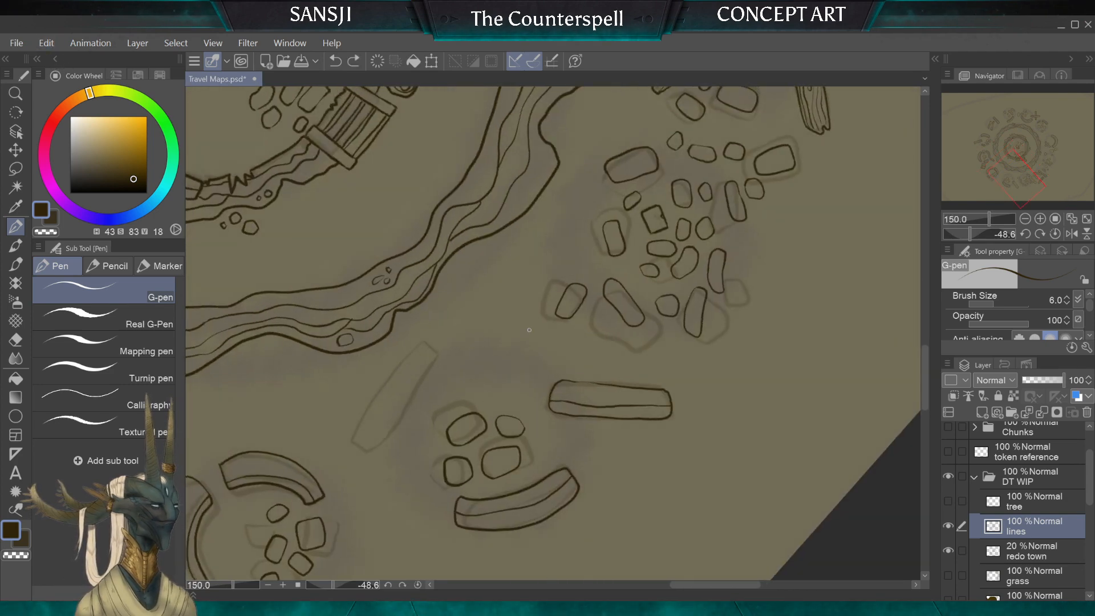
scroll(421, 376, "up", 2)
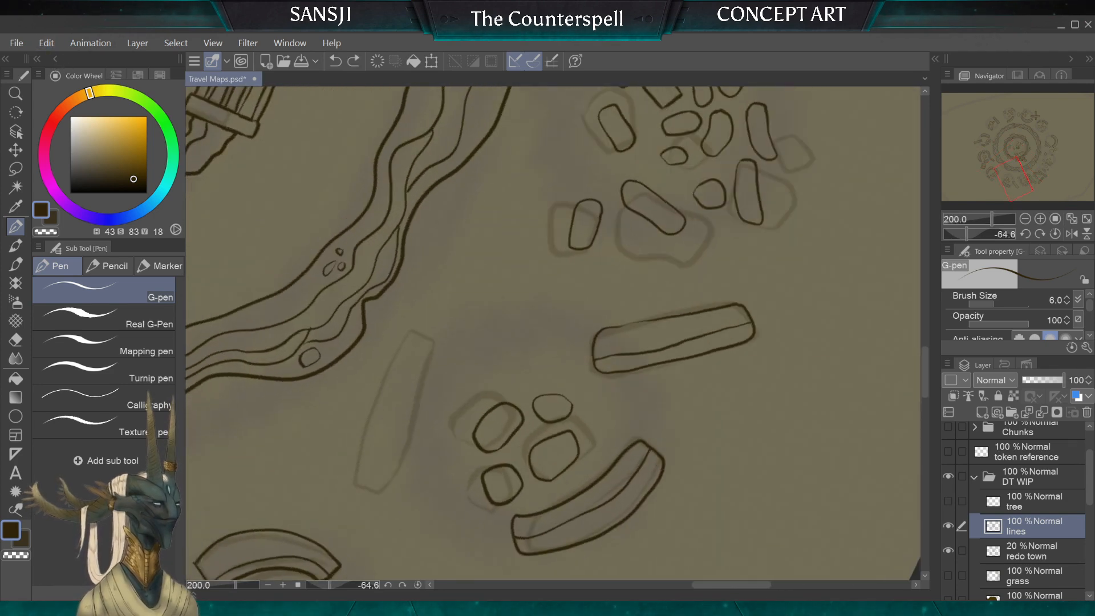
mouse_move(542, 309)
left_mouse_down()
mouse_move(523, 346)
mouse_move(547, 342)
mouse_move(540, 310)
left_mouse_up()
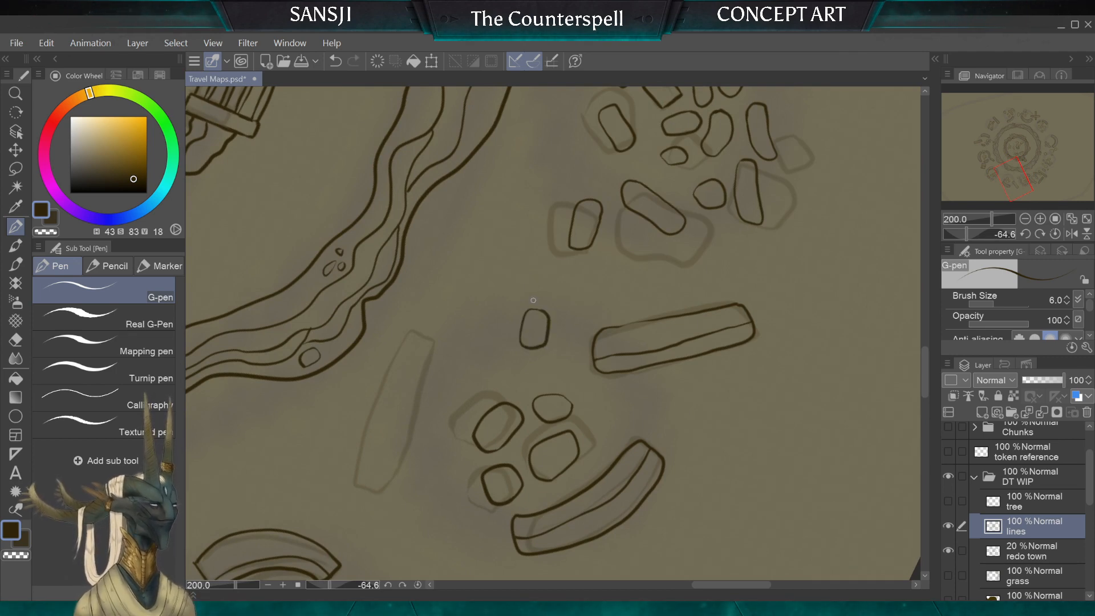
Step: Erase the inked straight wall fragment beside the four-stone group using the Hard eraser at size 80
scroll(533, 300, "down", 3)
scroll(514, 319, "up", 4)
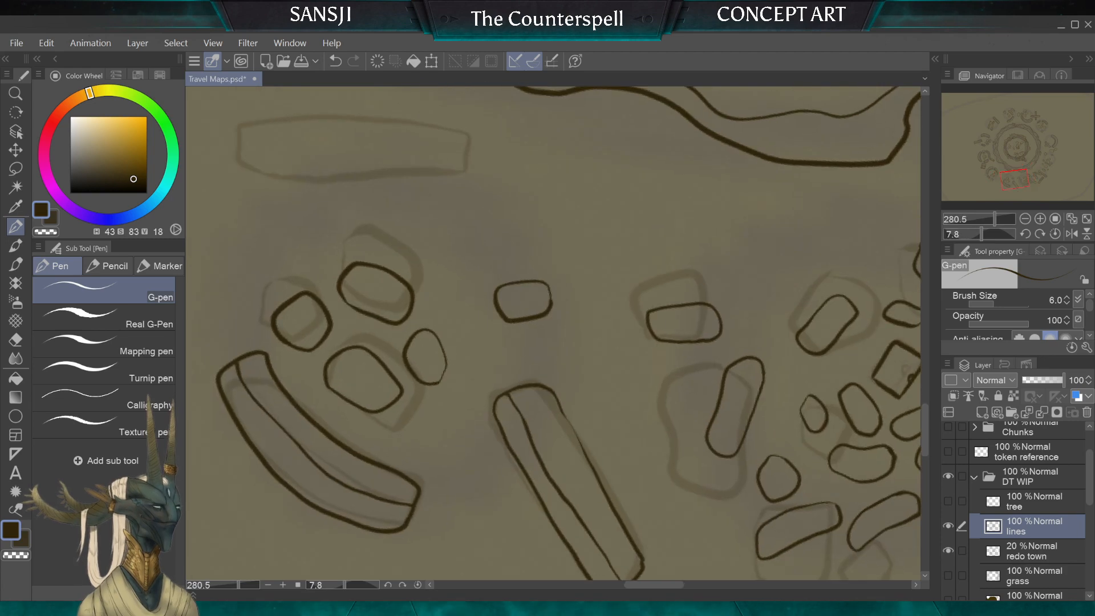
scroll(587, 303, "up", 1)
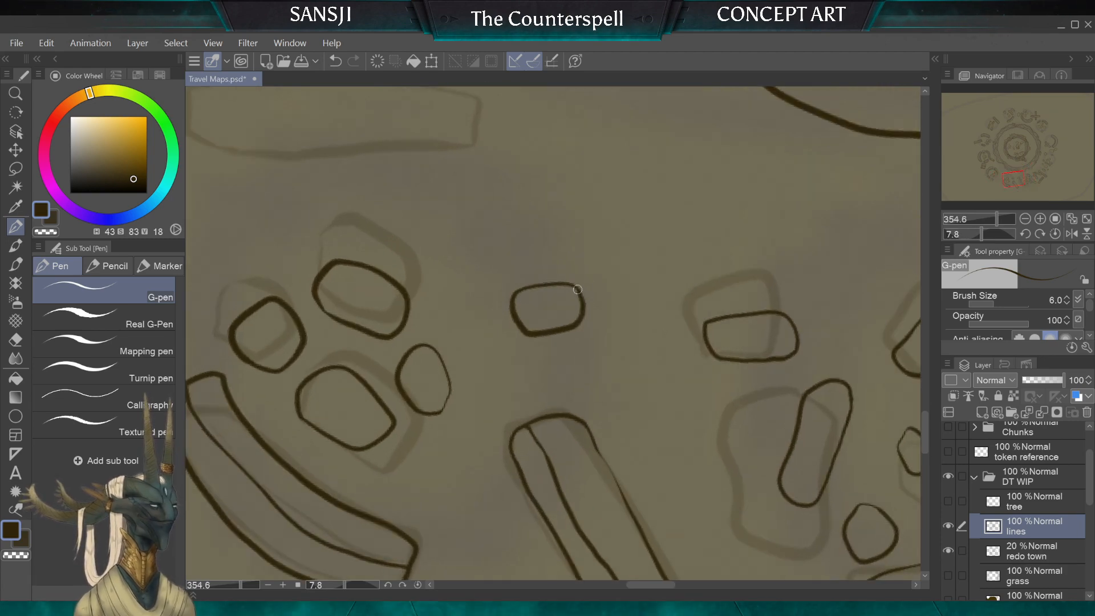
scroll(568, 262, "down", 3)
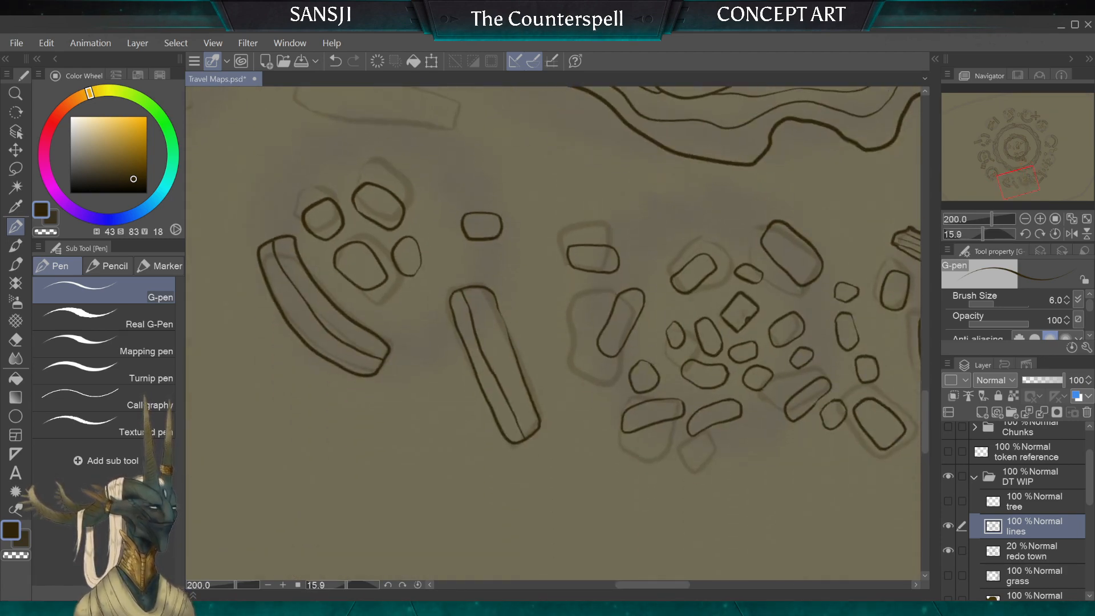
key("e")
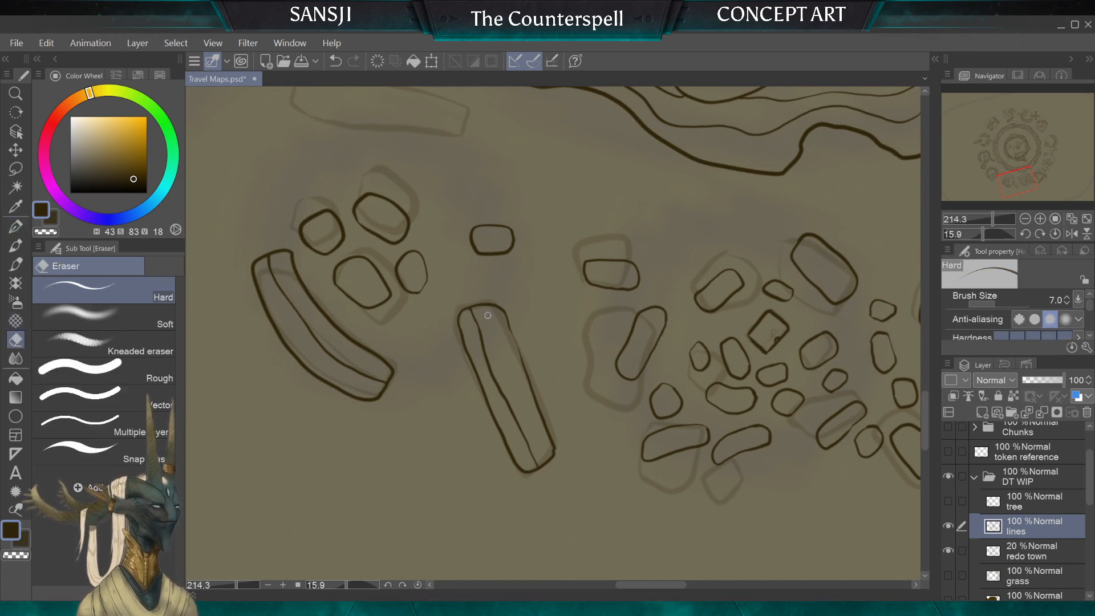
mouse_move(473, 321)
left_mouse_down()
mouse_move(528, 465)
mouse_move(491, 313)
left_mouse_up()
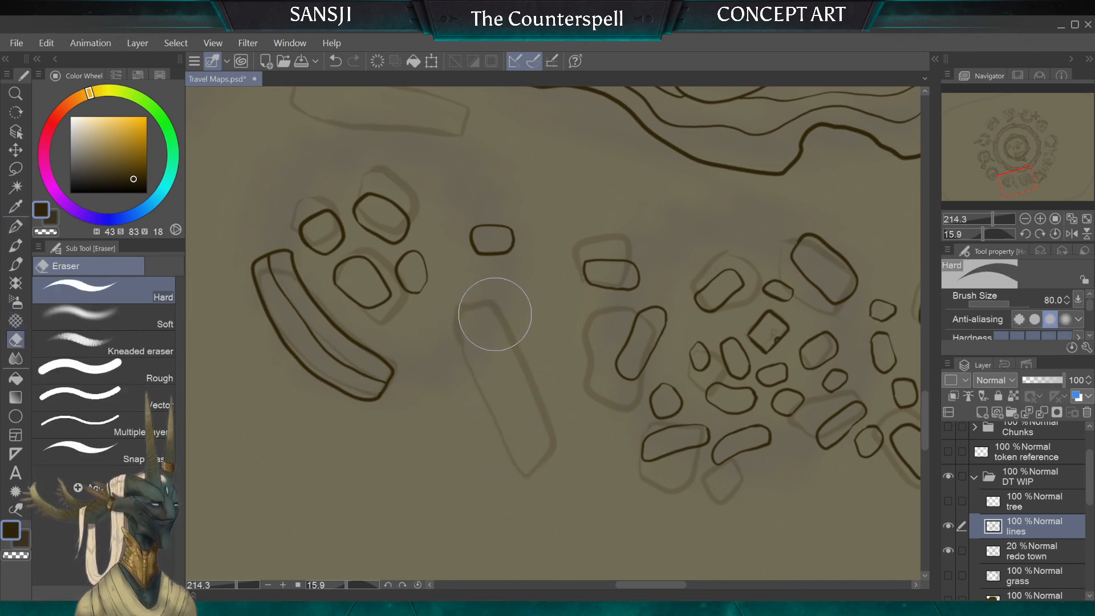
Step: Ink a wooden plank with broken ends, a knot and wavy grain lines over the erased fragment's sketch using the G-pen
left_click(15, 227)
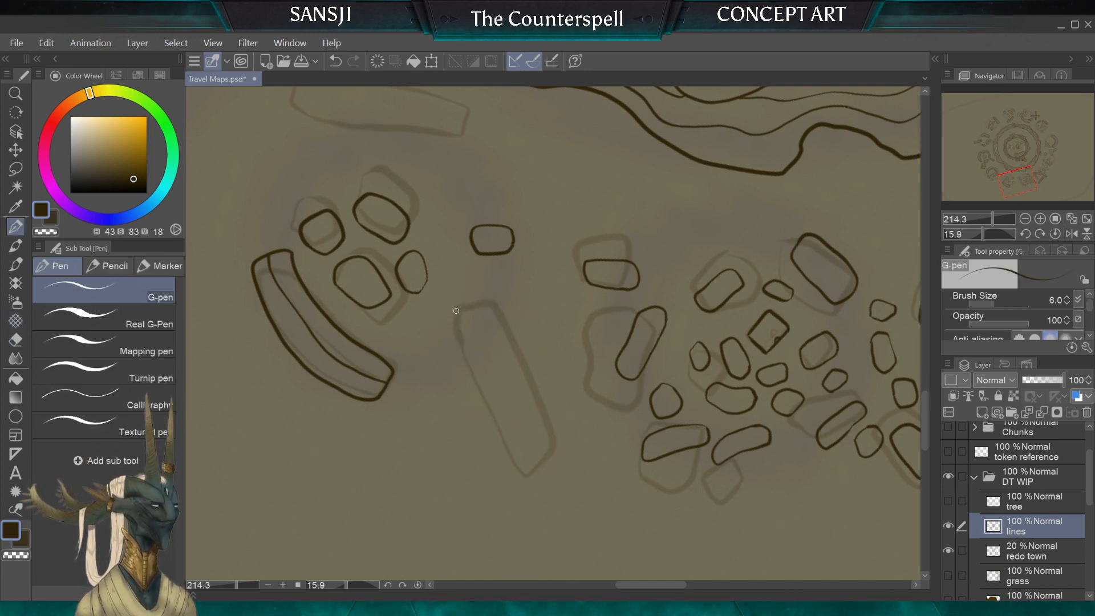
mouse_move(456, 313)
left_mouse_down()
mouse_move(481, 311)
mouse_move(487, 299)
mouse_move(496, 310)
mouse_move(525, 379)
left_mouse_up()
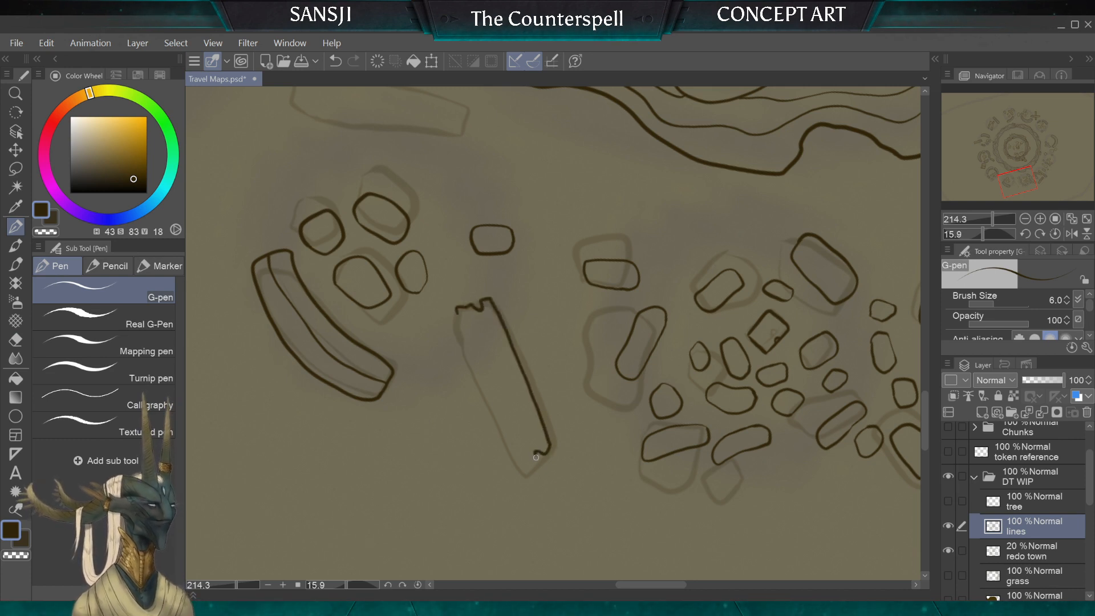
mouse_move(536, 457)
left_mouse_down()
mouse_move(505, 440)
mouse_move(456, 308)
left_mouse_up()
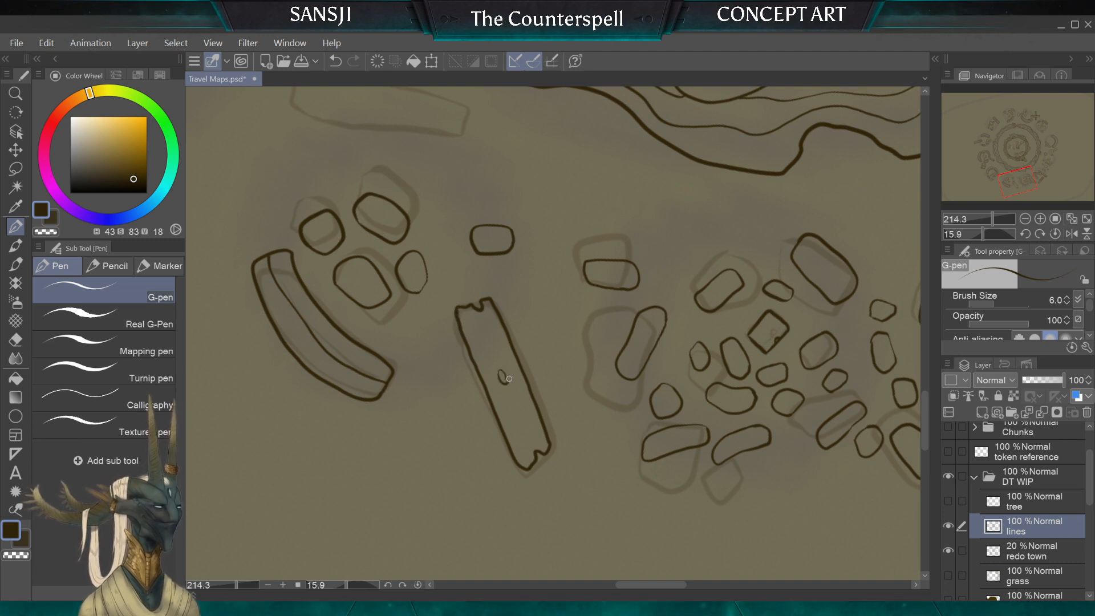
left_click_drag(485, 304, 545, 447)
left_click_drag(489, 330, 509, 397)
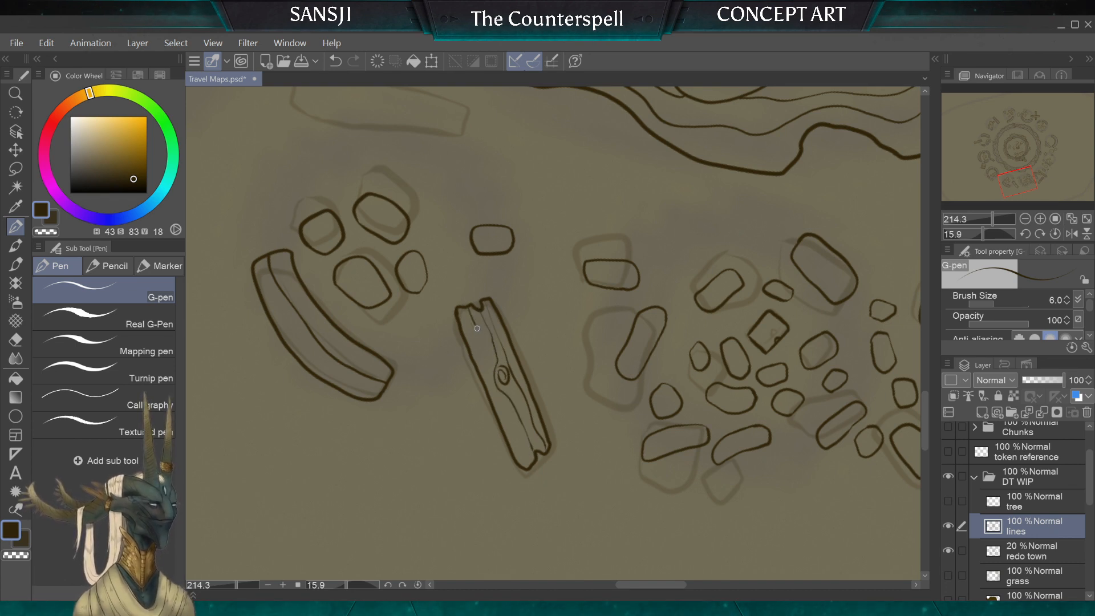
left_click_drag(477, 329, 494, 387)
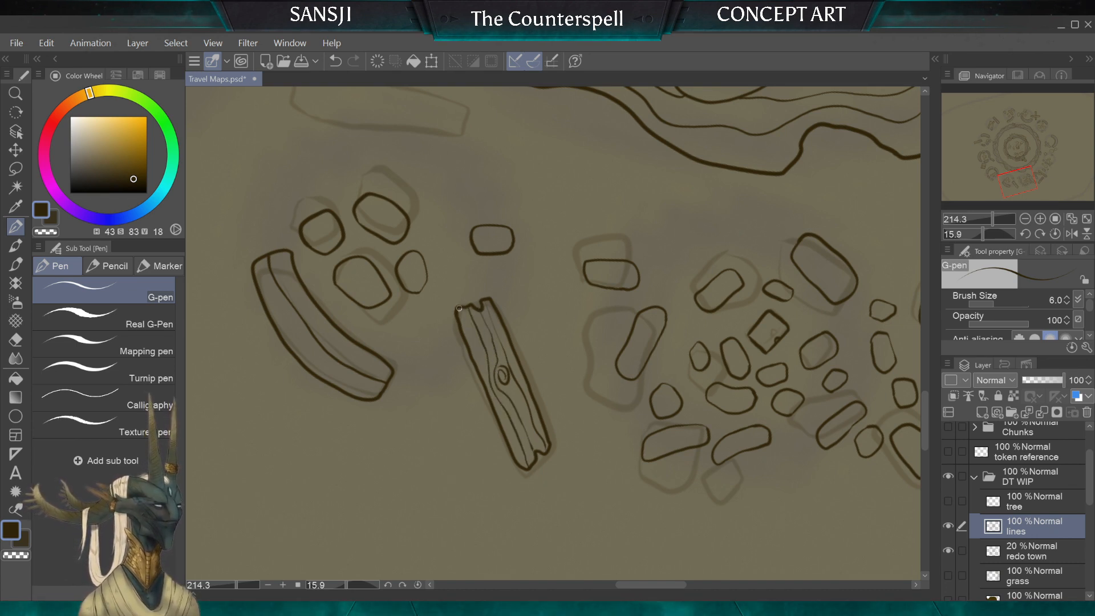
Step: Ink the remaining sketched fragment near the outer ring wall as a tapering wooden plank with a jagged end and grain lines
scroll(523, 359, "down", 5)
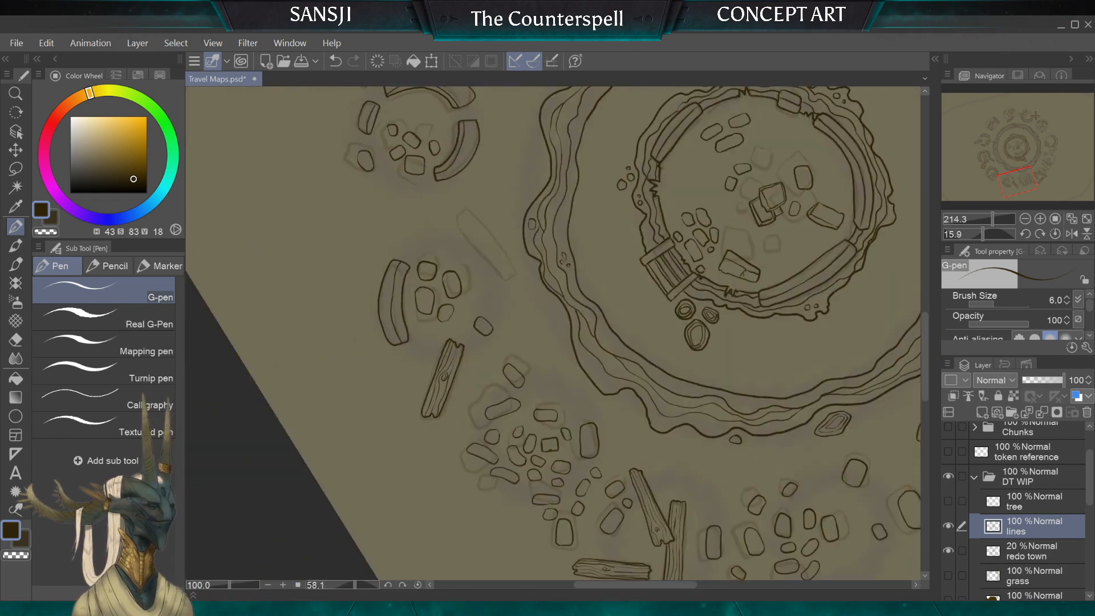
scroll(523, 334, "up", 4)
scroll(589, 420, "up", 1)
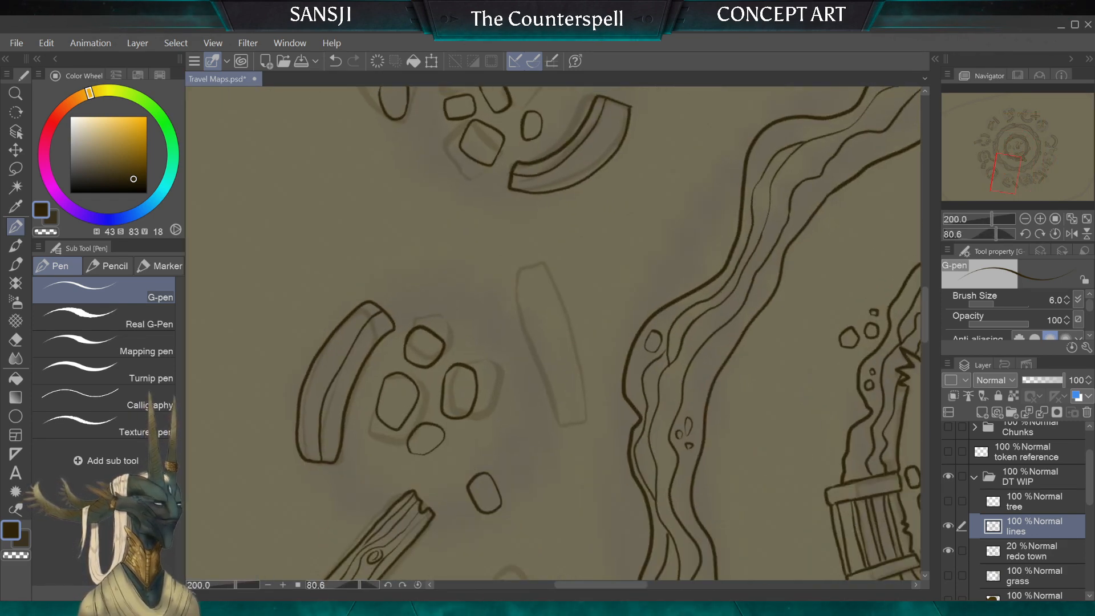
mouse_move(574, 367)
left_mouse_down()
mouse_move(538, 272)
mouse_move(527, 271)
left_mouse_up()
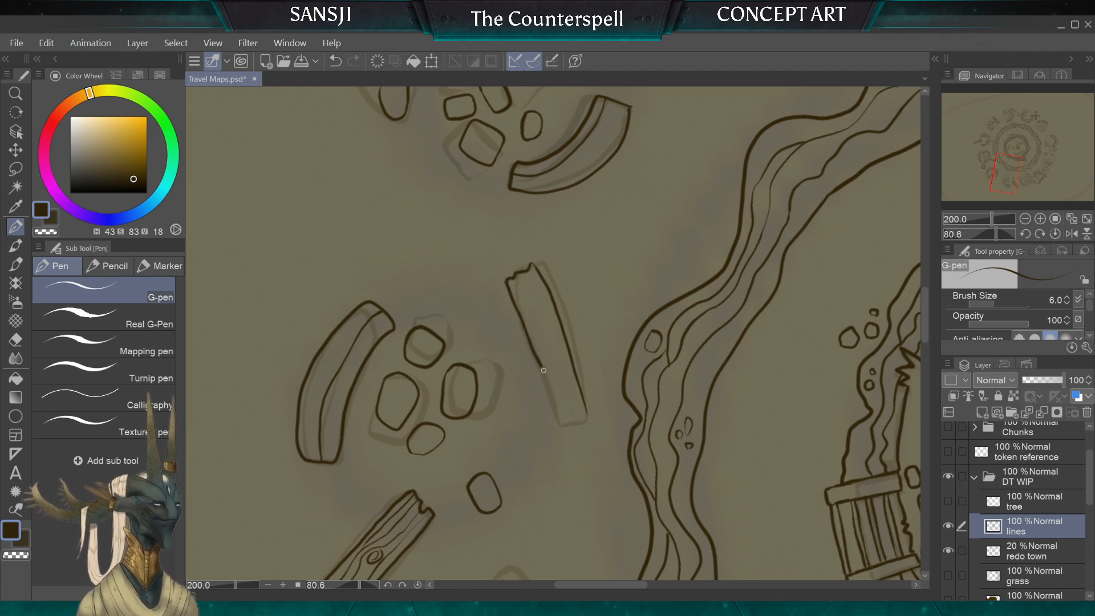
left_click_drag(544, 370, 572, 425)
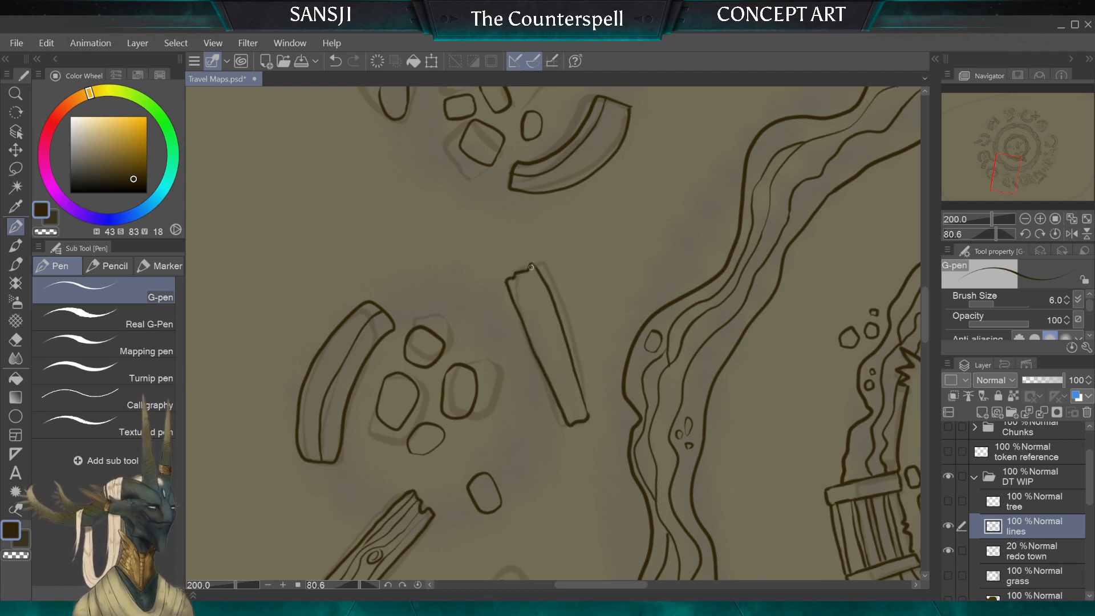
left_click_drag(559, 339, 579, 400)
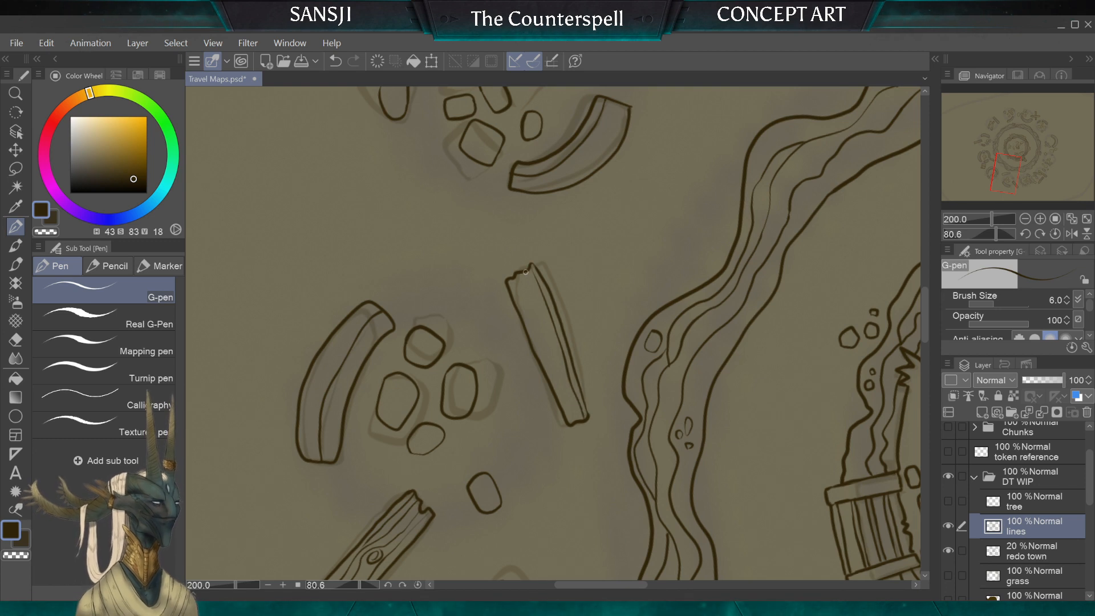
left_click_drag(551, 359, 575, 420)
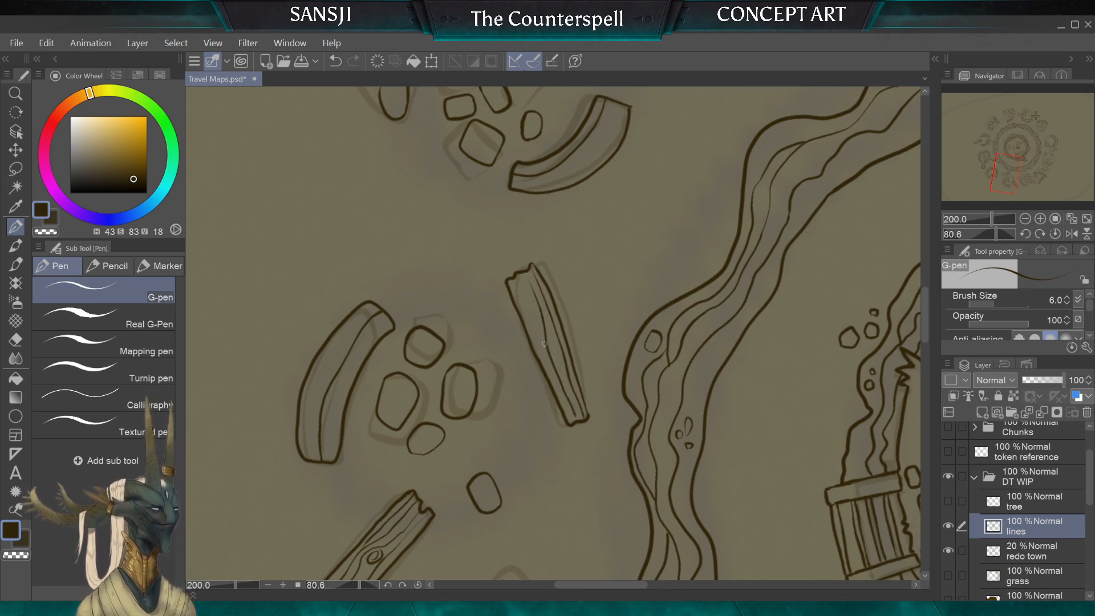
left_click_drag(519, 276, 534, 332)
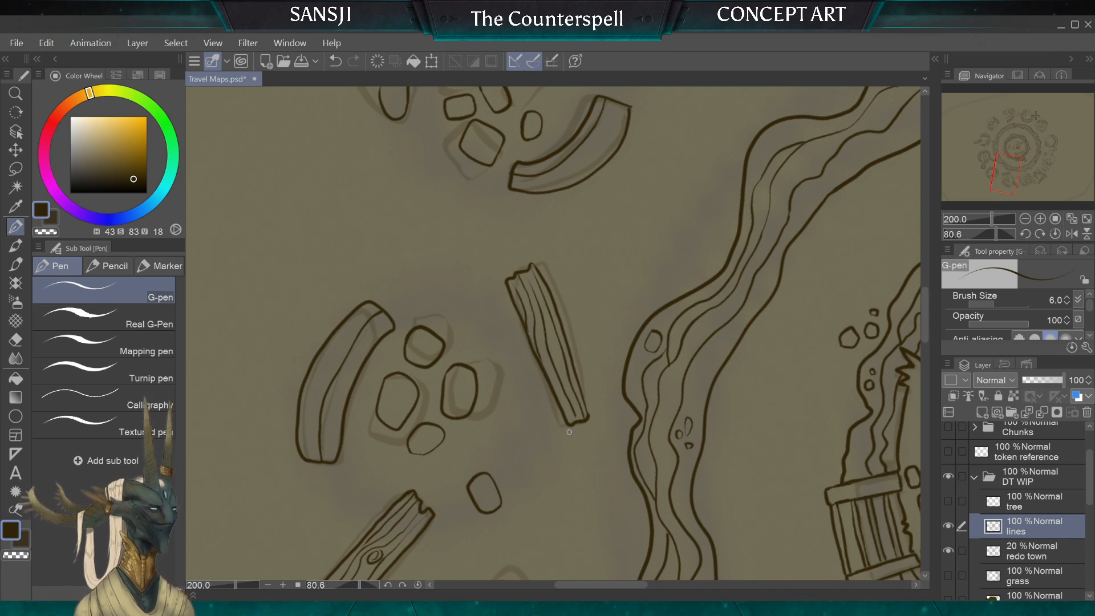
Step: Reset the canvas rotation to 0 and hide the "redo town" sketch layer
scroll(570, 431, "down", 3)
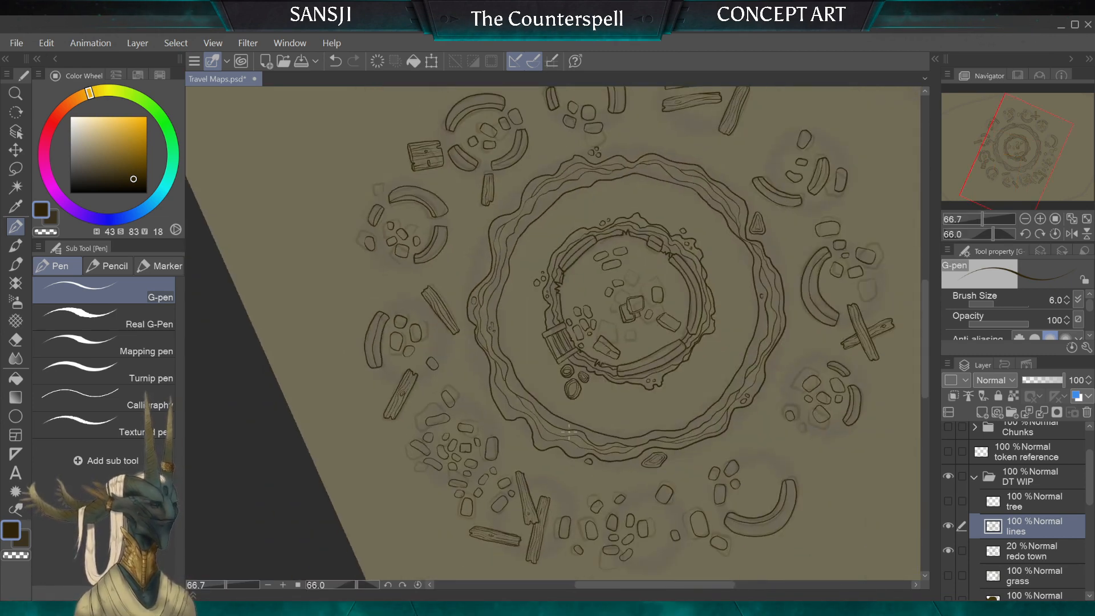
scroll(569, 432, "down", 3)
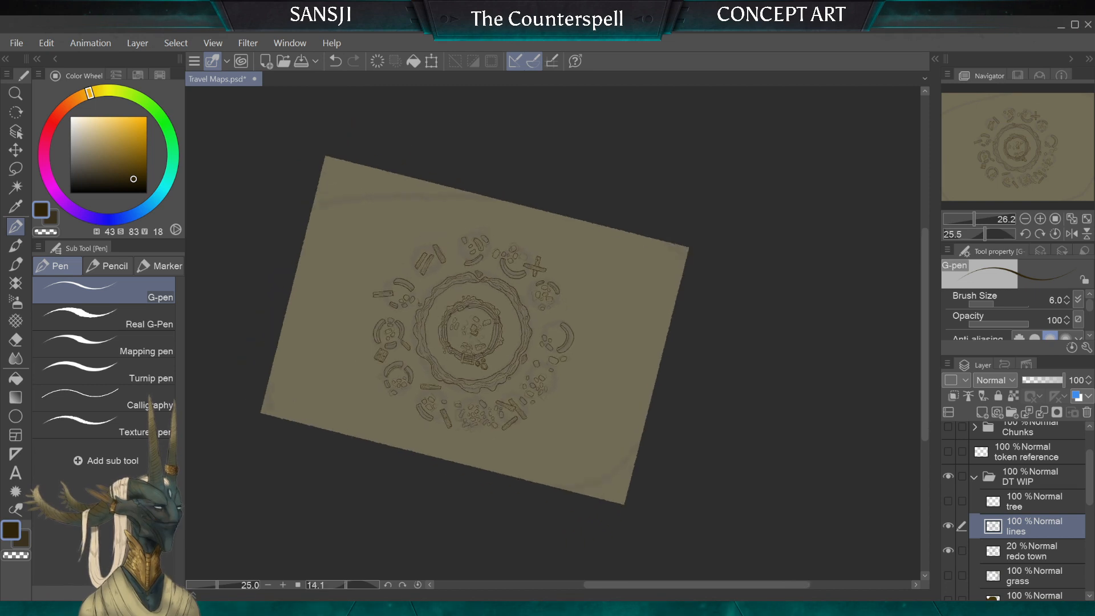
scroll(548, 330, "up", 3)
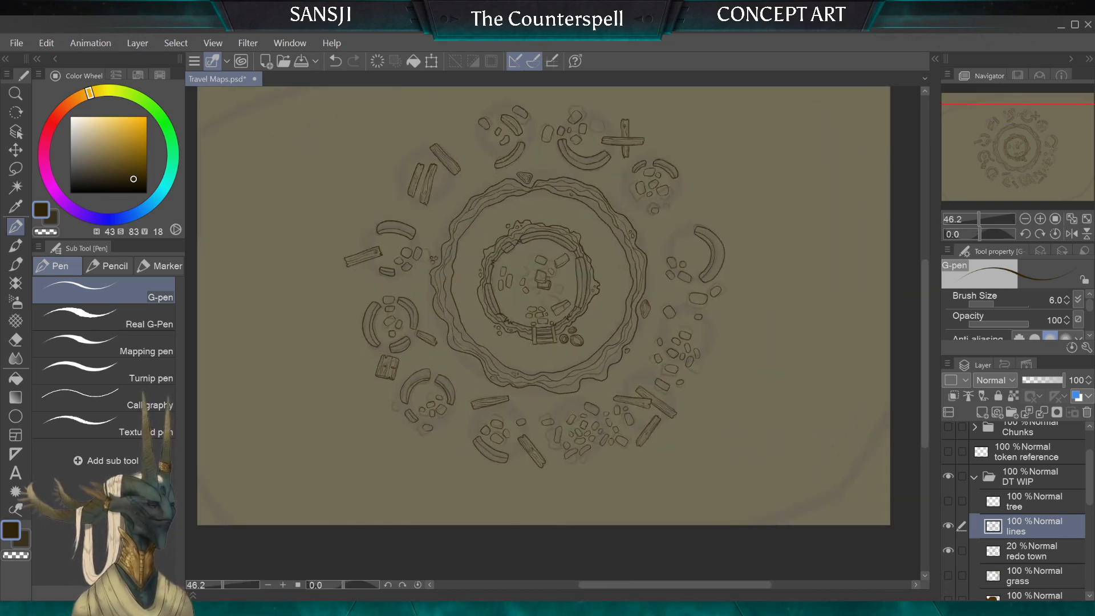
left_click(949, 551)
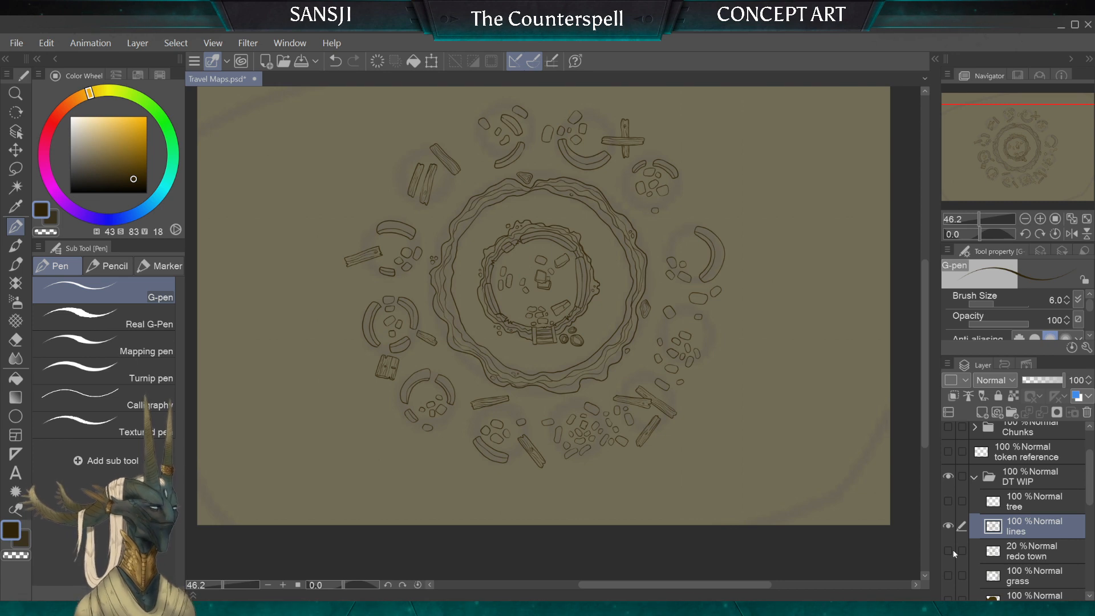
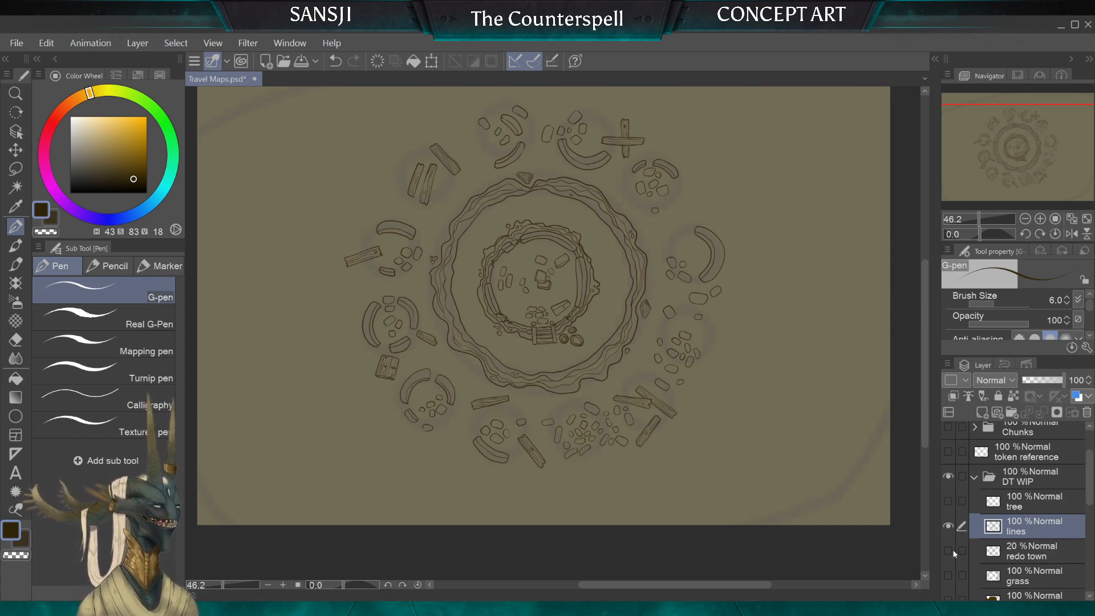
Step: Ink a roughly rectangular wooden panel with notched ends and a small slot beside the large curved wall fragment northeast of the outer ring
scroll(553, 333, "up", 5)
scroll(554, 334, "up", 2)
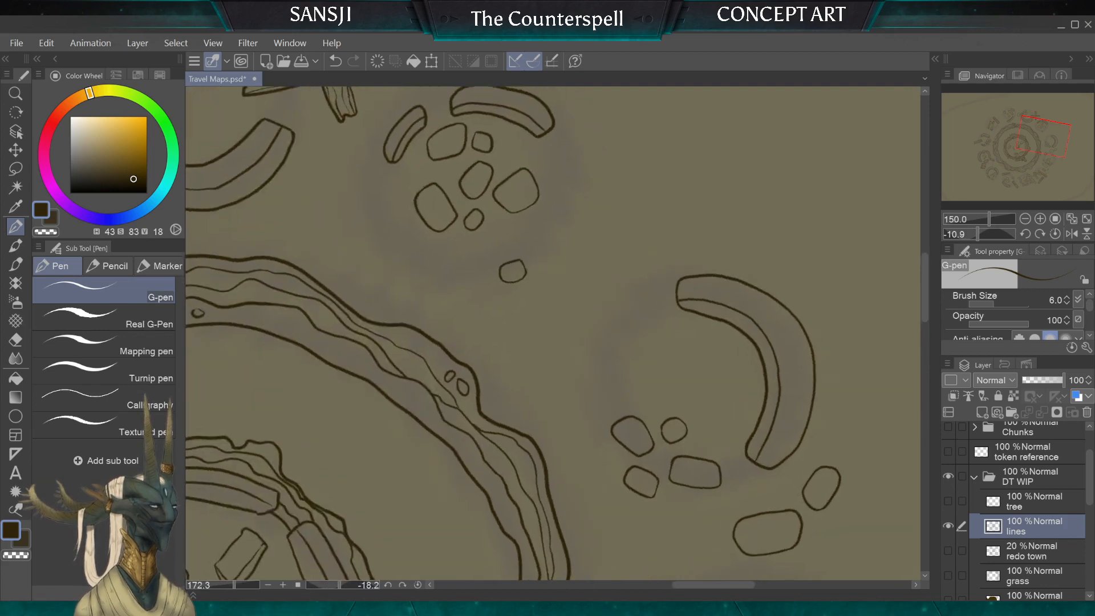
scroll(554, 333, "down", 3)
left_click_drag(553, 334, 519, 335)
scroll(553, 334, "up", 5)
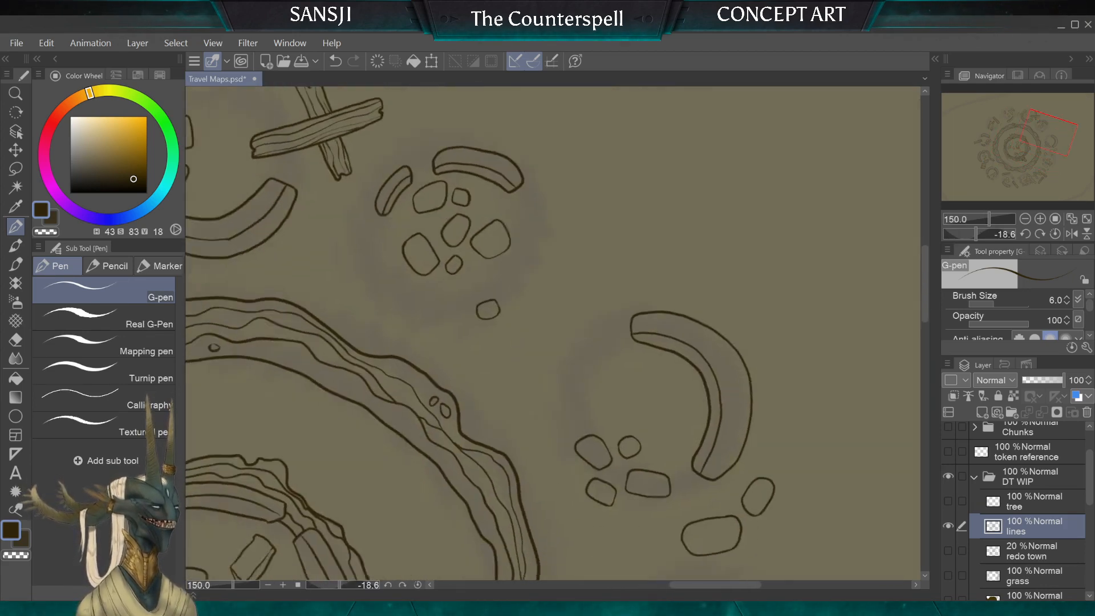
scroll(588, 302, "up", 1)
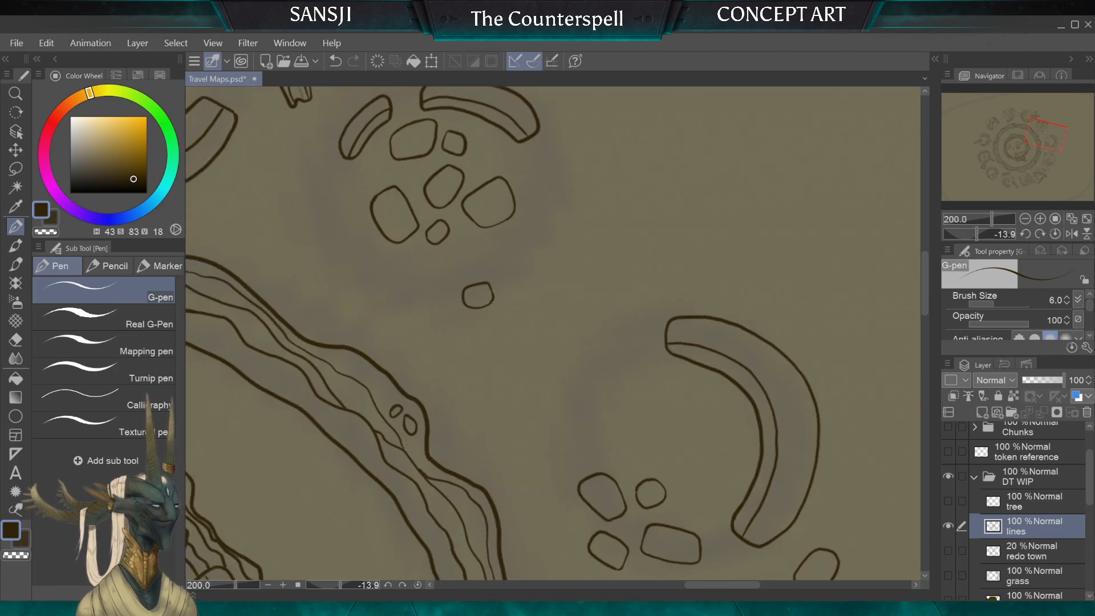
mouse_move(629, 362)
left_mouse_down()
mouse_move(626, 311)
mouse_move(610, 304)
mouse_move(541, 321)
mouse_move(547, 349)
left_mouse_up()
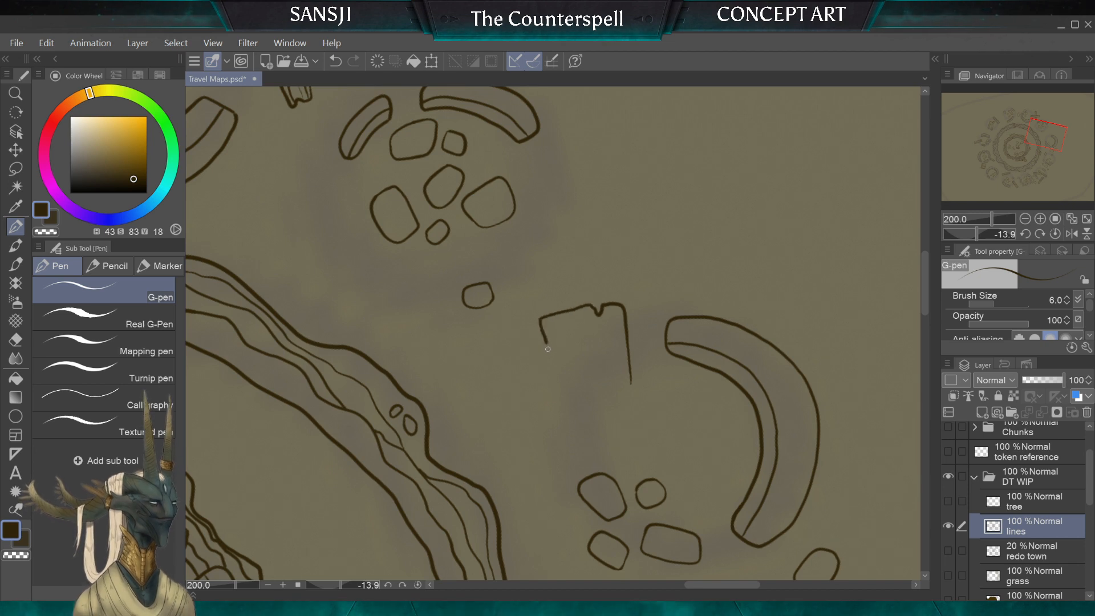
mouse_move(552, 394)
left_mouse_down()
mouse_move(560, 410)
mouse_move(622, 399)
mouse_move(632, 383)
mouse_move(606, 356)
left_mouse_up()
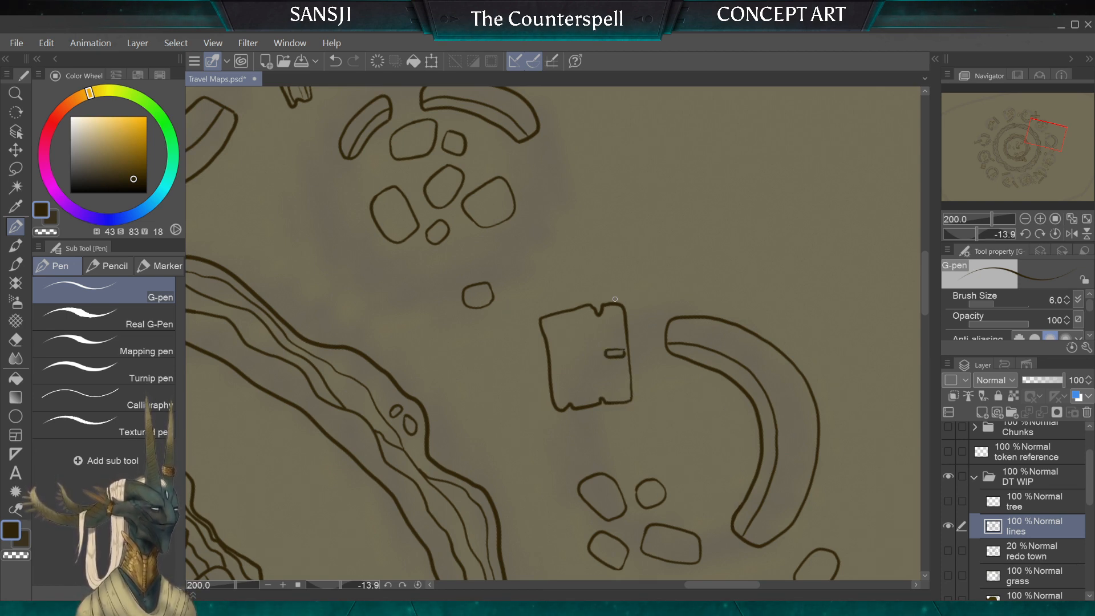
Step: Undo the panel's slot mark, redraw it as a narrow slot, and add a spiral knot on the panel's opposite side
left_click(46, 43)
left_click(73, 55)
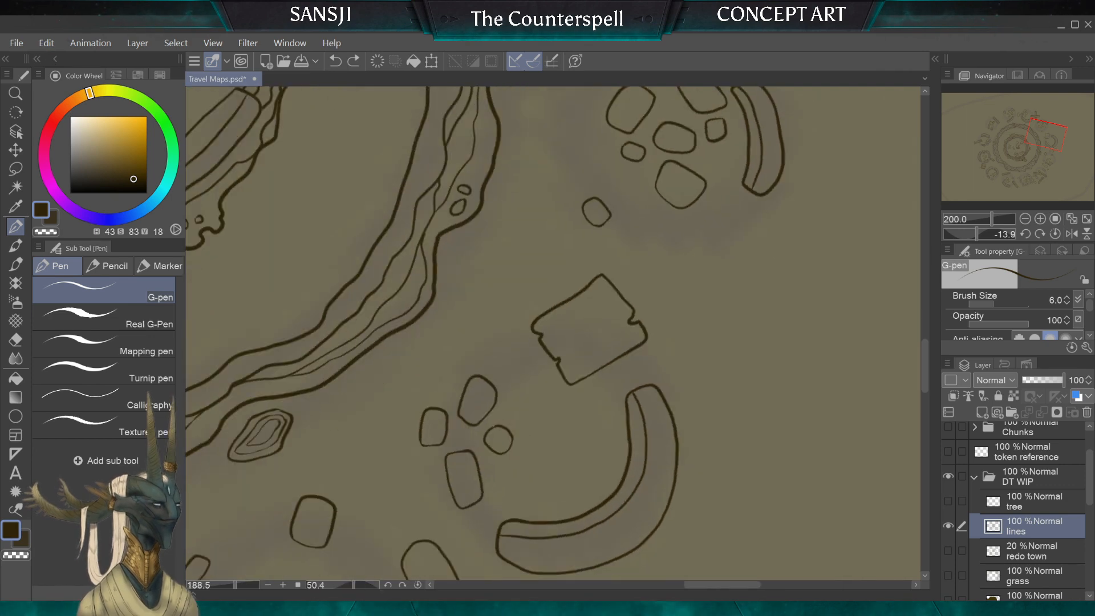
scroll(570, 332, "up", 4)
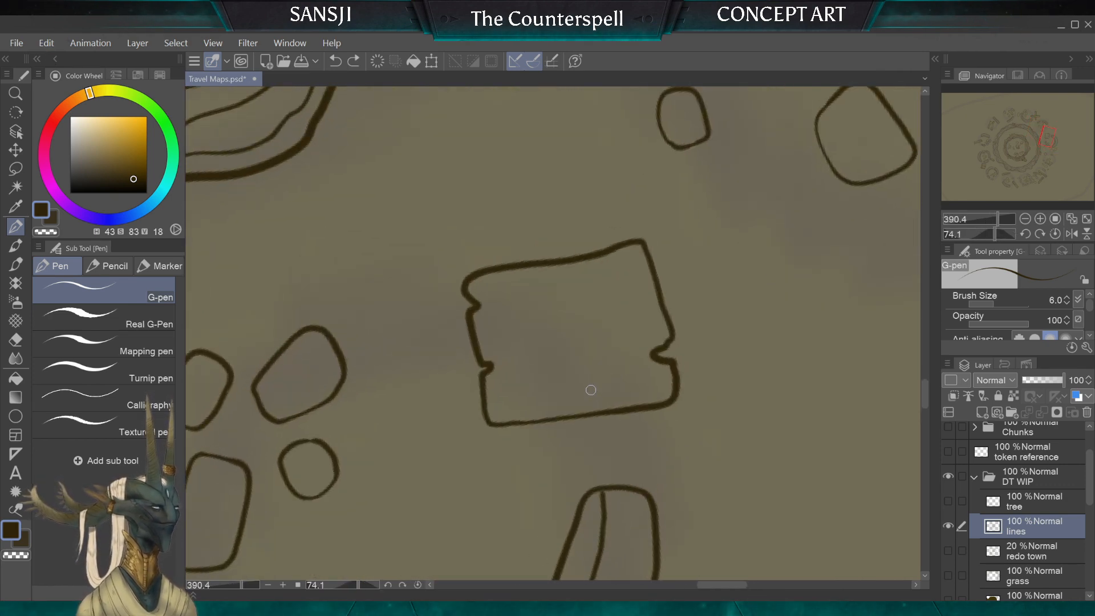
left_click_drag(582, 377, 595, 396)
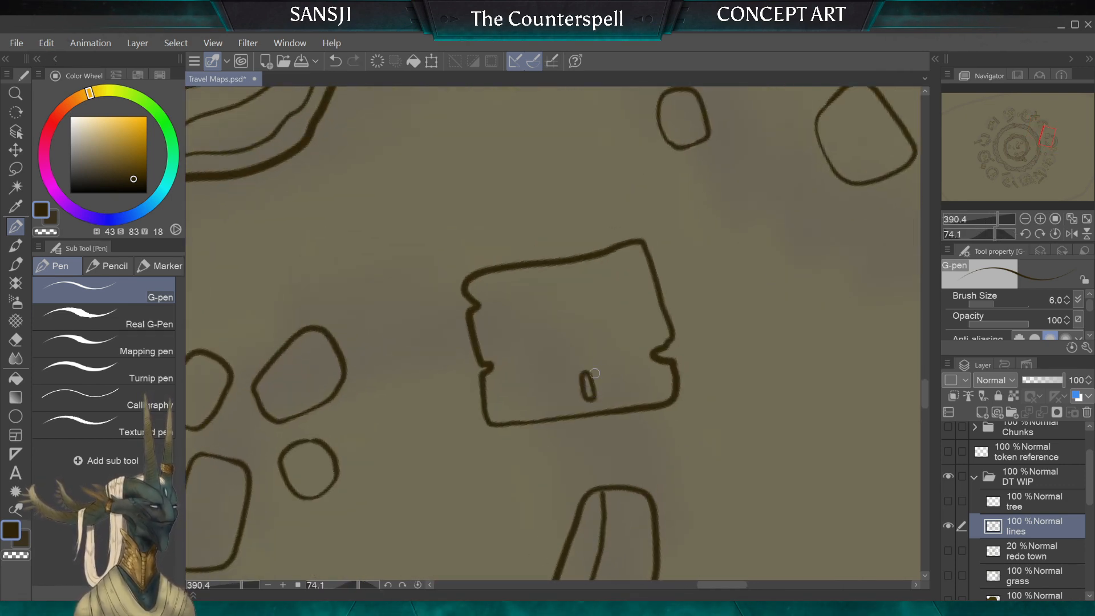
scroll(599, 357, "down", 1)
scroll(553, 308, "up", 3)
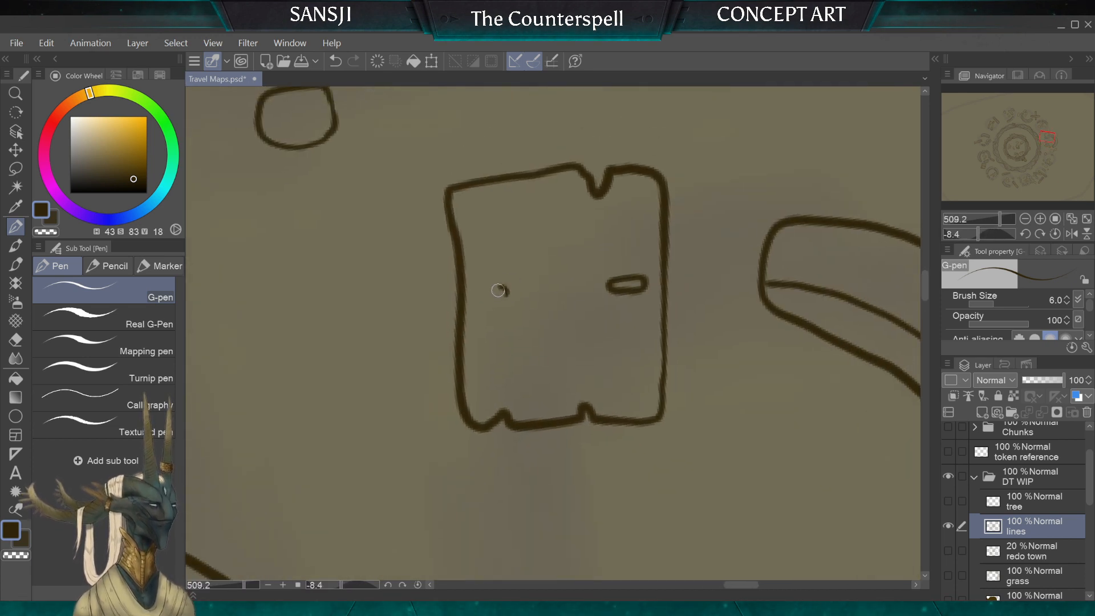
left_click_drag(498, 291, 513, 282)
Step: Divide the notched panel into three boards with two dark lines running along its length
left_click_drag(521, 181, 523, 200)
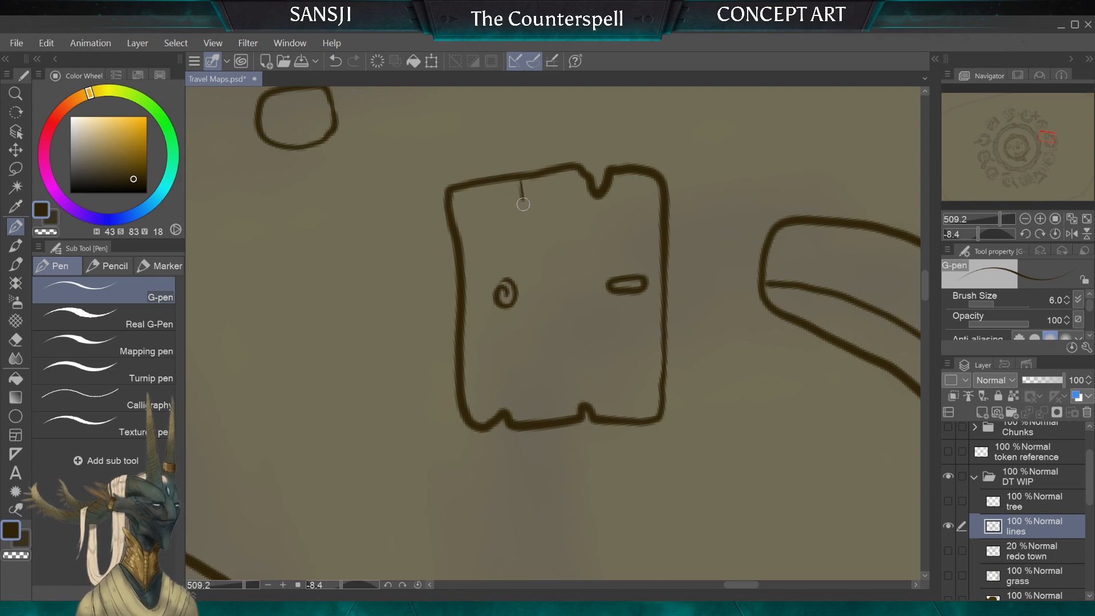
left_click_drag(525, 294, 526, 412)
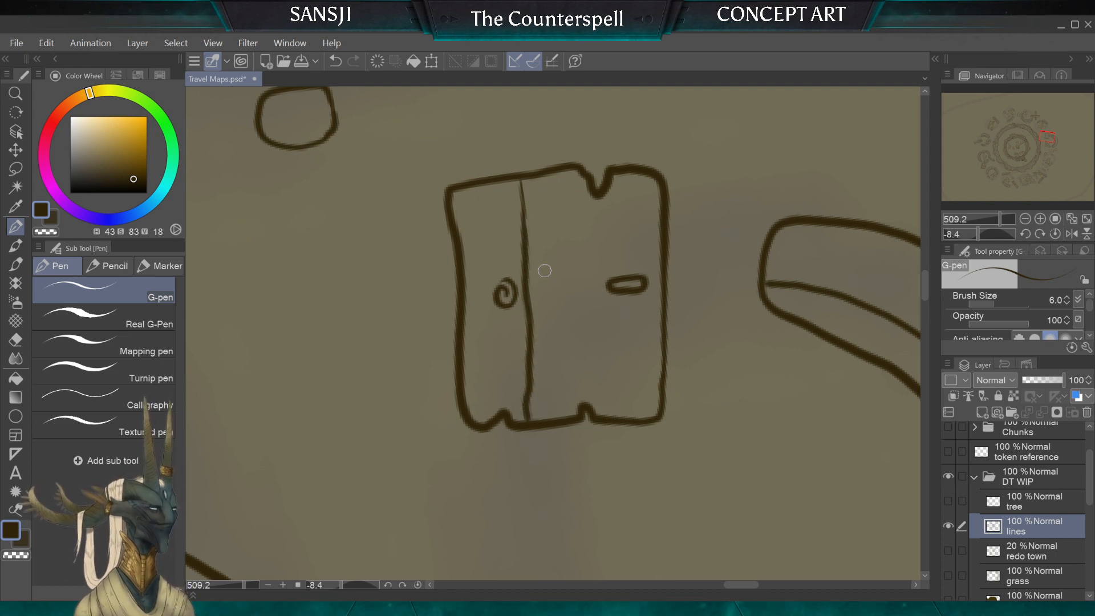
left_click_drag(586, 212, 586, 415)
left_click_drag(589, 196, 582, 170)
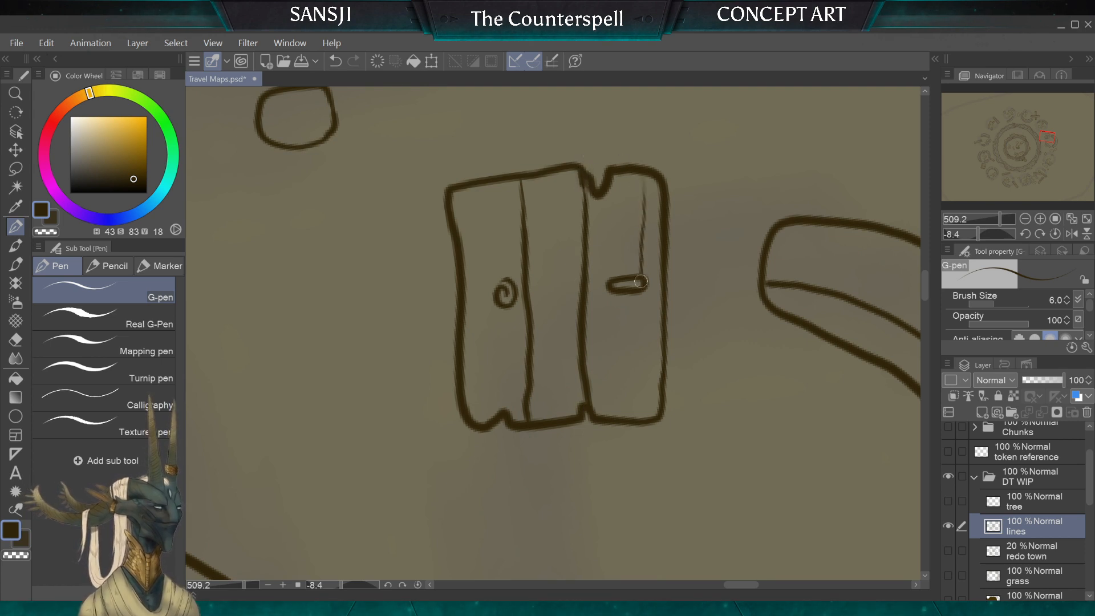
Step: Ink thin wavy wood grain lines along all three boards, curving them around the spiral knot
left_click_drag(641, 281, 647, 421)
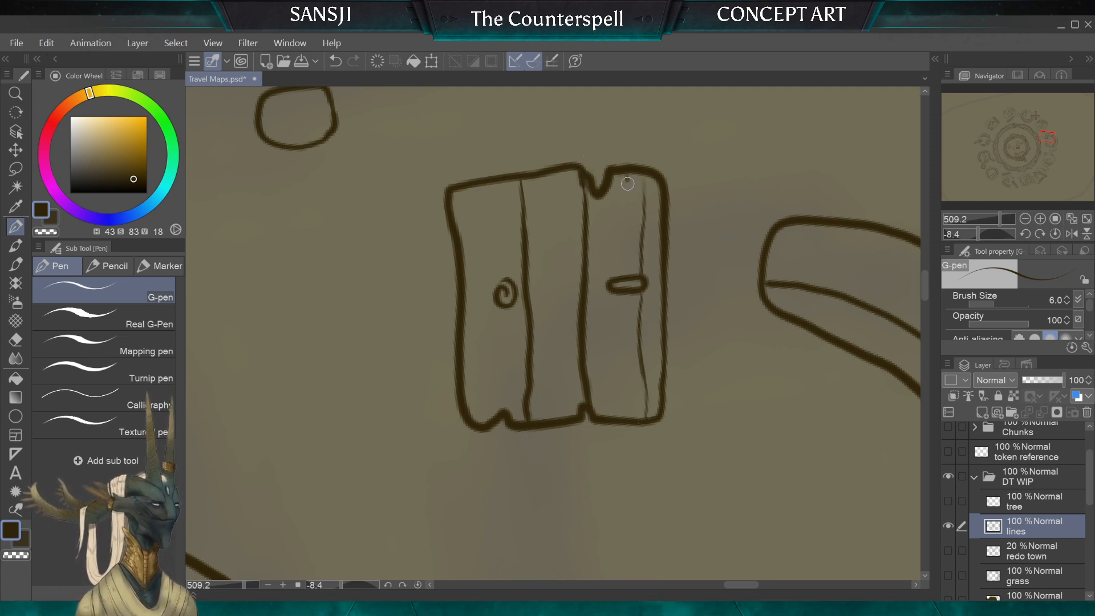
left_click_drag(624, 291, 626, 389)
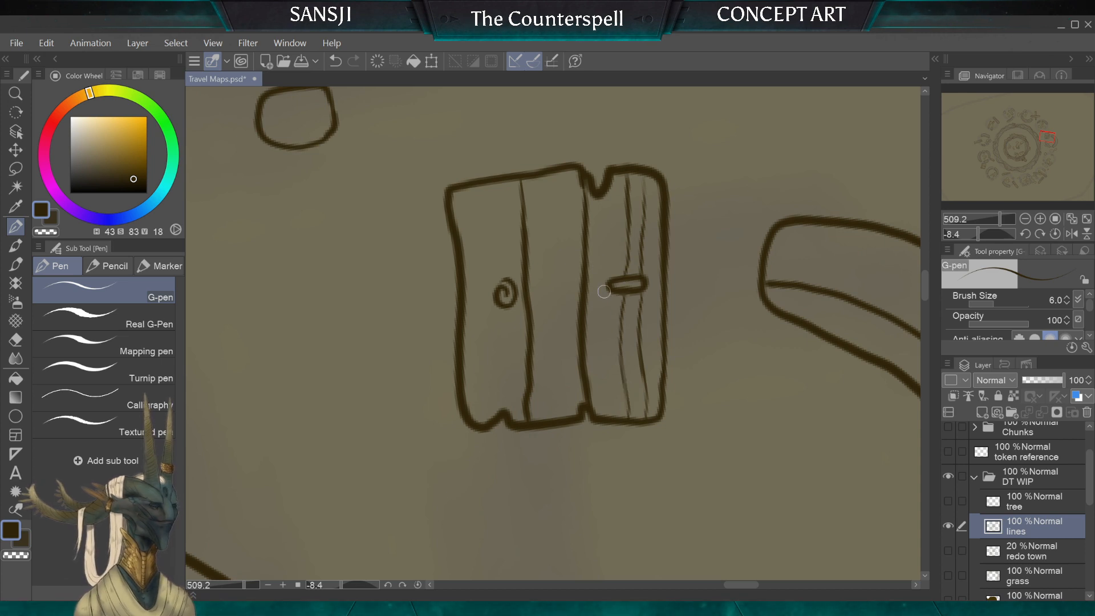
mouse_move(596, 309)
left_mouse_down()
mouse_move(608, 402)
mouse_move(567, 383)
mouse_move(571, 250)
left_mouse_up()
mouse_move(550, 174)
left_mouse_down()
mouse_move(559, 260)
mouse_move(551, 418)
left_mouse_up()
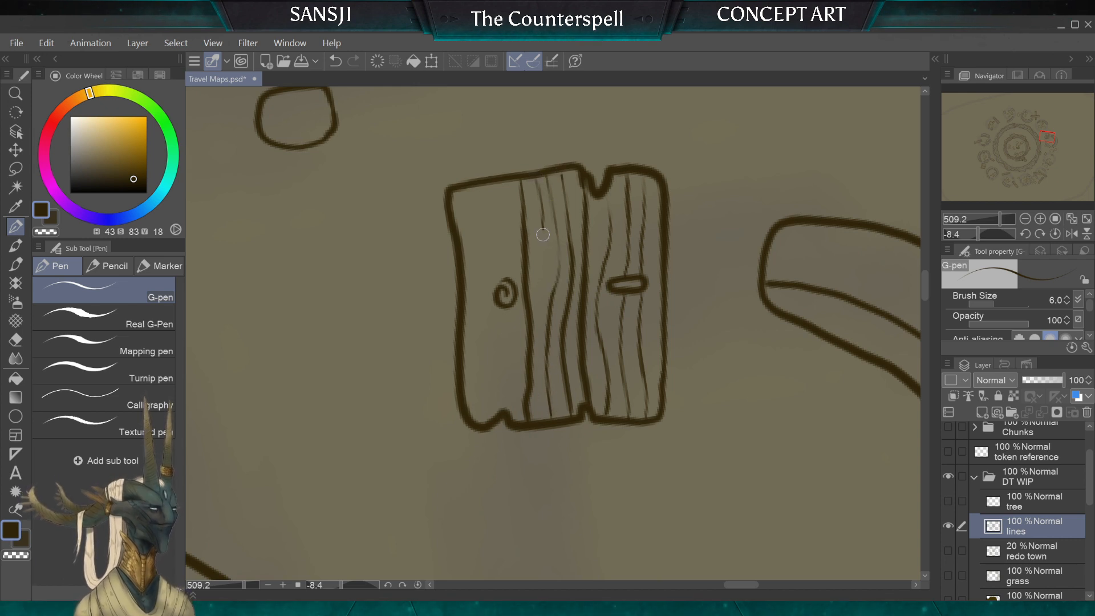
left_click_drag(542, 235, 533, 288)
mouse_move(502, 183)
left_mouse_down()
mouse_move(514, 244)
mouse_move(486, 301)
left_mouse_up()
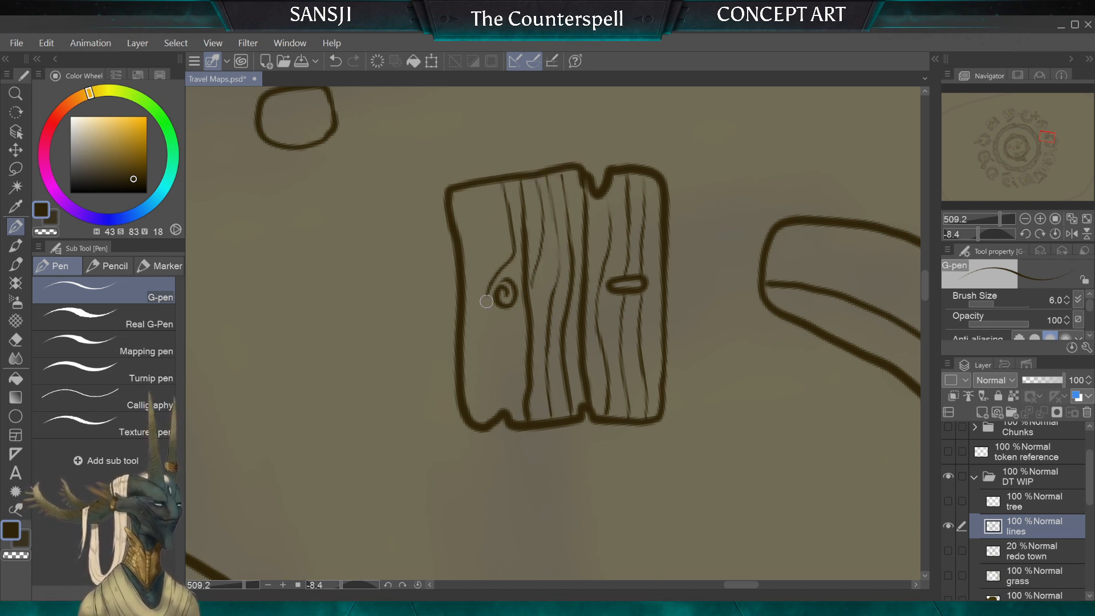
left_click_drag(517, 378, 514, 419)
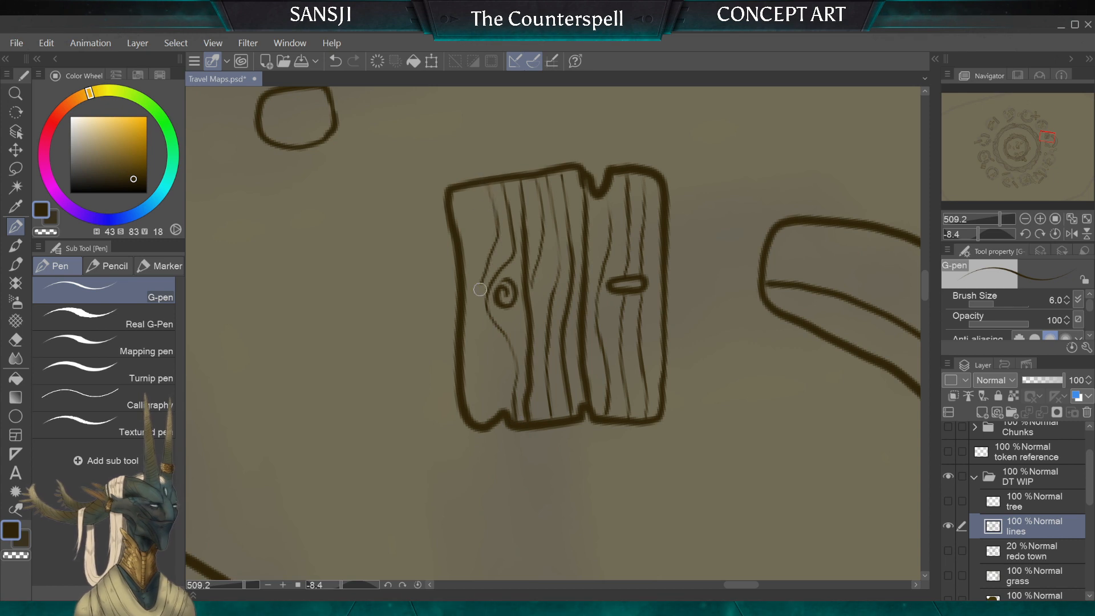
mouse_move(480, 289)
left_mouse_down()
mouse_move(499, 399)
mouse_move(485, 420)
mouse_move(462, 334)
left_mouse_up()
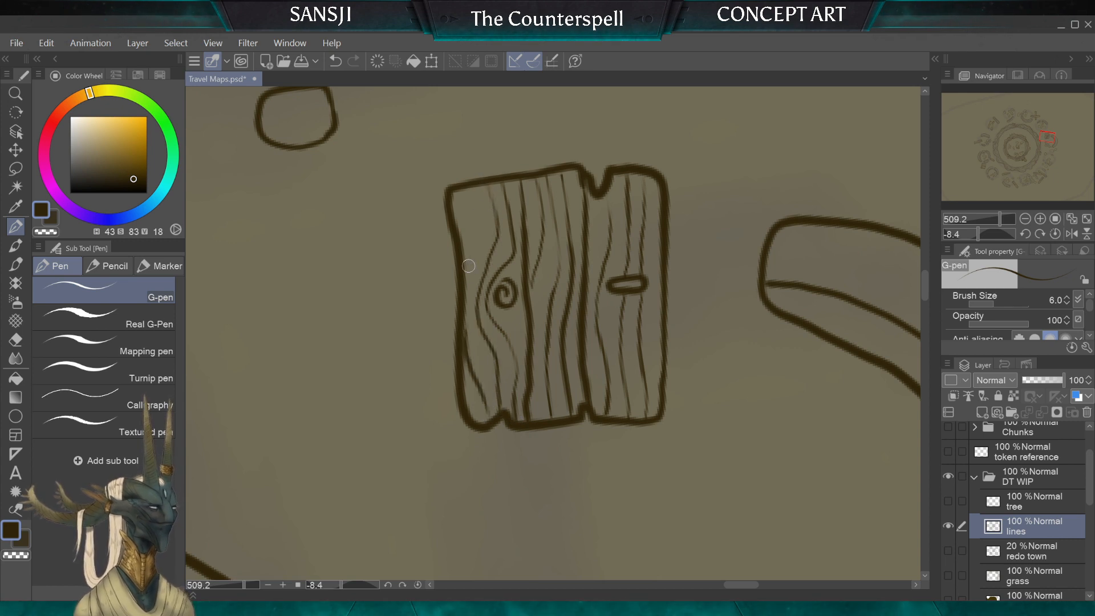
left_click_drag(468, 268, 467, 189)
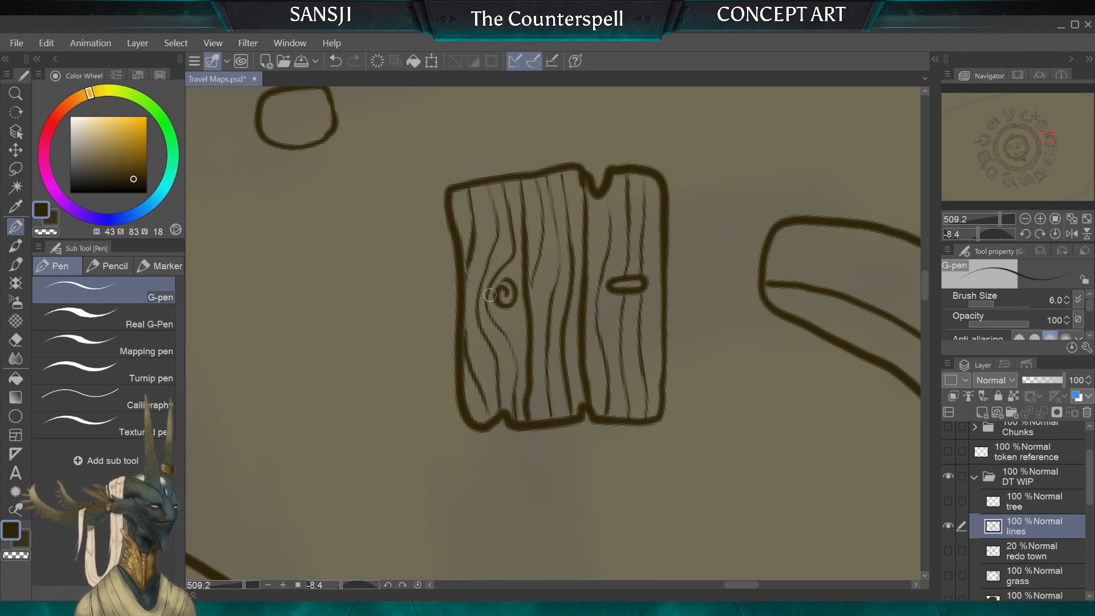
Step: Ink a thin thickness edge along one notched end of the wooden panel
scroll(502, 365, "down", 5)
scroll(553, 334, "down", 1)
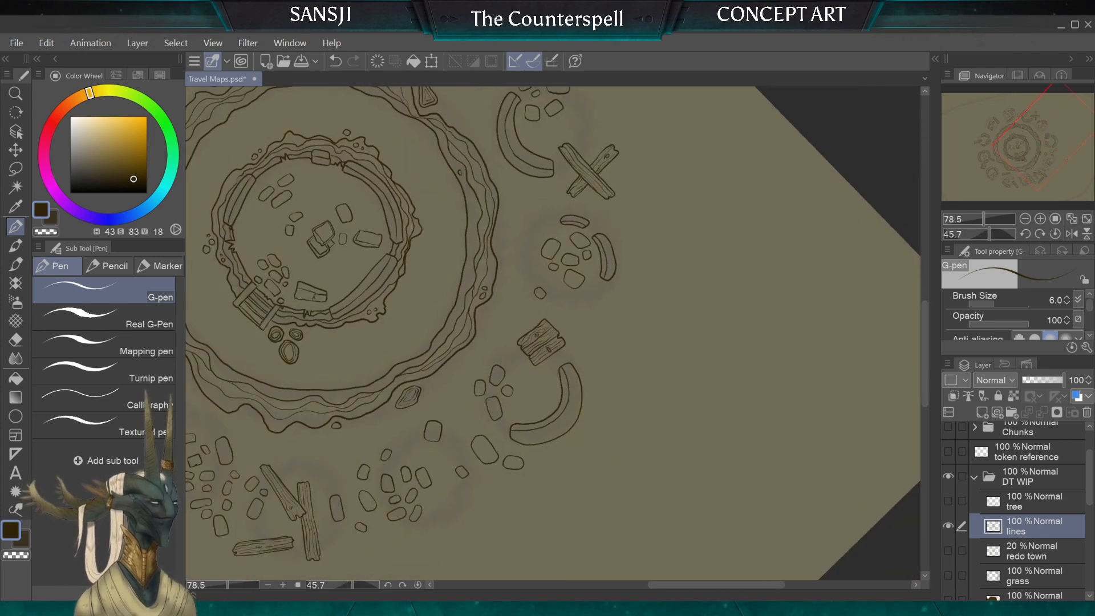
scroll(554, 333, "down", 1)
left_click_drag(445, 328, 667, 336)
left_click_drag(527, 445, 611, 335)
scroll(553, 333, "up", 2)
left_click_drag(493, 290, 487, 187)
scroll(554, 334, "up", 4)
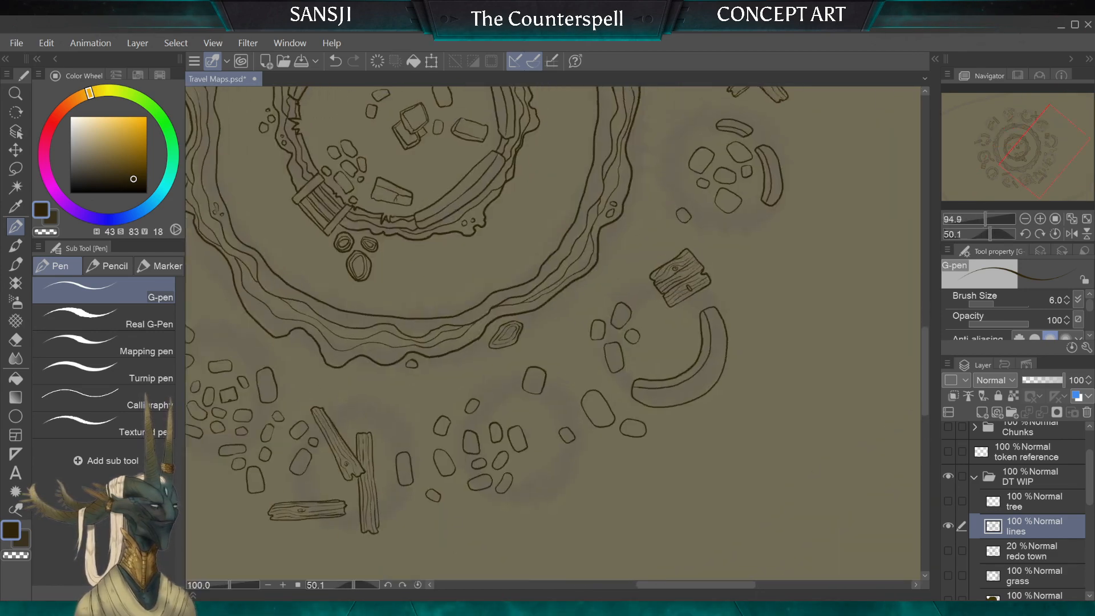
scroll(584, 250, "up", 2)
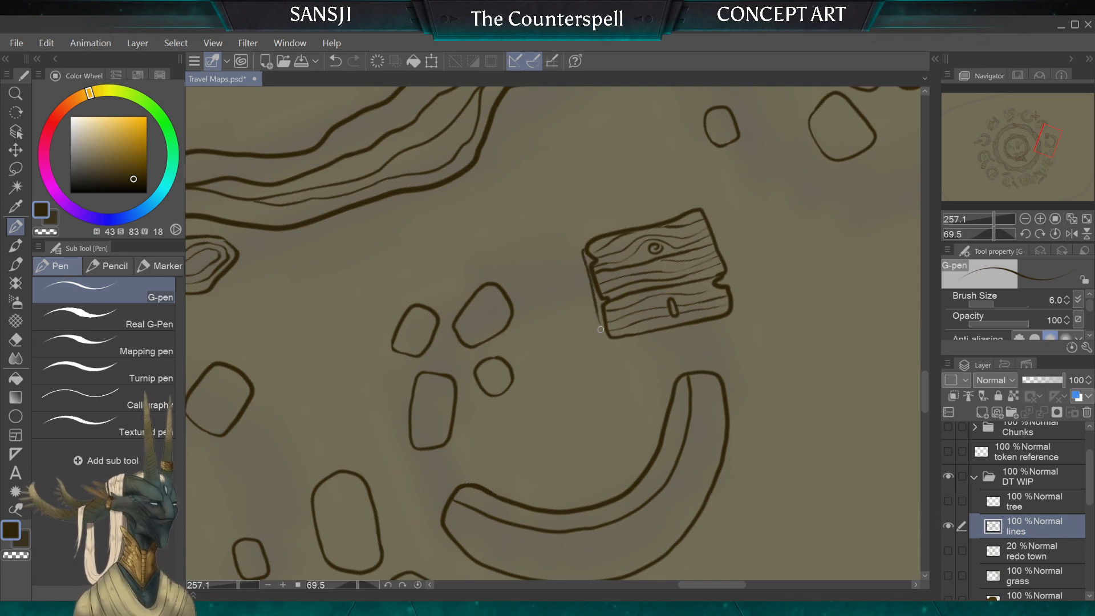
left_click_drag(600, 330, 614, 312)
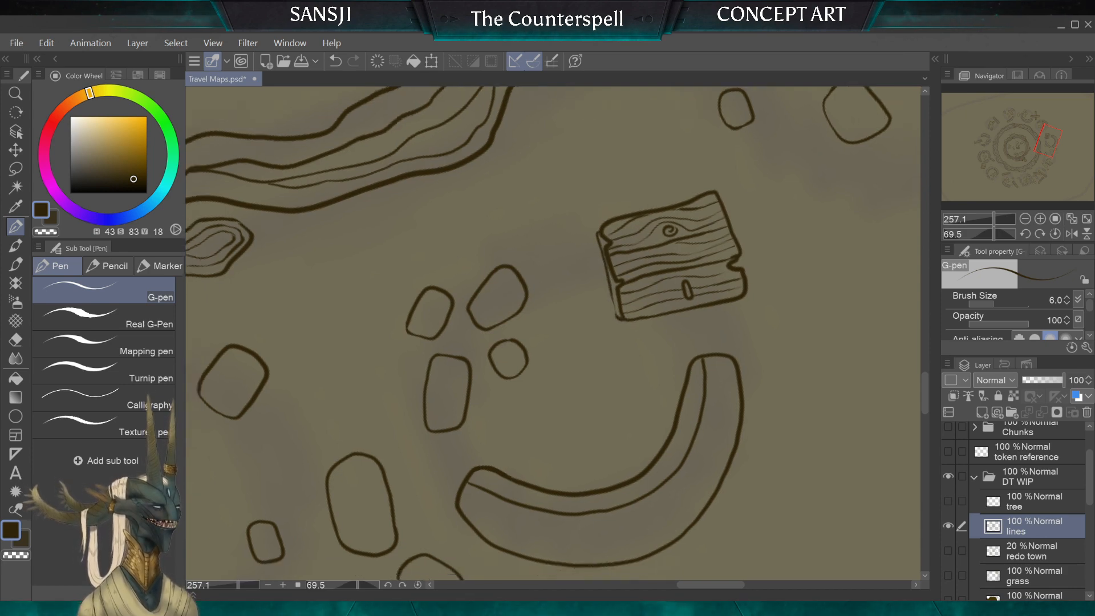
Step: Show the "grass" layer to check the inked ruins against the surrounding grass over the whole map
scroll(622, 246, "down", 7)
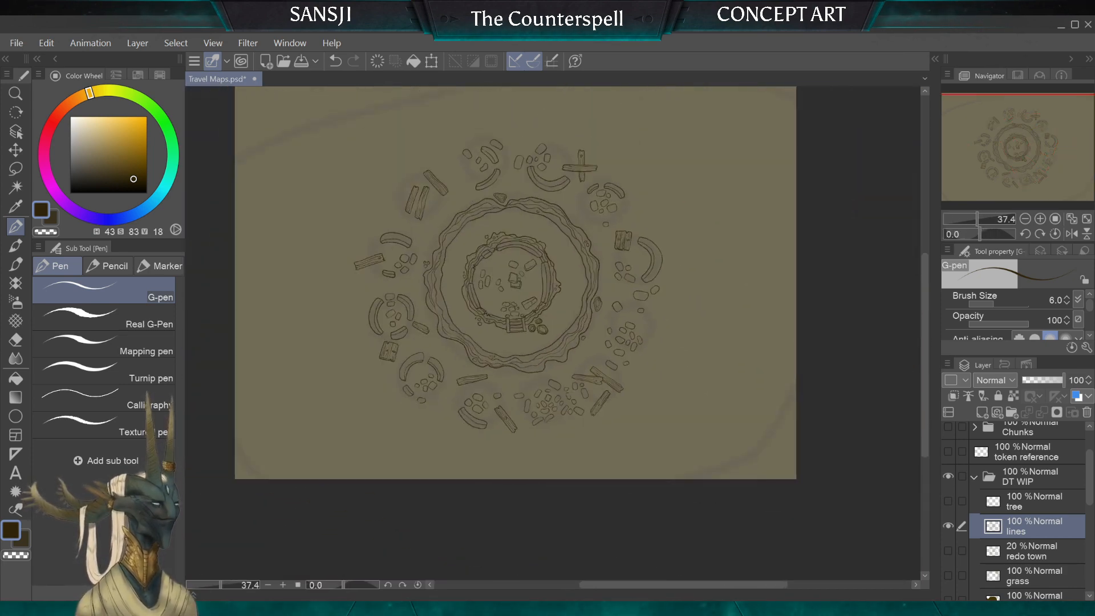
scroll(490, 211, "up", 1)
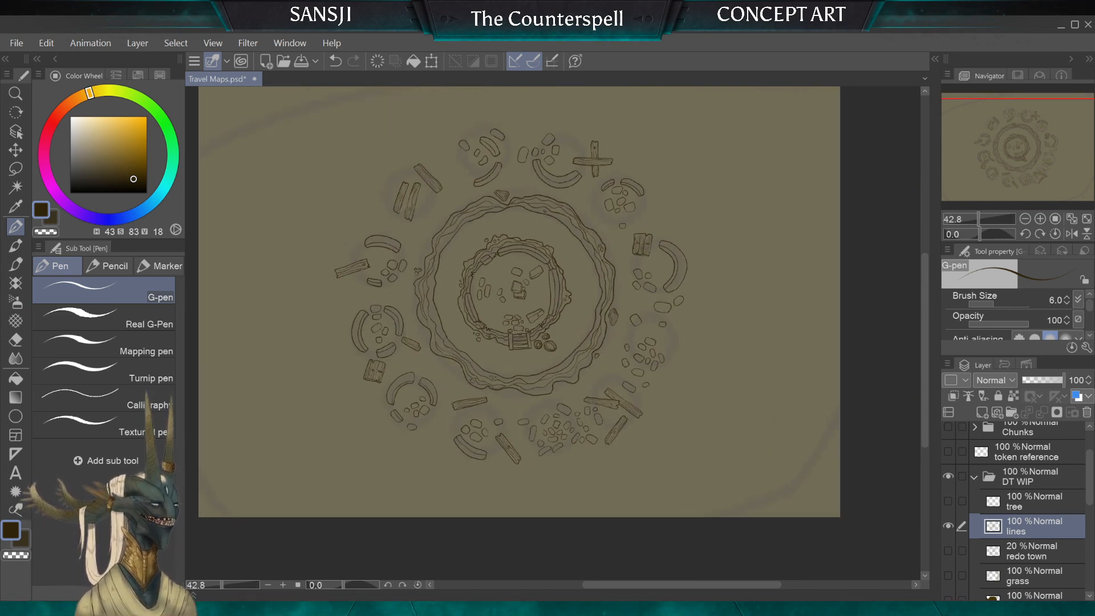
scroll(1017, 513, "down", 1)
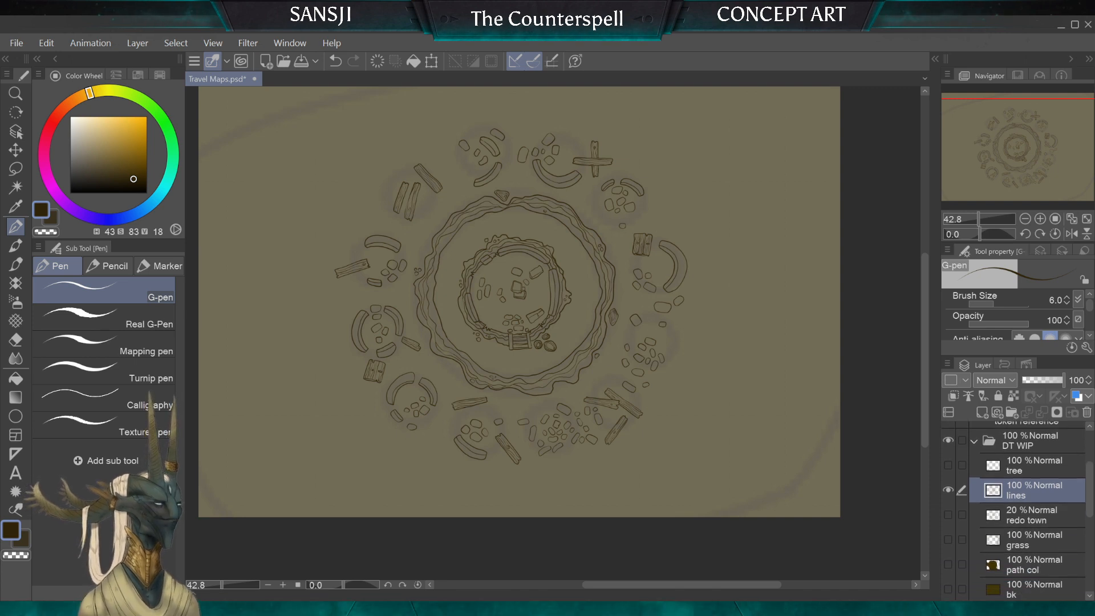
left_click(948, 540)
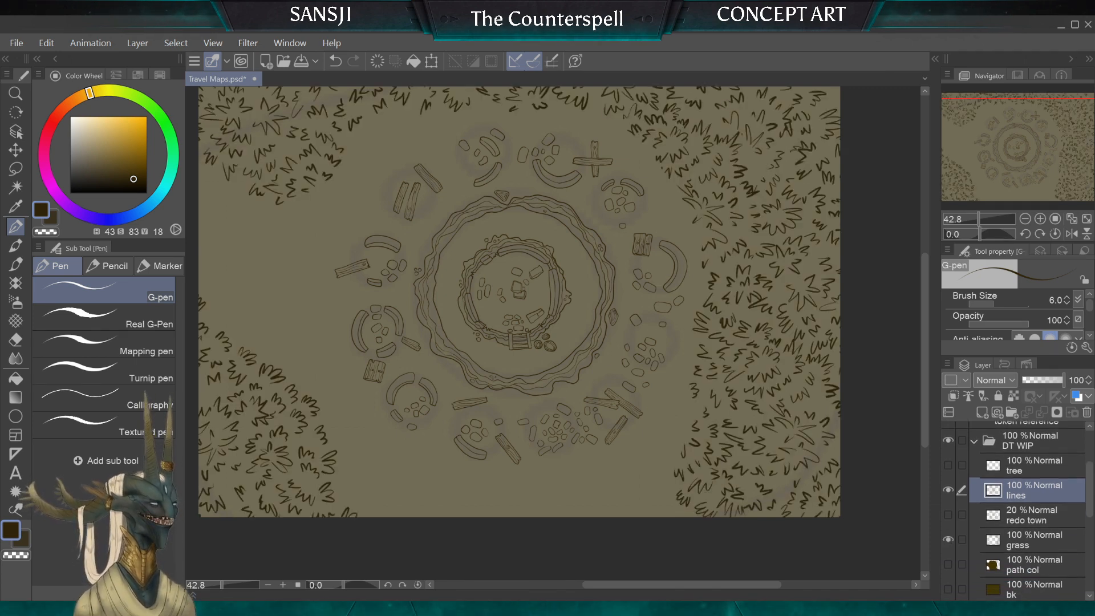
scroll(573, 511, "down", 2)
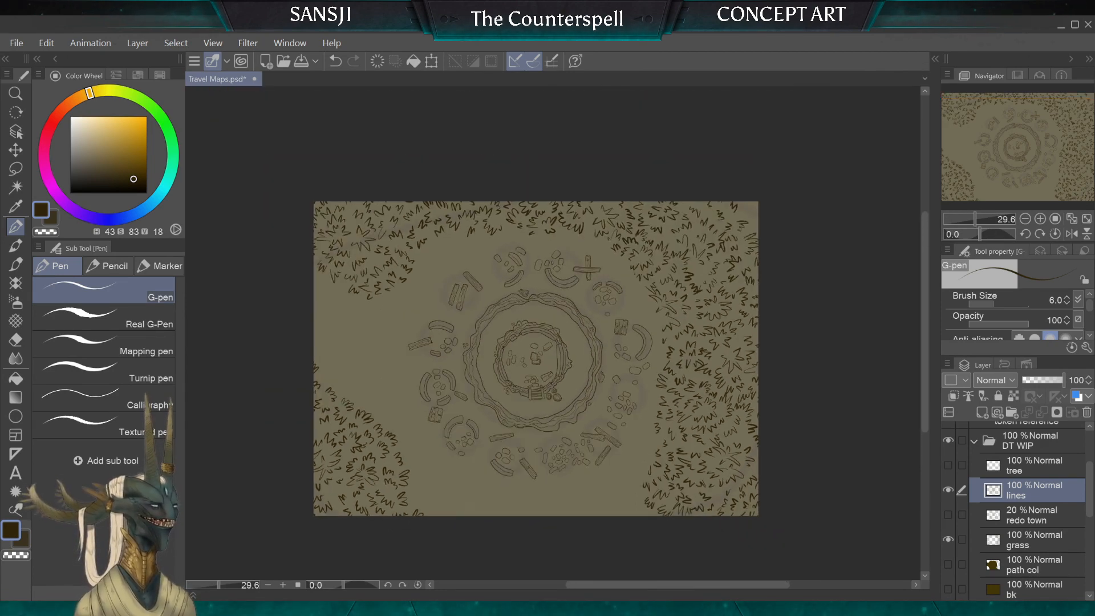
left_click(1034, 540)
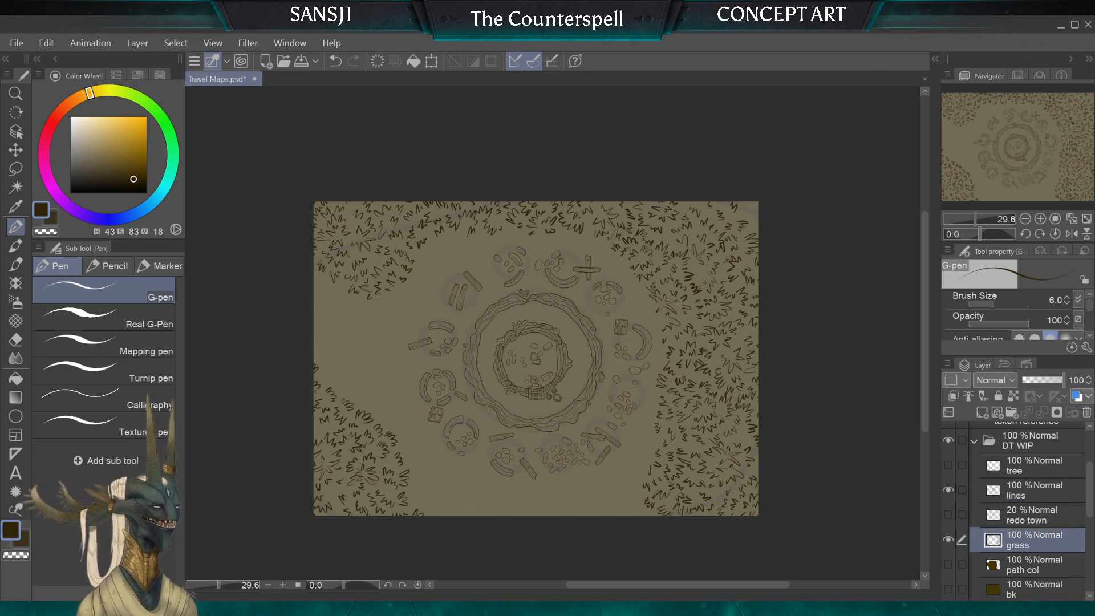
scroll(983, 481, "up", 2)
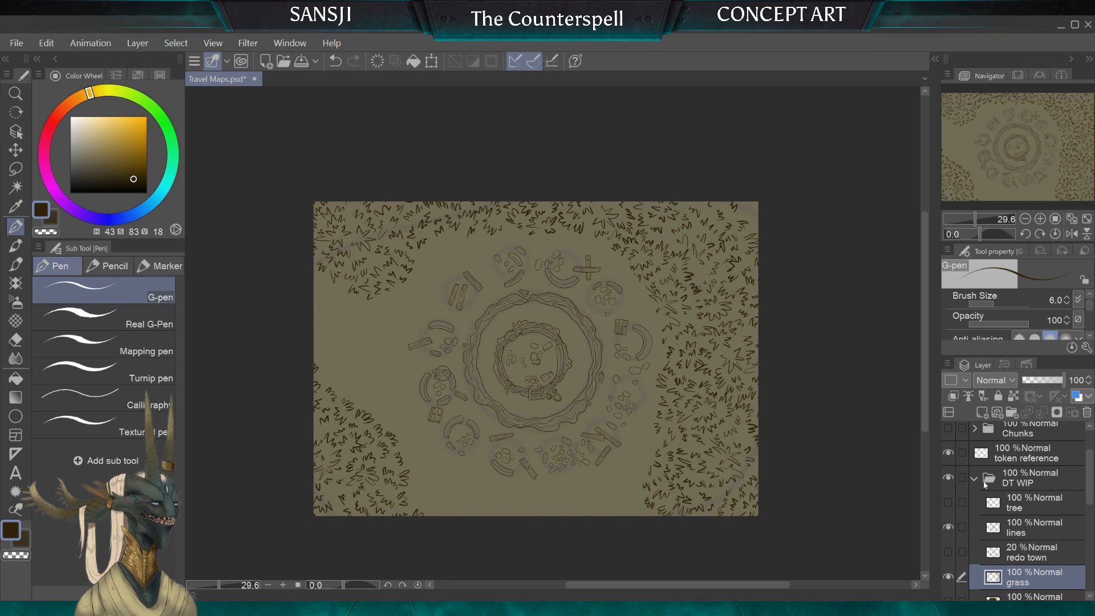
key("k")
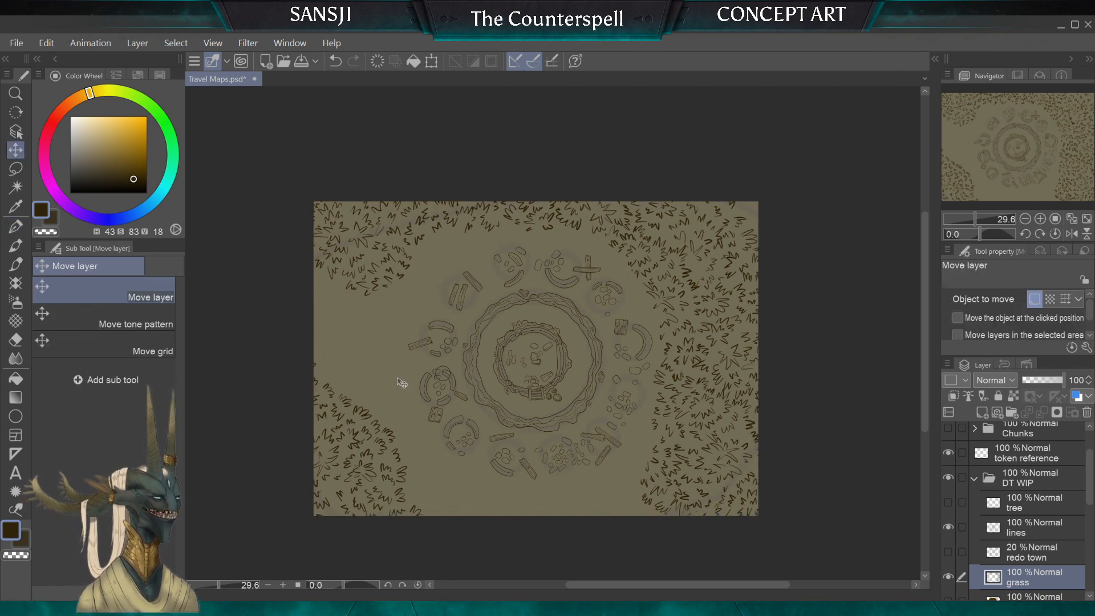
left_click_drag(402, 383, 384, 366)
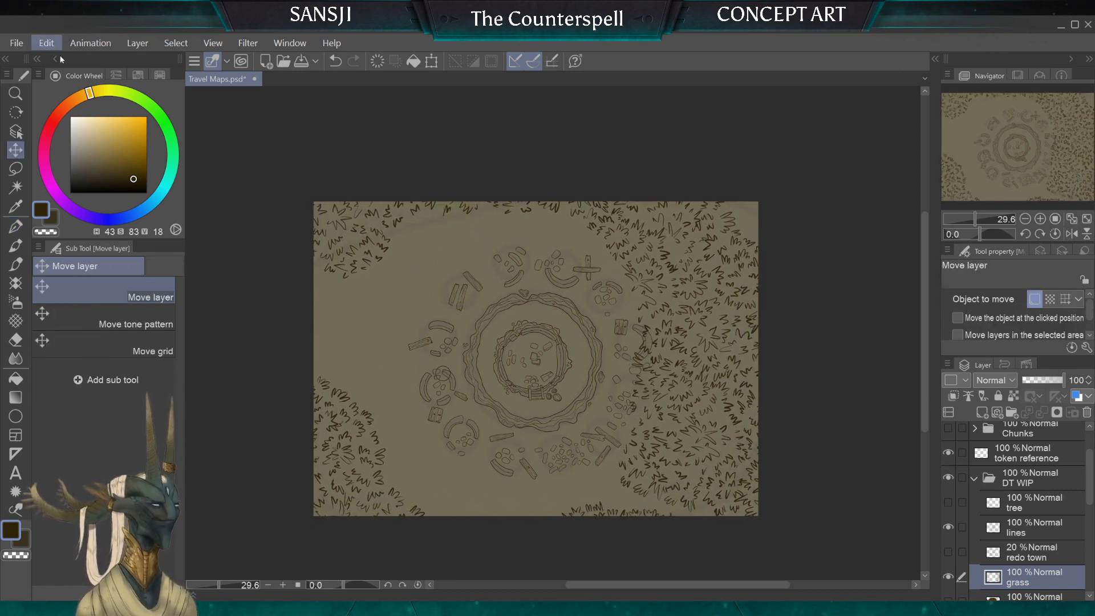
key("ctrl+z")
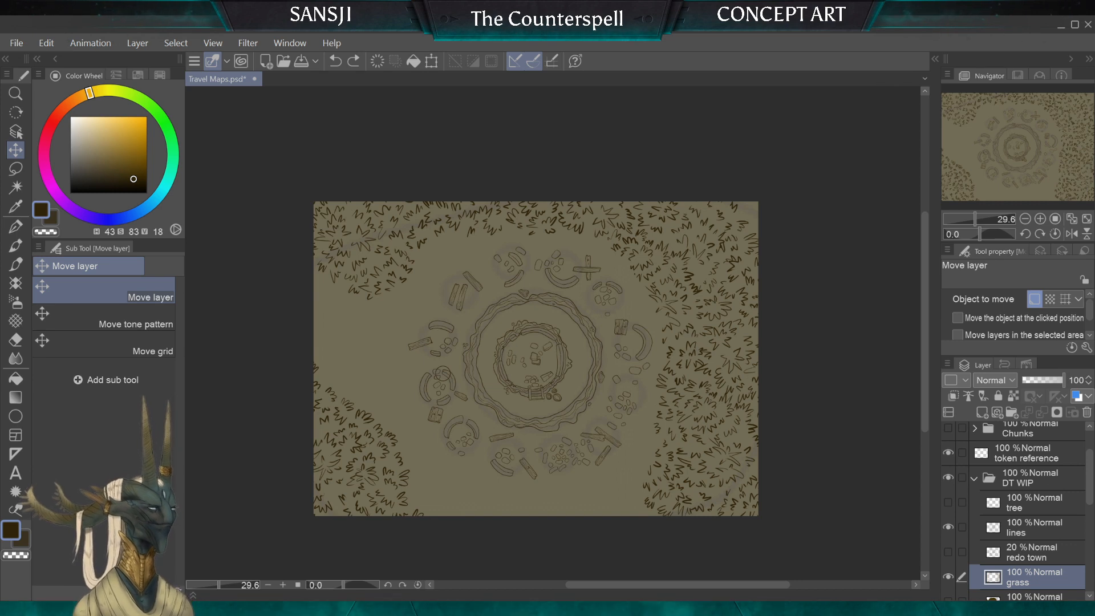
Step: Move the "token reference" layer's circle onto the open ground west of the ruins, between the two grass patches
left_click(1027, 453)
left_click_drag(413, 437, 360, 412)
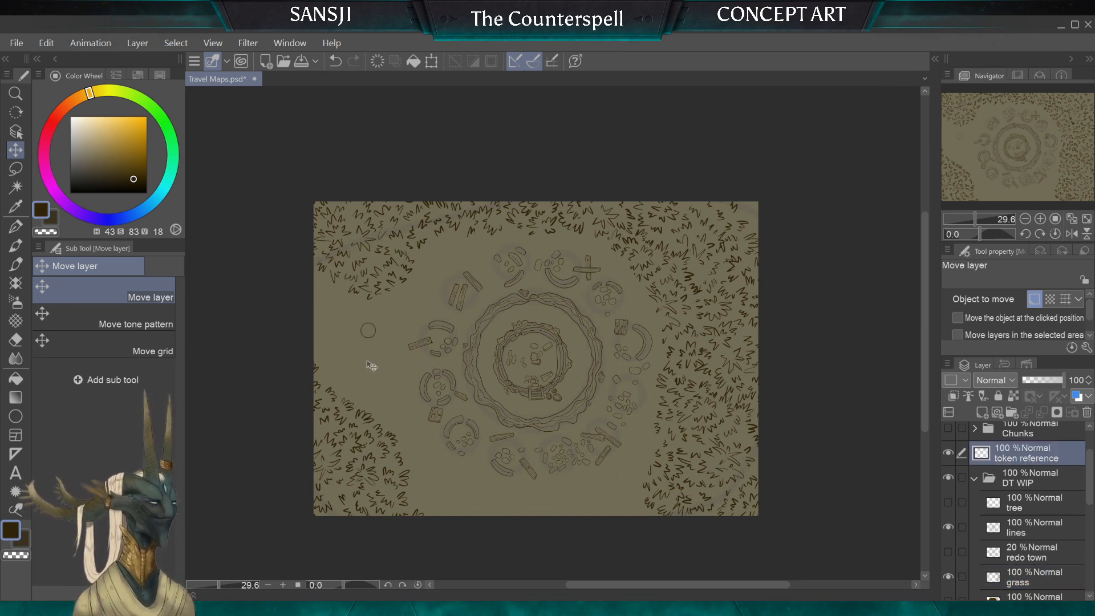
left_click_drag(376, 384, 362, 361)
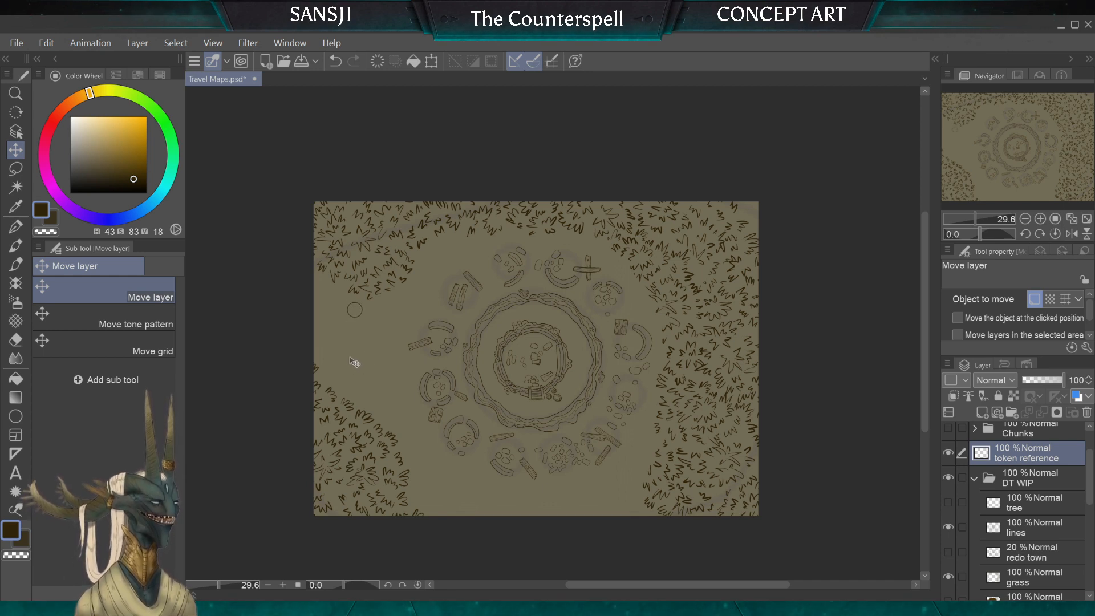
Step: Move the "token reference" circle southeast across the open ground, closer to the western ruins, and compare its scale with the rubble
key("Right")
key("Right")
key("Right")
key("Right")
key("Right")
mouse_move(358, 374)
left_mouse_down()
mouse_move(363, 390)
mouse_move(364, 381)
left_mouse_up()
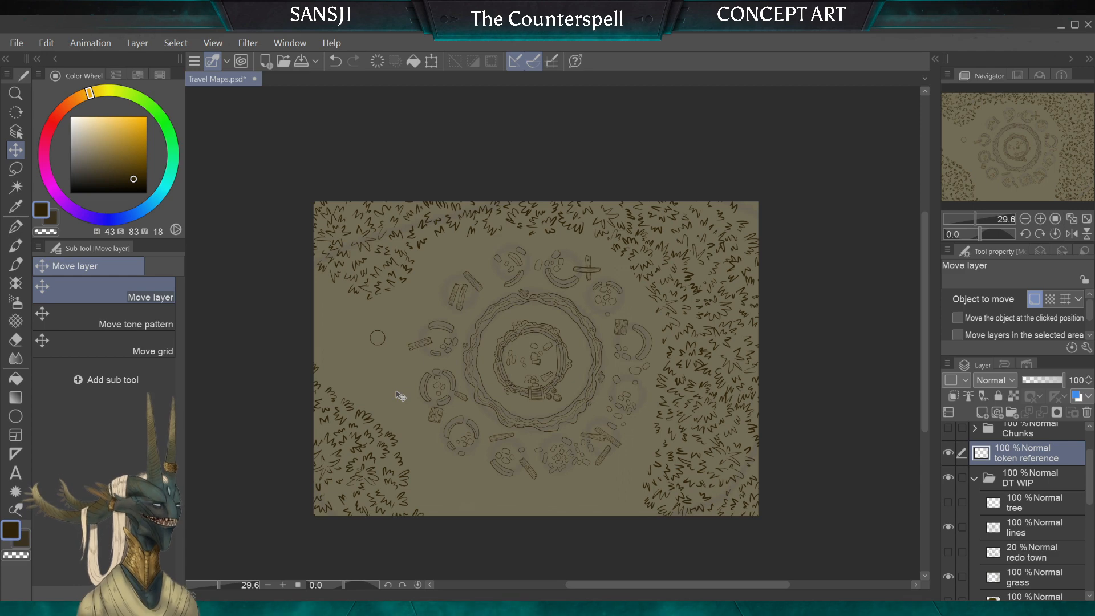
scroll(391, 277, "up", 2)
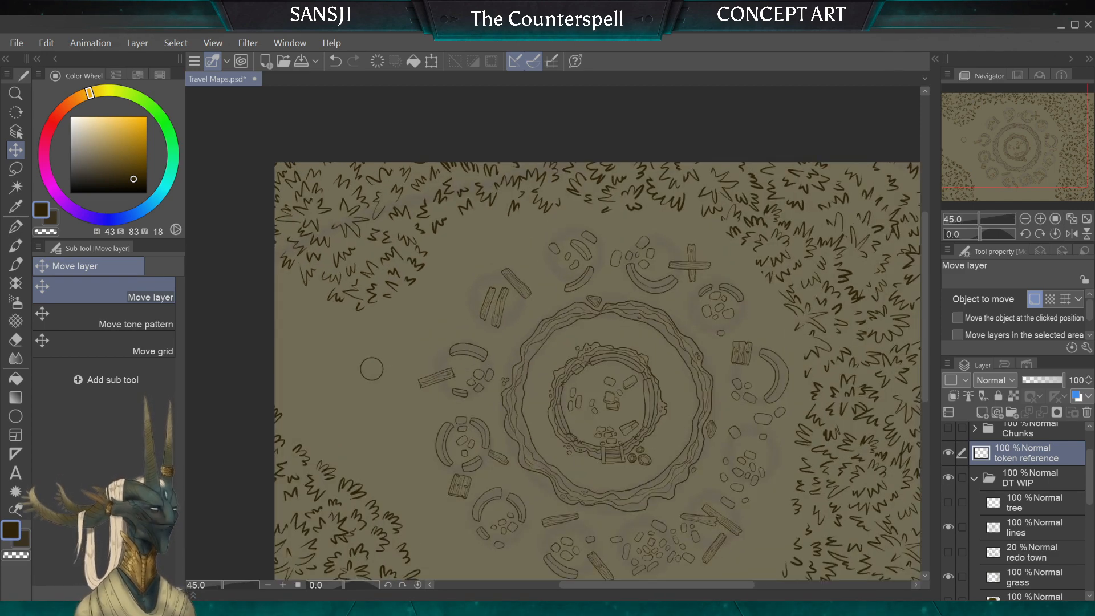
scroll(394, 388, "up", 2)
scroll(359, 331, "down", 2)
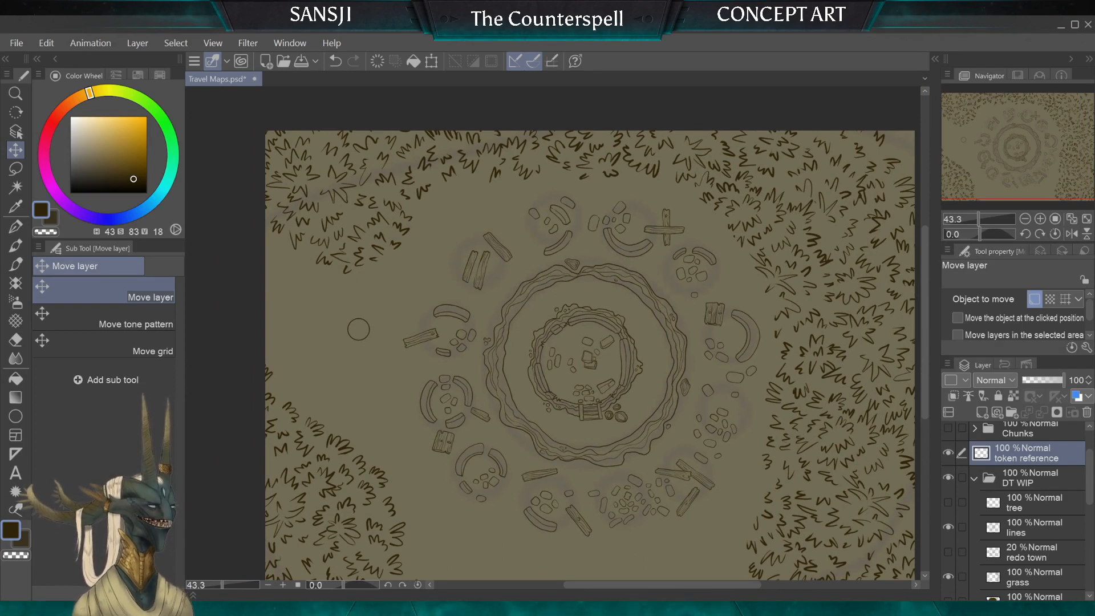
Step: Hide the "token reference" layer and the "DT WIP" folder, then show the "Dust Town old" folder and expand its layers
left_click(975, 479)
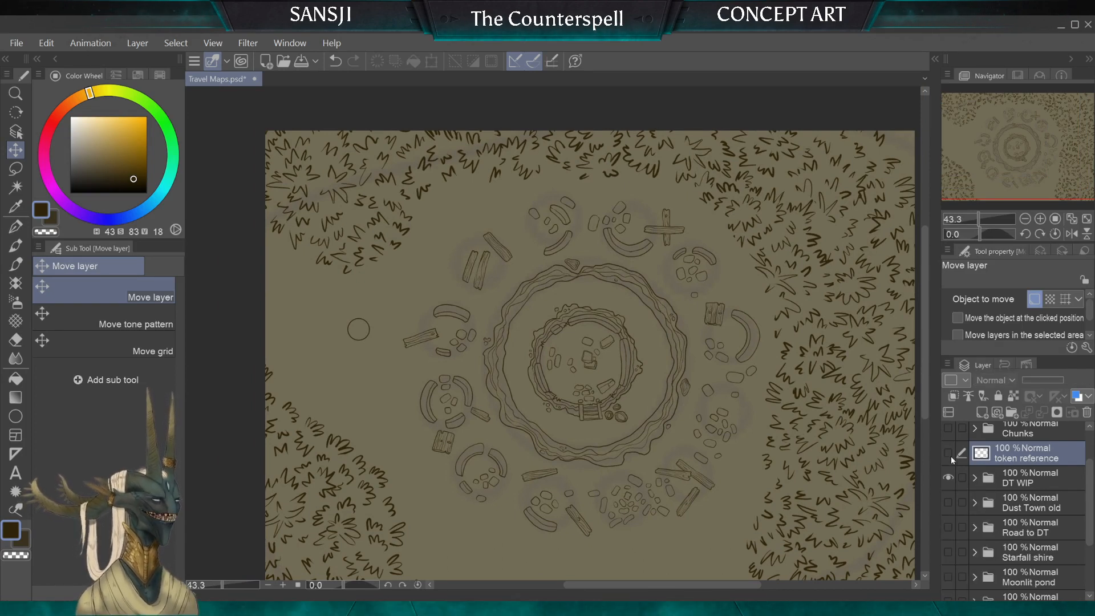
left_click(949, 454)
left_click(949, 479)
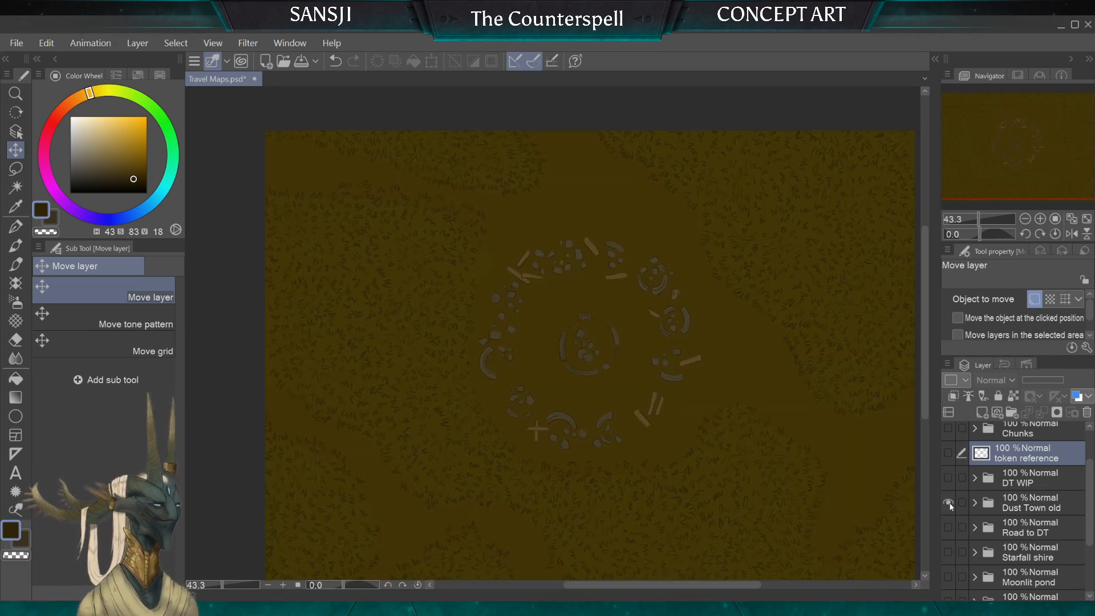
left_click(949, 502)
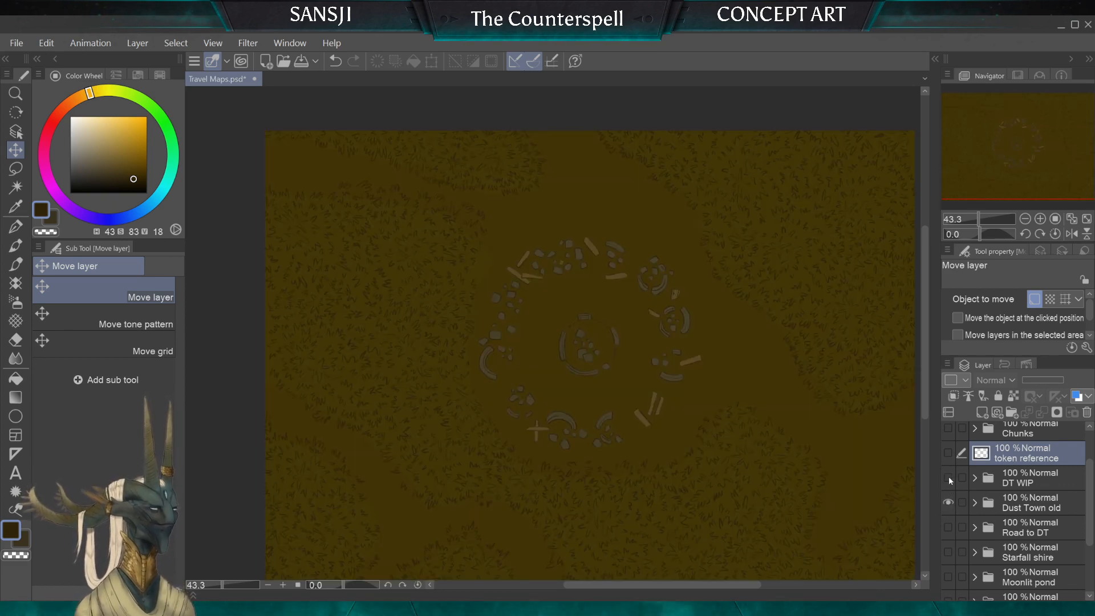
left_click(975, 503)
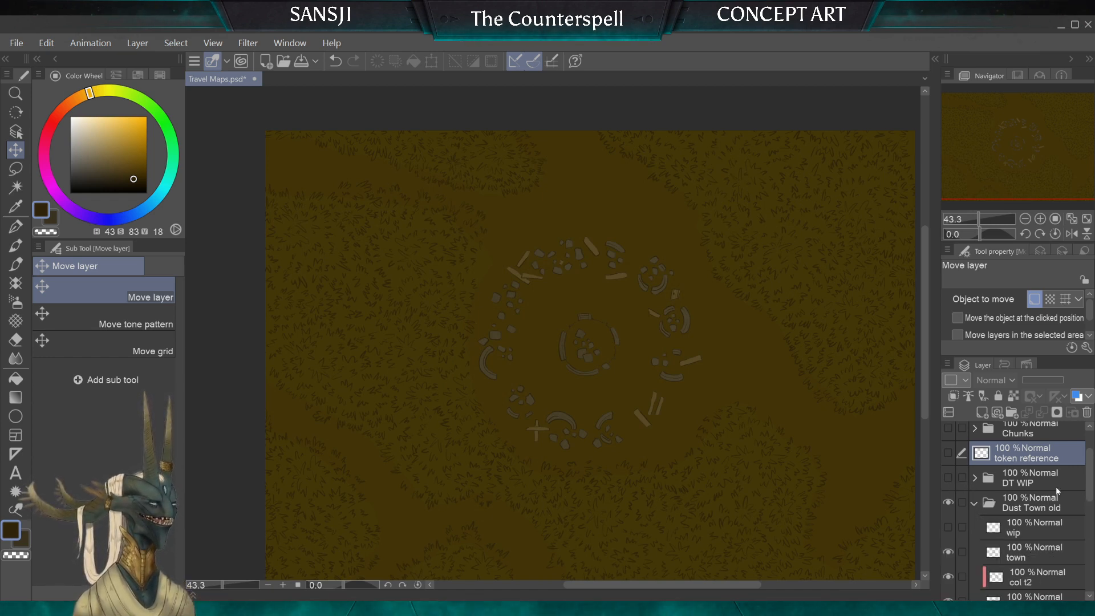
Step: Duplicate the "grass" layer of "Dust Town old" and place the copy outside the folder, directly above it
left_click_drag(1089, 469, 1085, 520)
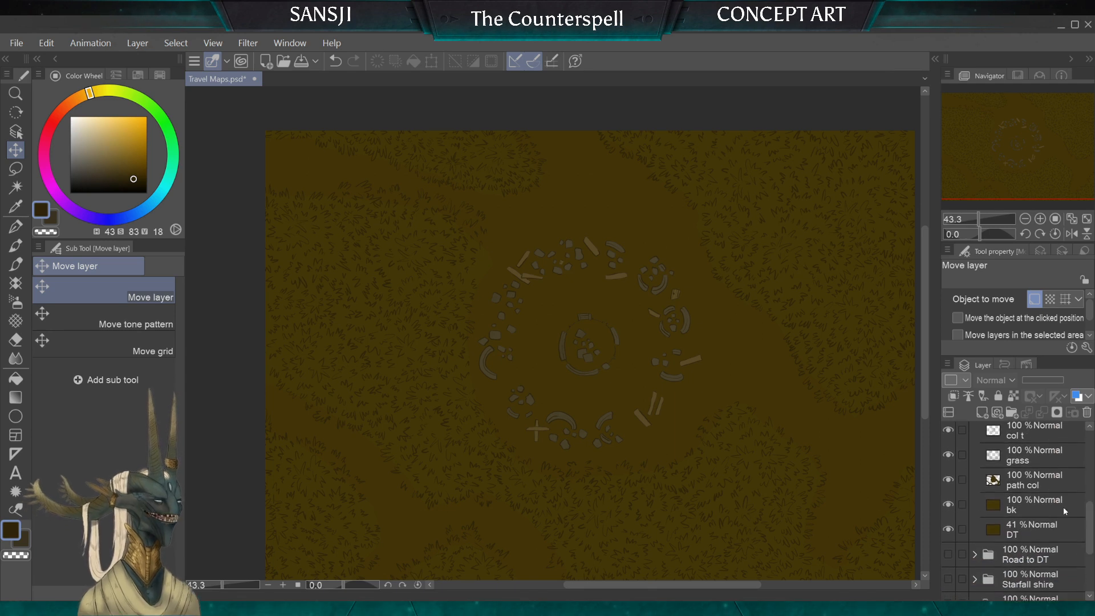
left_click(1008, 457)
left_click_drag(1010, 458, 983, 415)
scroll(1062, 497, "up", 3)
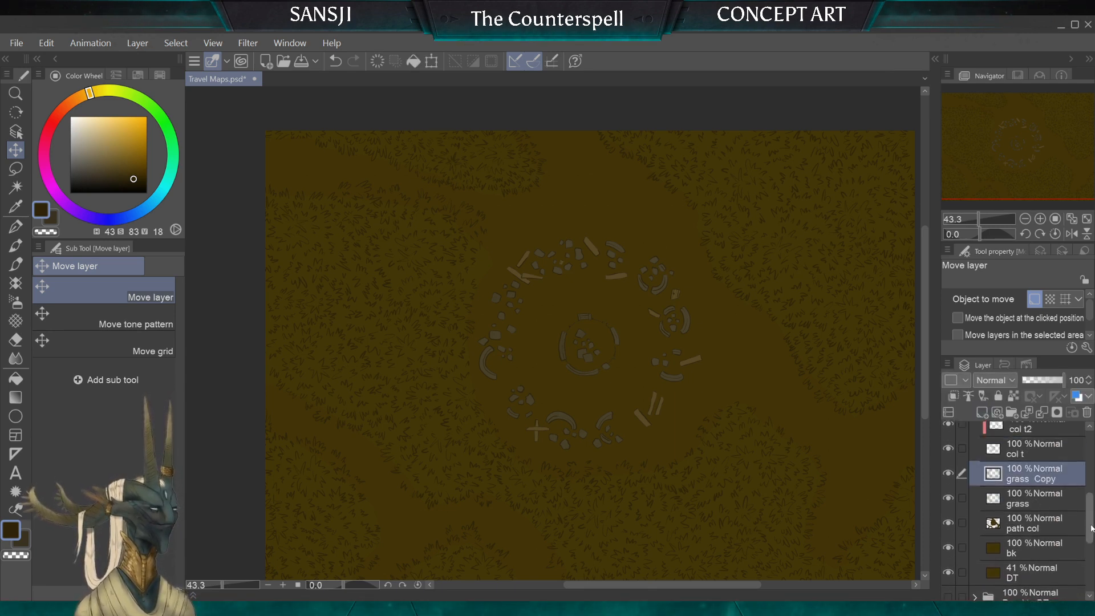
left_click_drag(1013, 490, 1015, 442)
left_click_drag(1090, 495, 1090, 480)
left_click_drag(1027, 500, 981, 469)
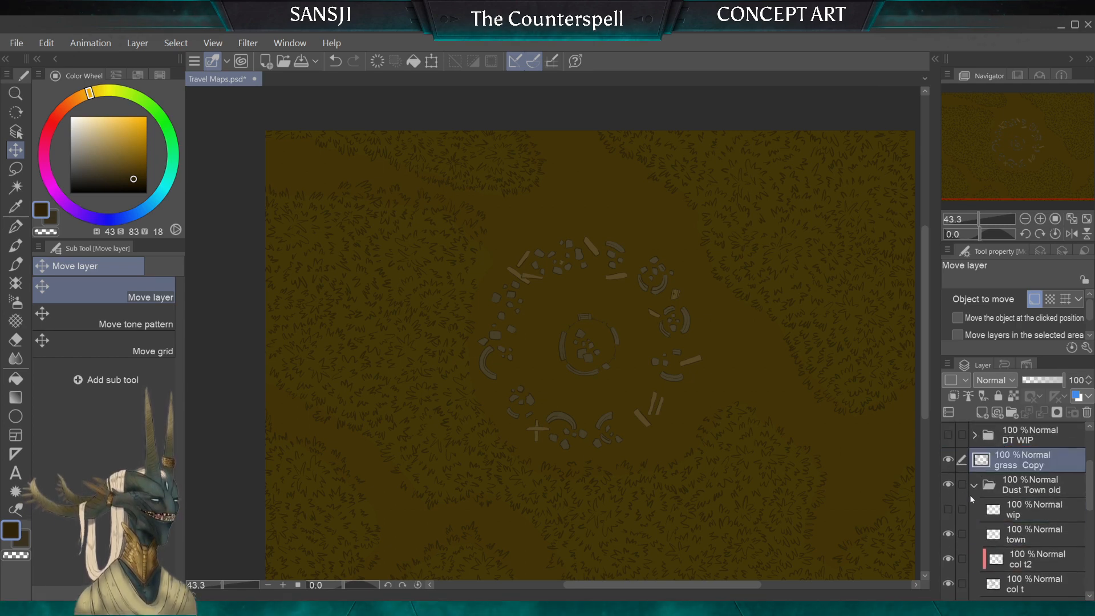
Step: Hide the "Dust Town old" folder, delete the existing "grass" layer from "DT WIP", and show the "DT WIP" folder
left_click(973, 485)
left_click(948, 484)
left_click(974, 436)
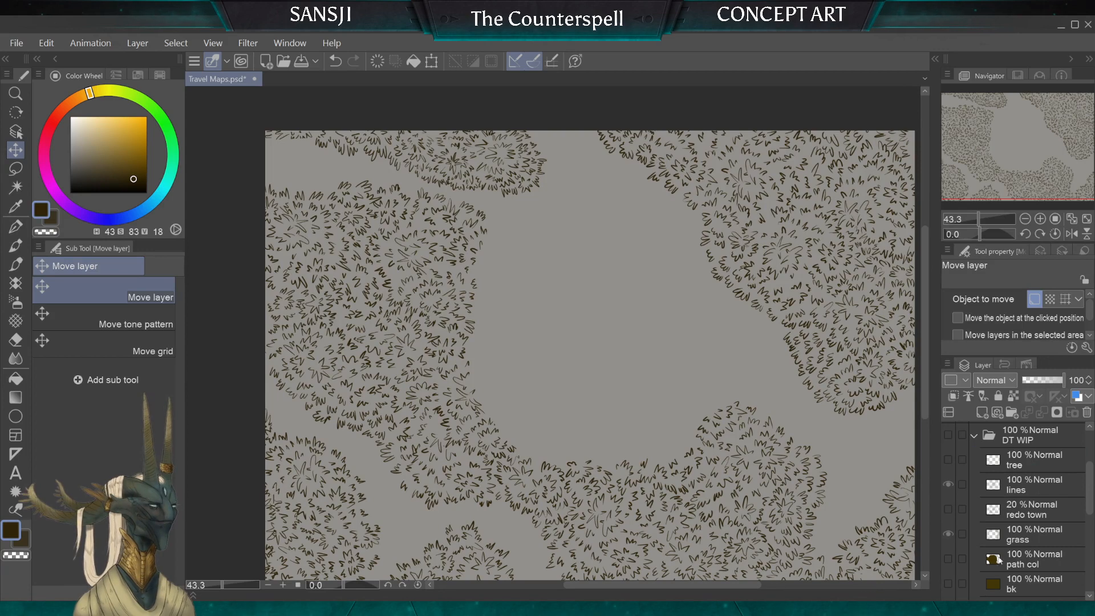
left_click(1066, 534)
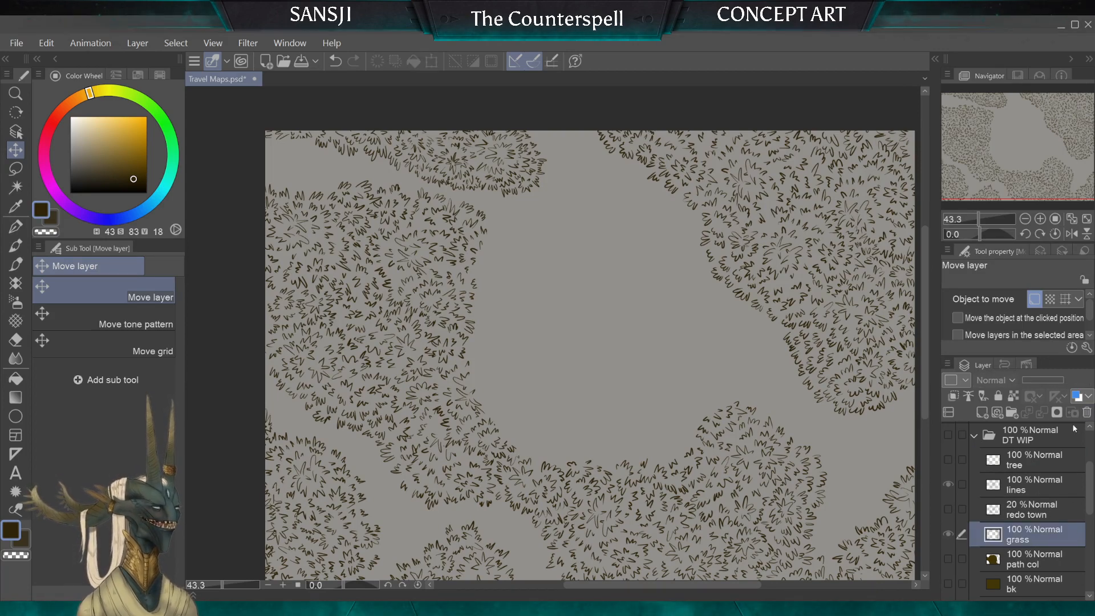
left_click(556, 251)
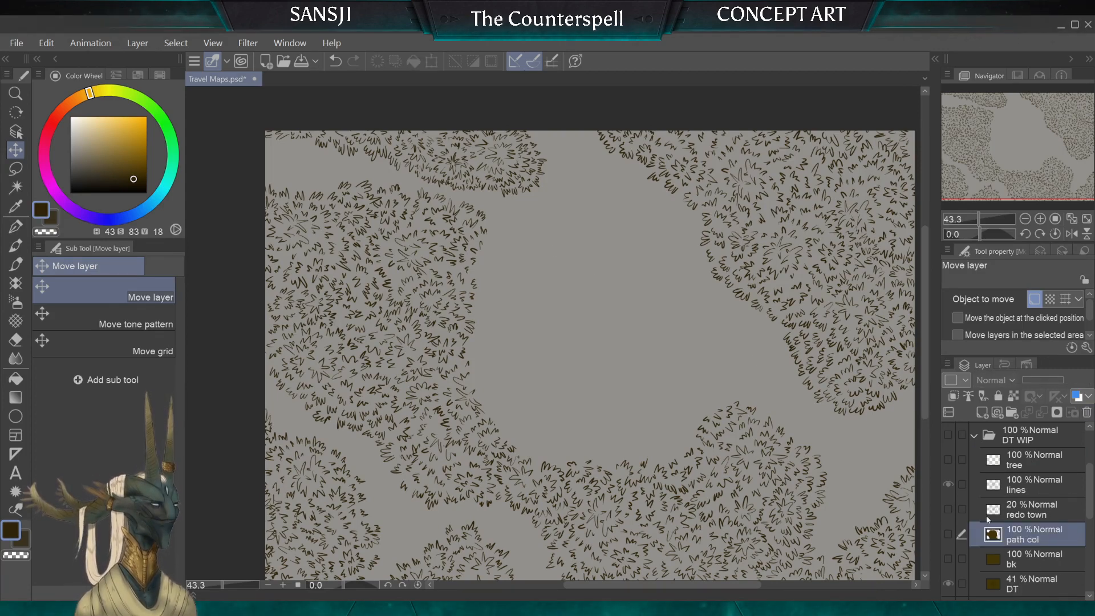
left_click(948, 434)
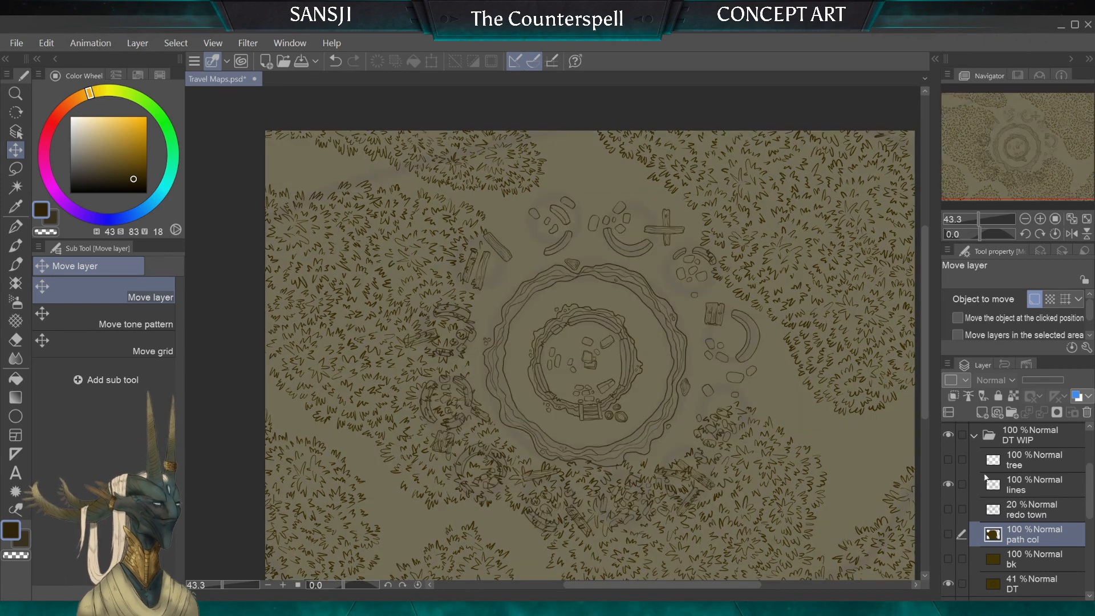
Step: Place the "grass Copy" layer between "lines" and "redo town" in "DT WIP" and shift its grass slightly east and south
scroll(1025, 525, "down", 3)
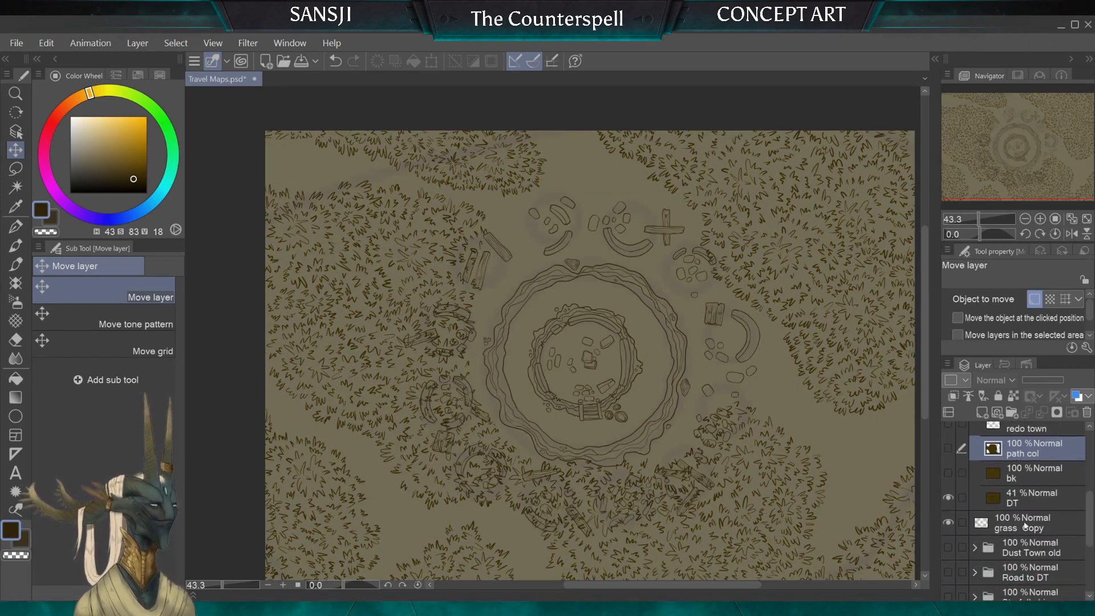
left_click_drag(1025, 526, 1026, 438)
left_click_drag(1091, 526, 1091, 503)
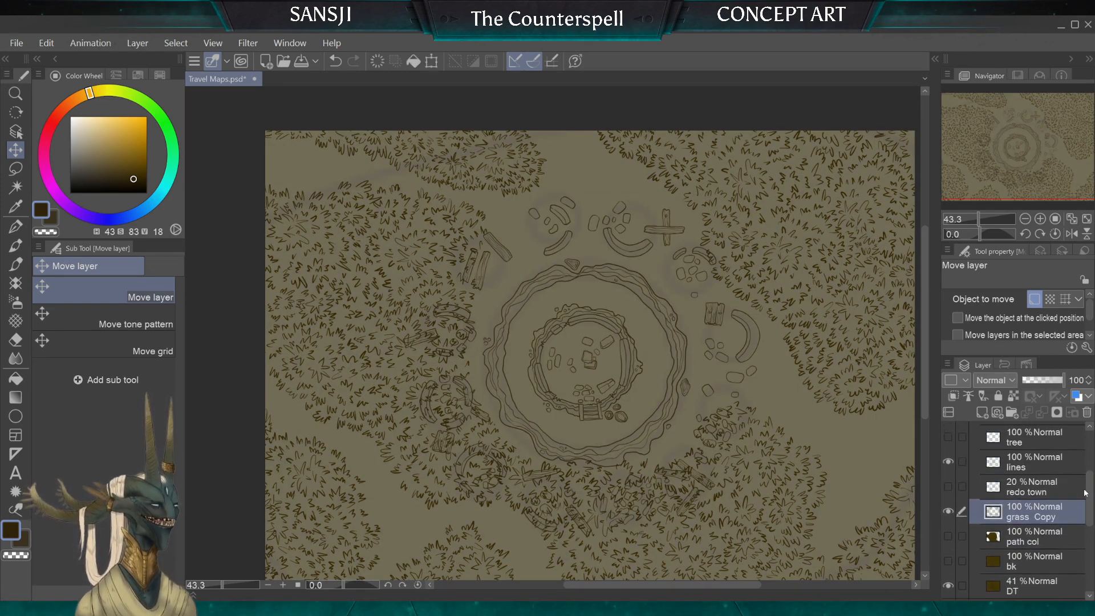
left_click_drag(1026, 510, 1029, 483)
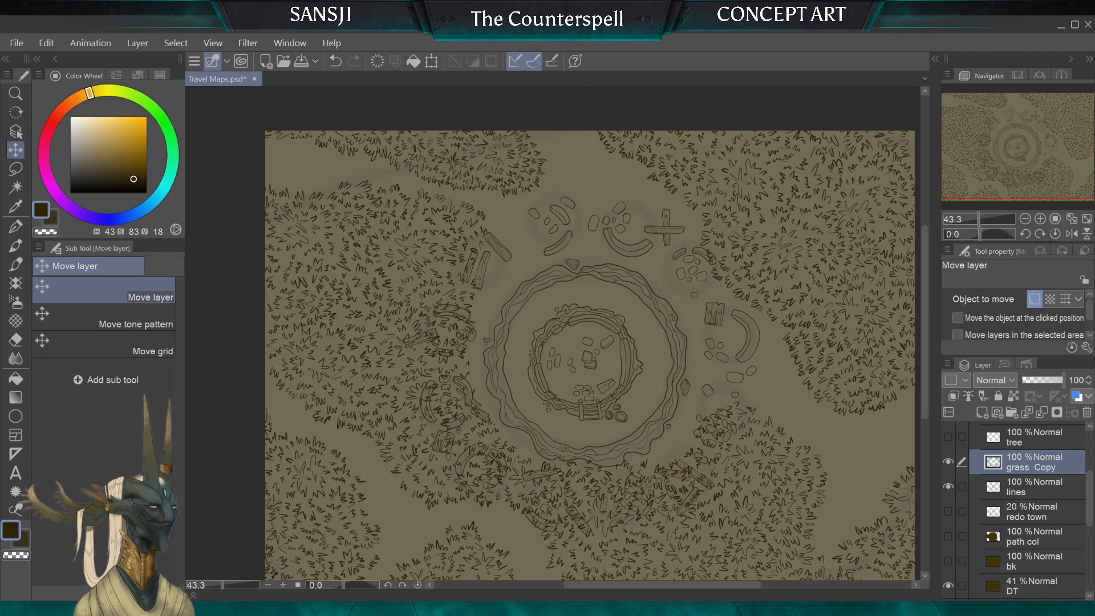
left_click_drag(1027, 463, 1022, 494)
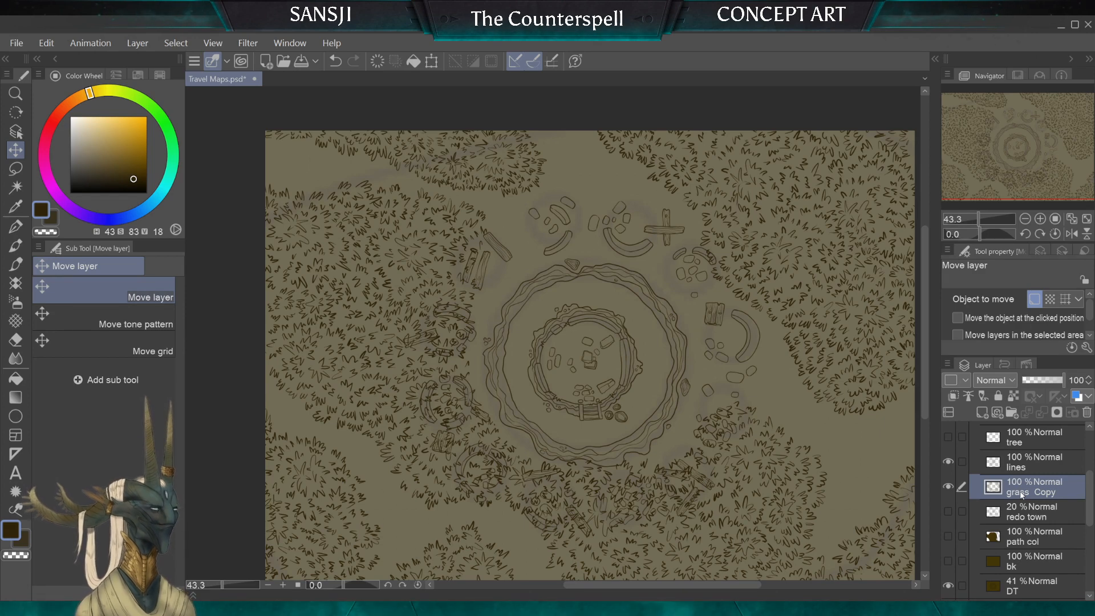
left_click_drag(404, 386, 374, 382)
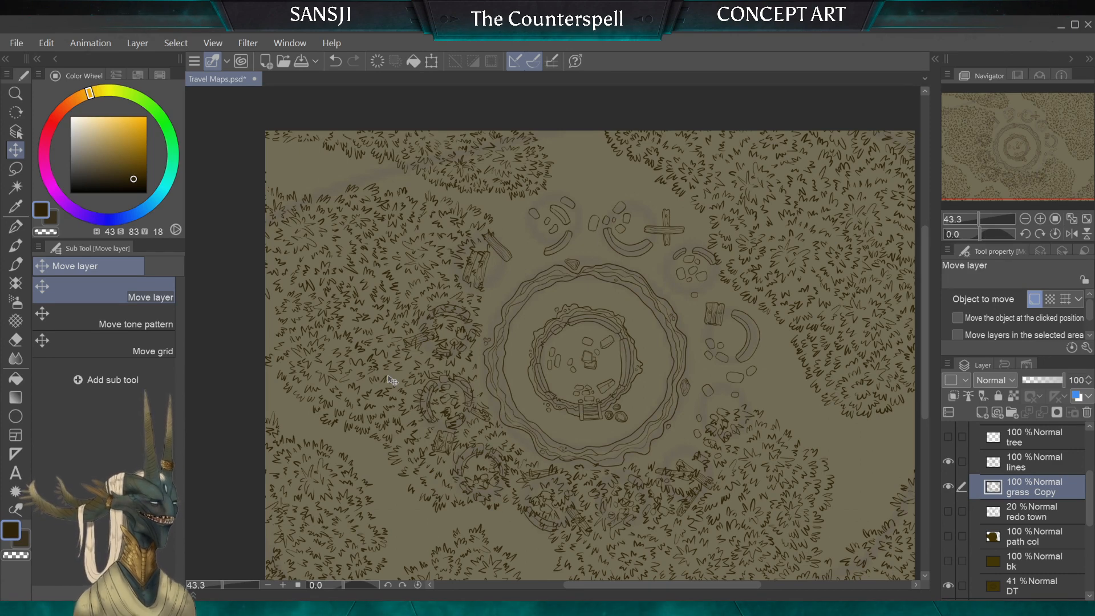
Step: Hide "DT WIP" and view the "Road to DT", "Starfall shire", "Moonlit pond", "grass" and "Paint" folders one at a time
scroll(1056, 444, "up", 4)
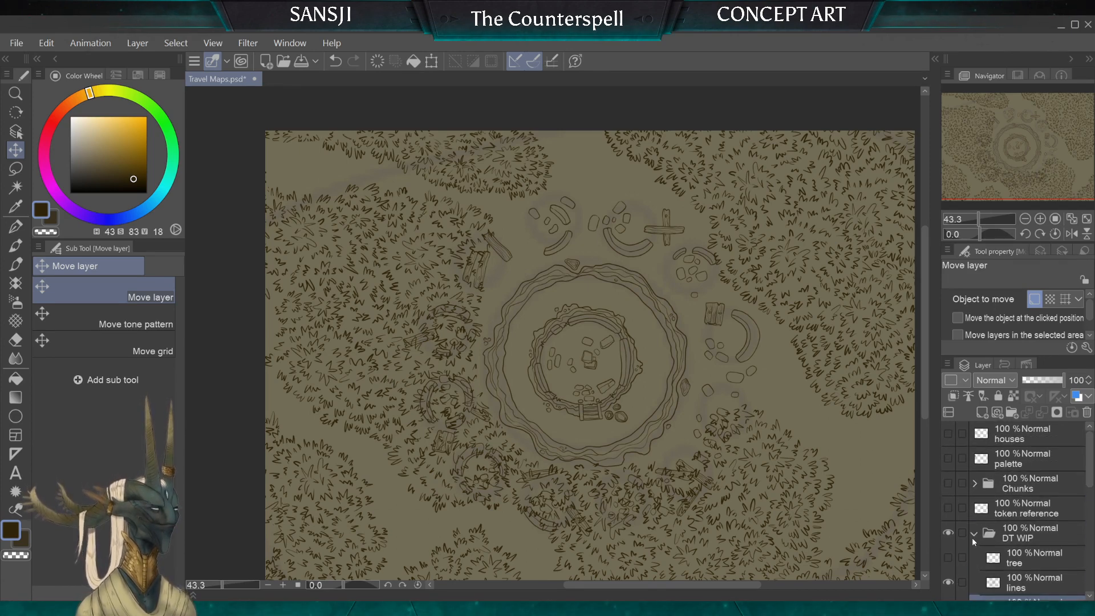
left_click(974, 534)
left_click(948, 532)
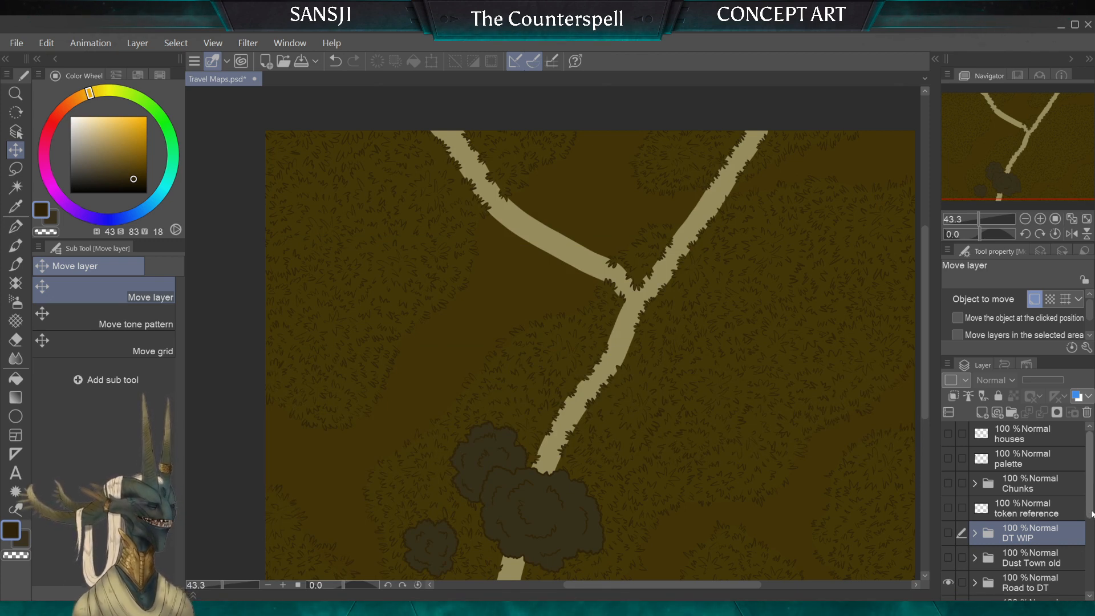
scroll(1089, 548, "down", 3)
scroll(1091, 554, "down", 1)
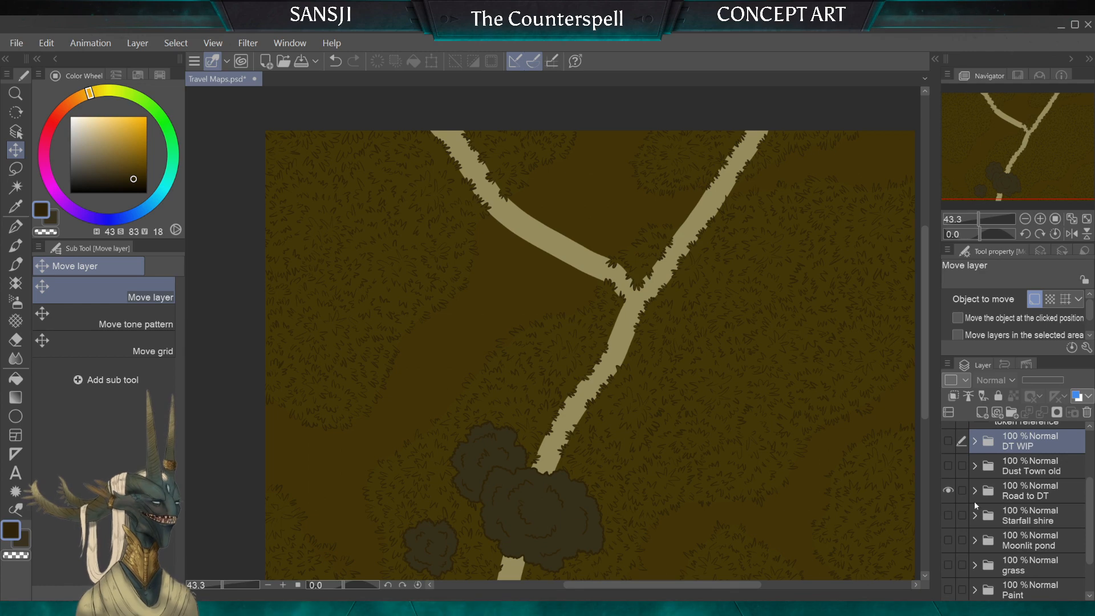
left_click(947, 491)
left_click(952, 517)
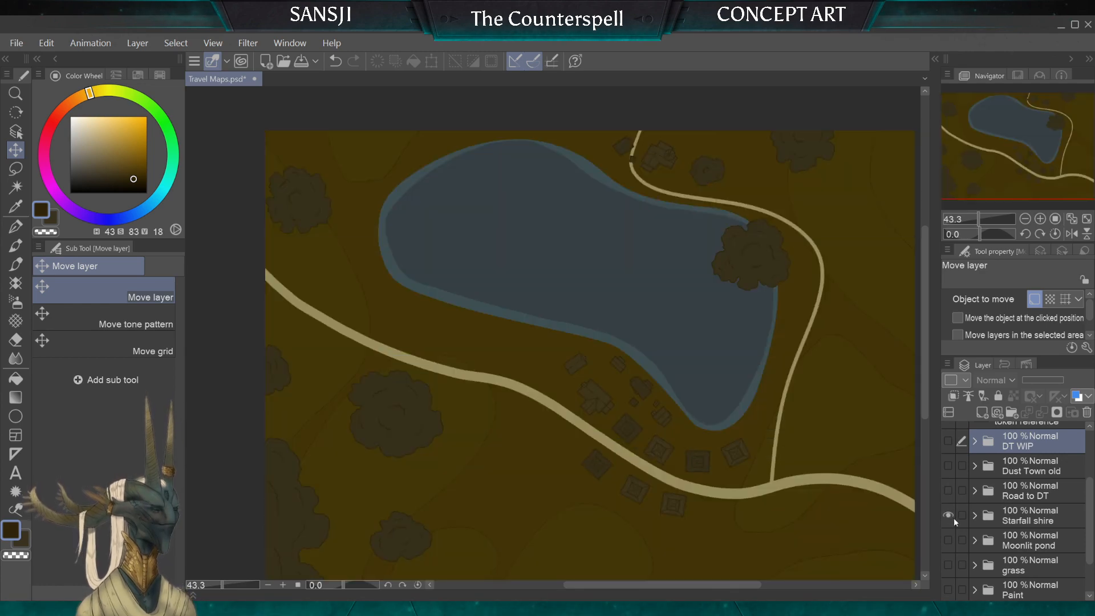
left_click(954, 516)
left_click(949, 541)
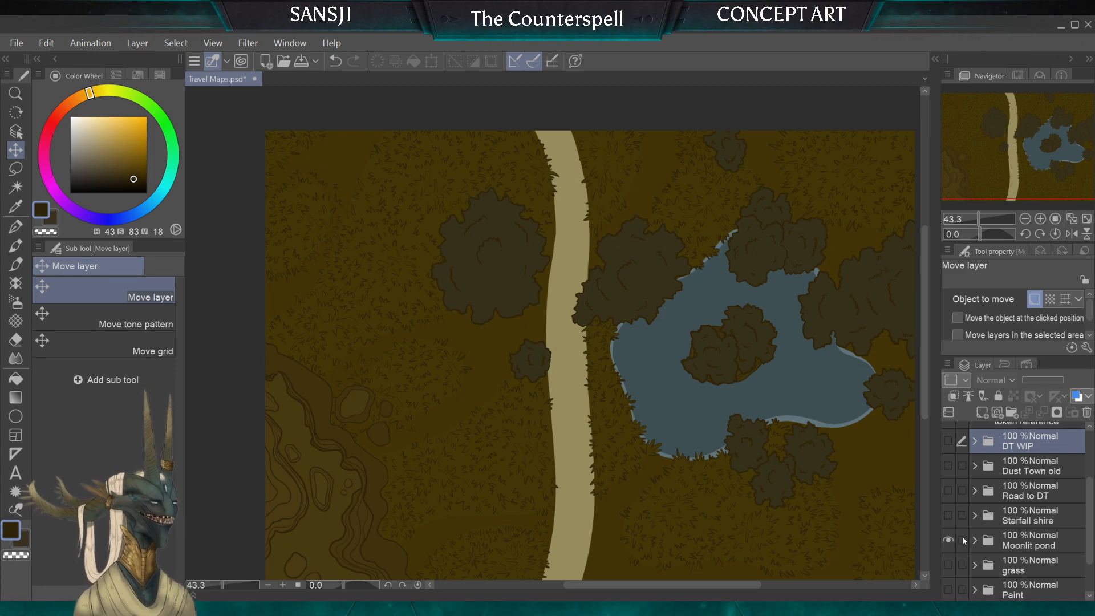
left_click(950, 542)
left_click(948, 565)
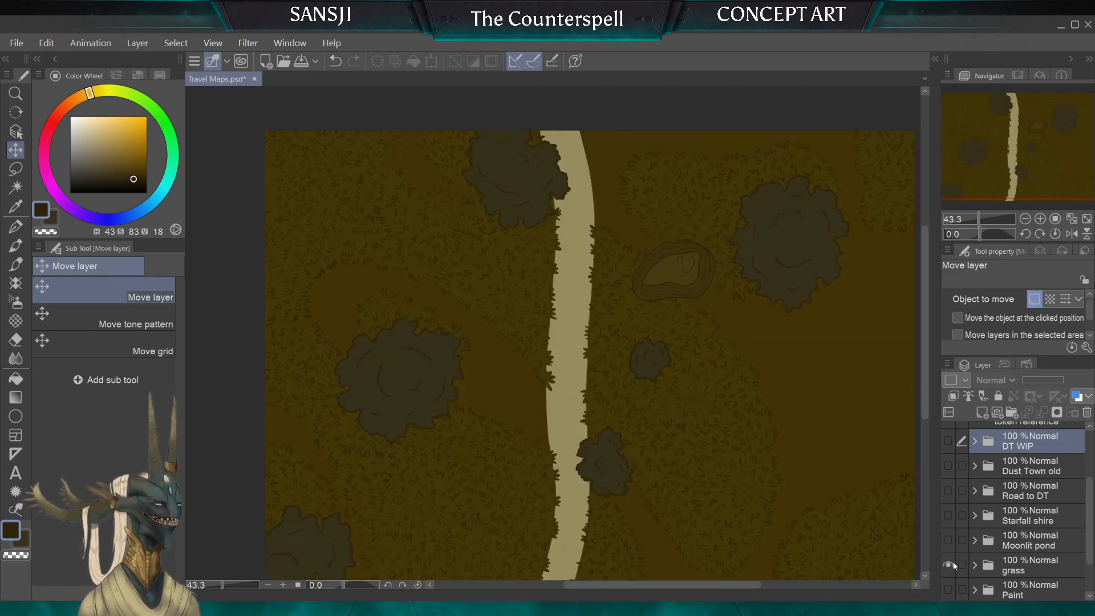
left_click(949, 565)
left_click(949, 588)
left_click(950, 587)
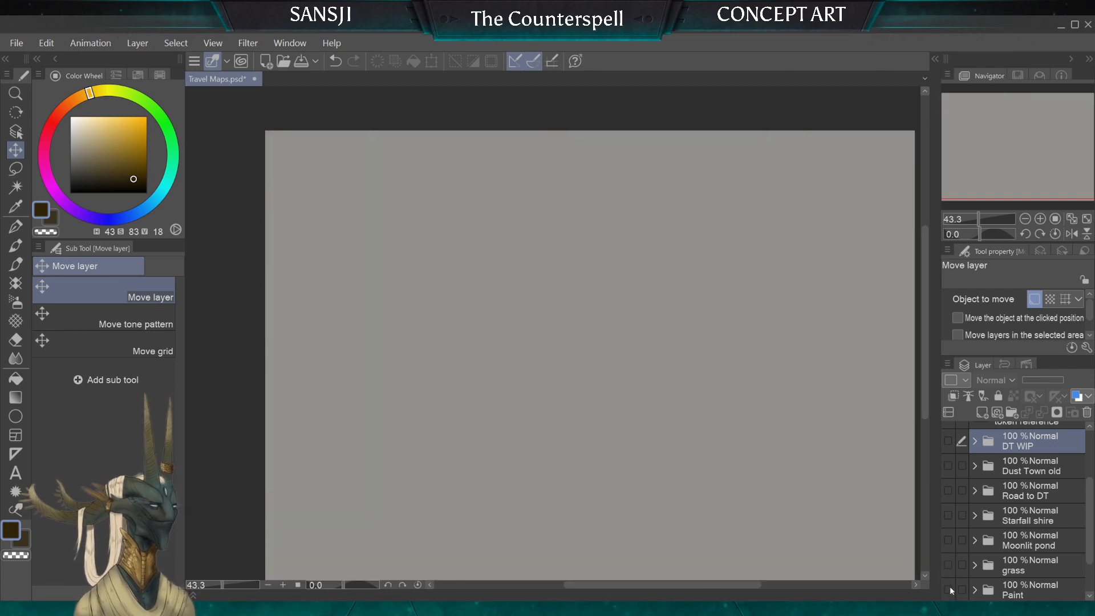
Step: Compare the "Dust Town old", "Road to DT", "Starfall shire" and "Moonlit pond" maps again, then return to showing only "DT WIP"
left_click(949, 465)
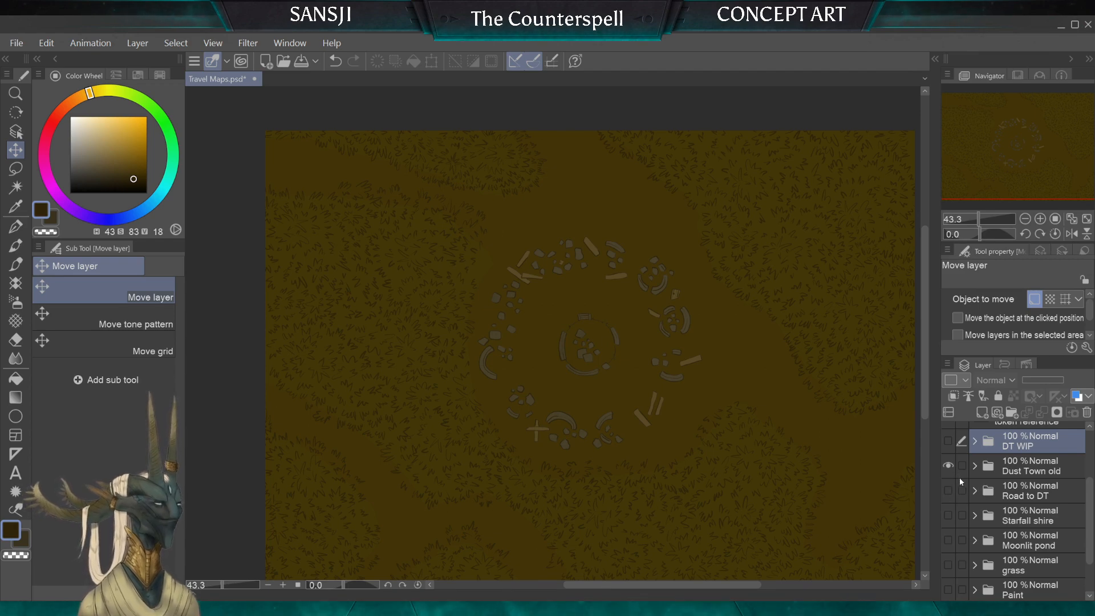
left_click(948, 465)
left_click(949, 490)
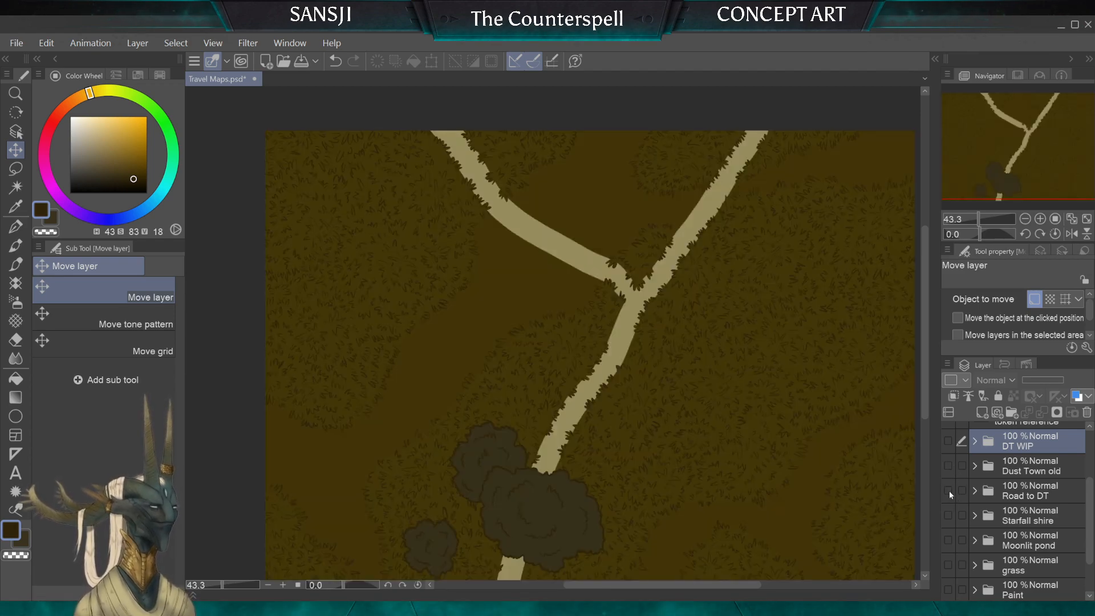
left_click(950, 490)
left_click(950, 514)
left_click(949, 516)
left_click(950, 539)
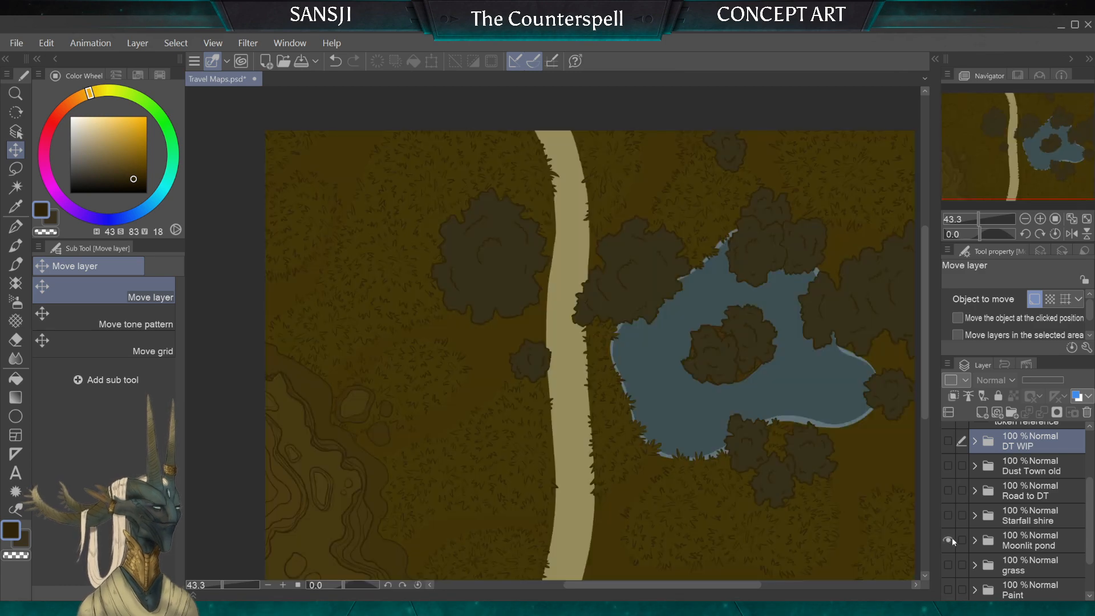
left_click(949, 540)
left_click(947, 440)
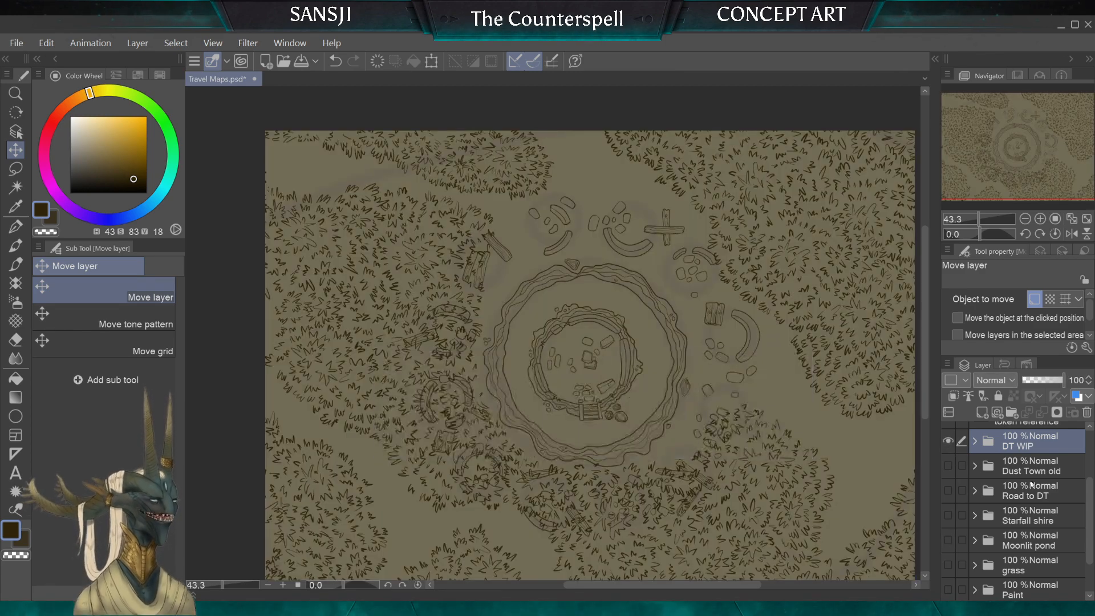
Step: Select the "grass Copy" layer inside the "DT WIP" folder and set the G-pen's brush size to 10
scroll(1052, 499, "up", 2)
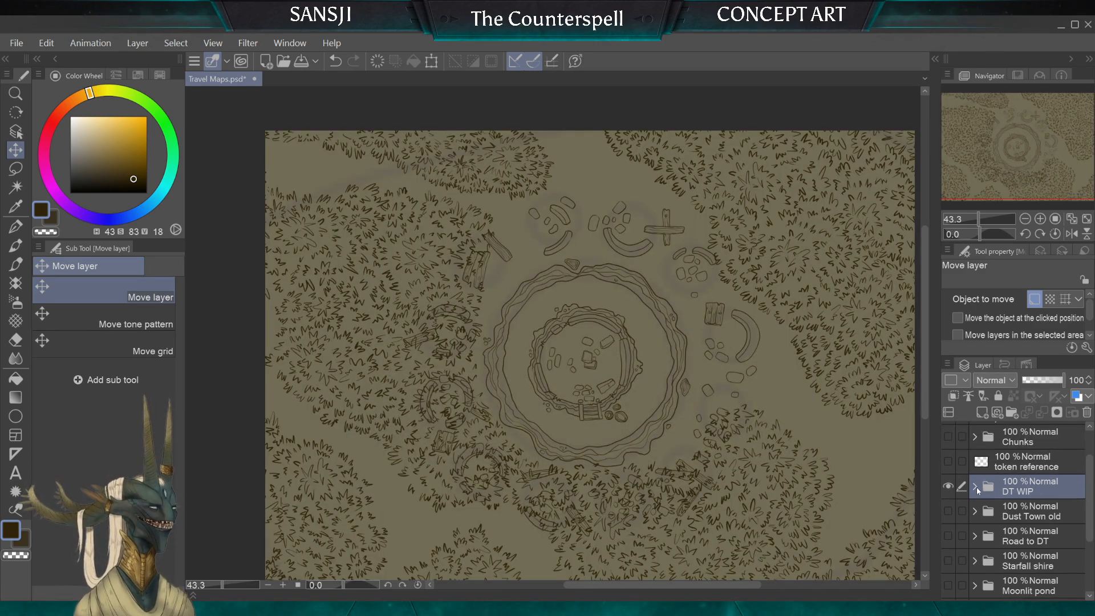
left_click(977, 487)
scroll(1027, 487, "down", 4)
left_click(1058, 486)
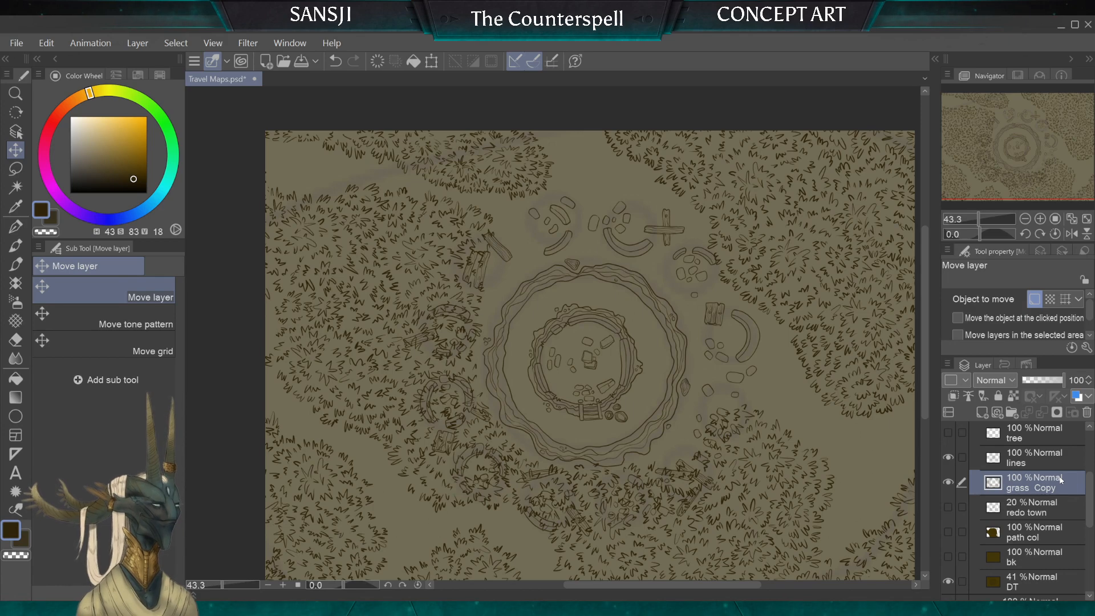
key("p")
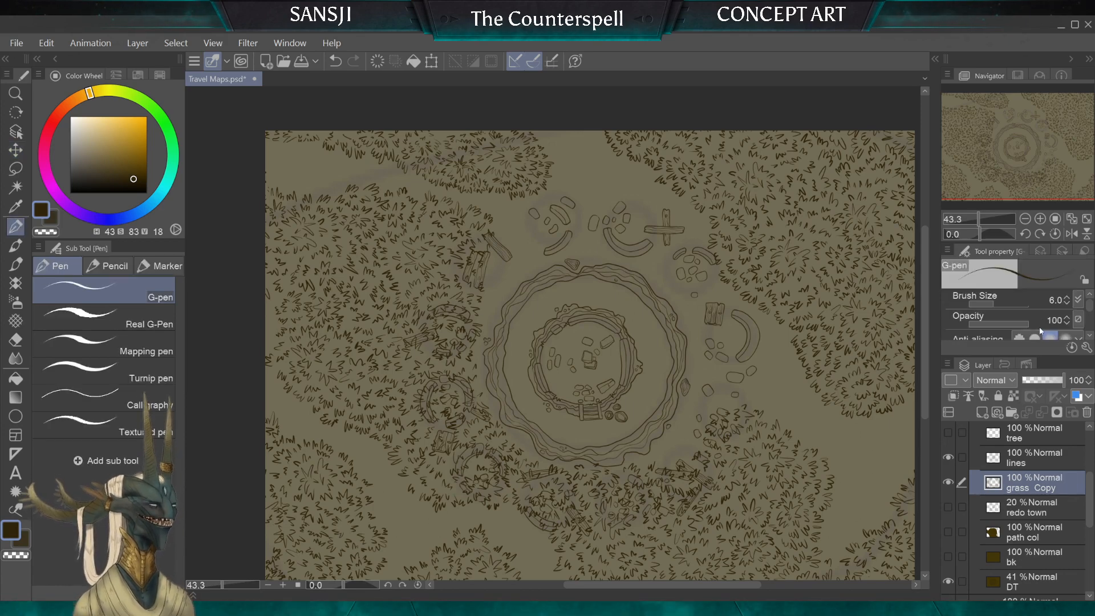
left_click(1067, 298)
left_click(1067, 298)
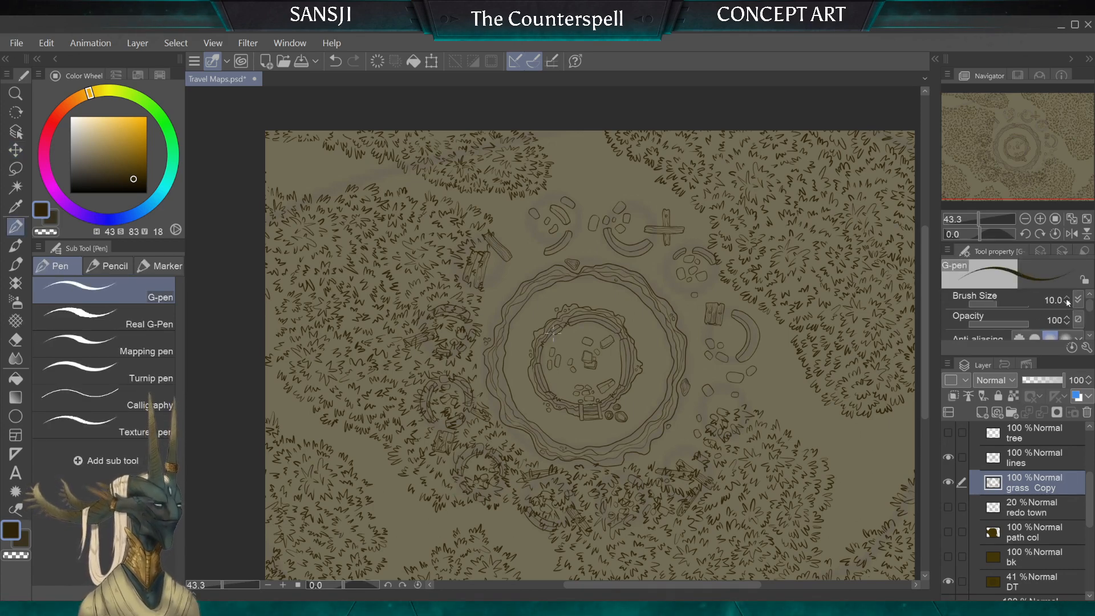
Step: Erase the grass covering the planks and rubble west of the ruin with the enlarged Hard eraser
left_click_drag(412, 397, 472, 257)
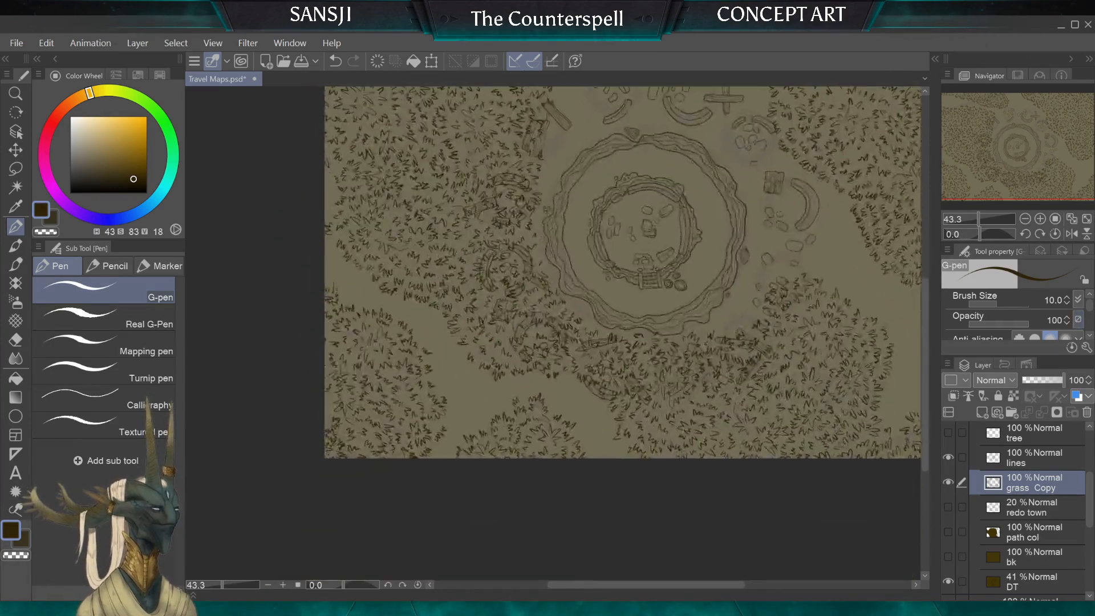
scroll(472, 257, "up", 5)
scroll(491, 382, "down", 6)
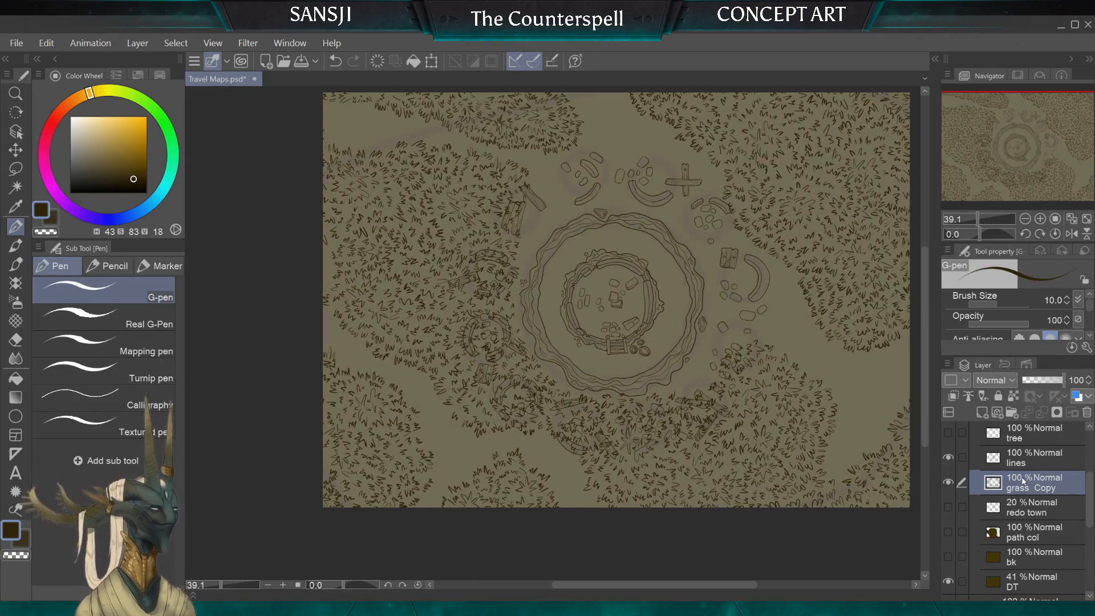
left_click_drag(623, 421, 523, 436)
mouse_move(516, 314)
left_mouse_down()
mouse_move(588, 254)
mouse_move(501, 282)
mouse_move(584, 297)
left_mouse_up()
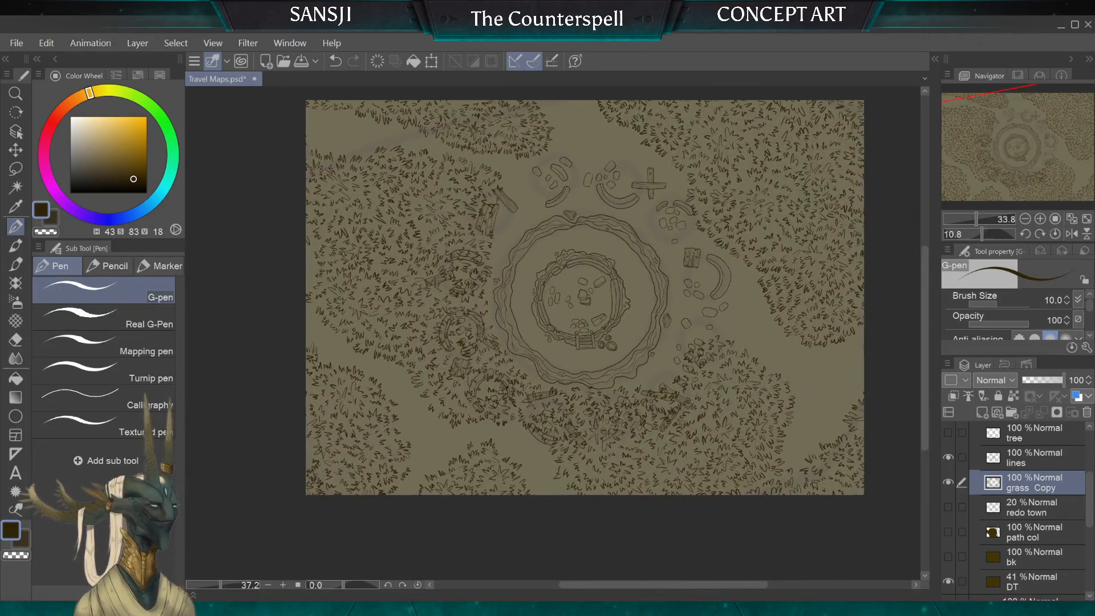
left_click(15, 340)
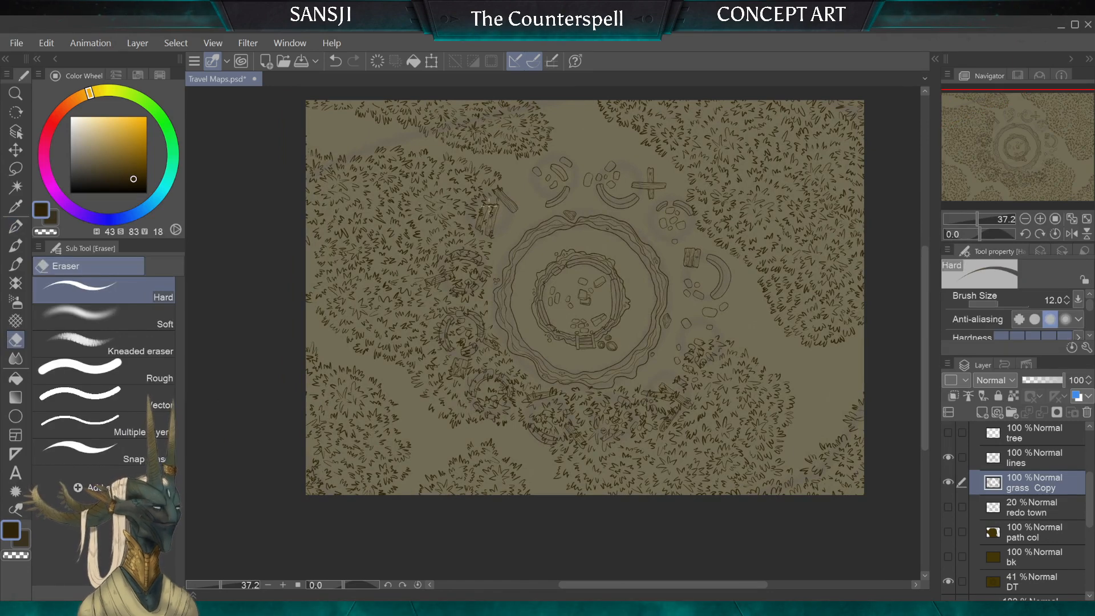
key("]")
key("]")
key("]")
key("]")
key("]")
mouse_move(499, 201)
left_mouse_down()
mouse_move(466, 250)
mouse_move(503, 201)
mouse_move(461, 283)
mouse_move(468, 296)
mouse_move(482, 280)
mouse_move(473, 327)
left_mouse_up()
key("]")
key("]")
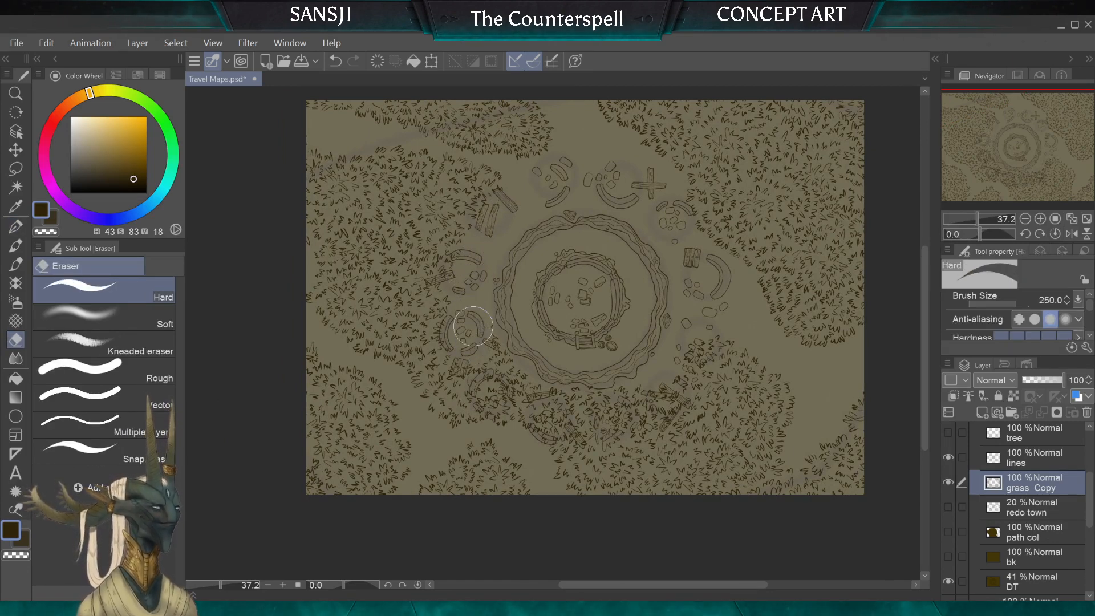
Step: Erase the grass over the western rubble circle and the southern and southeastern debris with the Hard eraser at about size 200
key("[")
key("[")
key("[")
key("[")
key("[")
key("[")
key("]")
key("]")
key("]")
key("]")
key("]")
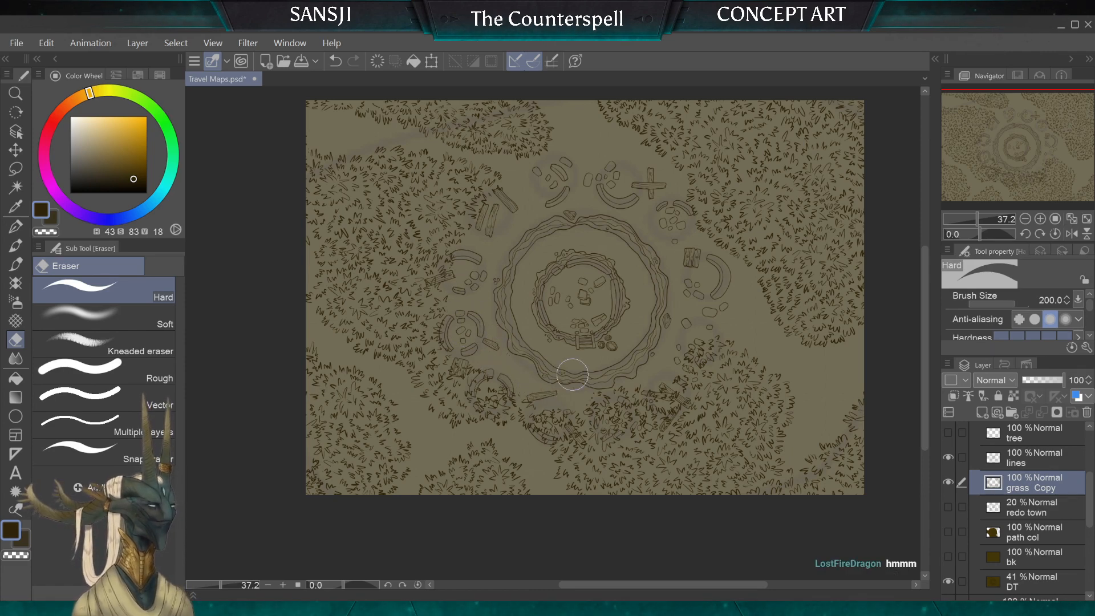
mouse_move(626, 367)
left_mouse_down()
mouse_move(607, 409)
mouse_move(628, 381)
mouse_move(642, 394)
mouse_move(669, 392)
left_mouse_up()
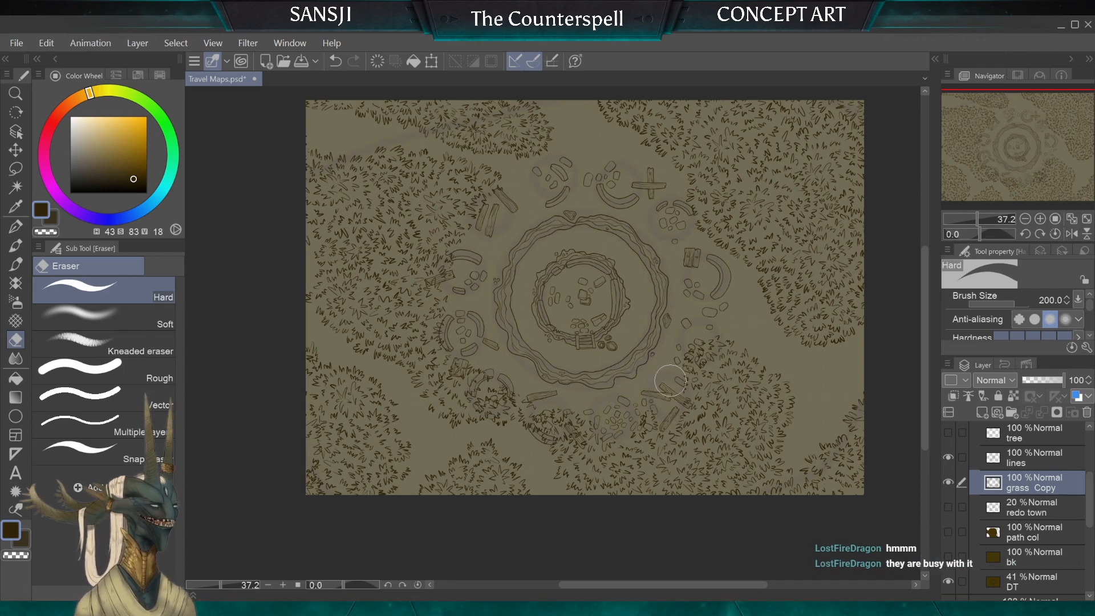
mouse_move(686, 356)
left_mouse_down()
mouse_move(695, 330)
mouse_move(700, 353)
mouse_move(702, 335)
mouse_move(671, 368)
mouse_move(674, 390)
left_mouse_up()
Step: Clear the grass around the crate and curved wall southwest of the ruin, using a Hard eraser of size 100
key("[")
key("[")
key("[")
key("bracketleft")
key("bracketleft")
key("bracketleft")
key("bracketleft")
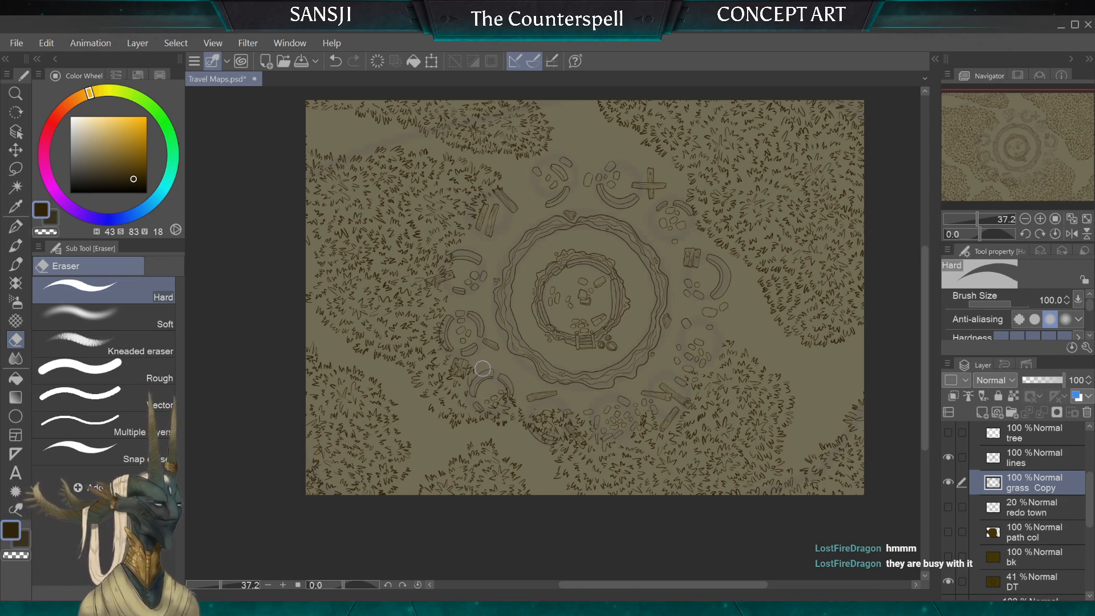
key("bracketright")
key("bracketright")
key("bracketright")
key("bracketright")
key("bracketright")
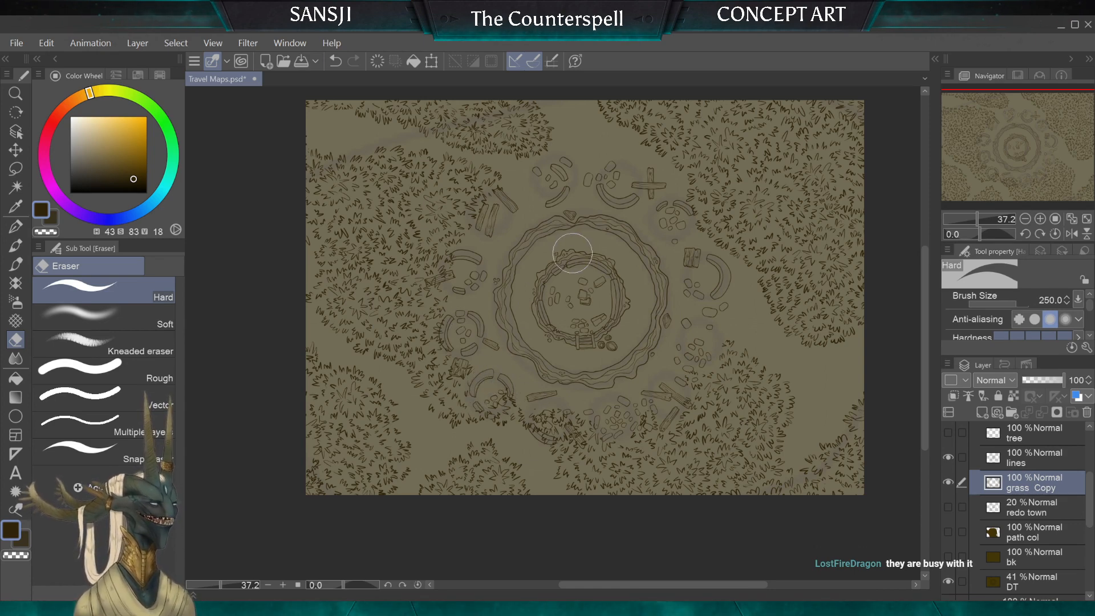
Step: Trim the grass around the northeastern rubble circle, reducing the Hard eraser to size 40
key("bracketleft")
key("bracketleft")
key("bracketleft")
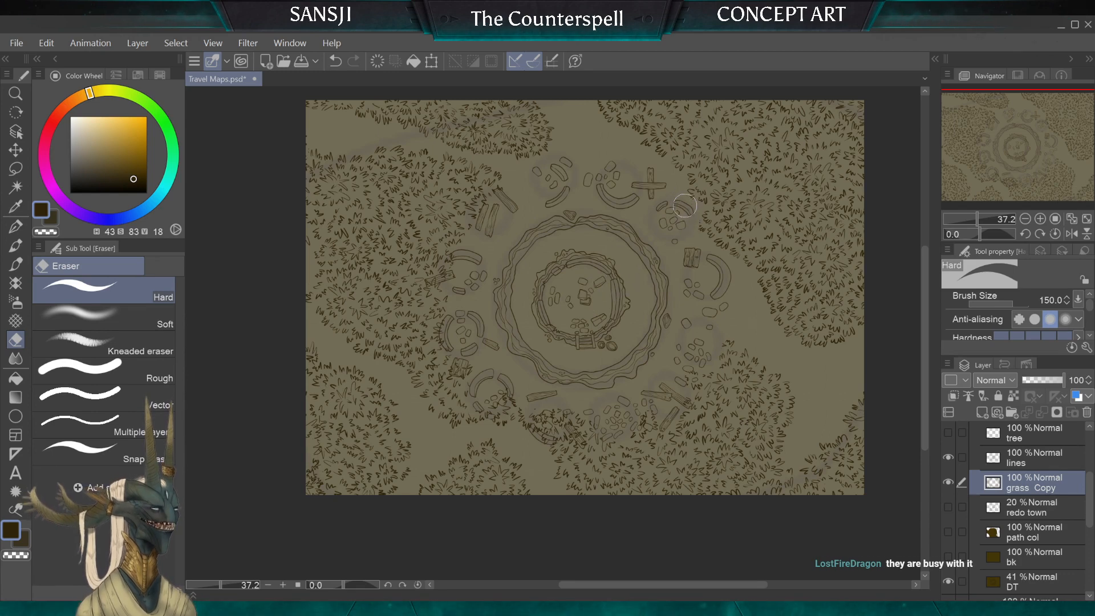
key("bracketleft")
key("bracketleft")
key("bracketleft")
key("bracketleft")
key("bracketleft")
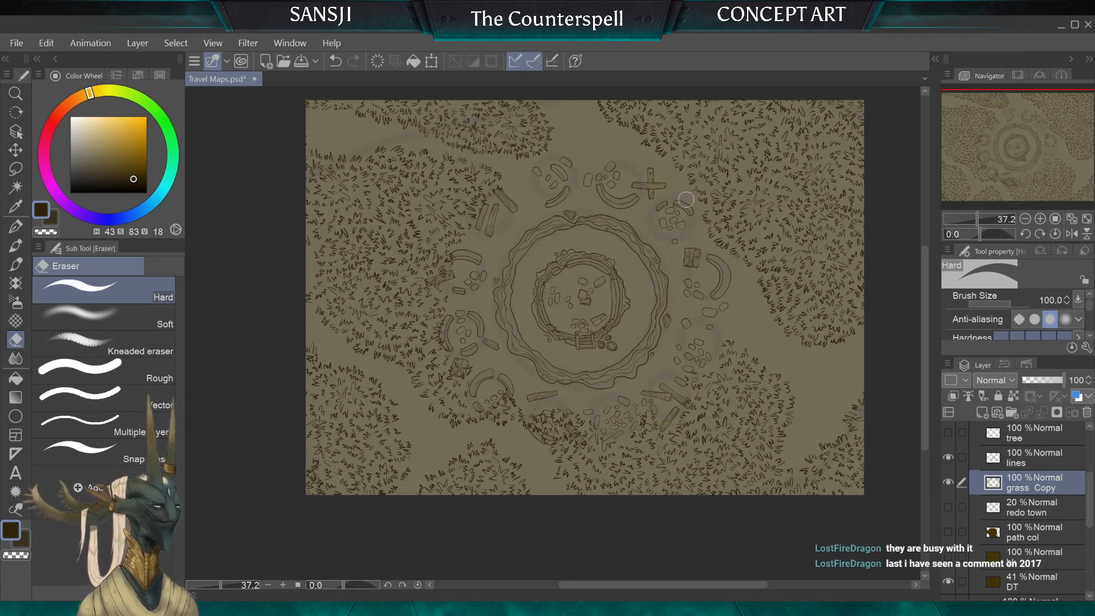
key("bracketleft")
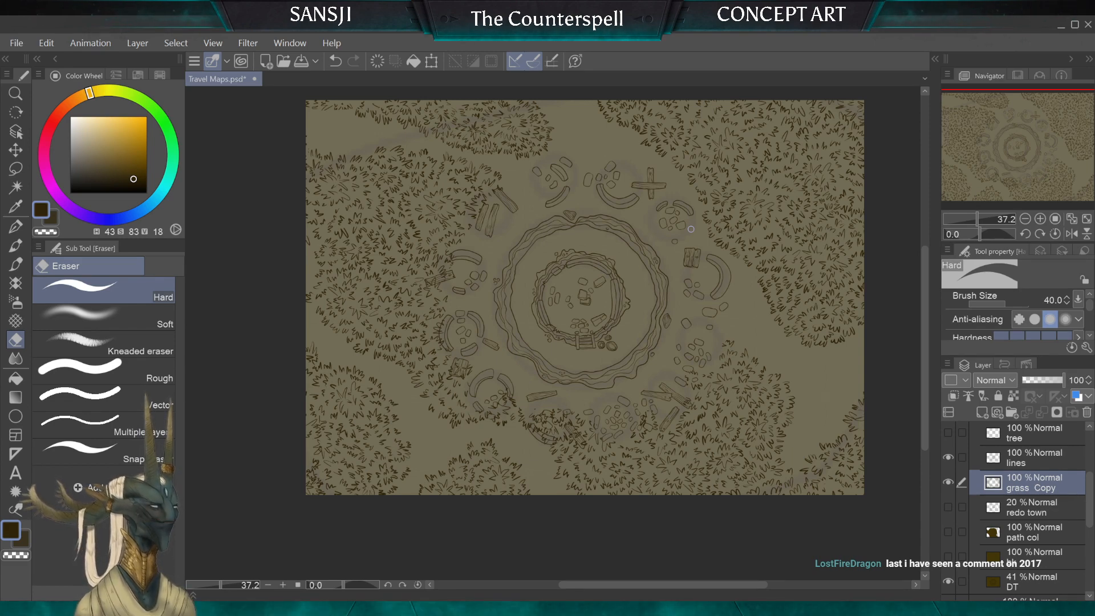
Step: Inspect up close the grass bordering the rubble and planks on the ruin's southeastern, southern and western sides
scroll(691, 229, "up", 3)
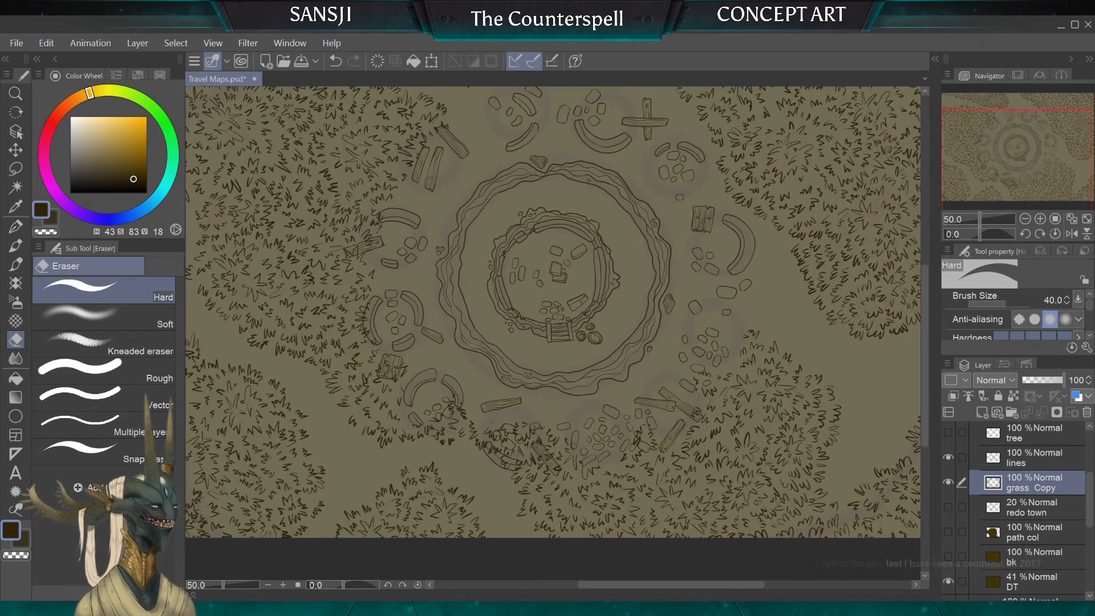
left_click_drag(800, 452, 672, 472)
scroll(403, 242, "up", 3)
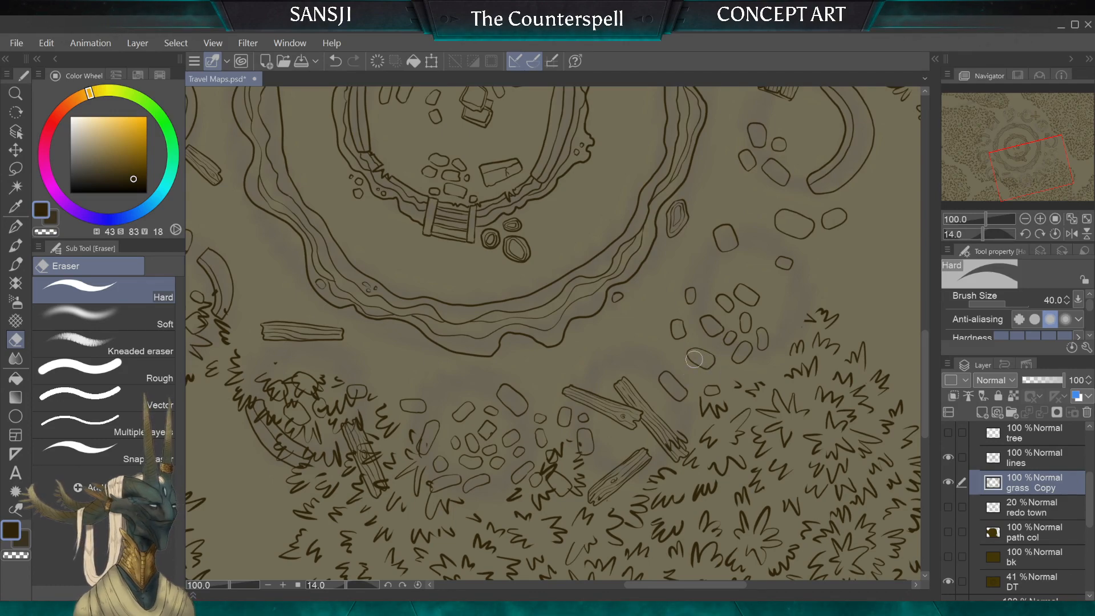
scroll(715, 373, "down", 1)
scroll(532, 383, "down", 4)
left_click_drag(508, 252, 582, 376)
scroll(449, 224, "up", 2)
scroll(473, 168, "up", 3)
left_click_drag(601, 313, 460, 366)
scroll(674, 399, "up", 2)
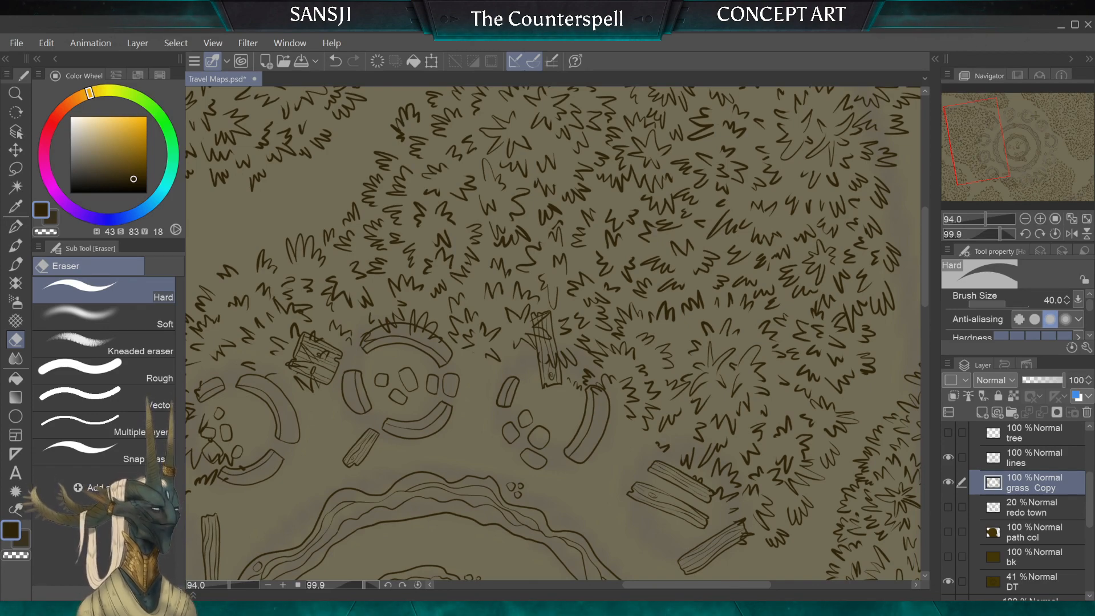
left_click_drag(522, 393, 585, 275)
scroll(673, 251, "down", 5)
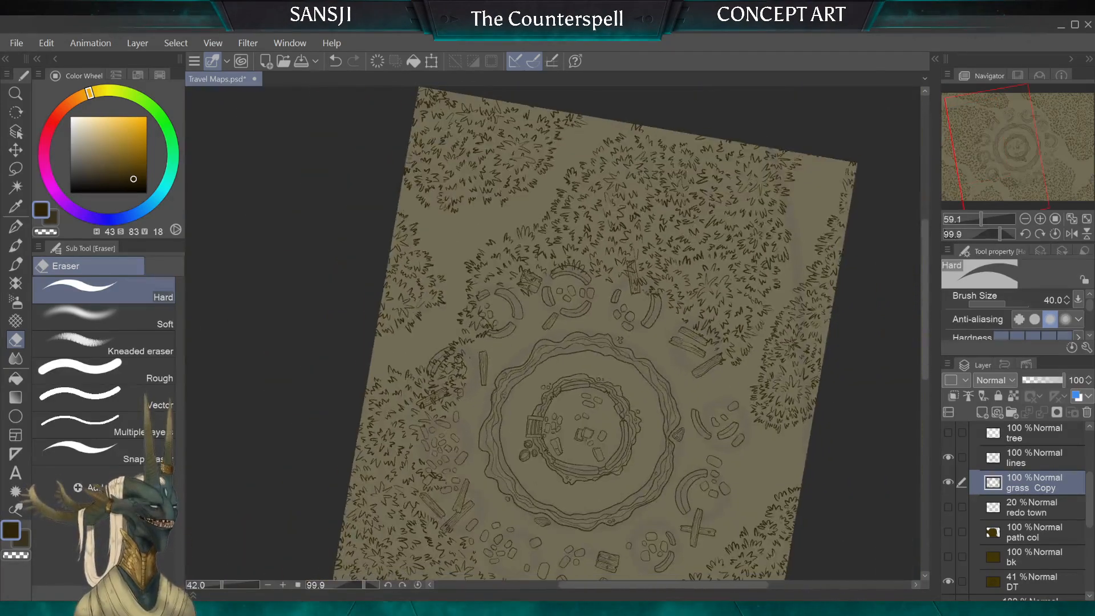
mouse_move(593, 381)
left_mouse_down()
mouse_move(594, 286)
mouse_move(583, 381)
left_mouse_up()
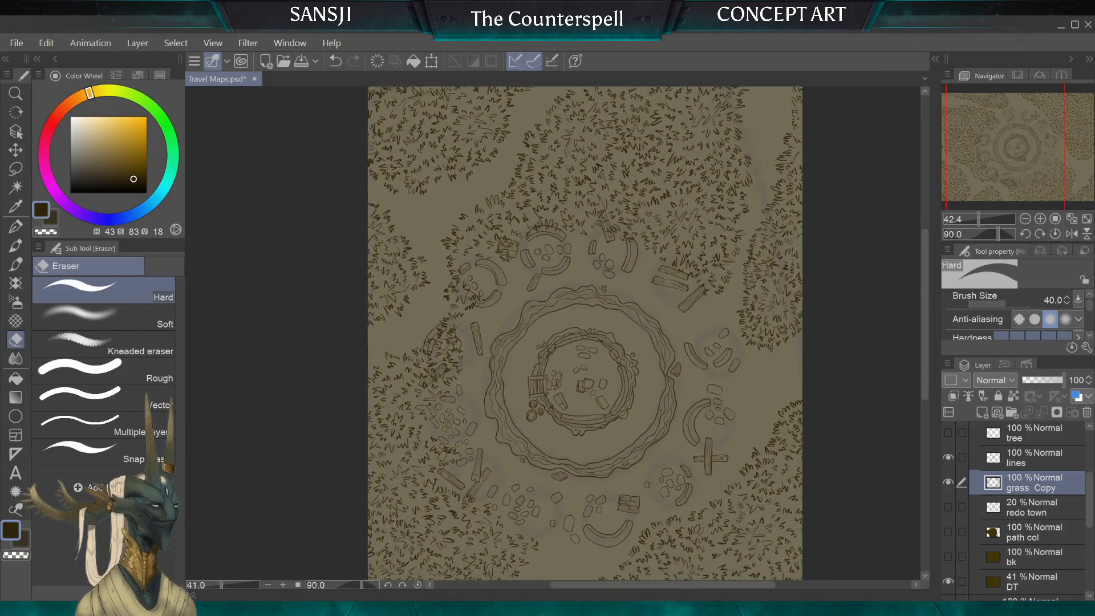
scroll(591, 354, "down", 5)
scroll(599, 354, "up", 4)
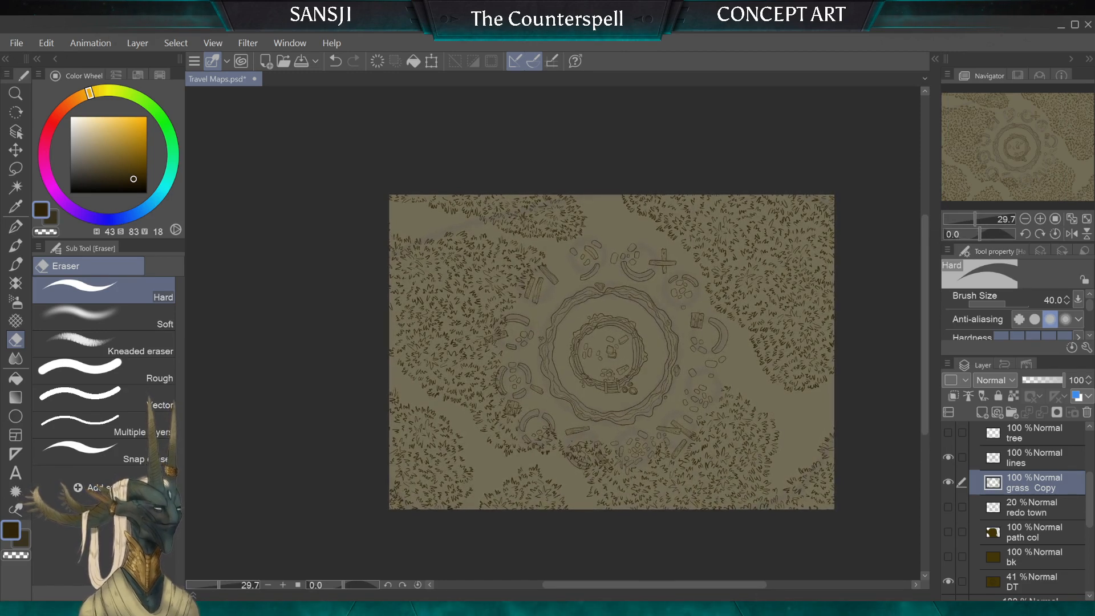
Step: Erase a path through the northeastern grass and clear the southwestern curved wall, enlarging the Hard eraser to size 200
key("bracketright")
key("bracketright")
key("bracketright")
key("bracketright")
key("bracketright")
key("bracketright")
key("bracketright")
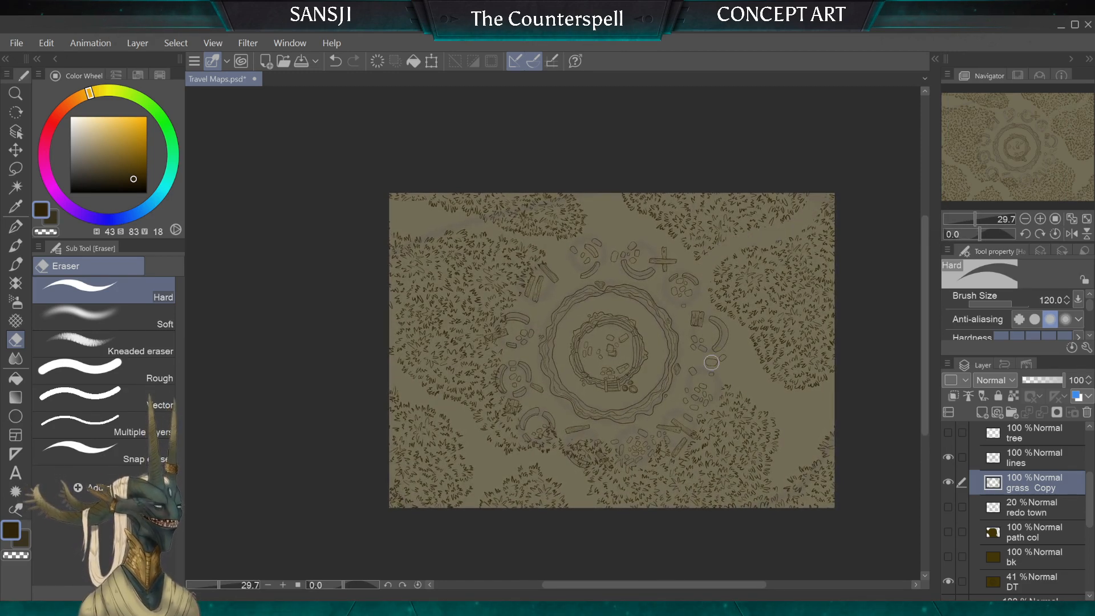
key("bracketright")
key("bracketright")
key("bracketright")
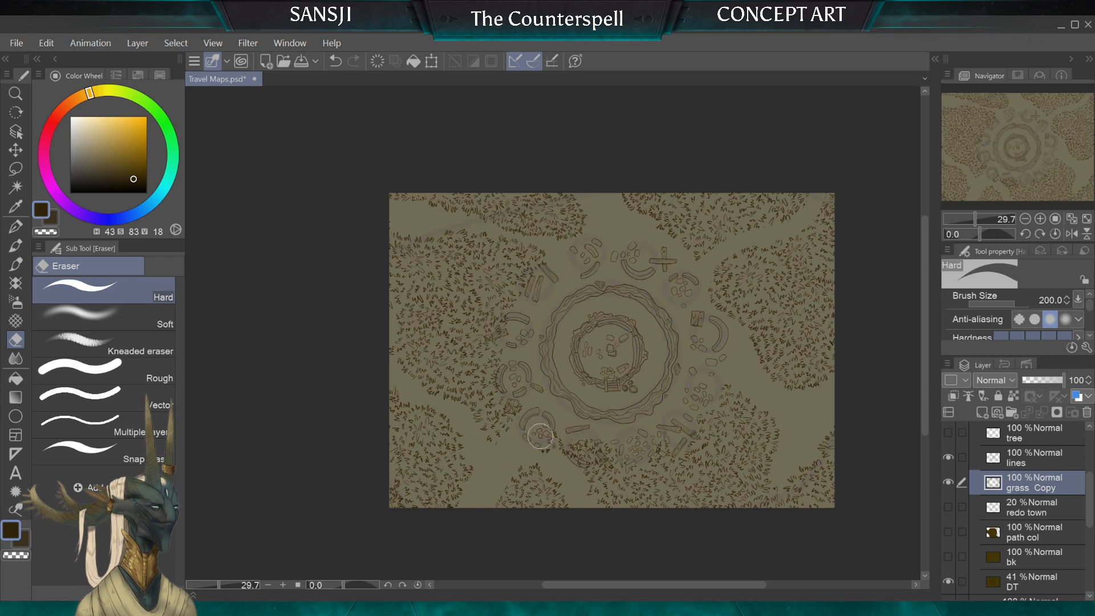
Step: Thin out the grass near the map's southeast corner to widen the path, reducing the Hard eraser to size 60
key("bracketleft")
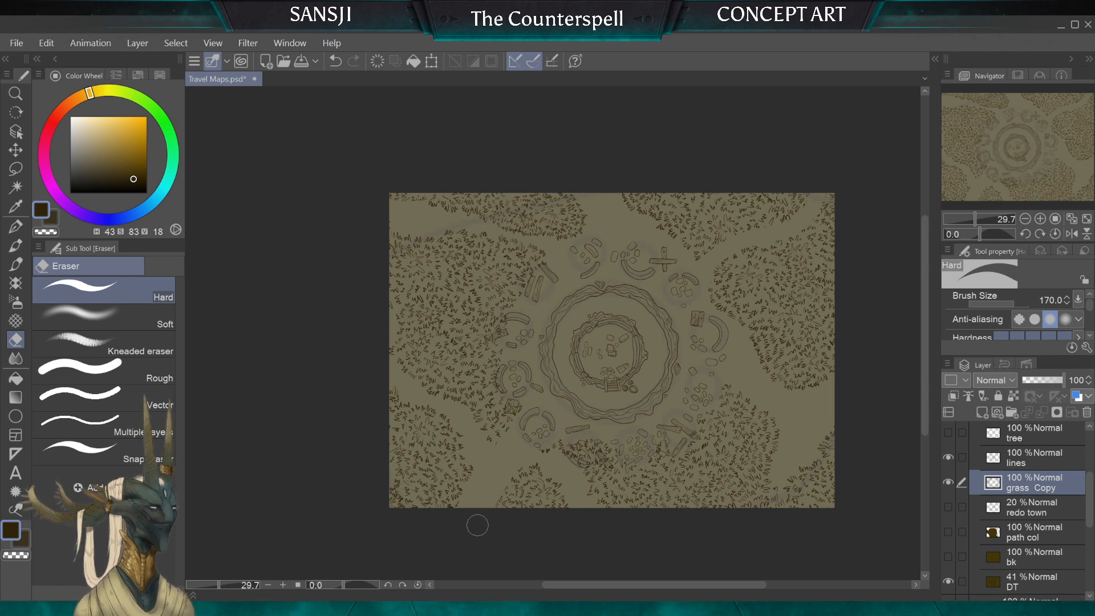
key("bracketright")
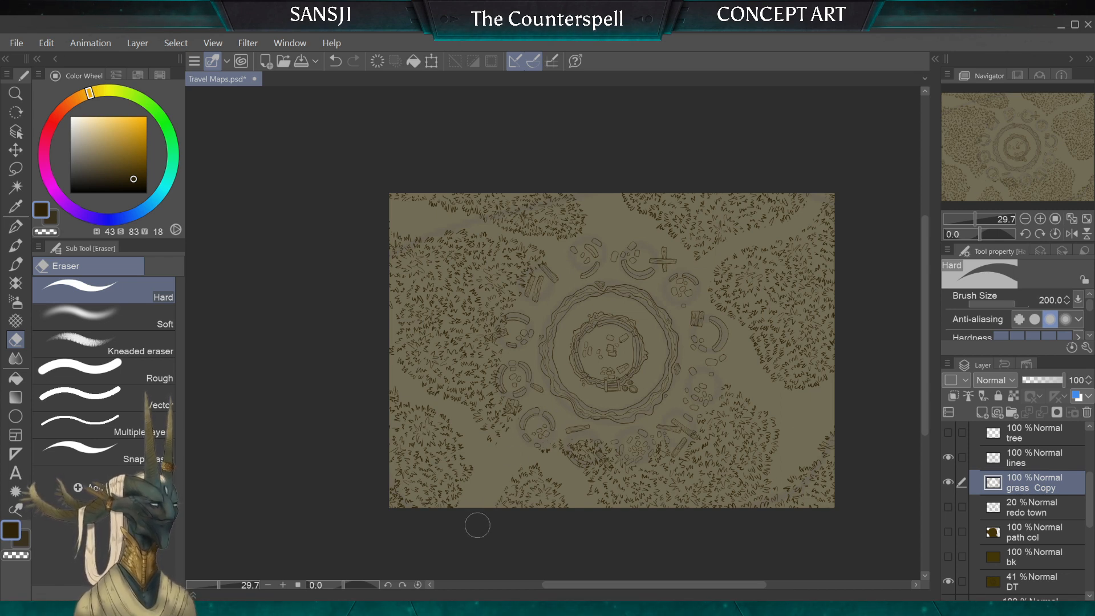
key("bracketleft")
key("bracketleft")
key("bracketleft")
key("bracketleft")
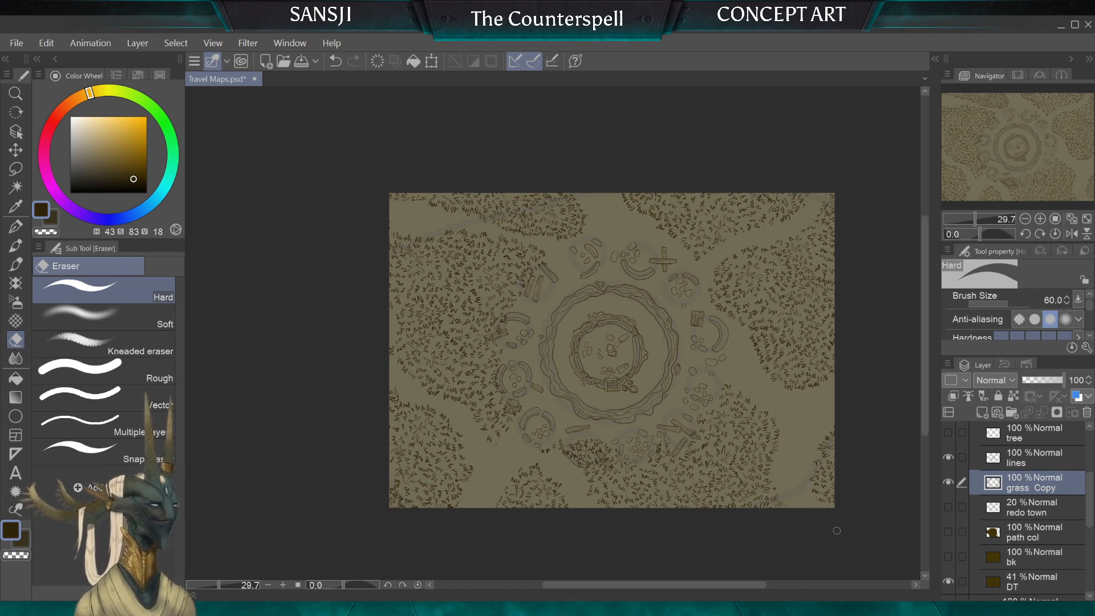
Step: Review the grass patches and cleared paths around the ruin across the whole map from several angles
scroll(611, 350, "down", 3)
scroll(622, 348, "up", 3)
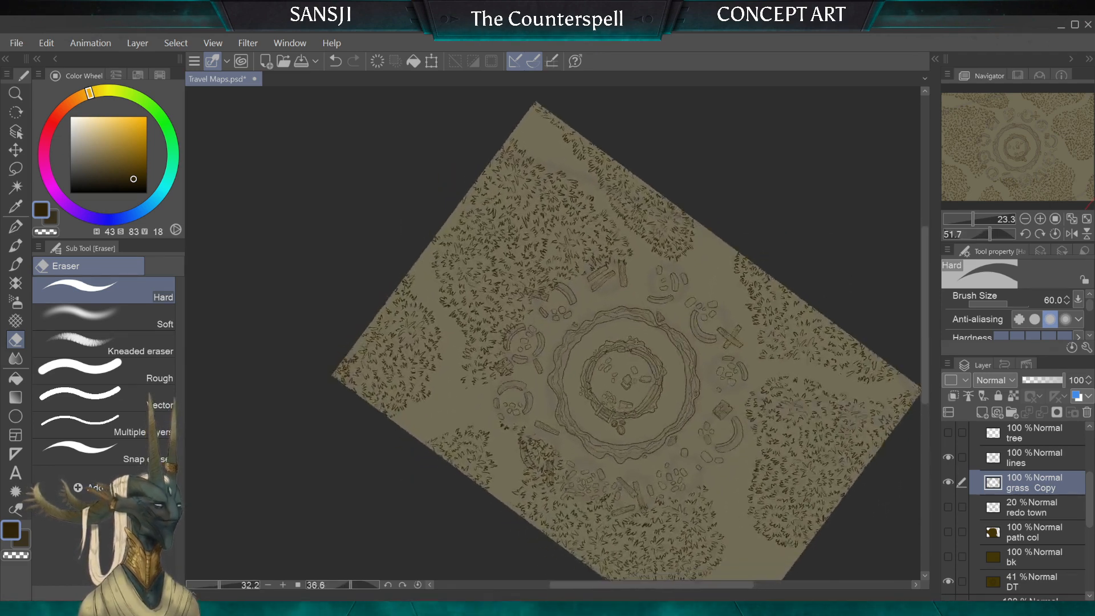
scroll(633, 346, "up", 1)
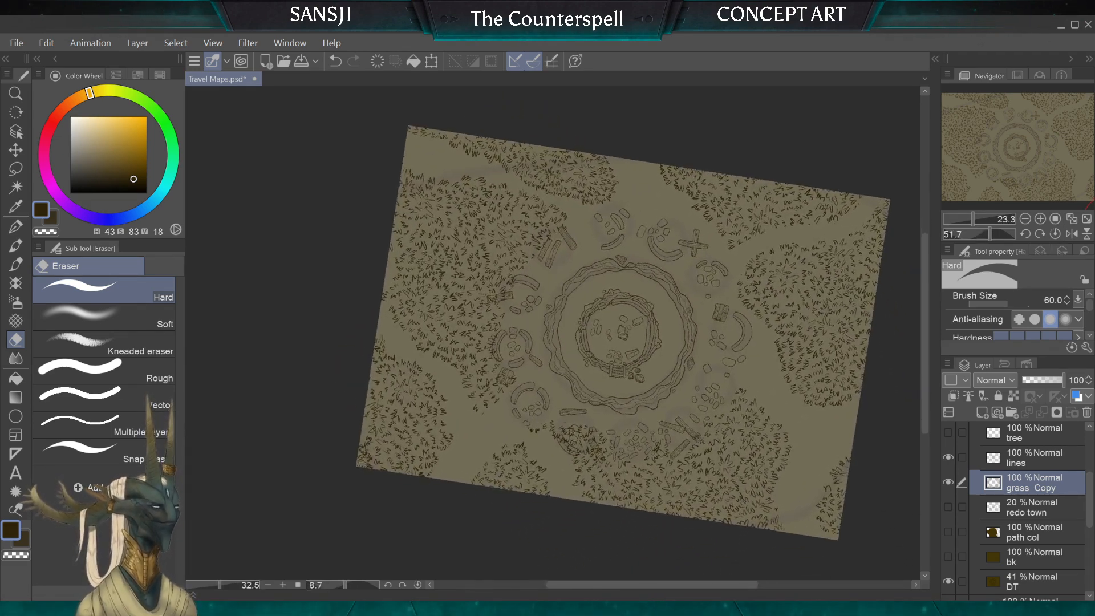
scroll(621, 325, "down", 1)
scroll(604, 322, "down", 1)
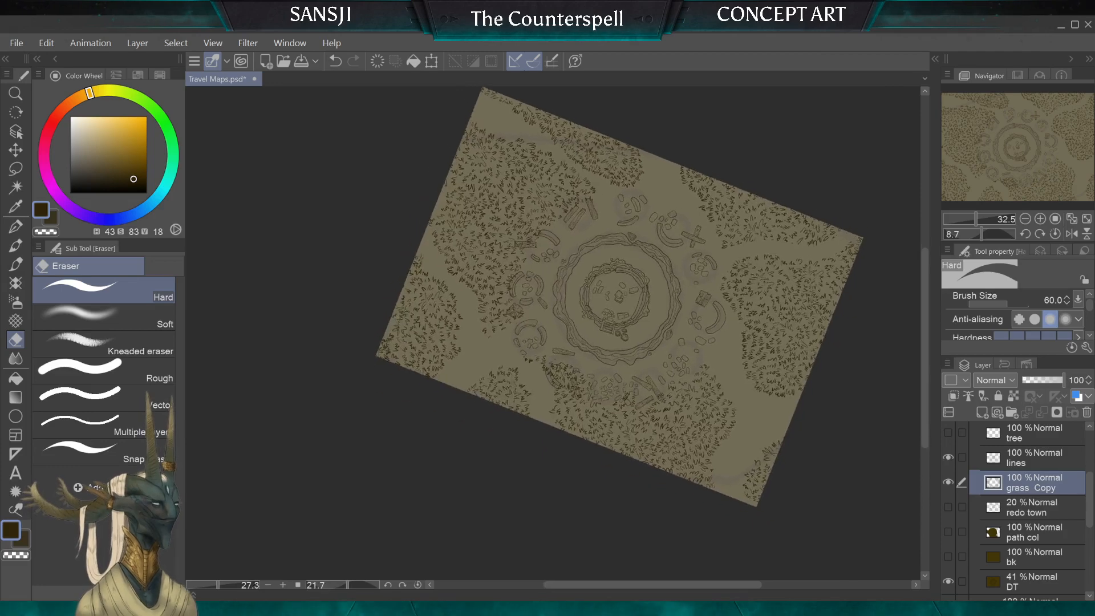
scroll(582, 325, "down", 1)
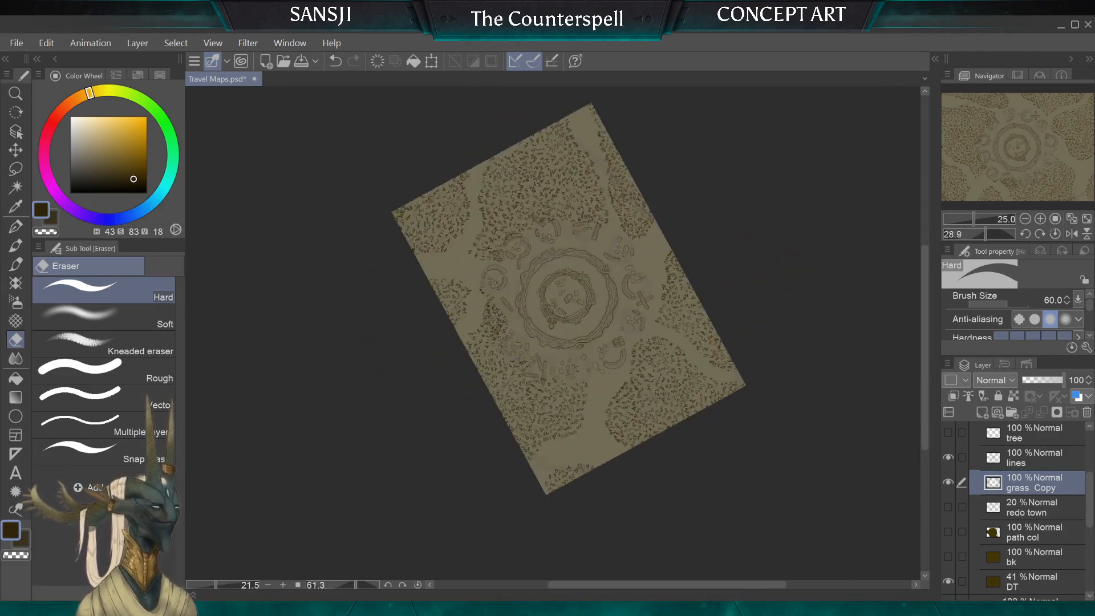
Step: Erase the stray grass tufts at the map's southeast corner, reducing the Hard eraser to size 25
scroll(559, 365, "up", 8)
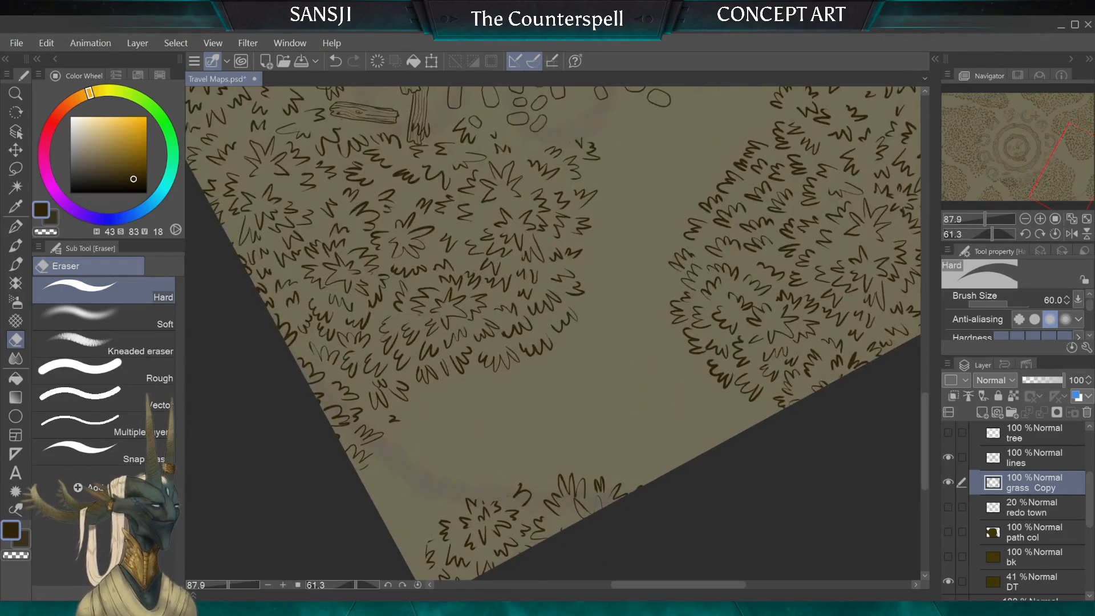
scroll(553, 334, "down", 1)
key("bracketleft")
key("bracketleft")
key("bracketleft")
key("bracketleft")
key("bracketright")
key("bracketright")
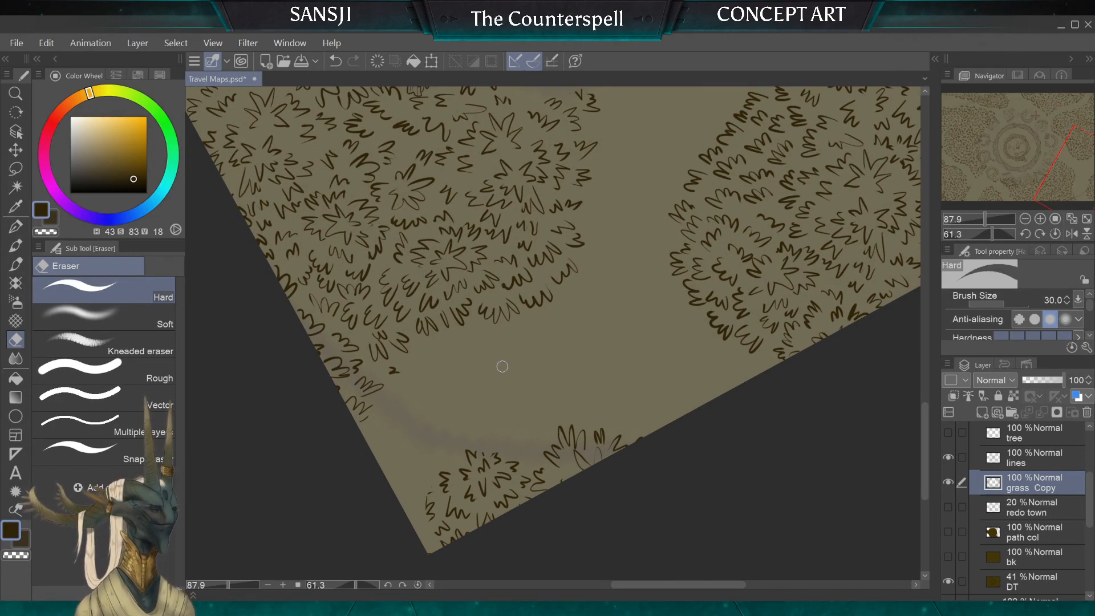
key("p")
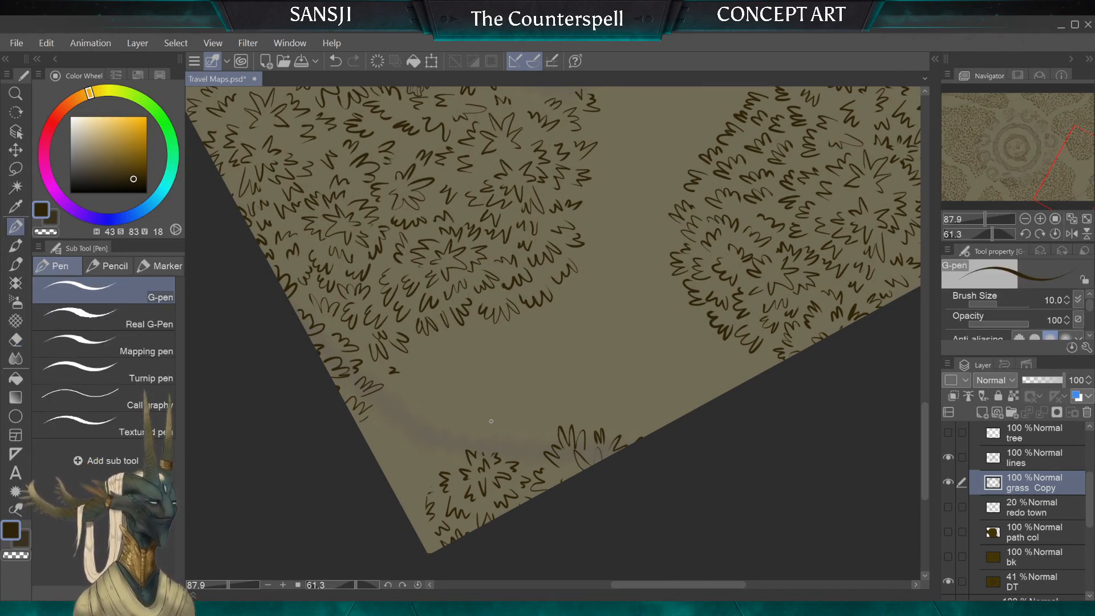
scroll(491, 421, "up", 5)
left_click(17, 339)
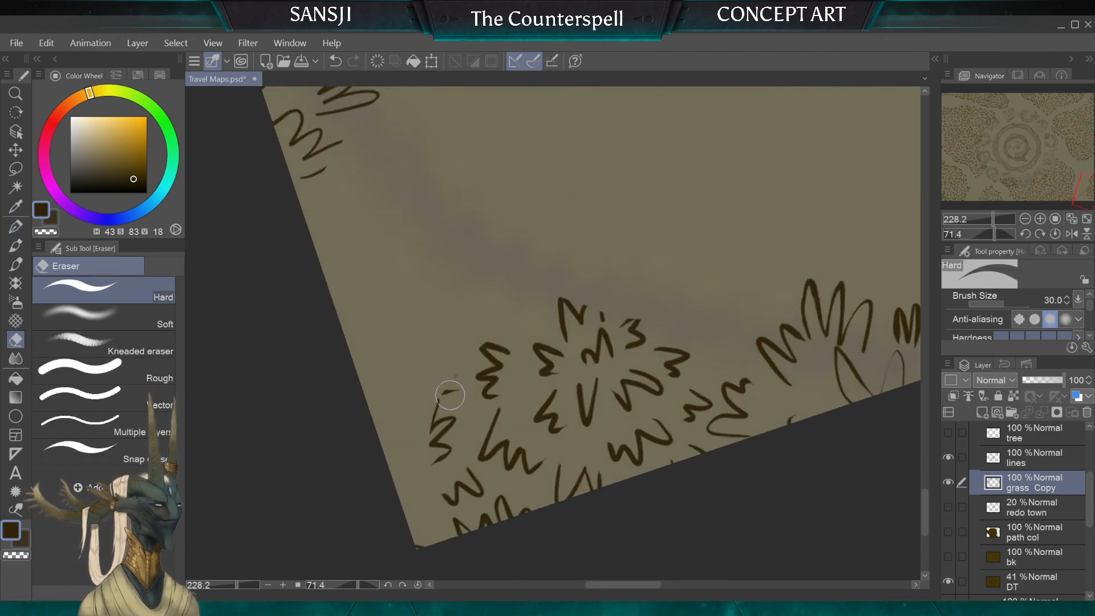
Step: Ink new grass tufts around the southeast corner clump with the G-pen at size 10
key("p")
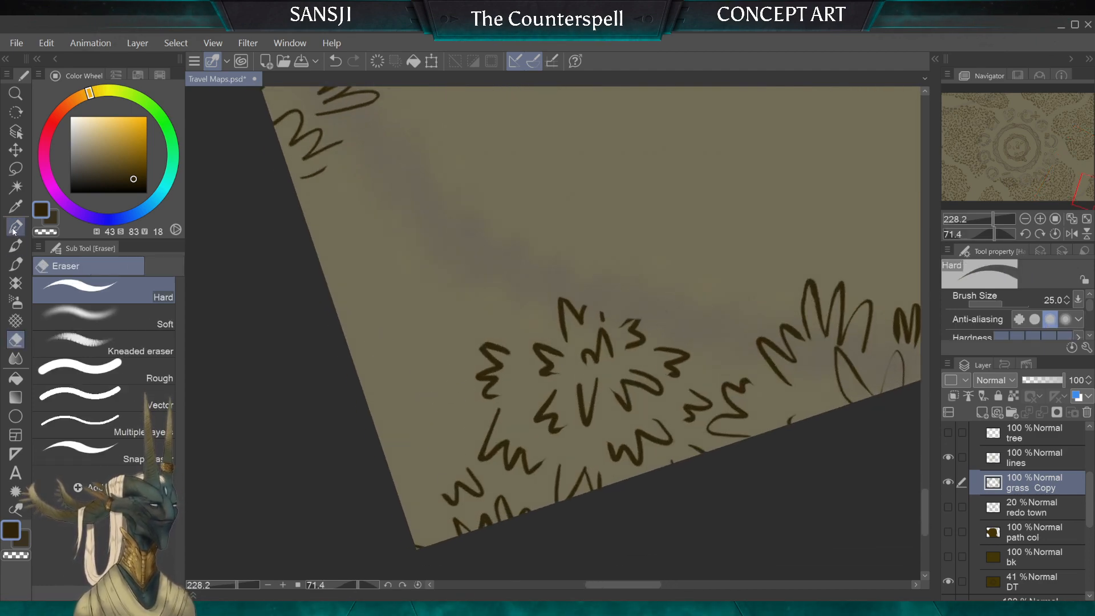
left_click_drag(410, 441, 400, 477)
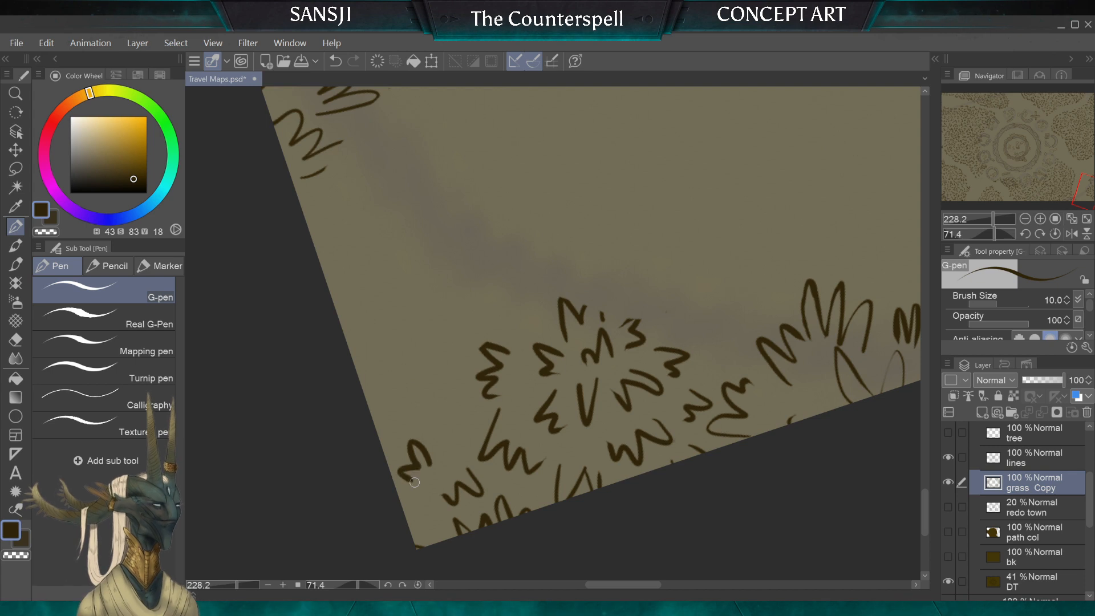
left_click_drag(438, 430, 437, 432)
mouse_move(465, 377)
left_mouse_down()
mouse_move(433, 382)
mouse_move(392, 433)
mouse_move(403, 437)
left_mouse_up()
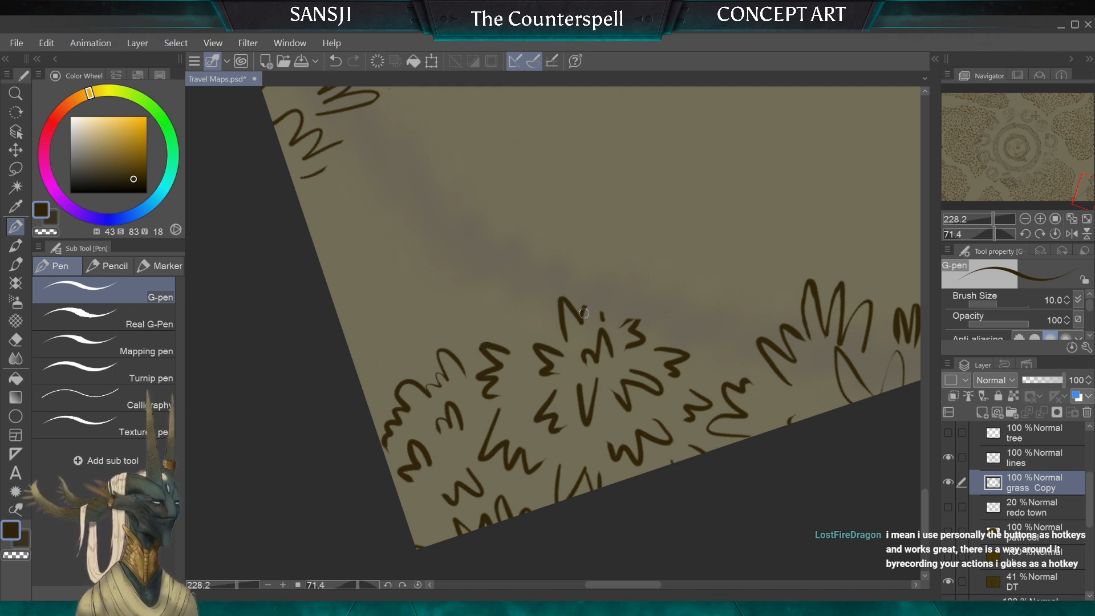
mouse_move(585, 308)
left_mouse_down()
mouse_move(595, 296)
mouse_move(604, 318)
left_mouse_up()
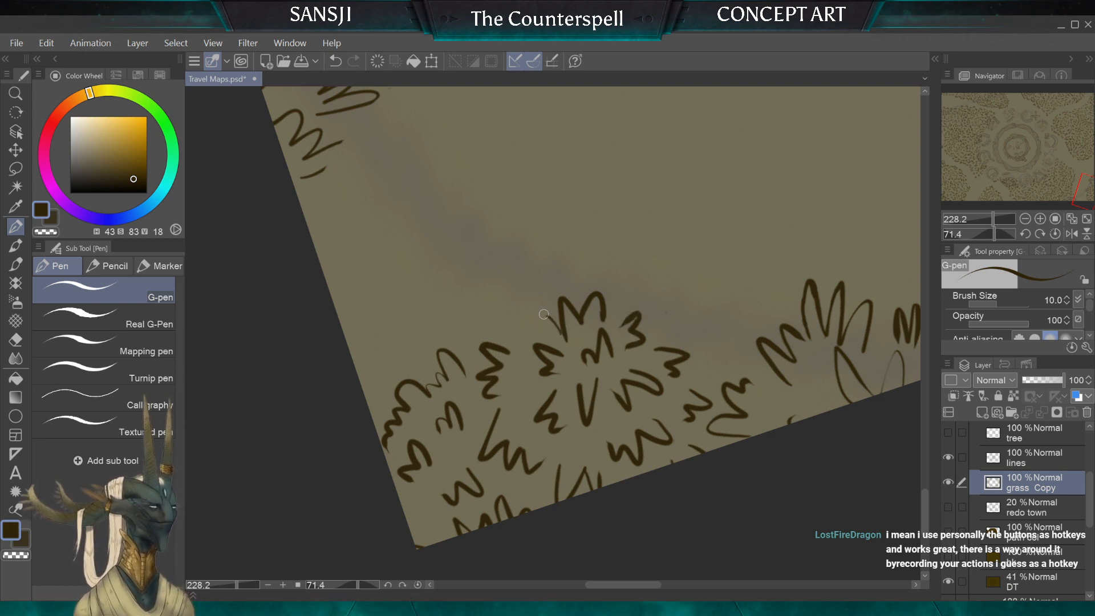
left_click_drag(526, 337, 499, 317)
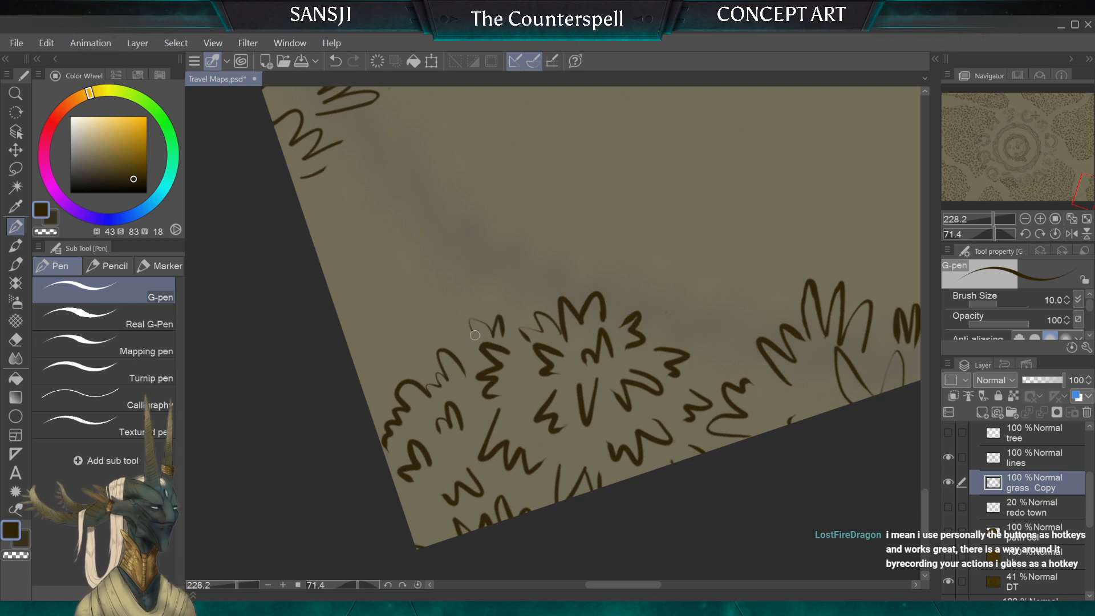
left_click_drag(614, 302, 630, 273)
left_click_drag(701, 318, 672, 333)
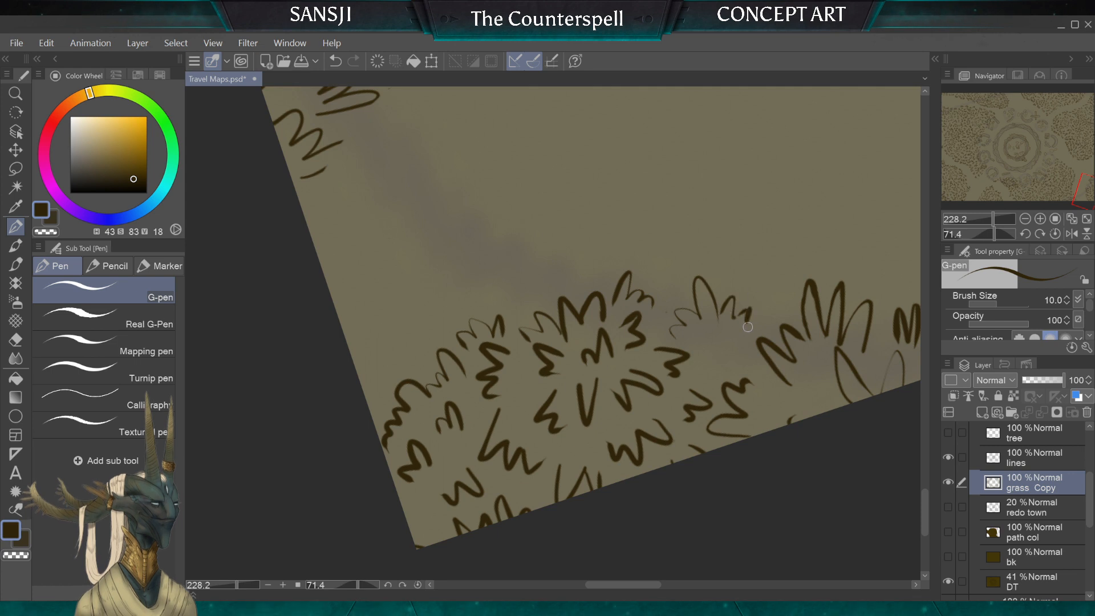
Step: Undo the last grass stroke beside the corner clump and clean up the new tufts' lines, reducing the Hard eraser to size 6
key("ctrl+z")
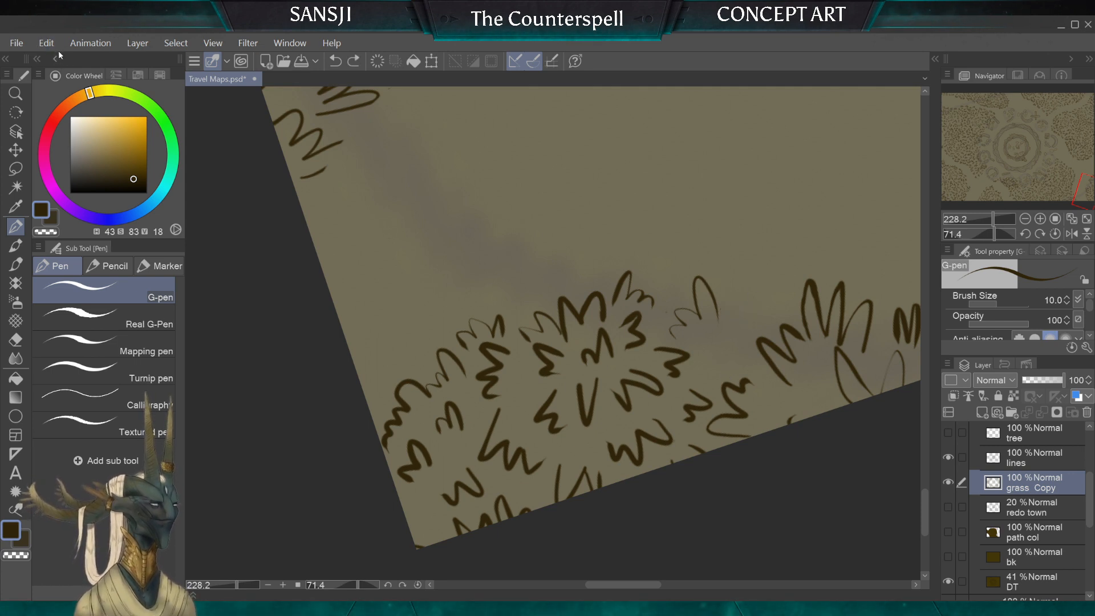
left_click(25, 337)
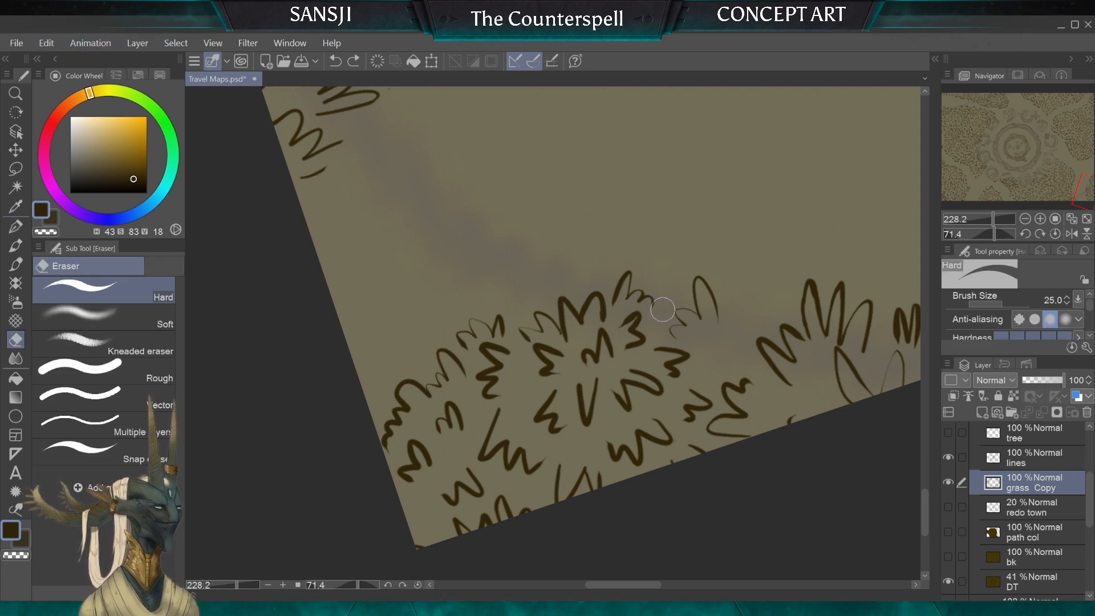
key("bracketleft")
key("bracketleft")
key("bracketleft")
key("bracketleft")
key("bracketleft")
key("bracketleft")
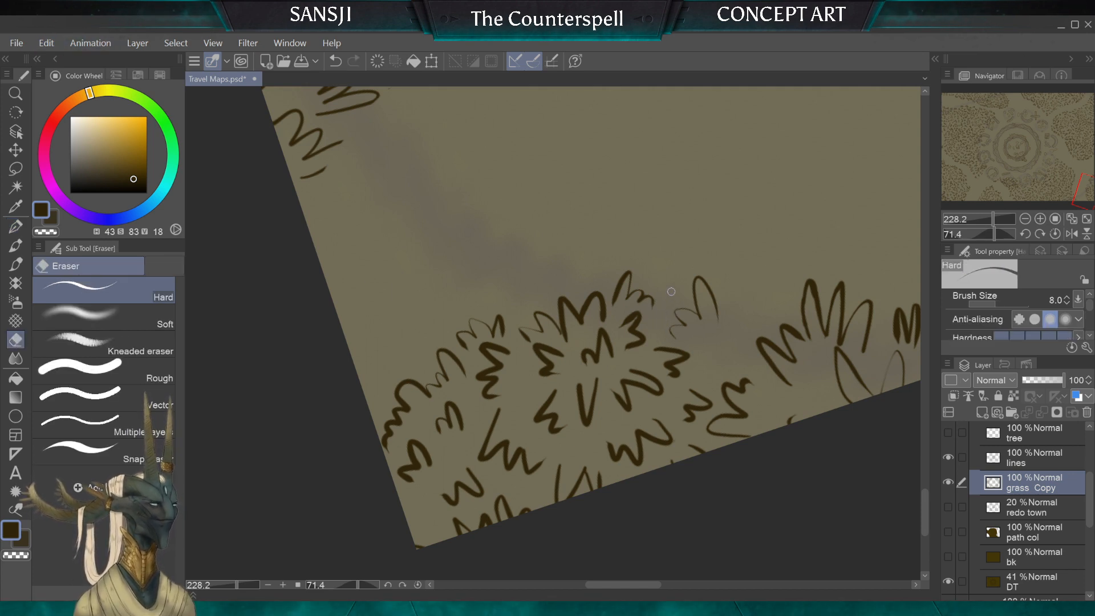
left_click_drag(667, 278, 525, 340)
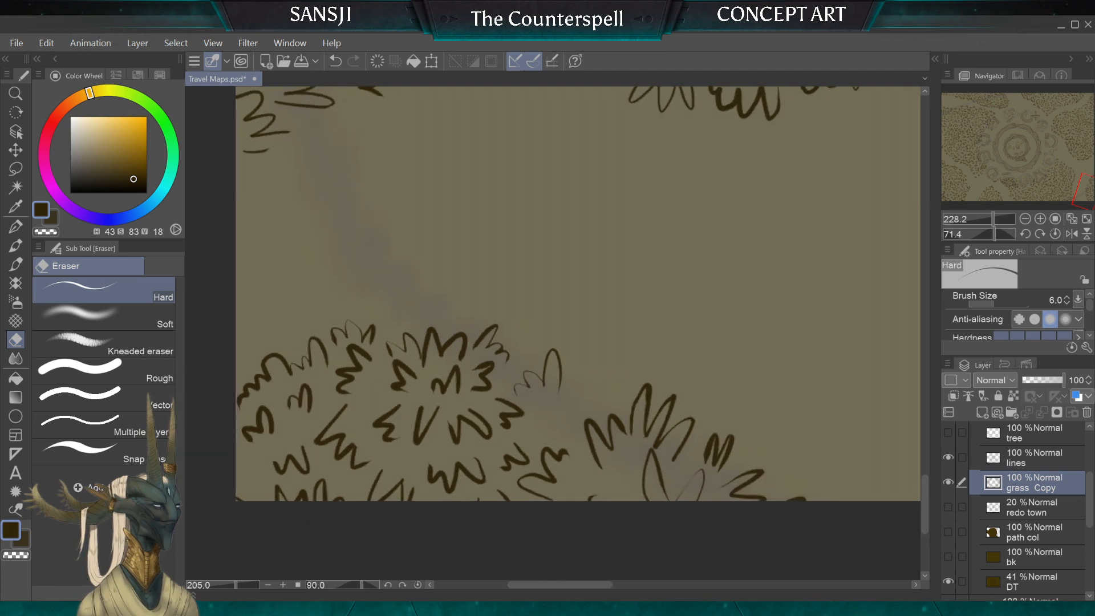
Step: Ink more tufts with the G-pen north of the corner clump and beneath the eastern grass clump, undoing the last stroke
left_click(15, 228)
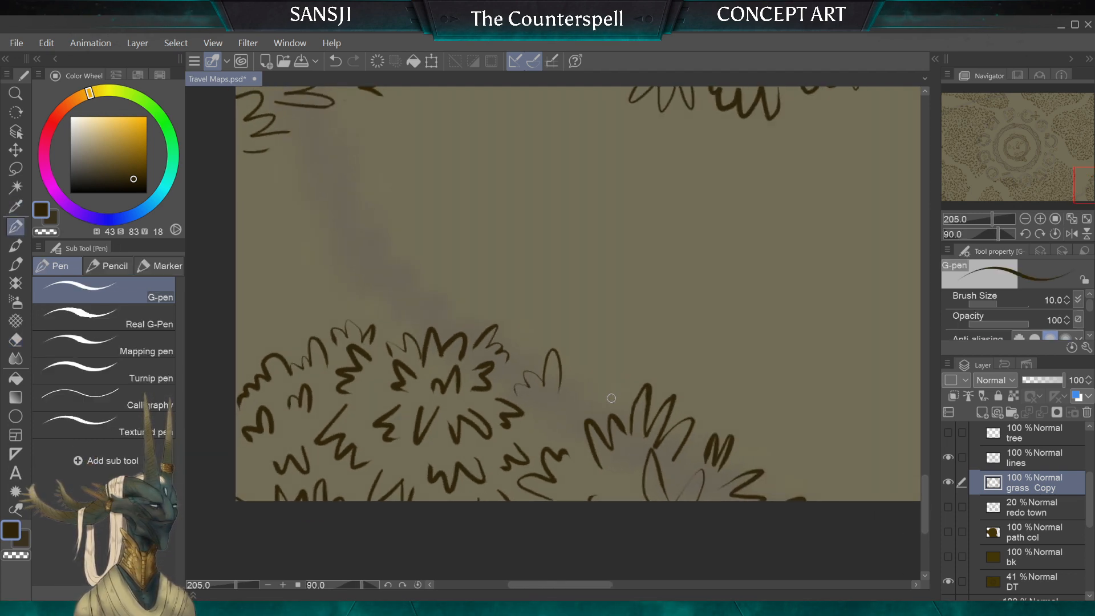
left_click_drag(603, 384, 574, 395)
left_click_drag(566, 435, 556, 419)
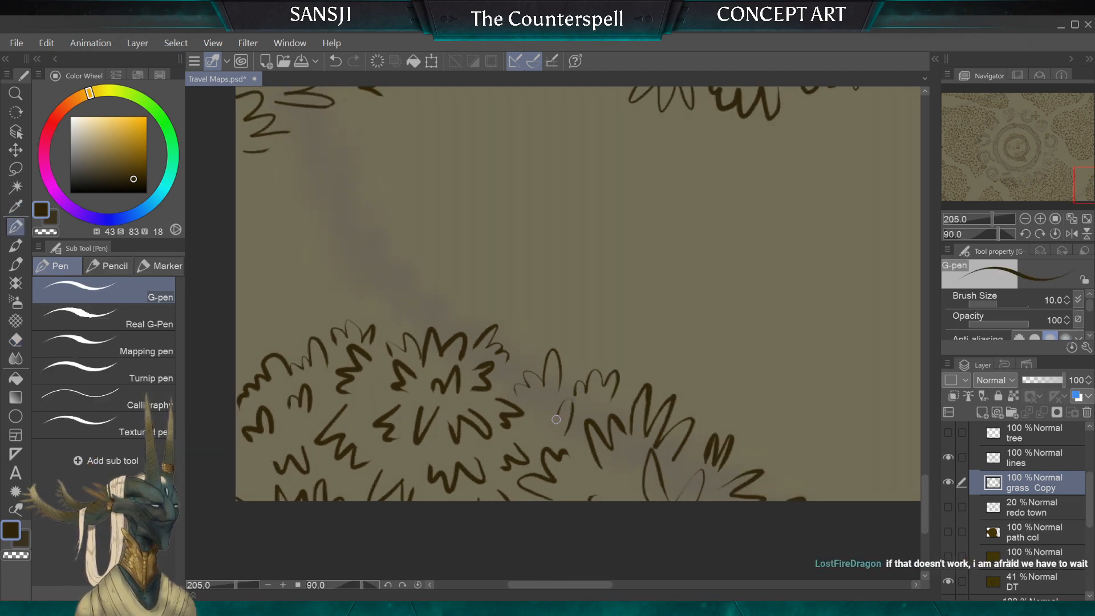
mouse_move(548, 459)
left_mouse_down()
mouse_move(495, 428)
mouse_move(548, 388)
mouse_move(496, 403)
mouse_move(490, 470)
mouse_move(519, 545)
mouse_move(607, 539)
mouse_move(722, 505)
left_mouse_up()
mouse_move(632, 356)
left_mouse_down()
mouse_move(611, 371)
mouse_move(628, 370)
mouse_move(628, 395)
left_mouse_up()
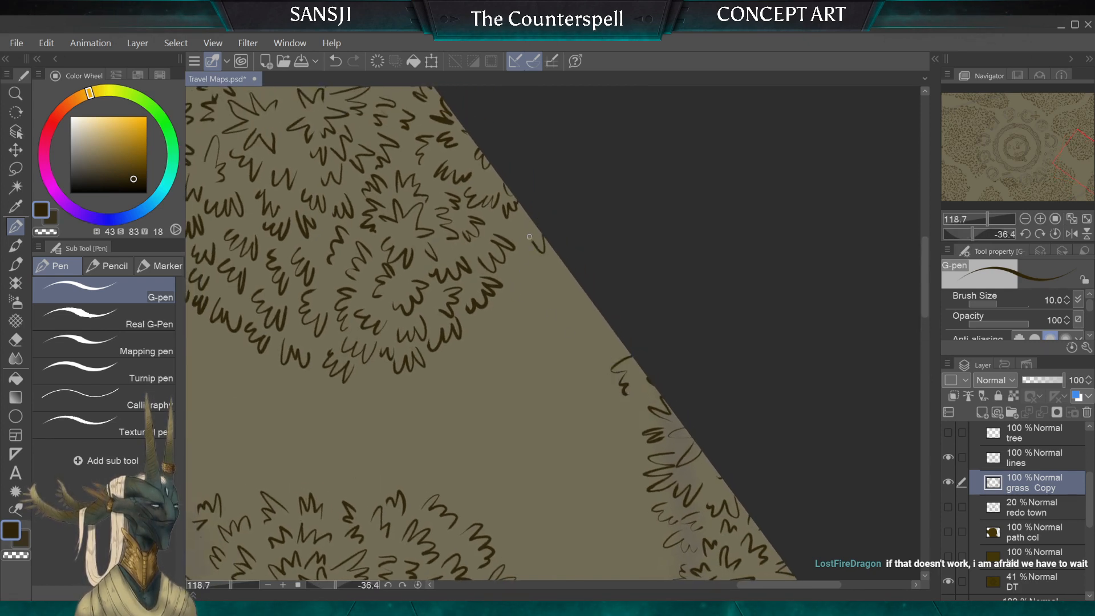
left_click_drag(509, 277, 550, 279)
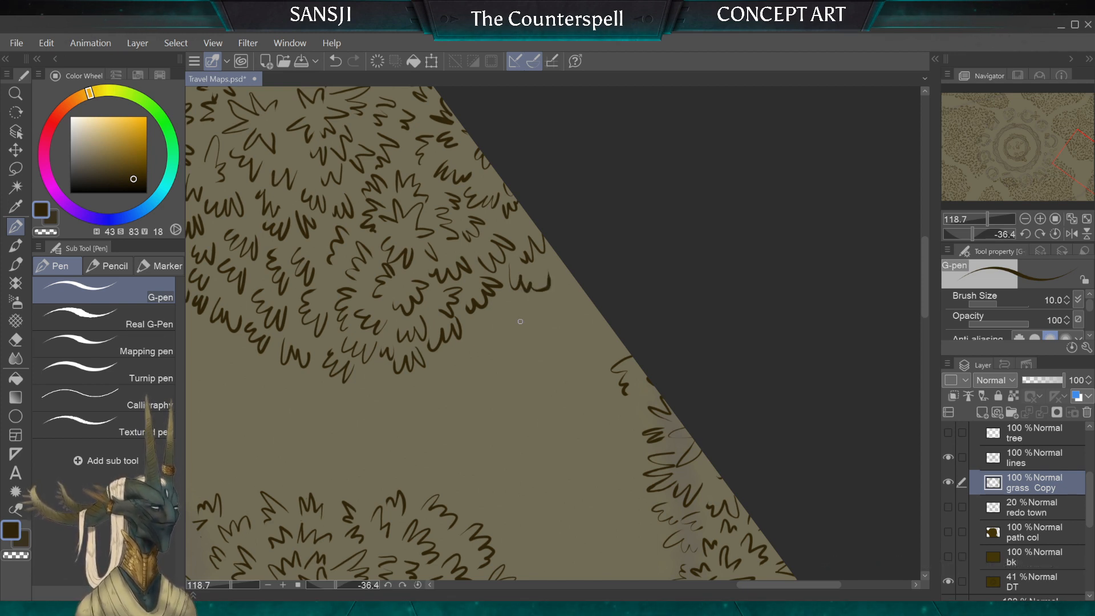
key("ctrl+z")
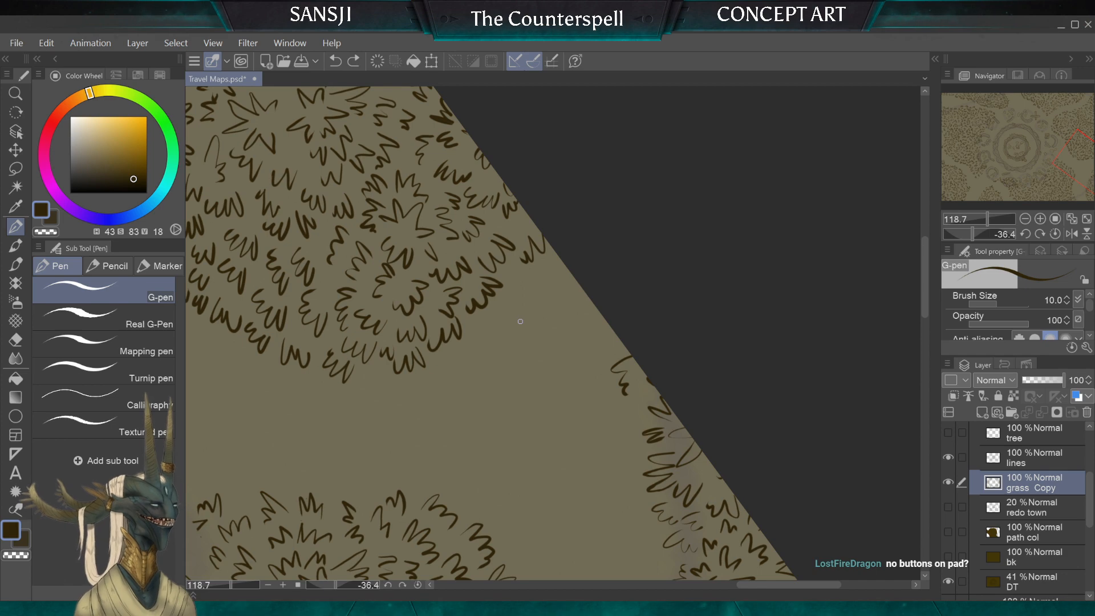
Step: Ink tufts along the path-facing side of the southeast corner clump and extend the neighbouring eastern clump
scroll(520, 321, "down", 5)
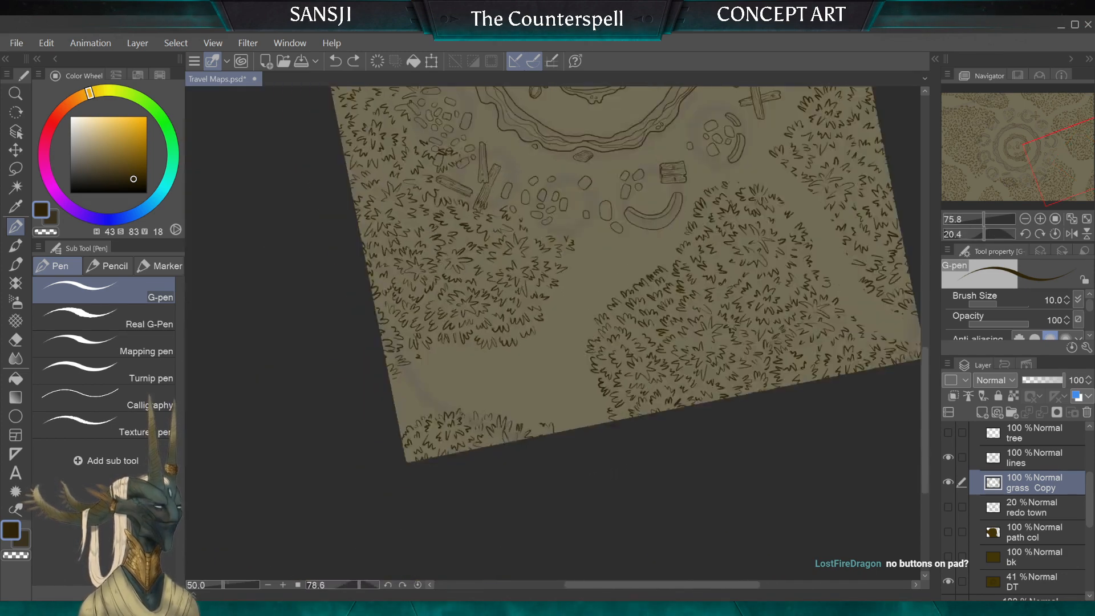
scroll(520, 321, "up", 4)
scroll(520, 321, "up", 4)
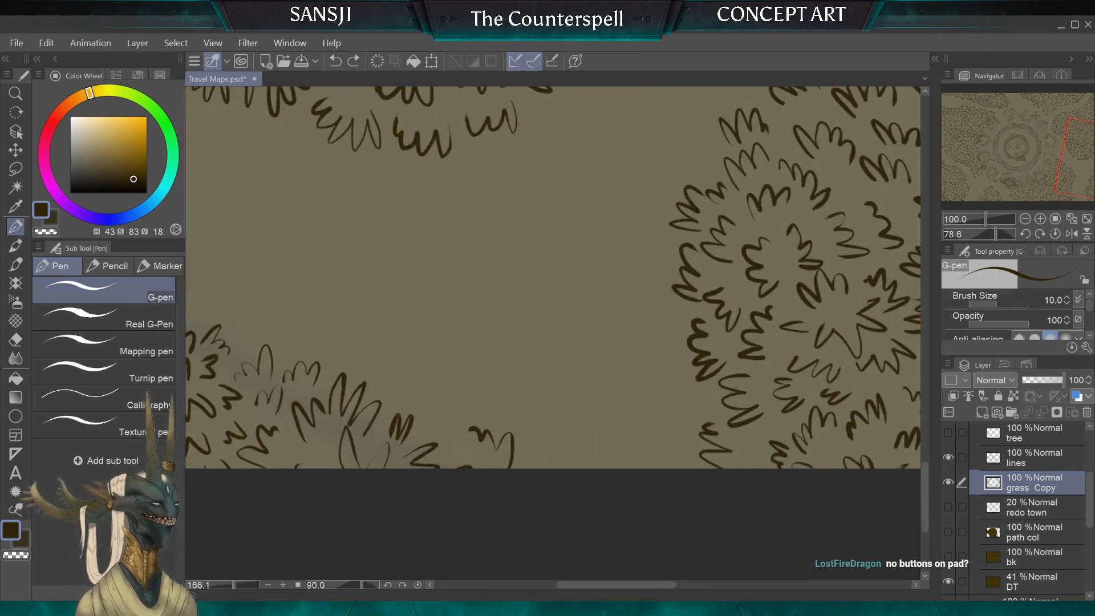
scroll(521, 322, "up", 1)
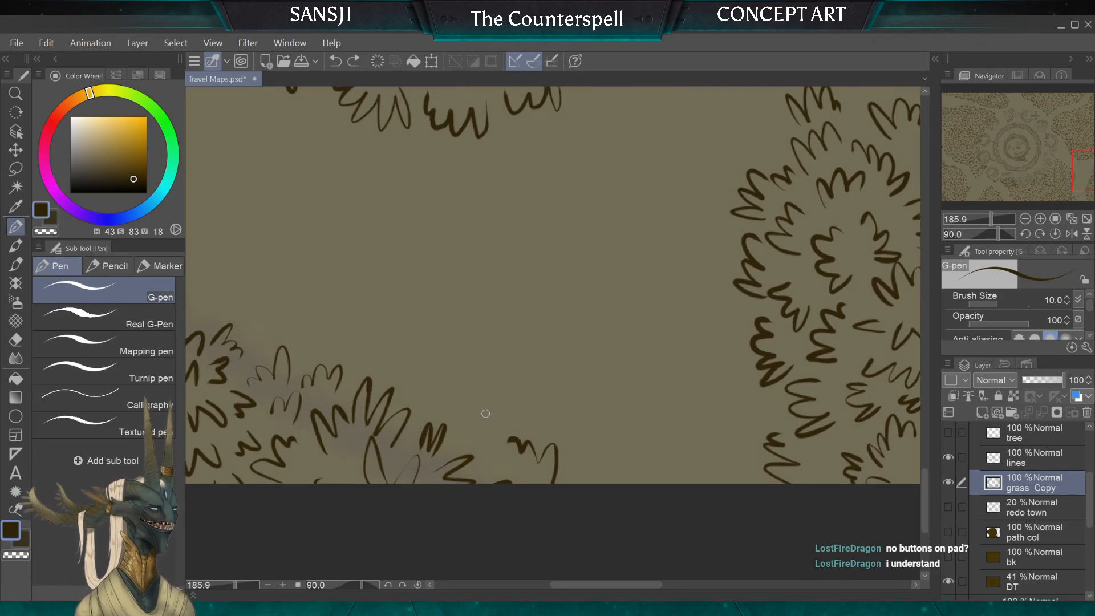
mouse_move(501, 411)
left_mouse_down()
mouse_move(468, 399)
mouse_move(437, 420)
left_mouse_up()
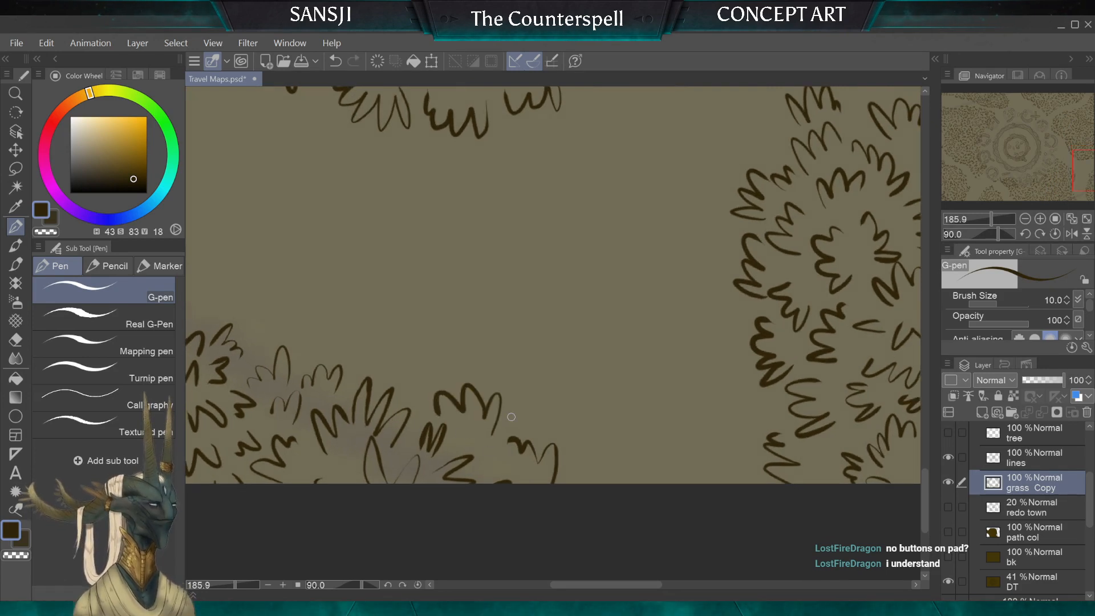
left_click_drag(523, 424, 543, 434)
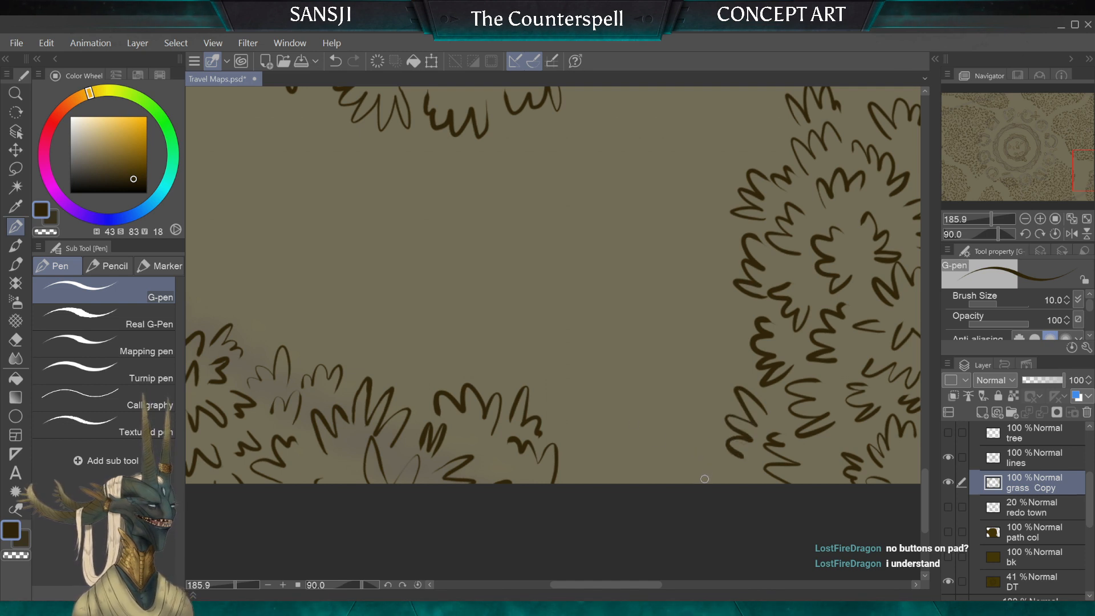
Step: Fill the gap along the map's east edge with grass tufts, joining the corner clump to the eastern clump
mouse_move(707, 436)
left_mouse_down()
mouse_move(674, 442)
mouse_move(665, 462)
mouse_move(725, 481)
left_mouse_up()
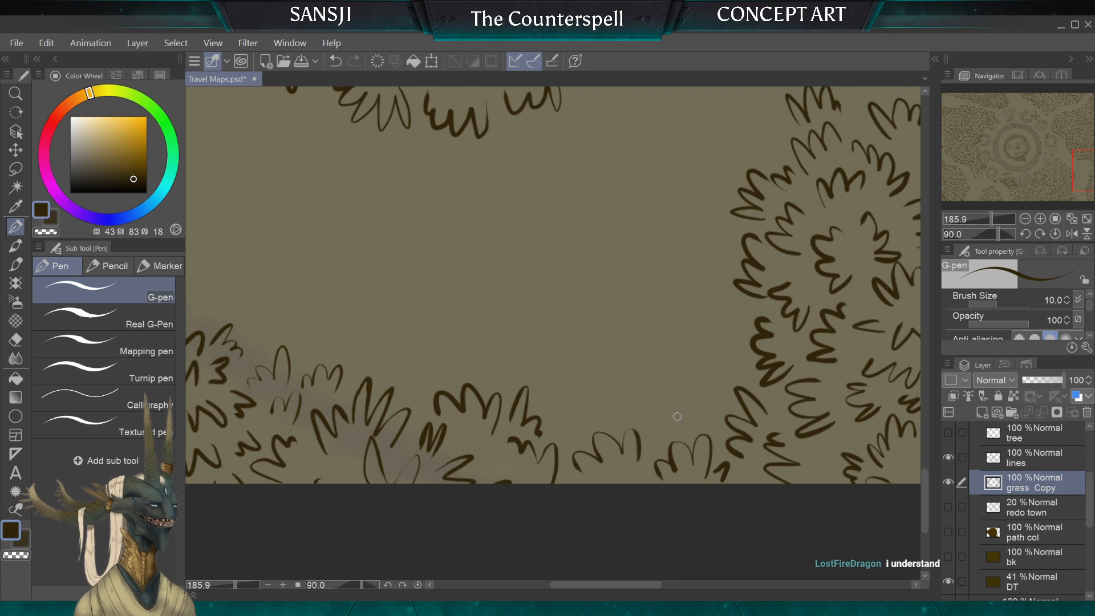
mouse_move(677, 416)
left_mouse_down()
mouse_move(659, 400)
mouse_move(629, 434)
left_mouse_up()
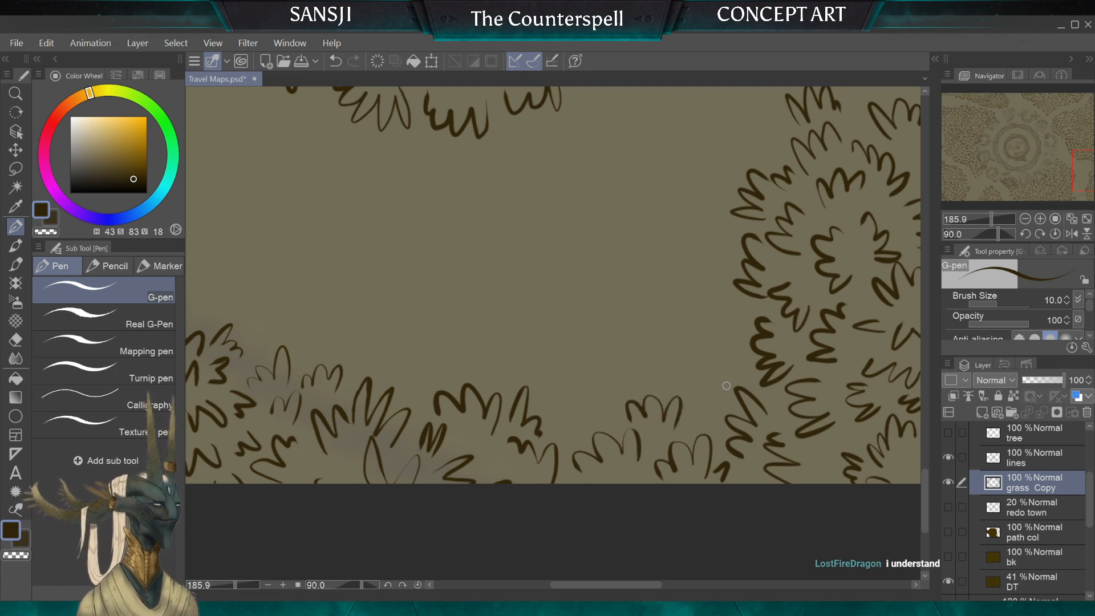
mouse_move(690, 376)
left_mouse_down()
mouse_move(727, 310)
mouse_move(714, 324)
mouse_move(724, 347)
mouse_move(668, 348)
mouse_move(639, 375)
mouse_move(614, 359)
mouse_move(608, 408)
mouse_move(543, 364)
mouse_move(549, 404)
mouse_move(525, 373)
mouse_move(453, 376)
left_mouse_up()
scroll(552, 334, "down", 5)
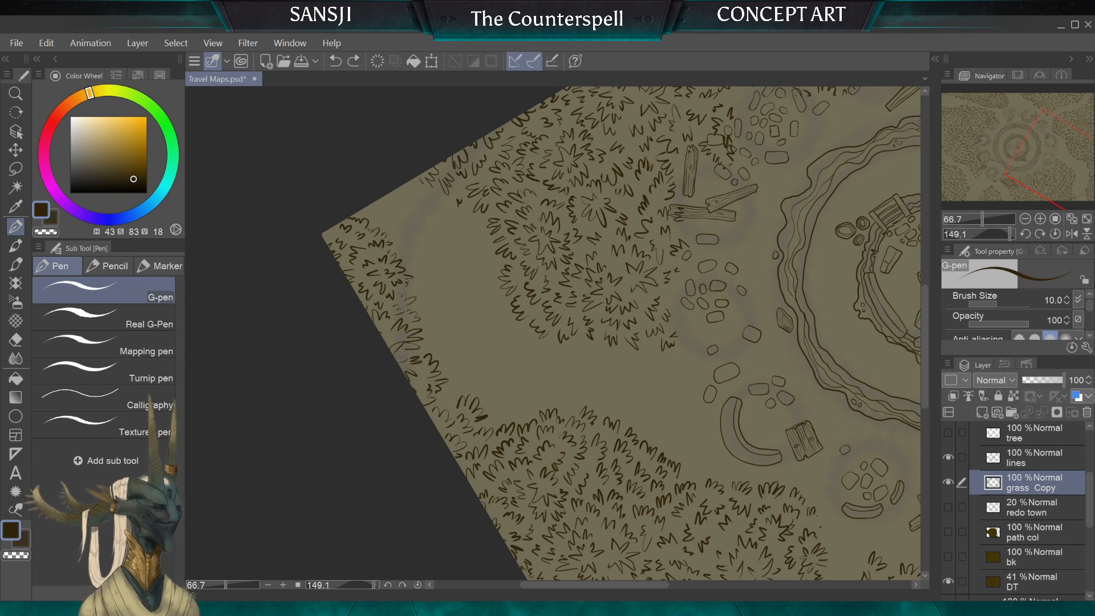
key("ctrl+z")
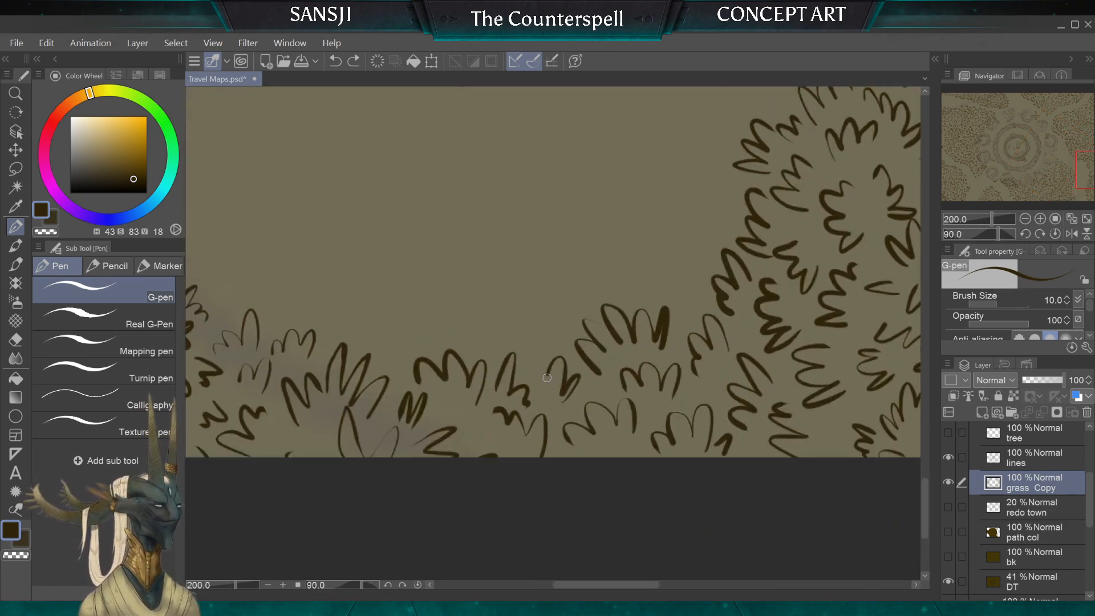
key("ctrl+y")
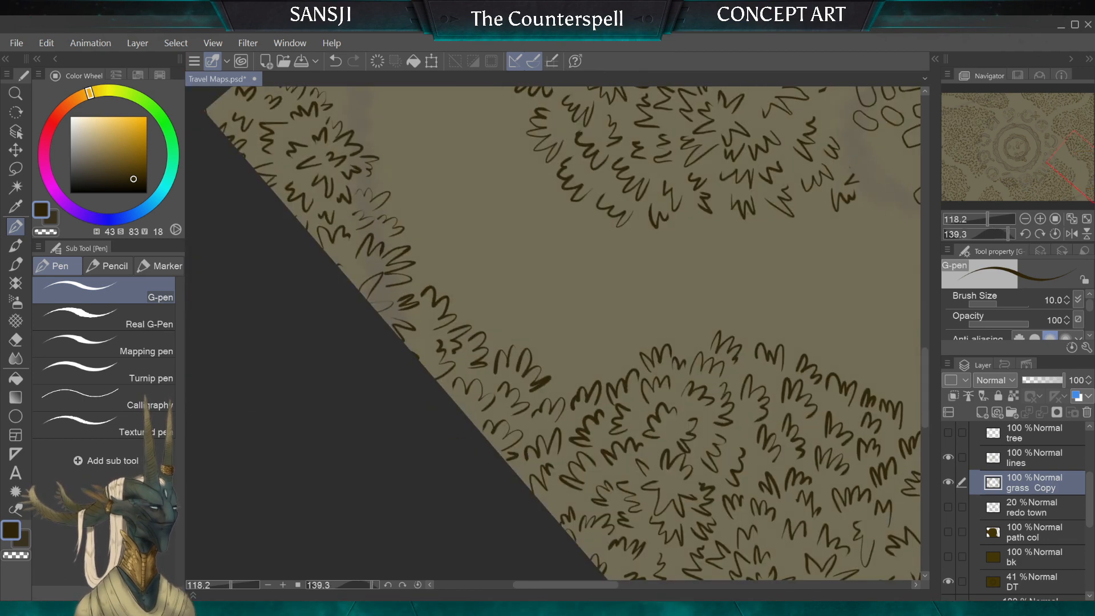
Step: Examine the filled-in eastern edge grass against the rest of the map and the ruin
scroll(553, 334, "down", 5)
left_click_drag(553, 334, 536, 253)
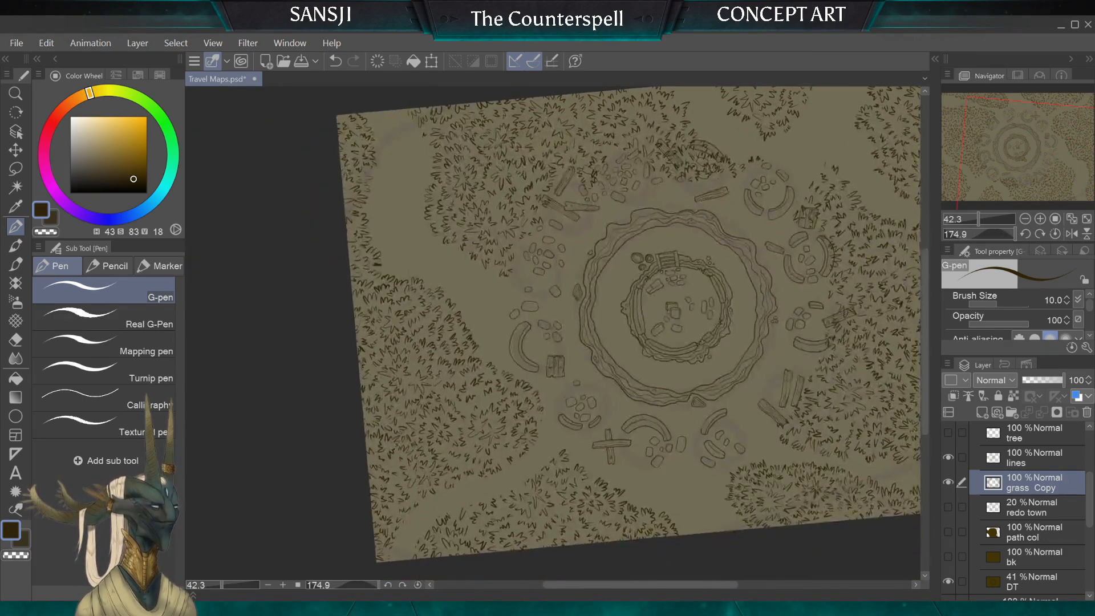
left_click_drag(596, 290, 644, 225)
scroll(509, 309, "down", 2)
scroll(509, 309, "up", 2)
scroll(497, 217, "up", 4)
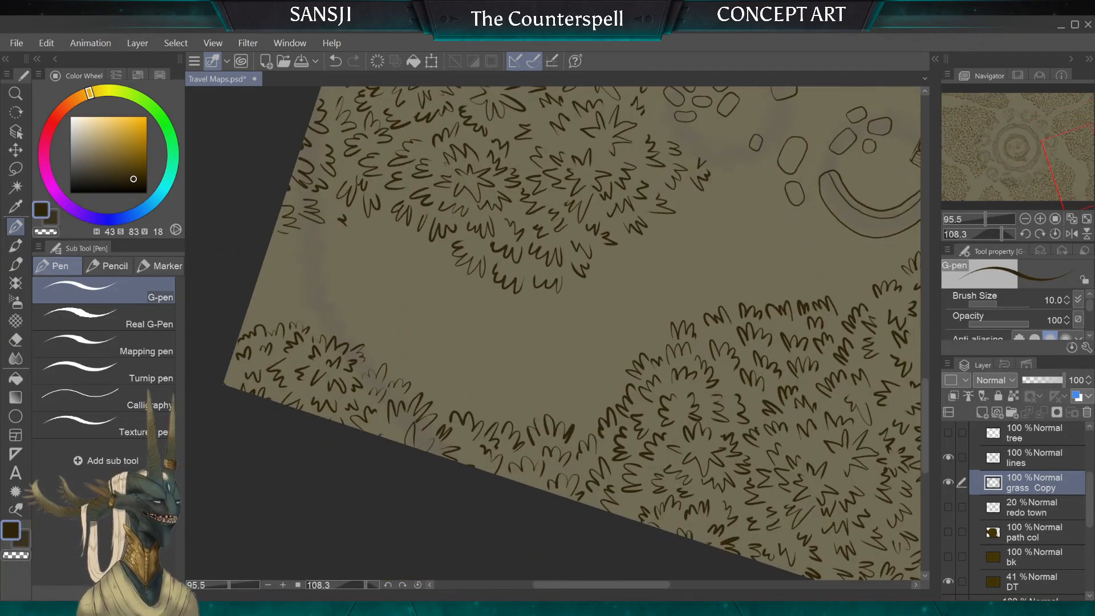
Step: Ink G-pen tufts along the path-facing side of the eastern clump, extending the row towards the southeast corner clump
left_click_drag(530, 331, 573, 320)
scroll(554, 365, "up", 2)
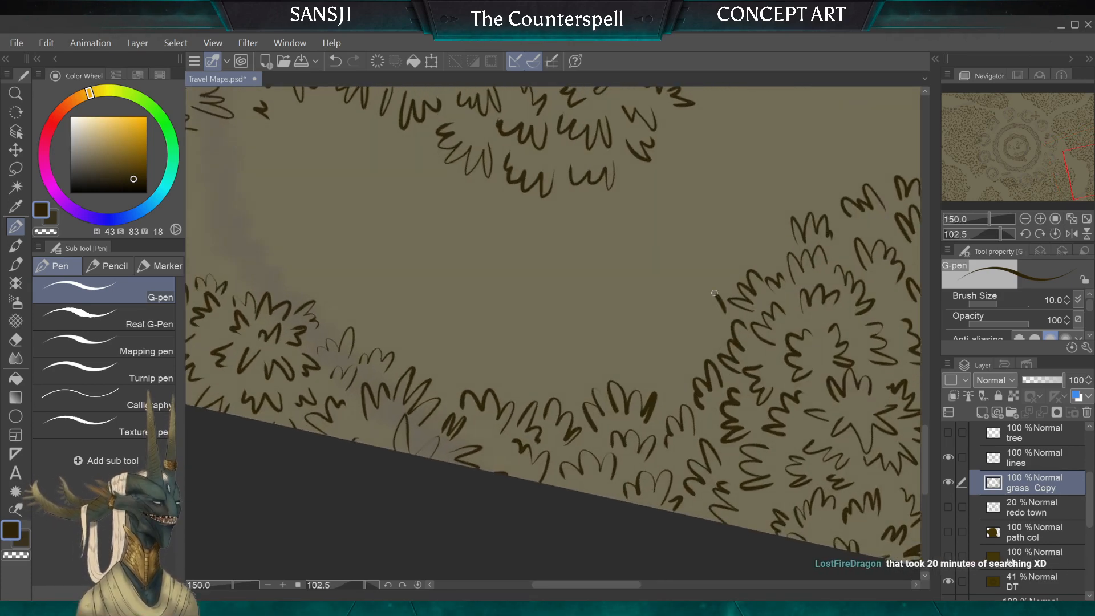
left_click_drag(692, 331, 702, 349)
mouse_move(692, 303)
left_mouse_down()
mouse_move(683, 280)
mouse_move(670, 311)
mouse_move(647, 324)
left_mouse_up()
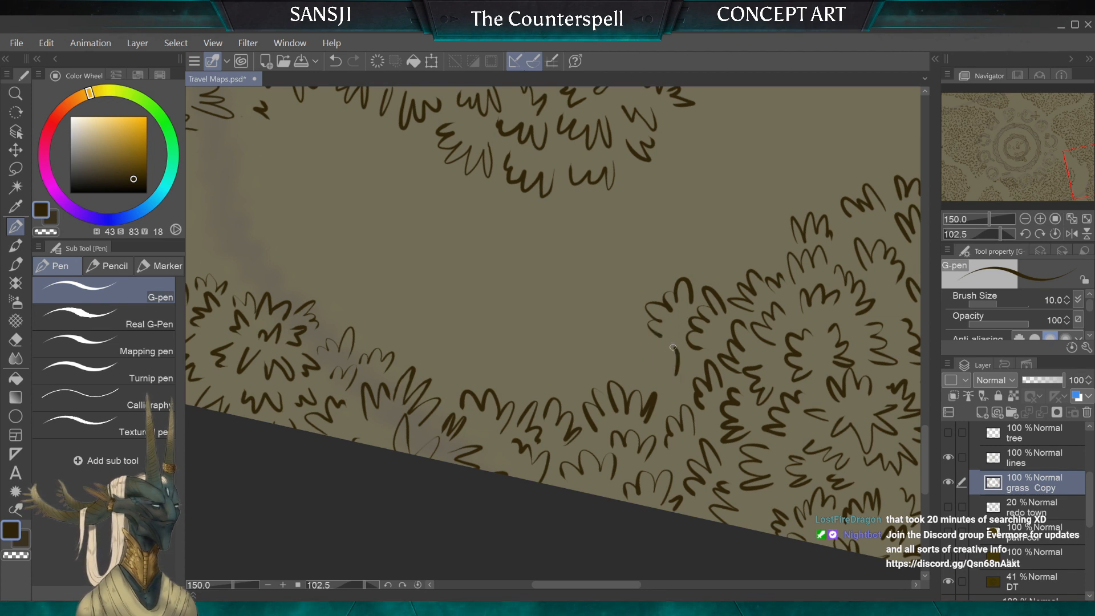
left_click_drag(655, 372, 656, 367)
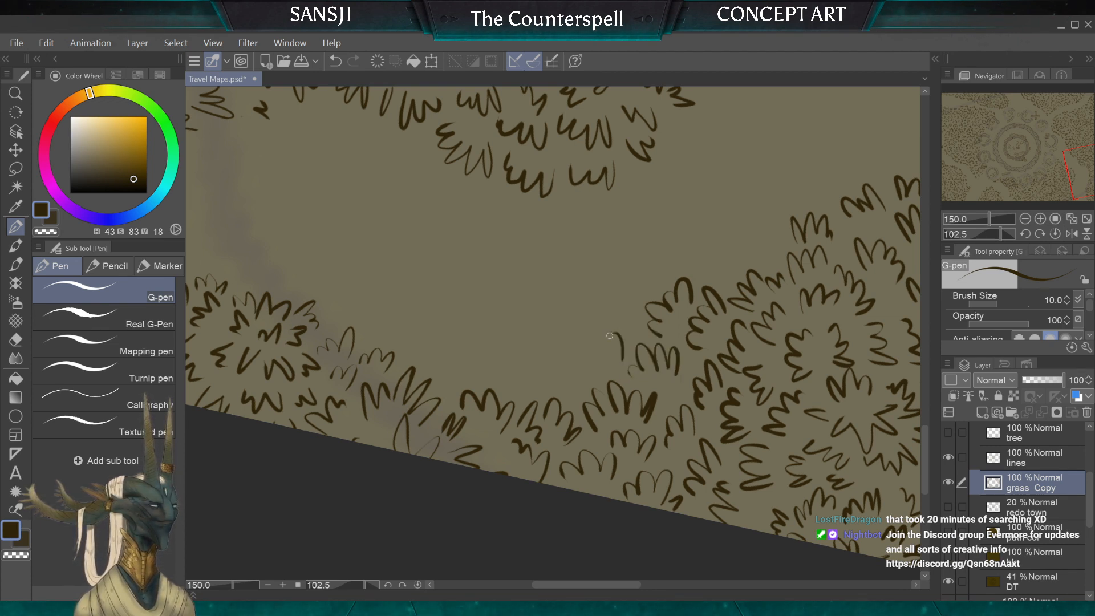
mouse_move(574, 381)
left_mouse_down()
mouse_move(628, 324)
mouse_move(600, 316)
mouse_move(721, 271)
mouse_move(737, 281)
mouse_move(574, 321)
mouse_move(547, 370)
mouse_move(507, 371)
left_mouse_up()
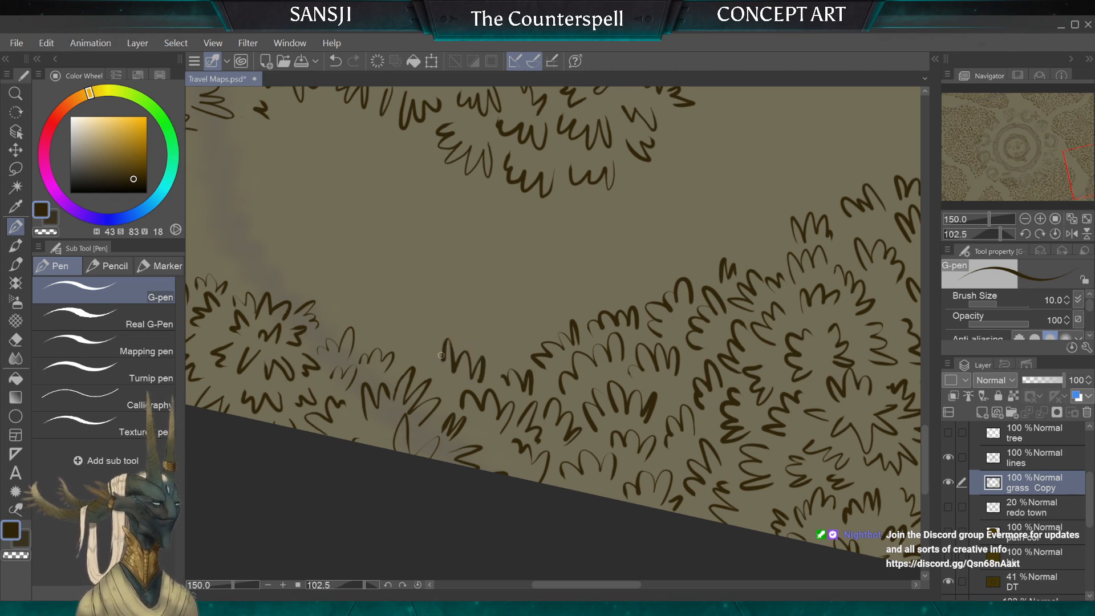
Step: Ink an outer row of tufts around the path-facing edge of the southern grass clump, across the path from the corner clump
scroll(365, 367, "down", 2)
mouse_move(365, 368)
left_mouse_down()
mouse_move(396, 222)
mouse_move(533, 143)
mouse_move(697, 207)
mouse_move(732, 262)
mouse_move(745, 347)
left_mouse_up()
scroll(697, 207, "up", 1)
scroll(553, 334, "up", 2)
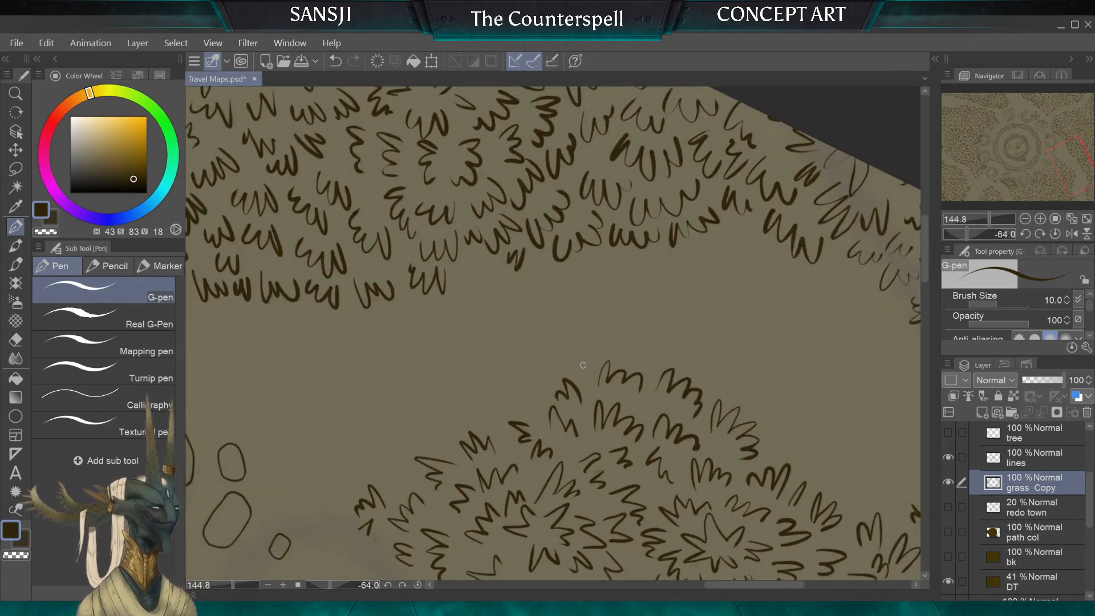
mouse_move(583, 375)
left_mouse_down()
mouse_move(606, 342)
mouse_move(621, 345)
mouse_move(624, 364)
mouse_move(553, 354)
left_mouse_up()
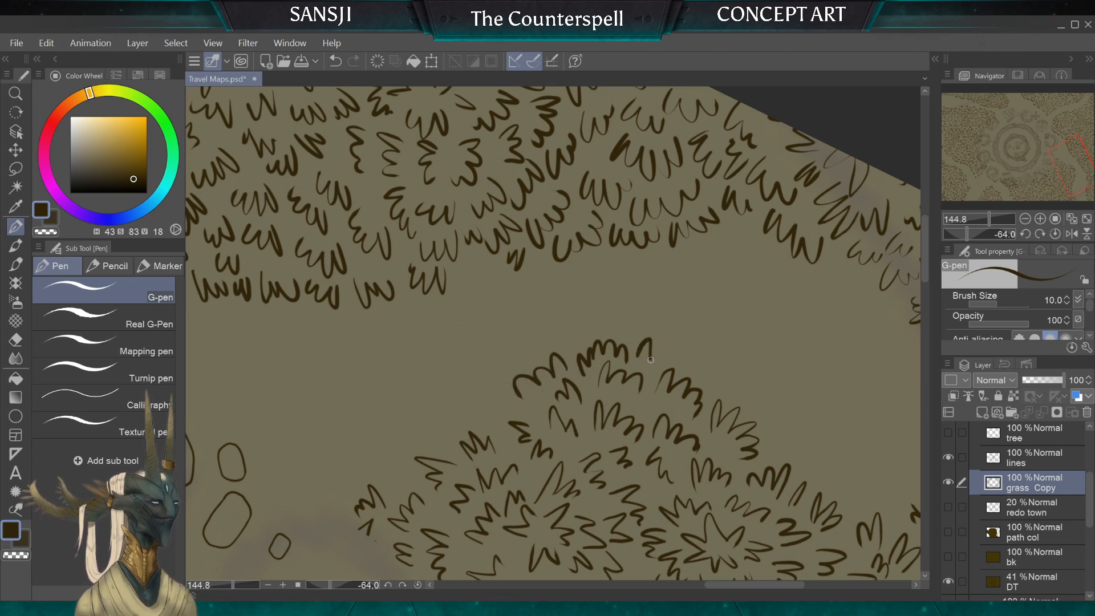
mouse_move(655, 363)
left_mouse_down()
mouse_move(686, 352)
mouse_move(725, 378)
left_mouse_up()
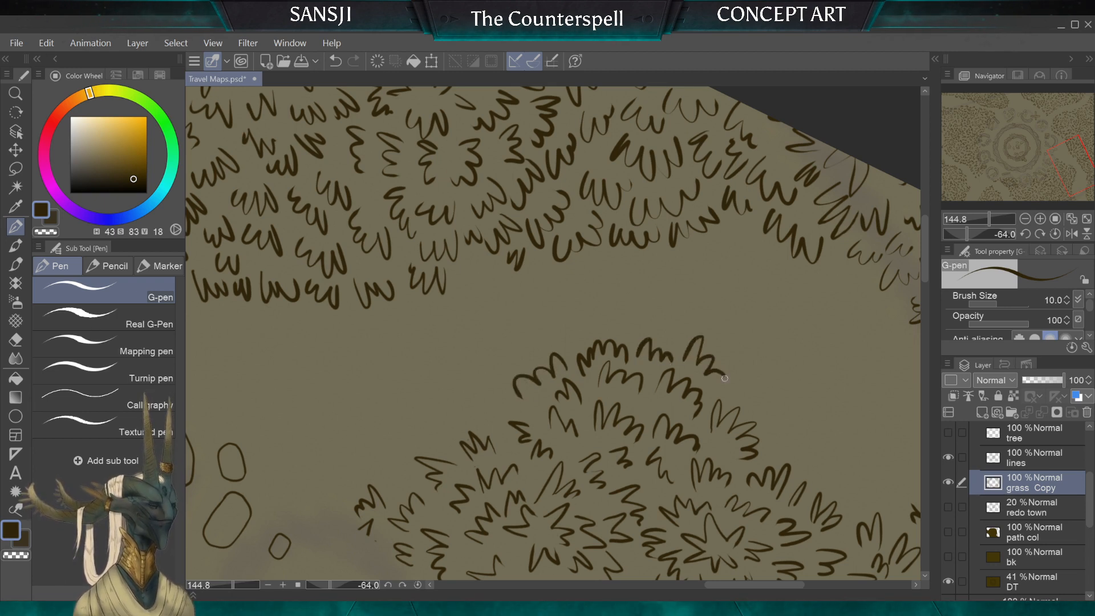
left_click_drag(663, 342, 682, 341)
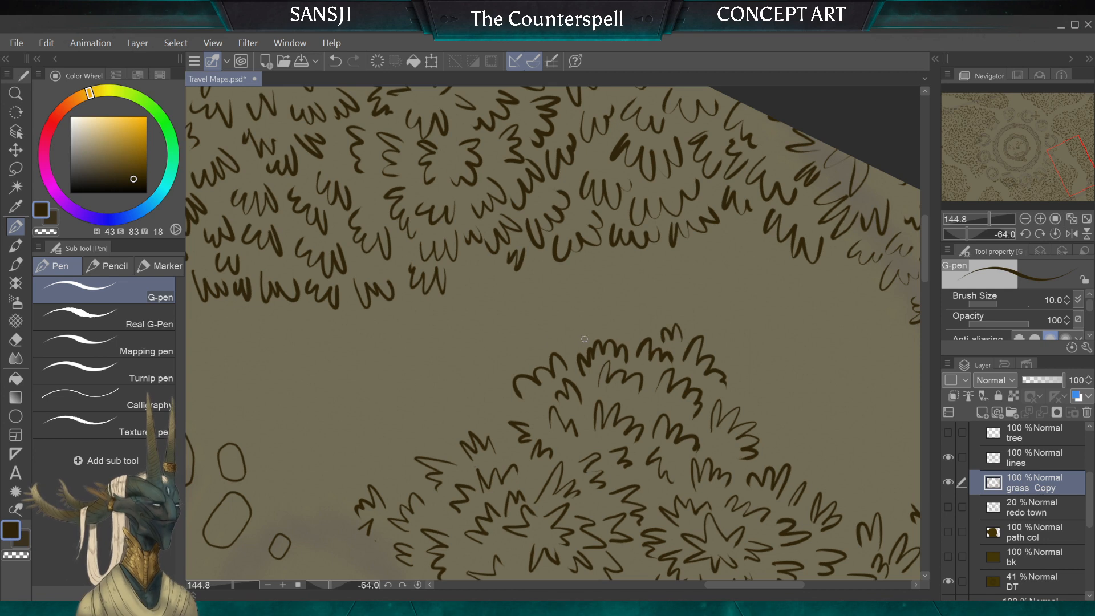
left_click_drag(558, 338, 559, 349)
mouse_move(506, 388)
left_mouse_down()
mouse_move(488, 381)
mouse_move(471, 421)
left_mouse_up()
mouse_move(733, 374)
left_mouse_down()
mouse_move(752, 369)
mouse_move(774, 409)
left_mouse_up()
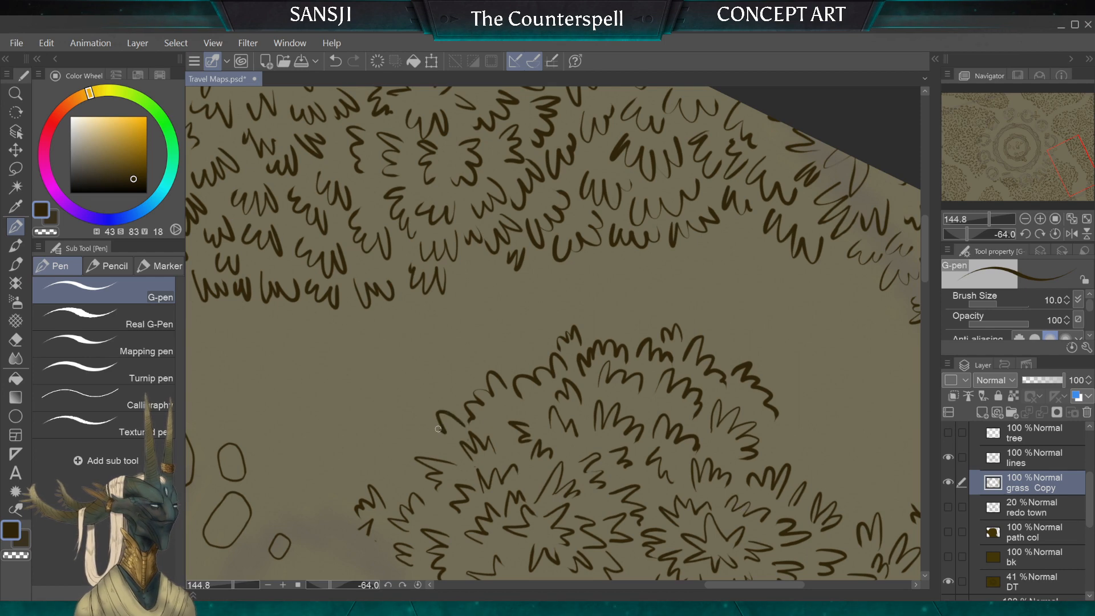
left_click_drag(438, 429, 426, 445)
left_click_drag(776, 421, 790, 444)
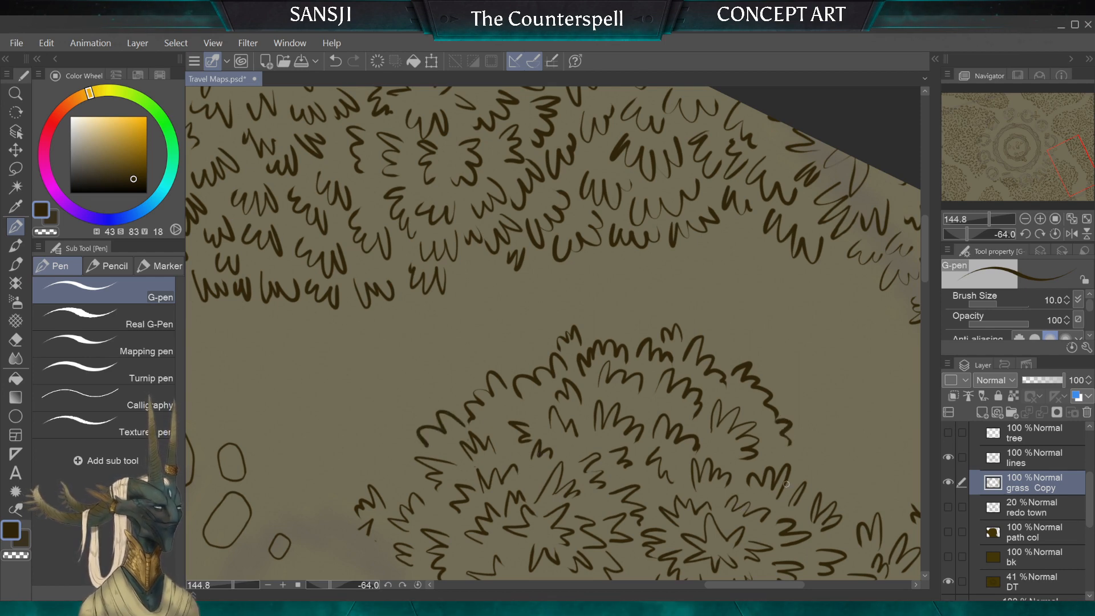
Step: Erase the stray mark and the newly inked tuft beside the southern clump with the Hard eraser at sizes 30 and 40
mouse_move(786, 485)
left_mouse_down()
mouse_move(656, 413)
mouse_move(547, 454)
left_mouse_up()
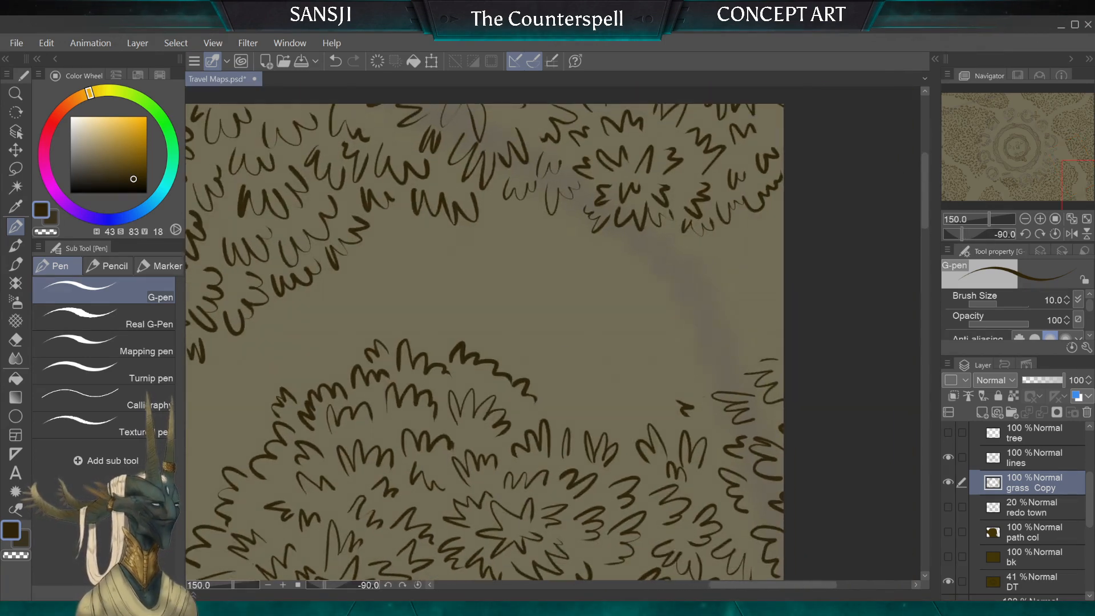
left_click_drag(568, 389, 588, 406)
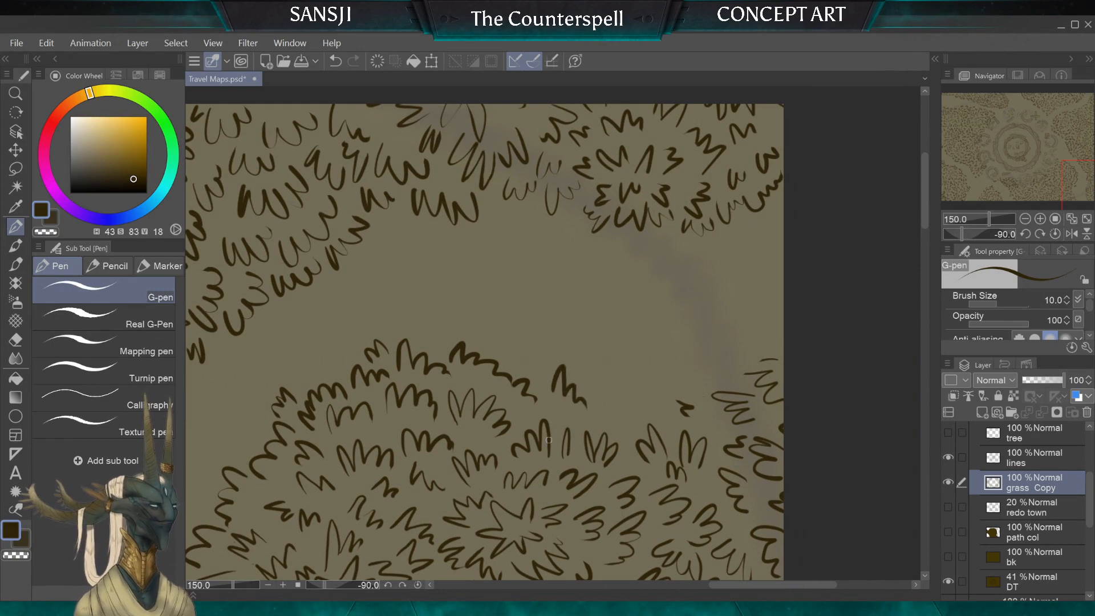
key("e")
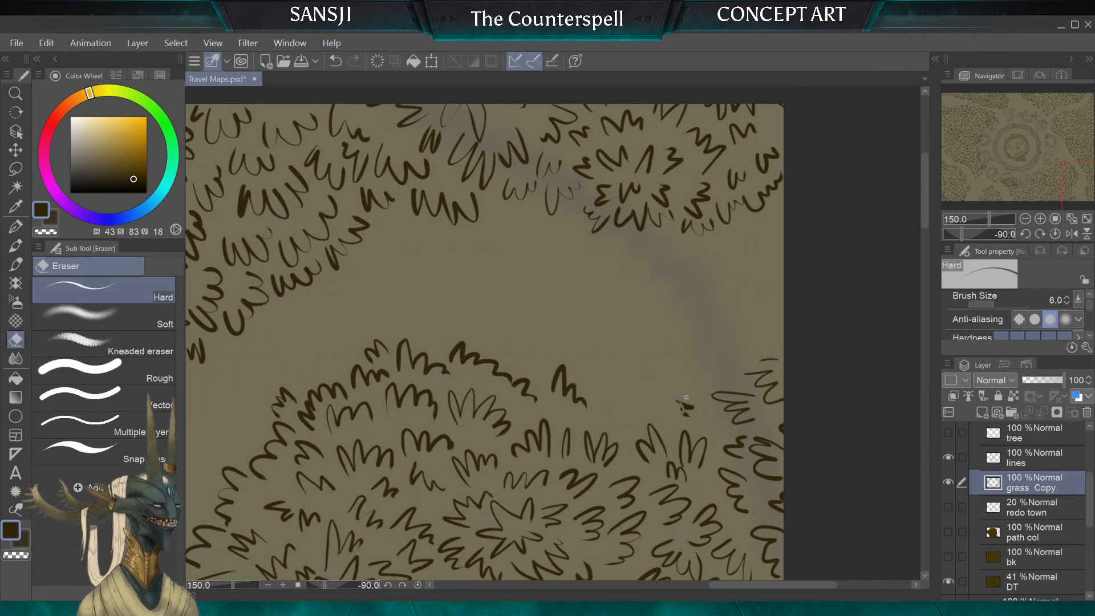
key("bracketright")
key("bracketright")
key("bracketright")
key("bracketright")
key("bracketright")
key("bracketright")
key("bracketright")
key("bracketright")
key("bracketright")
left_click_drag(681, 402, 676, 402)
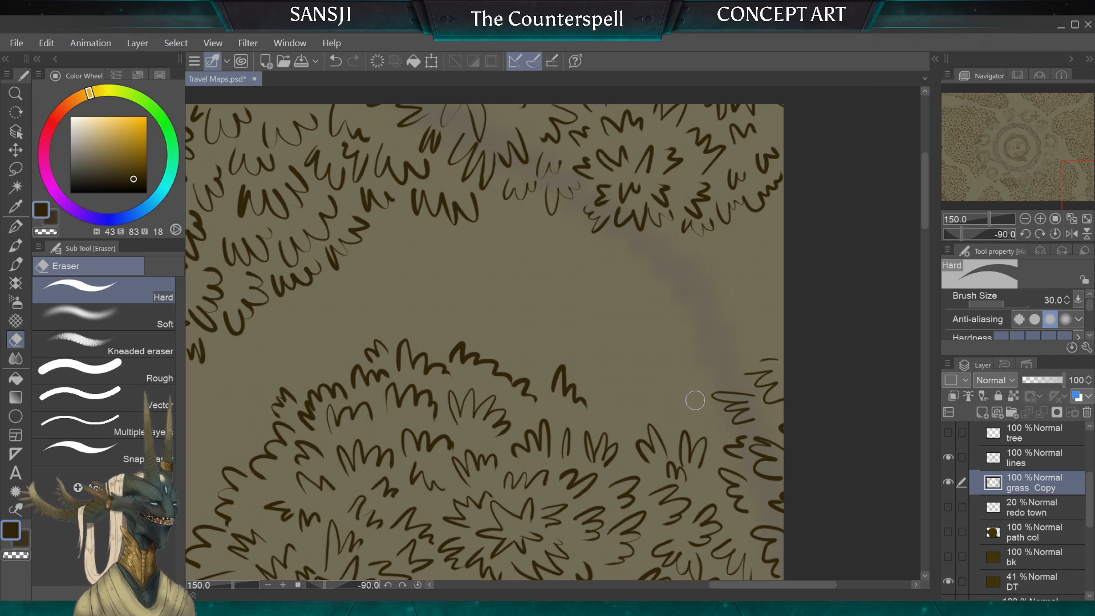
key("bracketright")
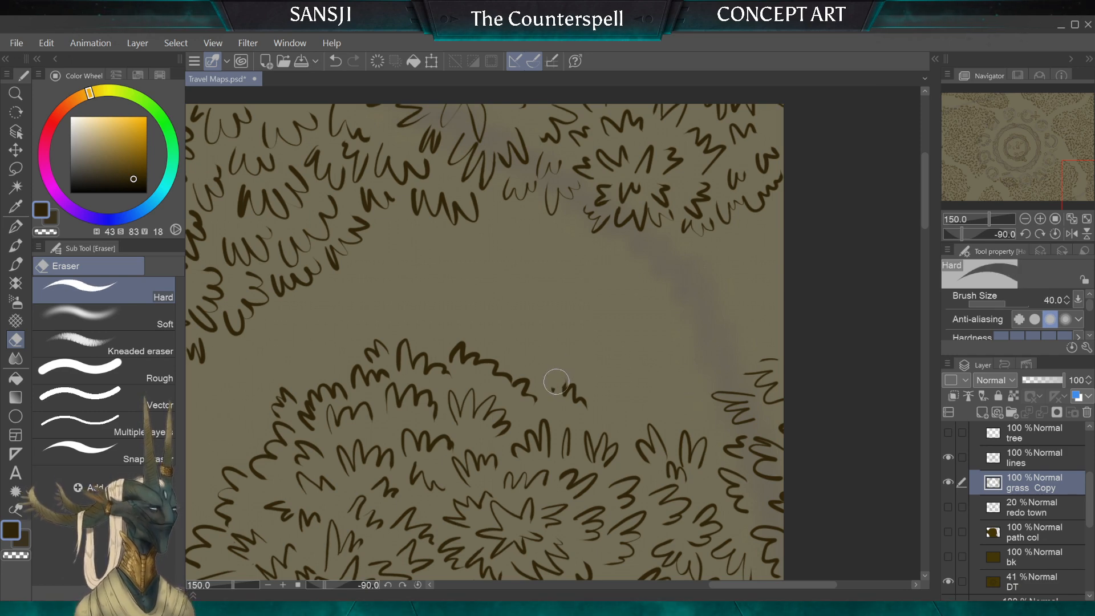
left_click_drag(556, 381, 567, 387)
Step: Ink G-pen tufts on the southern grass where it meets the map's south edge beside the path
left_click(16, 226)
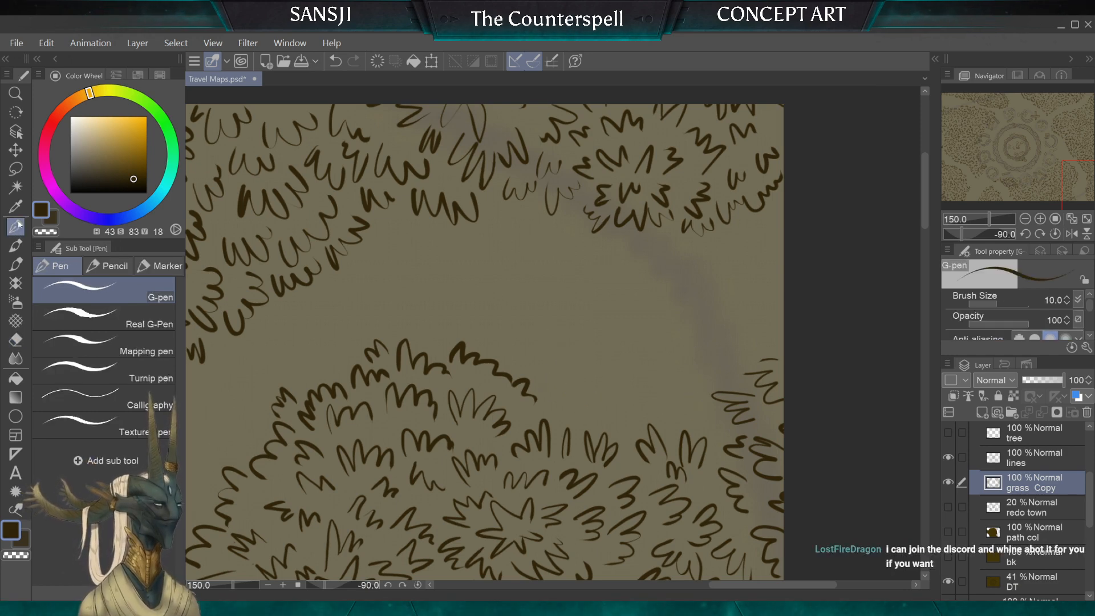
scroll(552, 333, "down", 2)
scroll(553, 334, "down", 1)
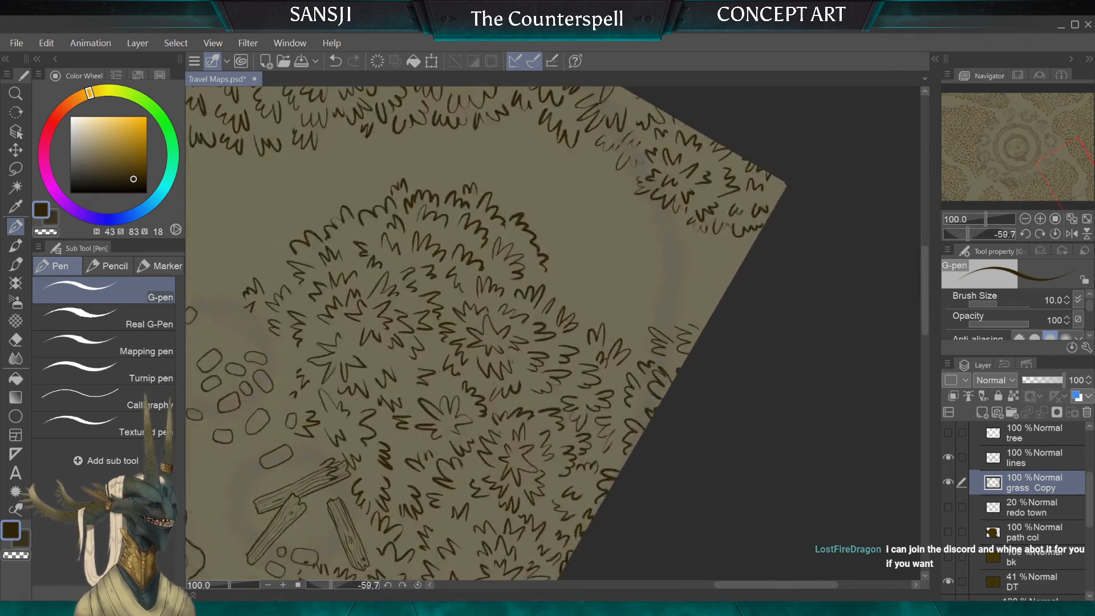
scroll(656, 349, "up", 3)
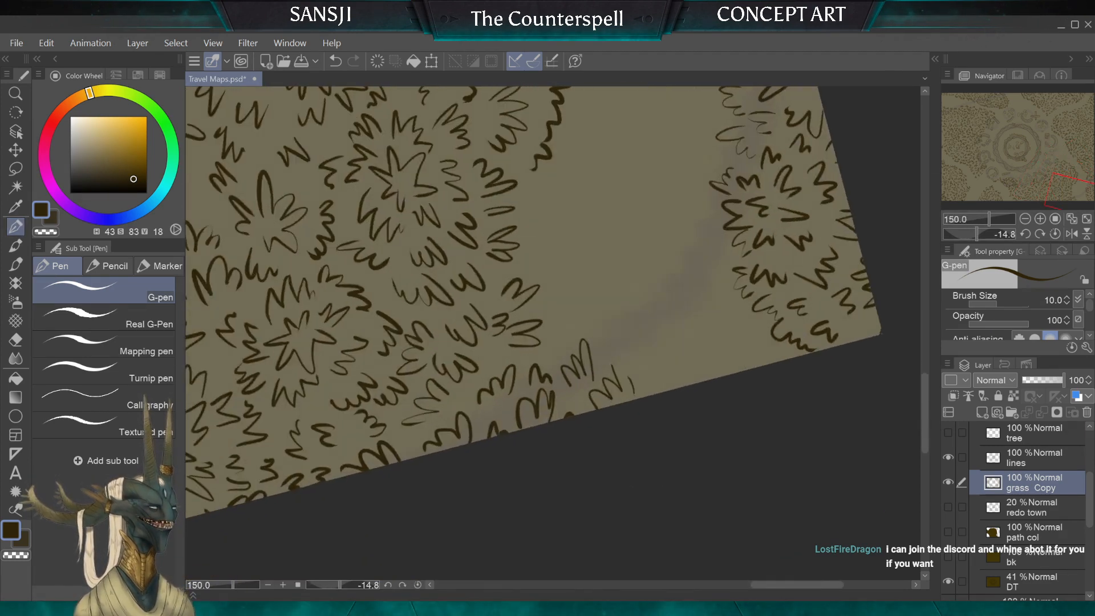
scroll(553, 333, "up", 1)
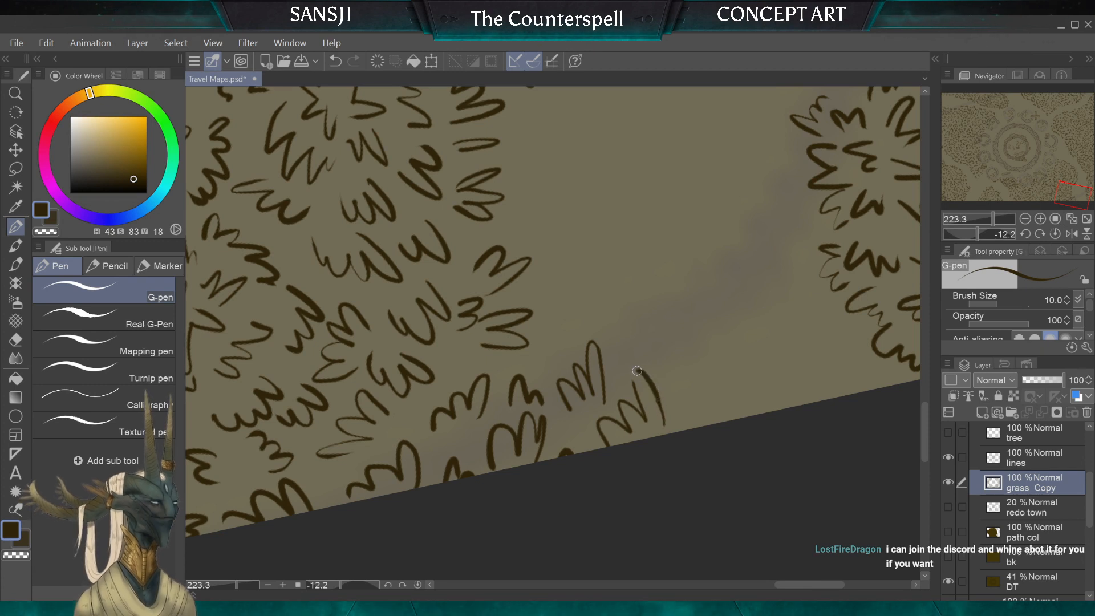
mouse_move(662, 419)
left_mouse_down()
mouse_move(675, 392)
mouse_move(681, 415)
left_mouse_up()
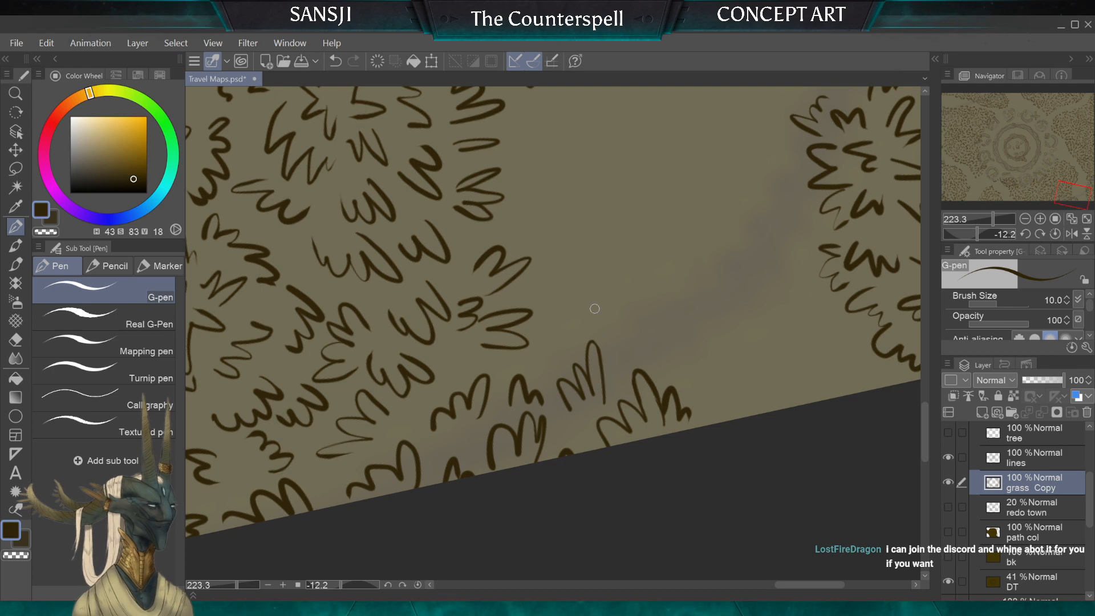
scroll(594, 308, "down", 3)
scroll(553, 334, "up", 3)
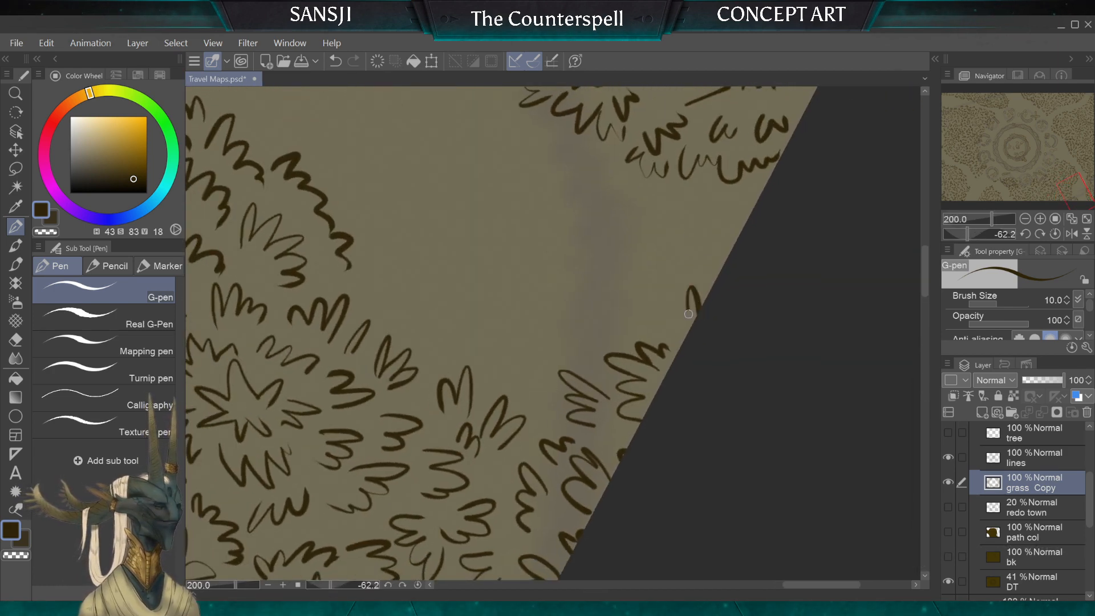
mouse_move(689, 314)
left_mouse_down()
mouse_move(659, 300)
mouse_move(622, 319)
mouse_move(591, 310)
mouse_move(534, 367)
left_mouse_up()
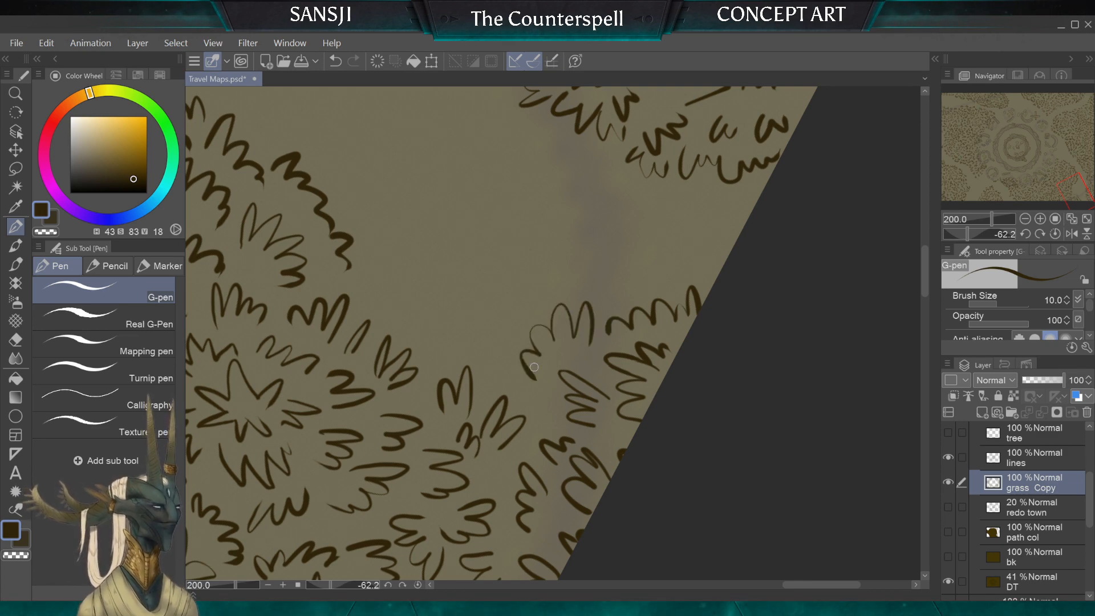
Step: Ink tufts across the gap between the southern clump's outer row and the new tufts near the south edge
scroll(534, 367, "down", 4)
scroll(534, 342, "up", 3)
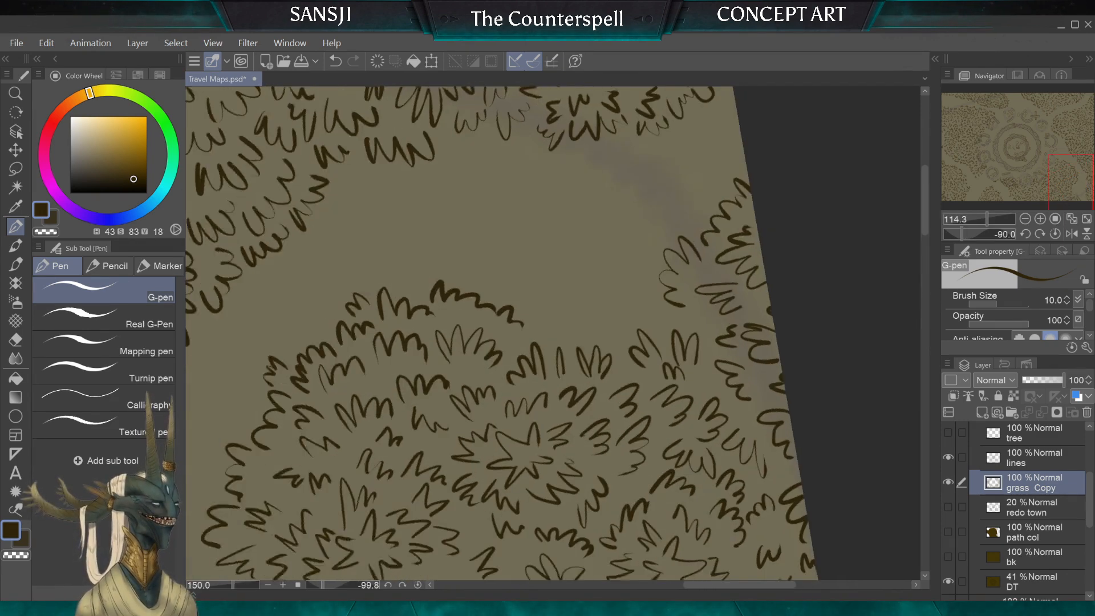
left_click_drag(548, 334, 545, 350)
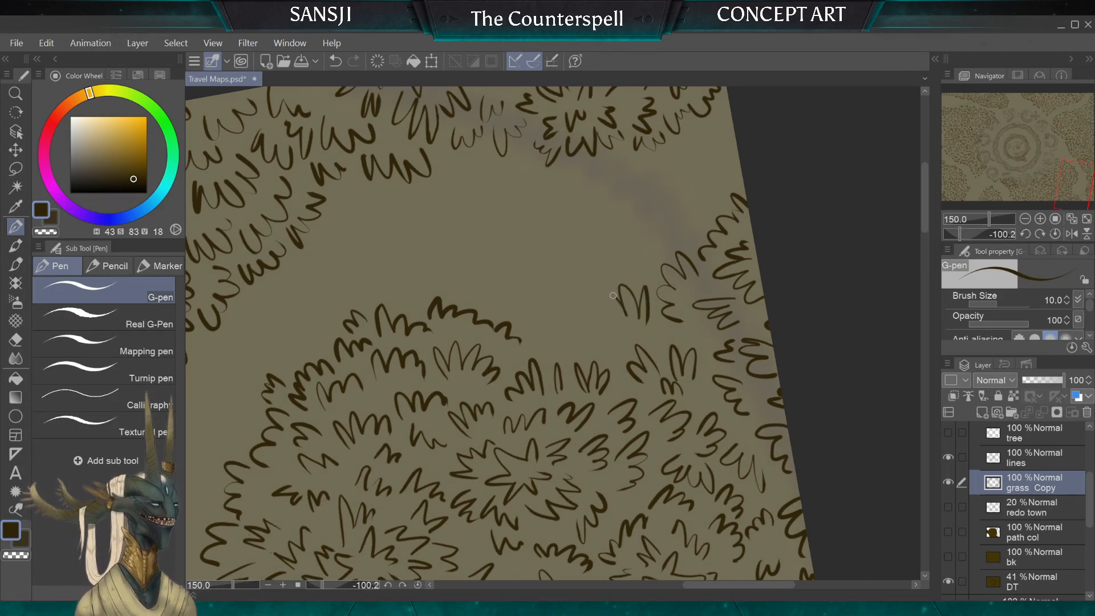
mouse_move(614, 295)
left_mouse_down()
mouse_move(607, 334)
mouse_move(580, 334)
mouse_move(589, 313)
mouse_move(578, 332)
mouse_move(546, 316)
mouse_move(545, 349)
left_mouse_up()
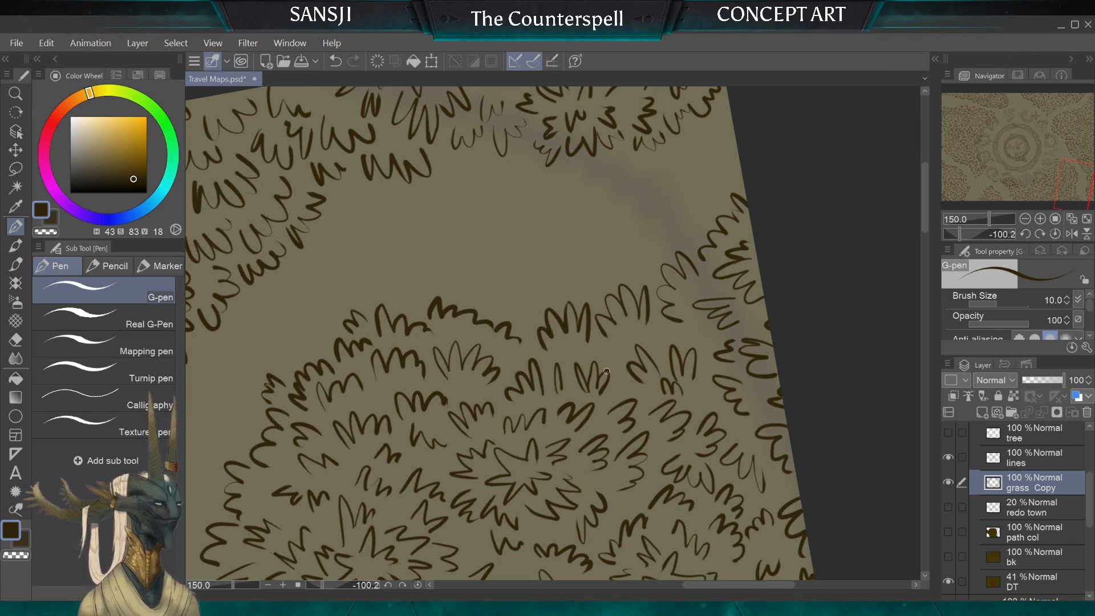
Step: Ink an outer row of tufts along the path-facing side of the southeast corner clump, towards the eastern clump
scroll(606, 372, "down", 3)
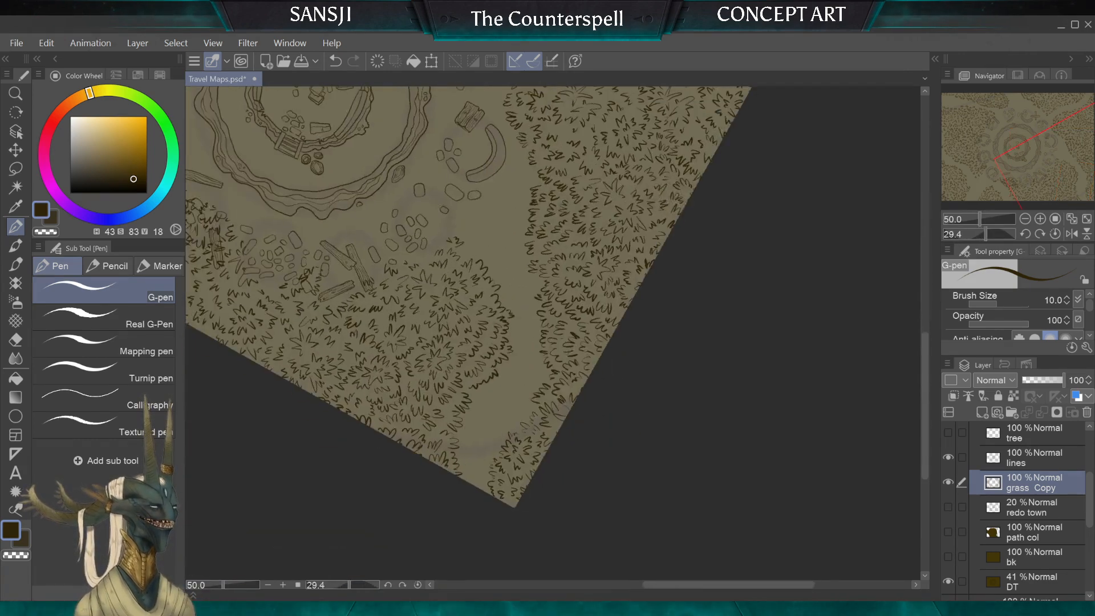
scroll(606, 372, "down", 1)
left_click_drag(764, 317, 687, 494)
left_click_drag(513, 354, 613, 295)
scroll(509, 292, "up", 4)
scroll(531, 354, "up", 2)
left_click_drag(684, 354, 743, 325)
mouse_move(518, 358)
left_mouse_down()
mouse_move(572, 350)
mouse_move(587, 365)
mouse_move(505, 363)
mouse_move(496, 375)
mouse_move(598, 362)
mouse_move(600, 380)
mouse_move(594, 327)
mouse_move(622, 343)
mouse_move(608, 376)
mouse_move(566, 314)
left_mouse_up()
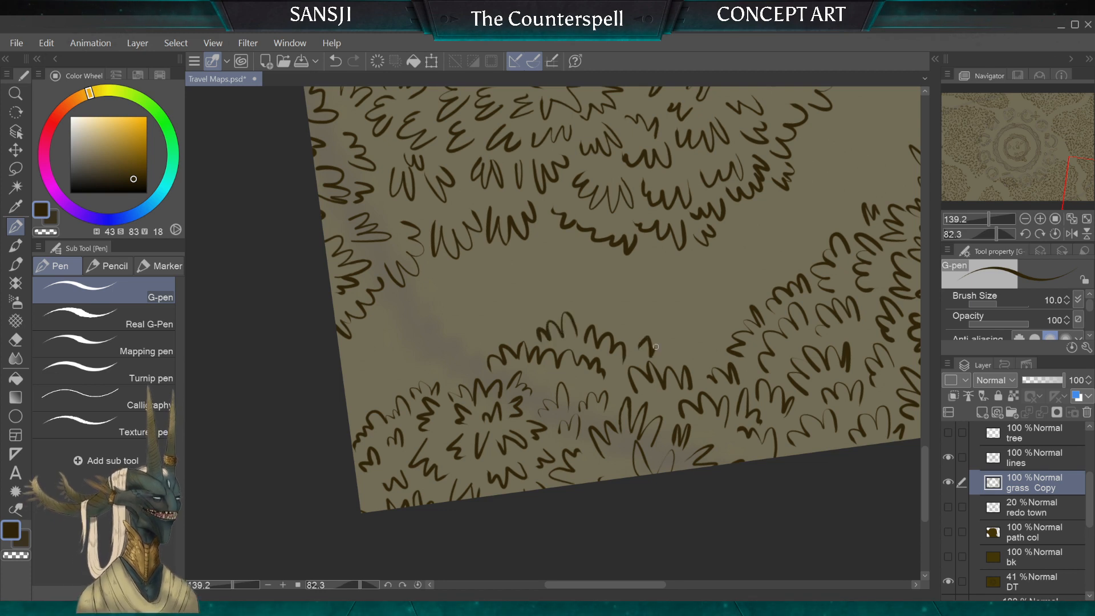
left_click_drag(655, 347, 664, 358)
left_click_drag(430, 357, 474, 362)
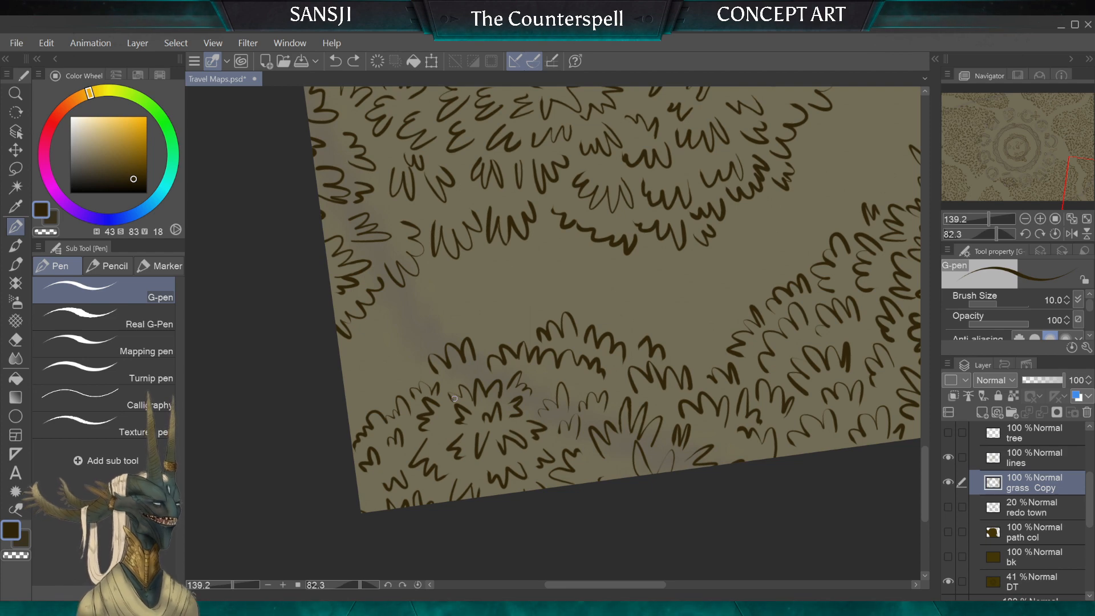
Step: Fill the remaining gaps in the corner clump's outer row with tufts and extend it towards the map's south edge
scroll(454, 399, "up", 2)
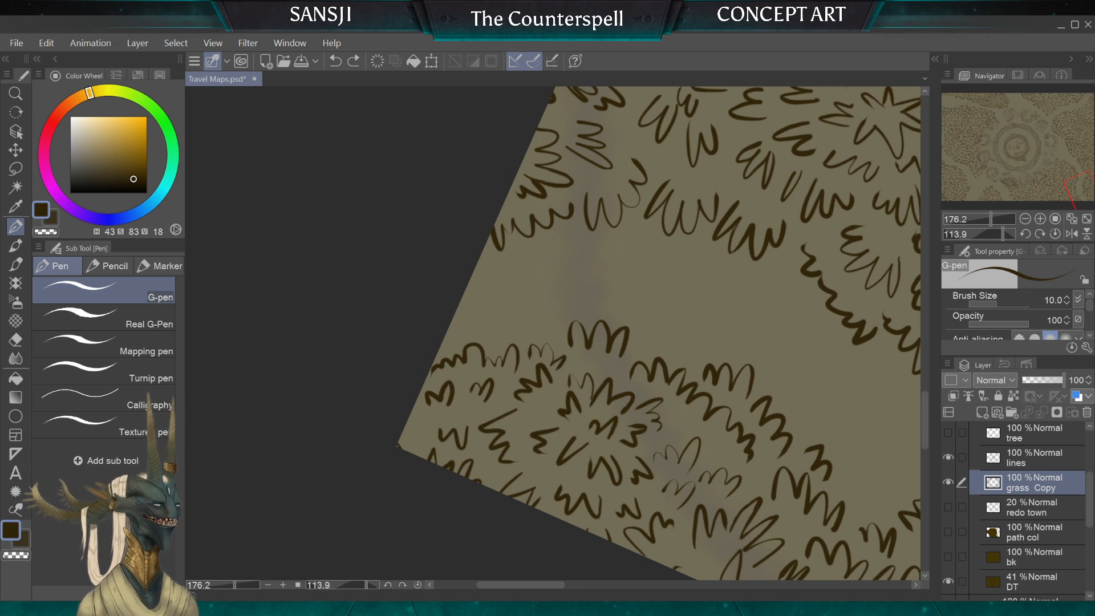
scroll(480, 298, "up", 2)
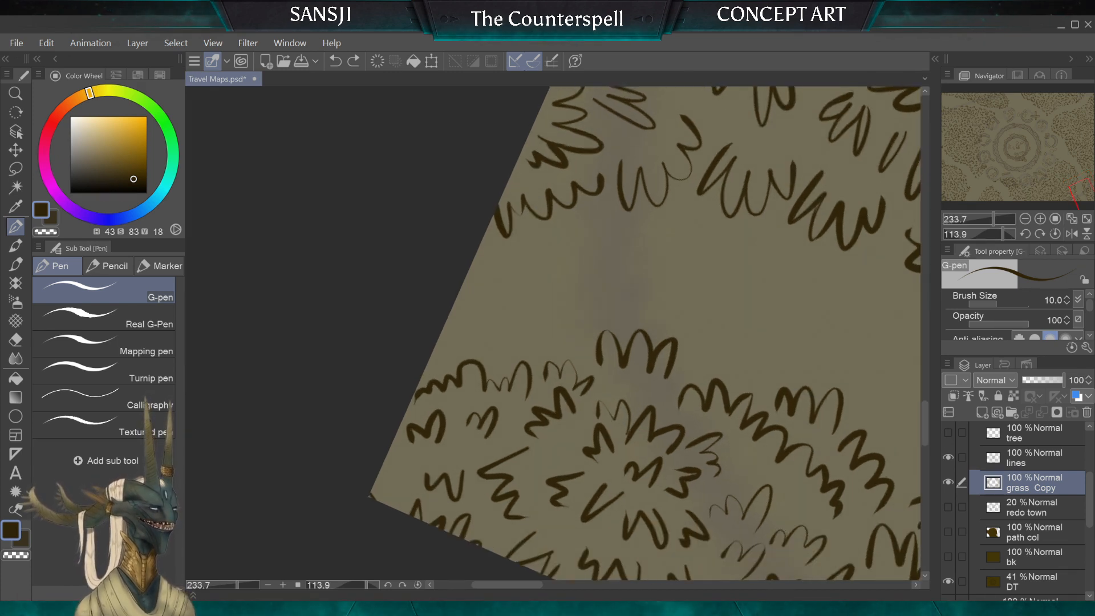
left_click_drag(578, 347, 568, 316)
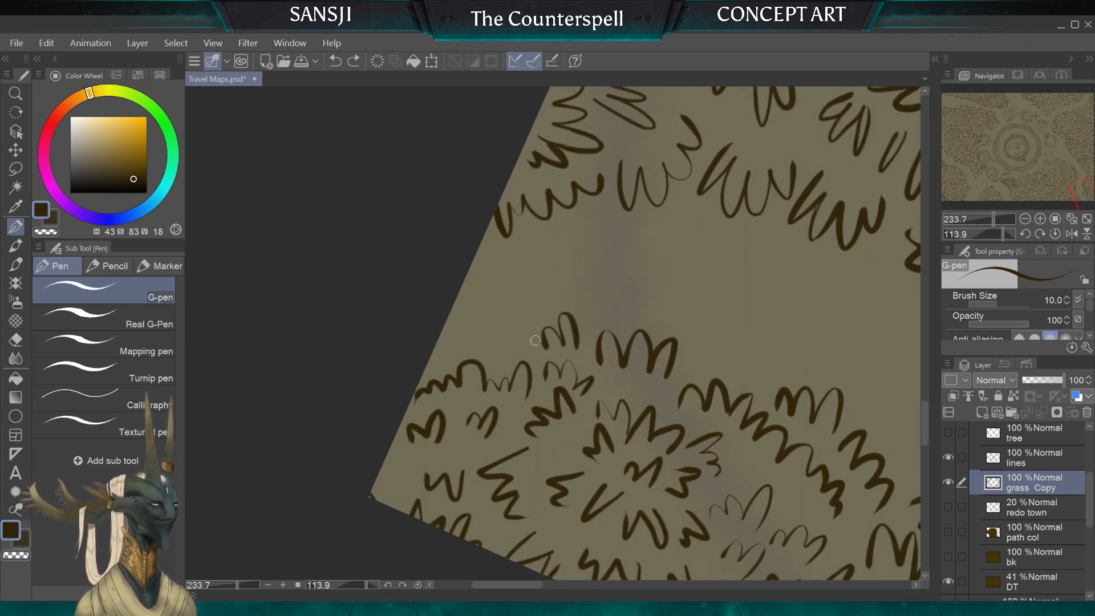
left_click_drag(691, 357, 692, 320)
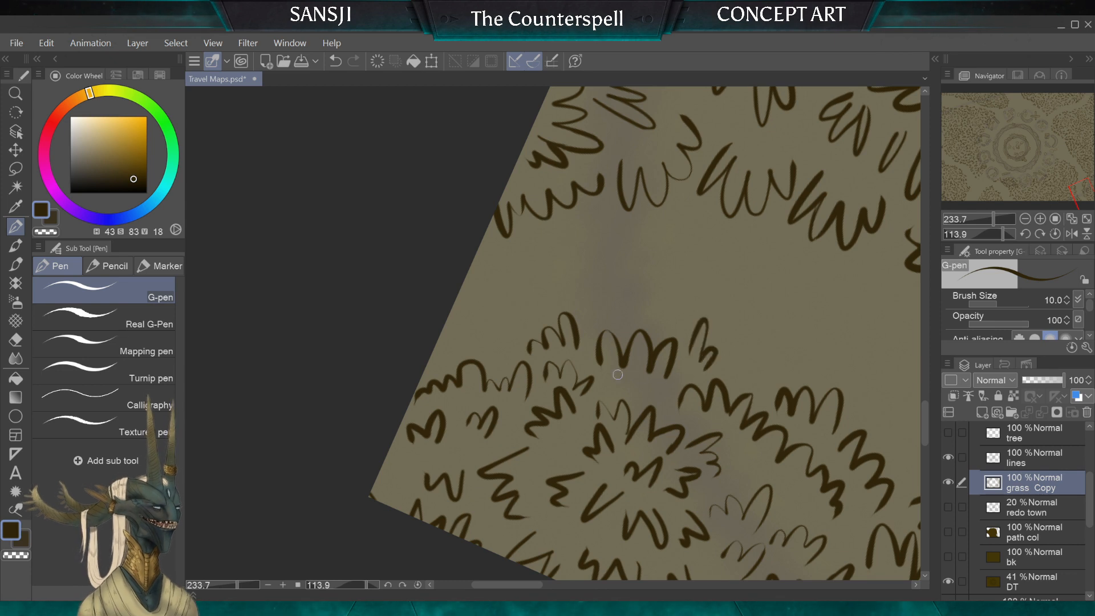
mouse_move(515, 318)
left_mouse_down()
mouse_move(514, 348)
mouse_move(495, 328)
mouse_move(467, 355)
left_mouse_up()
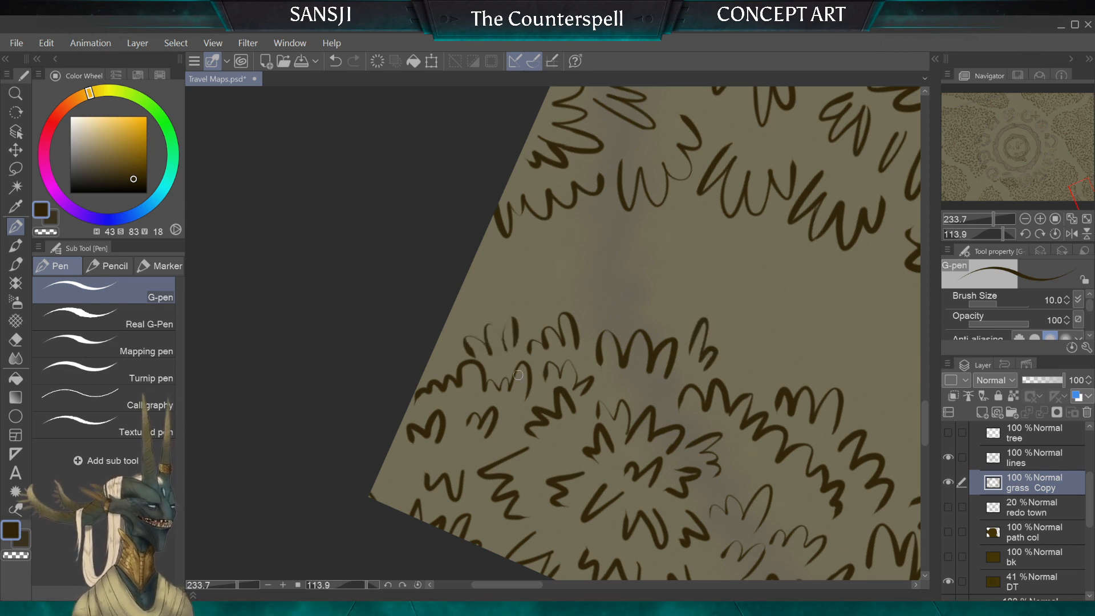
left_click_drag(747, 330, 737, 369)
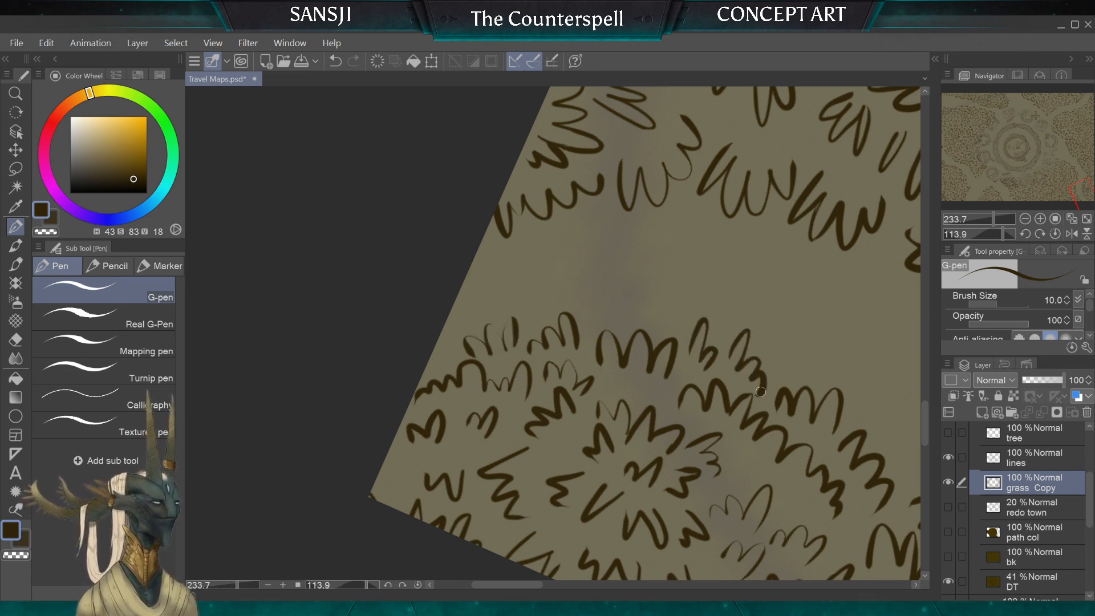
scroll(761, 392, "down", 3)
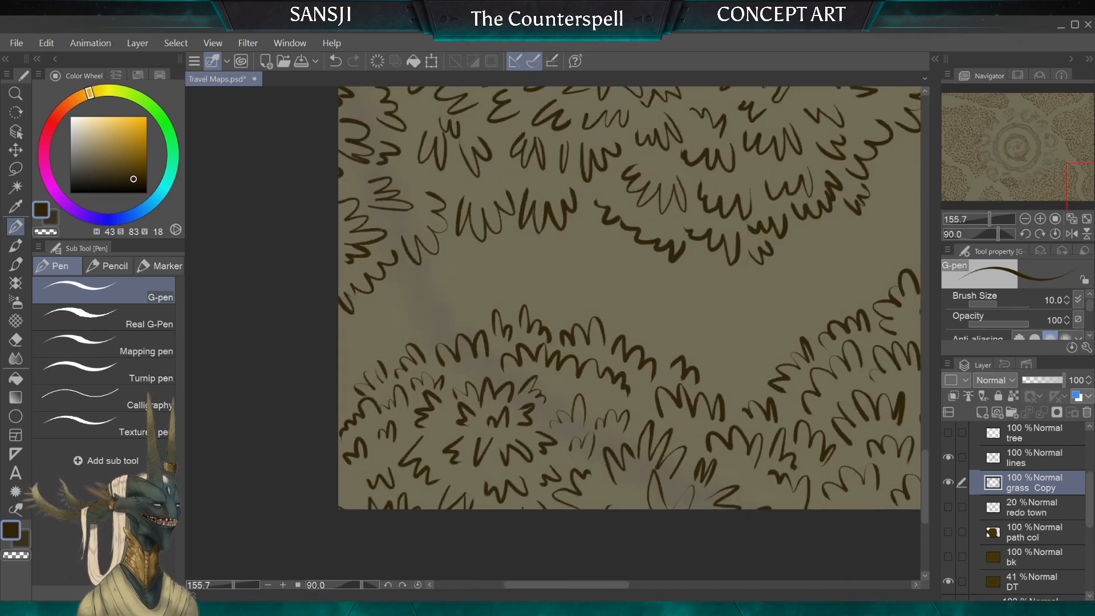
Step: Ink a G-pen tuft bridging the outer rows of the southeast corner clump and the eastern clump
left_click_drag(775, 299, 691, 308)
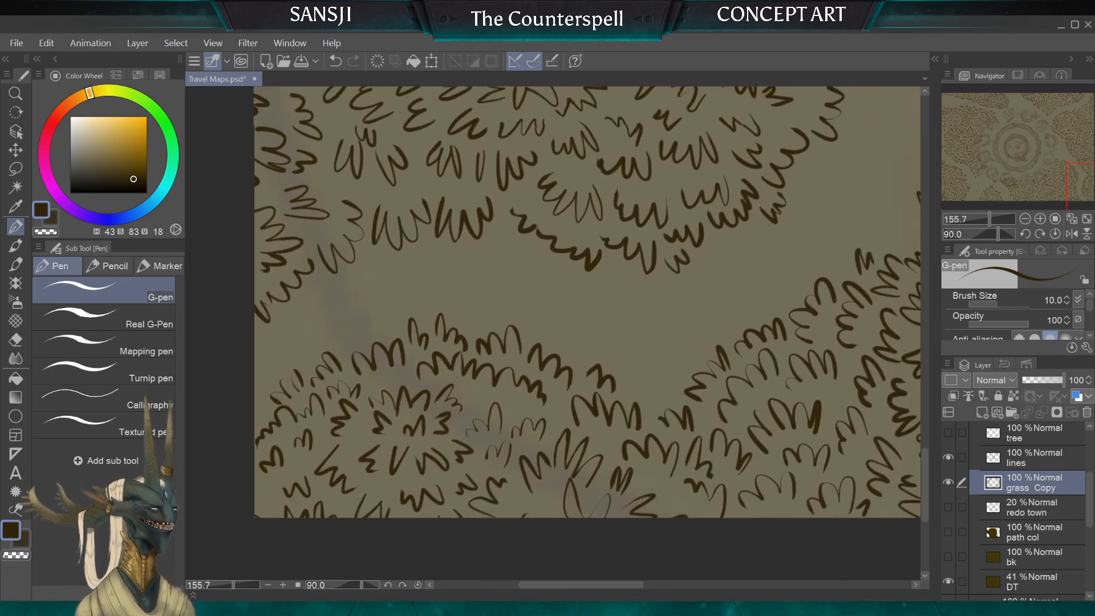
scroll(692, 308, "up", 3)
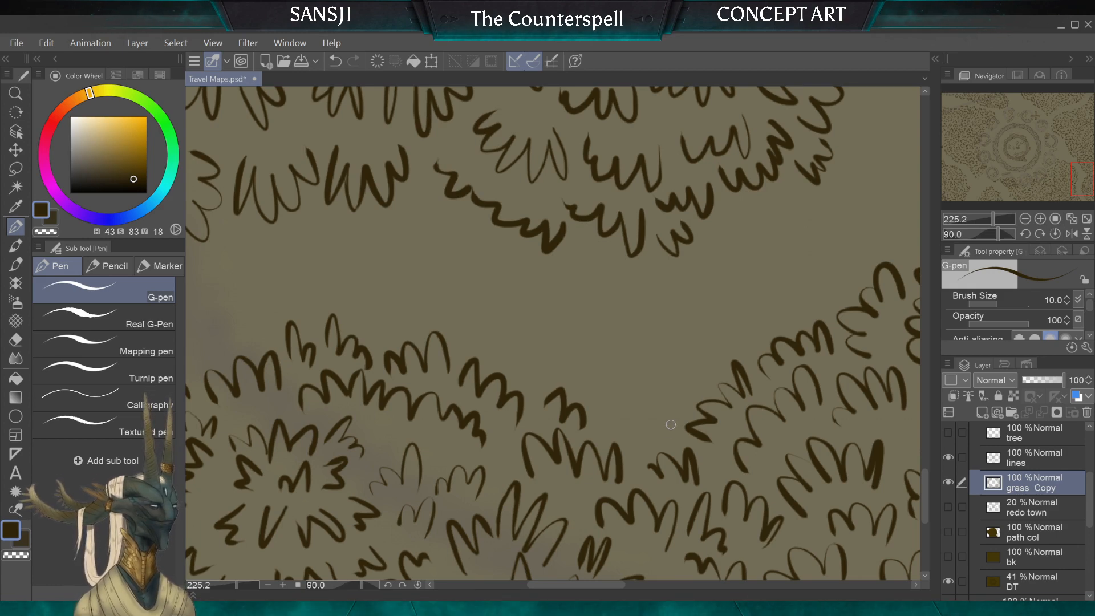
left_click_drag(673, 395, 662, 419)
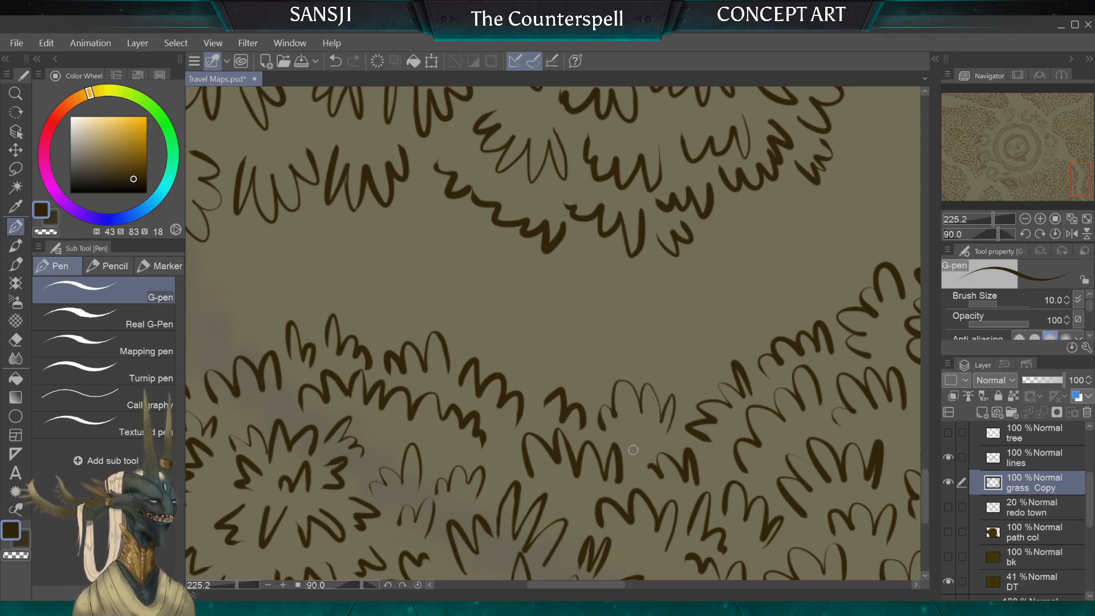
Step: Erase the stray tufts at the southern clump's northern tip beside the rubble and ink a fuller row of tufts there
scroll(633, 450, "down", 5)
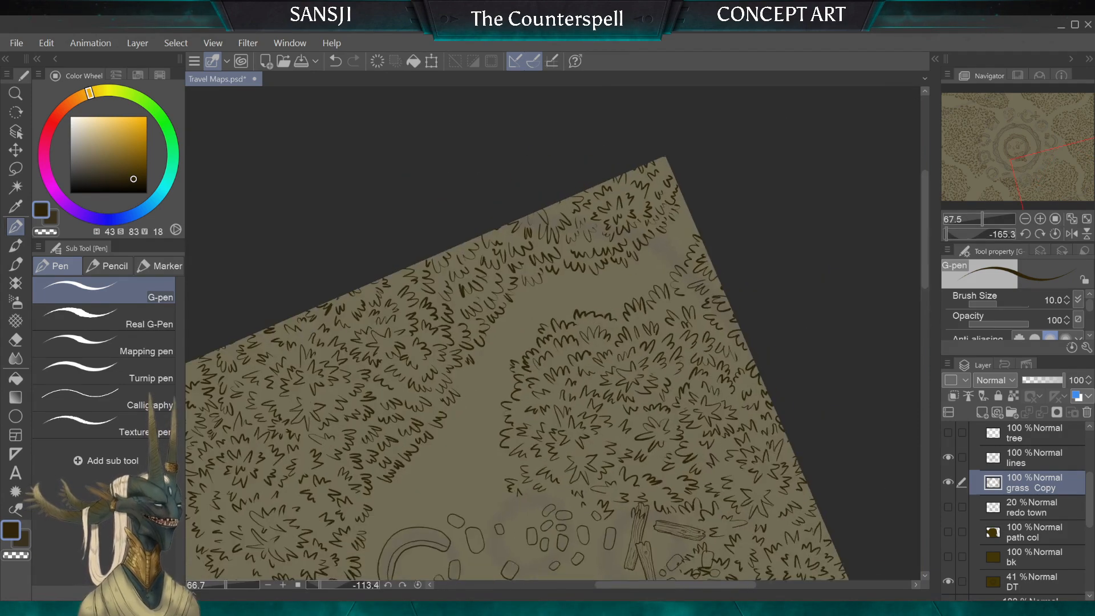
scroll(553, 334, "up", 1)
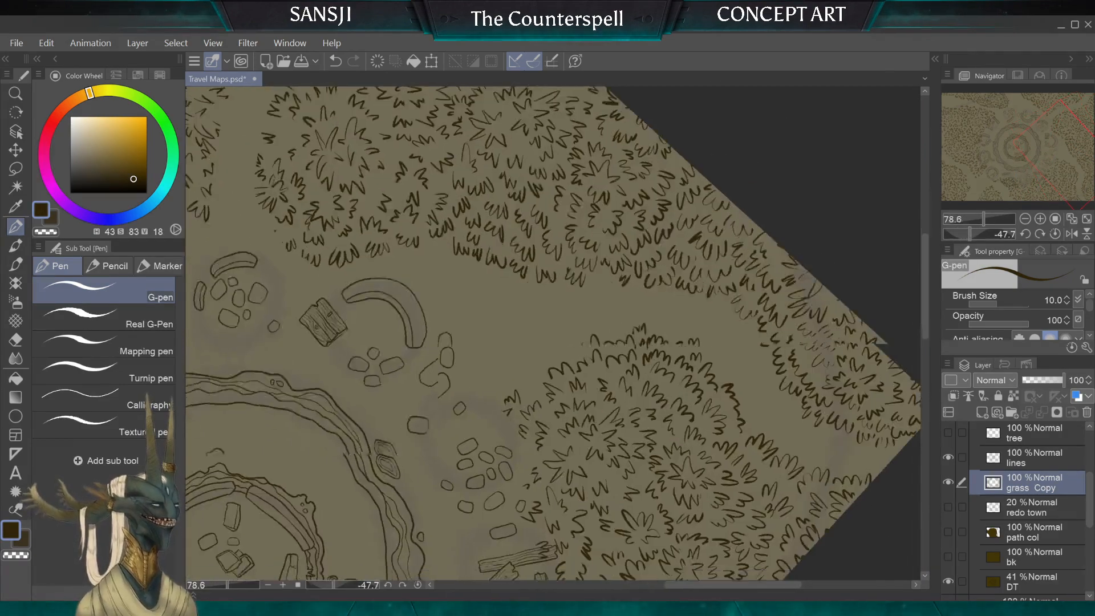
scroll(553, 334, "up", 3)
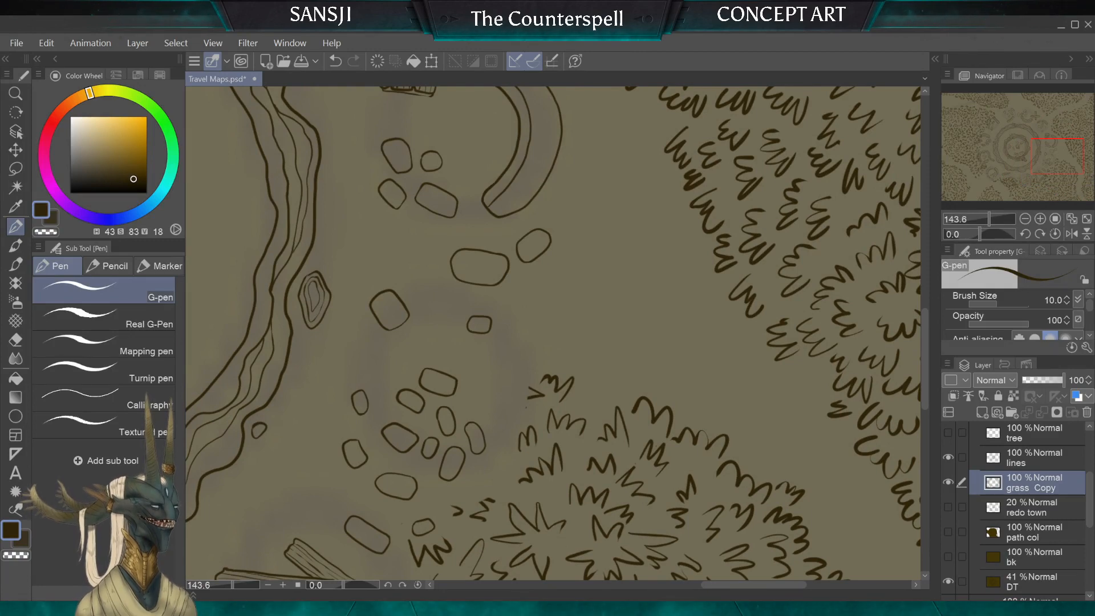
scroll(533, 385, "up", 2)
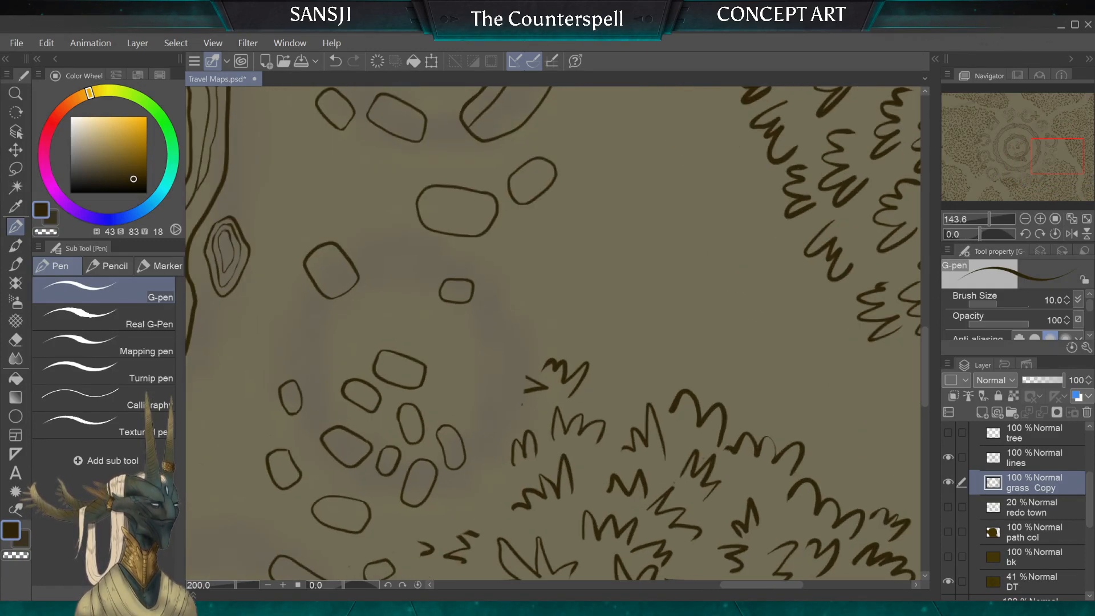
key("e")
mouse_move(533, 385)
left_mouse_down()
mouse_move(553, 362)
mouse_move(568, 394)
mouse_move(578, 384)
mouse_move(559, 351)
left_mouse_up()
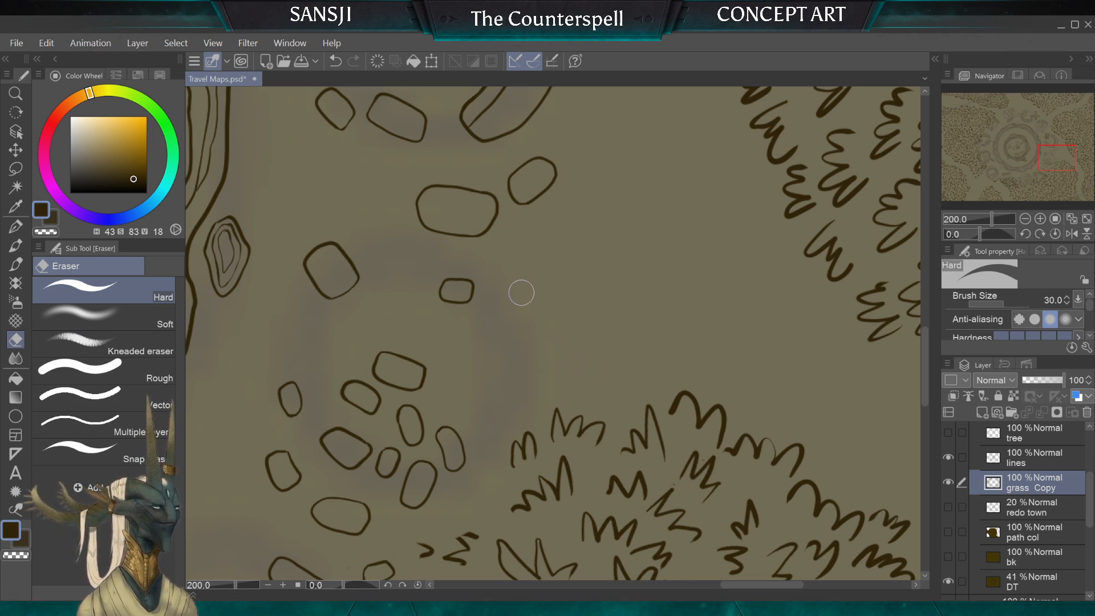
key("p")
mouse_move(638, 374)
left_mouse_down()
mouse_move(616, 352)
mouse_move(601, 351)
mouse_move(581, 393)
left_mouse_up()
mouse_move(646, 385)
left_mouse_down()
mouse_move(661, 345)
mouse_move(673, 386)
left_mouse_up()
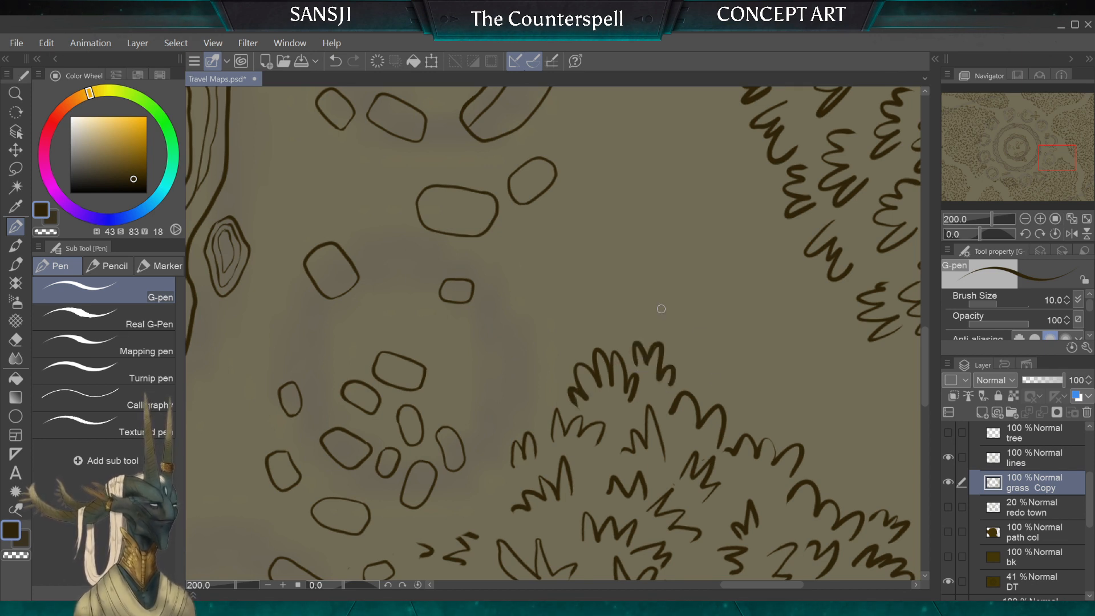
mouse_move(563, 381)
left_mouse_down()
mouse_move(513, 395)
mouse_move(512, 433)
left_mouse_up()
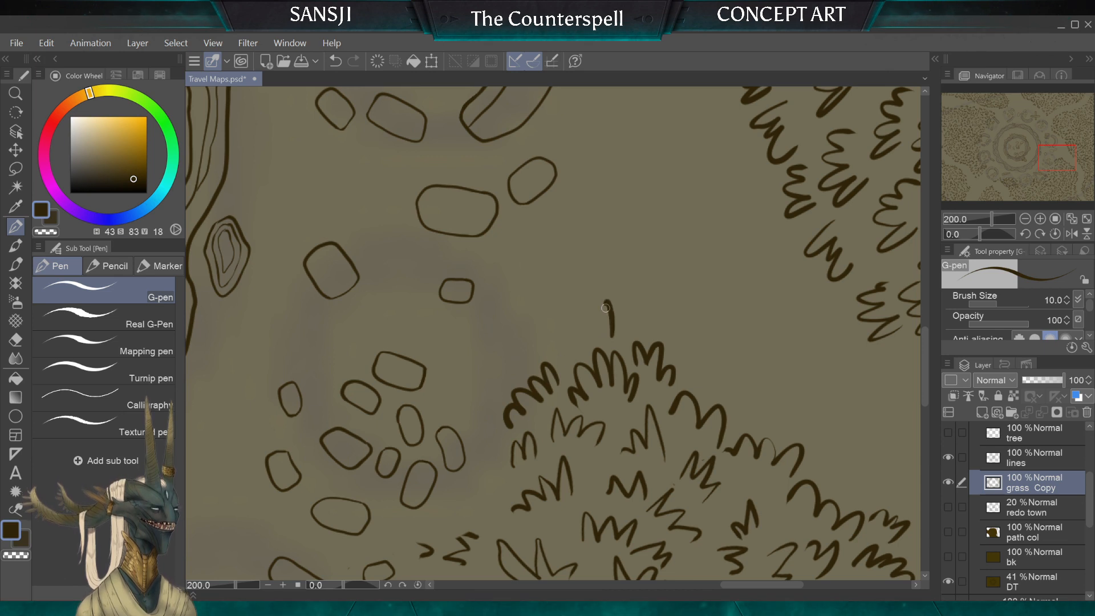
Step: Ink a small tuft just outside the new row at the peak of the southern clump's northern tip
mouse_move(588, 317)
left_mouse_down()
mouse_move(566, 348)
mouse_move(569, 368)
left_mouse_up()
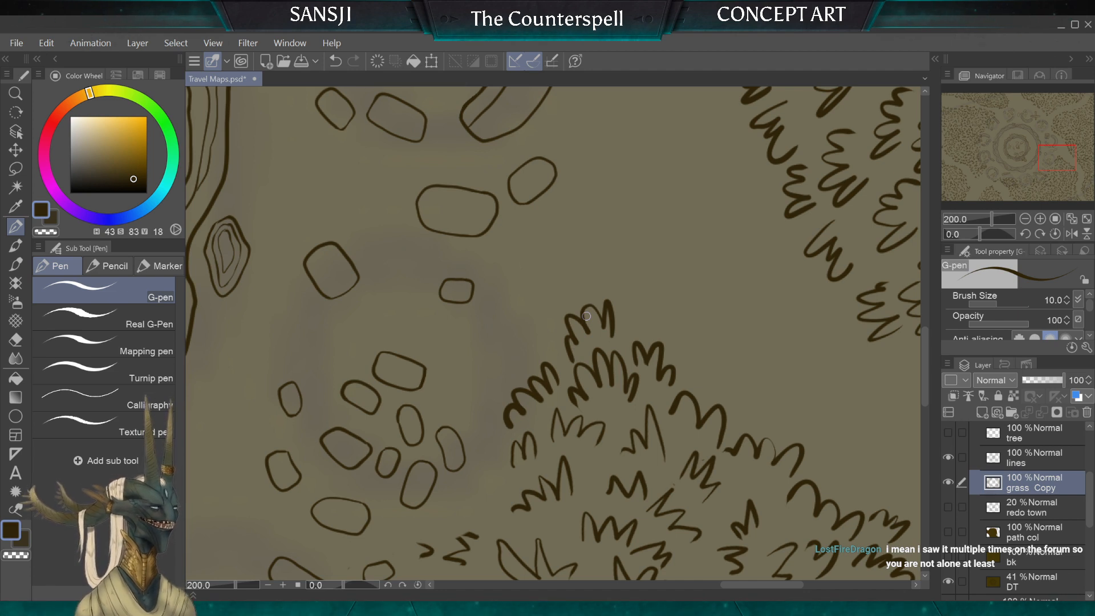
key("ctrl+z")
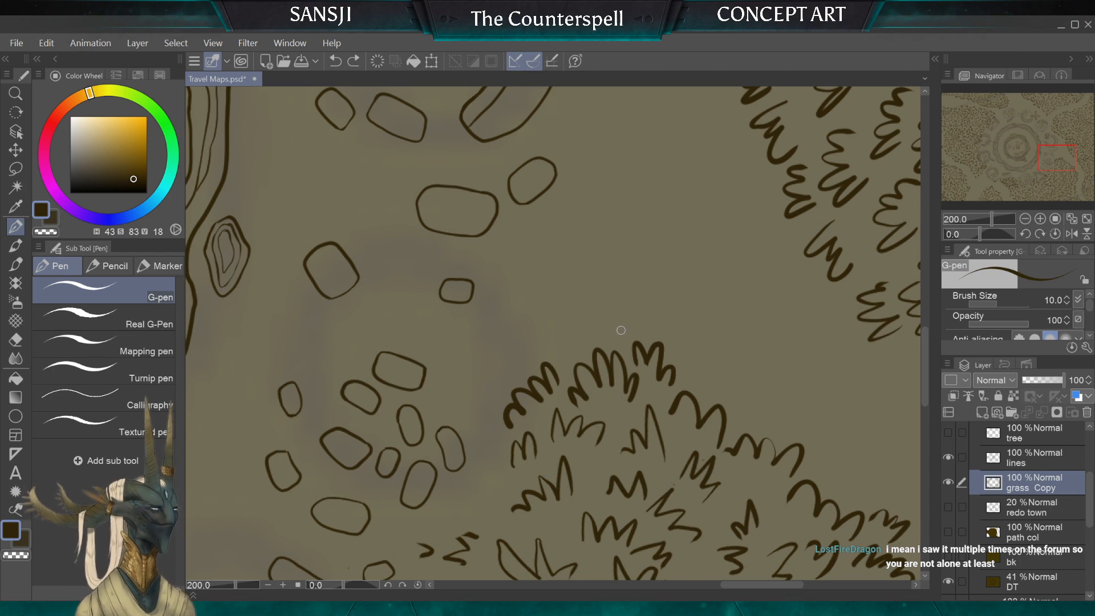
left_click_drag(595, 328, 569, 348)
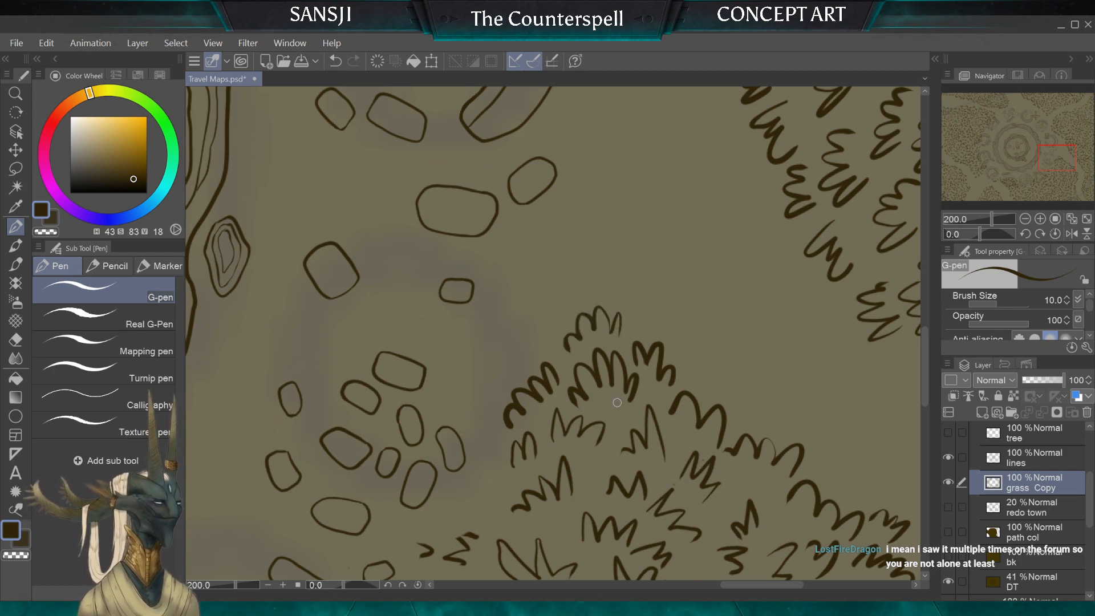
scroll(453, 335, "down", 2)
scroll(553, 333, "down", 1)
scroll(553, 333, "up", 3)
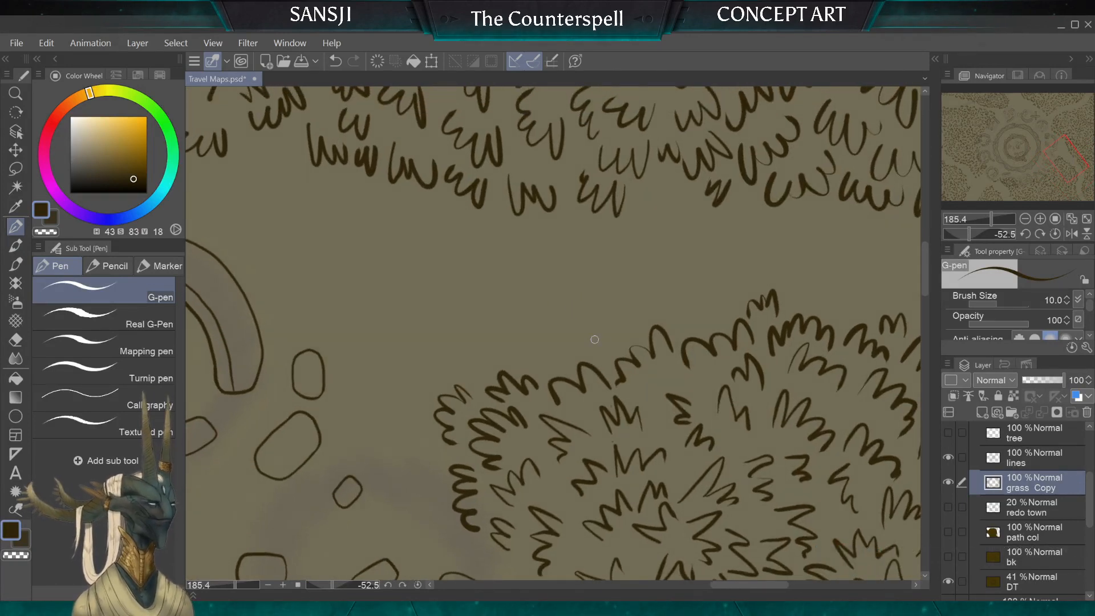
mouse_move(608, 331)
left_mouse_down()
mouse_move(564, 349)
mouse_move(531, 366)
left_mouse_up()
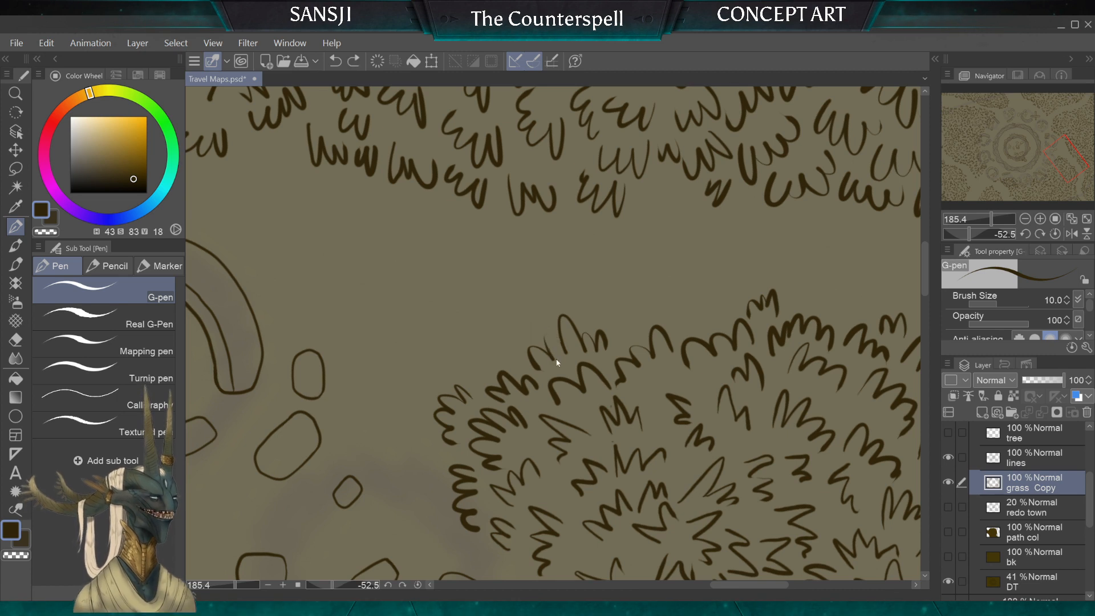
key("ctrl+z")
left_click_drag(553, 349, 559, 356)
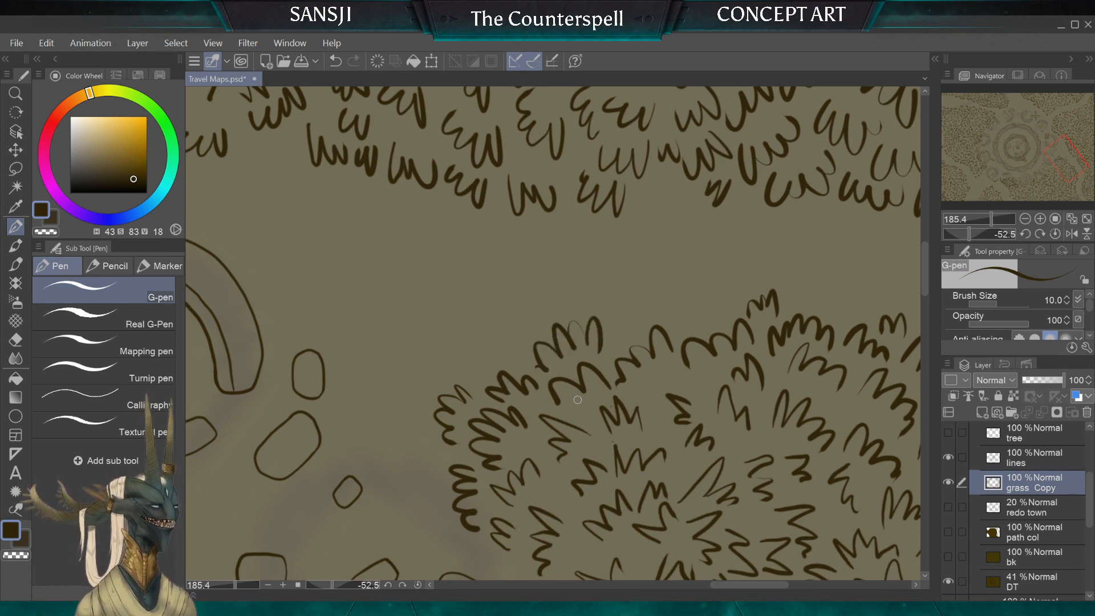
key("ctrl+z")
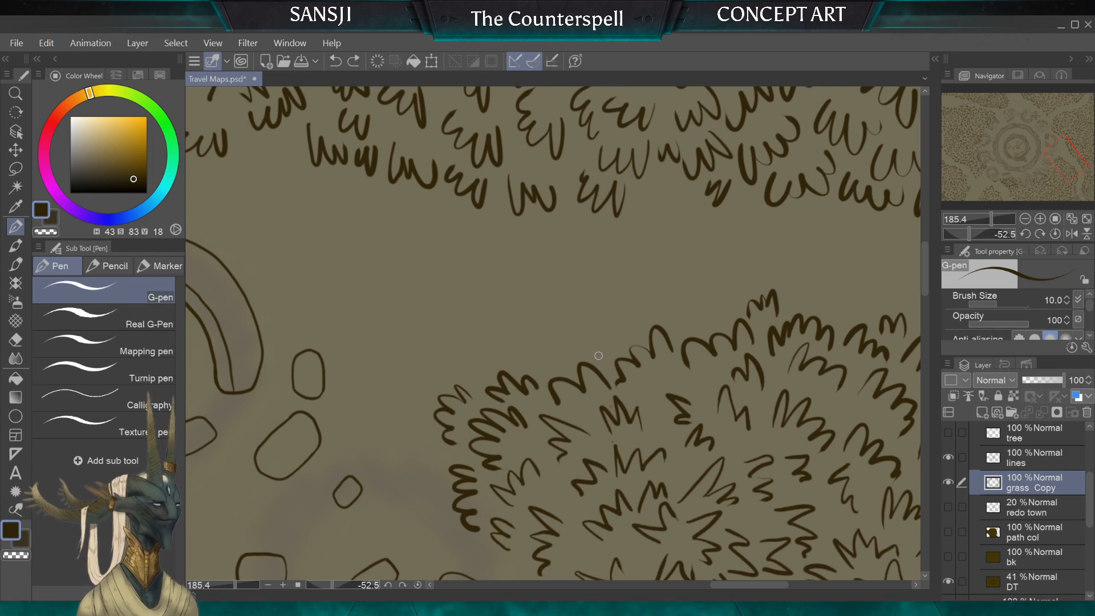
Step: Ink a tuft on the southern clump's path-facing row and another filling the gap in the eastern clump's row across the path
mouse_move(600, 357)
left_mouse_down()
mouse_move(589, 328)
mouse_move(560, 322)
left_mouse_up()
left_click_drag(546, 359, 542, 364)
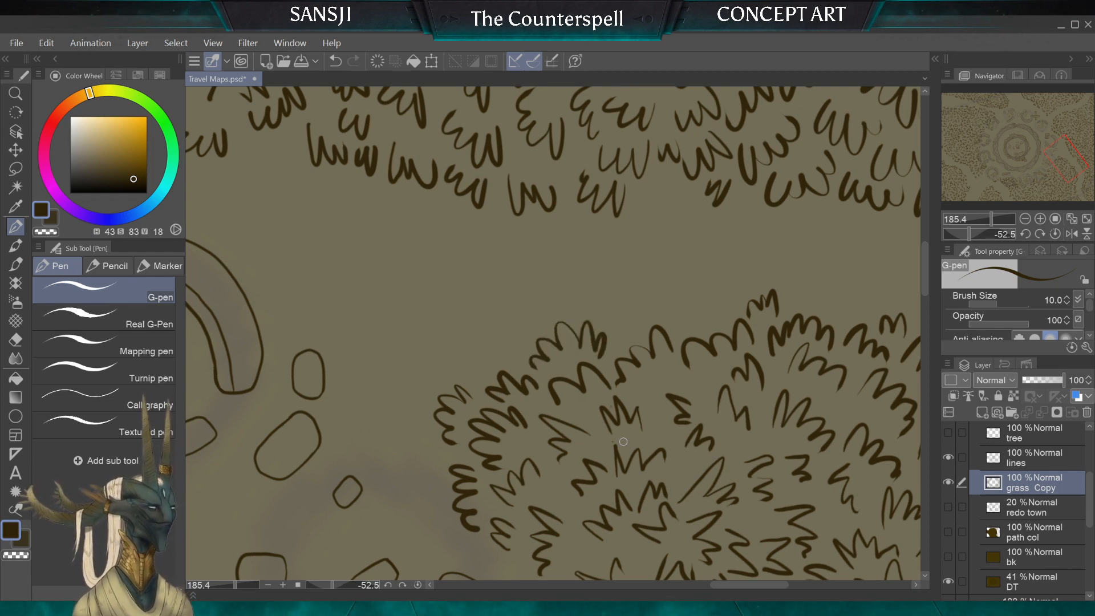
scroll(620, 443, "down", 4)
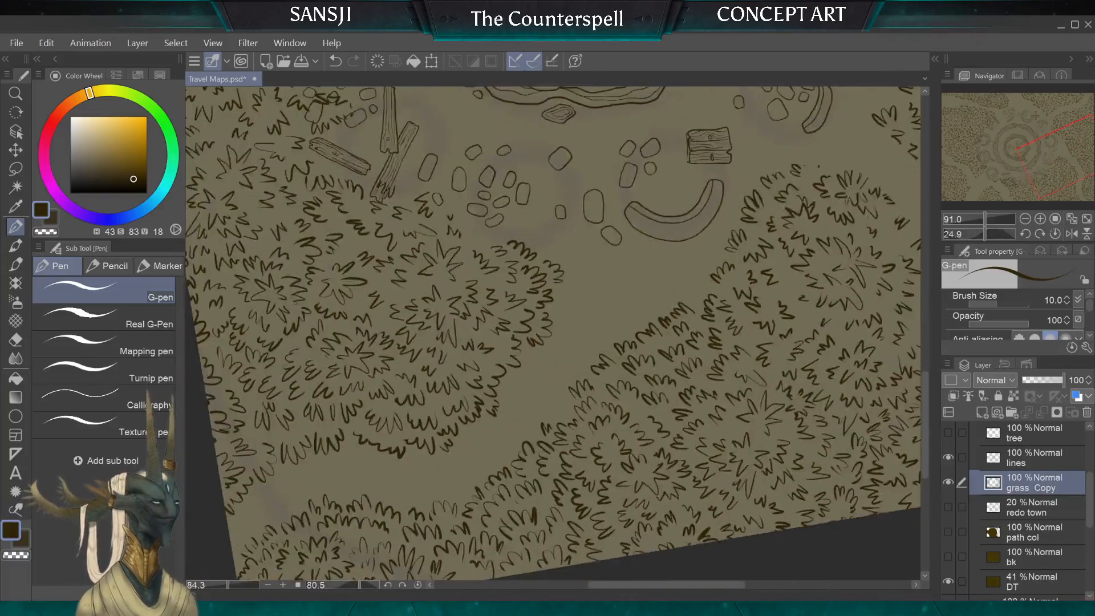
scroll(651, 418, "up", 5)
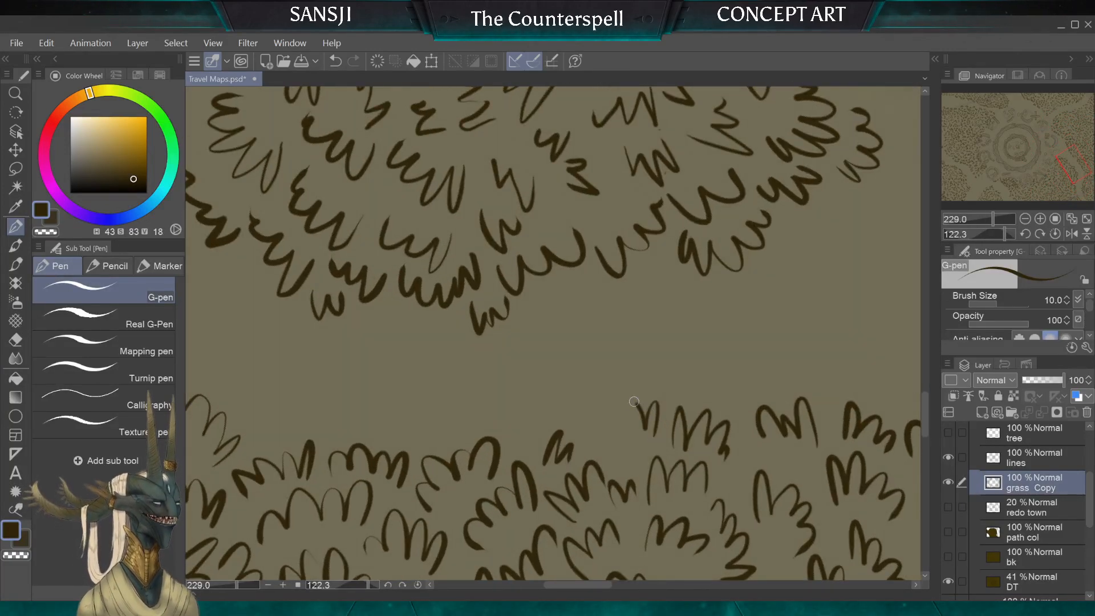
left_click_drag(634, 401, 606, 429)
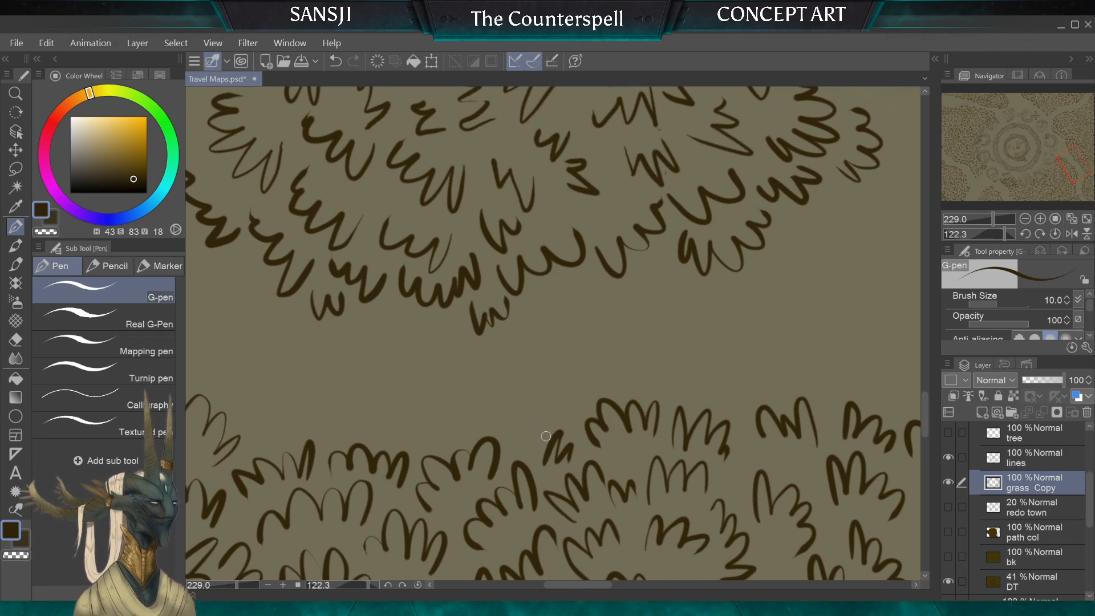
Step: Erase a narrow branching trail through the eastern clump from the path to the map's east edge, reducing the Hard eraser to 70
scroll(539, 439, "down", 3)
scroll(610, 421, "down", 3)
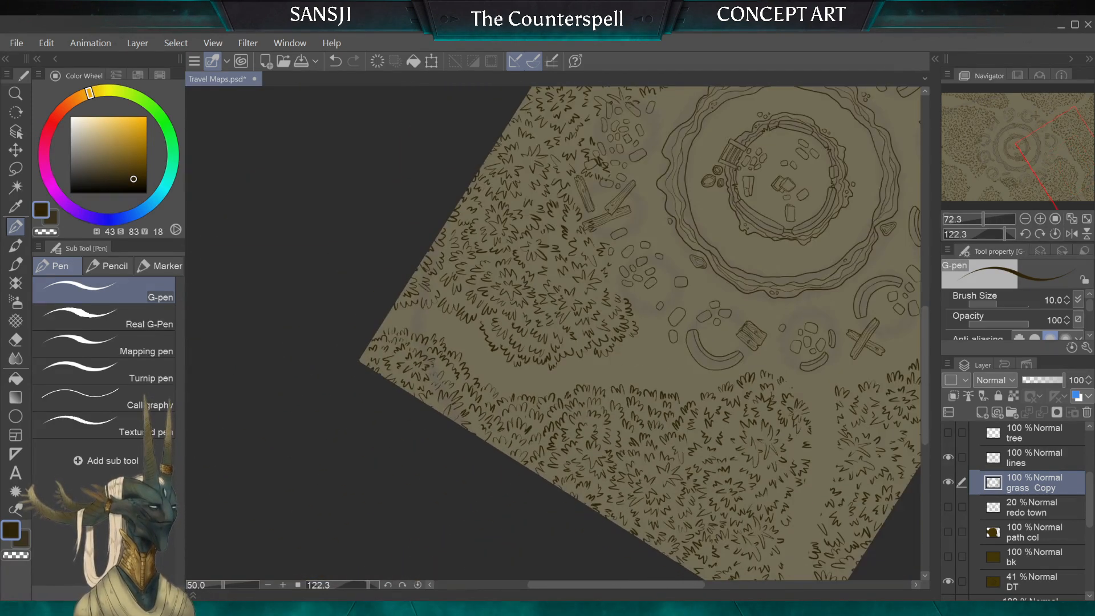
scroll(616, 445, "down", 2)
scroll(558, 413, "down", 1)
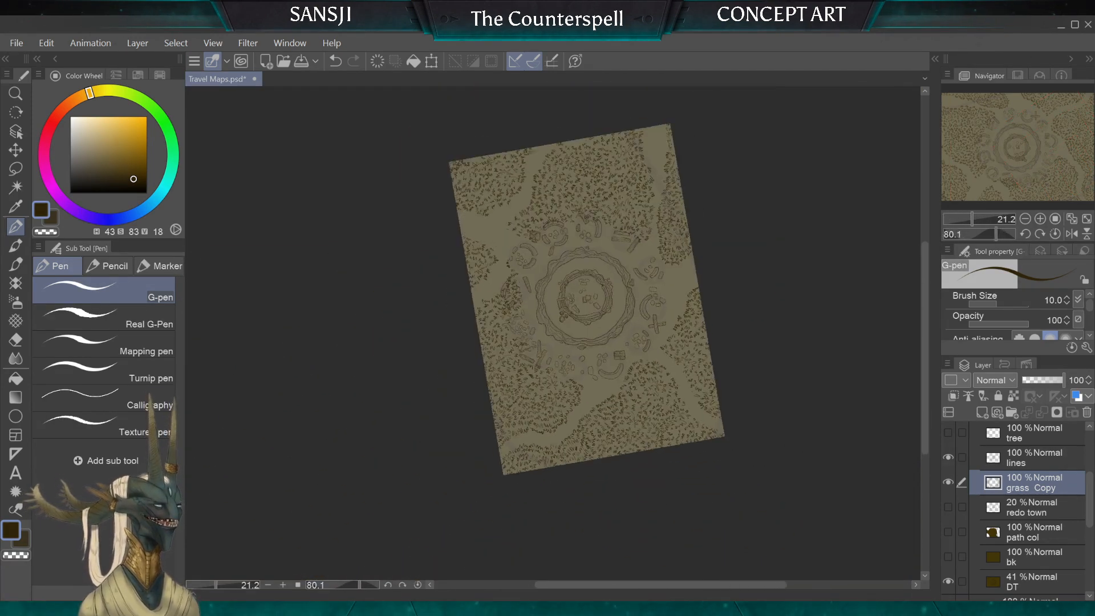
scroll(586, 299, "down", 1)
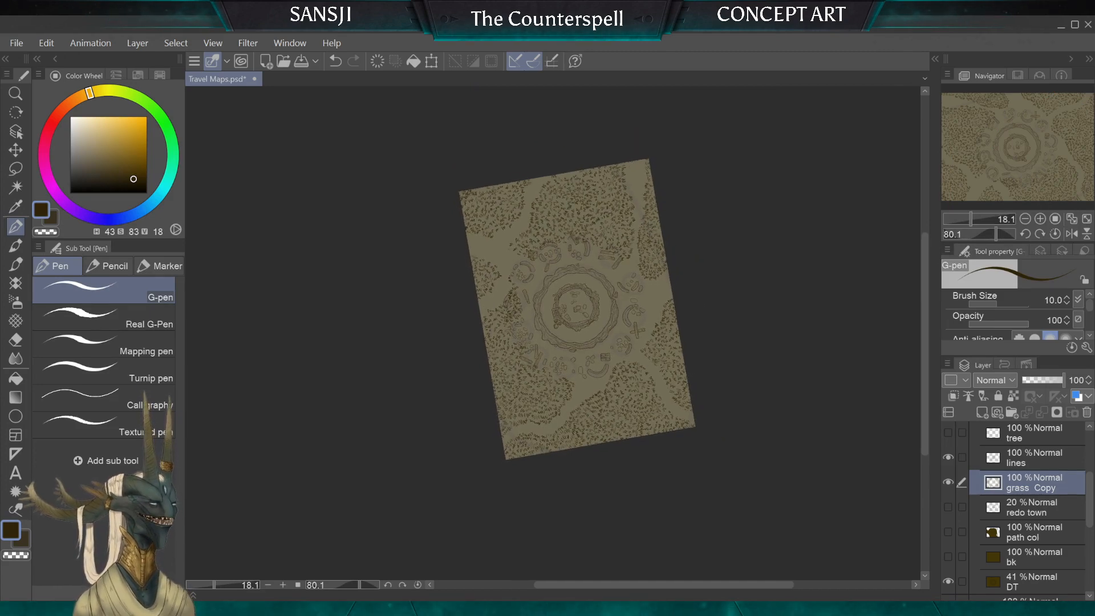
scroll(577, 309, "up", 5)
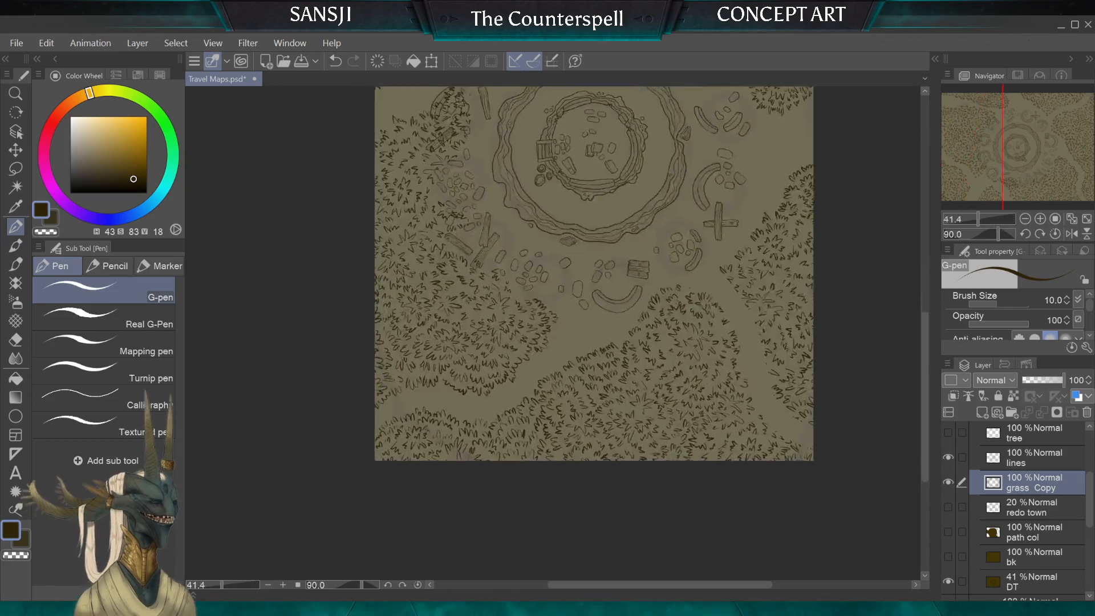
scroll(552, 330, "down", 3)
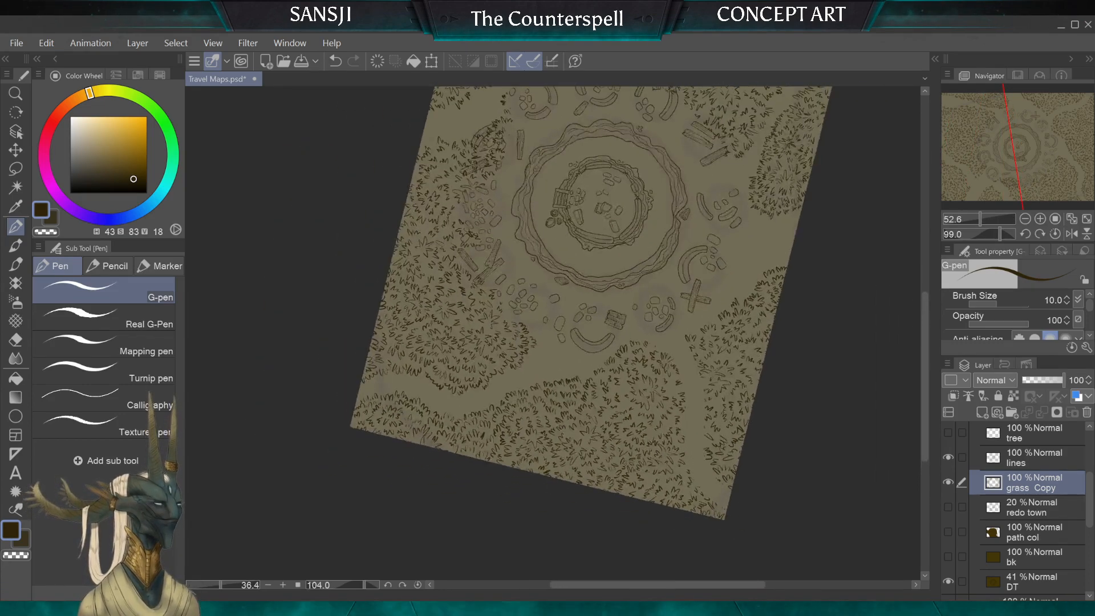
scroll(552, 331, "up", 1)
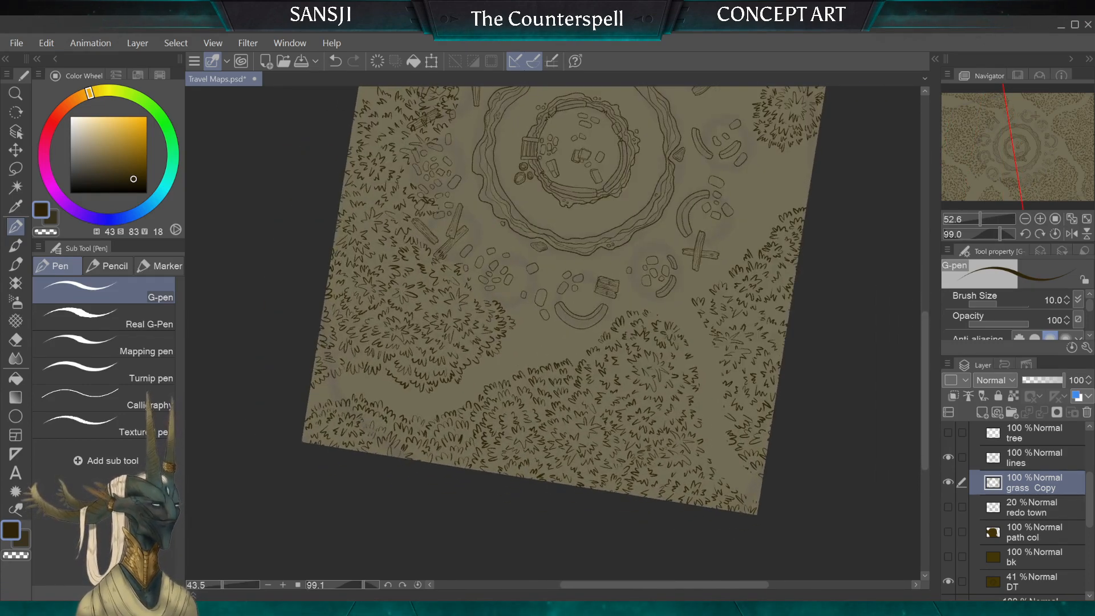
left_click(16, 339)
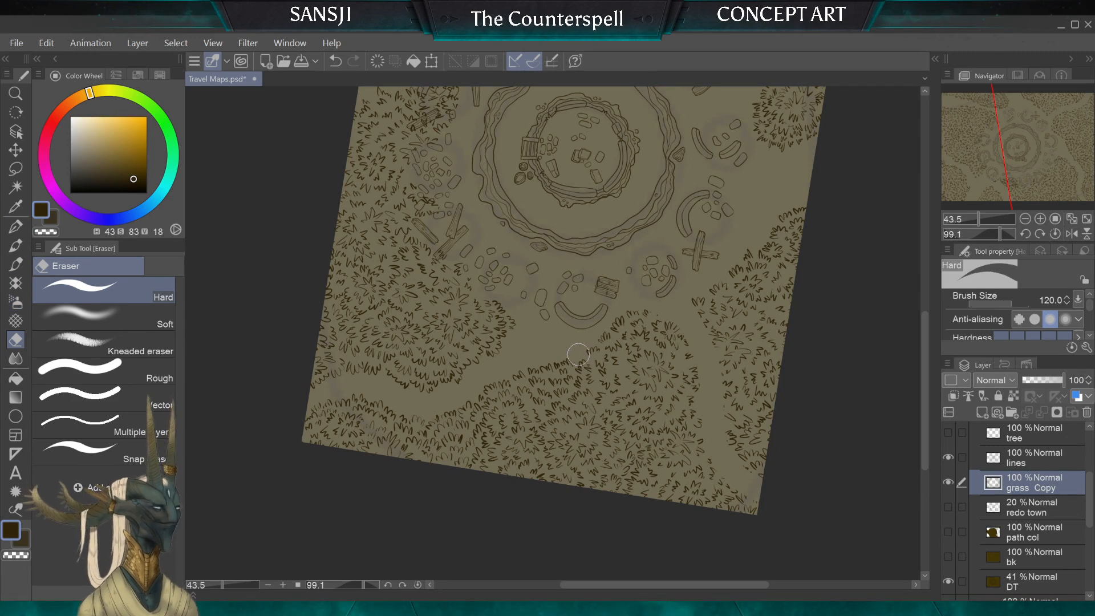
key("bracketleft")
key("bracketleft")
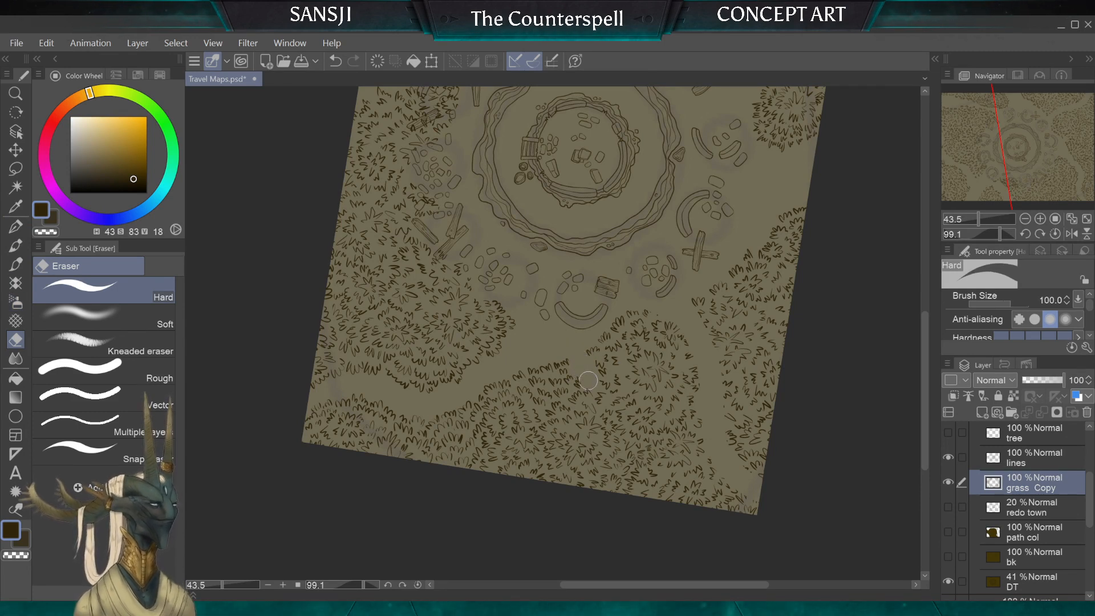
key("bracketleft")
key("bracketleft")
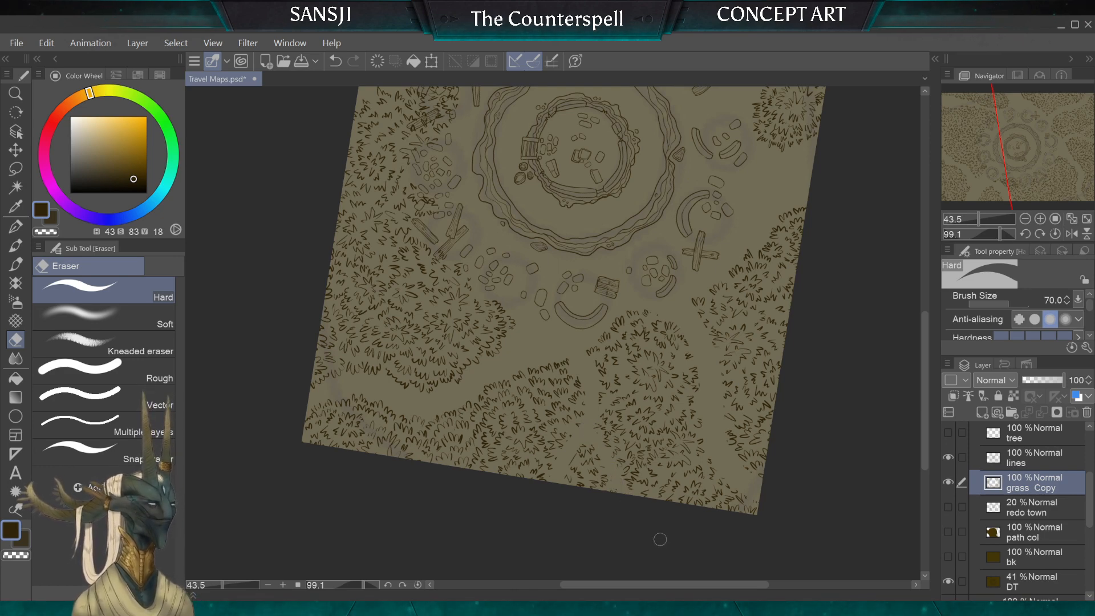
Step: Erase the leftover strokes and tuft fragments along the branching trail at the map's east edge, reducing the Hard eraser to 30
key("bracketright")
scroll(548, 342, "down", 4)
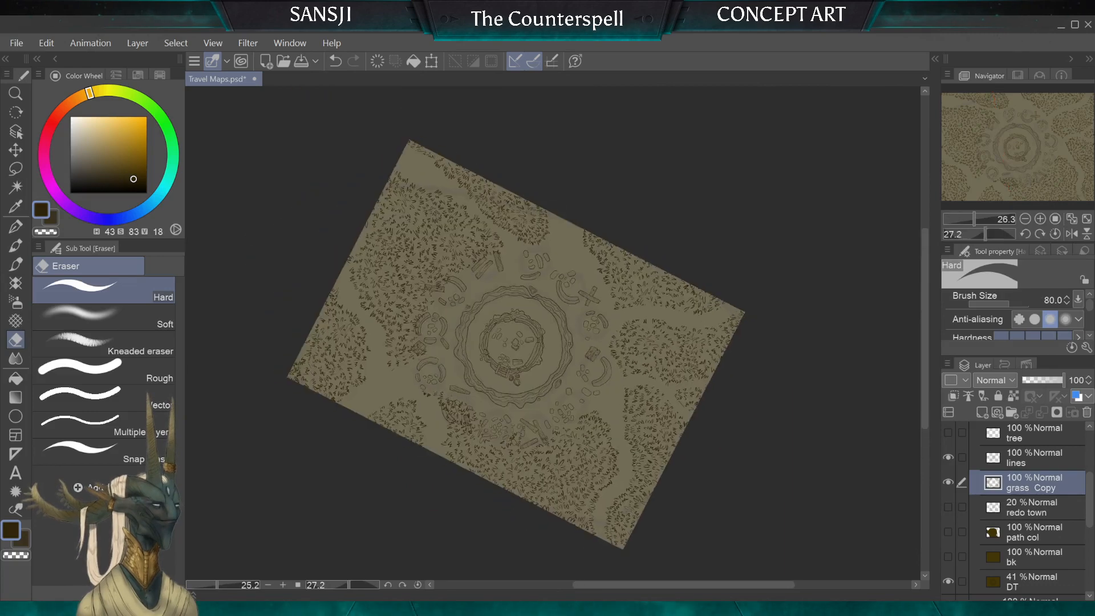
scroll(547, 365, "down", 3)
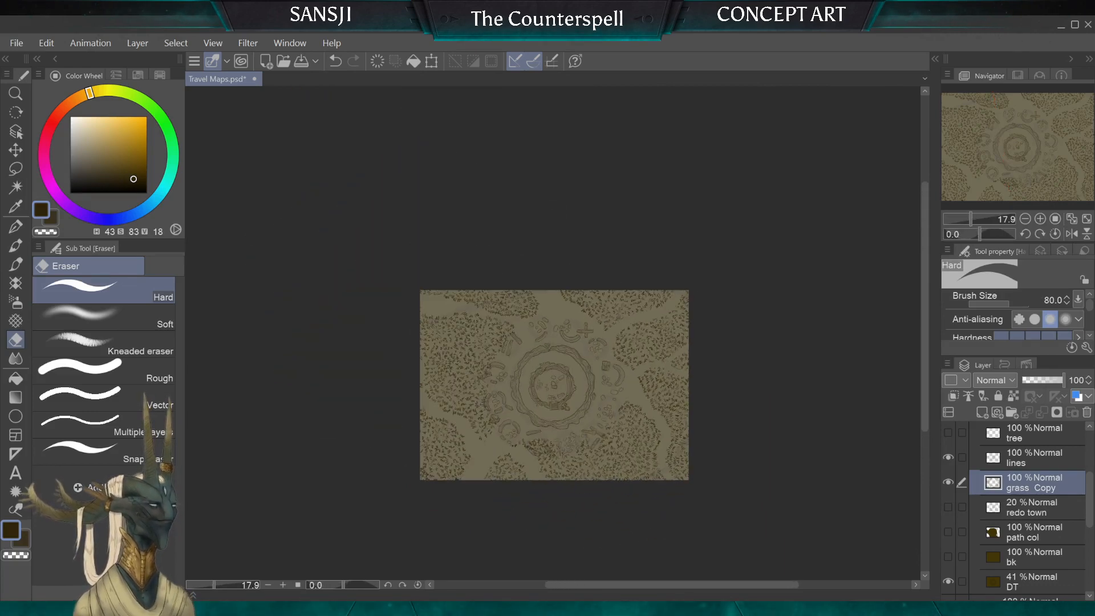
scroll(553, 342, "up", 9)
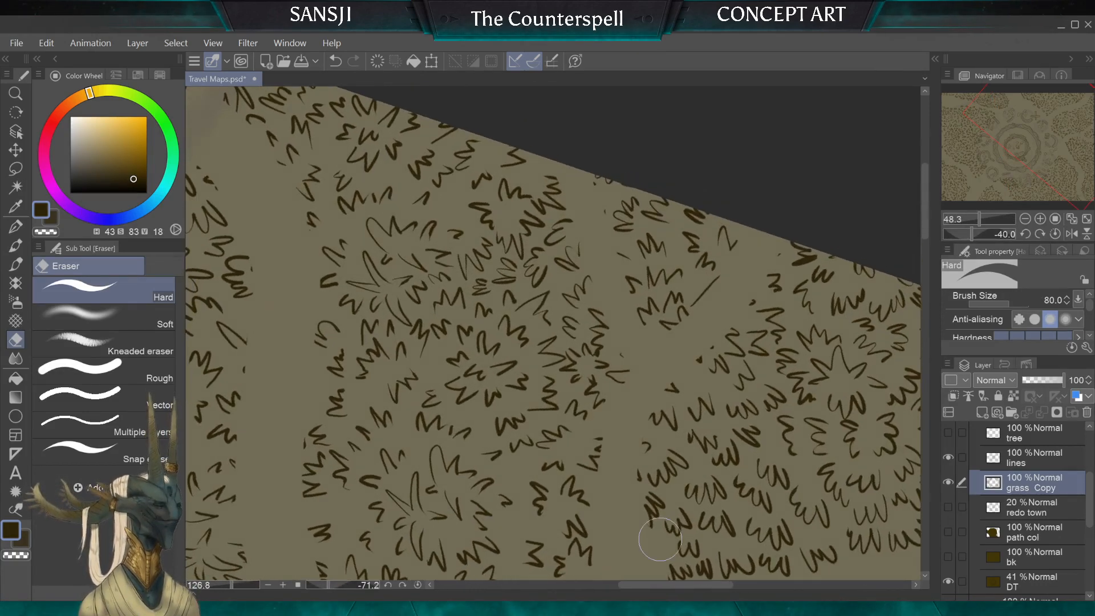
key("bracketleft")
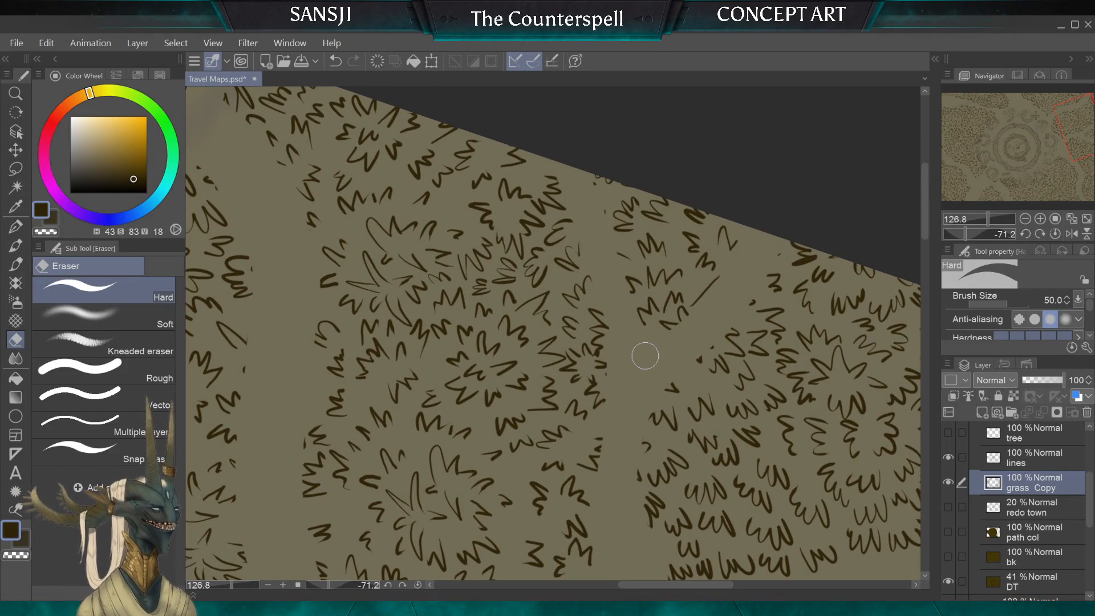
key("bracketright")
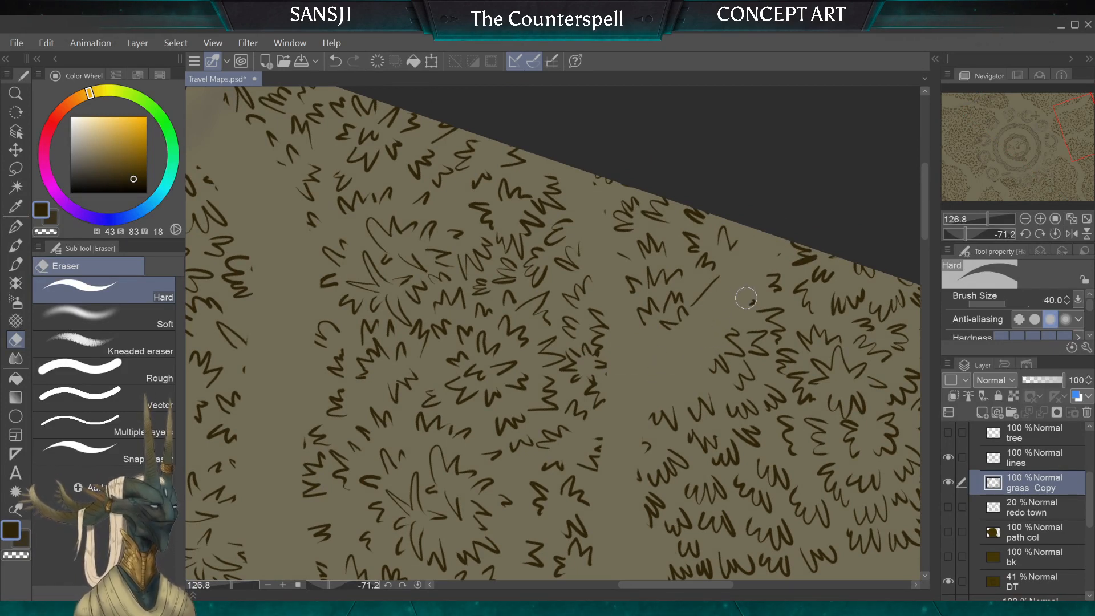
left_click_drag(724, 281, 710, 291)
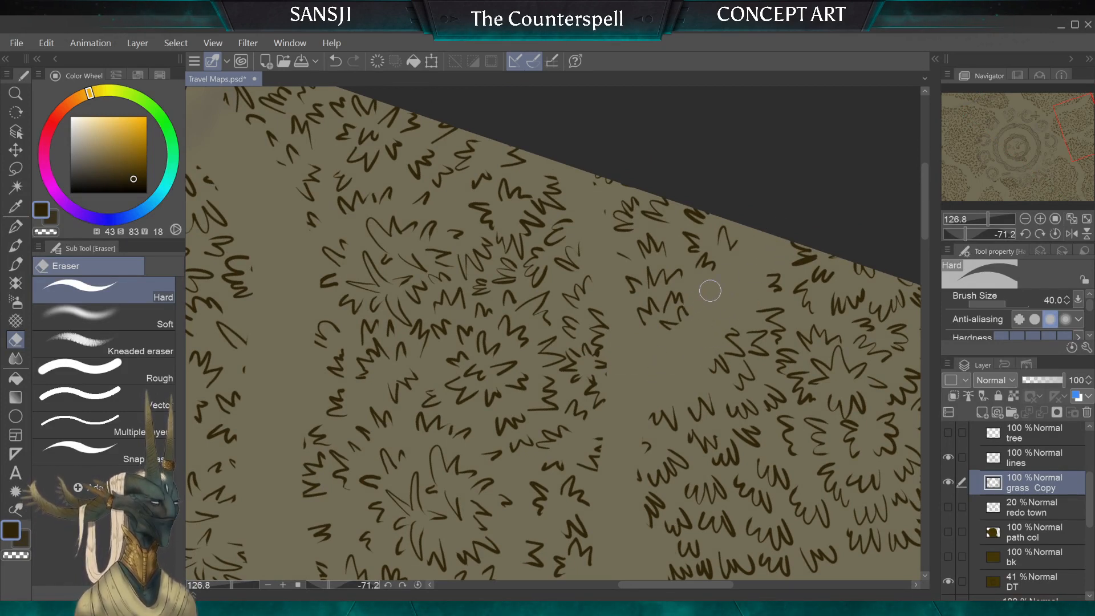
mouse_move(632, 456)
left_mouse_down()
mouse_move(642, 449)
mouse_move(638, 482)
left_mouse_up()
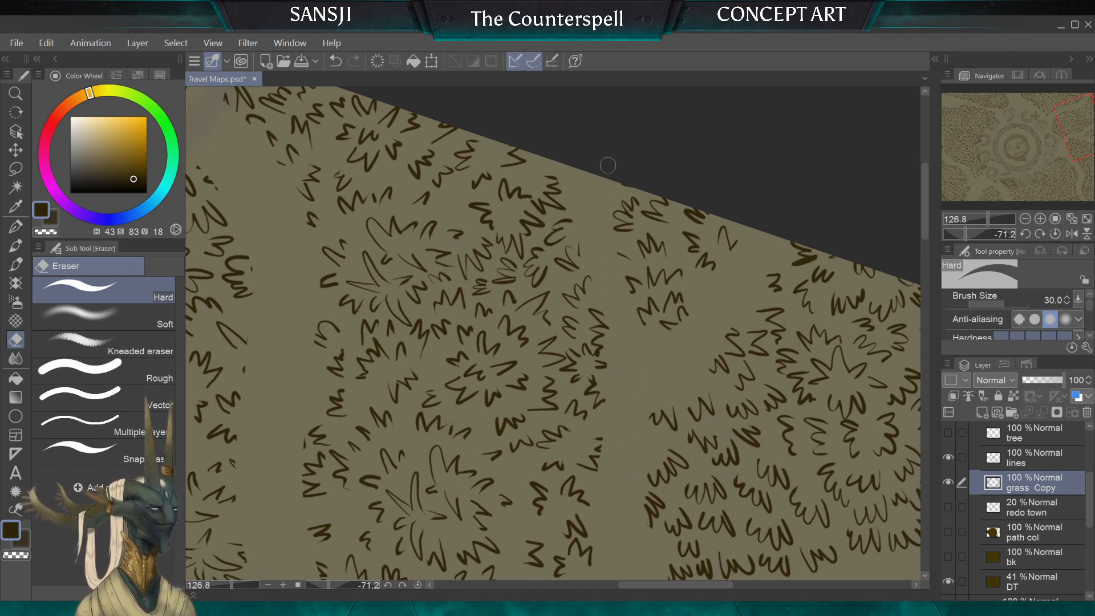
Step: Erase the cut-off tuft on the northern side of the branching trail with the Hard eraser at 25
key("bracketleft")
key("bracketleft")
key("bracketleft")
key("bracketleft")
scroll(589, 132, "down", 4)
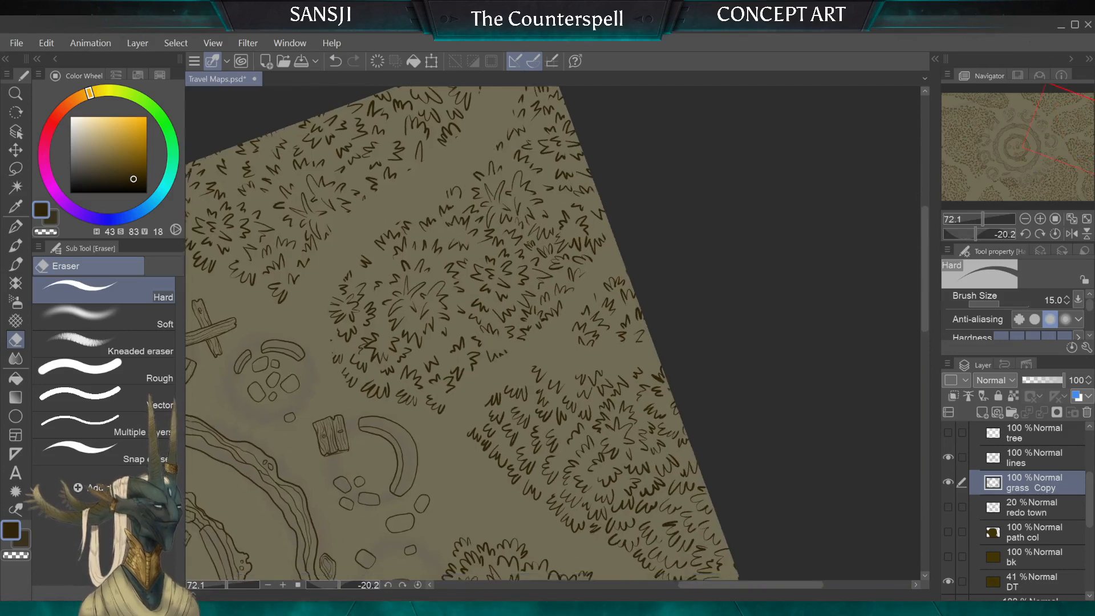
scroll(553, 333, "up", 5)
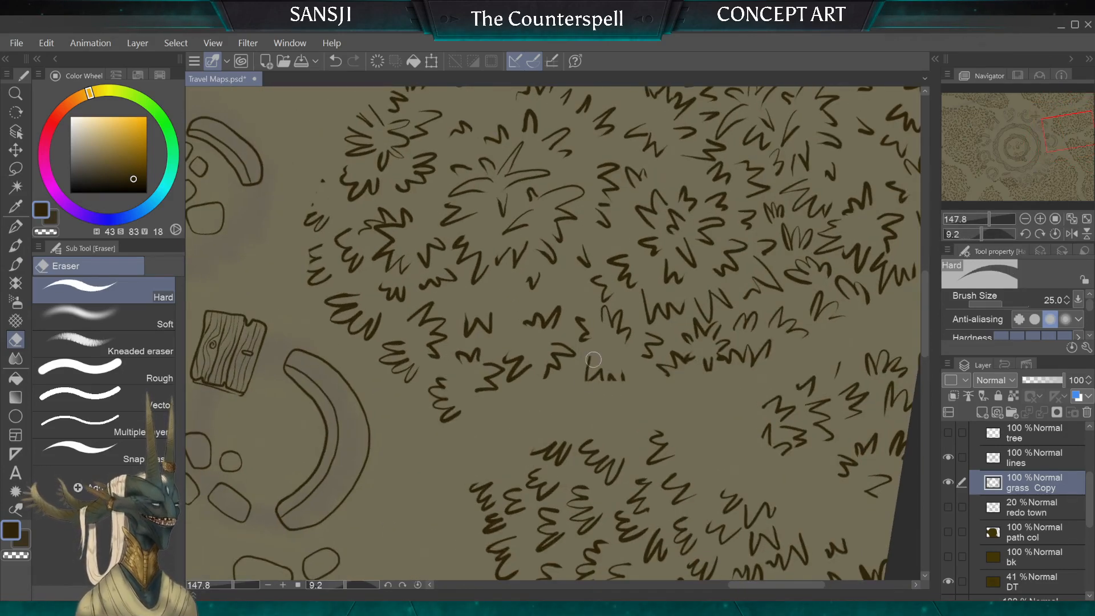
mouse_move(593, 360)
left_mouse_down()
mouse_move(616, 377)
mouse_move(618, 368)
left_mouse_up()
key("bracketleft")
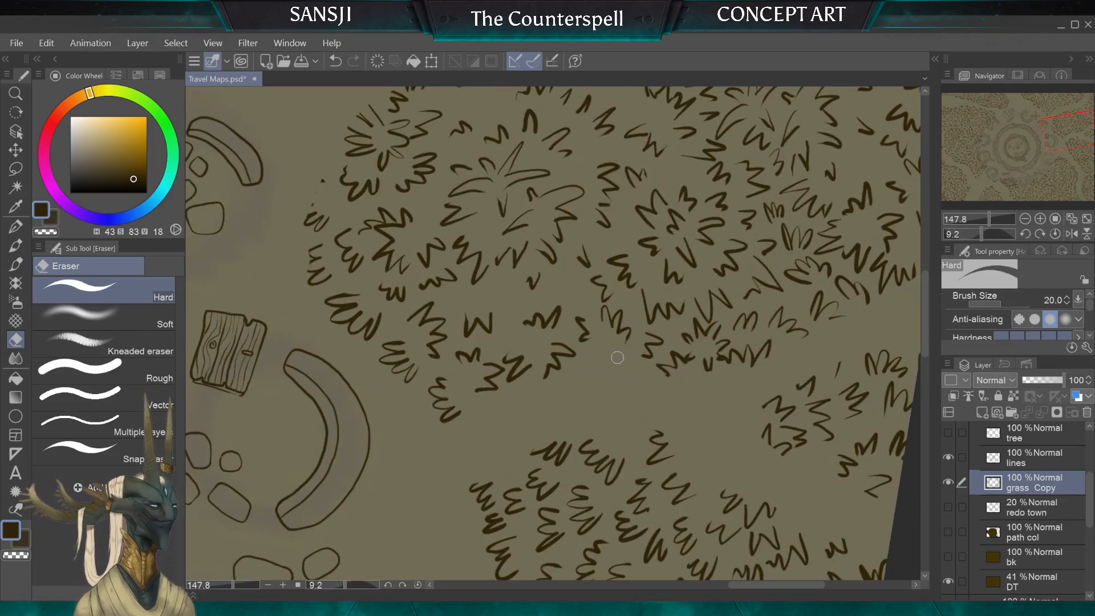
Step: Ink a row of G-pen tufts along the trail-facing tip and northern side of the grass clump south of the branching trail
left_click(16, 226)
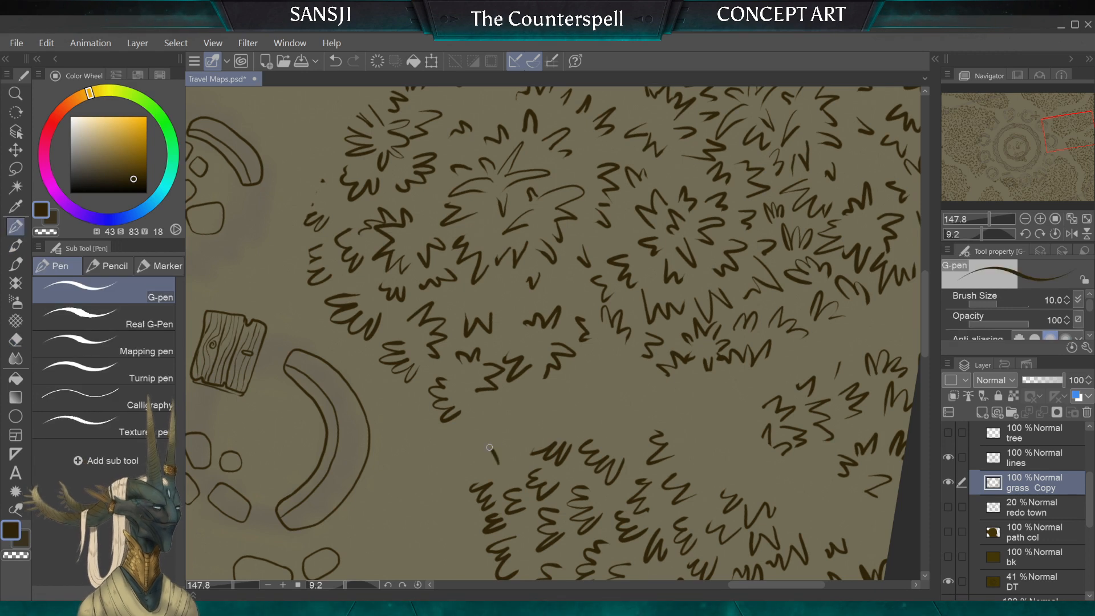
left_click_drag(507, 445, 618, 396)
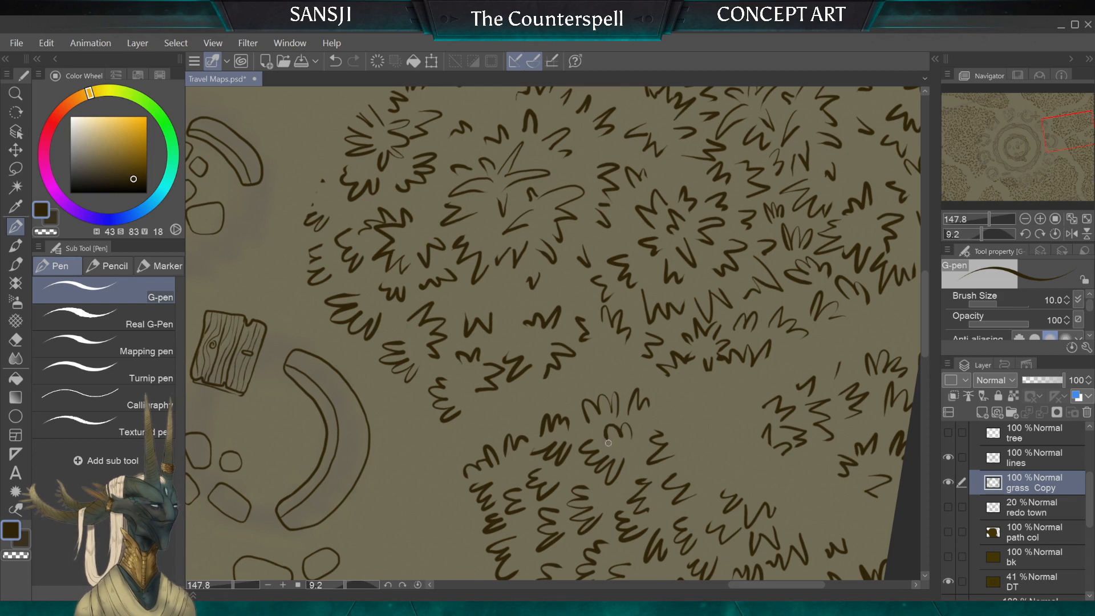
left_click_drag(681, 417, 688, 424)
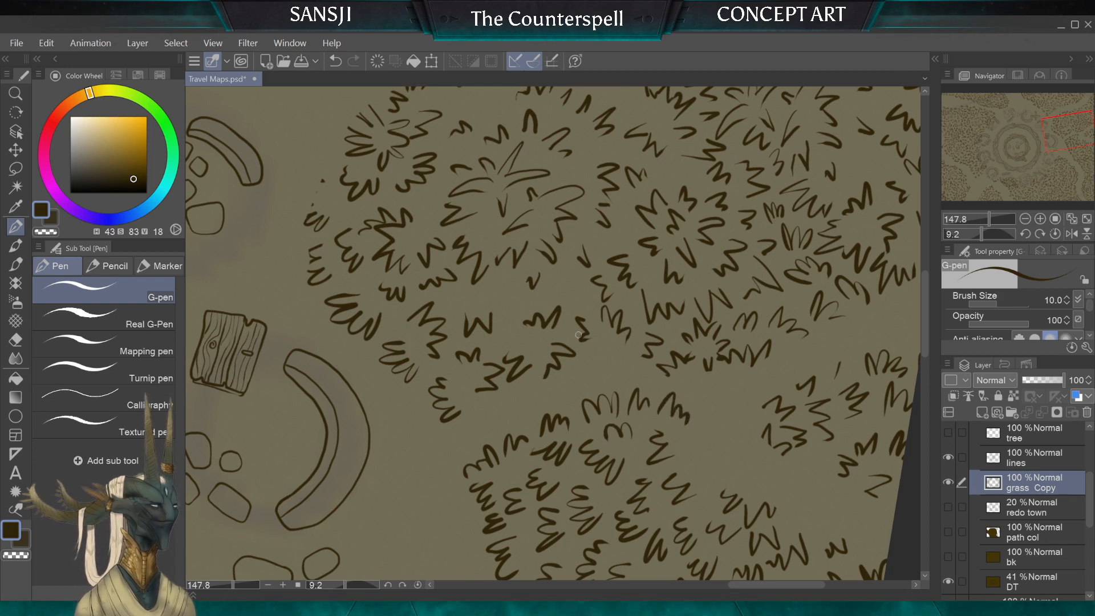
mouse_move(700, 467)
left_mouse_down()
mouse_move(694, 455)
mouse_move(719, 452)
mouse_move(734, 477)
left_mouse_up()
left_click_drag(732, 432, 578, 324)
left_click_drag(562, 353, 571, 335)
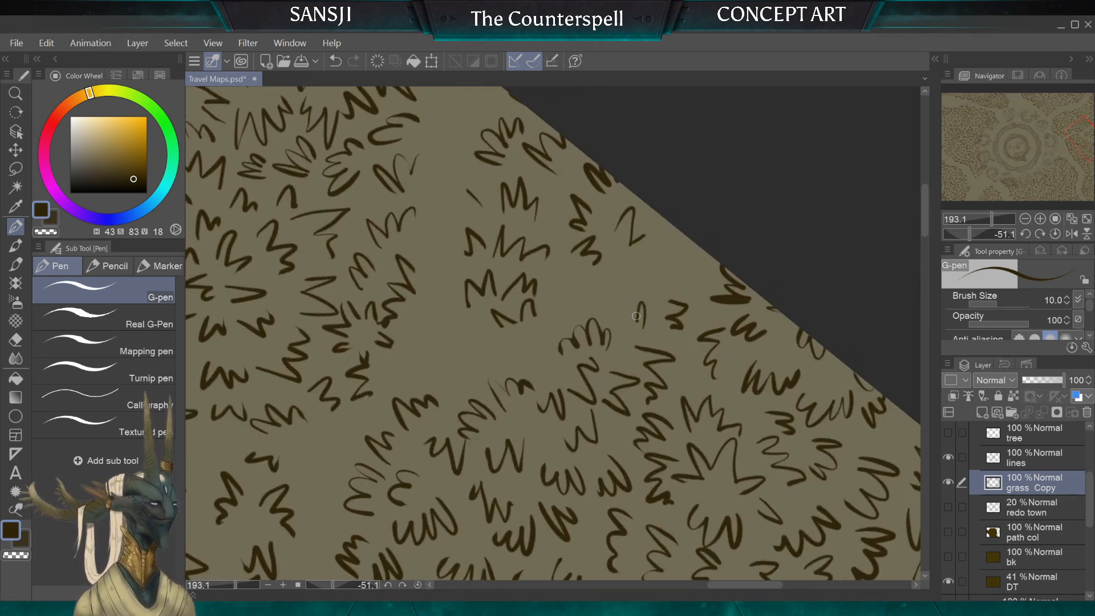
Step: Extend the southern clump's trail-facing row to the map's east edge with new tufts, erasing the old sideways tuft there
left_click_drag(680, 291, 676, 267)
left_click_drag(668, 291, 665, 276)
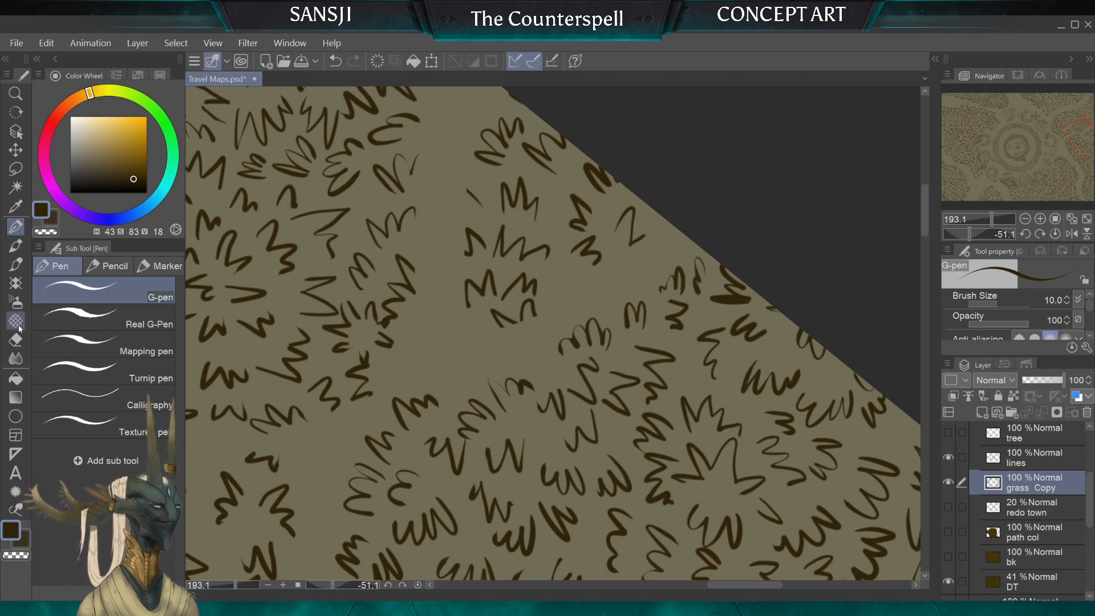
key("e")
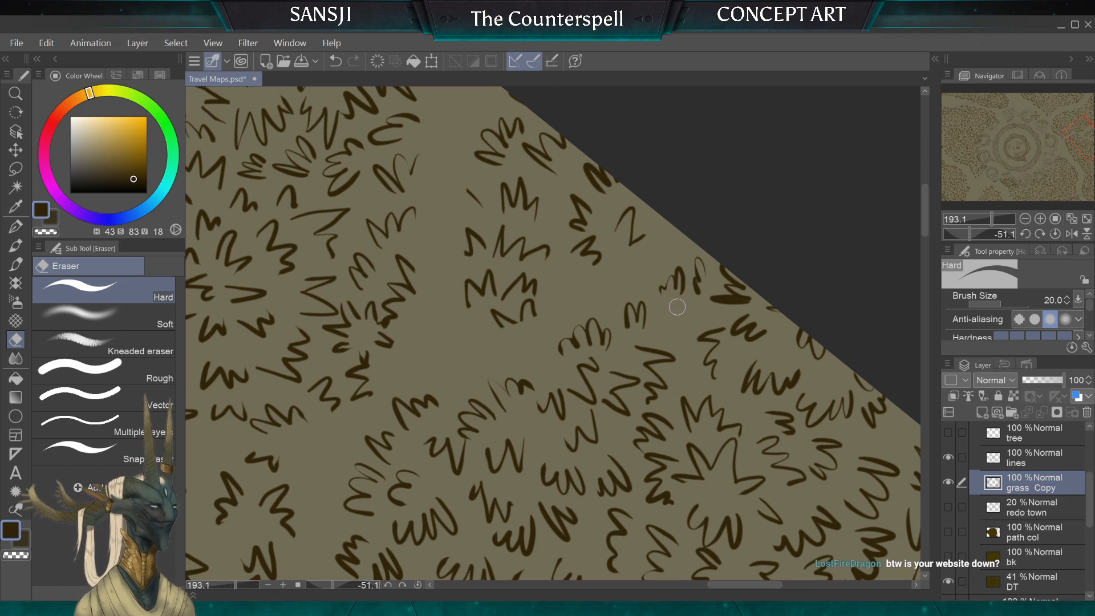
key("p")
left_click_drag(680, 331, 676, 308)
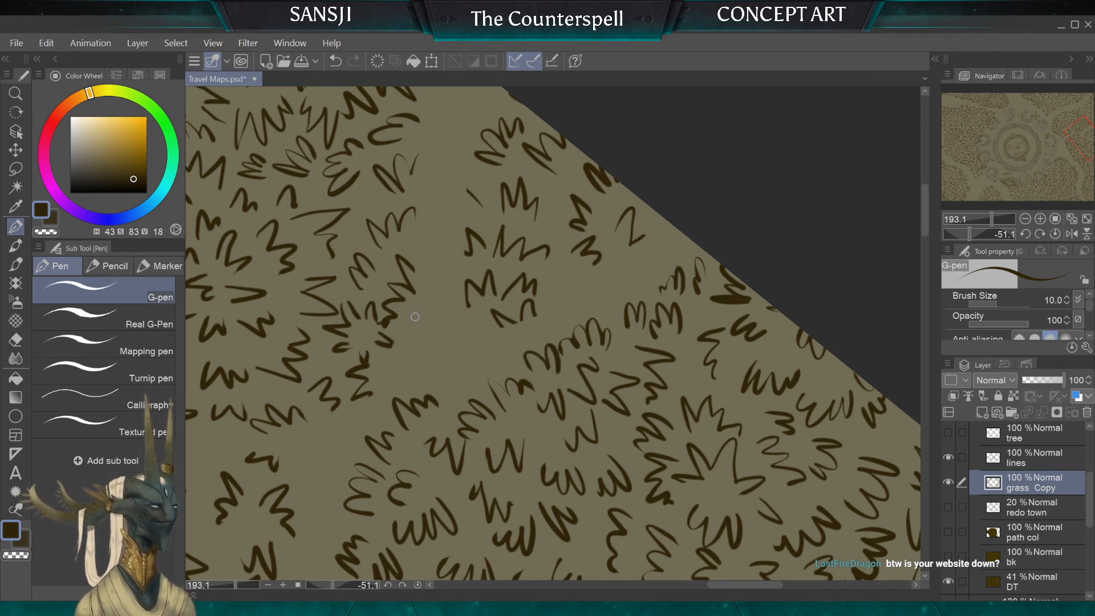
Step: Undo the last tuft and ink a replacement in the gap of the southern clump's trail-facing row
key("ctrl+z")
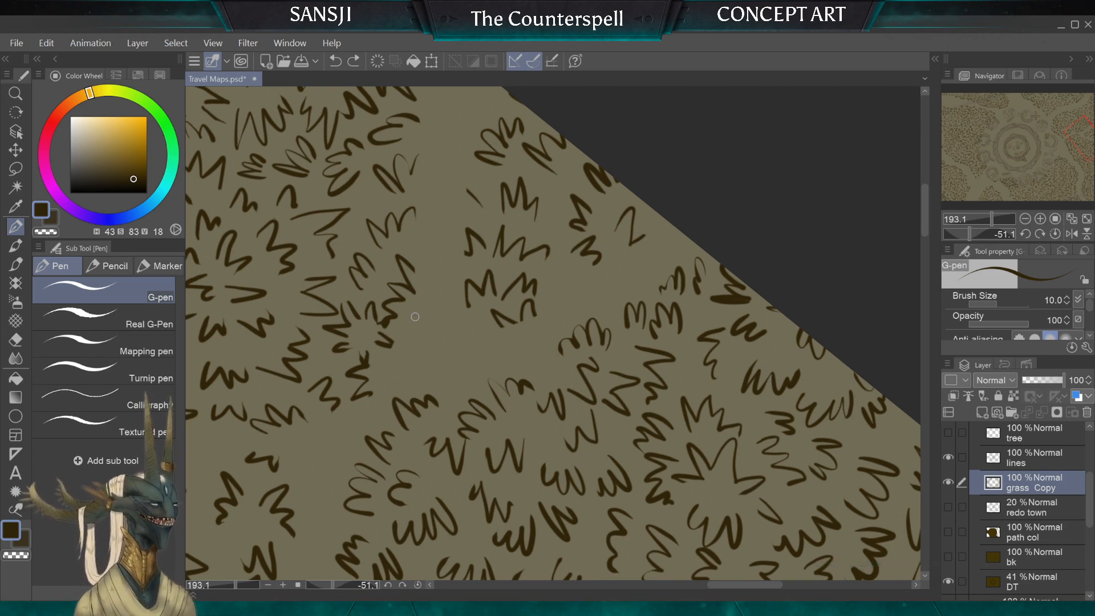
scroll(554, 334, "up", 5)
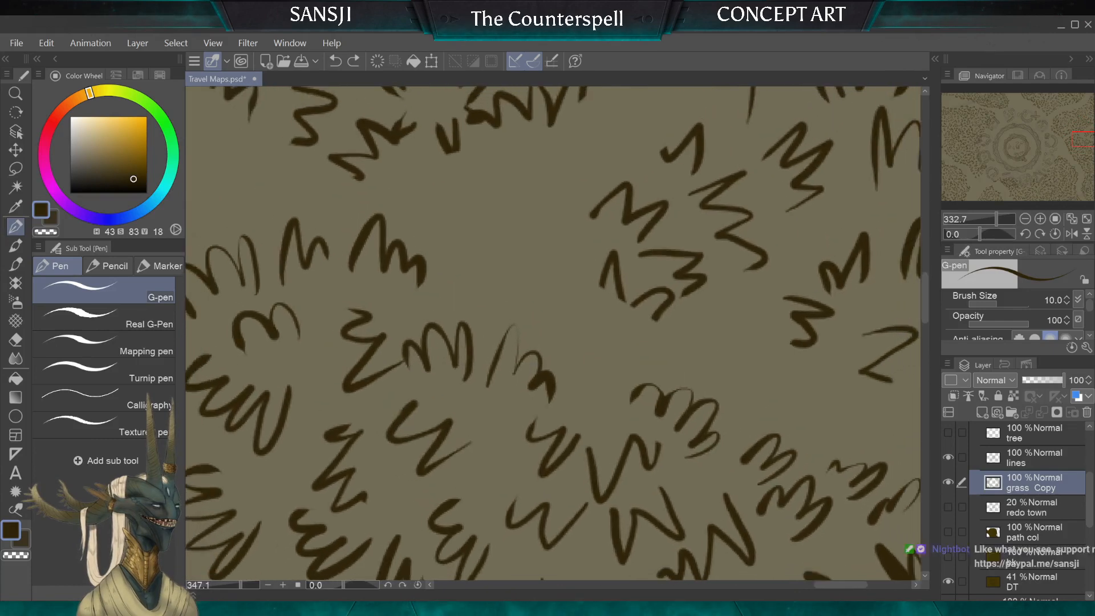
mouse_move(619, 389)
left_mouse_down()
mouse_move(624, 351)
mouse_move(585, 384)
left_mouse_up()
scroll(603, 422, "down", 5)
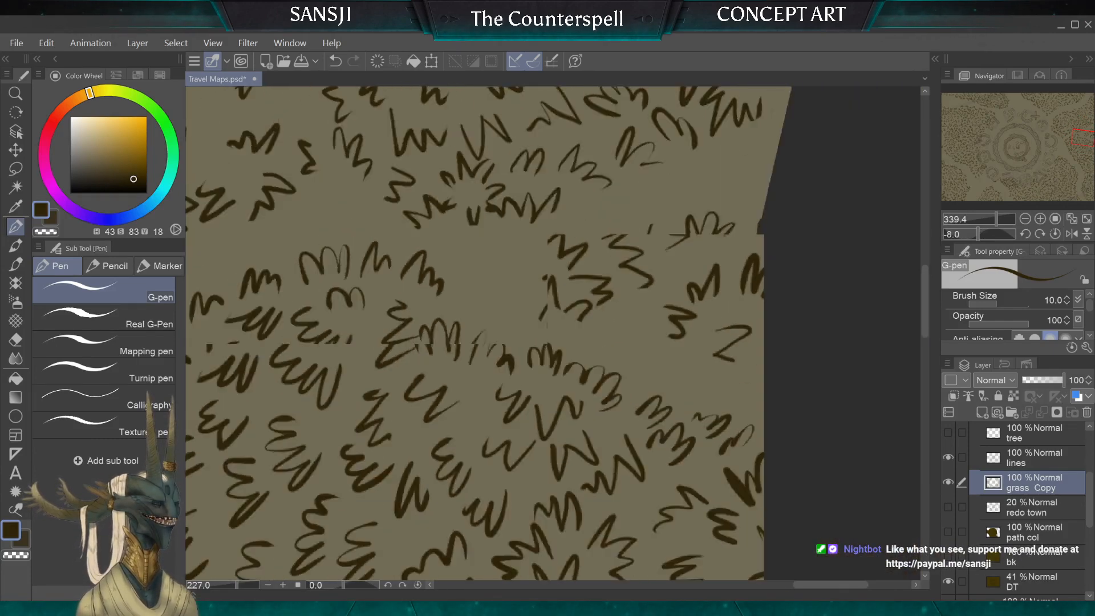
Step: Erase the stray and cut-off tufts on the small clump between the trail branches and ink new tufts beside the map's edge
scroll(553, 334, "up", 3)
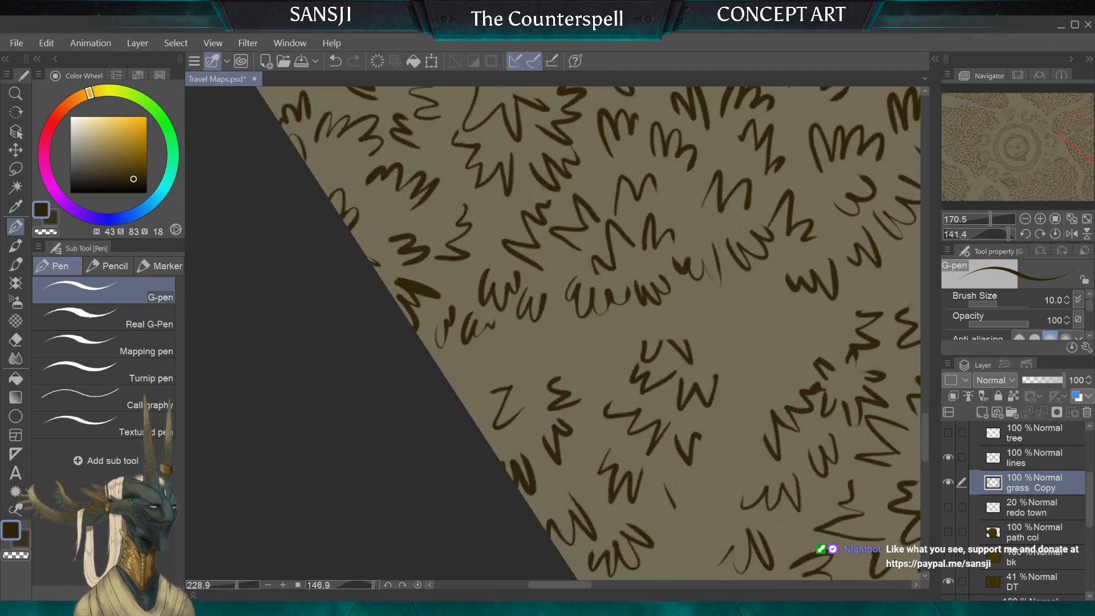
left_click(15, 340)
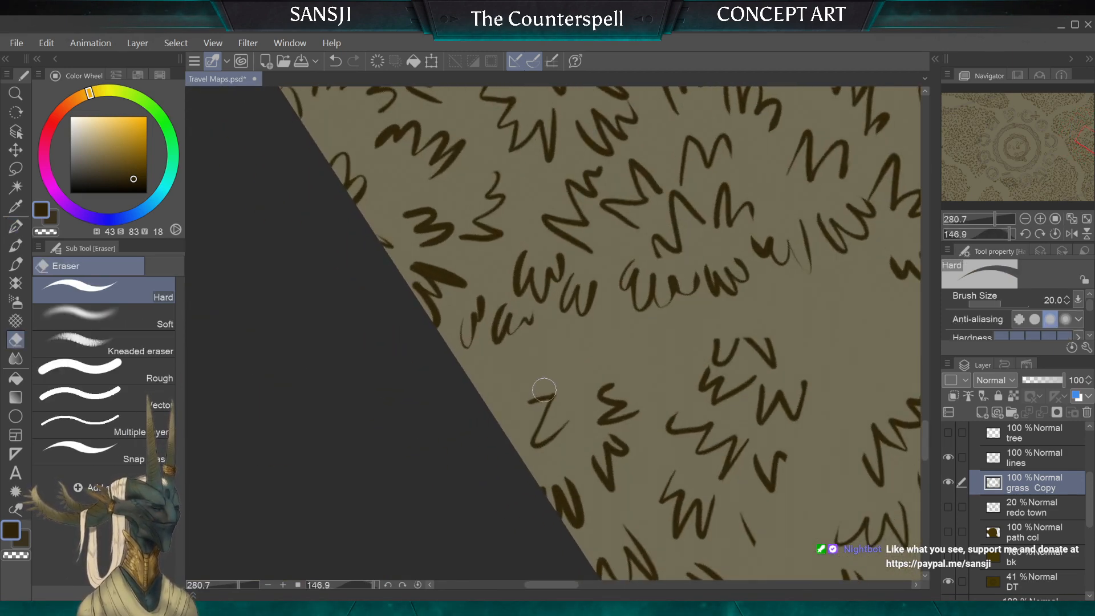
left_click(531, 401)
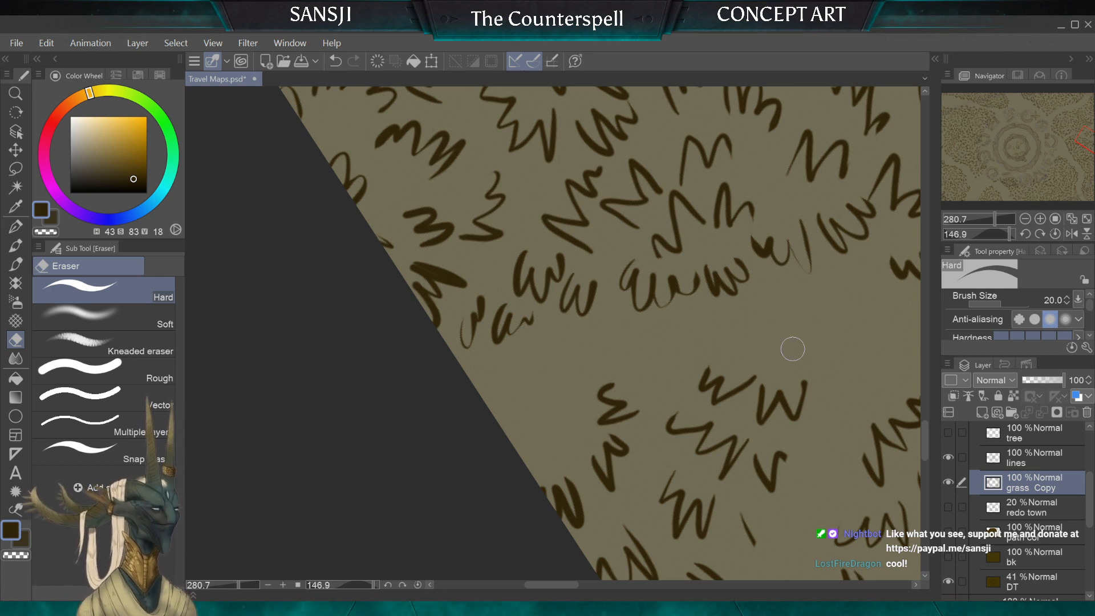
left_click(15, 226)
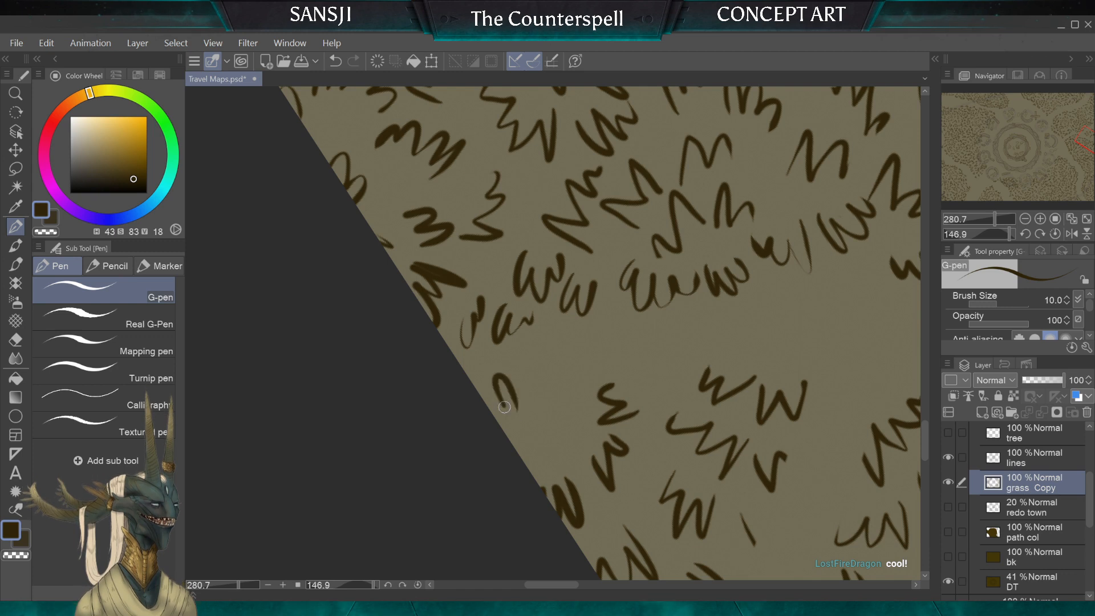
left_click_drag(521, 403, 541, 398)
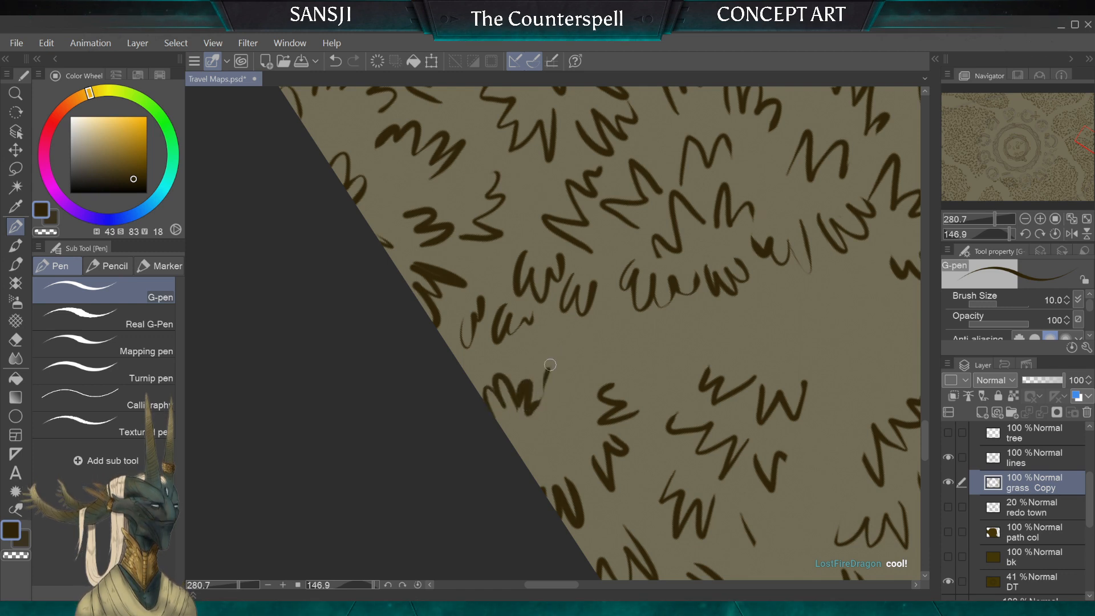
Step: Erase the overlapping strokes beside the small clump's new edge tuft and the old sideways tuft farther in
key("e")
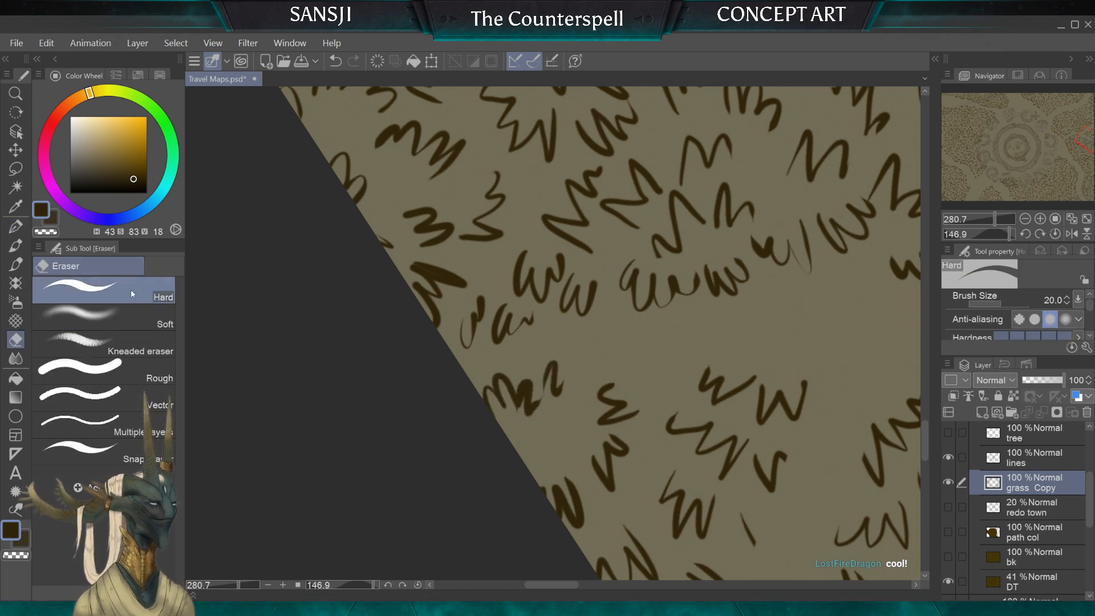
mouse_move(527, 424)
left_mouse_down()
mouse_move(528, 391)
mouse_move(522, 419)
left_mouse_up()
key("p")
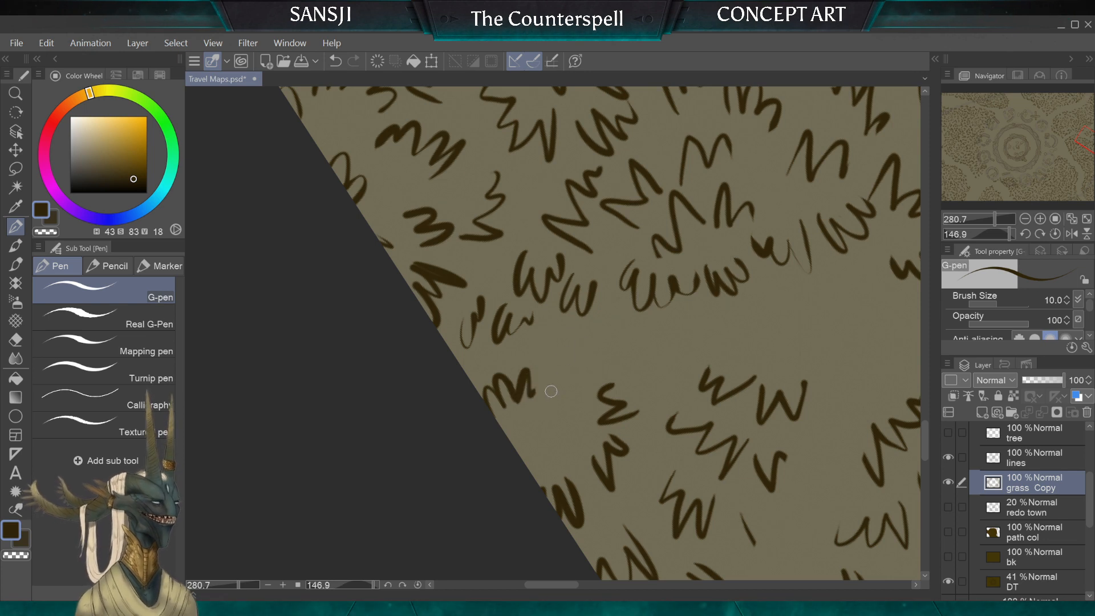
mouse_move(565, 357)
left_mouse_down()
mouse_move(561, 404)
mouse_move(563, 360)
mouse_move(552, 351)
mouse_move(576, 382)
left_mouse_up()
key("e")
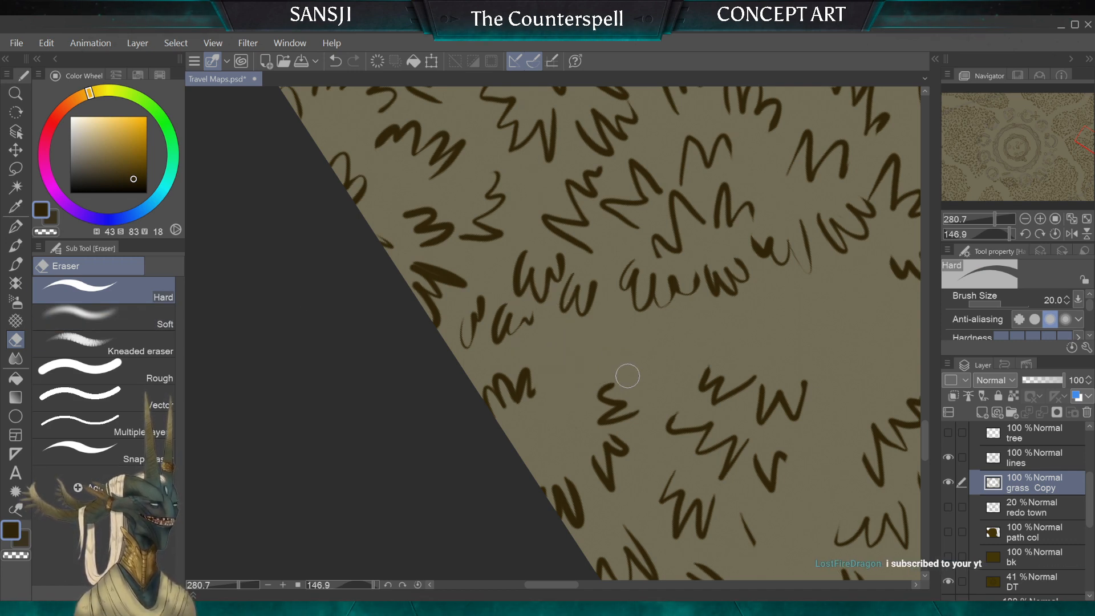
Step: Ink a fuller row of tufts along the small clump's trail-facing side and fill the bare spot behind it
left_click(15, 228)
mouse_move(572, 394)
left_mouse_down()
mouse_move(538, 395)
mouse_move(539, 422)
left_mouse_up()
left_click(50, 44)
left_click(68, 56)
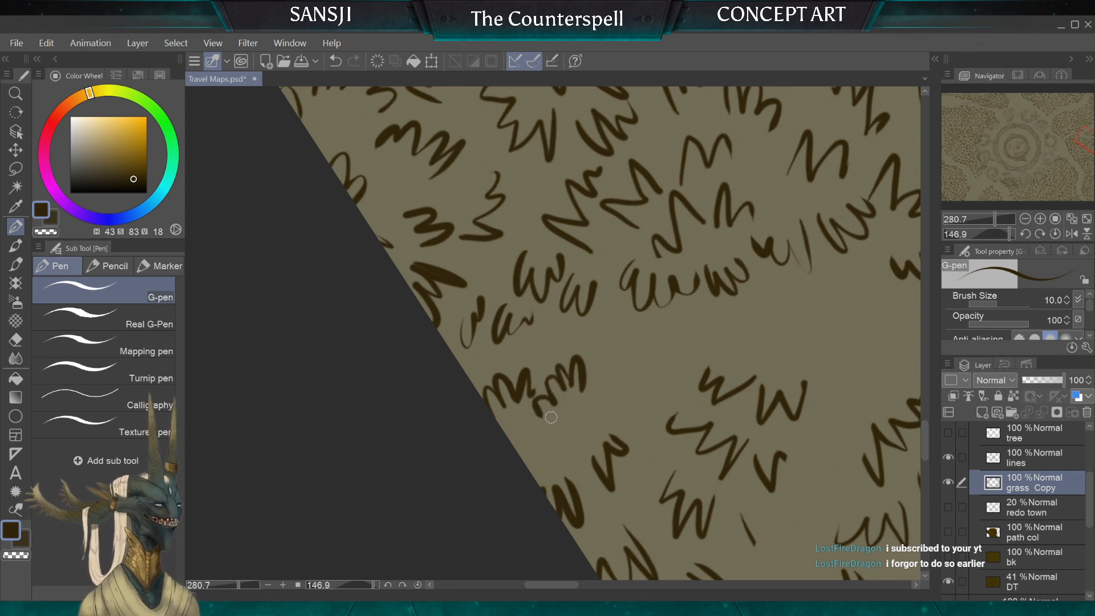
mouse_move(592, 381)
left_mouse_down()
mouse_move(608, 355)
mouse_move(632, 386)
left_mouse_up()
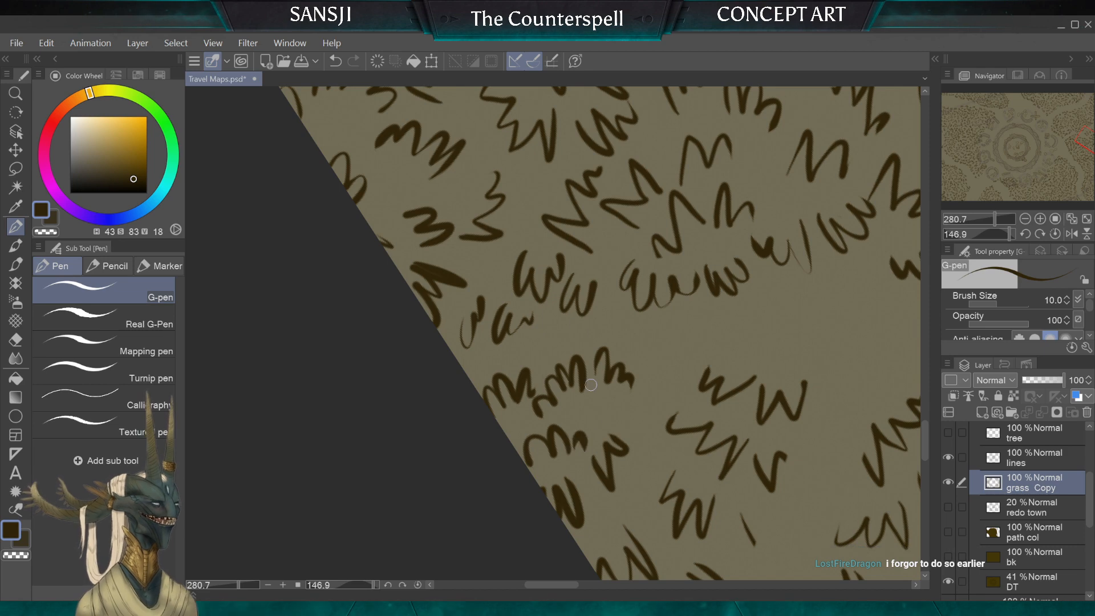
Step: Erase the two old tufts at the small clump's inner tip where the trail branches
scroll(591, 385, "down", 2)
scroll(591, 385, "up", 2)
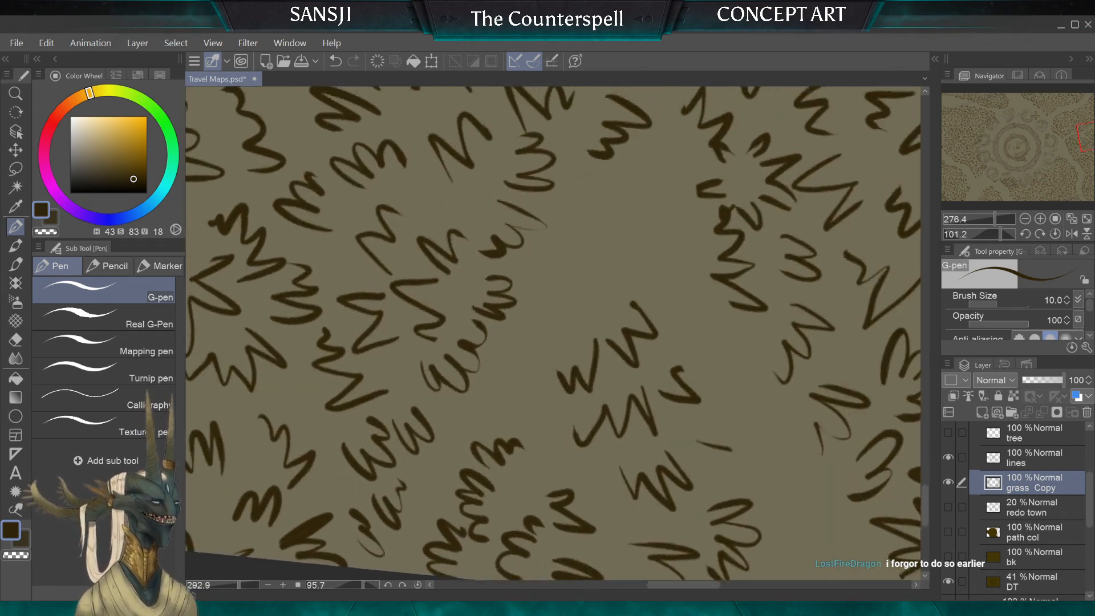
scroll(554, 365, "down", 4)
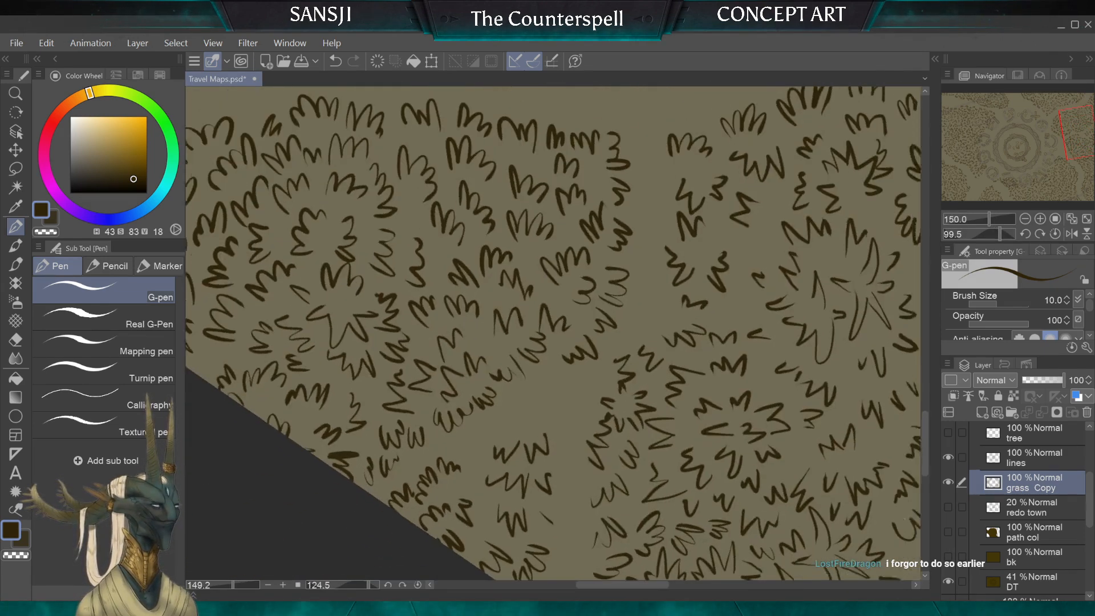
scroll(553, 334, "up", 4)
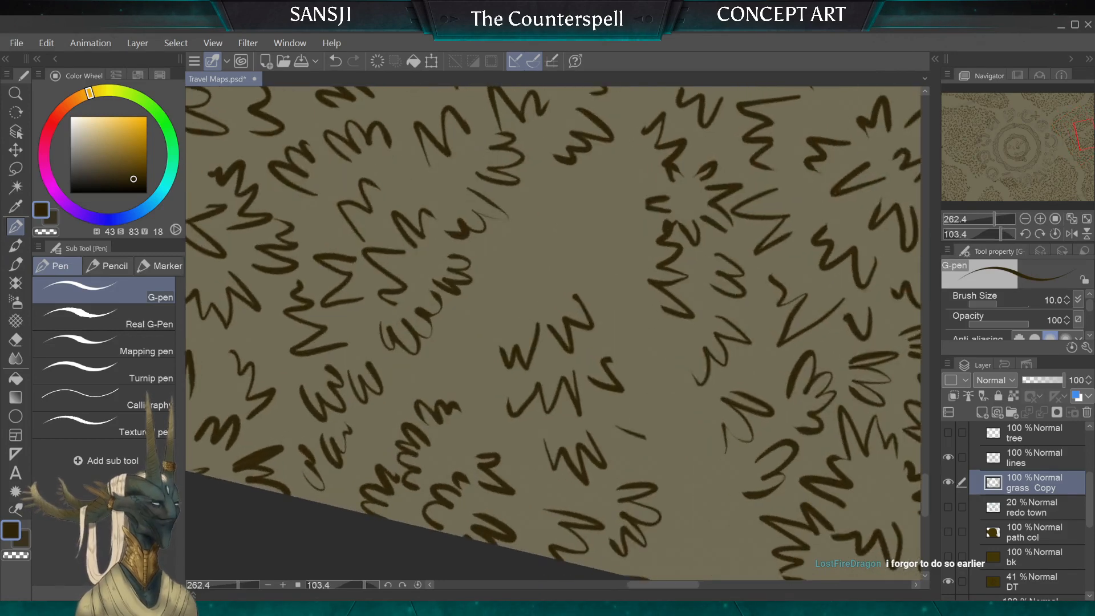
key("e")
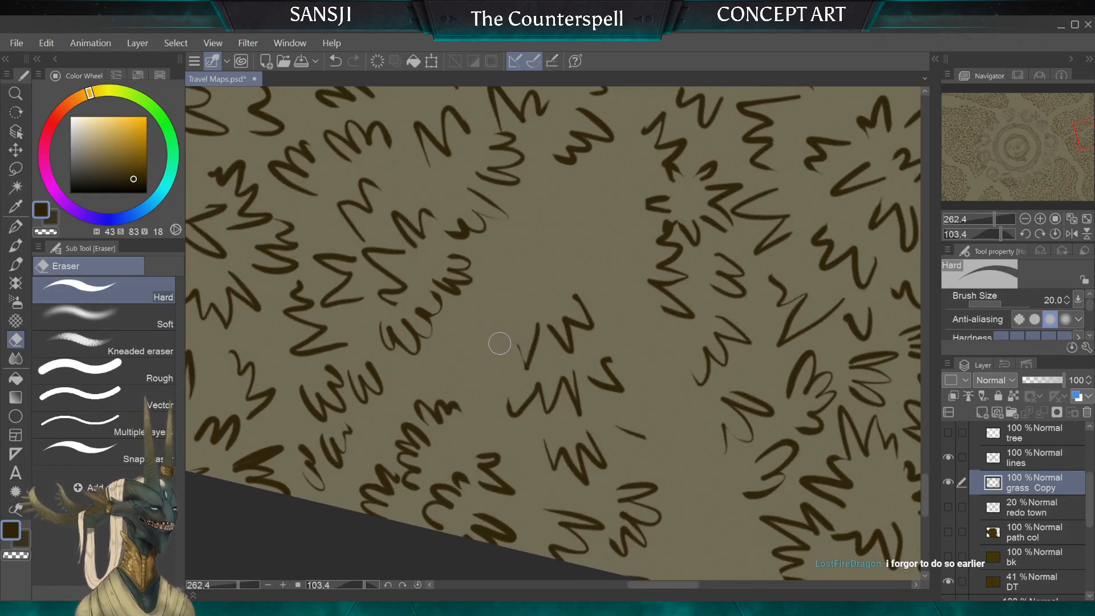
mouse_move(533, 335)
left_mouse_down()
mouse_move(549, 318)
mouse_move(573, 345)
mouse_move(567, 292)
left_mouse_up()
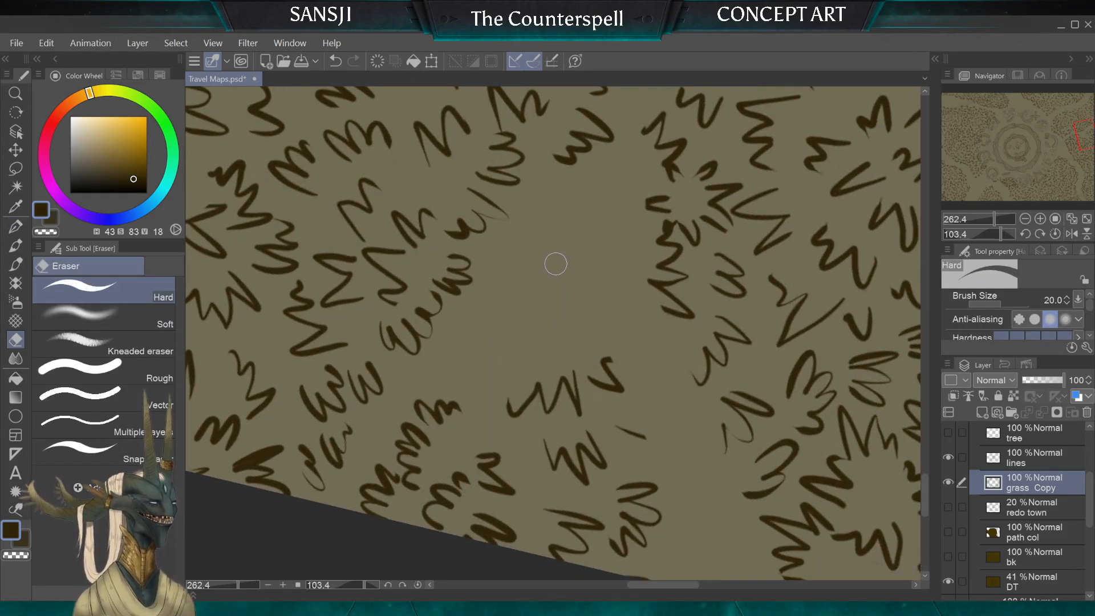
Step: Ink a new row of G-pen tufts along the small clump's trail-facing side up to its inner tip, plus a small tuft behind it
left_click(16, 226)
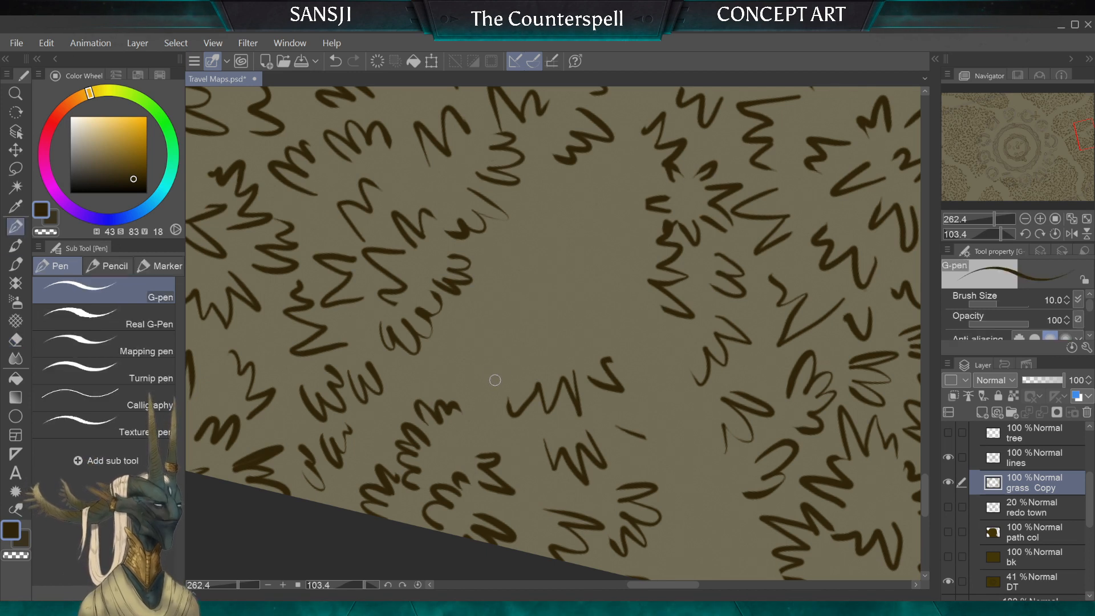
mouse_move(472, 393)
left_mouse_down()
mouse_move(498, 364)
mouse_move(498, 334)
mouse_move(523, 362)
left_mouse_up()
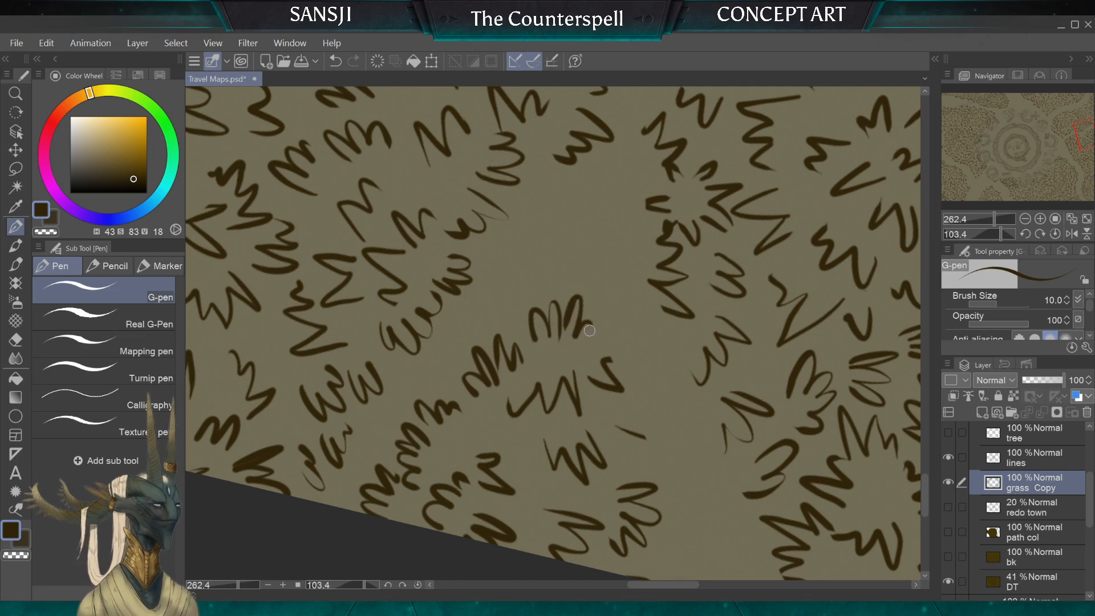
mouse_move(501, 436)
left_mouse_down()
mouse_move(484, 410)
mouse_move(467, 435)
left_mouse_up()
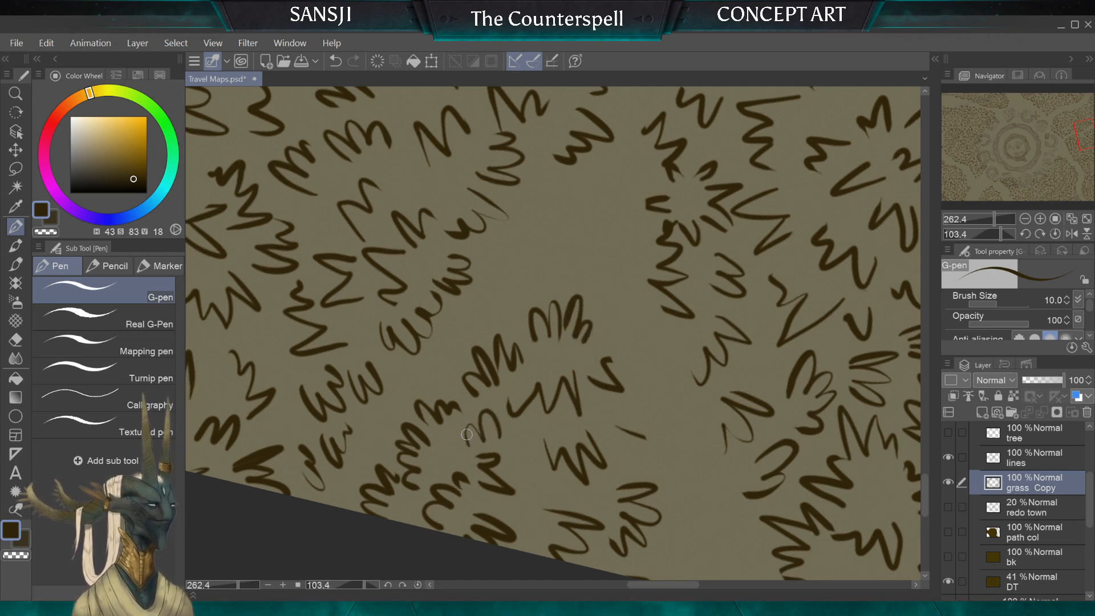
key("ctrl+minus")
key("minus")
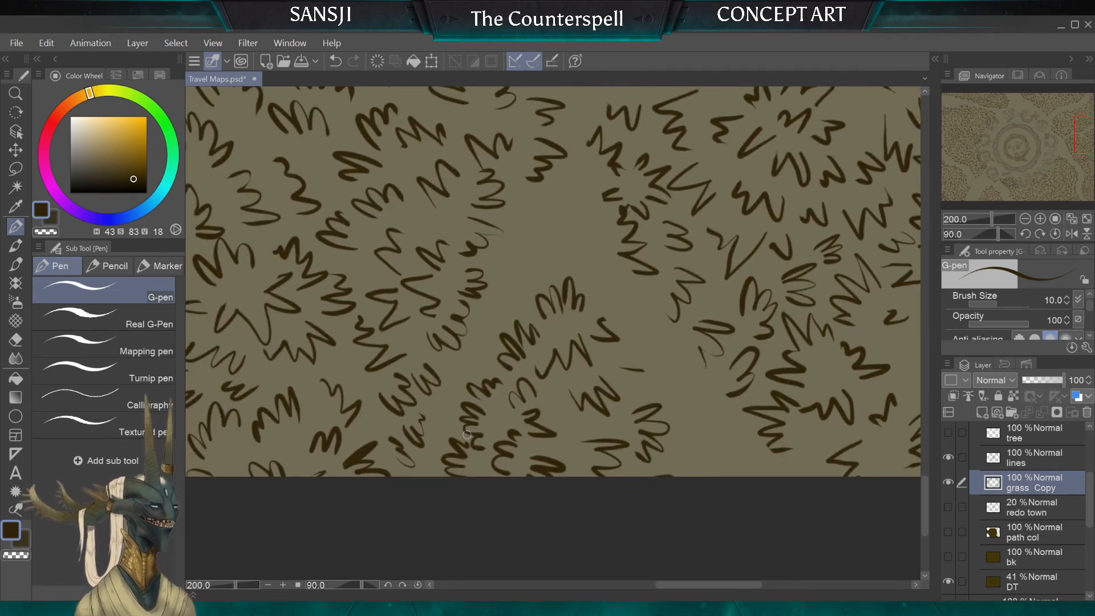
Step: Erase all the old tufts inside the small clump down to the map's edge, keeping only the new outer row along the trail
key("e")
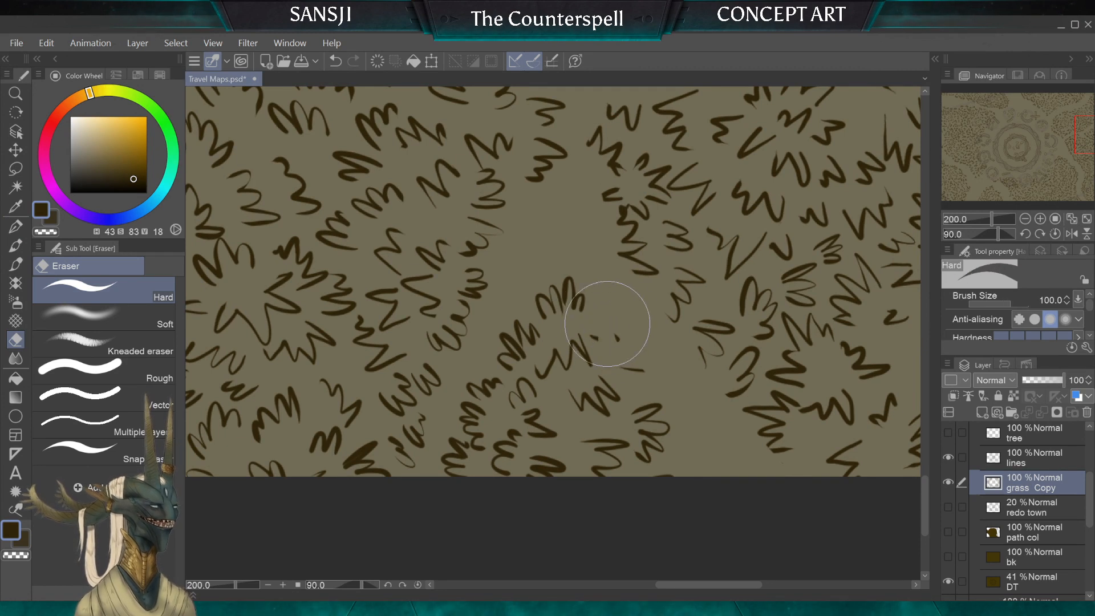
left_click_drag(607, 323, 572, 377)
key("bracketleft")
key("bracketleft")
key("bracketleft")
key("bracketleft")
left_click_drag(635, 429, 648, 459)
left_click_drag(643, 371, 628, 377)
mouse_move(661, 416)
left_mouse_down()
mouse_move(662, 447)
mouse_move(592, 433)
mouse_move(557, 460)
mouse_move(542, 392)
mouse_move(521, 384)
left_mouse_up()
key("bracketleft")
key("bracketleft")
key("bracketleft")
key("bracketleft")
key("bracketleft")
key("bracketright")
key("bracketright")
left_click_drag(507, 436, 497, 475)
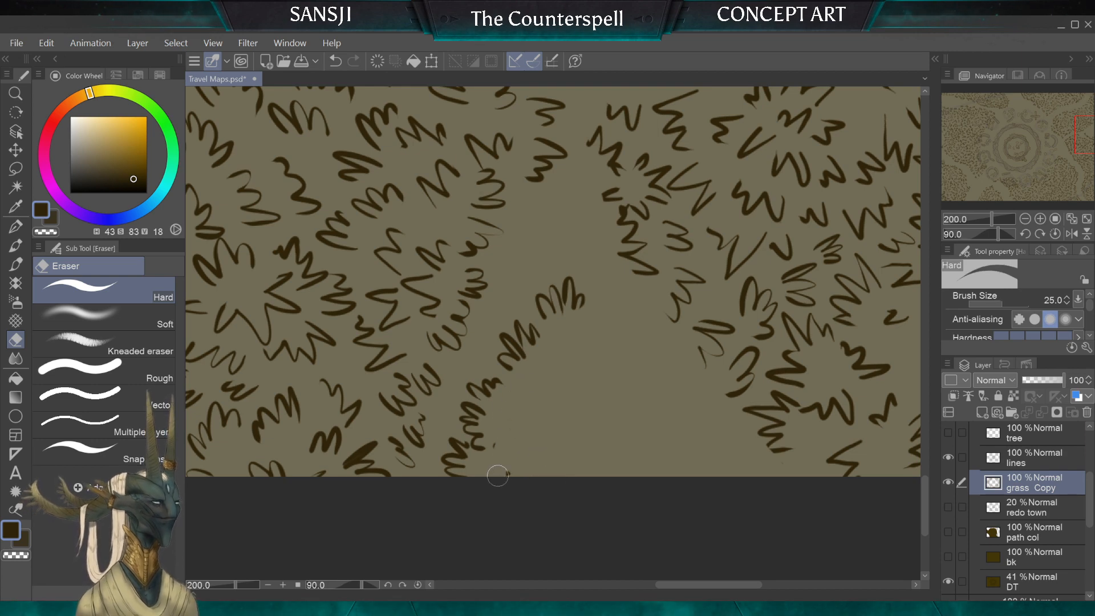
Step: Ink a core cluster of tufts radiating outward in the middle of the emptied clump
left_click(15, 227)
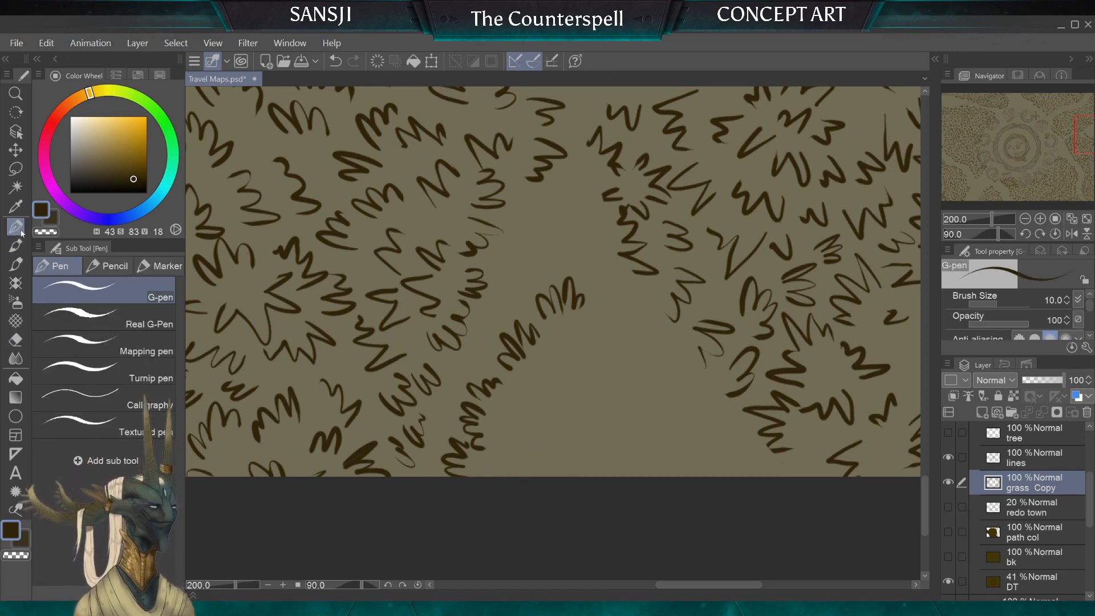
left_click_drag(468, 319, 553, 383)
mouse_move(650, 349)
left_mouse_down()
mouse_move(667, 352)
mouse_move(448, 222)
mouse_move(453, 319)
mouse_move(481, 317)
left_mouse_up()
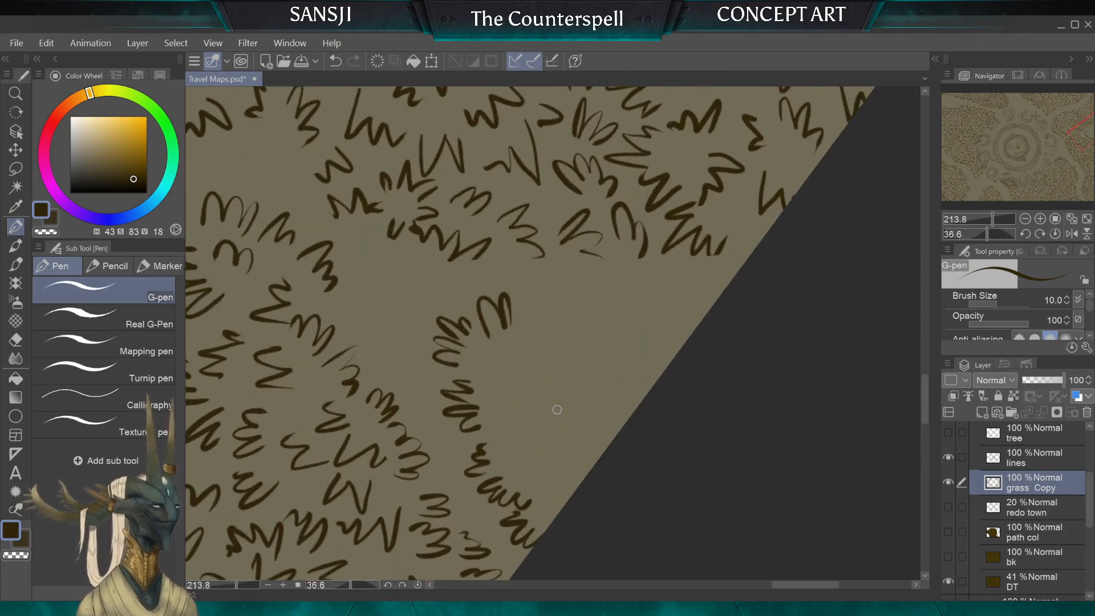
mouse_move(564, 410)
left_mouse_down()
mouse_move(553, 379)
mouse_move(548, 404)
mouse_move(512, 409)
mouse_move(534, 421)
mouse_move(526, 451)
mouse_move(548, 461)
mouse_move(582, 342)
left_mouse_up()
mouse_move(567, 378)
left_mouse_down()
mouse_move(577, 345)
mouse_move(547, 339)
left_mouse_up()
left_click_drag(573, 406, 596, 418)
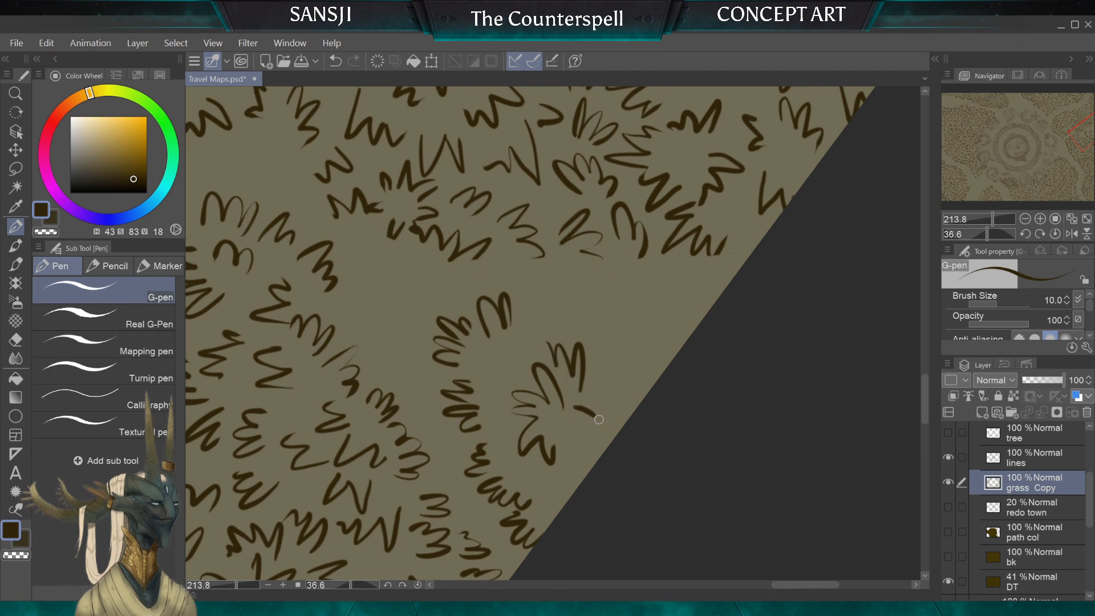
Step: Undo the last core cluster strokes and ink a replacement tuft pointing toward the map's edge
scroll(518, 426, "down", 3)
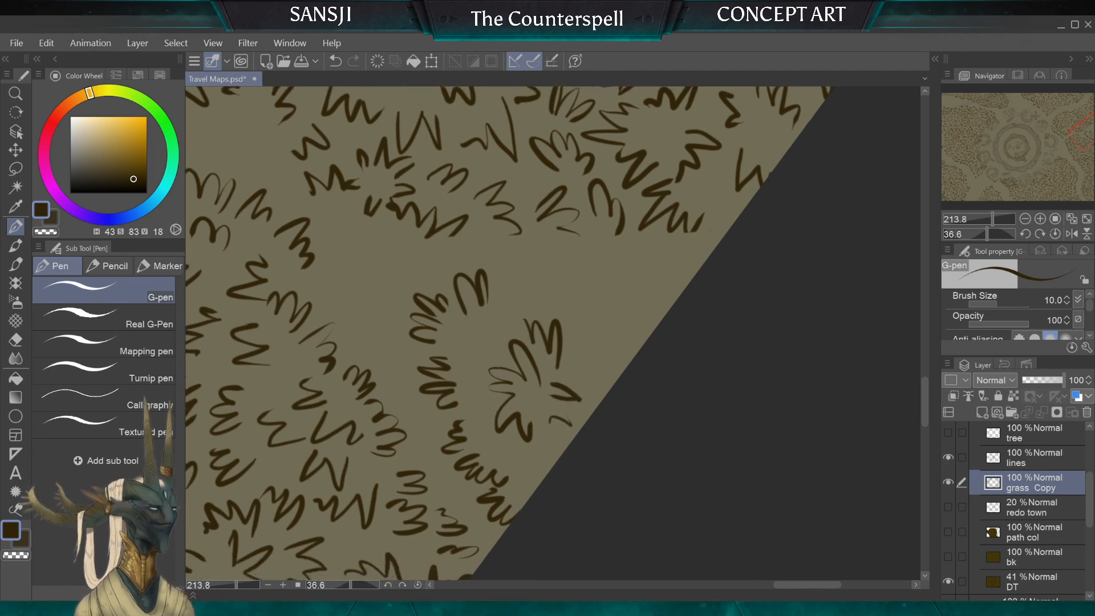
scroll(552, 334, "up", 3)
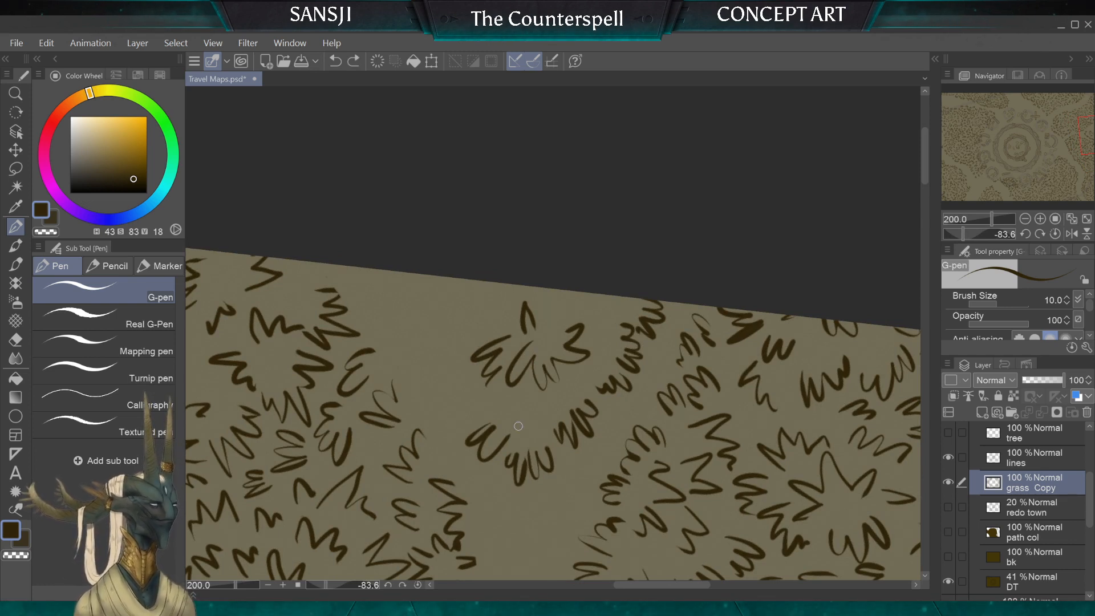
key("ctrl+z")
key("ctrl+z")
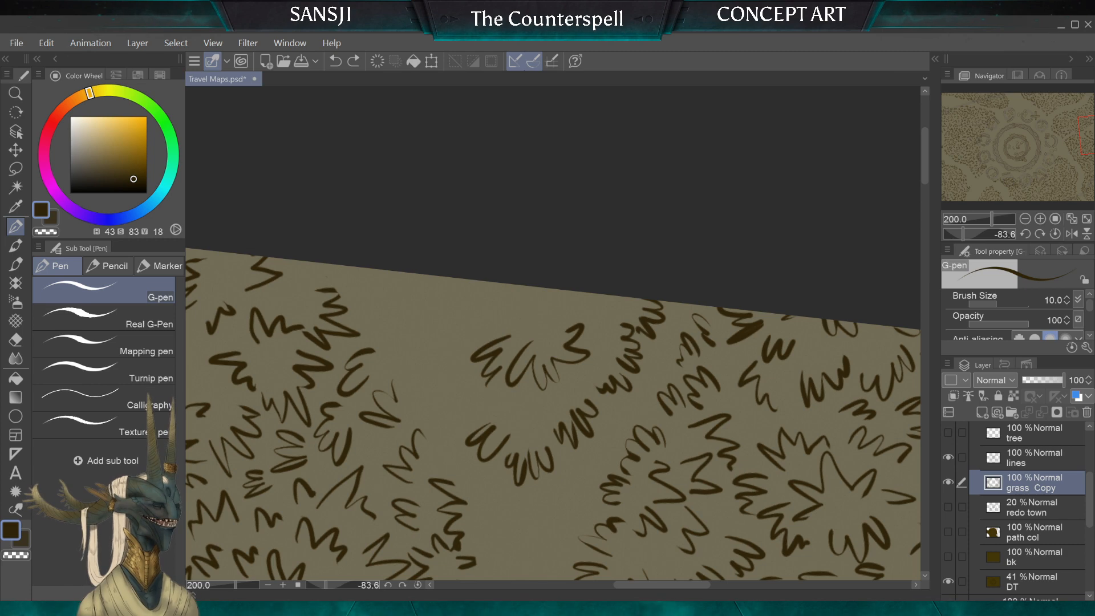
scroll(519, 426, "up", 3)
scroll(553, 334, "down", 2)
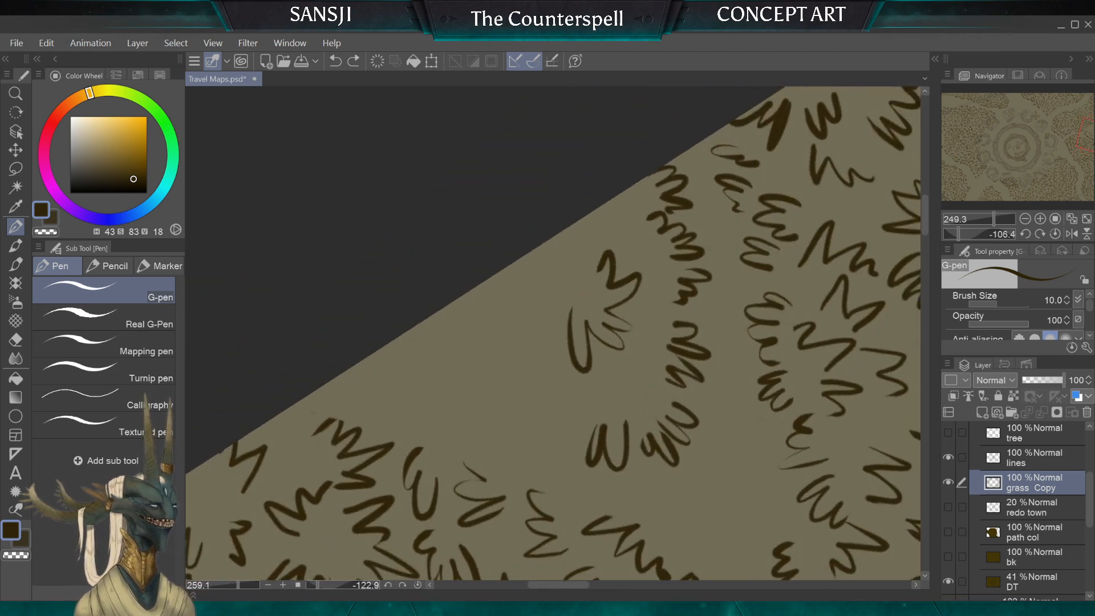
scroll(553, 334, "up", 2)
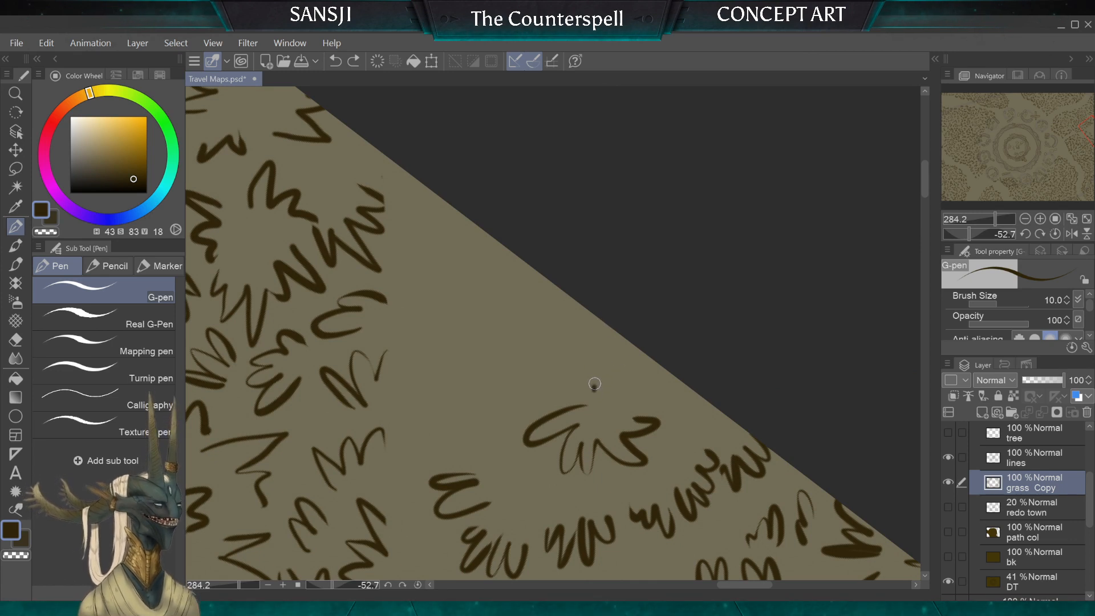
mouse_move(595, 384)
left_mouse_down()
mouse_move(611, 371)
mouse_move(625, 398)
left_mouse_up()
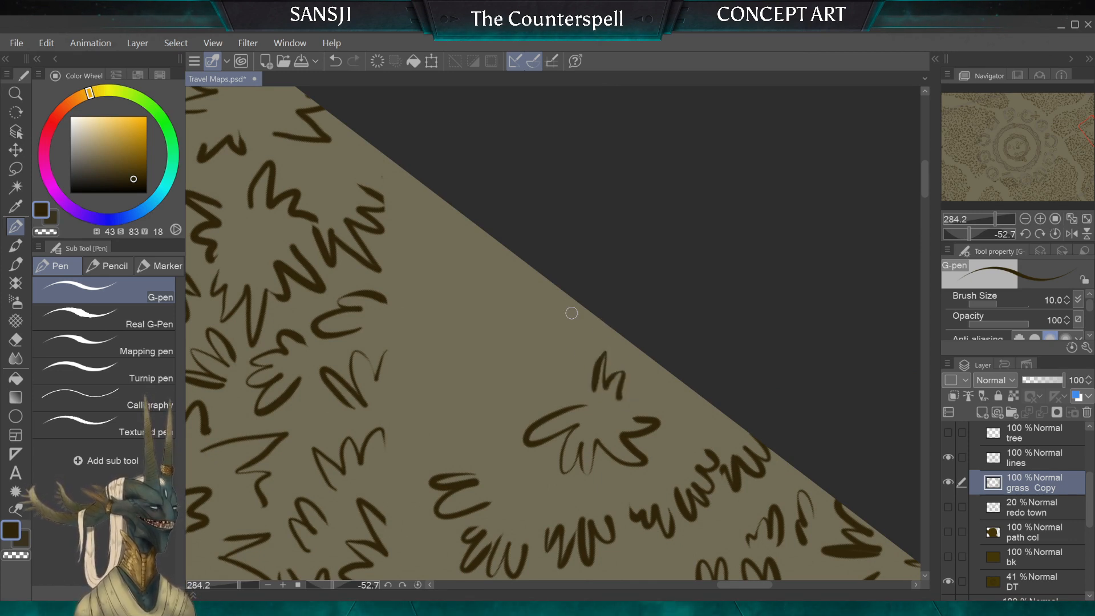
scroll(571, 313, "down", 2)
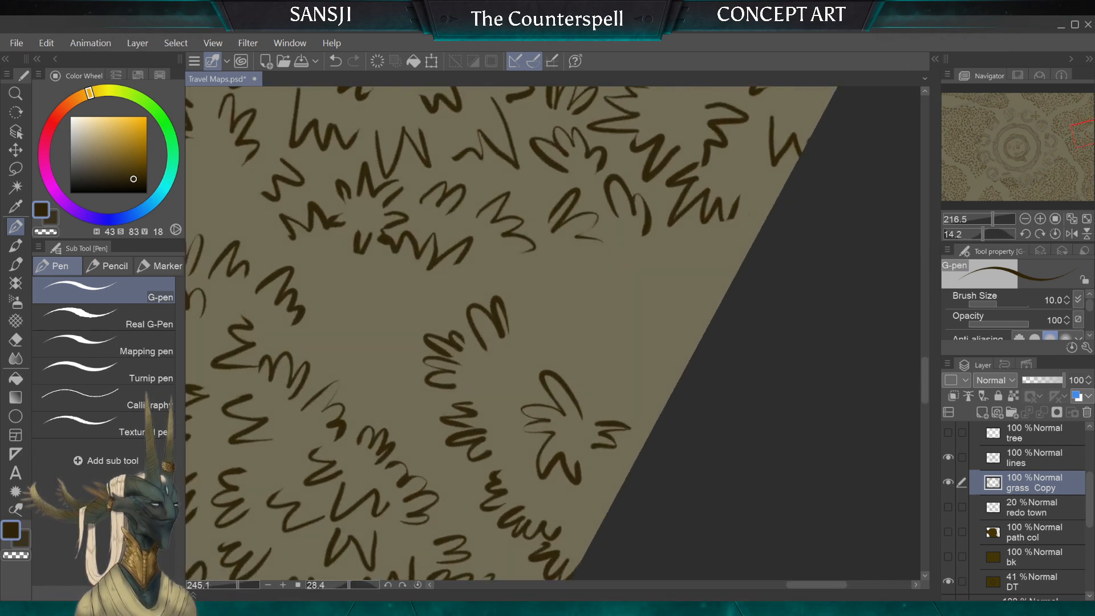
Step: Ink a tuft on the core cluster's open side and an inner row of small tufts between the core and the clump's tip
left_click_drag(606, 388, 577, 341)
left_click_drag(581, 374, 560, 344)
left_click_drag(493, 366, 517, 381)
left_click_drag(492, 391, 514, 399)
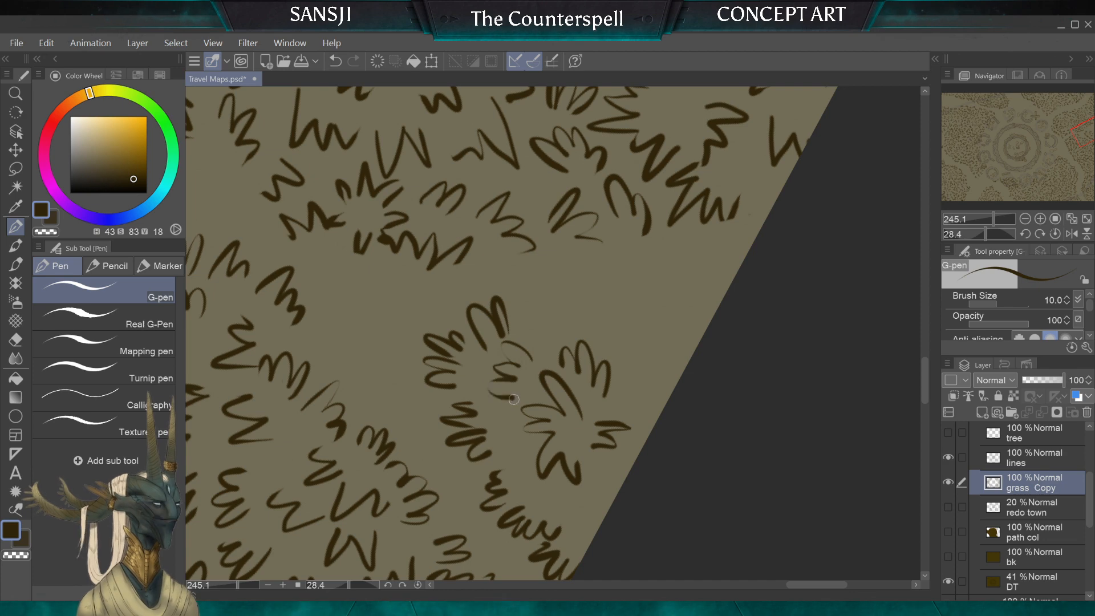
scroll(525, 293, "down", 1)
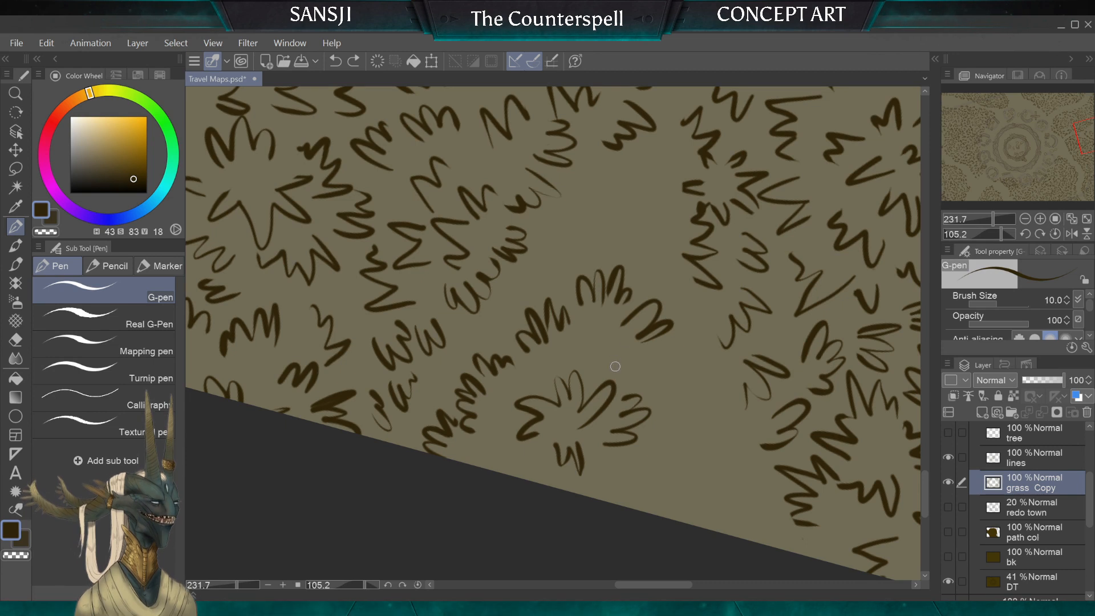
left_click_drag(586, 322, 578, 357)
left_click_drag(569, 344, 565, 366)
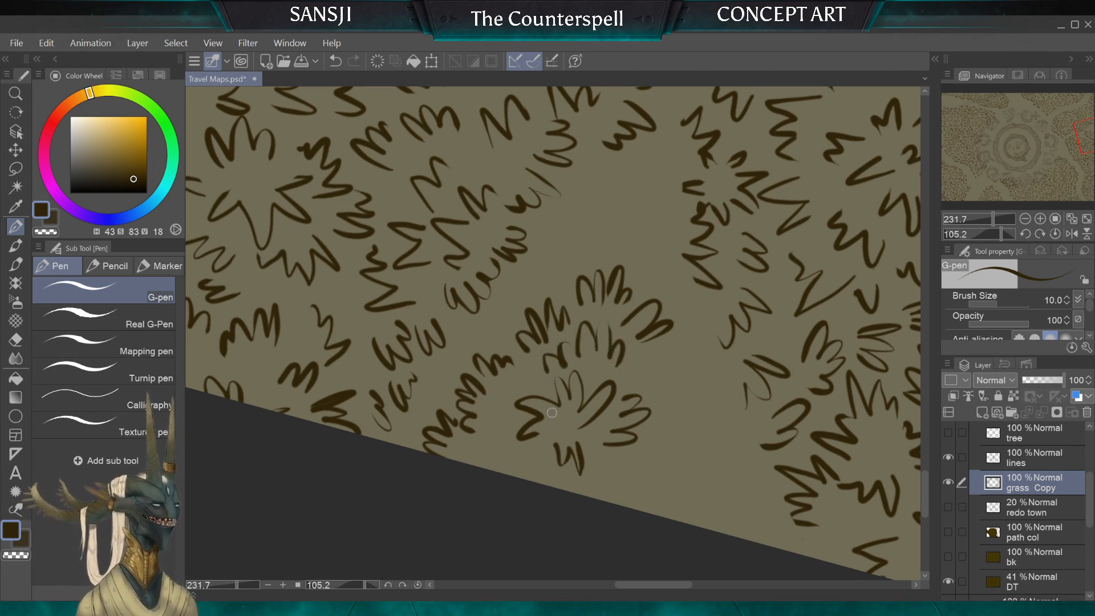
Step: Continue the inner row of small tufts around the core cluster until it meets the map's edge
scroll(553, 412, "up", 2)
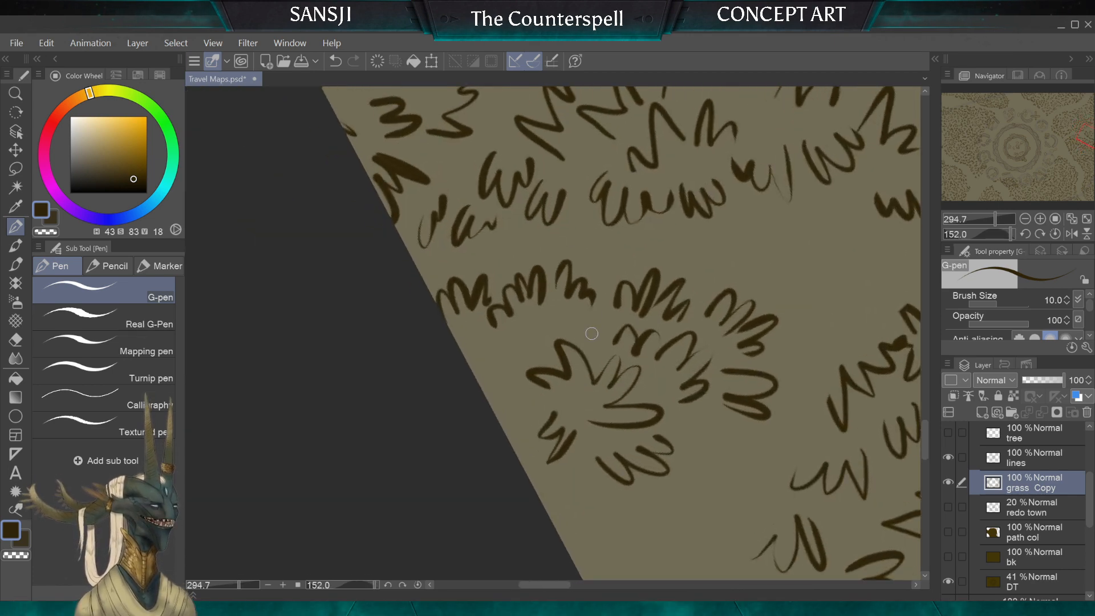
mouse_move(581, 318)
left_mouse_down()
mouse_move(549, 308)
mouse_move(534, 344)
left_mouse_up()
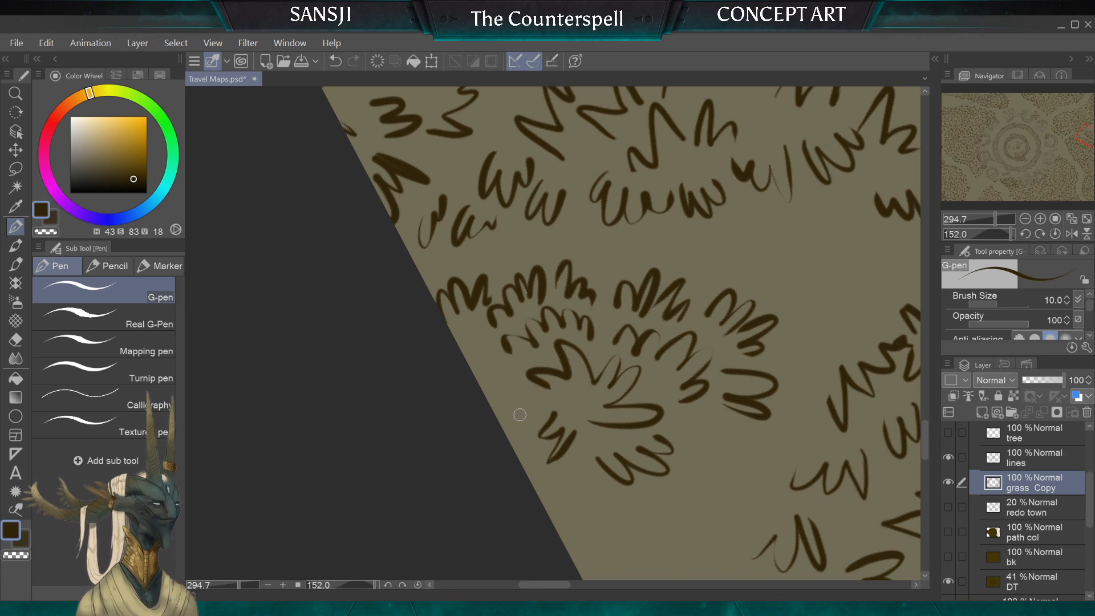
left_click_drag(510, 389, 516, 411)
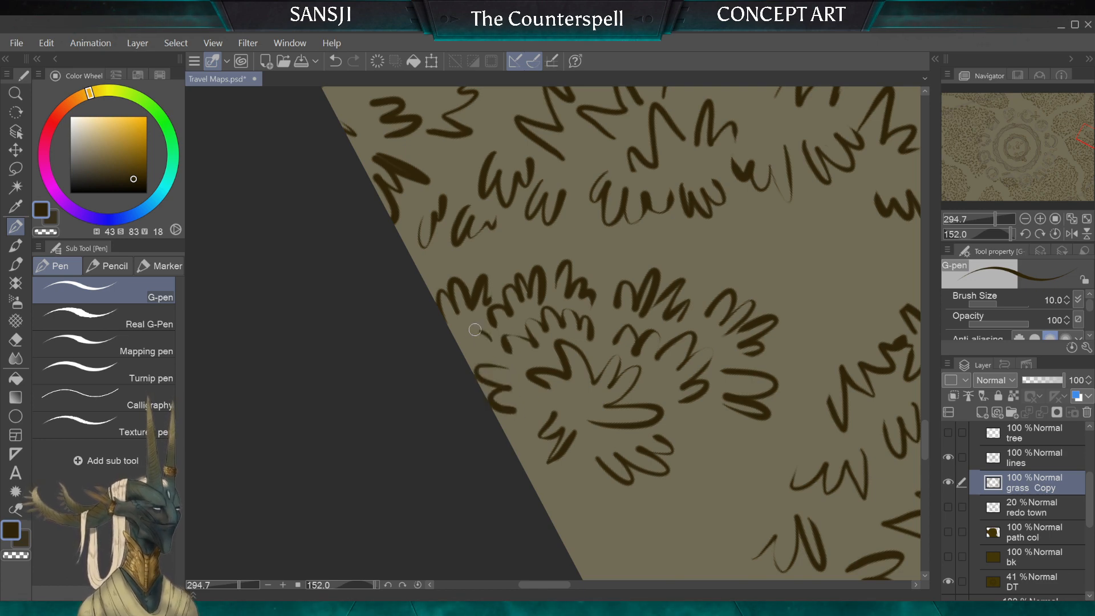
mouse_move(463, 349)
left_mouse_down()
mouse_move(489, 341)
mouse_move(485, 366)
left_mouse_up()
scroll(484, 366, "down", 3)
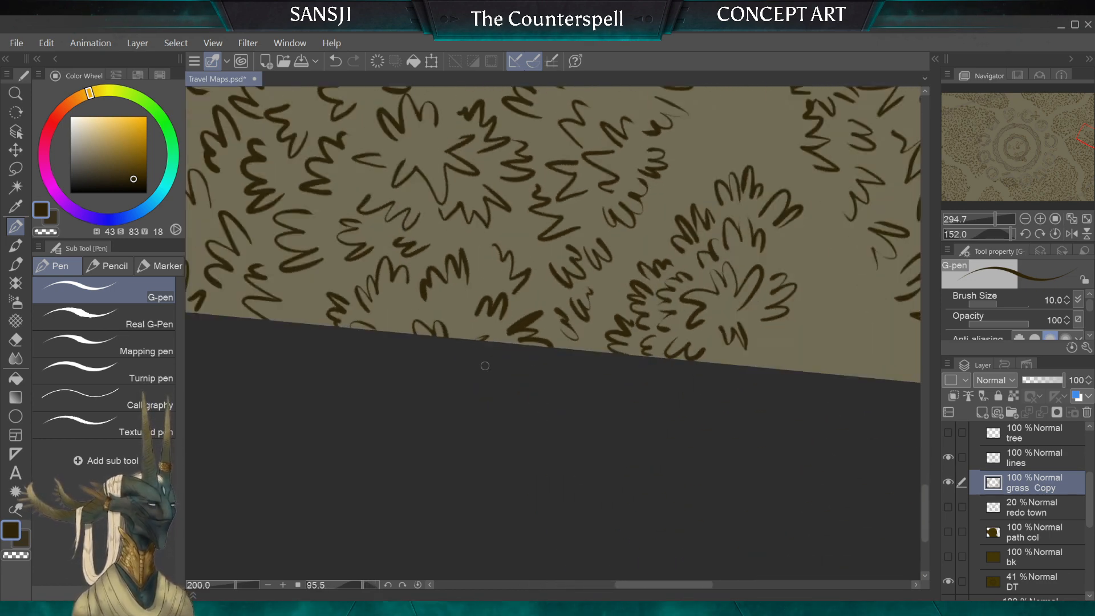
scroll(552, 334, "up", 2)
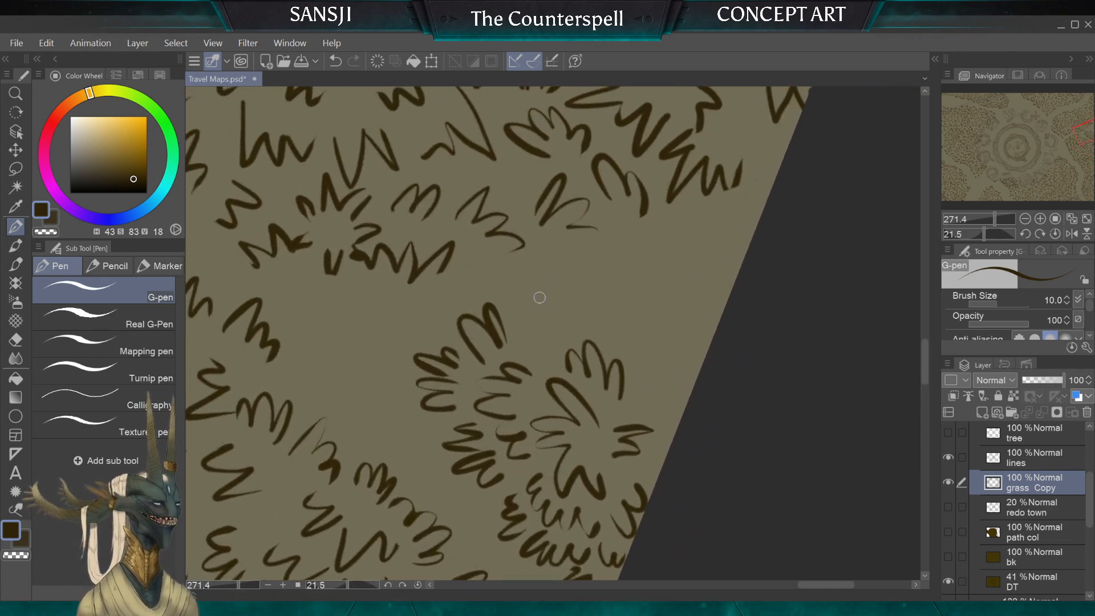
Step: Ink the outer row of tufts around the clump's other trail-facing side to the map's edge, with a tuft just inside it
mouse_move(516, 314)
left_mouse_down()
mouse_move(536, 299)
mouse_move(554, 313)
mouse_move(577, 263)
left_mouse_up()
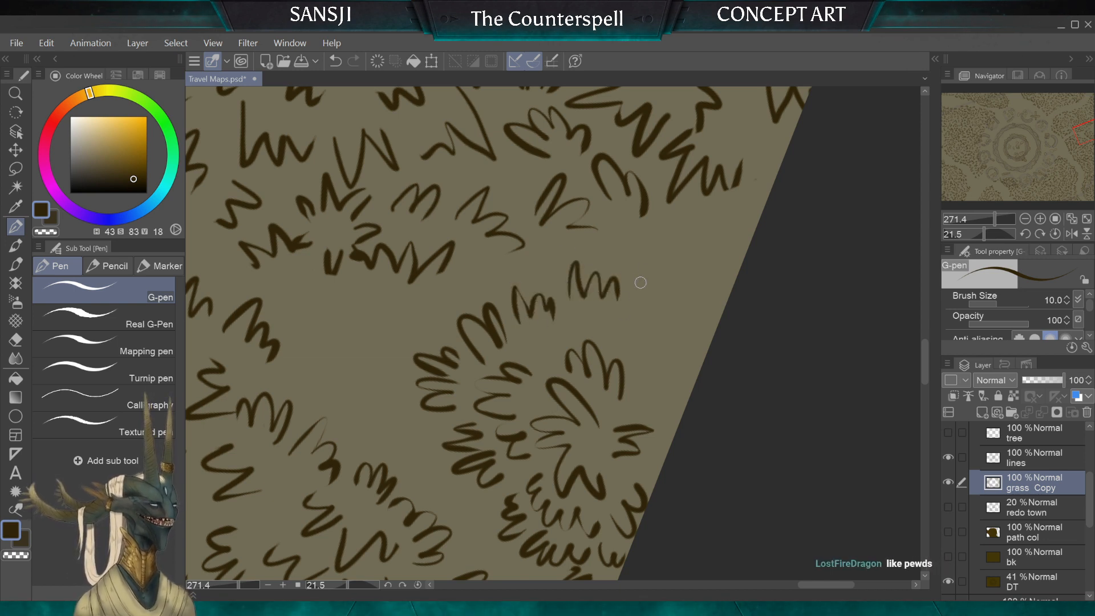
mouse_move(631, 301)
left_mouse_down()
mouse_move(644, 265)
mouse_move(673, 311)
left_mouse_up()
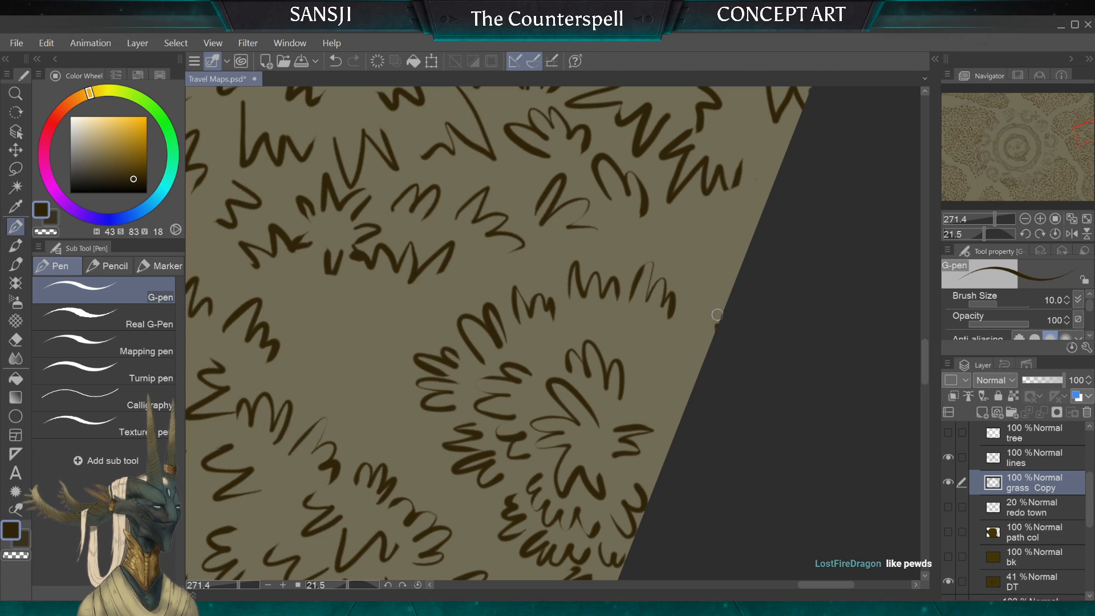
left_click_drag(667, 377, 648, 367)
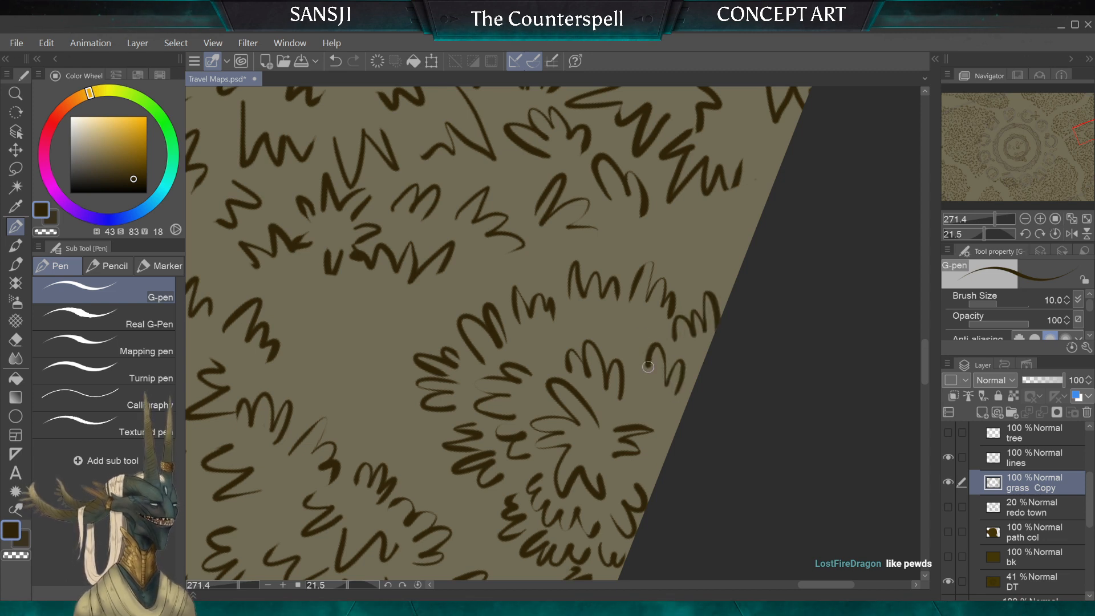
Step: Fill the gaps between the new outer row and the core cluster with smaller tufts and short strokes
mouse_move(618, 333)
left_mouse_down()
mouse_move(610, 302)
mouse_move(576, 307)
mouse_move(572, 339)
mouse_move(658, 416)
mouse_move(531, 355)
left_mouse_up()
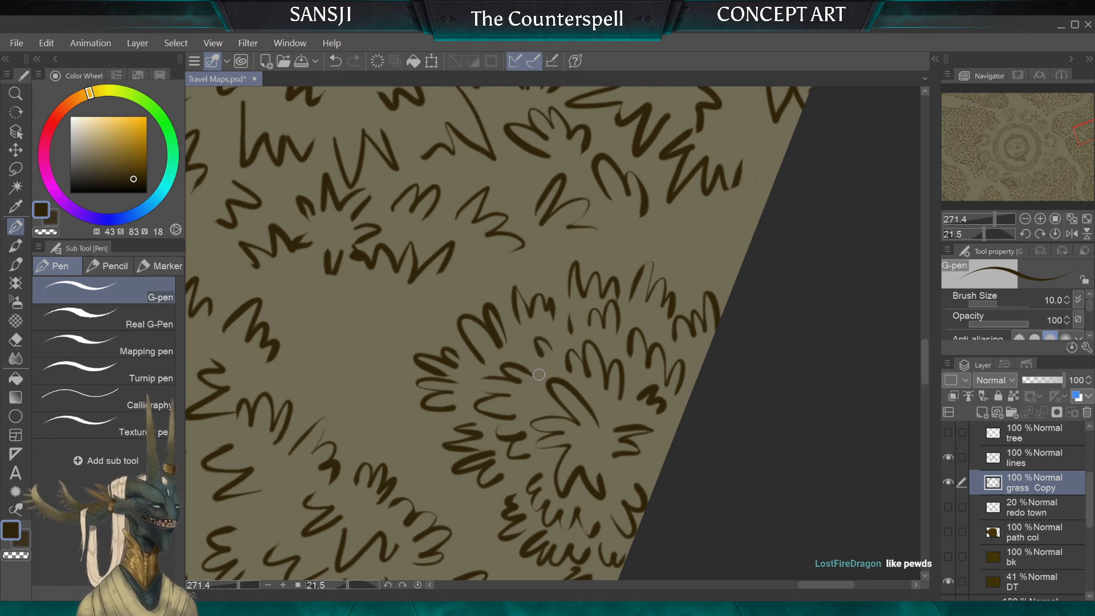
scroll(553, 334, "down", 3)
scroll(547, 319, "up", 5)
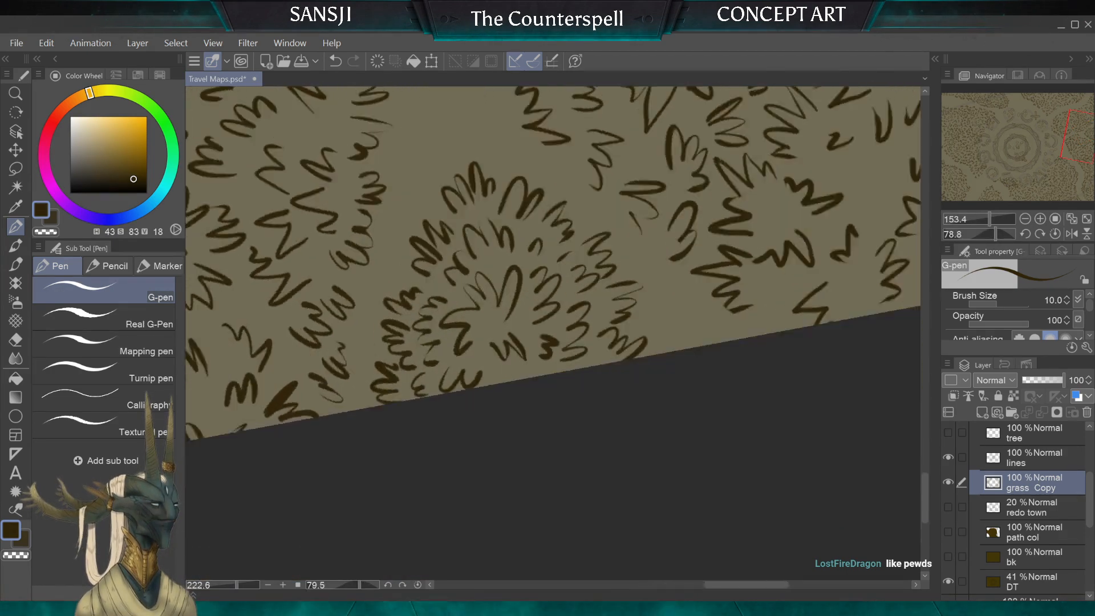
left_click_drag(517, 284, 485, 393)
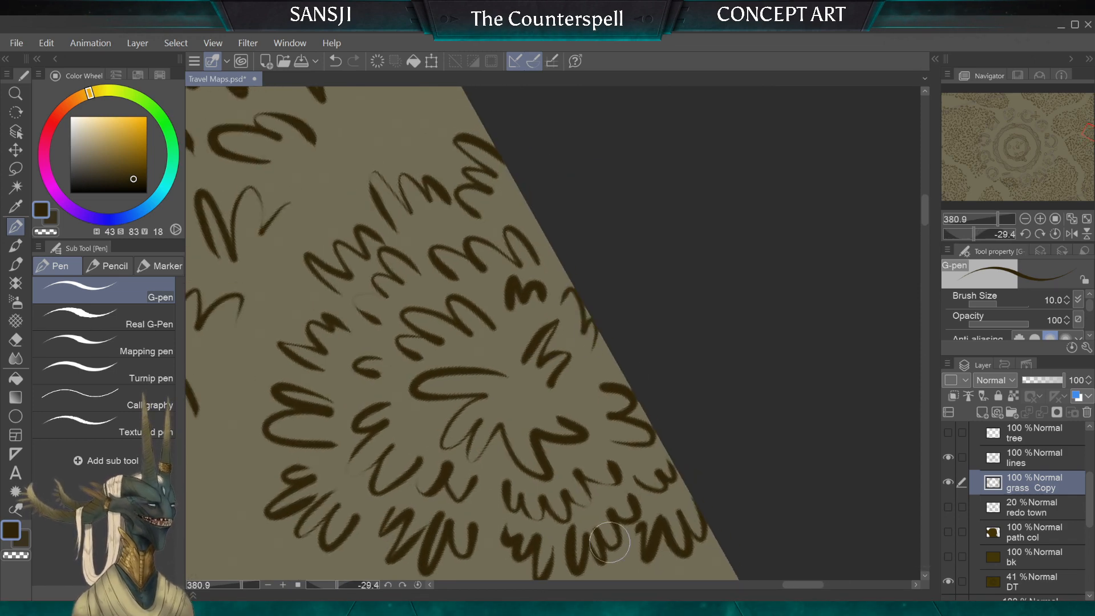
mouse_move(502, 399)
left_mouse_down()
mouse_move(506, 379)
mouse_move(671, 367)
mouse_move(542, 303)
mouse_move(562, 318)
mouse_move(573, 302)
mouse_move(516, 286)
mouse_move(574, 331)
left_mouse_up()
Step: Switch to the hard eraser for the neighbouring grass clump beside the map's edge
left_click(15, 339)
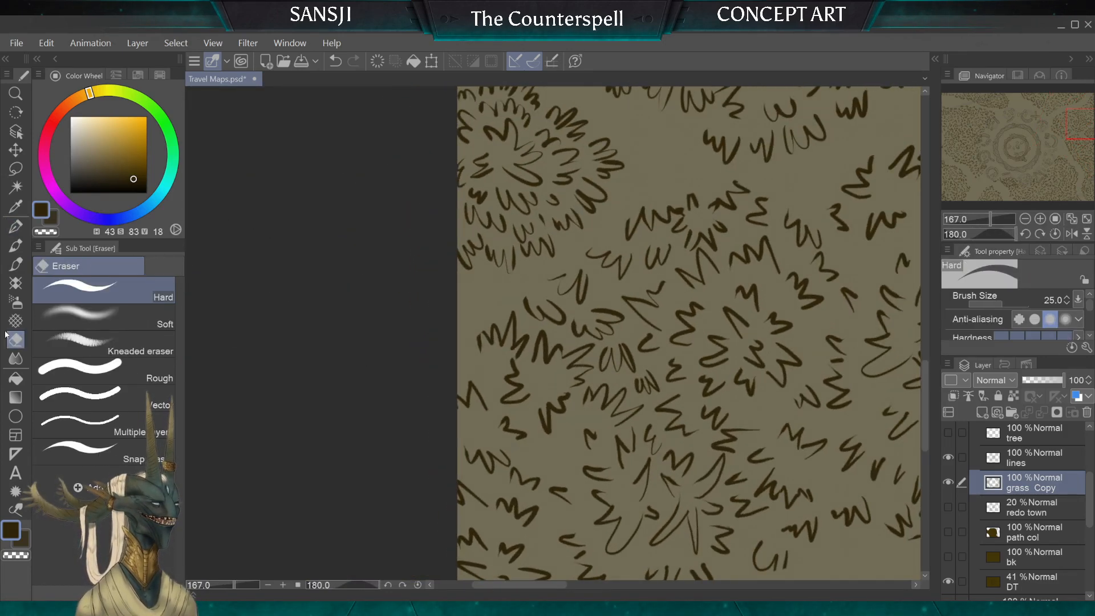
scroll(411, 321, "up", 4)
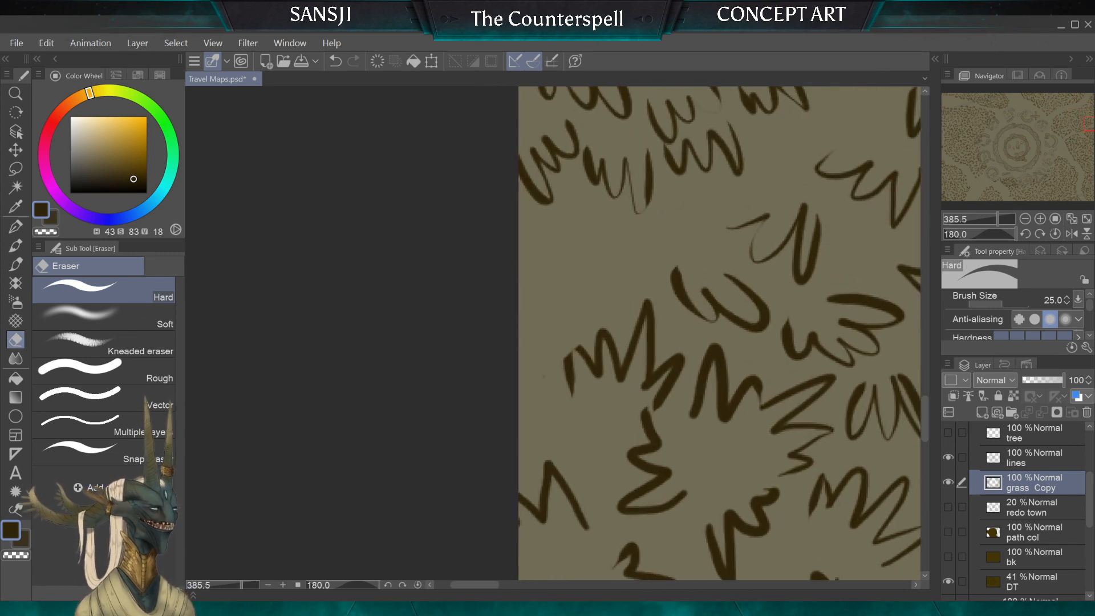
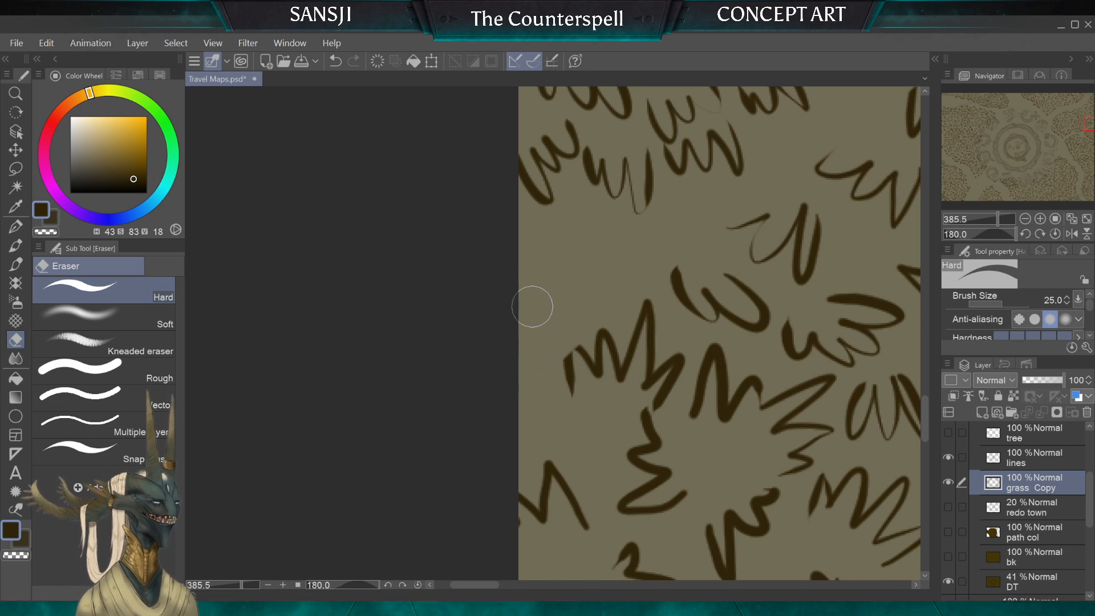
Step: Erase the ragged grass stroke ends beside the map edge and draw replacement tufts there with the G-pen at size 10
left_click_drag(560, 359, 577, 380)
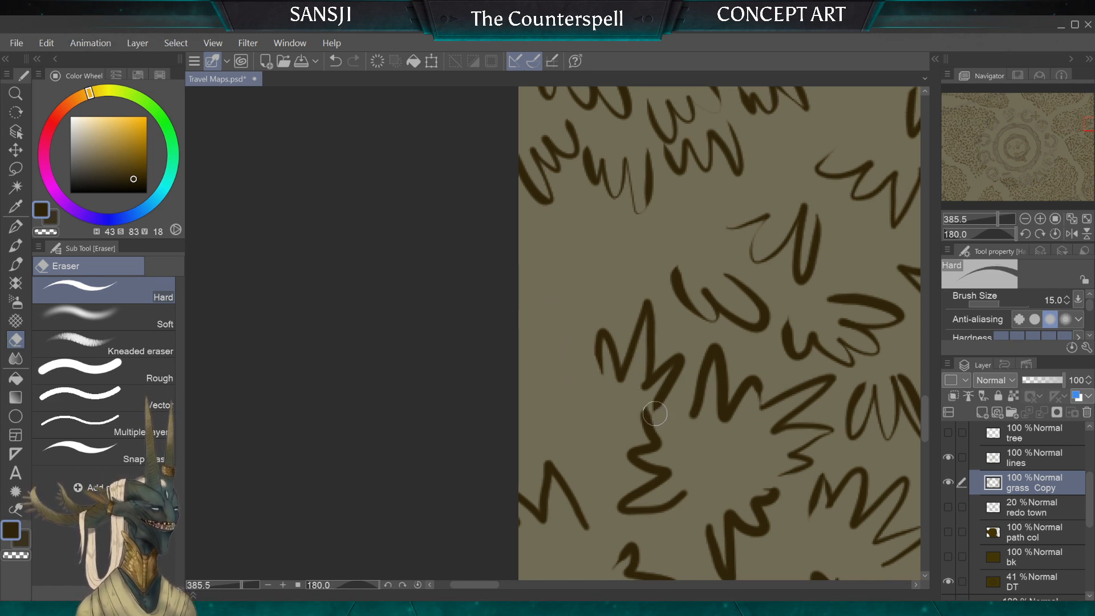
key("bracketleft")
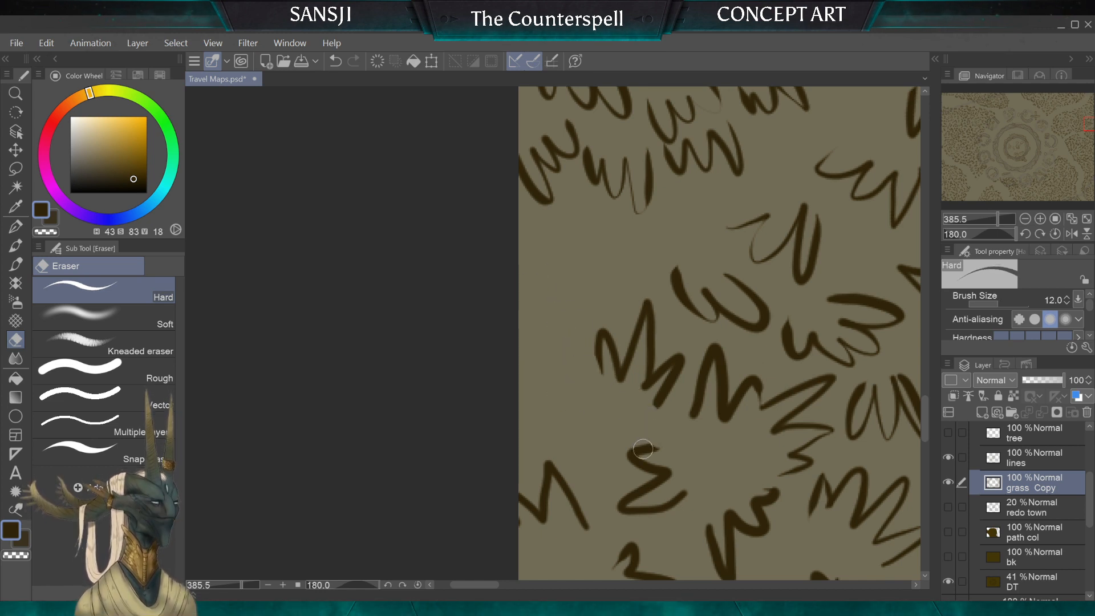
left_click(11, 225)
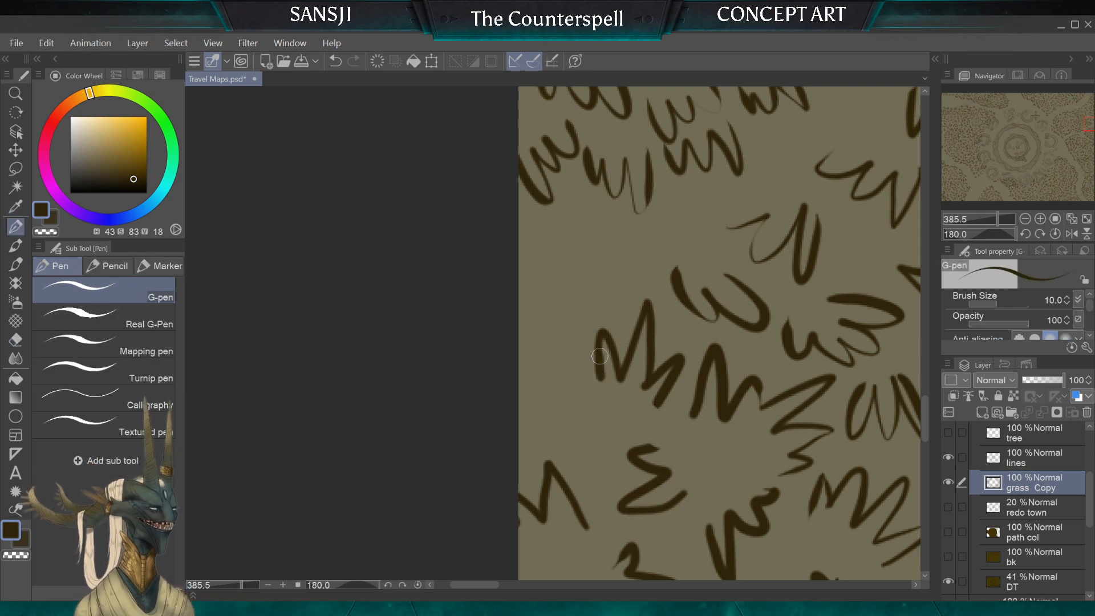
mouse_move(595, 379)
left_mouse_down()
mouse_move(575, 368)
mouse_move(556, 406)
left_mouse_up()
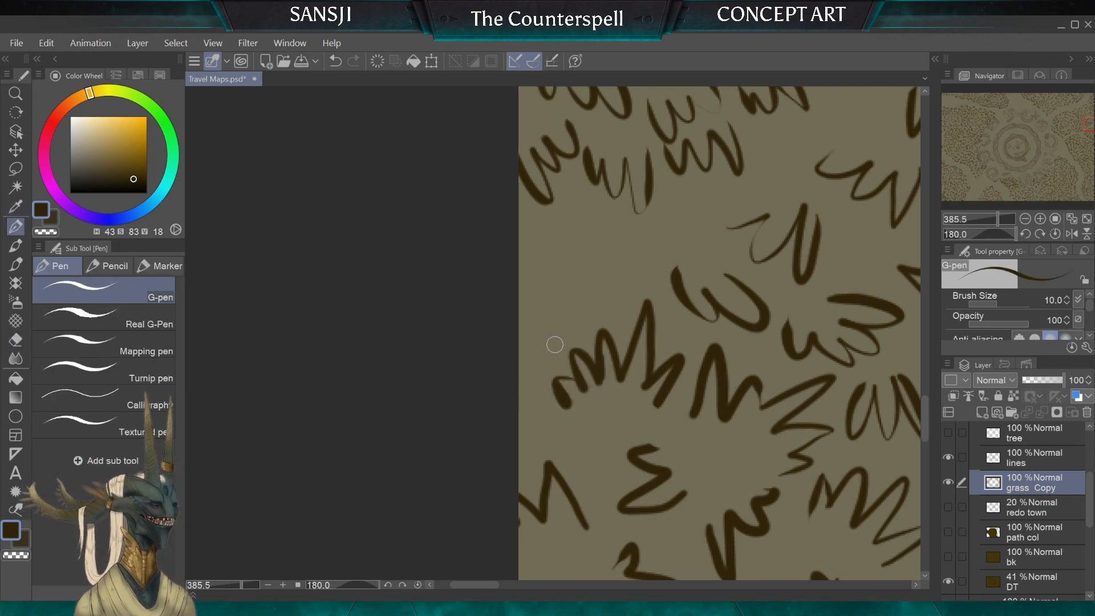
mouse_move(581, 308)
left_mouse_down()
mouse_move(541, 289)
mouse_move(524, 310)
mouse_move(617, 266)
mouse_move(627, 308)
left_mouse_up()
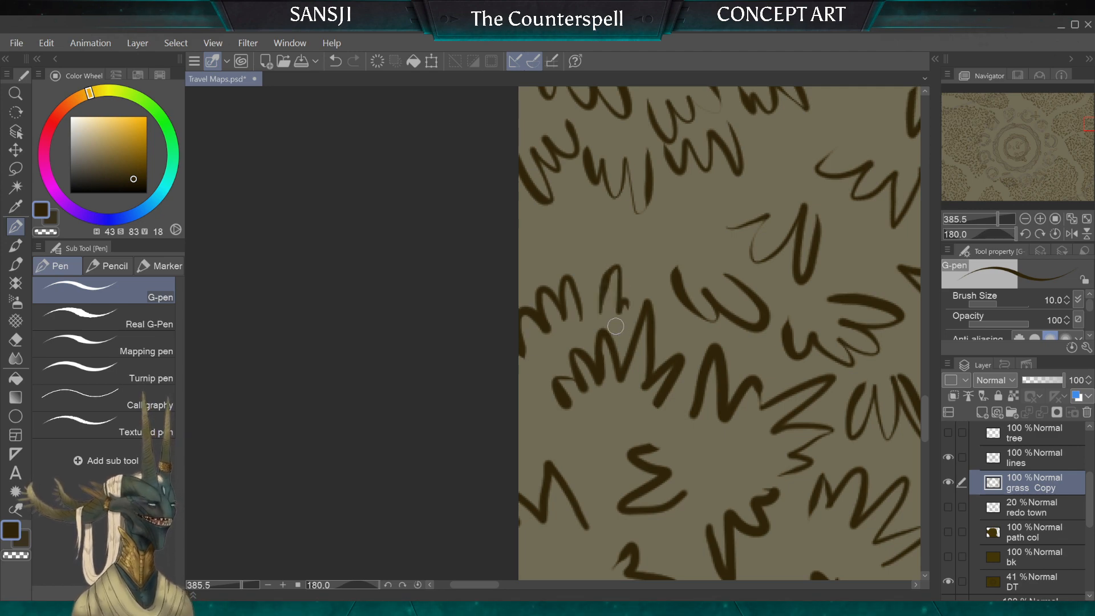
Step: Erase the thin stray tufts in the gap between the large round clump and the neighbouring clumps, using the Hard eraser enlarged up to size 40
scroll(616, 326, "down", 5)
scroll(615, 326, "up", 2)
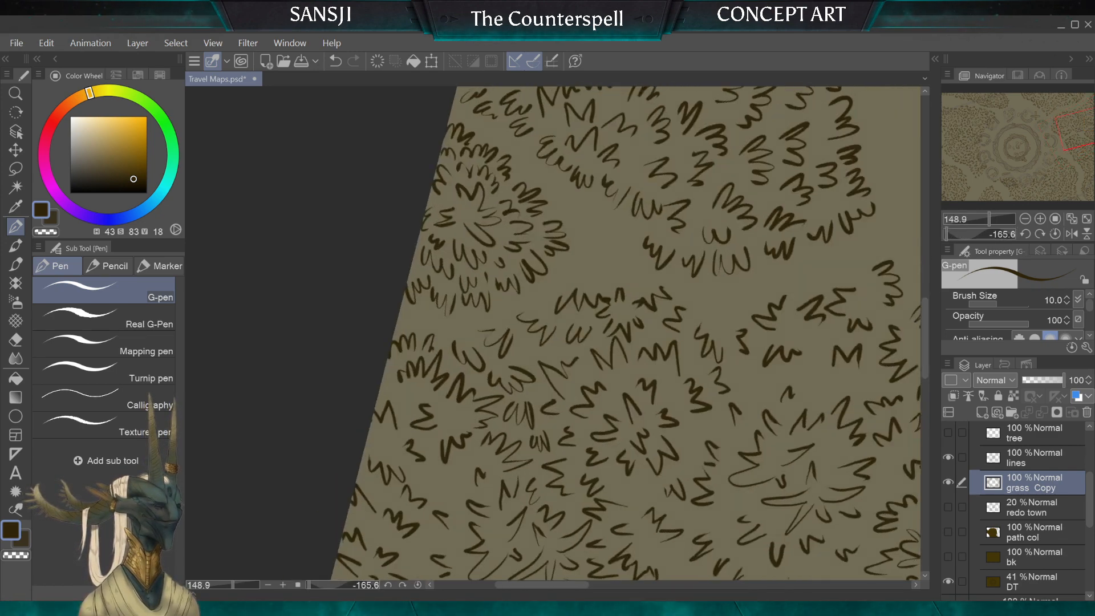
scroll(502, 282, "up", 3)
left_click(17, 338)
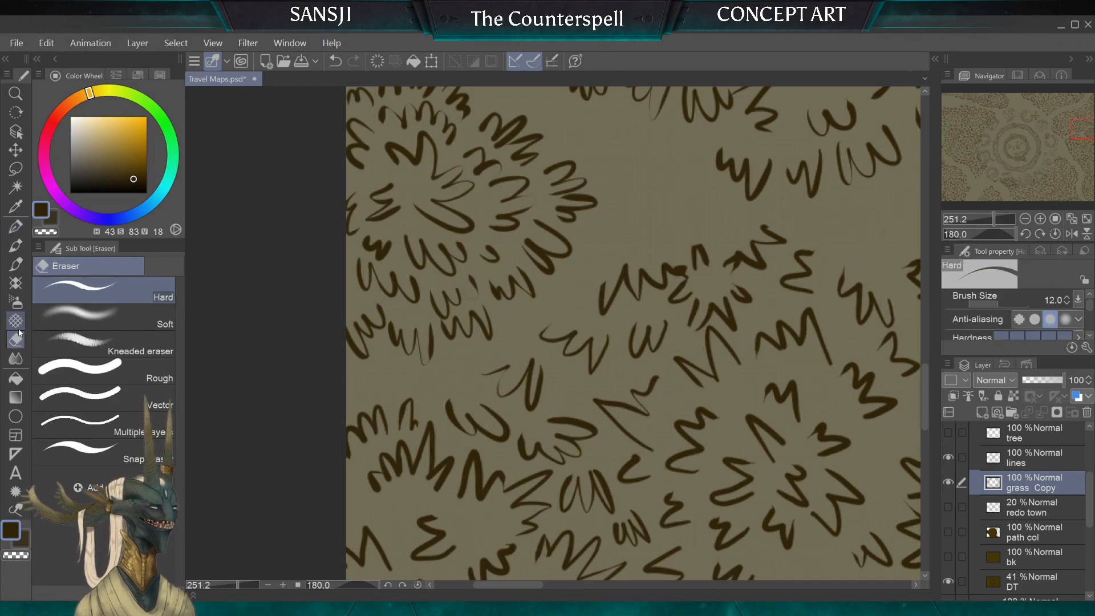
key("bracketright")
key("bracketright")
key("bracketright")
key("bracketright")
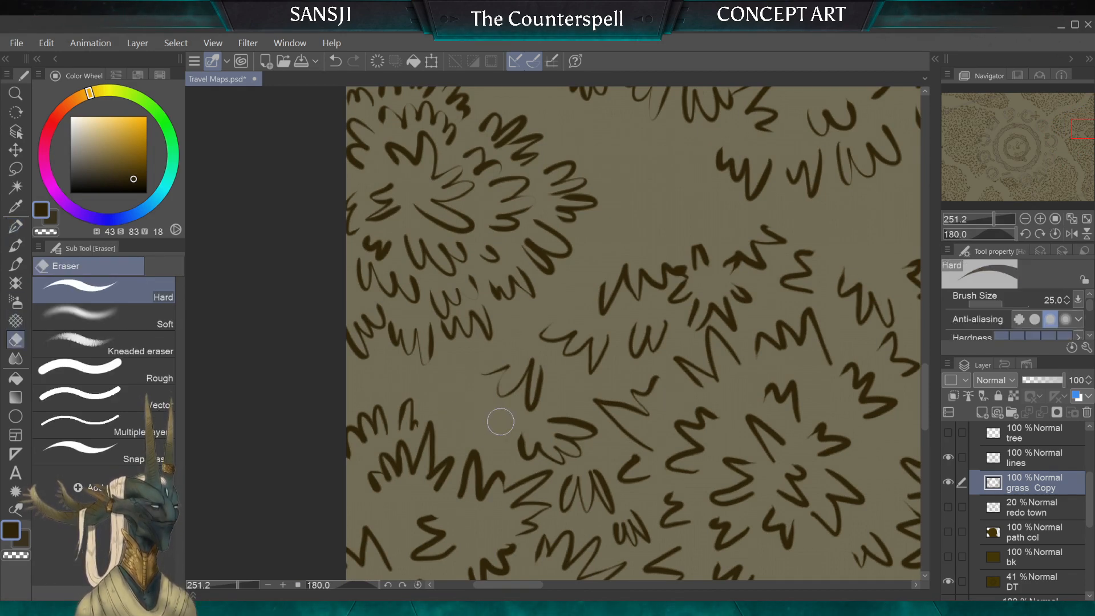
left_click_drag(487, 376, 493, 363)
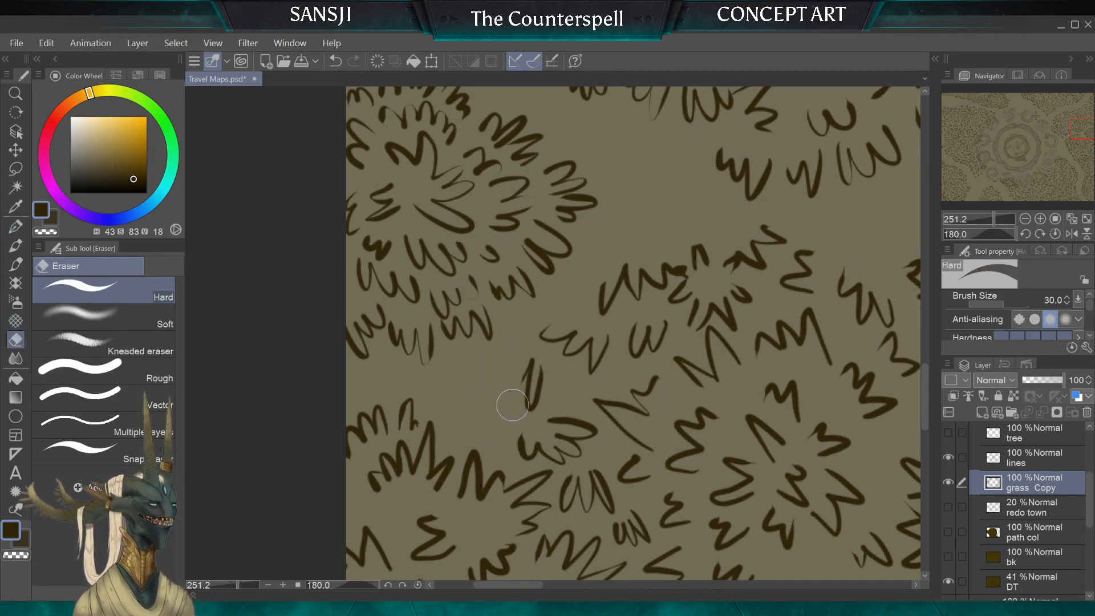
key("bracketright")
key("bracketright")
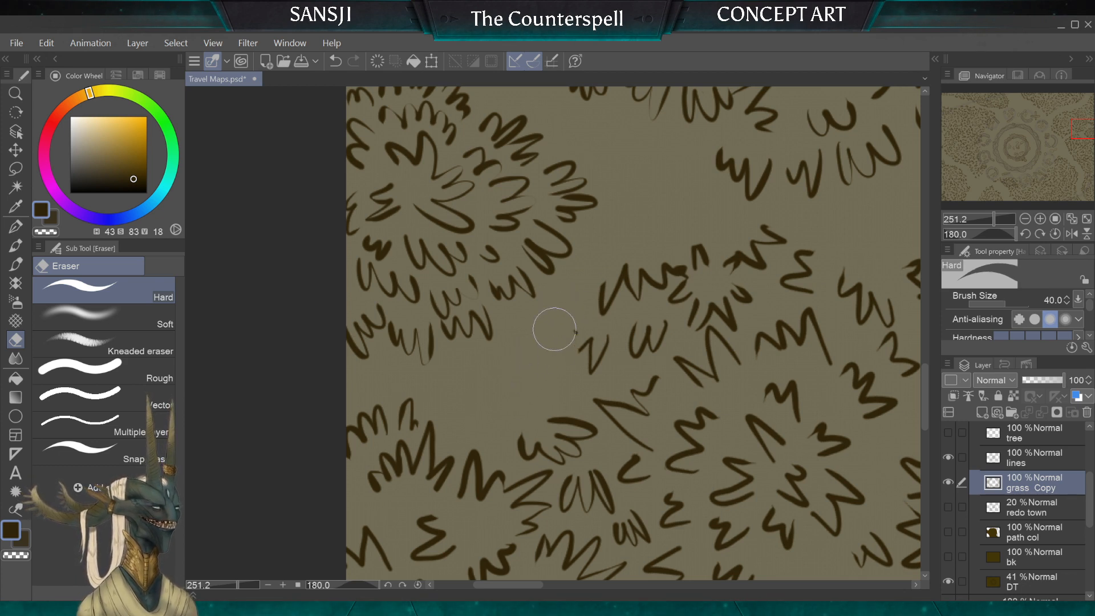
mouse_move(553, 326)
left_mouse_down()
mouse_move(586, 366)
mouse_move(597, 288)
mouse_move(619, 267)
mouse_move(653, 282)
mouse_move(690, 263)
mouse_move(689, 325)
mouse_move(712, 304)
left_mouse_up()
Step: Erase the leftover tufts above the star-shaped grass clump to clear the path, with the Hard eraser at size 20
key("bracketleft")
key("bracketleft")
key("bracketleft")
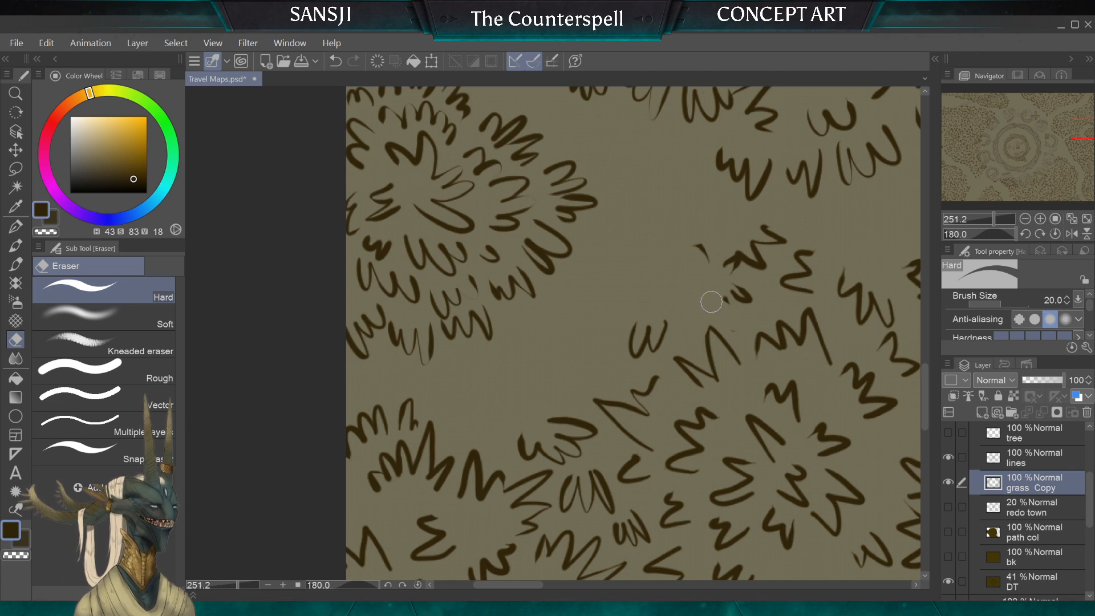
mouse_move(698, 244)
left_mouse_down()
mouse_move(751, 300)
mouse_move(753, 240)
mouse_move(827, 263)
left_mouse_up()
key("bracketleft")
key("bracketleft")
Step: Erase the small isolated w-shaped tuft on the path's lower edge with the Hard eraser at size 30
key("bracketleft")
key("bracketleft")
key("bracketleft")
key("bracketright")
key("bracketright")
key("bracketright")
key("bracketright")
key("bracketright")
key("bracketright")
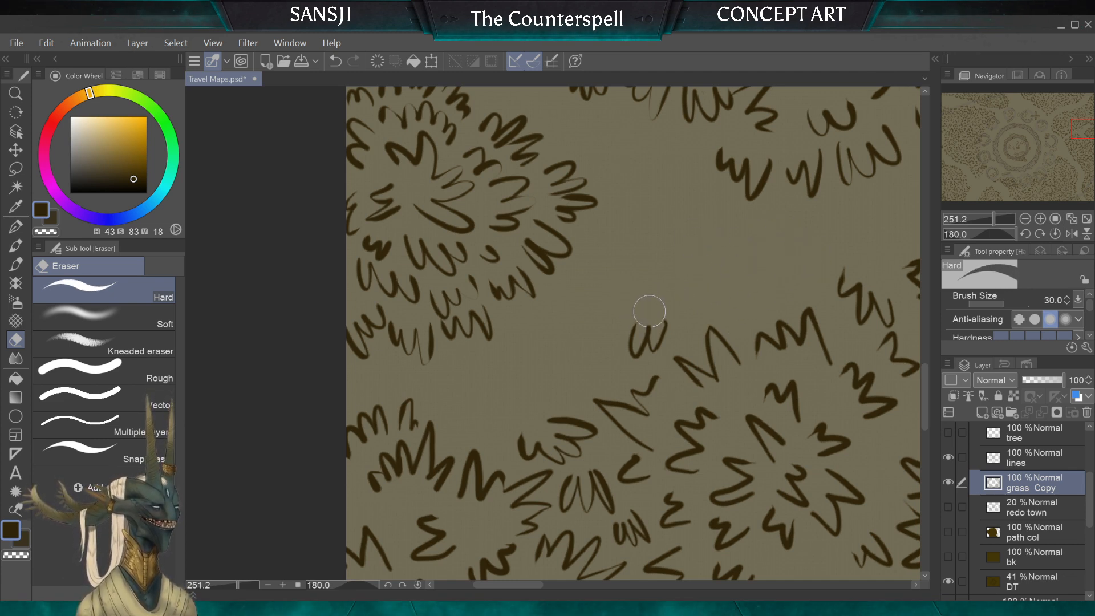
left_click_drag(651, 313, 656, 338)
key("bracketleft")
key("bracketleft")
key("bracketleft")
key("bracketleft")
key("bracketleft")
key("bracketleft")
Step: Erase the large zigzag tuft and its remaining stroke between the two lower clumps, starting with the Hard eraser at size 20
key("bracketright")
key("bracketright")
key("bracketright")
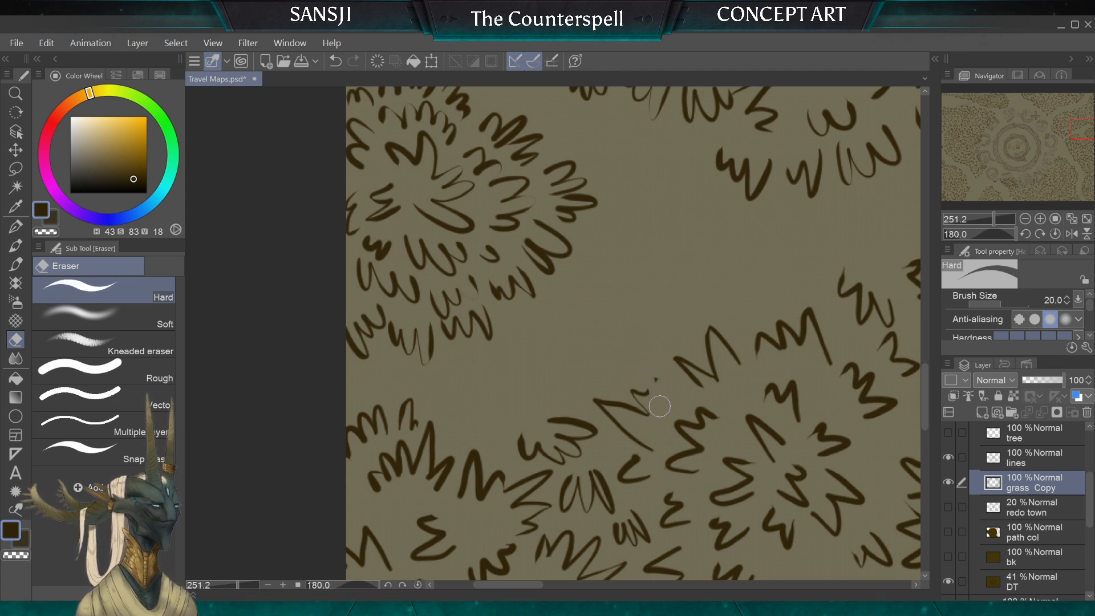
mouse_move(656, 399)
left_mouse_down()
mouse_move(621, 381)
mouse_move(591, 392)
left_mouse_up()
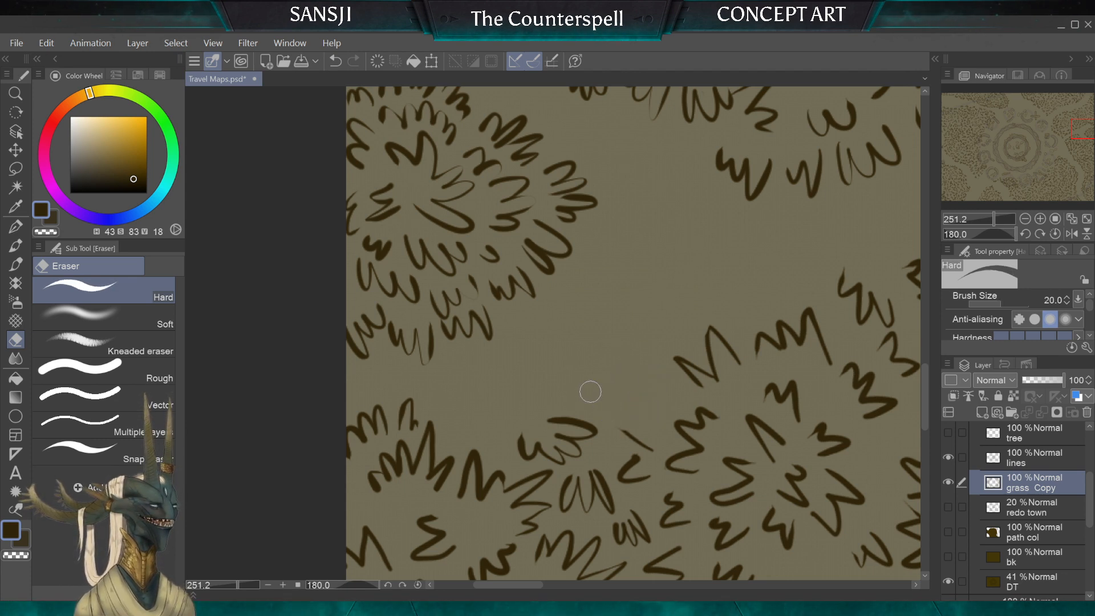
key("bracketleft")
key("bracketleft")
key("bracketleft")
key("bracketleft")
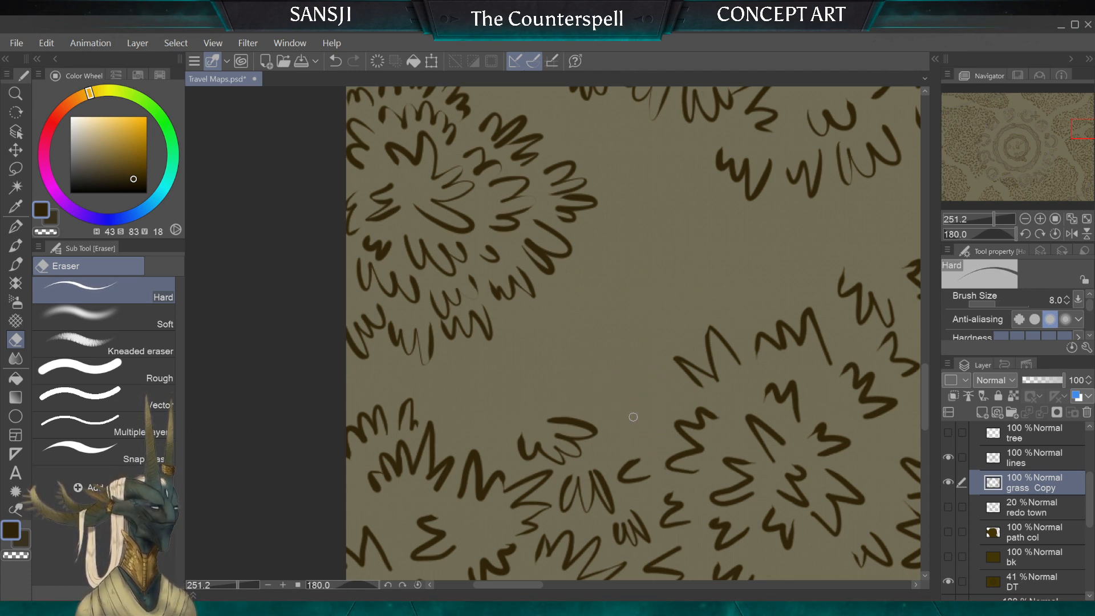
Step: Draw new grass tufts along the cleared lower edge of the path with the G-pen at size 10 and undo the last one
left_click(16, 229)
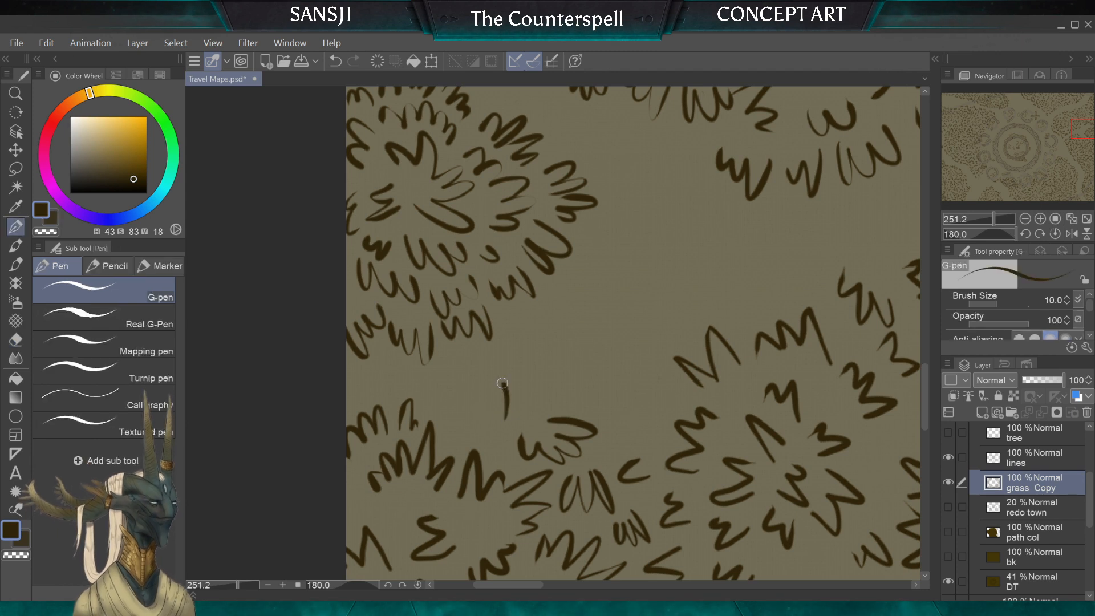
mouse_move(564, 365)
left_mouse_down()
mouse_move(546, 406)
mouse_move(595, 343)
mouse_move(626, 396)
left_mouse_up()
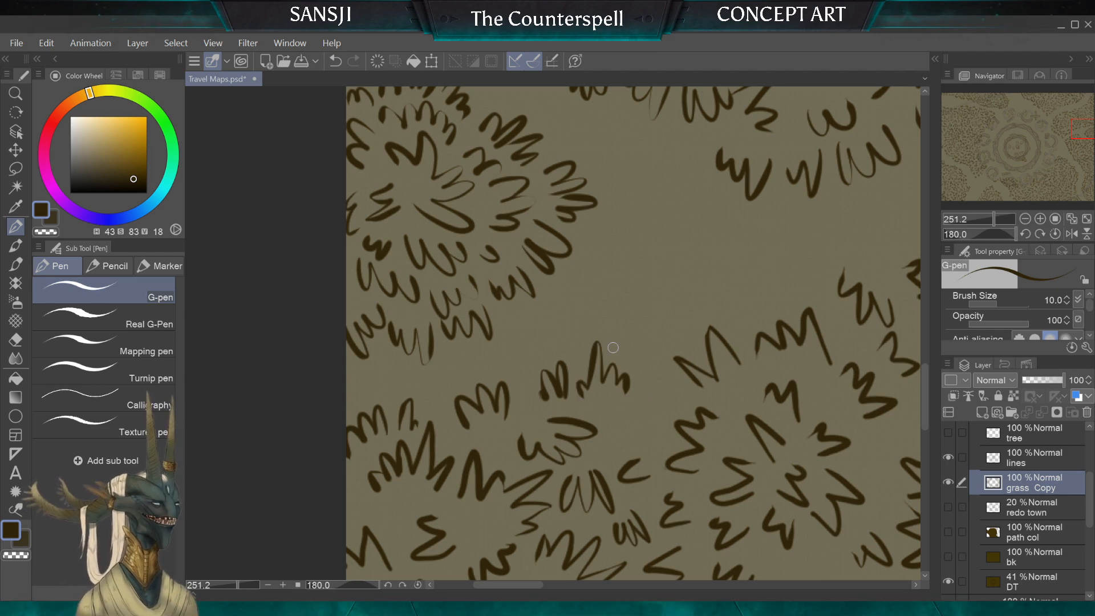
key("ctrl+z")
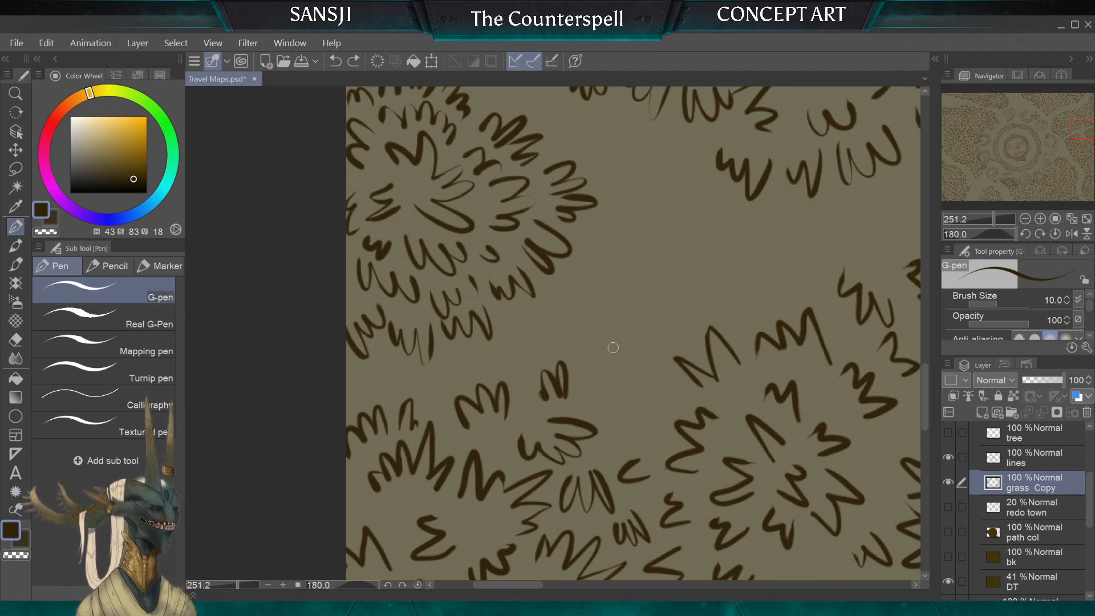
Step: Erase the blob on the newest small tuft with the size 8 eraser and extend the tuft with G-pen strokes at size 10
scroll(550, 414, "up", 3)
key("e")
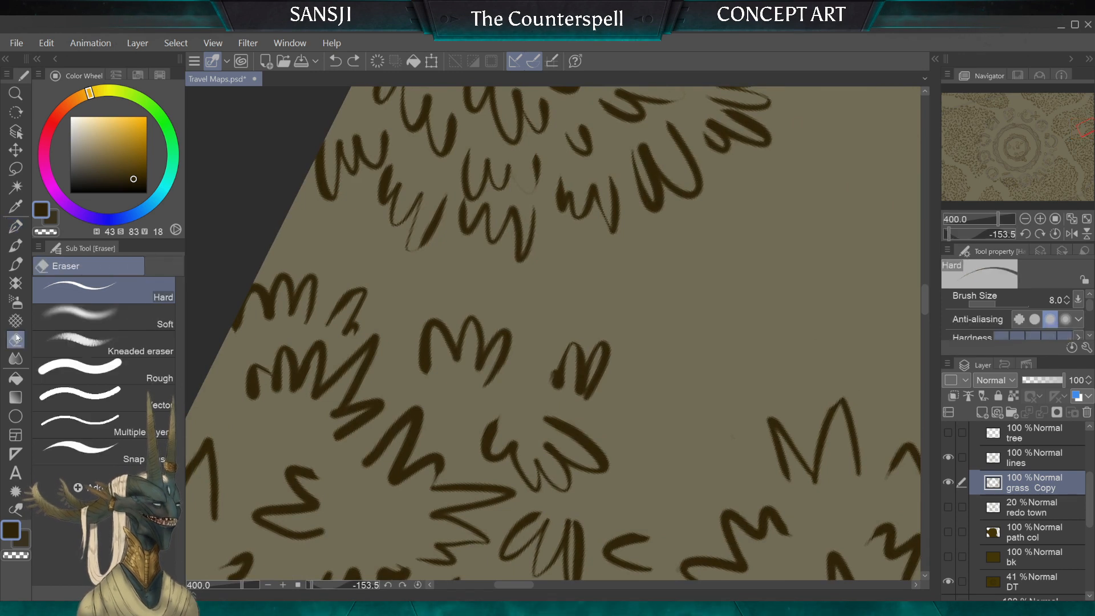
left_click_drag(550, 373, 552, 370)
key("p")
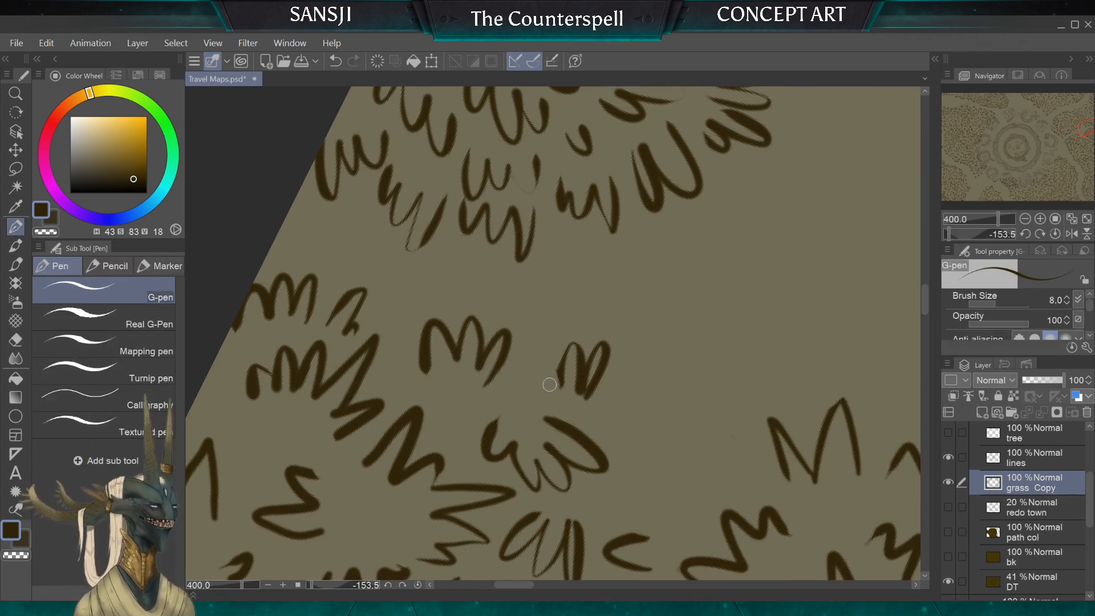
key("bracketright")
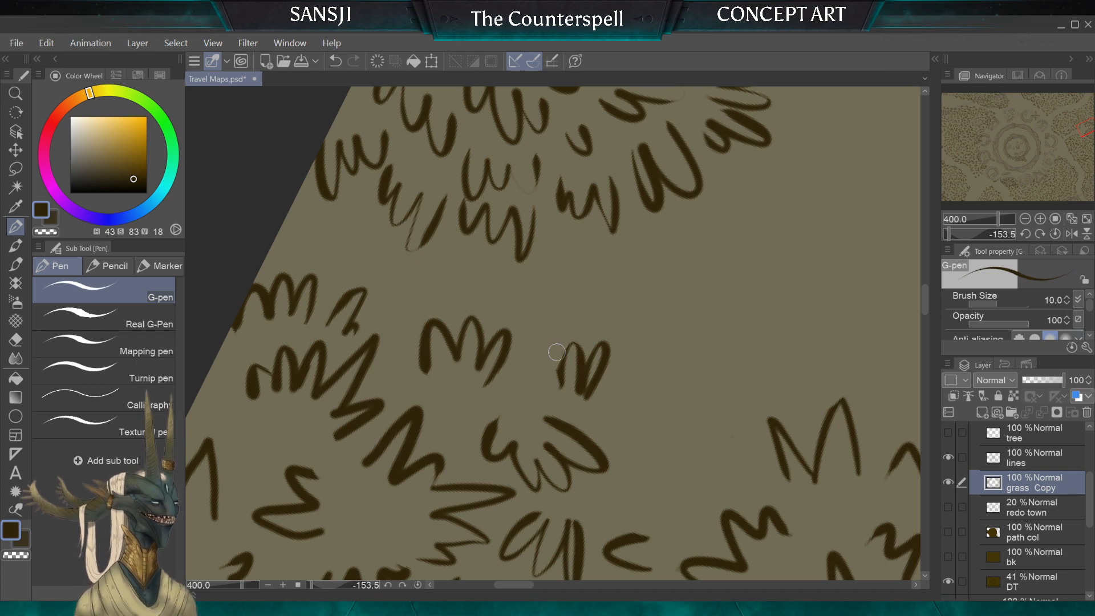
mouse_move(558, 379)
left_mouse_down()
mouse_move(534, 337)
mouse_move(524, 393)
left_mouse_up()
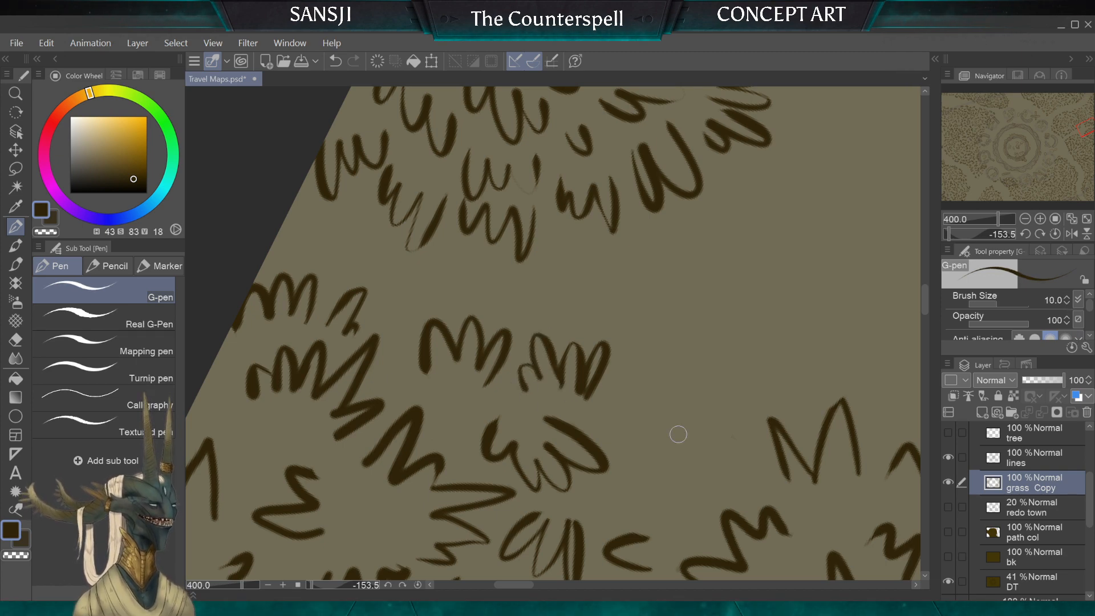
Step: Continue the row of grass tufts along the path's lower edge to the star-shaped clump, adding a small tuft below the row
scroll(678, 434, "down", 5)
scroll(679, 434, "up", 3)
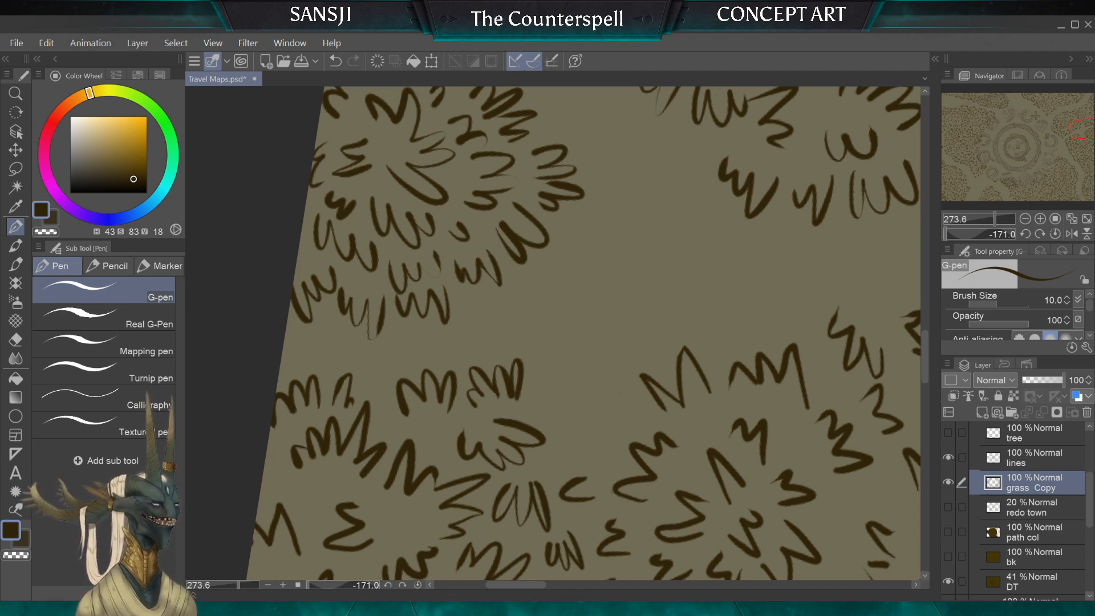
mouse_move(578, 418)
left_mouse_down()
mouse_move(550, 373)
mouse_move(547, 408)
left_mouse_up()
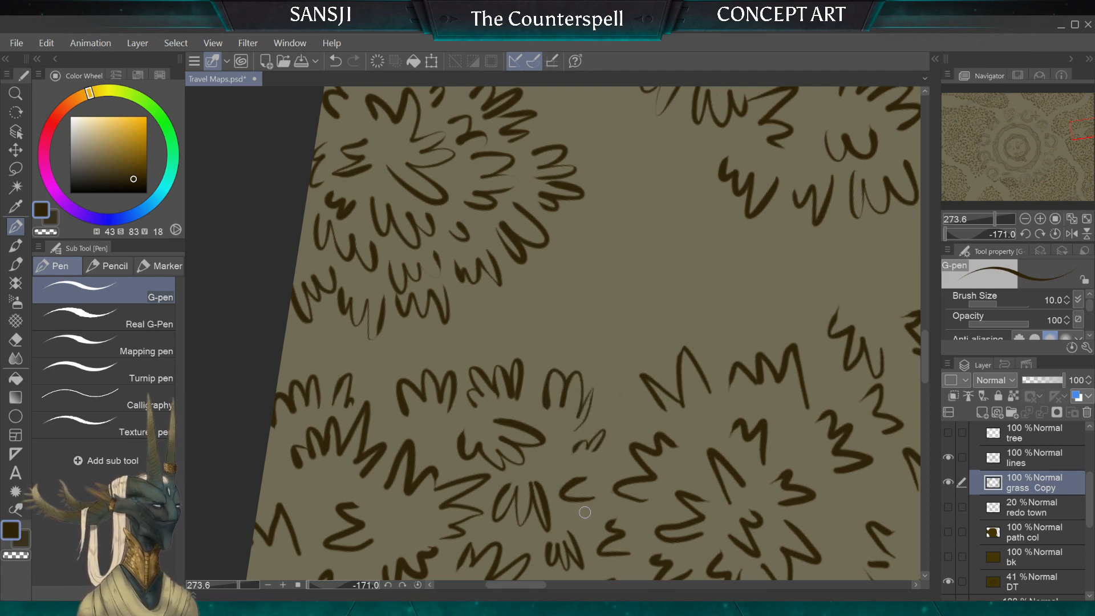
scroll(554, 334, "down", 5)
scroll(553, 333, "up", 4)
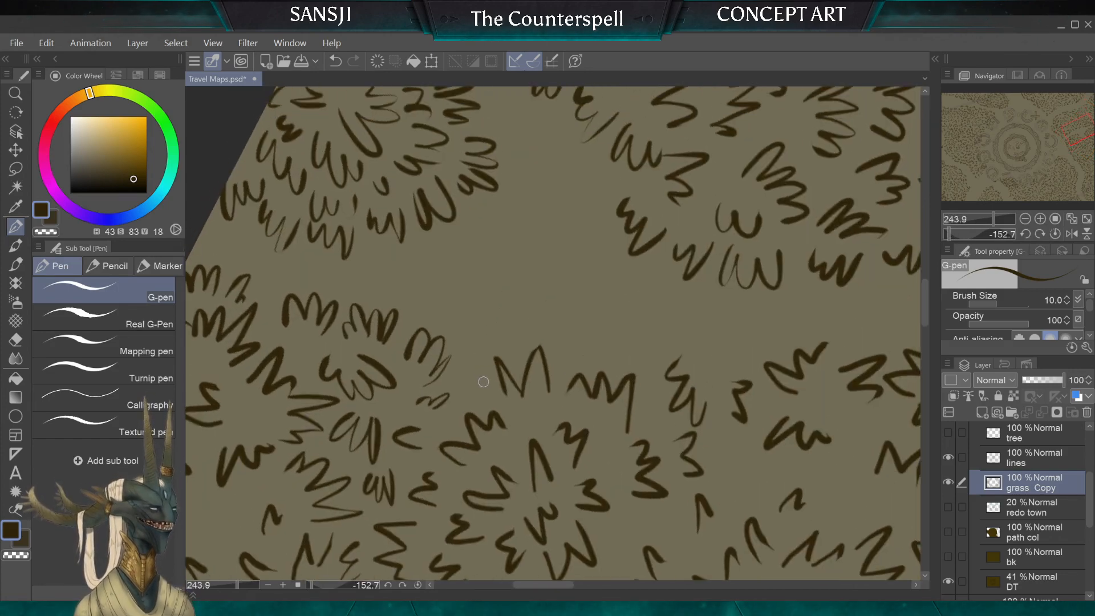
scroll(512, 450, "down", 5)
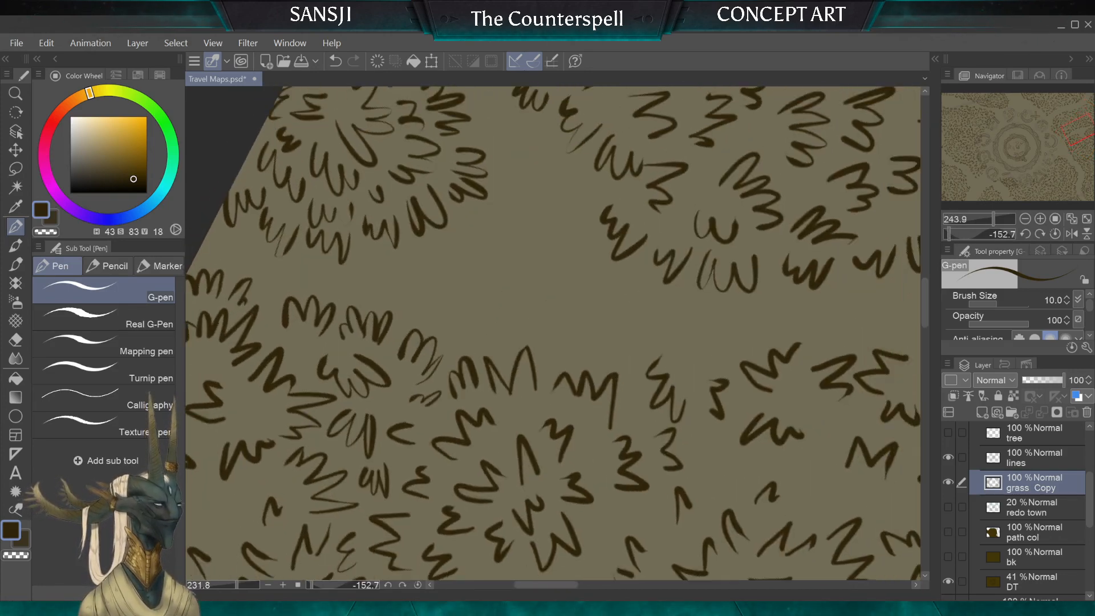
Step: Erase the two uneven tufts in the gap beyond the star-shaped clump with the Hard eraser at size 25, reducing it to 17
scroll(512, 450, "up", 3)
key("e")
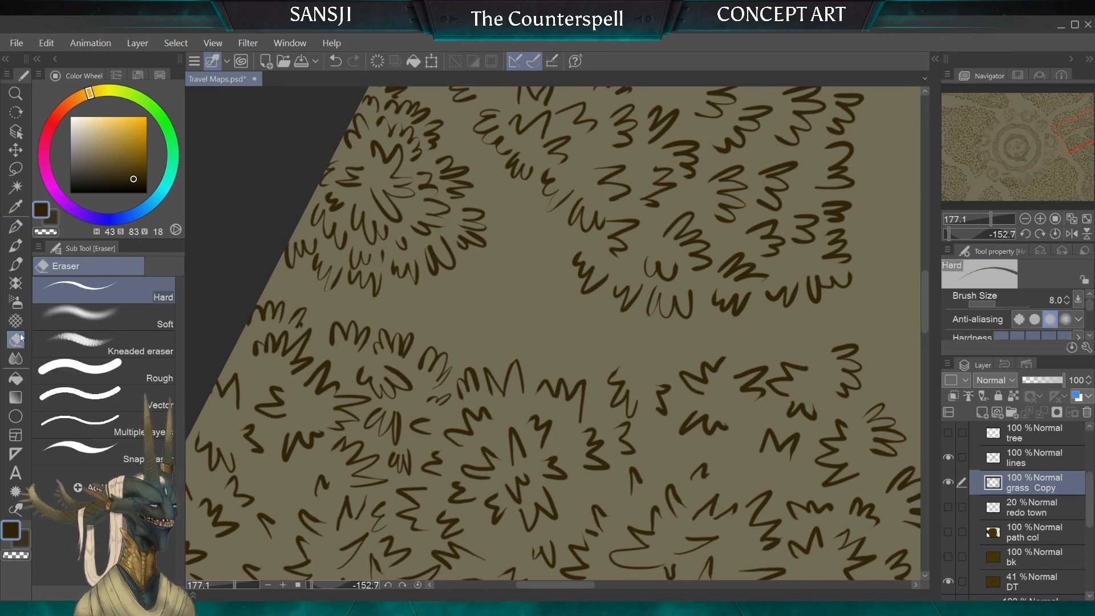
key("bracketright")
key("bracketright")
mouse_move(617, 371)
left_mouse_down()
mouse_move(619, 398)
mouse_move(626, 386)
mouse_move(619, 393)
mouse_move(632, 393)
mouse_move(633, 413)
mouse_move(656, 385)
left_mouse_up()
key("bracketleft")
key("bracketleft")
key("bracketleft")
key("bracketleft")
key("bracketright")
key("bracketright")
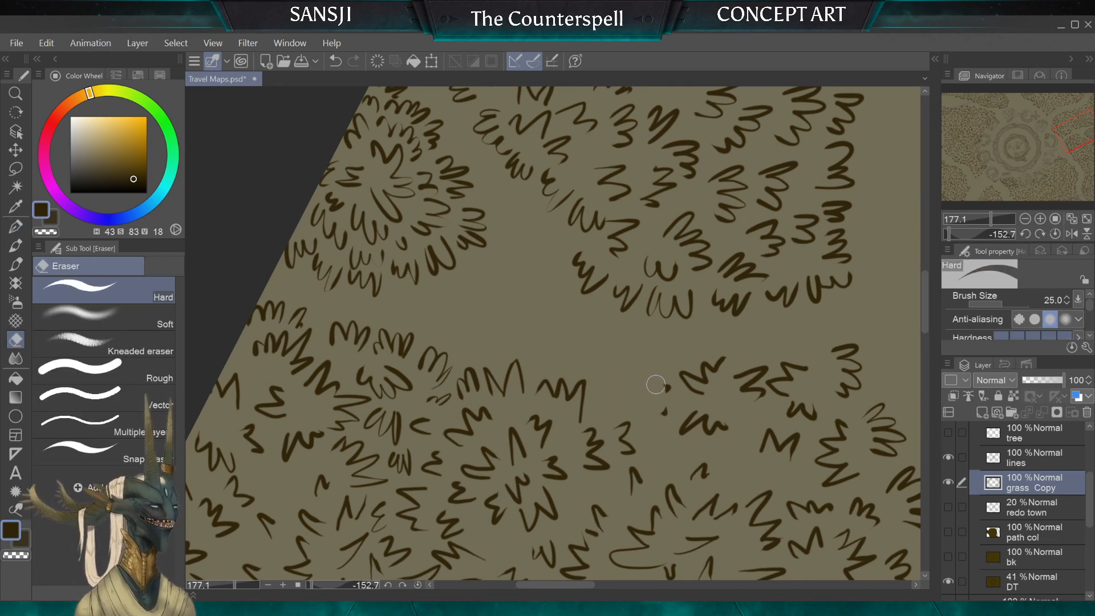
key("bracketleft")
key("bracketleft")
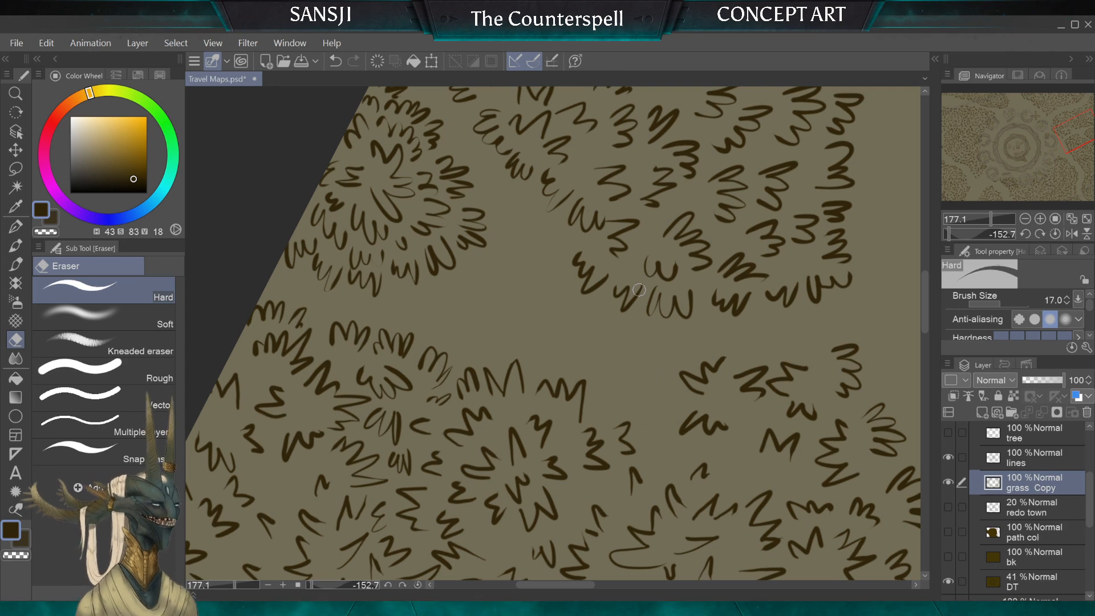
Step: Fill the cleared gap in the path's lower edge with new tufts and small marks using the G-pen at size 10
left_click(16, 228)
scroll(615, 421, "up", 3)
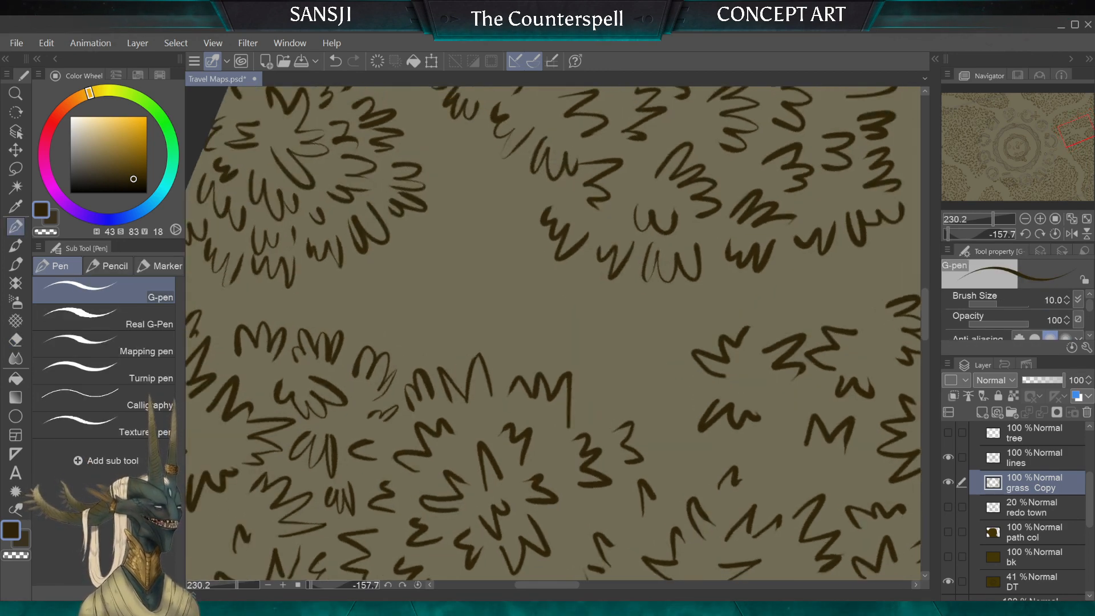
left_click_drag(601, 388, 575, 393)
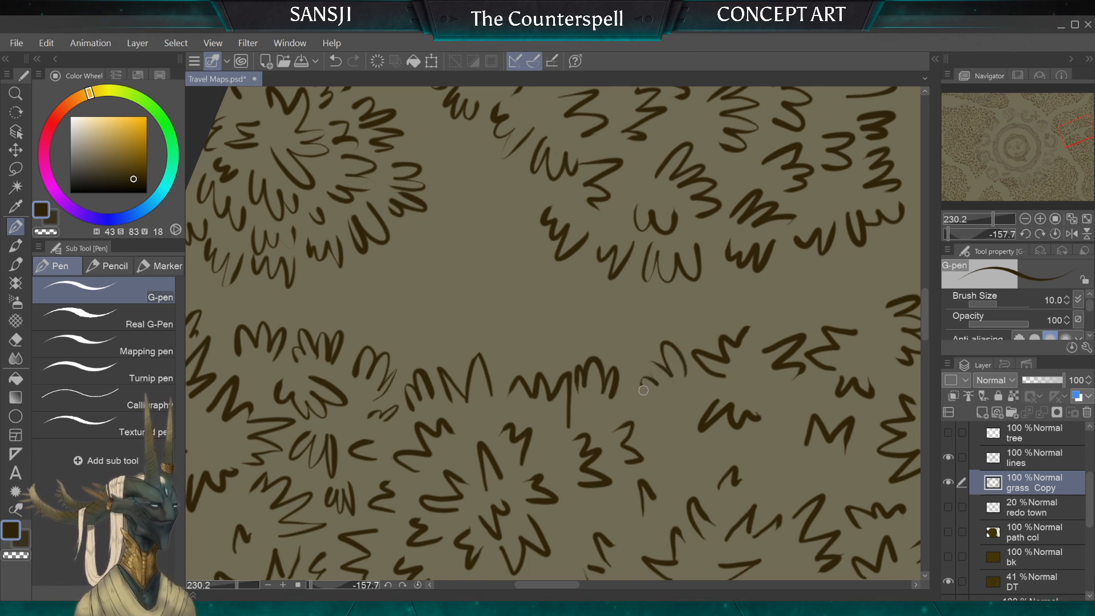
left_click_drag(667, 442, 683, 411)
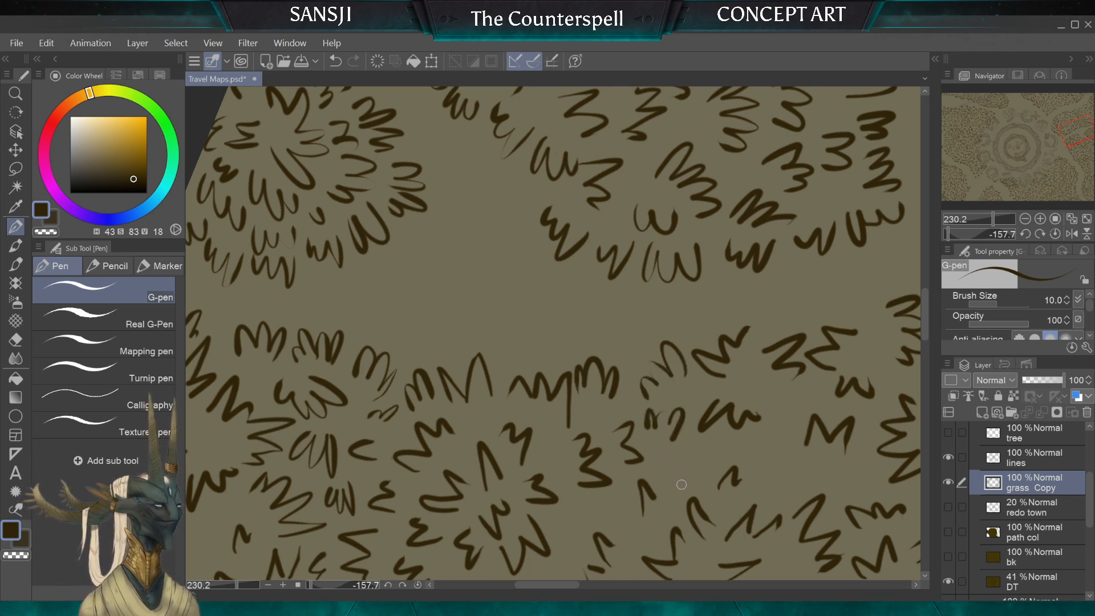
Step: Draw rows of grass tufts with the G-pen at size 10 along the path-facing top edge of the lower clump
scroll(681, 484, "down", 10)
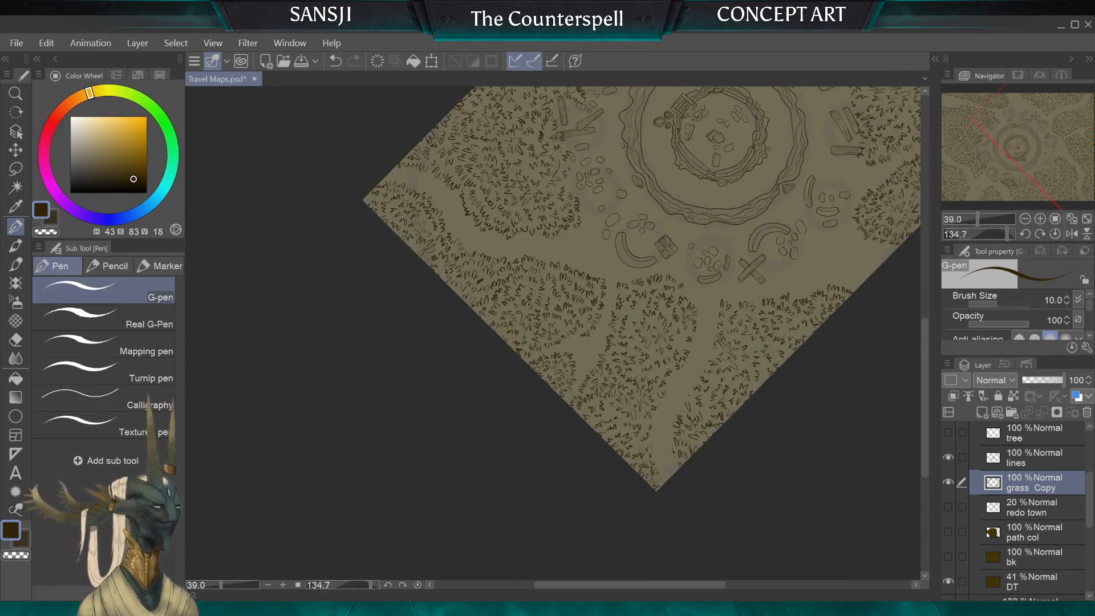
scroll(622, 406, "down", 2)
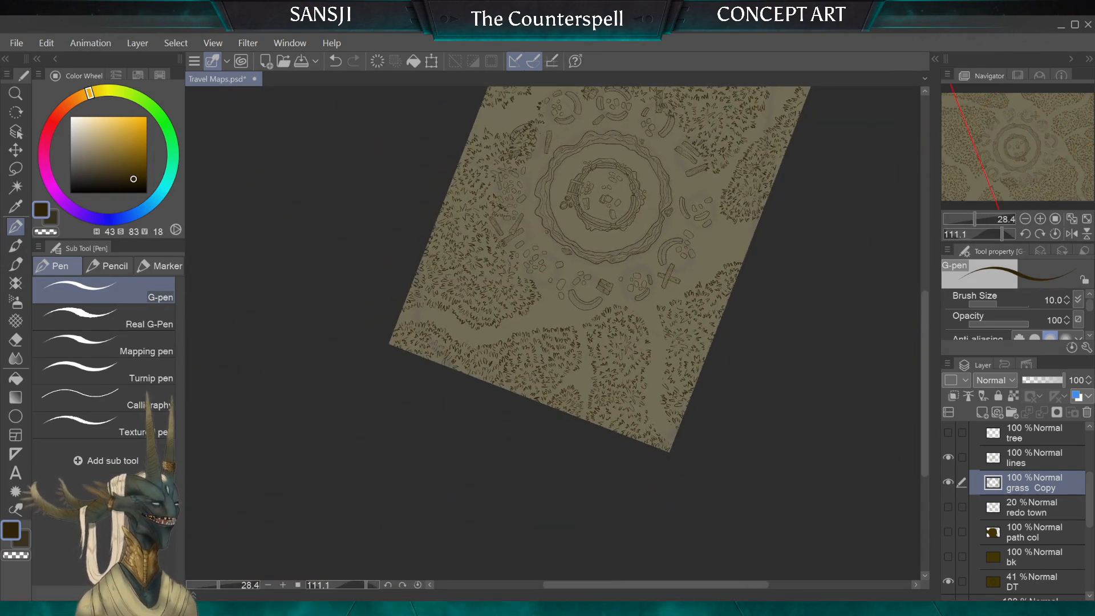
scroll(525, 303, "up", 5)
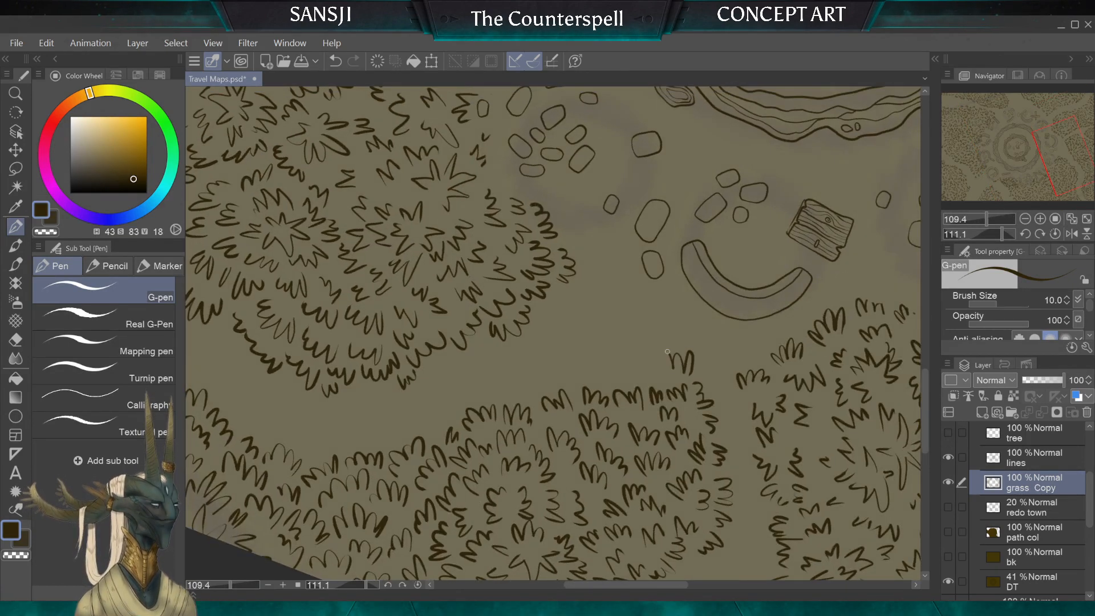
mouse_move(654, 348)
left_mouse_down()
mouse_move(629, 373)
mouse_move(672, 341)
mouse_move(630, 372)
mouse_move(597, 366)
left_mouse_up()
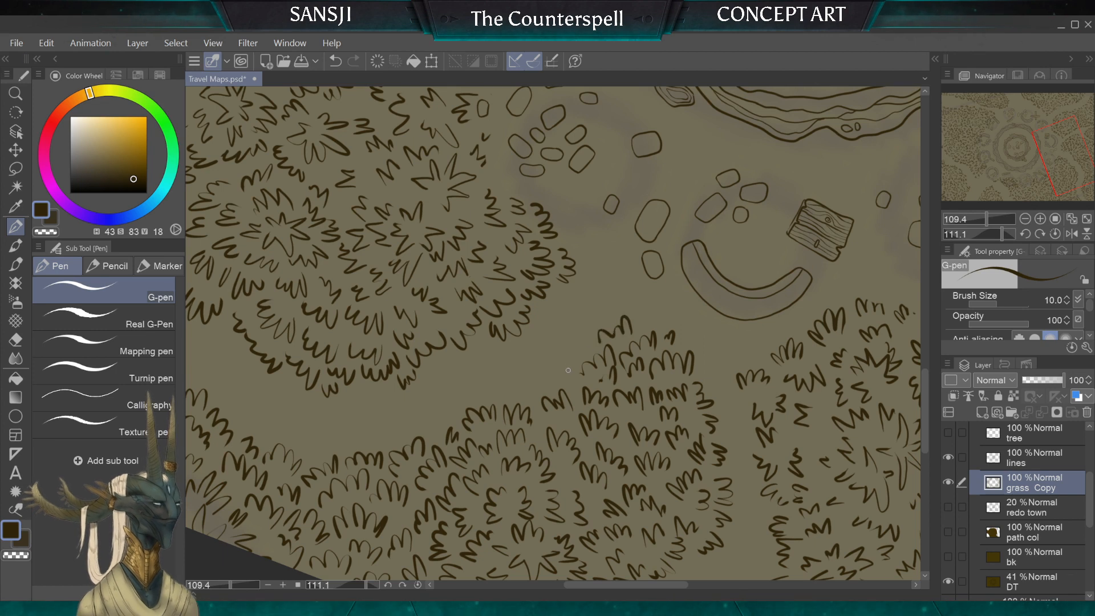
left_click_drag(569, 374, 555, 379)
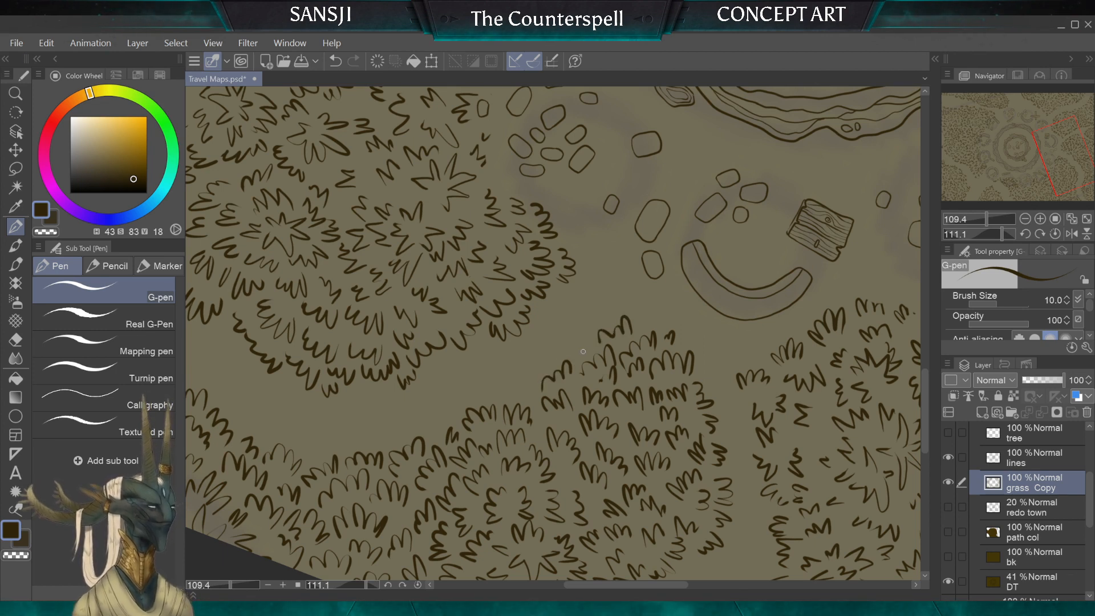
mouse_move(529, 378)
left_mouse_down()
mouse_move(530, 389)
mouse_move(482, 398)
left_mouse_up()
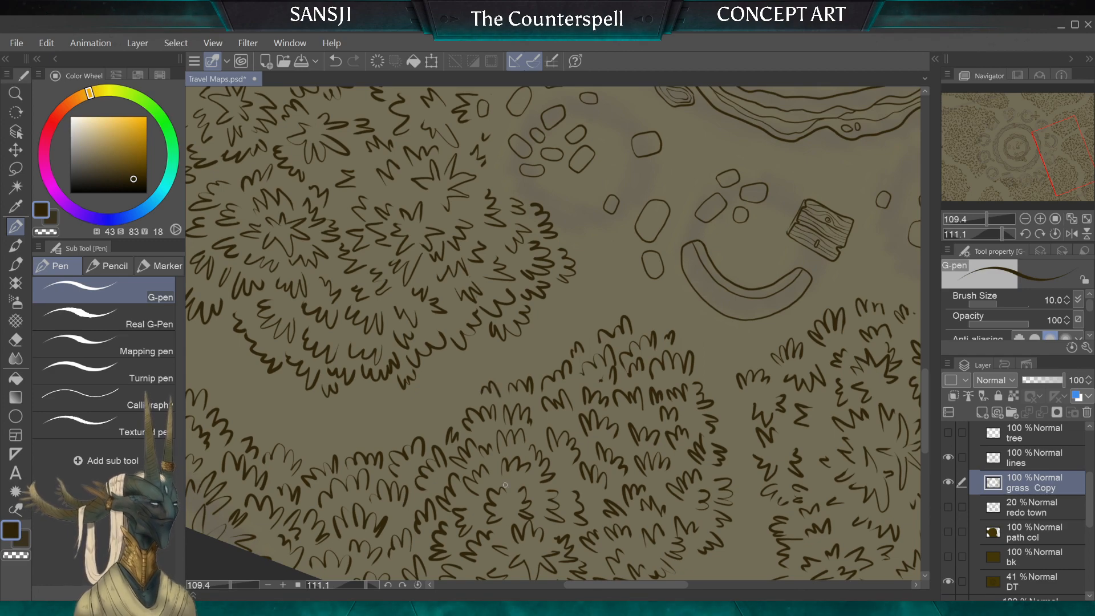
Step: Build up the tip of the small grass clump near the map's edge with new G-pen tufts
scroll(553, 333, "down", 4)
scroll(553, 334, "down", 4)
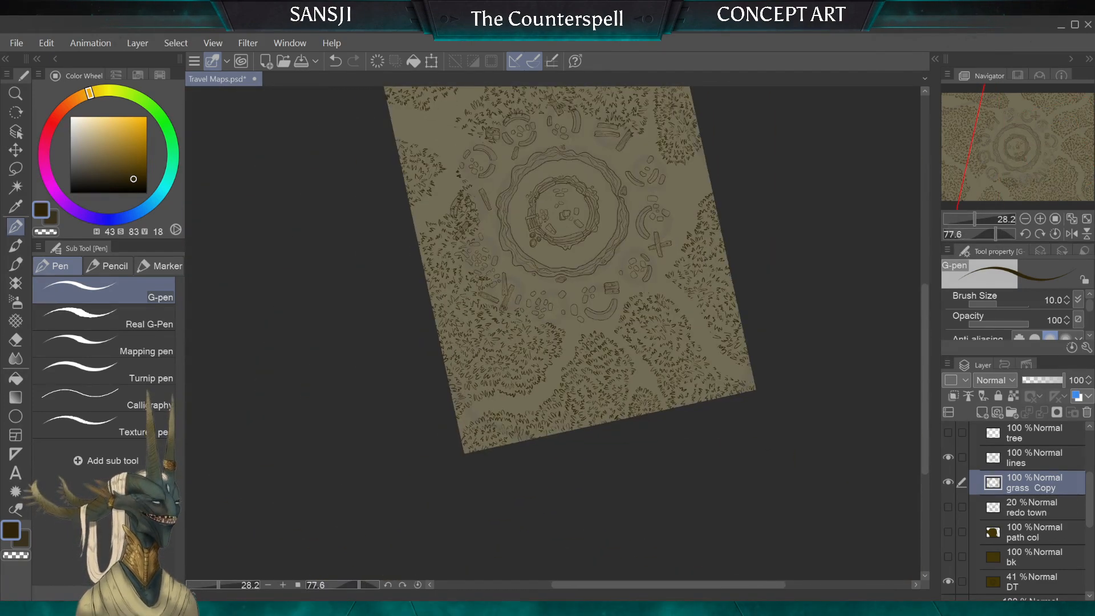
scroll(644, 454, "up", 6)
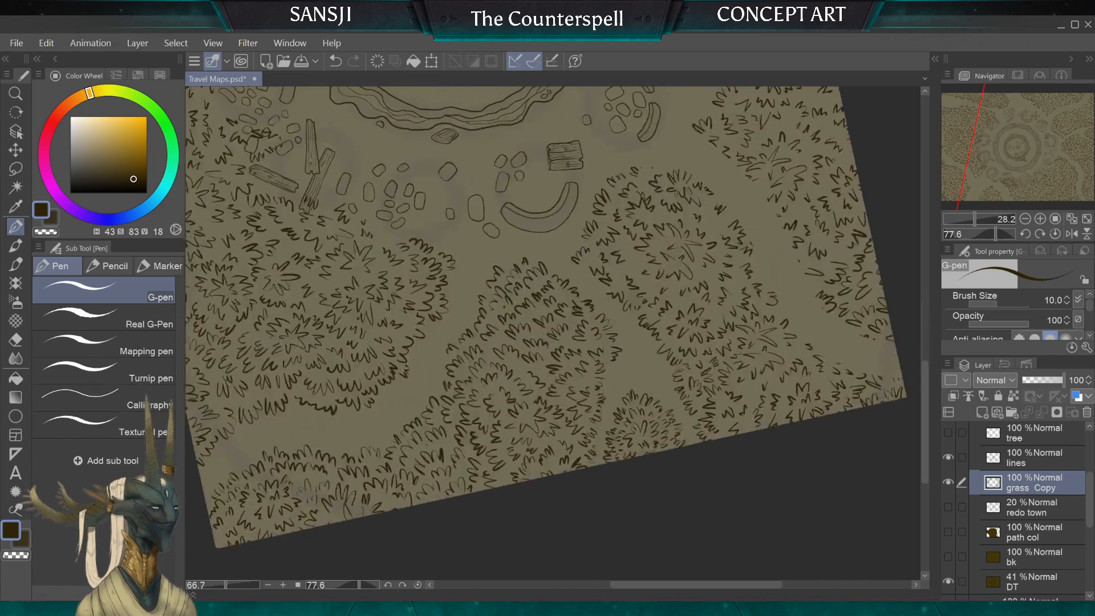
mouse_move(639, 460)
left_mouse_down()
mouse_move(609, 443)
mouse_move(642, 406)
left_mouse_up()
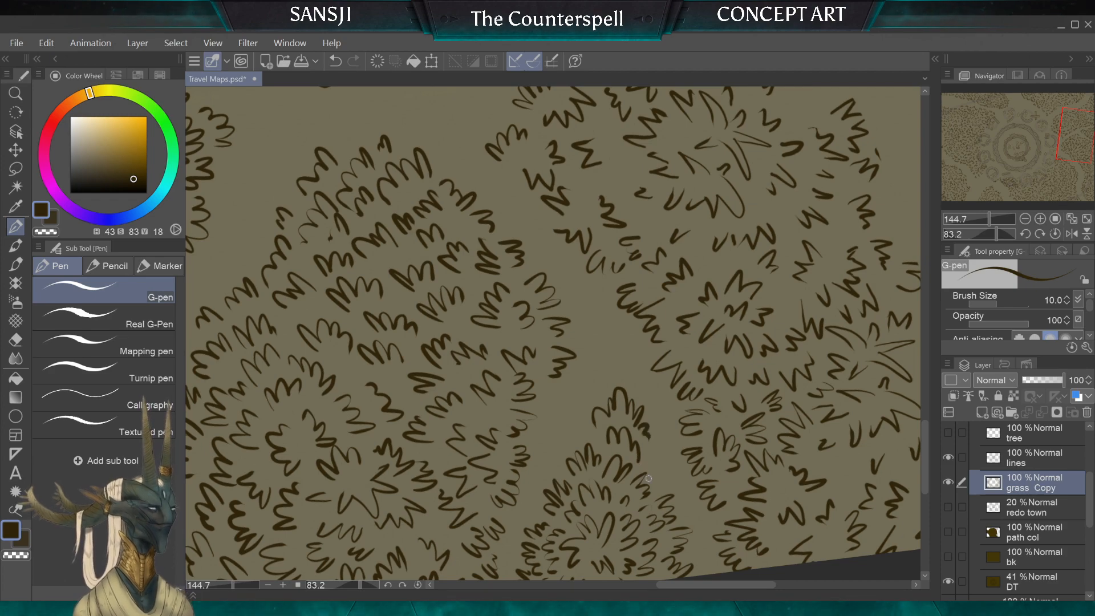
Step: Erase the stray tufts around the small stone beside the planks with the Hard eraser at size 40
scroll(592, 514, "down", 5)
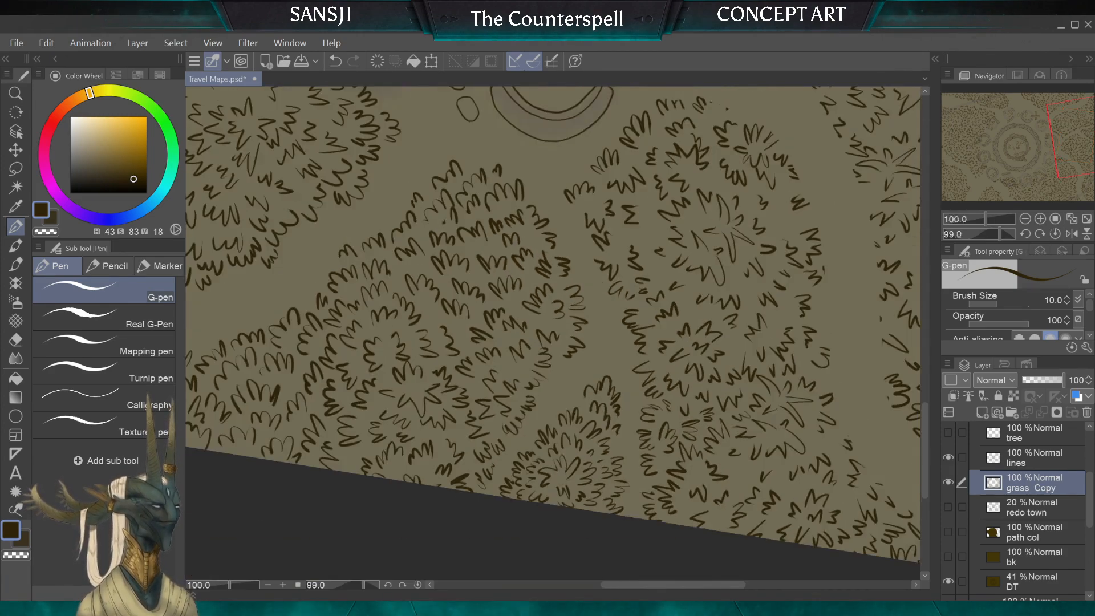
scroll(554, 331, "down", 5)
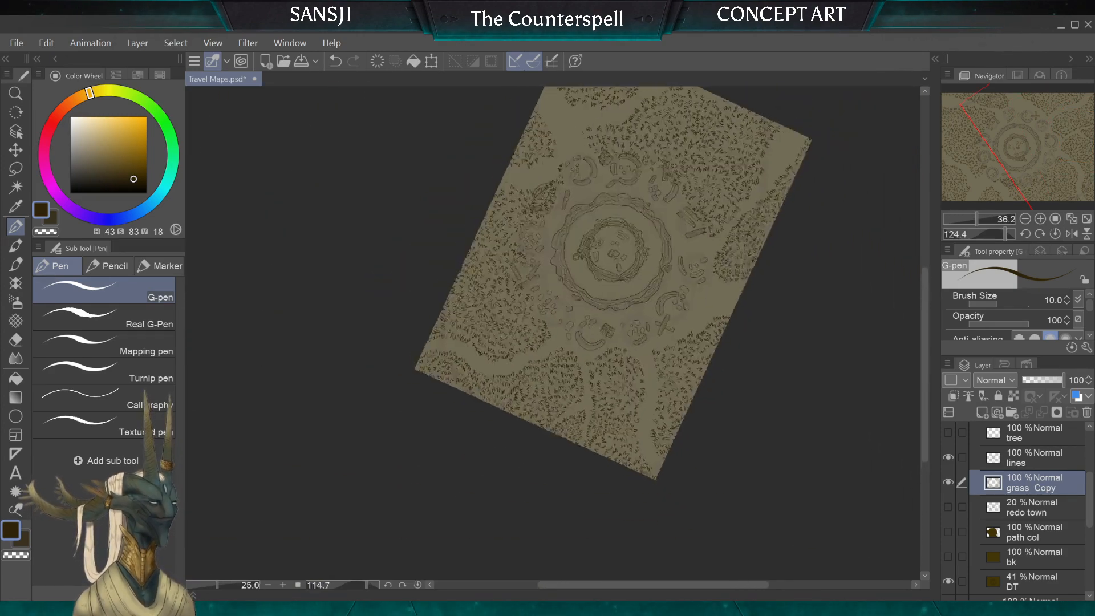
scroll(593, 515, "down", 3)
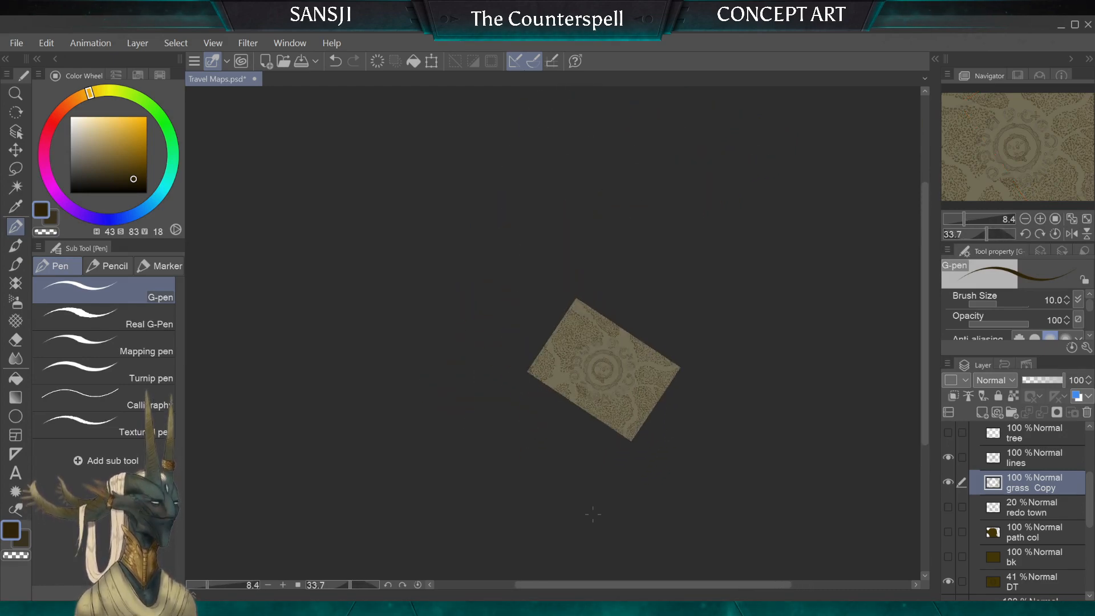
scroll(593, 515, "up", 4)
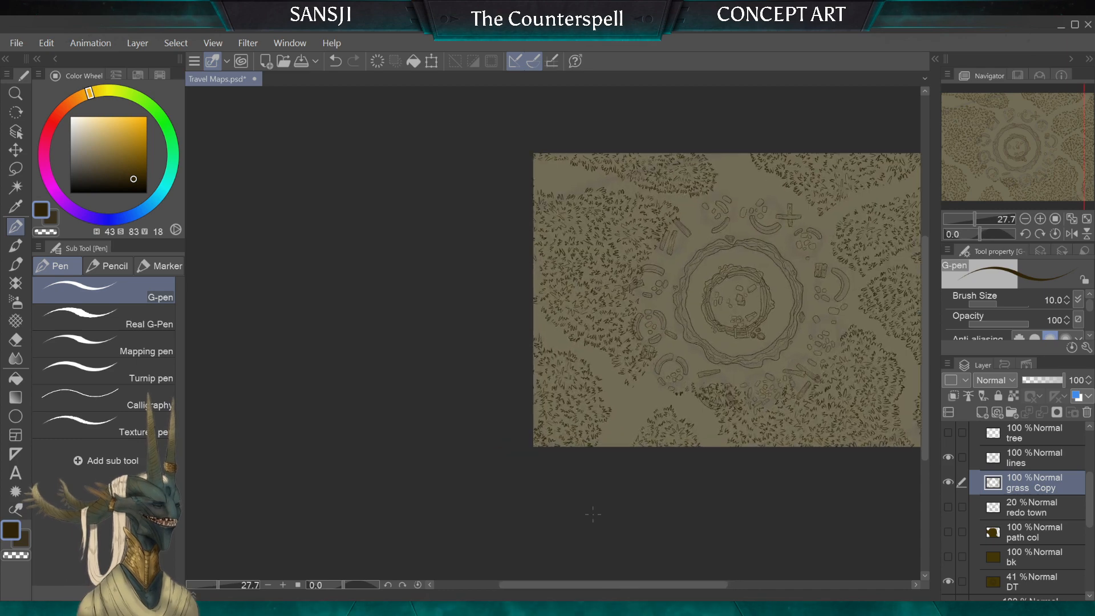
left_click_drag(593, 514, 500, 539)
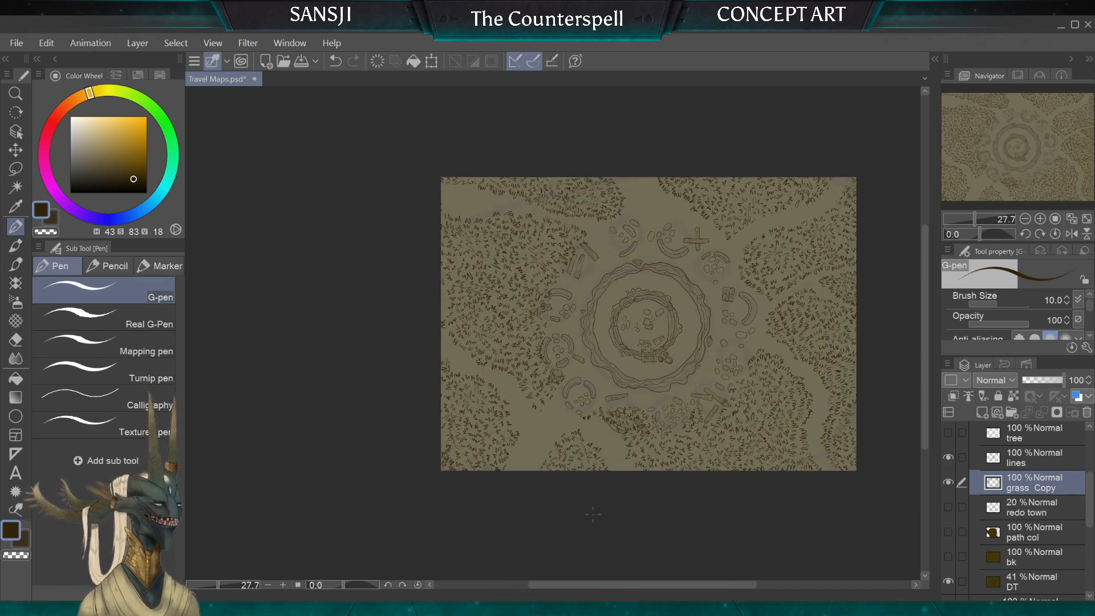
scroll(594, 515, "up", 4)
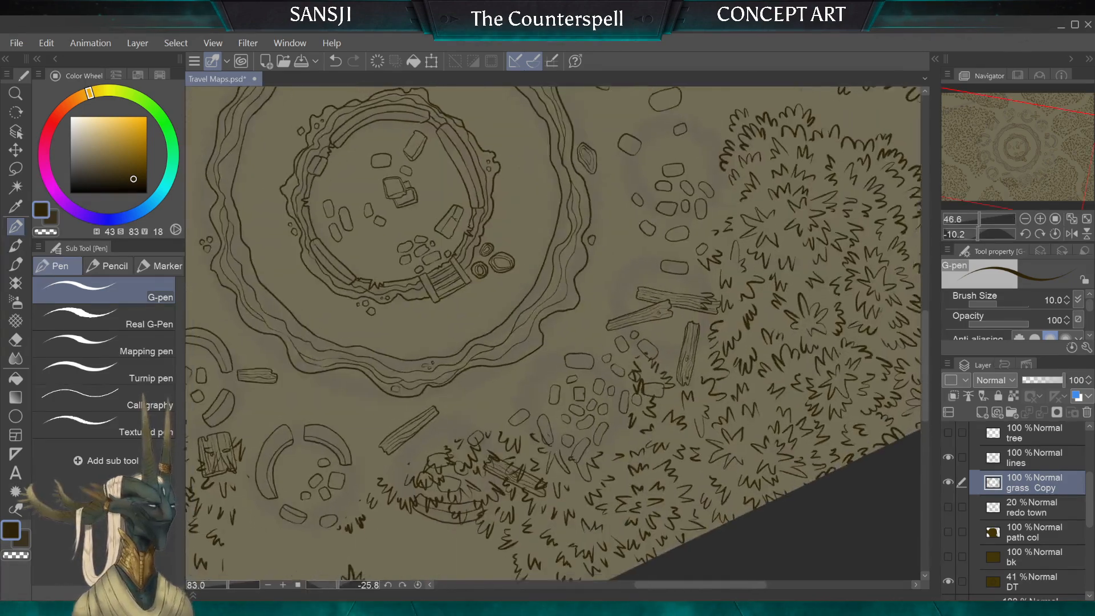
scroll(593, 514, "up", 3)
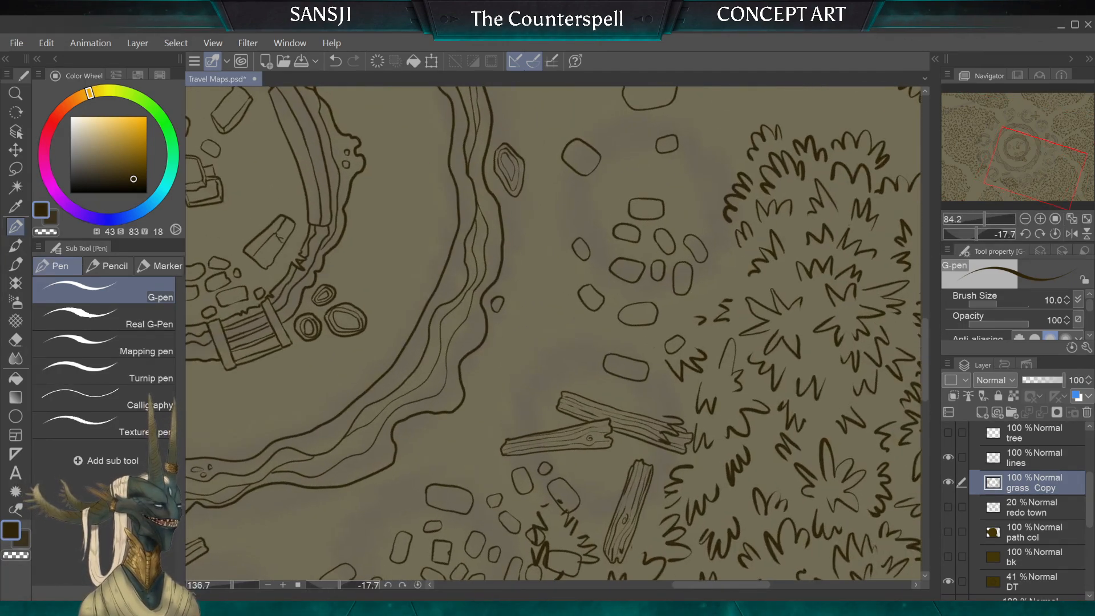
left_click(16, 341)
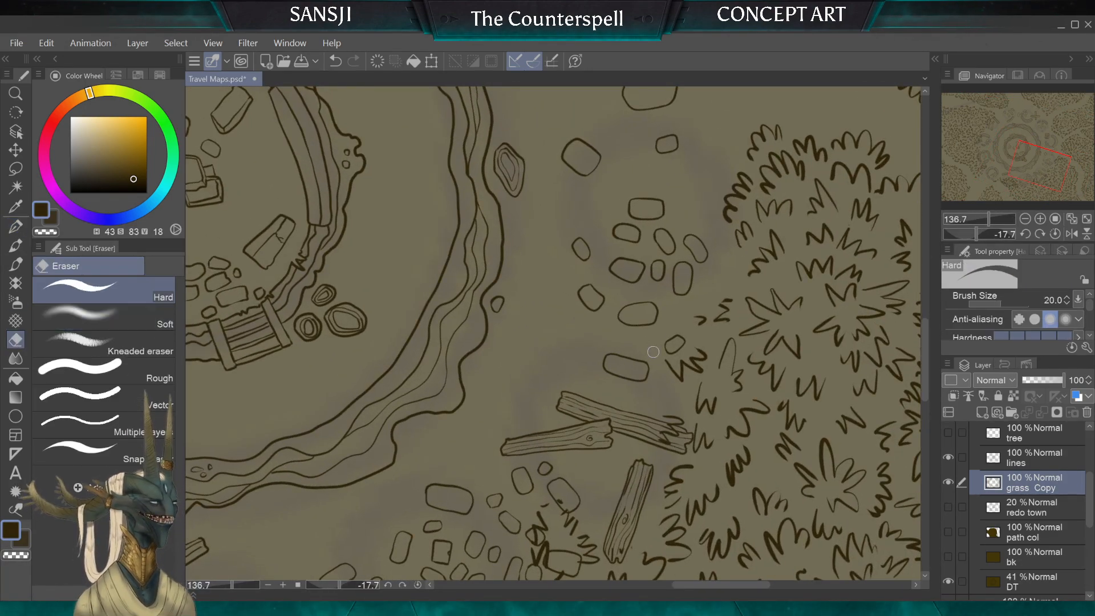
left_click_drag(709, 314, 725, 311)
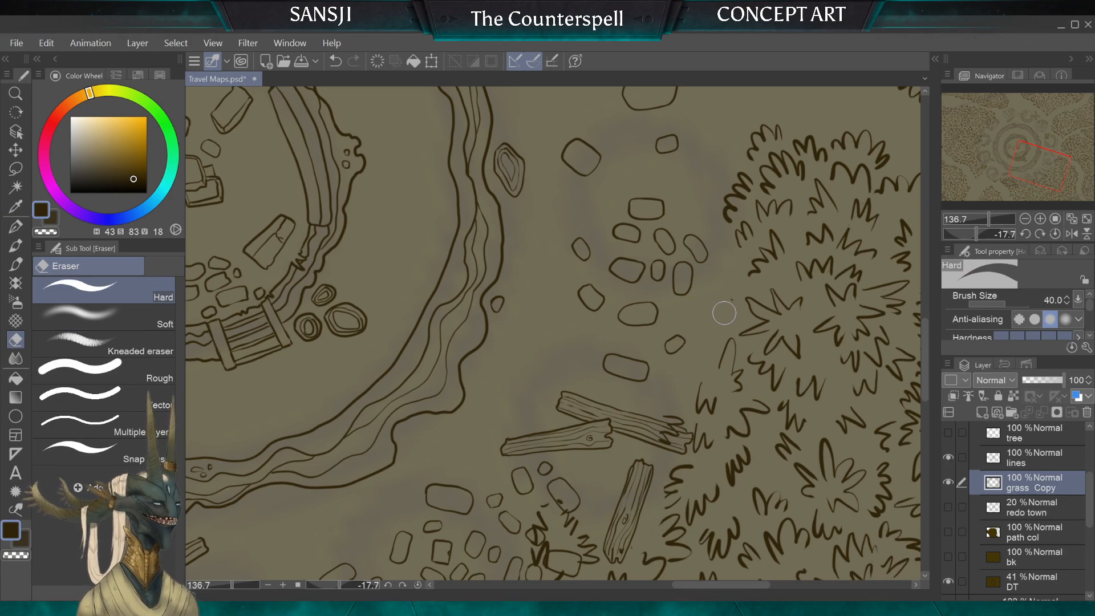
Step: Erase the grass overlapping the end of the plank with the Hard eraser at size 12, then enlarge the eraser to 60
key("bracketleft")
key("bracketleft")
key("bracketleft")
key("bracketleft")
key("bracketleft")
key("bracketleft")
scroll(718, 268, "down", 5)
scroll(570, 365, "up", 5)
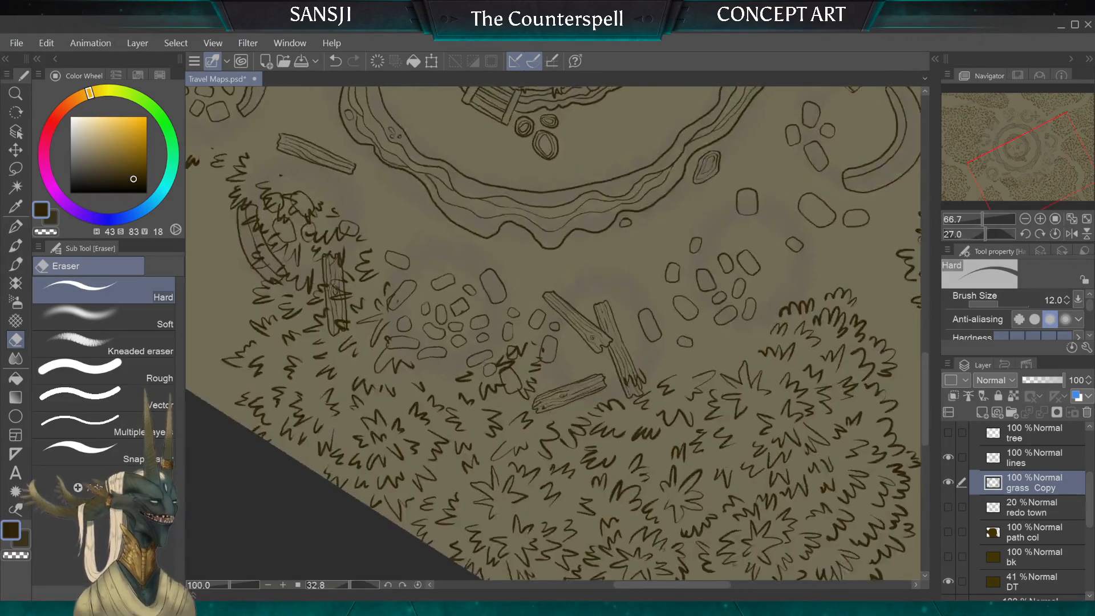
key("bracketright")
key("bracketright")
key("bracketright")
key("bracketright")
key("bracketright")
key("bracketright")
key("bracketright")
key("bracketright")
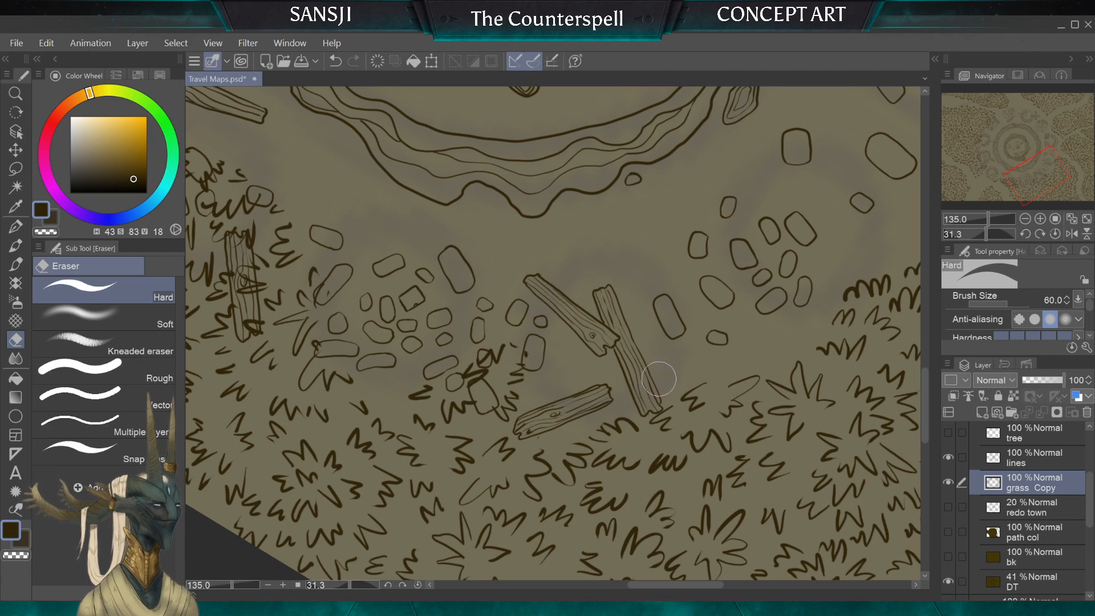
Step: Draw a loose row of tufts with the G-pen at size 10 from the plank's end along the grass border
key("p")
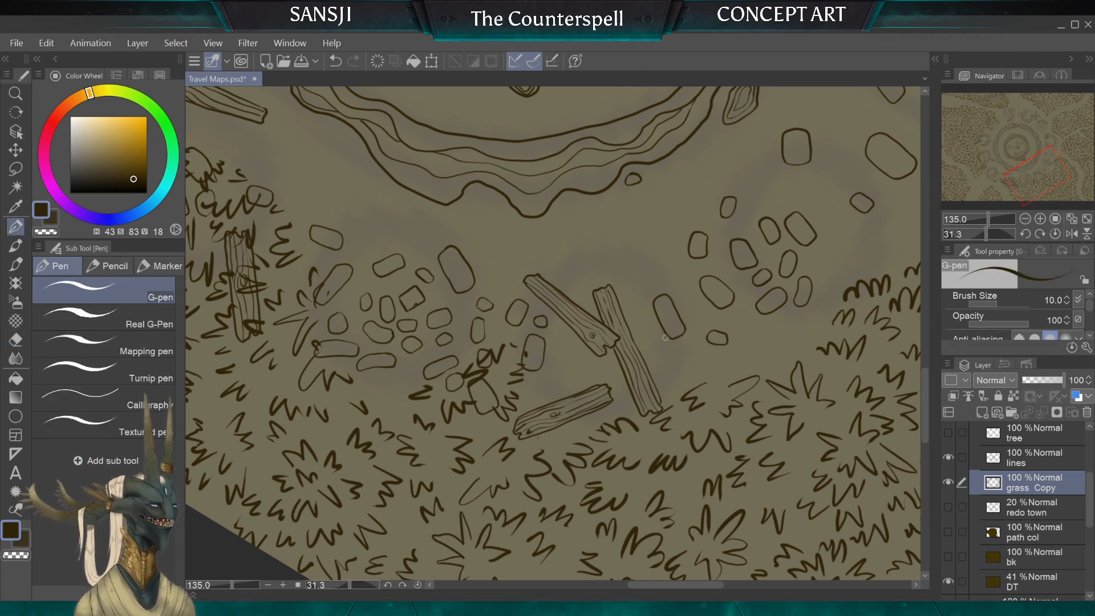
left_click_drag(660, 392, 777, 338)
left_click_drag(756, 361, 769, 345)
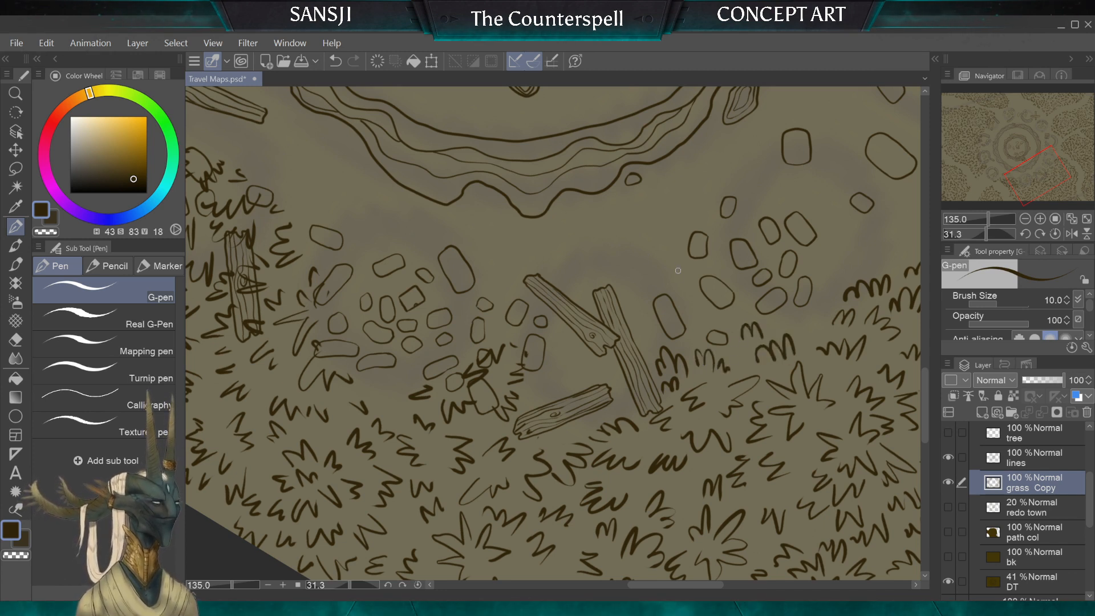
Step: Draw a cluster of small tufts with the G-pen around the elongated stone and the upper end of the plank
left_click_drag(656, 278, 673, 274)
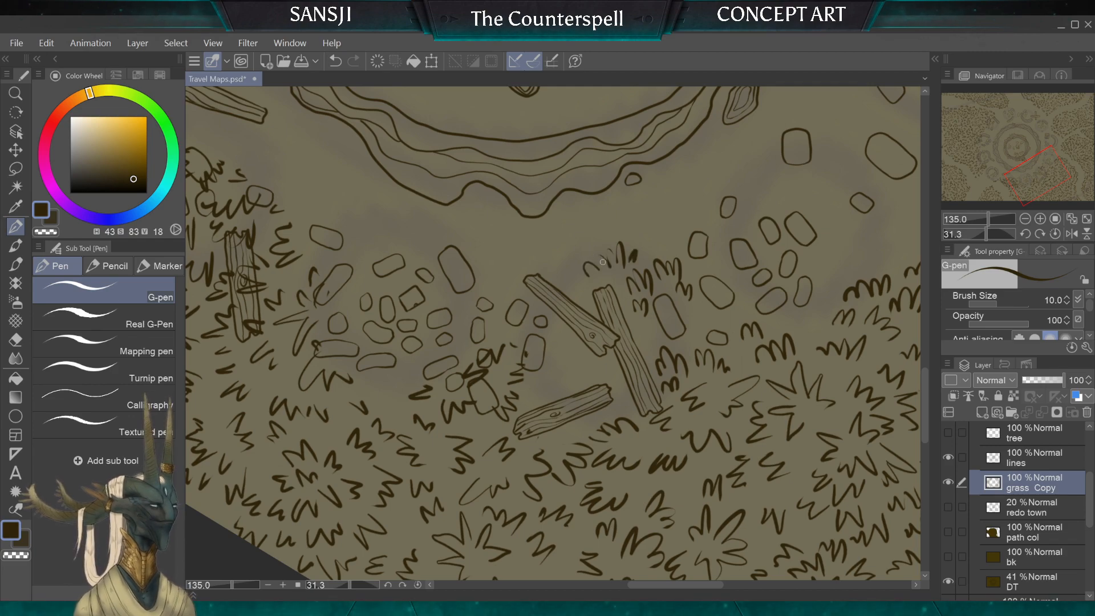
scroll(603, 262, "down", 5)
scroll(601, 439, "up", 3)
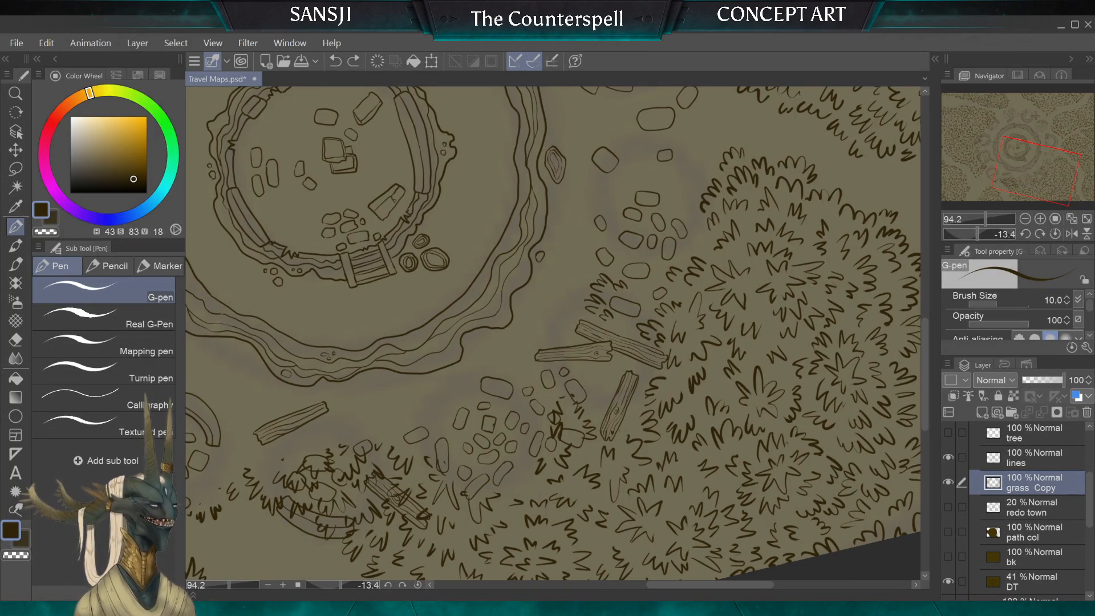
scroll(603, 261, "up", 5)
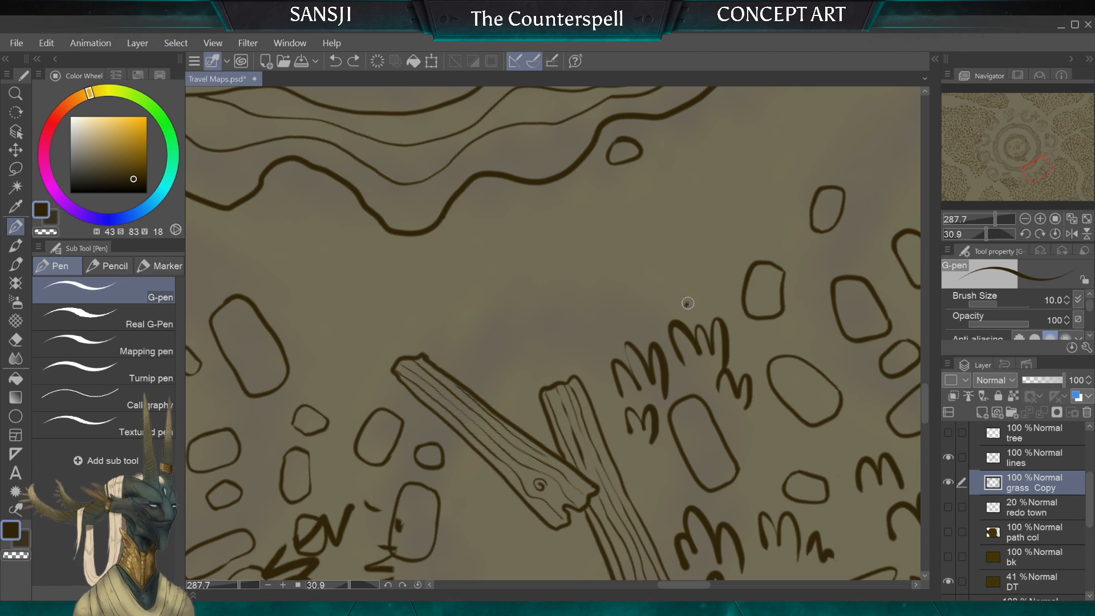
mouse_move(638, 275)
left_mouse_down()
mouse_move(623, 313)
mouse_move(632, 330)
mouse_move(557, 368)
left_mouse_up()
scroll(668, 466, "down", 3)
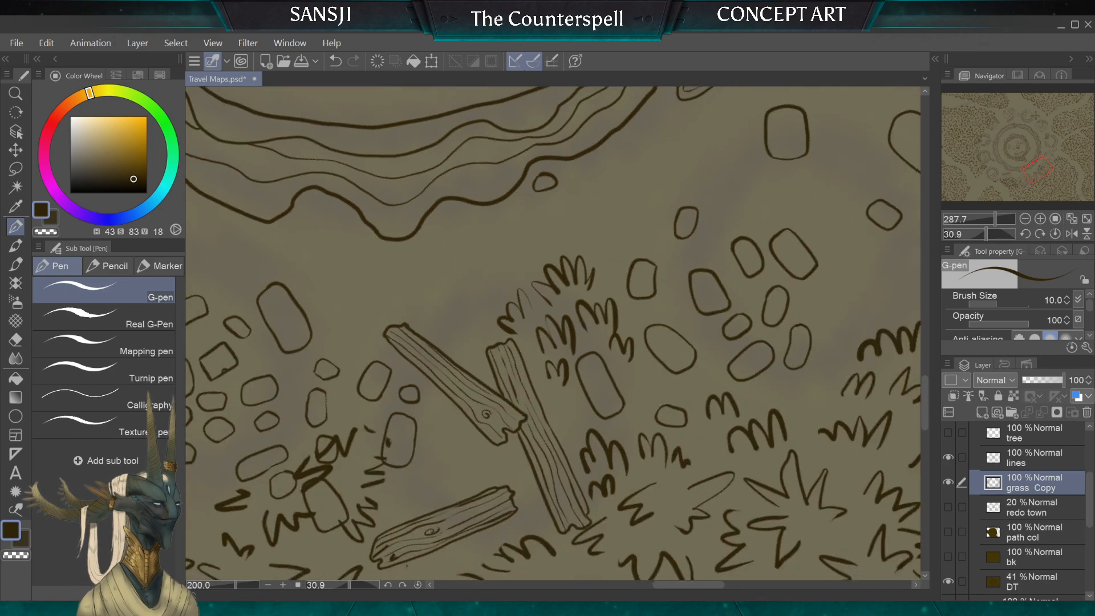
Step: Erase the grass around the rectangular stone near the lone plank using the Hard eraser at sizes 60 and 70
scroll(553, 334, "up", 5)
scroll(553, 333, "down", 3)
scroll(553, 334, "down", 3)
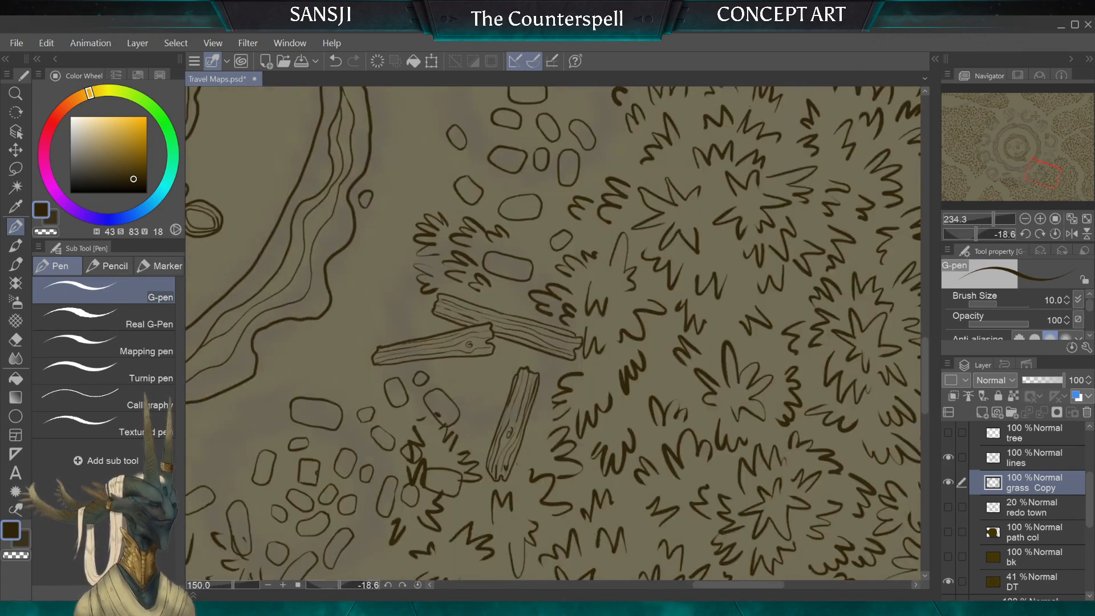
left_click_drag(513, 328, 665, 320)
scroll(553, 334, "up", 1)
scroll(553, 333, "down", 1)
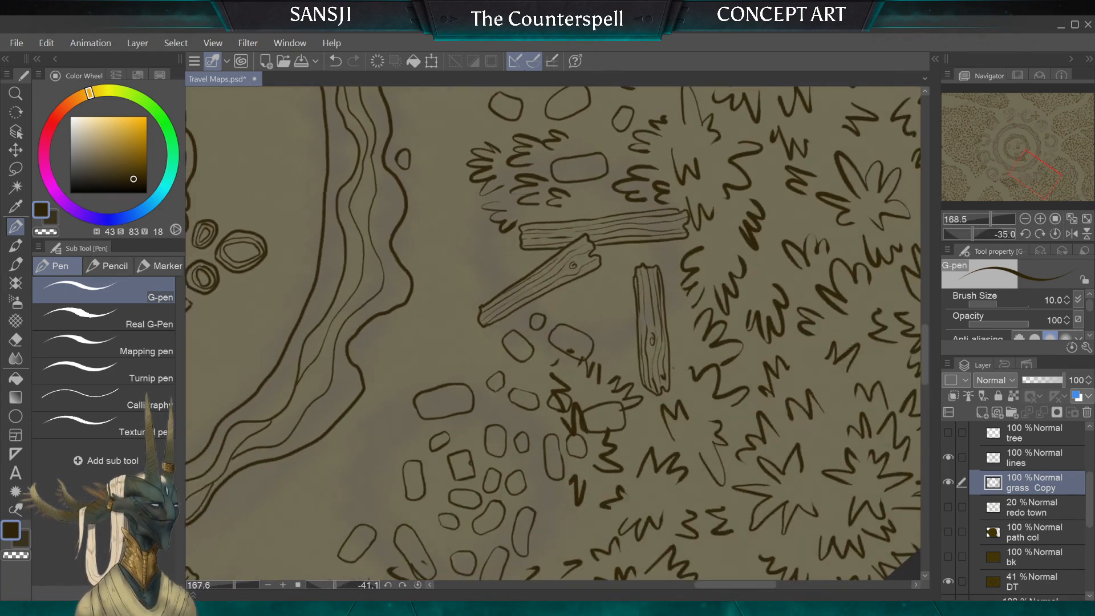
key("e")
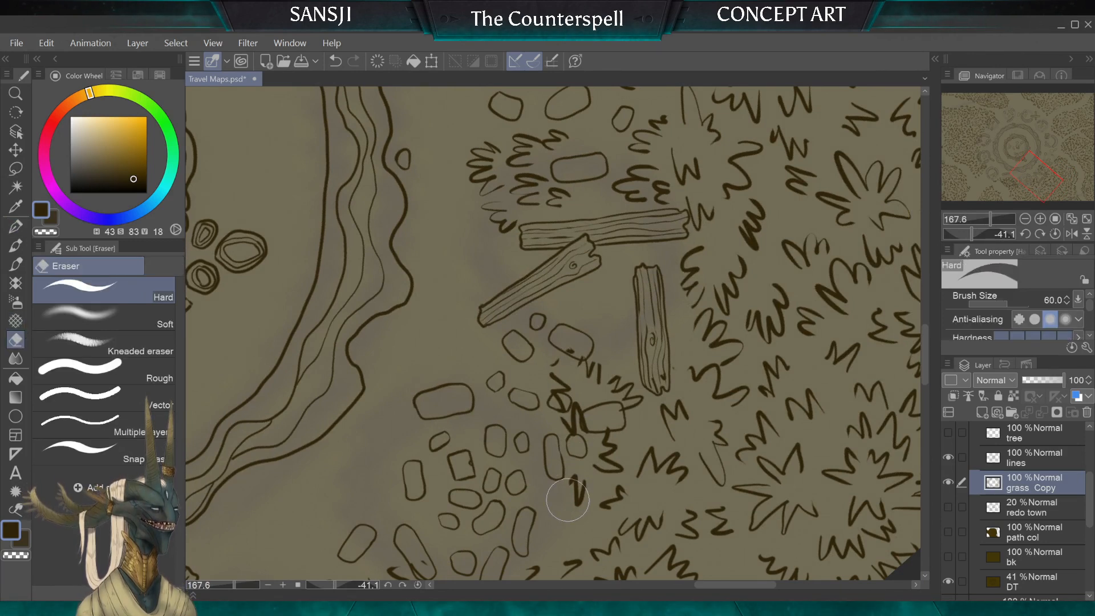
mouse_move(616, 461)
left_mouse_down()
mouse_move(634, 376)
mouse_move(650, 373)
mouse_move(654, 394)
mouse_move(673, 369)
left_mouse_up()
key("bracketleft")
key("bracketleft")
key("bracketleft")
key("bracketleft")
key("bracketleft")
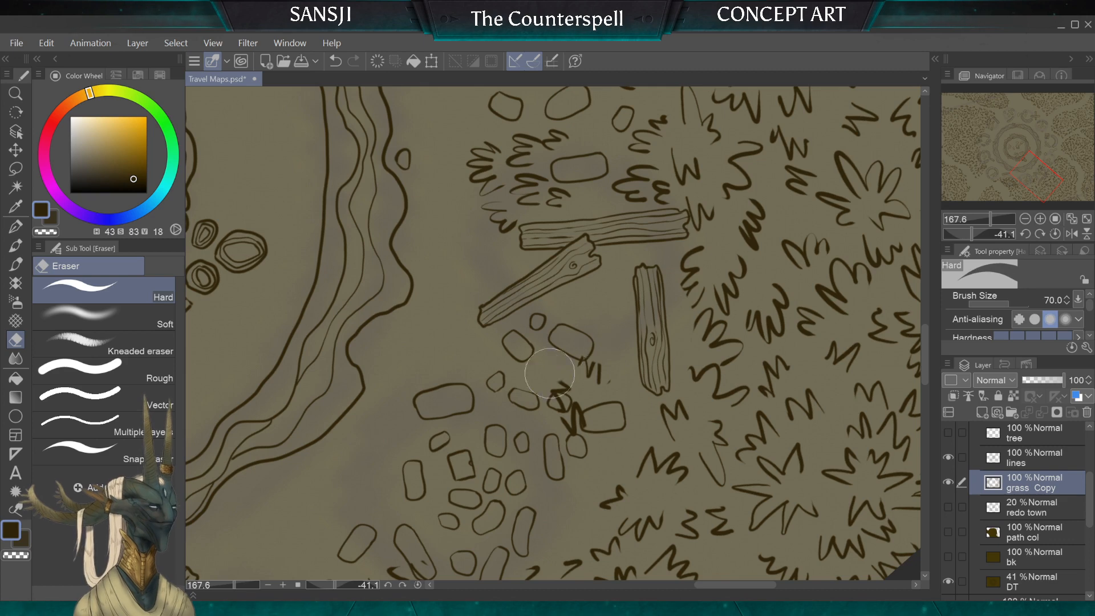
Step: Erase the remaining grass scribbles covering the neighbouring small stones, reducing the Hard eraser to size 20
mouse_move(549, 373)
left_mouse_down()
mouse_move(581, 406)
mouse_move(598, 374)
left_mouse_up()
key("bracketleft")
key("bracketleft")
key("bracketleft")
key("bracketleft")
key("bracketleft")
key("bracketleft")
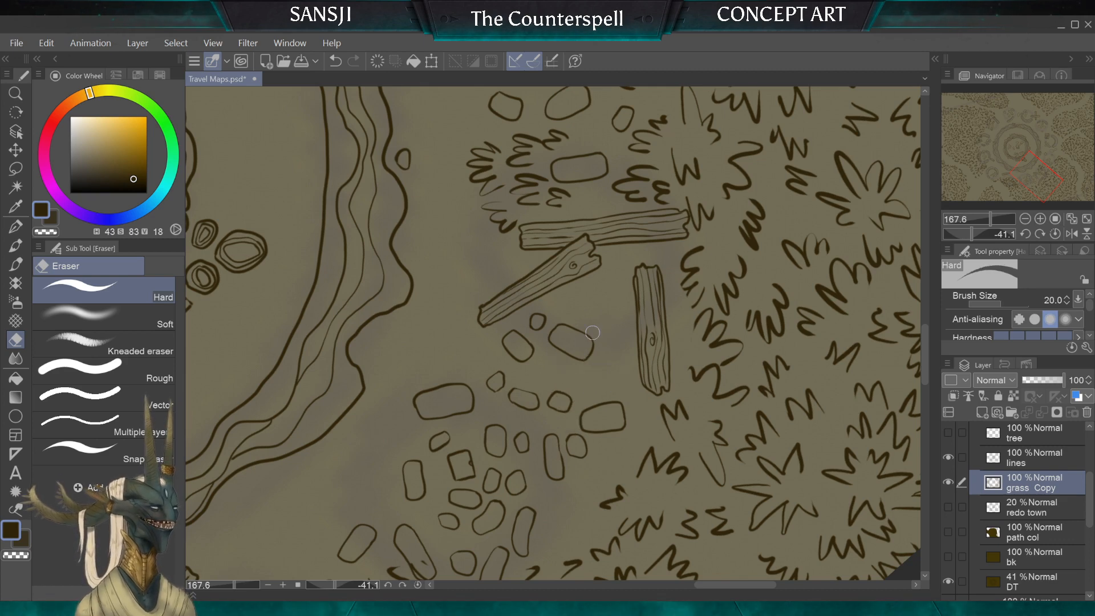
Step: Thicken and join the broken tuft strokes beside the lone plank with the G-pen at size 10
scroll(593, 333, "up", 3)
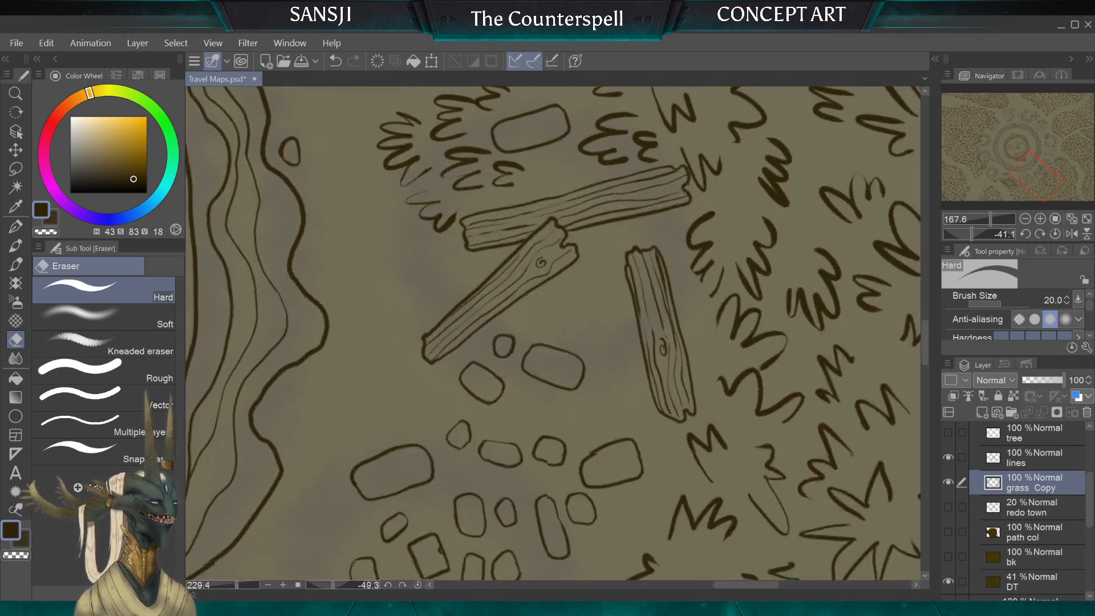
scroll(593, 332, "down", 3)
scroll(592, 333, "up", 2)
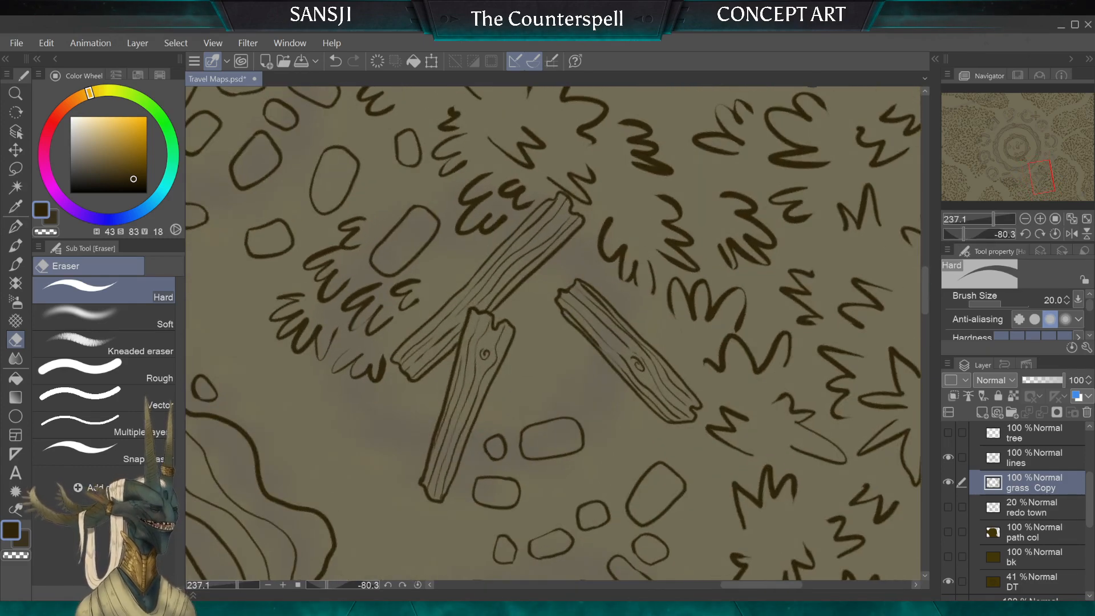
left_click(17, 227)
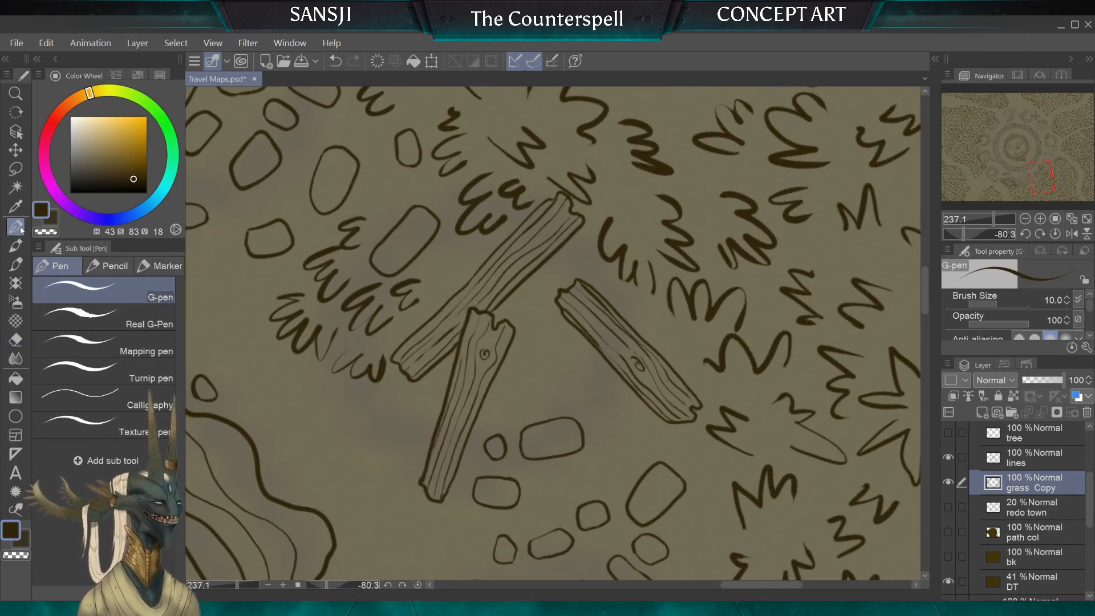
scroll(553, 333, "down", 4)
scroll(553, 333, "up", 3)
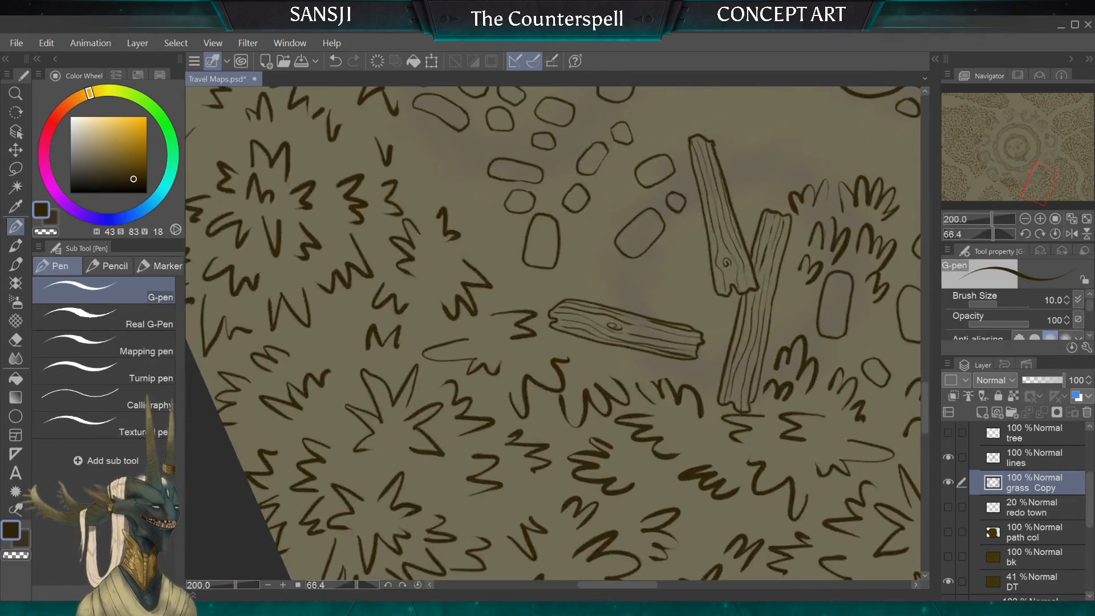
scroll(554, 333, "up", 5)
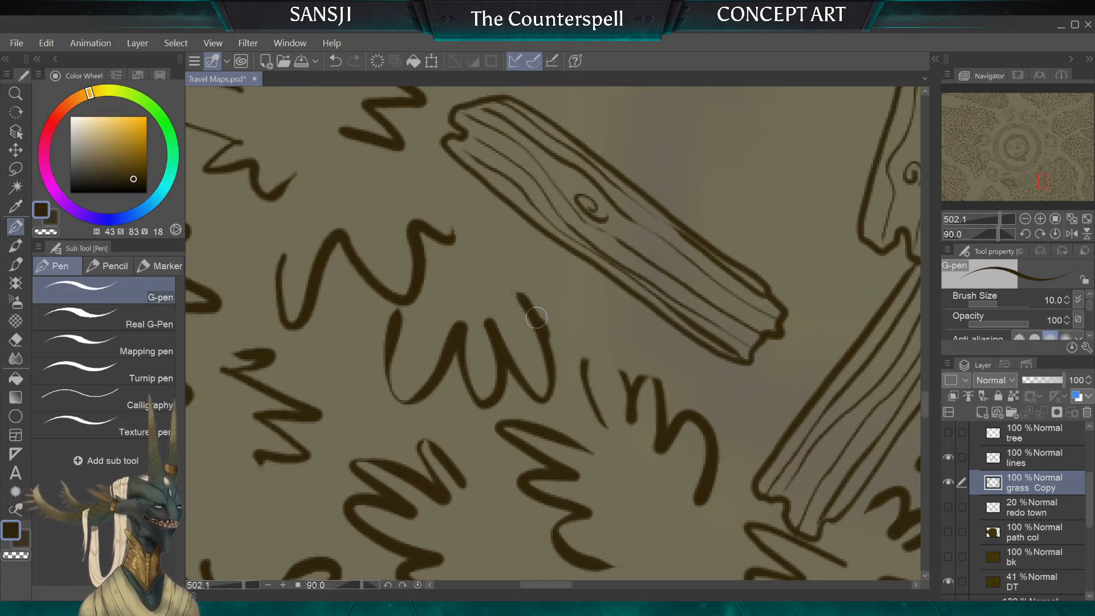
left_click_drag(539, 311, 556, 378)
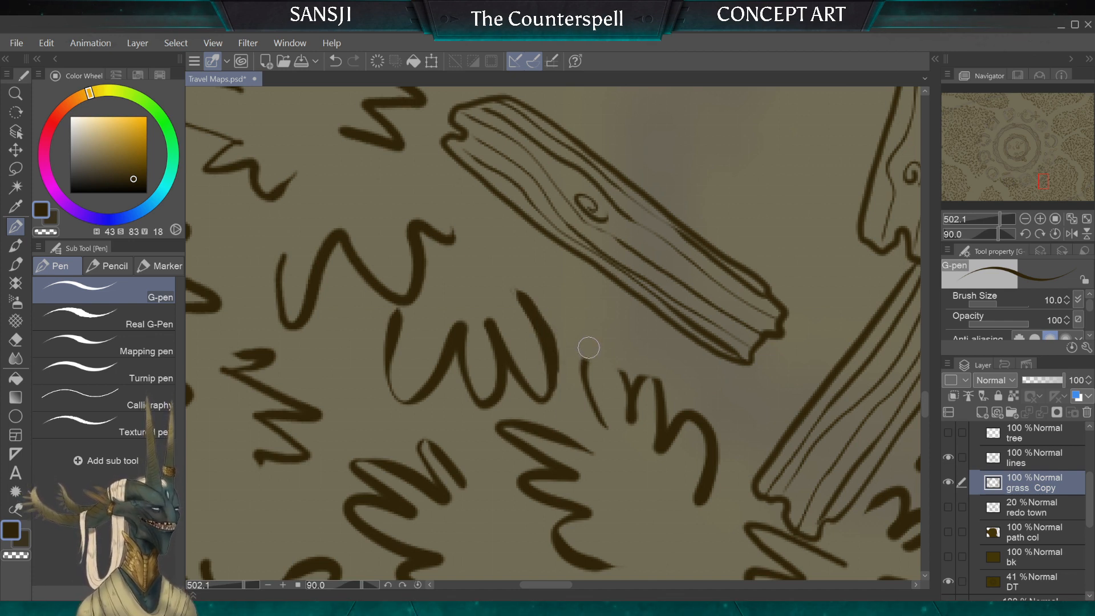
mouse_move(630, 391)
left_mouse_down()
mouse_move(596, 346)
mouse_move(588, 387)
left_mouse_up()
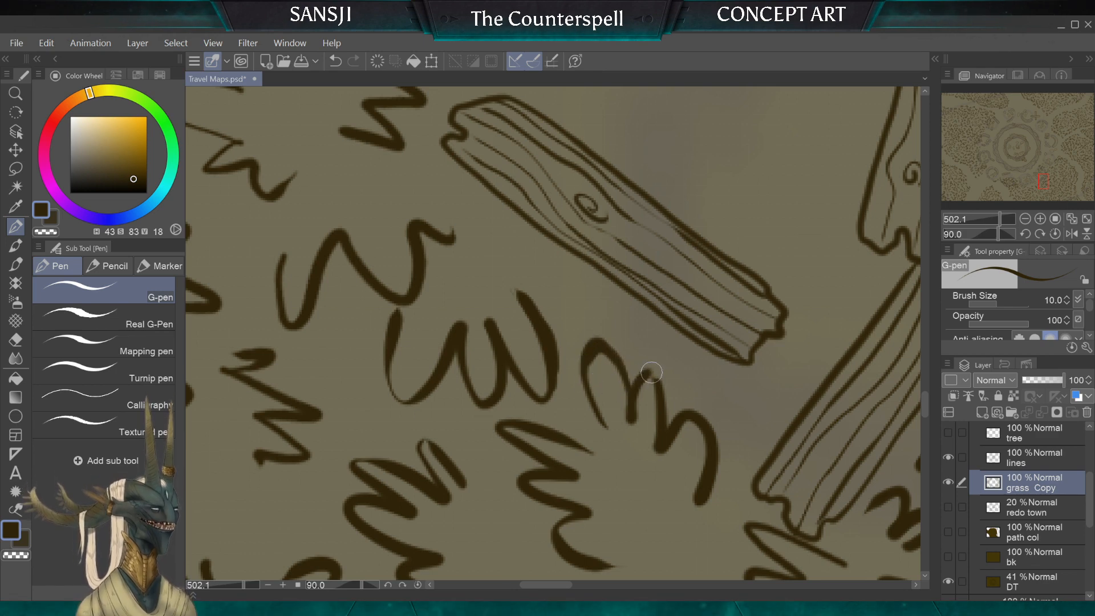
scroll(680, 462, "down", 6)
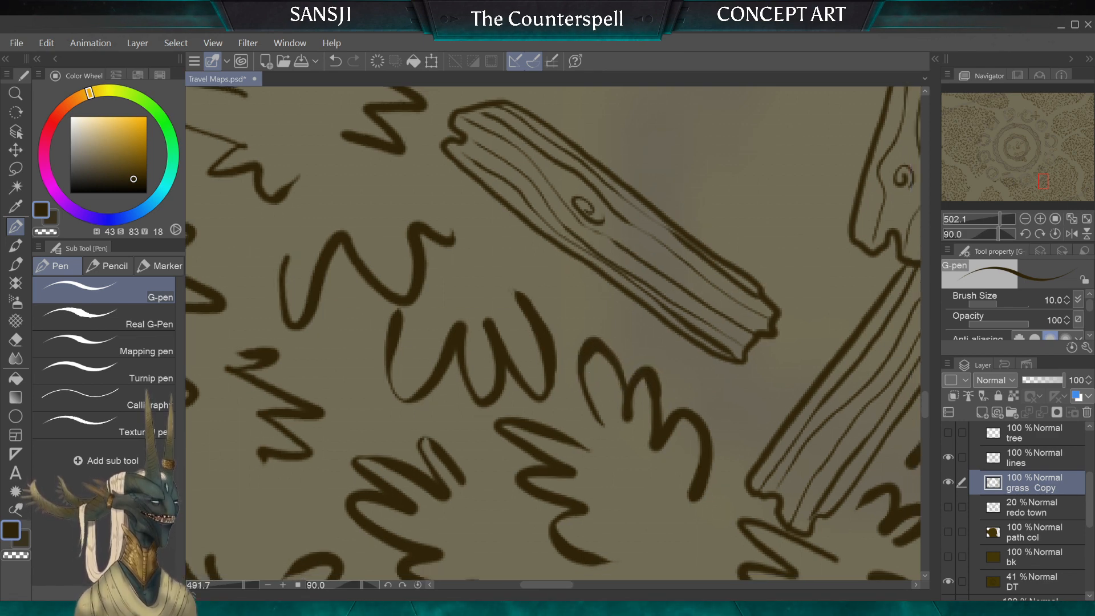
scroll(500, 374, "down", 2)
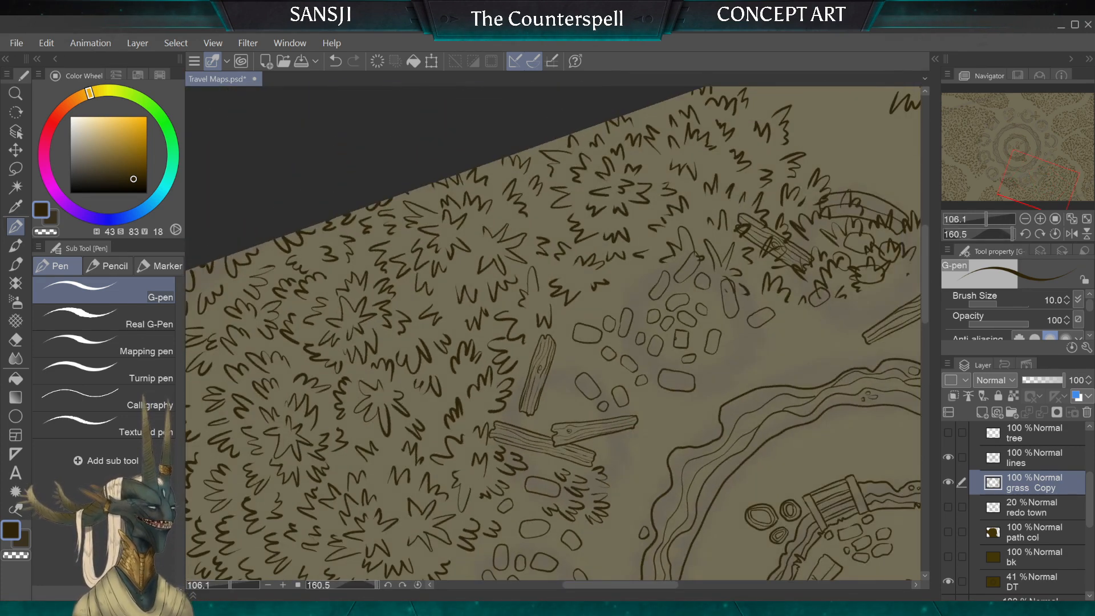
Step: Draw small tufts with the G-pen at size 10 in the gap between the lone plank and the two crossed planks
scroll(553, 333, "up", 1)
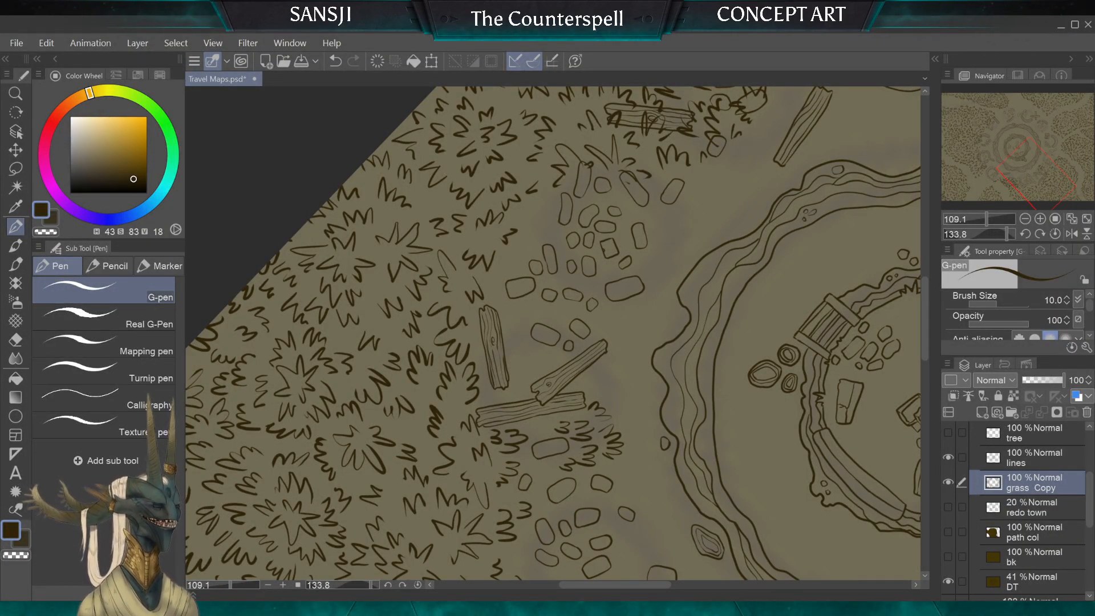
scroll(512, 380, "up", 5)
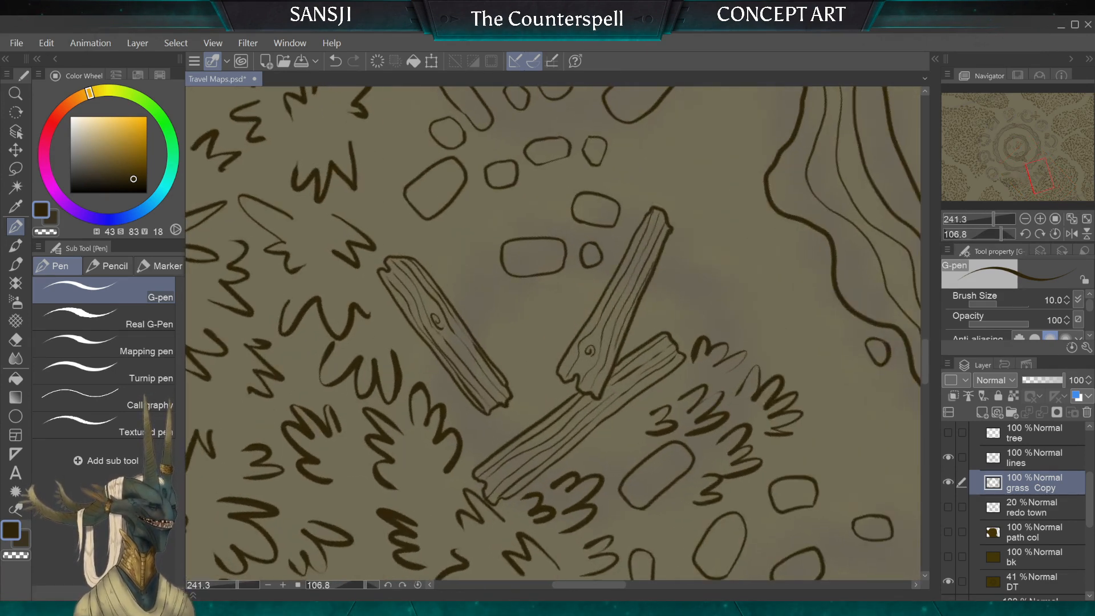
scroll(475, 224, "up", 2)
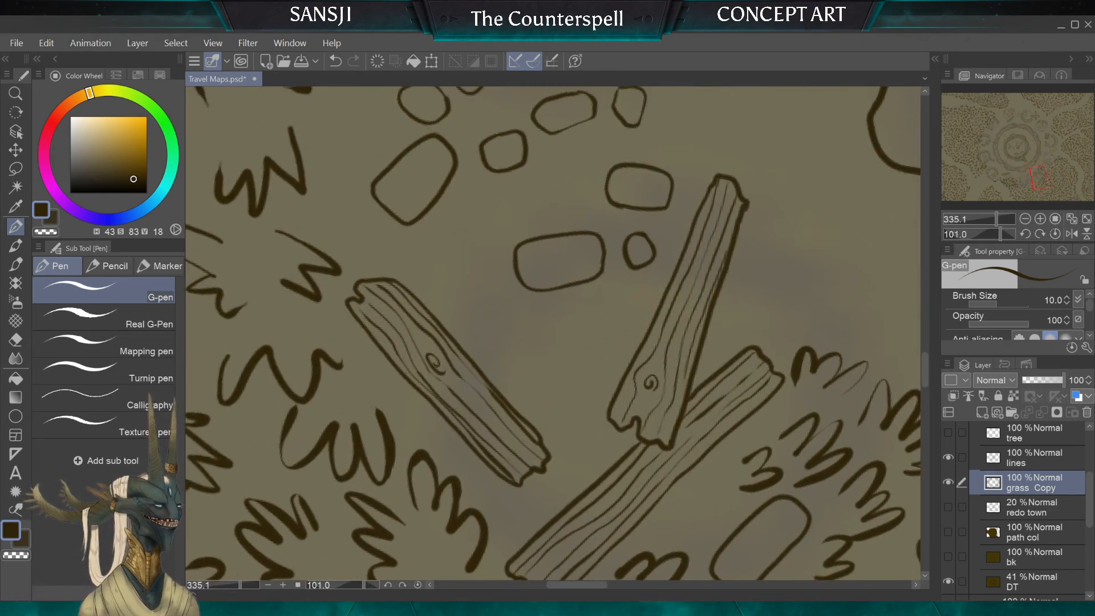
mouse_move(615, 340)
left_mouse_down()
mouse_move(608, 374)
mouse_move(569, 353)
left_mouse_up()
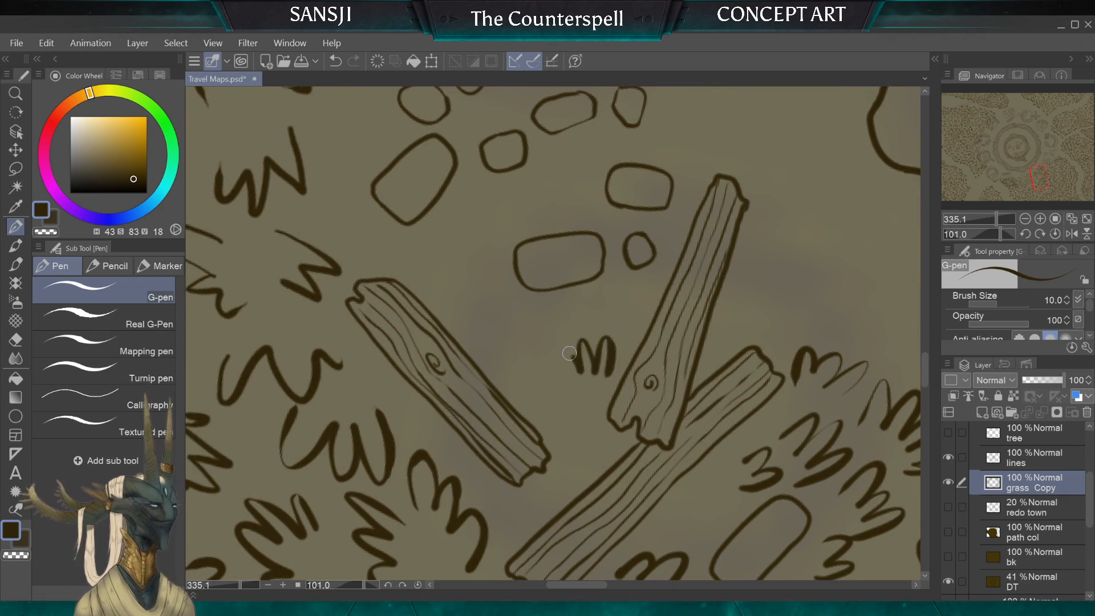
mouse_move(571, 423)
left_mouse_down()
mouse_move(547, 399)
mouse_move(533, 420)
left_mouse_up()
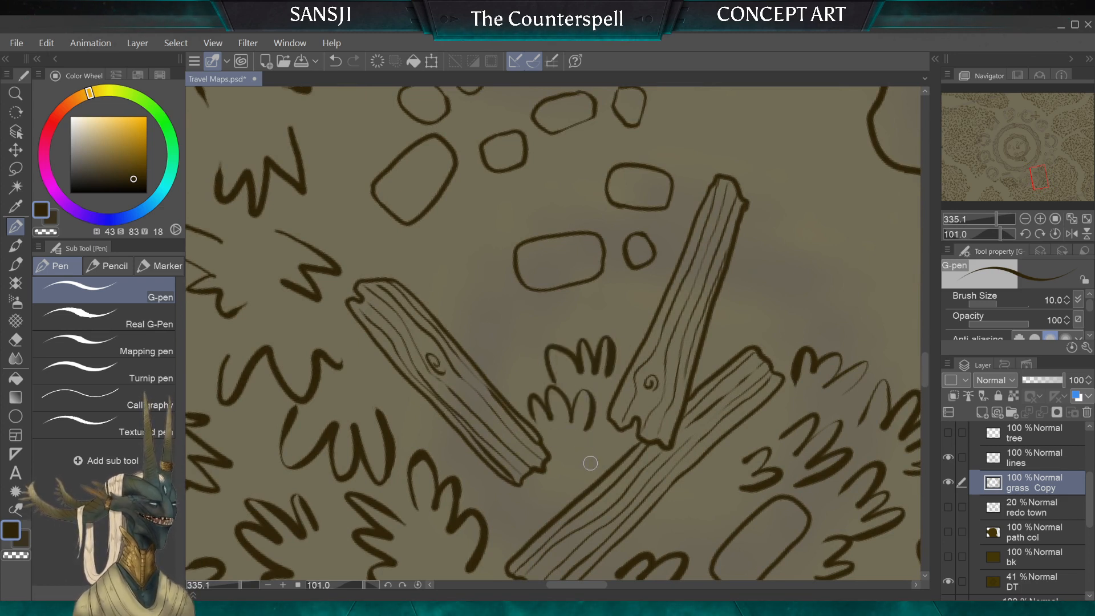
left_click_drag(591, 473, 562, 475)
left_click_drag(502, 340, 494, 365)
left_click_drag(514, 342, 521, 381)
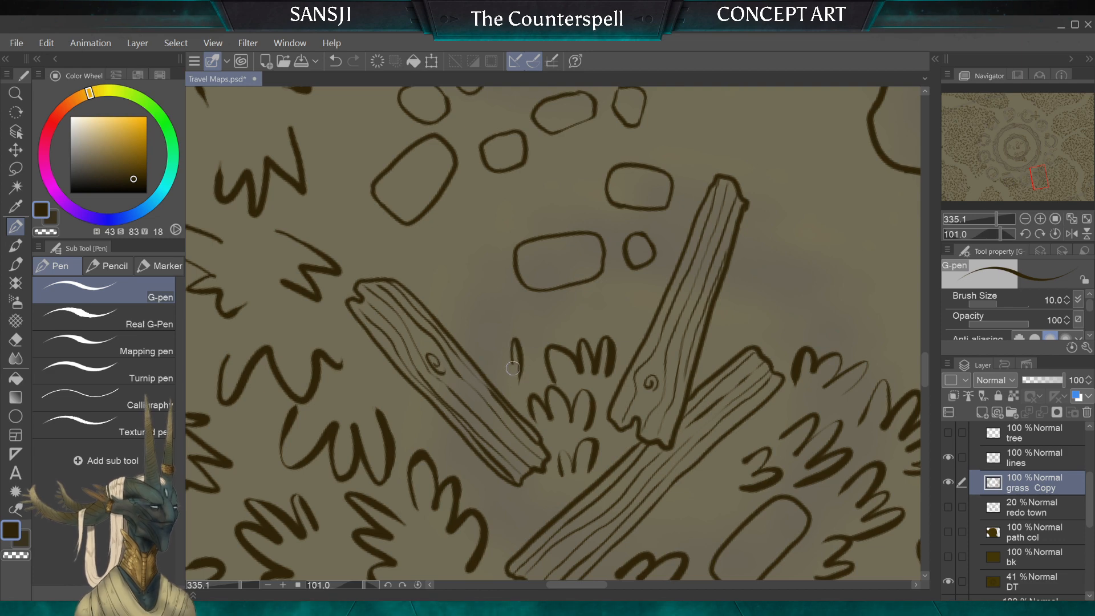
Step: Erase the grass scribbles overlapping the small stones at the path's grassy edge with the Hard eraser at sizes 40 and 17
scroll(543, 425, "down", 3)
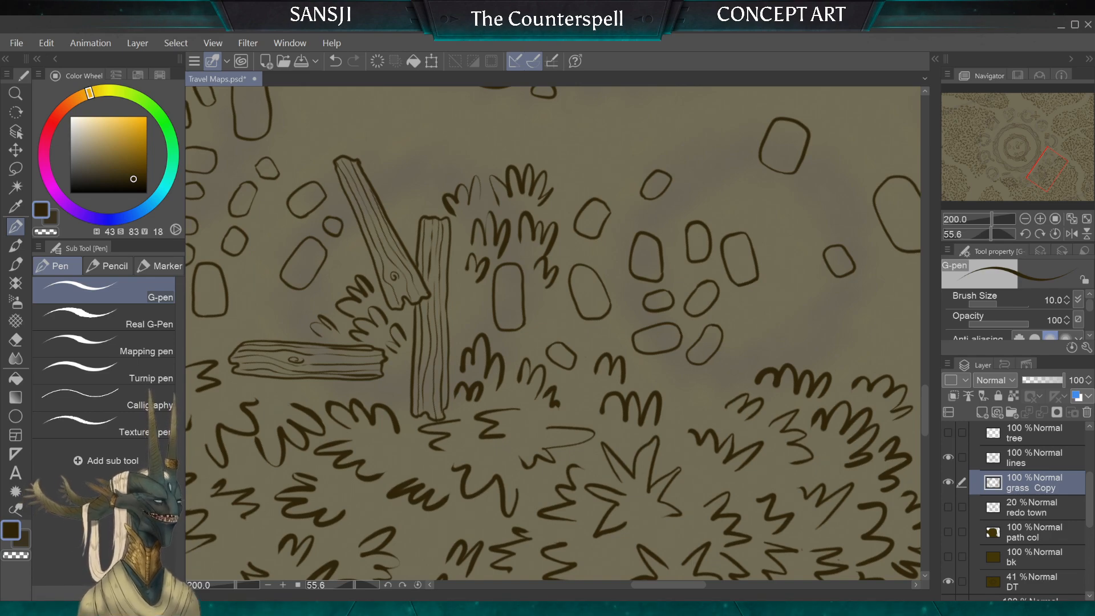
scroll(570, 342, "down", 5)
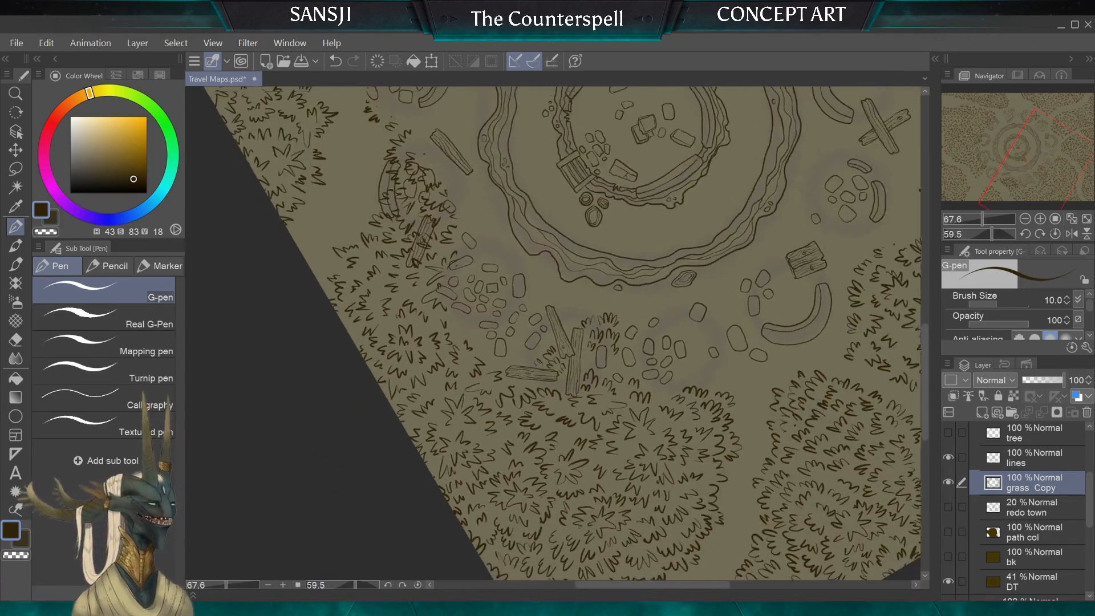
scroll(554, 334, "up", 5)
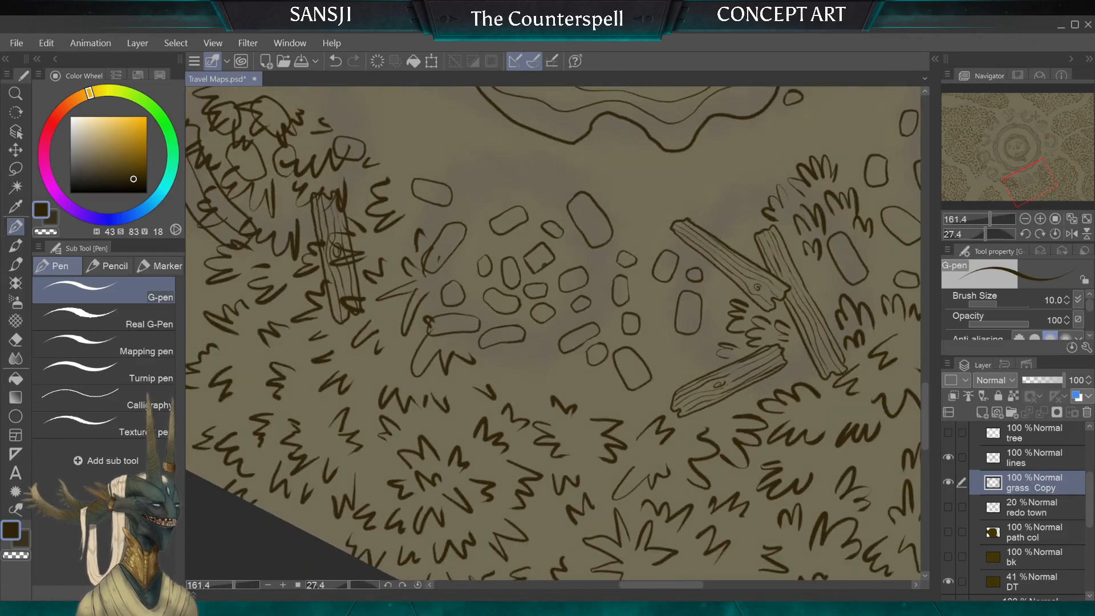
left_click_drag(553, 334, 575, 353)
left_click(16, 340)
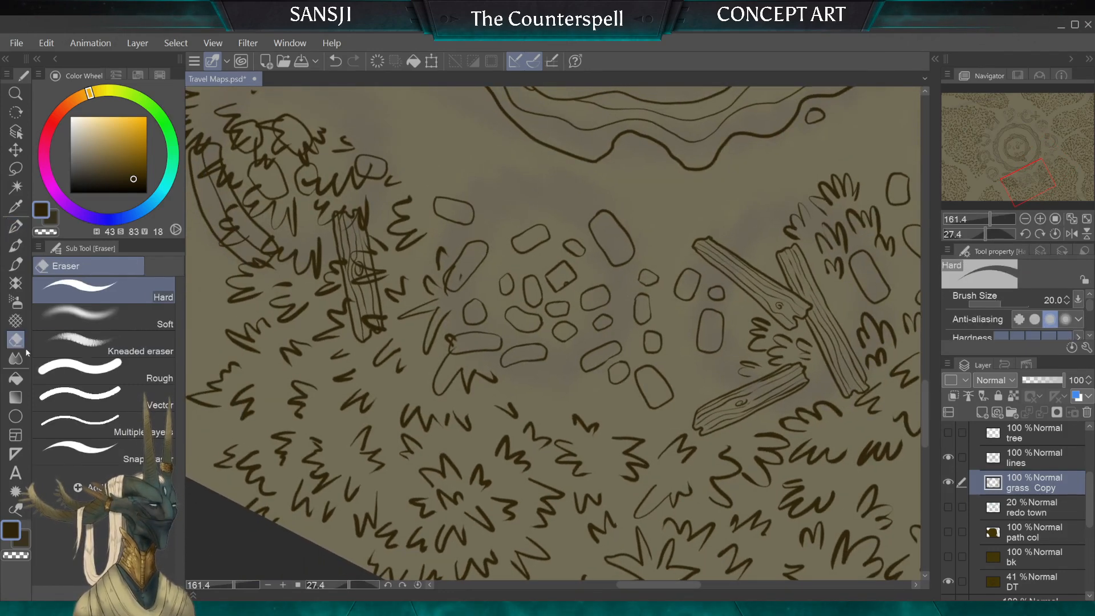
key("bracketright")
key("bracketright")
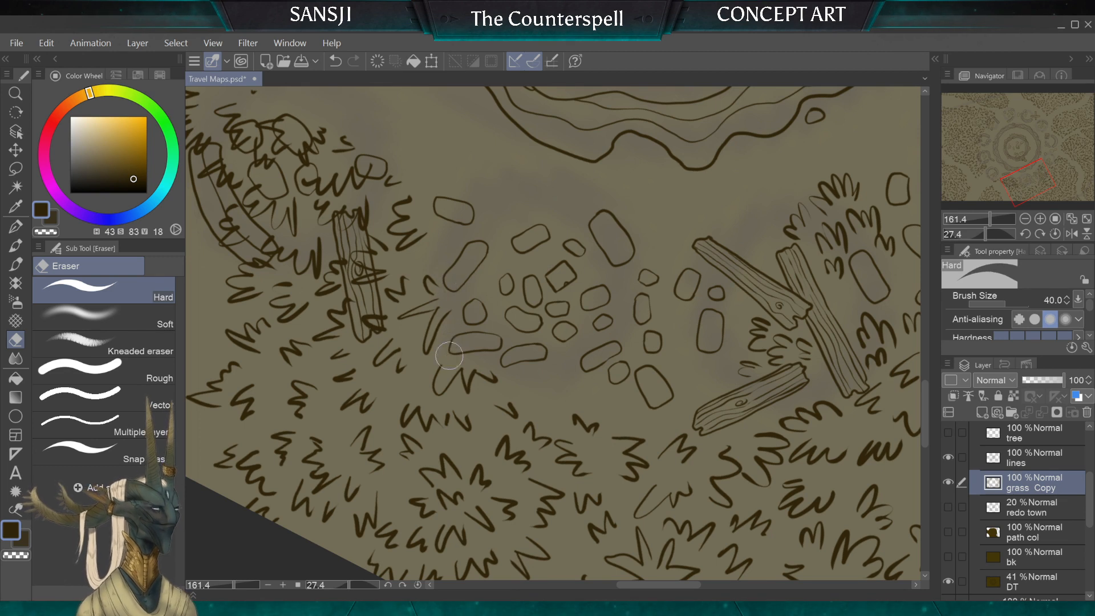
mouse_move(449, 355)
left_mouse_down()
mouse_move(453, 384)
mouse_move(499, 366)
mouse_move(489, 397)
mouse_move(513, 388)
left_mouse_up()
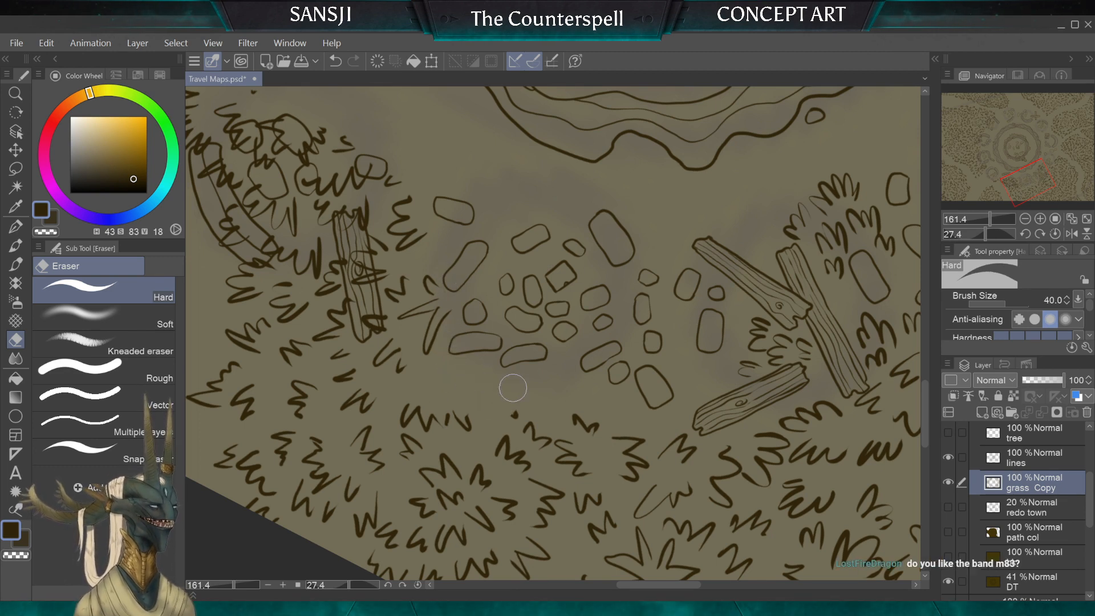
key("bracketleft")
key("bracketleft")
key("bracketleft")
key("bracketleft")
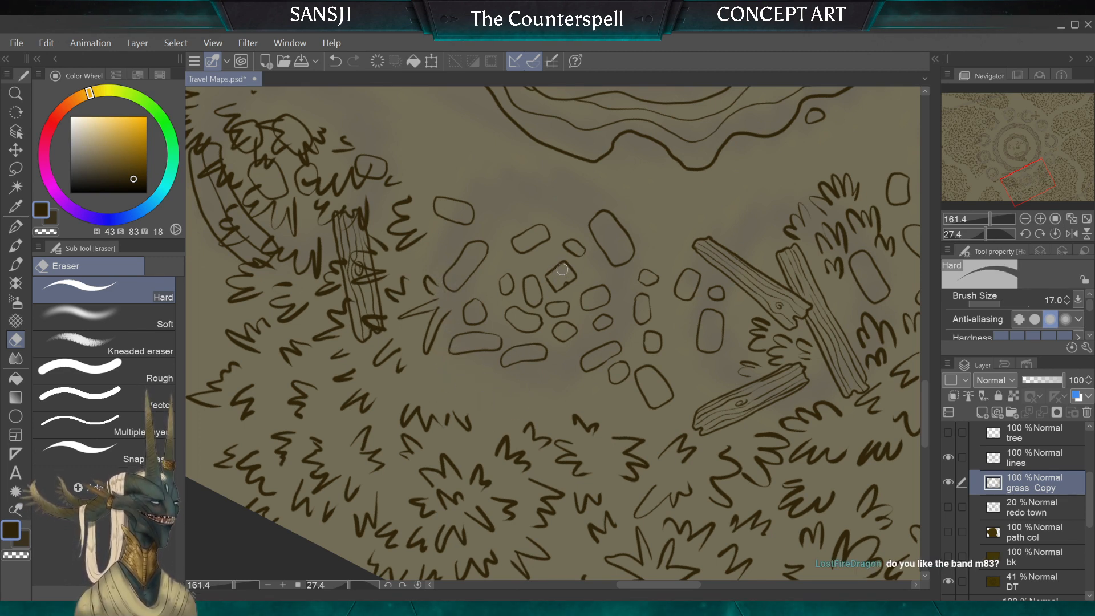
Step: Draw a small tuft beside the lone plank and another below the nearest rounded stone with the G-pen at size 10
key("p")
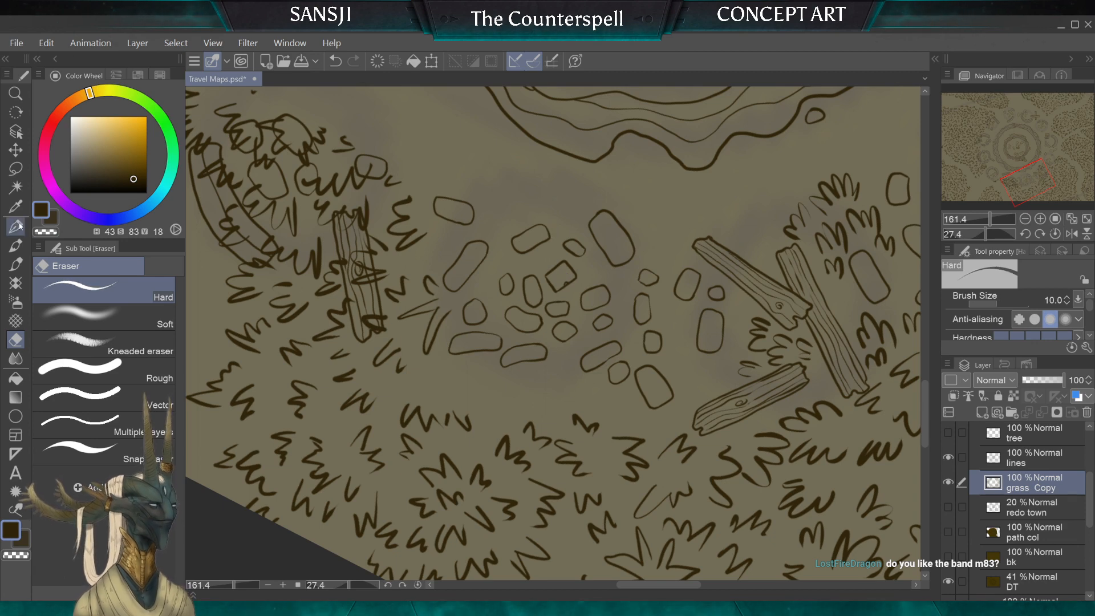
scroll(867, 325, "up", 1)
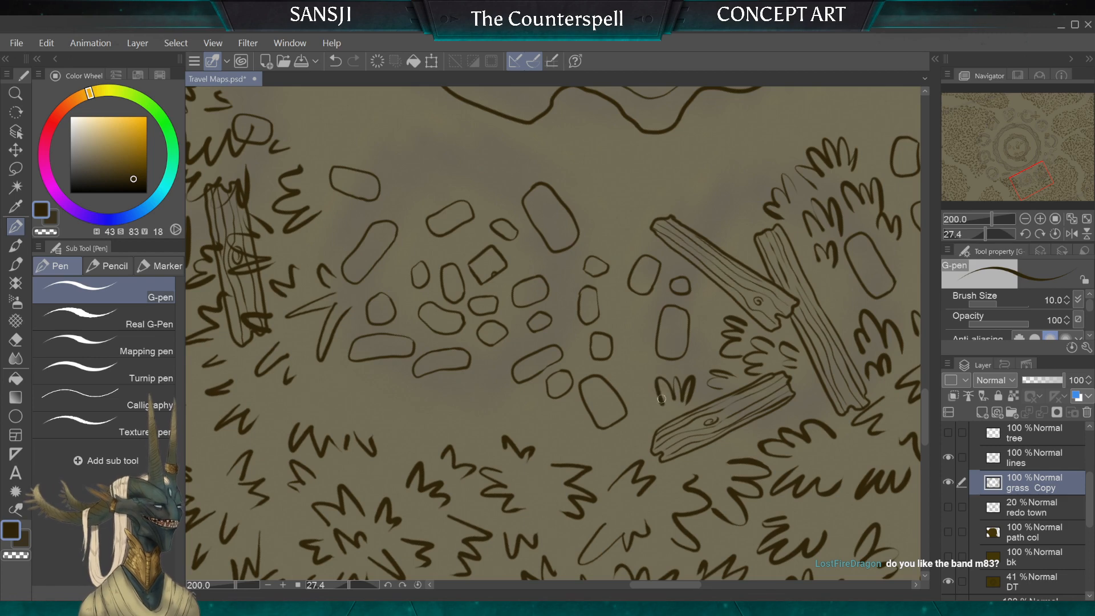
left_click_drag(636, 434, 624, 453)
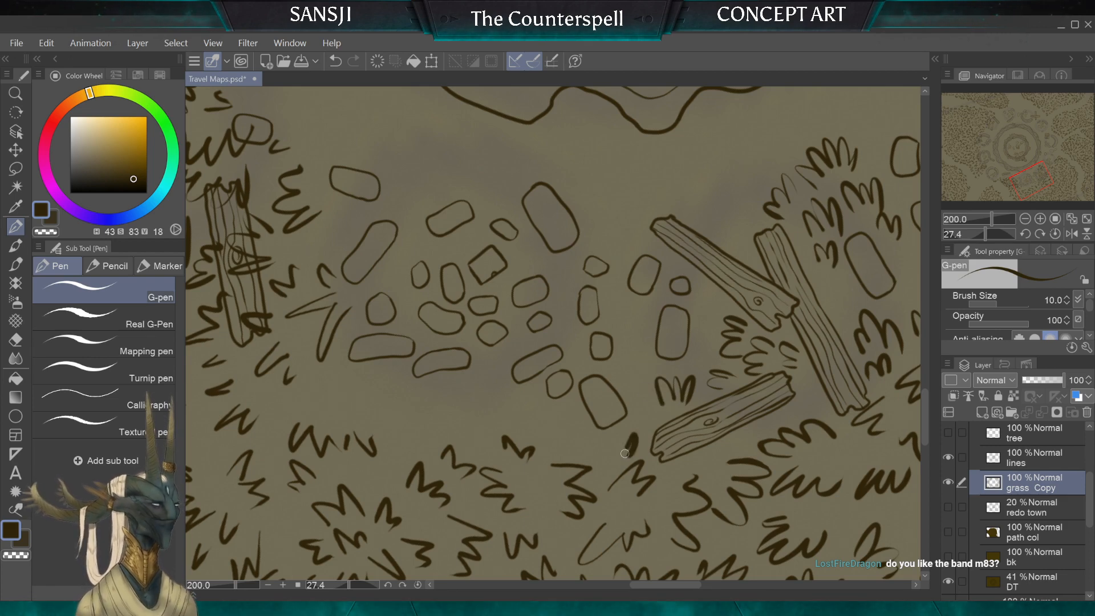
Step: Erase the tuft touching the rounded stone near the lone plank with the Hard eraser at size 30
left_click(15, 340)
key("bracketright")
key("bracketright")
key("bracketright")
key("bracketright")
key("bracketright")
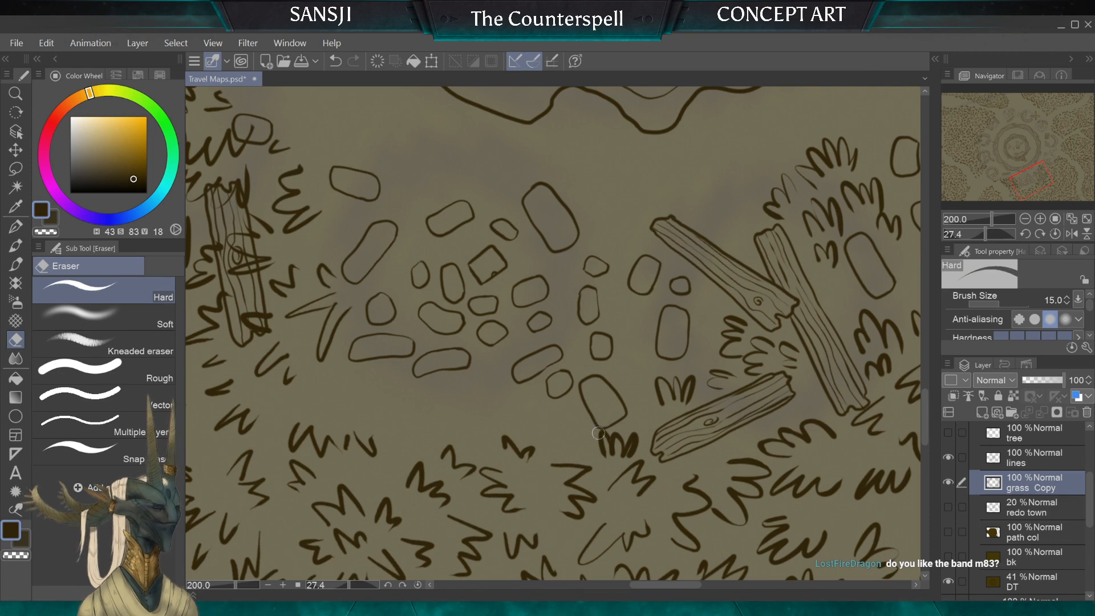
mouse_move(602, 438)
left_mouse_down()
mouse_move(605, 450)
mouse_move(624, 442)
left_mouse_up()
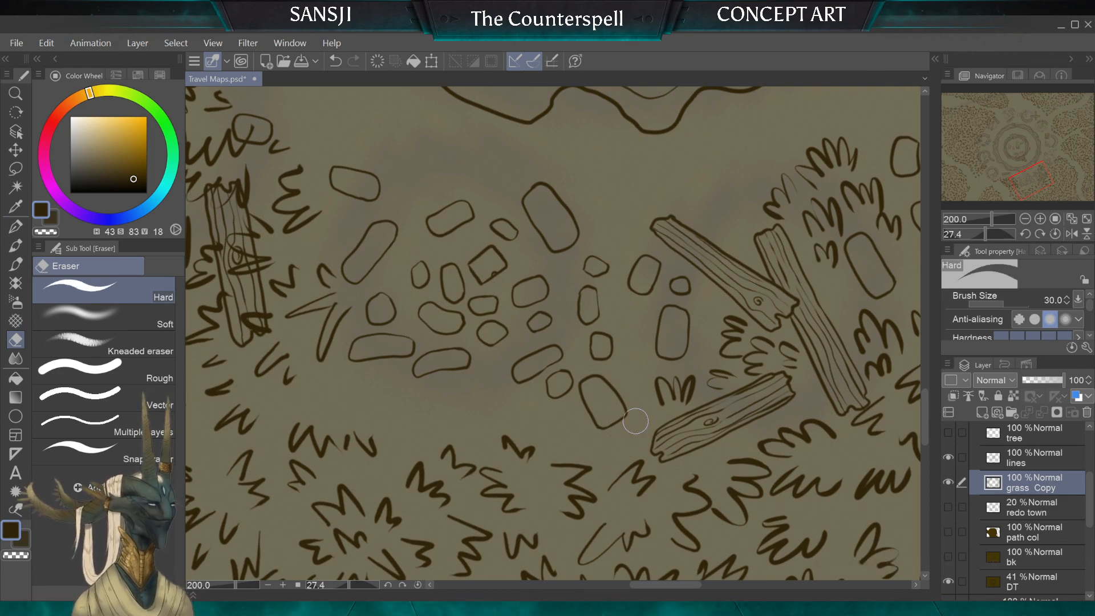
Step: Draw tufts with the G-pen around the rounded stone near the lone plank and erase the old scribble beneath them
left_click(15, 245)
left_click(16, 226)
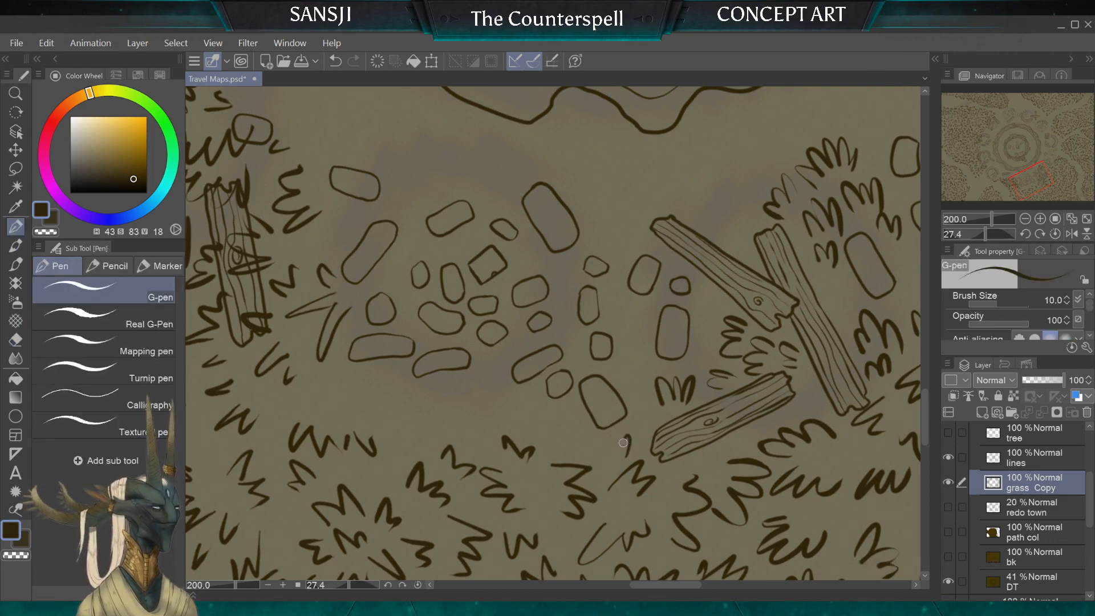
mouse_move(624, 443)
left_mouse_down()
mouse_move(588, 437)
mouse_move(589, 453)
left_mouse_up()
mouse_move(640, 393)
left_mouse_down()
mouse_move(638, 371)
mouse_move(624, 390)
left_mouse_up()
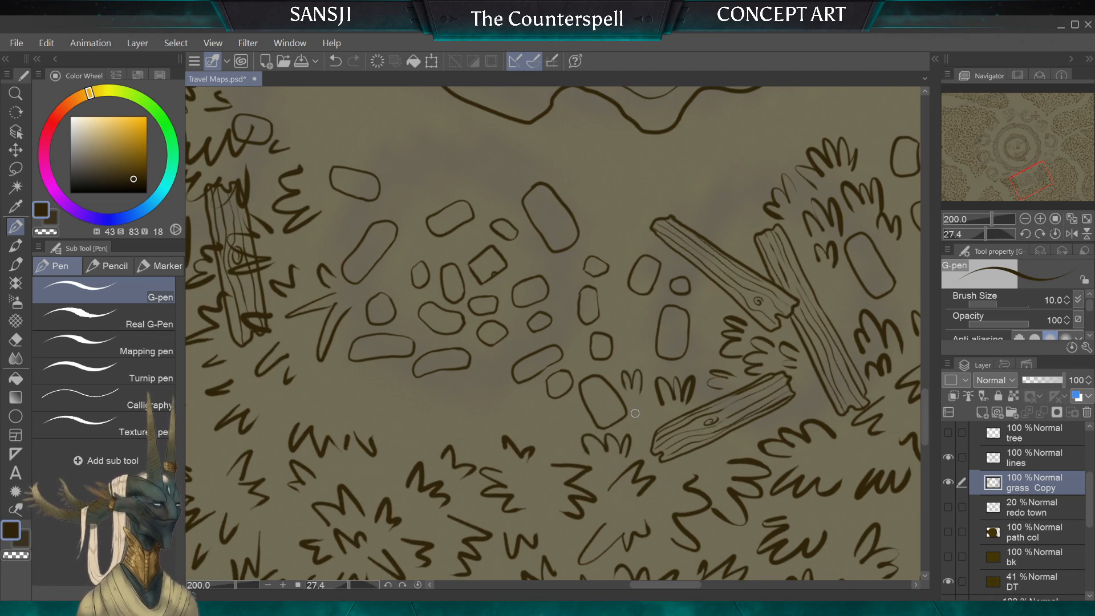
left_click_drag(567, 441, 548, 403)
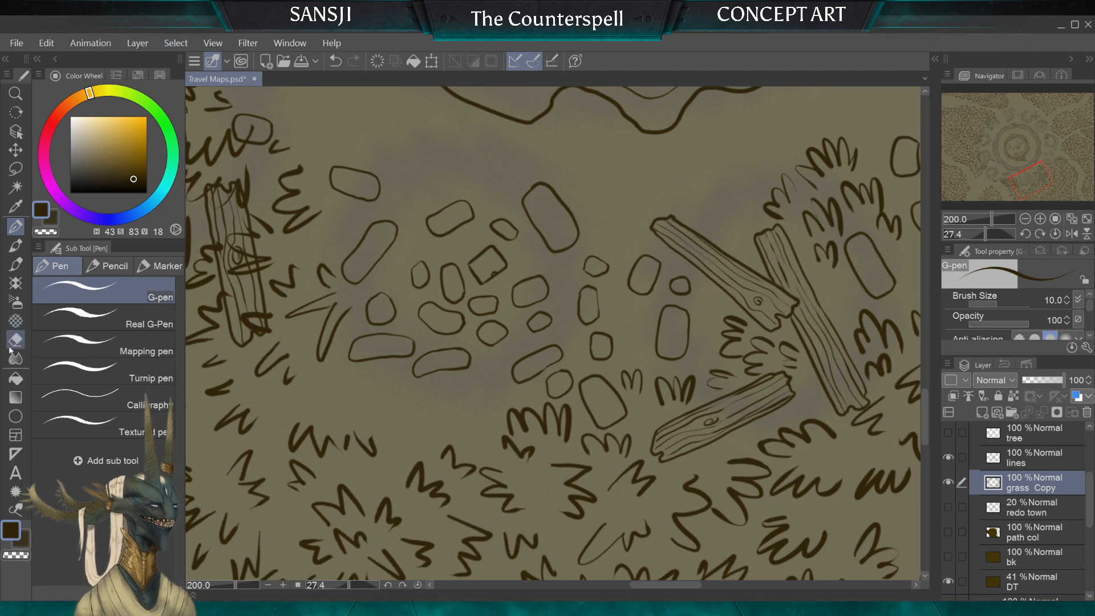
key("e")
left_click_drag(525, 459, 503, 447)
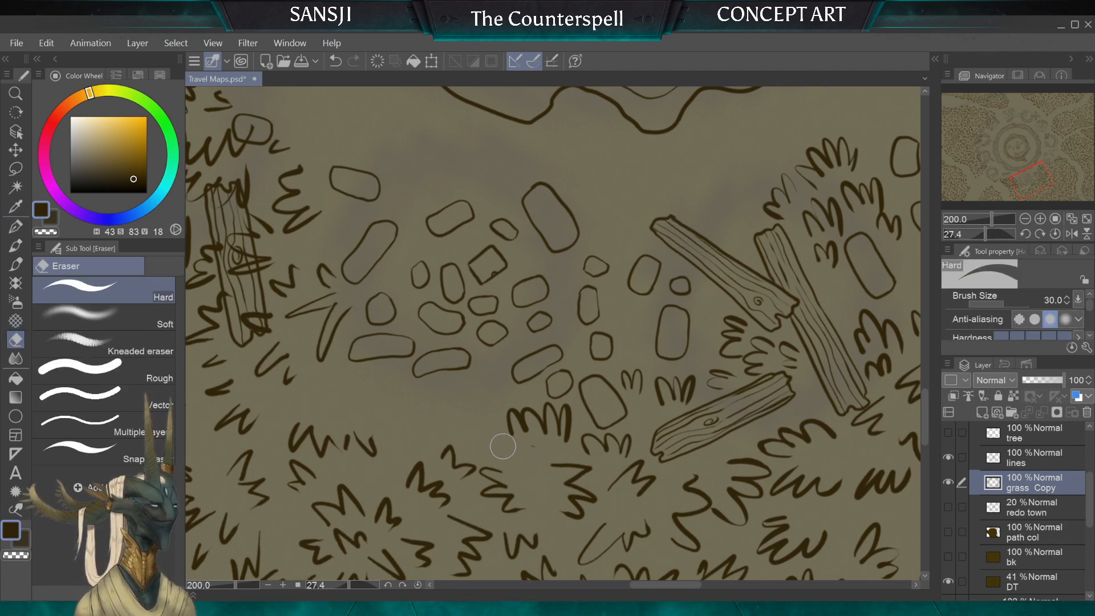
Step: Draw a continuous row of tufts with the G-pen at size 10 along the grass border facing the cluster of path stones
key("p")
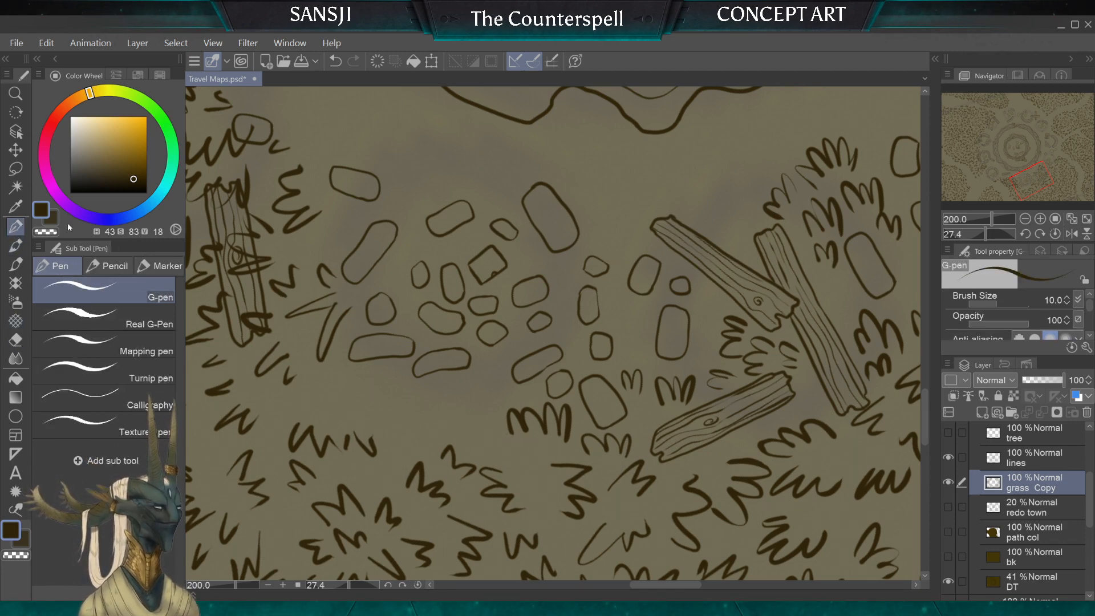
mouse_move(534, 446)
left_mouse_down()
mouse_move(528, 470)
mouse_move(509, 466)
left_mouse_up()
mouse_move(488, 394)
left_mouse_down()
mouse_move(431, 427)
mouse_move(403, 422)
left_mouse_up()
left_click_drag(380, 392, 395, 420)
mouse_move(369, 454)
left_mouse_down()
mouse_move(370, 405)
mouse_move(528, 365)
mouse_move(666, 377)
mouse_move(701, 377)
mouse_move(703, 366)
mouse_move(660, 416)
mouse_move(616, 430)
left_mouse_up()
left_click(15, 321)
left_click(15, 340)
left_click(17, 229)
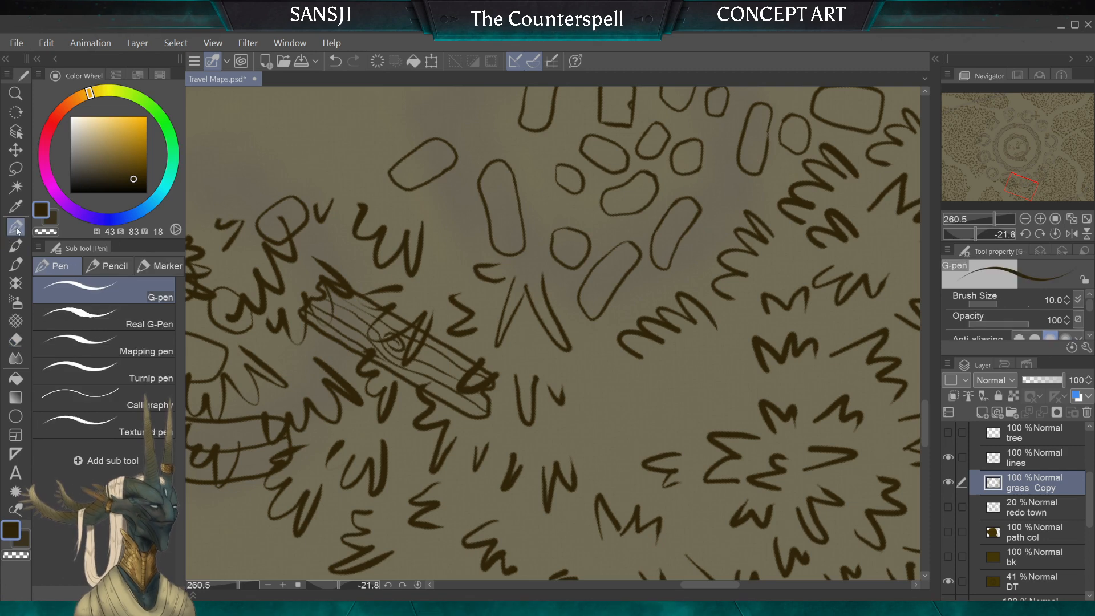
mouse_move(705, 385)
left_mouse_down()
mouse_move(665, 384)
mouse_move(653, 395)
mouse_move(662, 420)
left_mouse_up()
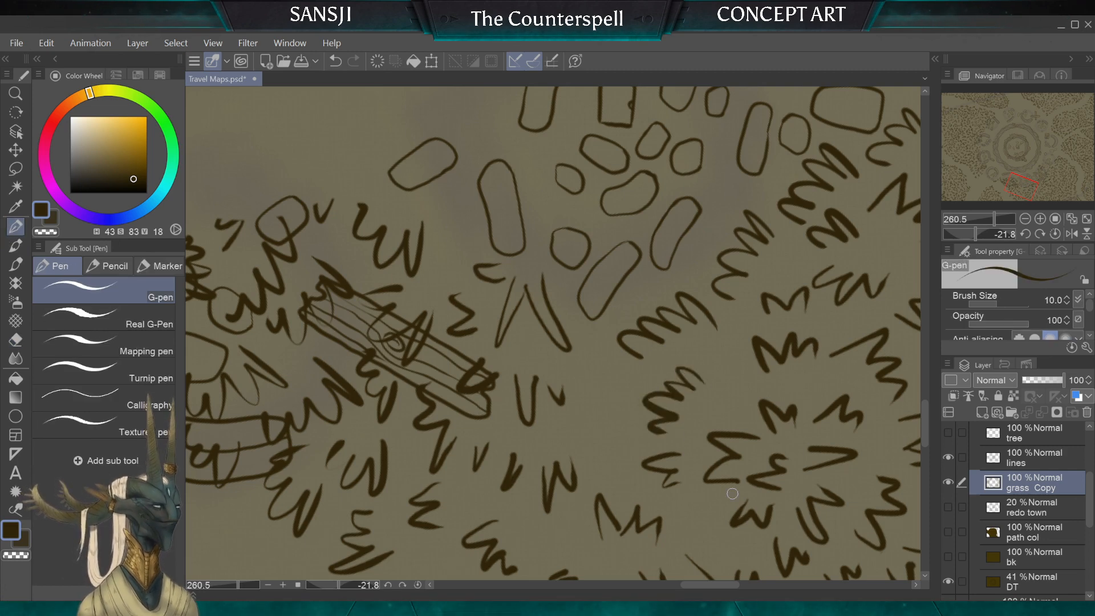
scroll(553, 333, "down", 5)
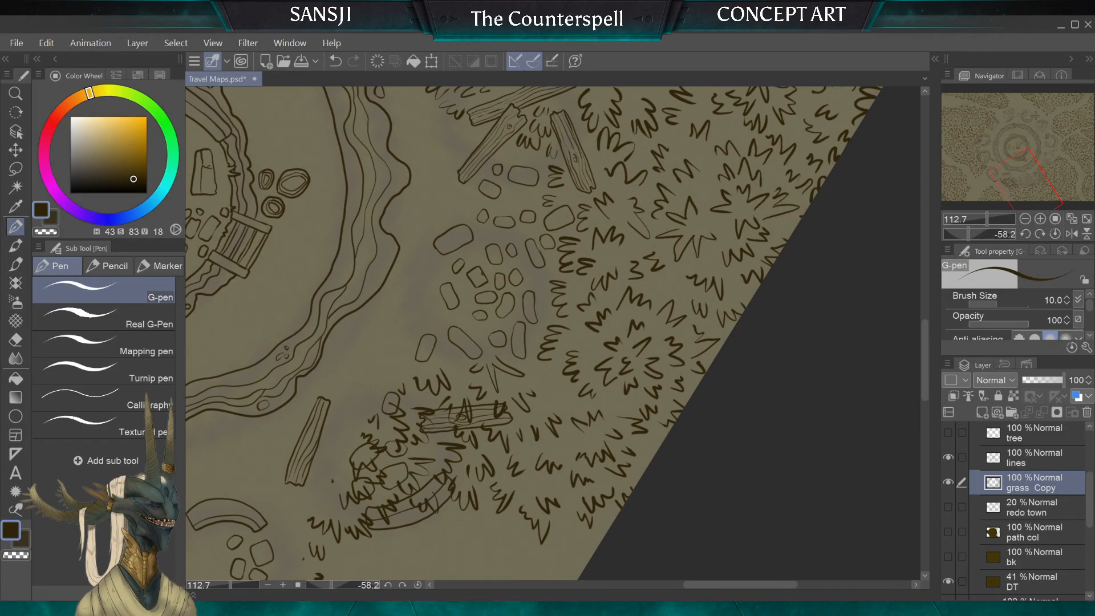
Step: Erase the scribbled tufts covering the plank and the small stones beside the curved wall with the Hard eraser at size 70
scroll(553, 333, "down", 5)
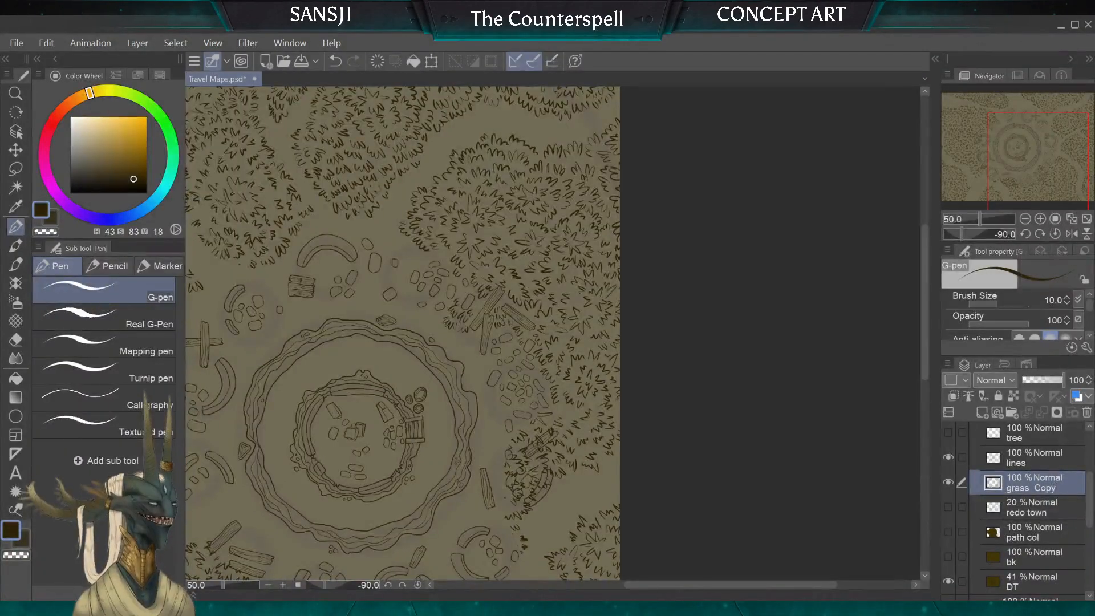
scroll(554, 334, "up", 5)
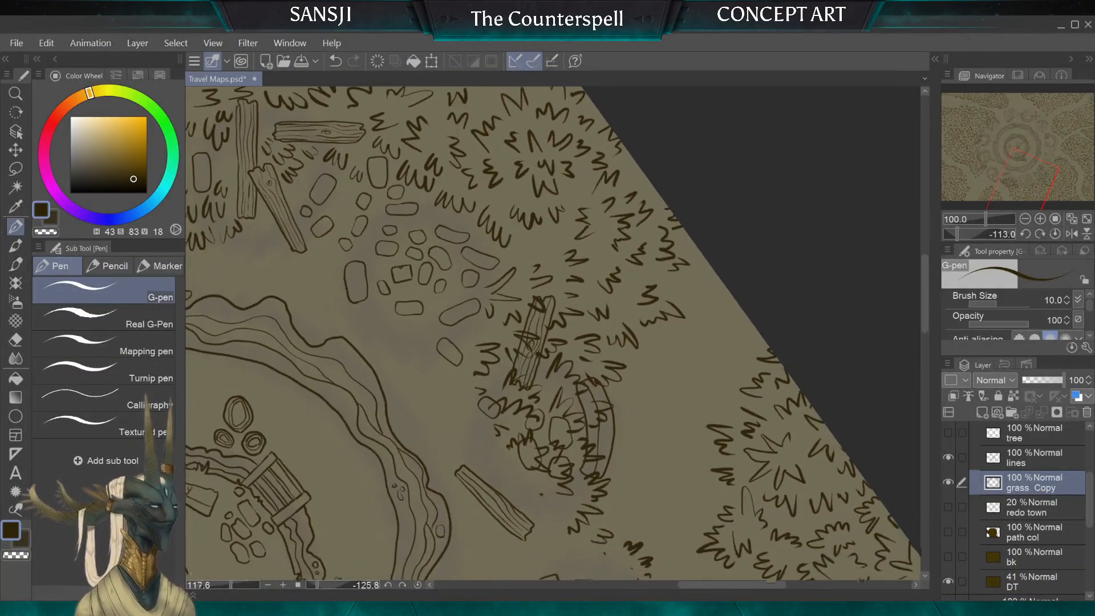
key("e")
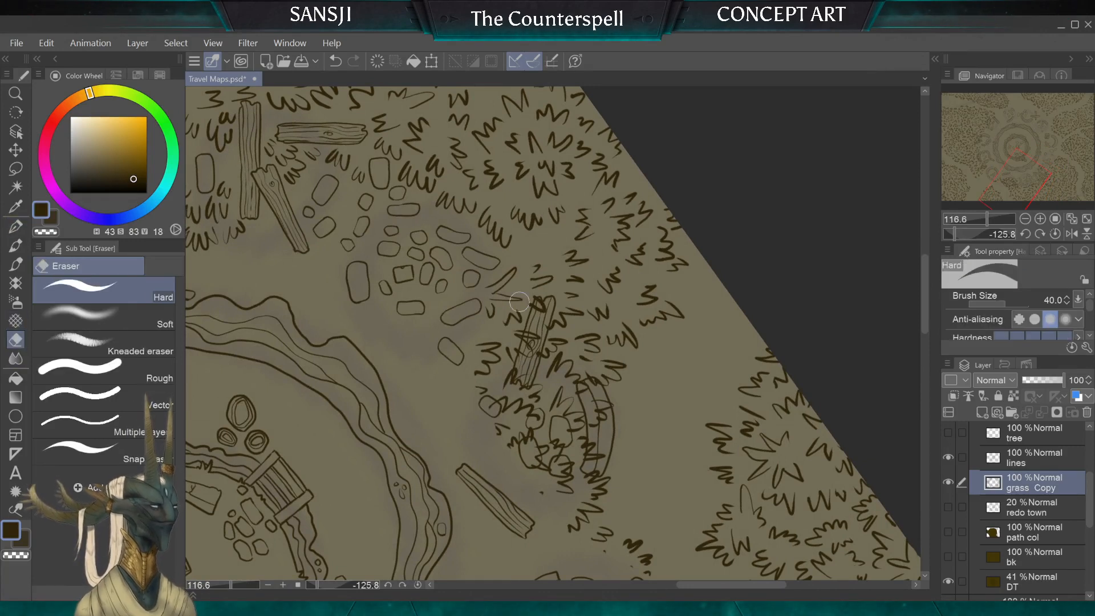
key("bracketright")
key("bracketright")
key("bracketright")
mouse_move(488, 299)
left_mouse_down()
mouse_move(525, 270)
mouse_move(531, 309)
mouse_move(540, 285)
mouse_move(473, 388)
mouse_move(487, 351)
mouse_move(533, 323)
mouse_move(514, 382)
mouse_move(530, 319)
mouse_move(502, 410)
mouse_move(478, 431)
mouse_move(509, 394)
mouse_move(518, 417)
mouse_move(524, 383)
mouse_move(525, 449)
mouse_move(543, 455)
mouse_move(531, 385)
mouse_move(558, 434)
left_mouse_up()
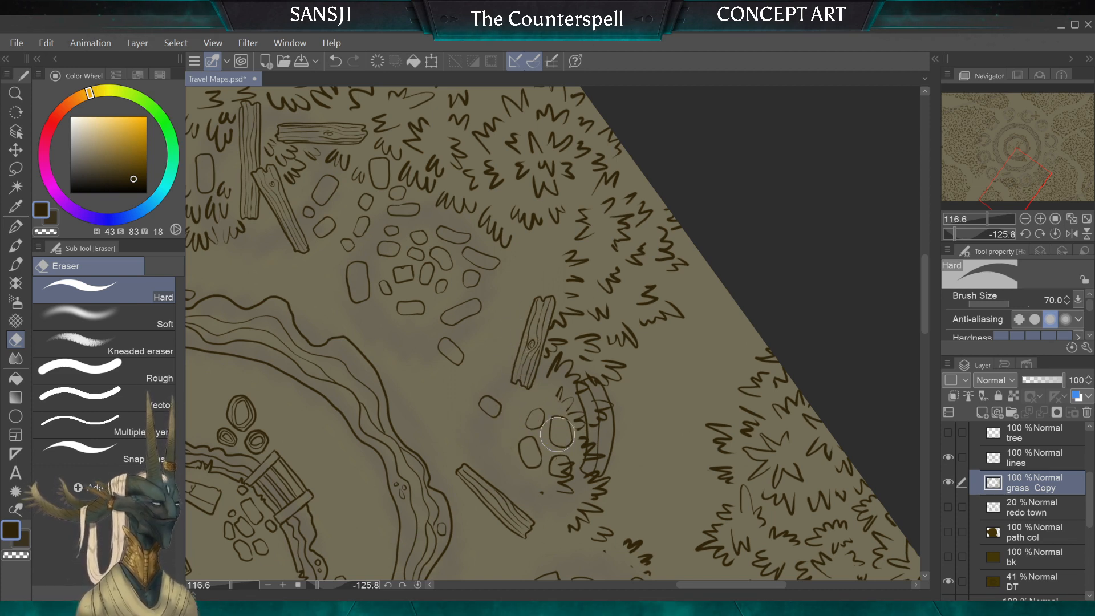
Step: Erase leftover grass strokes around the small stones and on the curved wall with the Hard eraser at sizes 30 and 17
key("bracketleft")
key("bracketleft")
key("bracketleft")
key("bracketleft")
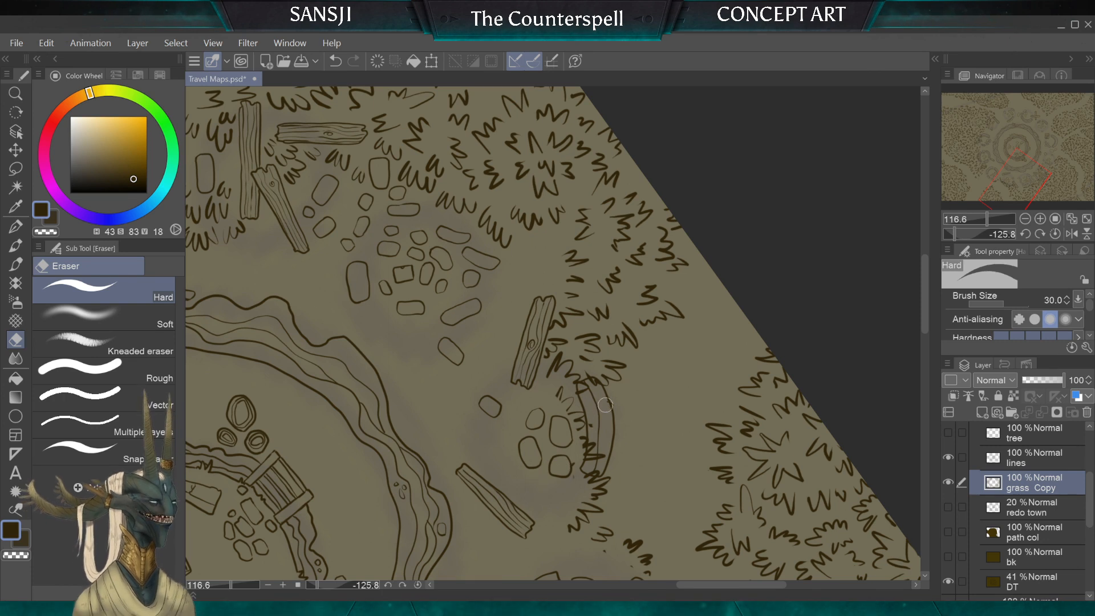
key("bracketright")
key("bracketright")
key("bracketright")
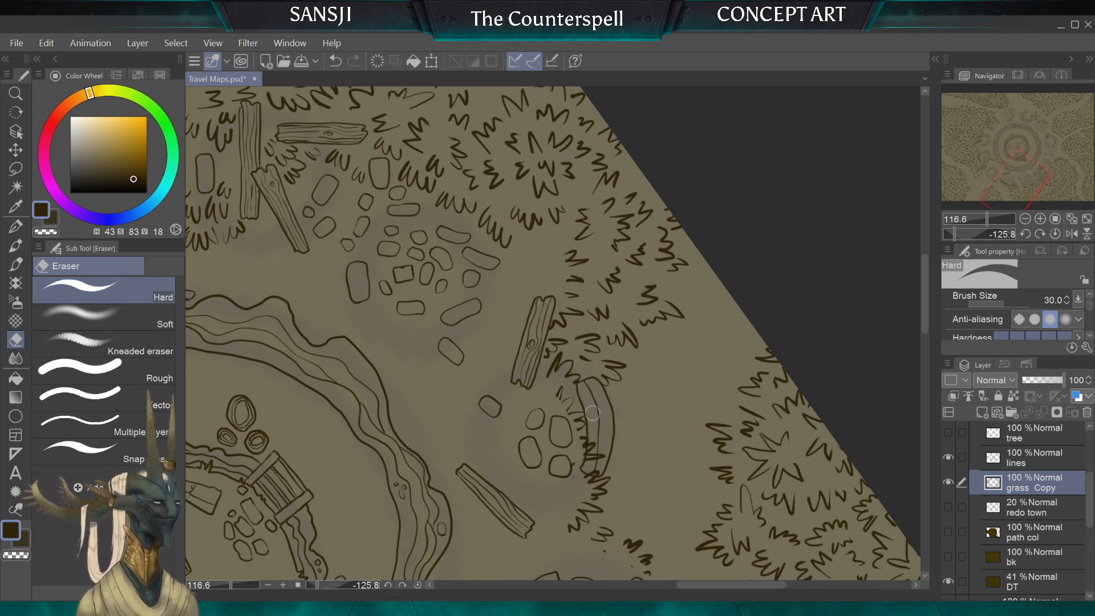
key("bracketleft")
key("bracketleft")
key("bracketleft")
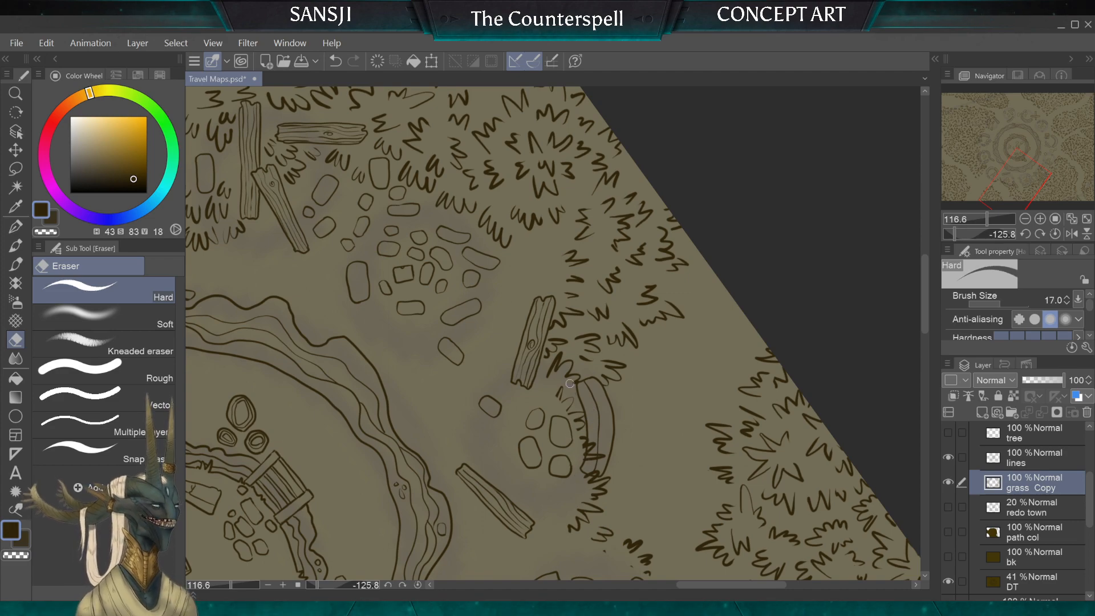
key("bracketright")
Step: Erase the tufts between the small stones and the inner edge of the curved wall with the Hard eraser at size 100
scroll(570, 384, "down", 4)
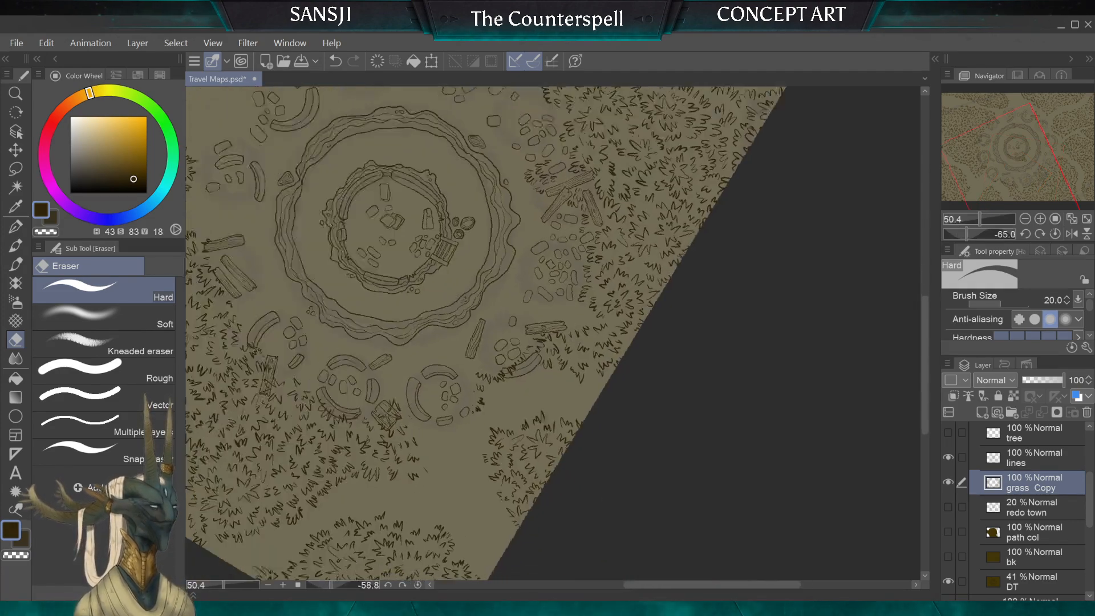
scroll(550, 393, "up", 4)
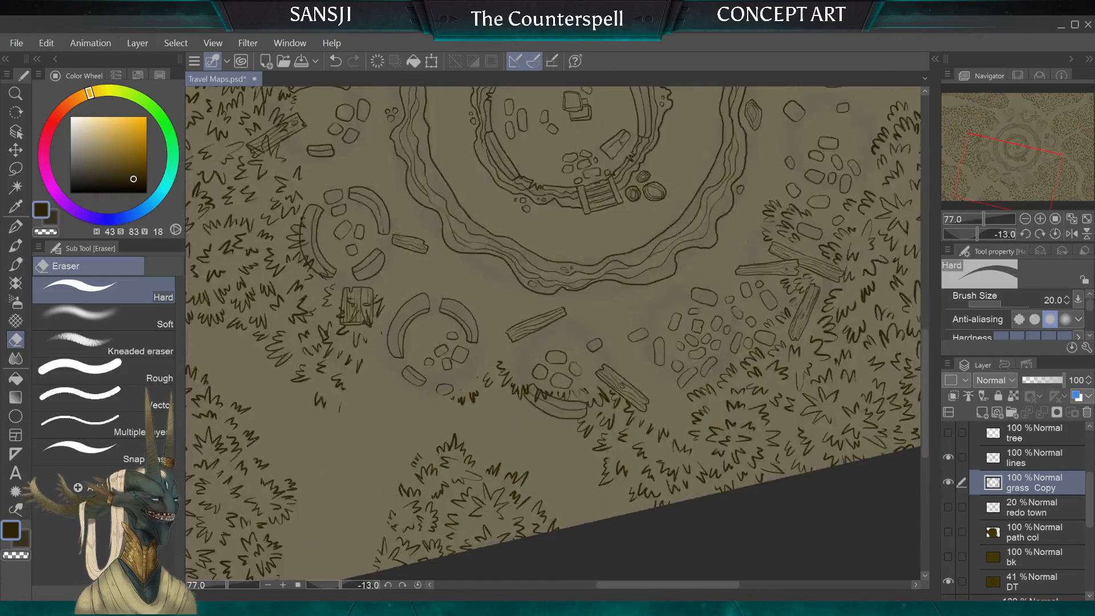
scroll(548, 376, "up", 4)
key("bracketright")
key("bracketright")
key("bracketright")
key("bracketright")
key("bracketright")
key("bracketright")
key("bracketright")
key("bracketright")
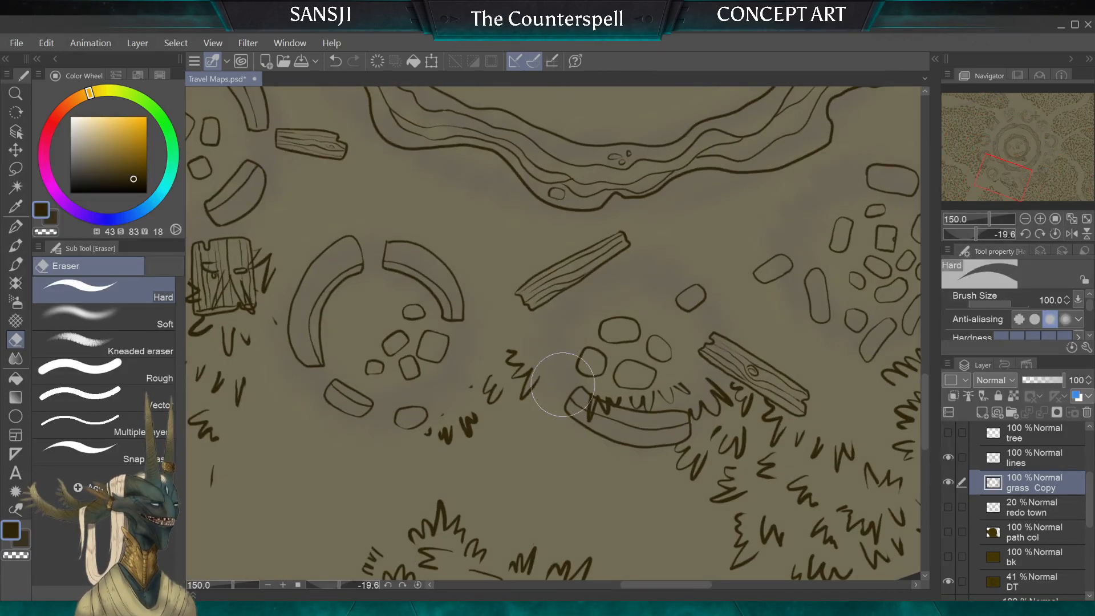
mouse_move(563, 385)
left_mouse_down()
mouse_move(589, 405)
mouse_move(615, 381)
mouse_move(646, 400)
mouse_move(667, 388)
left_mouse_up()
key("bracketleft")
key("bracketleft")
key("bracketleft")
key("bracketleft")
key("bracketleft")
key("bracketleft")
key("bracketleft")
key("bracketleft")
key("bracketleft")
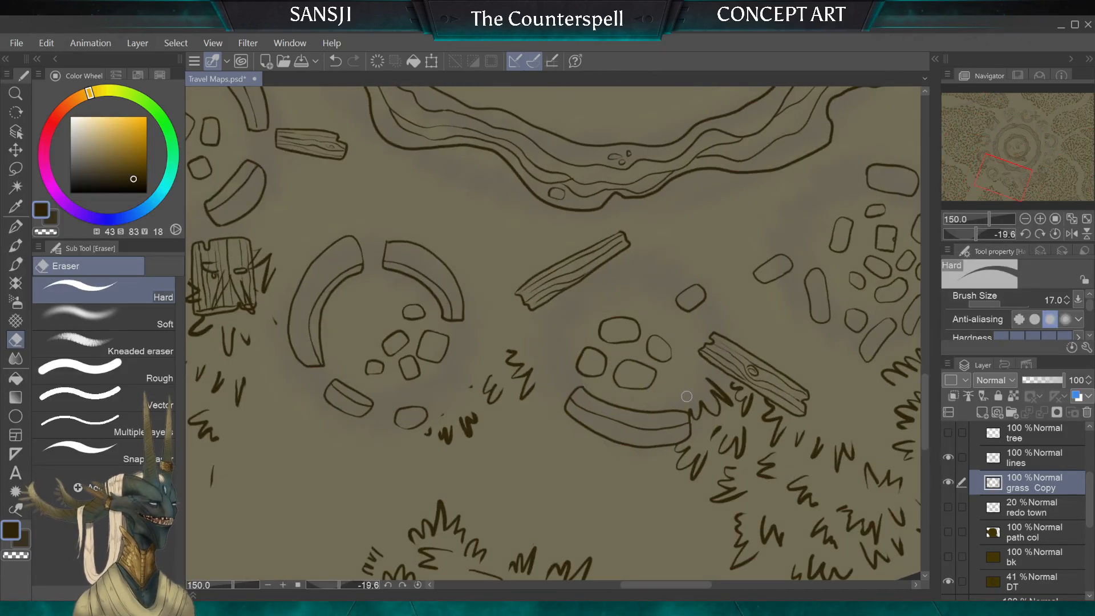
Step: Erase the tufts touching the underside of the plank near the curved wall with the Hard eraser at size 40
key("bracketright")
key("bracketright")
key("bracketright")
key("bracketright")
key("bracketright")
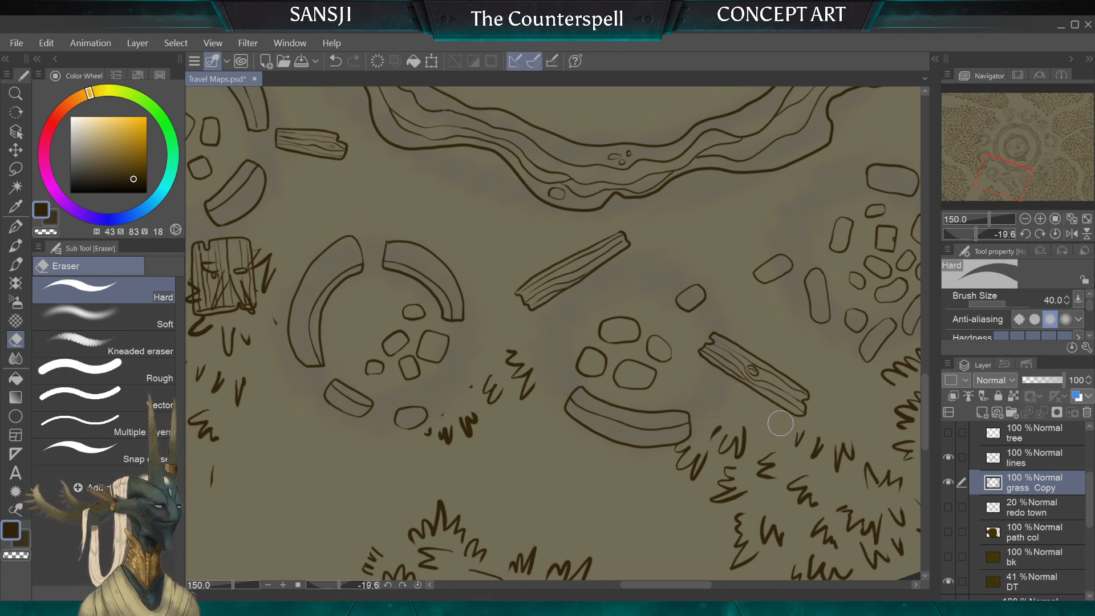
key("bracketright")
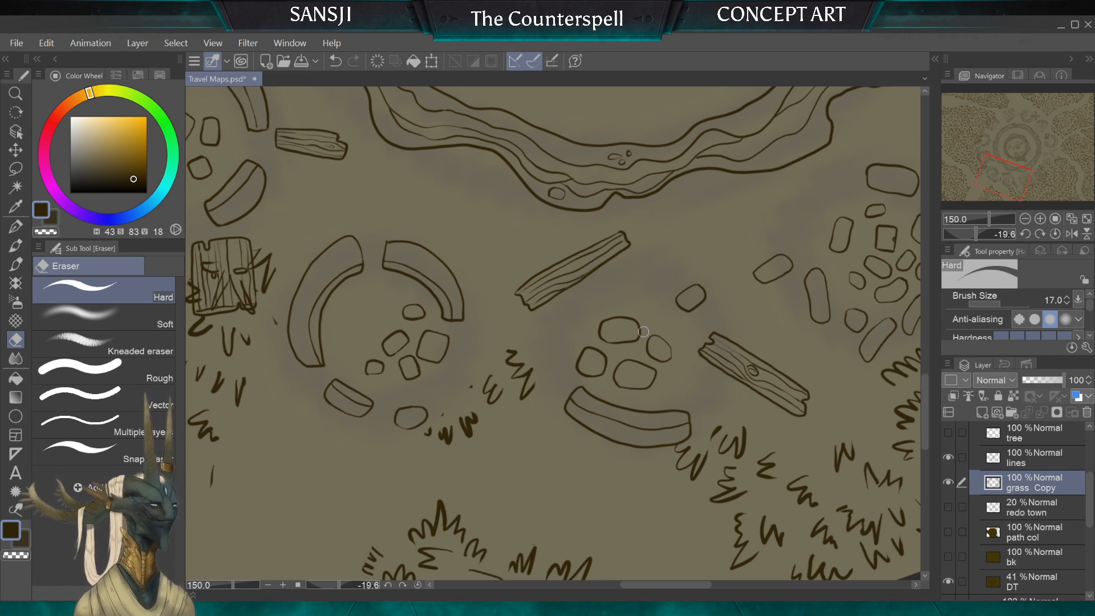
Step: Erase the stray tufts on the path between the two stone rings with the Hard eraser at size 80
key("bracketright")
key("bracketright")
key("bracketright")
key("bracketright")
key("bracketright")
key("bracketright")
left_click_drag(518, 384, 435, 463)
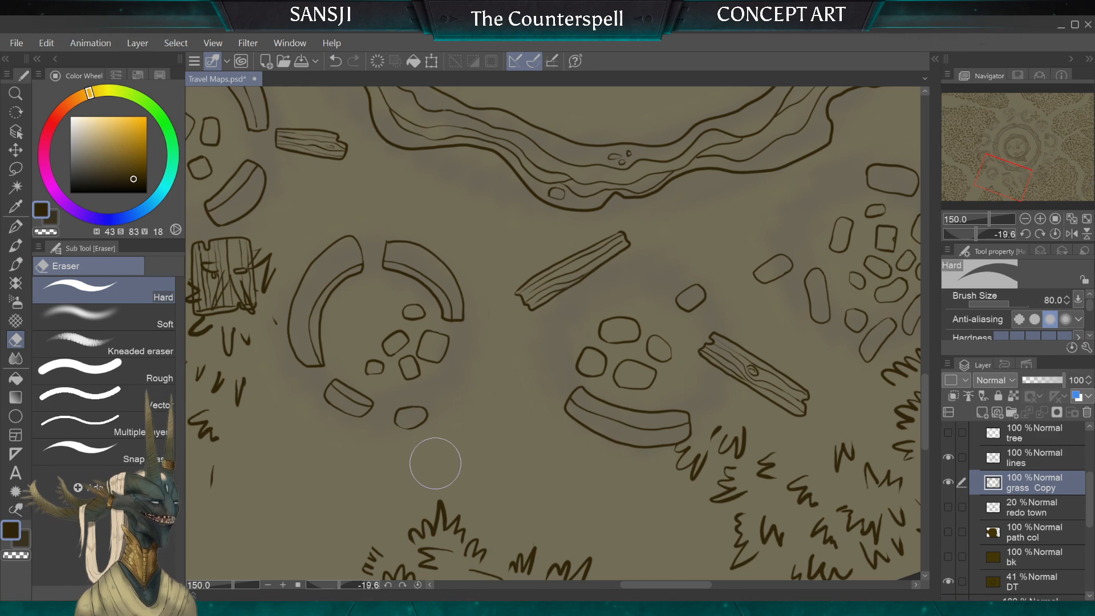
Step: Erase the tufts between the end of the curved wall and the plank with the Hard eraser at size 20
scroll(435, 463, "down", 3)
scroll(553, 334, "up", 3)
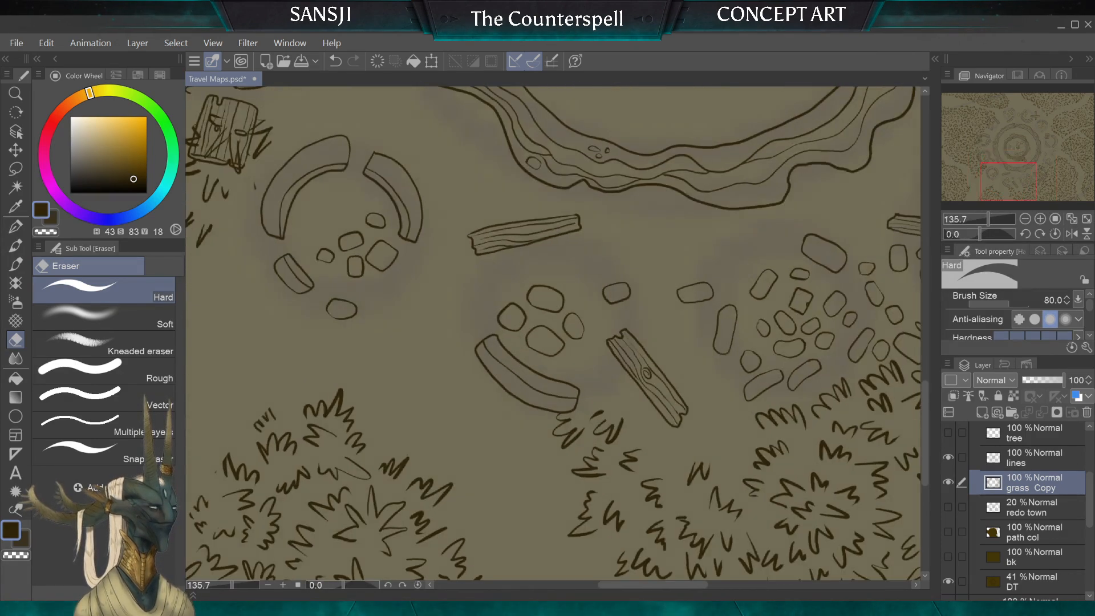
key("bracketleft")
key("bracketleft")
key("bracketleft")
key("bracketleft")
key("bracketleft")
key("bracketleft")
key("bracketleft")
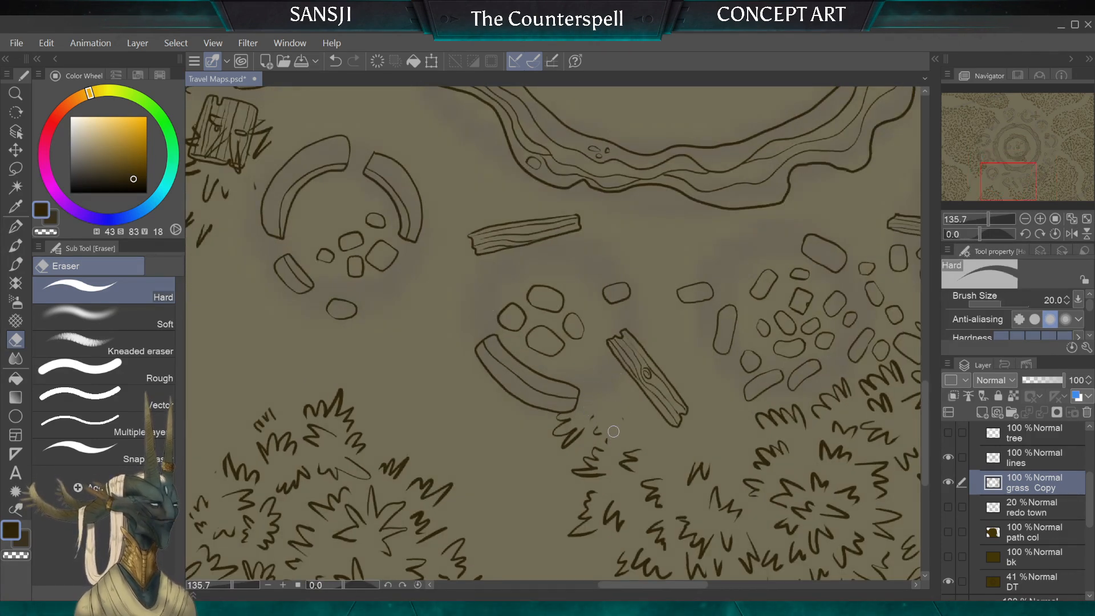
mouse_move(600, 423)
left_mouse_down()
mouse_move(578, 429)
mouse_move(600, 425)
mouse_move(589, 409)
mouse_move(558, 408)
left_mouse_up()
key("bracketright")
key("bracketright")
key("bracketleft")
key("bracketleft")
key("bracketleft")
key("bracketleft")
key("bracketleft")
key("bracketleft")
key("bracketleft")
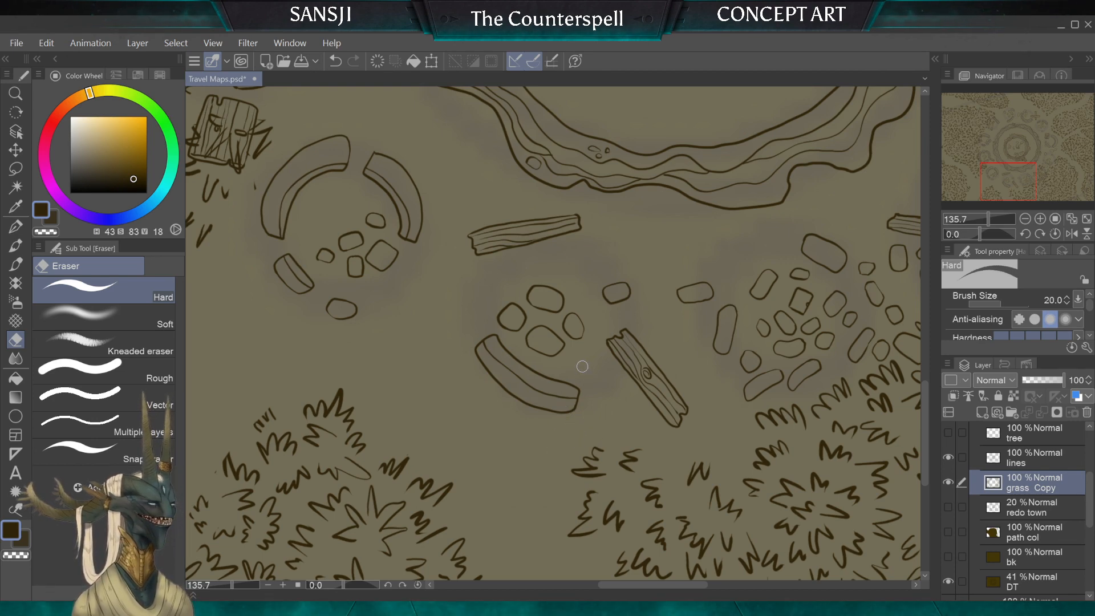
Step: Draw new tufts between the curved wall and the plank with the G-pen at size 10
scroll(582, 366, "down", 10)
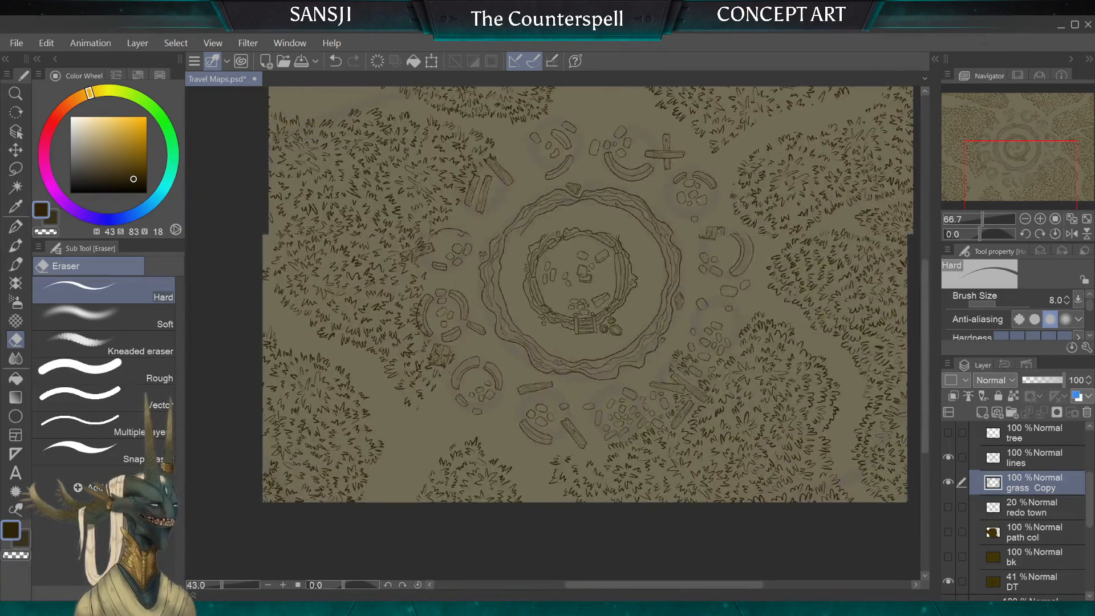
left_click_drag(673, 213, 502, 420)
scroll(595, 370, "up", 1)
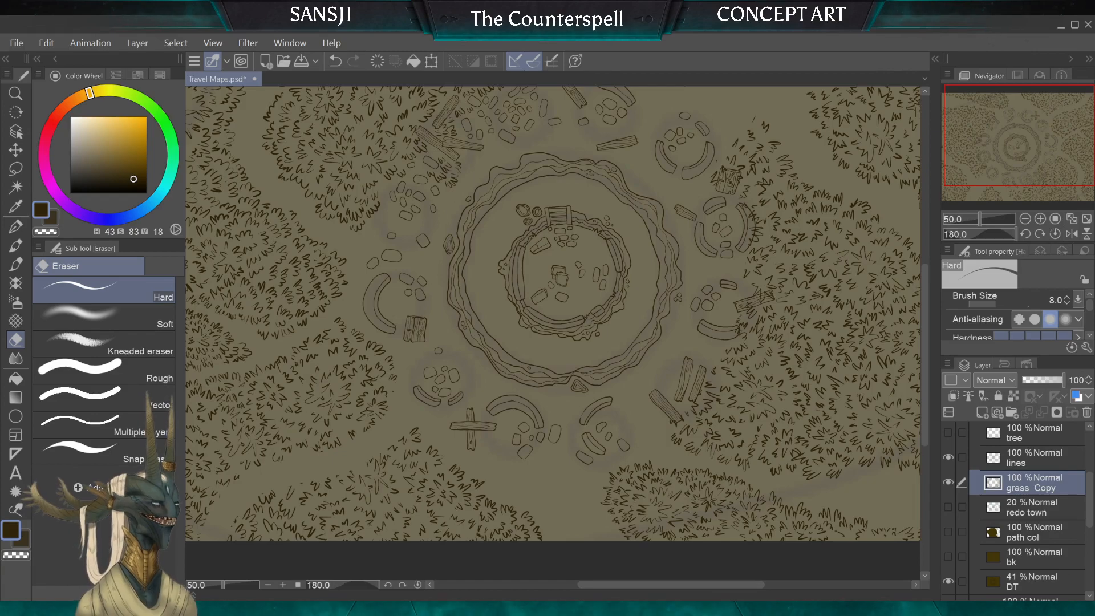
left_click_drag(562, 277, 657, 285)
scroll(582, 366, "up", 3)
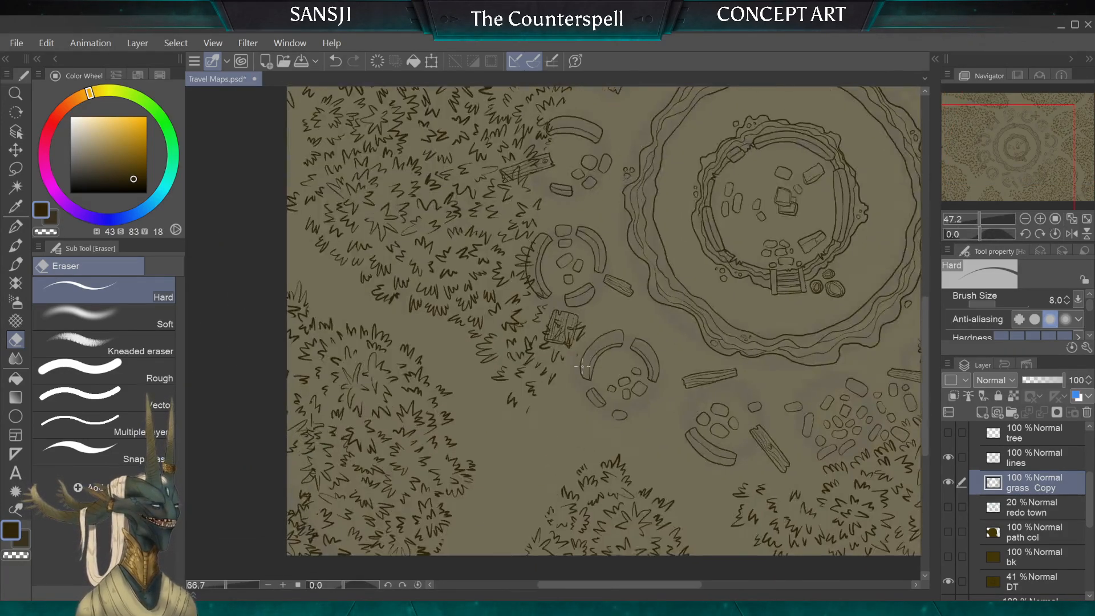
scroll(582, 366, "up", 5)
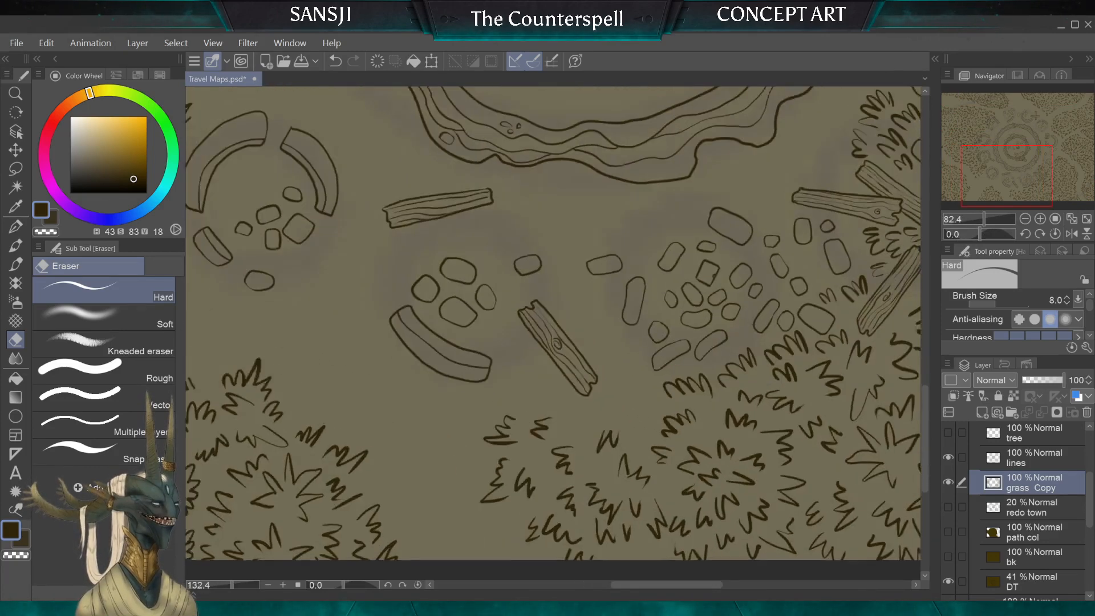
left_click(17, 229)
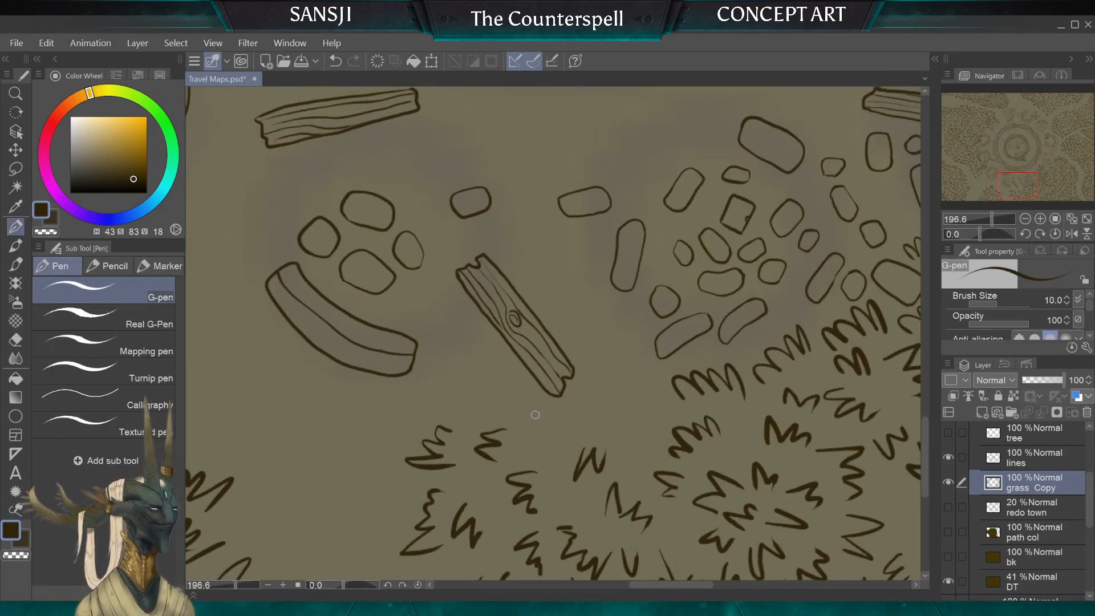
mouse_move(515, 427)
left_mouse_down()
mouse_move(502, 386)
mouse_move(497, 402)
mouse_move(463, 412)
left_mouse_up()
mouse_move(496, 363)
left_mouse_down()
mouse_move(465, 336)
mouse_move(452, 357)
left_mouse_up()
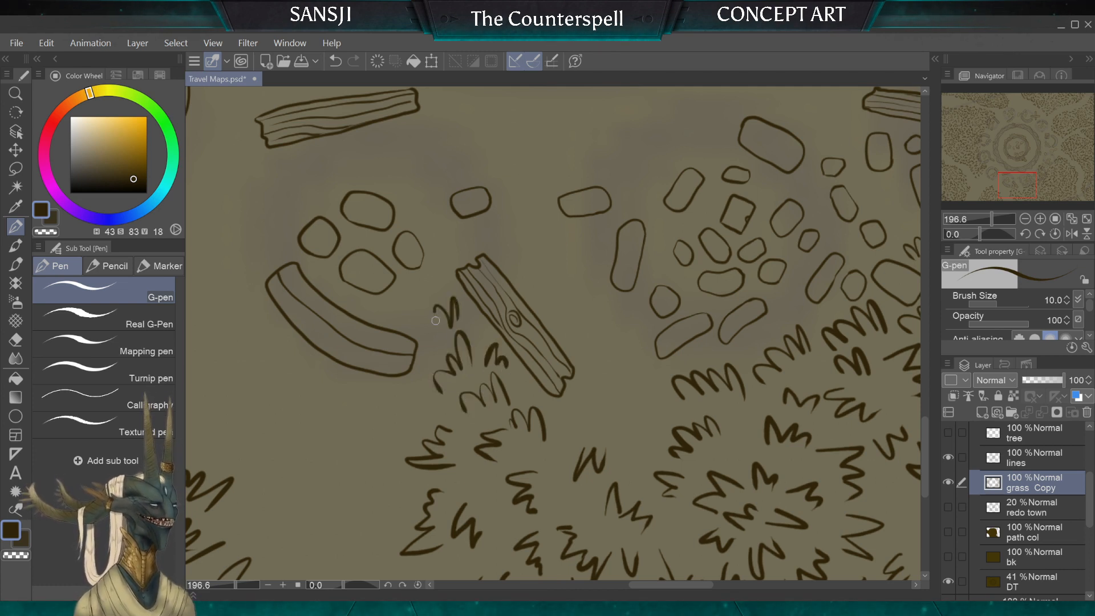
left_click_drag(435, 321, 428, 334)
Step: Draw tufts with the G-pen at size 10 from the plank's lower end up along its side facing the path stones
left_click_drag(587, 417, 613, 427)
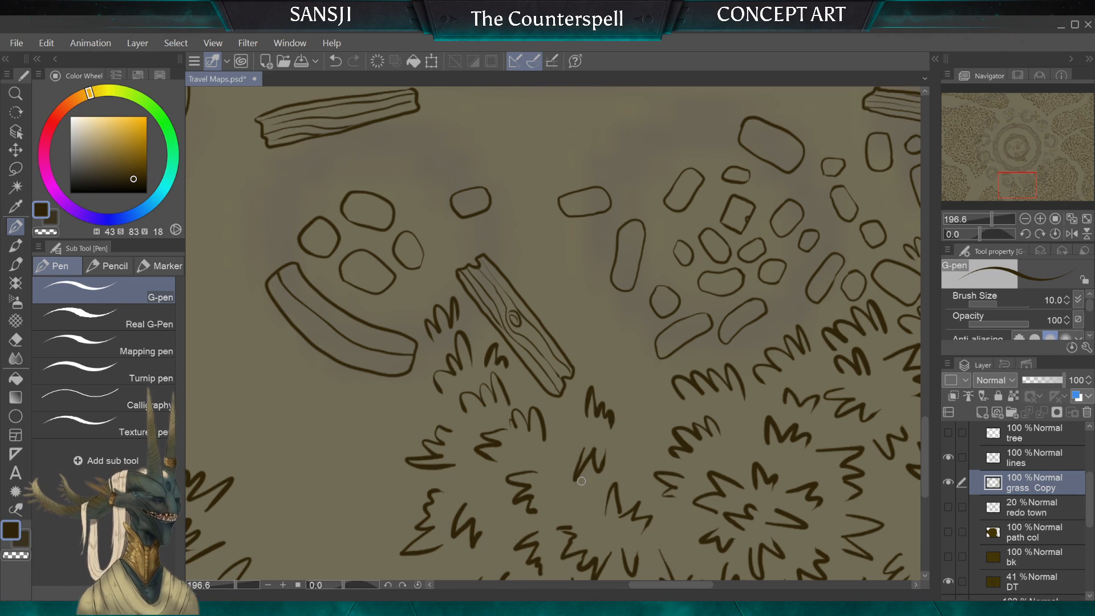
mouse_move(660, 392)
left_mouse_down()
mouse_move(636, 353)
mouse_move(617, 360)
mouse_move(608, 389)
left_mouse_up()
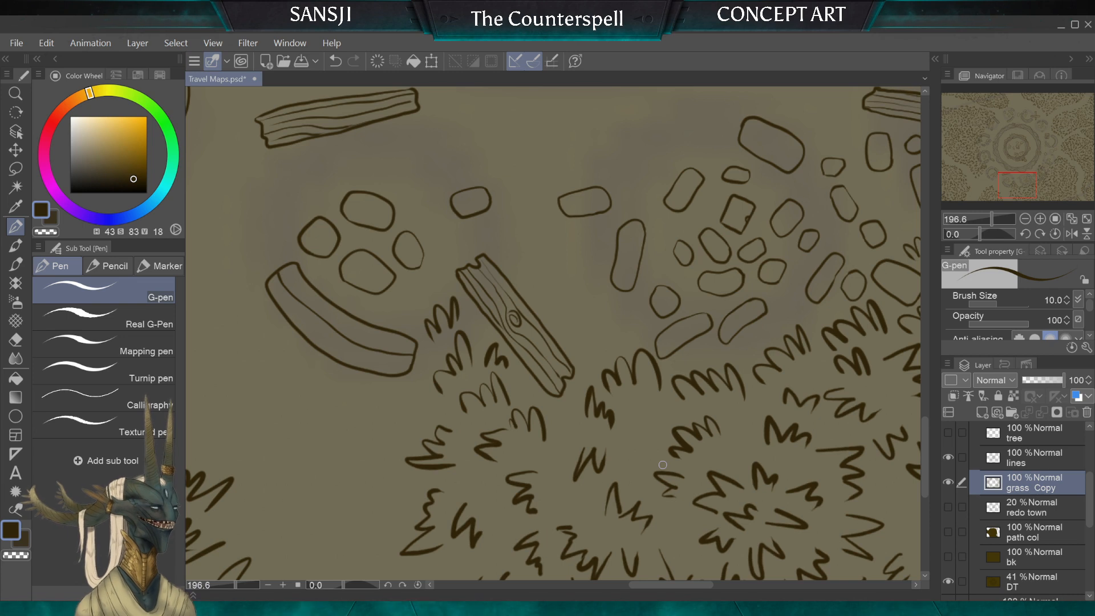
key("ctrl+z")
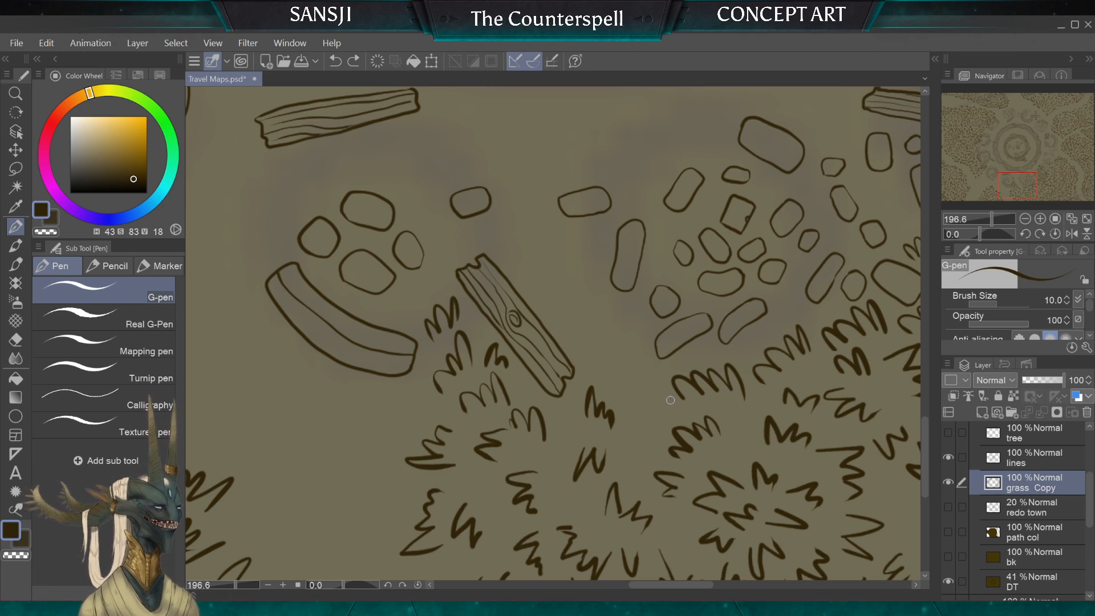
left_click_drag(668, 391, 632, 426)
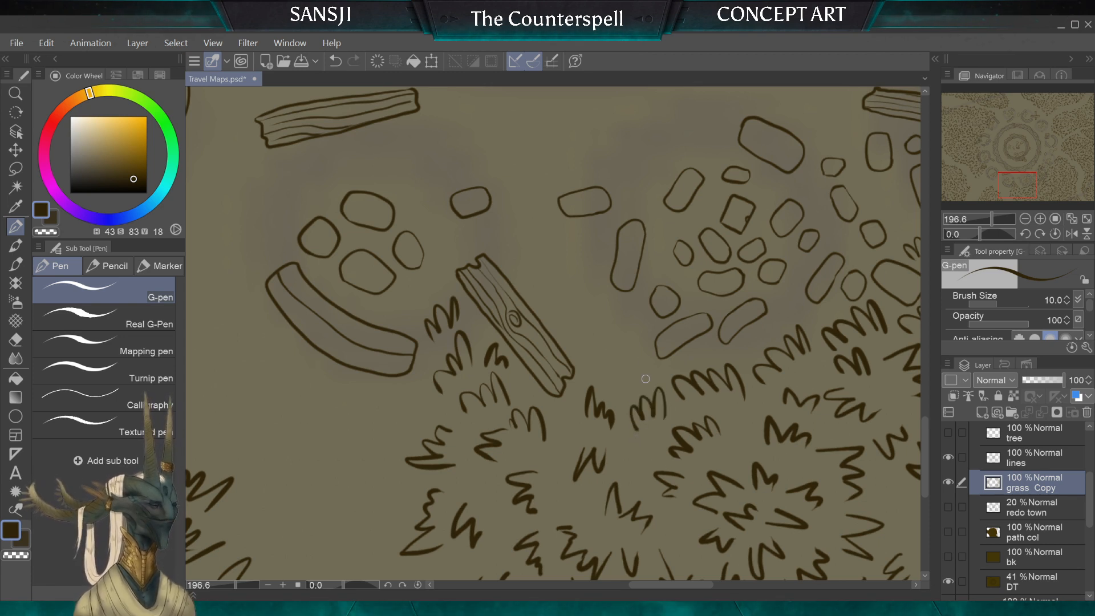
mouse_move(614, 386)
left_mouse_down()
mouse_move(604, 321)
mouse_move(590, 334)
mouse_move(589, 364)
mouse_move(623, 353)
mouse_move(560, 328)
mouse_move(593, 283)
mouse_move(565, 274)
mouse_move(552, 301)
mouse_move(631, 304)
mouse_move(520, 258)
left_mouse_up()
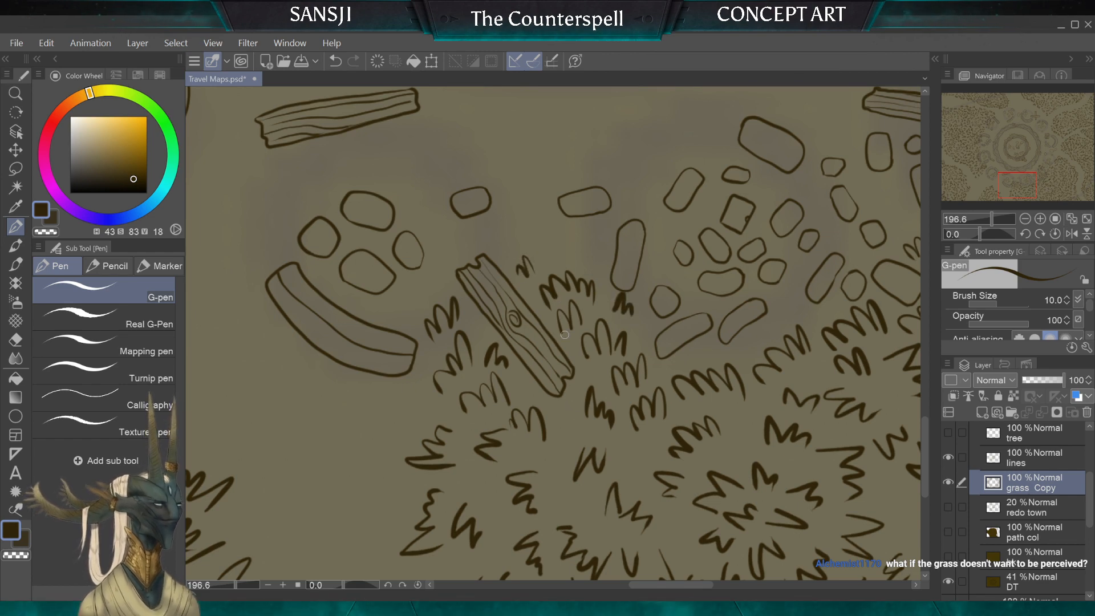
Step: Erase two old tufts below the plank with the Hard eraser at sizes 8 and 30
scroll(565, 335, "down", 2)
scroll(565, 335, "up", 2)
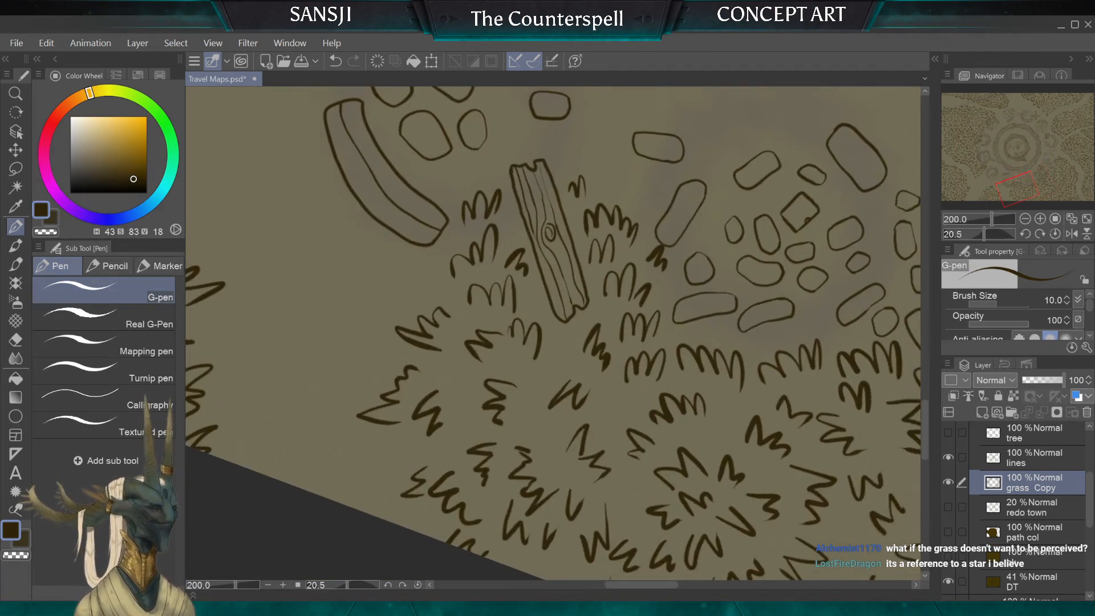
key("e")
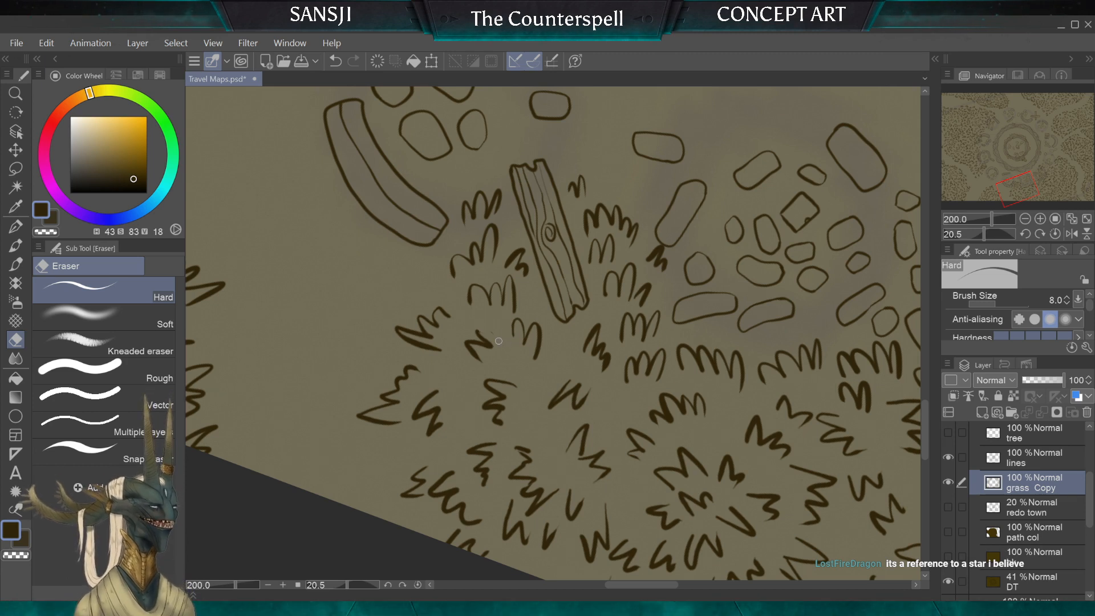
left_click_drag(488, 345, 482, 339)
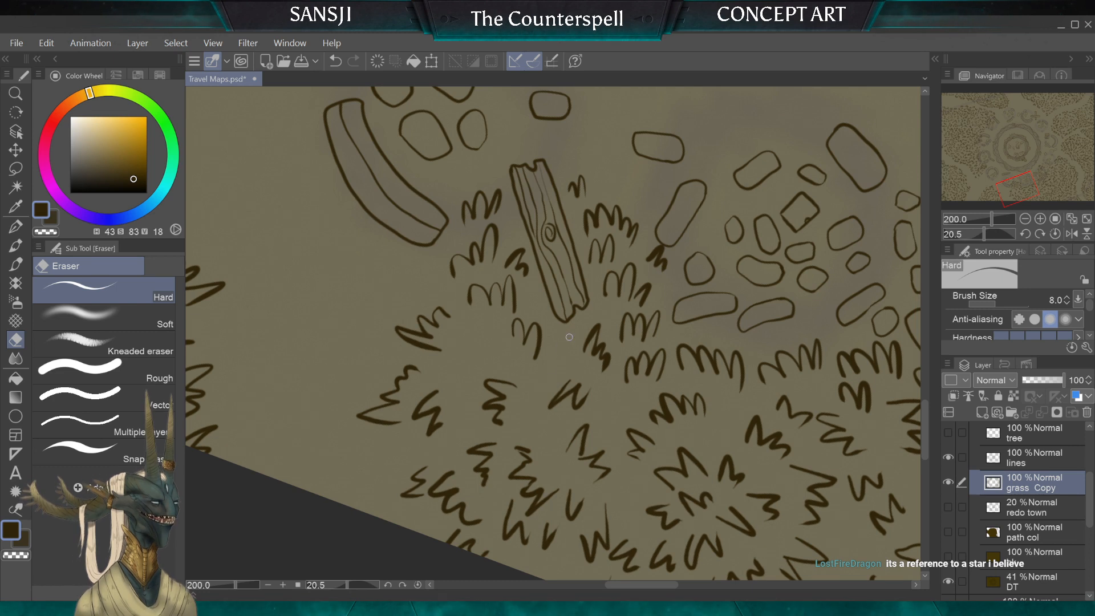
key("bracketright")
key("bracketright")
key("bracketright")
key("bracketright")
key("bracketright")
key("bracketright")
left_click_drag(574, 376, 580, 408)
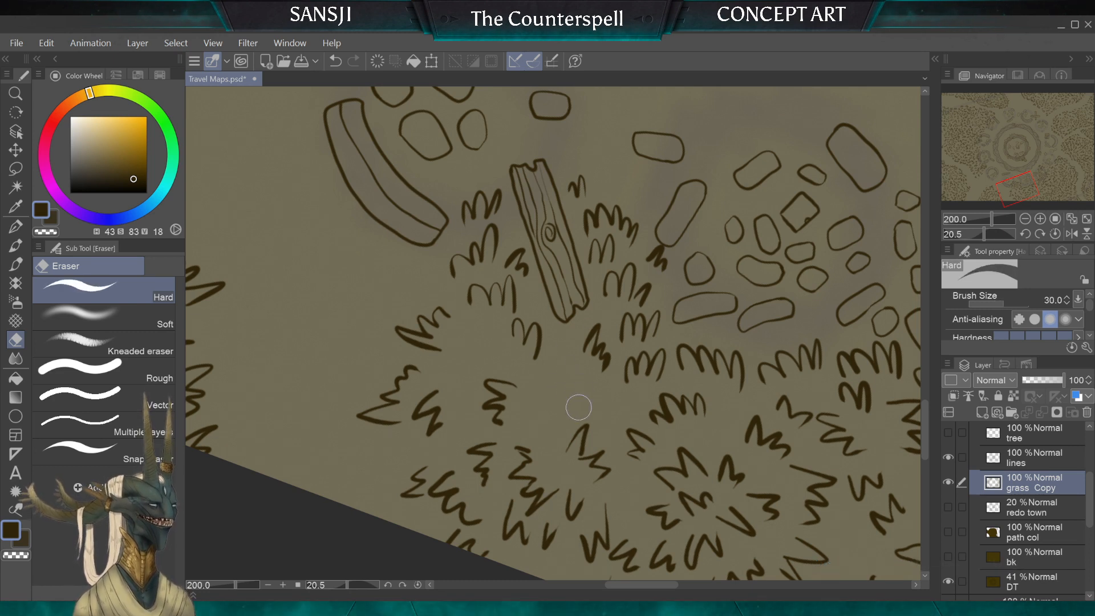
key("bracketleft")
key("bracketleft")
Step: Draw two replacement tufts in the cleared gaps below the plank with the G-pen at size 10
left_click(15, 226)
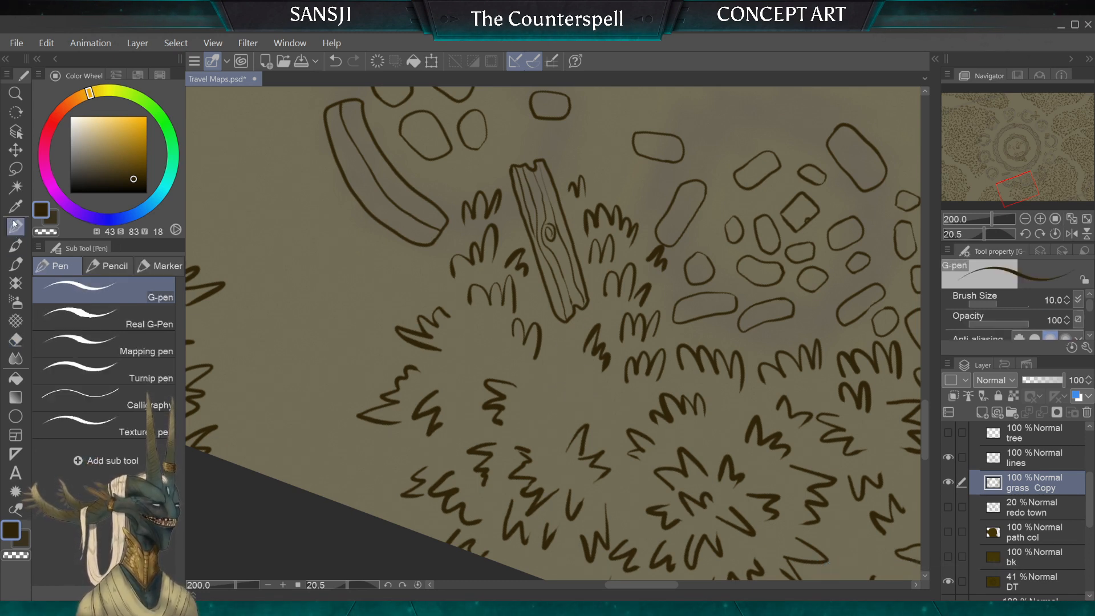
left_click_drag(592, 399, 573, 390)
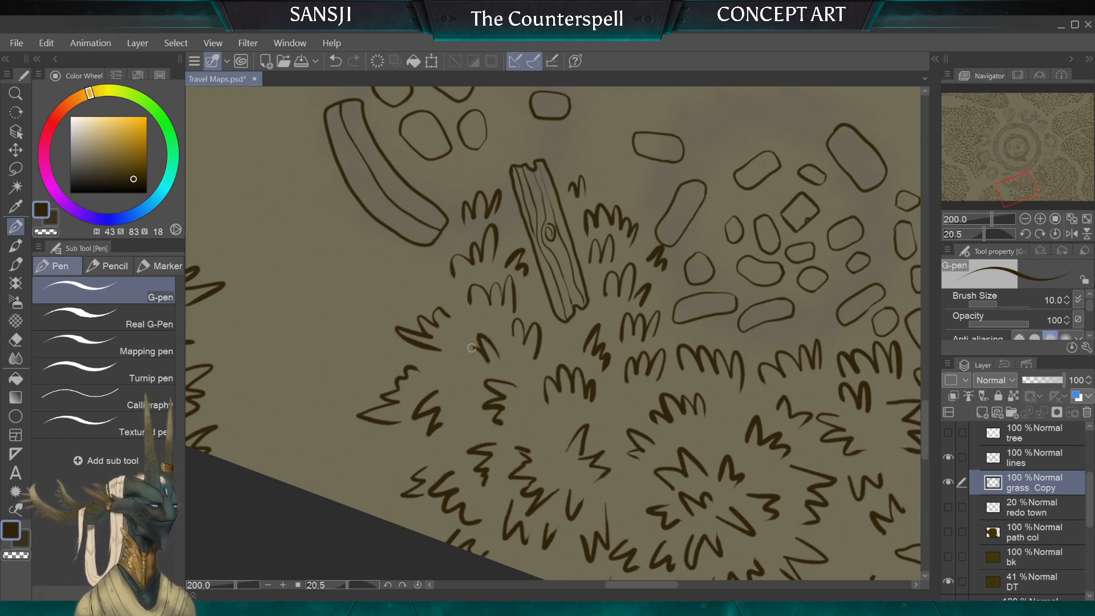
scroll(497, 405, "down", 4)
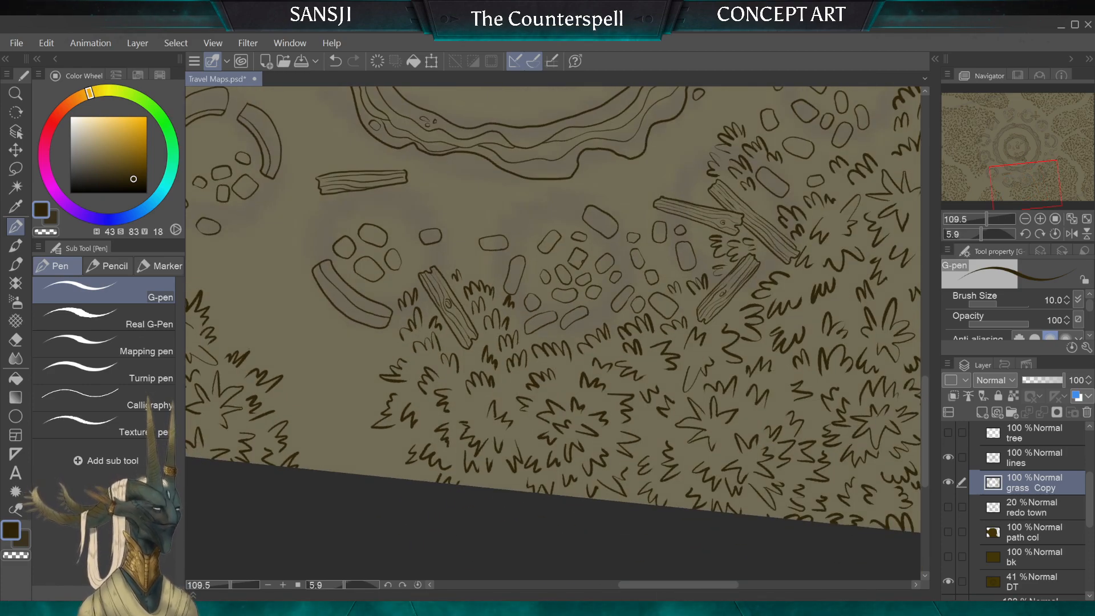
Step: Erase the stray tufts on the path-facing edge of the grass clump below the curved-wall ruins with the Hard eraser at sizes 40 and 50
scroll(553, 333, "down", 2)
scroll(552, 333, "down", 3)
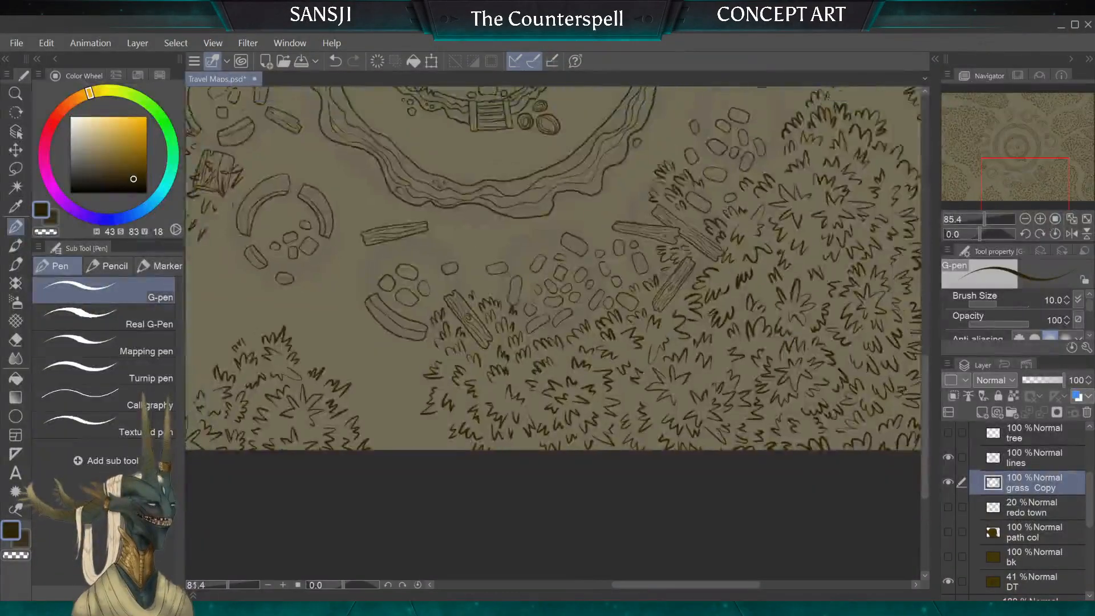
scroll(548, 342, "up", 5)
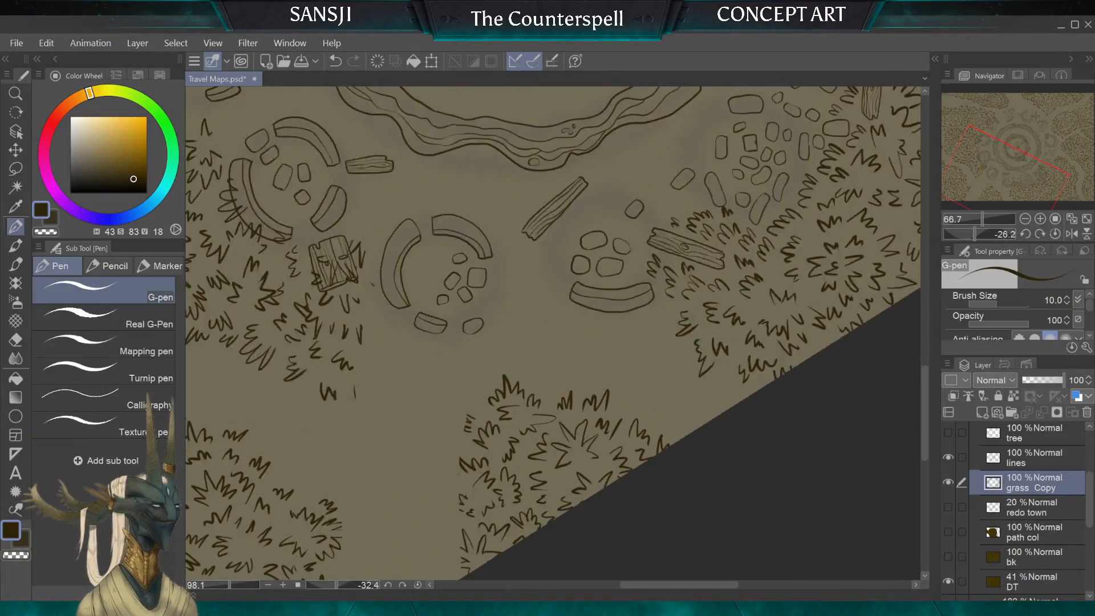
key("e")
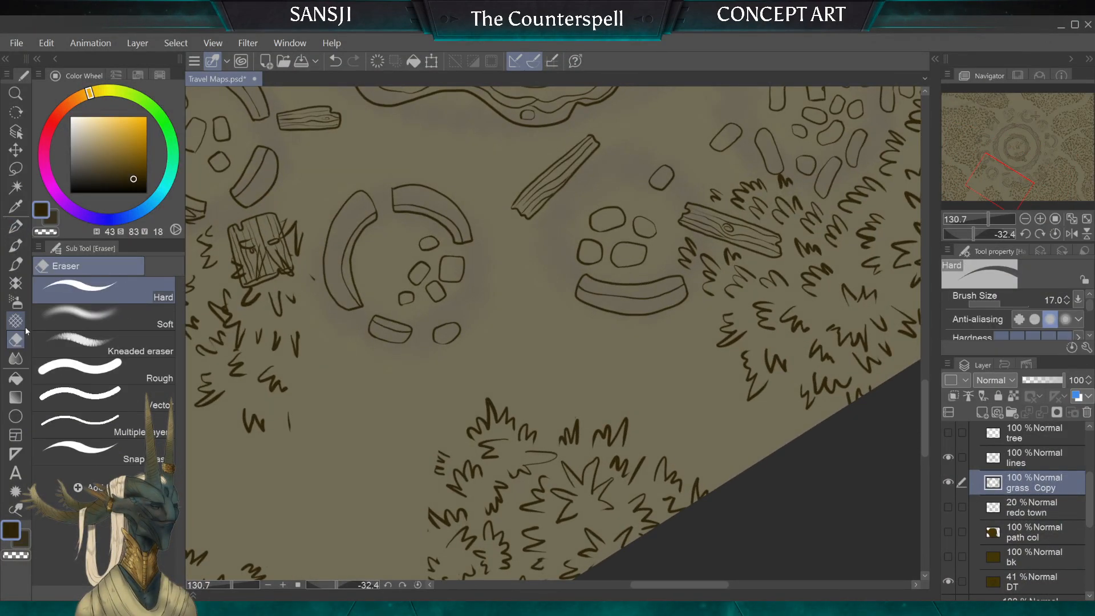
key("]")
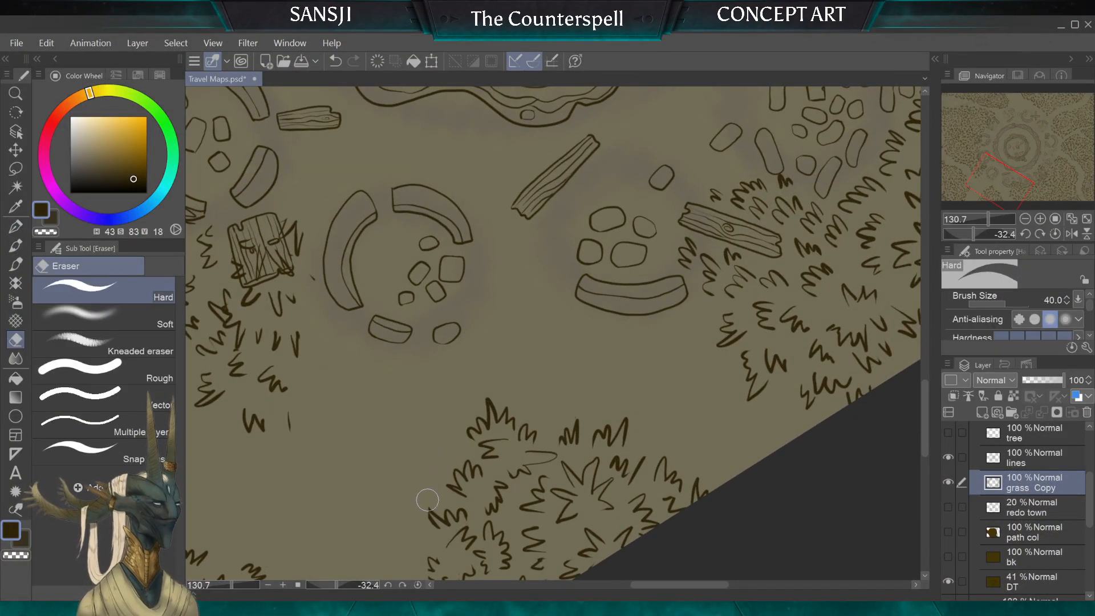
left_click_drag(428, 499, 461, 513)
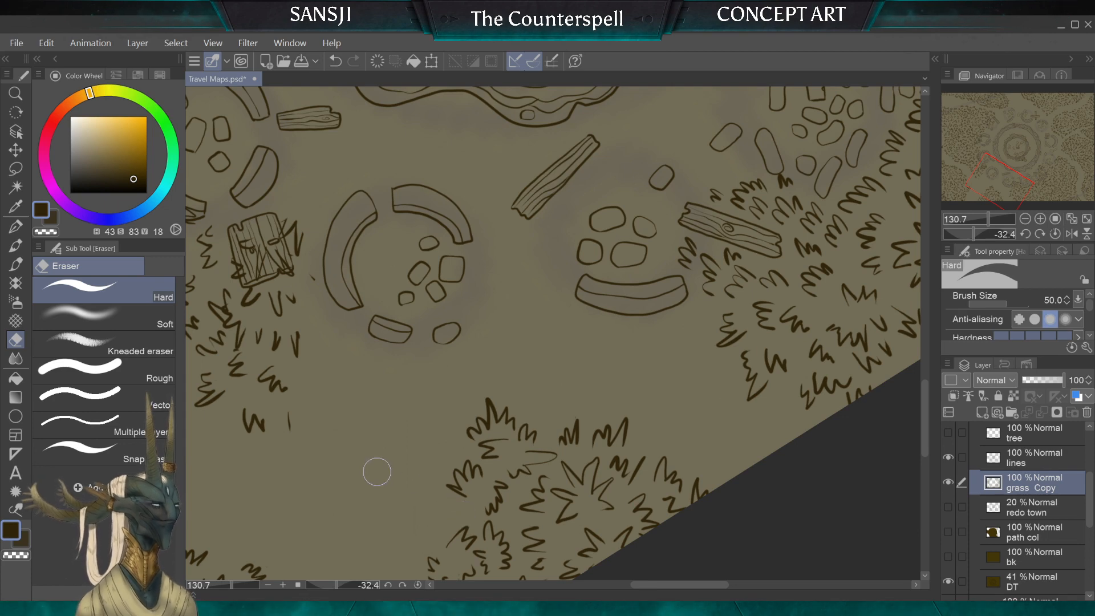
Step: Erase the stray speck above the clump's uppermost tufts with the Hard eraser at size 4
left_click(16, 226)
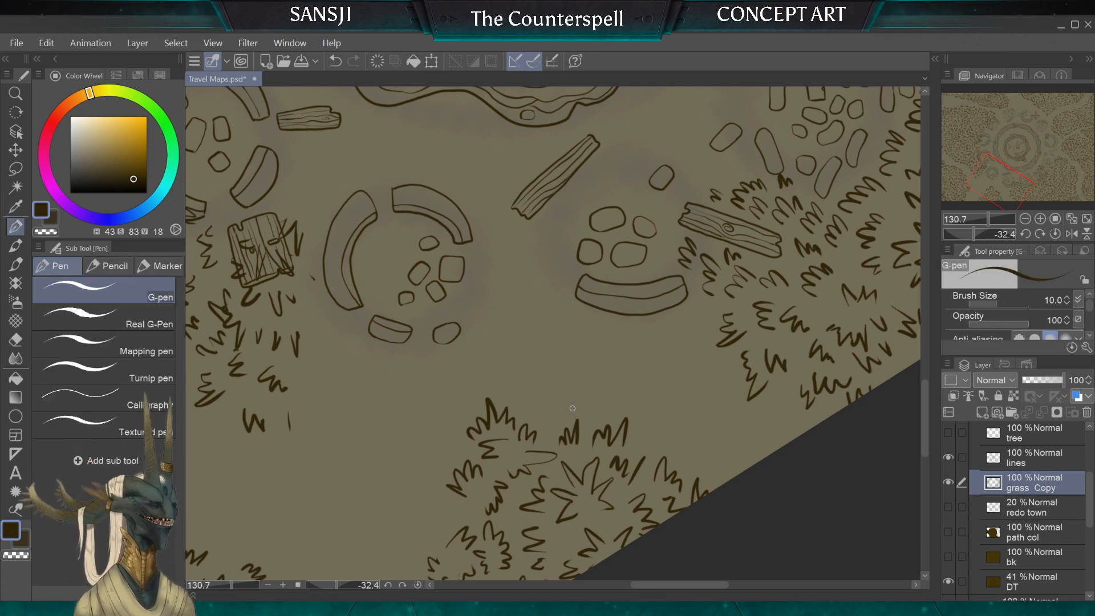
scroll(532, 375, "up", 6)
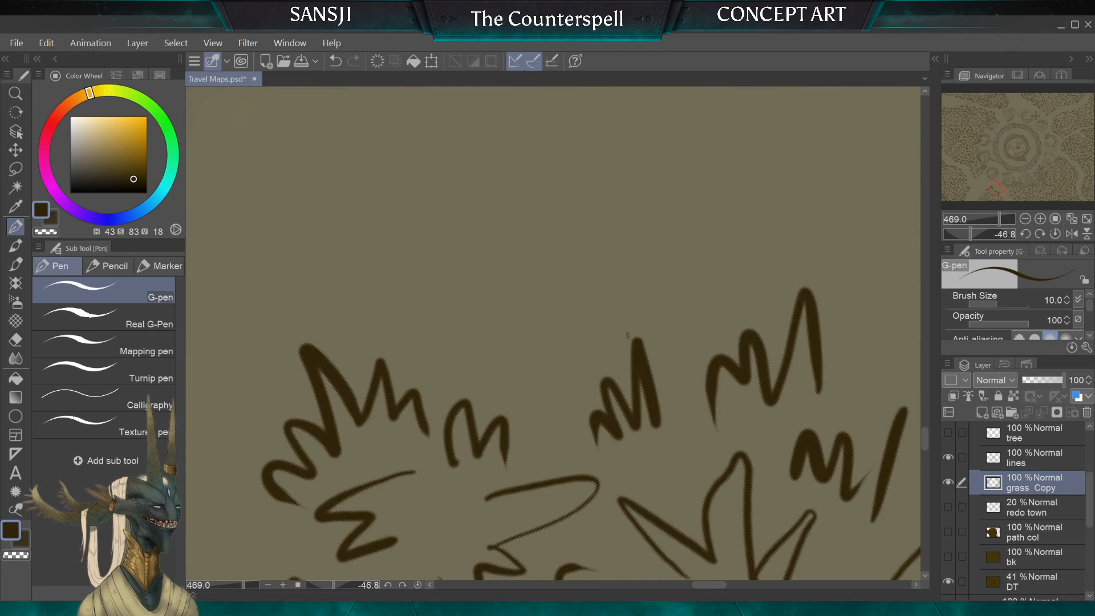
key("e")
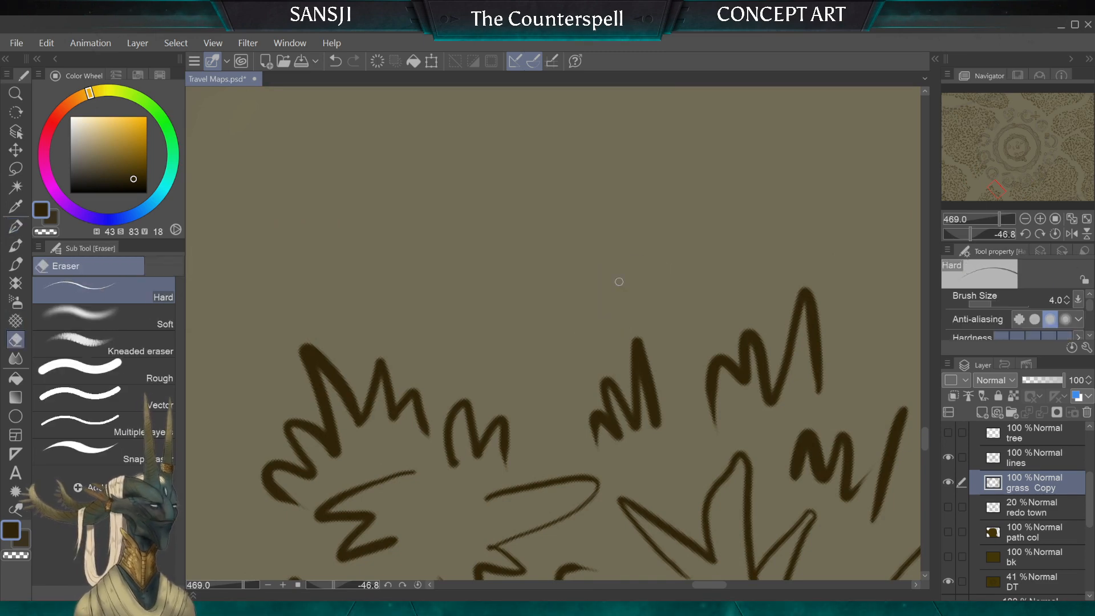
Step: Trim the tufts along the clump's outer edge beside the western path with the Hard eraser, starting at size 50
scroll(615, 287, "down", 6)
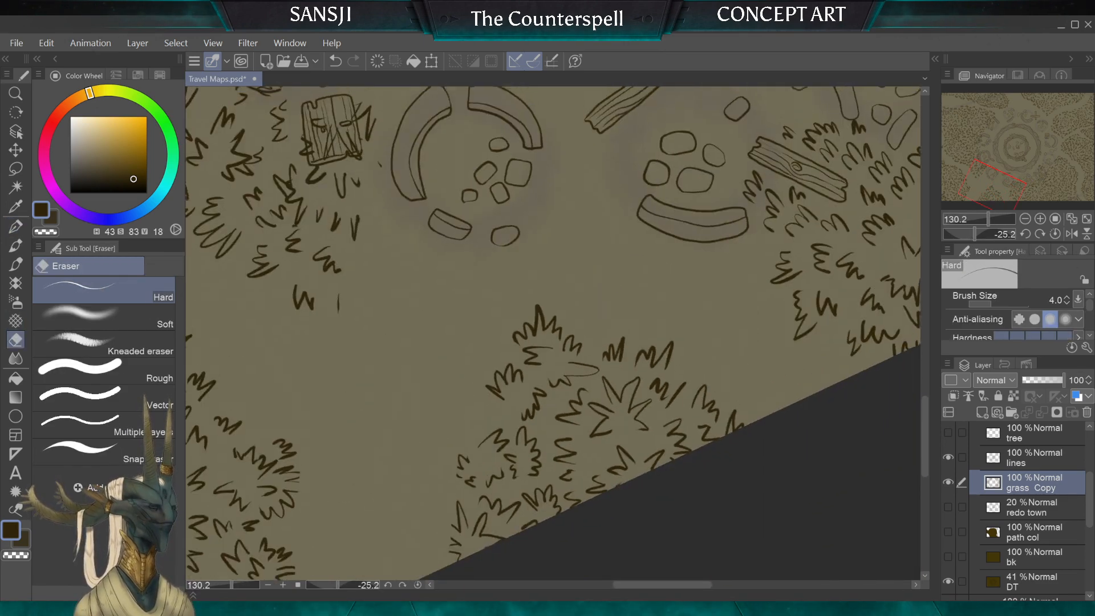
scroll(615, 287, "up", 1)
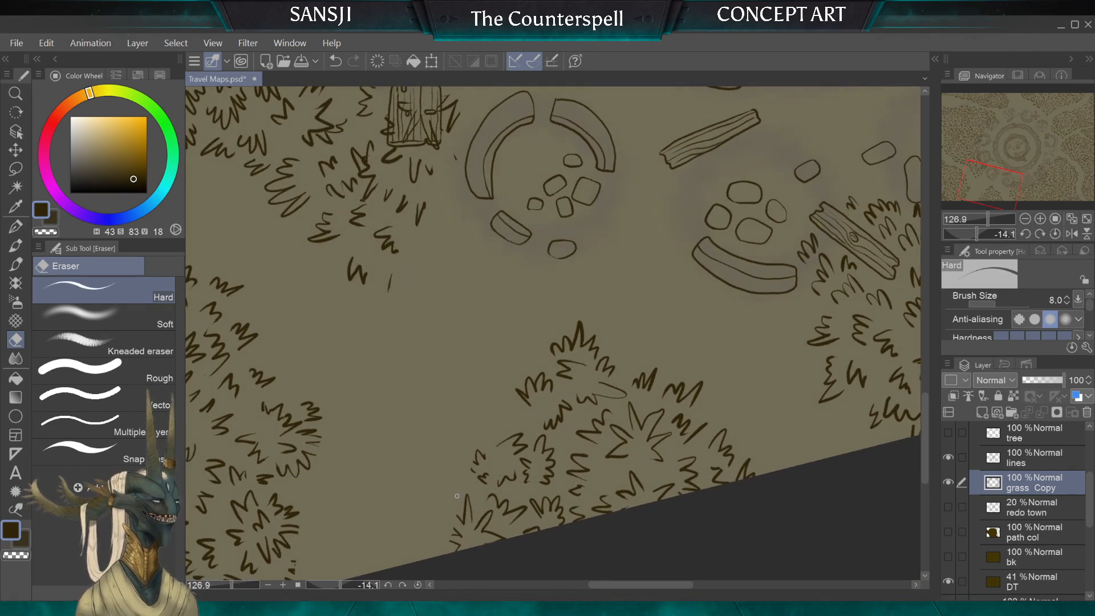
key("bracketright")
key("bracketright")
key("bracketright")
key("bracketright")
key("bracketright")
key("bracketright")
key("bracketright")
key("bracketright")
key("bracketright")
key("bracketright")
key("bracketright")
key("bracketright")
key("bracketright")
key("bracketright")
left_click_drag(464, 489, 453, 549)
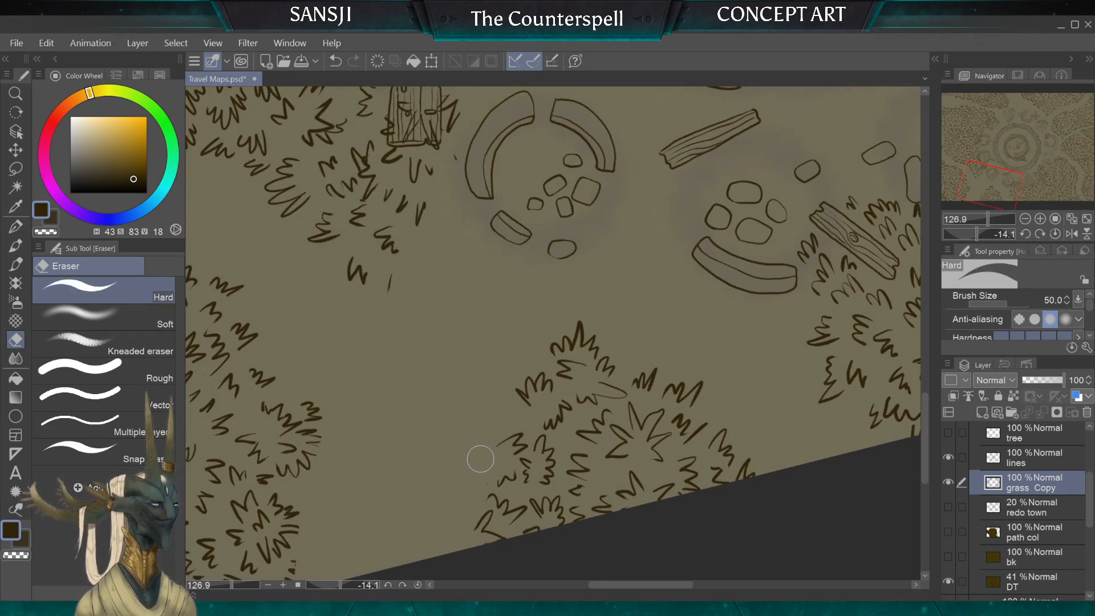
key("bracketleft")
key("bracketleft")
left_click_drag(486, 481, 485, 488)
Step: Erase the lone stroke at the tip of the grass below the square wooden hatch with the Hard eraser at size 60
key("bracketright")
key("bracketright")
key("bracketright")
left_click_drag(392, 271, 393, 281)
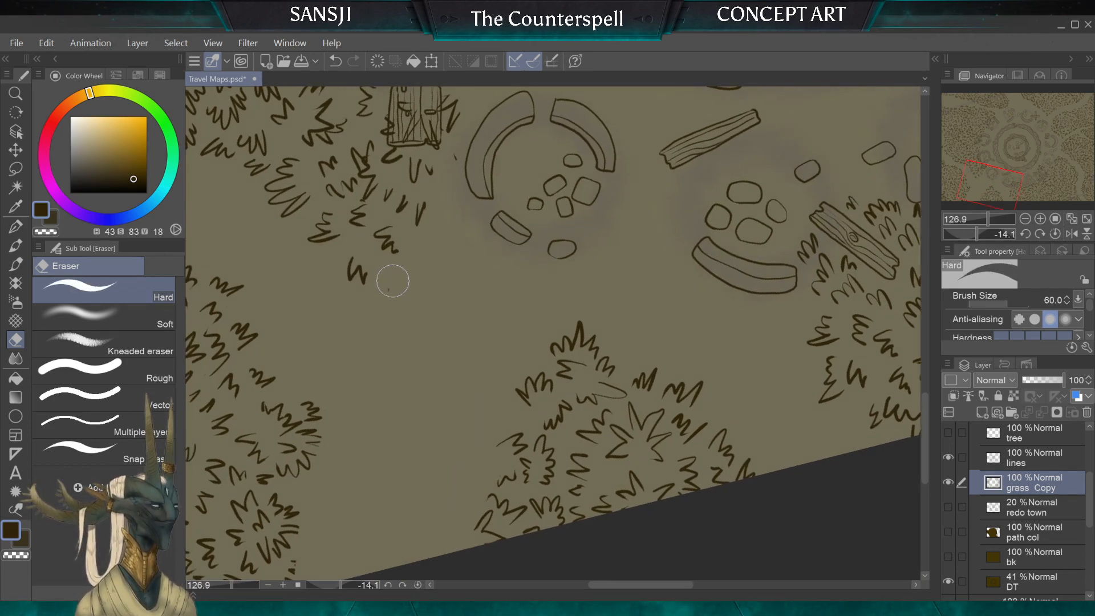
key("bracketright")
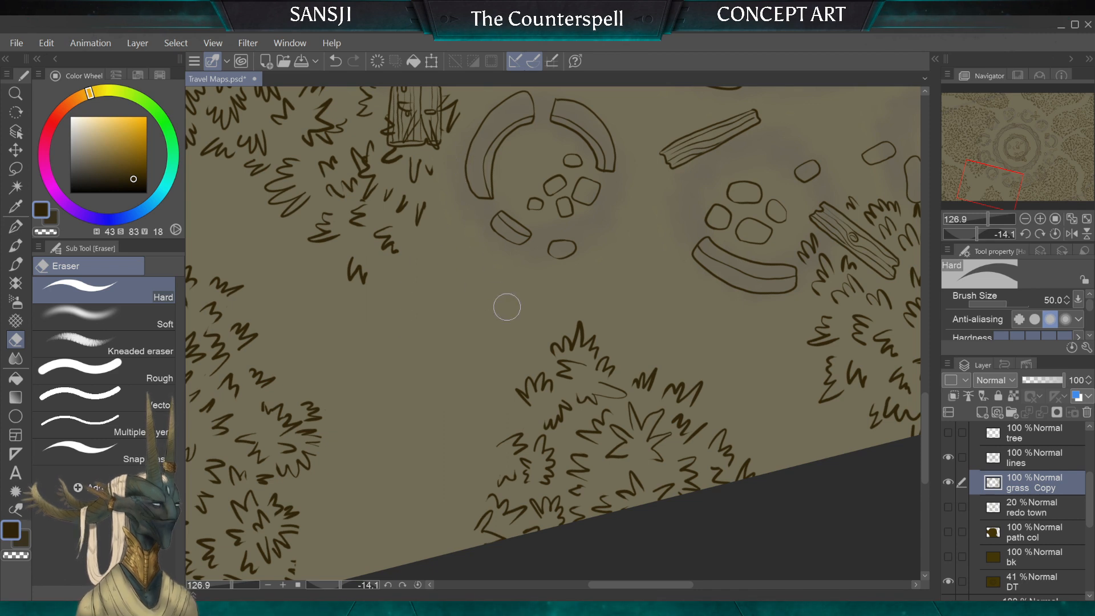
Step: Draw new tufts around the crown and western path edge of the lower clump with the G-pen at size 10
left_click(15, 227)
left_click_drag(620, 360, 638, 360)
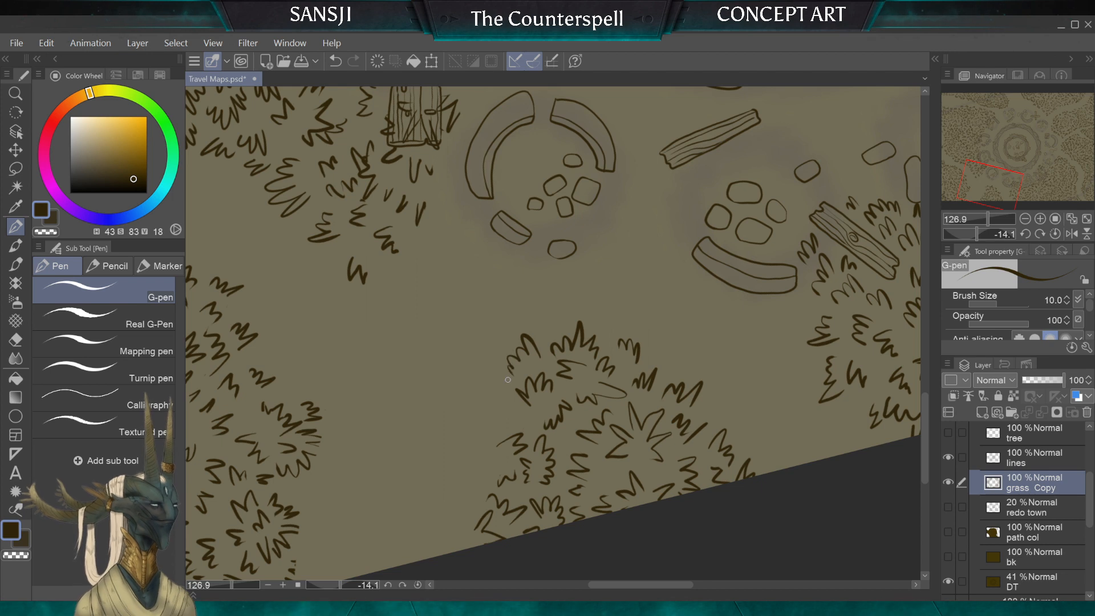
left_click_drag(513, 422, 512, 412)
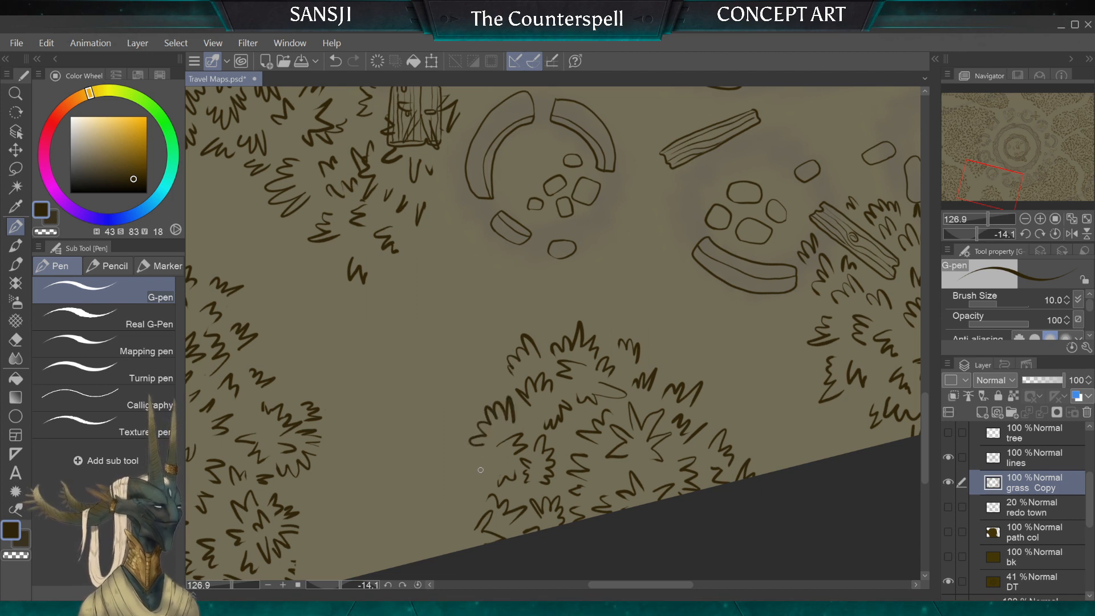
mouse_move(480, 470)
left_mouse_down()
mouse_move(456, 511)
mouse_move(467, 520)
mouse_move(430, 555)
mouse_move(444, 497)
left_mouse_up()
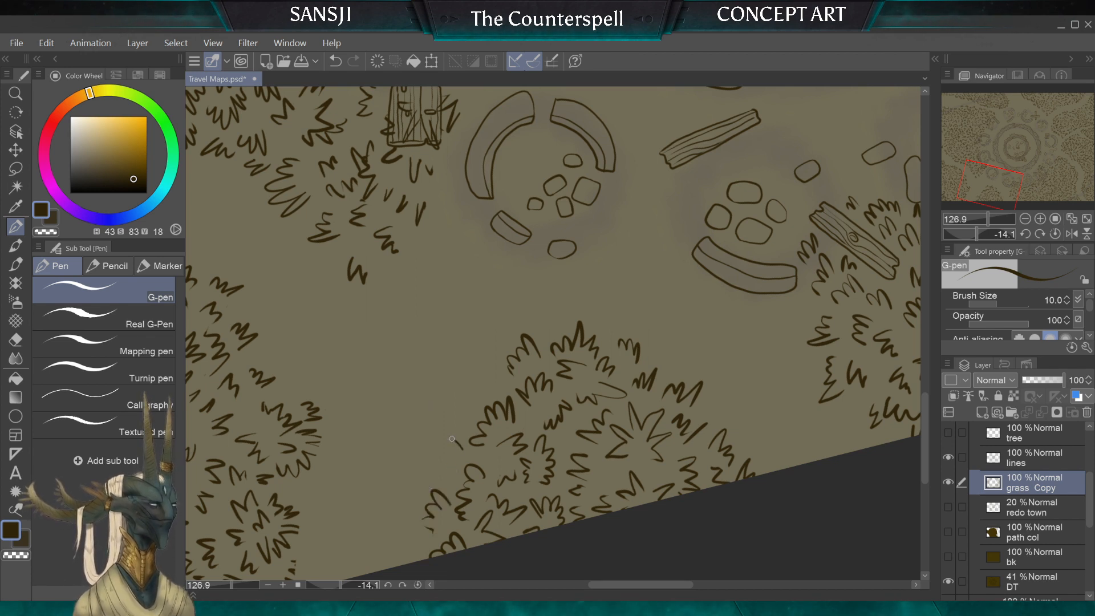
left_click_drag(463, 450, 444, 478)
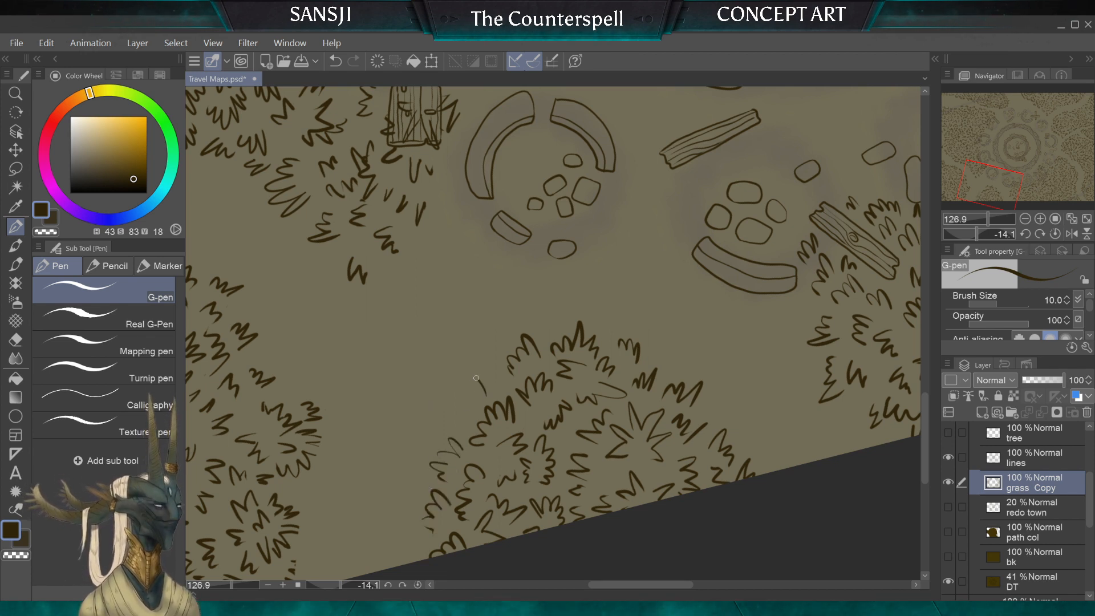
left_click_drag(477, 378, 456, 401)
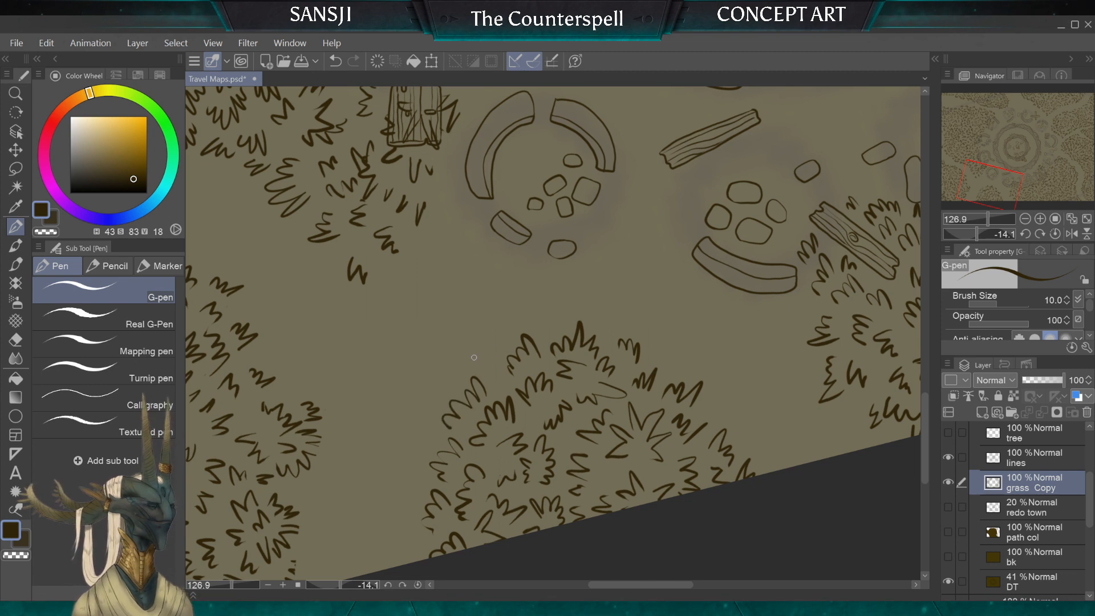
left_click_drag(486, 350, 470, 370)
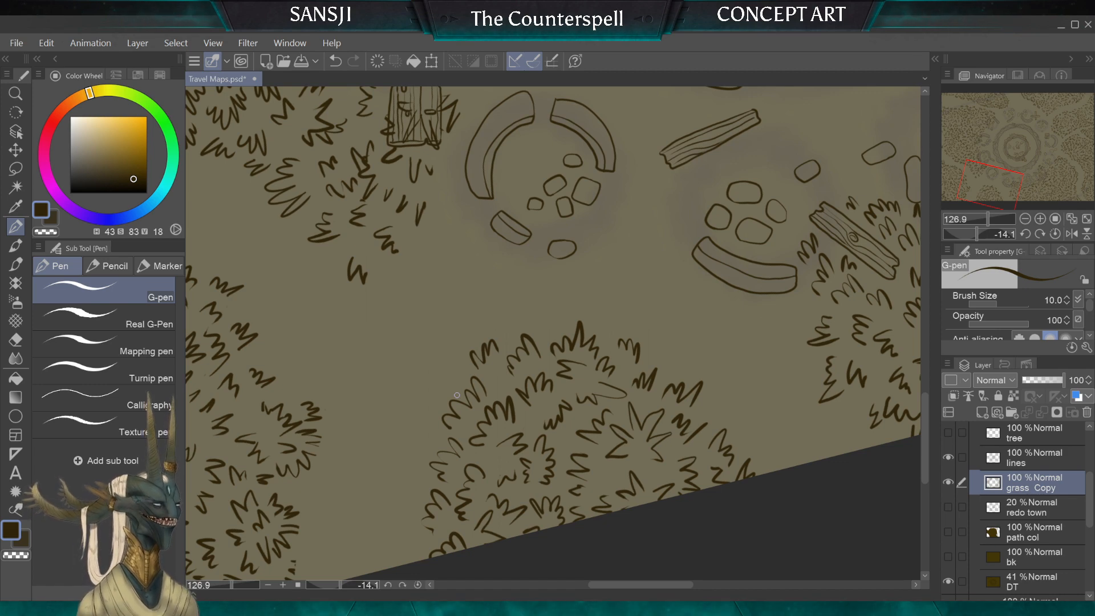
key("ctrl+z")
Step: Examine the whole map with the grass Copy layer hidden and shown again to compare the grass coverage
scroll(365, 122, "down", 1)
scroll(553, 334, "down", 1)
scroll(553, 334, "up", 1)
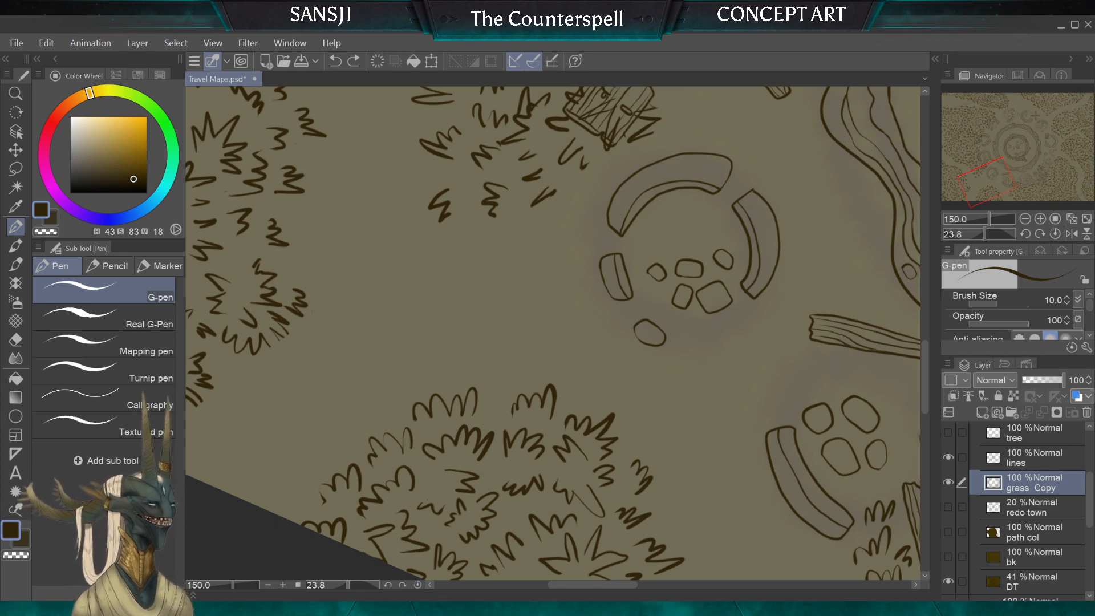
scroll(553, 333, "down", 8)
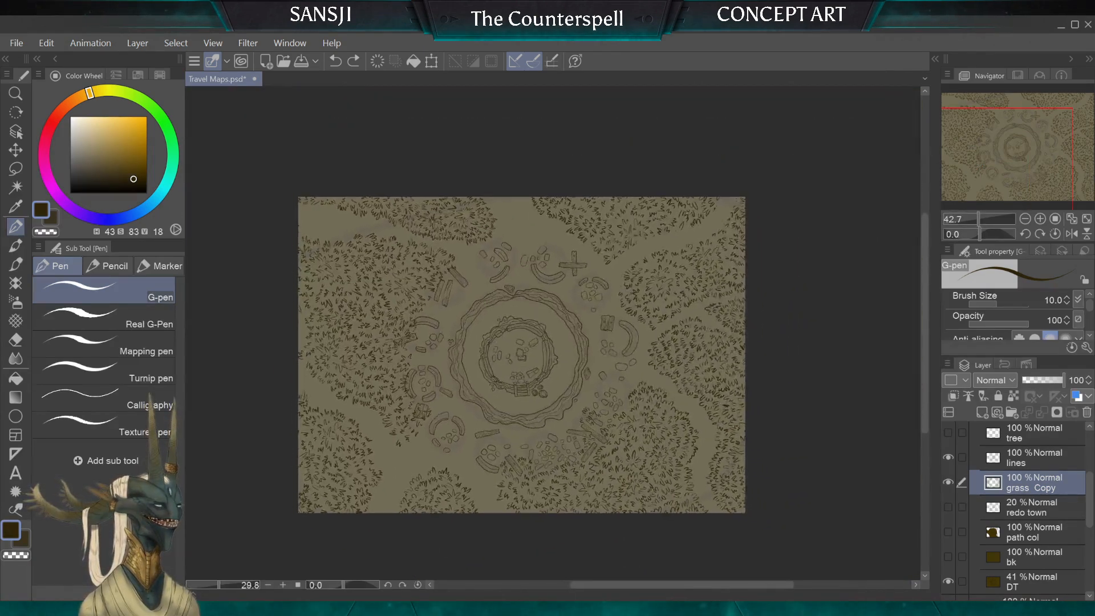
scroll(449, 402, "up", 1)
left_click(948, 482)
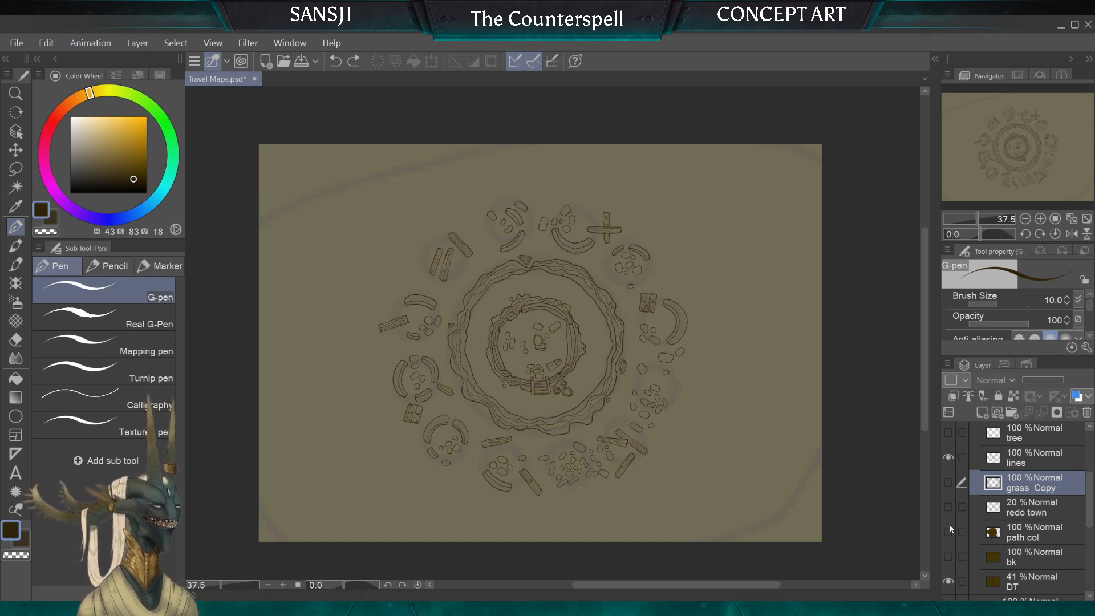
left_click(948, 482)
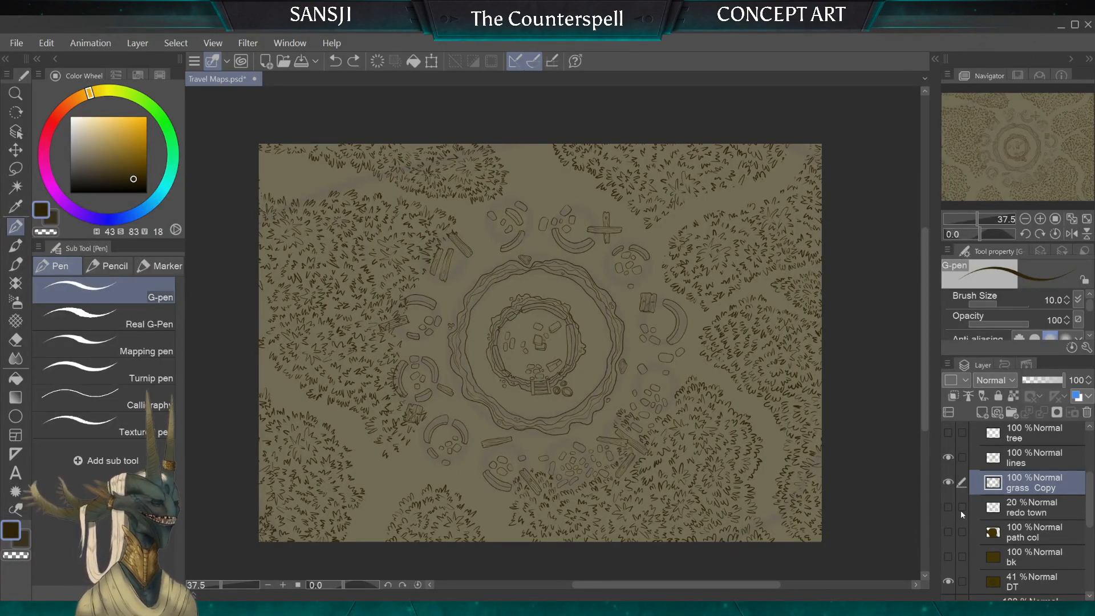
Step: Draw two tufts above the peak of the lower clump with the G-pen at size 10, redoing the strokes that do not fit
scroll(552, 342, "up", 5)
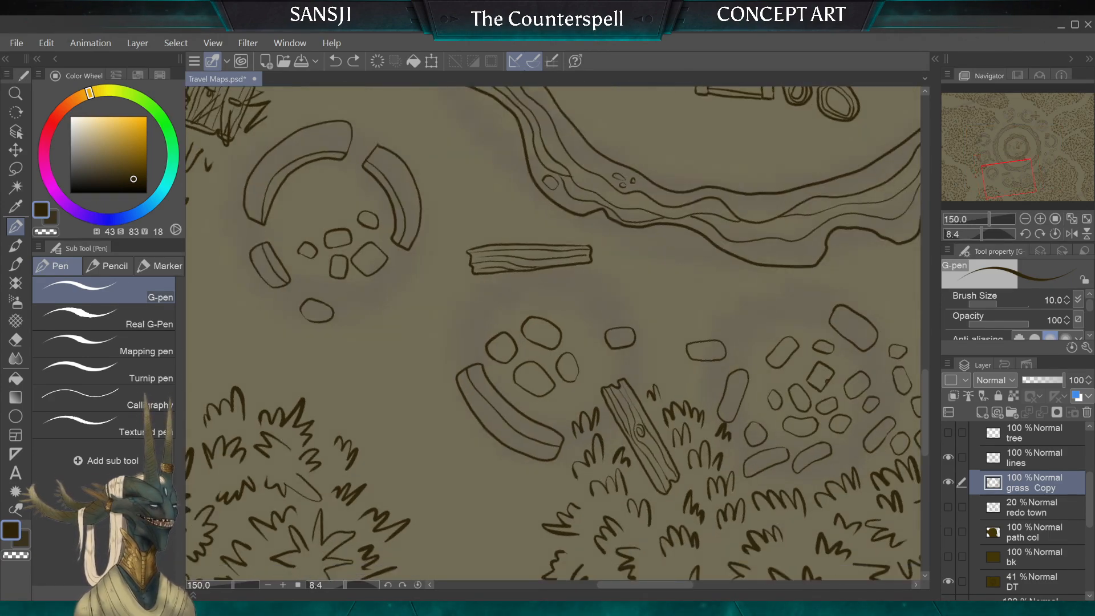
left_click_drag(511, 412, 616, 292)
scroll(552, 342, "up", 2)
scroll(552, 342, "down", 2)
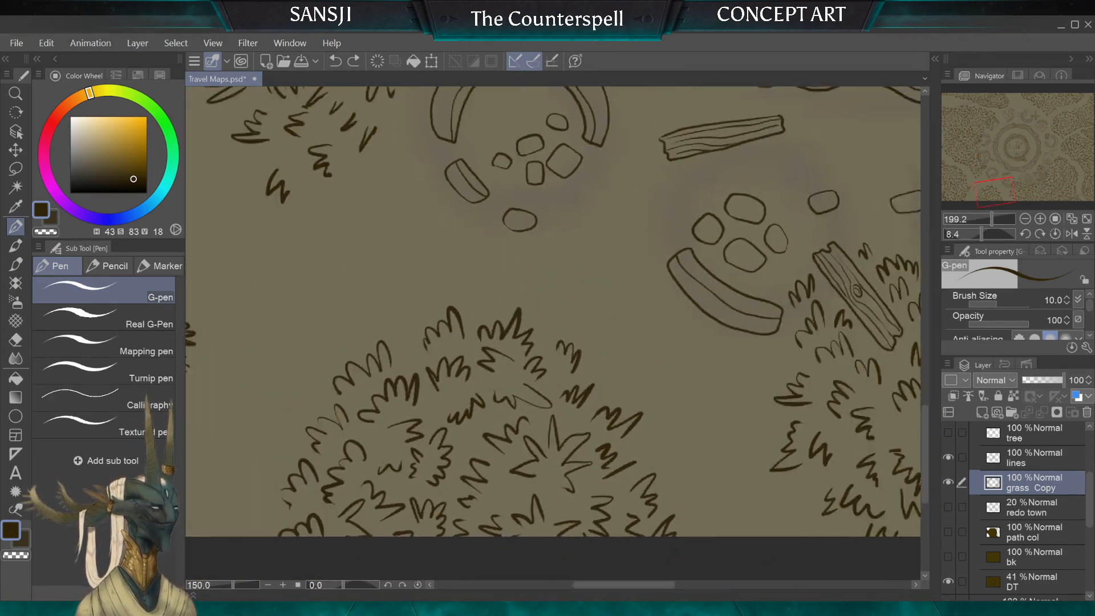
scroll(553, 342, "up", 2)
scroll(552, 342, "up", 2)
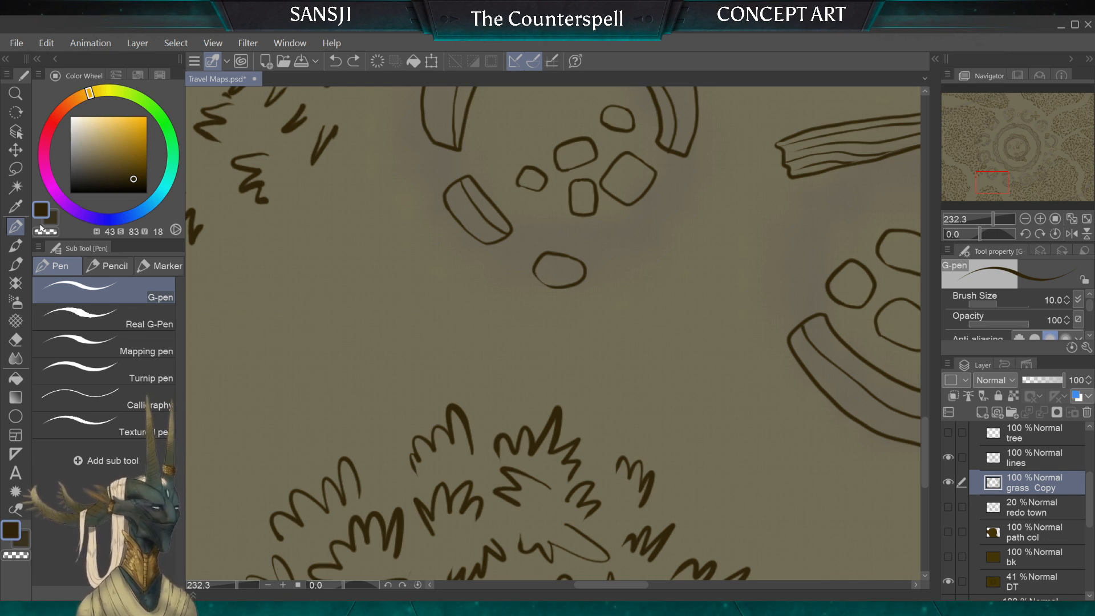
left_click_drag(585, 415, 604, 391)
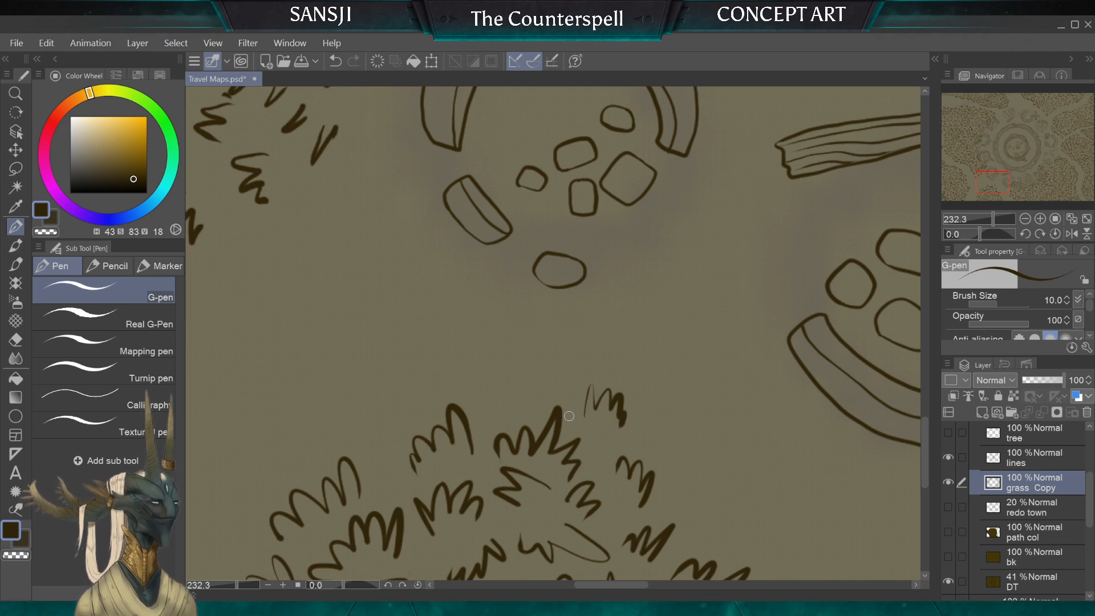
key("ctrl+z")
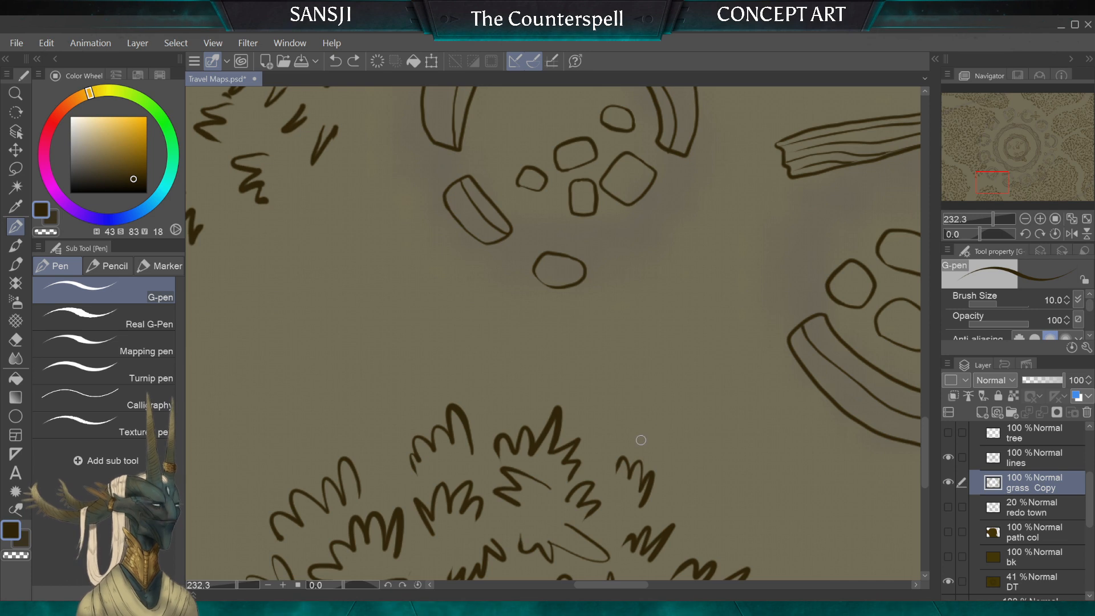
left_click_drag(656, 438, 626, 421)
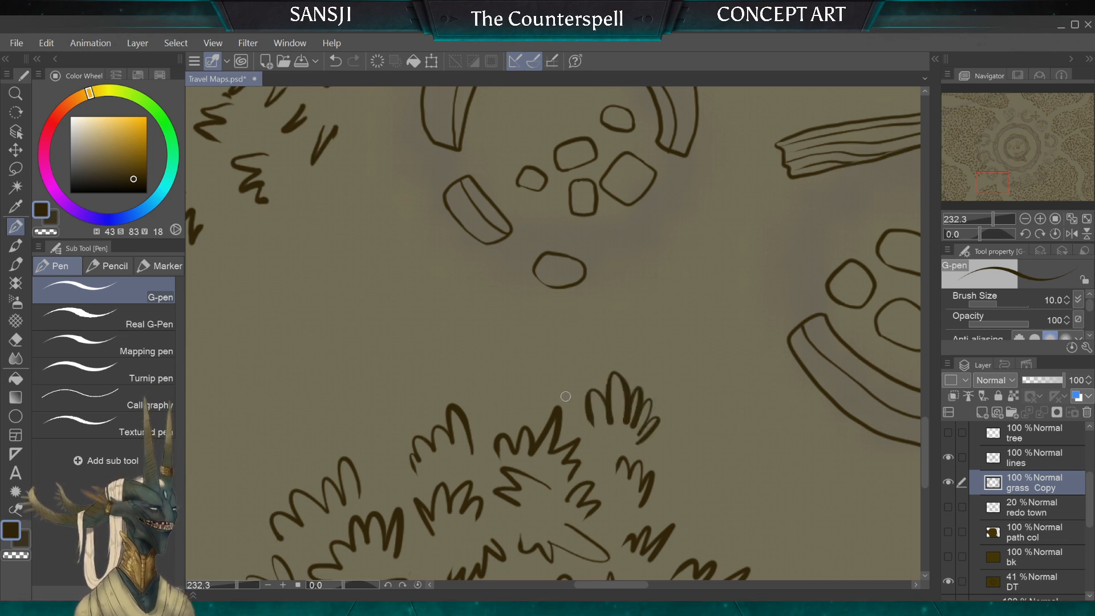
mouse_move(565, 396)
left_mouse_down()
mouse_move(581, 365)
mouse_move(549, 359)
mouse_move(510, 399)
left_mouse_up()
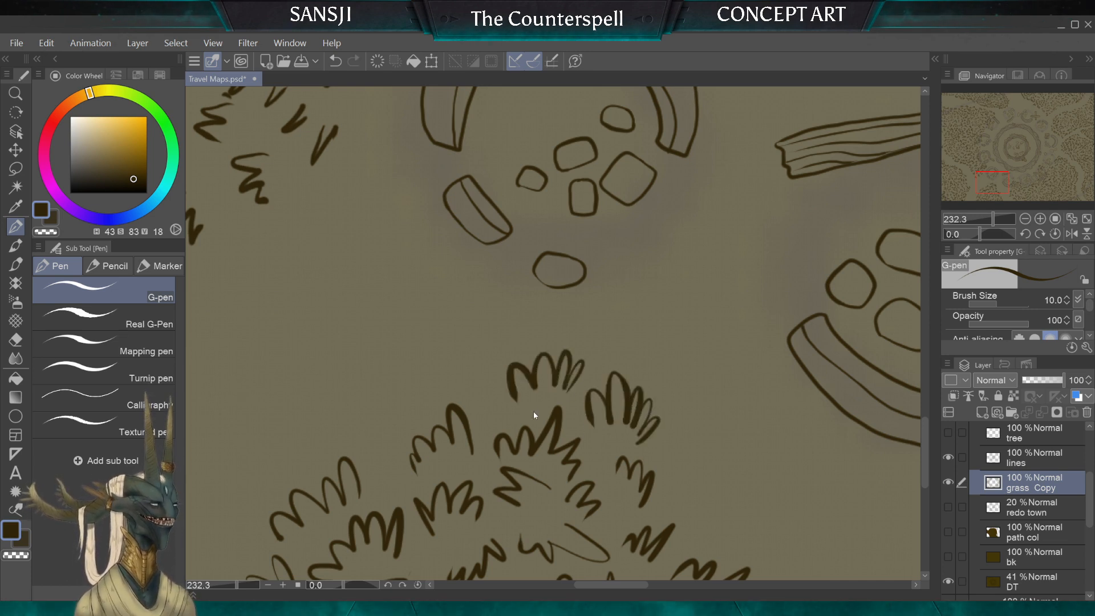
key("ctrl+z")
mouse_move(577, 381)
left_mouse_down()
mouse_move(581, 359)
mouse_move(567, 342)
mouse_move(521, 364)
left_mouse_up()
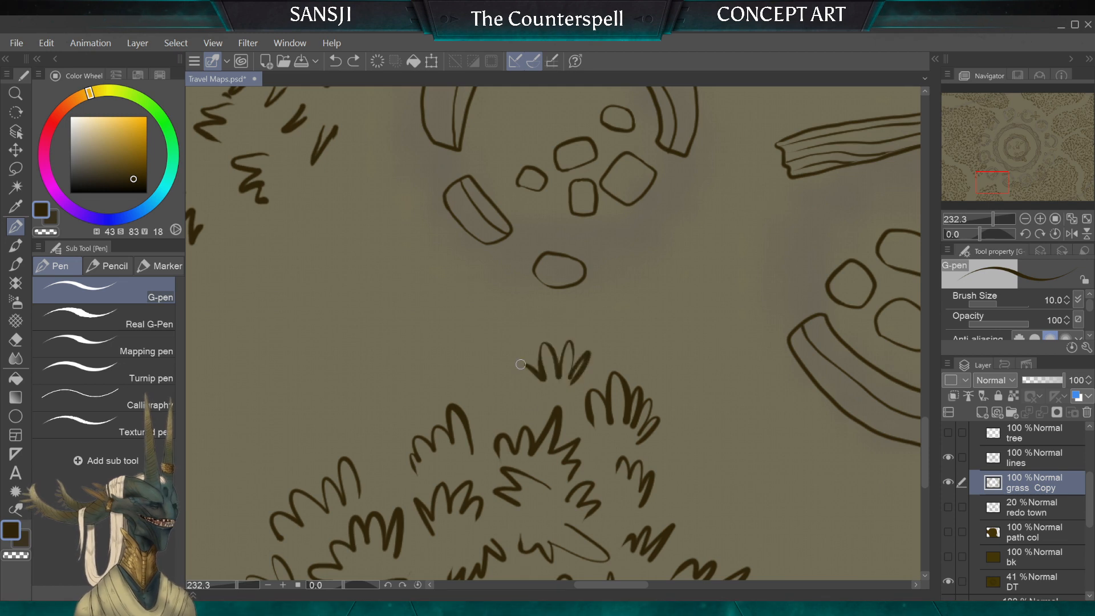
Step: Extend the lower clump toward the ruins with five more G-pen tufts along both sides and above its peak
mouse_move(679, 431)
left_mouse_down()
mouse_move(691, 459)
mouse_move(676, 478)
left_mouse_up()
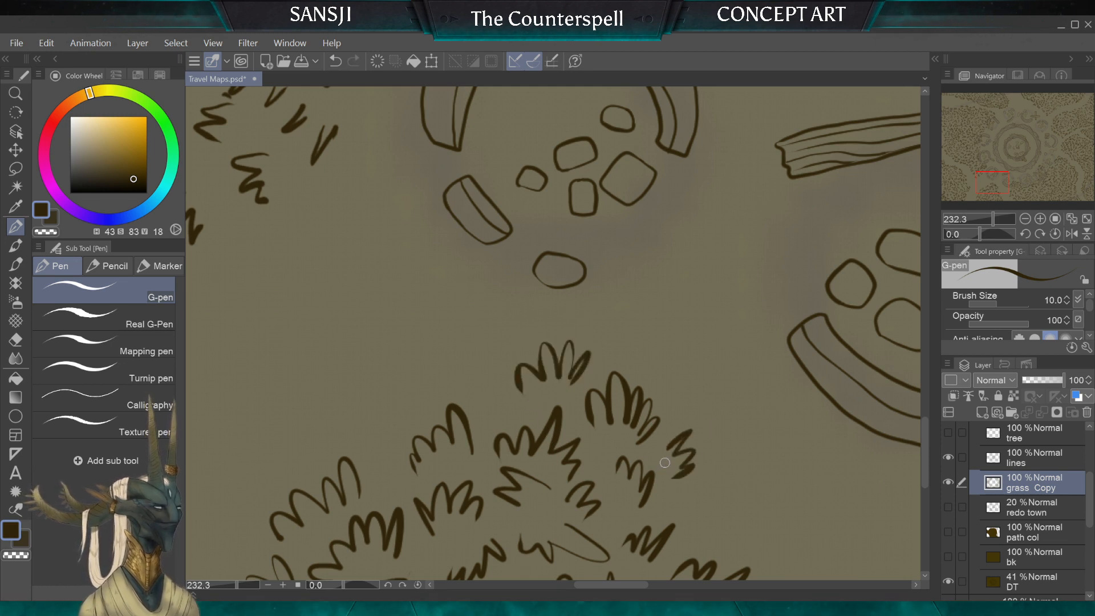
mouse_move(674, 392)
left_mouse_down()
mouse_move(685, 358)
mouse_move(654, 348)
mouse_move(666, 378)
mouse_move(694, 395)
left_mouse_up()
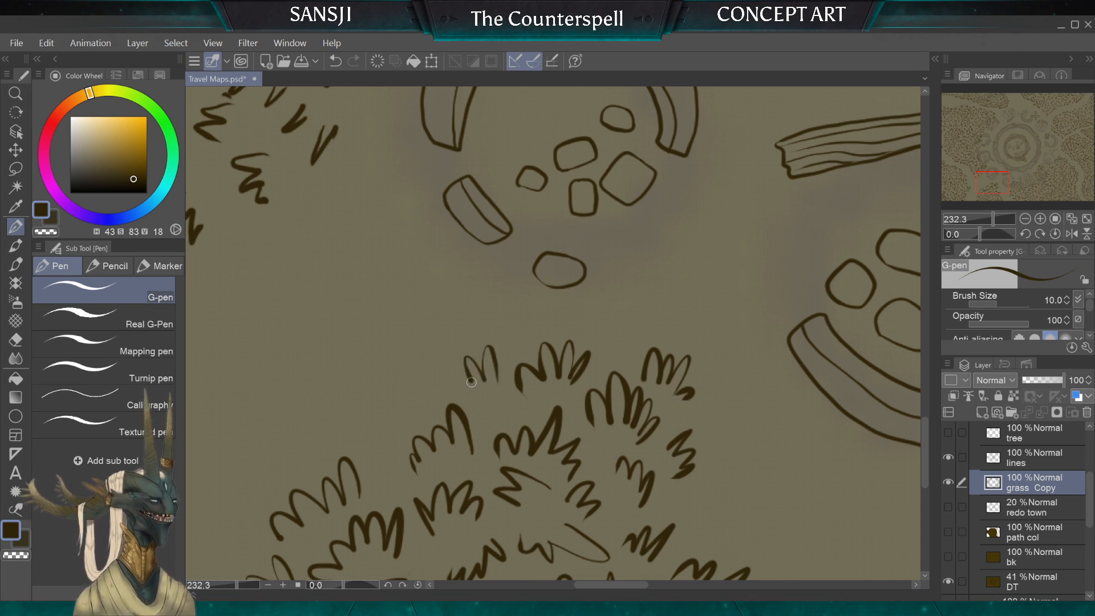
left_click_drag(471, 382, 441, 392)
mouse_move(531, 345)
left_mouse_down()
mouse_move(500, 303)
mouse_move(471, 338)
left_mouse_up()
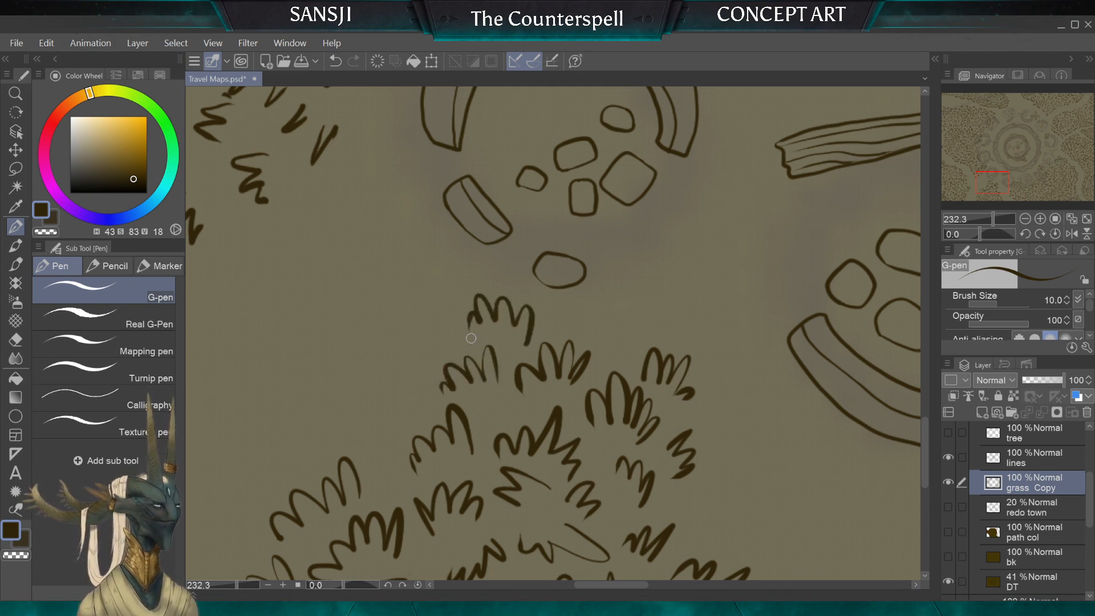
mouse_move(424, 404)
left_mouse_down()
mouse_move(405, 379)
mouse_move(370, 407)
left_mouse_up()
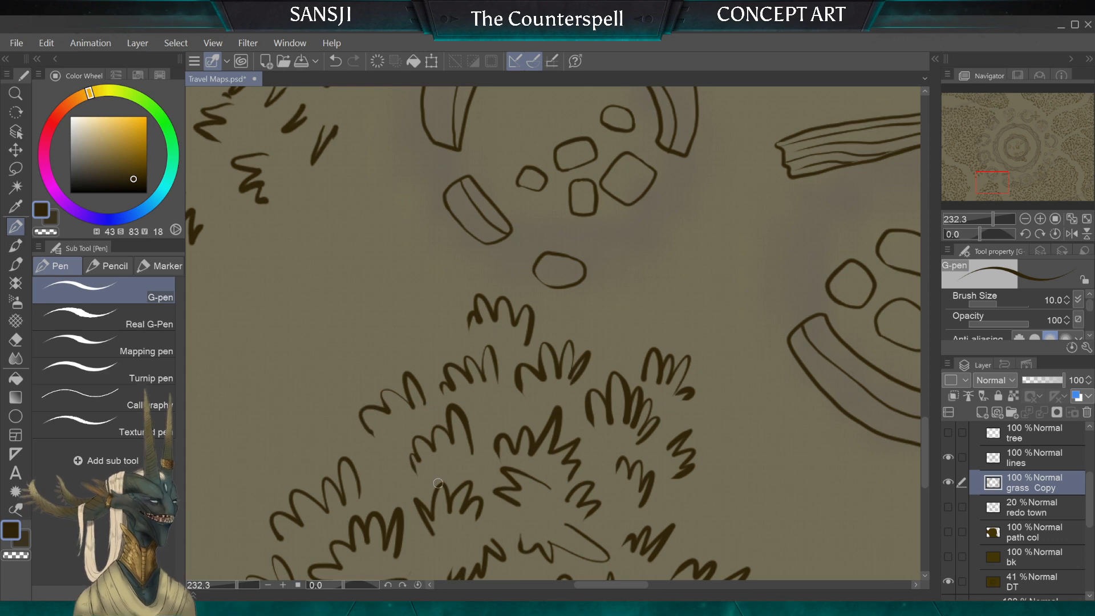
Step: Draw a G-pen tuft at size 10 on the lower clump's eastern shoulder and two between its peak and the lone stone
scroll(438, 483, "down", 4)
scroll(568, 355, "up", 3)
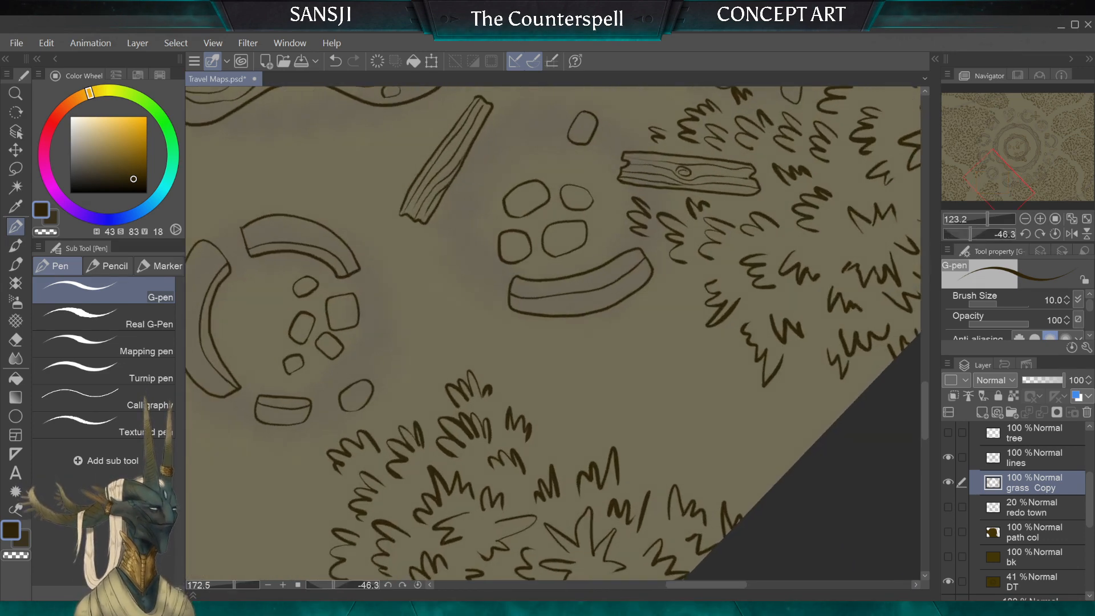
mouse_move(556, 403)
left_mouse_down()
mouse_move(522, 355)
mouse_move(507, 361)
mouse_move(574, 451)
left_mouse_up()
scroll(553, 365, "down", 4)
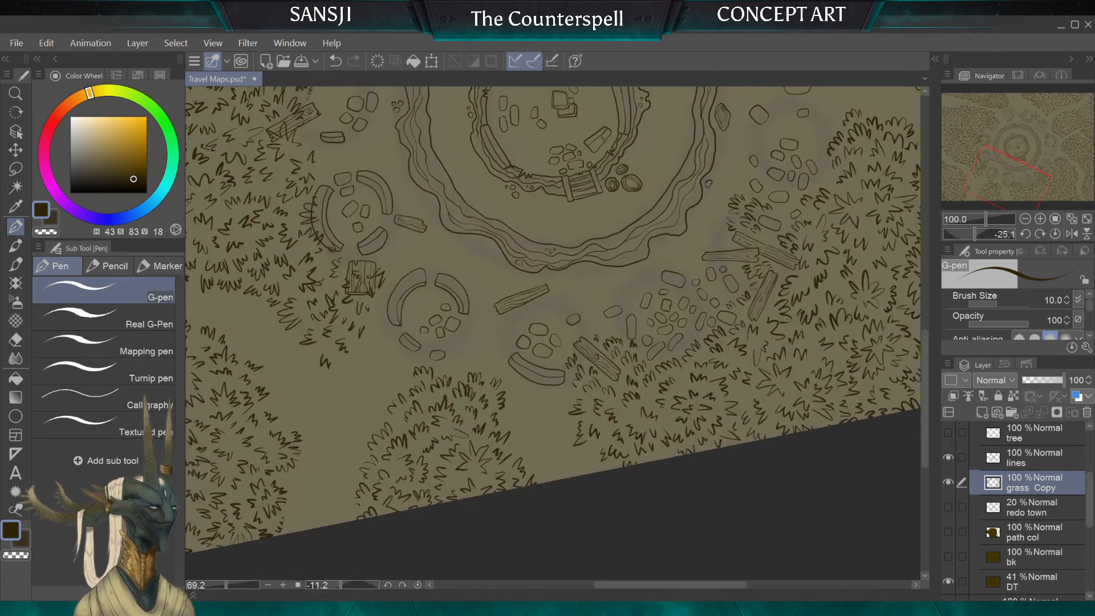
scroll(553, 334, "down", 2)
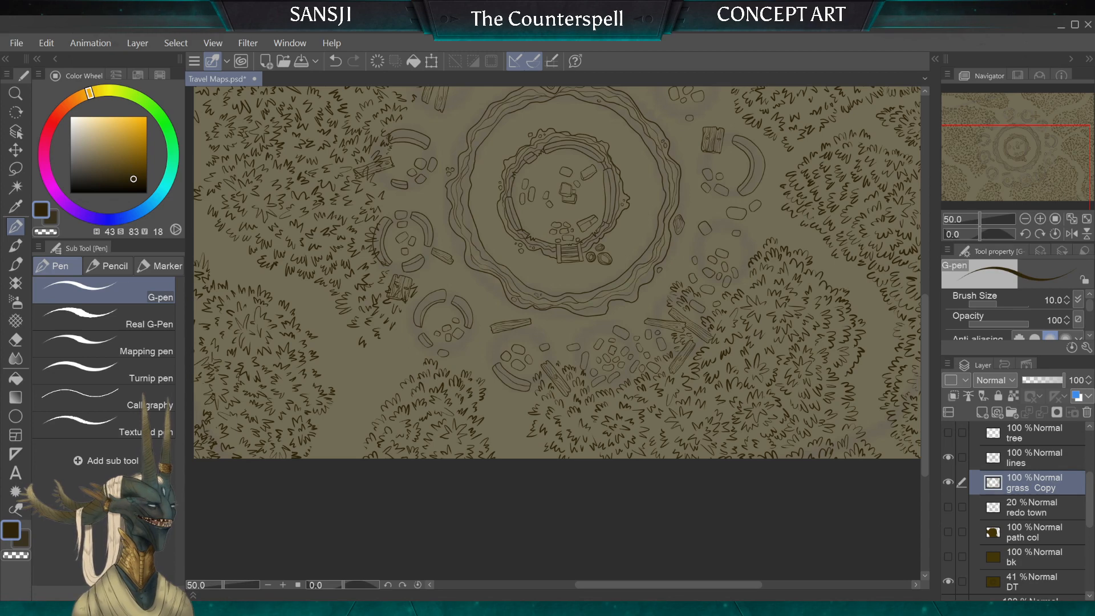
scroll(443, 364, "up", 9)
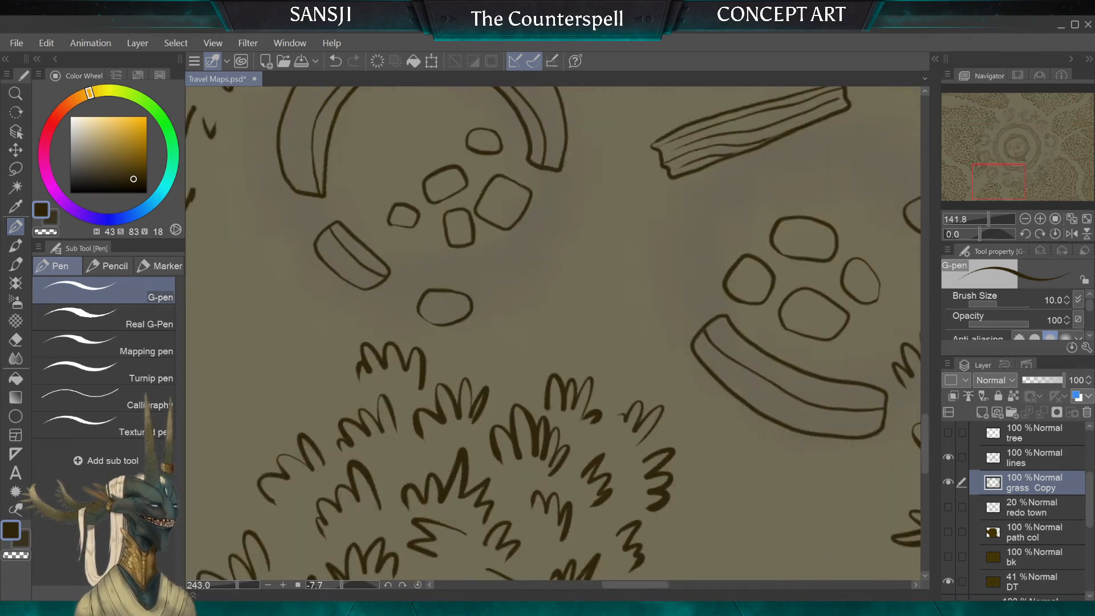
scroll(554, 334, "up", 2)
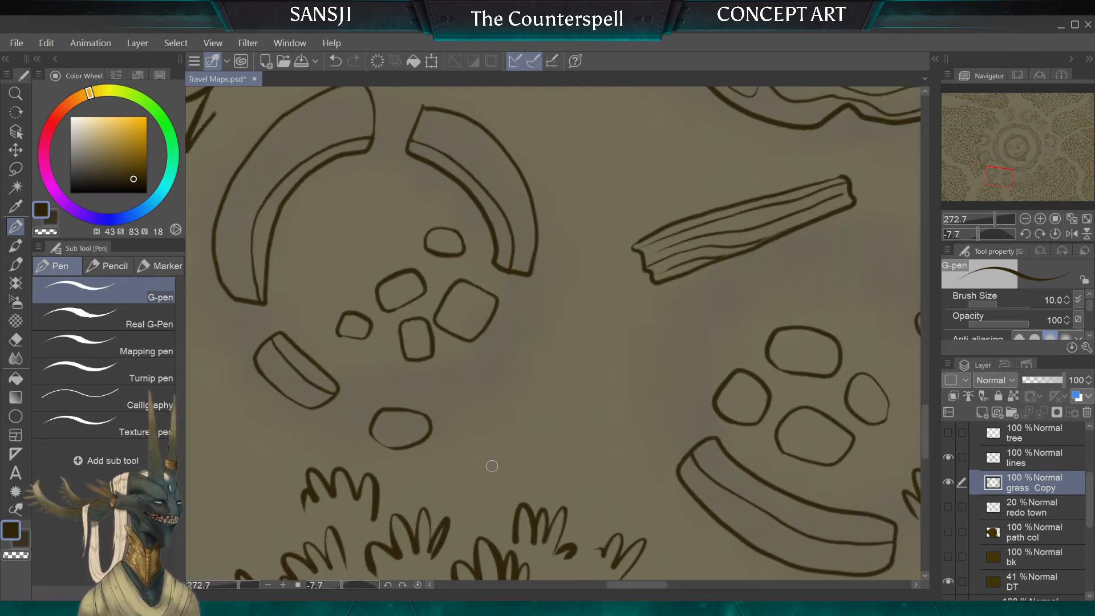
left_click_drag(484, 495, 469, 461)
mouse_move(452, 505)
left_mouse_down()
mouse_move(460, 462)
mouse_move(412, 454)
left_mouse_up()
left_click_drag(419, 505, 397, 500)
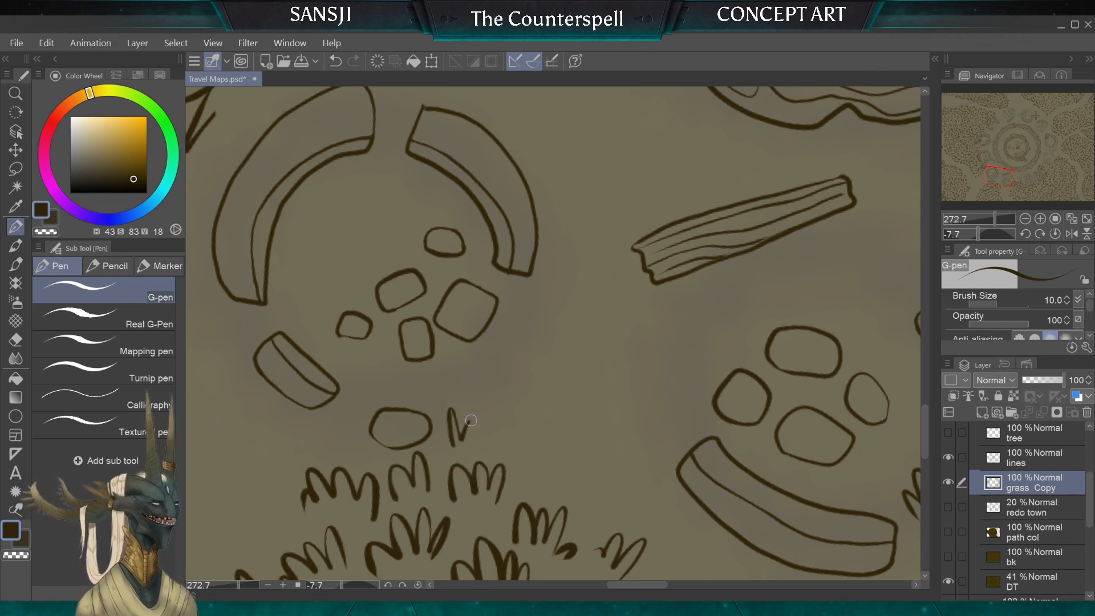
Step: Flank the lone stone with G-pen tufts on both sides and continue them down the clump's eastern edge toward the curved wall
left_click_drag(467, 429, 487, 446)
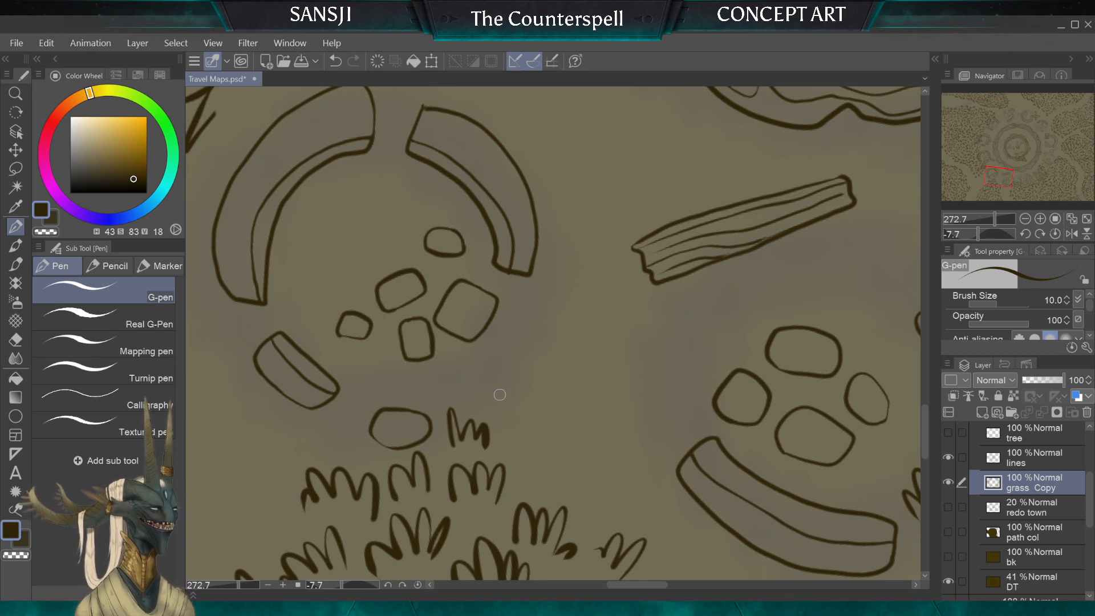
mouse_move(489, 406)
left_mouse_down()
mouse_move(506, 392)
mouse_move(517, 425)
left_mouse_up()
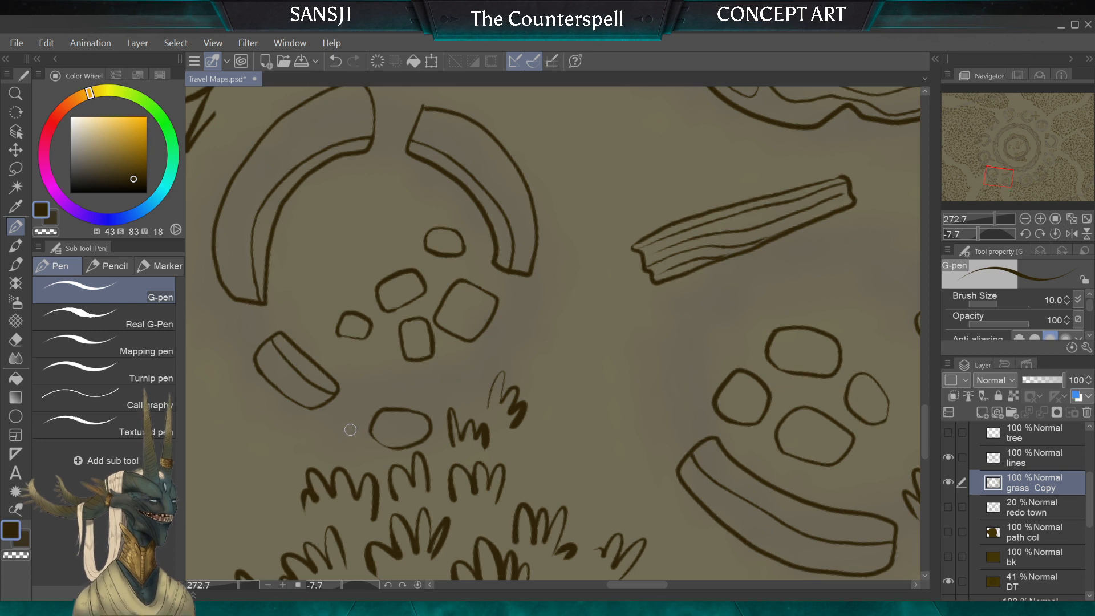
left_click_drag(354, 450, 342, 413)
left_click_drag(289, 457, 313, 439)
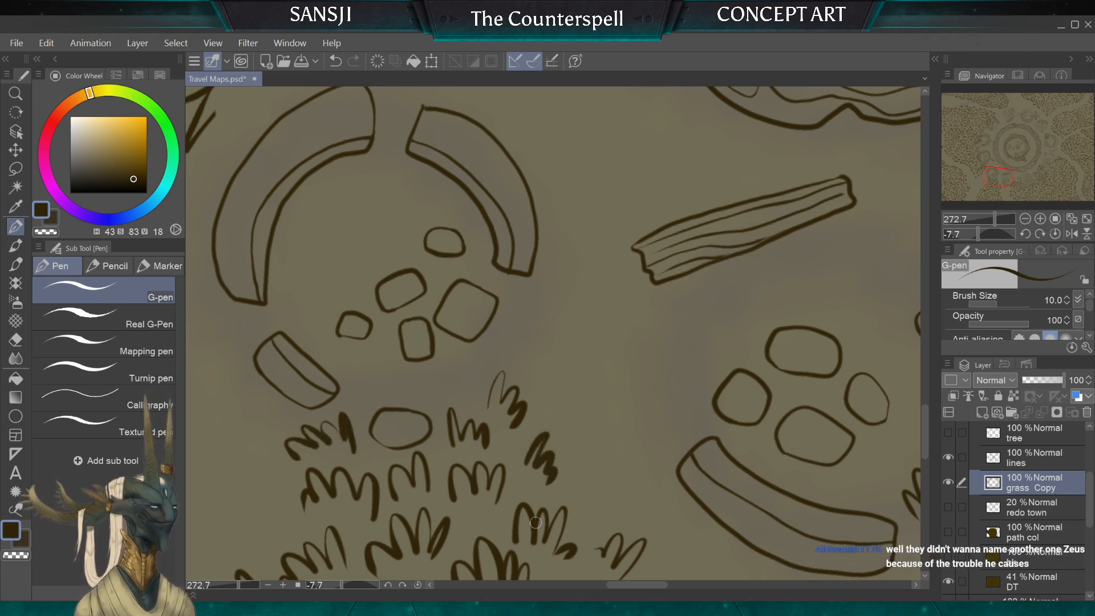
left_click_drag(621, 498, 595, 464)
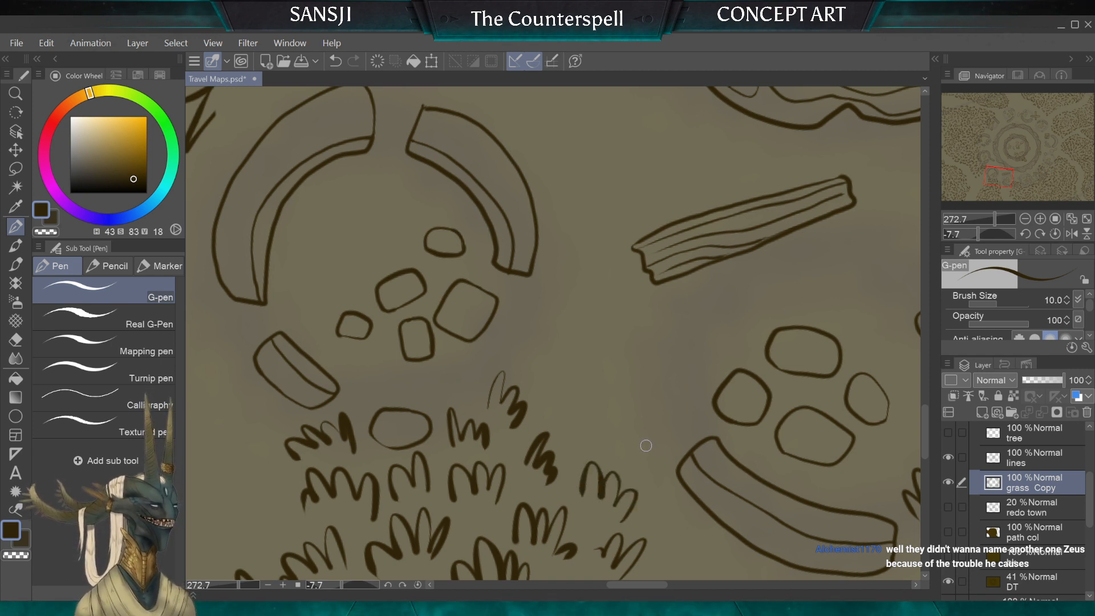
Step: Draw two tufts along the clump's northeastern edge facing the curved wall with the G-pen at size 10, replacing the misfit attempt
scroll(646, 446, "down", 3)
scroll(642, 364, "up", 3)
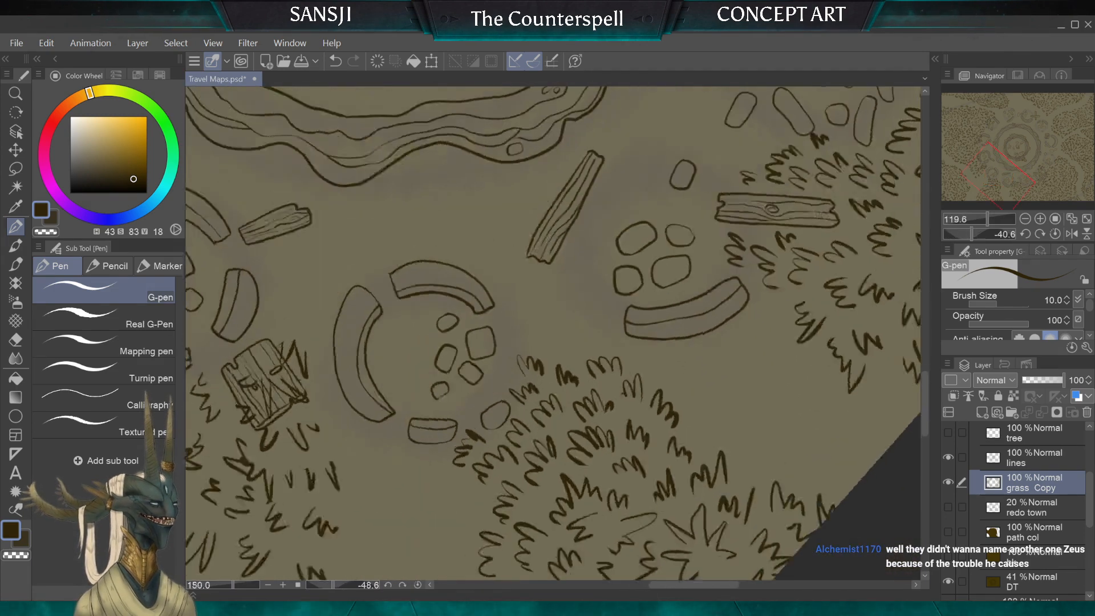
scroll(482, 302, "up", 2)
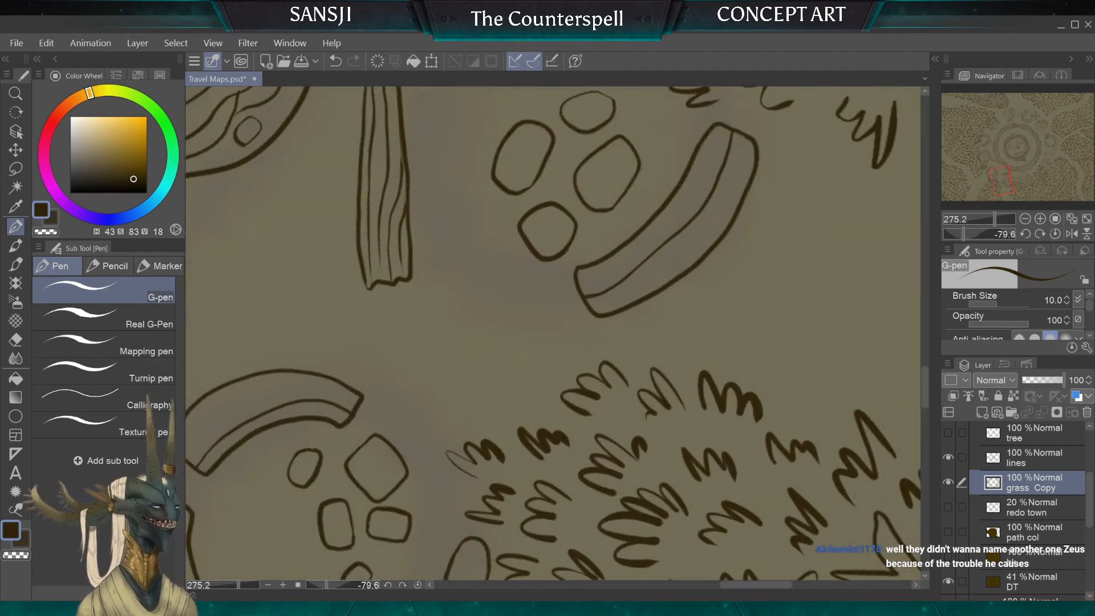
mouse_move(559, 380)
left_mouse_down()
mouse_move(552, 350)
mouse_move(594, 366)
left_mouse_up()
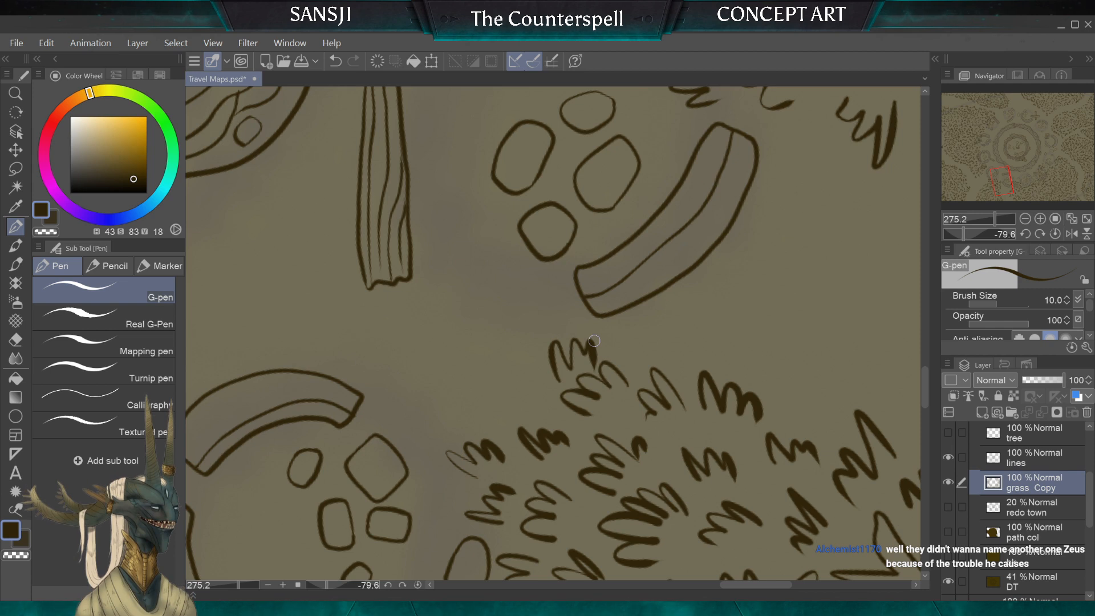
key("ctrl+z")
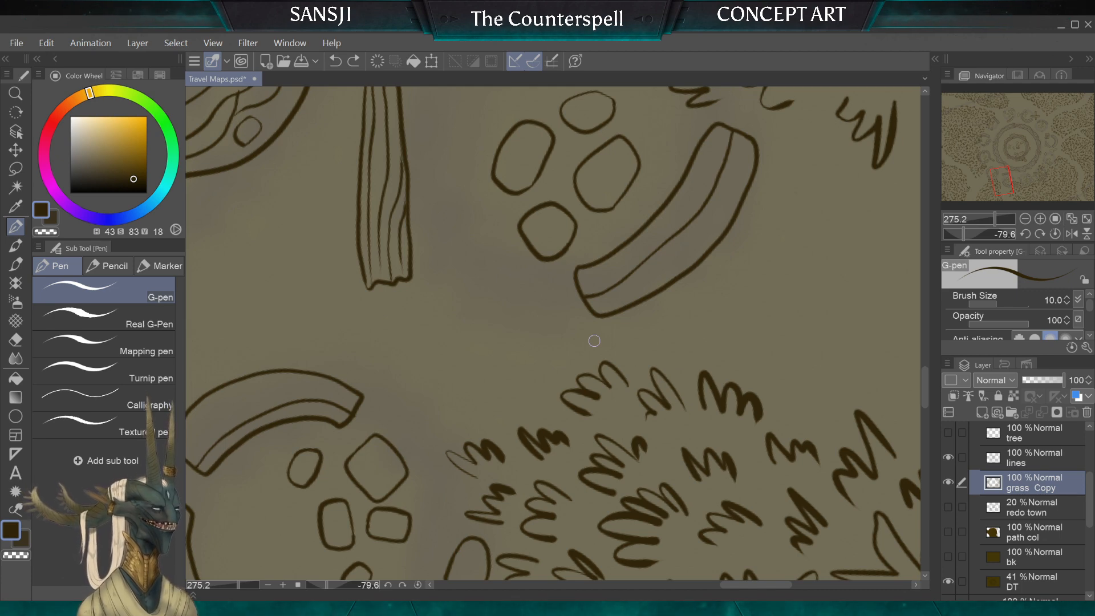
scroll(594, 341, "down", 3)
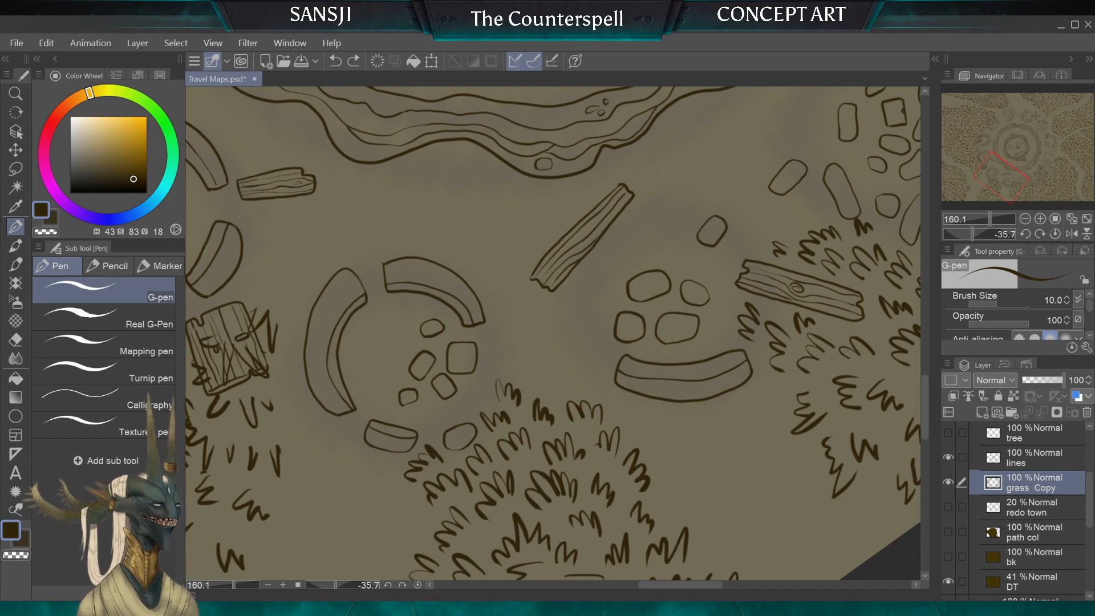
scroll(553, 378, "up", 4)
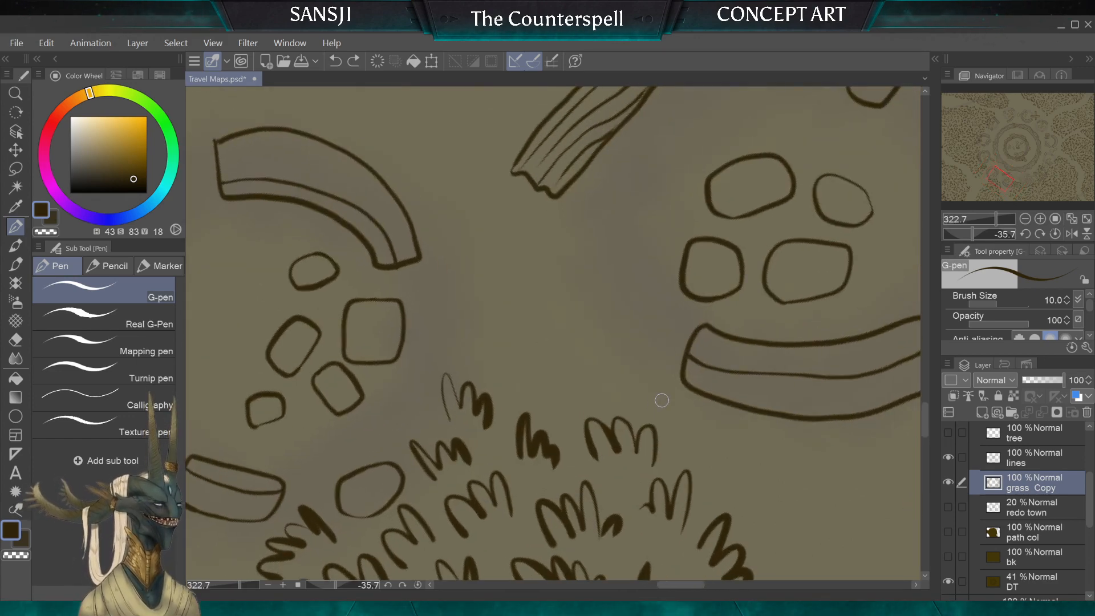
mouse_move(659, 384)
left_mouse_down()
mouse_move(638, 366)
mouse_move(600, 399)
left_mouse_up()
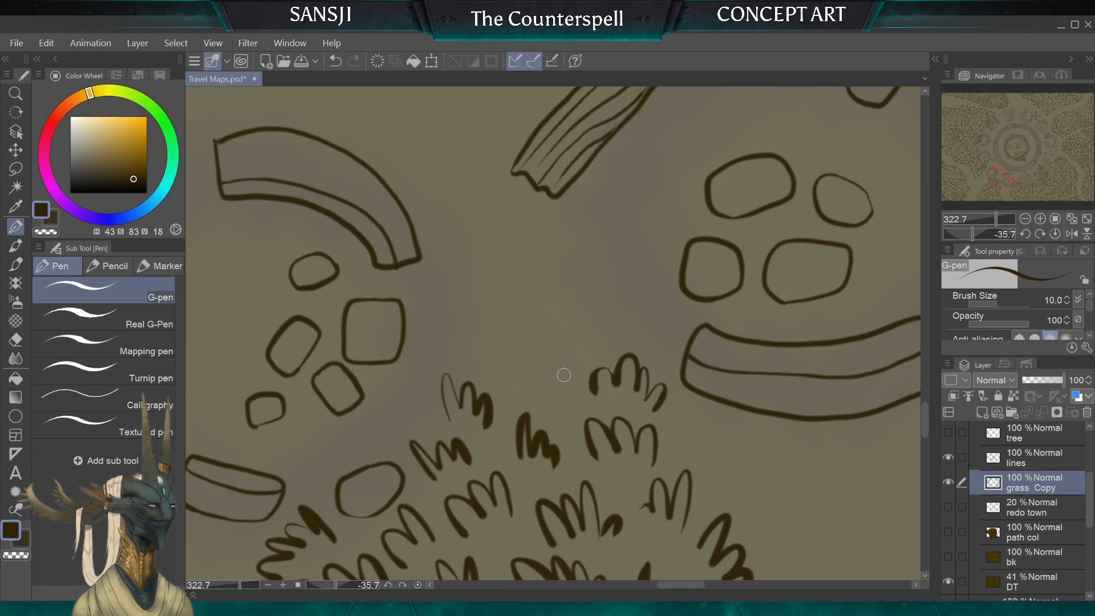
left_click_drag(548, 365, 515, 366)
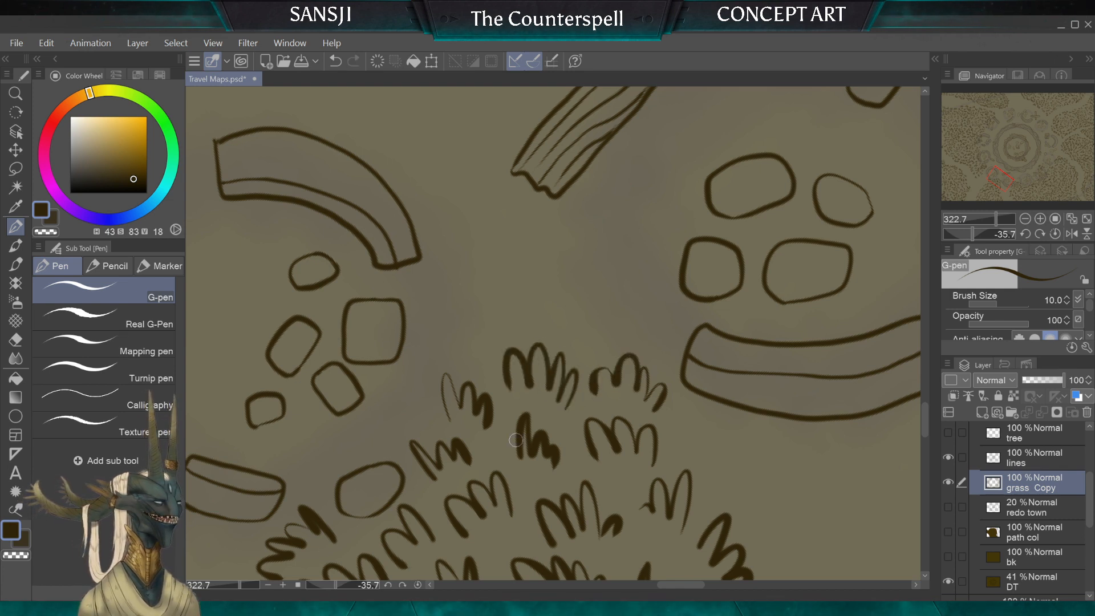
Step: Draw a tuft beside the ruin's square stone above the clump, redoing the strokes that do not fit
mouse_move(440, 311)
left_mouse_down()
mouse_move(465, 358)
mouse_move(425, 375)
left_mouse_up()
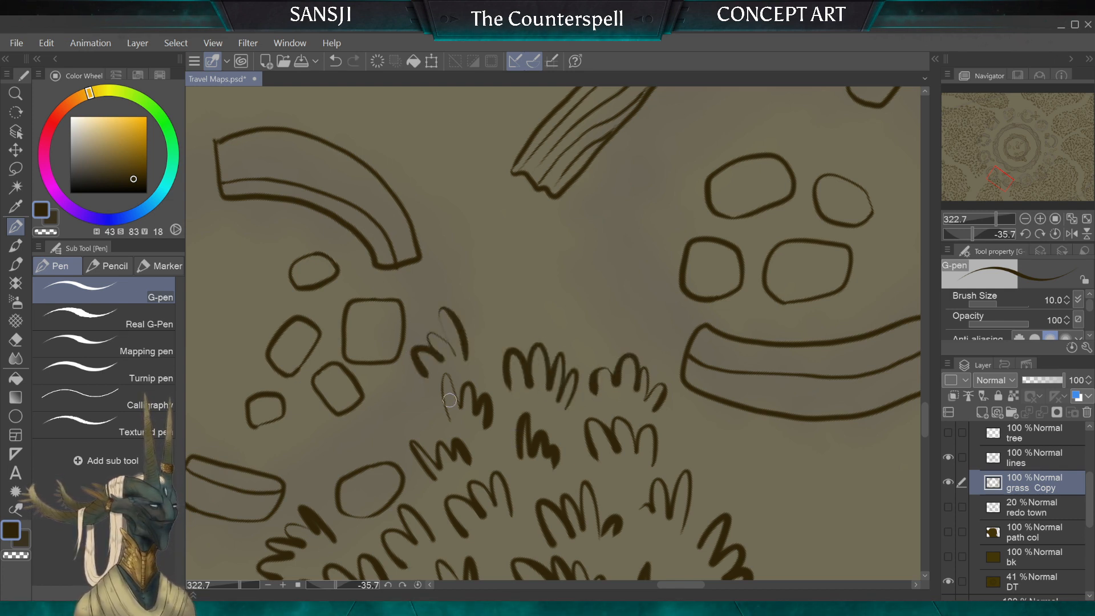
key("ctrl+z")
key("ctrl+z")
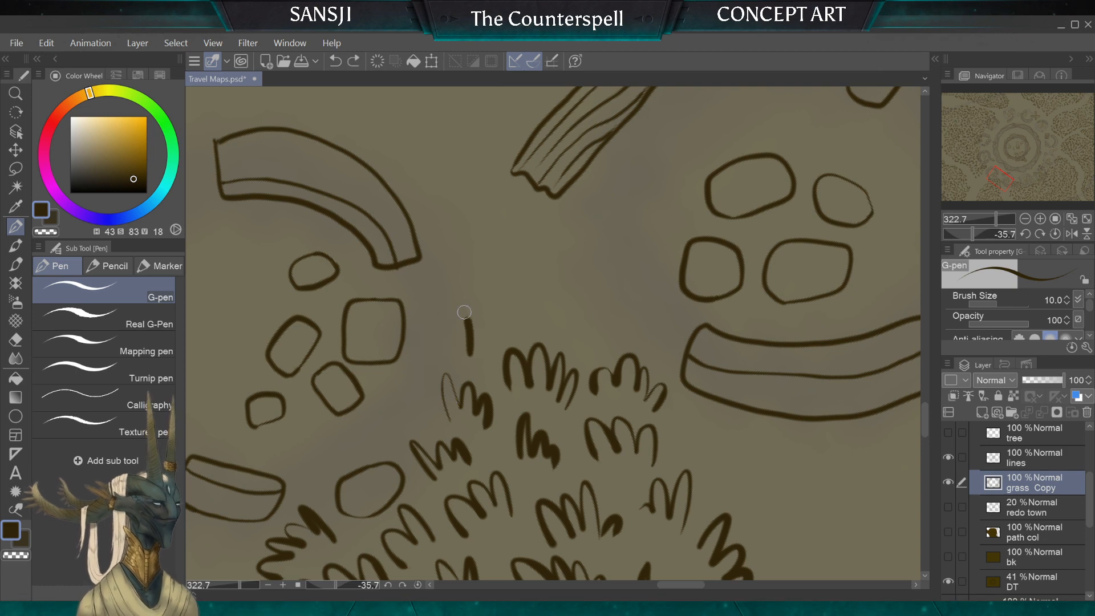
left_click_drag(465, 313, 415, 393)
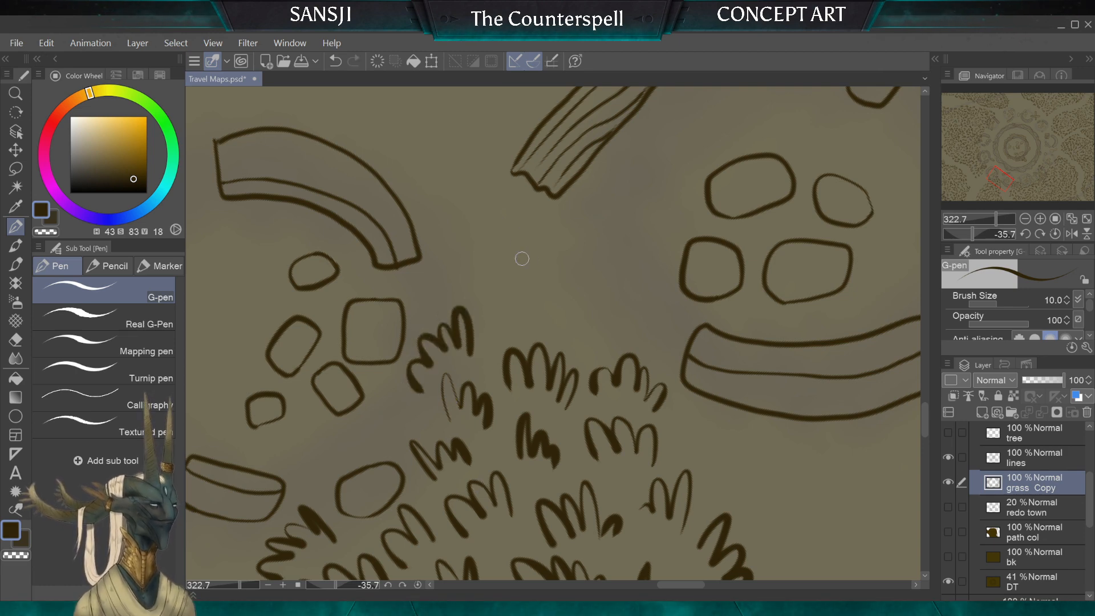
Step: Draw a tuft in the gap between the clump and the outer side of the curved wall, redoing the misplaced strokes
scroll(522, 258, "down", 8)
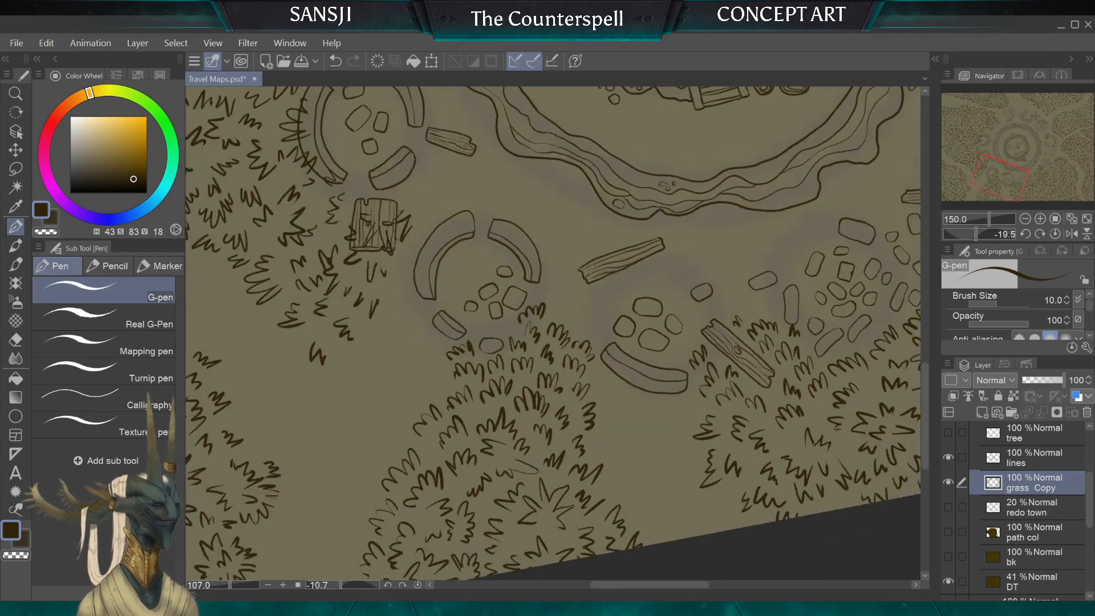
scroll(590, 401, "up", 5)
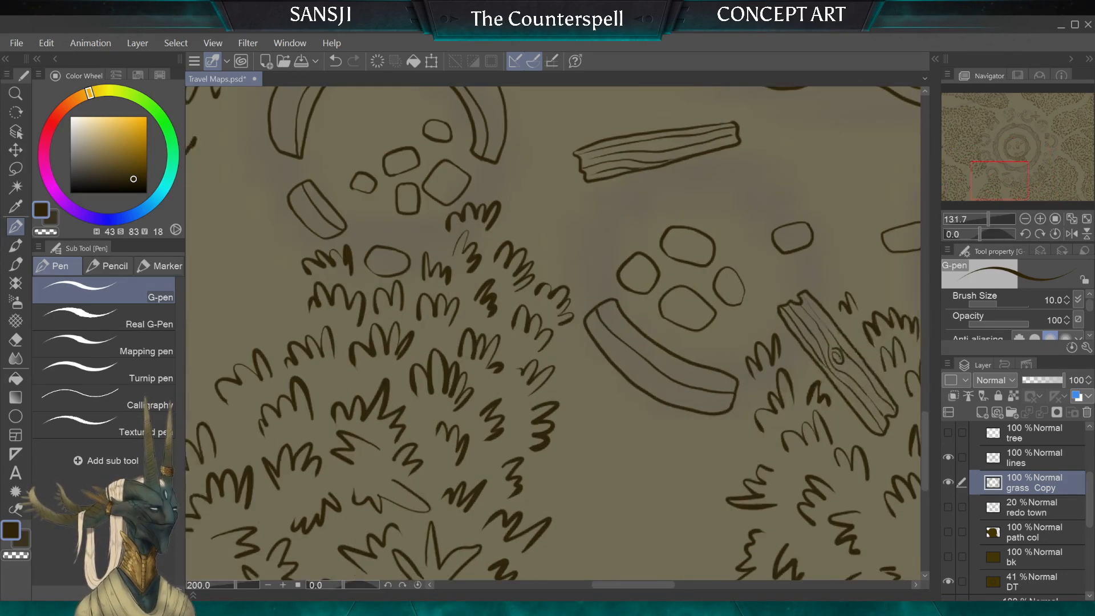
mouse_move(581, 371)
left_mouse_down()
mouse_move(542, 390)
mouse_move(555, 385)
mouse_move(574, 399)
left_mouse_up()
scroll(574, 472, "down", 3)
scroll(574, 472, "up", 3)
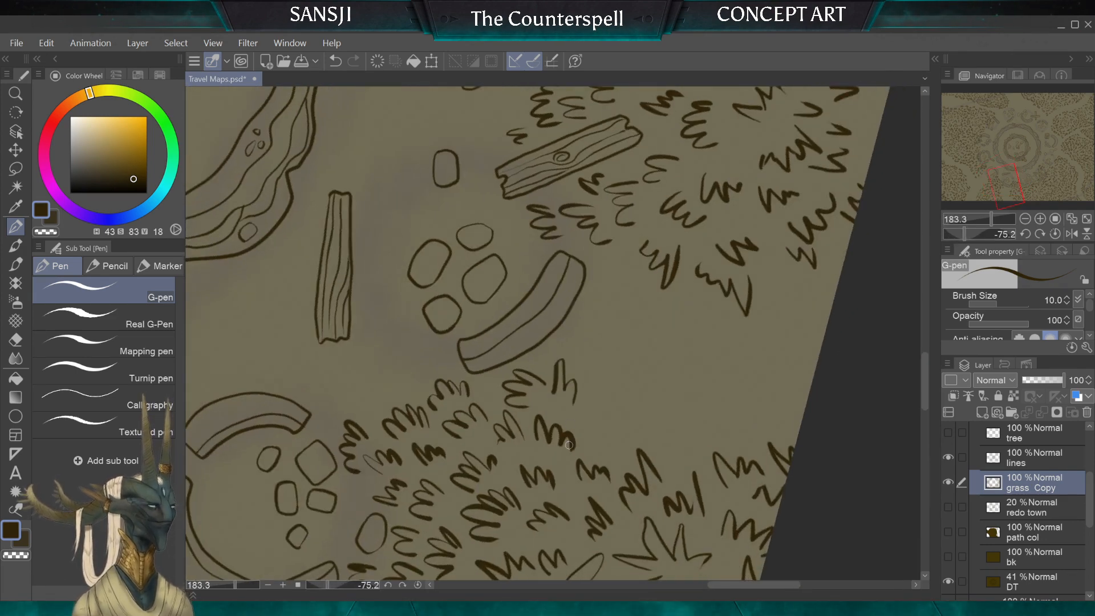
key("ctrl+z")
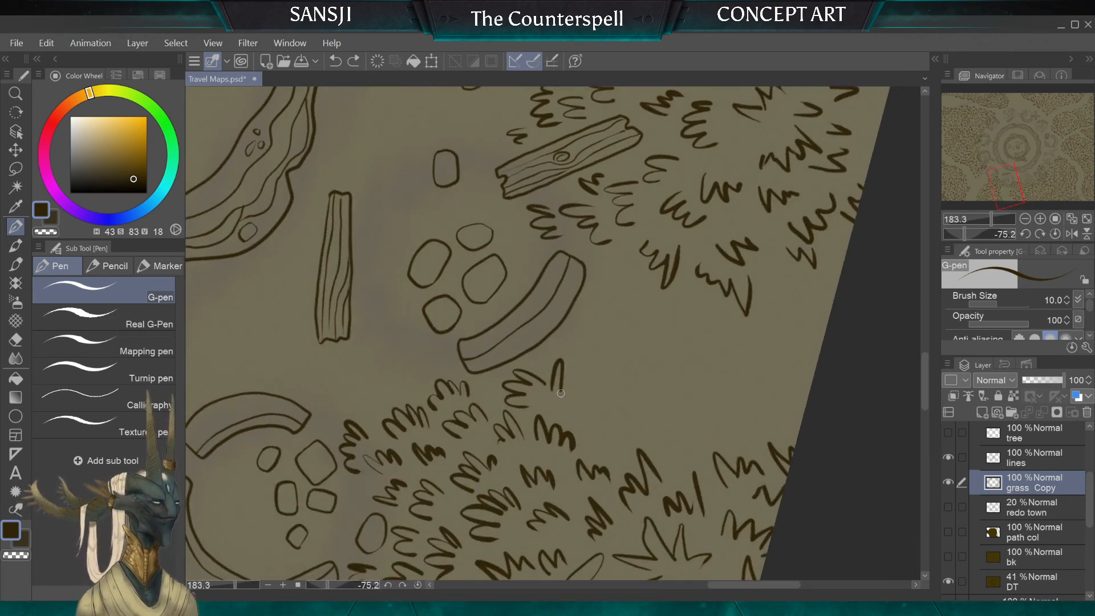
key("ctrl+z")
key("ctrl+z")
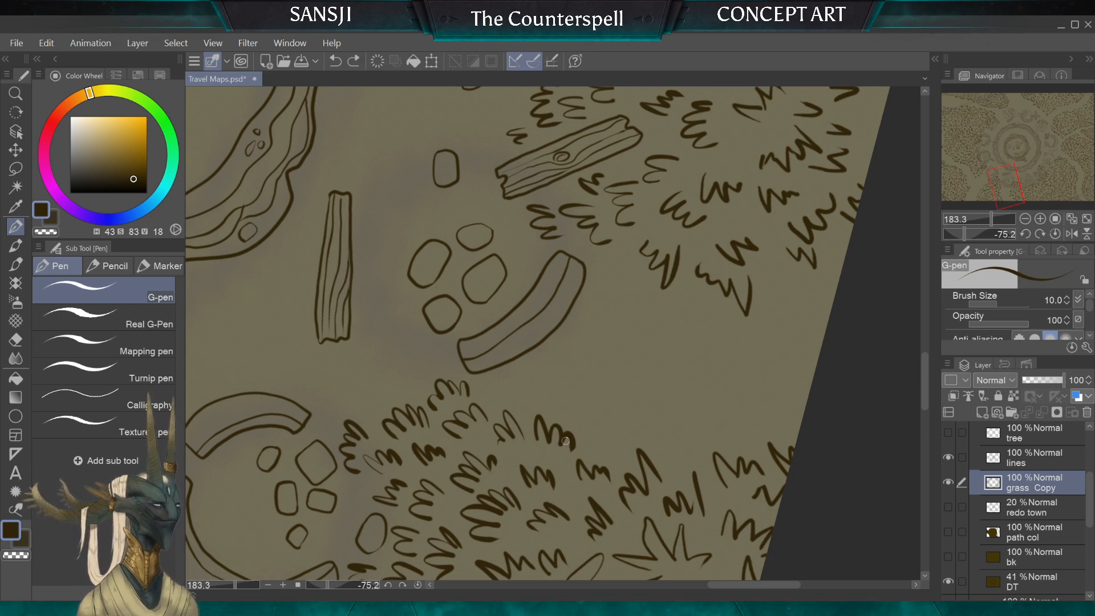
mouse_move(504, 367)
left_mouse_down()
mouse_move(519, 383)
mouse_move(513, 372)
mouse_move(563, 393)
mouse_move(568, 409)
left_mouse_up()
key("ctrl+z")
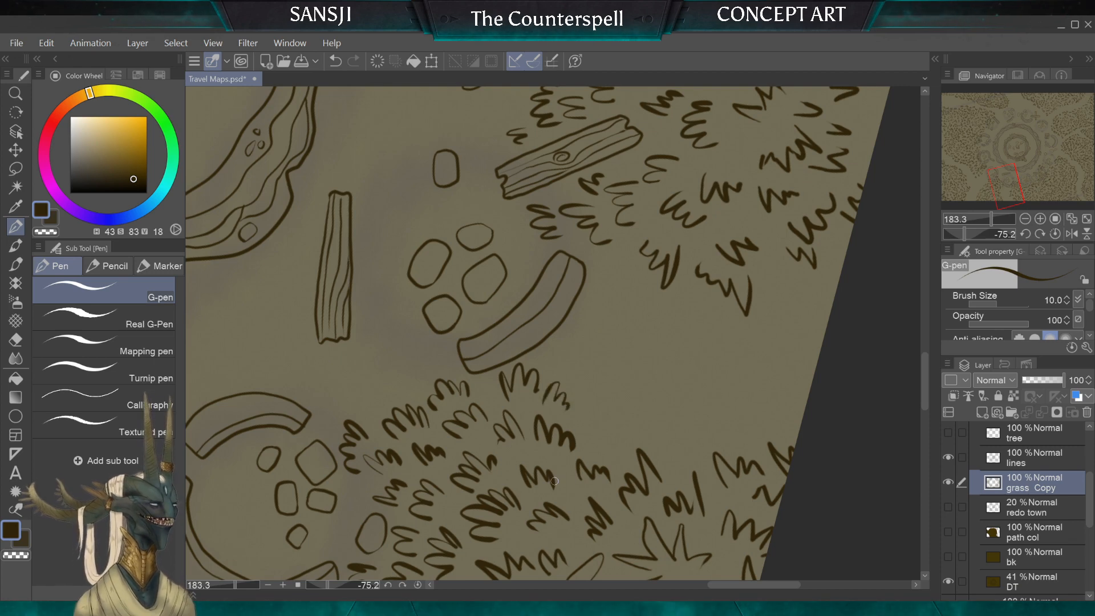
Step: Add two small detached tufts, one beside the stones above the curved wall and one east of the ruin's broken ring
scroll(555, 481, "down", 3)
scroll(542, 285, "up", 2)
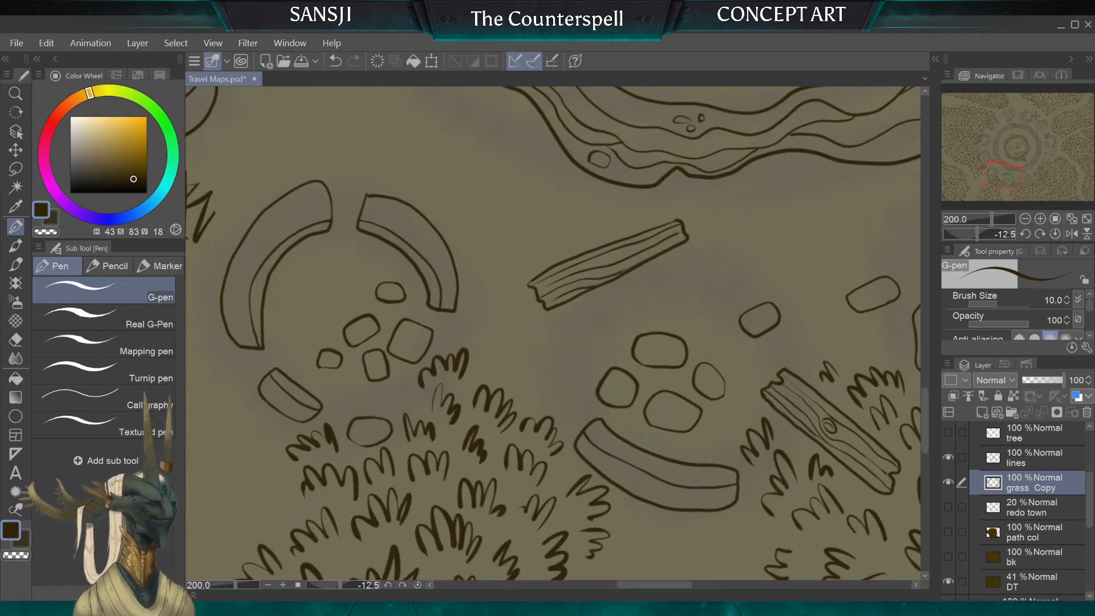
left_click_drag(573, 367, 554, 386)
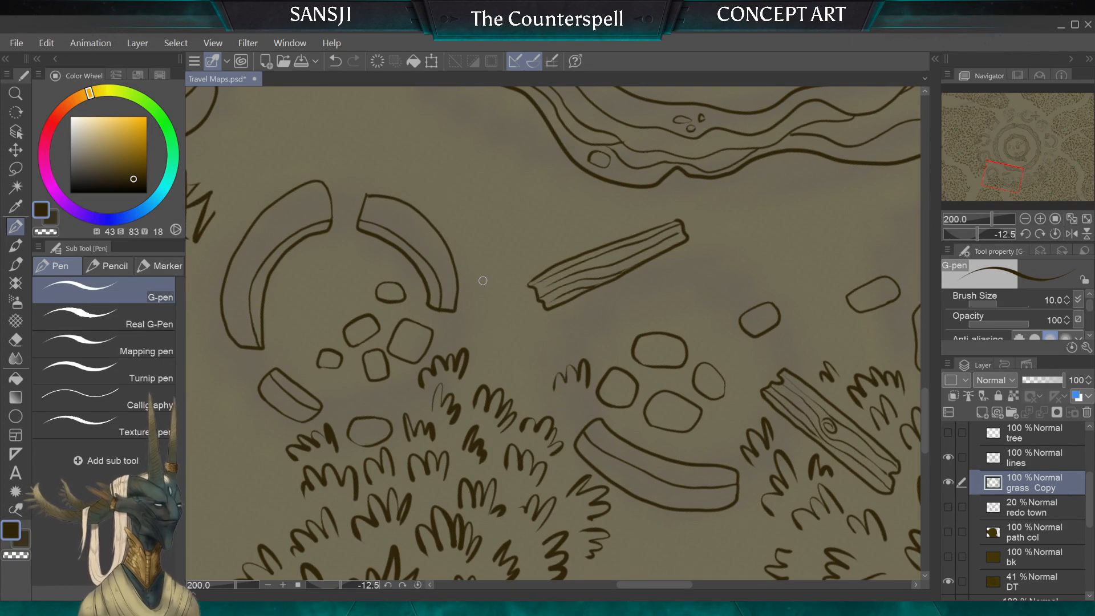
left_click_drag(495, 330, 474, 327)
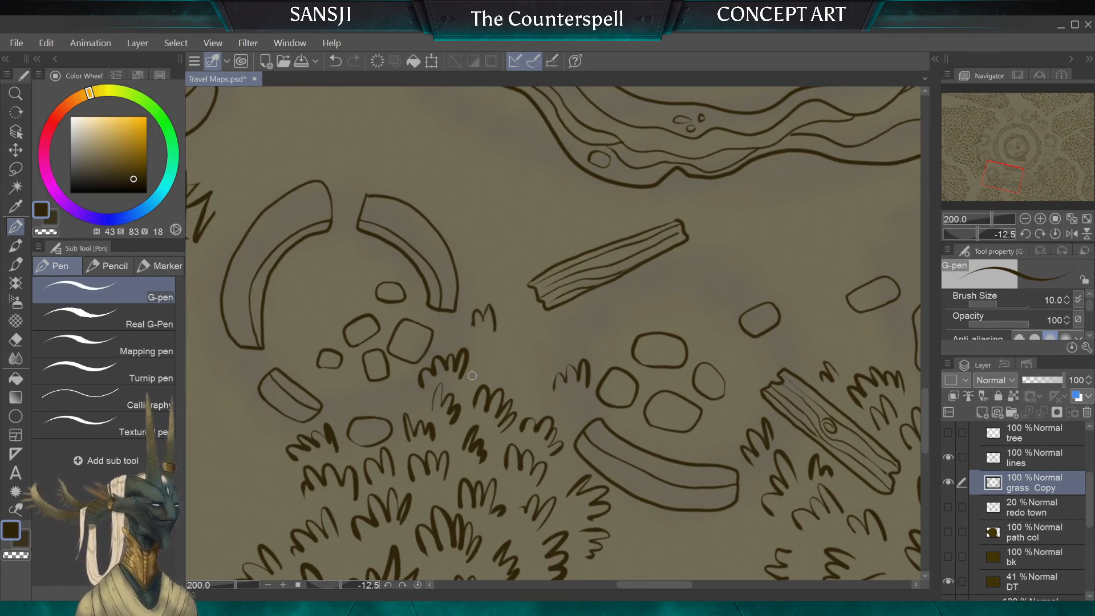
Step: Draw a small tuft inside the inner ring near the stones by the wooden steps, replacing the first attempt
scroll(541, 371, "down", 4)
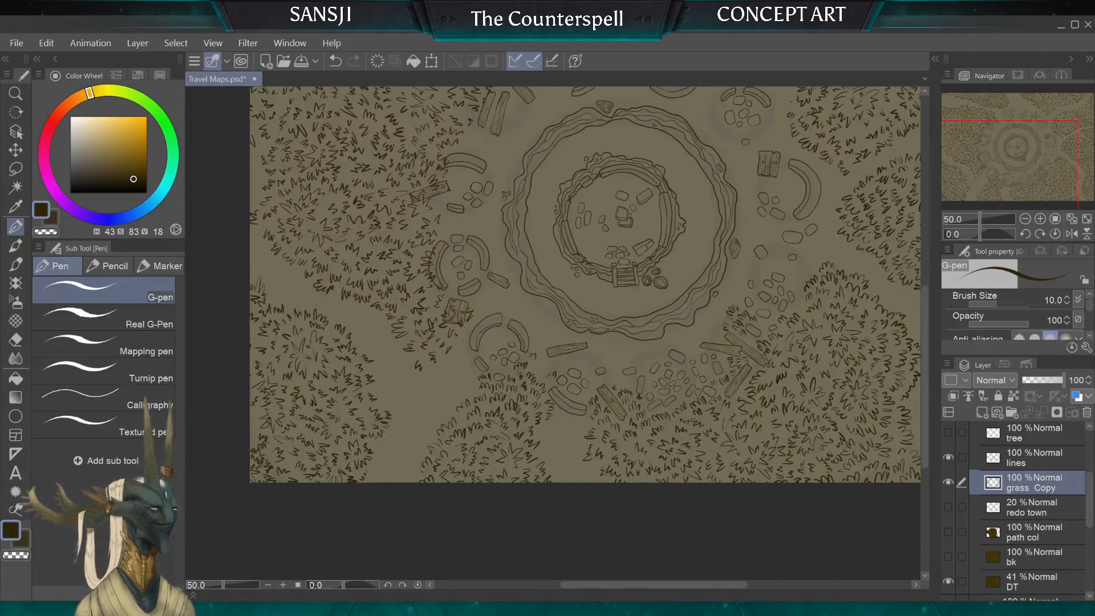
scroll(590, 214, "up", 4)
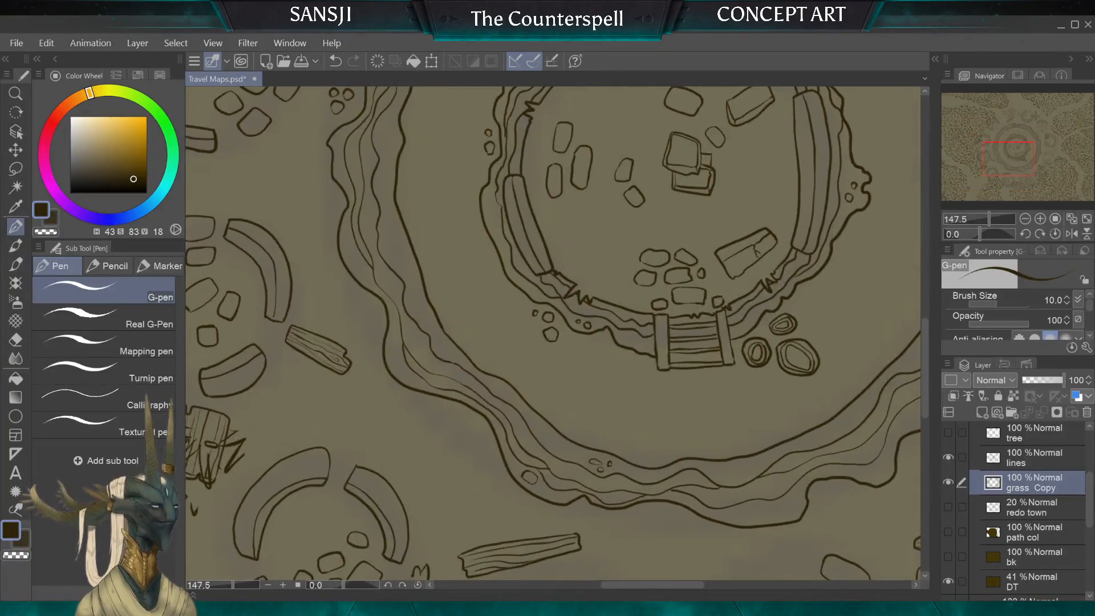
scroll(553, 293, "up", 2)
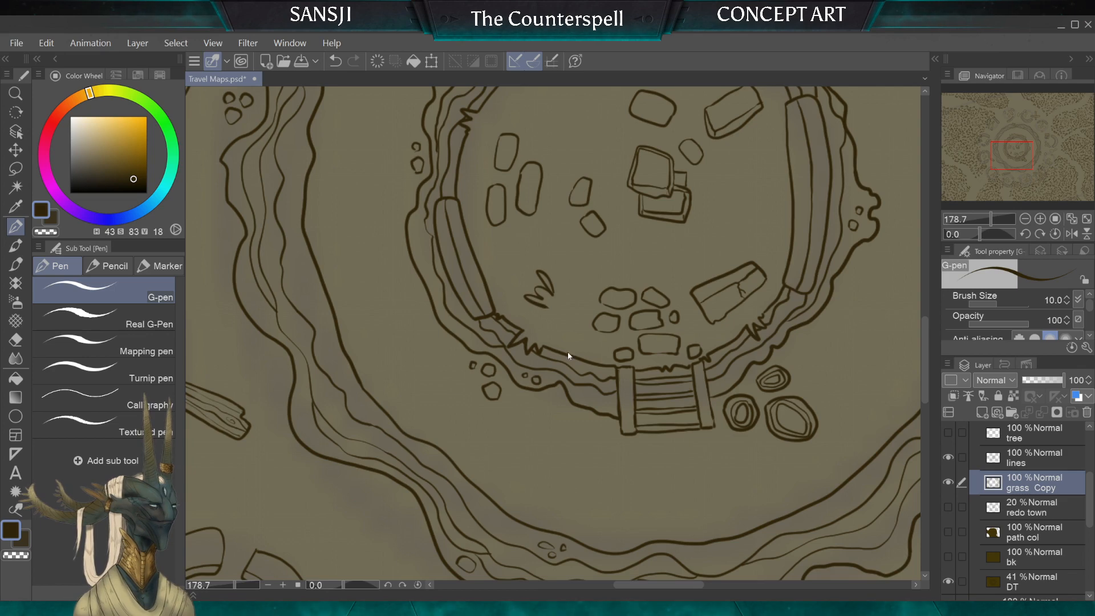
key("ctrl+z")
scroll(542, 331, "down", 3)
scroll(558, 342, "down", 2)
scroll(559, 342, "up", 3)
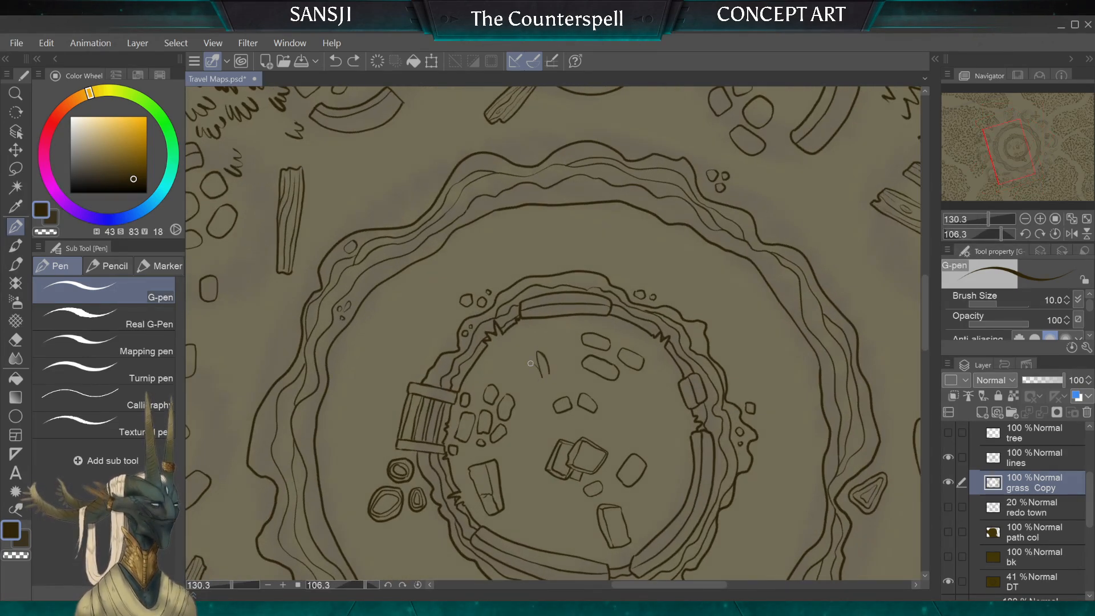
left_click_drag(530, 363, 528, 384)
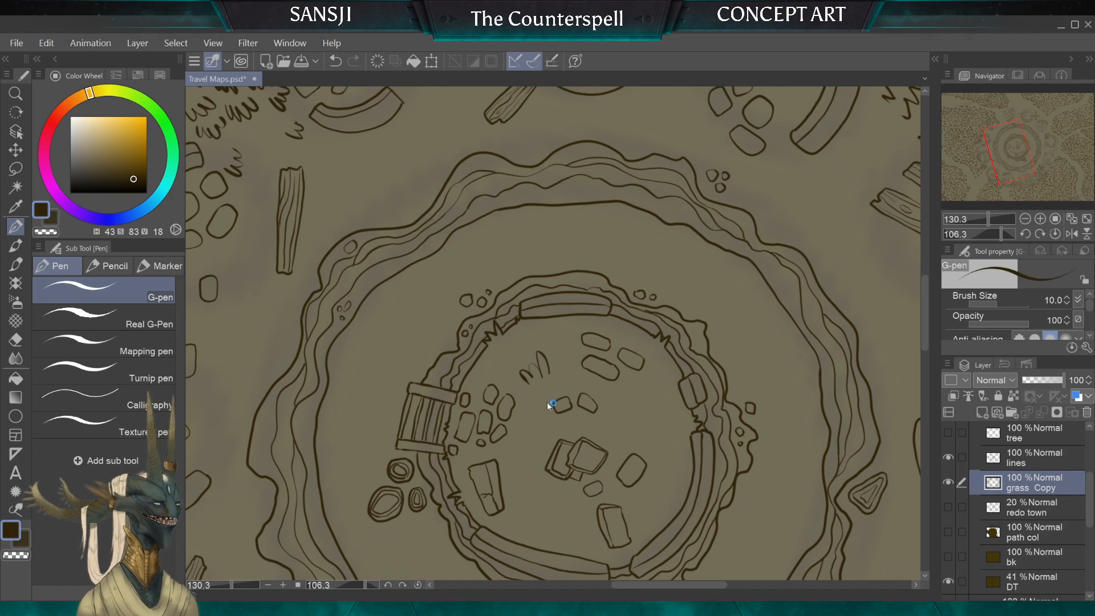
Step: Erase the grass covering the square wooden panel southwest of the central ring and the stray tufts beside it, using a 50 px hard eraser
scroll(547, 403, "down", 3)
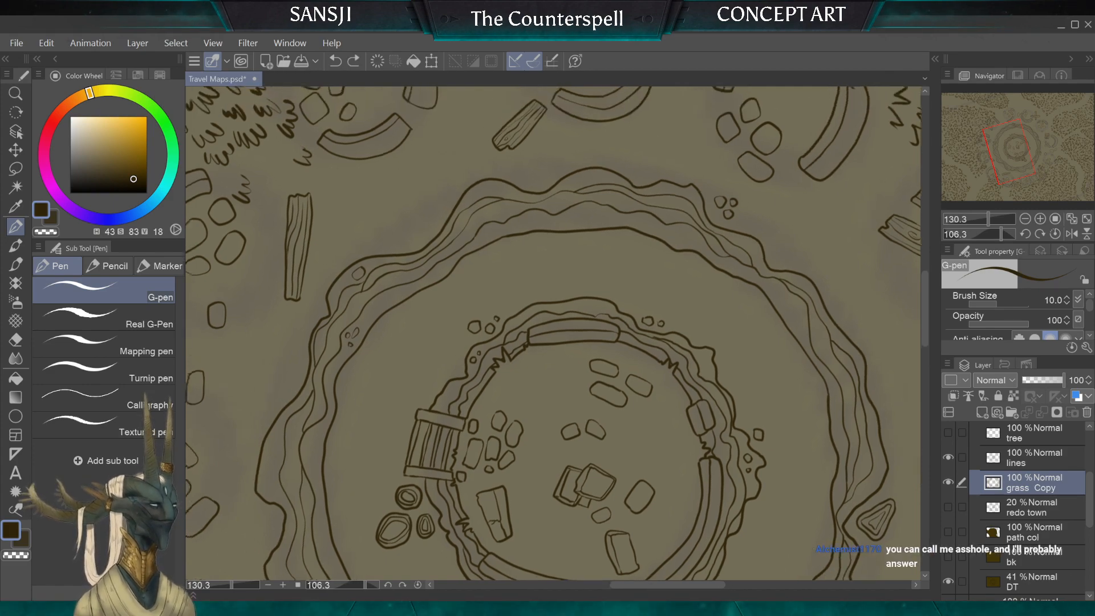
scroll(547, 403, "down", 2)
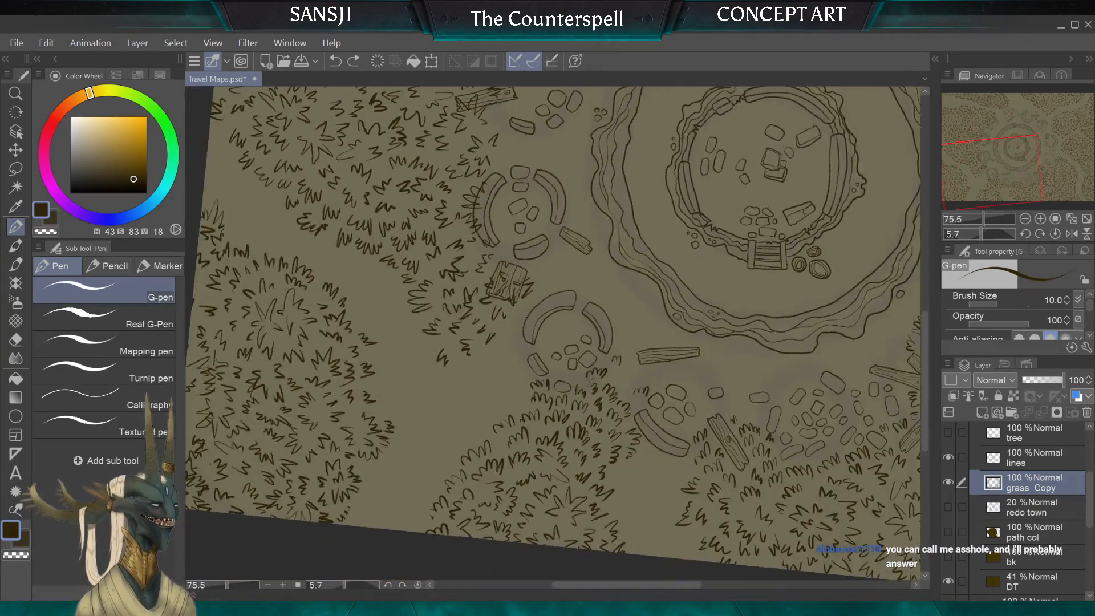
scroll(553, 334, "up", 2)
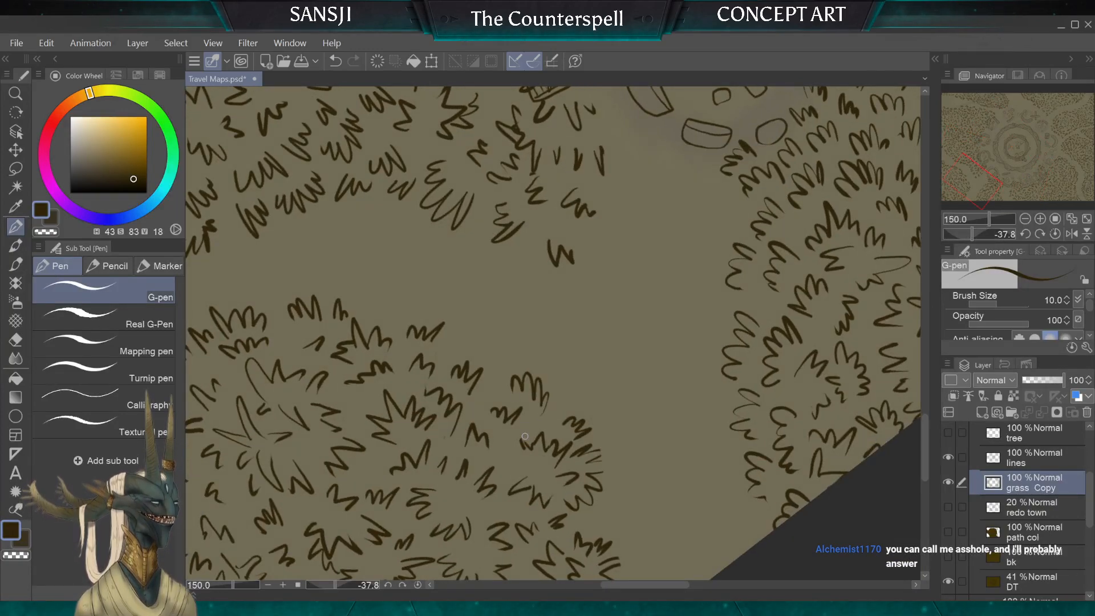
scroll(525, 436, "down", 1)
scroll(552, 333, "down", 3)
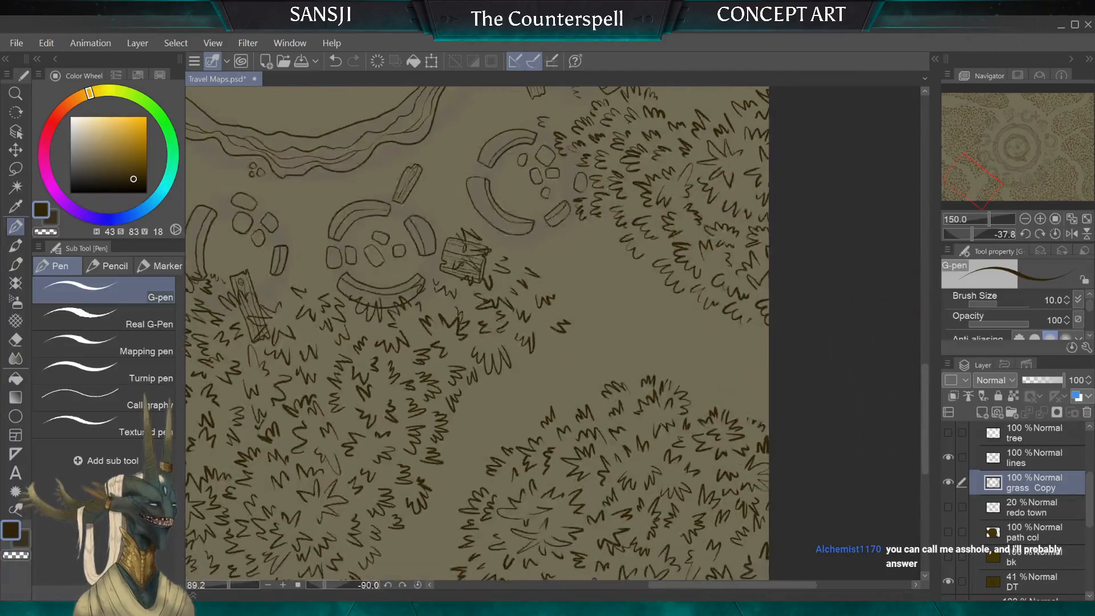
scroll(553, 333, "up", 4)
scroll(553, 333, "down", 1)
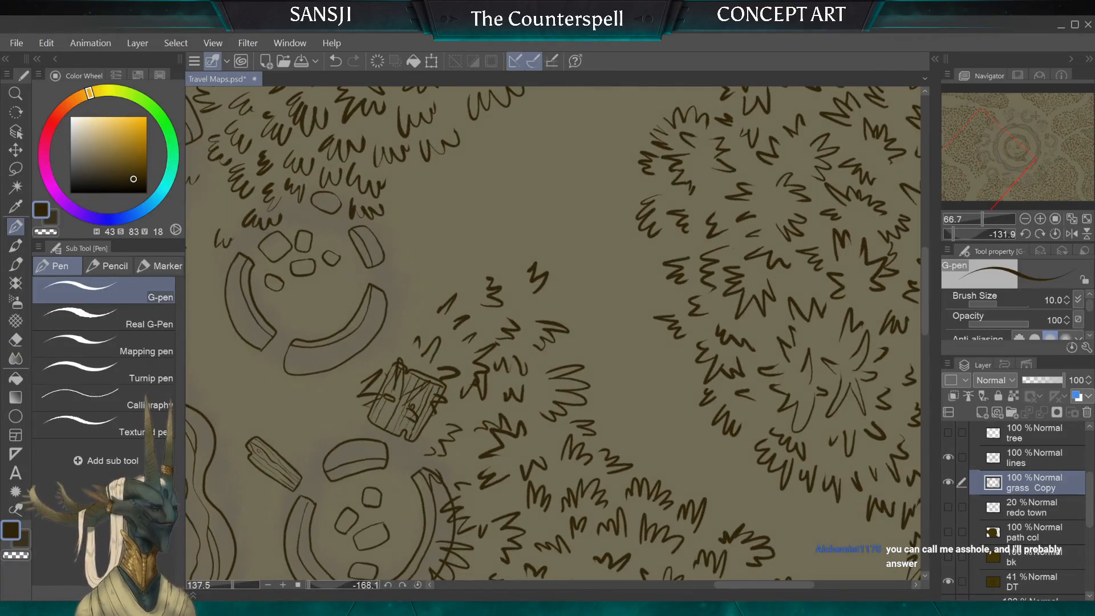
key("e")
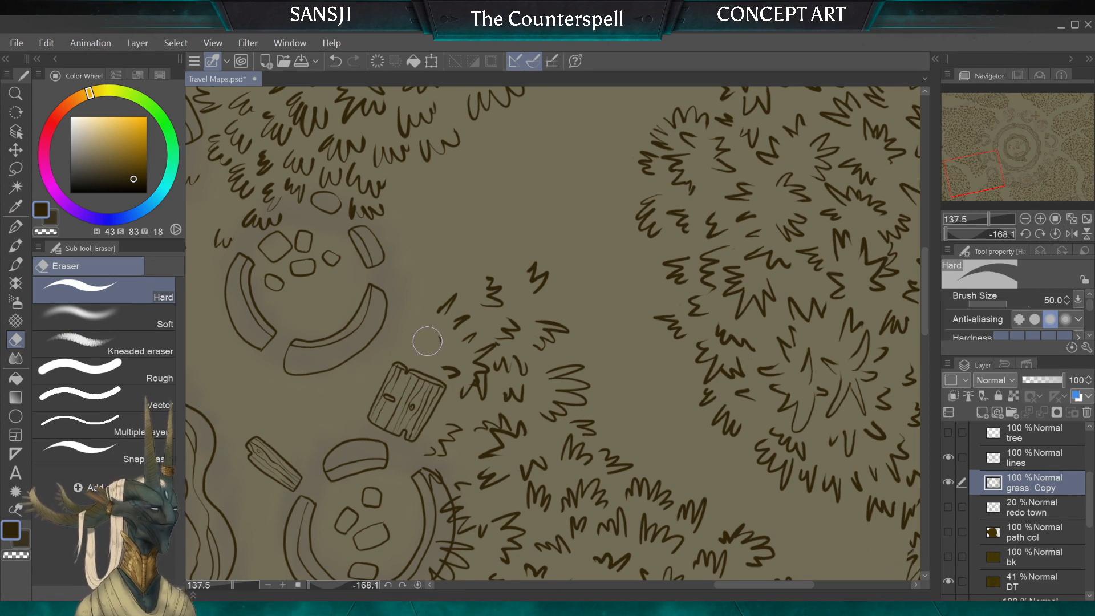
left_click_drag(497, 284, 551, 280)
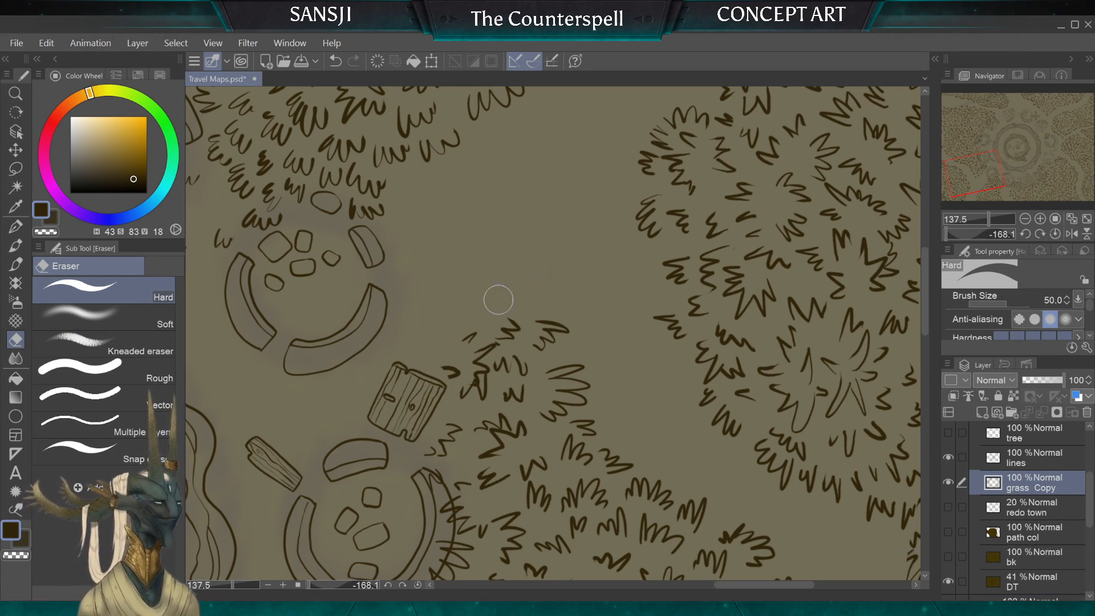
mouse_move(450, 359)
left_mouse_down()
mouse_move(460, 401)
mouse_move(460, 357)
mouse_move(479, 388)
left_mouse_up()
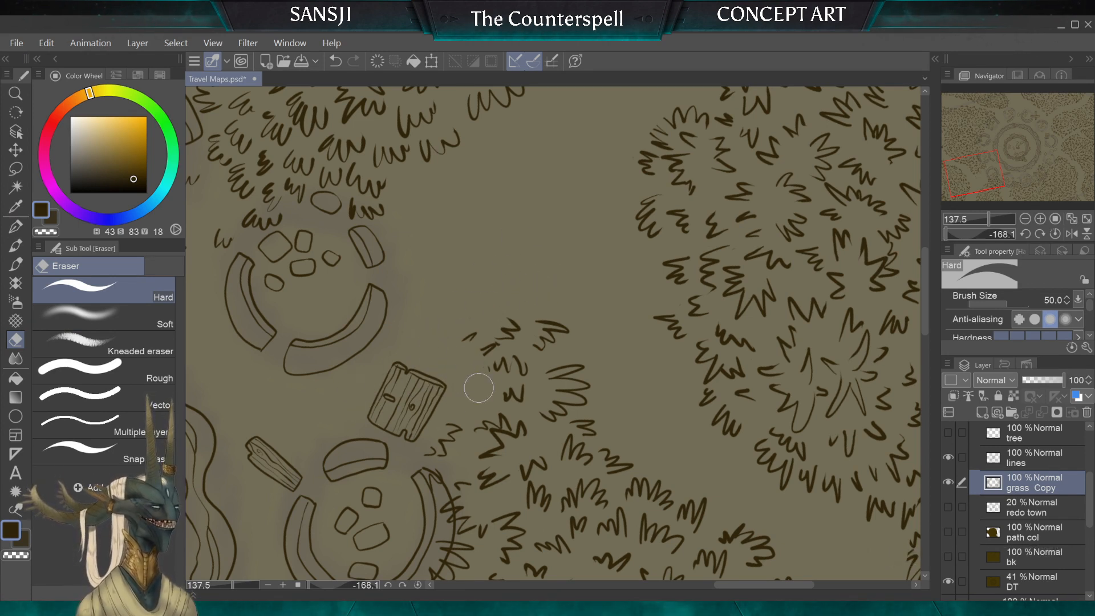
Step: Erase the leftover blades at the clump's edge and between the wooden panel and the curved wall, resizing the eraser to suit
key("bracketleft")
key("bracketleft")
key("bracketleft")
key("bracketleft")
key("bracketleft")
left_click_drag(499, 342, 489, 344)
key("bracketleft")
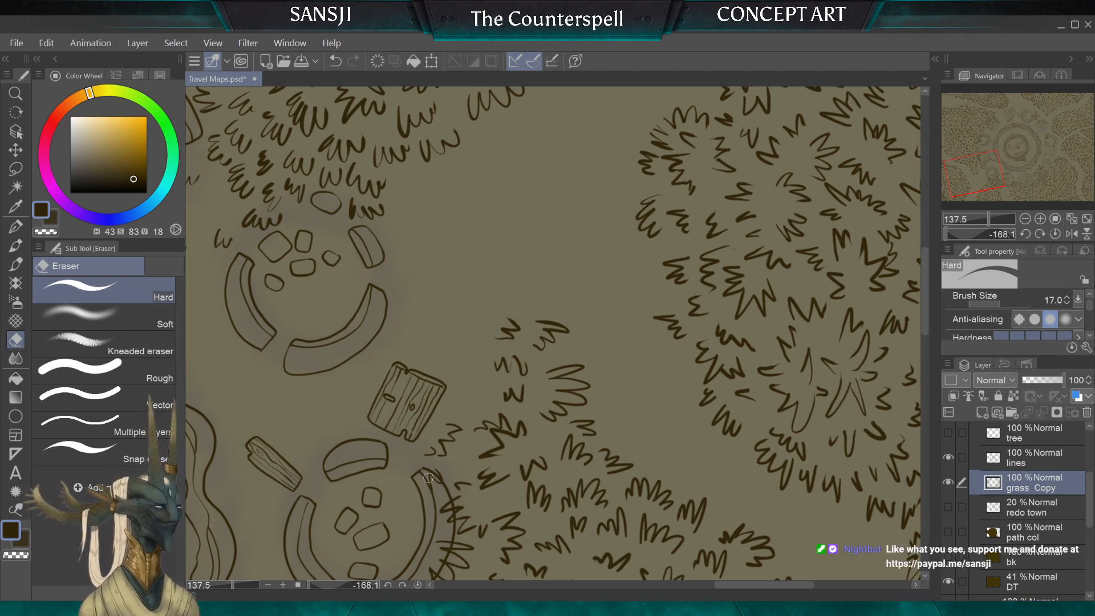
key("bracketright")
key("bracketright")
key("bracketright")
key("bracketright")
key("bracketright")
mouse_move(434, 456)
left_mouse_down()
mouse_move(420, 447)
mouse_move(448, 379)
left_mouse_up()
Step: Erase the grass overlapping the long curved wall of the ruin next to the wooden panel, and reduce the eraser to 25 px
scroll(444, 348, "down", 5)
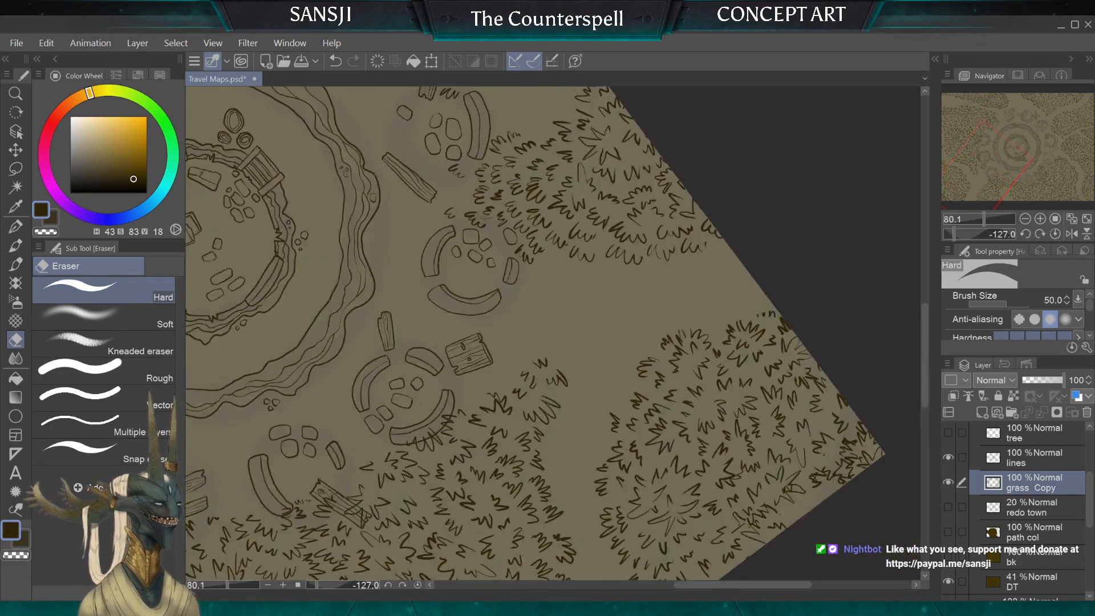
scroll(485, 343, "up", 6)
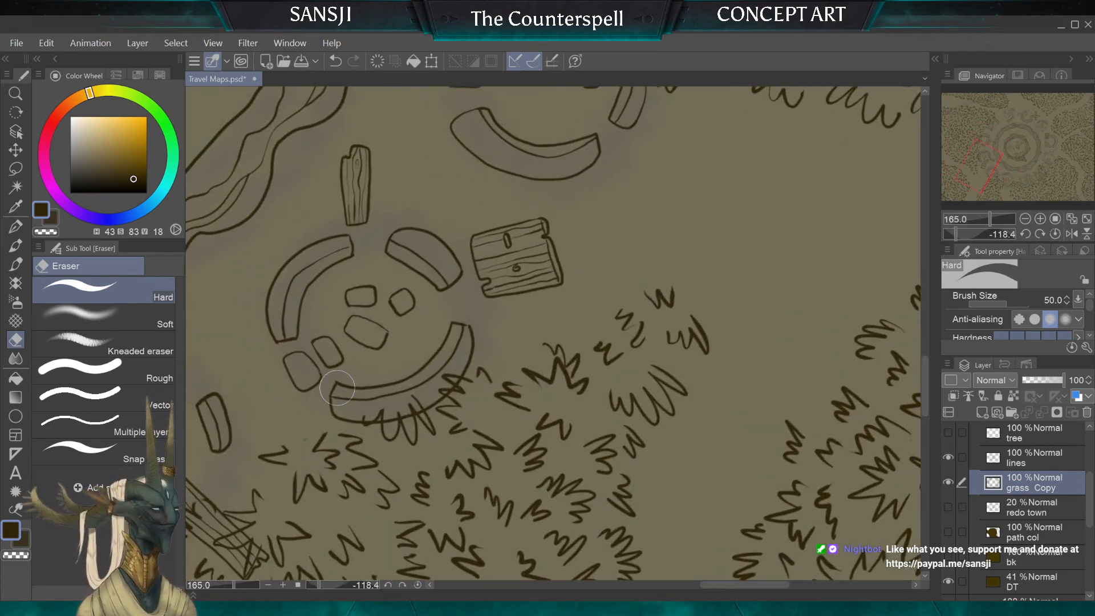
key("bracketright")
key("bracketright")
mouse_move(317, 393)
left_mouse_down()
mouse_move(365, 405)
mouse_move(380, 422)
mouse_move(394, 394)
left_mouse_up()
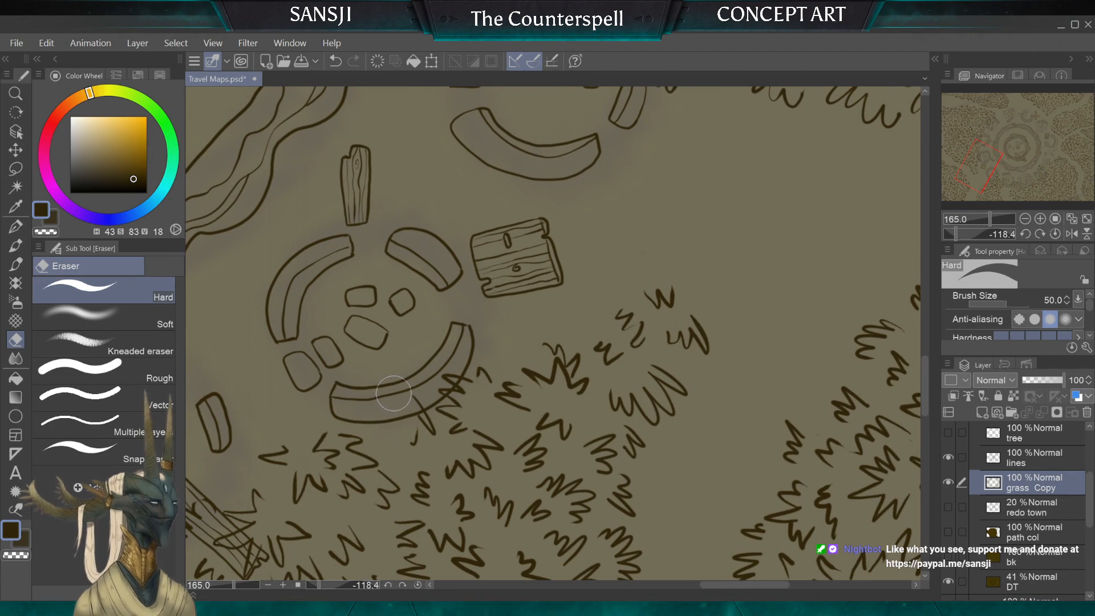
mouse_move(454, 415)
left_mouse_down()
mouse_move(462, 385)
mouse_move(487, 362)
mouse_move(489, 337)
left_mouse_up()
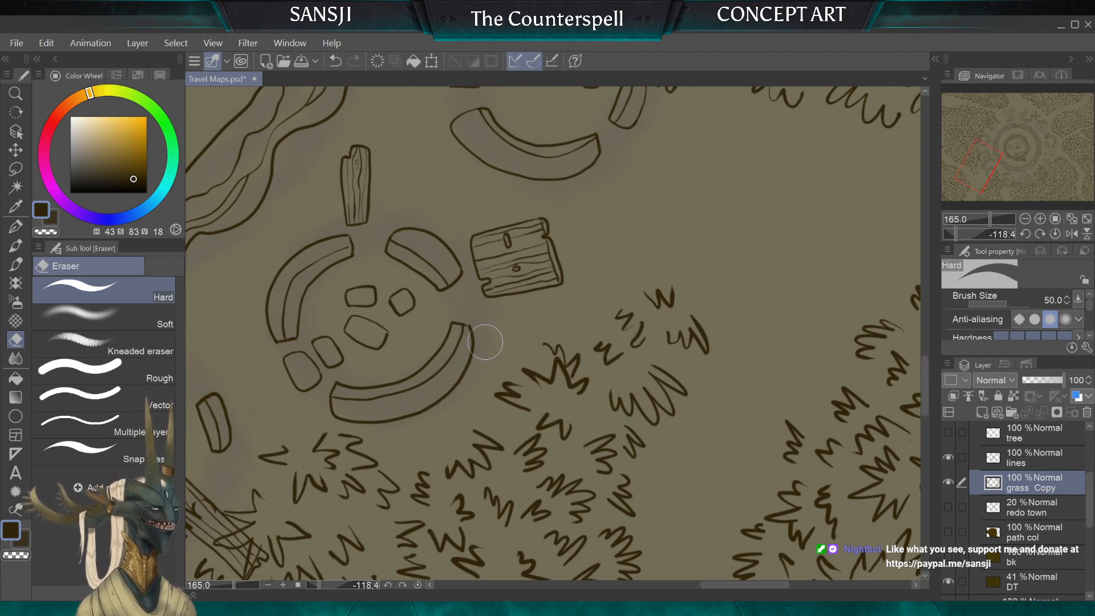
key("bracketleft")
key("bracketleft")
key("bracketleft")
Step: Draw new tufts with the 10 px G-pen along the edge of the grass clump facing the wooden panel
scroll(491, 323, "up", 2)
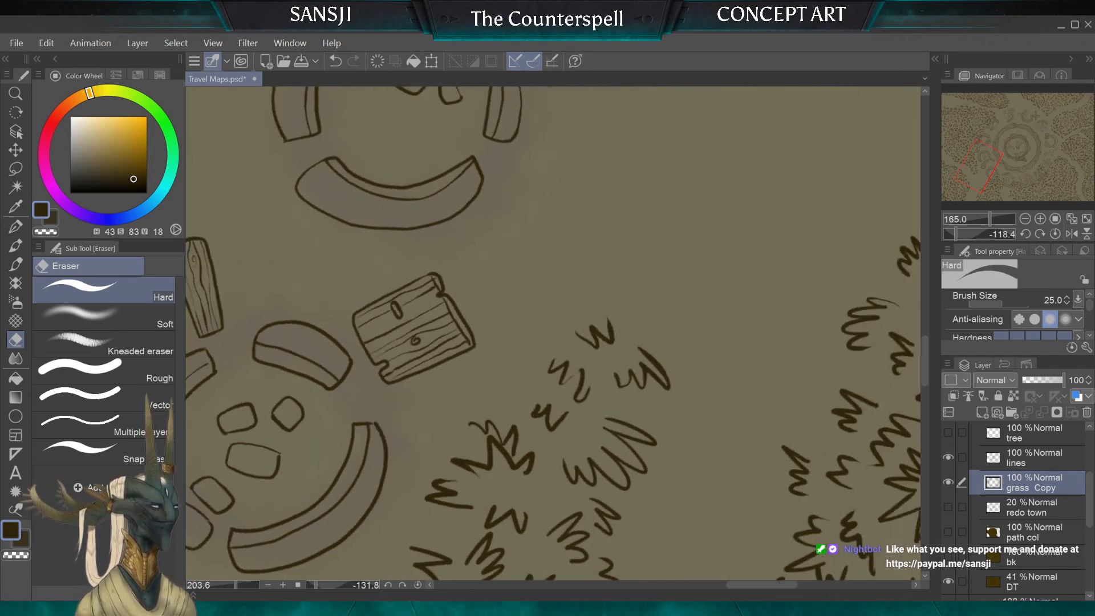
left_click(18, 227)
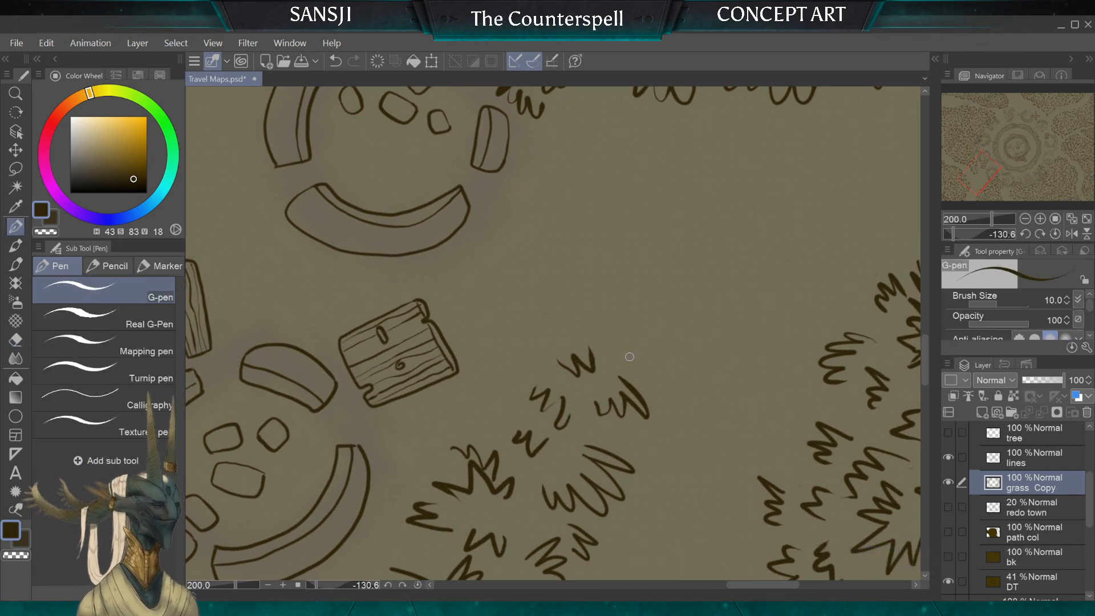
mouse_move(630, 356)
left_mouse_down()
mouse_move(626, 330)
mouse_move(607, 343)
mouse_move(579, 314)
mouse_move(538, 326)
mouse_move(515, 370)
left_mouse_up()
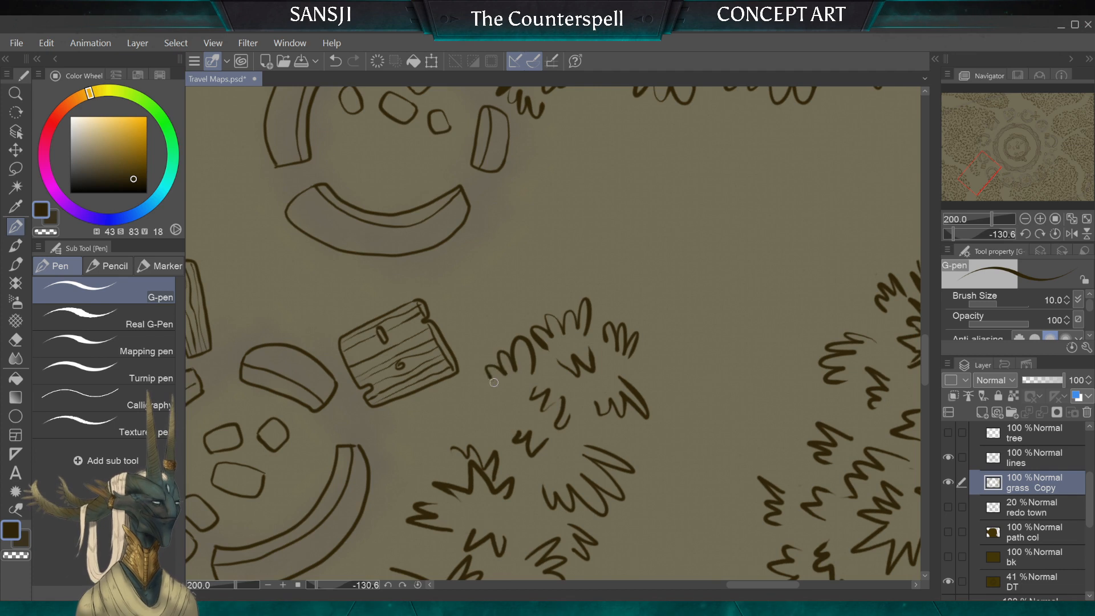
mouse_move(466, 421)
left_mouse_down()
mouse_move(440, 424)
mouse_move(430, 453)
left_mouse_up()
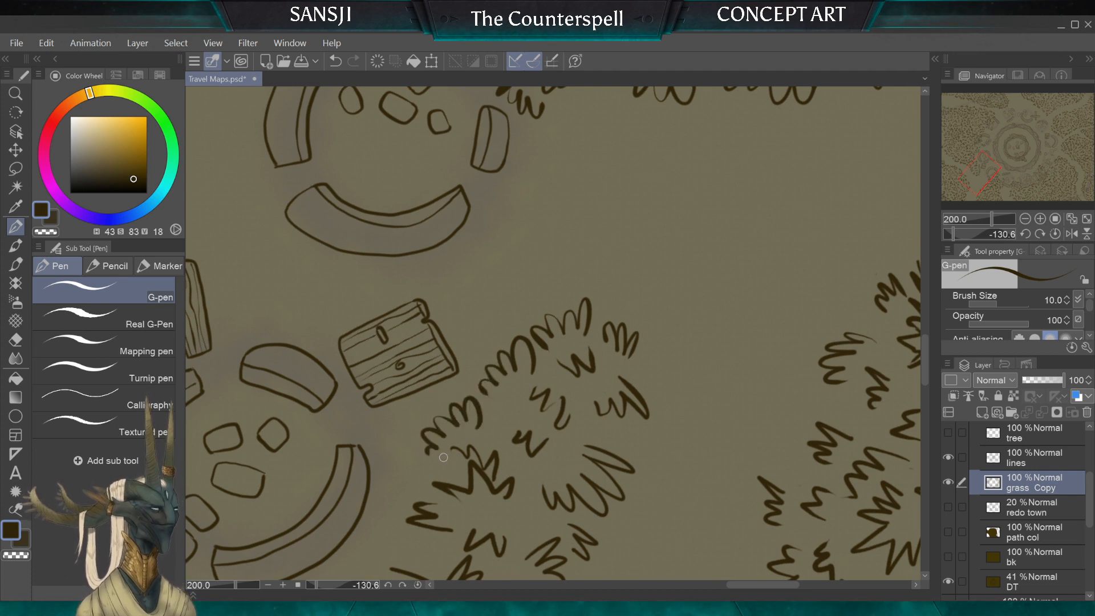
left_click_drag(518, 410, 496, 426)
mouse_move(510, 335)
left_mouse_down()
mouse_move(484, 326)
mouse_move(470, 350)
left_mouse_up()
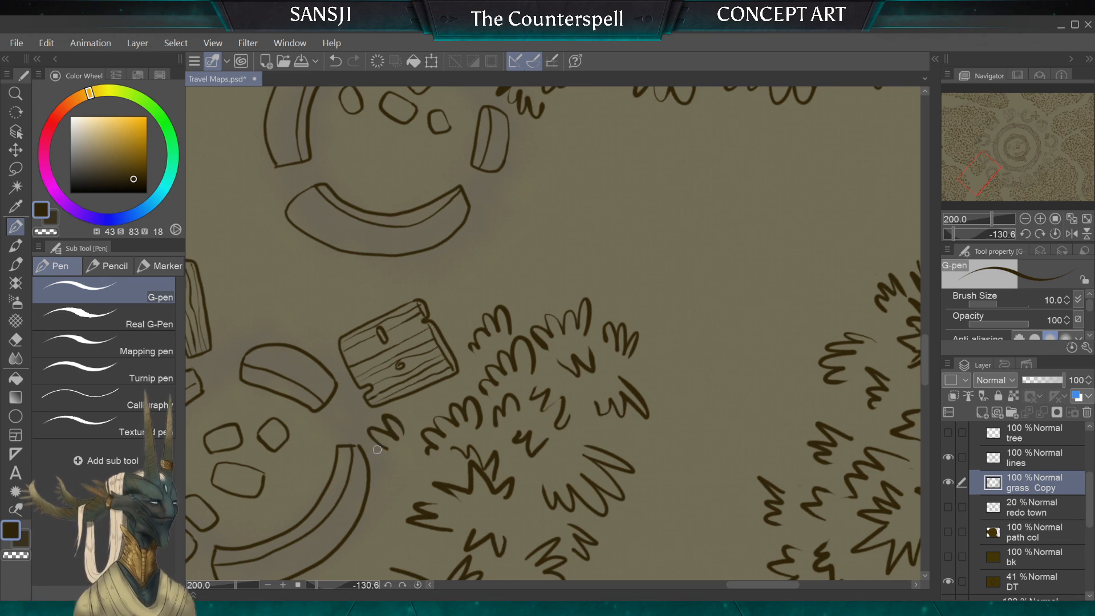
Step: Draw small detached tufts around the wooden panel, between it and the walls and along its outer edge
left_click_drag(377, 450, 390, 463)
mouse_move(337, 311)
left_mouse_down()
mouse_move(323, 338)
mouse_move(292, 332)
left_mouse_up()
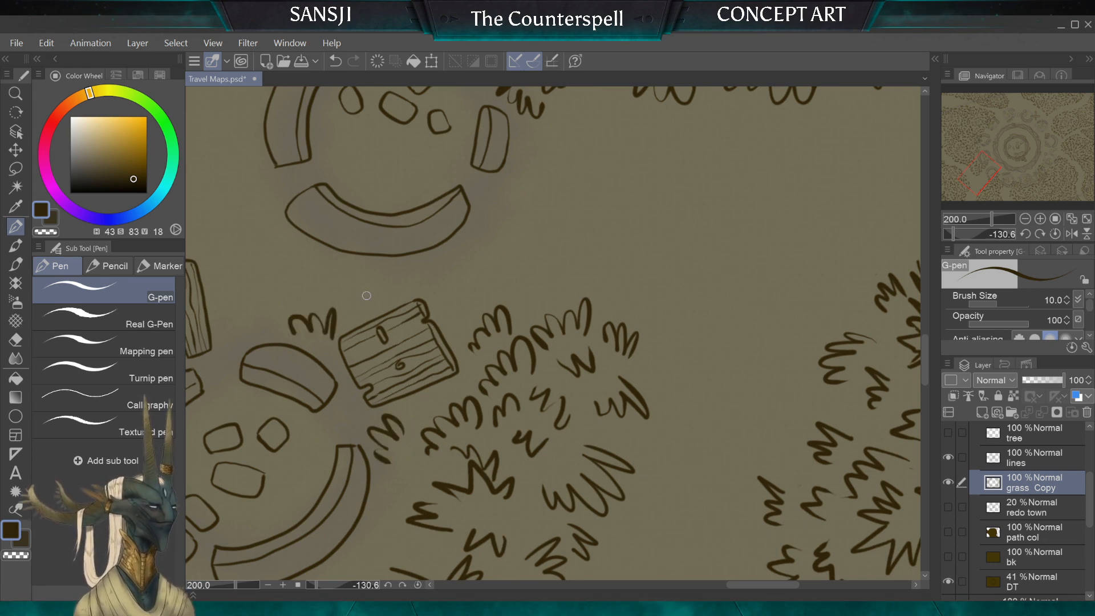
left_click_drag(371, 280, 360, 302)
left_click_drag(426, 288, 433, 268)
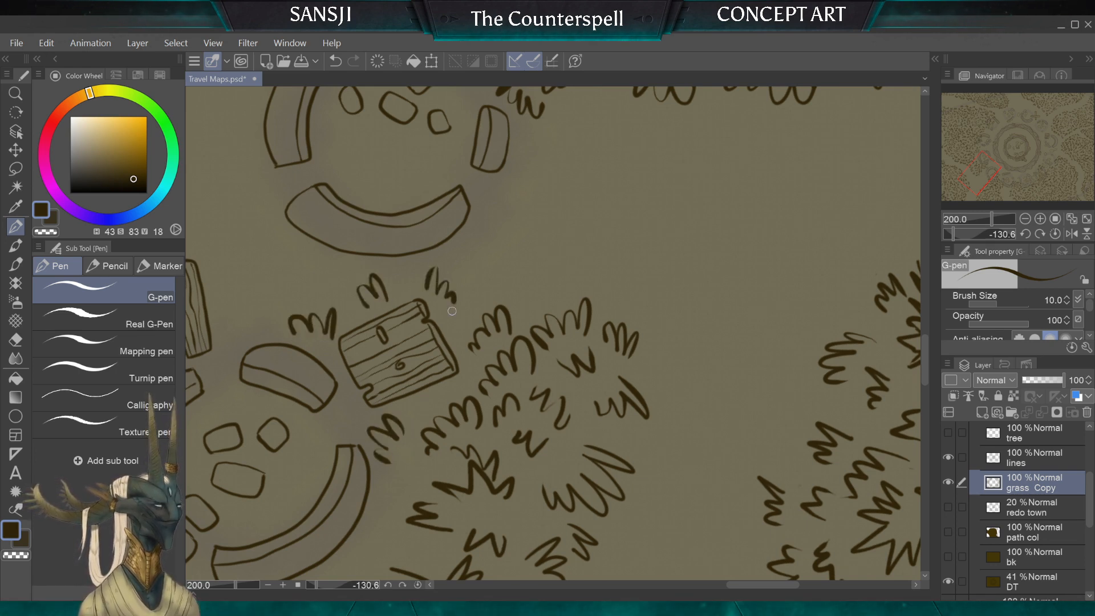
Step: Draw tufts to round off the tip of the grass clump beside the wooden panel where it meets the path
scroll(458, 328, "down", 5)
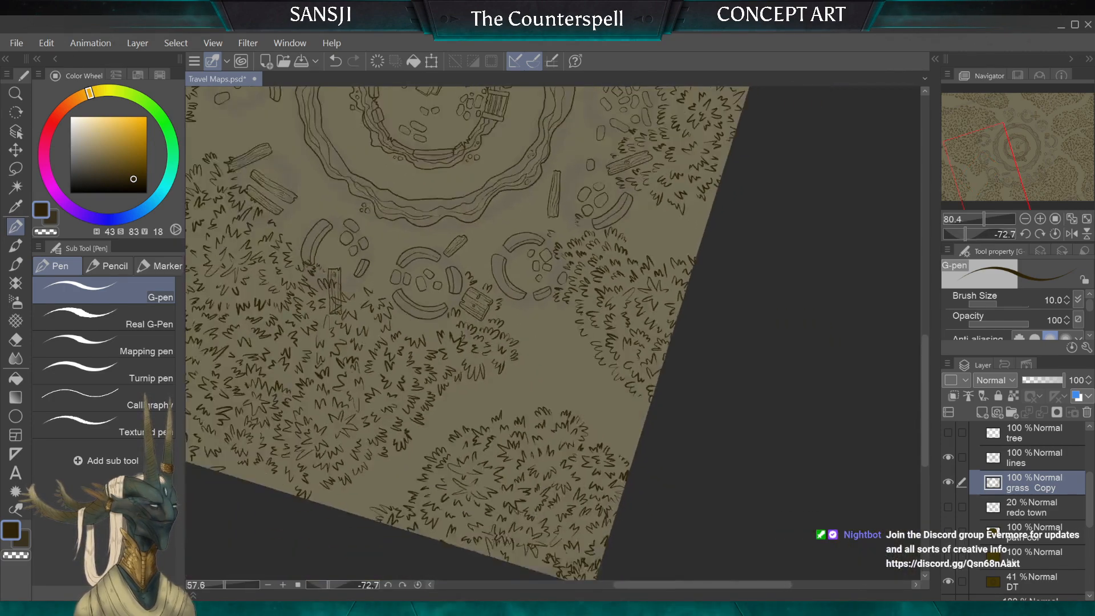
scroll(459, 328, "up", 3)
scroll(553, 334, "up", 1)
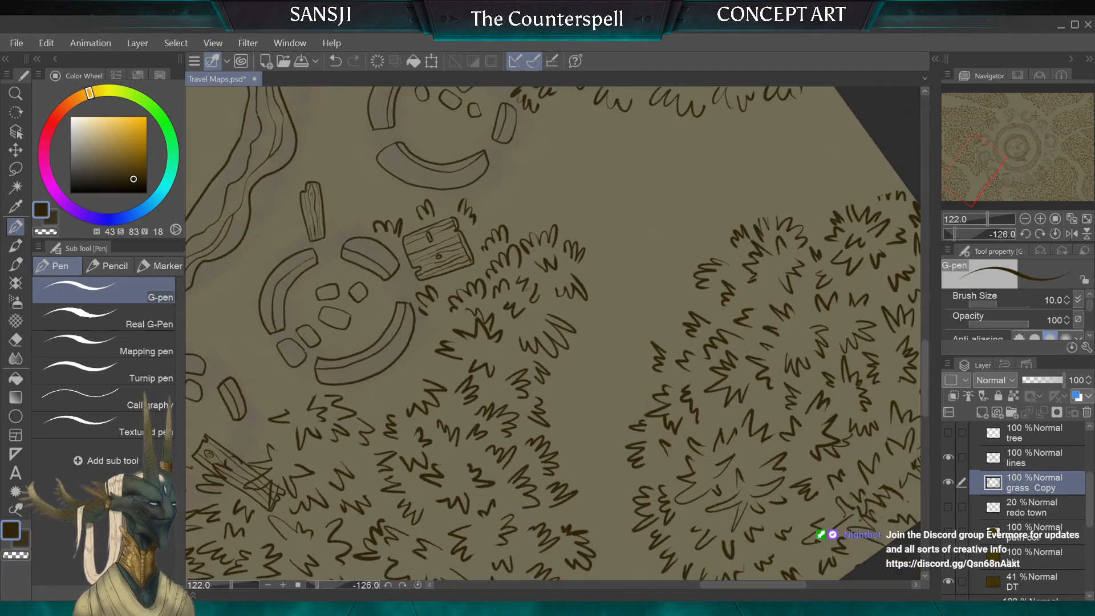
scroll(554, 334, "down", 2)
scroll(554, 334, "up", 3)
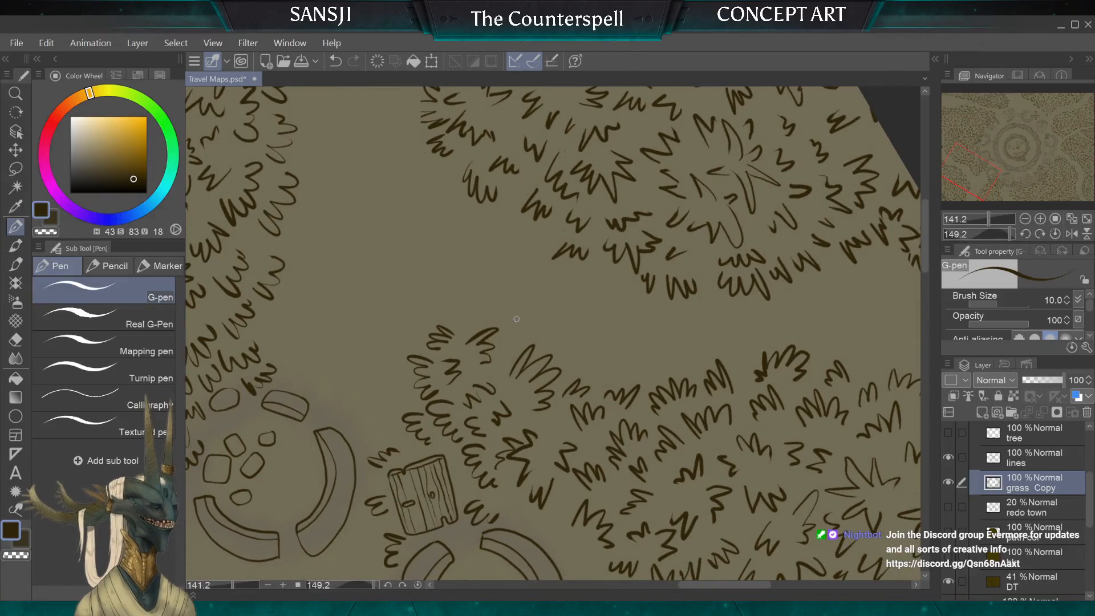
mouse_move(502, 345)
left_mouse_down()
mouse_move(513, 336)
mouse_move(467, 299)
left_mouse_up()
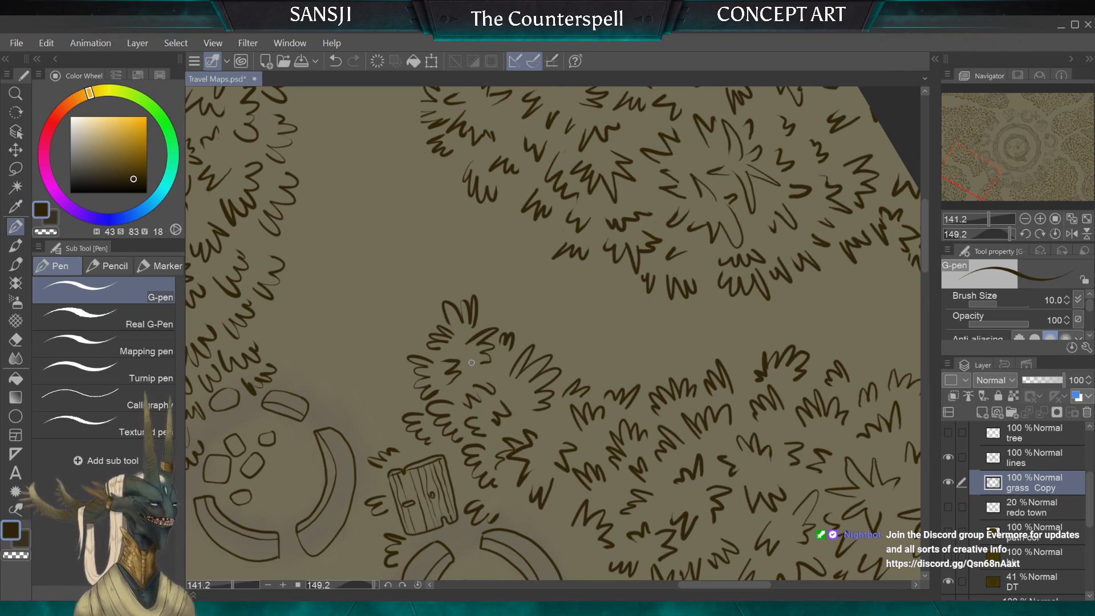
Step: Fill the gaps along the outer edge of the grass clump across the path with two small G-pen tufts
scroll(472, 363, "down", 4)
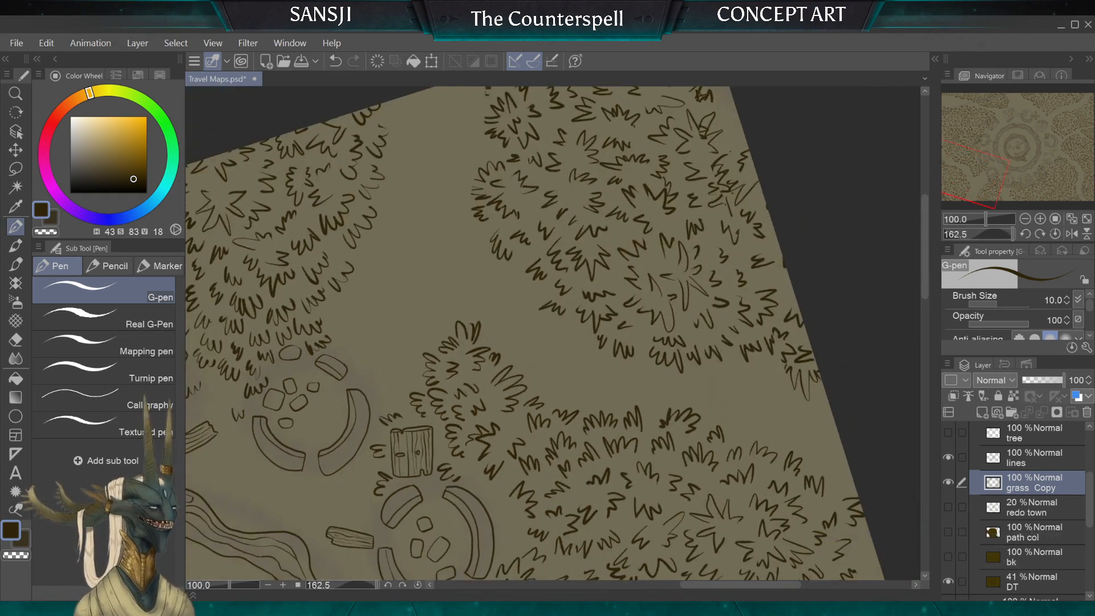
scroll(472, 363, "up", 3)
scroll(553, 333, "up", 5)
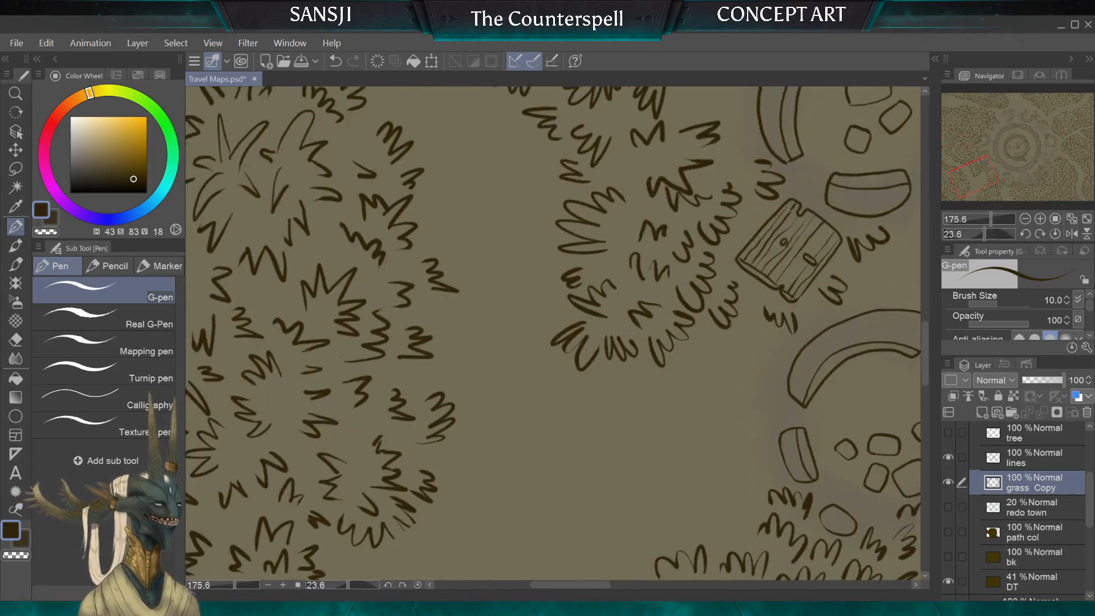
scroll(553, 333, "down", 1)
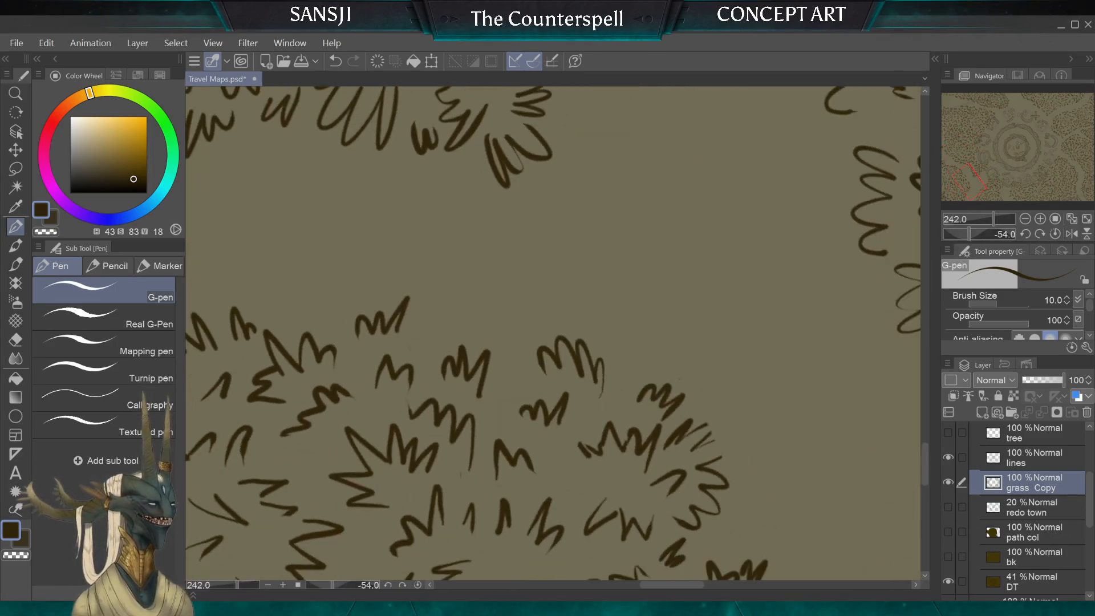
left_click(16, 338)
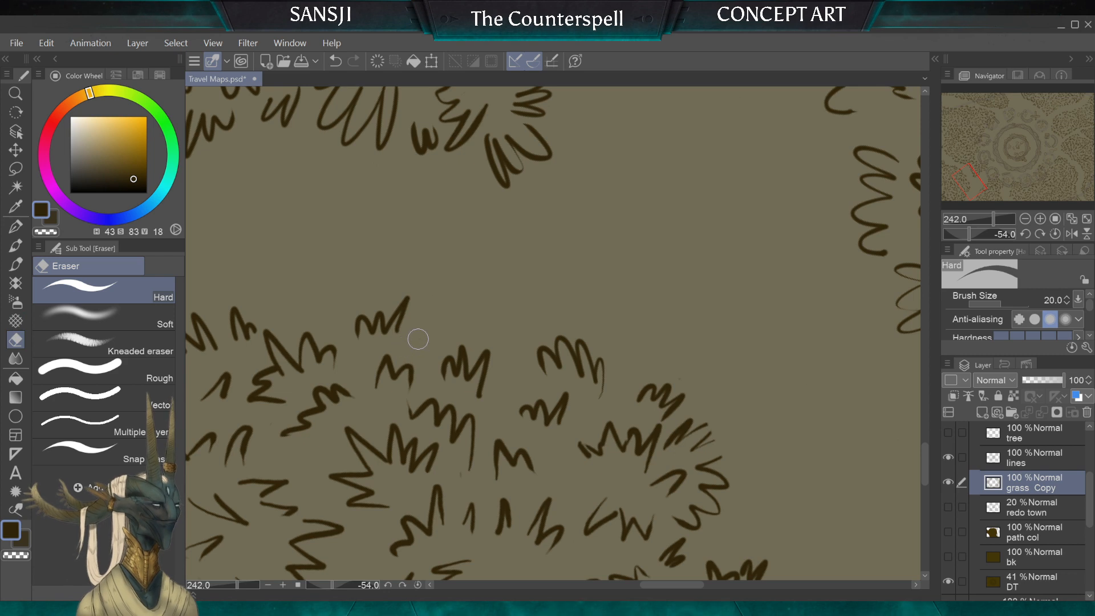
left_click(15, 227)
mouse_move(445, 357)
left_mouse_down()
mouse_move(427, 330)
mouse_move(407, 350)
left_mouse_up()
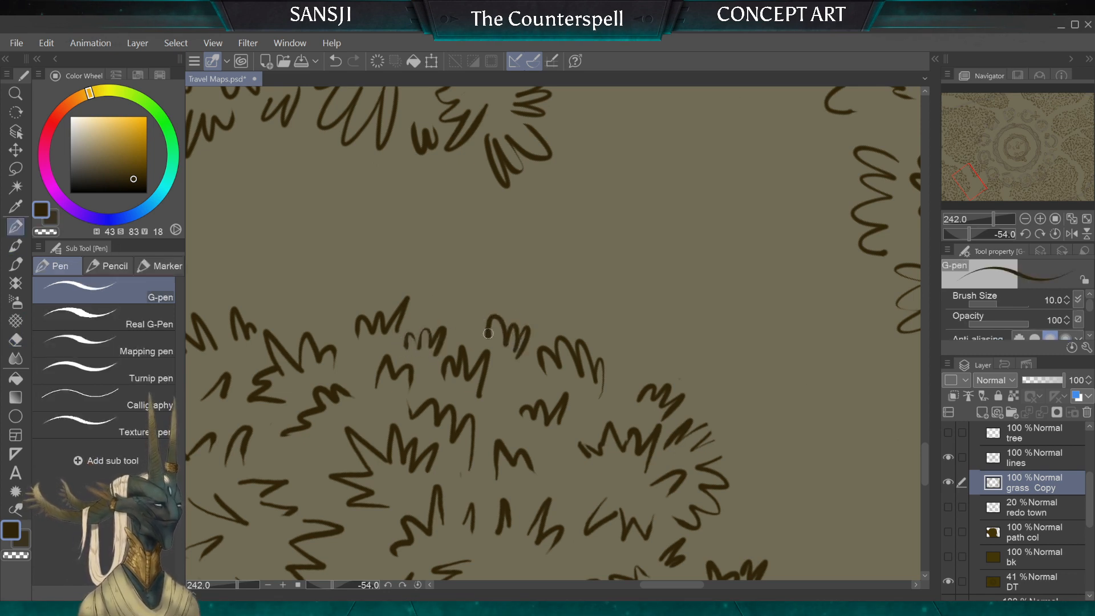
Step: Trim the stray stroke ends of the tufts in the clump across the path with an 8 px hard eraser
left_click(16, 348)
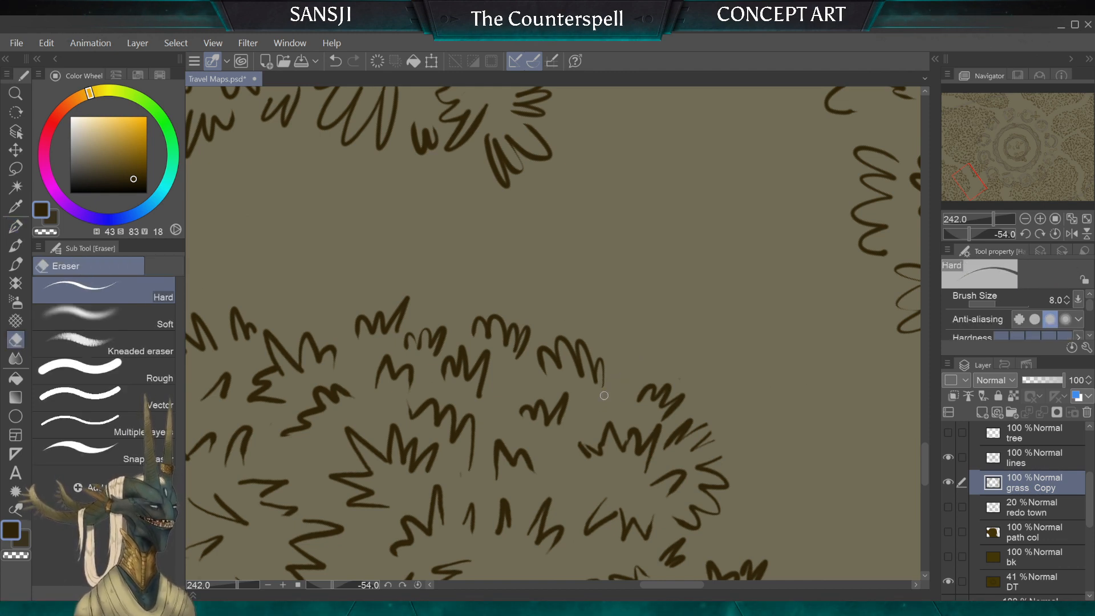
key("p")
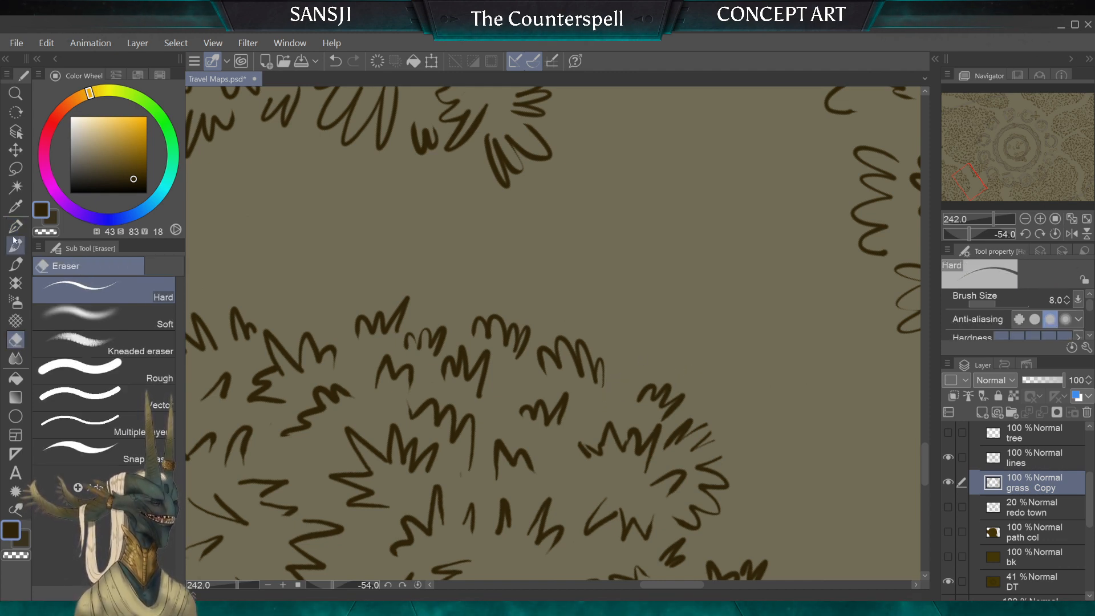
scroll(554, 333, "down", 3)
scroll(553, 334, "up", 5)
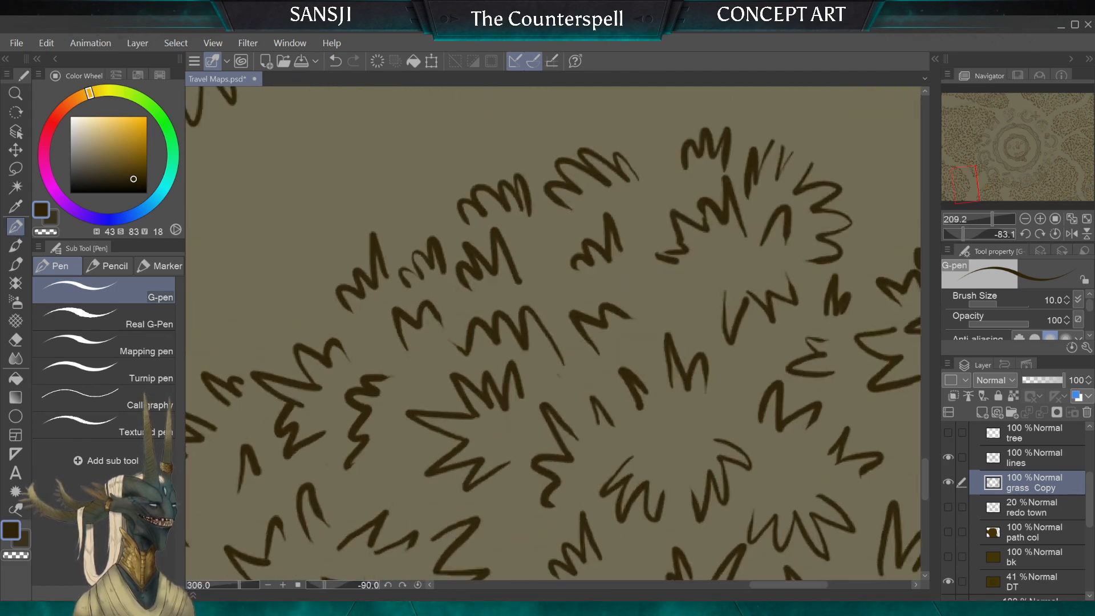
left_click(17, 339)
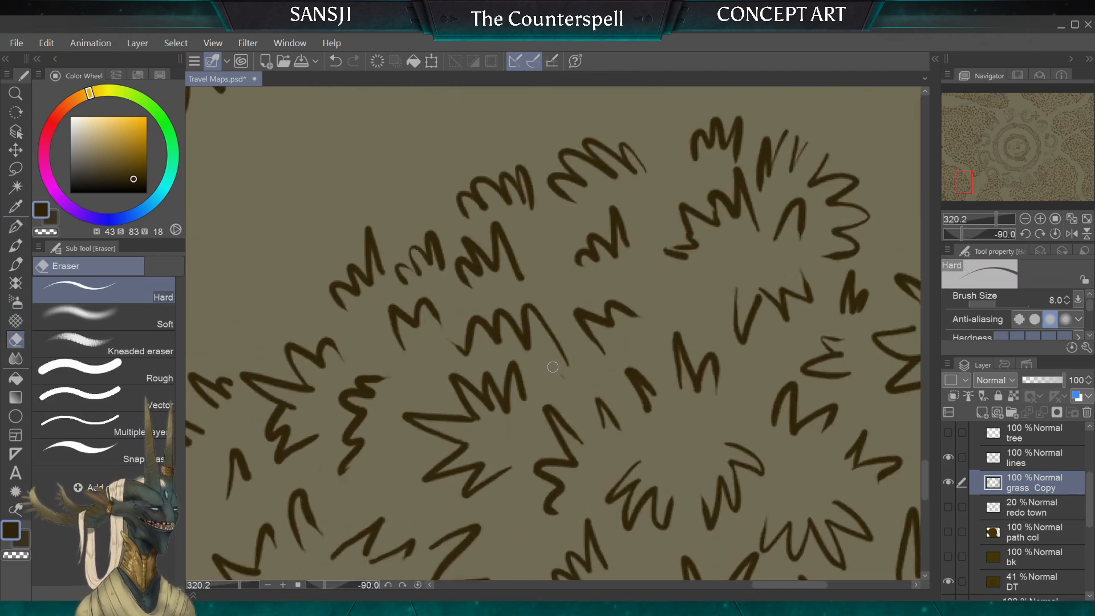
mouse_move(553, 367)
left_mouse_down()
mouse_move(574, 387)
mouse_move(352, 535)
left_mouse_up()
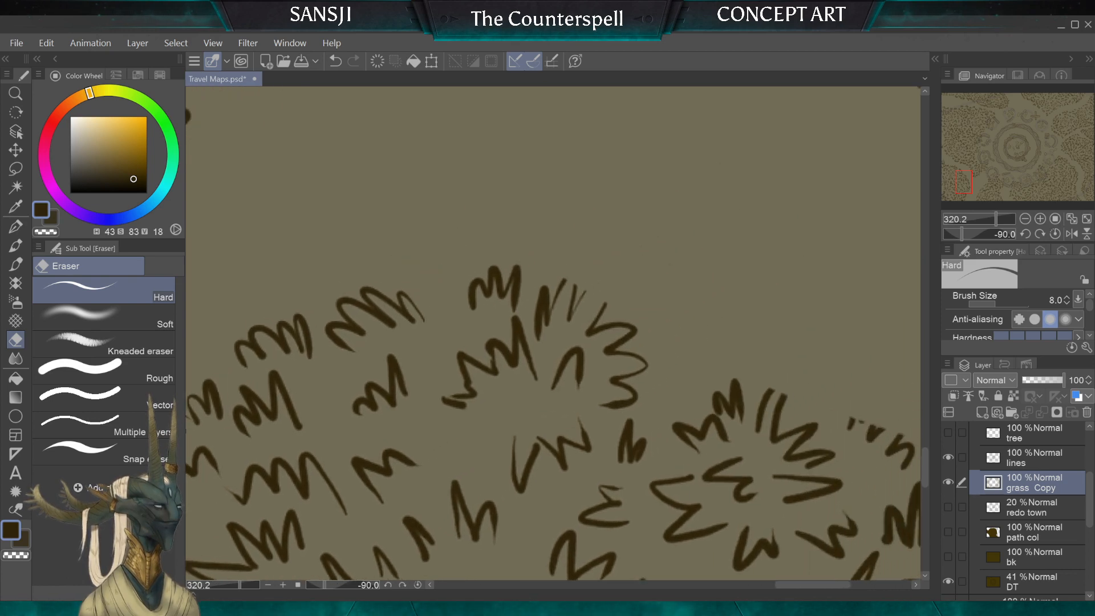
Step: Join the cut-off blades along the outer edge of the grass clump near the canvas border with 10 px G-pen strokes
scroll(676, 409, "up", 2)
left_click(16, 227)
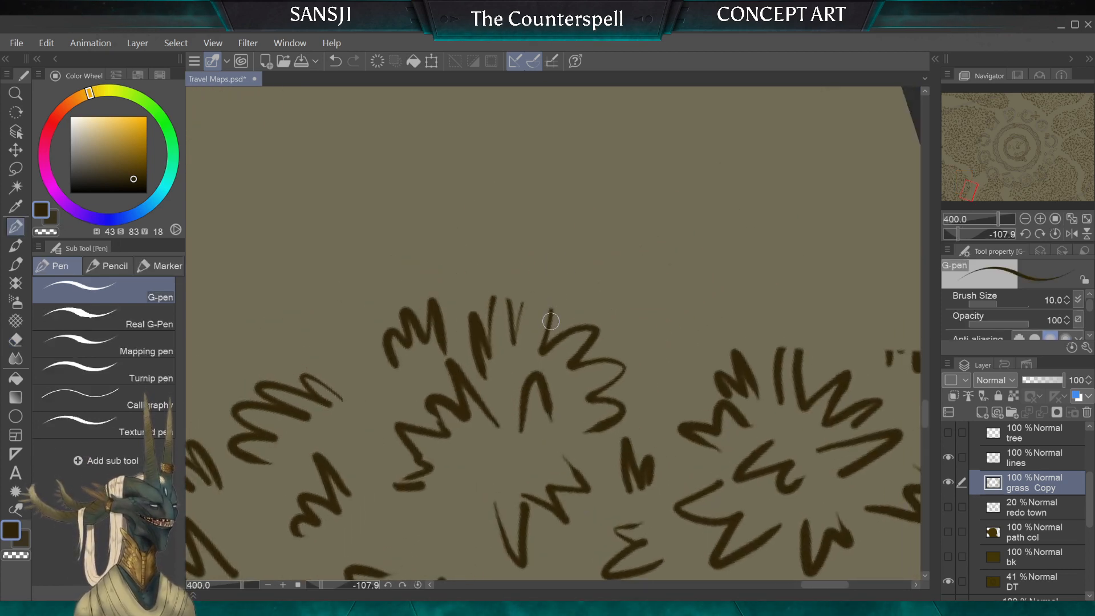
mouse_move(557, 312)
left_mouse_down()
mouse_move(549, 282)
mouse_move(534, 280)
mouse_move(520, 351)
mouse_move(504, 289)
mouse_move(491, 331)
left_mouse_up()
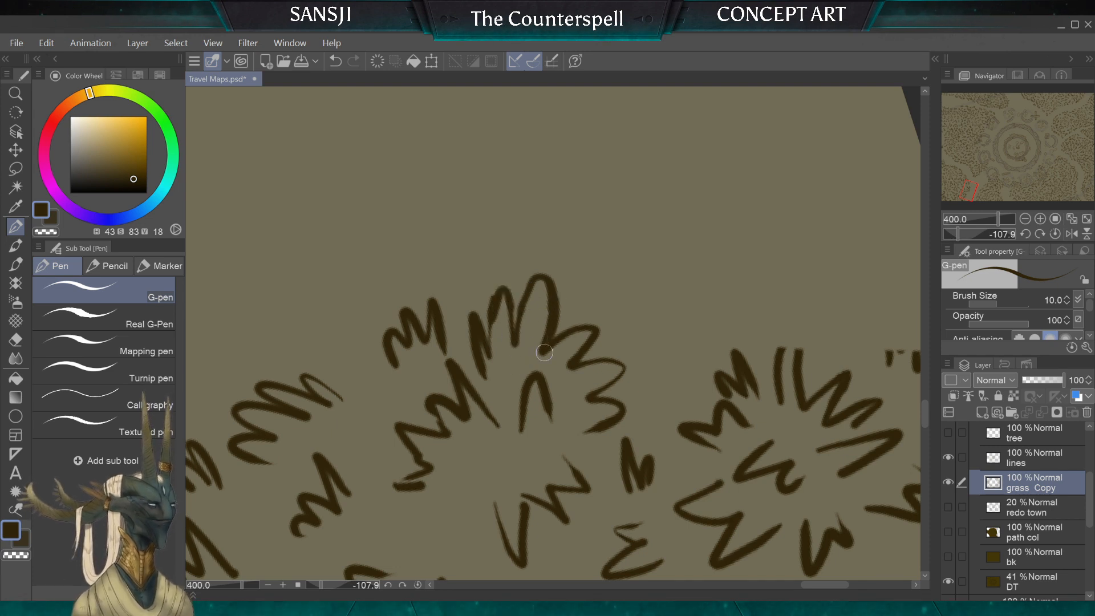
left_click_drag(499, 293, 488, 348)
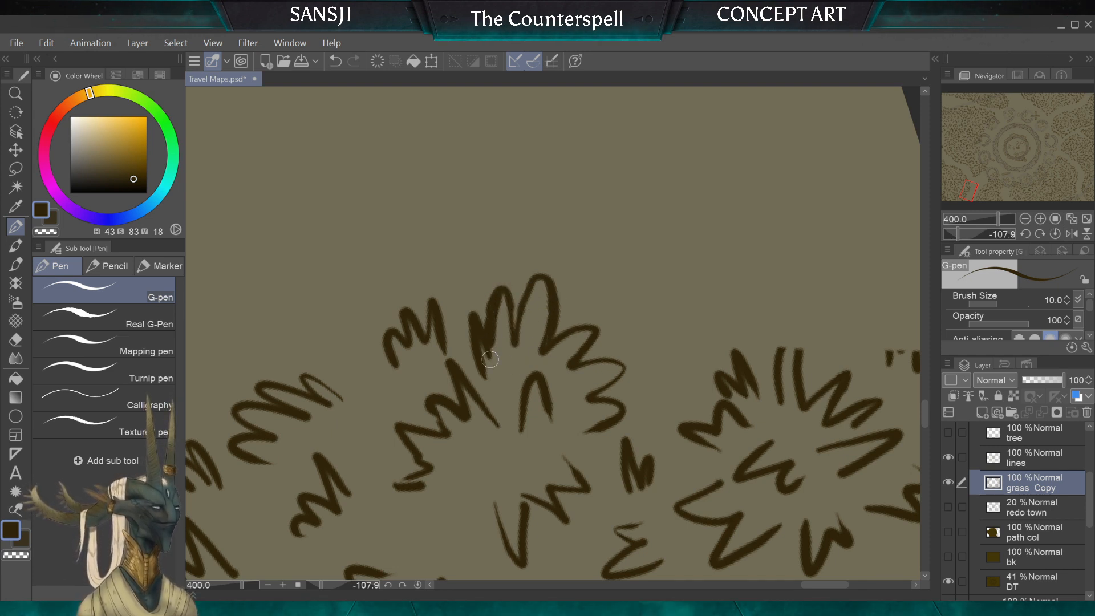
Step: Trim the tips of the redrawn blades with the hard eraser reduced to 3 px
key("e")
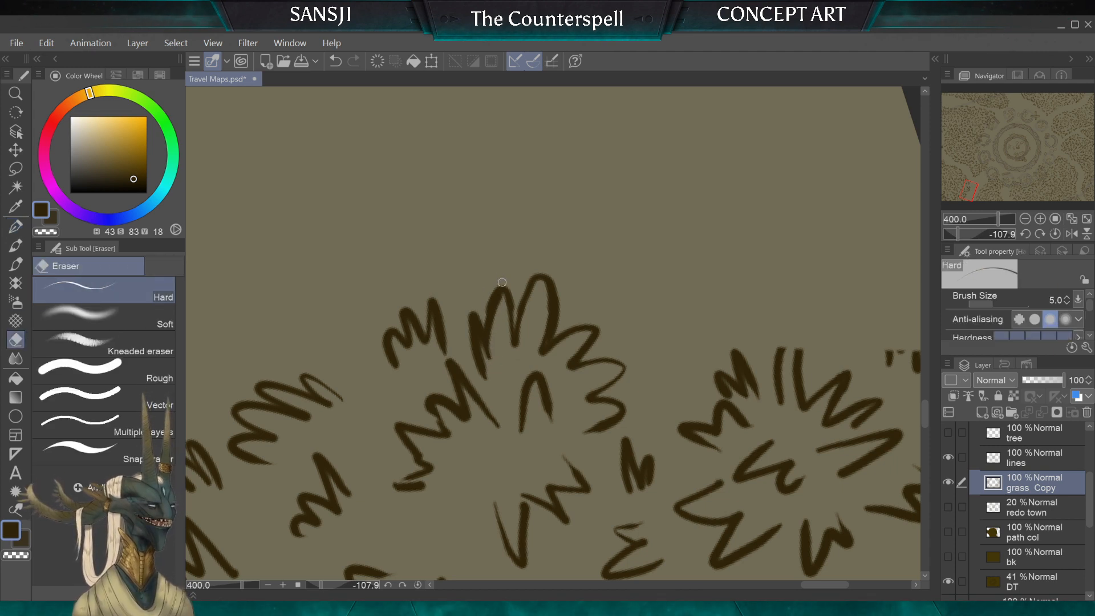
key("bracketleft")
key("bracketleft")
key("bracketleft")
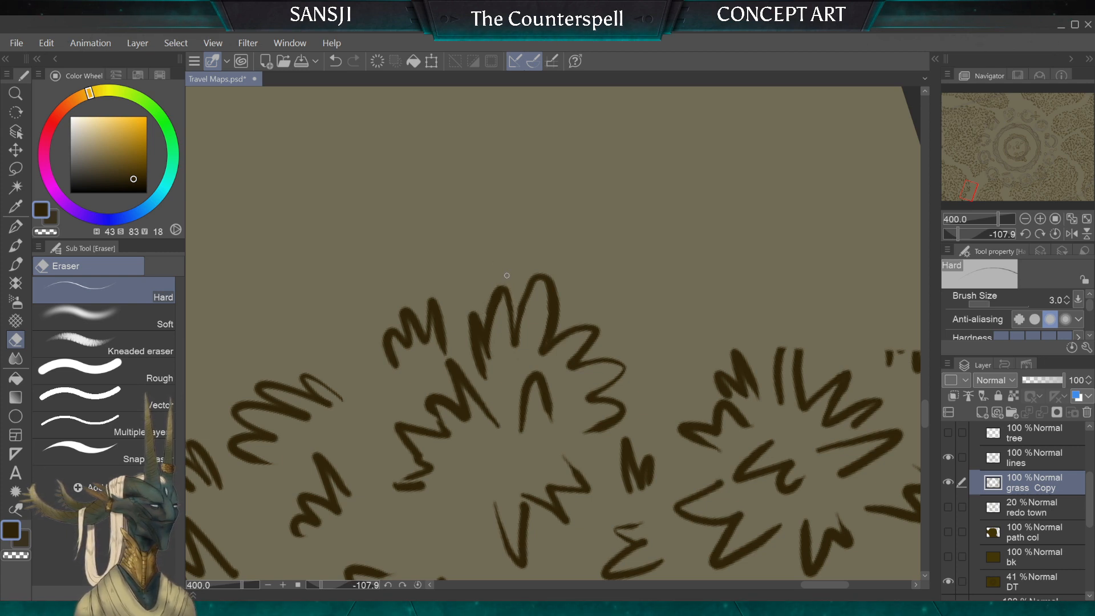
left_click_drag(507, 275, 327, 320)
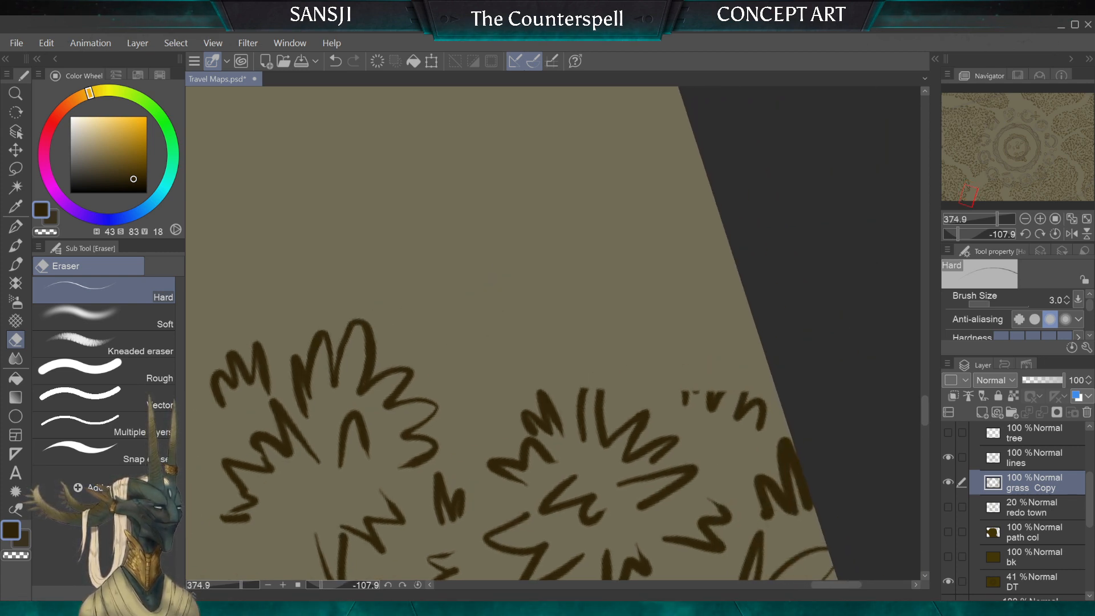
Step: Close the cut-off blade of the neighbouring clump with the G-pen and erase the broken tuft remnants by the canvas border with a 17 px hard eraser
left_click(17, 226)
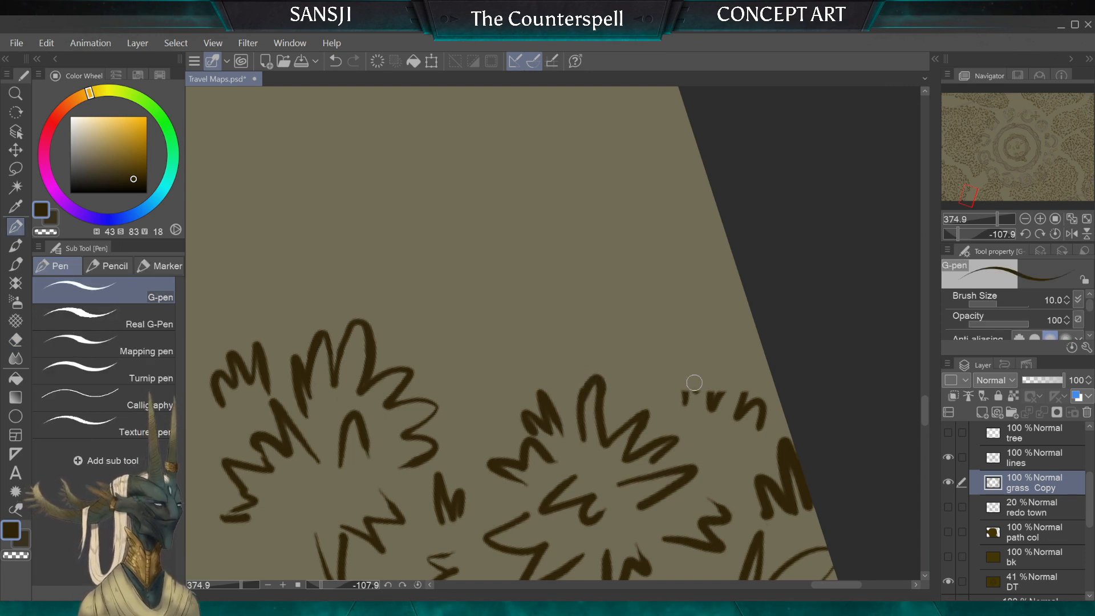
left_click(16, 340)
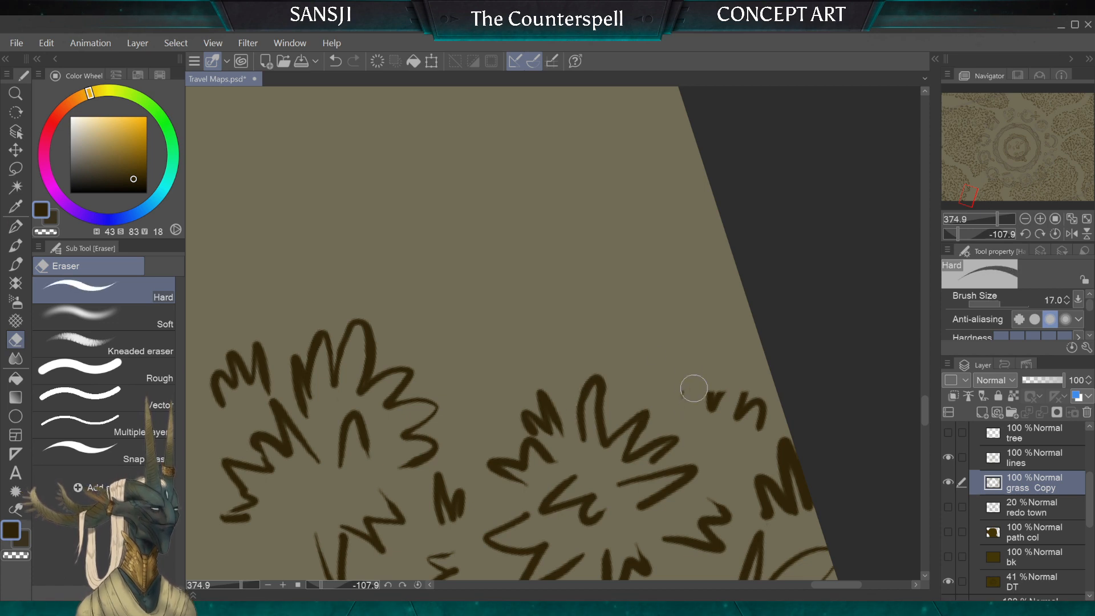
mouse_move(694, 389)
left_mouse_down()
mouse_move(725, 400)
mouse_move(753, 386)
mouse_move(766, 422)
mouse_move(755, 349)
left_mouse_up()
key("bracketleft")
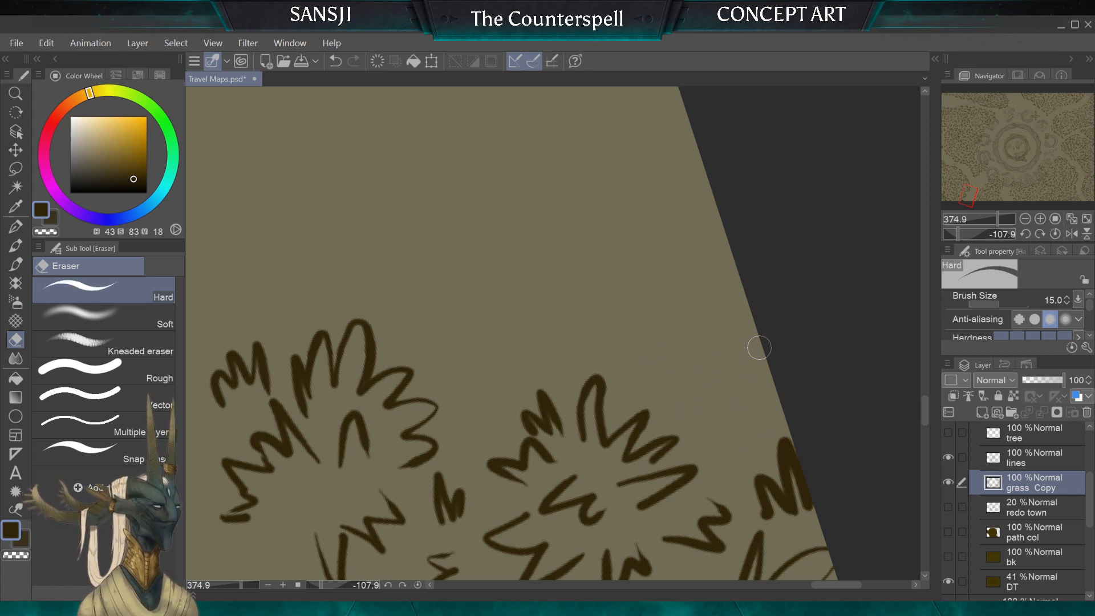
Step: Draw new 10 px G-pen tufts around the outer edge of the second clump and up to the canvas border
left_click(16, 226)
mouse_move(505, 380)
left_mouse_down()
mouse_move(500, 407)
mouse_move(492, 378)
mouse_move(510, 363)
left_mouse_up()
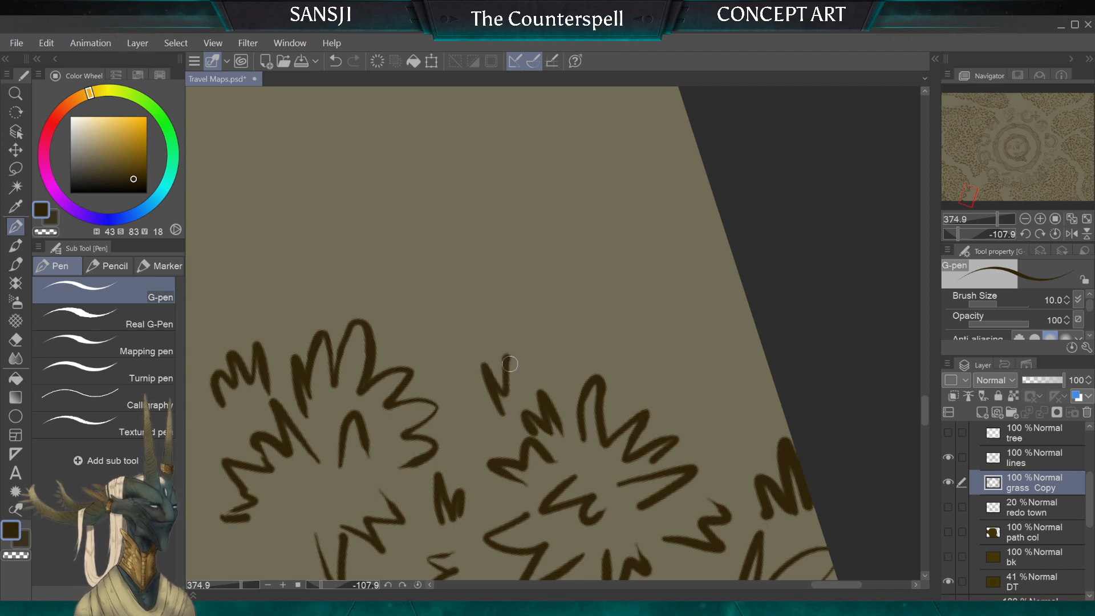
mouse_move(572, 351)
left_mouse_down()
mouse_move(576, 327)
mouse_move(590, 345)
mouse_move(630, 358)
left_mouse_up()
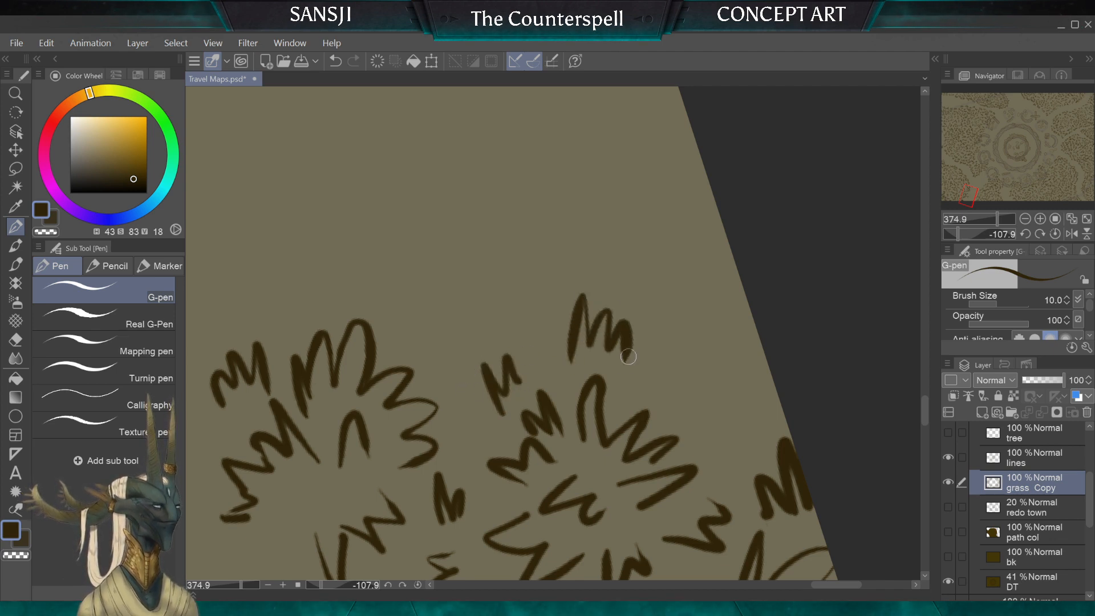
left_click_drag(760, 334, 677, 421)
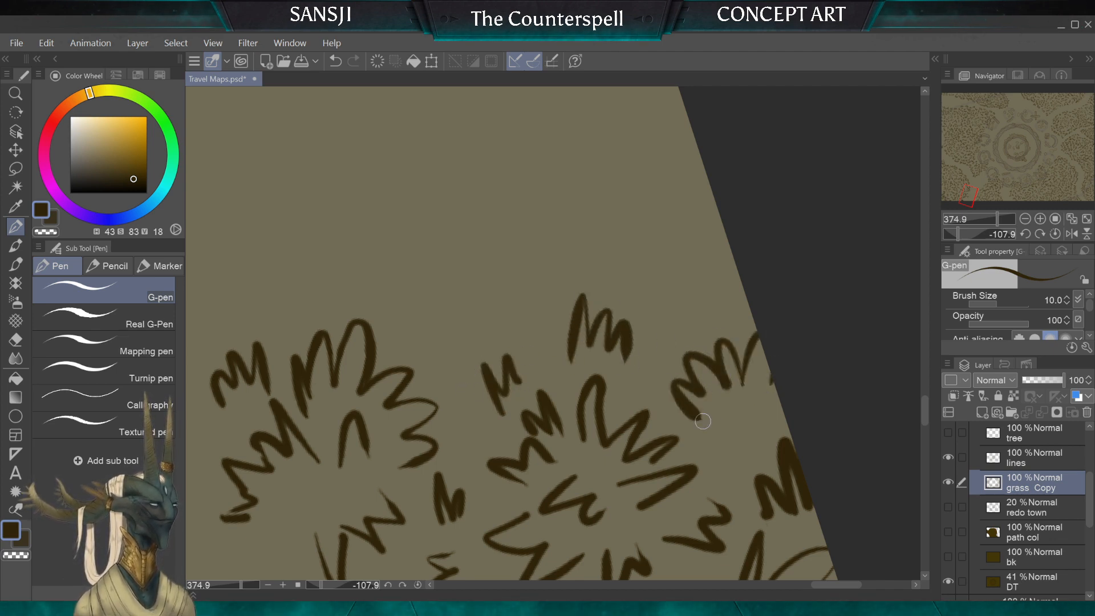
mouse_move(764, 412)
left_mouse_down()
mouse_move(748, 451)
mouse_move(722, 448)
left_mouse_up()
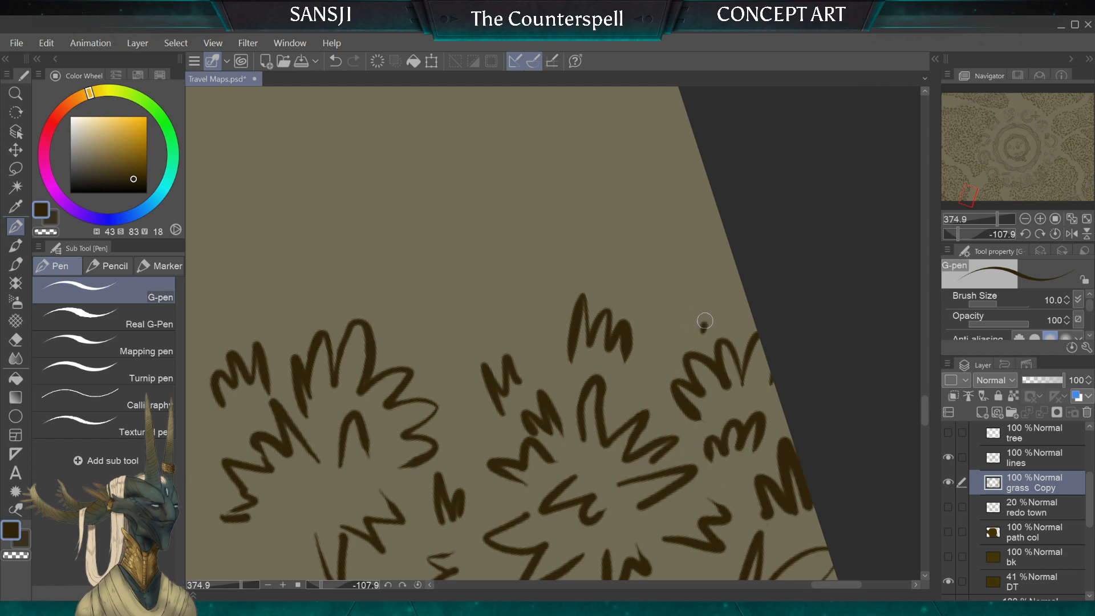
mouse_move(705, 321)
left_mouse_down()
mouse_move(657, 319)
mouse_move(650, 334)
left_mouse_up()
Step: Add another G-pen tuft on the path side of the first clump to fill out its outer edge beside the second clump
scroll(554, 334, "down", 3)
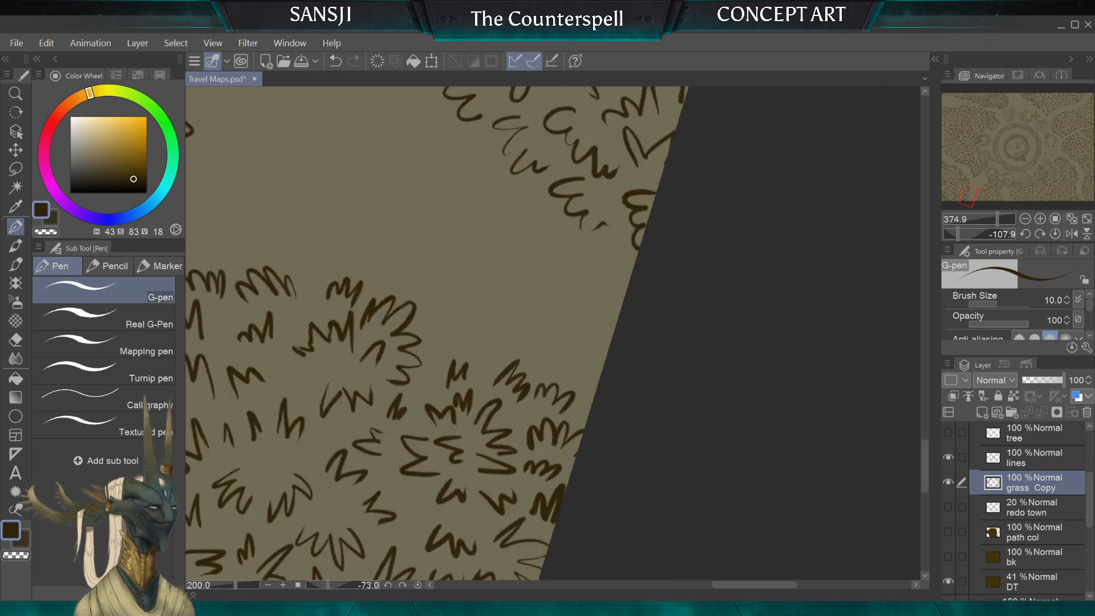
scroll(553, 334, "down", 4)
scroll(554, 333, "up", 4)
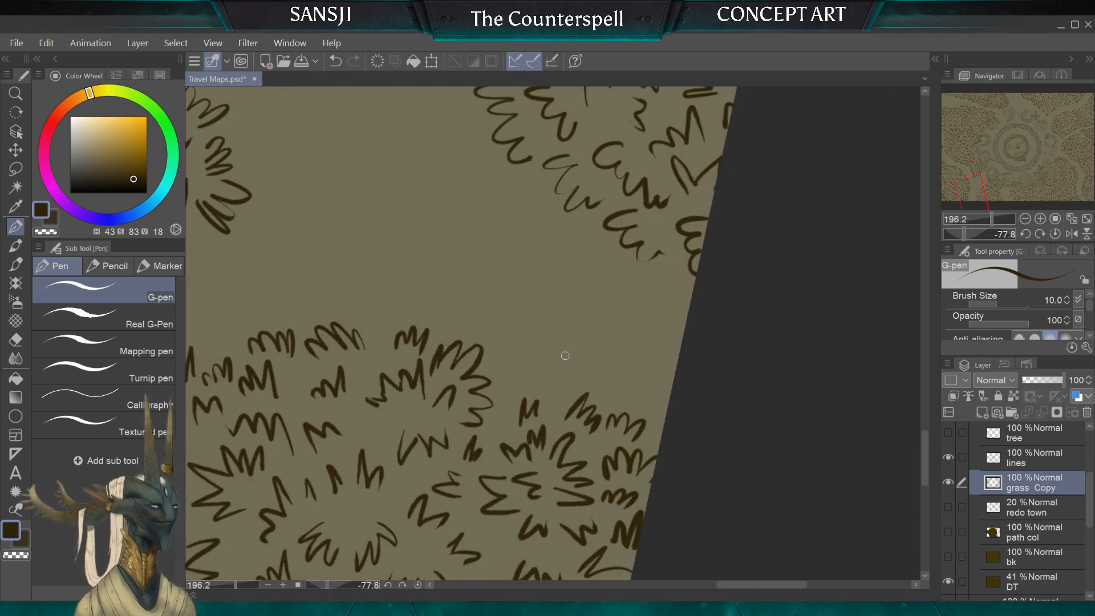
left_click_drag(507, 349, 495, 367)
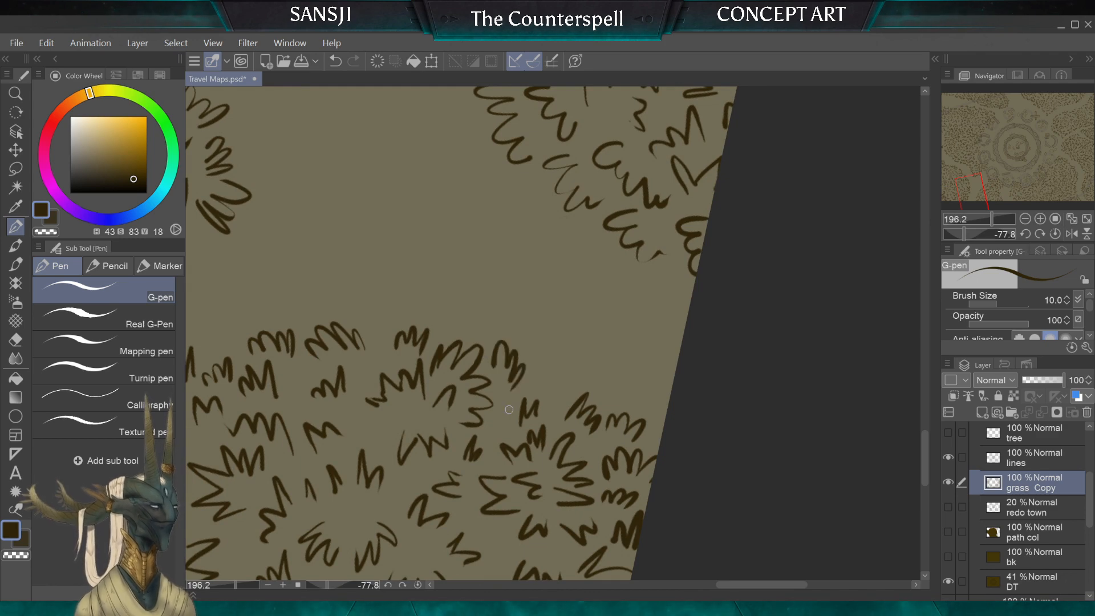
scroll(553, 334, "down", 4)
scroll(553, 334, "up", 6)
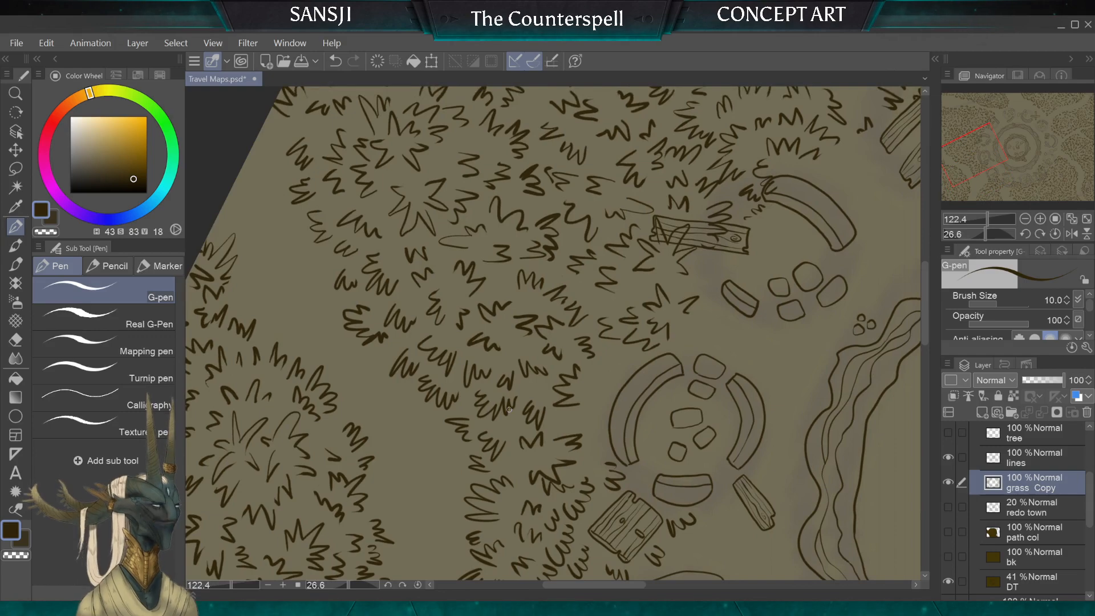
scroll(510, 410, "down", 10)
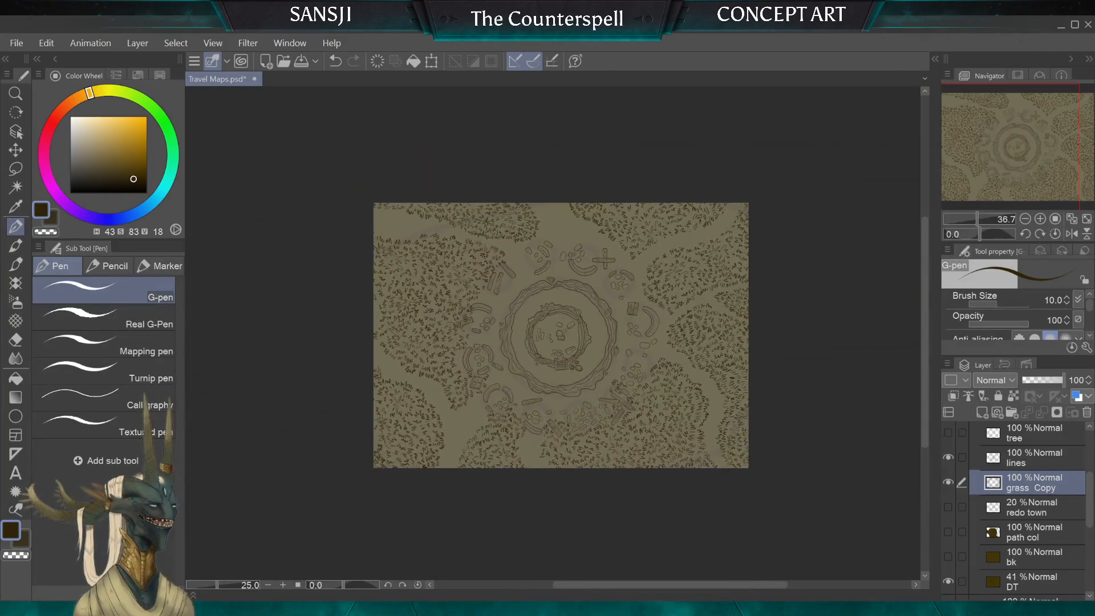
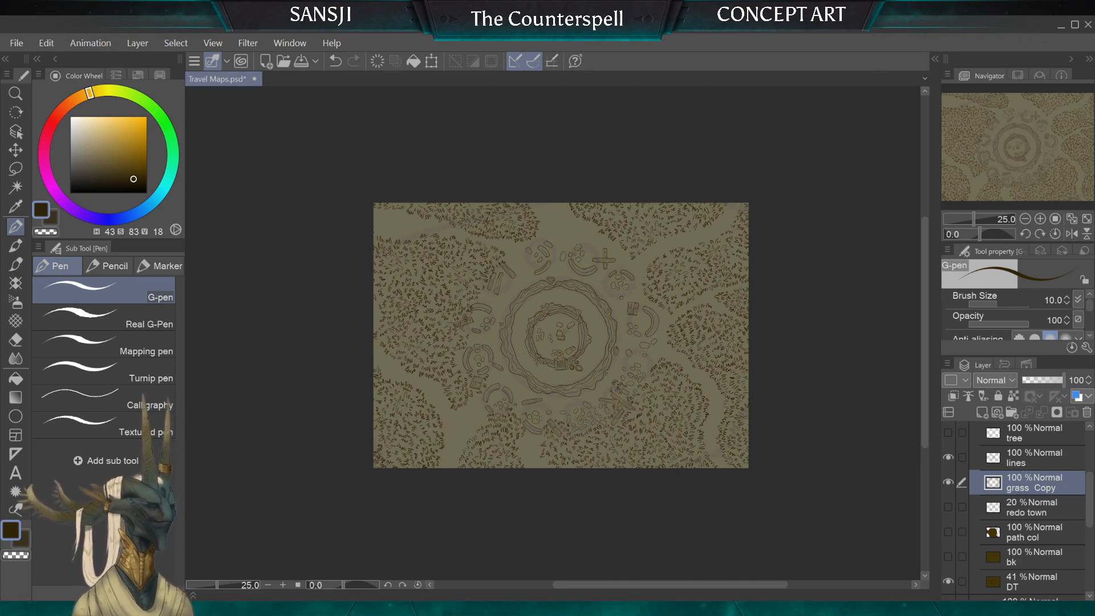
Step: Draw small 10 px G-pen tufts in the gaps beside the clump that touches the canvas border of the large grass patch
scroll(271, 304, "up", 4)
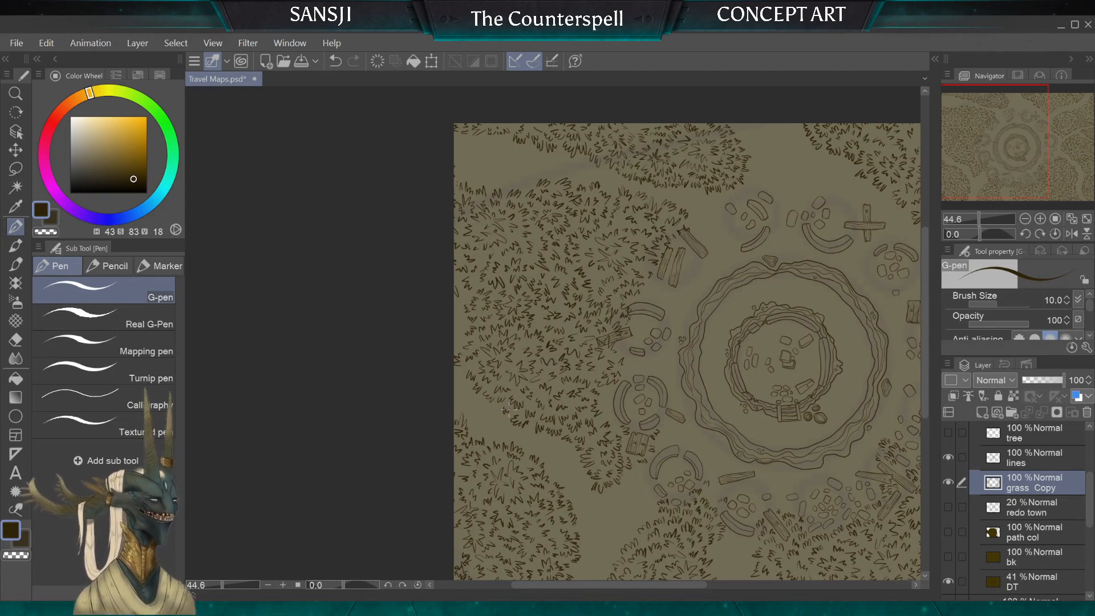
left_click_drag(509, 410, 532, 336)
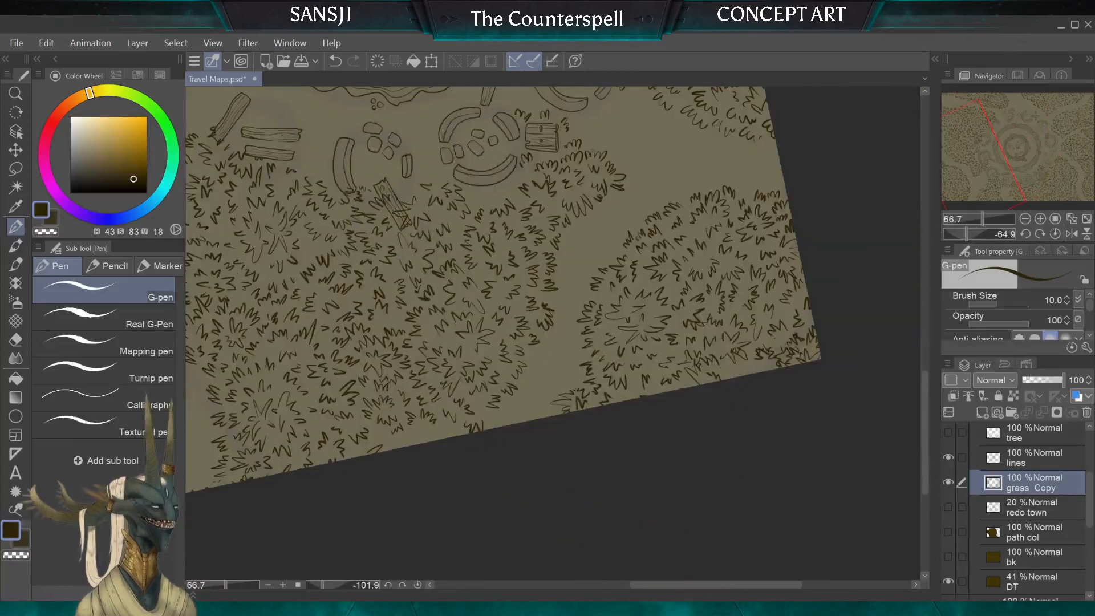
scroll(379, 432, "up", 5)
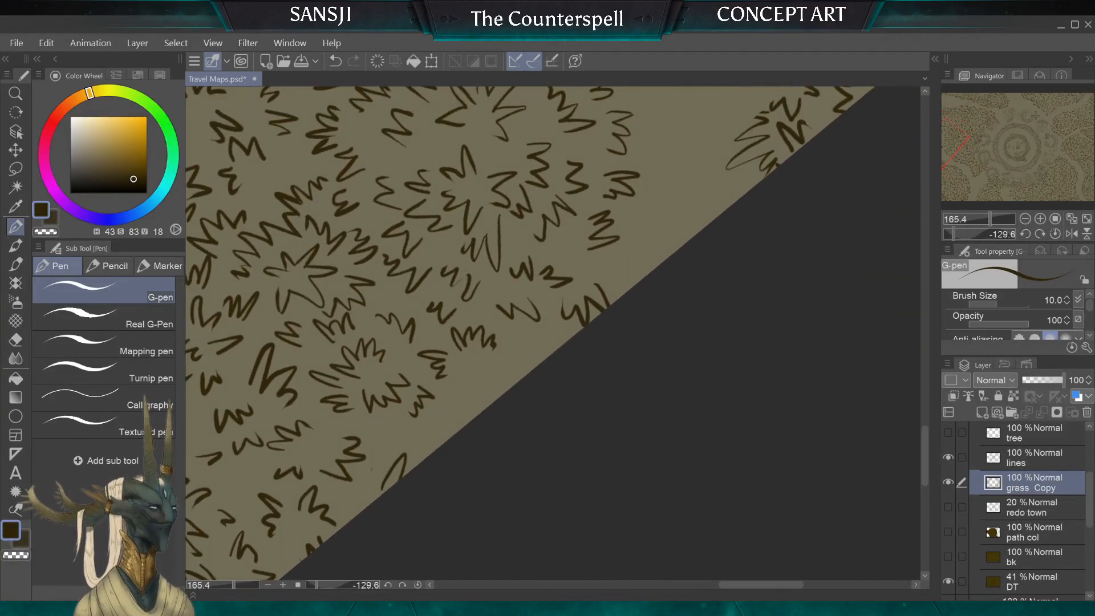
left_click_drag(656, 399, 653, 263)
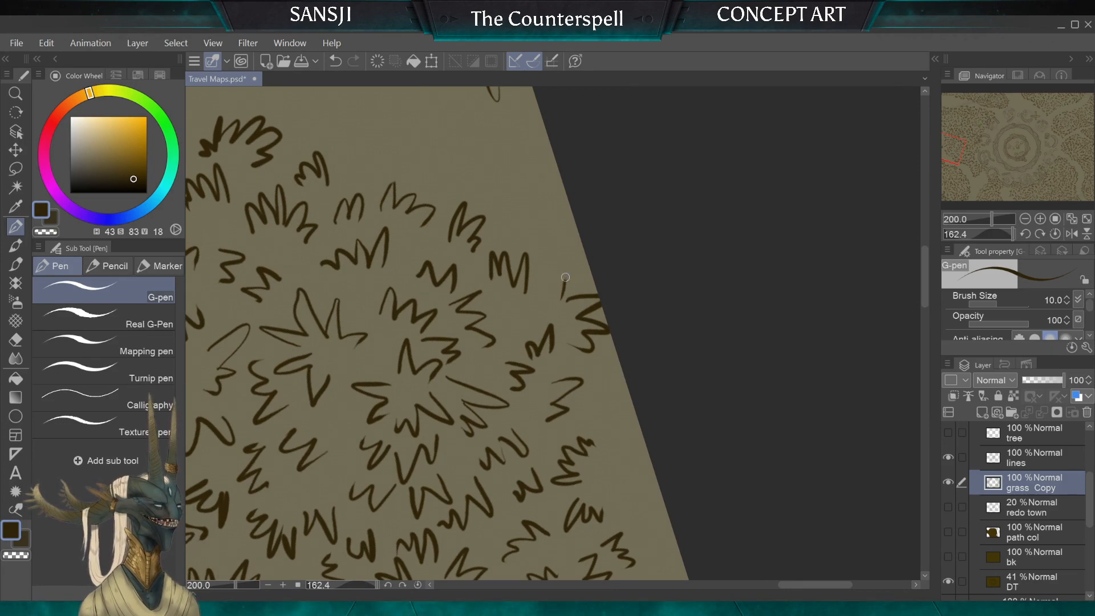
mouse_move(546, 297)
left_mouse_down()
mouse_move(564, 288)
mouse_move(509, 325)
left_mouse_up()
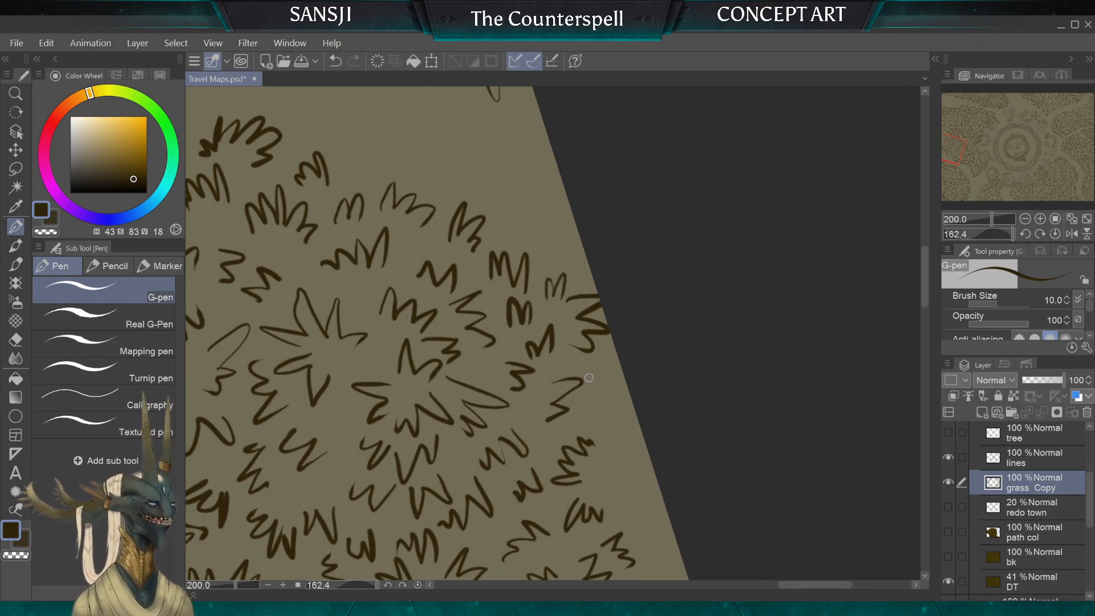
Step: Erase the stray speck next to the open blade at the canvas border with the 15 px hard eraser
scroll(589, 378, "up", 3)
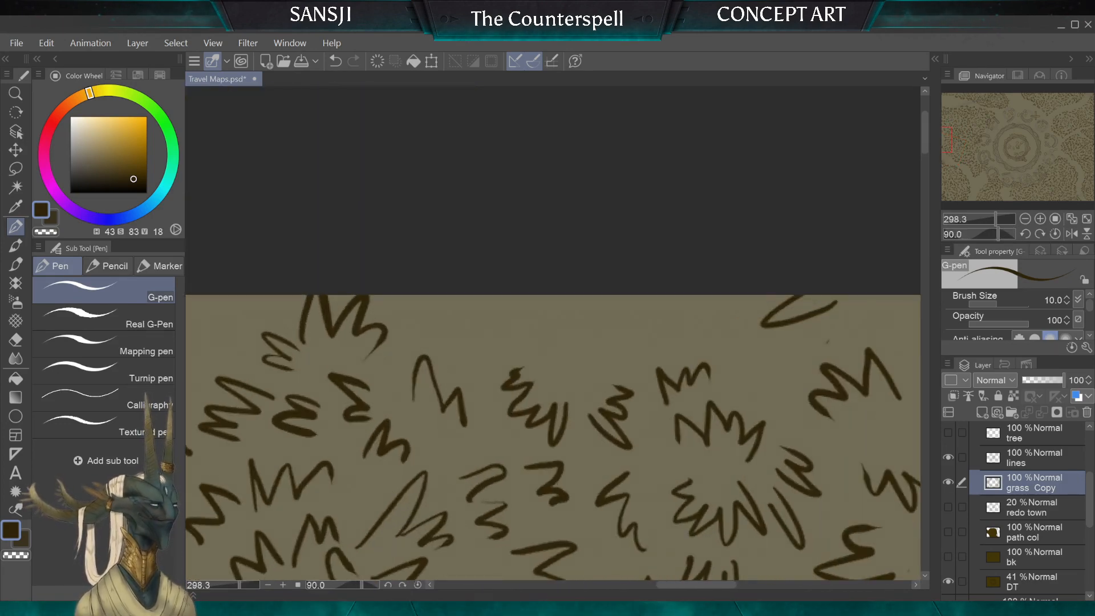
scroll(553, 333, "down", 3)
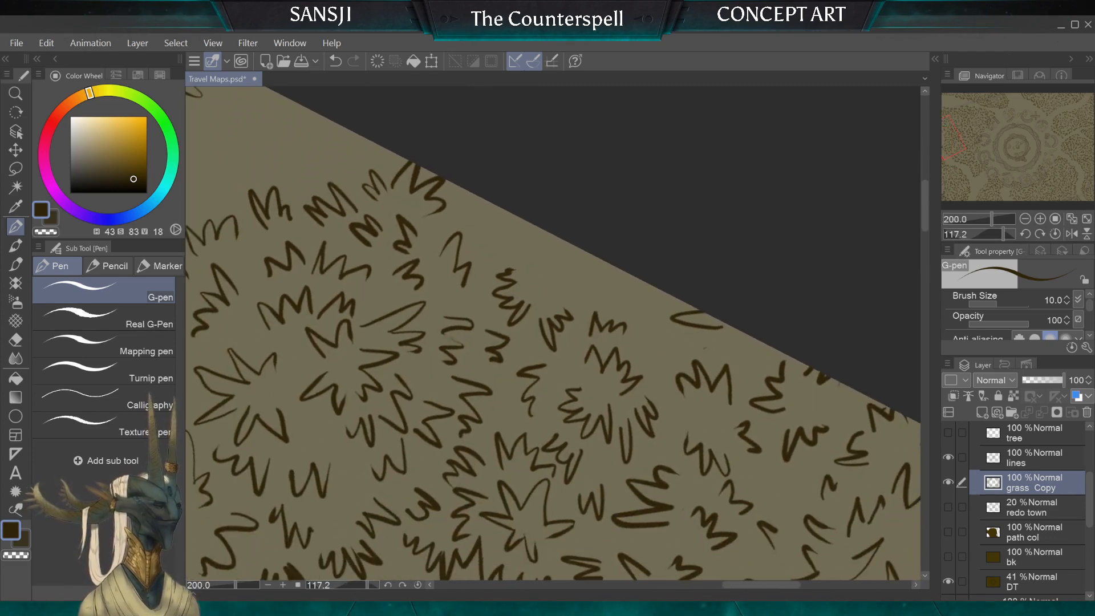
key("e")
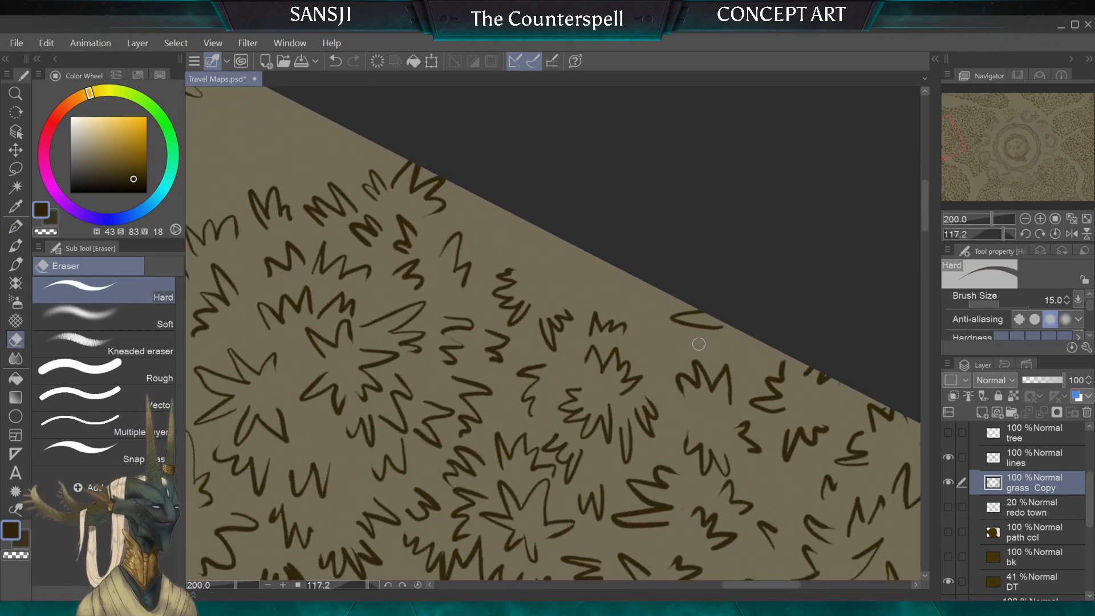
Step: Fill the bare gaps along the patch's canvas border with new 10 px G-pen tufts, some of them running off the edge
scroll(696, 344, "down", 3)
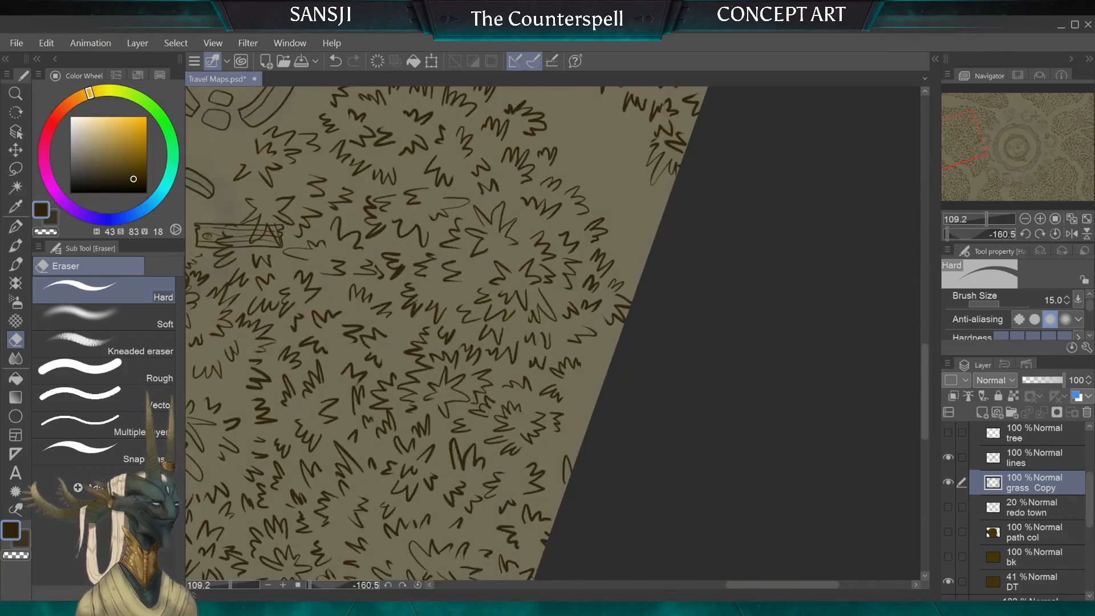
scroll(552, 334, "down", 3)
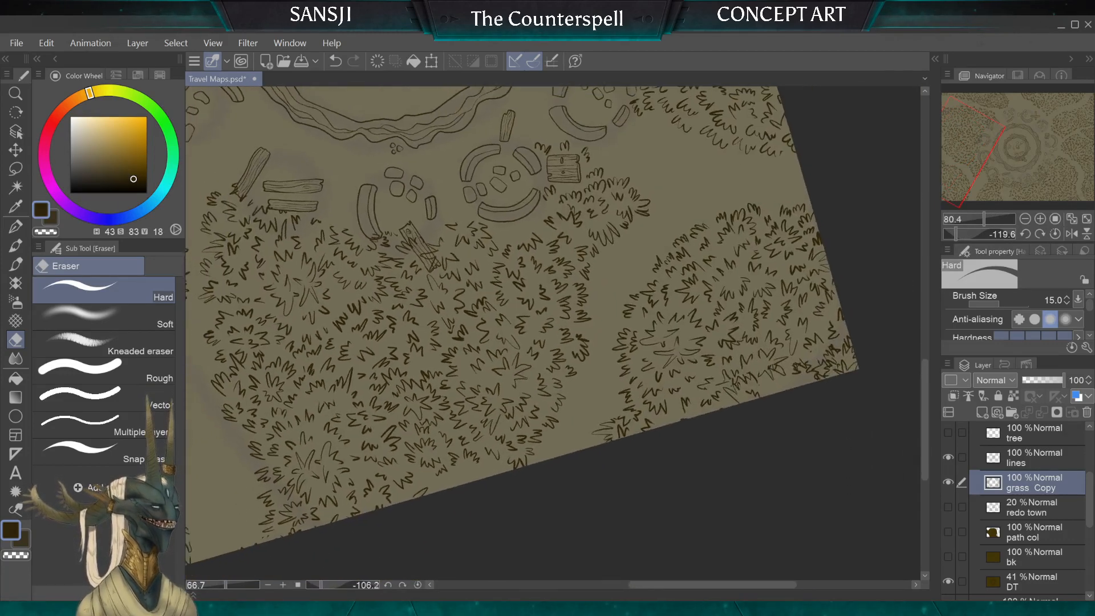
scroll(553, 333, "up", 4)
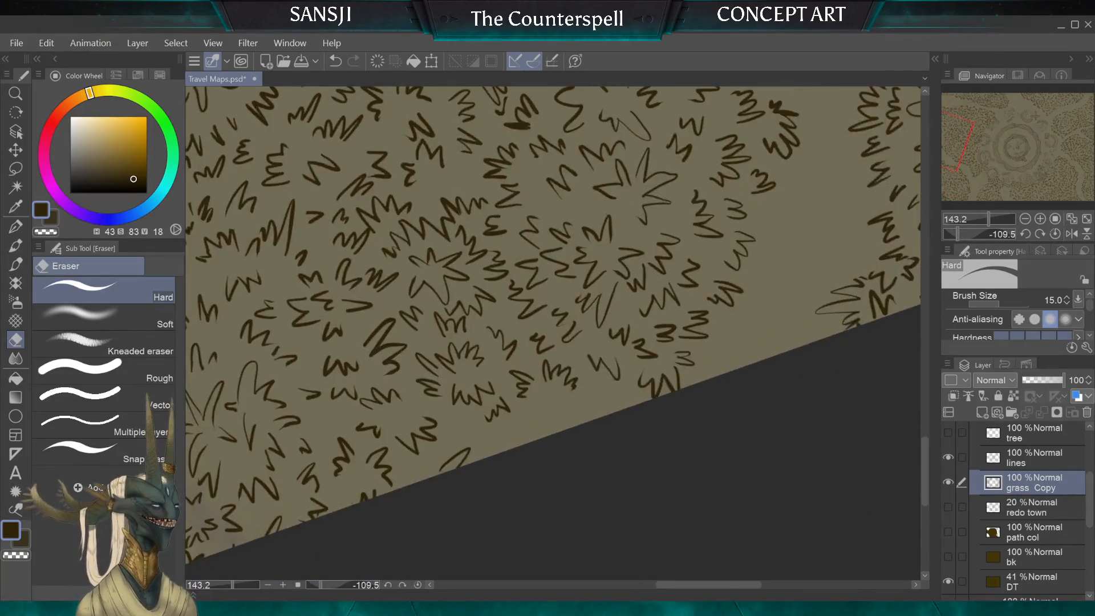
left_click(16, 227)
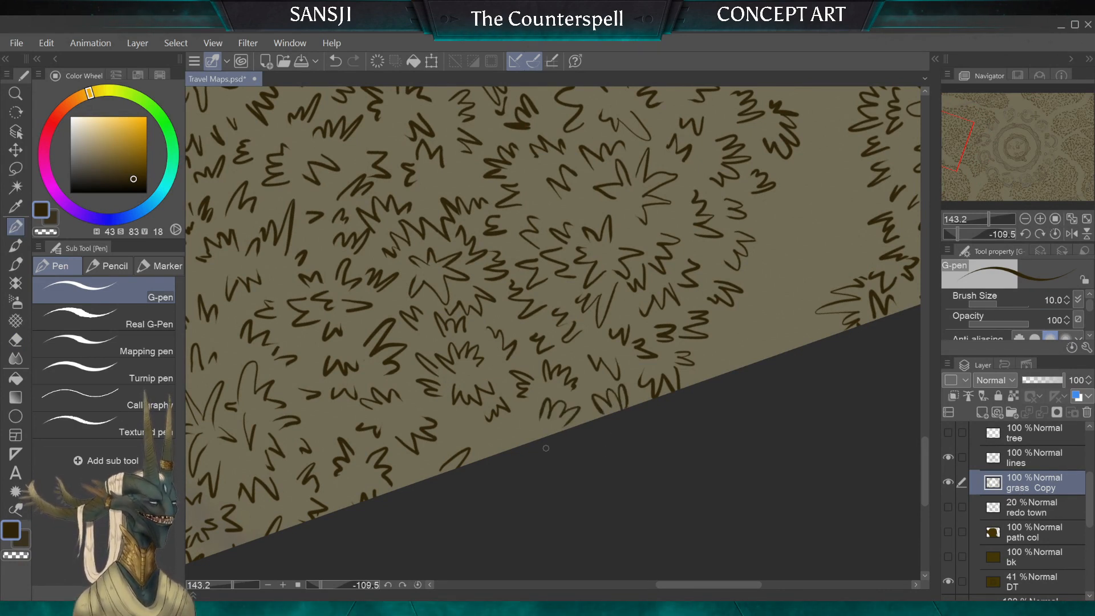
mouse_move(546, 448)
left_mouse_down()
mouse_move(620, 426)
mouse_move(660, 372)
mouse_move(668, 333)
left_mouse_up()
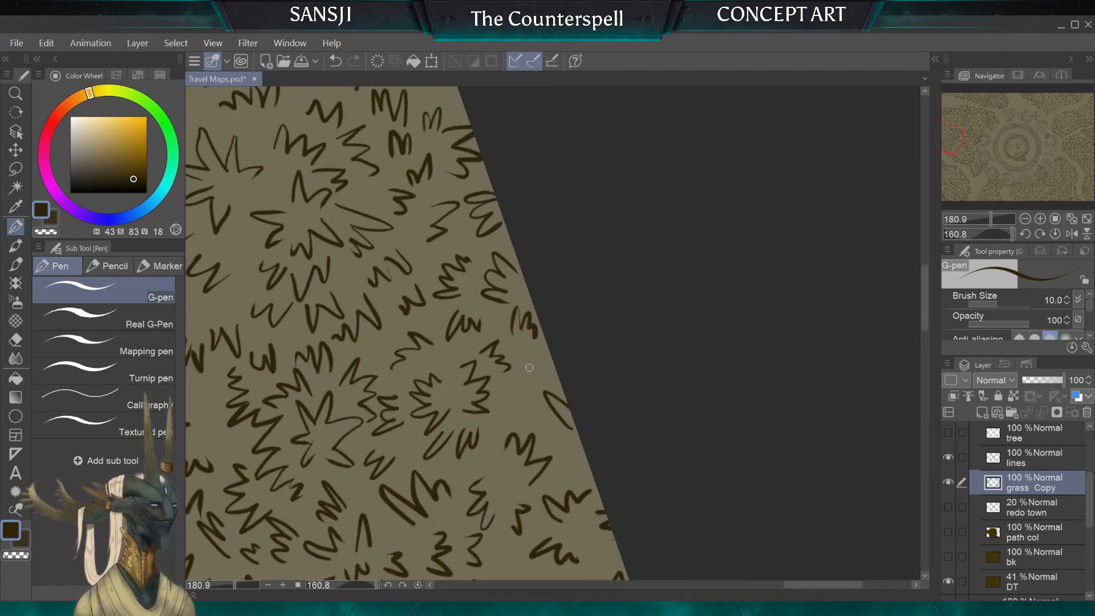
left_click_drag(503, 411, 514, 405)
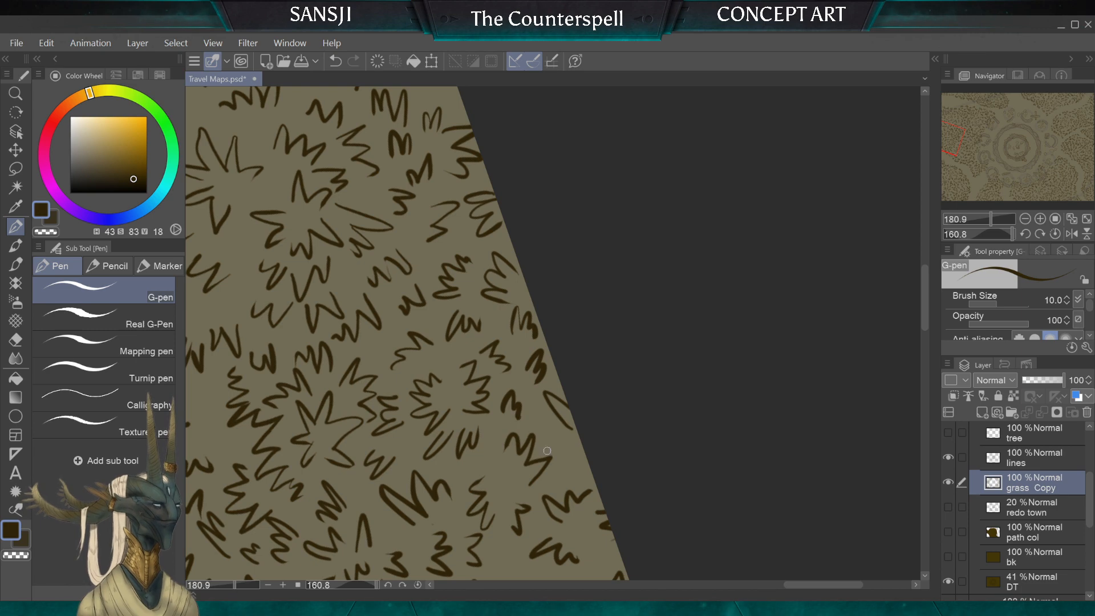
mouse_move(561, 447)
left_mouse_down()
mouse_move(495, 479)
mouse_move(430, 453)
left_mouse_up()
Step: Erase the cut-off blade fragments along the canvas border at the path's exit near the corner, and set the hard eraser to 20 px
scroll(380, 412, "down", 4)
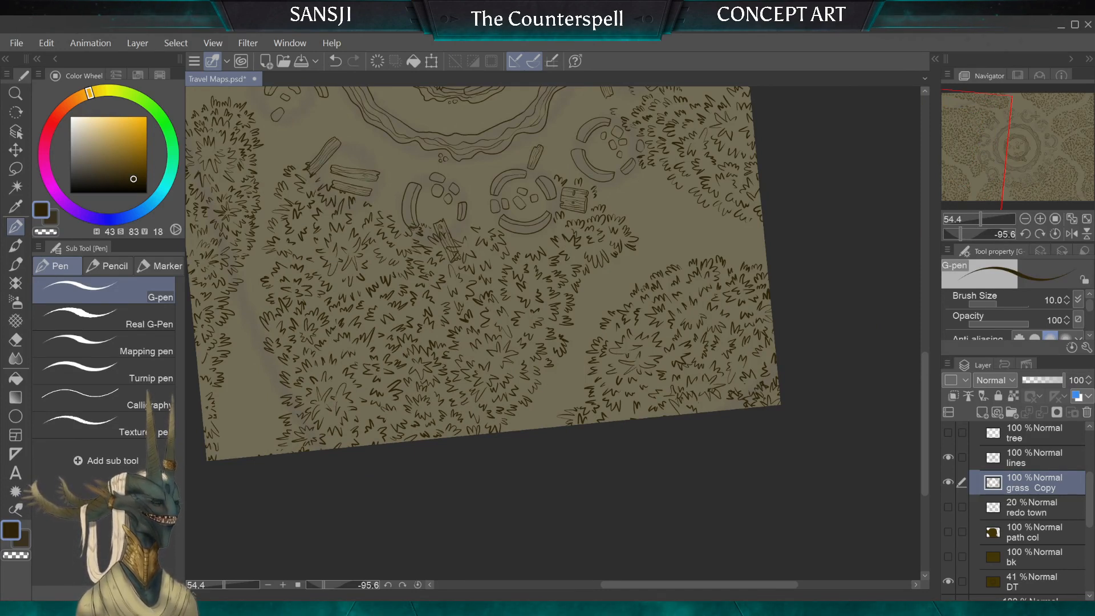
left_click_drag(274, 354, 563, 227)
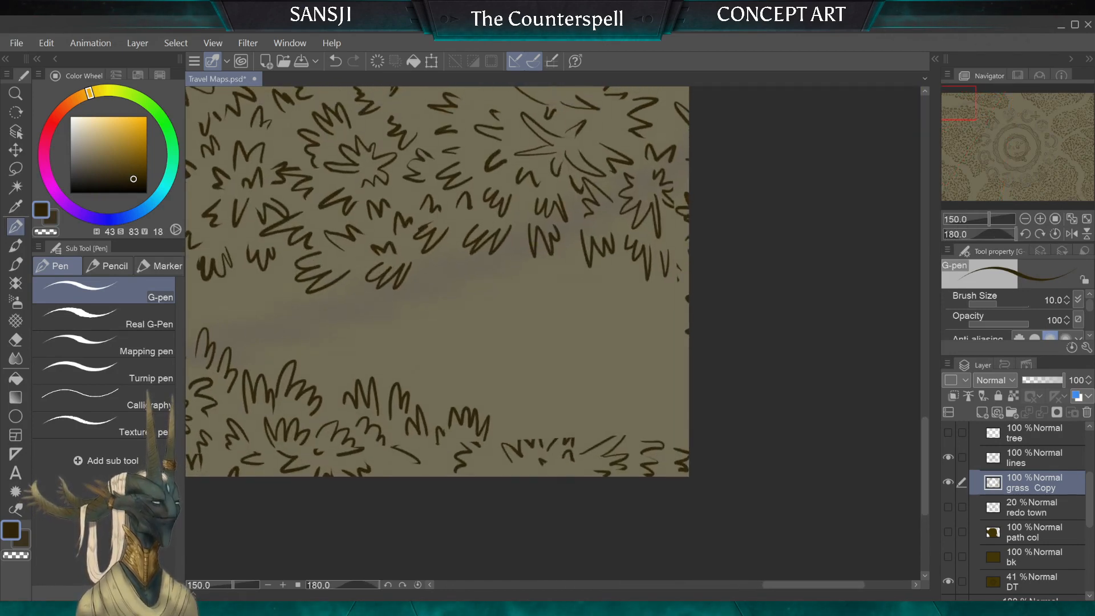
left_click(17, 339)
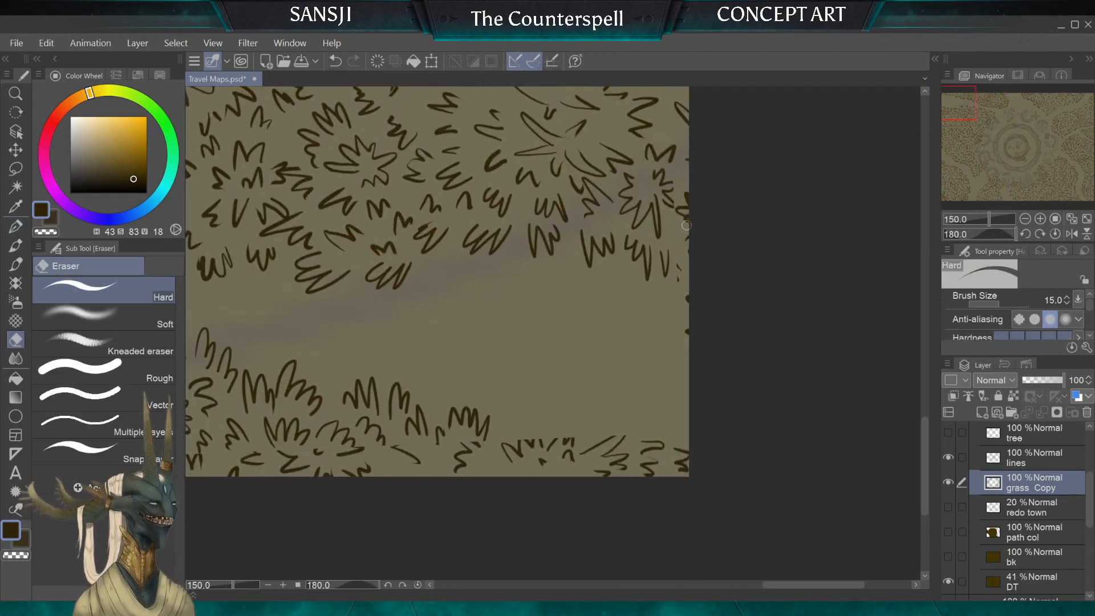
key("bracketright")
key("bracketright")
key("bracketright")
key("bracketright")
key("bracketright")
mouse_move(686, 192)
left_mouse_down()
mouse_move(685, 293)
mouse_move(702, 340)
left_mouse_up()
key("bracketleft")
key("bracketleft")
key("bracketleft")
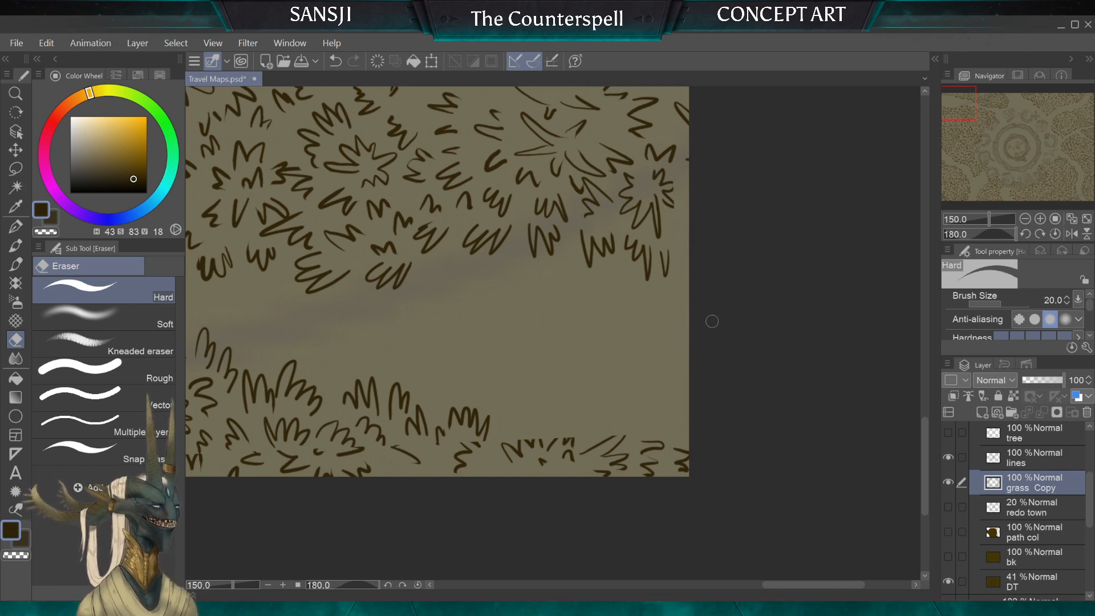
Step: Erase the thin end tuft and the broken blades between the path-side clump and the canvas border with the 20 px hard eraser
scroll(553, 331, "down", 5)
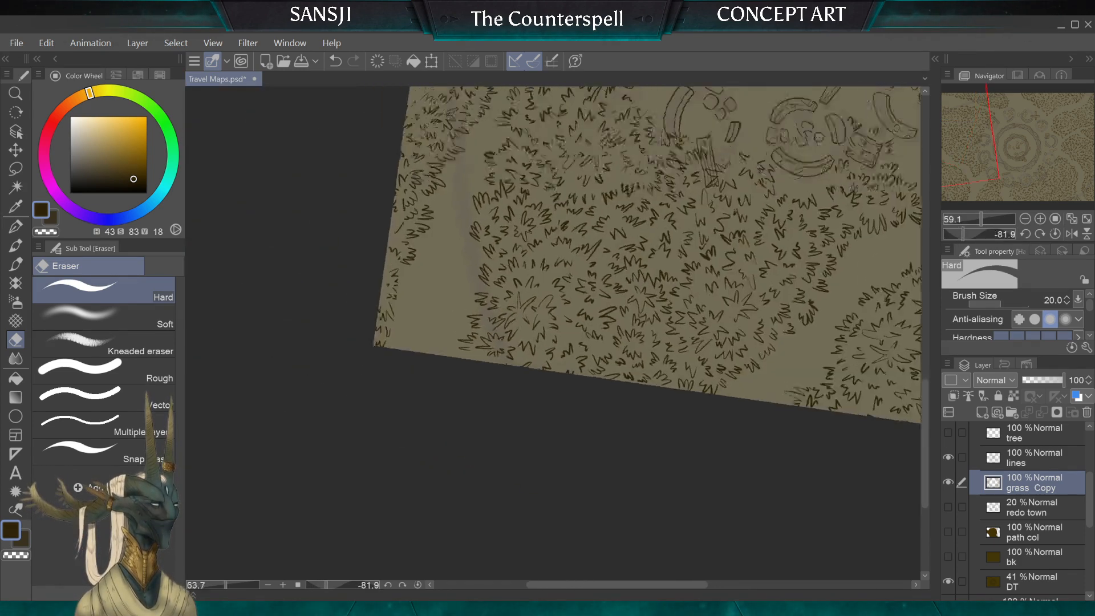
scroll(553, 330, "up", 5)
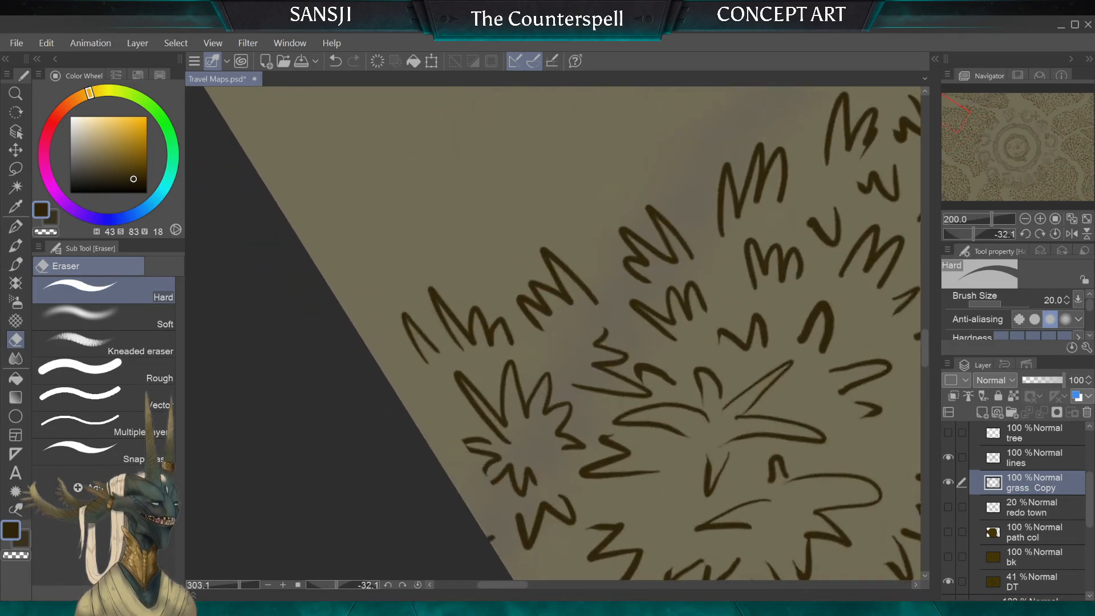
mouse_move(410, 317)
left_mouse_down()
mouse_move(425, 357)
mouse_move(388, 295)
left_mouse_up()
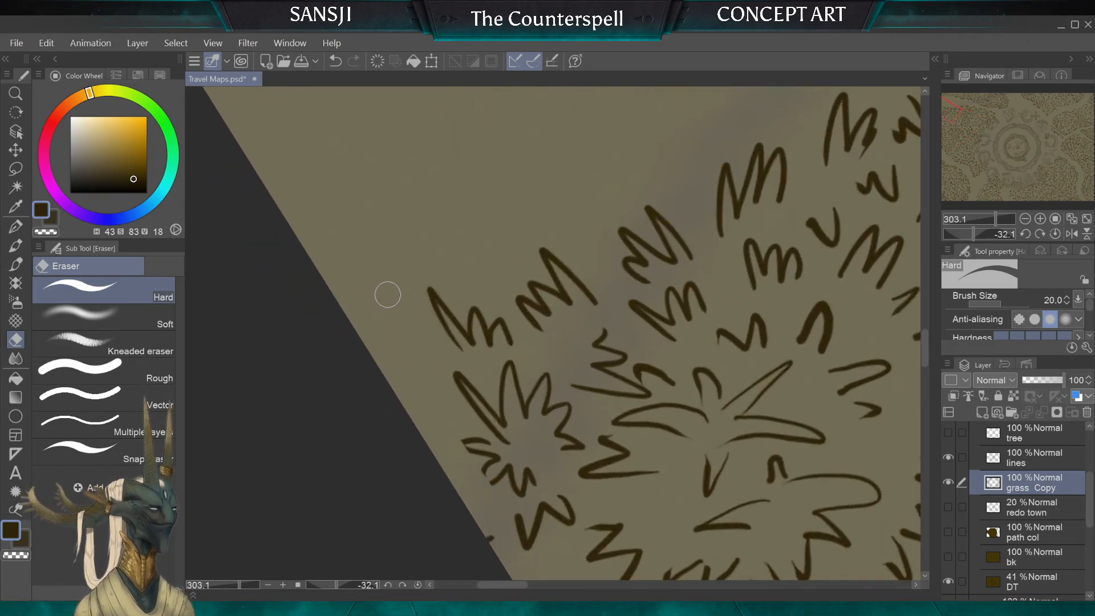
mouse_move(451, 425)
left_mouse_down()
mouse_move(481, 452)
mouse_move(477, 441)
left_mouse_up()
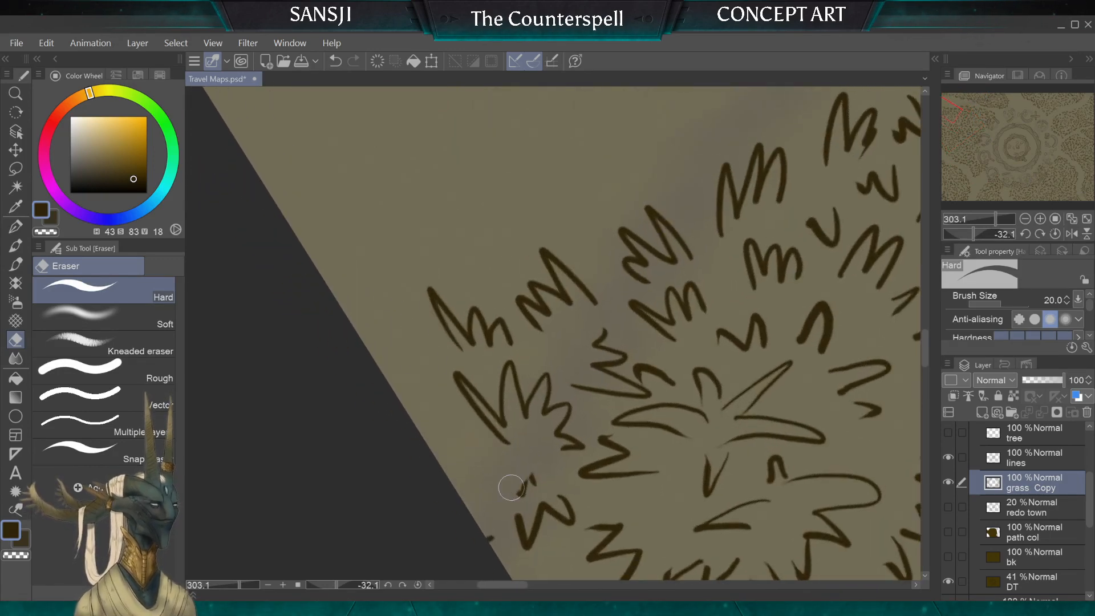
left_click_drag(511, 487, 531, 481)
left_click_drag(485, 522, 490, 541)
Step: Draw replacement 10 px G-pen tufts from the path-side clump out to the canvas border
left_click(17, 225)
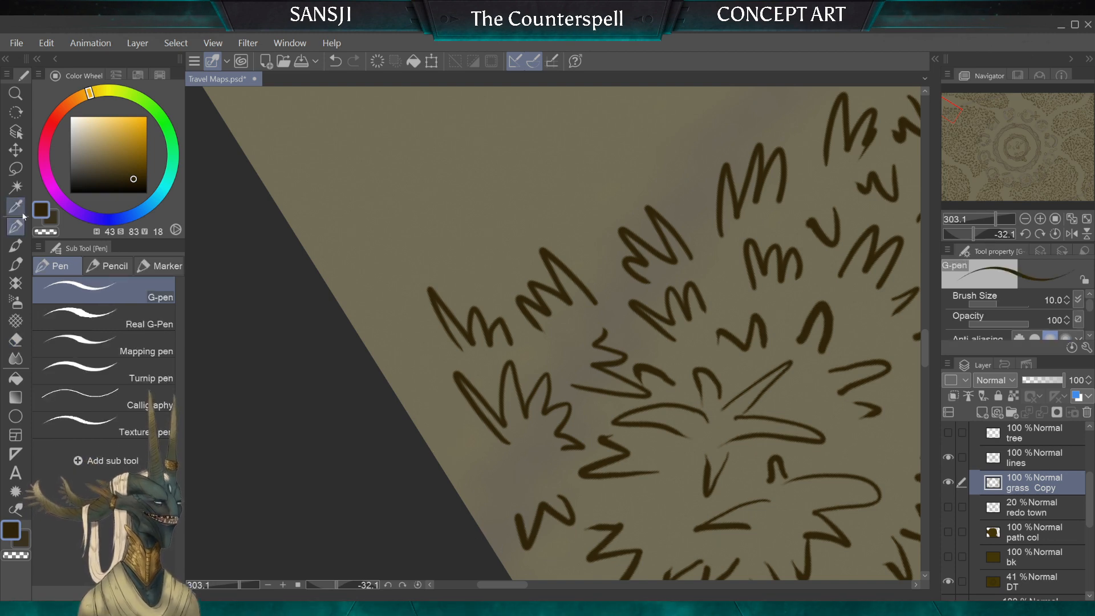
mouse_move(425, 366)
left_mouse_down()
mouse_move(400, 349)
mouse_move(369, 365)
left_mouse_up()
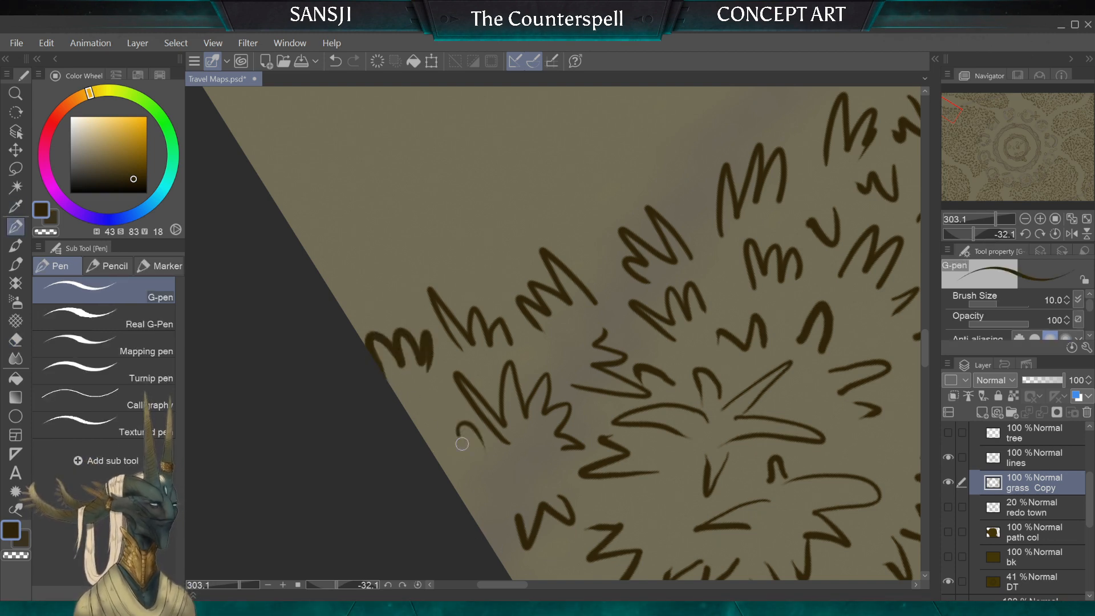
scroll(553, 334, "down", 4)
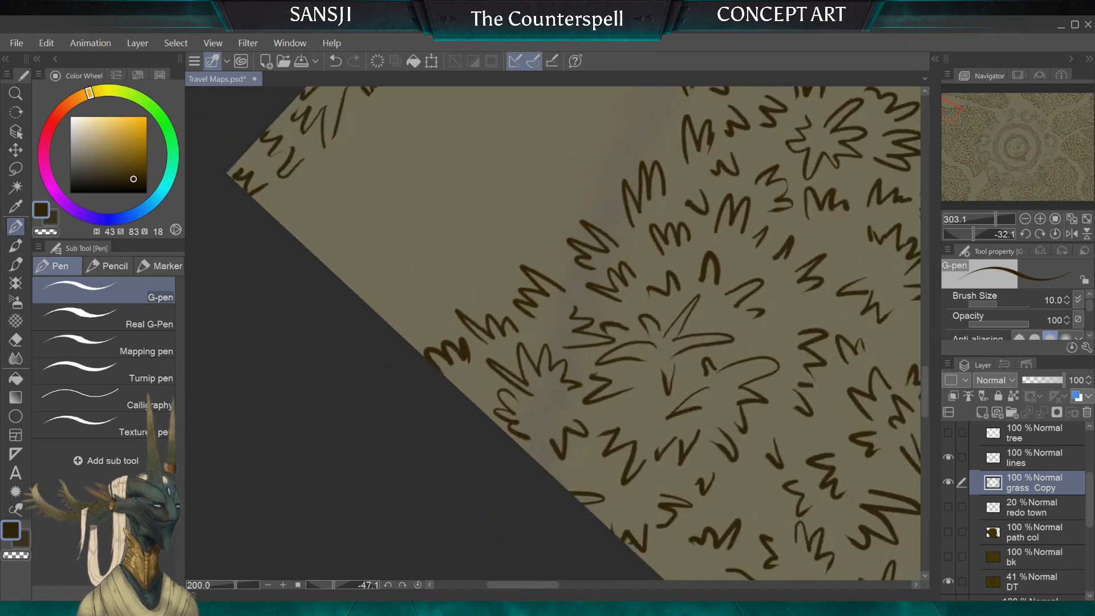
Step: Erase the broken tufts along the canvas border near the corner across the path with the hard eraser at 50 px
scroll(553, 333, "down", 4)
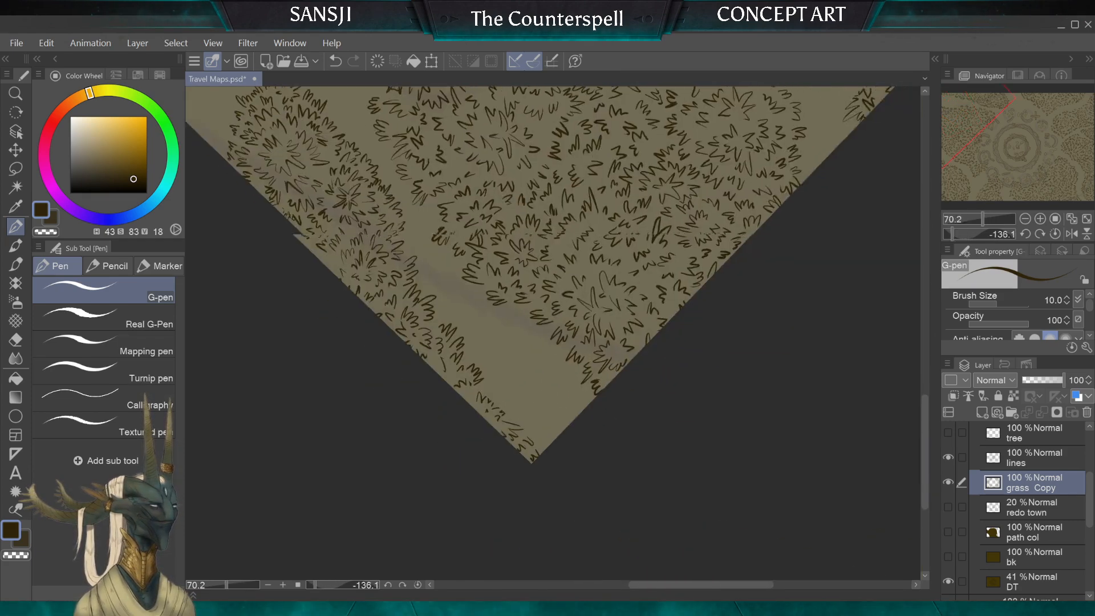
scroll(553, 333, "up", 4)
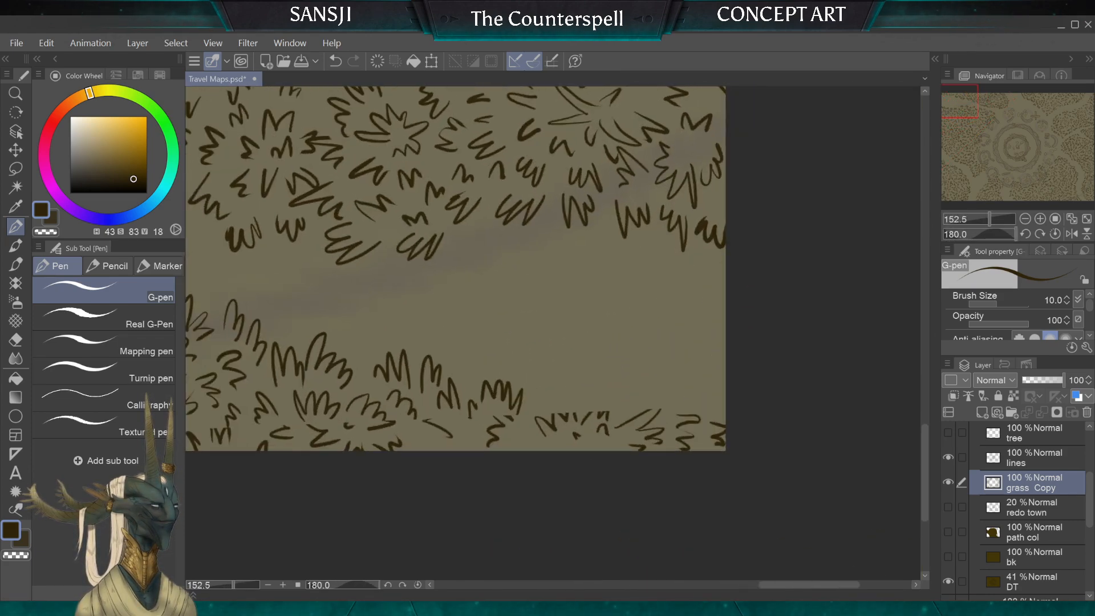
key("e")
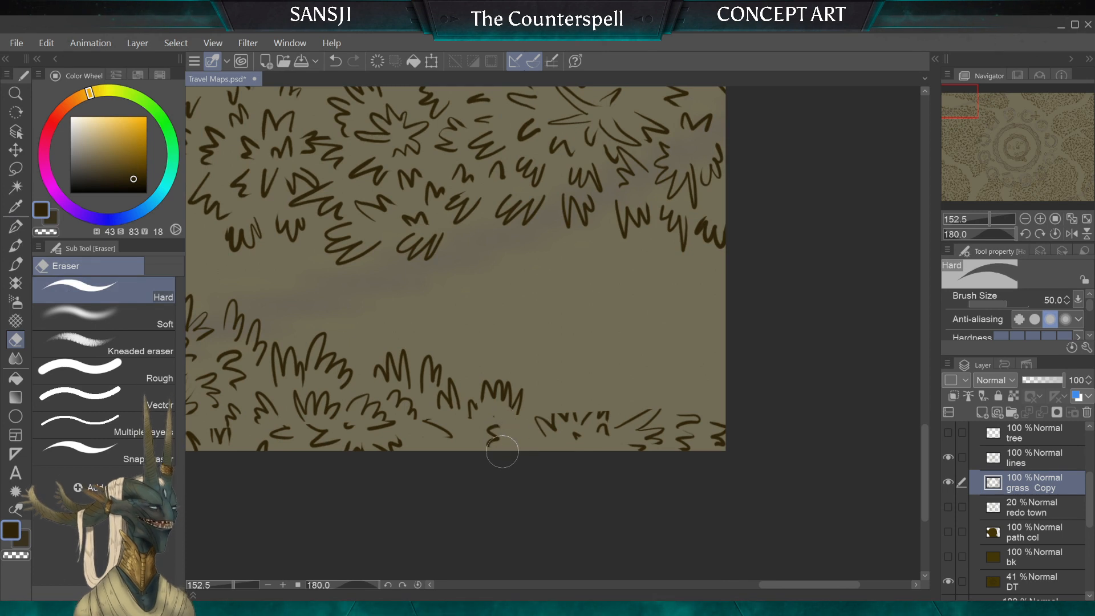
key("]")
mouse_move(542, 423)
left_mouse_down()
mouse_move(561, 396)
mouse_move(639, 468)
mouse_move(659, 444)
mouse_move(660, 409)
left_mouse_up()
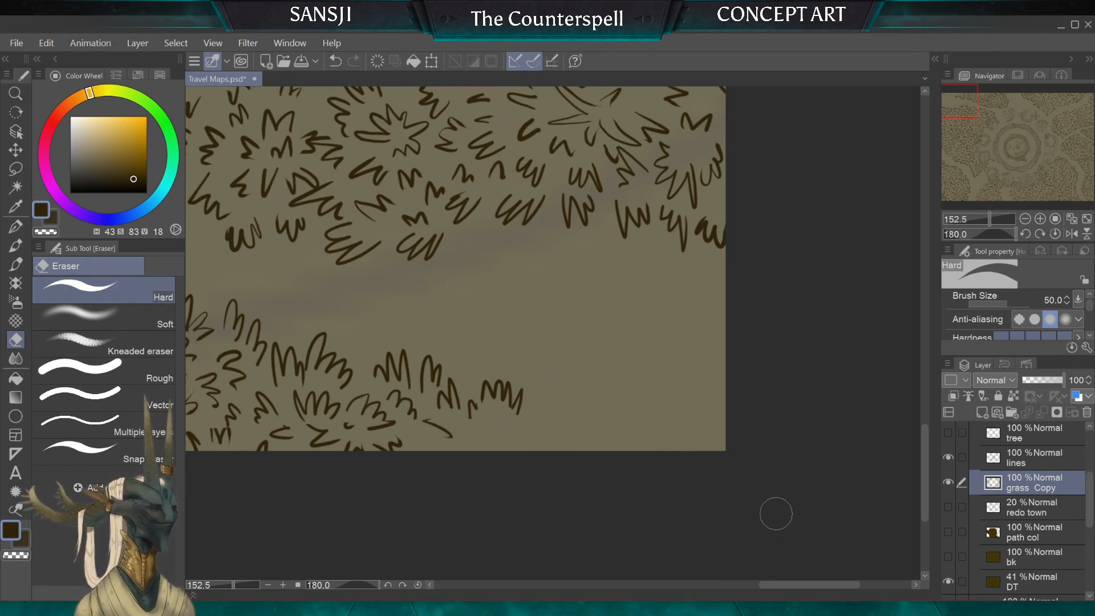
Step: Erase the cut-off tufts farther along the grass strip's canvas border, reducing the hard eraser to 30 px
mouse_move(371, 256)
left_mouse_down()
mouse_move(528, 244)
mouse_move(677, 372)
mouse_move(724, 331)
left_mouse_up()
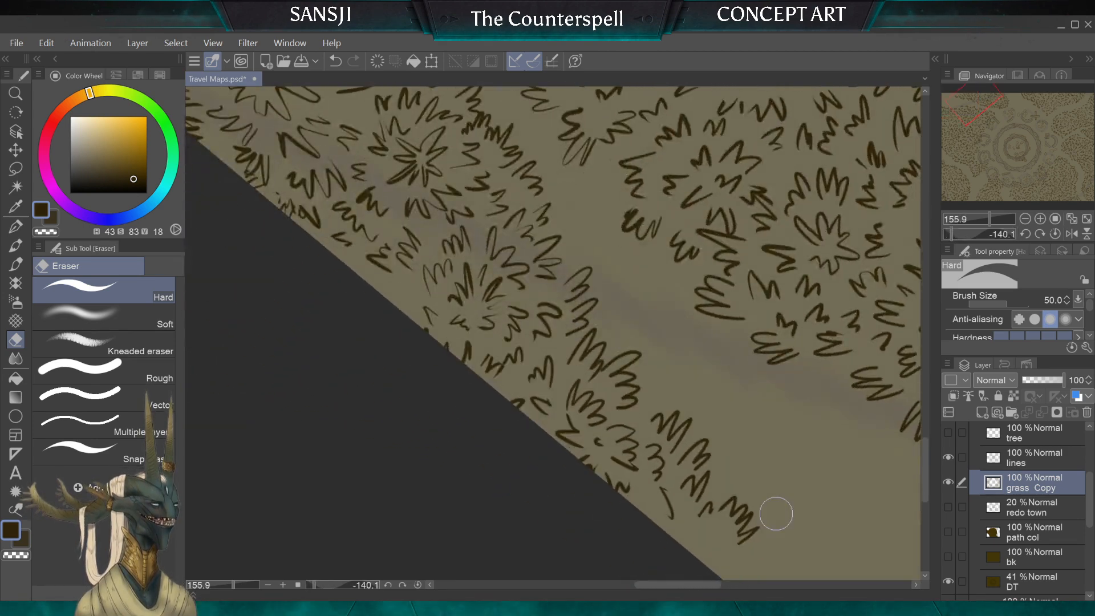
mouse_move(415, 331)
left_mouse_down()
mouse_move(490, 373)
mouse_move(467, 339)
mouse_move(545, 406)
left_mouse_up()
key("bracketleft")
key("bracketleft")
key("bracketleft")
key("bracketright")
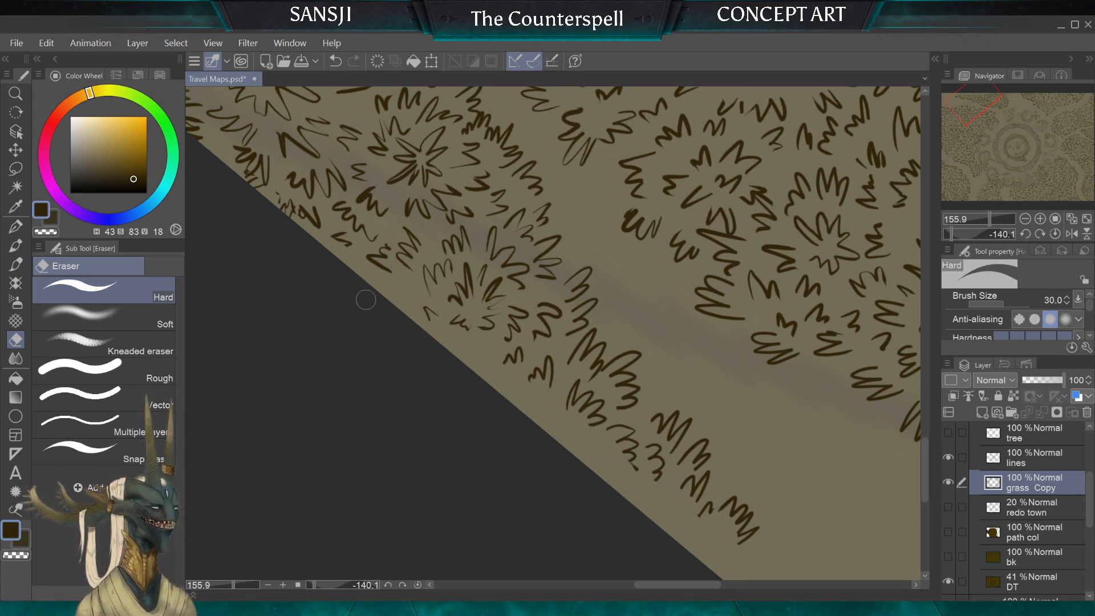
Step: Clear the remaining blade fragments at the far end of the strip's border, reducing the hard eraser from 25 px to 10 px and 6 px
key("bracketleft")
key("bracketleft")
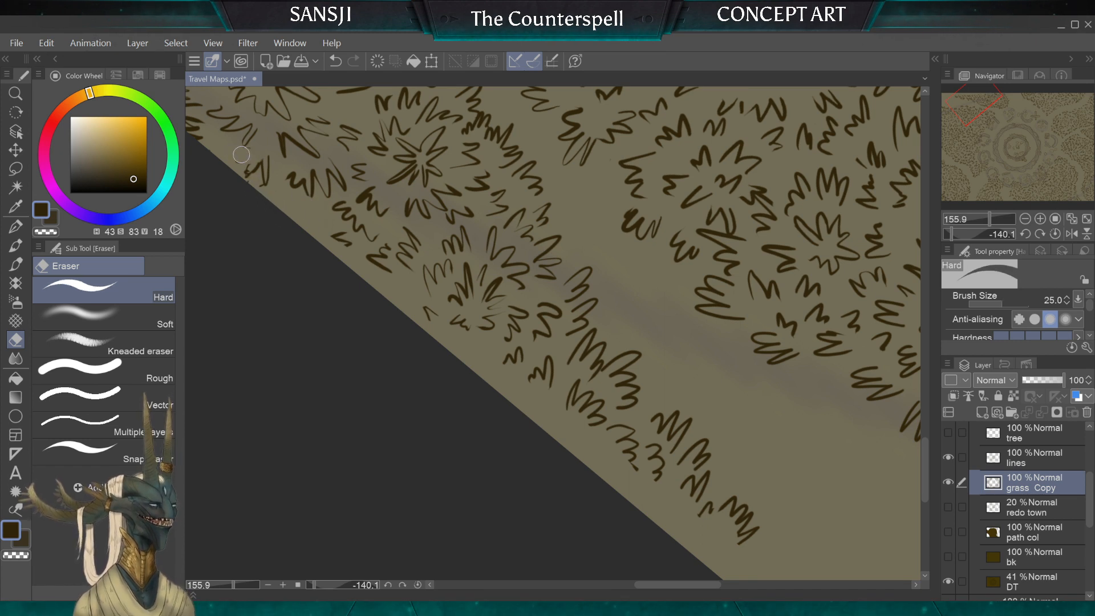
key("bracketleft")
key("bracketleft")
key("bracketleft")
key("bracketleft")
key("bracketleft")
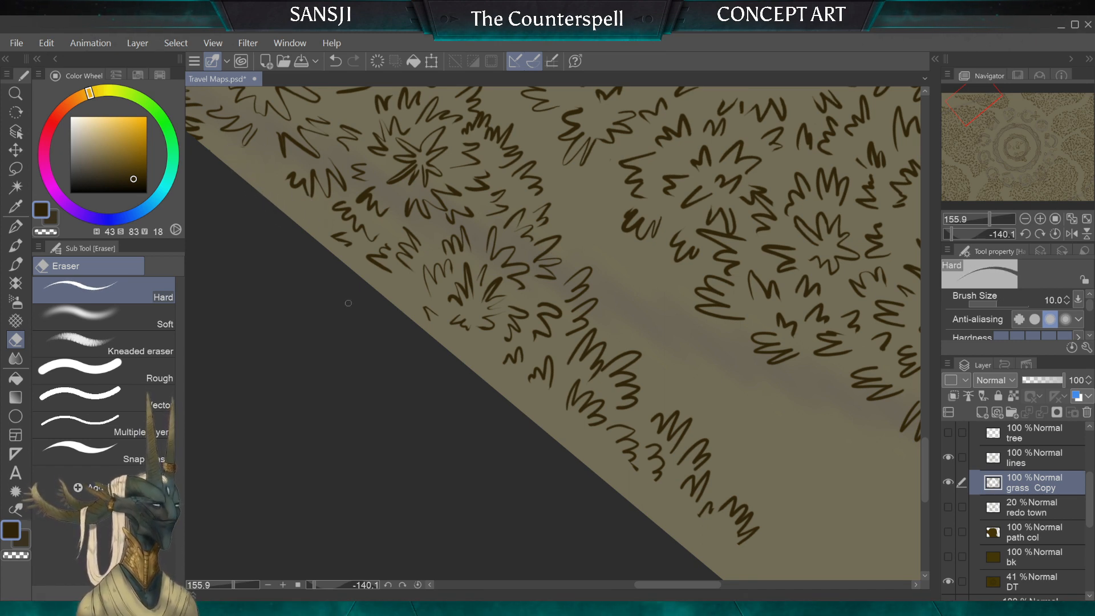
left_click_drag(351, 247, 337, 234)
key("bracketleft")
key("bracketleft")
key("bracketleft")
key("bracketleft")
key("bracketleft")
Step: Draw 10 px G-pen grass tufts from the end of the strip along the canvas border towards the bare corner
scroll(316, 213, "down", 3)
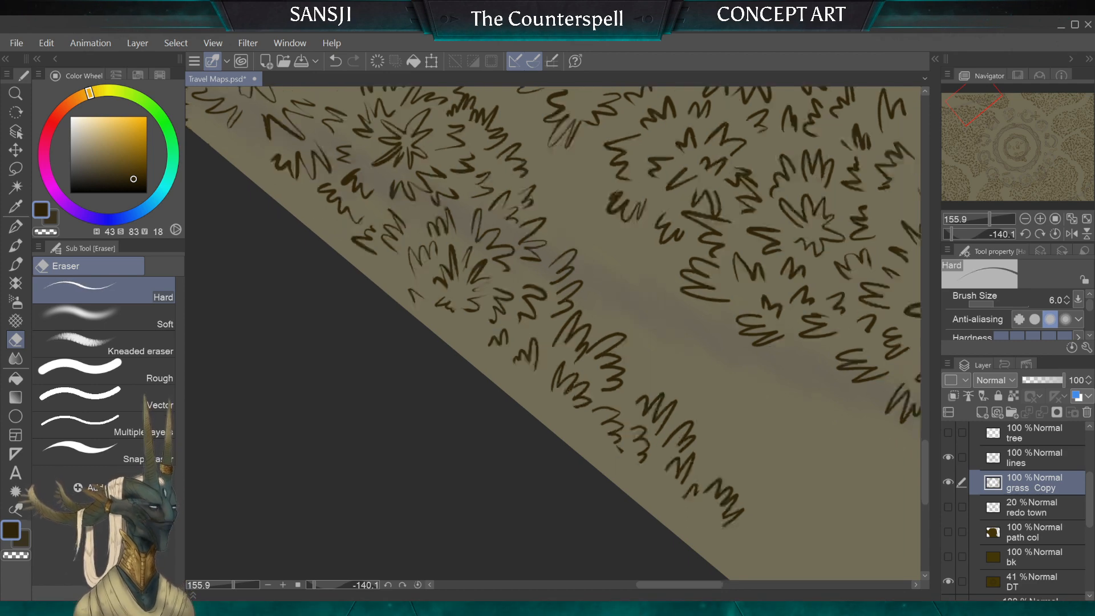
scroll(315, 212, "up", 3)
left_click(15, 227)
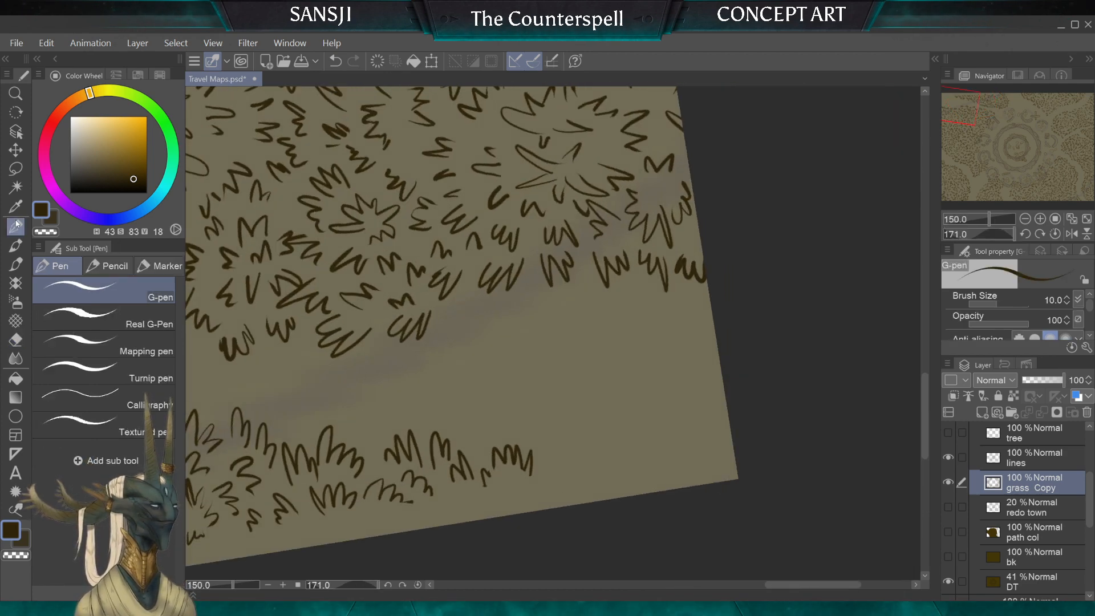
left_click_drag(544, 488, 551, 460)
mouse_move(527, 506)
left_mouse_down()
mouse_move(523, 482)
mouse_move(494, 488)
mouse_move(480, 508)
left_mouse_up()
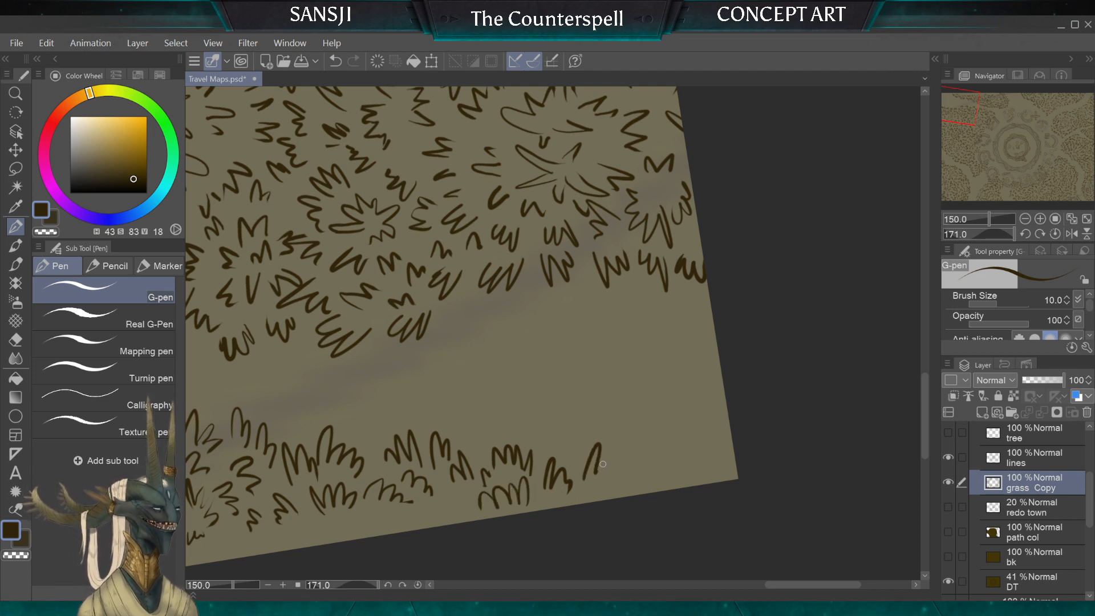
left_click_drag(603, 464, 613, 475)
mouse_move(547, 451)
left_mouse_down()
mouse_move(565, 439)
mouse_move(495, 424)
mouse_move(470, 448)
left_mouse_up()
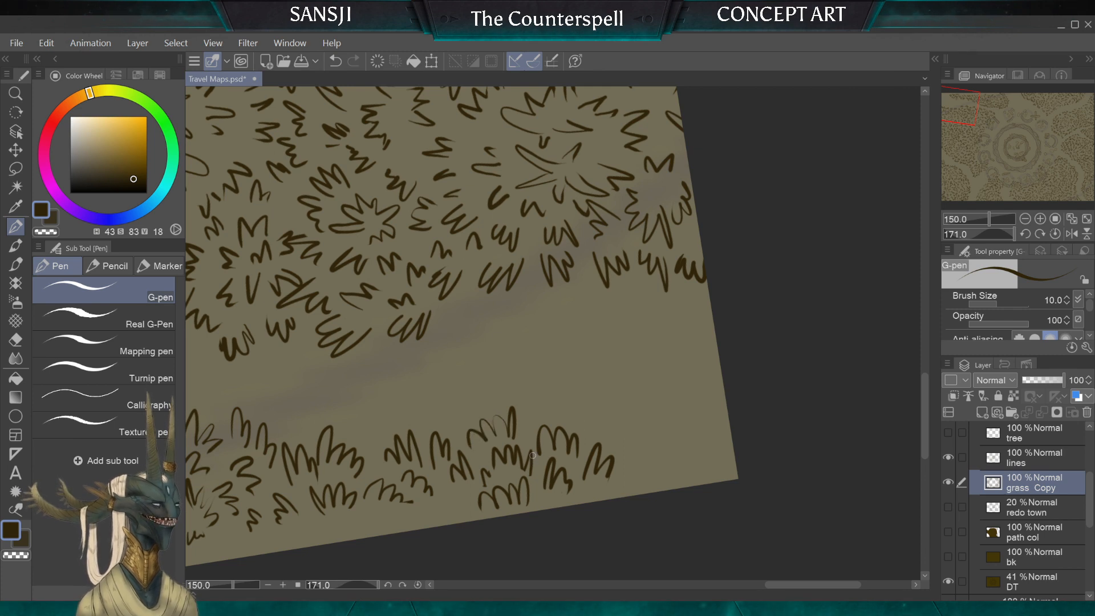
mouse_move(618, 444)
left_mouse_down()
mouse_move(634, 473)
mouse_move(648, 477)
mouse_move(596, 485)
left_mouse_up()
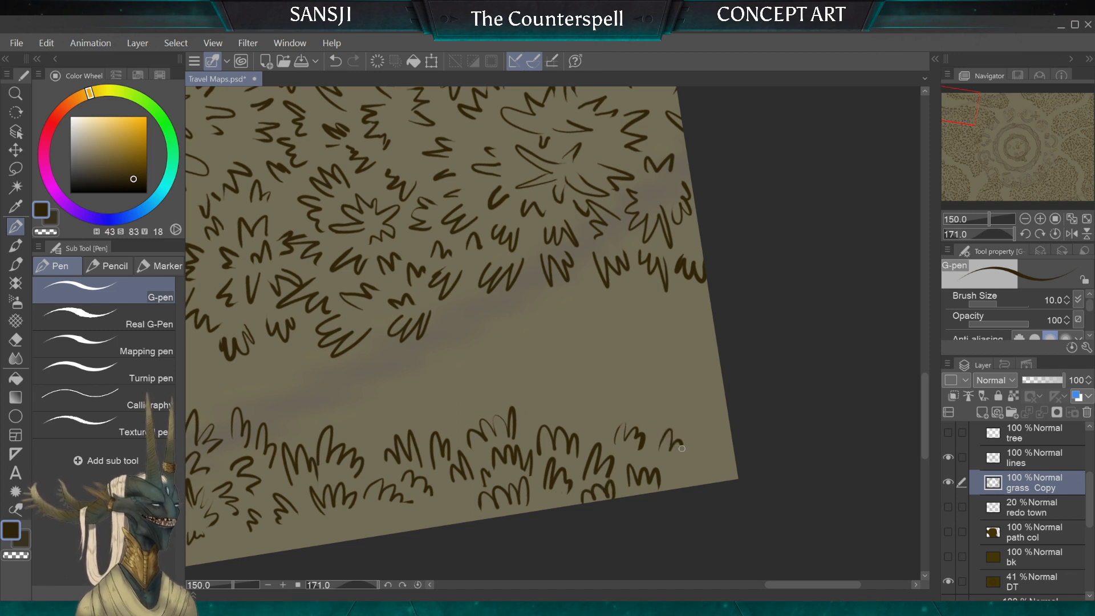
left_click_drag(681, 449, 688, 463)
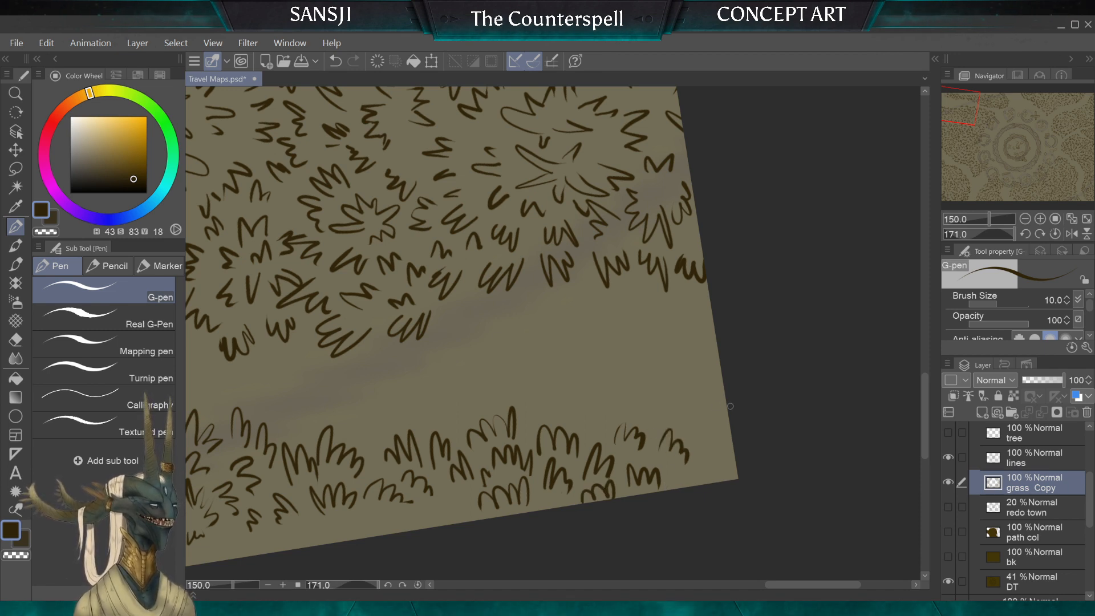
Step: Draw tufts around the canvas corner, undoing and redrawing the first clump against the side border
left_click_drag(700, 406, 694, 425)
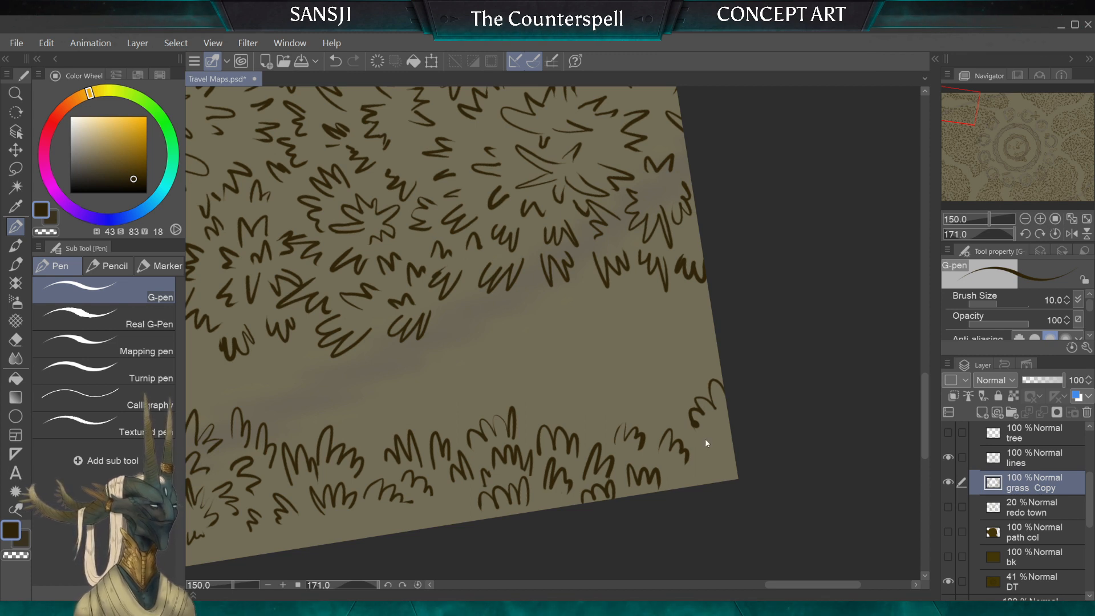
key("ctrl+z")
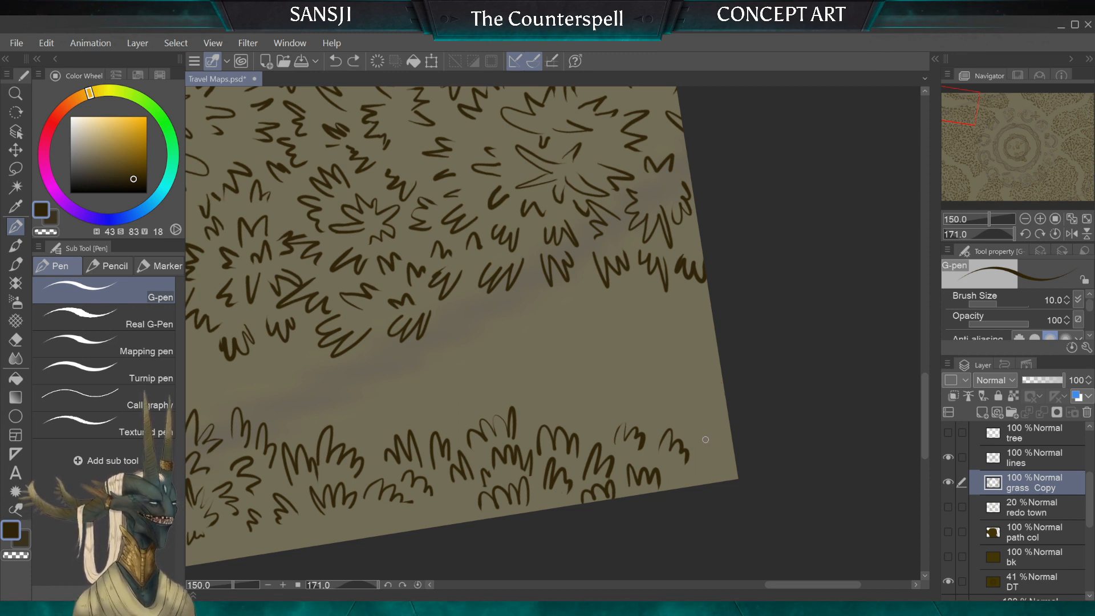
left_click_drag(722, 400, 704, 387)
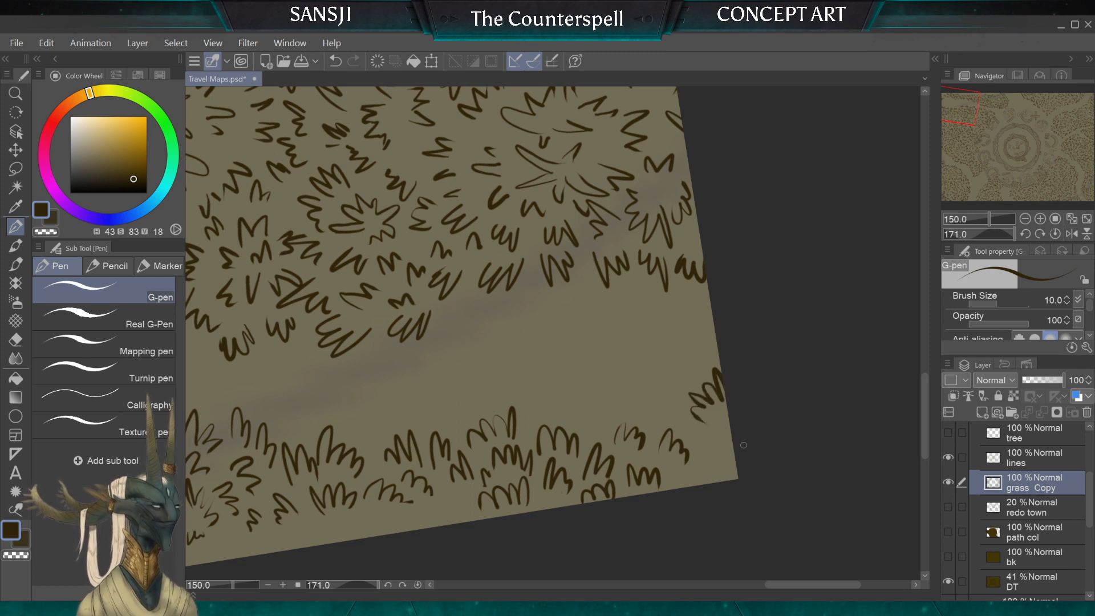
mouse_move(730, 425)
left_mouse_down()
mouse_move(709, 448)
mouse_move(724, 463)
left_mouse_up()
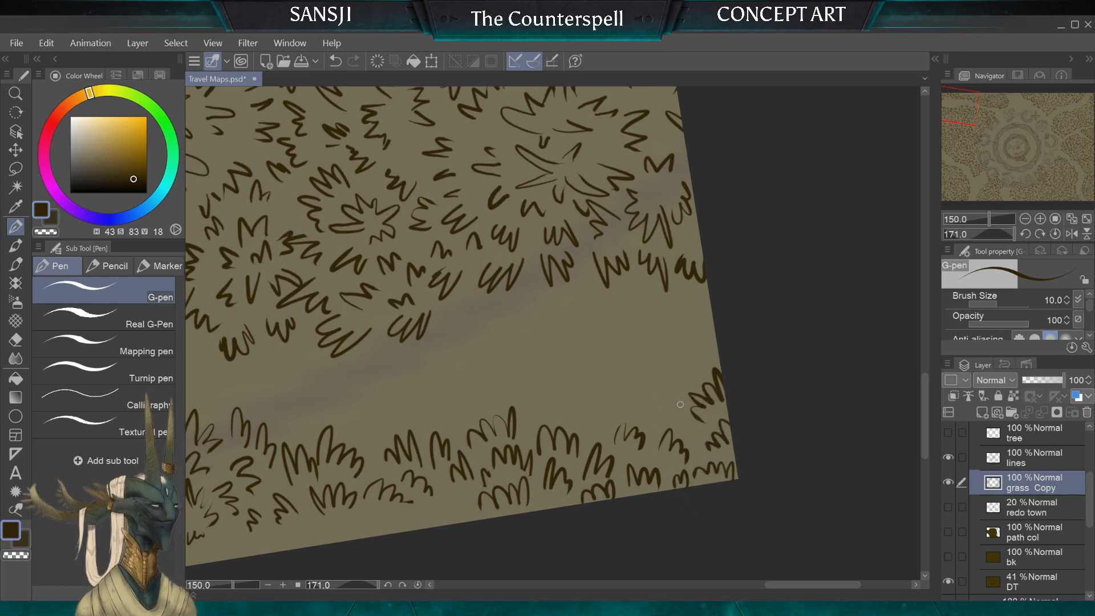
Step: Add a path-side row of tufts running back from the corner, undoing and redrawing one clump more cleanly
mouse_move(692, 433)
left_mouse_down()
mouse_move(633, 389)
mouse_move(627, 405)
mouse_move(598, 413)
mouse_move(571, 400)
left_mouse_up()
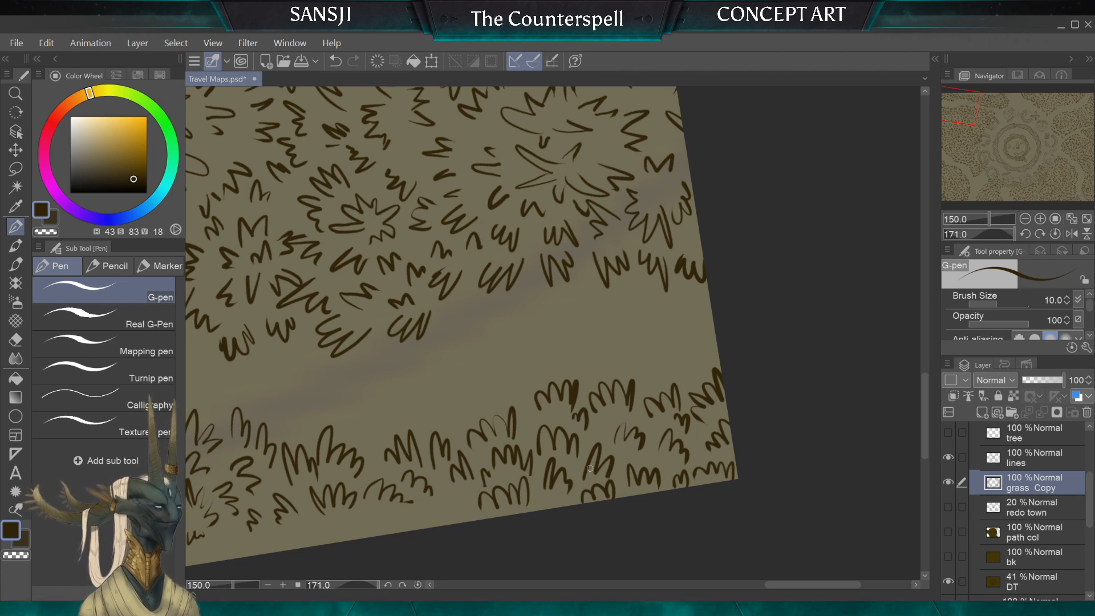
key("ctrl+z")
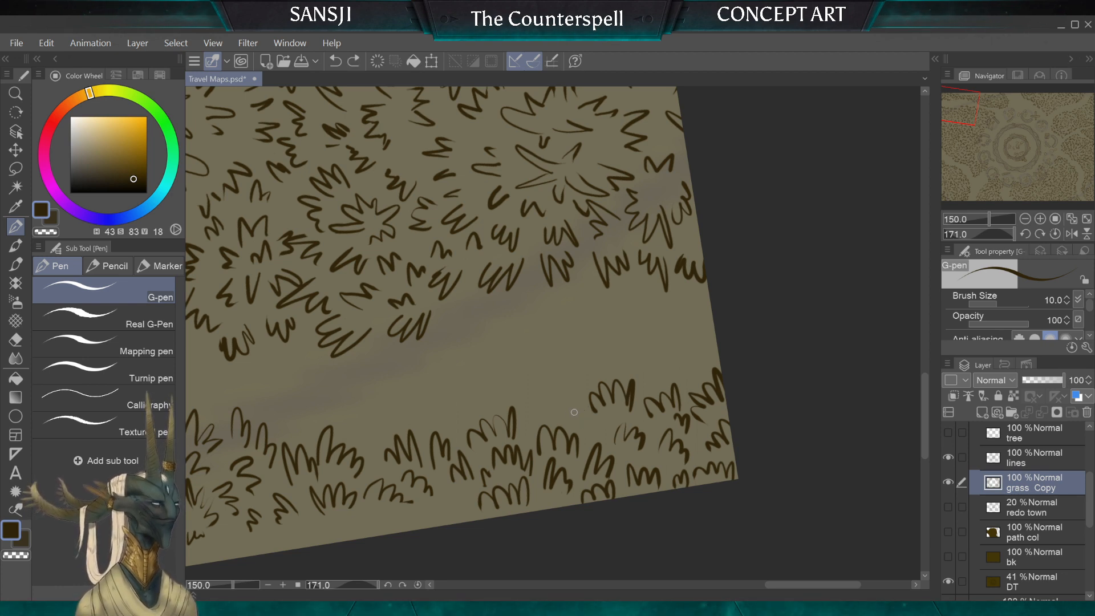
left_click_drag(535, 409, 552, 400)
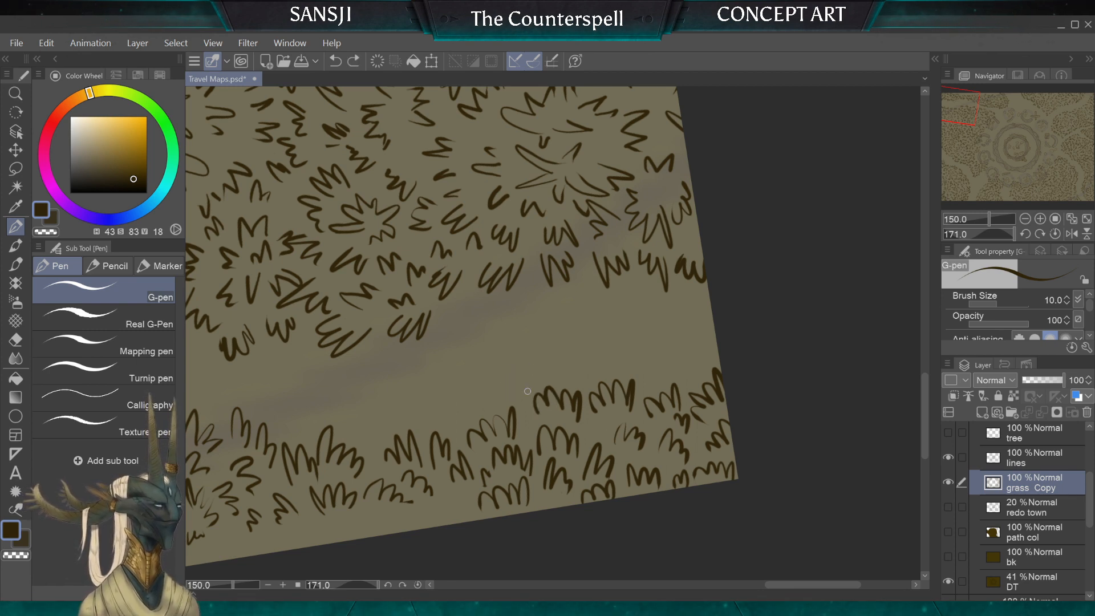
left_click_drag(497, 394, 531, 379)
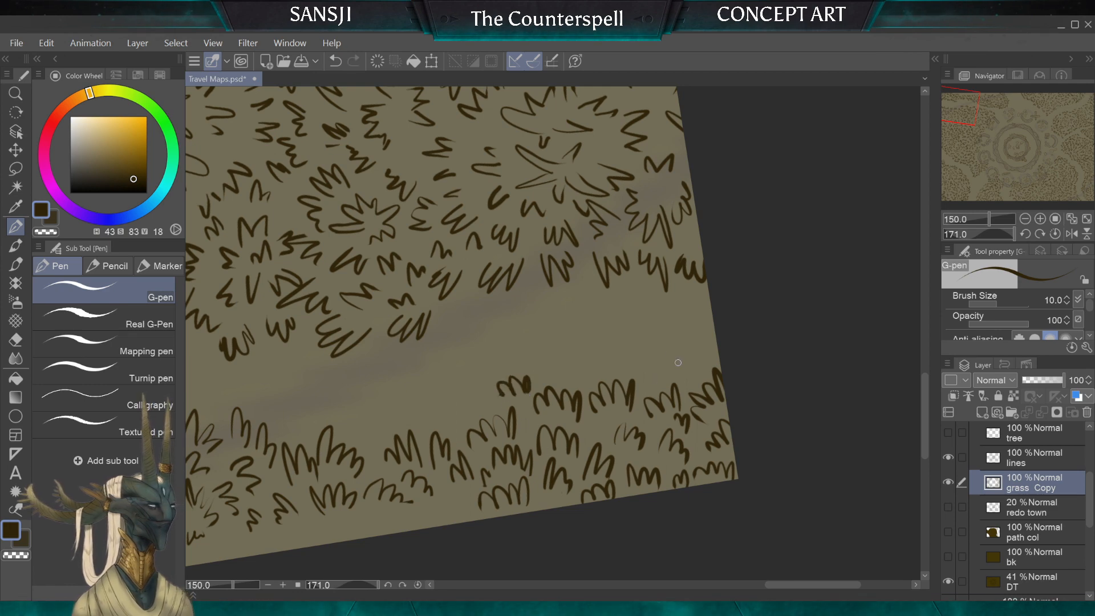
left_click_drag(689, 359, 662, 379)
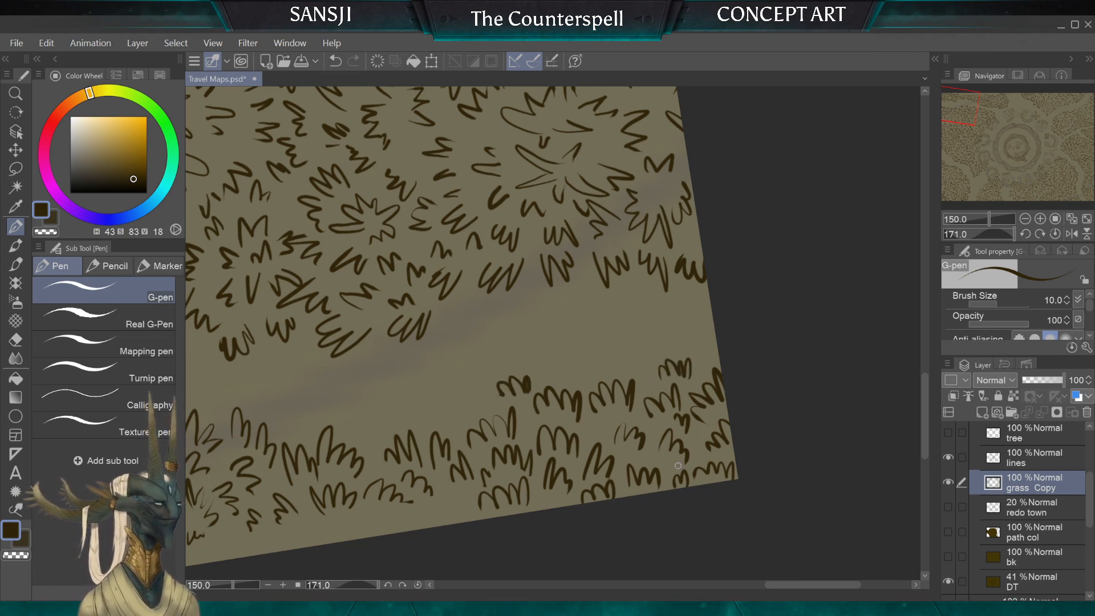
Step: Extend the path-side row with two more tuft clumps towards the older grass
scroll(553, 331, "down", 3)
scroll(553, 330, "up", 4)
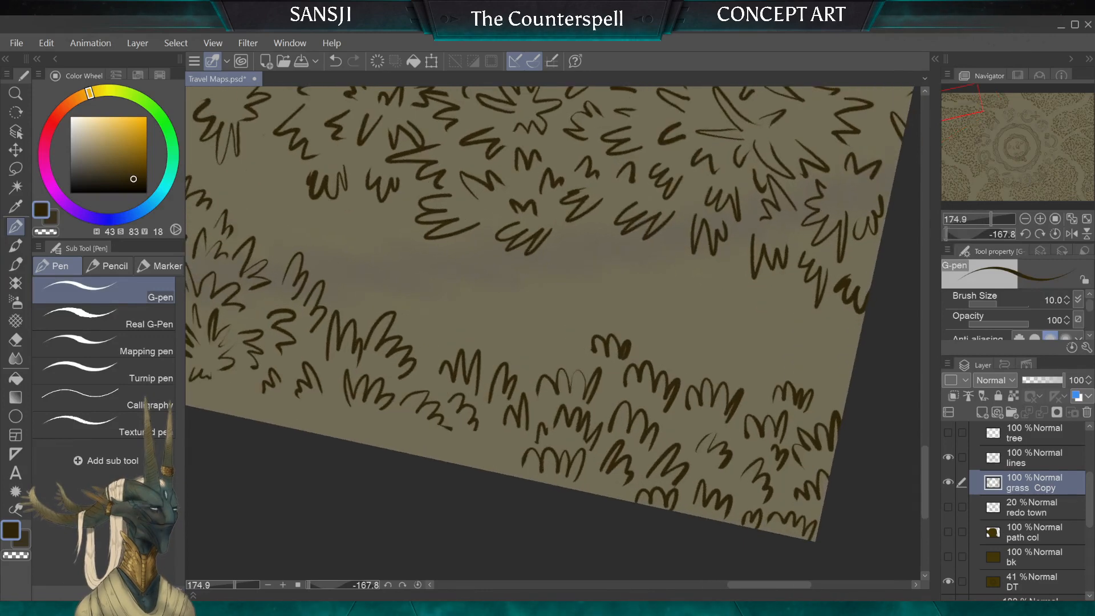
left_click_drag(575, 355, 583, 349)
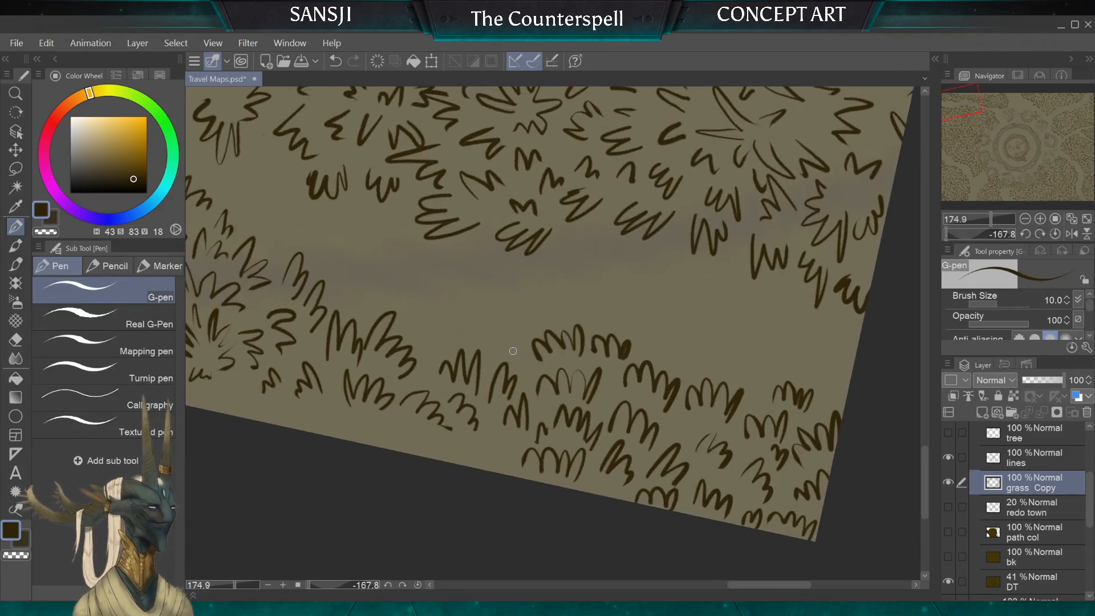
mouse_move(513, 351)
left_mouse_down()
mouse_move(516, 328)
mouse_move(461, 328)
left_mouse_up()
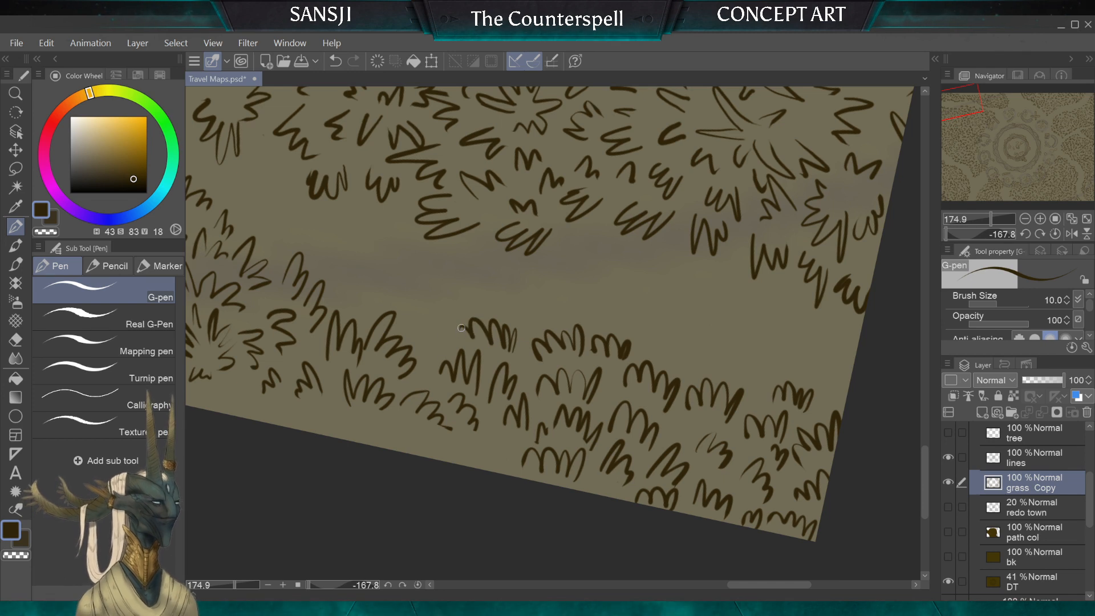
scroll(440, 294, "up", 2)
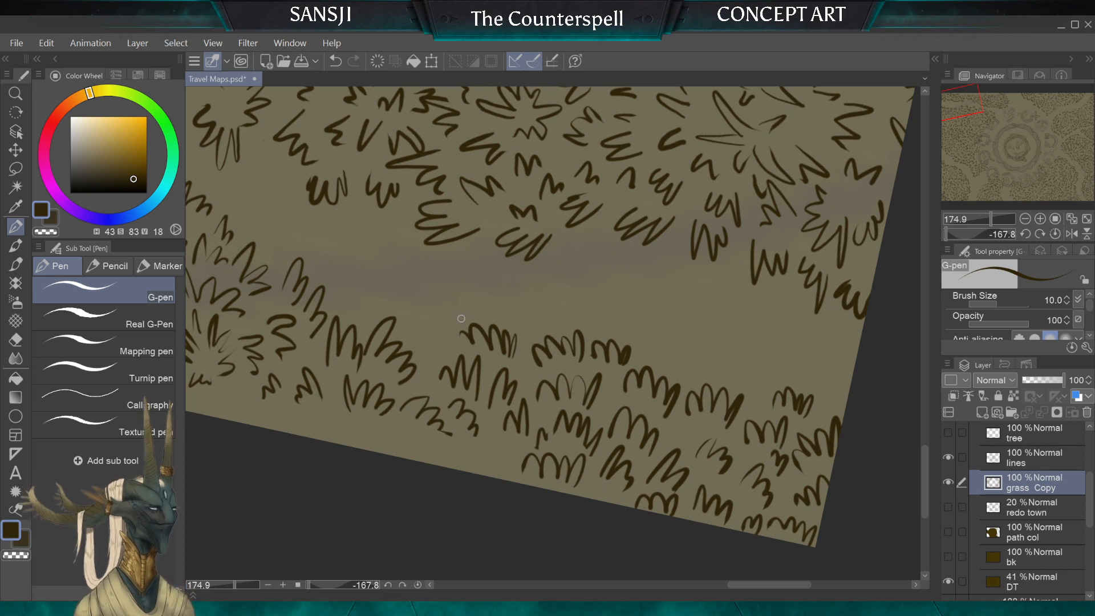
Step: Trim the stray blade at the end of the new path-side row with the hard eraser, adjusting it to 15 px and 12 px
left_click(15, 339)
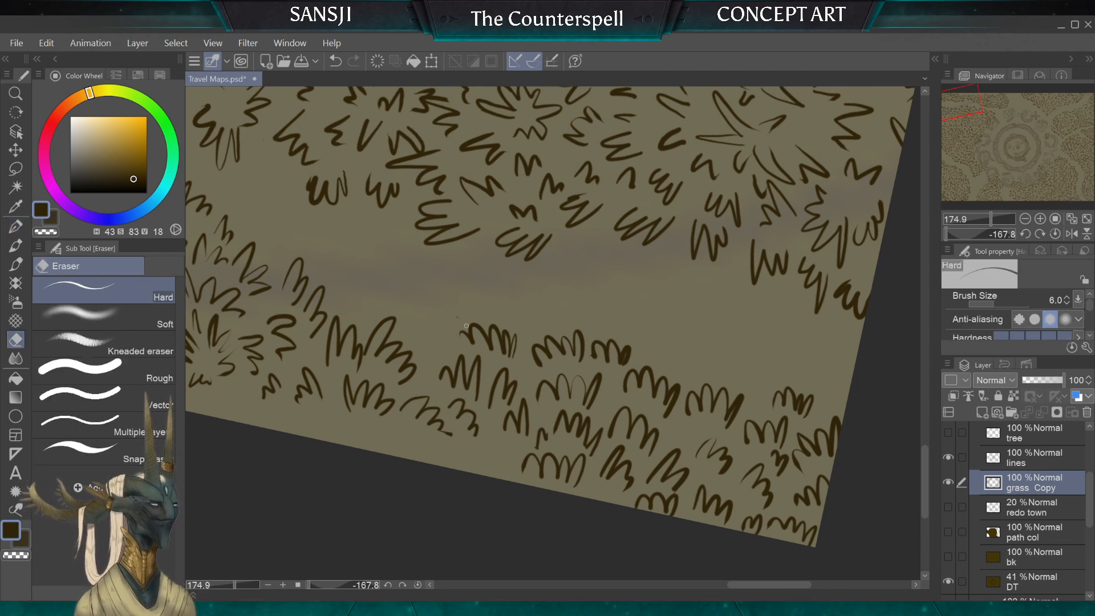
key("bracketright")
key("bracketright")
key("bracketright")
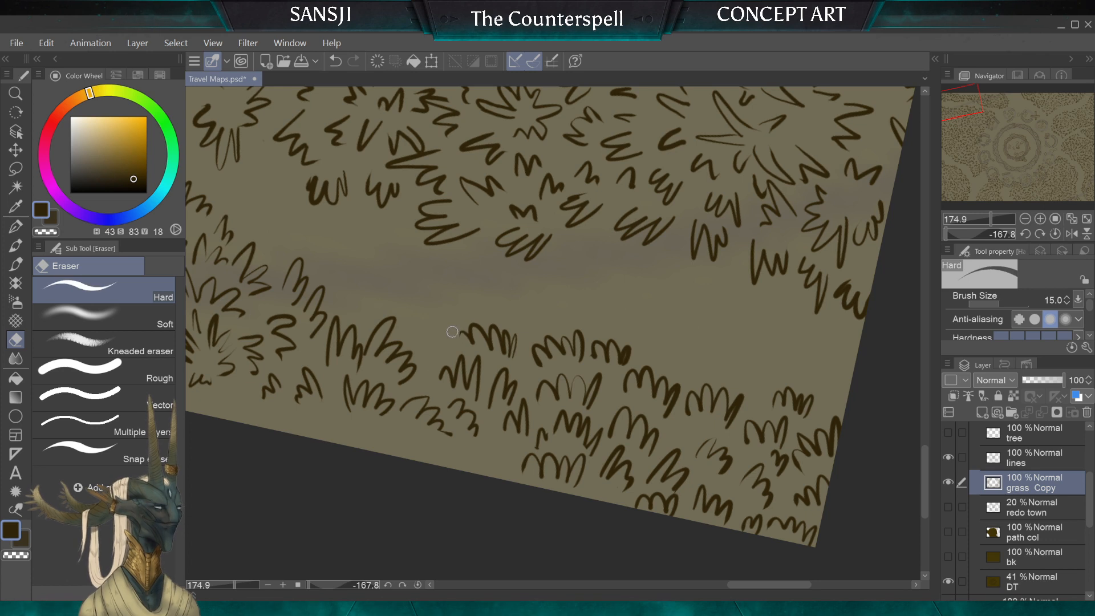
key("bracketleft")
key("bracketleft")
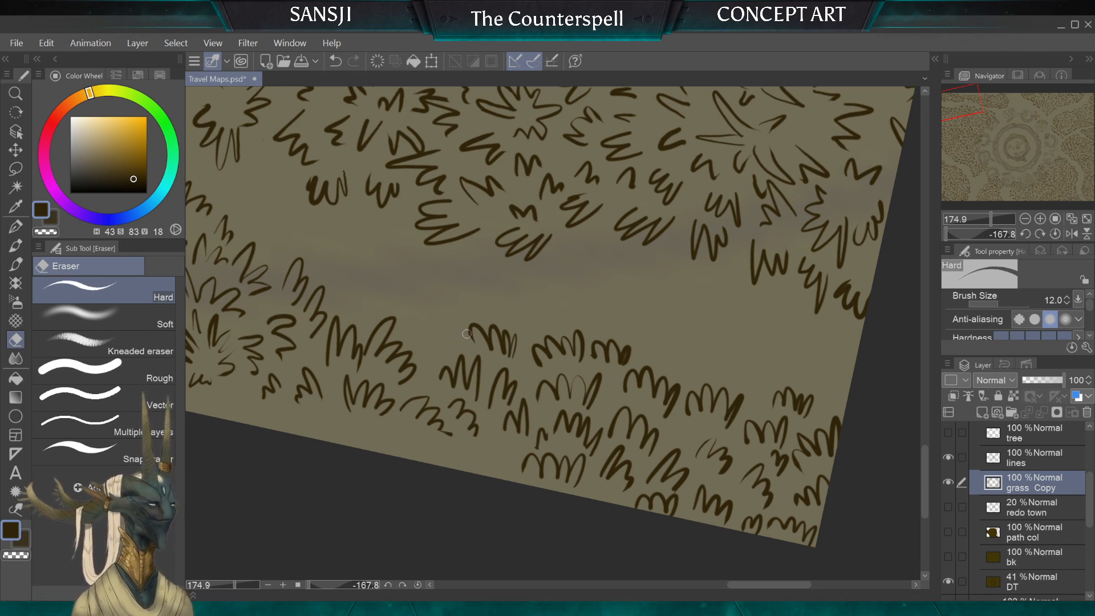
Step: Fill the gaps along the strip's canvas border and path edge with more 10 px G-pen tufts
left_click(15, 226)
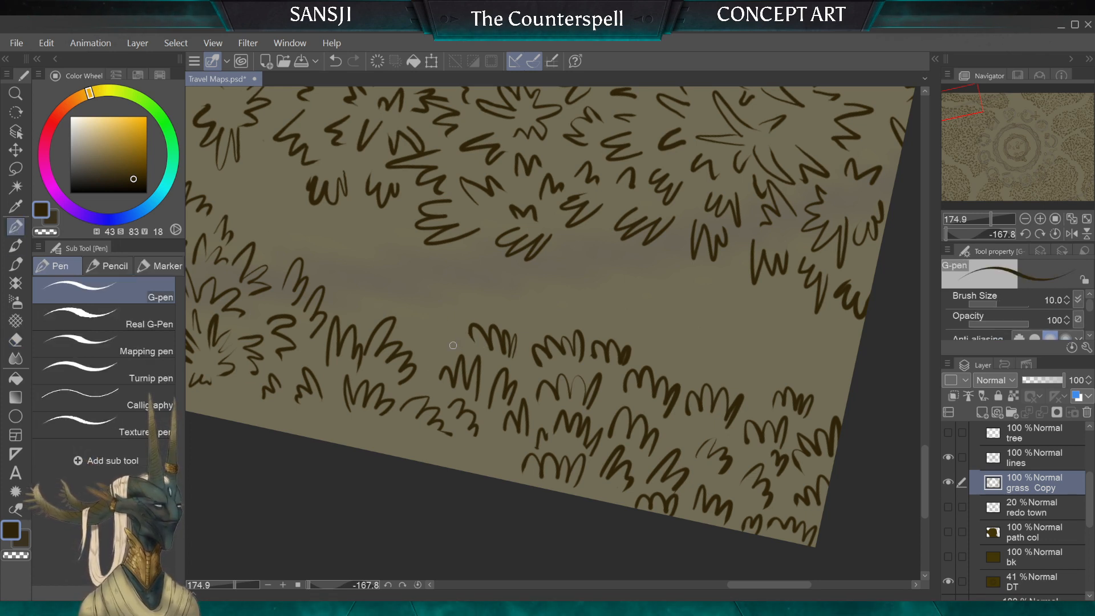
left_click_drag(510, 478, 502, 451)
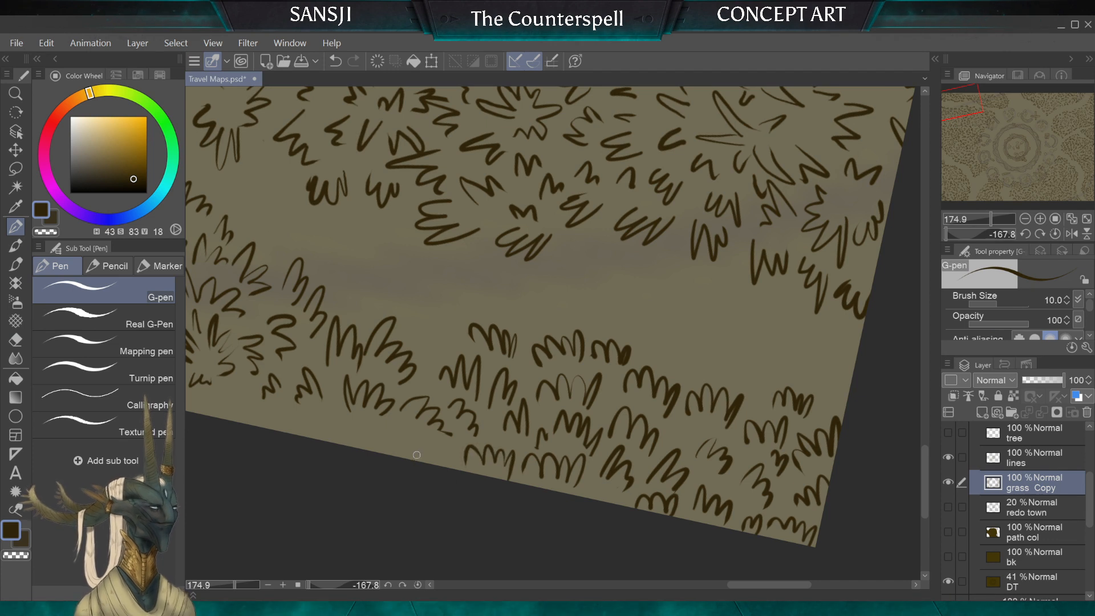
left_click_drag(418, 464, 425, 438)
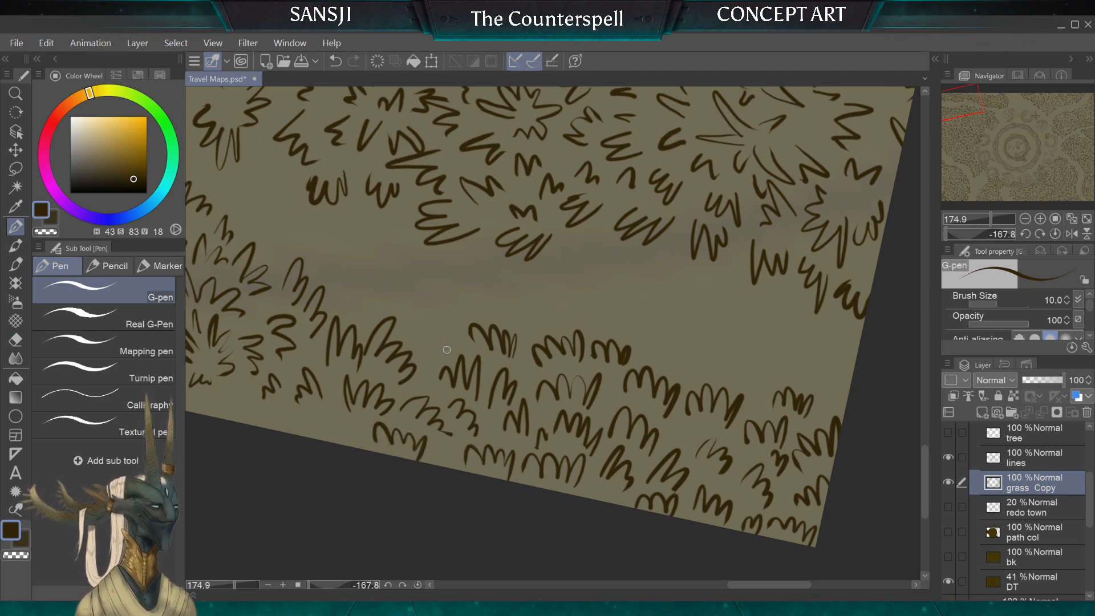
mouse_move(446, 350)
left_mouse_down()
mouse_move(455, 320)
mouse_move(421, 338)
left_mouse_up()
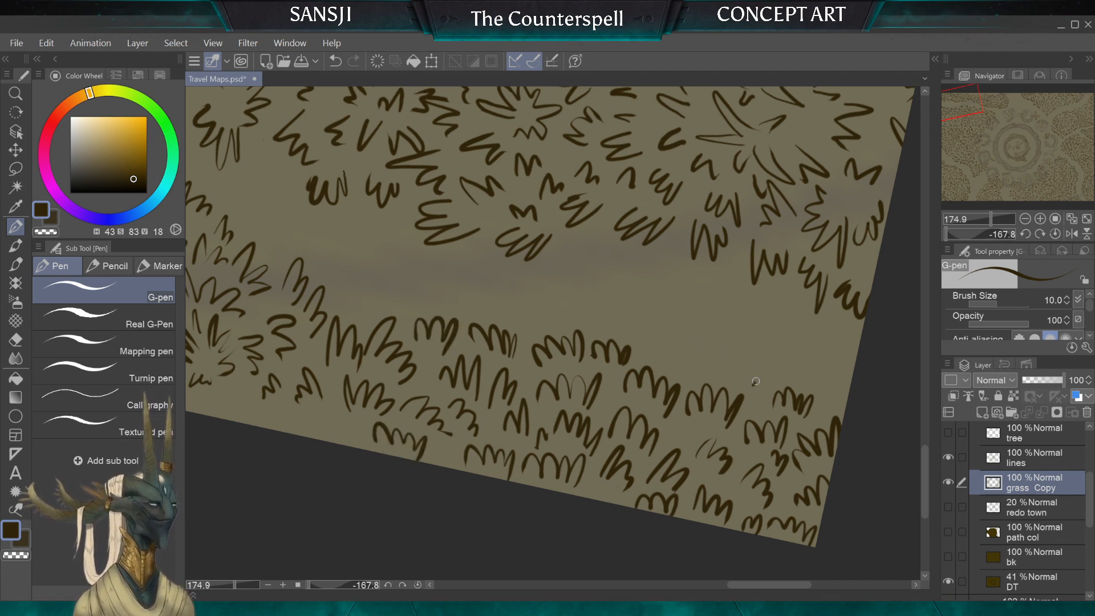
mouse_move(690, 372)
left_mouse_down()
mouse_move(703, 352)
mouse_move(662, 319)
left_mouse_up()
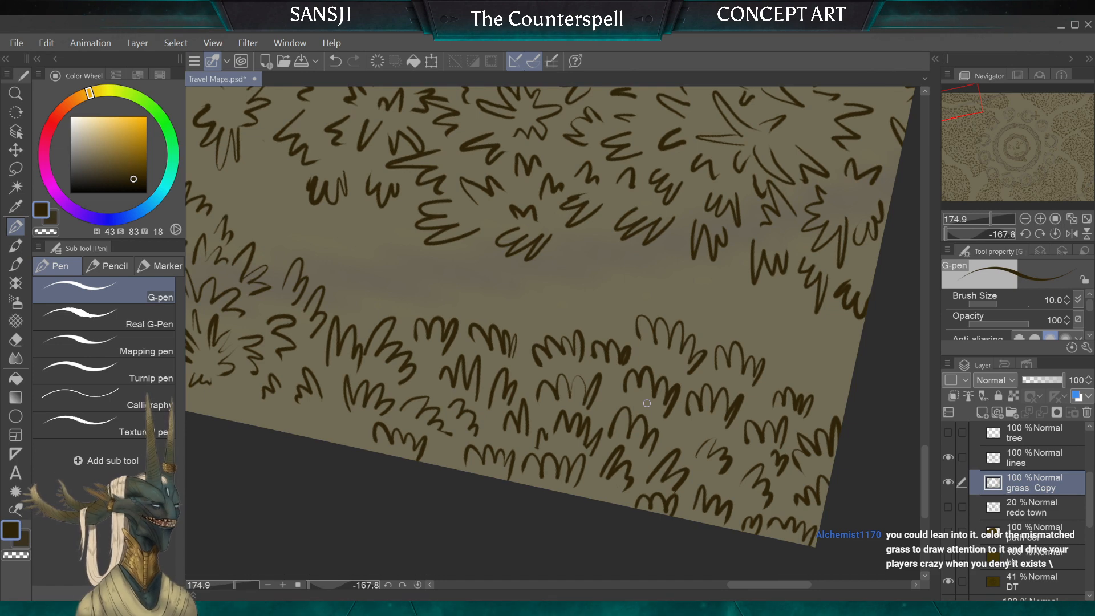
Step: Examine how the redrawn corner strip blends with the surrounding grass at several zoom levels and canvas rotations
scroll(647, 403, "down", 6)
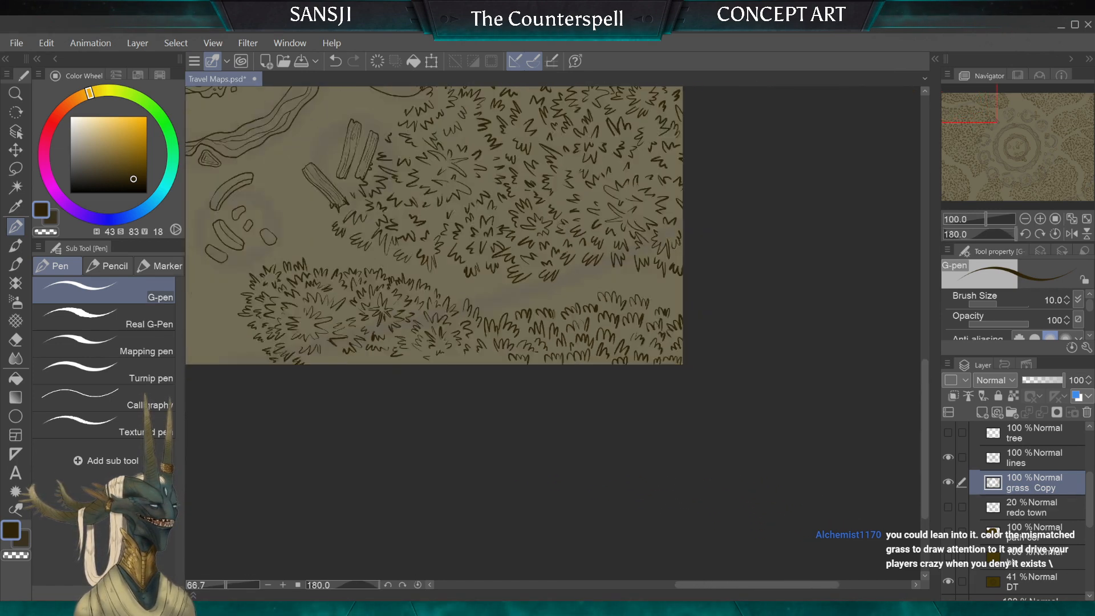
scroll(437, 225, "down", 1)
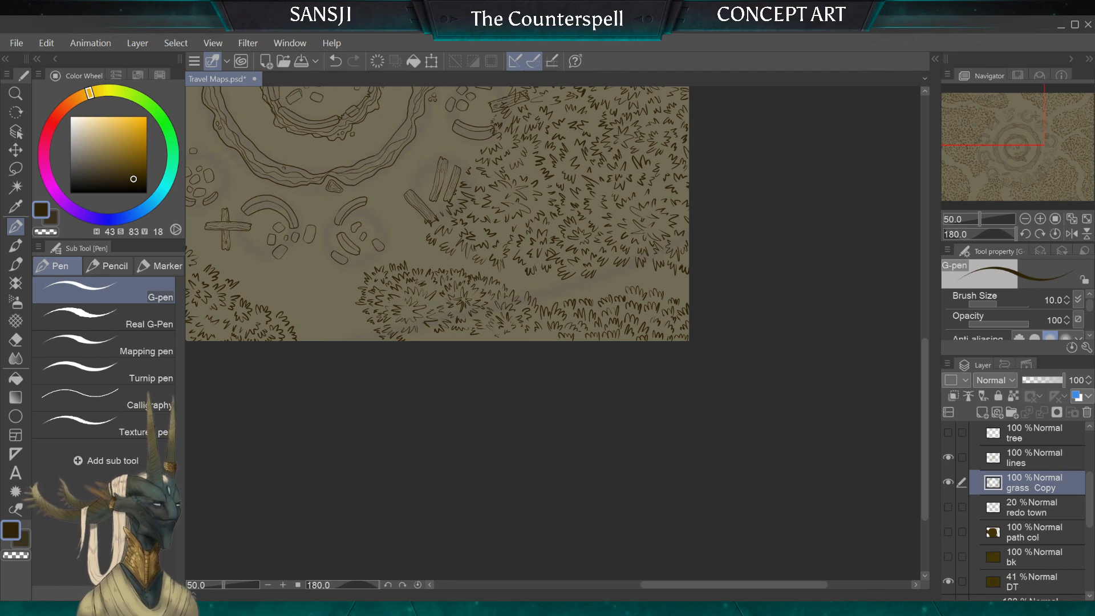
scroll(553, 329, "up", 2)
scroll(553, 330, "down", 1)
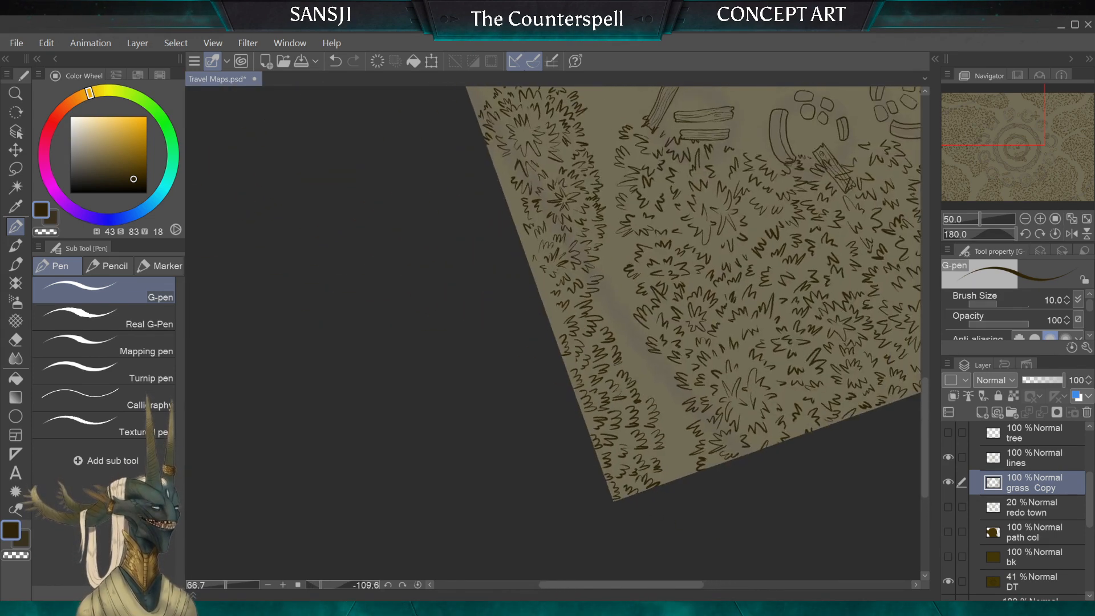
left_click_drag(679, 358, 562, 284)
scroll(553, 329, "up", 3)
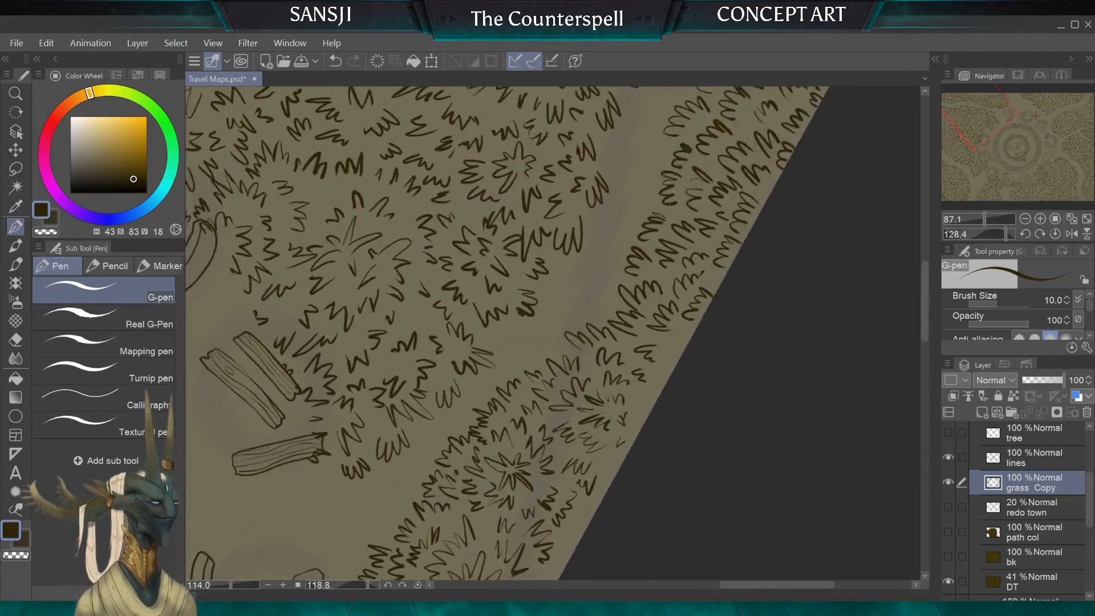
scroll(554, 333, "down", 3)
scroll(646, 403, "up", 3)
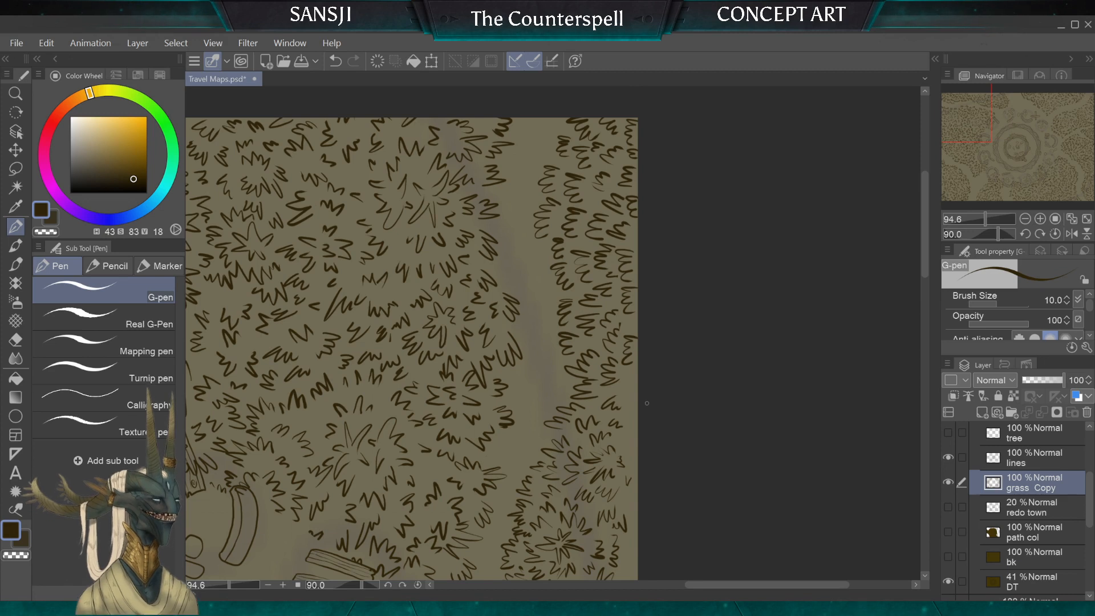
Step: Touch up the canvas-border tufts with the 12 px hard eraser and fill the gaps there with 10 px G-pen tufts
key("e")
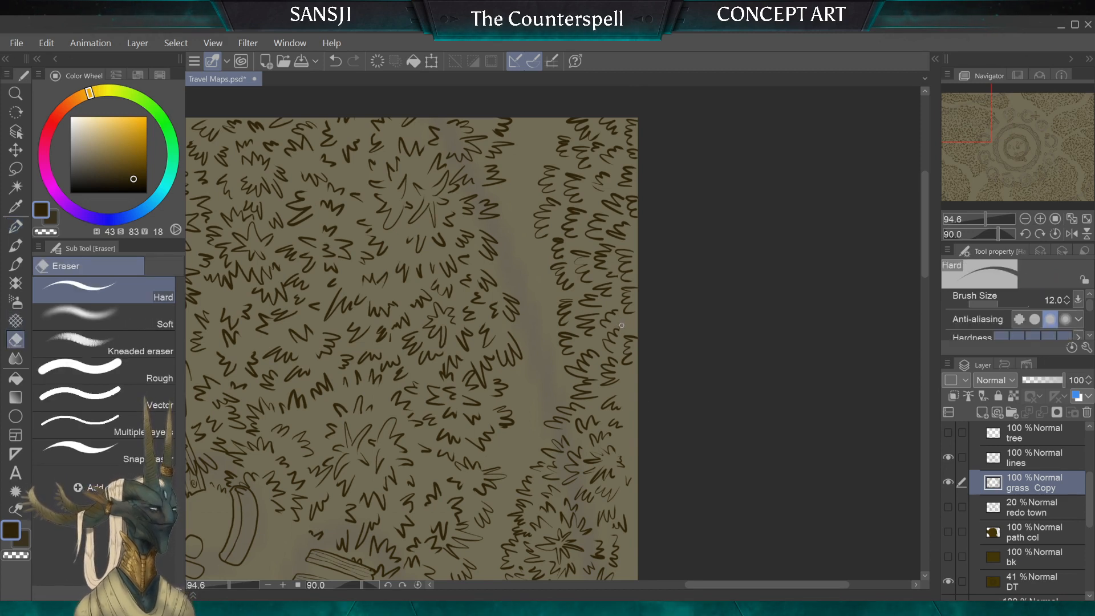
left_click(16, 226)
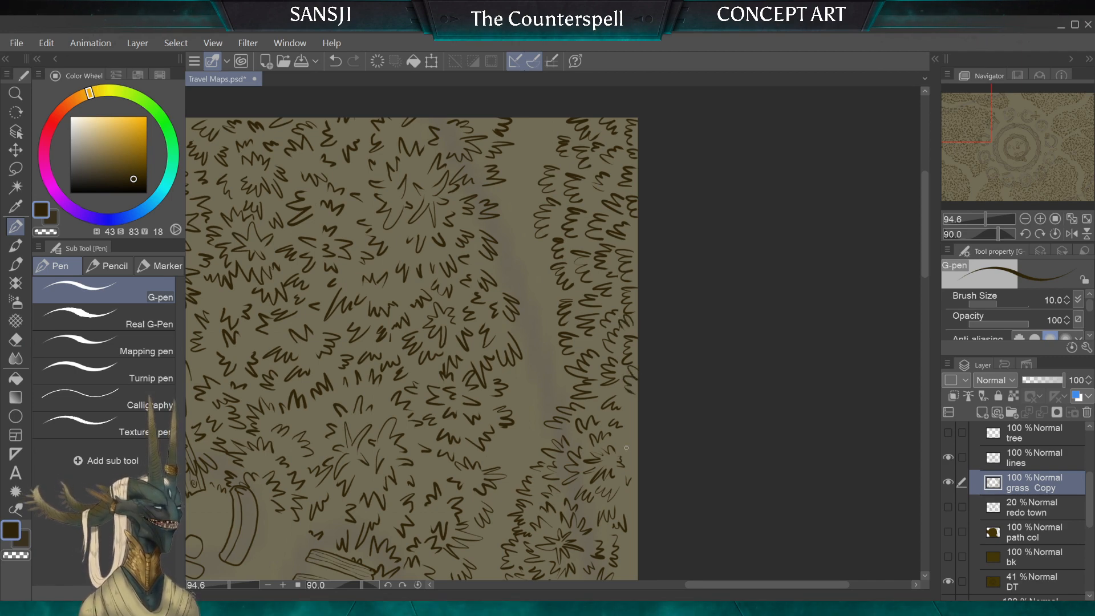
scroll(626, 448, "down", 2)
scroll(478, 340, "up", 3)
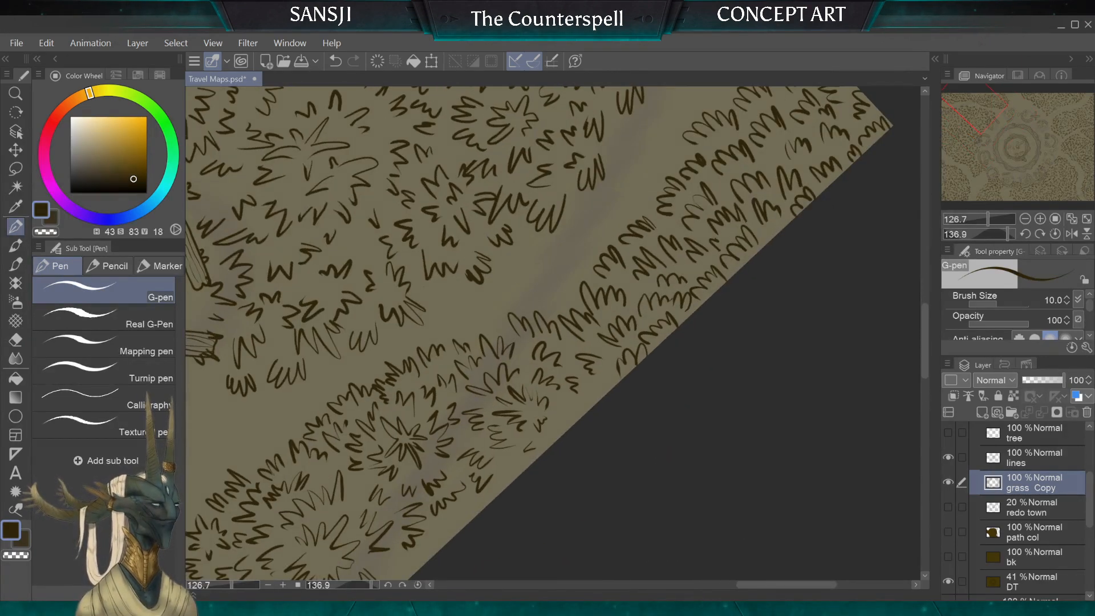
scroll(527, 304, "down", 3)
scroll(568, 373, "up", 3)
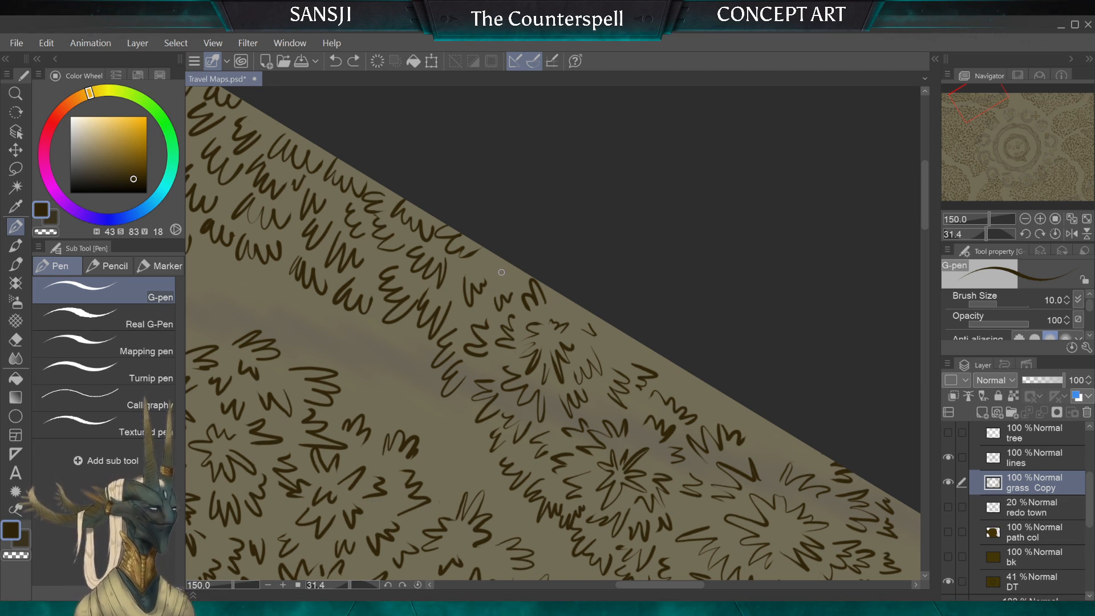
Step: Undo the poor tuft strokes between the round clump and the canvas border and redraw that tuft with the G-pen
key("ctrl+z")
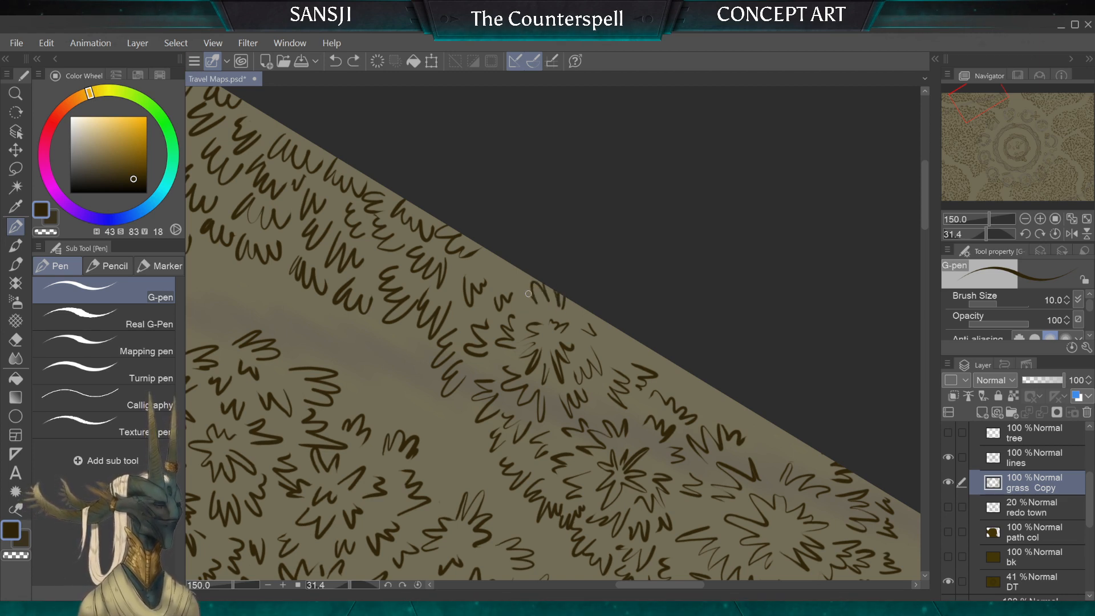
key("ctrl+z")
left_click_drag(525, 313, 560, 312)
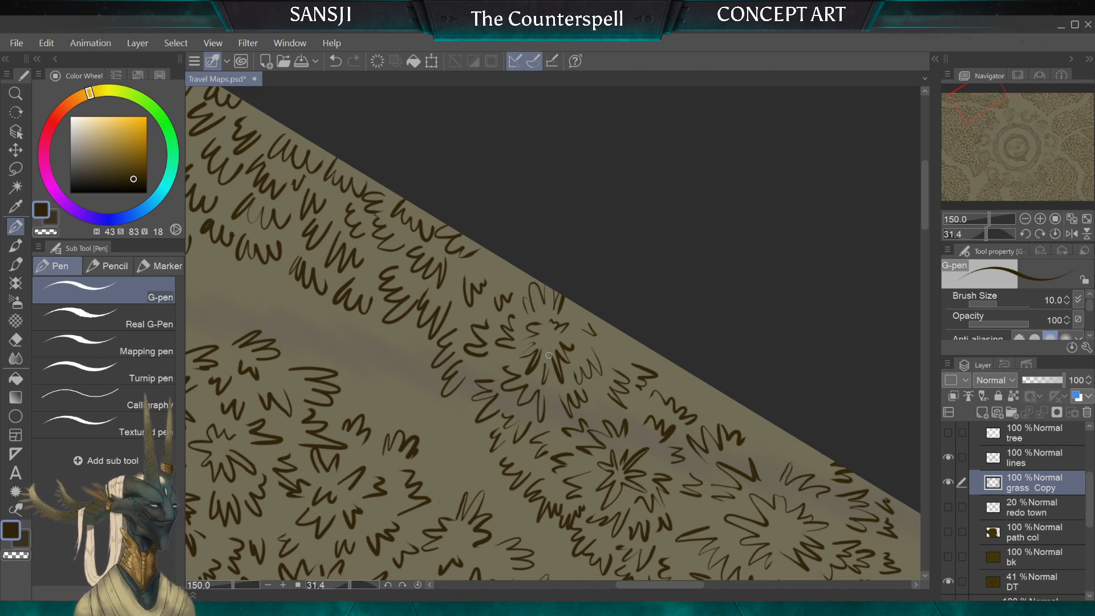
key("ctrl+z")
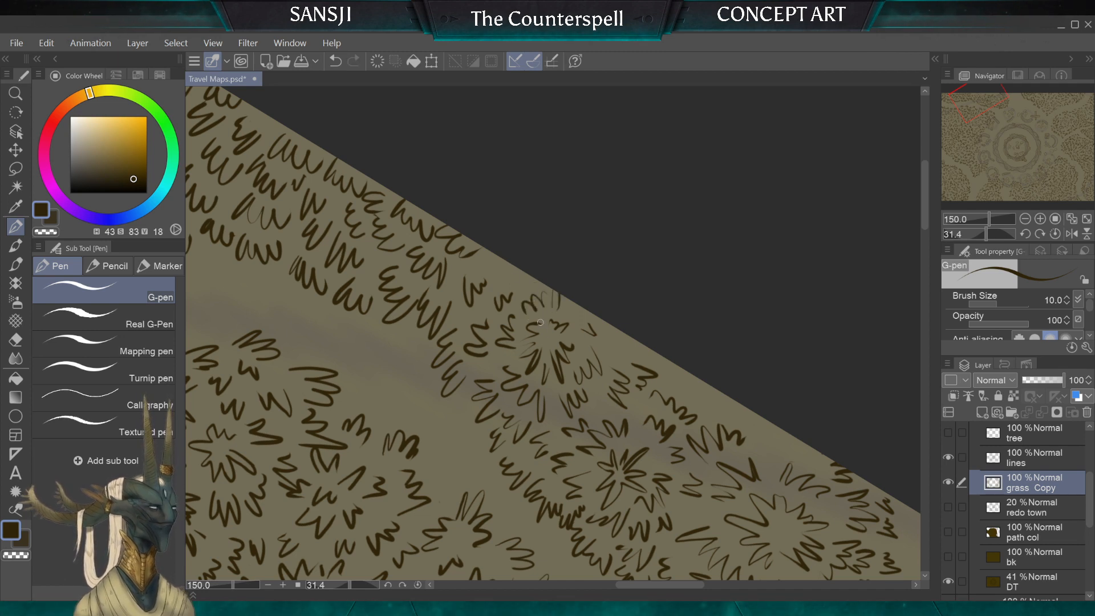
mouse_move(563, 284)
left_mouse_down()
mouse_move(534, 289)
mouse_move(534, 309)
mouse_move(552, 307)
mouse_move(540, 298)
mouse_move(531, 310)
mouse_move(553, 285)
mouse_move(525, 298)
mouse_move(526, 320)
left_mouse_up()
key("ctrl+z")
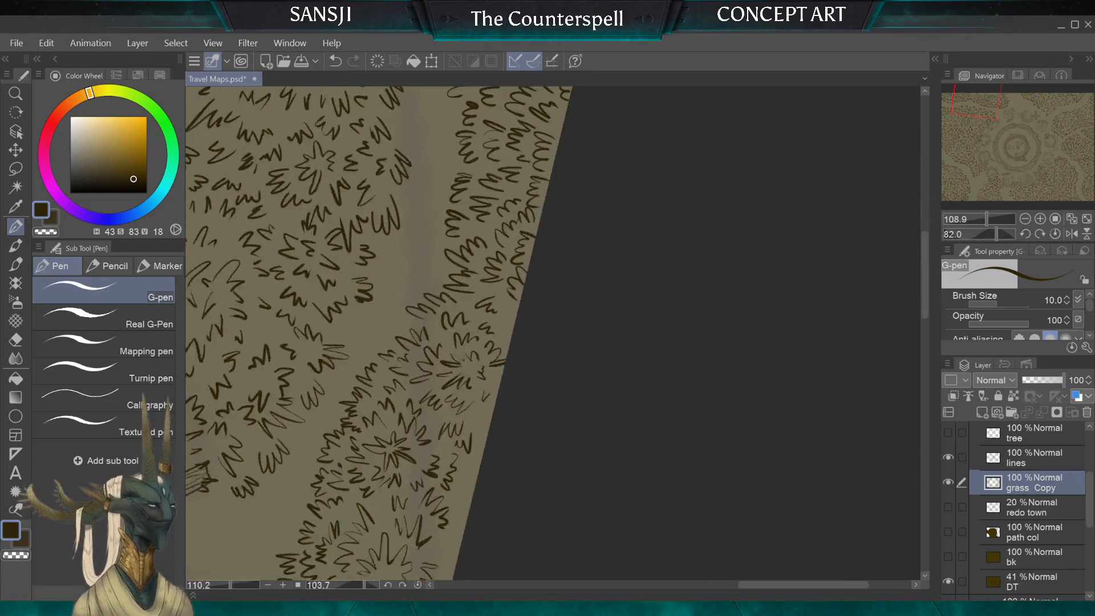
Step: Add small G-pen tufts in the bare gaps along the canvas border on both sides of the round clump
scroll(538, 263, "up", 3)
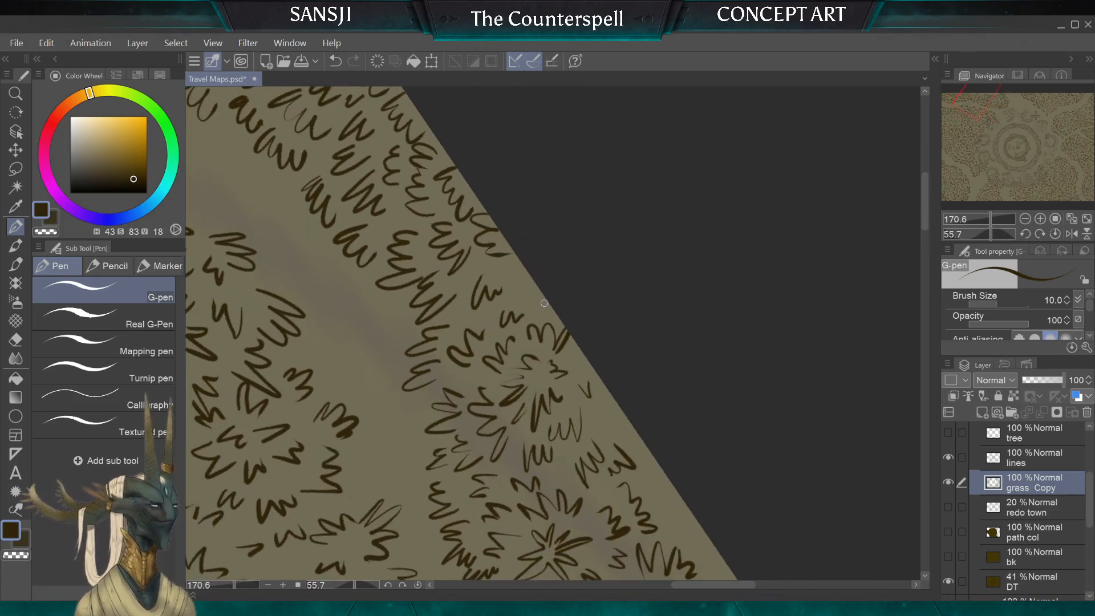
left_click_drag(533, 284, 528, 308)
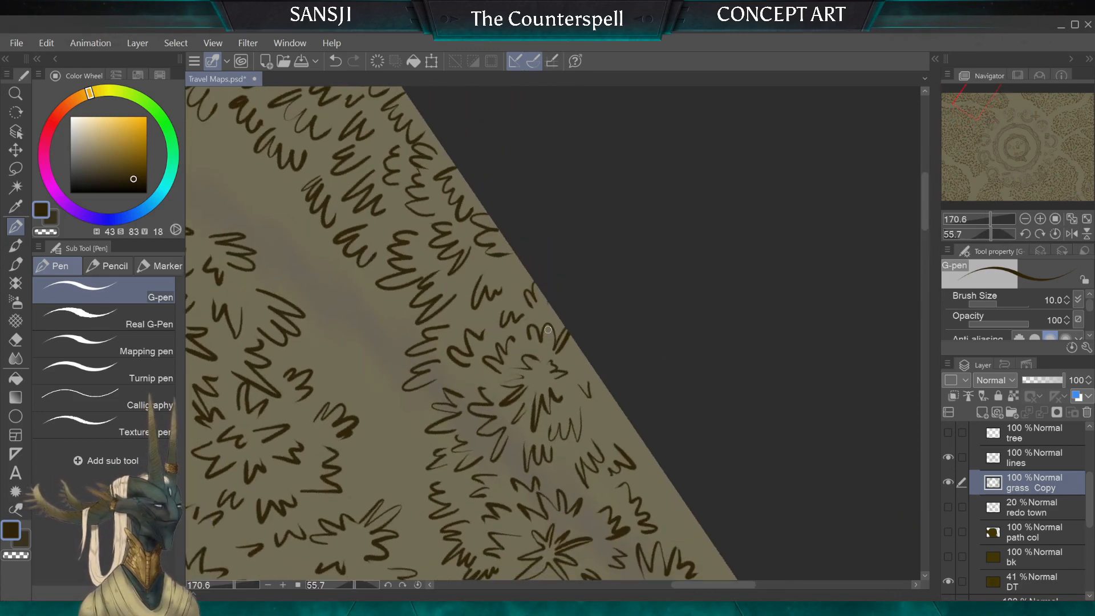
scroll(548, 330, "down", 1)
scroll(548, 330, "down", 3)
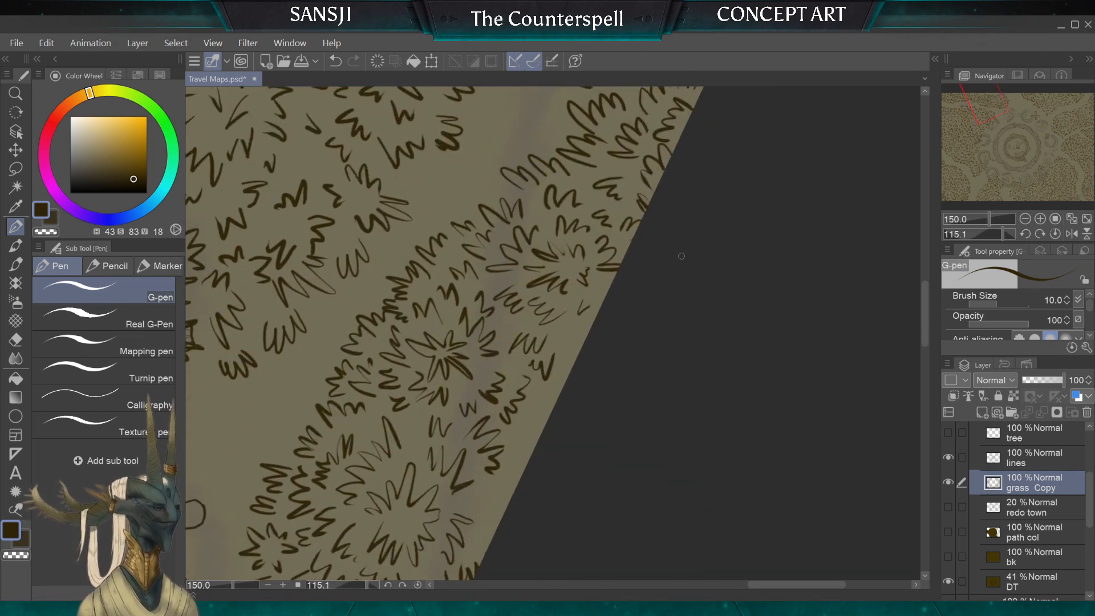
left_click_drag(572, 326, 587, 339)
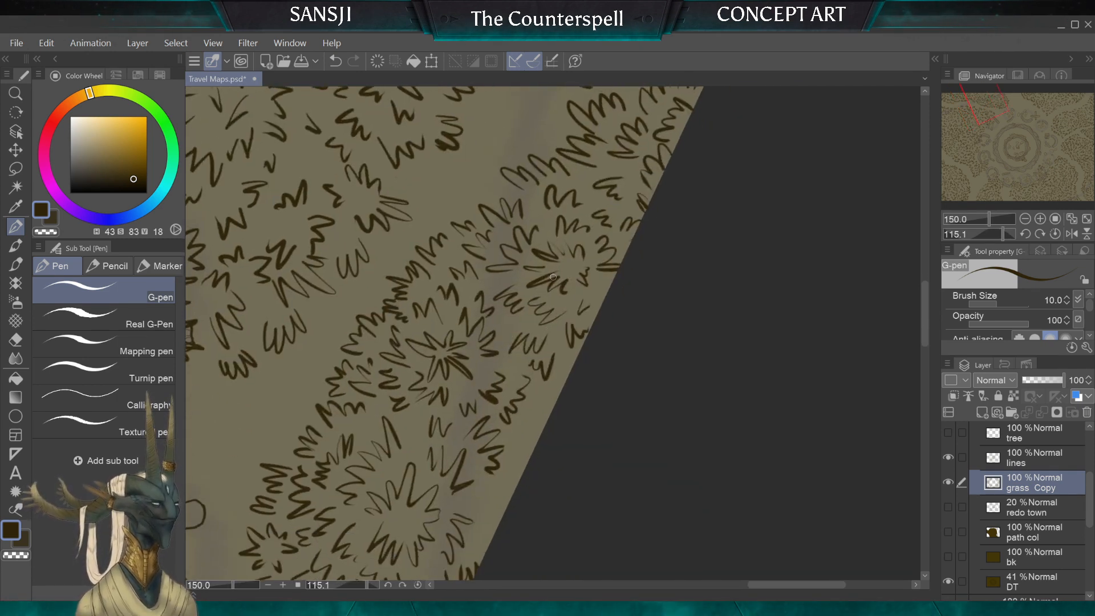
scroll(553, 277, "down", 3)
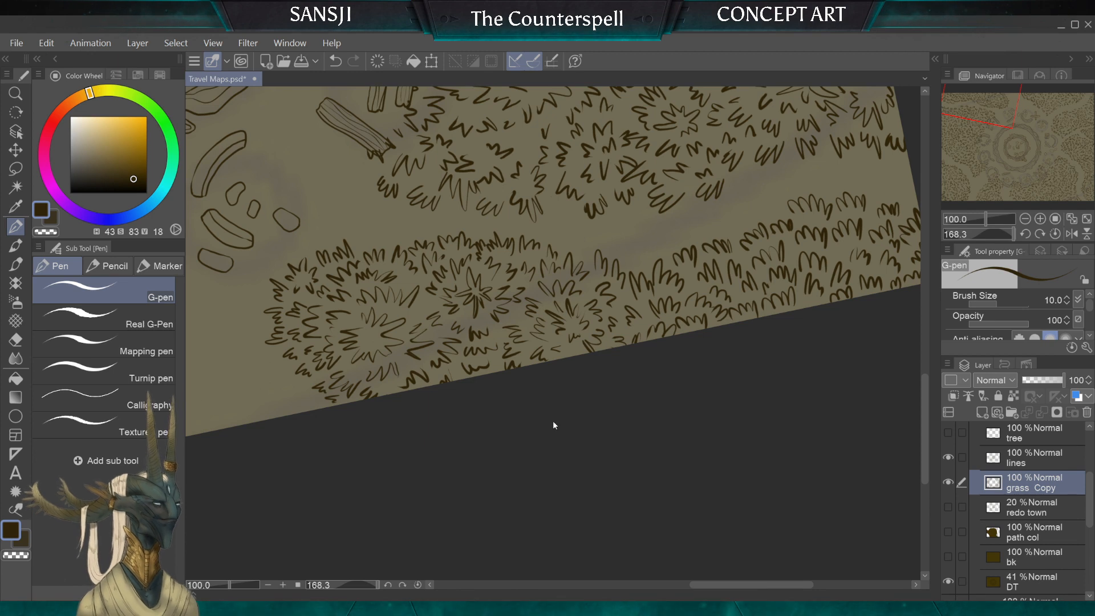
Step: Undo the last tuft stroke and draw a small replacement tuft at the canvas border between the round clumps
key("ctrl+z")
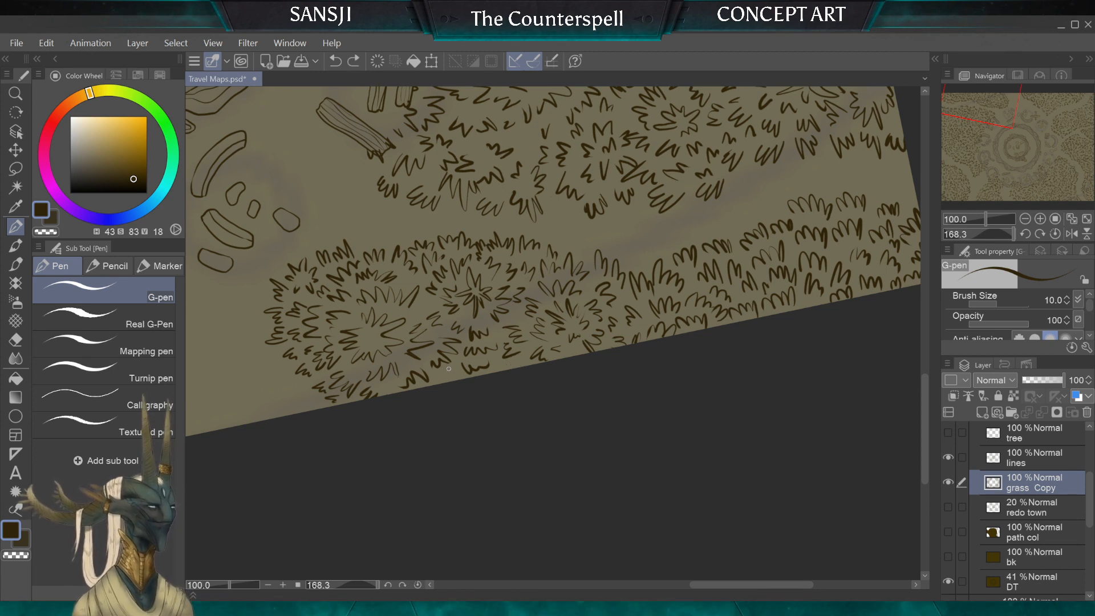
left_click_drag(449, 369, 445, 381)
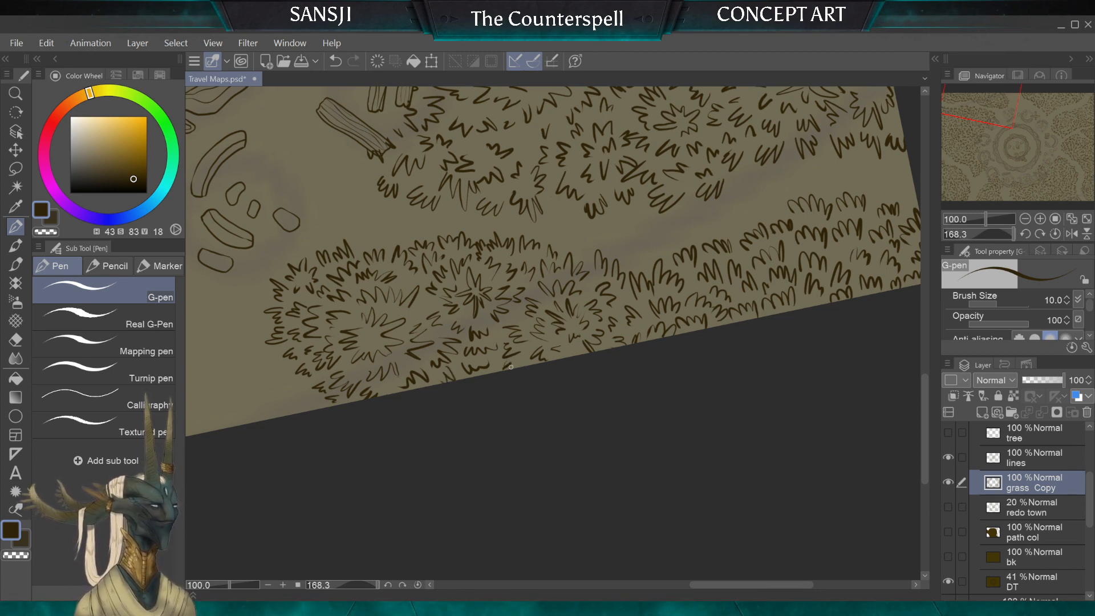
scroll(551, 430, "down", 2)
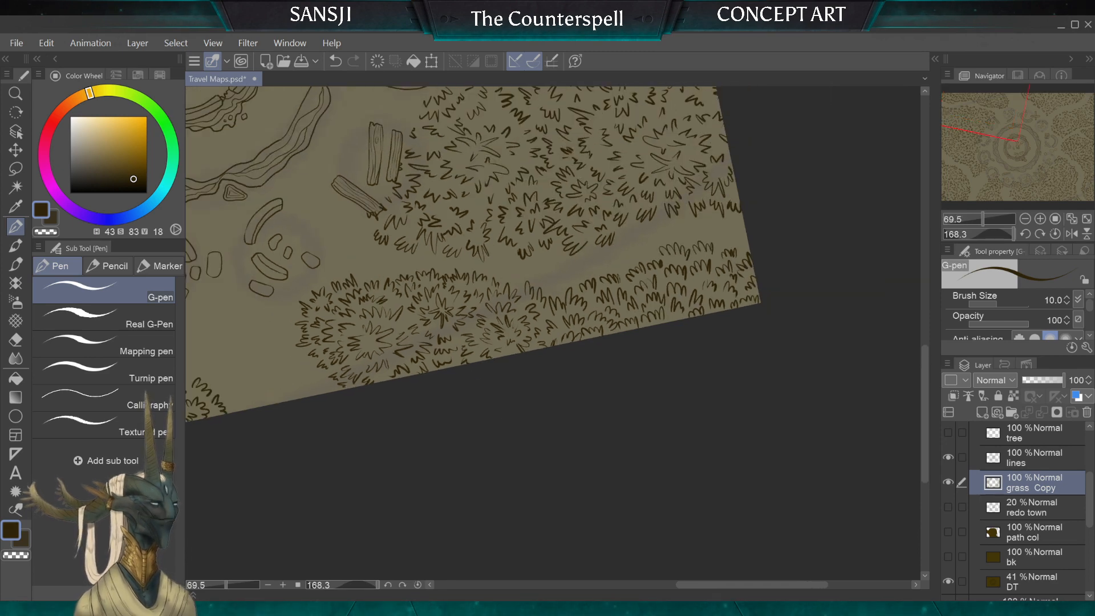
scroll(551, 342, "up", 1)
scroll(607, 317, "up", 3)
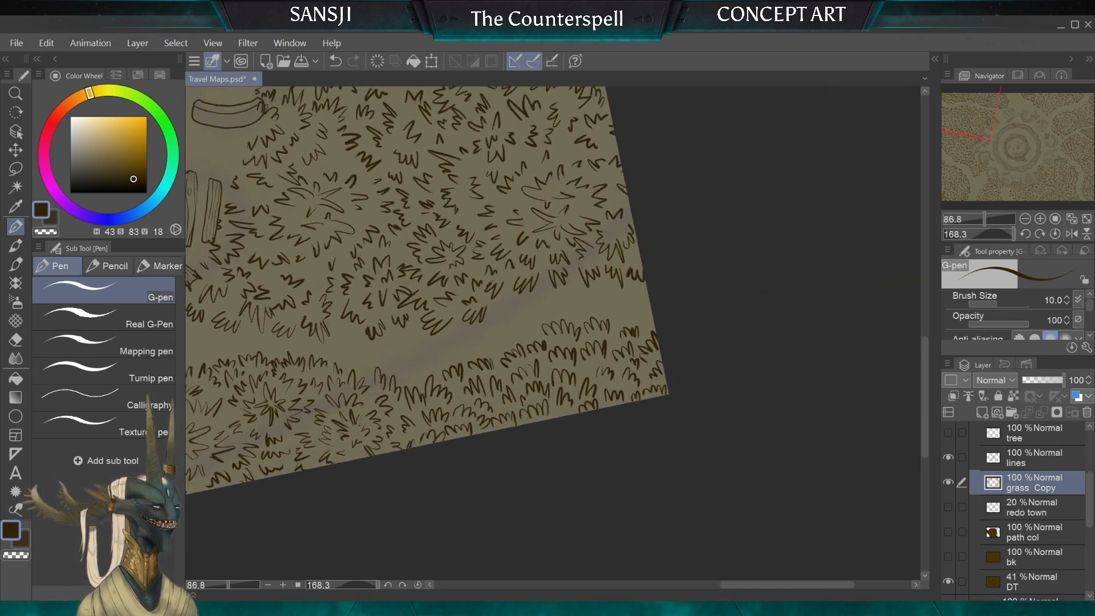
Step: Trim the end tuft of the path-side row with the hard eraser, reducing it to 12 px and 7 px
left_click(17, 341)
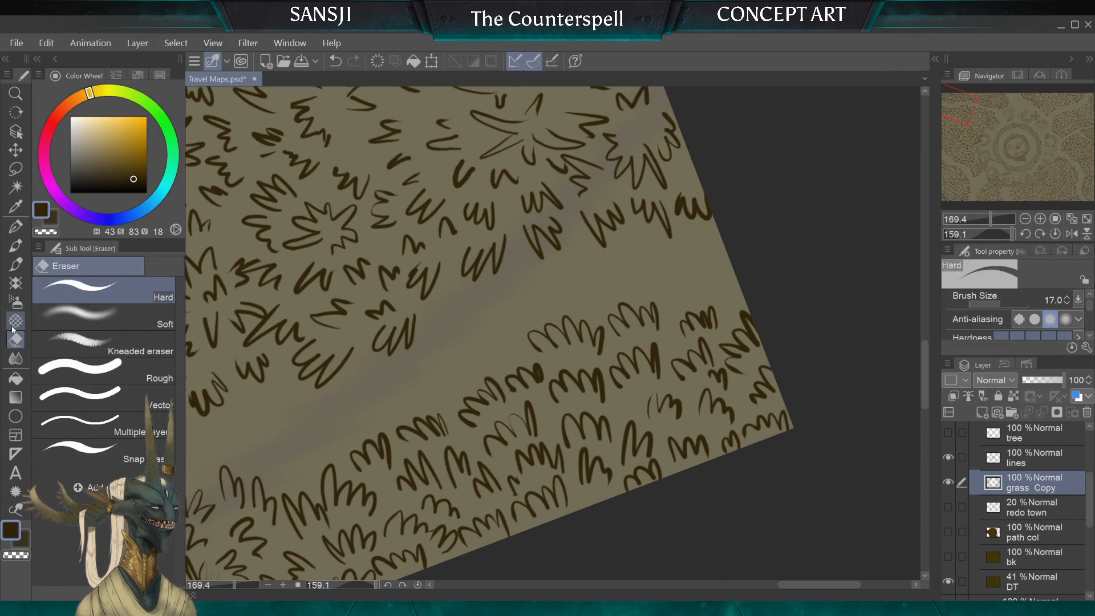
key("bracketleft")
key("bracketleft")
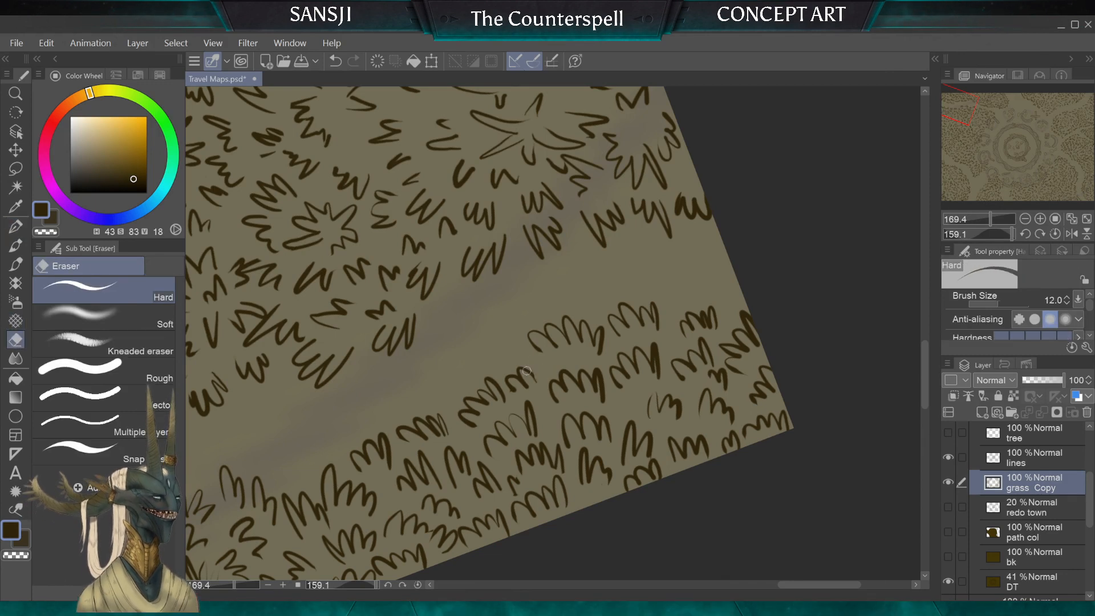
key("bracketleft")
key("bracketleft")
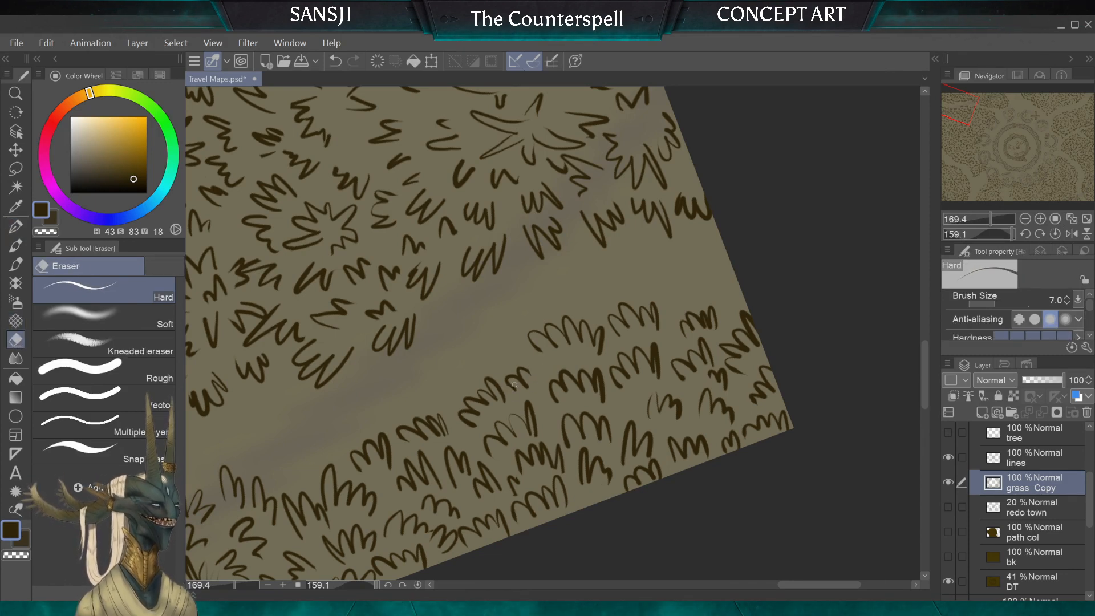
left_click(18, 225)
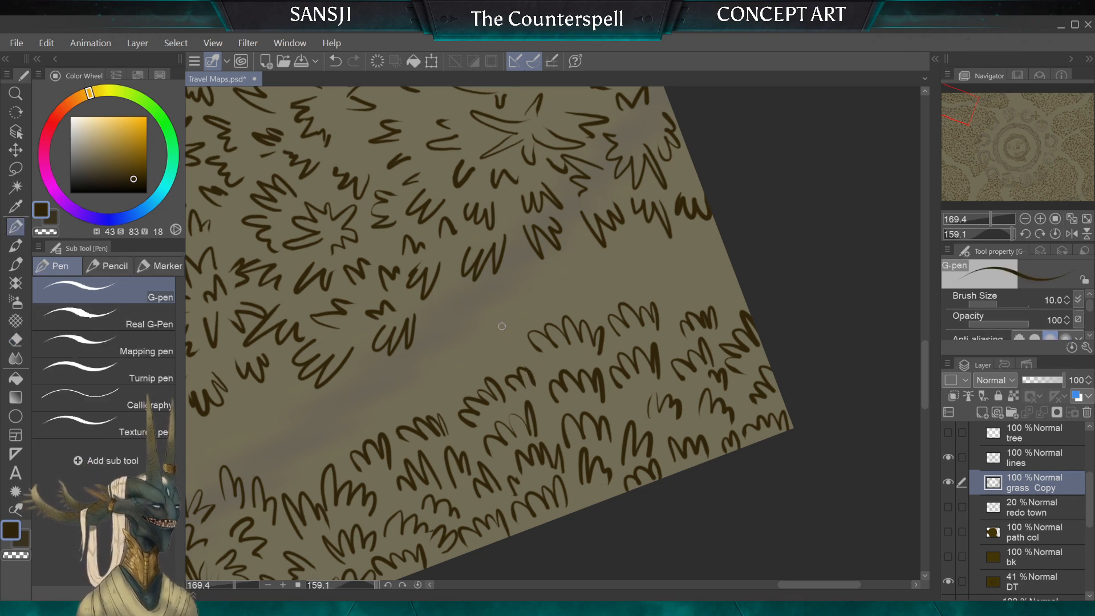
Step: Erase the end tuft of the path-side row with the 20 px hard eraser and redraw it with the 10 px G-pen
left_click(16, 340)
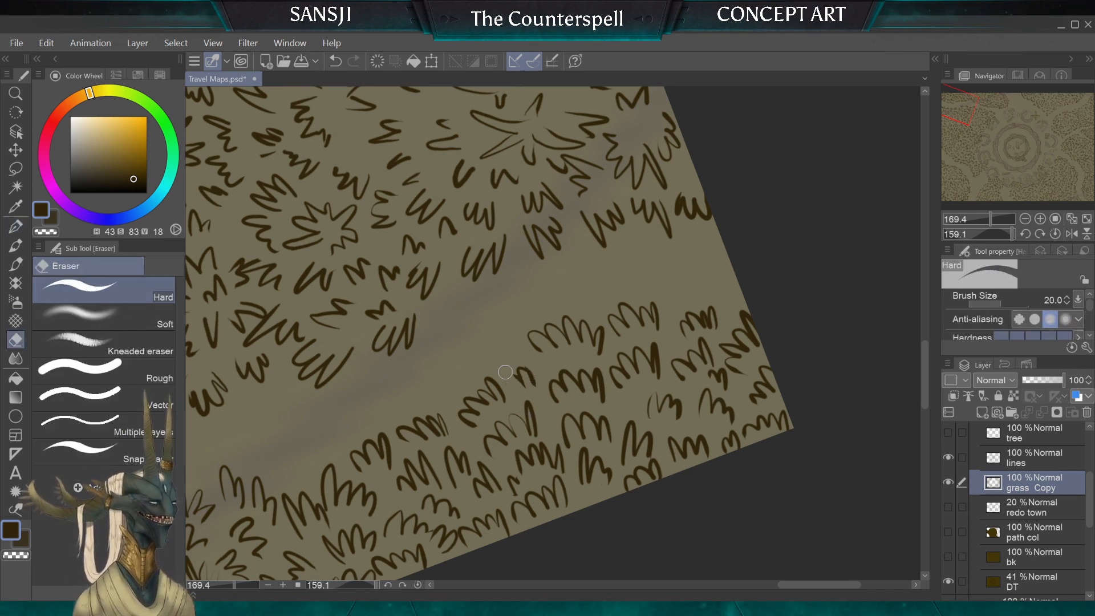
key("p")
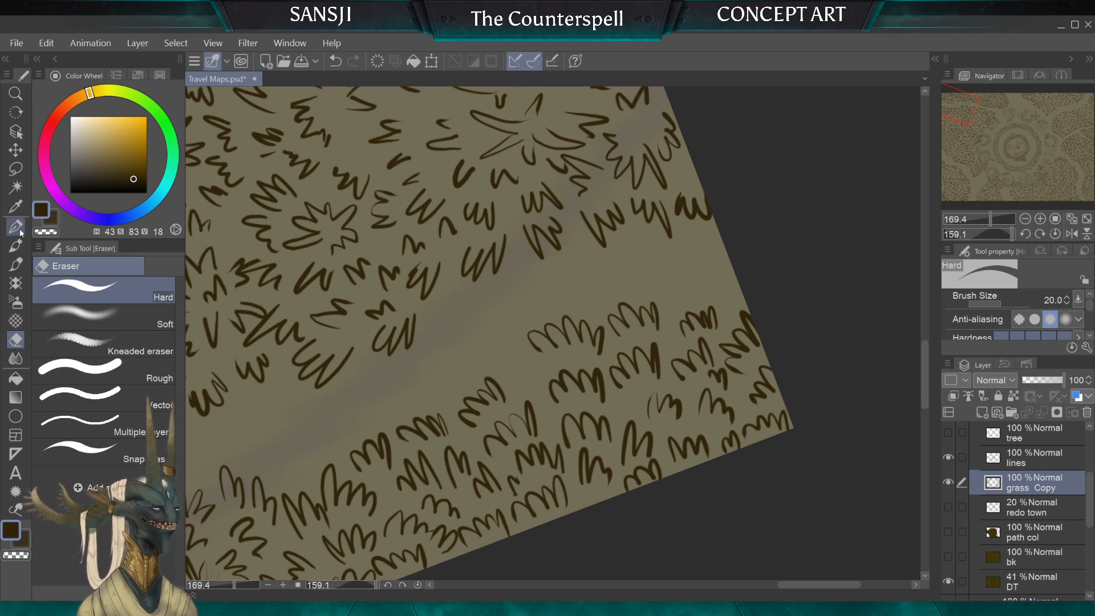
left_click_drag(541, 387, 508, 375)
scroll(552, 471, "down", 6)
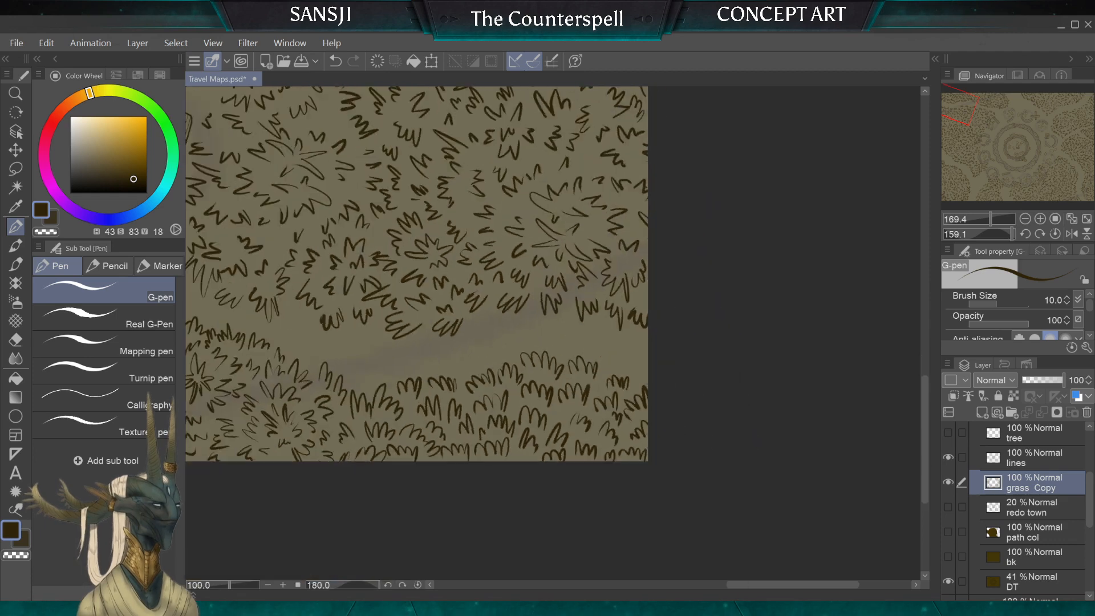
left_click_drag(552, 342, 591, 411)
Step: Erase the stray blades along the path-facing edge of the grass in another map corner, using the hard eraser at 30 px and 40 px
scroll(553, 334, "down", 1)
left_click_drag(456, 273, 633, 334)
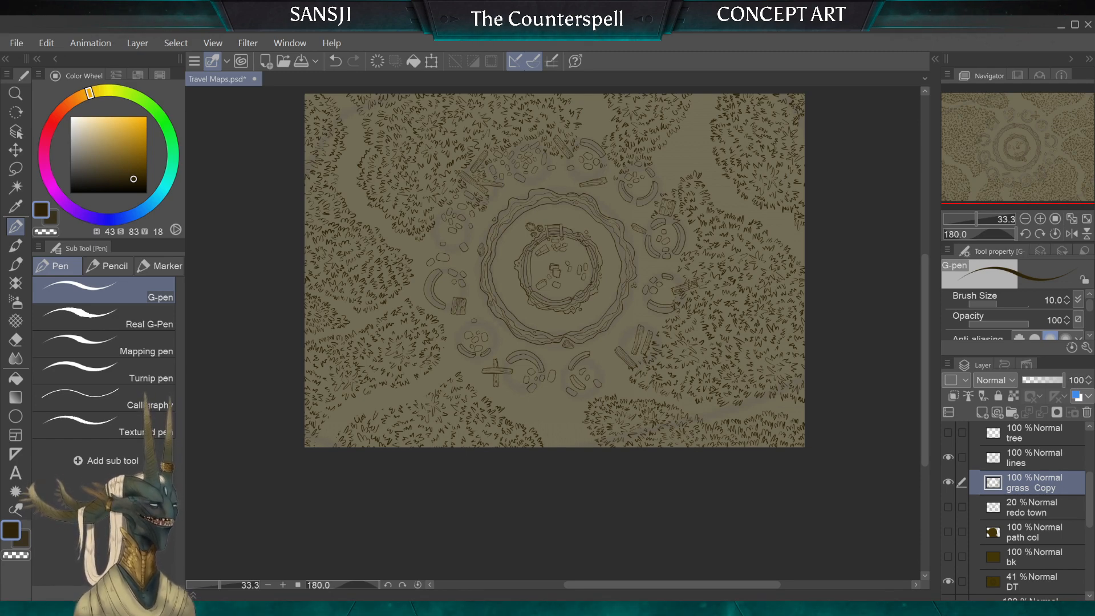
scroll(316, 425, "up", 6)
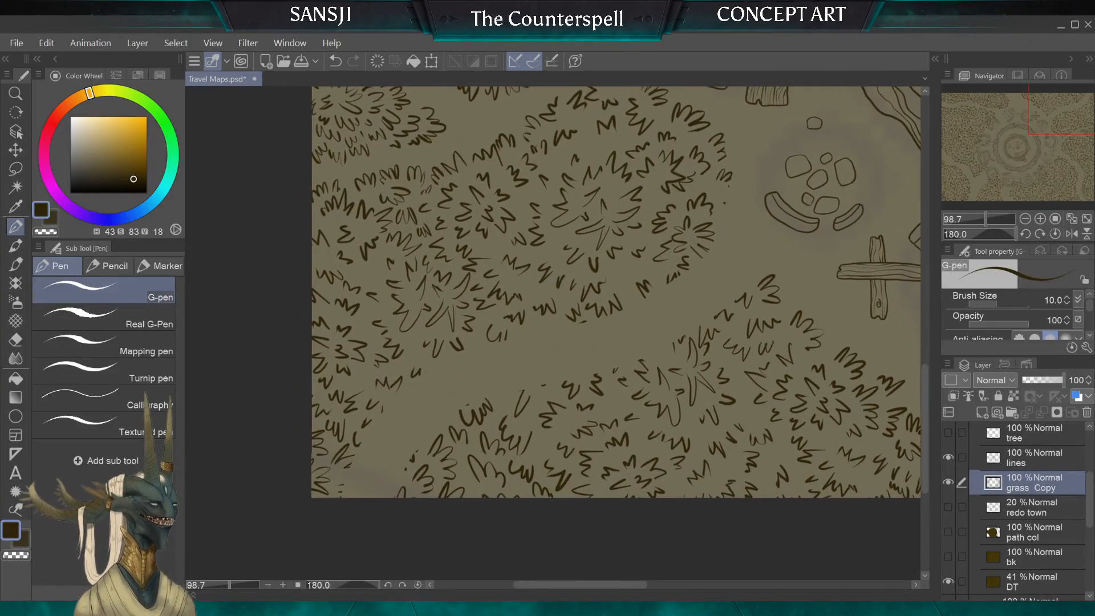
left_click(15, 339)
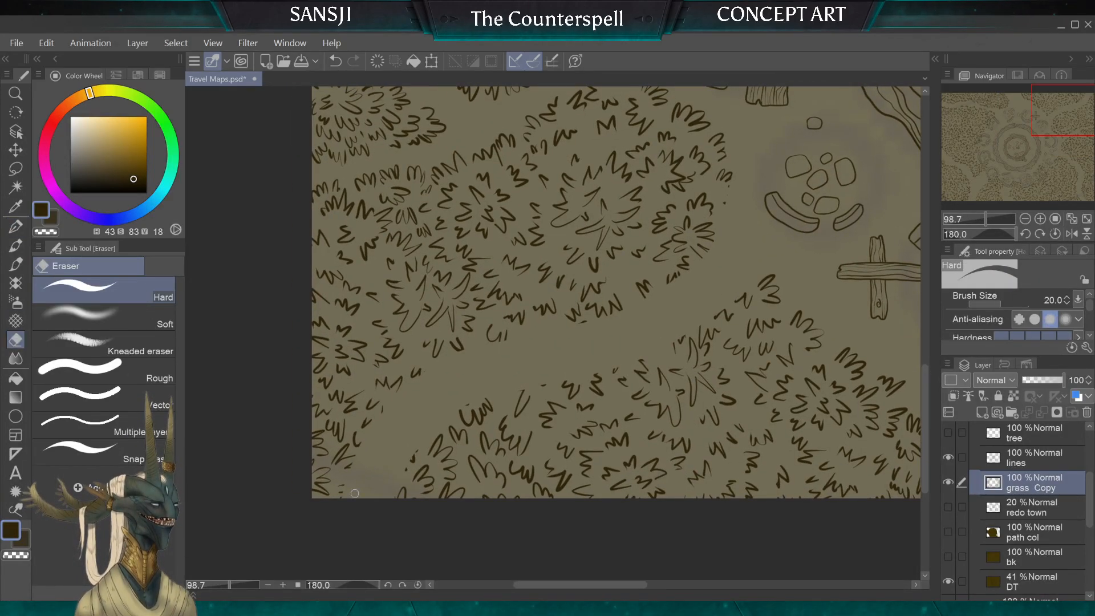
key("bracketright")
key("bracketright")
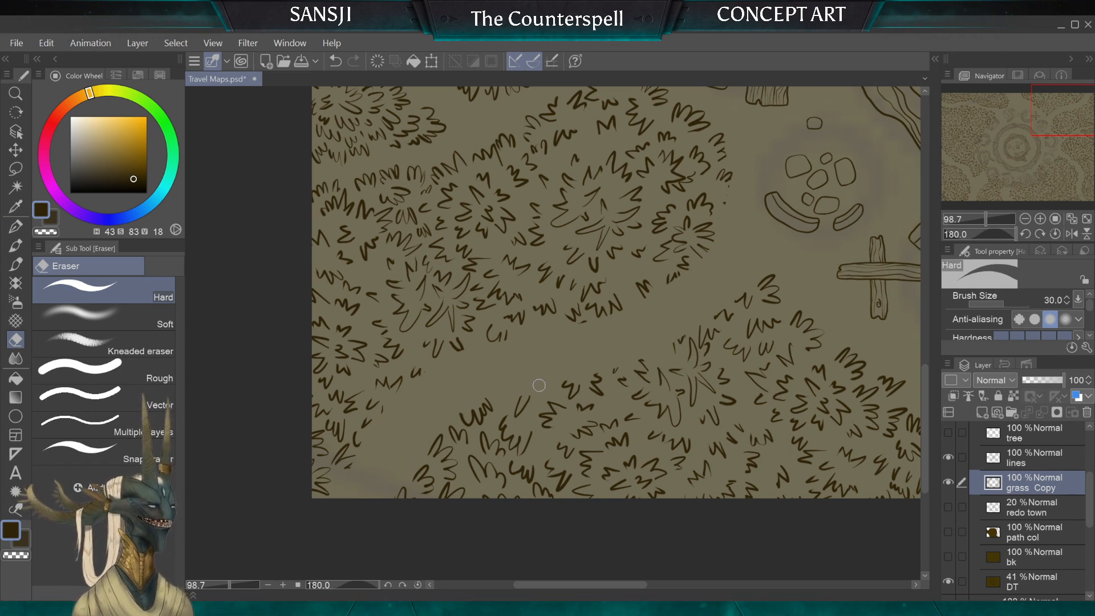
left_click_drag(615, 362, 623, 374)
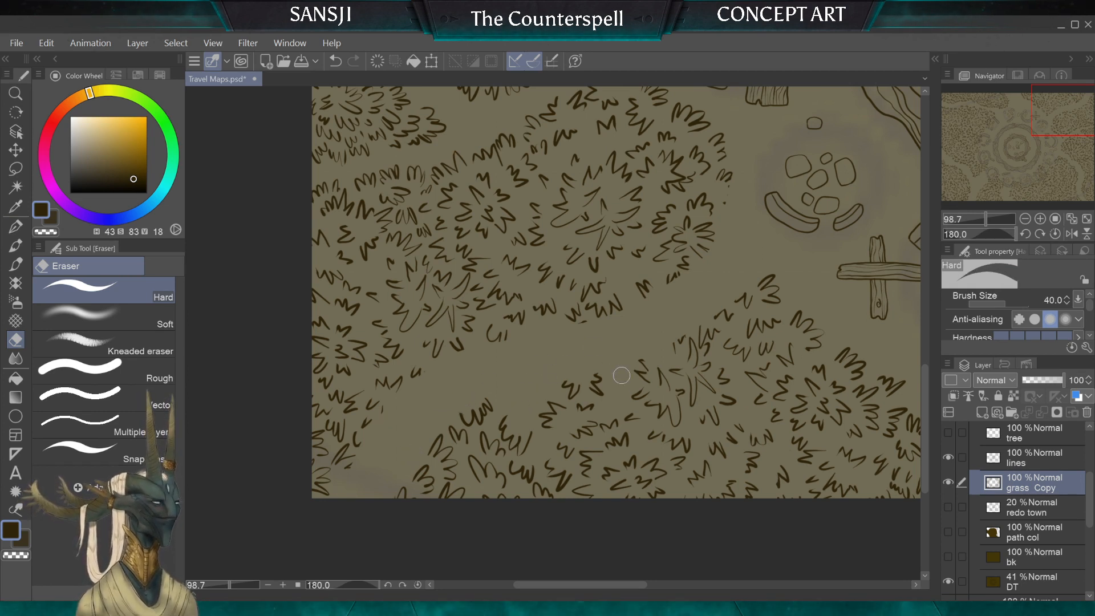
Step: Erase the outlying tufts on the path edge near the crossed planks, varying the hard eraser between 30, 50 and 25 px
key("bracketleft")
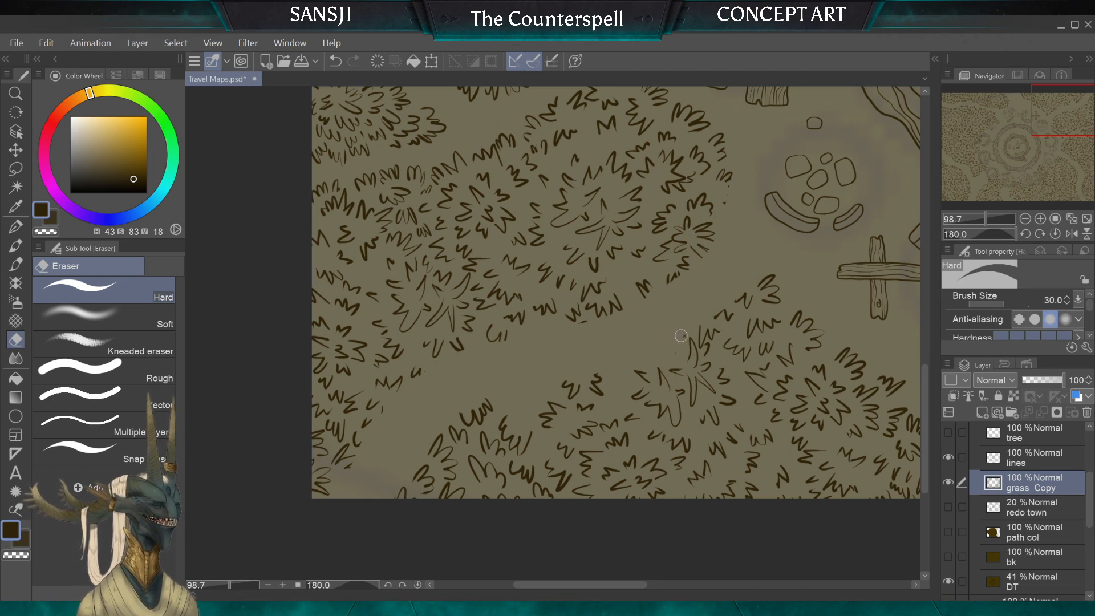
key("bracketright")
key("bracketright")
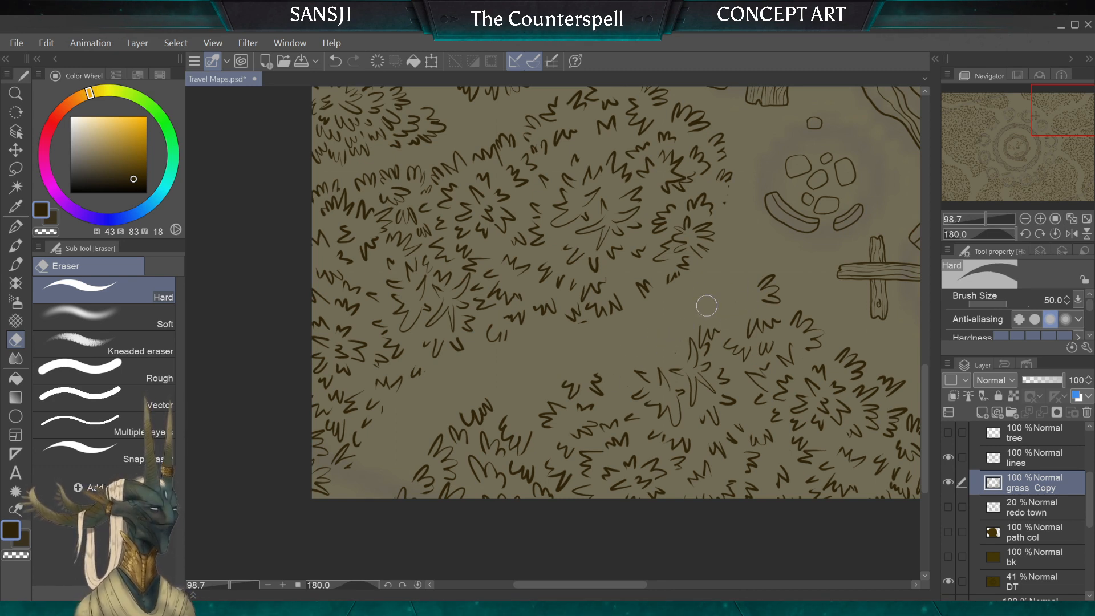
key("bracketleft")
key("bracketleft")
key("bracketleft")
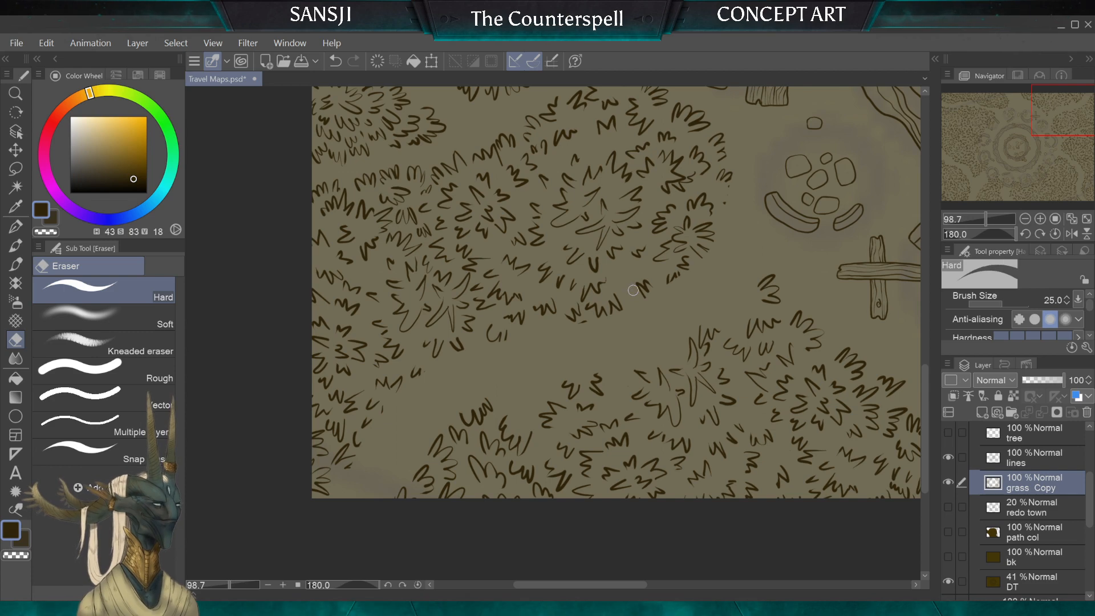
Step: Erase the tufts jutting into the path from the corner clump with the hard eraser at 50 px and 30 px
scroll(633, 290, "up", 3)
key("bracketright")
key("bracketright")
key("bracketright")
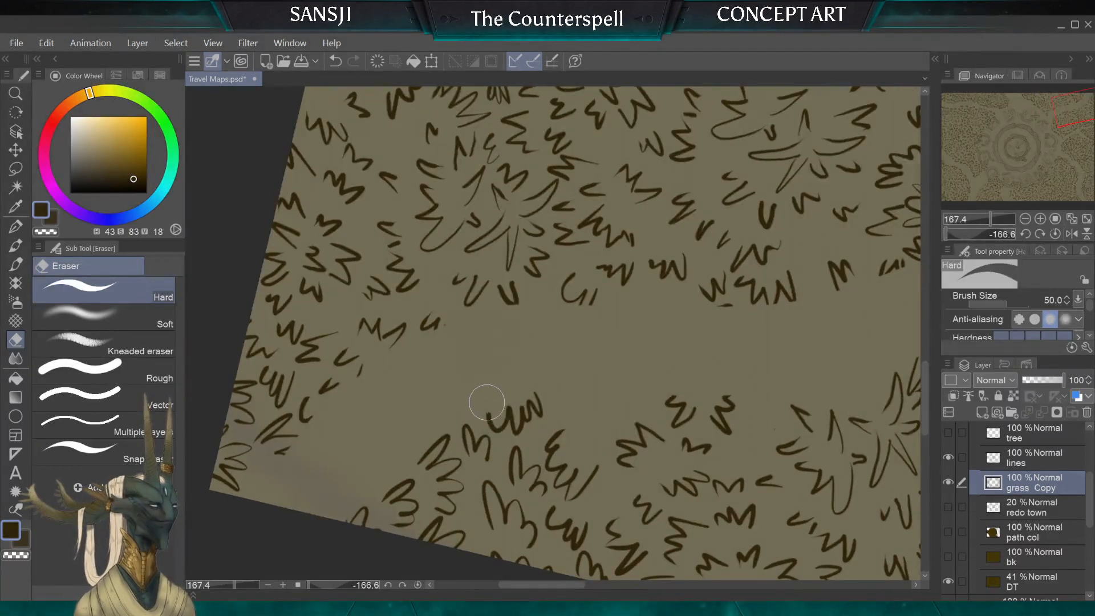
key("bracketleft")
key("bracketleft")
key("bracketleft")
key("bracketleft")
mouse_move(492, 422)
left_mouse_down()
mouse_move(510, 399)
mouse_move(519, 424)
mouse_move(528, 384)
left_mouse_up()
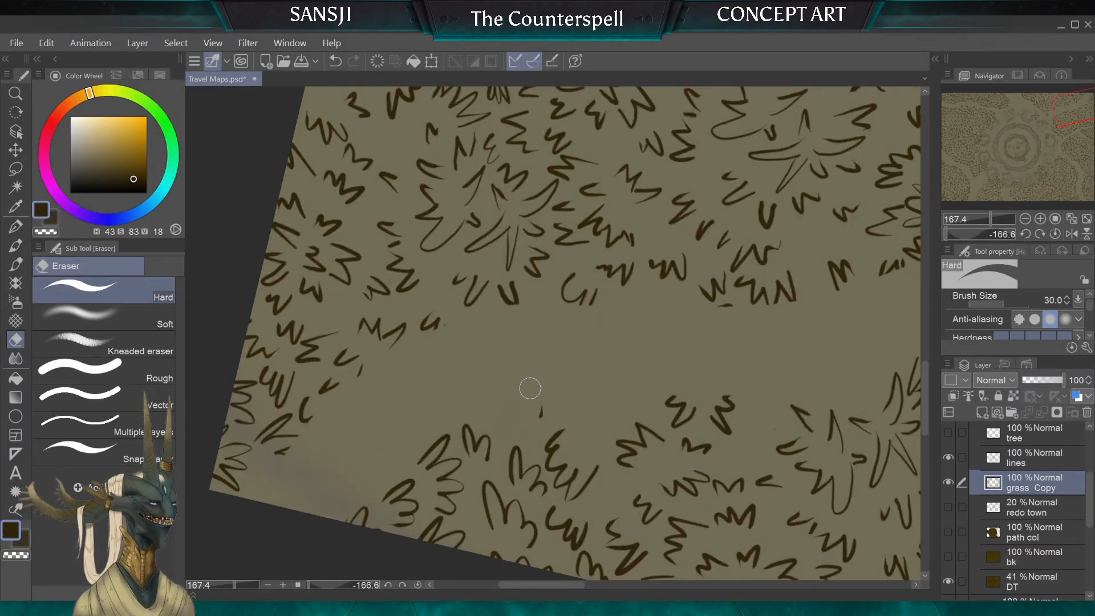
Step: Erase the detached blades around the path opening at the map corner with the hard eraser at 40 px
key("bracketright")
key("bracketright")
left_click_drag(427, 326, 438, 323)
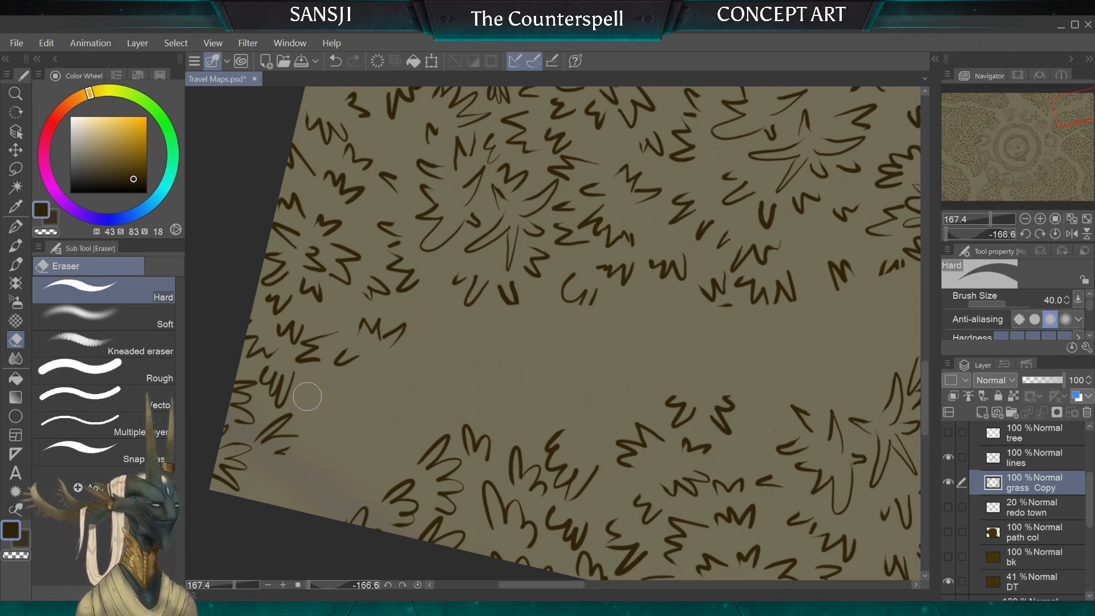
mouse_move(278, 450)
left_mouse_down()
mouse_move(286, 457)
mouse_move(293, 421)
mouse_move(256, 447)
left_mouse_up()
key("bracketleft")
key("bracketleft")
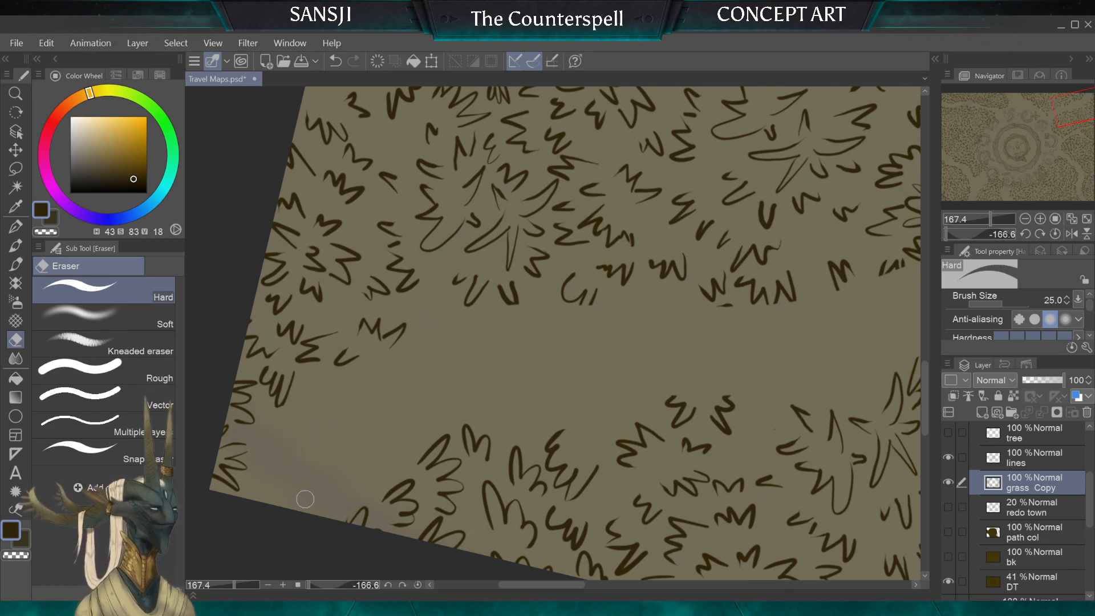
Step: Erase the loose tufts jutting into the path beside the corner clump and along its grass edge with the 40 px hard eraser
key("bracketright")
key("bracketright")
mouse_move(345, 328)
left_mouse_down()
mouse_move(362, 320)
mouse_move(386, 355)
left_mouse_up()
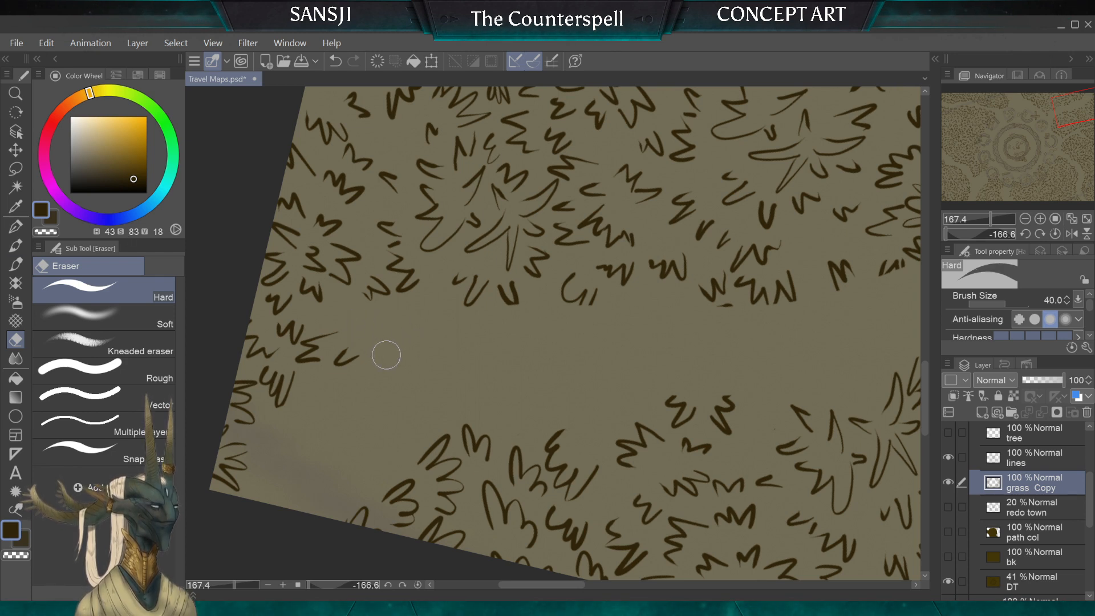
key("bracketright")
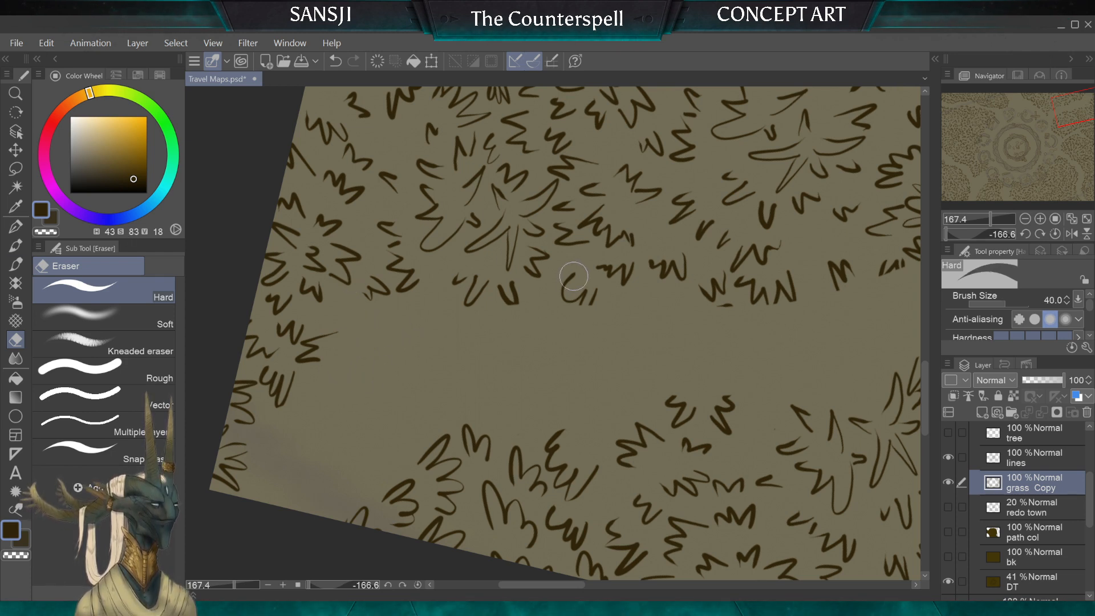
left_click_drag(569, 288, 582, 282)
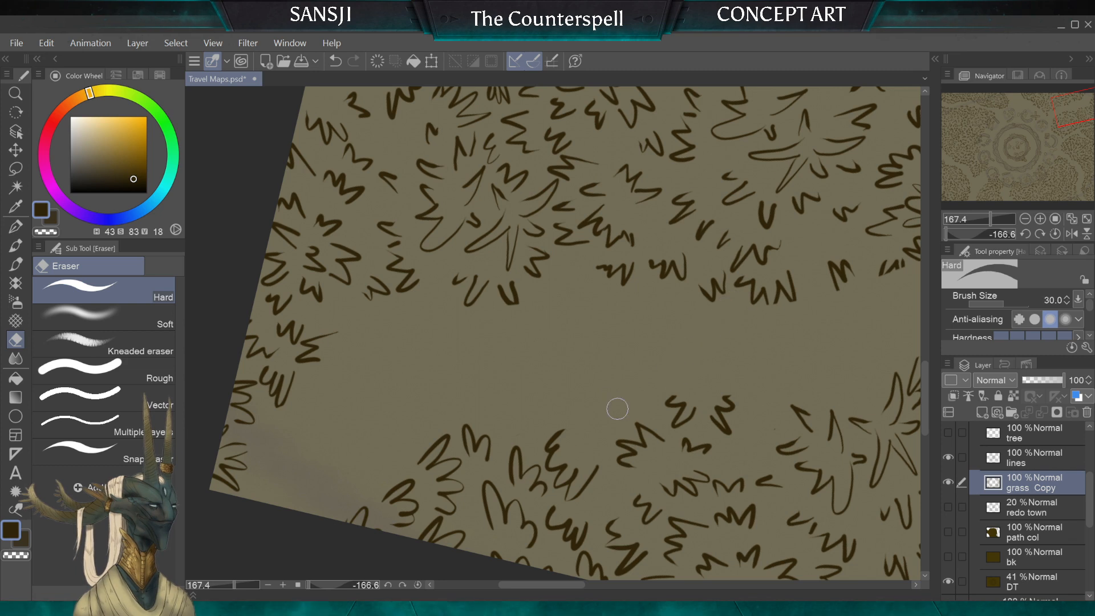
Step: Draw new tufts with the 10 px G-pen around the edges of the two corner clumps flanking the path opening
left_click(24, 227)
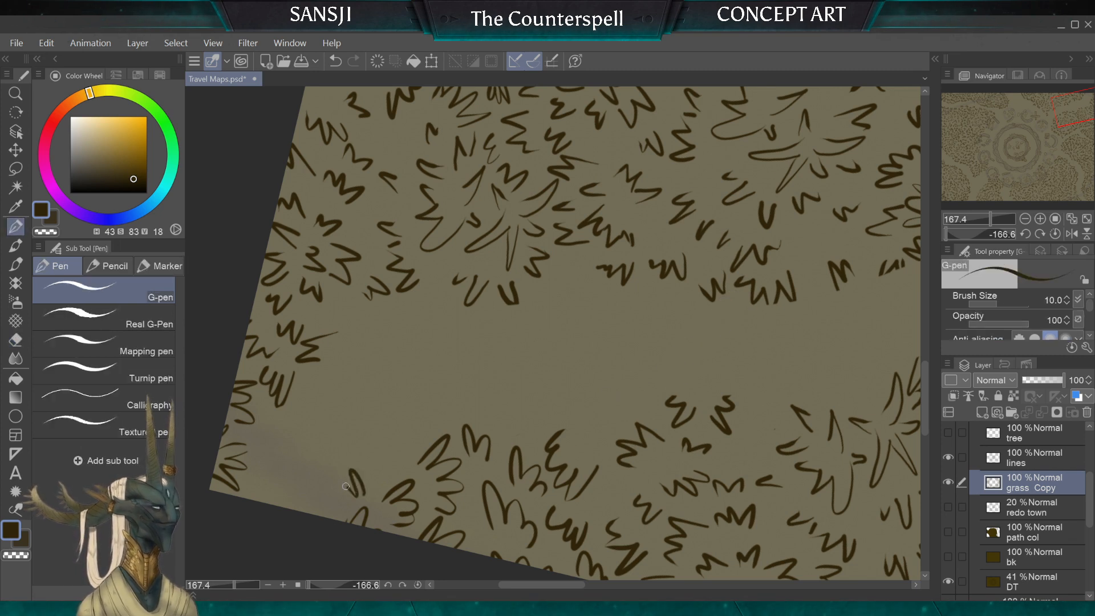
left_click_drag(346, 487, 340, 508)
mouse_move(406, 463)
left_mouse_down()
mouse_move(396, 428)
mouse_move(380, 441)
mouse_move(372, 478)
left_mouse_up()
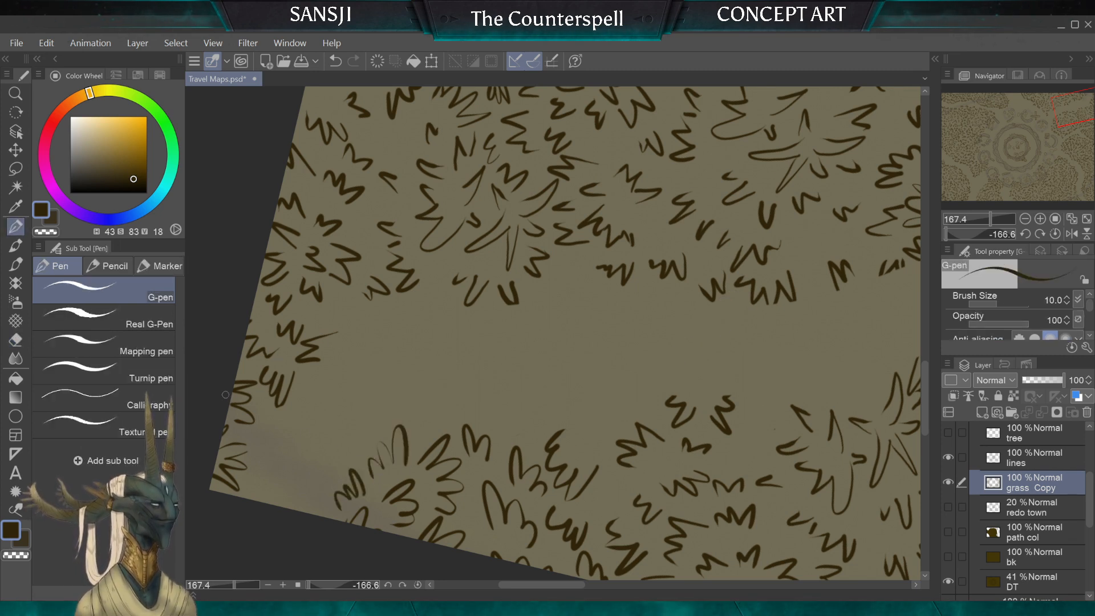
left_click_drag(283, 427, 286, 408)
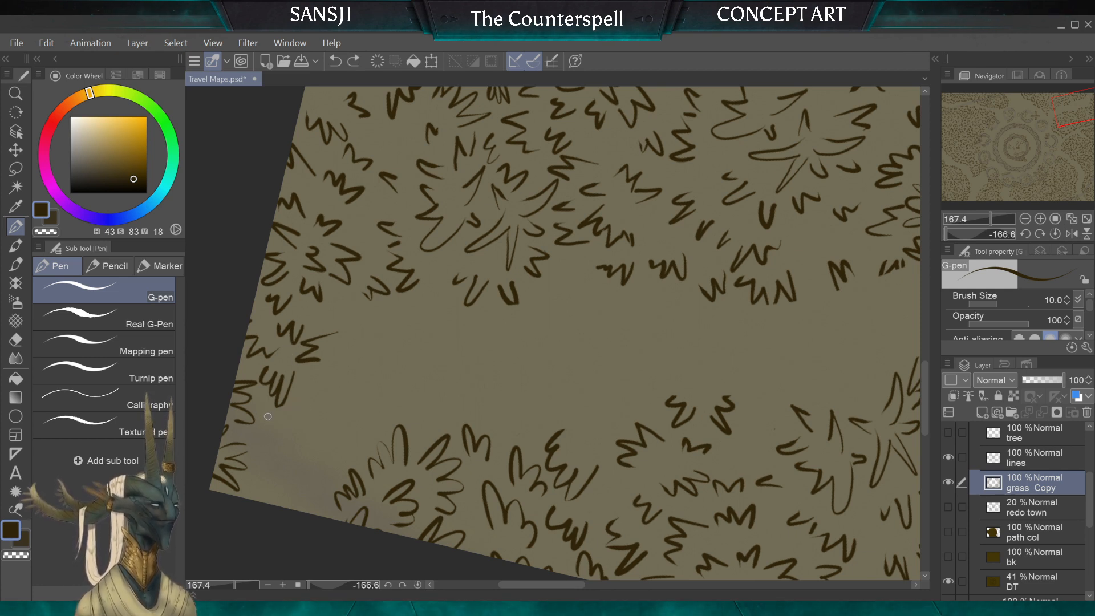
left_click_drag(268, 416, 281, 424)
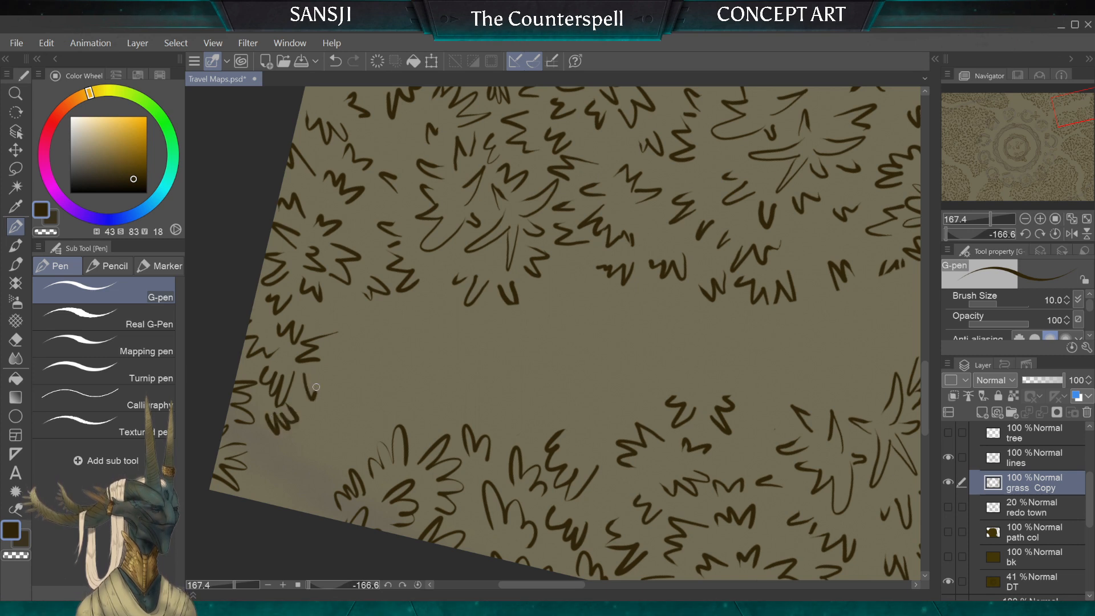
left_click_drag(319, 390, 341, 366)
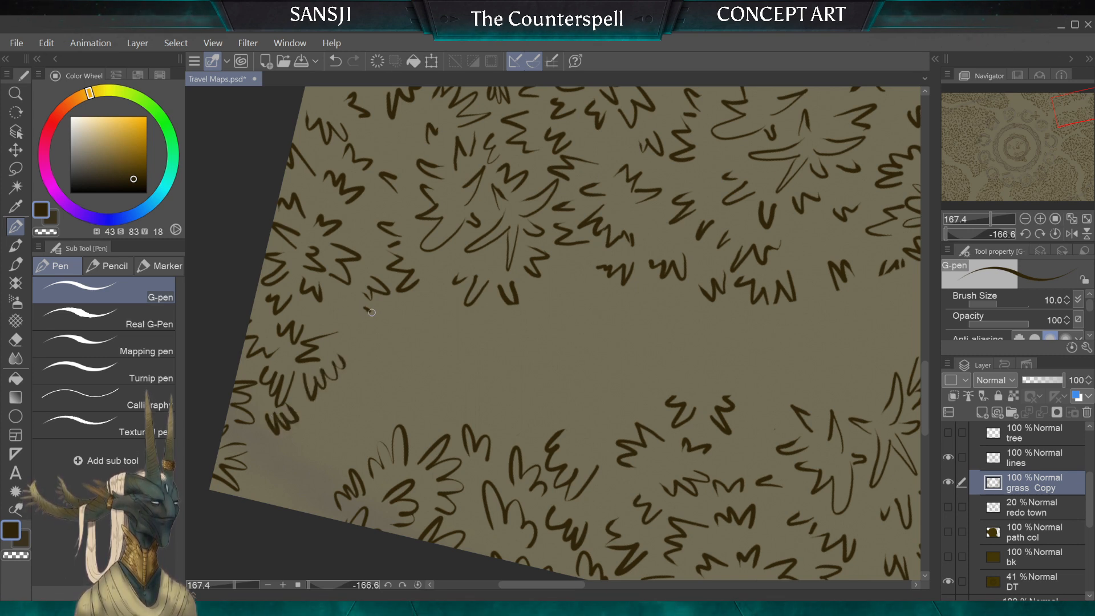
left_click_drag(367, 330, 350, 343)
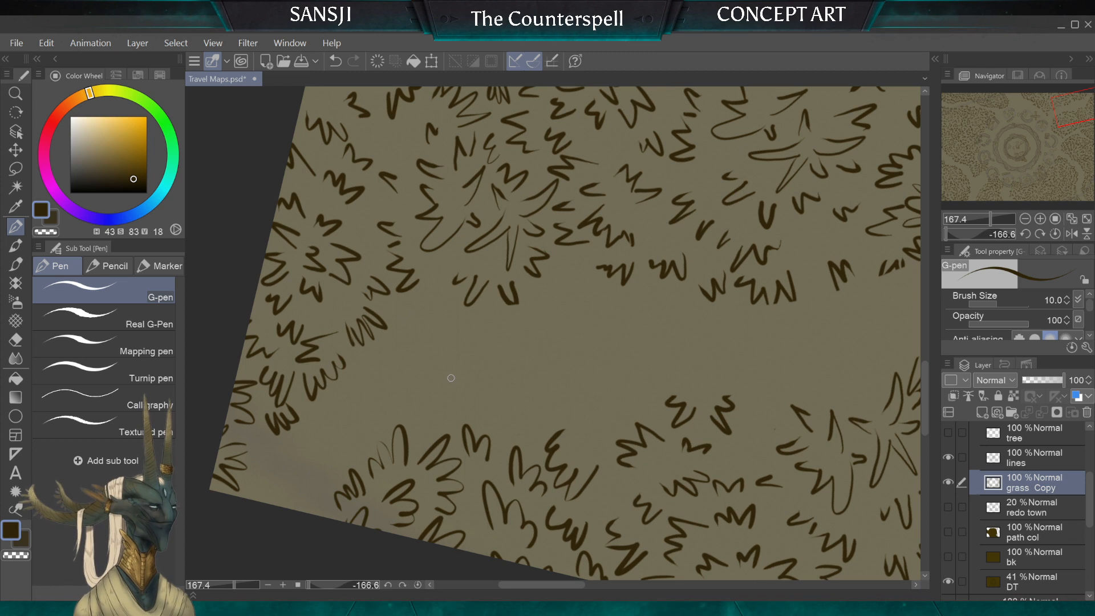
Step: Extend the rows of 10 px G-pen tufts along both facing edges of the path beyond the corner clumps
left_click_drag(525, 425, 434, 409)
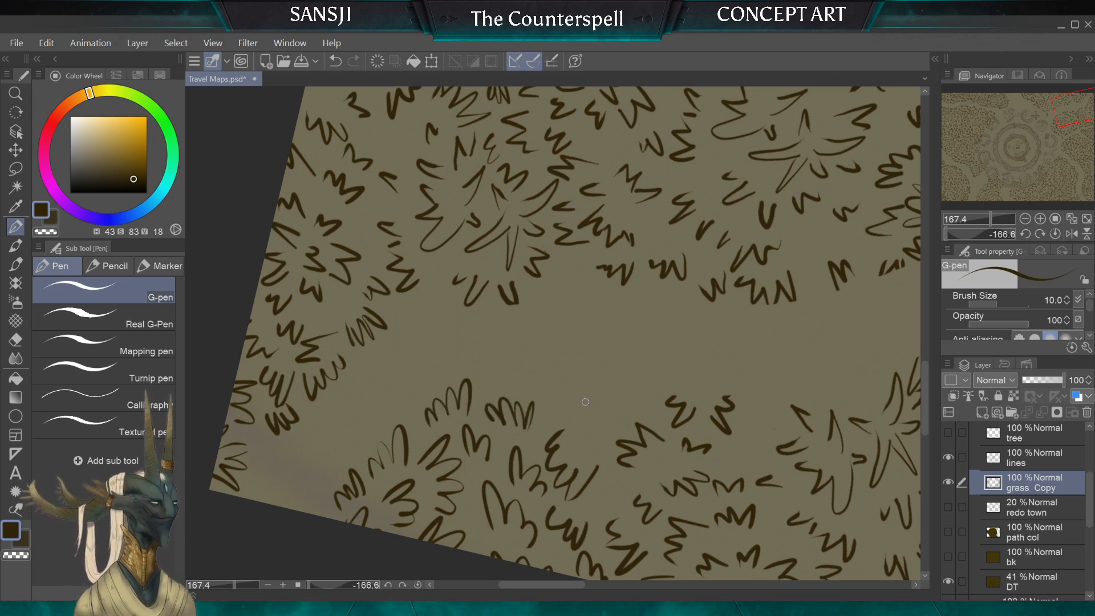
left_click_drag(585, 402, 570, 400)
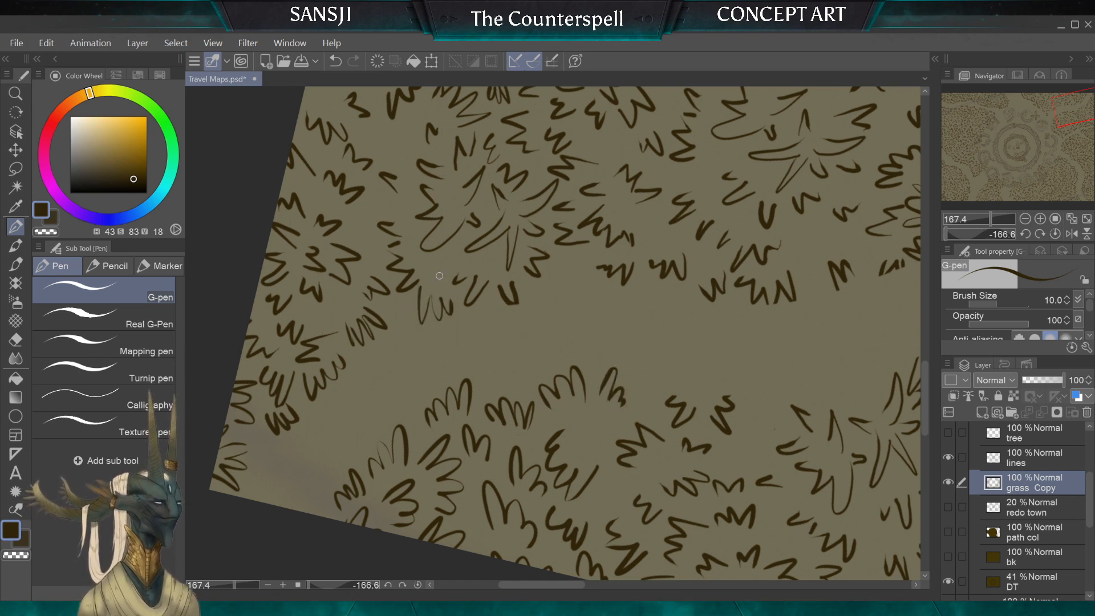
left_click_drag(389, 302, 408, 285)
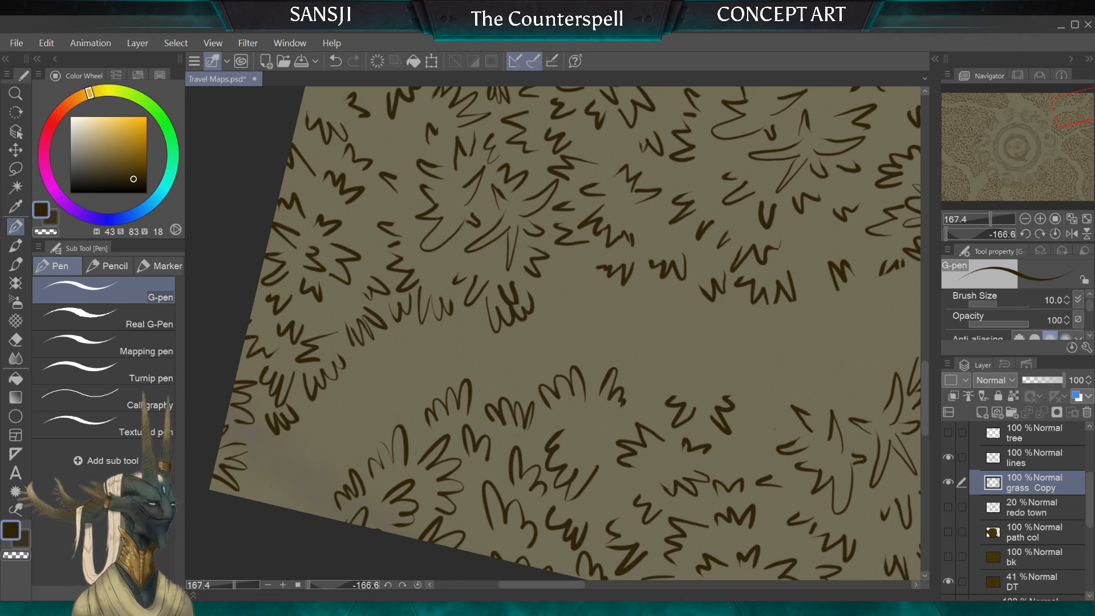
Step: Remove the last drawn tufts on the path edge and redraw that stretch with the 10 px G-pen
left_click_drag(494, 253, 416, 391)
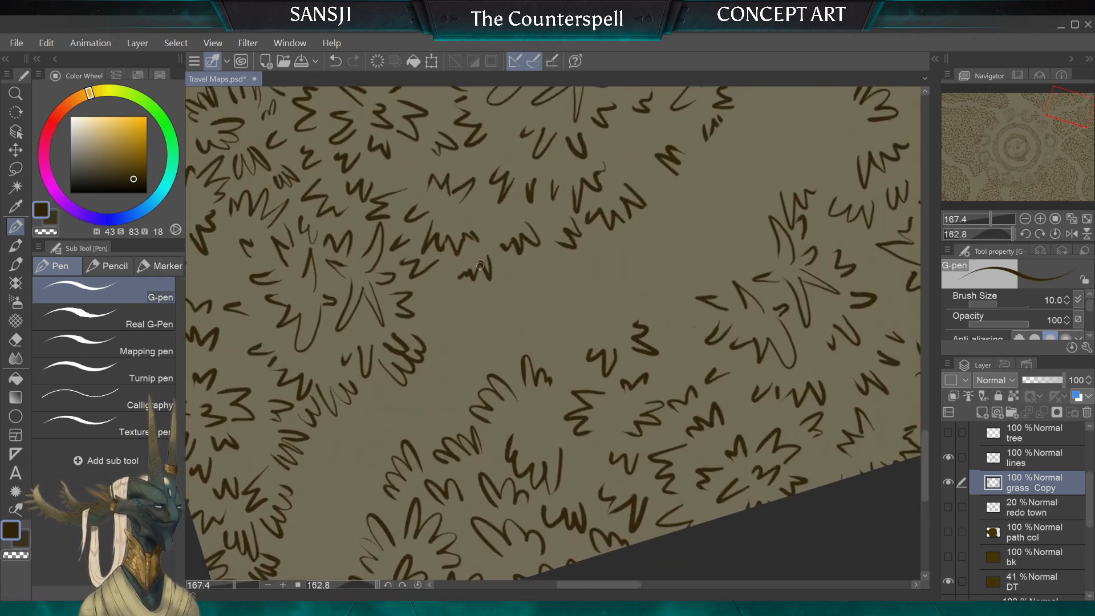
key("ctrl+z")
key("e")
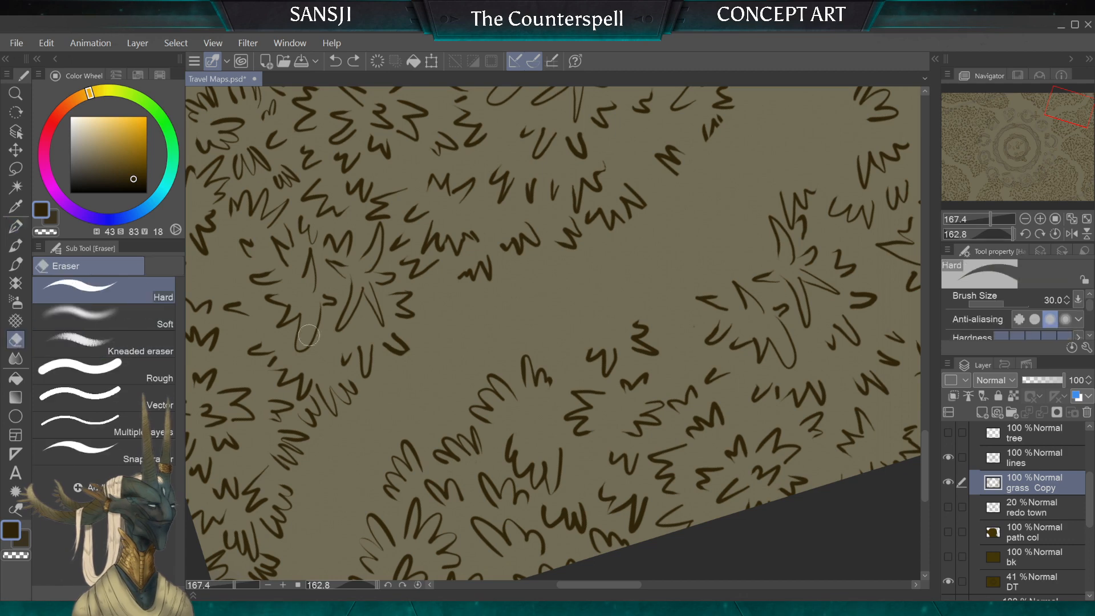
left_click(18, 227)
mouse_move(554, 334)
left_mouse_down()
mouse_move(479, 422)
mouse_move(483, 440)
left_mouse_up()
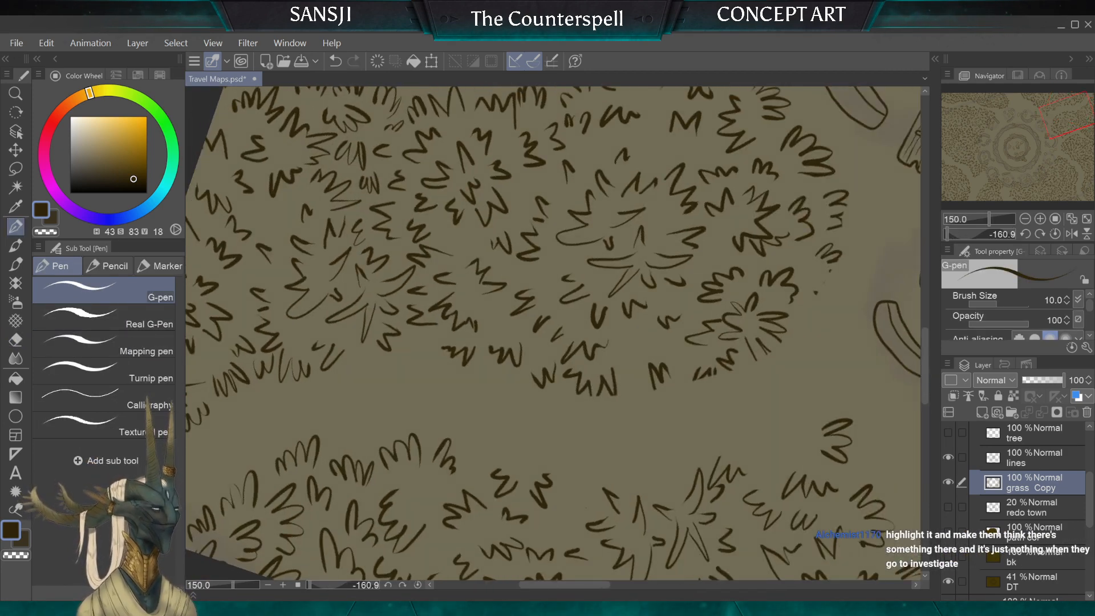
left_click_drag(353, 371, 433, 345)
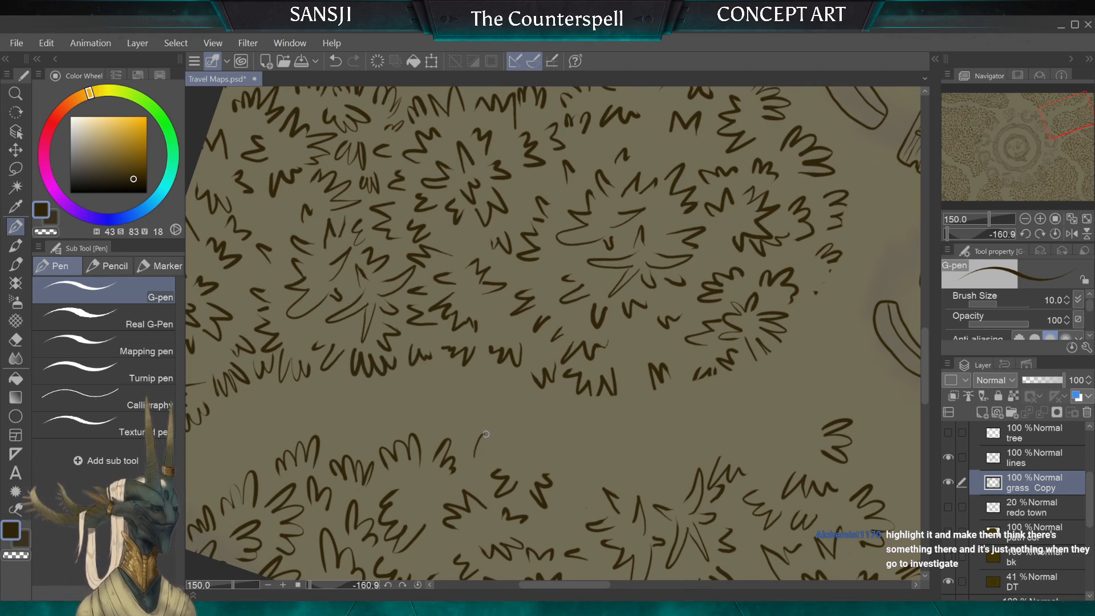
Step: Draw a row of tufts with the 10 px G-pen along the opposite grass edge of the path
left_click_drag(476, 456, 500, 456)
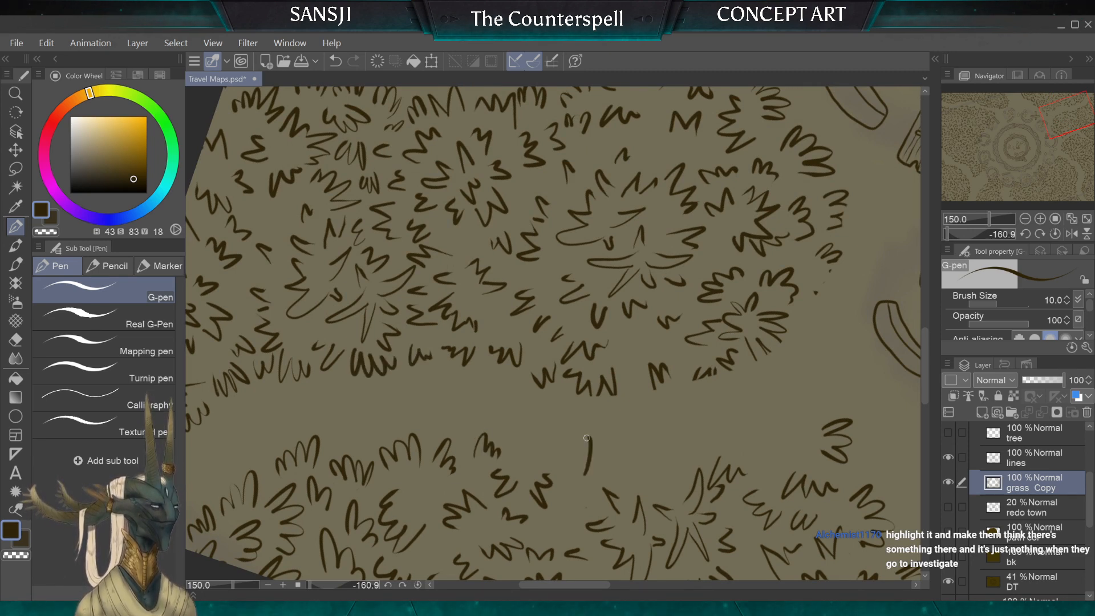
left_click_drag(587, 437, 573, 471)
mouse_move(571, 442)
left_mouse_down()
mouse_move(623, 465)
mouse_move(627, 479)
mouse_move(520, 428)
left_mouse_up()
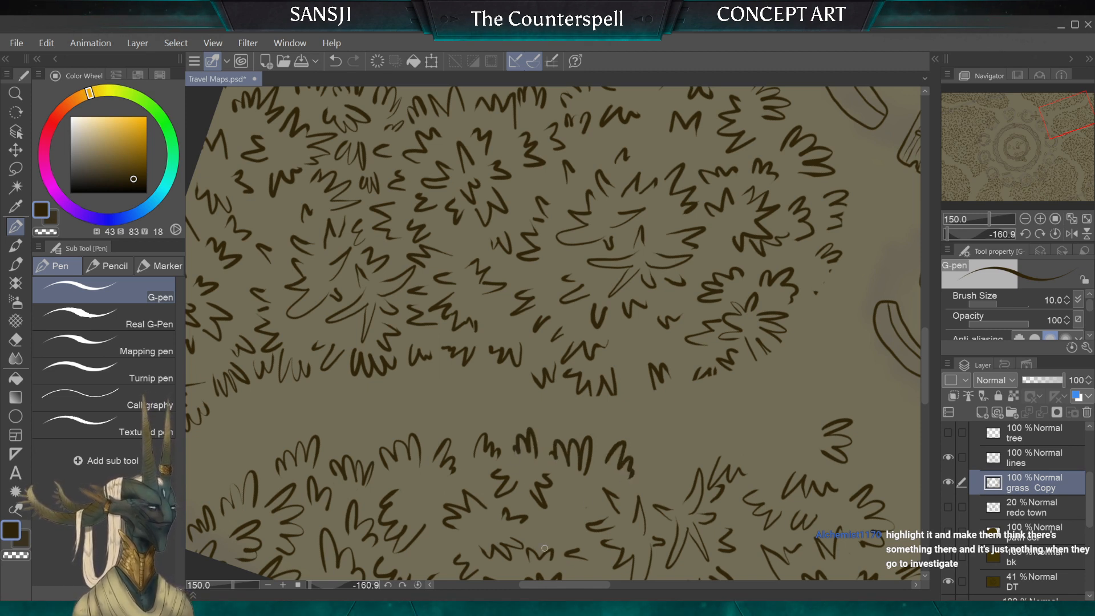
Step: Erase the old tufts behind the new row with the 30 px hard eraser and fill the gap with 10 px G-pen tufts, undoing unwanted strokes
left_click(16, 338)
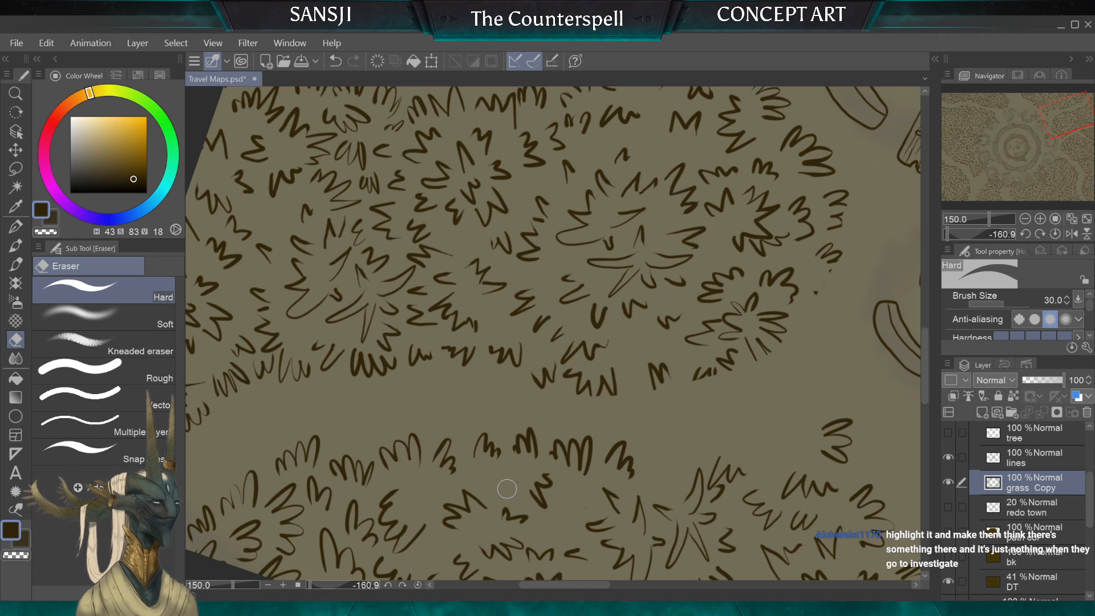
left_click(16, 227)
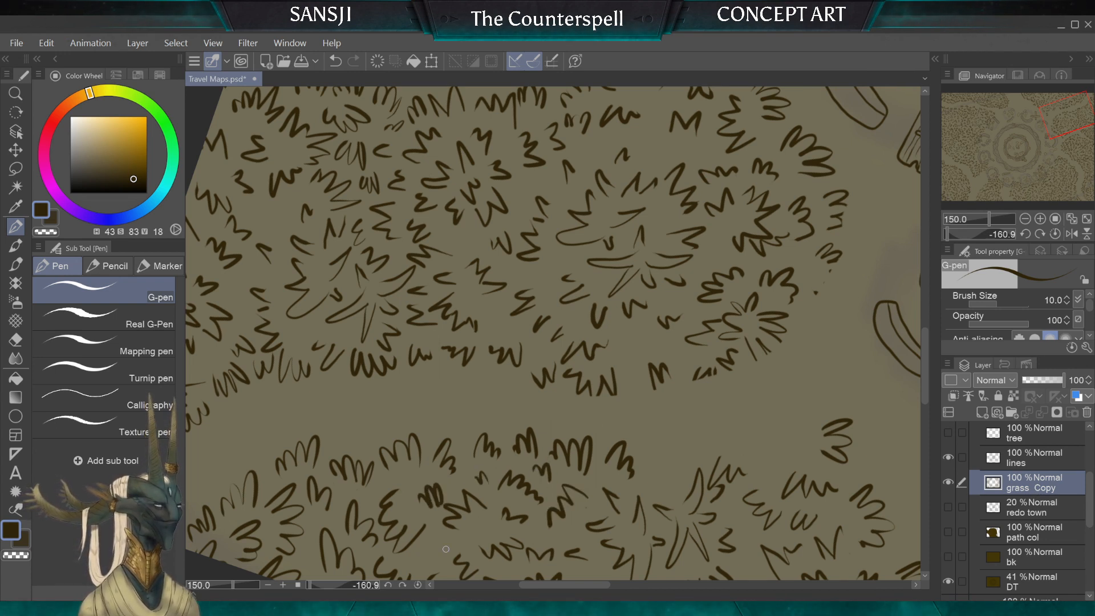
key("ctrl+z")
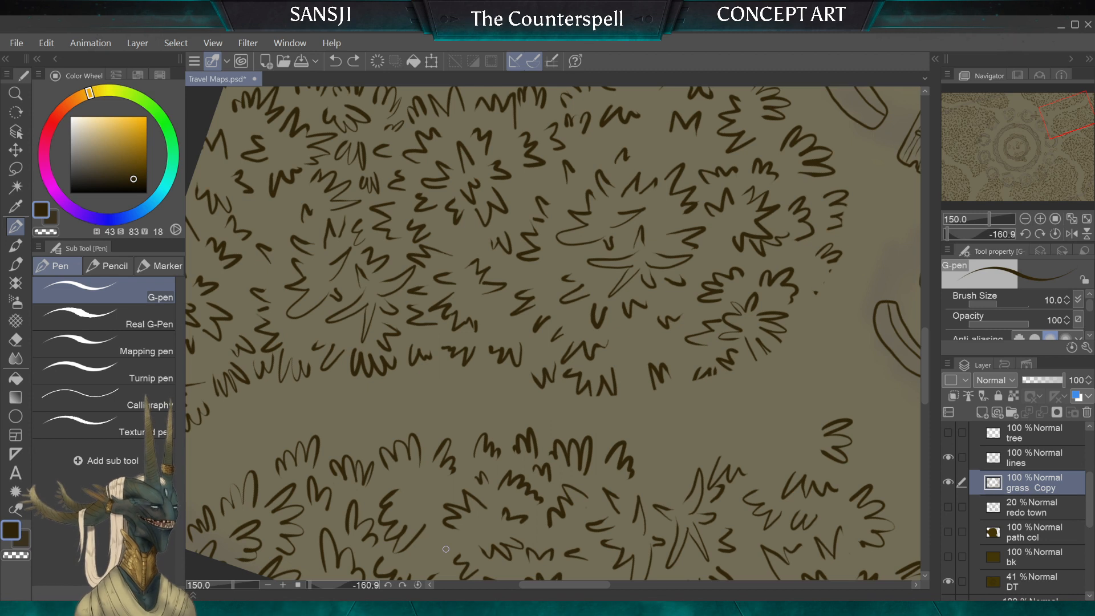
left_click_drag(436, 495, 422, 482)
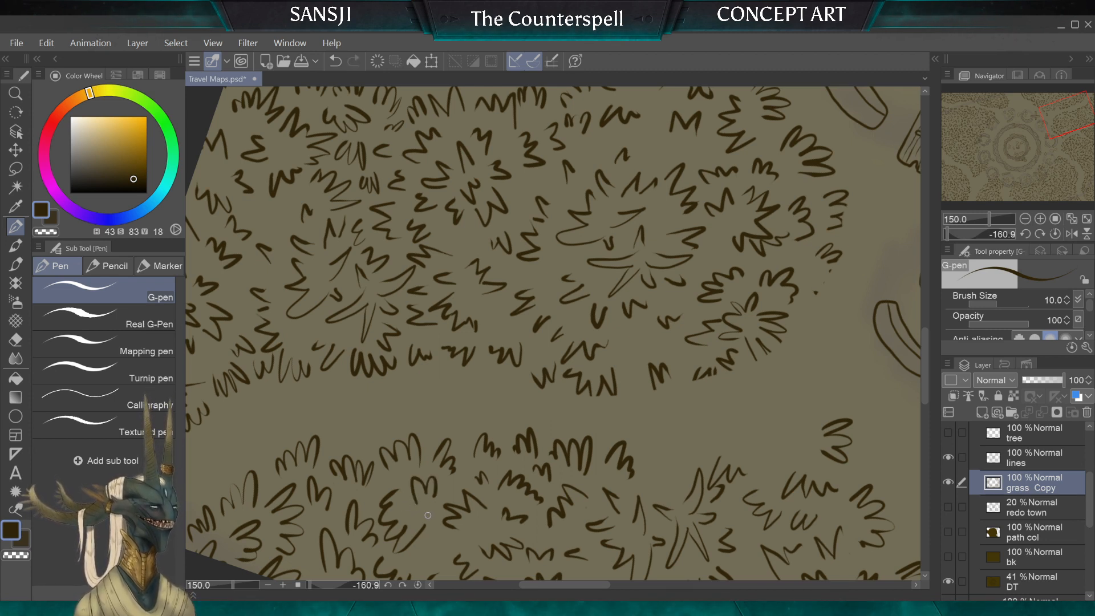
key("ctrl+z")
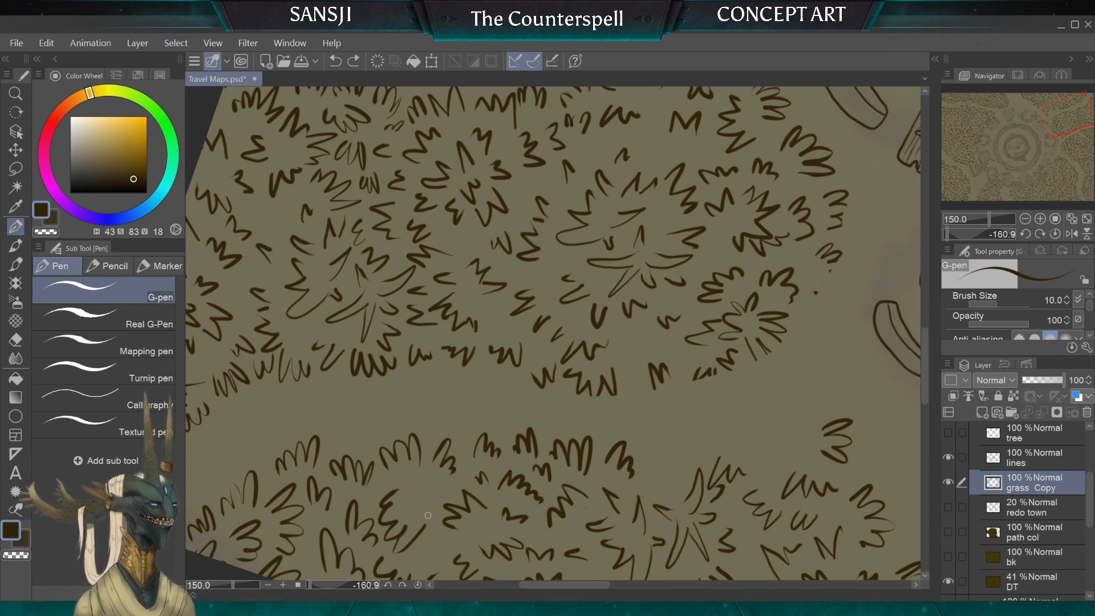
mouse_move(410, 495)
left_mouse_down()
mouse_move(418, 504)
mouse_move(293, 508)
mouse_move(252, 493)
left_mouse_up()
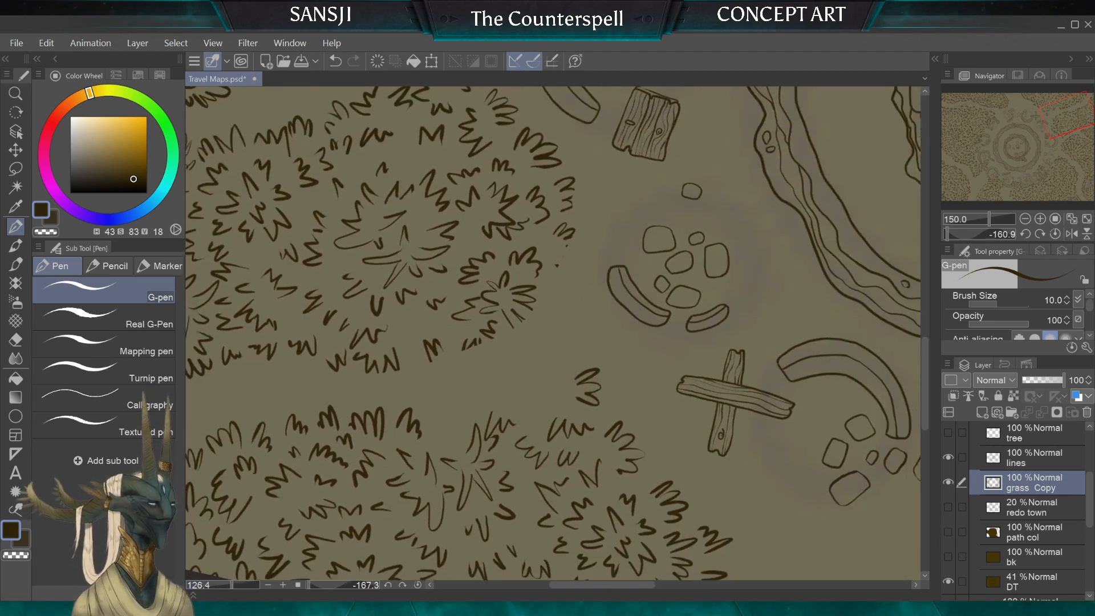
Step: Draw tufts with the 10 px G-pen along the grass edge toward and past the crossed planks, undoing and redrawing one faint group
mouse_move(587, 388)
left_mouse_down()
mouse_move(571, 377)
mouse_move(636, 350)
mouse_move(622, 386)
left_mouse_up()
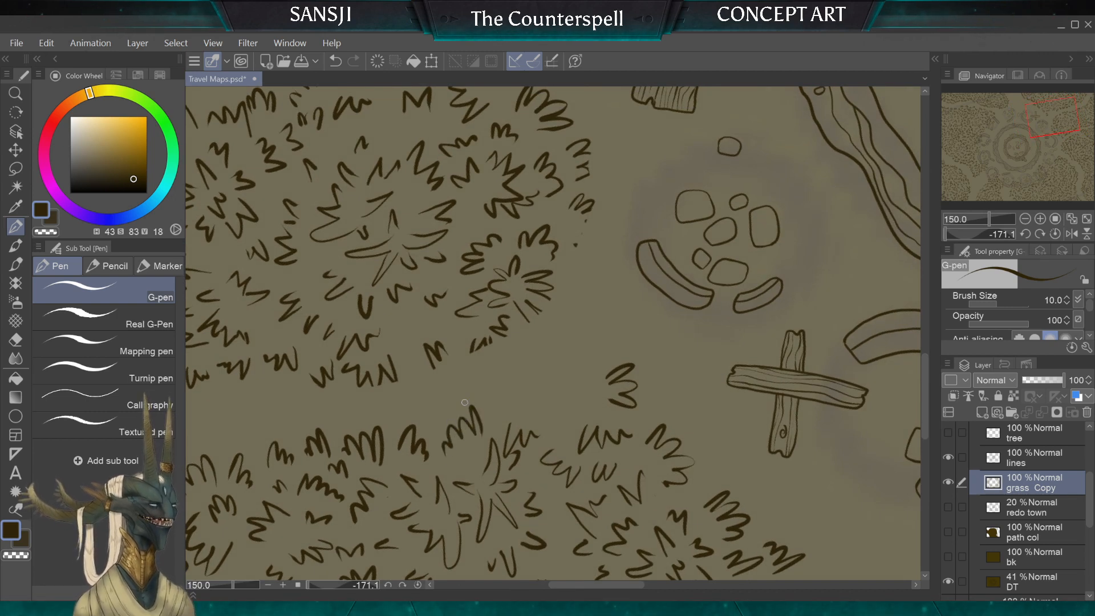
left_click_drag(531, 414, 536, 389)
mouse_move(493, 438)
left_mouse_down()
mouse_move(560, 410)
mouse_move(547, 416)
mouse_move(562, 391)
left_mouse_up()
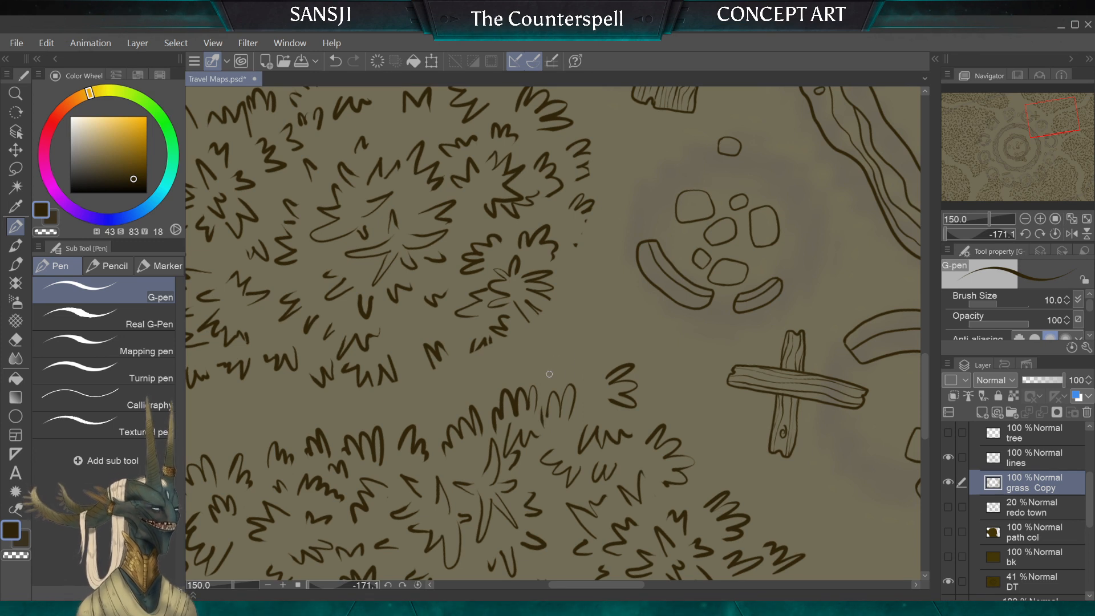
key("ctrl+z")
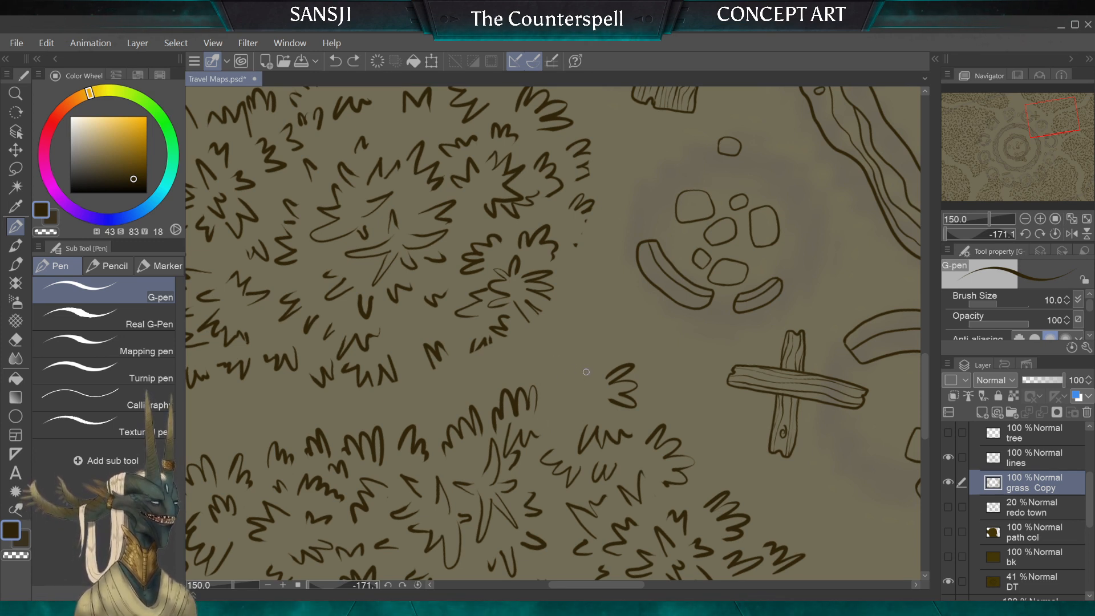
left_click_drag(586, 379, 573, 371)
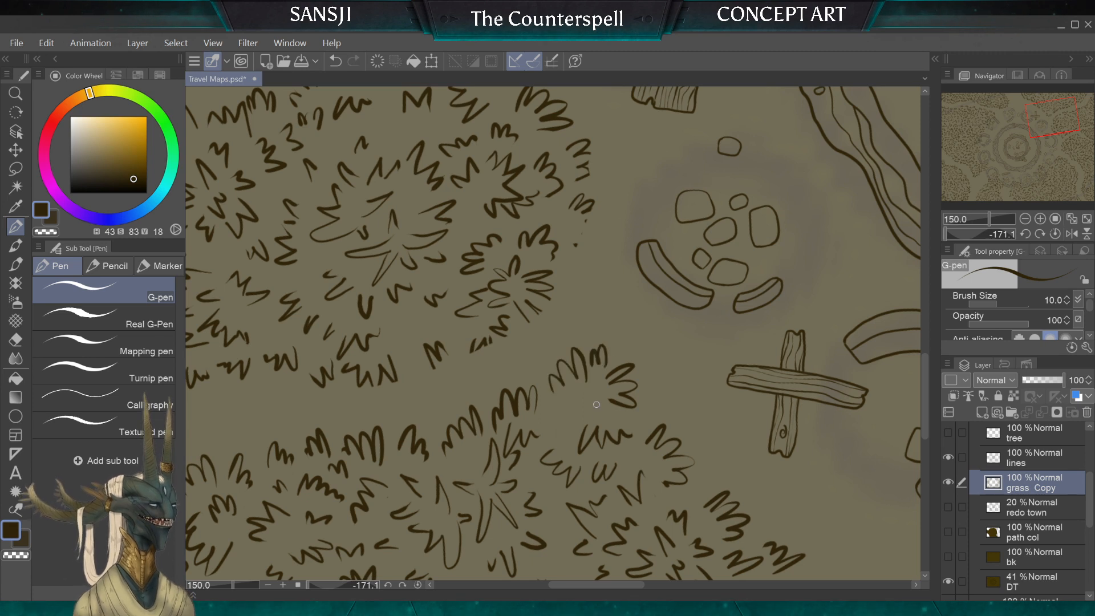
mouse_move(567, 422)
left_mouse_down()
mouse_move(611, 407)
mouse_move(583, 416)
mouse_move(547, 401)
mouse_move(552, 423)
left_mouse_up()
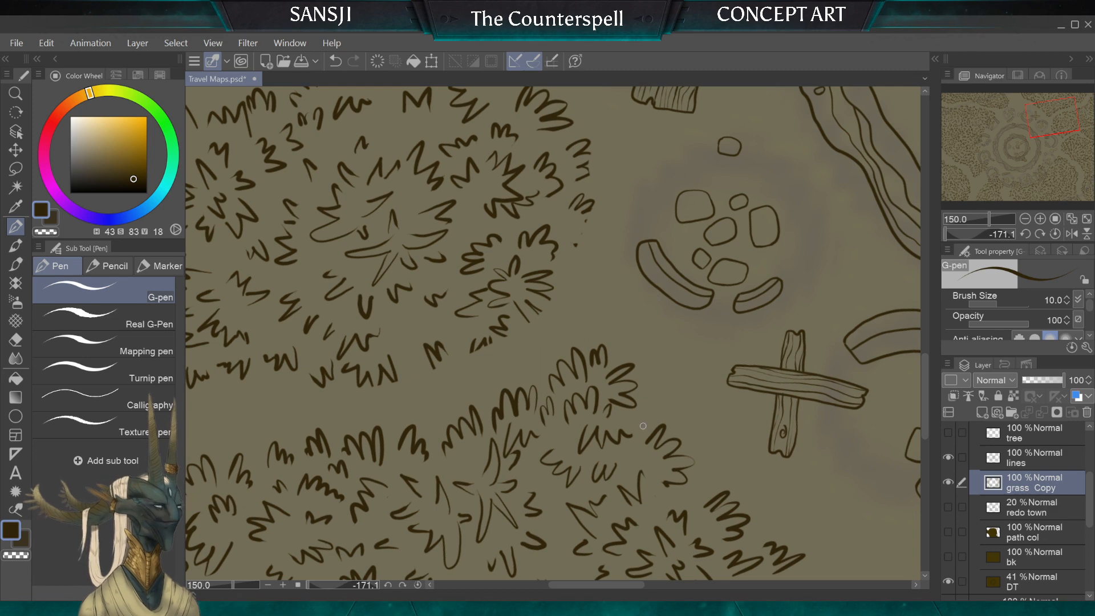
left_click_drag(688, 477, 702, 507)
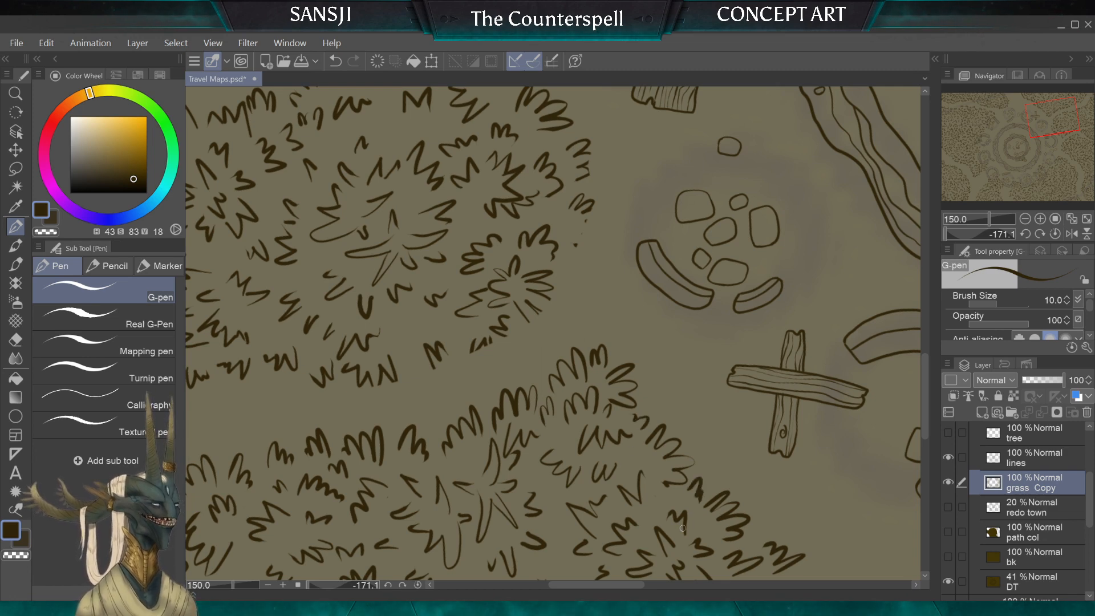
scroll(553, 334, "down", 3)
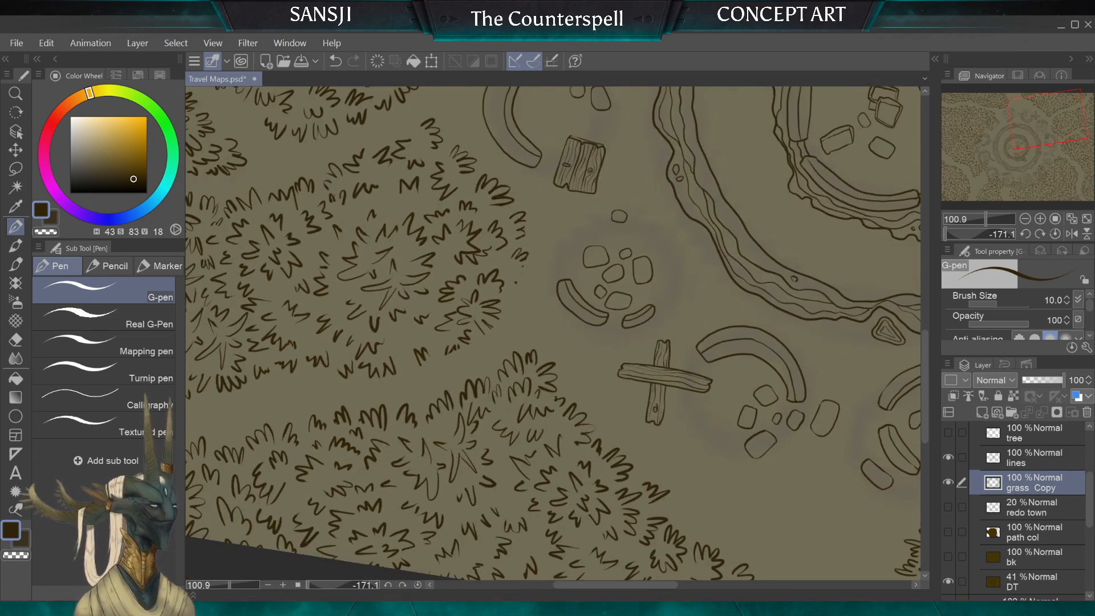
scroll(554, 334, "down", 2)
scroll(554, 333, "up", 4)
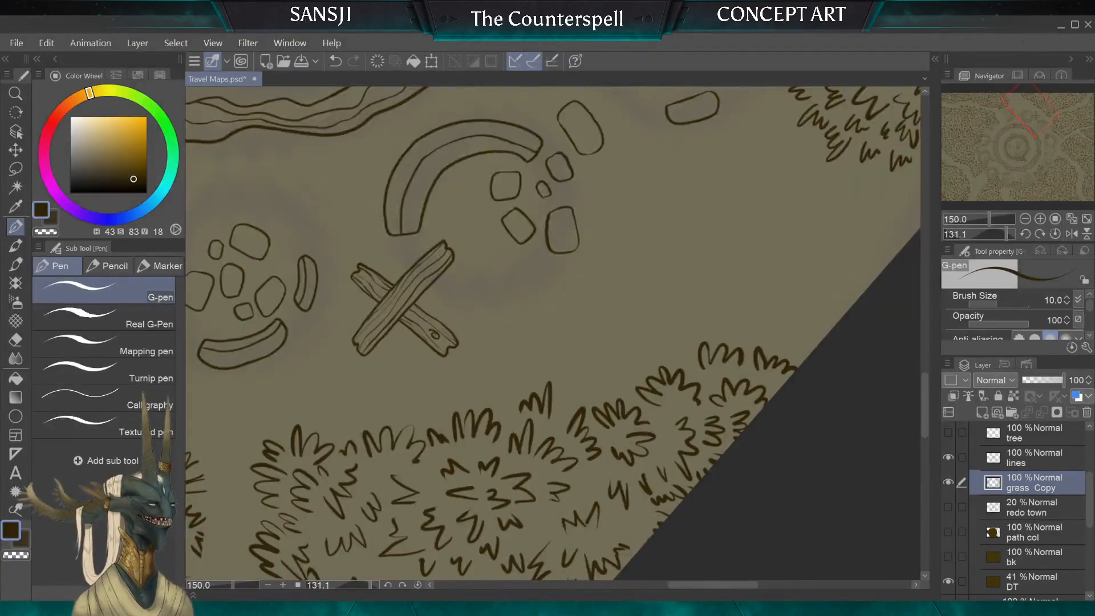
scroll(562, 388, "up", 1)
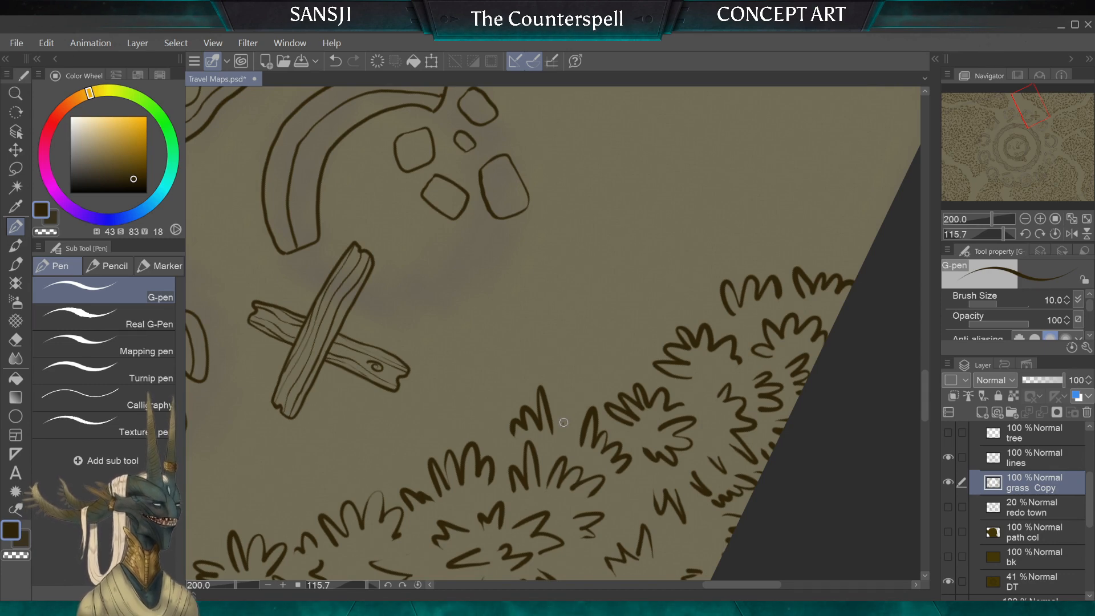
Step: Add a tuft stroke in the grass row near the crossed planks, and erase stray tufts beyond the square board with the 30 px hard eraser
left_click_drag(564, 425, 576, 422)
scroll(573, 436, "down", 4)
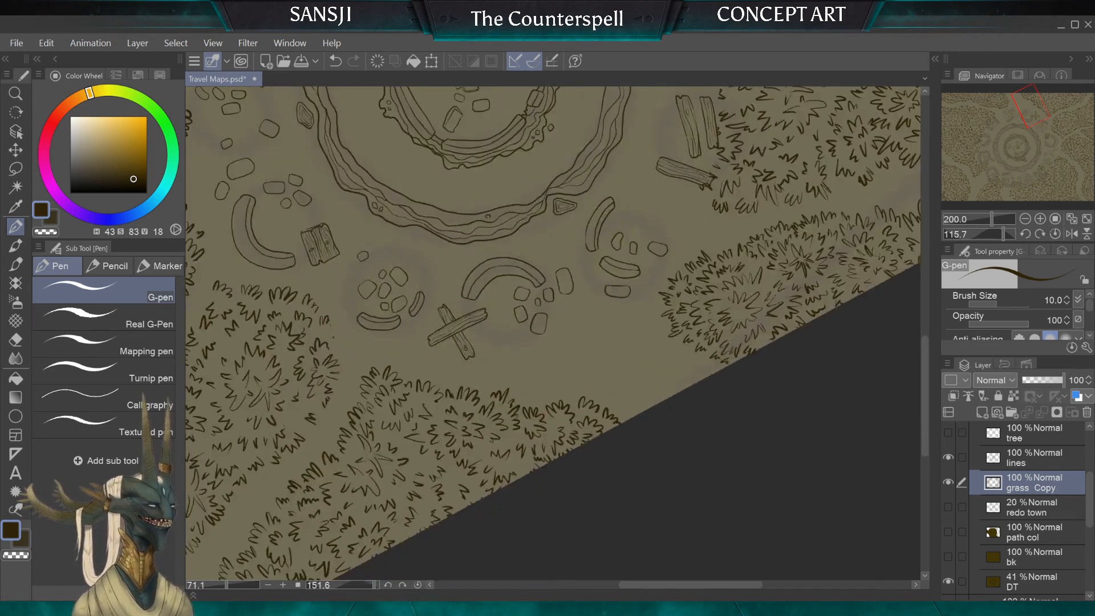
scroll(573, 436, "up", 1)
scroll(554, 334, "up", 2)
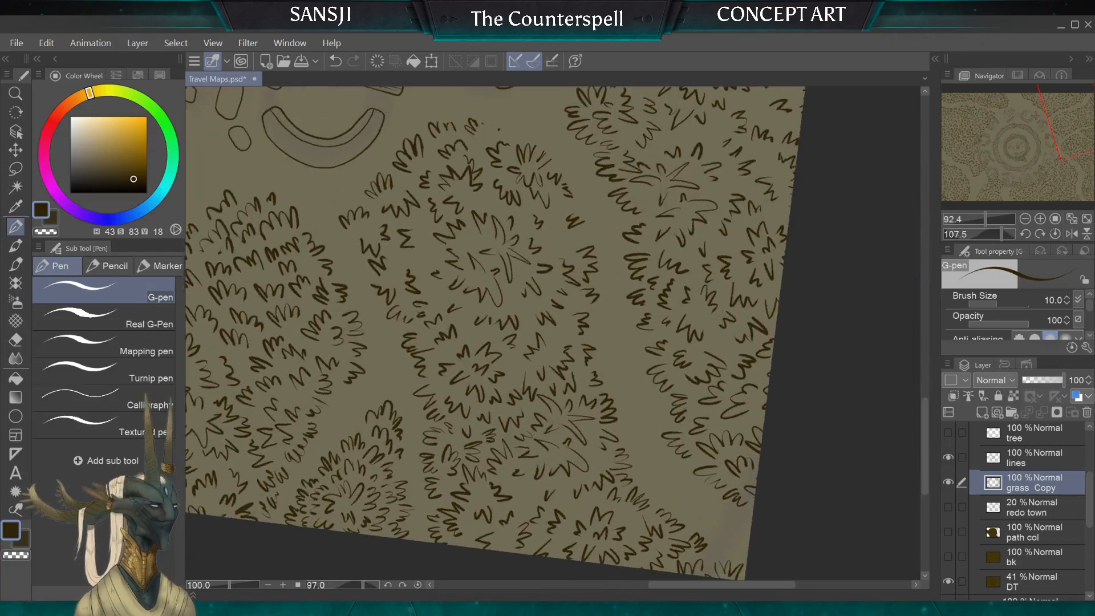
scroll(553, 333, "up", 1)
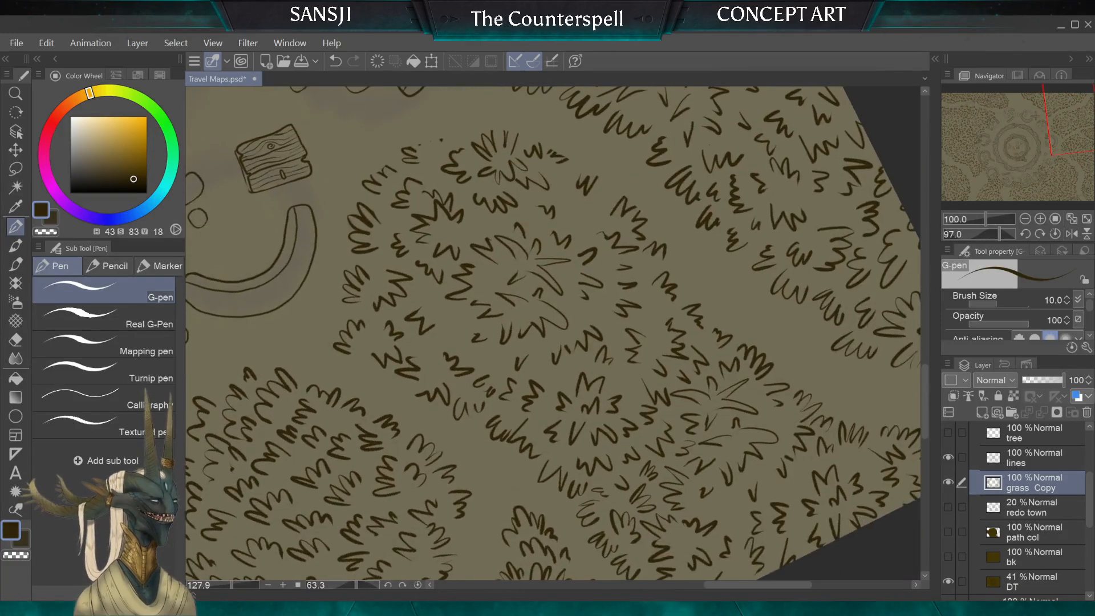
key("e")
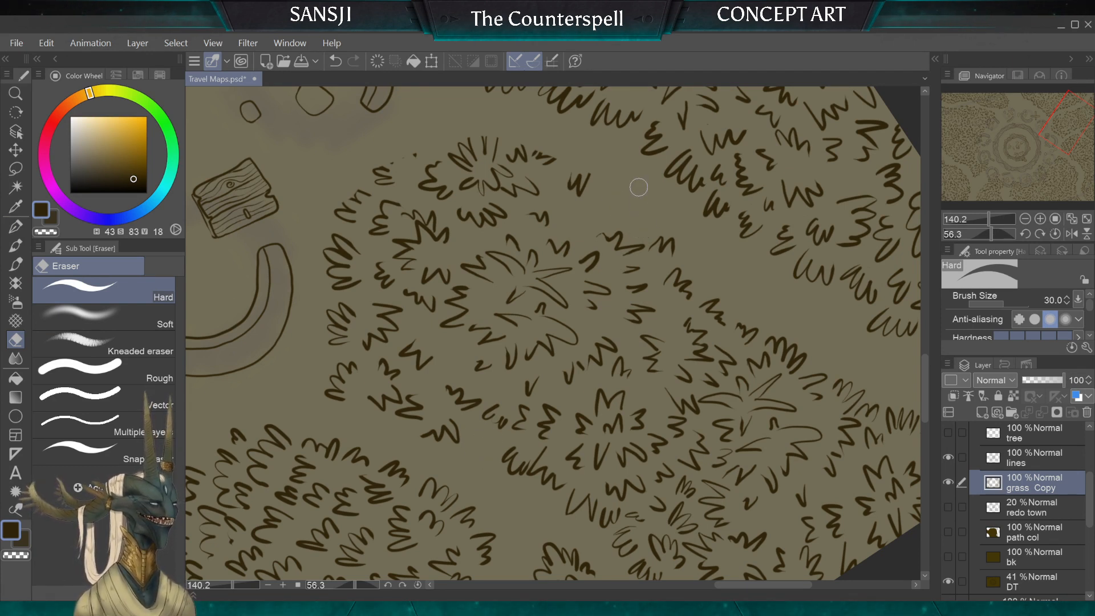
mouse_move(585, 170)
left_mouse_down()
mouse_move(544, 149)
mouse_move(543, 162)
mouse_move(531, 127)
mouse_move(514, 153)
left_mouse_up()
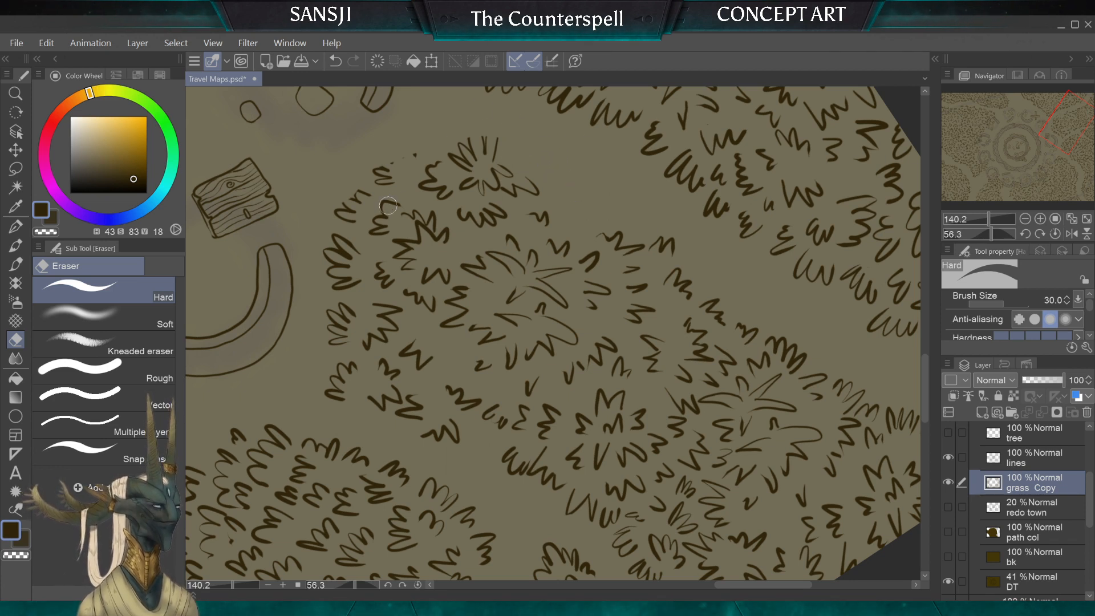
mouse_move(390, 163)
left_mouse_down()
mouse_move(364, 160)
mouse_move(346, 173)
mouse_move(357, 190)
mouse_move(338, 213)
left_mouse_up()
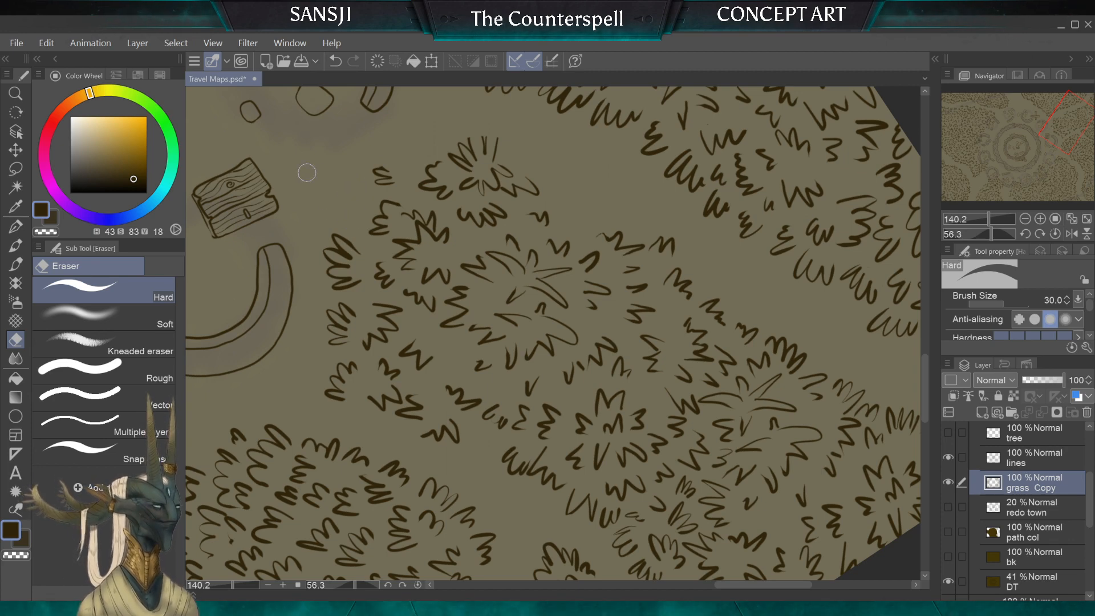
Step: Draw a new row of tufts with the 10 px G-pen along the cleared path-side edge of the grass patch
left_click(15, 226)
scroll(553, 333, "up", 3)
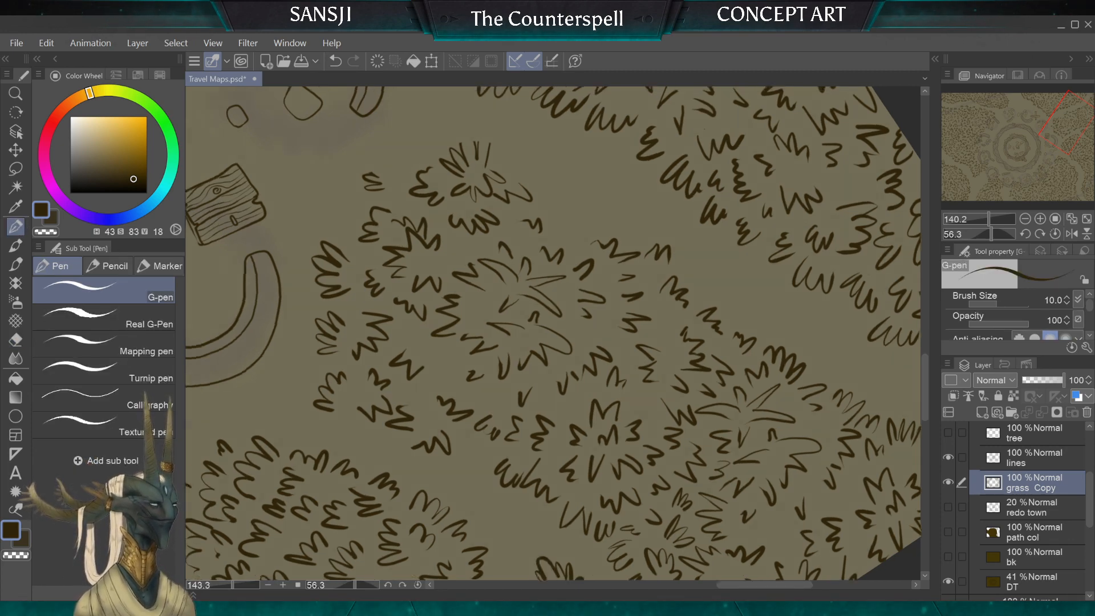
mouse_move(609, 318)
left_mouse_down()
mouse_move(560, 324)
mouse_move(538, 271)
mouse_move(480, 267)
left_mouse_up()
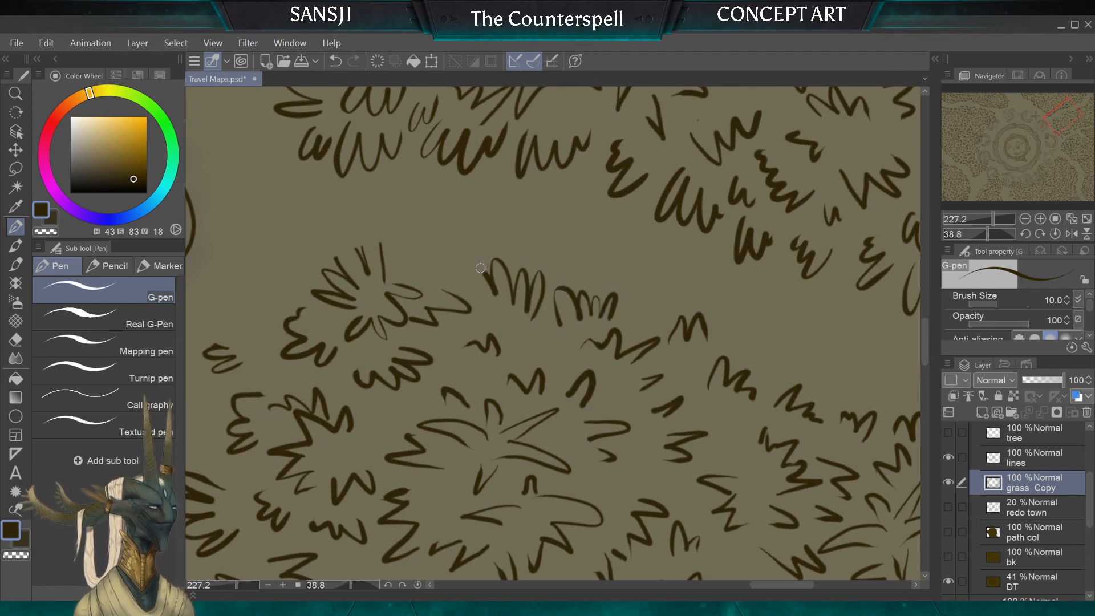
left_click_drag(512, 324, 515, 351)
left_click_drag(647, 332, 658, 293)
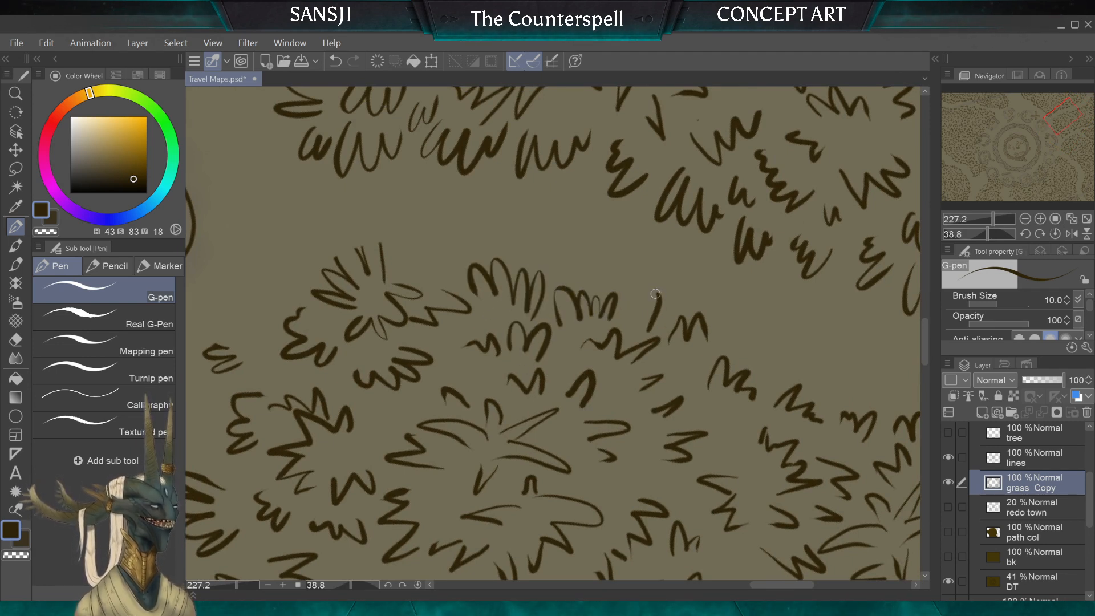
left_click_drag(416, 246, 412, 274)
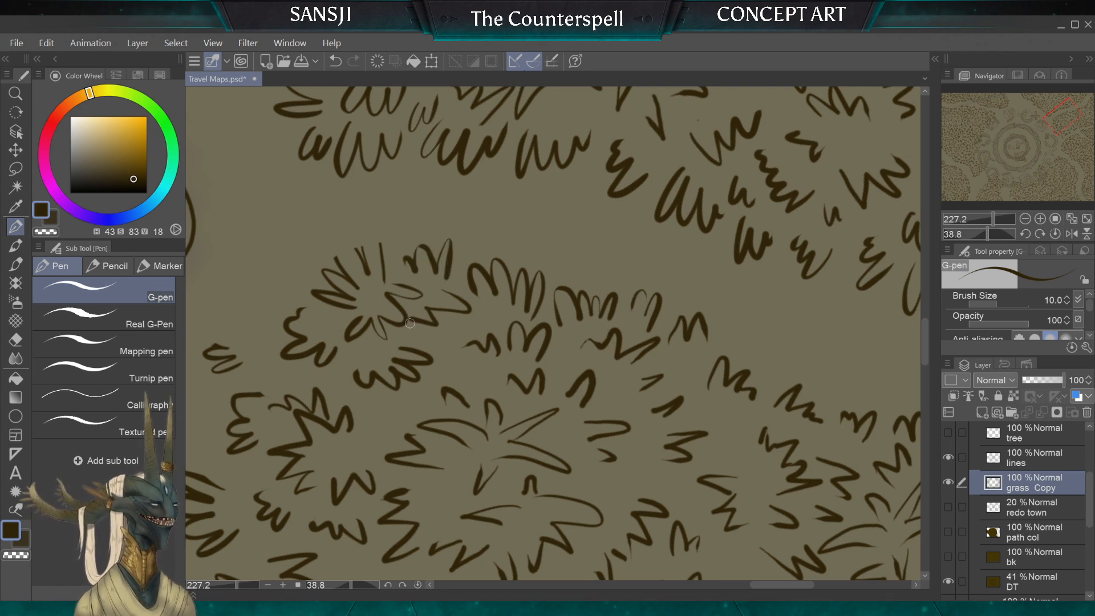
Step: Extend the open blades on the corner clump of the grass patch into rounded tips with the 10 px G-pen
scroll(410, 324, "down", 2)
scroll(440, 367, "up", 4)
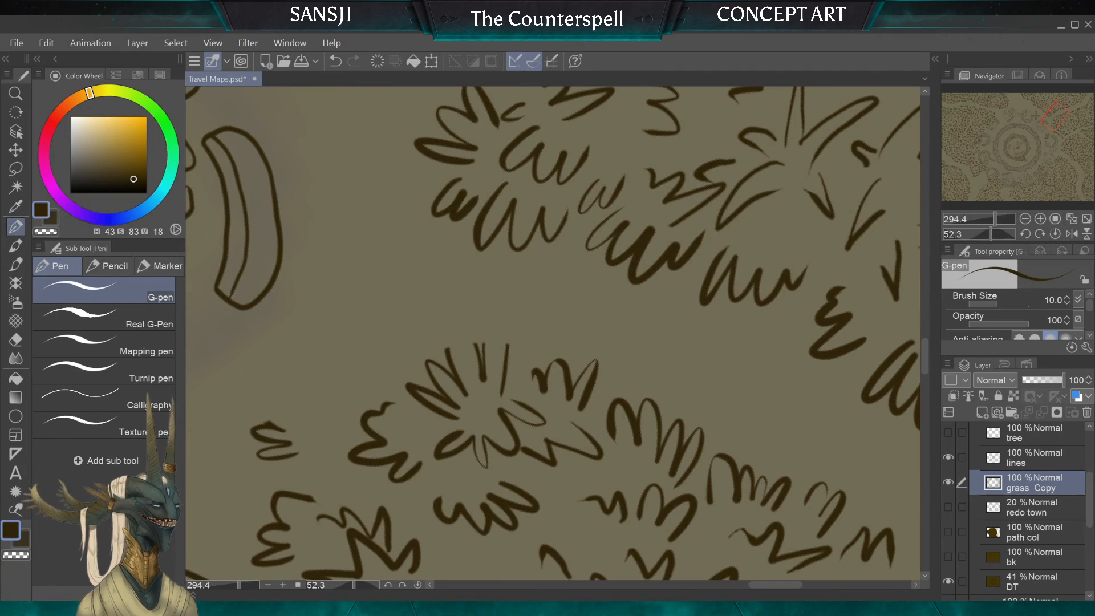
left_click_drag(507, 343, 486, 317)
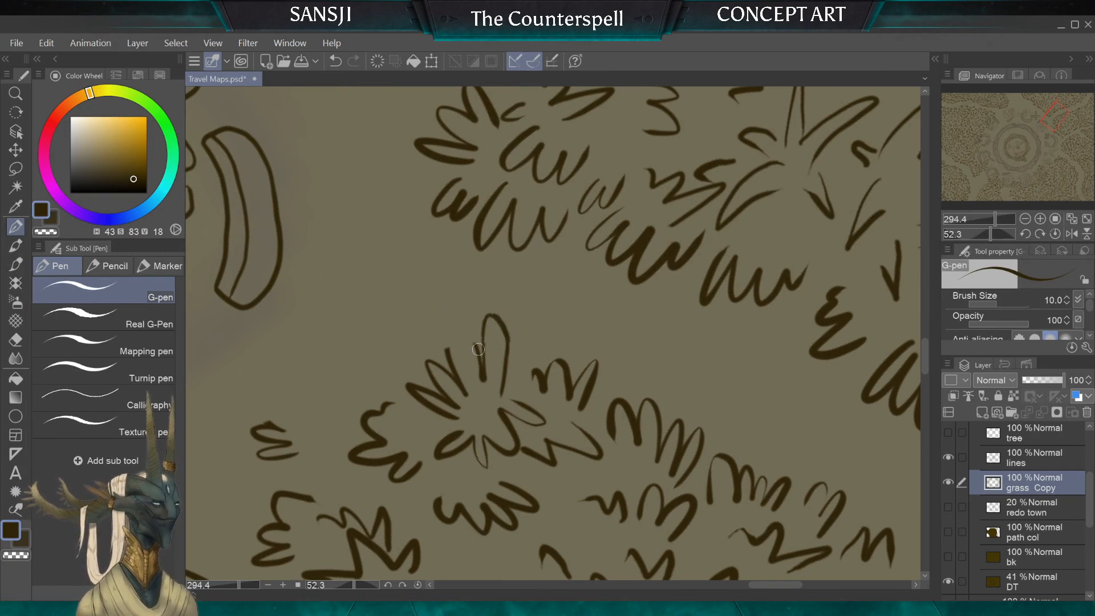
left_click_drag(474, 323, 448, 345)
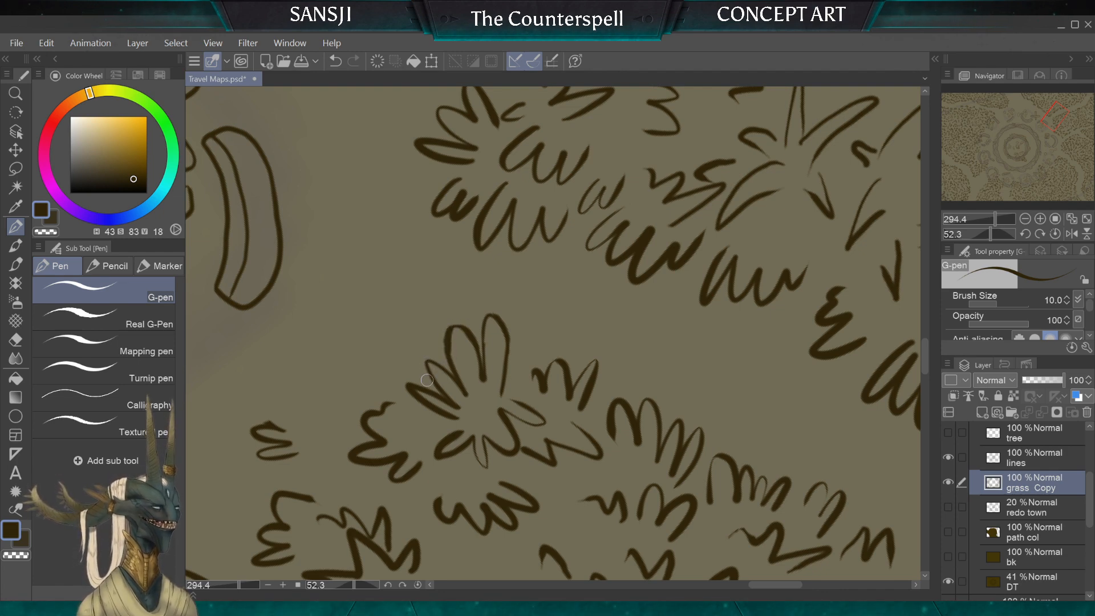
Step: Erase the small stray tuft between the curved wall piece and the grass patch with the 40 px hard eraser
scroll(427, 381, "down", 3)
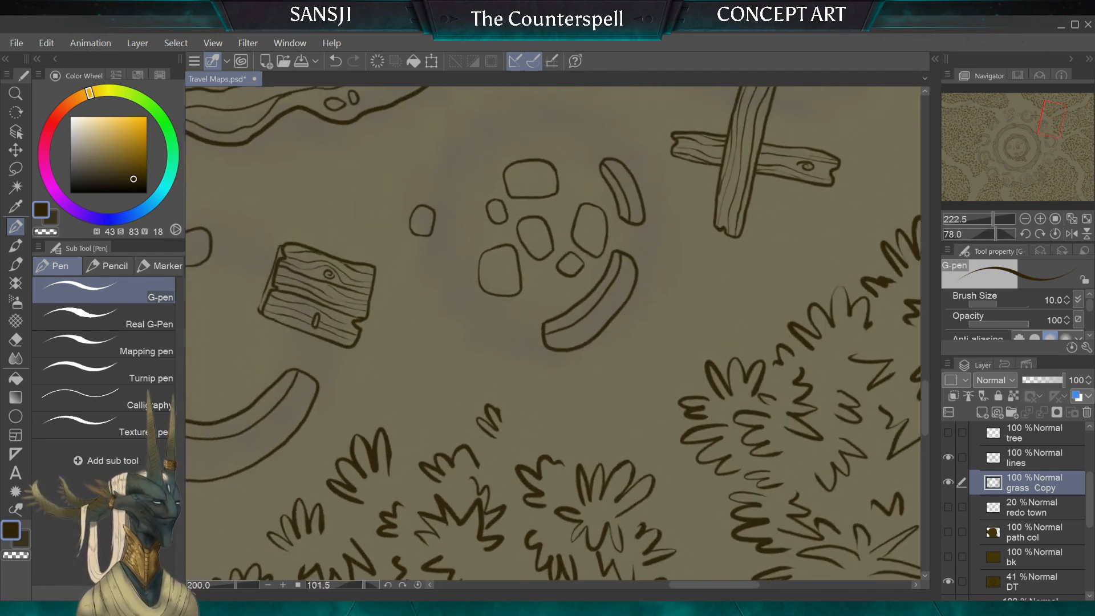
scroll(427, 380, "down", 1)
scroll(428, 380, "up", 2)
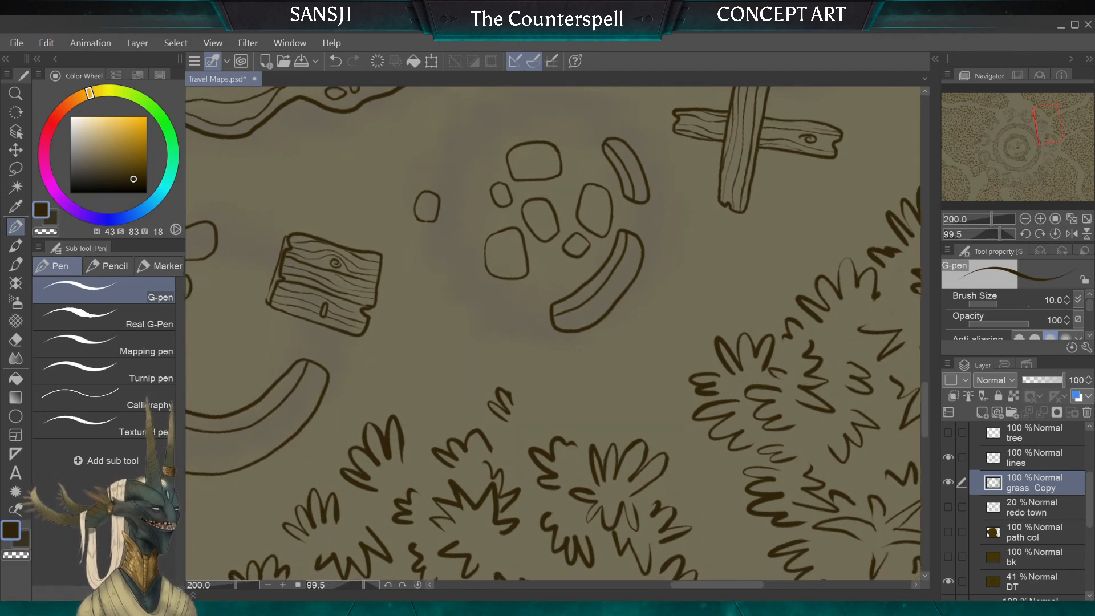
left_click(13, 342)
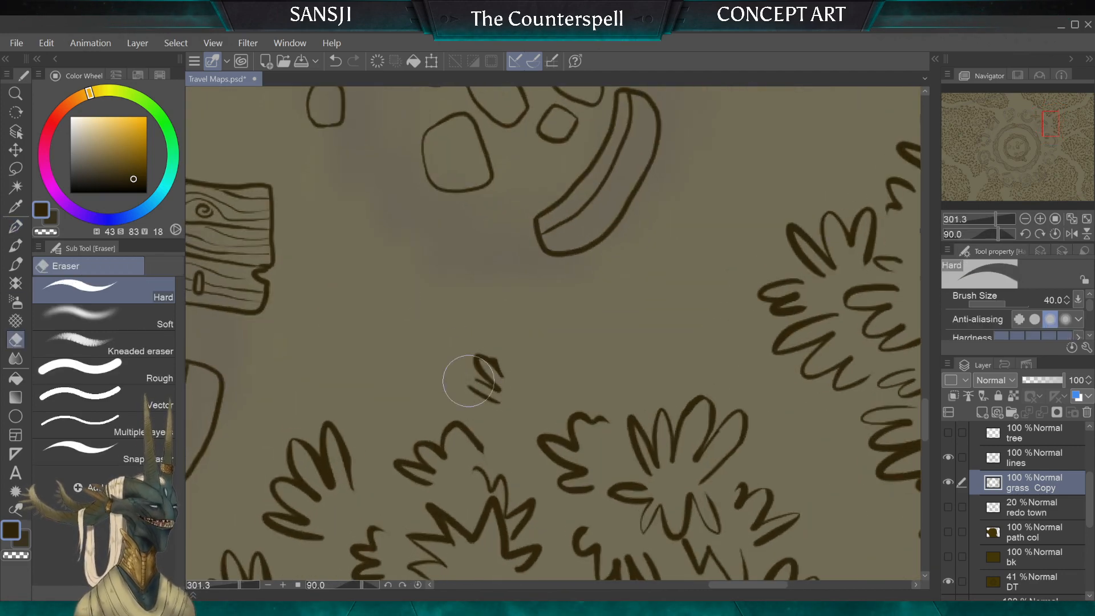
Step: Draw staggered tufts with the 10 px G-pen around the grass patch corner facing the square board and curved wall
key("p")
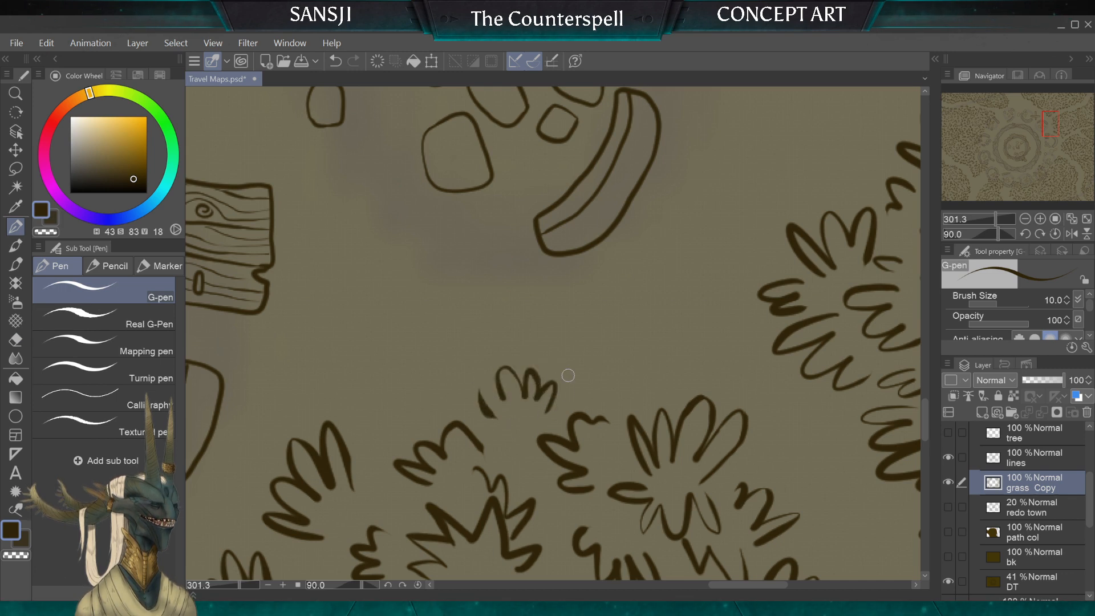
left_click_drag(481, 398, 504, 402)
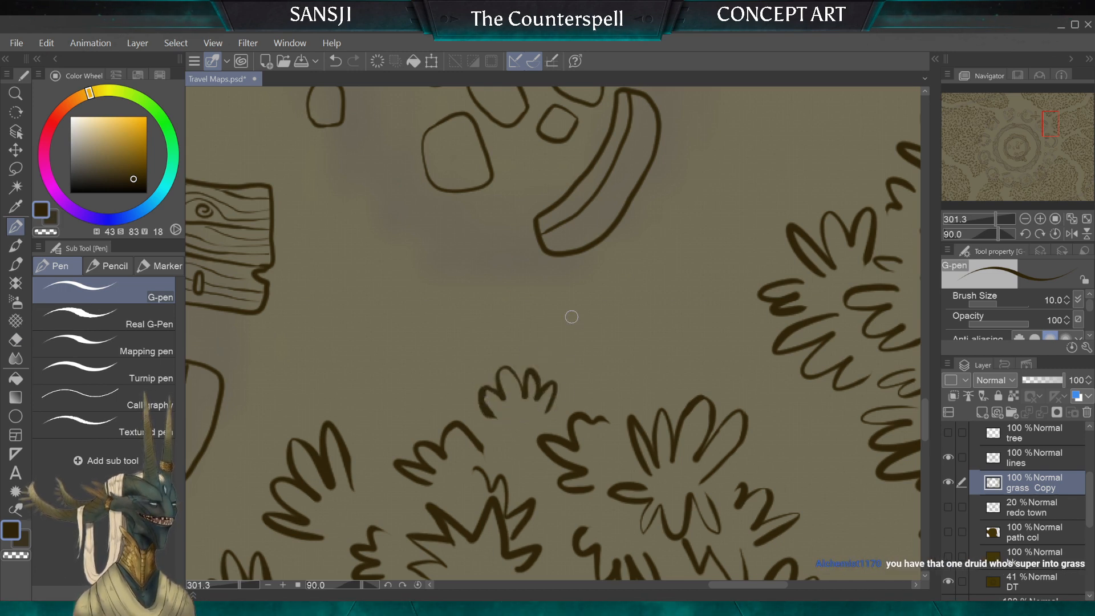
left_click_drag(593, 382, 609, 371)
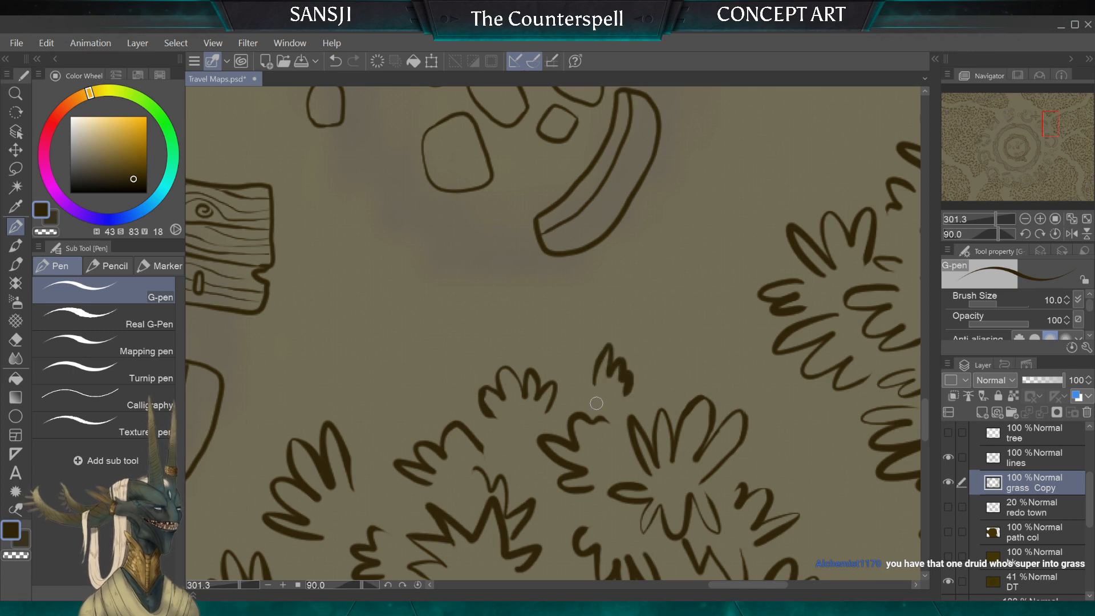
mouse_move(466, 393)
left_mouse_down()
mouse_move(429, 365)
mouse_move(400, 393)
mouse_move(393, 428)
left_mouse_up()
mouse_move(510, 312)
left_mouse_down()
mouse_move(473, 319)
mouse_move(459, 342)
left_mouse_up()
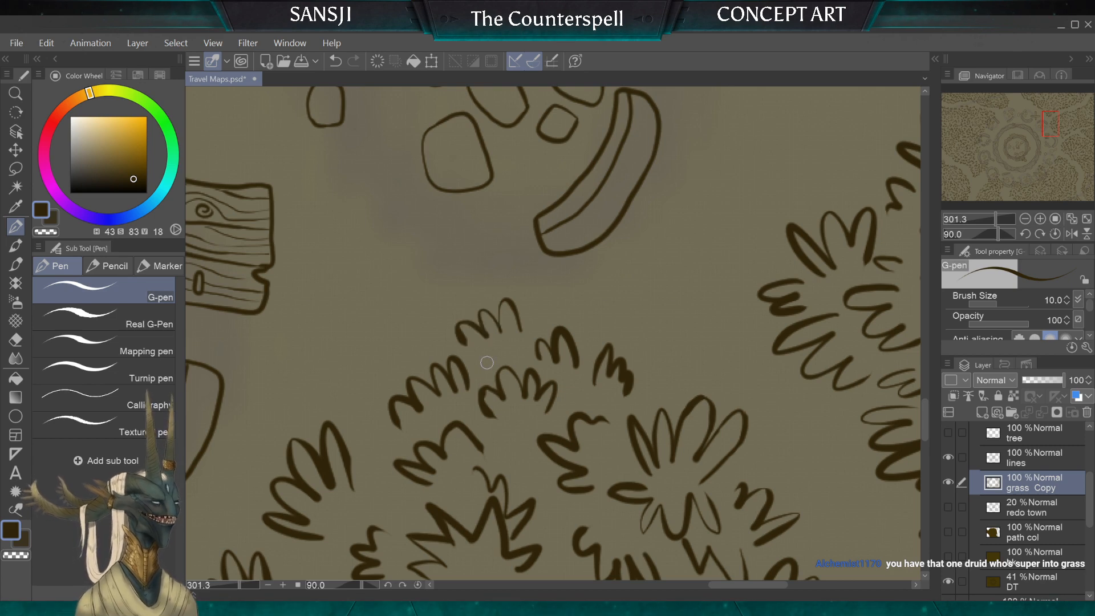
Step: Check the redrawn grass edges around the paths, curved walls and planks for areas that still need cleanup
scroll(486, 362, "down", 2)
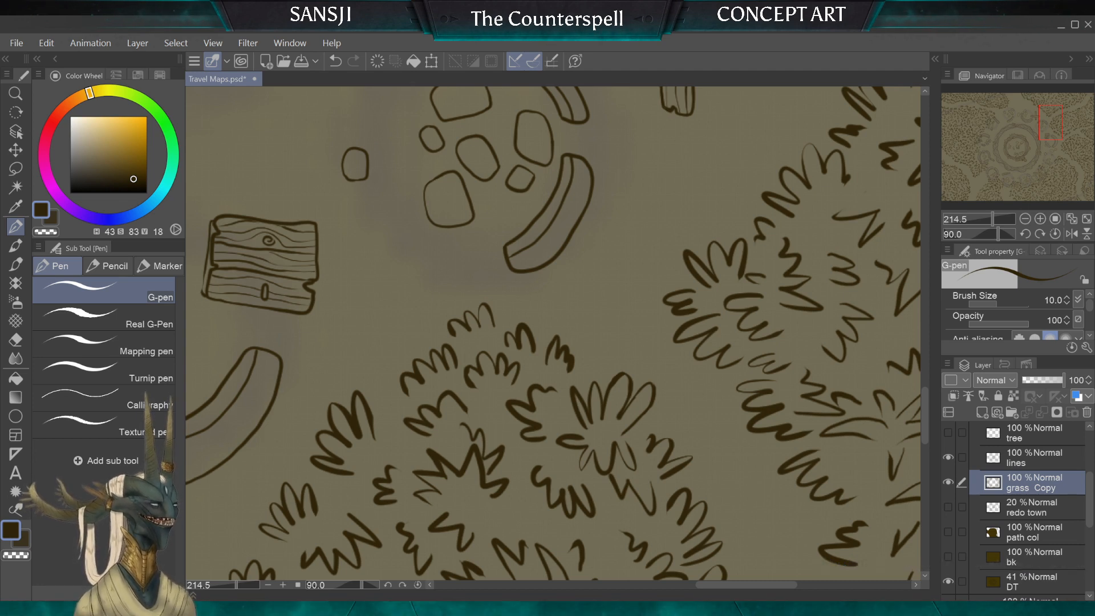
scroll(554, 334, "down", 5)
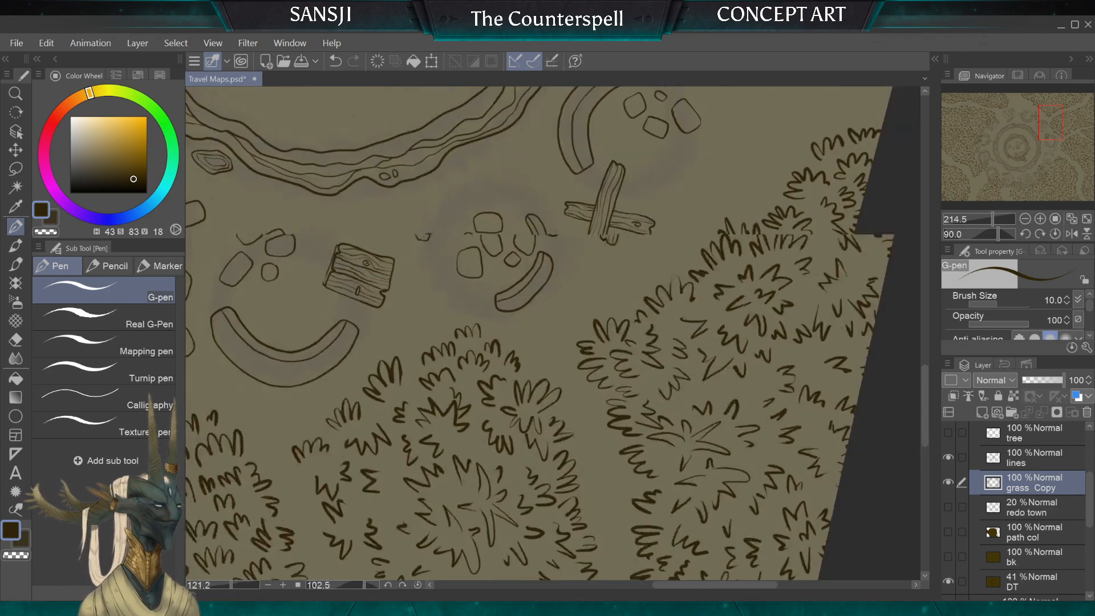
scroll(553, 333, "down", 1)
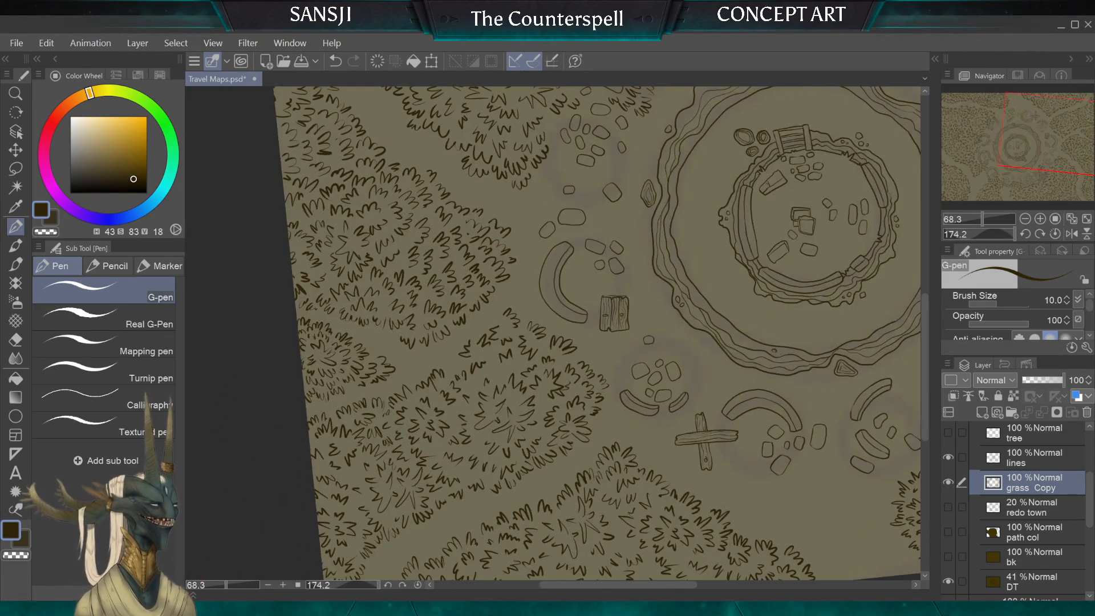
scroll(553, 333, "up", 5)
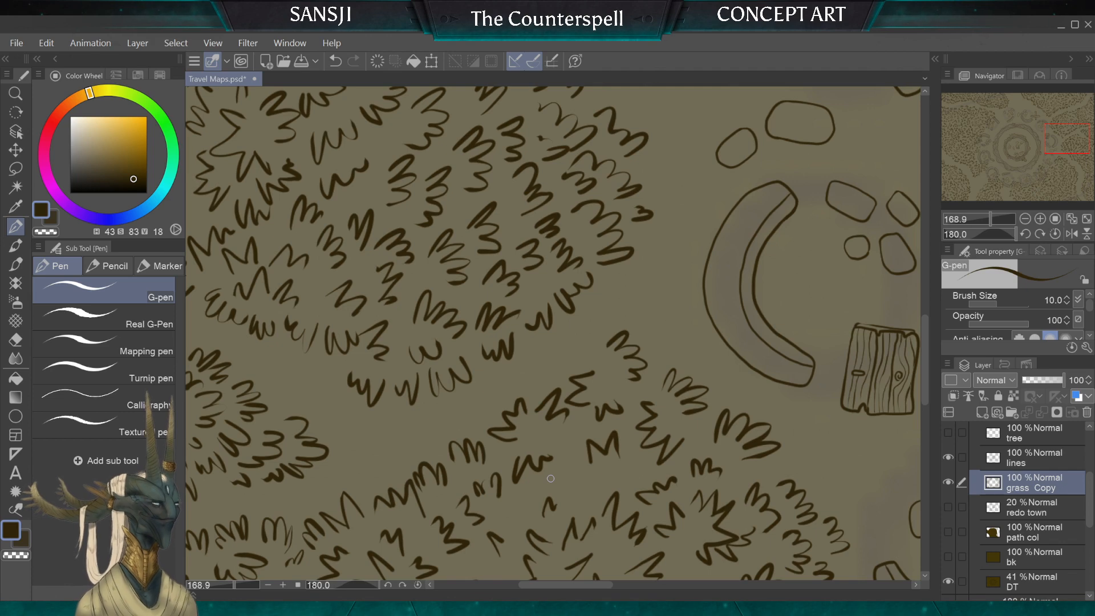
scroll(550, 478, "down", 2)
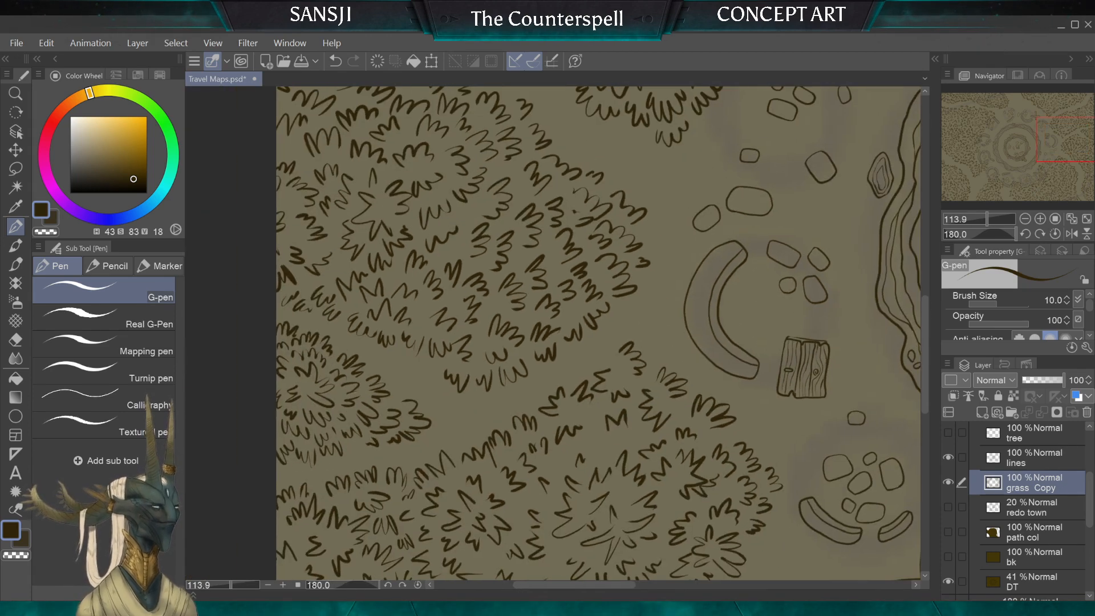
left_click_drag(550, 478, 365, 251)
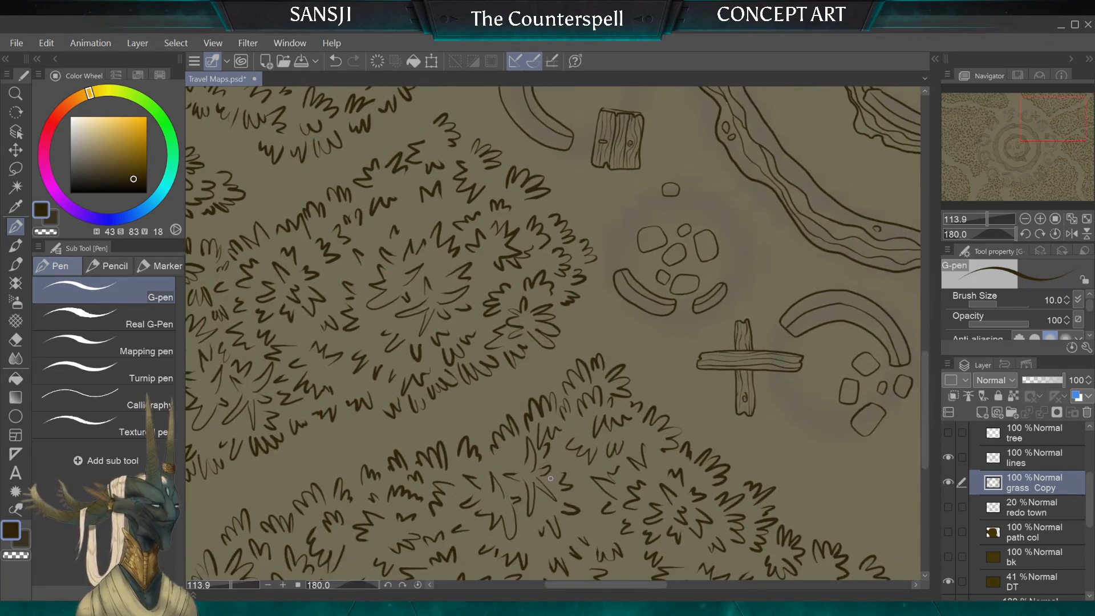
scroll(550, 478, "down", 2)
left_click_drag(551, 479, 307, 289)
scroll(585, 336, "up", 4)
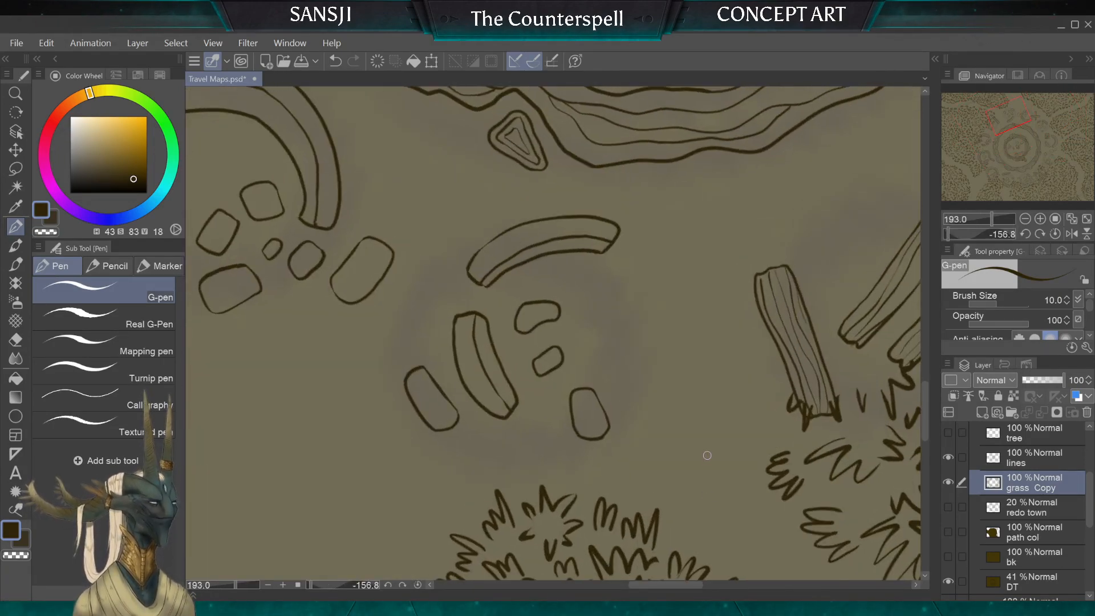
Step: Erase the grass overlapping the lower ends of the three loose planks with the 30 px hard eraser
left_click_drag(708, 455, 376, 467)
left_click(16, 339)
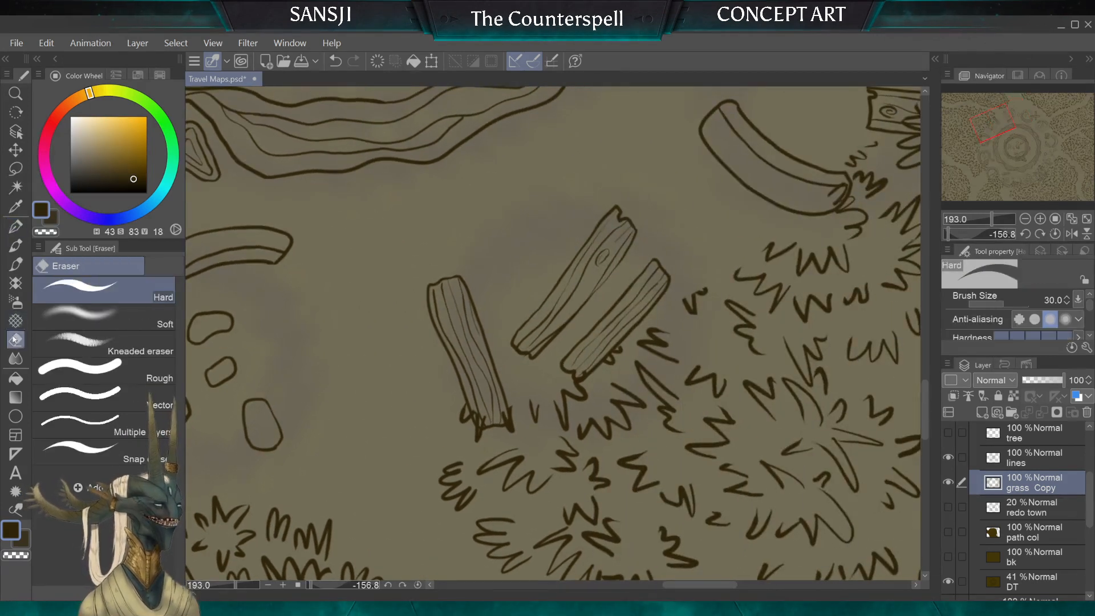
left_click_drag(459, 407, 482, 435)
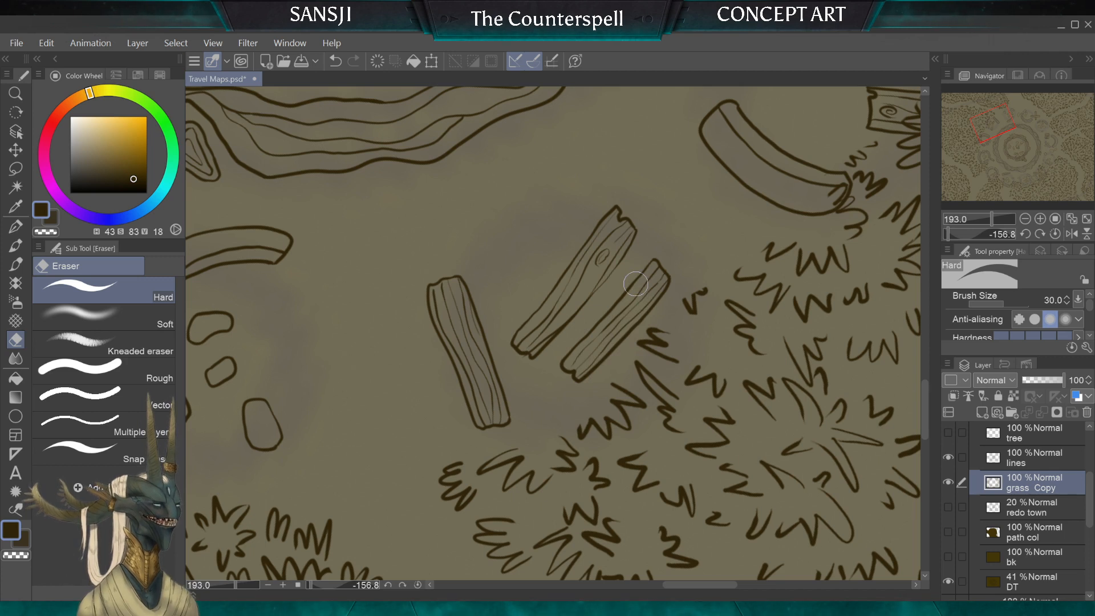
Step: Erase the tufts covering the curved wall's end and the knotted end of the nearby single plank with the 30 px hard eraser
mouse_move(637, 284)
left_mouse_down()
mouse_move(410, 427)
mouse_move(397, 420)
left_mouse_up()
left_click_drag(594, 319, 601, 338)
left_click_drag(626, 297, 616, 329)
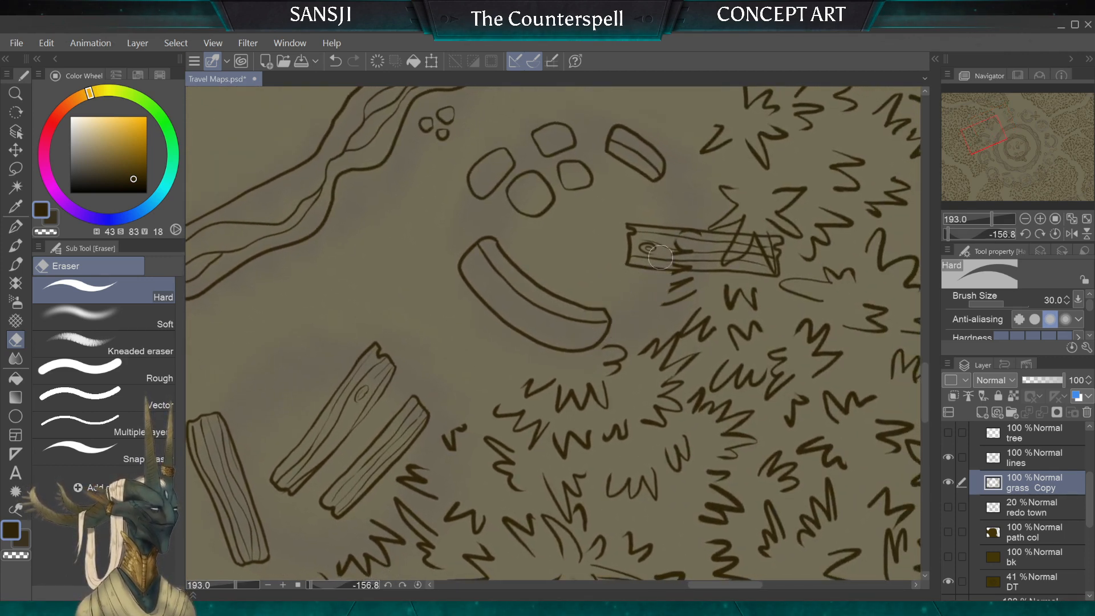
mouse_move(660, 258)
left_mouse_down()
mouse_move(675, 300)
mouse_move(682, 228)
left_mouse_up()
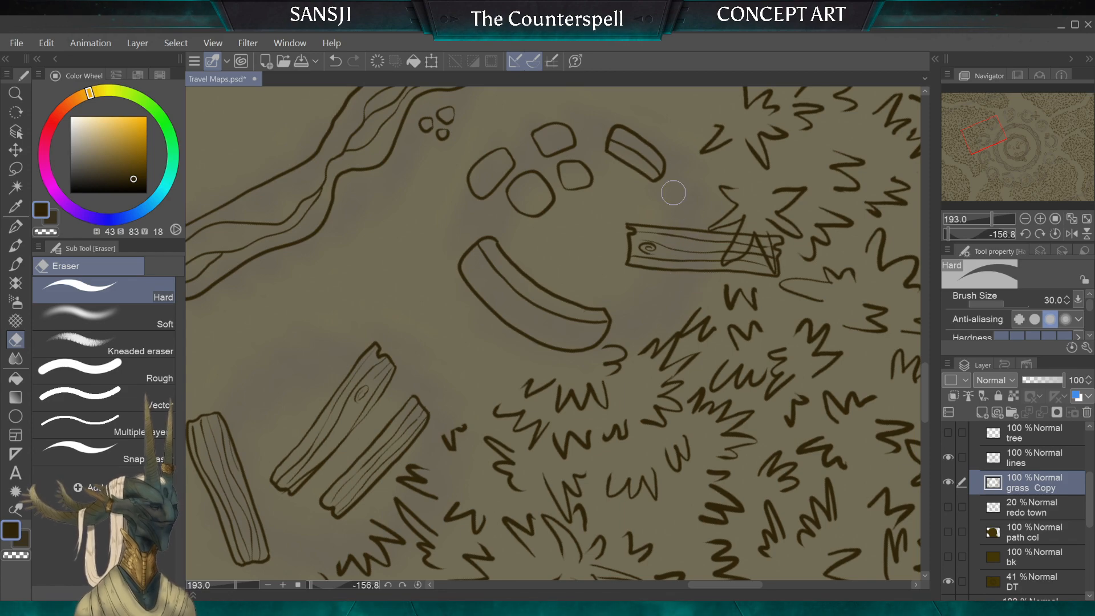
Step: Review the whole map's grass edges, paths and ruins around the central ring from several zoom levels and angles
scroll(616, 283, "down", 3)
left_click_drag(770, 176, 724, 337)
scroll(637, 290, "up", 1)
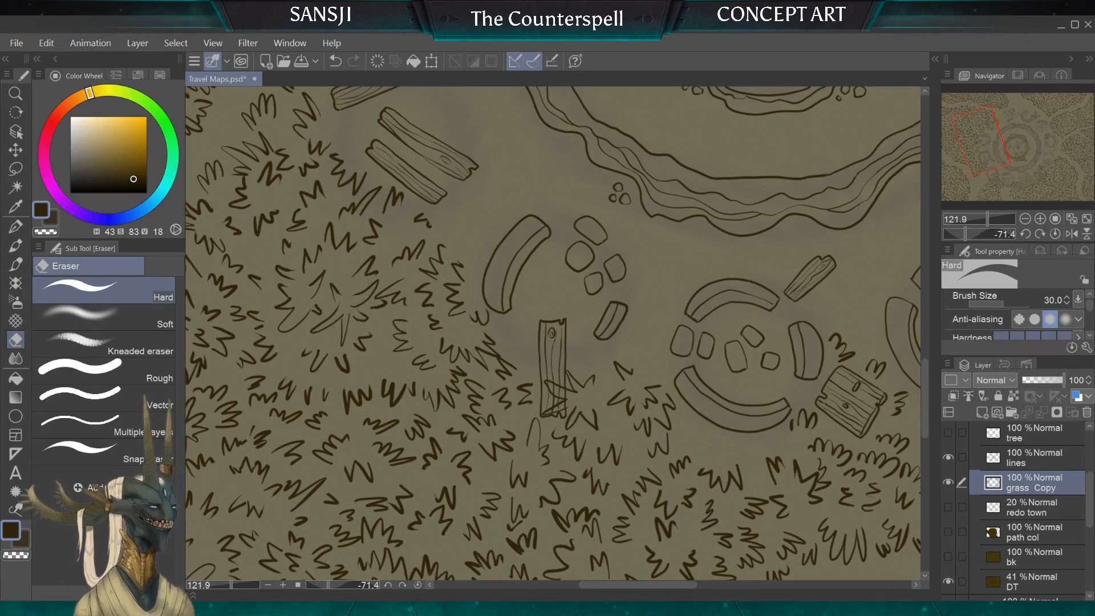
scroll(546, 372, "down", 5)
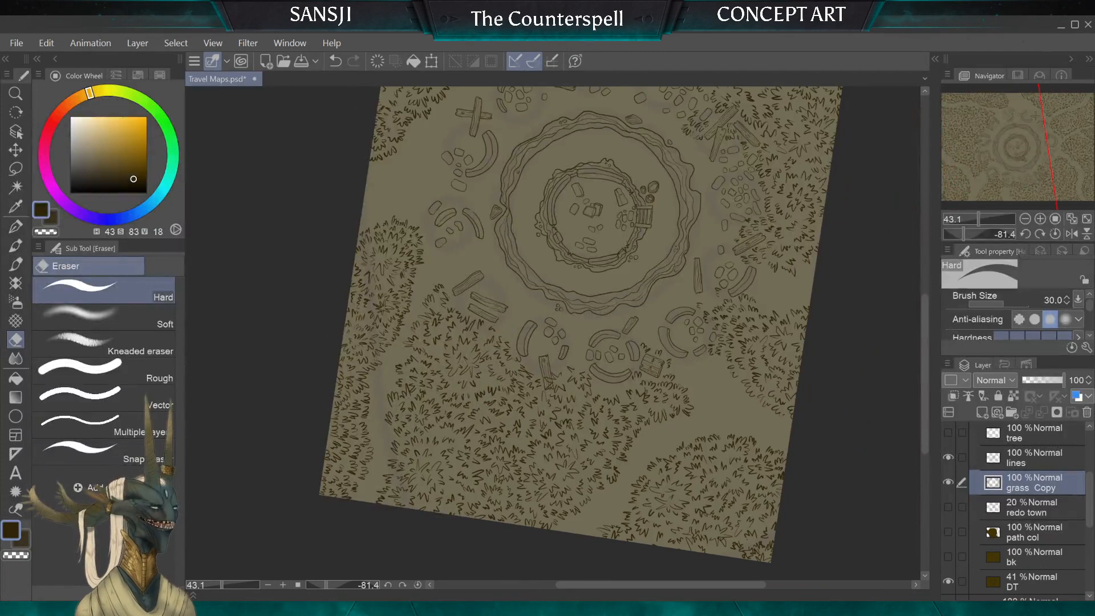
mouse_move(553, 308)
left_mouse_down()
mouse_move(546, 345)
mouse_move(570, 311)
left_mouse_up()
scroll(571, 320, "up", 1)
scroll(605, 365, "up", 1)
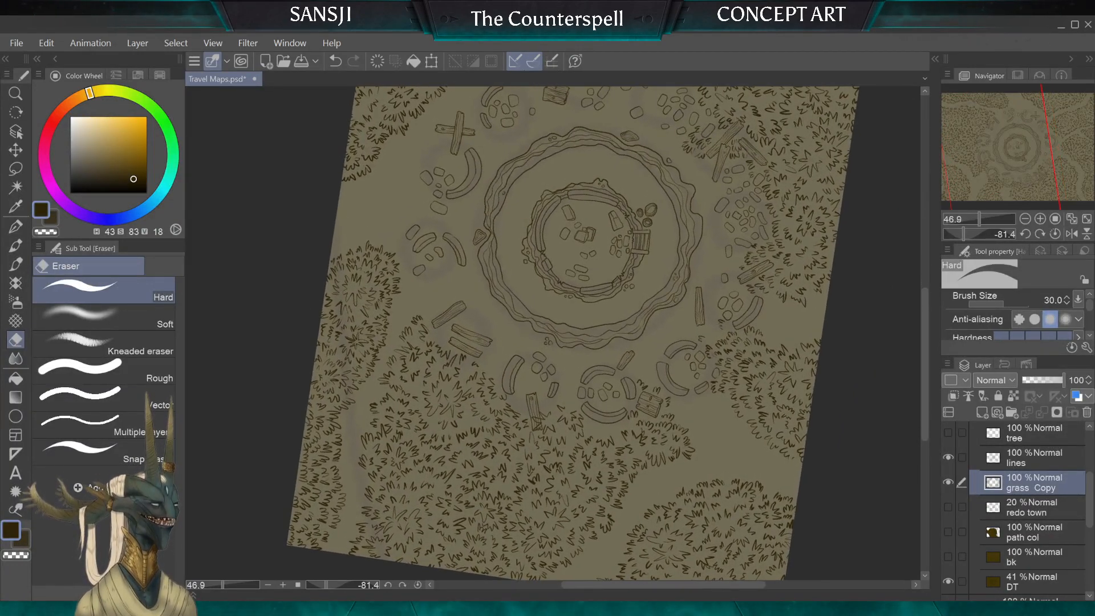
left_click_drag(593, 233, 593, 342)
scroll(573, 322, "down", 3)
scroll(513, 308, "up", 5)
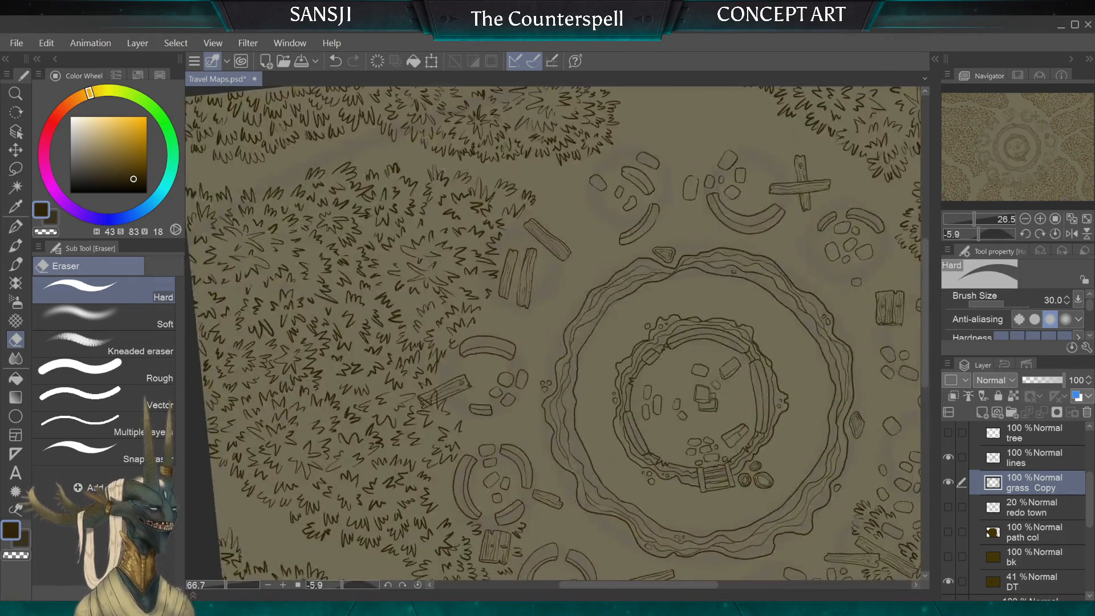
Step: Erase the stray tuft beside the two parallel planks and draw new tufts around one plank's end with the 10 px G-pen
scroll(273, 277, "up", 2)
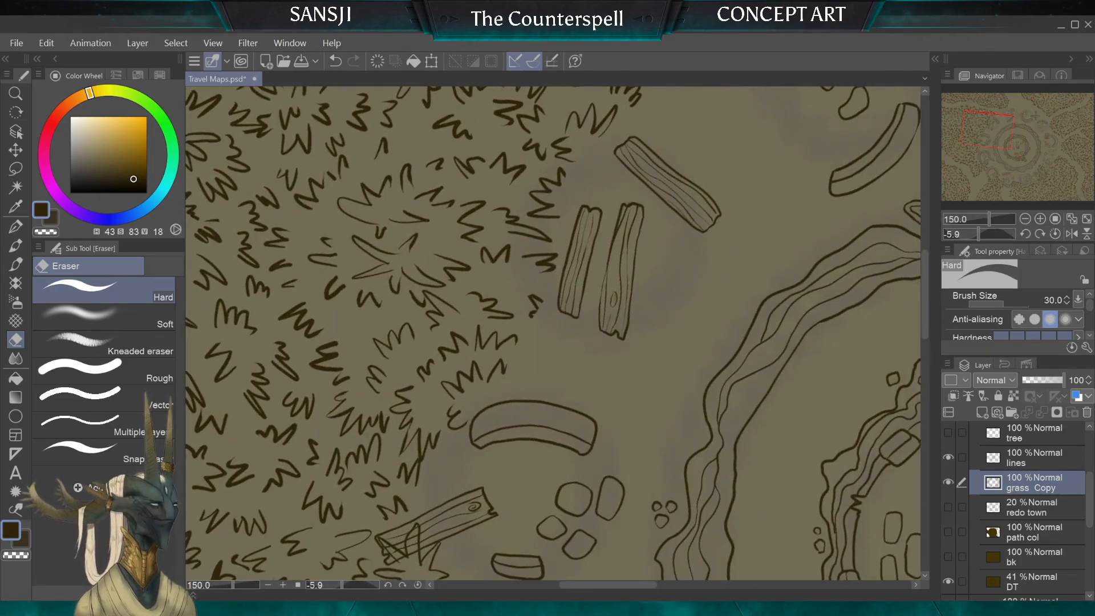
key("p")
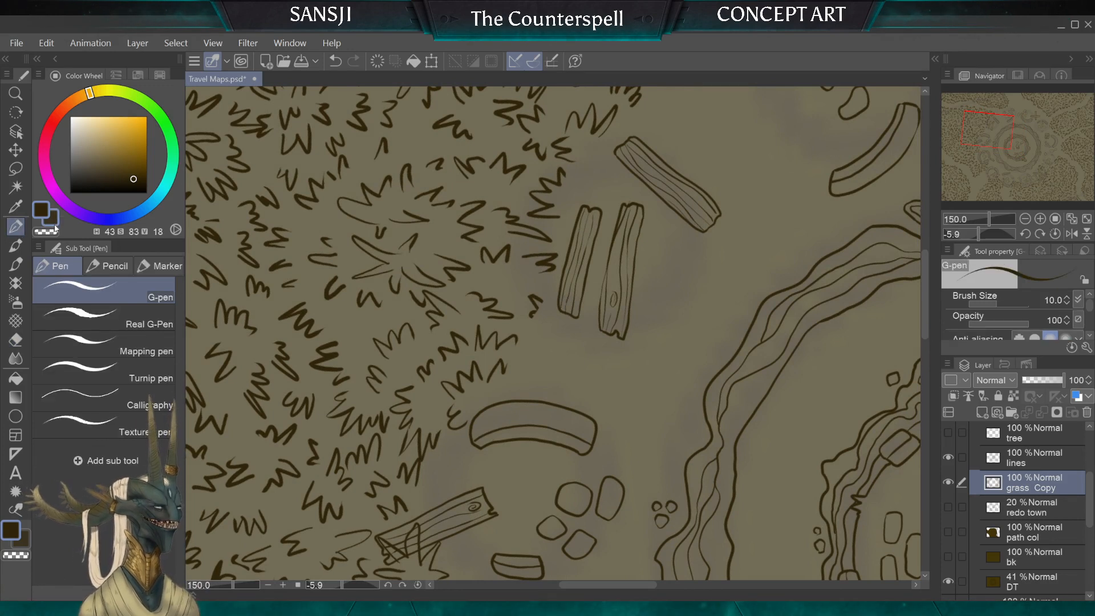
left_click(17, 338)
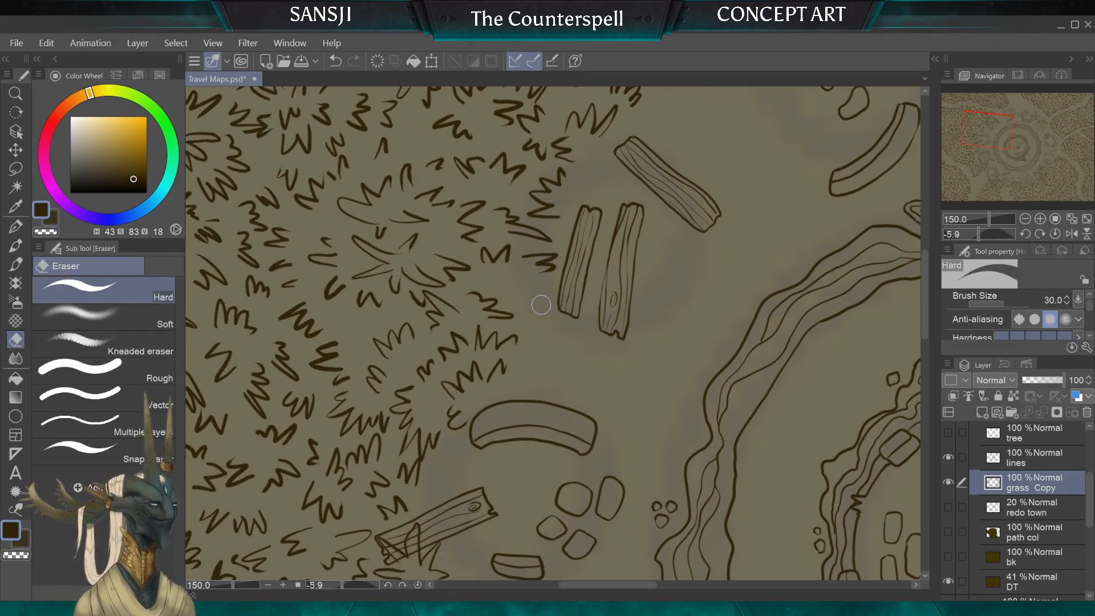
left_click(15, 228)
left_click_drag(539, 289, 549, 308)
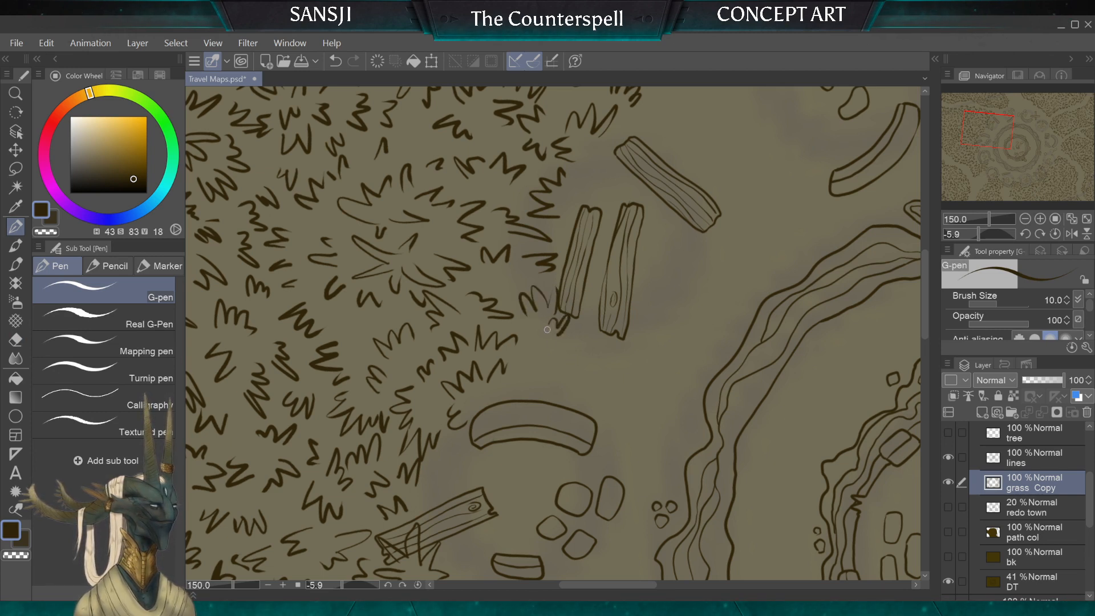
mouse_move(601, 288)
left_mouse_down()
mouse_move(581, 259)
mouse_move(573, 296)
left_mouse_up()
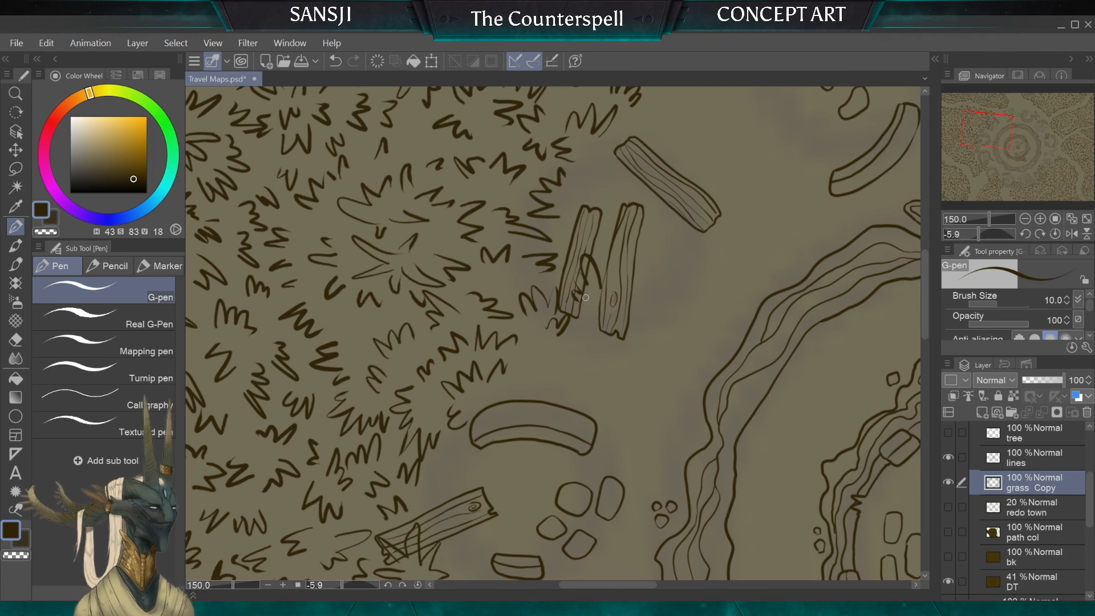
Step: Draw grass tufts between the two parallel planks and along their outer sides with the 10 px G-pen
scroll(586, 298, "up", 3)
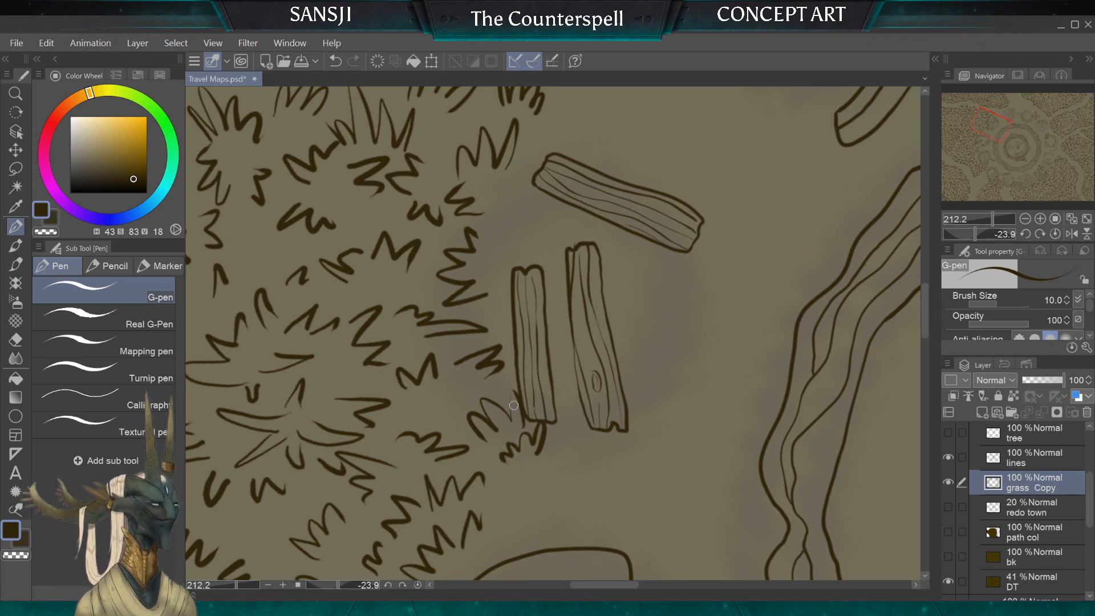
mouse_move(589, 339)
left_mouse_down()
mouse_move(571, 381)
mouse_move(559, 368)
mouse_move(528, 372)
left_mouse_up()
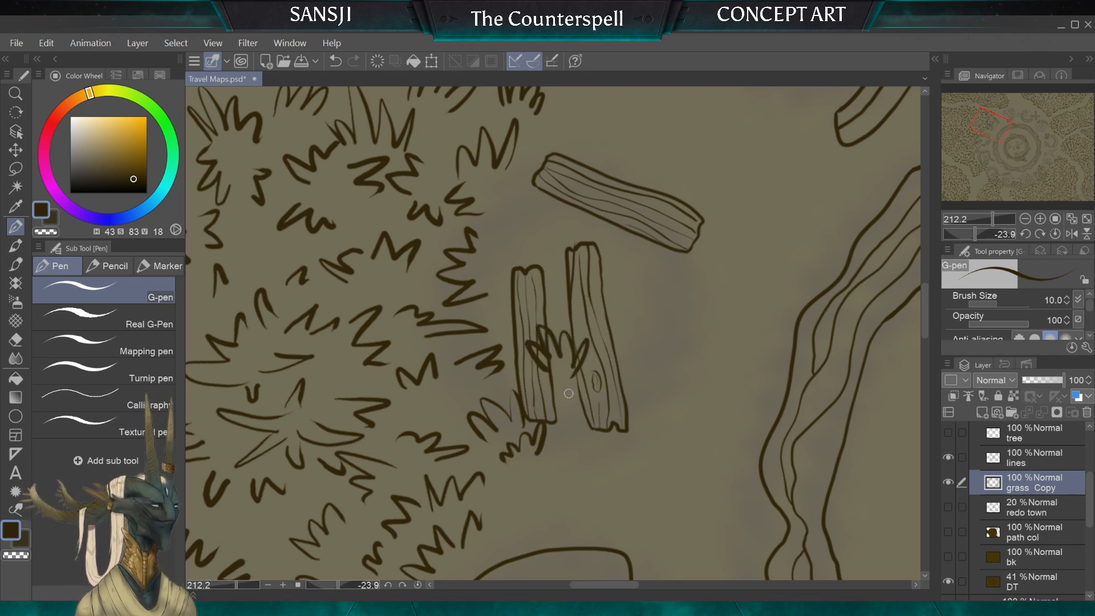
left_click_drag(612, 336, 629, 295)
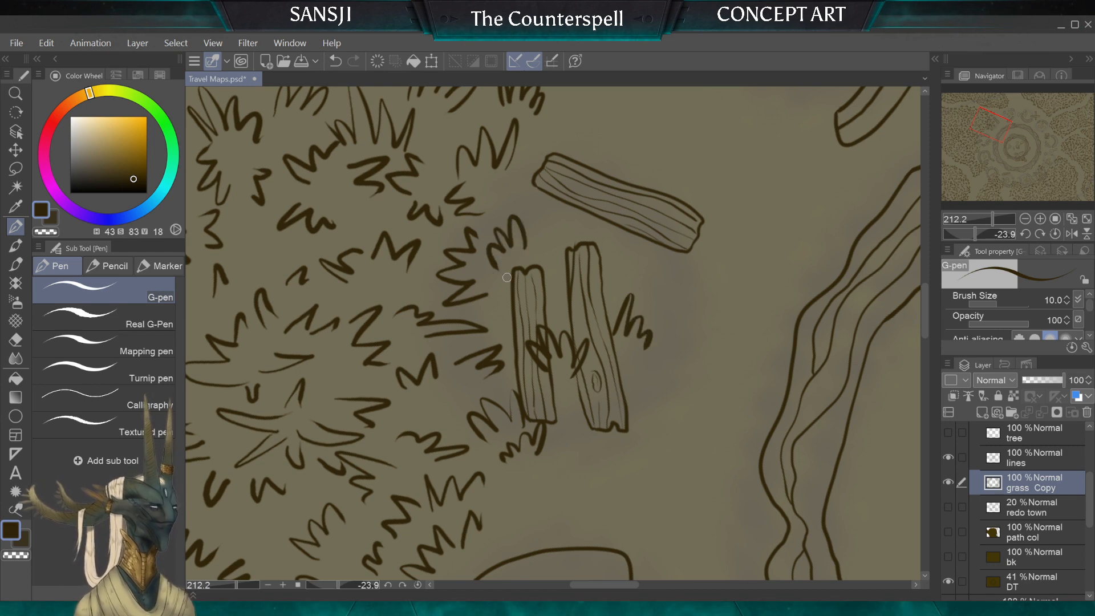
Step: Draw small grass tufts along both long sides of the single plank next to the parallel pair
scroll(614, 419, "down", 6)
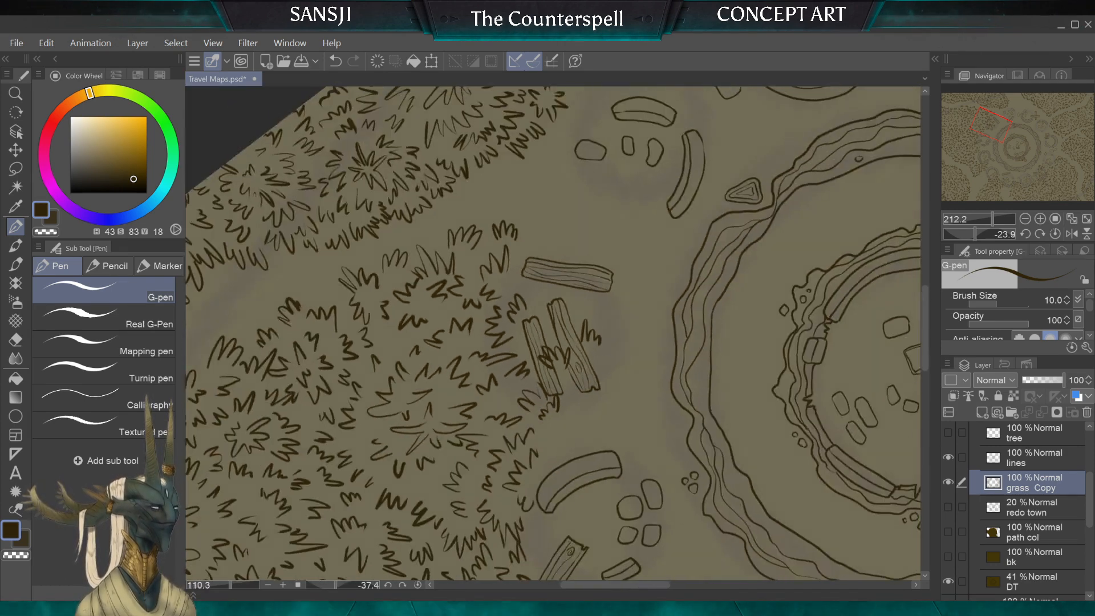
scroll(614, 420, "up", 5)
scroll(662, 109, "up", 1)
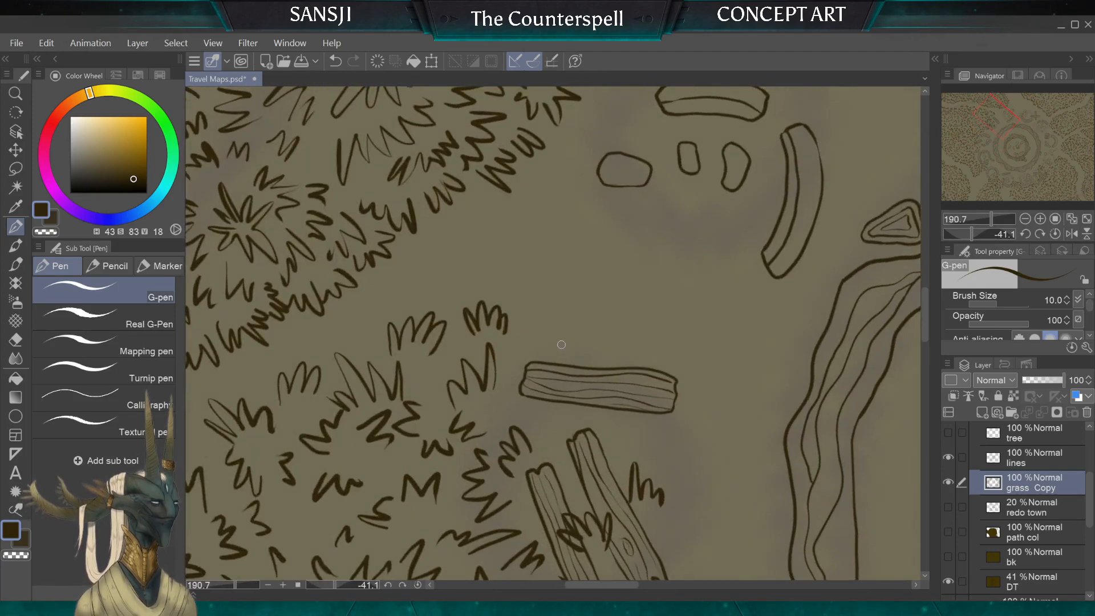
mouse_move(562, 347)
left_mouse_down()
mouse_move(543, 327)
mouse_move(527, 336)
mouse_move(604, 346)
left_mouse_up()
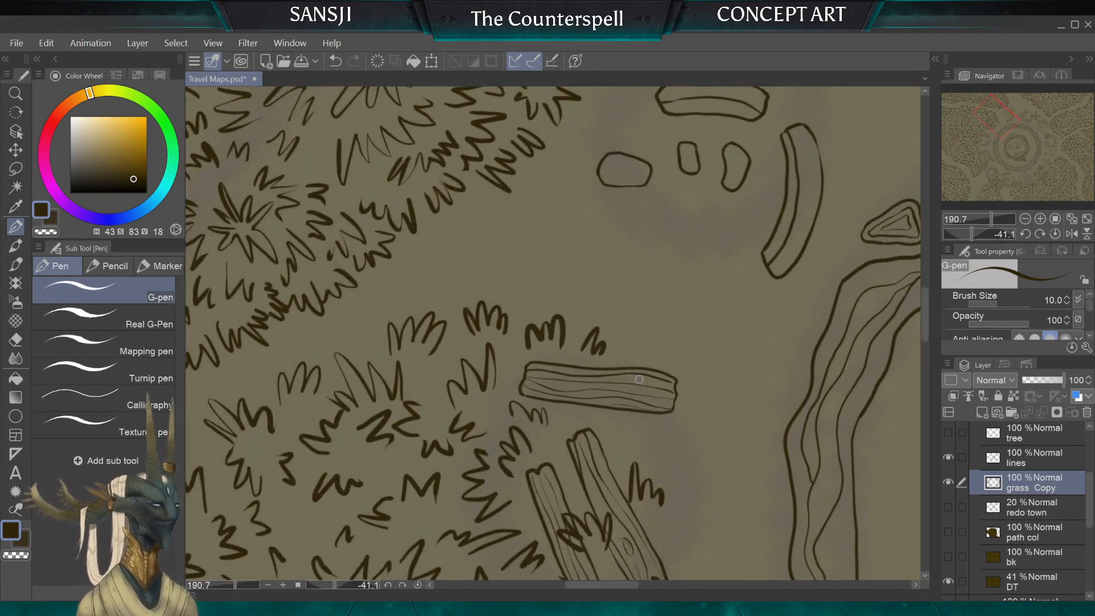
Step: Spread further tufts from the single plank out into the open path, undoing and replacing one of them
mouse_move(510, 297)
left_mouse_down()
mouse_move(578, 268)
mouse_move(558, 280)
mouse_move(539, 256)
left_mouse_up()
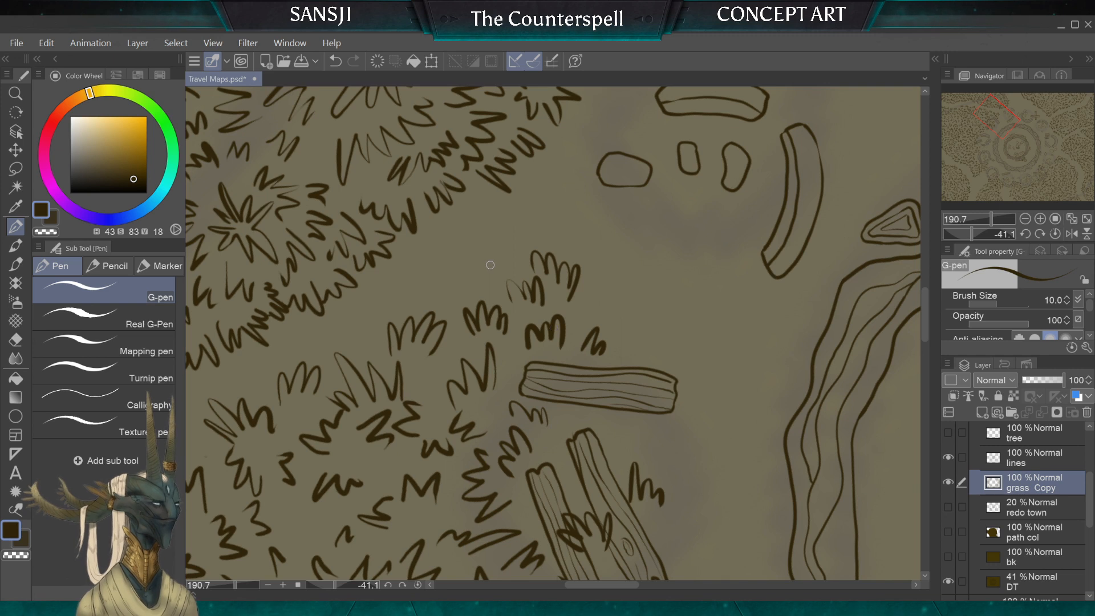
key("ctrl+z")
key("ctrl+z")
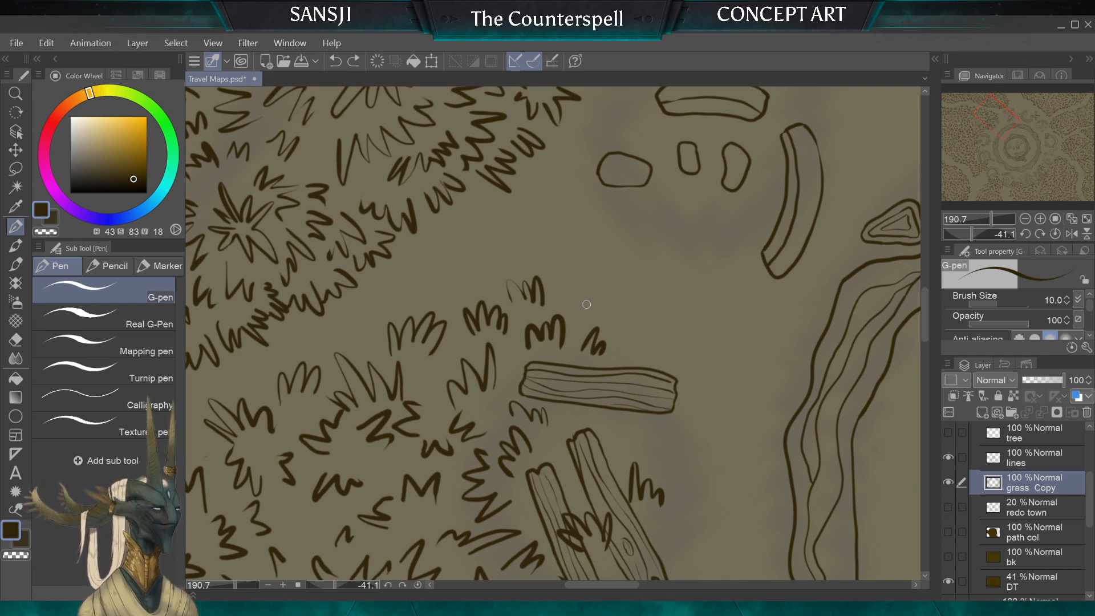
left_click_drag(585, 284, 564, 289)
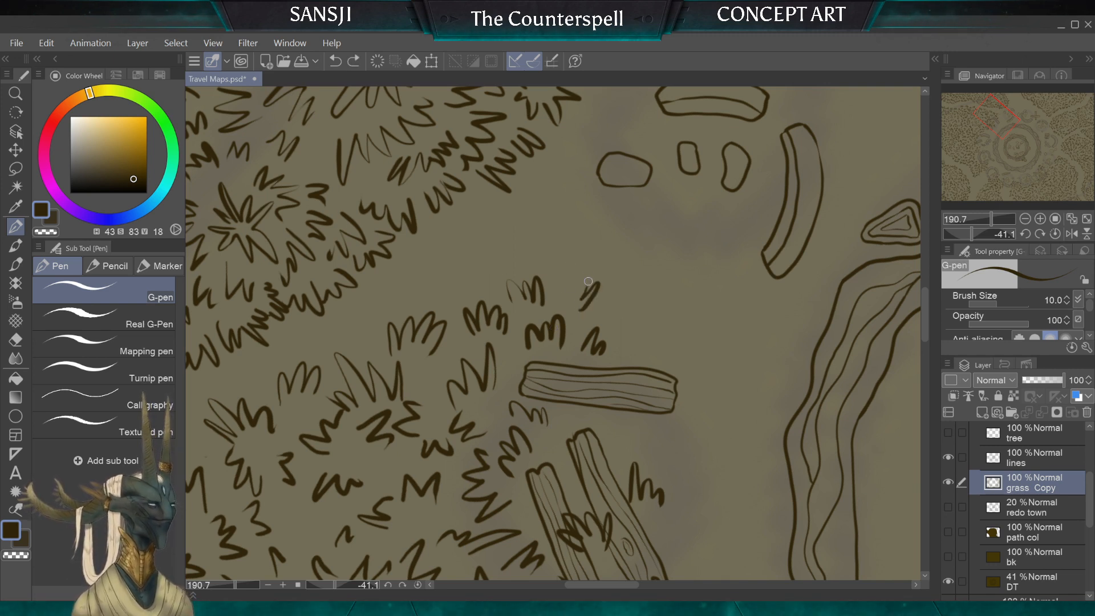
mouse_move(499, 287)
left_mouse_down()
mouse_move(481, 267)
mouse_move(462, 284)
left_mouse_up()
left_click_drag(547, 254, 569, 246)
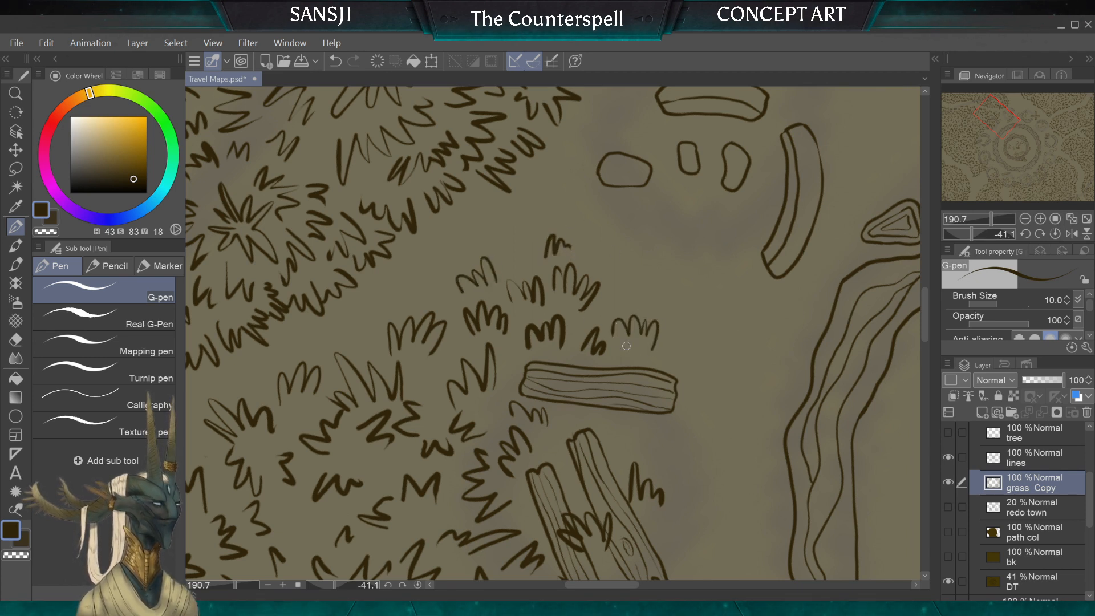
Step: Try to draw a row of small tufts along the outer side of the curved wall near the wooden door
scroll(588, 392, "down", 5)
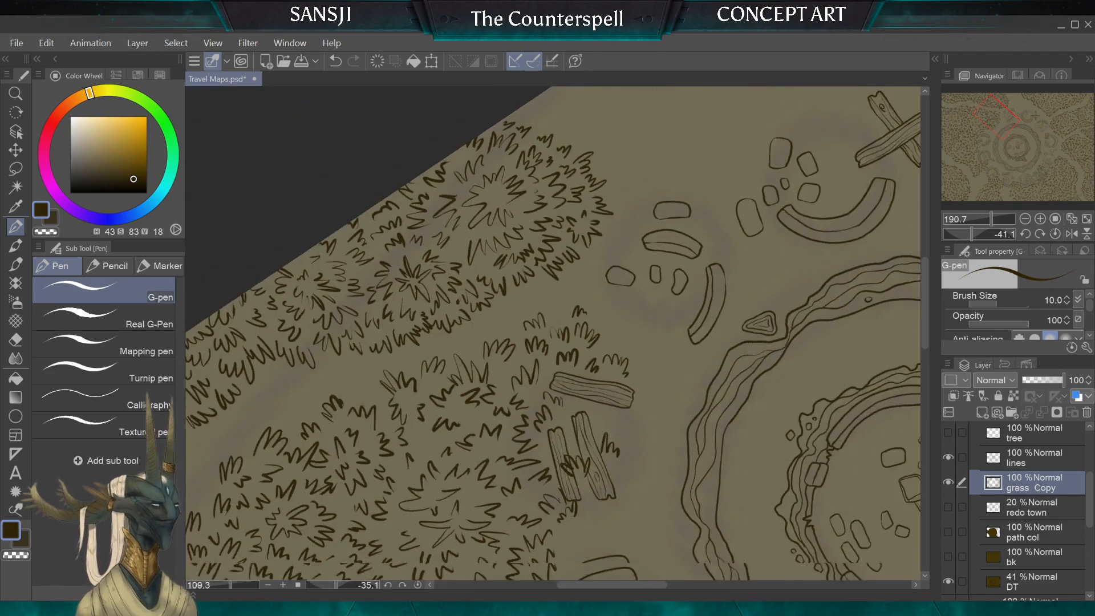
scroll(556, 320, "down", 5)
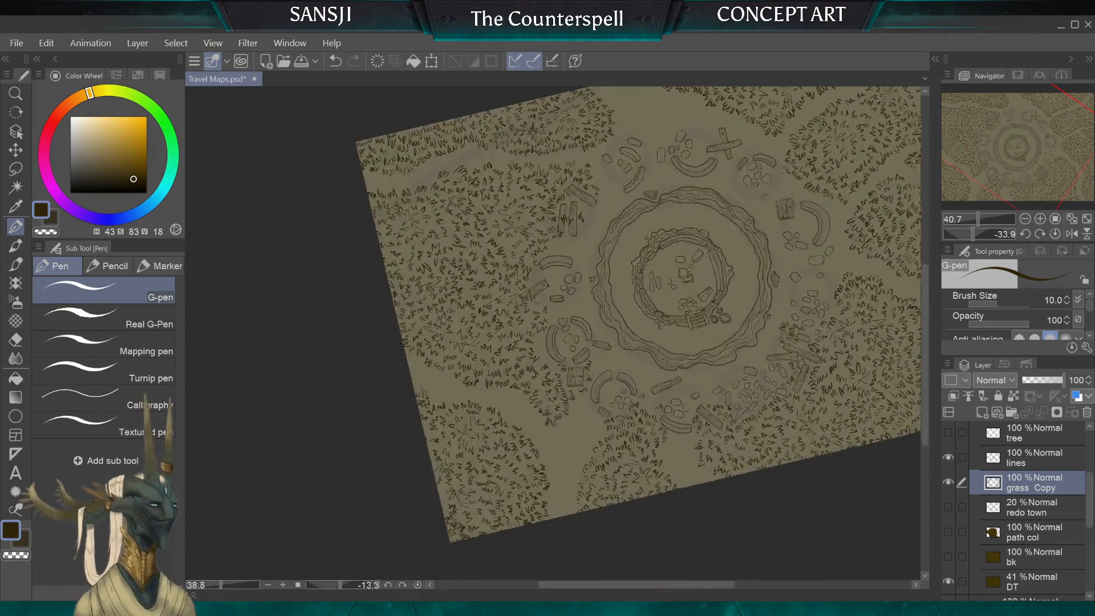
scroll(557, 331, "down", 1)
scroll(570, 331, "up", 6)
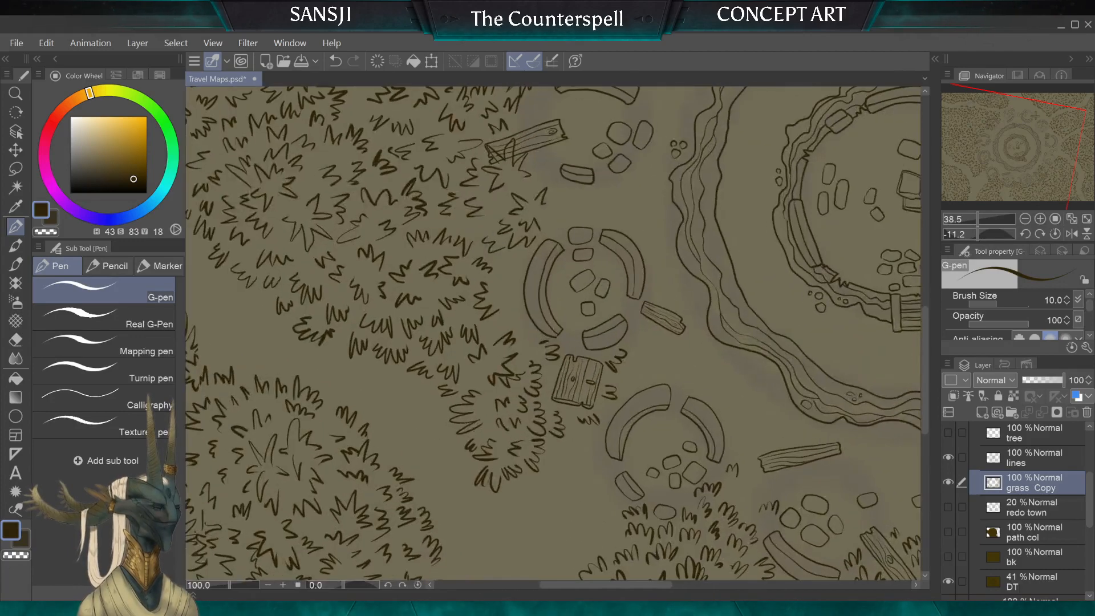
left_click_drag(474, 297, 494, 287)
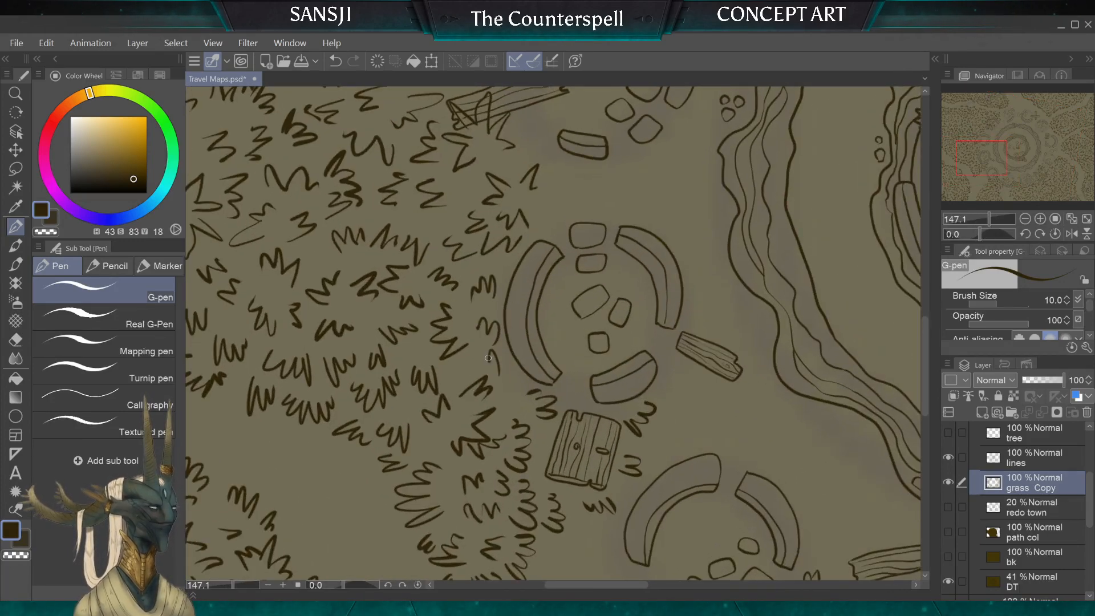
left_click_drag(489, 359, 474, 362)
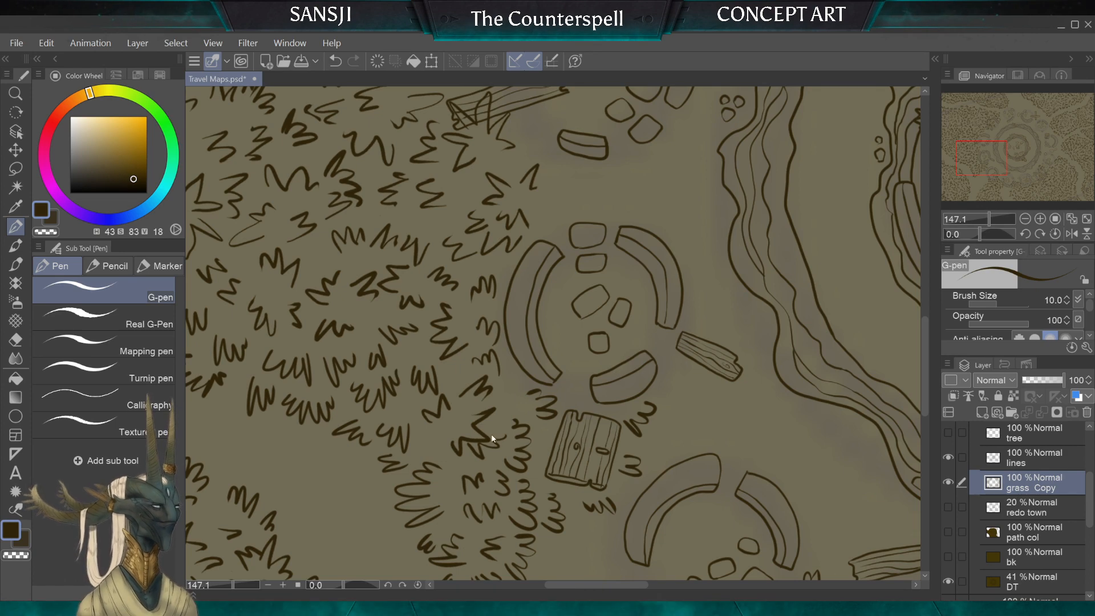
key("ctrl+z")
Step: Draw tufts fanning out from the curved wall's outer edge near the wooden door, erasing the misplaced tuft with the 30 px hard eraser
scroll(491, 439, "up", 2)
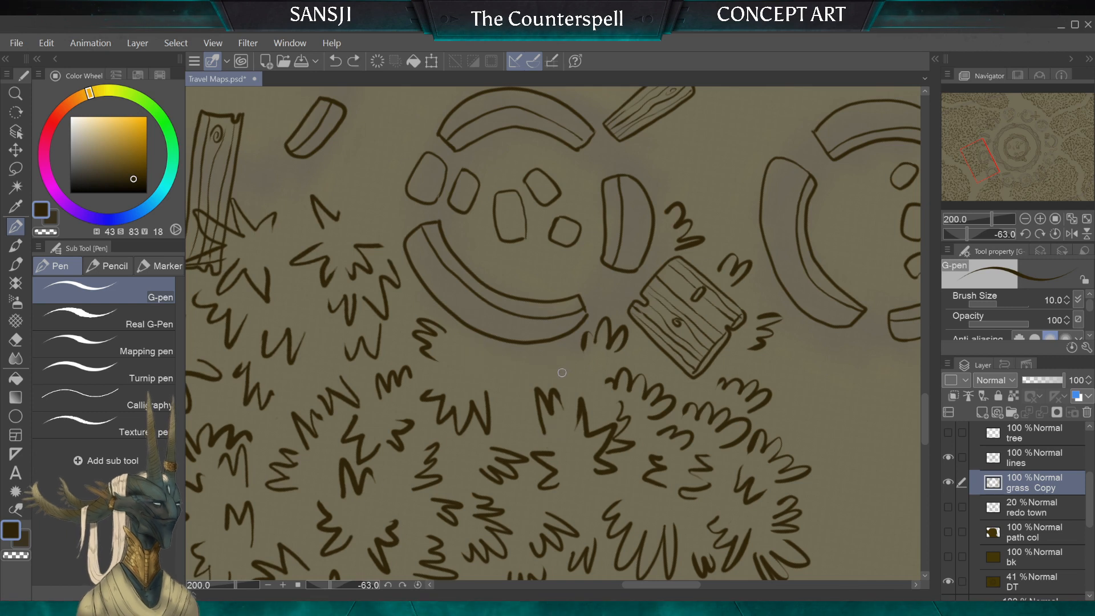
left_click_drag(562, 369, 538, 371)
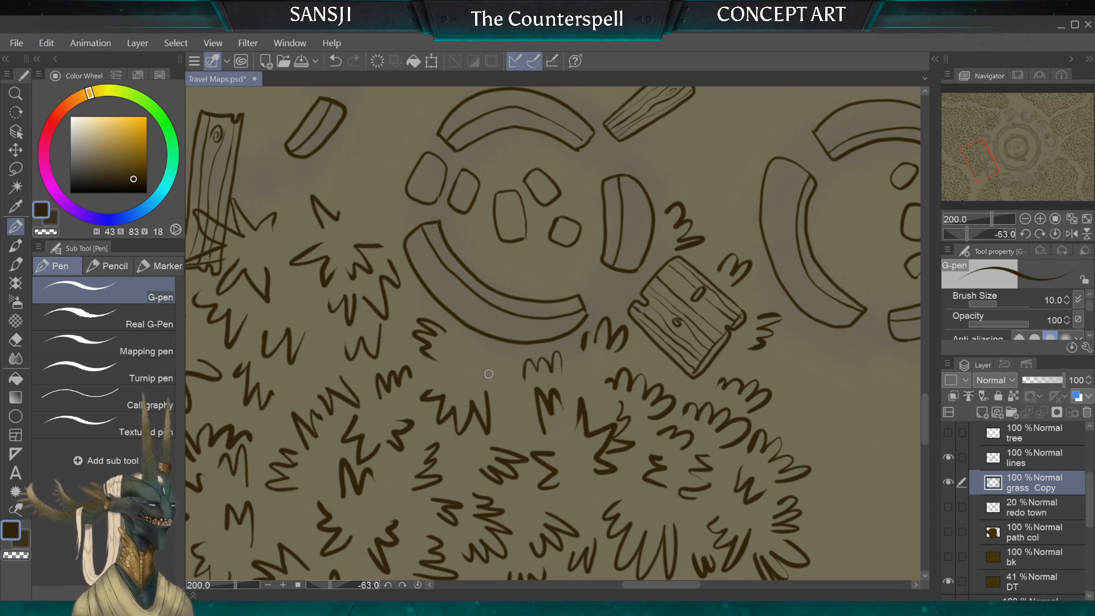
key("e")
left_click_drag(446, 344, 424, 352)
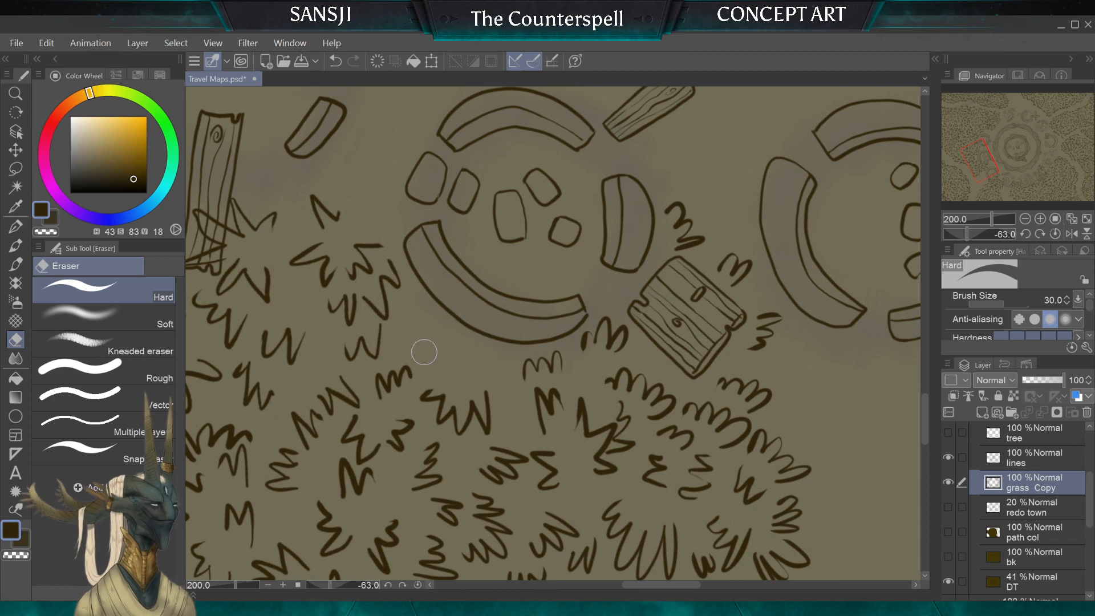
left_click(16, 227)
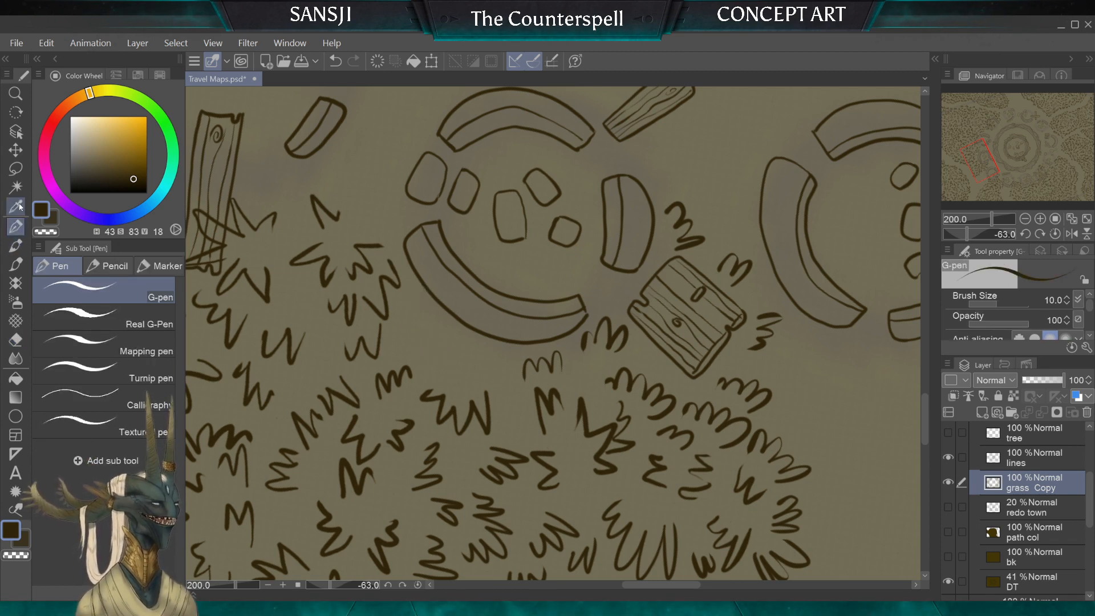
left_click_drag(484, 364, 458, 368)
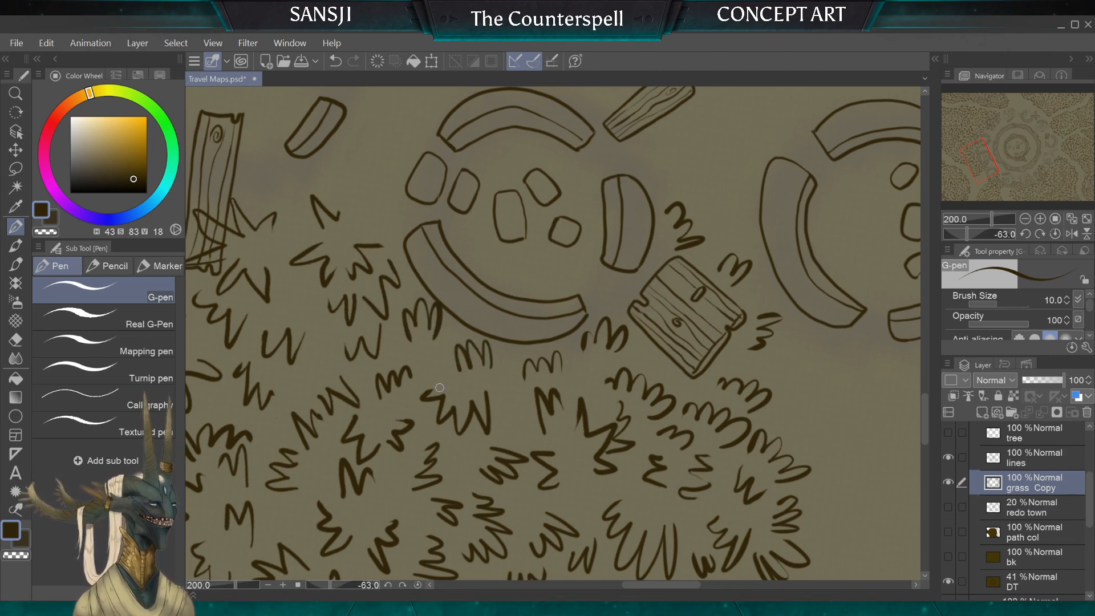
Step: Add grass blades to the open star-shaped tuft between the curved wall's end and the small wall fragment
scroll(440, 388, "down", 2)
scroll(440, 291, "up", 2)
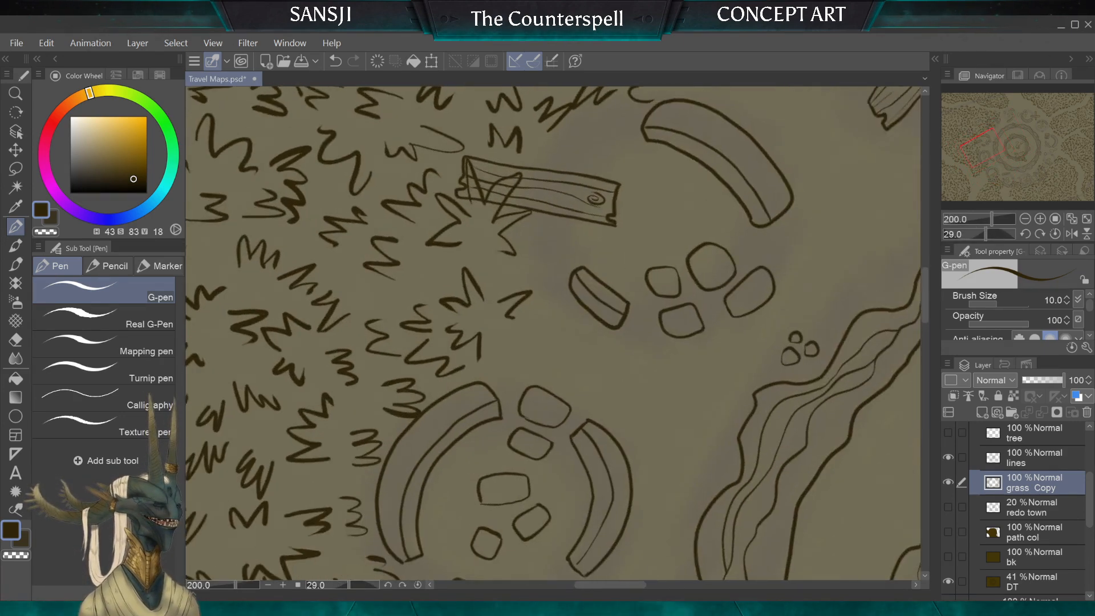
scroll(554, 334, "down", 1)
scroll(554, 333, "up", 3)
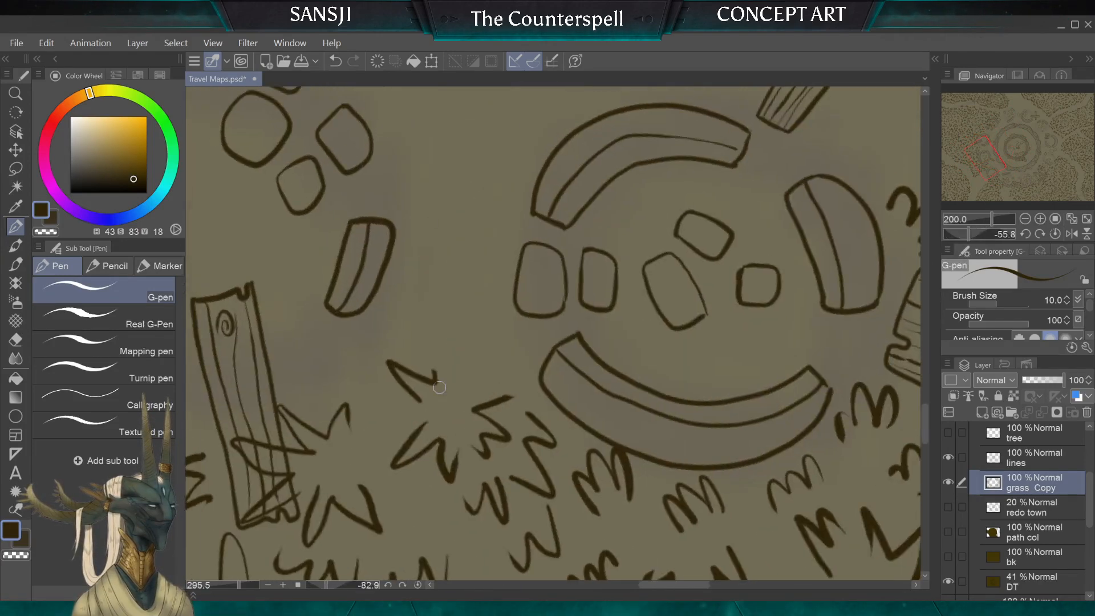
scroll(439, 387, "up", 2)
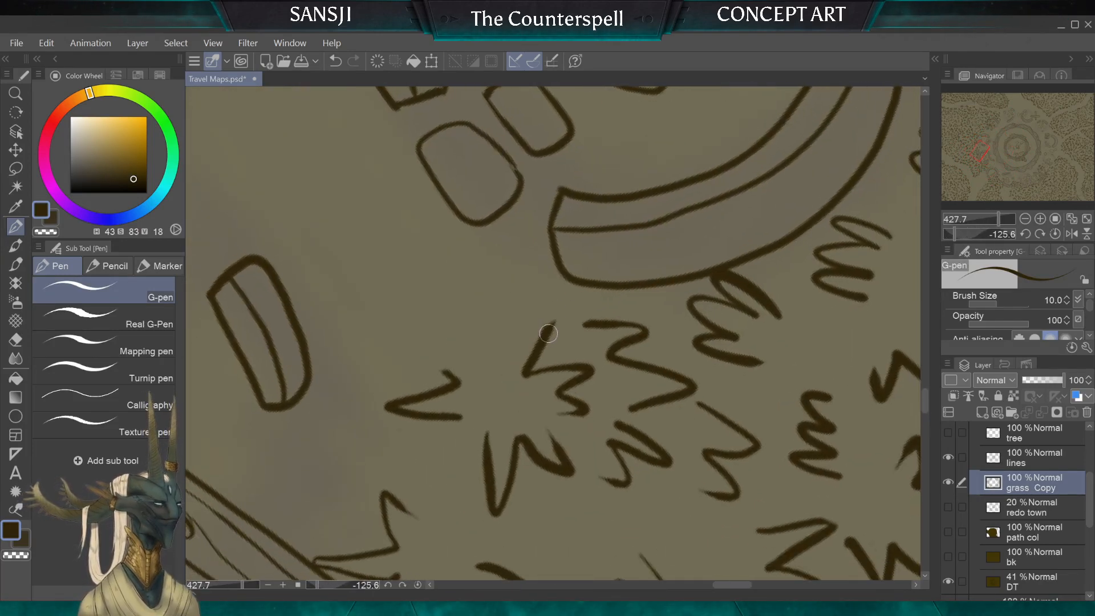
mouse_move(548, 334)
left_mouse_down()
mouse_move(557, 304)
mouse_move(516, 373)
mouse_move(491, 317)
left_mouse_up()
left_click_drag(461, 327, 502, 368)
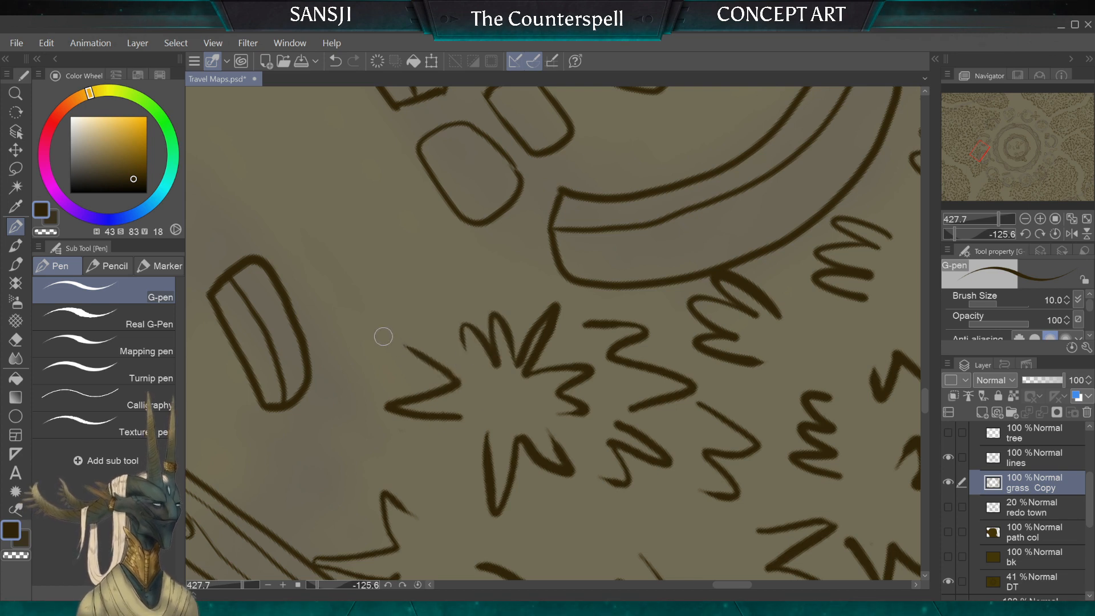
Step: Draw the blade that closes the star-shaped tuft's remaining gap, undoing and redrawing the stroke until it joins the neighbouring blades
left_click_drag(404, 343, 492, 381)
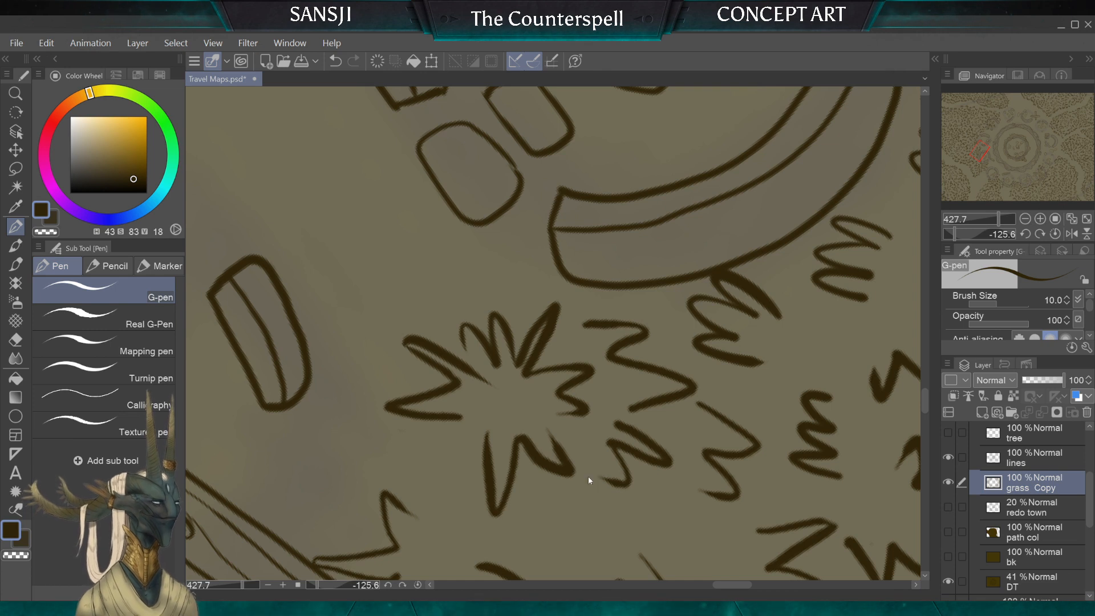
key("ctrl+z")
left_click_drag(405, 343, 492, 381)
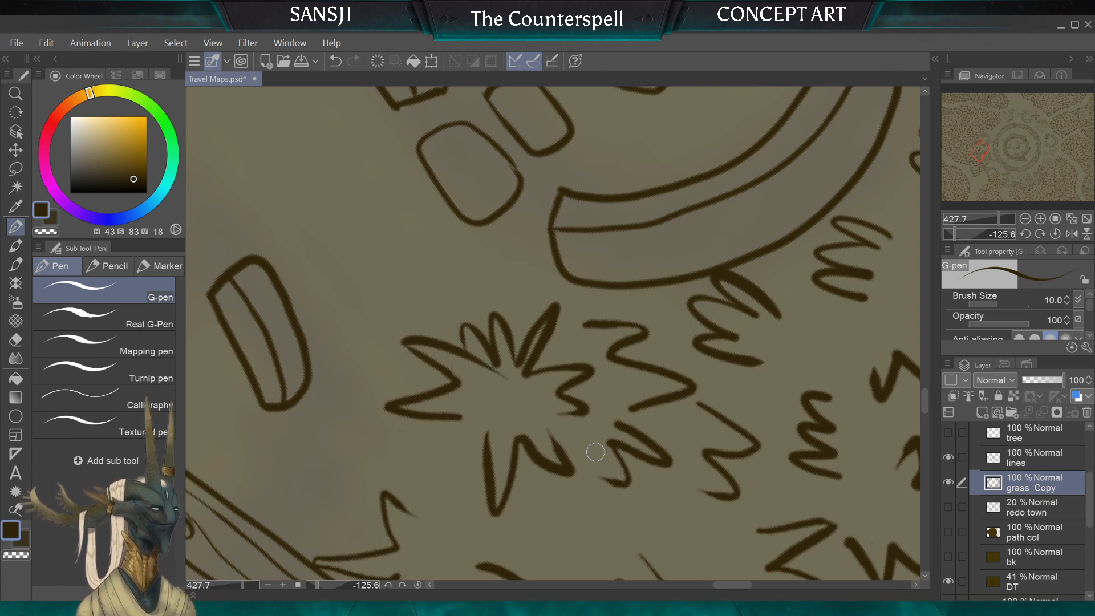
key("ctrl+z")
left_click_drag(404, 343, 477, 358)
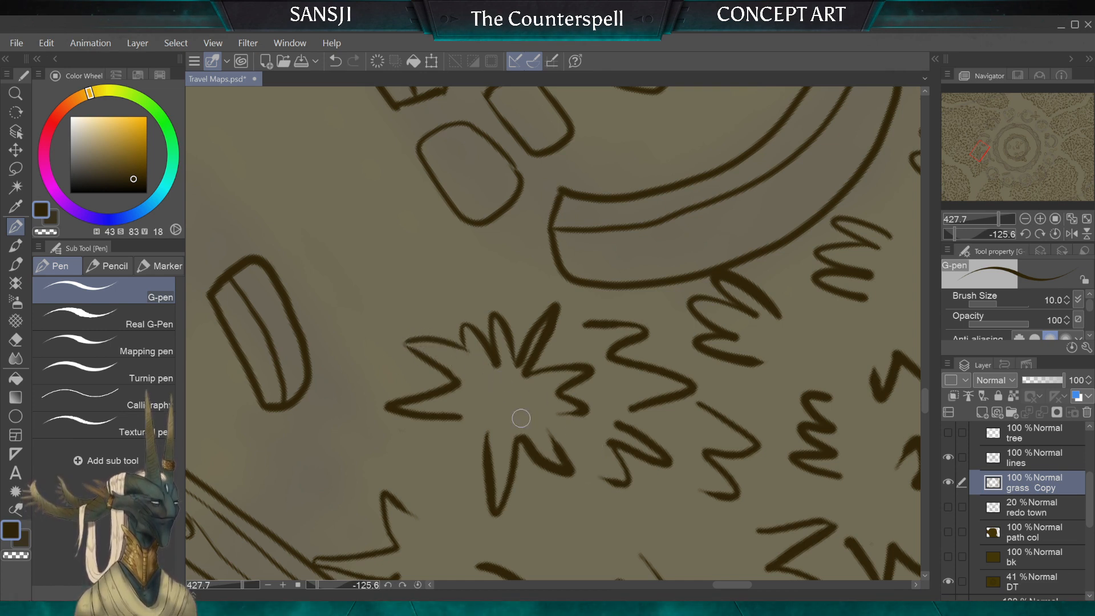
Step: Try to draw a fan-shaped tuft between the small stones and the planks outside the large ring, erasing it with the 60 px hard eraser
scroll(564, 473, "down", 6)
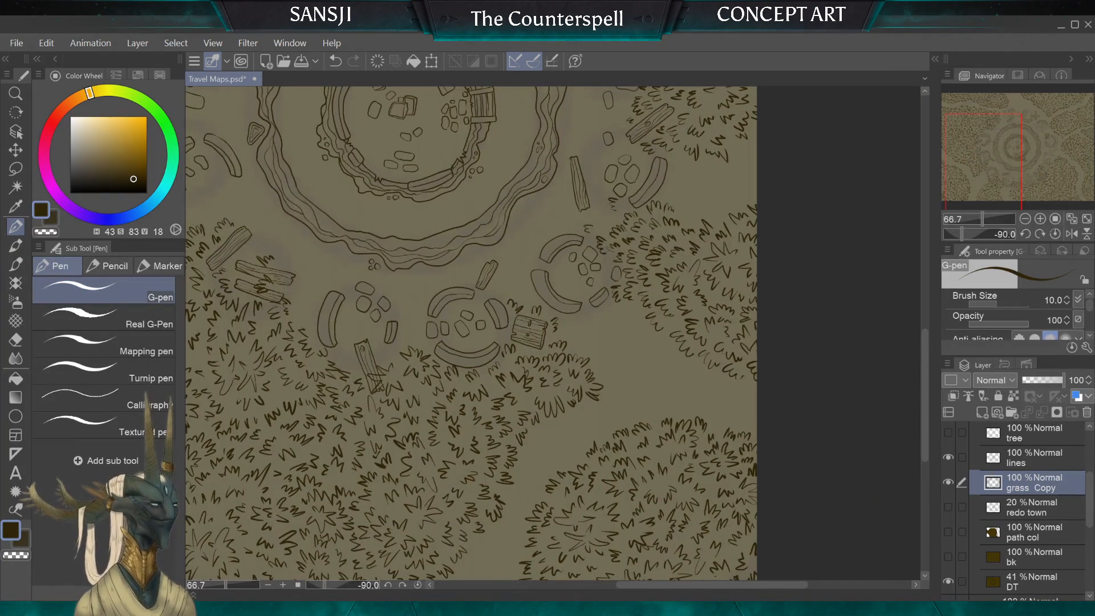
scroll(556, 333, "down", 2)
mouse_move(376, 261)
left_mouse_down()
mouse_move(540, 347)
mouse_move(502, 235)
left_mouse_up()
scroll(553, 334, "up", 4)
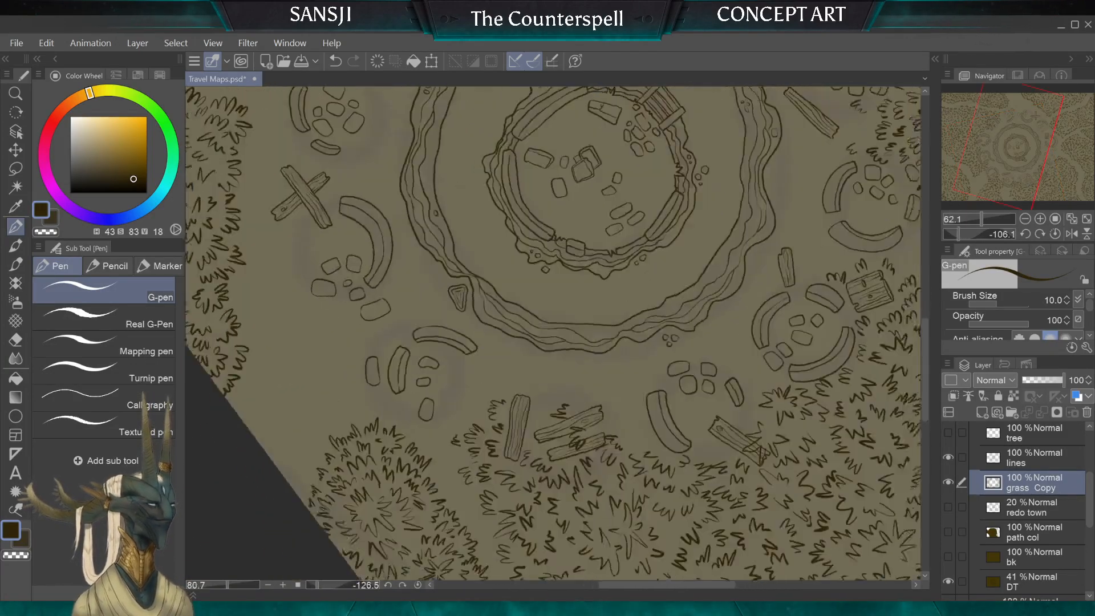
scroll(553, 392, "up", 1)
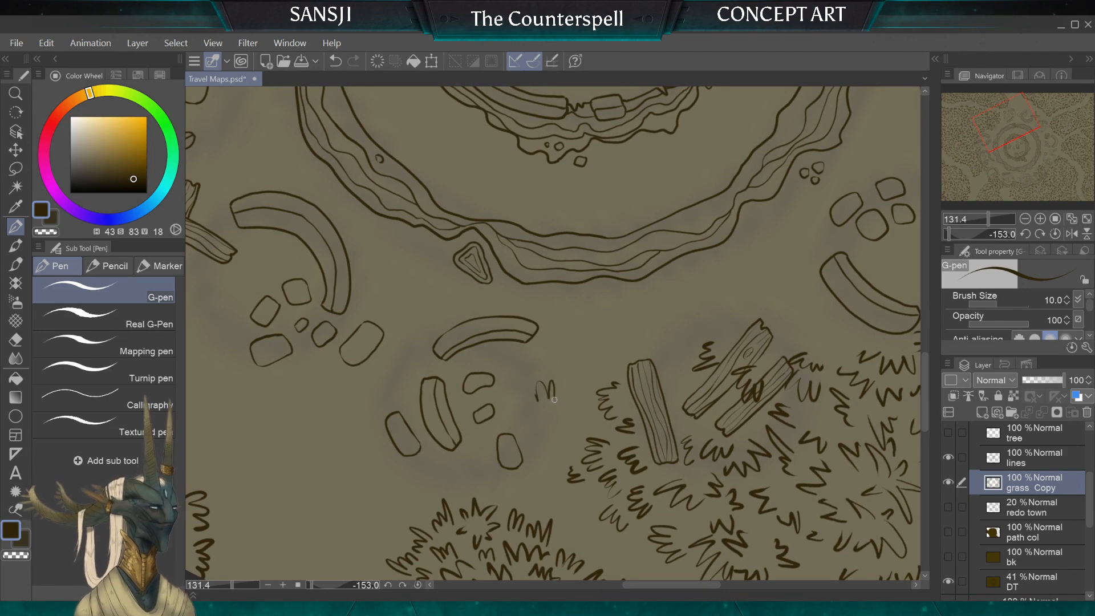
left_click_drag(556, 389, 565, 406)
left_click_drag(530, 390, 521, 411)
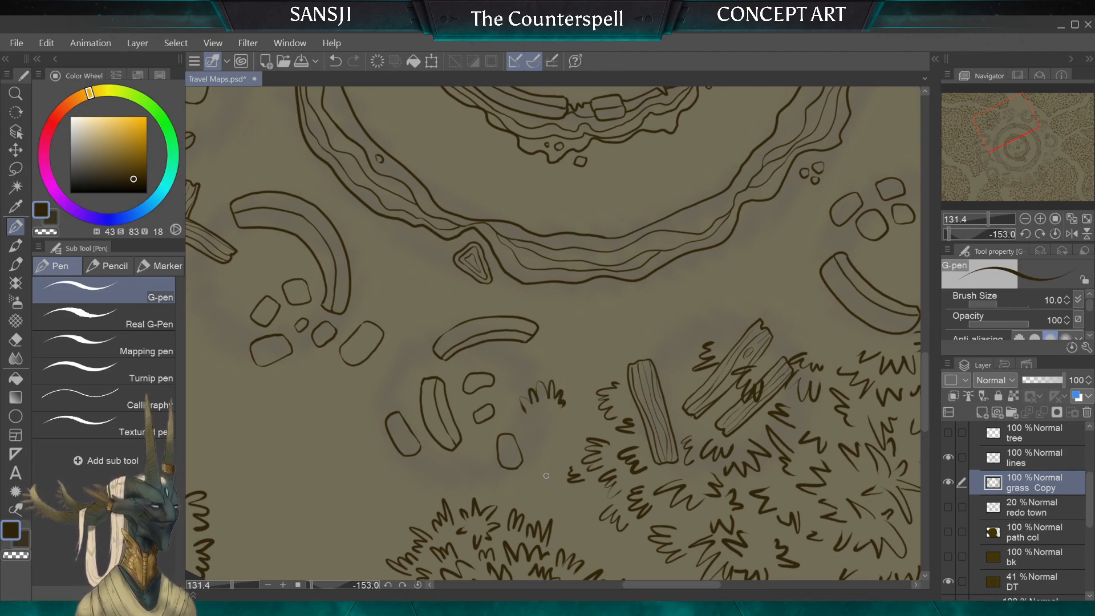
scroll(520, 382, "up", 3)
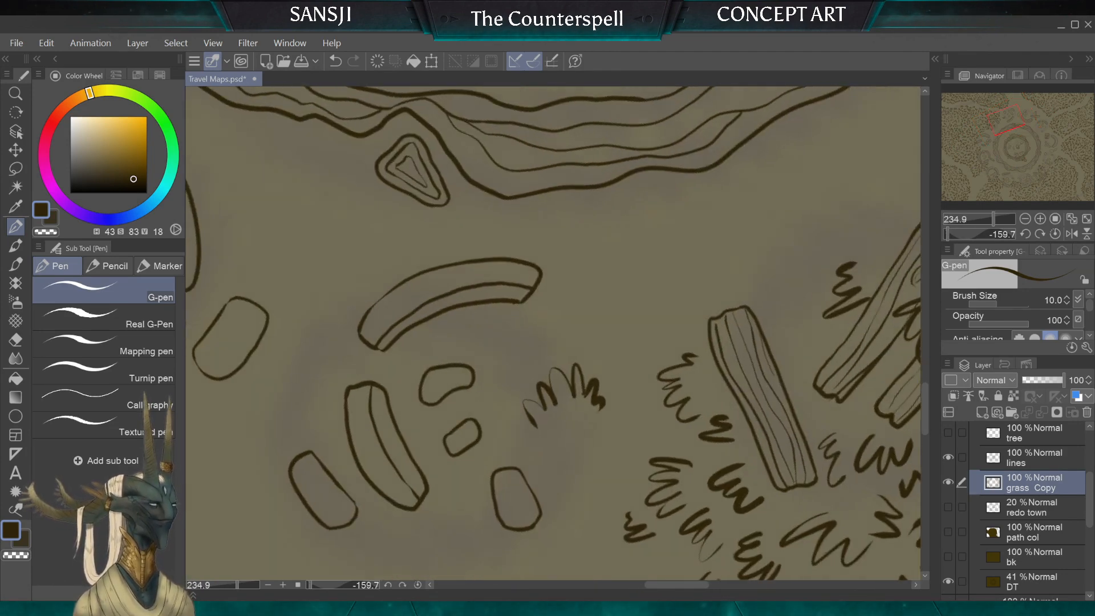
left_click(16, 340)
mouse_move(558, 396)
left_mouse_down()
mouse_move(543, 382)
mouse_move(599, 396)
left_mouse_up()
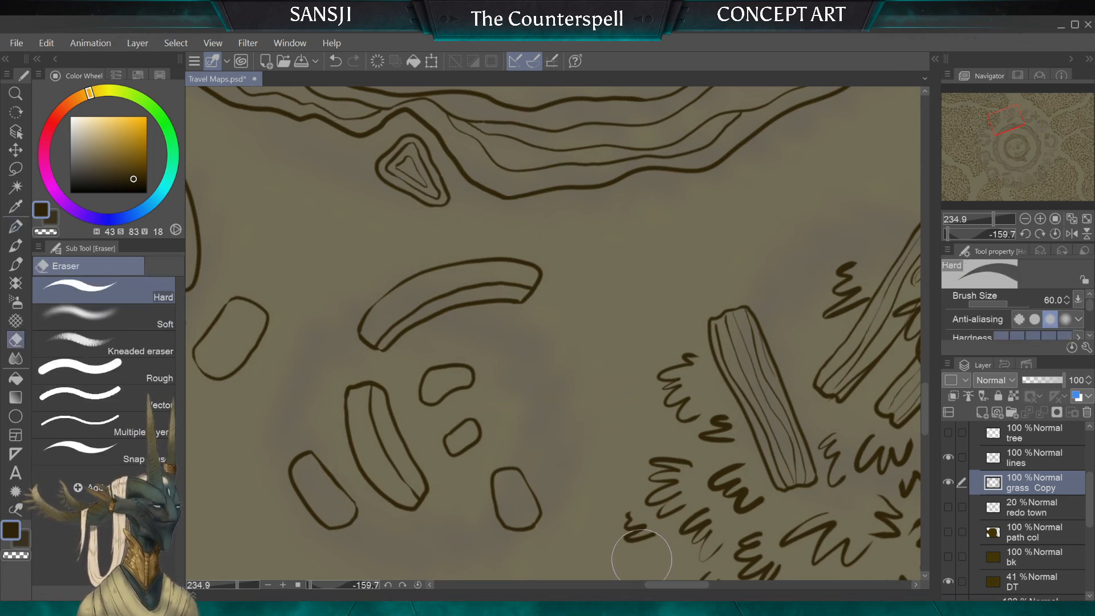
Step: Draw a fan-shaped tuft and two smaller tufts between the small stone cluster and the grass beside the plank, using the 10 px G-pen
left_click(15, 226)
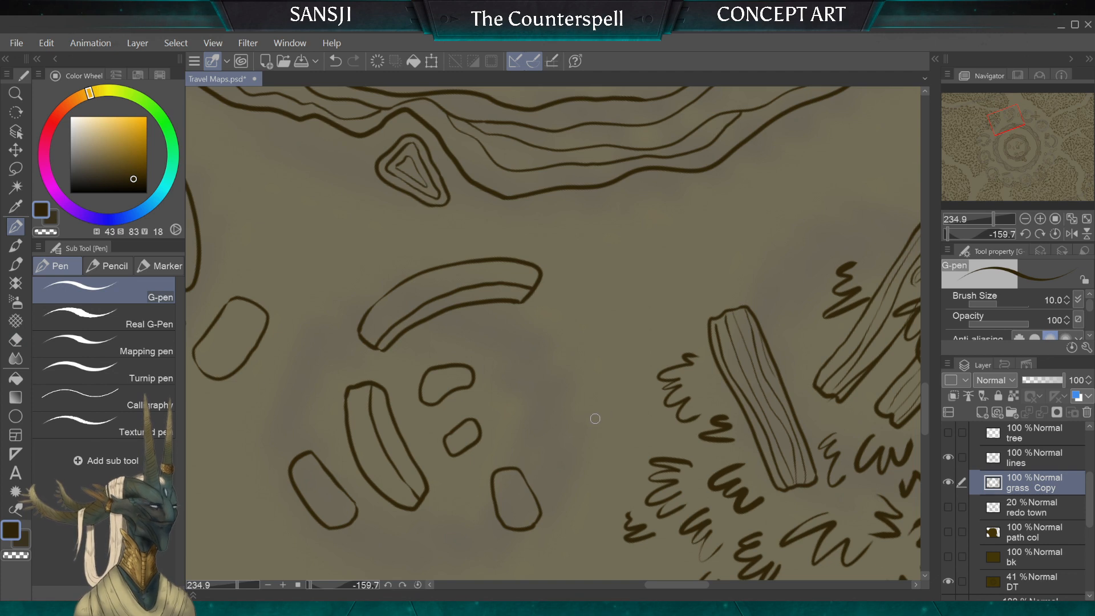
mouse_move(593, 419)
left_mouse_down()
mouse_move(600, 394)
mouse_move(570, 383)
left_mouse_up()
mouse_move(556, 419)
left_mouse_down()
mouse_move(545, 394)
mouse_move(522, 402)
left_mouse_up()
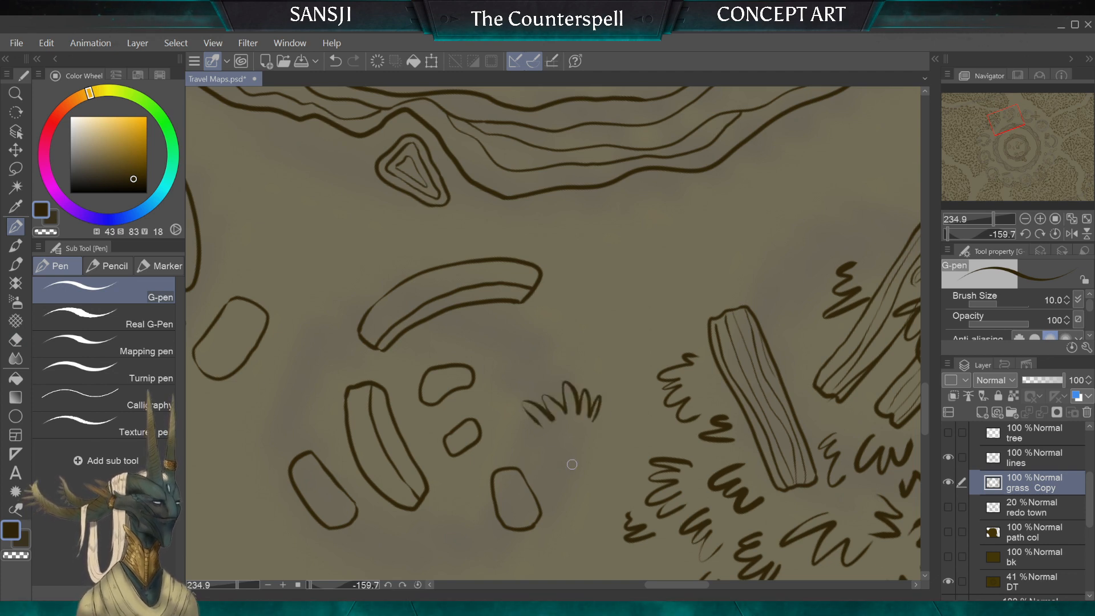
mouse_move(607, 456)
left_mouse_down()
mouse_move(615, 434)
mouse_move(589, 435)
left_mouse_up()
left_click_drag(581, 453, 569, 444)
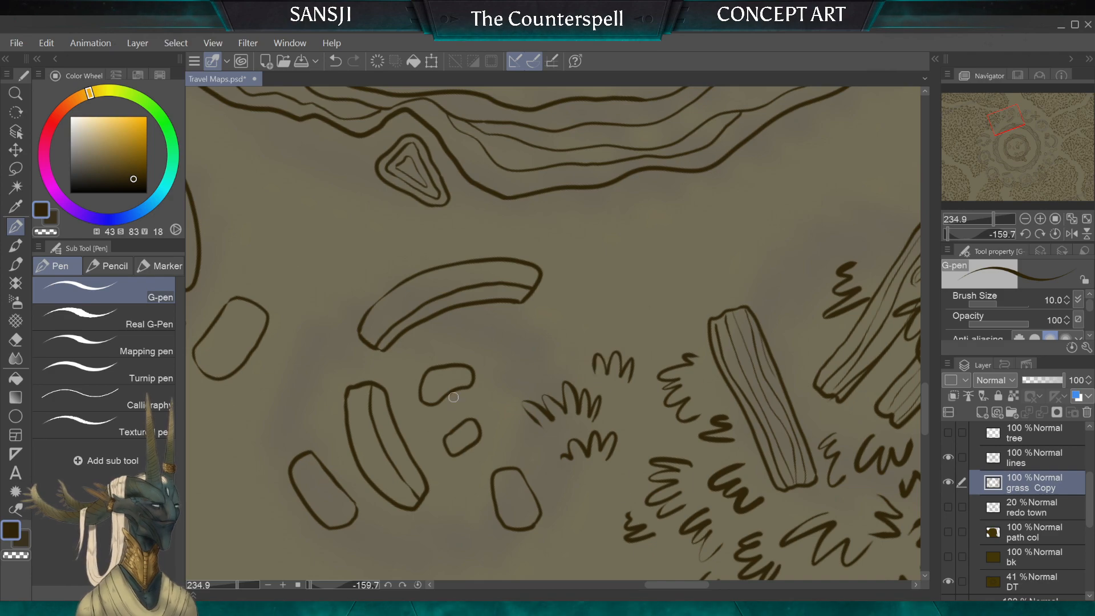
Step: Draw an arc of small tufts around the near end of the single plank, reaching towards the stone cluster and the paired planks
scroll(597, 354, "down", 5)
scroll(553, 333, "down", 3)
scroll(553, 333, "up", 5)
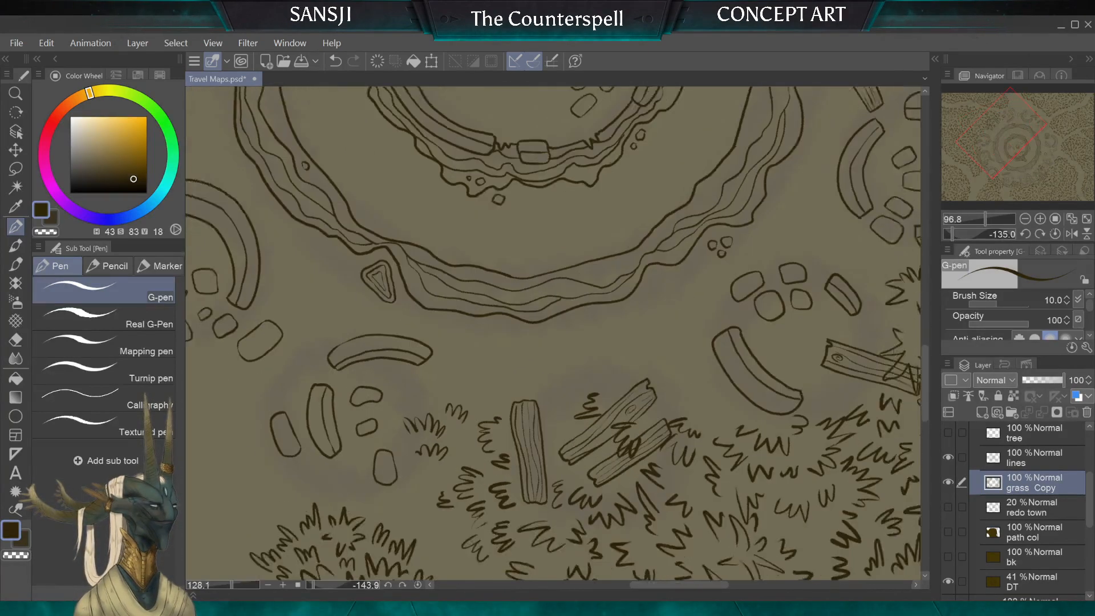
scroll(362, 239, "up", 1)
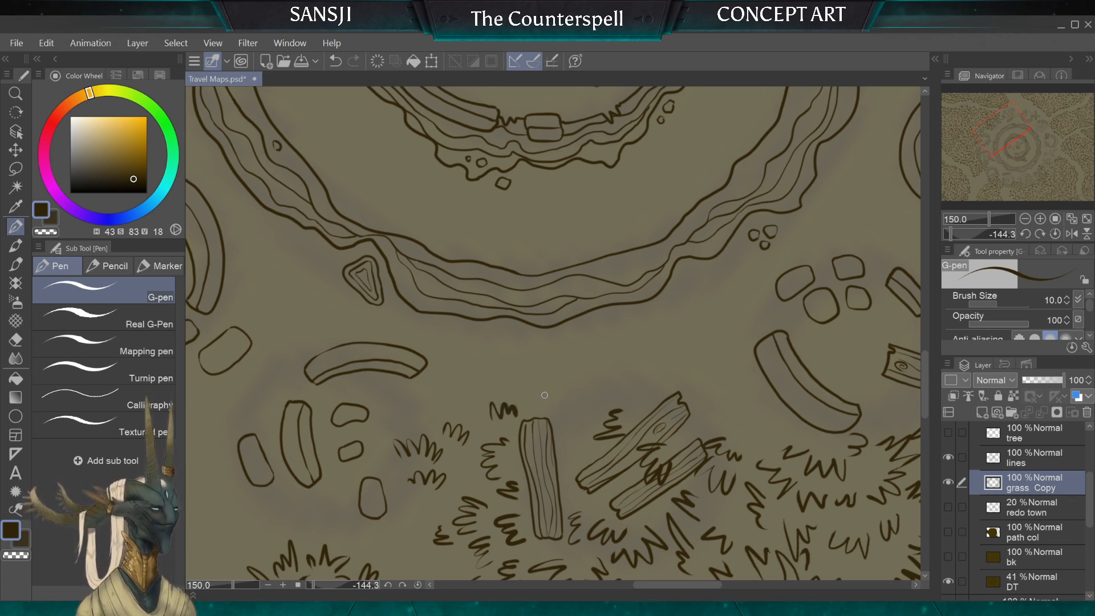
left_click_drag(526, 407, 546, 404)
left_click_drag(475, 394, 480, 415)
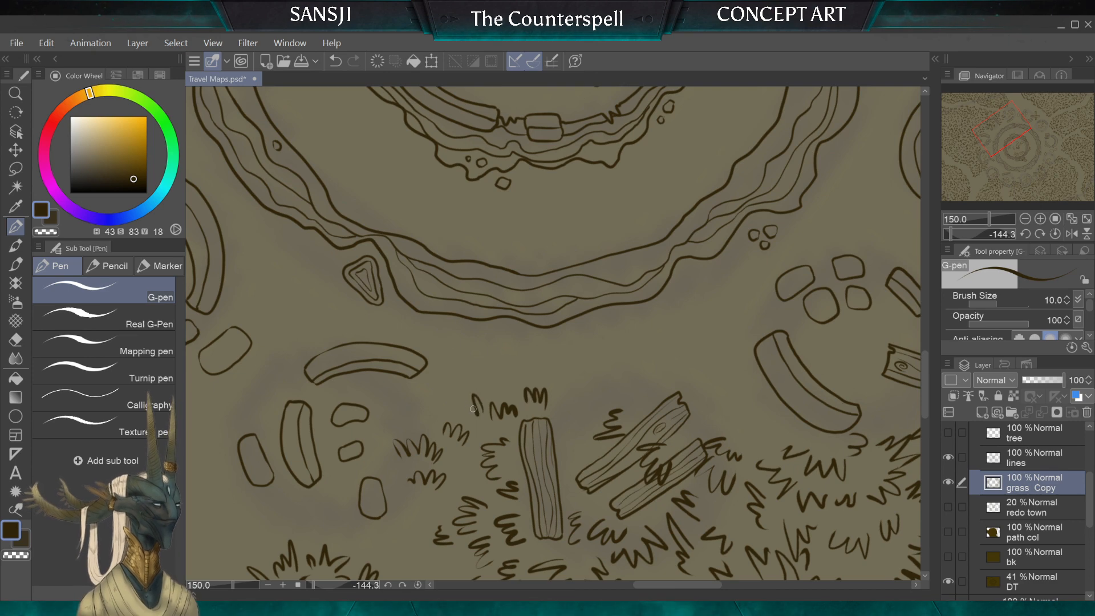
left_click_drag(585, 417, 579, 435)
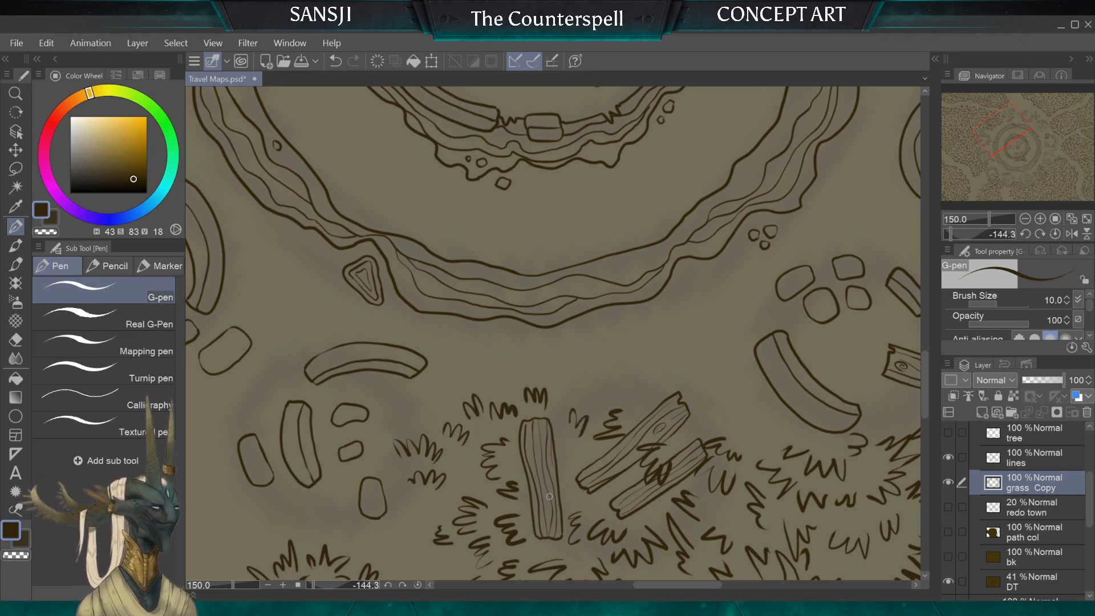
Step: Draw small tufts beside the outer stone and the curved wall of the stone circle nearest the diagonal plank, undoing a stray stroke
scroll(485, 410, "down", 2)
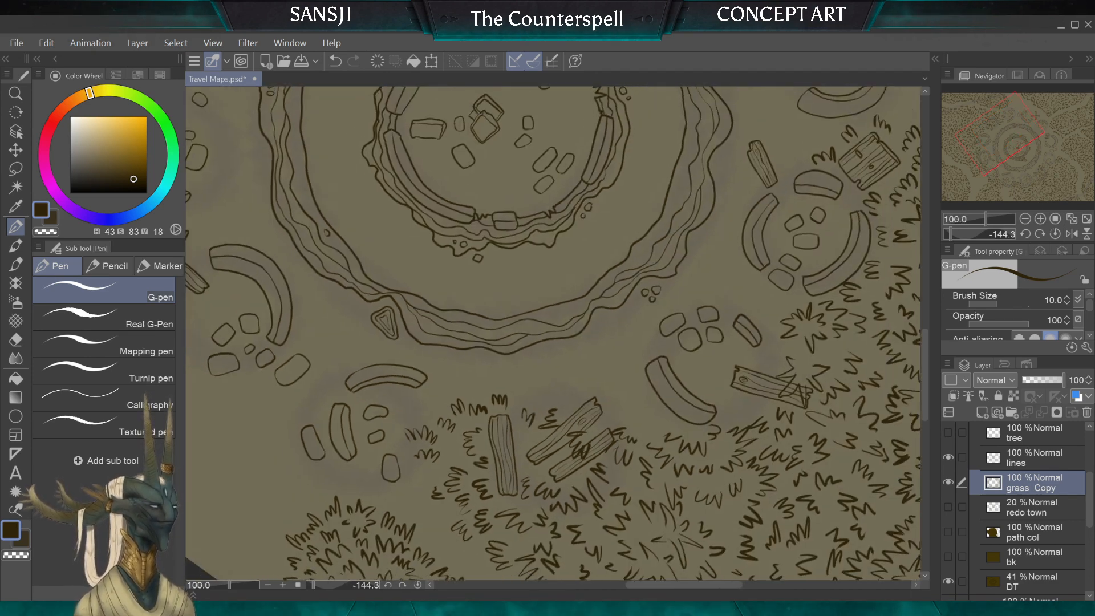
left_click_drag(485, 411, 541, 231)
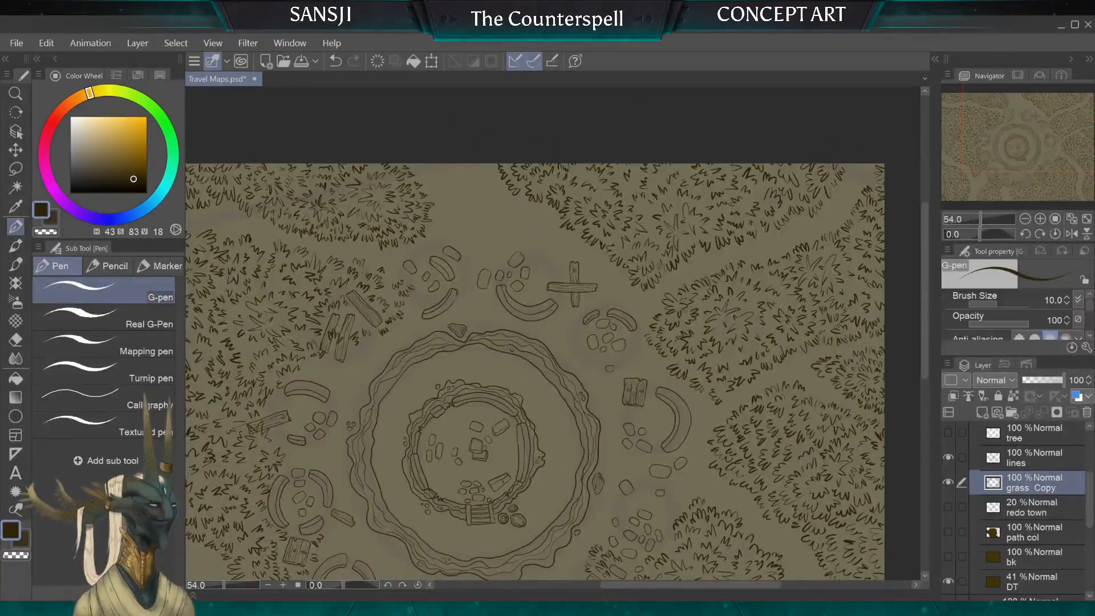
scroll(373, 210, "up", 5)
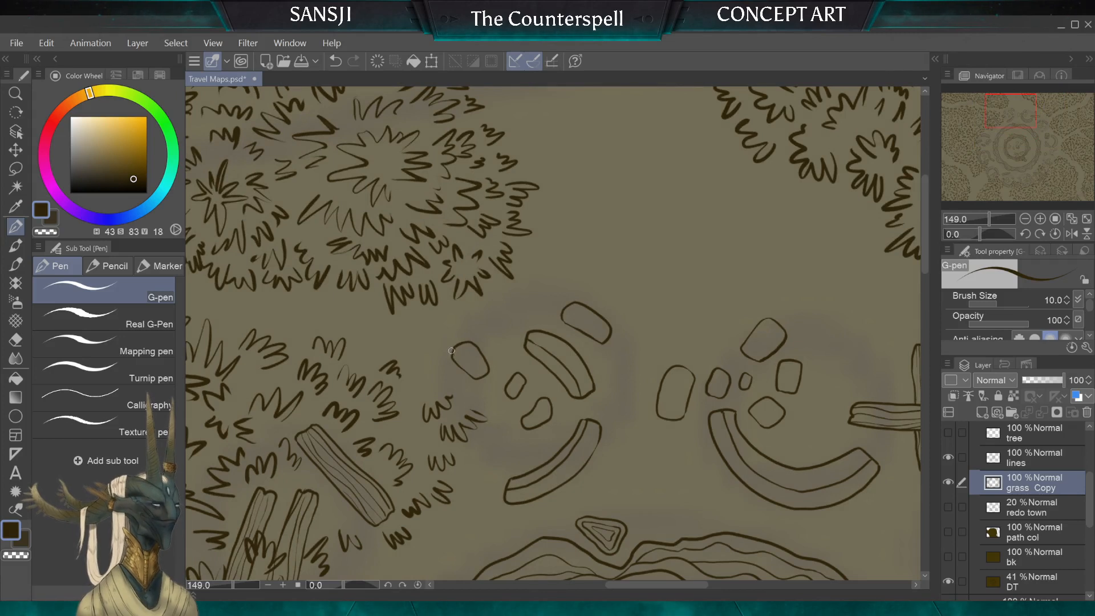
left_click_drag(443, 363, 422, 378)
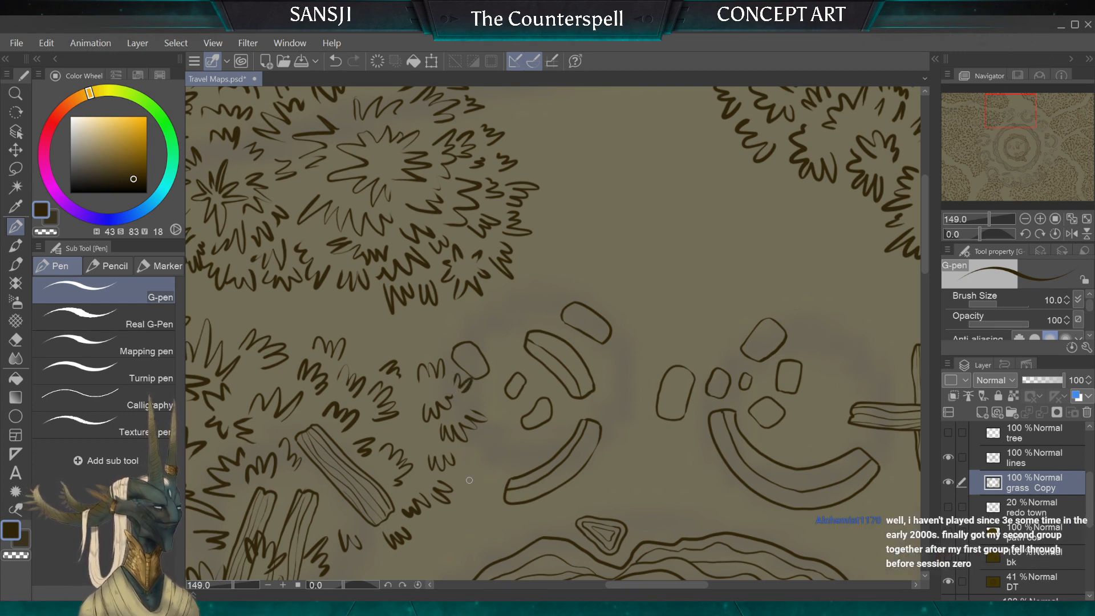
left_click_drag(607, 393, 620, 390)
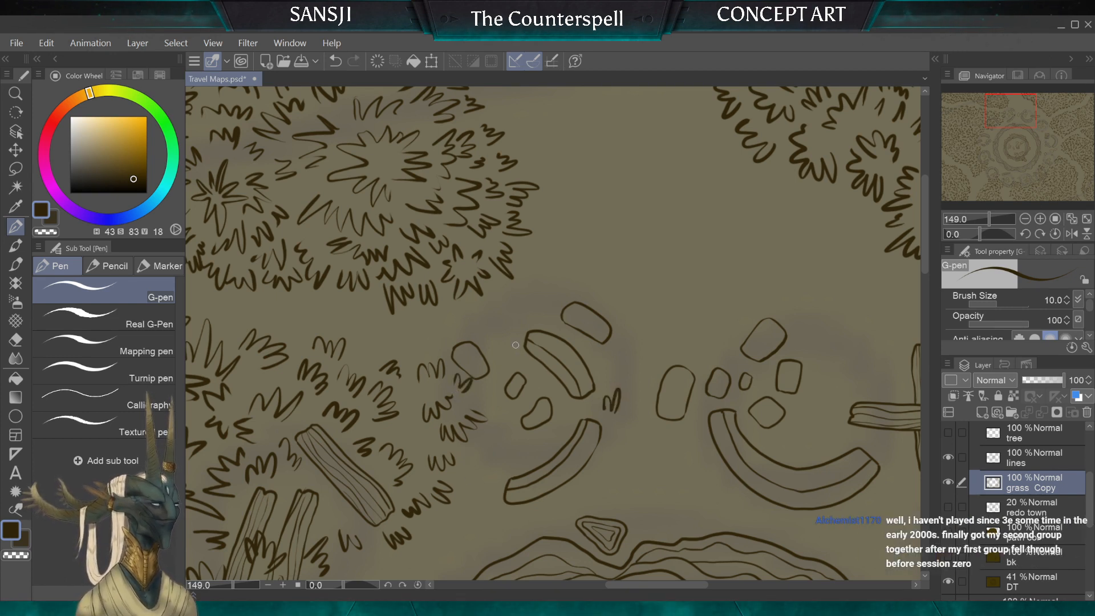
left_click_drag(489, 347, 508, 333)
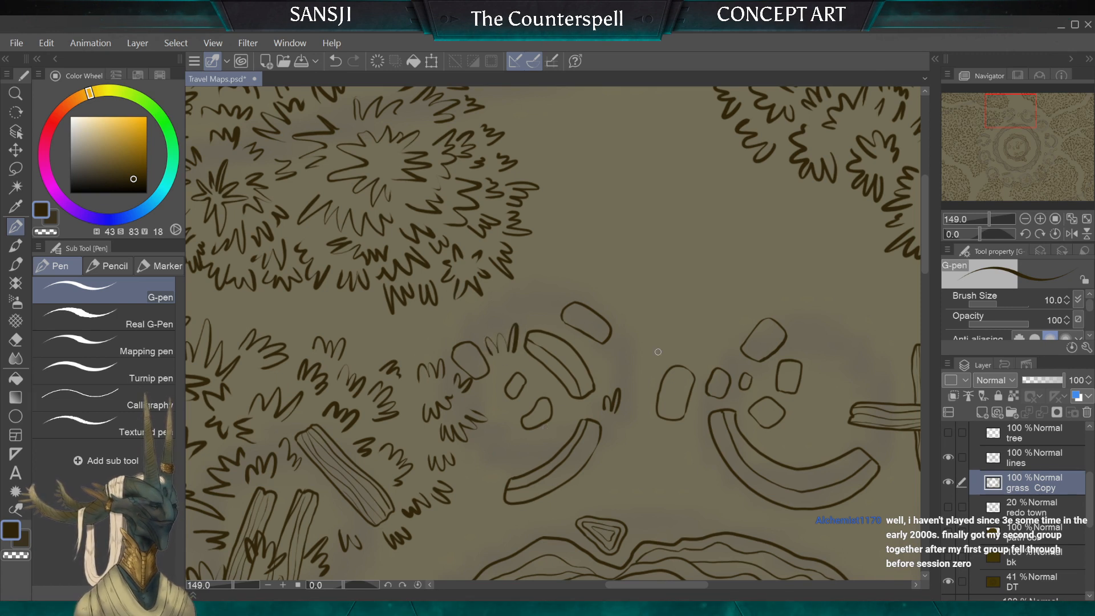
key("ctrl+z")
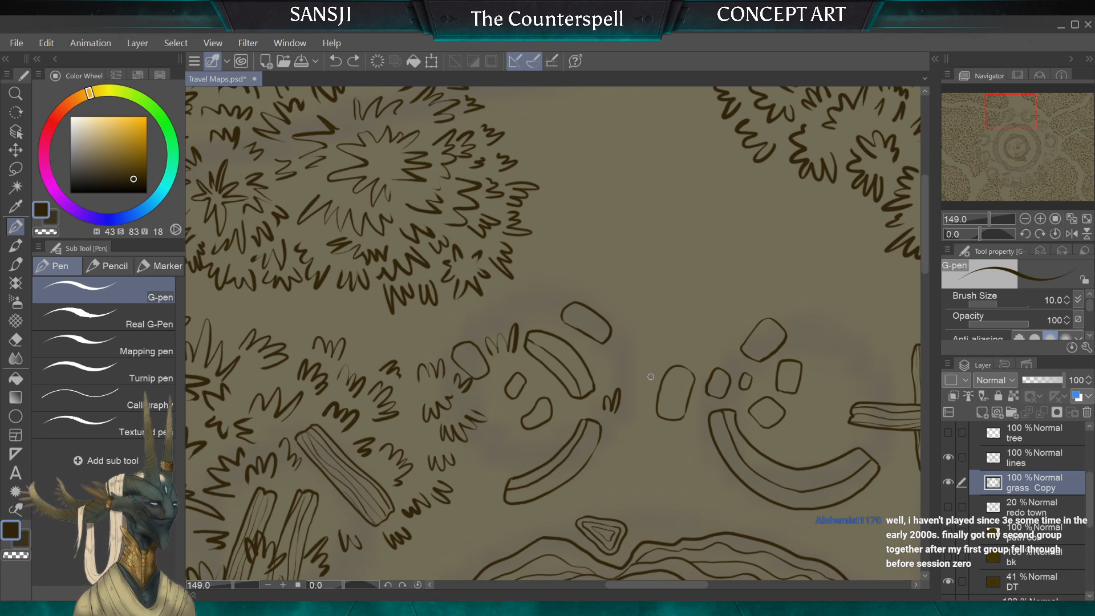
Step: Fill the gap between the two neighbouring stone circles with tufts, fanning them around the large oval stone
mouse_move(647, 355)
left_mouse_down()
mouse_move(628, 369)
mouse_move(655, 366)
mouse_move(636, 352)
left_mouse_up()
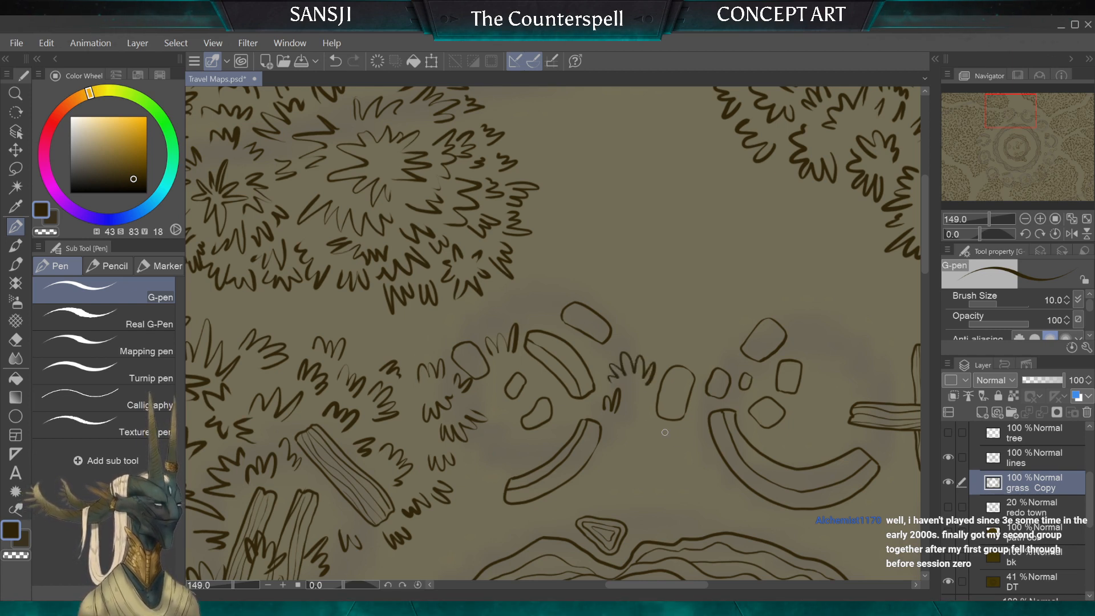
left_click_drag(618, 409, 630, 419)
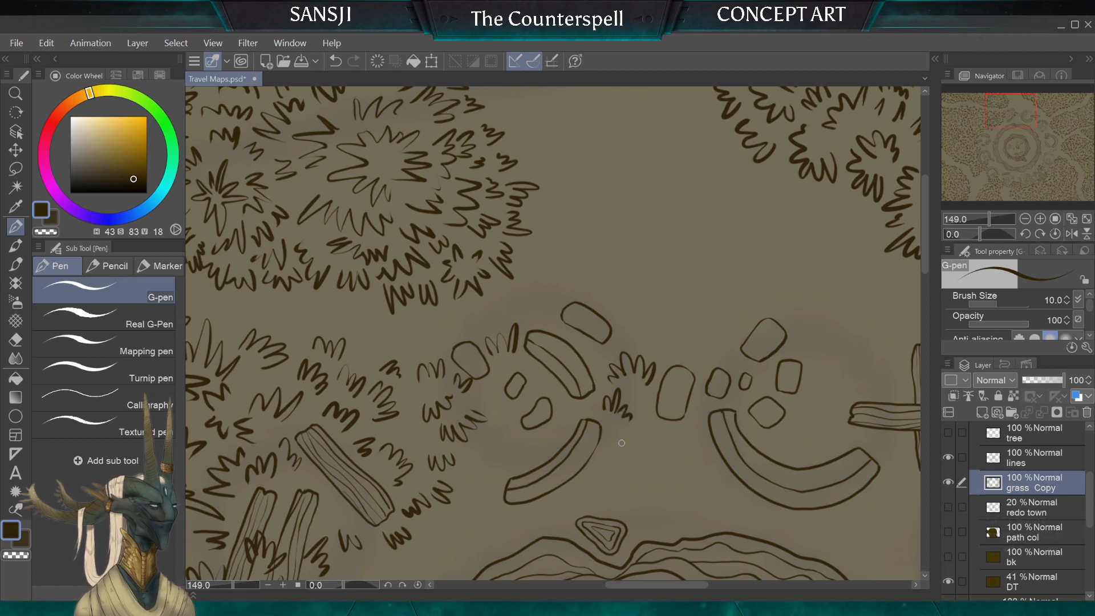
mouse_move(693, 356)
left_mouse_down()
mouse_move(695, 332)
mouse_move(685, 335)
mouse_move(674, 348)
mouse_move(719, 341)
left_mouse_up()
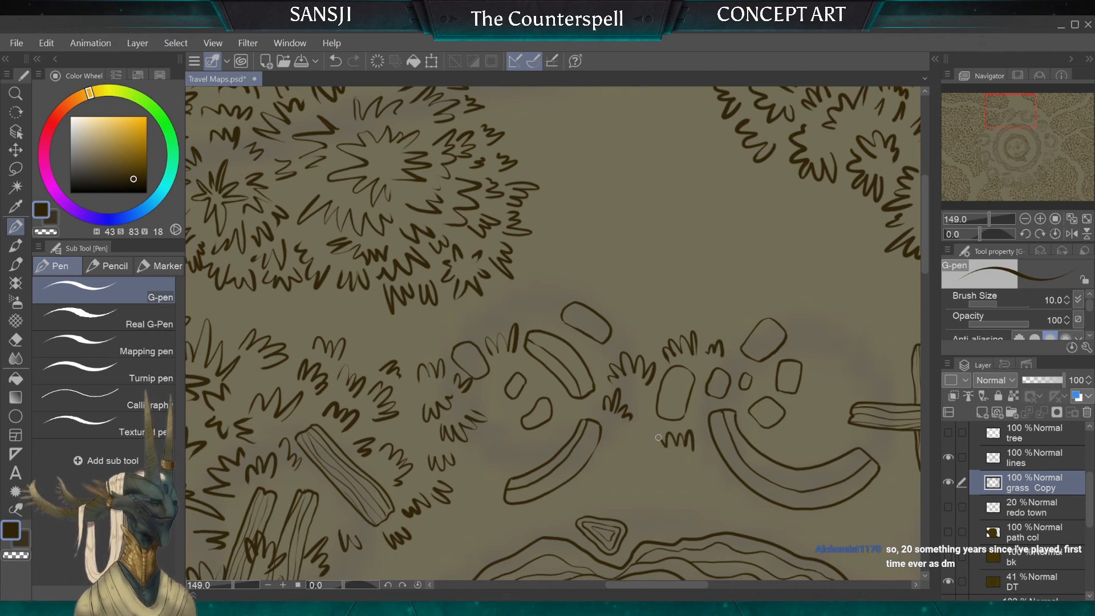
left_click_drag(649, 446, 662, 439)
Step: Draw a band of small tufts along the outer edge of the short curved wall below the two parallel planks
scroll(621, 503, "down", 5)
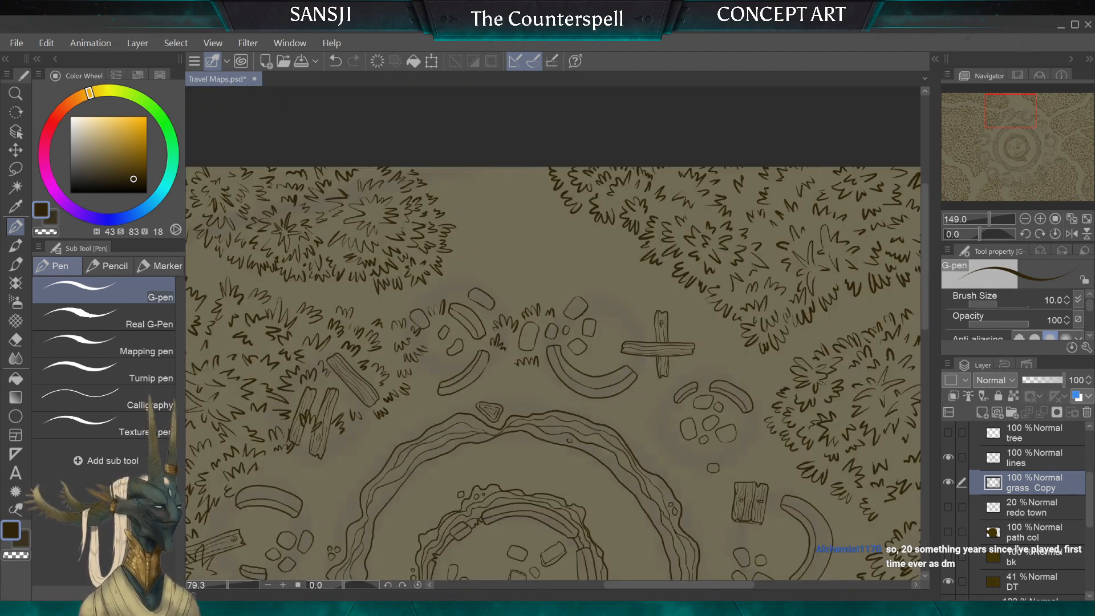
scroll(621, 503, "down", 2)
left_click_drag(402, 419, 557, 262)
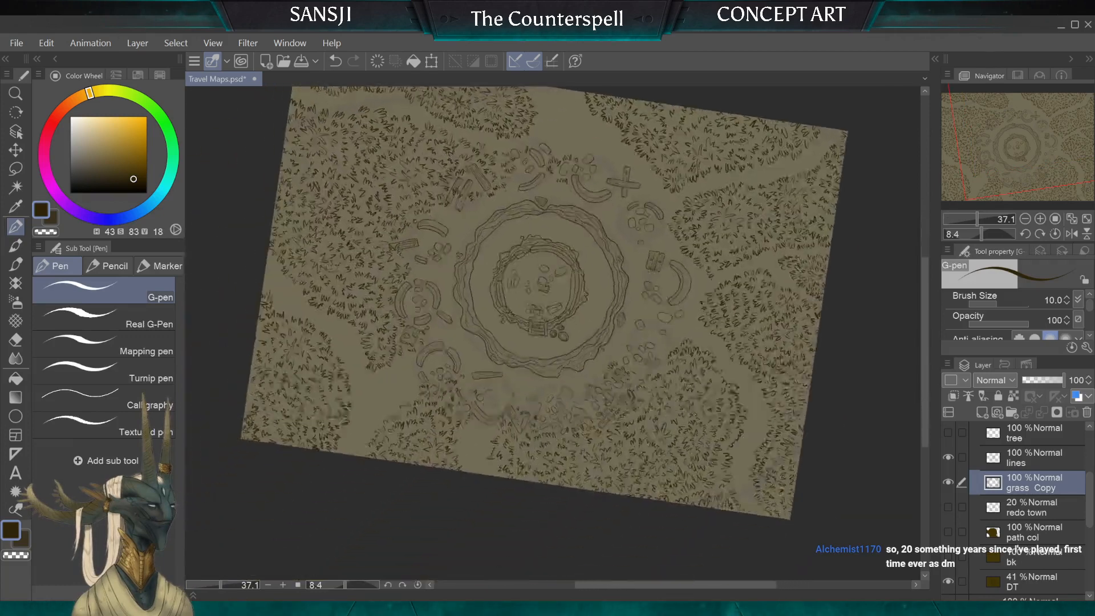
scroll(553, 334, "down", 1)
scroll(553, 334, "up", 3)
left_click_drag(575, 335, 549, 305)
left_click_drag(626, 442, 622, 502)
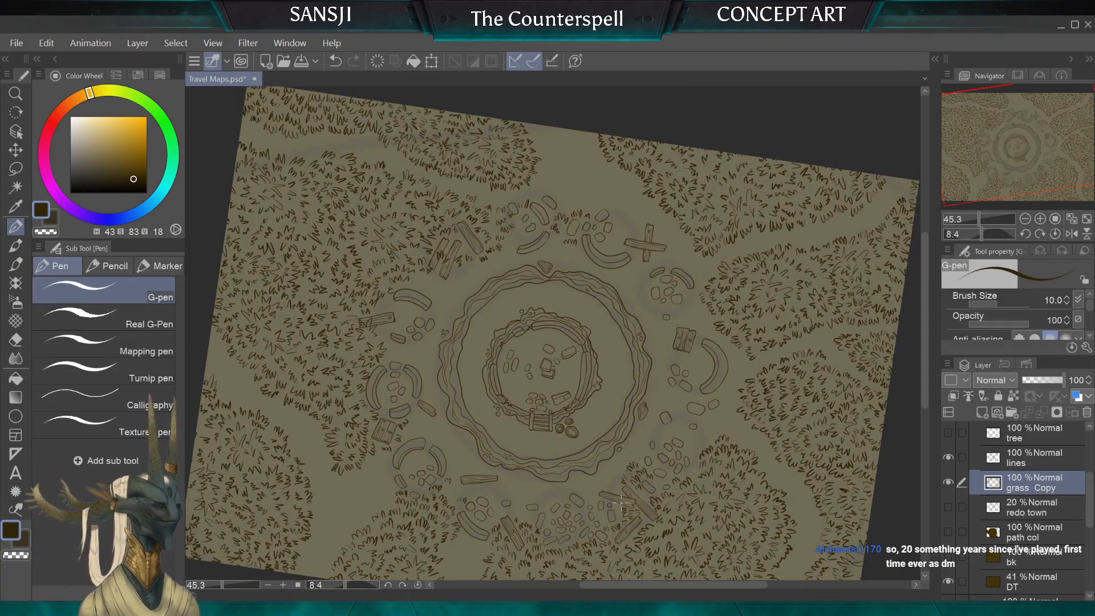
scroll(311, 221, "up", 4)
scroll(532, 399, "up", 1)
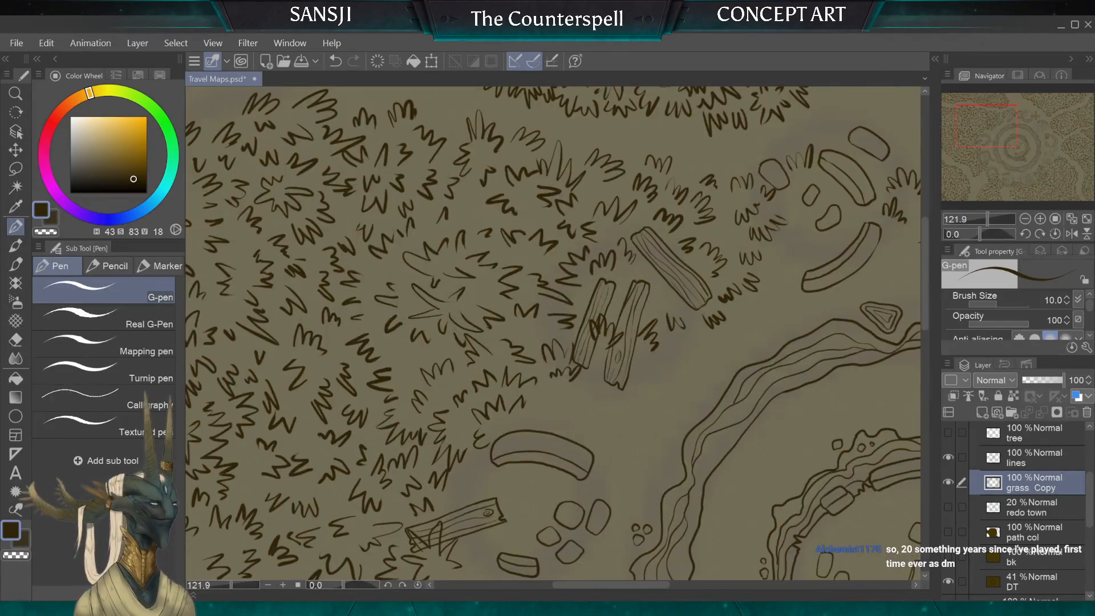
scroll(532, 399, "up", 3)
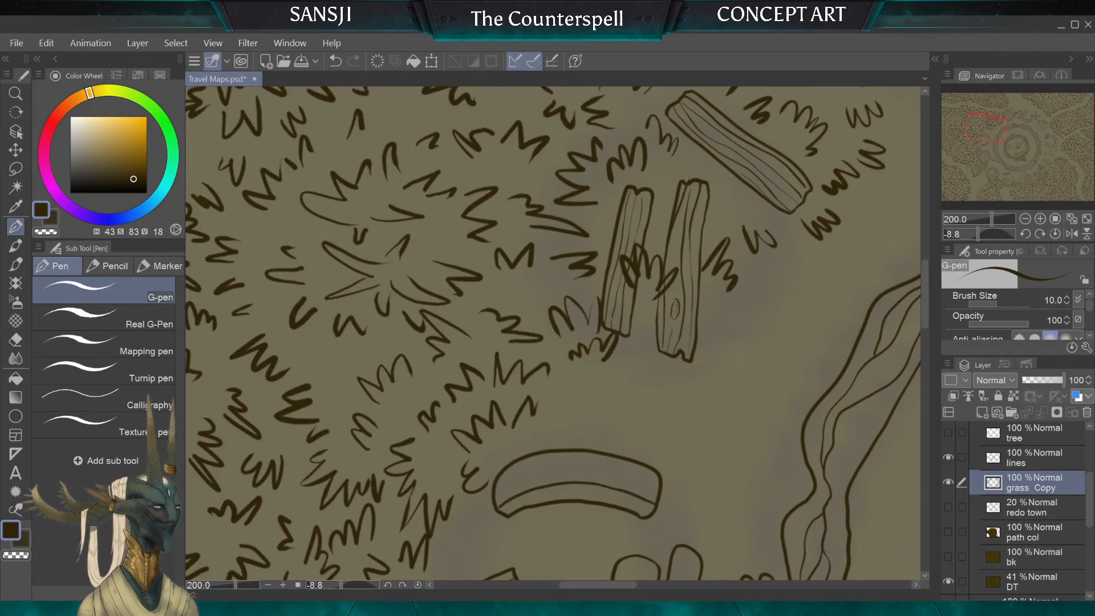
left_click(16, 341)
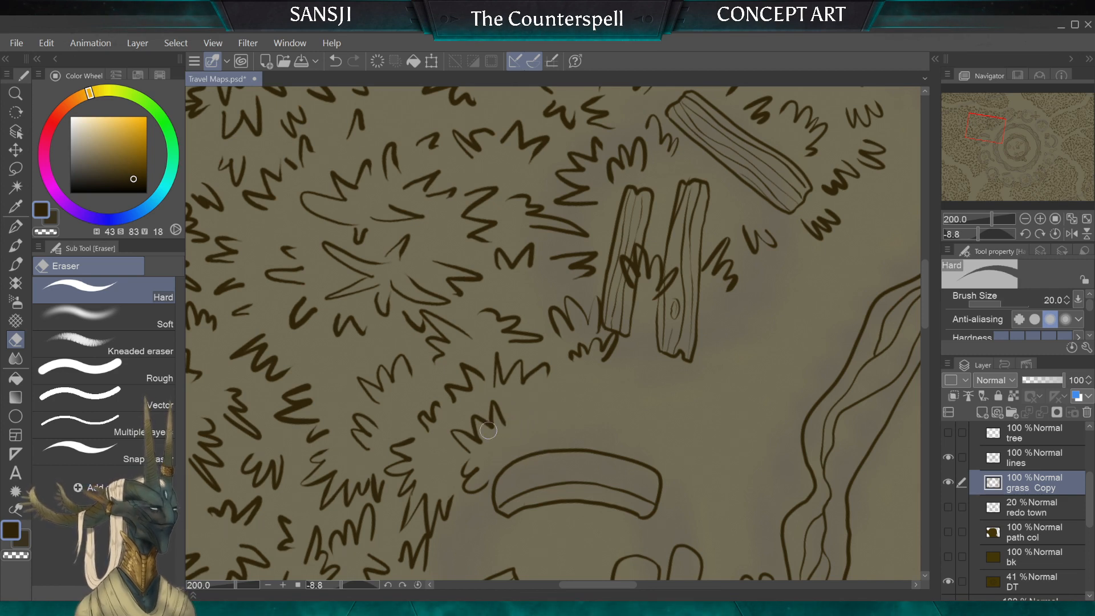
left_click(16, 227)
mouse_move(528, 432)
left_mouse_down()
mouse_move(532, 409)
mouse_move(557, 427)
left_mouse_up()
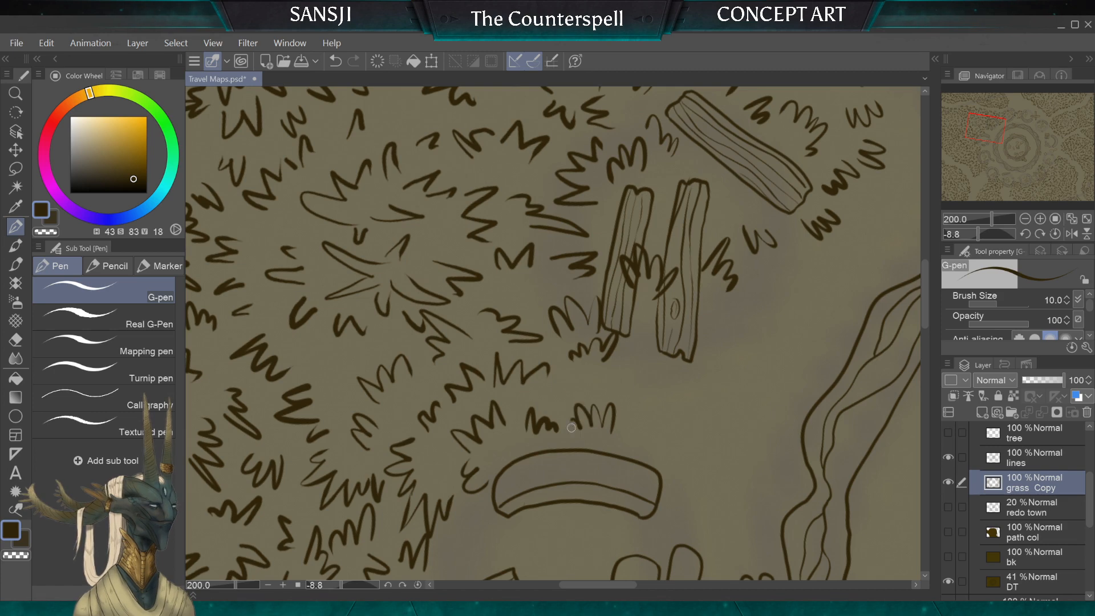
mouse_move(690, 456)
left_mouse_down()
mouse_move(680, 427)
mouse_move(642, 439)
left_mouse_up()
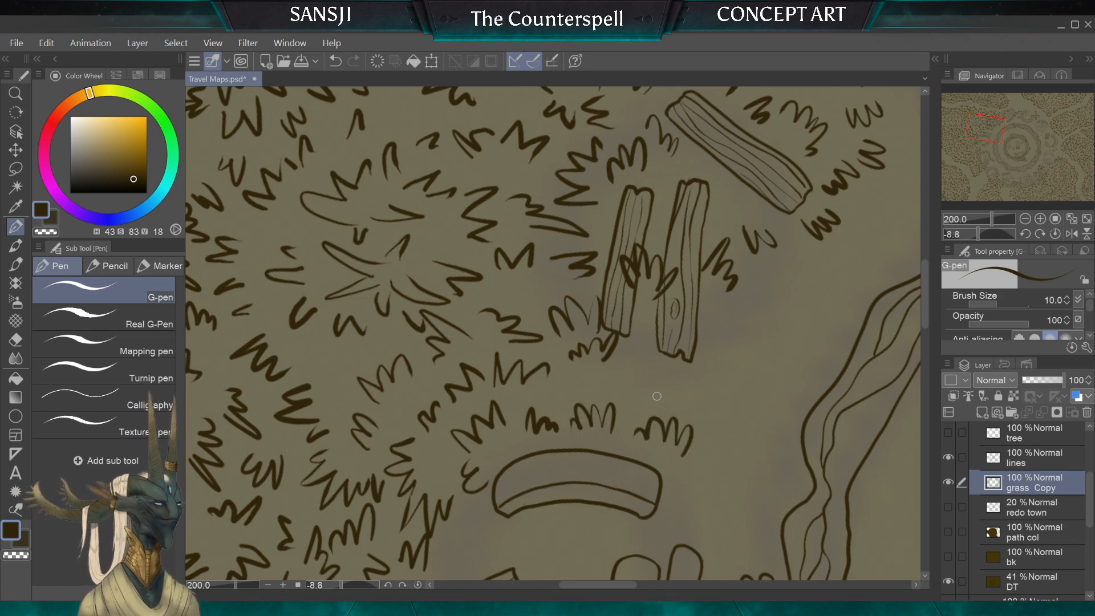
left_click_drag(636, 395, 613, 399)
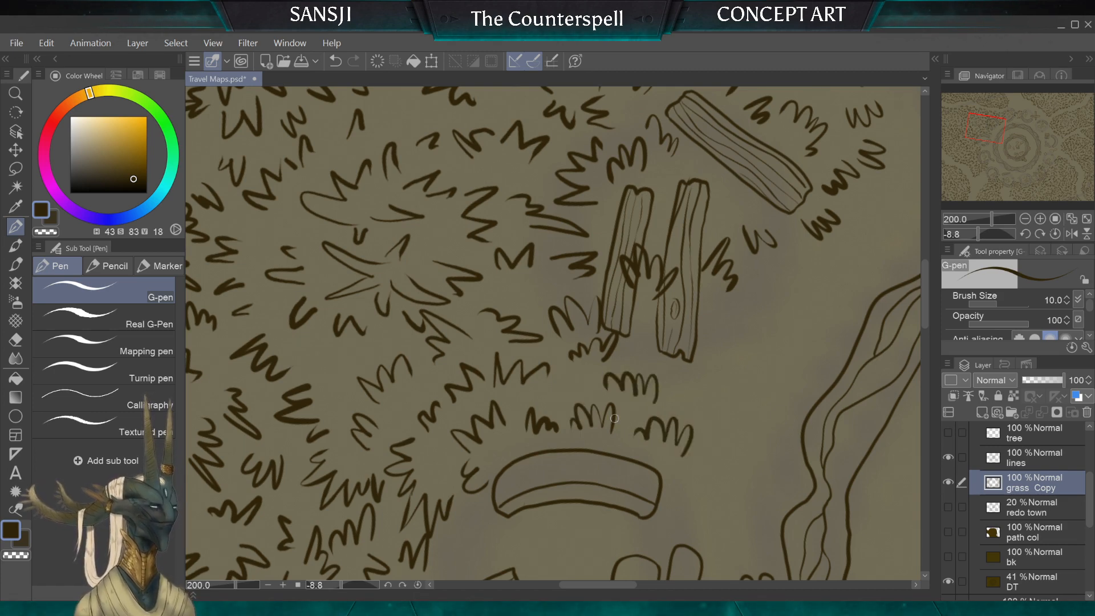
Step: Try to draw a small tuft beside the top stone of the next stone circle, then undo it
scroll(615, 418, "down", 5)
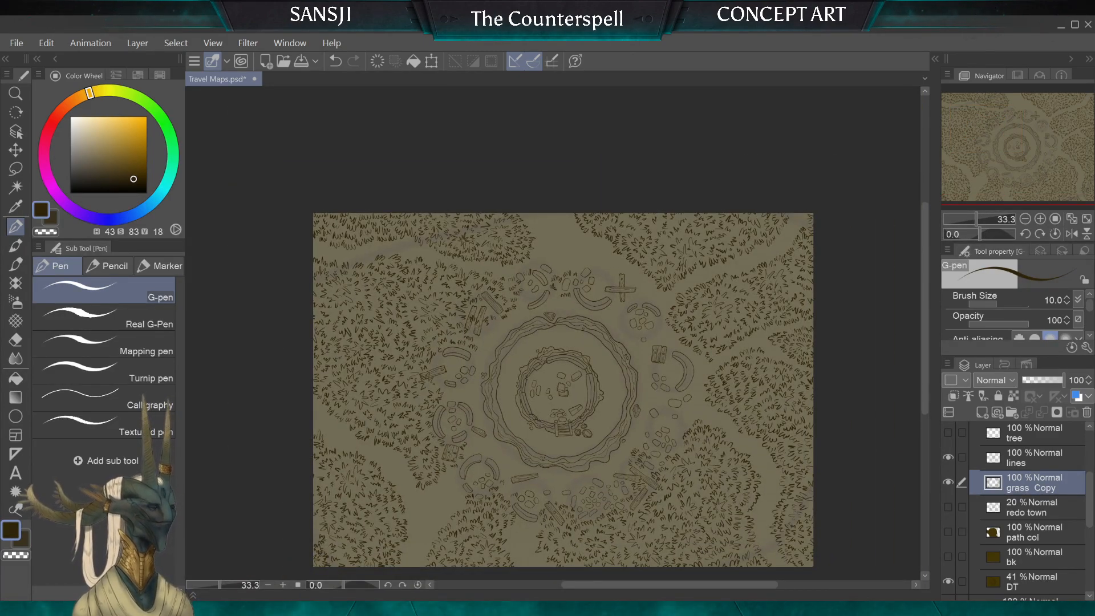
scroll(429, 382, "up", 3)
scroll(507, 442, "up", 1)
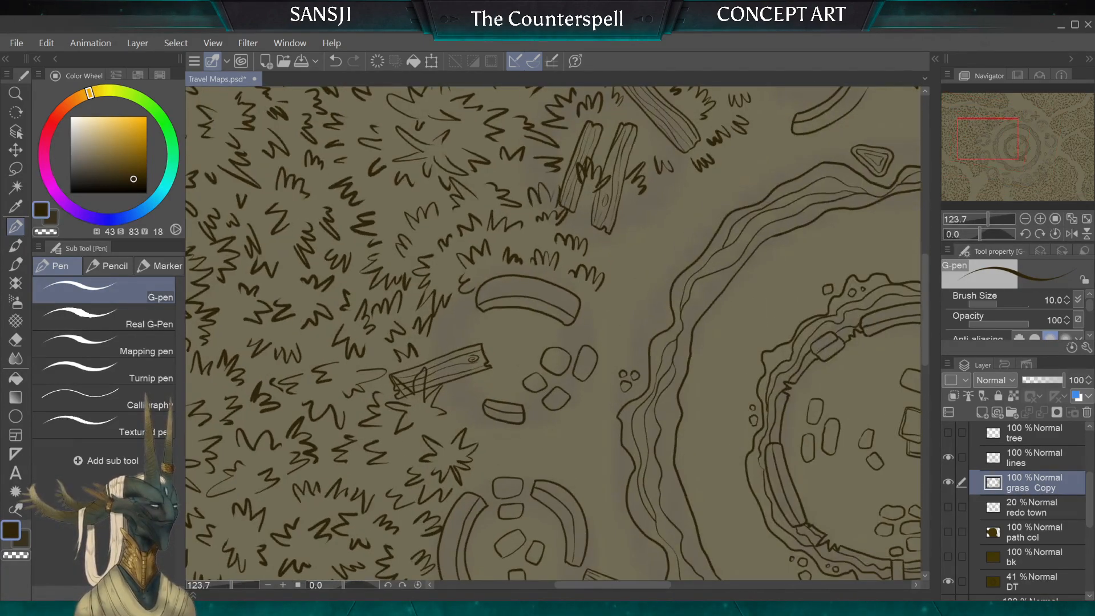
left_click_drag(507, 443, 488, 455)
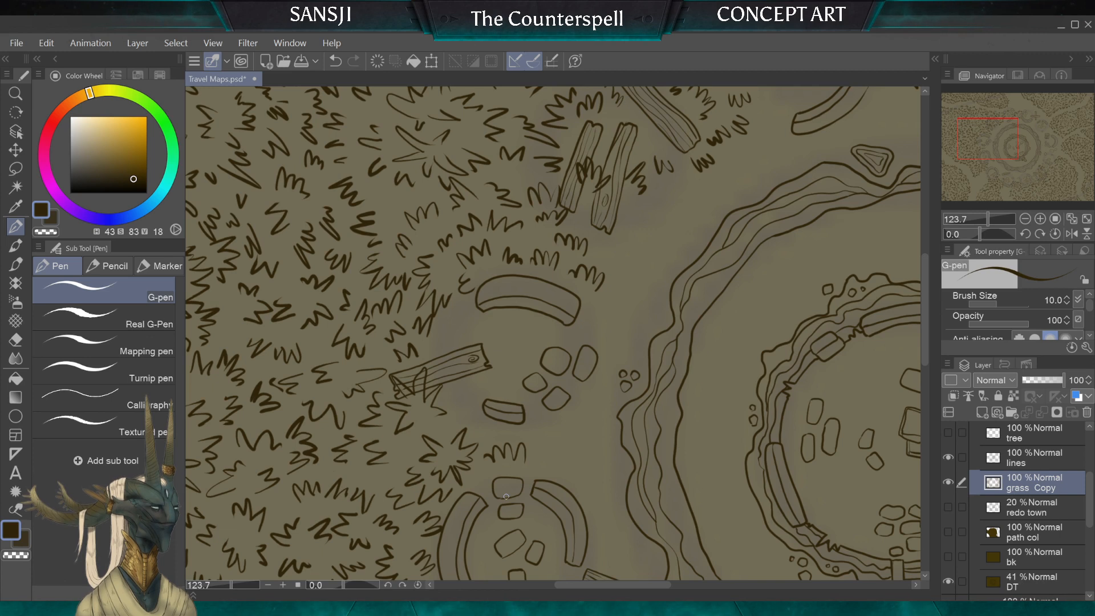
key("ctrl+z")
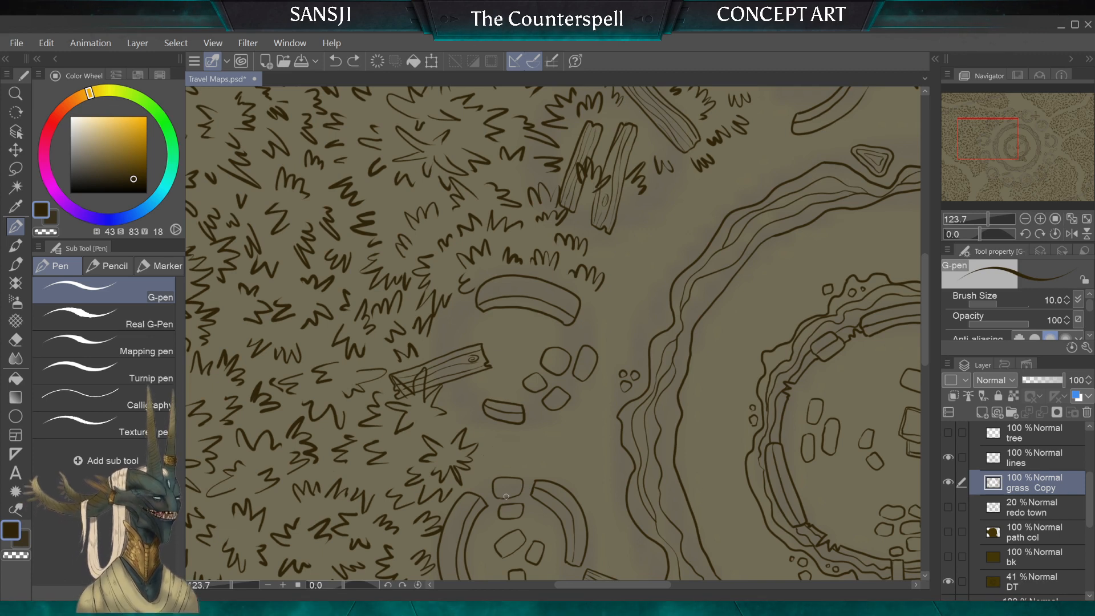
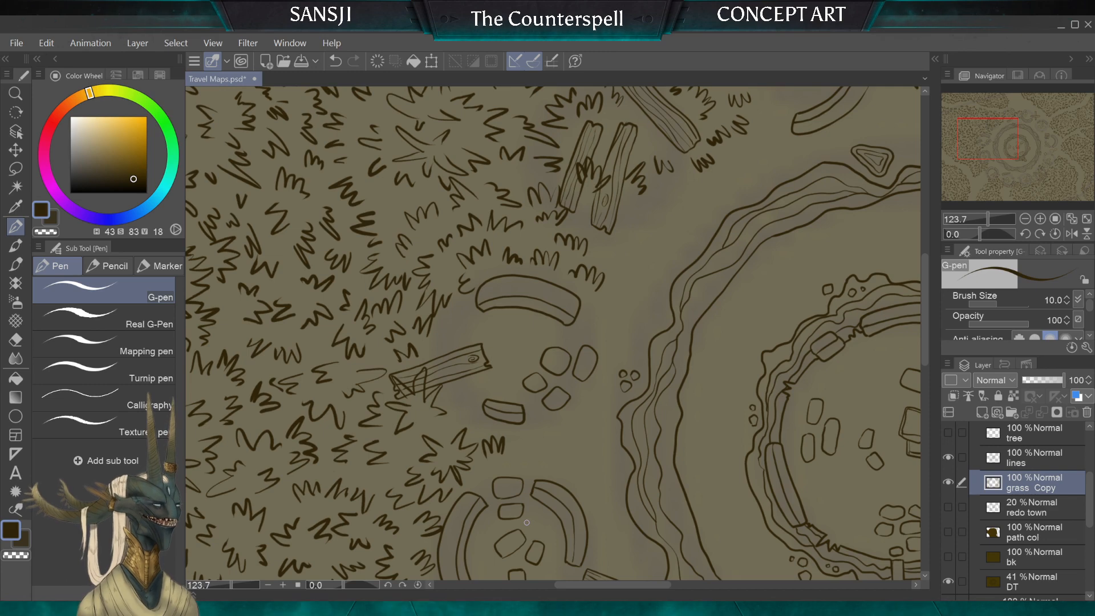
Step: Draw small tufts around the wooden plank, between the short curved wall, the loose stones and the small block
scroll(459, 431, "up", 3)
scroll(562, 375, "down", 3)
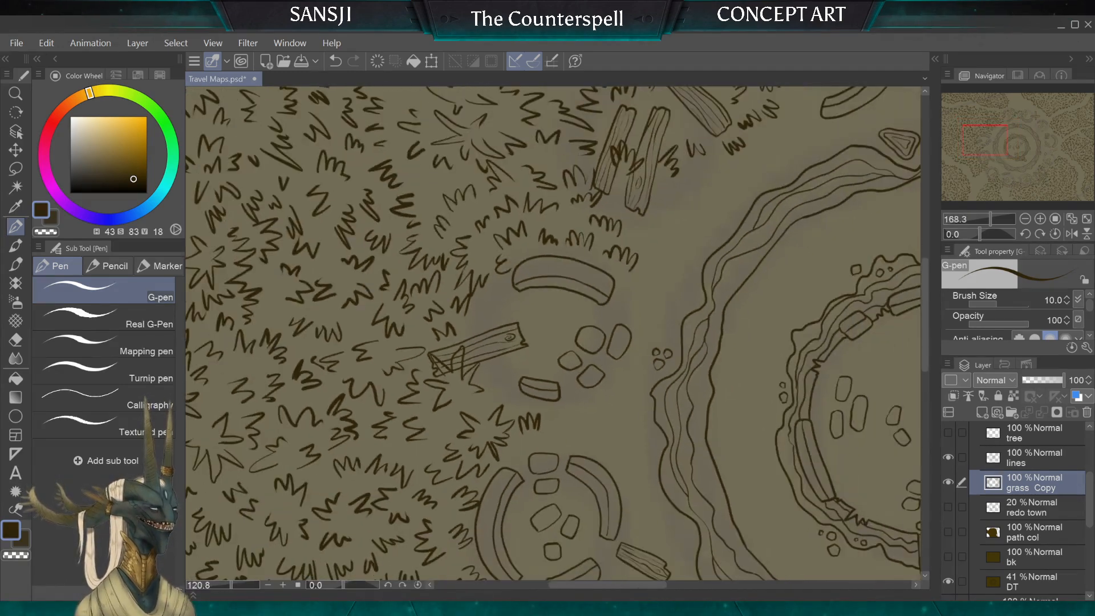
scroll(563, 279, "up", 4)
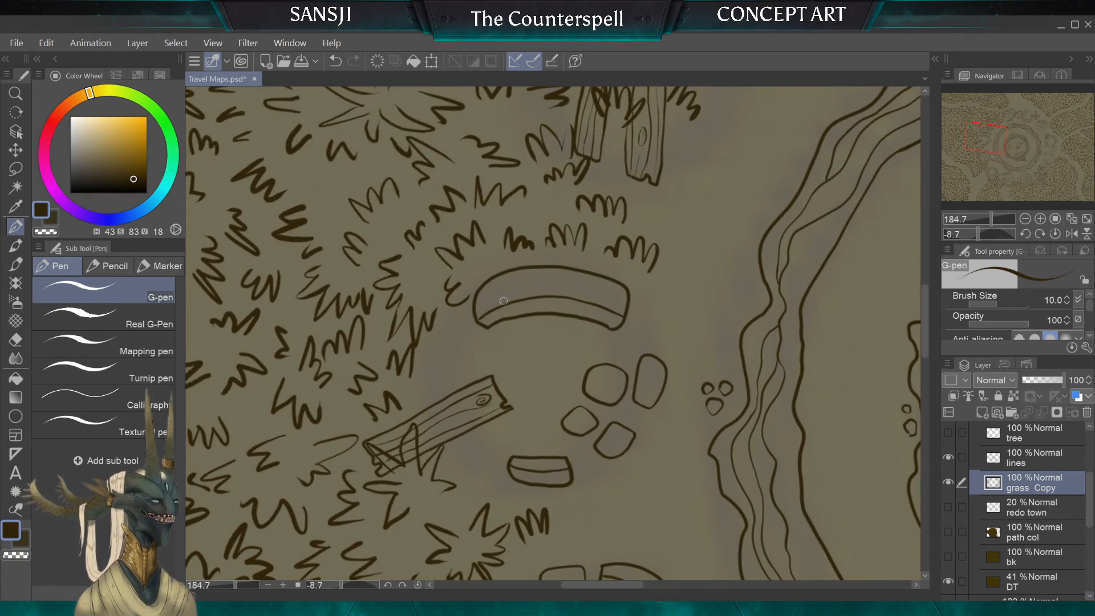
left_click_drag(466, 365, 469, 363)
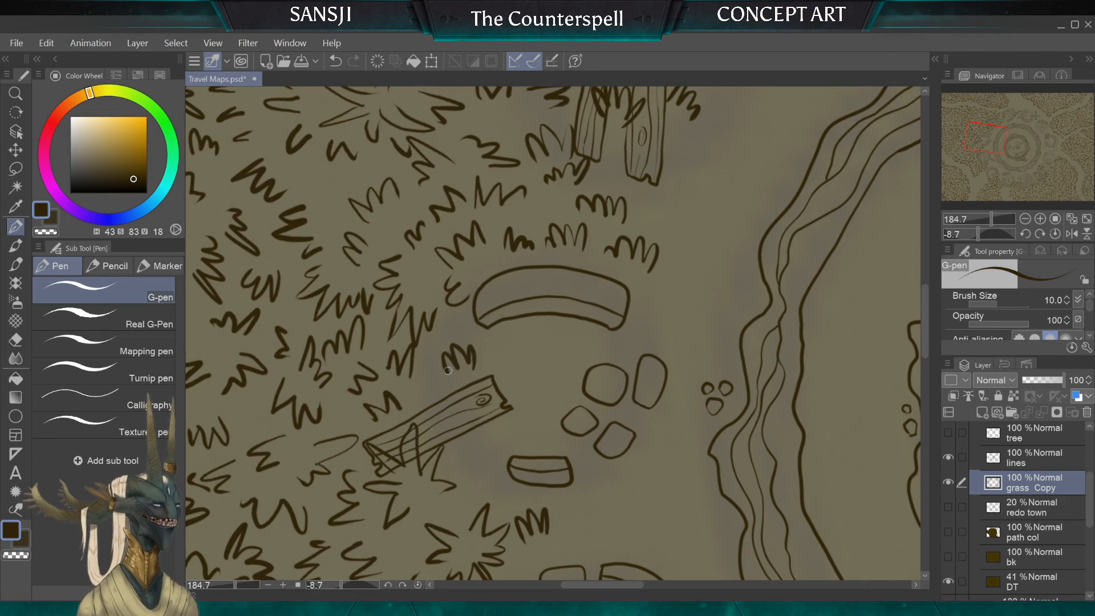
left_click_drag(551, 385, 515, 377)
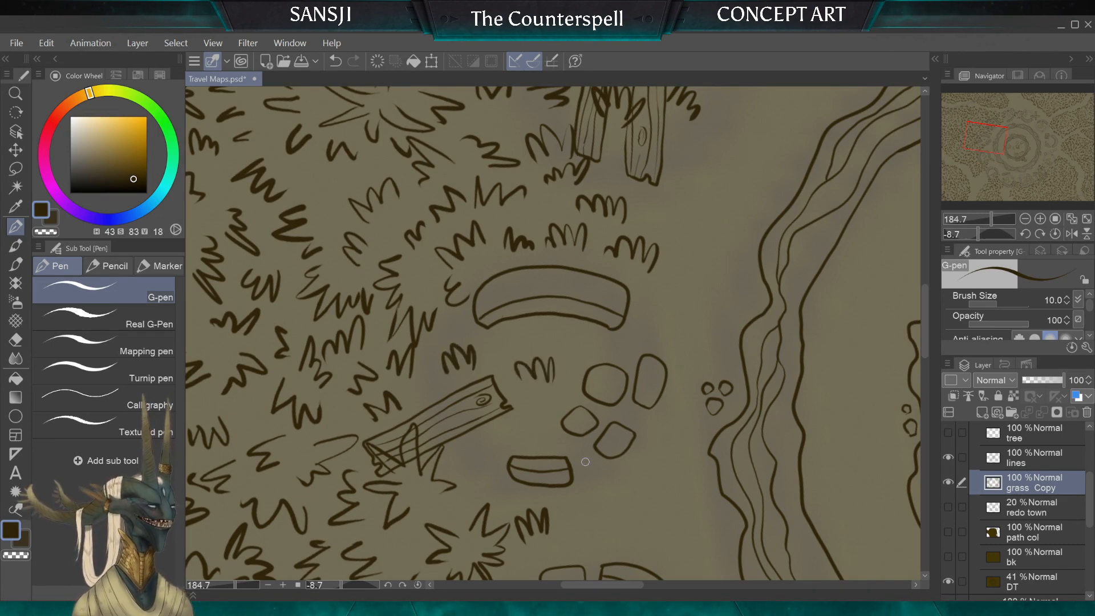
scroll(475, 303, "down", 4)
scroll(553, 333, "down", 5)
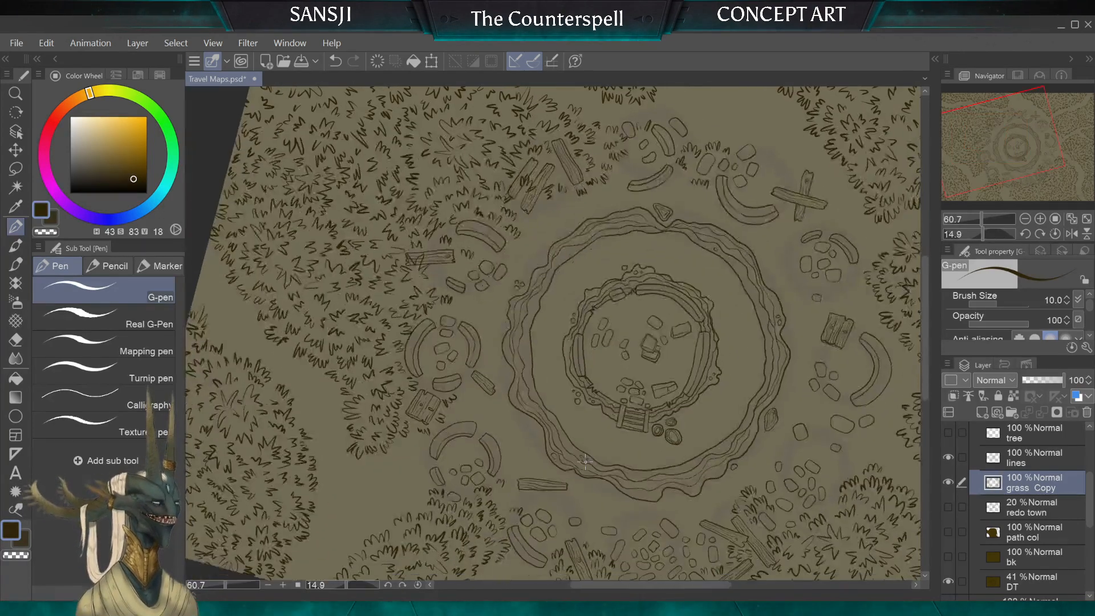
scroll(584, 462, "up", 8)
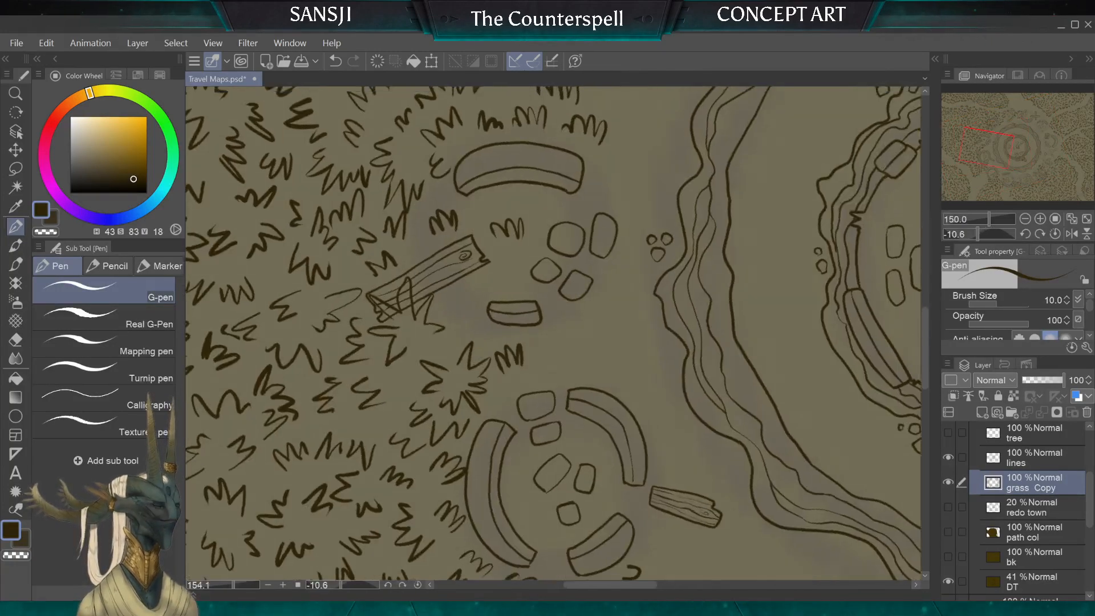
scroll(442, 223, "down", 1)
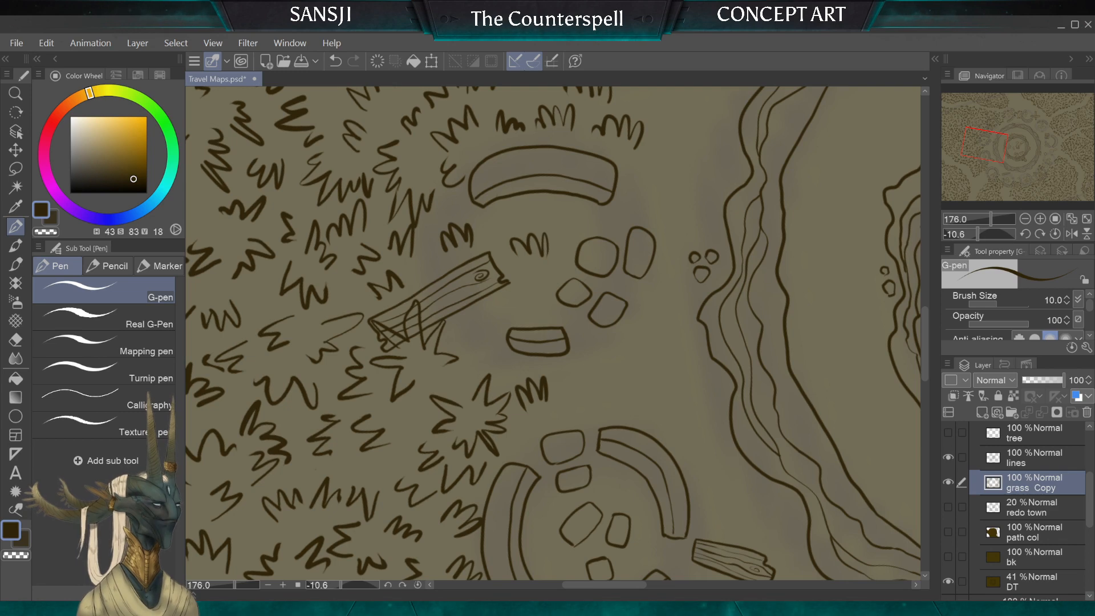
left_click_drag(502, 306, 473, 330)
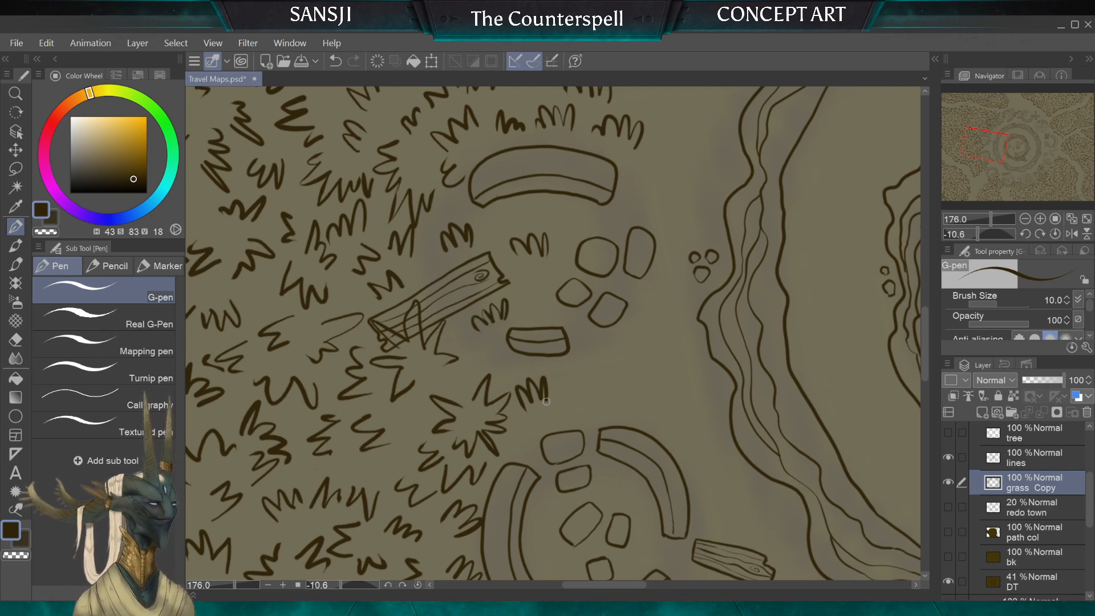
Step: Draw a cluster of small tufts inside the central ring, between its two walls beside the three round barrels
scroll(545, 336, "down", 15)
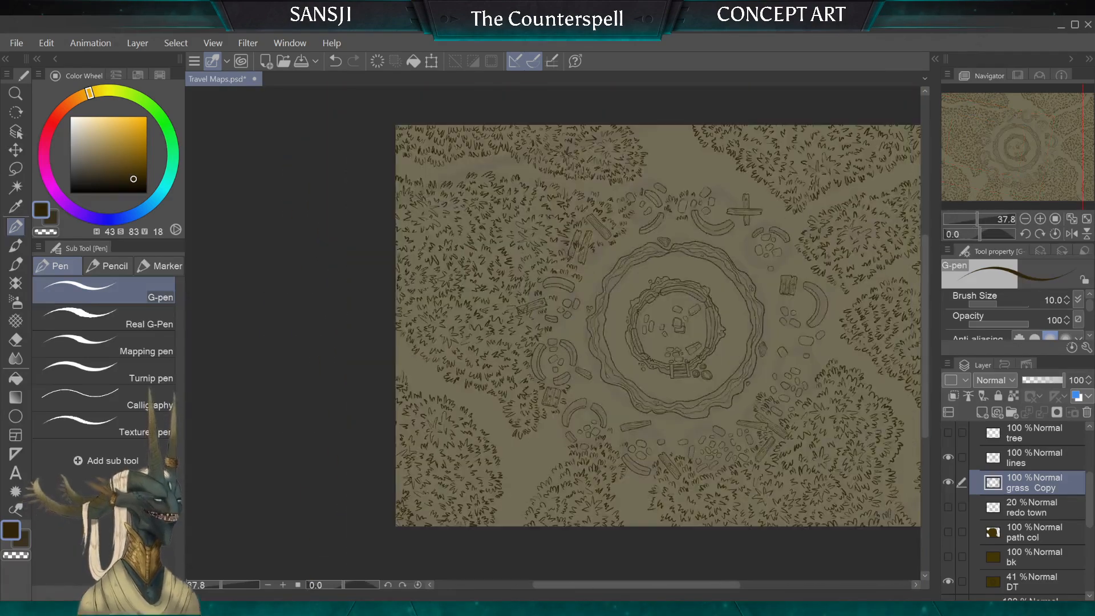
left_click_drag(704, 421, 546, 401)
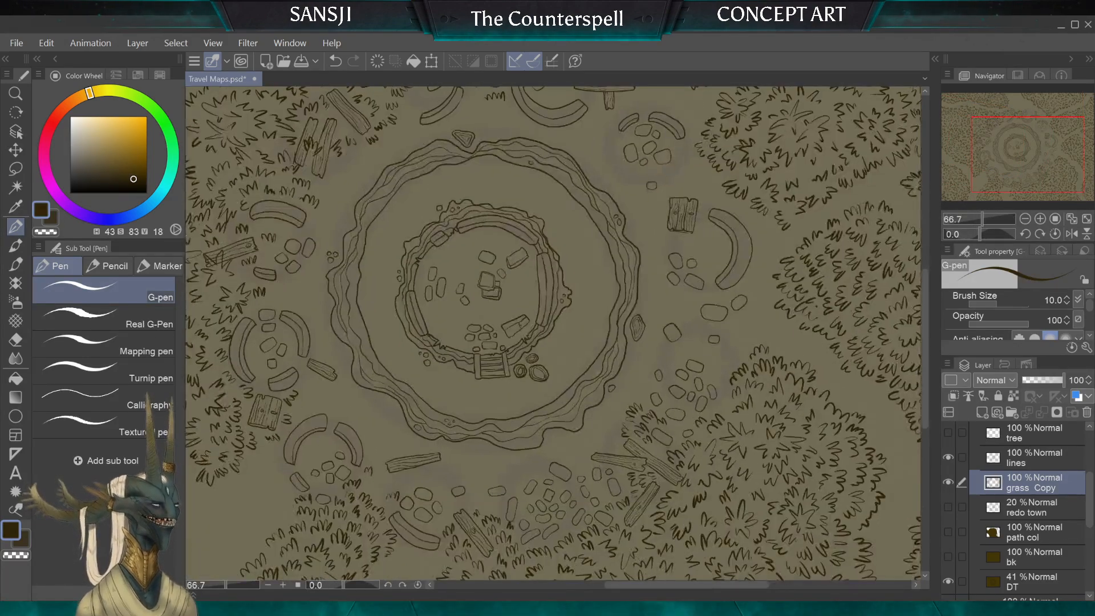
scroll(482, 430, "up", 1)
scroll(377, 328, "down", 2)
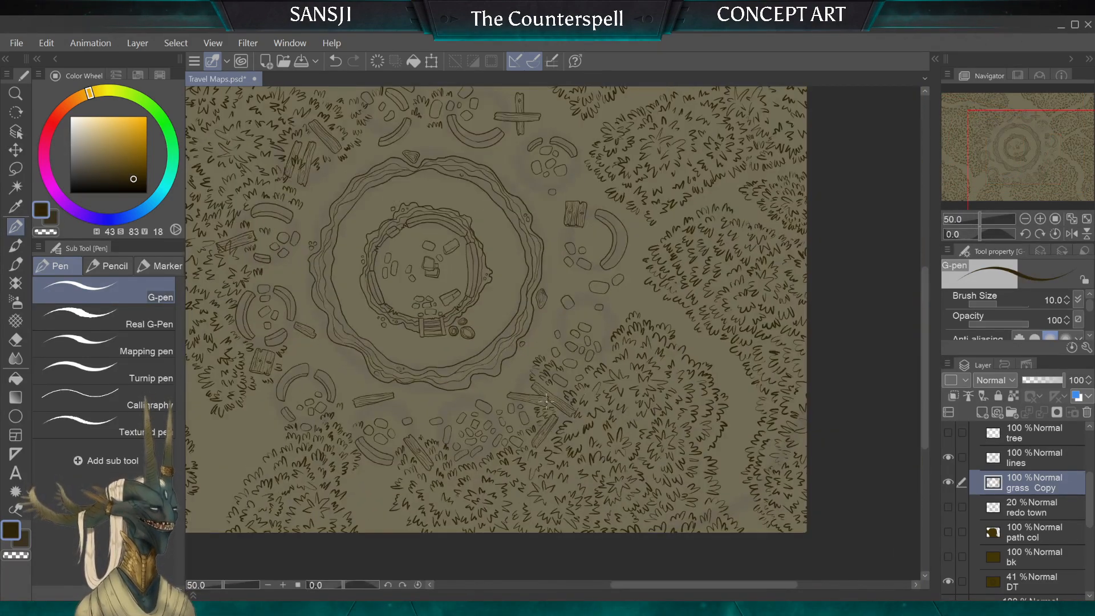
scroll(546, 401, "up", 3)
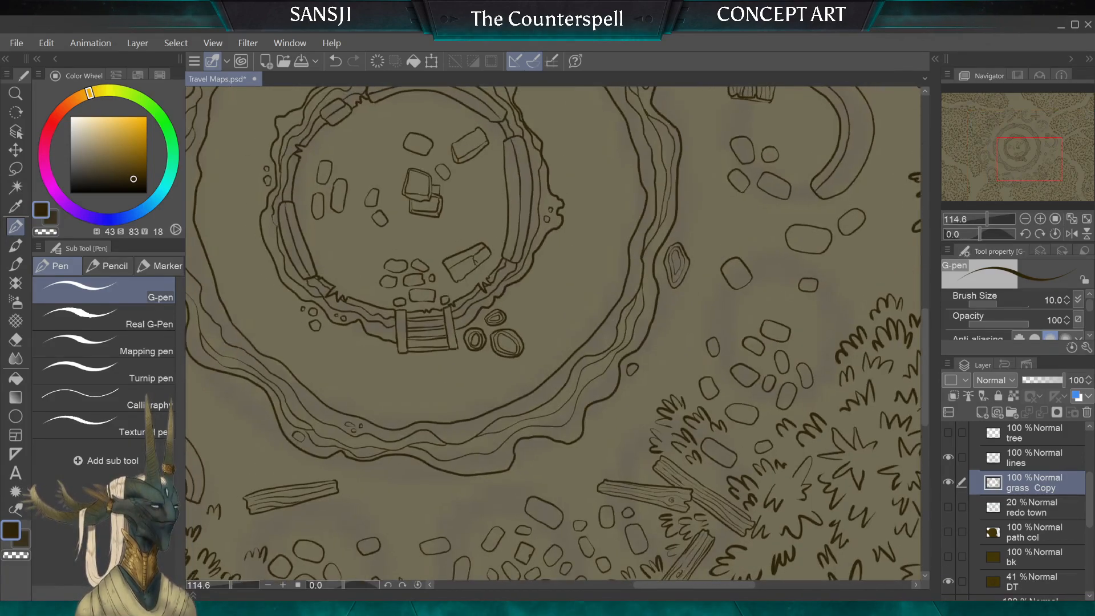
left_click_drag(426, 331, 563, 380)
scroll(516, 367, "down", 2)
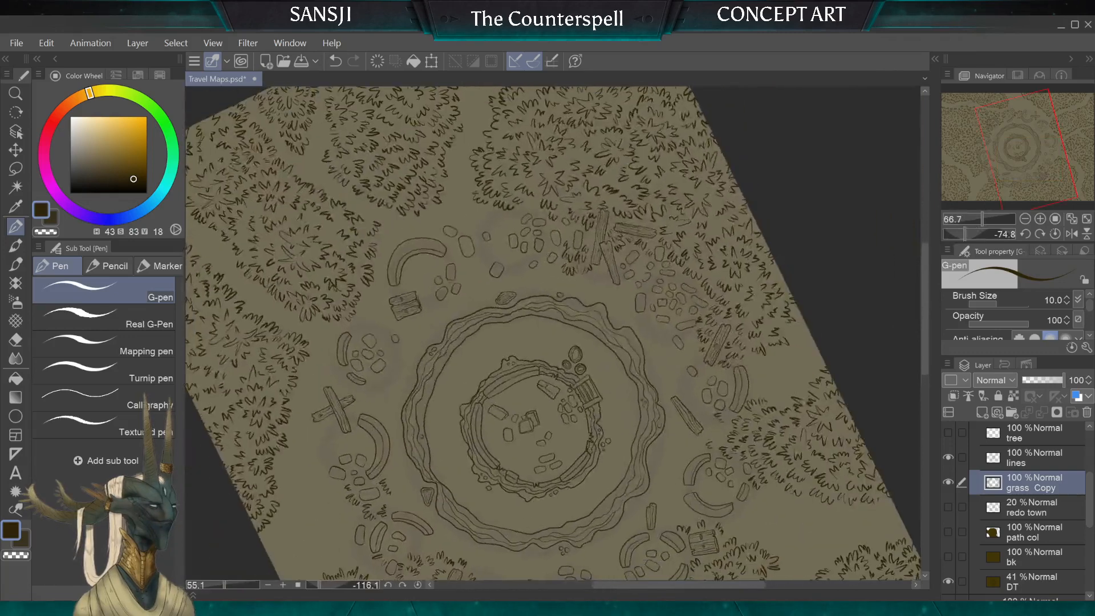
scroll(521, 396, "up", 3)
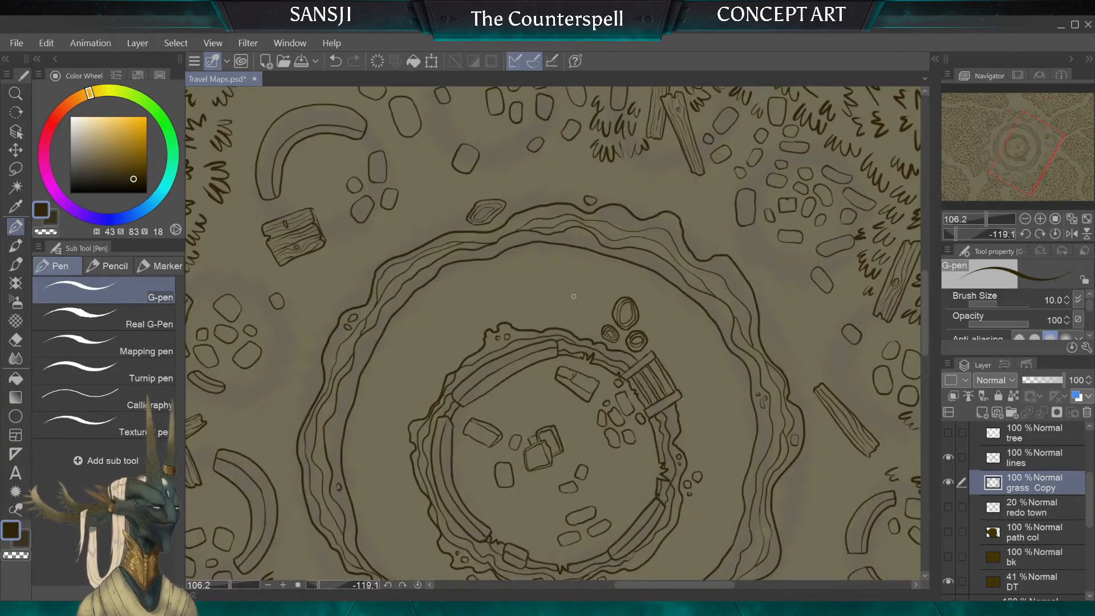
left_click_drag(569, 313, 569, 295)
mouse_move(562, 313)
left_mouse_down()
mouse_move(558, 297)
mouse_move(546, 300)
left_mouse_up()
mouse_move(546, 312)
left_mouse_down()
mouse_move(586, 295)
mouse_move(568, 270)
left_mouse_up()
mouse_move(558, 287)
left_mouse_down()
mouse_move(551, 273)
mouse_move(515, 284)
left_mouse_up()
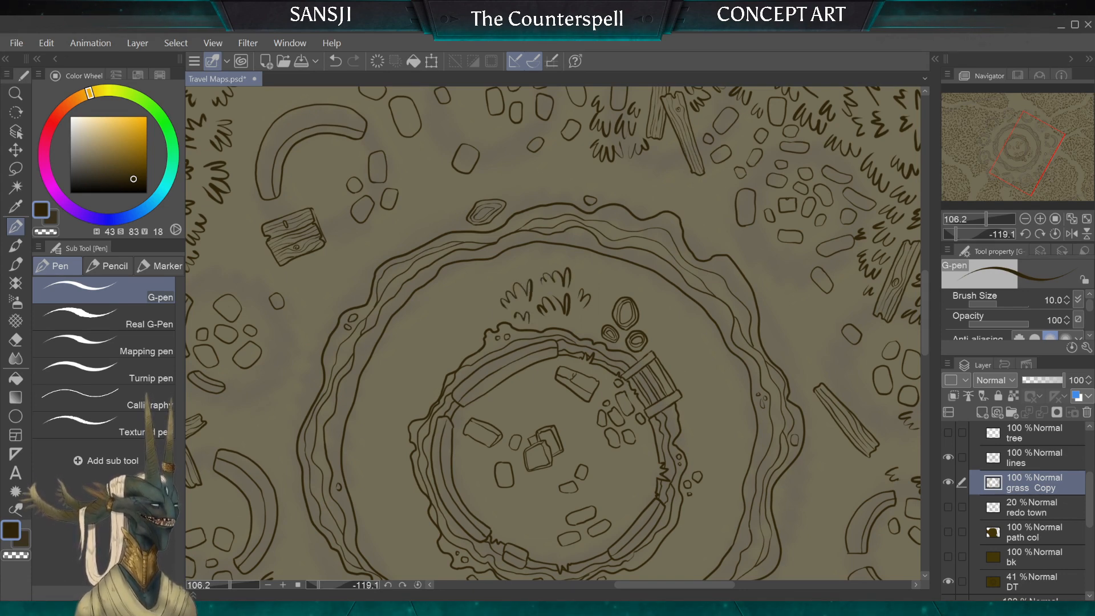
Step: Draw a band of tufts between the central ring's walls on the other side of the wooden steps, undoing a misplaced tuft
scroll(553, 333, "down", 5)
scroll(554, 333, "up", 4)
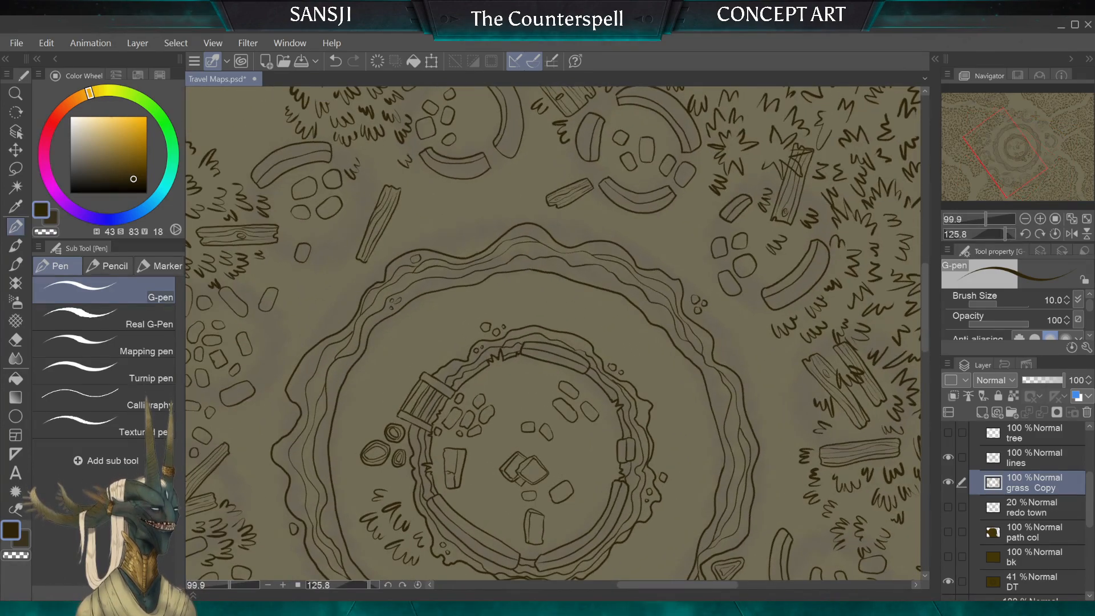
mouse_move(558, 316)
left_mouse_down()
mouse_move(527, 292)
mouse_move(525, 304)
mouse_move(578, 293)
mouse_move(579, 308)
mouse_move(506, 305)
mouse_move(499, 317)
mouse_move(476, 294)
left_mouse_up()
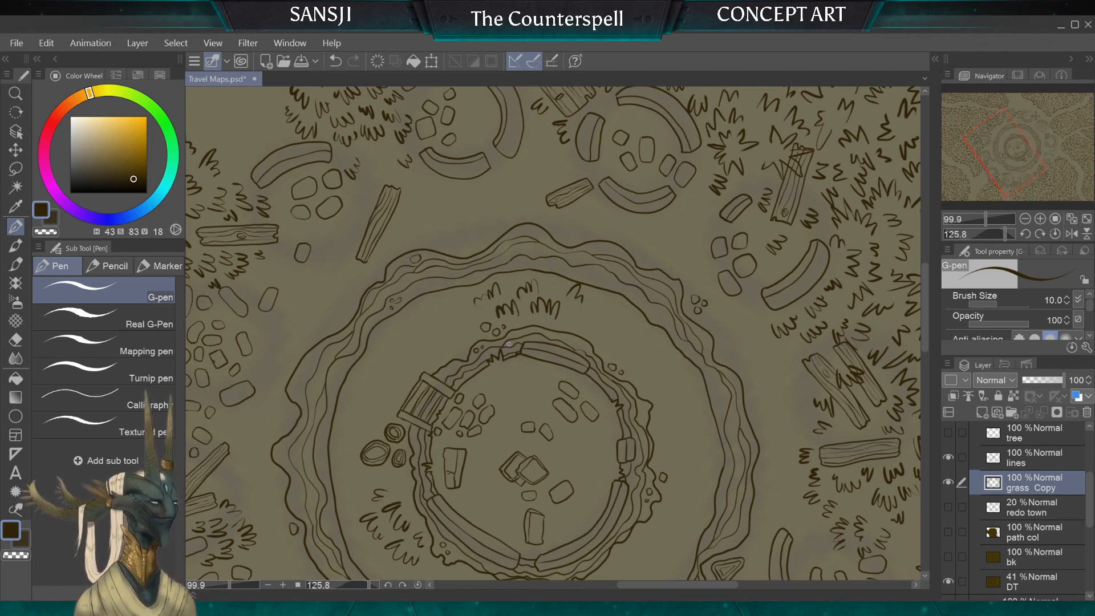
key("ctrl+z")
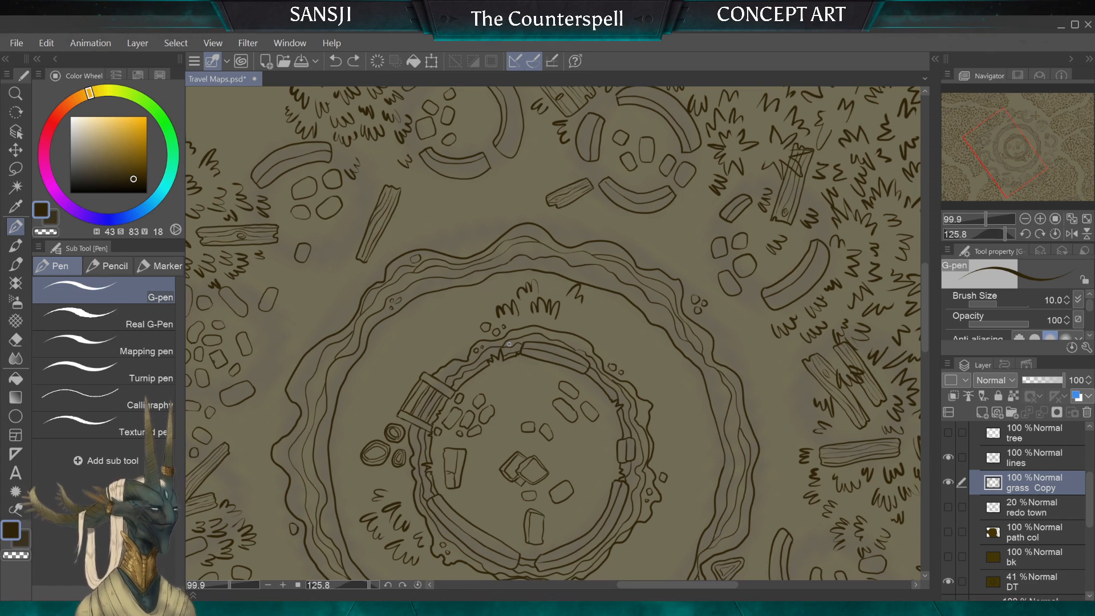
left_click_drag(484, 307, 481, 295)
mouse_move(478, 308)
left_mouse_down()
mouse_move(505, 281)
mouse_move(558, 286)
left_mouse_up()
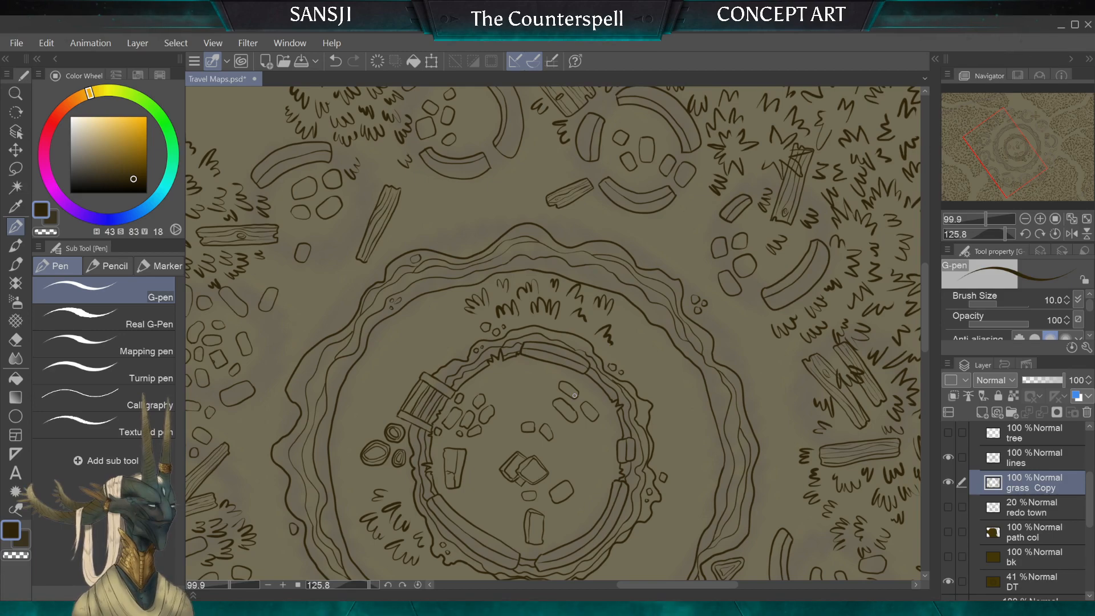
Step: Draw tufts between the ring walls around the small outer stone, near the triangular rock
mouse_move(574, 396)
left_mouse_down()
mouse_move(525, 269)
mouse_move(512, 365)
left_mouse_up()
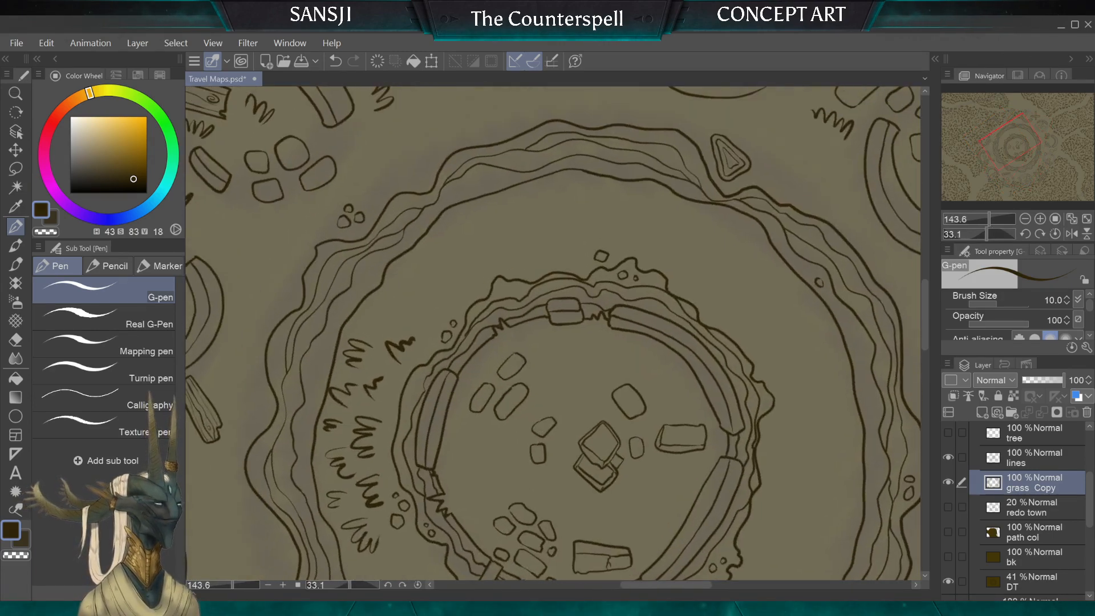
left_click_drag(660, 254, 676, 211)
left_click_drag(596, 235, 627, 218)
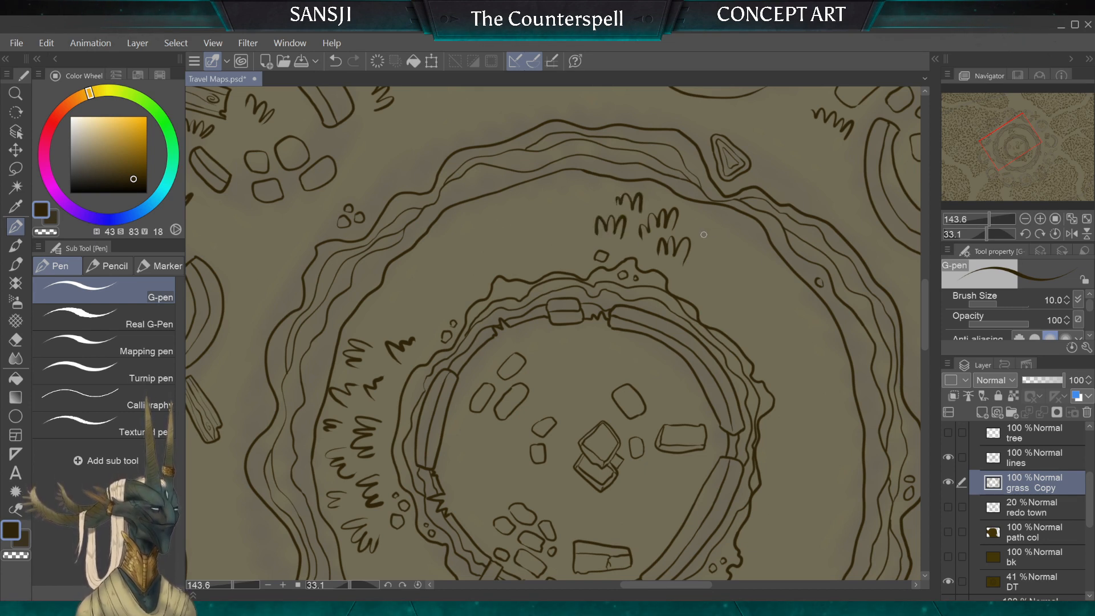
left_click_drag(703, 229, 714, 242)
left_click_drag(688, 283, 706, 289)
mouse_move(582, 231)
left_mouse_down()
mouse_move(568, 248)
mouse_move(586, 208)
left_mouse_up()
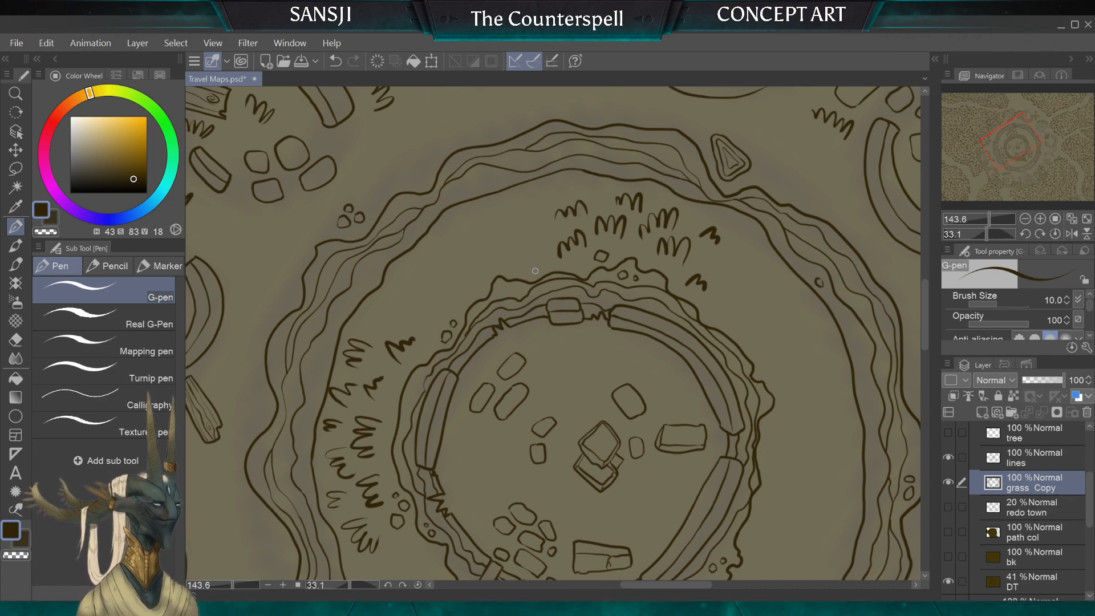
Step: Extend the barrel-side tufts in rows along the inner wall of the central ring, undoing a stray stroke
scroll(535, 271, "down", 4)
scroll(553, 334, "up", 3)
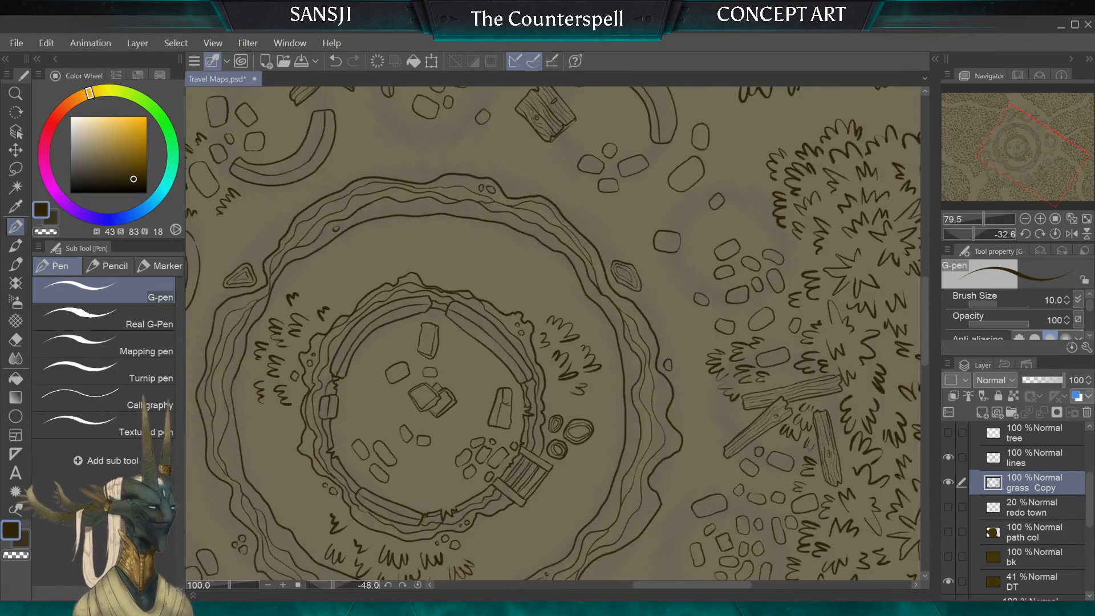
scroll(544, 314, "up", 2)
left_click_drag(490, 328, 518, 315)
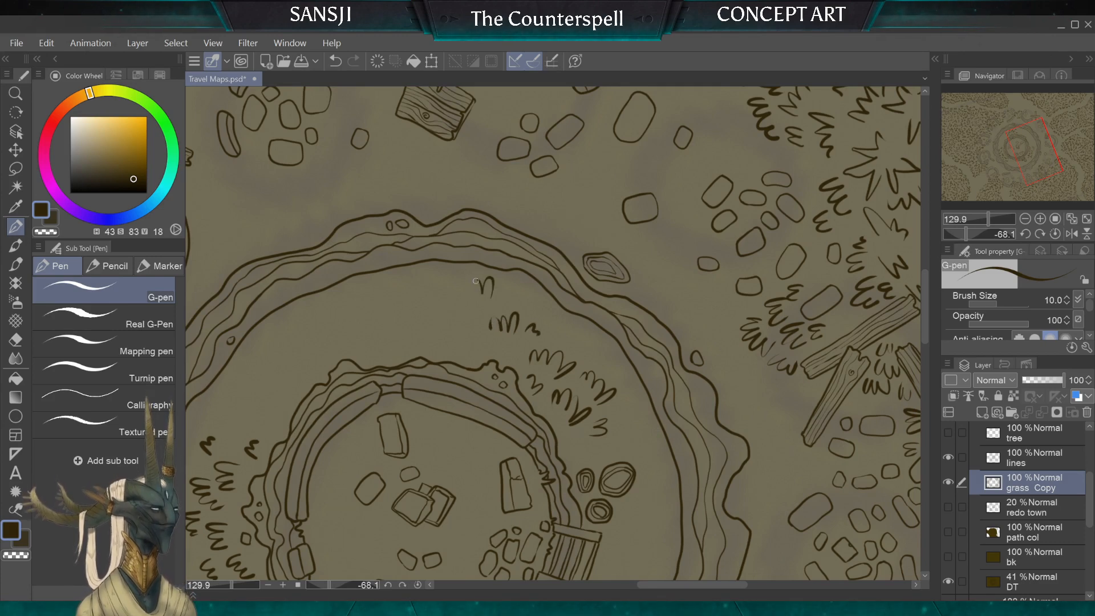
left_click_drag(476, 281, 457, 287)
mouse_move(478, 332)
left_mouse_down()
mouse_move(457, 314)
mouse_move(457, 346)
mouse_move(441, 341)
mouse_move(486, 351)
left_mouse_up()
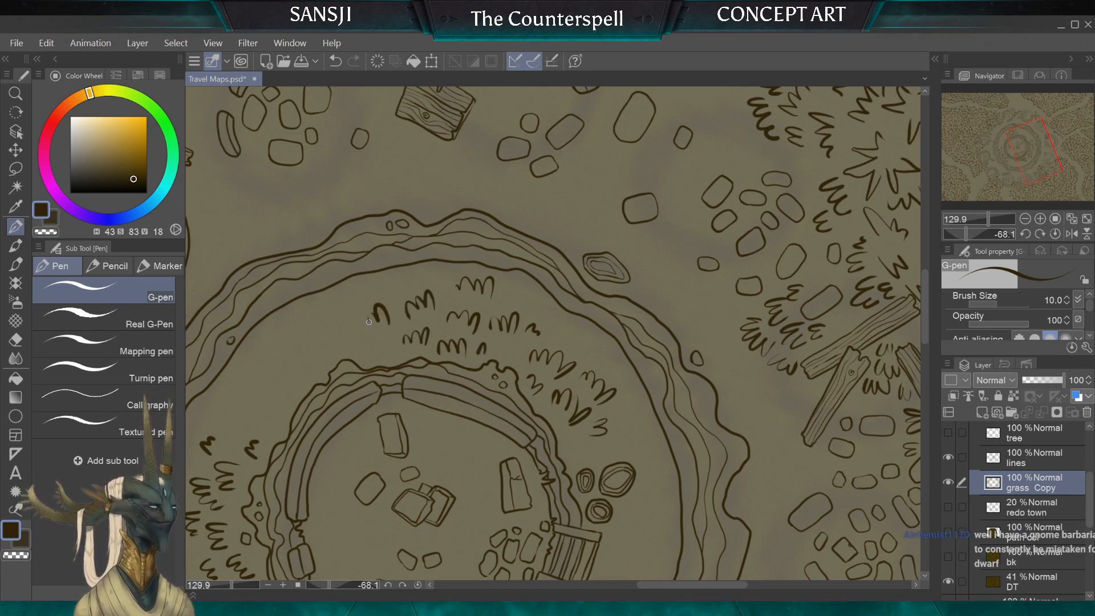
left_click_drag(377, 304, 351, 329)
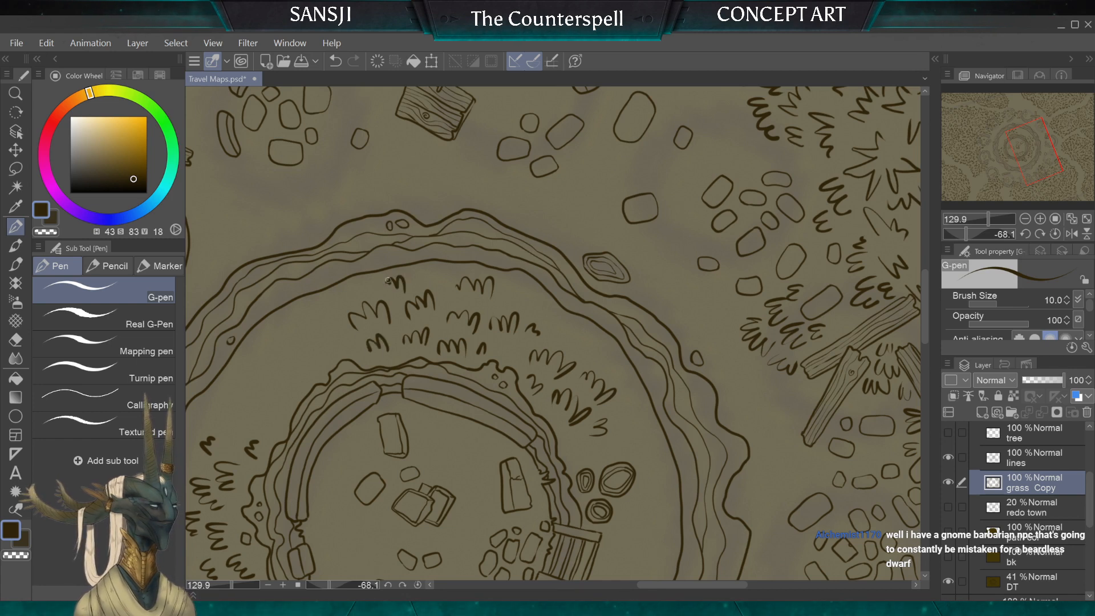
mouse_move(388, 280)
left_mouse_down()
mouse_move(557, 273)
mouse_move(622, 300)
left_mouse_up()
key("ctrl+z")
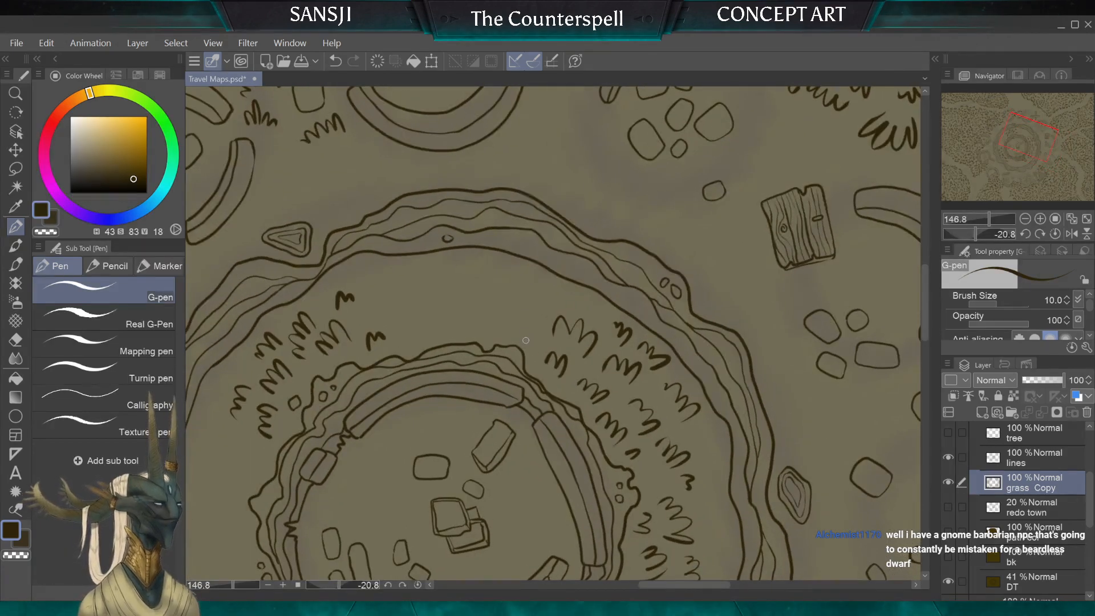
Step: Draw two tufts along the inner wall in the remaining gap of the ring, undoing and redrawing the second one
left_click_drag(526, 340, 490, 322)
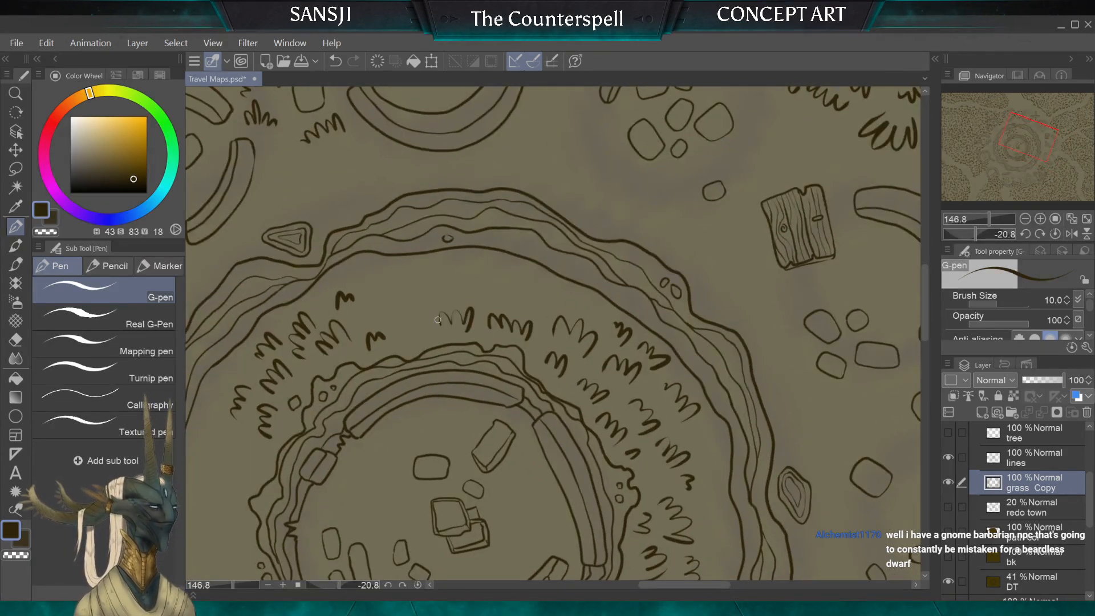
key("ctrl+z")
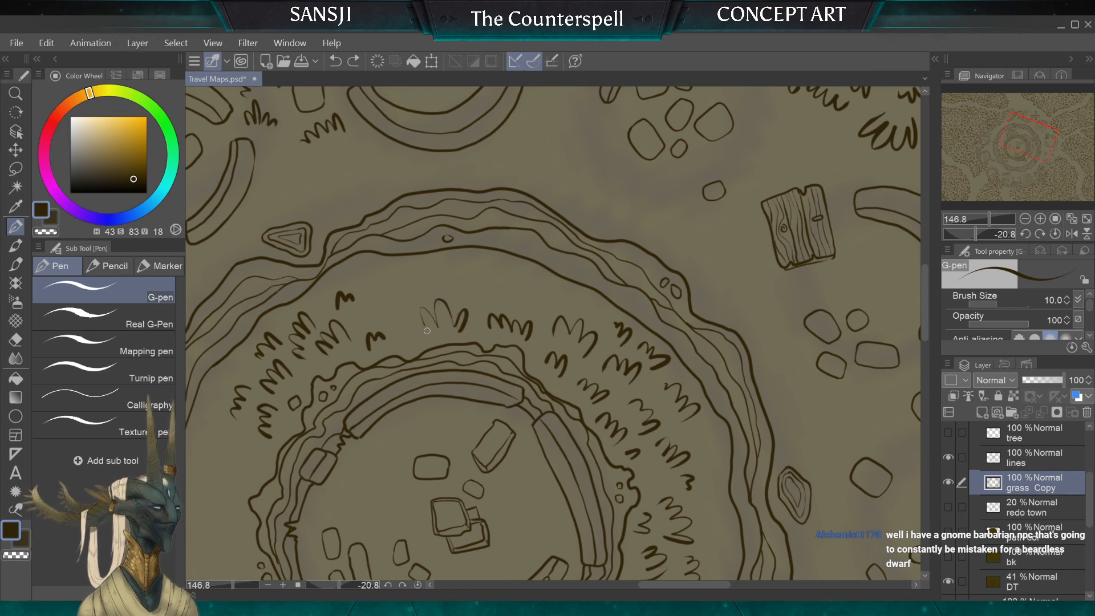
key("ctrl+z")
mouse_move(458, 329)
left_mouse_down()
mouse_move(445, 302)
mouse_move(411, 322)
left_mouse_up()
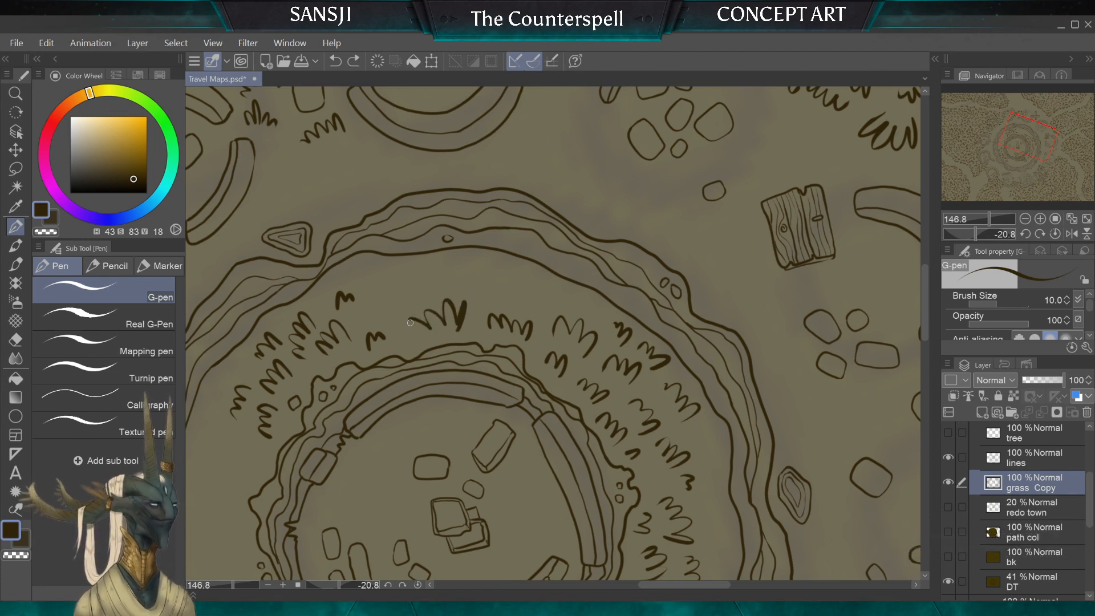
key("ctrl+z")
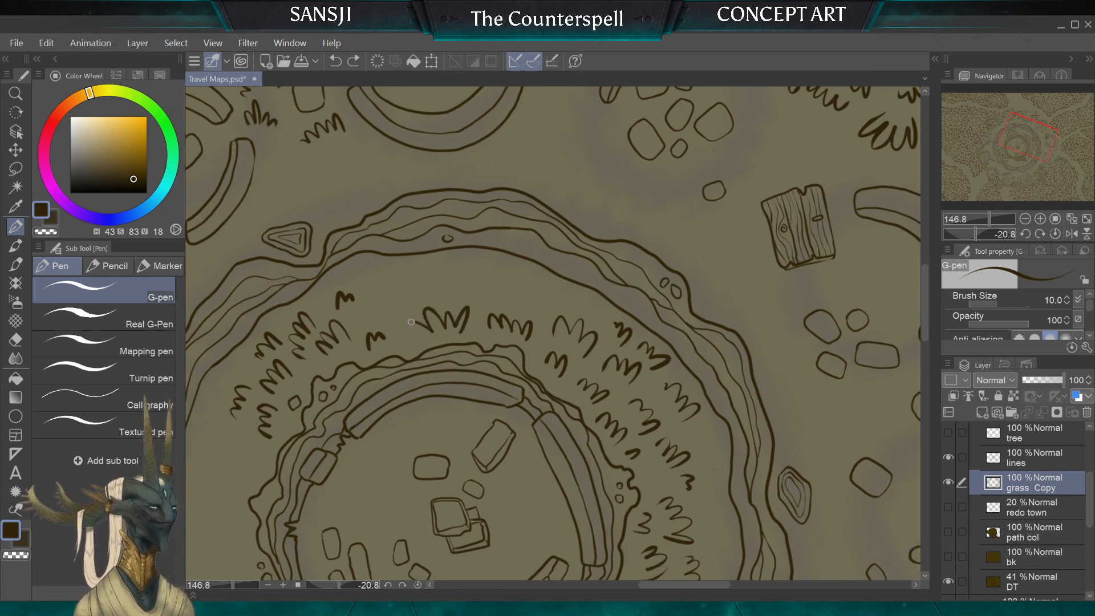
Step: Fill the rest of the gap with tufts below the outer ring wall, joining the two grass bands
mouse_move(394, 323)
left_mouse_down()
mouse_move(396, 303)
mouse_move(366, 314)
mouse_move(386, 273)
left_mouse_up()
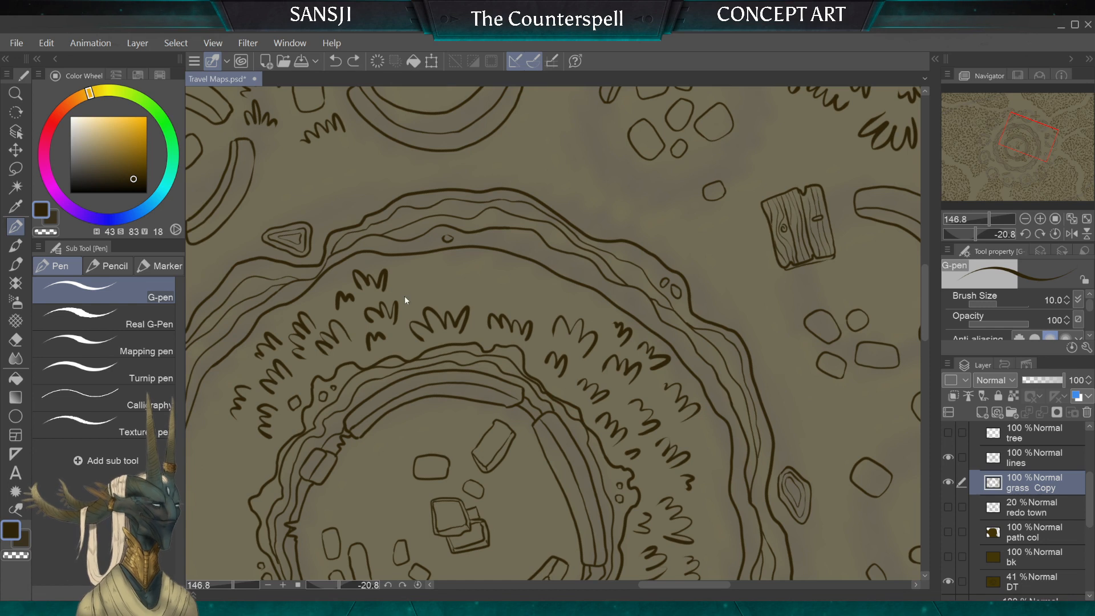
left_click_drag(432, 274, 409, 280)
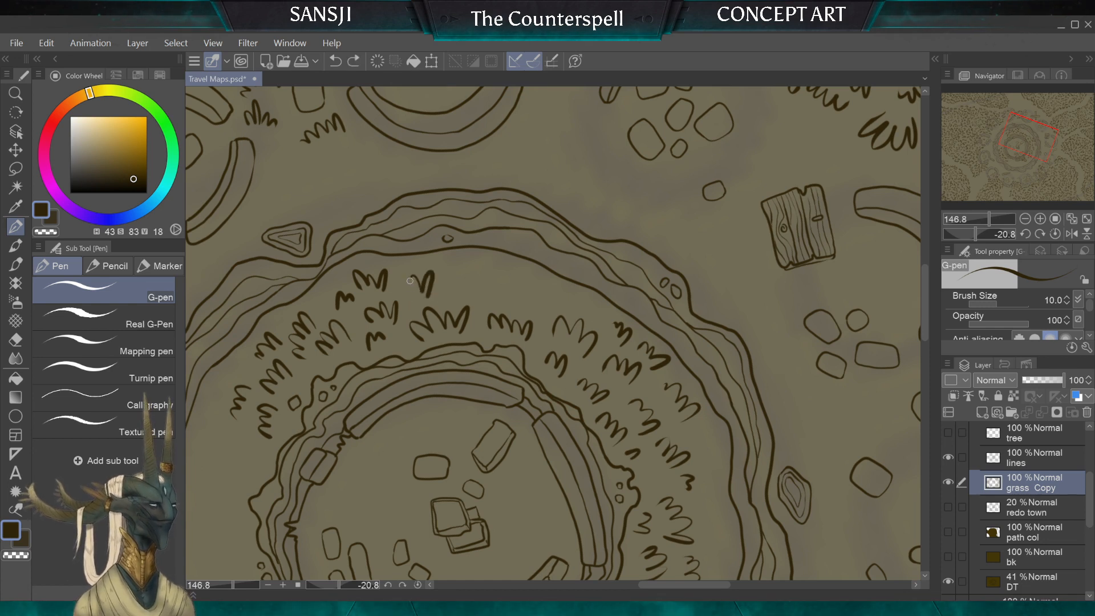
left_click_drag(585, 311, 589, 293)
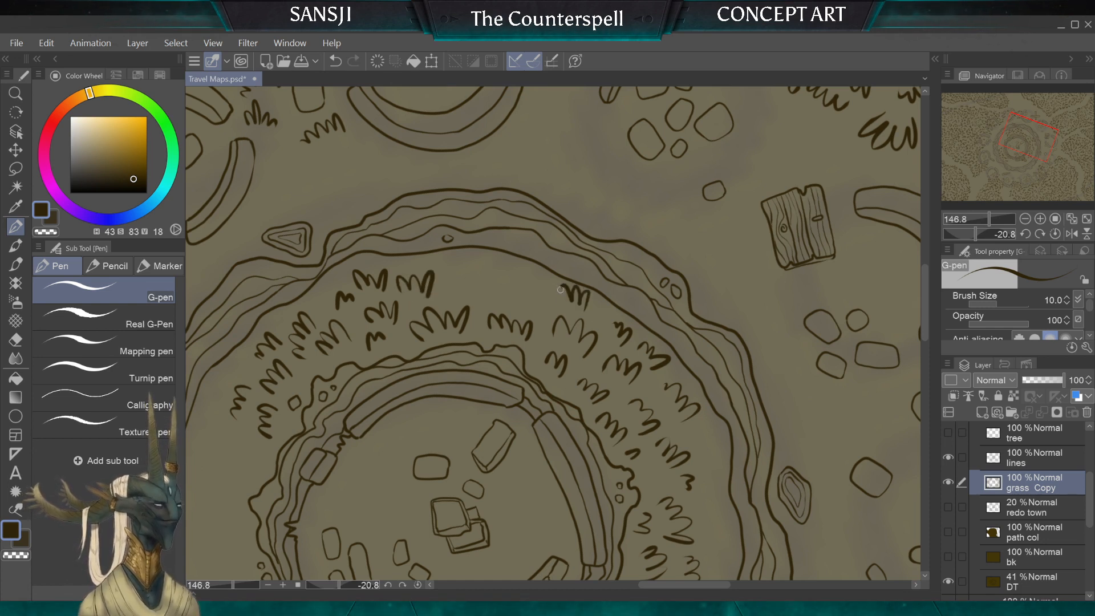
left_click_drag(494, 278, 465, 300)
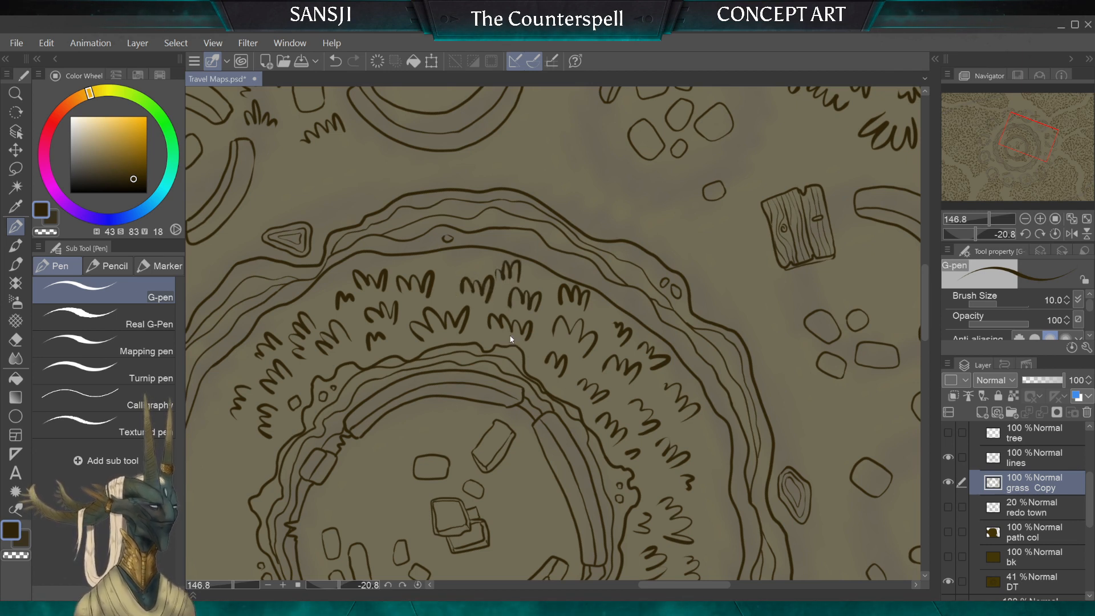
Step: Undo the extra blade on the tufts below the outer ring wall and try a short tuft beside them
key("ctrl+z")
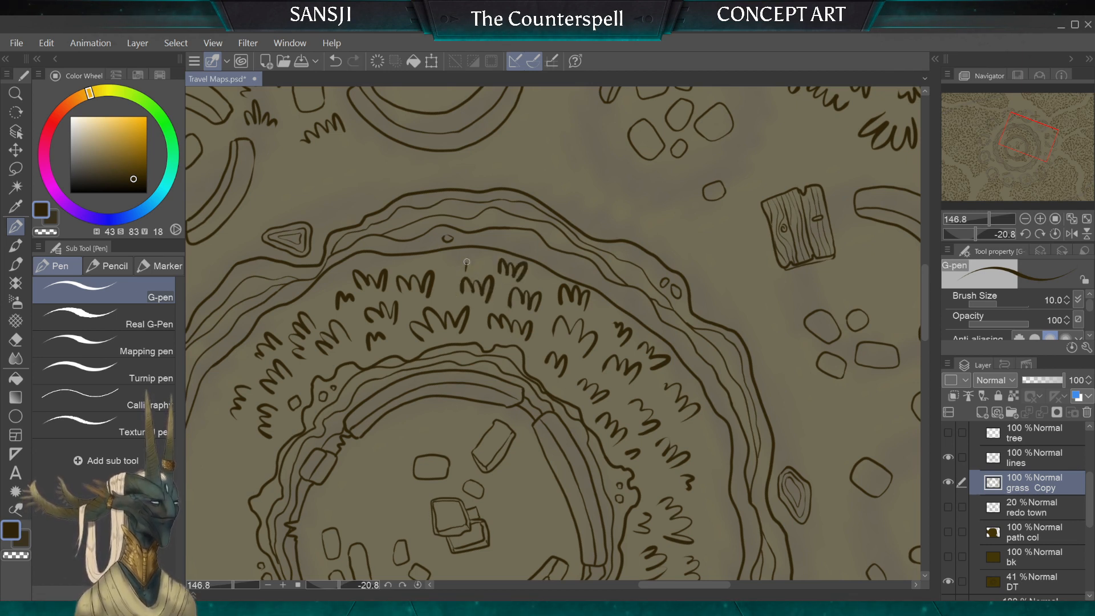
mouse_move(467, 262)
left_mouse_down()
mouse_move(446, 274)
mouse_move(461, 263)
left_mouse_up()
key("ctrl+z")
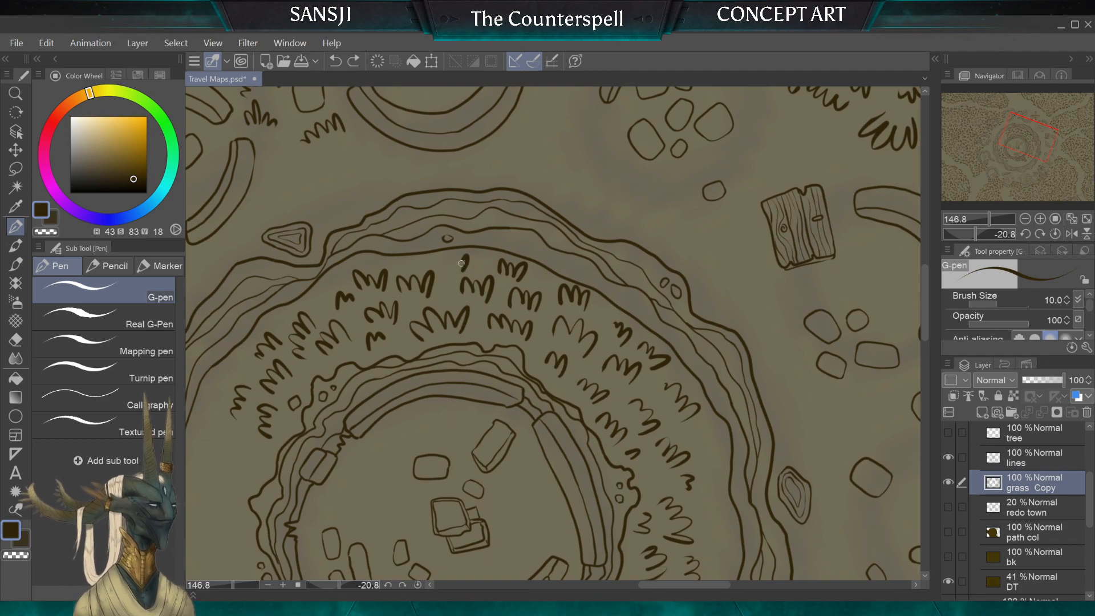
scroll(354, 300, "down", 3)
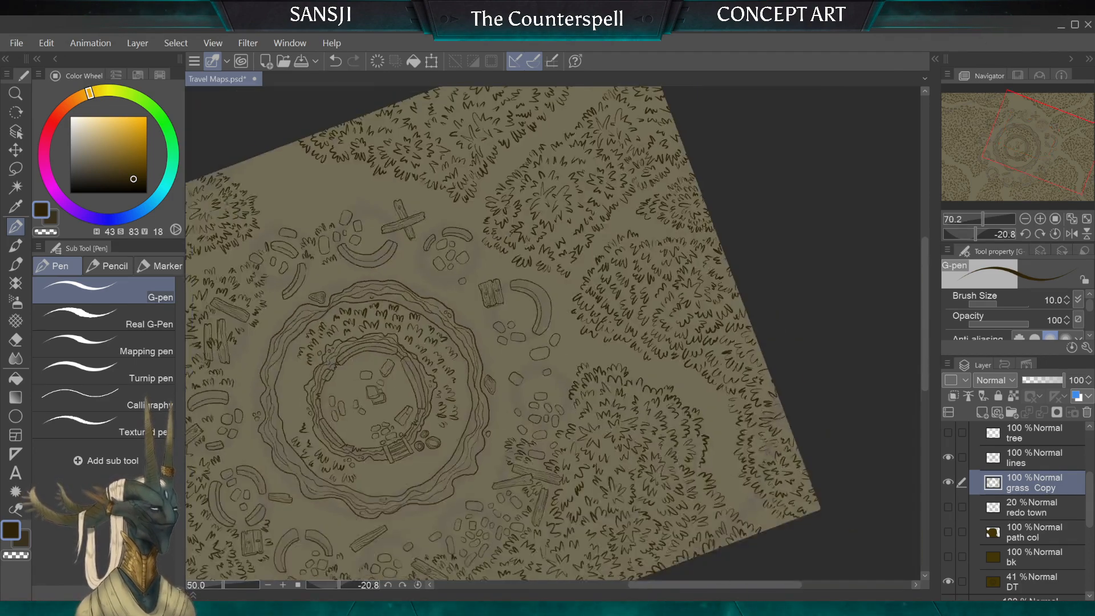
left_click_drag(343, 299, 394, 468)
scroll(399, 388, "up", 1)
scroll(399, 388, "down", 1)
scroll(553, 333, "down", 1)
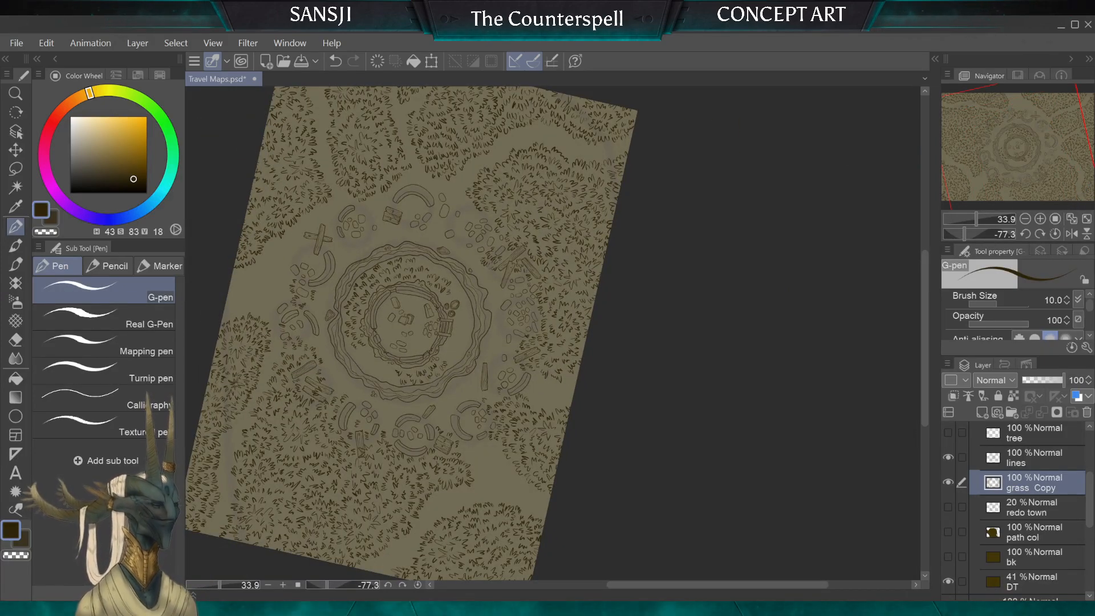
scroll(408, 323, "down", 1)
left_click_drag(407, 323, 521, 368)
scroll(516, 373, "up", 5)
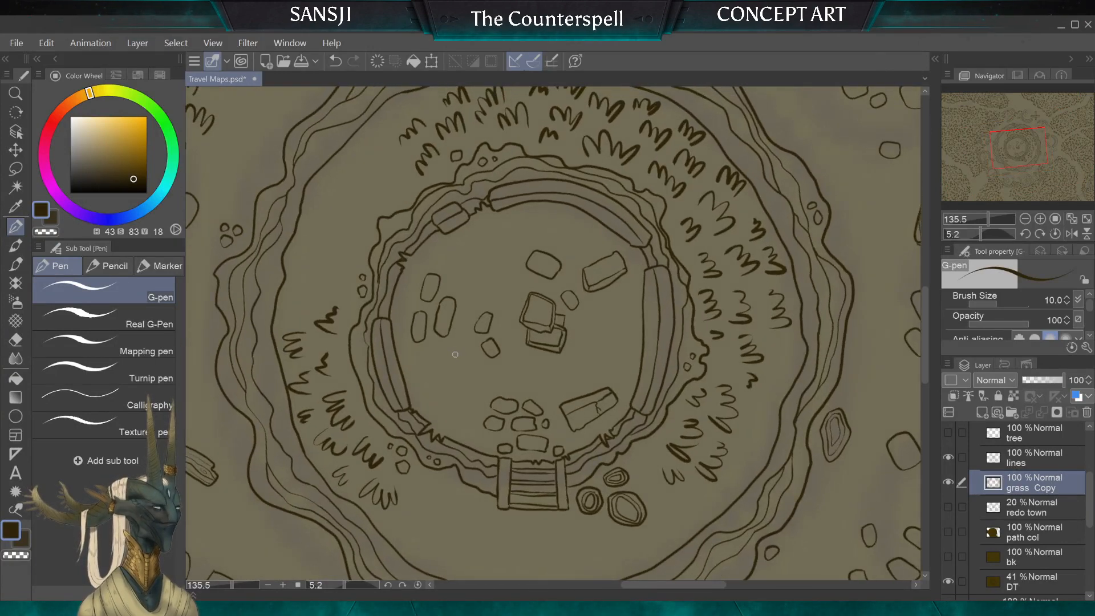
left_click_drag(448, 354, 461, 371)
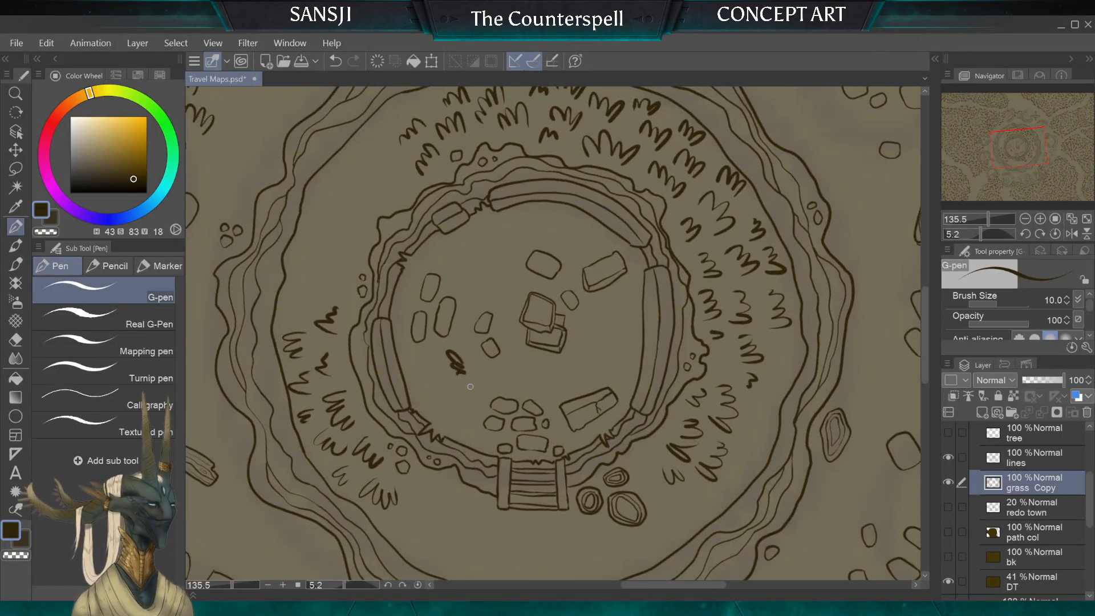
key("ctrl+z")
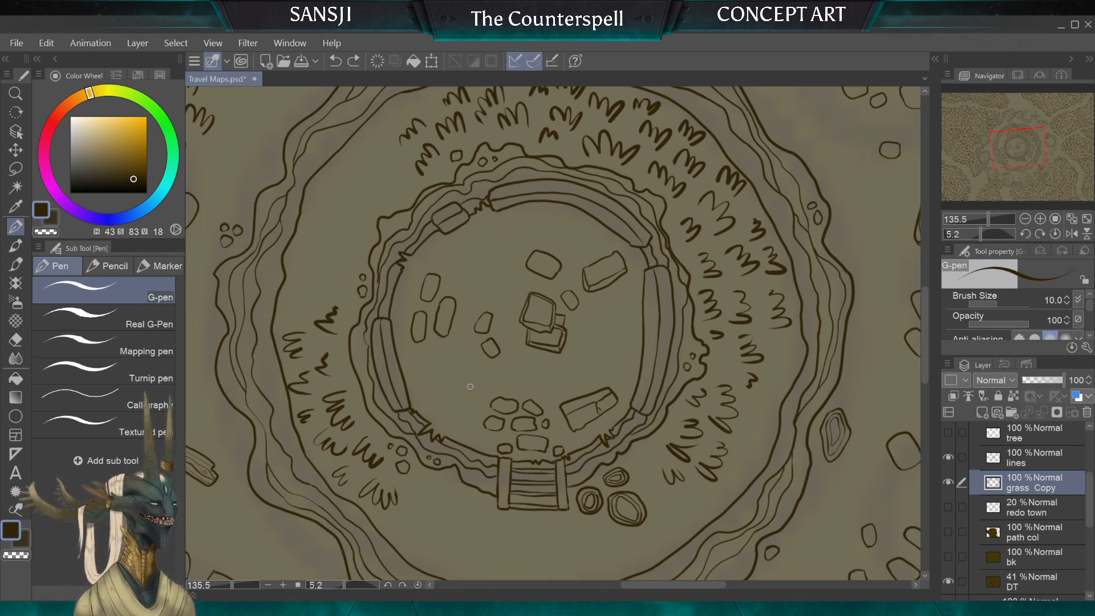
Step: Draw a line of small grass tufts inside the inner ring, from the two small stones to the stone cluster by the ladder
scroll(470, 387, "up", 2)
left_click_drag(470, 386, 388, 346)
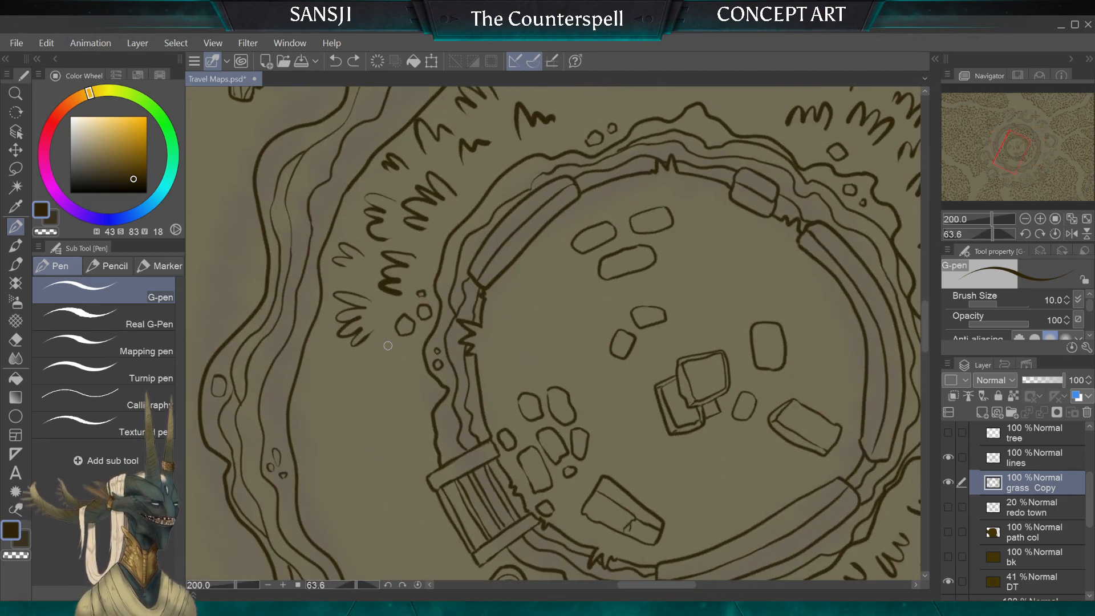
scroll(388, 346, "up", 2)
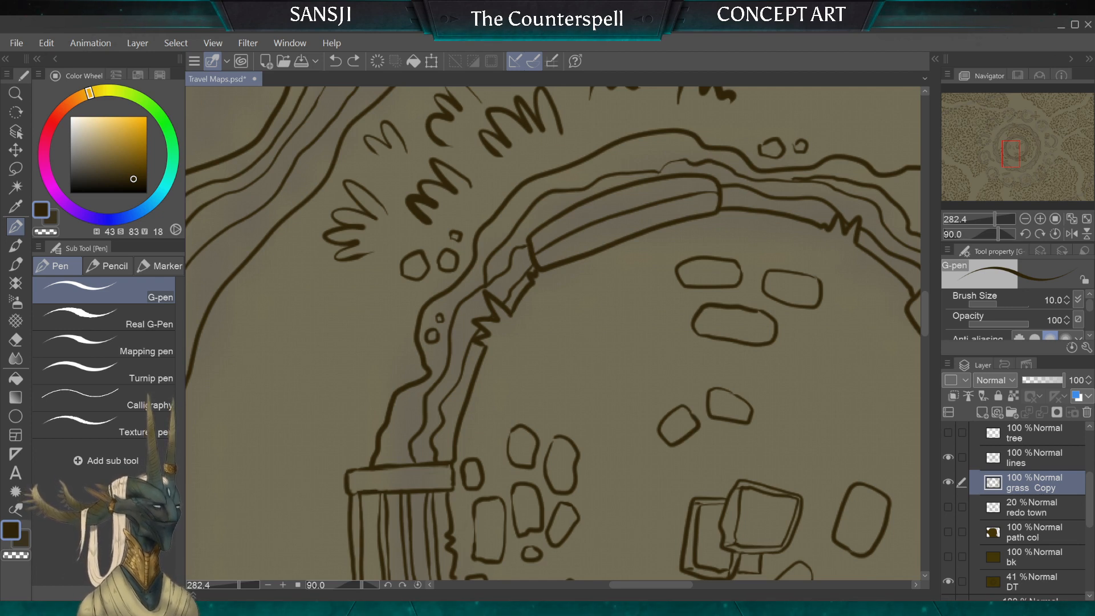
mouse_move(653, 369)
left_mouse_down()
mouse_move(660, 396)
mouse_move(650, 400)
left_mouse_up()
mouse_move(635, 379)
left_mouse_down()
mouse_move(642, 407)
mouse_move(630, 413)
left_mouse_up()
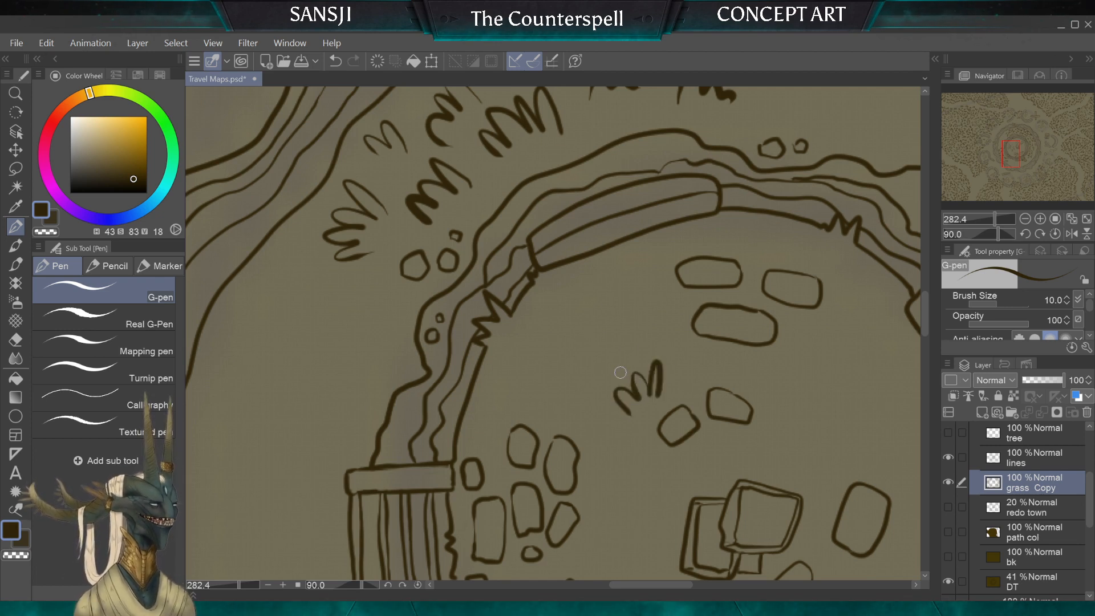
left_click_drag(628, 335, 624, 365)
left_click_drag(617, 345, 591, 380)
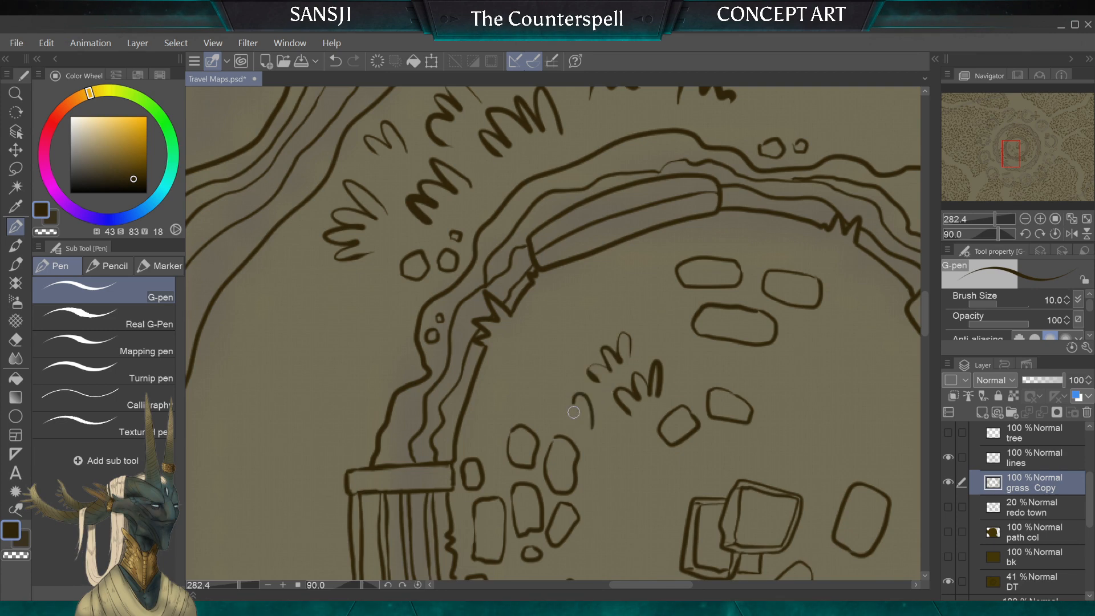
scroll(563, 391, "down", 5)
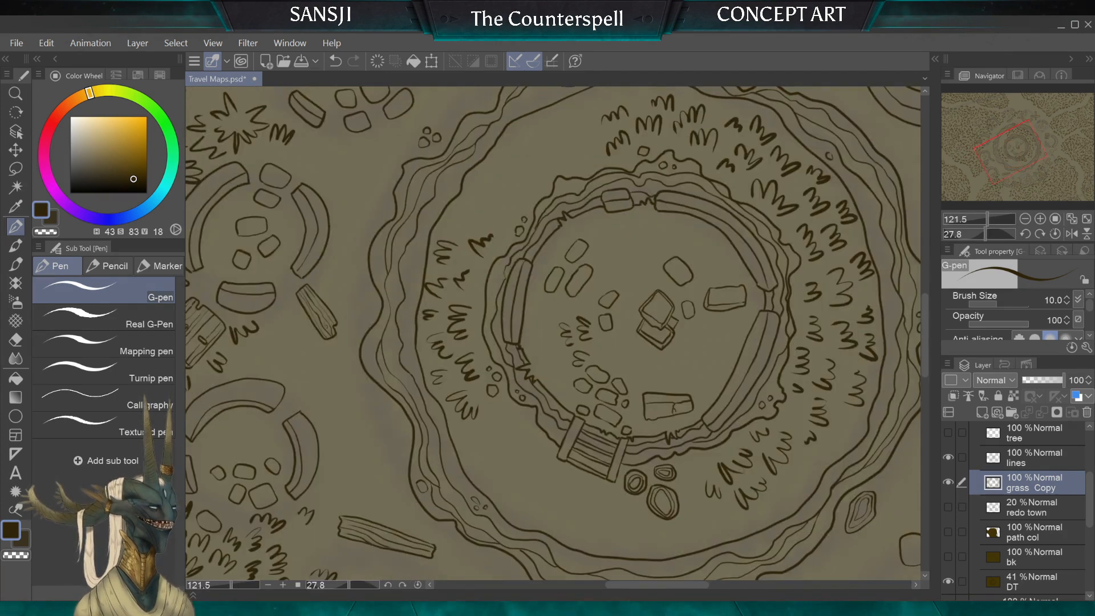
Step: Extend the grass between the stone cluster and the inner wall with more tufts, undoing and redrawing the unwanted strokes
scroll(564, 392, "up", 5)
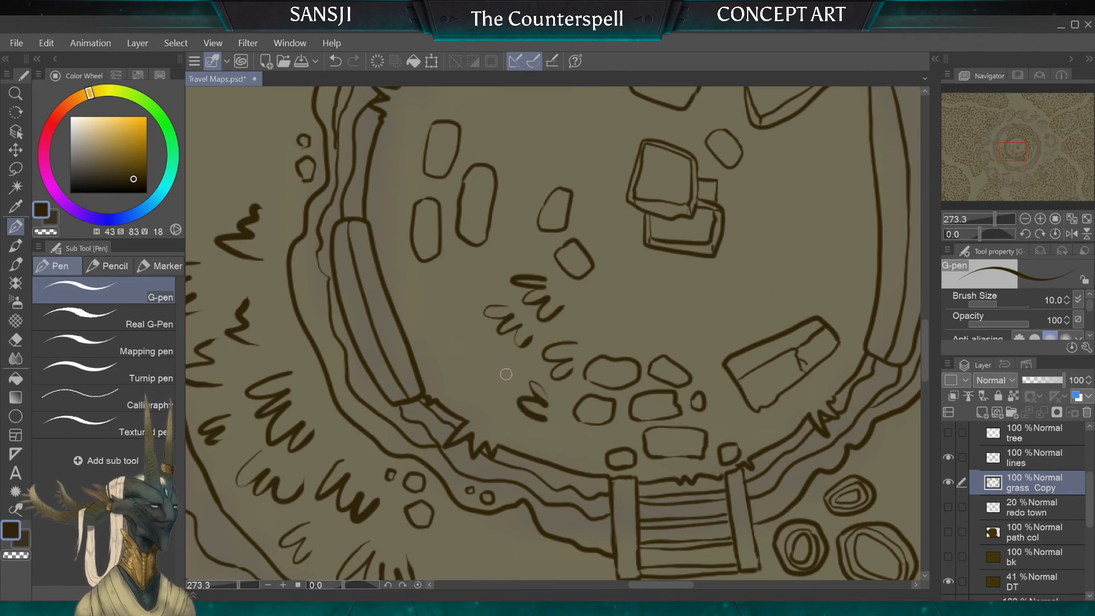
left_click_drag(485, 370, 506, 406)
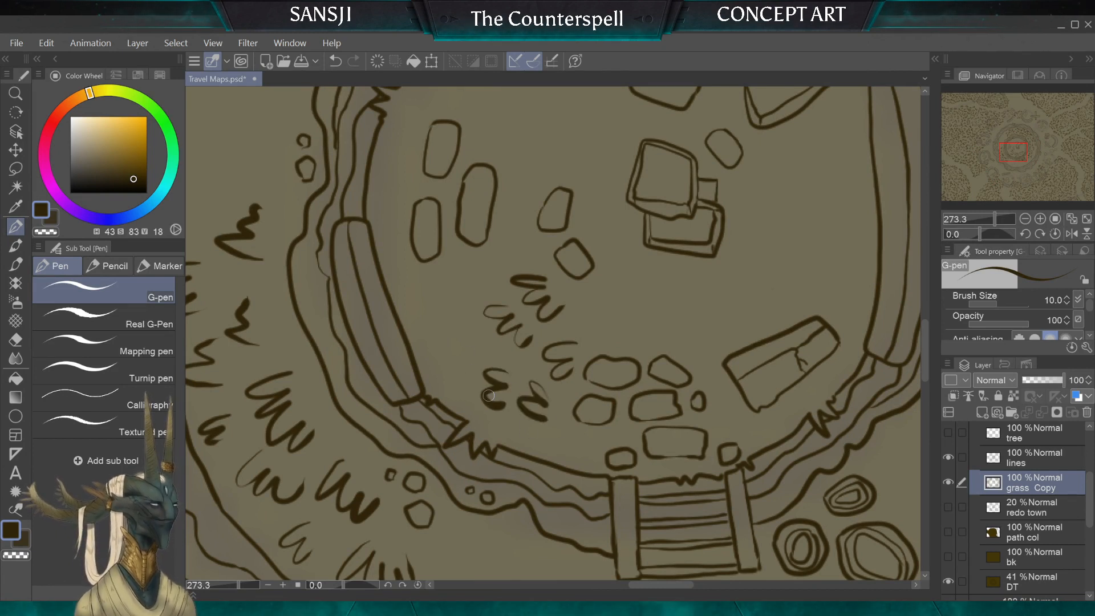
key("ctrl+z")
key("ctrl+z")
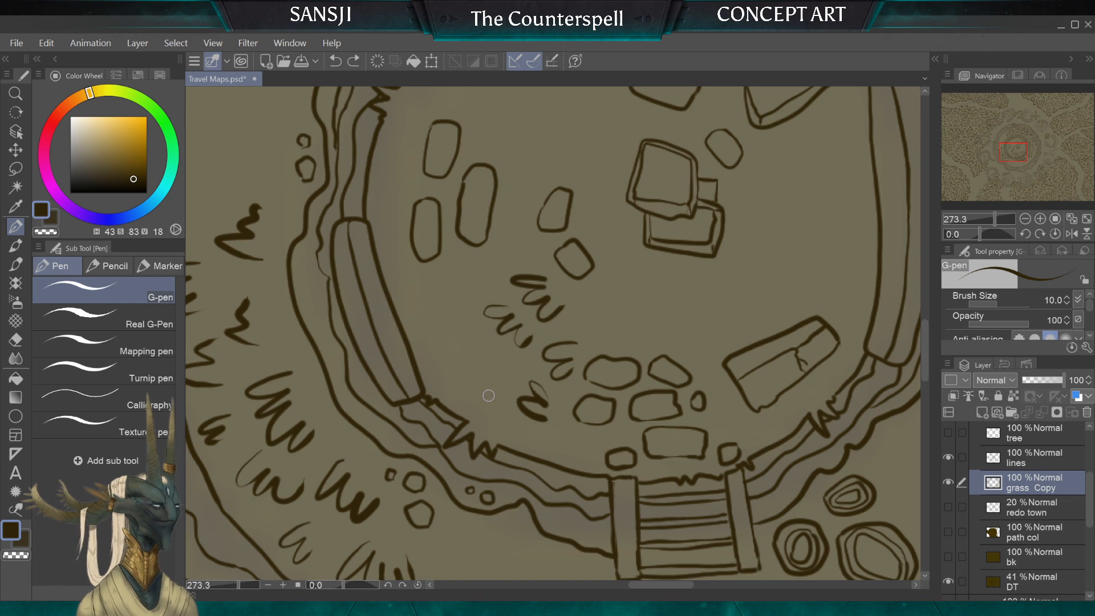
left_click_drag(528, 388, 564, 429)
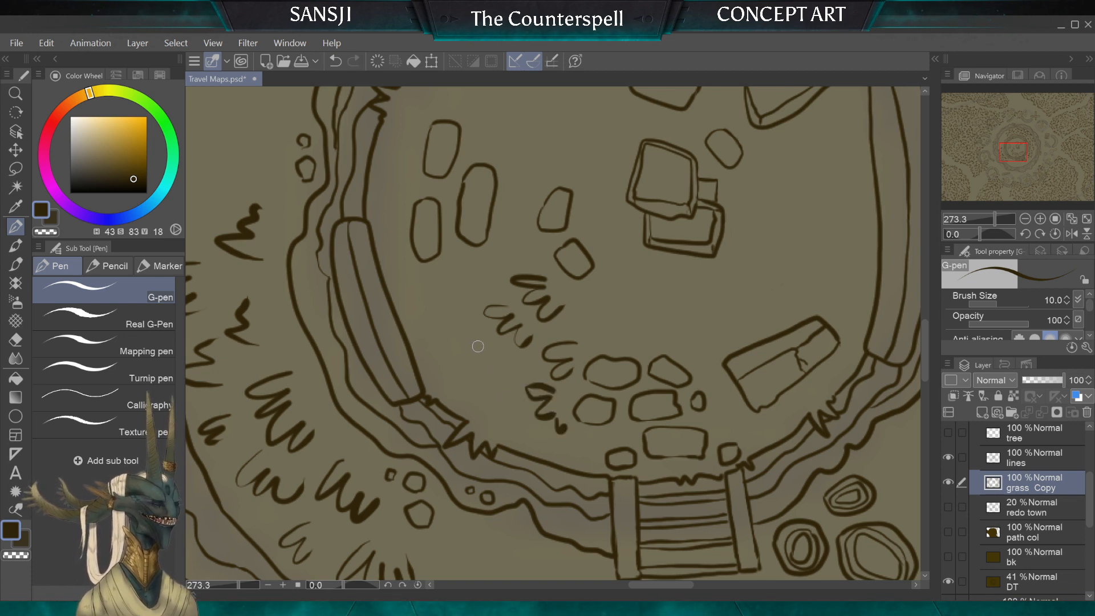
mouse_move(464, 345)
left_mouse_down()
mouse_move(494, 375)
mouse_move(508, 358)
mouse_move(471, 380)
mouse_move(469, 402)
mouse_move(508, 409)
left_mouse_up()
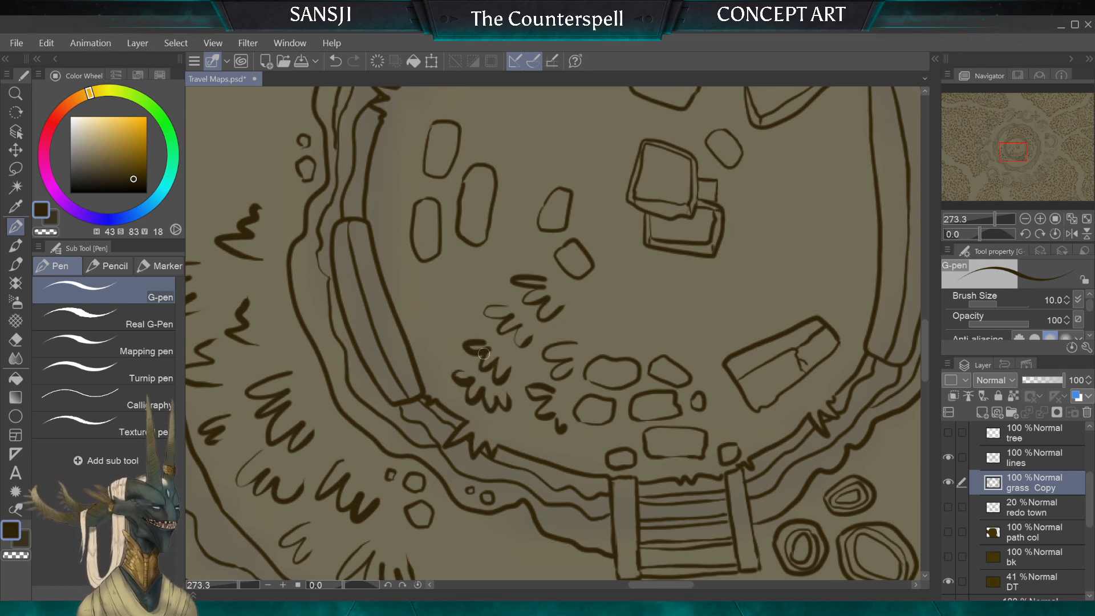
key("ctrl+z")
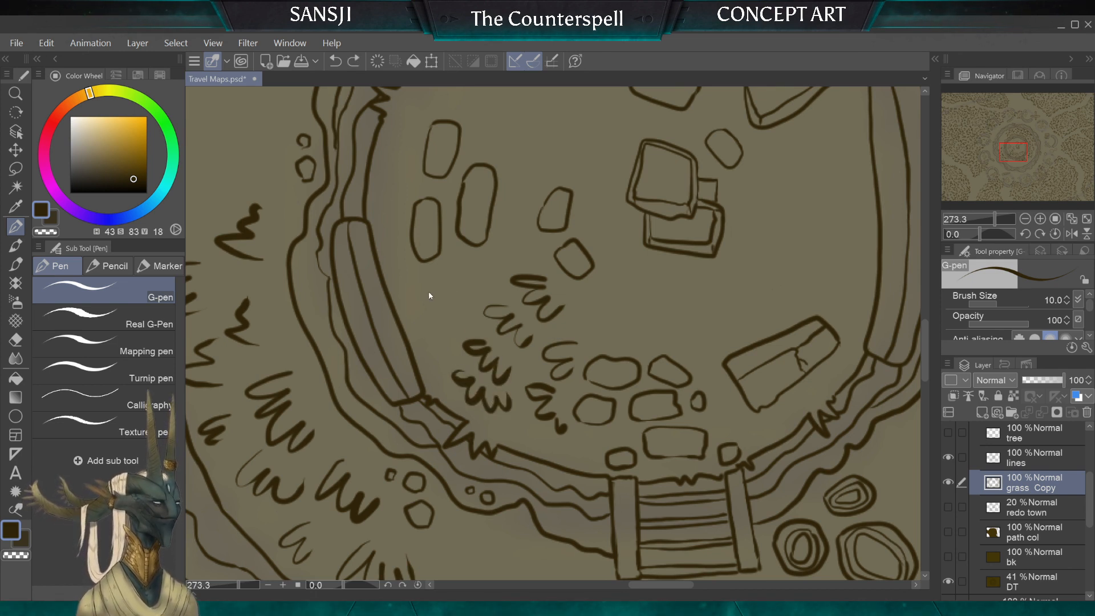
Step: Add tufts below the three oblong stones and a short one along the inner wall, undoing a stray stroke
mouse_move(424, 305)
left_mouse_down()
mouse_move(456, 330)
mouse_move(476, 328)
left_mouse_up()
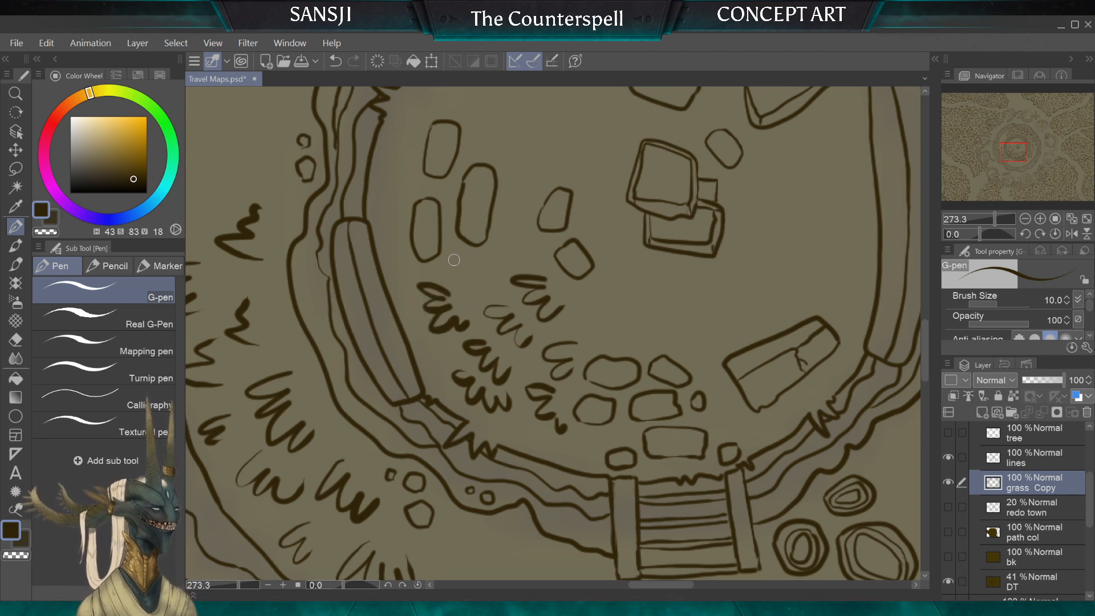
mouse_move(491, 270)
left_mouse_down()
mouse_move(474, 289)
mouse_move(483, 268)
left_mouse_up()
key("ctrl+z")
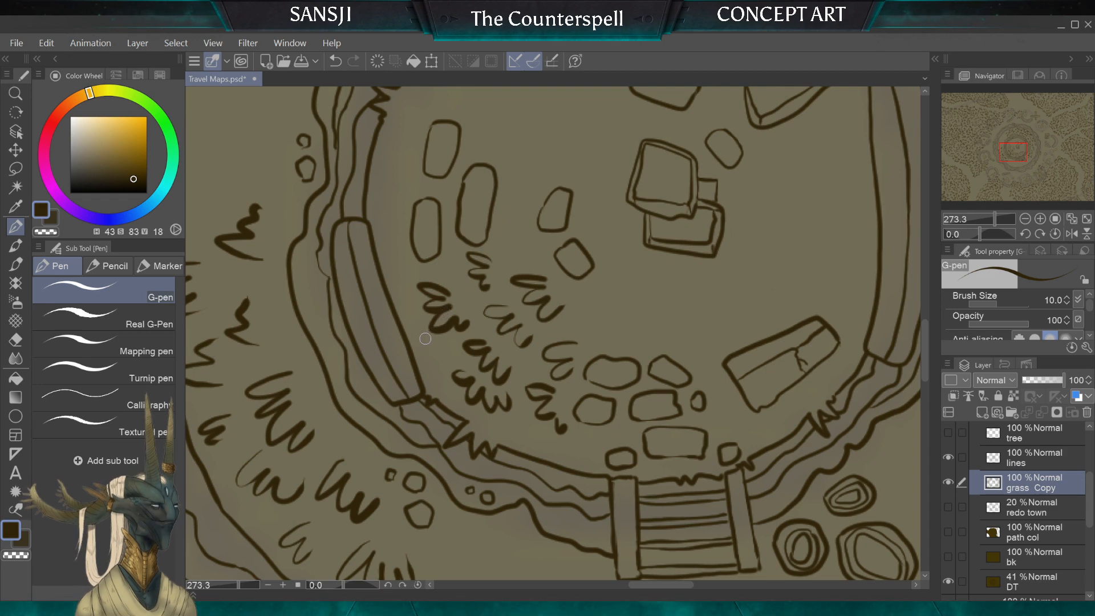
left_click_drag(432, 347, 448, 365)
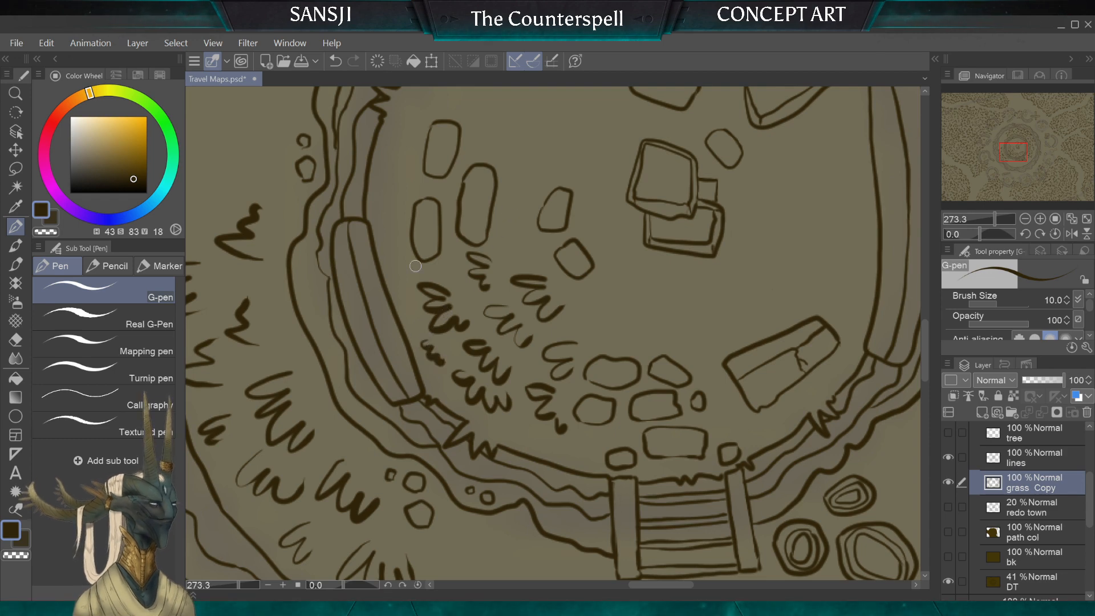
Step: Draw a second group of grass tufts inside the inner ring, between the cracked slab and the curved wall block
scroll(416, 266, "down", 3)
scroll(552, 334, "up", 3)
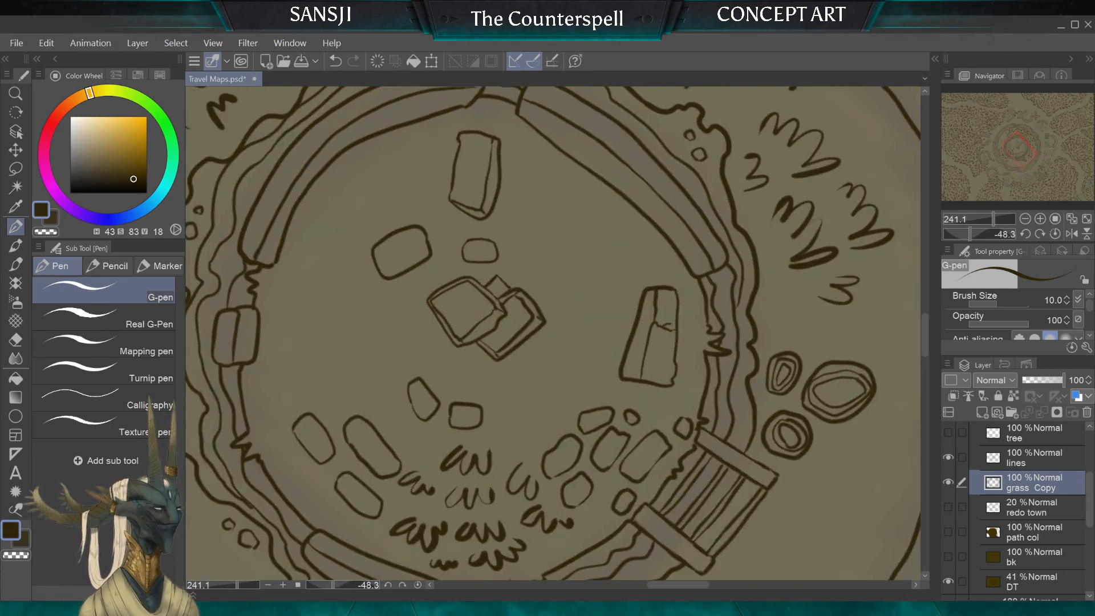
scroll(598, 329, "up", 2)
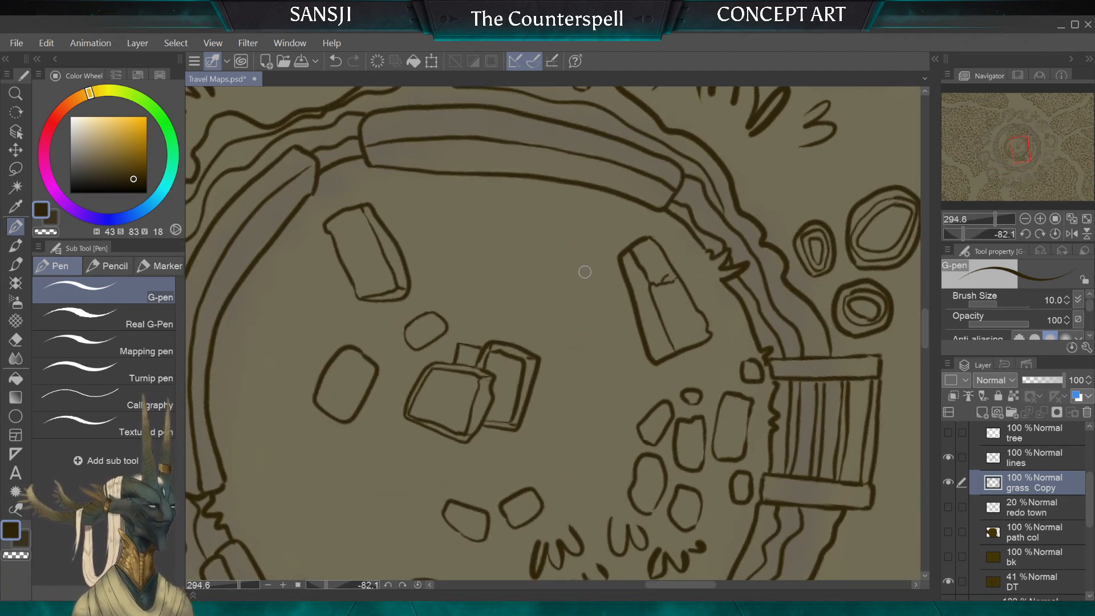
left_click_drag(577, 250, 584, 273)
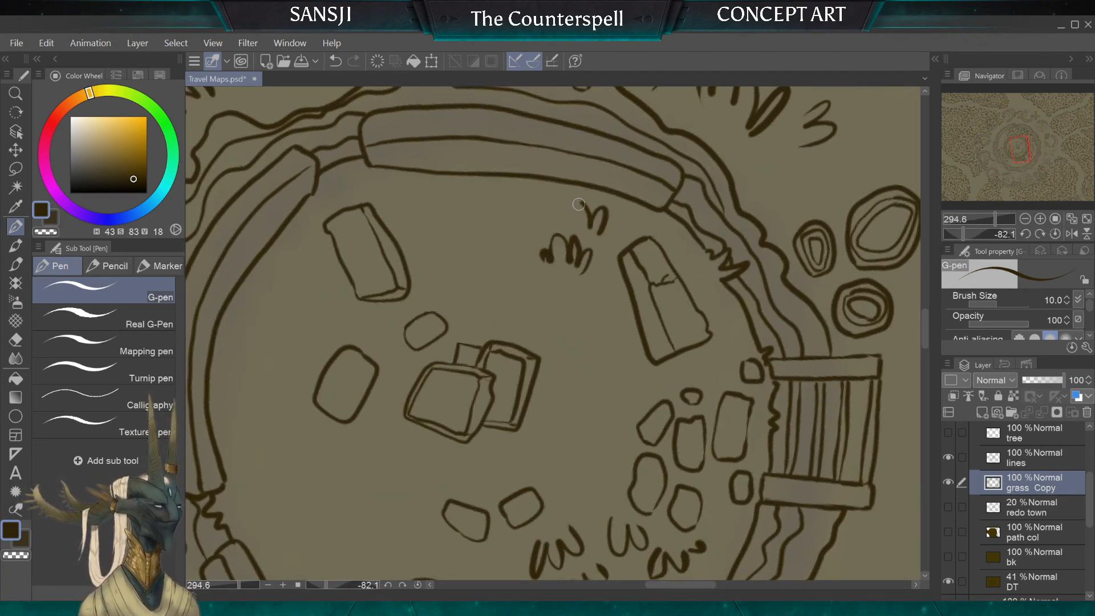
mouse_move(579, 204)
left_mouse_down()
mouse_move(564, 226)
mouse_move(529, 235)
mouse_move(519, 206)
mouse_move(492, 237)
left_mouse_up()
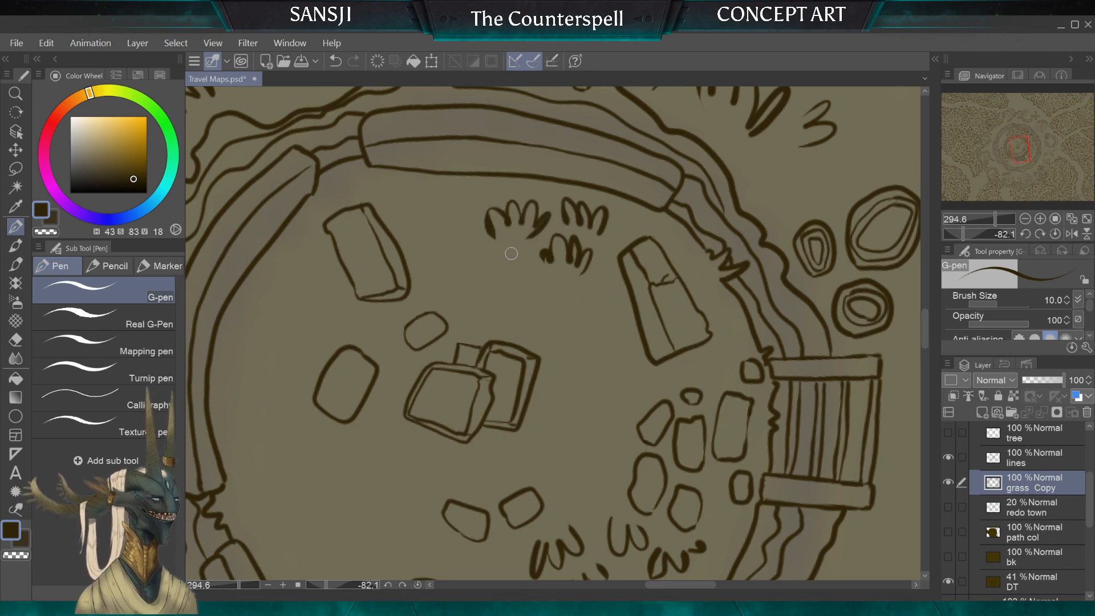
left_click_drag(539, 265, 499, 293)
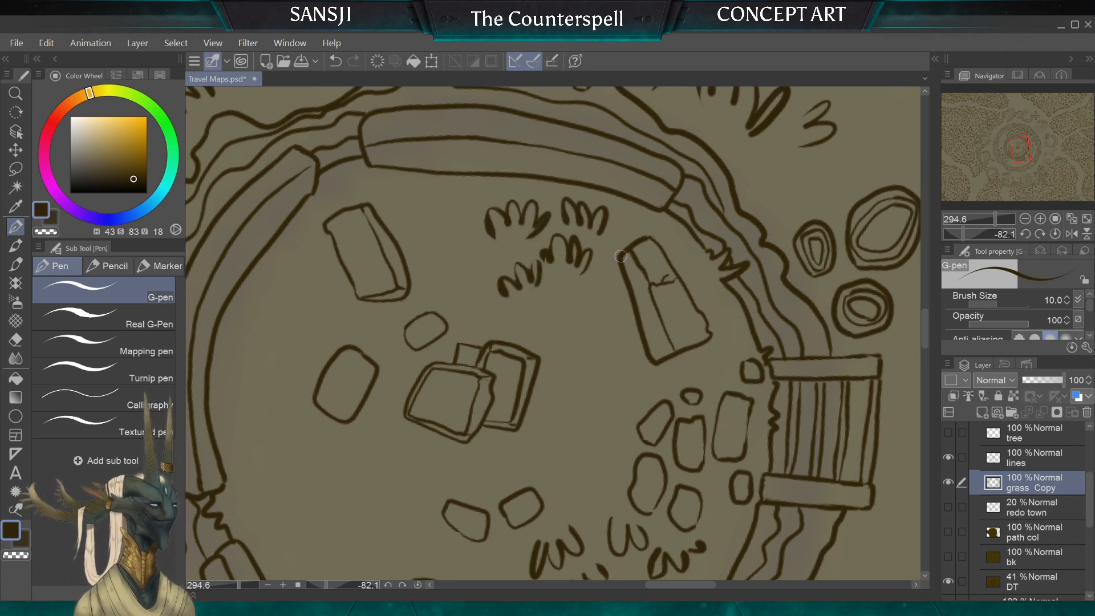
Step: Extend the second tuft group around the cracked slab's base and towards the stacked slabs in the middle
mouse_move(621, 256)
left_mouse_down()
mouse_move(399, 257)
mouse_move(365, 268)
mouse_move(454, 340)
mouse_move(431, 366)
mouse_move(456, 374)
left_mouse_up()
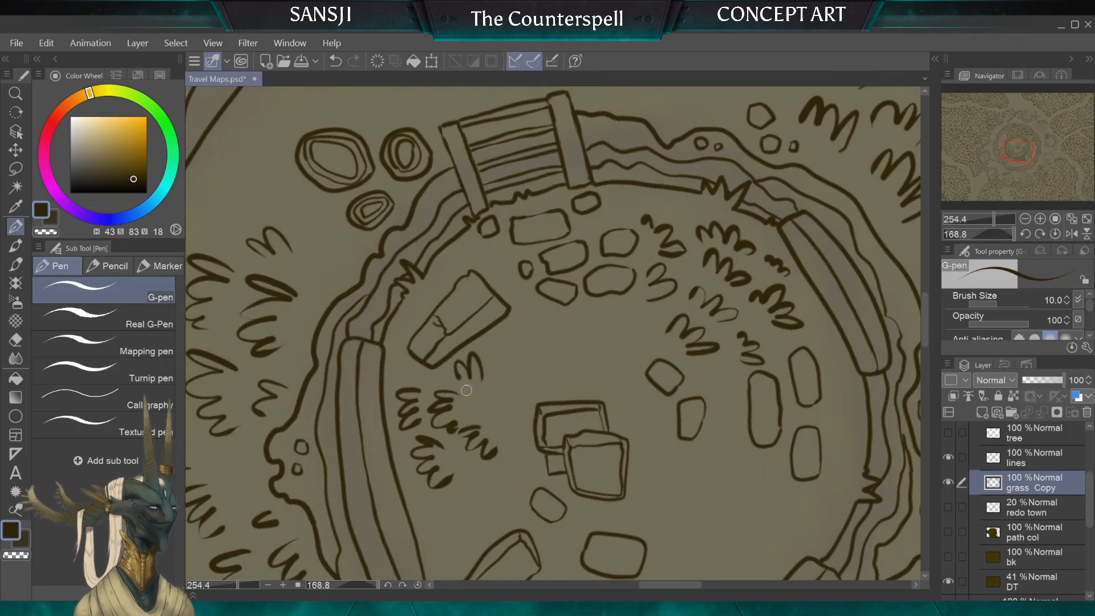
left_click_drag(506, 406, 510, 390)
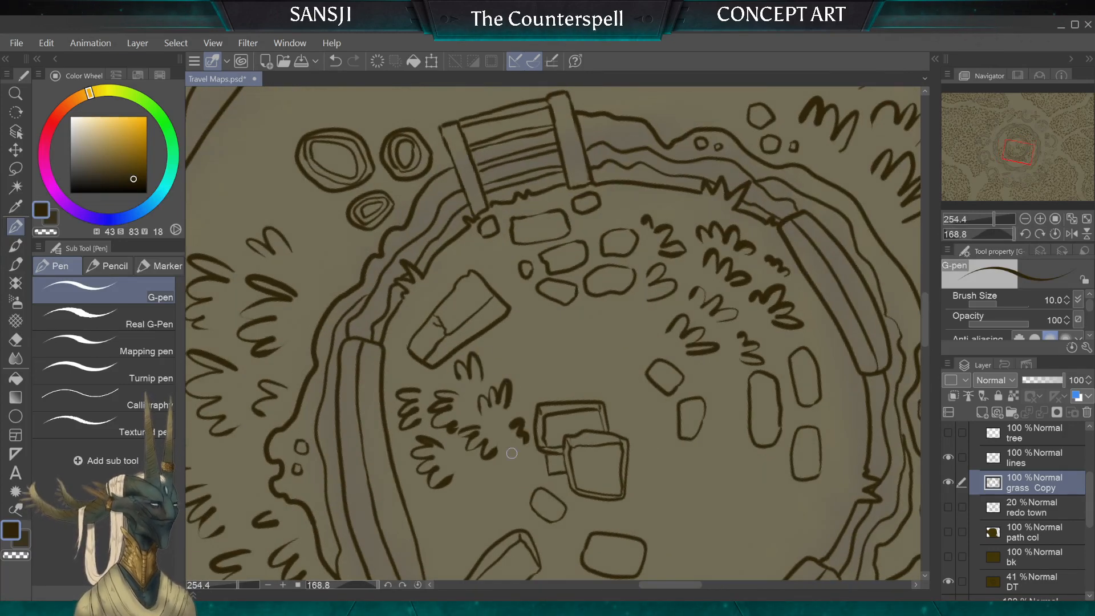
mouse_move(412, 365)
left_mouse_down()
mouse_move(395, 374)
mouse_move(402, 382)
left_mouse_up()
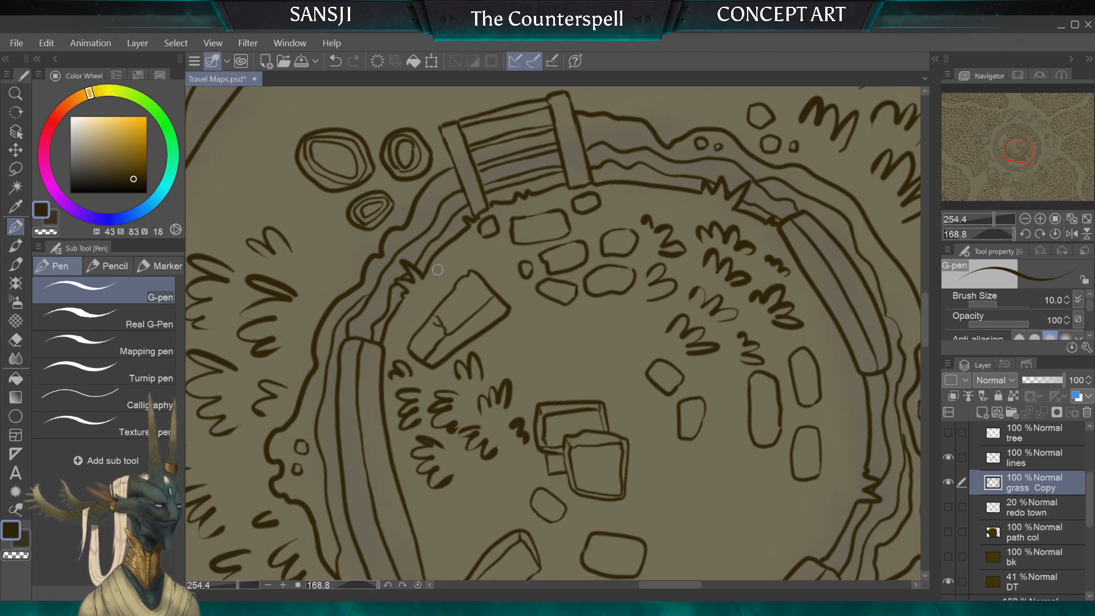
left_click_drag(494, 349, 513, 350)
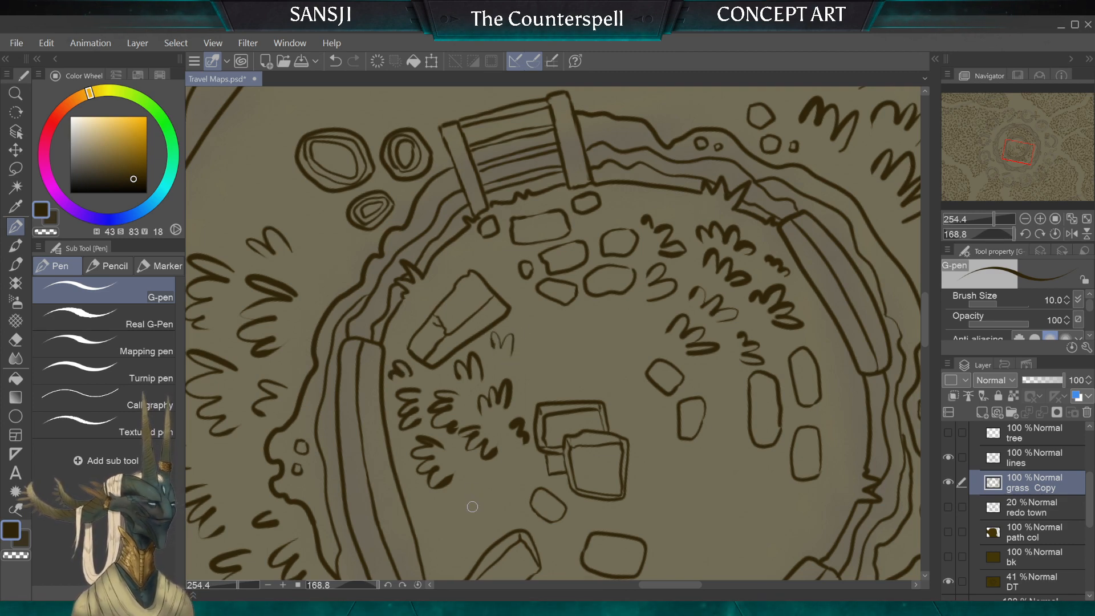
Step: Show the whole map upright and hide the DT layer
scroll(553, 336, "down", 6)
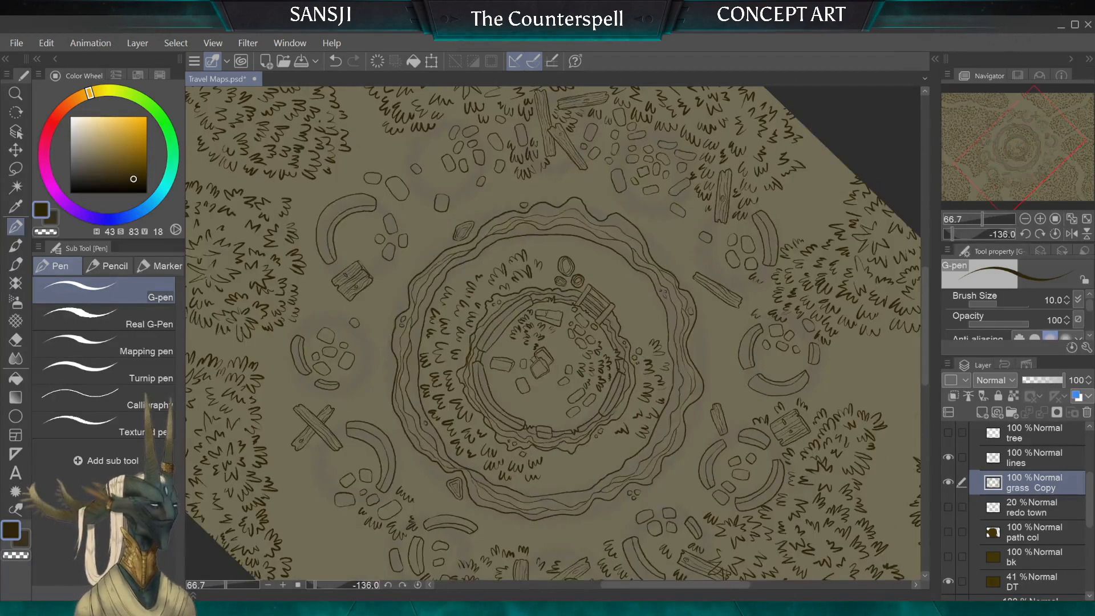
scroll(554, 336, "down", 4)
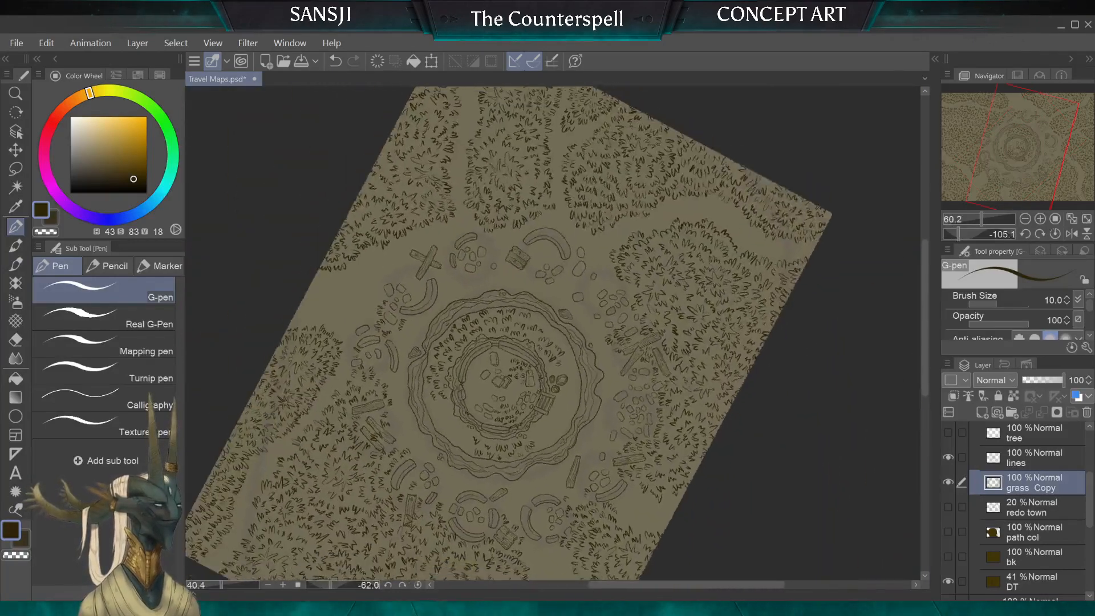
scroll(554, 337, "up", 1)
scroll(554, 337, "down", 2)
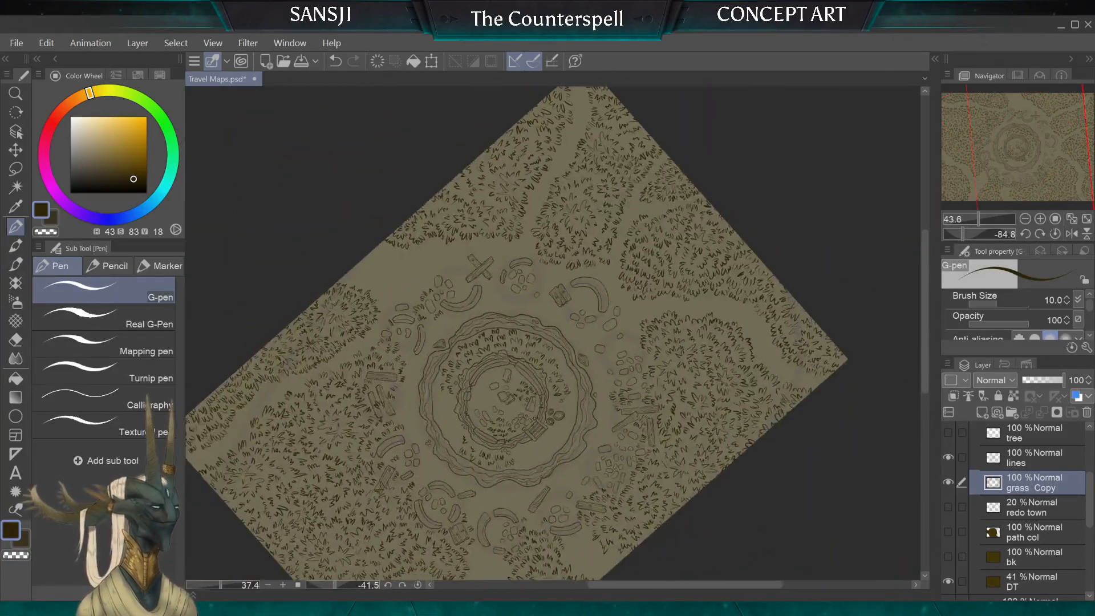
scroll(553, 336, "down", 1)
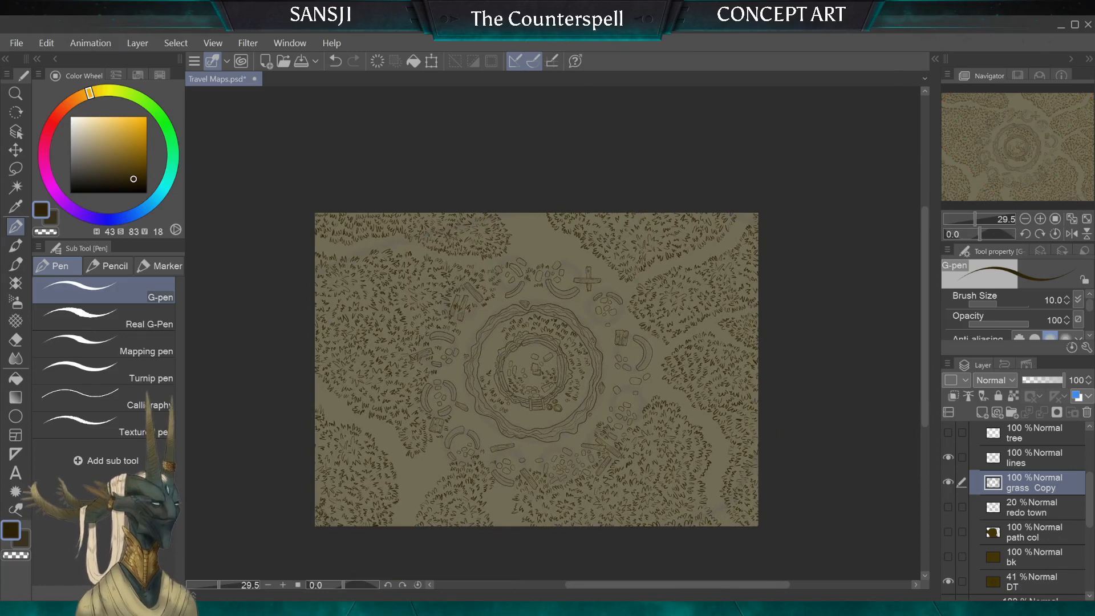
left_click(949, 581)
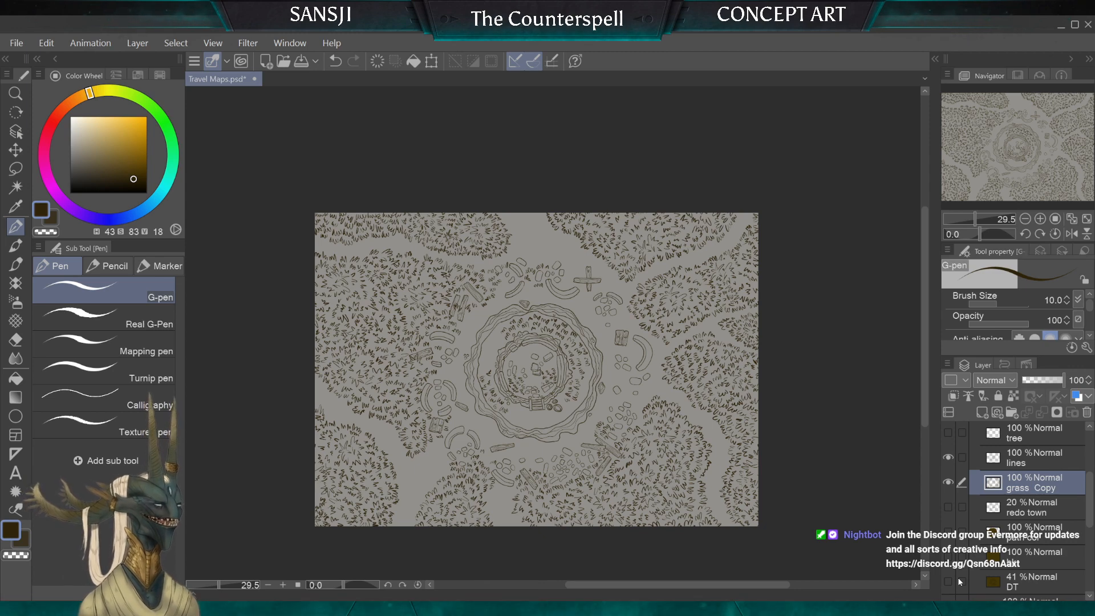
Step: Open D&D map Players2.png and examine the ringed stone circle north of Starfall Lake and the surrounding regions
key("alt")
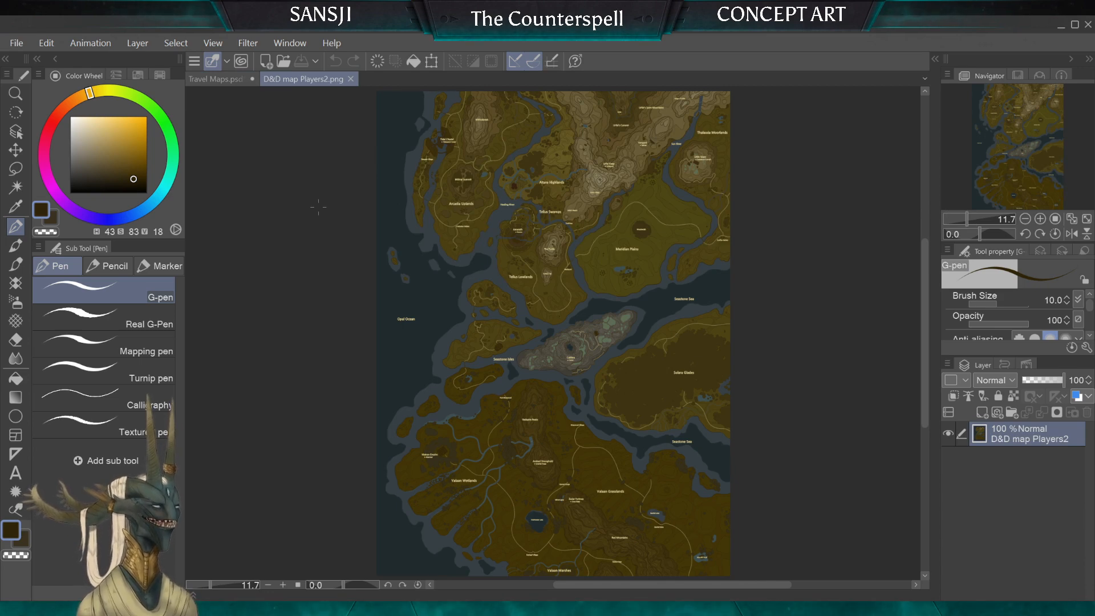
scroll(689, 530, "up", 4)
scroll(642, 411, "up", 5)
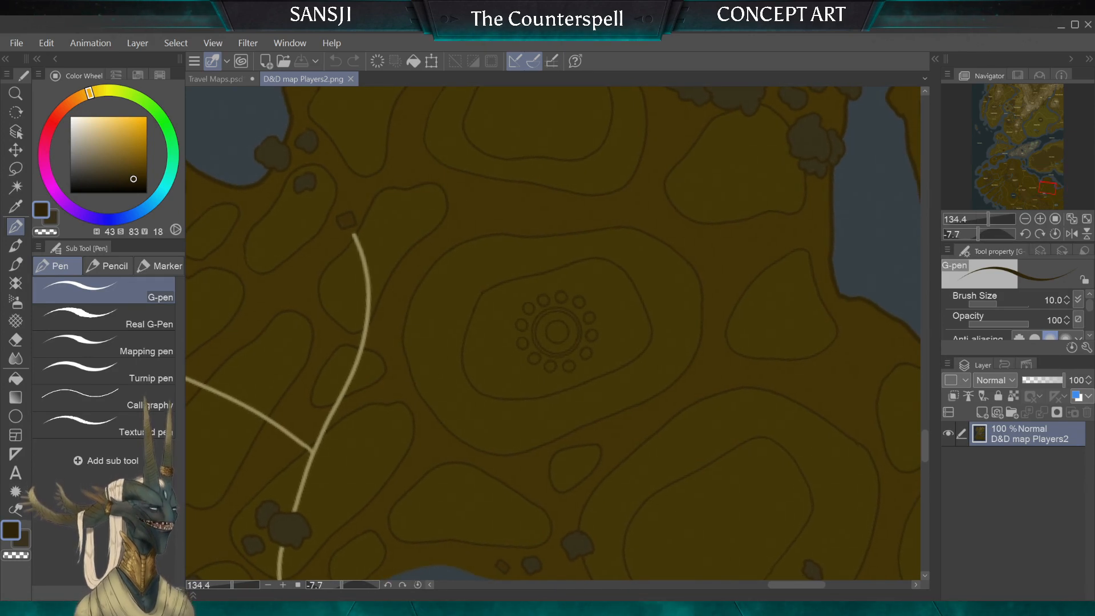
scroll(382, 316, "down", 4)
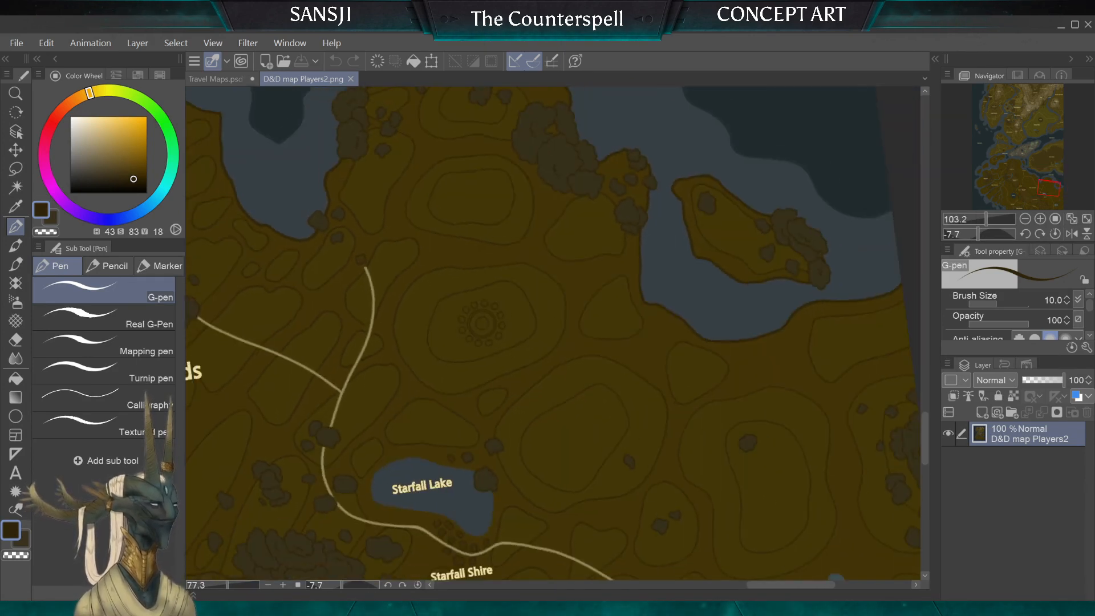
scroll(503, 376, "down", 5)
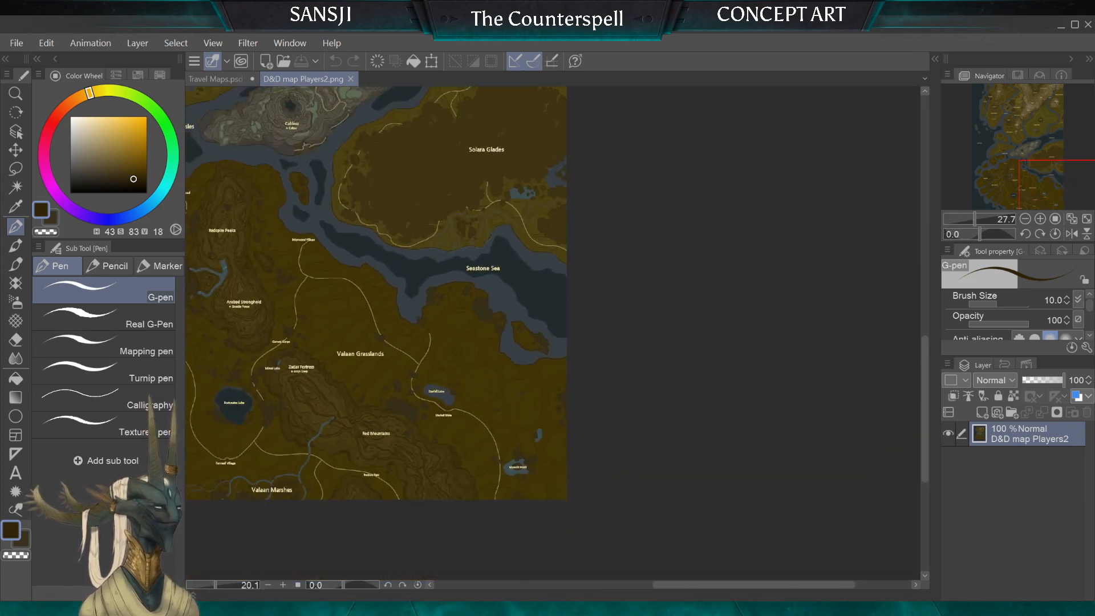
scroll(436, 319, "down", 3)
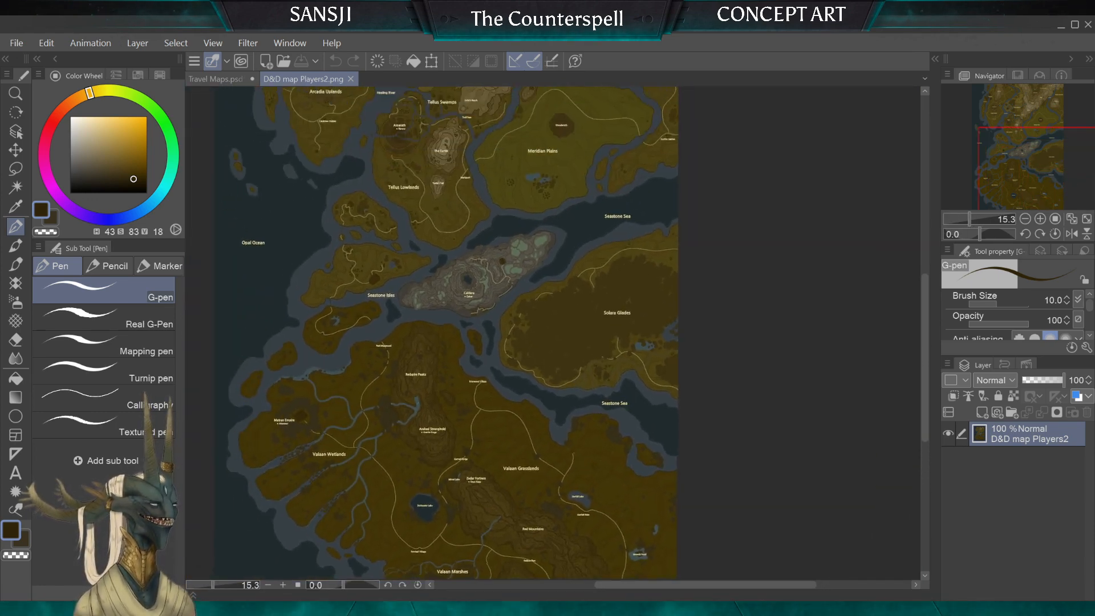
scroll(355, 357, "down", 2)
left_click_drag(260, 179, 318, 207)
scroll(318, 207, "up", 1)
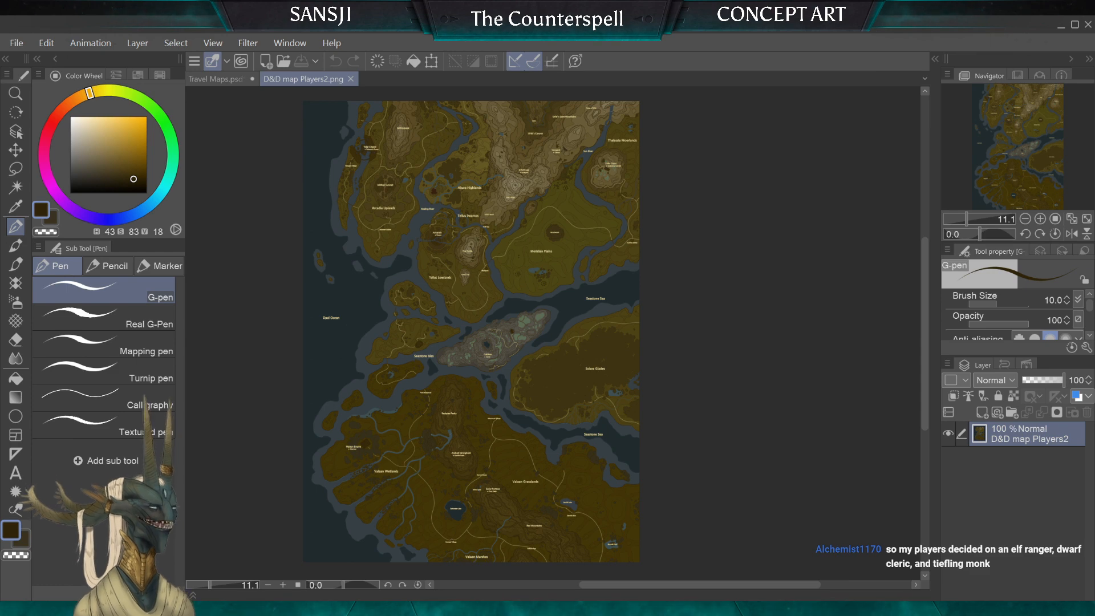
Step: Return to Travel Maps.psd and erase both grass tuft groups inside the inner ring with the Hard eraser
left_click(217, 83)
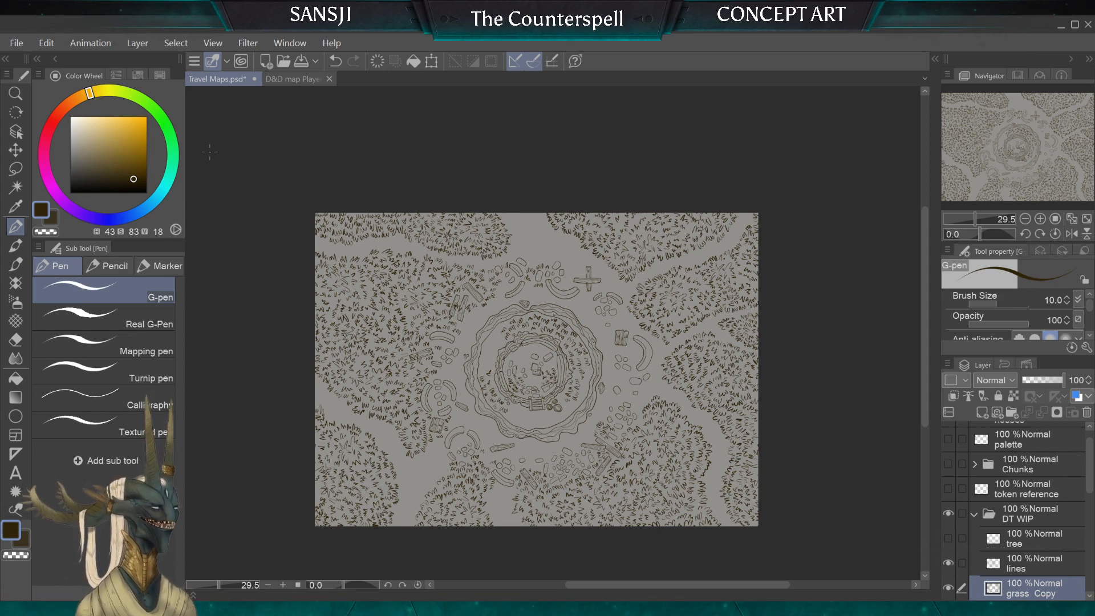
scroll(550, 418, "up", 2)
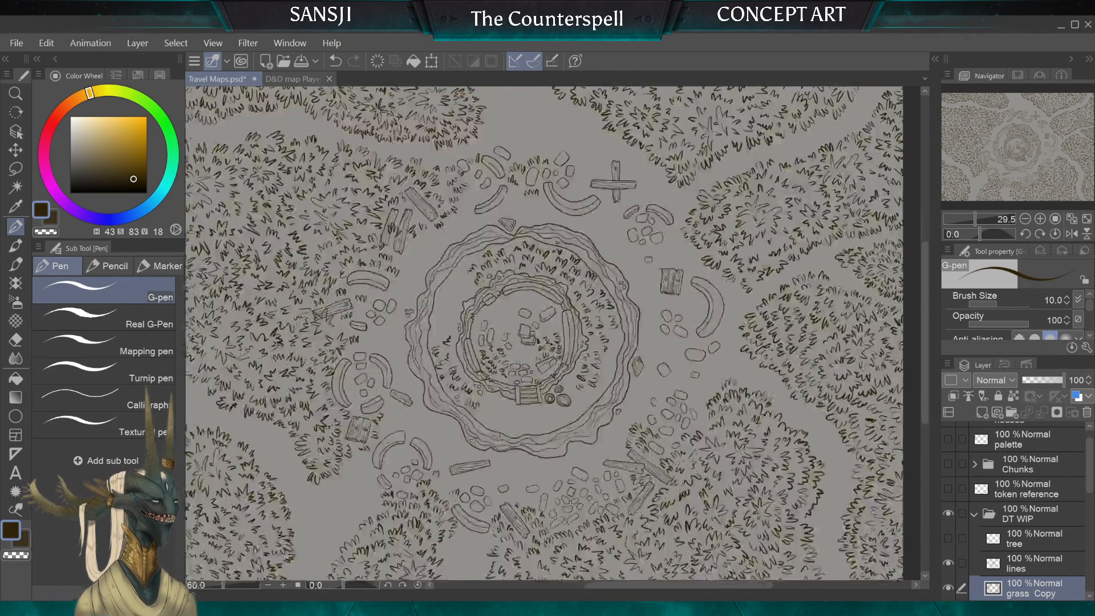
scroll(531, 325, "up", 4)
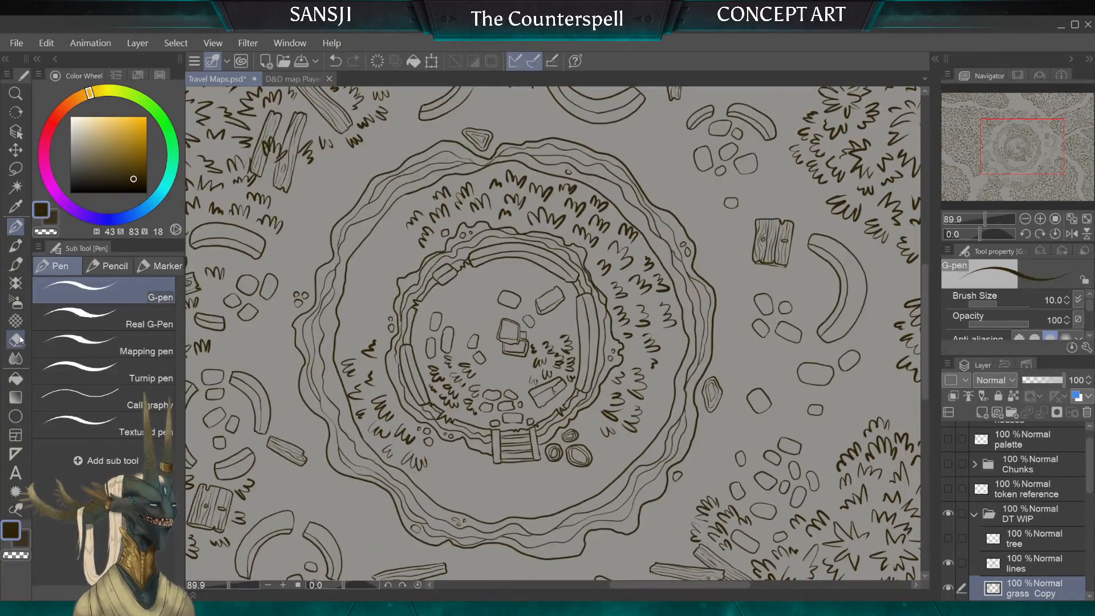
left_click(18, 339)
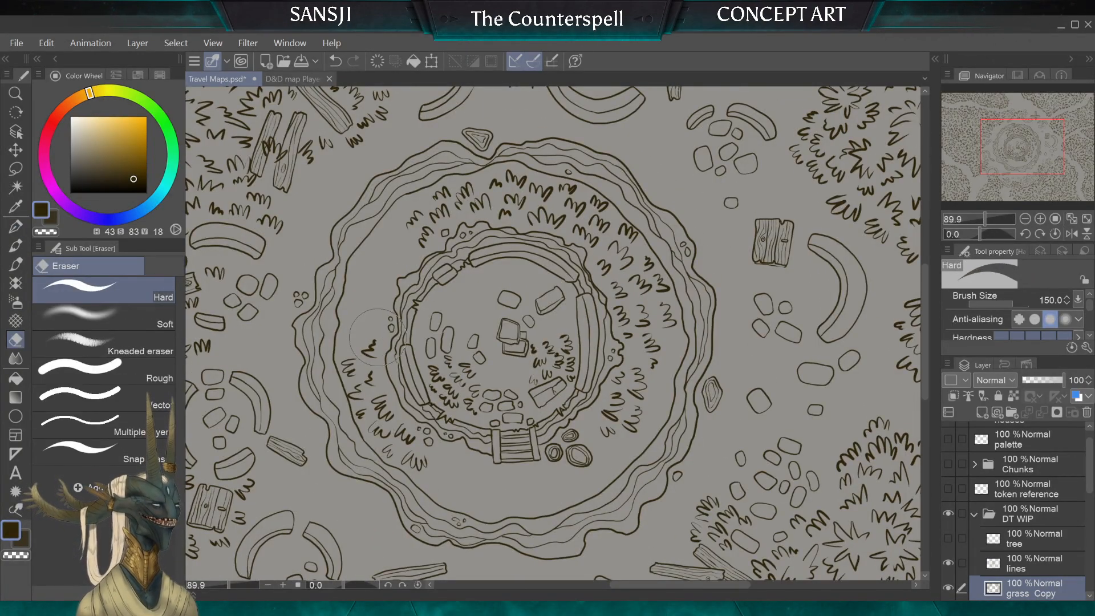
key("bracketleft")
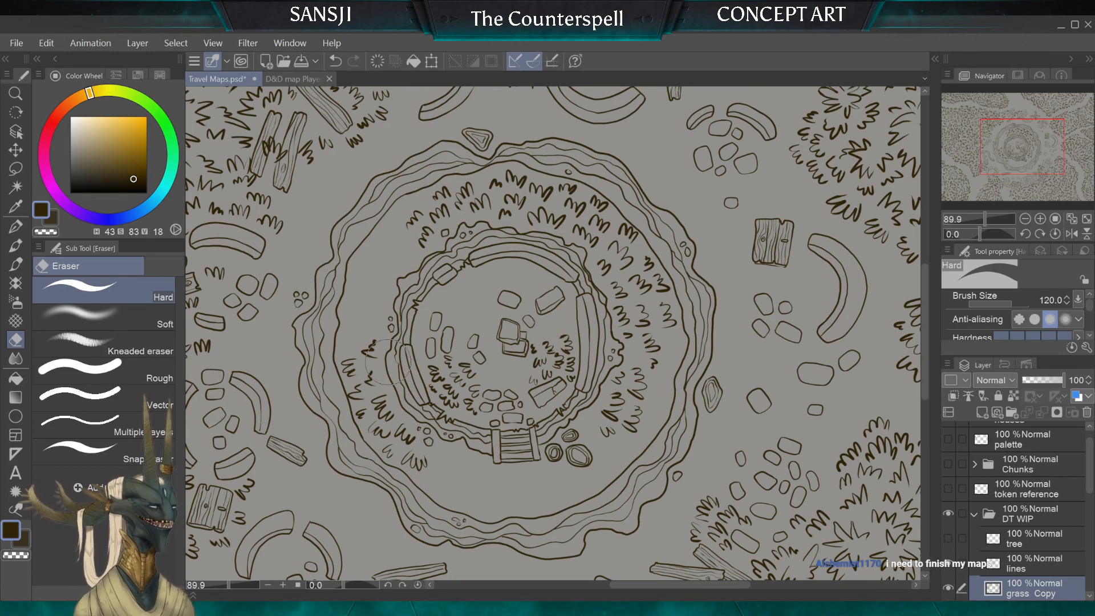
left_click_drag(553, 365, 557, 352)
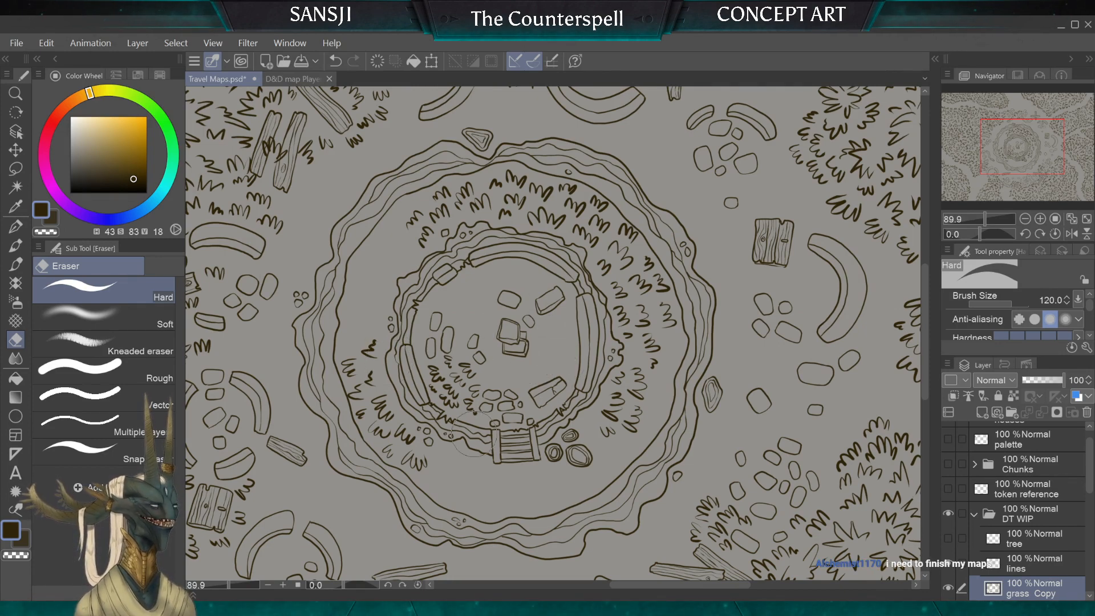
mouse_move(474, 434)
left_mouse_down()
mouse_move(441, 341)
mouse_move(440, 379)
left_mouse_up()
key("bracketleft")
key("bracketleft")
key("bracketleft")
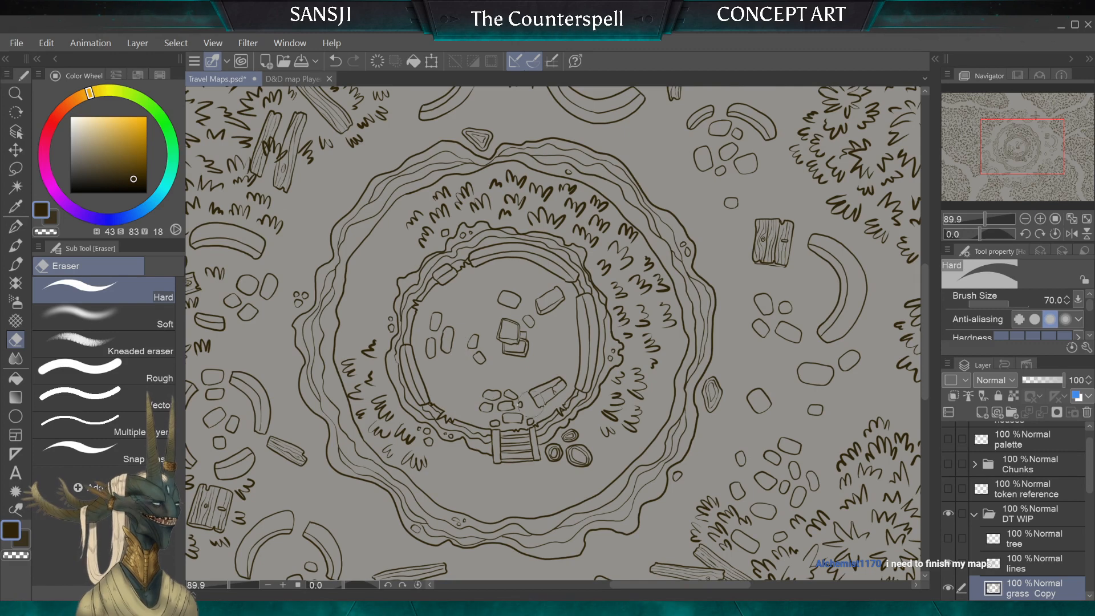
key("bracketright")
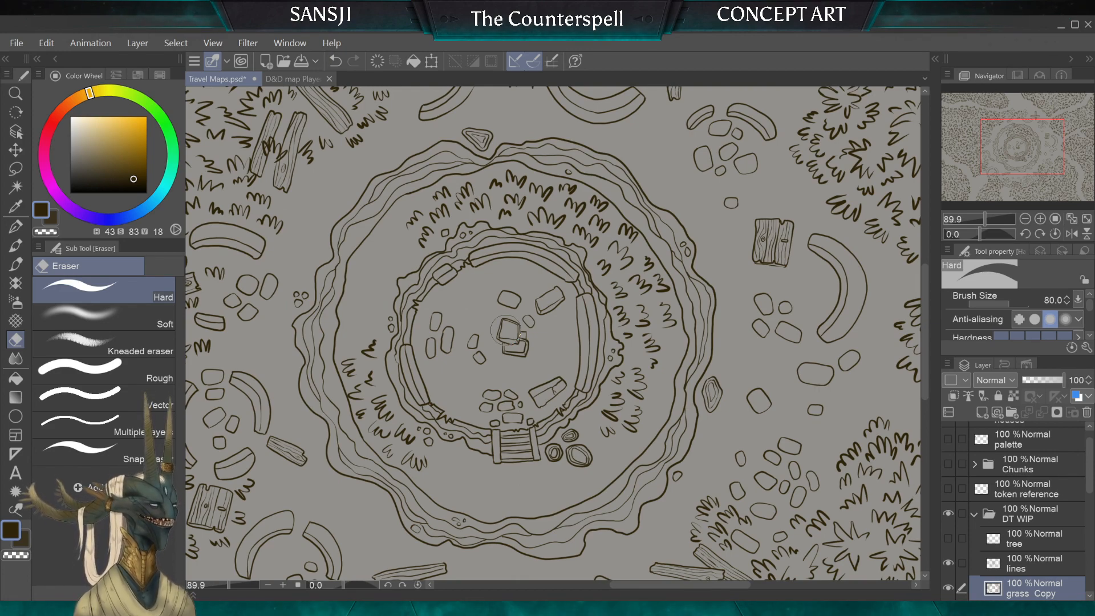
Step: Show the Starfall shire folder in place of DT WIP and examine its houses, roads and lake
scroll(506, 329, "down", 5)
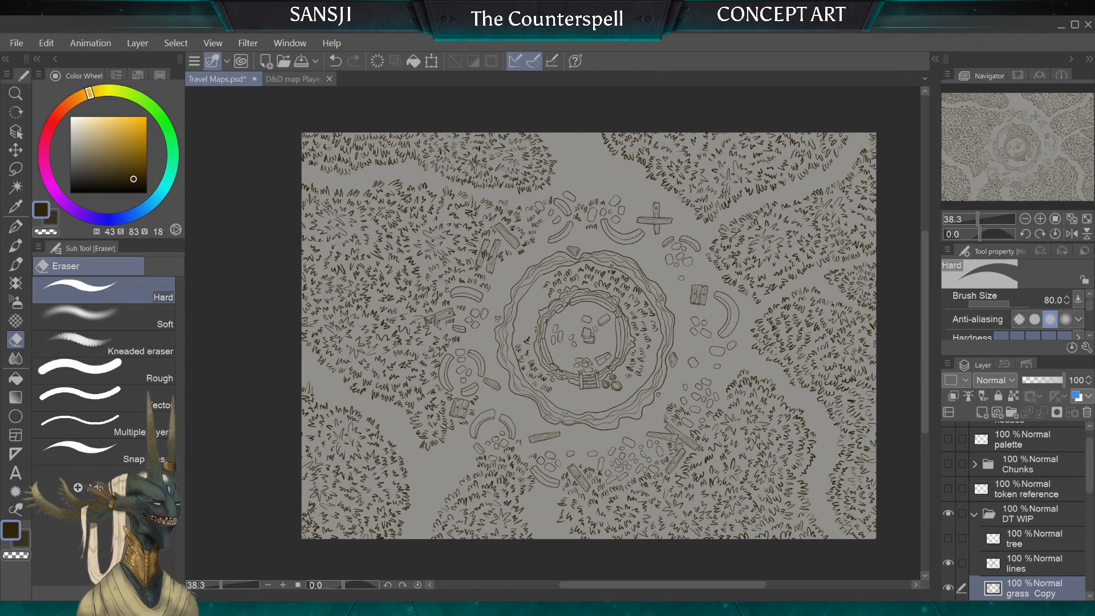
left_click(974, 514)
left_click(948, 514)
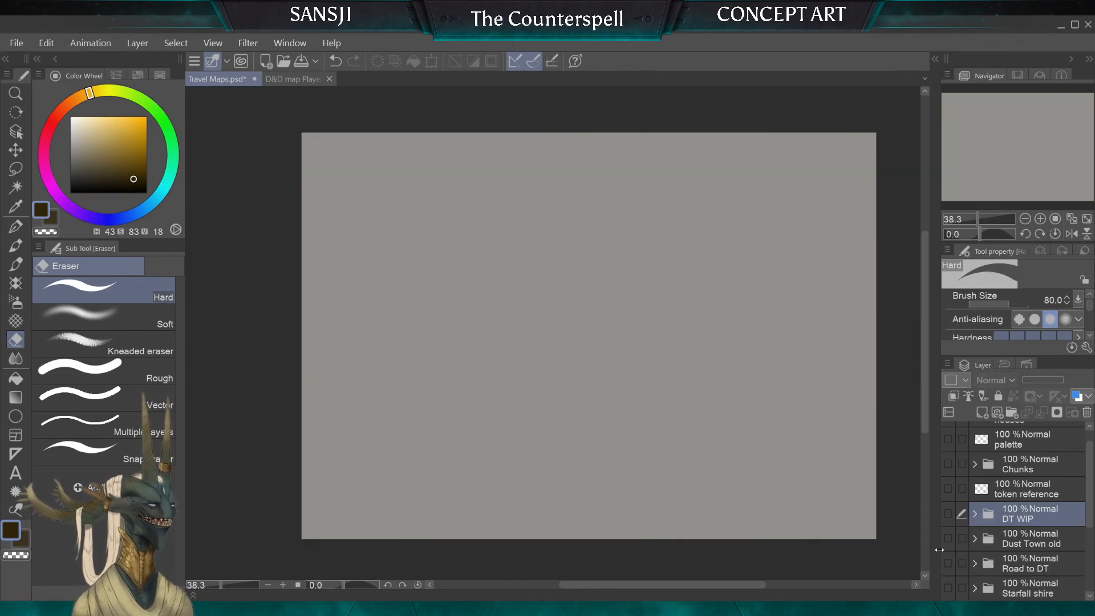
left_click(948, 587)
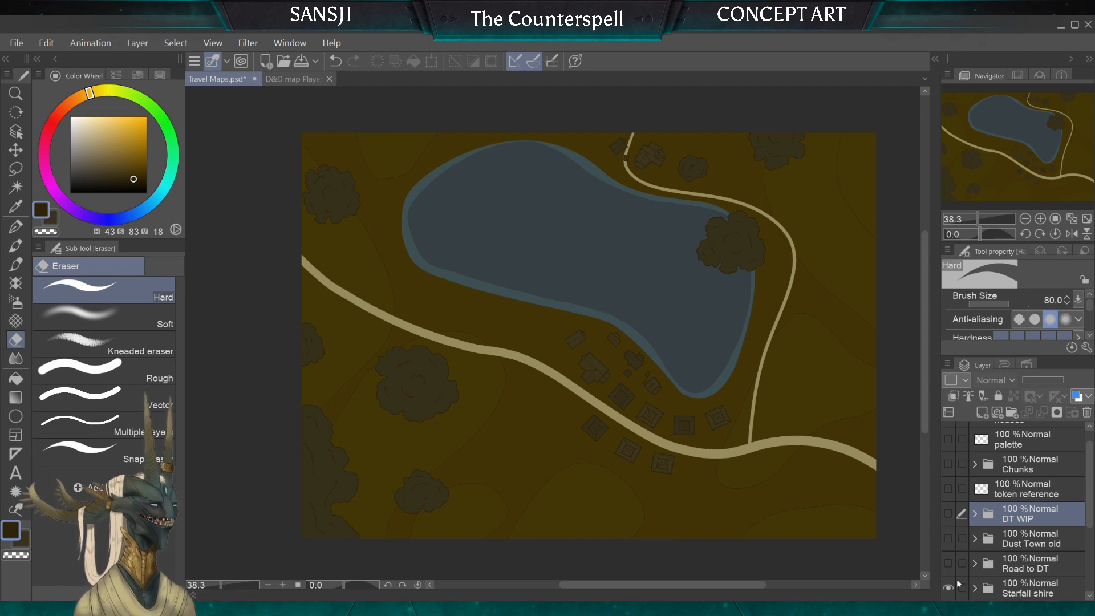
scroll(678, 403, "up", 4)
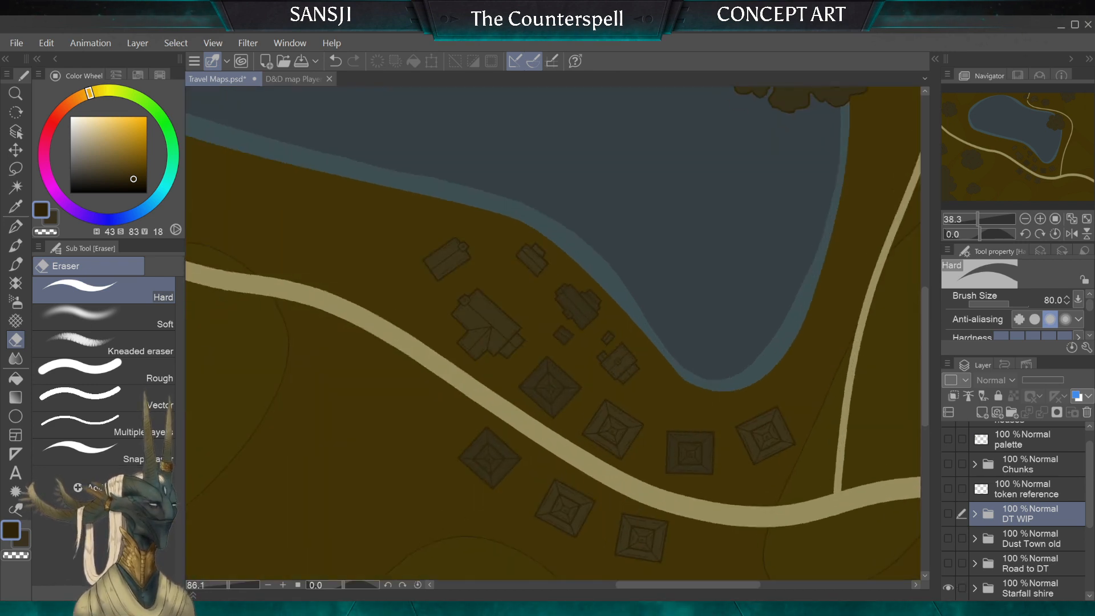
scroll(579, 559, "up", 3)
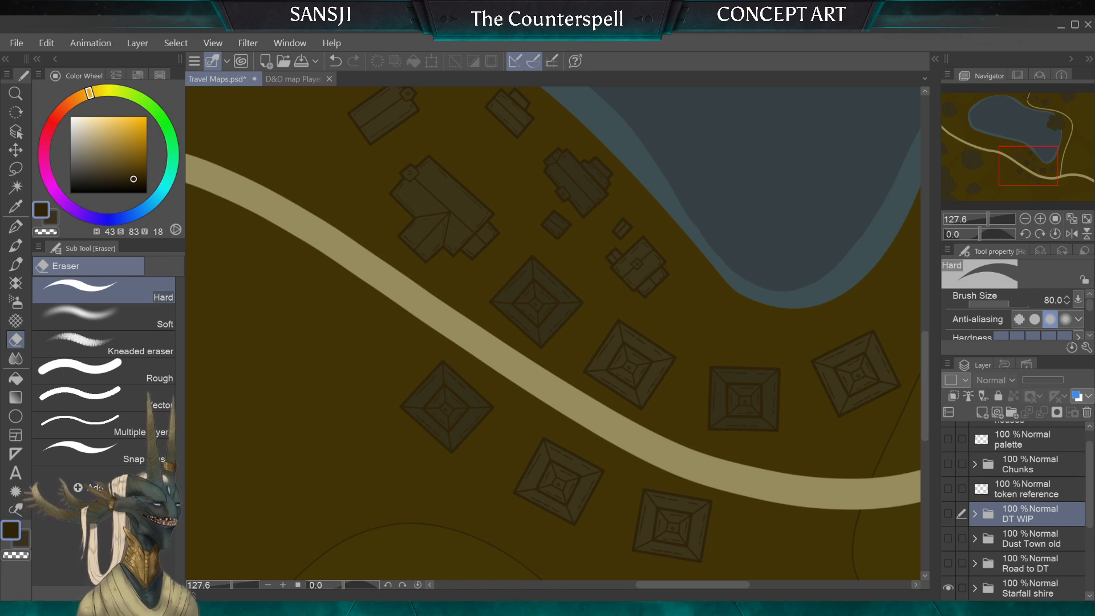
scroll(479, 384, "down", 4)
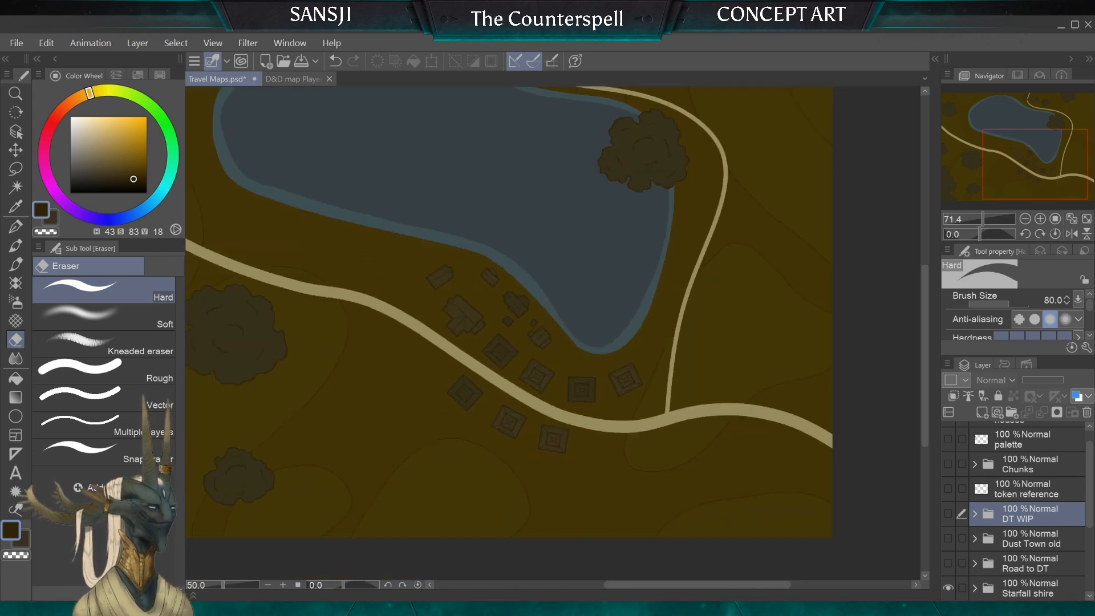
scroll(432, 383, "down", 2)
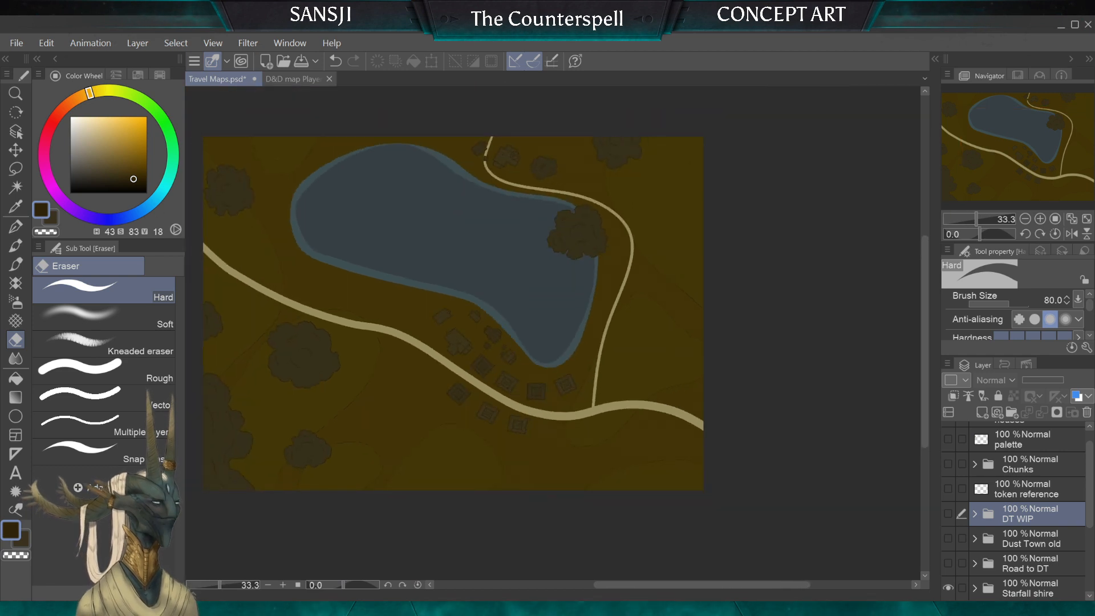
scroll(445, 320, "up", 5)
scroll(570, 353, "down", 3)
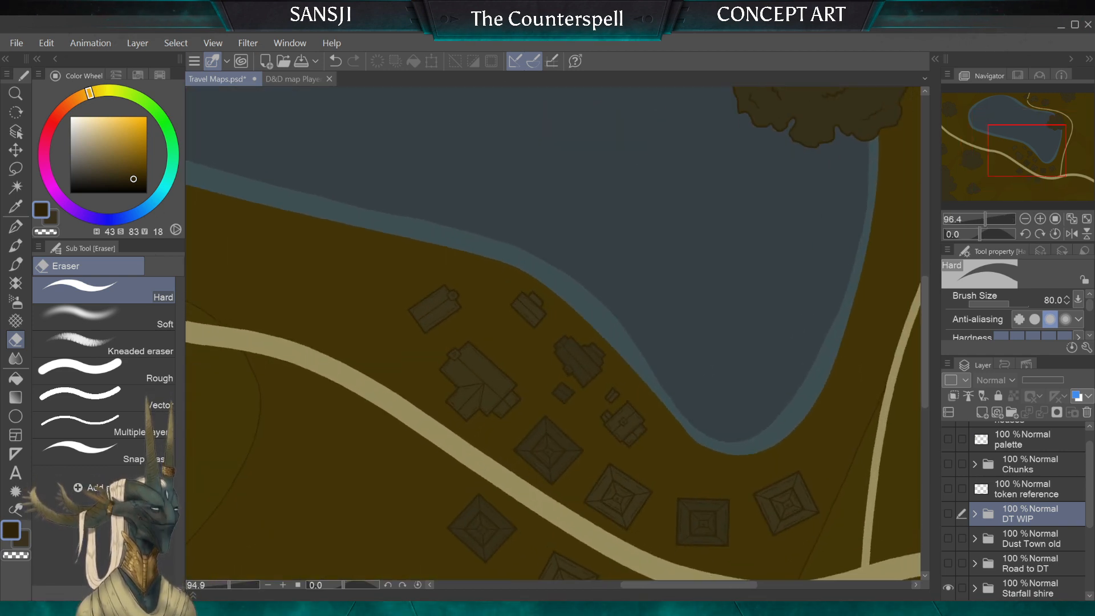
left_click_drag(548, 357, 811, 337)
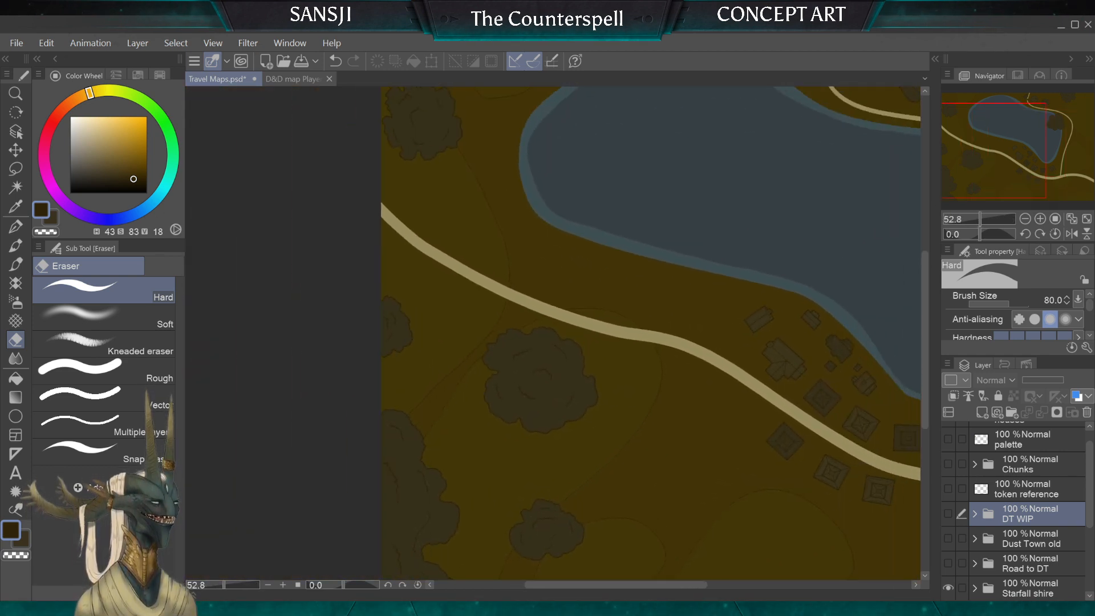
scroll(627, 342, "down", 2)
scroll(627, 342, "up", 2)
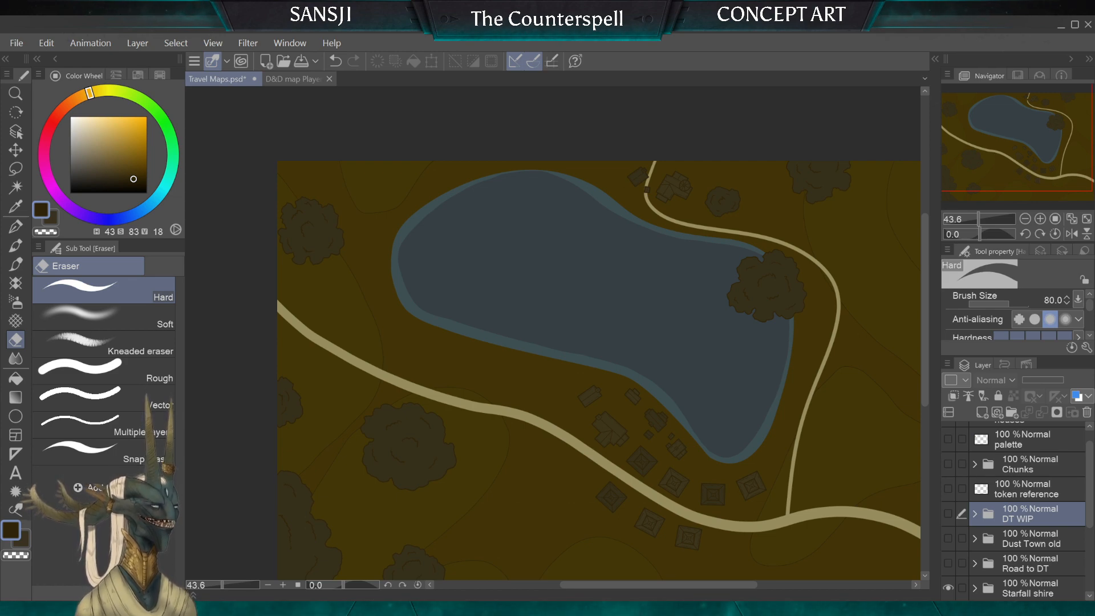
Step: Hide the Starfall shire folder and show the DT WIP map again
left_click(949, 586)
left_click(949, 513)
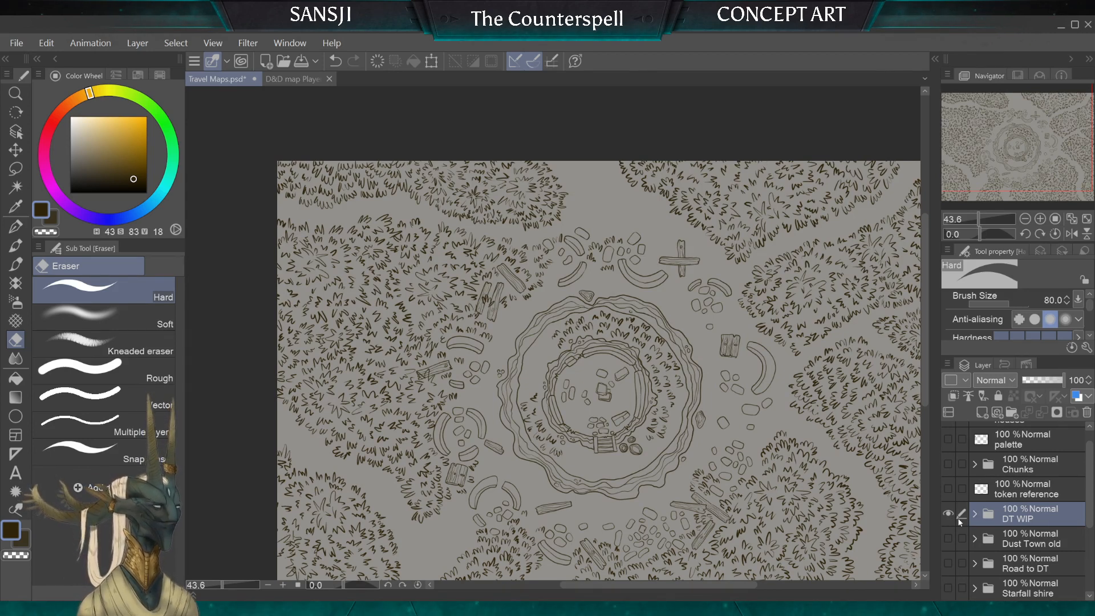
left_click_drag(621, 377, 577, 334)
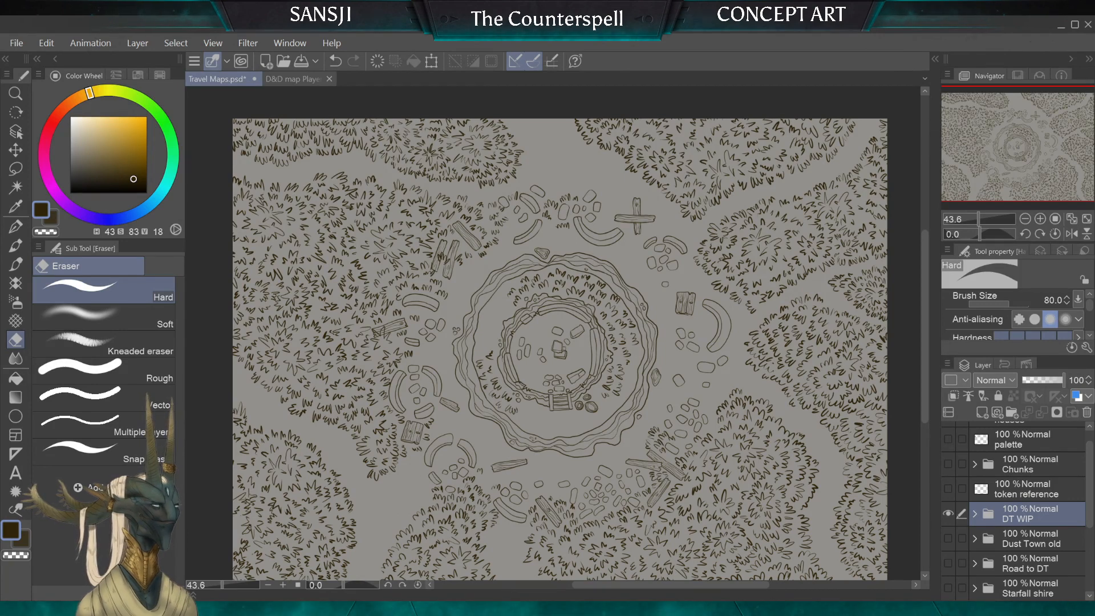
Step: Expand the DT WIP folder and rename its grass Copy layer to grass
left_click(973, 514)
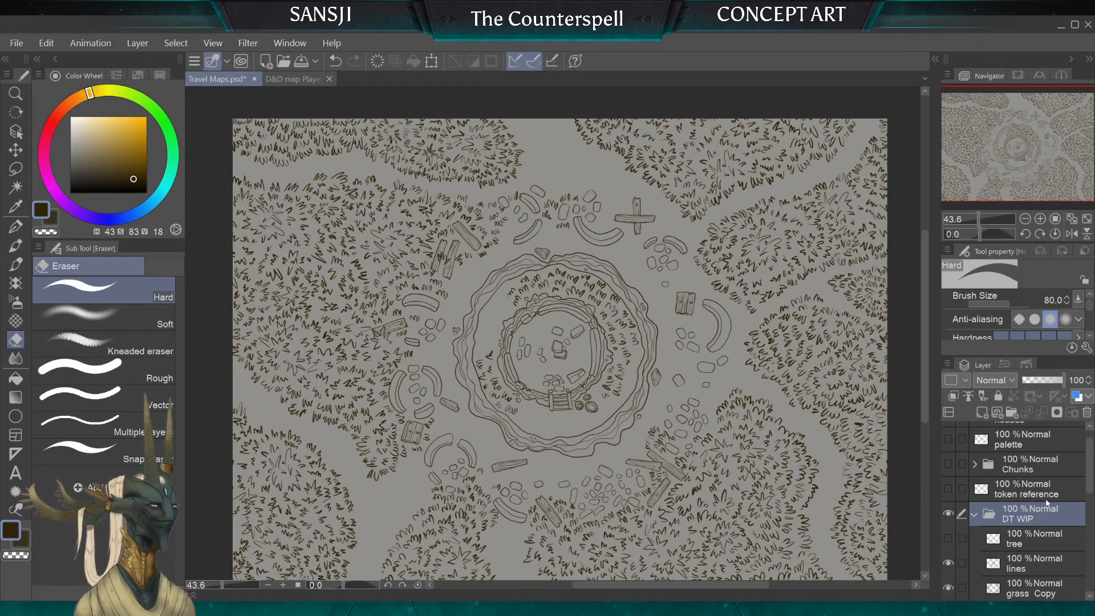
scroll(1021, 516, "down", 3)
left_click(1038, 524)
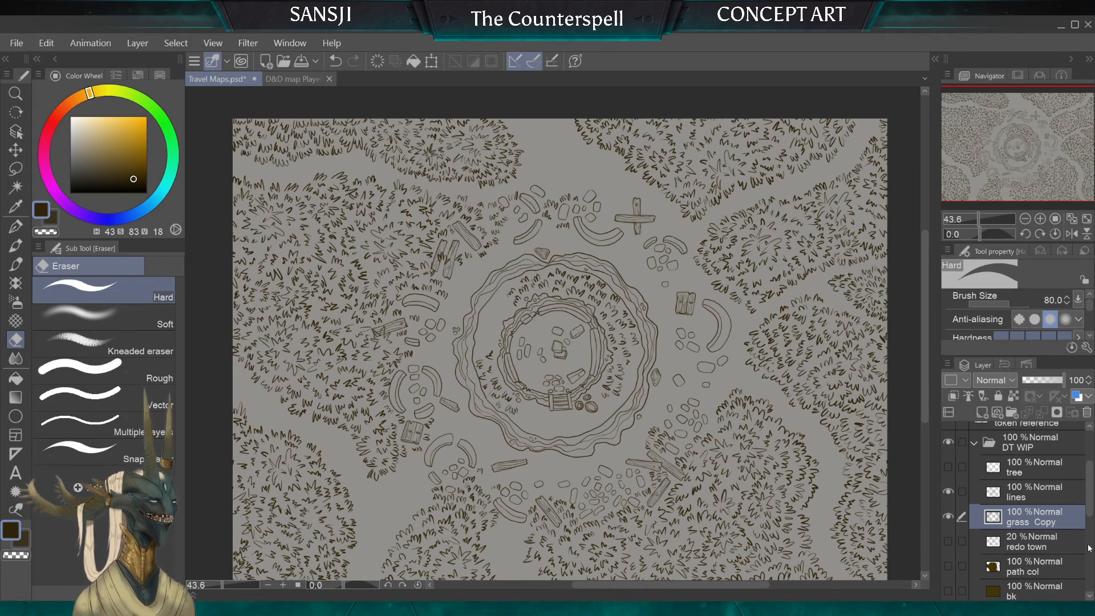
key("ctrl+z")
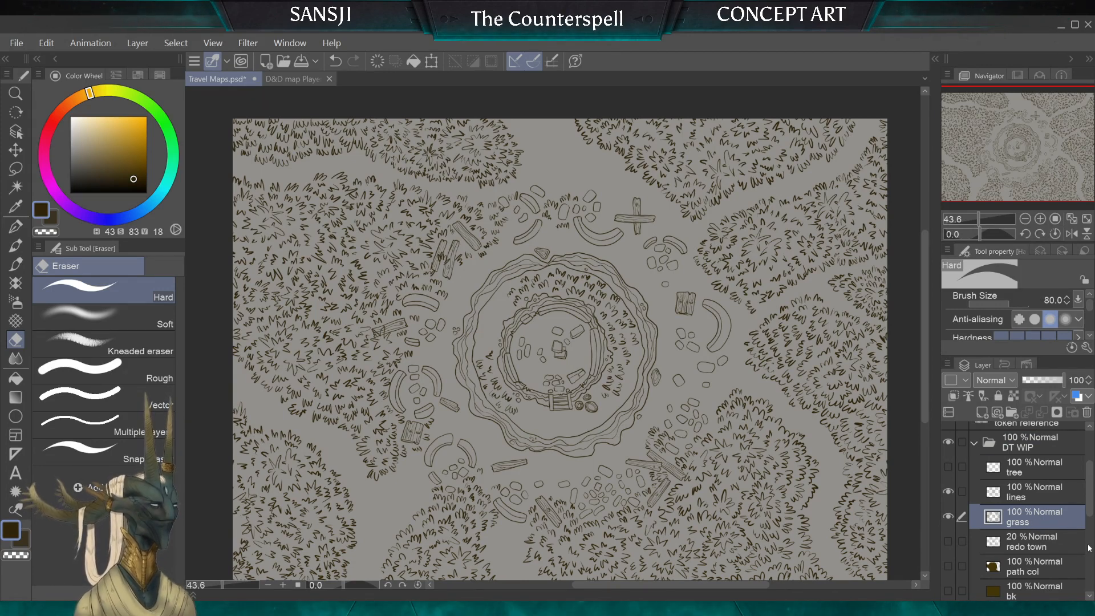
Step: Draw a small grass tuft with the size 10 G-pen beside the stacked slabs in the inner ring
scroll(564, 337, "up", 4)
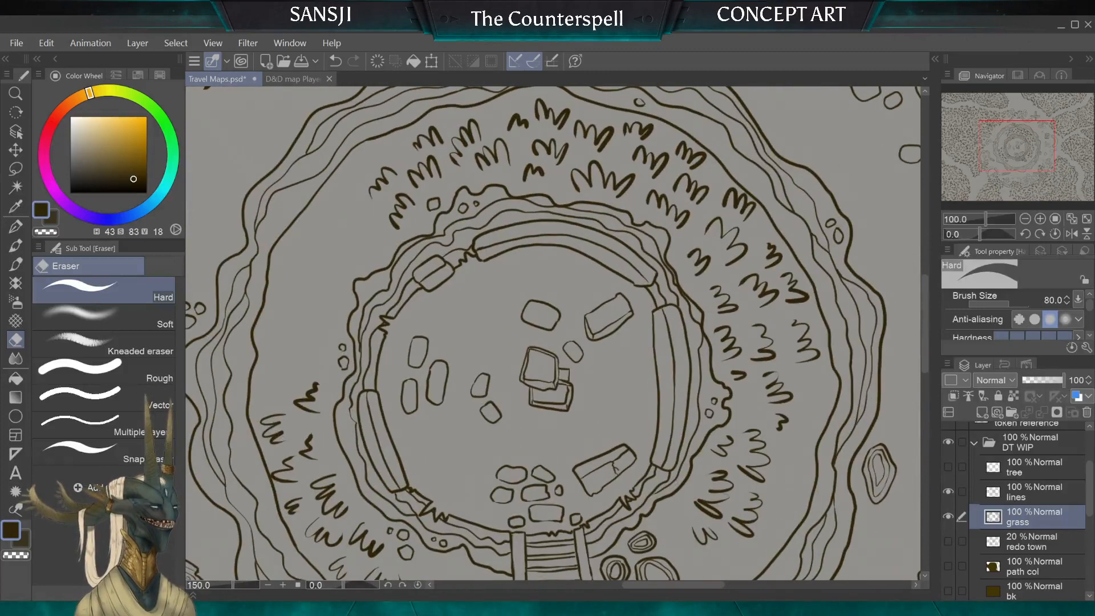
left_click(16, 226)
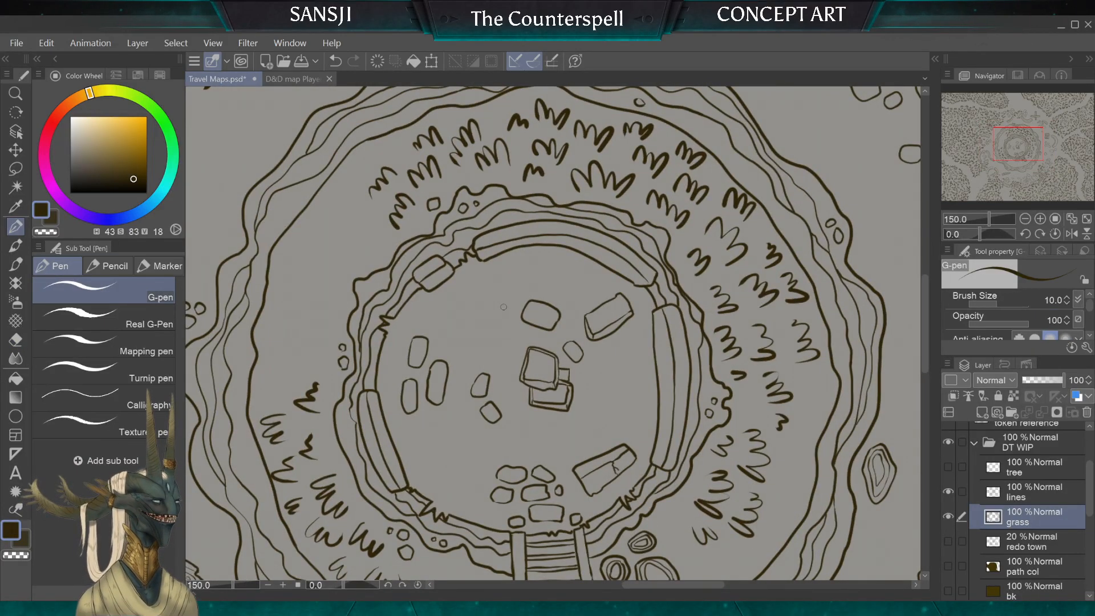
left_click_drag(496, 330, 503, 346)
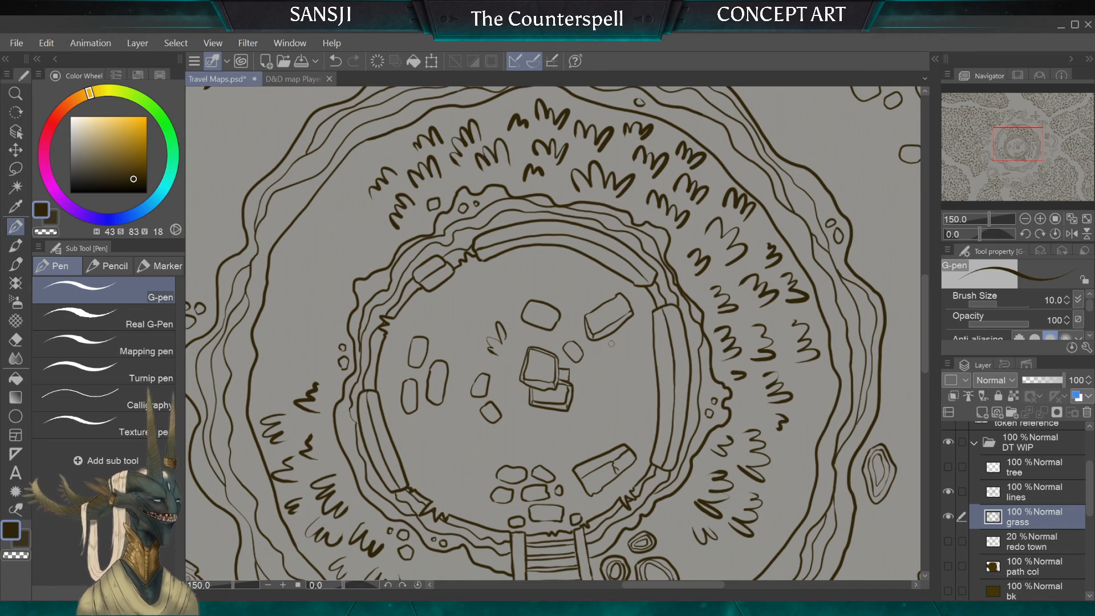
Step: Try a grass tuft beside the stacked slabs in the inner ring and erase it with the Hard eraser
scroll(612, 343, "down", 3)
scroll(612, 344, "up", 3)
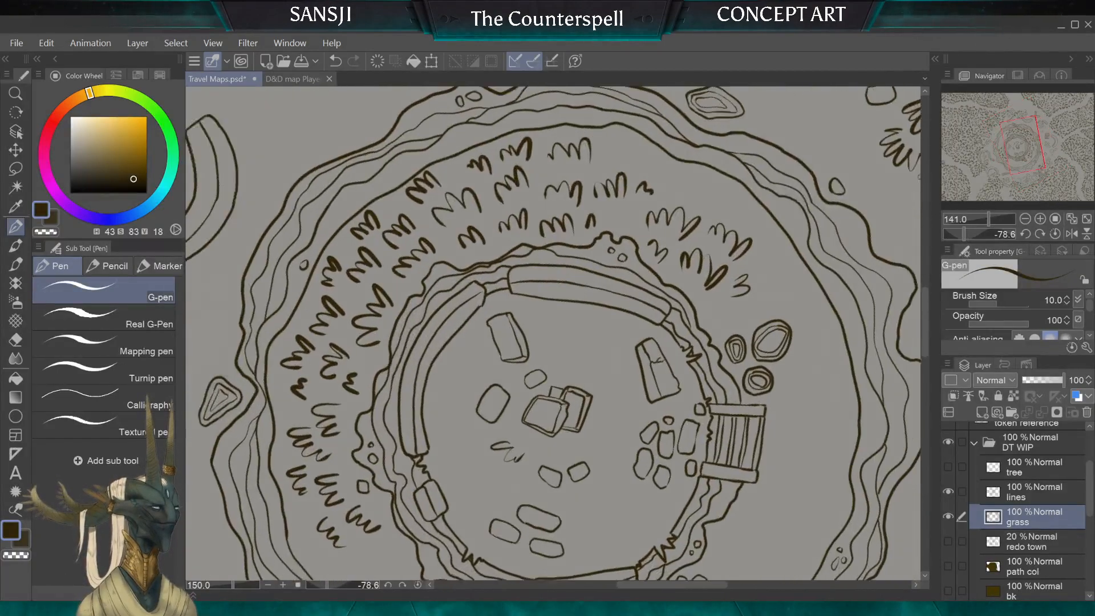
scroll(549, 364, "up", 1)
left_click_drag(567, 368, 571, 380)
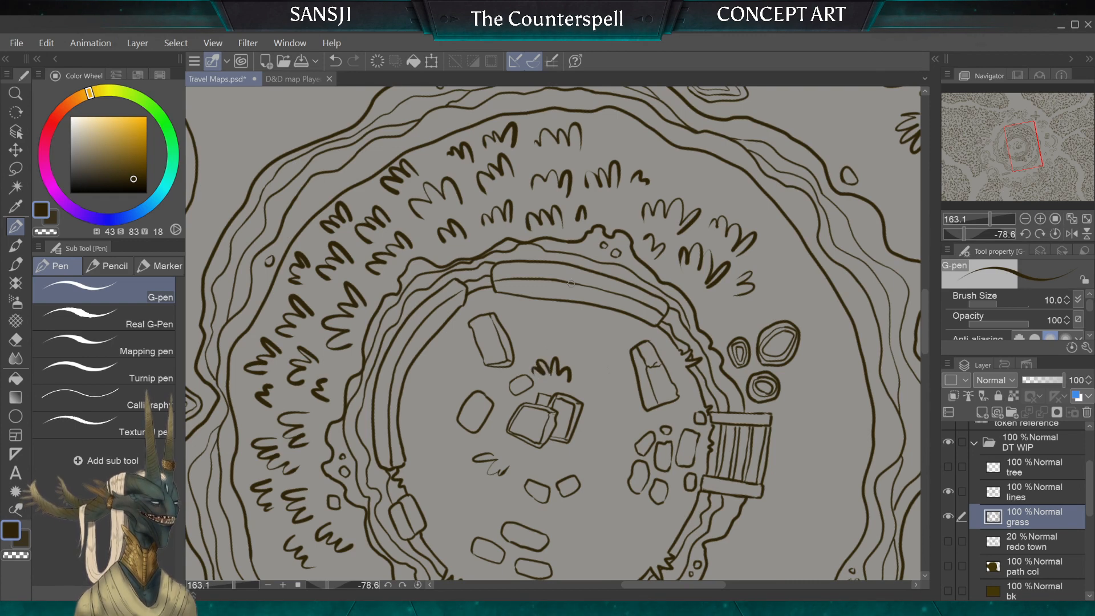
key("e")
left_click_drag(525, 391, 530, 349)
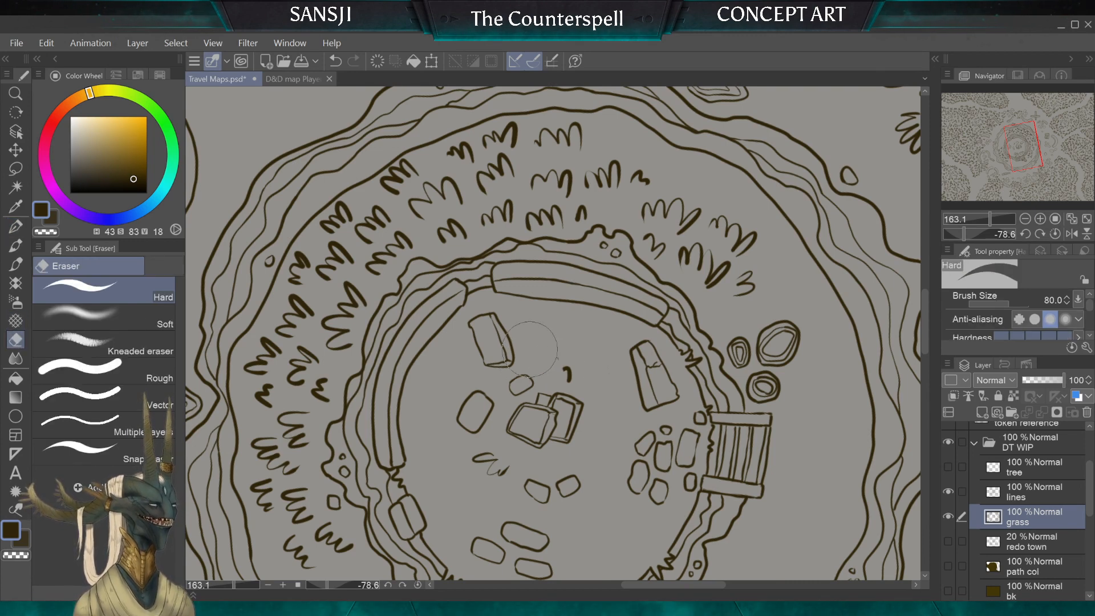
Step: Draw a small cluster of grass tufts beside the stacked slabs with the size 10 G-pen
left_click(16, 226)
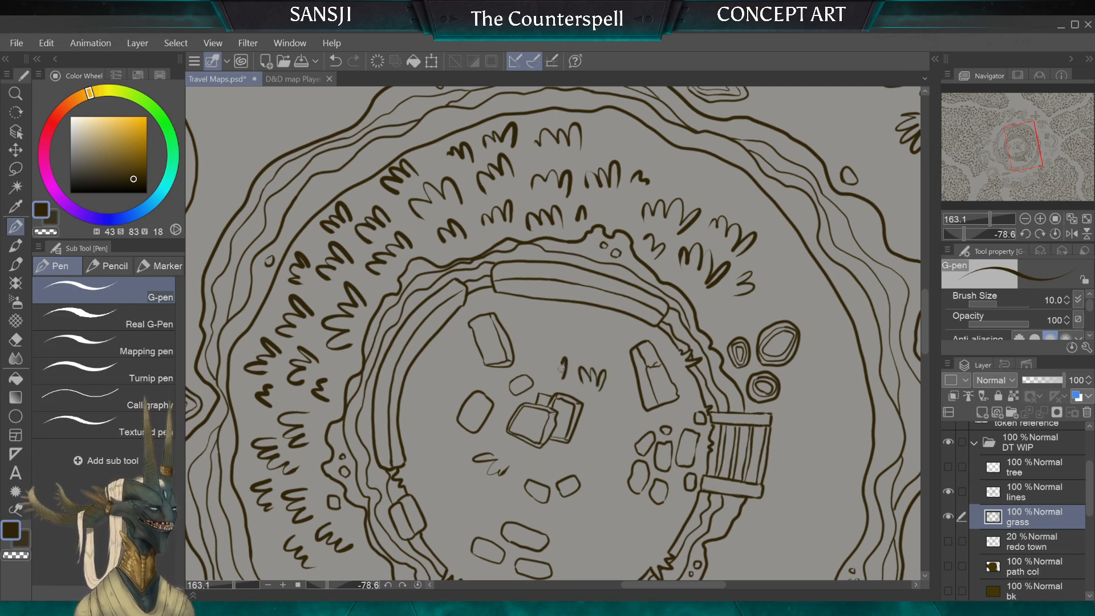
left_click_drag(565, 377, 543, 376)
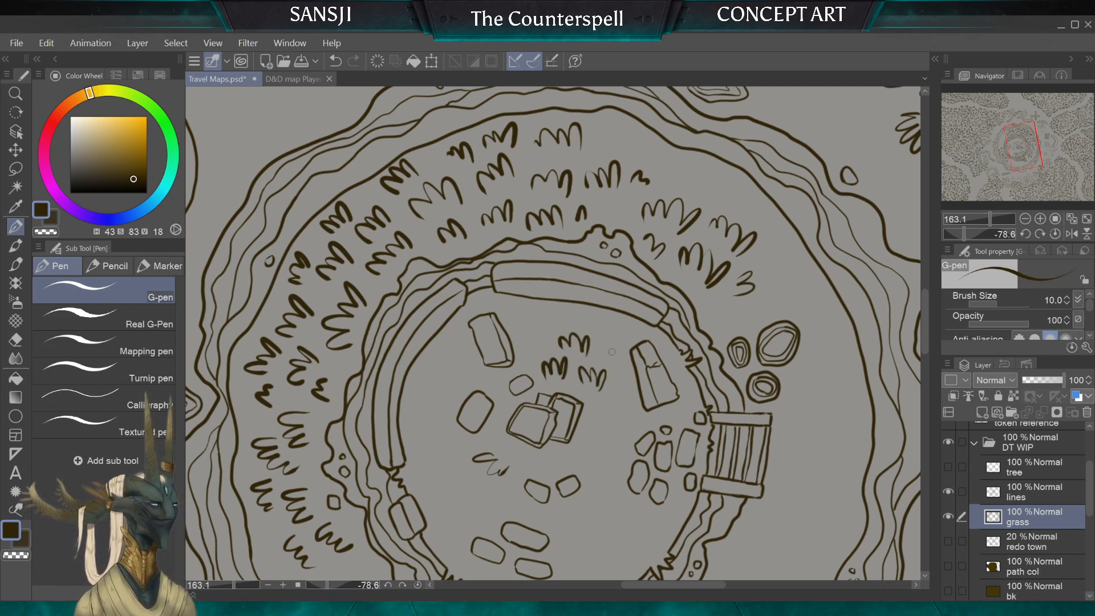
left_click_drag(603, 355, 614, 358)
scroll(536, 386, "down", 4)
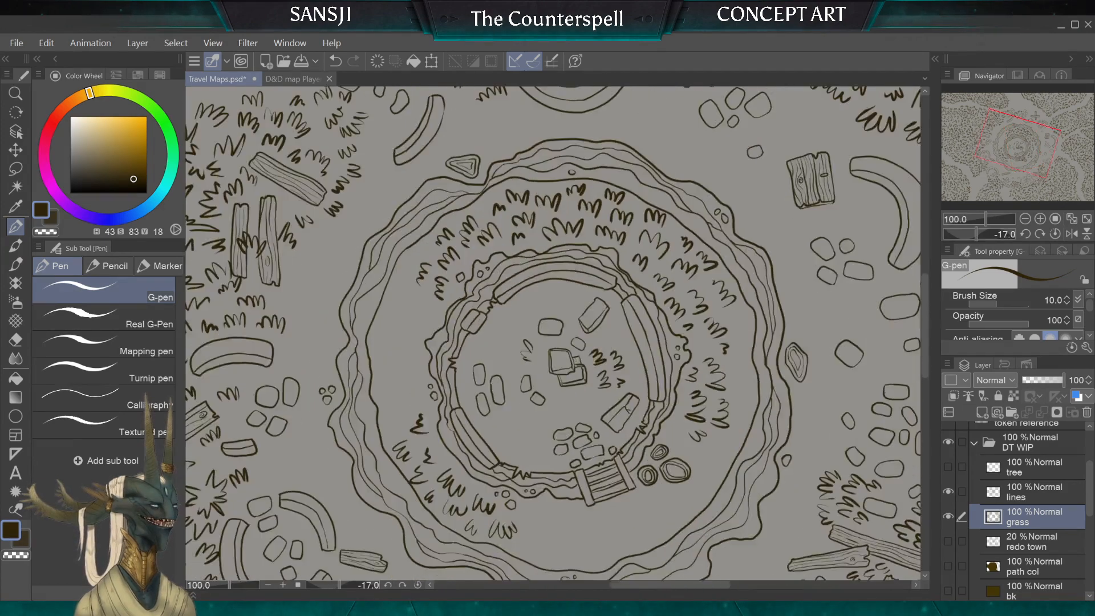
Step: Draw a cluster of grass tufts between the small stones at the steps and the inner ring's wall
scroll(536, 386, "up", 4)
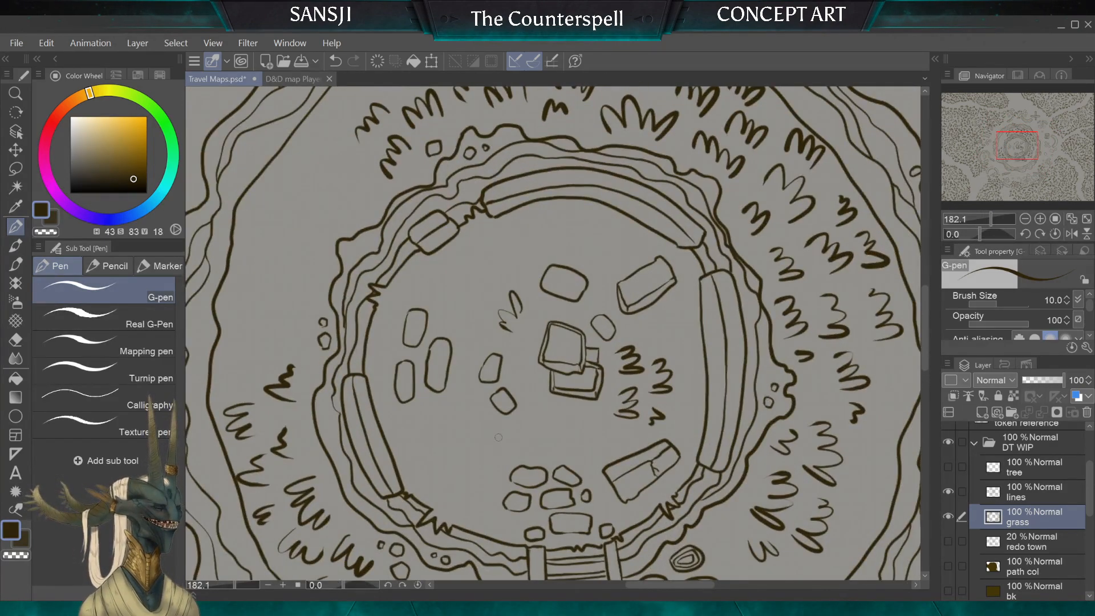
left_click_drag(477, 469, 485, 474)
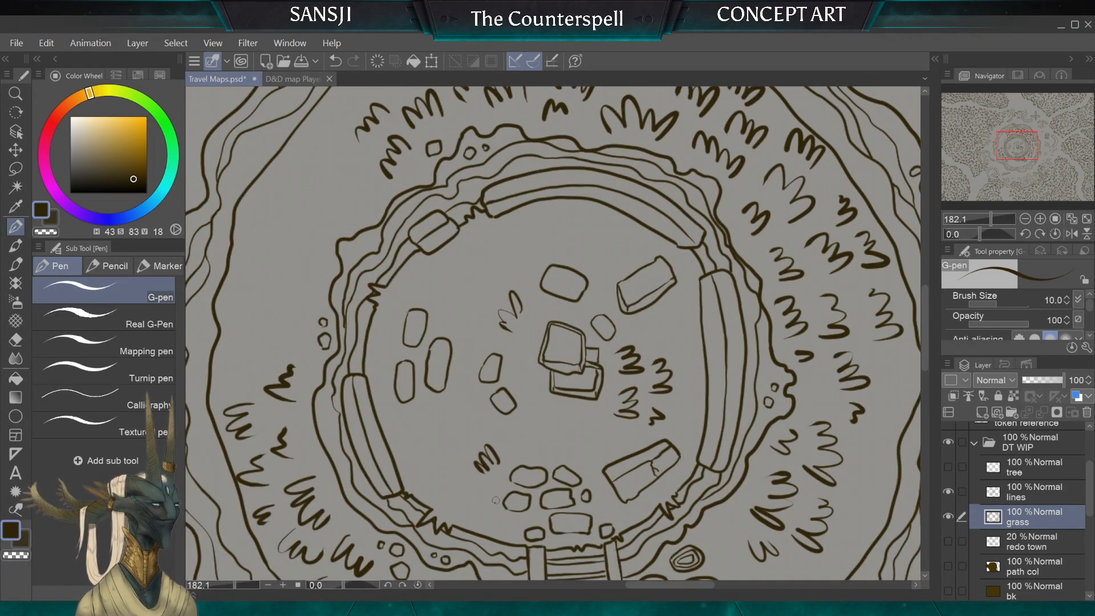
mouse_move(507, 518)
left_mouse_down()
mouse_move(449, 472)
mouse_move(437, 478)
mouse_move(447, 444)
mouse_move(414, 463)
left_mouse_up()
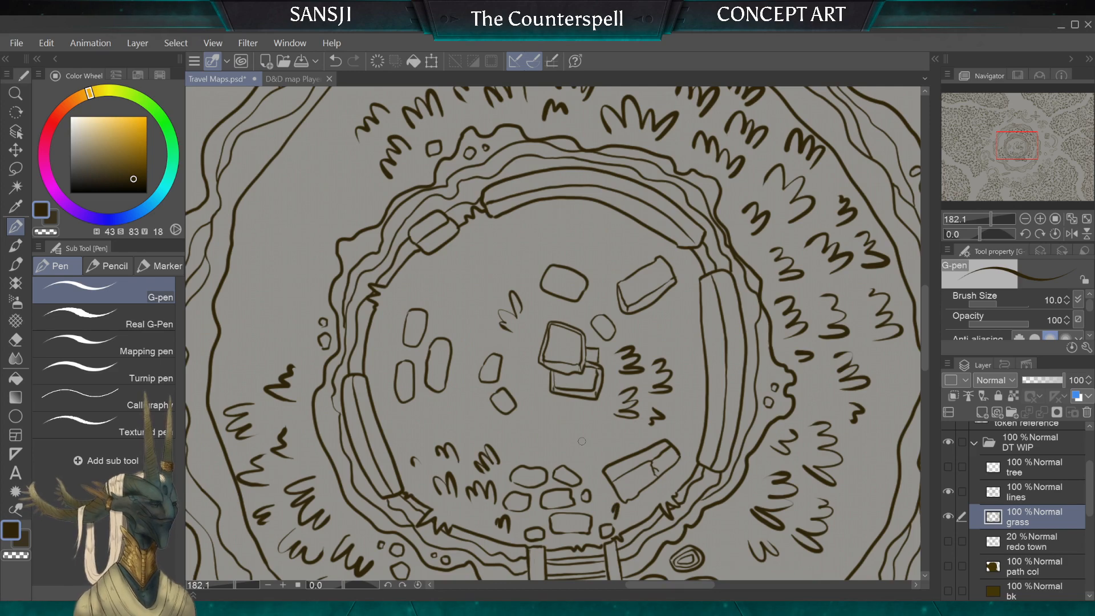
scroll(582, 441, "down", 6)
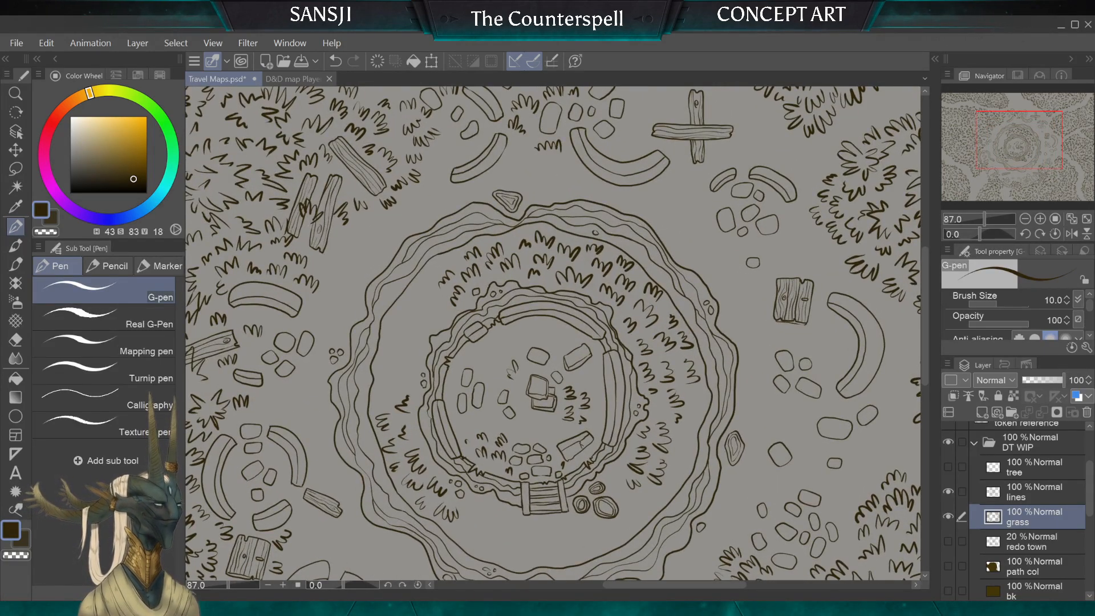
Step: Erase the grass tufts around the stones at the steps, using the Hard eraser at size 50
key("e")
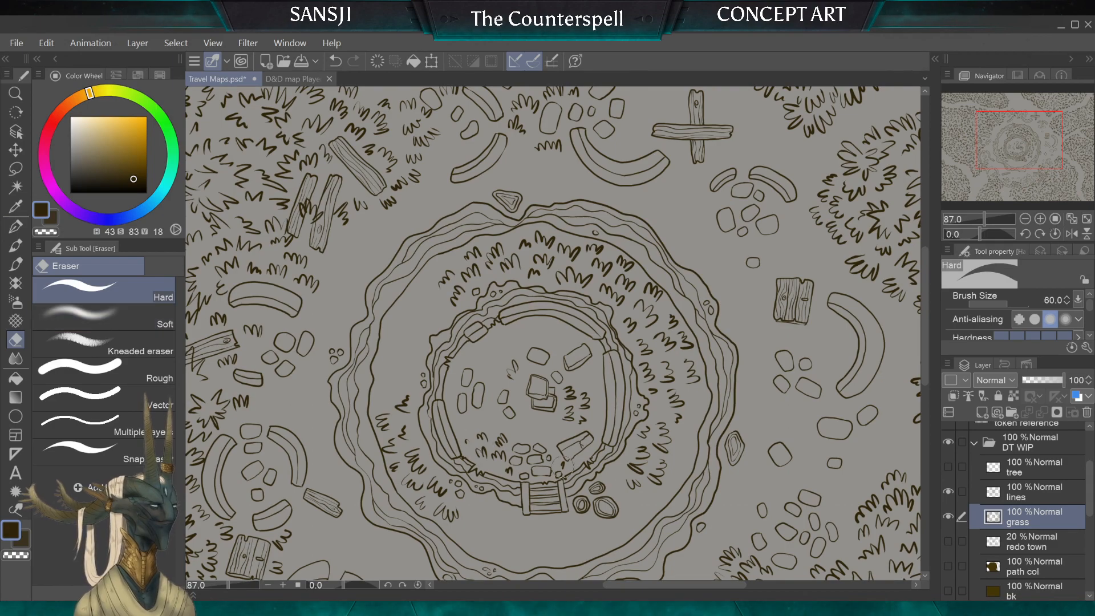
left_click_drag(562, 467, 561, 473)
key("bracketleft")
key("bracketleft")
key("bracketleft")
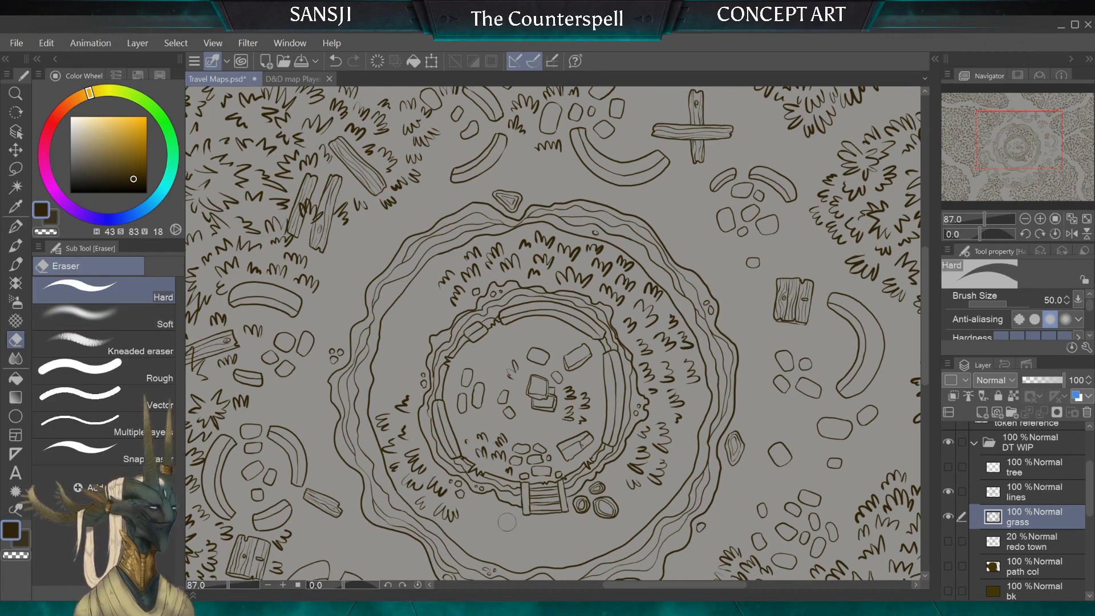
scroll(507, 521, "down", 5)
scroll(553, 334, "up", 3)
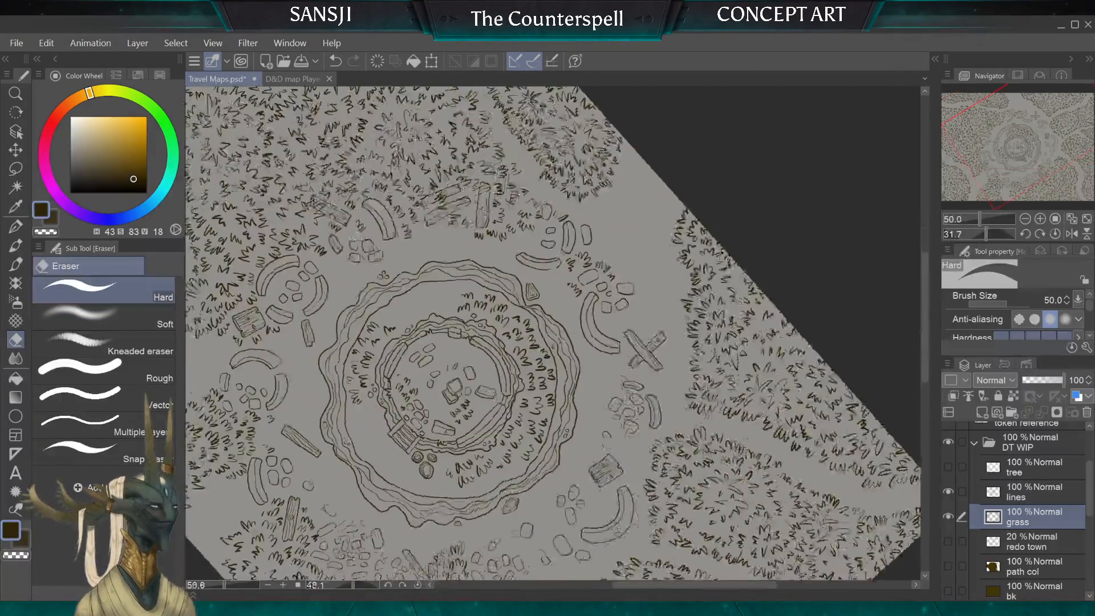
scroll(456, 370, "up", 3)
key("bracketright")
key("bracketright")
key("bracketright")
key("bracketright")
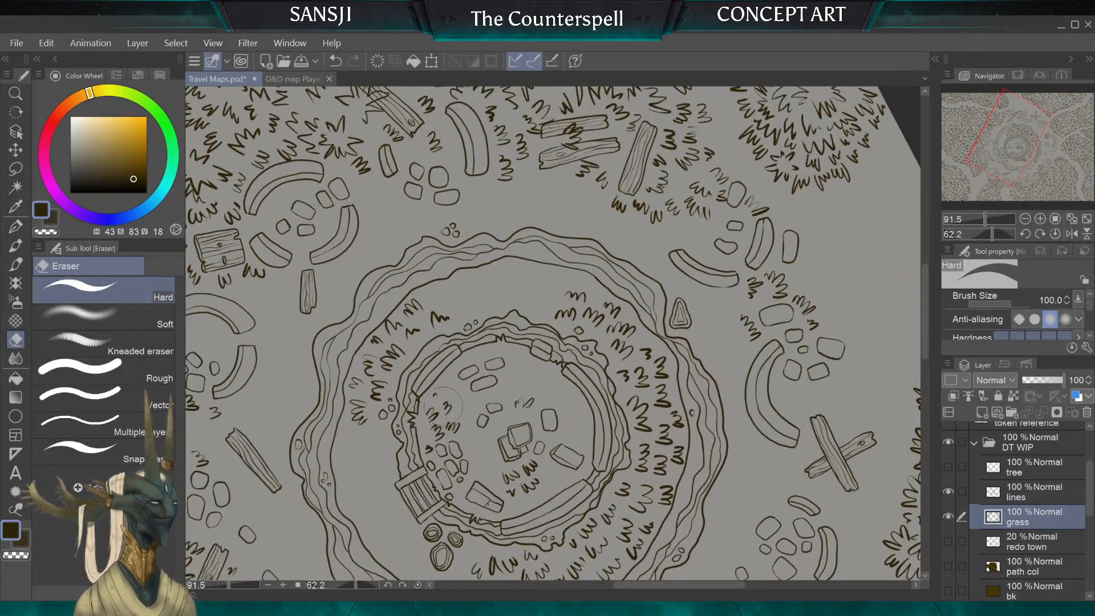
key("bracketleft")
key("bracketleft")
key("bracketleft")
key("bracketleft")
key("bracketleft")
scroll(553, 334, "up", 2)
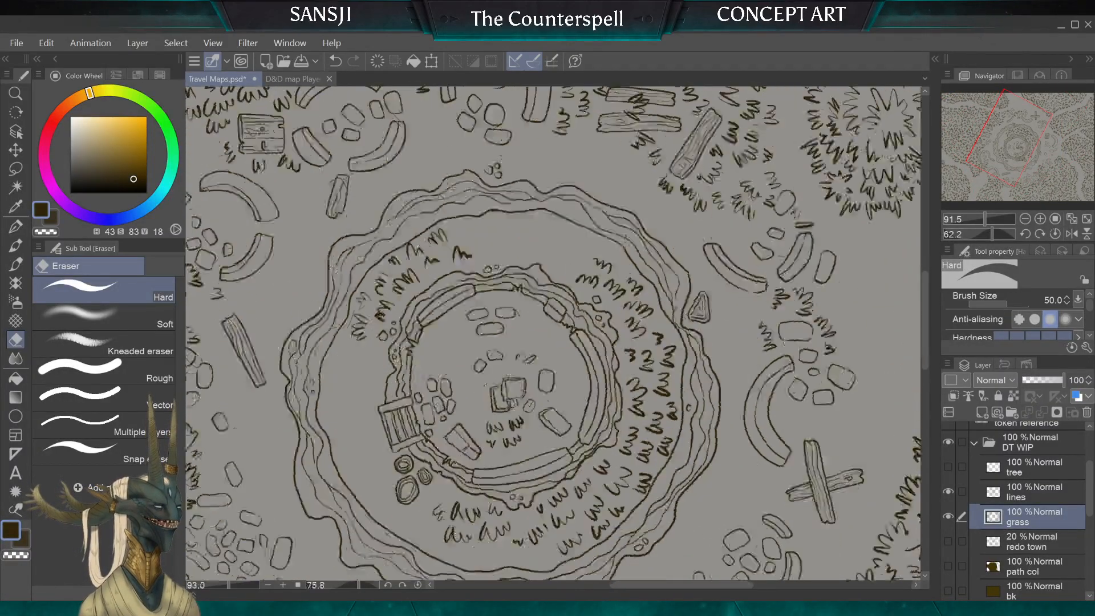
scroll(553, 334, "up", 2)
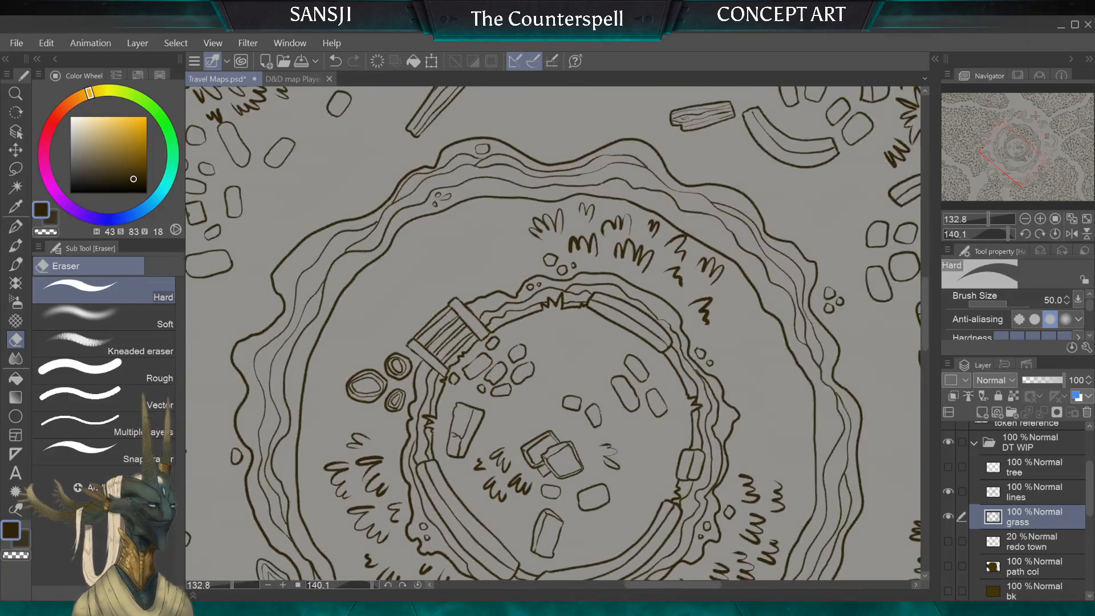
Step: Draw three looser grass tufts near the wall beside the steps and one between the cracked slab and the stacked slabs
left_click(15, 227)
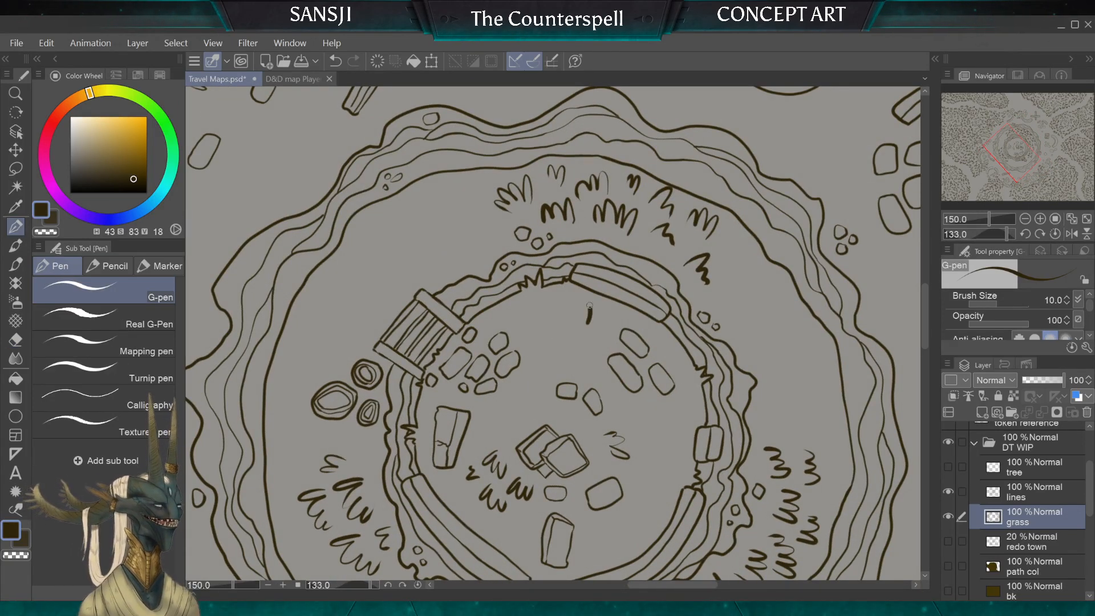
left_click_drag(591, 311, 525, 325)
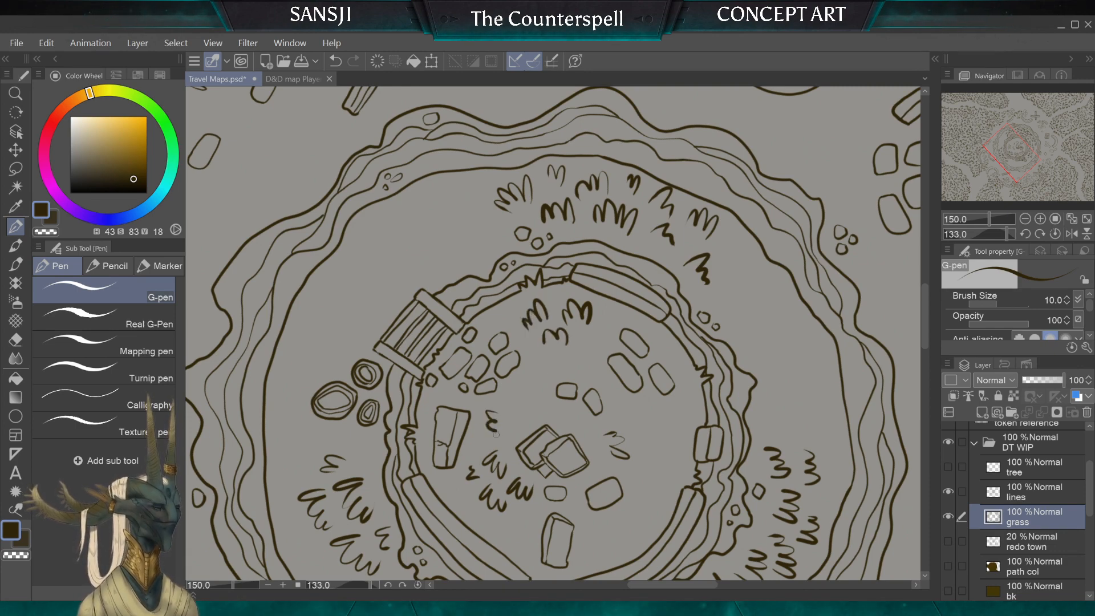
scroll(667, 374, "down", 3)
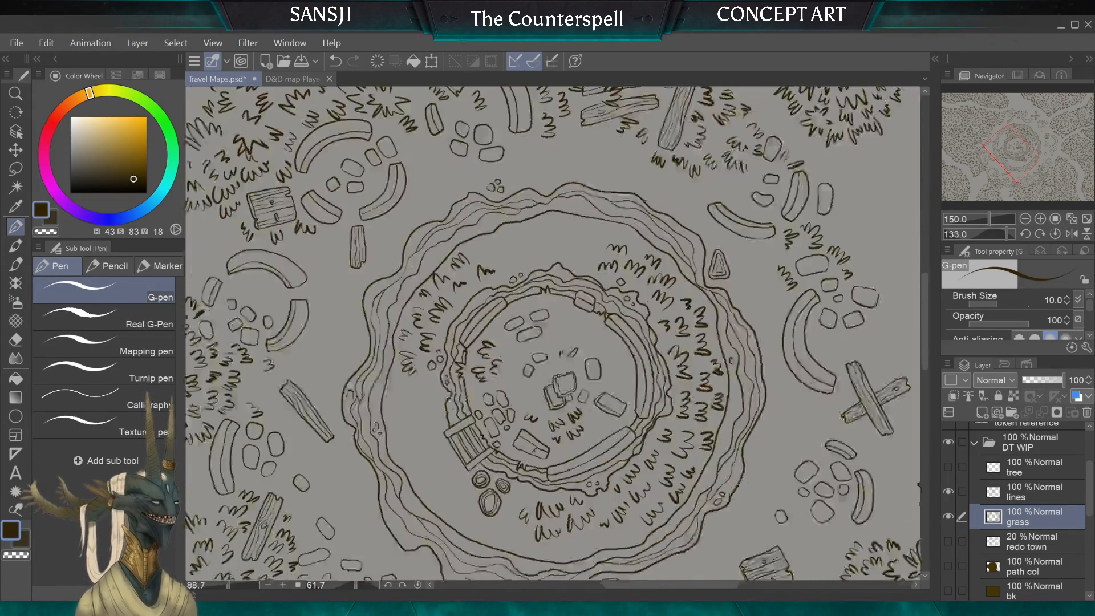
Step: Draw grass tufts along the inside of the ring's upper wall, around the stones there, redoing the first tuft
scroll(553, 334, "up", 3)
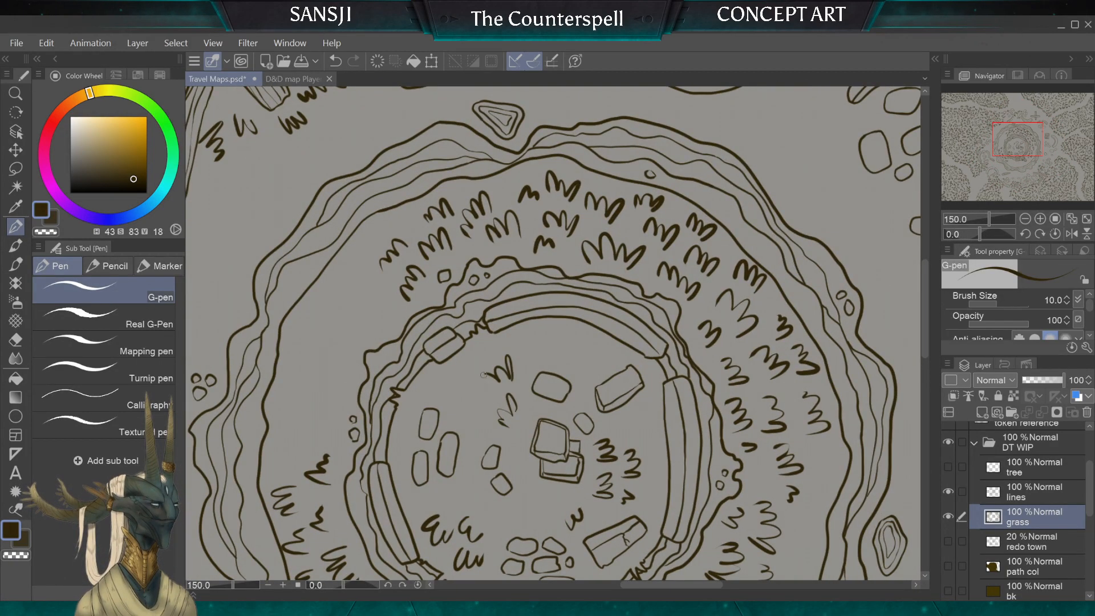
key("ctrl+z")
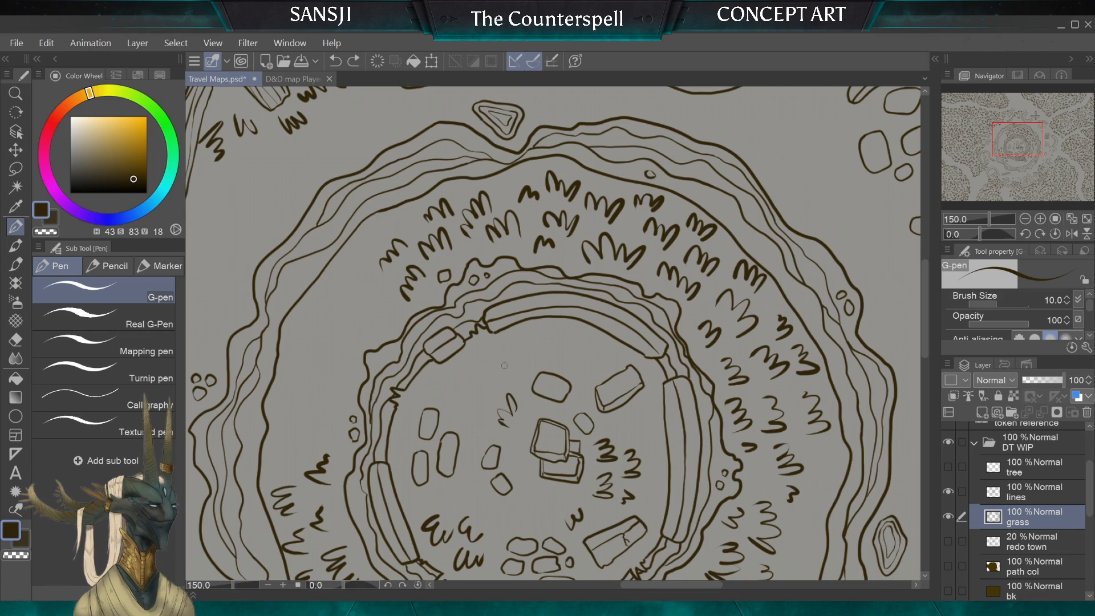
key("ctrl+z")
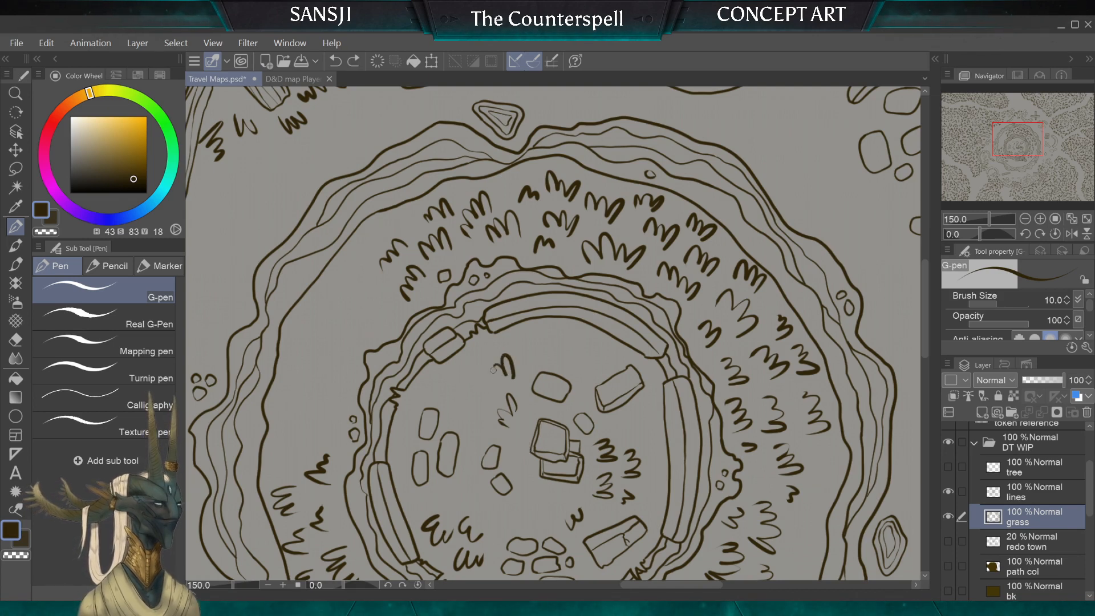
mouse_move(482, 387)
left_mouse_down()
mouse_move(459, 406)
mouse_move(464, 420)
left_mouse_up()
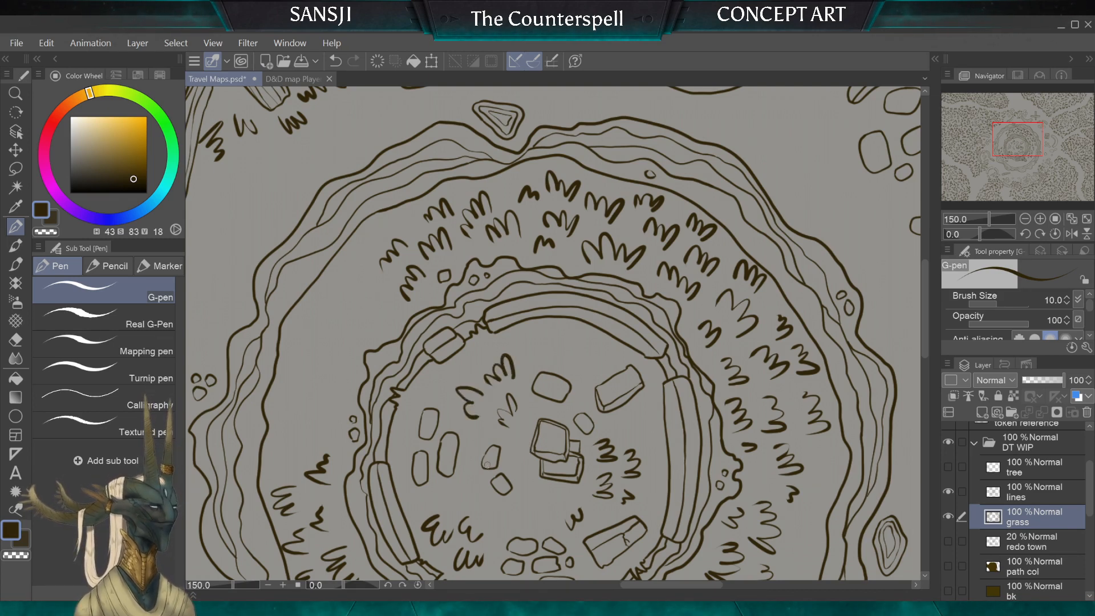
left_click_drag(482, 352, 469, 373)
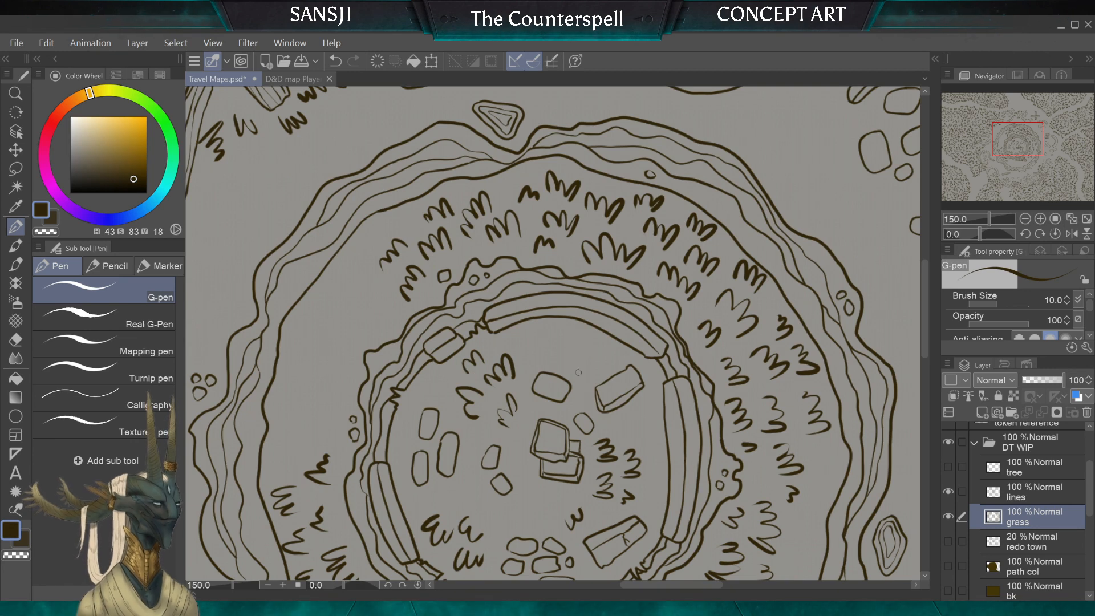
mouse_move(590, 358)
left_mouse_down()
mouse_move(584, 370)
mouse_move(584, 338)
left_mouse_up()
mouse_move(557, 360)
left_mouse_down()
mouse_move(570, 331)
mouse_move(427, 278)
mouse_move(349, 373)
mouse_move(331, 415)
left_mouse_up()
Step: Try an extra grass tuft near the slab by the inner ring's wall and undo it
mouse_move(431, 358)
left_mouse_down()
mouse_move(459, 327)
mouse_move(442, 342)
left_mouse_up()
key("ctrl+z")
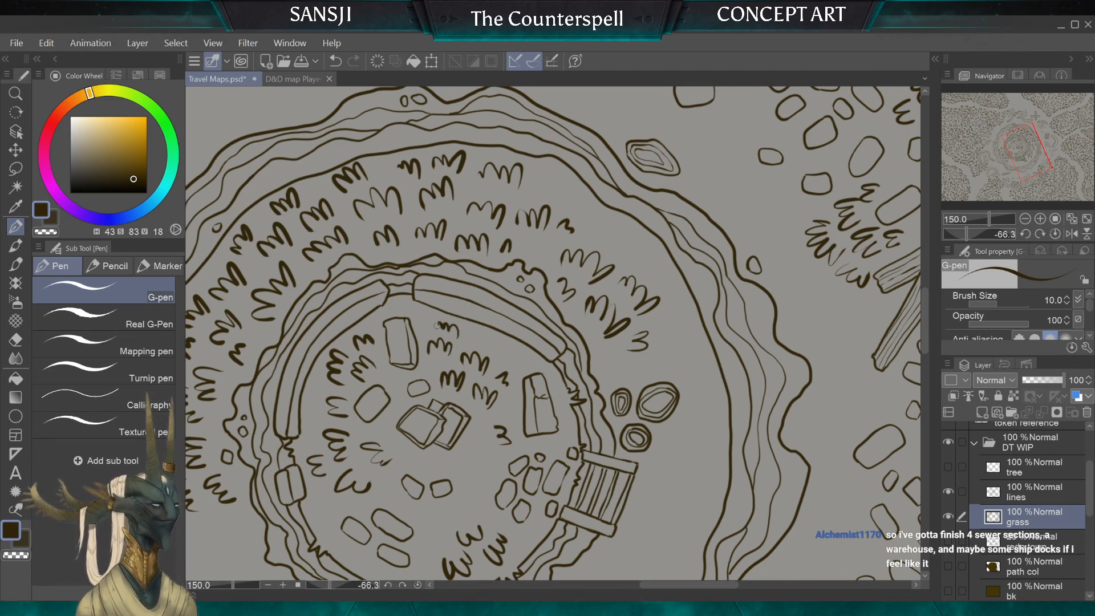
key("ctrl+z")
left_click_drag(469, 343, 450, 333)
key("ctrl+z")
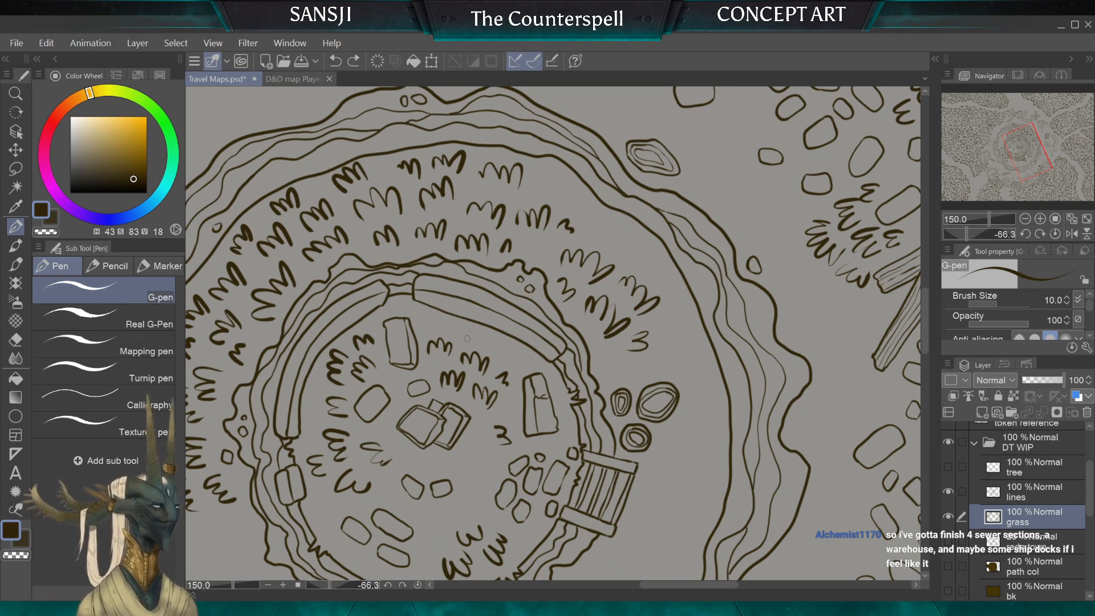
Step: Add grass tufts between the two large slabs, close to the inner ring's wall
scroll(463, 388, "down", 2)
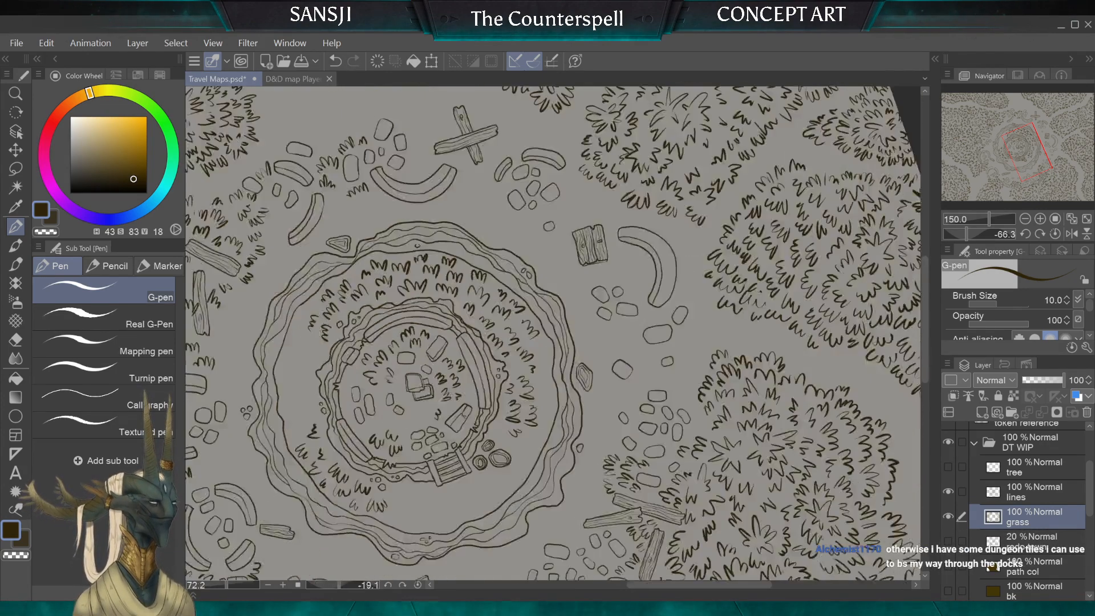
scroll(464, 384, "up", 3)
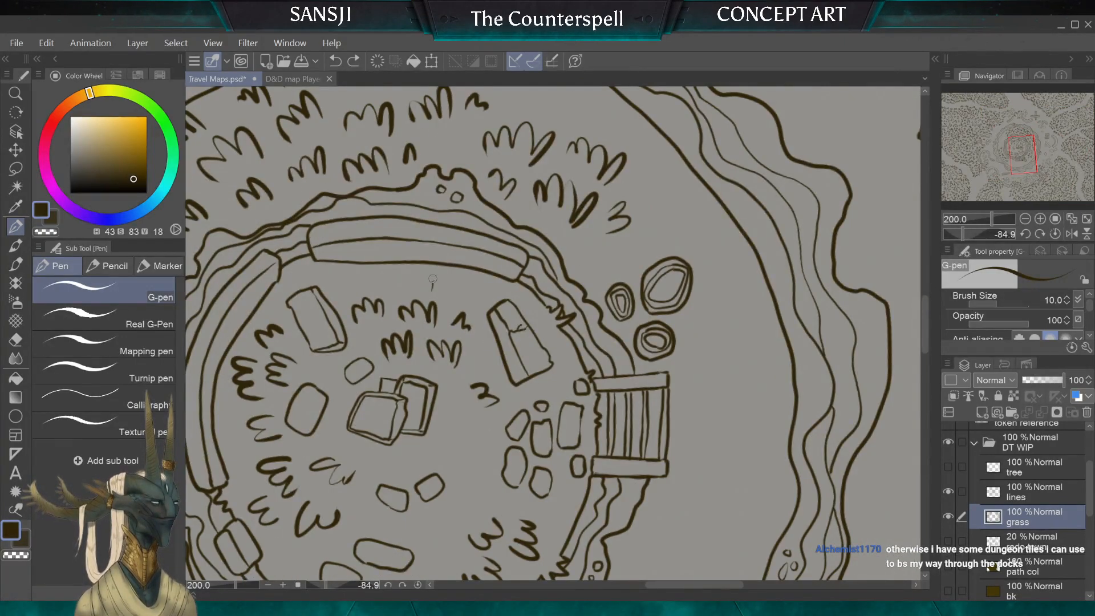
scroll(409, 278, "down", 2)
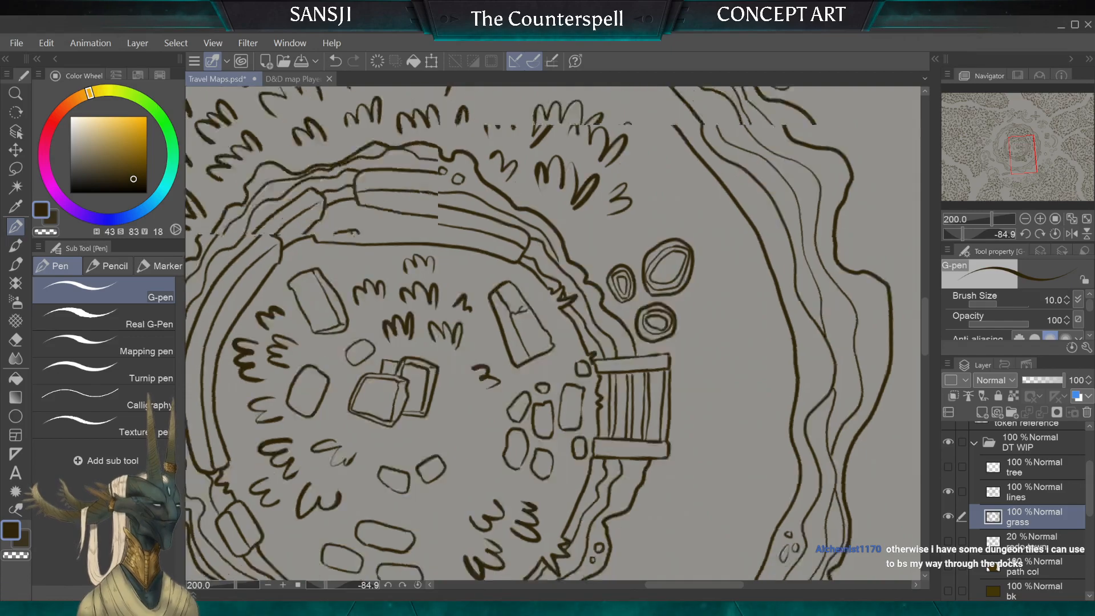
scroll(553, 333, "down", 3)
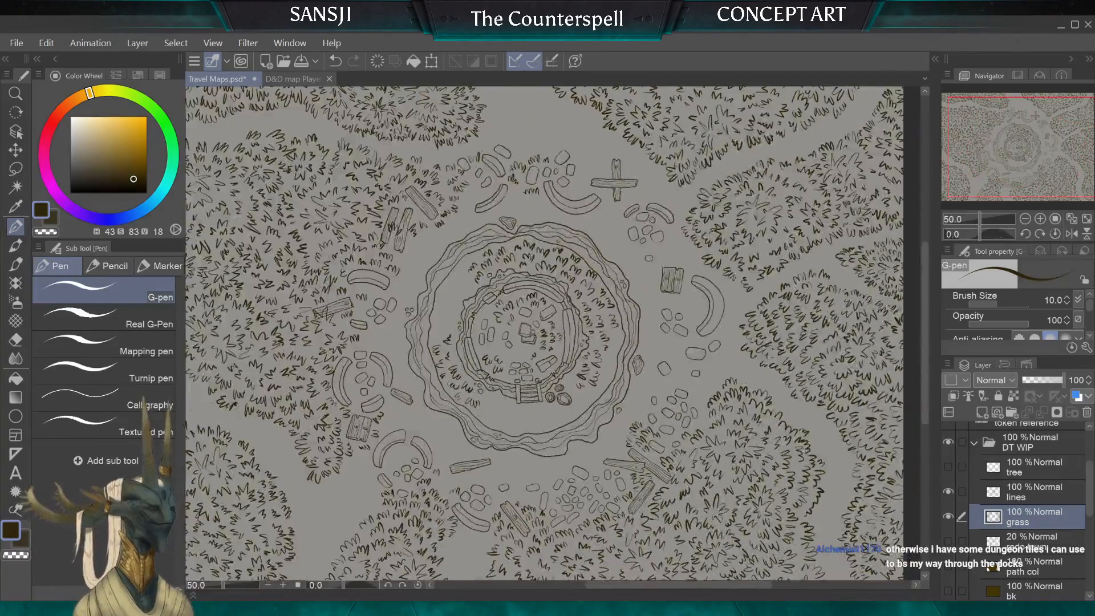
Step: Move the grass layer above the lines layer and hide it
scroll(553, 334, "down", 1)
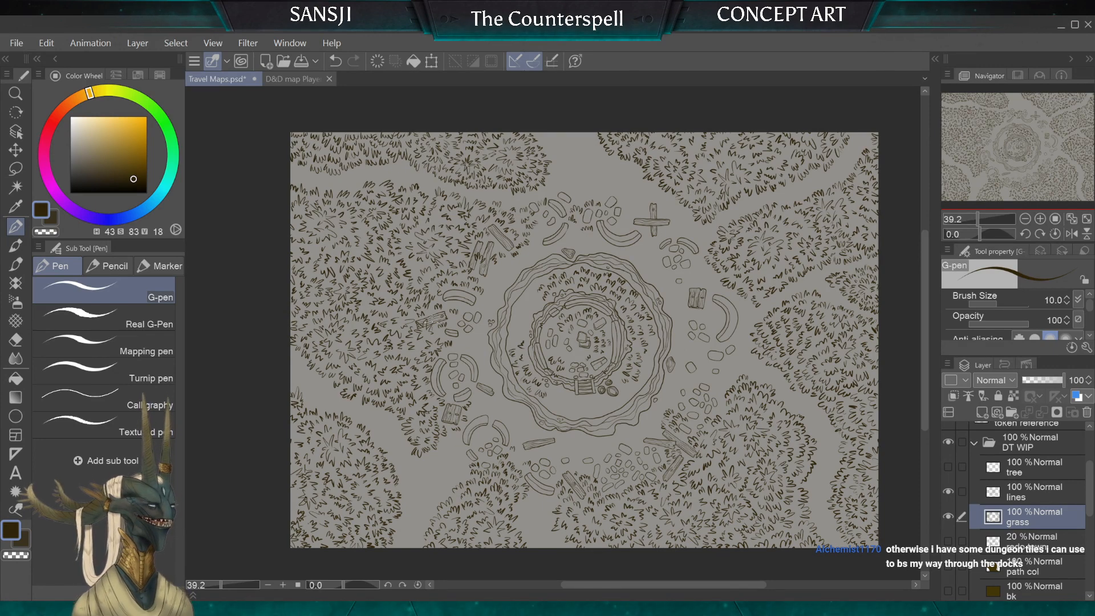
left_click_drag(1021, 516, 1023, 483)
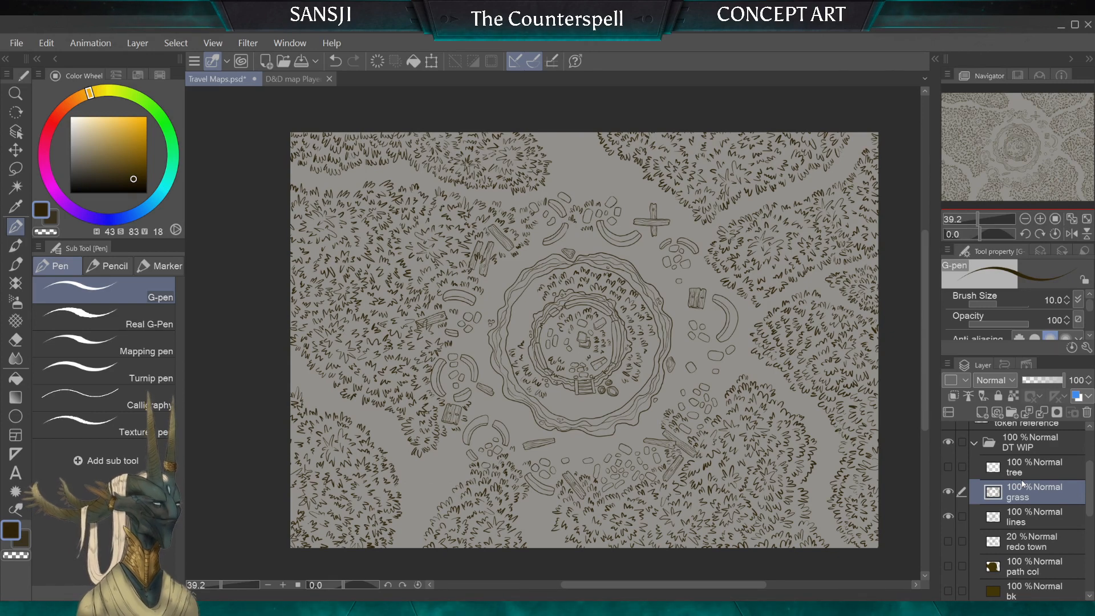
left_click(949, 491)
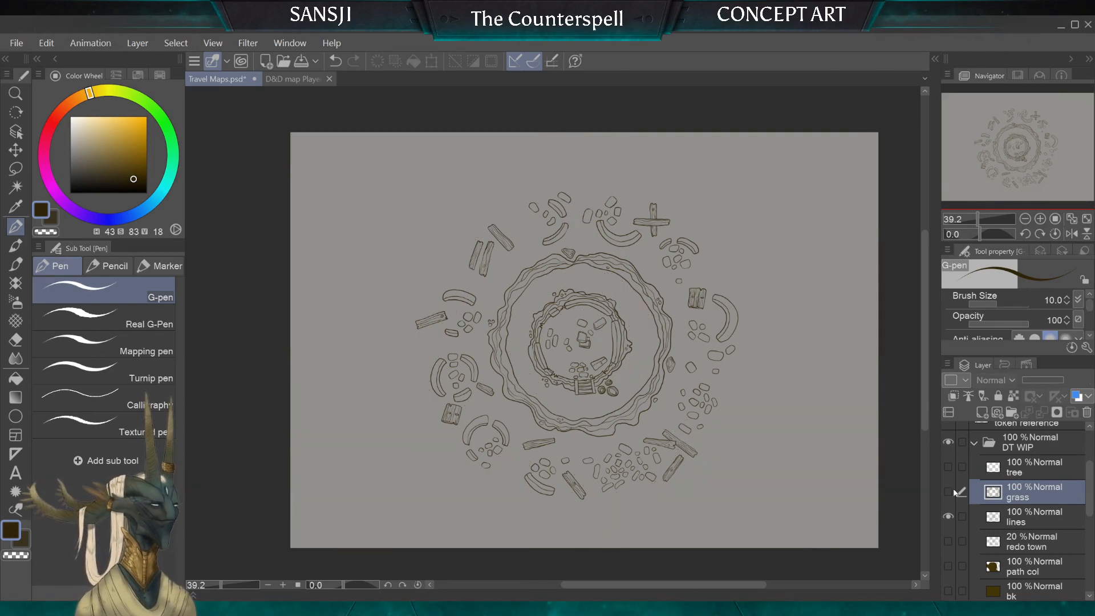
Step: Briefly show the path col and bk layers one at a time to check their colours behind the line art
left_click(948, 566)
left_click(948, 566)
left_click(949, 591)
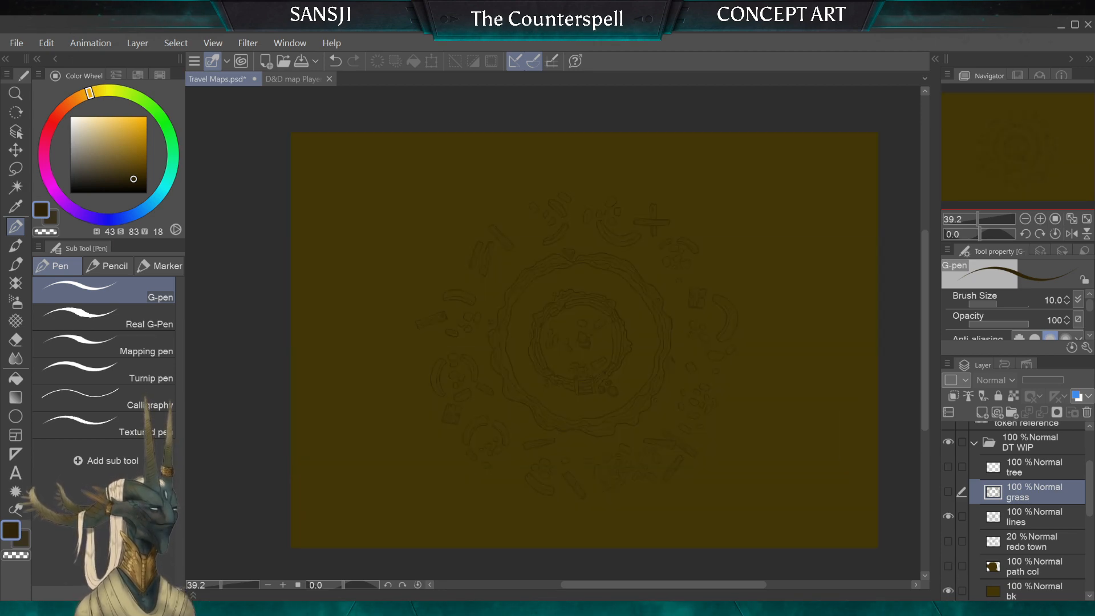
left_click(949, 591)
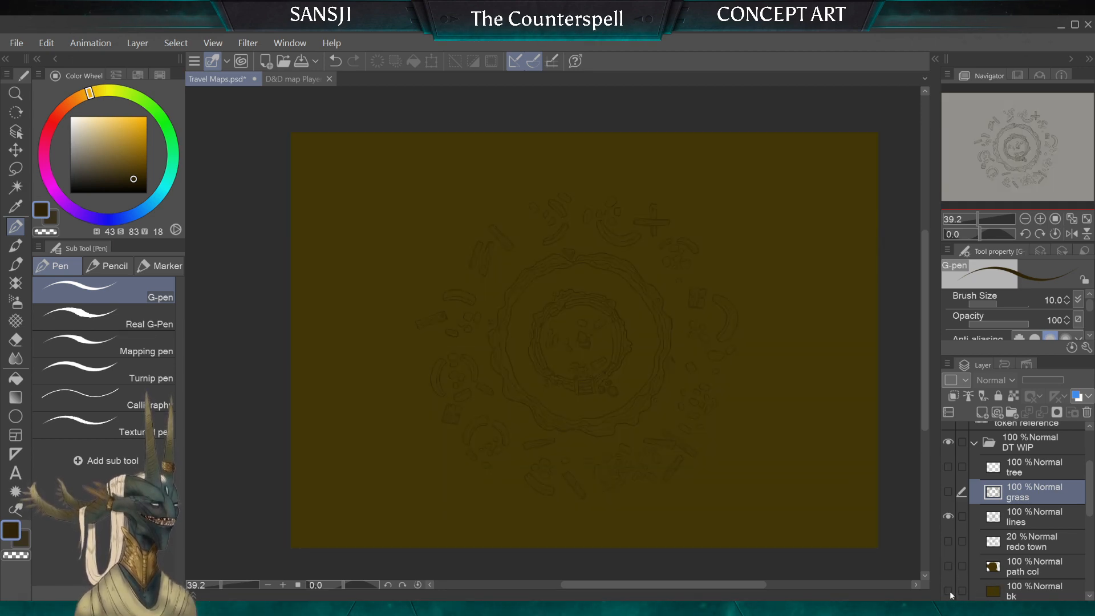
Step: Briefly show the DT layer and the Dust Town old folder one at a time to compare their colours
left_click_drag(1090, 488, 1090, 527)
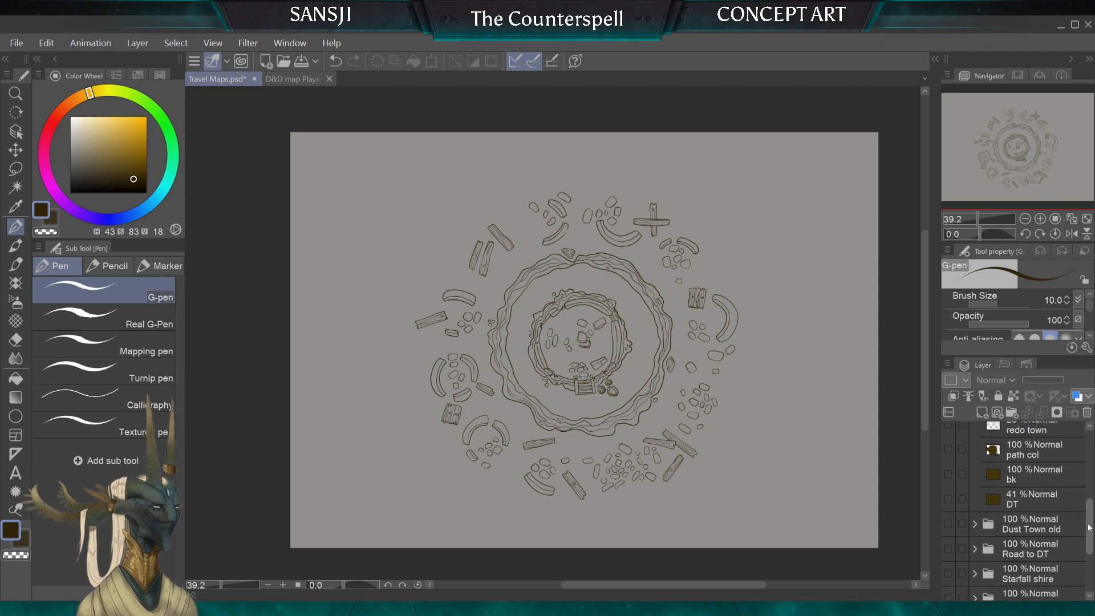
left_click(948, 500)
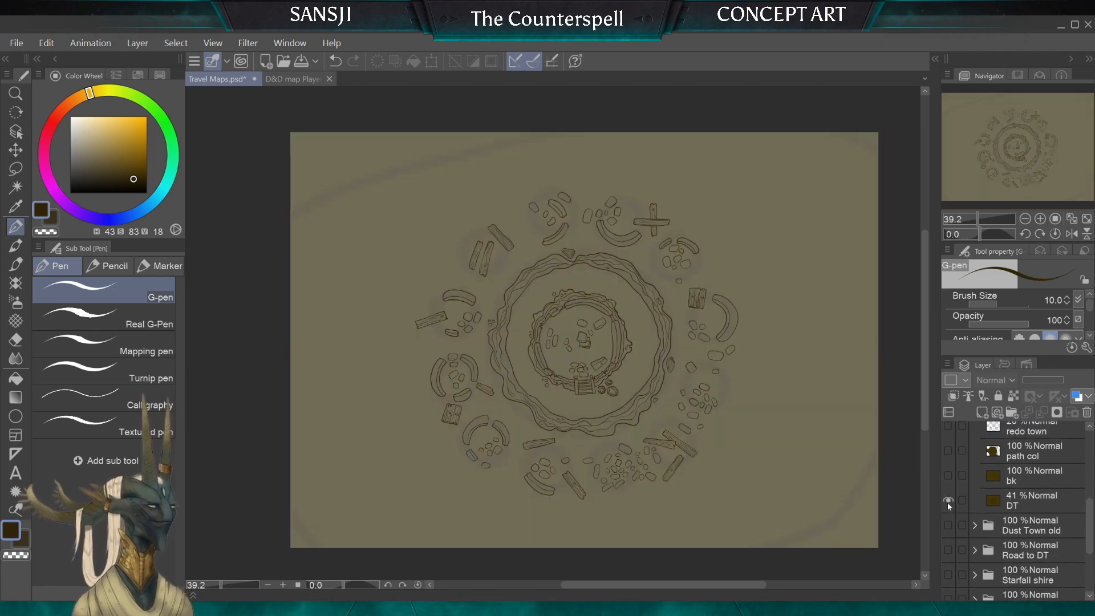
left_click(948, 501)
left_click(947, 525)
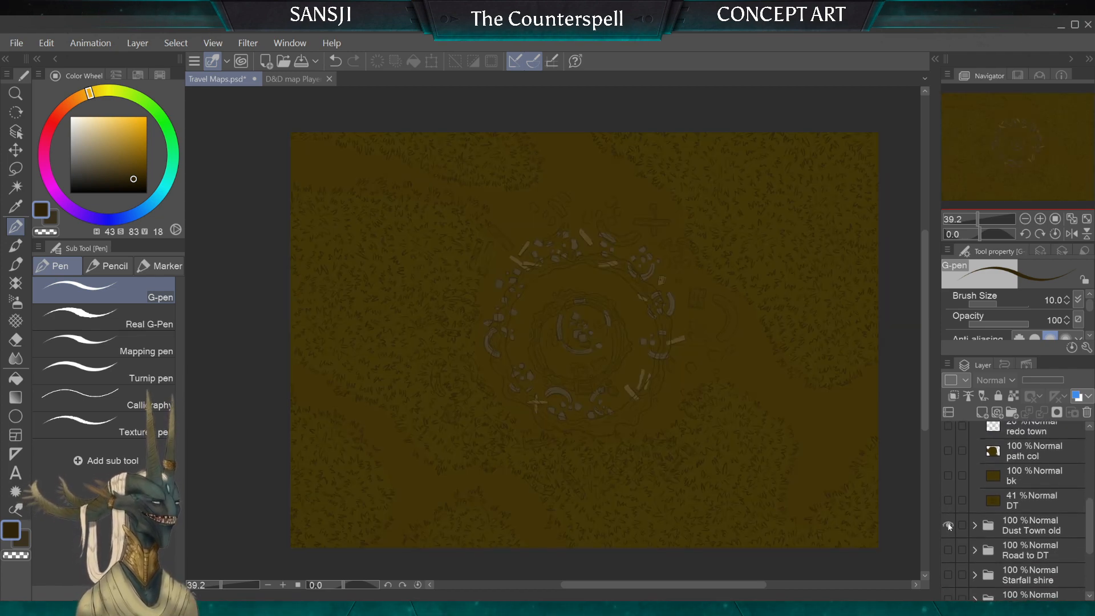
left_click(947, 525)
Step: Sample the bare ground colour from the Dust Town old map and fill the bk layer with it, leaving both hidden
left_click(947, 523)
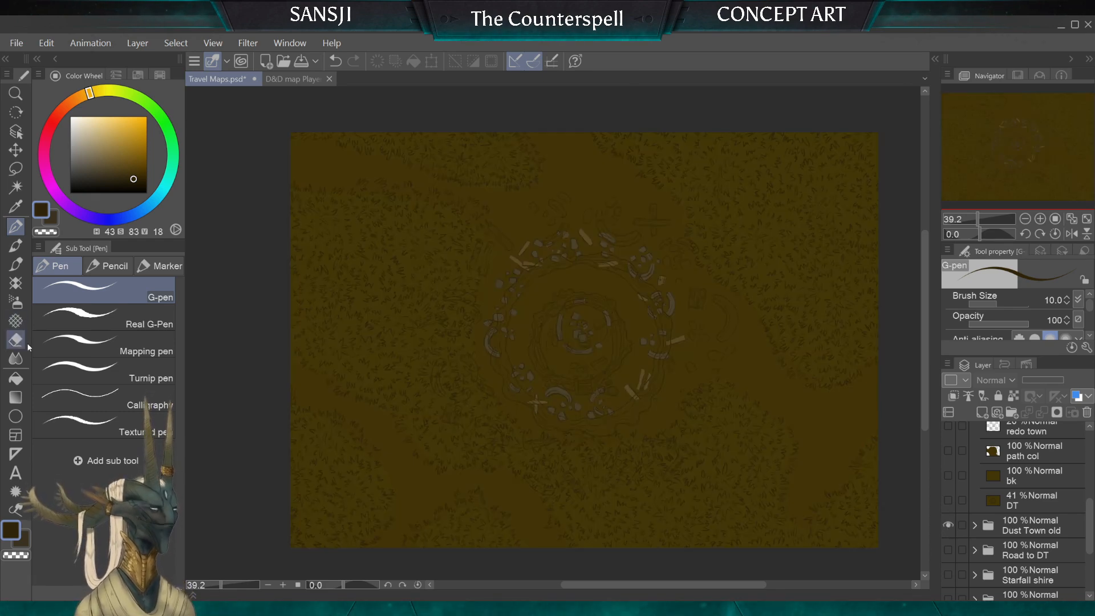
left_click(16, 378)
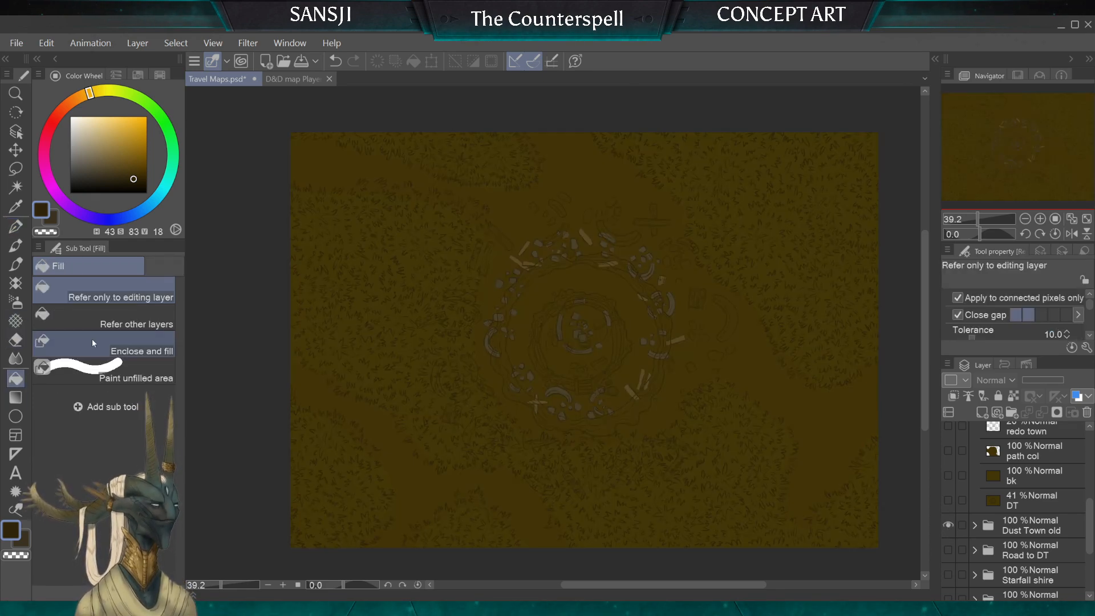
left_click(432, 477, "alt")
left_click(948, 525)
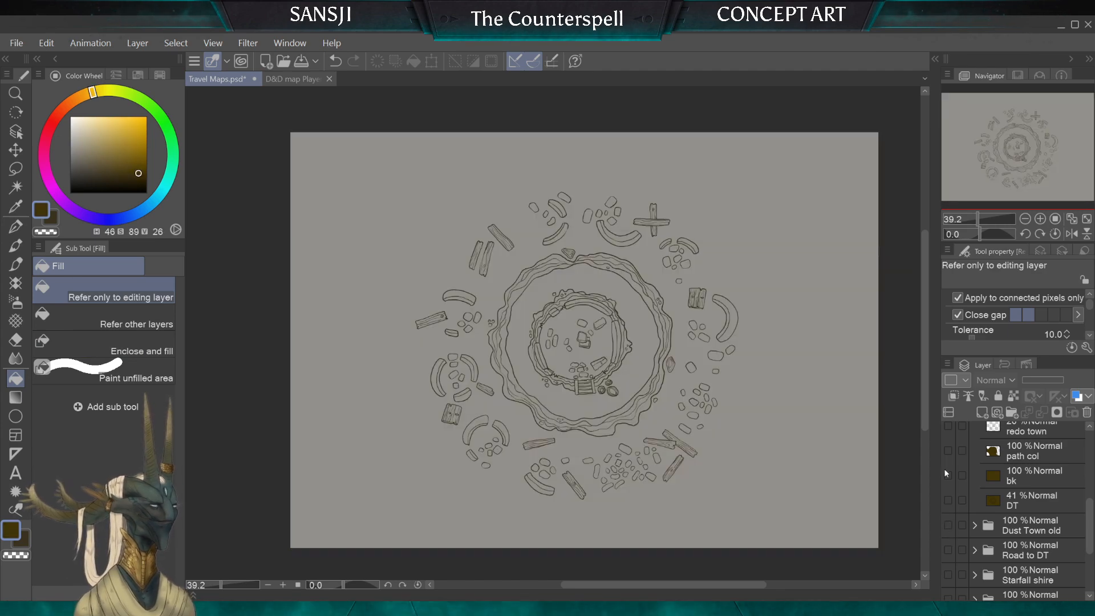
left_click(949, 477)
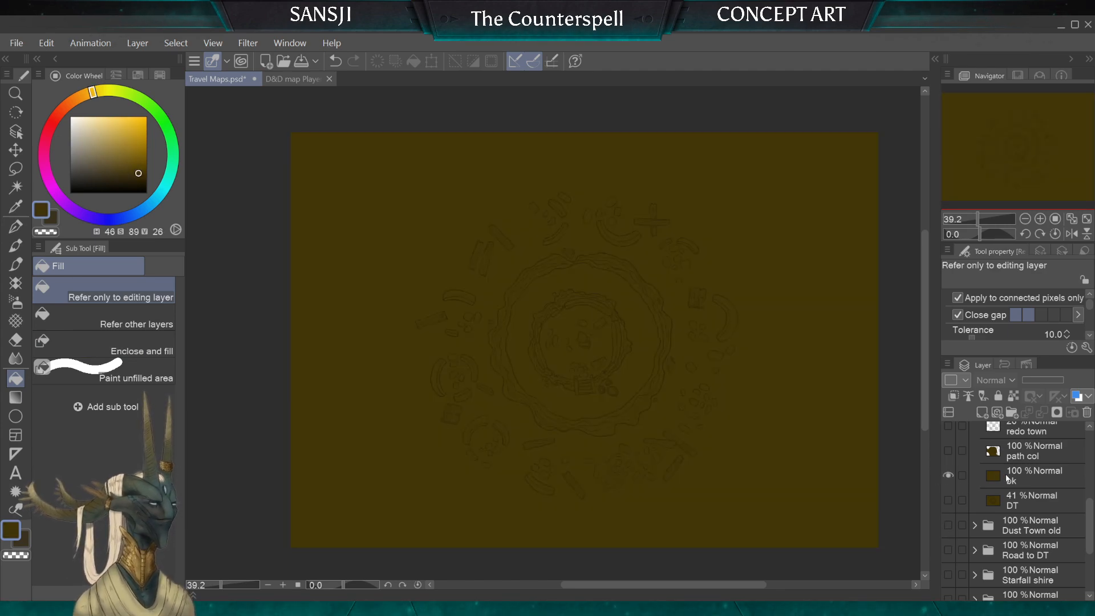
left_click(948, 477)
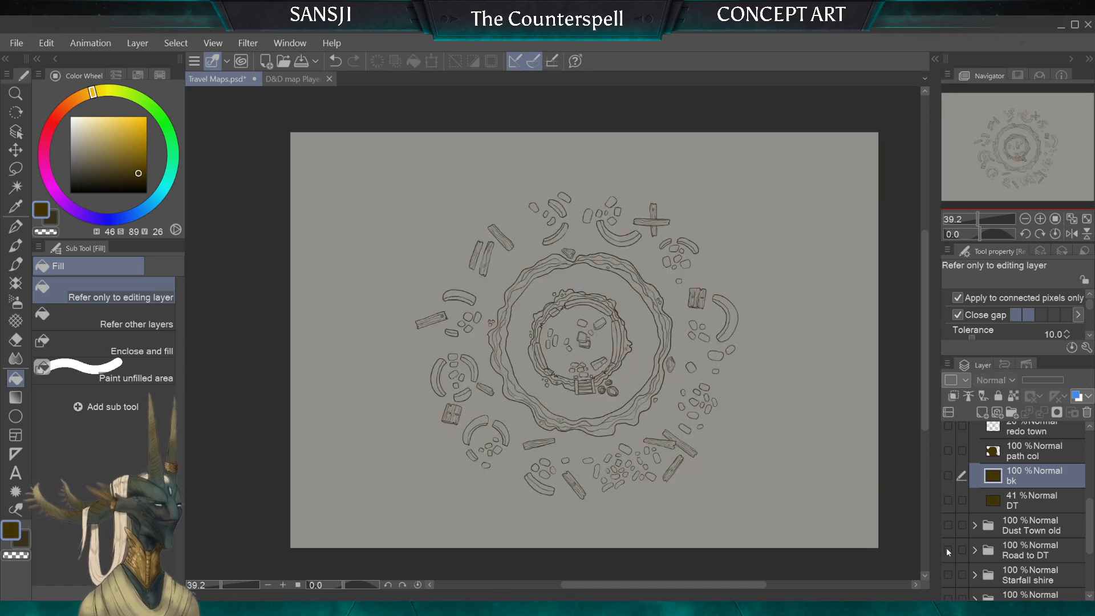
Step: Sample the grass patch colour from the Dust Town old map, showing its folder only while picking
left_click(948, 525)
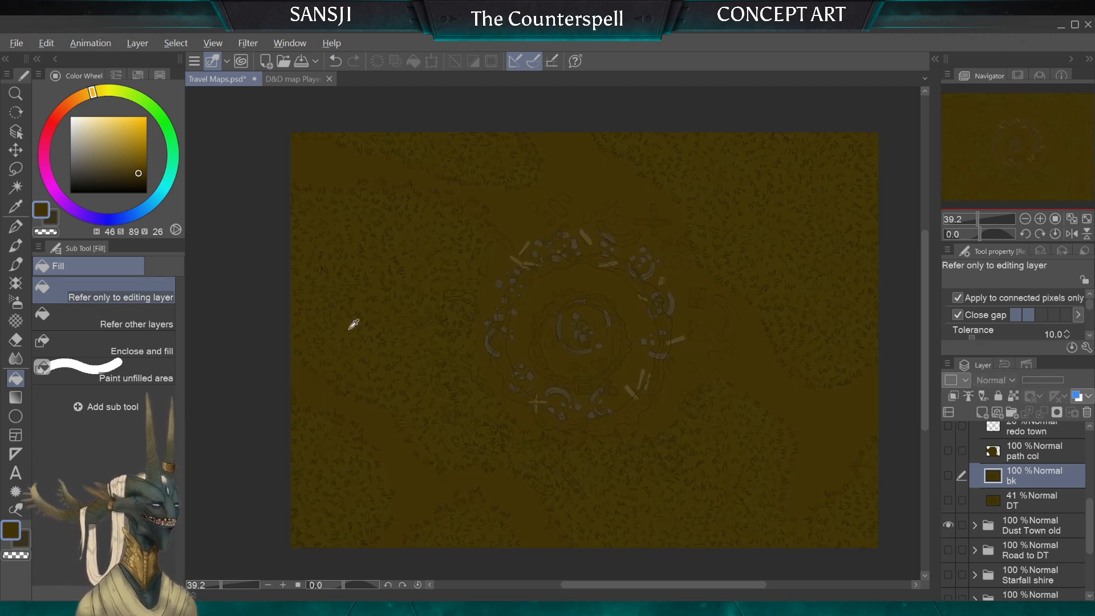
left_click(365, 296, "alt")
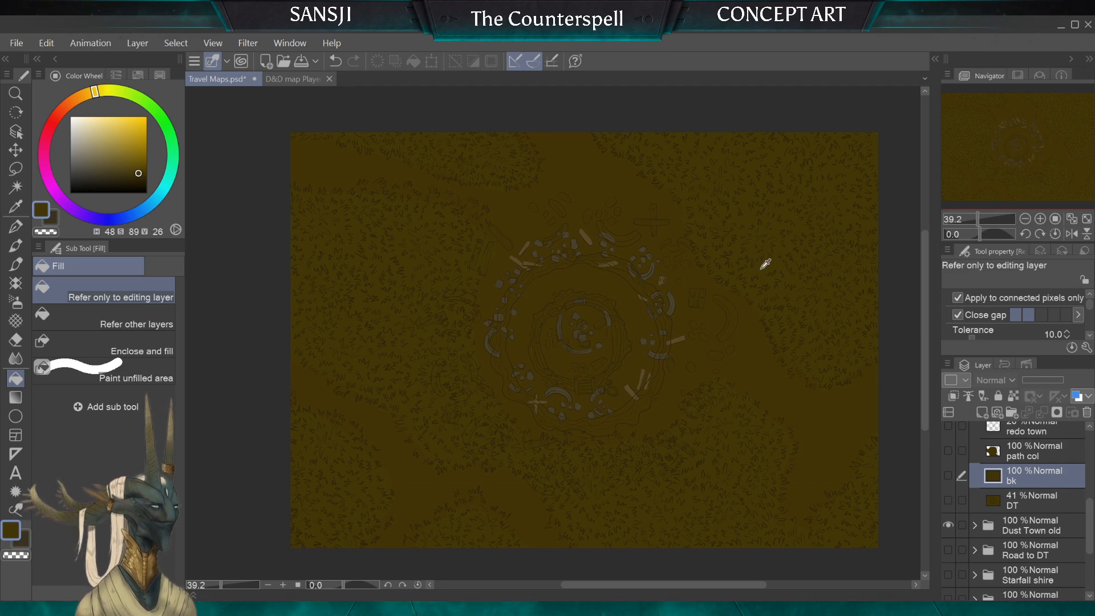
left_click(948, 525)
Step: Replace the path col layer with a new empty layer above bk and show the bk layer
left_click(1002, 456)
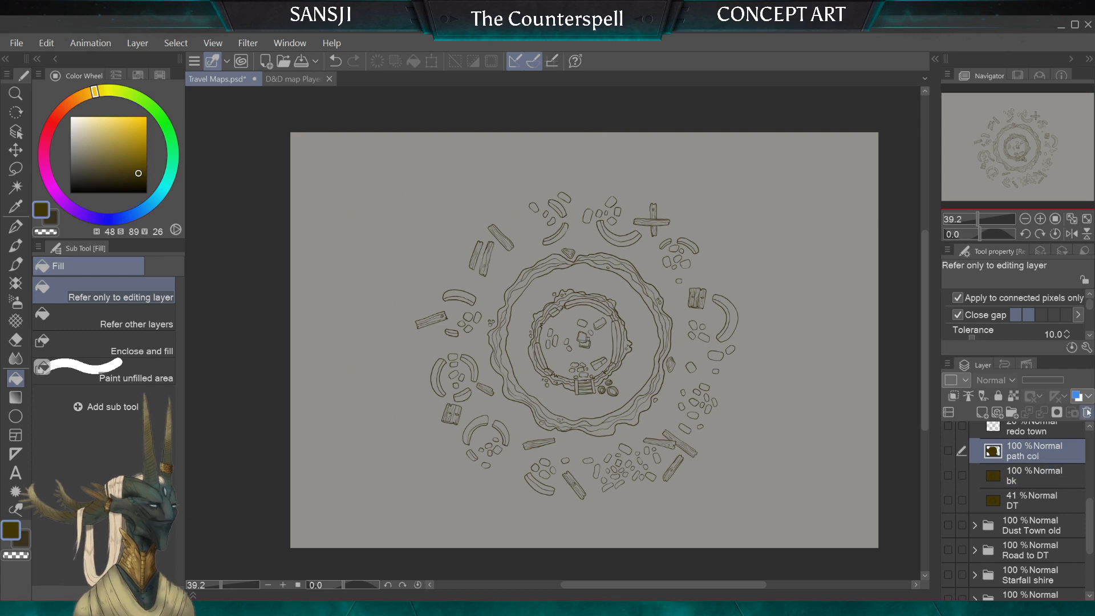
left_click(1087, 412)
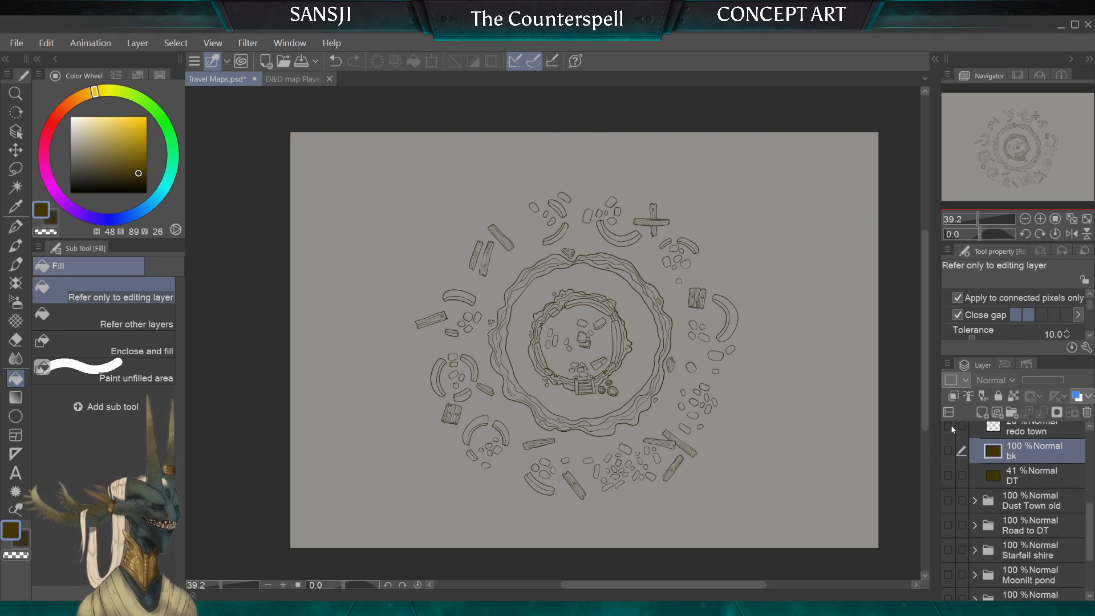
left_click(982, 411)
left_click(948, 475)
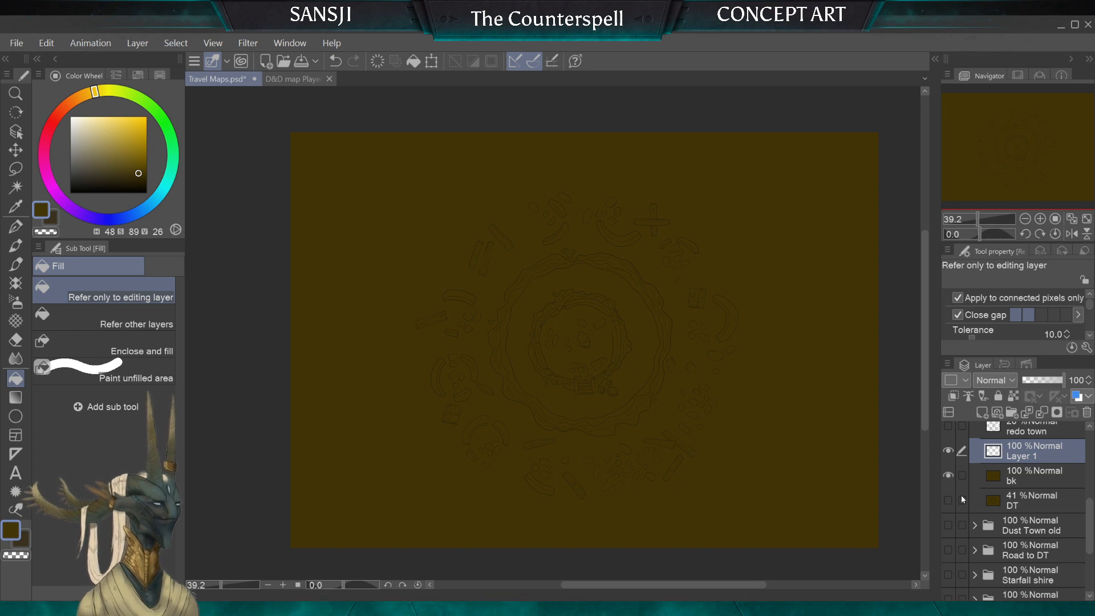
Step: Show the grass layer, outline the grass areas on Layer 1 with the G-pen at size 70 and fill them with the sampled colour
scroll(1092, 495, "up", 3)
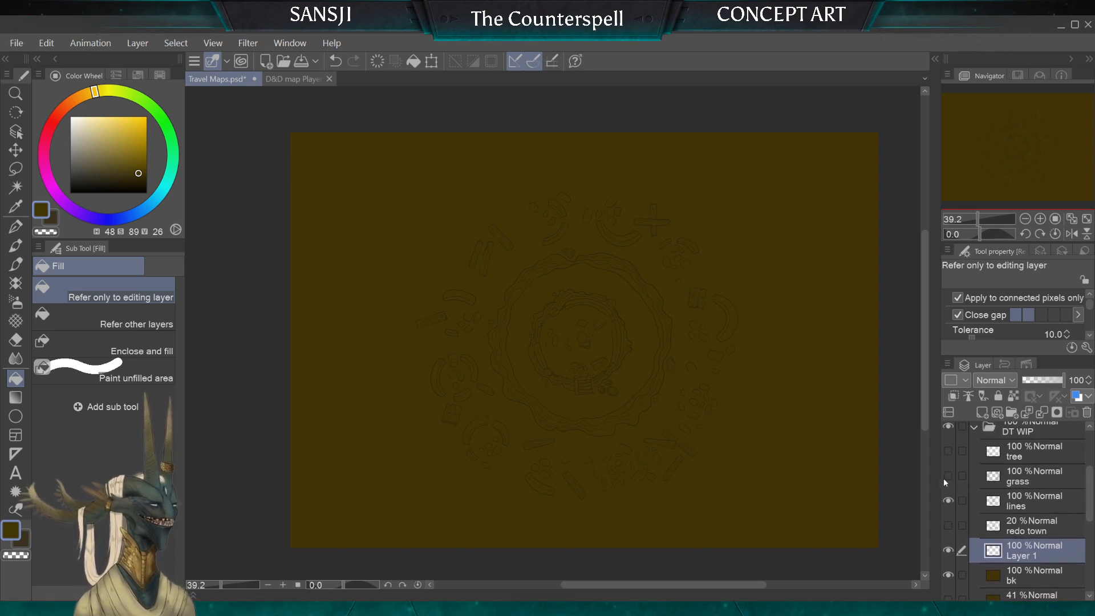
left_click(948, 476)
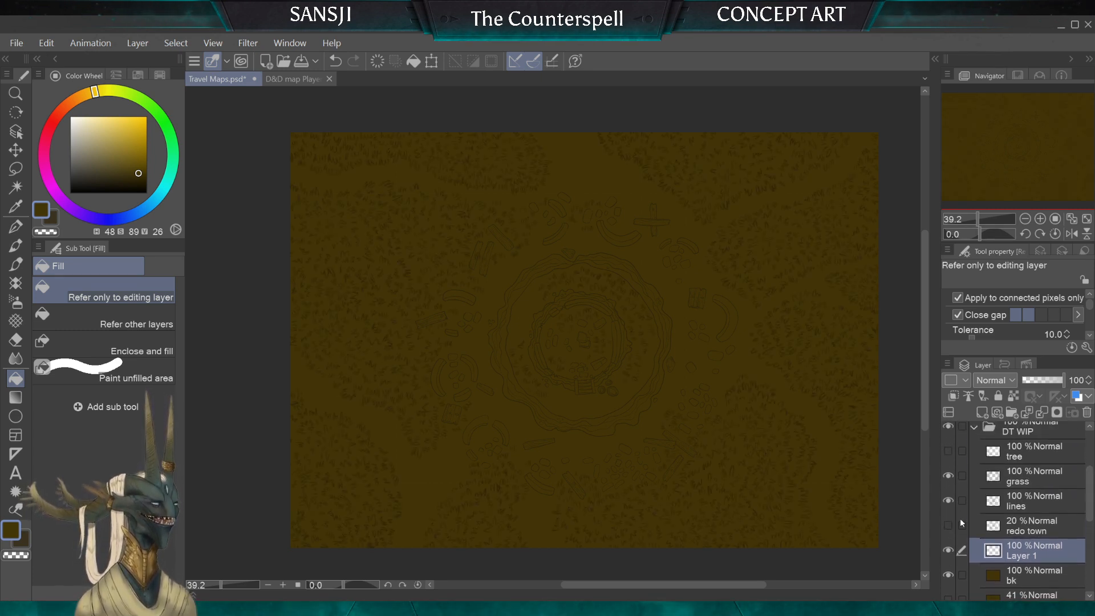
left_click(15, 226)
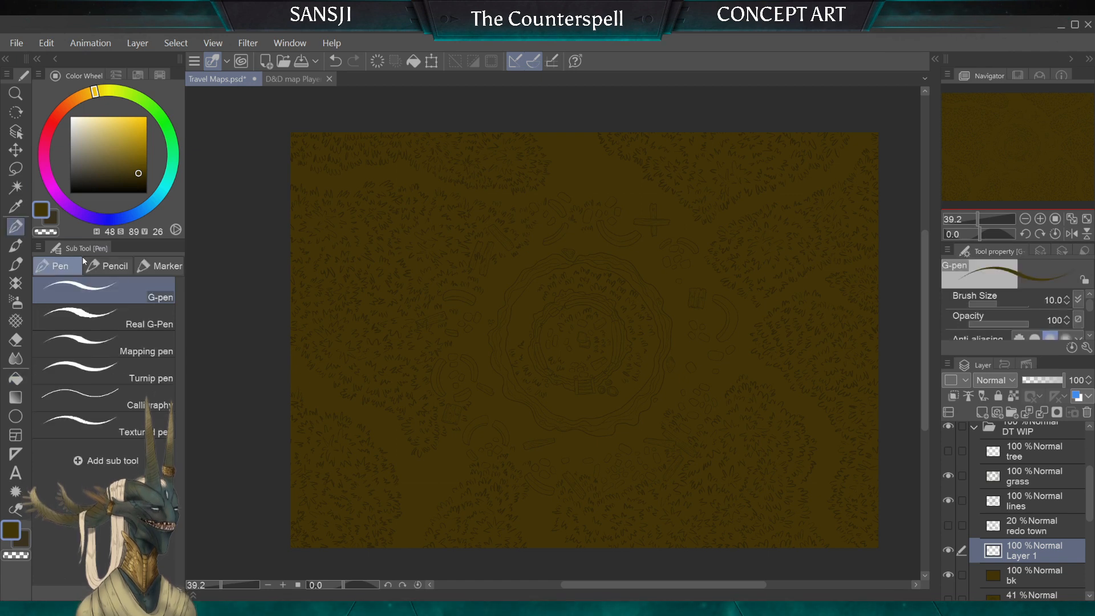
key("bracketright")
key("bracketright")
key("bracketright")
key("bracketright")
key("bracketright")
key("bracketright")
key("bracketright")
key("bracketright")
key("bracketright")
key("bracketright")
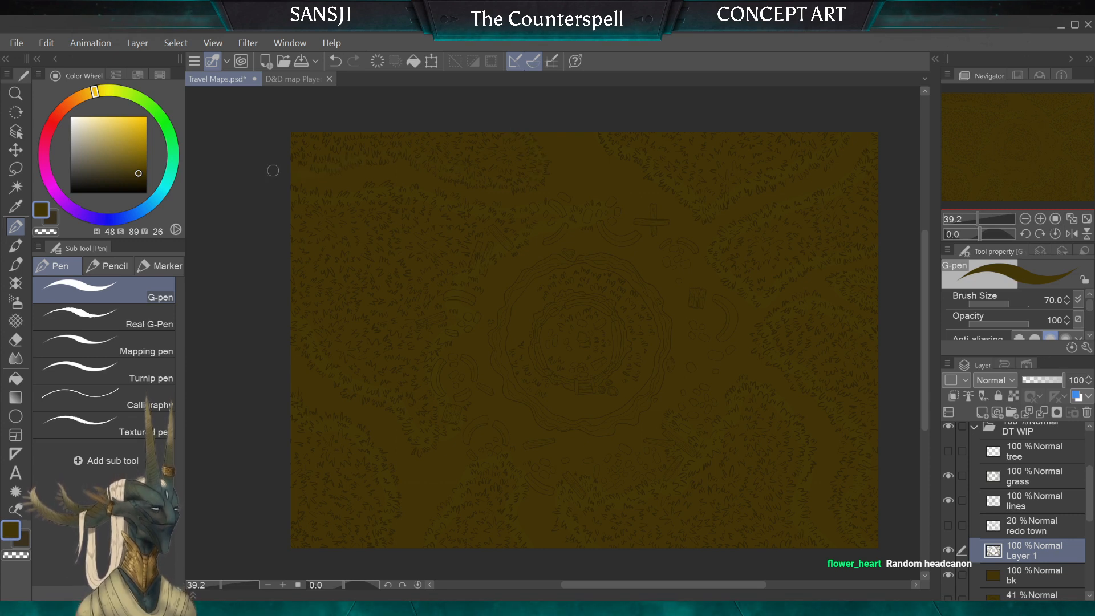
key("g")
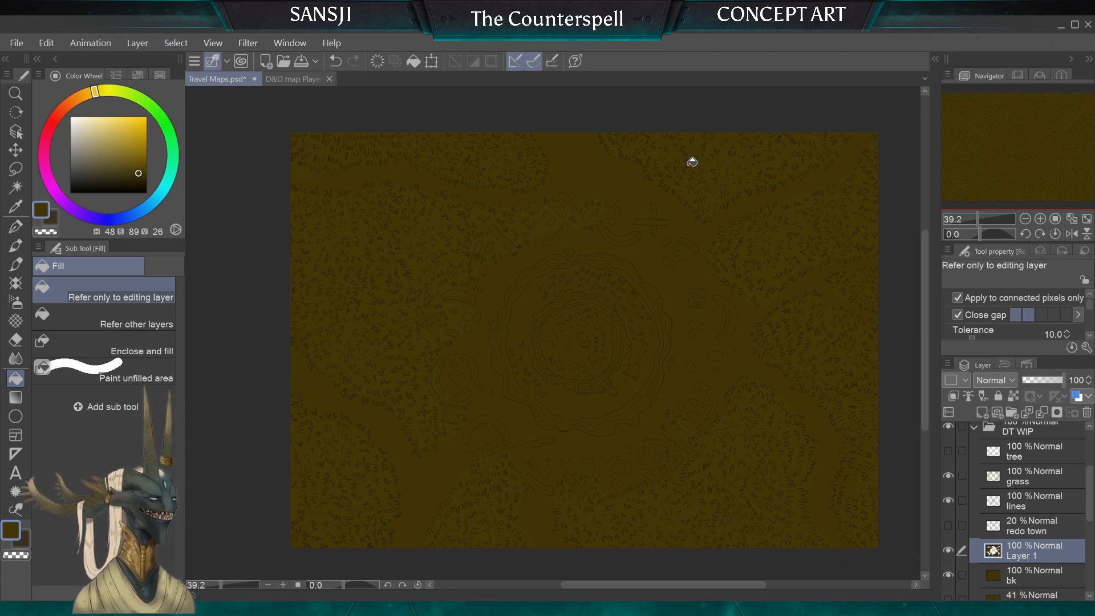
scroll(692, 162, "up", 2)
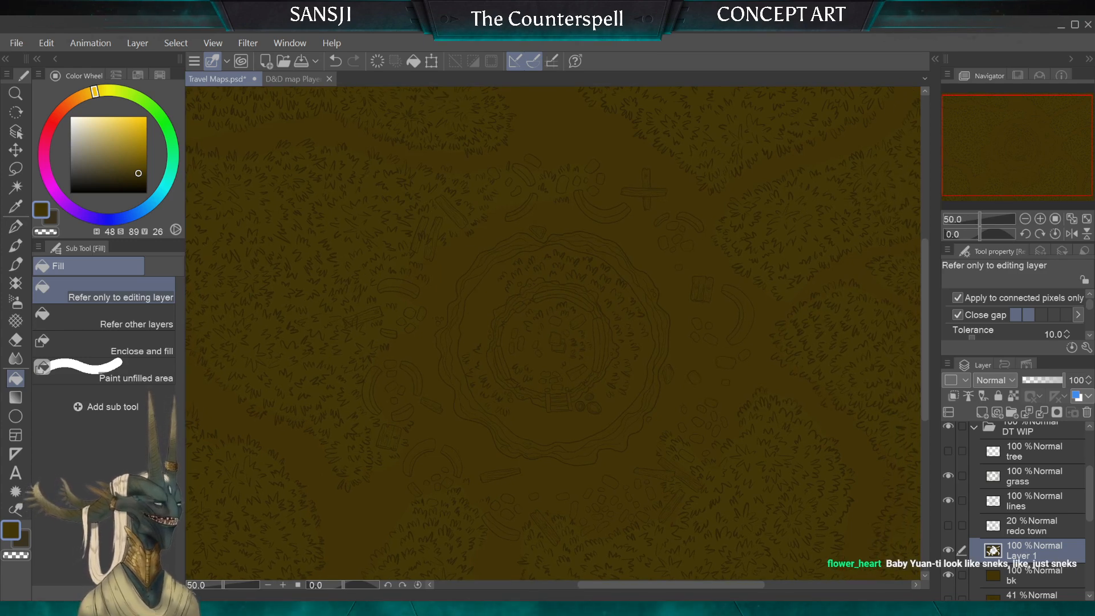
scroll(553, 333, "down", 1)
scroll(553, 333, "up", 2)
left_click_drag(626, 372, 553, 333)
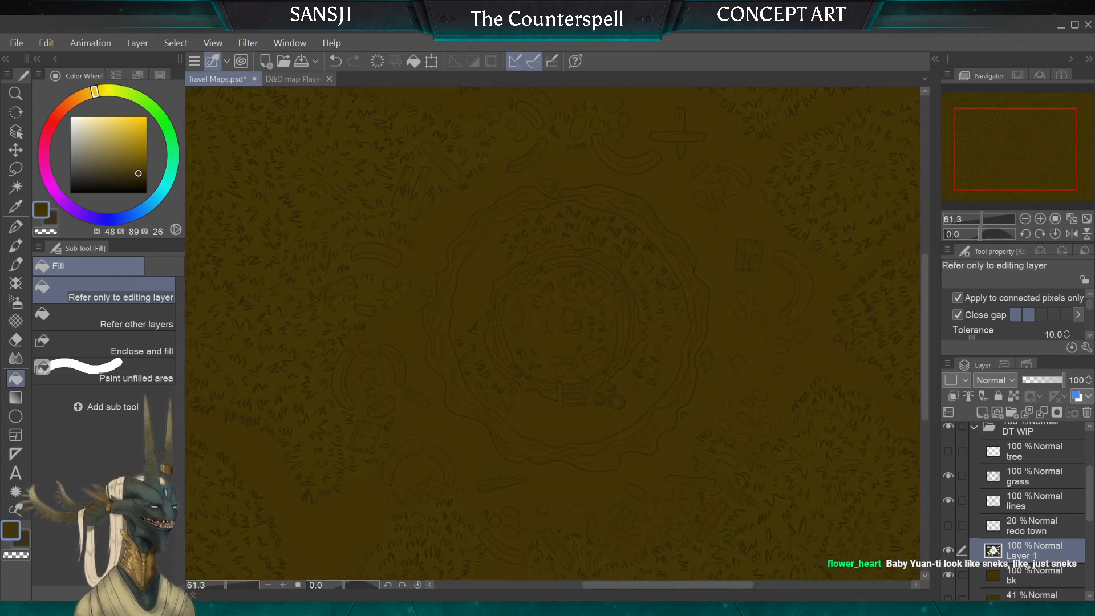
Step: Hide the DT WIP folder and show the Moonlit pond map to examine its finished colours
left_click(975, 428)
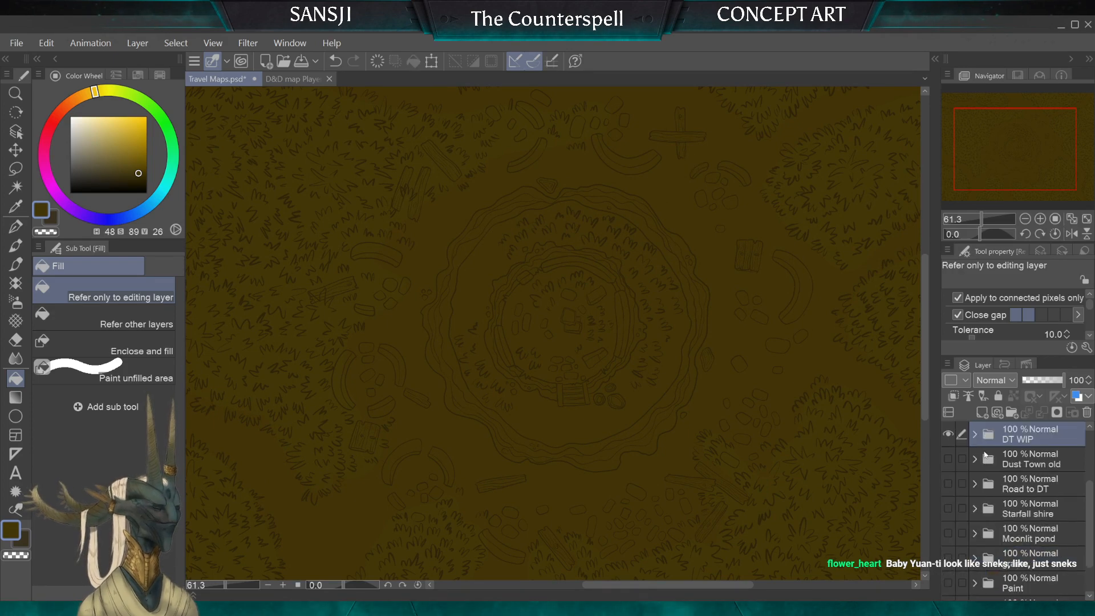
left_click(948, 434)
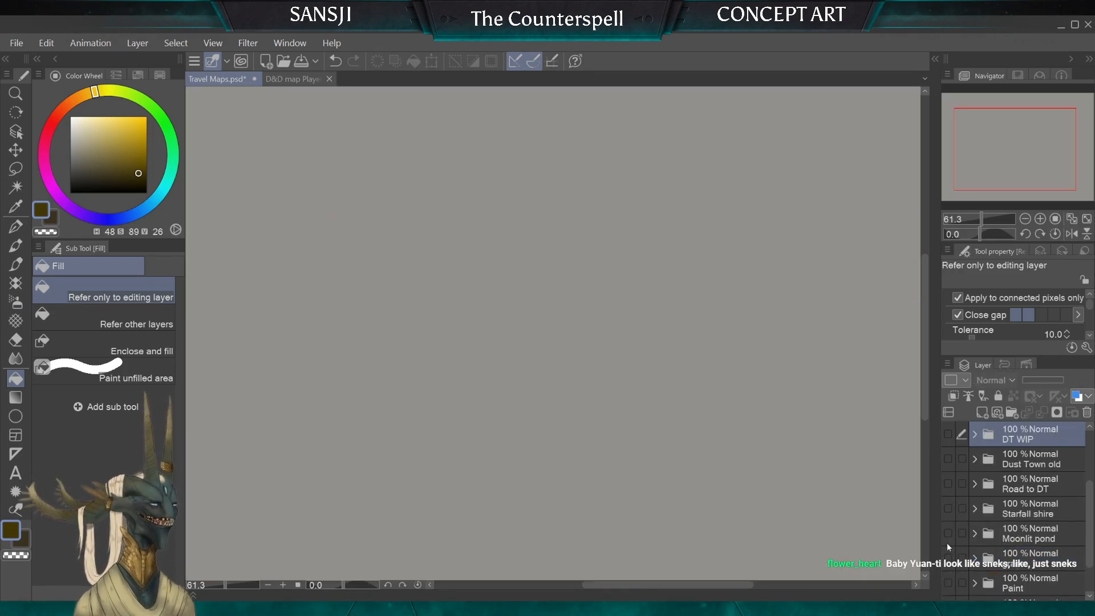
left_click(947, 509)
left_click(948, 508)
left_click(948, 533)
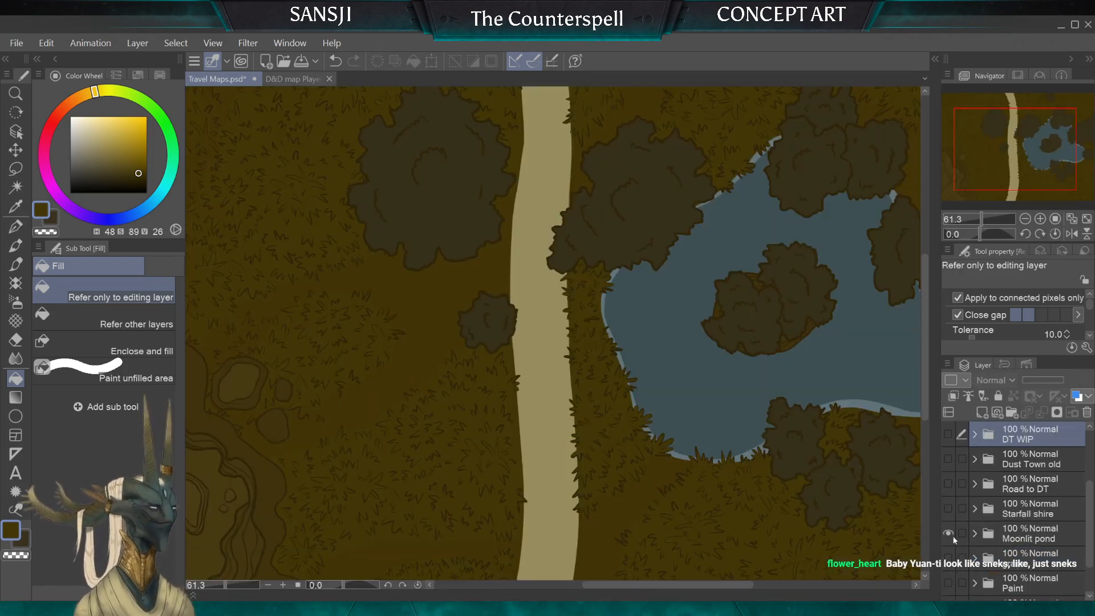
left_click_drag(490, 342, 739, 278)
scroll(741, 245, "up", 1)
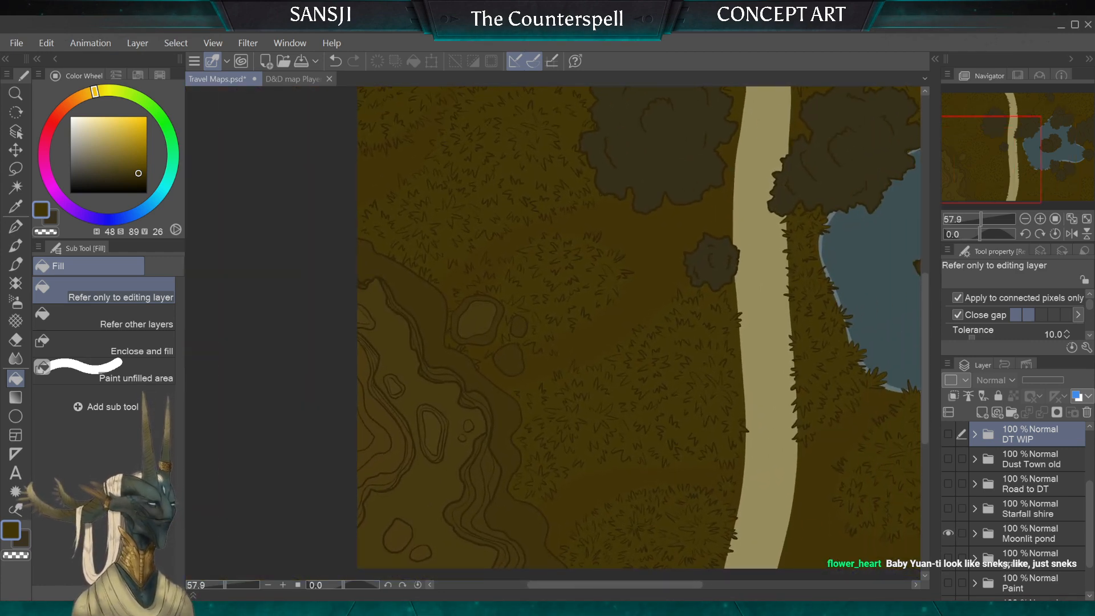
Step: Duplicate the Moonlit pond folder and merge the copy into a single layer
left_click(1013, 535)
left_click_drag(1029, 531, 983, 415)
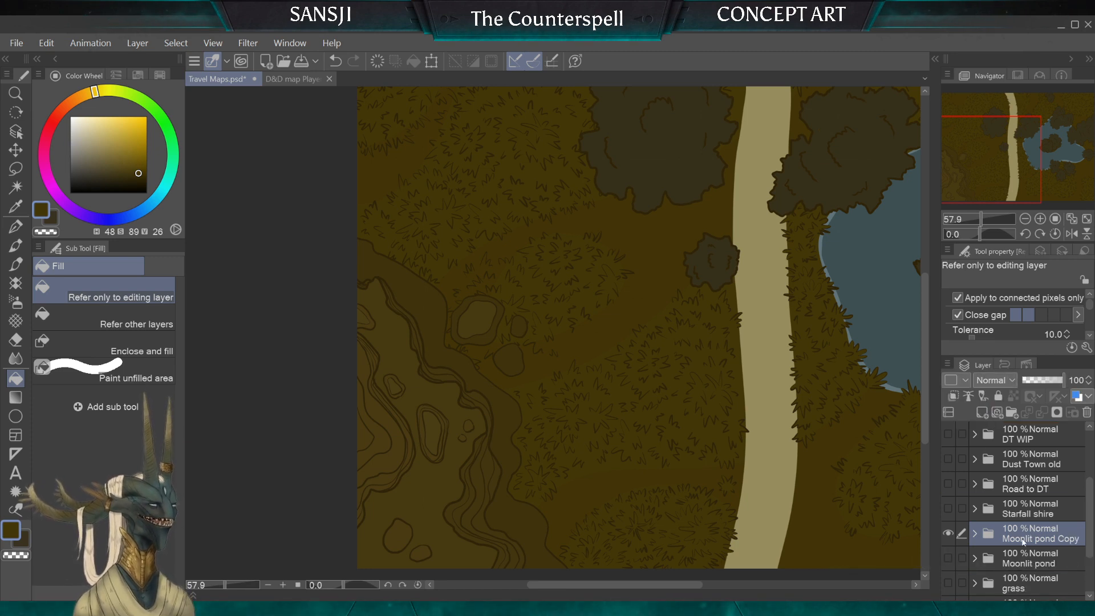
key("alt+shift+e")
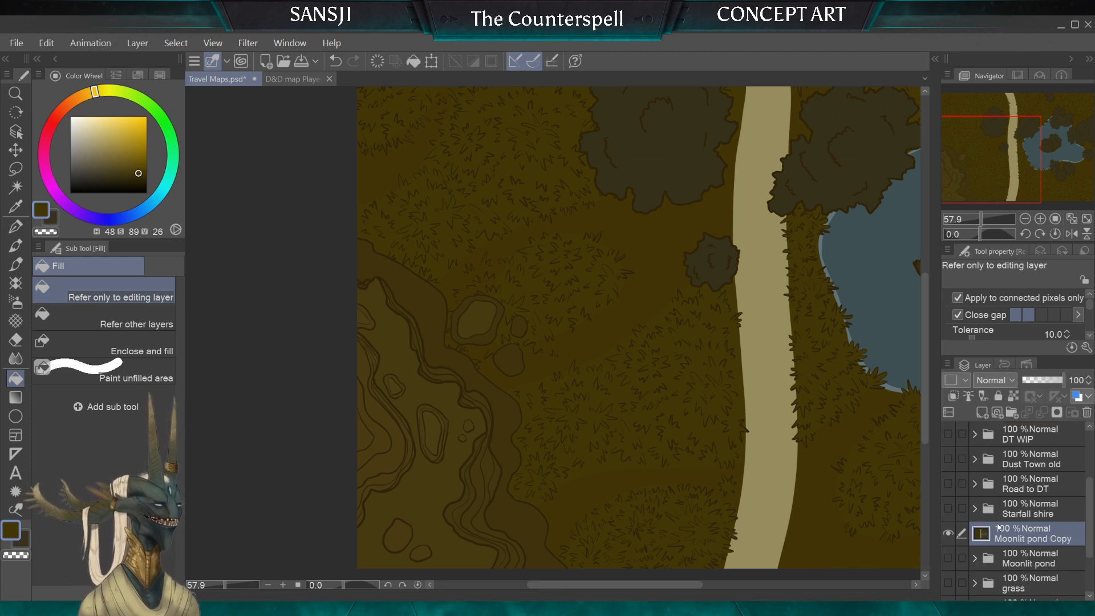
Step: Move the merged Moonlit pond copy to the top of the DT WIP folder and show that folder
left_click_drag(1000, 534, 993, 500)
left_click(974, 489)
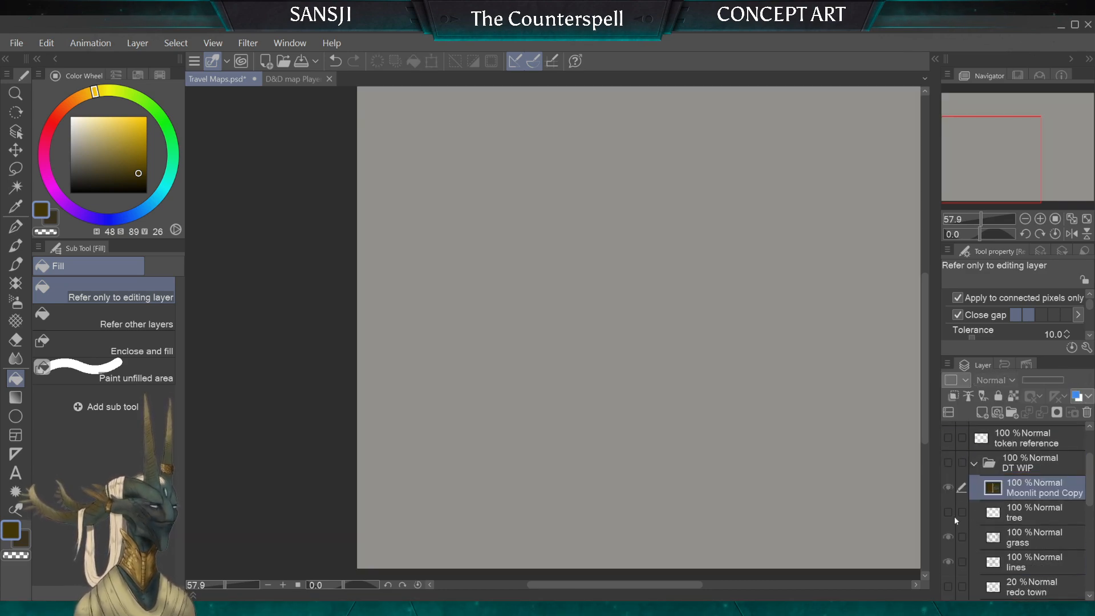
scroll(513, 354, "down", 5)
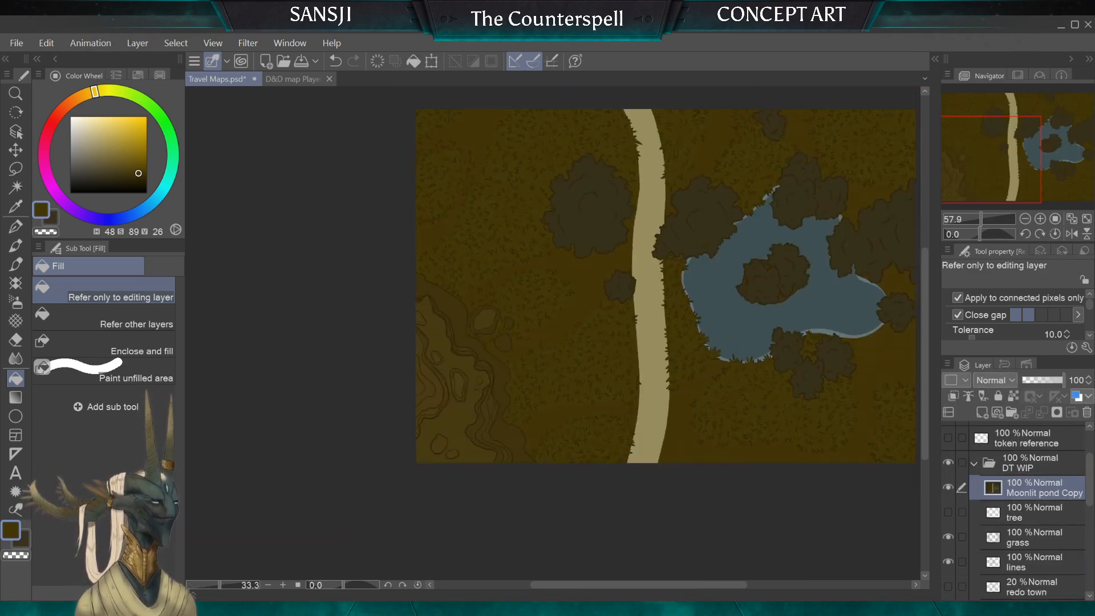
scroll(591, 251, "up", 1)
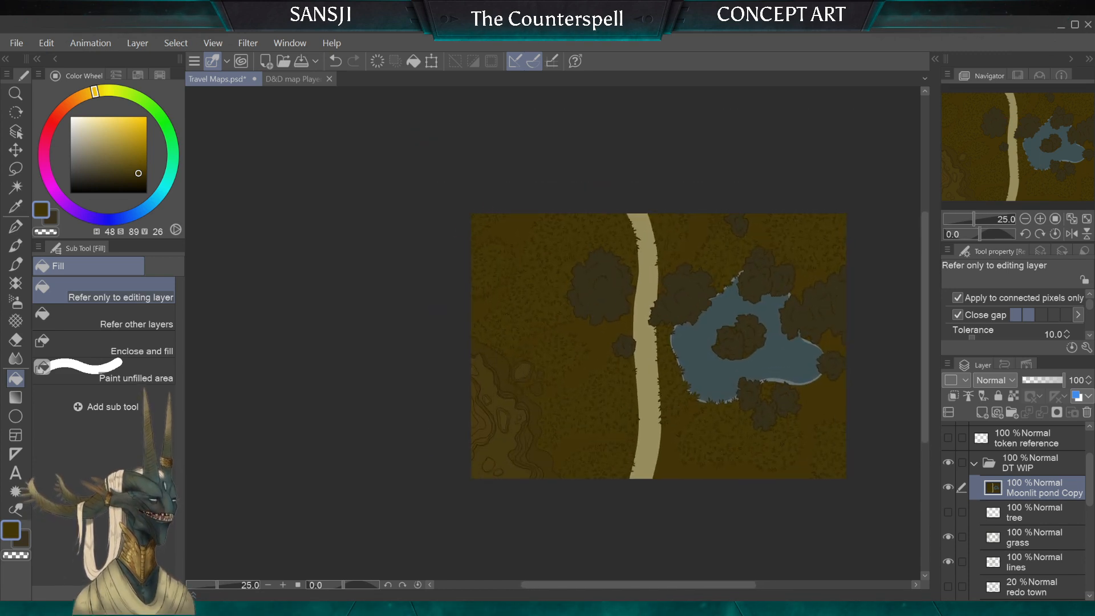
Step: Scale the Moonlit pond copy down to a small colour reference in the map's upper-right corner
key("ctrl+t")
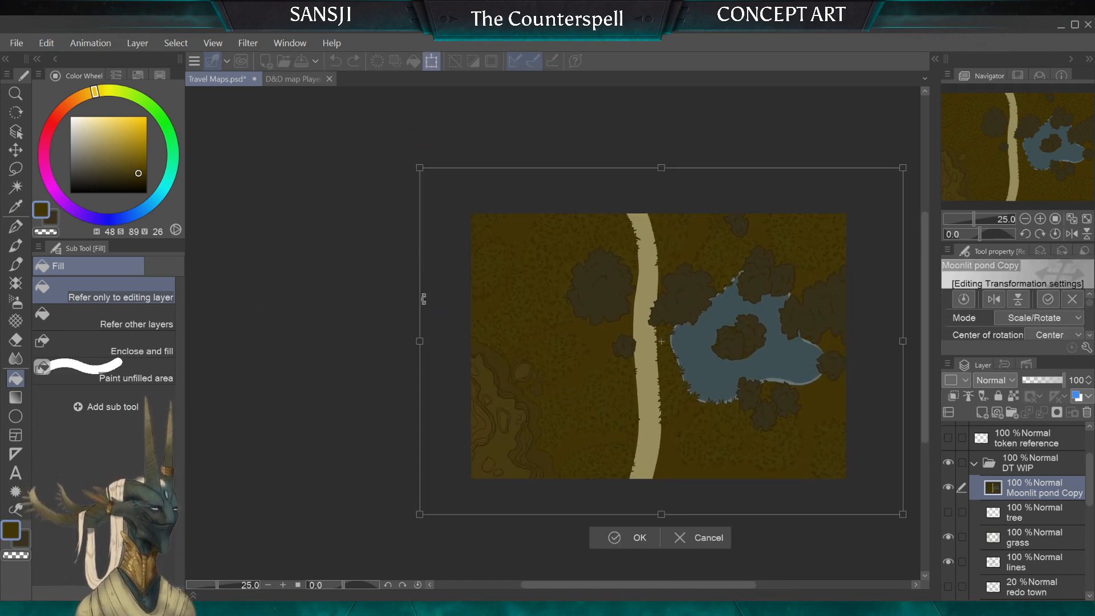
left_click_drag(634, 351, 705, 411)
left_click_drag(728, 455, 665, 303)
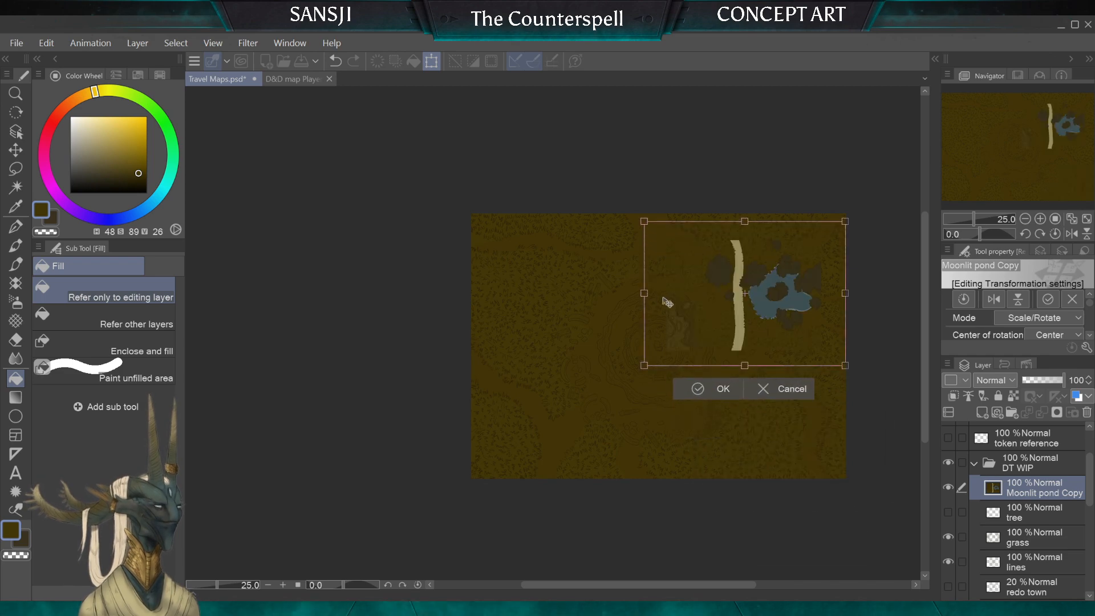
left_click_drag(645, 221, 735, 247)
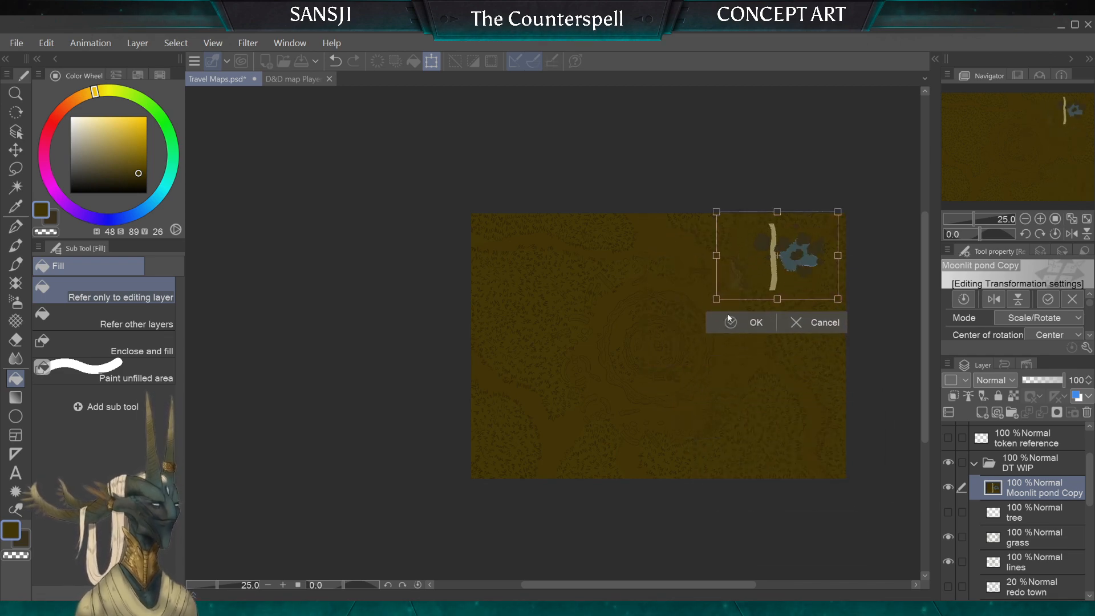
left_click(731, 318)
Step: Delete the redo town layer from the DT WIP folder
scroll(710, 312, "up", 5)
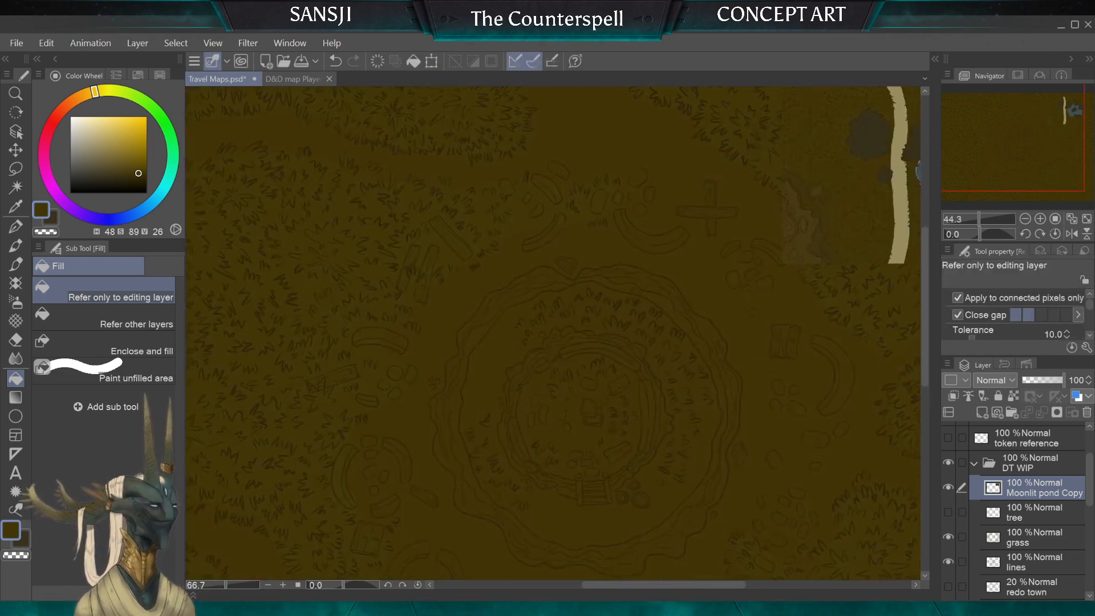
scroll(709, 313, "down", 1)
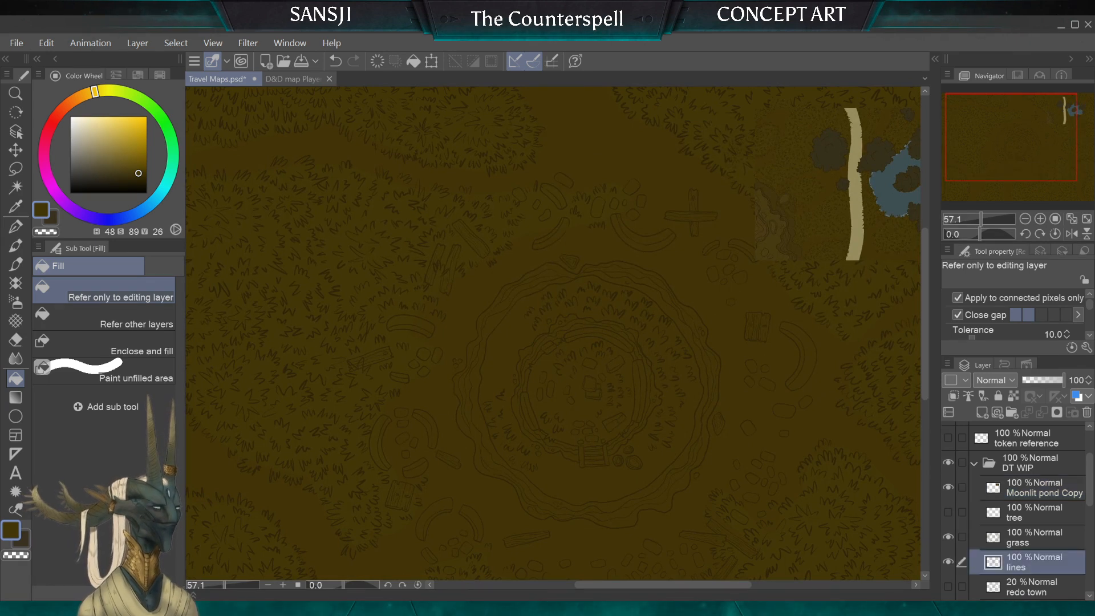
left_click(1023, 596)
left_click(1087, 413)
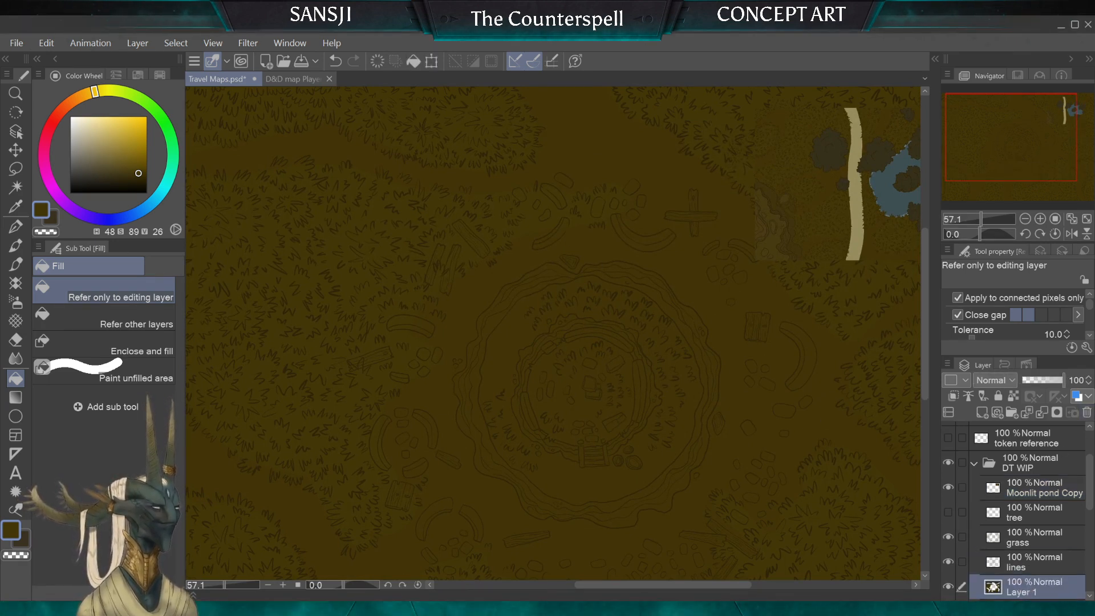
Step: Auto-select the open ground on the lines layer, invert the selection to the ruins and crater, and add a new layer below the lines
left_click(1027, 571)
left_click(16, 187)
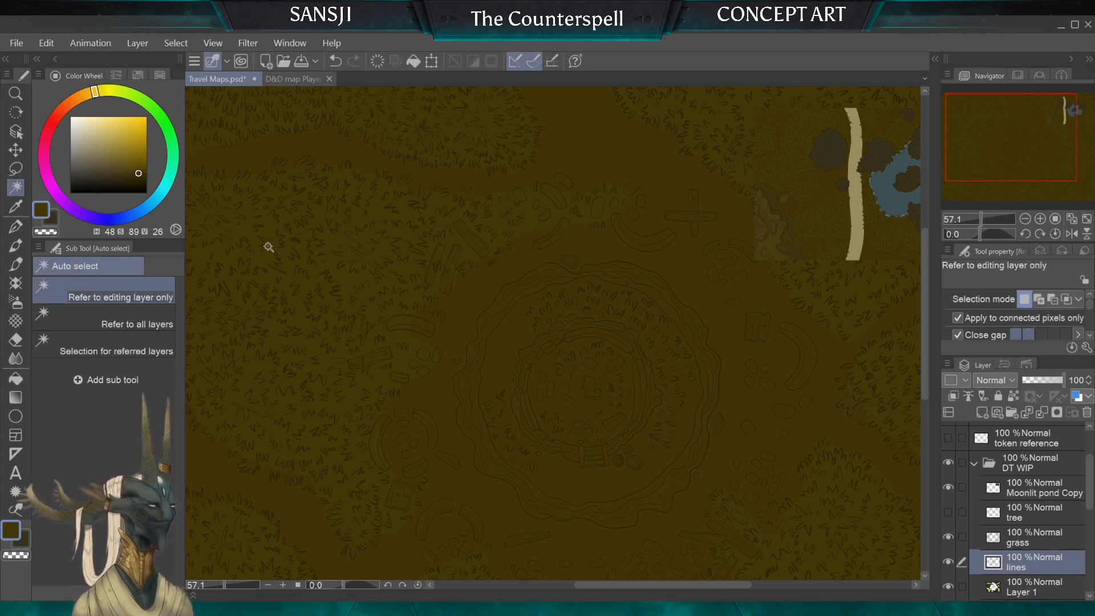
left_click(359, 259)
left_click(1016, 578)
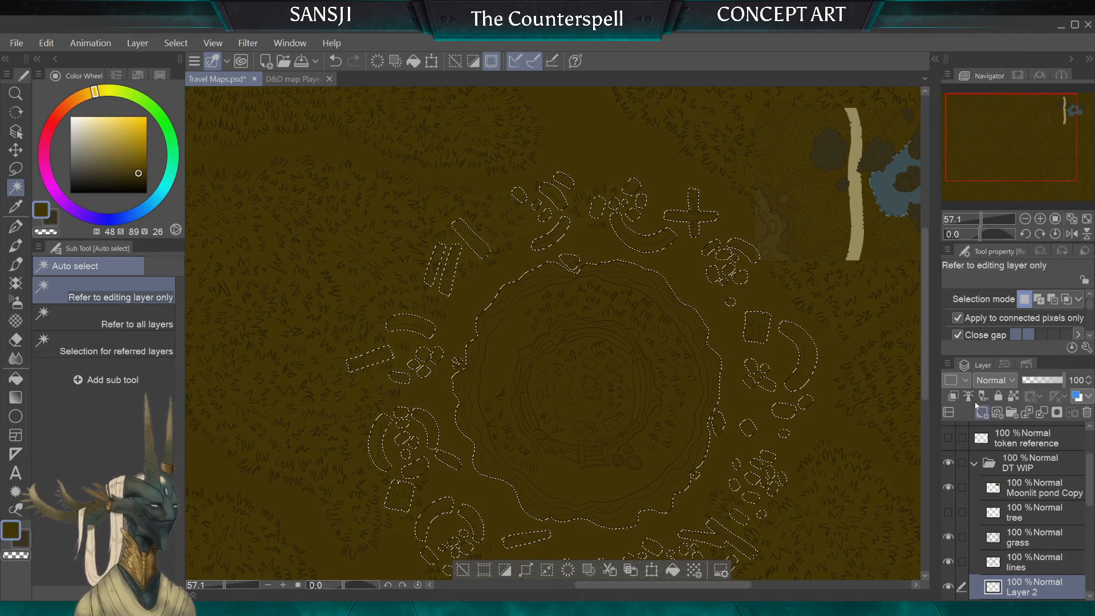
left_click(982, 412)
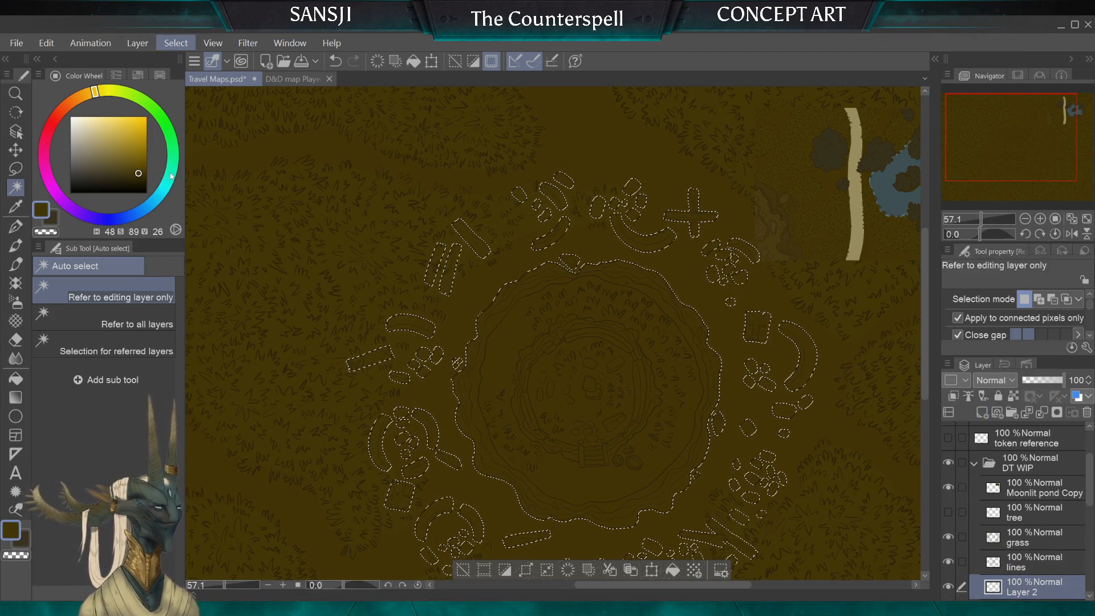
Step: With the G-pen, sample the grey-brown stone colour (H 43, S 46, V 26) from the Dust Town old map and return to Layer 2 in DT WIP
left_click(15, 226)
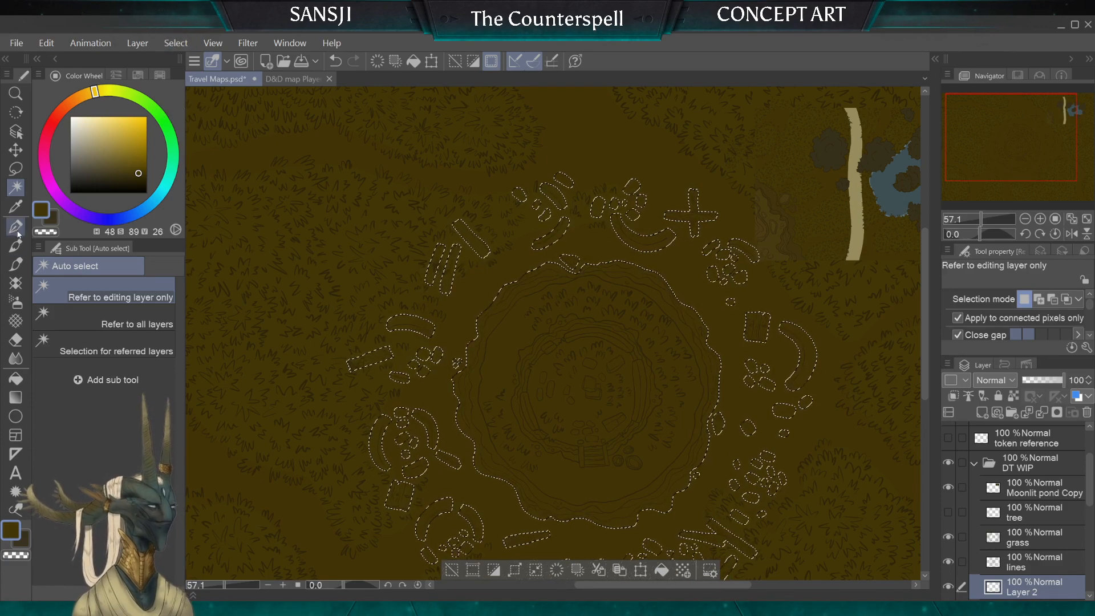
scroll(552, 333, "down", 1)
scroll(552, 333, "up", 1)
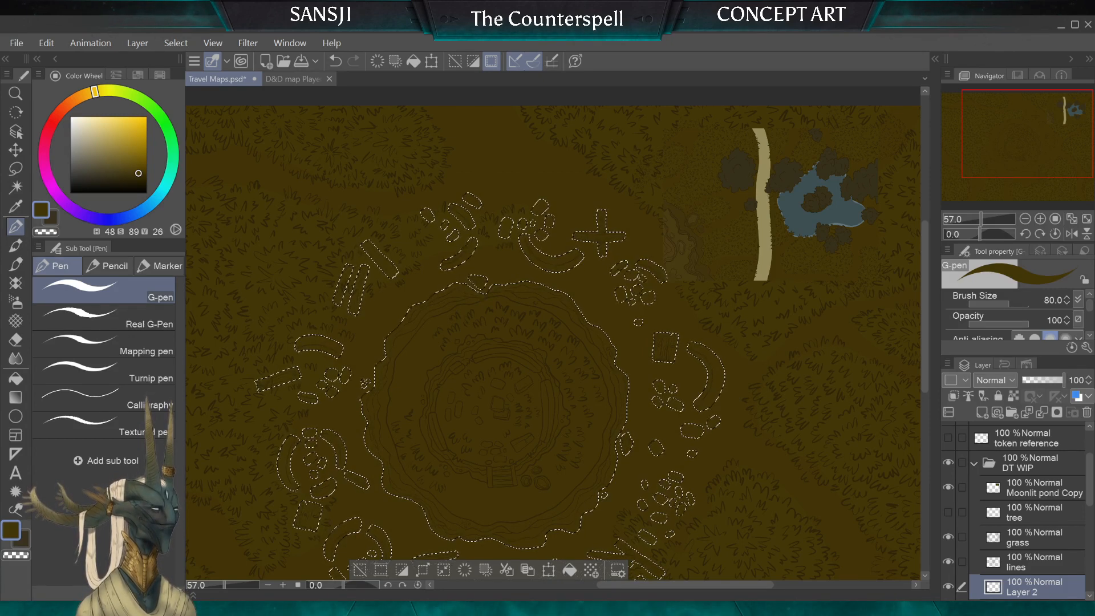
mouse_move(1089, 487)
left_mouse_down()
mouse_move(1090, 529)
mouse_move(1089, 494)
left_mouse_up()
left_click(975, 439)
left_click(948, 438)
left_click(948, 462)
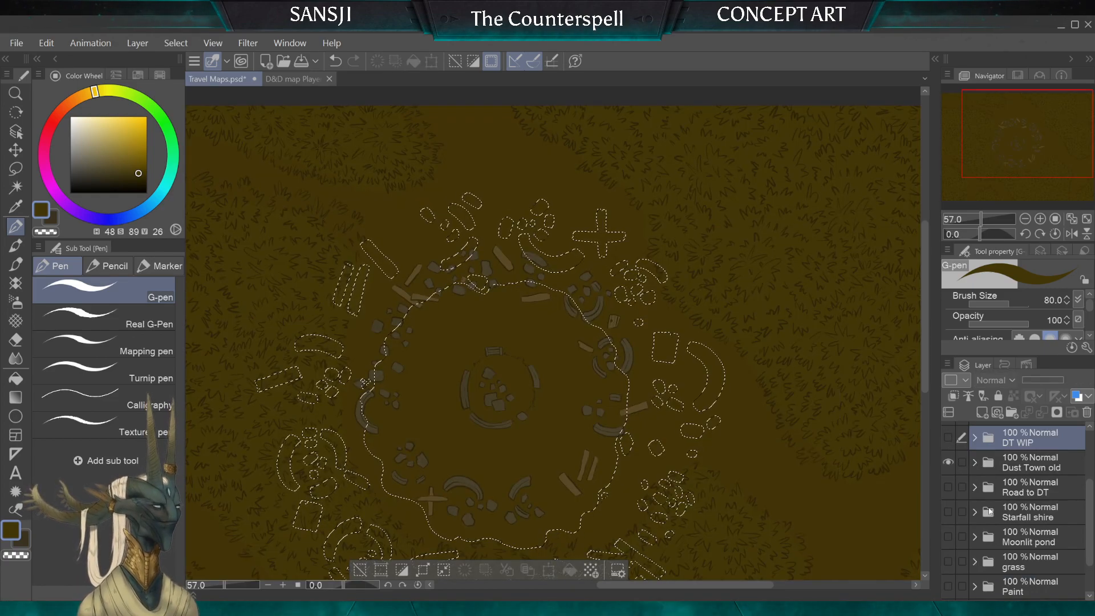
left_click(464, 390, "alt")
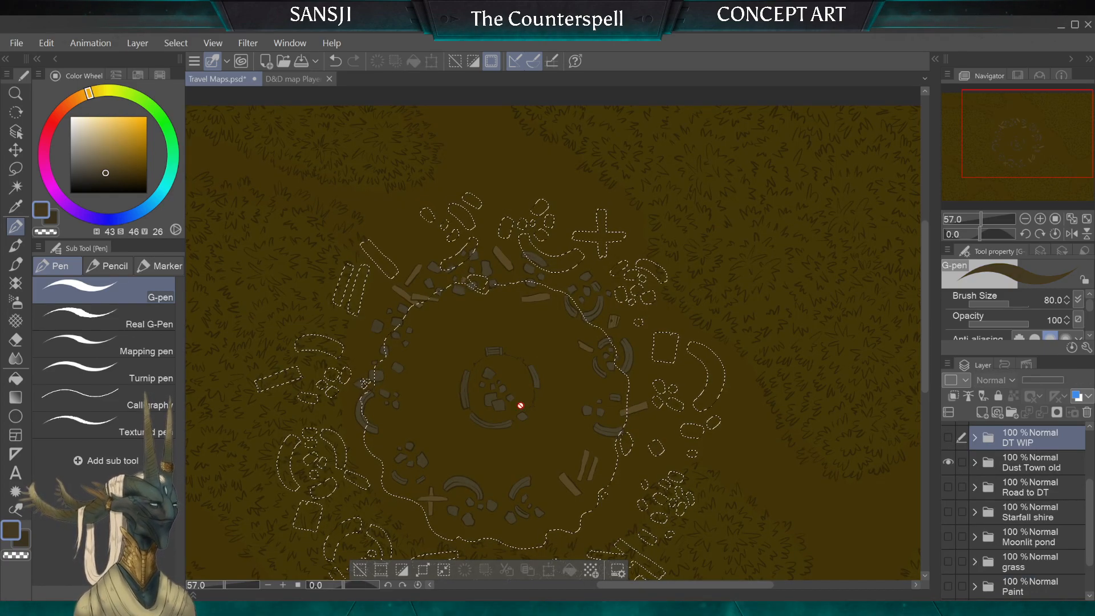
left_click(948, 462)
left_click(948, 438)
left_click(974, 438)
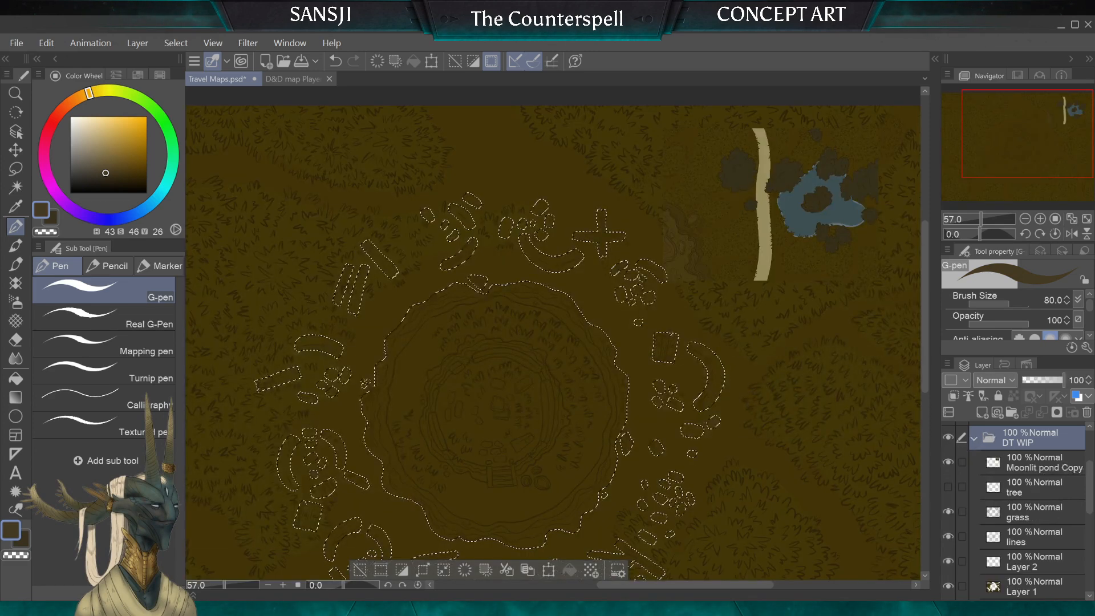
left_click(1042, 572)
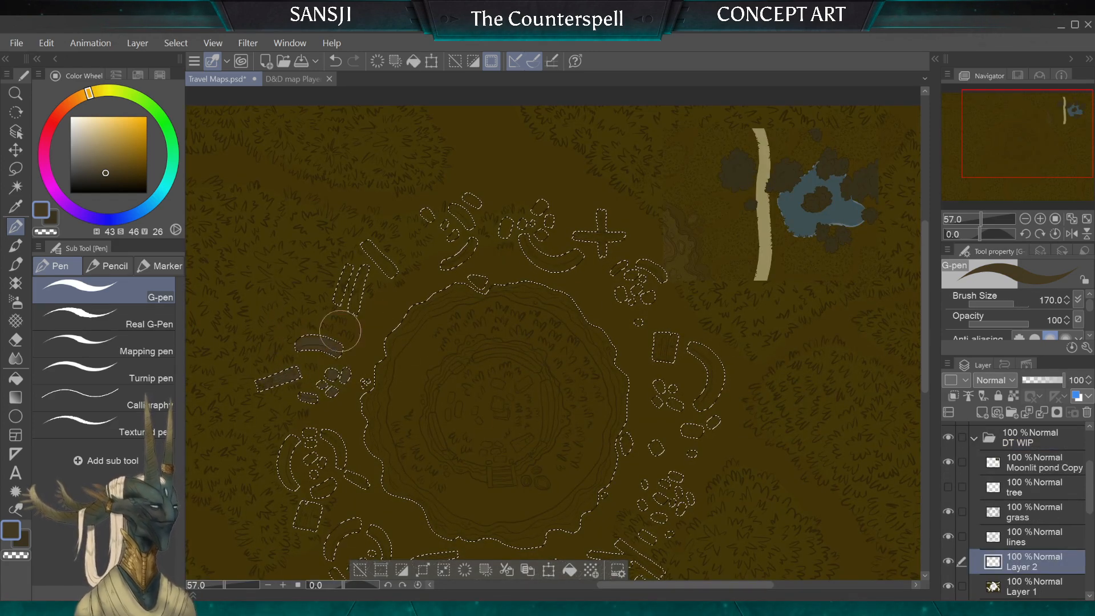
Step: Paint the selected ruins, planks and rubble around the crater grey-brown on Layer 2 with a 170 to 200 px G-pen
mouse_move(340, 331)
left_mouse_down()
mouse_move(365, 285)
mouse_move(392, 285)
mouse_move(375, 214)
mouse_move(414, 207)
mouse_move(459, 233)
mouse_move(465, 259)
left_mouse_up()
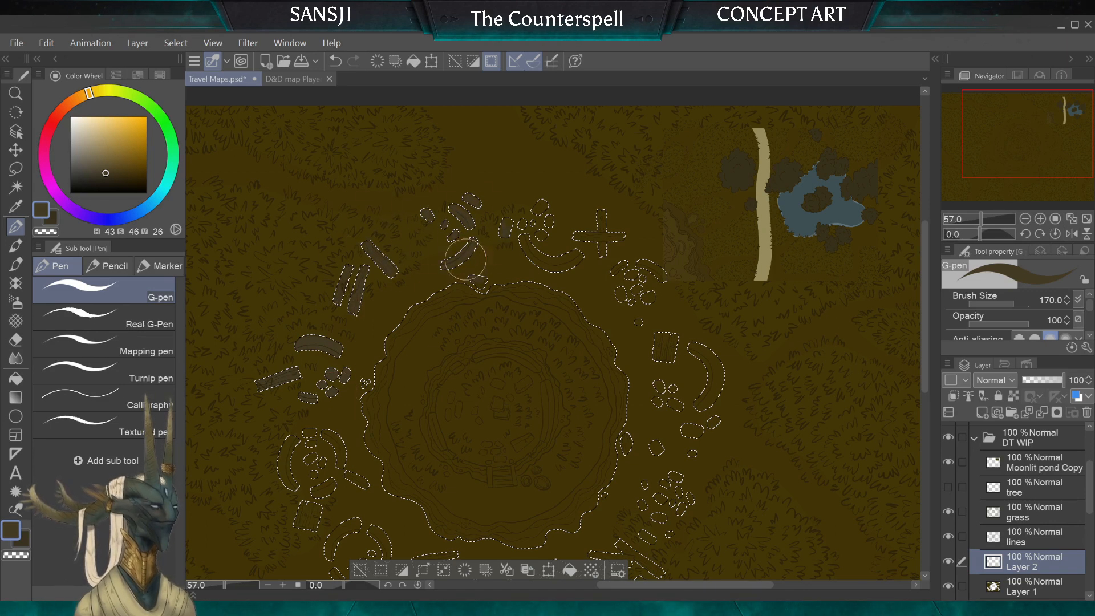
mouse_move(529, 222)
left_mouse_down()
mouse_move(560, 237)
mouse_move(526, 189)
mouse_move(554, 184)
mouse_move(622, 248)
left_mouse_up()
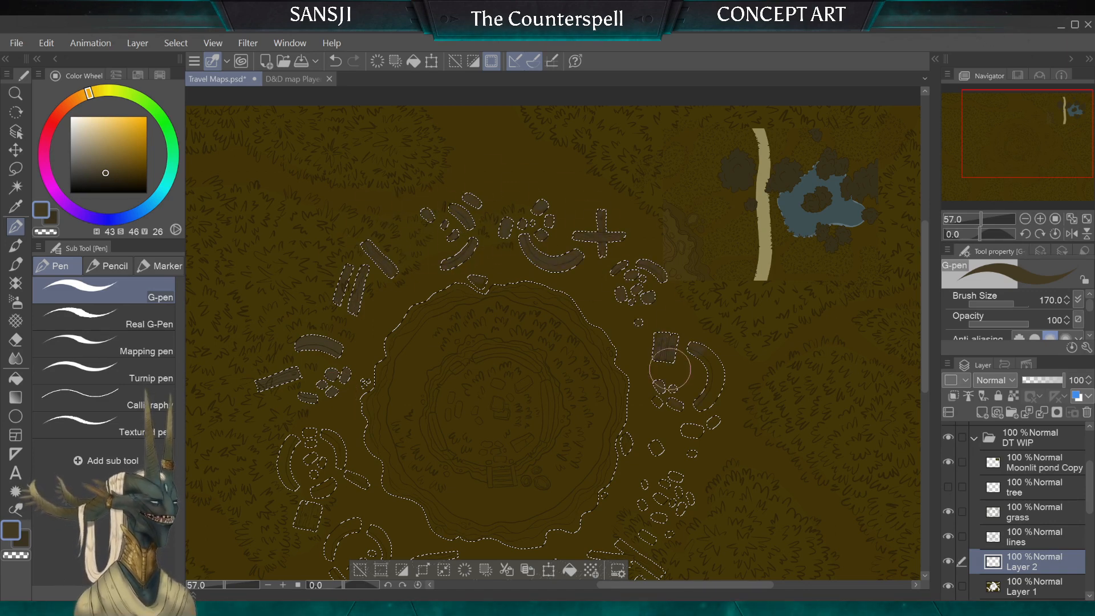
key("bracketright")
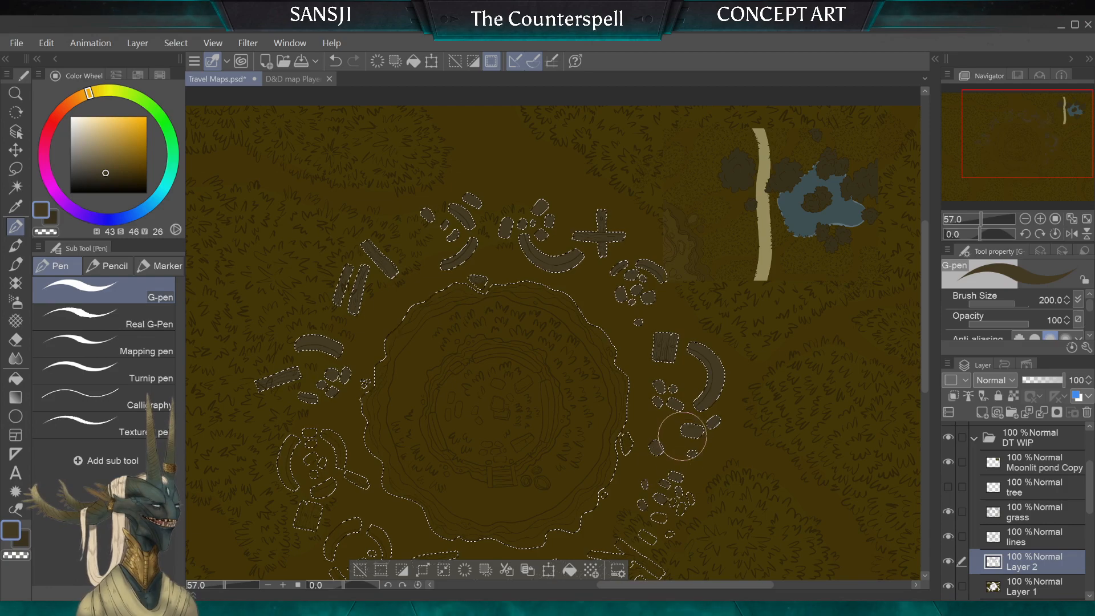
mouse_move(684, 438)
left_mouse_down()
mouse_move(744, 212)
mouse_move(701, 314)
mouse_move(728, 250)
mouse_move(688, 247)
mouse_move(648, 324)
mouse_move(580, 365)
mouse_move(539, 334)
mouse_move(523, 358)
mouse_move(364, 253)
mouse_move(339, 271)
mouse_move(340, 196)
left_mouse_up()
key("bracketright")
key("bracketleft")
key("bracketleft")
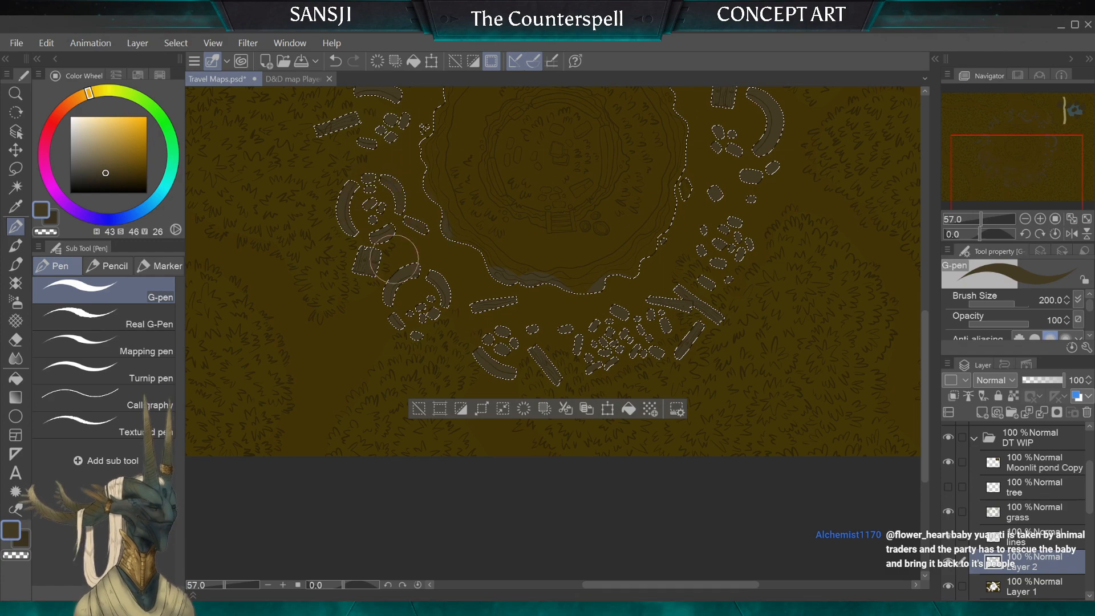
left_click_drag(402, 268, 415, 411)
Step: Colour the three elongated stones on the west side of the inner ring grey-brown with a 10 to 12 px G-pen
scroll(383, 213, "up", 3)
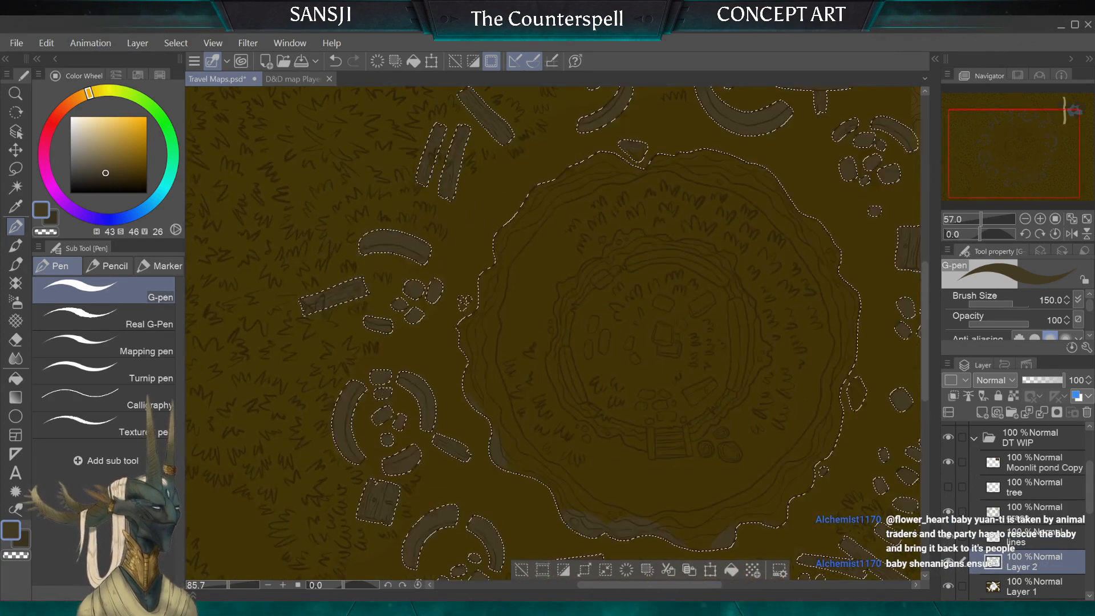
key("bracketleft")
key("bracketleft")
key("bracketleft")
key("bracketleft")
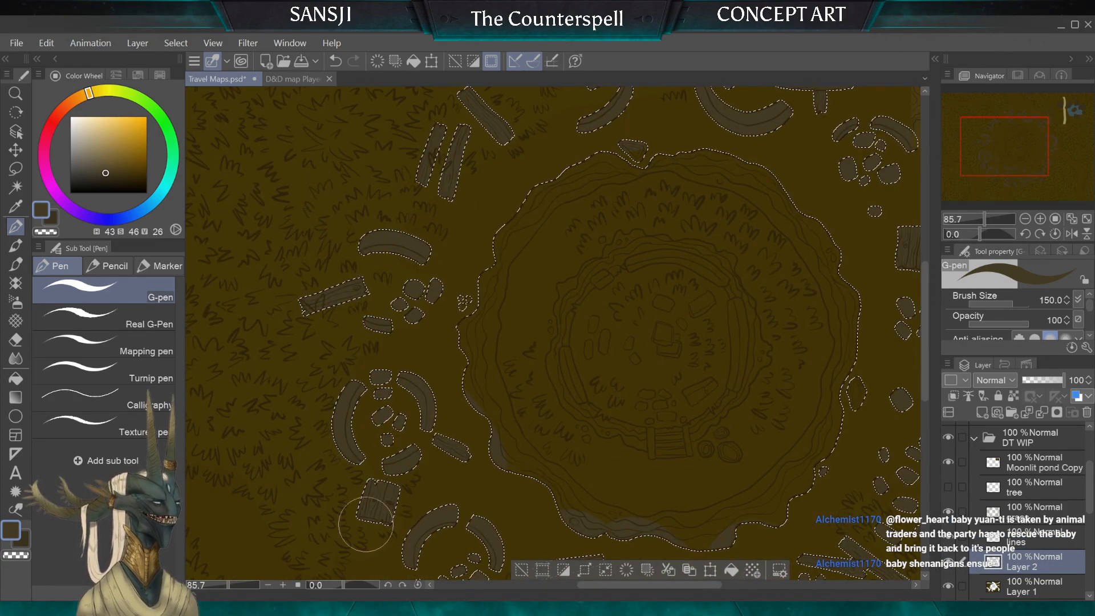
scroll(553, 333, "up", 3)
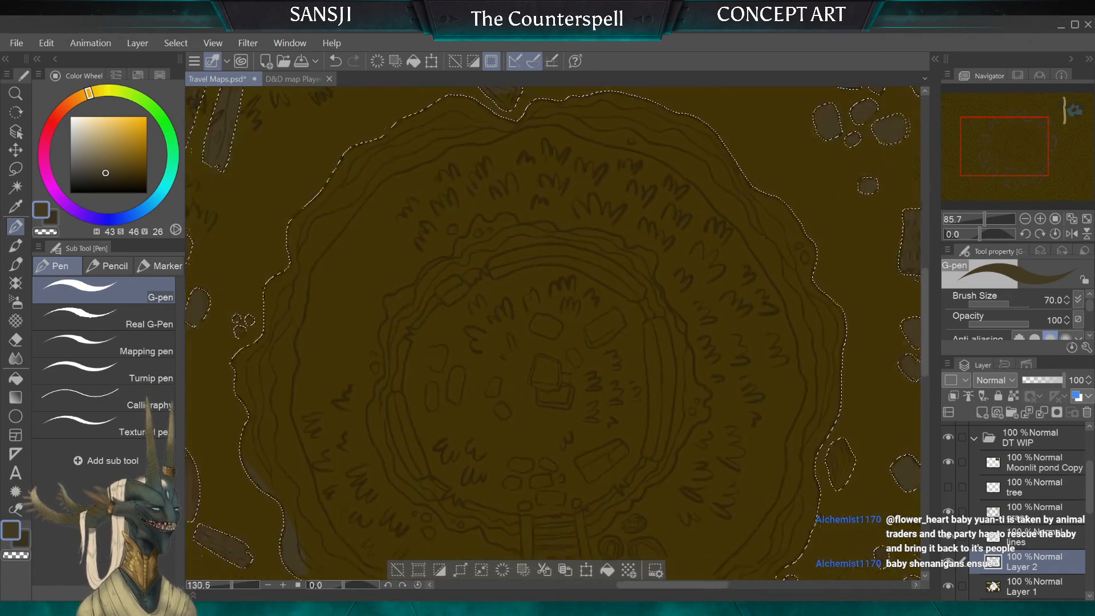
scroll(432, 345, "up", 3)
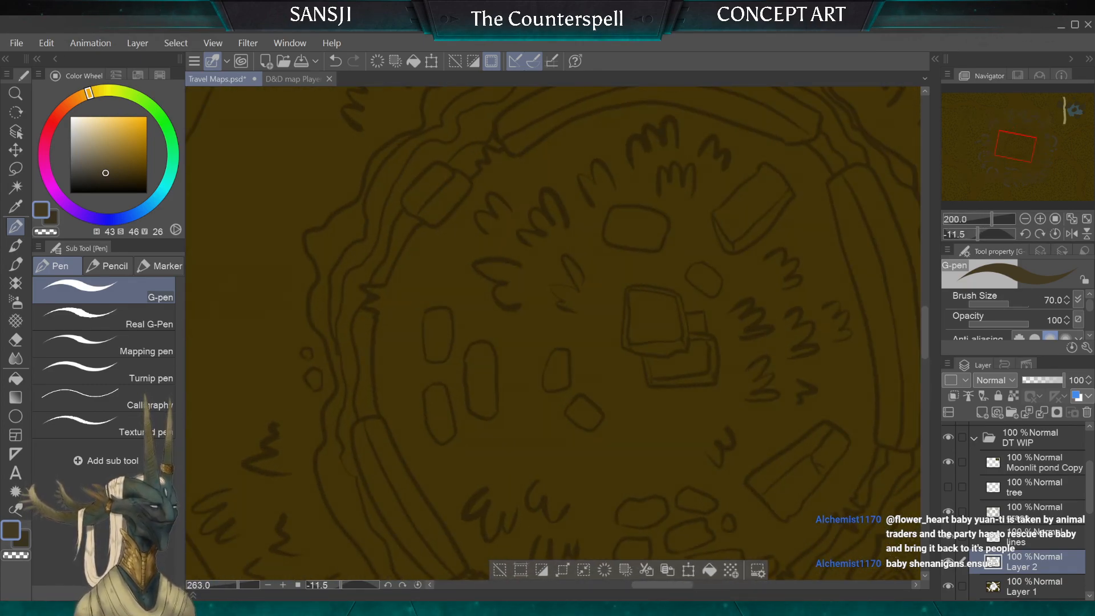
key("bracketleft")
key("bracketleft")
key("bracketleft")
key("bracketleft")
key("bracketleft")
key("bracketleft")
key("bracketleft")
key("bracketleft")
key("bracketleft")
key("bracketleft")
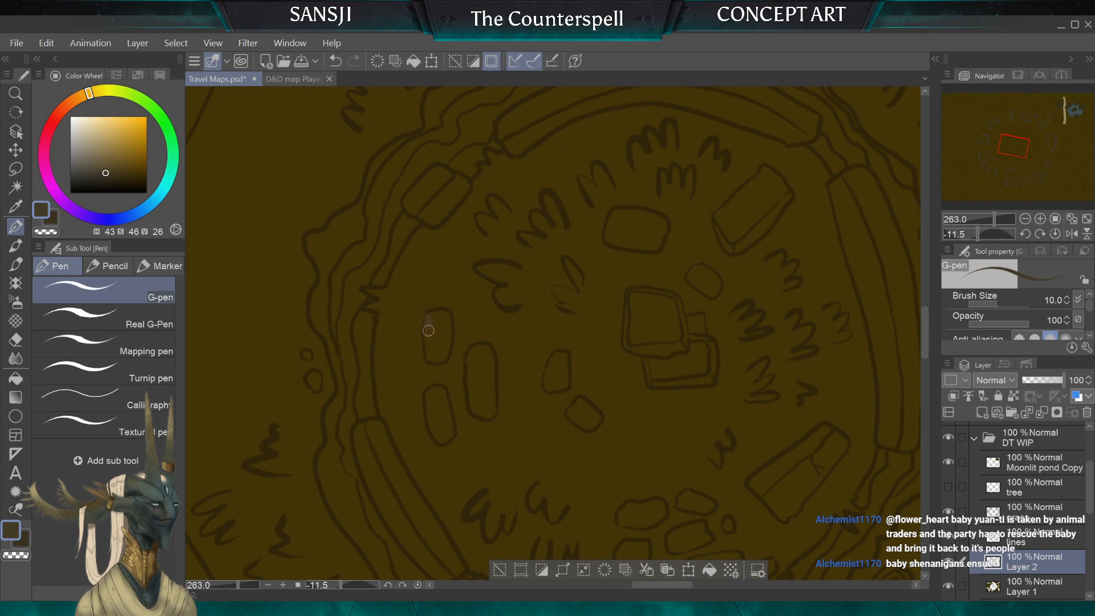
mouse_move(429, 319)
left_mouse_down()
mouse_move(433, 359)
mouse_move(443, 315)
left_mouse_up()
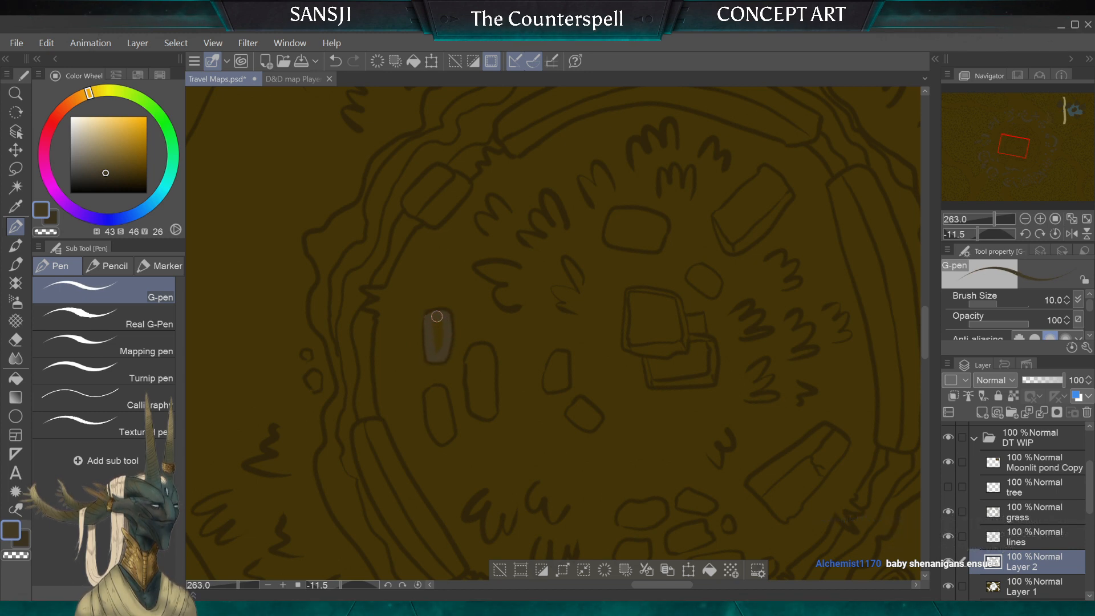
mouse_move(440, 395)
left_mouse_down()
mouse_move(441, 439)
mouse_move(438, 409)
left_mouse_up()
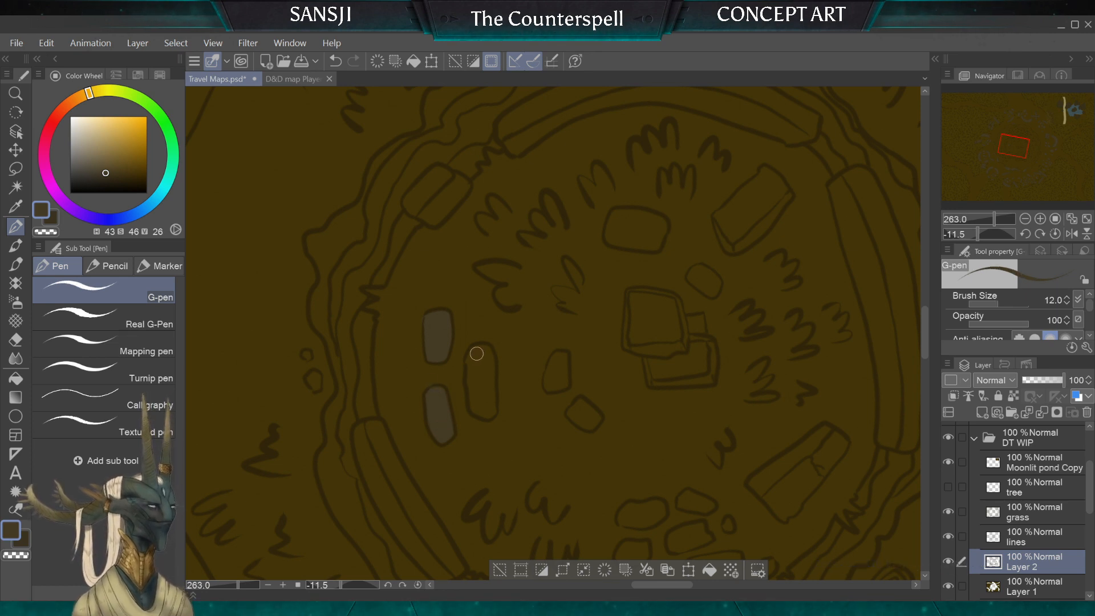
mouse_move(477, 353)
left_mouse_down()
mouse_move(481, 415)
mouse_move(491, 410)
mouse_move(490, 352)
mouse_move(477, 379)
mouse_move(480, 360)
mouse_move(485, 407)
left_mouse_up()
key("bracketright")
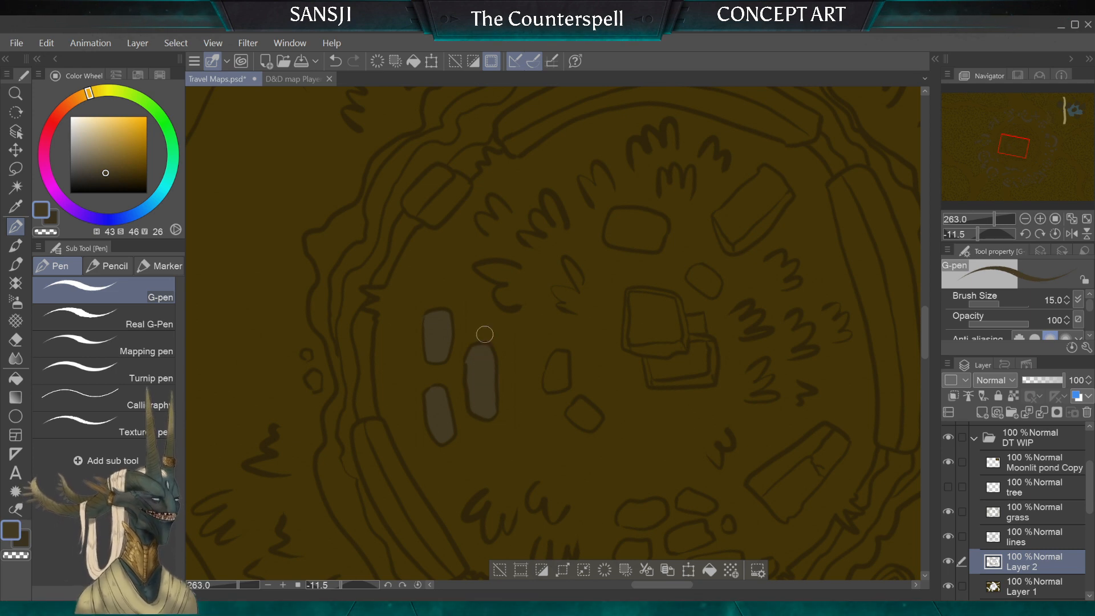
Step: Colour the two small stones between the elongated stones and the central stacked slabs, using brush sizes 8 and 12
key("bracketleft")
key("bracketleft")
key("bracketleft")
mouse_move(566, 382)
left_mouse_down()
mouse_move(553, 382)
mouse_move(559, 359)
mouse_move(559, 372)
left_mouse_up()
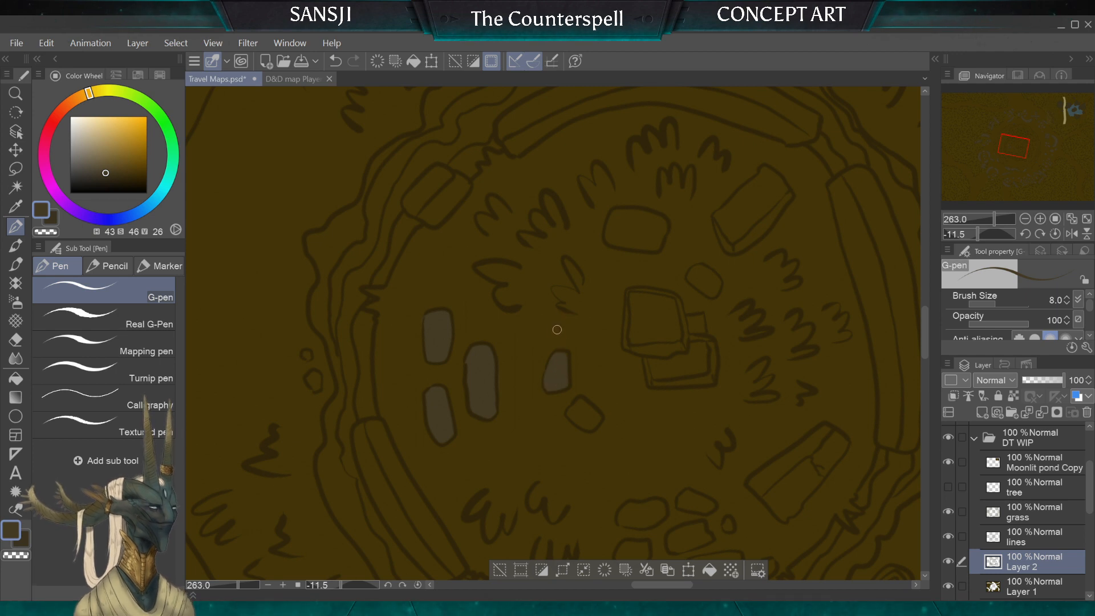
key("bracketleft")
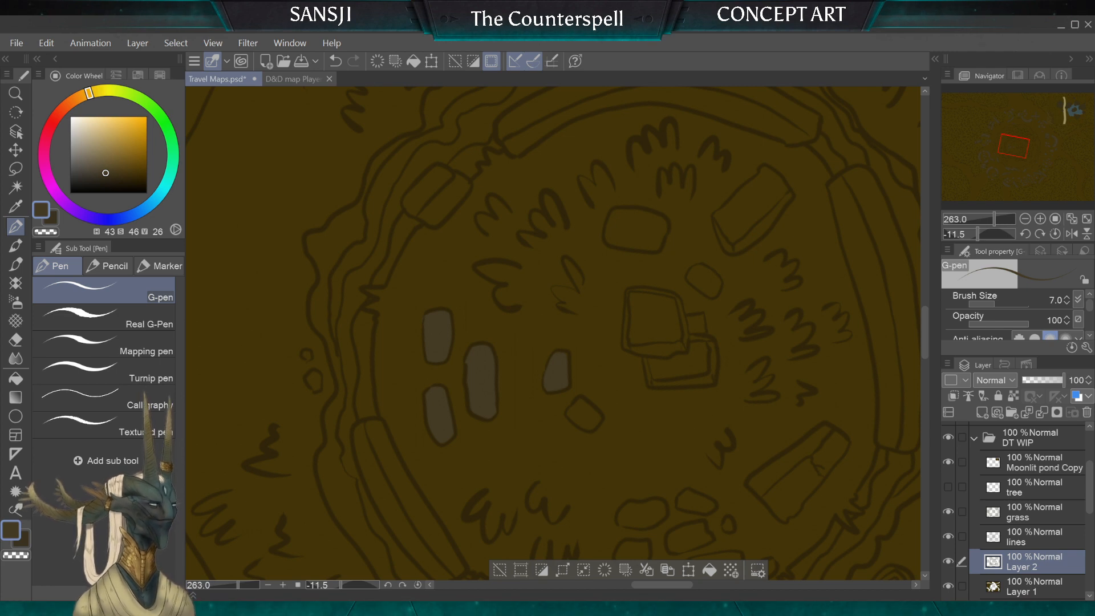
scroll(553, 334, "up", 3)
scroll(553, 334, "down", 3)
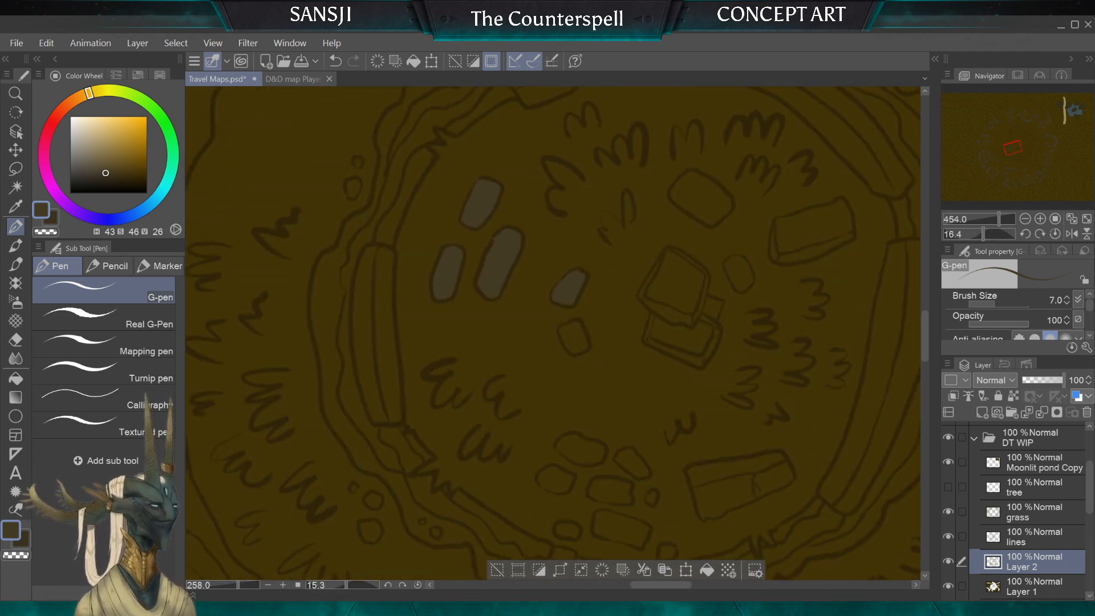
scroll(553, 334, "up", 1)
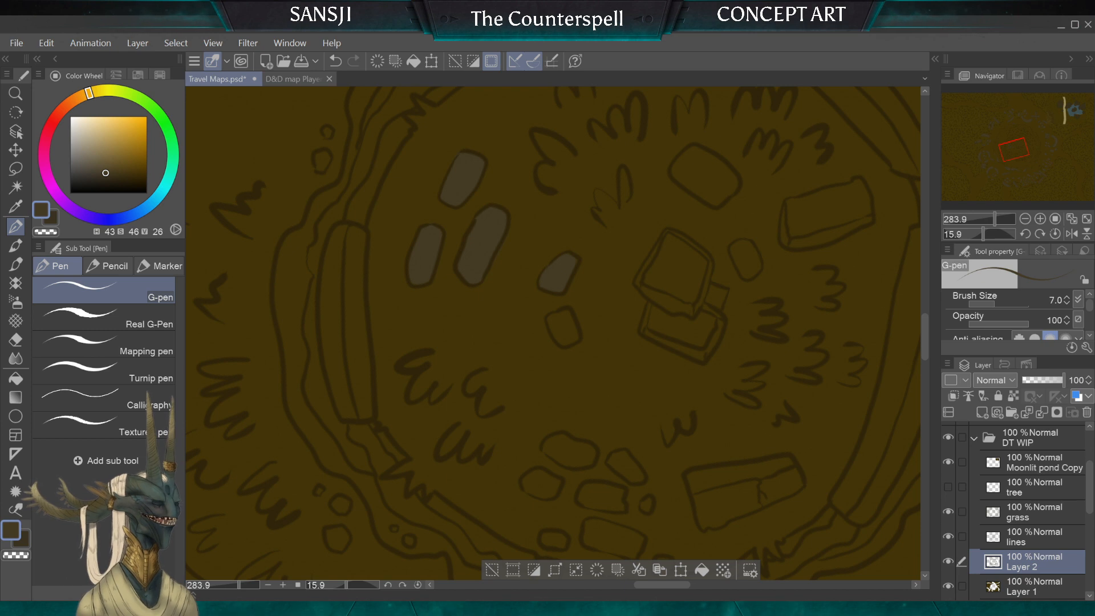
key("bracketright")
key("bracketright")
key("bracketright")
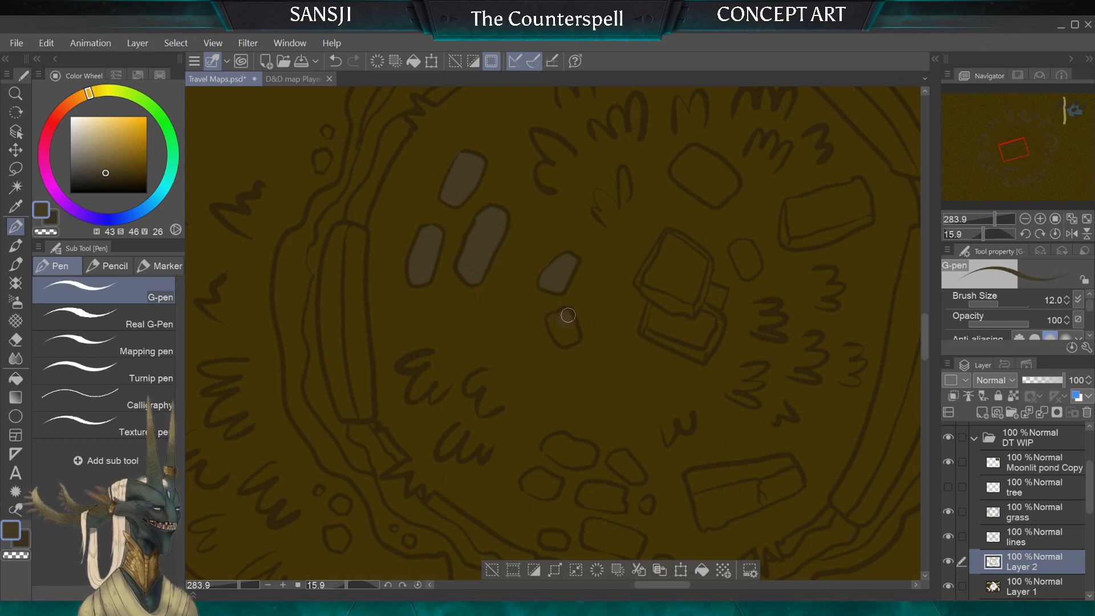
left_click_drag(565, 317, 569, 339)
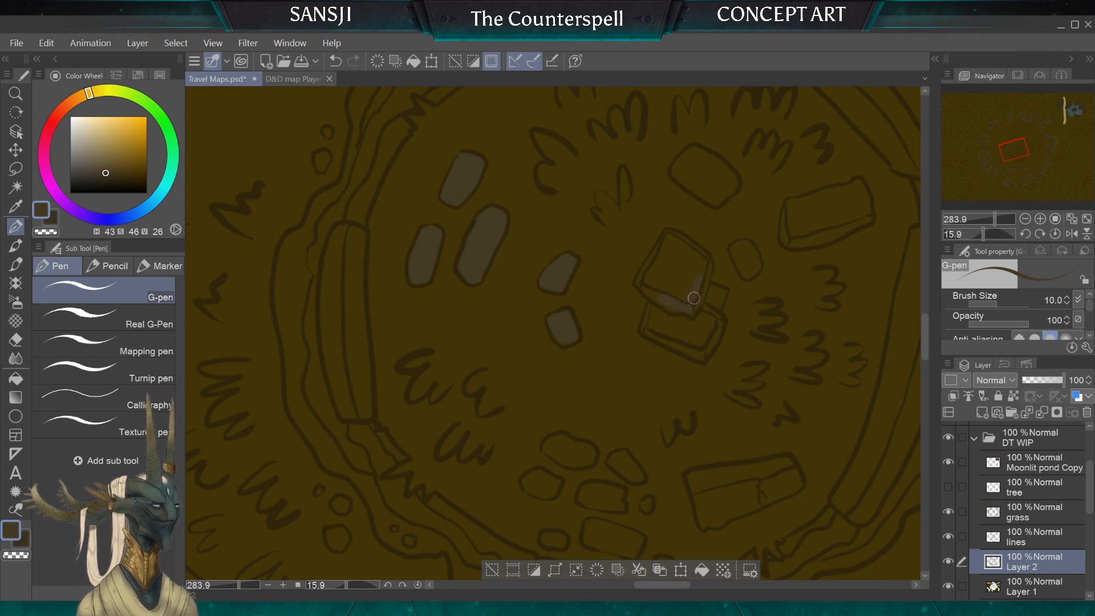
Step: Fill the upper slab of the central stacked pair with grey-brown, using brush sizes 10 and 15
left_click_drag(693, 298, 702, 260)
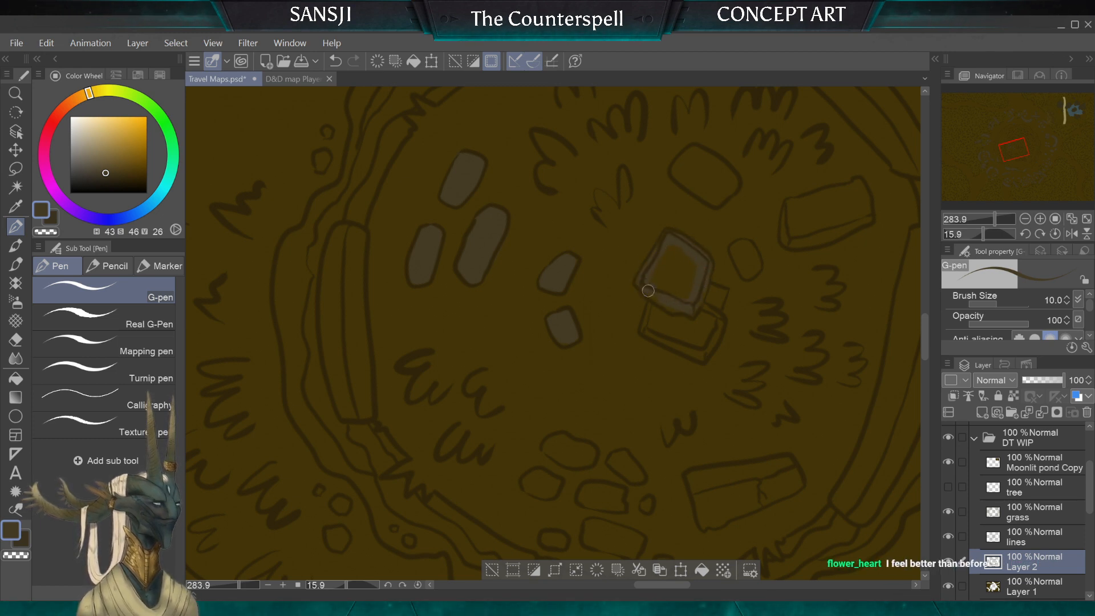
key("bracketright")
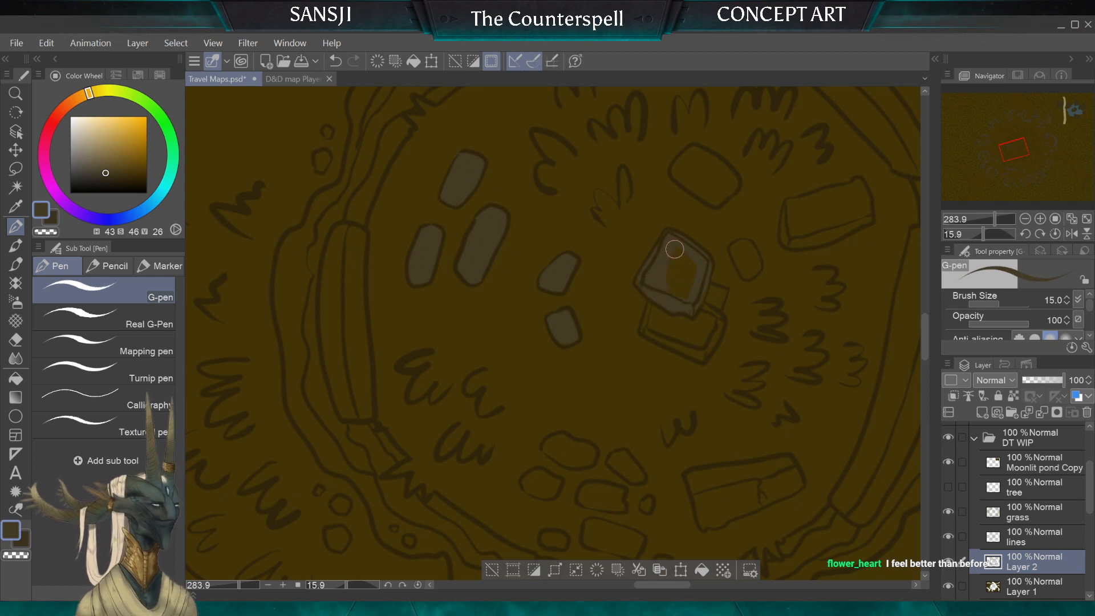
key("bracketleft")
key("bracketleft")
key("bracketleft")
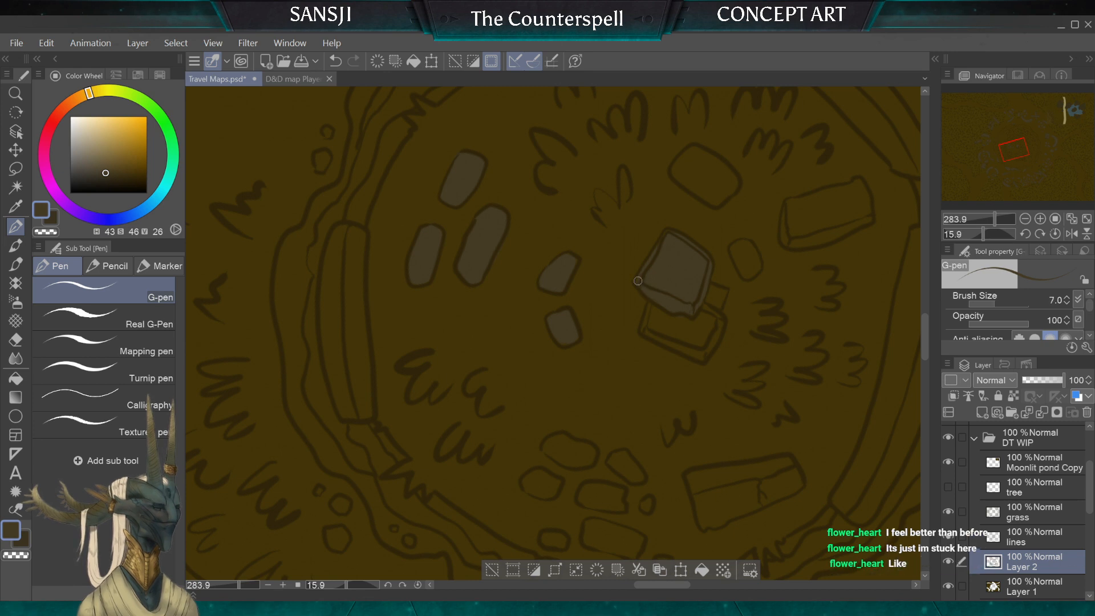
Step: Fill the lower slab of the central stacked pair with grey-brown, widening the brush from 8 to 20
key("bracketleft")
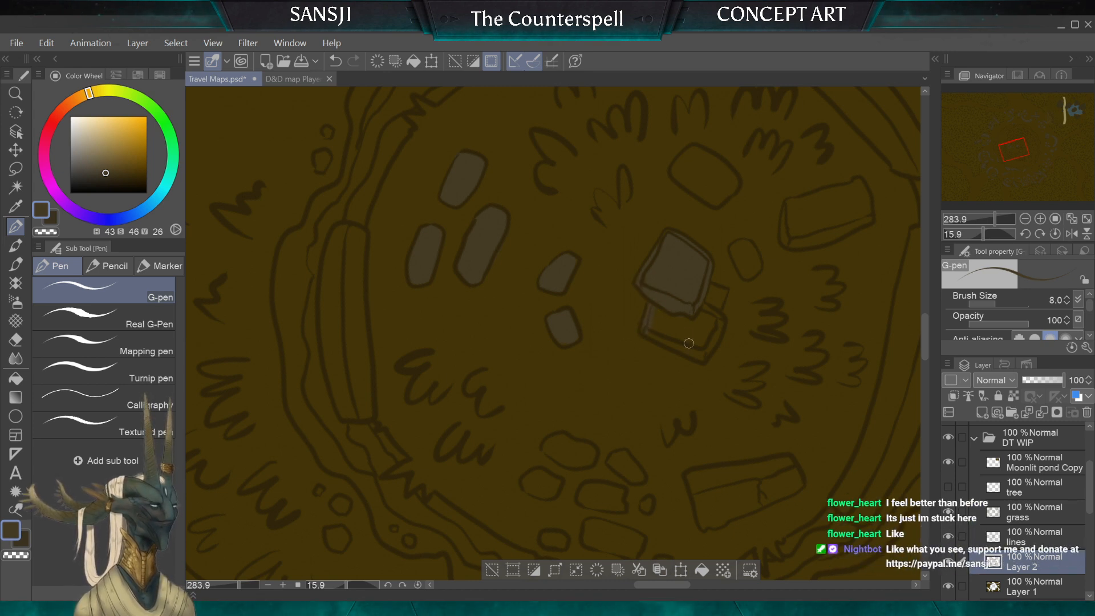
key("bracketright")
key("bracketright")
key("bracketright")
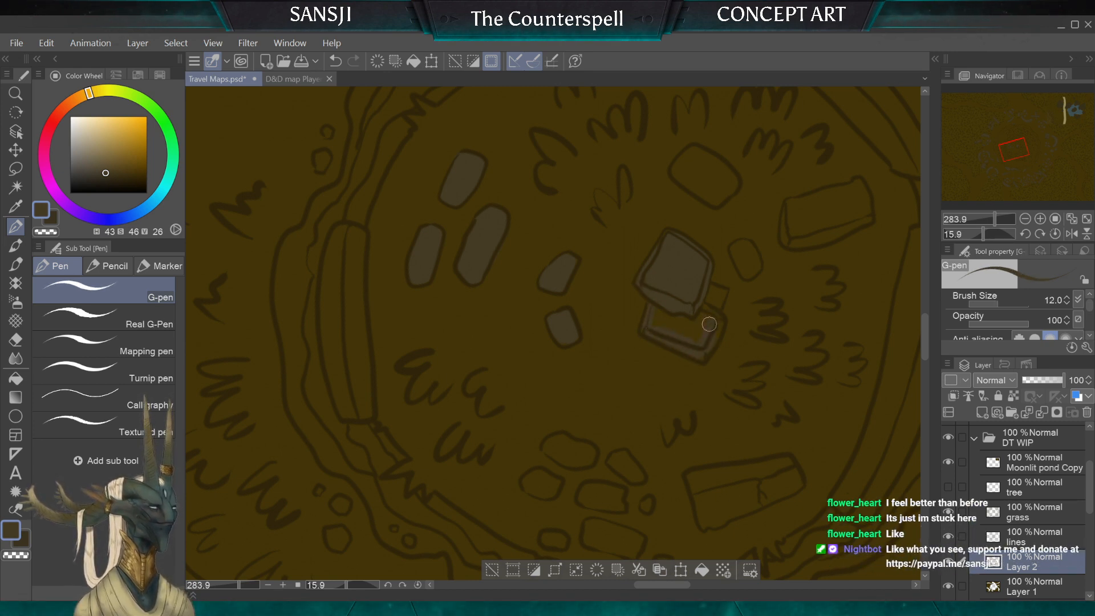
mouse_move(690, 307)
left_mouse_down()
mouse_move(686, 318)
mouse_move(660, 317)
left_mouse_up()
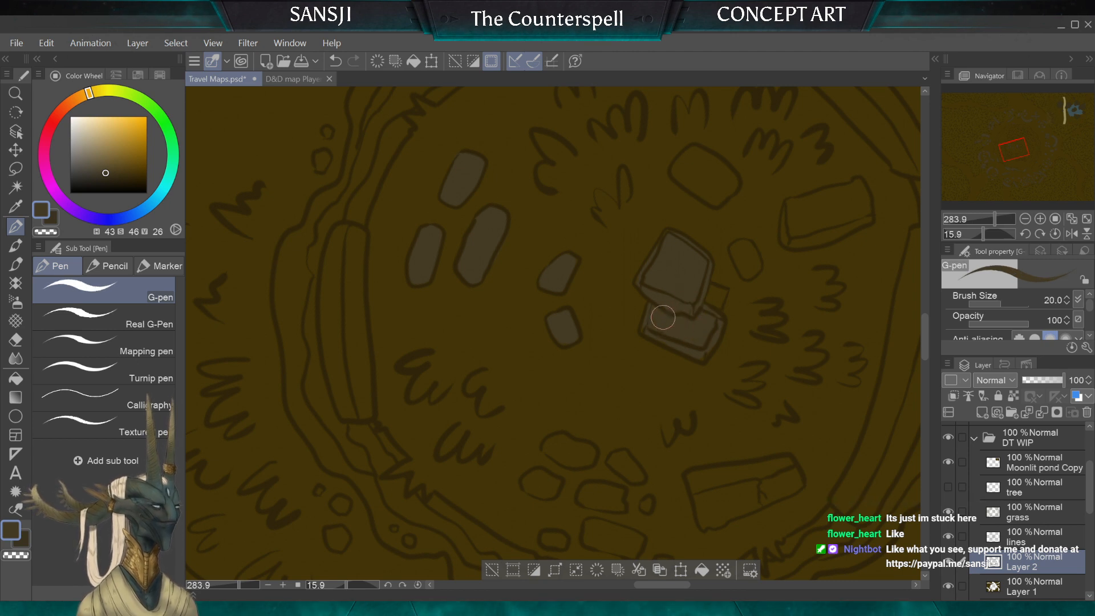
Step: Colour the small oval stone just east of the central stacked slabs grey-brown with a narrower G-pen
key("bracketleft")
key("bracketleft")
key("bracketleft")
mouse_move(735, 249)
left_mouse_down()
mouse_move(746, 275)
mouse_move(750, 245)
left_mouse_up()
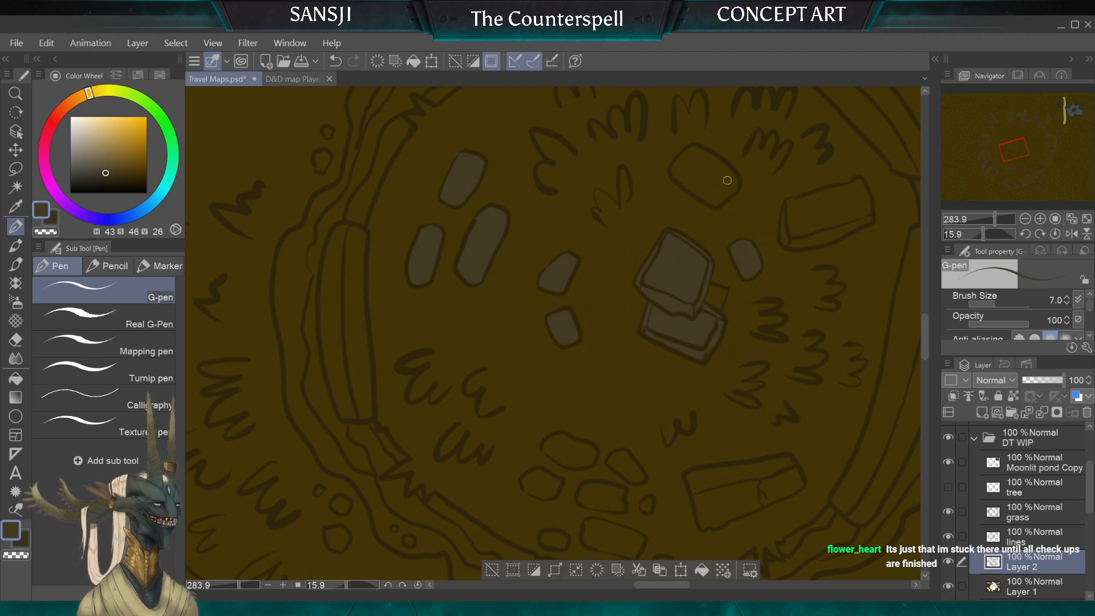
Step: Fill the large rounded stone north of the central stacked slabs with grey-brown, using brush sizes 7 and 12
left_click_drag(731, 175, 709, 164)
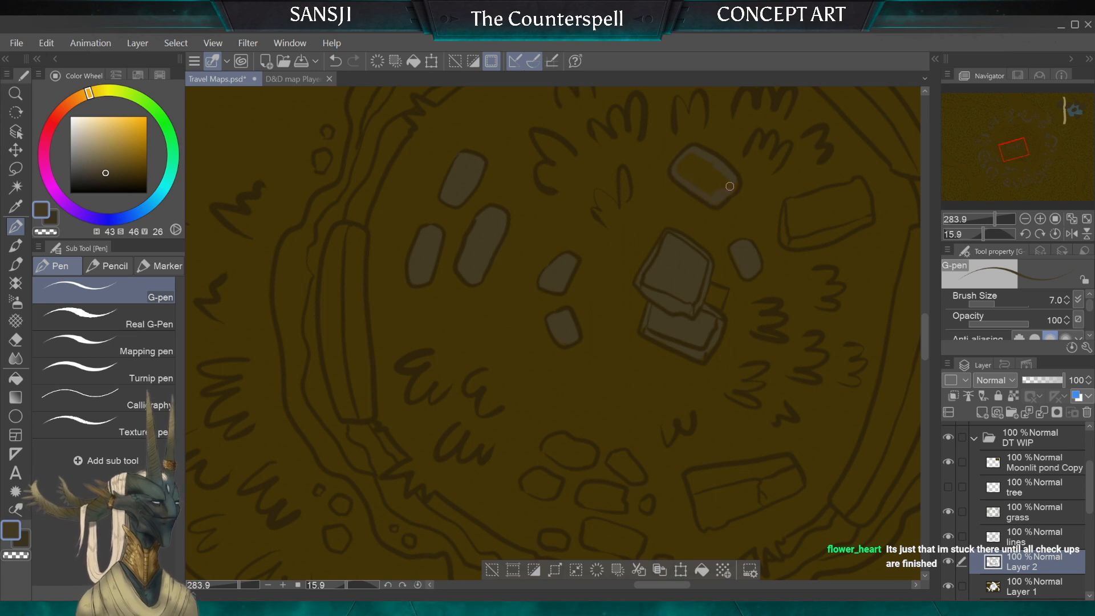
key("bracketright")
key("bracketright")
key("bracketright")
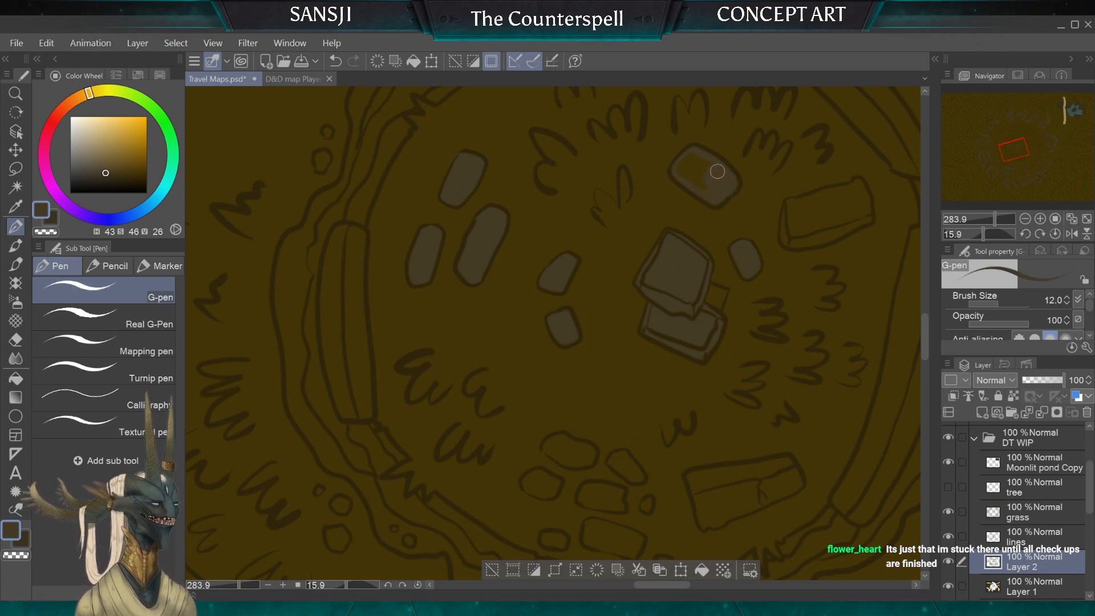
left_click_drag(718, 171, 689, 164)
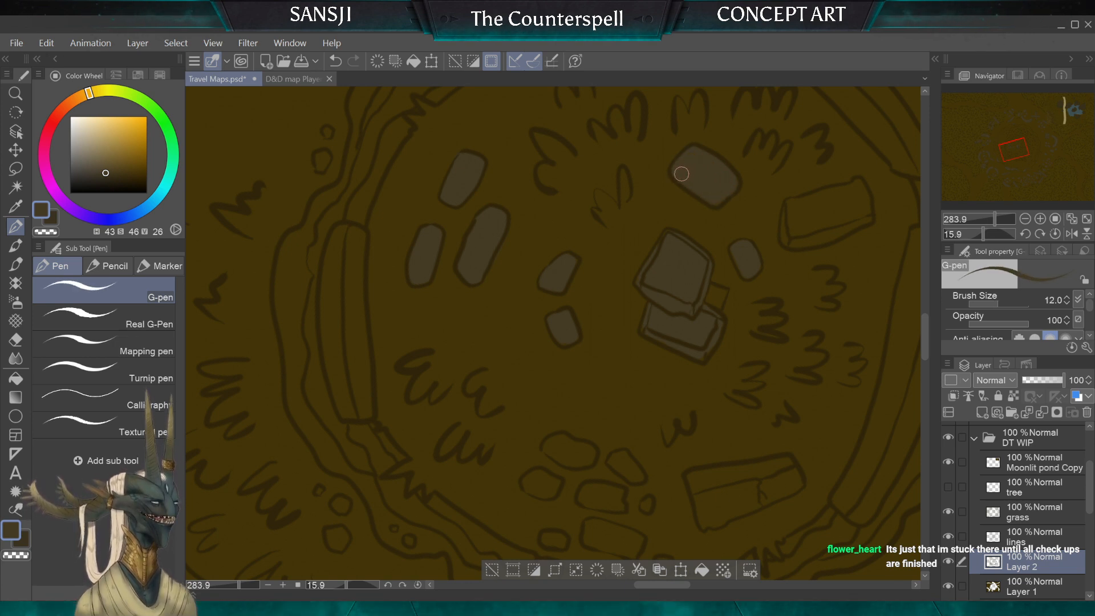
key("bracketleft")
key("bracketleft")
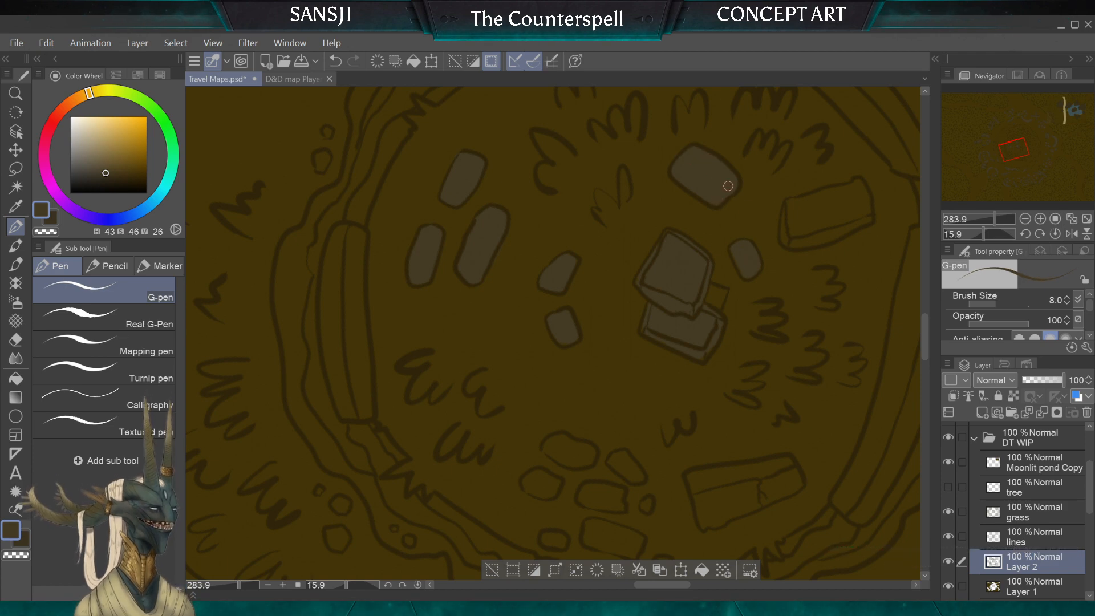
key("bracketleft")
Step: Fill the rectangular block east of the central slabs with grey-brown, using brush sizes 10 and 5 for the edges and 15 for the inside
scroll(553, 334, "down", 3)
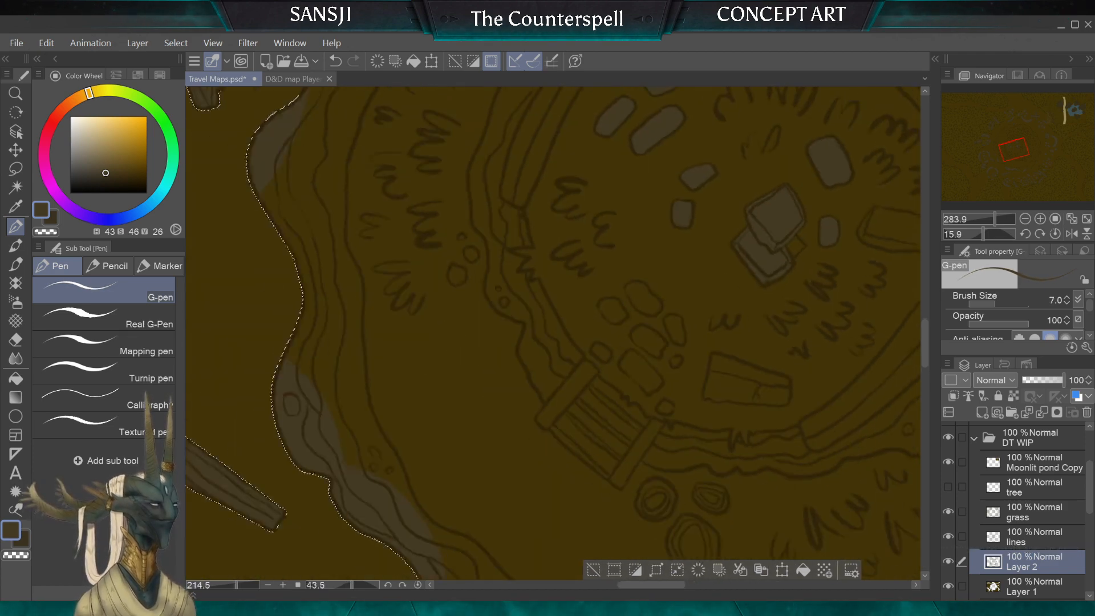
scroll(750, 364, "up", 3)
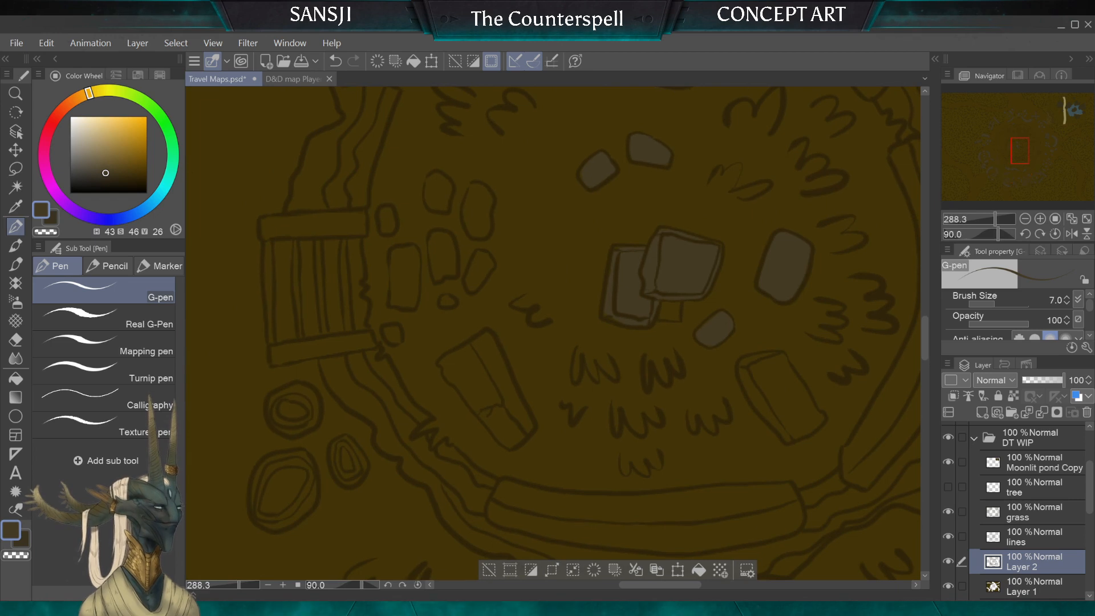
key("bracketright")
key("bracketright")
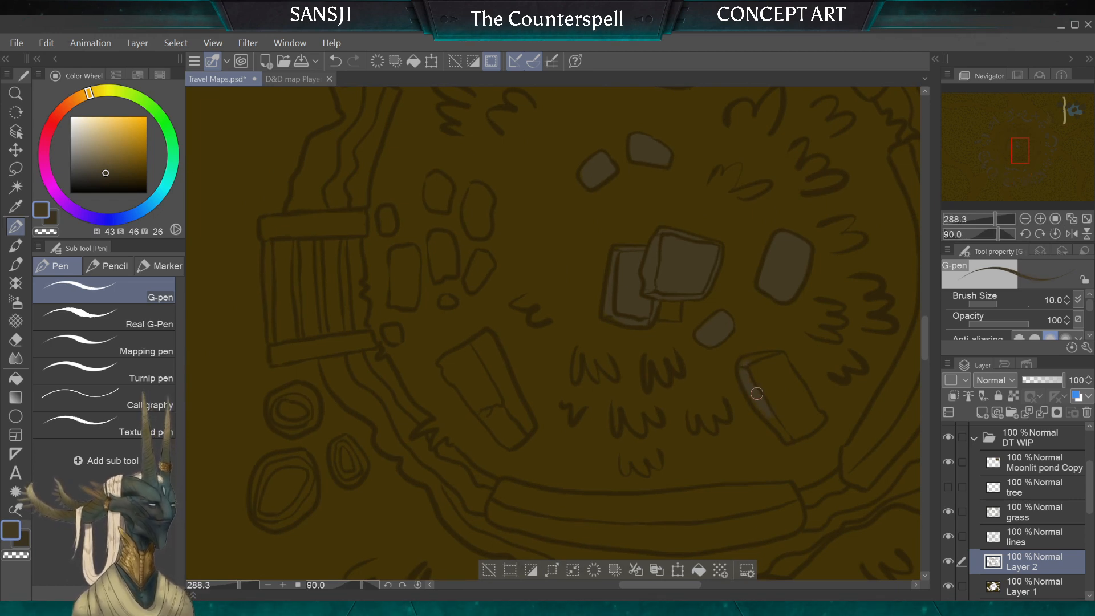
mouse_move(757, 394)
left_mouse_down()
mouse_move(791, 436)
mouse_move(814, 417)
left_mouse_up()
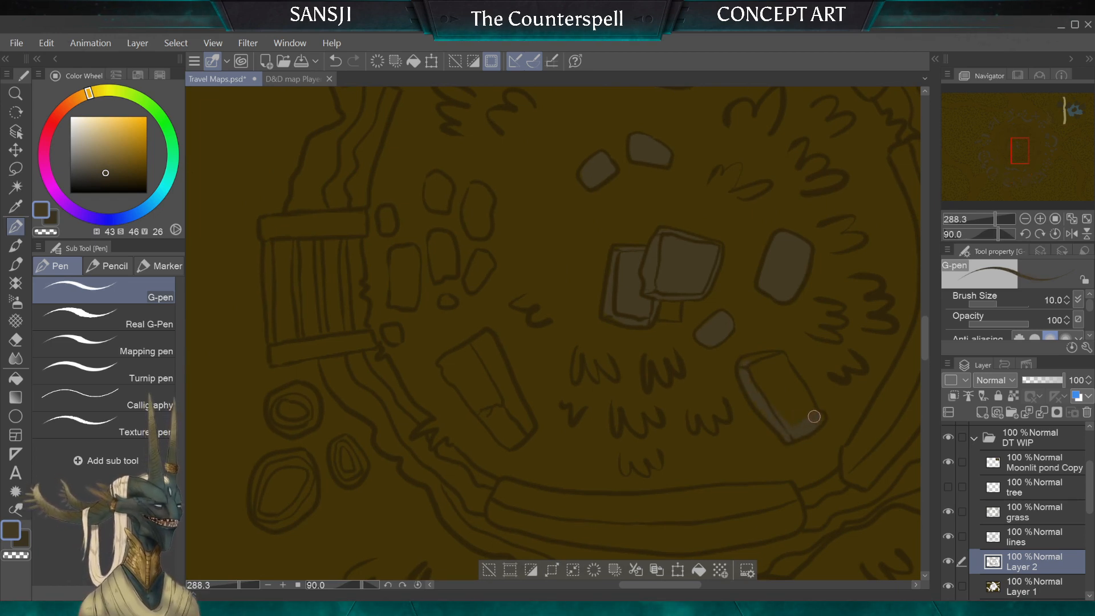
key("bracketleft")
key("bracketleft")
key("bracketleft")
key("bracketleft")
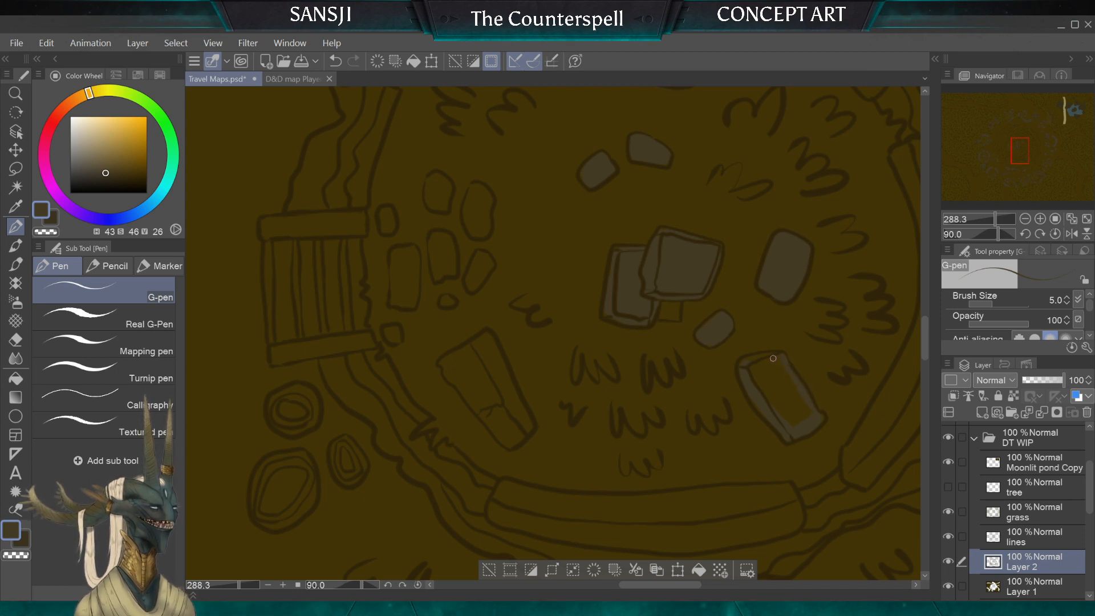
key("bracketright")
key("bracketright")
key("bracketright")
key("bracketright")
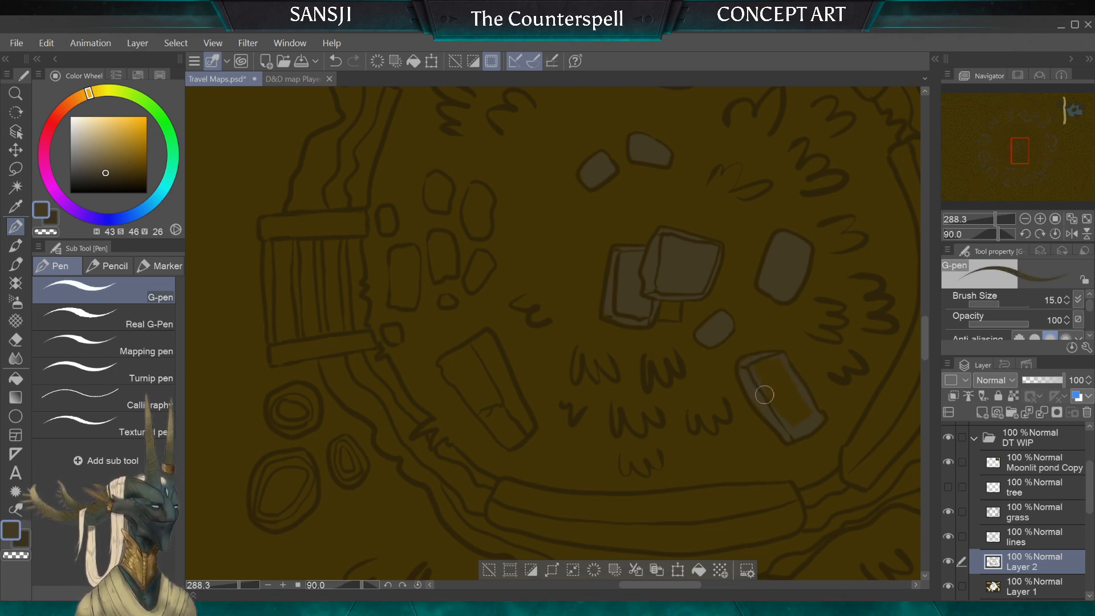
mouse_move(765, 392)
left_mouse_down()
mouse_move(791, 421)
mouse_move(801, 414)
mouse_move(784, 374)
left_mouse_up()
Step: Fill the cracked long slab near the ring's southern edge with grey-brown, using brush sizes 8 and 15
key("bracketleft")
key("bracketleft")
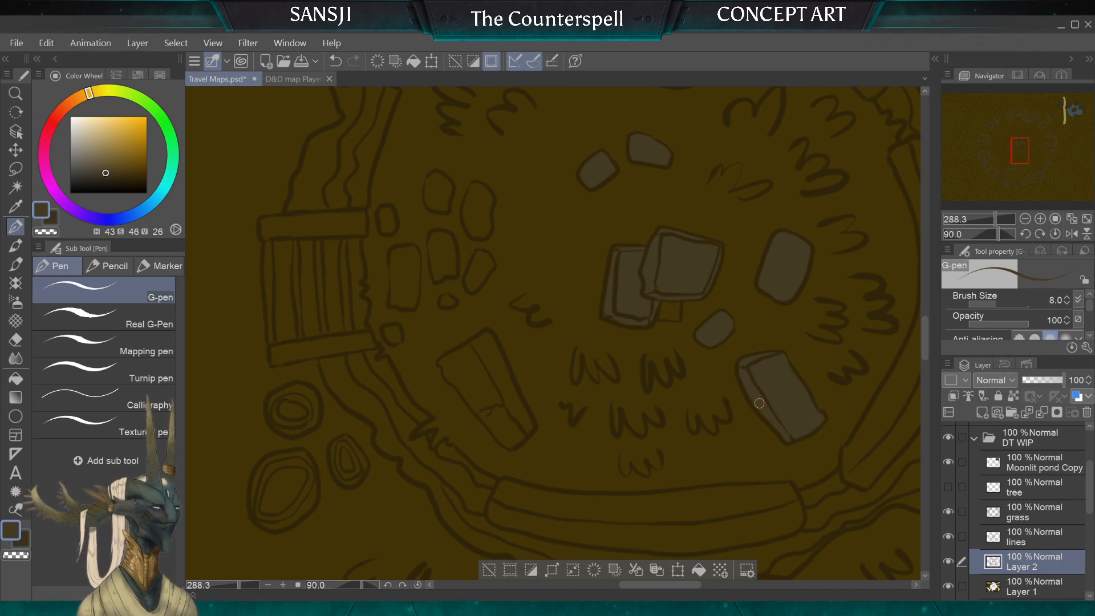
left_click_drag(489, 337, 443, 361)
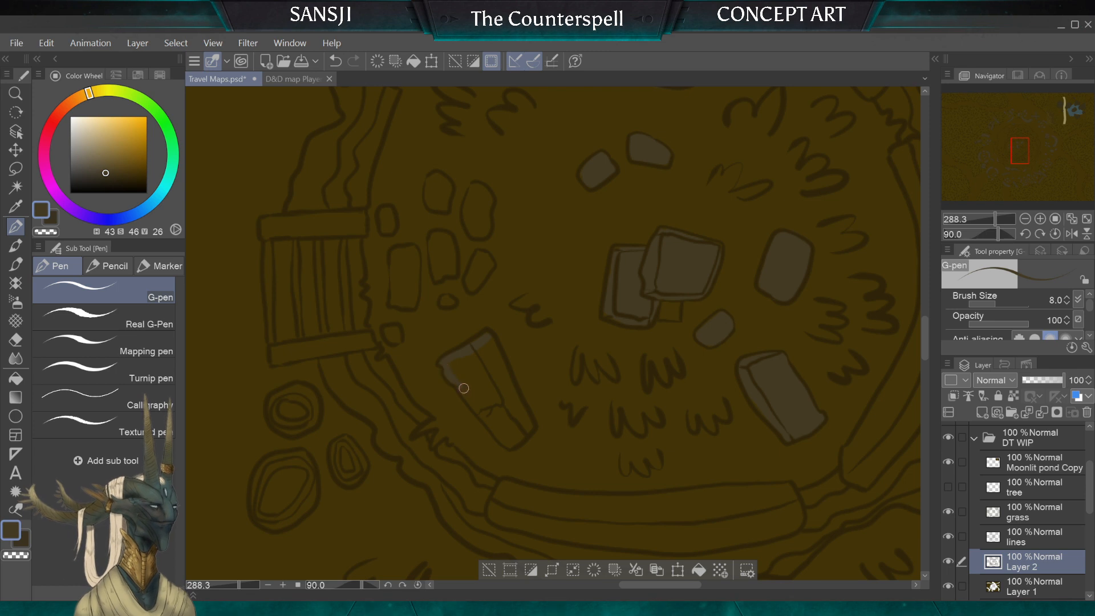
key("bracketright")
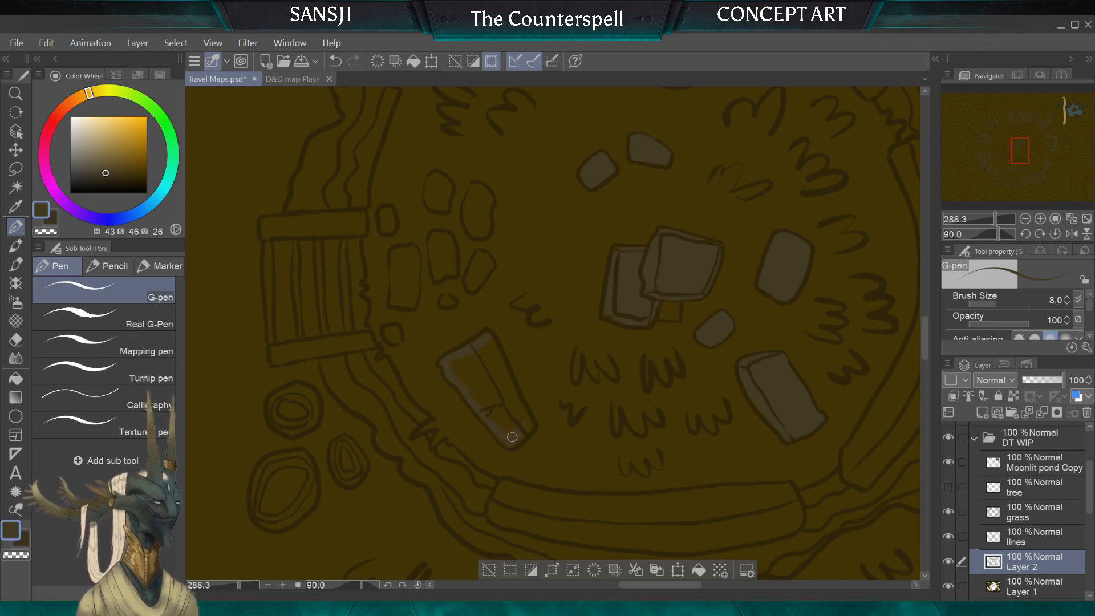
key("bracketright")
mouse_move(491, 364)
left_mouse_down()
mouse_move(472, 385)
mouse_move(469, 375)
mouse_move(510, 410)
mouse_move(503, 416)
mouse_move(497, 373)
mouse_move(475, 365)
mouse_move(469, 383)
mouse_move(450, 366)
mouse_move(489, 415)
left_mouse_up()
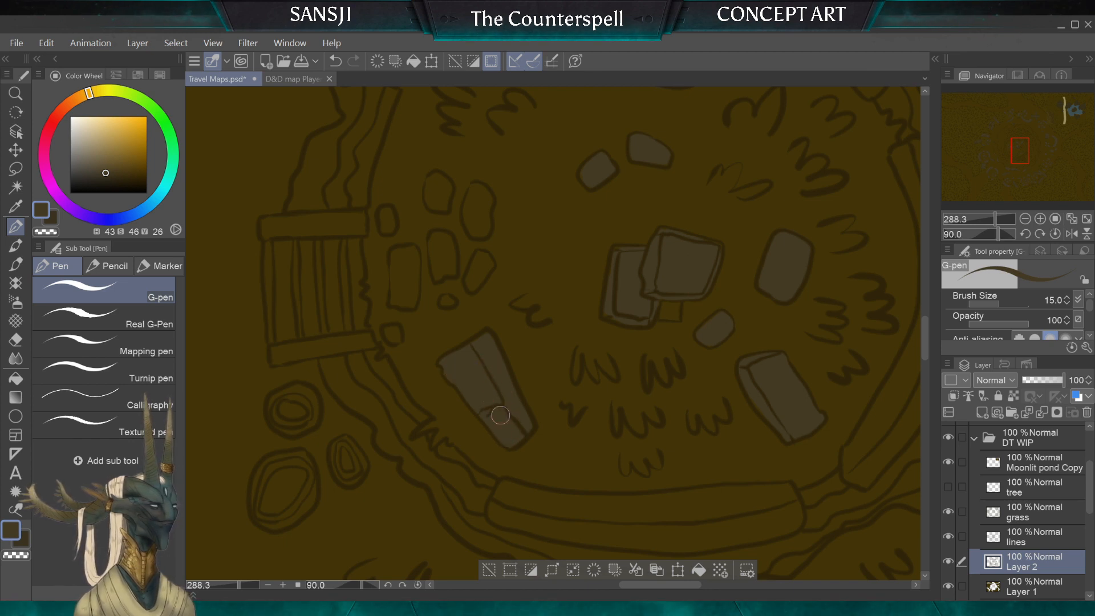
Step: Colour the path stones closest to the top of the wooden stairs grey-brown, starting with an 8 px G-pen
key("bracketleft")
key("bracketleft")
key("bracketleft")
scroll(554, 334, "down", 3)
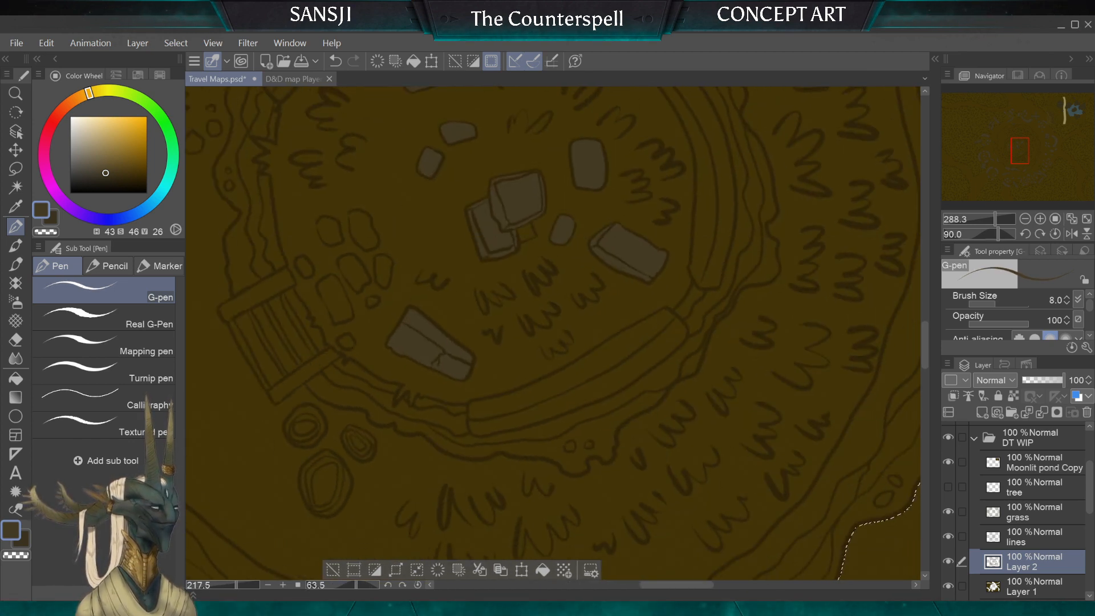
scroll(554, 334, "up", 5)
mouse_move(358, 346)
left_mouse_down()
mouse_move(436, 413)
mouse_move(452, 401)
mouse_move(413, 357)
mouse_move(409, 374)
mouse_move(439, 400)
mouse_move(419, 368)
mouse_move(438, 391)
mouse_move(477, 369)
left_mouse_up()
key("bracketright")
key("bracketleft")
left_click_drag(442, 329, 449, 332)
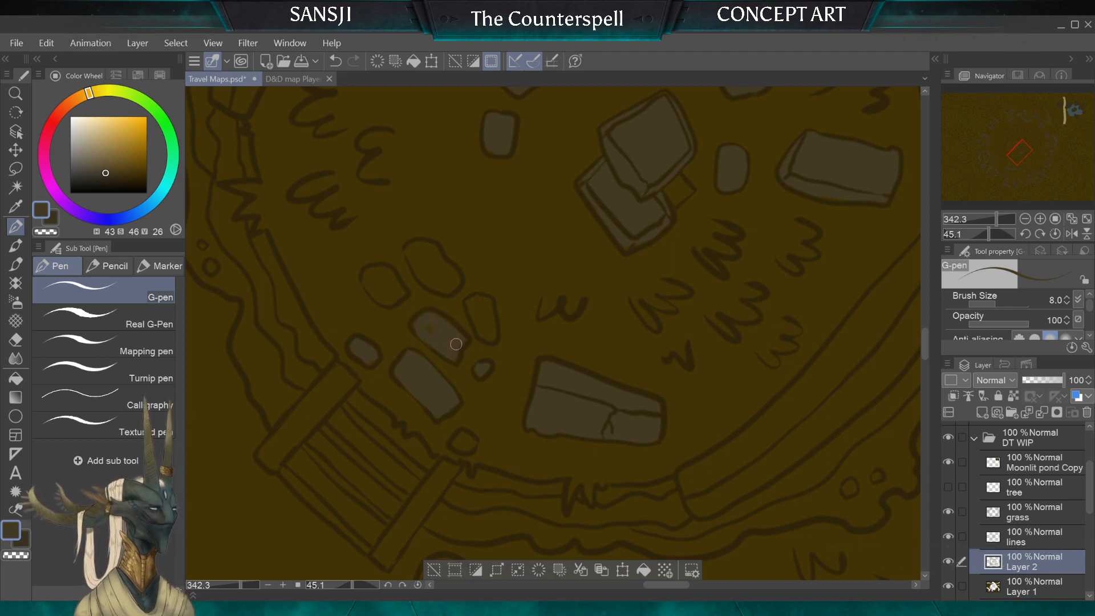
key("bracketright")
key("bracketright")
Step: Colour the narrow path stone facing the cracked slab and the small stone beside the stairs' east post, using brush sizes 5 and 8
key("bracketleft")
key("bracketleft")
key("bracketleft")
key("bracketleft")
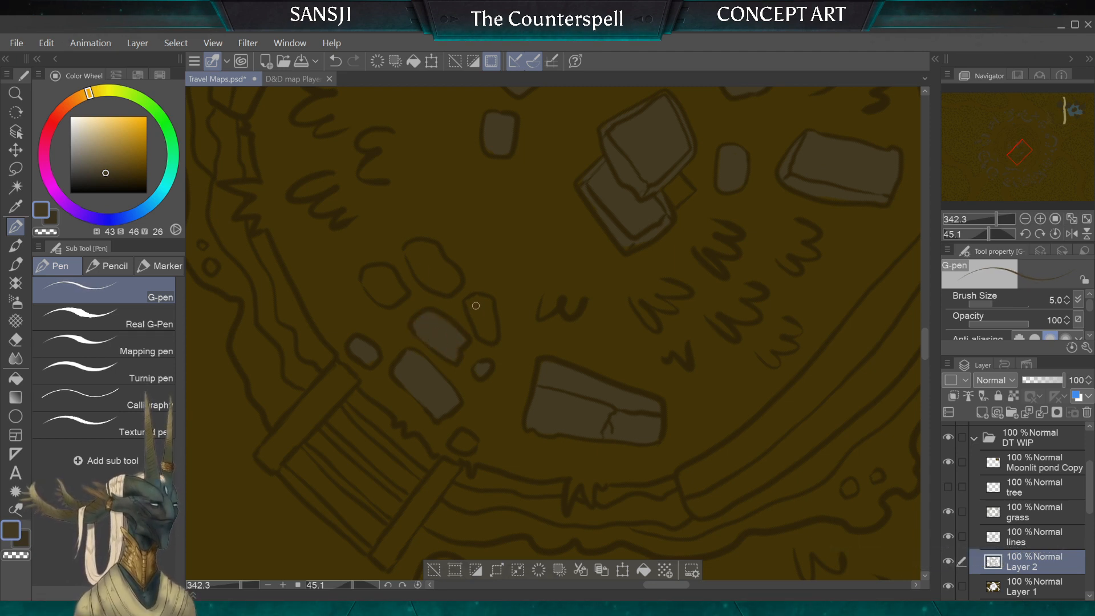
key("bracketright")
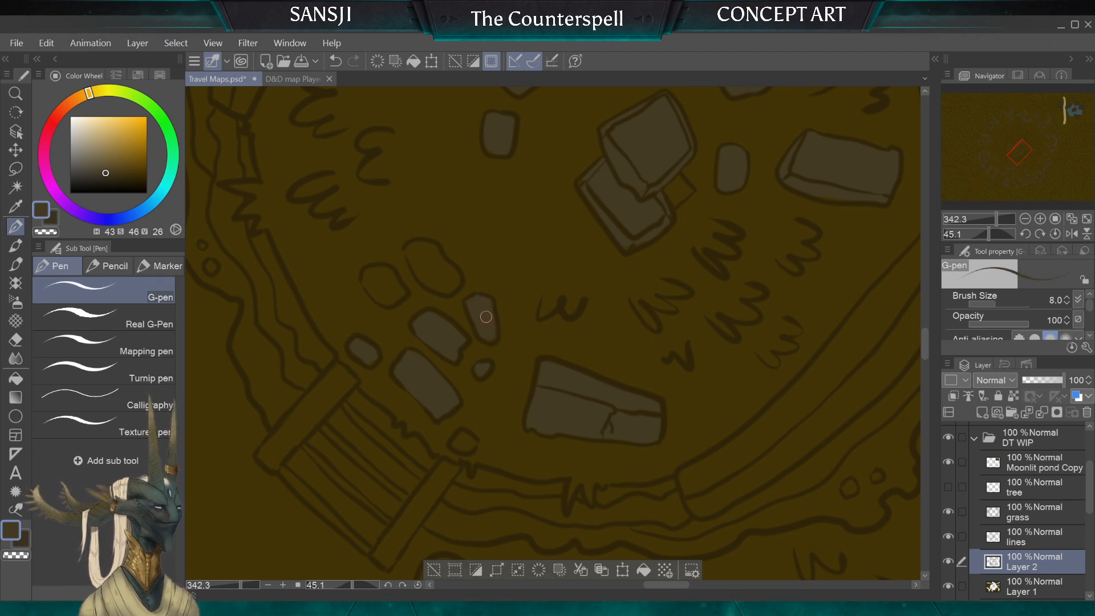
left_click_drag(468, 439, 459, 445)
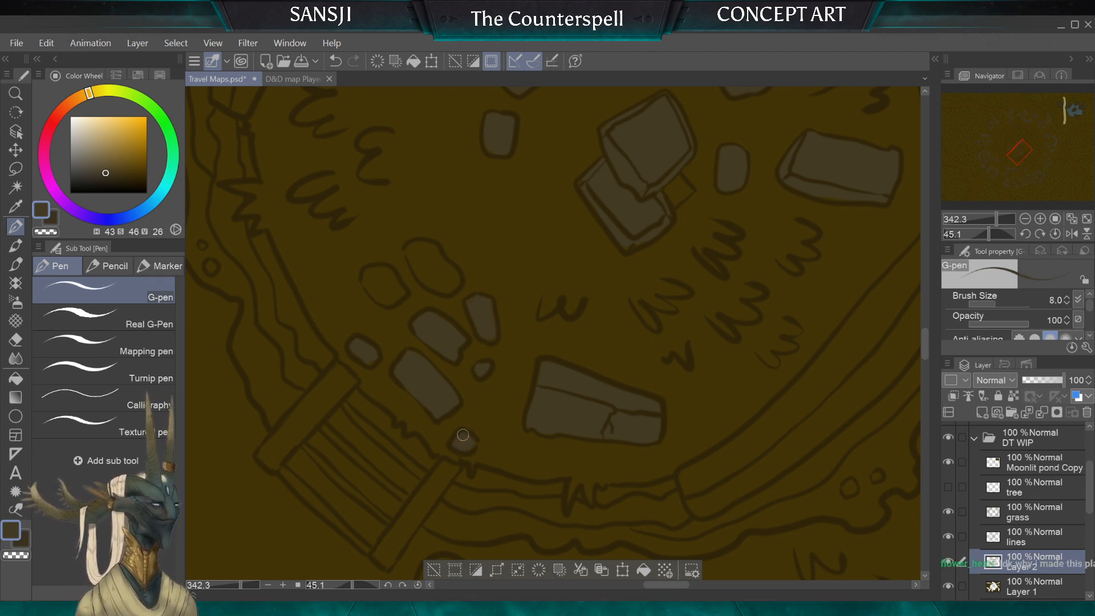
key("bracketleft")
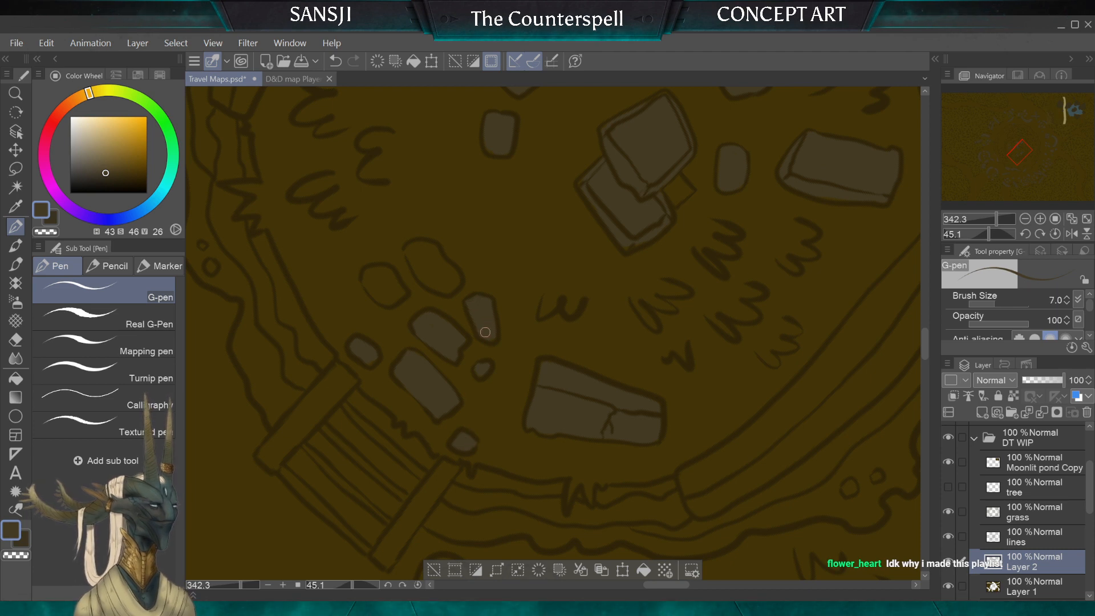
Step: Fill the two path stones farthest from the stairs with grey-brown, using brush sizes 10 and 7
key("bracketright")
key("bracketright")
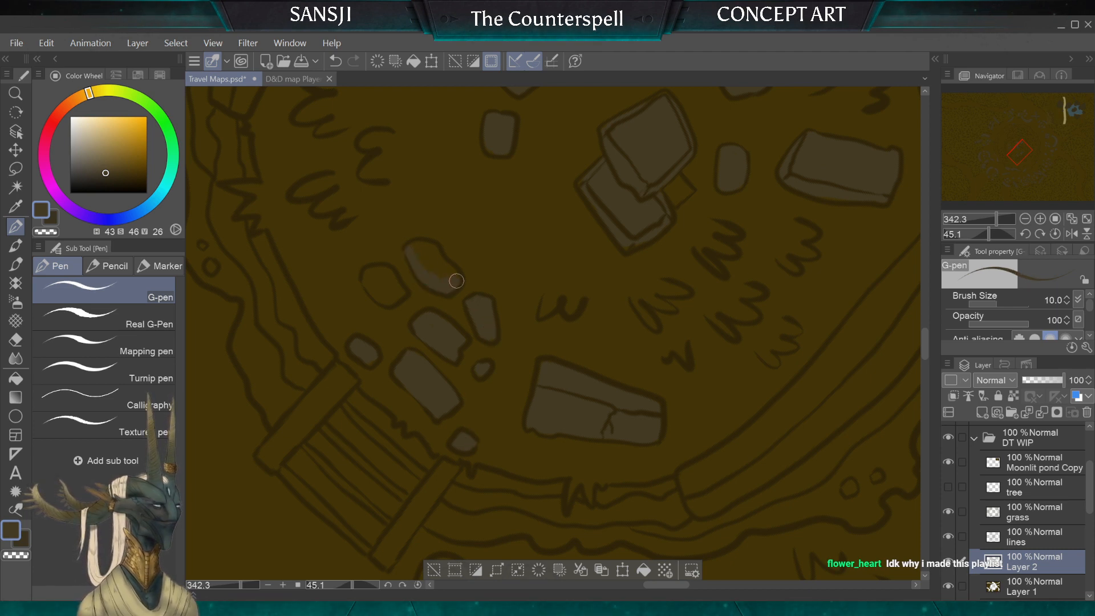
left_click_drag(457, 281, 419, 245)
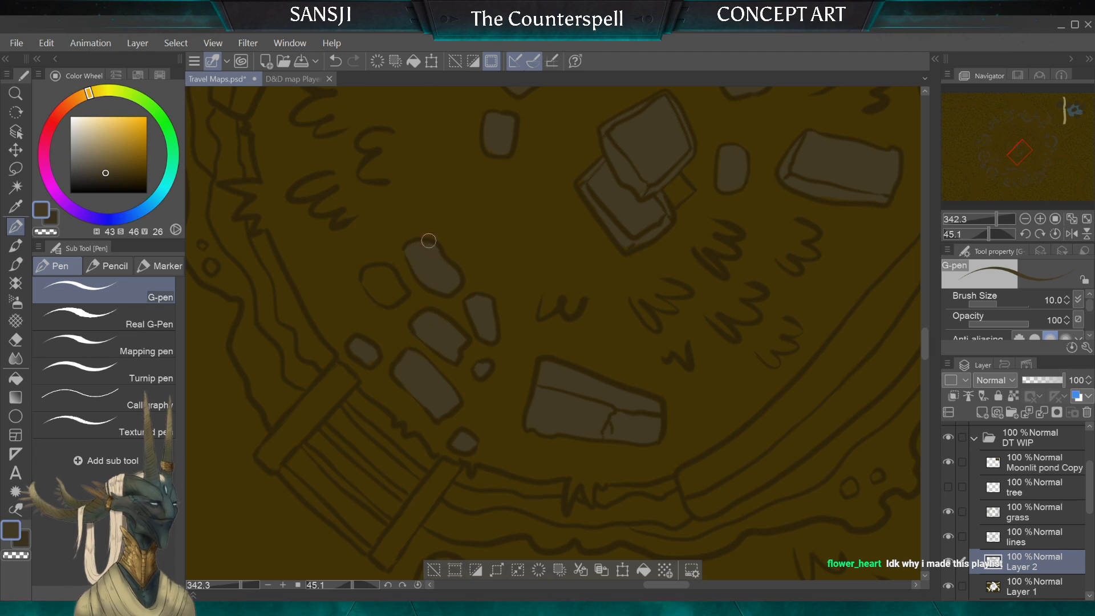
mouse_move(388, 278)
left_mouse_down()
mouse_move(372, 285)
mouse_move(397, 288)
left_mouse_up()
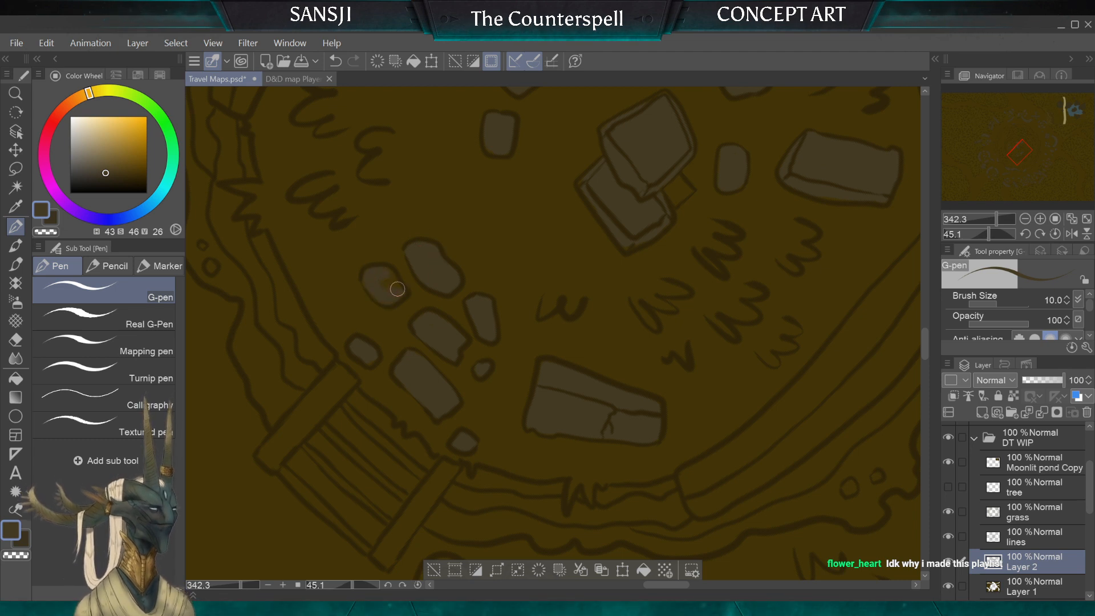
key("bracketleft")
key("bracketleft")
key("bracketleft")
key("bracketleft")
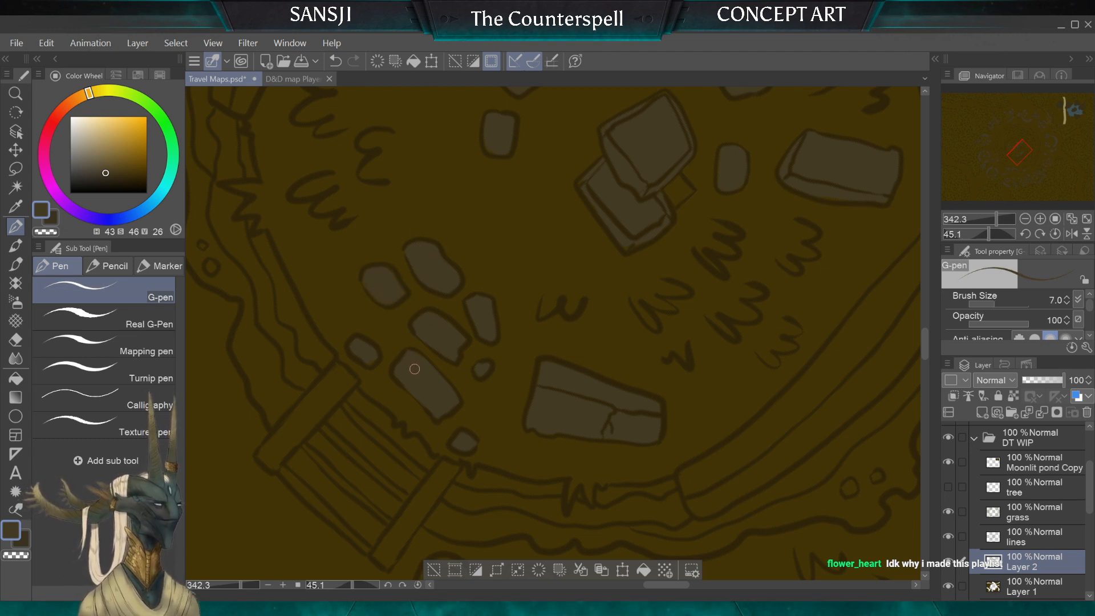
Step: Fill the west side post of the stairs with grey-brown, widening the brush from 8 to 15
left_click_drag(414, 369, 498, 262)
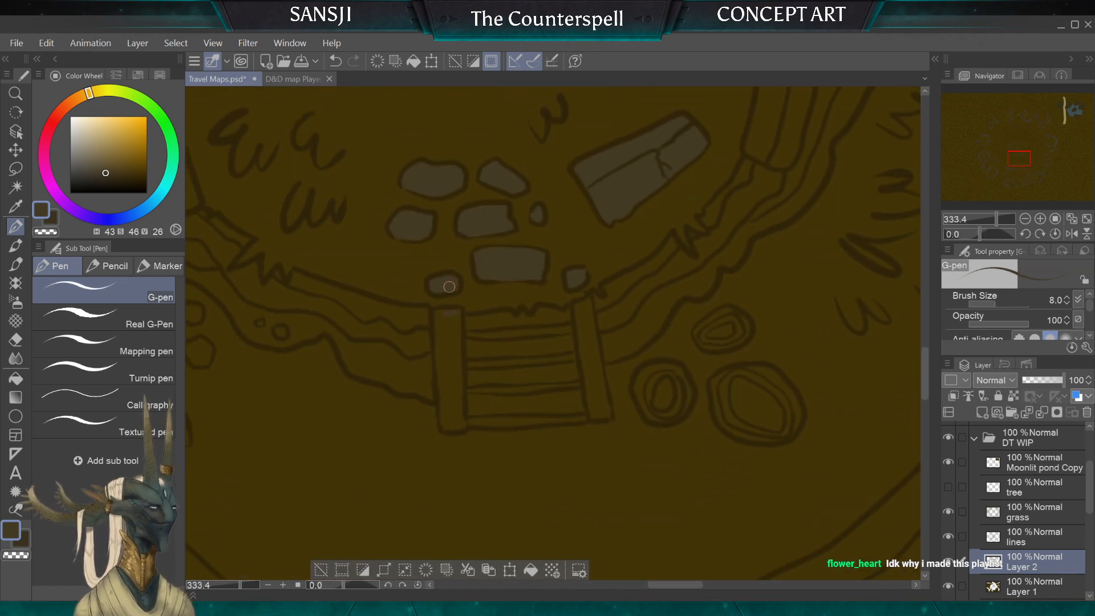
key("bracketright")
key("bracketright")
key("bracketright")
left_click_drag(447, 314, 453, 423)
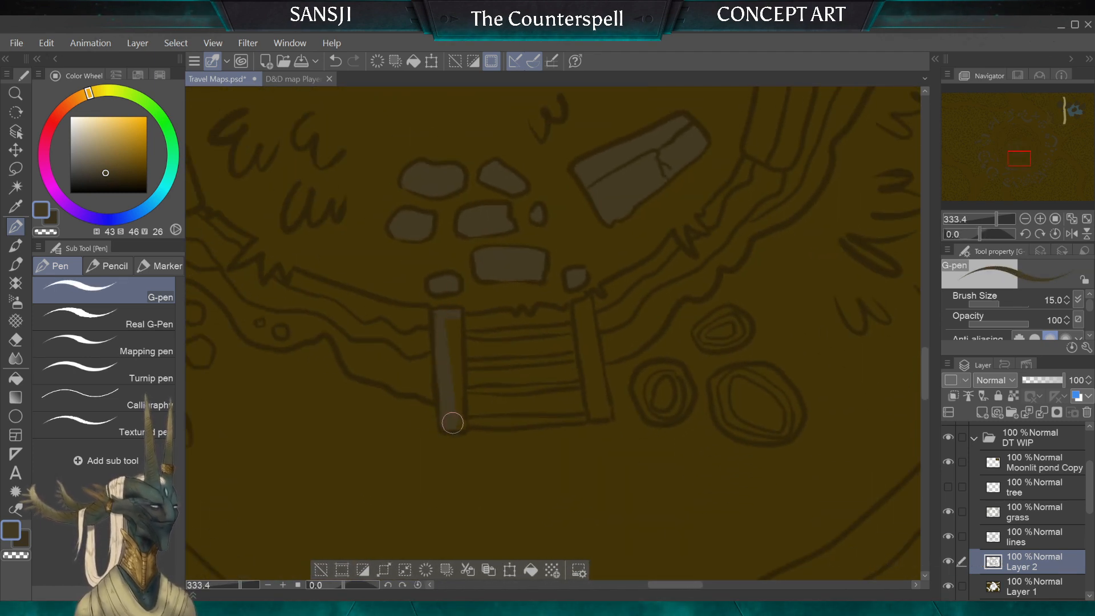
mouse_move(454, 319)
left_mouse_down()
mouse_move(453, 384)
mouse_move(469, 337)
left_mouse_up()
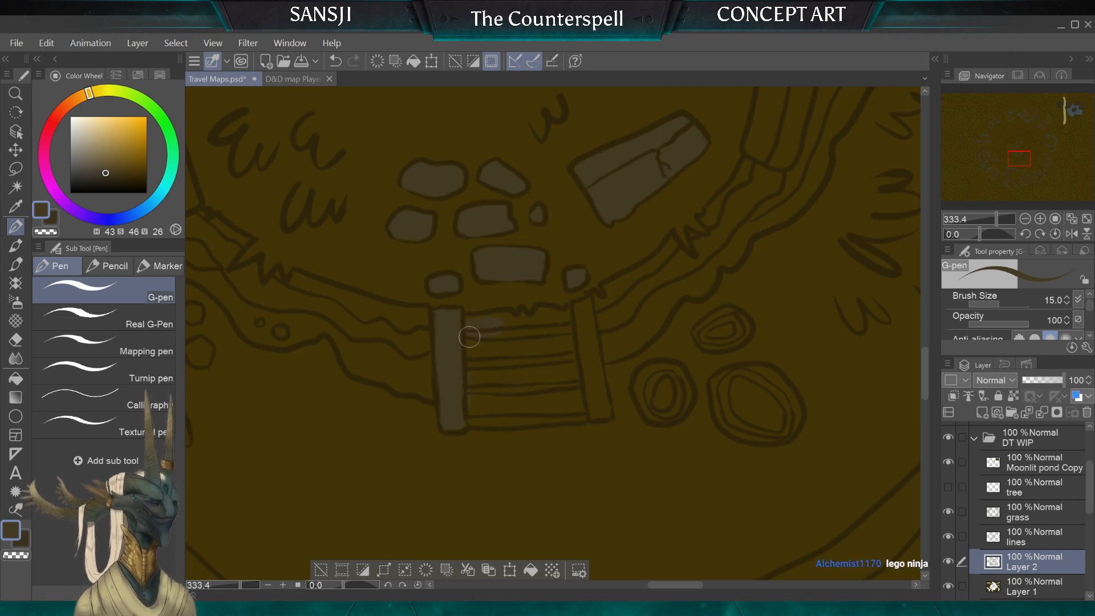
Step: Colour the east side post of the stairs and the outer edges of the treads grey-brown, using brush sizes 10 and 7
mouse_move(474, 418)
left_mouse_down()
mouse_move(593, 399)
mouse_move(604, 408)
mouse_move(589, 315)
left_mouse_up()
key("bracketleft")
key("bracketright")
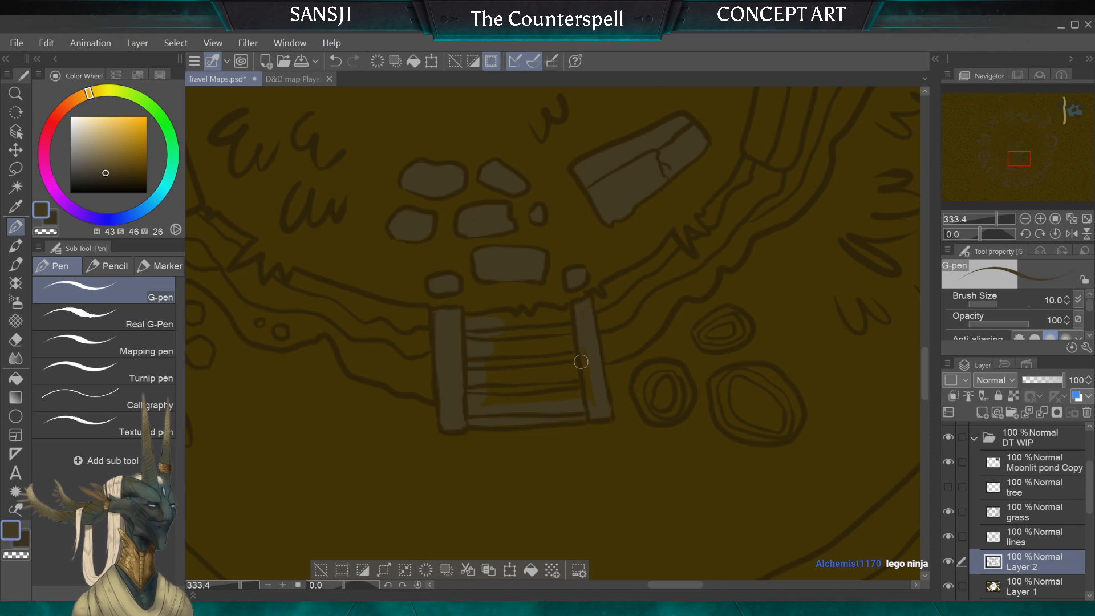
key("bracketleft")
key("bracketleft")
key("bracketleft")
key("bracketleft")
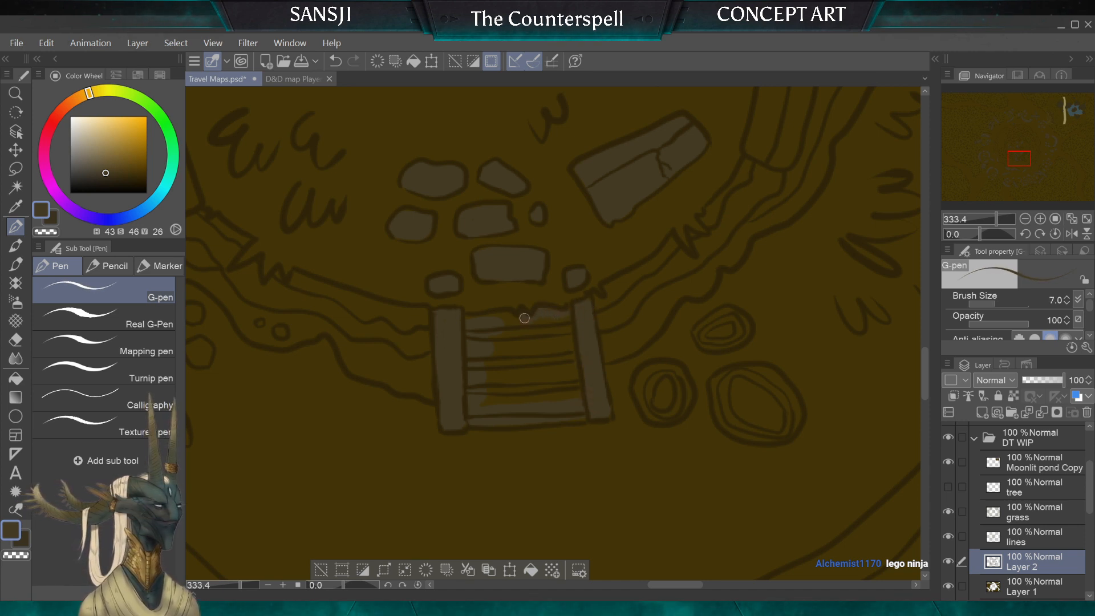
mouse_move(508, 315)
left_mouse_down()
mouse_move(468, 325)
mouse_move(493, 325)
mouse_move(477, 341)
mouse_move(489, 406)
left_mouse_up()
Step: Fill the remaining inside of the stair treads with a wider G-pen, then narrow it to 10 for the lower edge
key("bracketright")
key("bracketright")
key("bracketright")
key("bracketright")
key("bracketright")
key("bracketright")
key("bracketright")
mouse_move(517, 367)
left_mouse_down()
mouse_move(577, 393)
mouse_move(563, 323)
mouse_move(569, 339)
mouse_move(498, 330)
left_mouse_up()
key("bracketleft")
key("bracketleft")
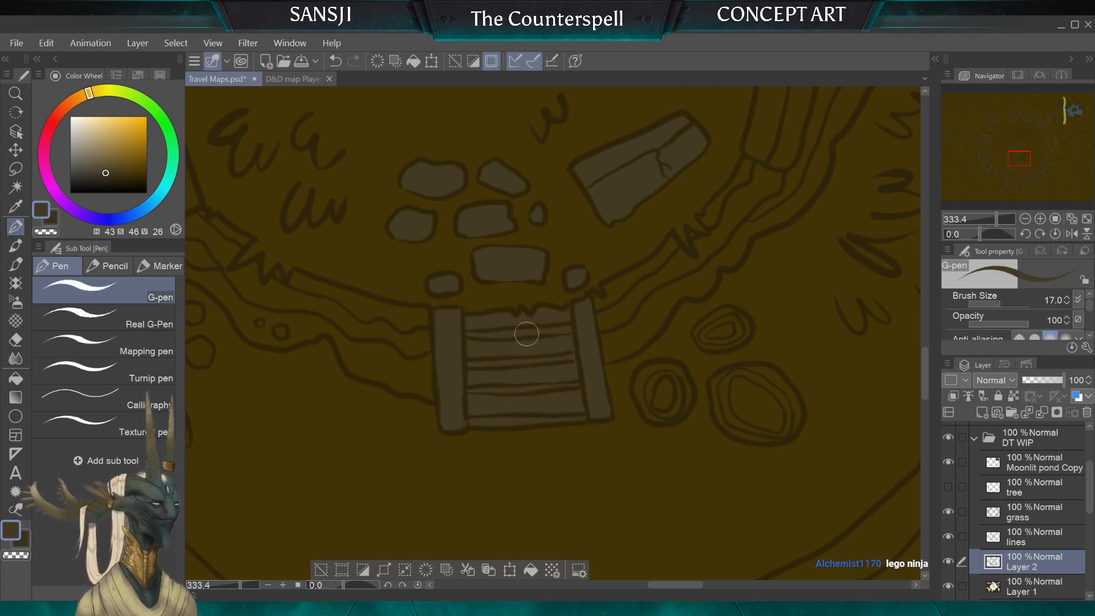
key("bracketleft")
key("bracketleft")
key("bracketleft")
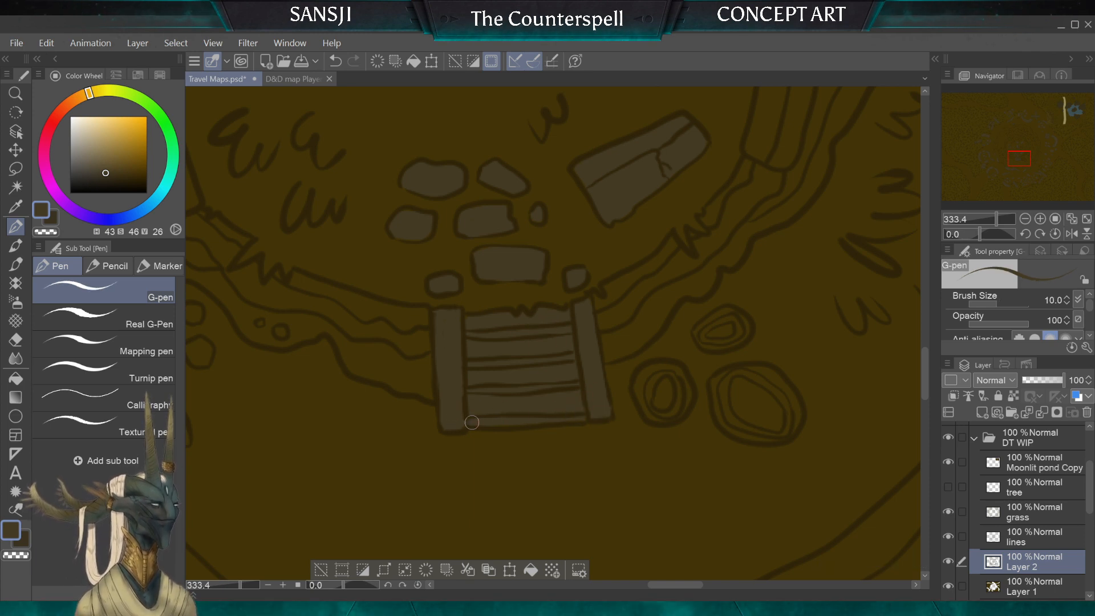
Step: Choose a darker brown, hue 43, saturation 46, value 21, and shade the gap below the uppermost stair tread
left_click(109, 177)
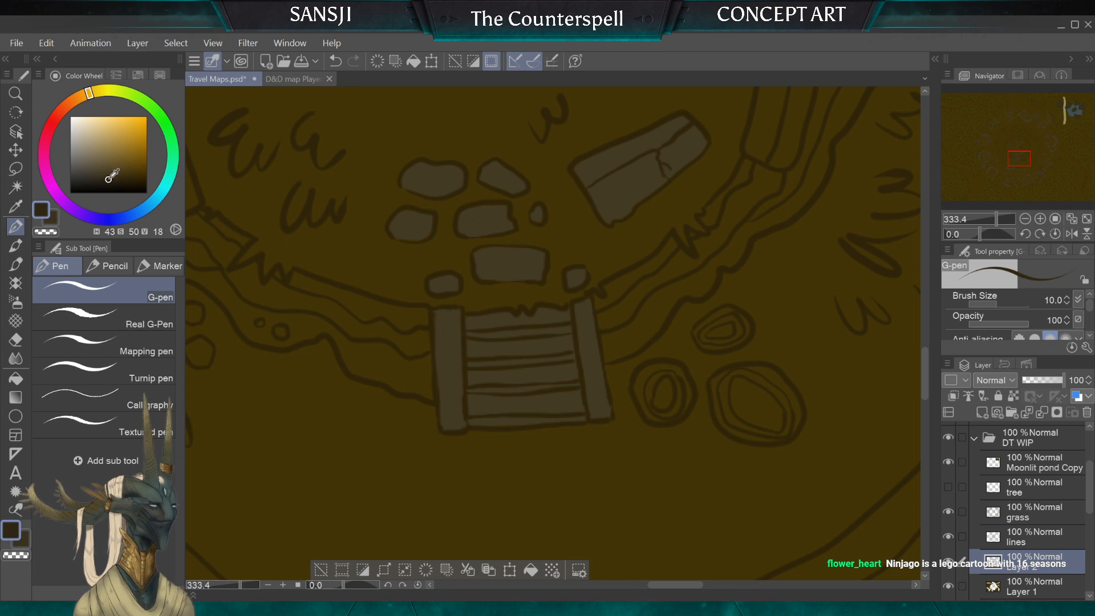
left_click_drag(569, 328, 501, 336)
left_click(105, 177)
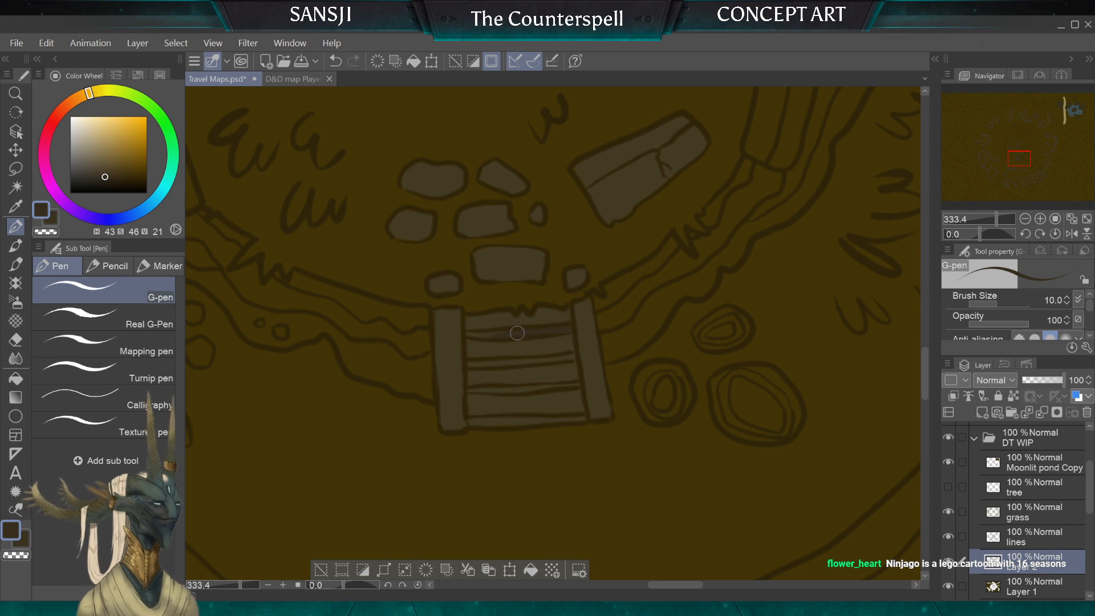
Step: Shade the two middle gaps between the stair treads dark brown, using G-pen sizes 4, 7 and 5
key("bracketleft")
key("bracketleft")
key("bracketleft")
key("bracketleft")
key("bracketleft")
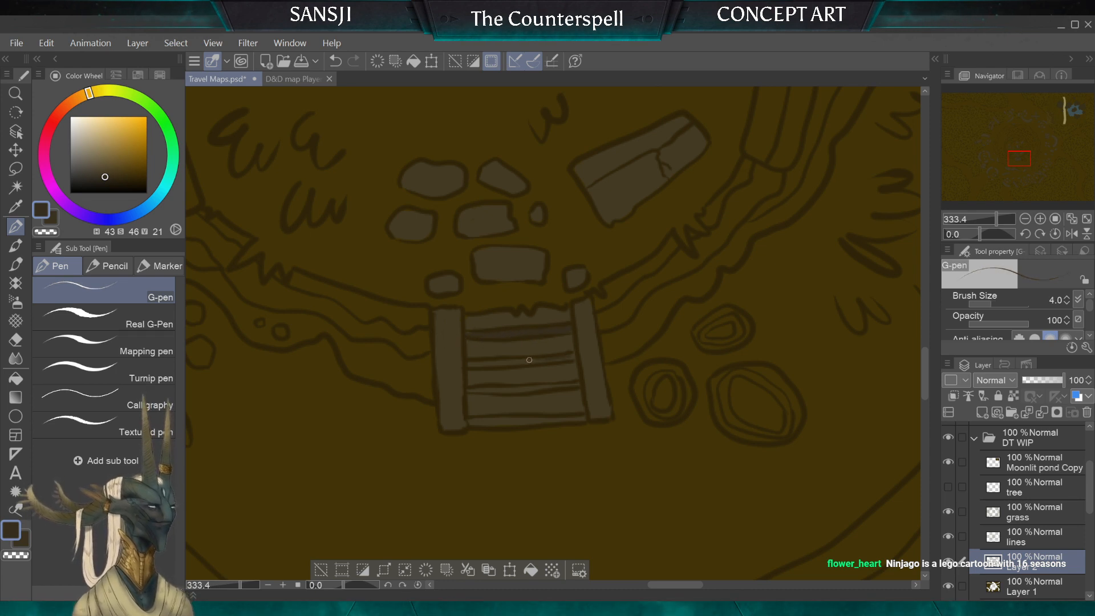
key("bracketright")
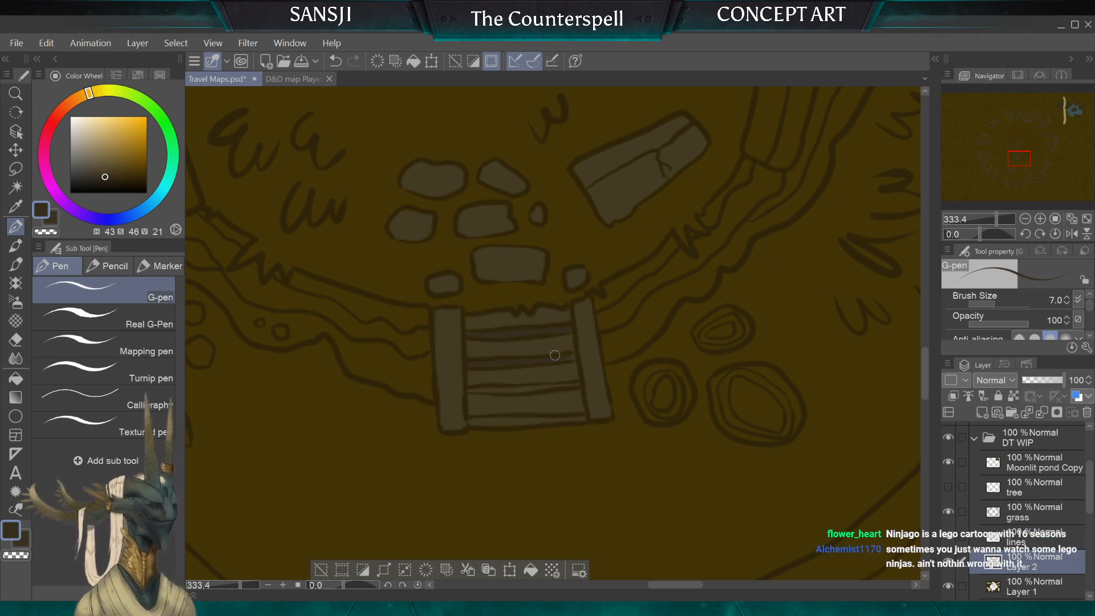
key("bracketright")
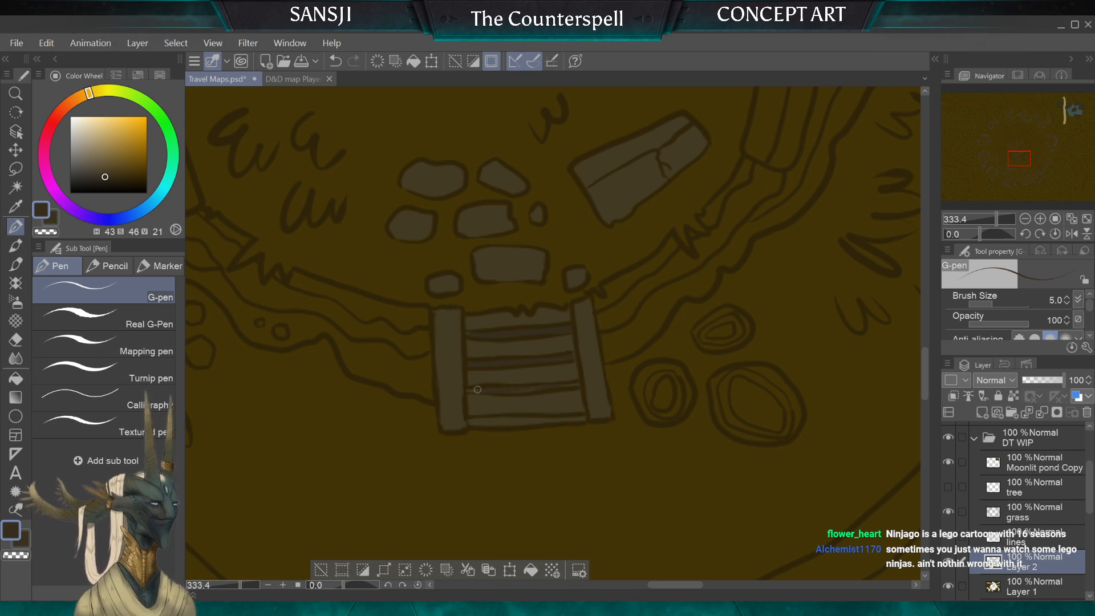
Step: Shade the lowest edge of the stairs dark brown and touch up the tread shadows, using brush sizes 5 and 6
key("bracketleft")
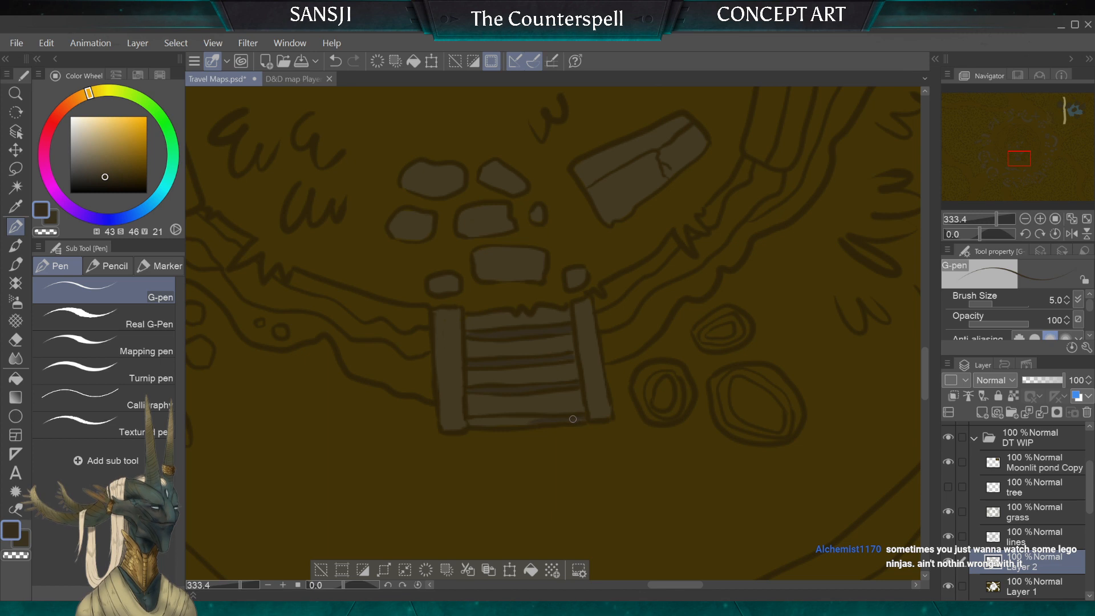
key("bracketright")
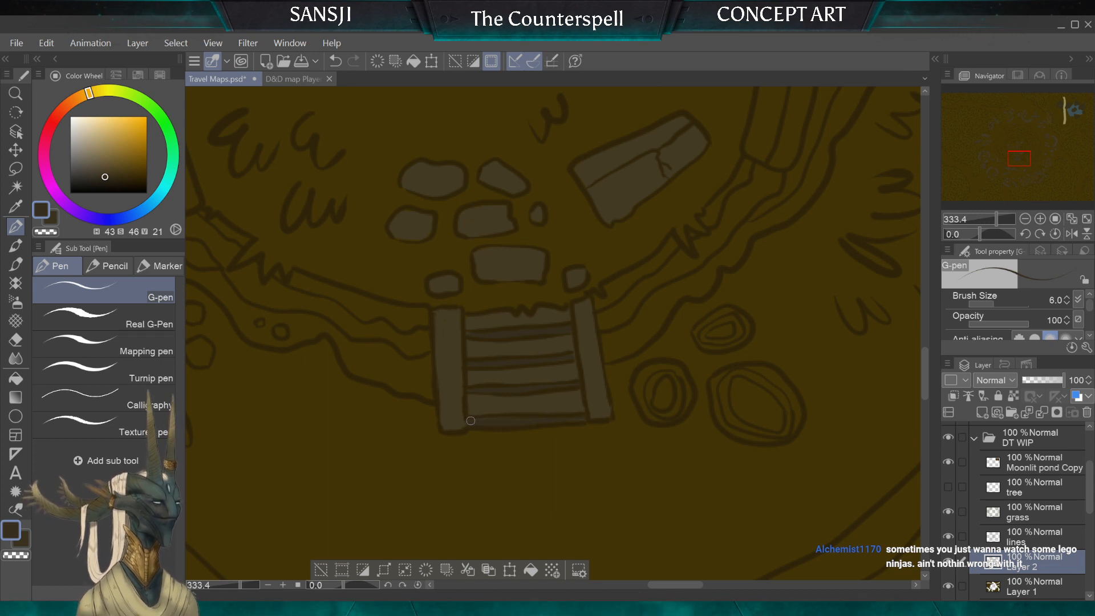
key("bracketleft")
key("bracketleft")
key("bracketleft")
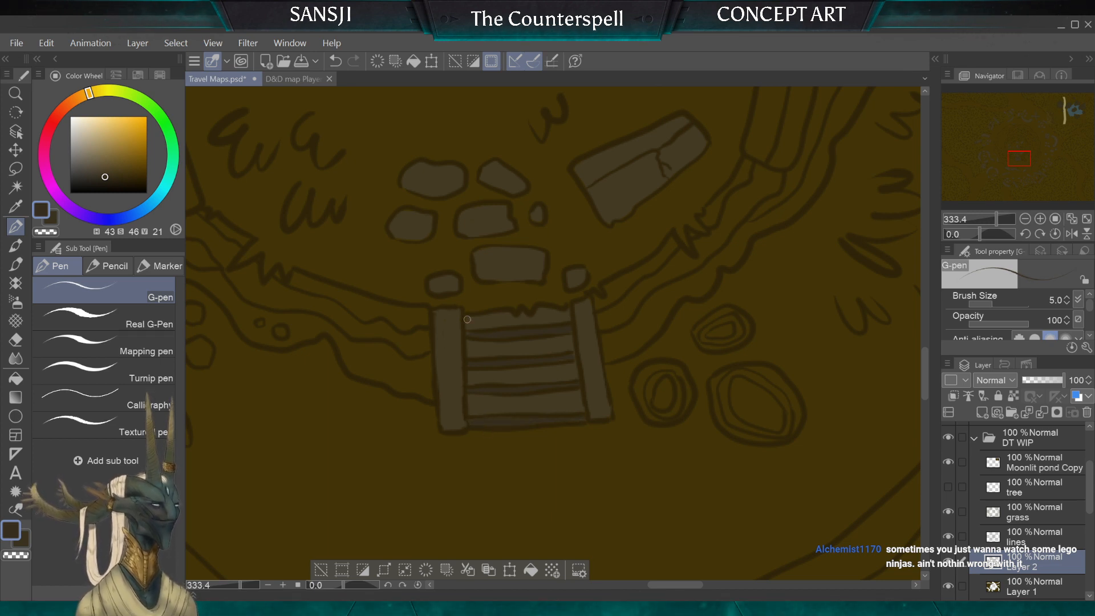
key("bracketleft")
key("bracketleft")
key("bracketleft")
key("bracketleft")
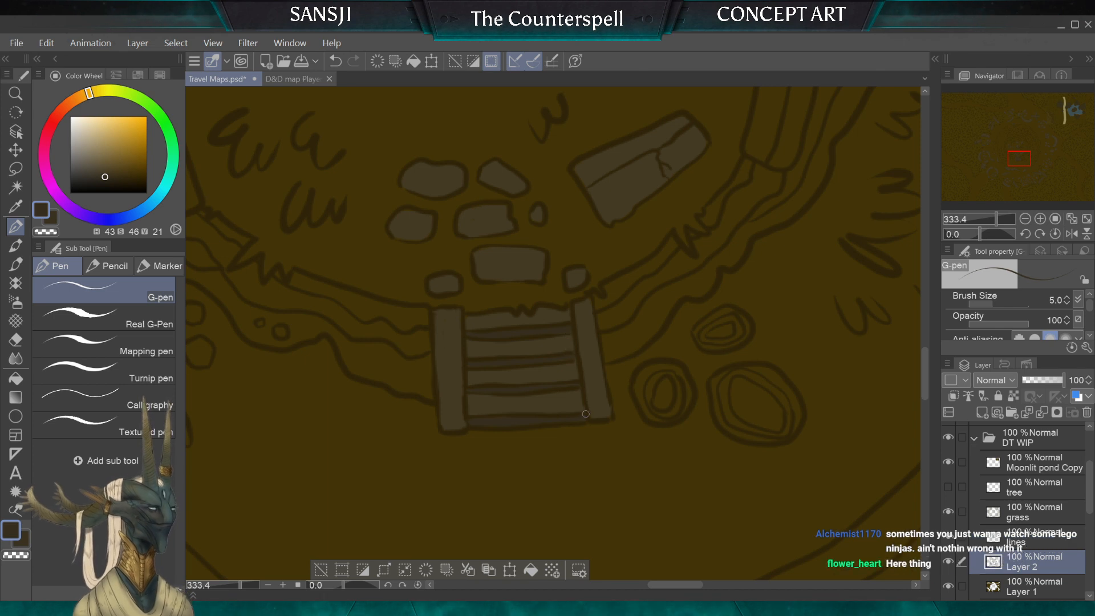
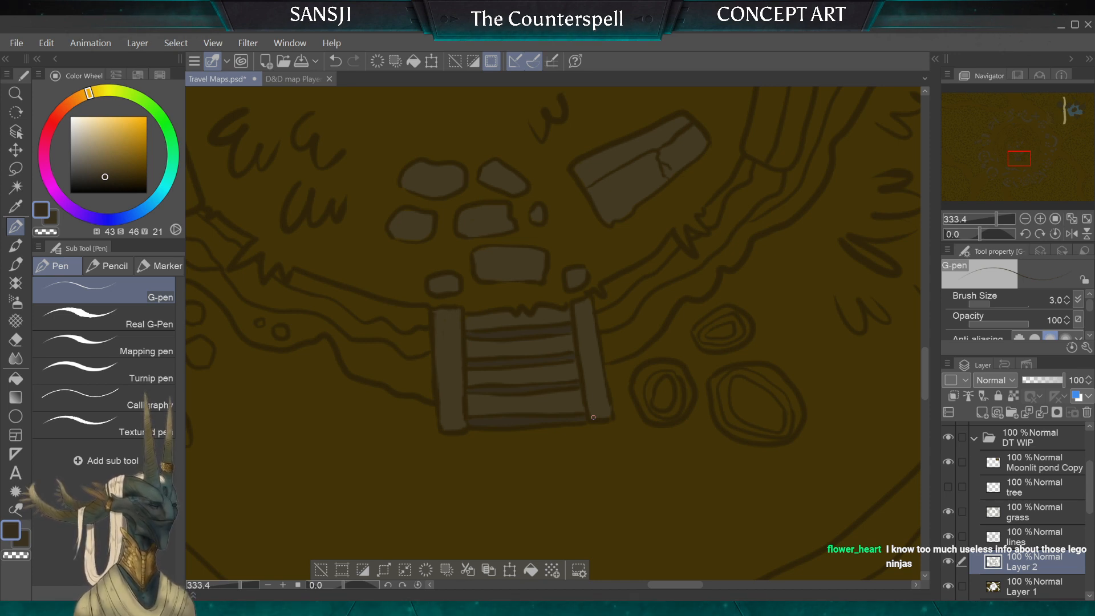
Step: Sample the grey-brown of the broken stone slab inside the ring, hue 43, saturation 46, value 26, as the drawing colour
scroll(549, 313, "down", 3)
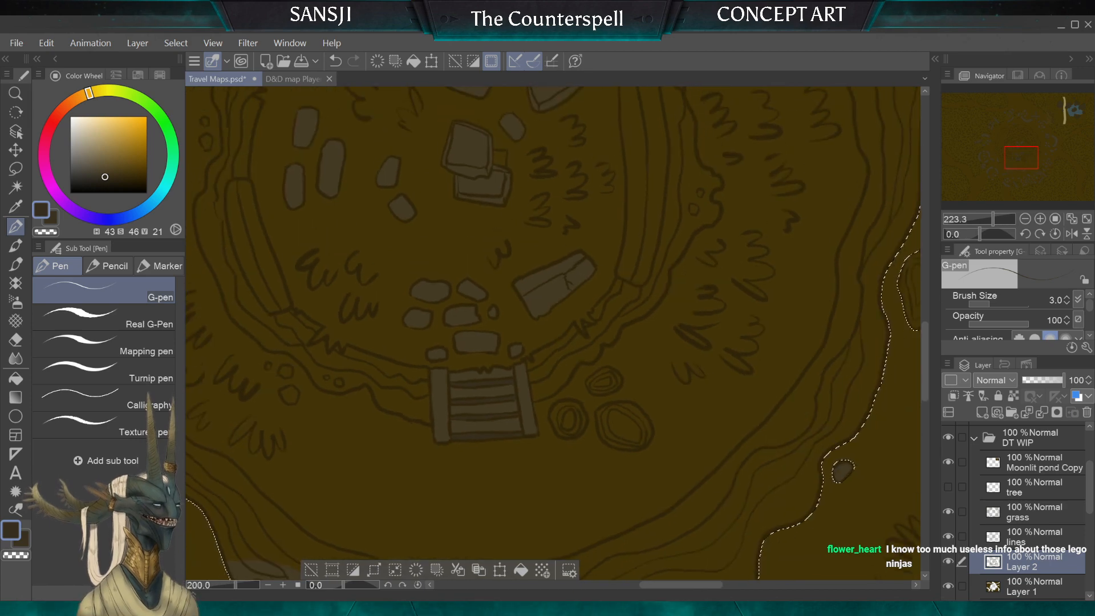
left_click(549, 313, "alt")
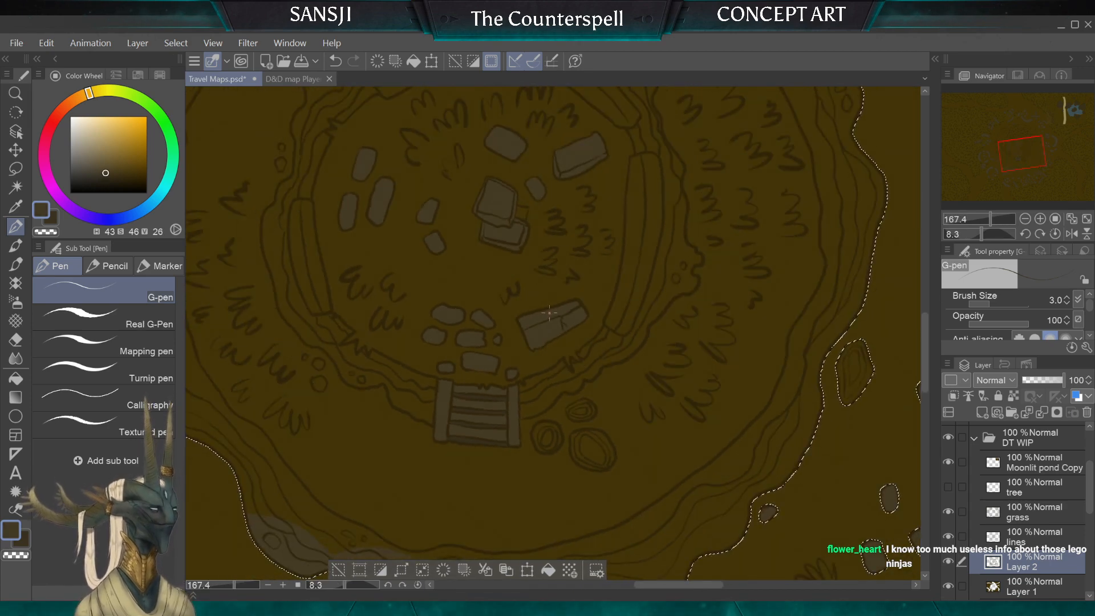
left_click_drag(532, 229, 556, 304)
scroll(555, 304, "up", 4)
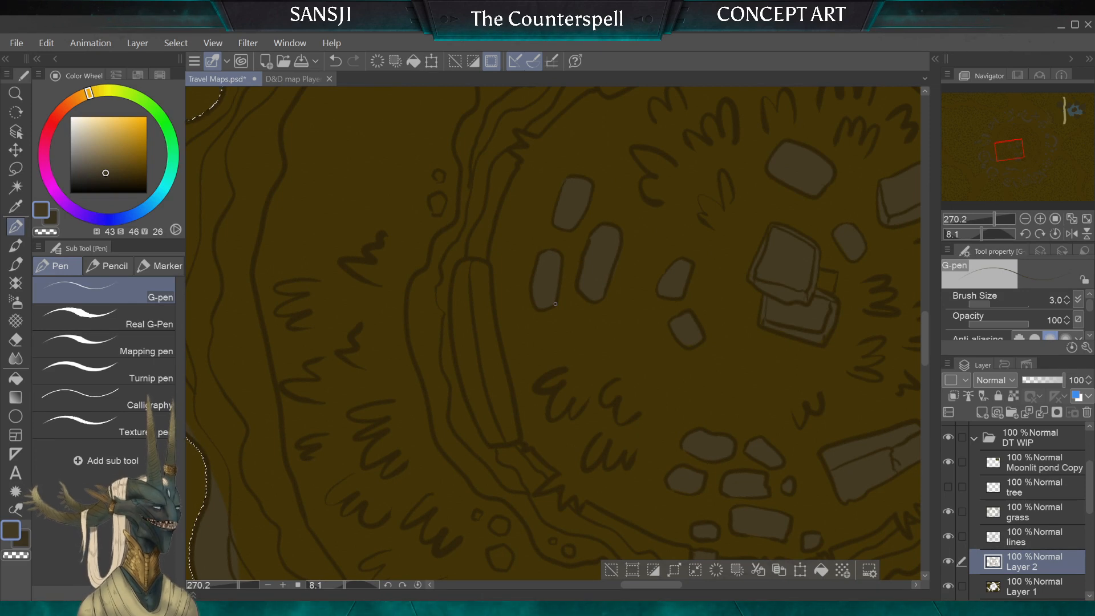
Step: Clear the old selection and auto-select both halves of the inner ring's western wall segment on the lines layer
left_click(1035, 537)
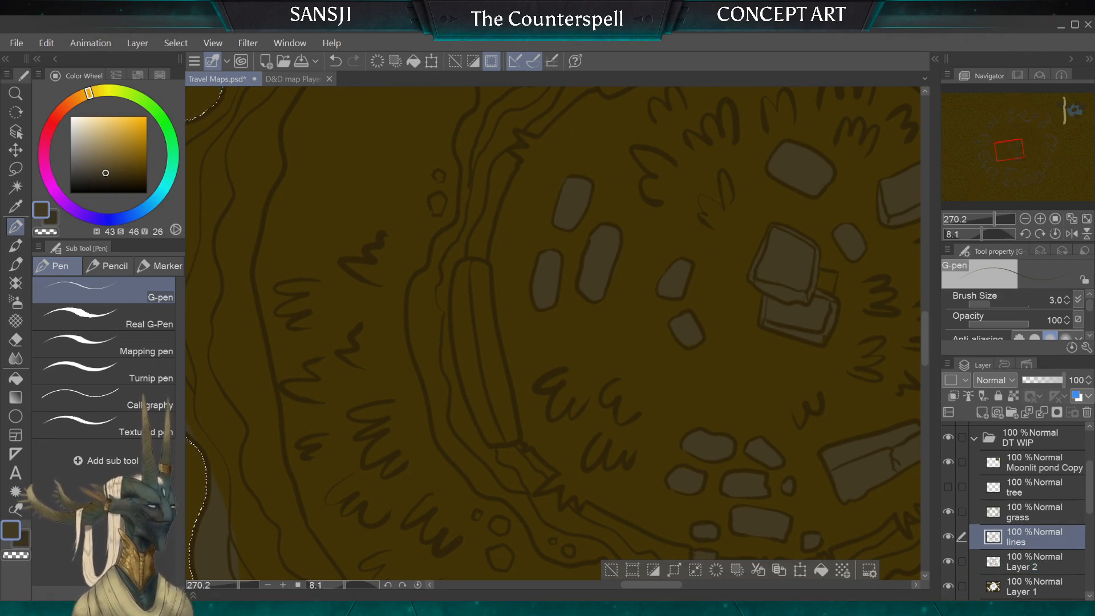
left_click(15, 187)
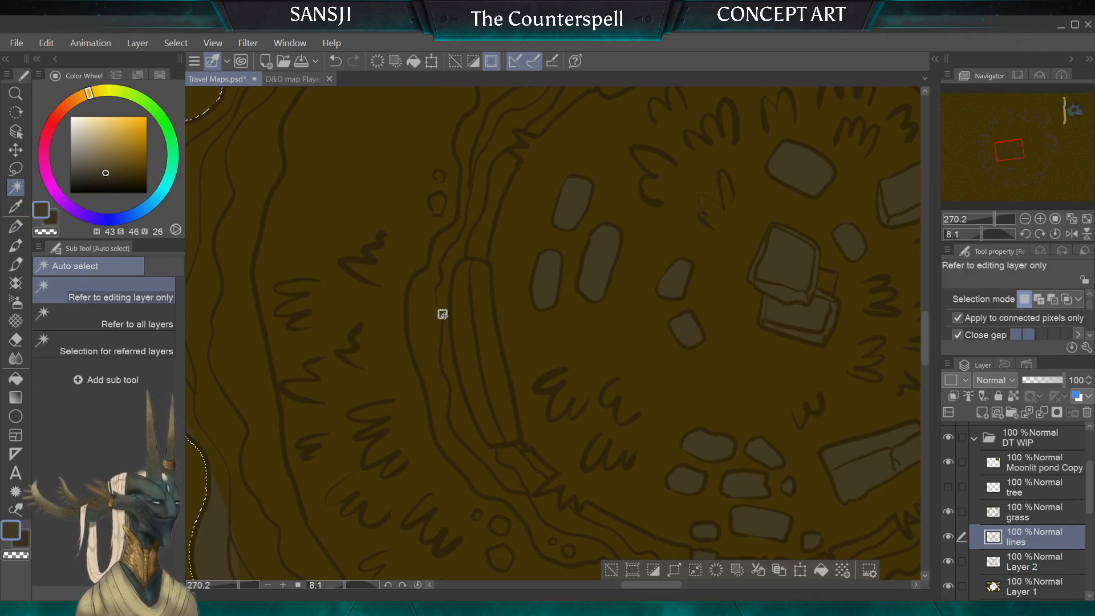
left_click(15, 169)
key("ctrl+d")
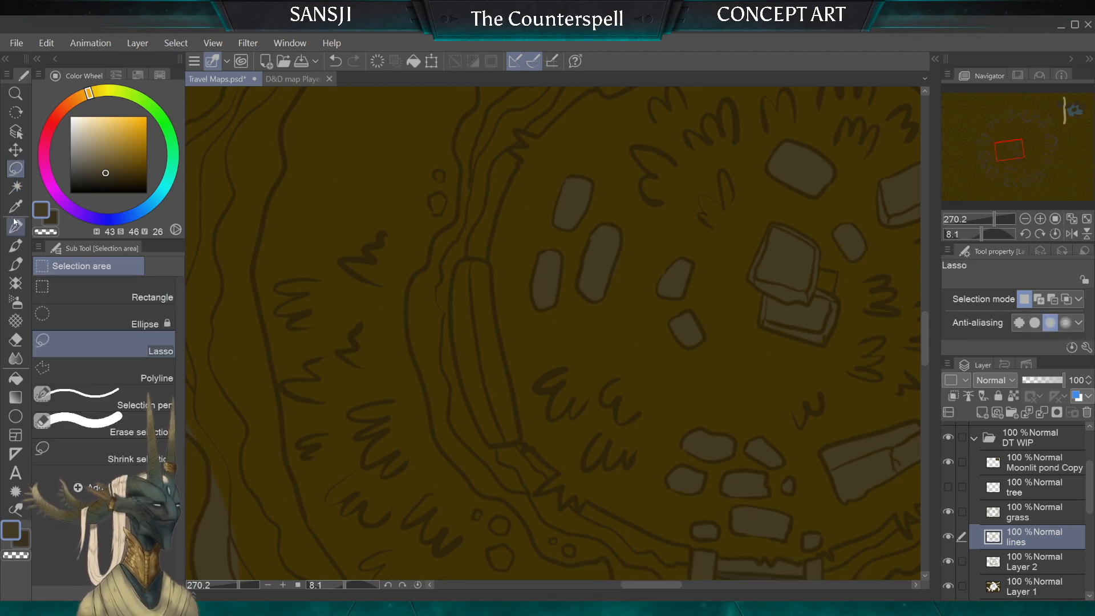
key("w")
left_click(482, 321)
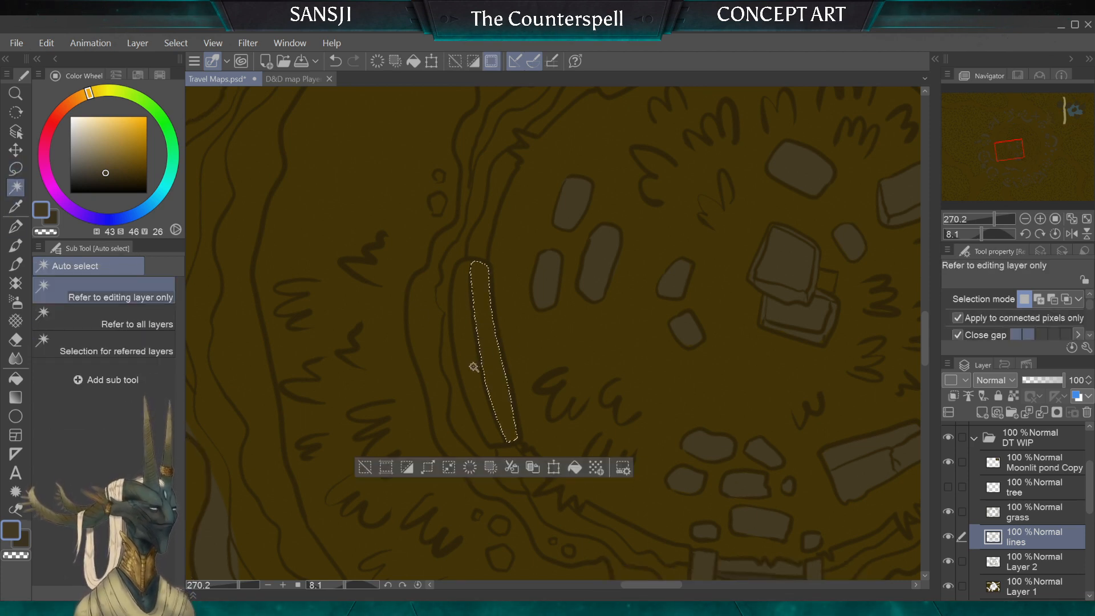
left_click(459, 320, "shift")
Step: Add the small northwestern block and the long northern and eastern wall segments of the inner ring to the selection
scroll(532, 345, "down", 5)
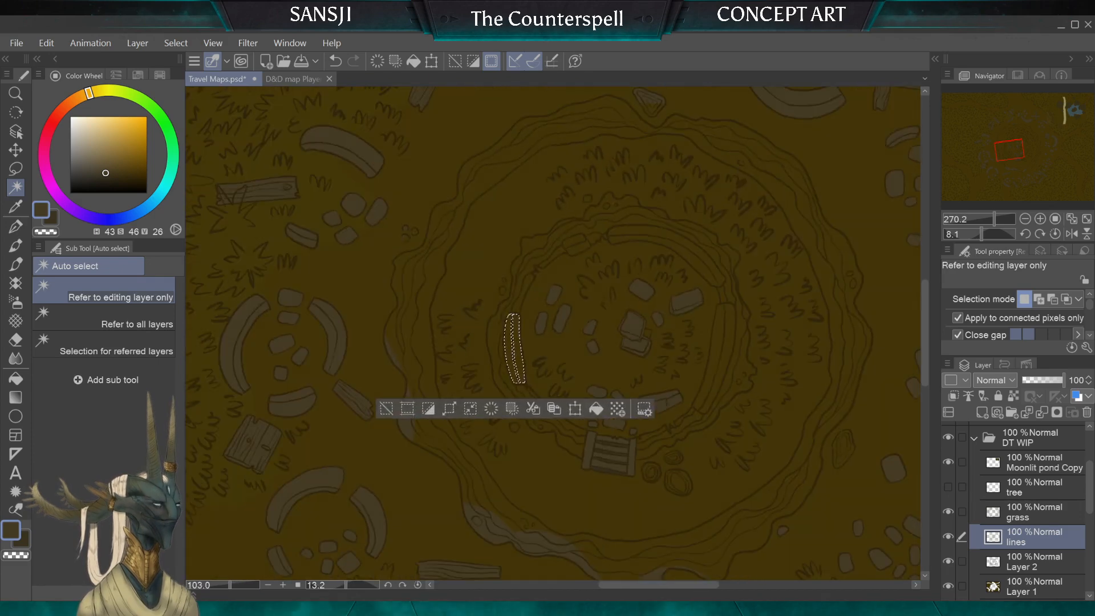
scroll(554, 334, "up", 2)
left_click(516, 241, "shift")
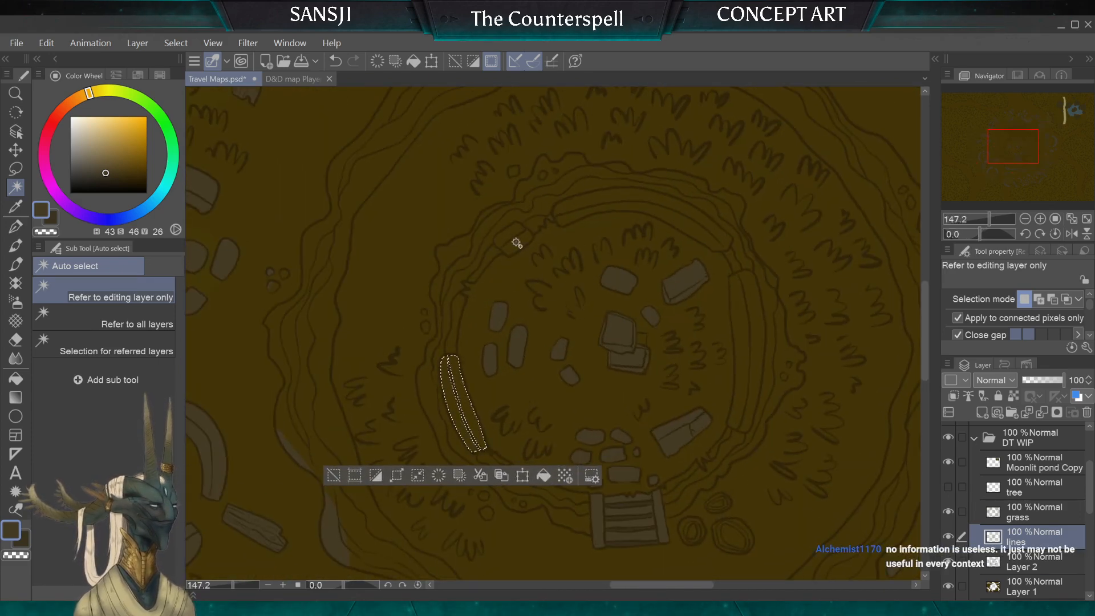
left_click(587, 213, "shift")
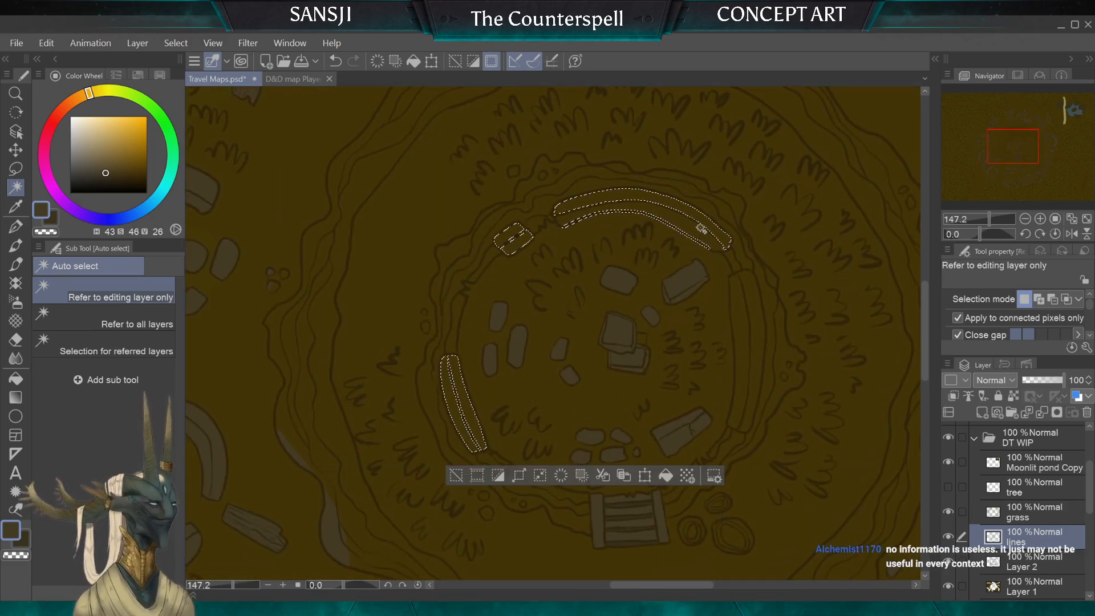
left_click(747, 328, "shift")
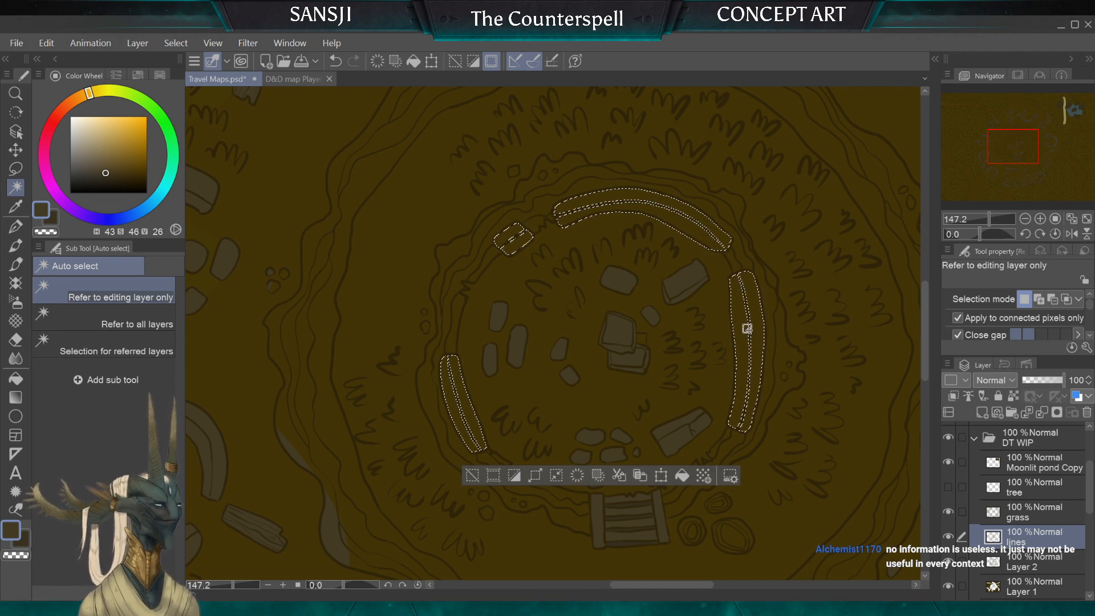
Step: Fill the selected inner ring wall segments with the grey-brown base colour on Layer 2 and clear the selection
left_click(1031, 563)
left_click(15, 380)
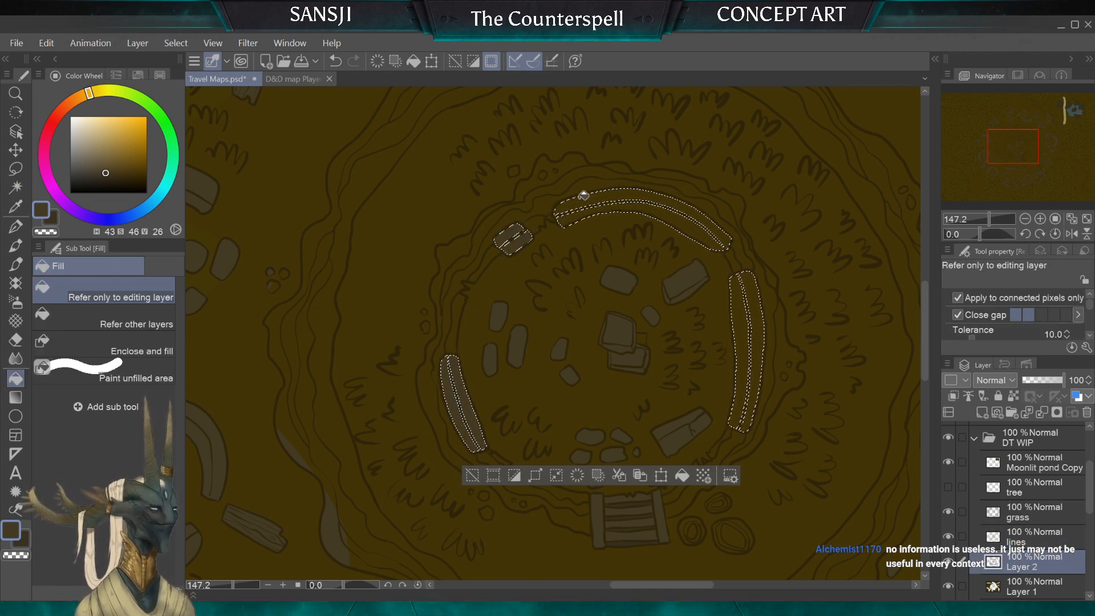
left_click(703, 340)
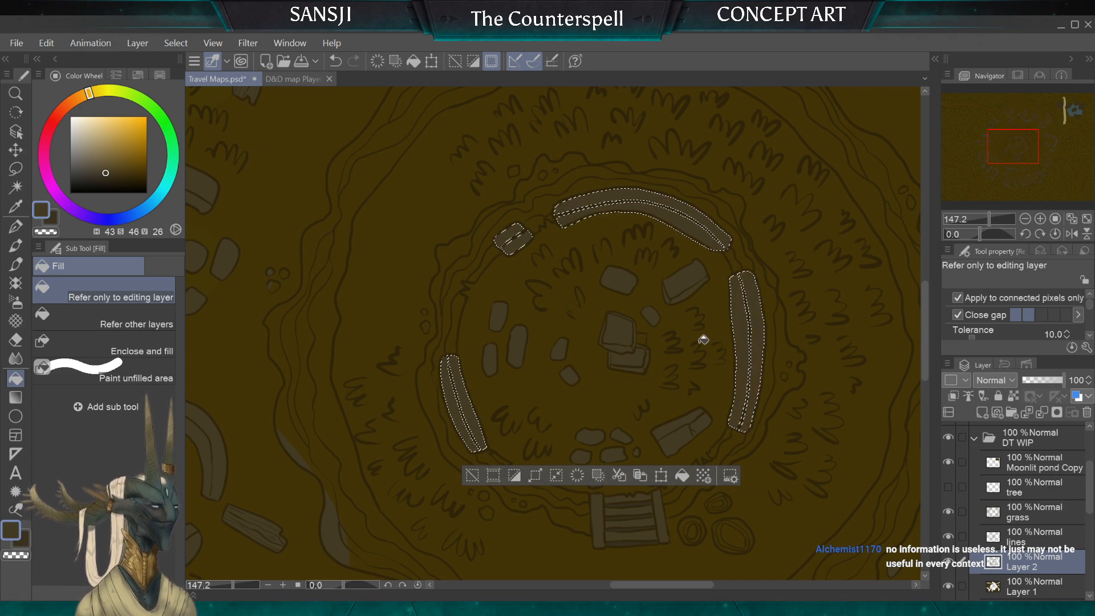
left_click(15, 168)
left_click(293, 283)
Step: Paint the seams of the western wall segment and the small northwestern block grey-brown, using G-pen sizes 10 and 7
scroll(432, 445, "up", 5)
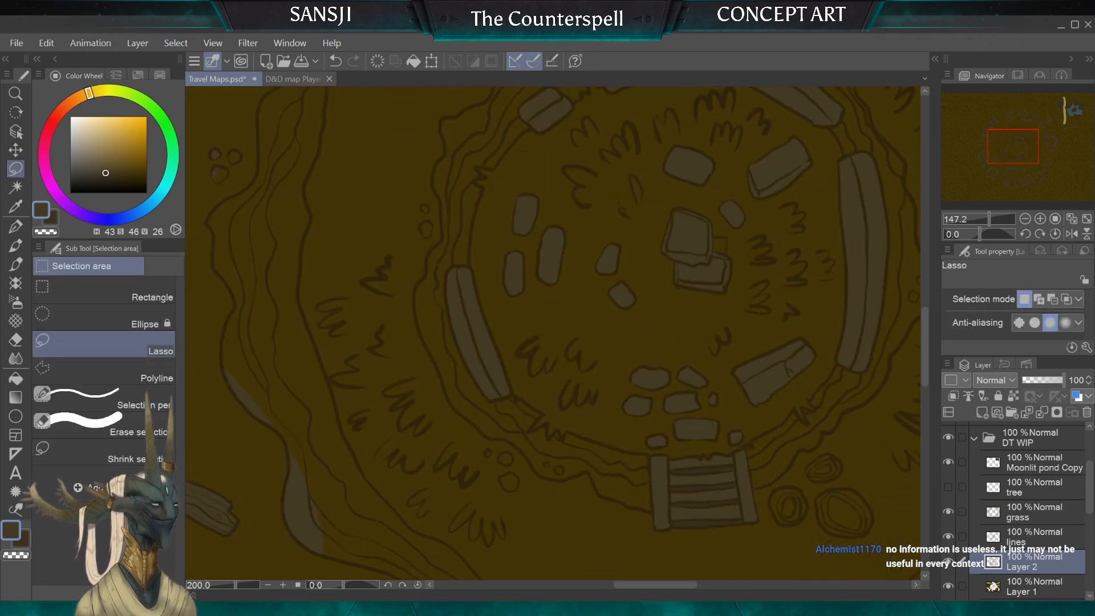
key("p")
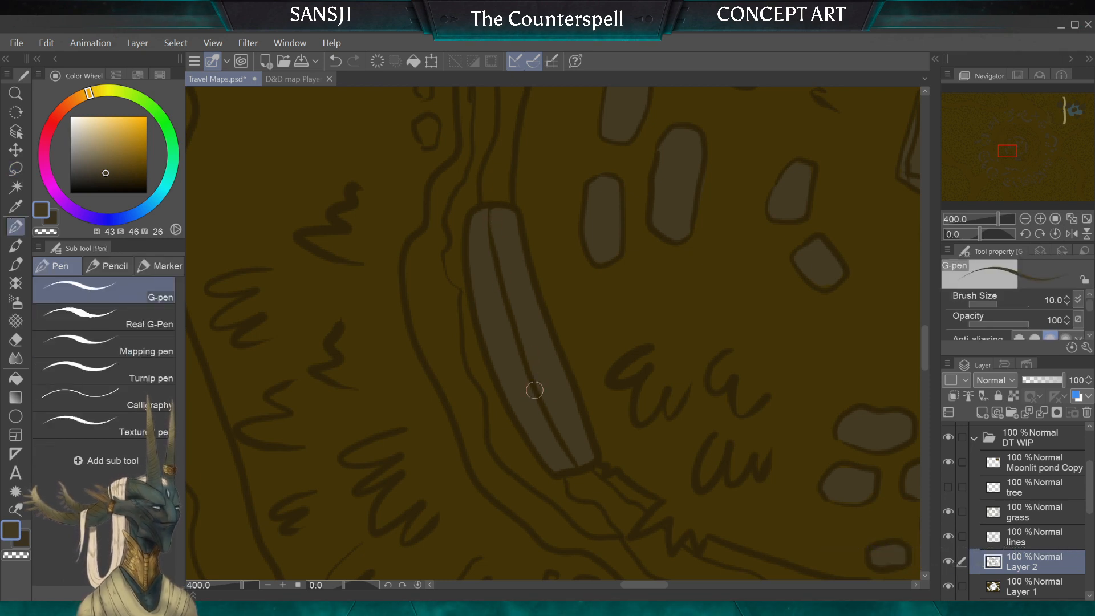
scroll(529, 269, "up", 5)
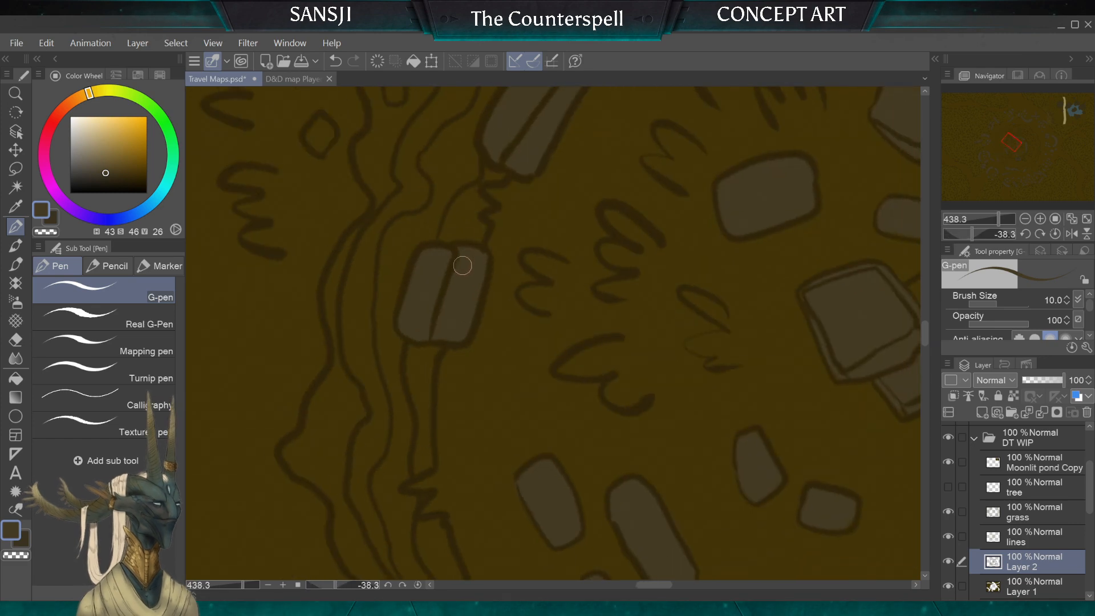
left_click_drag(454, 253, 440, 320)
key("bracketleft")
key("bracketleft")
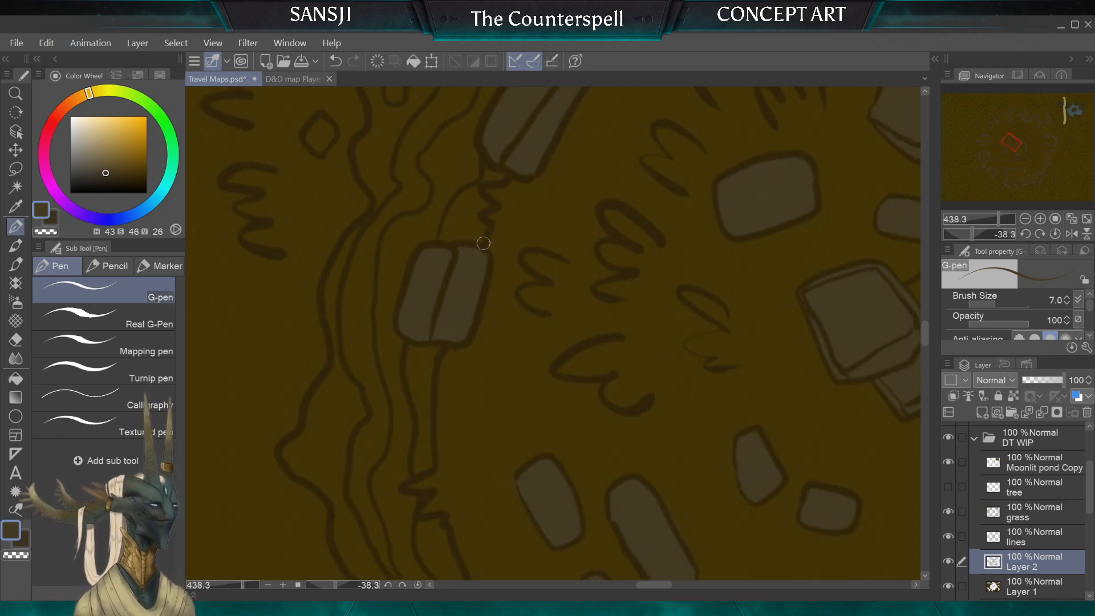
Step: Paint the seam of the inner ring's long northern wall segment grey-brown, using G-pen sizes 10 and 12
scroll(483, 243, "down", 5)
scroll(553, 333, "up", 3)
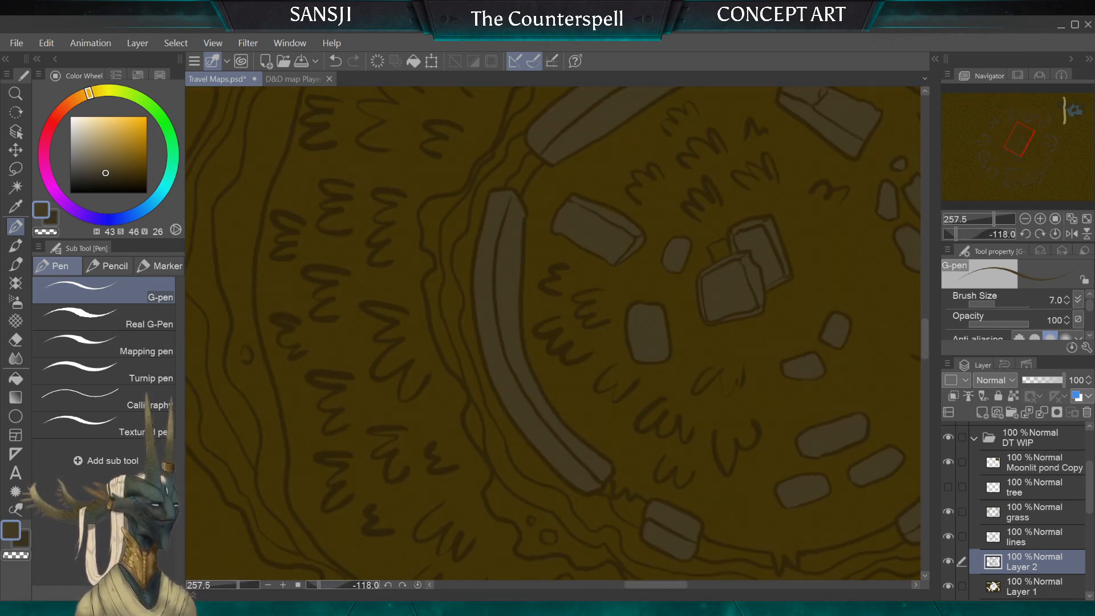
key("bracketright")
key("bracketright")
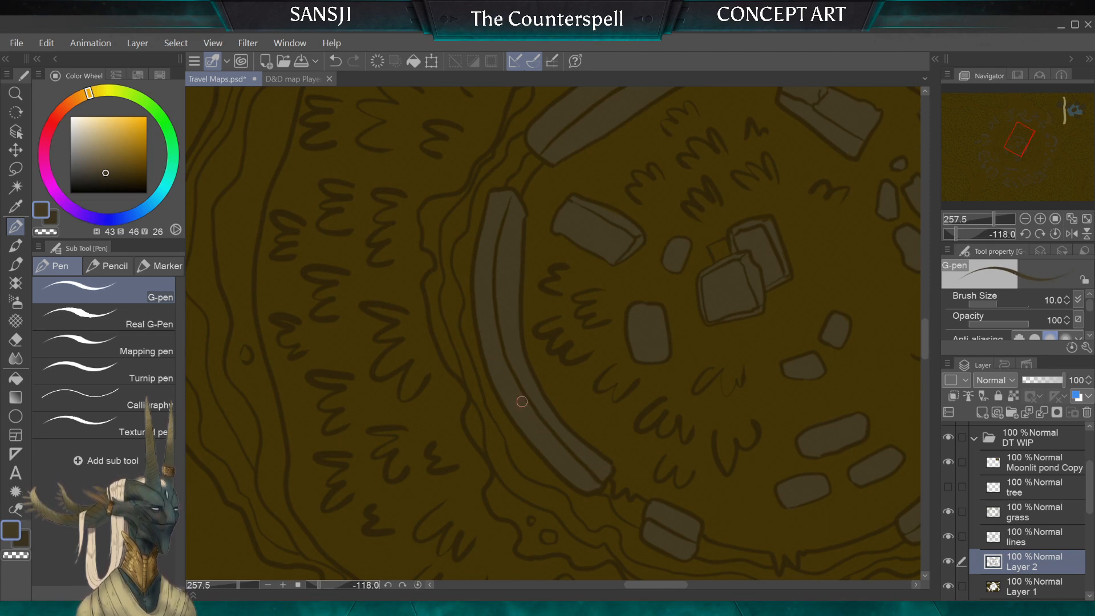
key("bracketright")
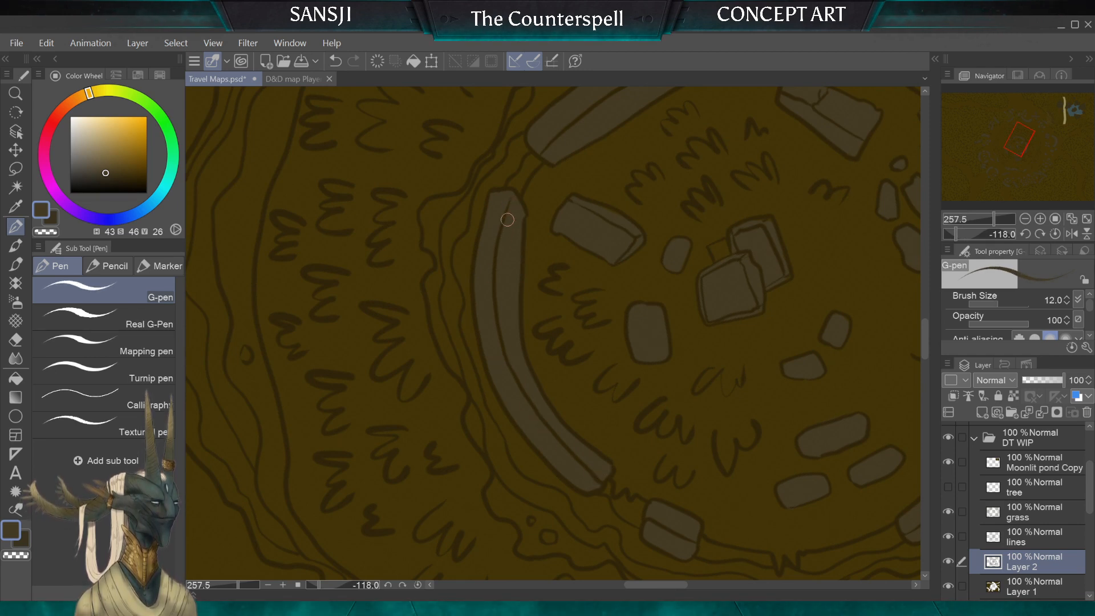
Step: Paint the seam of the inner ring's eastern wall segment grey-brown, enlarging the G-pen to size 20
scroll(508, 220, "down", 3)
scroll(553, 333, "up", 2)
scroll(553, 334, "up", 1)
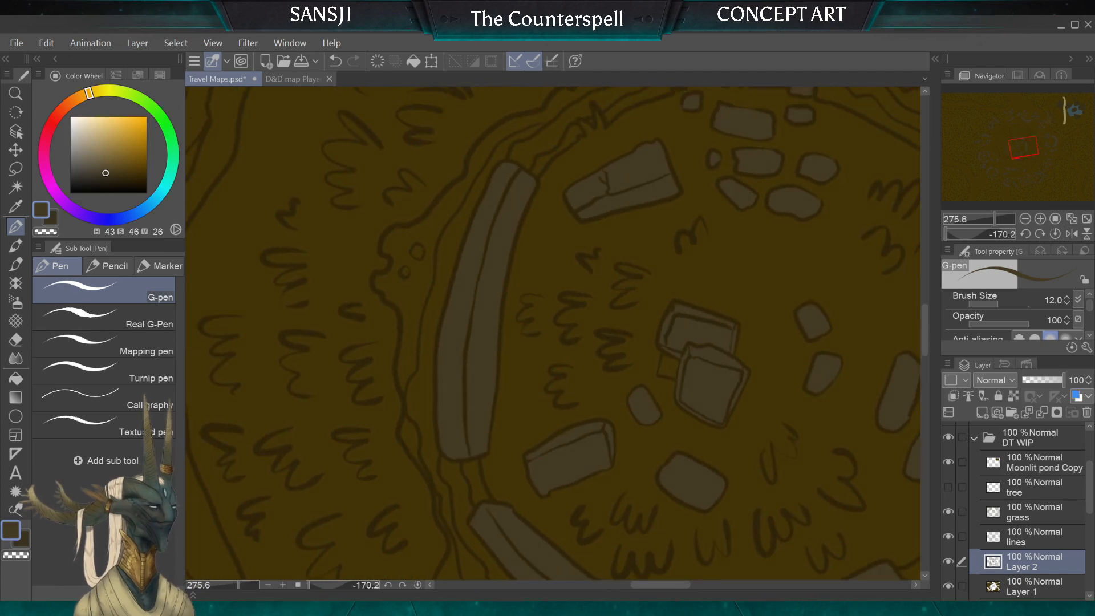
key("bracketright")
key("bracketright")
key("bracketright")
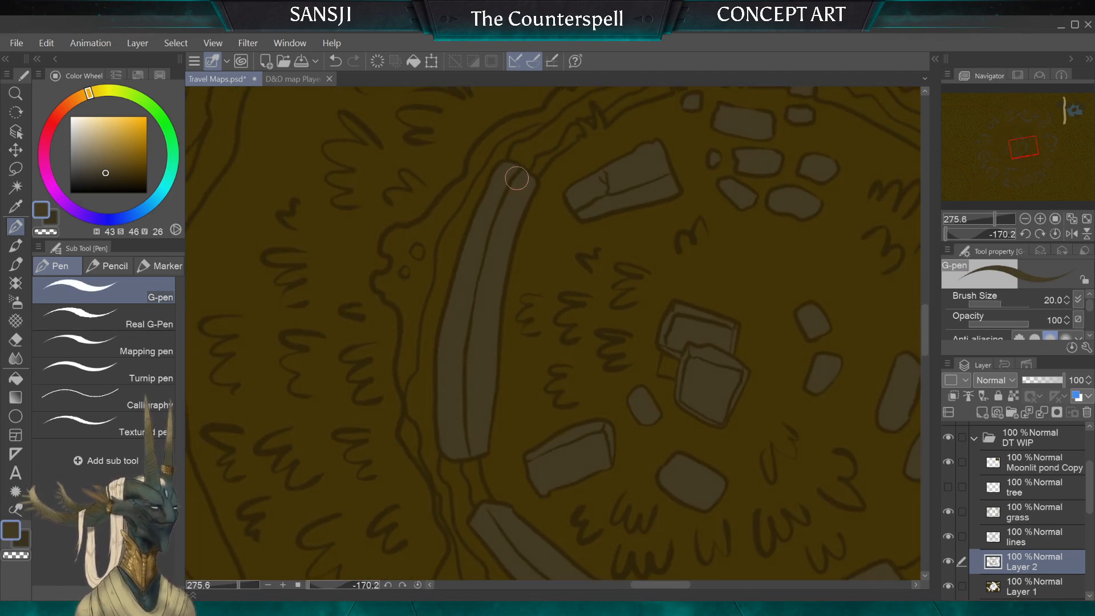
scroll(524, 183, "down", 6)
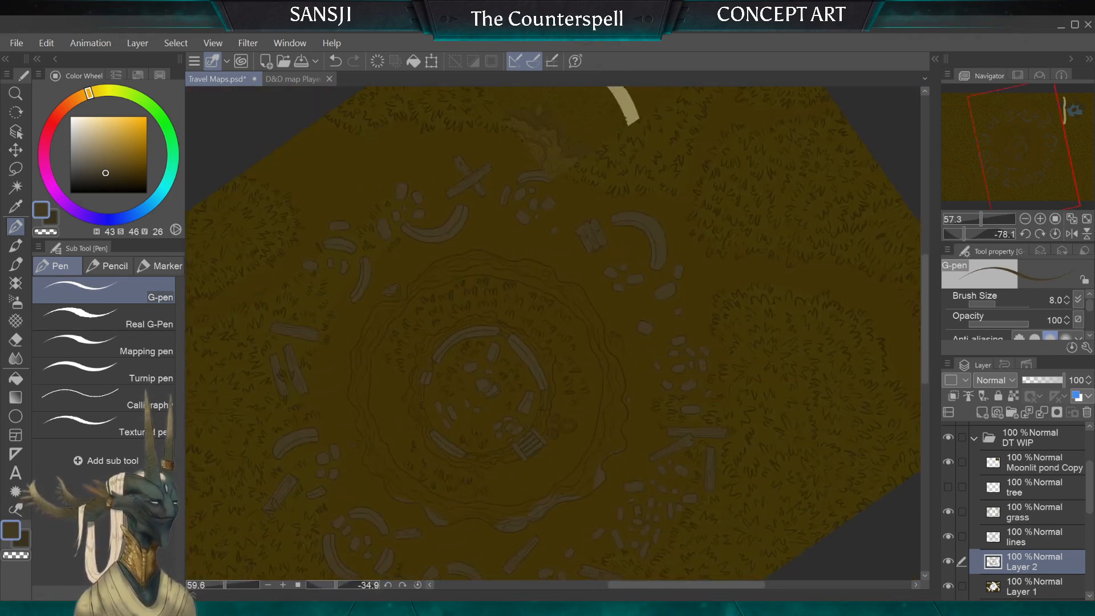
scroll(553, 333, "up", 2)
scroll(553, 333, "up", 2)
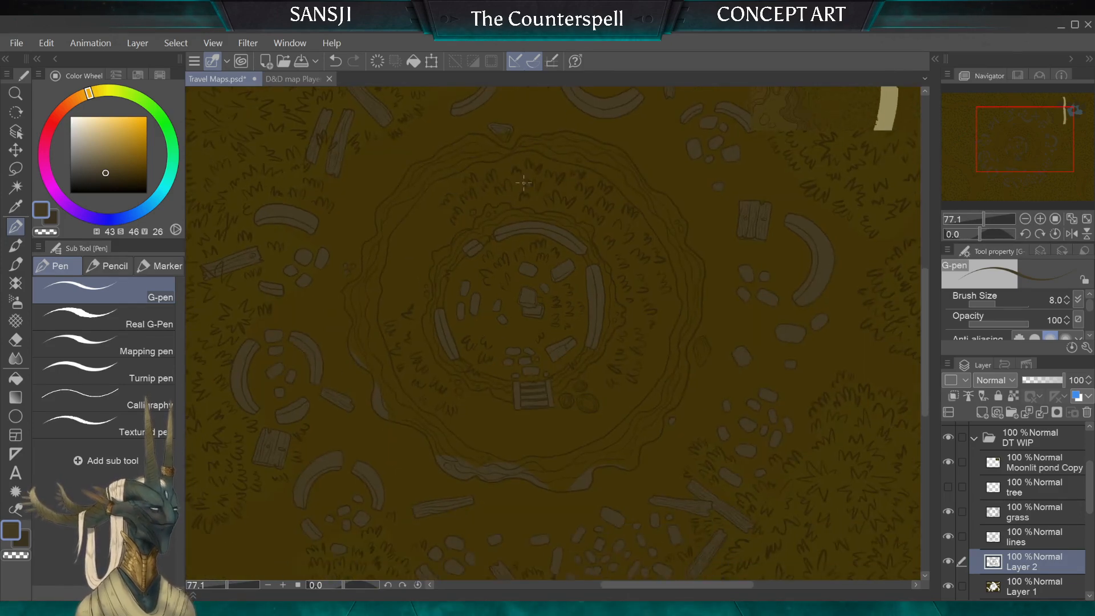
Step: Auto-select on the lines layer the inward strips of the four inner ring wall segments and the northeastern stone block's lower side
left_click(1033, 538)
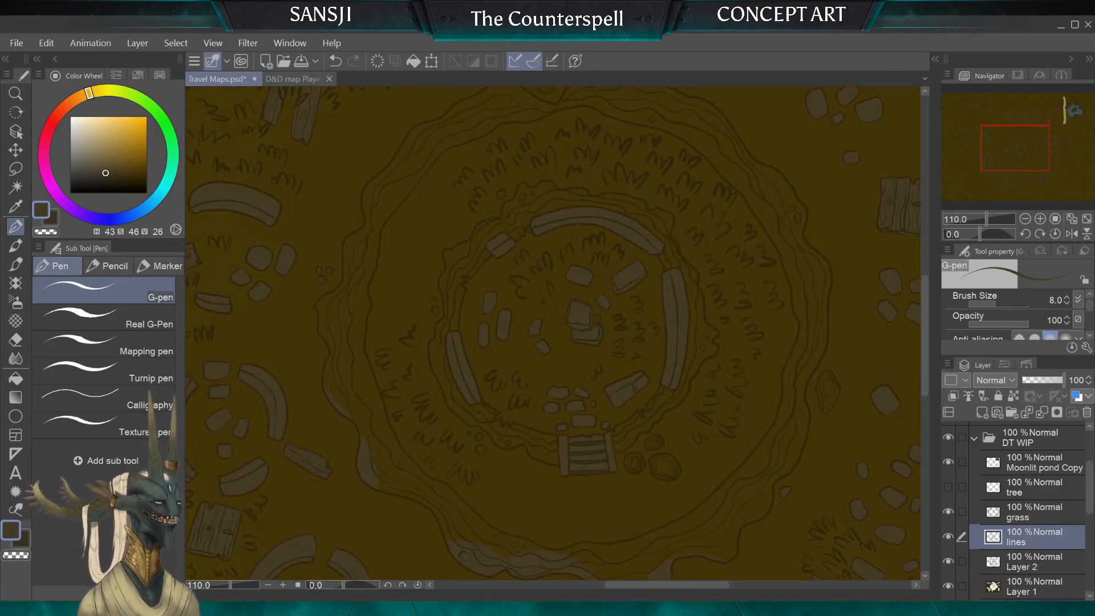
left_click(15, 188)
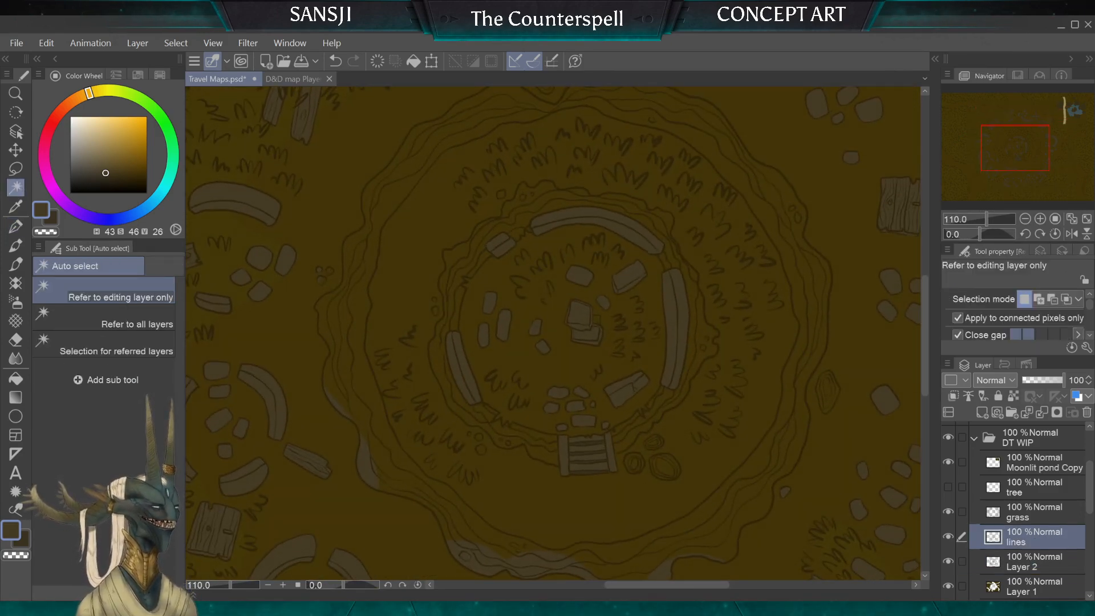
scroll(484, 371, "up", 3)
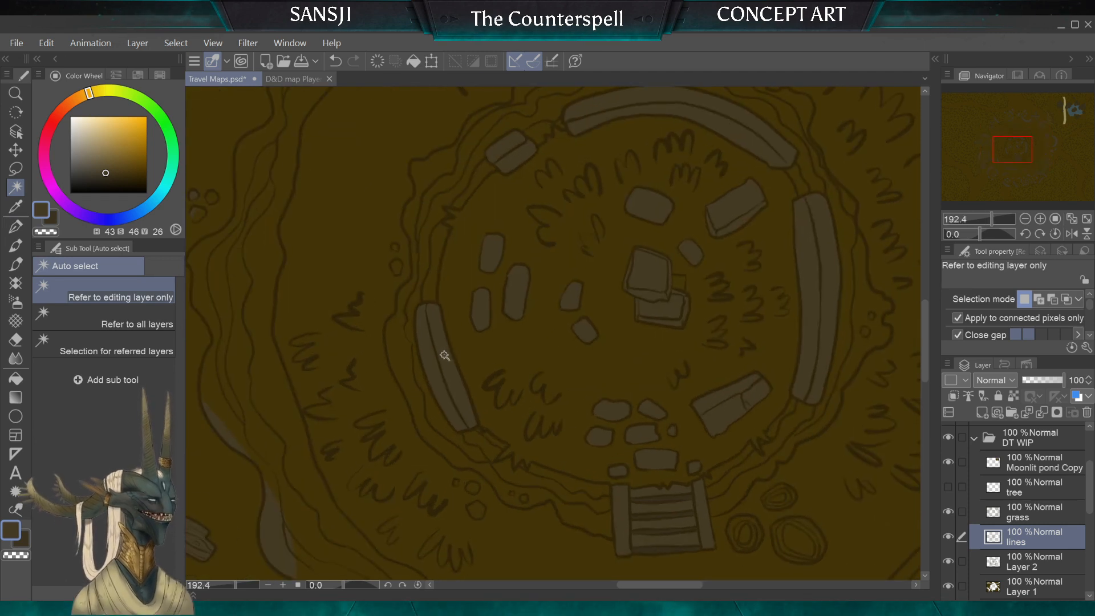
left_click(458, 369)
left_click(516, 154, "shift")
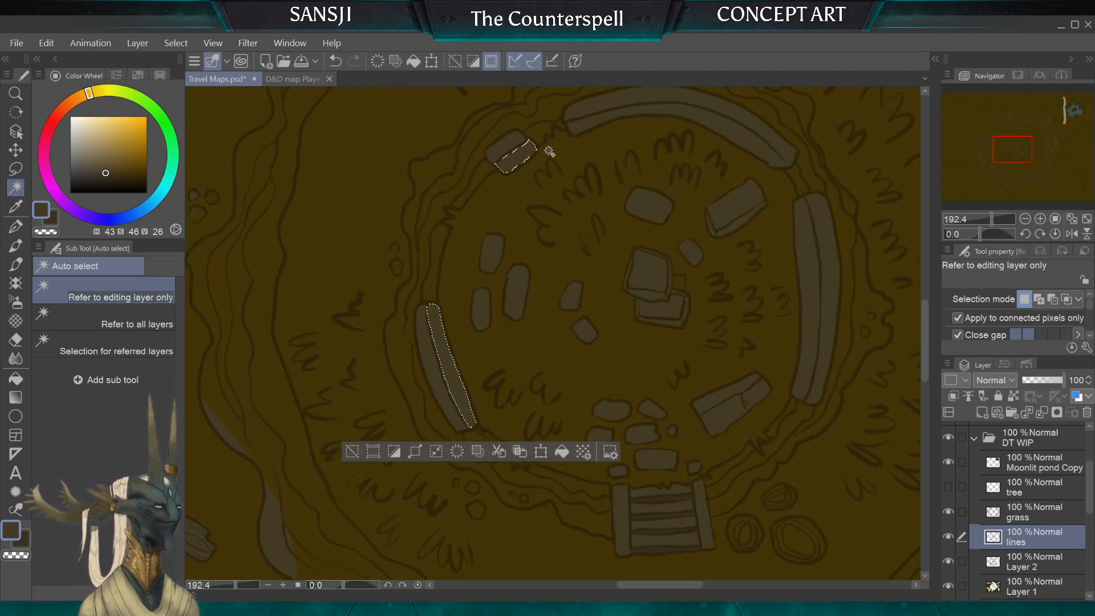
left_click(612, 125, "shift")
left_click(828, 319, "shift")
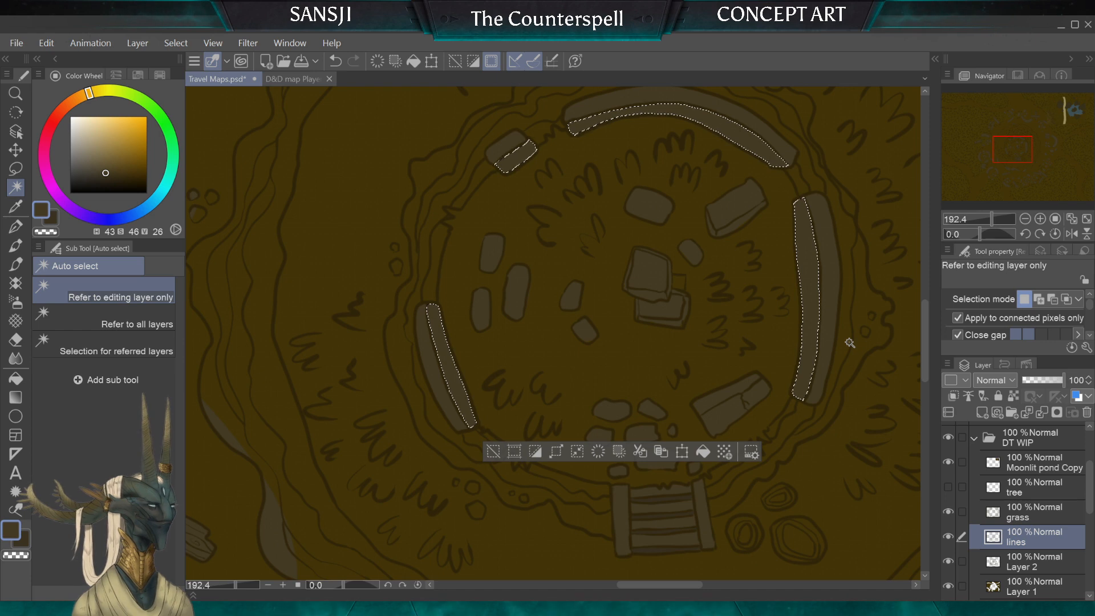
left_click(727, 221, "shift")
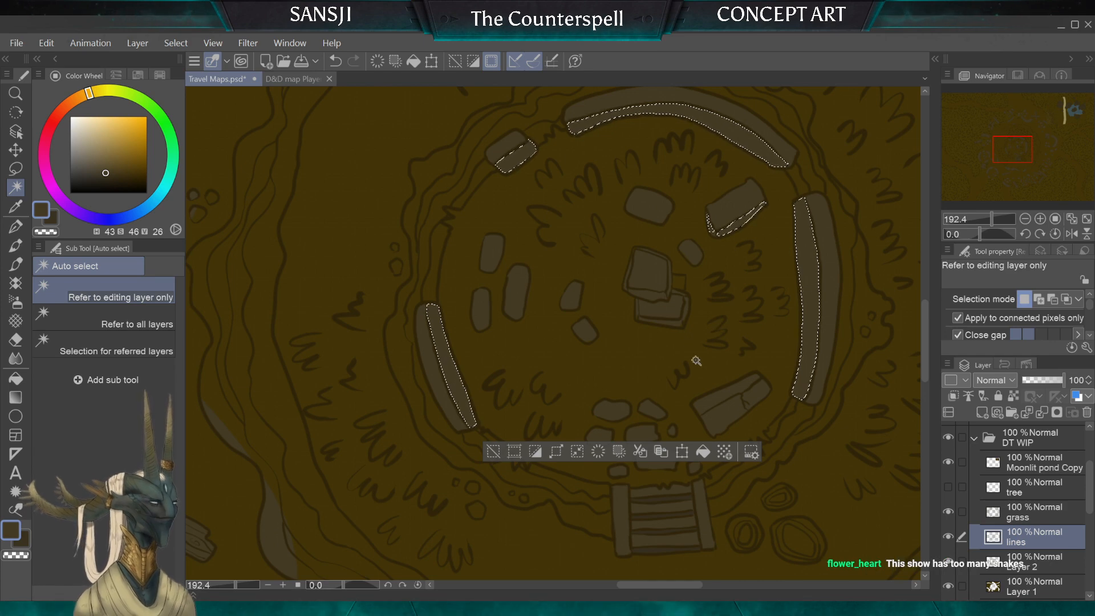
Step: Add the inner faces of the outer eastern curved wall and the two northeastern wall pieces to the selection
scroll(696, 360, "down", 5)
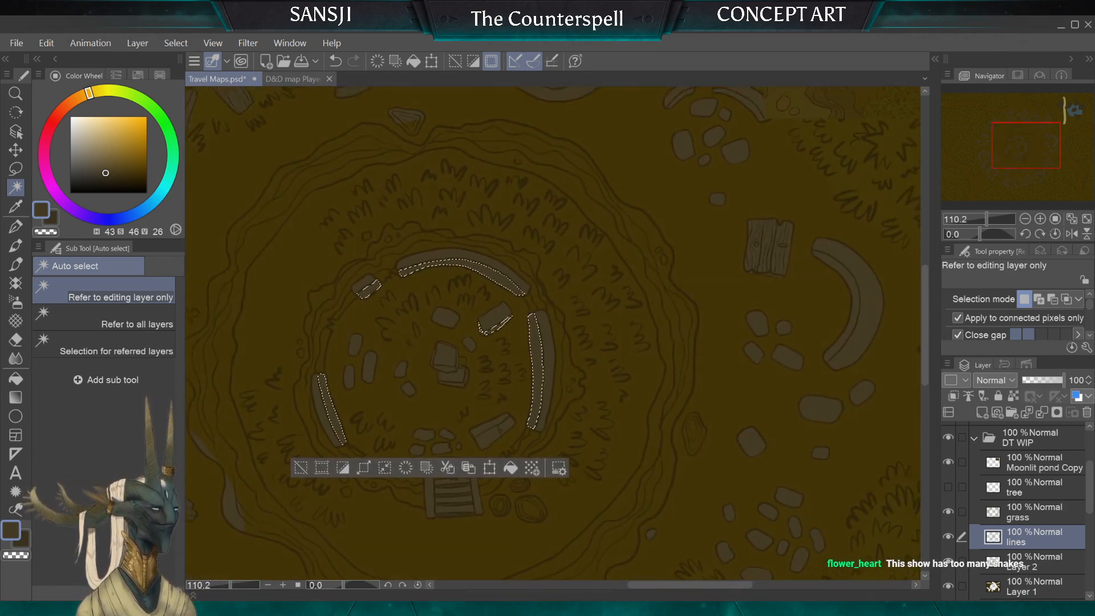
scroll(765, 319, "up", 3)
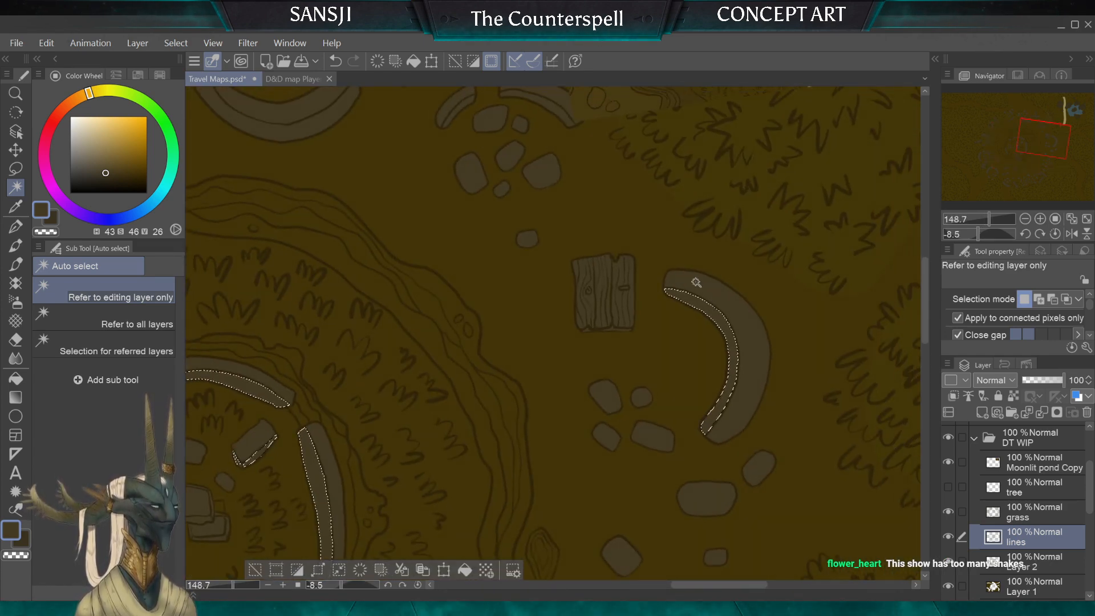
left_click_drag(707, 308, 817, 494)
left_click(651, 305)
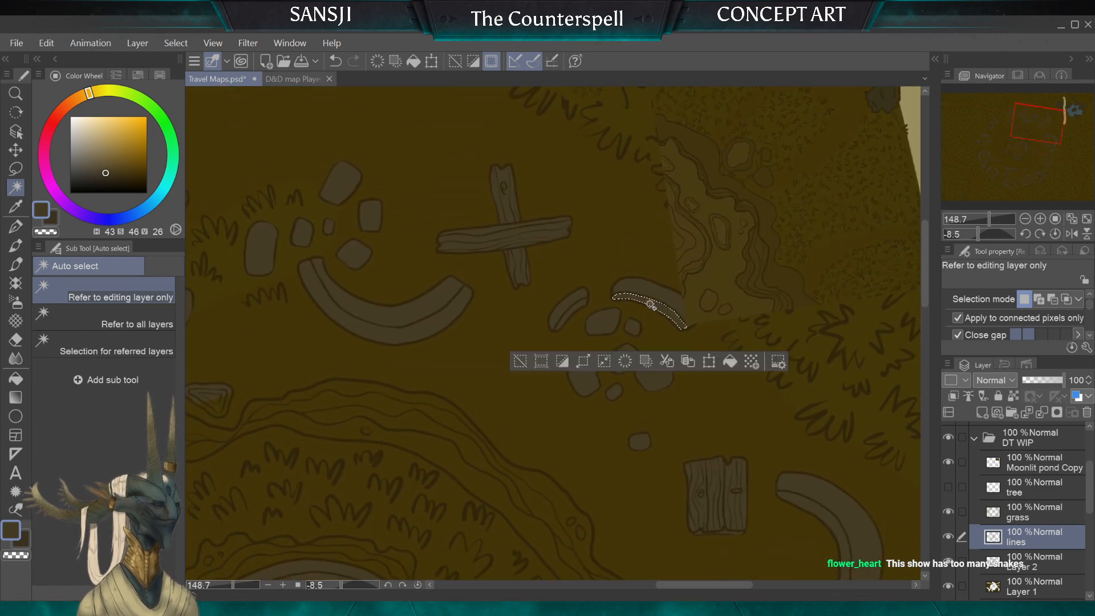
key("ctrl+z")
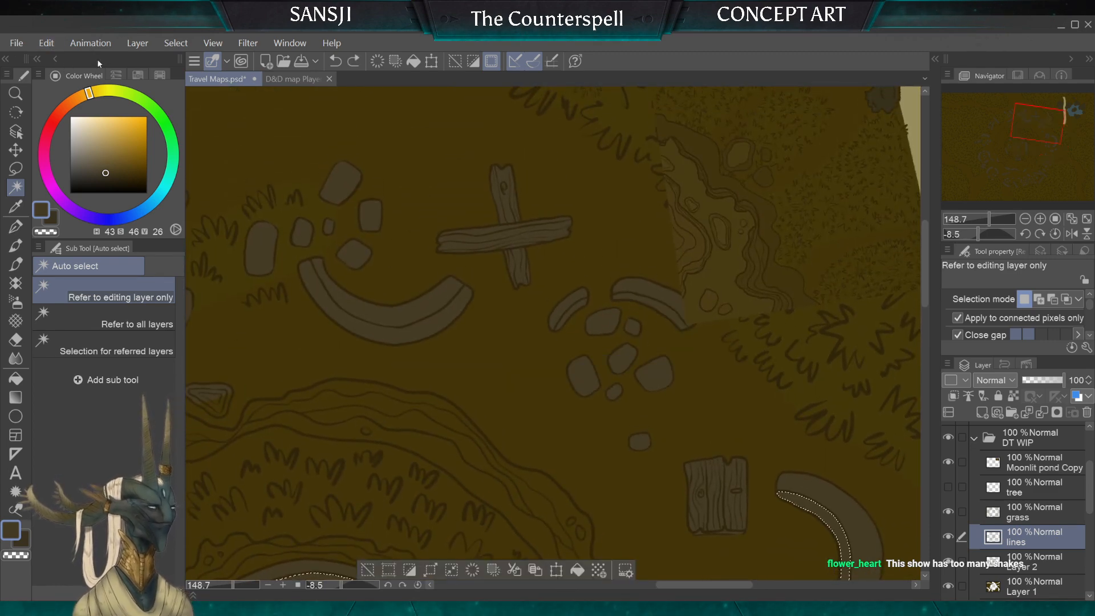
left_click(674, 323, "shift")
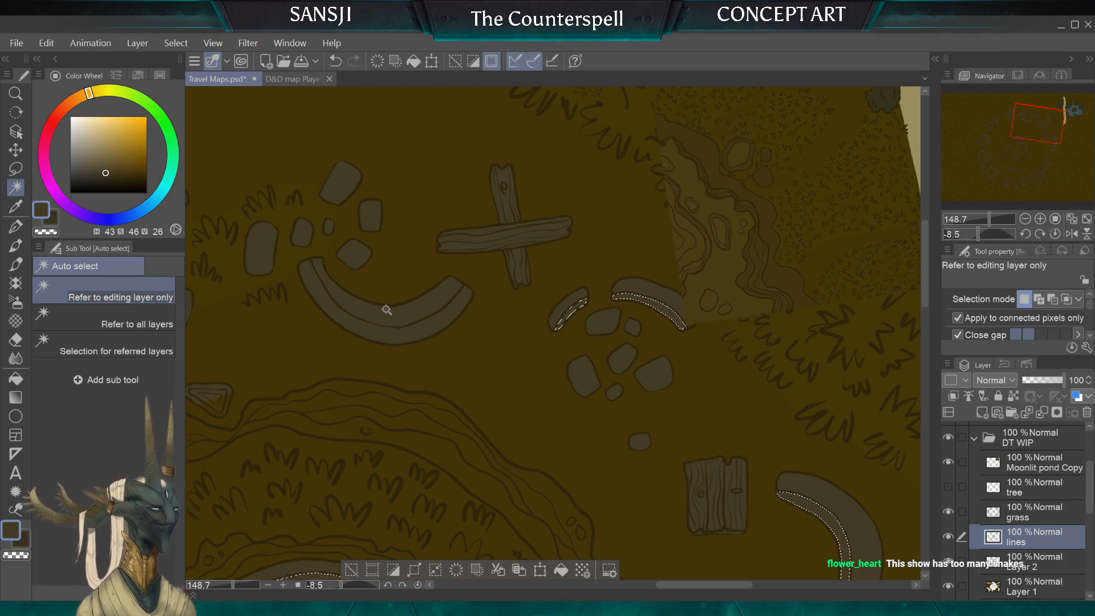
Step: Add the inner faces of the northern curved wall and the two wall pieces west of it to the selection
left_click(385, 309, "shift")
left_click_drag(373, 291, 717, 268)
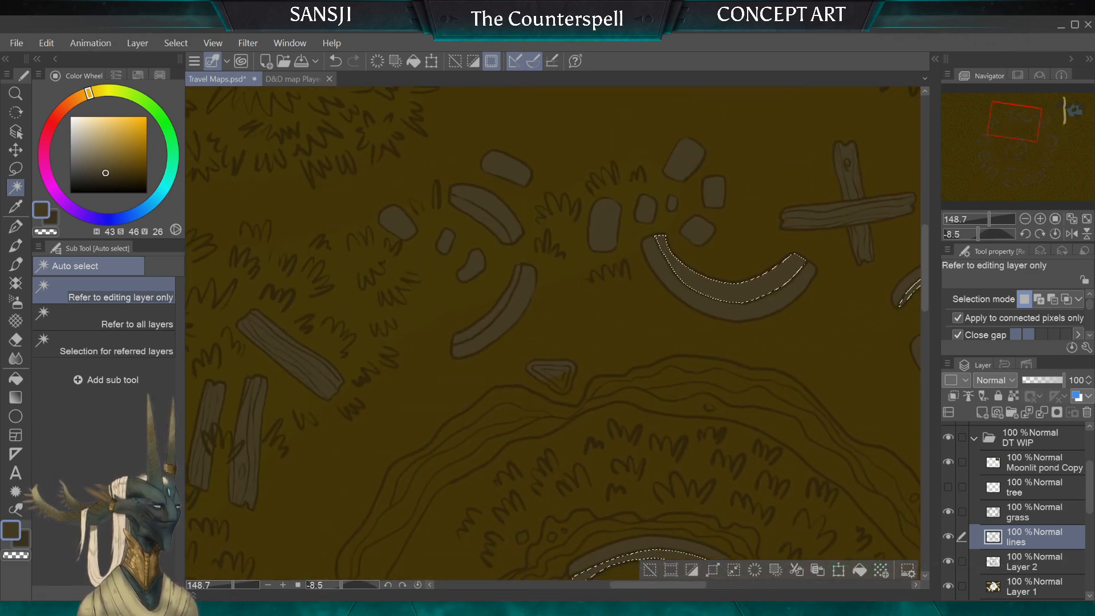
left_click(502, 306, "shift")
left_click(488, 213, "shift")
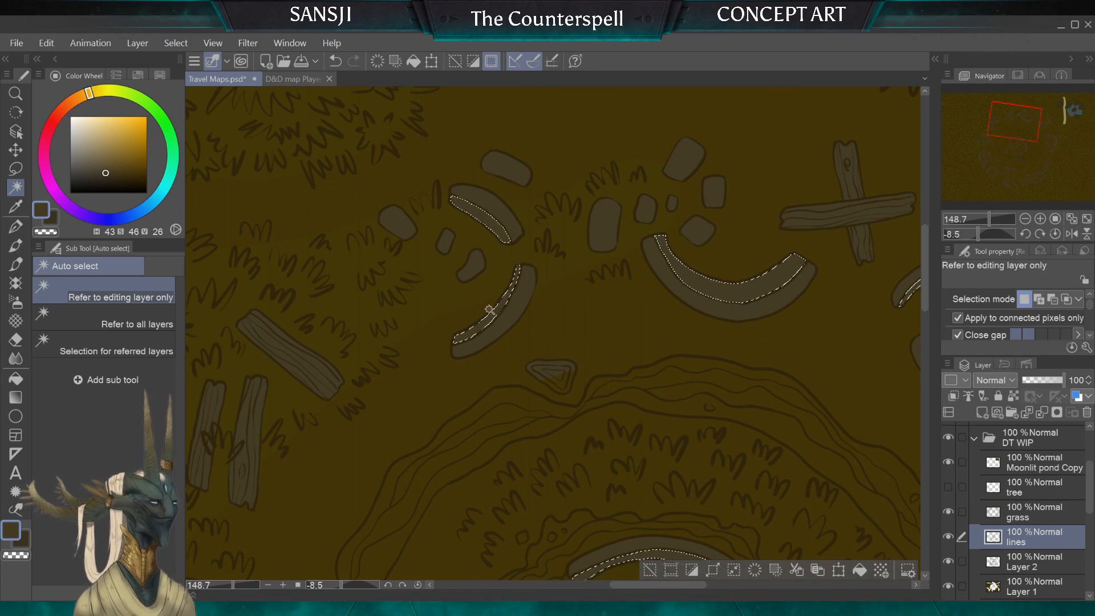
Step: Add the inner faces of the western ruin's two walls and the three-walled round ruin south of it to the selection
left_click_drag(491, 324, 757, 114)
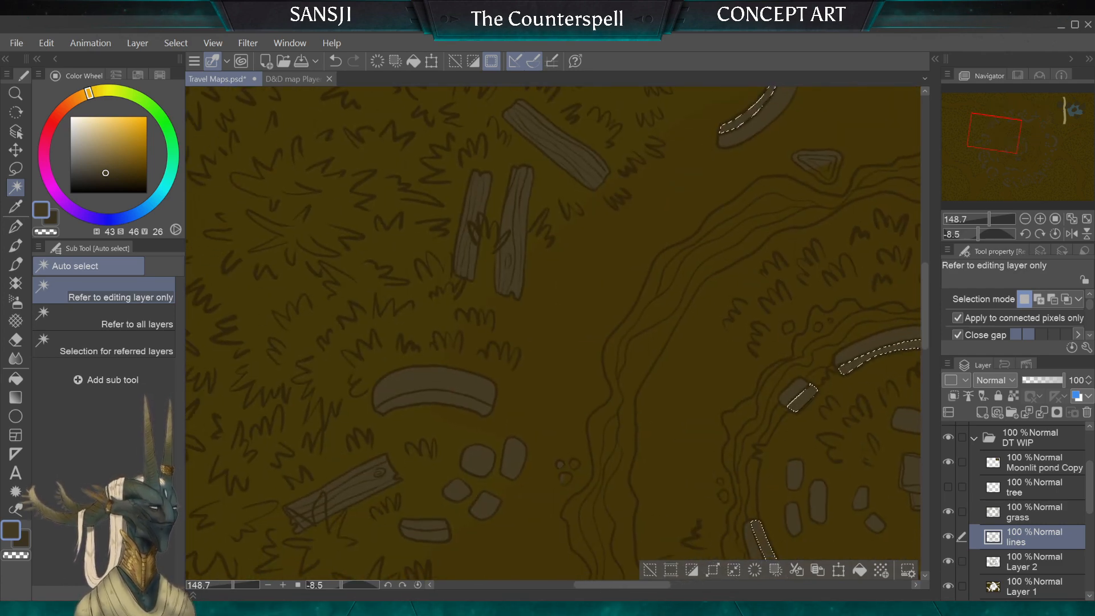
left_click(428, 404, "shift")
left_click(422, 524, "shift")
left_click_drag(421, 485, 461, 128)
left_click(441, 341, "shift")
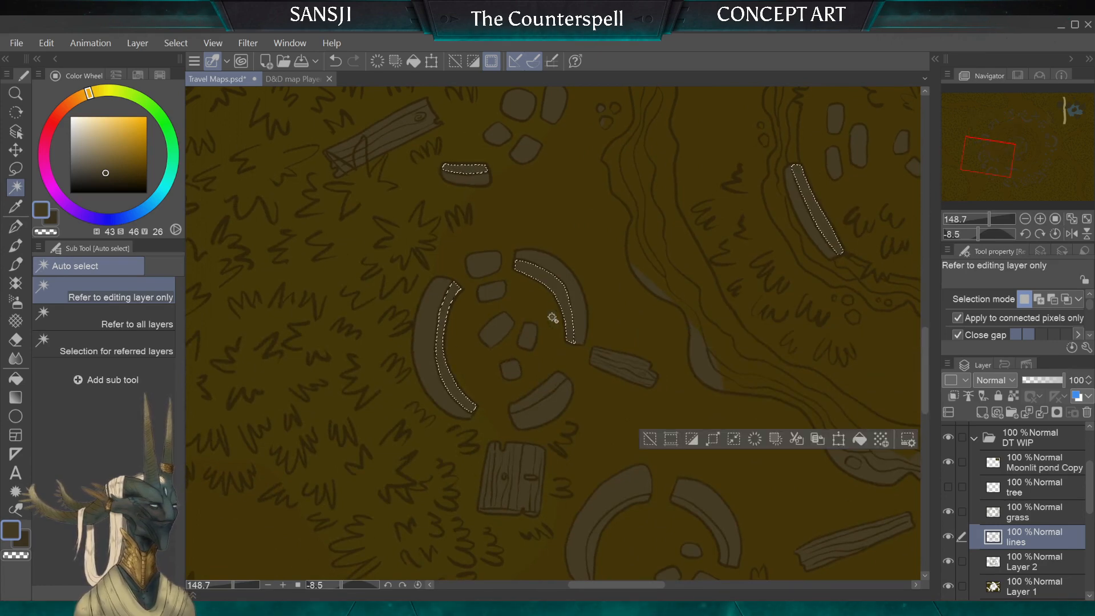
left_click(543, 393, "shift")
Step: Add the inner faces of the southwestern ruin's three wall pieces and the southern curved wall to the selection
left_click(626, 508, "shift")
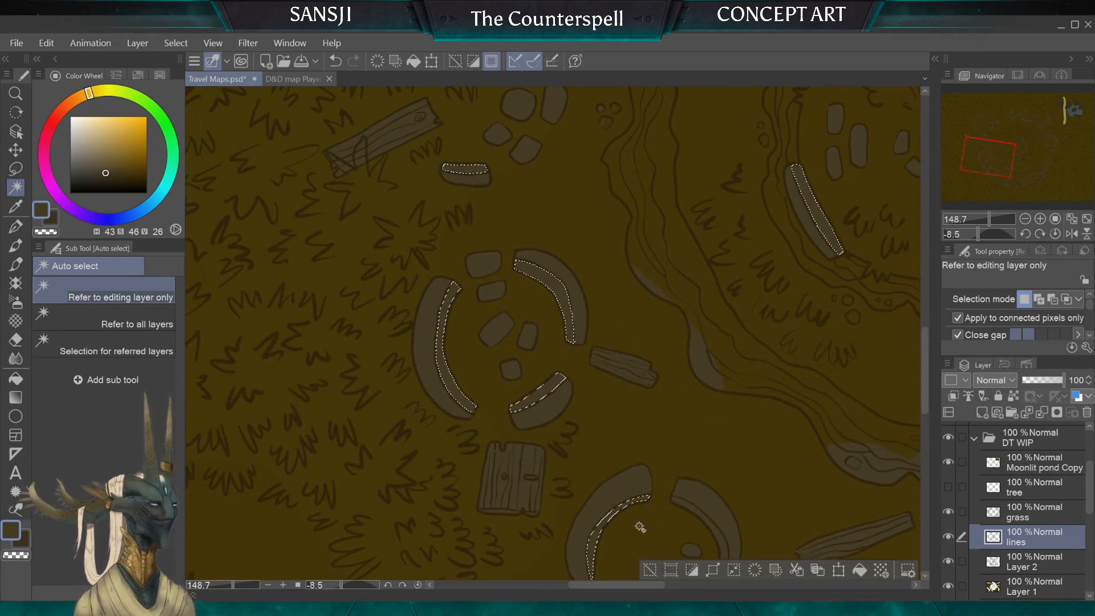
left_click(693, 511, "shift")
left_click_drag(621, 476, 382, 227)
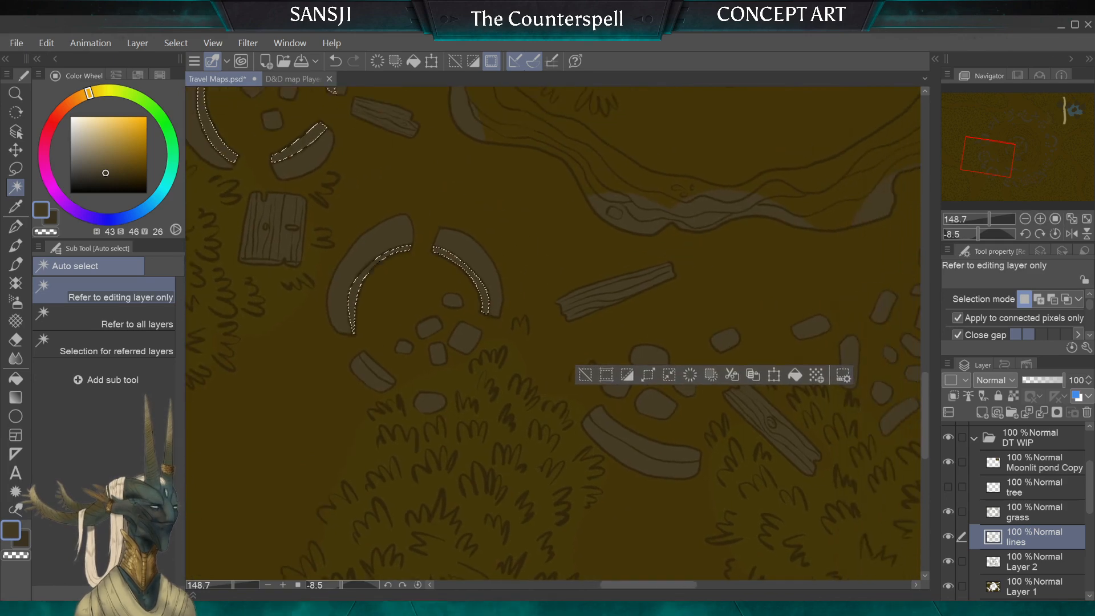
left_click(386, 368, "shift")
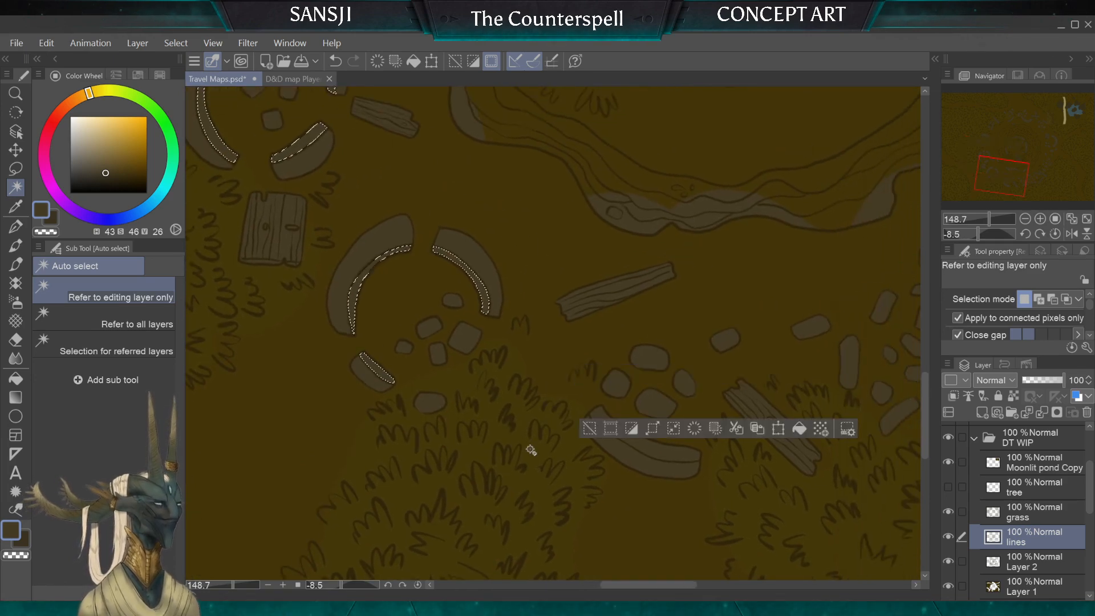
left_click(644, 446, "shift")
Step: Check the southern, eastern and northern ruins and the overall map for wall faces missing from the selection
left_click_drag(668, 427, 255, 465)
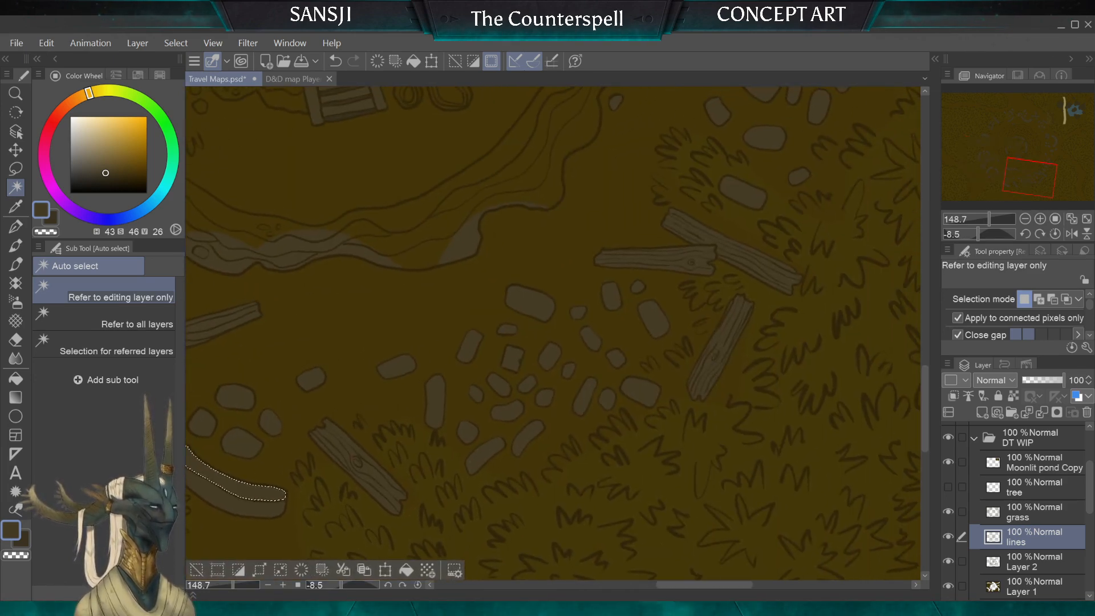
left_click_drag(627, 171, 495, 423)
left_click_drag(576, 188, 521, 468)
left_click_drag(491, 228, 649, 377)
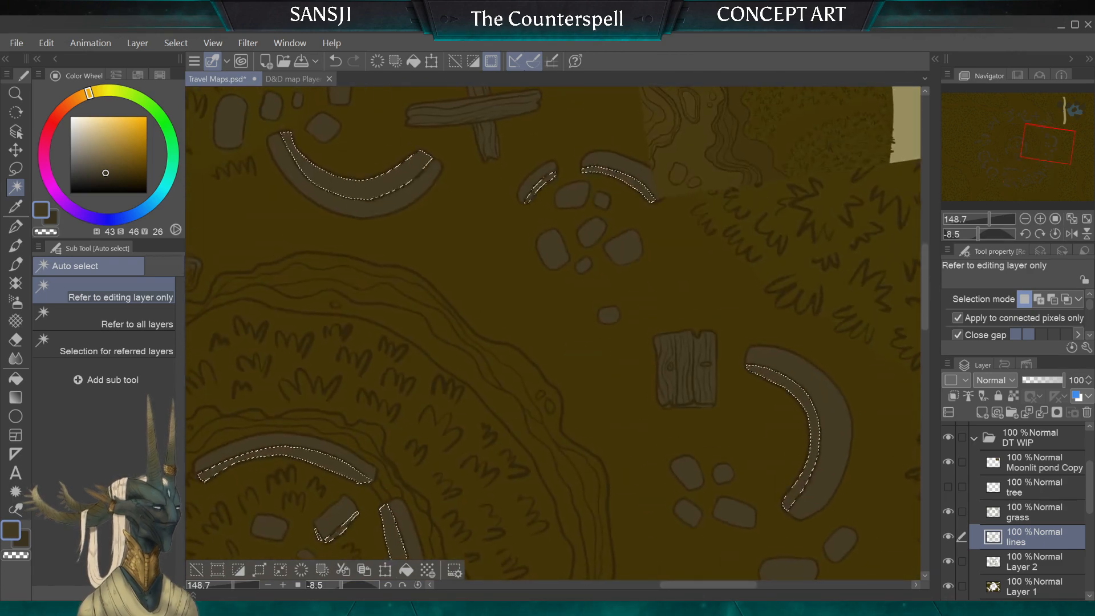
left_click_drag(571, 220, 573, 318)
scroll(656, 317, "down", 2)
scroll(396, 325, "down", 2)
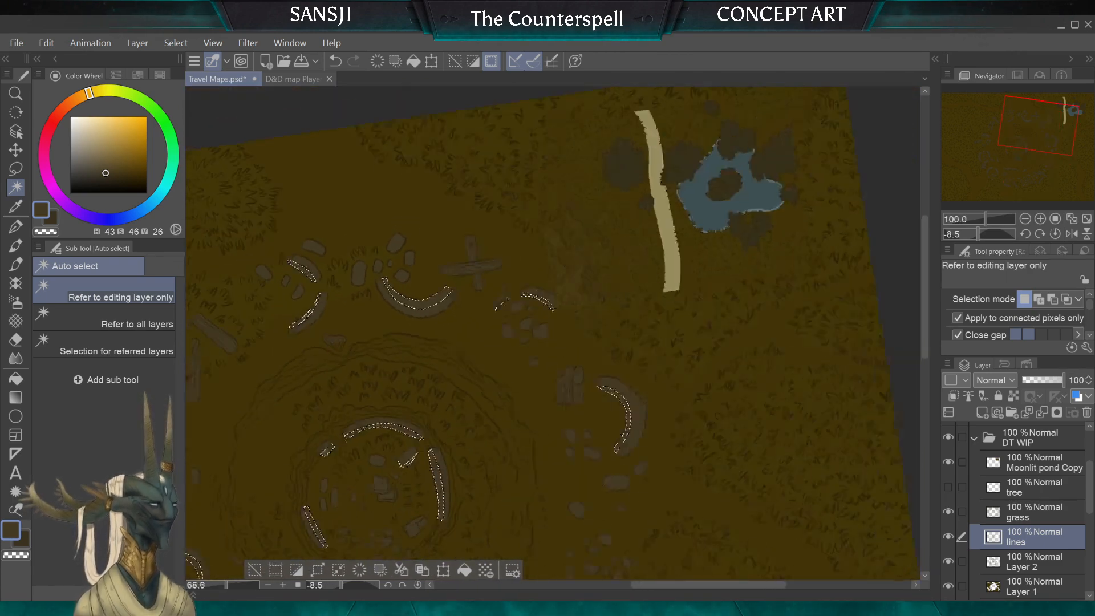
key("ctrl+at")
left_click_drag(394, 399, 733, 251)
scroll(576, 319, "down", 1)
left_click_drag(656, 319, 559, 328)
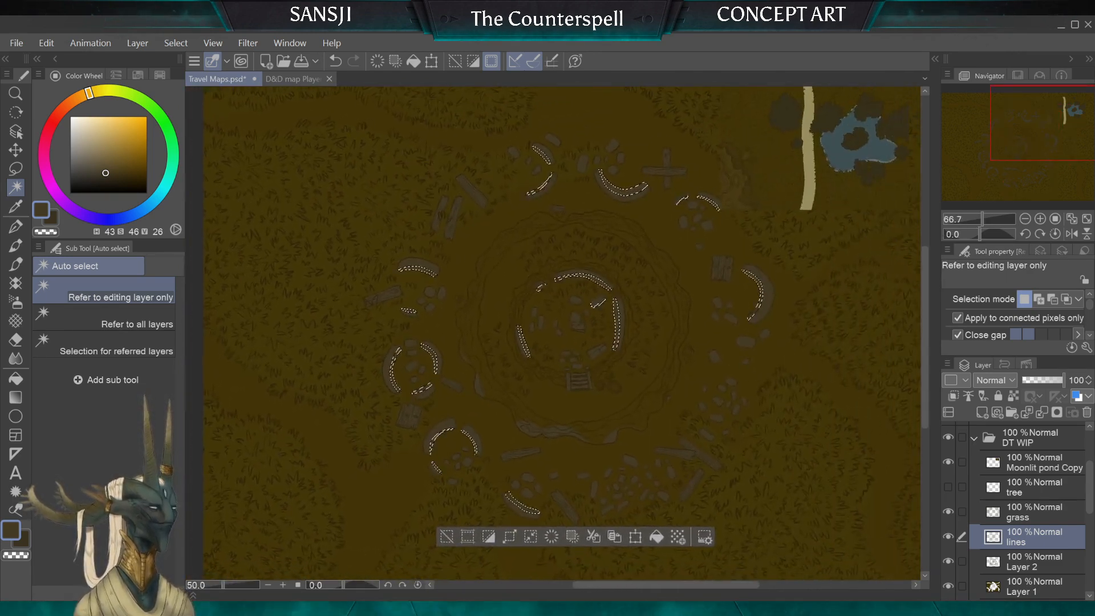
scroll(418, 296, "up", 2)
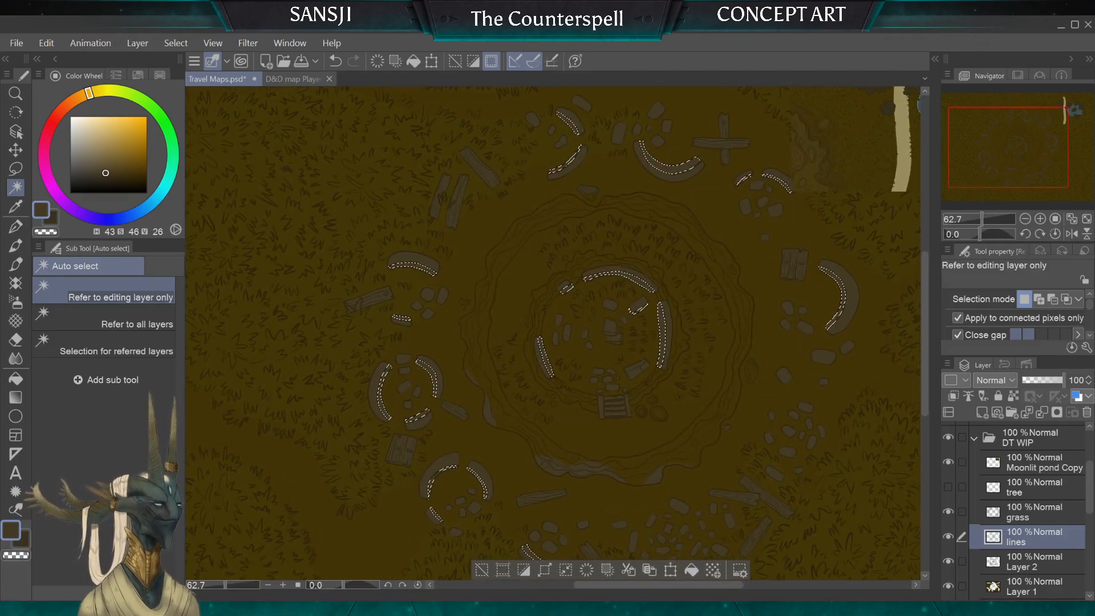
Step: Fill the inner ring's selected wall and block faces on Layer 2 with dark brown (H 41, S 46, V 21) sampled at the stairs
left_click(16, 379)
scroll(627, 410, "up", 4)
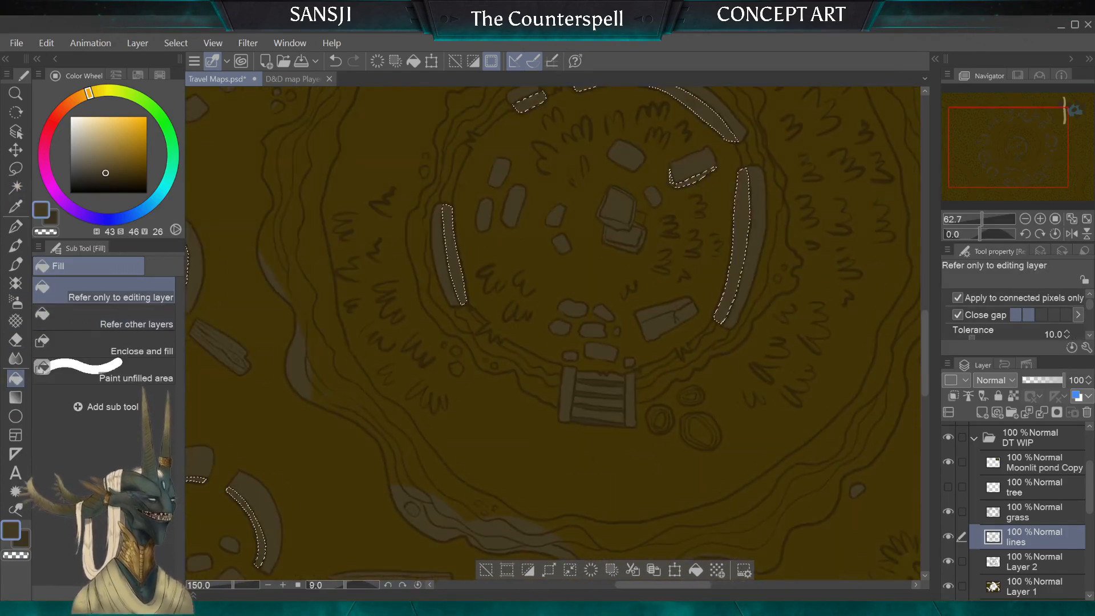
scroll(588, 419, "up", 3)
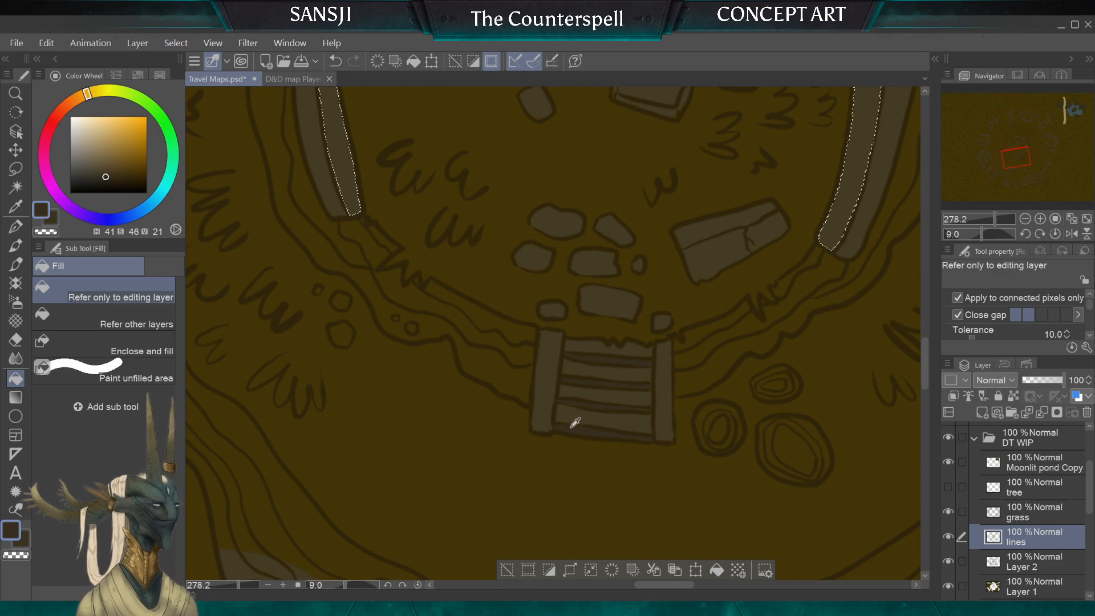
scroll(673, 402, "down", 2)
left_click(1032, 561)
scroll(623, 374, "down", 4)
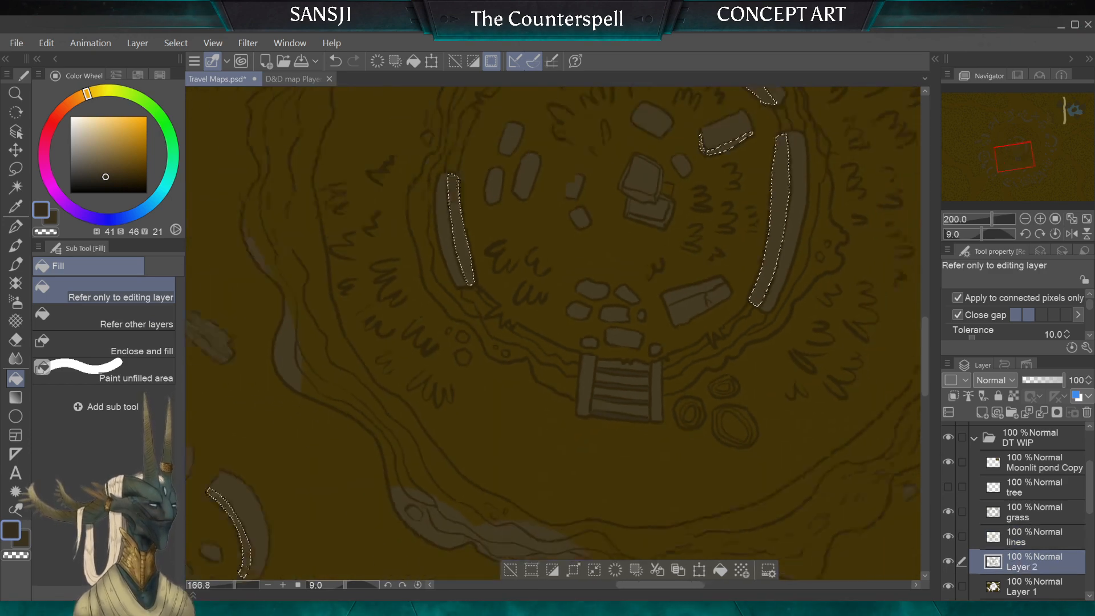
scroll(623, 374, "down", 1)
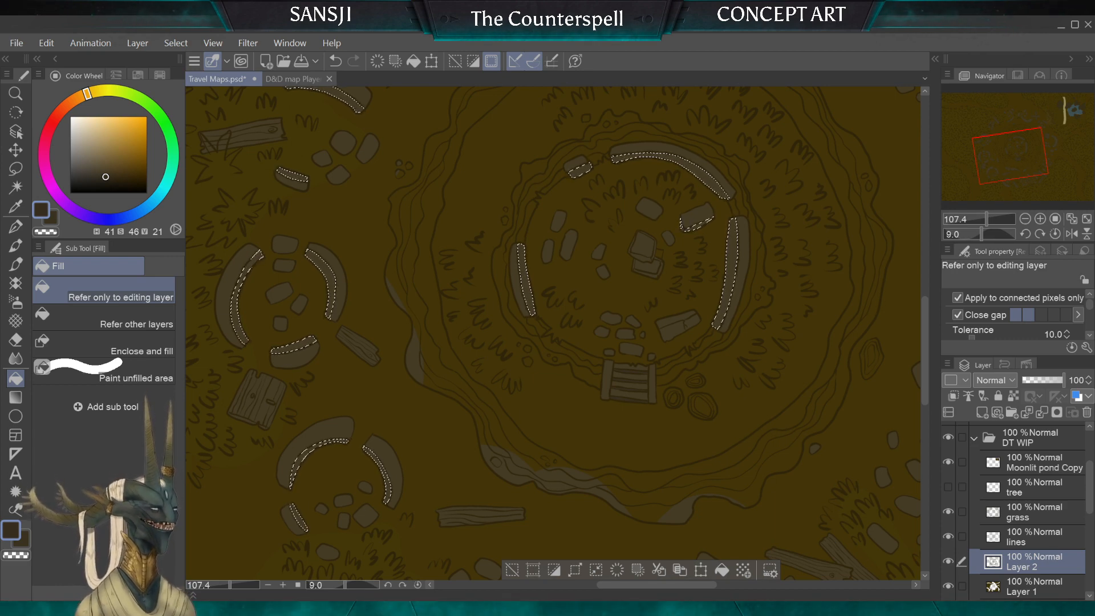
scroll(559, 198, "up", 4)
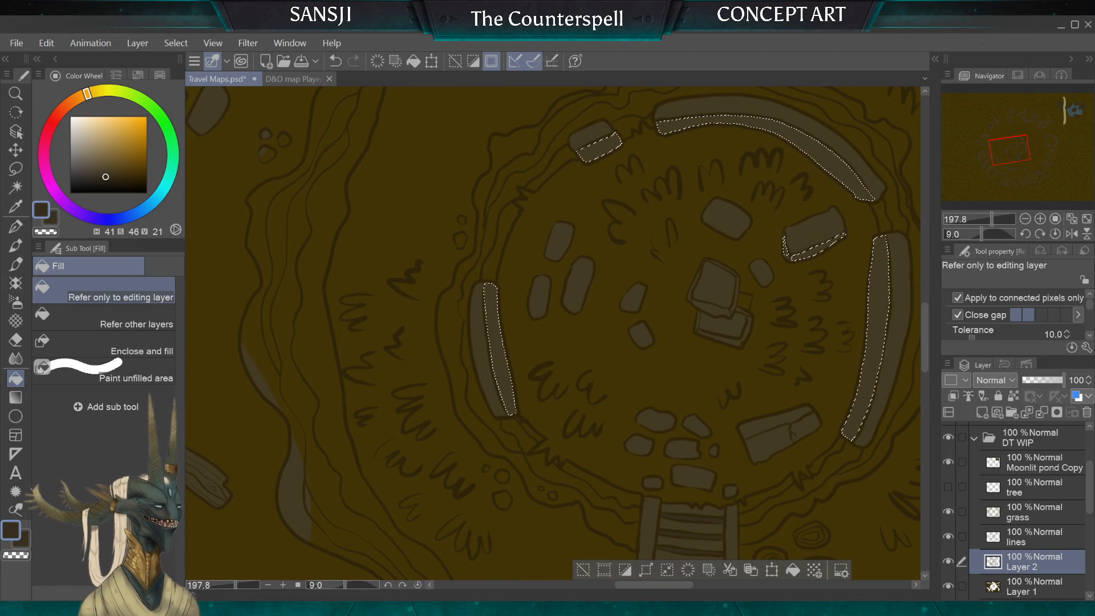
left_click(495, 309)
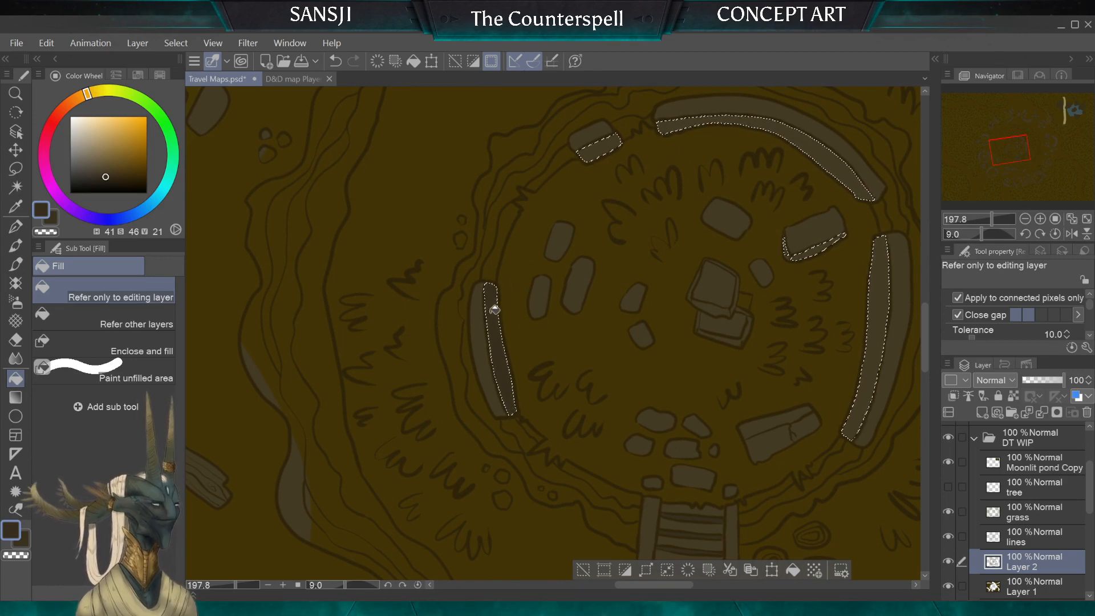
left_click(690, 120)
left_click(818, 247)
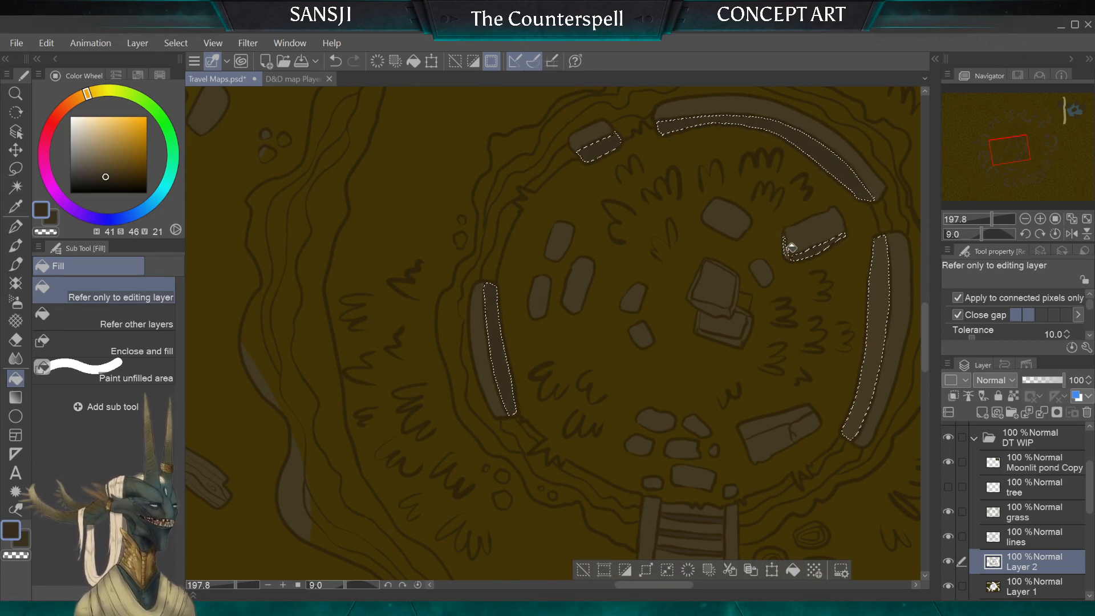
left_click(874, 302)
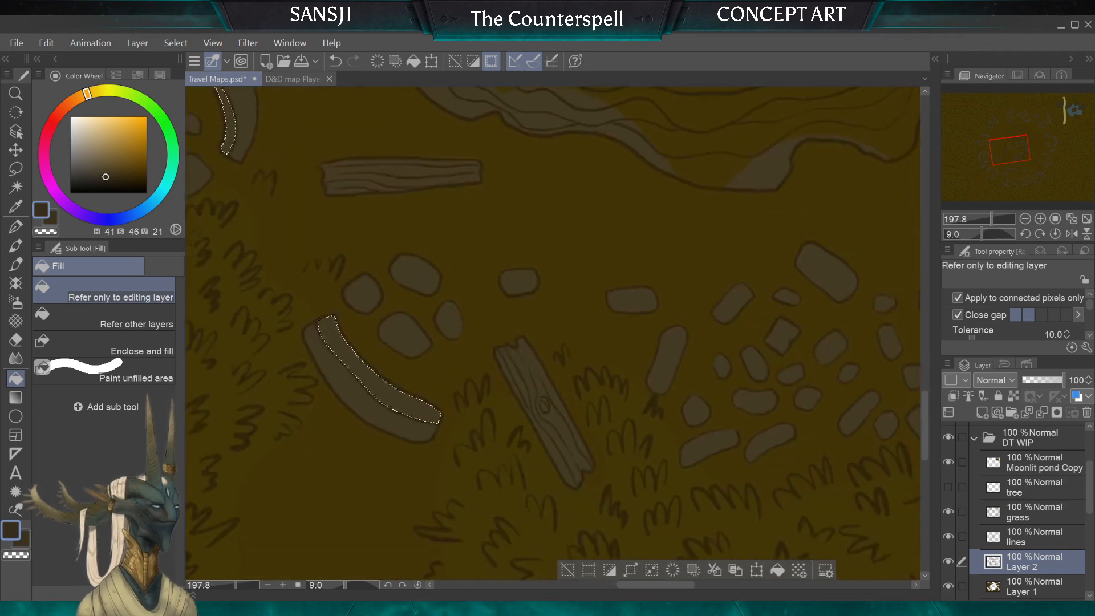
Step: Fill the selected inner faces of the southern curved wall and the southwestern ruin's three wall pieces with the dark brown
left_click_drag(347, 341, 739, 529)
left_click(453, 317)
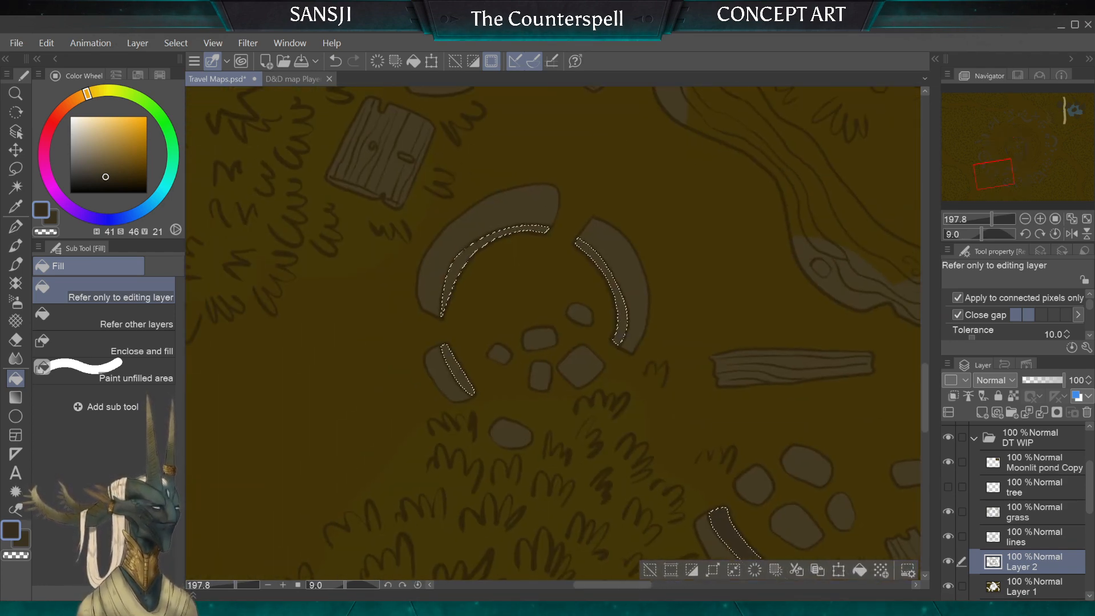
left_click(453, 368)
left_click(460, 272)
left_click(614, 331)
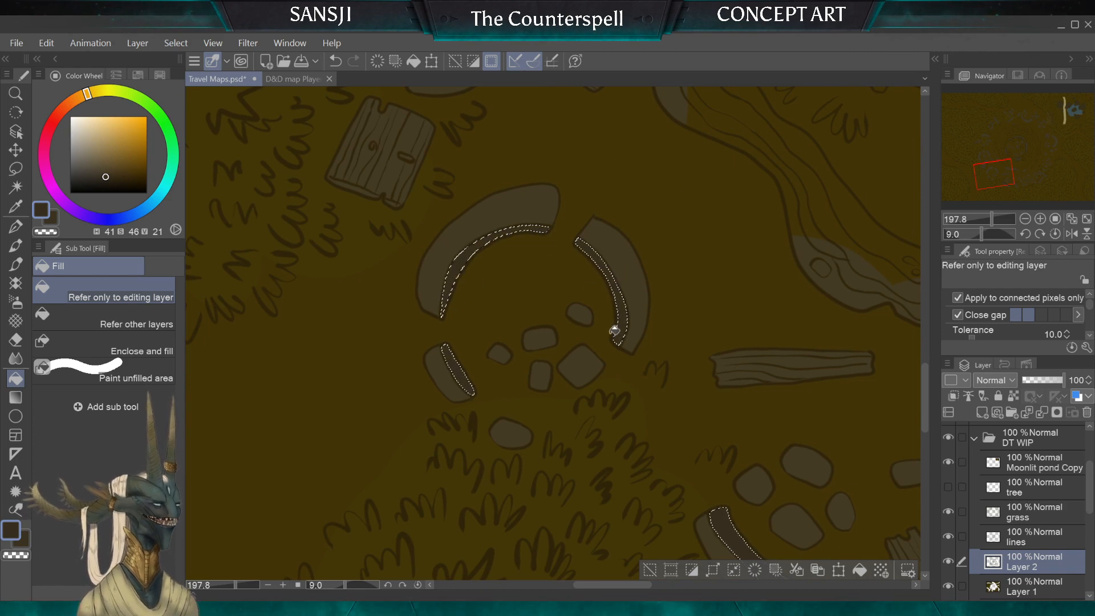
Step: Fill the selected inner faces of the round western ruin and the two-walled ruin north of it with the dark brown
left_click_drag(456, 182, 528, 536)
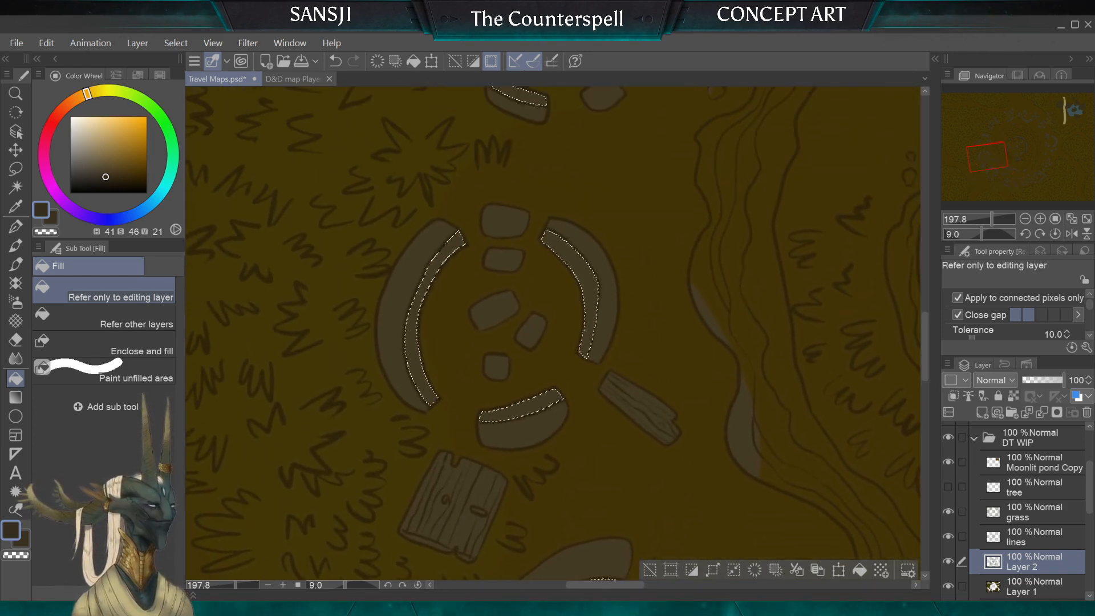
left_click(412, 338)
left_click(587, 274)
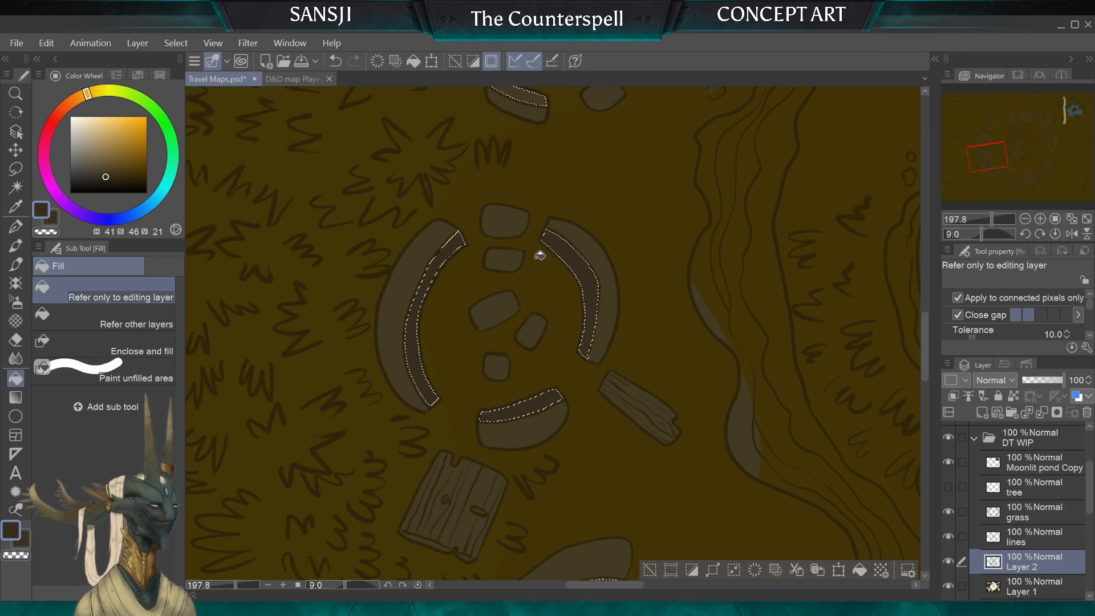
left_click_drag(538, 251, 523, 498)
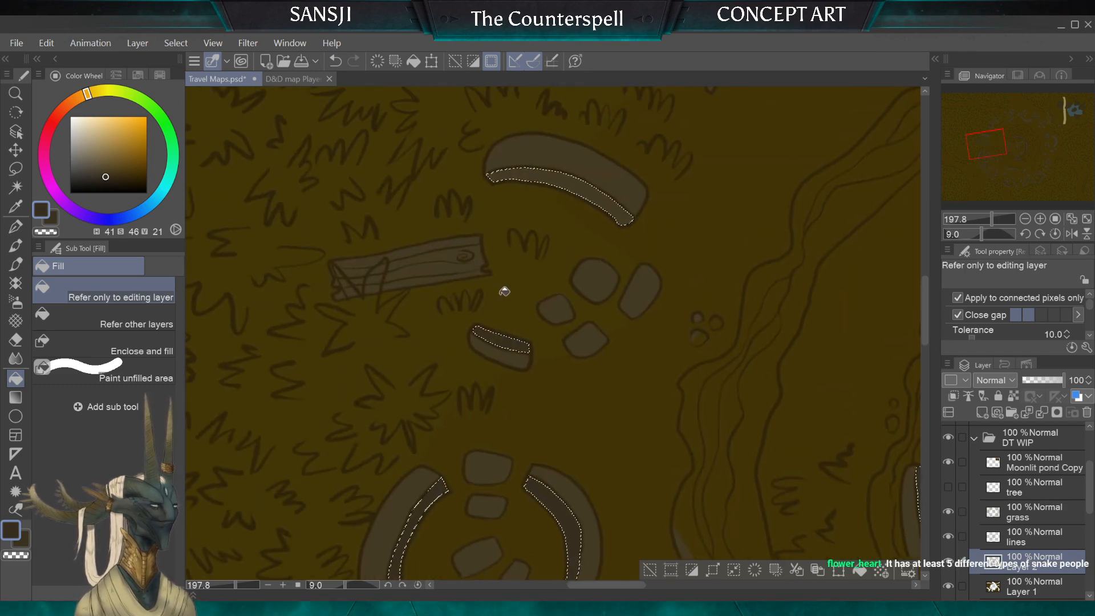
left_click(561, 179)
Step: Fill the selected inner faces of the two northwestern wall pieces and the northern curved wall with the dark brown
scroll(565, 226, "down", 2)
left_click_drag(565, 226, 559, 351)
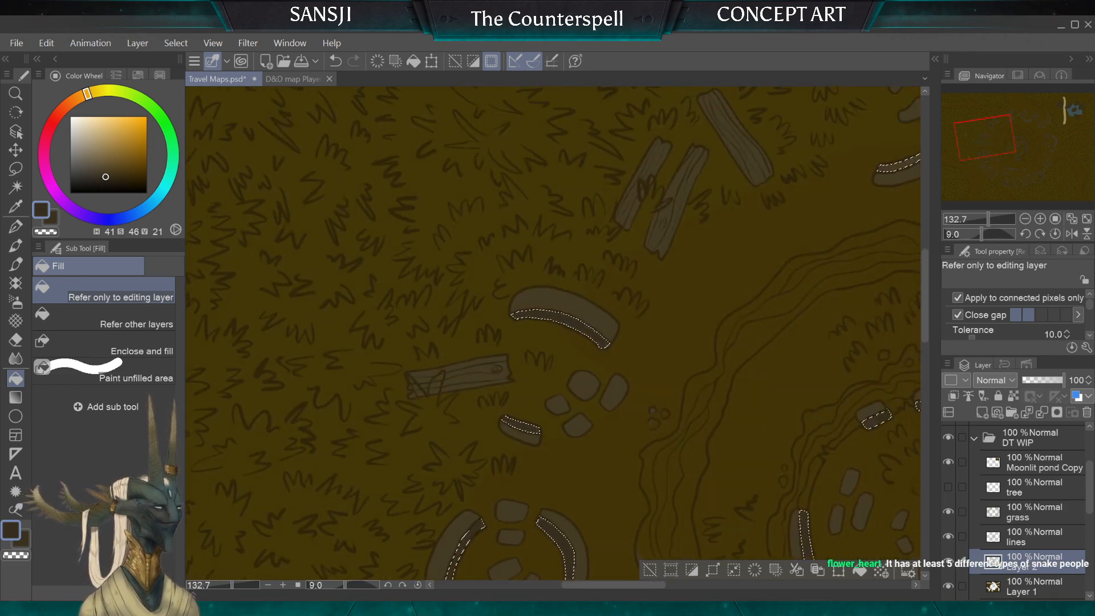
left_click_drag(627, 228, 276, 469)
left_click(577, 280)
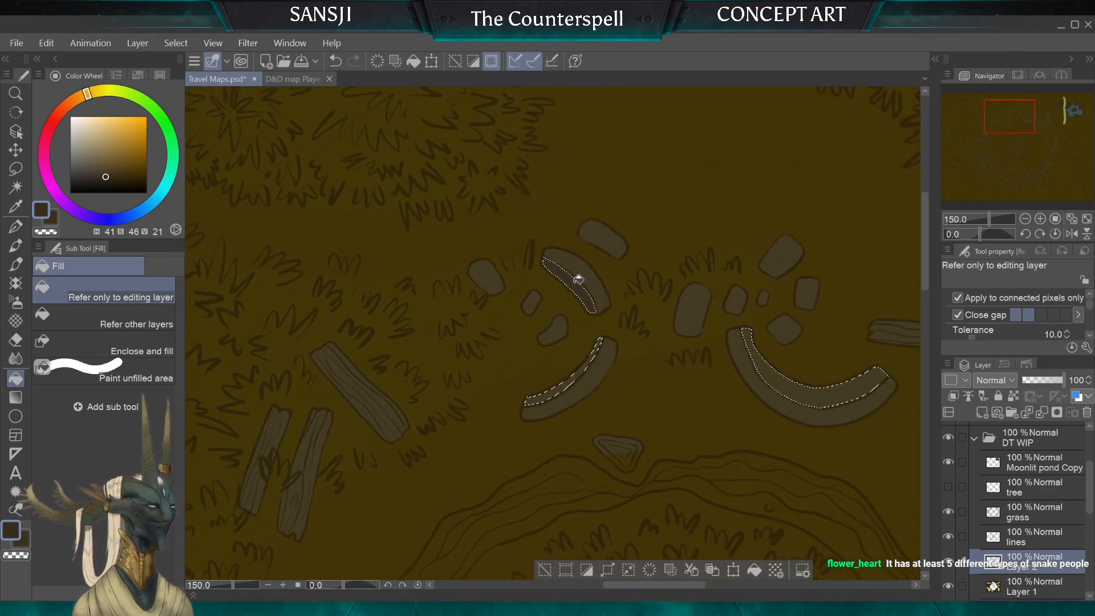
left_click(789, 378)
Step: Fill the selected inner faces of the northeastern wall pieces and the outer eastern curved wall with the dark brown
left_click_drag(765, 348, 206, 244)
left_click(520, 327)
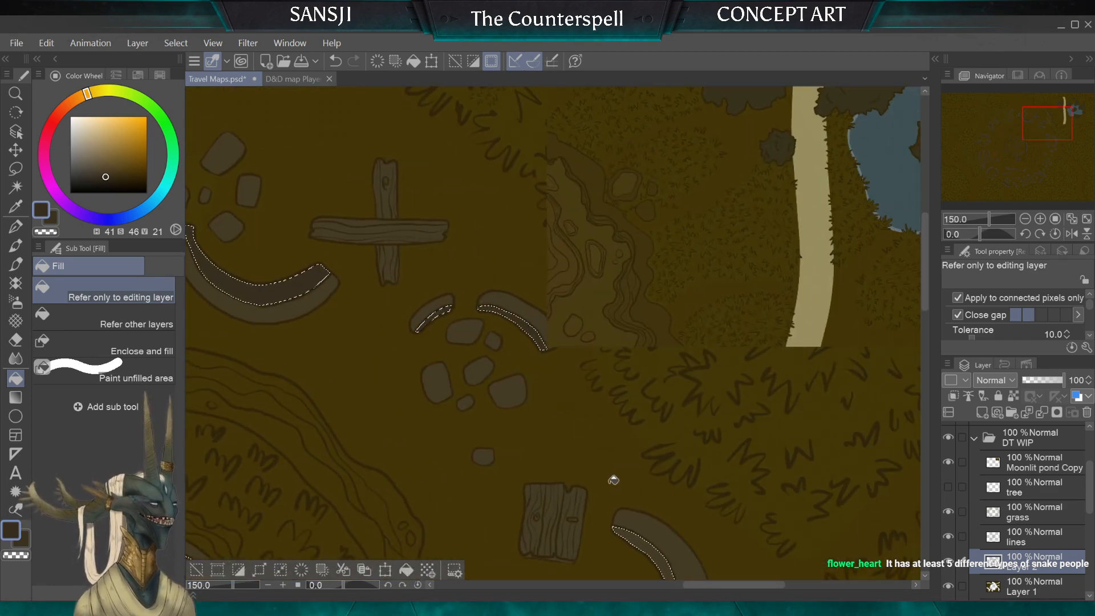
left_click(639, 542)
left_click_drag(627, 495, 572, 127)
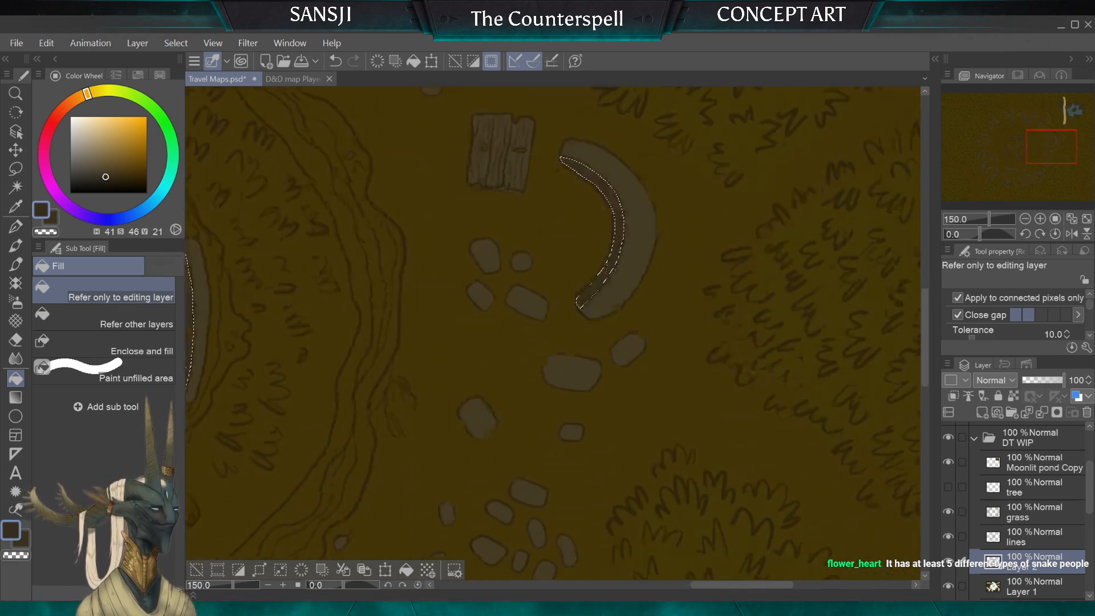
left_click_drag(348, 544, 579, 11)
left_click_drag(343, 313, 721, 504)
left_click_drag(616, 208, 488, 461)
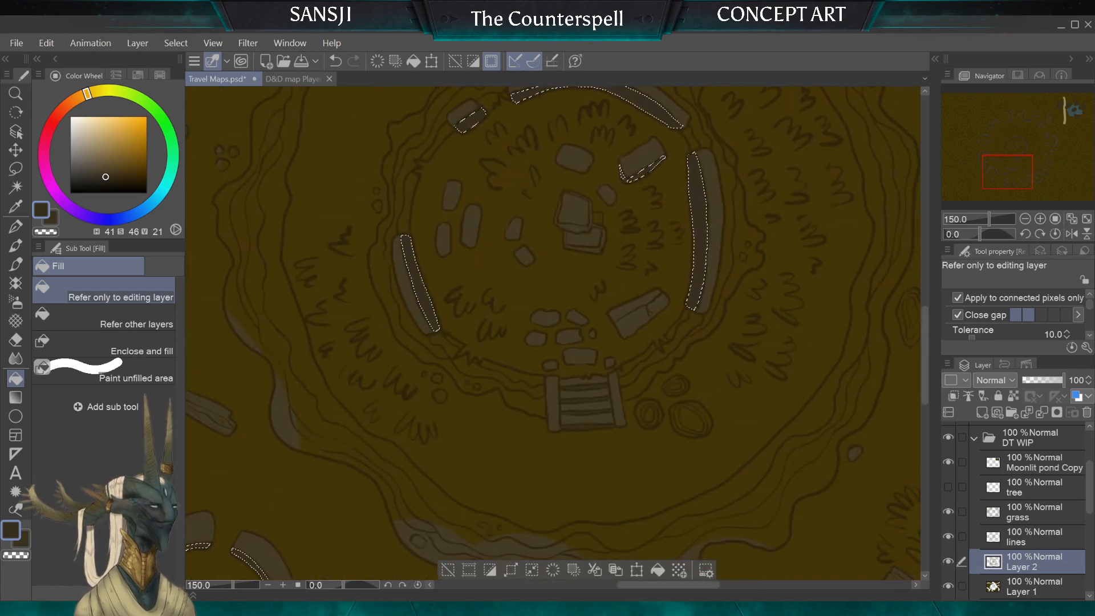
Step: Clear the wall-face selection and shade the side faces of the lower stacked block in the central ruin dark brown with the G-pen
key("ctrl+plus")
left_click_drag(548, 274, 560, 412)
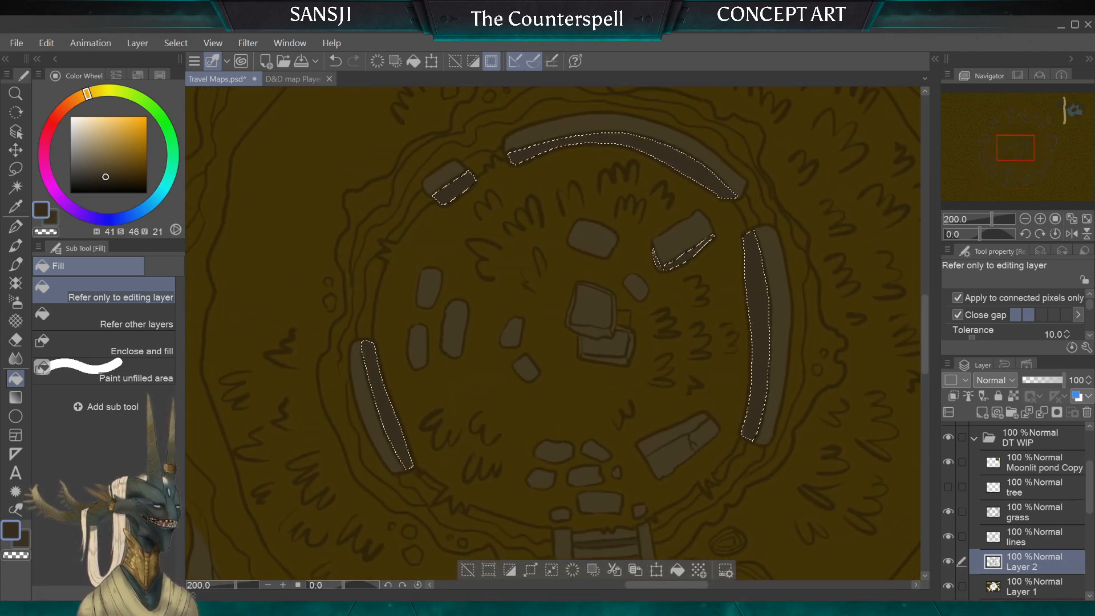
left_click(15, 170)
left_click(447, 324)
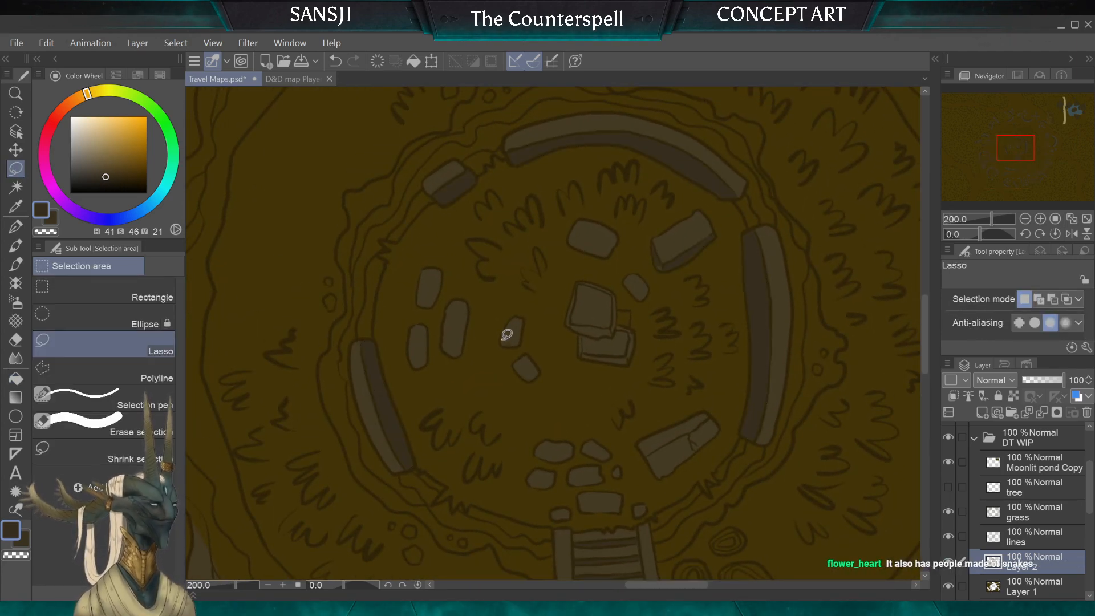
left_click_drag(507, 335, 400, 136)
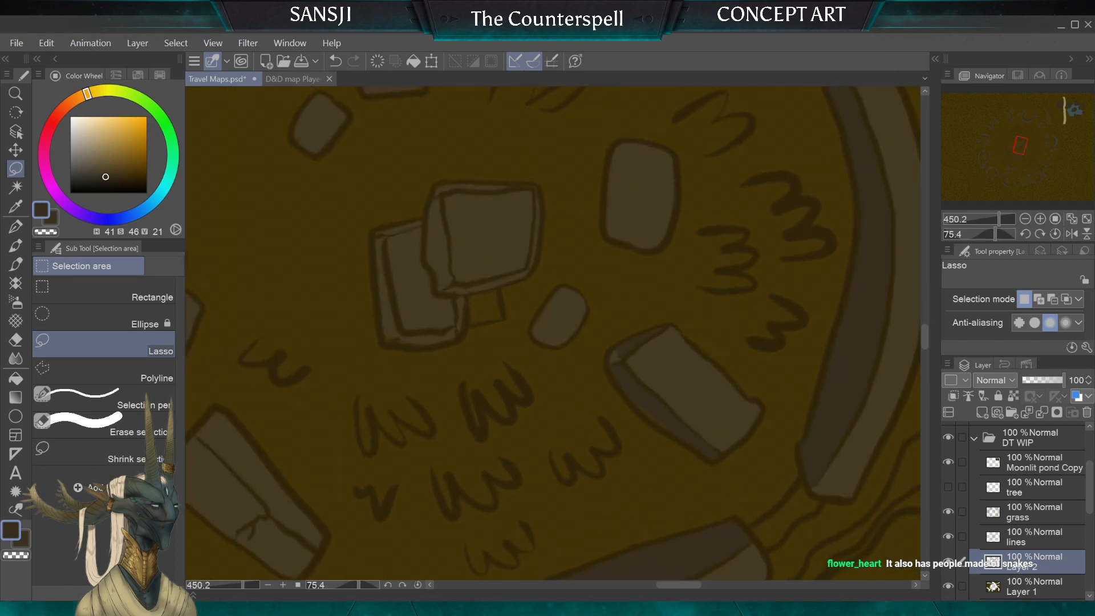
left_click(14, 227)
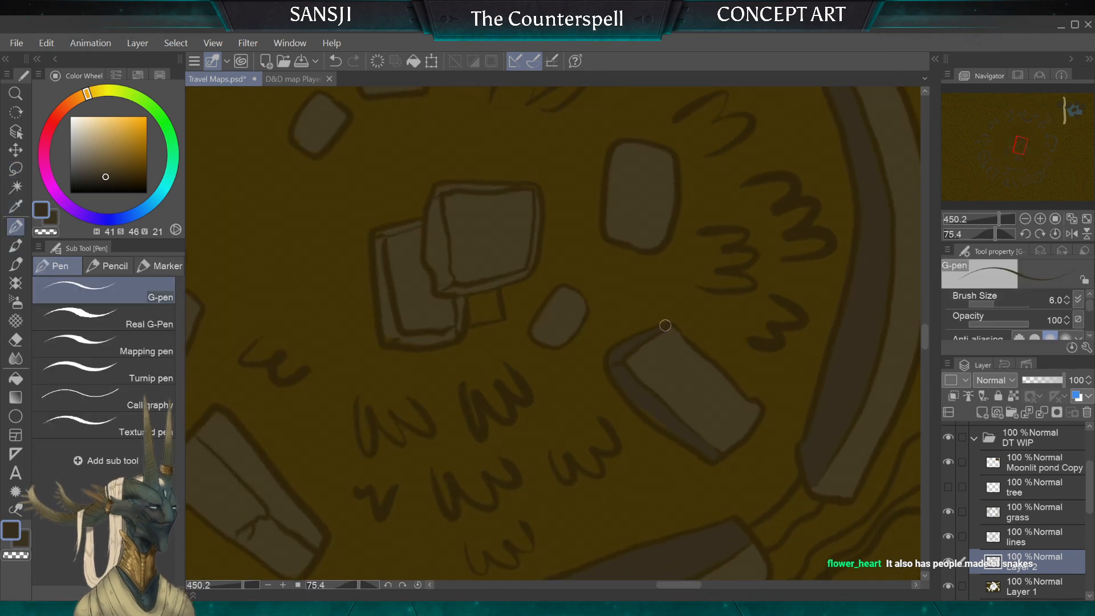
key("bracketleft")
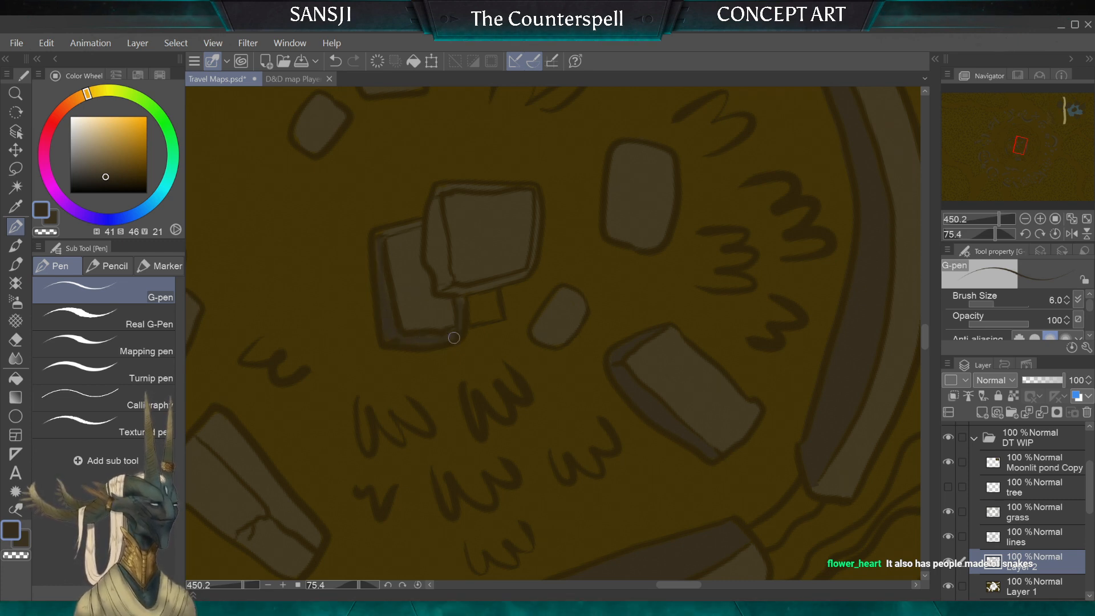
Step: Shade the side faces and thin edges of the upper stacked block in the central ruin with the G-pen, varying the brush size between 3 and 6
key("bracketleft")
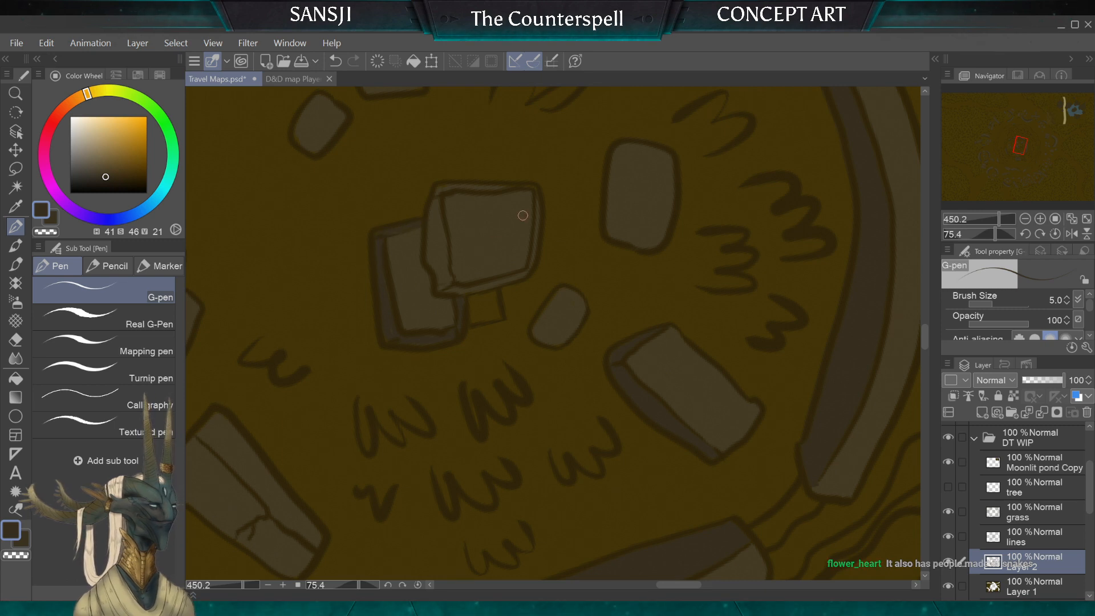
key("bracketleft")
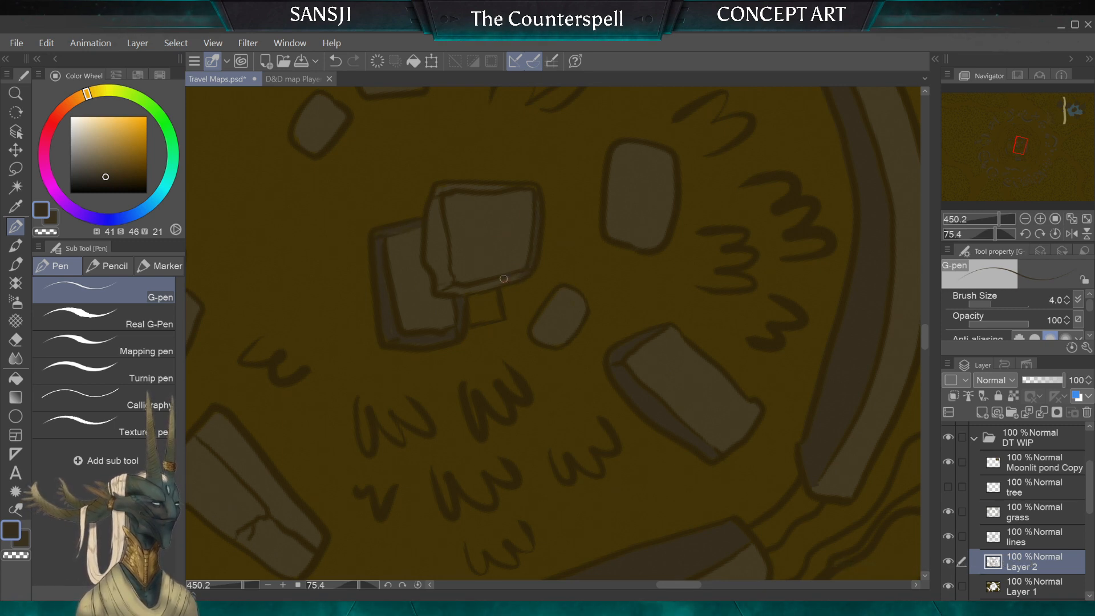
key("bracketright")
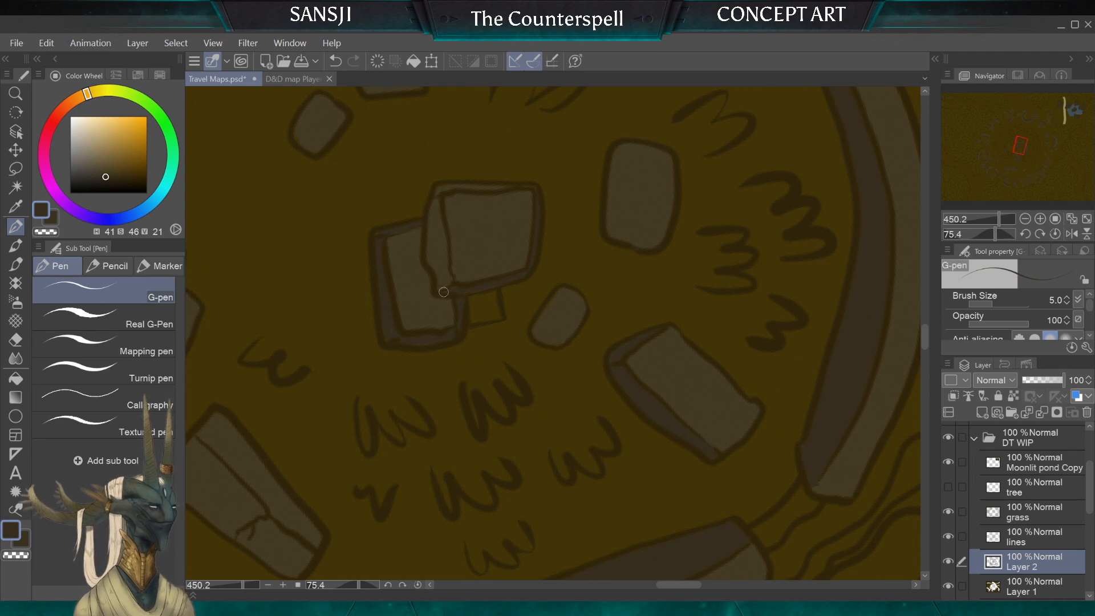
key("bracketleft")
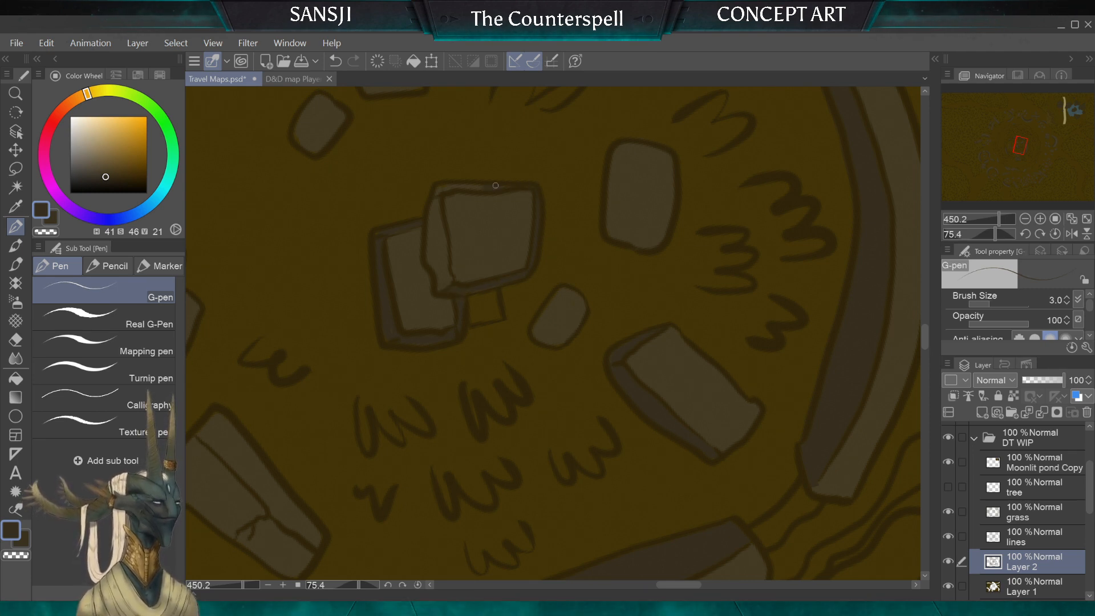
key("bracketright")
key("bracketright")
left_click(477, 184, "alt")
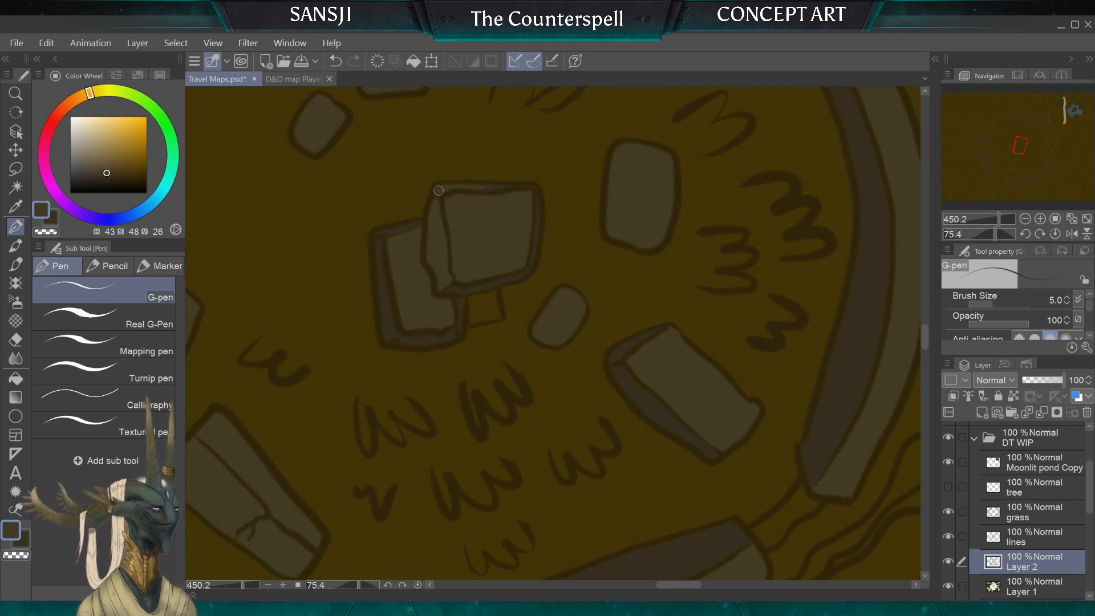
key("bracketright")
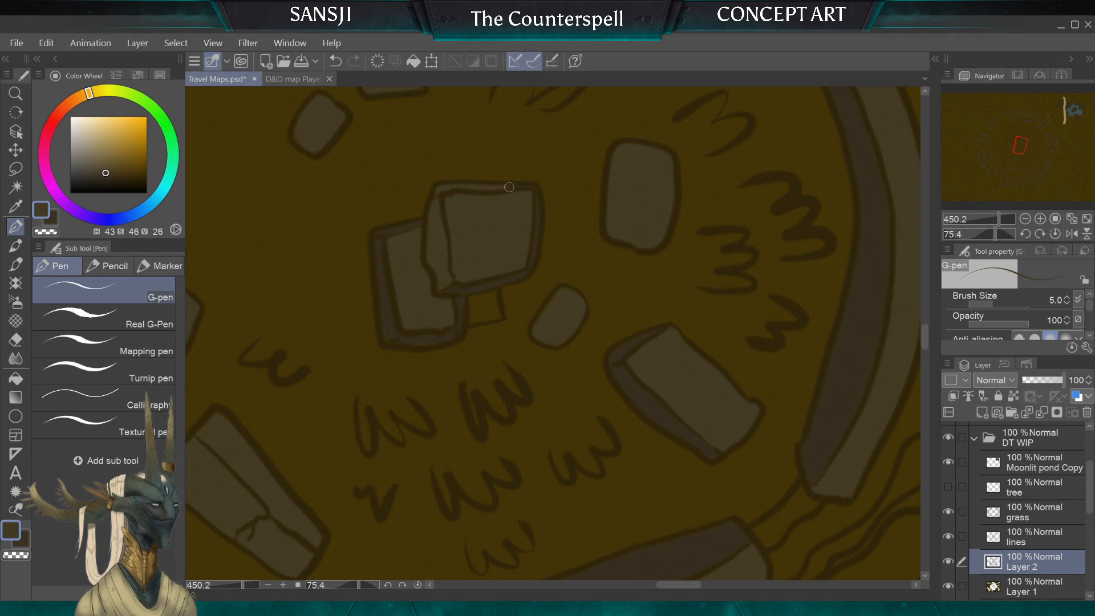
Step: Examine the ruins, planks and rubble around the whole map for areas that still need base colour or shading
scroll(531, 306, "down", 10)
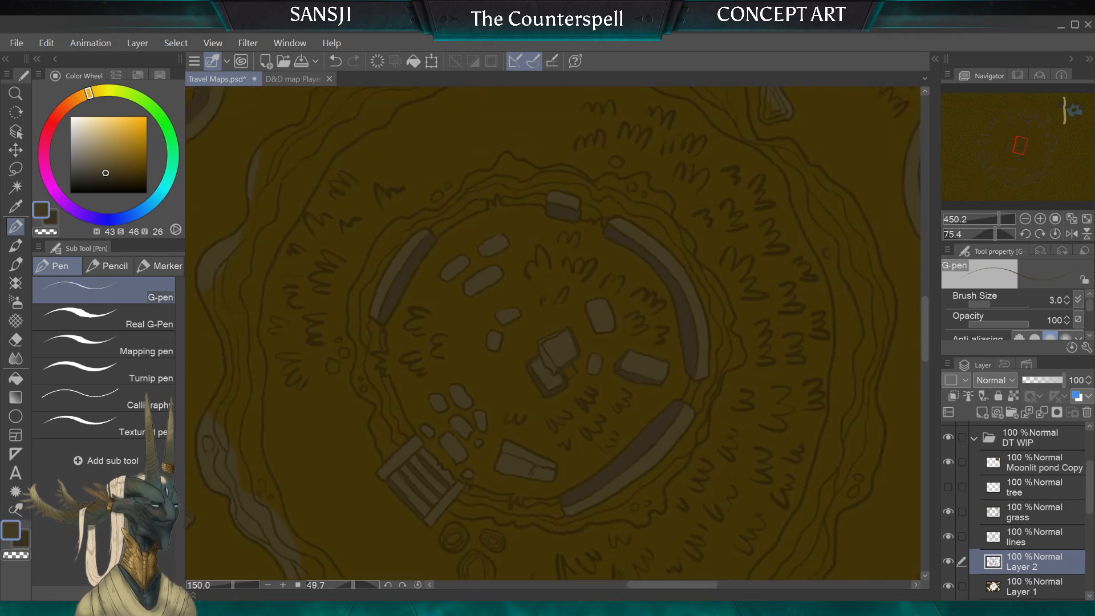
scroll(552, 333, "down", 2)
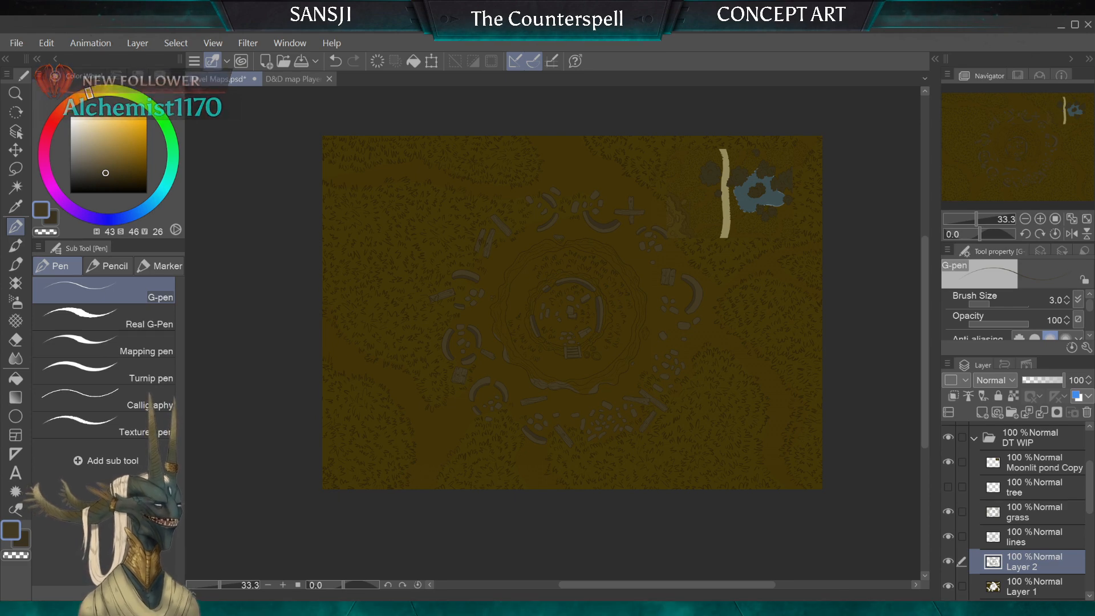
scroll(530, 268, "up", 1)
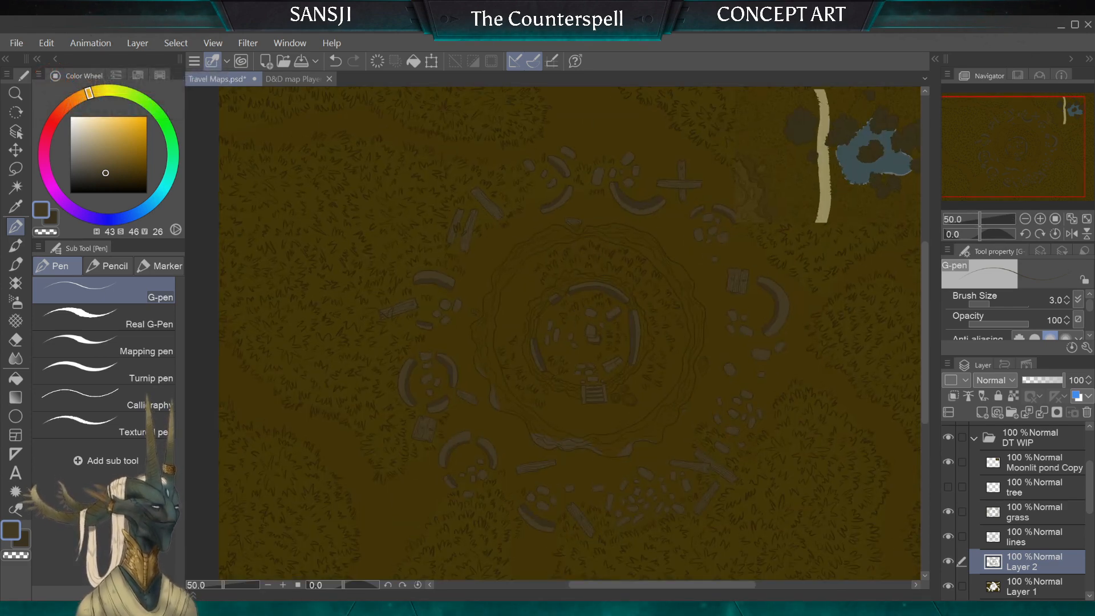
scroll(472, 265, "up", 3)
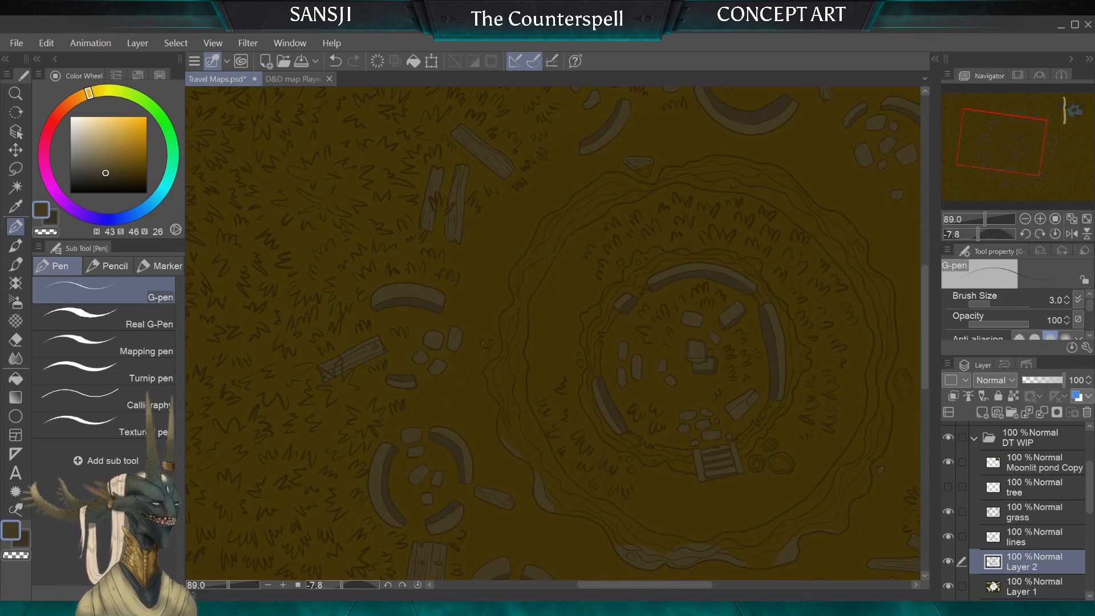
scroll(553, 333, "down", 3)
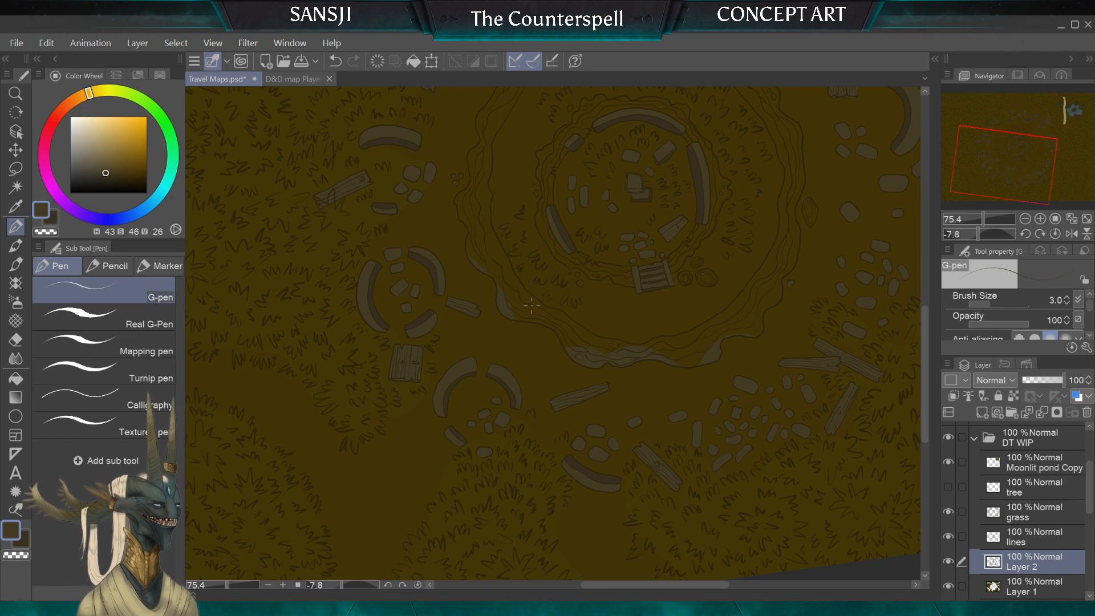
scroll(532, 305, "up", 2)
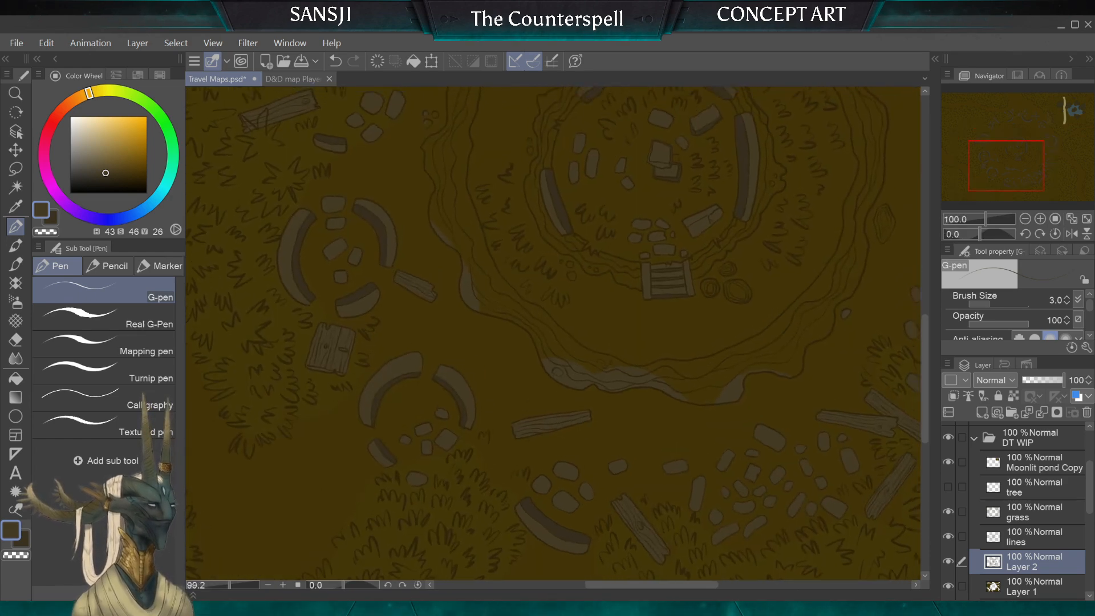
scroll(554, 333, "up", 3)
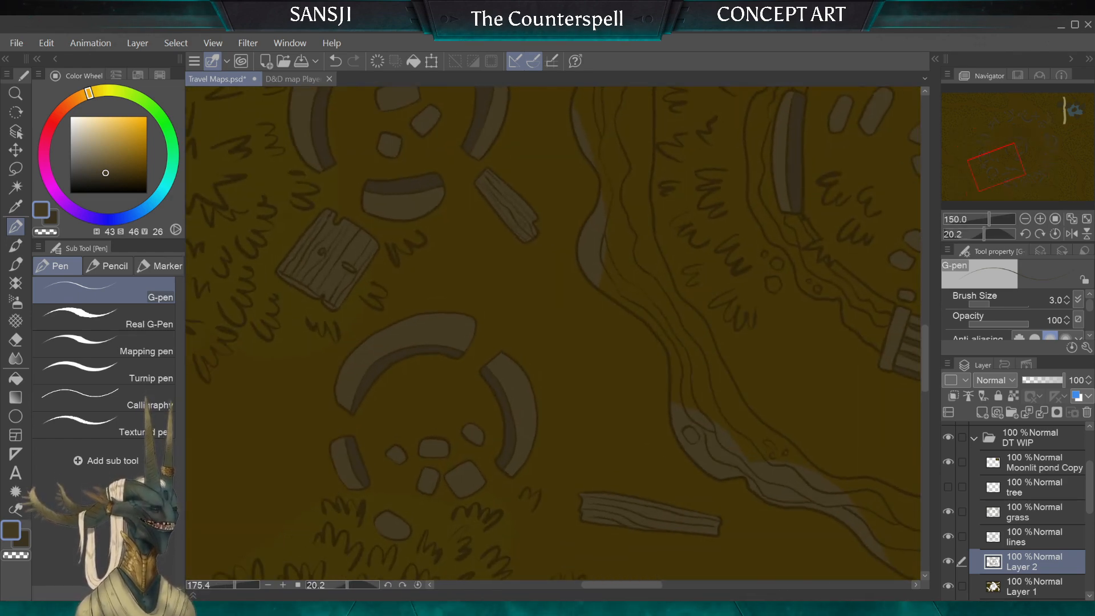
scroll(553, 333, "down", 3)
scroll(553, 334, "down", 2)
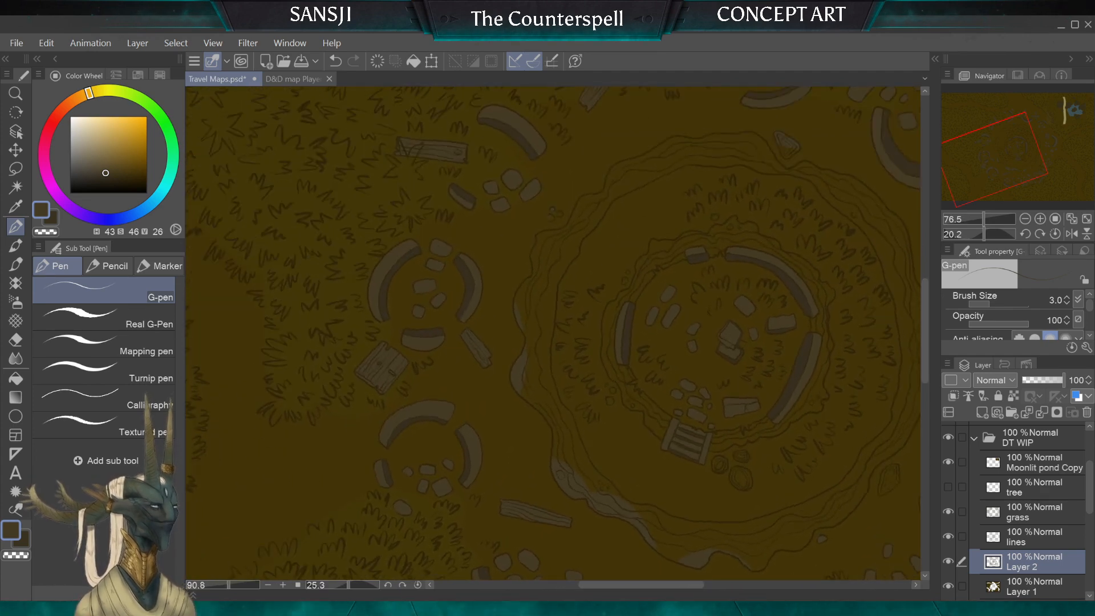
scroll(553, 333, "down", 3)
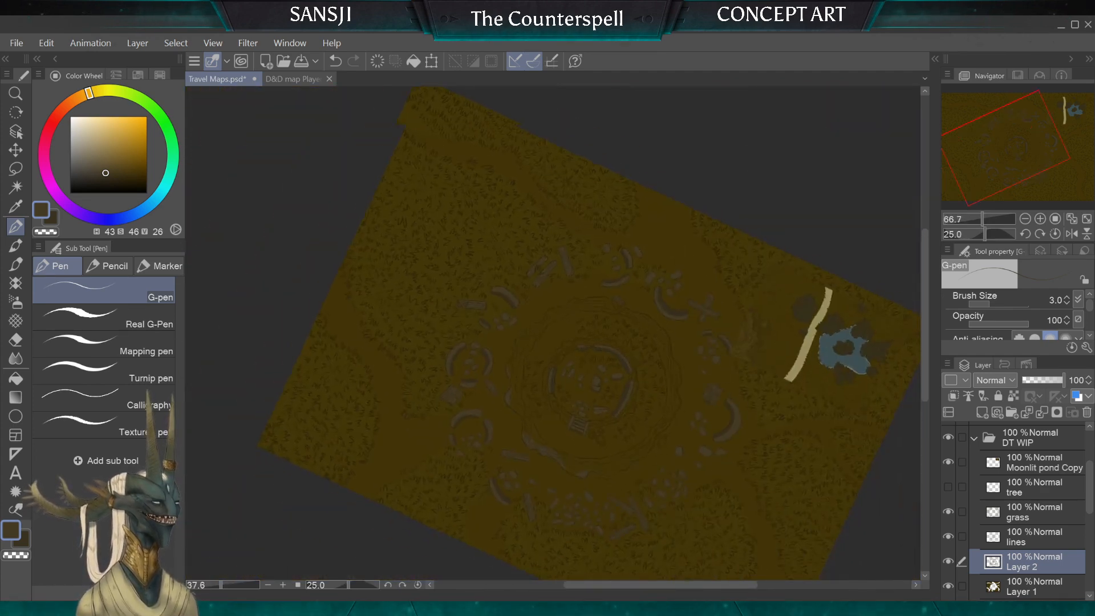
scroll(553, 334, "up", 2)
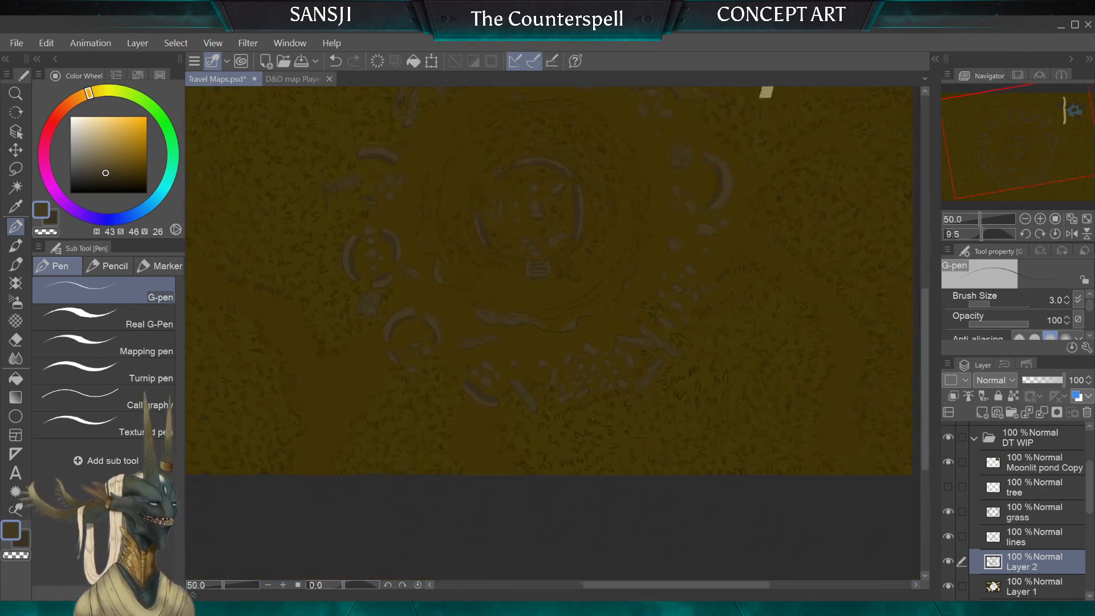
scroll(553, 333, "up", 2)
scroll(553, 334, "up", 2)
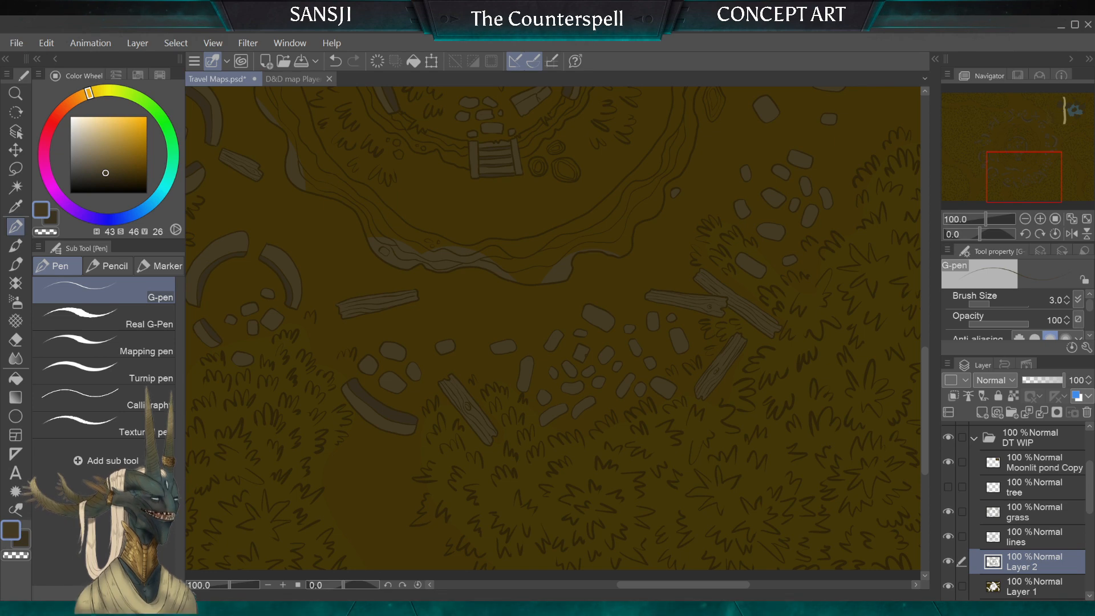
scroll(552, 328, "up", 2)
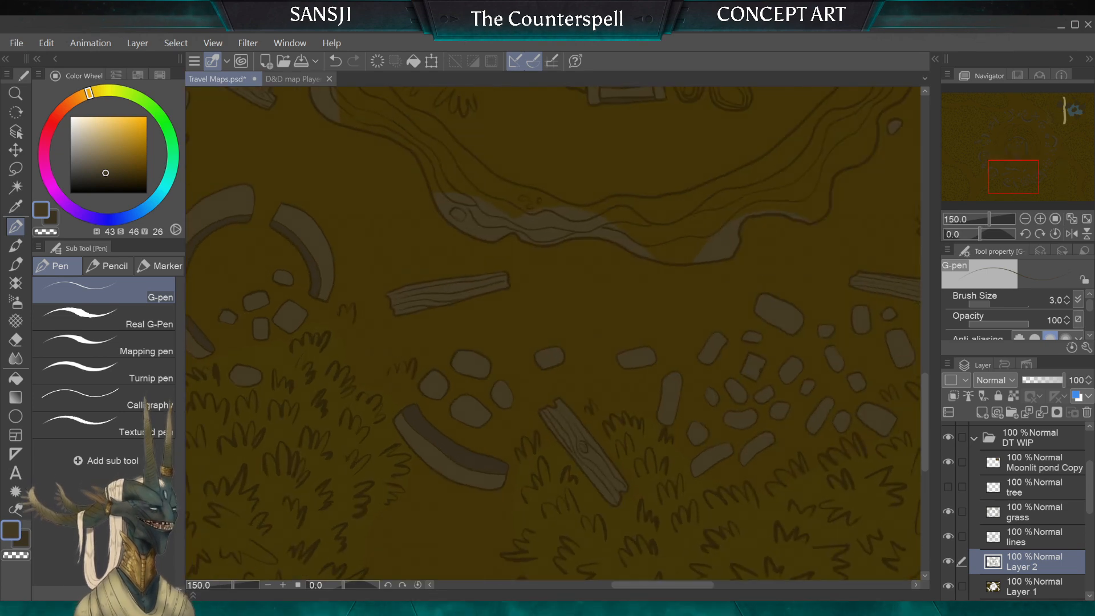
scroll(552, 328, "down", 1)
scroll(552, 328, "down", 3)
scroll(547, 285, "up", 4)
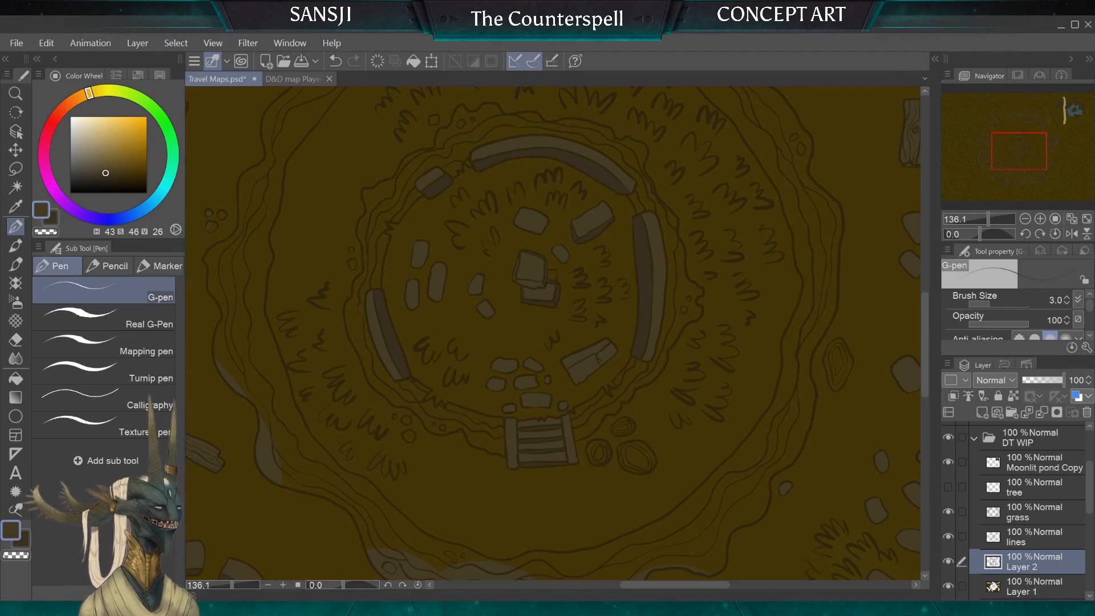
Step: Display the Dust Town old folder in place of DT WIP and sample the brown of its wooden planks
left_click(974, 438)
left_click(948, 437)
left_click(948, 462)
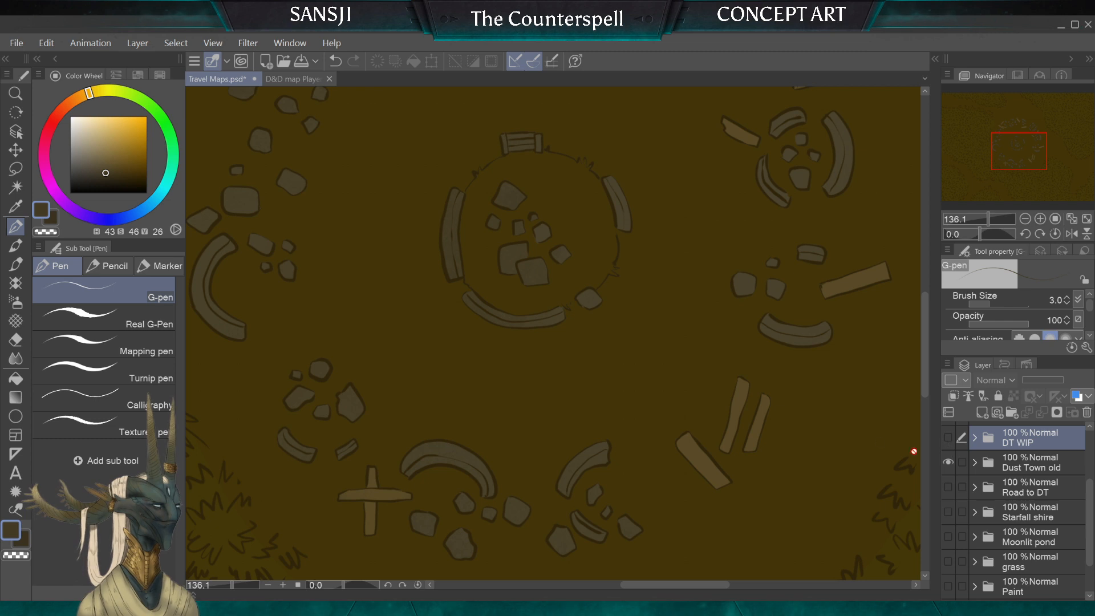
left_click(740, 408, "alt")
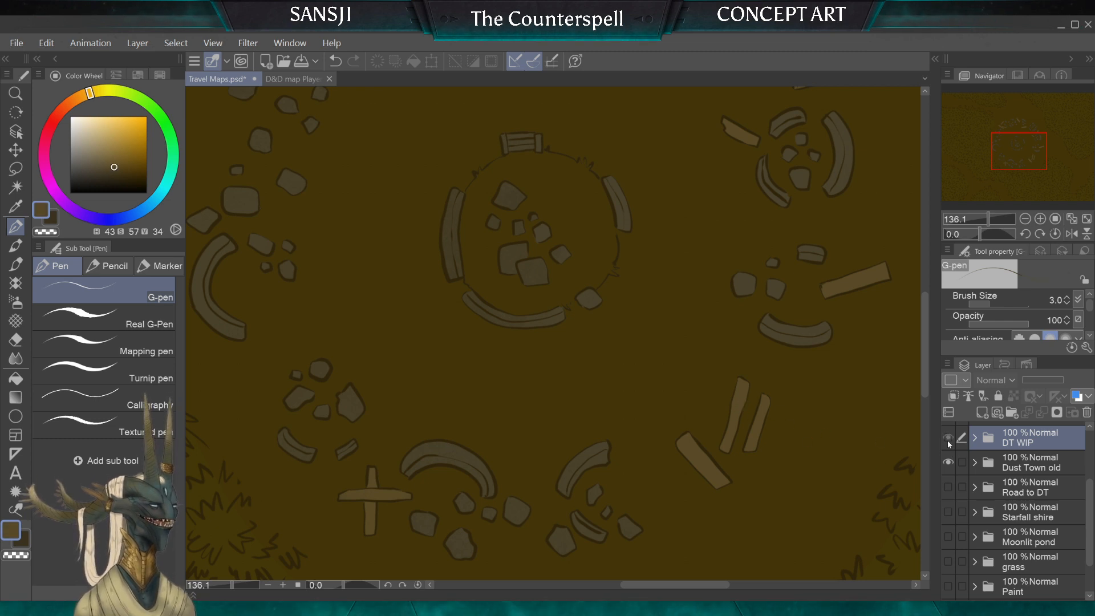
Step: Hide the Dust Town old folder, show and expand DT WIP again, and make Layer 2 the active layer
left_click(948, 440)
left_click(951, 462)
left_click(974, 438)
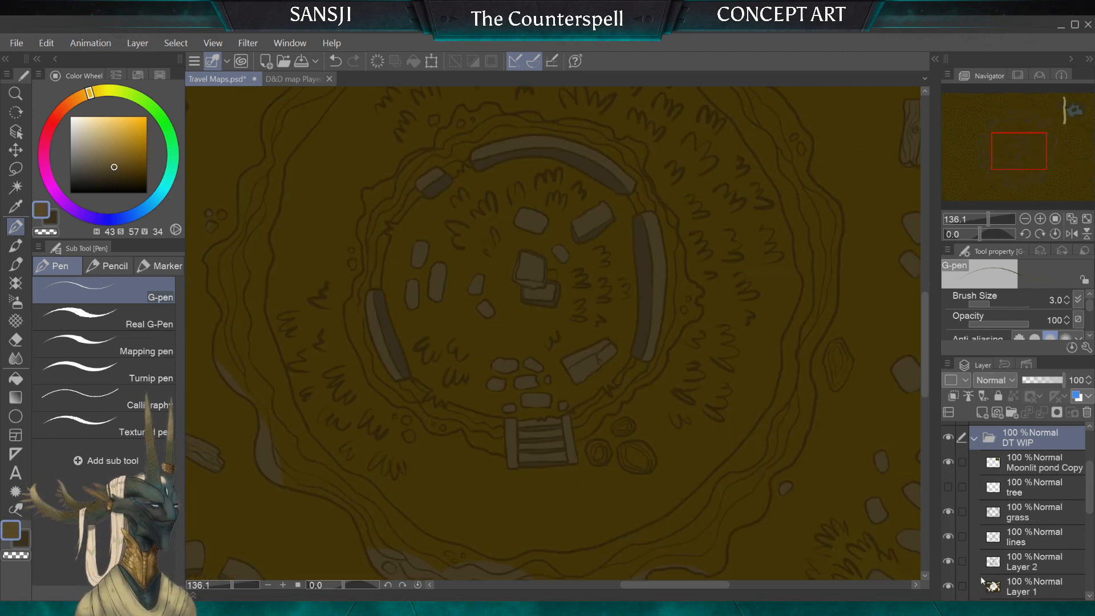
left_click(1021, 564)
Step: Adjust the colour to a more saturated brown (H 43, S 63, V 30) and paint the small square beside the central stacked blocks
scroll(509, 235, "up", 5)
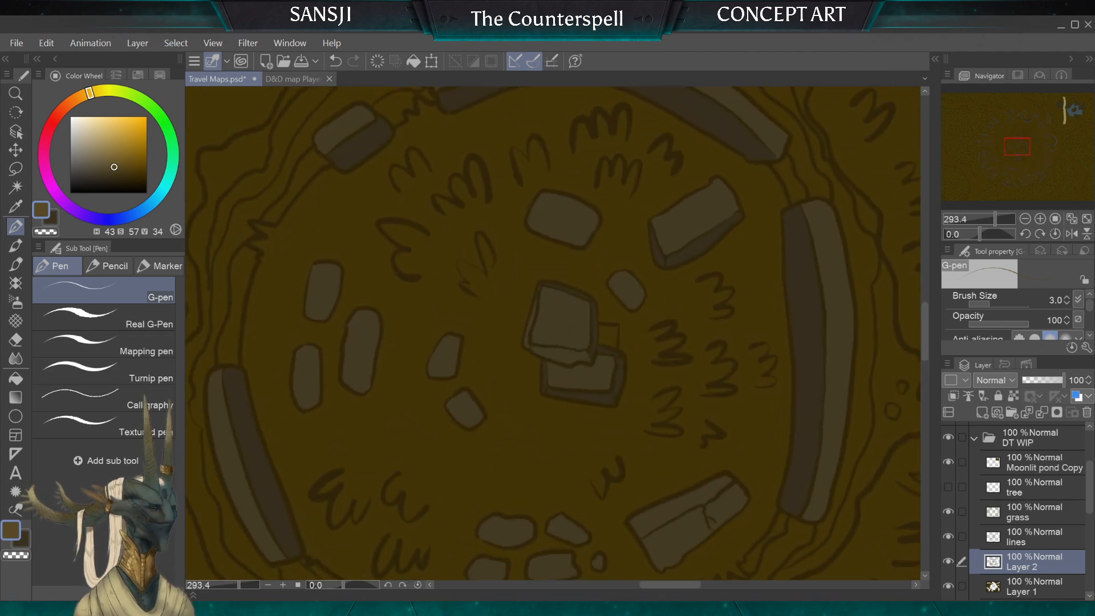
left_click(118, 170)
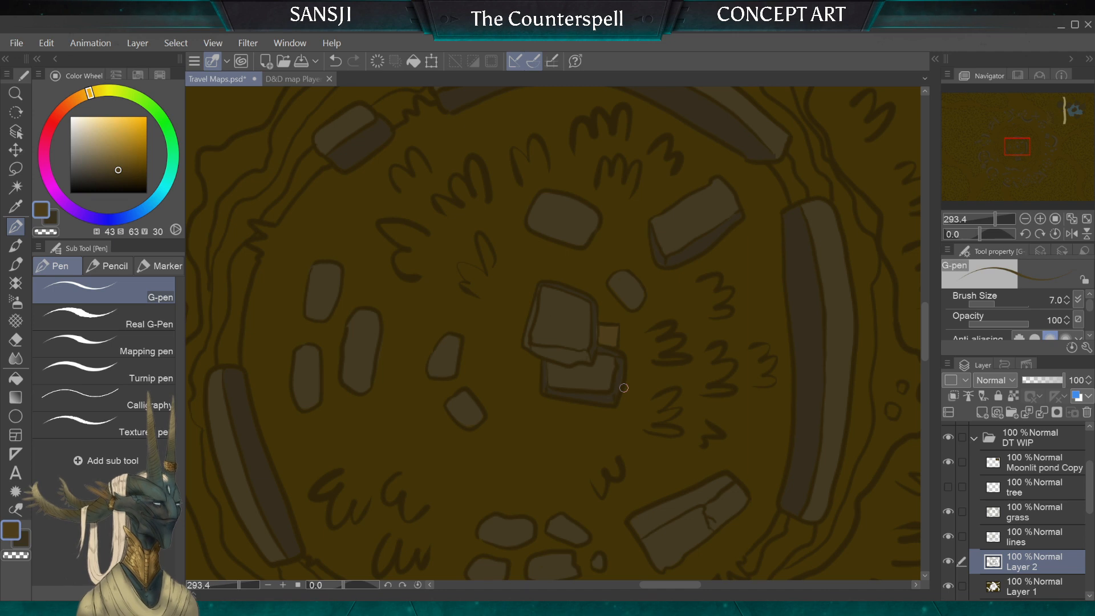
left_click(598, 342, "alt")
key("bracketleft")
key("bracketleft")
key("bracketleft")
key("bracketleft")
key("bracketleft")
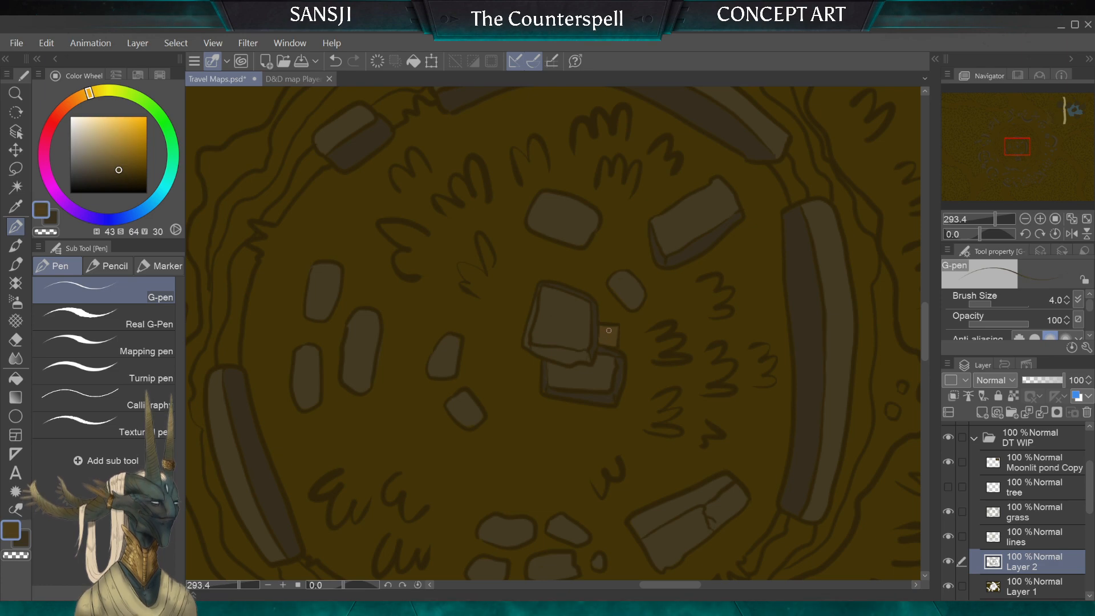
Step: Start painting the eastern wooden board brown with the G-pen, enlarging the brush to 15
scroll(608, 338, "down", 4)
scroll(552, 333, "down", 3)
scroll(553, 334, "up", 5)
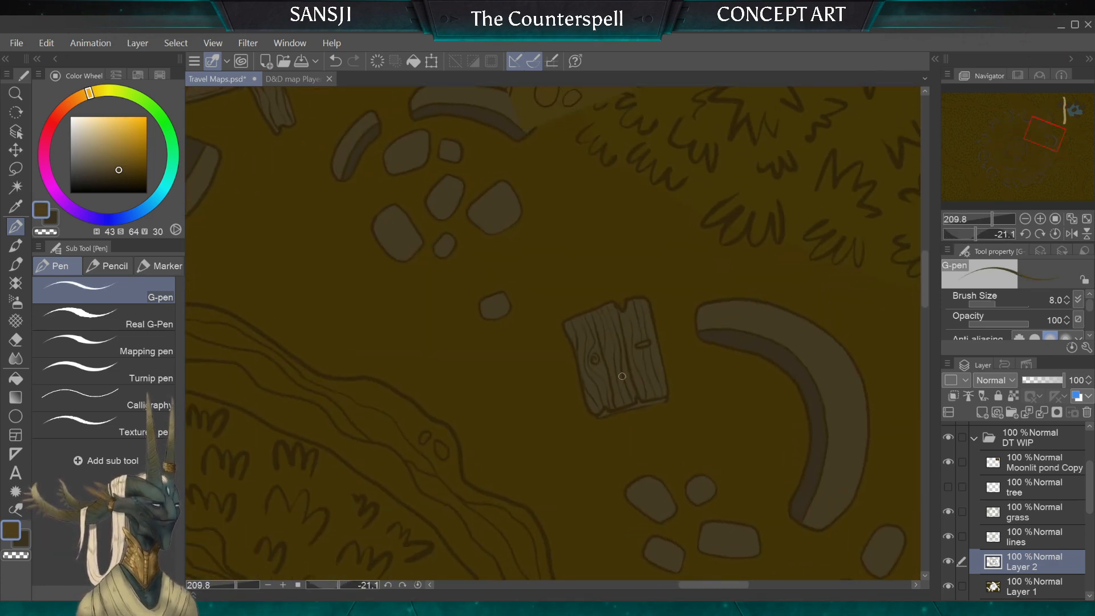
key("bracketright")
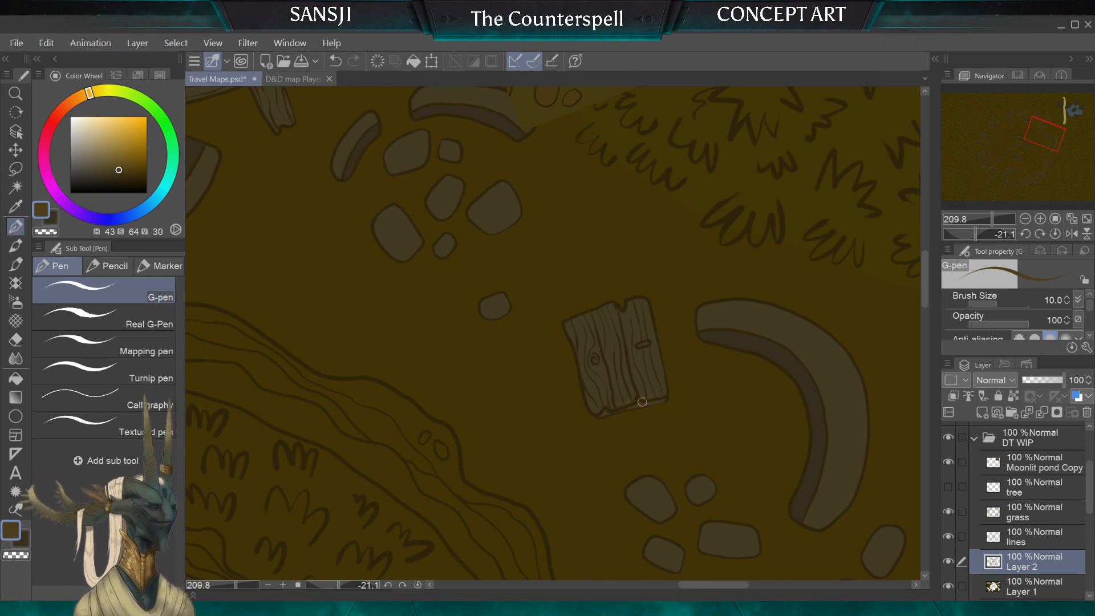
key("bracketright")
key("bracketright")
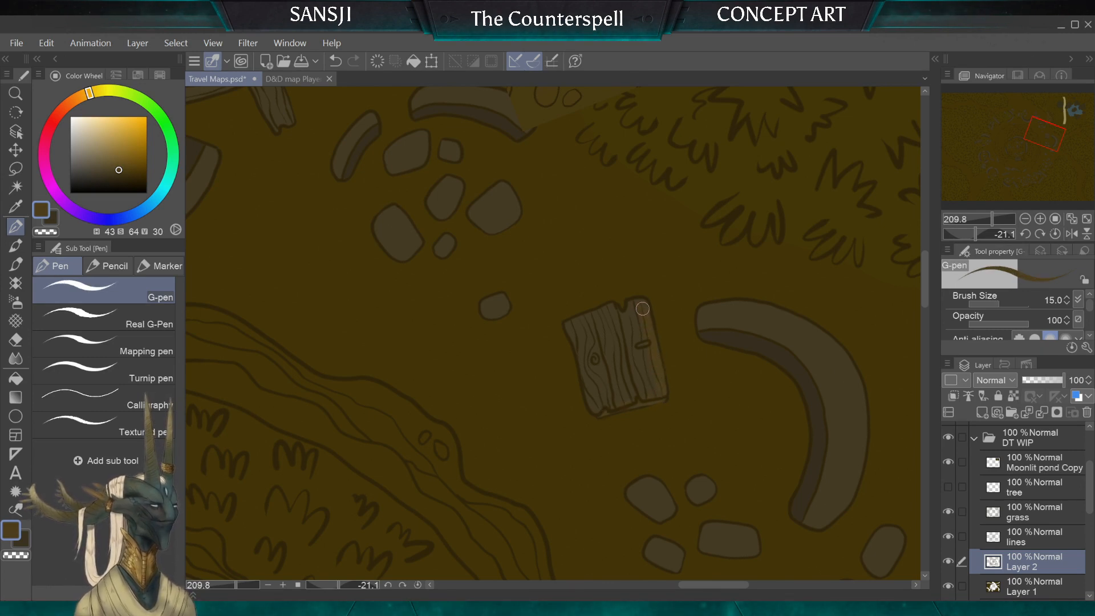
Step: Auto-select the open ground on the lines layer, make Layer 2 active and invert the selection to the outlined objects
left_click(1030, 537)
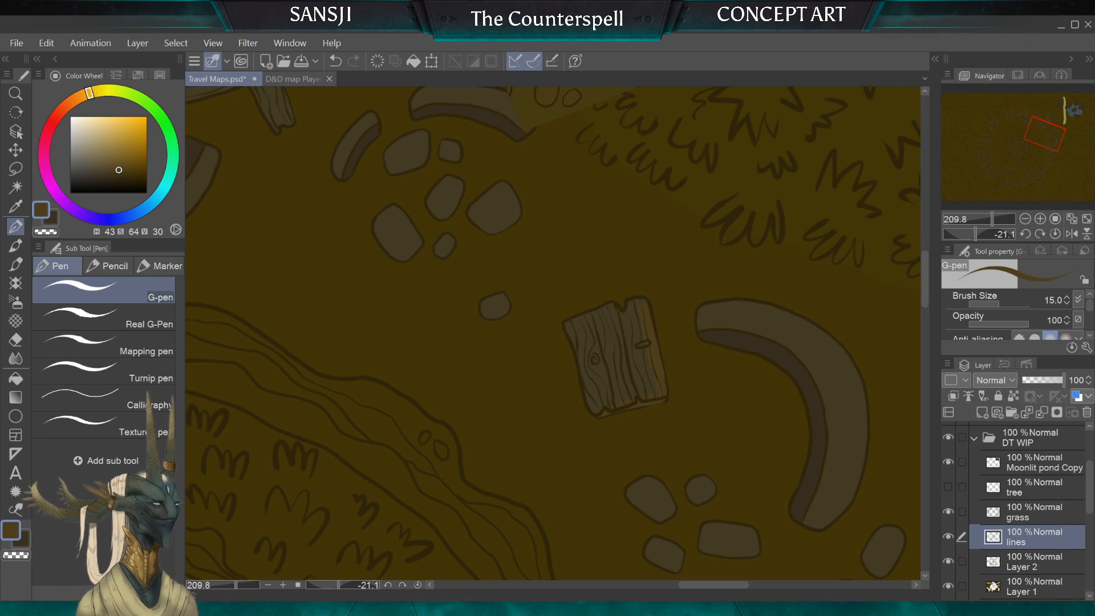
left_click(15, 188)
left_click(349, 266)
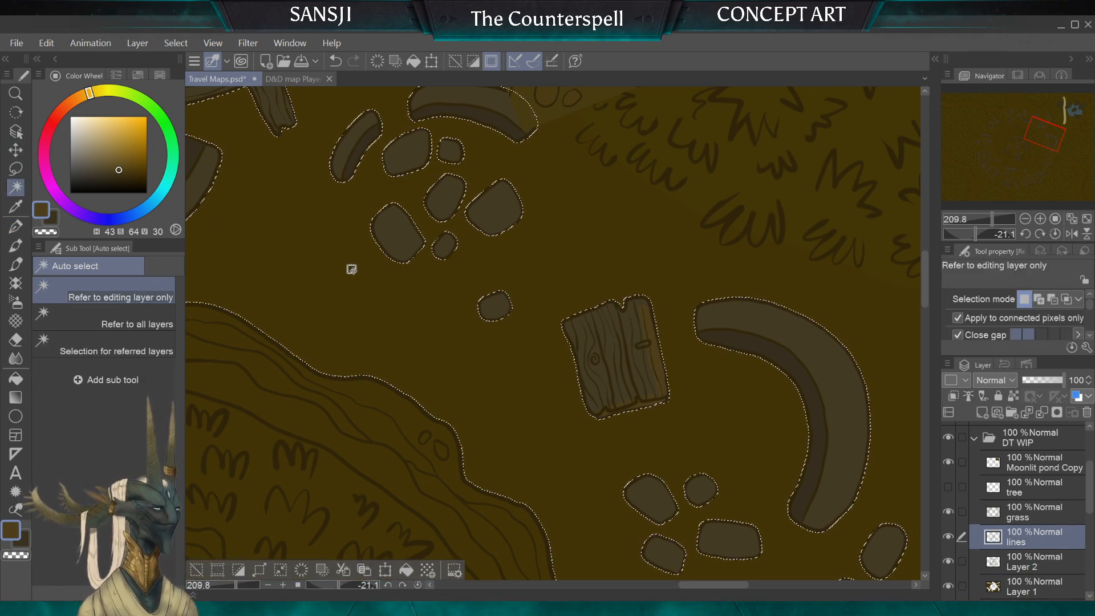
key("alt+bracketleft")
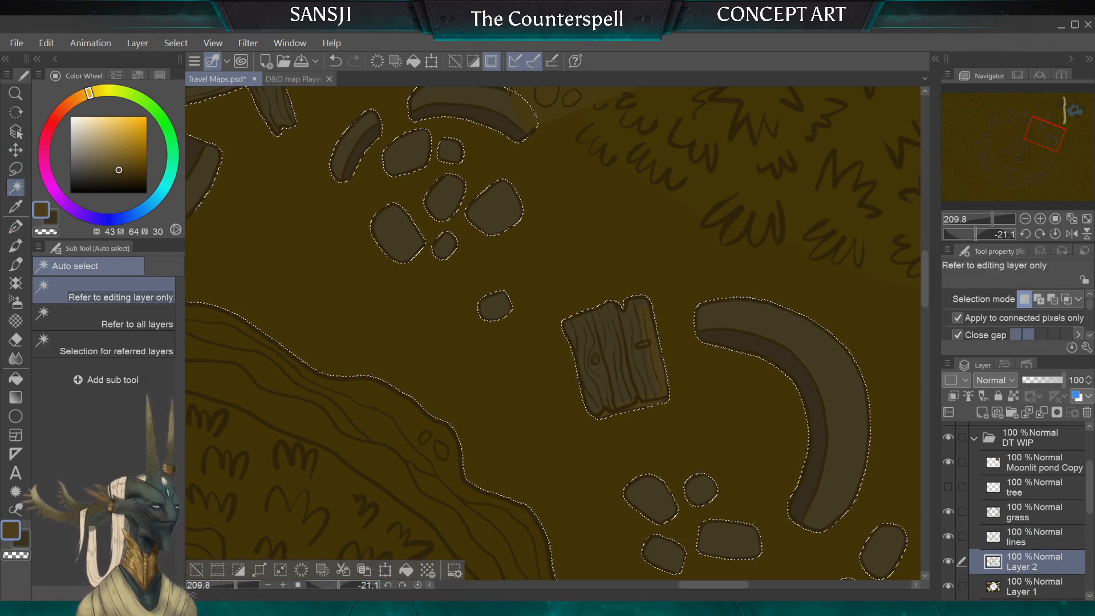
left_click(211, 42)
mouse_move(177, 44)
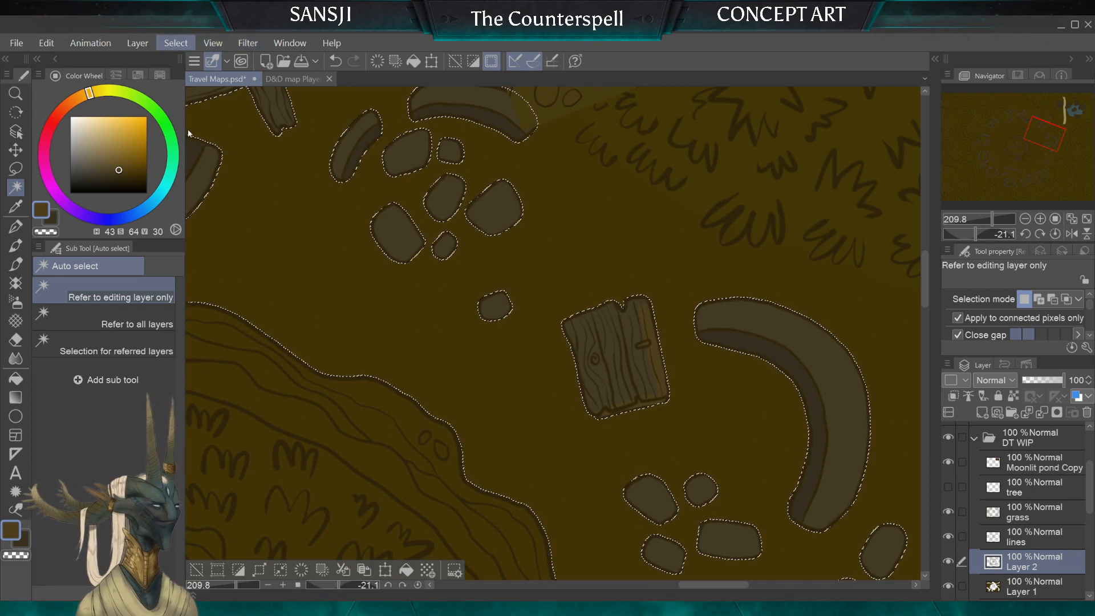
Step: Finish painting the eastern wooden board brown with the G-pen, reducing the brush to size 7 for the remaining gaps
left_click(15, 227)
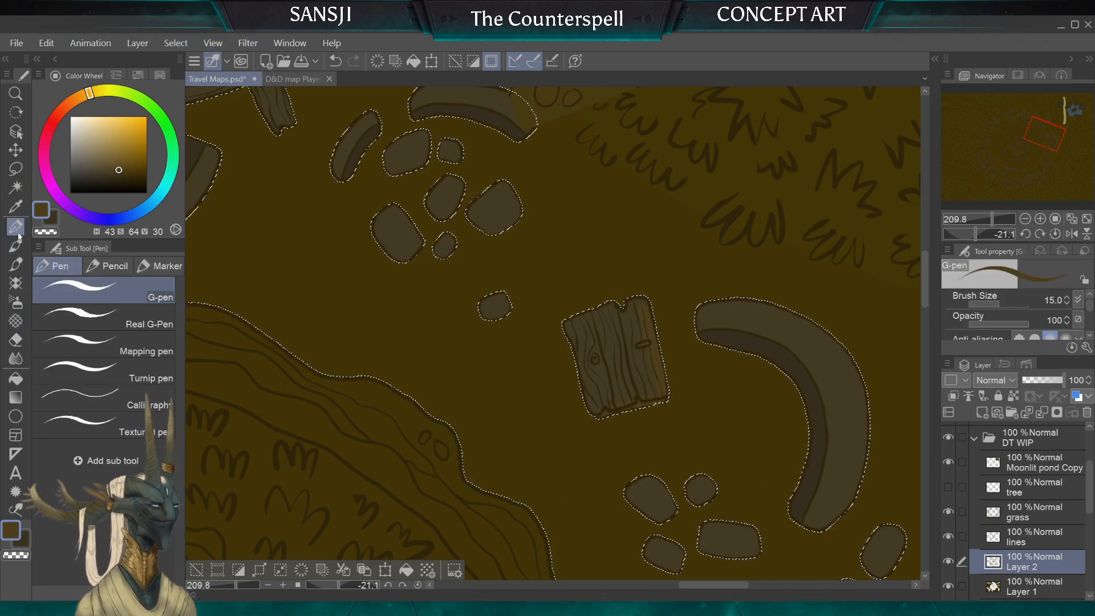
key("]")
key("]")
key("]")
key("]")
key("]")
key("]")
key("]")
key("]")
key("]")
key("]")
key("]")
key("[")
key("[")
key("[")
mouse_move(595, 345)
left_mouse_down()
mouse_move(610, 367)
mouse_move(612, 315)
mouse_move(641, 377)
mouse_move(611, 383)
mouse_move(629, 361)
mouse_move(653, 373)
mouse_move(652, 399)
left_mouse_up()
key("[")
key("[")
key("[")
key("[")
key("[")
key("[")
key("[")
key("[")
key("[")
key("[")
key("[")
key("[")
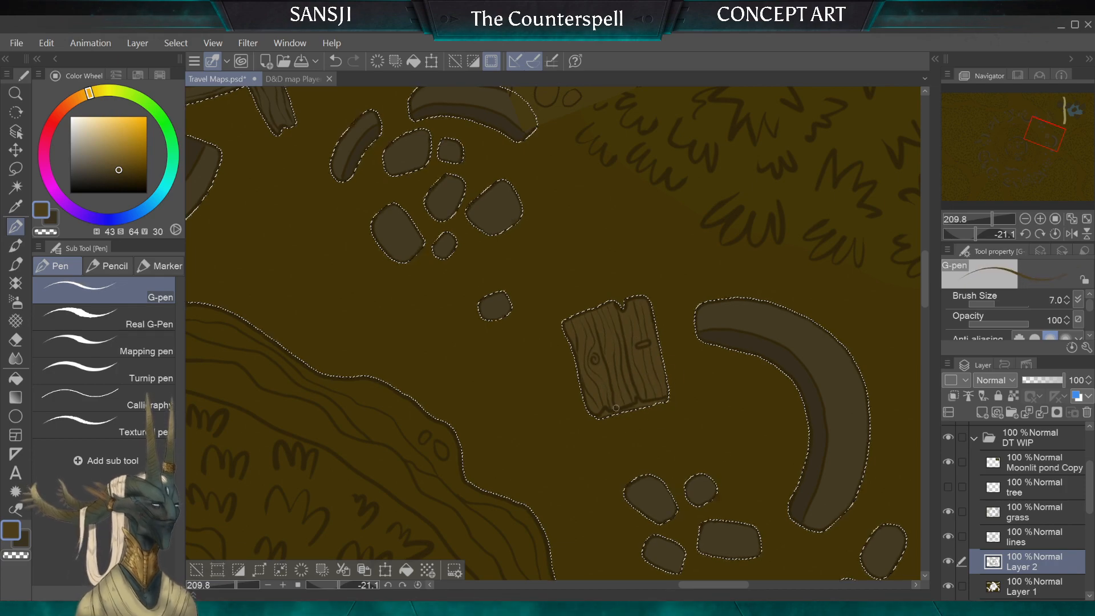
Step: Paint the two crossed planks north of the crater brown, using brush sizes 50 and 30
scroll(616, 408, "left", 7)
scroll(616, 407, "up", 3)
scroll(616, 408, "down", 2)
scroll(616, 408, "up", 3)
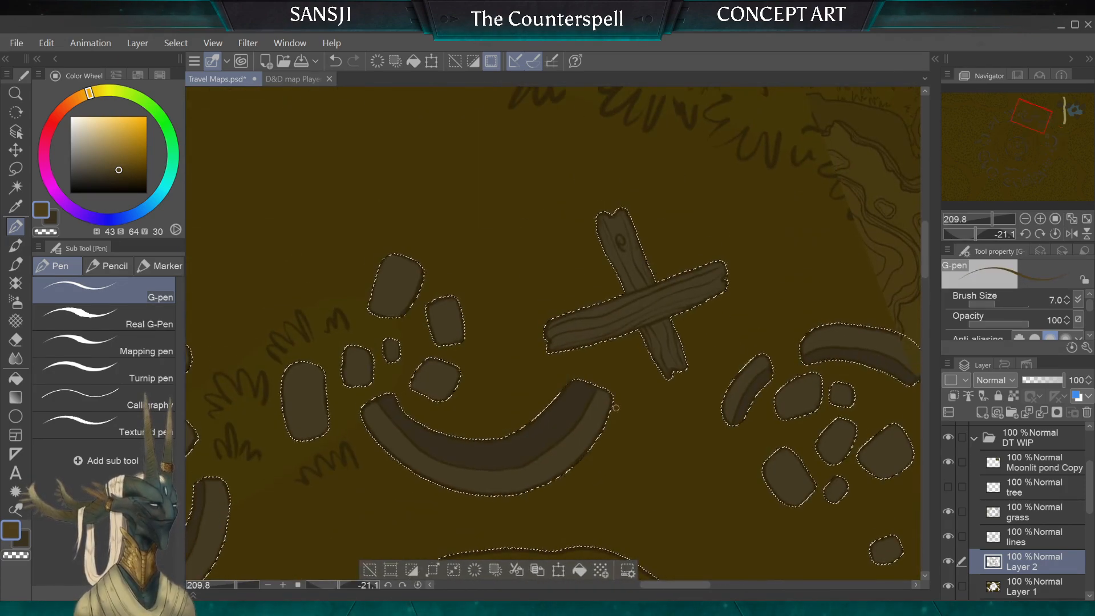
key("]")
key("]")
key("]")
key("]")
key("]")
key("]")
key("]")
key("]")
key("]")
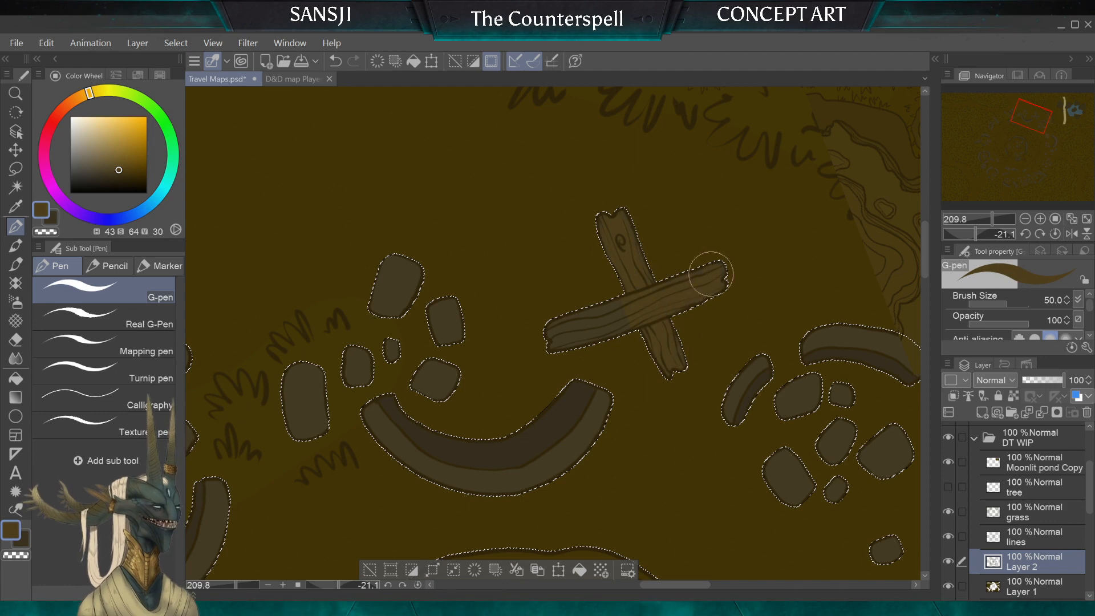
key("[")
key("[")
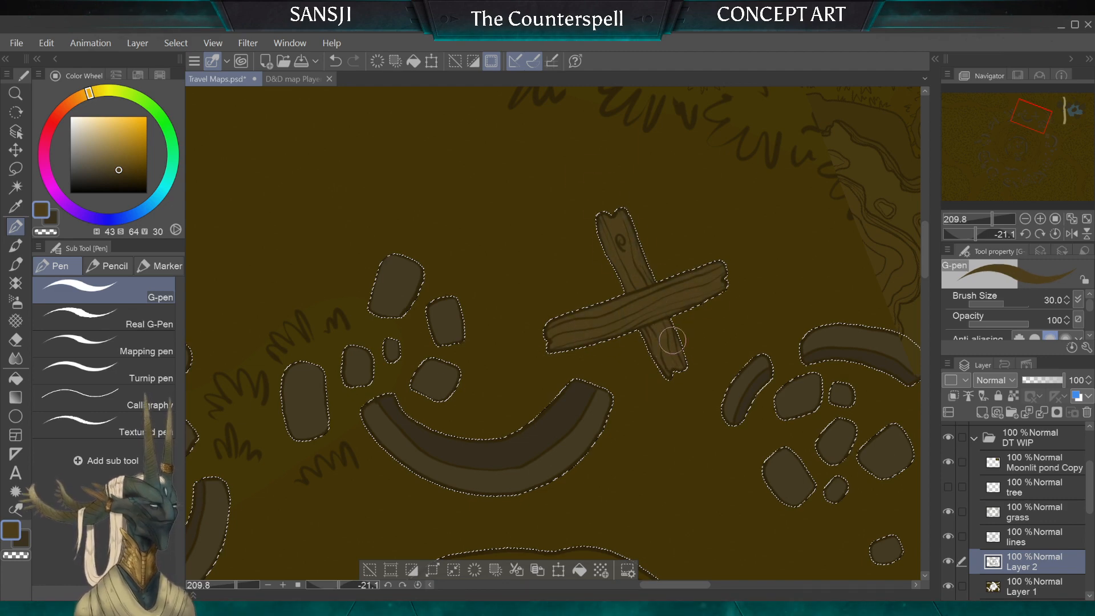
Step: Paint the three planks northwest of the crater brown with the G-pen at sizes from 100 down to 50
scroll(672, 340, "left", 6)
scroll(672, 341, "down", 3)
scroll(672, 341, "left", 4)
scroll(673, 340, "down", 3)
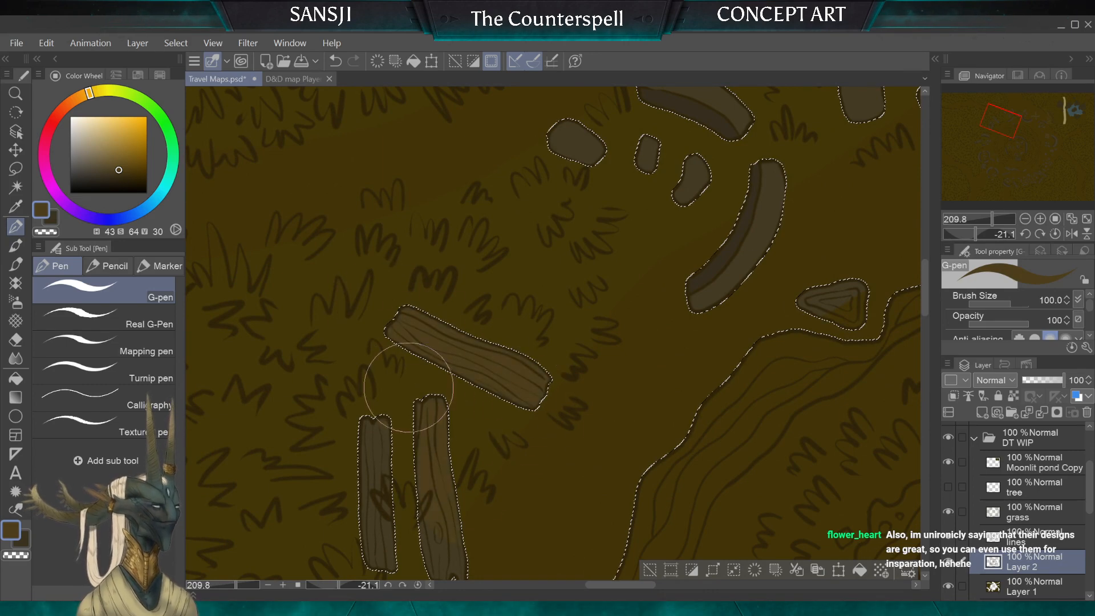
scroll(417, 381, "down", 3)
scroll(416, 381, "left", 2)
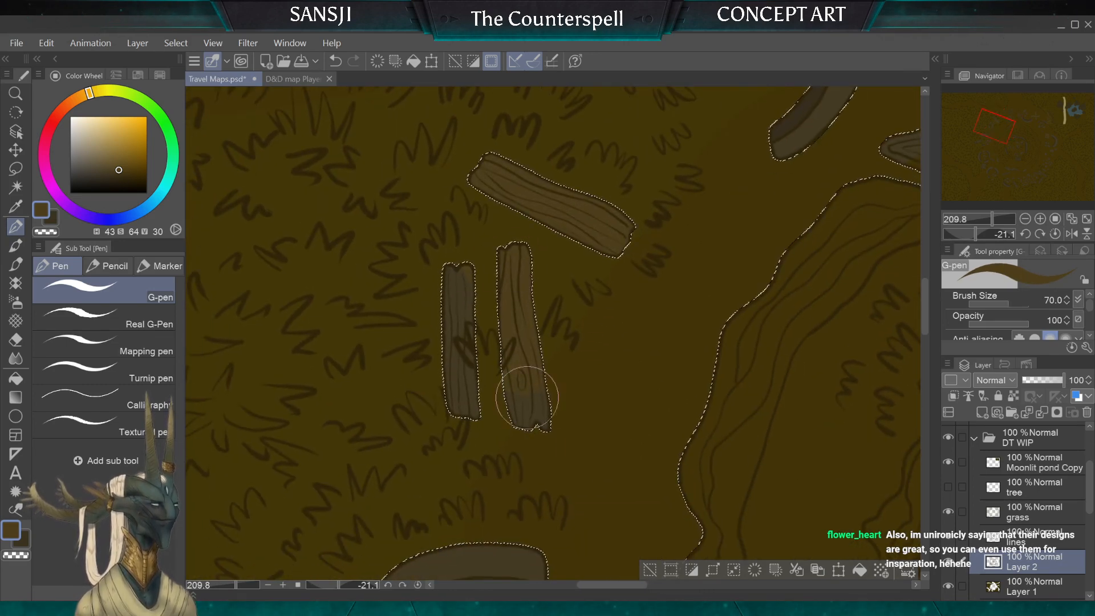
mouse_move(527, 398)
left_mouse_down()
mouse_move(472, 374)
mouse_move(460, 392)
mouse_move(443, 241)
mouse_move(450, 204)
left_mouse_up()
key("bracketleft")
key("bracketleft")
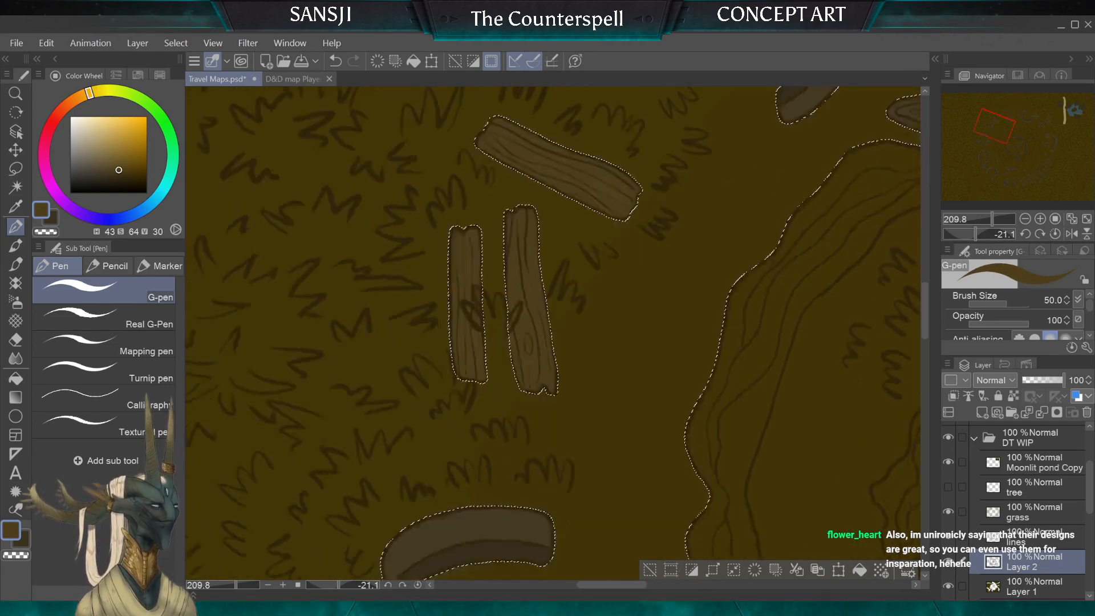
Step: Paint the diagonal plank in the grass west of the crater brown, reducing the brush from 50 to 30
scroll(445, 245, "down", 5)
scroll(445, 245, "left", 1)
scroll(445, 242, "down", 3)
scroll(445, 242, "left", 2)
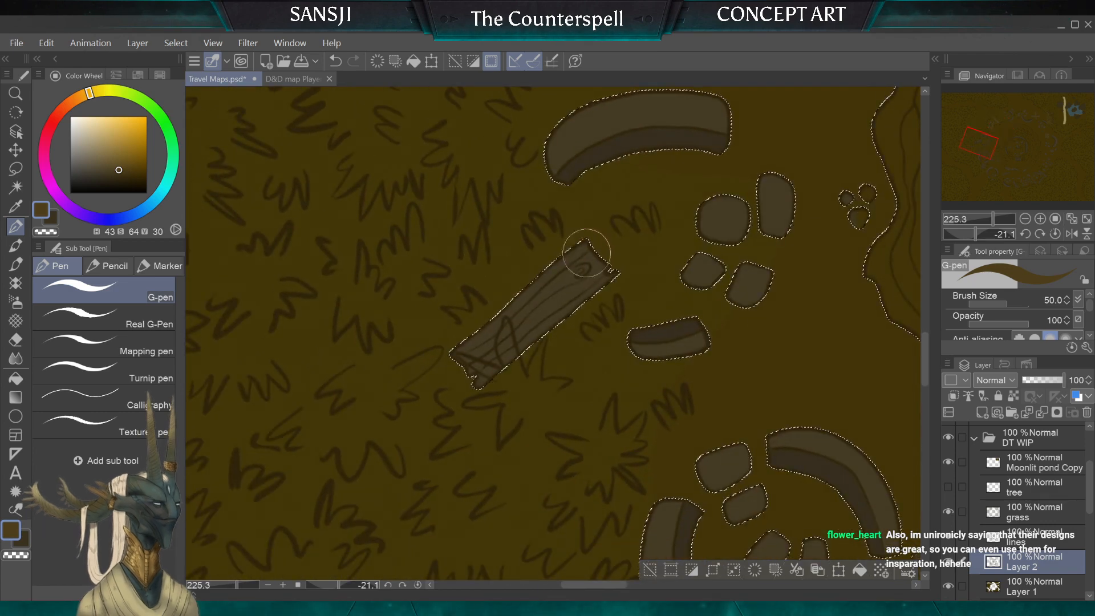
key("bracketleft")
key("bracketleft")
key("bracketleft")
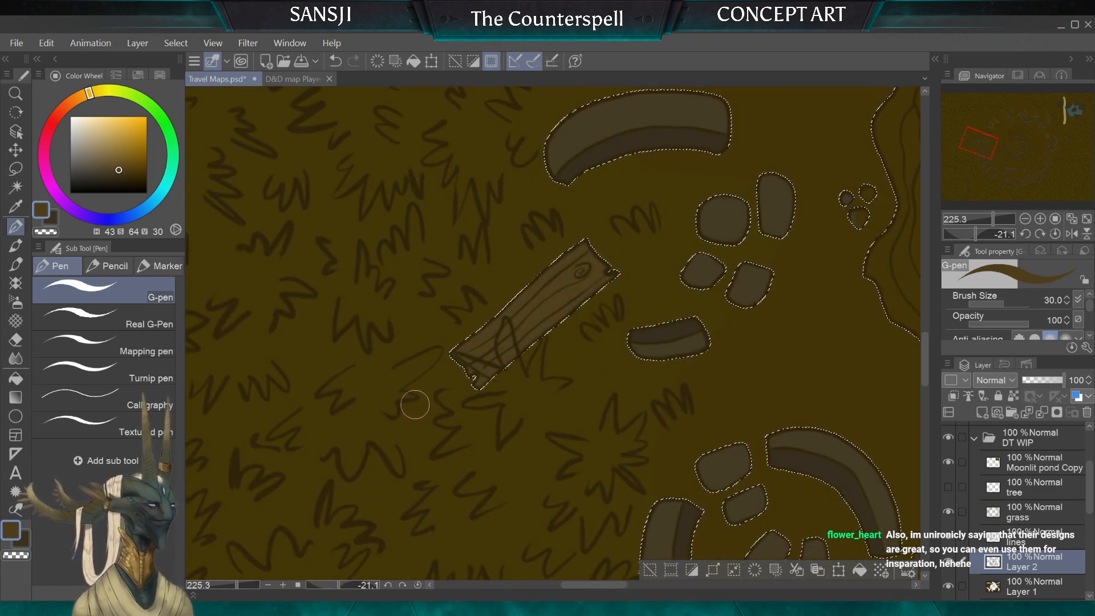
Step: Paint the short plank and the square board southwest of the crater brown, enlarging the brush to 50
scroll(409, 399, "down", 7)
scroll(409, 399, "right", 5)
scroll(614, 262, "down", 2)
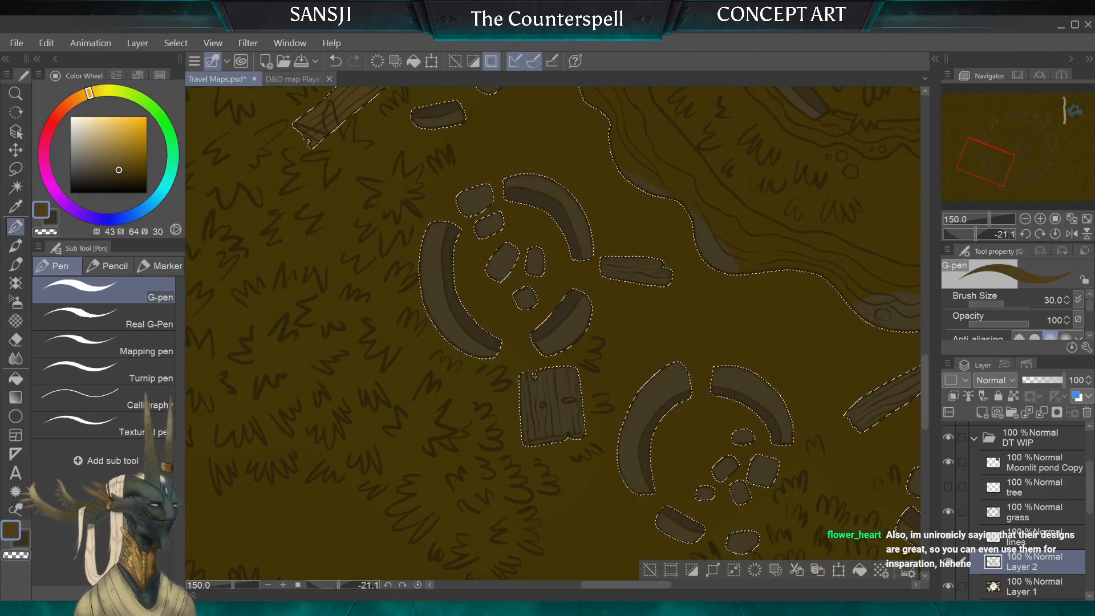
key("bracketright")
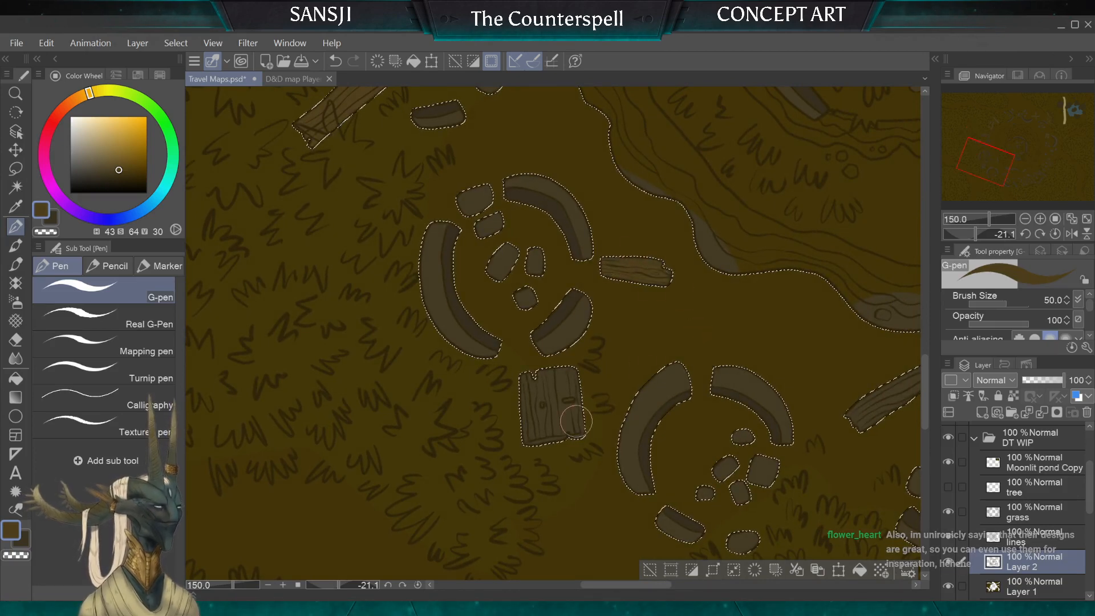
mouse_move(572, 407)
left_mouse_down()
mouse_move(553, 442)
mouse_move(516, 427)
mouse_move(296, 407)
left_mouse_up()
Step: Paint the two long diagonal planks south of the crater brown, using brush sizes 40 and 50
key("bracketleft")
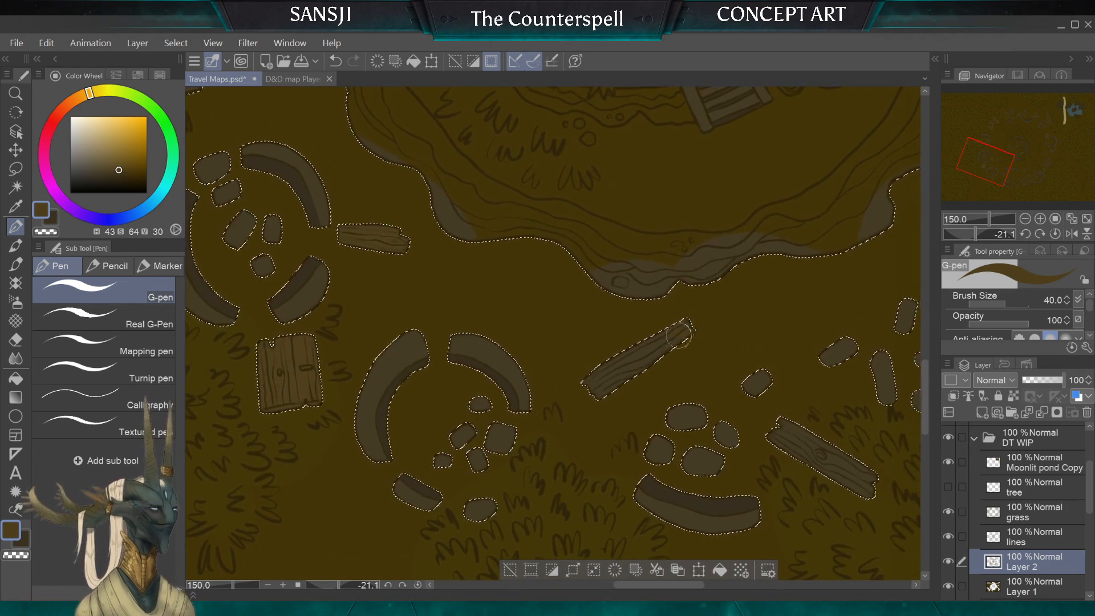
key("bracketright")
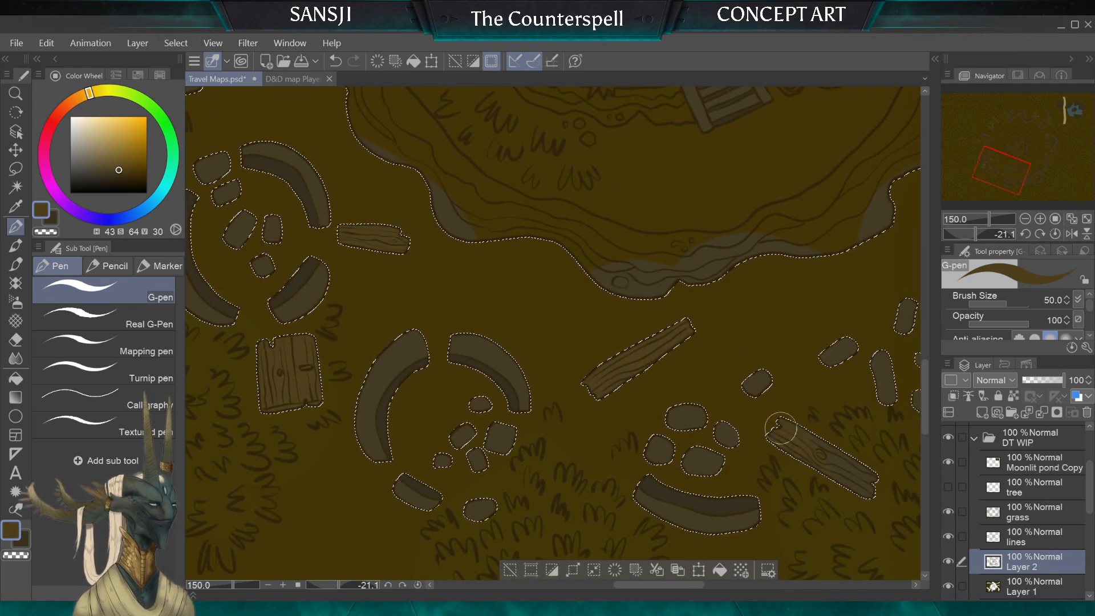
key("bracketleft")
key("bracketleft")
Step: Paint the overlapping planks and the nearby loose ones on the crater's southeast side brown, reducing the brush to 17
mouse_move(846, 490)
left_mouse_down()
mouse_move(707, 327)
mouse_move(665, 322)
mouse_move(560, 415)
mouse_move(545, 388)
mouse_move(399, 348)
mouse_move(246, 341)
left_mouse_up()
key("bracketright")
key("bracketright")
key("bracketright")
key("bracketright")
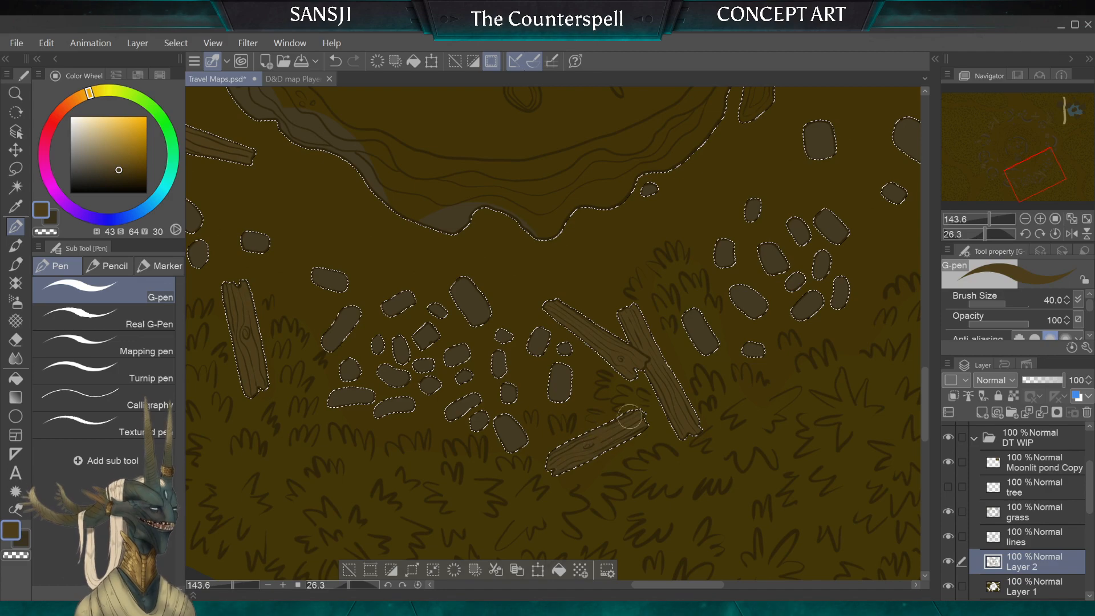
key("bracketleft")
key("bracketleft")
key("bracketleft")
key("bracketleft")
Step: Sample the darker brown (H 44, S 79, V 25) beside the rock outcrop in the map's northeast
mouse_move(627, 422)
left_mouse_down()
mouse_move(366, 570)
mouse_move(355, 539)
mouse_move(414, 459)
mouse_move(382, 465)
left_mouse_up()
left_click_drag(548, 285, 626, 454)
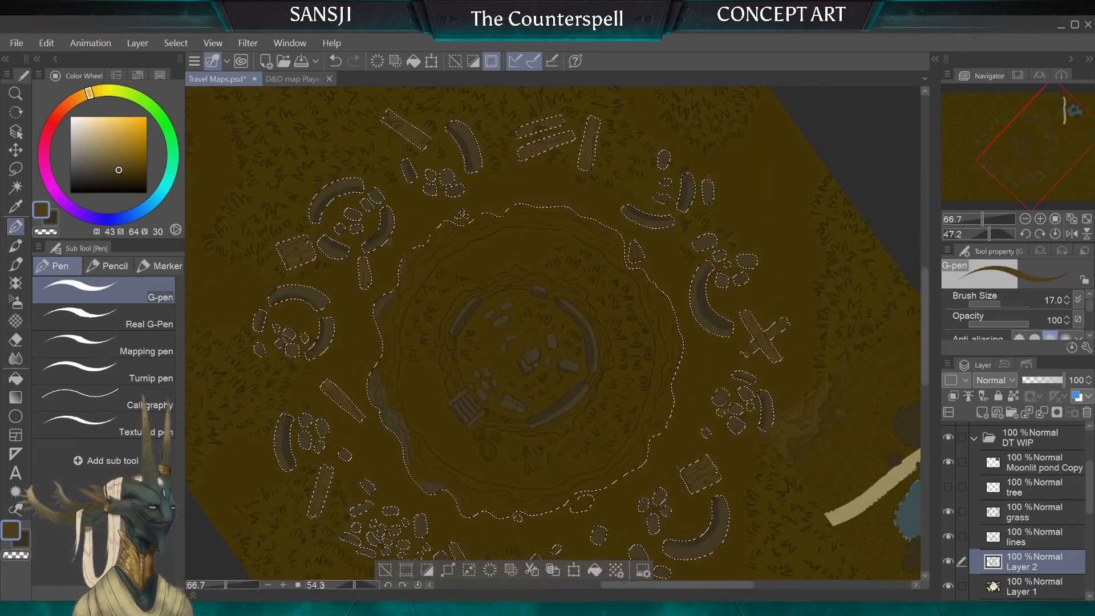
left_click_drag(547, 382, 411, 456)
left_click_drag(517, 273, 492, 379)
left_click(696, 319, "alt")
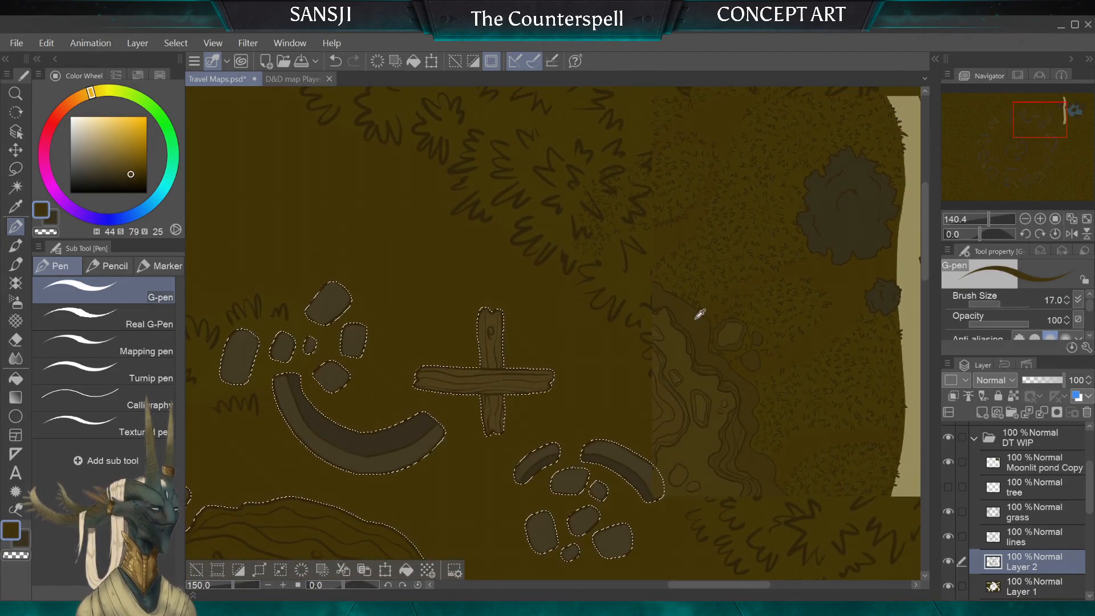
left_click_drag(359, 428, 630, 136)
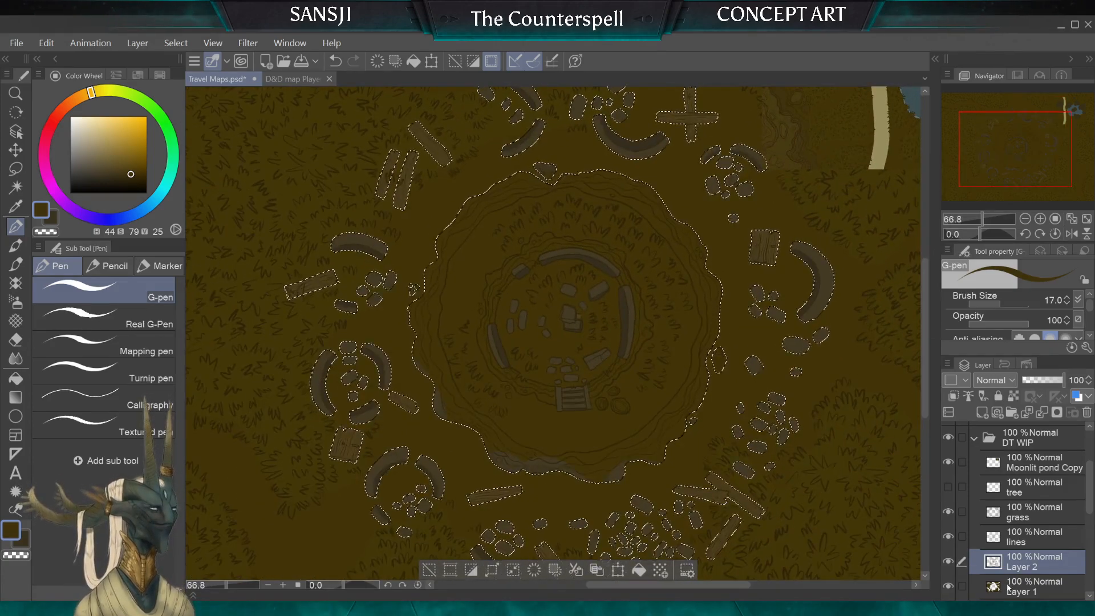
Step: Add a new layer directly above Layer 1 and set the G-pen brush size to 40
left_click(1027, 586)
left_click(982, 413)
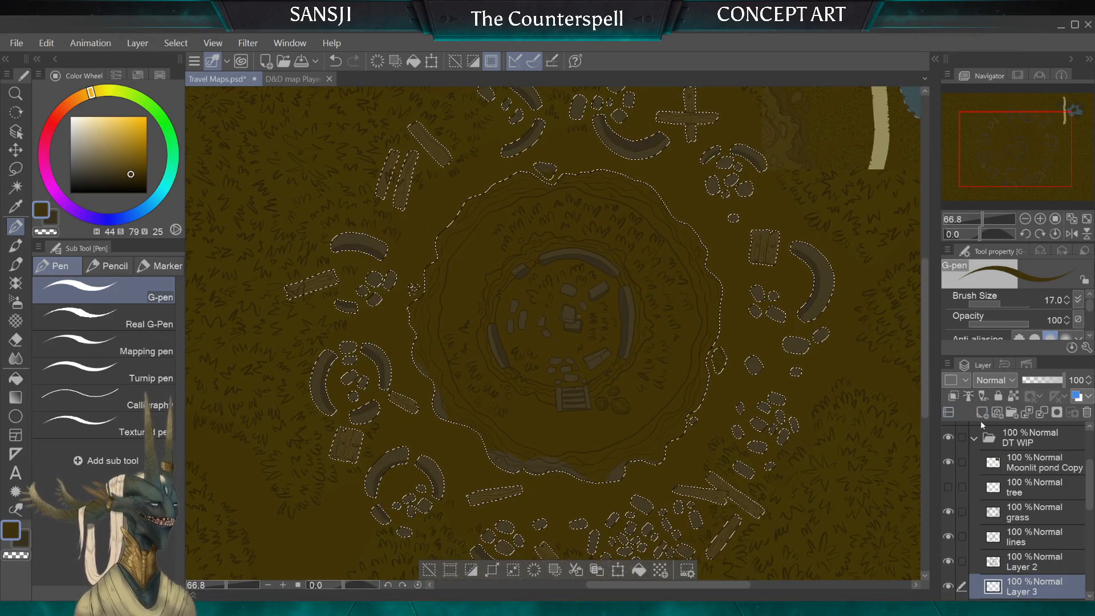
key("bracketright")
key("bracketright")
key("bracketright")
key("bracketright")
key("bracketright")
Step: On Layer 2, erase the grey patches along the crater's southern rim with the Hard eraser
left_click(1027, 562)
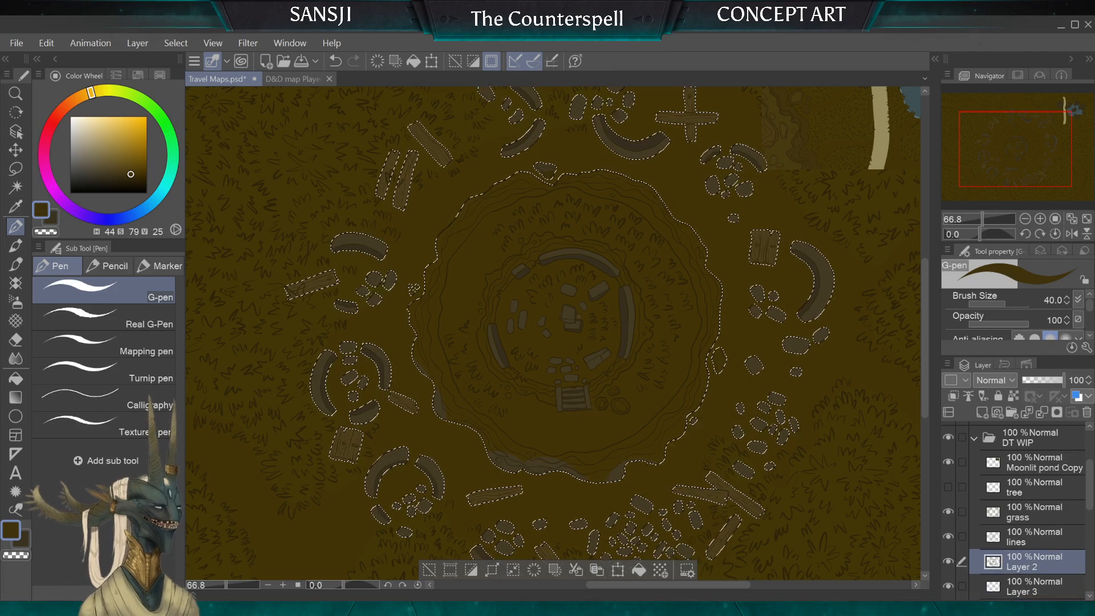
left_click_drag(520, 479, 594, 480)
left_click(15, 340)
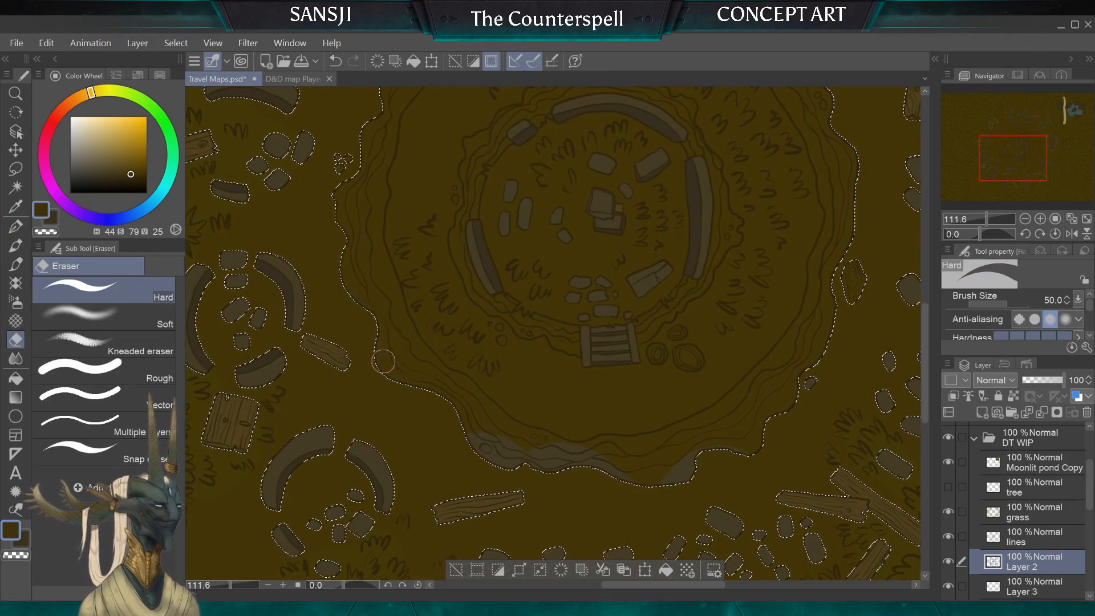
mouse_move(535, 458)
left_mouse_down()
mouse_move(579, 465)
mouse_move(573, 430)
mouse_move(655, 497)
mouse_move(673, 447)
left_mouse_up()
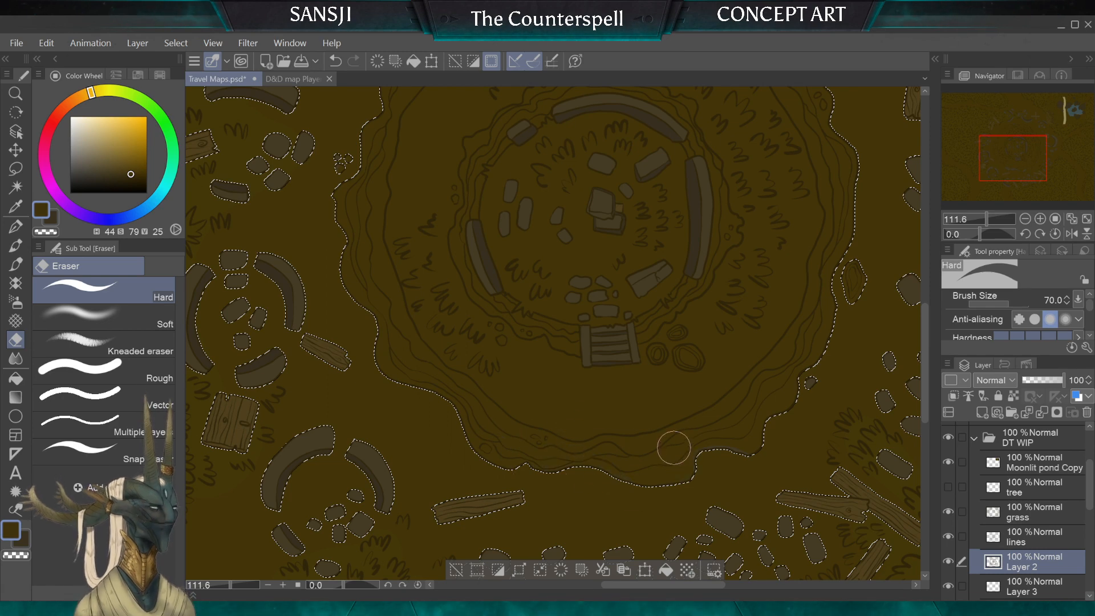
key("bracketleft")
key("bracketleft")
key("bracketleft")
key("bracketleft")
key("bracketleft")
key("bracketleft")
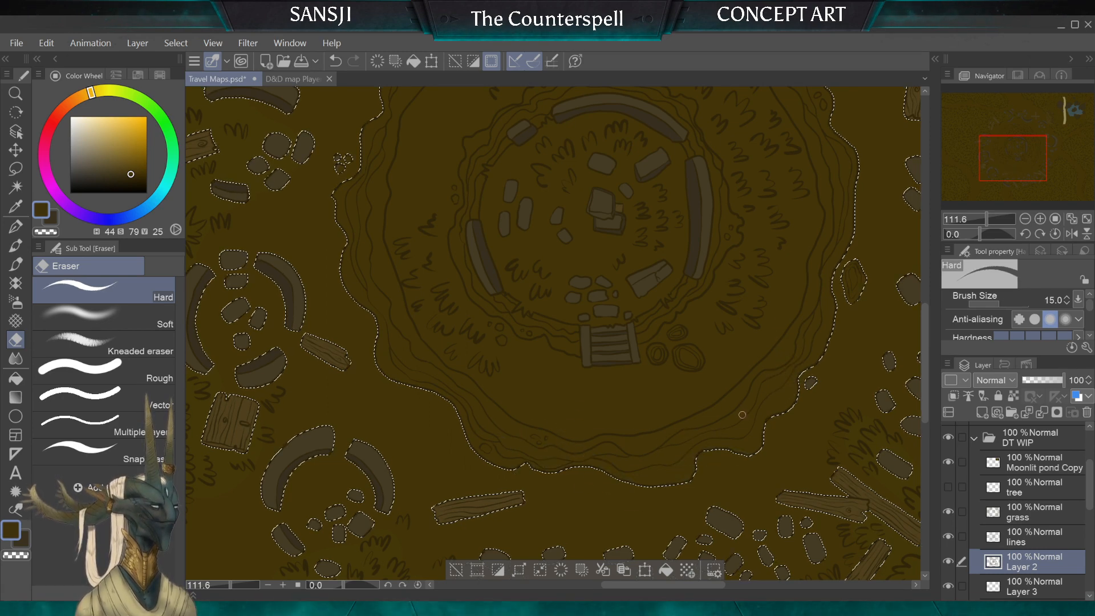
key("bracketright")
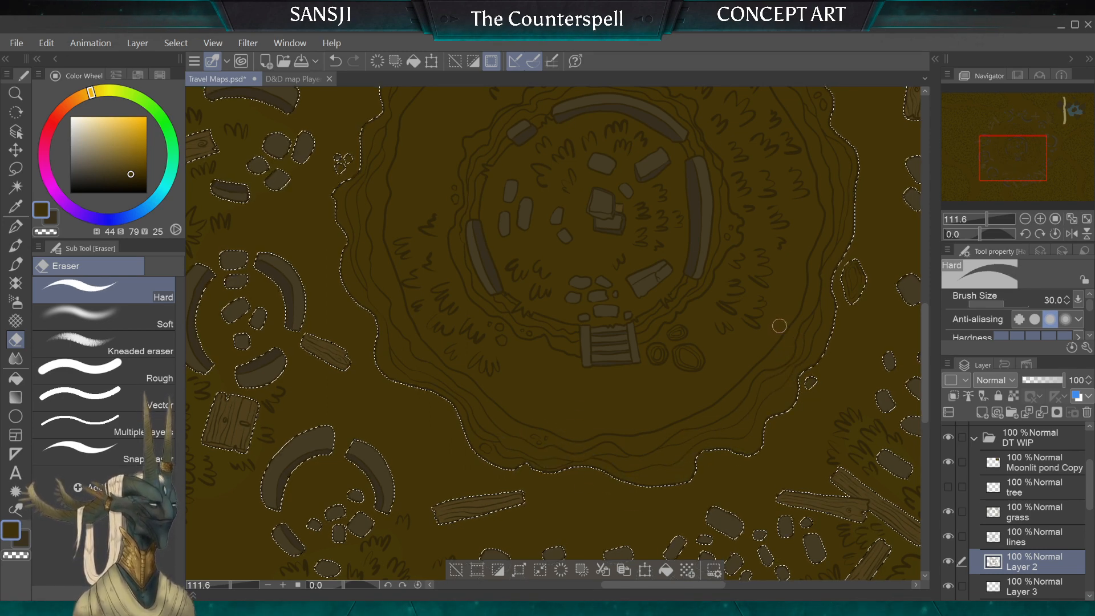
Step: Erase the remaining grey fill around the small rocks on the crater's northern and western rim, varying the eraser size
scroll(553, 334, "down", 3)
left_click_drag(570, 378, 599, 524)
scroll(590, 249, "up", 1)
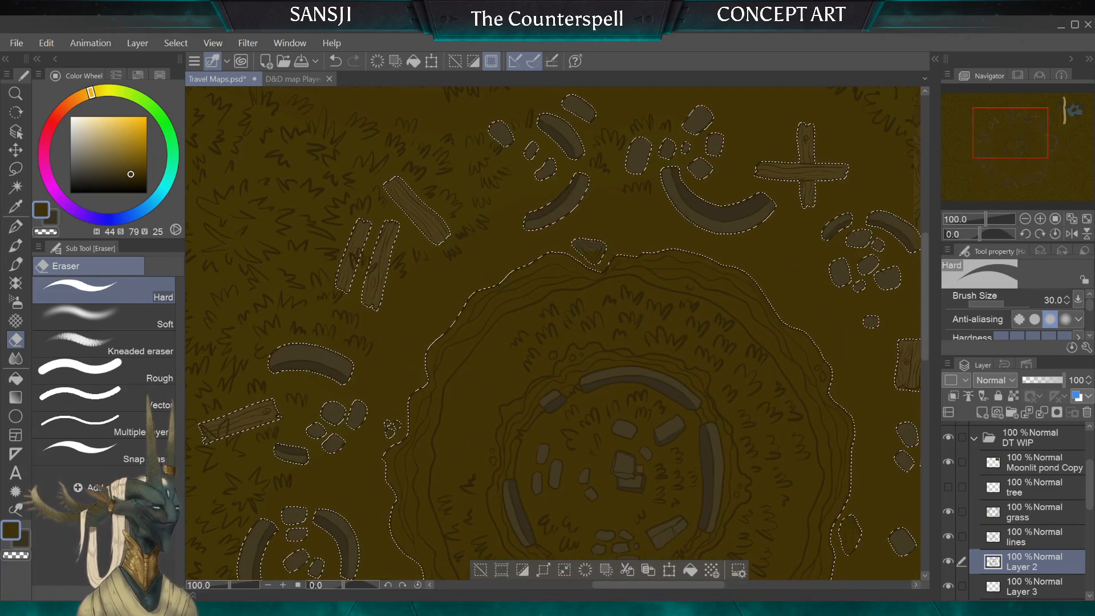
key("bracketright")
key("bracketright")
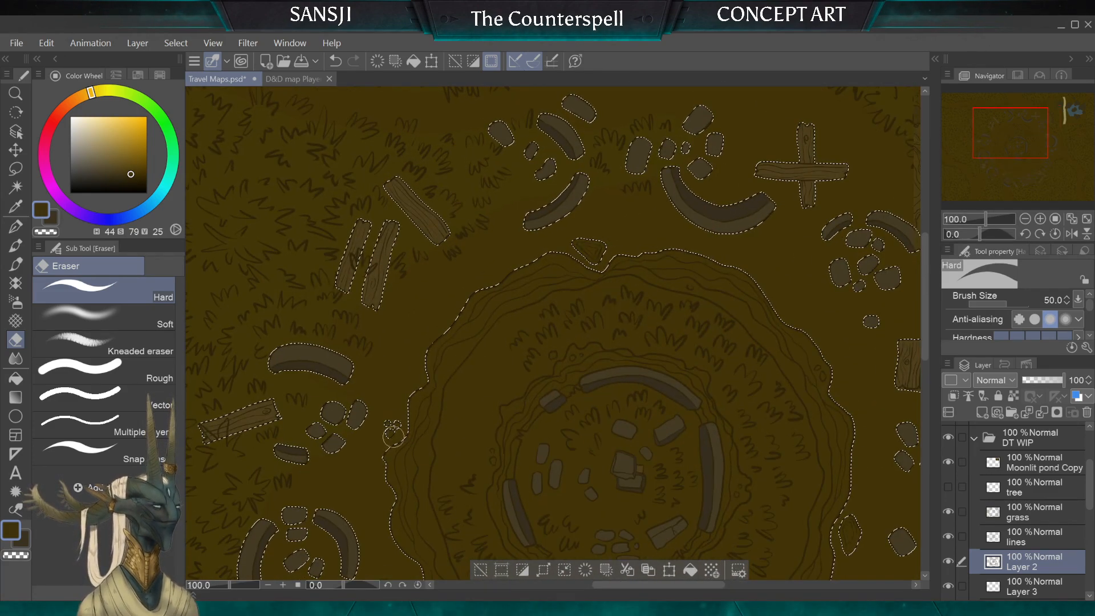
key("bracketleft")
key("bracketleft")
key("bracketleft")
left_click_drag(438, 481, 447, 403)
scroll(437, 320, "down", 2)
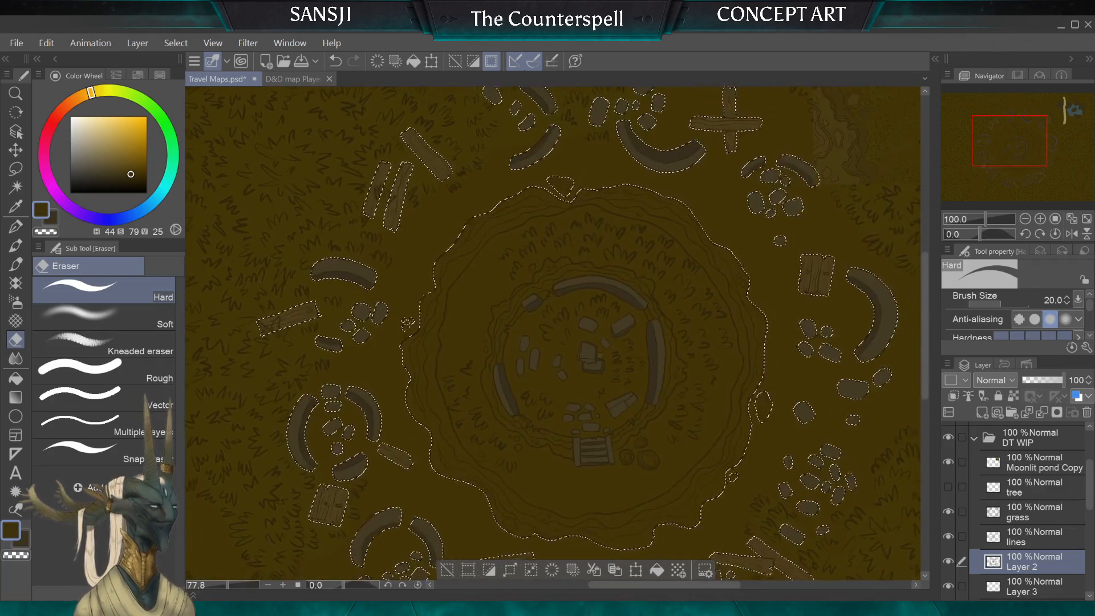
Step: On Layer 3, paint the crater's outer rocky ring dark brown with the G-pen at brush size 150
left_click(1033, 586)
key("p")
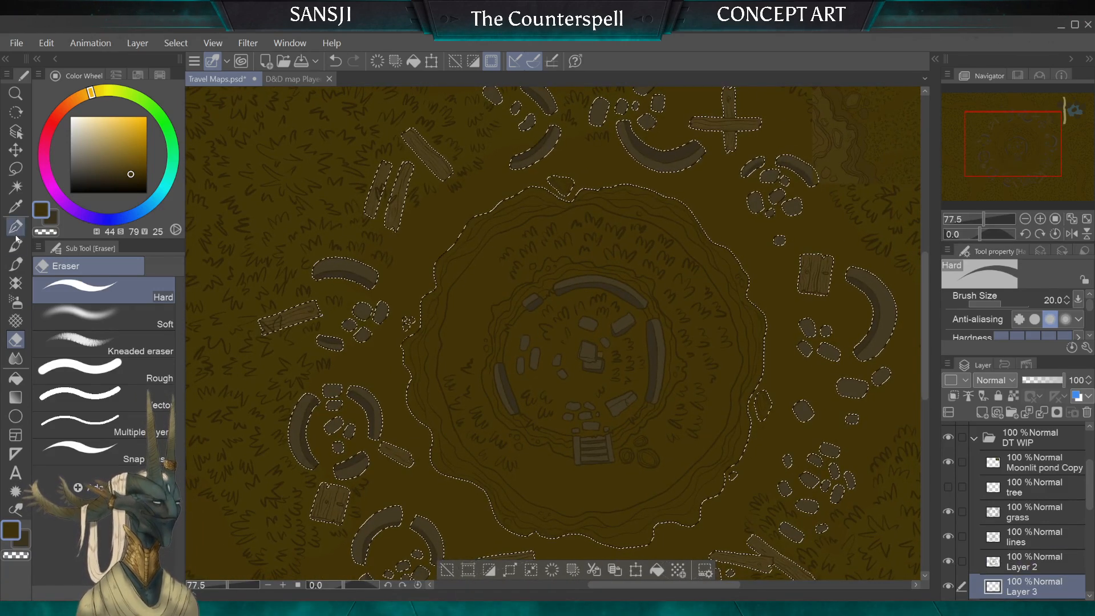
key("bracketright")
key("bracketright")
key("bracketright")
key("bracketright")
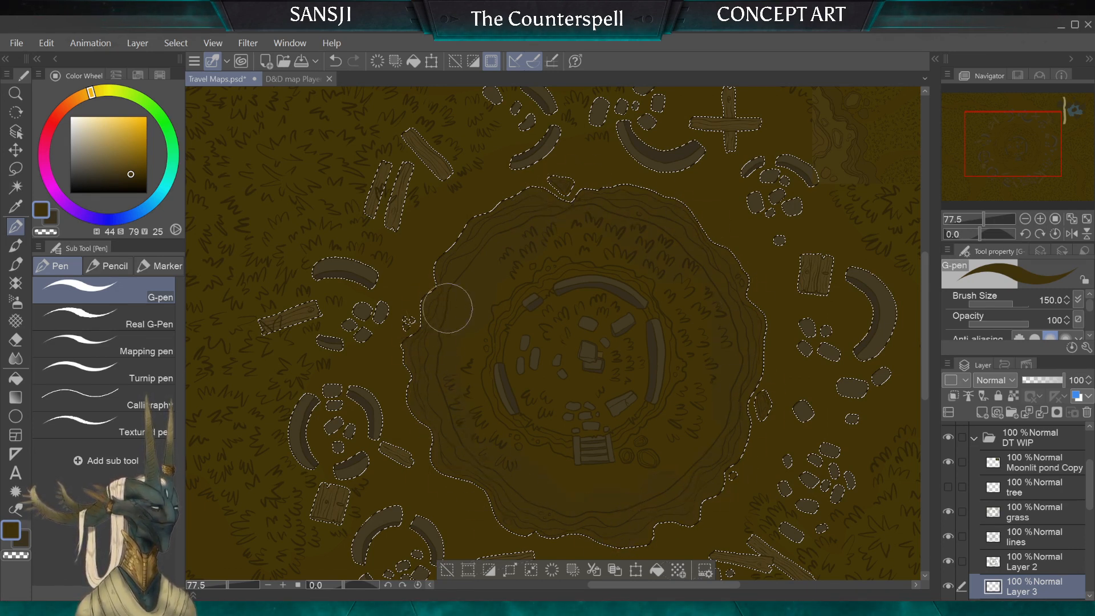
Step: Continue the dark brown around the crater's inner rocky ring with the G-pen, using brush sizes 70 and 60
key("bracketleft")
key("bracketleft")
key("bracketleft")
key("bracketleft")
key("bracketleft")
key("bracketleft")
key("bracketright")
key("bracketright")
key("bracketright")
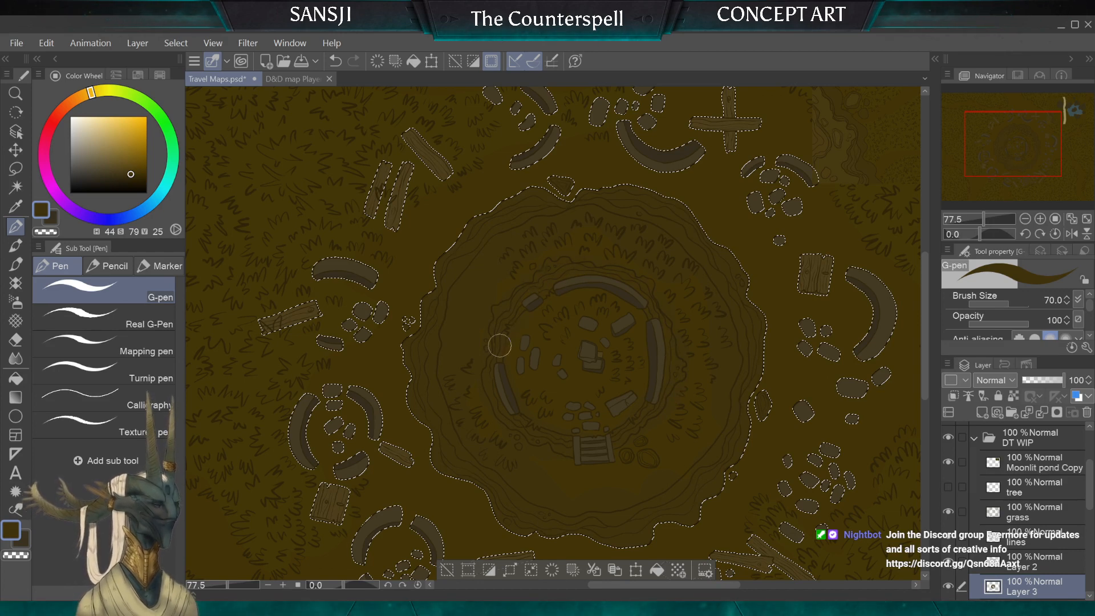
key("bracketleft")
left_click_drag(603, 478, 415, 615)
key("alt")
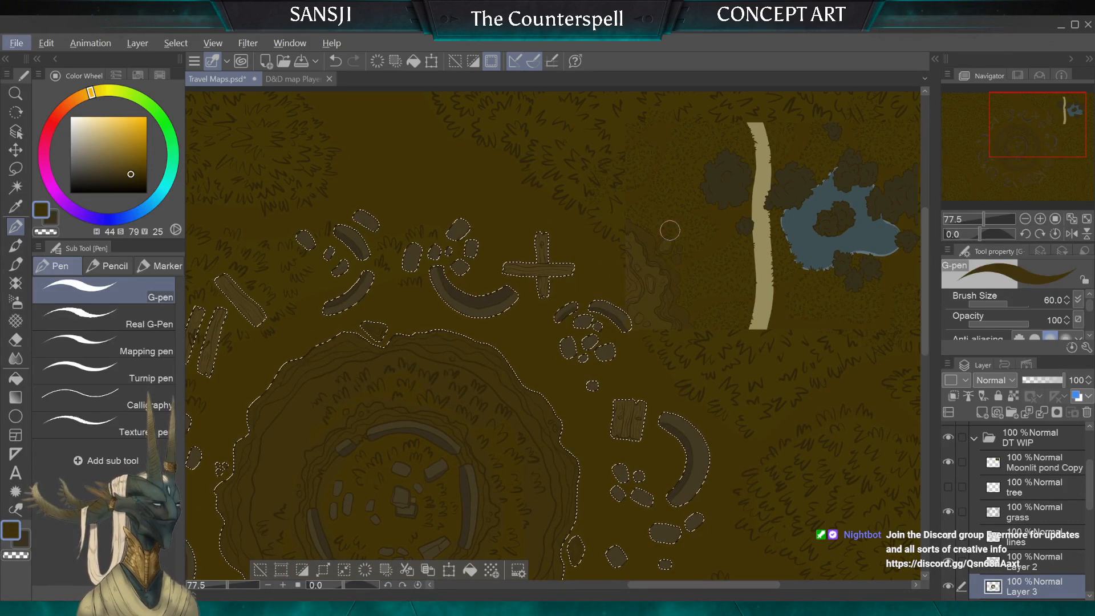
Step: Sample the brown of the existing cliff drawing and start painting the crater's outer ring on Layer 3 with the G-pen at brush sizes 20 and 25
scroll(670, 230, "up", 10)
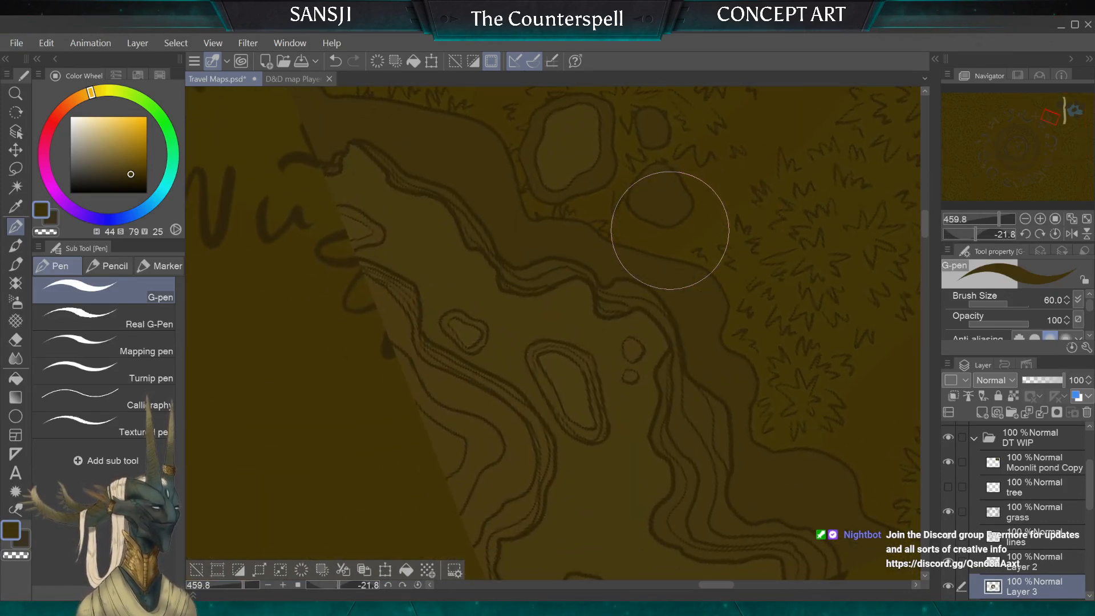
left_click(543, 277, "alt")
scroll(545, 277, "down", 8)
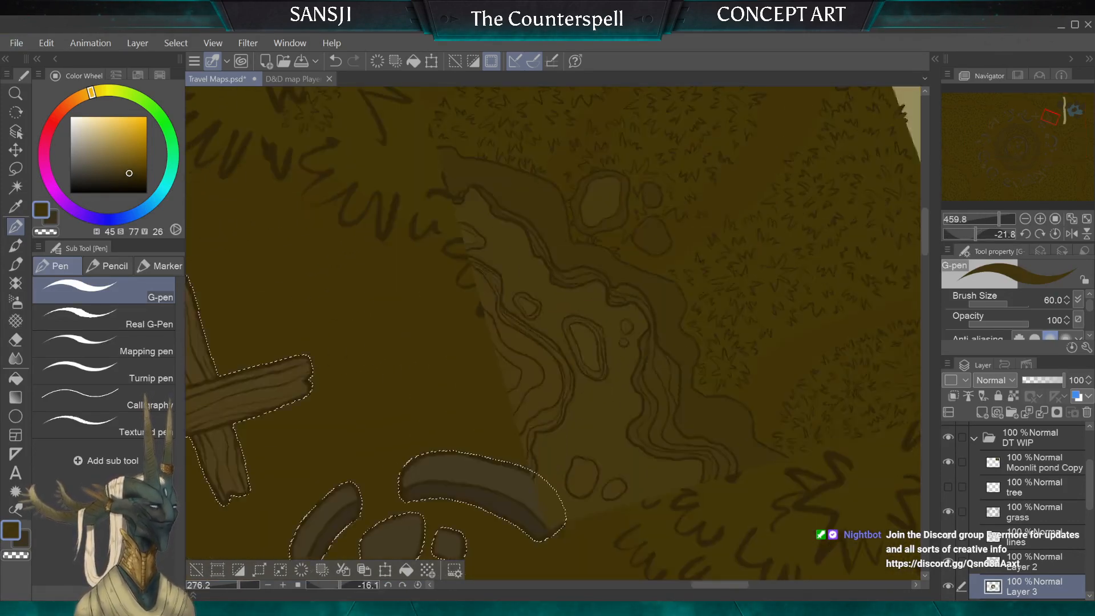
scroll(546, 277, "down", 2)
scroll(546, 277, "up", 5)
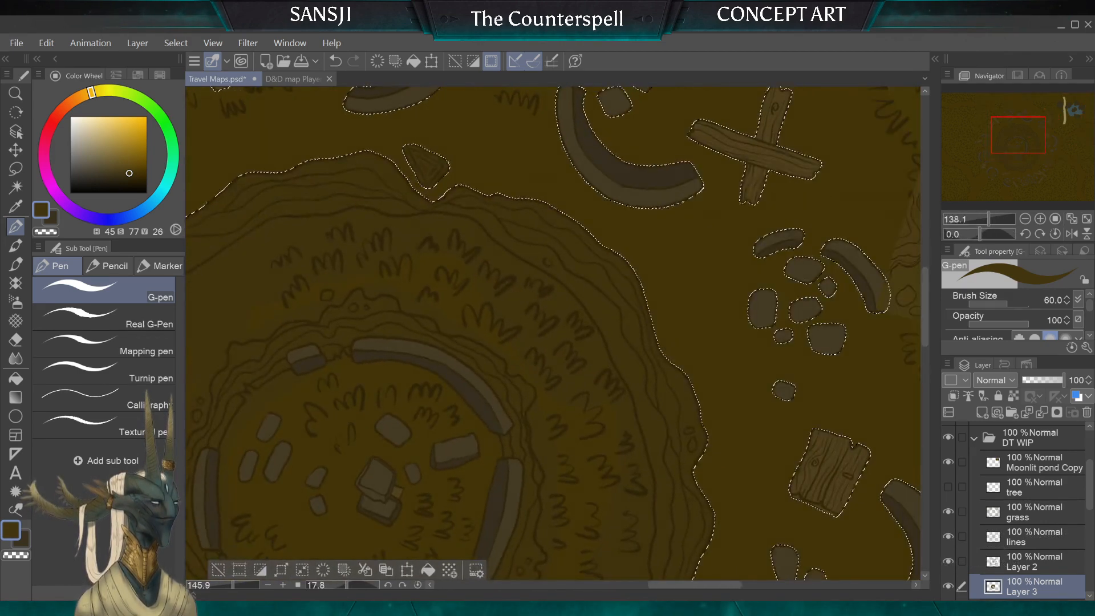
key("bracketleft")
key("bracketleft")
key("bracketleft")
key("bracketleft")
key("bracketleft")
key("bracketleft")
key("bracketright")
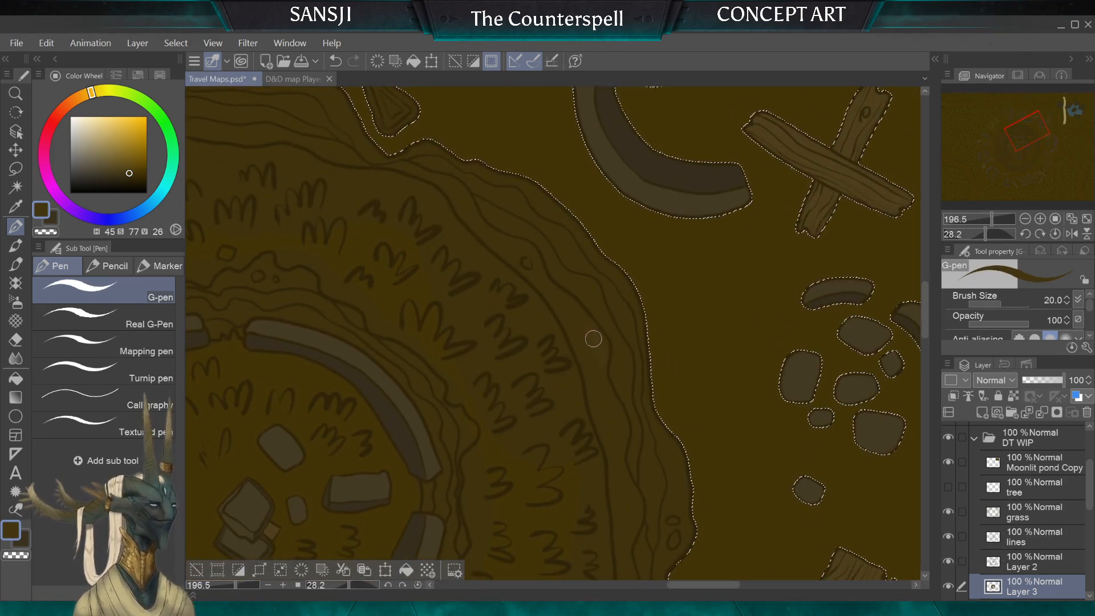
key("bracketright")
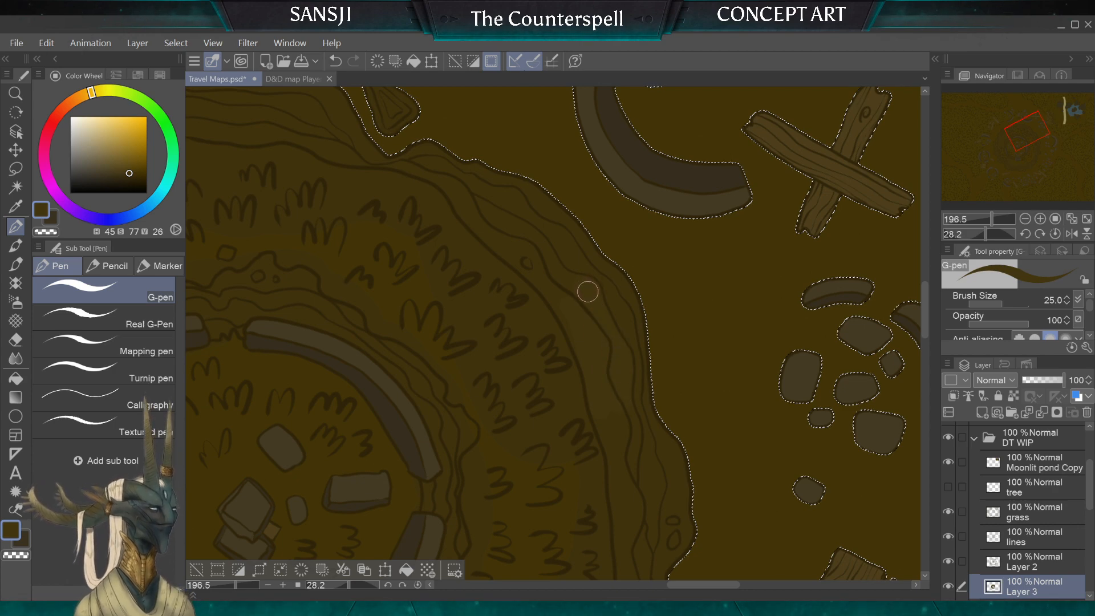
key("bracketleft")
scroll(589, 293, "down", 5)
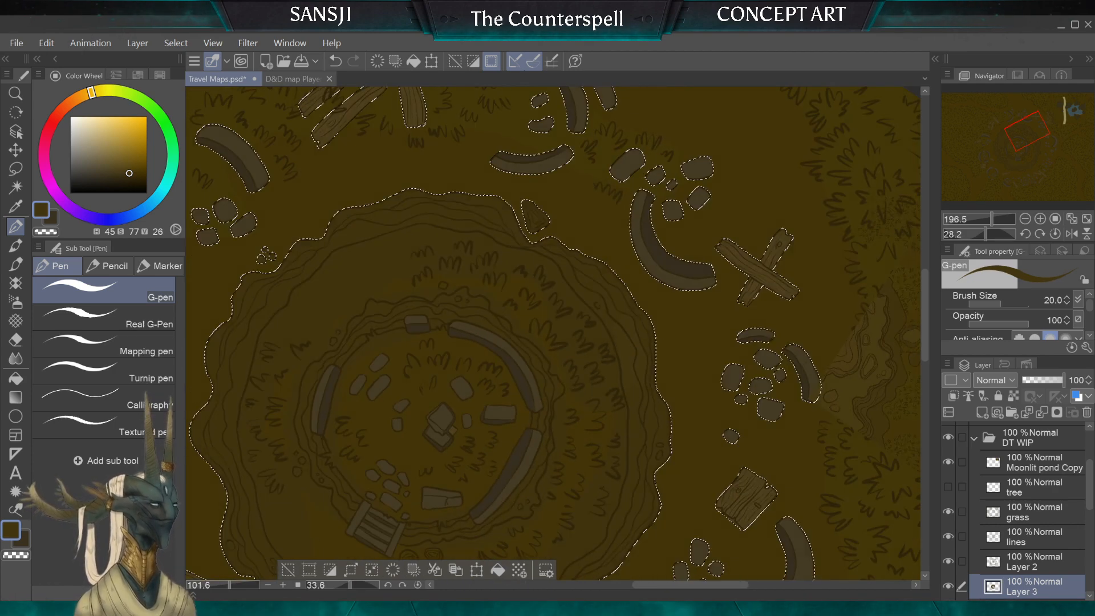
Step: On the lines layer, clear the old selection and auto-select the bands around the crater's outer ring, referring to the editing layer only
left_click(1034, 537)
left_click(16, 169)
left_click(439, 144)
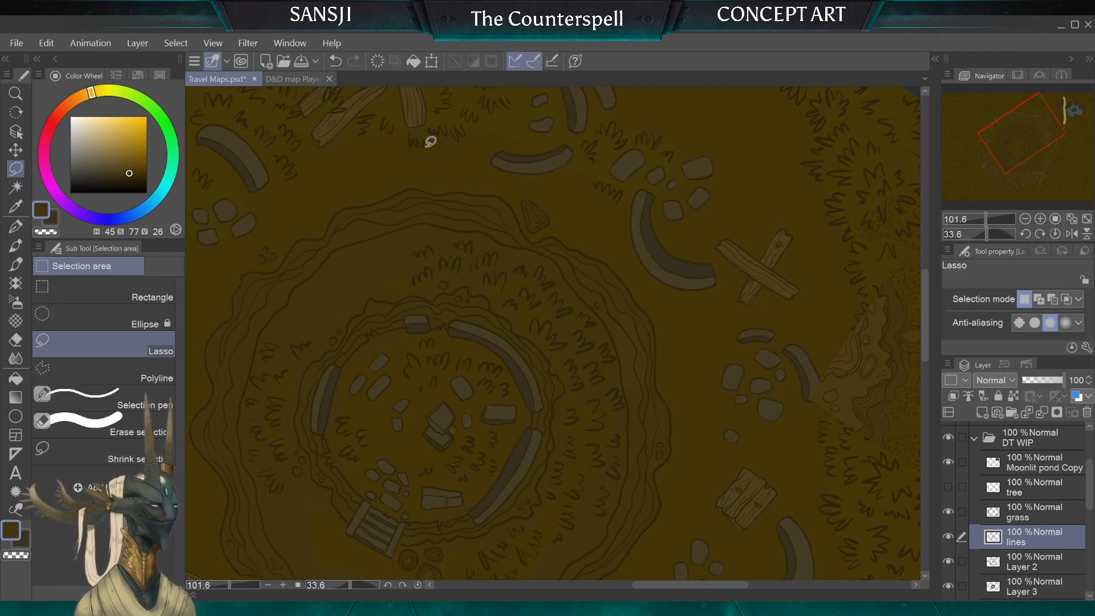
left_click(15, 187)
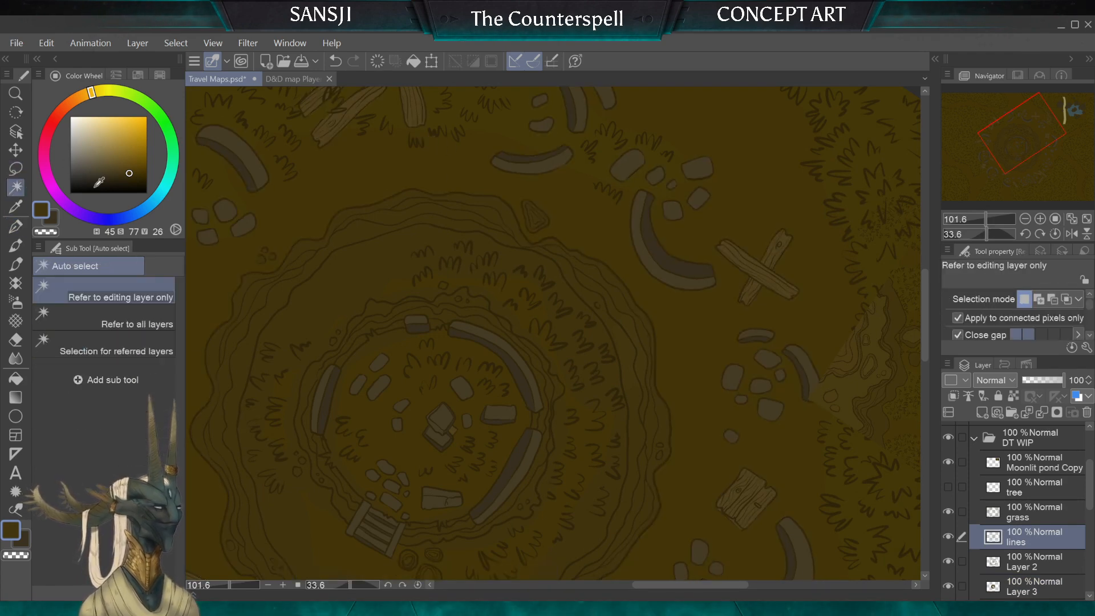
left_click(631, 360)
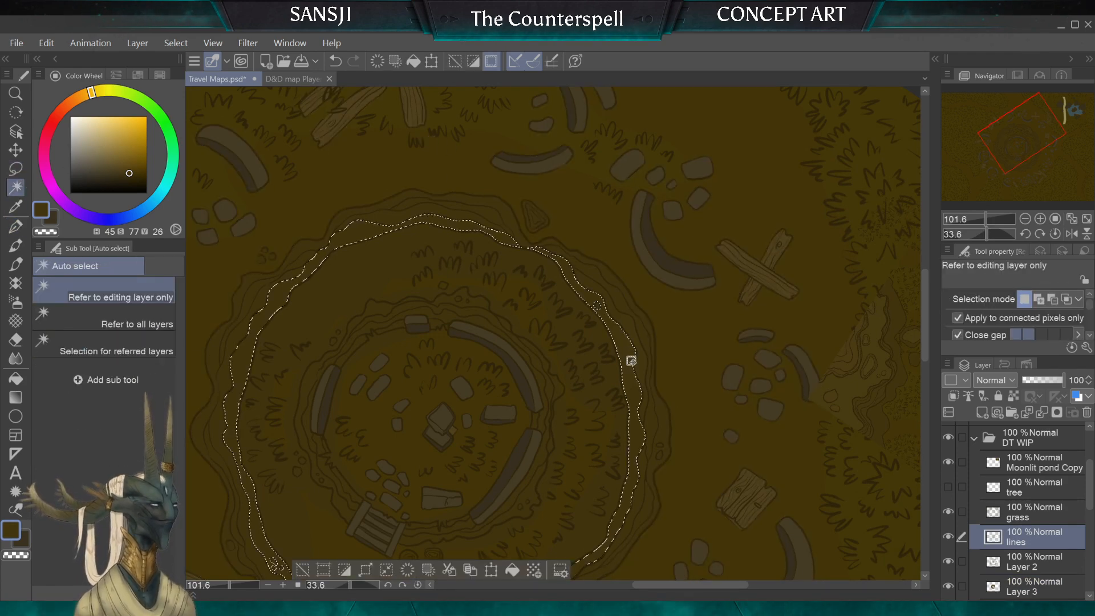
left_click(631, 324, "shift")
left_click(450, 213, "shift")
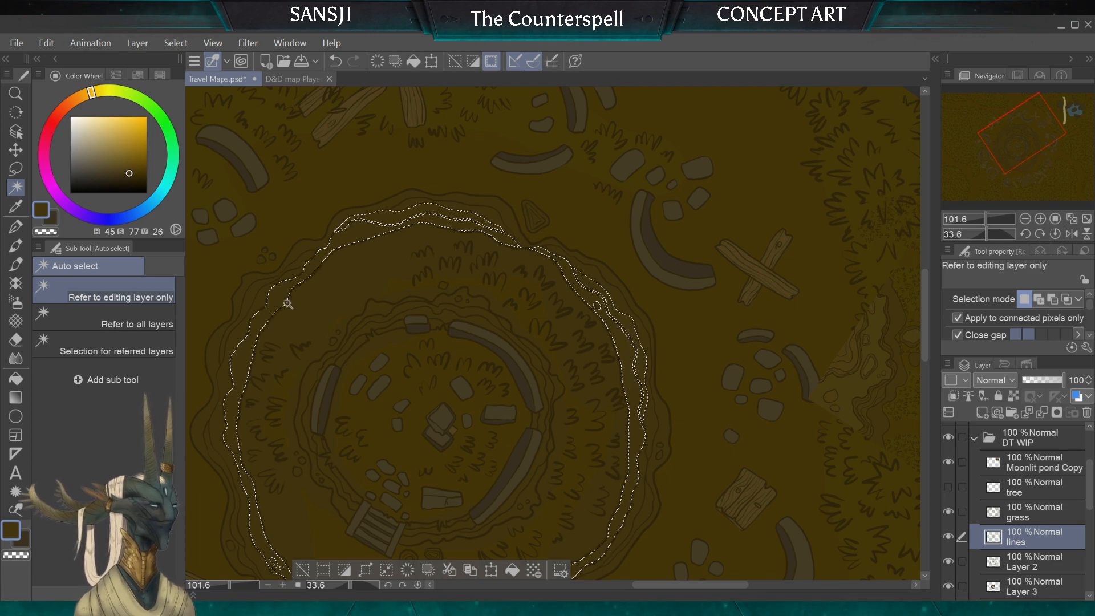
left_click(249, 414, "shift")
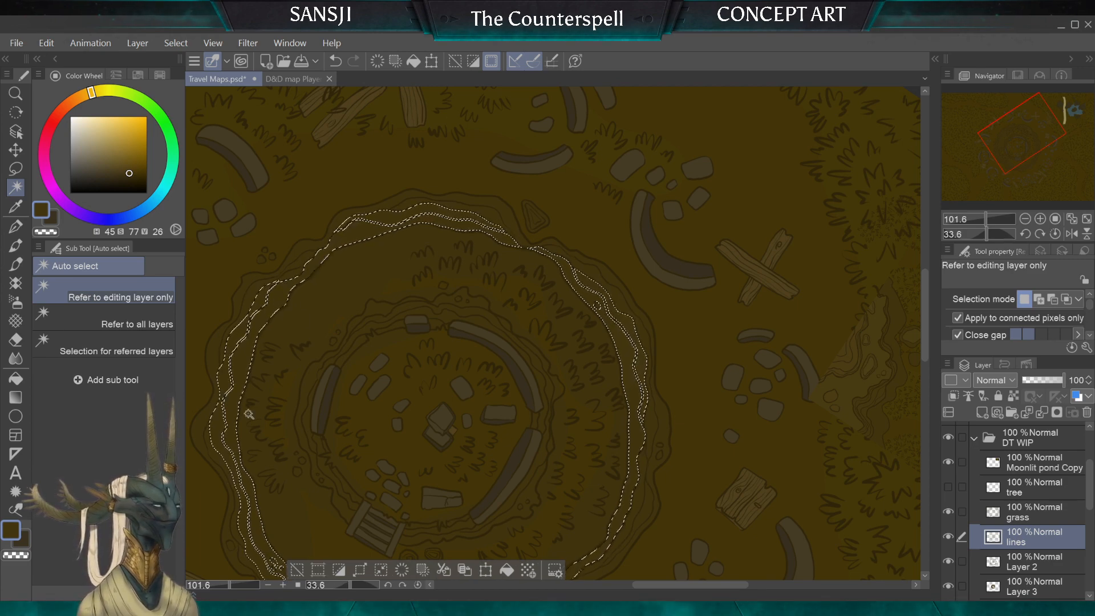
scroll(410, 393, "down", 5)
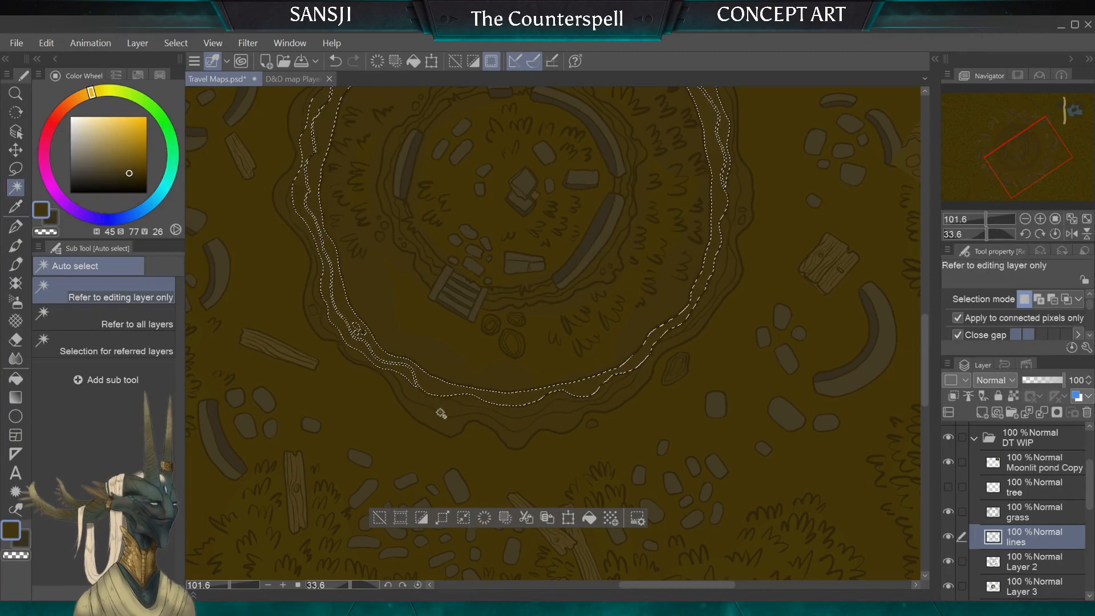
left_click(485, 427, "shift")
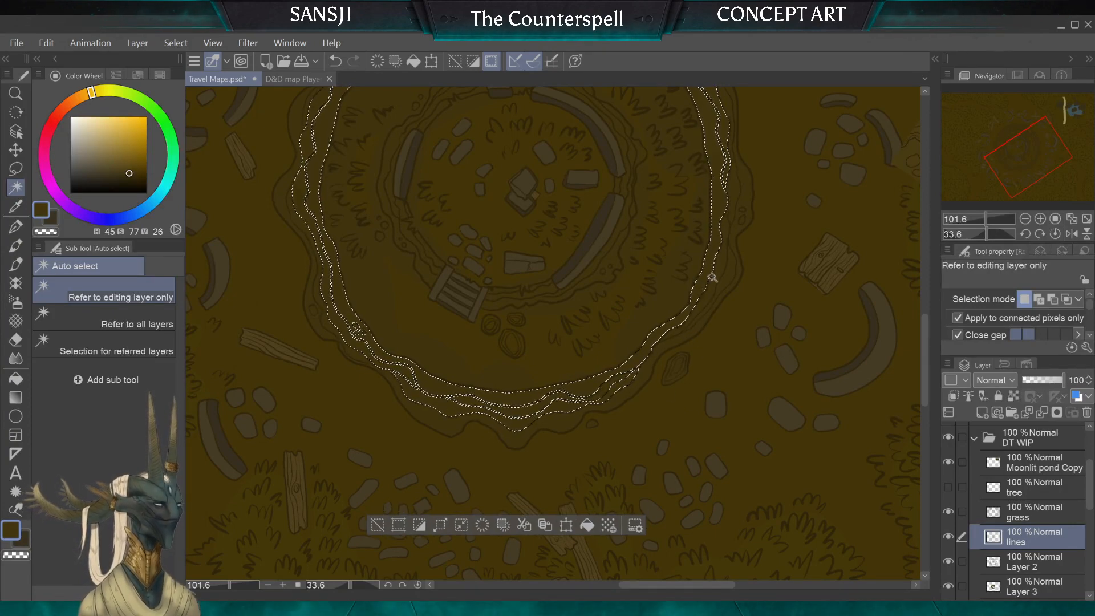
left_click(723, 258, "shift")
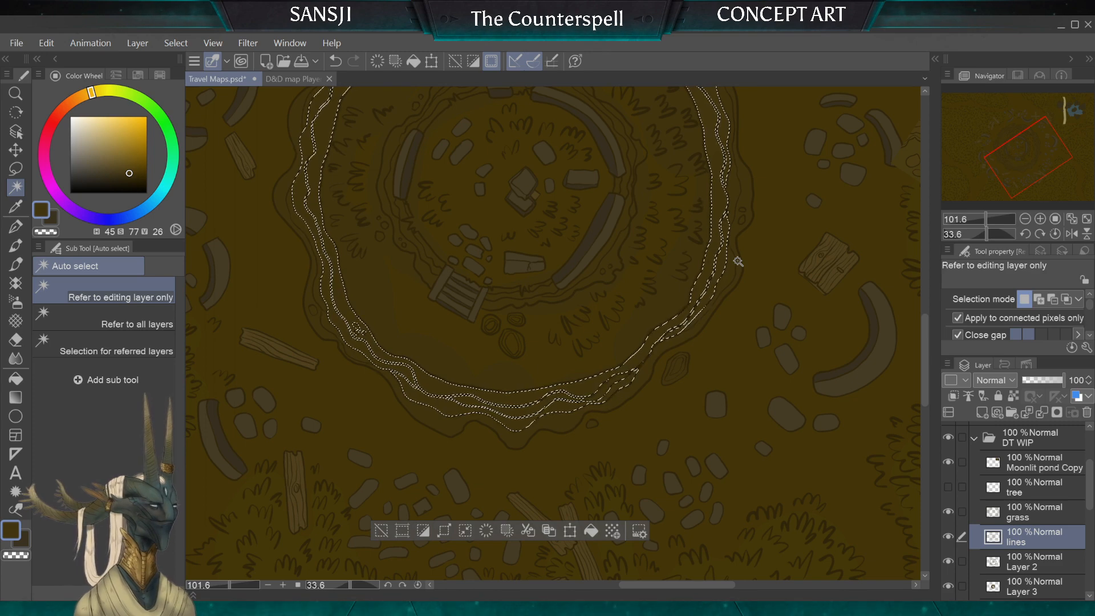
Step: Fill the selected outer-ring bands with the sampled brown on Layer 3, then clear the selection
key("alt+bracketleft")
key("alt+bracketleft")
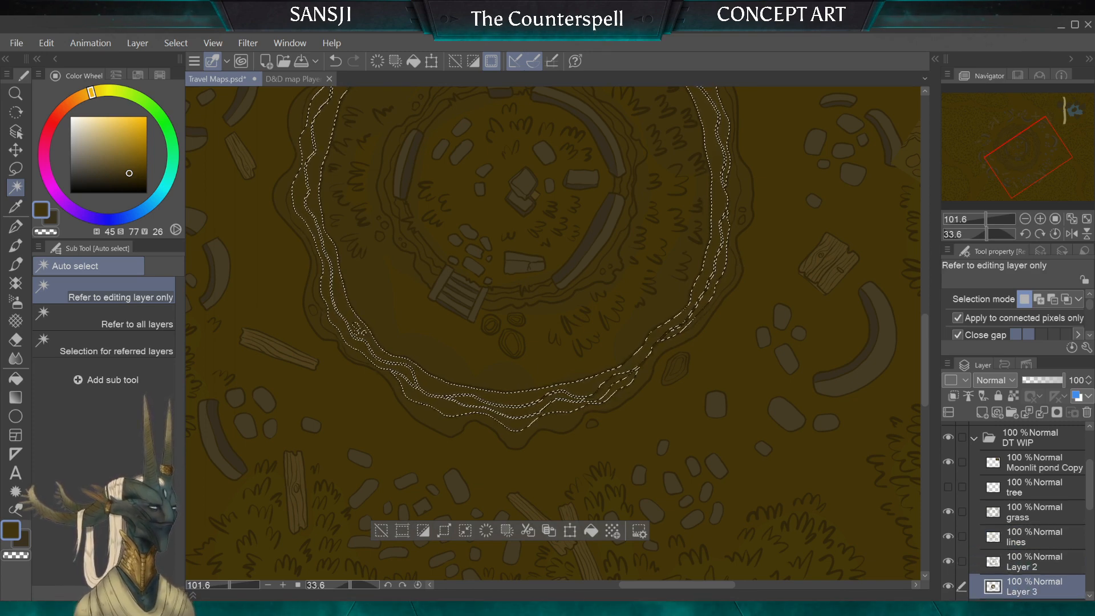
left_click(15, 378)
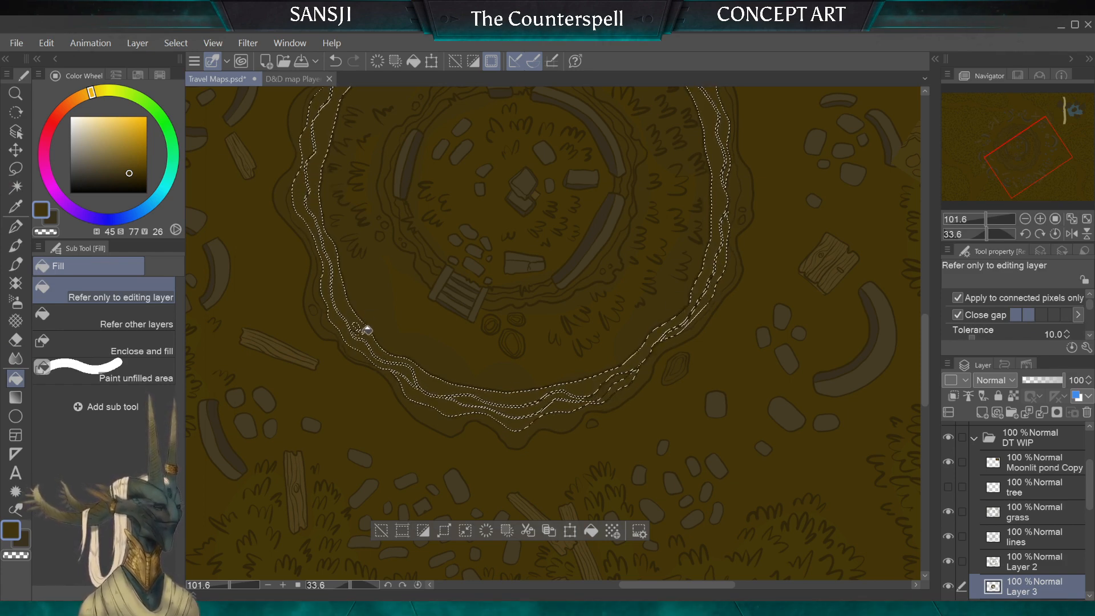
left_click_drag(370, 267, 327, 450)
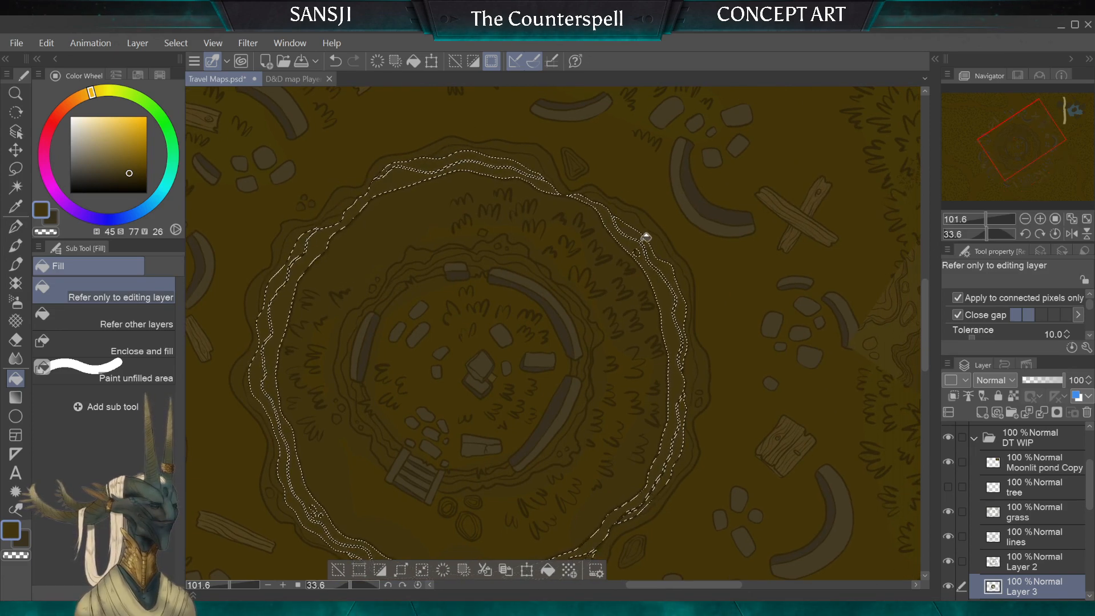
left_click_drag(673, 394, 573, 351)
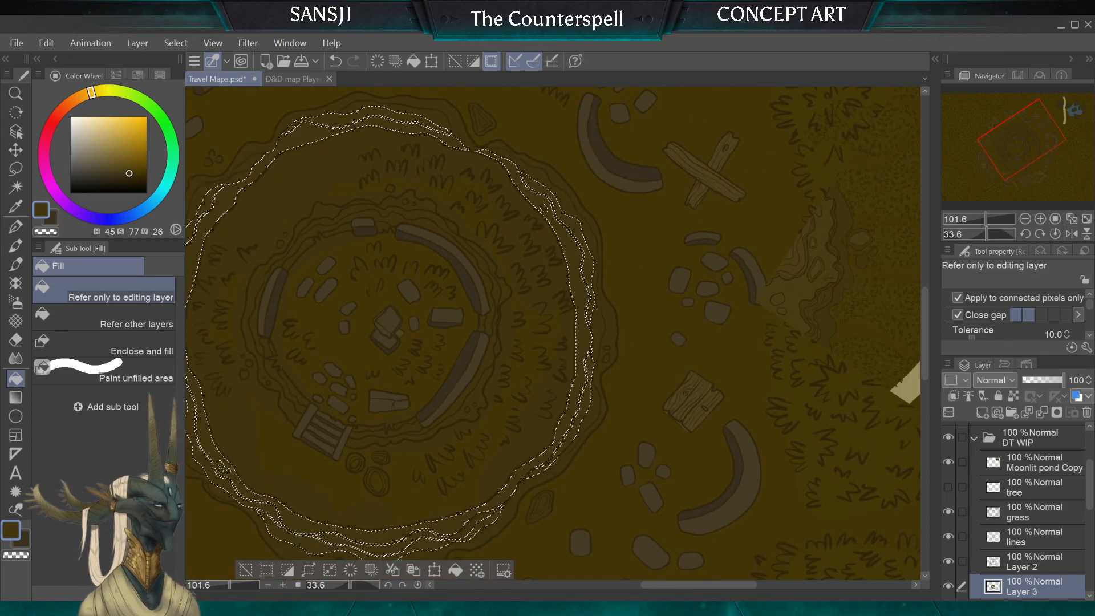
left_click(16, 168)
left_click(616, 352)
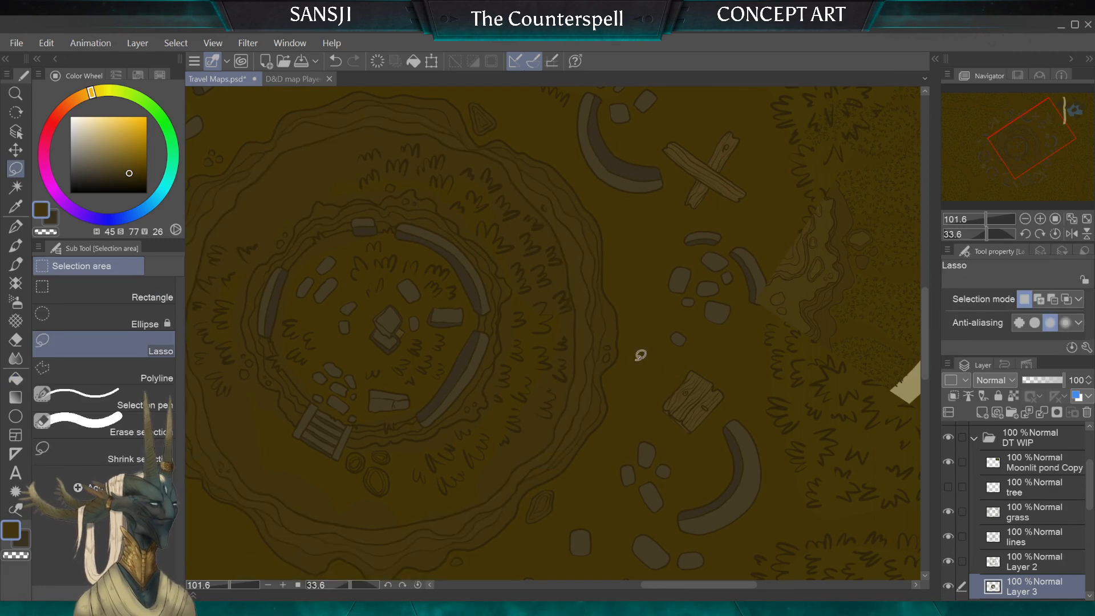
Step: Paint the small pebbles on the crater's eastern rim with the G-pen, enlarging the brush to 12
scroll(587, 348, "up", 2)
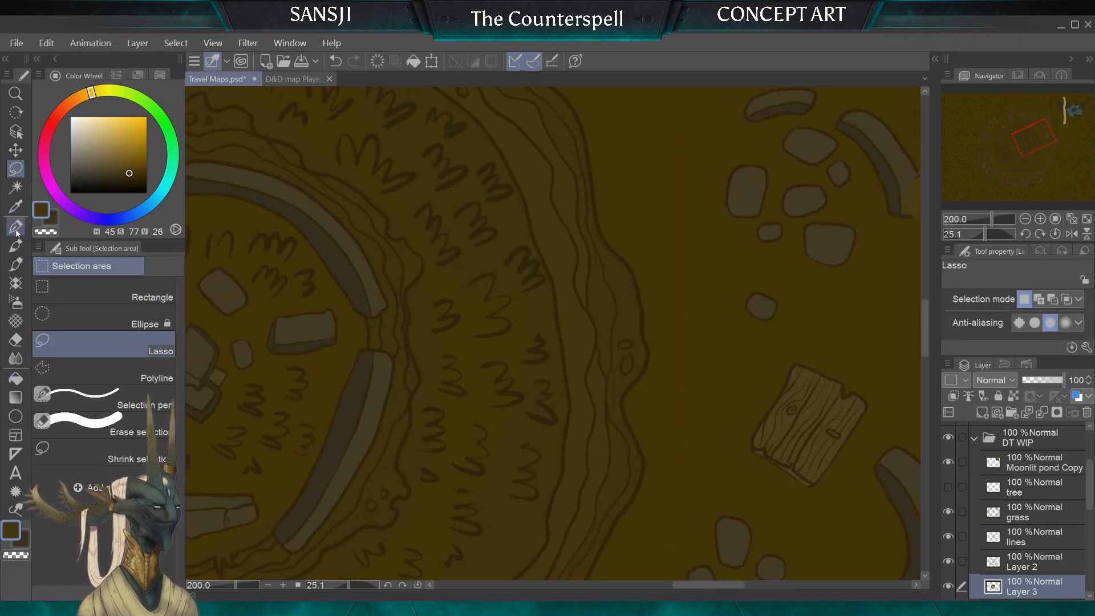
key("p")
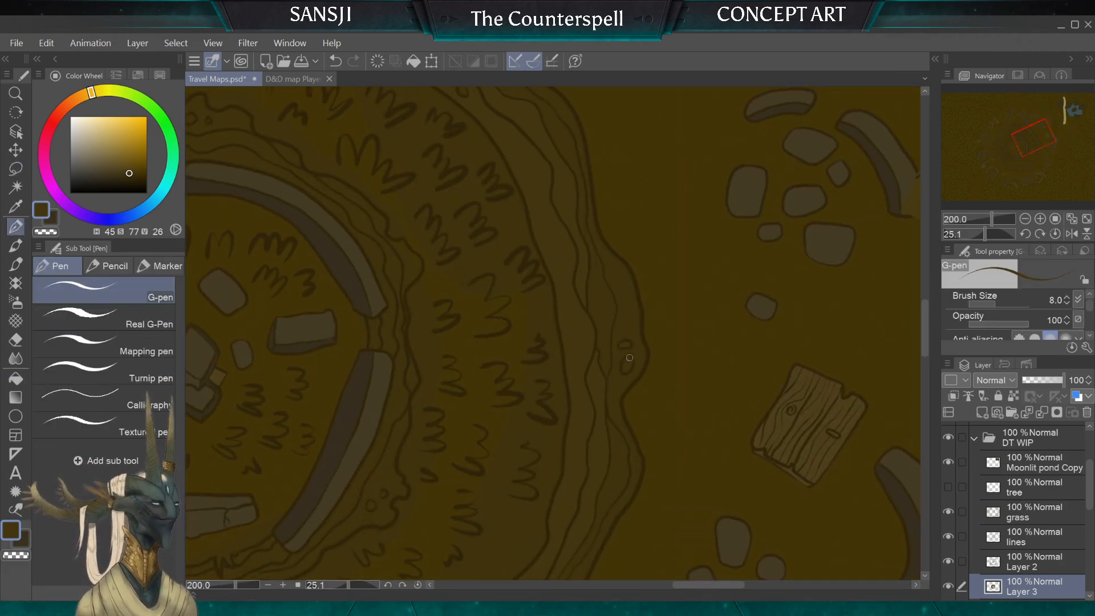
key("bracketright")
key("bracketright")
left_click_drag(628, 400, 743, 93)
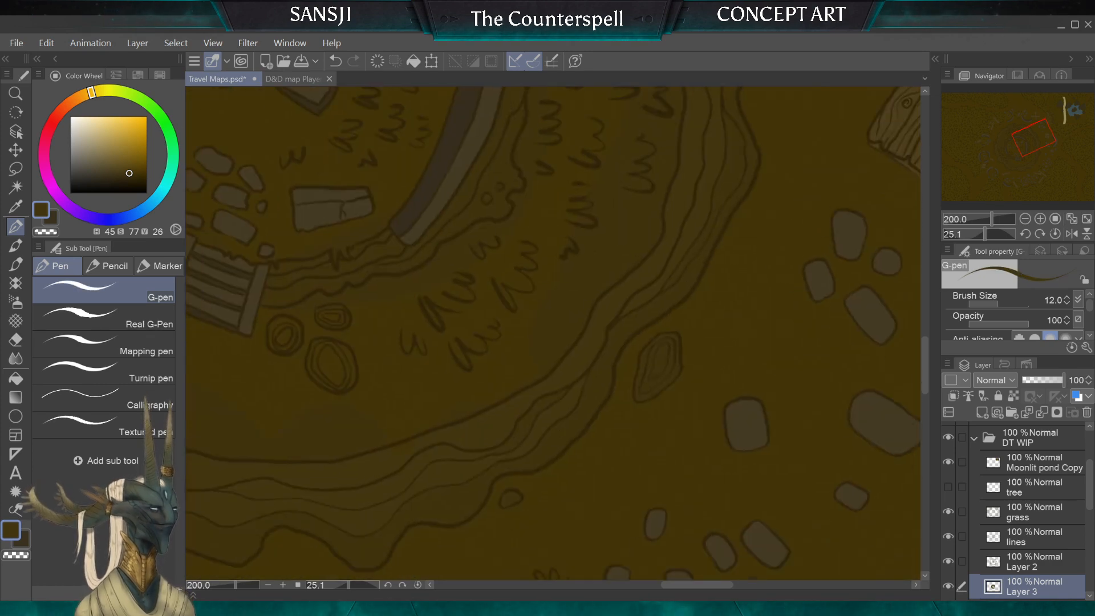
Step: Colour the layered rock just outside the crater's southeastern rim with the G-pen, enlarging the brush to 15
mouse_move(659, 365)
left_mouse_down()
mouse_move(665, 185)
mouse_move(641, 153)
mouse_move(627, 212)
left_mouse_up()
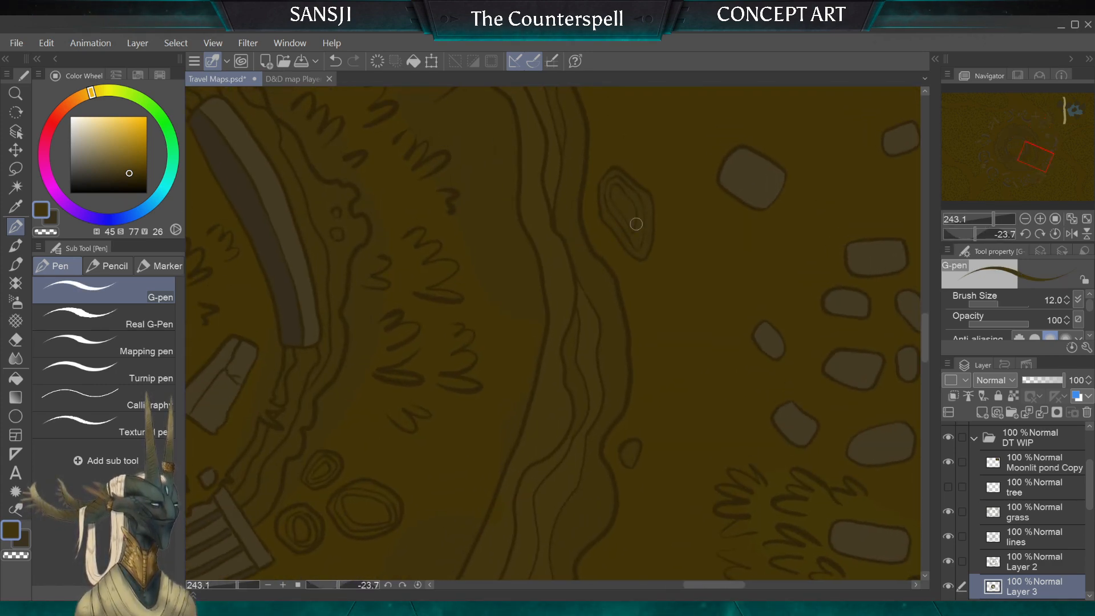
key("bracketright")
key("bracketright")
key("bracketright")
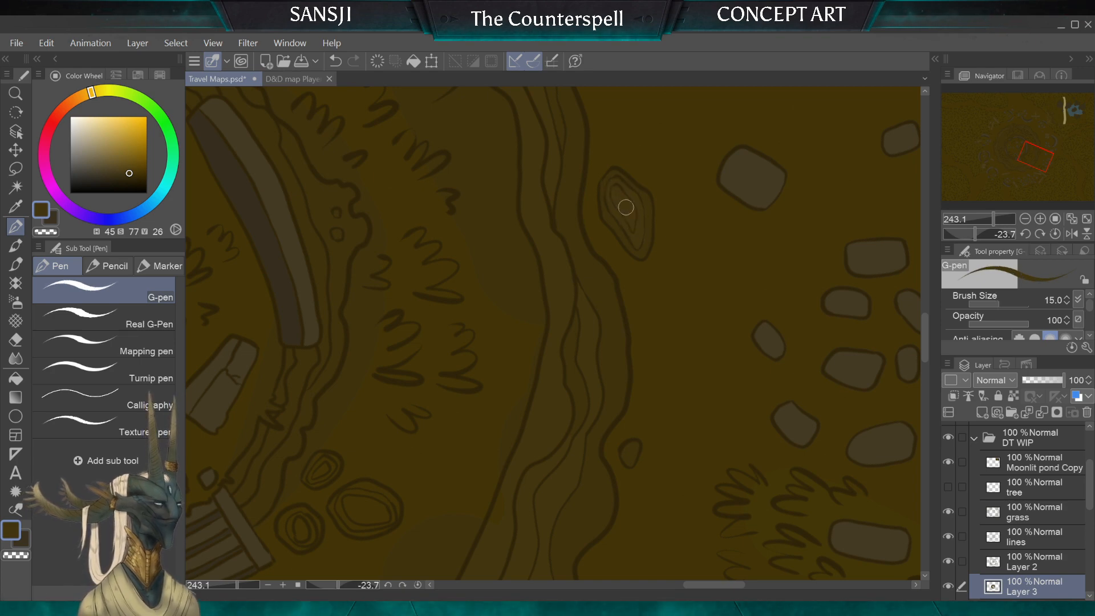
Step: Colour the small stones on the crater's southwestern rim with the G-pen at brush sizes 10 and 8
key("bracketleft")
key("bracketleft")
key("bracketleft")
mouse_move(624, 453)
left_mouse_down()
mouse_move(673, 394)
mouse_move(639, 286)
mouse_move(648, 383)
mouse_move(693, 394)
left_mouse_up()
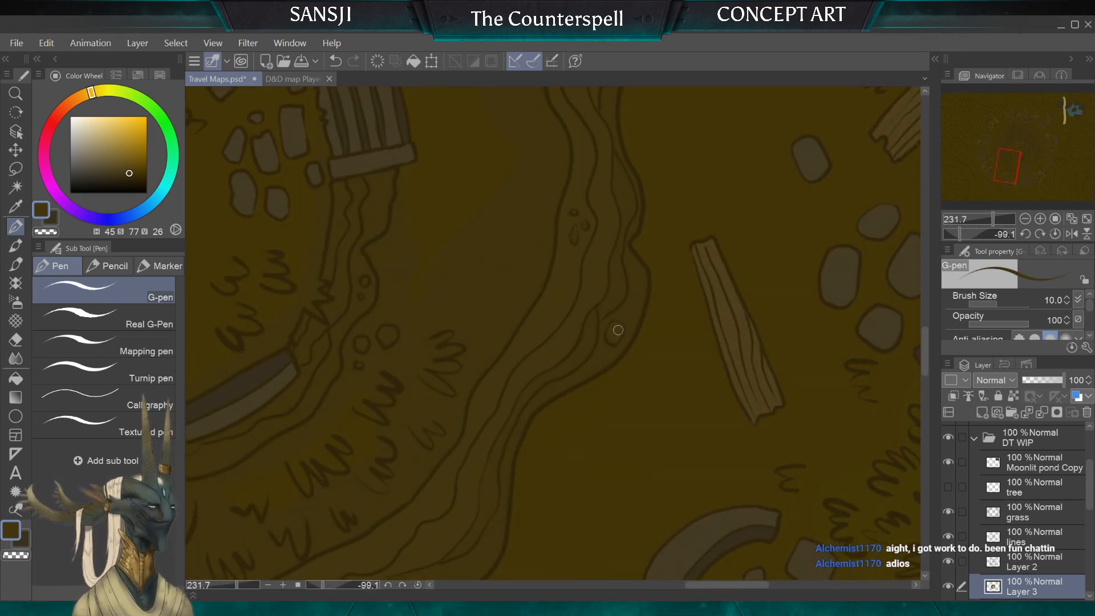
key("bracketleft")
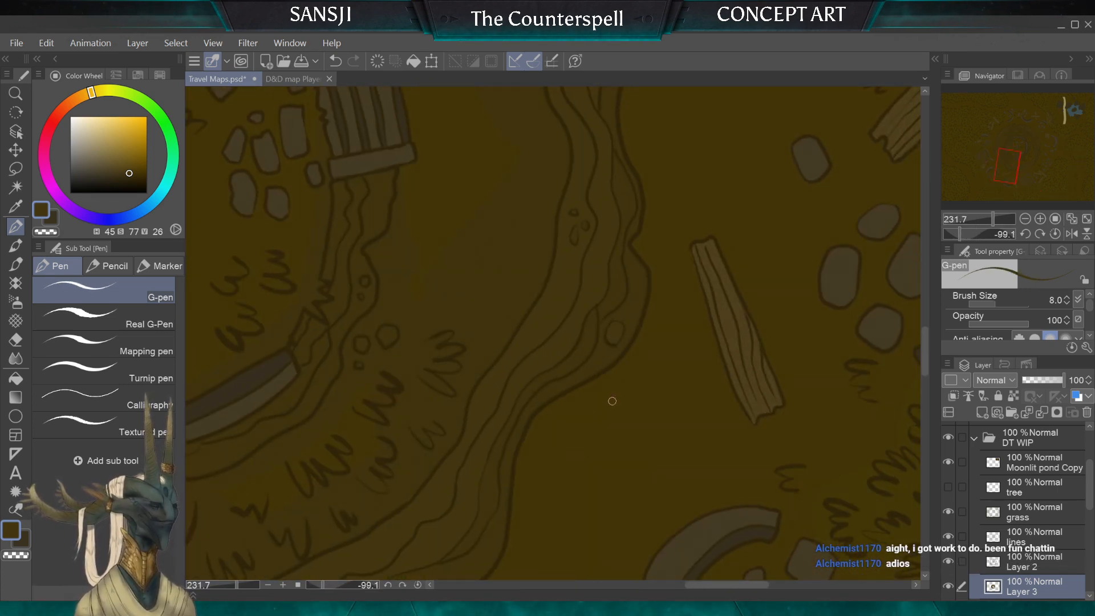
Step: Colour the triangular rock at the crater's northern rim with the G-pen at brush sizes 10 and 12
scroll(613, 399, "down", 6)
scroll(291, 366, "up", 2)
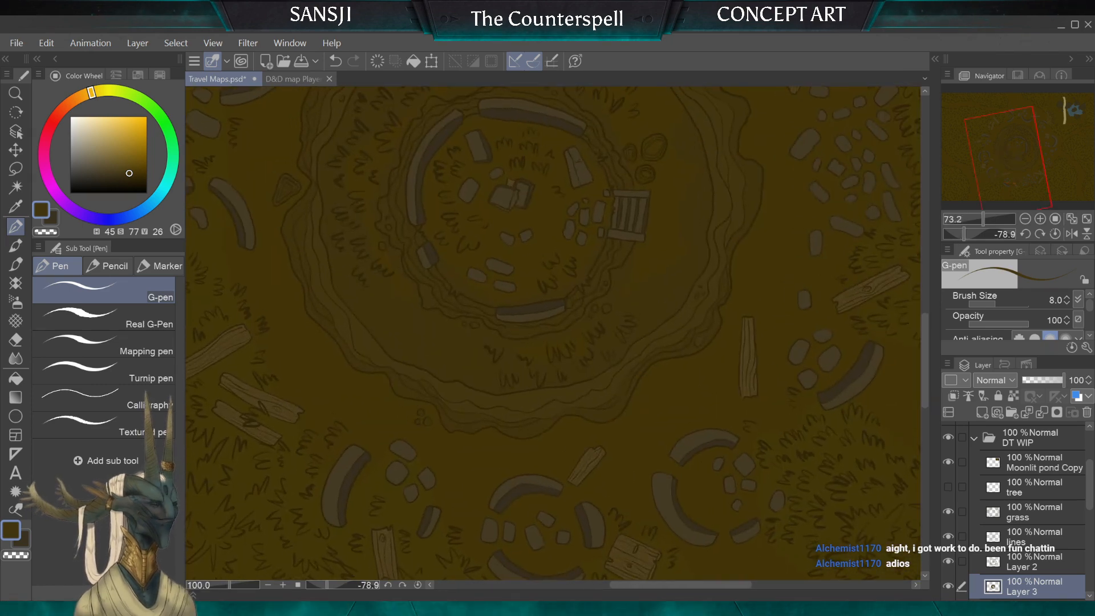
left_click_drag(514, 274, 559, 361)
scroll(313, 251, "up", 5)
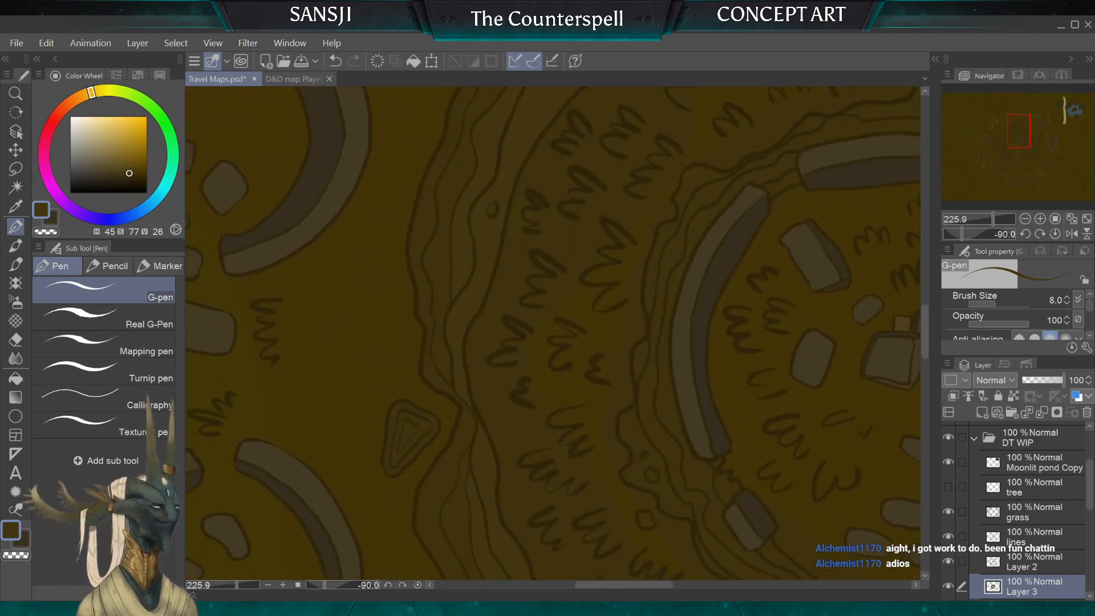
key("bracketright")
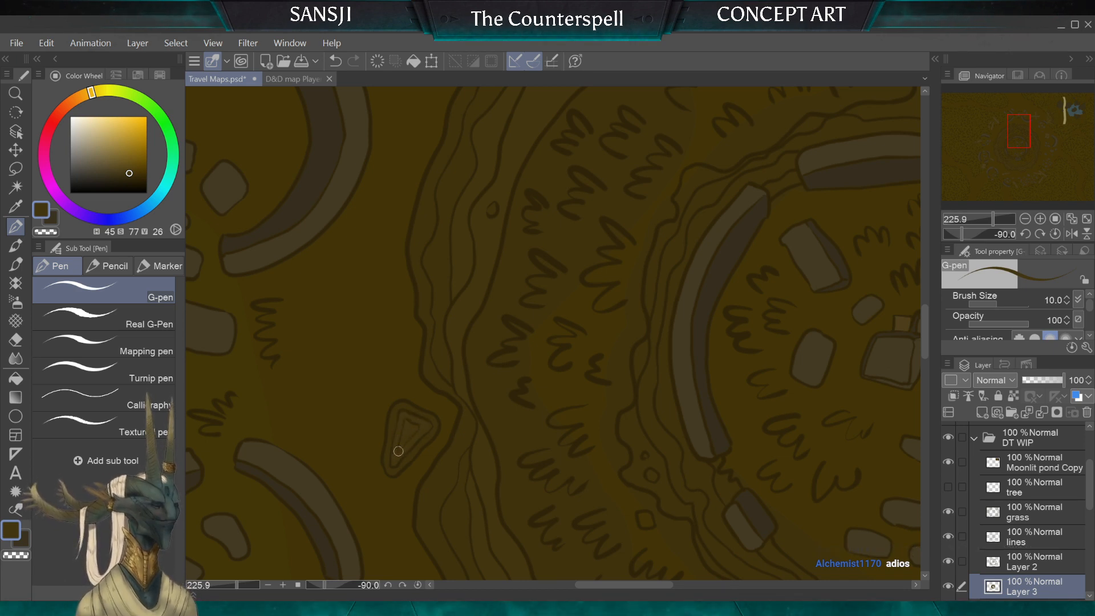
key("bracketleft")
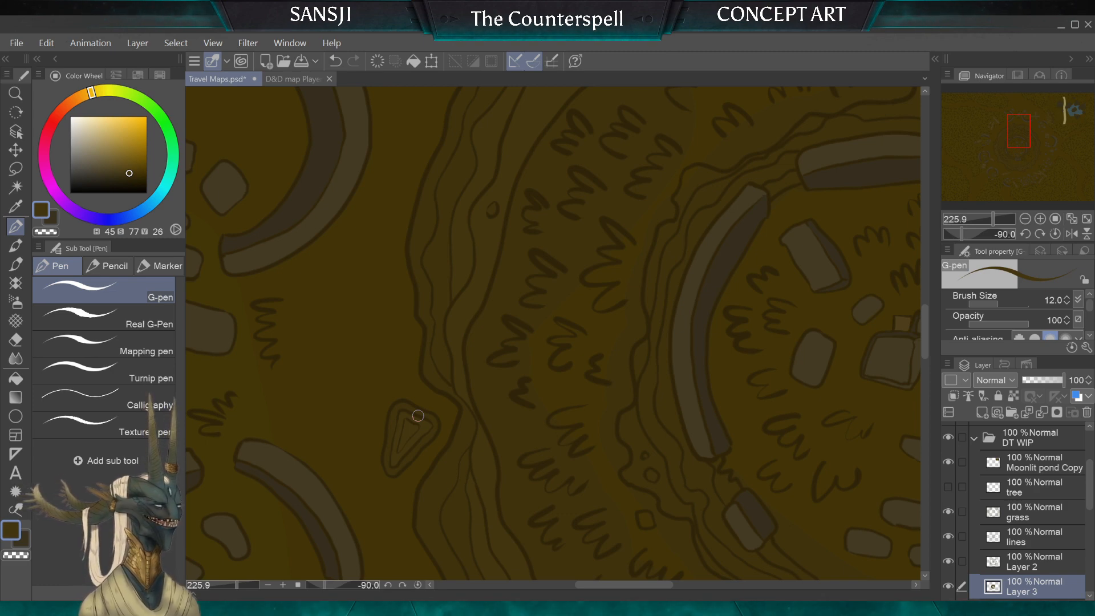
scroll(553, 334, "down", 5)
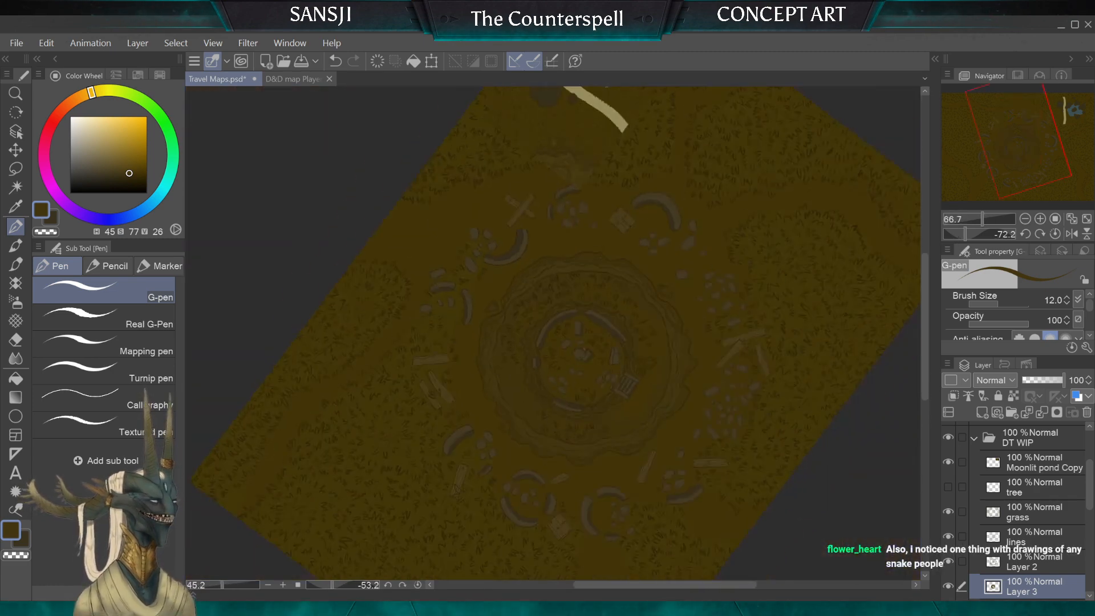
scroll(553, 334, "up", 3)
scroll(553, 334, "down", 2)
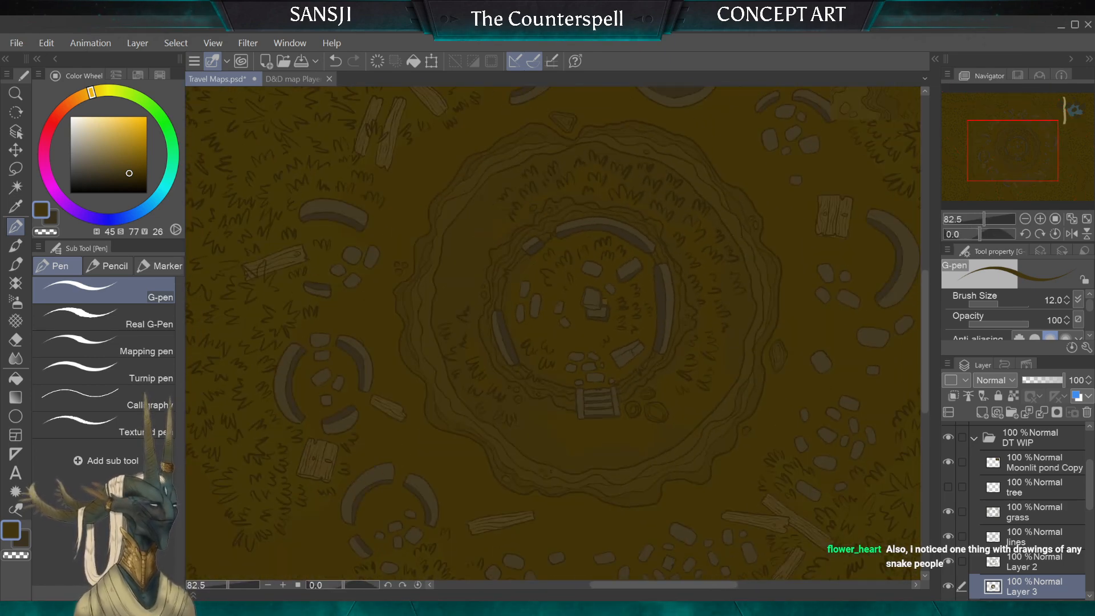
scroll(553, 333, "down", 1)
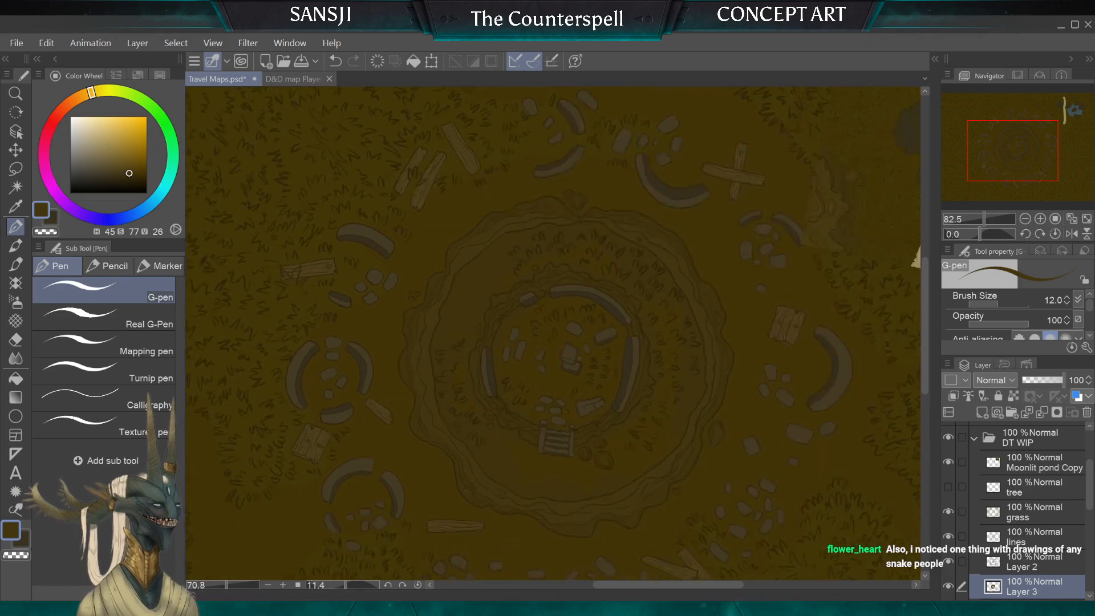
scroll(553, 334, "up", 4)
scroll(553, 334, "down", 3)
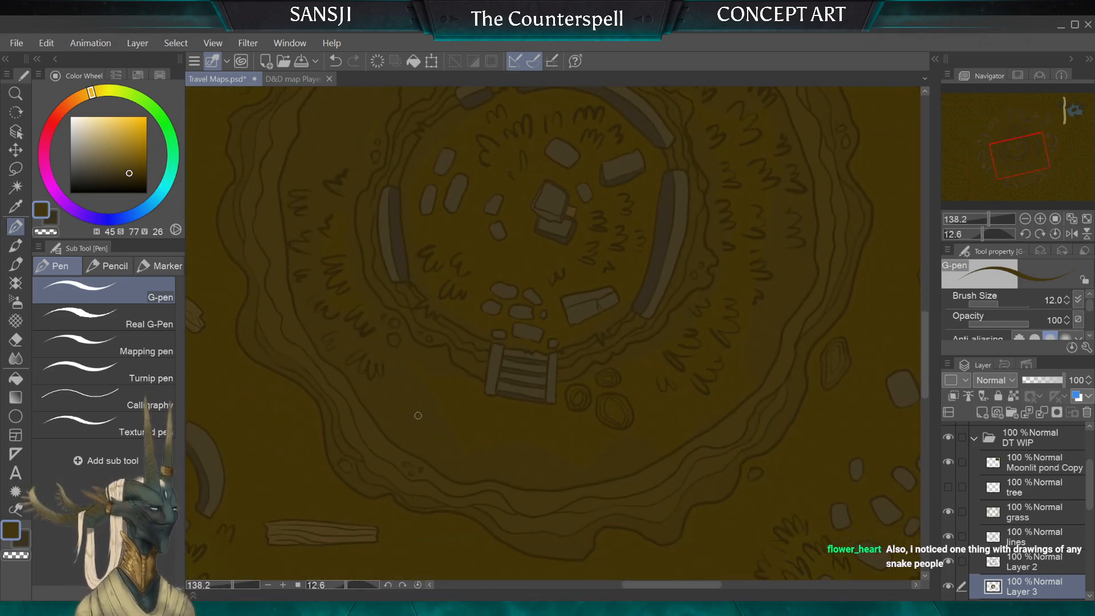
scroll(553, 334, "down", 1)
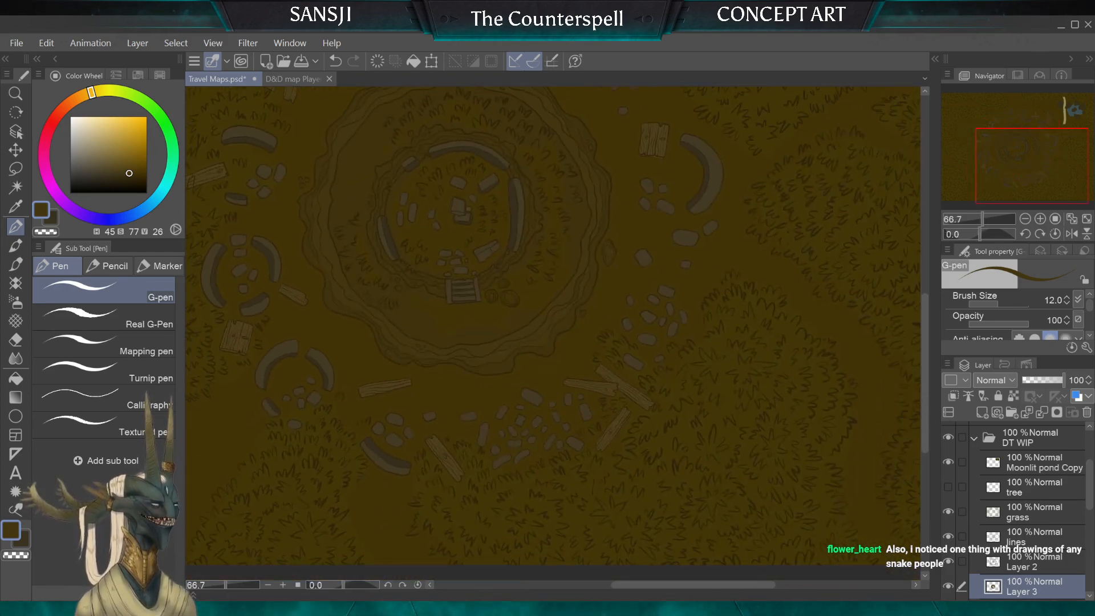
Step: Colour the bands of the oval rock outside the crater's eastern rim with the G-pen at brush sizes 7, 8 and 6
scroll(554, 334, "up", 4)
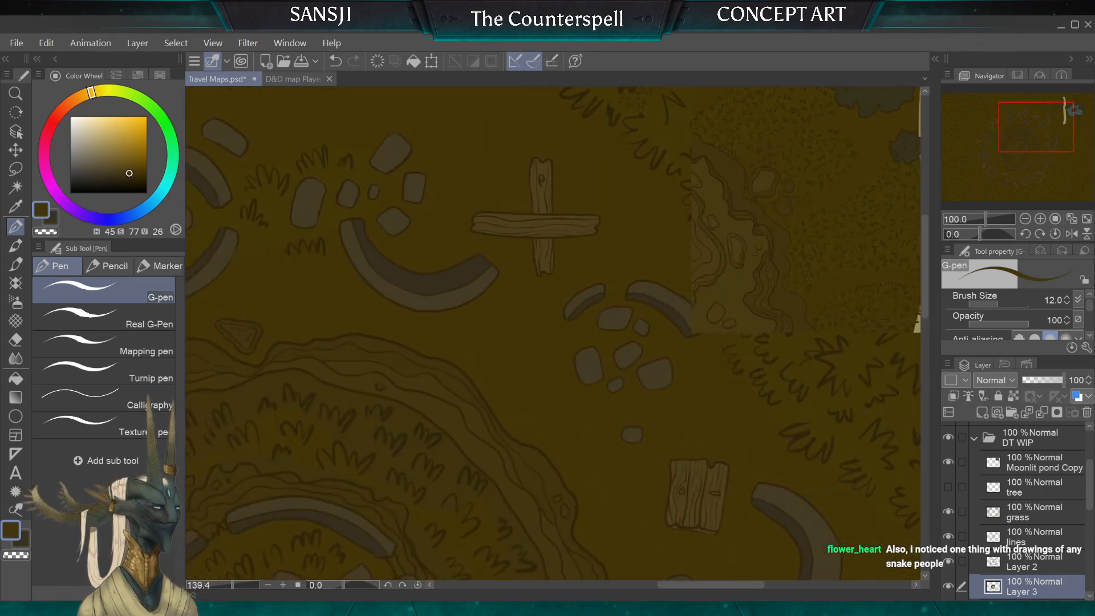
scroll(677, 188, "up", 2)
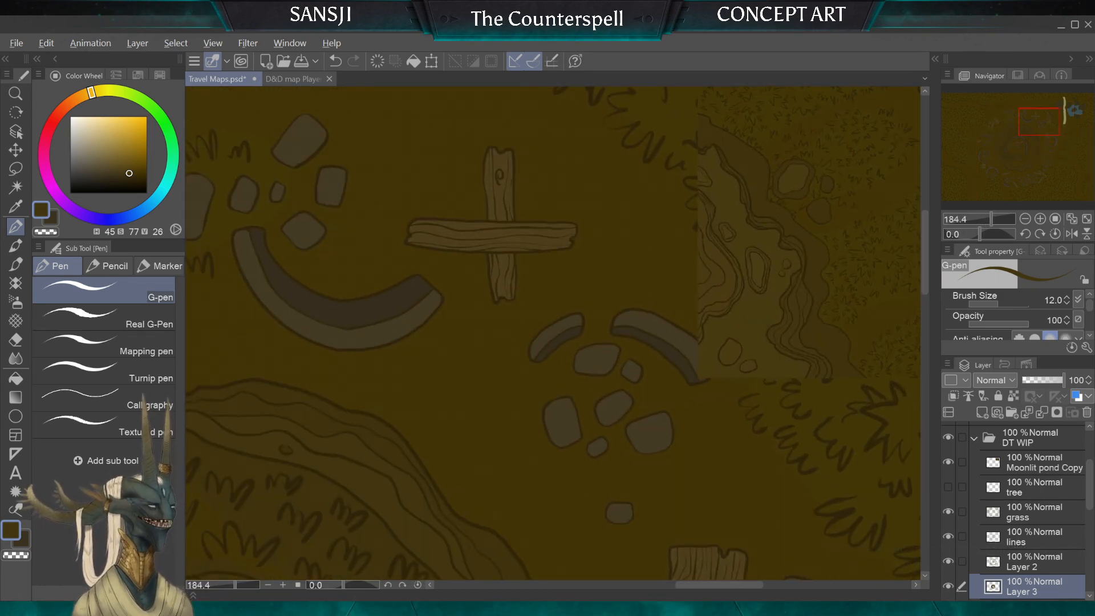
scroll(771, 313, "down", 10)
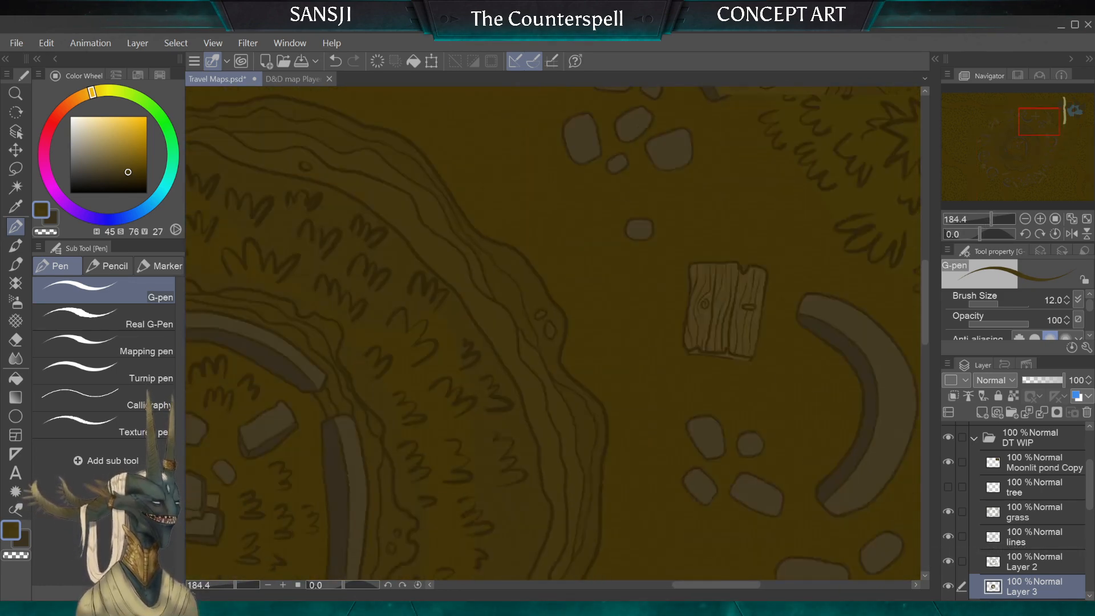
scroll(619, 292, "up", 4)
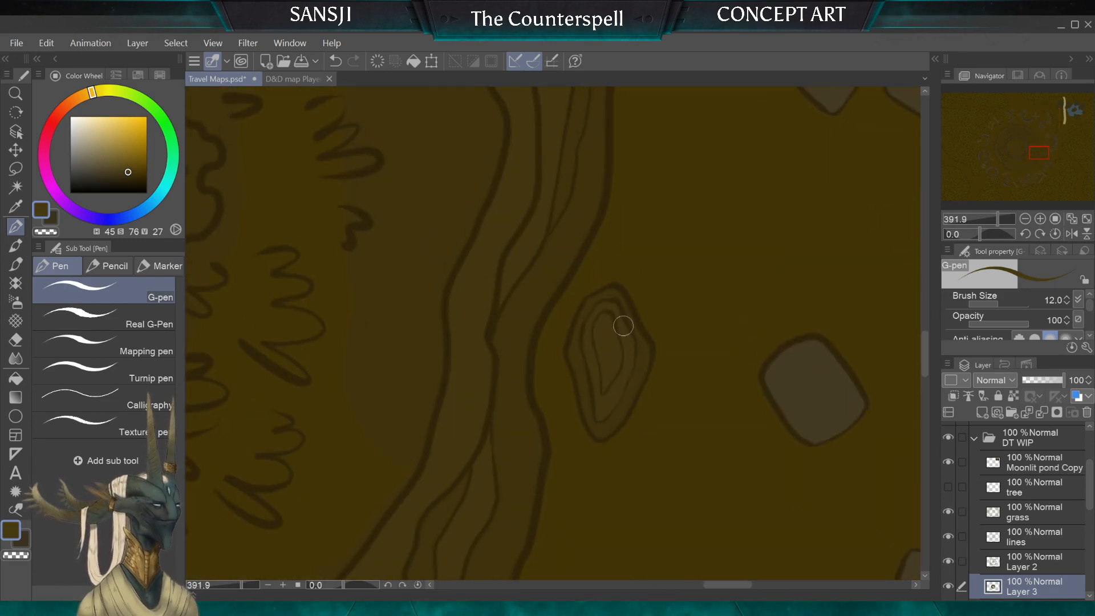
key("[")
key("[")
key("[")
key("[")
key("[")
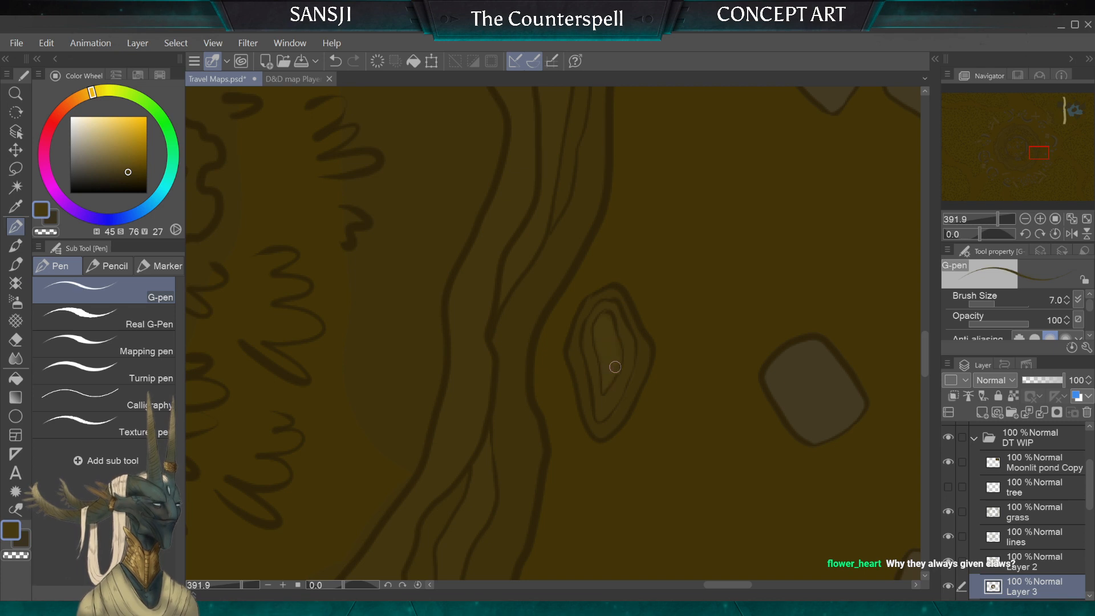
key("]")
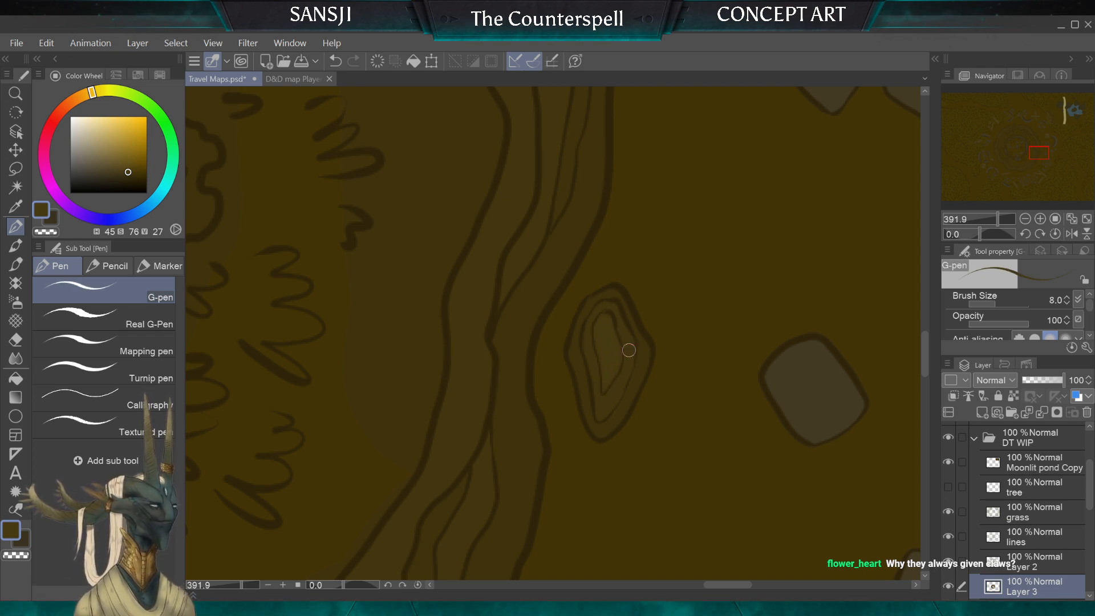
key("[")
key("[")
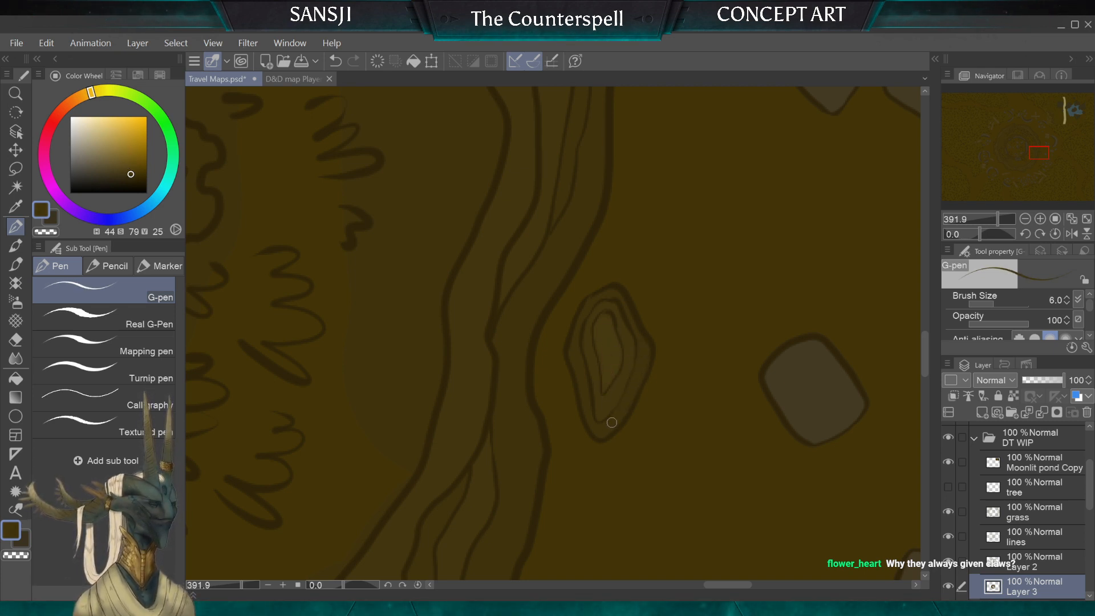
scroll(613, 355, "down", 5)
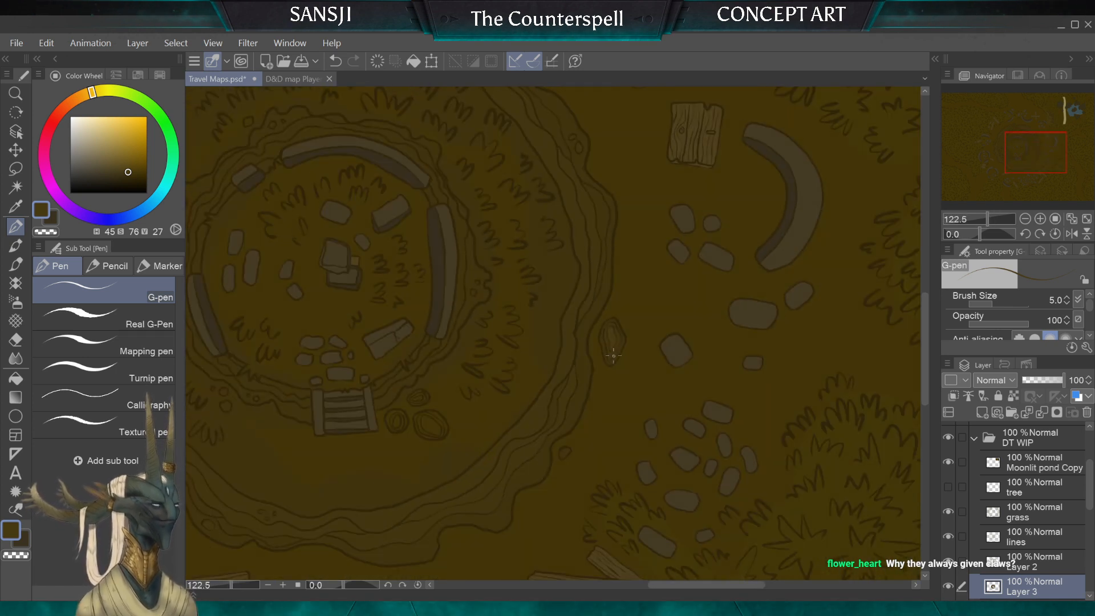
Step: Colour the small pebbles on the crater's southwestern and northern rims with the G-pen at brush size 6
left_click_drag(614, 356, 746, 485)
scroll(515, 377, "up", 3)
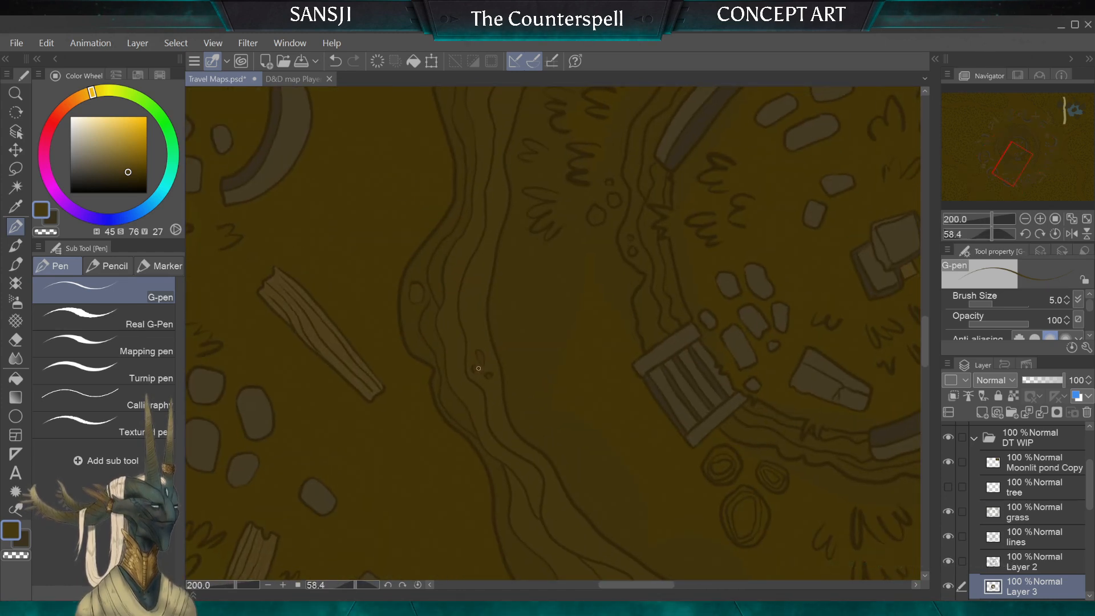
key("]")
left_click(474, 370)
left_click(488, 376)
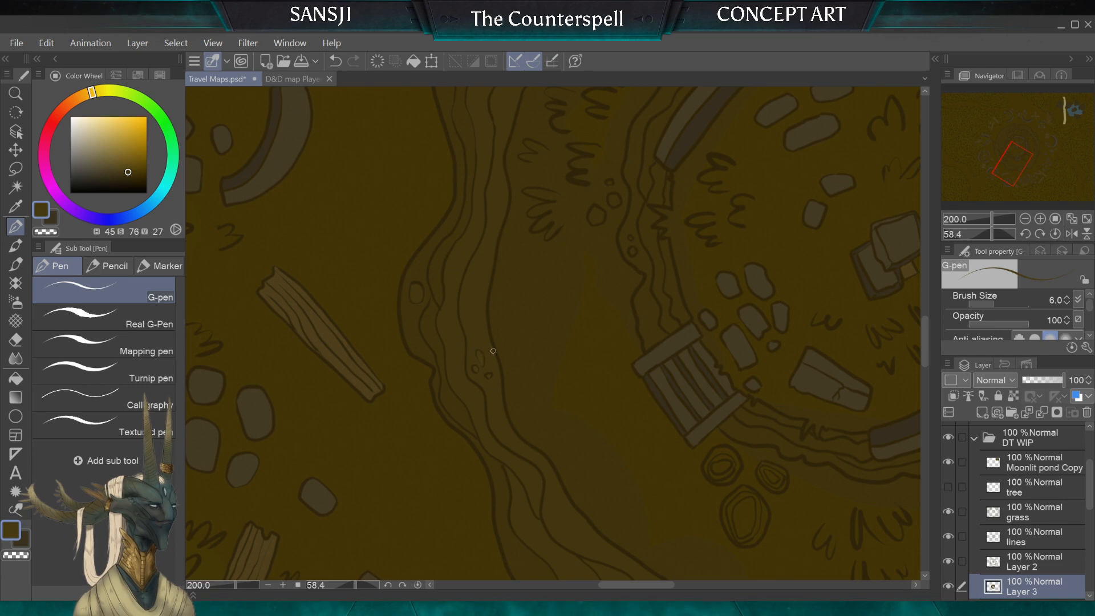
scroll(489, 352, "down", 3)
scroll(492, 351, "up", 3)
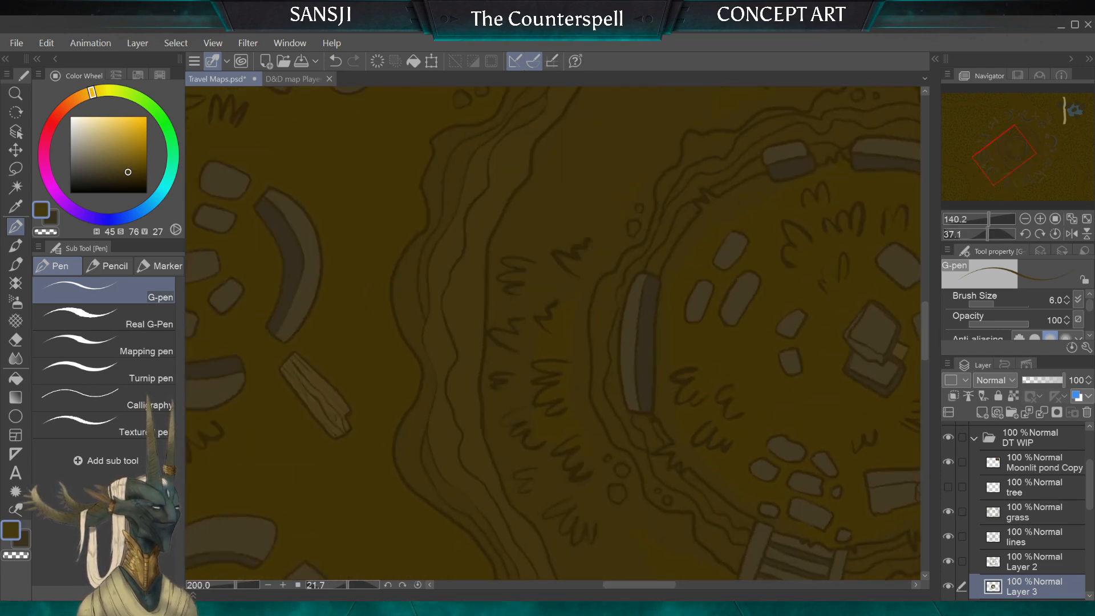
scroll(493, 351, "down", 3)
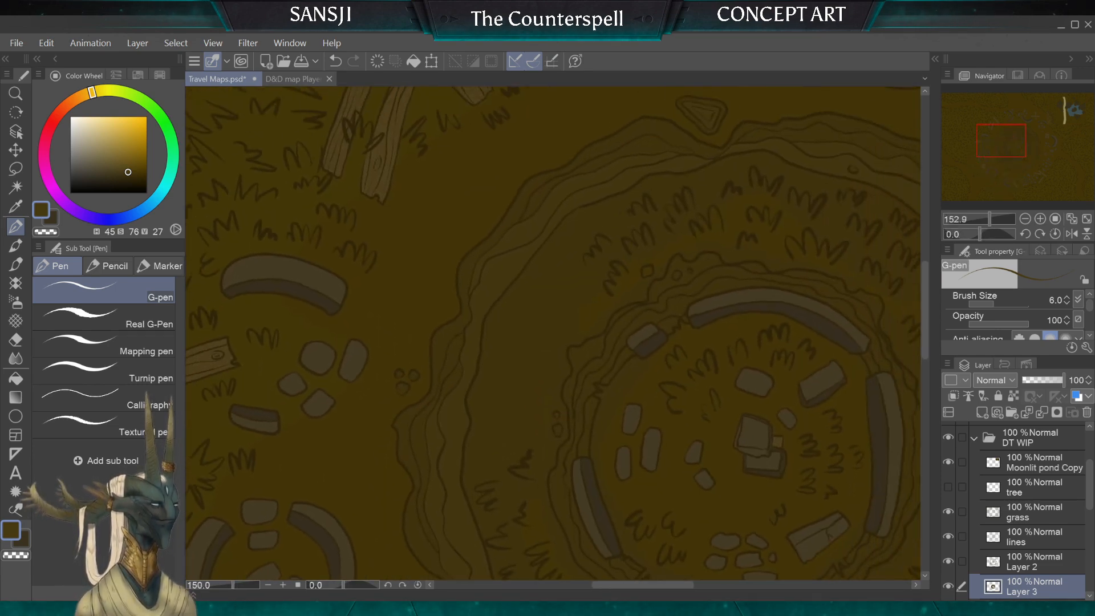
scroll(493, 351, "up", 3)
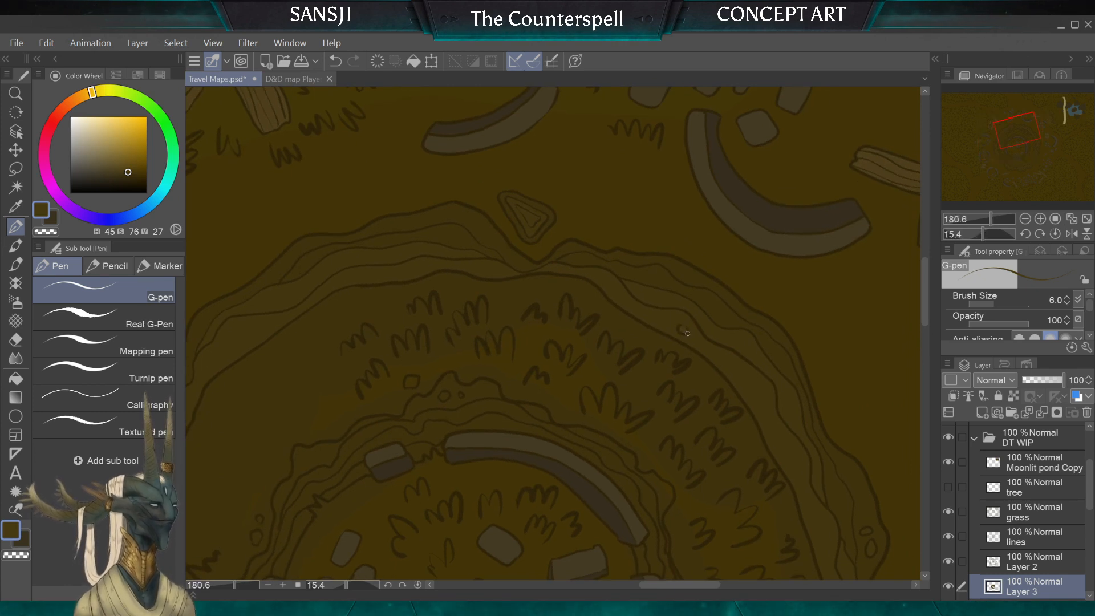
scroll(687, 333, "down", 5)
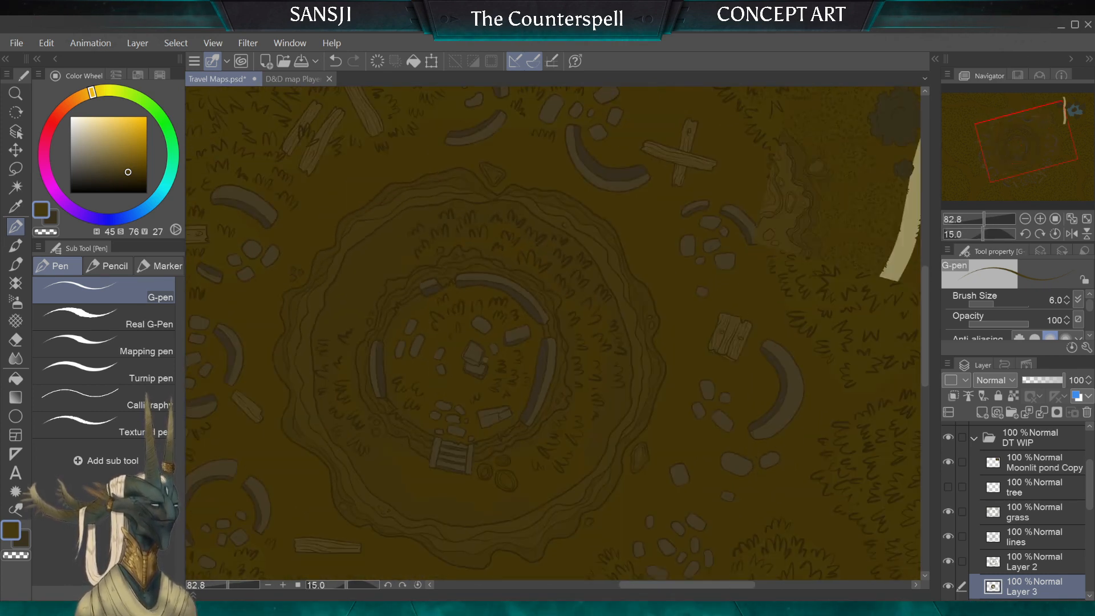
Step: Try to paint the ring between the crater's rims on Layer 3, auto-selecting it from the lines layer and using the G-pen at sizes 50 and 25
scroll(686, 335, "down", 1)
scroll(687, 335, "up", 1)
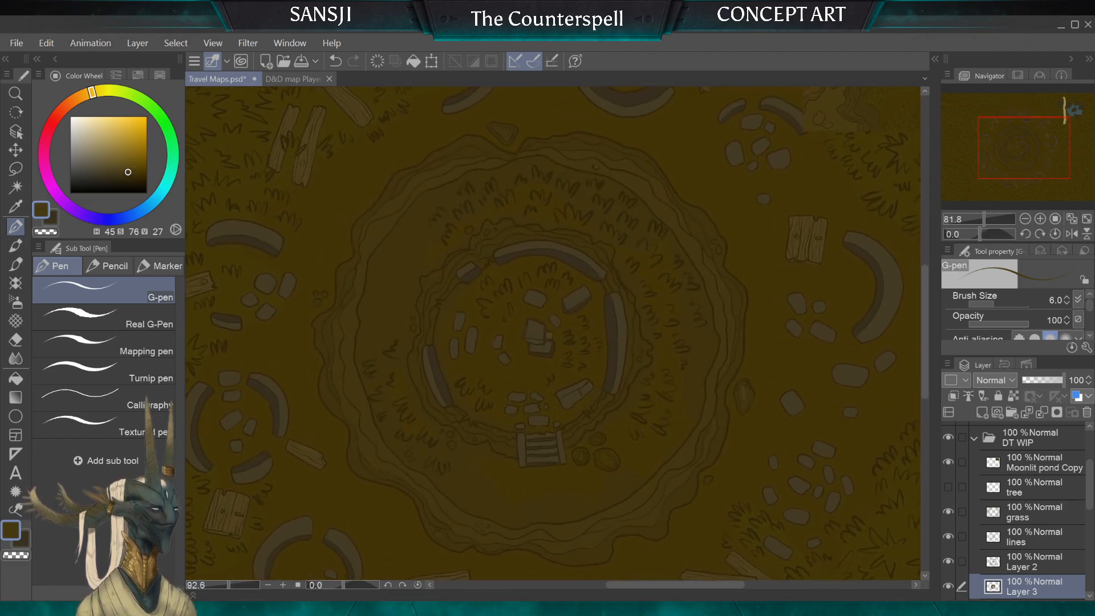
scroll(553, 333, "up", 1)
left_click(16, 186)
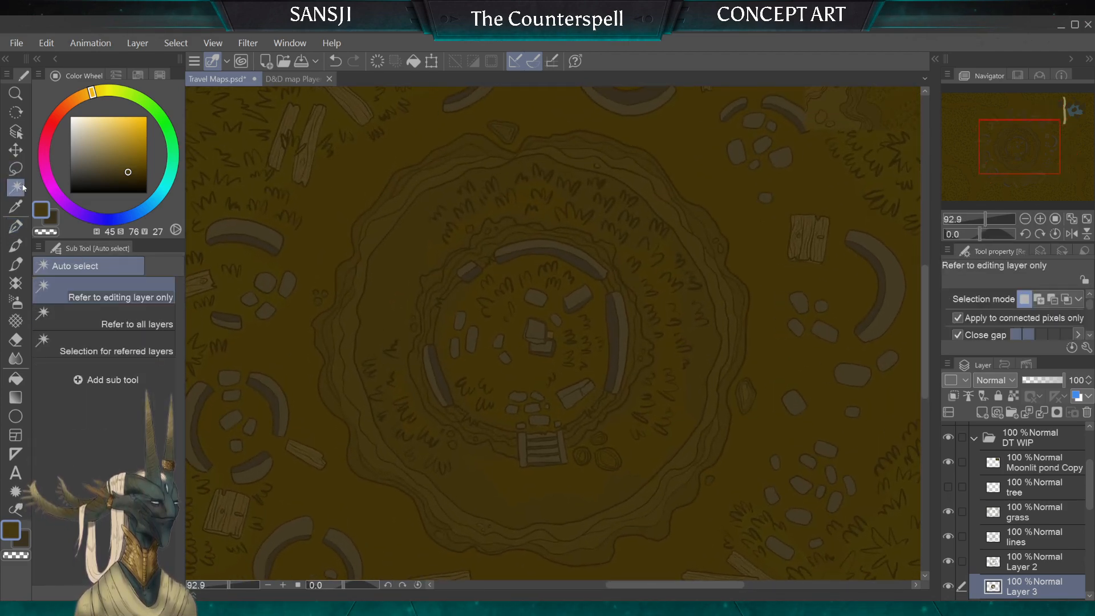
left_click(1032, 537)
left_click(489, 477)
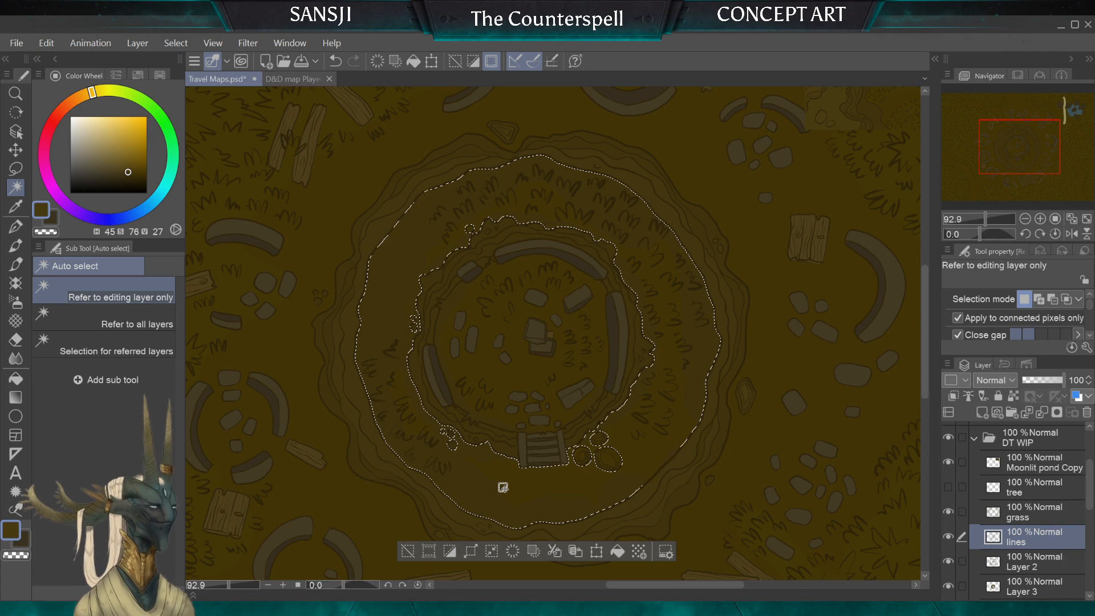
left_click(1032, 586)
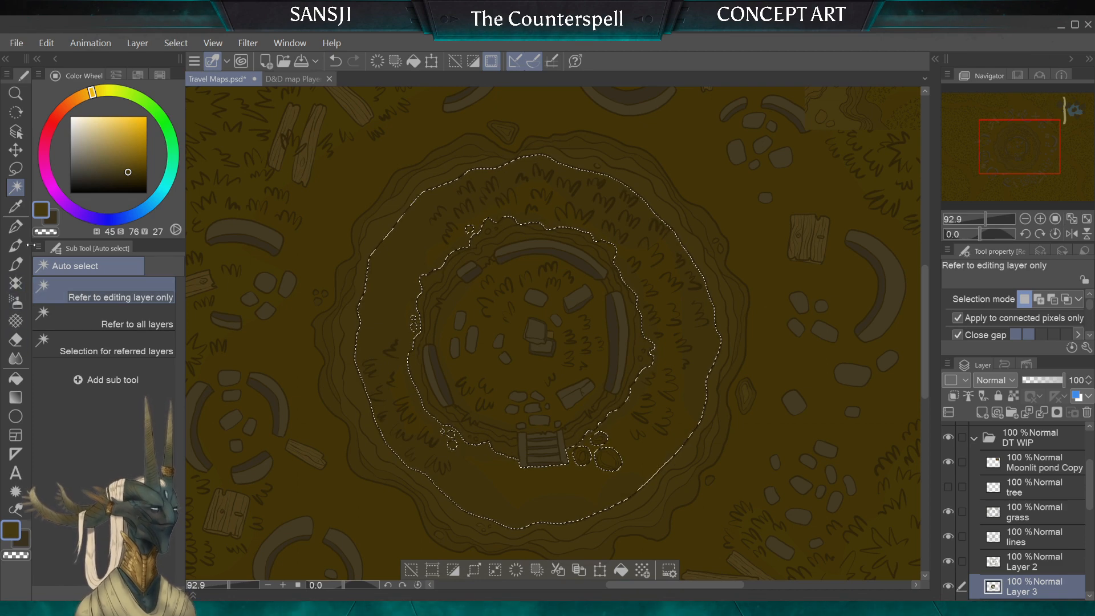
left_click(15, 225)
key("bracketright")
key("bracketright")
key("bracketright")
key("bracketright")
key("bracketright")
key("bracketright")
key("bracketright")
key("bracketright")
key("bracketright")
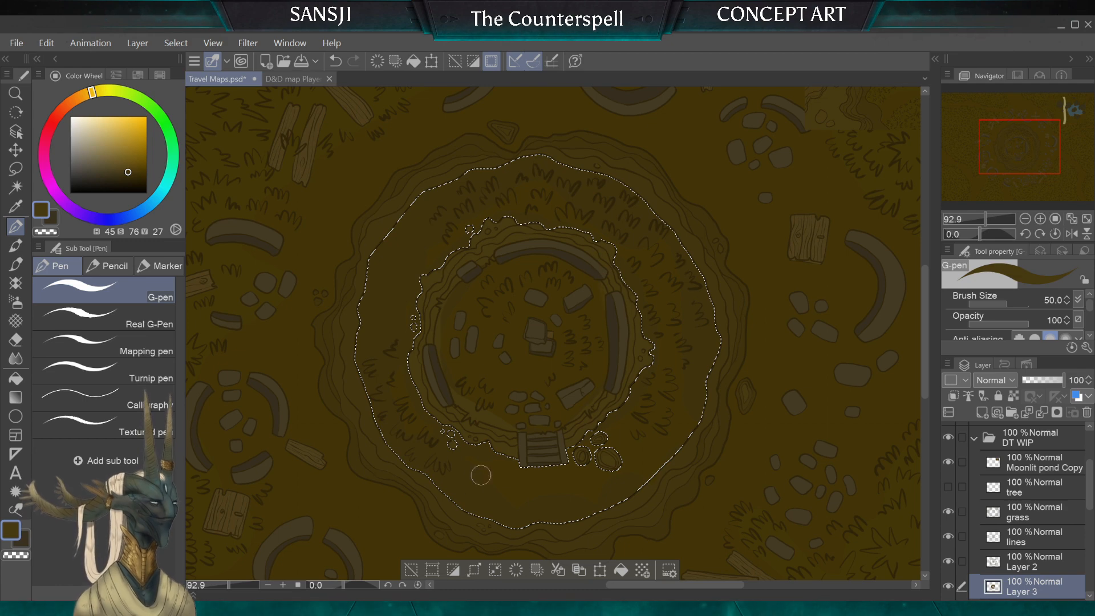
key("bracketleft")
key("bracketleft")
key("bracketleft")
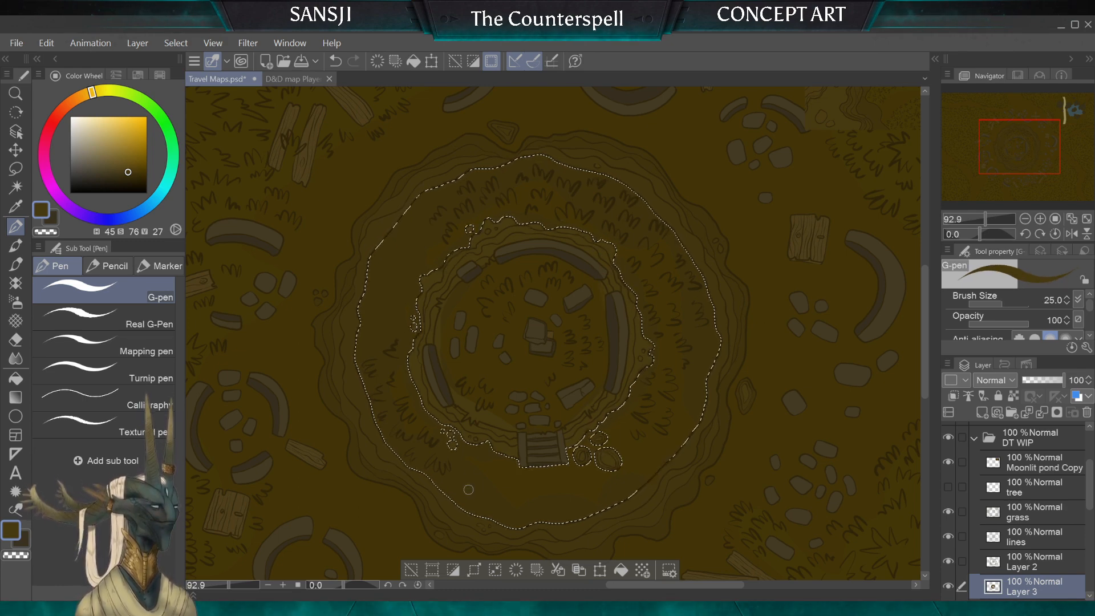
Step: Return to the lines layer and clear the selection with the Lasso
left_click(16, 187)
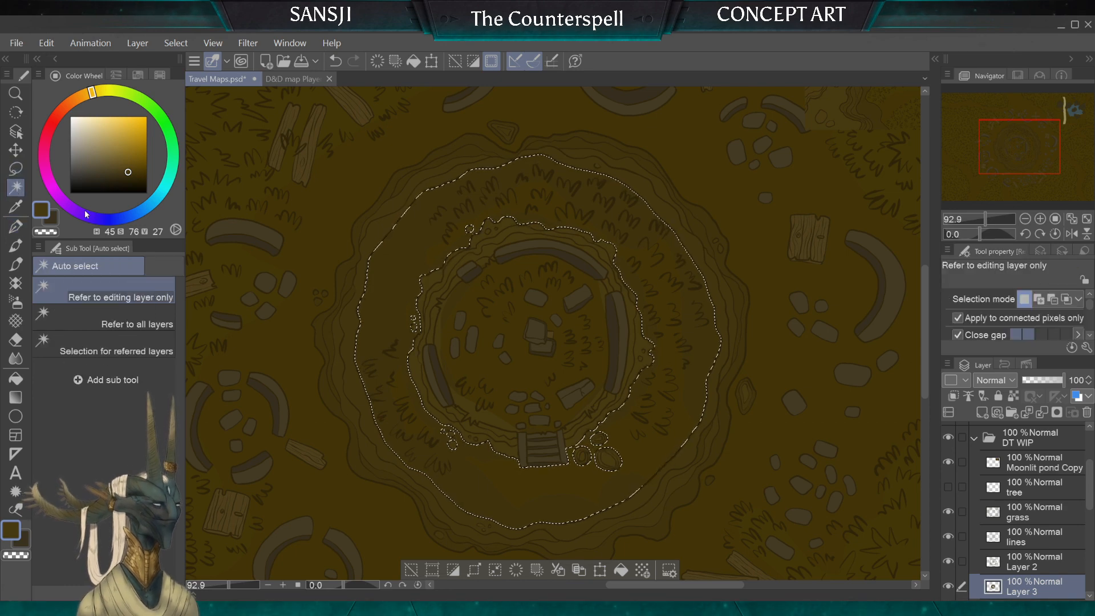
left_click(1034, 537)
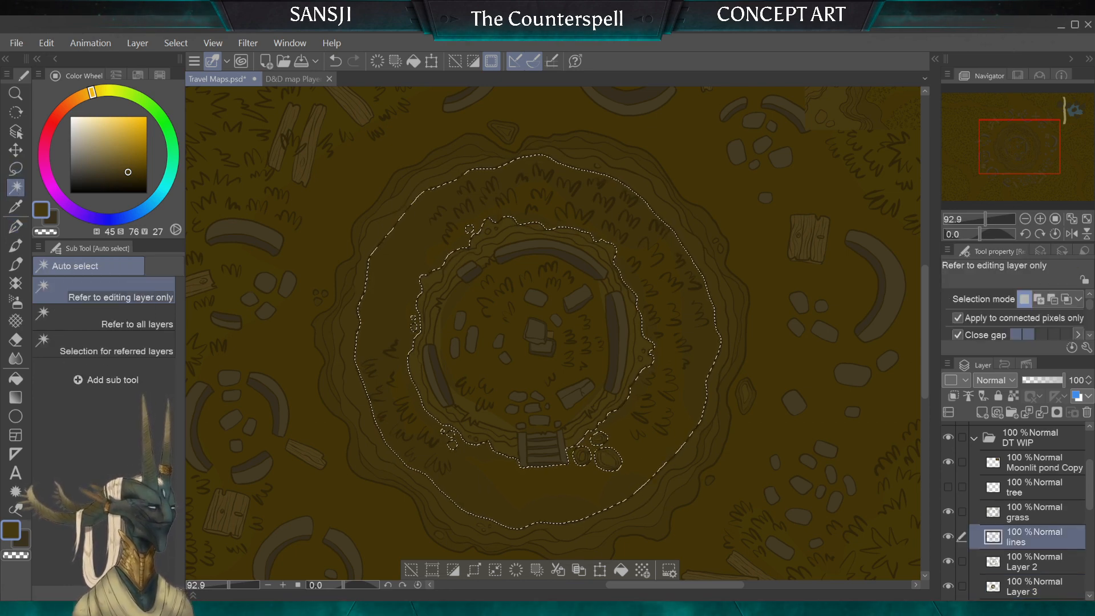
key("m")
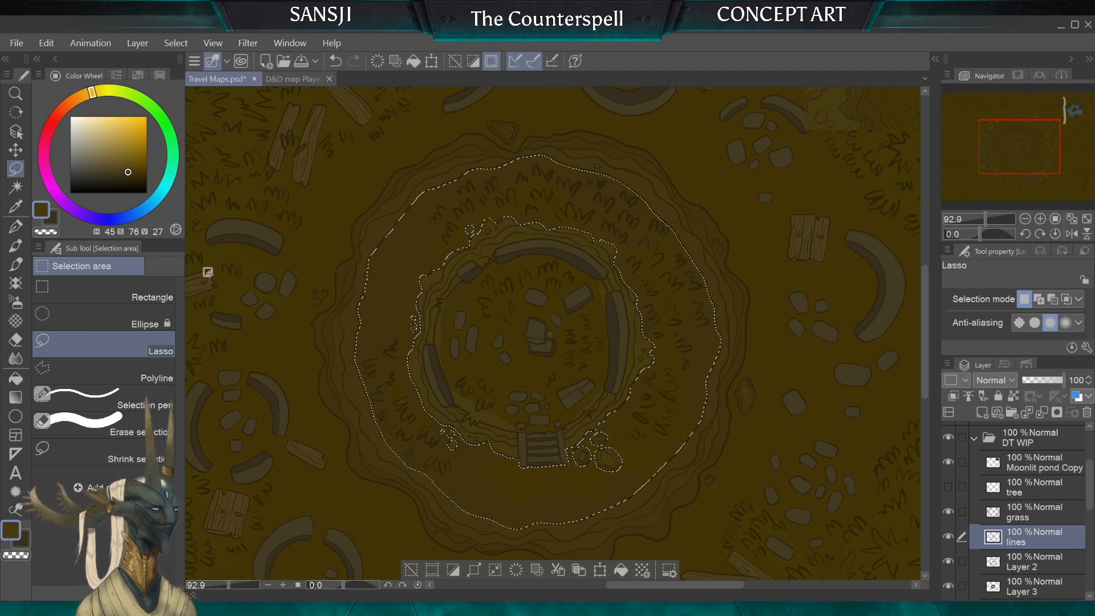
left_click(15, 187)
left_click(15, 168)
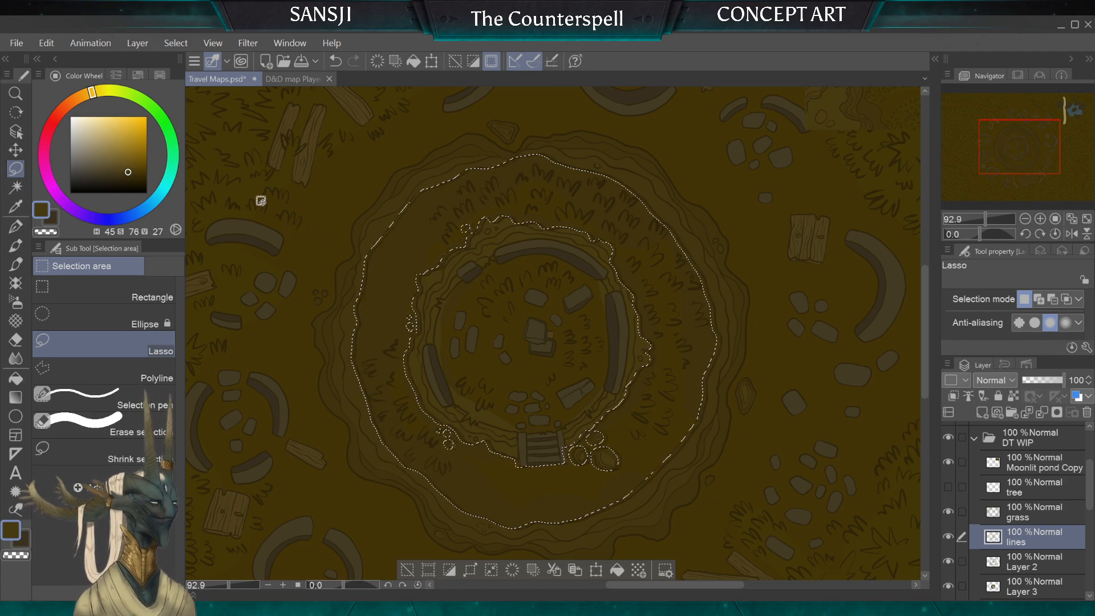
left_click_drag(319, 274, 321, 278)
scroll(552, 334, "down", 2)
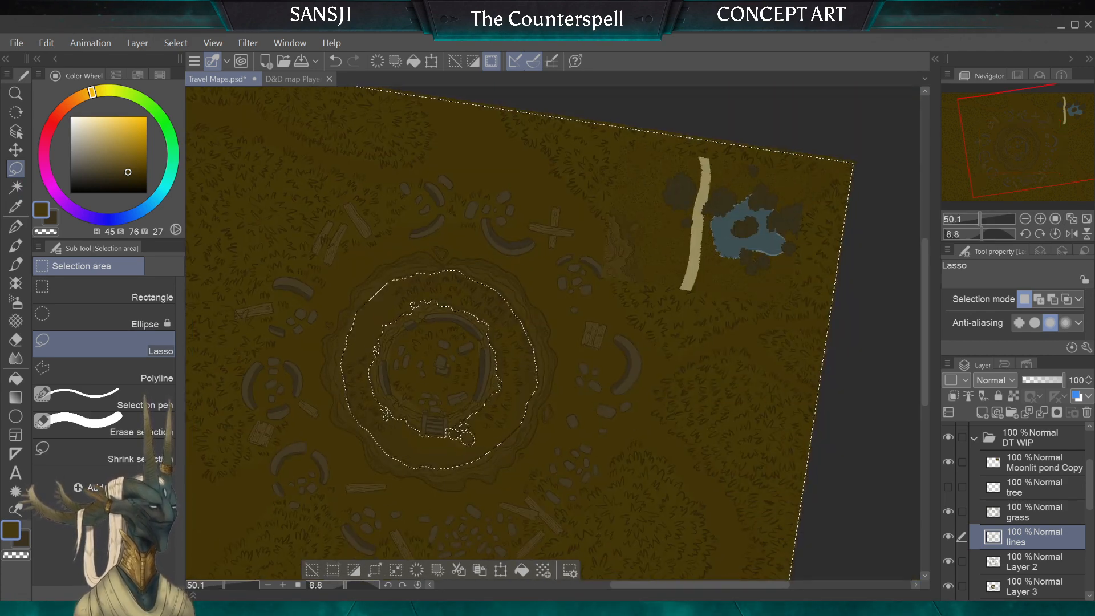
left_click(843, 432)
scroll(552, 334, "up", 3)
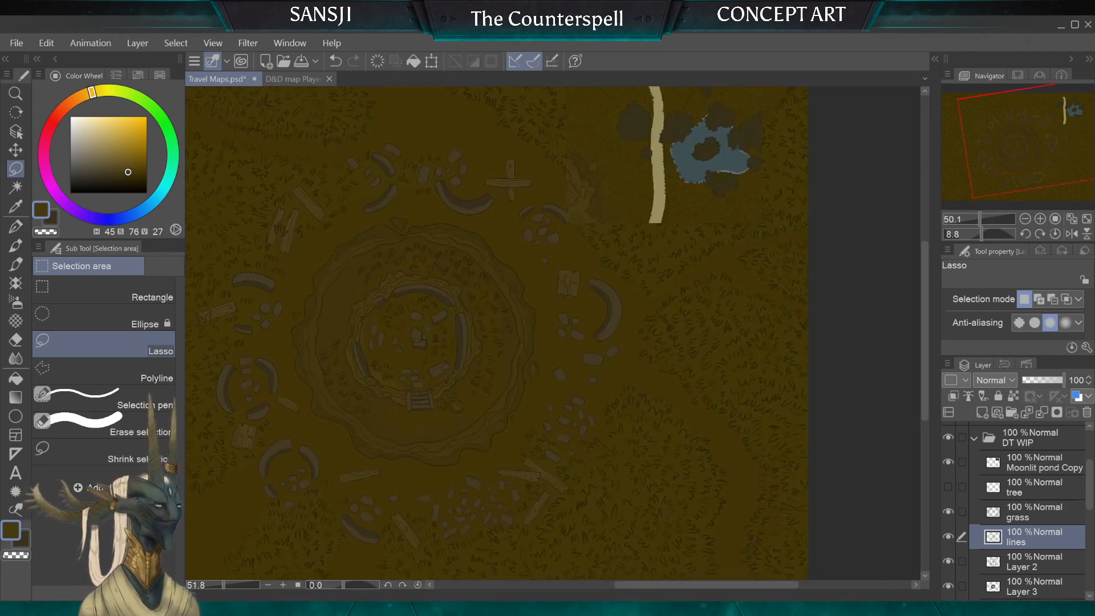
Step: Auto-select the ring between the crater's outer and inner rims from the lines layer, and make Layer 2 active
scroll(552, 333, "up", 2)
key("w")
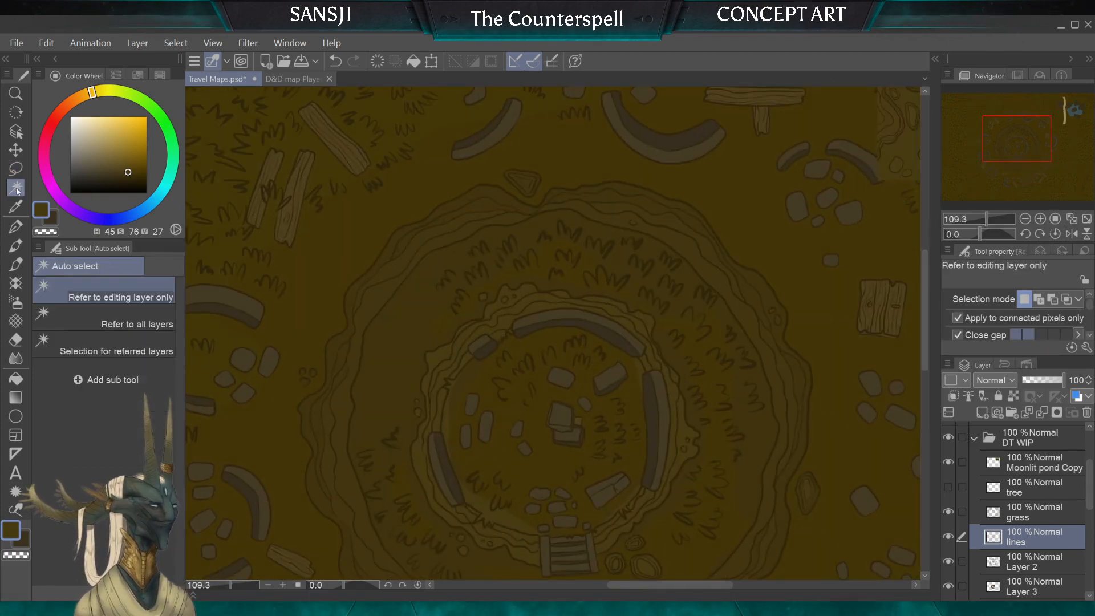
left_click(388, 363)
scroll(552, 334, "down", 2)
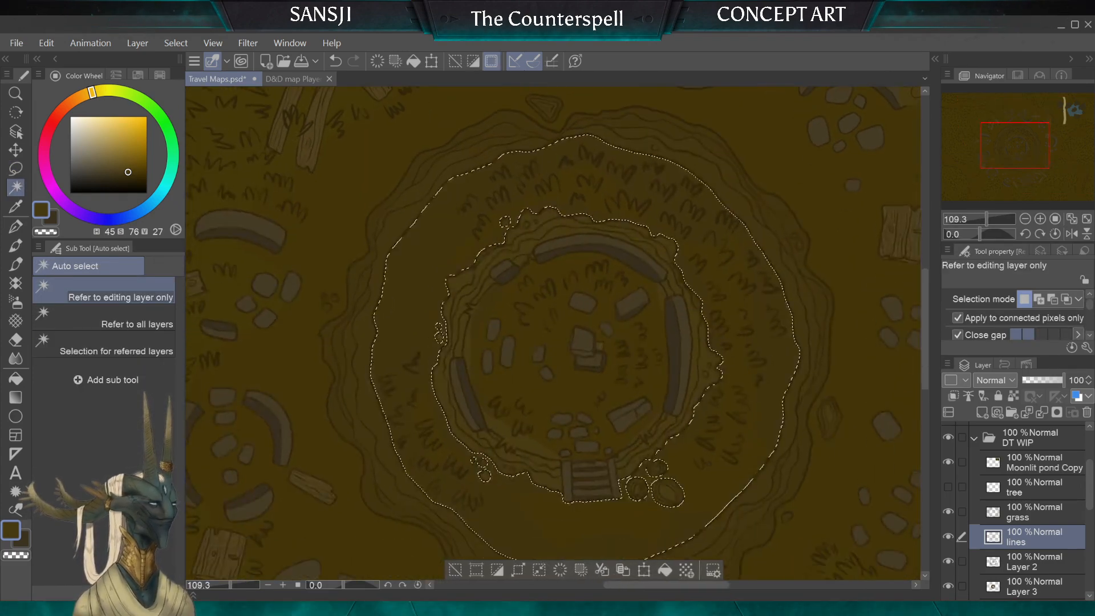
left_click(1028, 561)
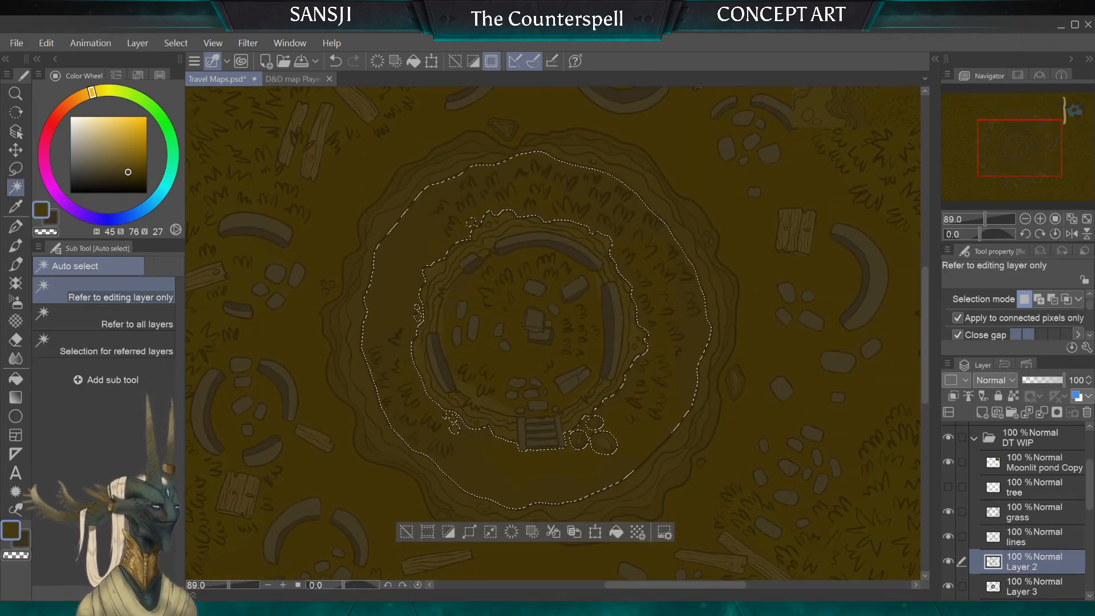
Step: Paint the selected ring with the perfect oil paint 2 brush at sizes 70, 200 and 50 in brown H48 S89 V26, and deselect it
left_click(15, 246)
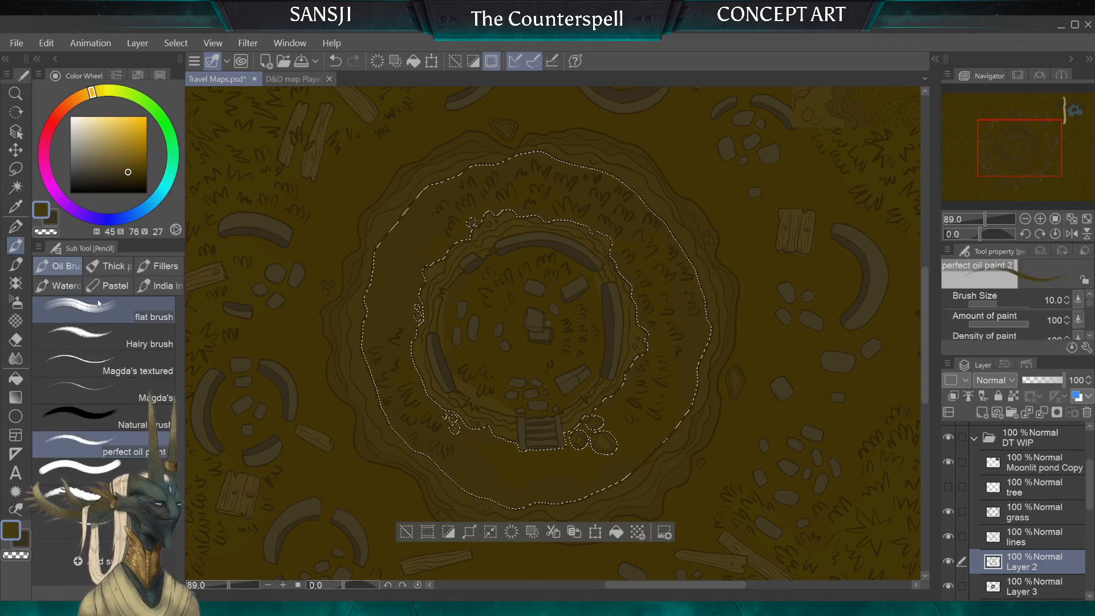
left_click(217, 309, "alt")
key("bracketright")
key("bracketright")
key("bracketright")
key("bracketright")
key("bracketright")
key("bracketright")
key("bracketright")
key("bracketright")
key("bracketright")
key("bracketright")
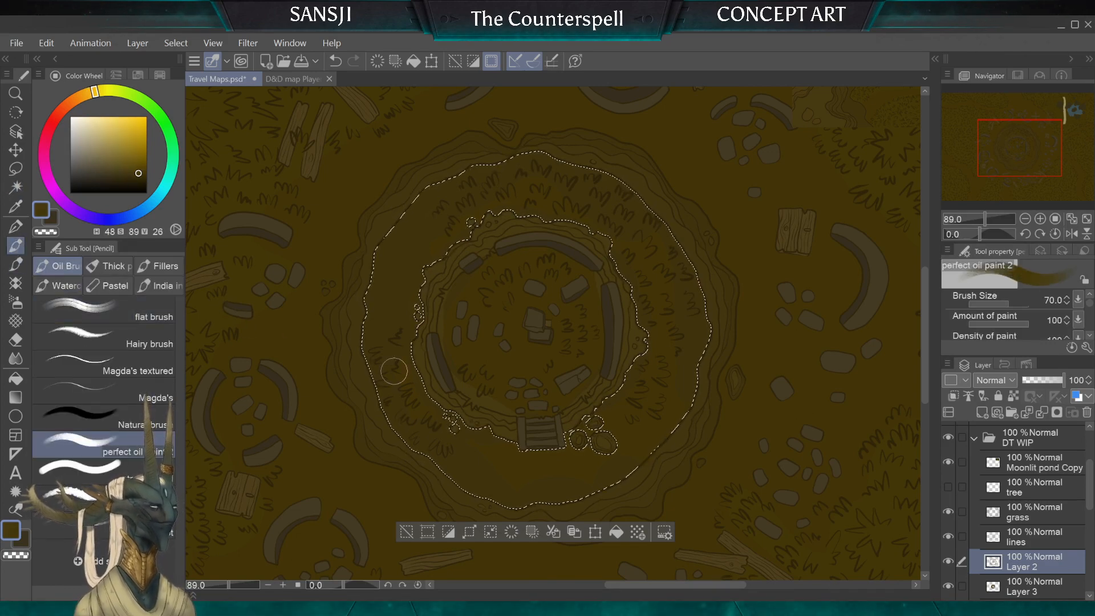
key("bracketright")
key("bracketright")
key("bracketright")
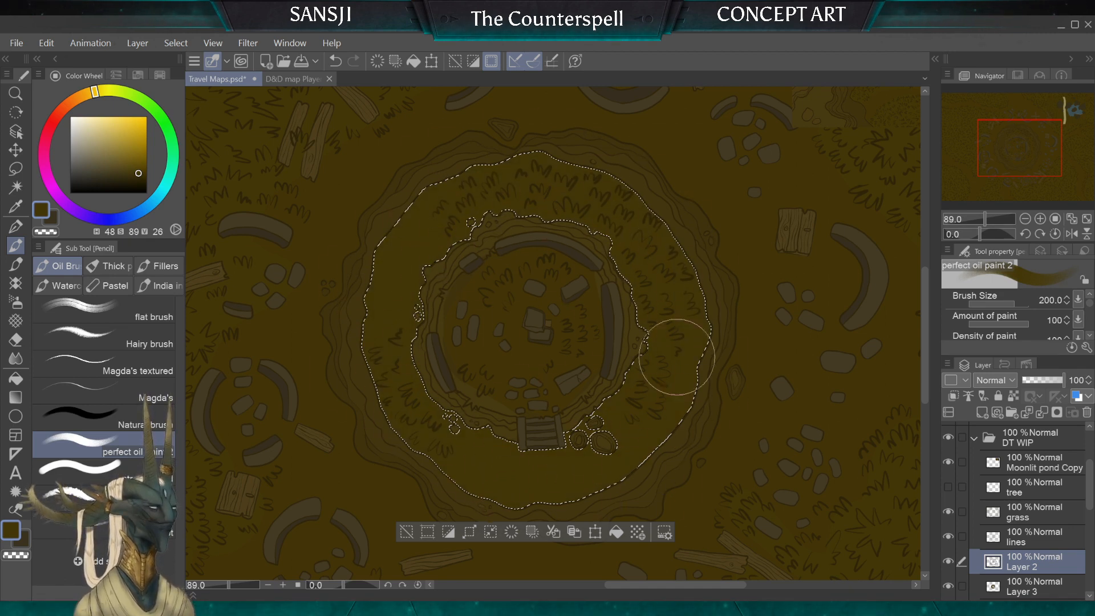
key("bracketleft")
key("bracketleft")
key("bracketleft")
key("bracketleft")
key("bracketleft")
key("bracketleft")
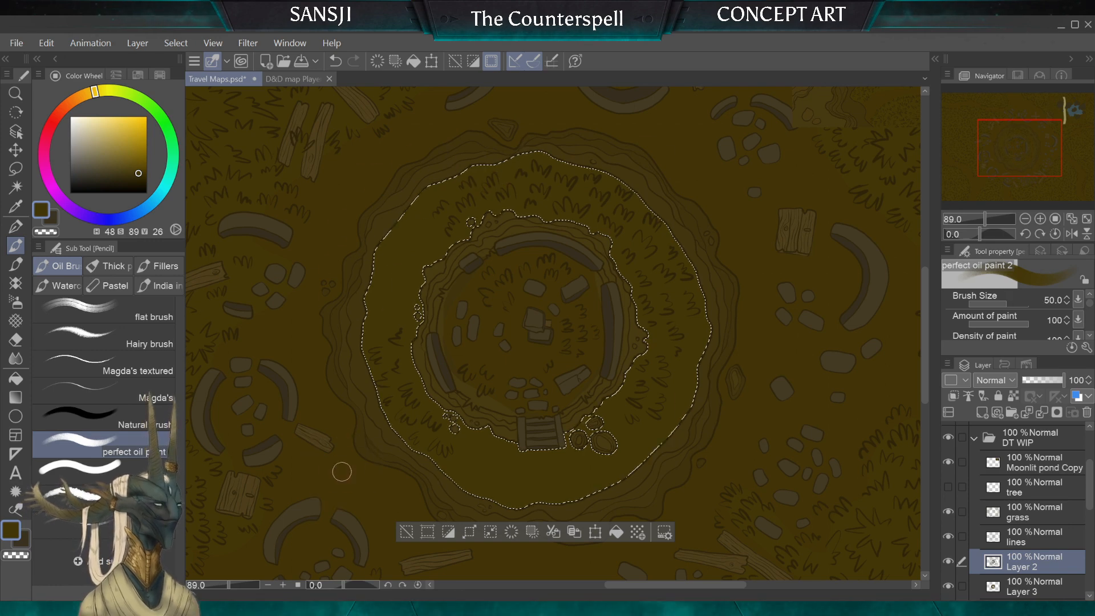
key("m")
key("ctrl+d")
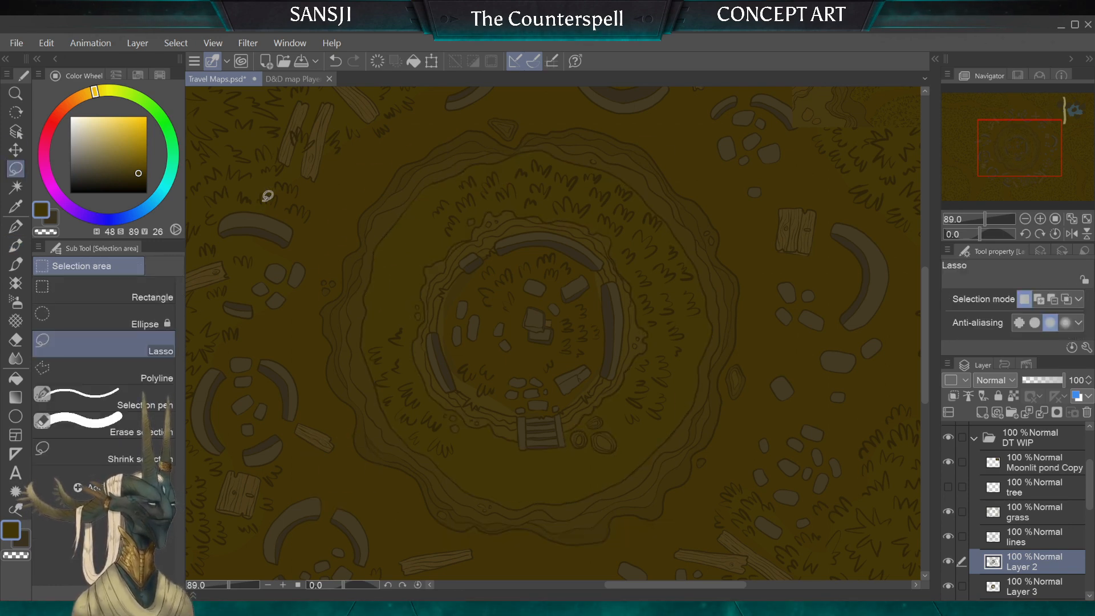
scroll(302, 338, "down", 1)
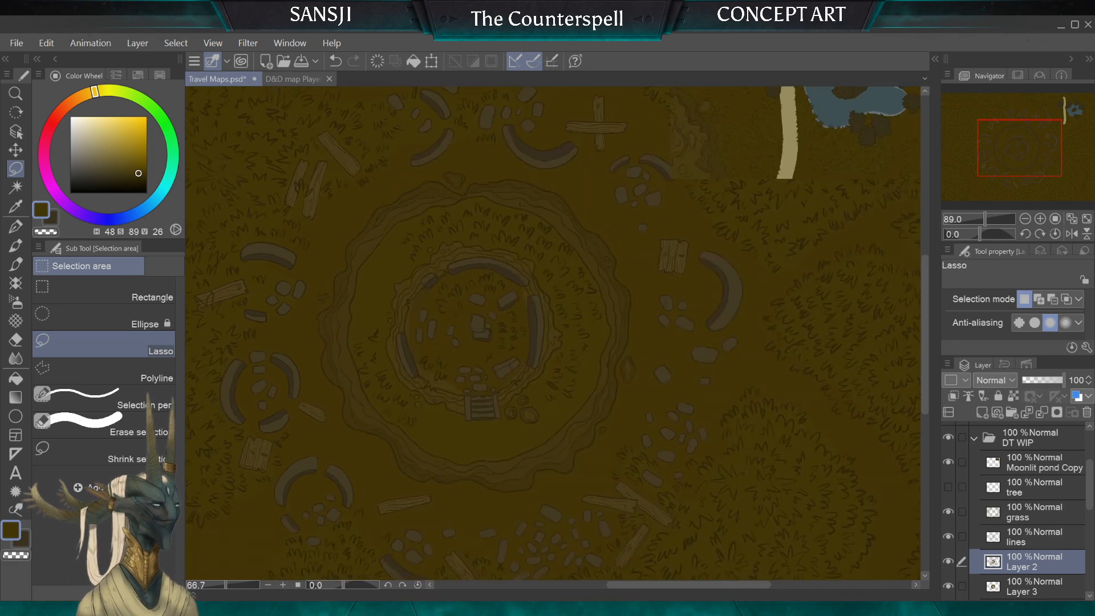
Step: Take up the G-pen and sample the brown H44 S74 V28 from the layered rocky cliff beside the wooden cross
scroll(415, 303, "up", 1)
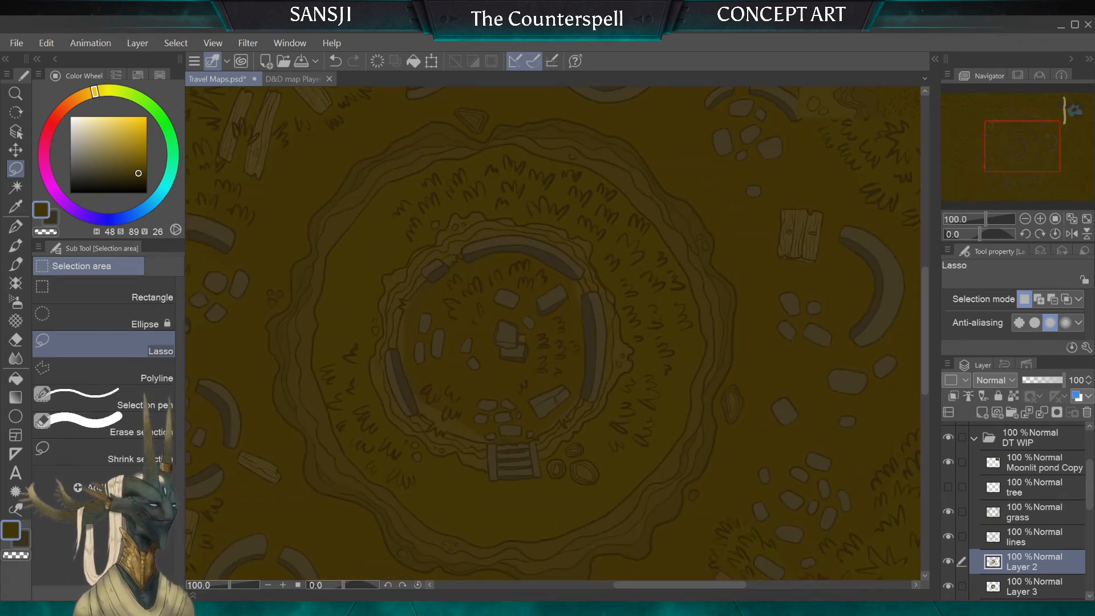
scroll(553, 333, "up", 2)
scroll(554, 333, "down", 3)
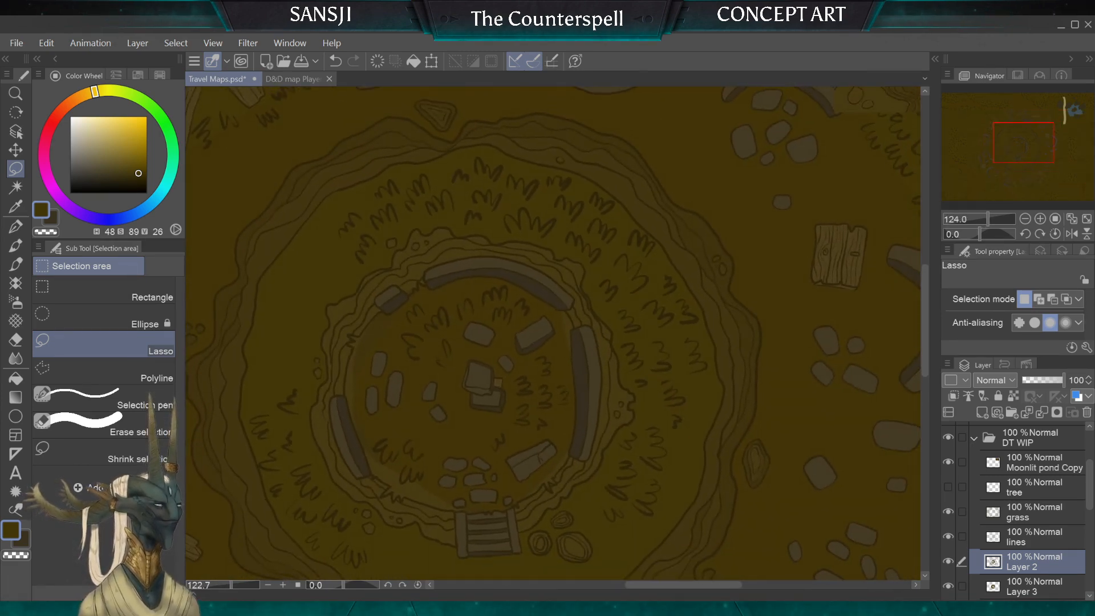
scroll(553, 333, "up", 4)
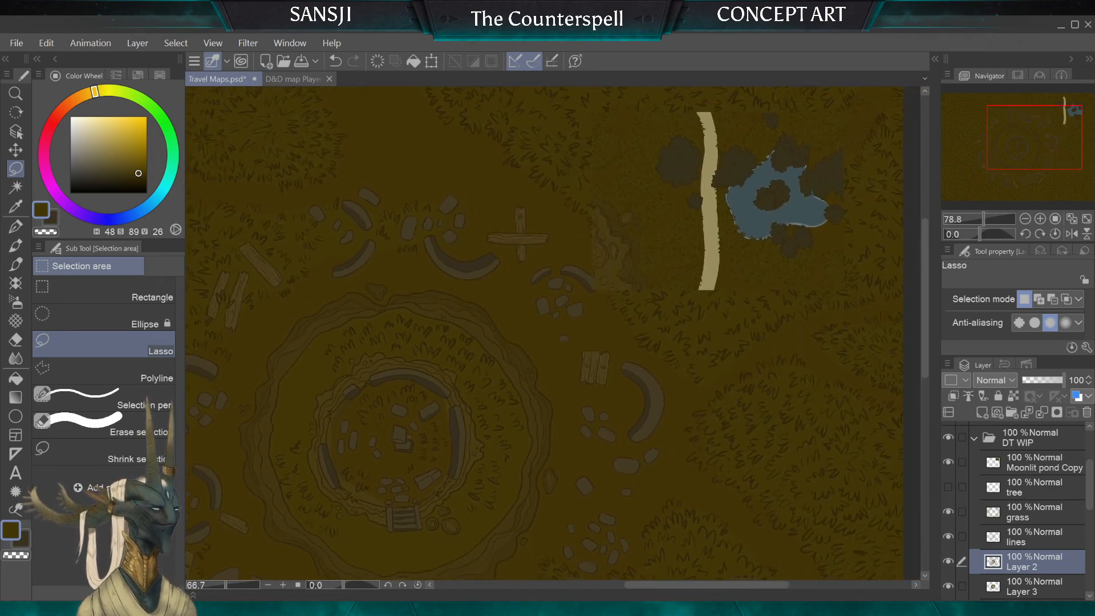
scroll(554, 333, "up", 3)
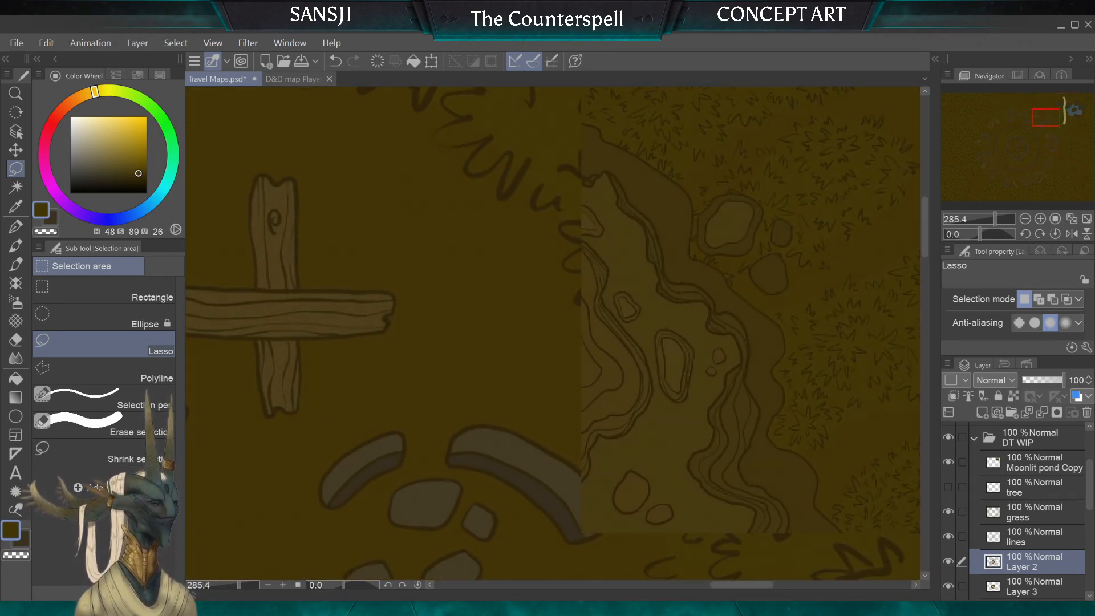
left_click(15, 226)
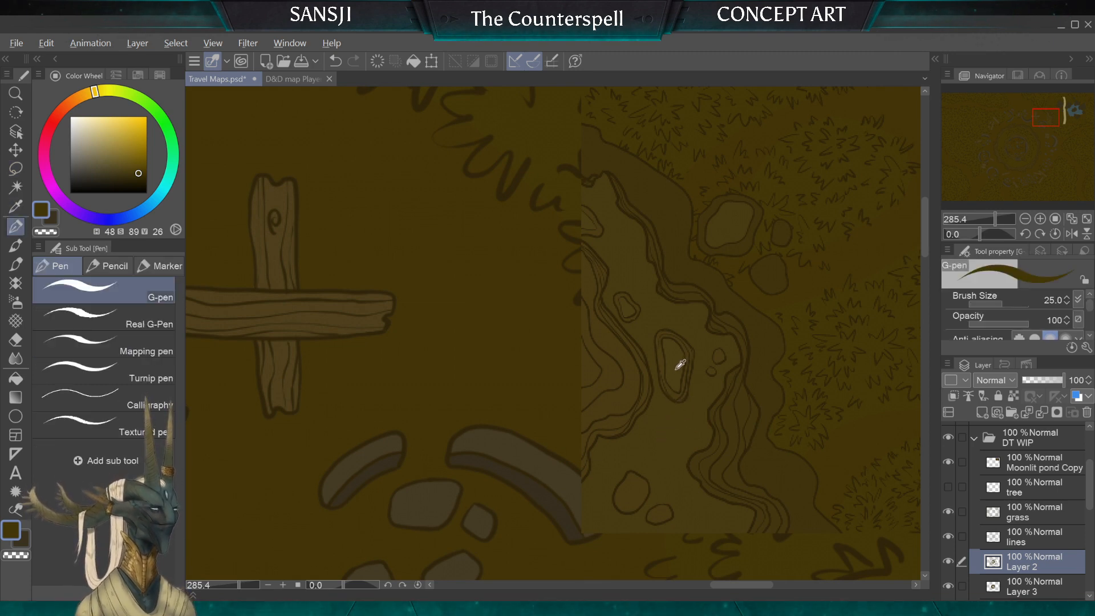
left_click(635, 395, "alt")
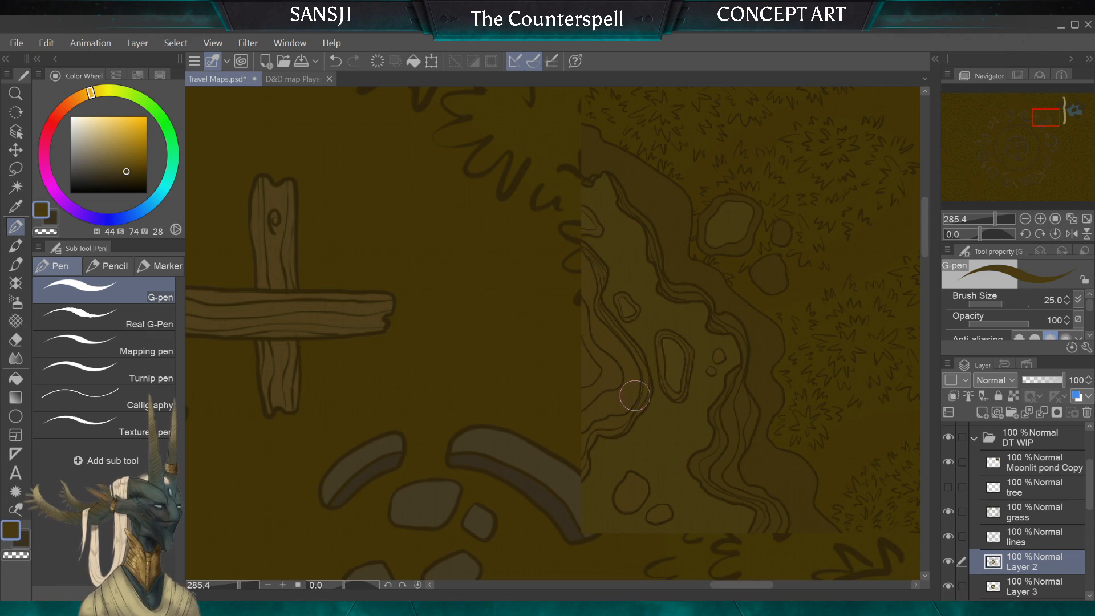
scroll(634, 396, "down", 5)
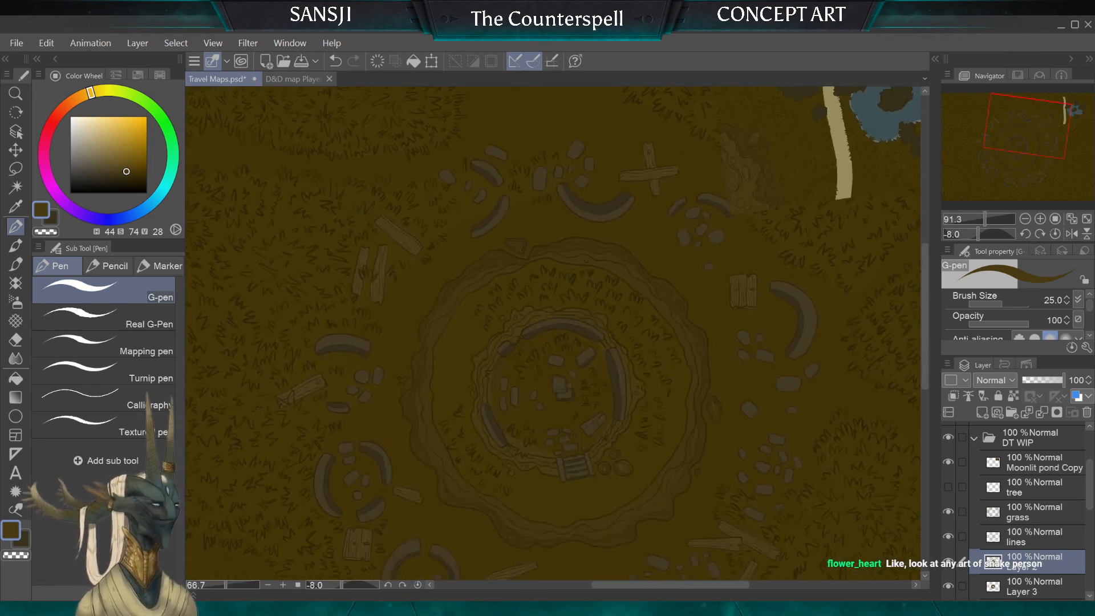
scroll(554, 334, "down", 3)
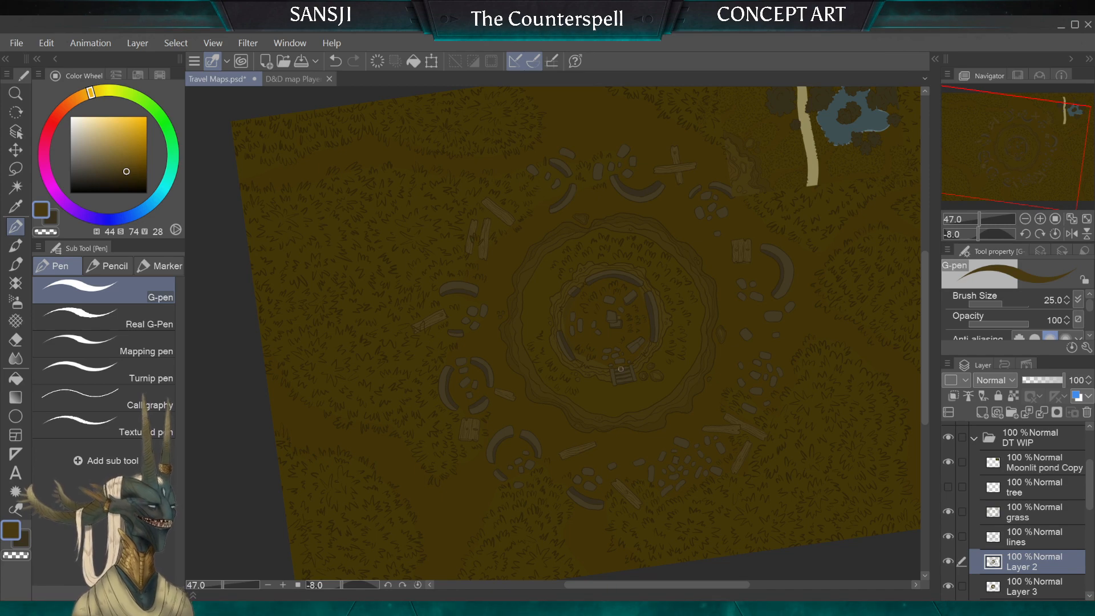
scroll(574, 357, "down", 2)
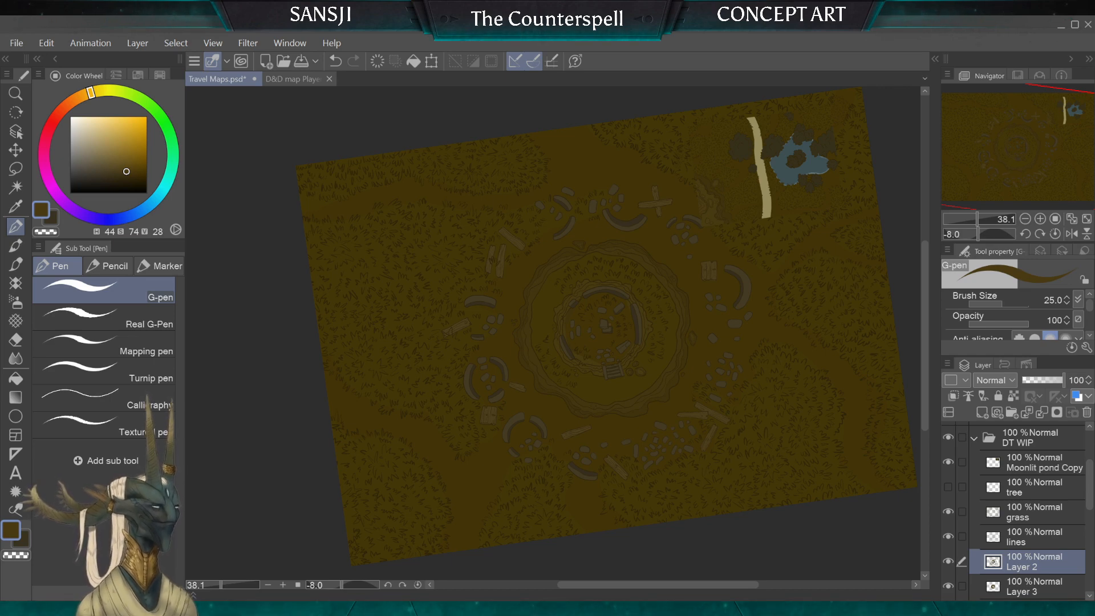
Step: Create a new illustration, paste the copied snake character painting into it and inspect the figure's hands and scaled belly
key("Return")
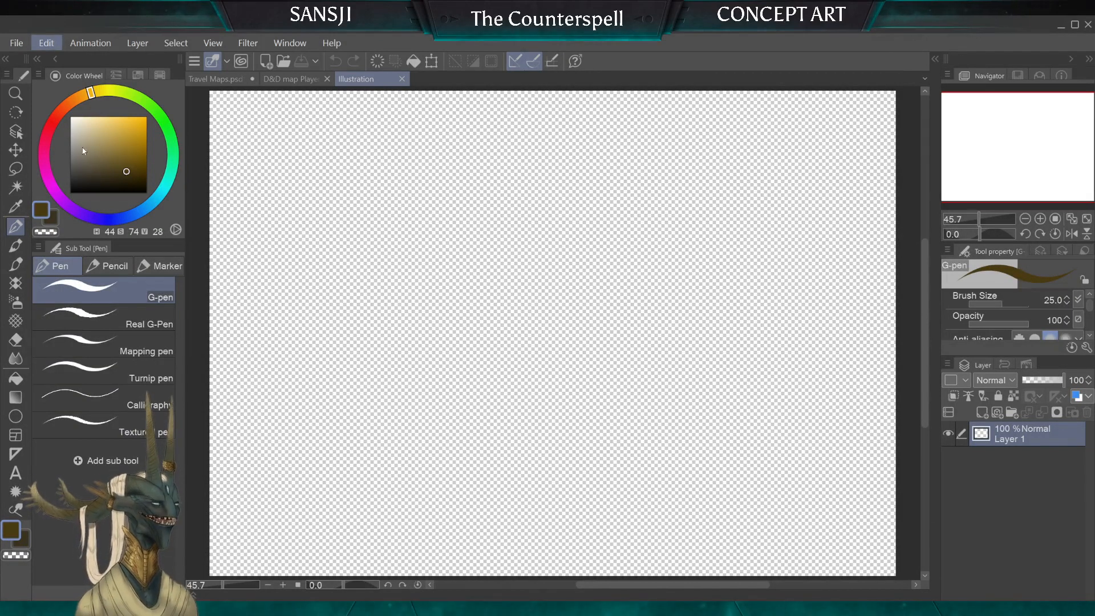
key("ctrl+v")
scroll(442, 289, "down", 2)
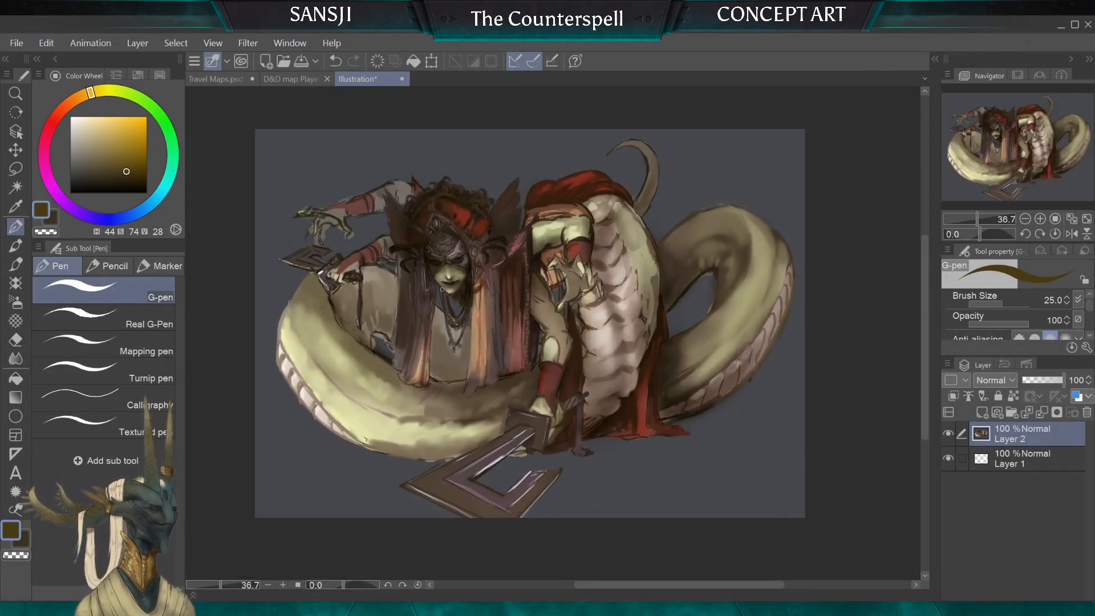
scroll(269, 197, "up", 3)
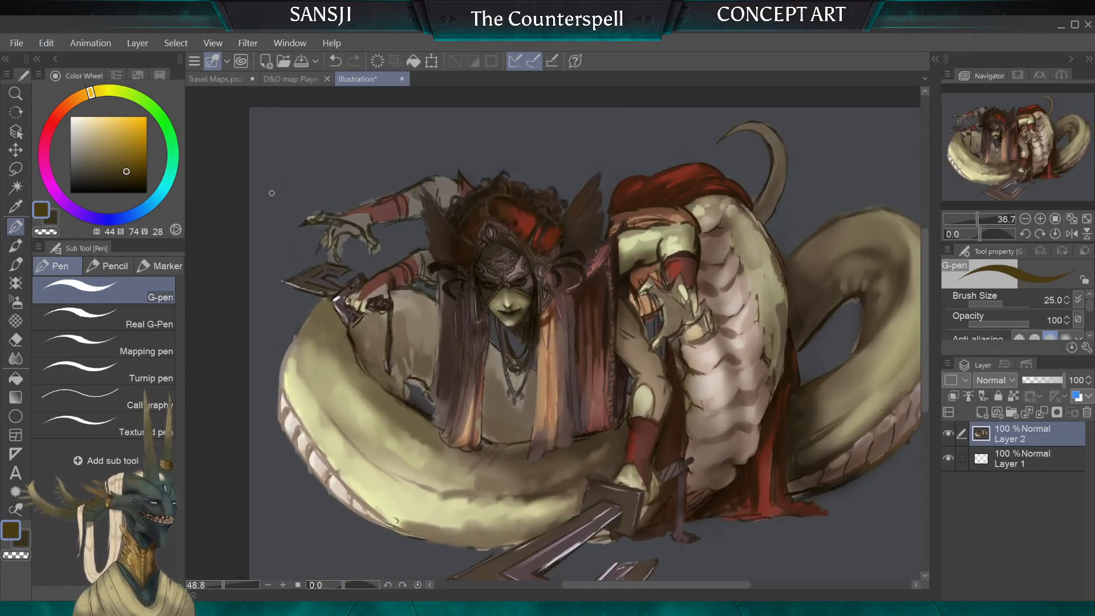
scroll(810, 289, "down", 3)
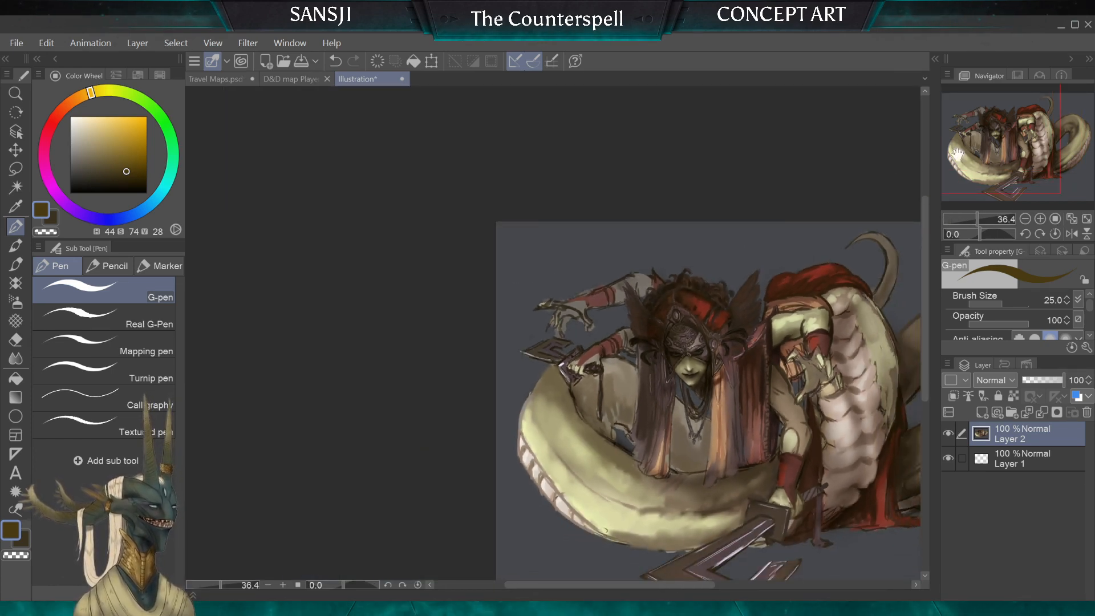
left_click_drag(957, 154, 1061, 144)
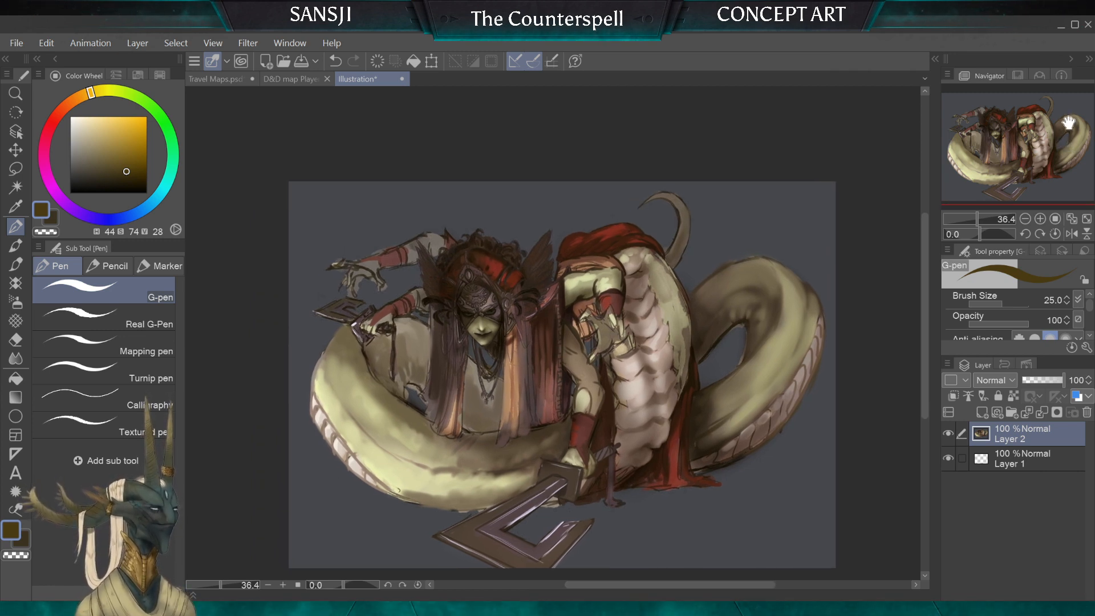
scroll(677, 327, "up", 6)
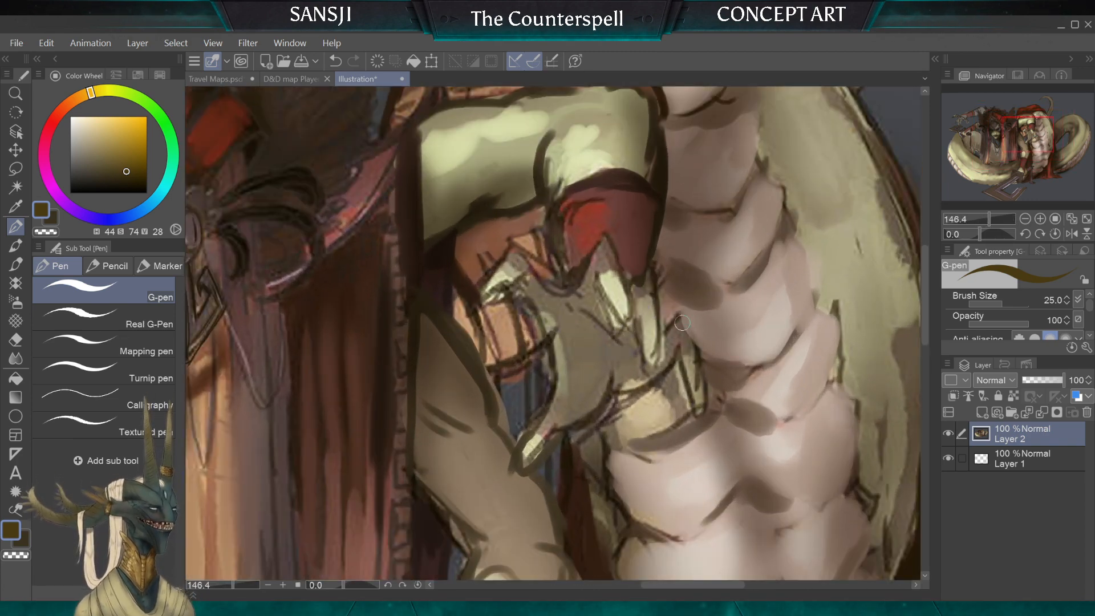
scroll(707, 238, "down", 5)
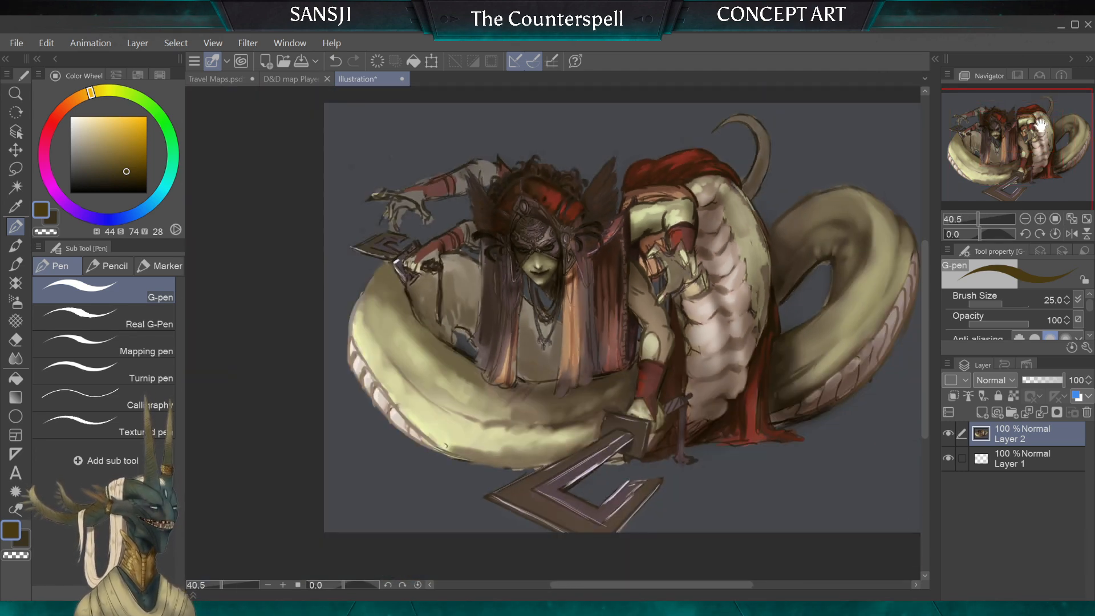
left_click_drag(1041, 126, 1055, 129)
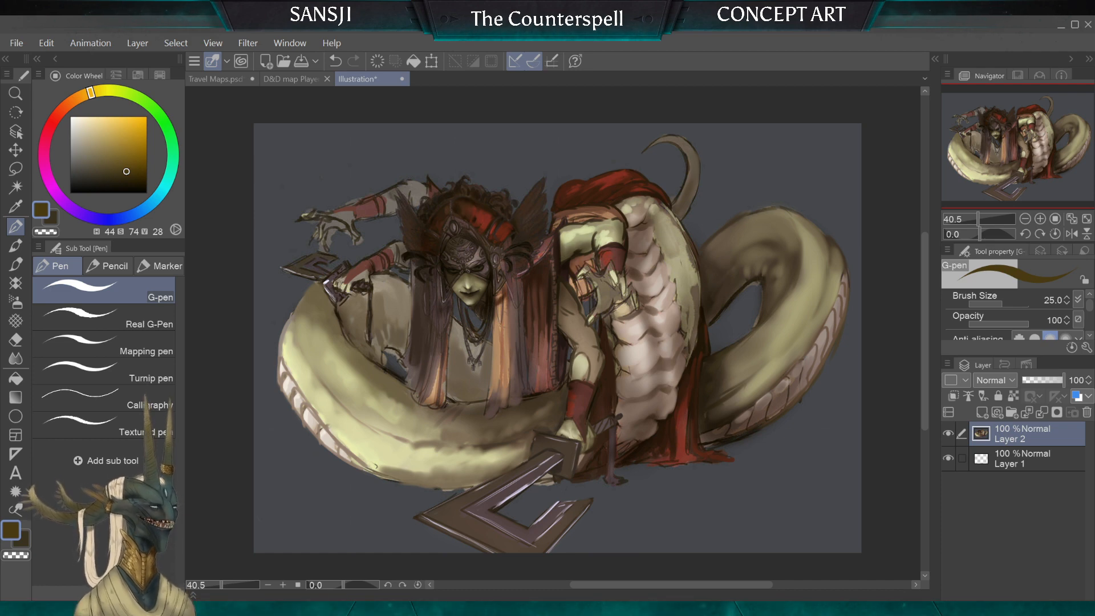
Step: Paste the Blood and Doom snake warrior artwork over the painting and compare the clawed hands of both figures
key("ctrl+v")
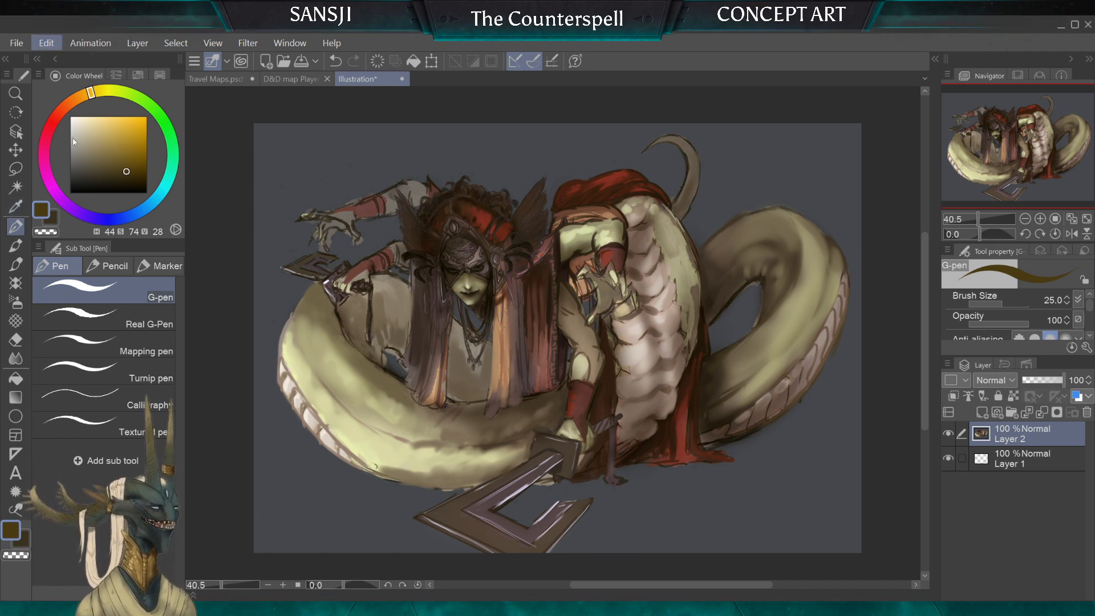
scroll(279, 271, "up", 6)
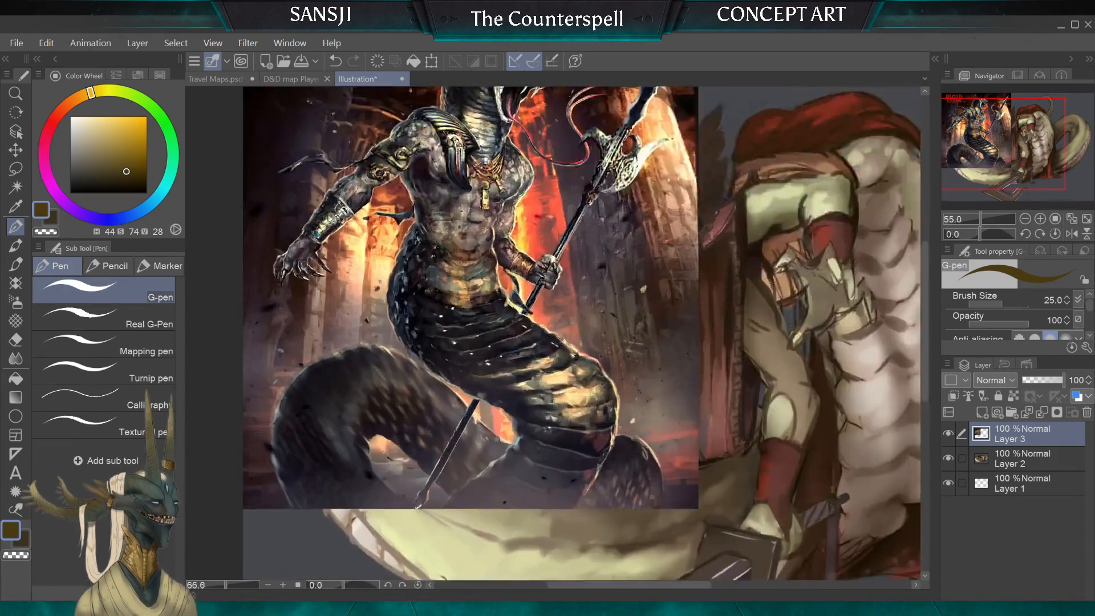
scroll(274, 290, "up", 5)
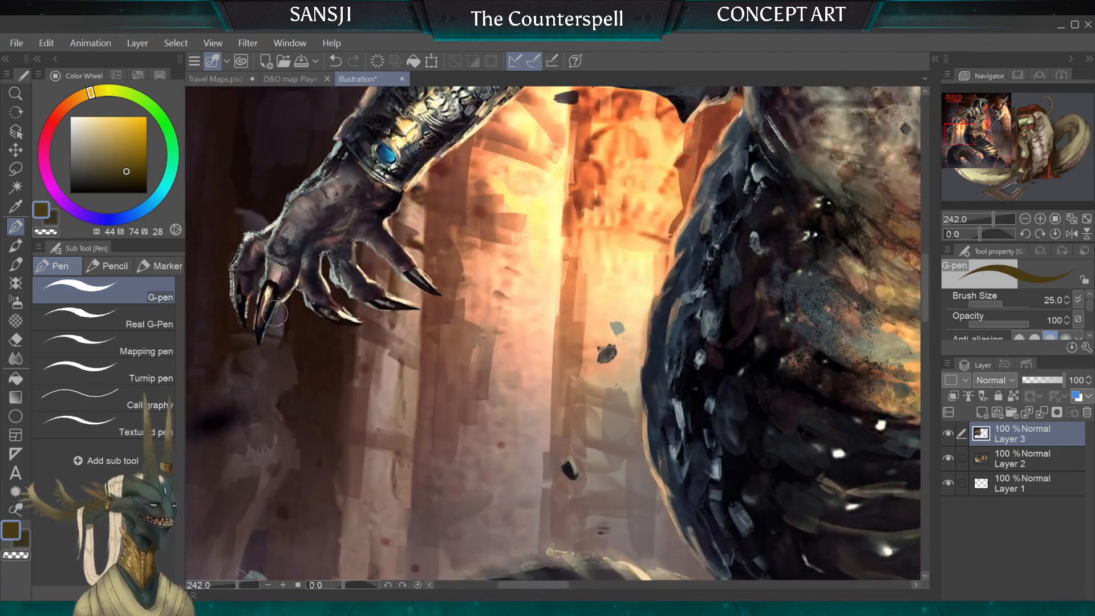
scroll(285, 294, "up", 2)
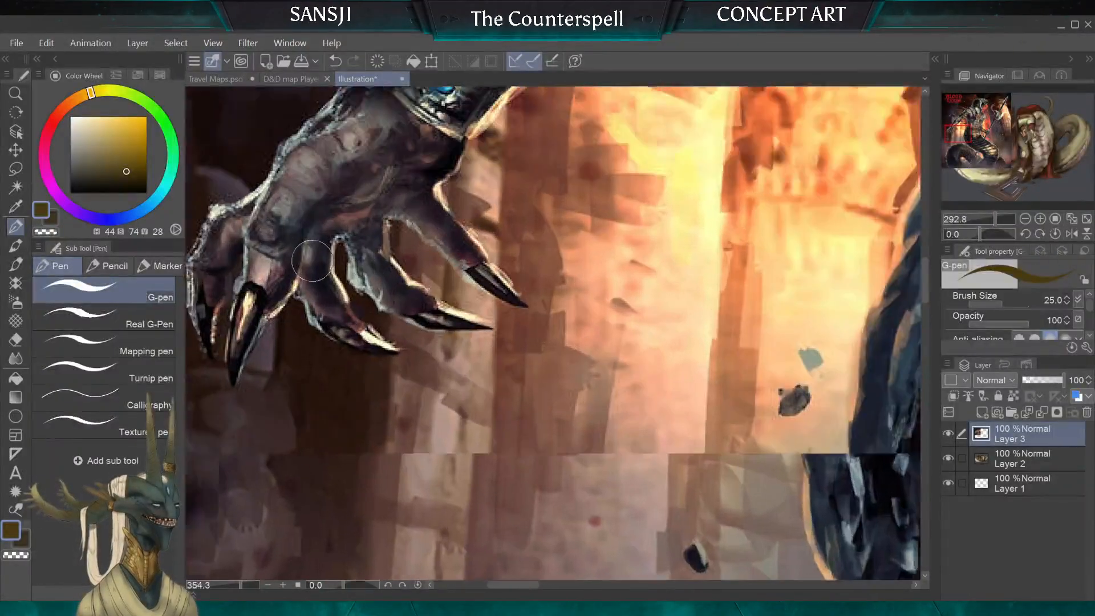
scroll(312, 261, "down", 12)
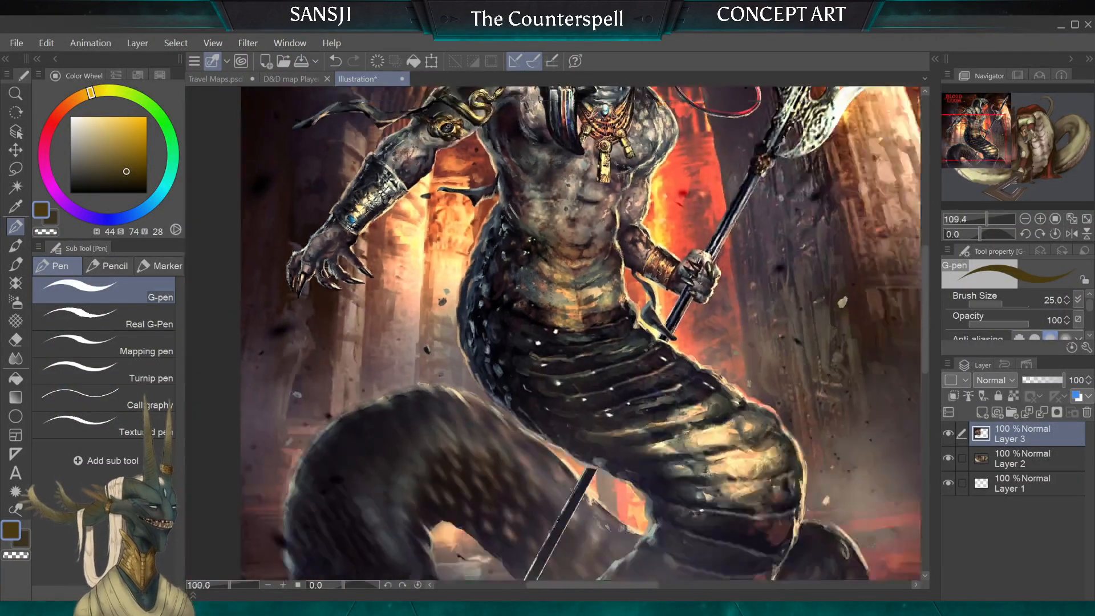
scroll(747, 311, "up", 7)
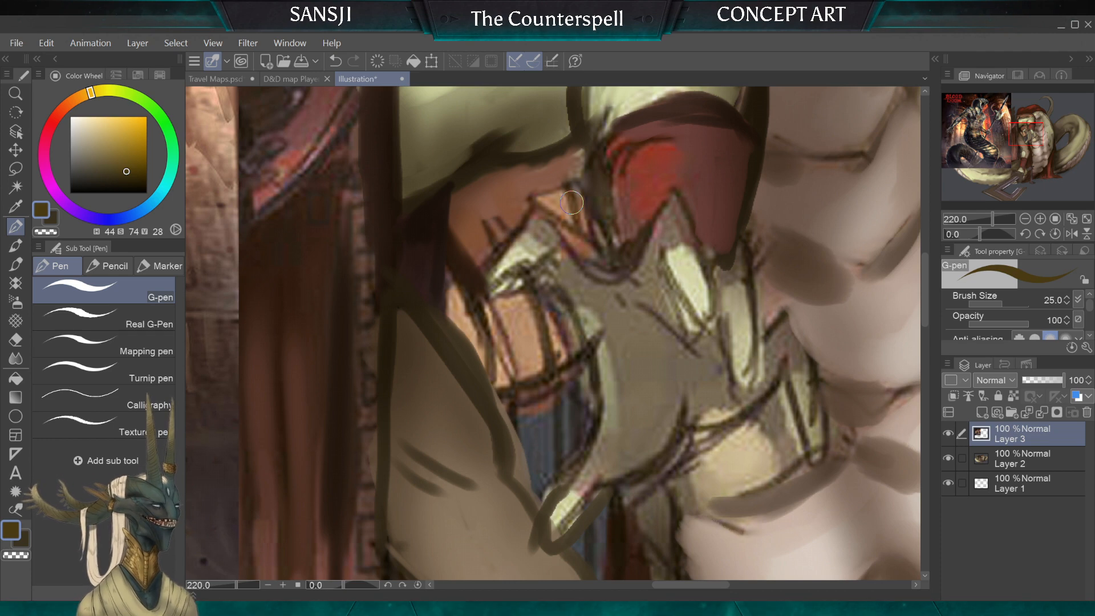
scroll(571, 203, "down", 7)
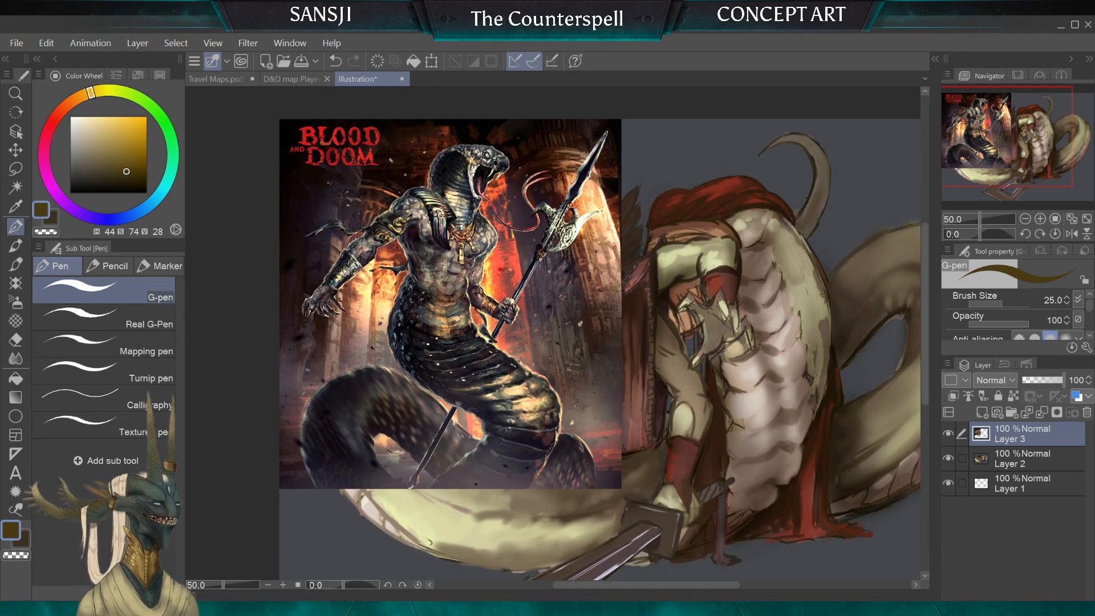
Step: Close the pasted reference illustration and switch back to the Travel Maps document
scroll(553, 334, "down", 3)
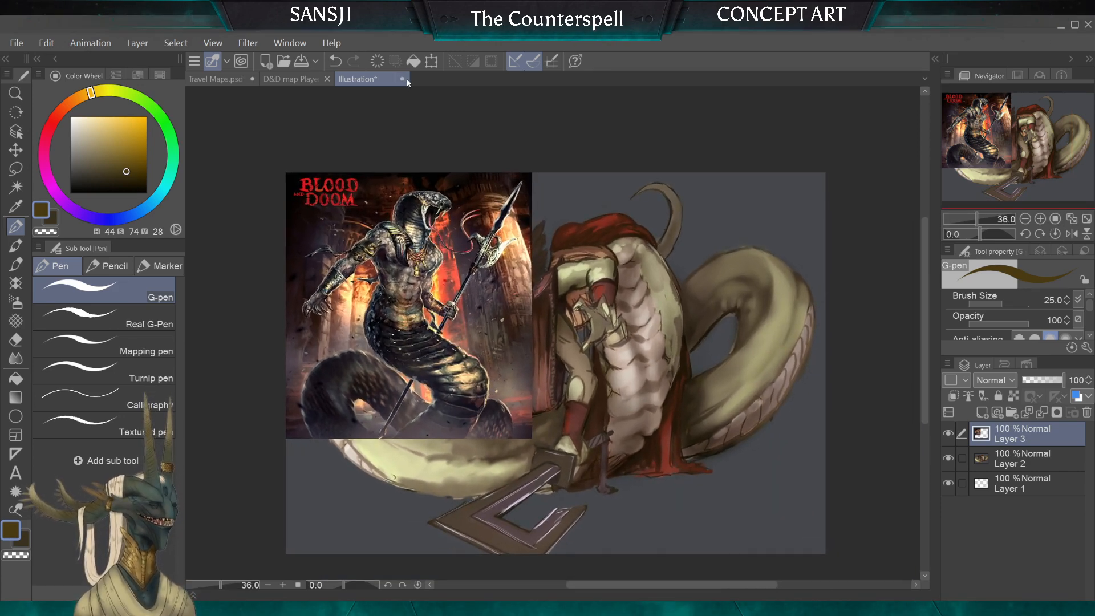
left_click(570, 316)
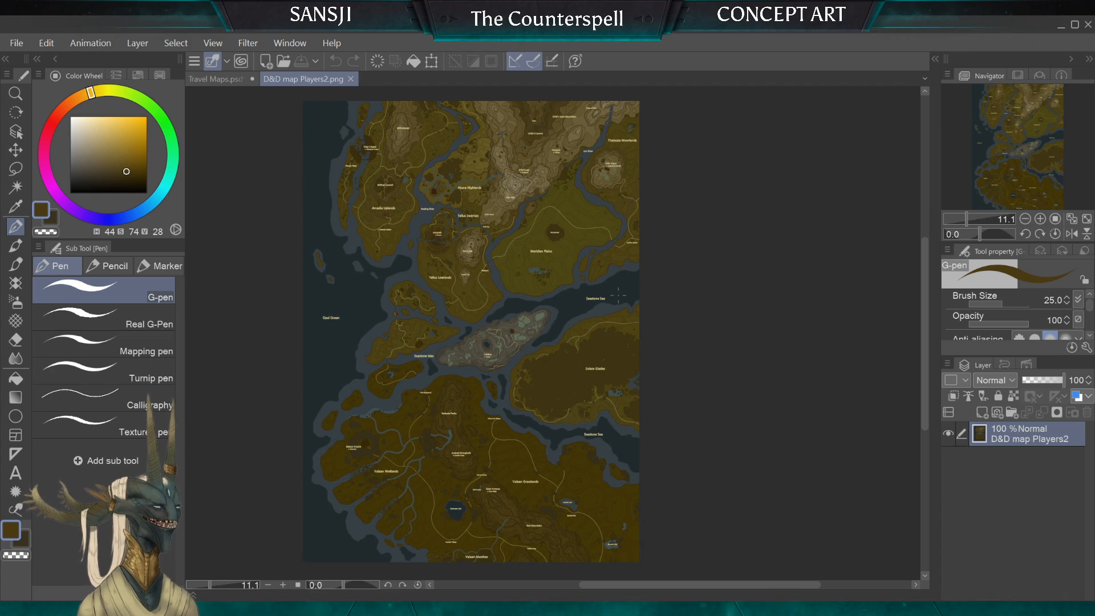
left_click(217, 80)
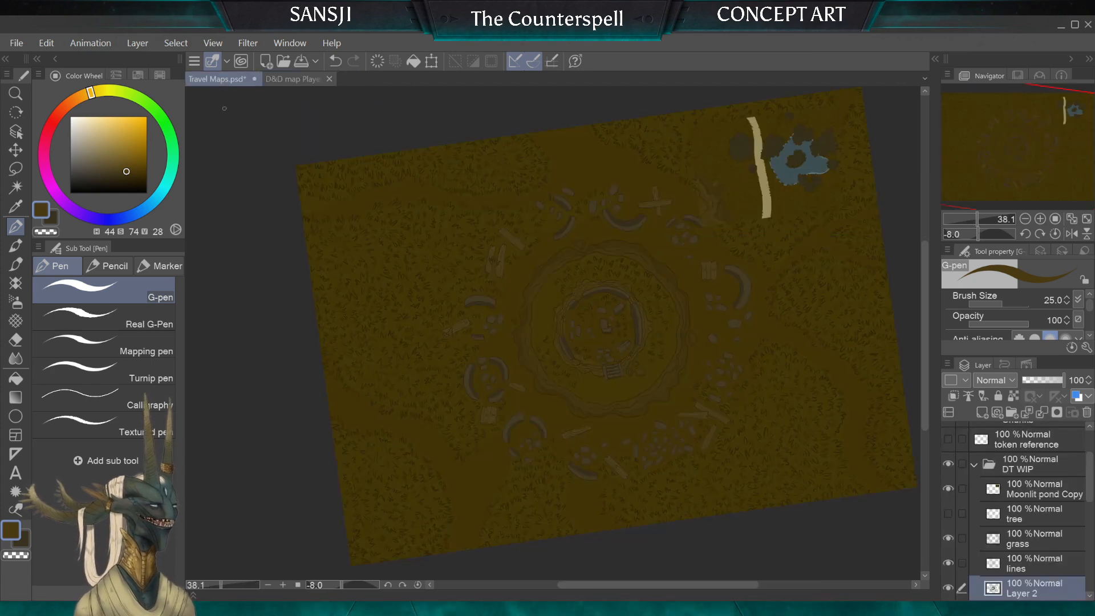
Step: Examine the crater's rims, the ground inside them and the layered rocky cliff beside the wooden cross
scroll(655, 185, "up", 6)
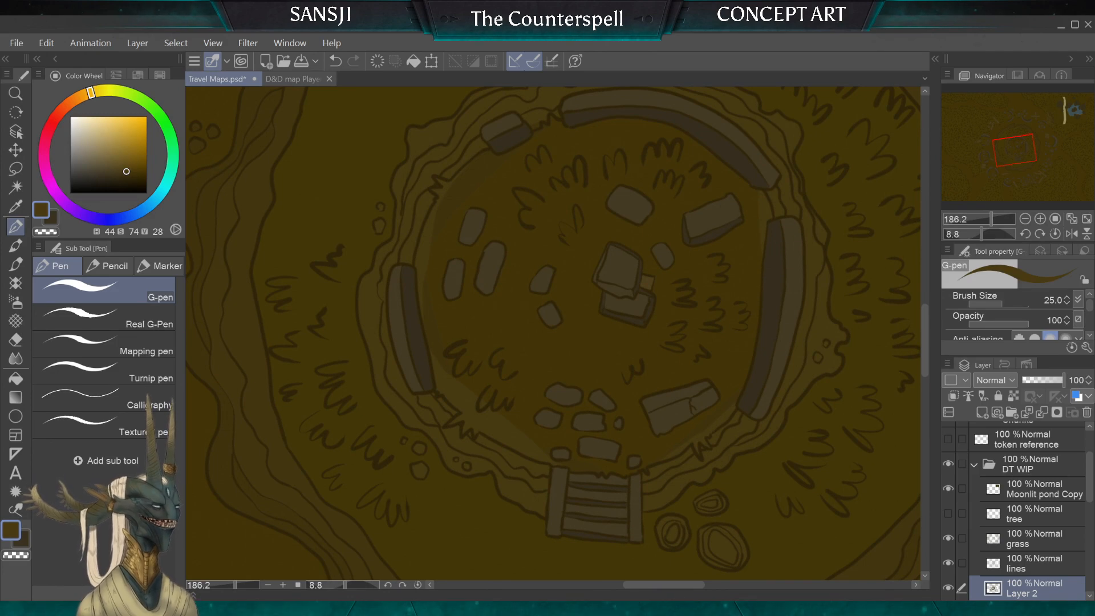
scroll(741, 194, "up", 2)
scroll(399, 425, "down", 1)
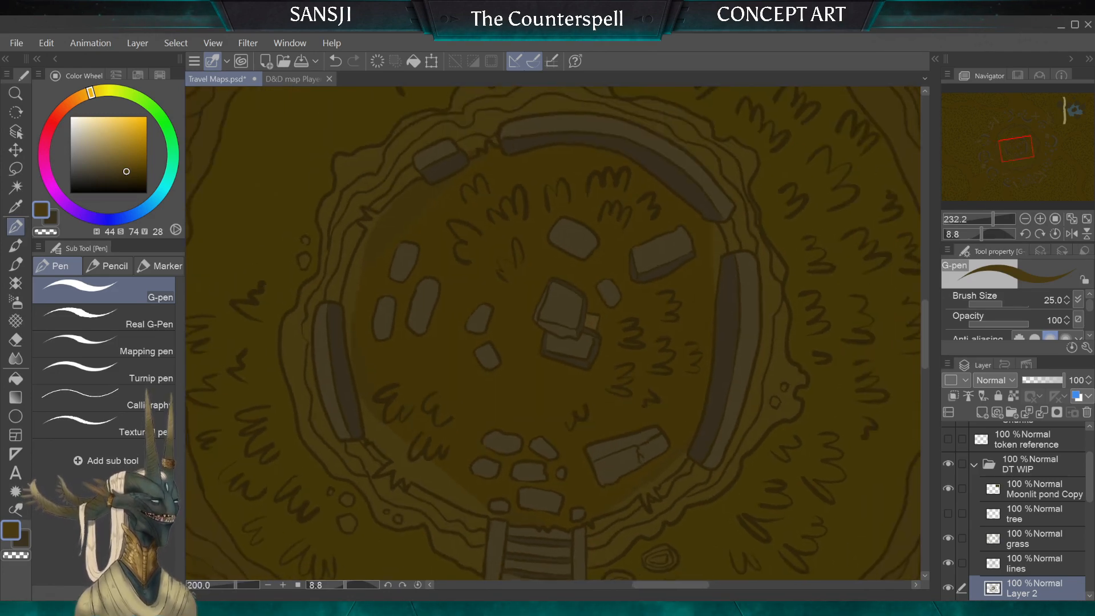
scroll(268, 385, "down", 5)
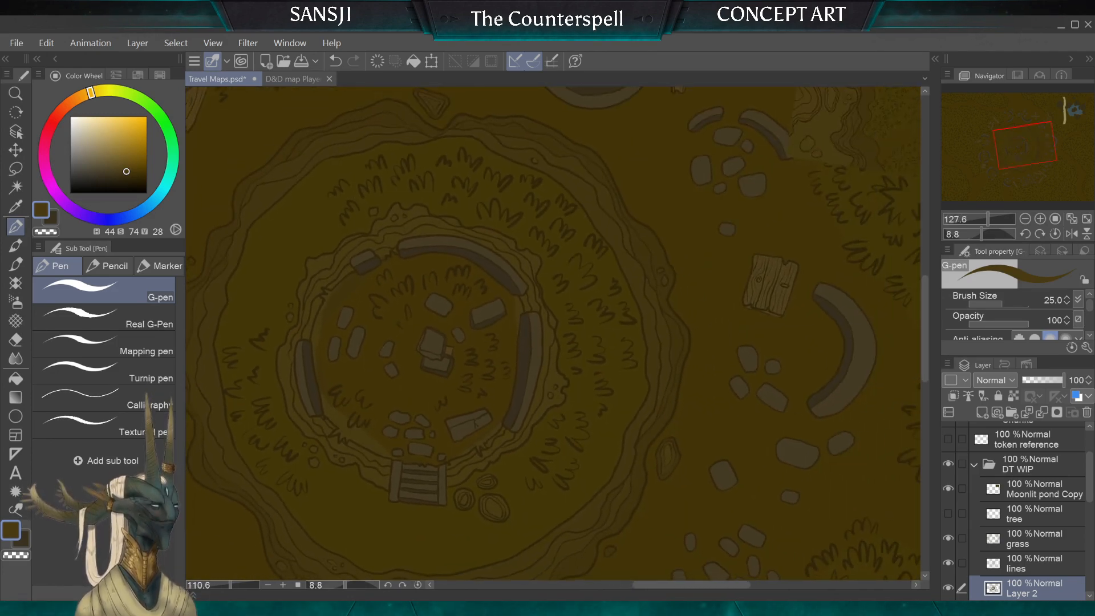
scroll(553, 334, "down", 1)
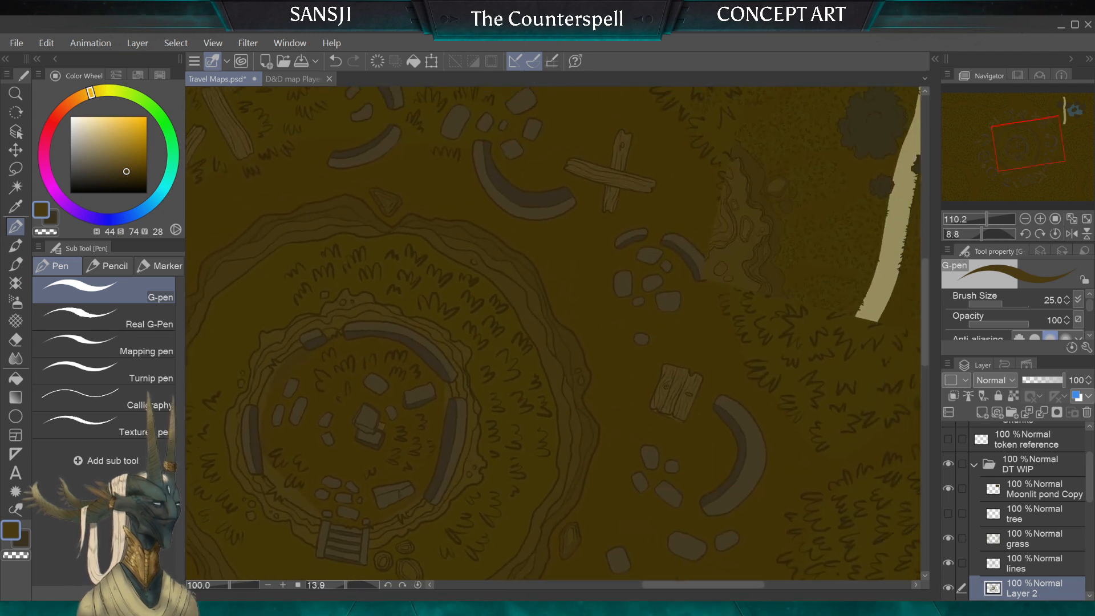
left_click_drag(653, 182, 645, 181)
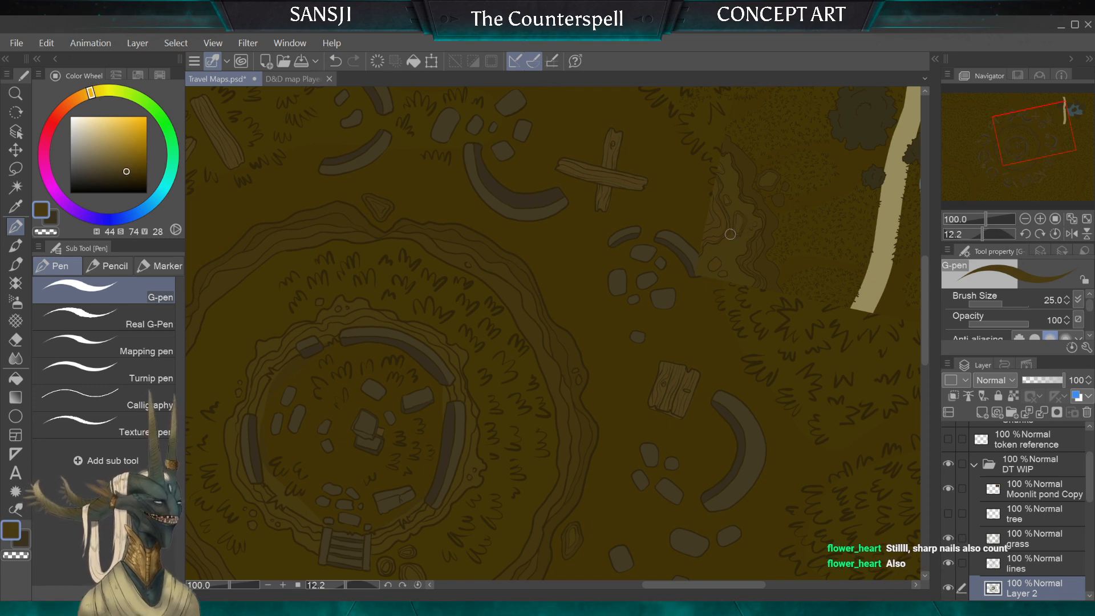
left_click_drag(730, 235, 895, 95)
scroll(397, 314, "down", 1)
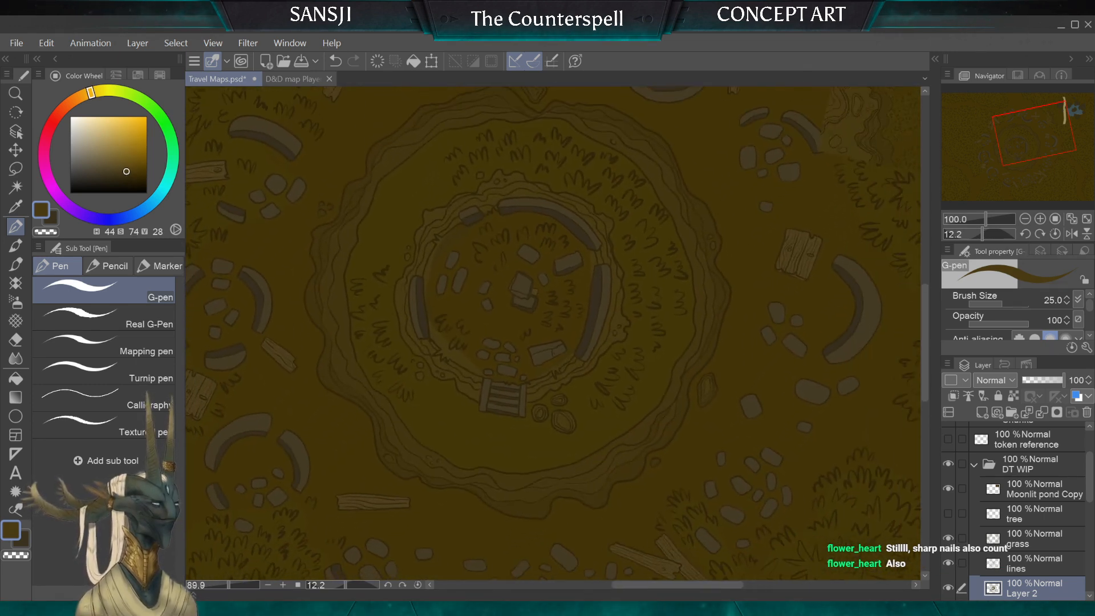
scroll(1032, 513, "down", 1)
Step: Auto-select the ground ring between the crater's rims from the lines layer, make Layer 3 active and invert the selection
scroll(1032, 513, "down", 1)
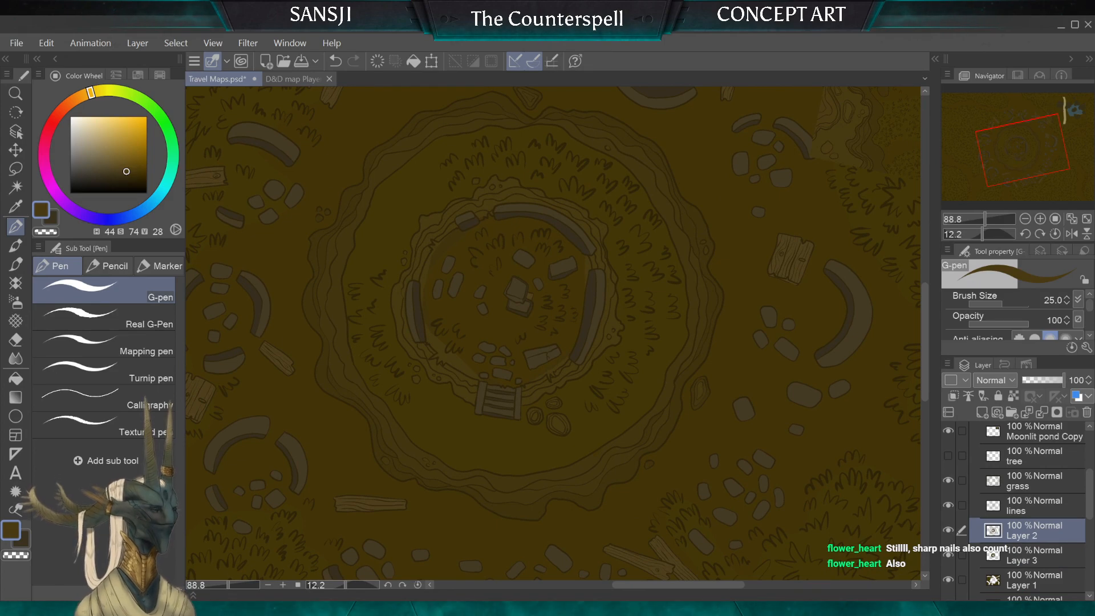
left_click(1033, 506)
left_click(16, 188)
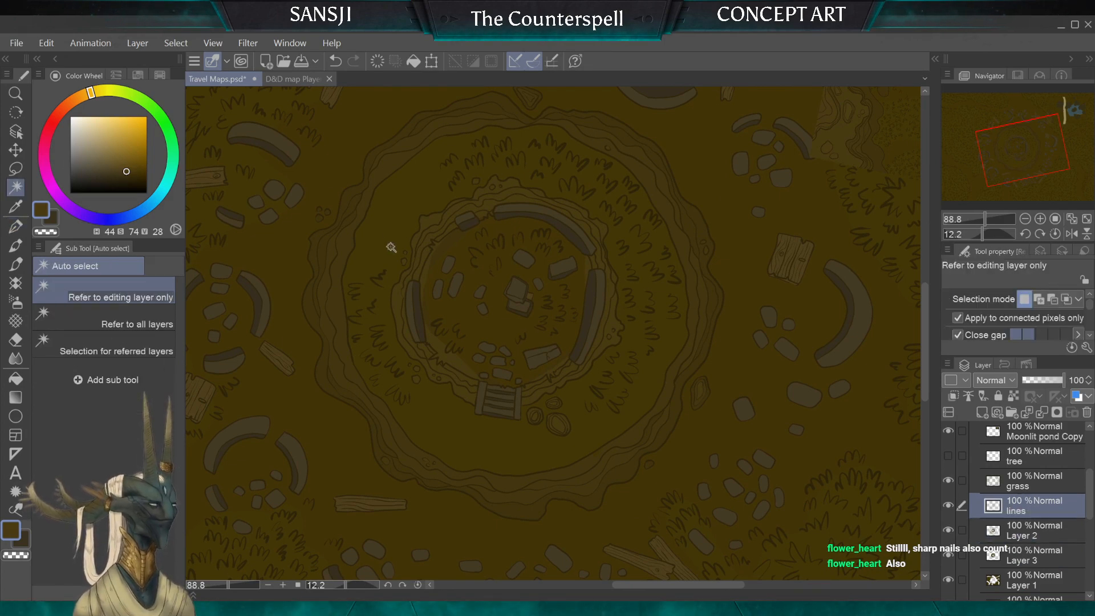
left_click(398, 249)
left_click(1033, 555)
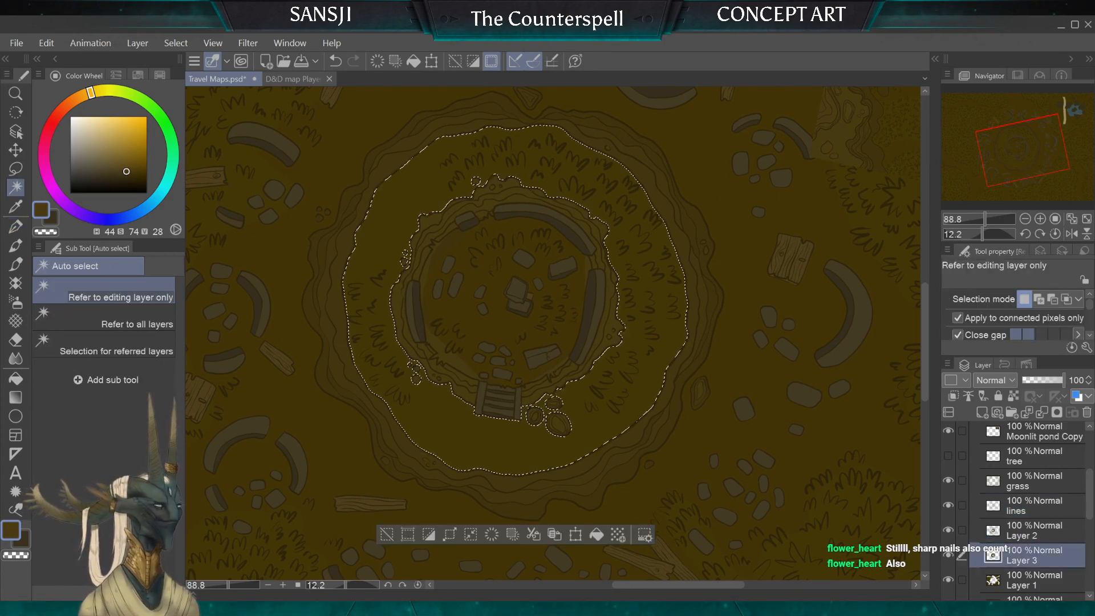
left_click(175, 43)
left_click(193, 108)
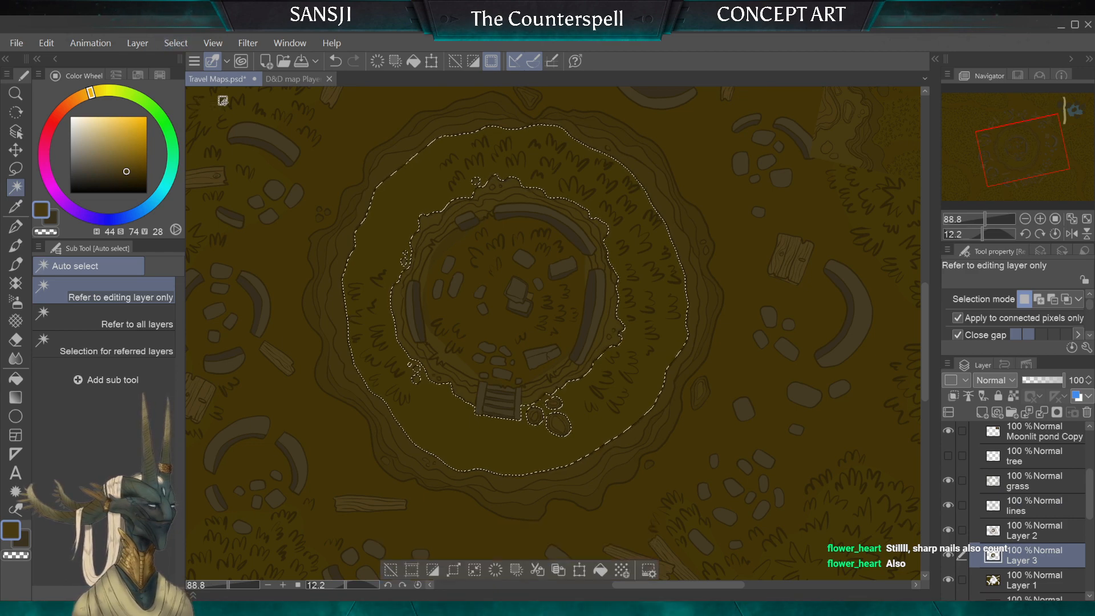
Step: Take up the G-pen at brush size 4 and shade the inner rim's layers beside the wooden stairs on Layer 3
scroll(542, 297, "up", 3)
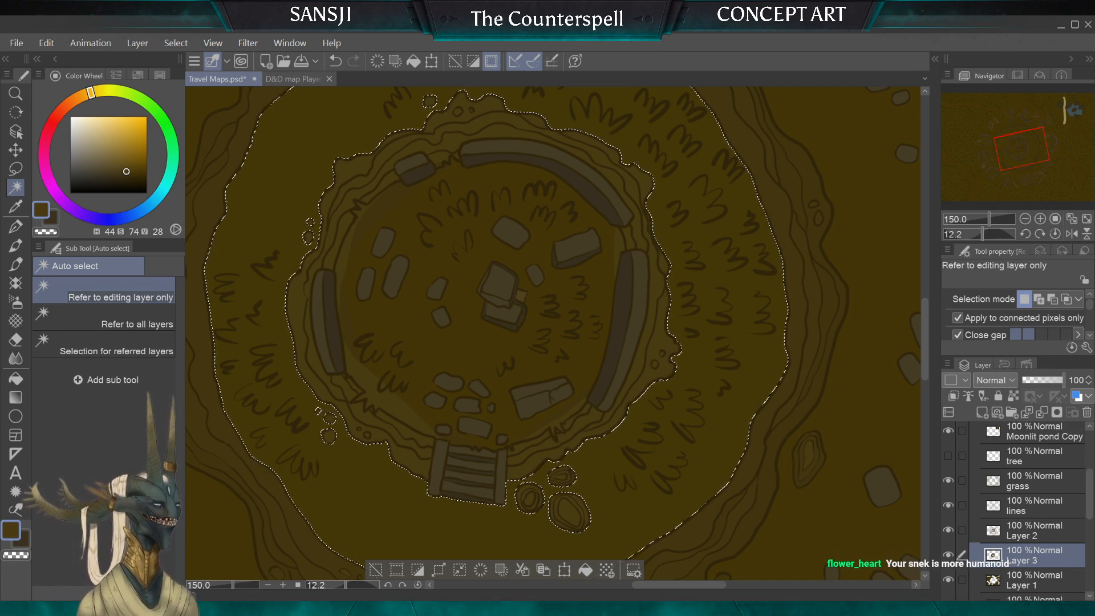
scroll(554, 334, "up", 3)
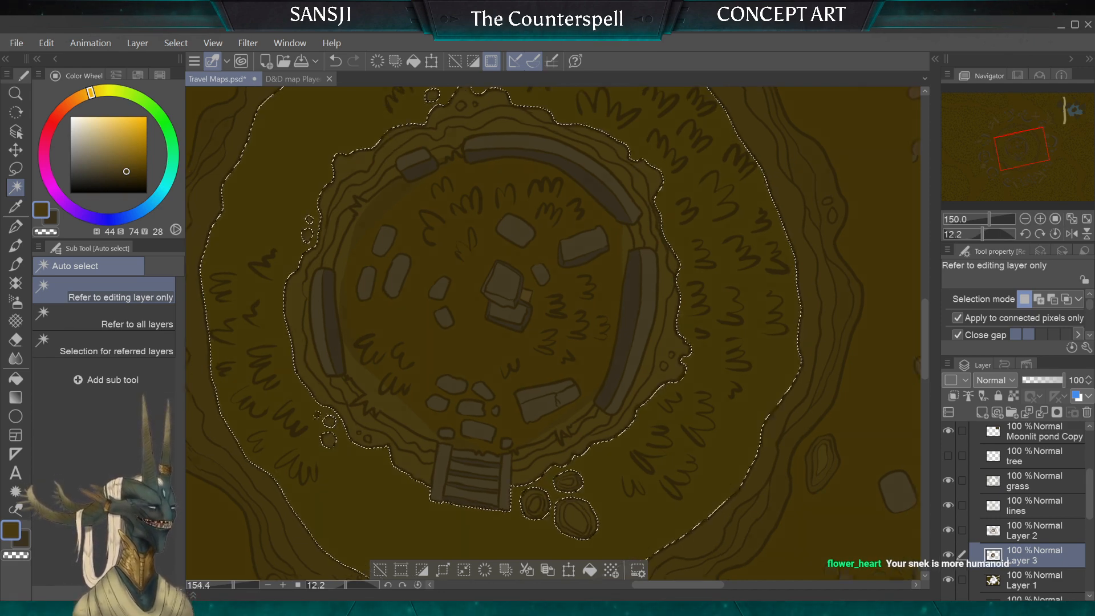
scroll(565, 491, "up", 1)
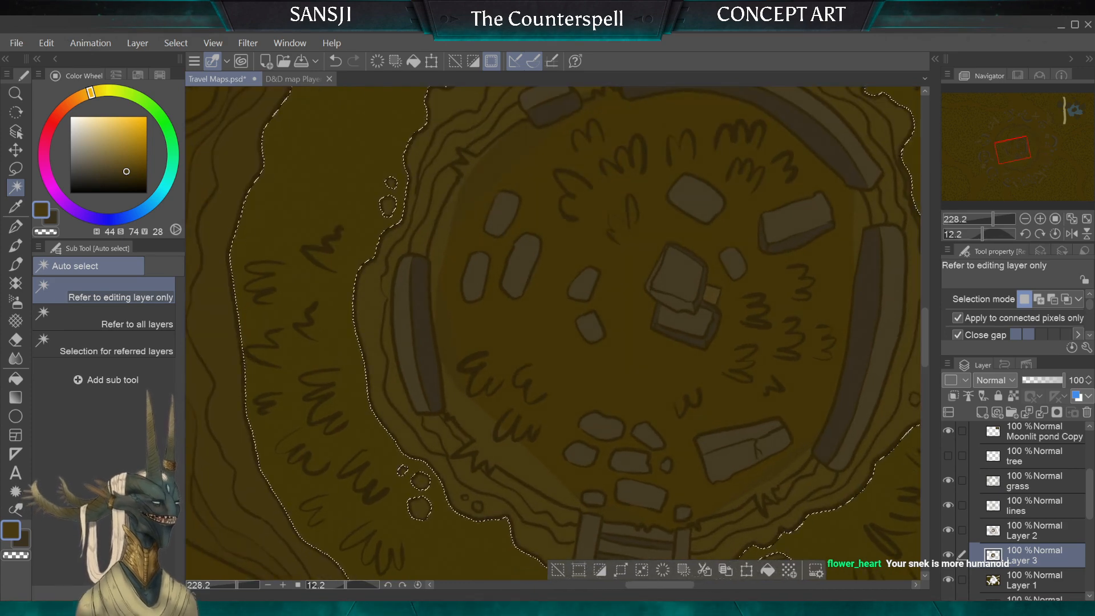
left_click(15, 246)
left_click(18, 227)
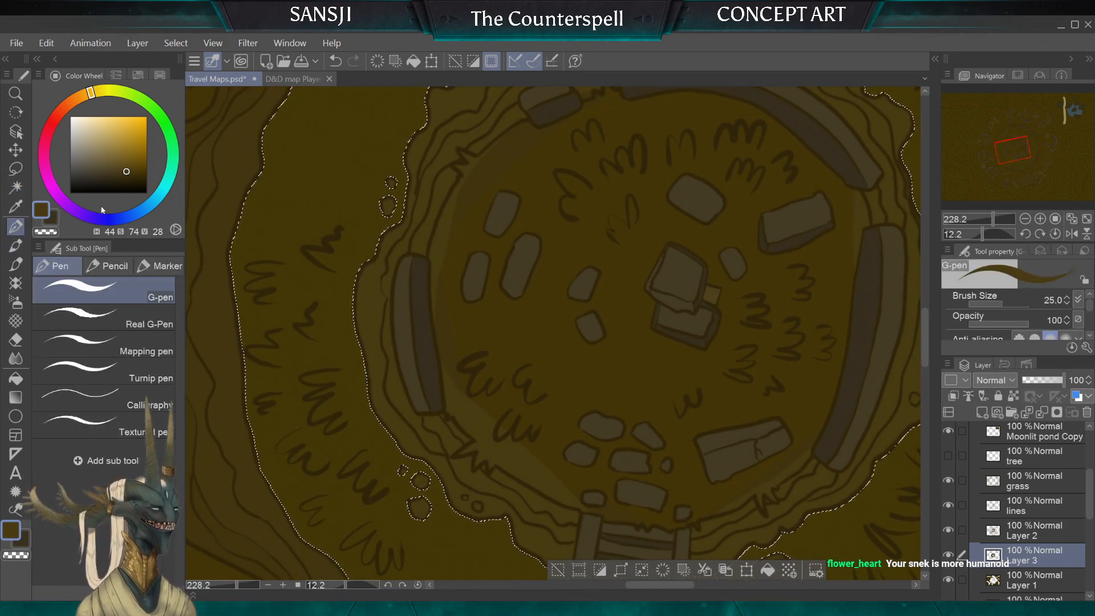
scroll(554, 333, "down", 4)
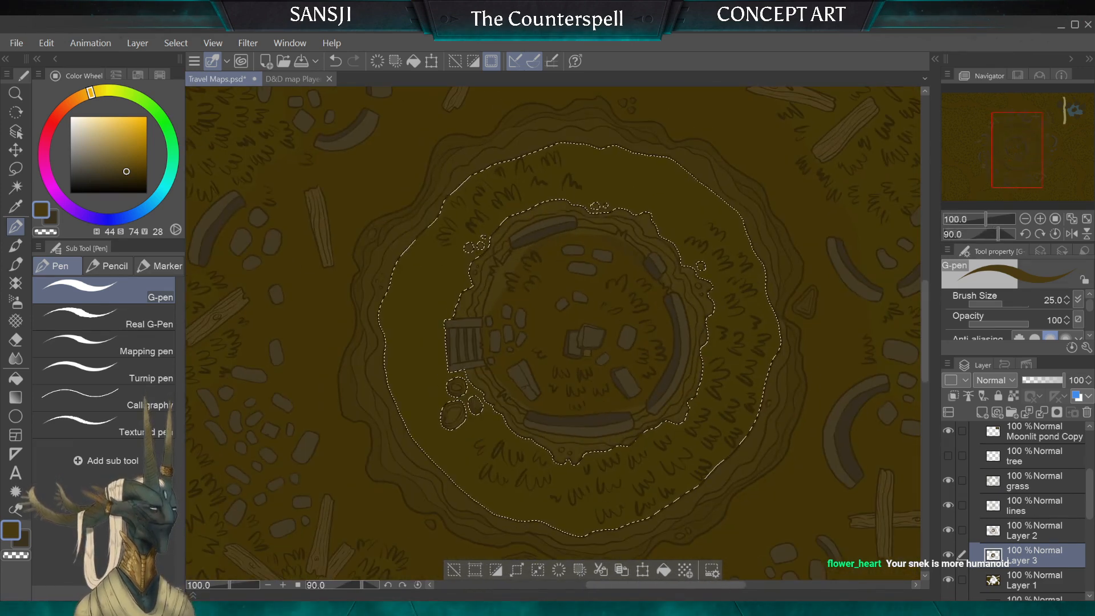
scroll(513, 399, "up", 5)
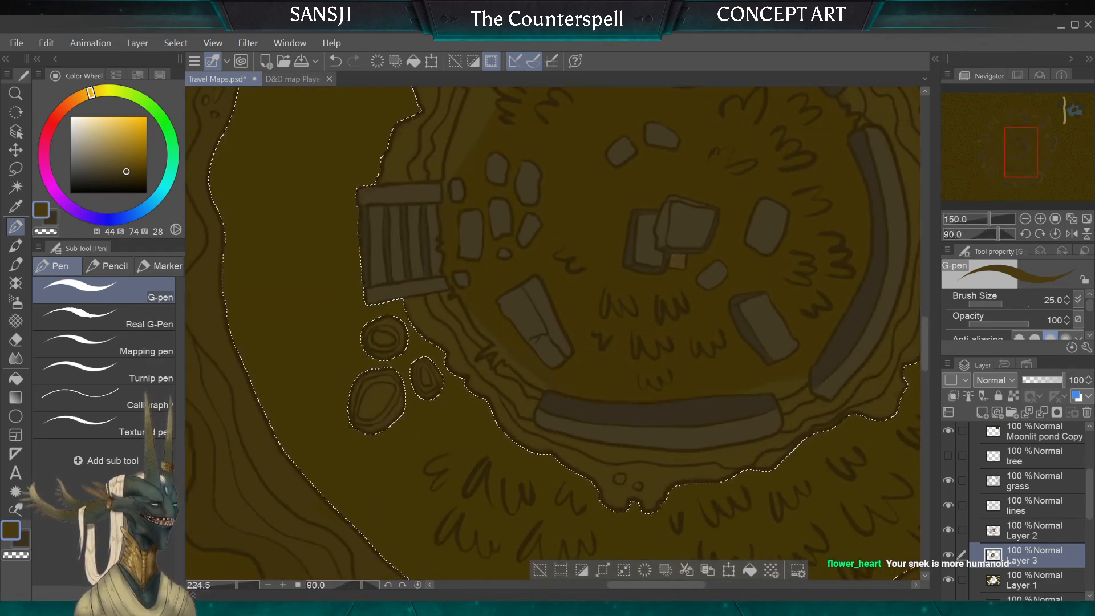
key("bracketleft")
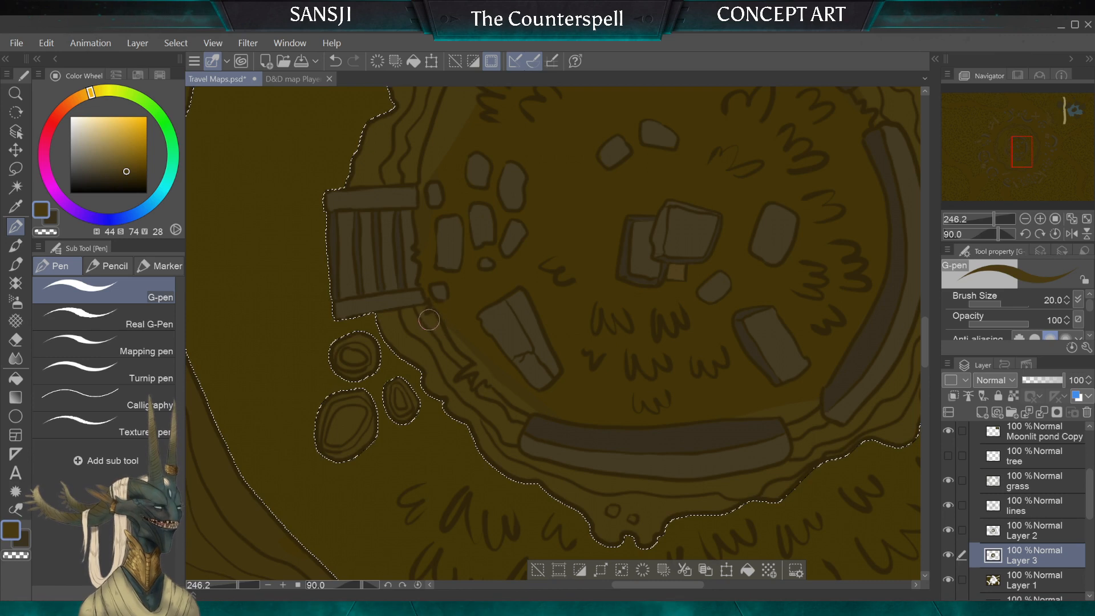
key("bracketleft")
key("bracketleft")
key("bracketleft")
key("bracketleft")
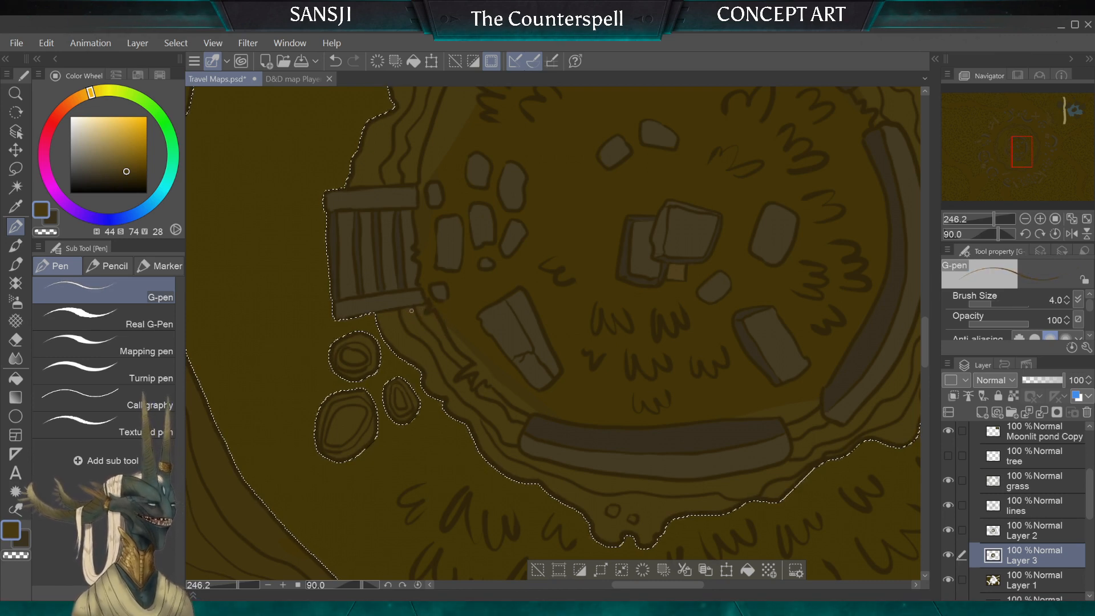
Step: Continue shading the inner rim between the stairs and the curved stone wall with brush sizes 8 and 10
key("bracketright")
key("bracketright")
key("bracketright")
key("bracketright")
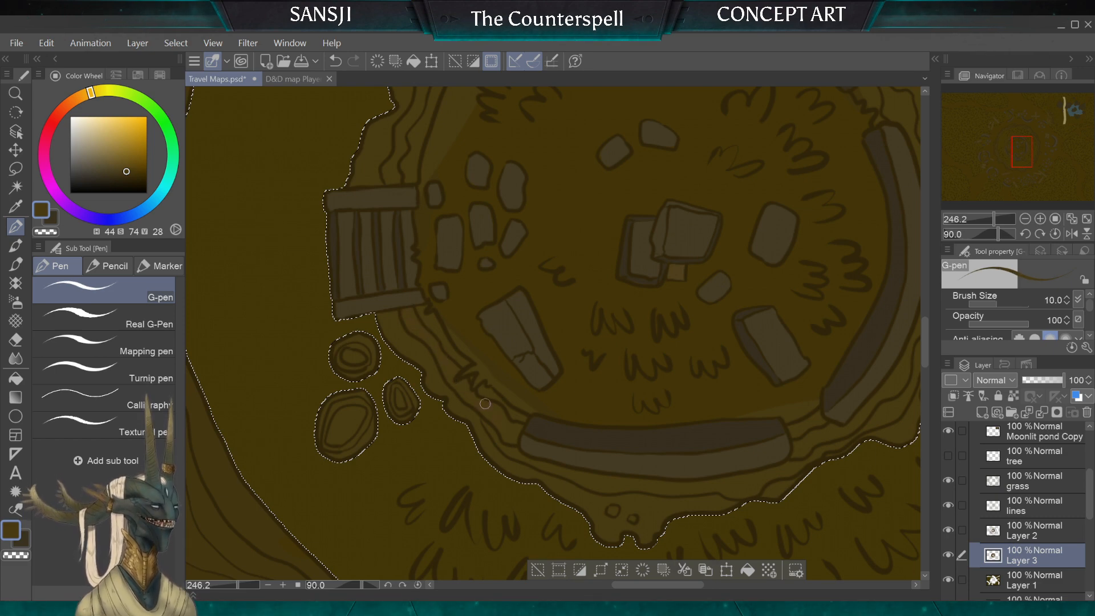
key("bracketleft")
scroll(553, 334, "down", 2)
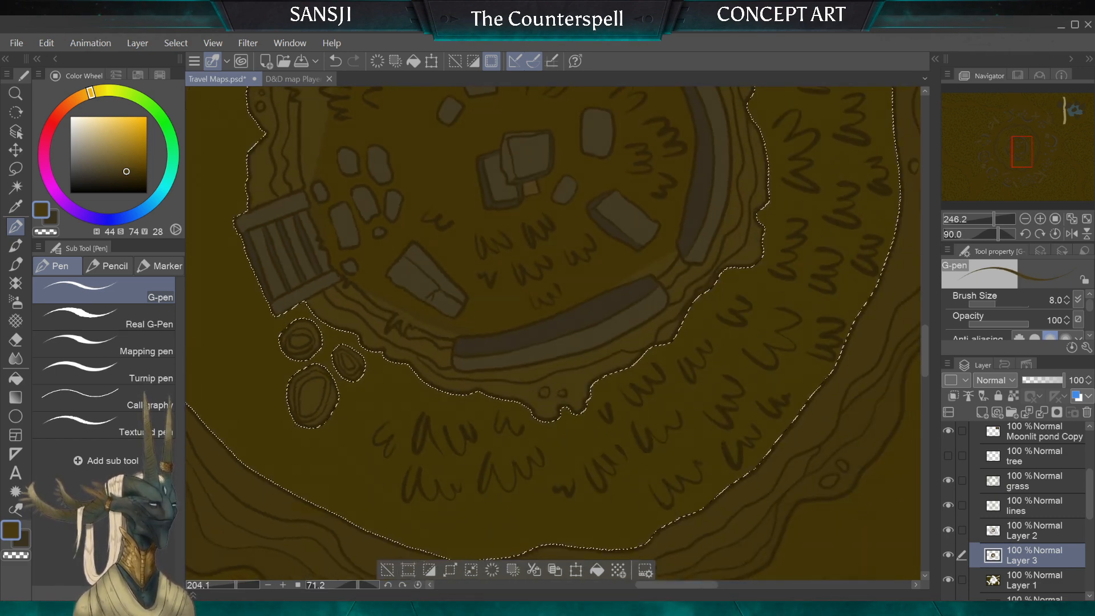
scroll(346, 308, "up", 5)
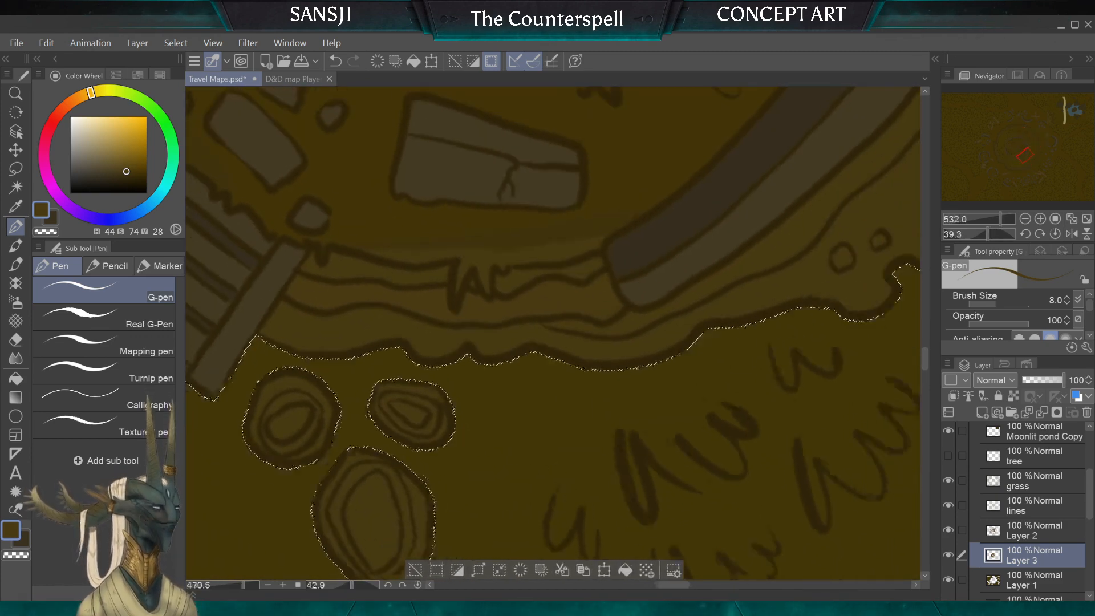
scroll(553, 333, "down", 6)
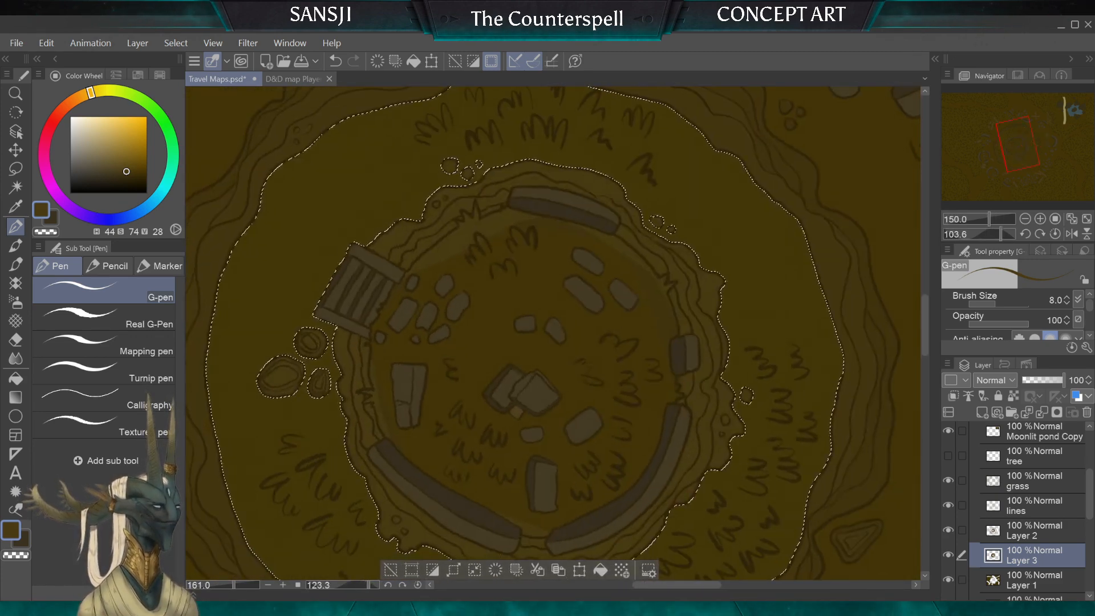
scroll(553, 334, "up", 4)
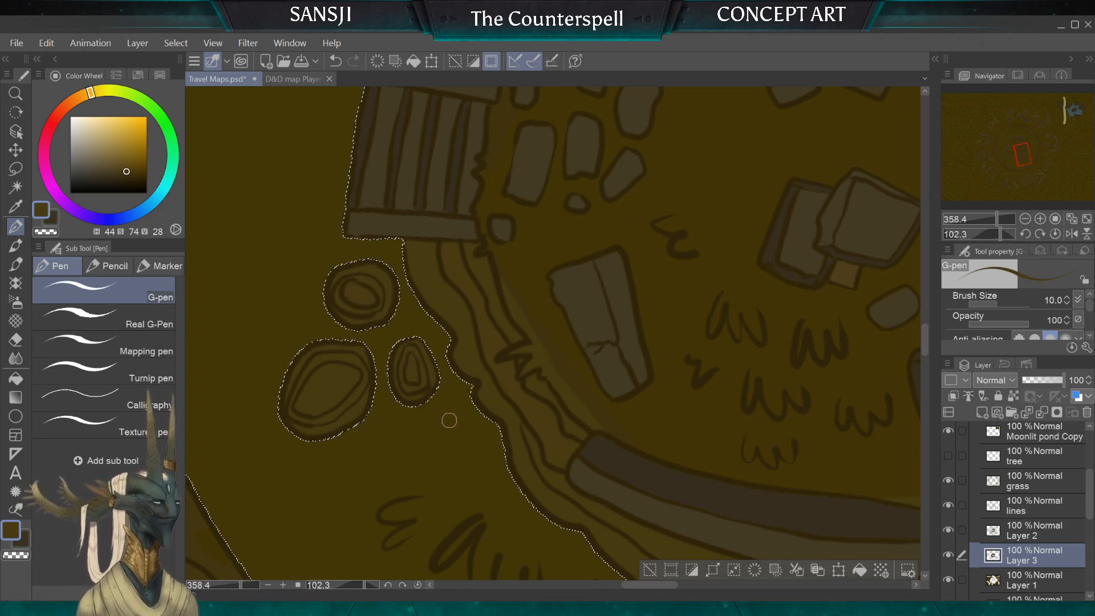
Step: Sample the brown H45 S72 V29 from the rock on the layered cliff
scroll(450, 420, "down", 3)
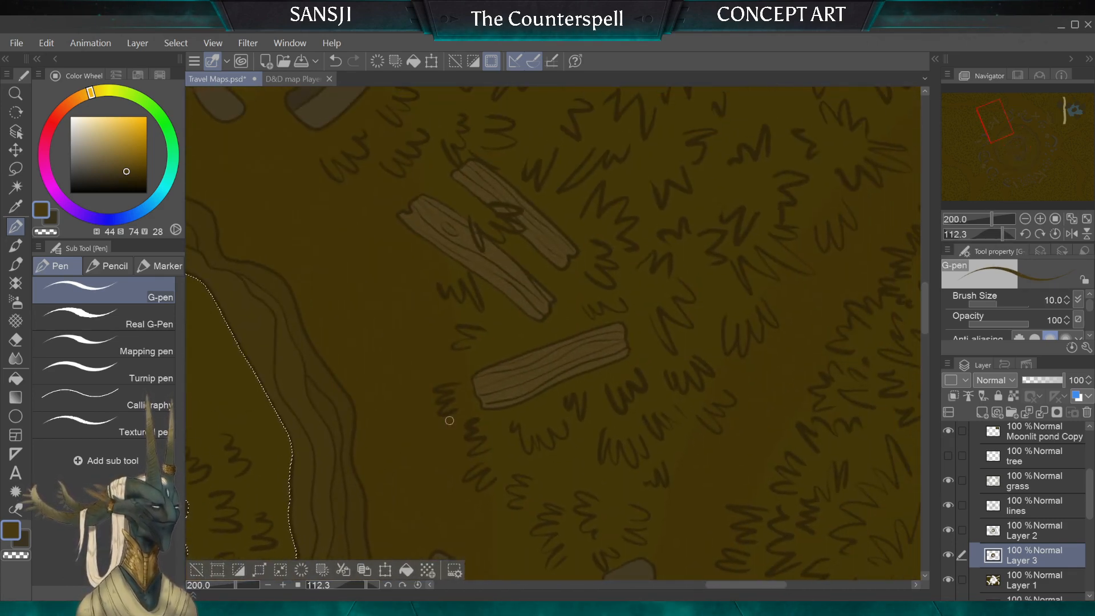
scroll(449, 421, "down", 4)
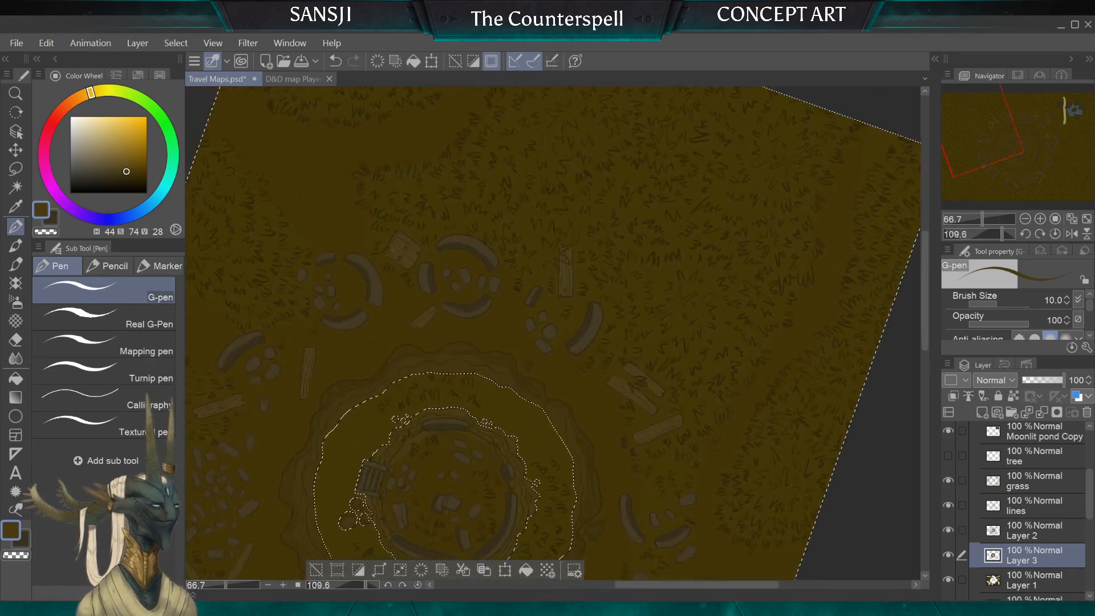
scroll(450, 421, "down", 1)
left_click_drag(502, 456, 439, 114)
scroll(553, 334, "up", 1)
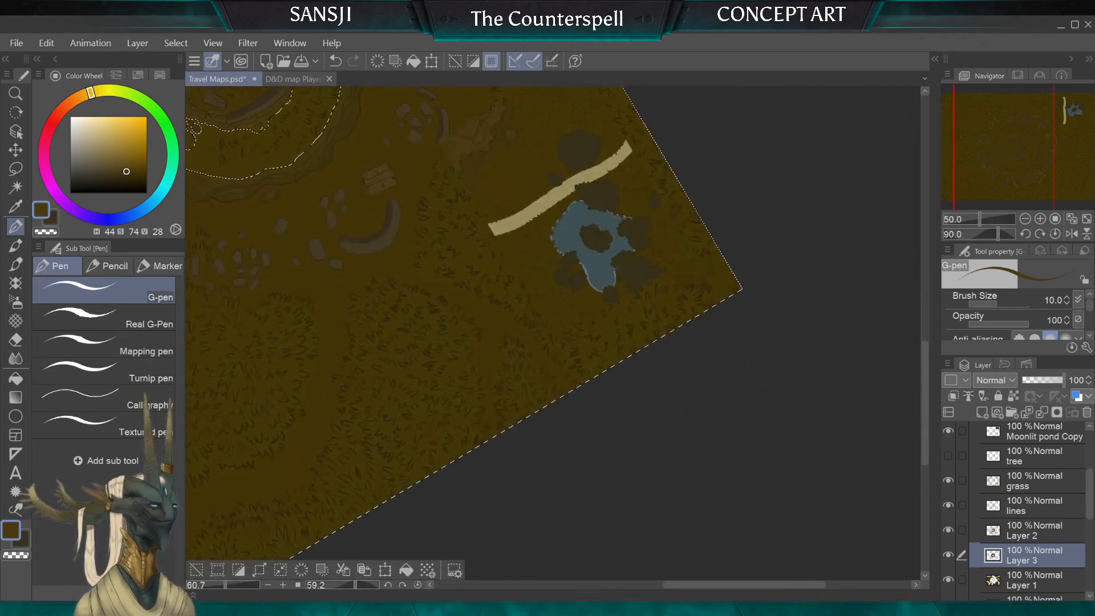
scroll(467, 137, "up", 6)
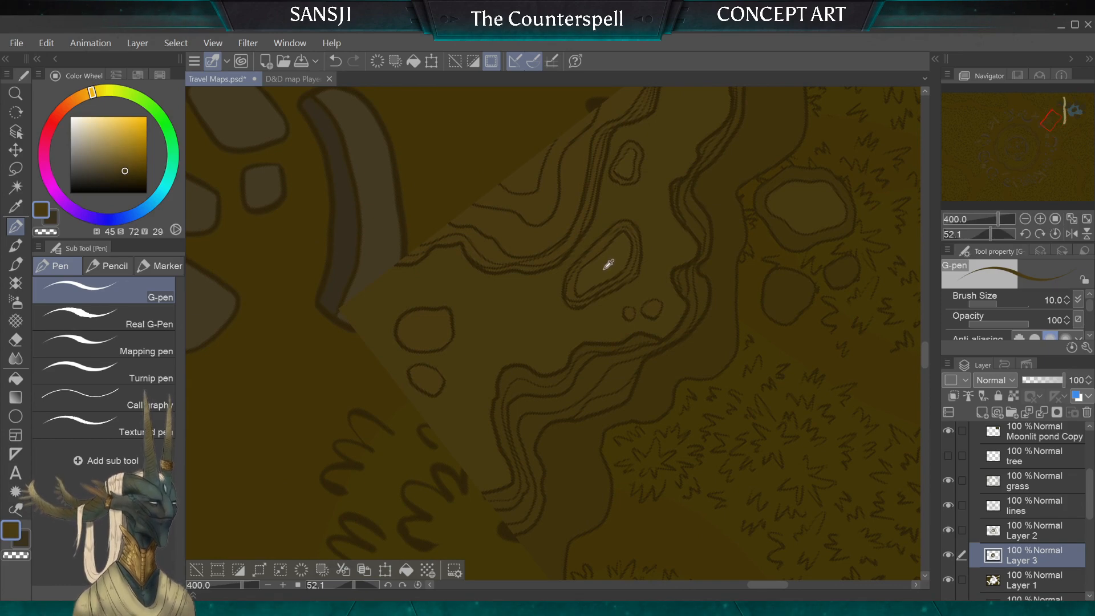
scroll(607, 265, "down", 5)
Step: Return to the three rocks beside the wooden stairs and shade the nearest one with brush size 7
left_click_drag(342, 285, 838, 360)
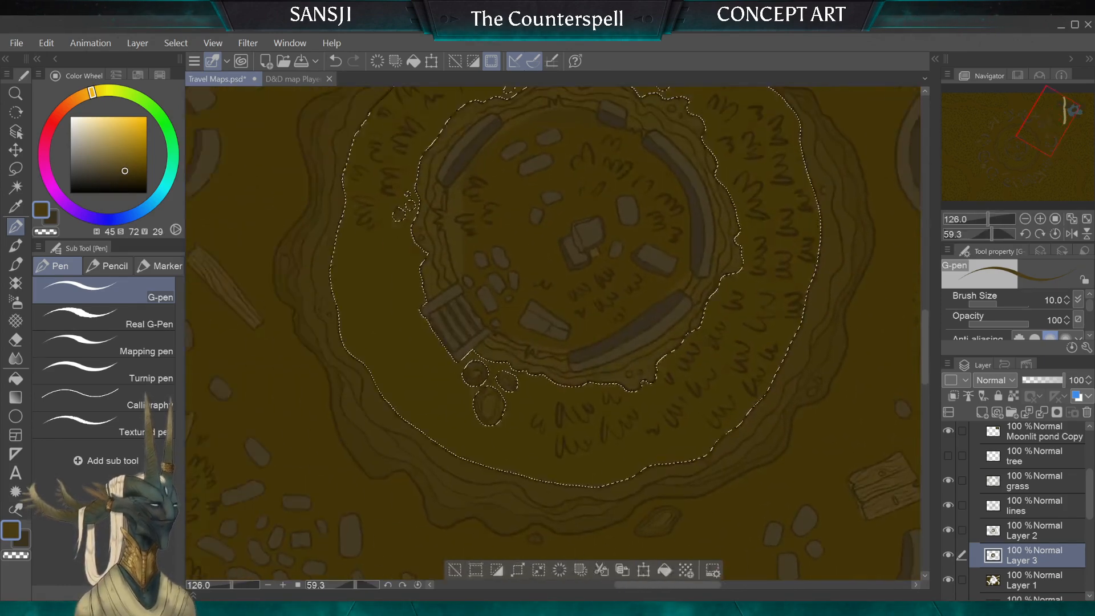
left_click_drag(456, 323, 567, 477)
scroll(548, 334, "up", 4)
scroll(609, 264, "down", 2)
left_click_drag(609, 343, 572, 300)
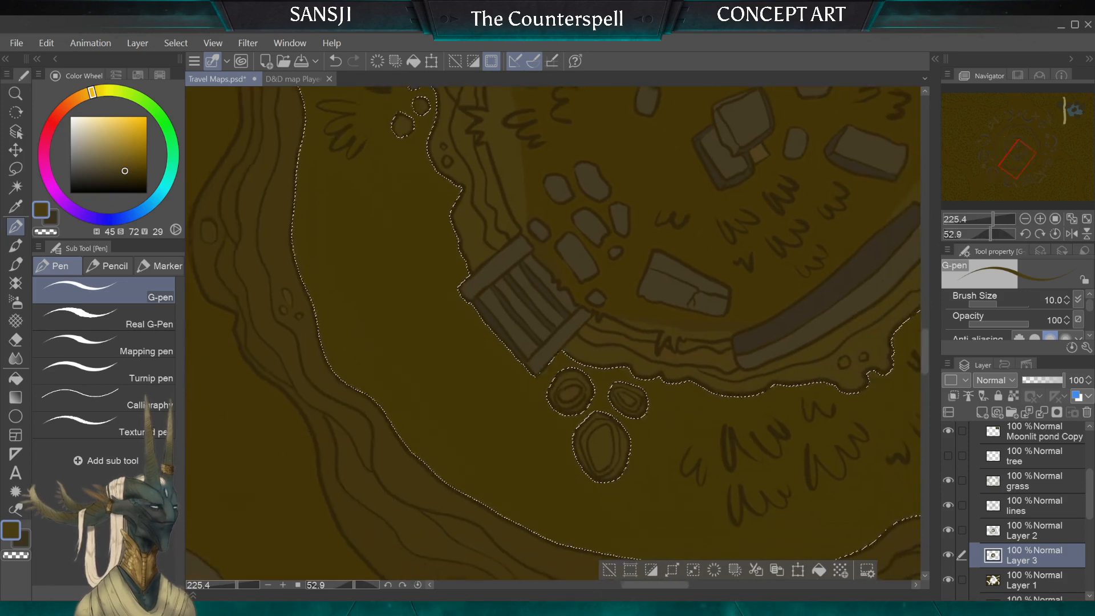
left_click_drag(609, 267, 607, 265)
key("bracketright")
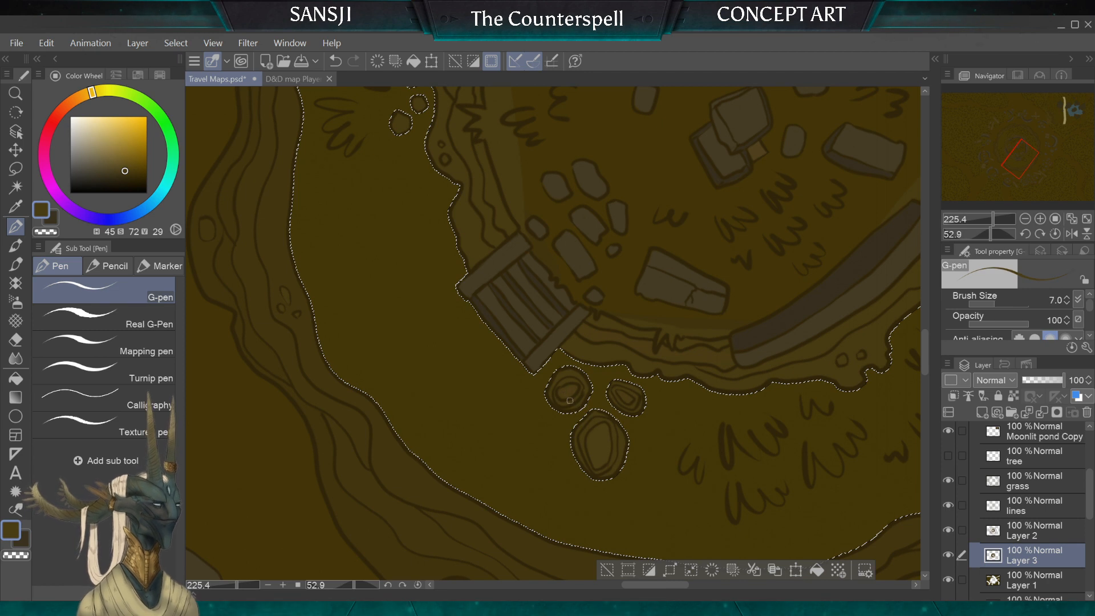
Step: Sample the darker brown H44 S74 V28 and shade the rocks beside the stairs with brush sizes 8 and 6
left_click(591, 354, "alt")
key("bracketright")
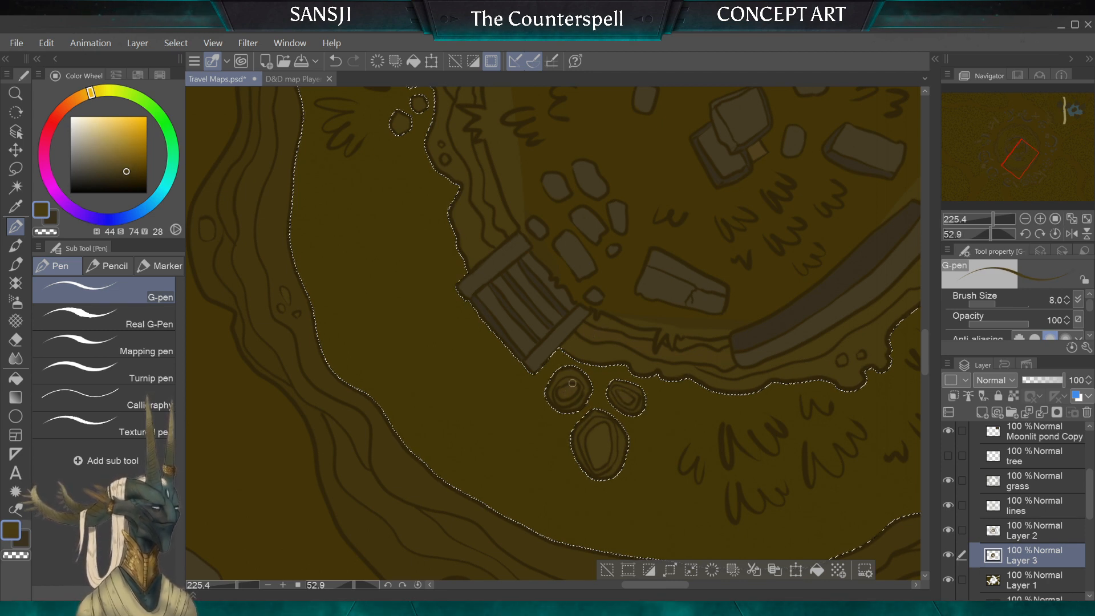
key("bracketleft")
key("bracketleft")
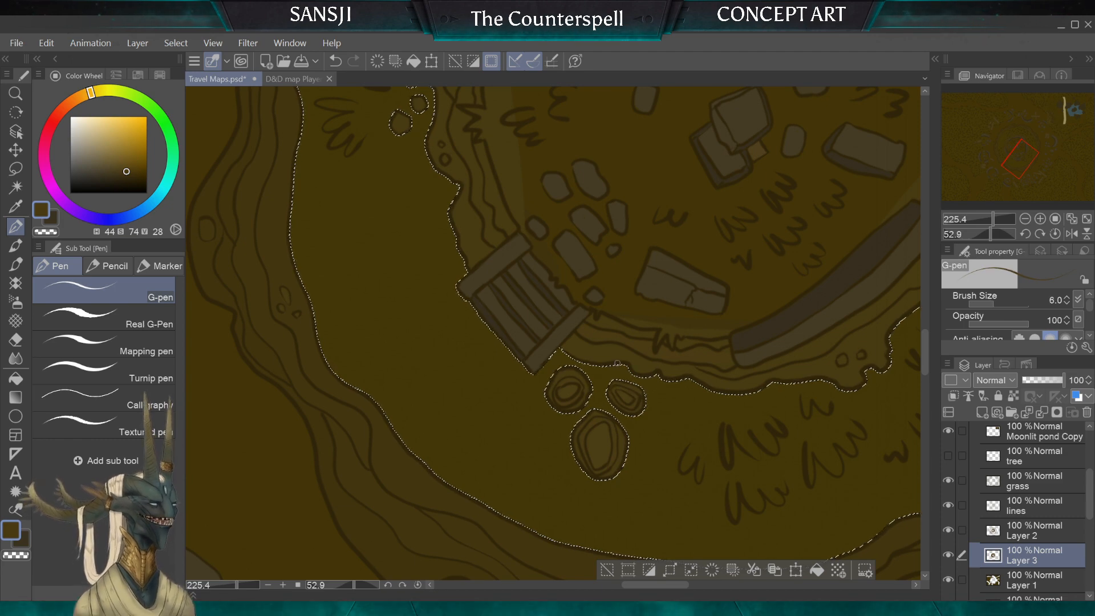
Step: Shade the layers of the inner rim behind the two long curved stone walls beyond the stairs with brush size 12
scroll(617, 364, "down", 3)
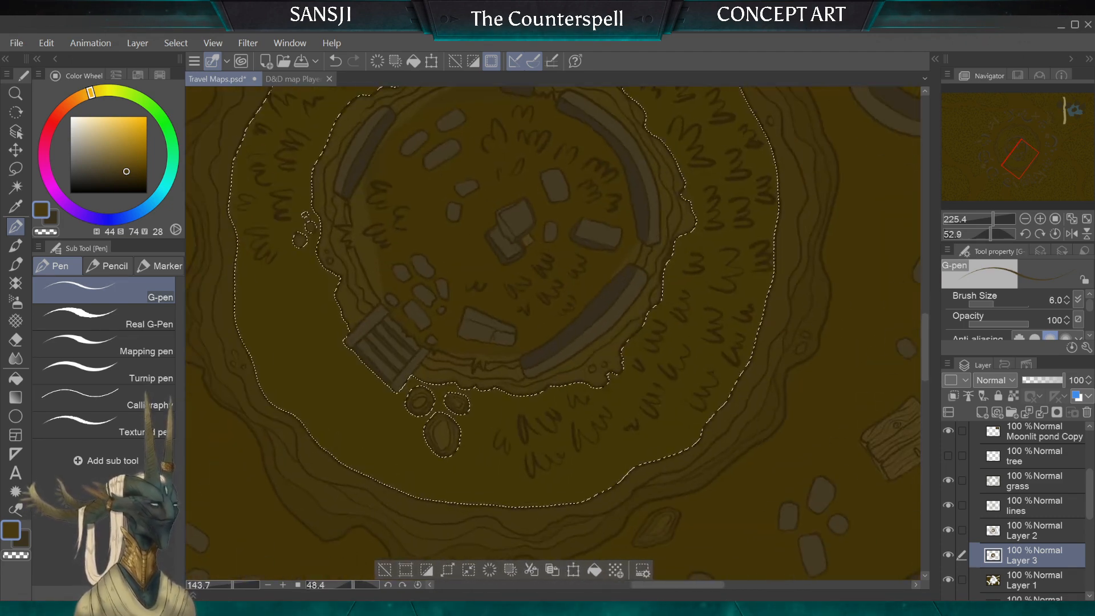
scroll(492, 387, "up", 3)
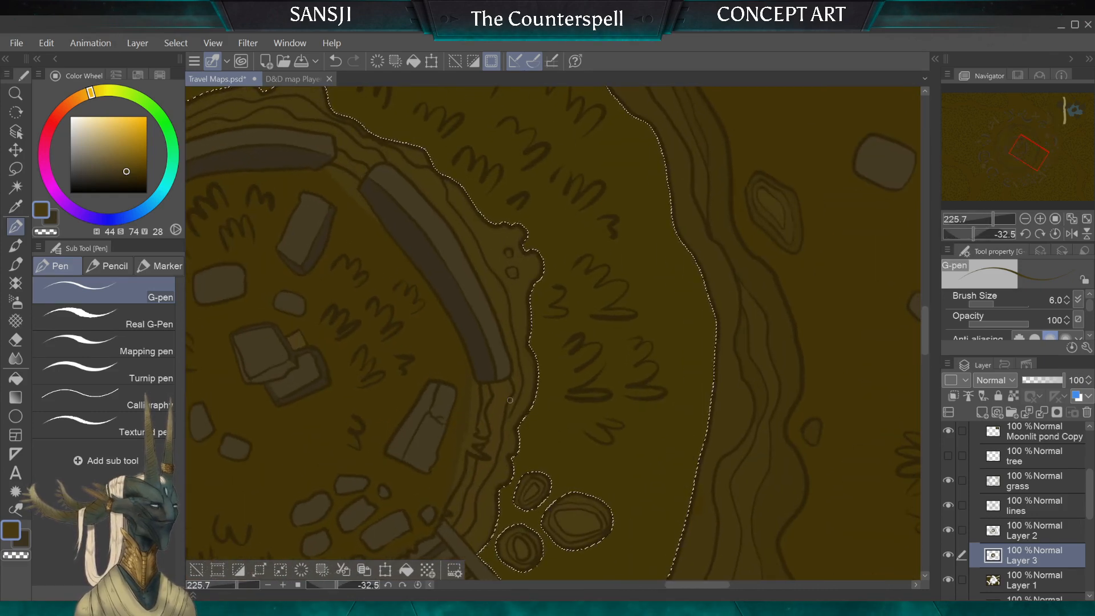
key("bracketright")
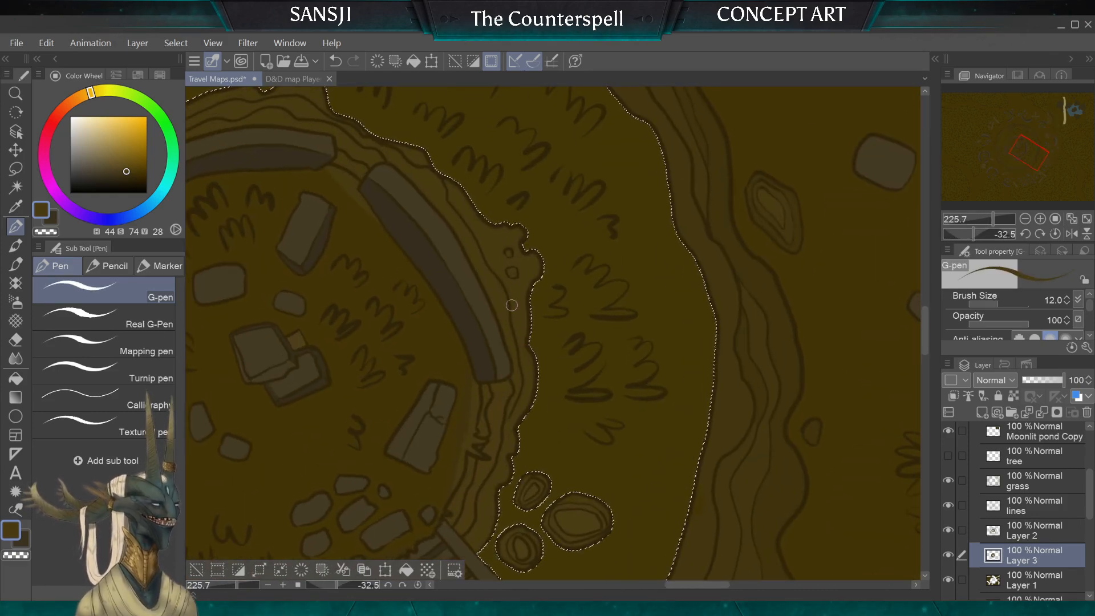
scroll(553, 333, "down", 1)
scroll(553, 334, "down", 3)
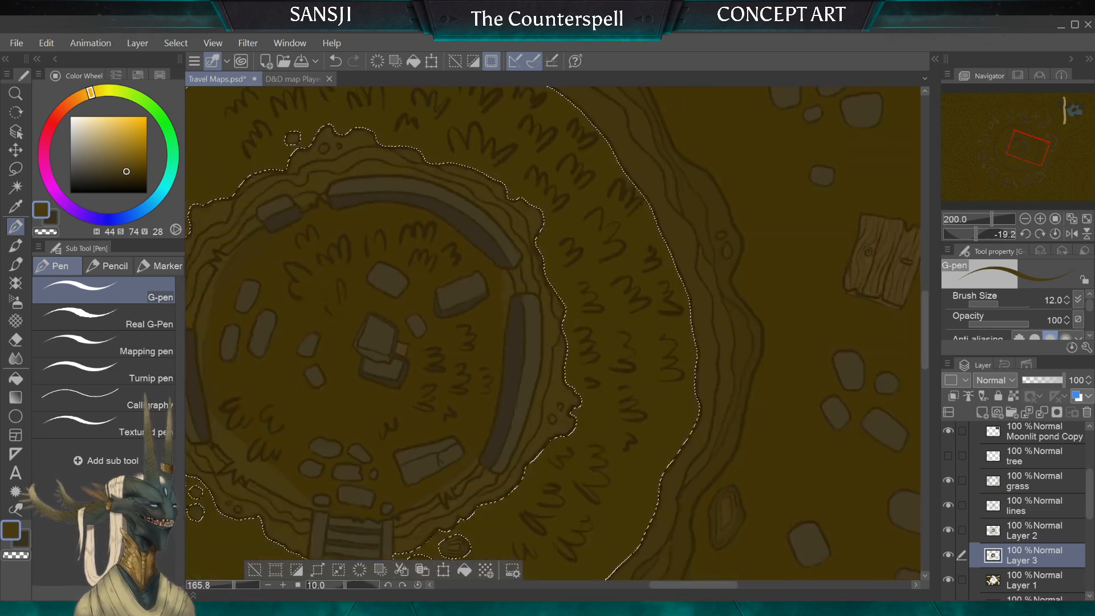
scroll(553, 334, "up", 5)
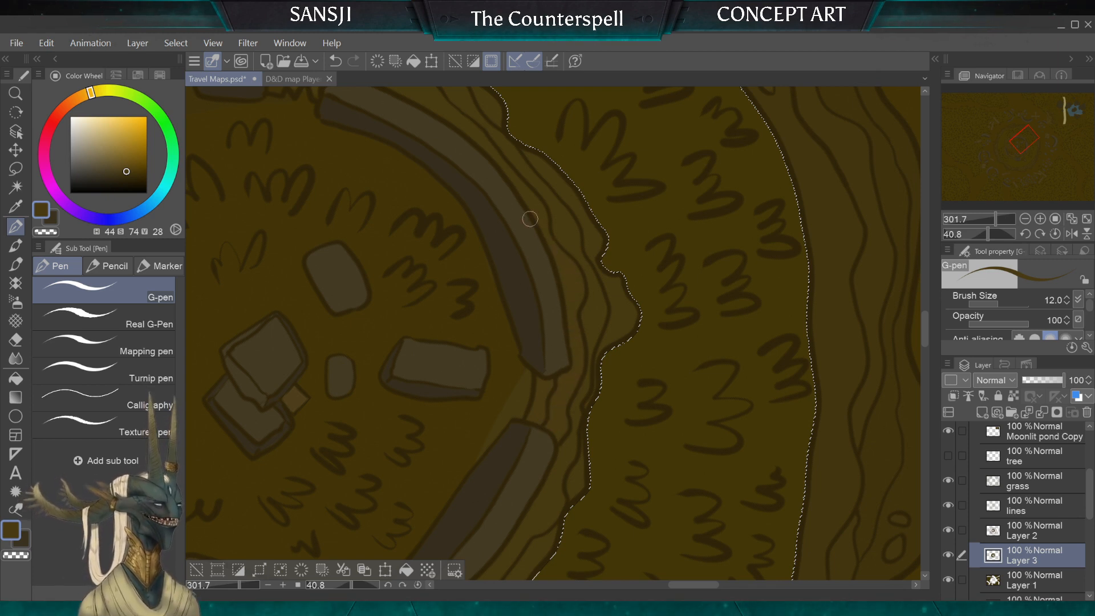
Step: Shade the rim layers around the short stone block and its neighbouring curved wall with brush sizes 12 and 17
scroll(553, 334, "down", 3)
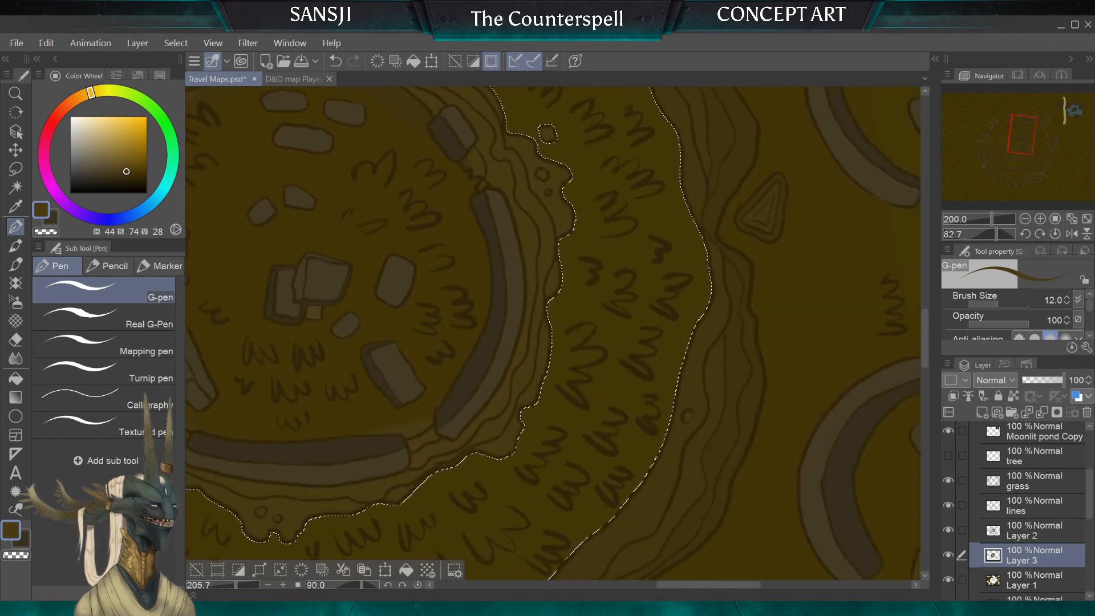
scroll(517, 442, "up", 2)
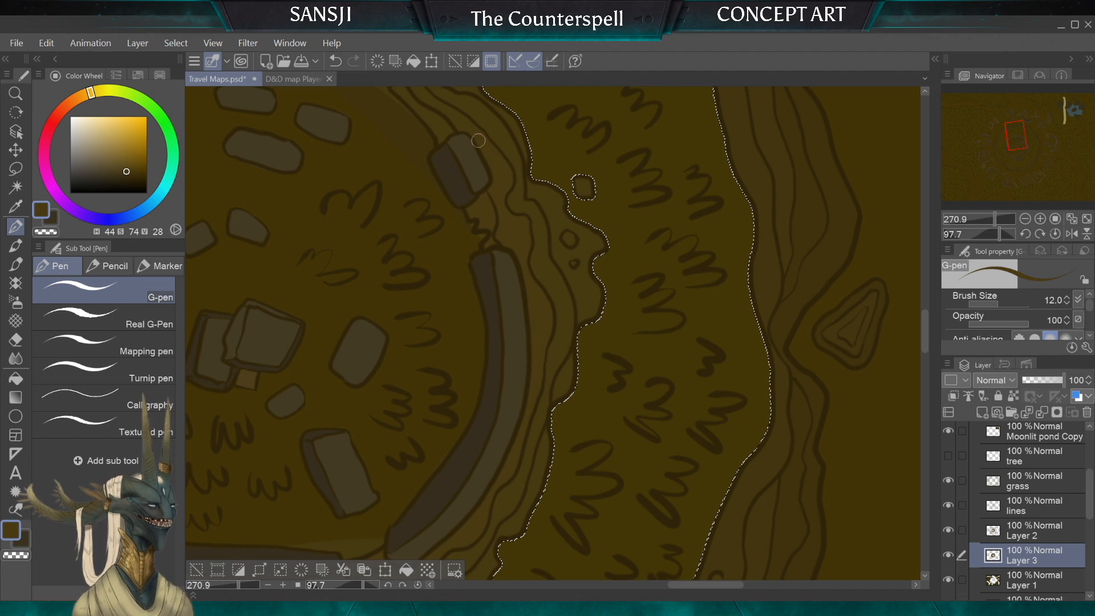
key("bracketright")
key("bracketright")
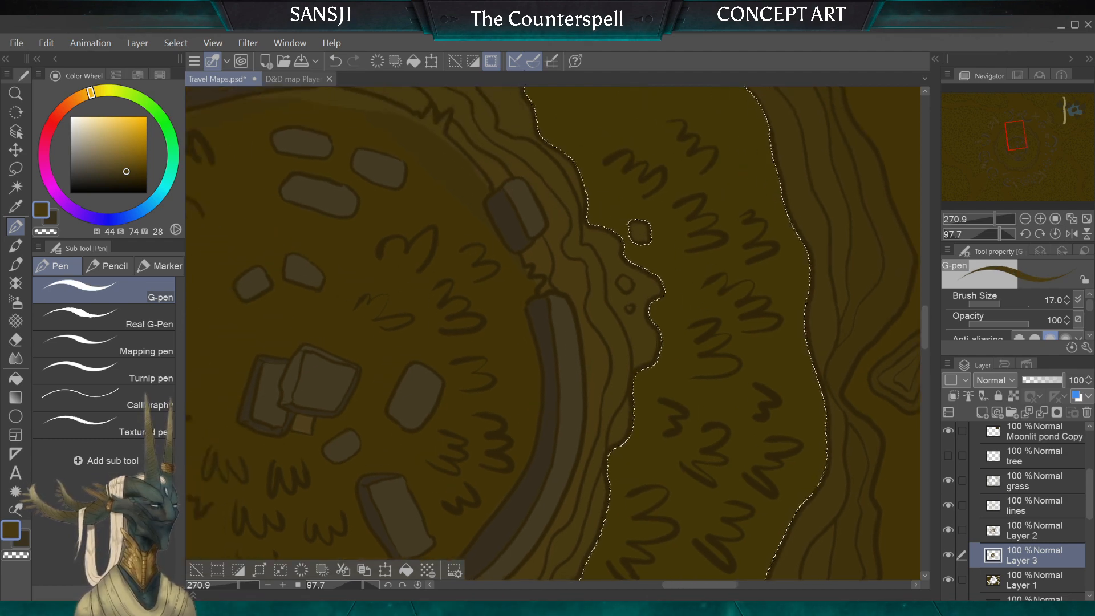
Step: Shade the cracked rim section between the short stone block and the next curved wall with brush sizes 10 and 15
scroll(476, 222, "up", 3)
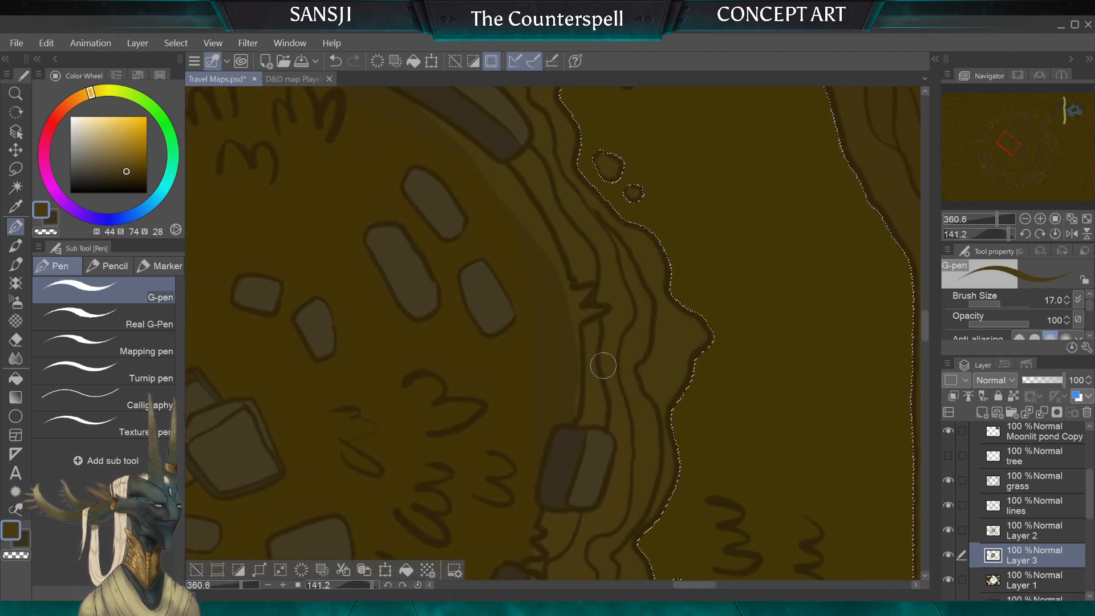
key("bracketleft")
key("bracketleft")
key("bracketleft")
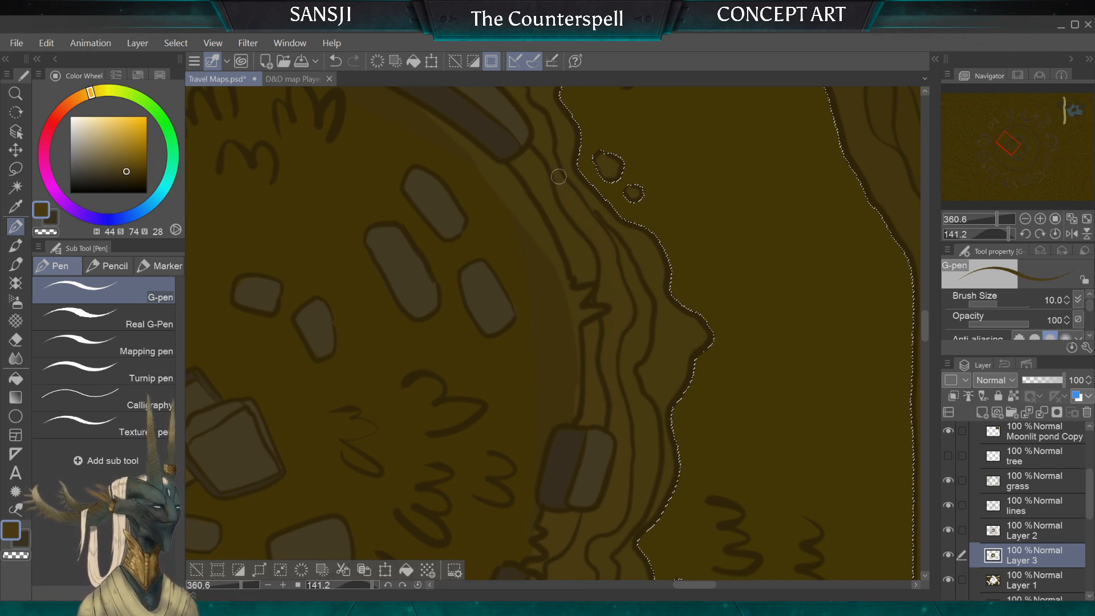
key("bracketright")
key("bracketright")
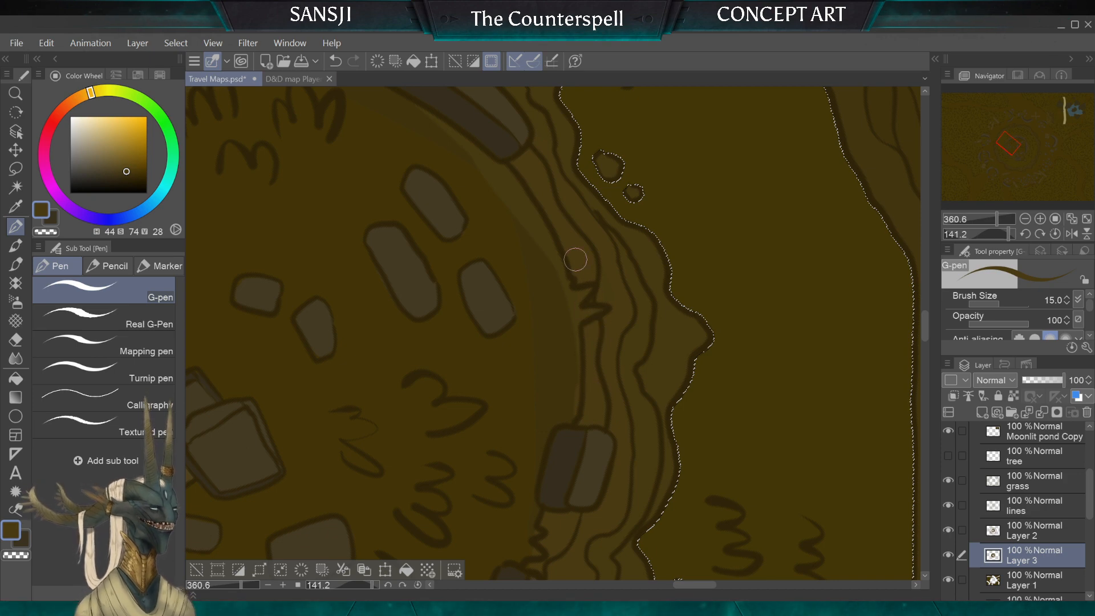
Step: Shade the narrow rim layers at the near end of the next curved stone wall with brush size 5
scroll(575, 259, "down", 4)
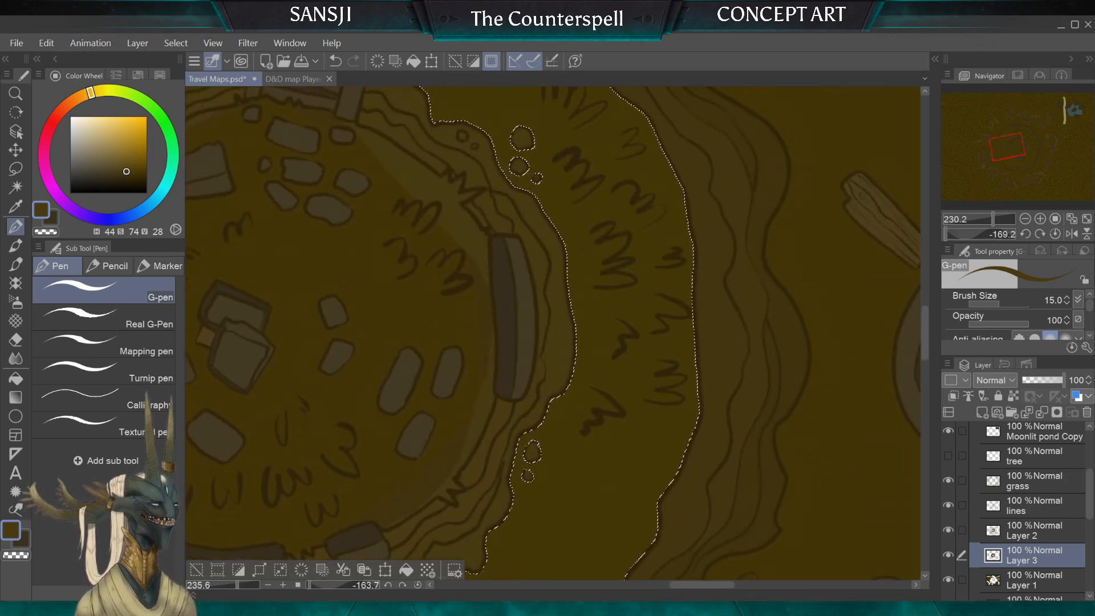
scroll(553, 334, "up", 2)
scroll(576, 393, "up", 1)
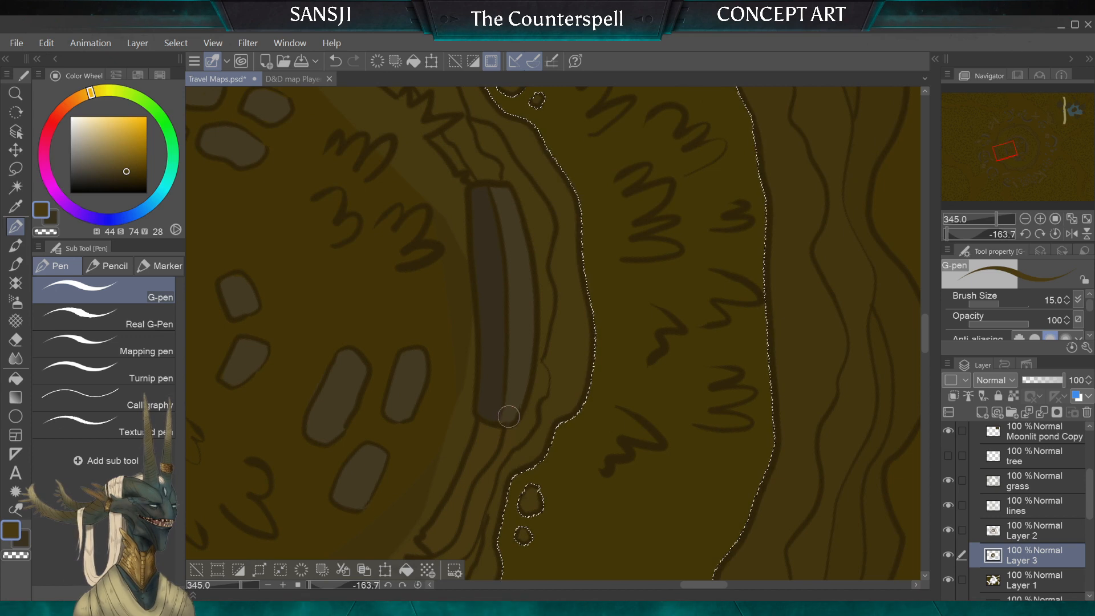
key("bracketleft")
key("bracketleft")
key("bracketleft")
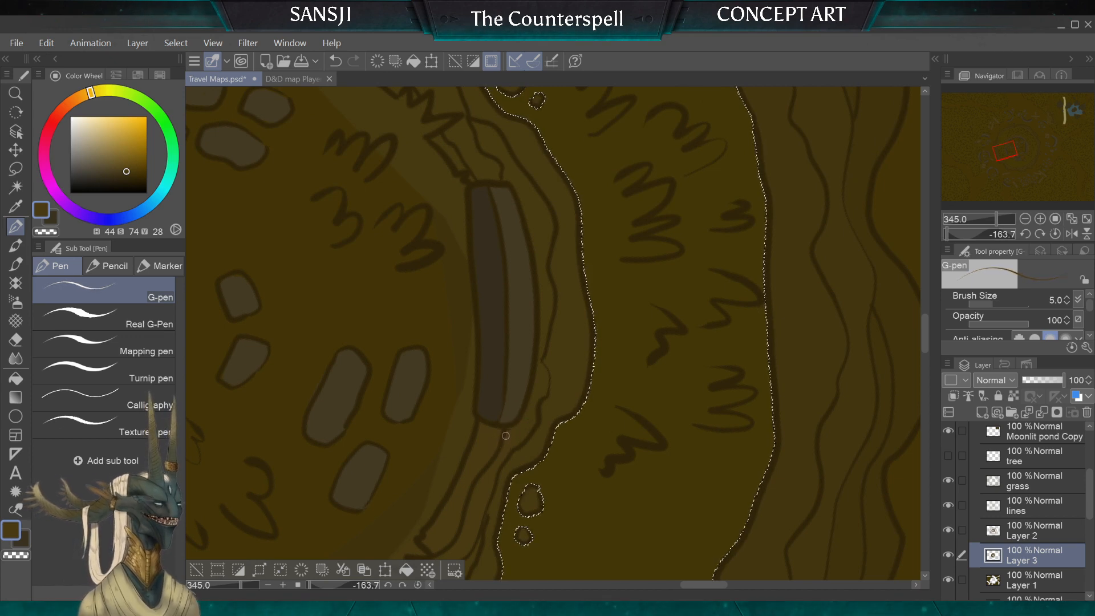
Step: Shade the rim at the curved wall's other end with brush size 10 and continue toward the wooden stairs with size 12
key("bracketright")
key("bracketright")
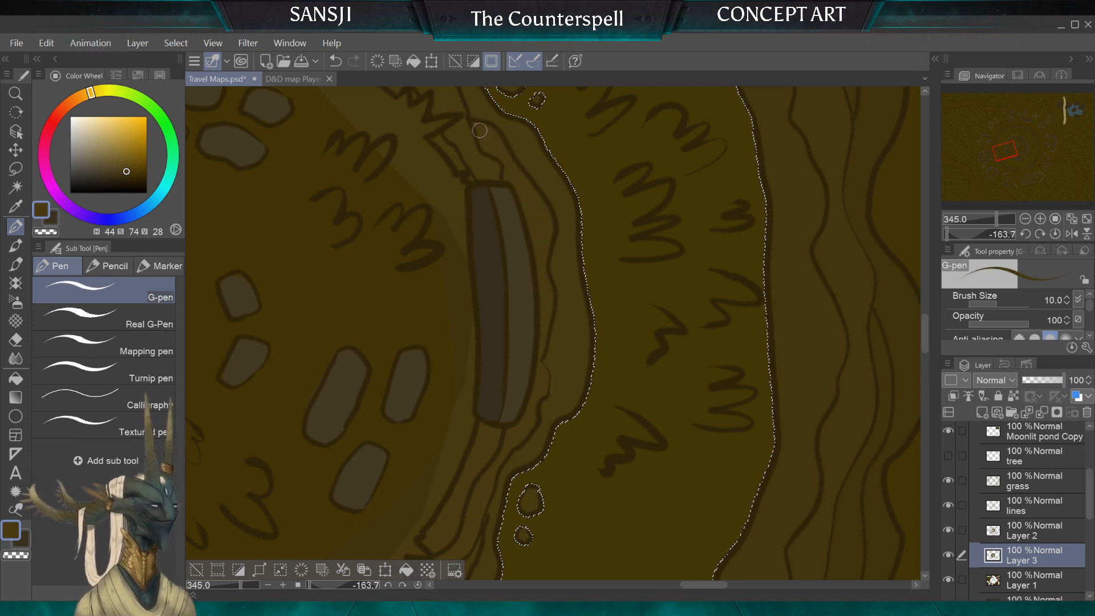
scroll(471, 132, "down", 3)
scroll(488, 366, "up", 2)
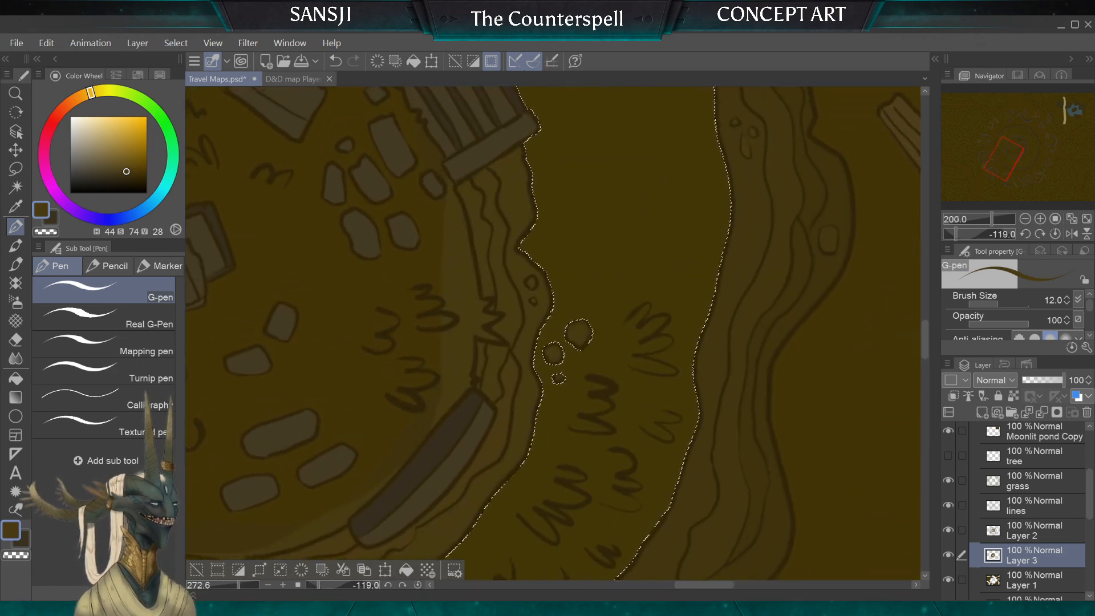
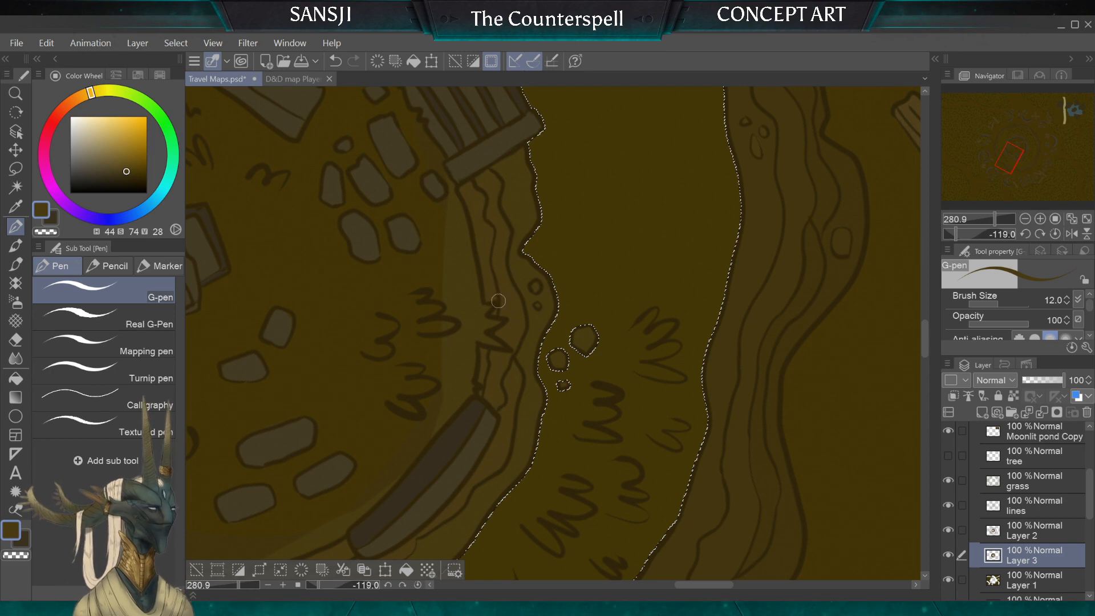
Step: Touch up the small pebbles on the inner cliff near the stairs on Layer 3, using the G-pen at sizes 6 and 3
key("bracketleft")
key("bracketleft")
scroll(477, 216, "down", 4)
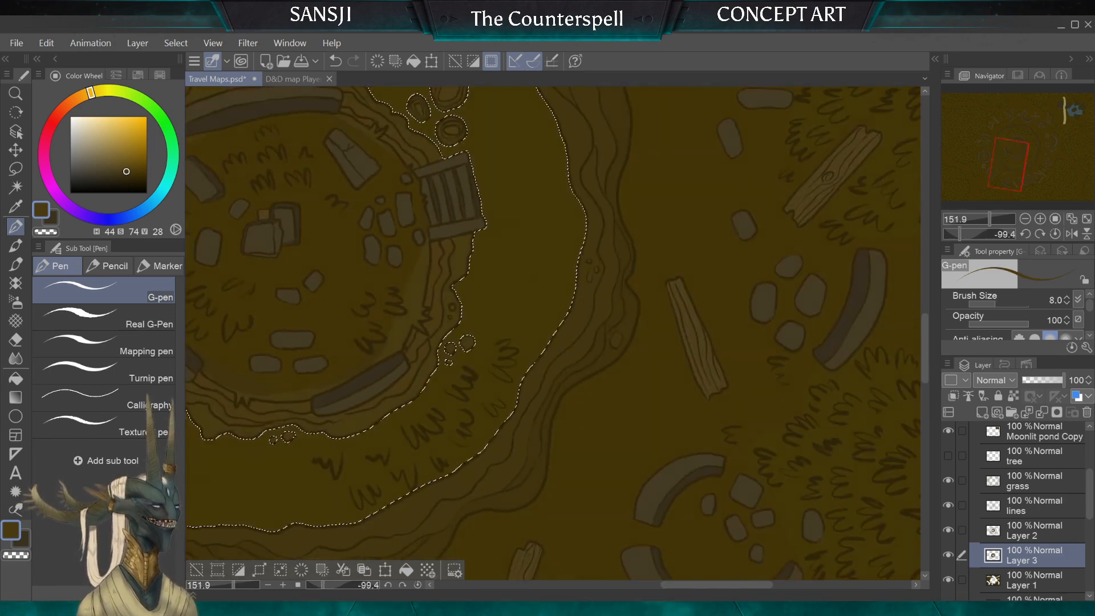
scroll(553, 334, "up", 2)
scroll(477, 215, "up", 3)
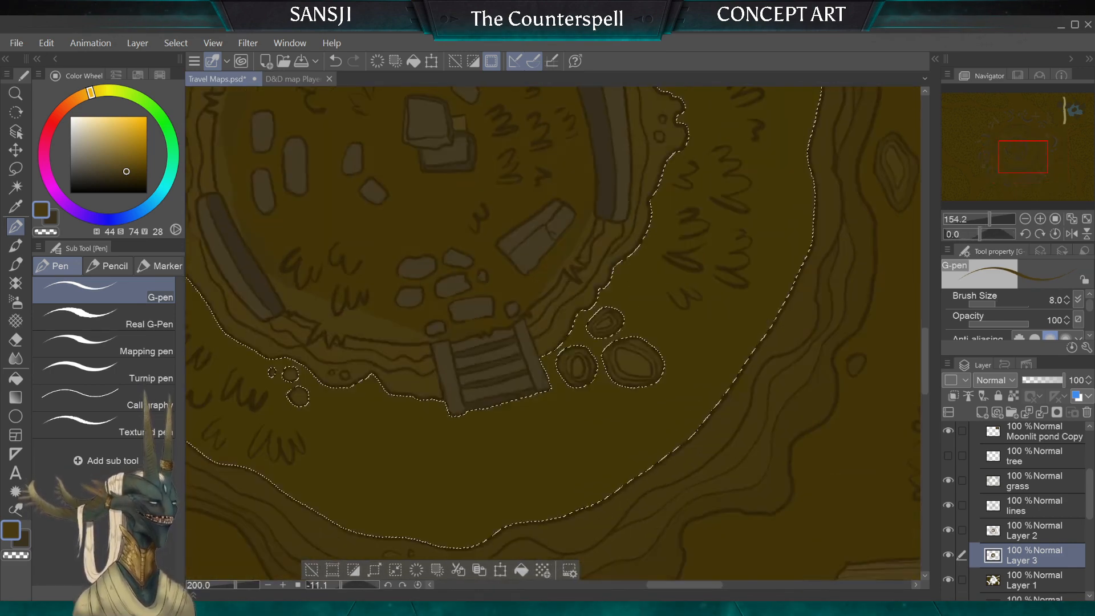
key("]")
scroll(477, 216, "down", 2)
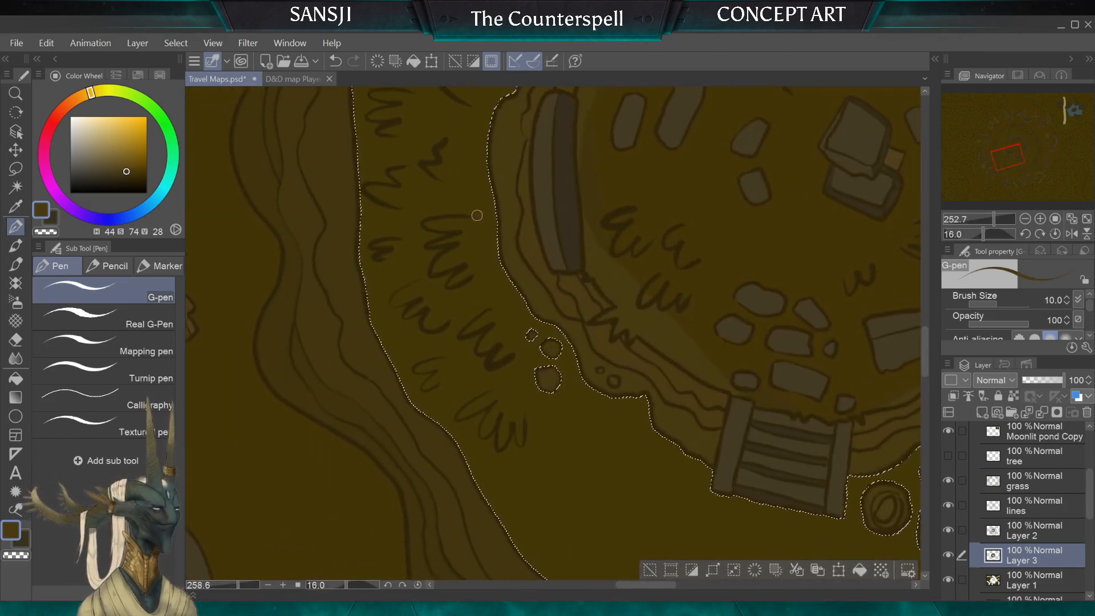
scroll(477, 216, "up", 2)
key("]")
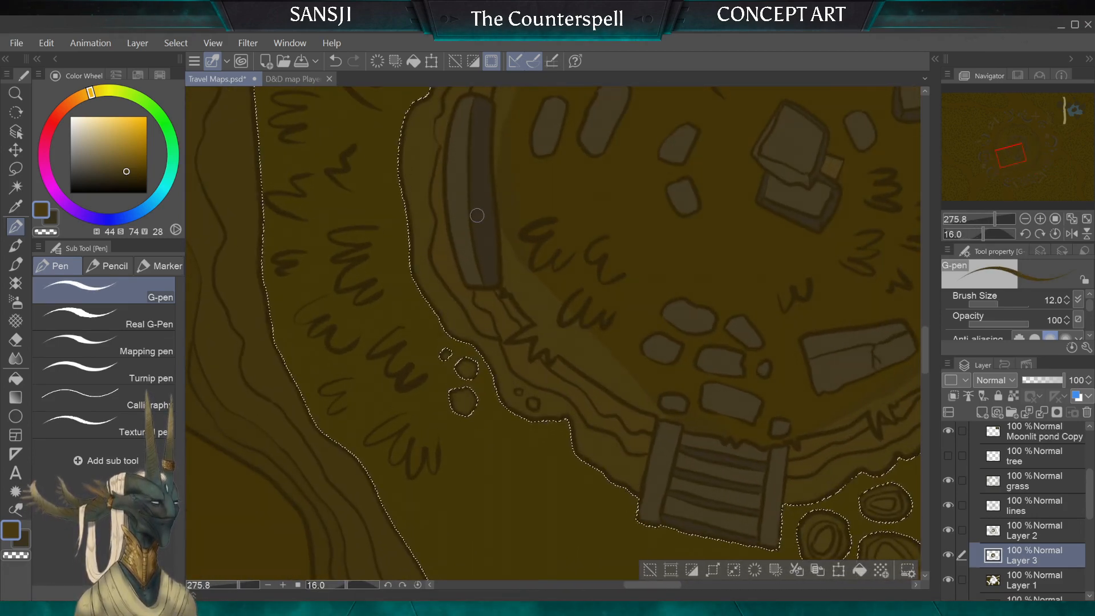
key("[")
key("[")
key("[")
key("[")
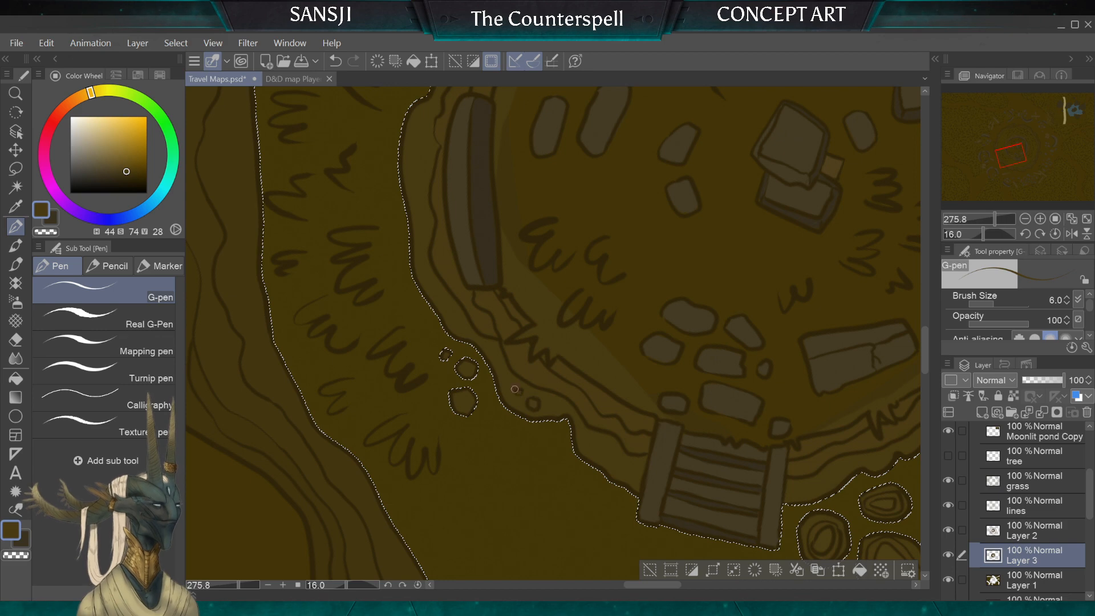
left_click_drag(515, 389, 516, 390)
key("[")
key("[")
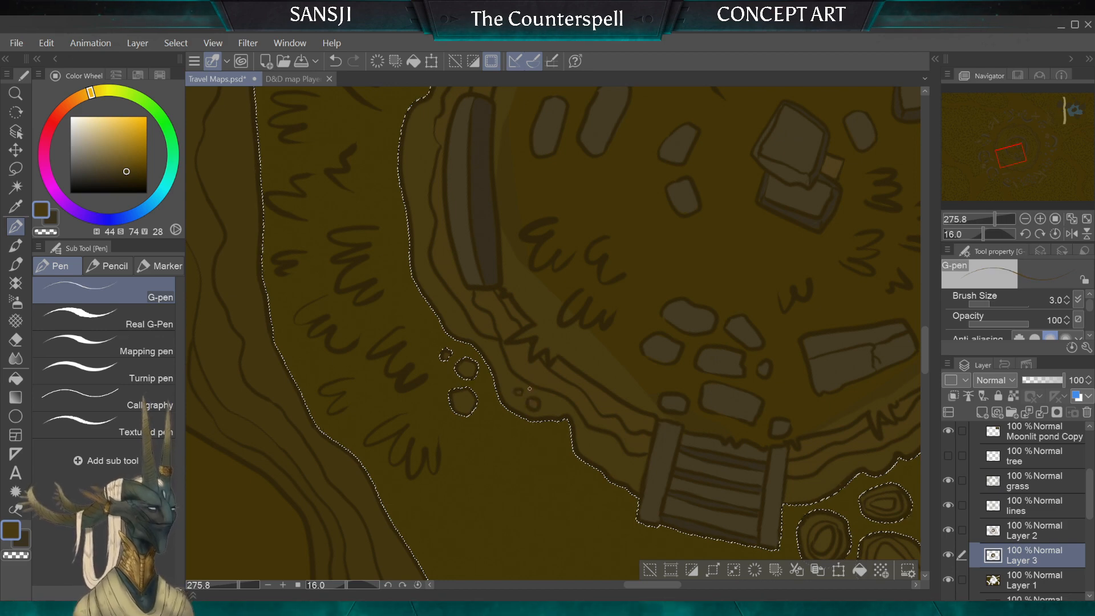
Step: Retouch the pebbles on the upper and right edges of the inner cliff with the G-pen at brush size 10
mouse_move(530, 257)
left_mouse_down()
mouse_move(598, 463)
mouse_move(528, 345)
mouse_move(431, 472)
left_mouse_up()
key("]")
key("]")
key("]")
key("]")
key("]")
key("]")
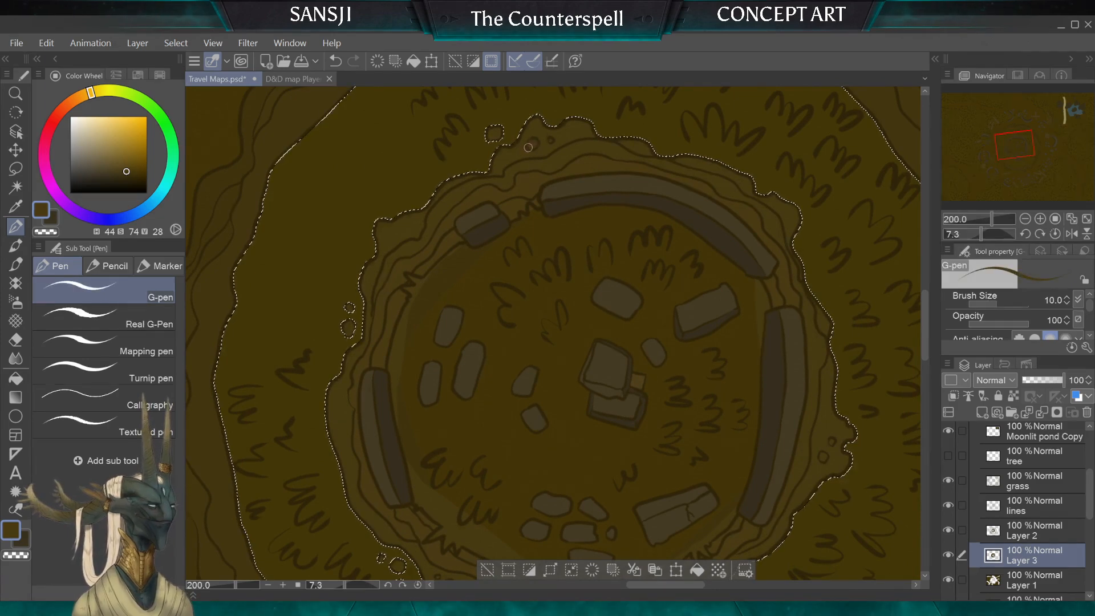
key("]")
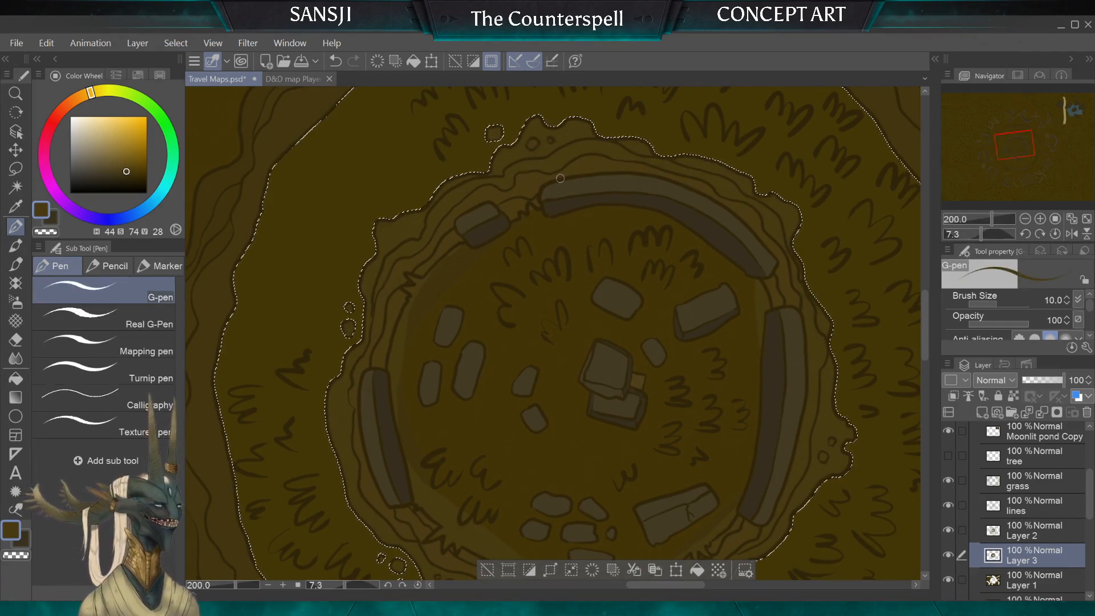
left_click_drag(727, 301, 558, 178)
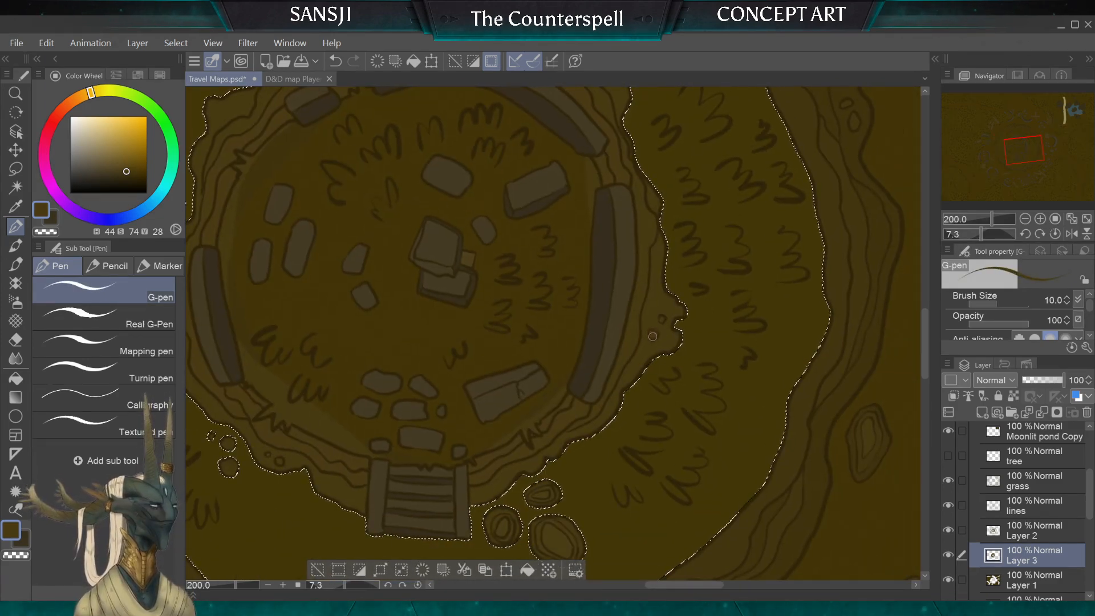
key("[")
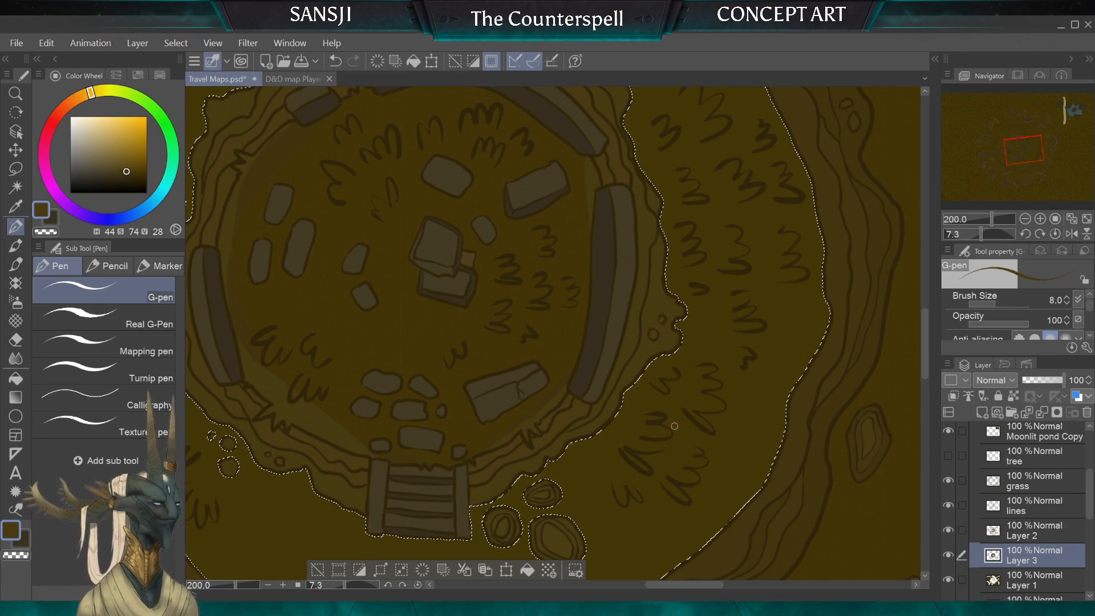
Step: Sample the dark olive ground colour from the grassy ring and set the G-pen brush size to 8
mouse_move(675, 426)
left_mouse_down()
mouse_move(743, 419)
mouse_move(817, 448)
mouse_move(784, 492)
mouse_move(791, 503)
left_mouse_up()
left_click(780, 235, "alt")
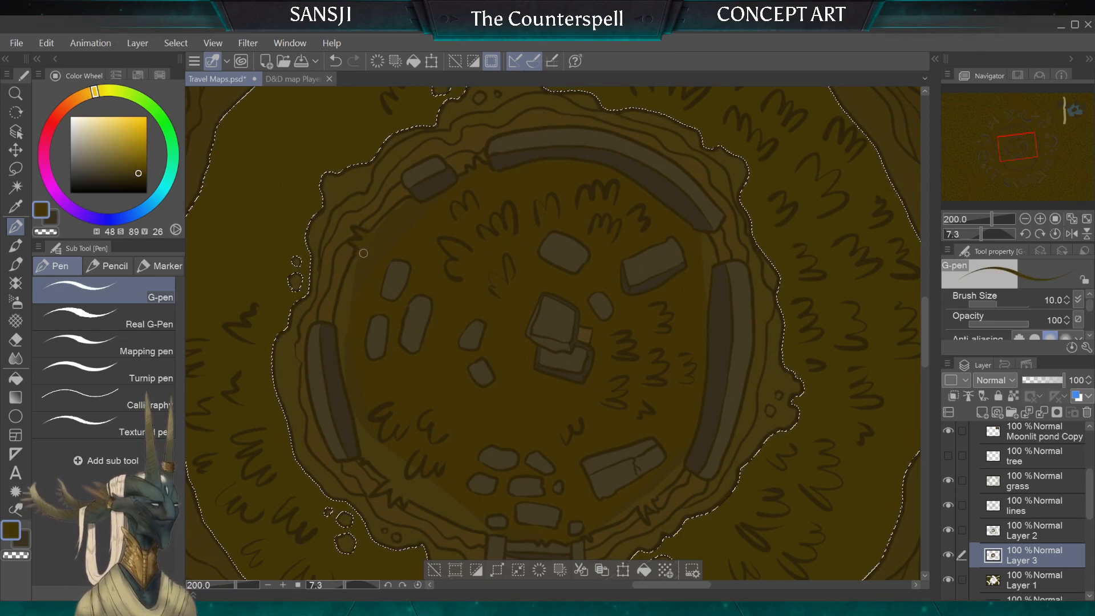
key("bracketleft")
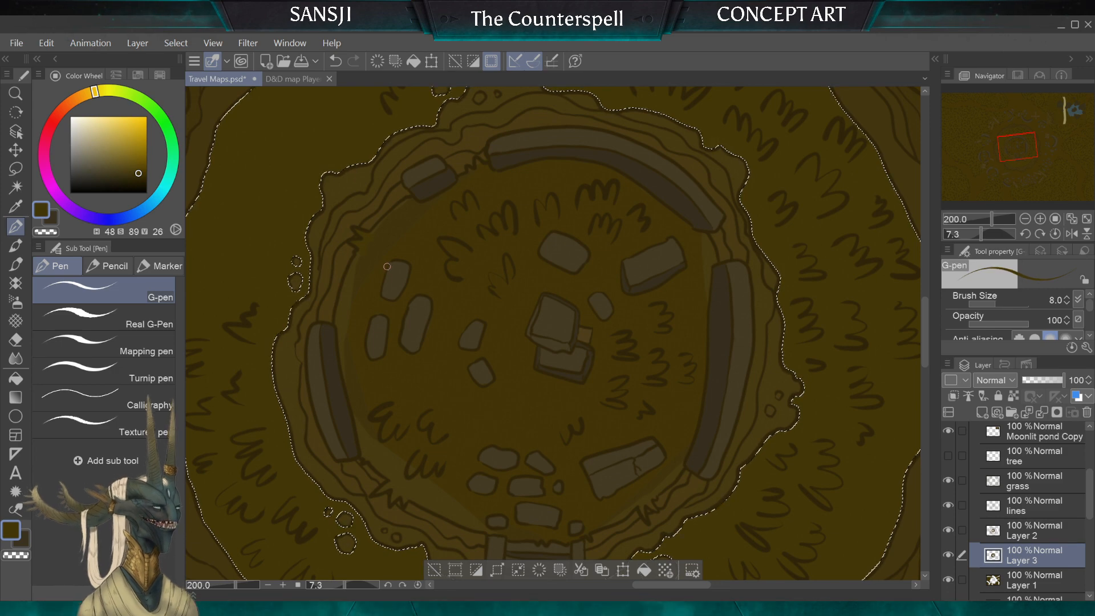
Step: Clear the ring selection and auto-select the inner clearing around its stones, using the lines layer as reference
left_click(1033, 481)
left_click(1034, 506)
left_click(16, 169)
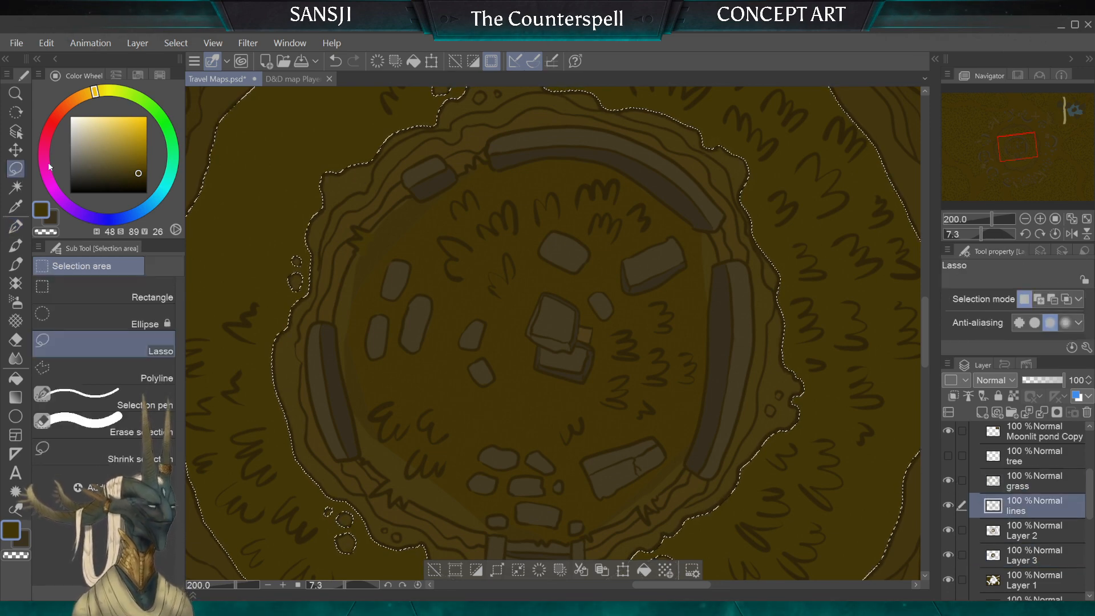
left_click(257, 205)
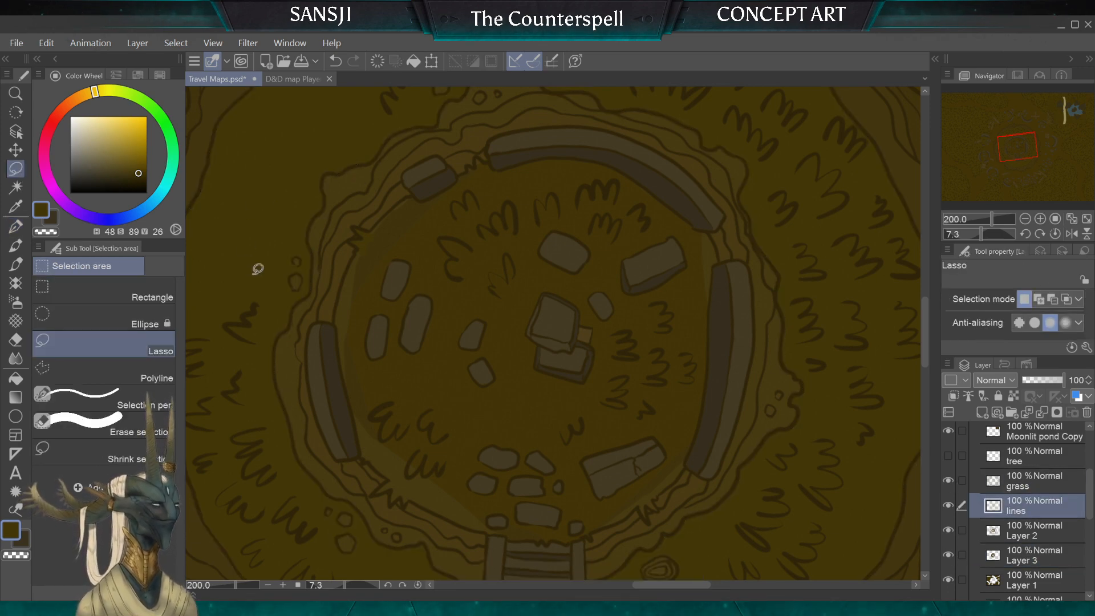
left_click(16, 187)
left_click(442, 273)
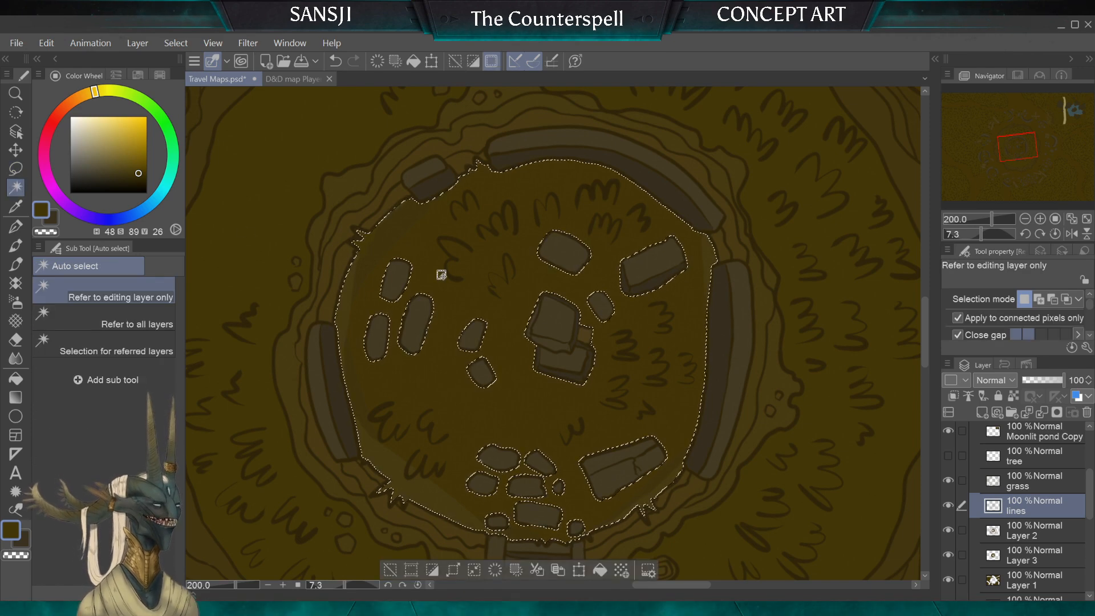
Step: Paint the selected inner clearing on Layer 3 with the olive ground colour, using a large G-pen of size 70 to 100
left_click(1033, 555)
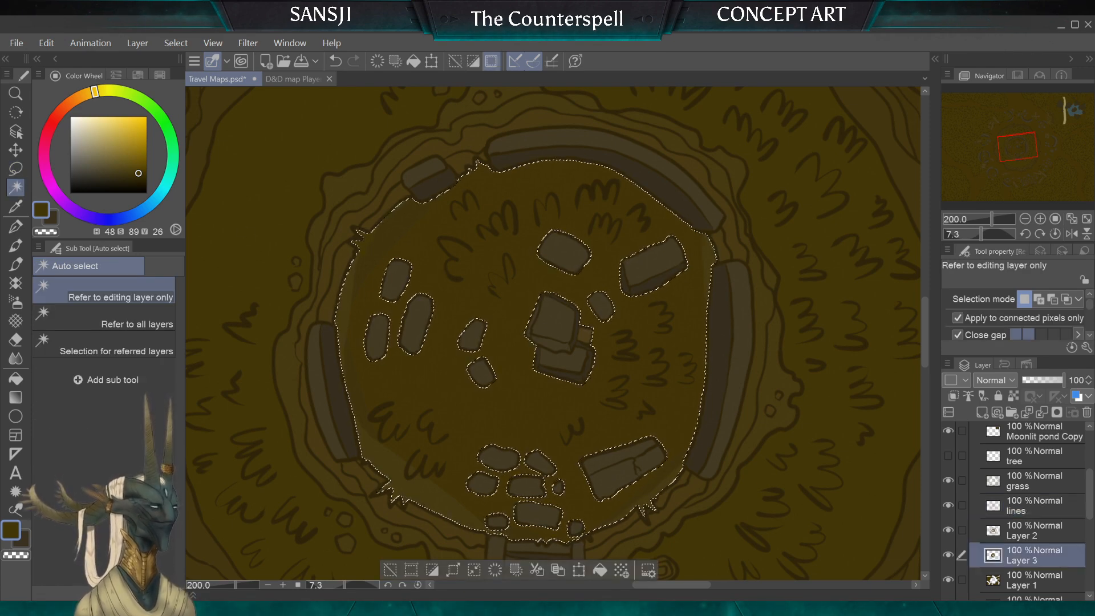
left_click(16, 227)
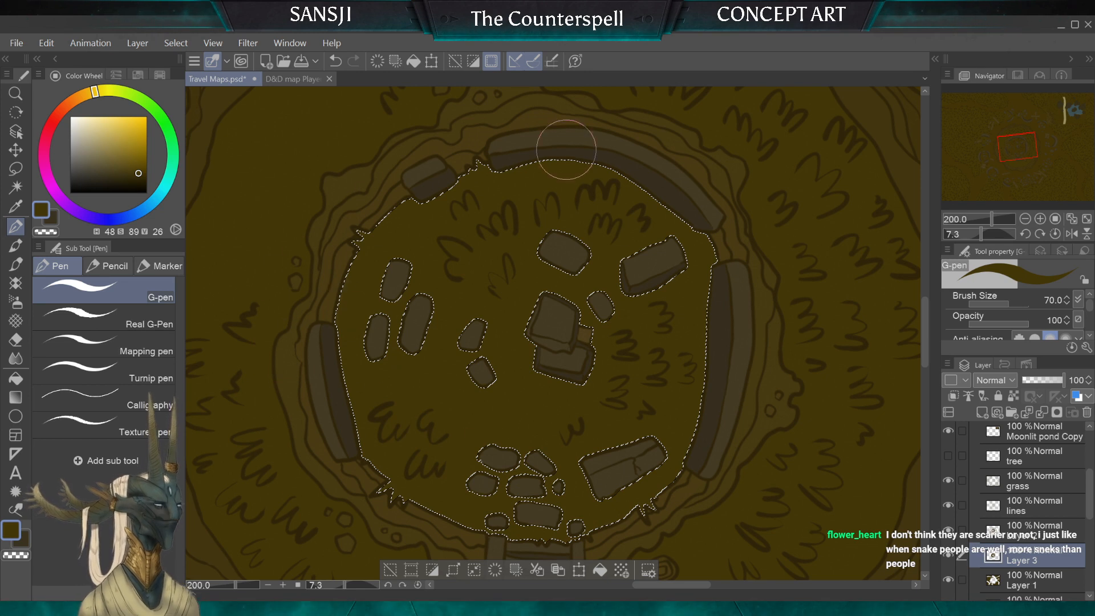
key("bracketright")
key("bracketright")
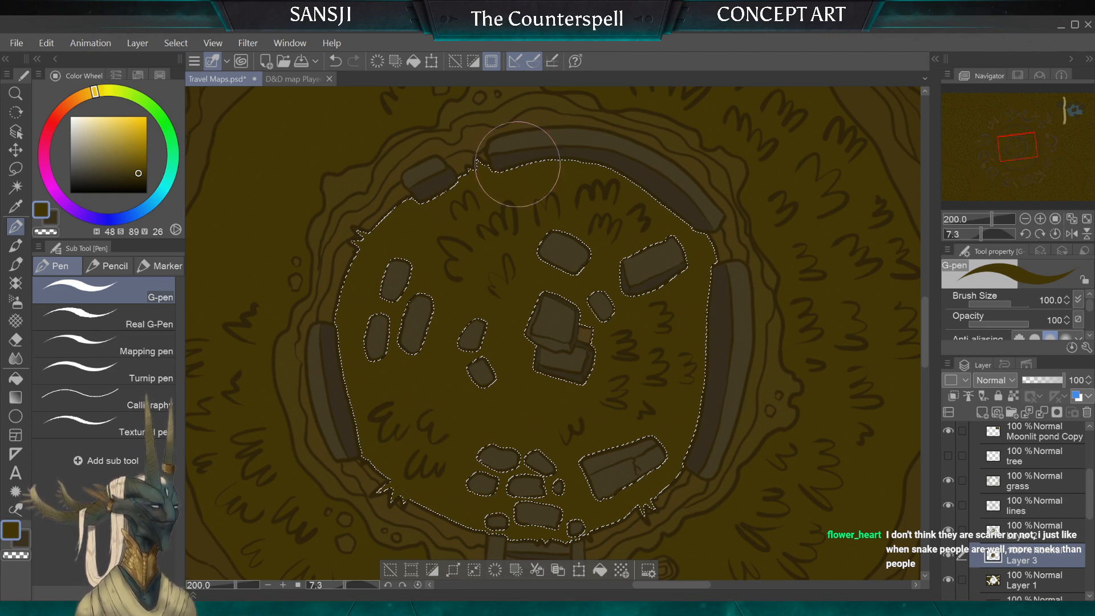
key("bracketleft")
key("bracketleft")
key("bracketleft")
key("bracketleft")
key("bracketleft")
key("bracketleft")
key("bracketleft")
key("bracketleft")
key("bracketleft")
key("bracketleft")
key("bracketleft")
Step: Deselect the inner clearing and hide the Moonlit pond Copy layer
scroll(626, 272, "down", 3)
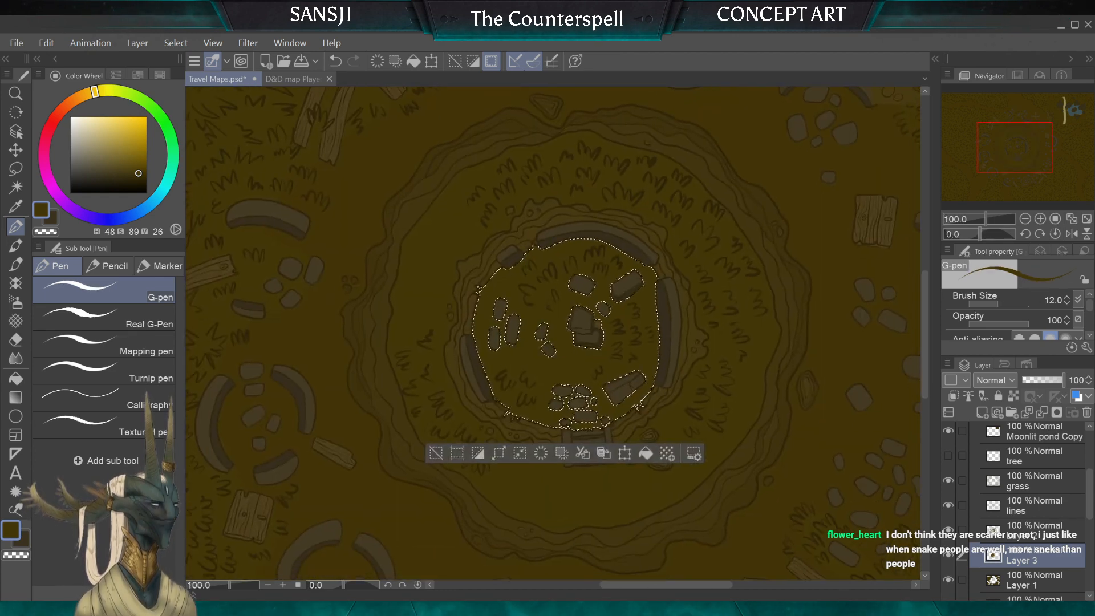
left_click(16, 168)
left_click(266, 244)
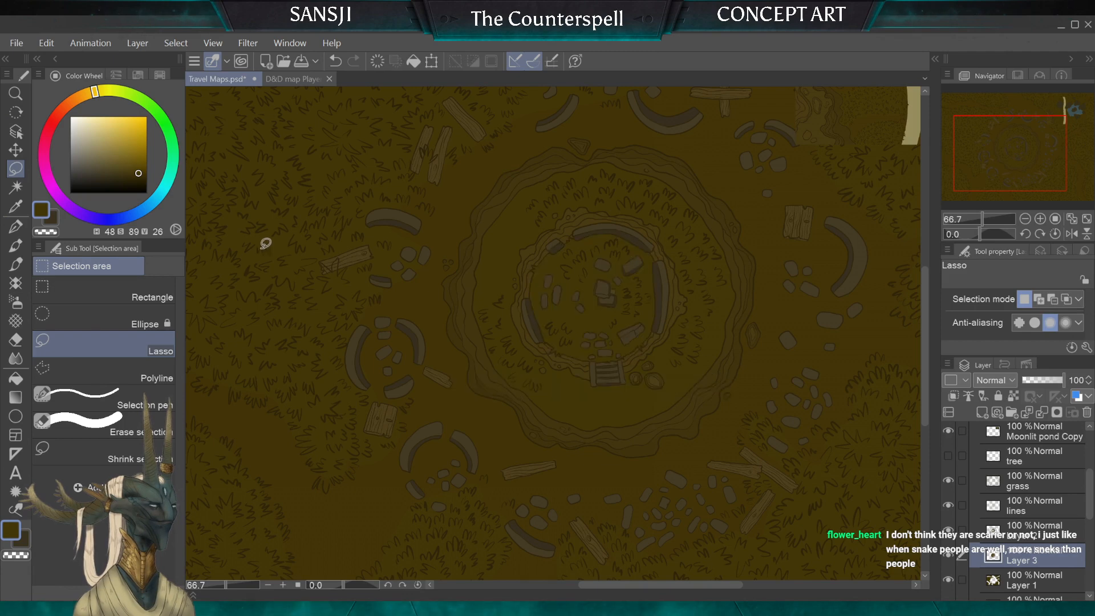
scroll(266, 243, "down", 2)
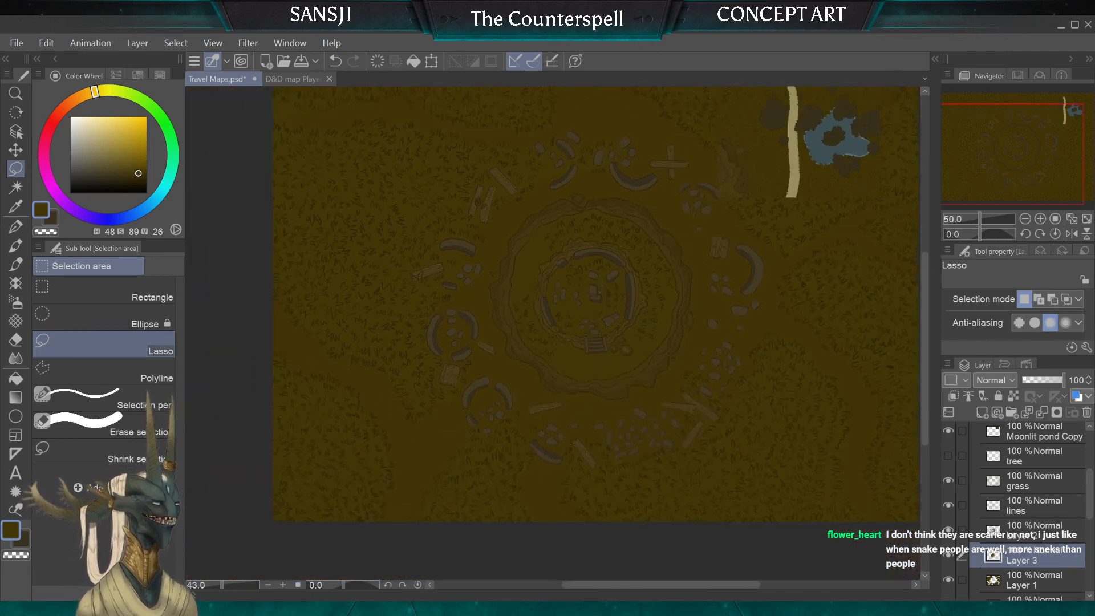
left_click(949, 430)
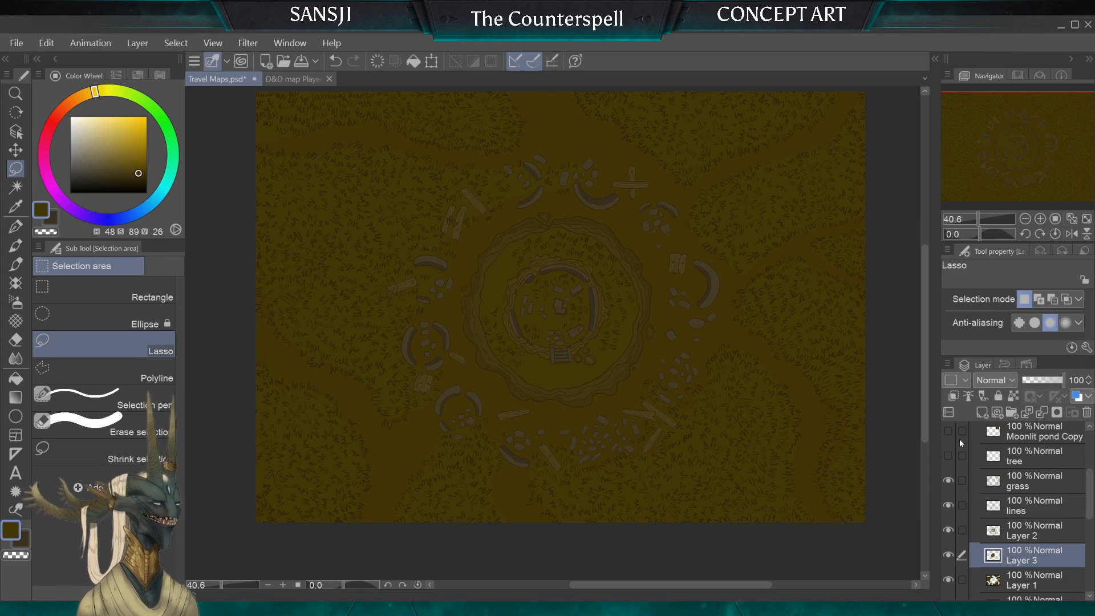
Step: Merge Layer 1, Layer 2 and Layer 3 into a single colour layer named col
scroll(428, 336, "up", 3)
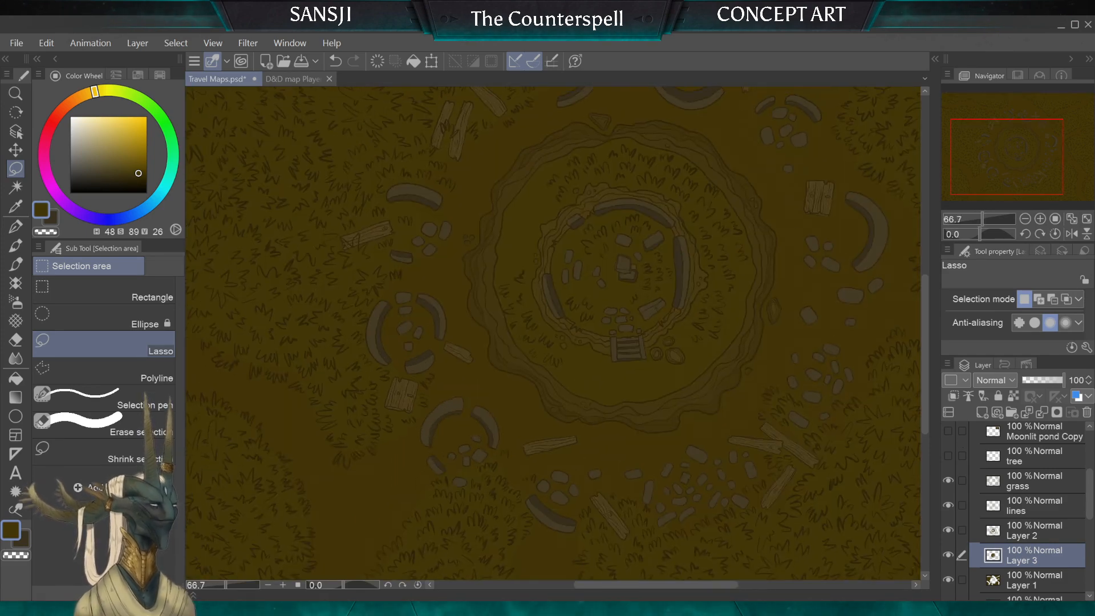
scroll(428, 336, "up", 1)
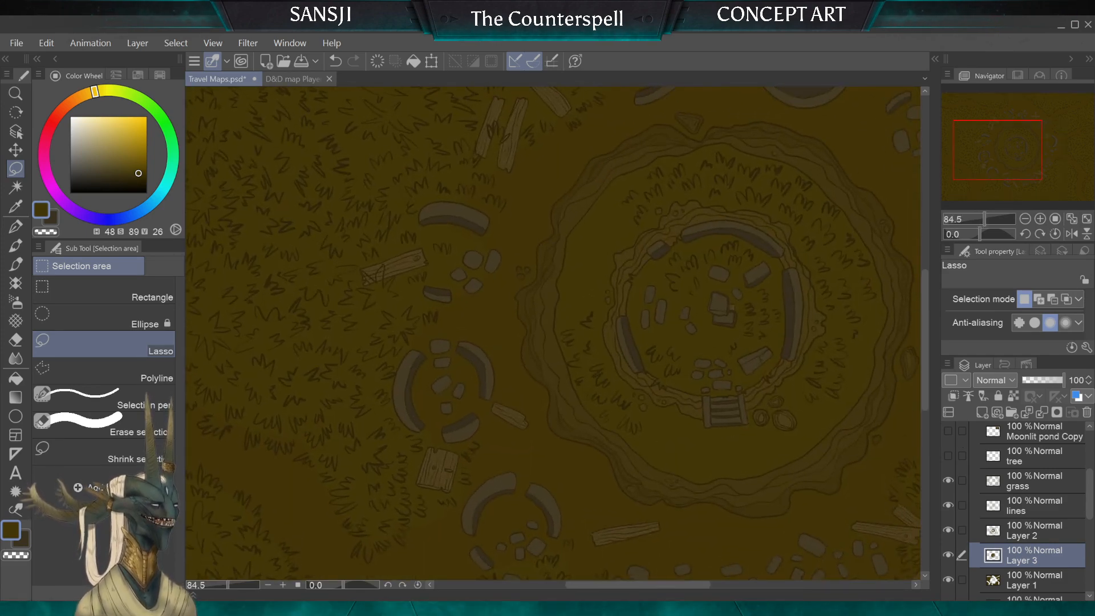
left_click(1041, 583)
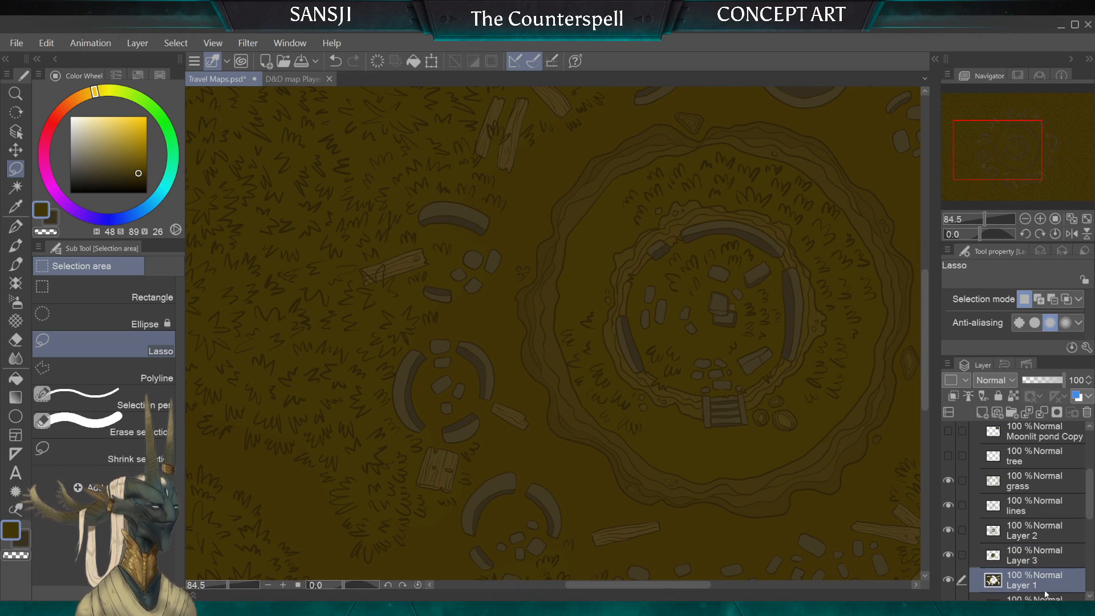
left_click(1015, 533, "shift")
key("shift+alt+e")
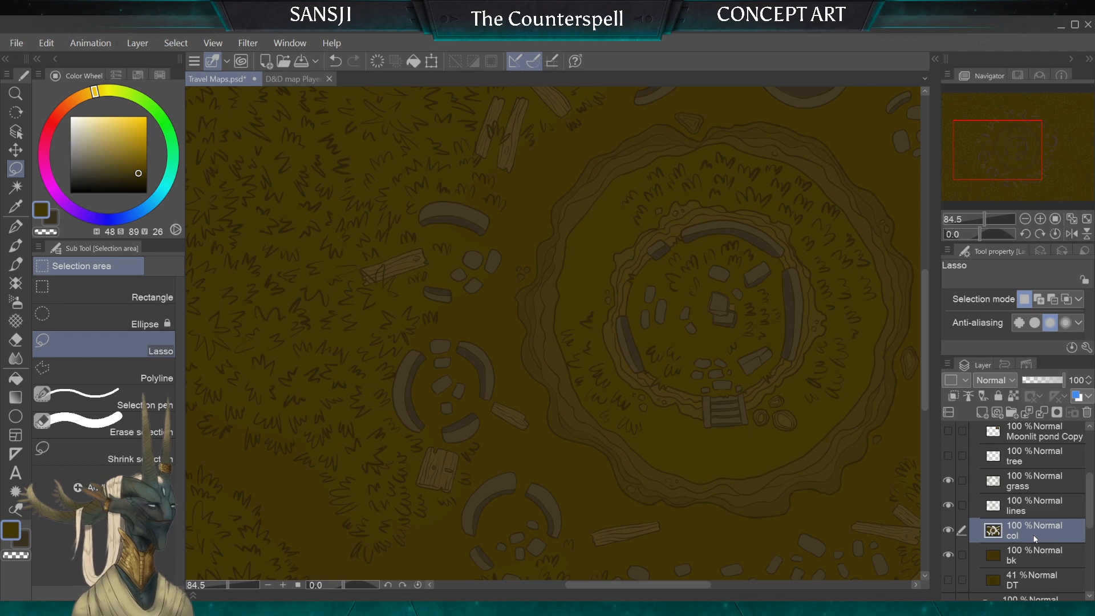
Step: Create a new raster layer and place it above the grass layer
scroll(468, 388, "up", 5)
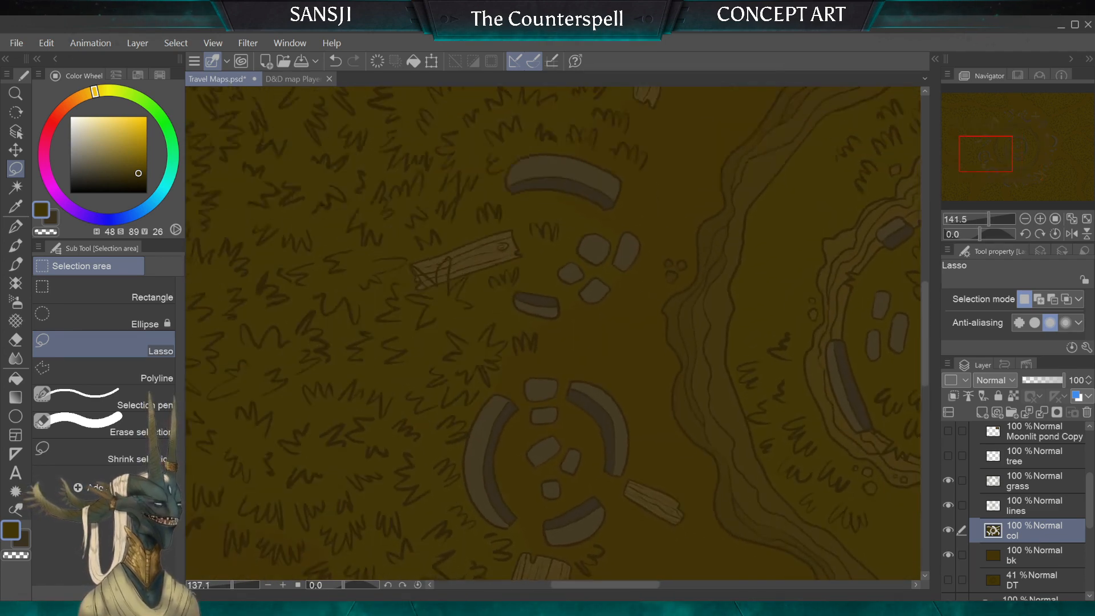
scroll(554, 334, "down", 1)
left_click(1034, 506)
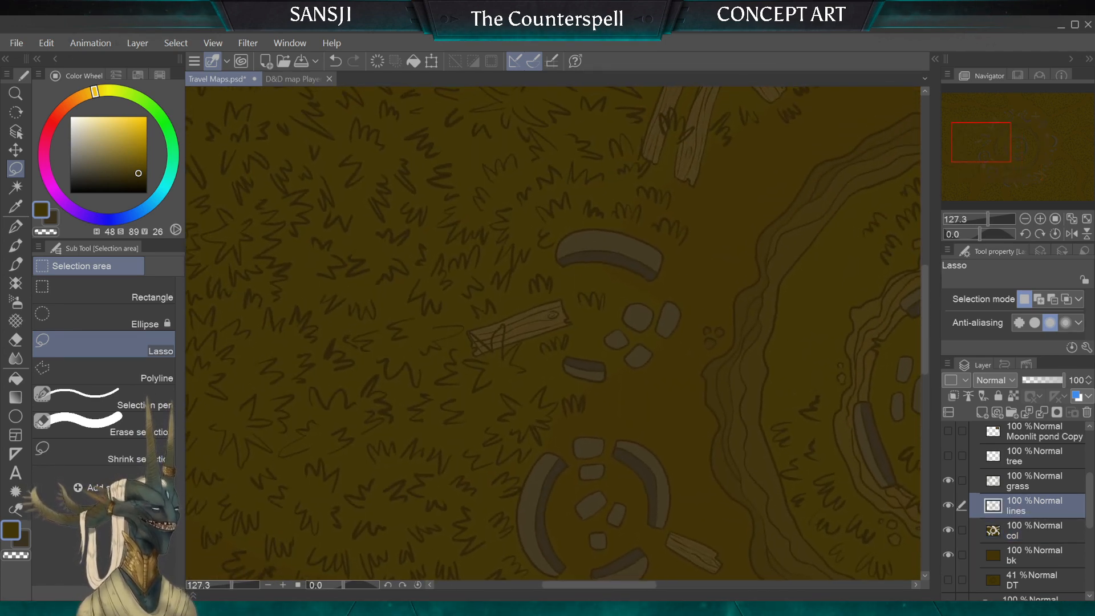
left_click(982, 413)
scroll(480, 324, "up", 4)
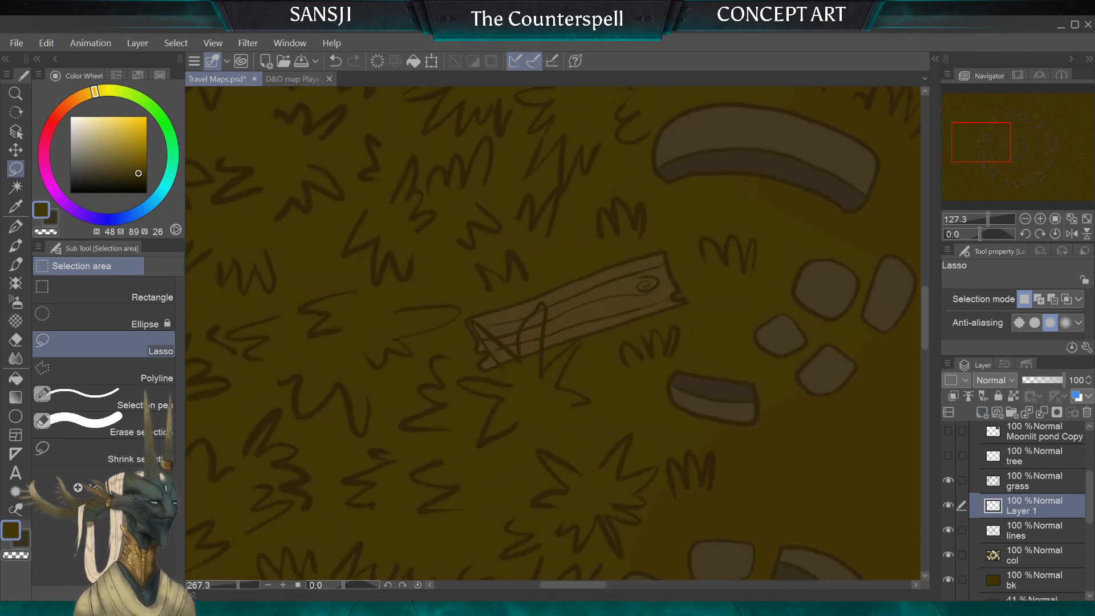
mouse_move(1021, 506)
left_mouse_down()
mouse_move(1022, 472)
mouse_move(1024, 486)
left_mouse_up()
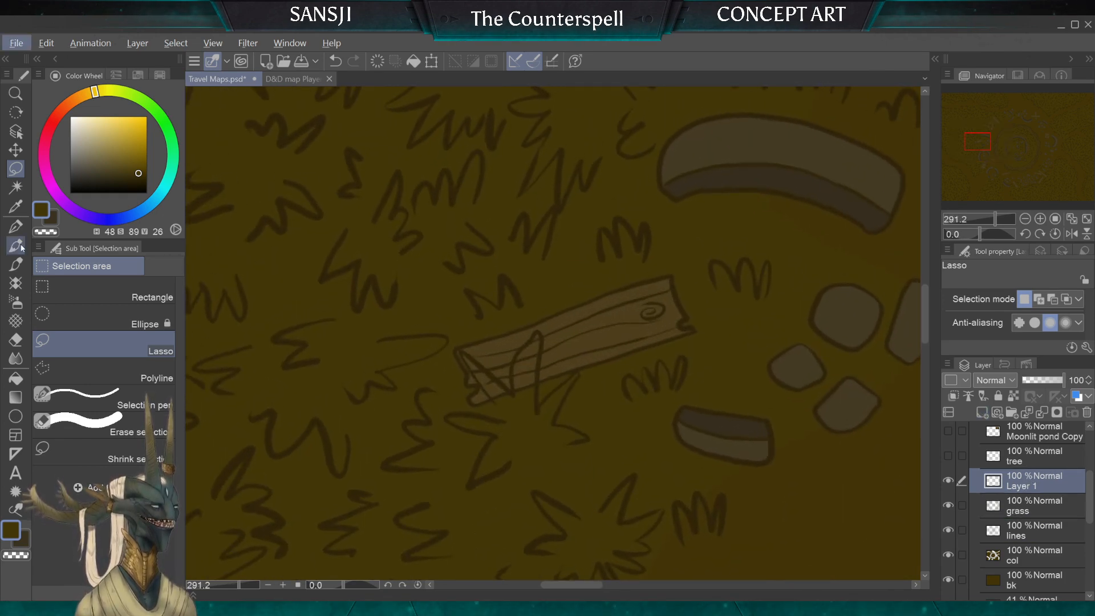
Step: Fill the left grass blade over the broken plank with the ground colour on Layer 1, using the G-pen at size 7
left_click(15, 226)
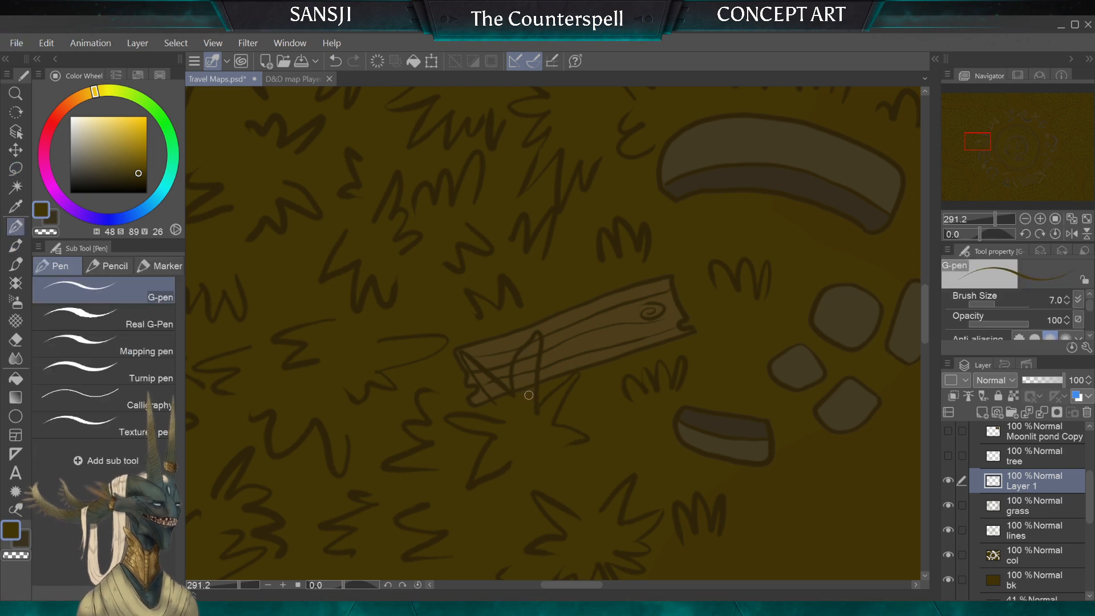
scroll(543, 395, "up", 3)
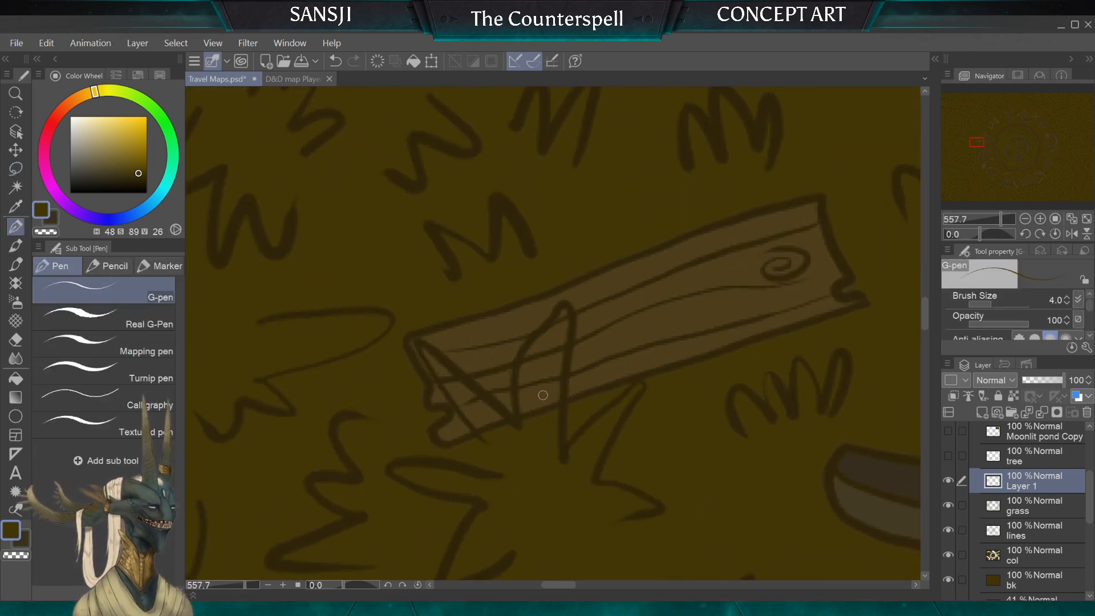
key("bracketright")
key("bracketright")
key("bracketright")
mouse_move(504, 423)
left_mouse_down()
mouse_move(423, 348)
mouse_move(470, 410)
mouse_move(436, 366)
left_mouse_up()
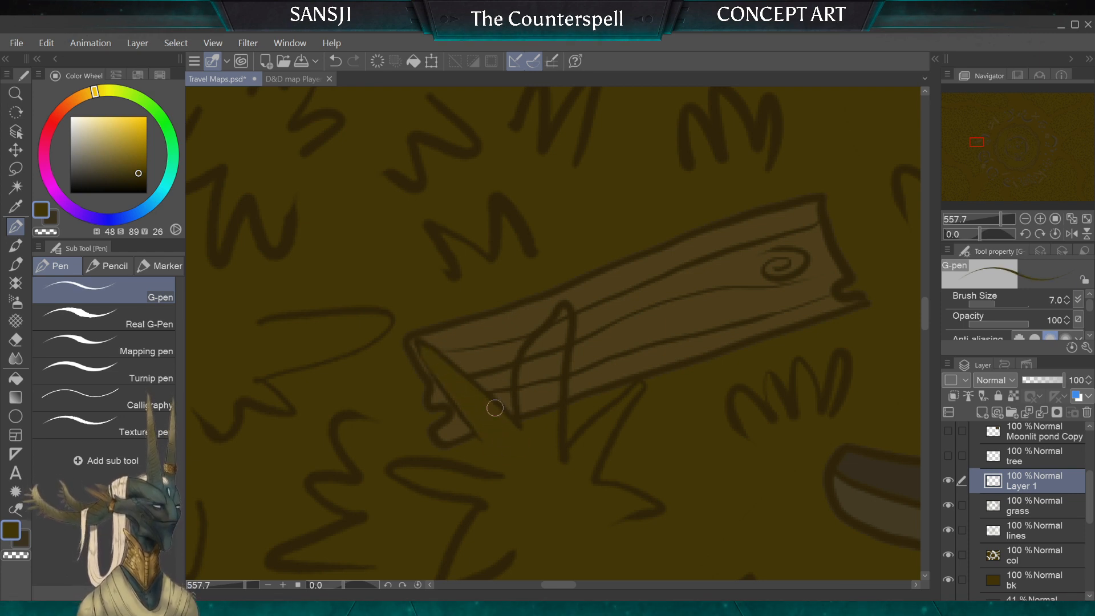
Step: Fill the middle grass blade crossing the plank with the ground colour, reducing the G-pen from size 6 to 2 for its tip
key("bracketleft")
mouse_move(559, 321)
left_mouse_down()
mouse_move(560, 361)
mouse_move(564, 319)
mouse_move(531, 378)
mouse_move(551, 336)
mouse_move(528, 364)
mouse_move(526, 399)
mouse_move(525, 376)
mouse_move(534, 360)
mouse_move(537, 395)
mouse_move(552, 352)
mouse_move(547, 423)
left_mouse_up()
key("bracketleft")
key("bracketleft")
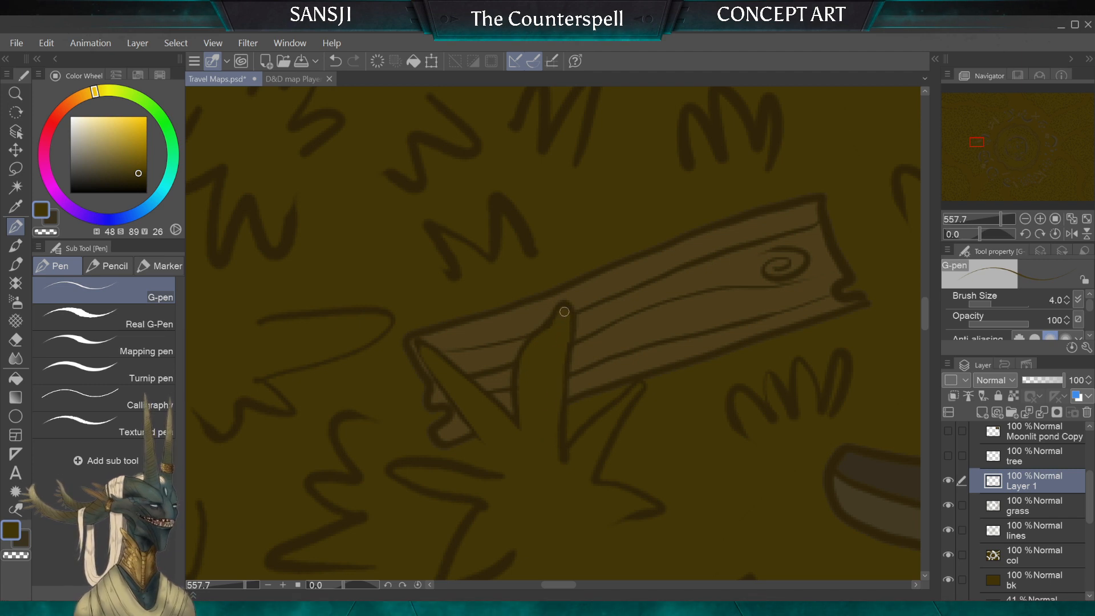
key("bracketleft")
key("bracketleft")
scroll(565, 326, "down", 5)
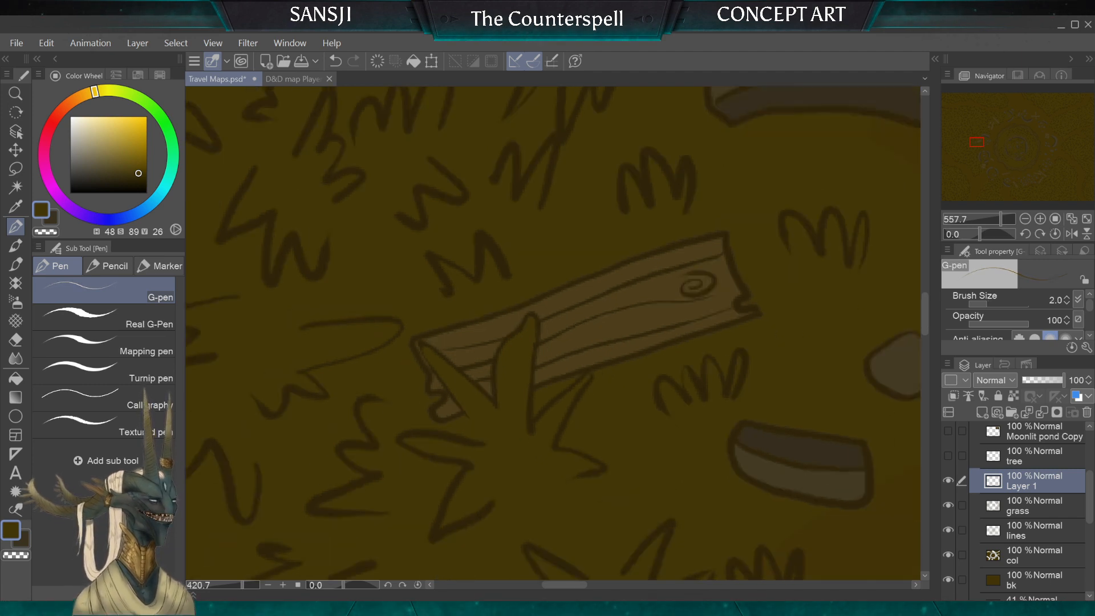
Step: Fill the grass blades overlapping the left of the two upright planks with the ground colour on Layer 1, G-pen at size 7
scroll(553, 333, "up", 5)
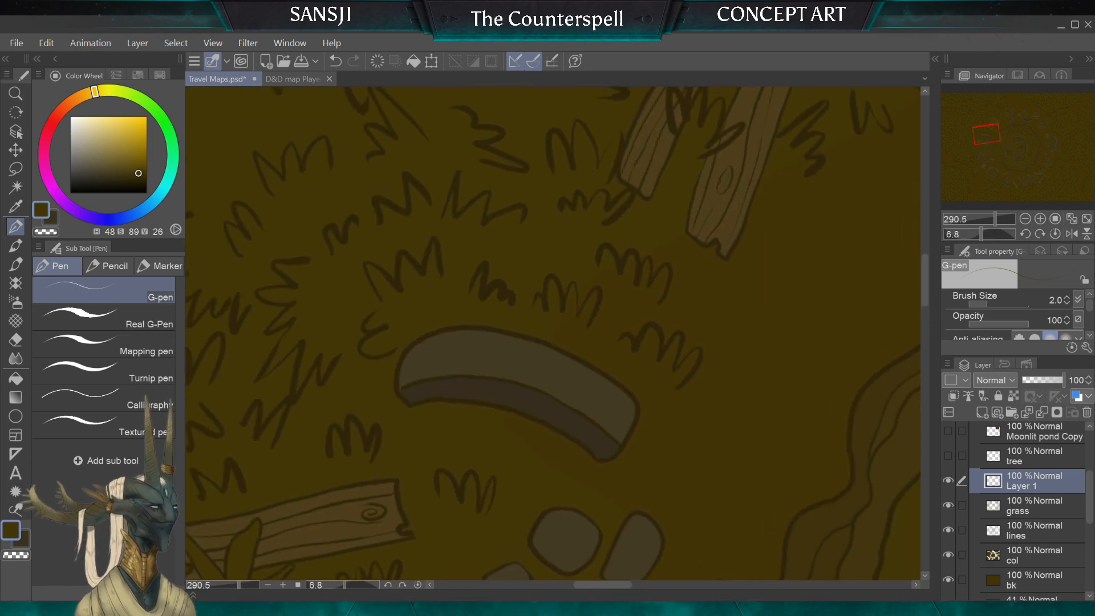
scroll(554, 333, "down", 1)
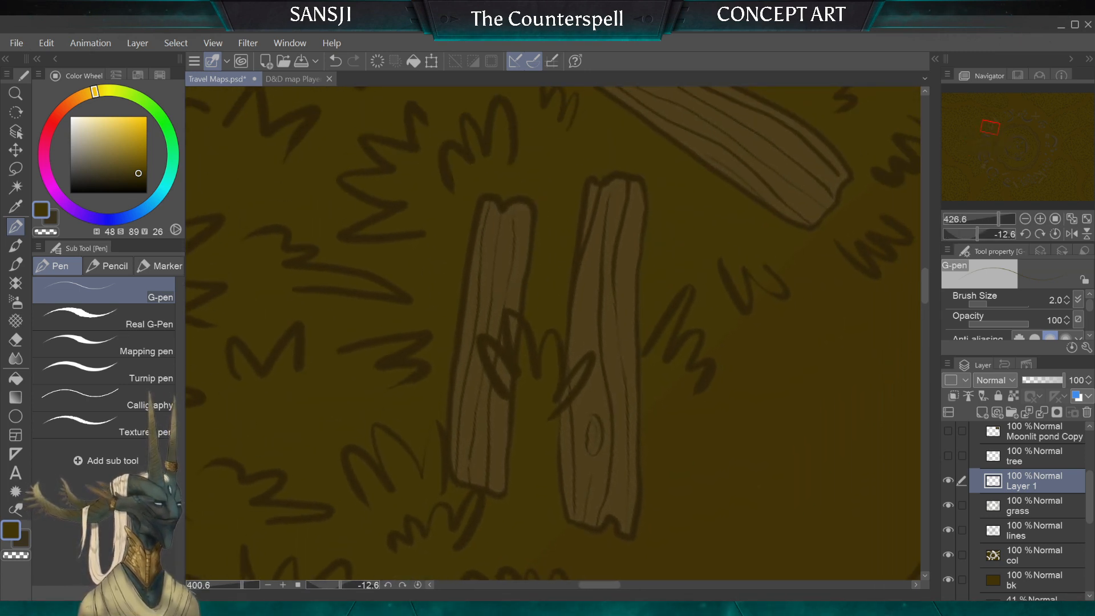
scroll(553, 333, "up", 2)
key("bracketright")
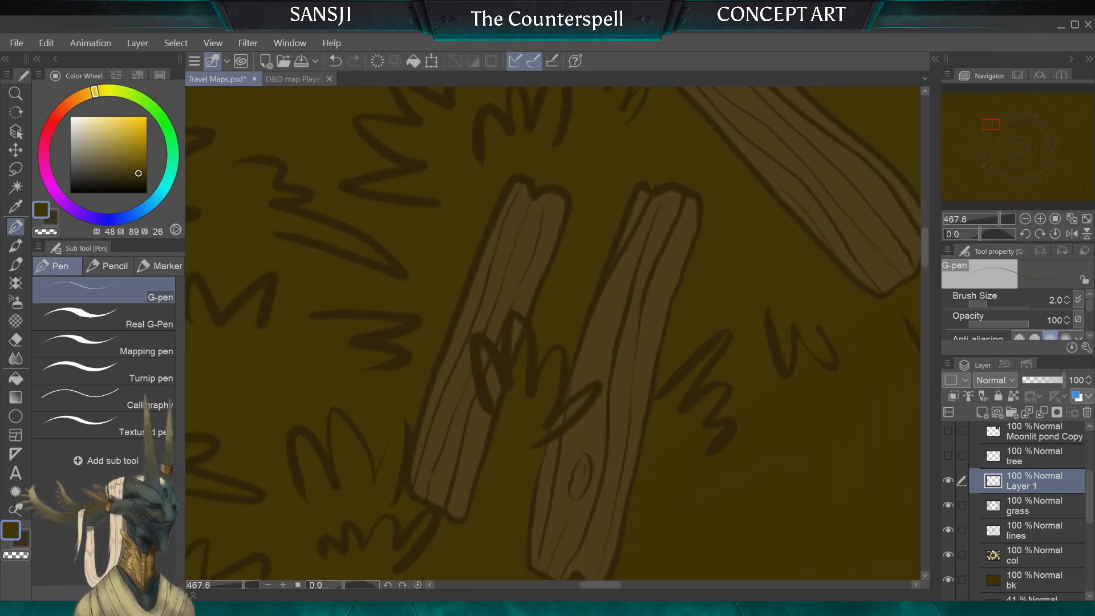
key("bracketright")
key("bracketright")
key("bracketright")
key("bracketright")
key("bracketright")
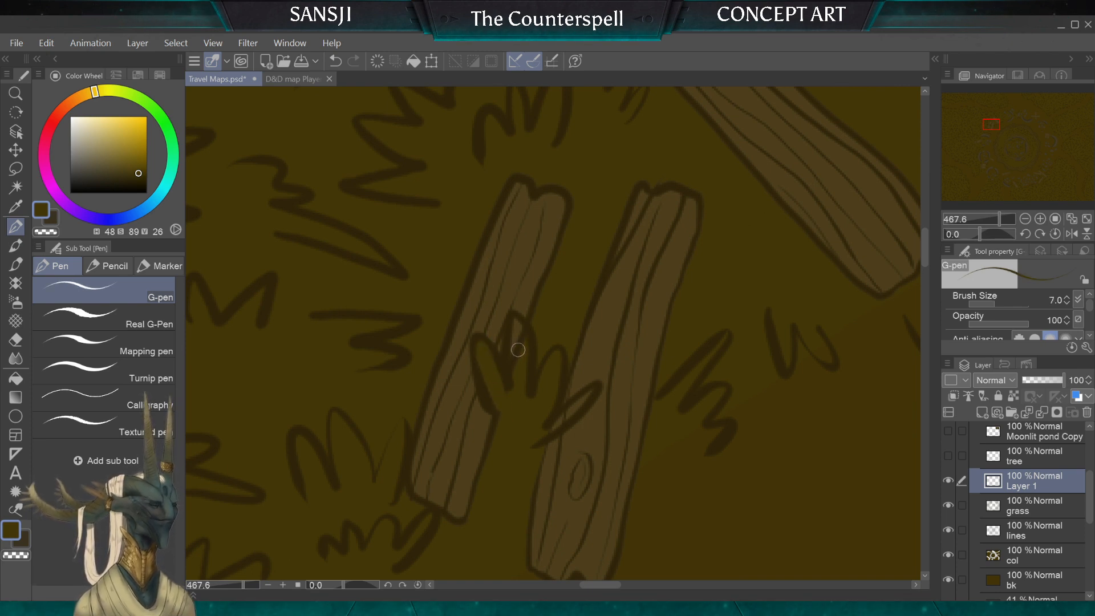
Step: Fill the remaining blades of the tuft, including the one crossing the right plank, with the G-pen at sizes 6 and 5
key("bracketleft")
key("bracketleft")
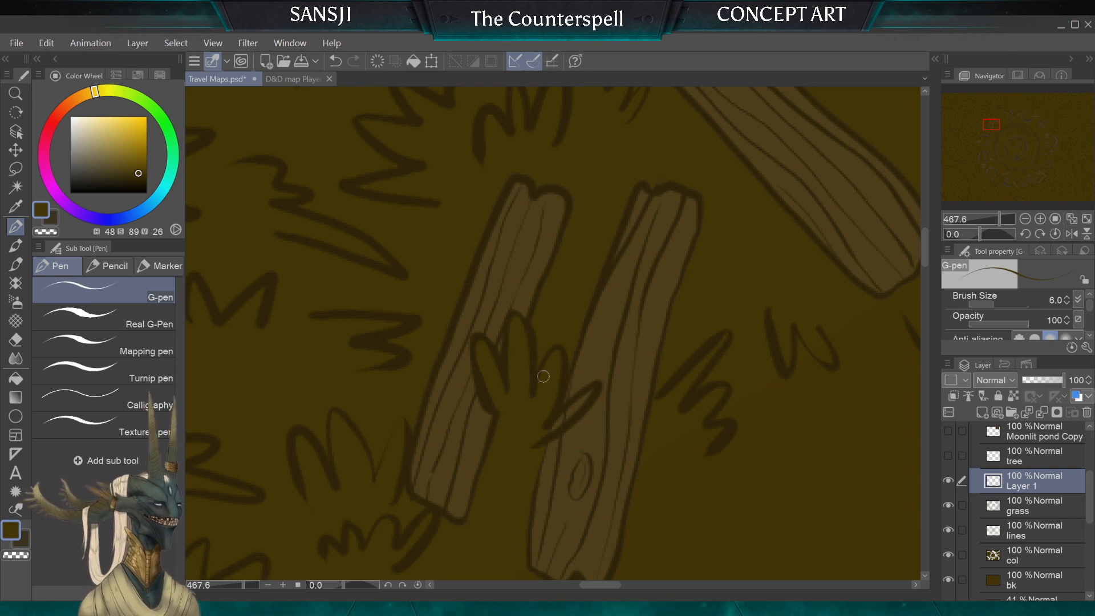
key("bracketleft")
key("bracketleft")
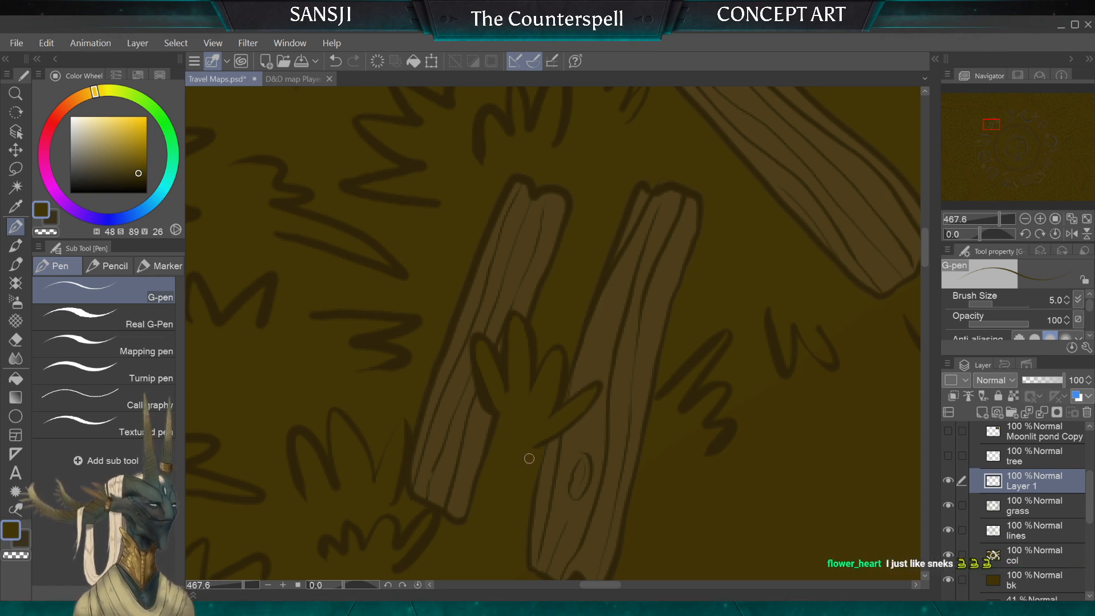
Step: Examine the rest of the map around the stone circle for more grass overlapping debris and for gaps in the ground colour
scroll(529, 459, "down", 5)
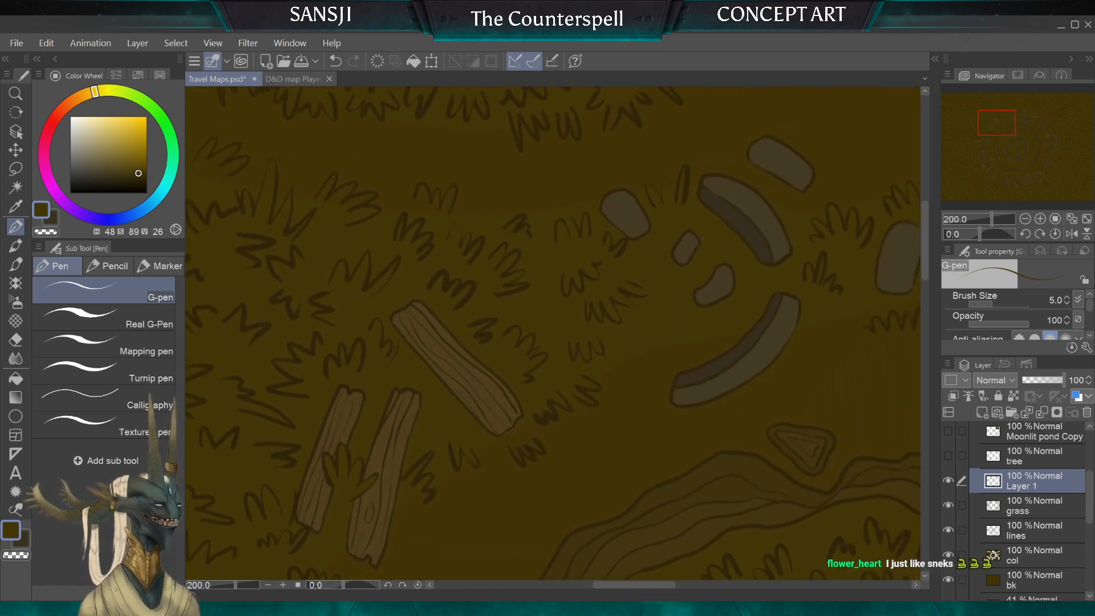
mouse_move(741, 220)
left_mouse_down()
mouse_move(645, 217)
mouse_move(501, 293)
mouse_move(495, 342)
mouse_move(514, 371)
mouse_move(494, 497)
left_mouse_up()
mouse_move(907, 463)
left_mouse_down()
mouse_move(713, 441)
mouse_move(568, 455)
mouse_move(684, 305)
left_mouse_up()
scroll(568, 455, "down", 3)
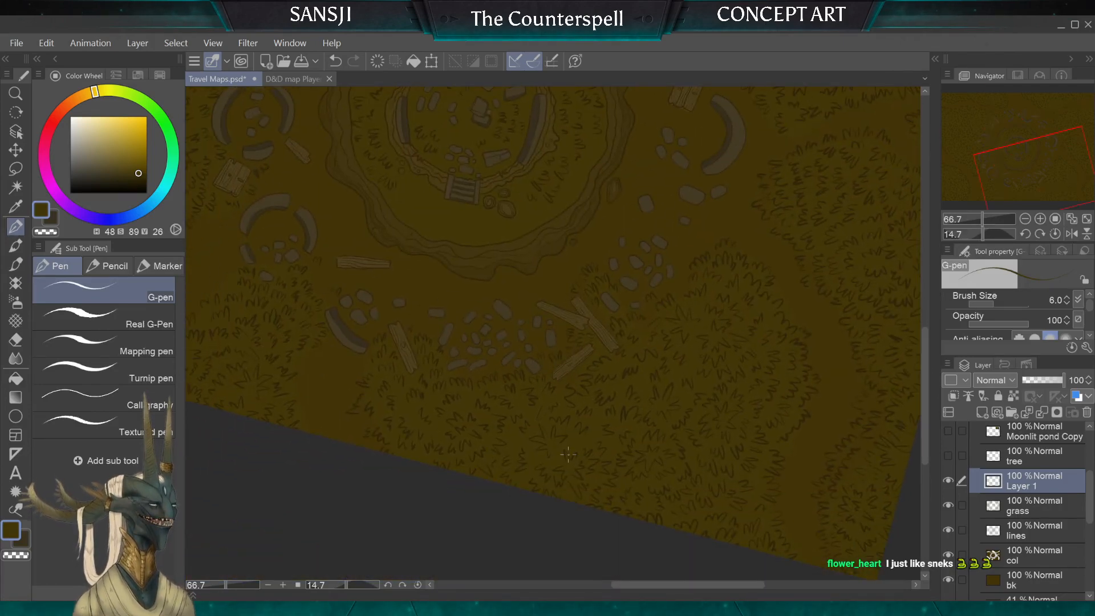
left_click_drag(568, 454, 700, 521)
scroll(568, 455, "up", 2)
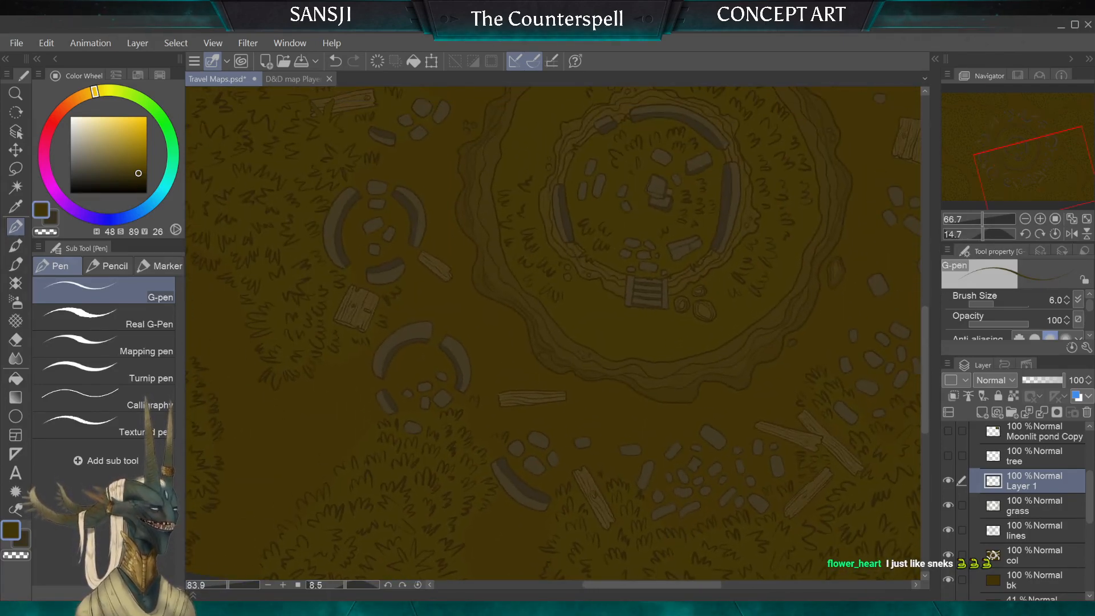
scroll(547, 485, "down", 3)
scroll(490, 320, "up", 1)
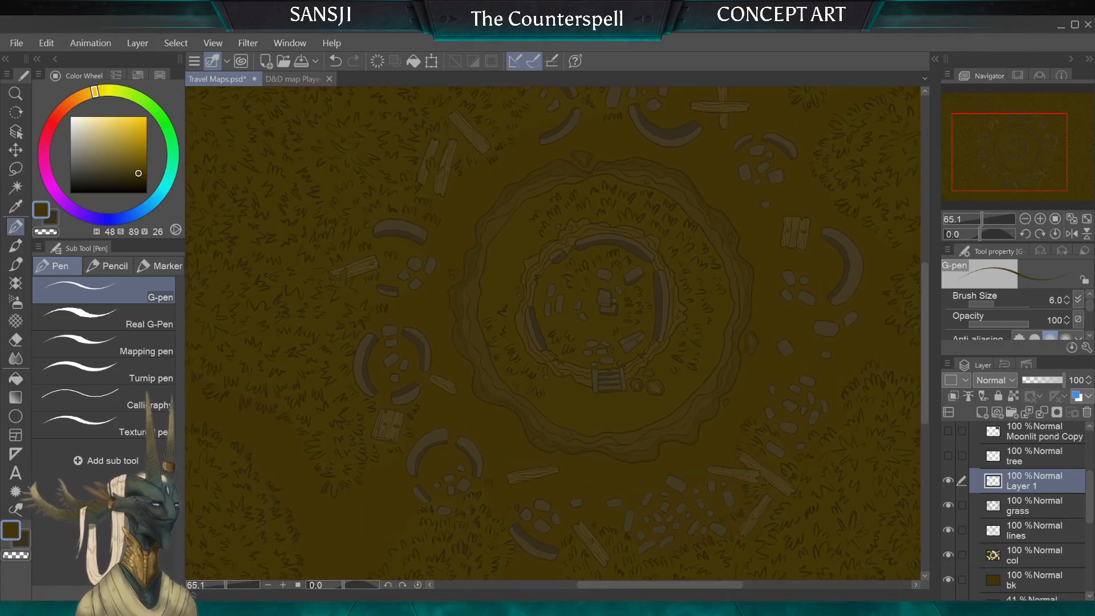
mouse_move(570, 319)
left_mouse_down()
mouse_move(528, 398)
mouse_move(539, 322)
left_mouse_up()
scroll(547, 365, "down", 1)
left_click_drag(547, 399, 593, 231)
left_click_drag(584, 439, 568, 454)
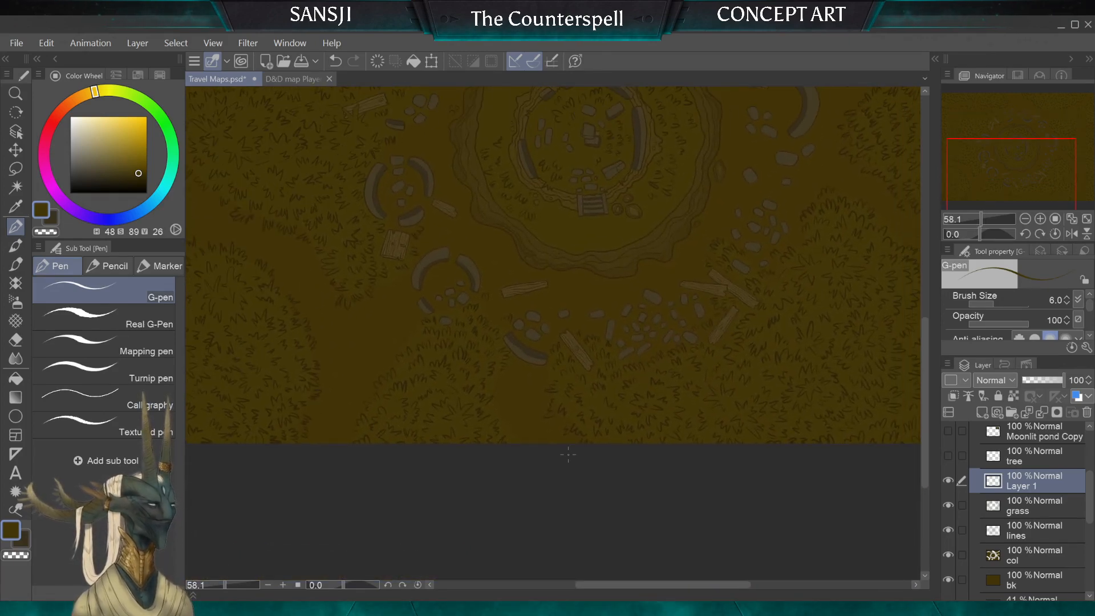
Step: Make the col layer active and hide and reshow it to check its colours near the lower stone ring
left_click(1035, 506)
scroll(1035, 507, "down", 1)
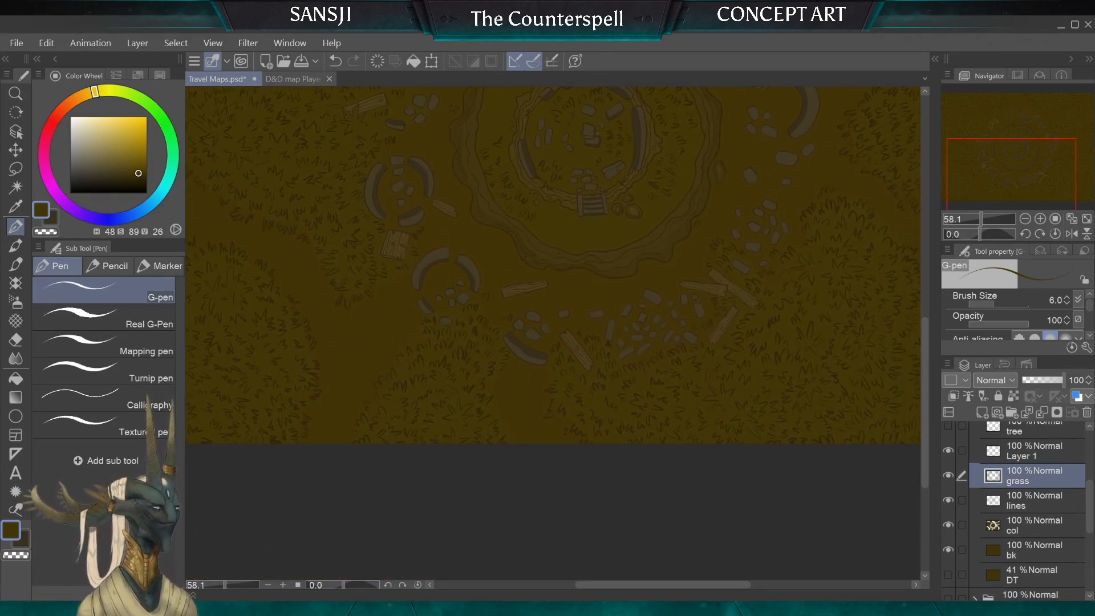
left_click(1035, 500)
left_click(1034, 525)
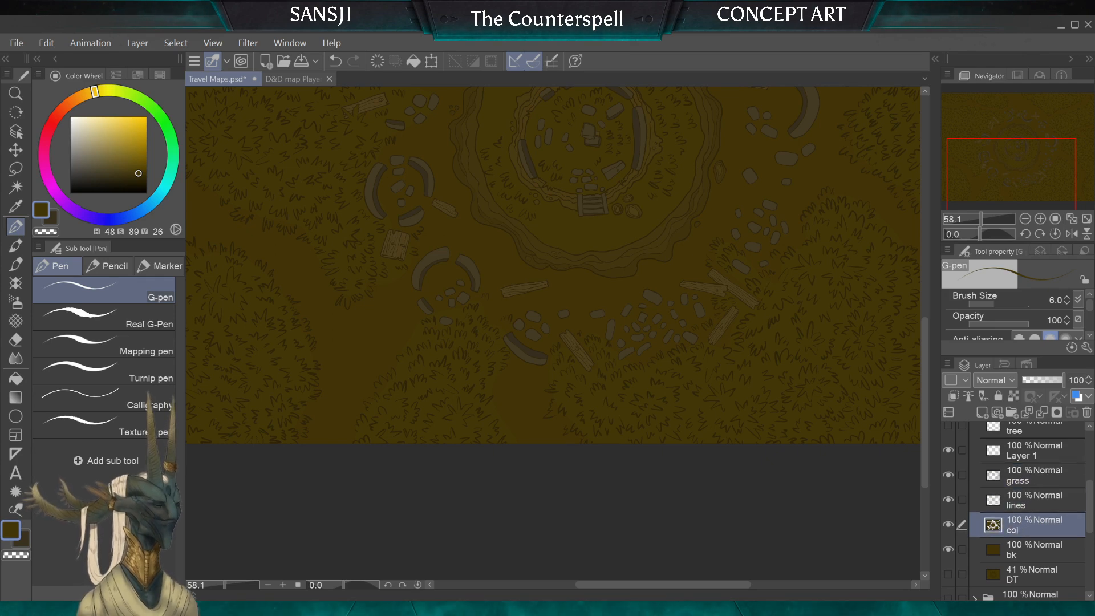
scroll(462, 319, "up", 8)
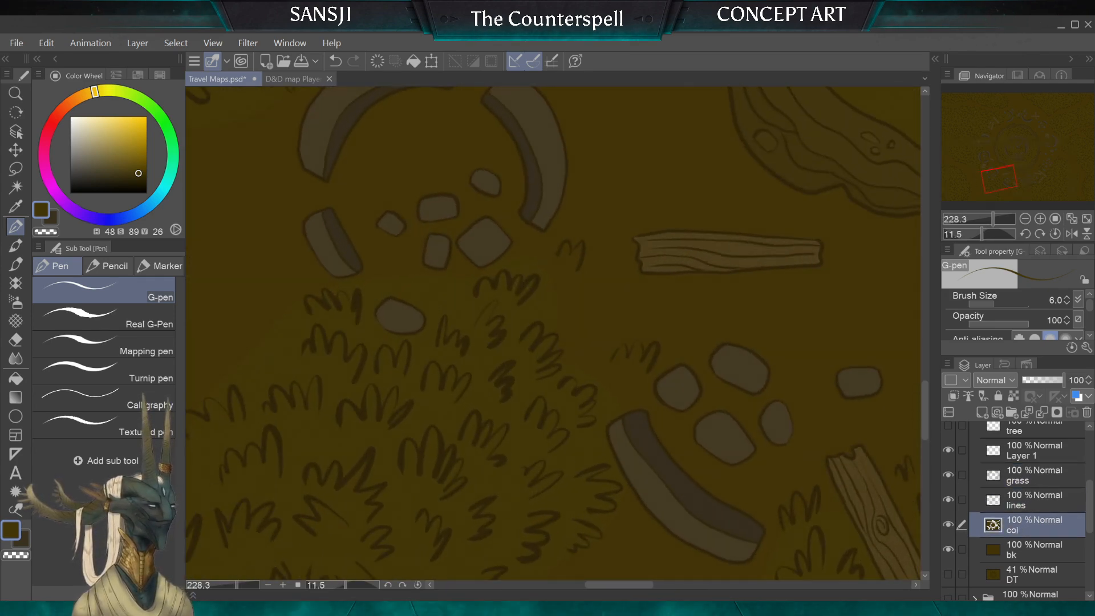
left_click(948, 525)
left_click(948, 525)
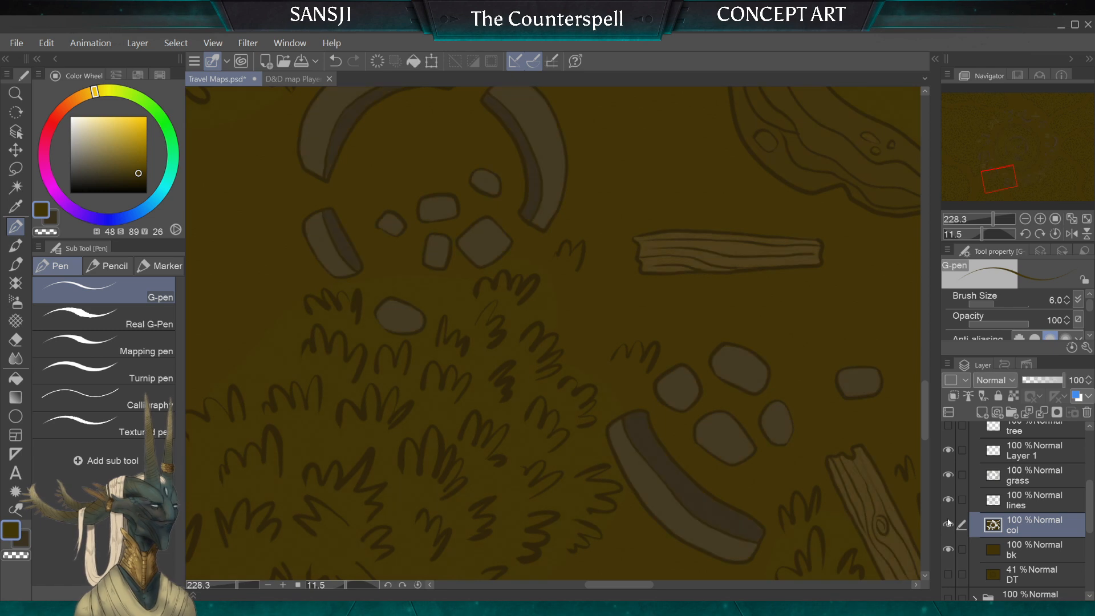
Step: Extend the grassy ground colour on the col layer around the small tuft below the stone ring, using the G-pen at size 15 to 25
key("]")
key("]")
key("]")
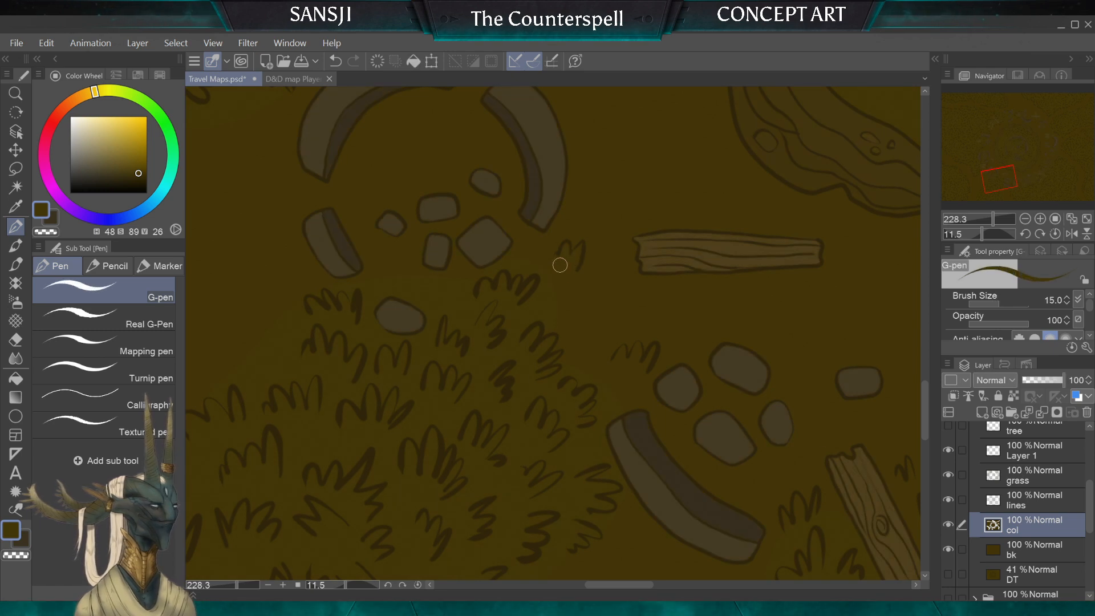
key("]")
key("]")
key("]")
key("]")
key("]")
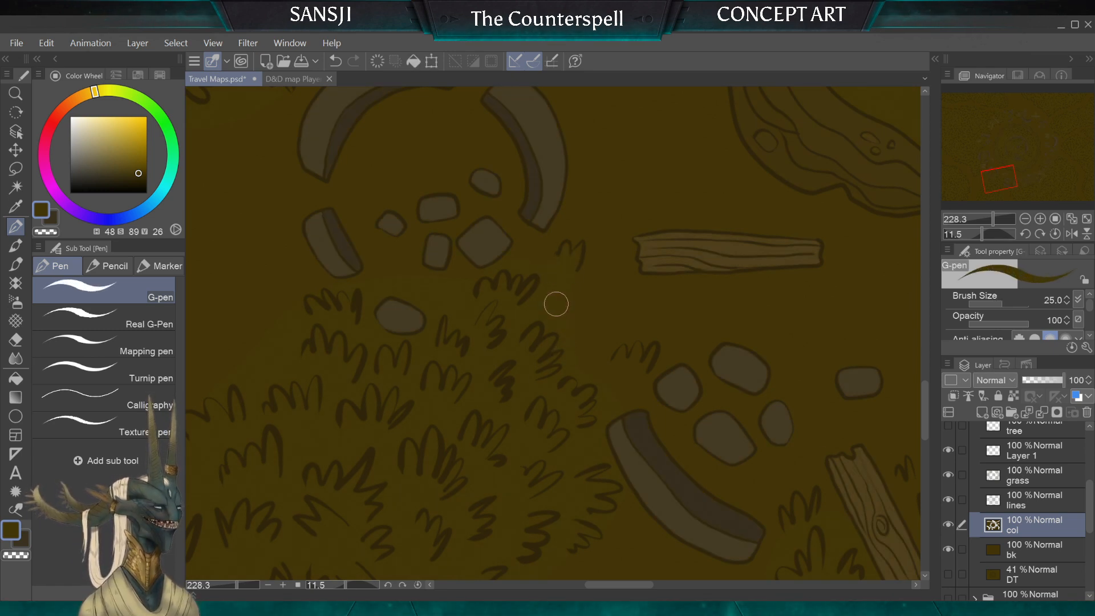
Step: Paint the grassy ground colour around the small tuft above the curved wall fragment, using the G-pen at sizes 10 and 20
key("bracketleft")
key("bracketleft")
key("bracketleft")
key("bracketleft")
key("bracketleft")
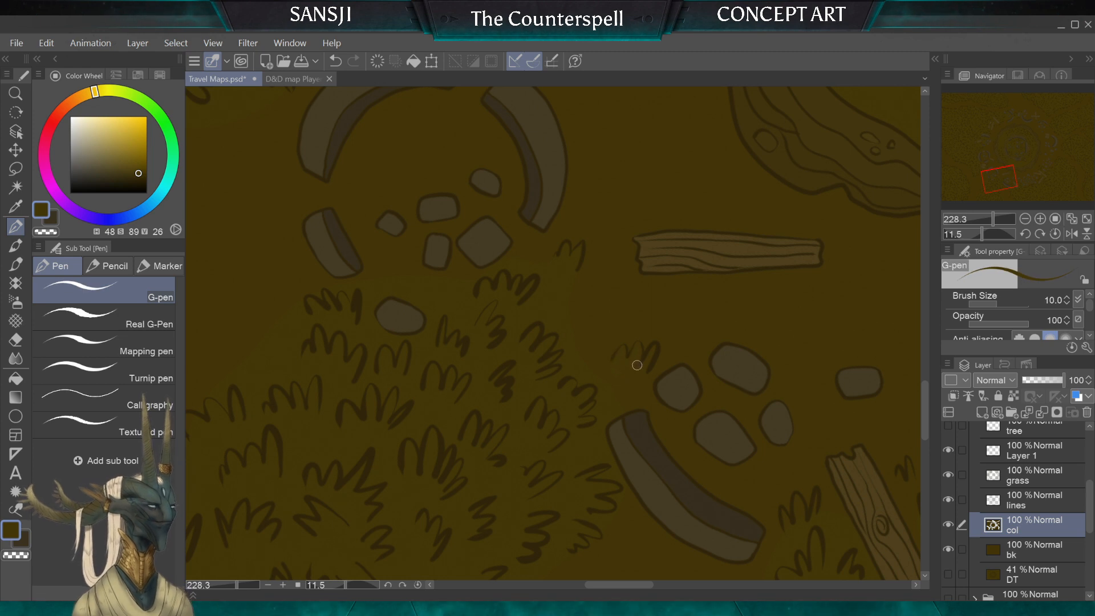
key("bracketright")
key("bracketright")
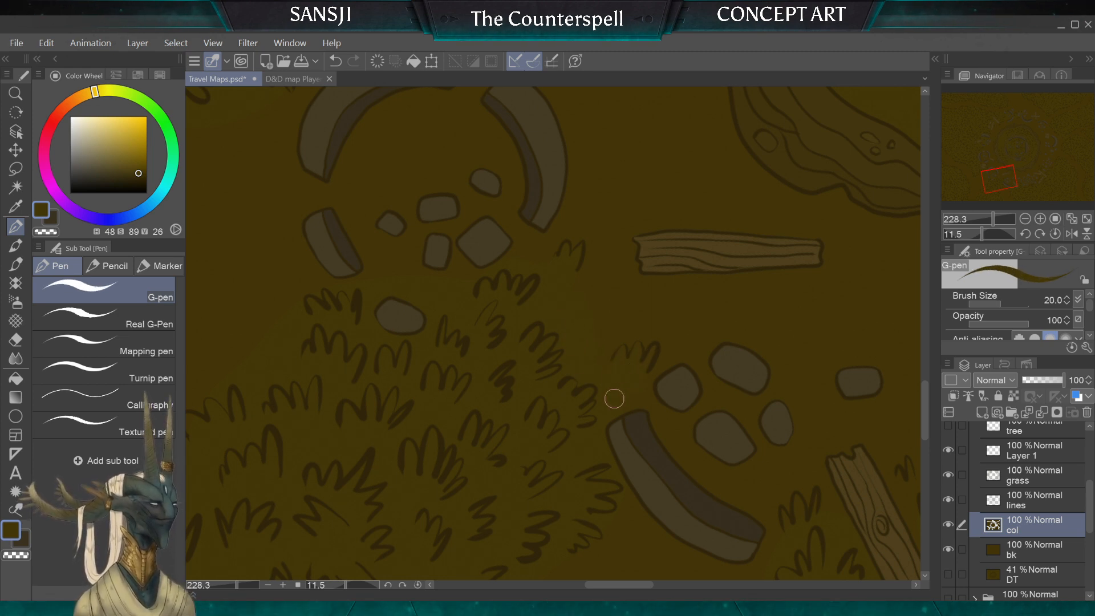
Step: Paint the grassy ground colour under the tufts between the curved wall fragment and the knotted plank, G-pen at sizes 20 and 15
left_click_drag(746, 436, 535, 304)
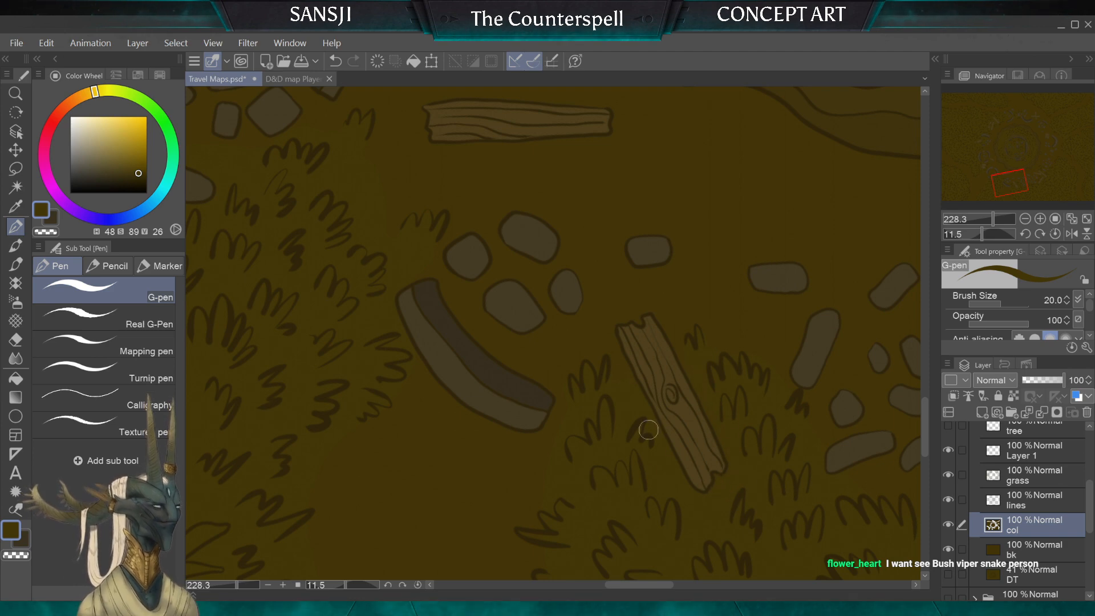
key("bracketleft")
key("bracketleft")
Step: Paint the grassy ground colour under the tufts below the rubble pile and between the broken planks, with the G-pen at sizes 12 and 15
scroll(587, 461, "down", 5)
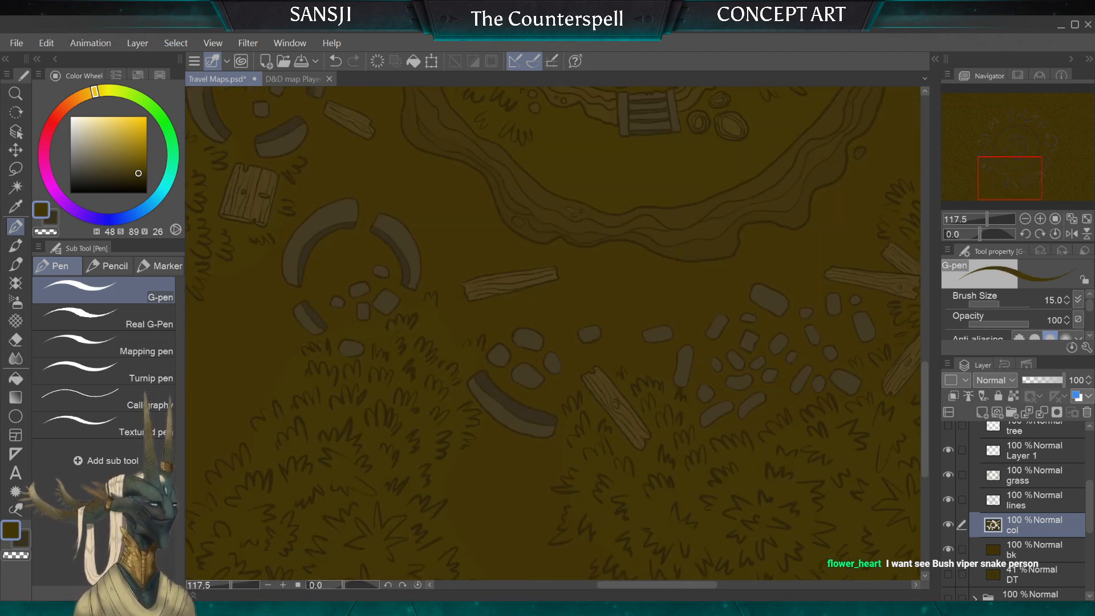
scroll(553, 334, "up", 5)
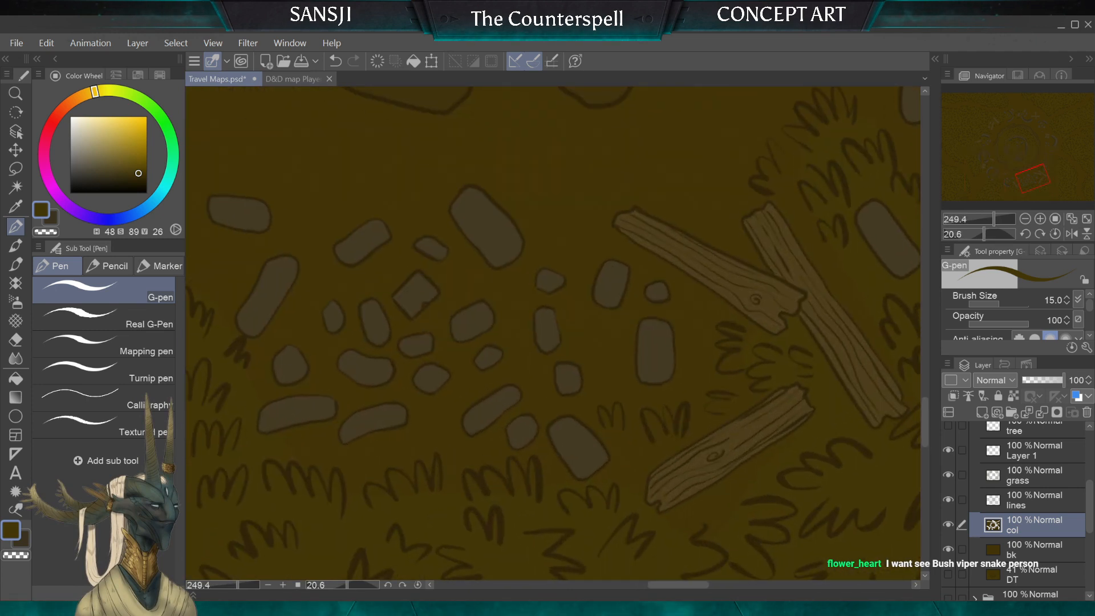
key("bracketright")
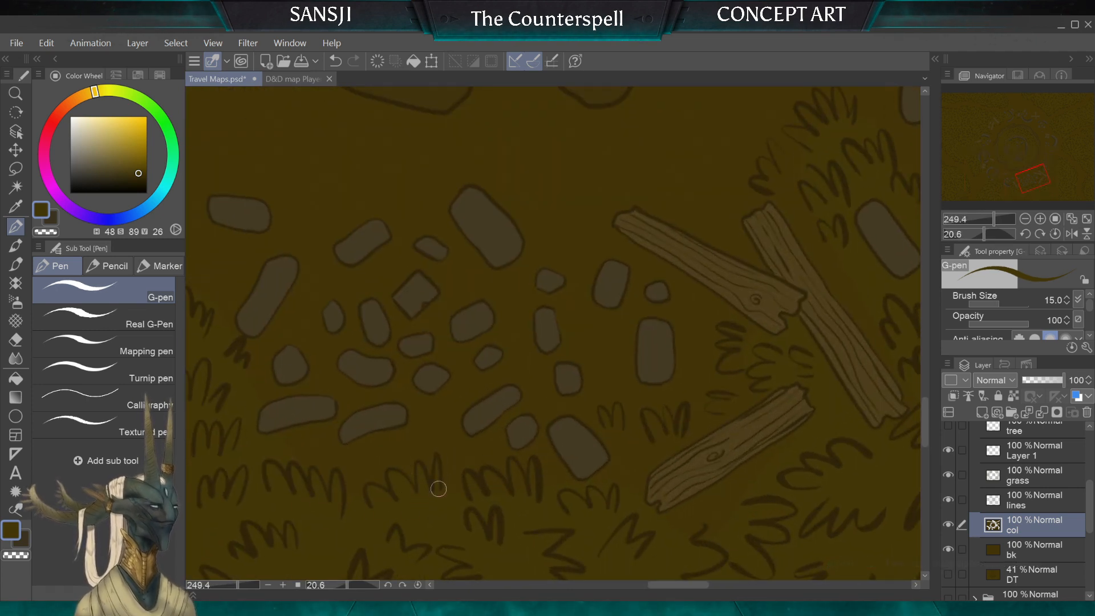
key("bracketleft")
key("bracketleft")
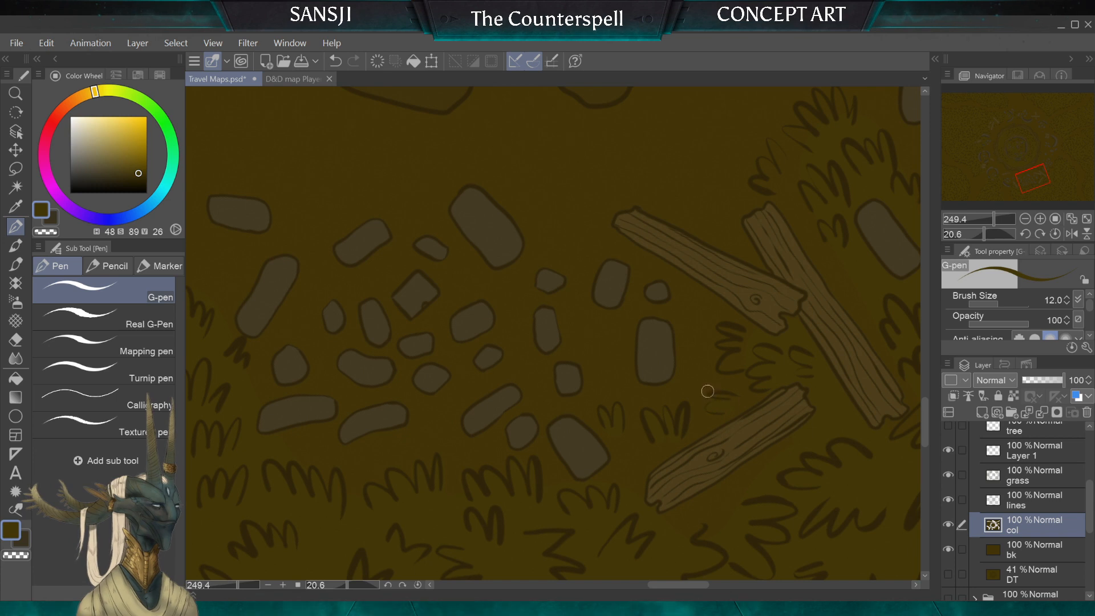
key("bracketleft")
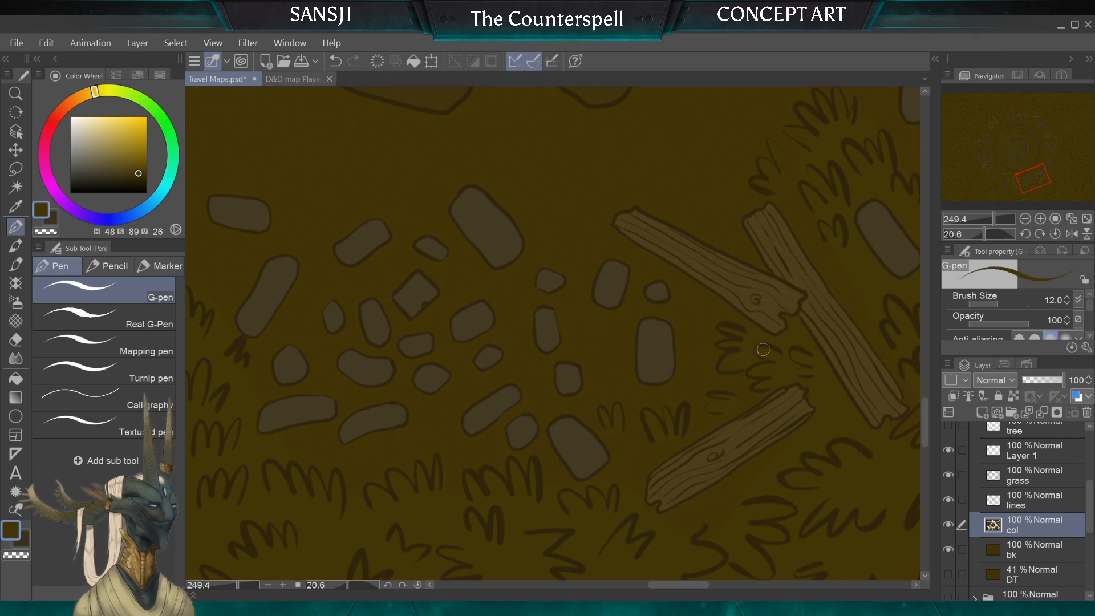
key("bracketright")
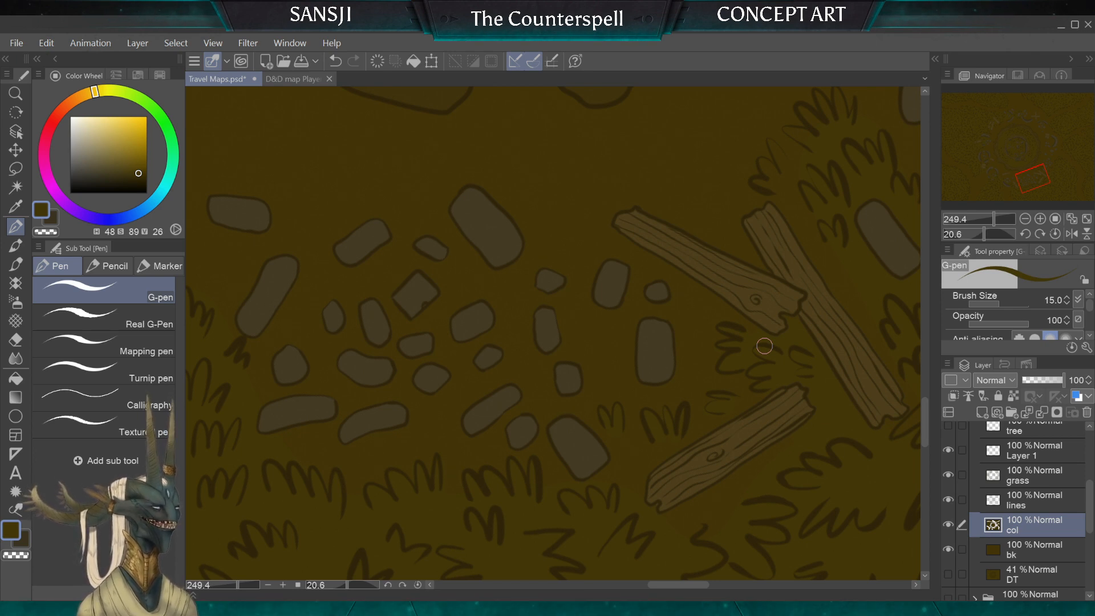
Step: Paint the grassy ground colour around the short plank below the two crossed planks, varying the G-pen size between 12 and 17
scroll(764, 346, "down", 3)
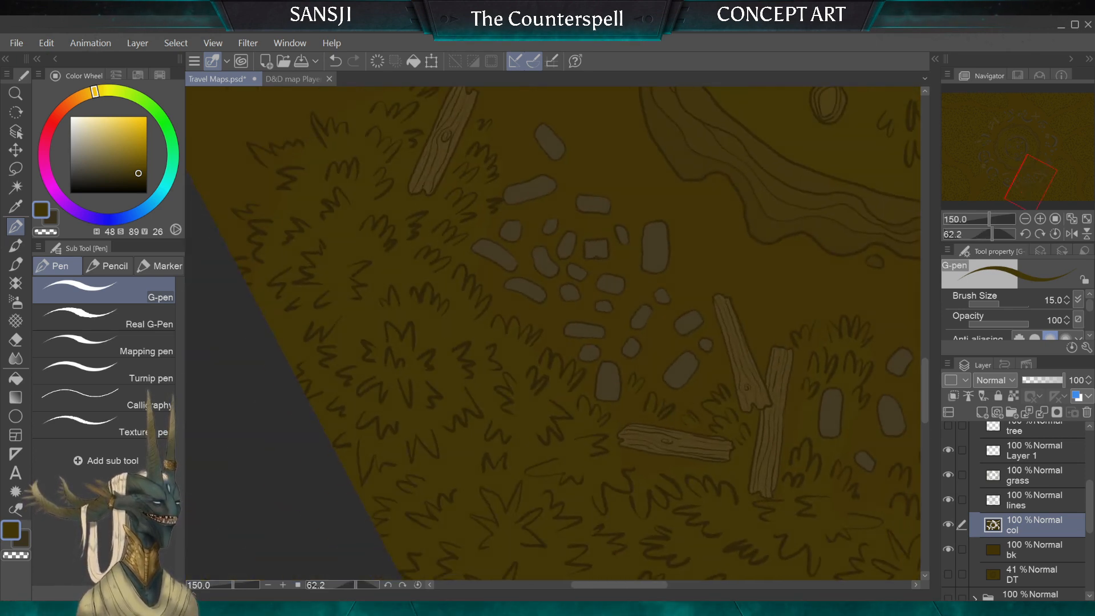
scroll(554, 333, "up", 6)
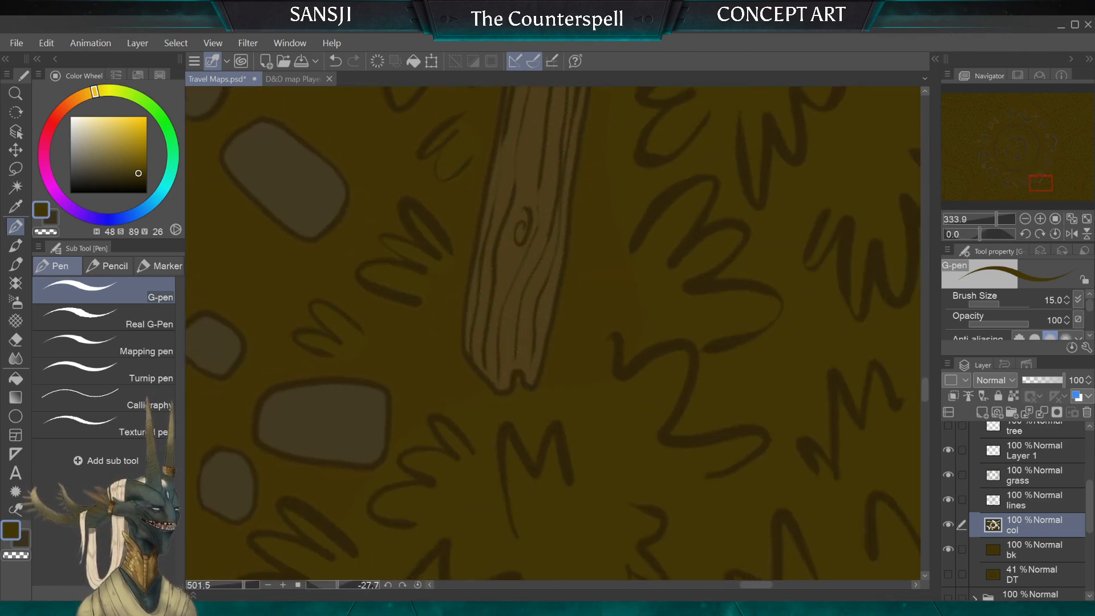
scroll(468, 221, "down", 2)
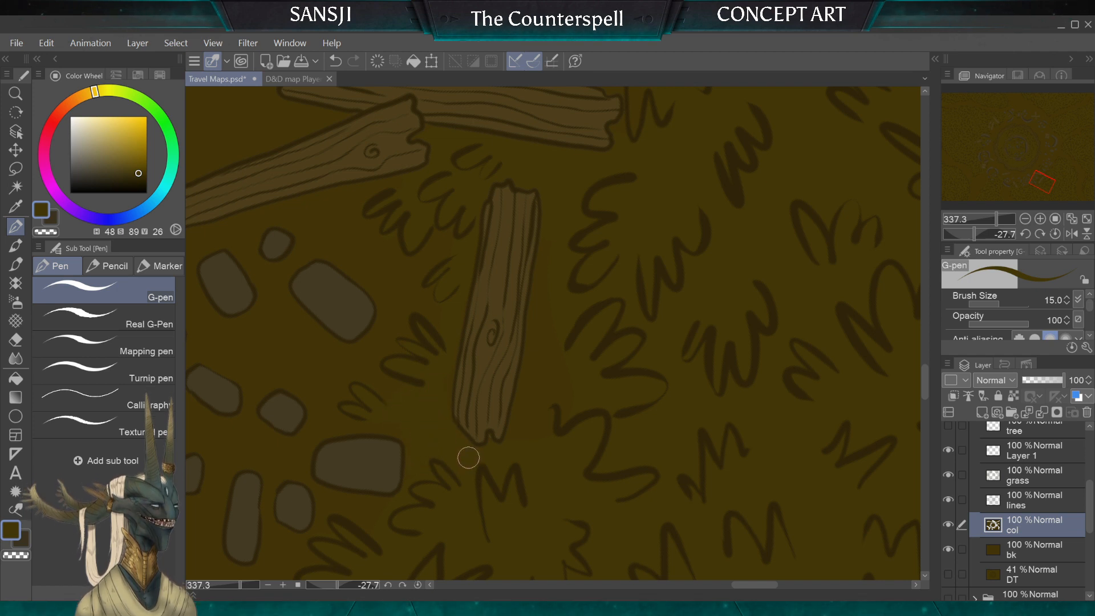
key("bracketleft")
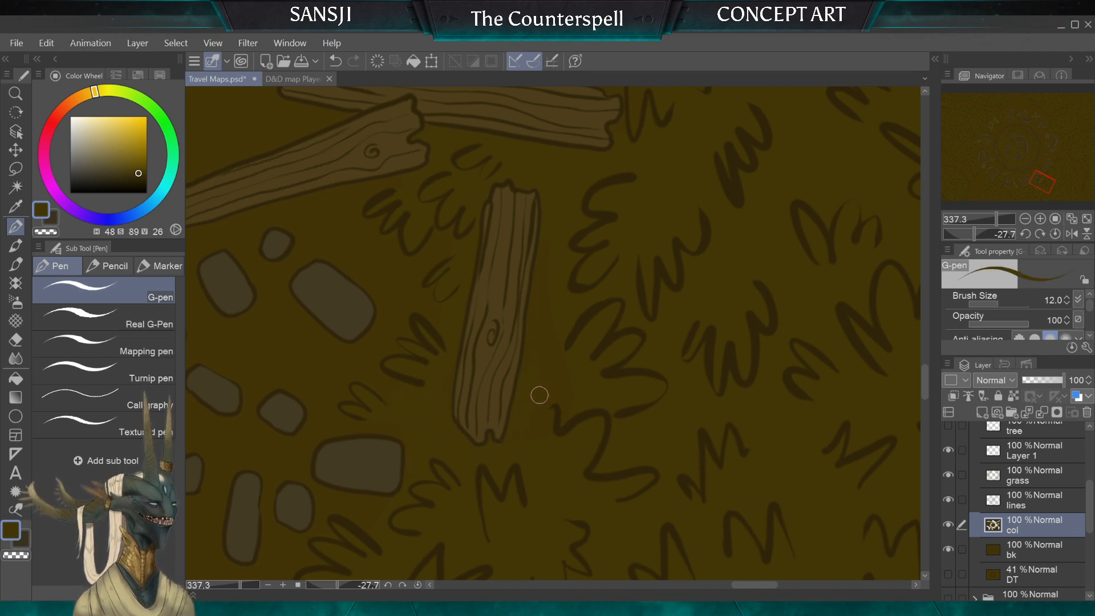
key("bracketright")
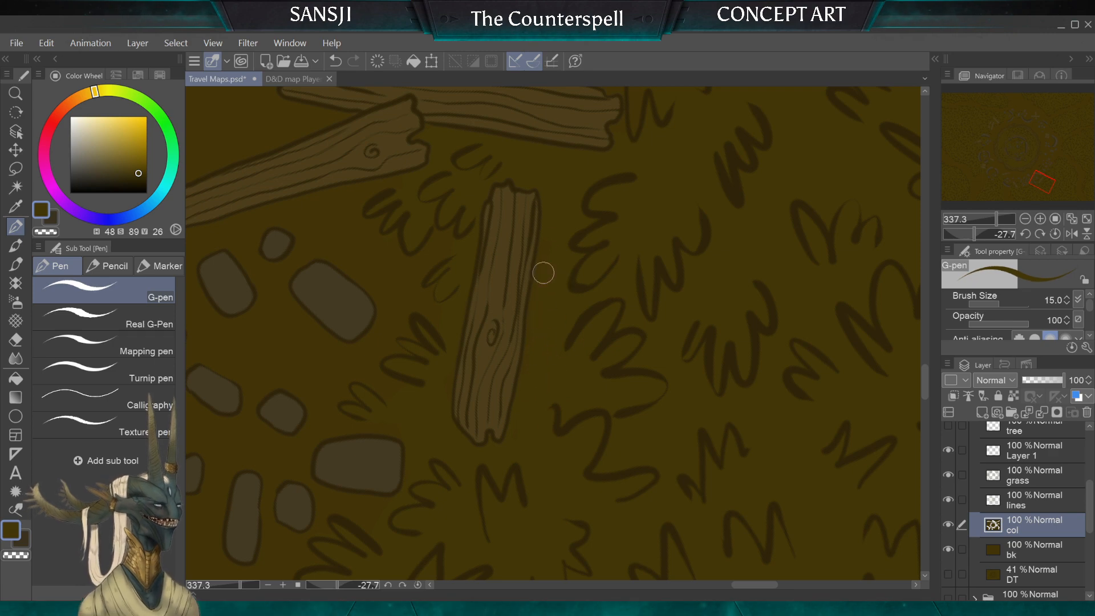
key("bracketright")
key("bracketright")
key("bracketright")
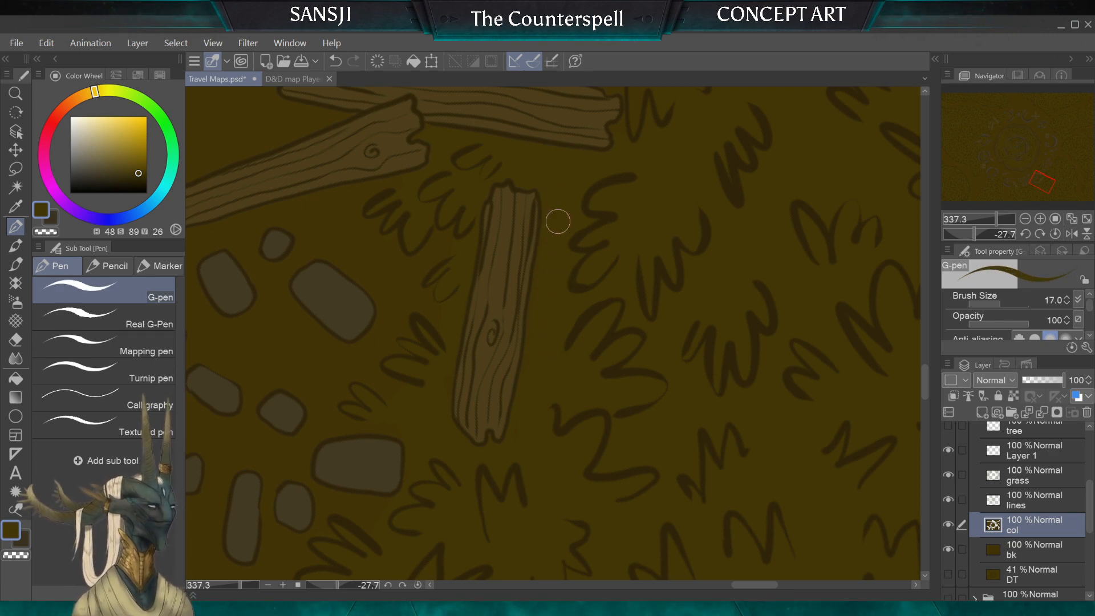
left_click_drag(560, 398, 552, 407)
Step: Paint the grassy ground colour around the tufts between the crossed planks and the nearby rubble, with the G-pen at sizes 17 and 12
scroll(553, 333, "down", 5)
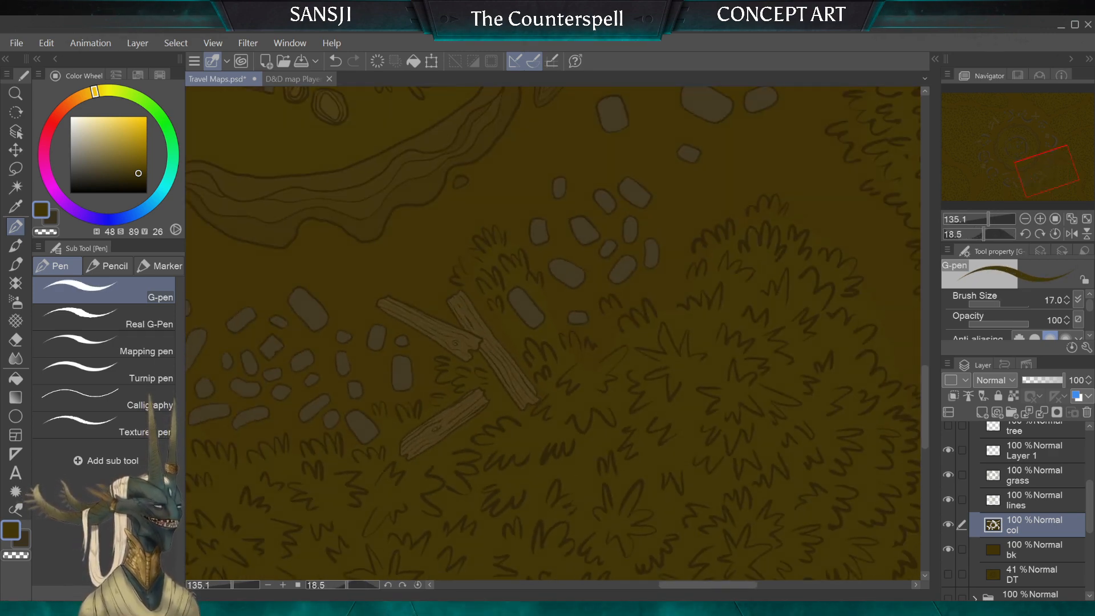
scroll(553, 334, "up", 4)
left_click_drag(509, 307, 596, 360)
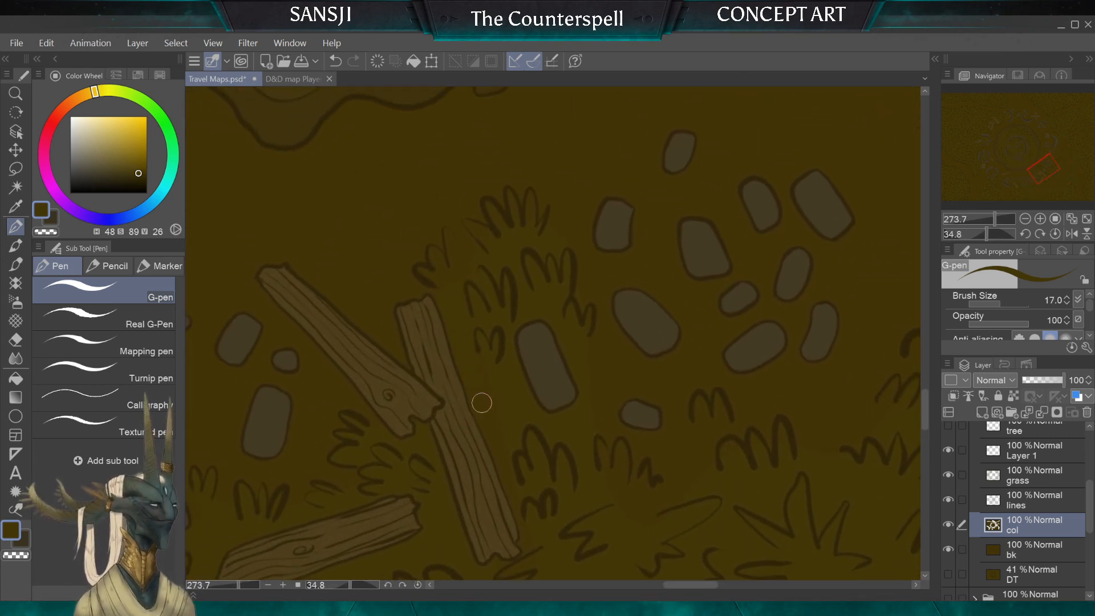
key("bracketleft")
key("bracketleft")
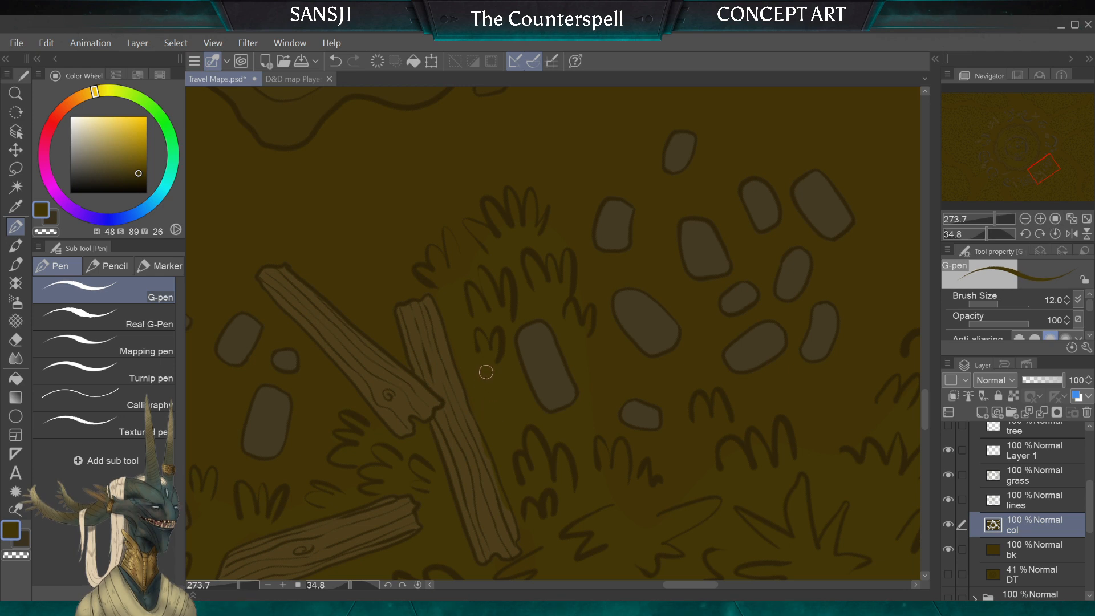
Step: Touch up the edge of the longer crossed plank with its sampled brown, using the G-pen at sizes 5 and 4
key("bracketleft")
key("bracketleft")
key("bracketleft")
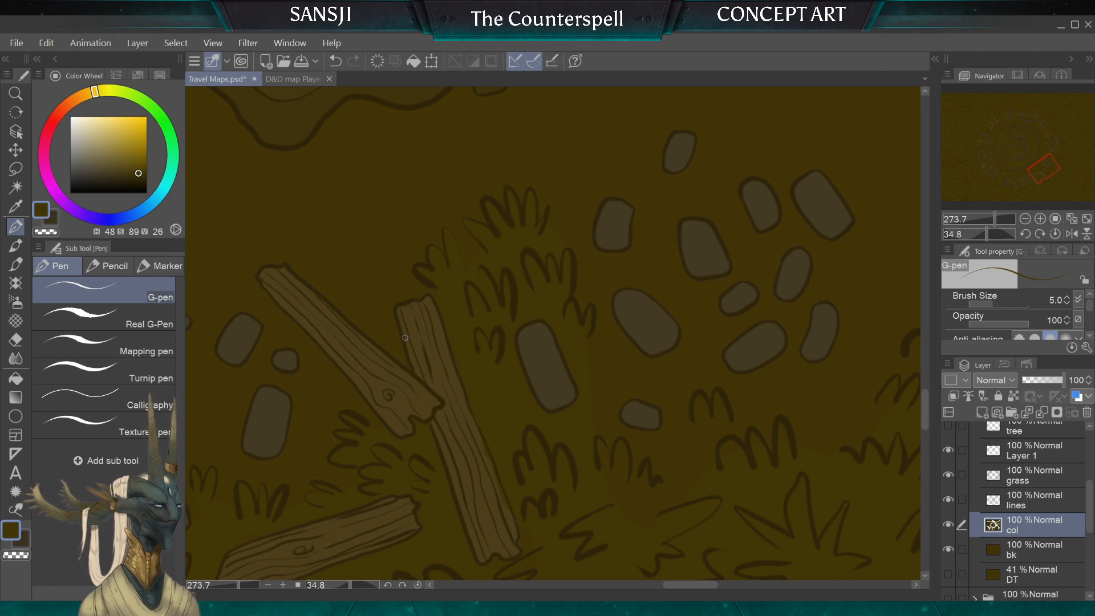
scroll(405, 337, "up", 3)
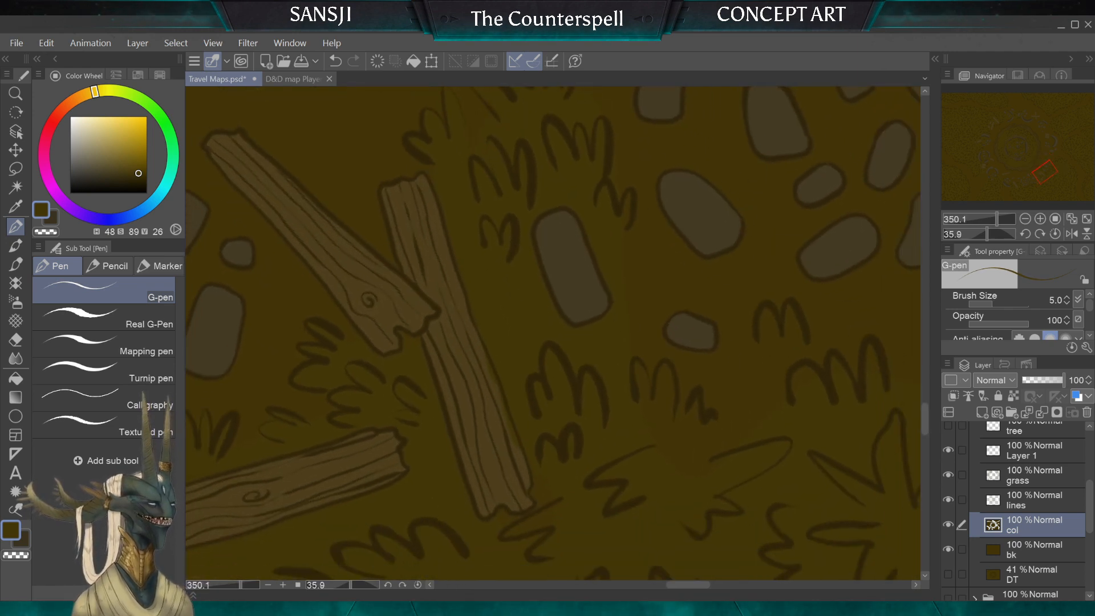
left_click(499, 412, "alt")
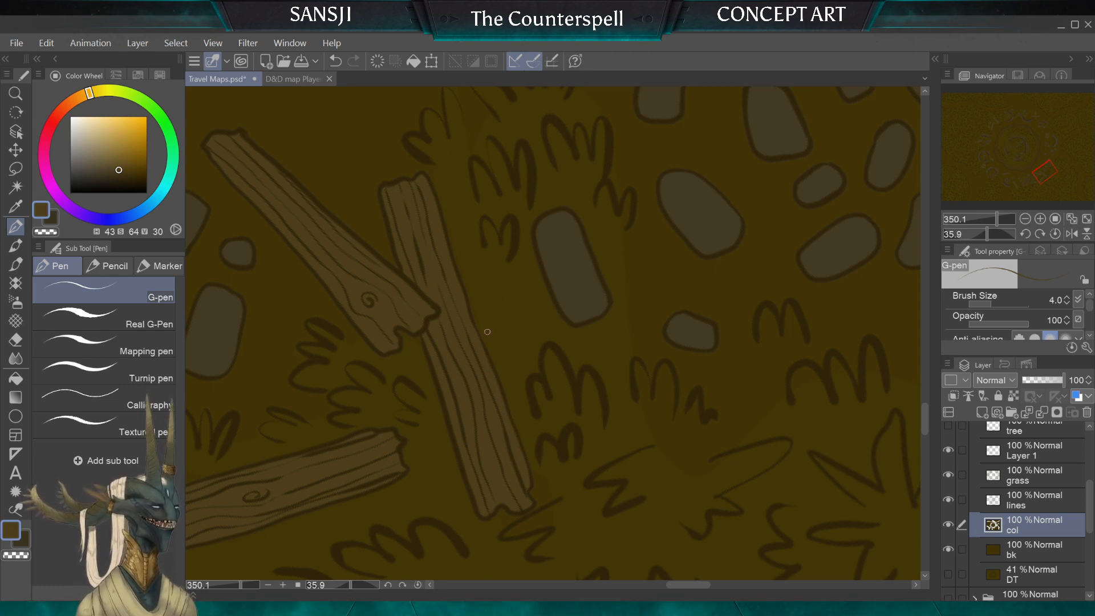
Step: Resample the grassy ground colour and paint it under the tufts below the rubble's smallest stone, with the G-pen at sizes 12, 20 and 15
scroll(487, 331, "up", 1)
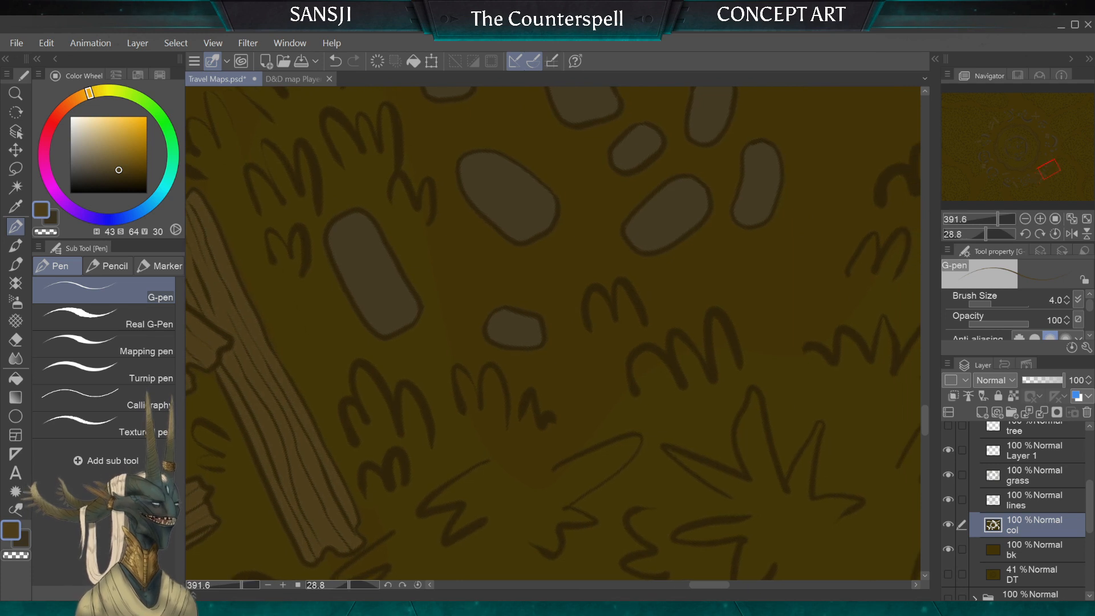
left_click(441, 357, "alt")
key("bracketright")
key("bracketright")
key("bracketright")
key("bracketright")
key("bracketright")
key("bracketright")
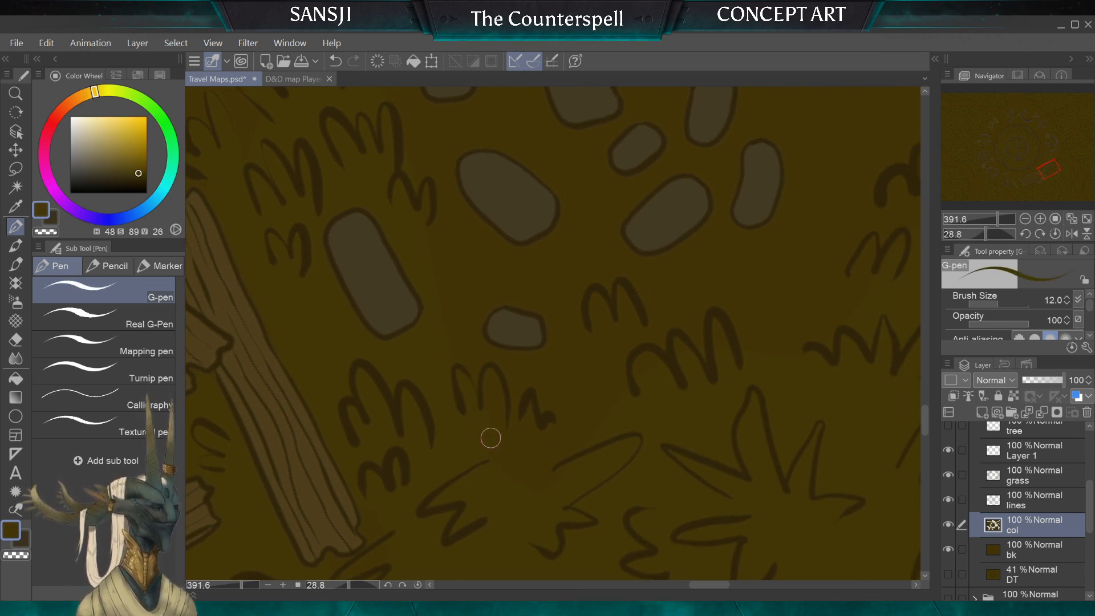
key("bracketright")
key("bracketright")
key("bracketright")
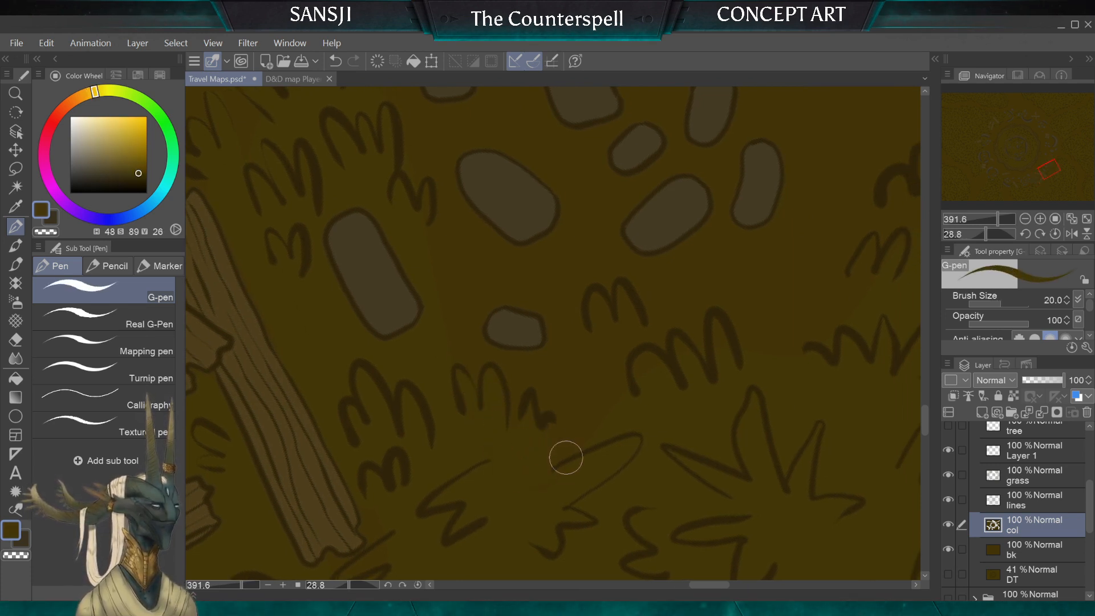
key("bracketleft")
key("bracketleft")
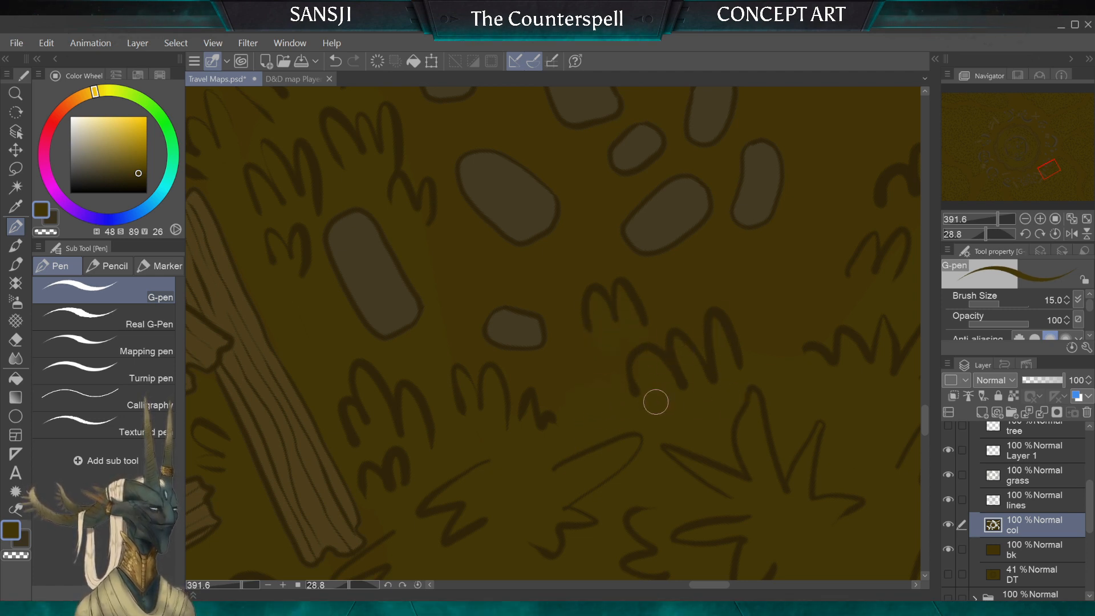
Step: Paint the grassy ground colour along the border of the large grass patch beside the rubble, varying the G-pen size between 10 and 30
key("bracketright")
key("bracketright")
key("bracketright")
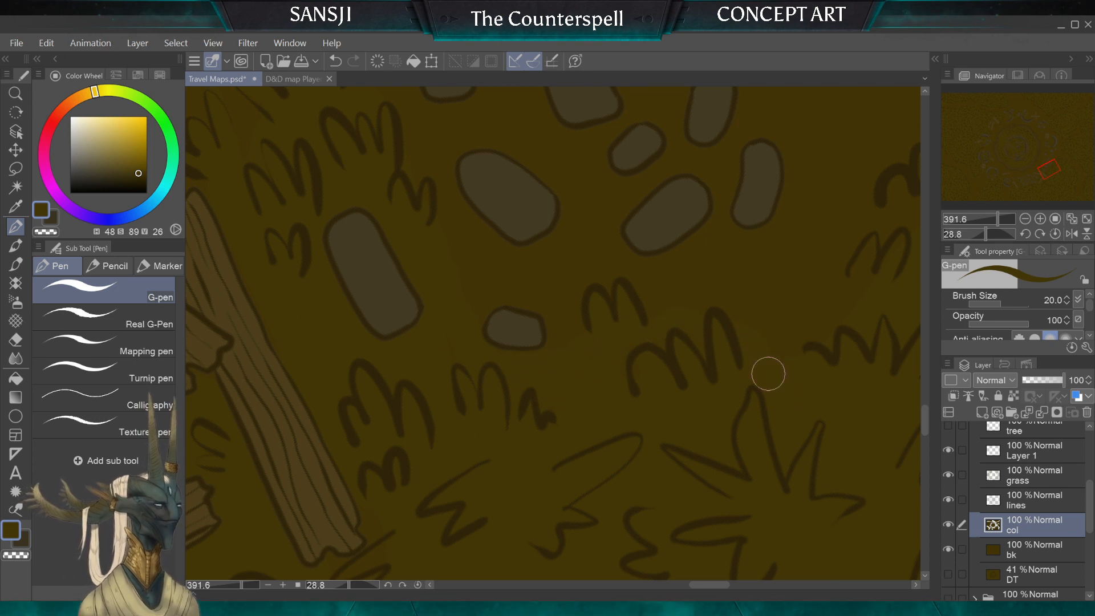
key("bracketleft")
scroll(553, 334, "down", 3)
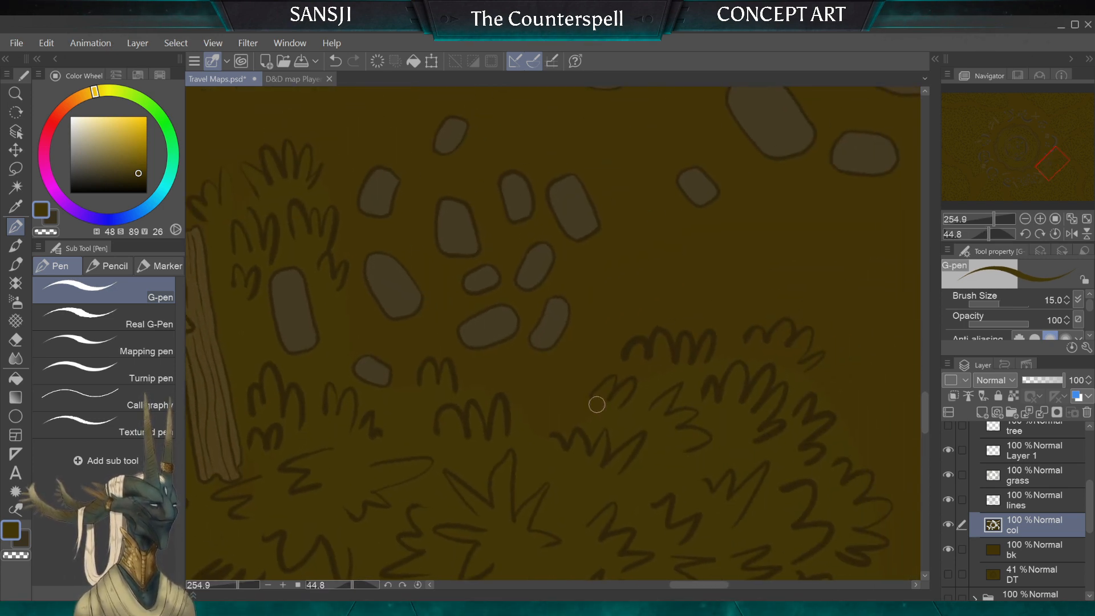
key("bracketright")
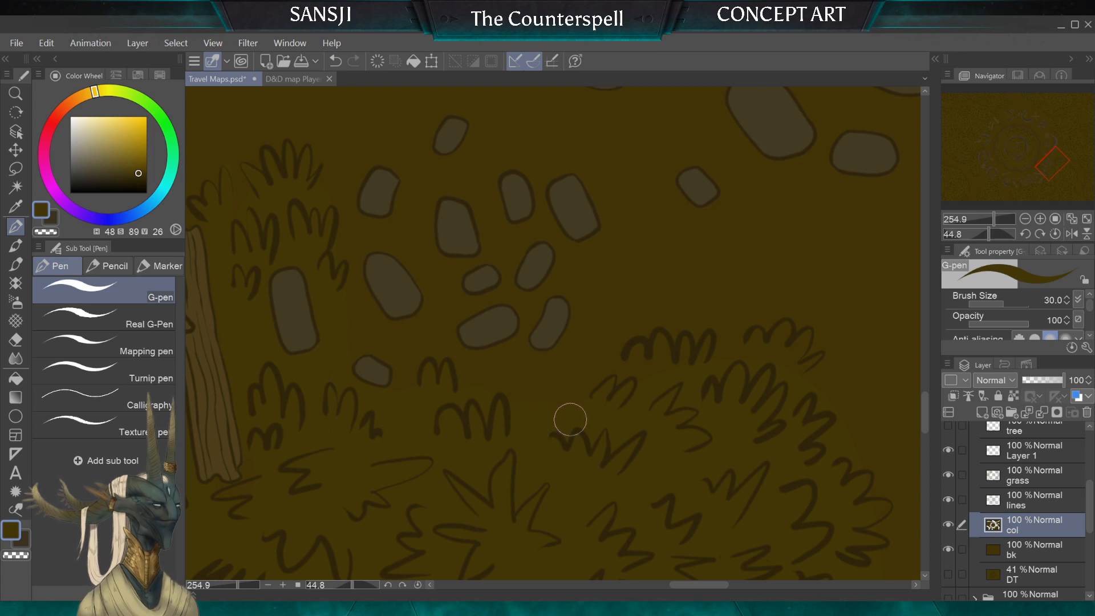
key("bracketleft")
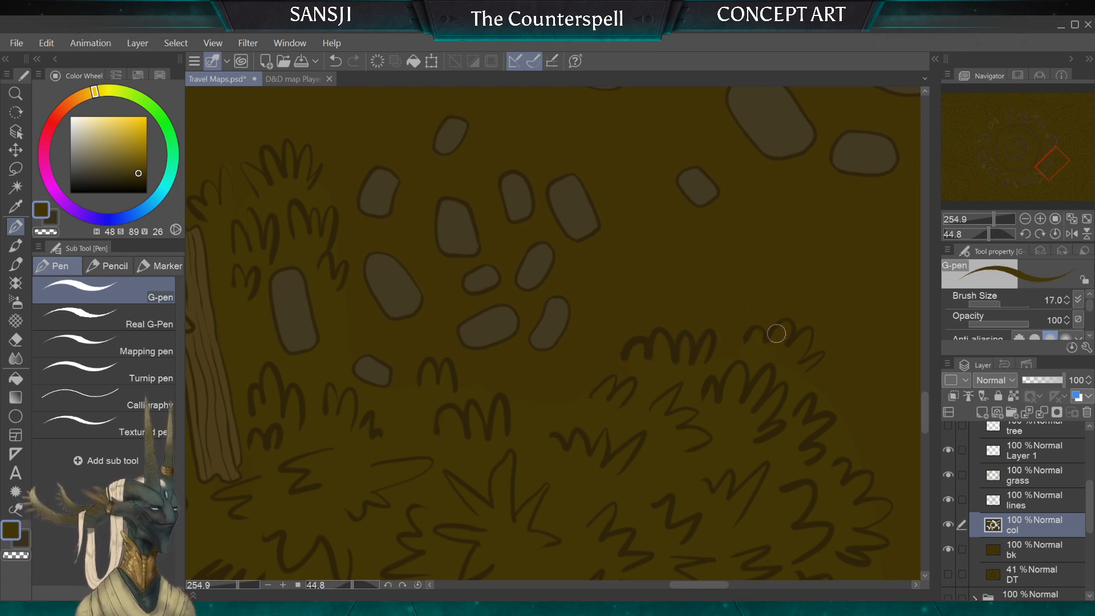
key("bracketleft")
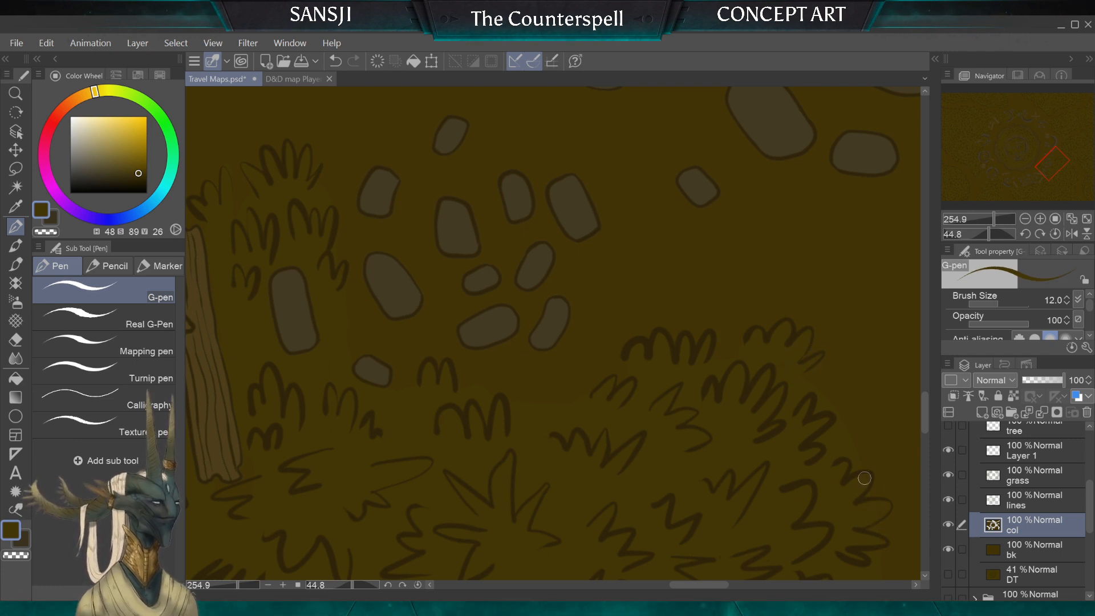
key("bracketleft")
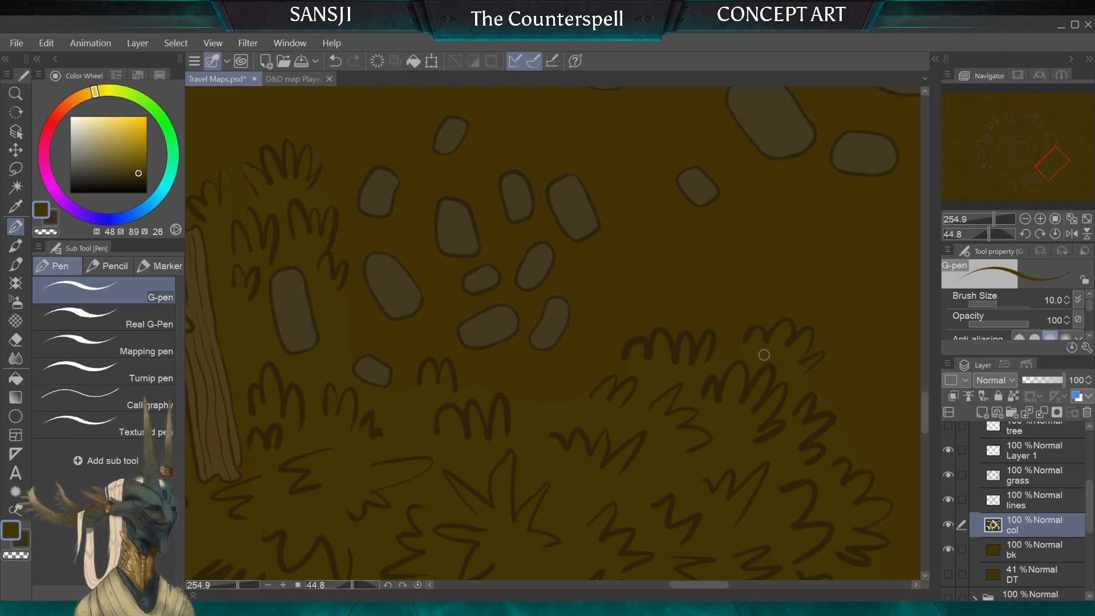
Step: Paint the grassy ground colour along the grass borders of the path leading to the map corner, with the G-pen at sizes 70 and 25
scroll(573, 312, "down", 5)
scroll(552, 333, "down", 3)
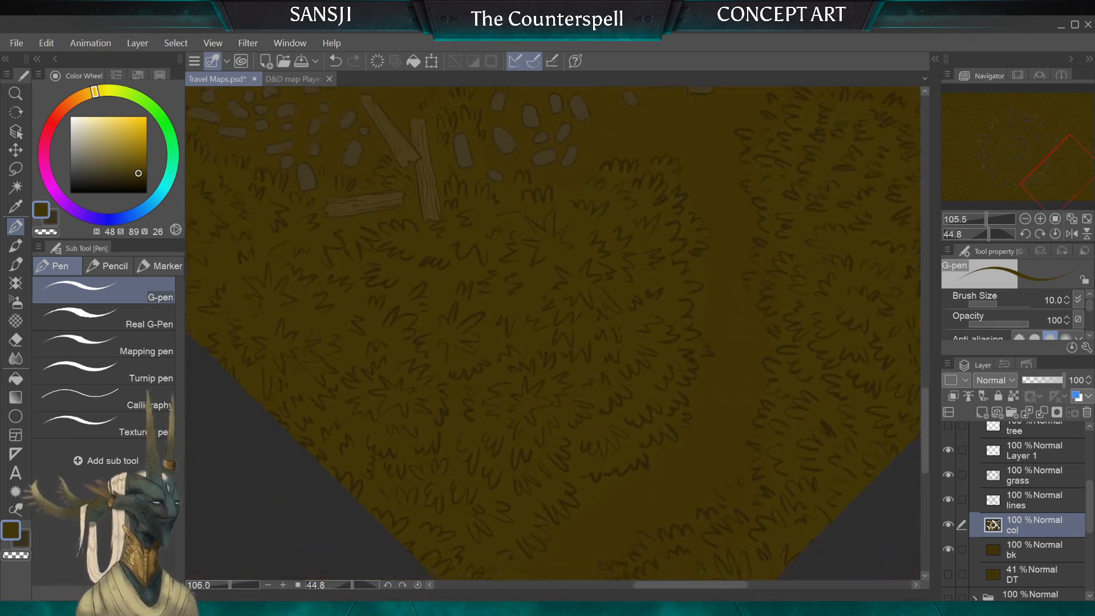
scroll(553, 333, "down", 2)
scroll(552, 334, "up", 1)
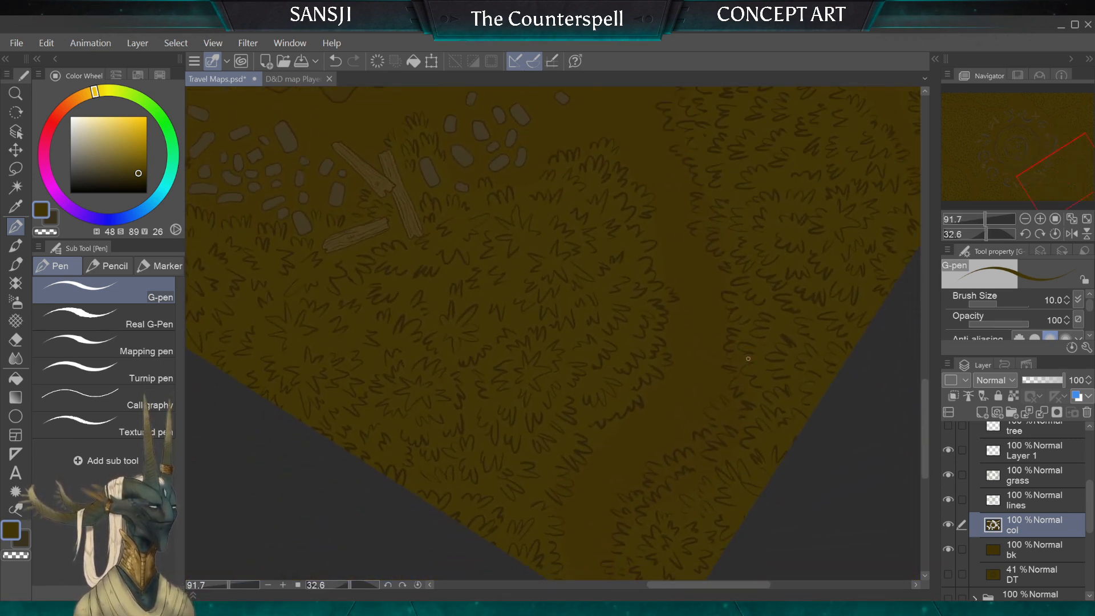
key("bracketright")
key("bracketright")
key("bracketright")
key("bracketright")
key("bracketright")
key("bracketright")
key("bracketright")
key("bracketright")
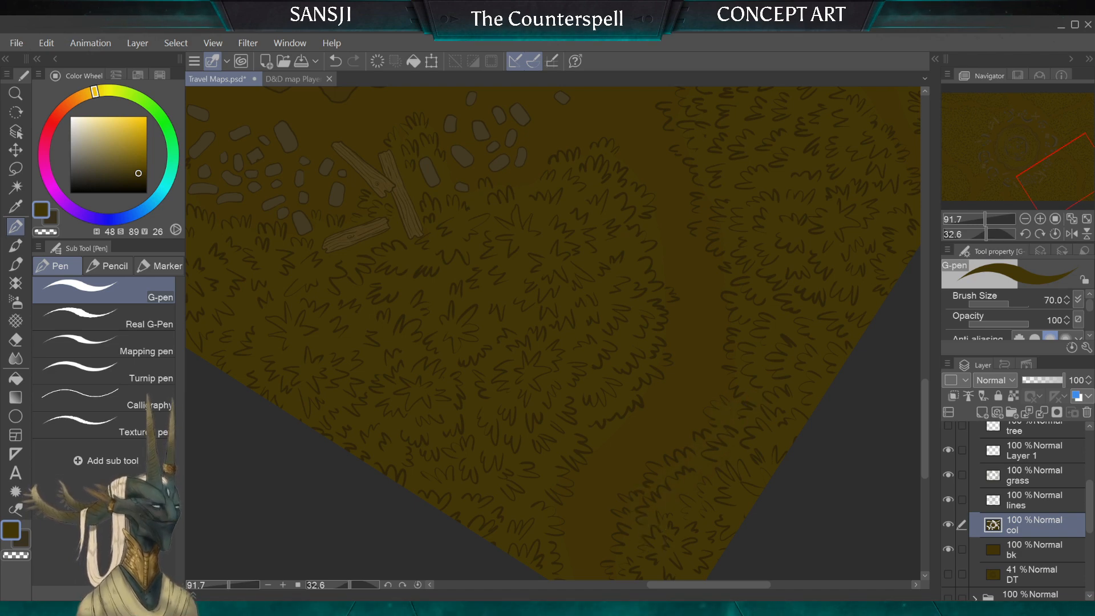
left_click_drag(552, 404, 564, 263)
key("bracketleft")
key("bracketleft")
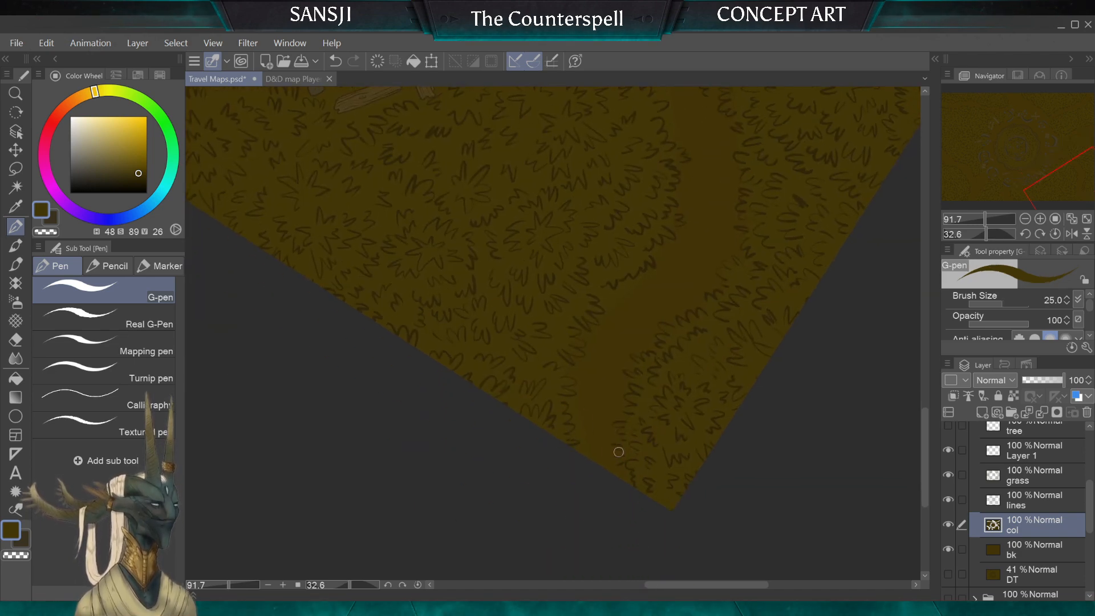
left_click_drag(626, 439, 551, 394)
mouse_move(189, 319)
left_mouse_down()
mouse_move(448, 375)
mouse_move(626, 439)
left_mouse_up()
Step: Paint the grassy ground colour around the small tufts beside the square wooden panel between the two stone rings, G-pen size 17
scroll(626, 439, "down", 3)
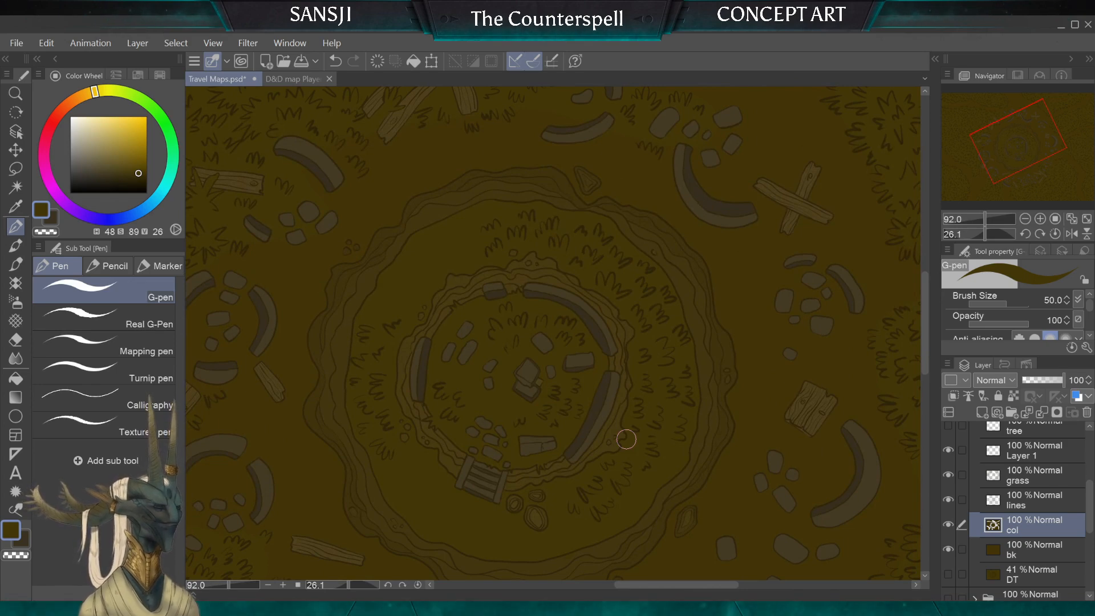
scroll(626, 439, "down", 5)
left_click_drag(627, 439, 596, 451)
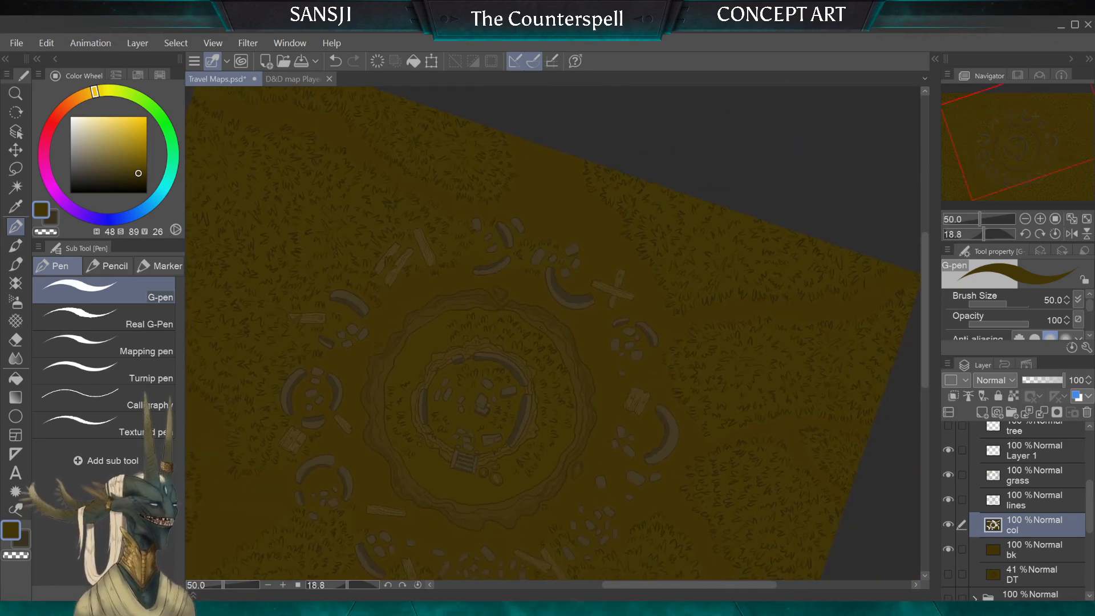
scroll(552, 334, "up", 4)
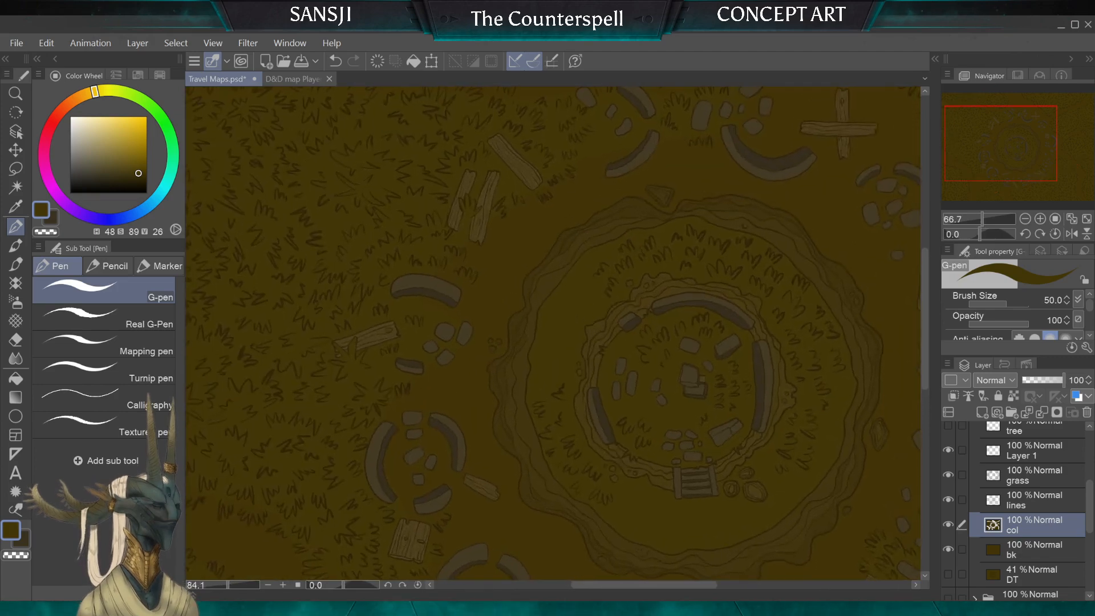
scroll(552, 334, "down", 1)
scroll(552, 334, "up", 5)
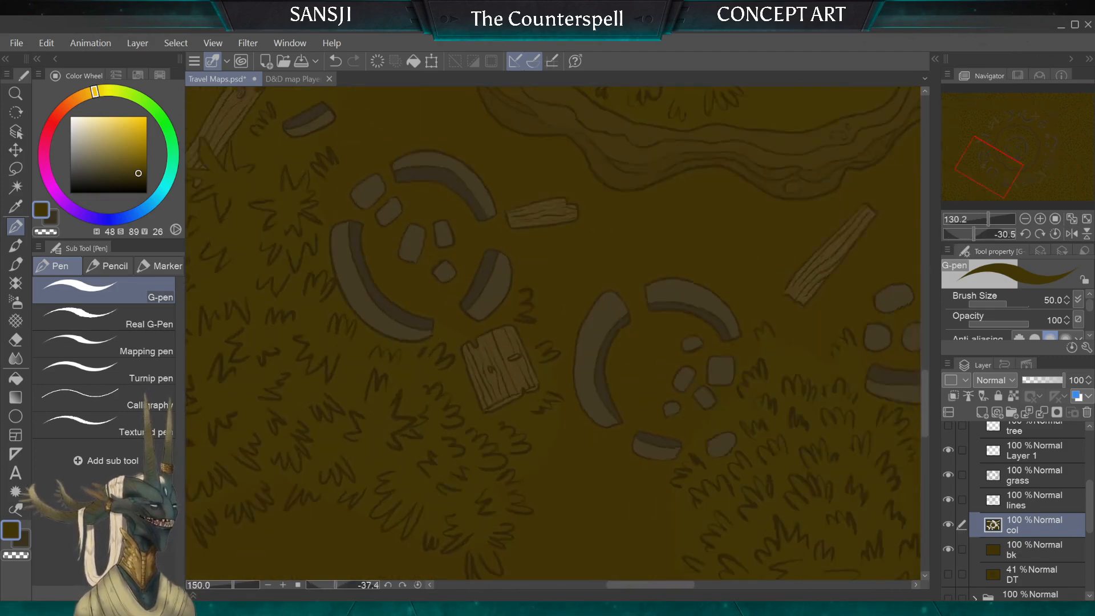
key("bracketleft")
key("bracketleft")
key("bracketleft")
key("bracketleft")
key("bracketleft")
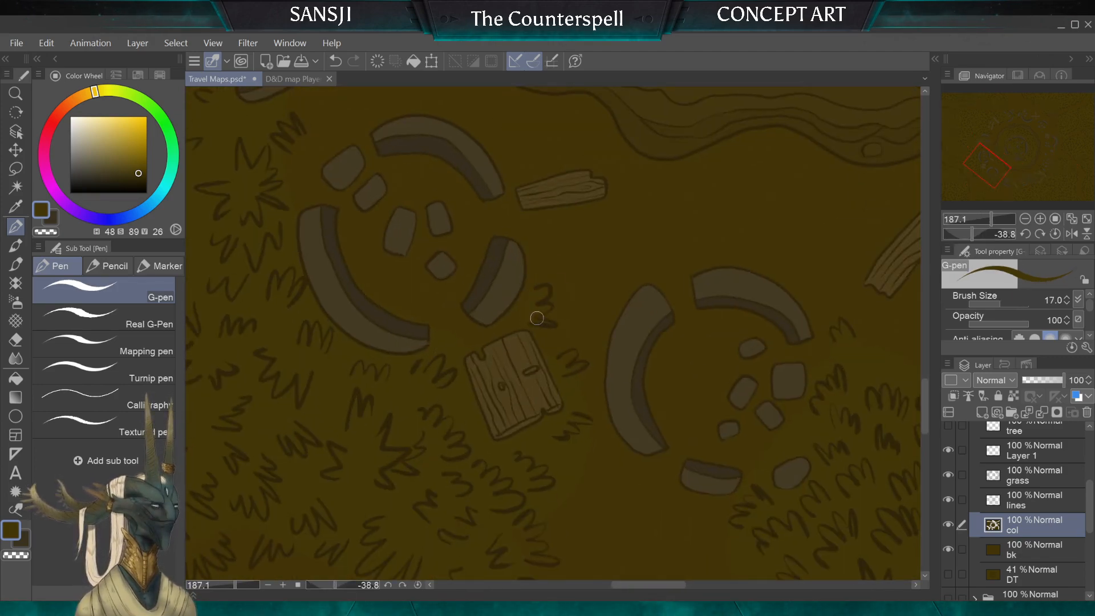
Step: Paint the grassy ground colour around the tufts between the slanted plank and the neighbouring stones, with the G-pen at size 25
scroll(579, 373, "down", 3)
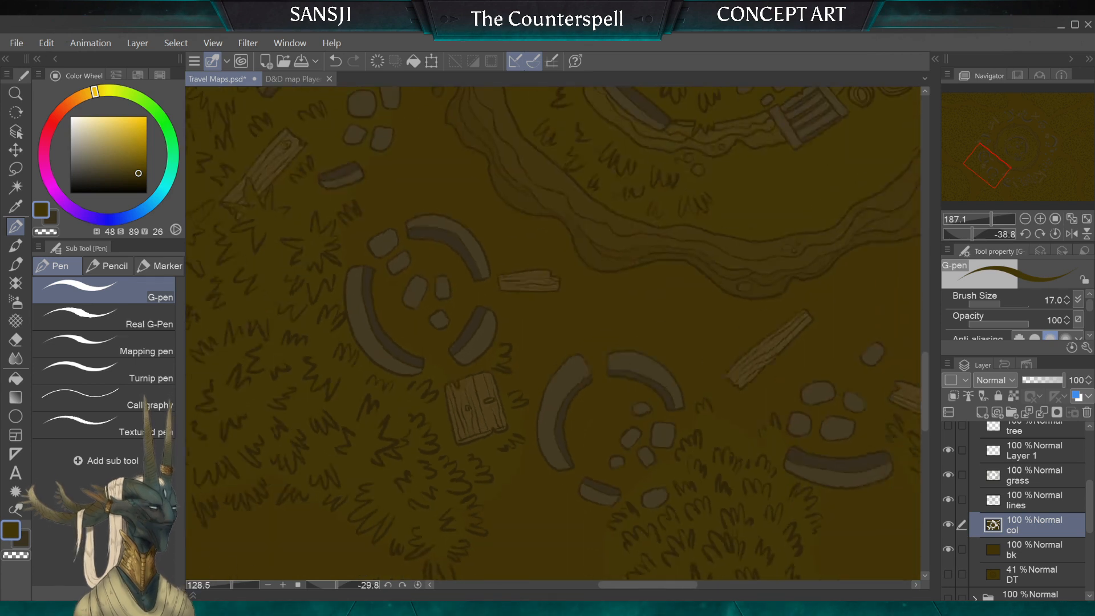
scroll(552, 334, "up", 2)
key("bracketright")
key("bracketright")
key("bracketright")
key("bracketleft")
key("bracketleft")
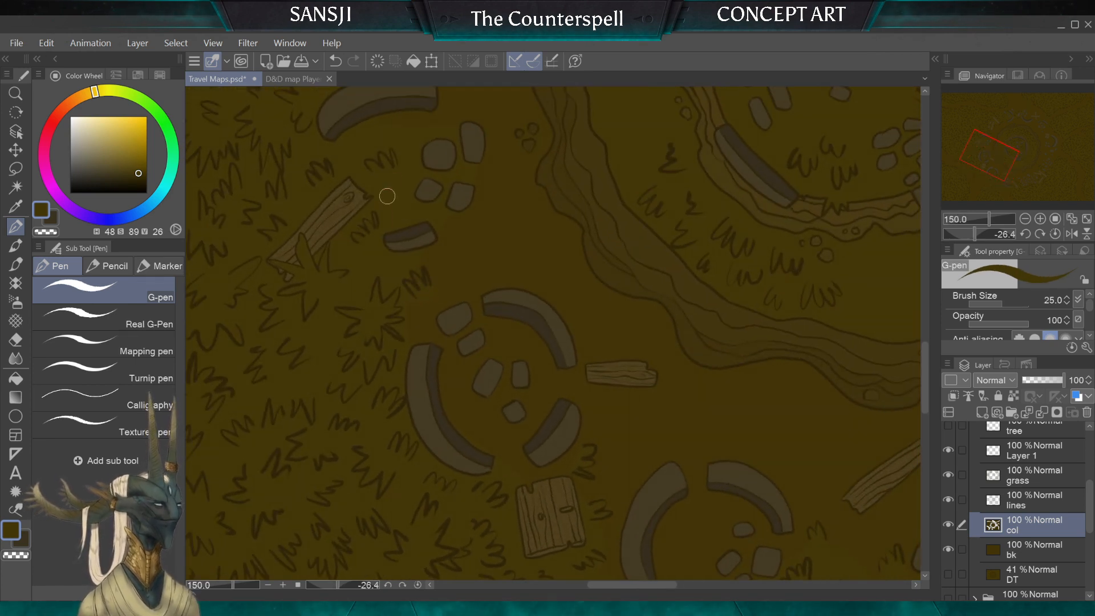
Step: Paint the grassy ground colour around the tufts between the curved wall fragment and the three loose planks, G-pen sizes 40, 30 and 20
mouse_move(417, 154)
left_mouse_down()
mouse_move(554, 494)
mouse_move(541, 520)
left_mouse_up()
key("bracketright")
key("bracketright")
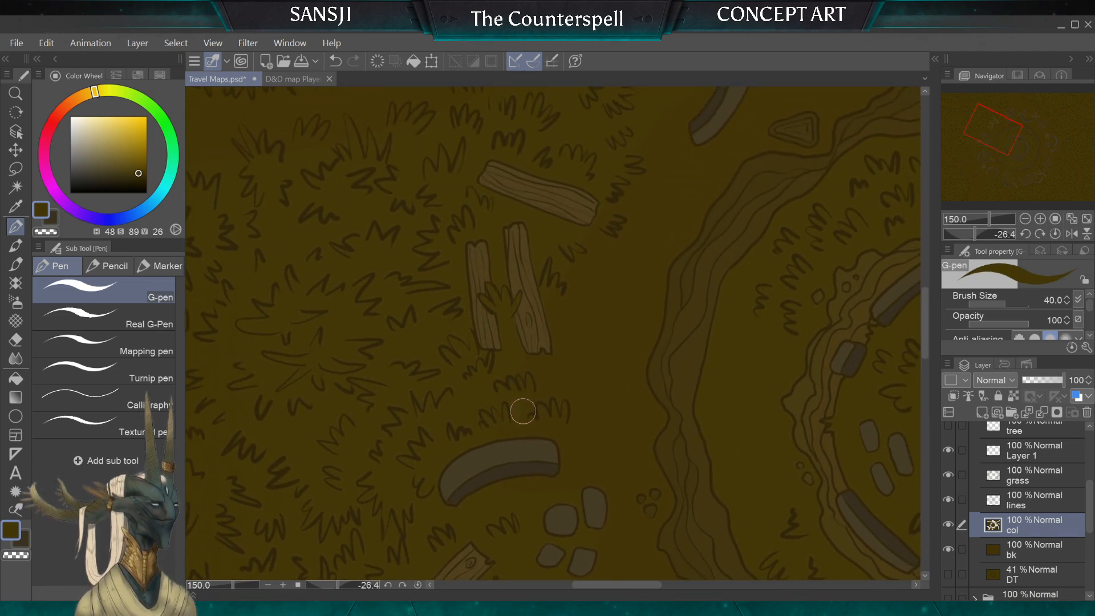
key("bracketleft")
key("bracketleft")
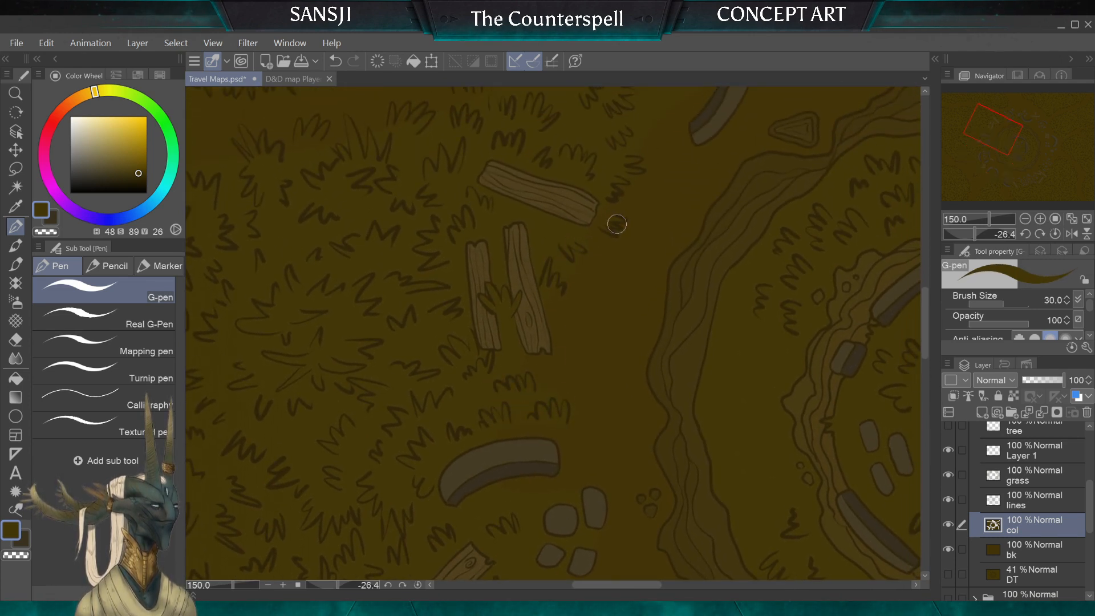
key("bracketleft")
key("bracketleft")
Step: Paint the grassy ground colour around the tufts above the three loose planks and across the path, with the G-pen at sizes 17 to 30
scroll(589, 148, "up", 5)
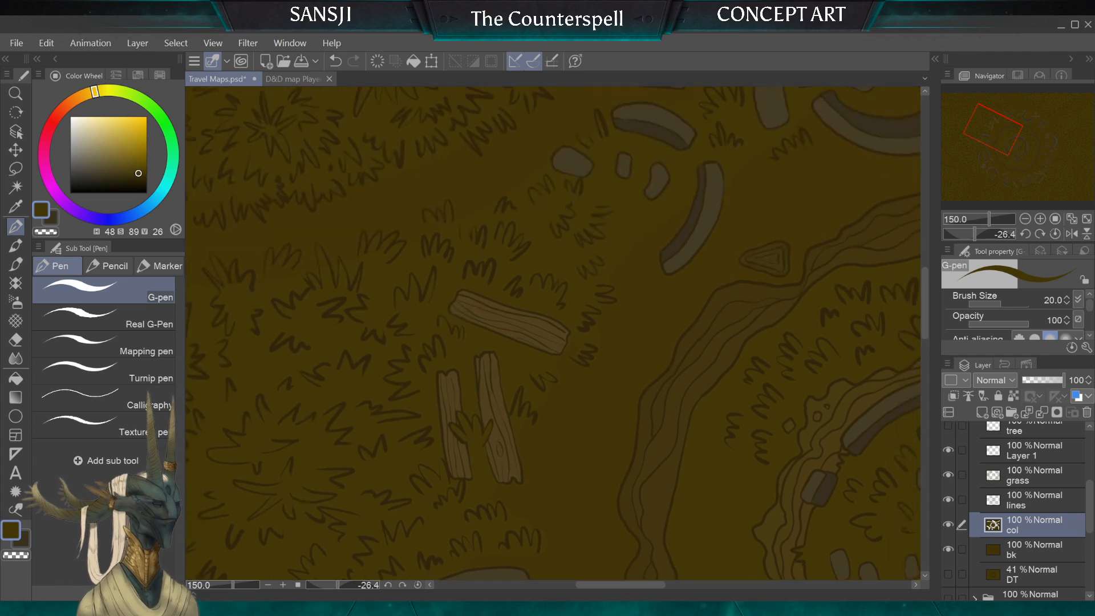
scroll(589, 149, "up", 3)
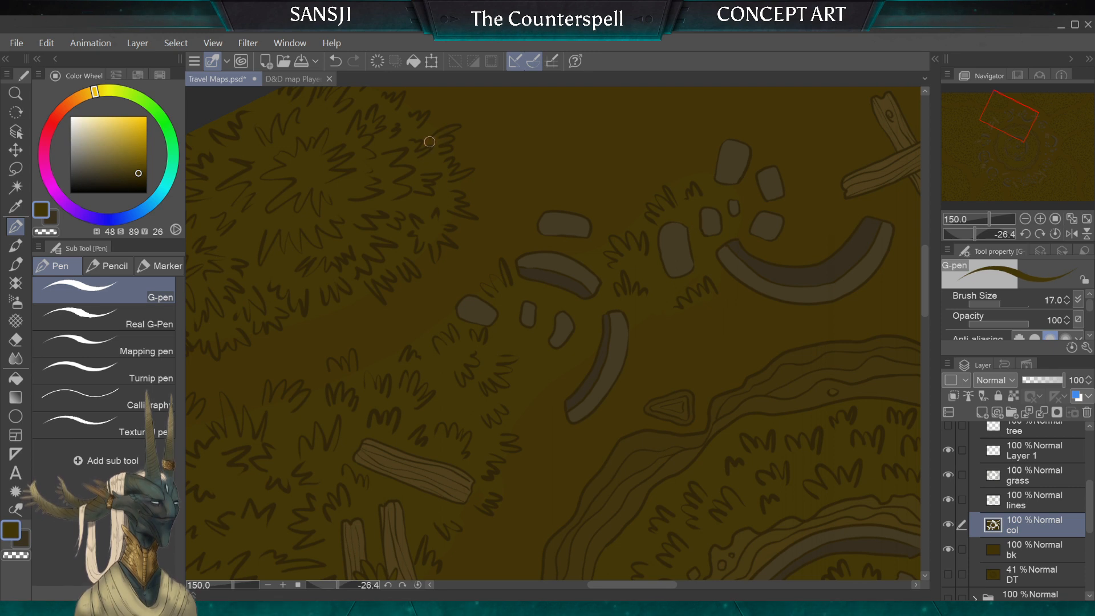
key("bracketright")
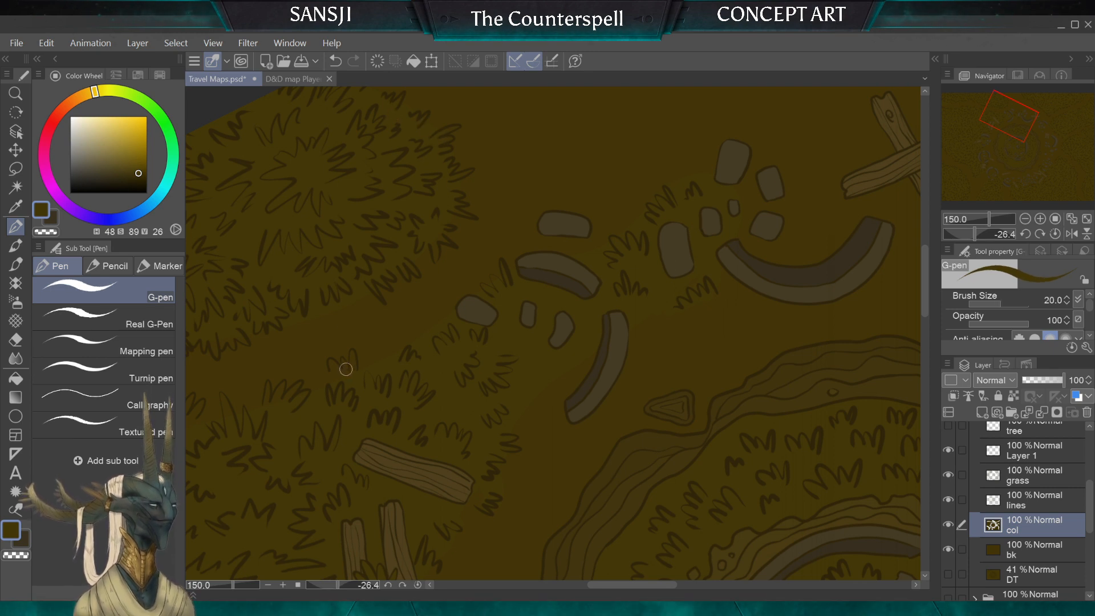
key("bracketright")
key("bracketright")
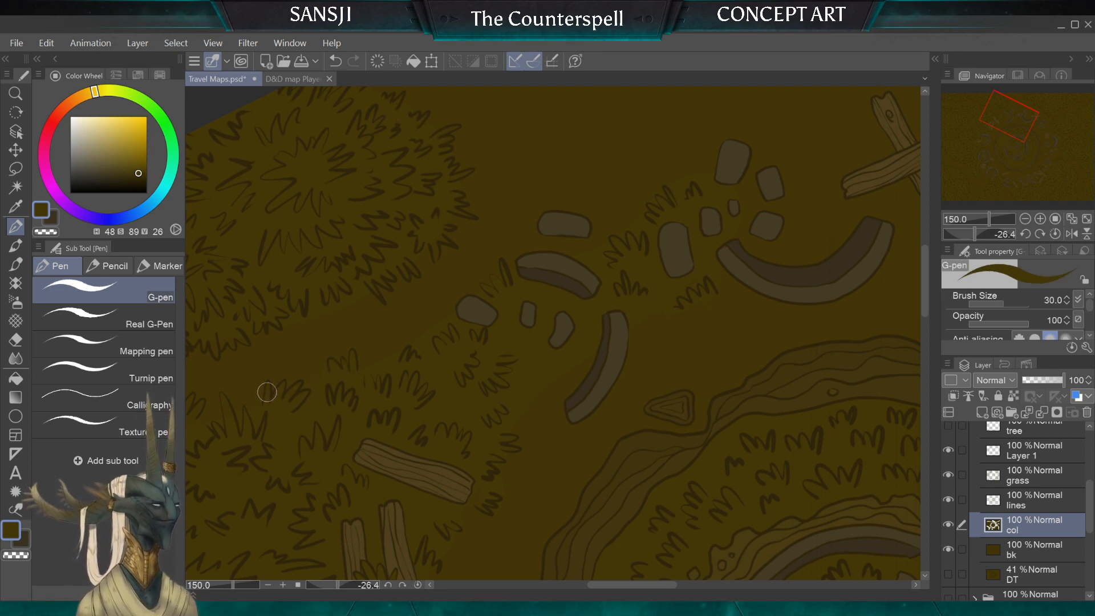
Step: Paint the grassy ground colour around the tufts beyond the slanted plank, with the G-pen at sizes 20 and 30
key("bracketleft")
key("bracketleft")
key("bracketleft")
key("bracketright")
scroll(444, 294, "down", 3)
scroll(554, 333, "up", 2)
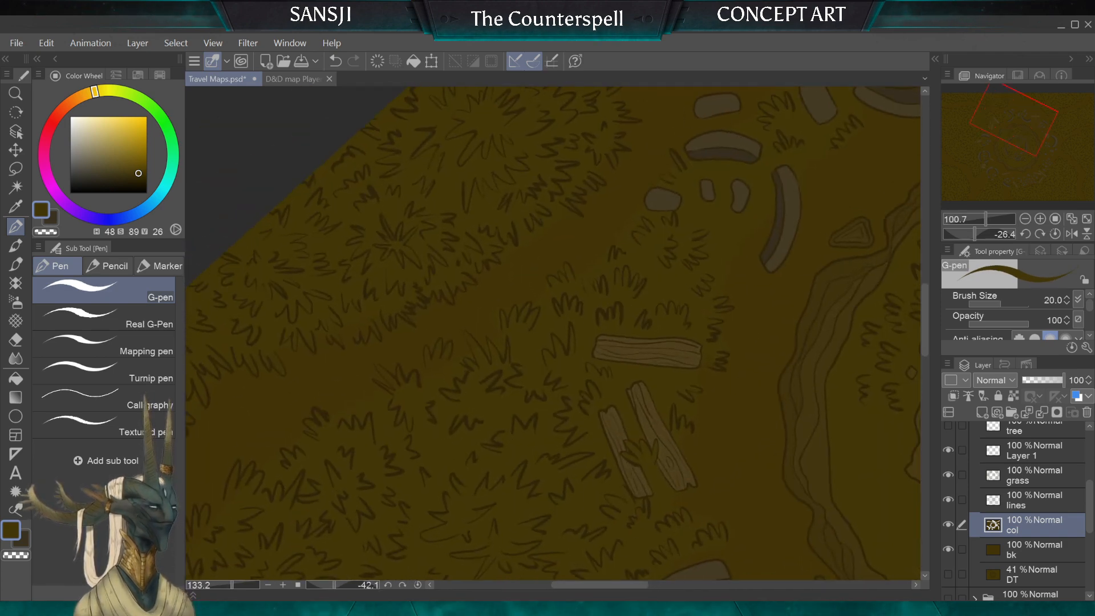
key("bracketright")
key("bracketleft")
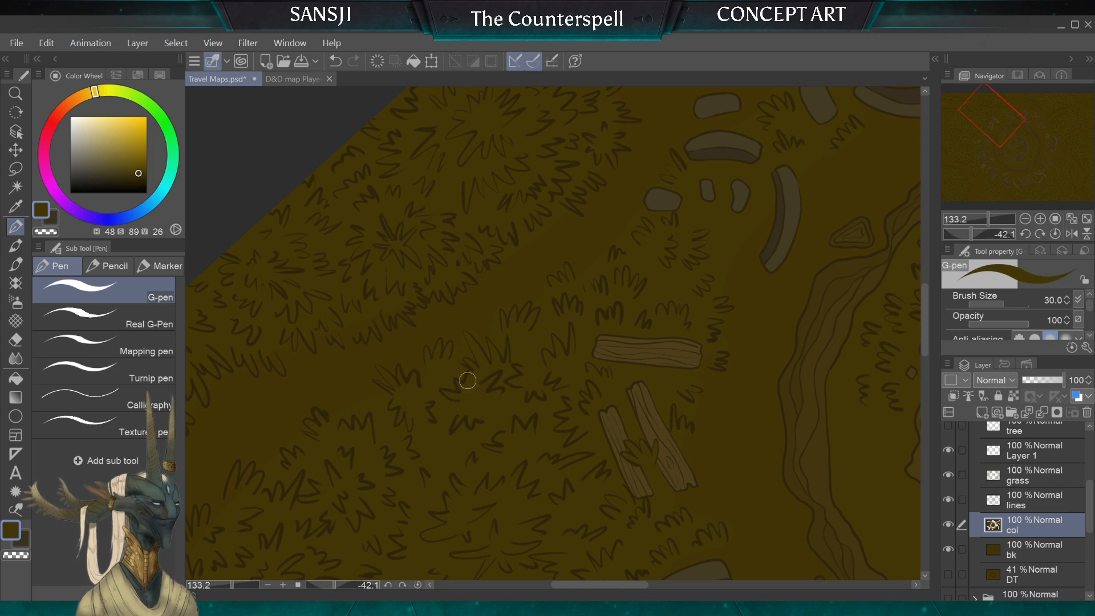
Step: Paint the grassy ground colour around the finer tufts along the path's edge beyond the three planks, G-pen sizes 15 and 17
key("bracketleft")
key("bracketleft")
key("bracketleft")
key("bracketleft")
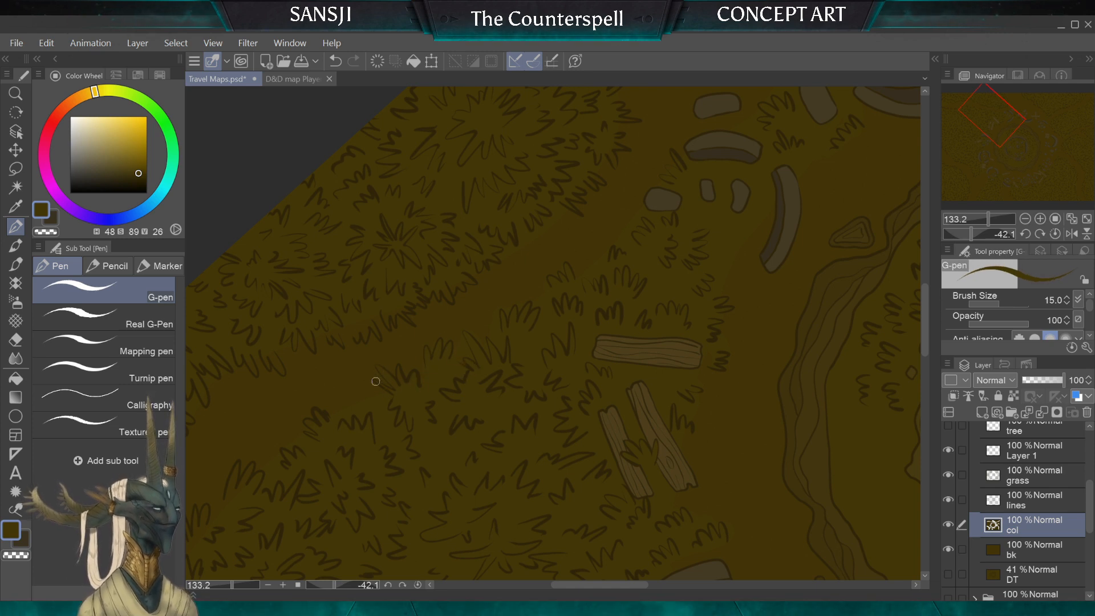
key("bracketright")
key("bracketright")
key("bracketright")
key("bracketleft")
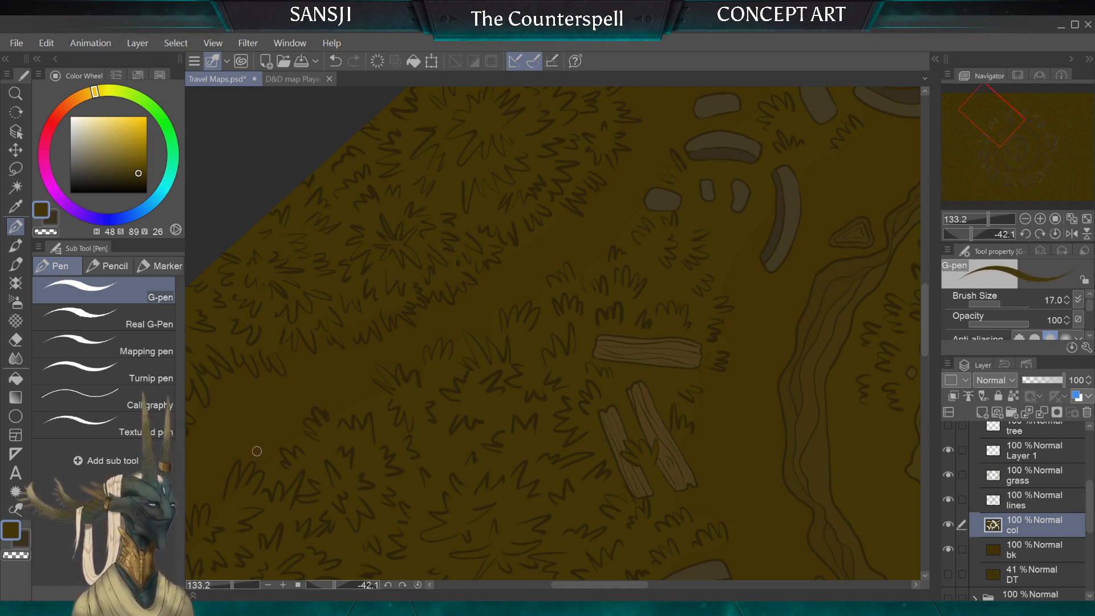
Step: Paint the grassy ground colour around the tufts farther along the path towards the map's corner, with the G-pen at size 17
left_click_drag(256, 450, 491, 352)
key("bracketright")
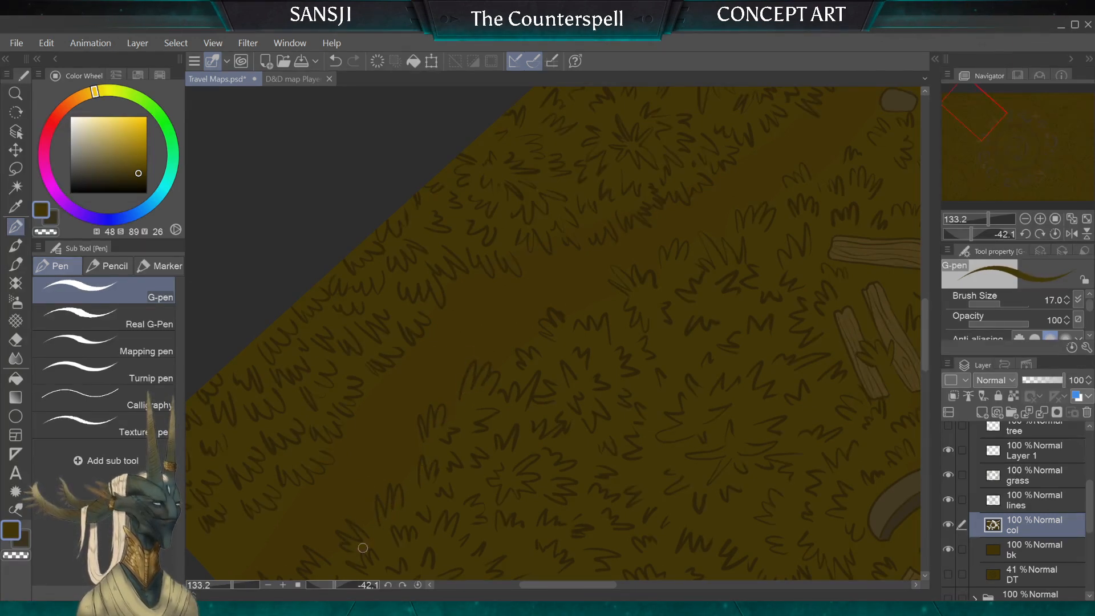
key("bracketright")
key("bracketleft")
Step: Paint the grassy ground colour around the tufts where the path meets the map's edge, G-pen sizes 17 and 30
mouse_move(343, 514)
left_mouse_down()
mouse_move(418, 426)
mouse_move(424, 392)
left_mouse_up()
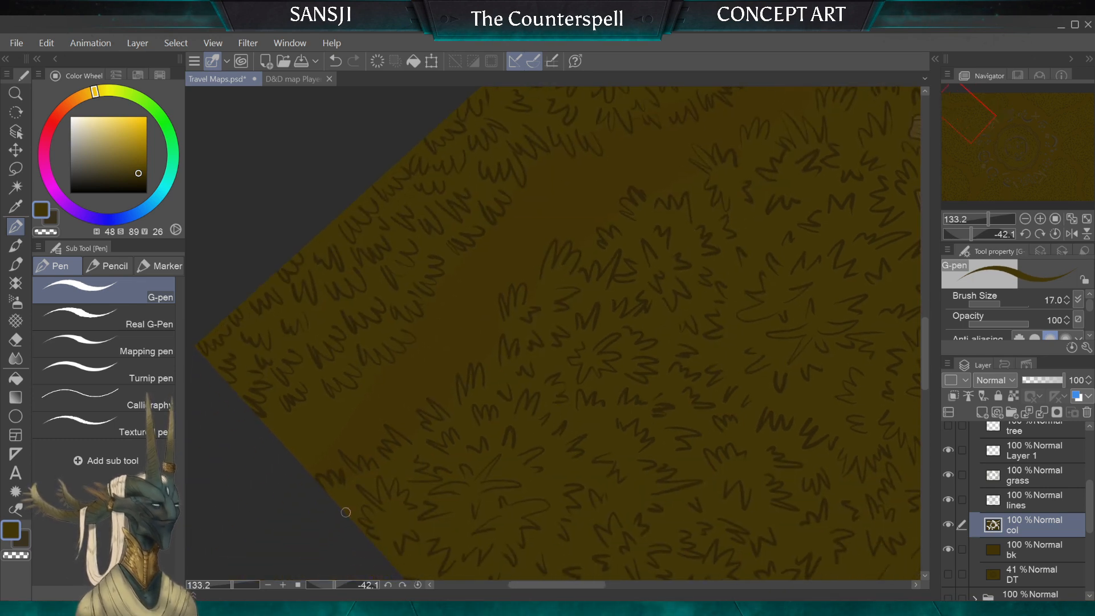
key("bracketright")
key("bracketright")
key("bracketright")
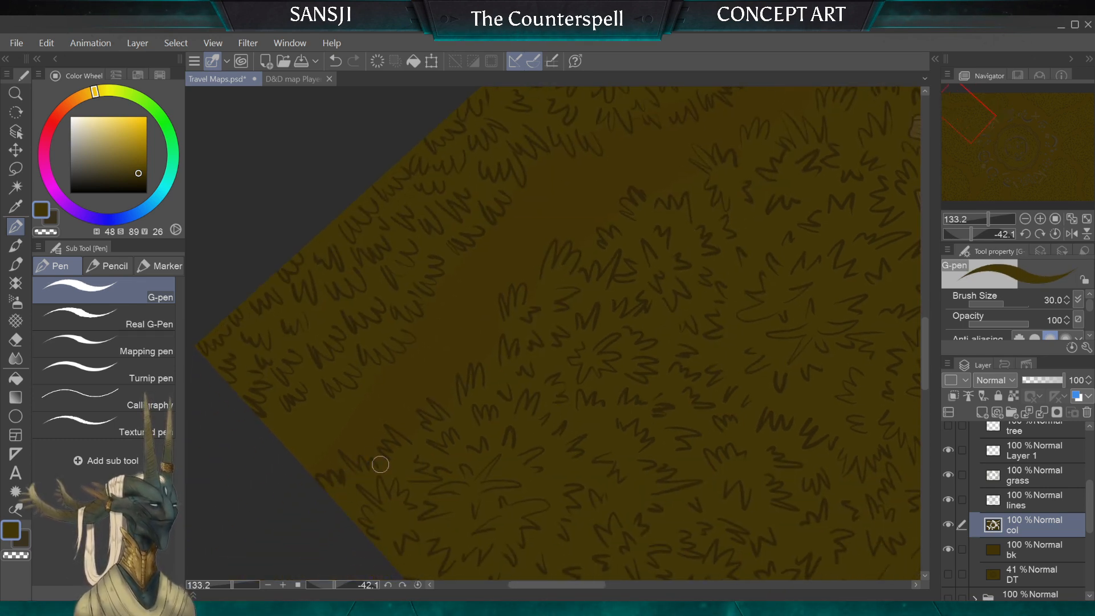
Step: Touch up the path where it reaches the map's edge with the darker path colour (H46 S89 V22), G-pen sizes 50 and 17
key("bracketright")
key("bracketright")
key("bracketright")
key("bracketright")
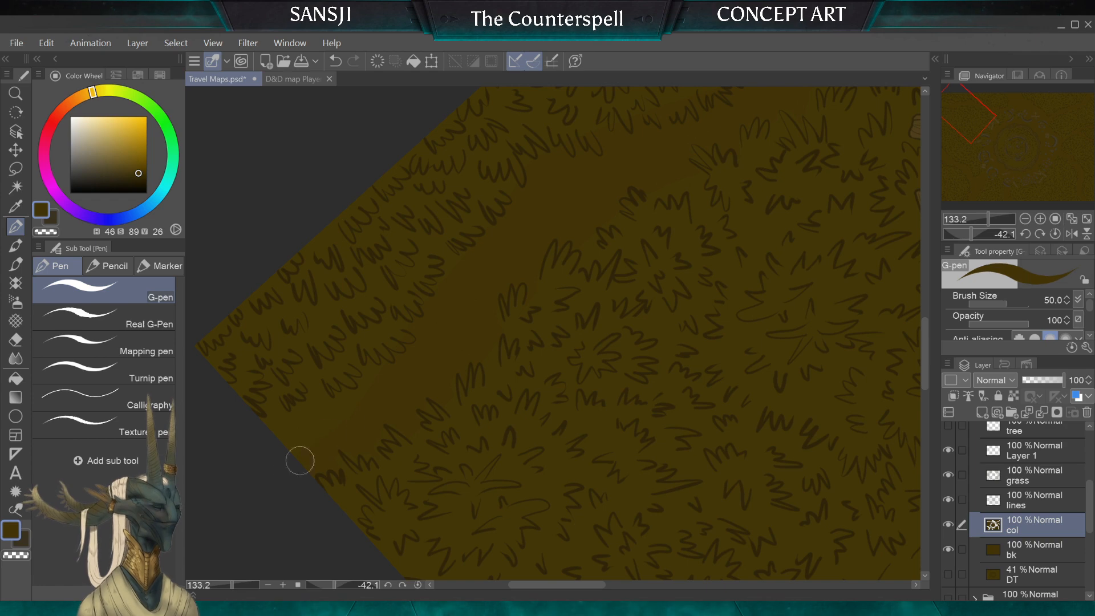
key("bracketleft")
key("bracketleft")
key("bracketleft")
key("bracketleft")
key("bracketleft")
key("bracketleft")
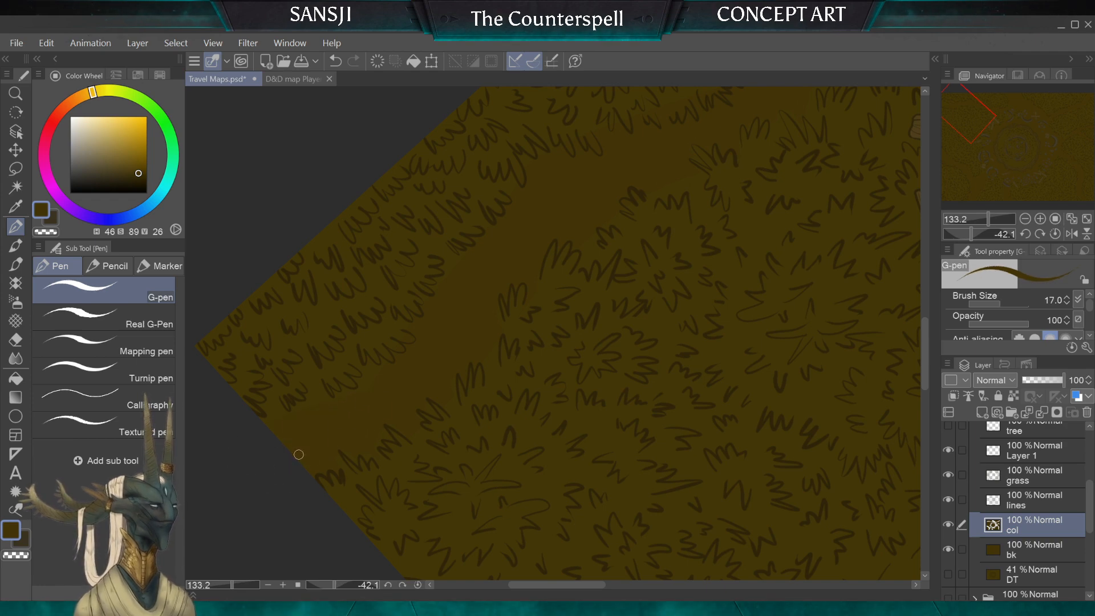
Step: Examine the coloured ground across the whole map, from the stone circle to the map's corners and the grass beside the planks
scroll(553, 333, "down", 6)
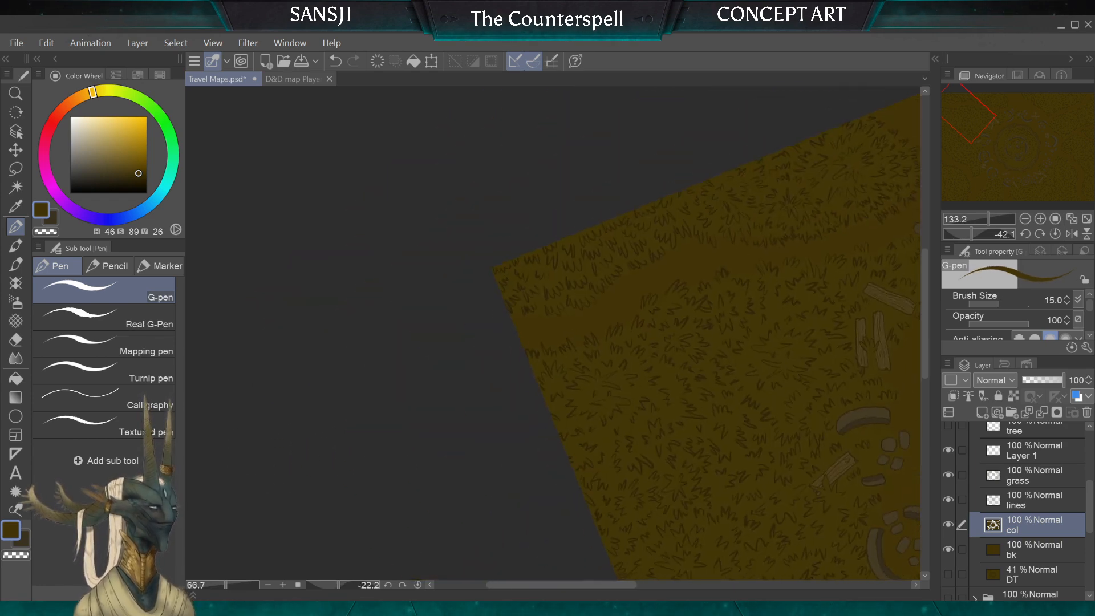
key("ctrl+0")
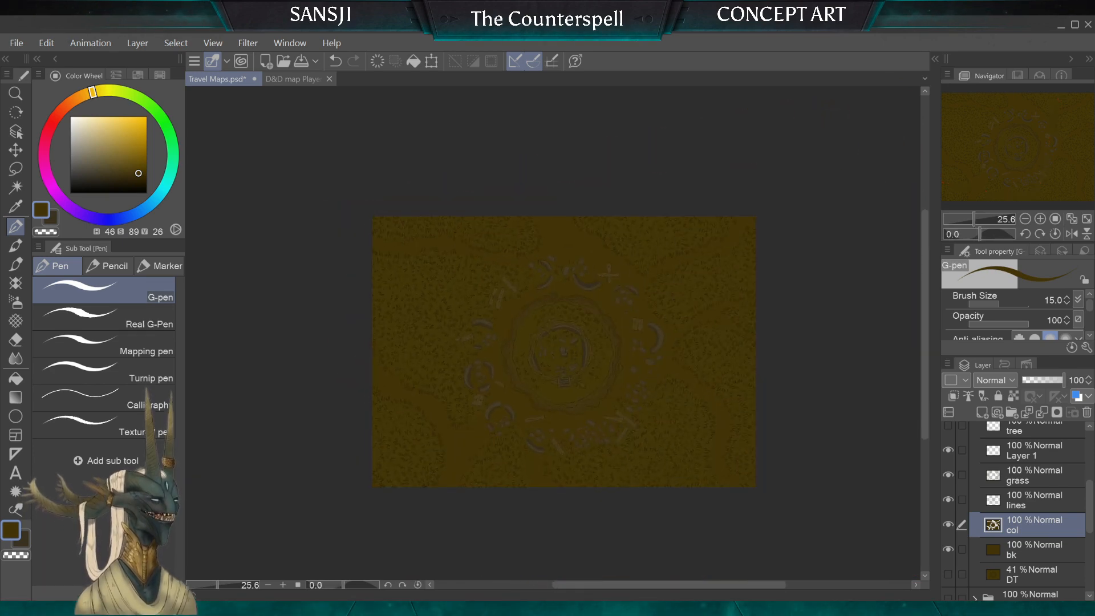
scroll(510, 380, "up", 4)
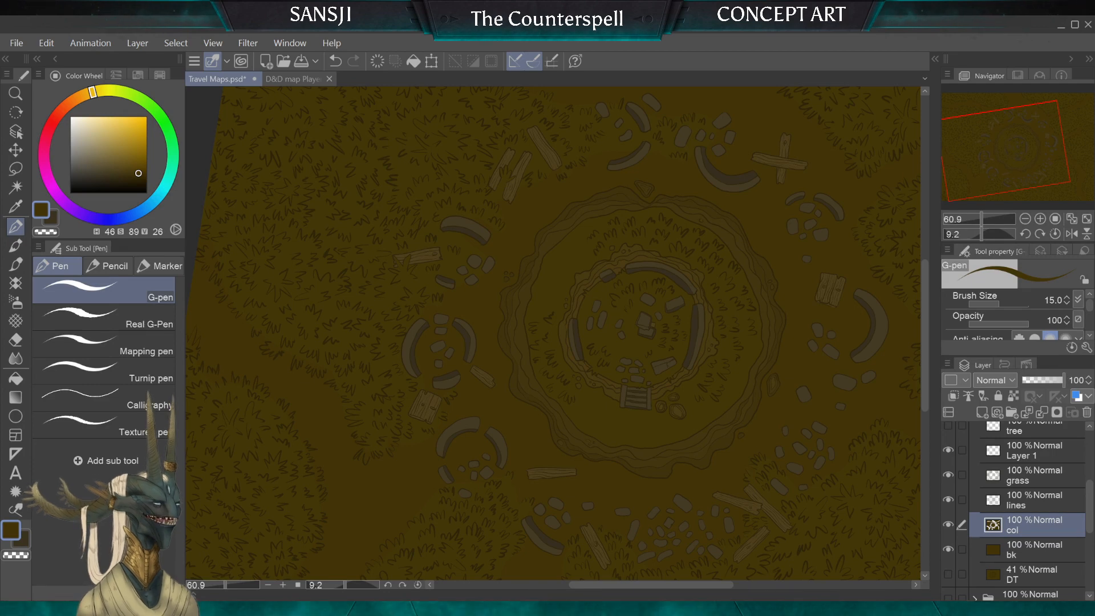
key("ctrl+0")
mouse_move(582, 318)
left_mouse_down()
mouse_move(507, 272)
mouse_move(562, 453)
mouse_move(392, 355)
mouse_move(343, 162)
left_mouse_up()
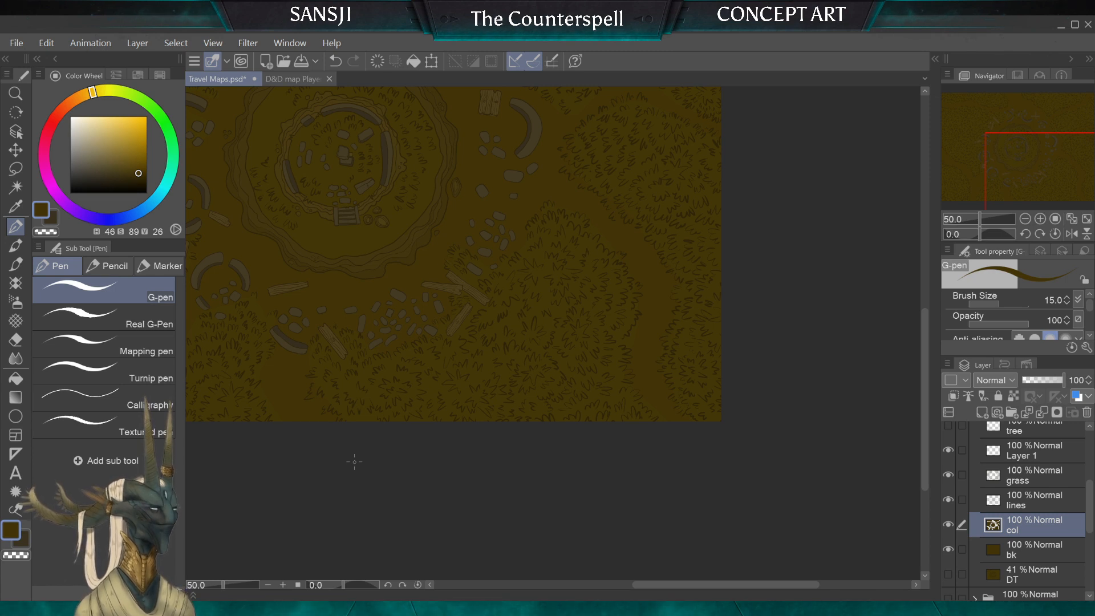
left_click_drag(354, 462, 329, 615)
left_click_drag(456, 257, 864, 388)
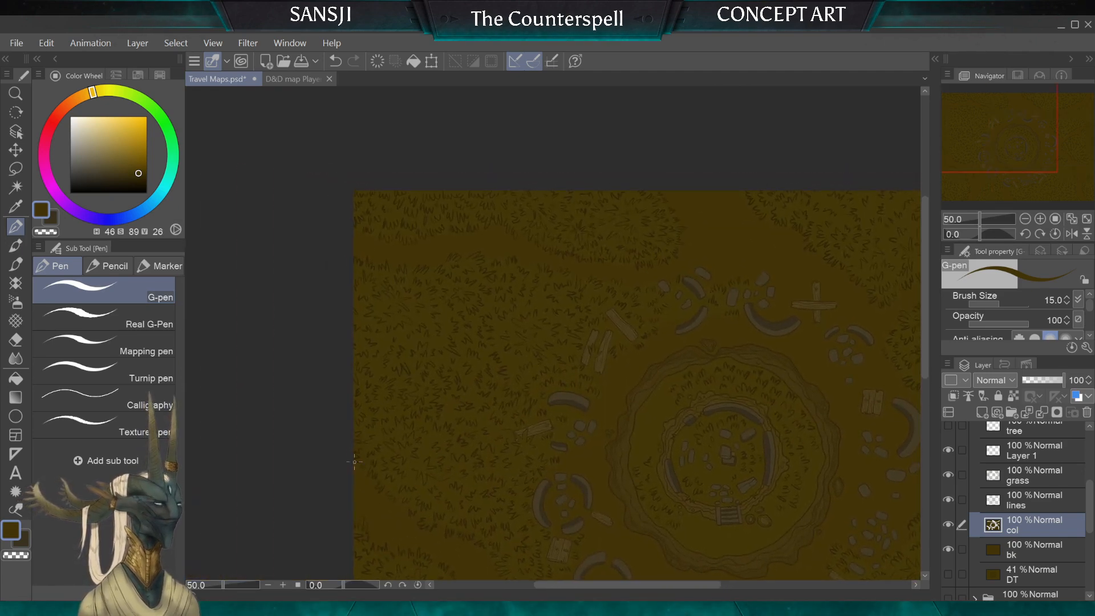
scroll(494, 319, "up", 6)
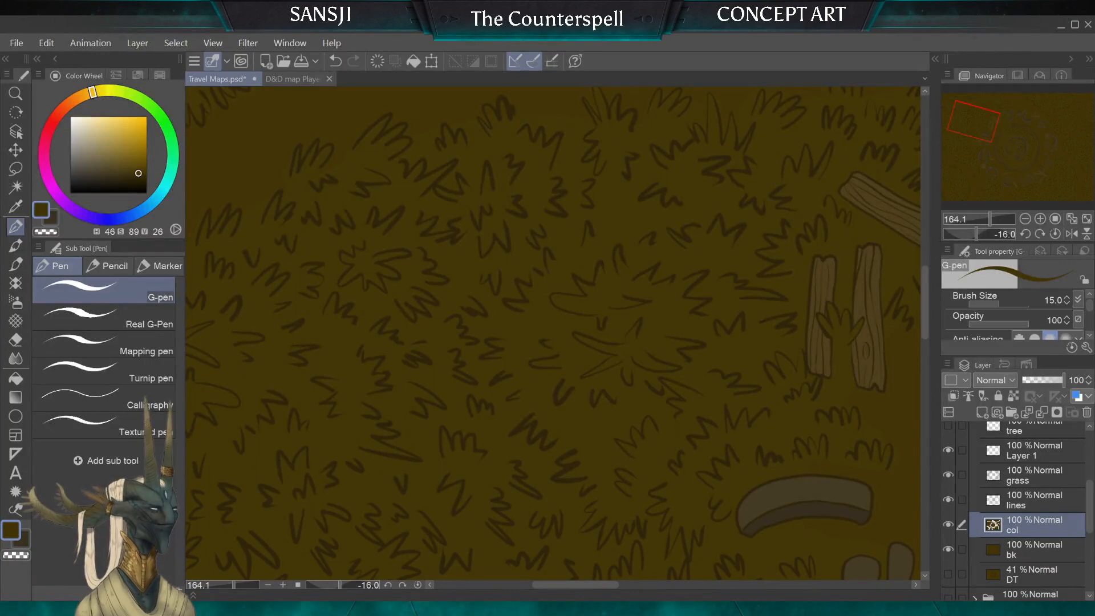
left_click(1032, 500)
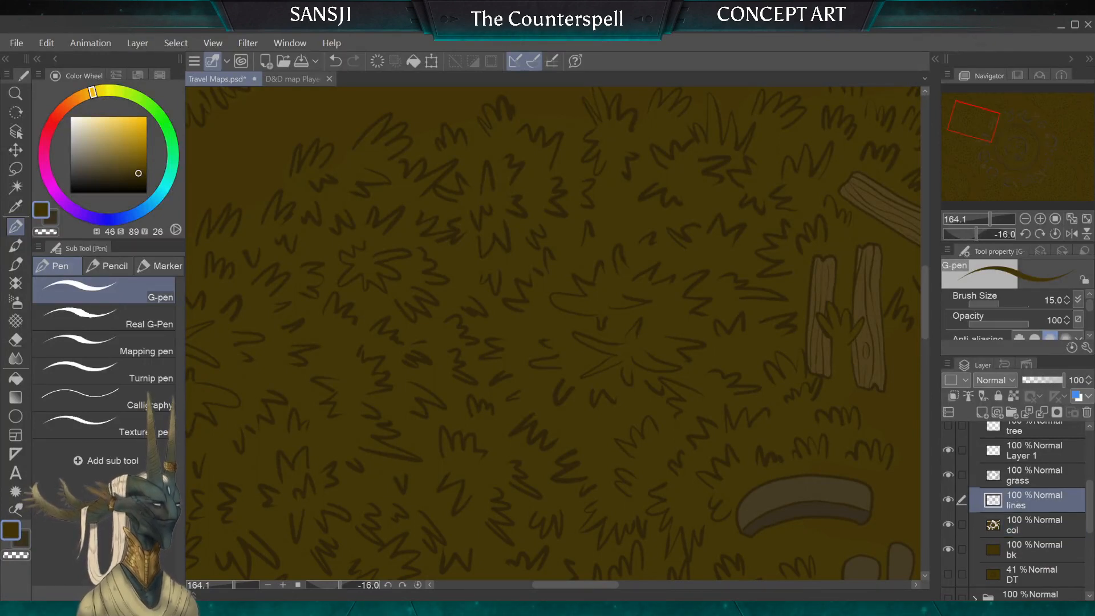
left_click(15, 339)
key("bracketleft")
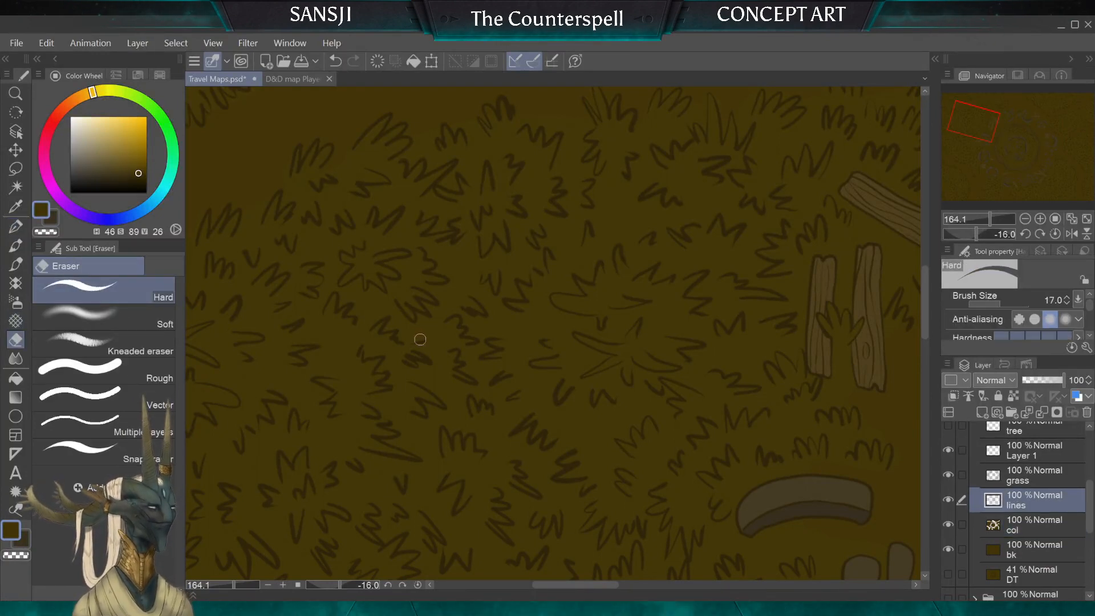
key("bracketright")
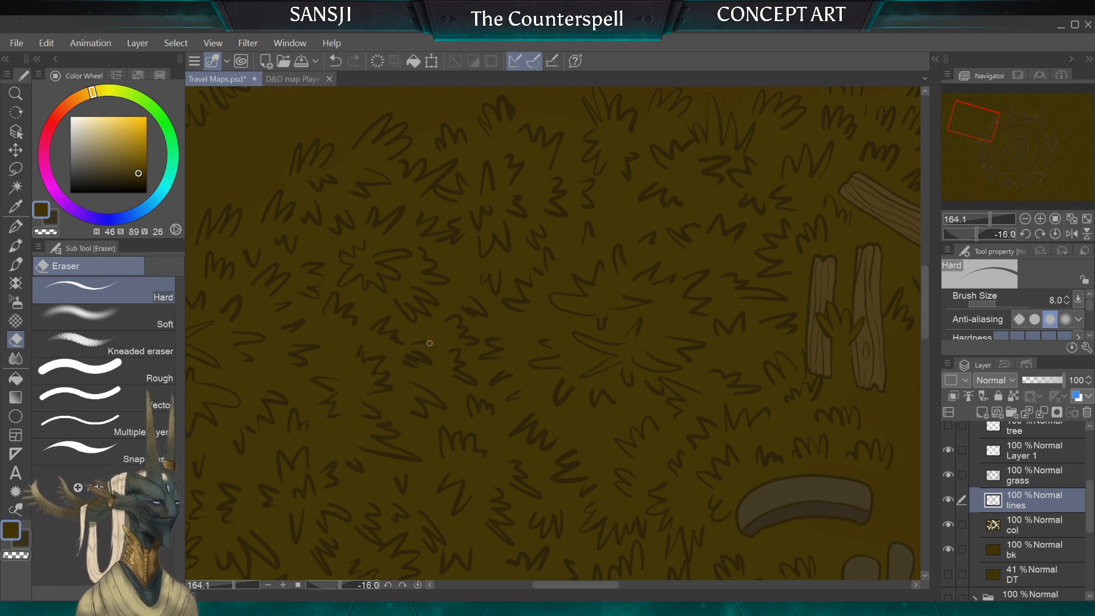
key("alt+bracketright")
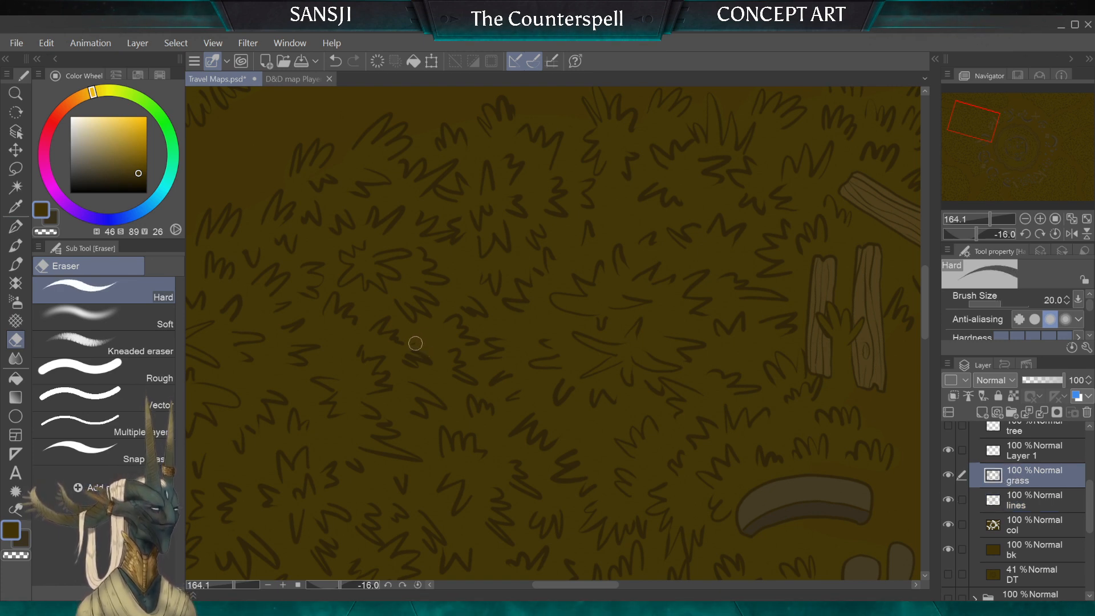
key("alt+bracketleft")
key("alt+bracketleft")
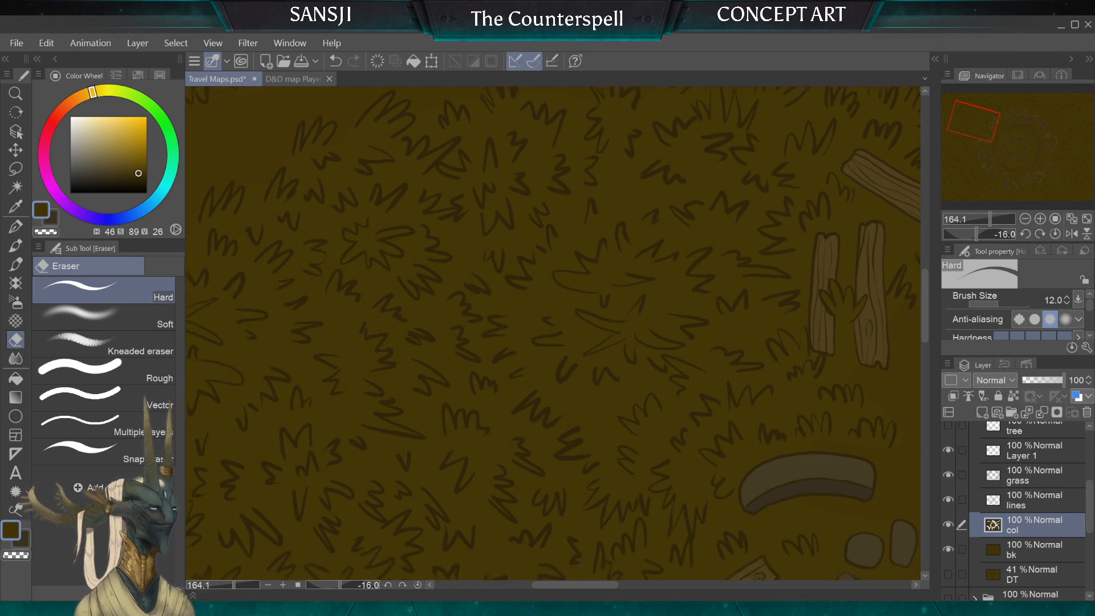
Step: Fill a single three-bladed tuft on the col layer with a lighter brown (H48 S83 V33), using the G-pen at sizes 8 and 17
scroll(399, 508, "up", 4)
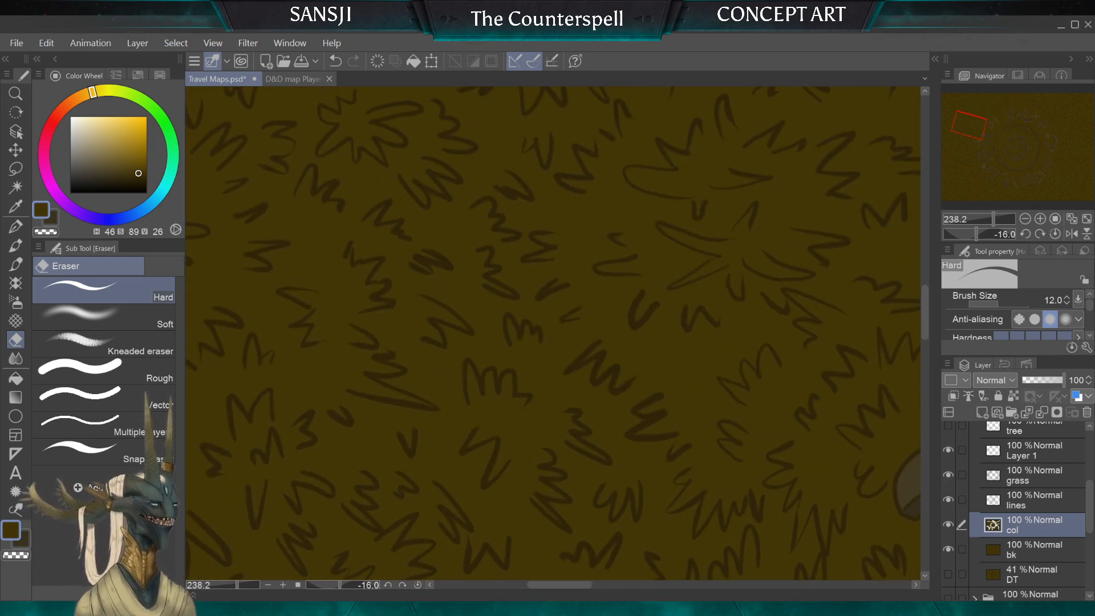
scroll(482, 348, "up", 3)
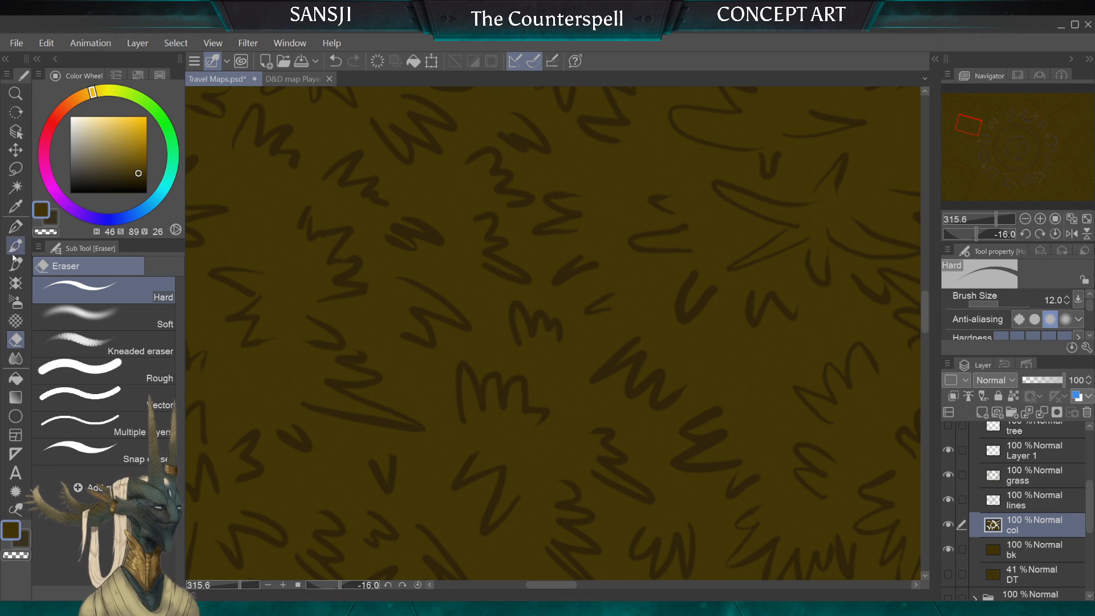
left_click(15, 227)
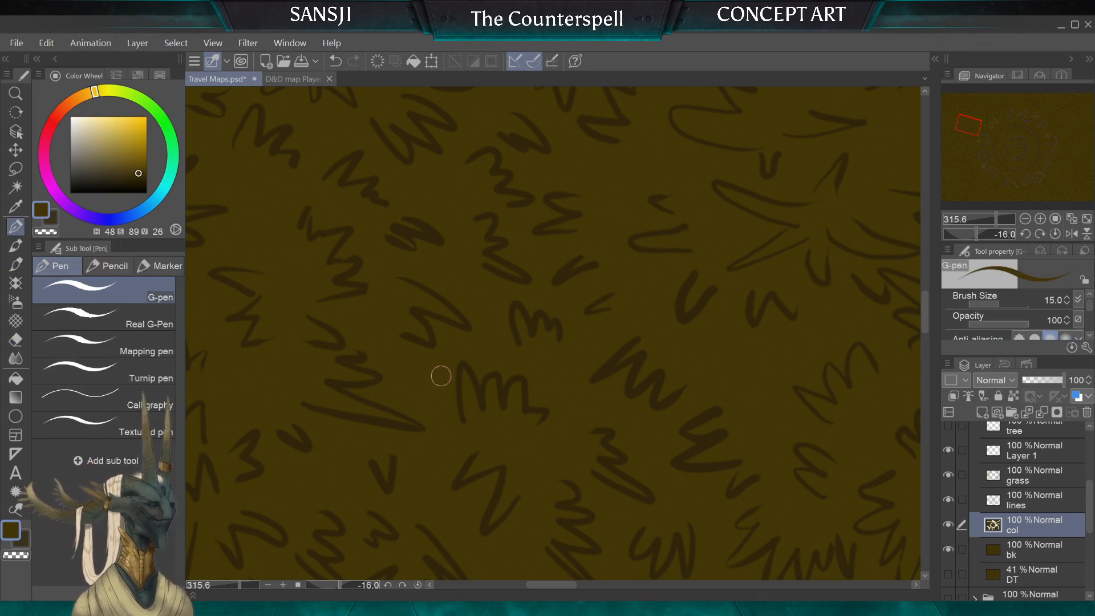
left_click(136, 169)
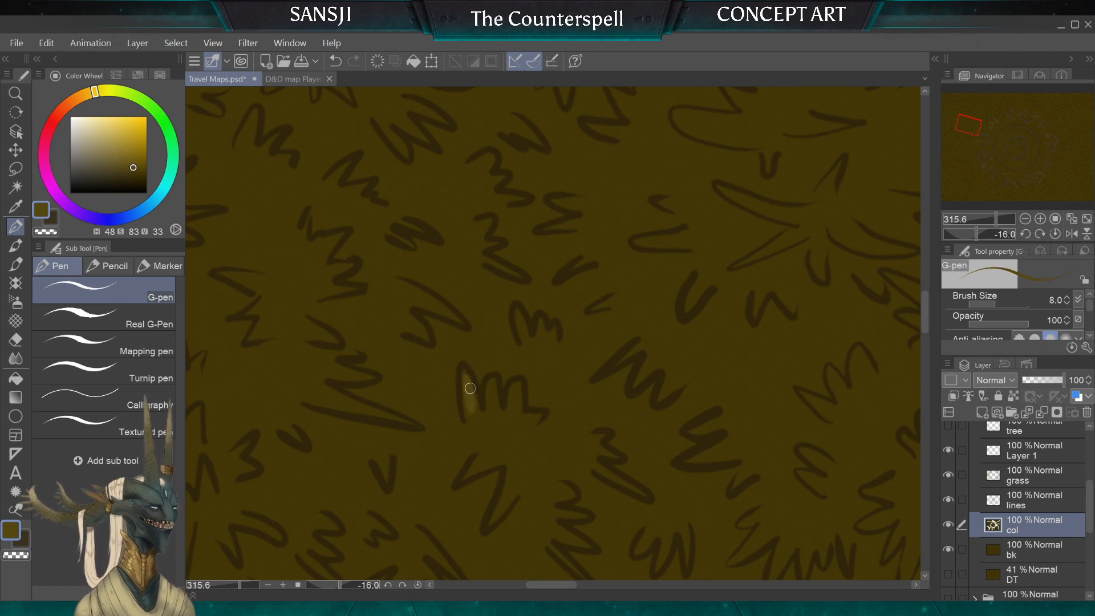
left_click_drag(470, 389, 474, 419)
key("bracketright")
key("bracketright")
key("bracketright")
mouse_move(492, 414)
left_mouse_down()
mouse_move(501, 388)
mouse_move(515, 389)
mouse_move(517, 423)
left_mouse_up()
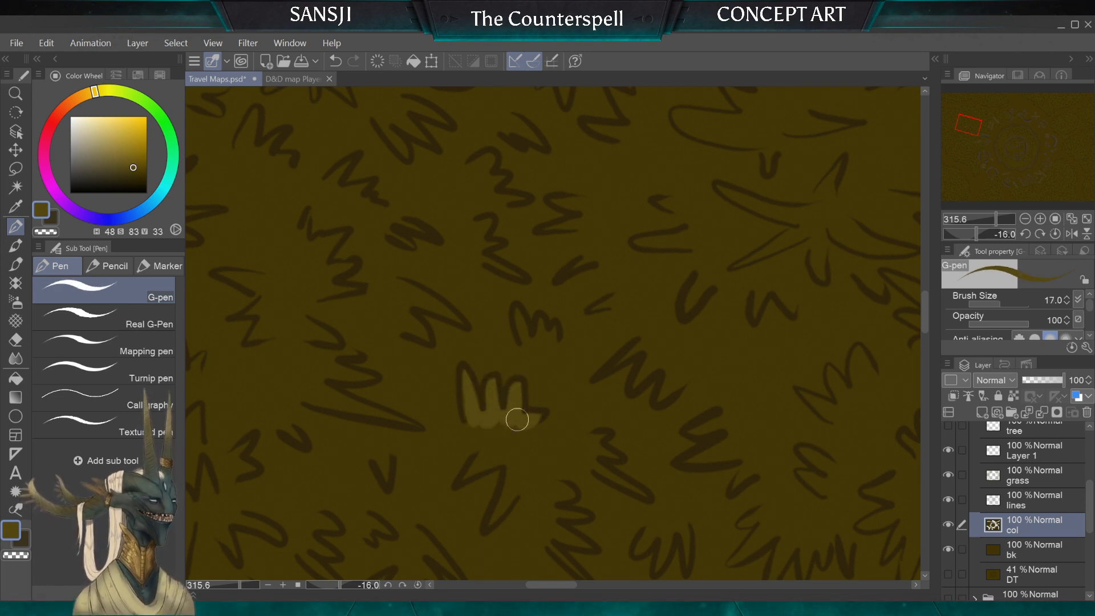
Step: Trim the lighter fill beneath the tuft with the sampled ground colour, using the G-pen at size 12
key("bracketleft")
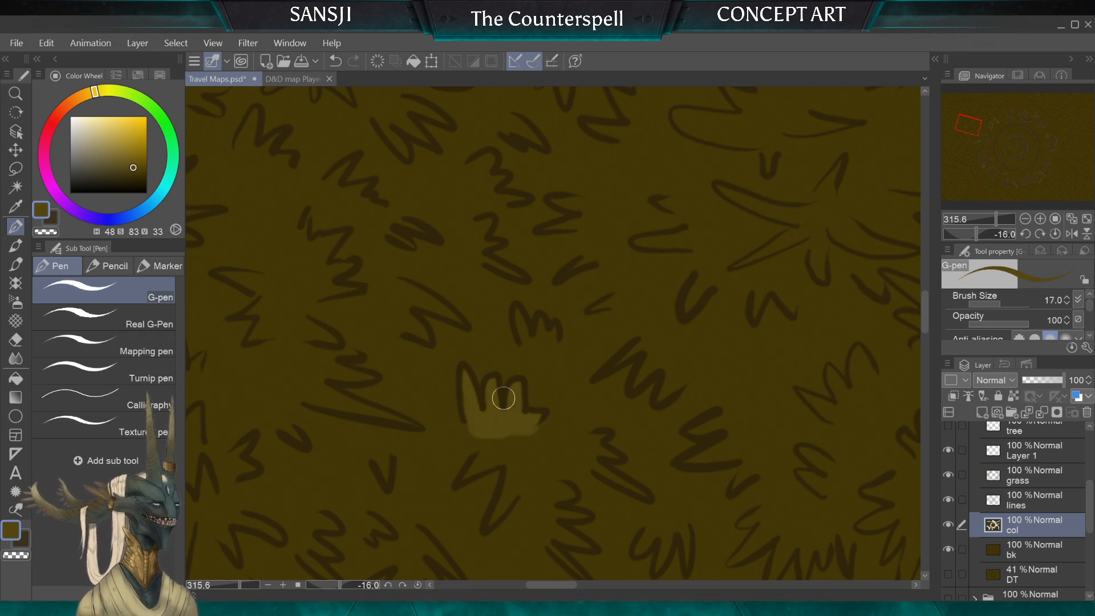
left_click(559, 413, "alt")
key("bracketleft")
key("bracketleft")
key("bracketleft")
left_click_drag(534, 438, 460, 435)
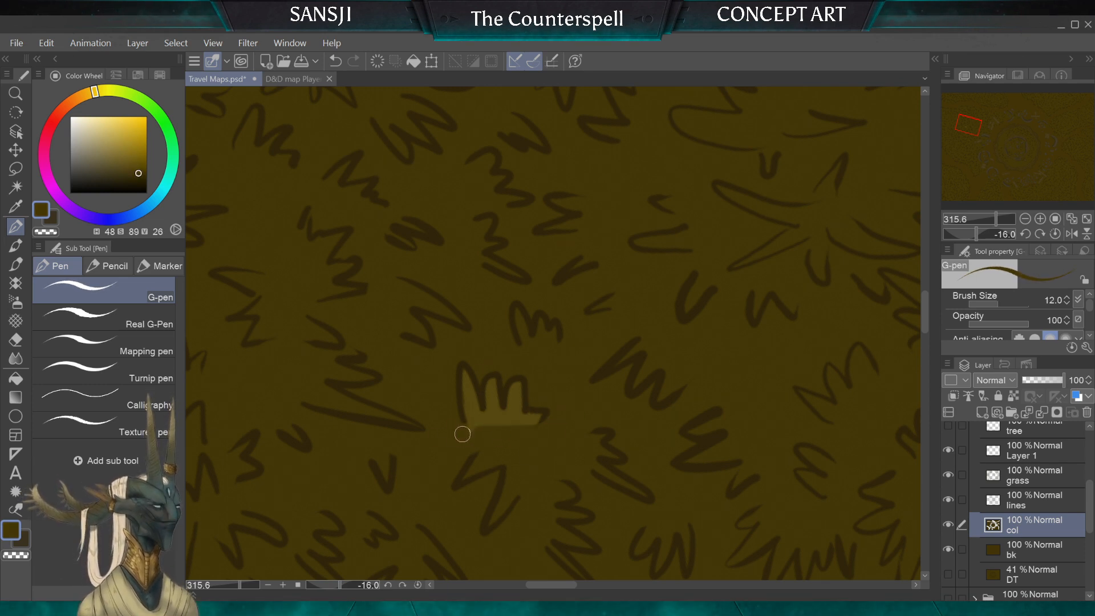
Step: Refine the base of the tuft's fill with the lighter brown at sizes 8 and 10 and the ground colour at size 7
key("bracketright")
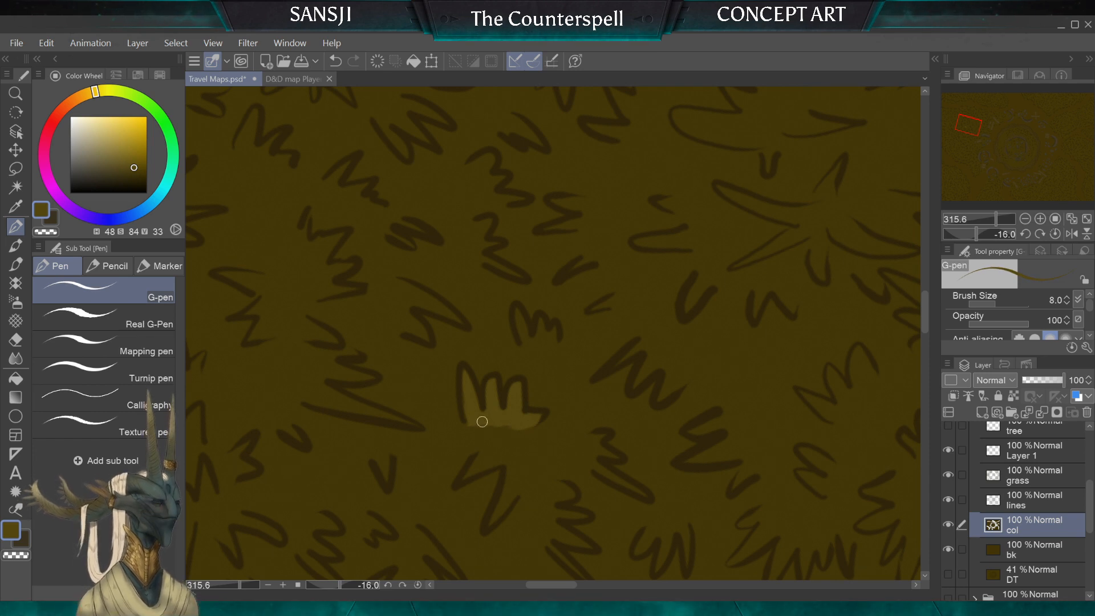
key("bracketright")
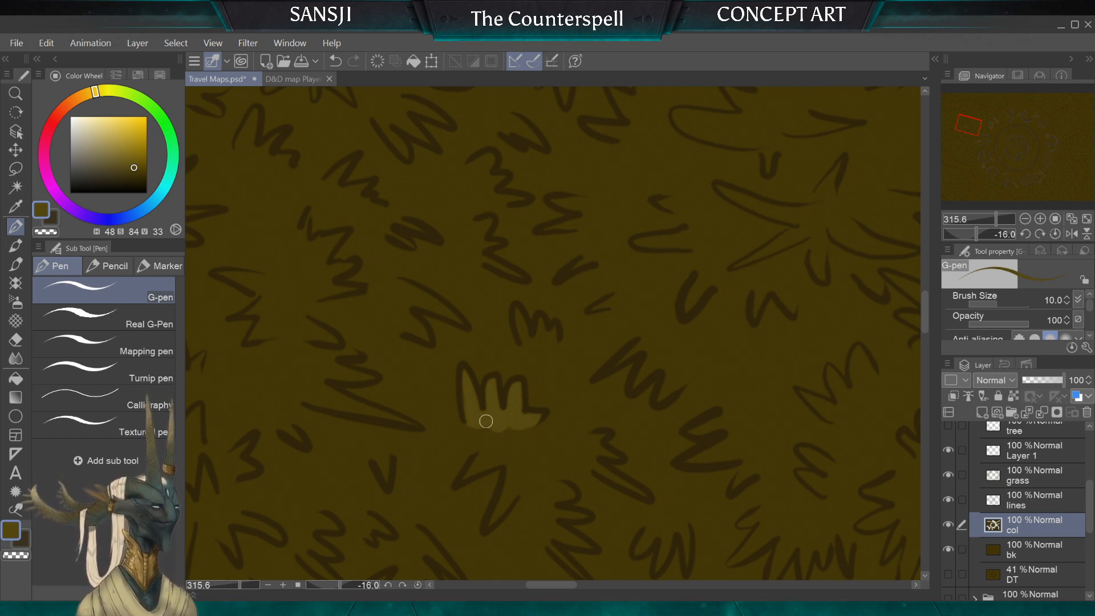
key("bracketleft")
key("bracketleft")
key("bracketleft")
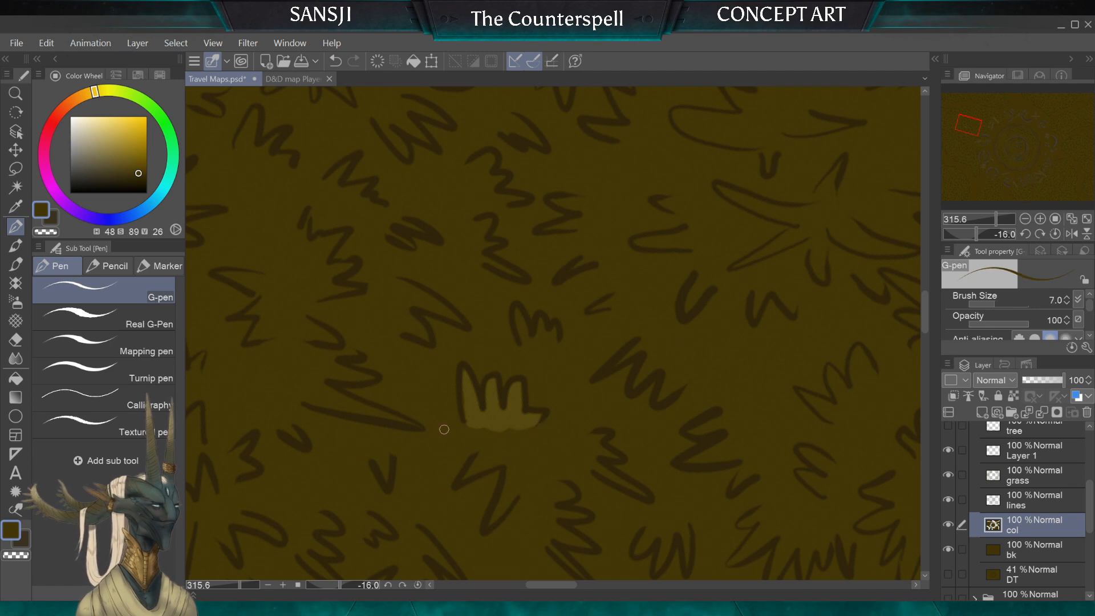
Step: Check the full map with the grass layer hidden and shown, and rename Layer 1 as "grass fix"
scroll(572, 371, "down", 3)
scroll(547, 354, "down", 9)
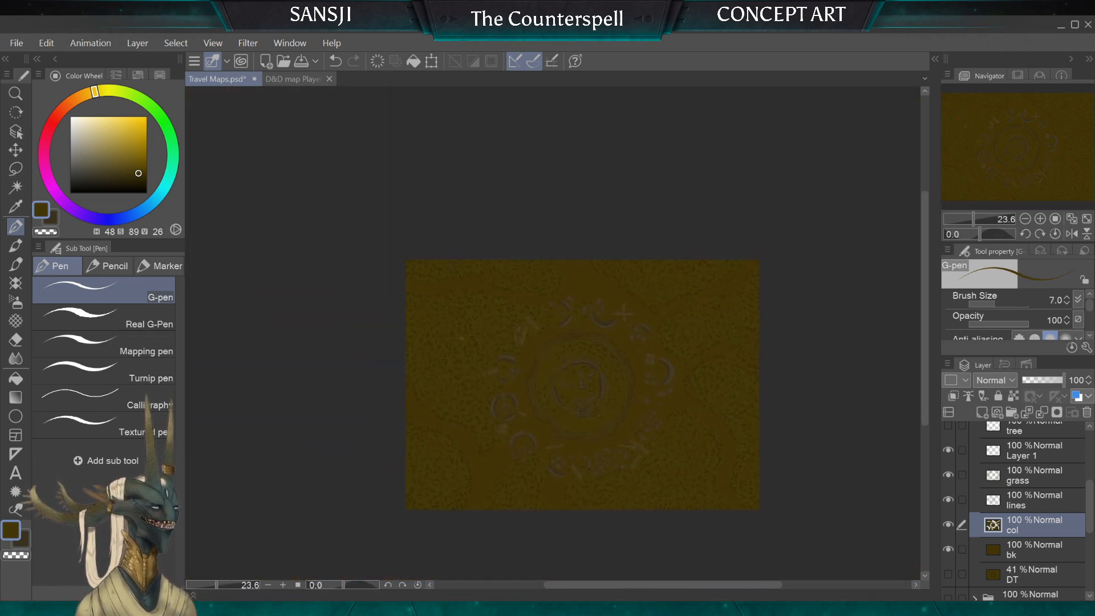
scroll(653, 416, "up", 1)
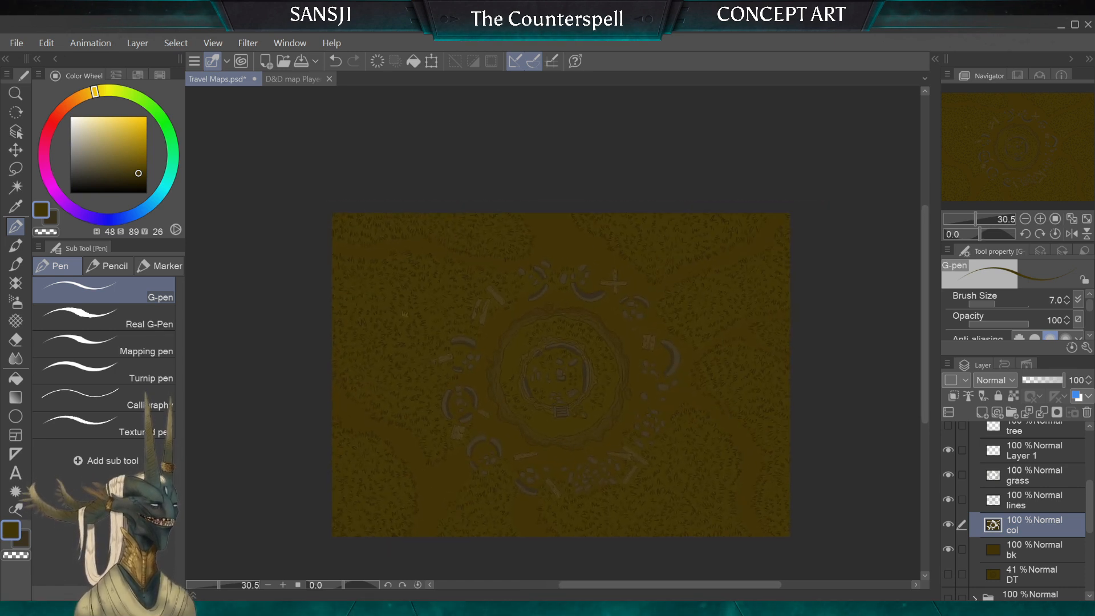
left_click(949, 474)
left_click(948, 475)
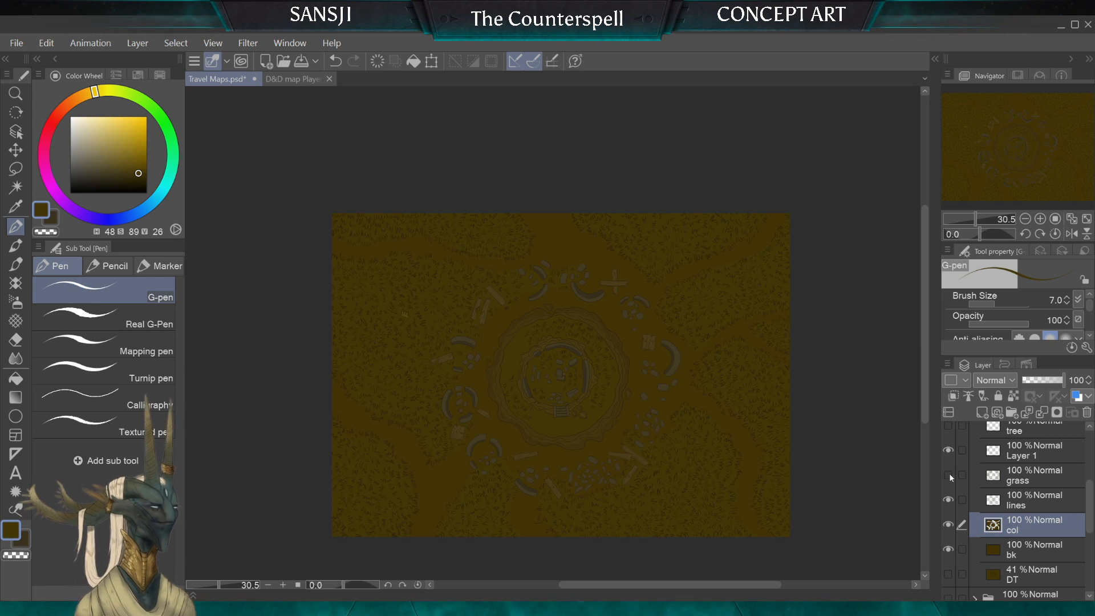
left_click(949, 478)
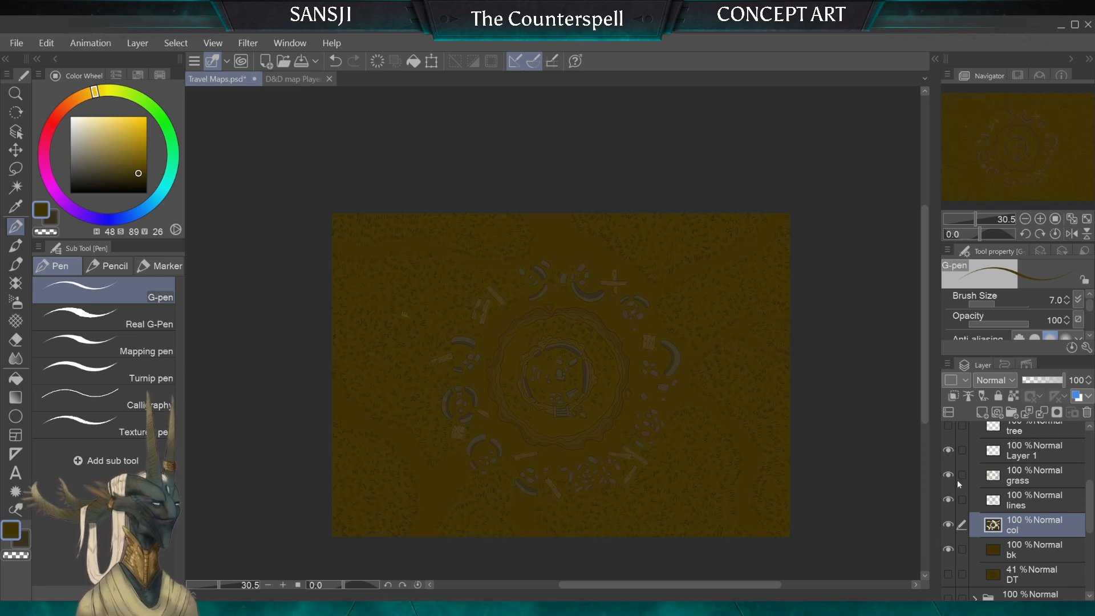
left_click(1005, 461)
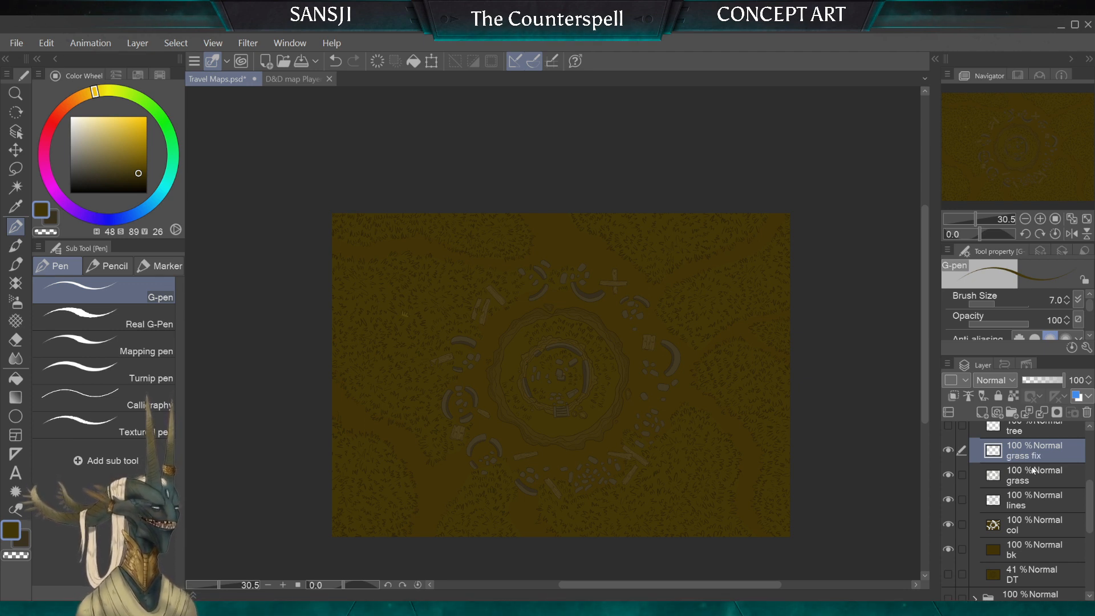
Step: Hide the DT WIP folder, show the Road to DT folder, and sample its dark tree colour (H47 S52 V21) for filling
left_click(1025, 432)
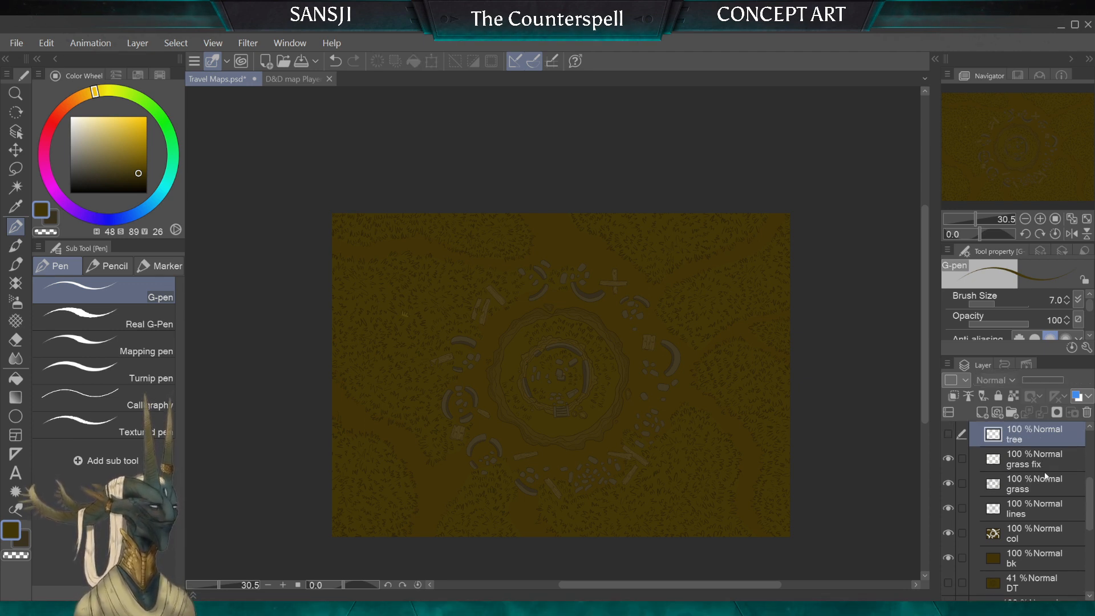
left_click_drag(1089, 504, 1089, 487)
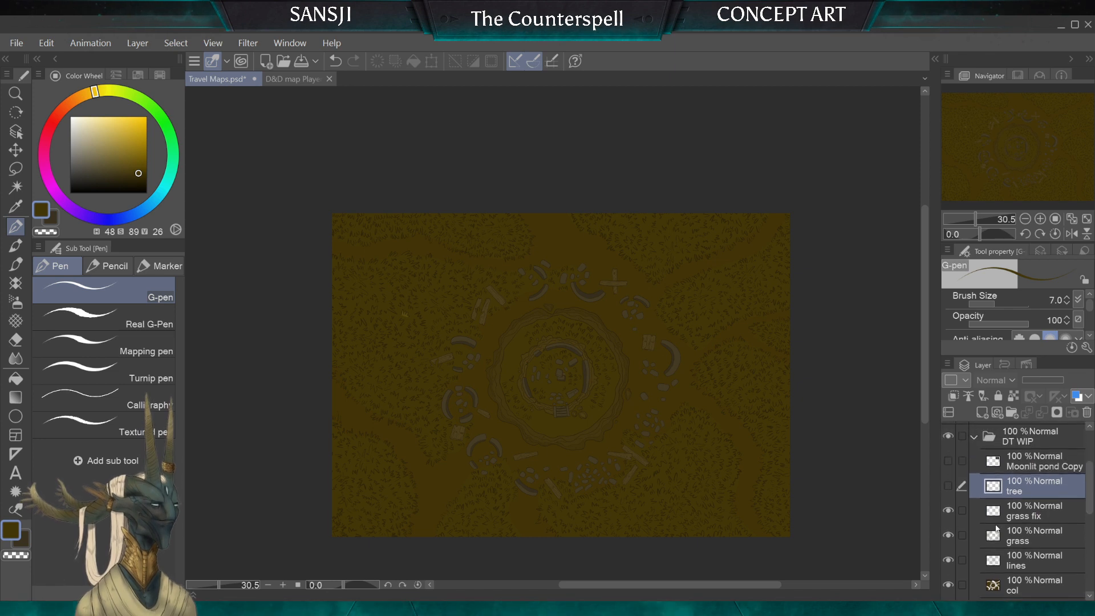
left_click(973, 436)
left_click(948, 436)
left_click(948, 486)
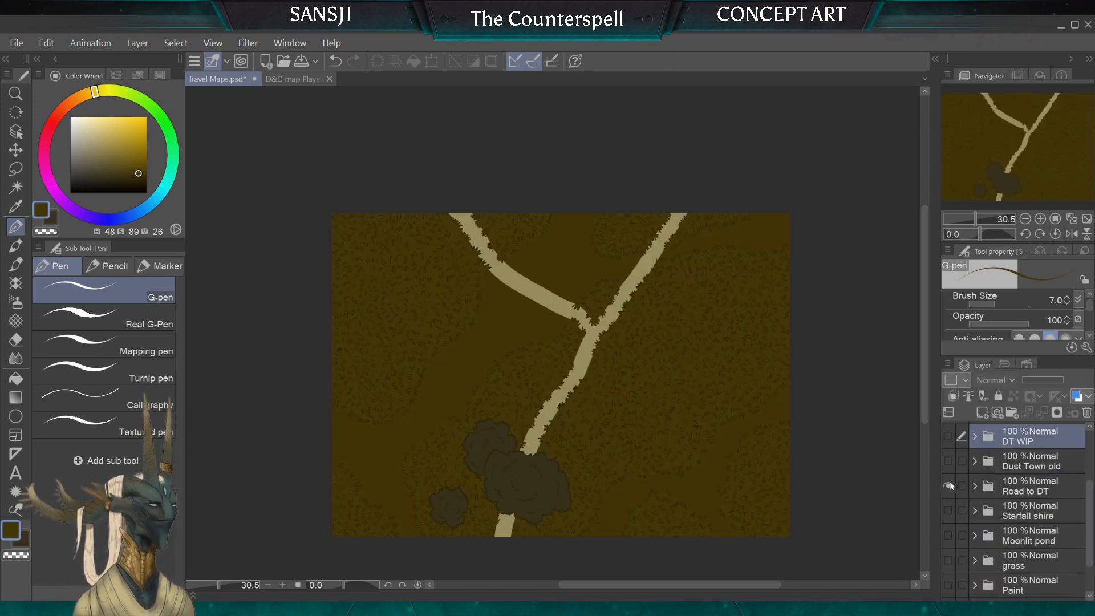
left_click(16, 397)
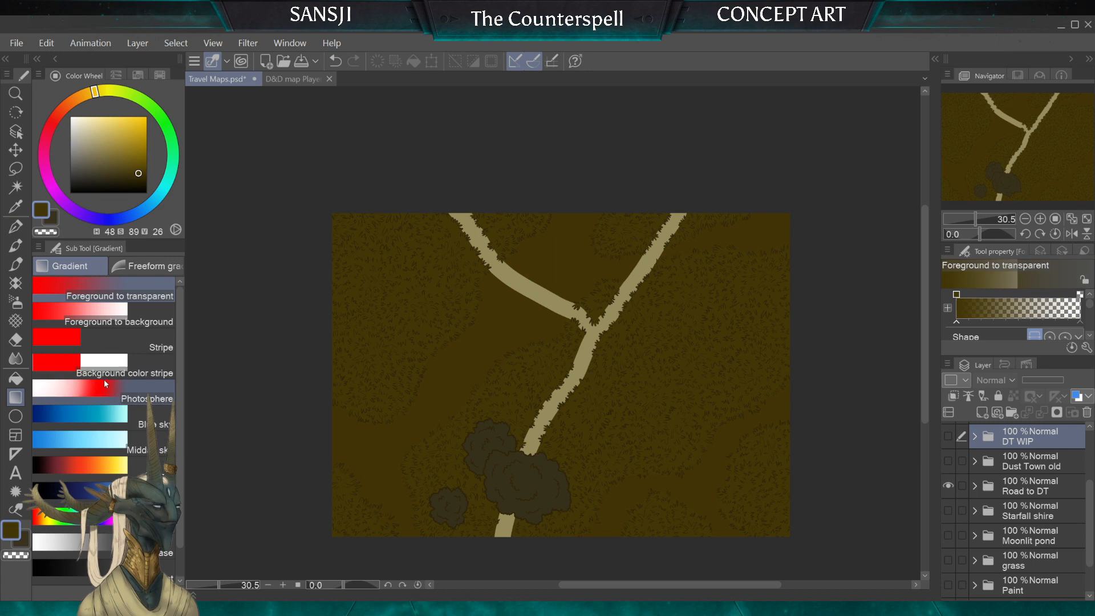
left_click(15, 379)
left_click(531, 477, "alt")
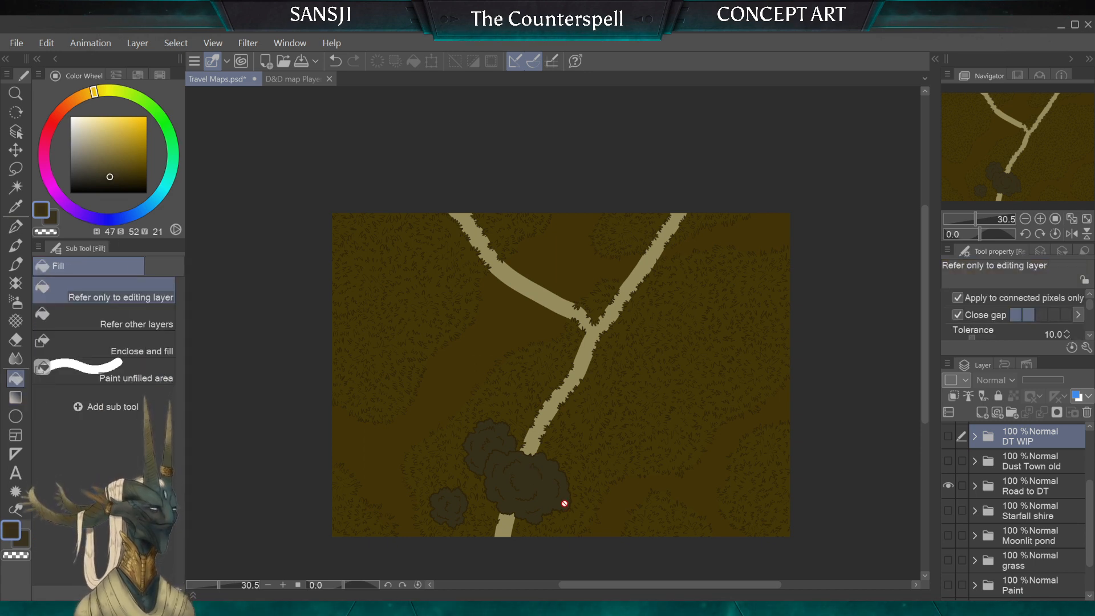
Step: Bring back the DT WIP map with its tree layer shown and move the tree outline over the central stone ring
left_click(948, 486)
left_click(948, 436)
left_click(974, 437)
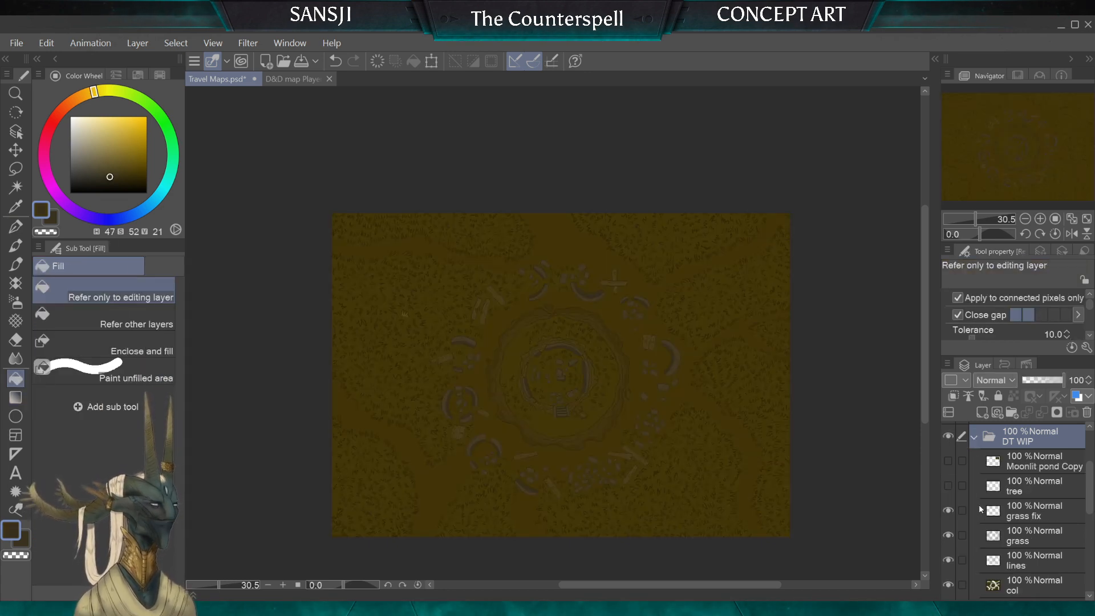
left_click(948, 486)
left_click(1027, 485)
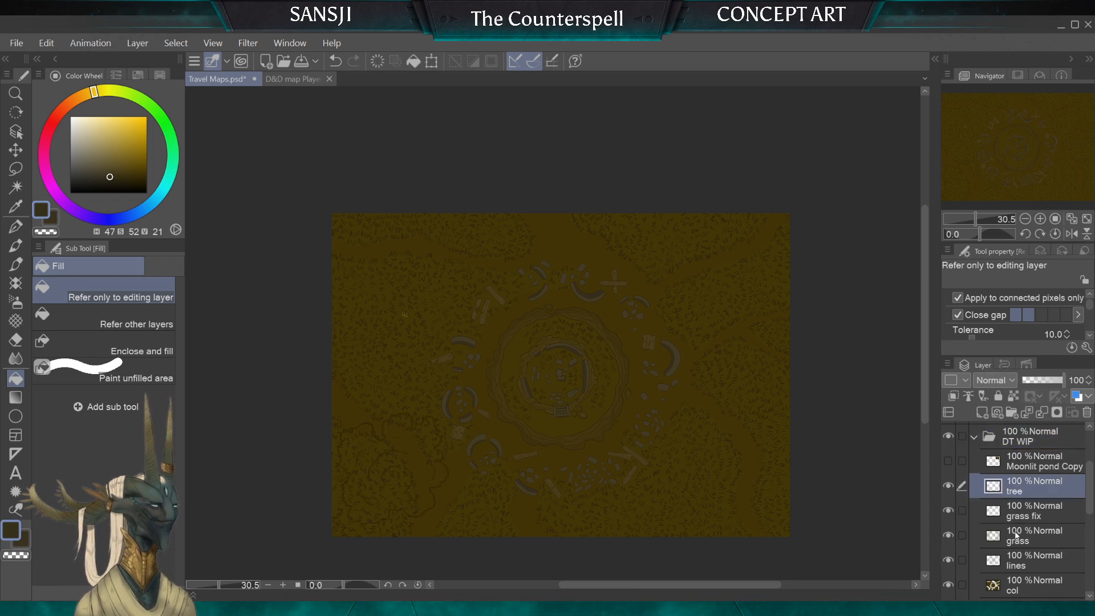
key("k")
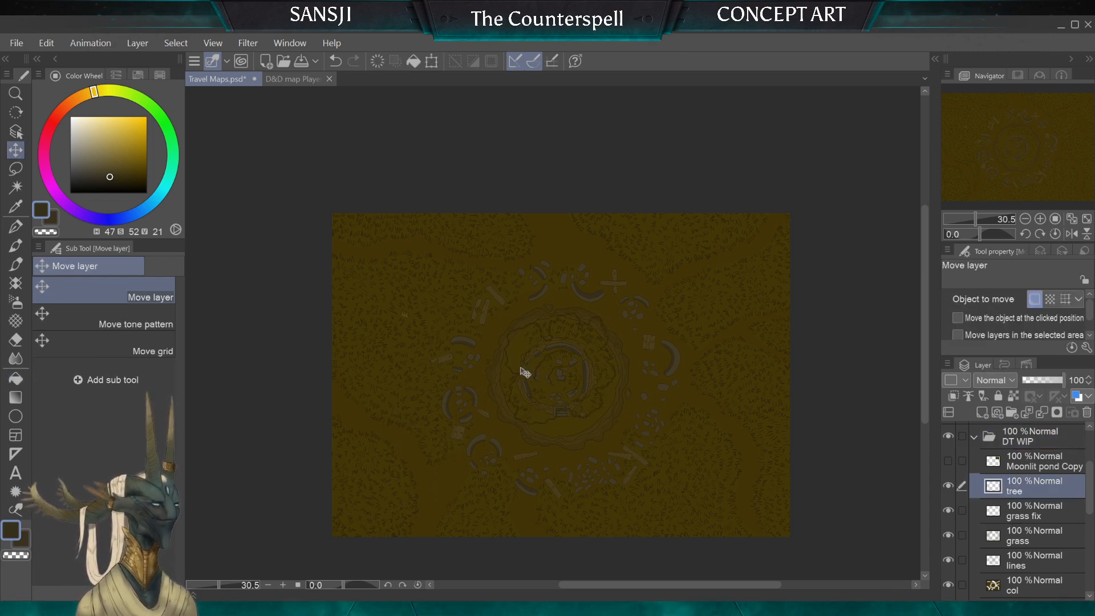
left_click(12, 188)
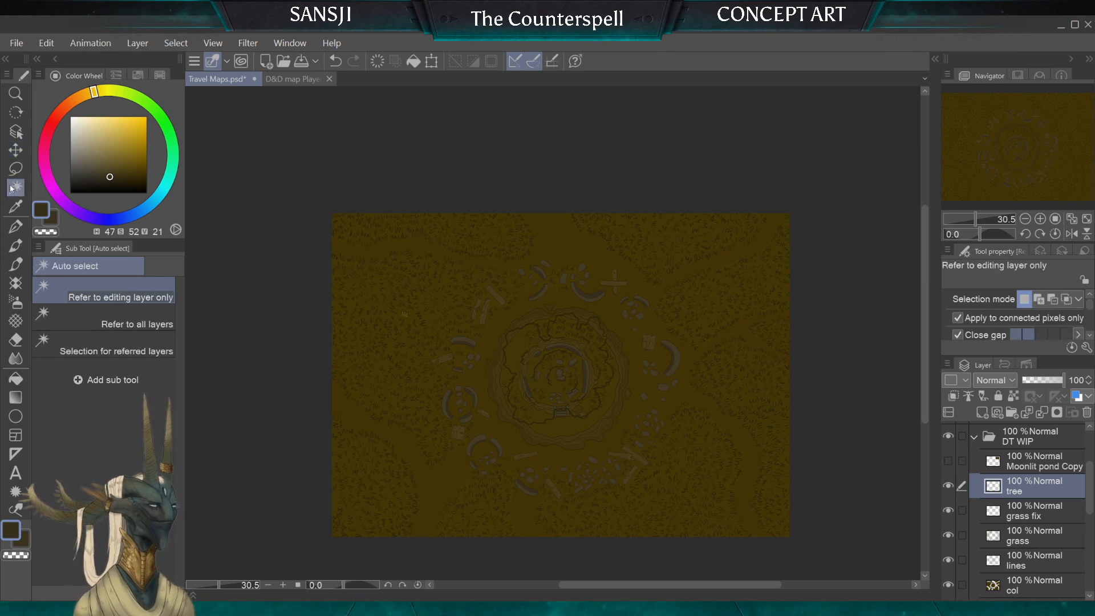
left_click(457, 298)
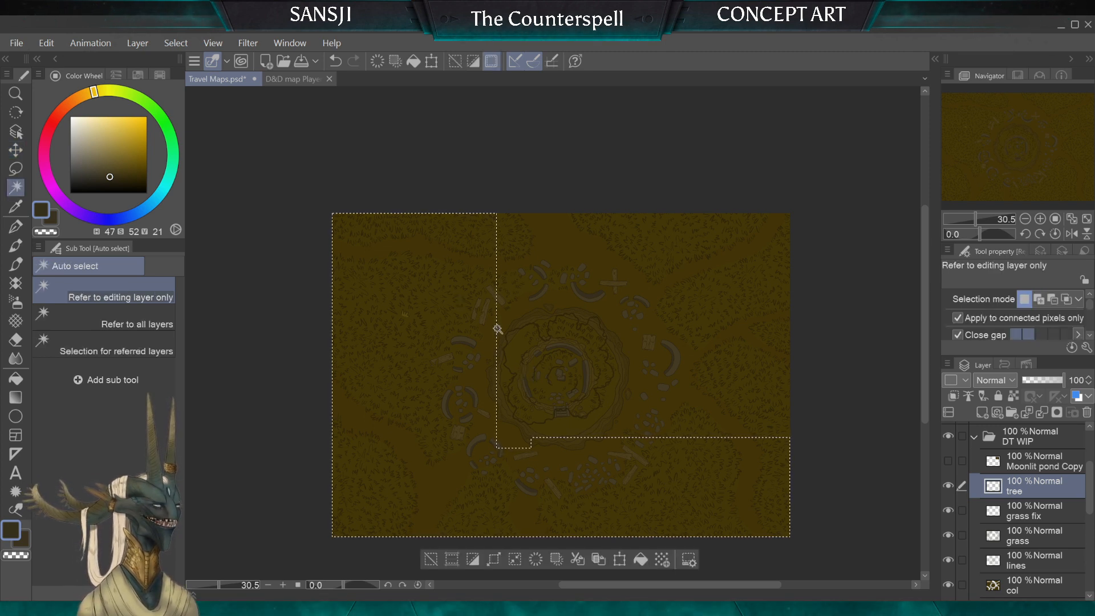
key("m")
key("ctrl+d")
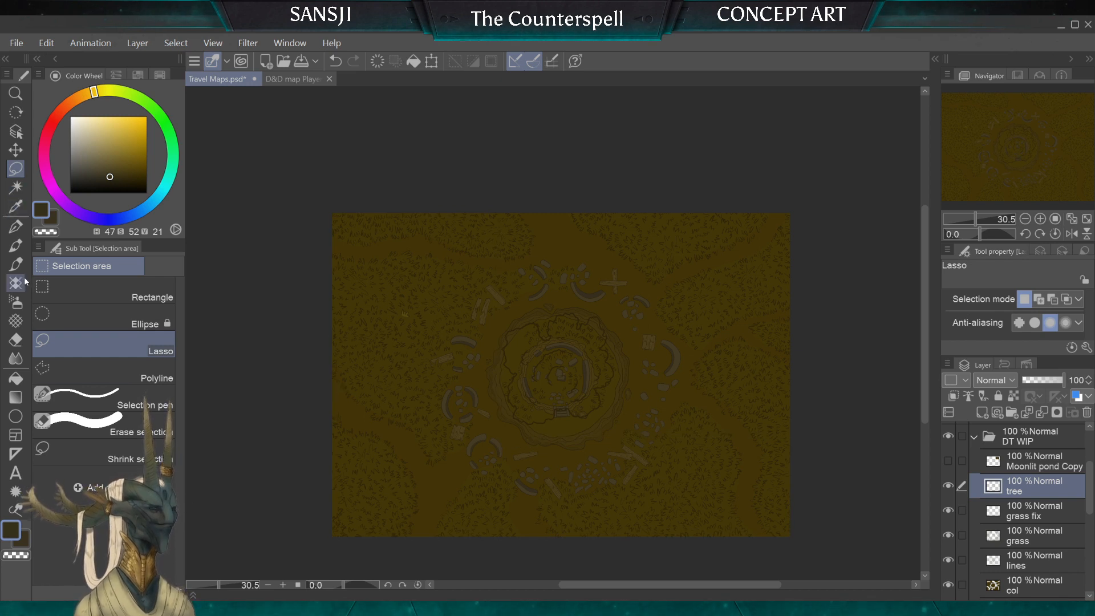
Step: Fill the tree's shape with the sampled dark colour on a new layer beneath the outline, and merge it into the tree layer
left_click(16, 187)
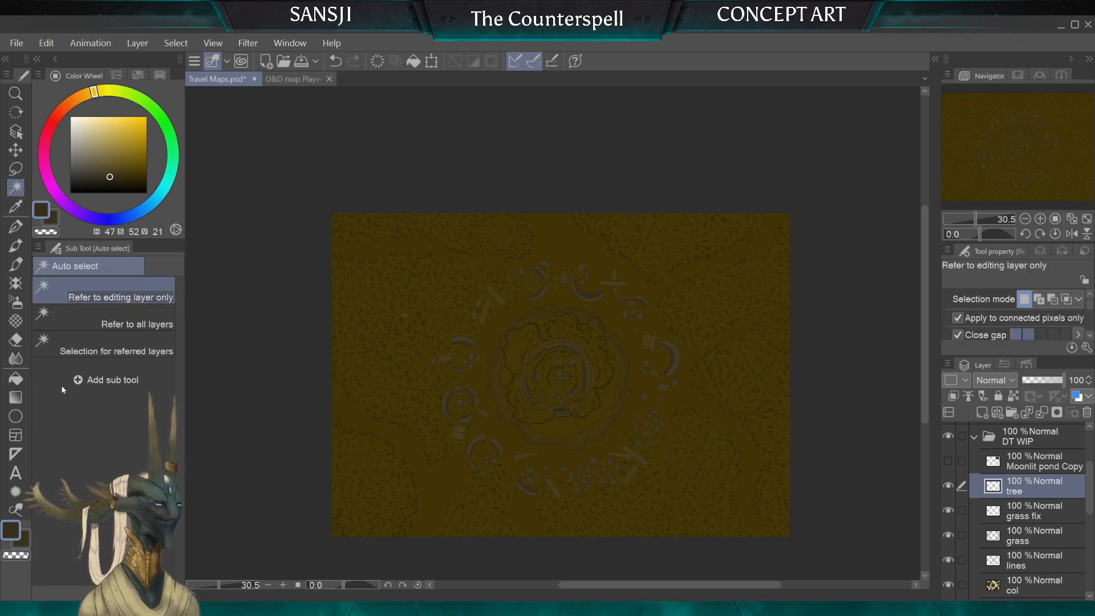
left_click(492, 465)
left_click(1027, 510)
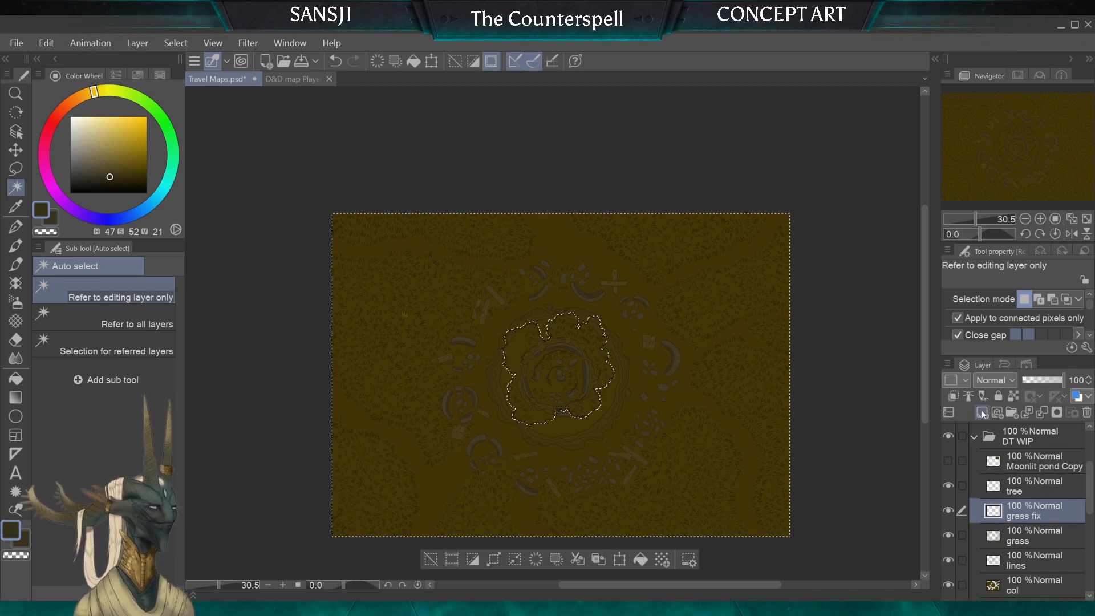
left_click(982, 414)
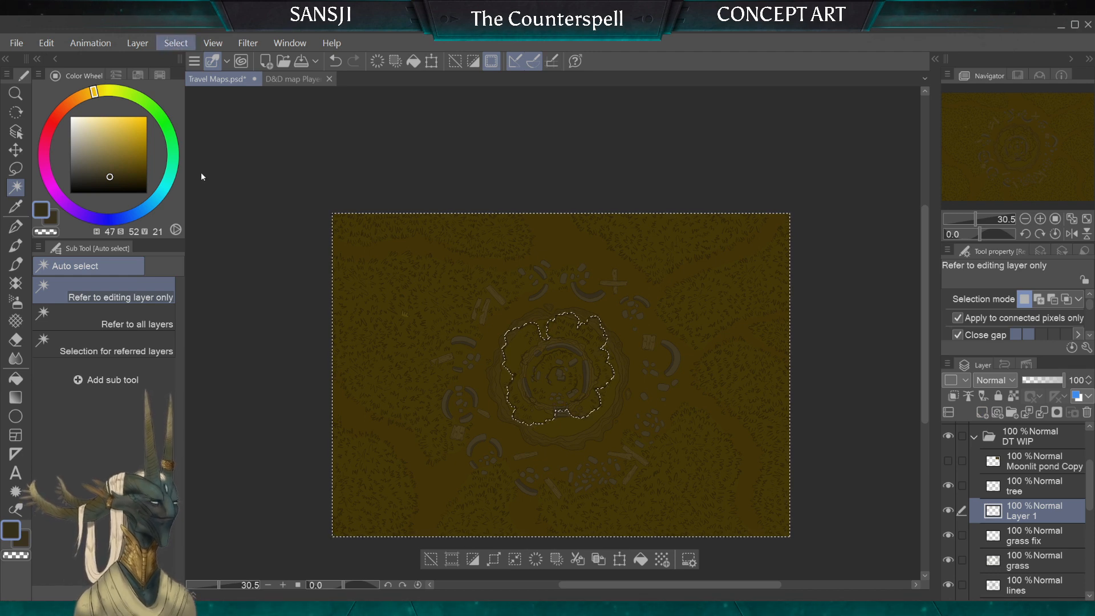
key("ctrl+shift+i")
key("g")
left_click(561, 393)
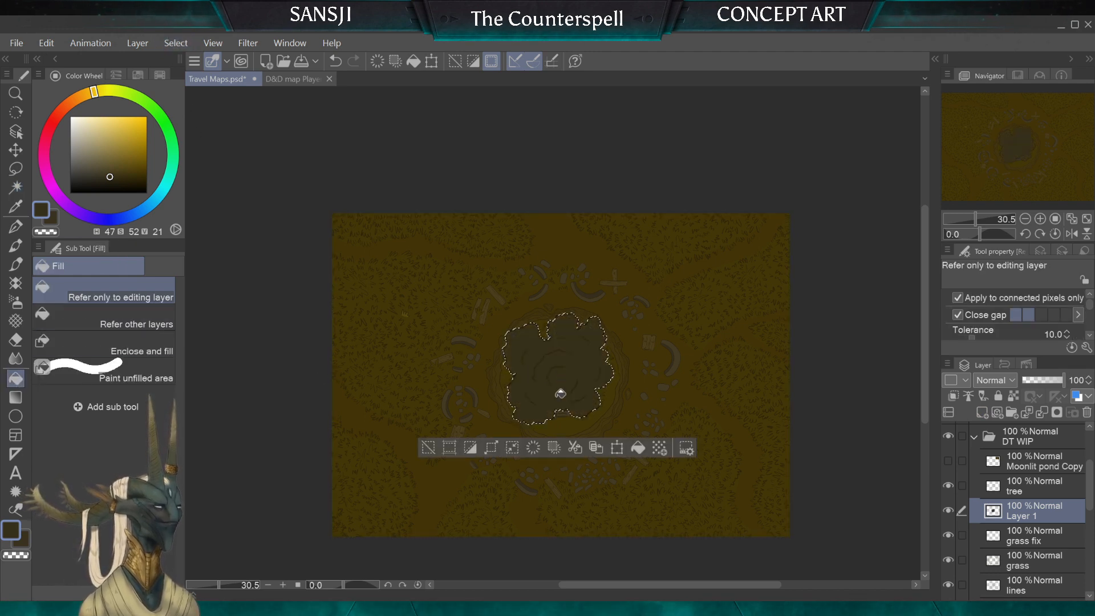
key("m")
key("ctrl+d")
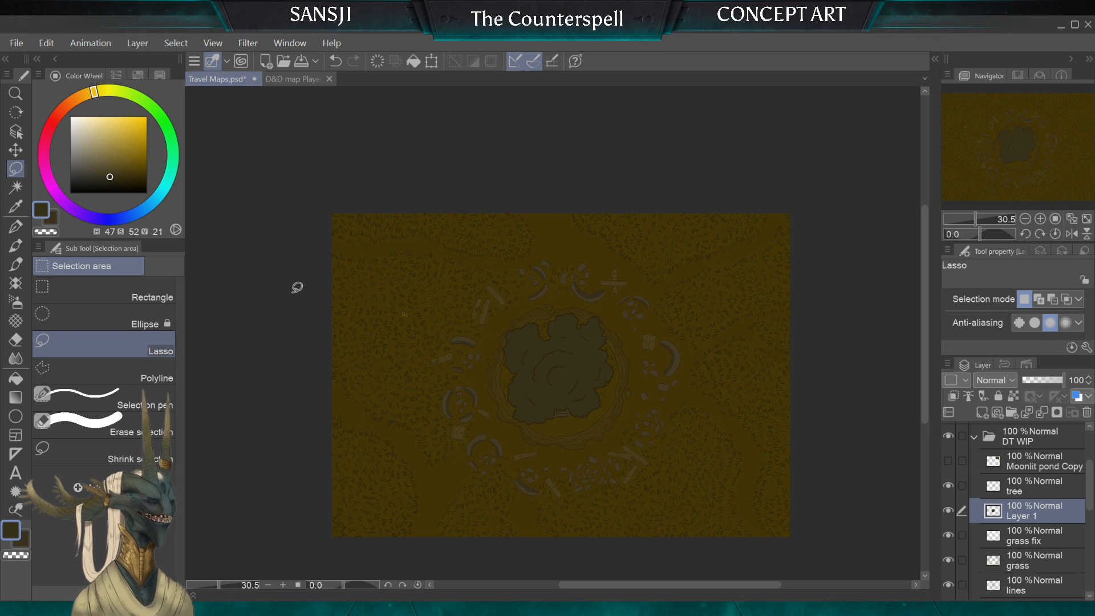
left_click(1027, 487, "ctrl")
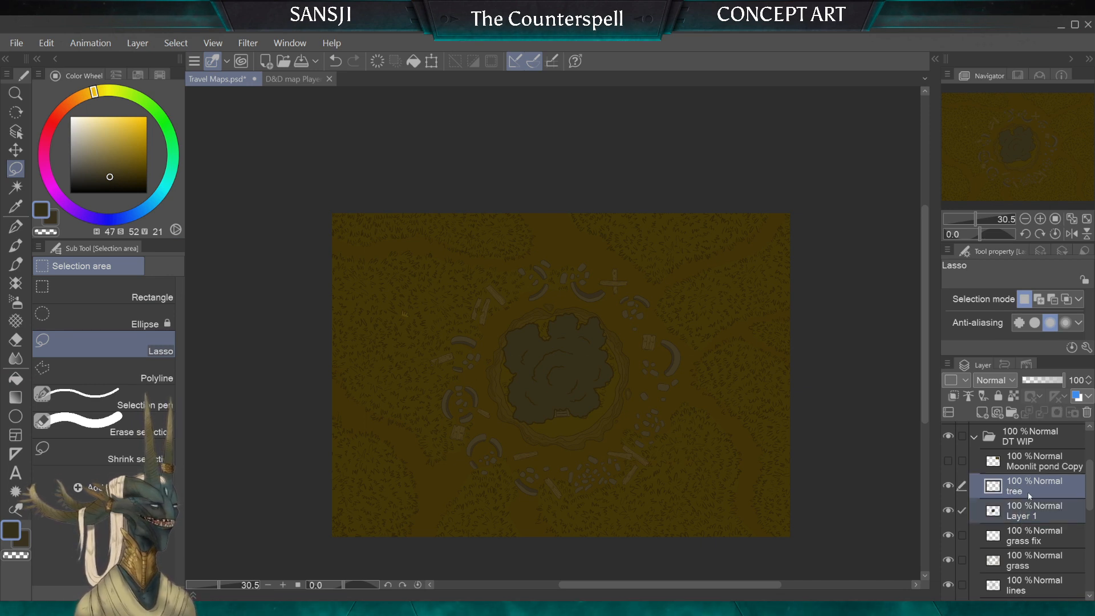
key("shift+alt+e")
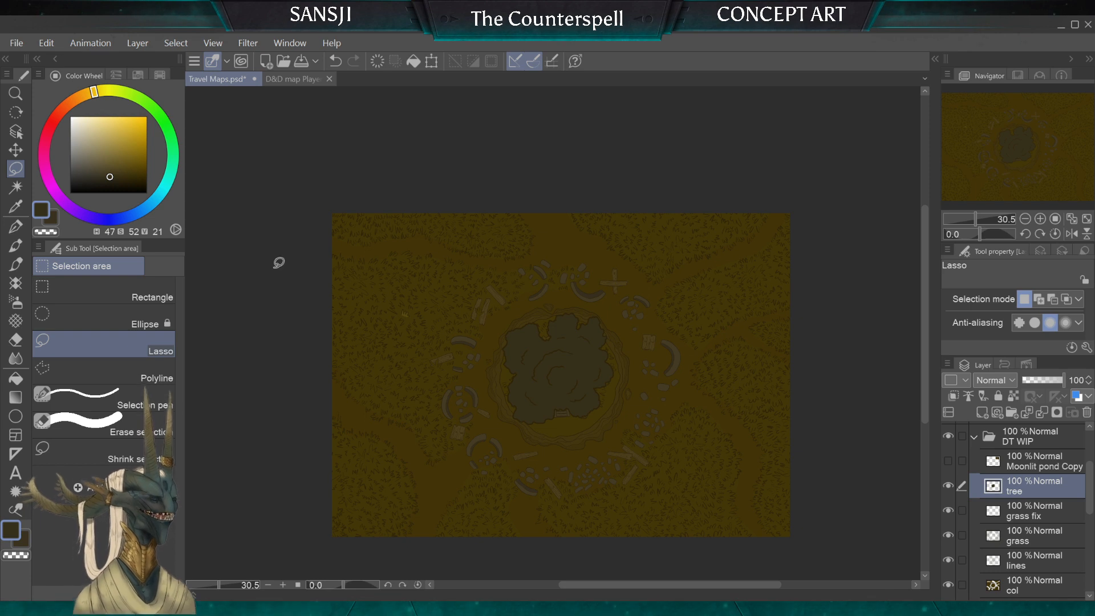
Step: Compare the ruins in the central stone ring with the tree layer hidden and shown, both close up and zoomed out
left_click(948, 485)
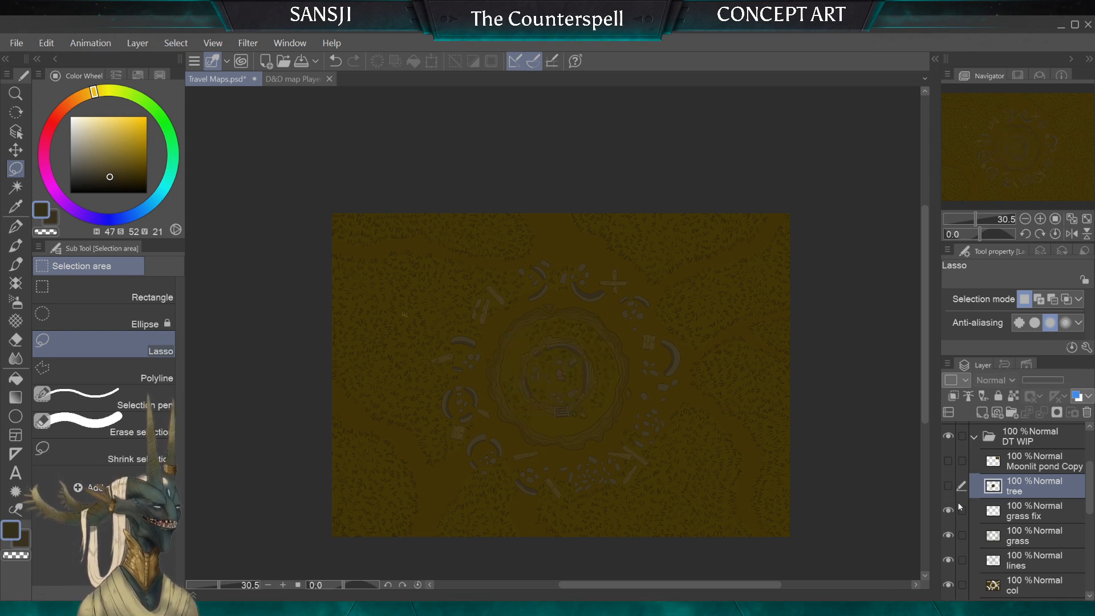
left_click(948, 485)
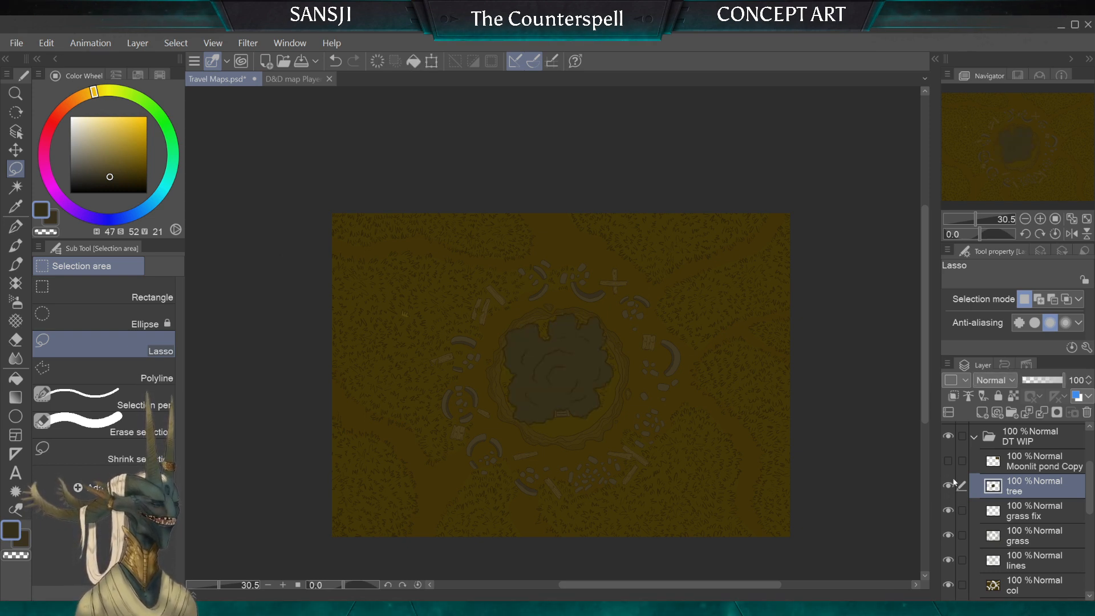
scroll(554, 384, "up", 3)
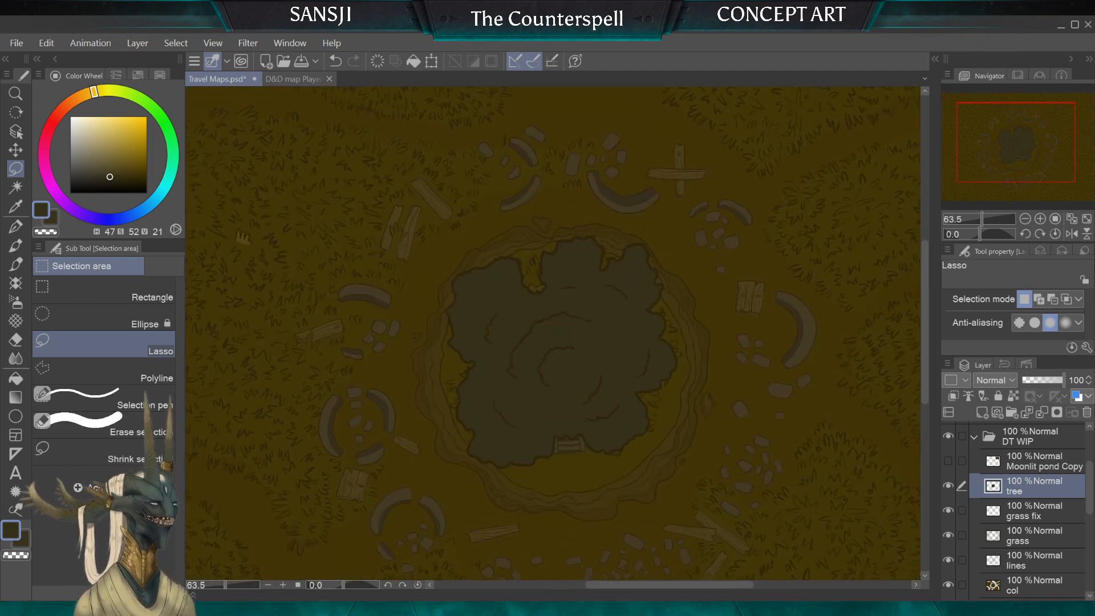
left_click(948, 487)
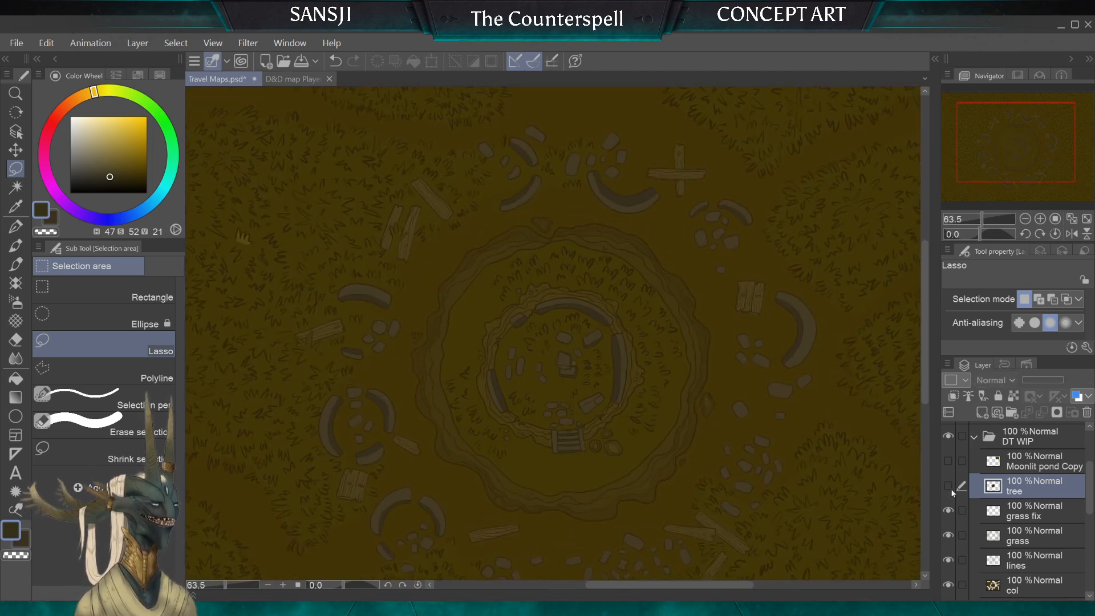
left_click(949, 484)
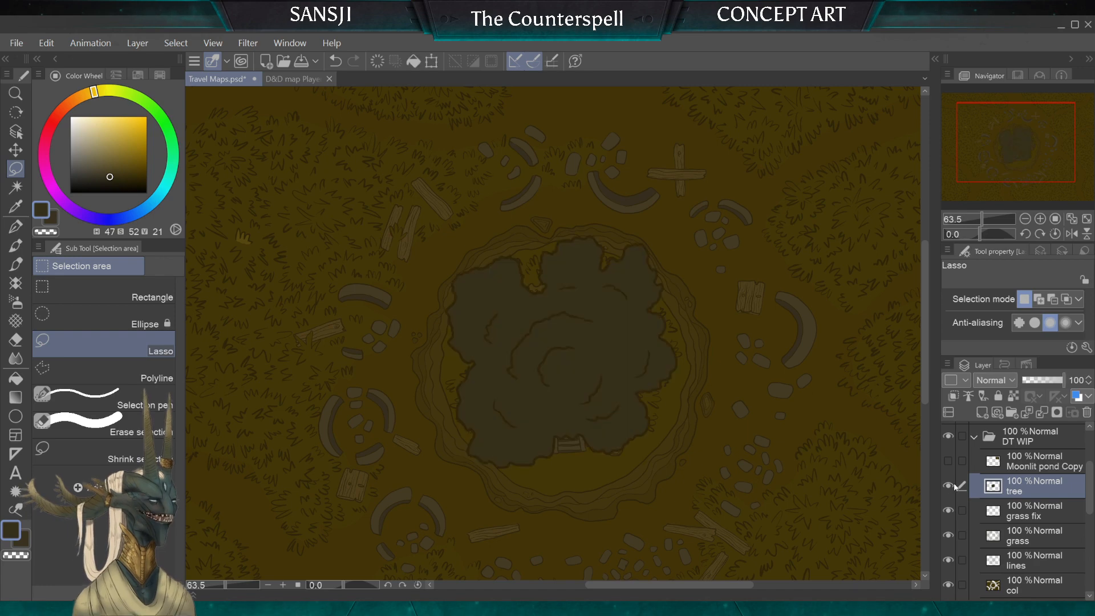
scroll(548, 381, "down", 3)
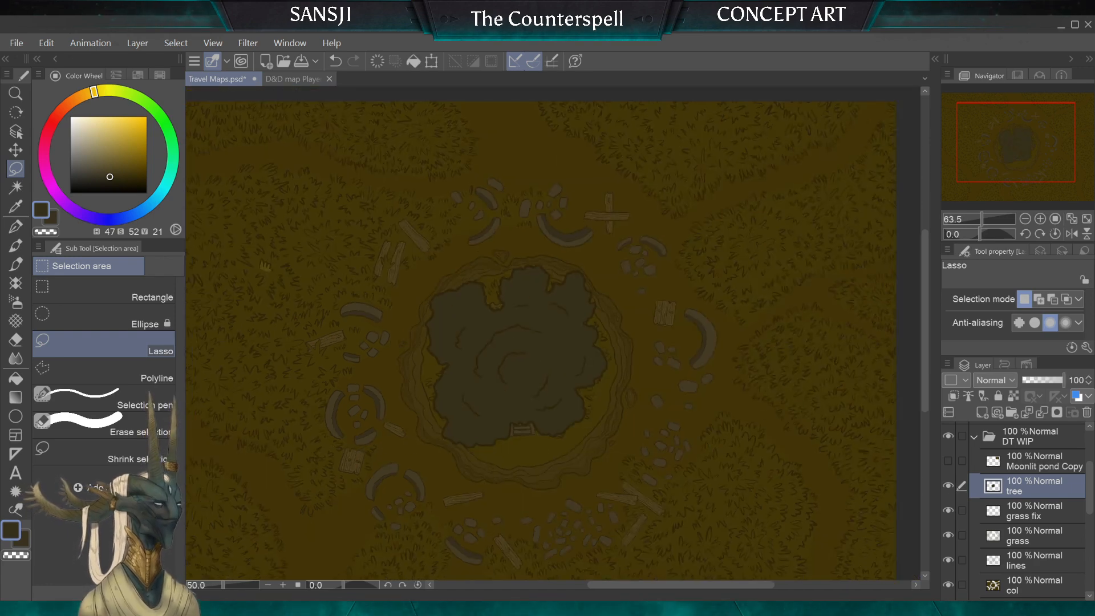
scroll(993, 536, "up", 2)
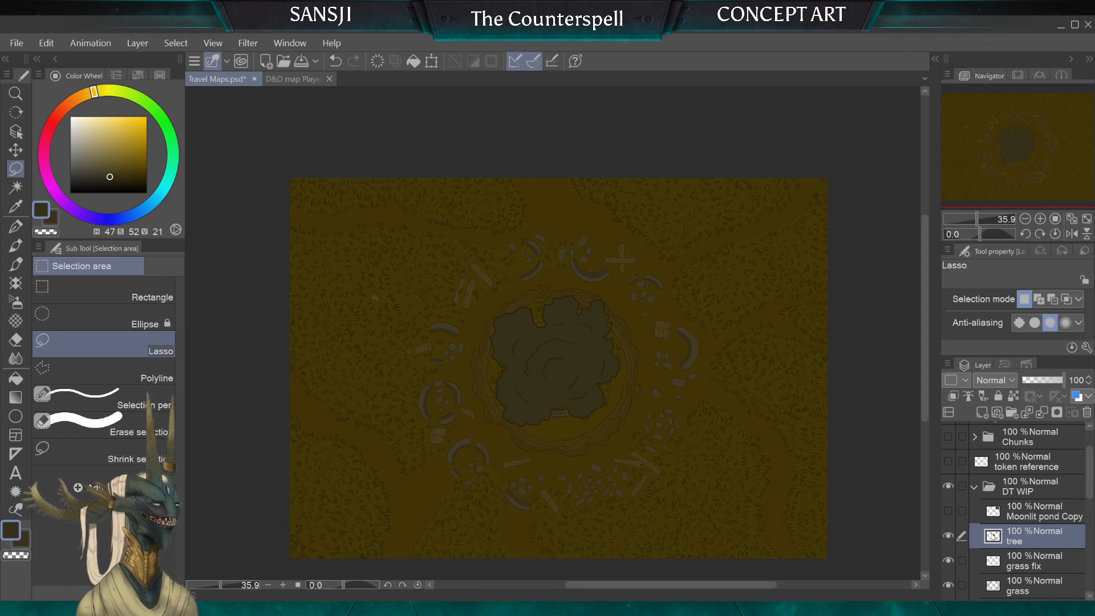
Step: Show the token reference layer, select the area inside its small circle, and add a new layer directly above the DT WIP folder
left_click(979, 464)
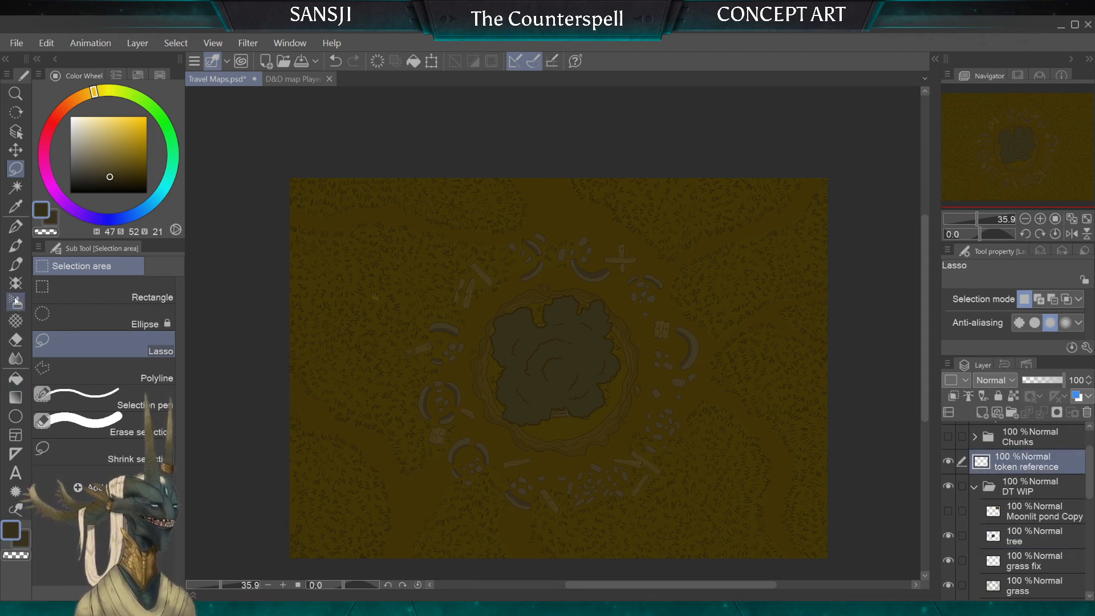
left_click(15, 188)
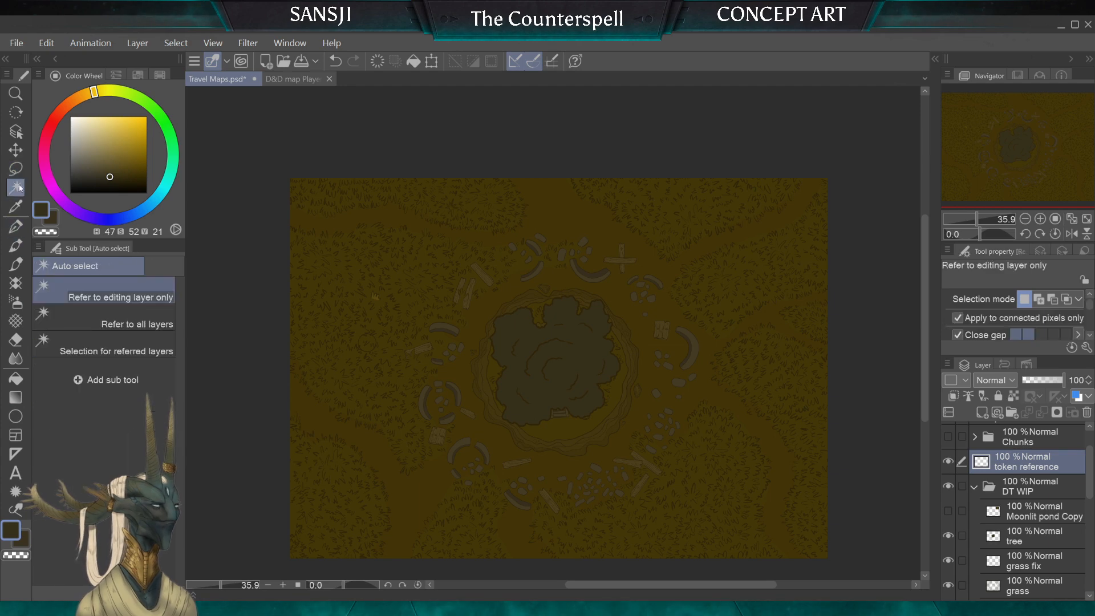
left_click(320, 297)
left_click(1021, 486)
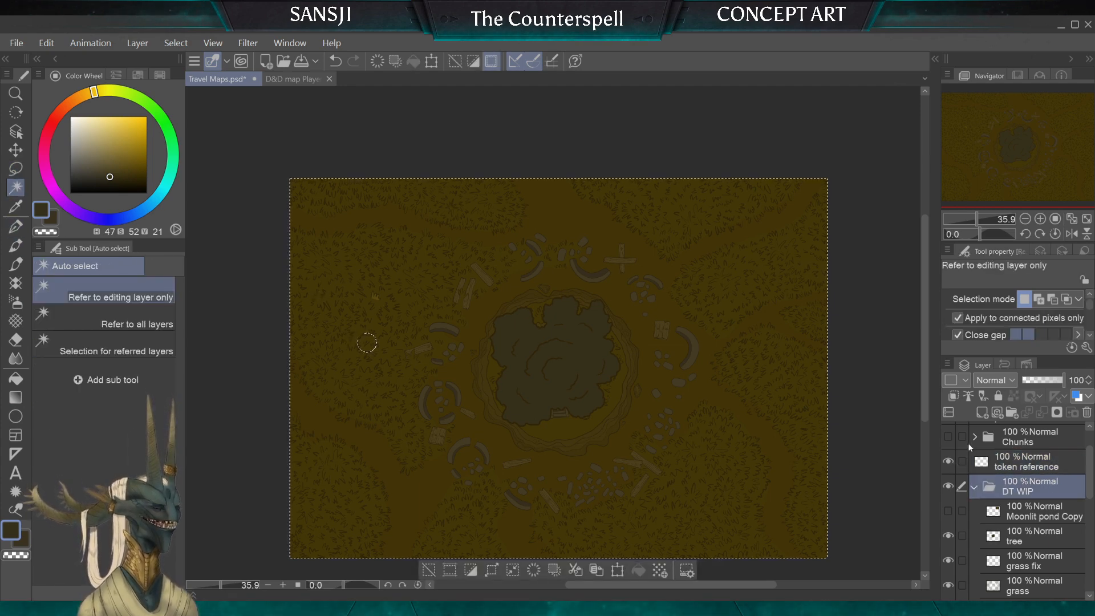
left_click(954, 397)
left_click(954, 397)
left_click(982, 413)
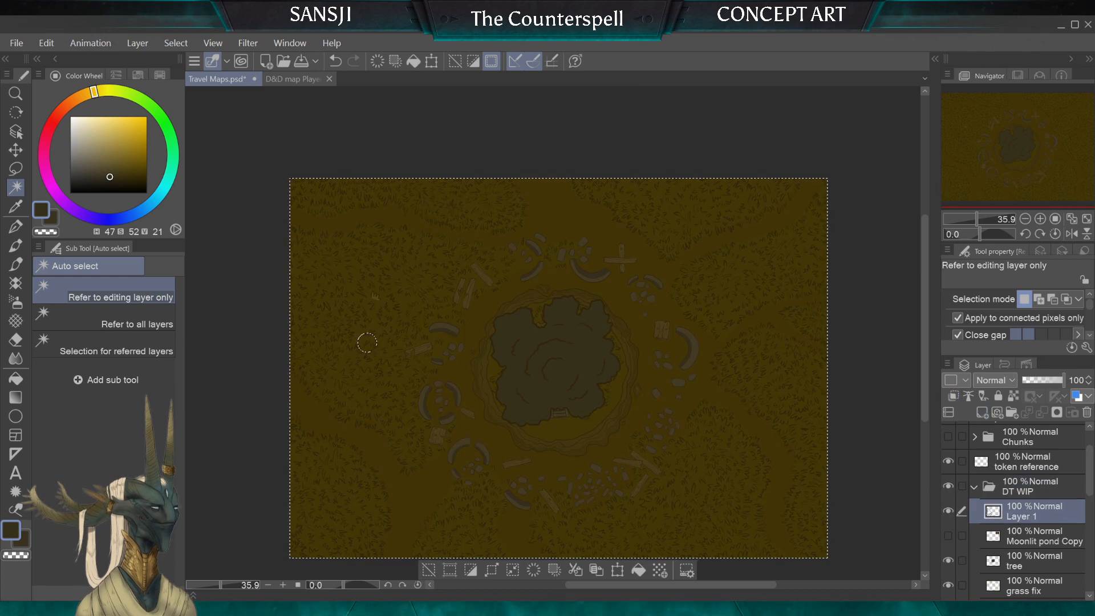
left_click_drag(991, 511, 995, 468)
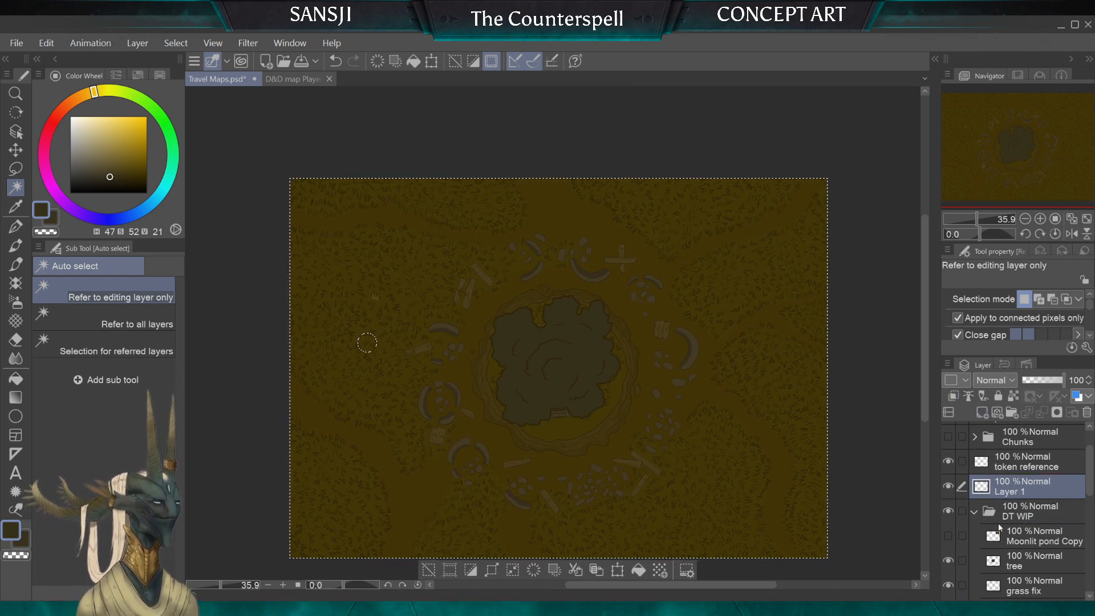
left_click(173, 43)
left_click(193, 105)
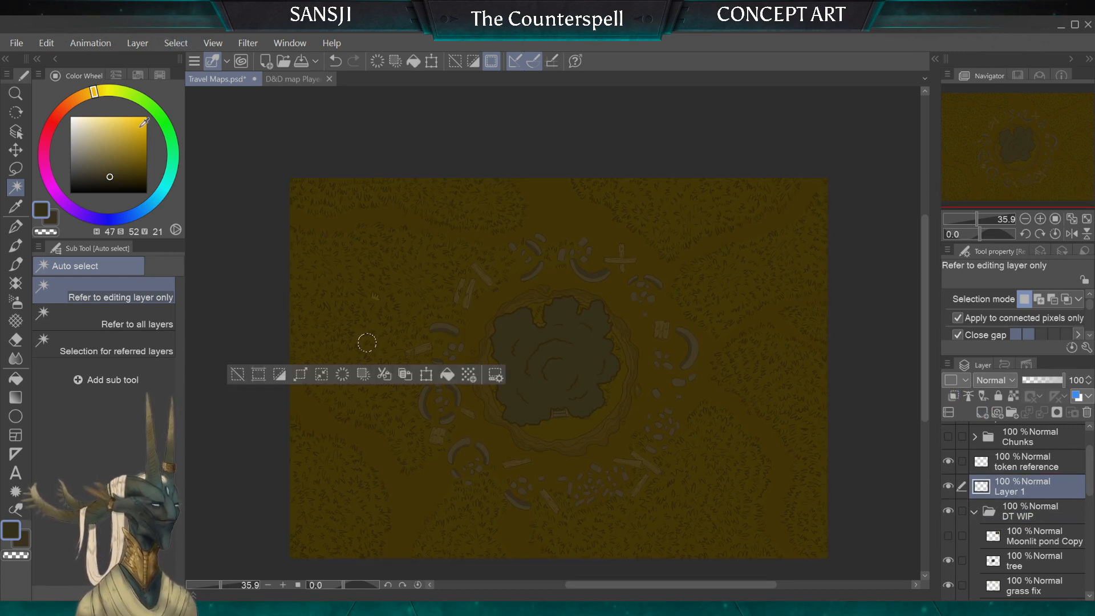
Step: Fill the selected token circle on the new layer with purple (H 274, S 56, V 50) and clear the selection
left_click(15, 379)
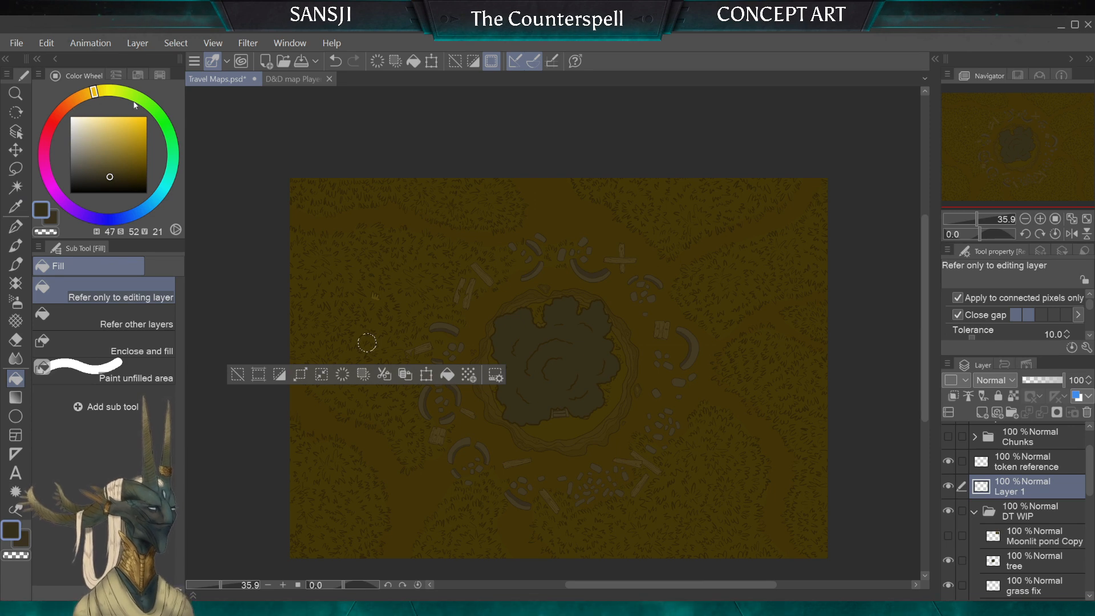
left_click(58, 112)
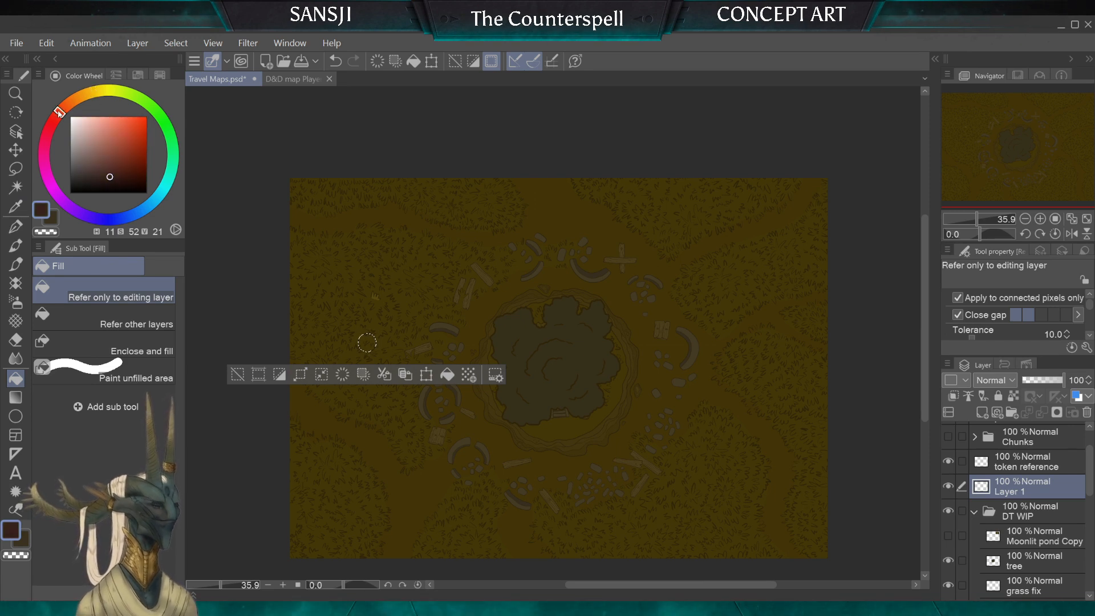
left_click(139, 210)
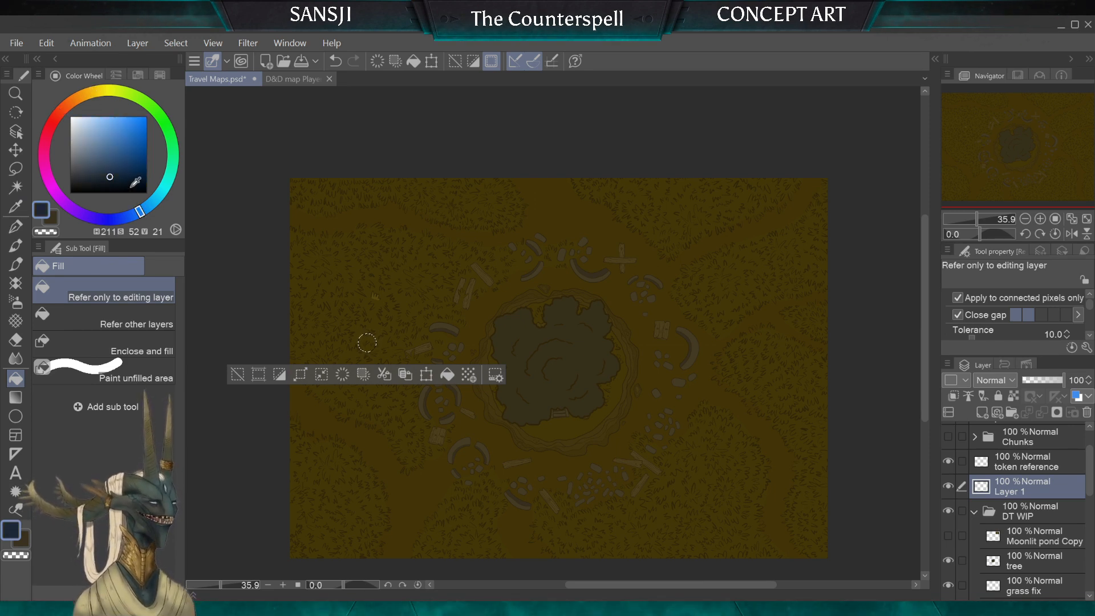
left_click(53, 182)
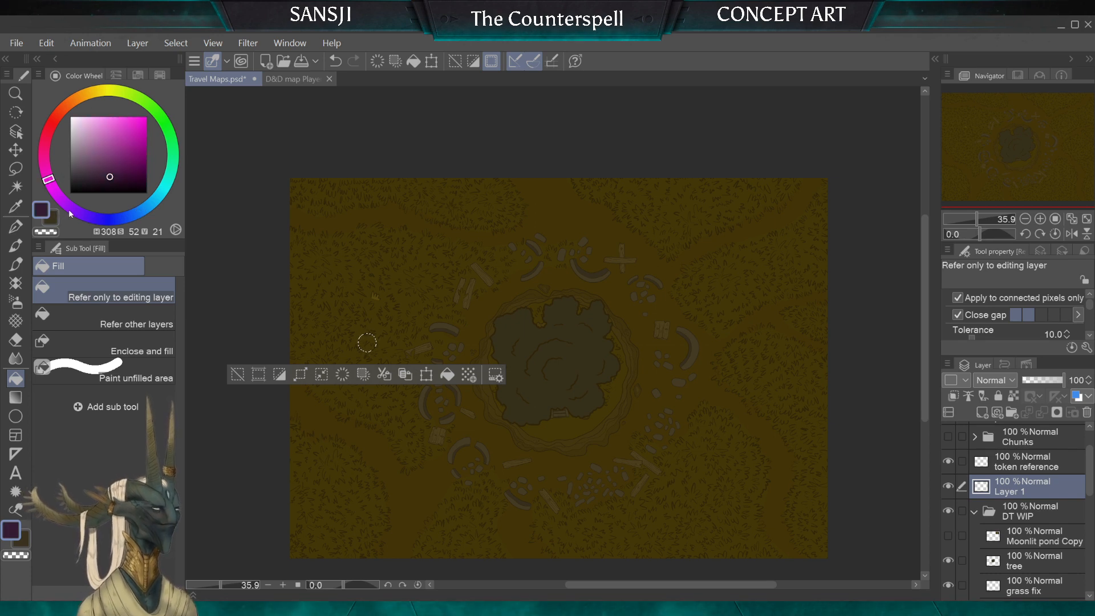
left_click(70, 213)
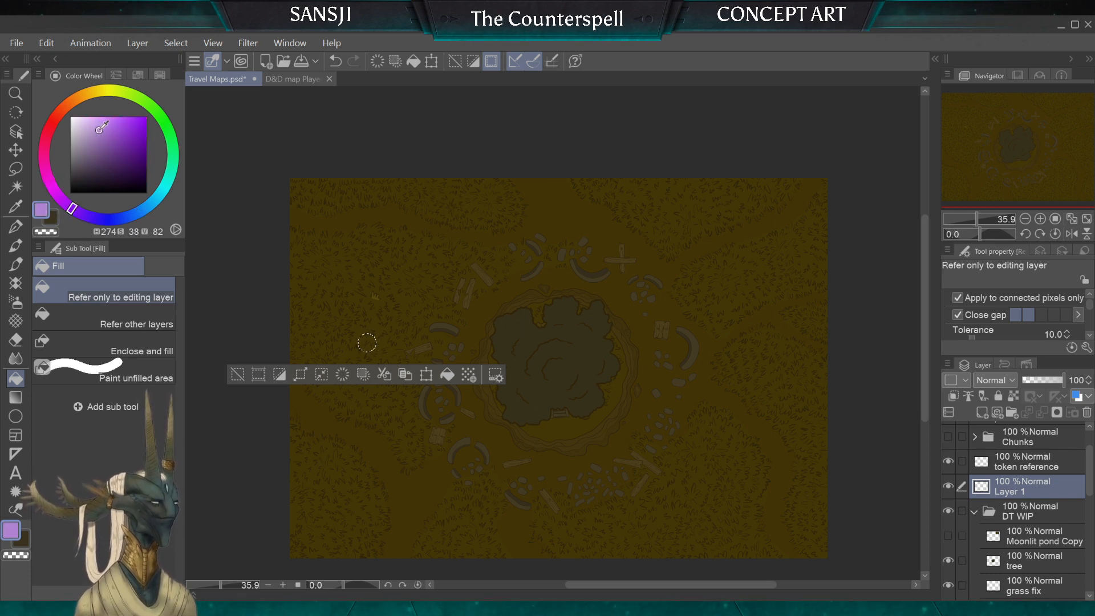
left_click(117, 152)
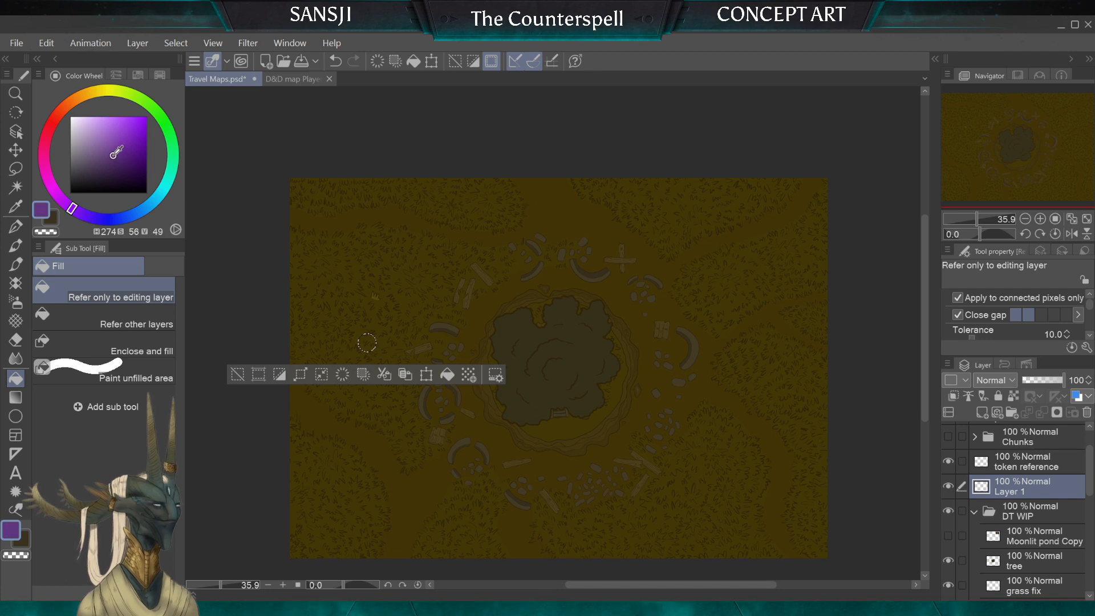
left_click(367, 343)
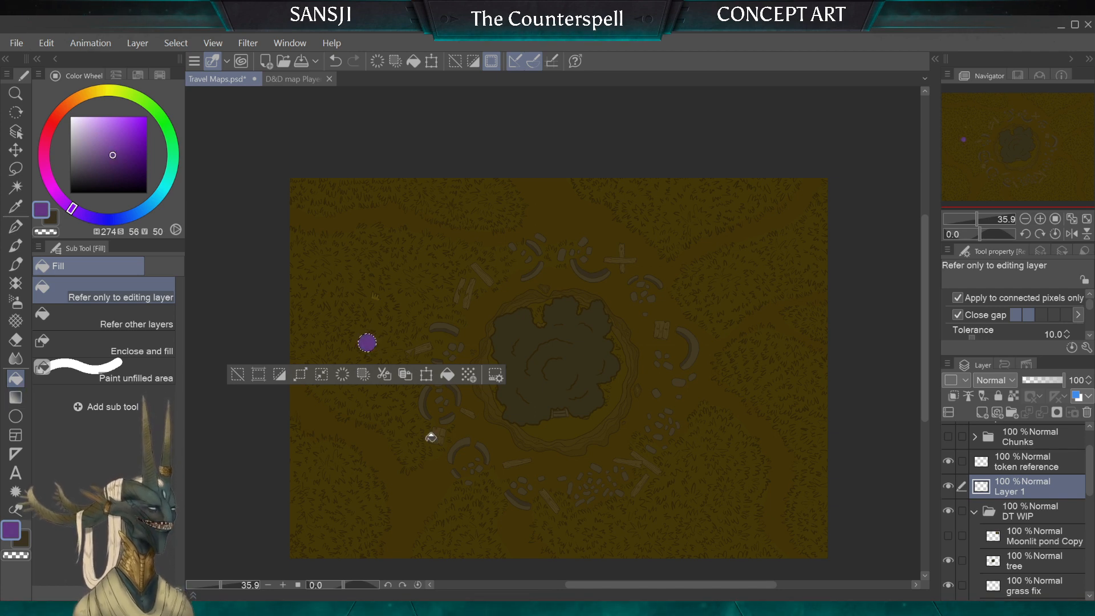
left_click(13, 168)
key("ctrl+d")
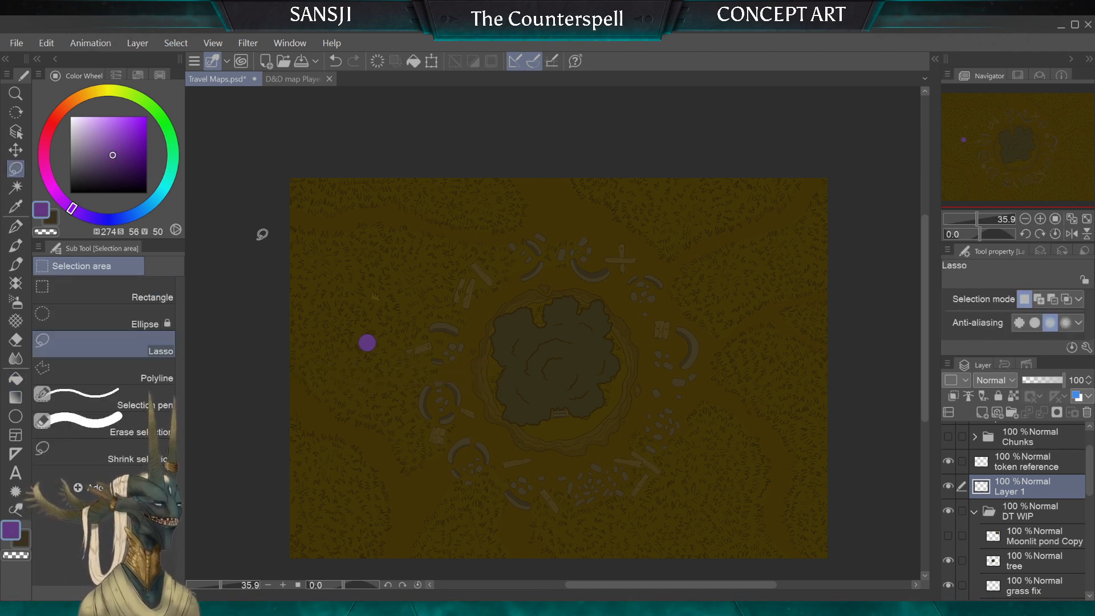
Step: Merge the purple fill layer with the token reference layer
left_click(1019, 469)
left_click(1020, 493, "shift")
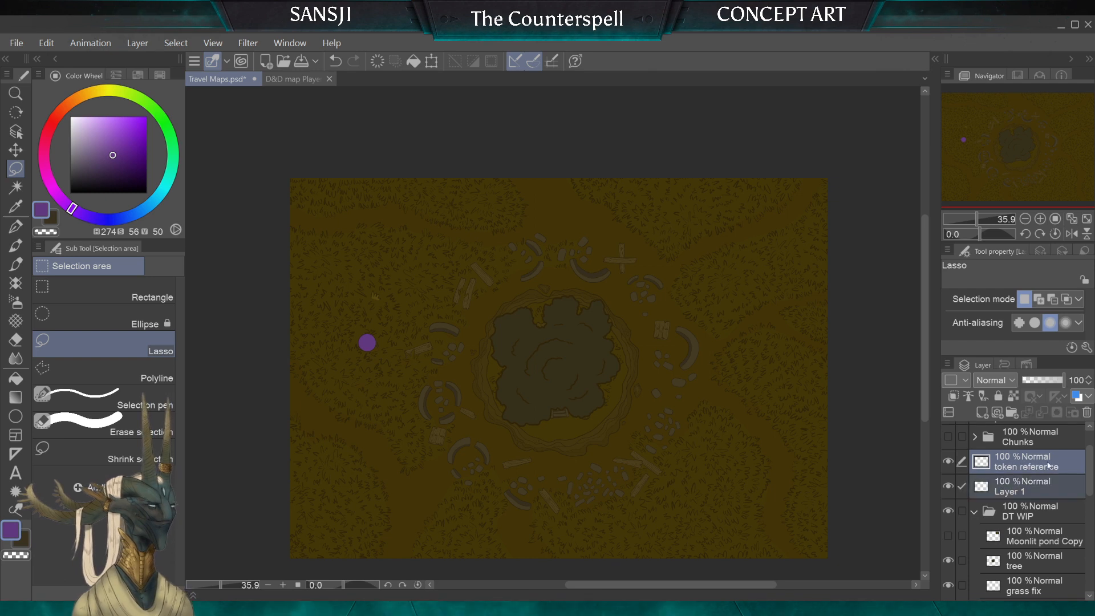
key("shift+alt+e")
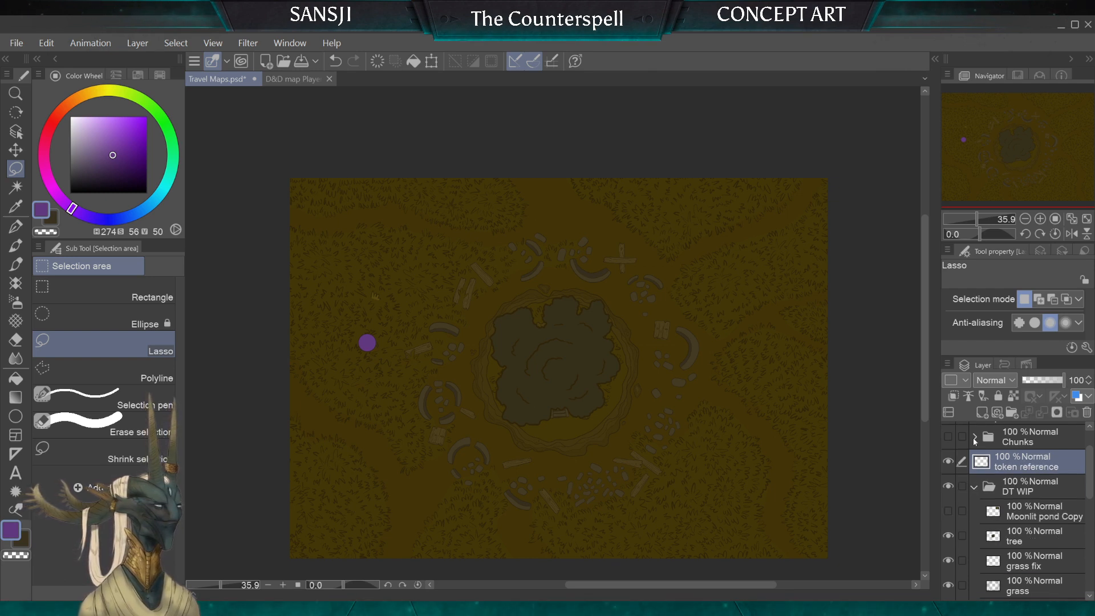
Step: Move the purple token around the map to check its scale against the ruins, ending at the ring's upper-right stones
key("k")
left_click_drag(362, 460, 411, 471)
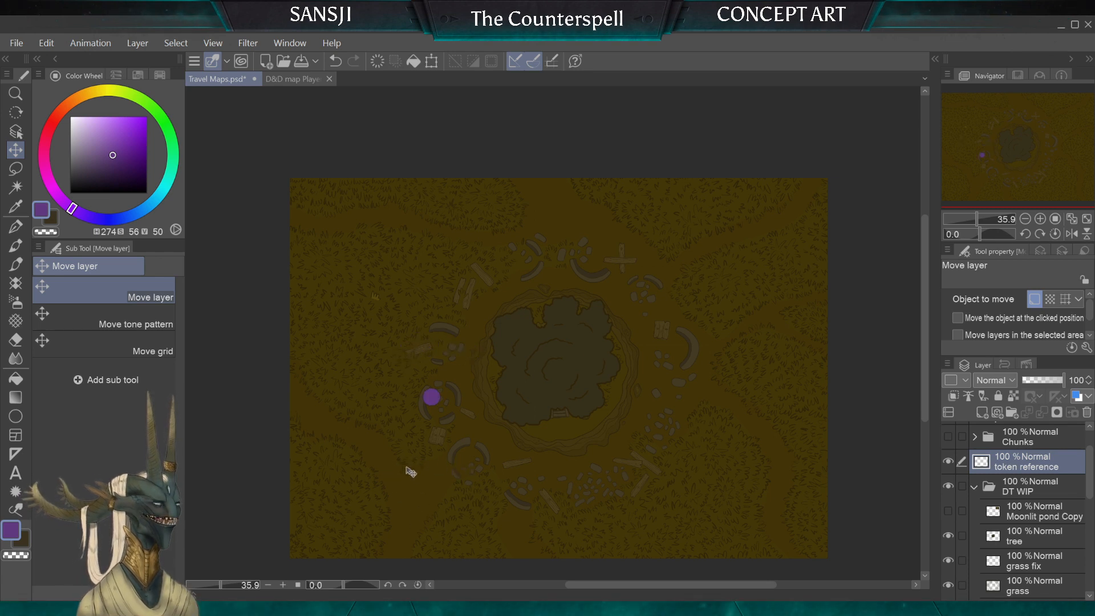
left_click_drag(455, 506, 351, 408)
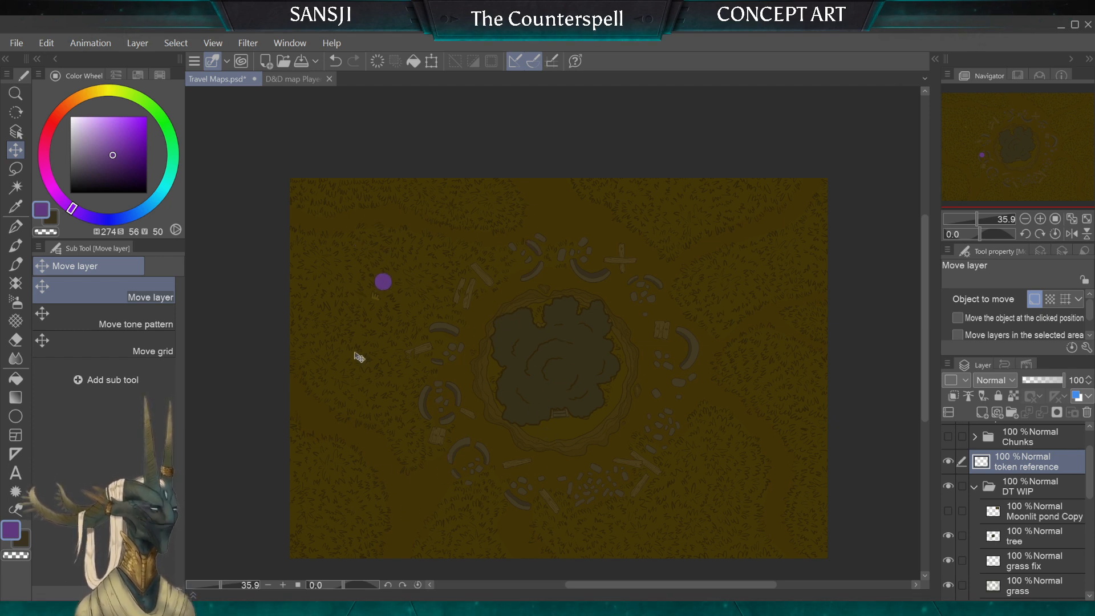
mouse_move(359, 357)
left_mouse_down()
mouse_move(374, 347)
mouse_move(367, 366)
left_mouse_up()
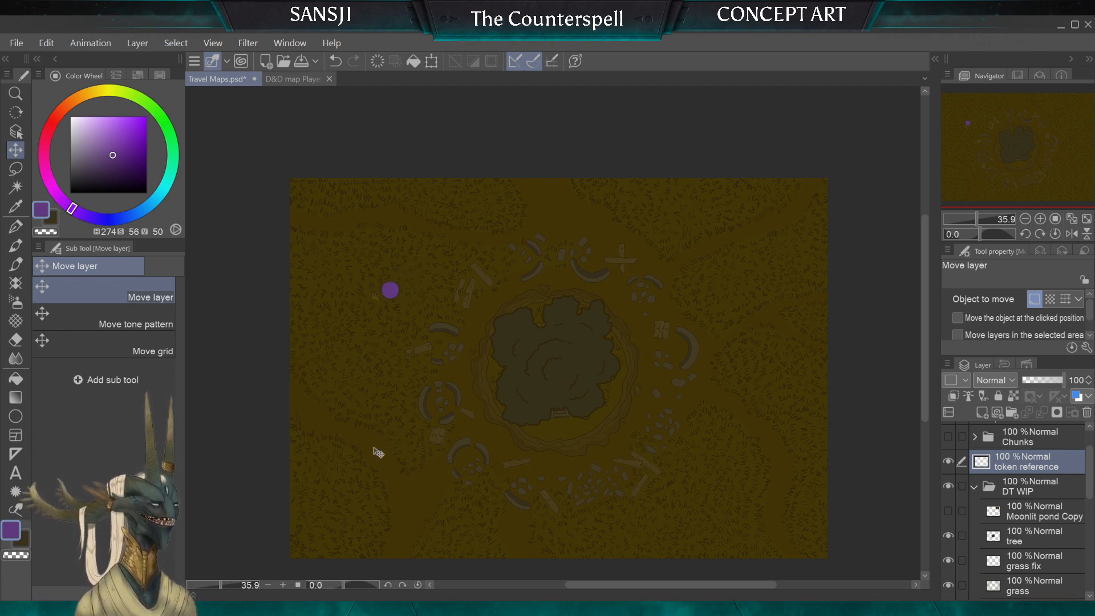
left_click_drag(378, 452, 384, 383)
left_click_drag(271, 384, 398, 581)
left_click_drag(477, 482, 754, 520)
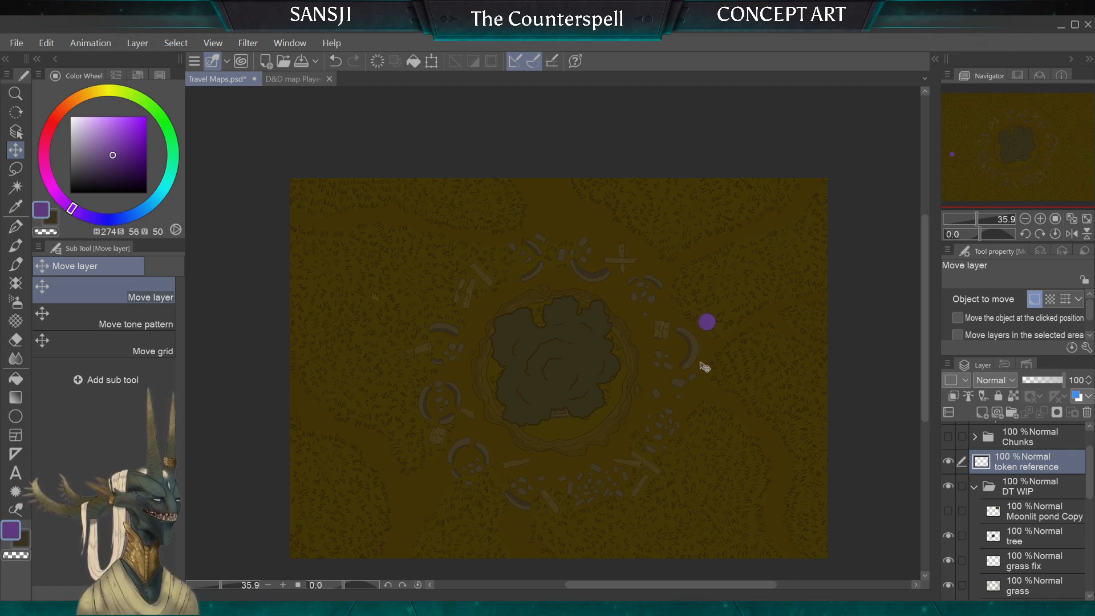
left_click_drag(705, 367, 562, 411)
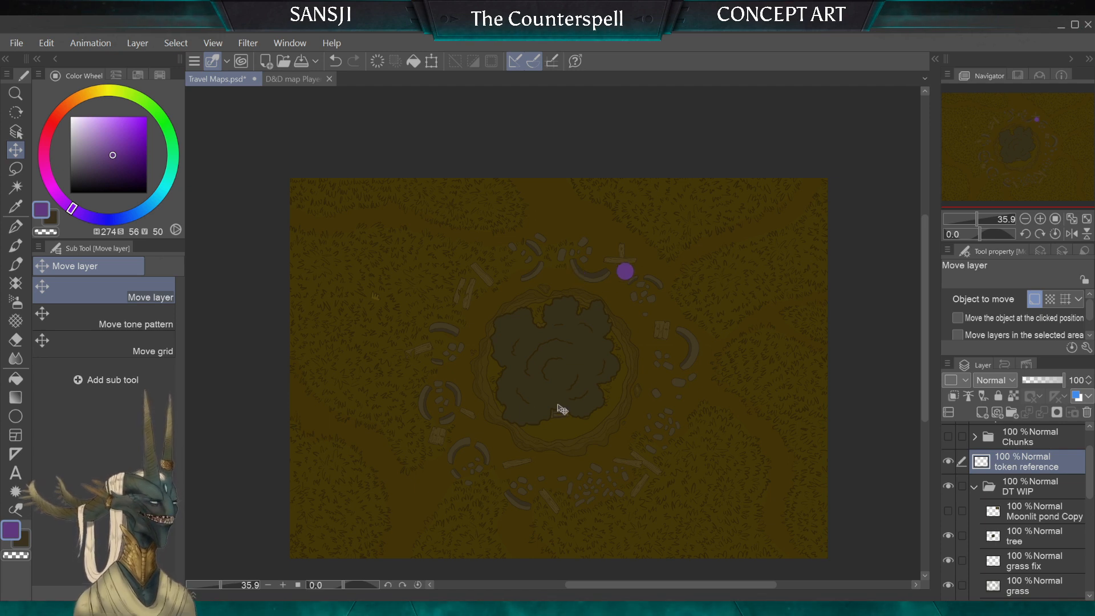
Step: Hide the token reference layer and check the whole map without the token
left_click(949, 462)
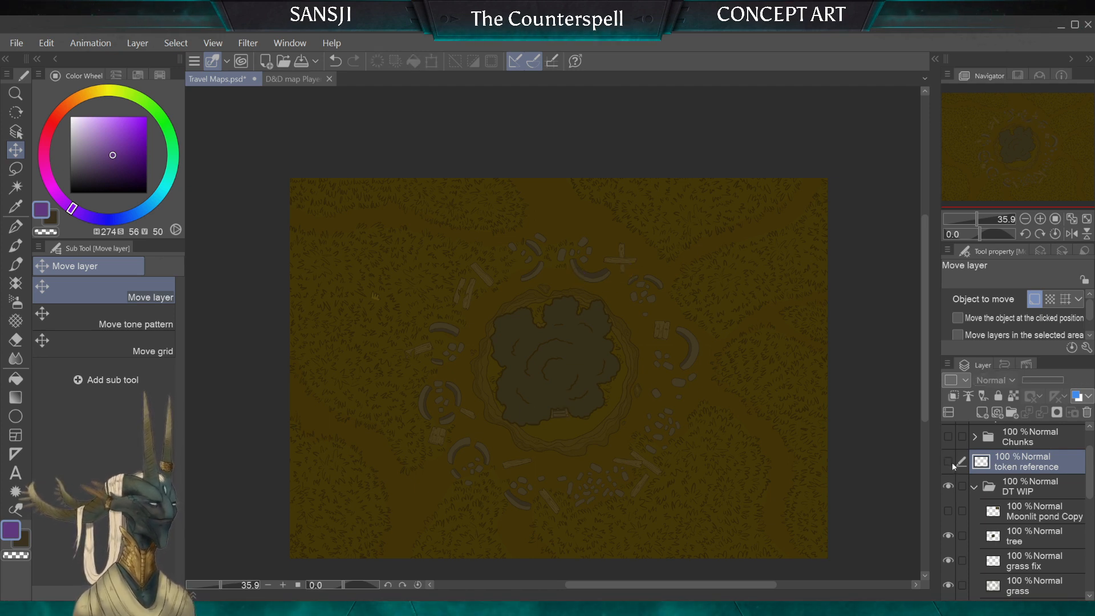
scroll(559, 368, "down", 1)
scroll(532, 353, "up", 1)
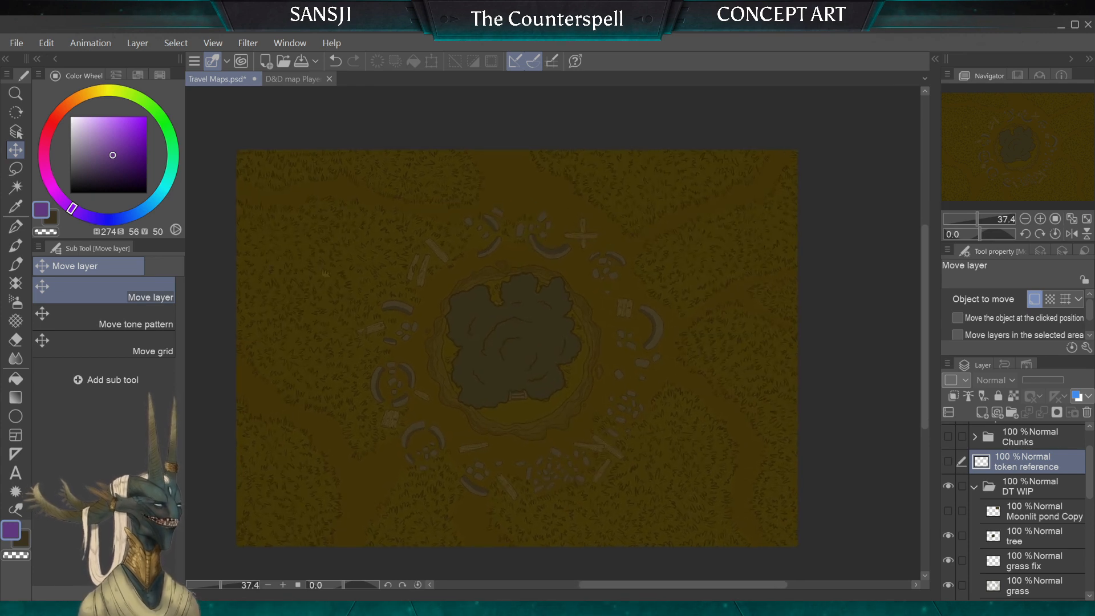
left_click(17, 43)
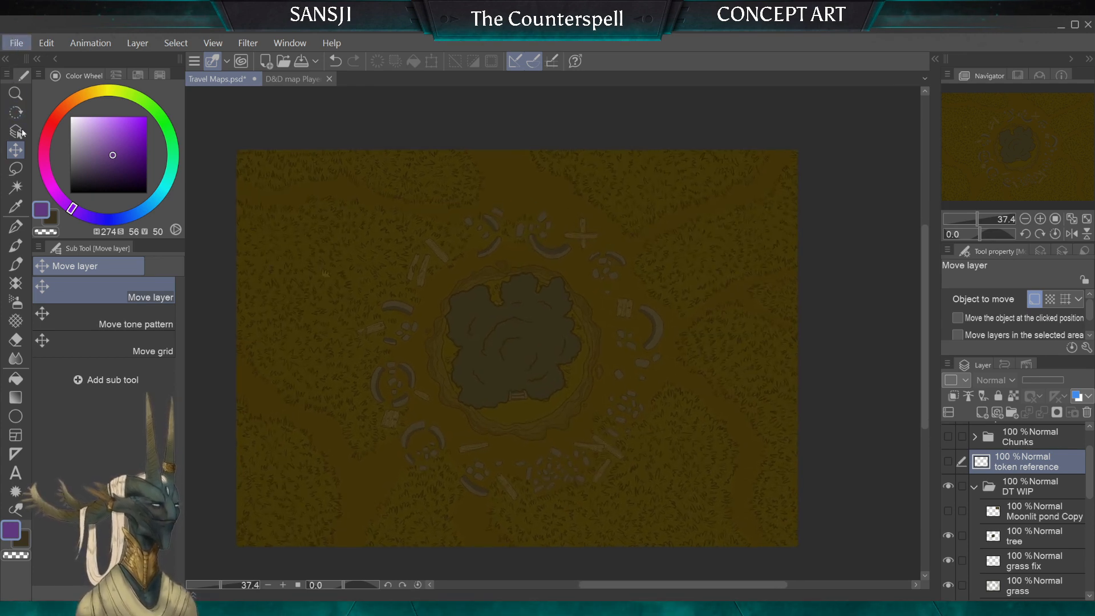